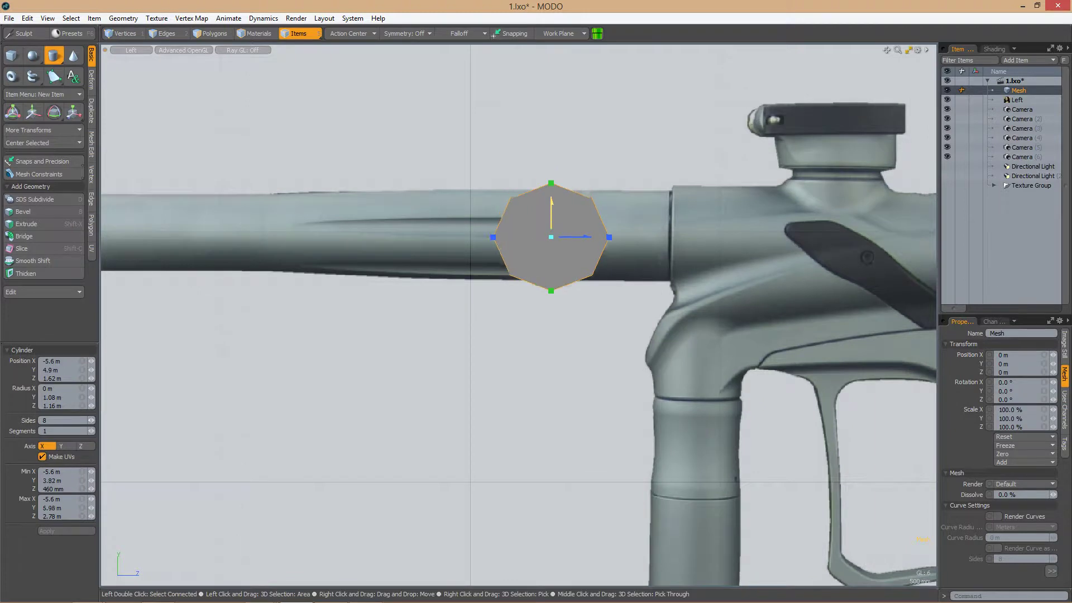
Resize the flat eight-sided cylinder to a 1 m Y radius with a matching Z radius, and finish it as a polygon
scroll(540, 230, down, 3)
click(49, 397)
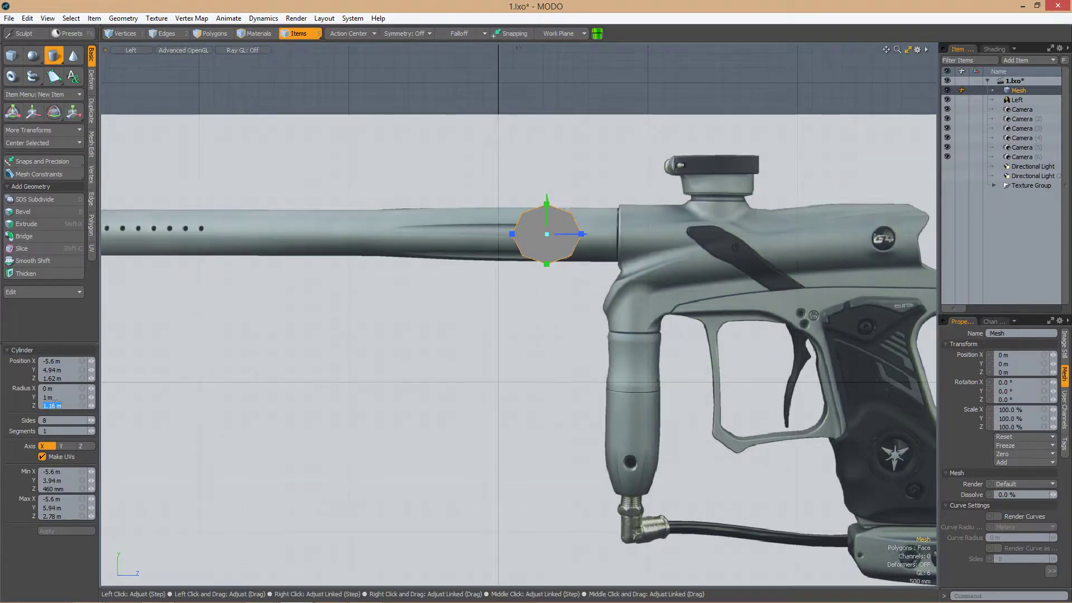
key(ctrl+space)
click(627, 289)
key(3)
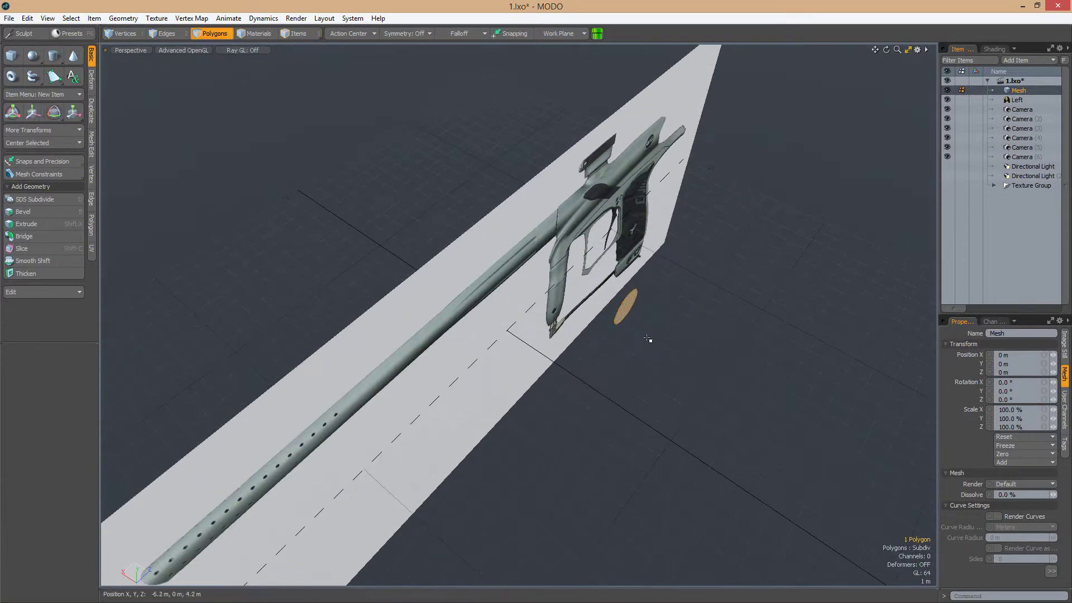
Scale the disc uniformly to about 109.5% to match the barrel diameter in the side view
key(ctrl+space)
click(514, 306)
key(r)
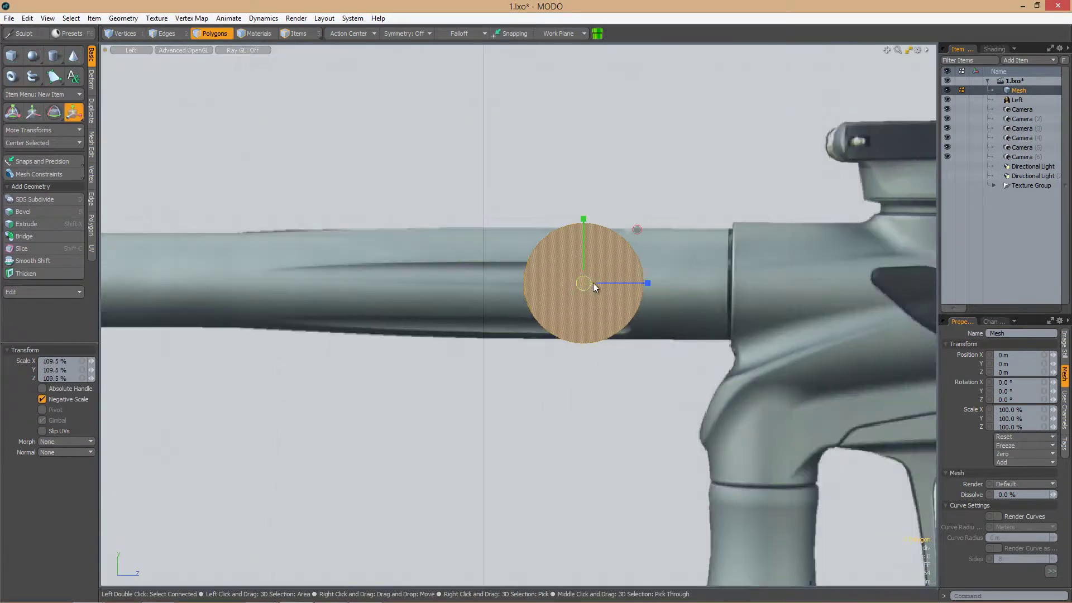
scroll(594, 287, down, 3)
Rotate the disc about Y until it is perpendicular to the barrel, and move it about 290 mm along X
key(ctrl+space)
click(658, 301)
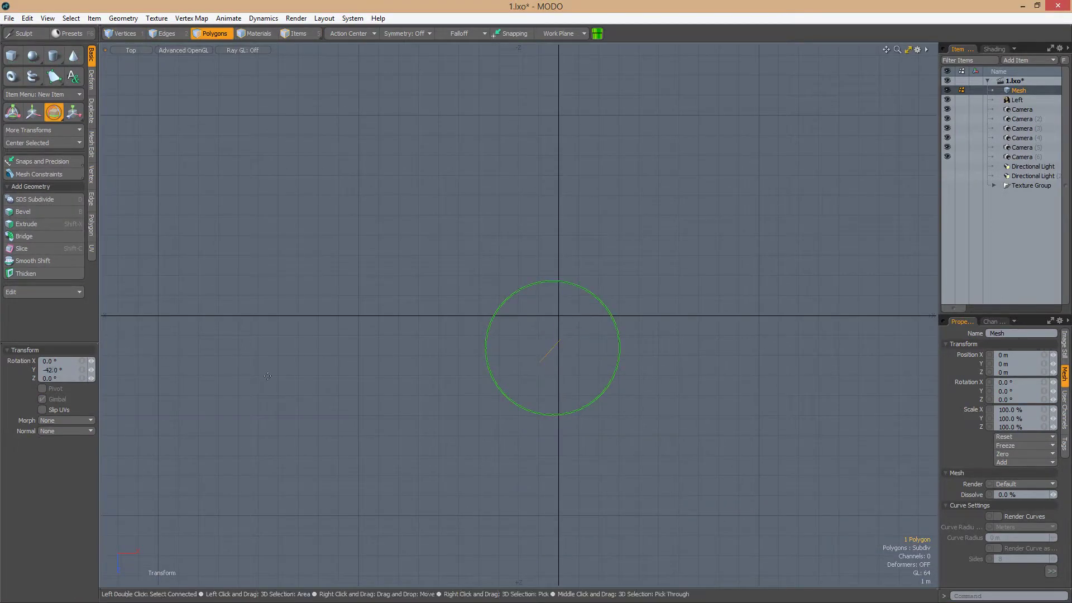
key(w)
scroll(489, 322, up, 2)
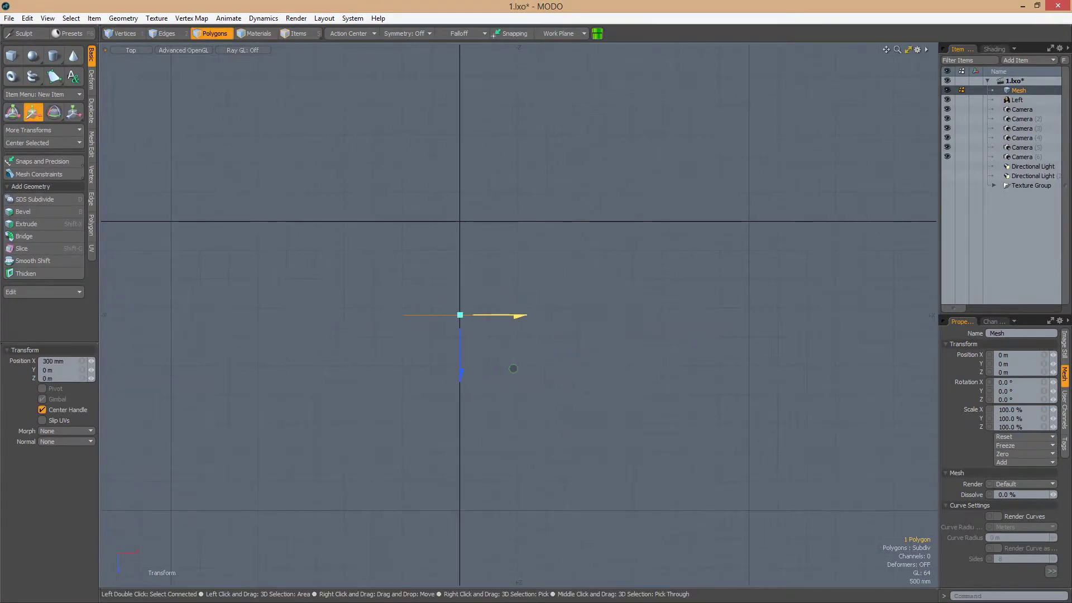
key(ctrl+space)
click(626, 304)
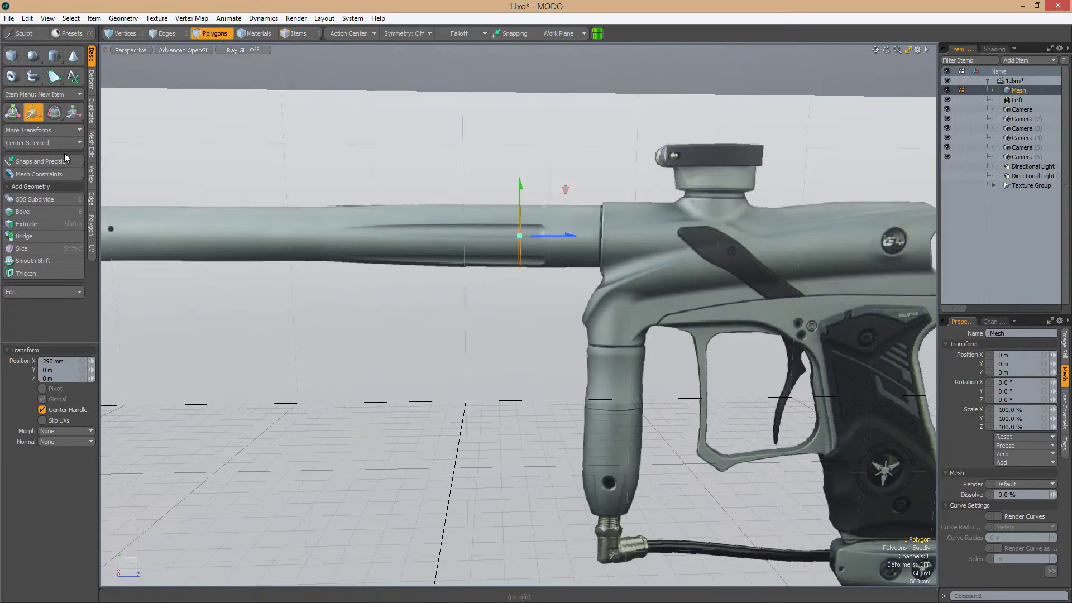
drag(466, 353, 557, 268)
Extend the disc's eight border edges rearward over the gun body to form an octagonal tube
key(2)
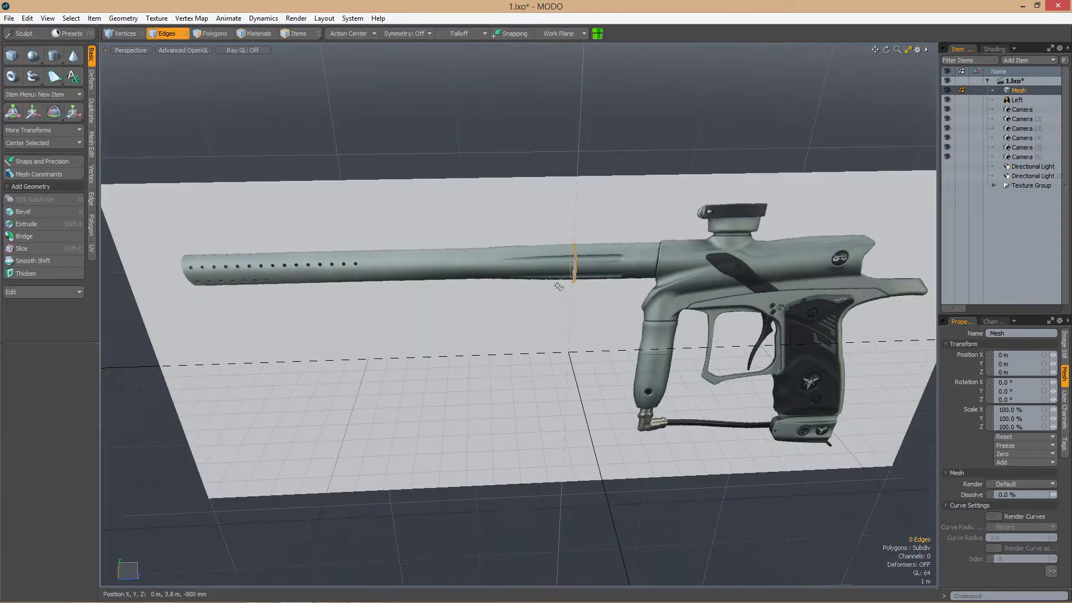
key(shift+x)
alt+drag(682, 276, 622, 288)
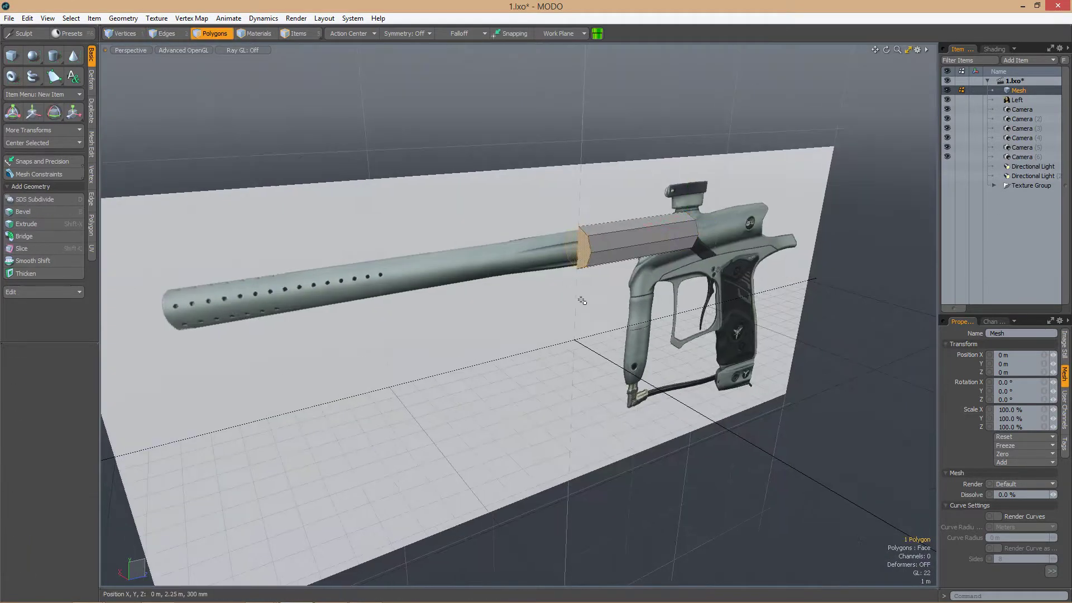
Reposition the tube's front end along the barrel so that the tube covers the rear barrel section
key(ctrl+space)
click(545, 292)
key(w)
drag(401, 182, 304, 182)
scroll(543, 248, up, 2)
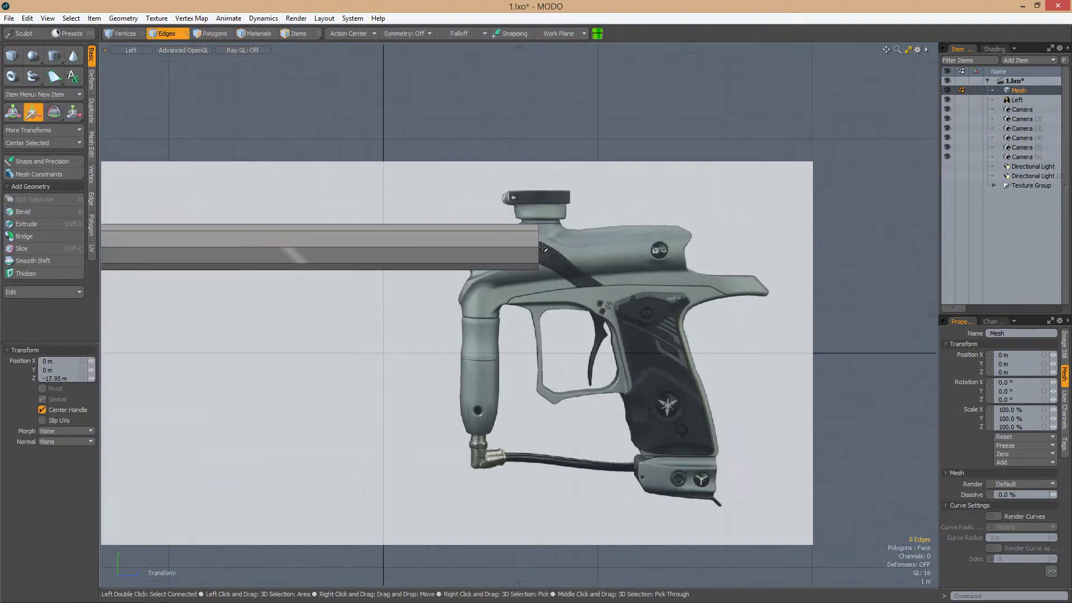
drag(575, 252, 742, 250)
key(1)
scroll(390, 251, down, 1)
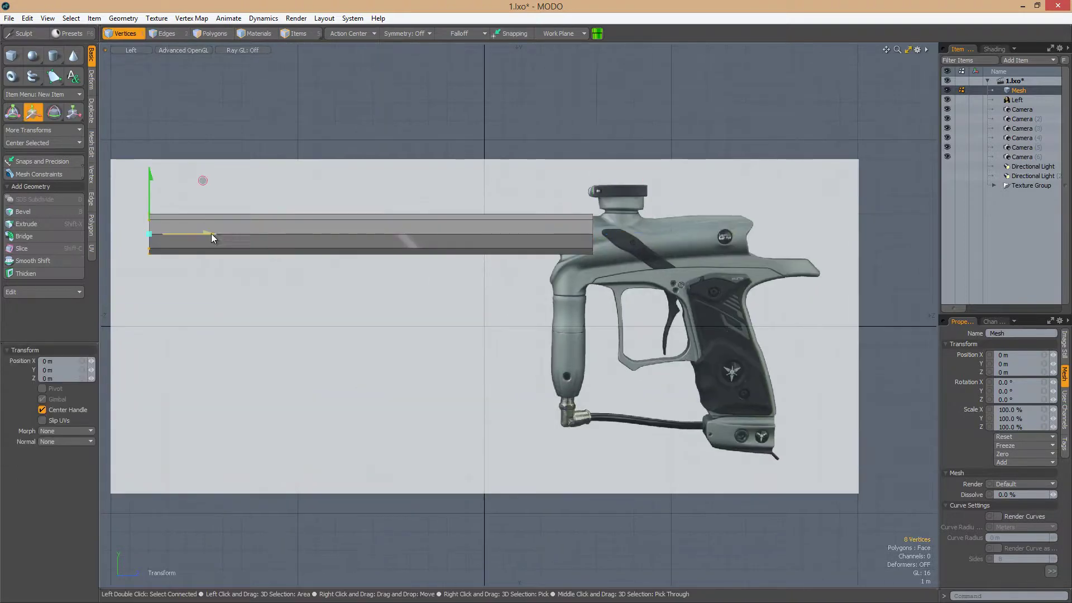
drag(211, 233, 411, 262)
Make a copy of the barrel tube, rotate it upright and move it over the front grip
key(3)
scroll(536, 262, down, 1)
key(e)
key(w)
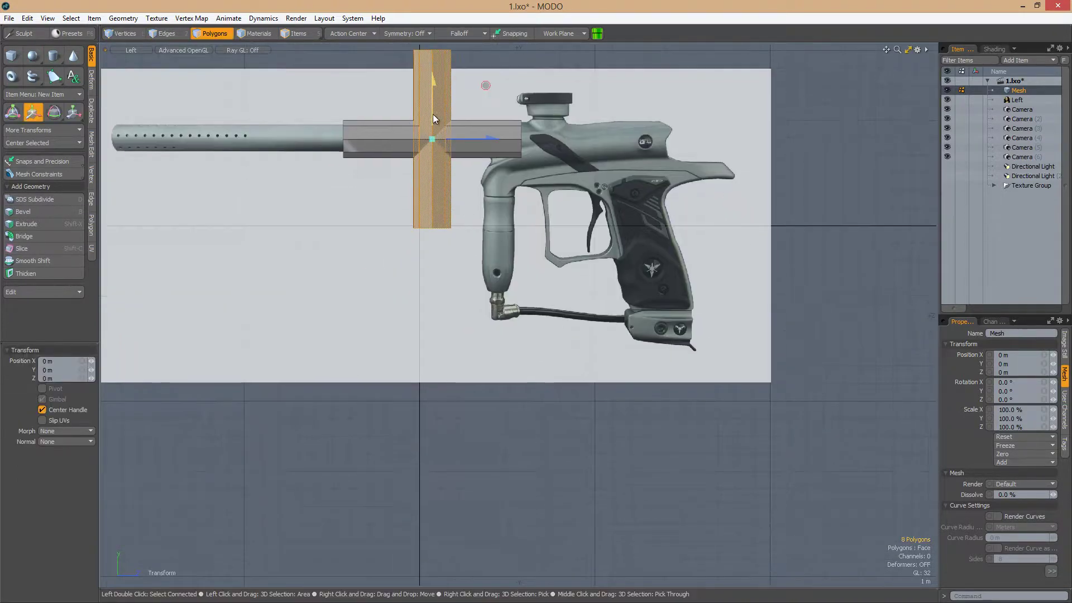
drag(433, 114, 576, 251)
Assign the Op material to all polygons of both tubes and clear the selection
key(3)
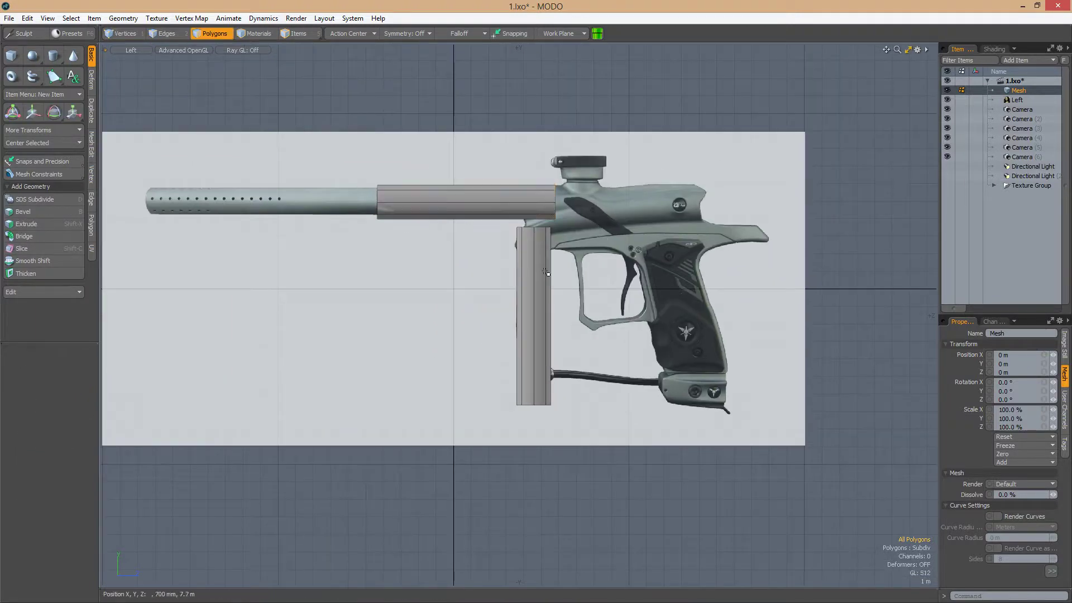
key(ctrl+a)
key(m)
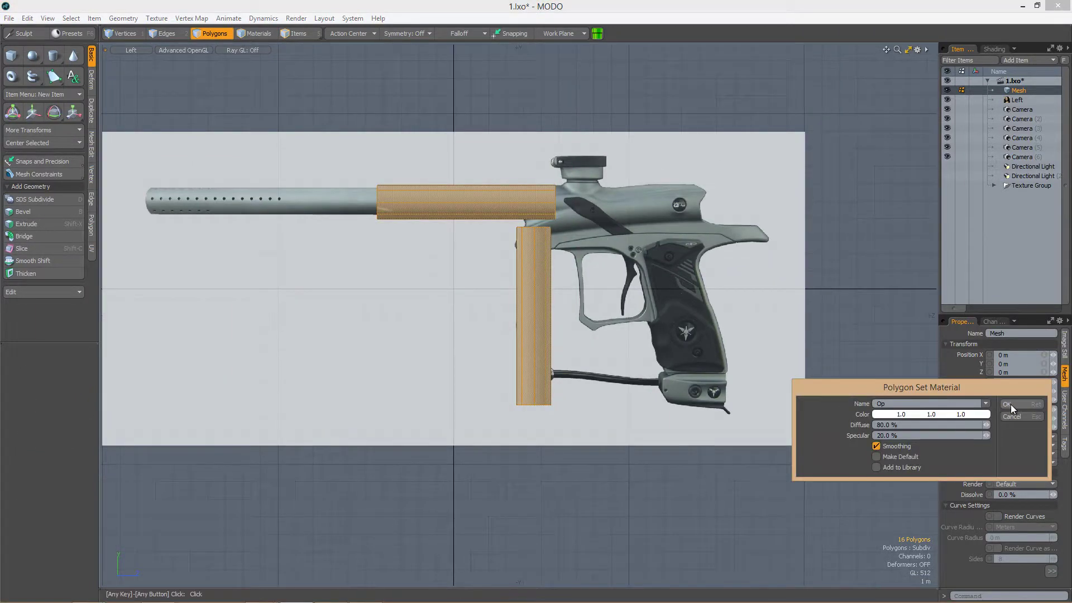
click(1010, 404)
click(393, 325)
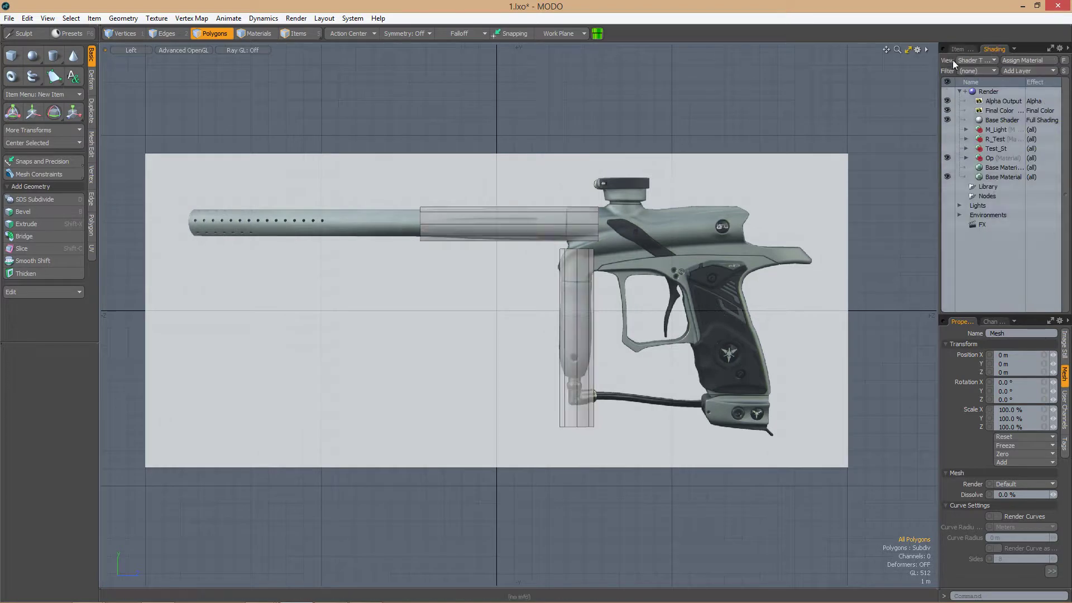
Move the upright tube -70 mm along Z onto the front grip and shorten it to the grip's lower end
scroll(638, 311, up, 5)
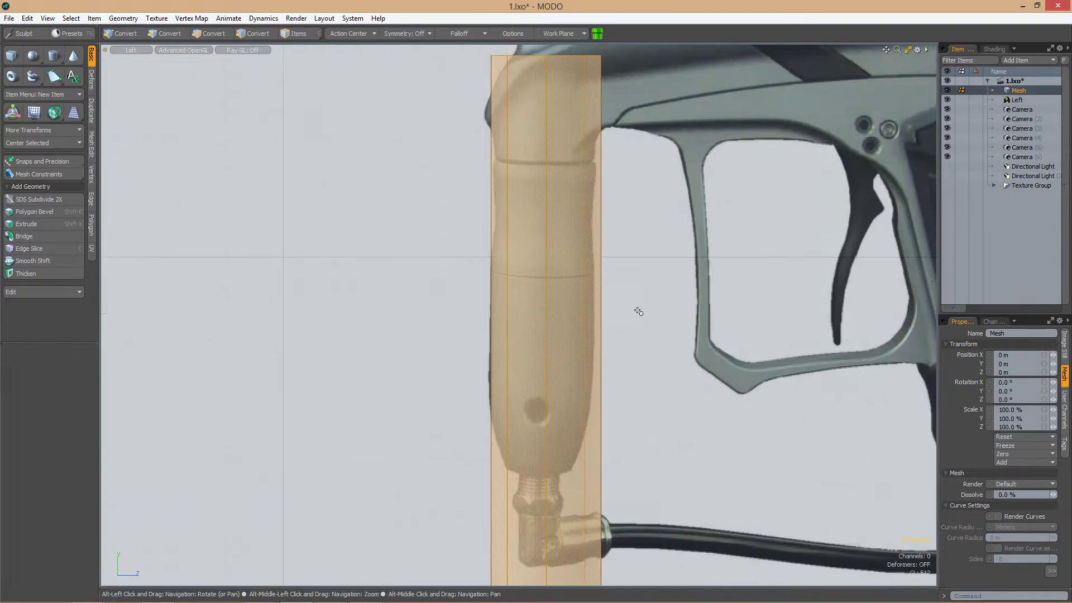
key(w)
drag(638, 311, 634, 311)
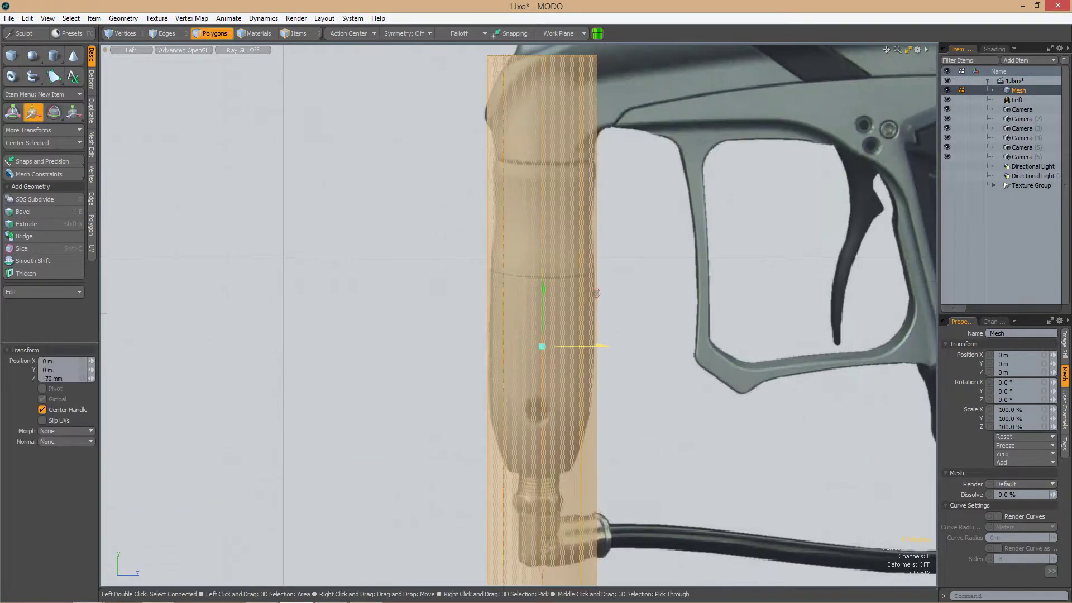
key(space)
scroll(555, 425, down, 5)
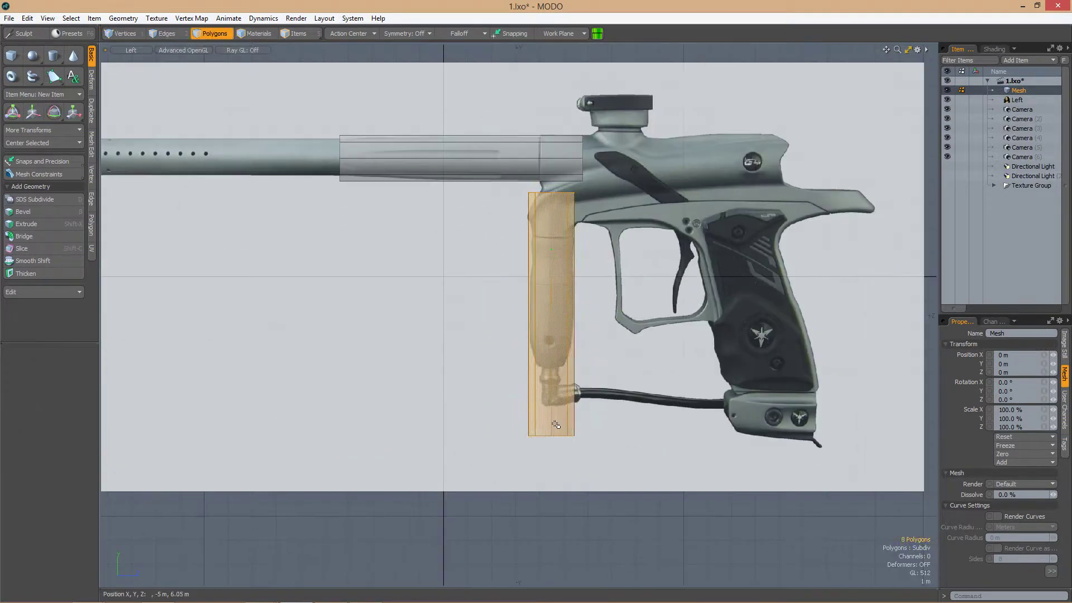
alt+drag(559, 288, 545, 378)
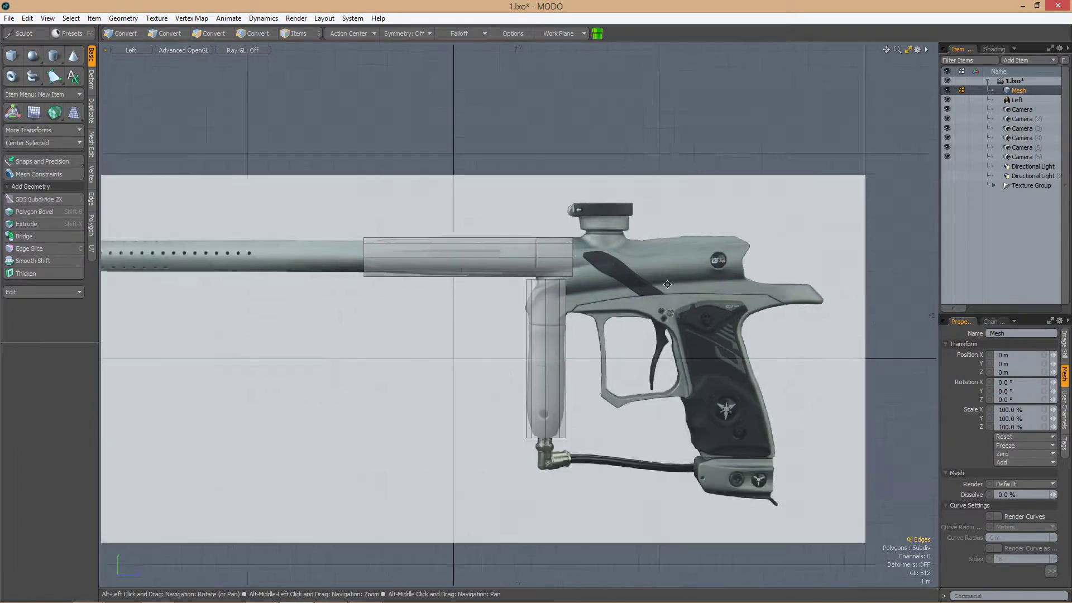
Add a new mesh item and draw a small flat rectangle on the frame above the trigger guard
click(1027, 60)
click(1020, 95)
scroll(531, 276, up, 3)
click(12, 56)
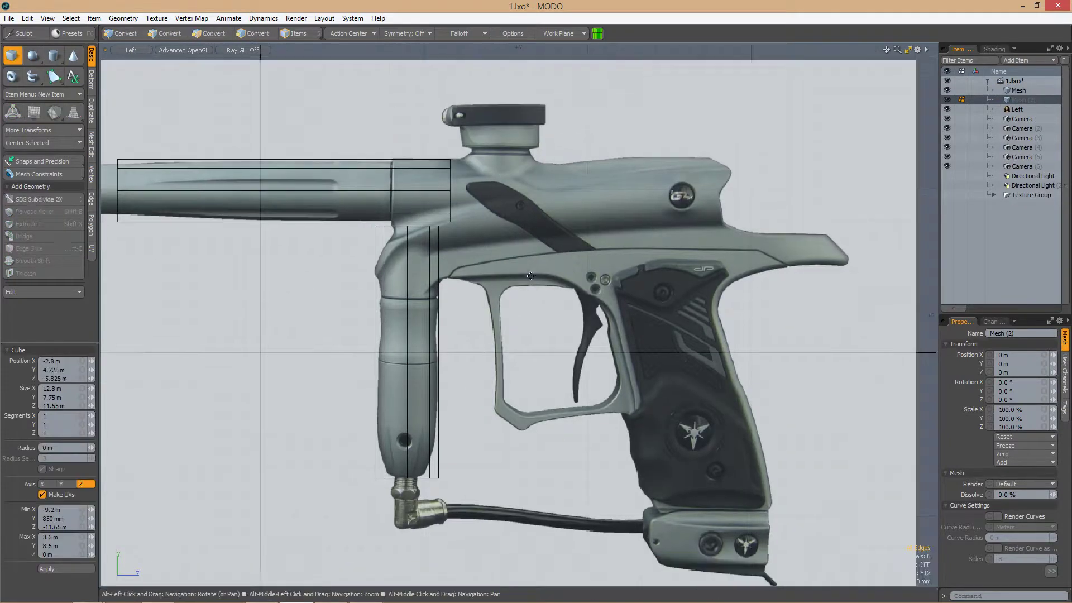
scroll(530, 276, up, 3)
drag(348, 254, 419, 267)
Assign the Op material to the rectangle and fit its front vertices to the slanted tip of the frame seam
key(m)
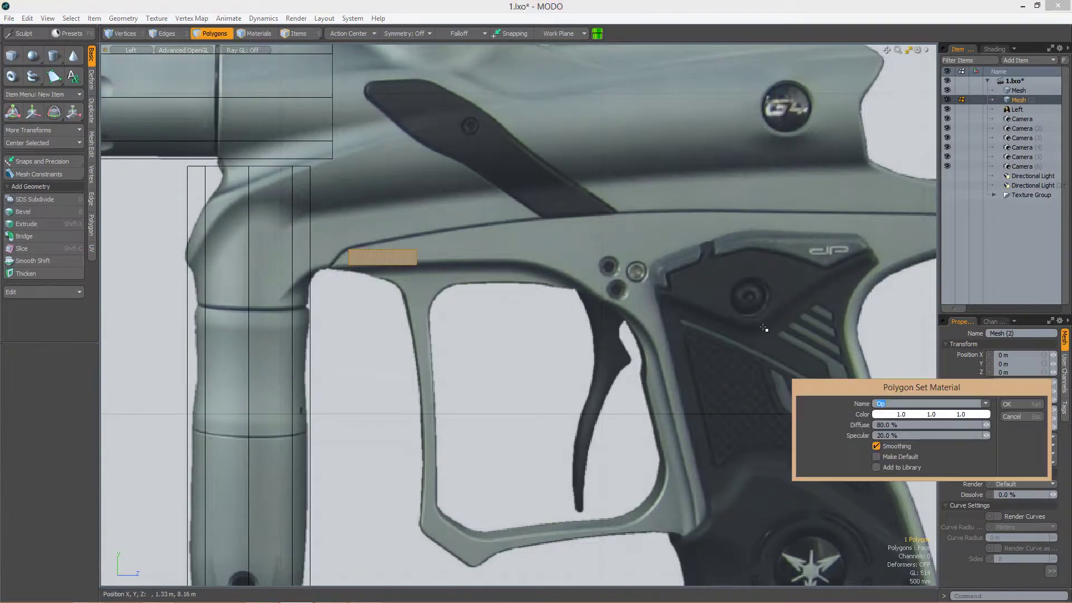
key(Return)
scroll(431, 322, up, 4)
key(3)
key(1)
click(506, 277)
scroll(480, 282, down, 3)
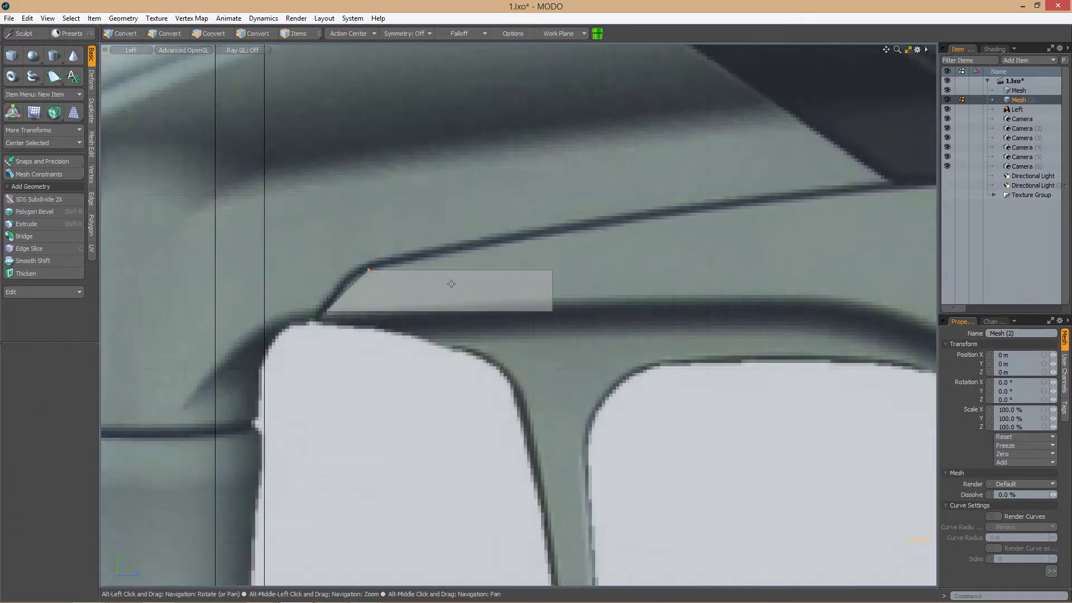
Extend the rectangle's rear edge about 1.98 m along Z and raise its upper vertex about 240 mm to the seam
scroll(453, 289, up, 2)
key(2)
drag(453, 289, 606, 291)
key(shift+x)
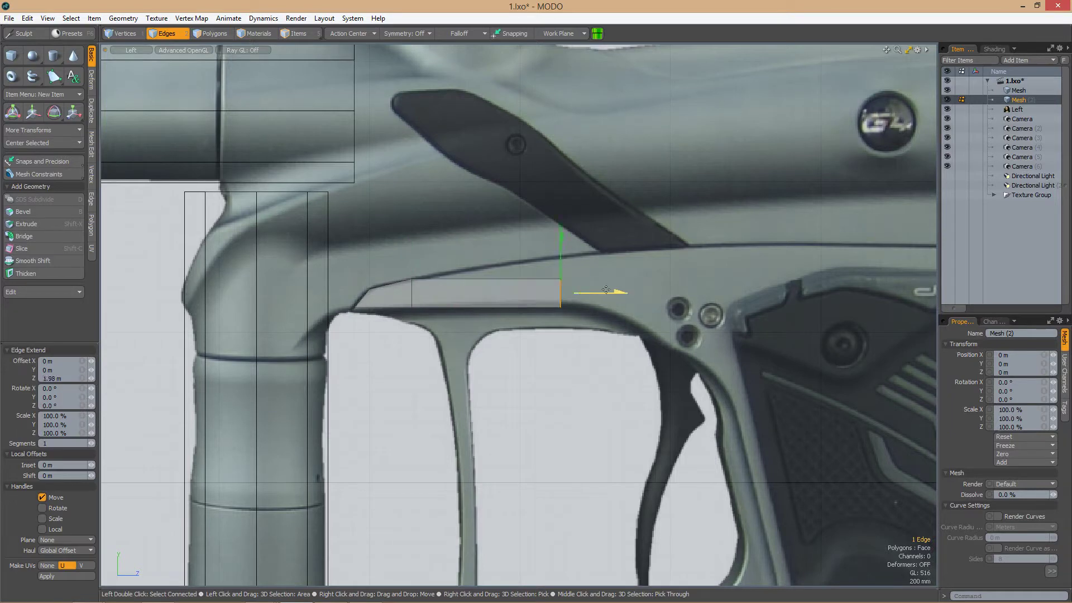
key(space)
scroll(613, 197, down, 5)
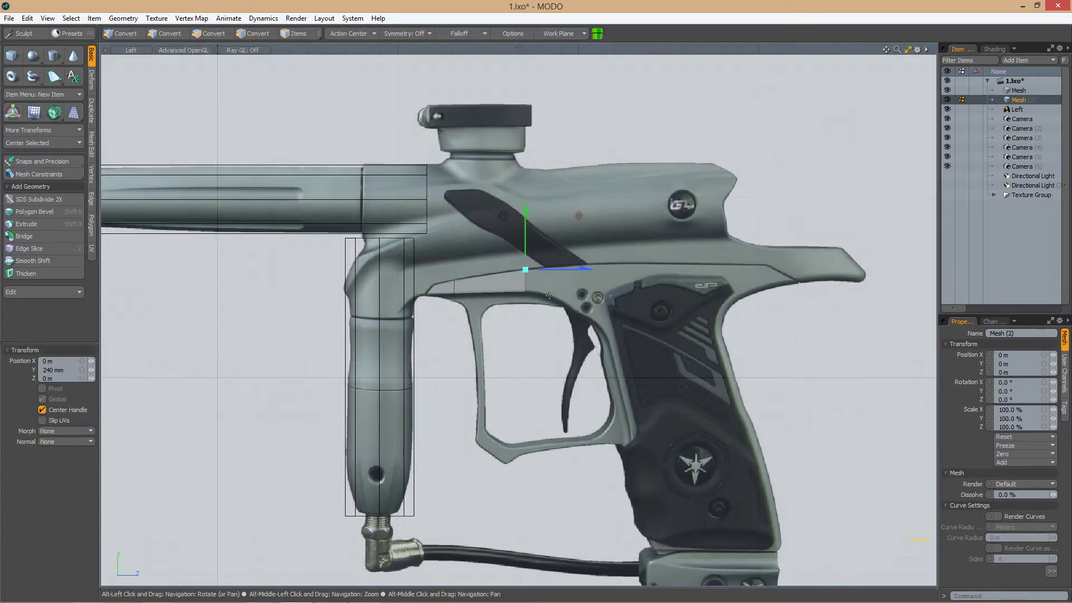
Extend the strip's rear edge about 940 mm along Z and fit its new vertices to the frame contour
scroll(516, 251, up, 4)
key(2)
key(shift+x)
scroll(517, 252, down, 4)
scroll(517, 251, up, 6)
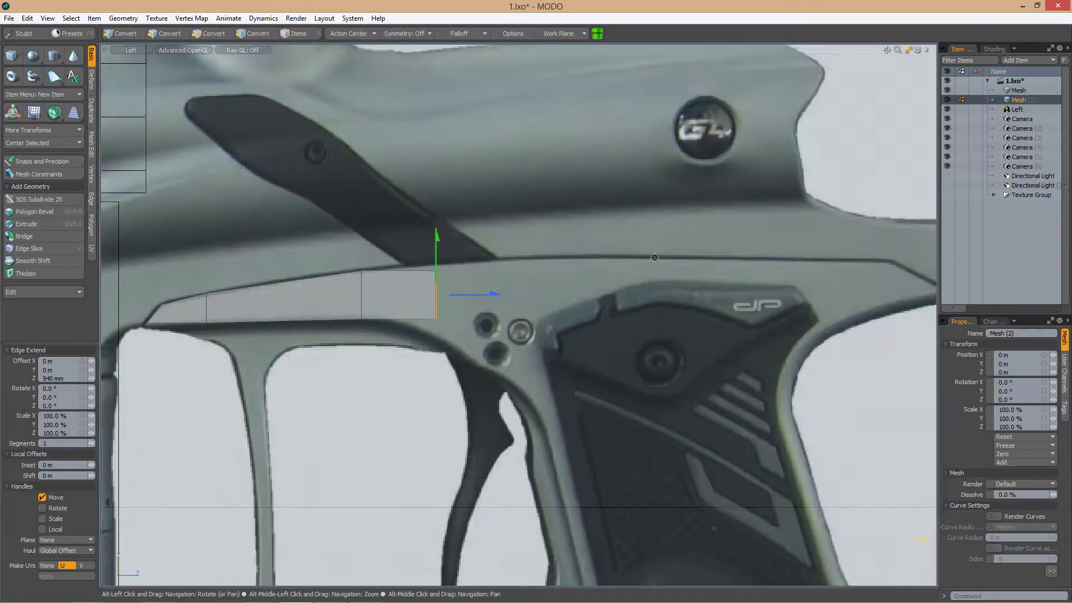
key(space)
key(1)
scroll(538, 221, down, 3)
click(564, 263)
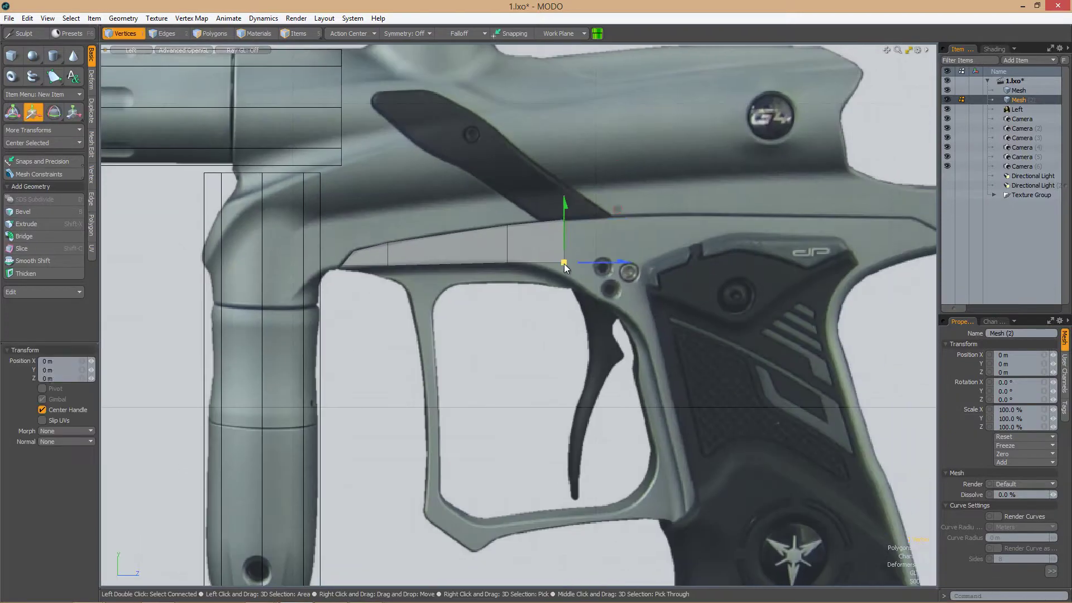
Extend the strip's rear edge to the screw holes behind the trigger and fit its vertices to the seam and guard
scroll(578, 269, up, 3)
key(2)
key(shift+x)
drag(553, 267, 533, 253)
key(1)
scroll(526, 292, down, 5)
scroll(514, 338, up, 5)
key(space)
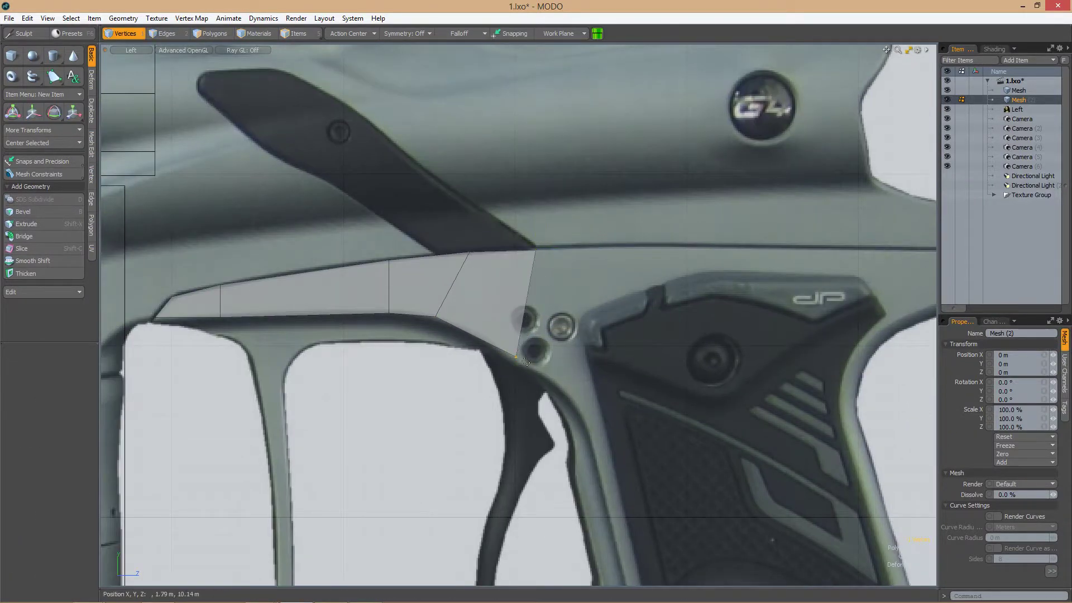
Extend the strip by another polygon over the front of the grip panel and straighten its rear edge vertically
scroll(544, 320, down, 3)
scroll(545, 335, up, 3)
key(1)
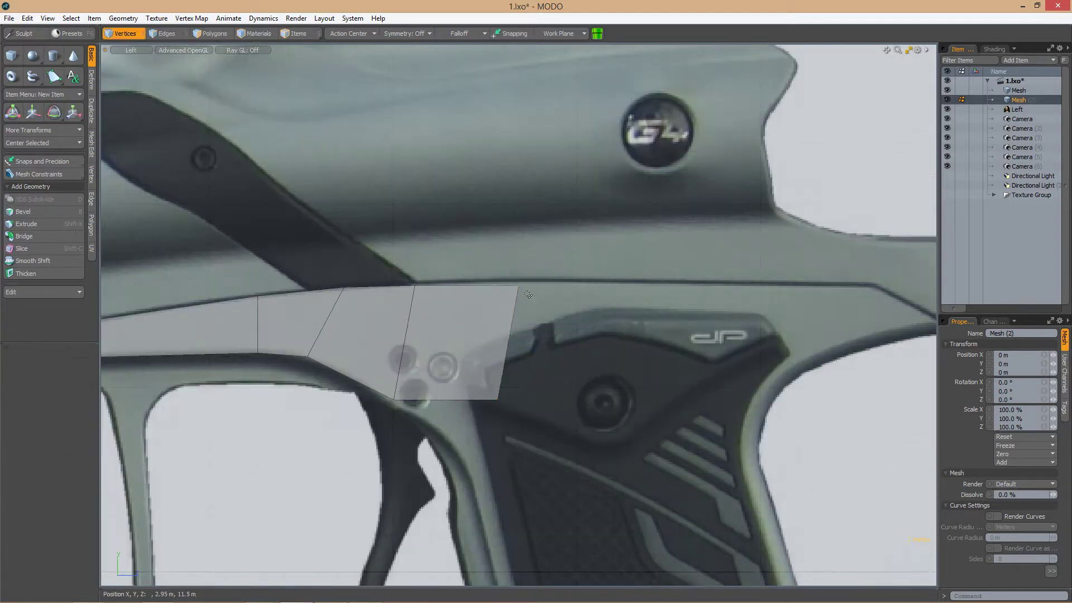
middle_drag(546, 377, 492, 349)
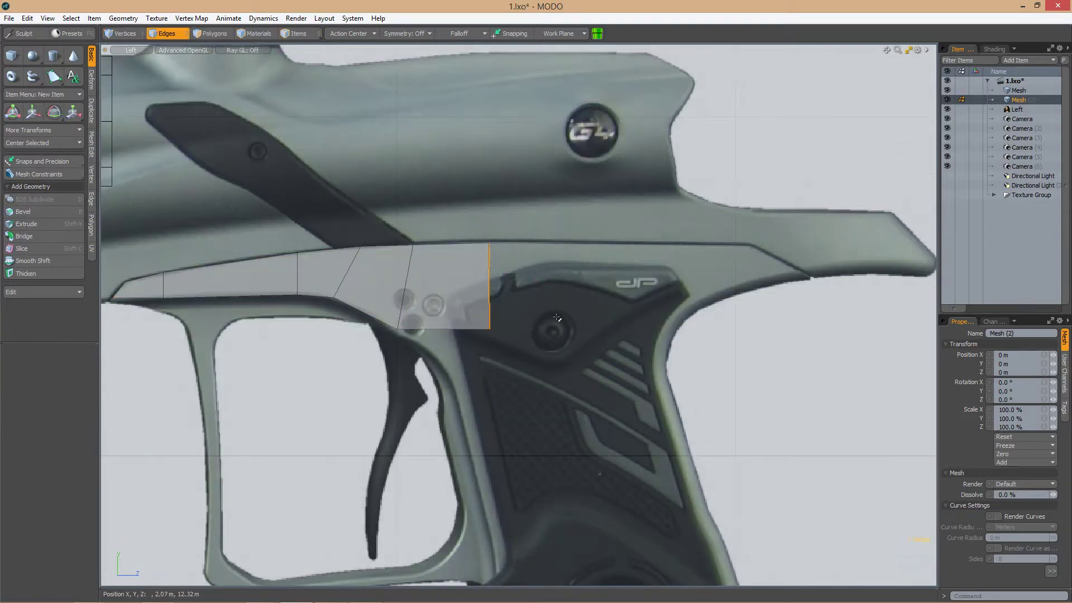
Extend the strip rearward across the grip panel in several polygons, fitting the lower vertices to the frame's rear curve
key(shift+x)
drag(557, 318, 609, 303)
scroll(637, 279, up, 2)
scroll(625, 290, down, 2)
scroll(735, 292, up, 2)
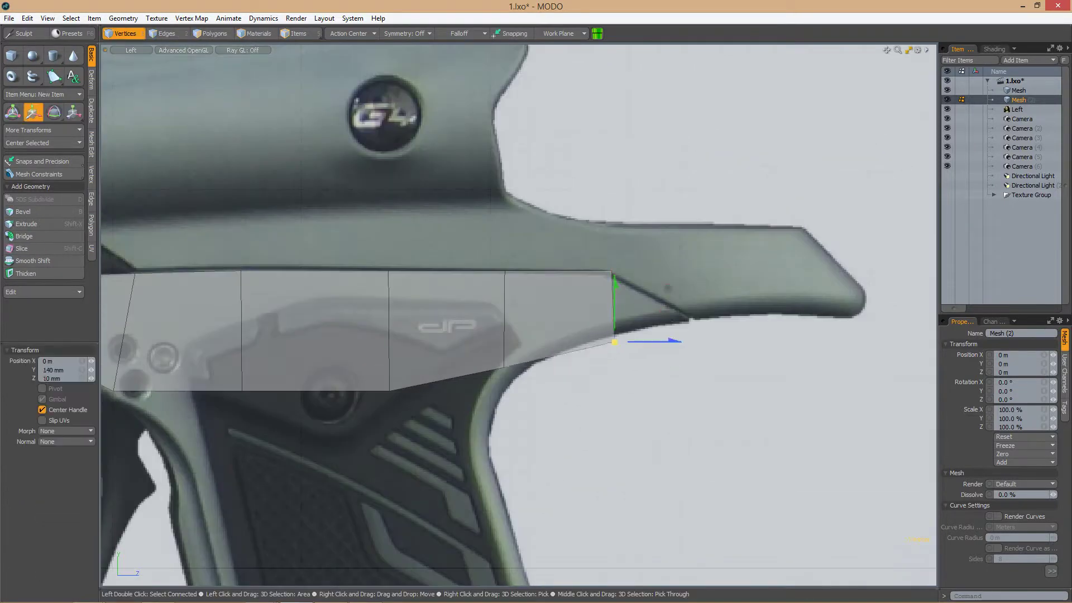
Undo the last rear placement and rebuild the strip's end with a tapered polygon reaching the seam's rear point
key(ctrl+z)
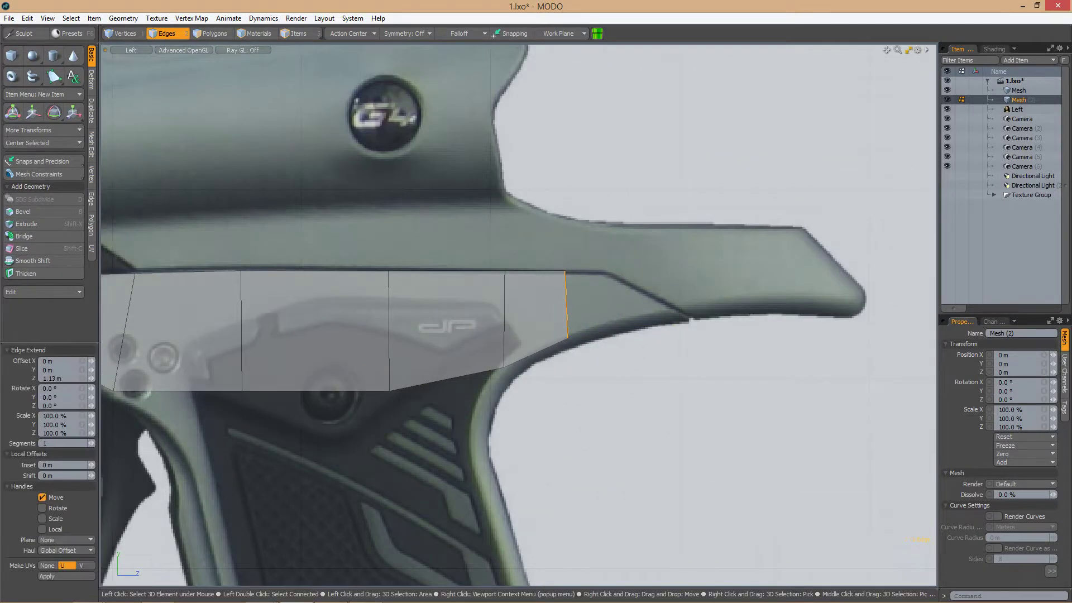
click(613, 338)
key(w)
scroll(613, 340, down, 4)
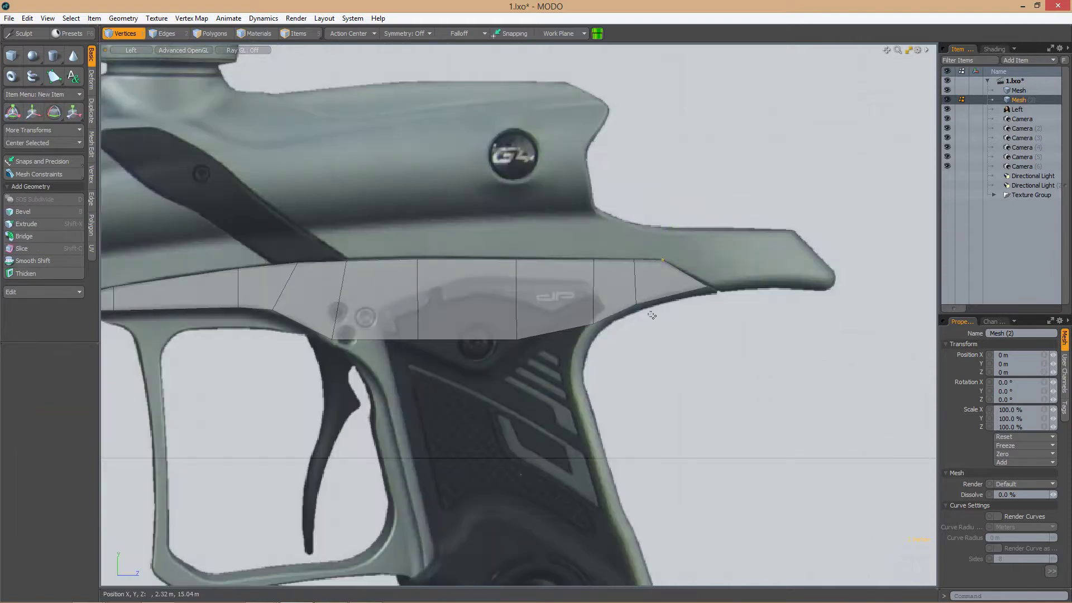
Extend the strip's three lower edges down over the grip and fit the outer vertices to the grip's contours
scroll(598, 317, up, 2)
key(ctrl+z)
scroll(598, 317, up, 2)
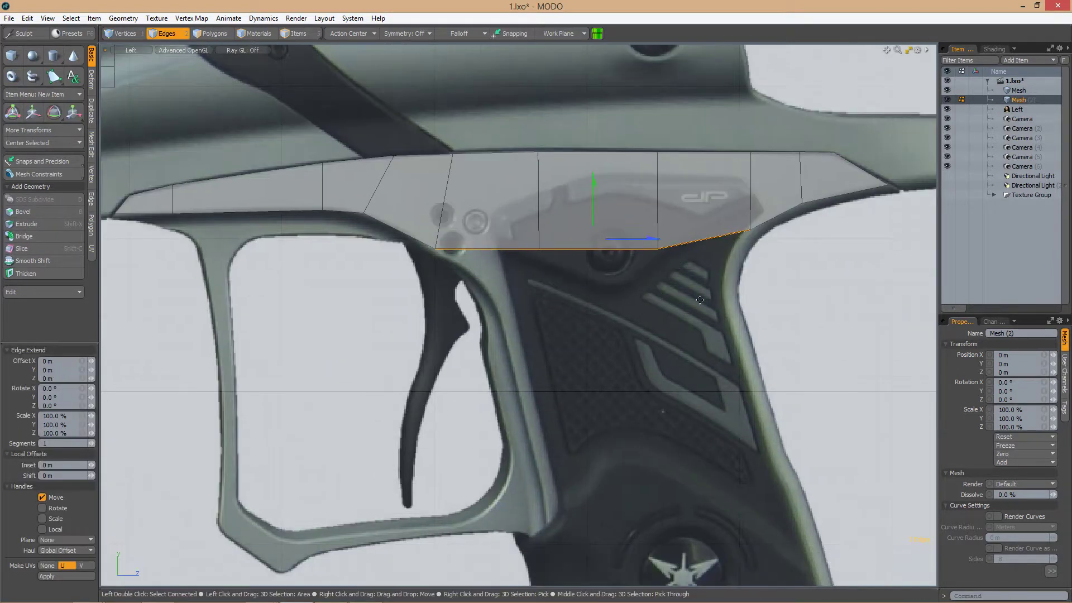
drag(687, 206, 659, 297)
scroll(688, 293, up, 3)
key(1)
alt+shift+drag(680, 262, 648, 297)
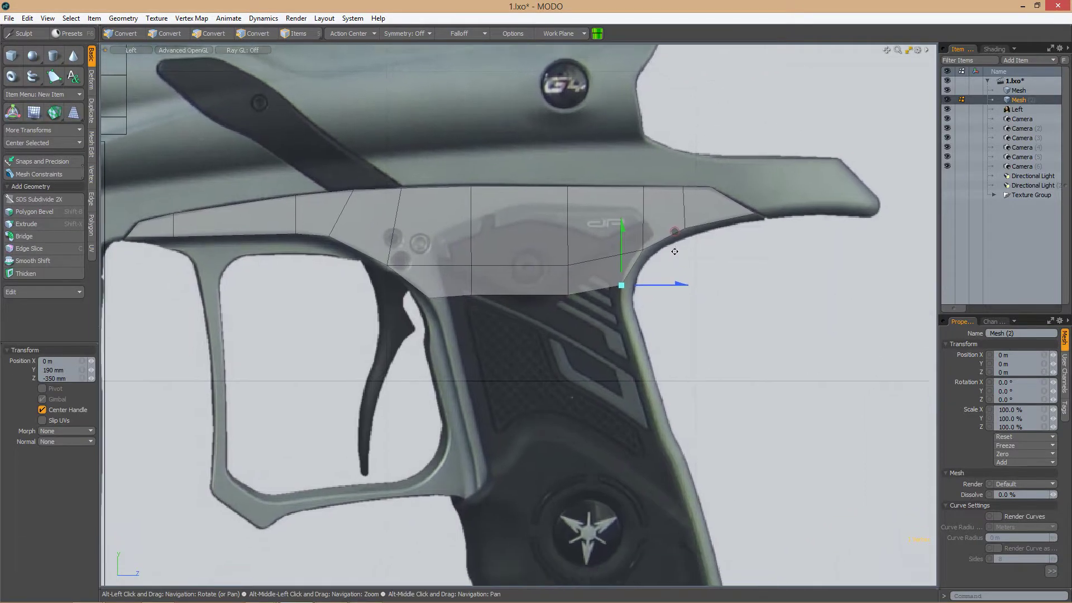
Slide the grip strip's lower interior vertices so the cross edges run straight from the front outline to the rear outline
scroll(648, 298, up, 2)
scroll(600, 314, down, 3)
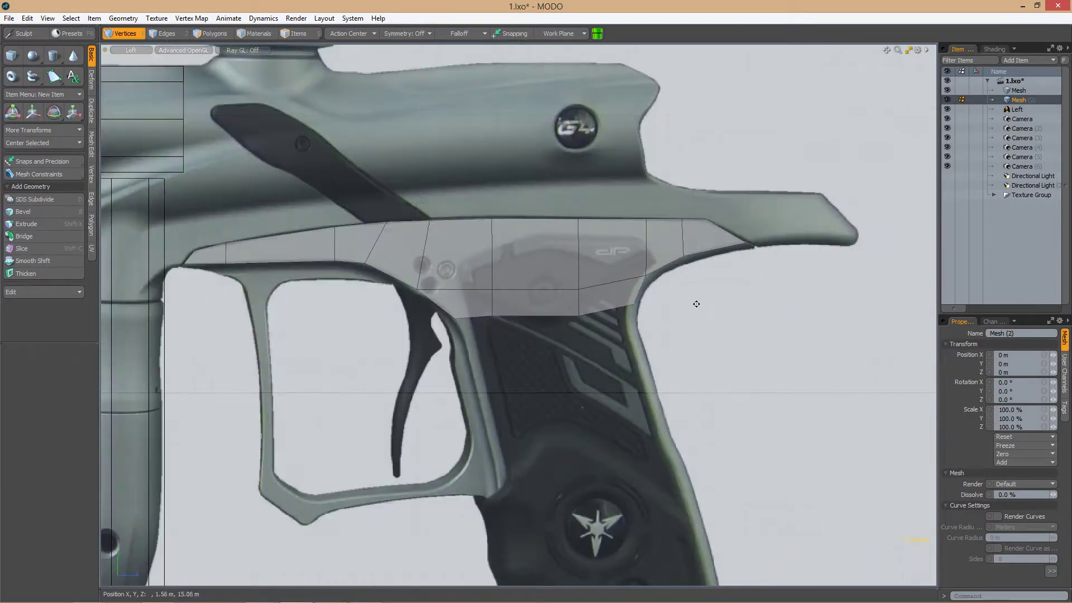
scroll(600, 314, up, 1)
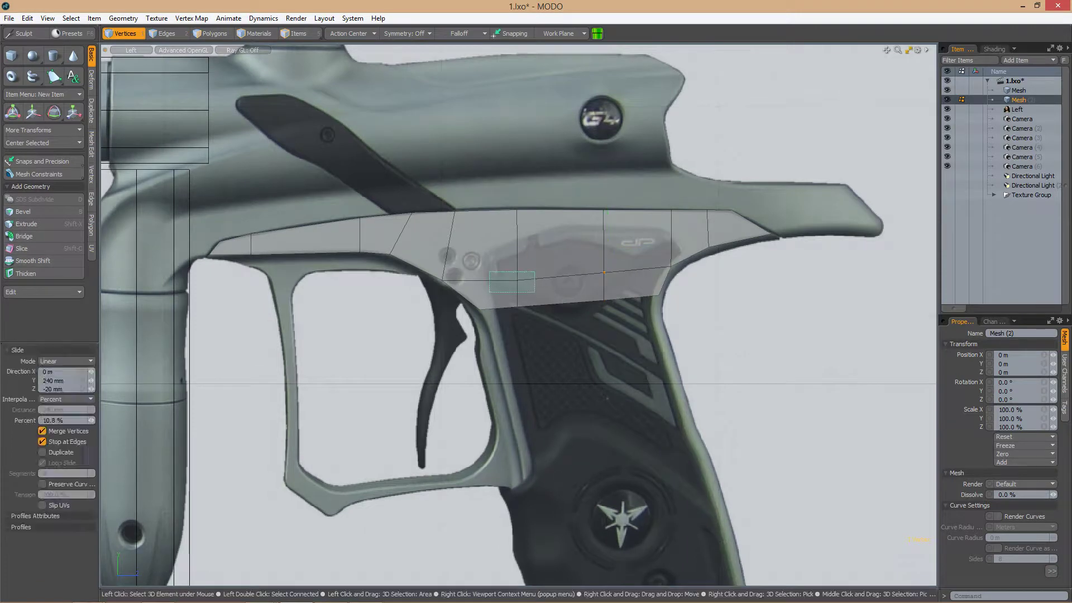
Extend the strip's lower edges down the grip in three rows of polygons that follow the grip's slant
key(2)
scroll(530, 272, down, 1)
click(529, 272)
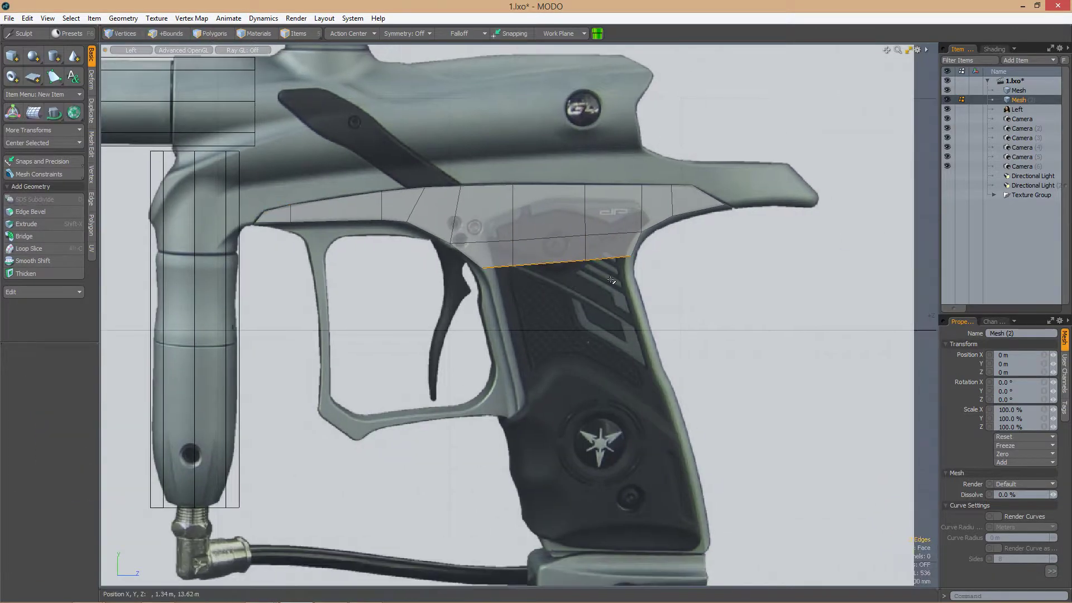
scroll(611, 281, up, 1)
key(shift+x)
drag(612, 280, 569, 326)
scroll(581, 297, up, 1)
key(shift+x)
scroll(575, 310, up, 1)
key(shift+x)
scroll(569, 327, up, 1)
Adjust the outer vertices of the new grip rows to match the front and rear contours in the reference
key(1)
scroll(493, 301, up, 2)
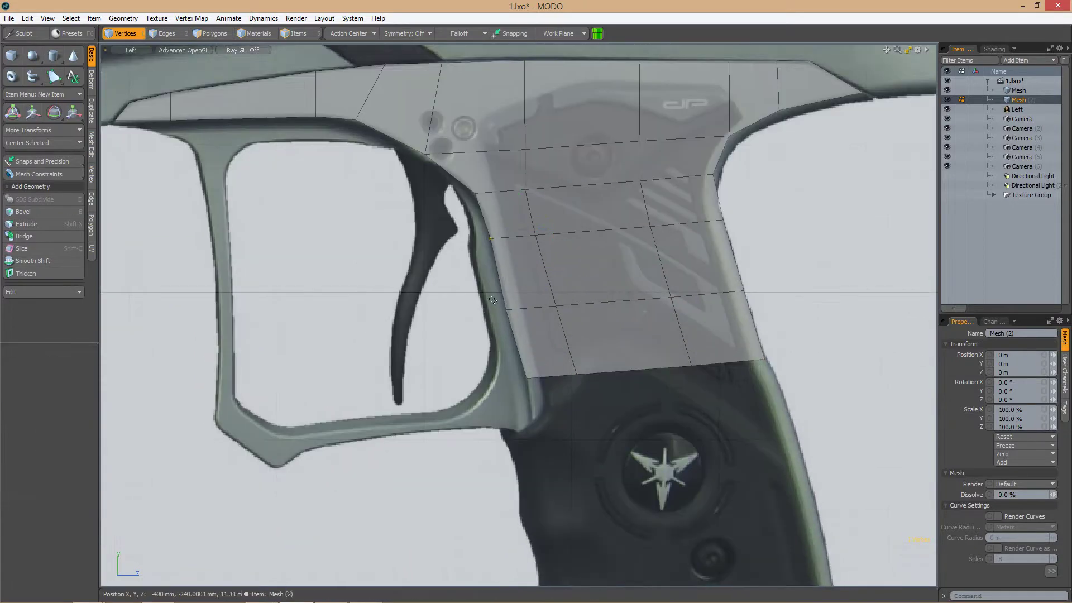
alt+shift+drag(493, 300, 406, 244)
click(670, 301)
scroll(617, 287, down, 2)
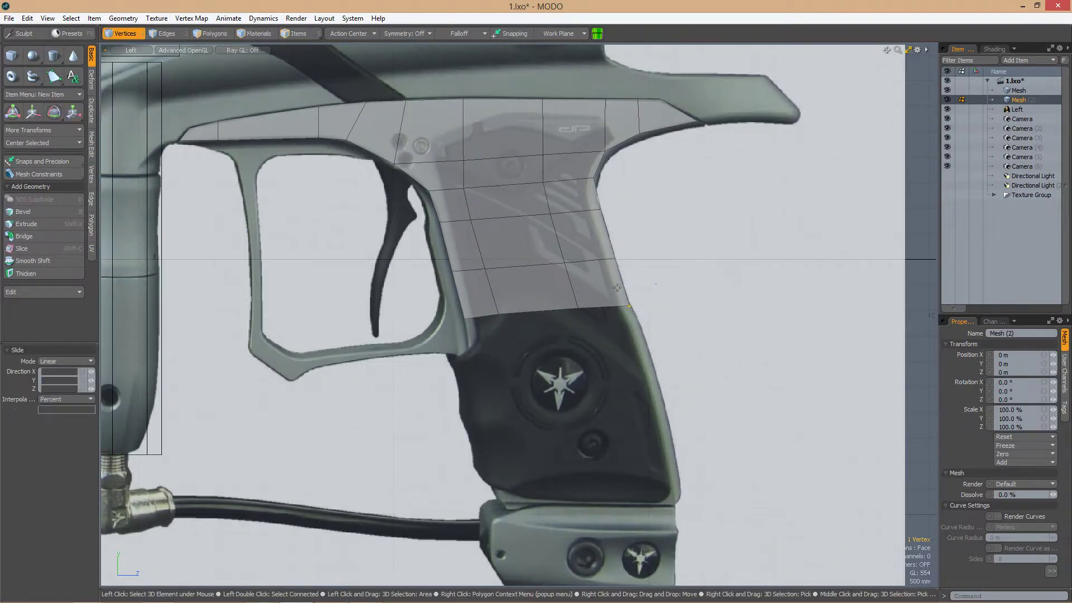
Extend the grip's lower edges by one short row and move its rear corner vertex onto the grip's back contour
key(shift+x)
drag(507, 350, 506, 375)
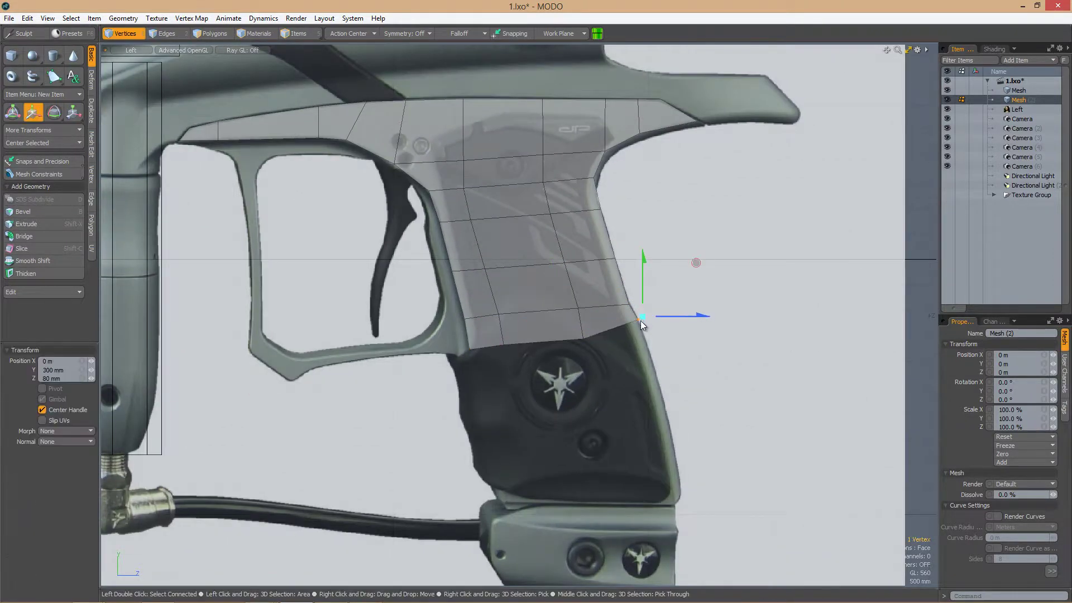
scroll(641, 324, up, 2)
scroll(617, 335, down, 2)
Extend the lower edges down over the round logo to near the grip's base and align the bottom vertices in a straight line
key(shift+x)
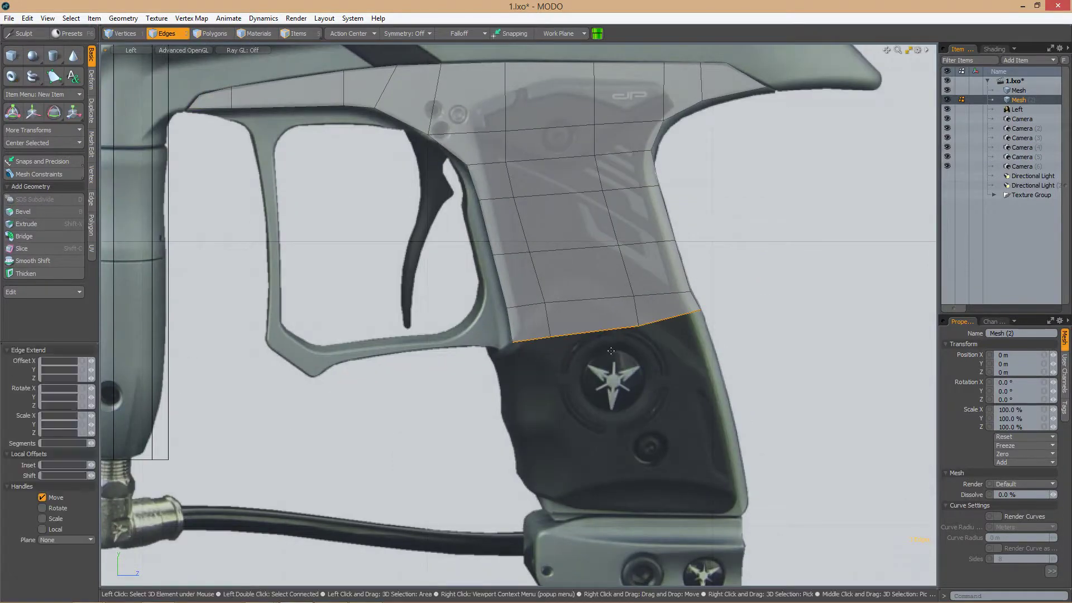
scroll(527, 333, down, 2)
drag(598, 262, 609, 394)
scroll(675, 393, up, 3)
key(1)
click(677, 384)
key(w)
drag(678, 385, 690, 418)
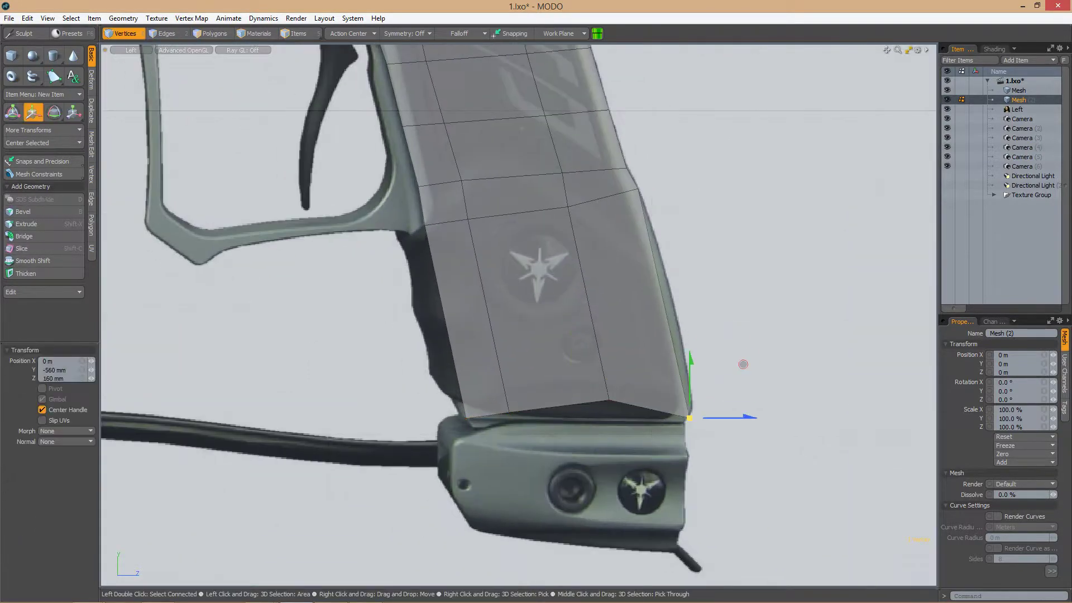
scroll(527, 407, down, 2)
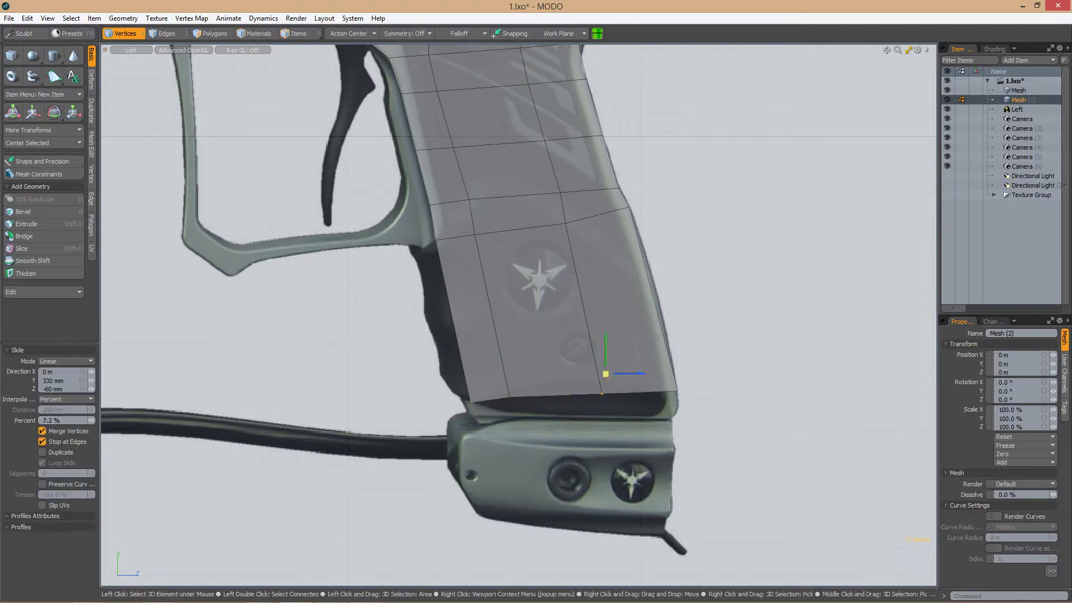
Cut a loop across the long lower grip section and move its rear vertex out to the grip's back curve
key(3)
click(552, 383)
scroll(553, 383, up, 2)
key(alt+c)
key(1)
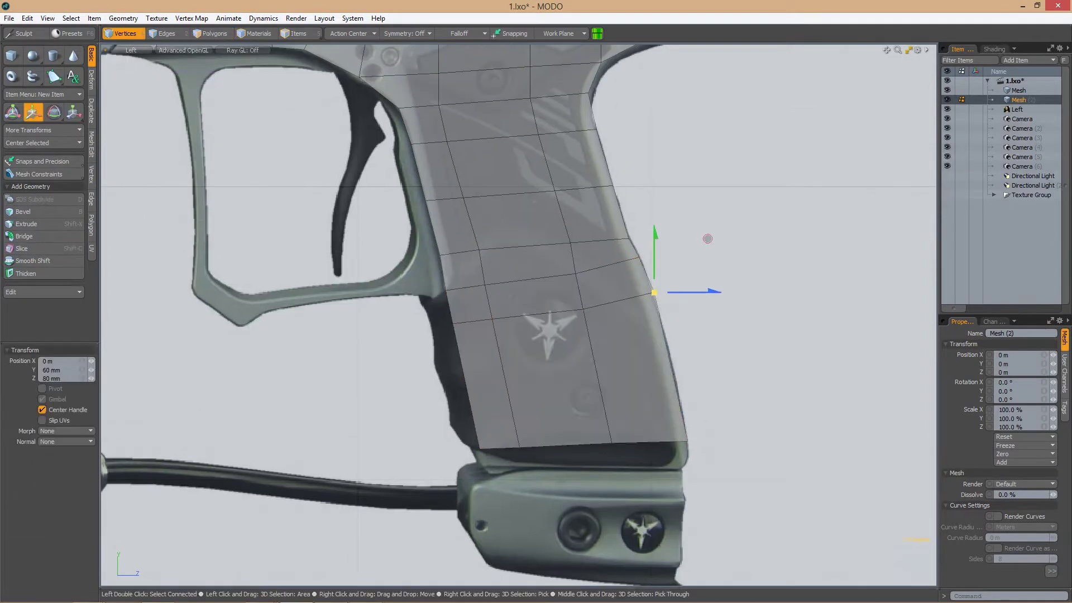
scroll(659, 290, up, 2)
drag(683, 306, 589, 393)
Extend the bottom edges by one short row to the grip's base and fit its vertices to the seam above the bottom block
scroll(738, 329, down, 3)
key(3)
key(2)
scroll(586, 371, up, 3)
key(shift+x)
key(1)
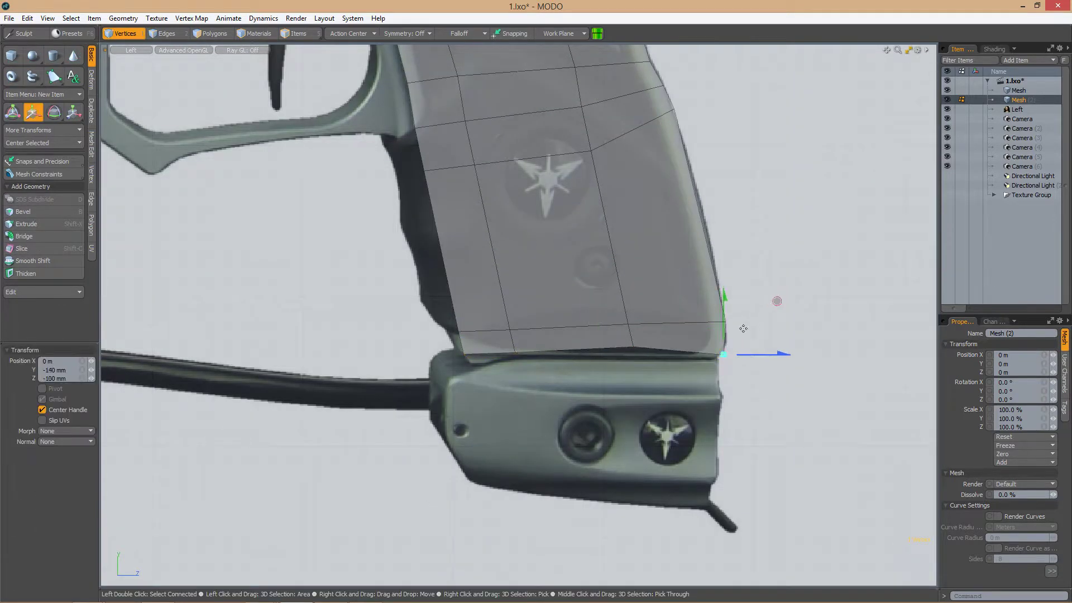
key(space)
scroll(554, 362, up, 5)
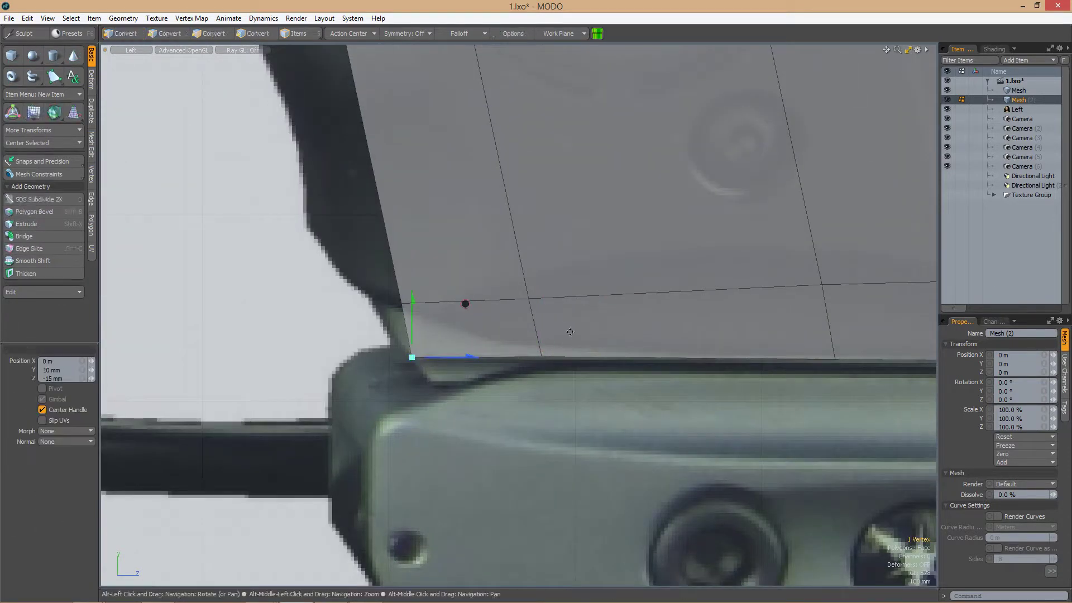
key(space)
key(a)
scroll(533, 277, up, 4)
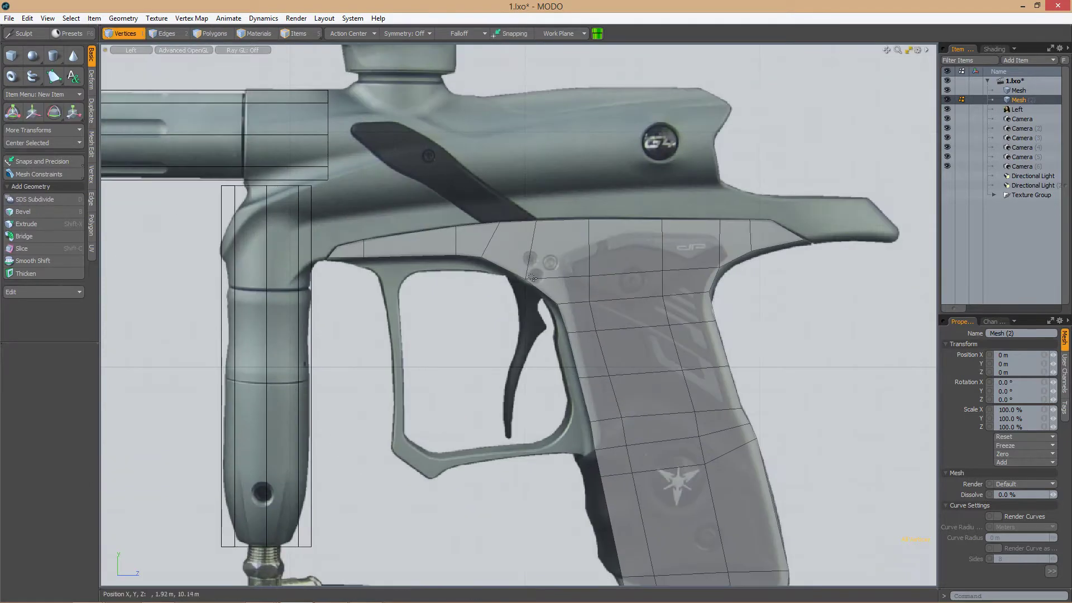
Reposition the outline vertices above the trigger and split the adjoining polygon with a diagonal edge from the upper seam
scroll(504, 310, down, 3)
scroll(556, 257, up, 5)
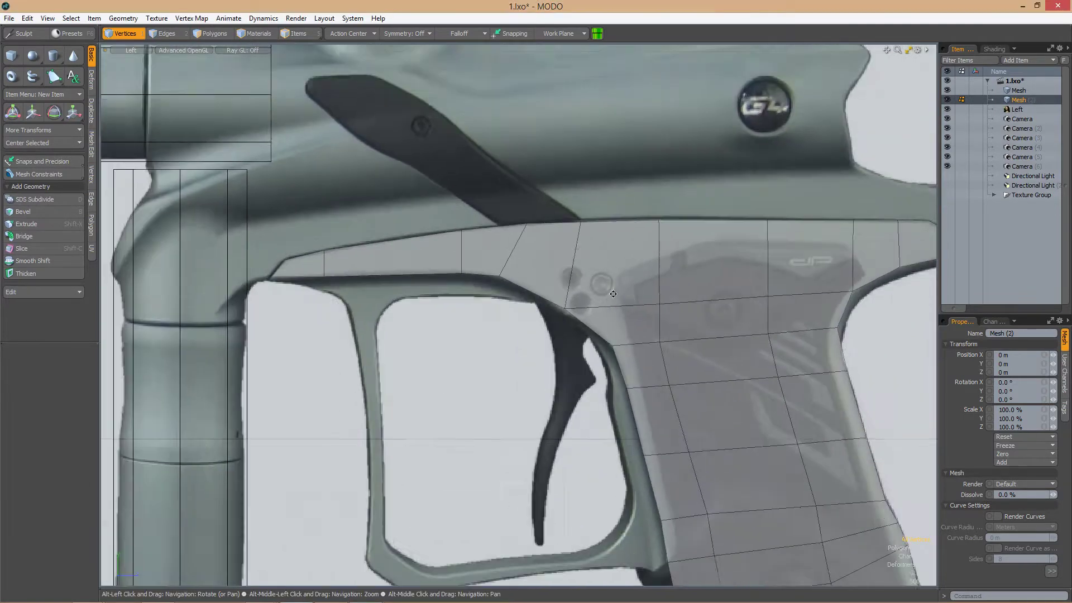
key(space)
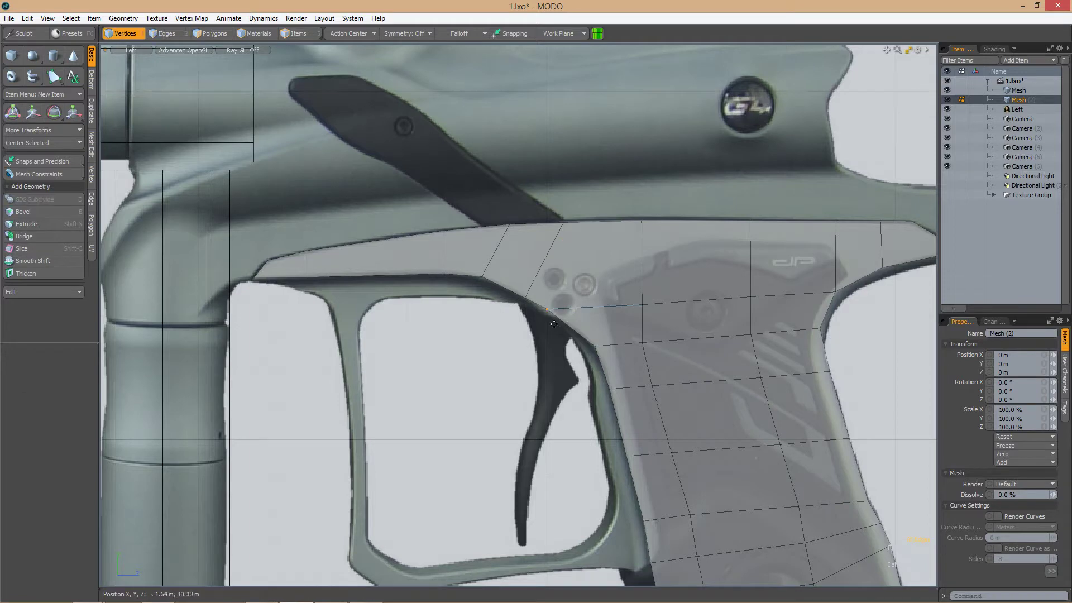
drag(553, 324, 566, 309)
key(space)
scroll(557, 316, down, 3)
scroll(654, 242, up, 4)
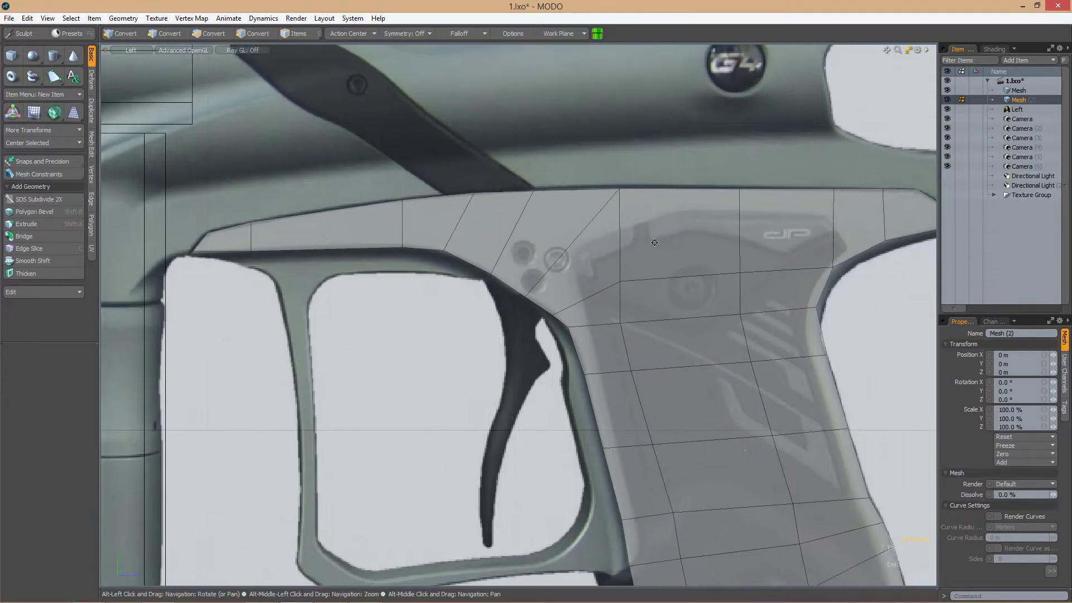
Cut a lengthwise edge with Edge Slice from the grip's upper front vertex through the middle of the front strip
middle_drag(562, 256, 638, 284)
click(638, 283)
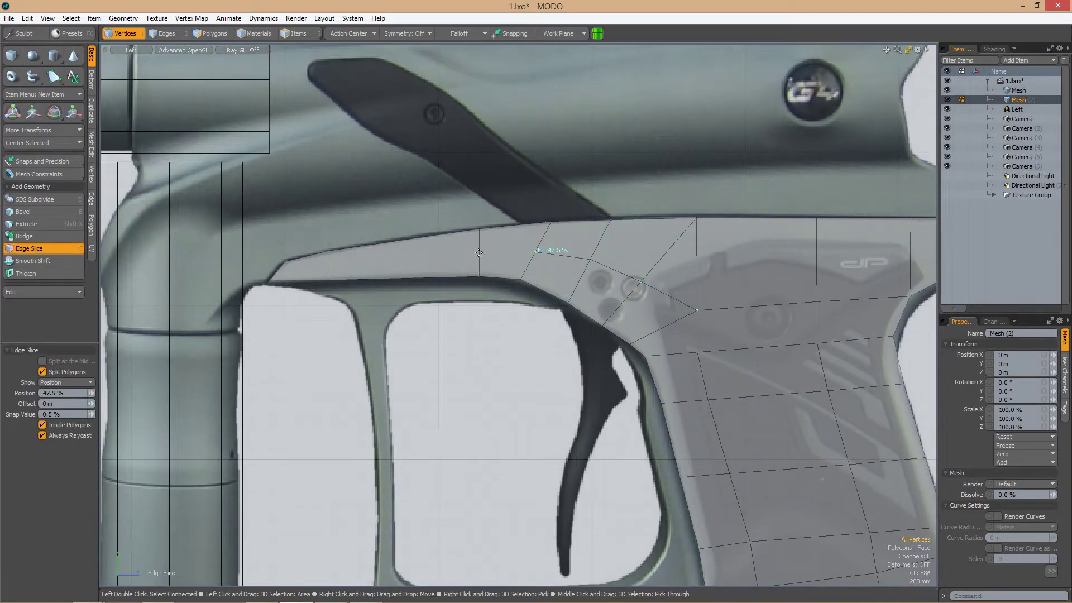
scroll(650, 227, down, 2)
Remove the vertical edge above the grip's front vertex and slide the neighbouring upper seam vertices to even out the polygons
key(space)
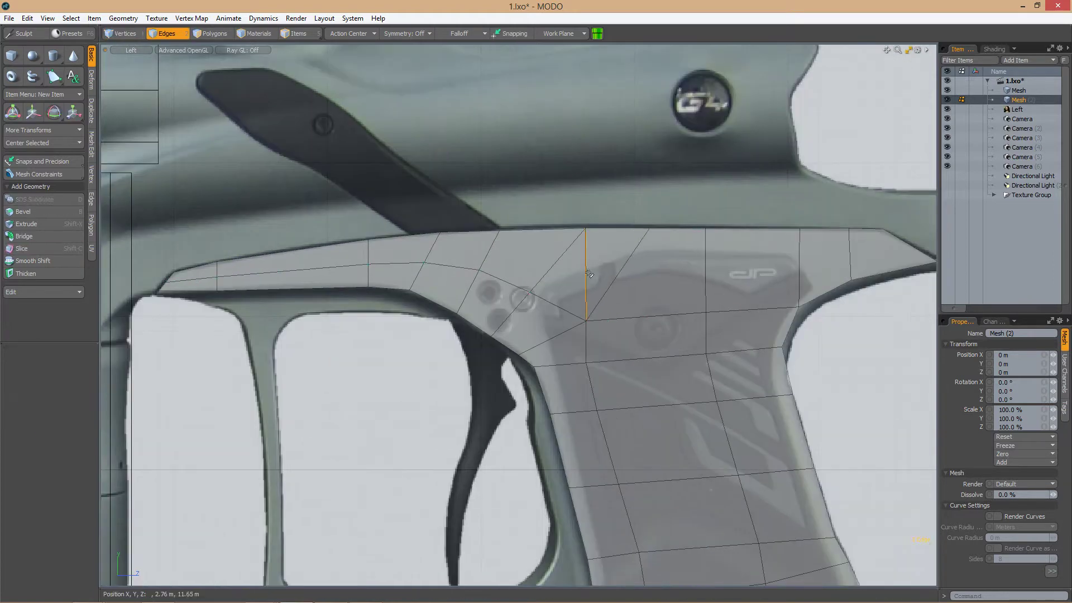
scroll(656, 229, down, 2)
scroll(666, 230, up, 5)
scroll(666, 230, down, 3)
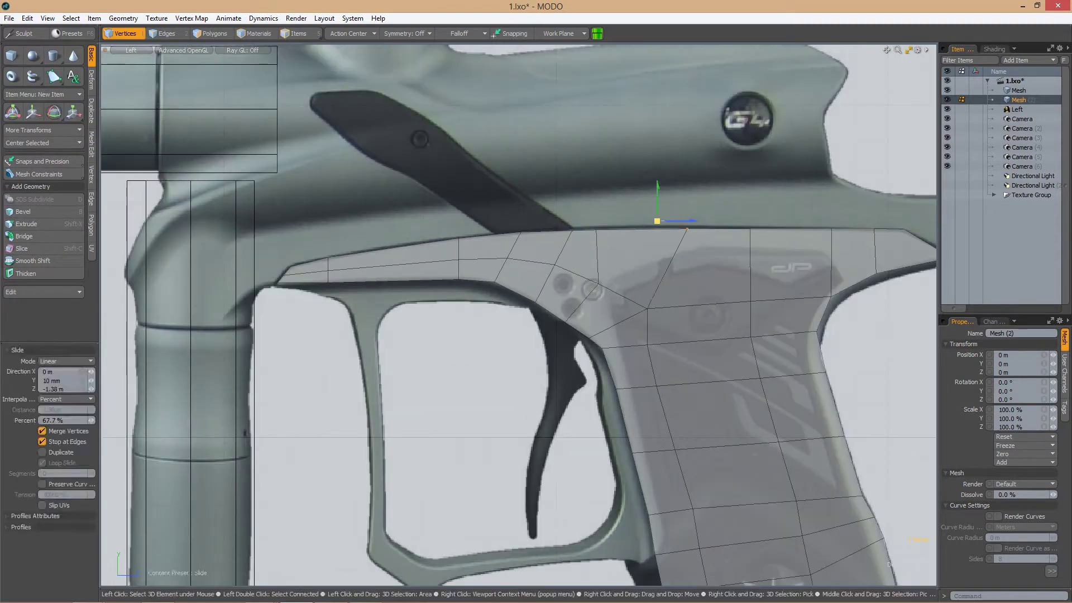
key(1)
scroll(645, 314, up, 5)
scroll(646, 314, down, 3)
Bevel the slanted cross edge at the front strip's bend into closely spaced parallel edges
key(2)
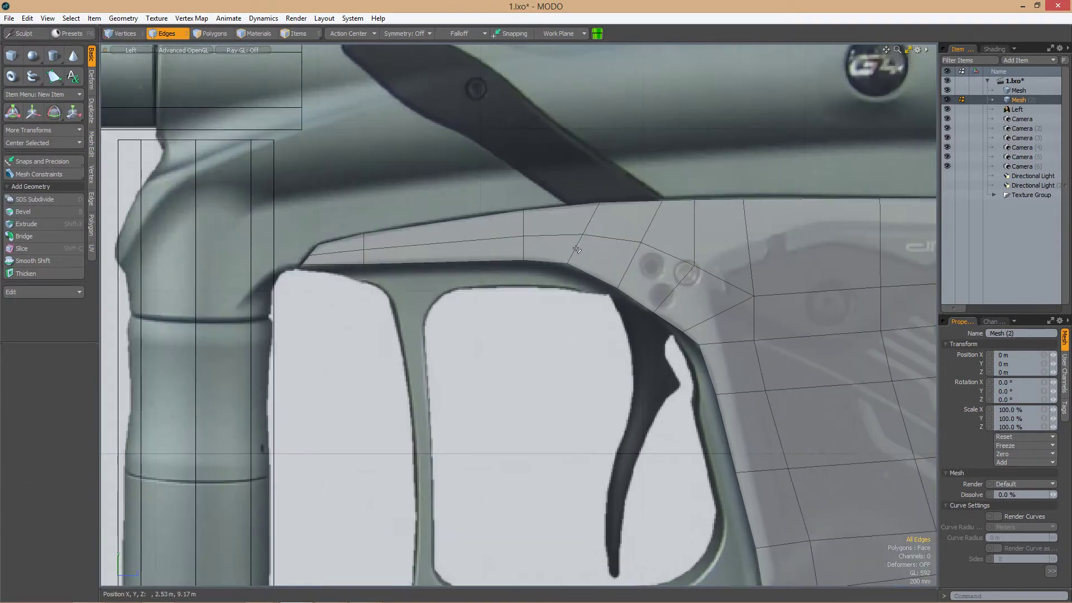
key(b)
scroll(640, 280, up, 5)
key(space)
Slide the upper seam vertices of the beveled cross edges closer together along the seam
key(1)
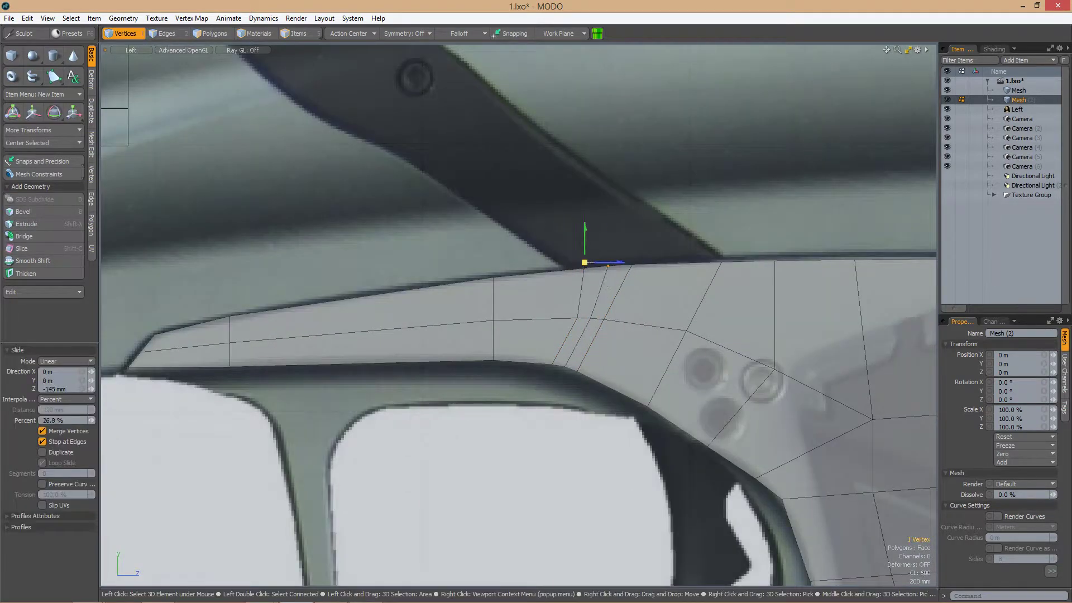
click(640, 271)
key(w)
scroll(640, 271, down, 3)
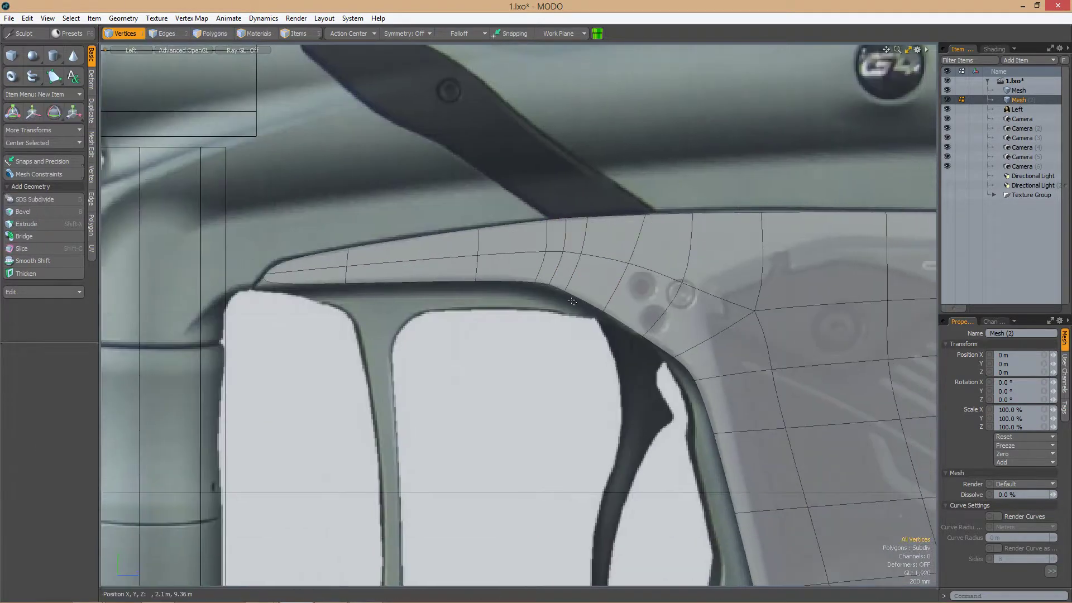
Set the action center to Selection and scale the beveled edges' vertex rows to tighten their spacing
scroll(666, 228, up, 5)
key(space)
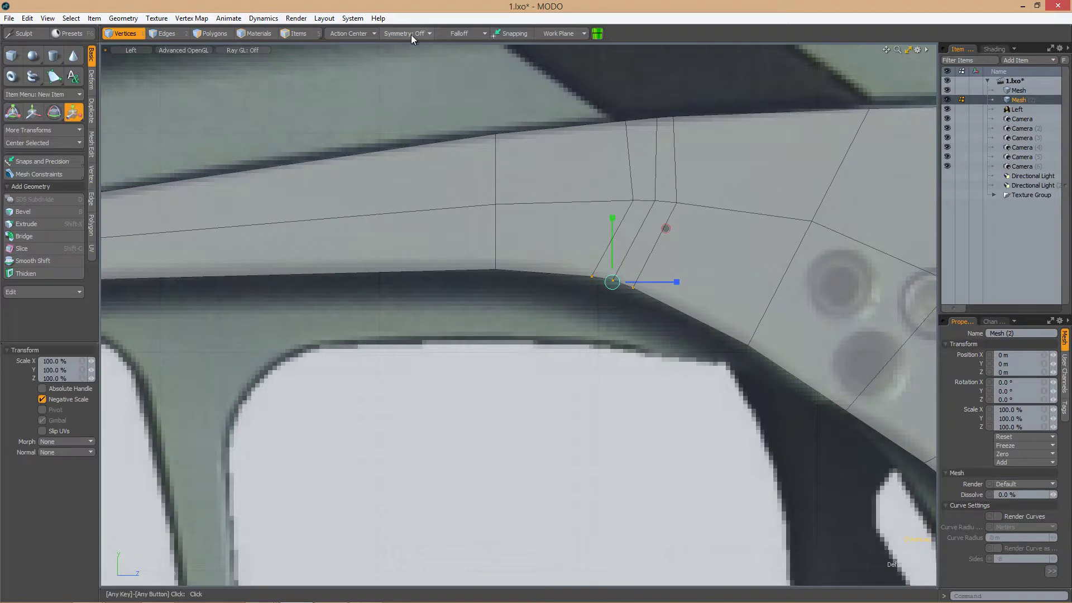
click(363, 34)
click(346, 41)
alt+drag(610, 280, 622, 293)
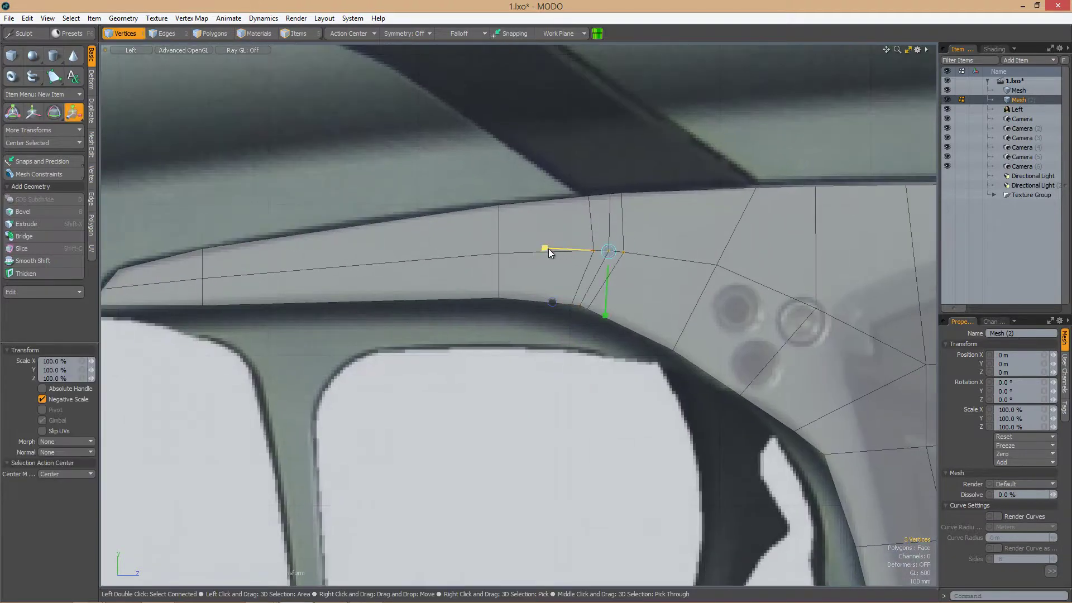
key(space)
alt+drag(550, 253, 670, 256)
scroll(670, 256, down, 3)
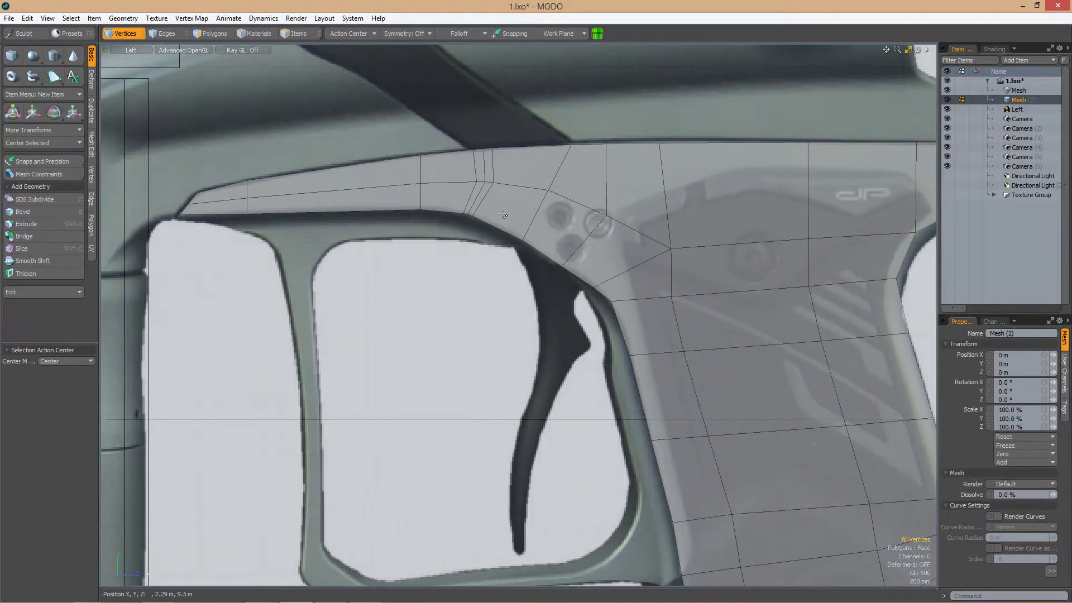
Select the four outline edges above the trigger and scale them along the selection's local axis to straighten the slope
scroll(529, 288, up, 2)
scroll(541, 287, down, 1)
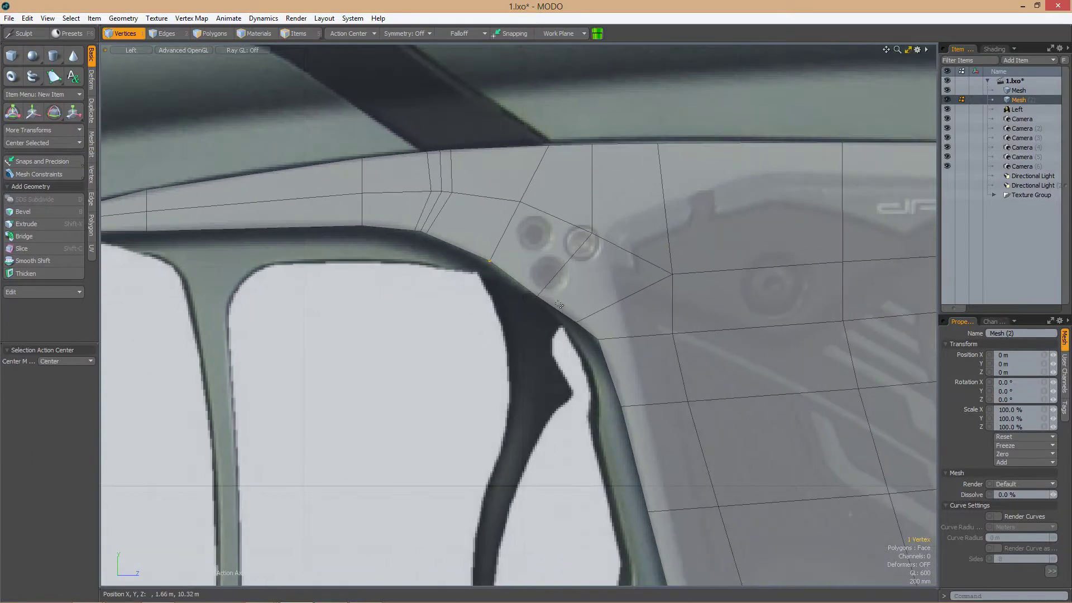
key(2)
shift+click(566, 316)
key(r)
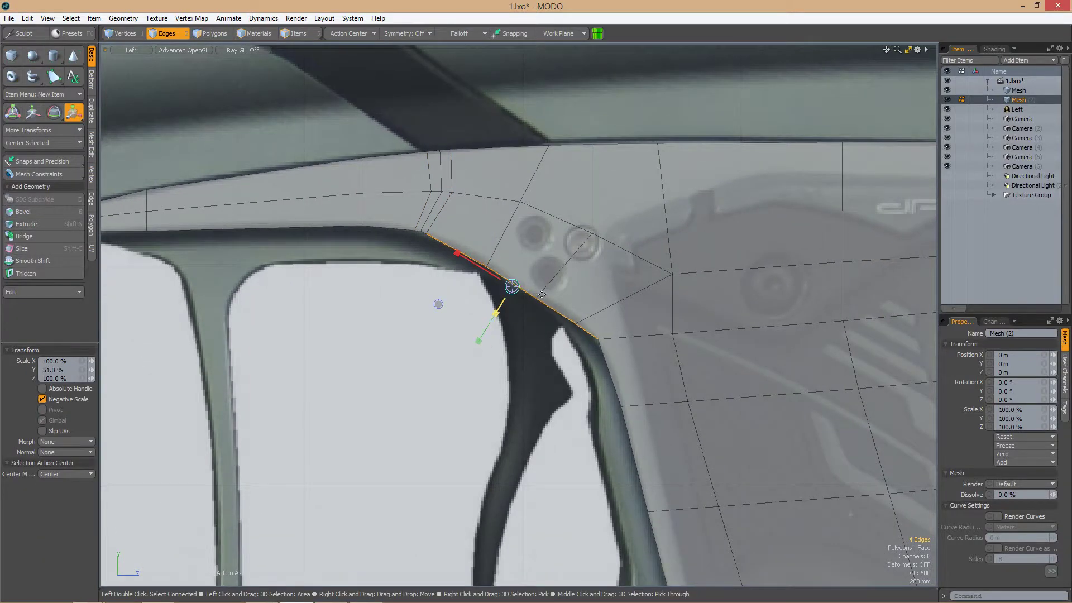
Slide the outline edge at the bend behind the trigger to fit the frame's curve, and undo the last adjustment
scroll(487, 331, down, 2)
key(1)
click(540, 249)
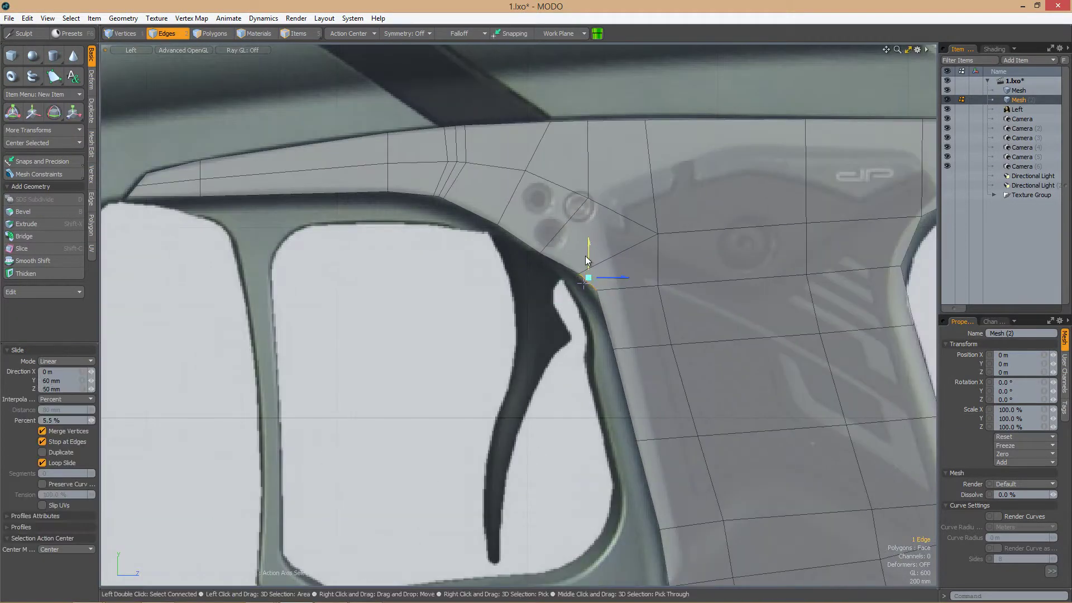
scroll(540, 249, up, 1)
key(space)
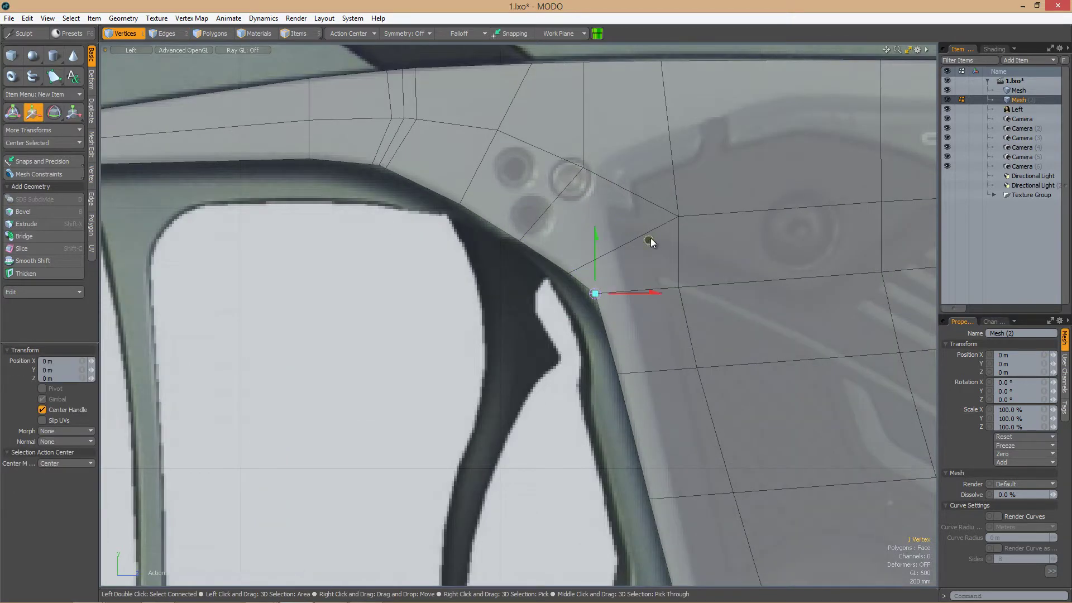
scroll(541, 286, down, 1)
key(space)
key(ctrl+z)
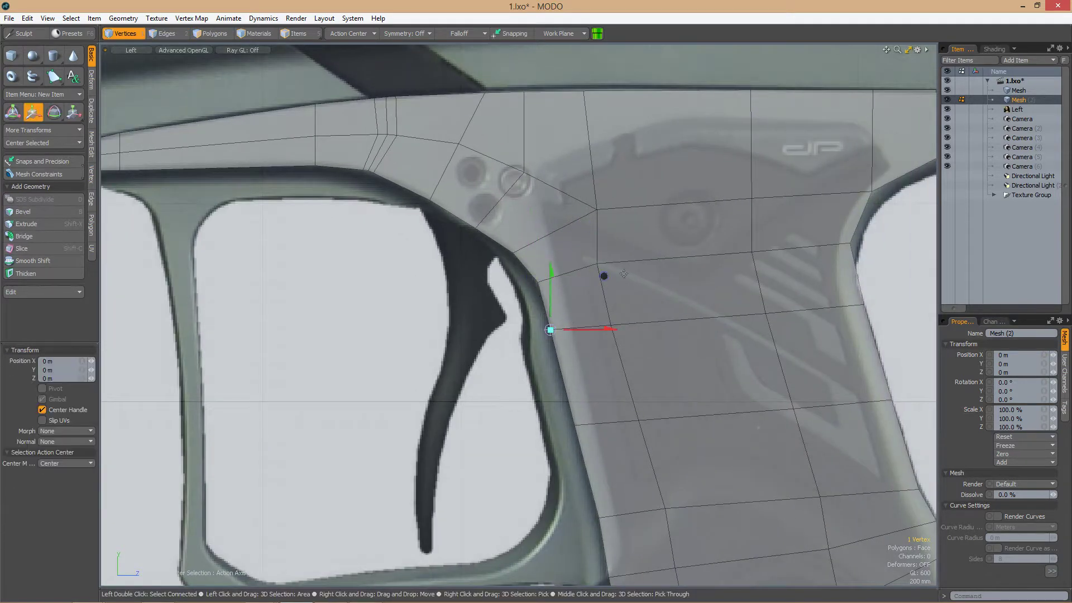
Adjust the grip's front outline vertices along the trigger guard's rear side to follow the reference contour
scroll(598, 331, down, 2)
alt+middle_drag(599, 331, 538, 223)
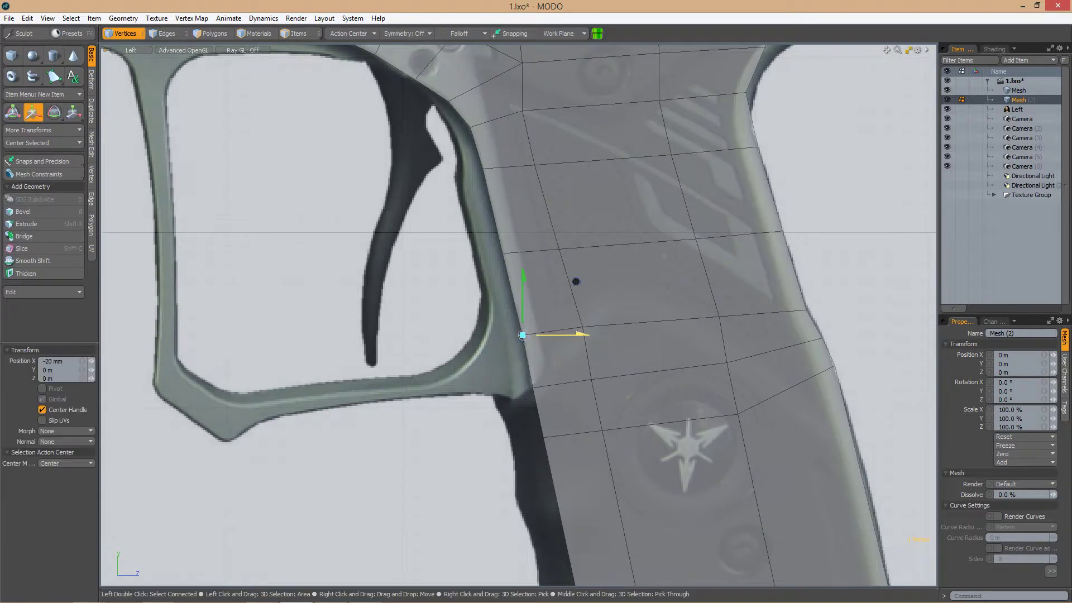
scroll(590, 287, down, 1)
scroll(590, 286, down, 1)
scroll(545, 282, up, 4)
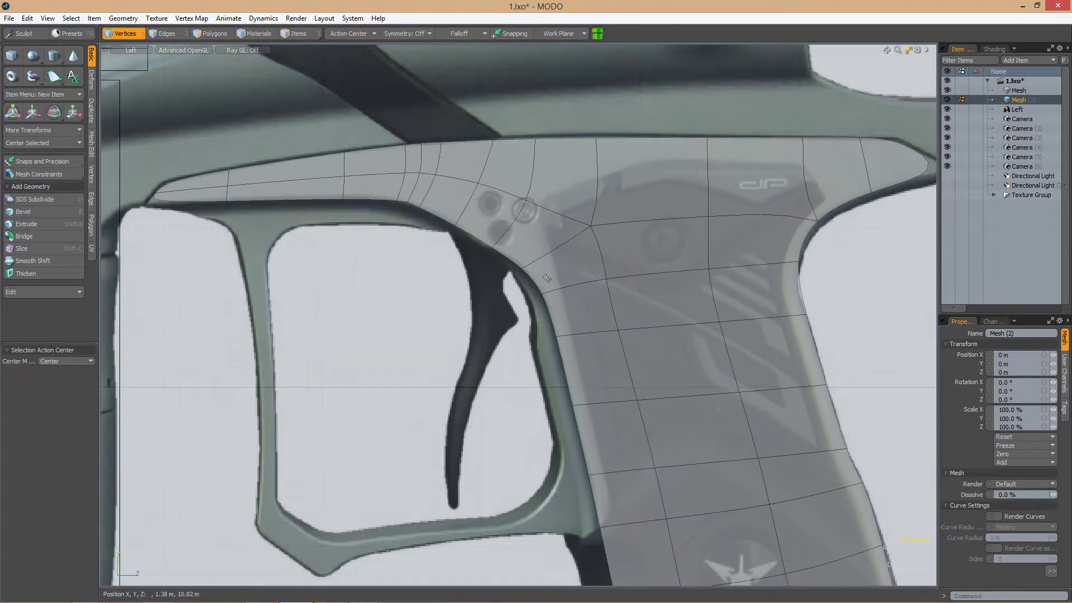
Cut an additional loop across the upper grip between the bend behind the trigger and the rear curve
key(alt+c)
key(space)
scroll(518, 315, down, 3)
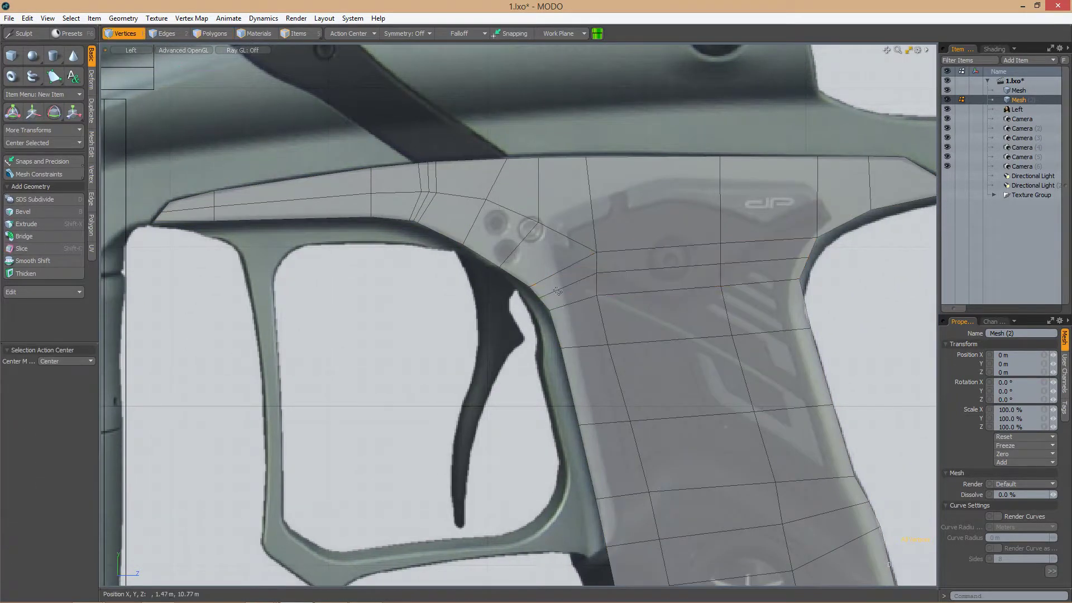
Slide the new loop's end vertices to fit the front bend and the rear curve of the grip
key(1)
scroll(518, 315, up, 4)
click(502, 299)
scroll(502, 299, down, 4)
scroll(503, 299, up, 3)
key(2)
scroll(756, 257, down, 3)
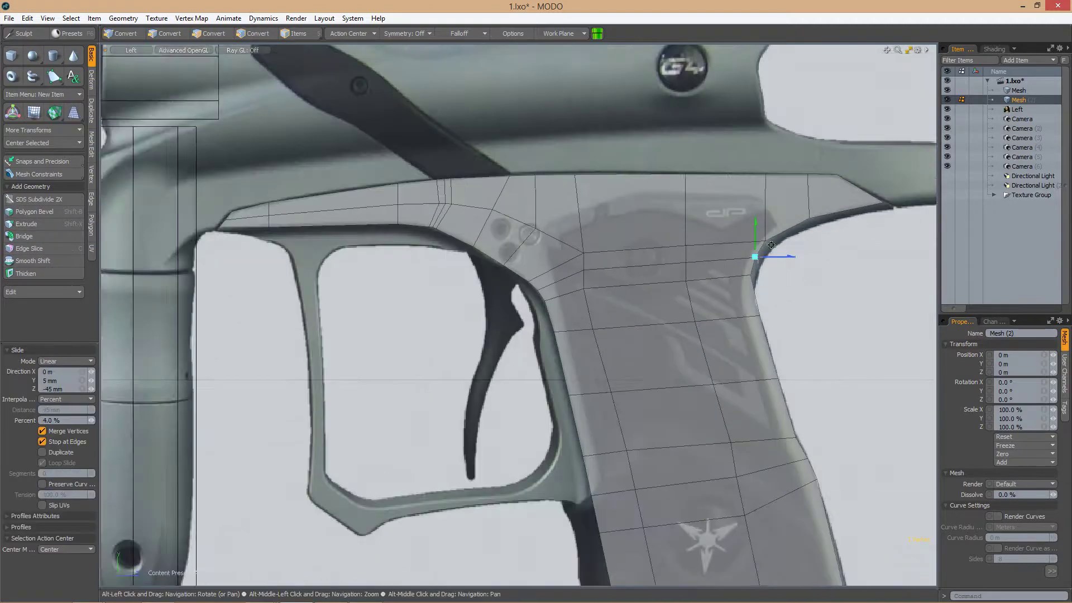
scroll(698, 239, up, 3)
scroll(632, 275, down, 3)
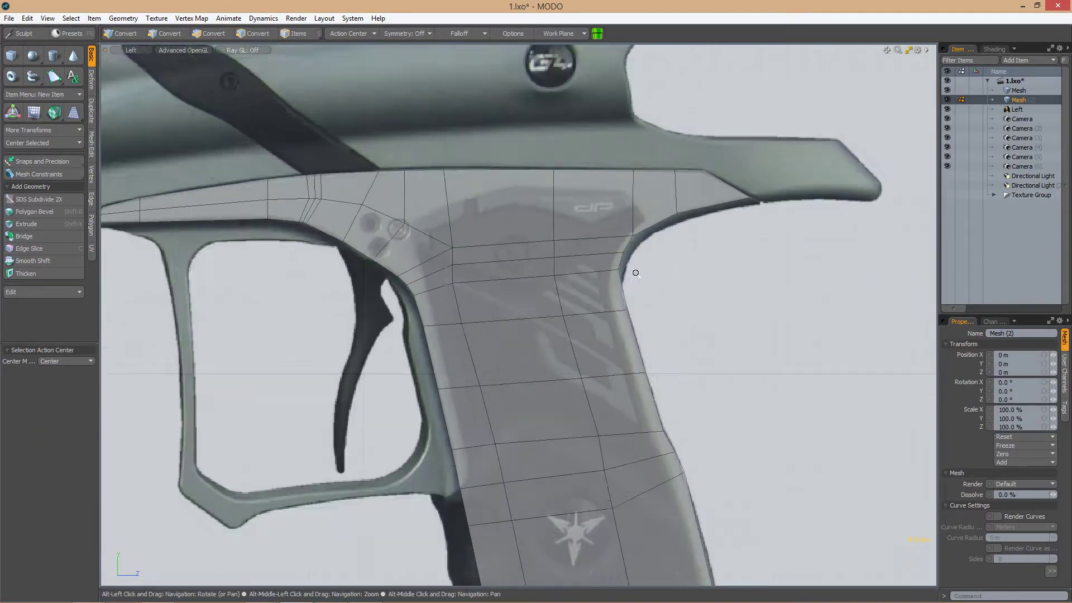
Move the outline vertices at the bend behind the trigger to follow the frame's reference curve
scroll(634, 270, up, 1)
key(1)
scroll(590, 276, down, 3)
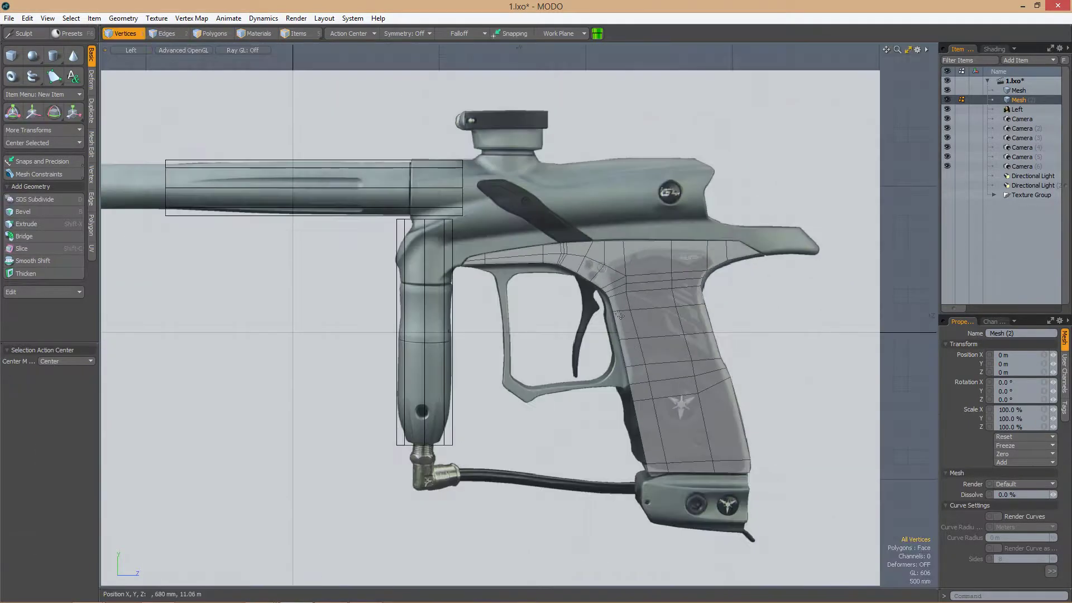
key(3)
scroll(614, 335, up, 5)
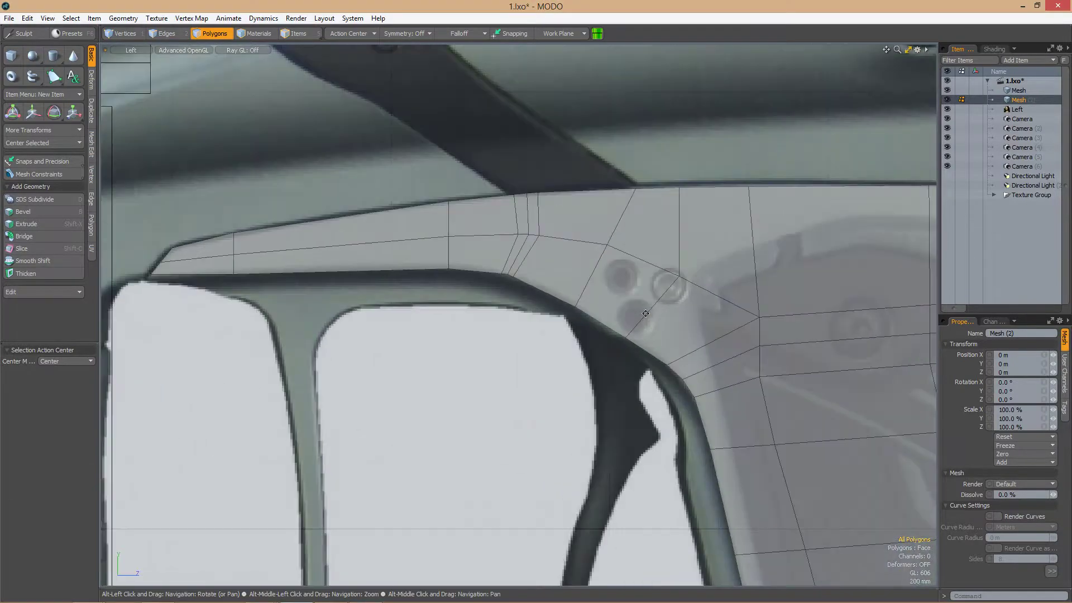
scroll(613, 338, up, 2)
key(1)
click(586, 402)
key(w)
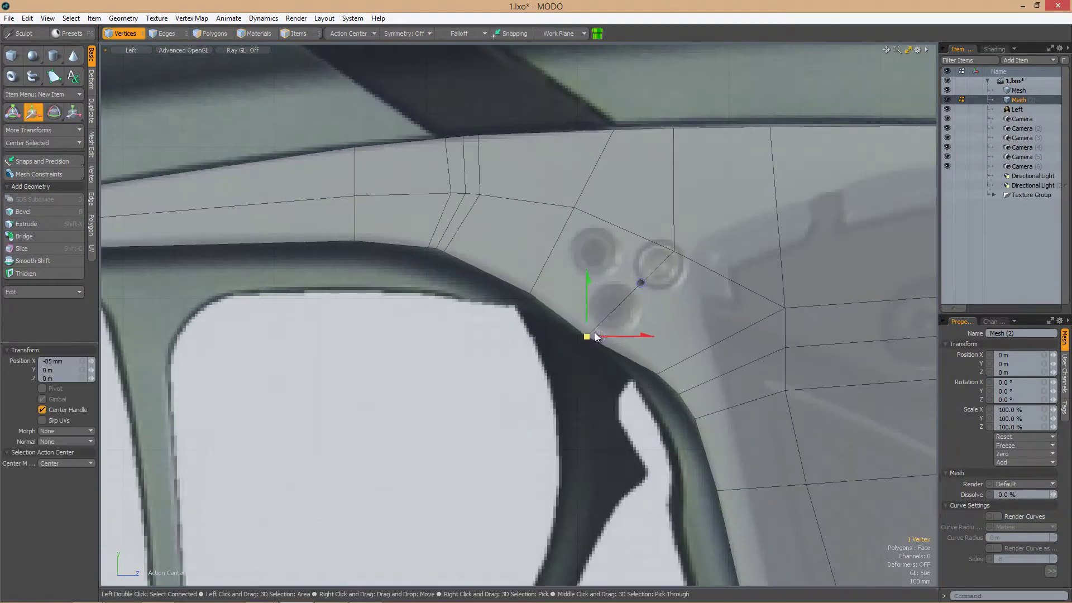
scroll(655, 339, down, 1)
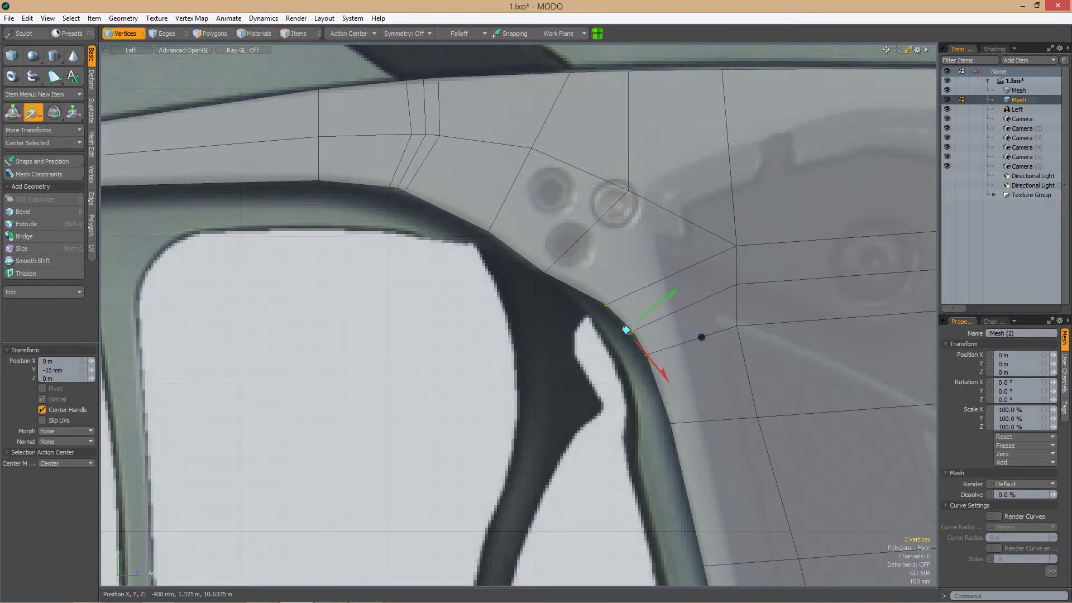
Preview the frame with subdivision, return to plain faces, and move the outline vertex above the trigger onto the reference edge
key(space)
scroll(551, 304, up, 2)
scroll(642, 330, down, 2)
key(Tab)
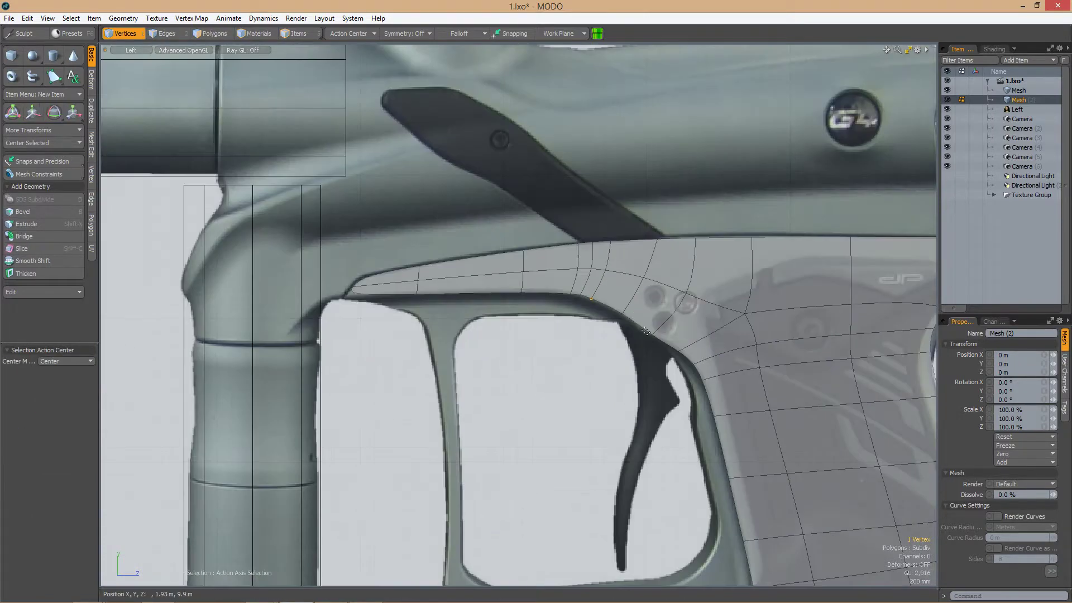
key(Tab)
scroll(762, 351, down, 4)
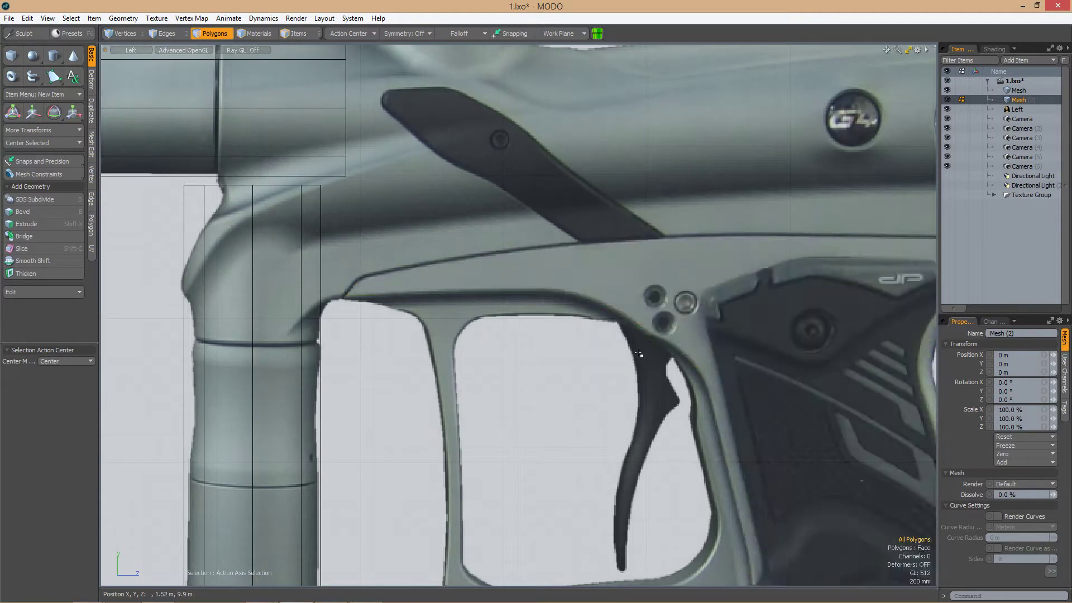
scroll(632, 302, up, 6)
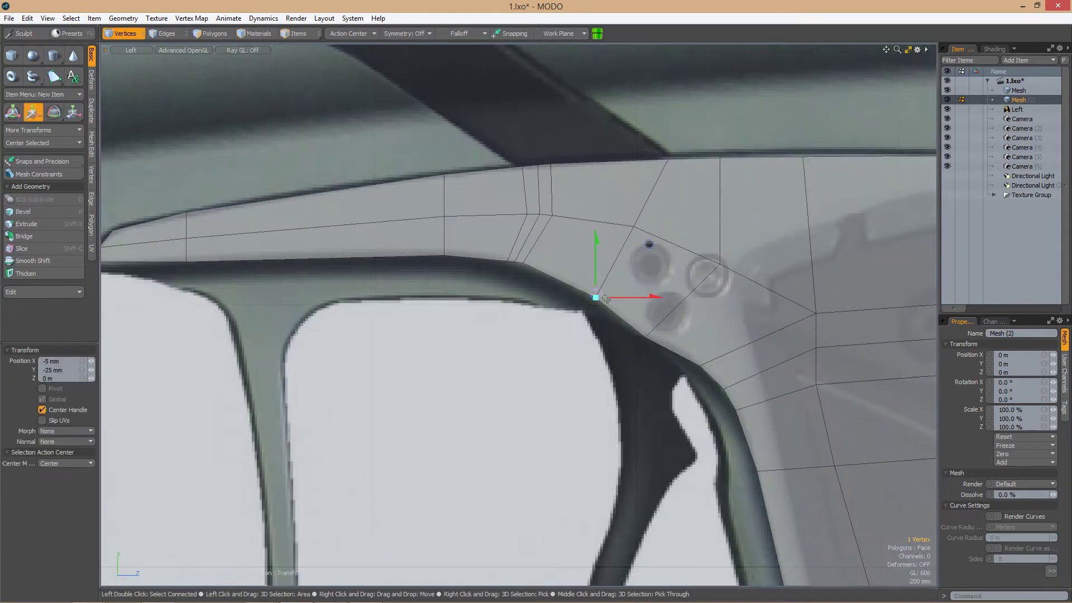
scroll(633, 301, down, 1)
Bevel the edge line crossing the three screw holes and slide the resulting vertices along the frame's upper outline to space them
key(2)
click(605, 246)
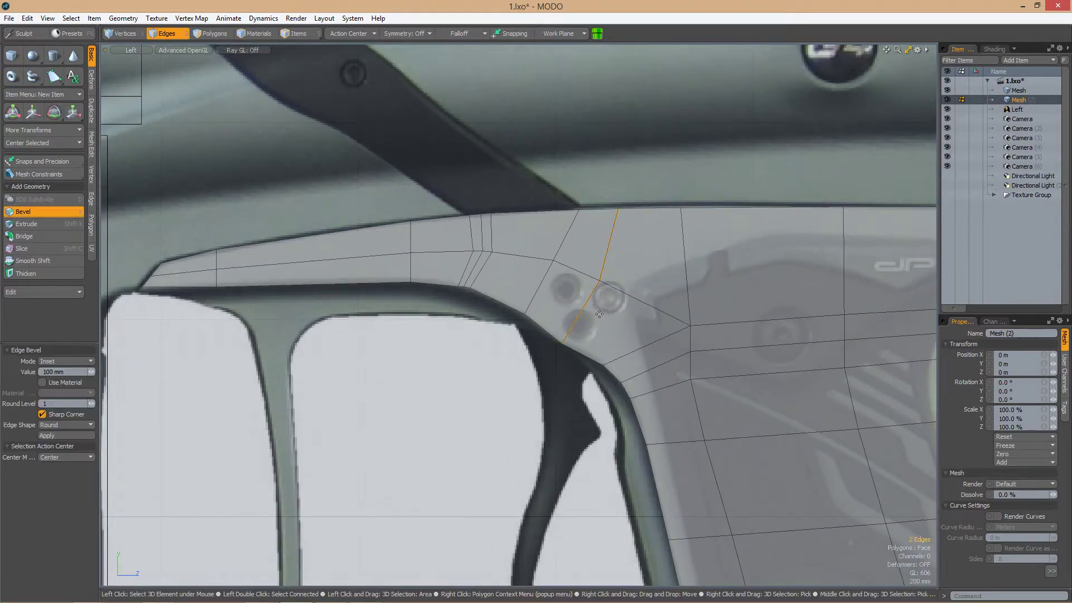
key(1)
click(615, 292)
scroll(558, 279, up, 1)
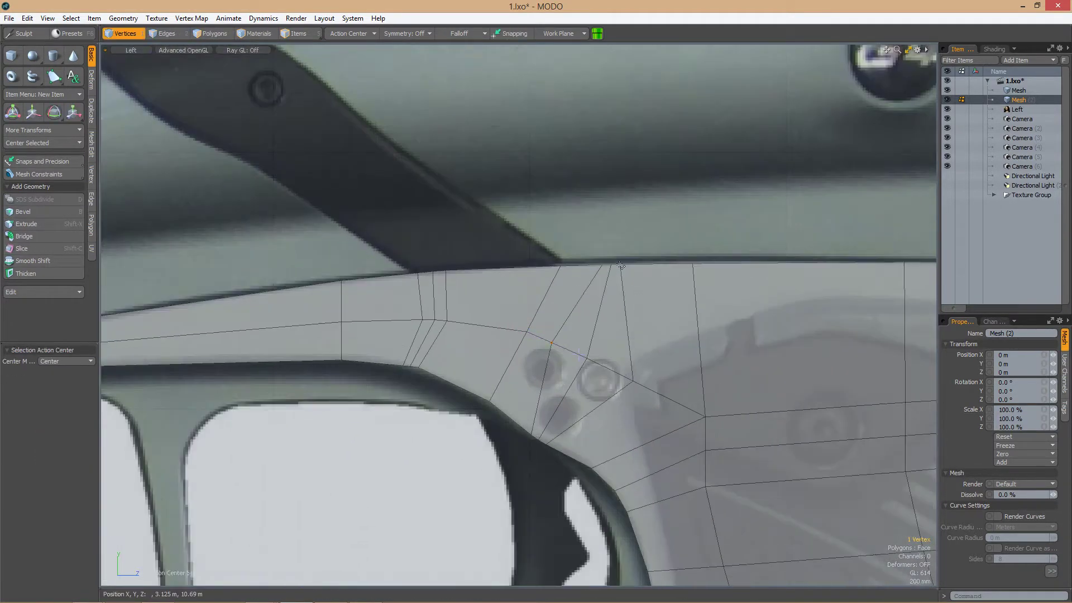
drag(578, 352, 579, 260)
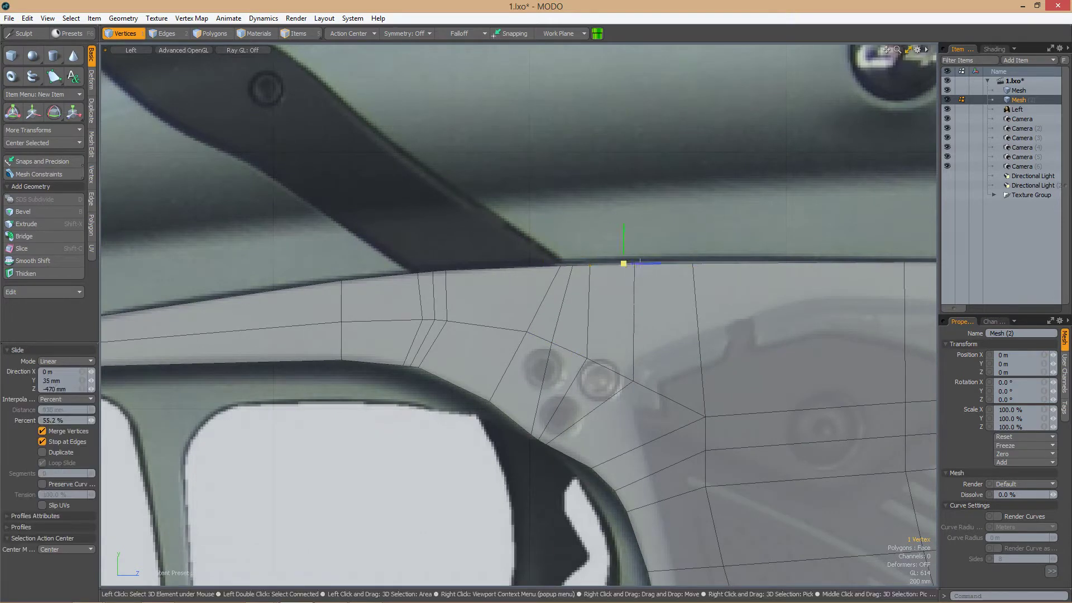
scroll(596, 279, down, 2)
Select the polygon band along the frame's underside and the grip's front, and split it lengthwise with one loop slice
key(3)
drag(468, 282, 595, 332)
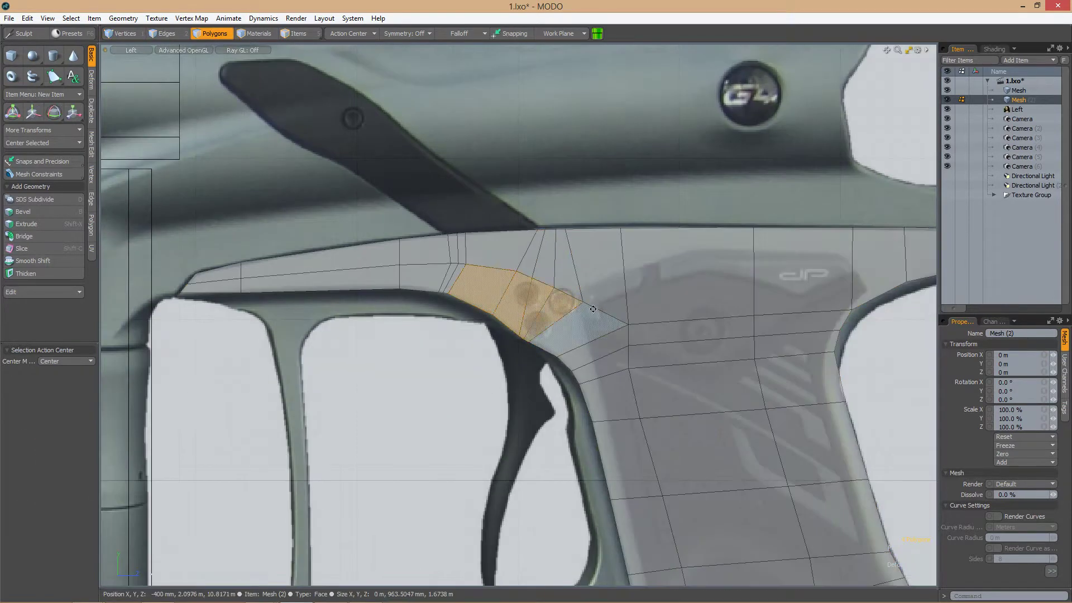
scroll(597, 331, up, 2)
scroll(597, 331, down, 2)
key(l)
key(alt+c)
scroll(618, 283, up, 1)
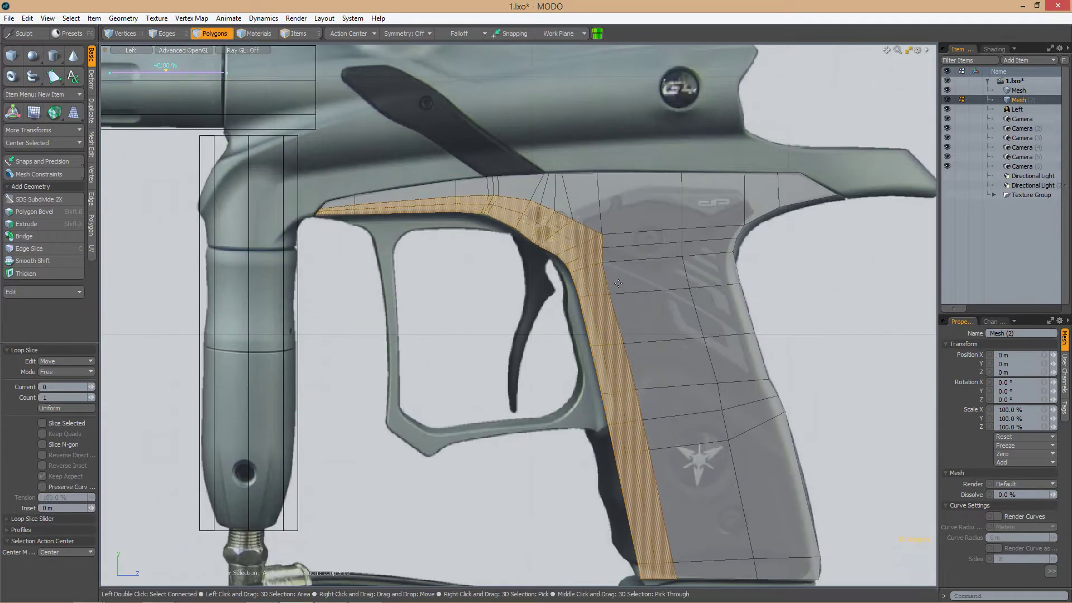
Reposition the edge and vertices above the rear screw hole so the polygons follow the hole cluster
key(1)
scroll(578, 318, up, 3)
mouse_move(579, 317)
alt+middle_down()
mouse_move(566, 354)
mouse_move(579, 318)
alt+middle_up()
scroll(558, 312, down, 1)
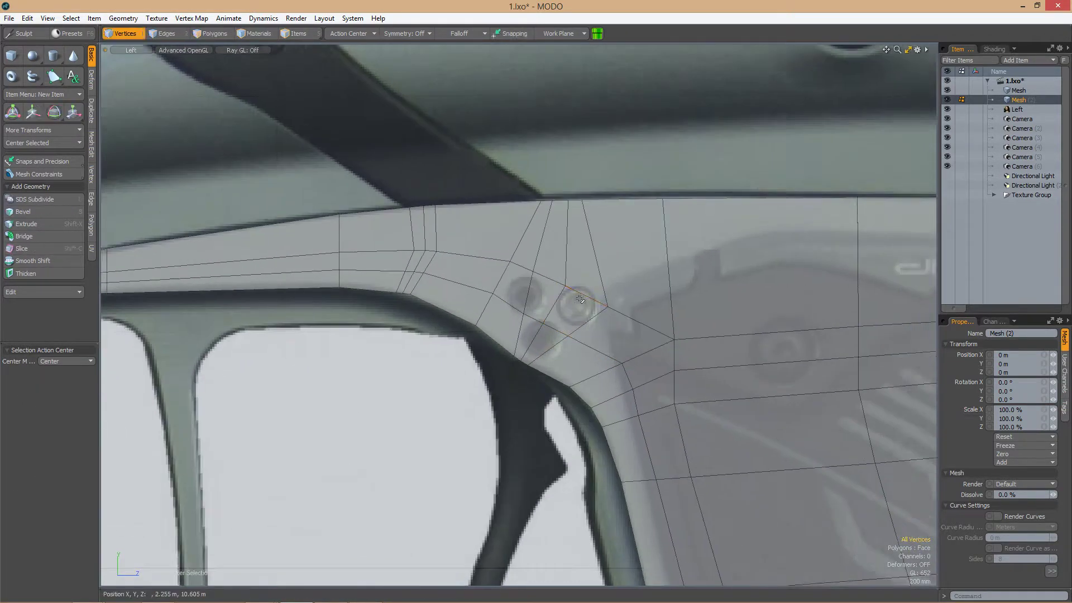
key(2)
click(582, 304)
key(w)
alt+middle_drag(583, 299, 528, 296)
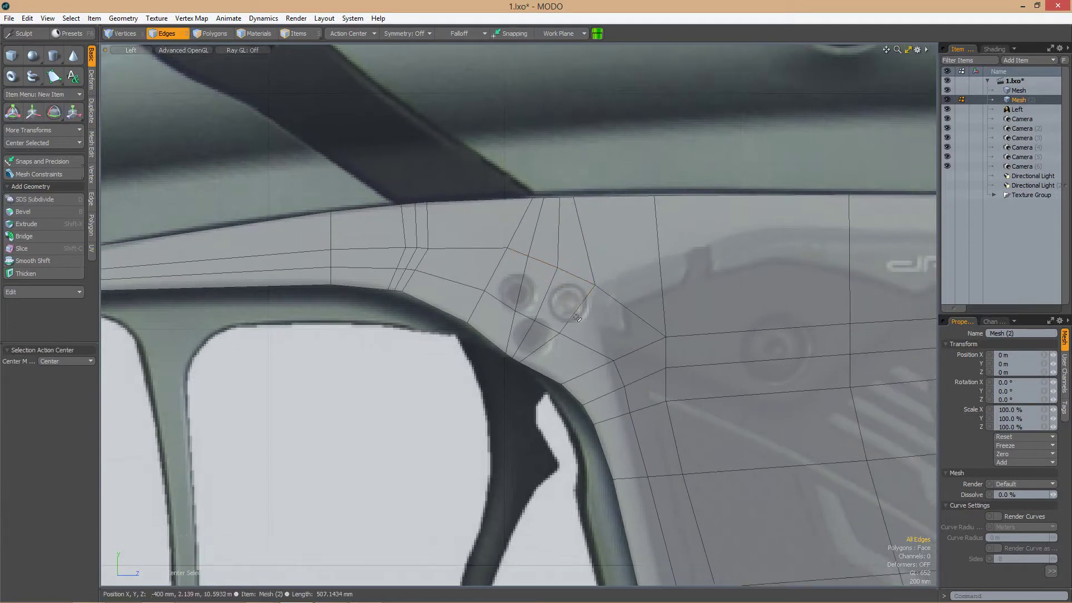
key(1)
scroll(530, 299, up, 2)
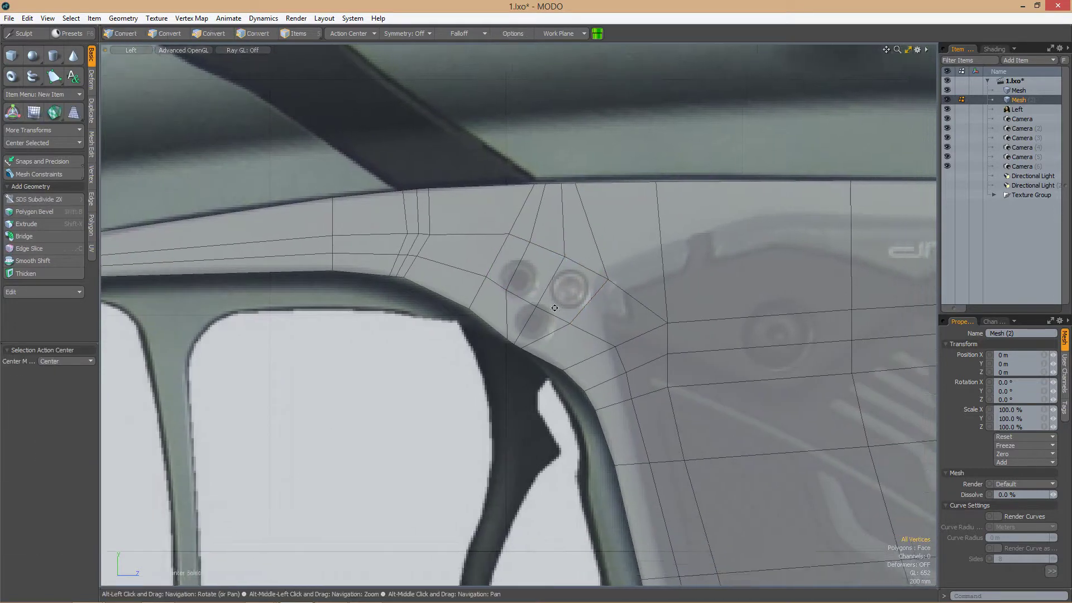
Adjust the vertices around the lower screw hole and spread the outline vertices beneath it along the trigger curve
click(538, 301)
alt+middle_drag(557, 305, 546, 211)
drag(546, 210, 455, 292)
alt+middle_drag(455, 292, 467, 313)
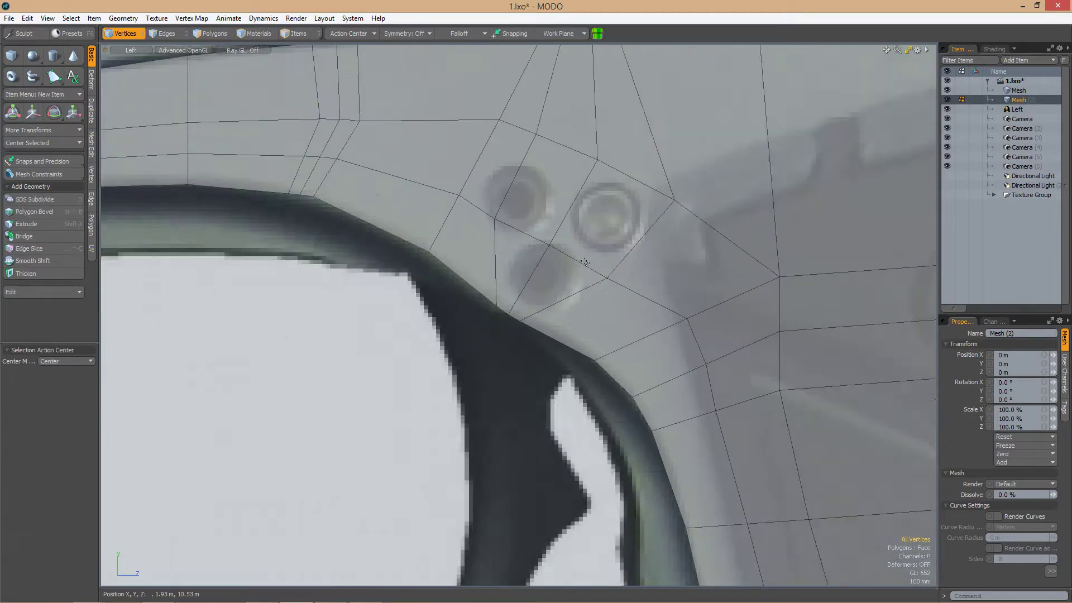
drag(466, 312, 615, 311)
key(space)
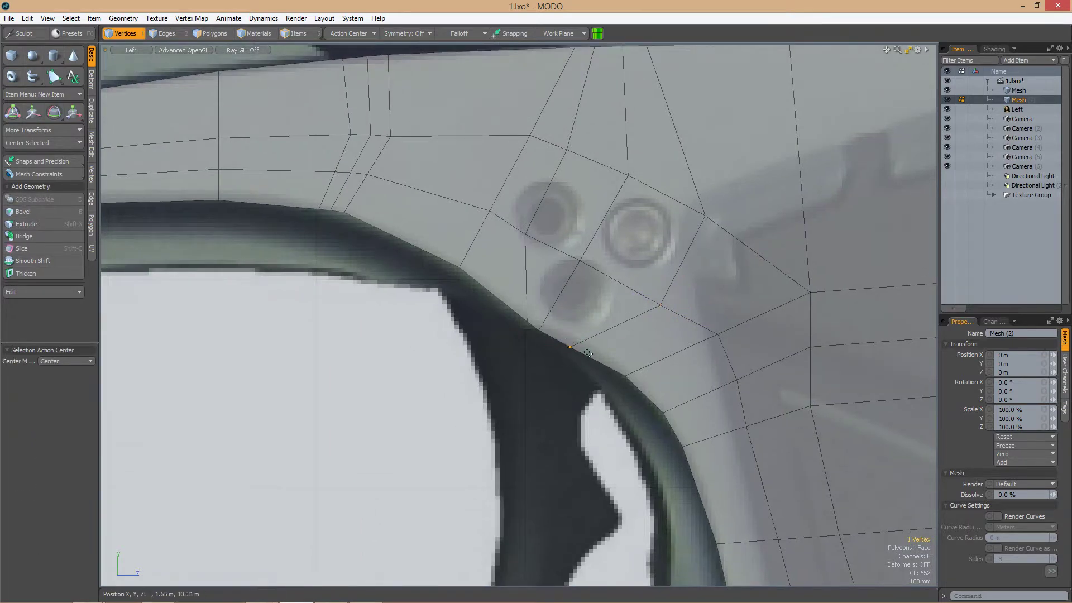
alt+middle_drag(526, 322, 584, 304)
scroll(624, 318, down, 2)
key(3)
click(604, 324)
key(b)
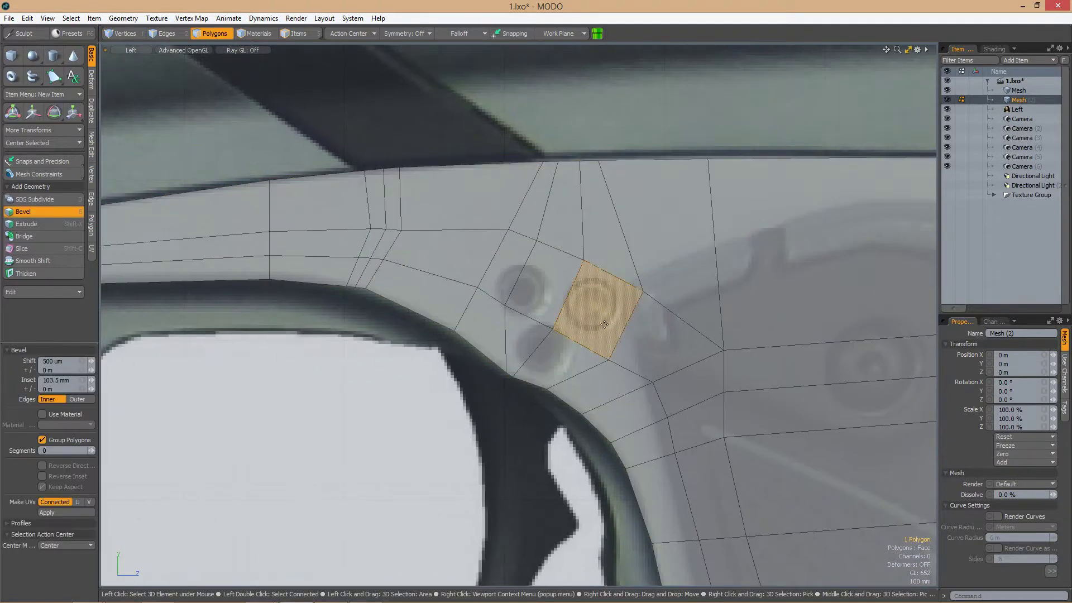
scroll(604, 324, down, 3)
key(2)
scroll(619, 341, up, 3)
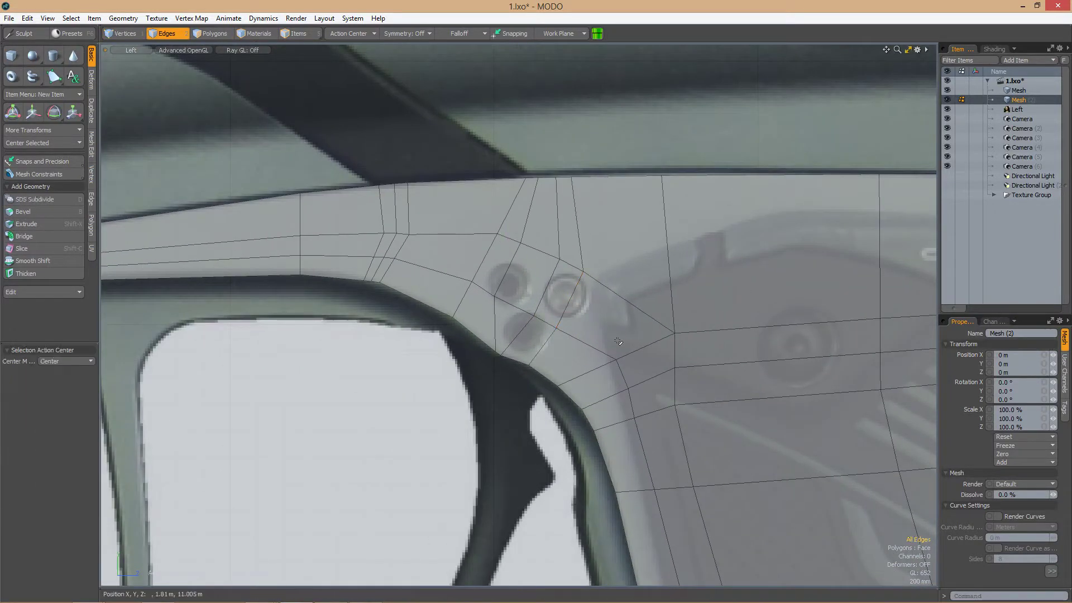
Slide the edge behind the rear screw hole towards it and adjust the vertices between the front and lower holes
key(alt+s)
drag(618, 341, 644, 346)
key(1)
scroll(604, 290, down, 2)
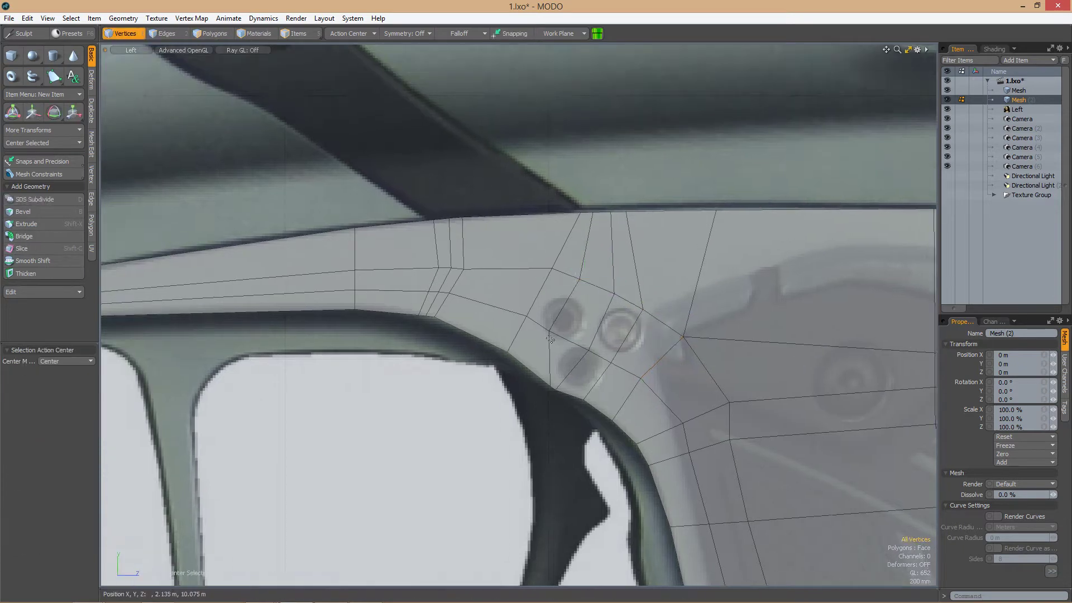
scroll(572, 316, up, 2)
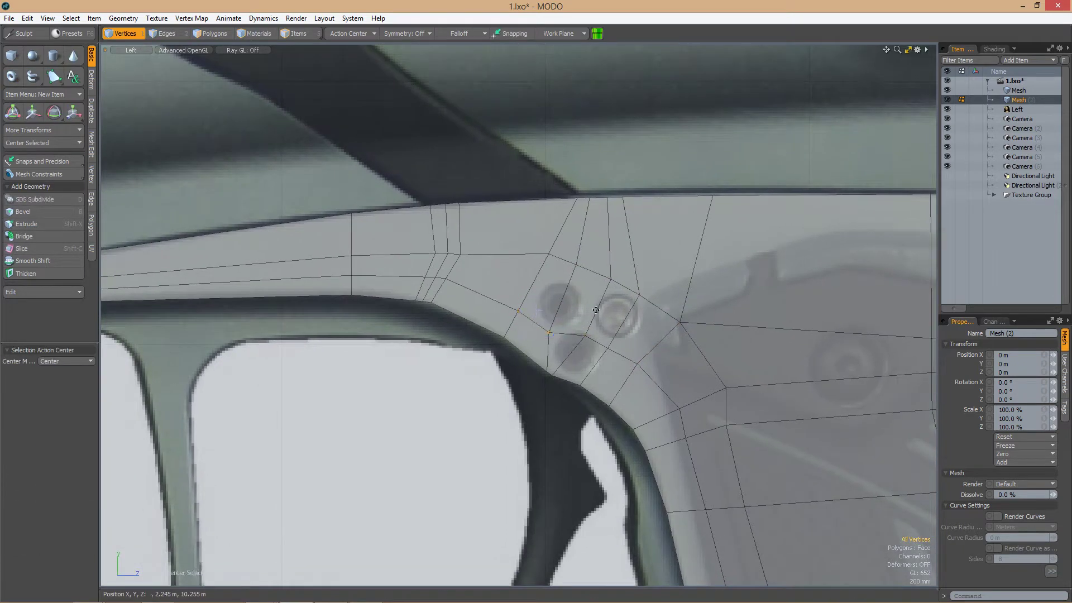
scroll(614, 318, up, 2)
scroll(677, 325, up, 2)
alt+shift+drag(677, 325, 728, 351)
Inset the polygon over the rear screw hole with a bevel and delete its inner face to open it
key(3)
drag(606, 318, 653, 321)
key(b)
key(space)
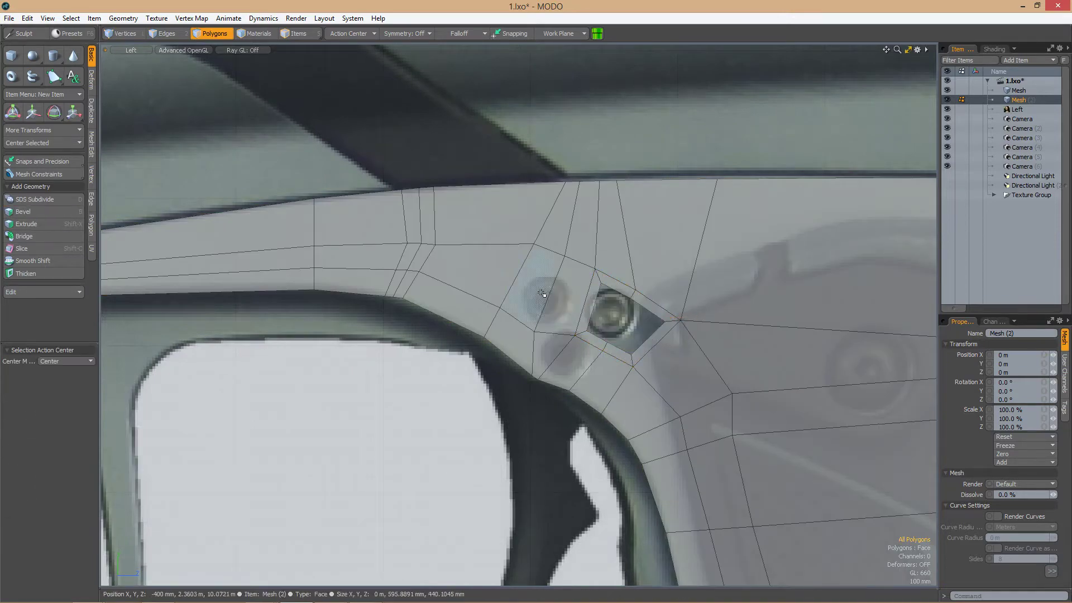
Inset the polygons over the front and lower screw holes with bevels and delete their inner faces
click(550, 290)
key(b)
key(space)
scroll(582, 356, up, 2)
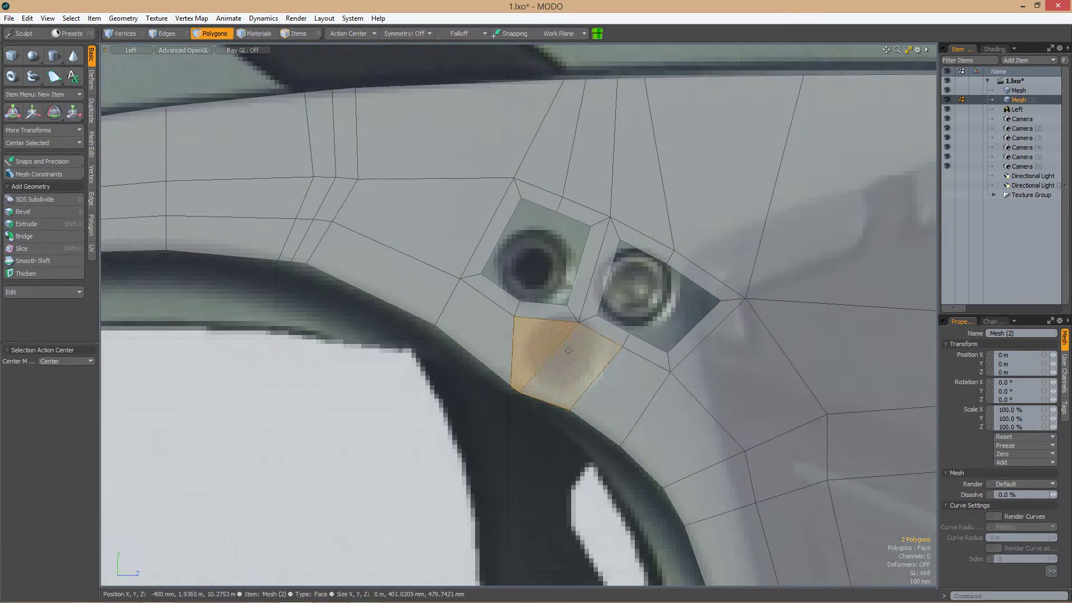
key(b)
key(space)
scroll(595, 368, down, 4)
Cut a loop through the strips between the screw openings and select the rear opening's border edges
scroll(597, 346, up, 2)
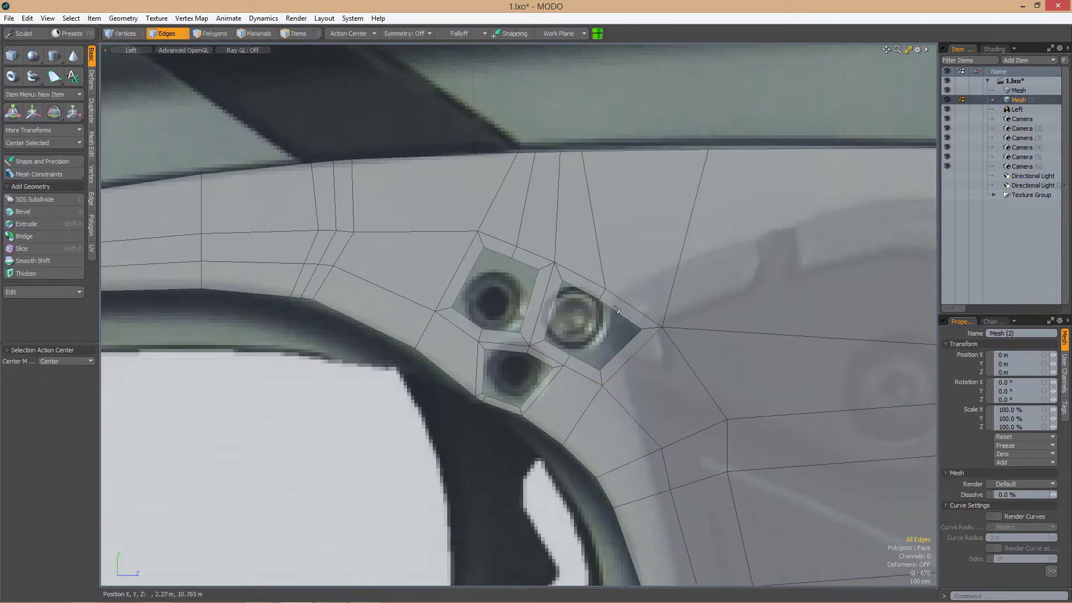
scroll(601, 335, up, 2)
key(alt+c)
key(space)
scroll(603, 323, down, 2)
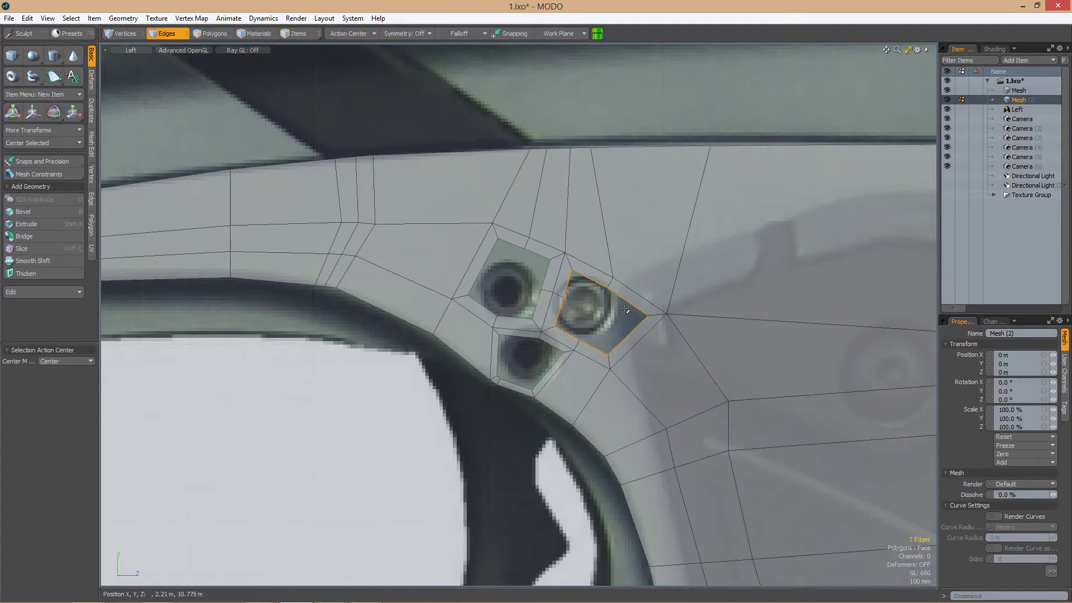
Round the rear opening's border, then scale and move it to match the reference screw
key(e)
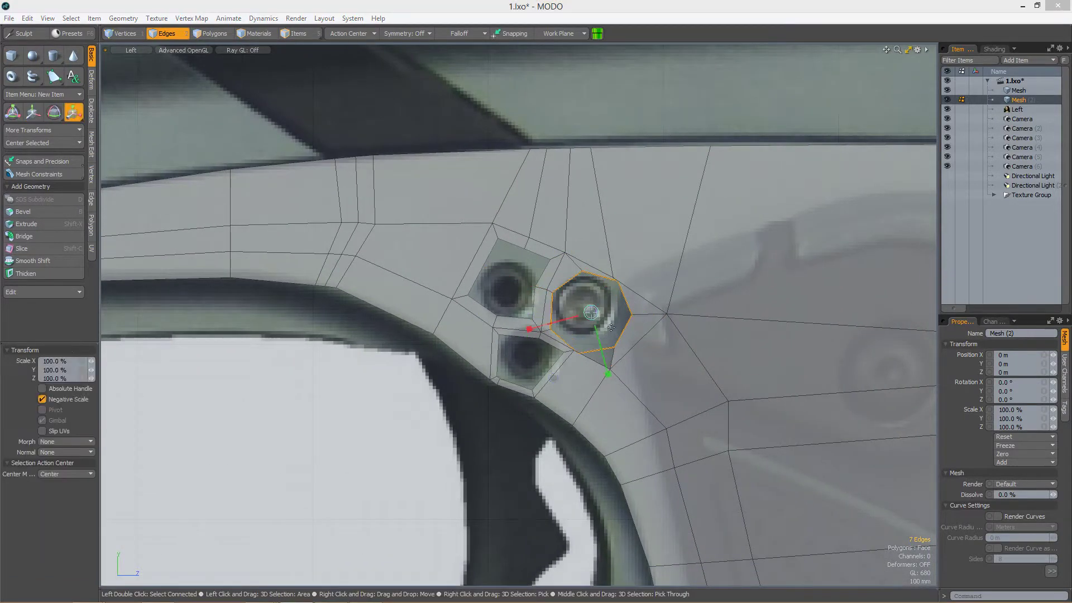
scroll(641, 302, up, 2)
key(space)
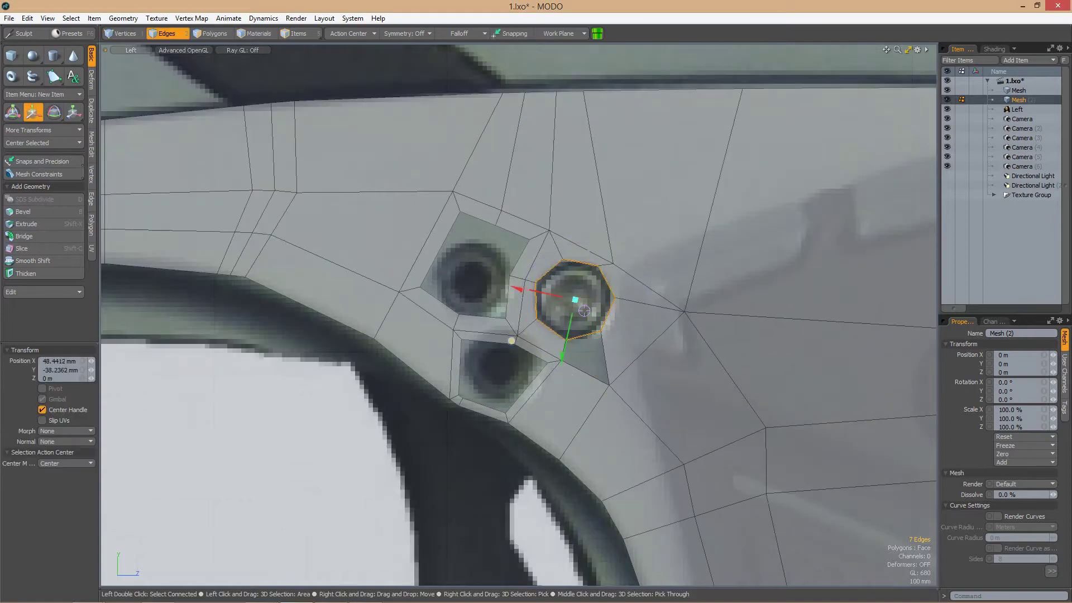
key(3)
scroll(640, 303, down, 2)
Check the rounded rear opening with subdivision switched on, and return to plain faces
key(1)
key(Tab)
scroll(640, 306, up, 2)
key(Tab)
key(2)
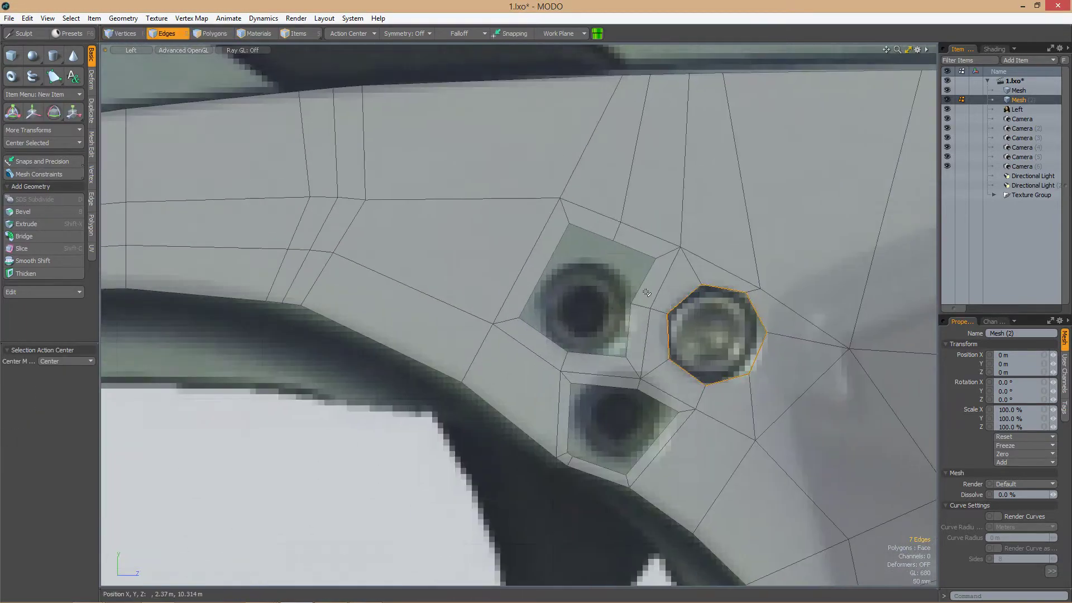
Round the front opening's border edges, then scale and move them to match the reference hole
double_click(589, 339)
key(r)
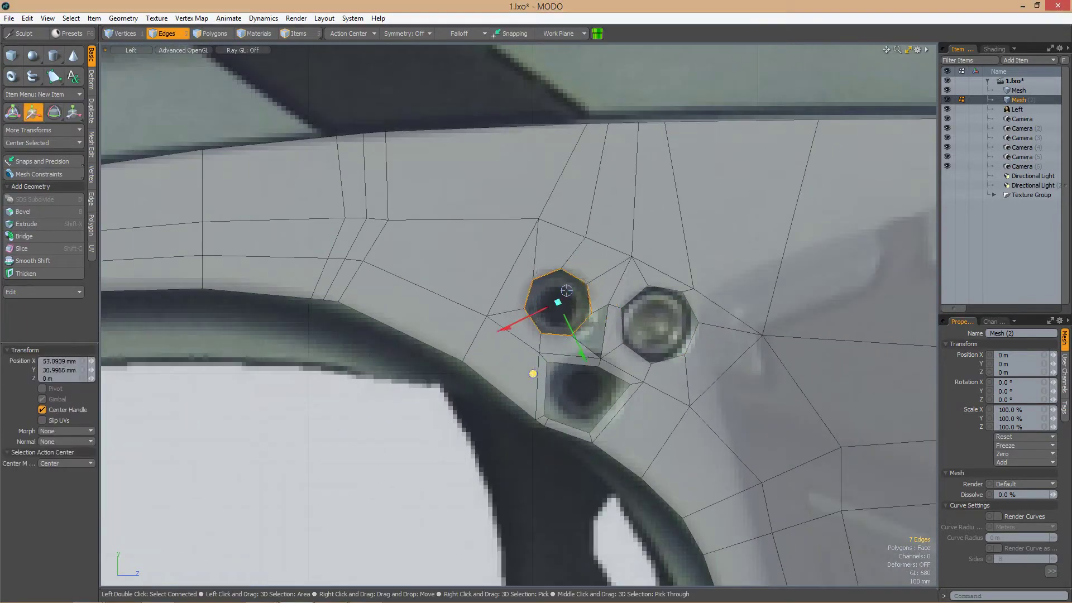
key(space)
scroll(557, 302, down, 2)
key(1)
scroll(561, 308, up, 2)
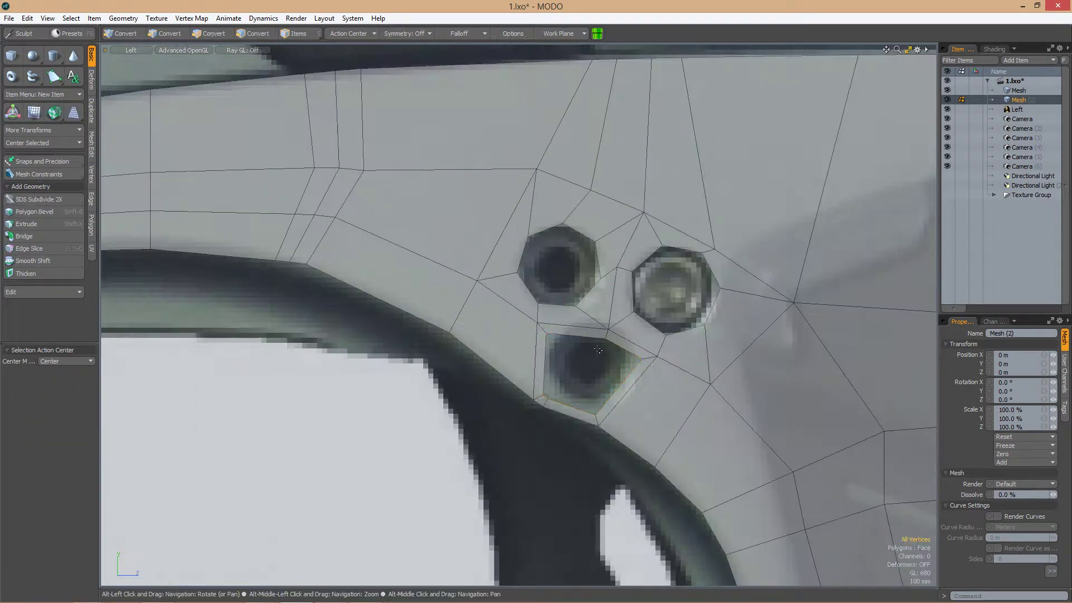
Round the lower opening's border edges, then scale, move and rotate them to match the reference hole
scroll(615, 335, down, 2)
key(2)
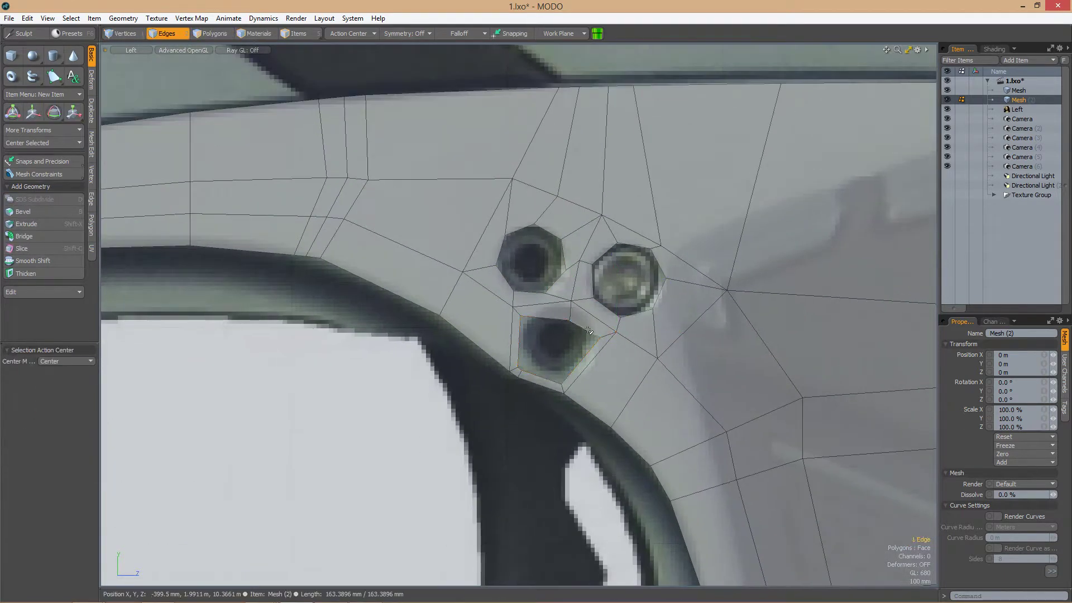
double_click(581, 344)
scroll(617, 304, up, 2)
key(r)
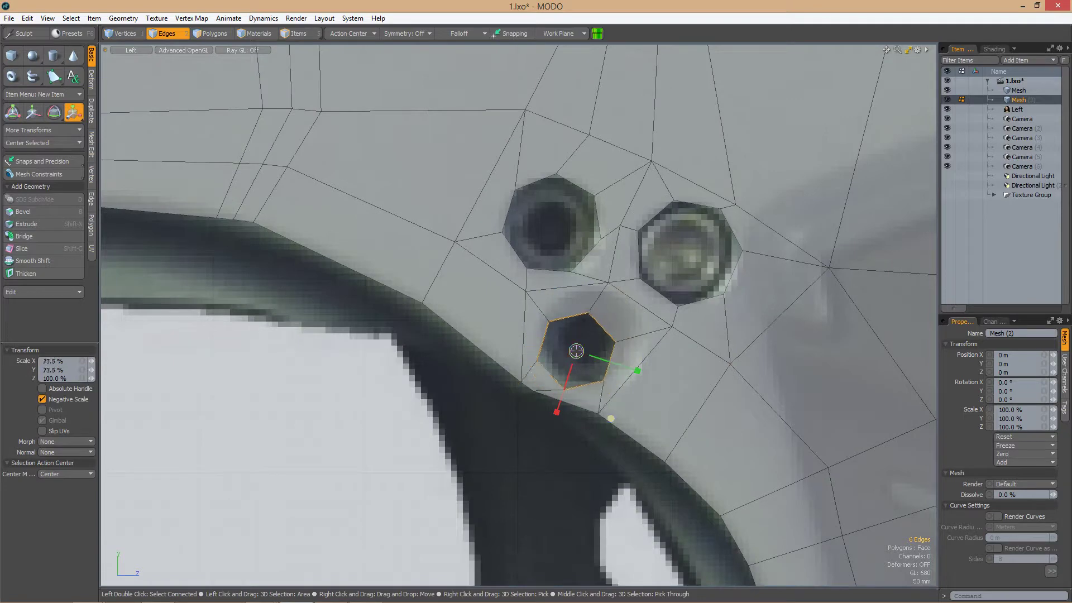
drag(611, 418, 614, 425)
scroll(611, 418, down, 2)
scroll(597, 394, up, 2)
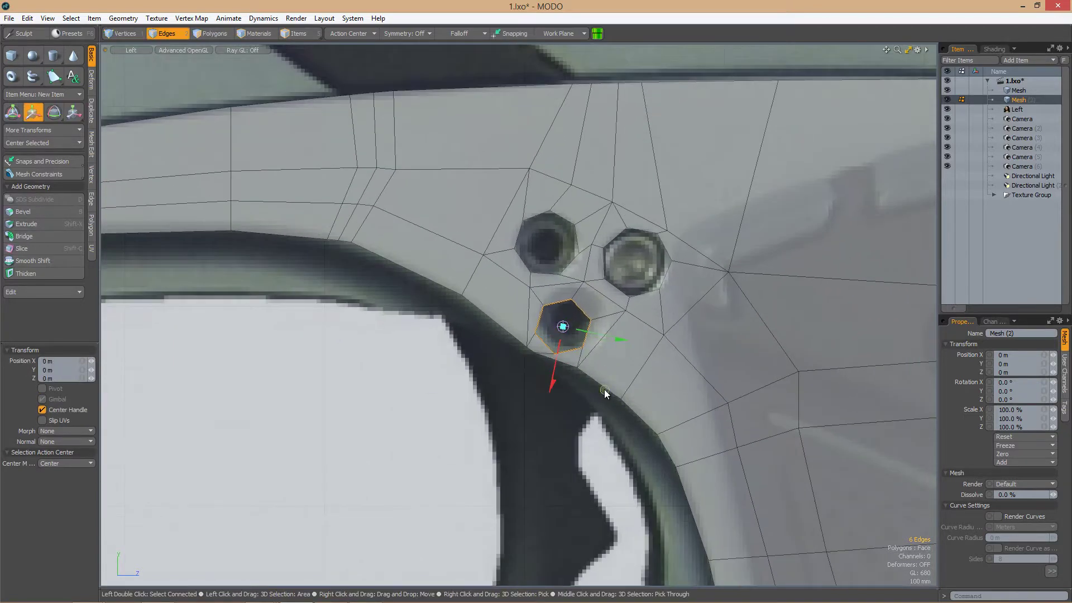
scroll(611, 311, up, 2)
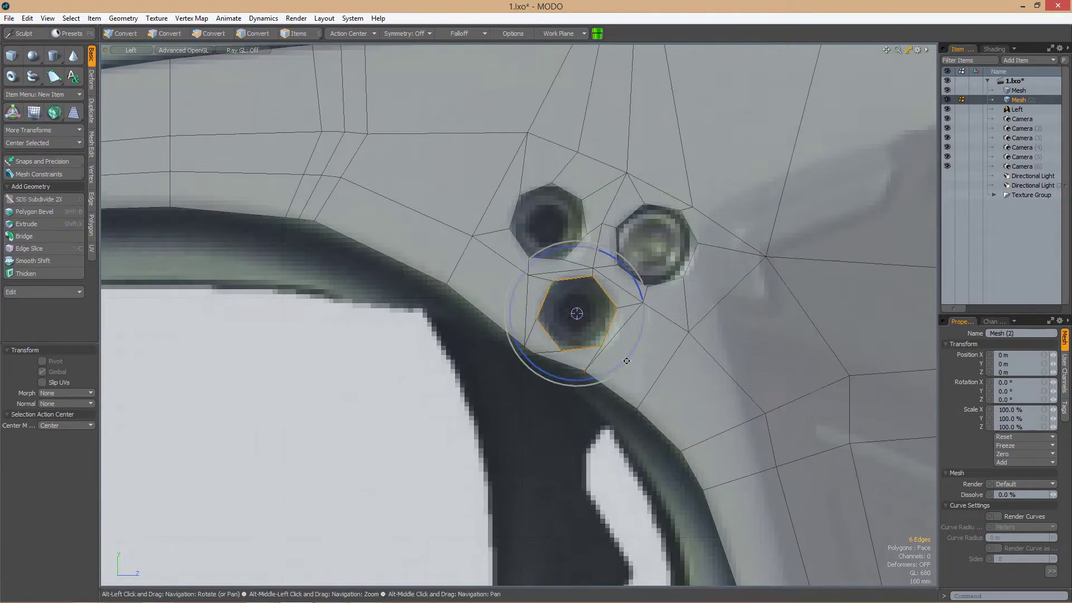
Adjust the outline vertex below the lower screw hole and turn on subdivision for the frame mesh
key(1)
click(604, 370)
drag(603, 370, 598, 378)
key(q)
key(Tab)
scroll(632, 366, down, 1)
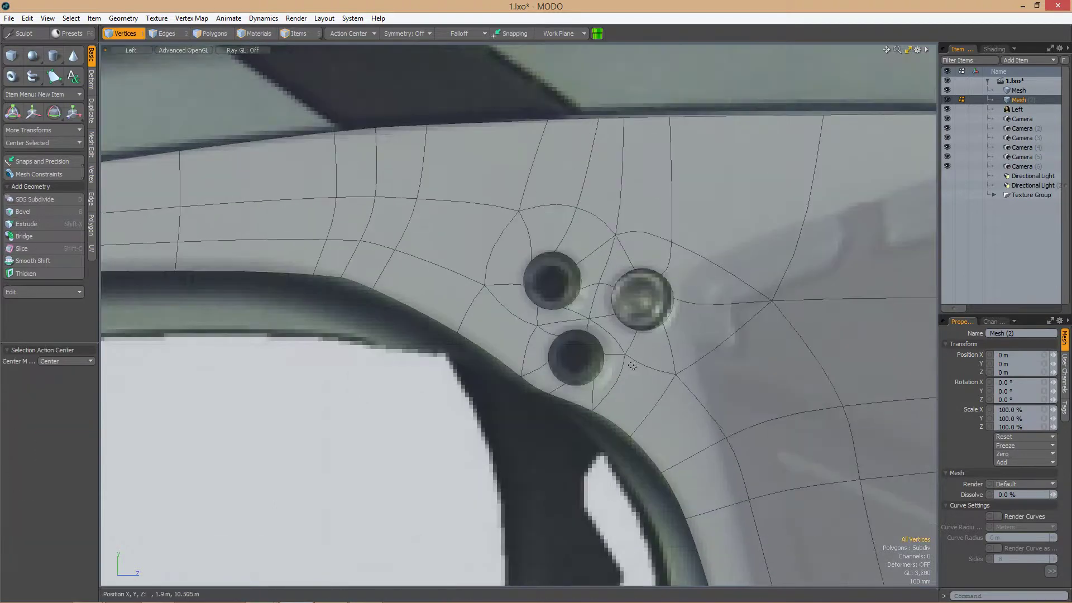
Return the frame mesh to plain faces and adjust the rear screw hole's border edges to match the reference
key(Tab)
scroll(579, 325, down, 2)
scroll(592, 315, up, 1)
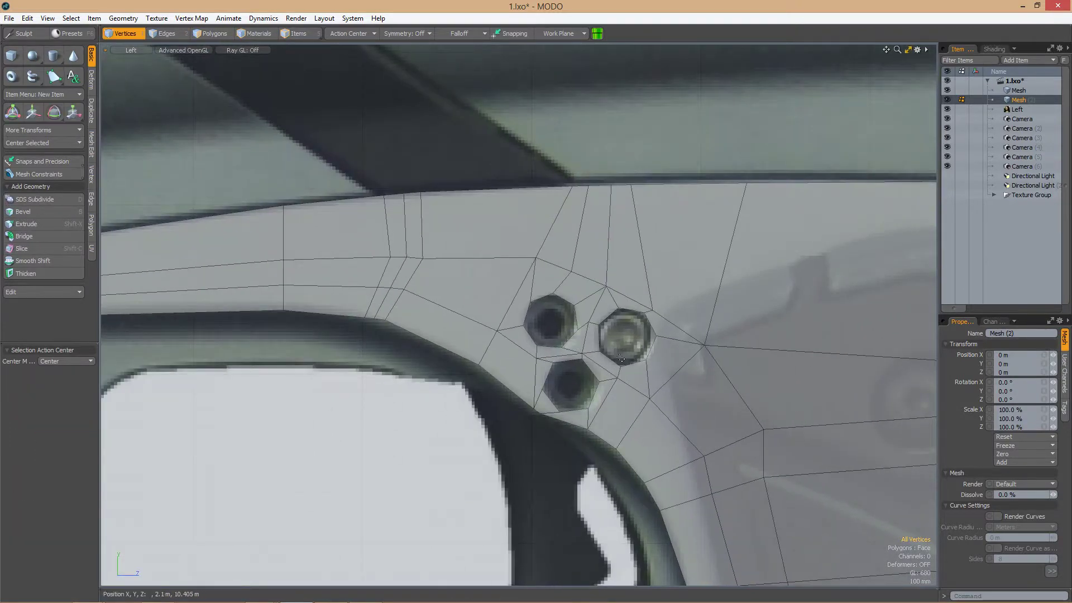
scroll(620, 359, up, 1)
key(2)
key(r)
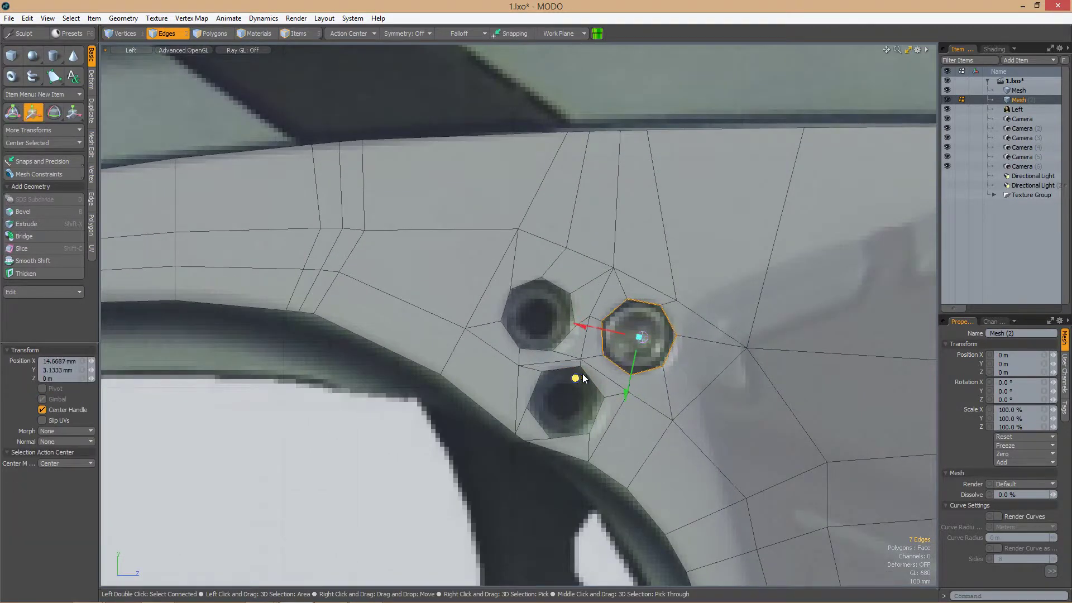
key(q)
scroll(584, 378, down, 3)
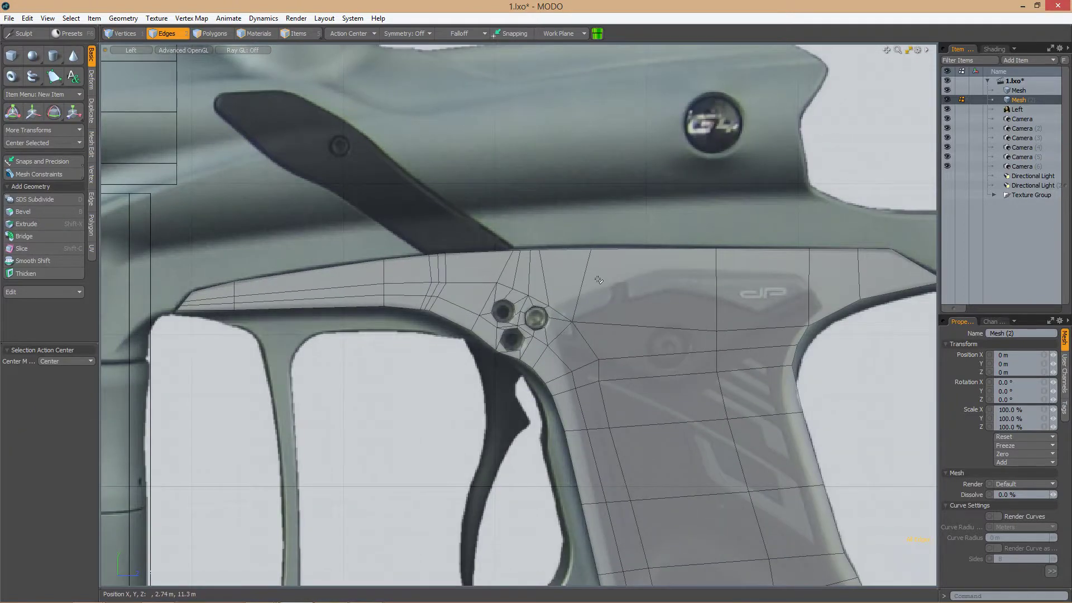
Slide the vertices above the screw holes up toward the top outline and slice a new edge row across the frame's rear part
scroll(598, 280, up, 2)
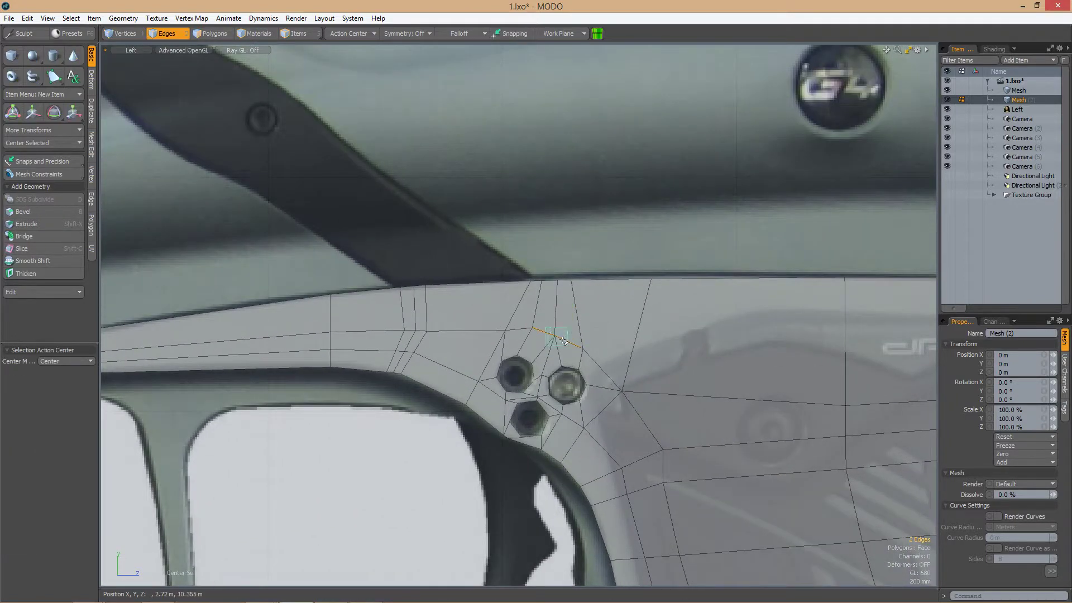
key(1)
key(c)
alt+middle_drag(617, 345, 609, 335)
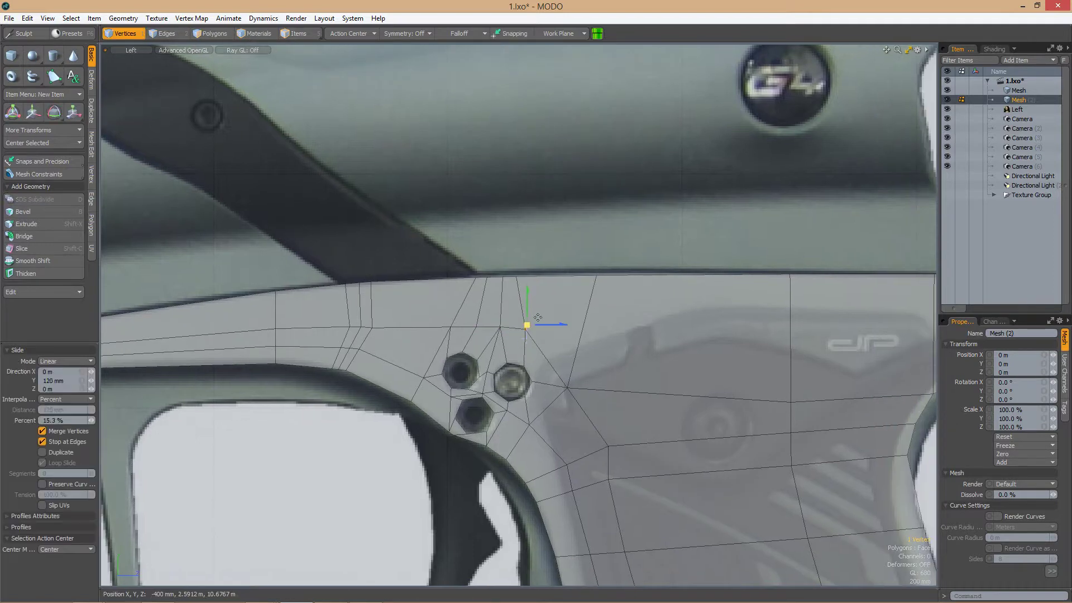
scroll(602, 329, down, 1)
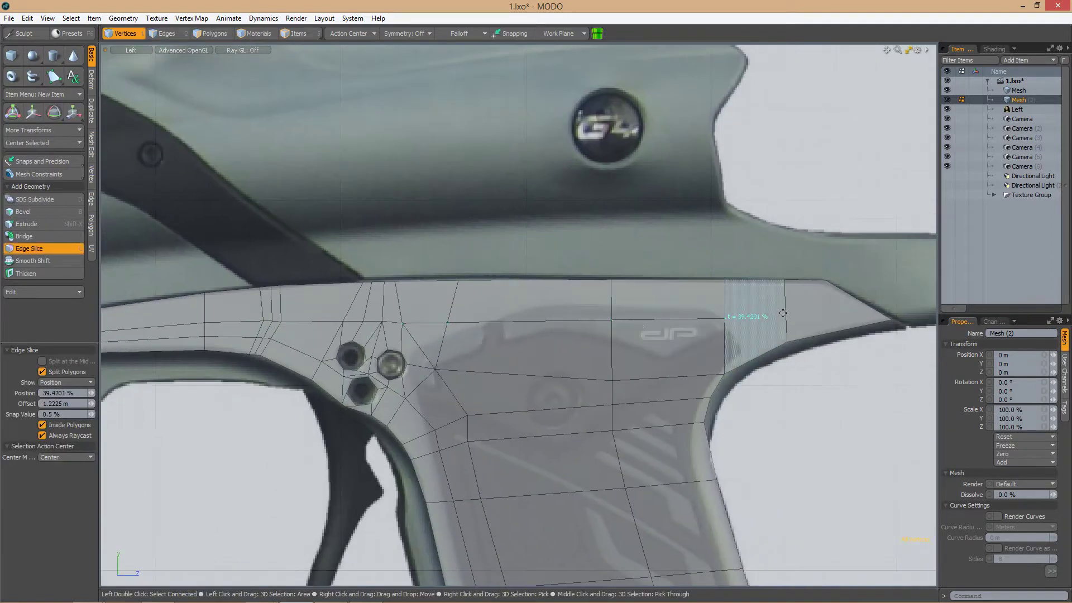
scroll(878, 309, down, 3)
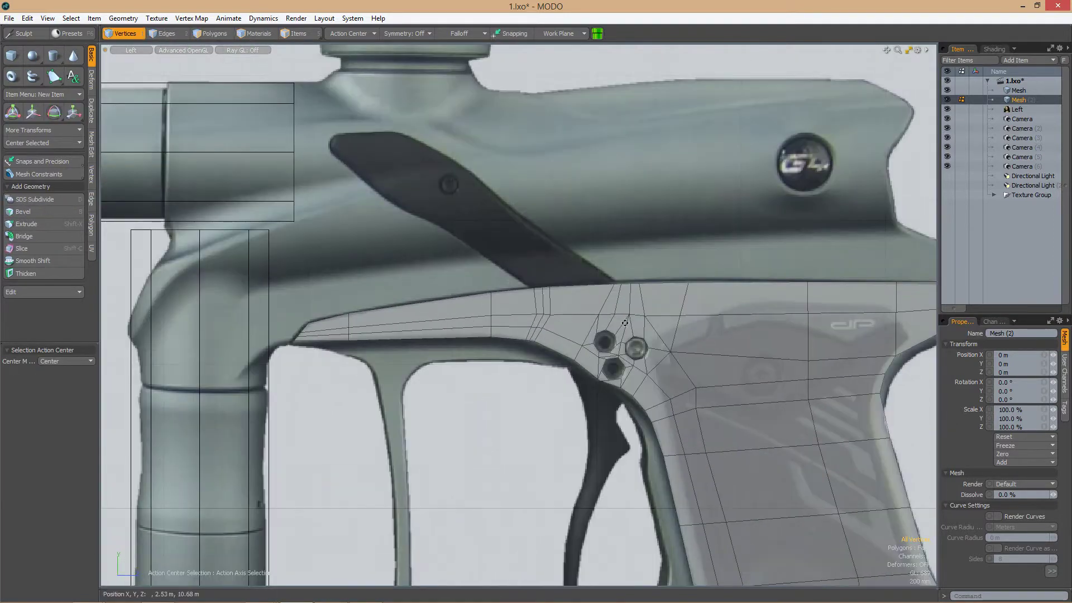
Slide the upper edge row's end vertex along the outline at the frame's front tip
scroll(455, 328, up, 8)
drag(480, 293, 455, 328)
scroll(455, 328, down, 5)
scroll(594, 312, up, 4)
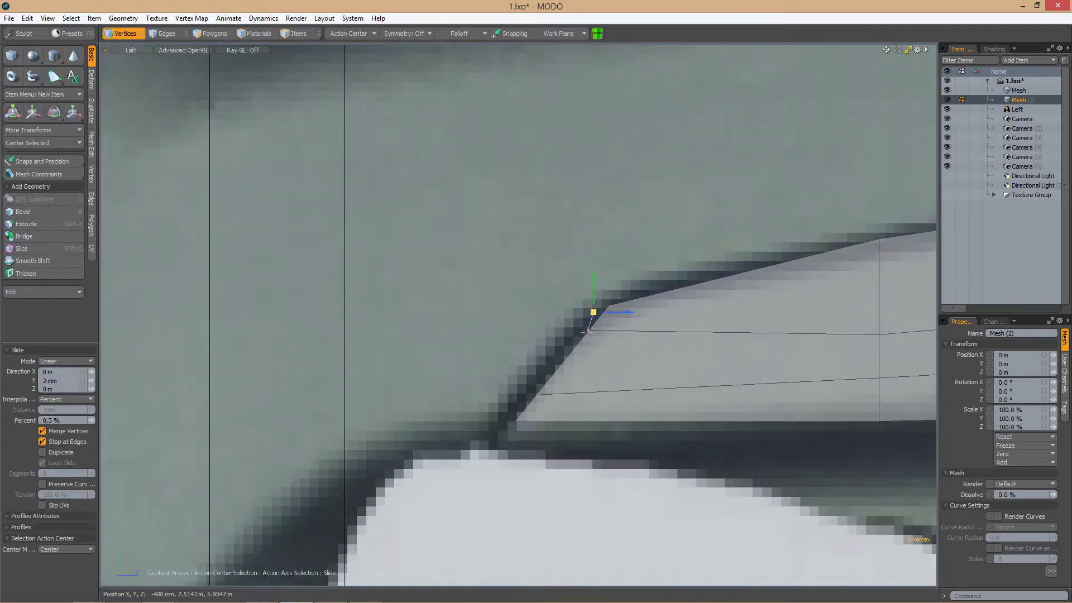
Select the front part of the upper edge row and slide it closer to the frame's top outline
scroll(383, 338, down, 4)
key(2)
click(497, 349)
drag(721, 352, 723, 353)
key(alt+s)
scroll(723, 353, up, 2)
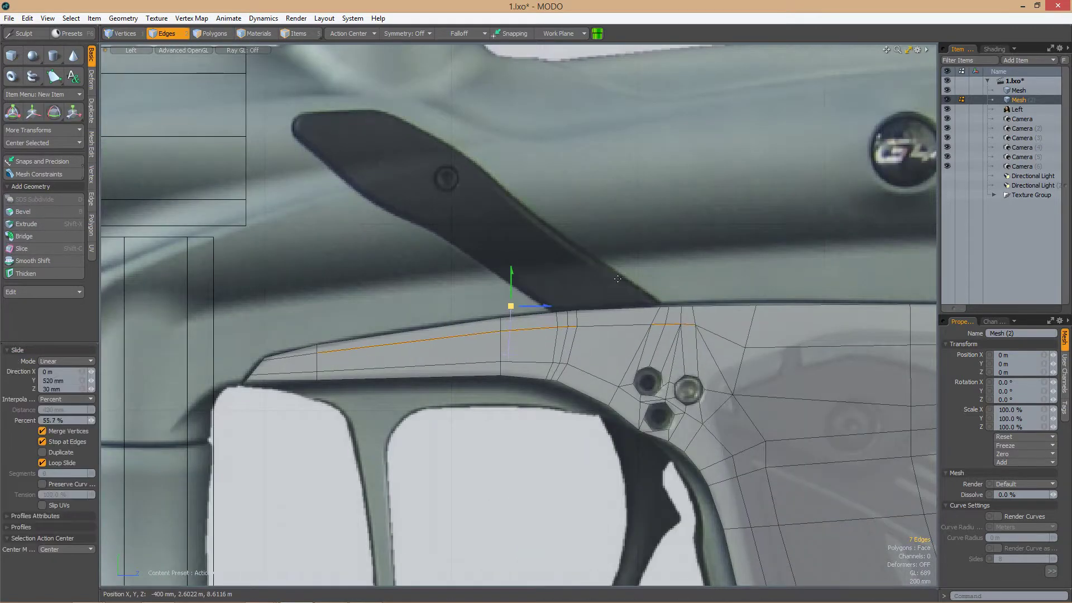
alt+middle_drag(723, 353, 567, 351)
Slide the rear part of the upper edge row, including its tail edge, close to the top outline
scroll(589, 338, down, 2)
key(space)
middle_drag(775, 356, 544, 355)
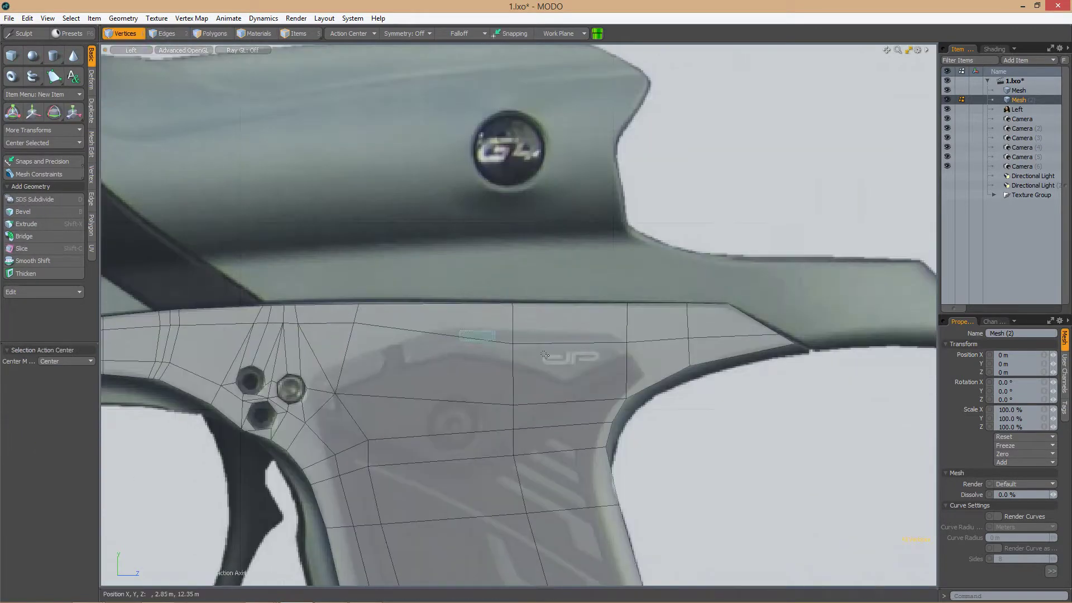
key(alt+s)
scroll(768, 299, up, 2)
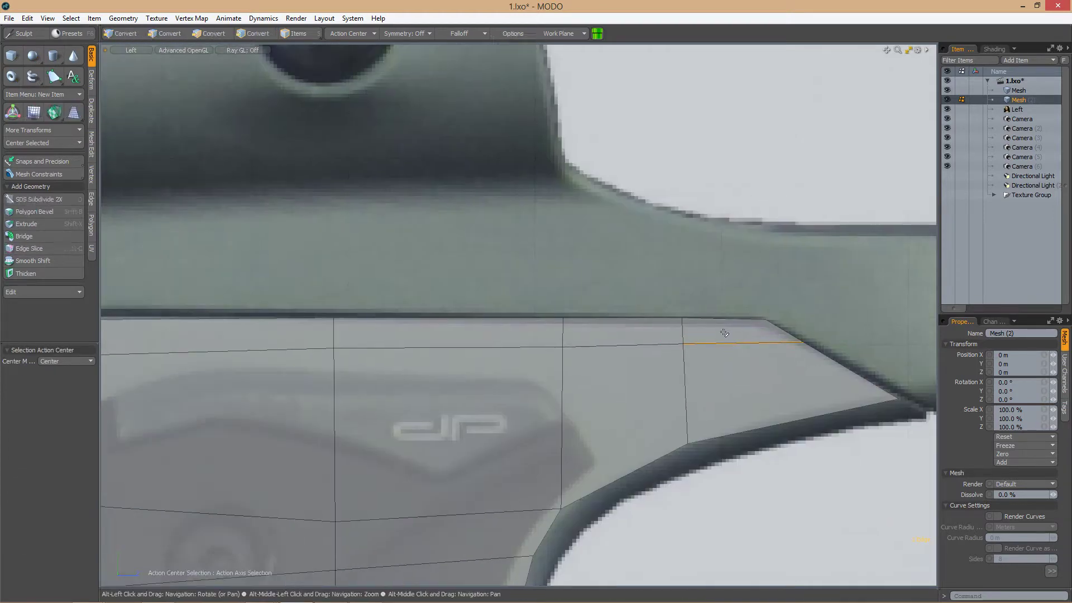
key(2)
key(alt+s)
scroll(749, 279, down, 2)
scroll(749, 279, up, 3)
key(space)
key(1)
scroll(546, 355, up, 2)
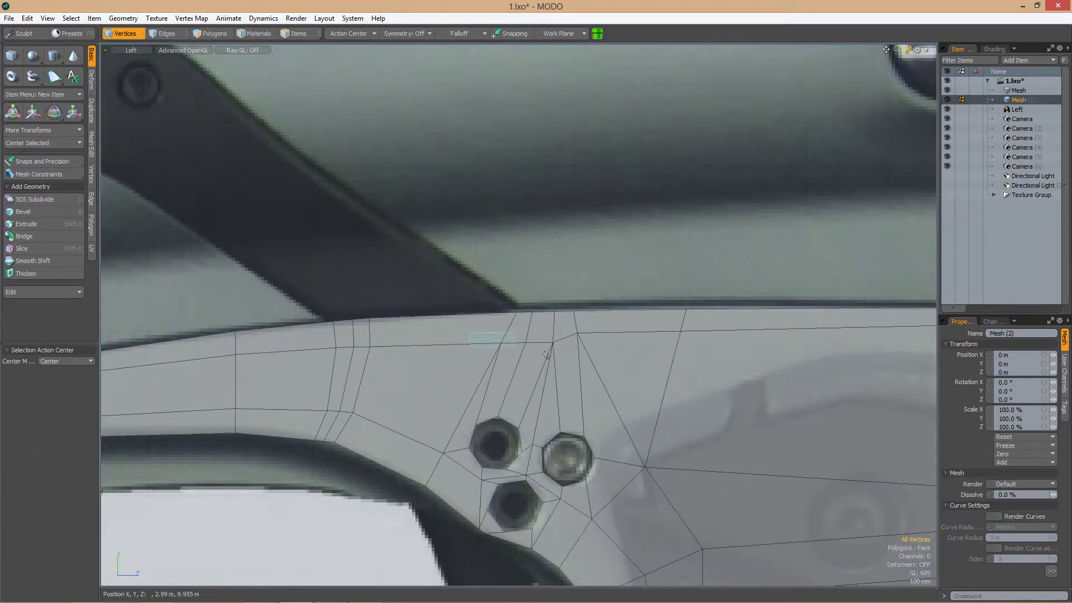
Slide the top two vertices of the edge above the rear screw hole 28% toward the rear
scroll(573, 282, down, 2)
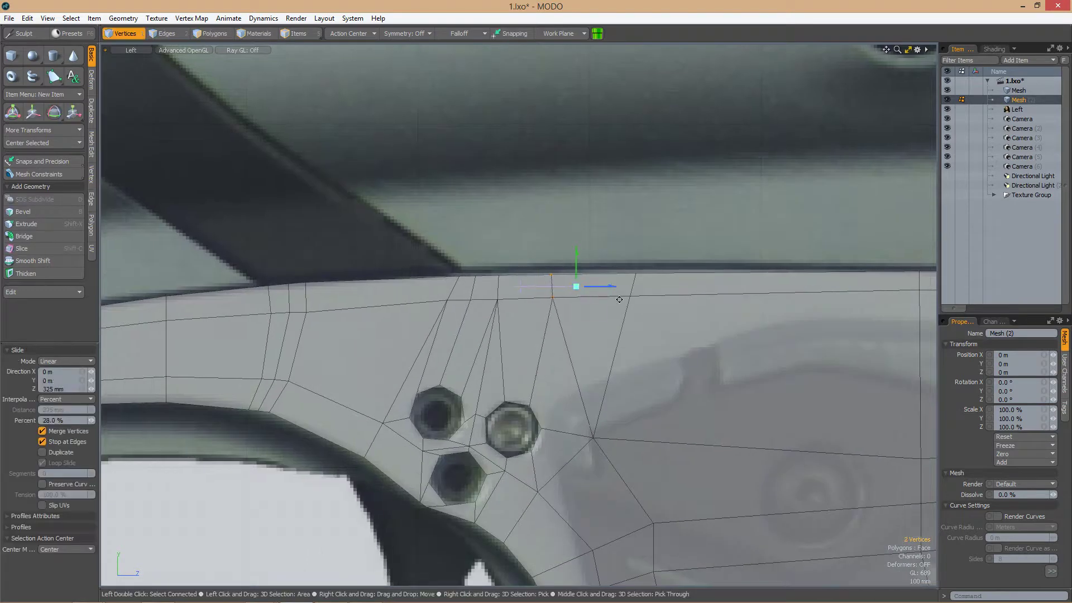
key(space)
key(2)
click(581, 271)
Slice an edge from the junction behind the rear screw hole up to the top outline, and adjust the top vertices above the holes
key(2)
scroll(580, 290, up, 2)
key(c)
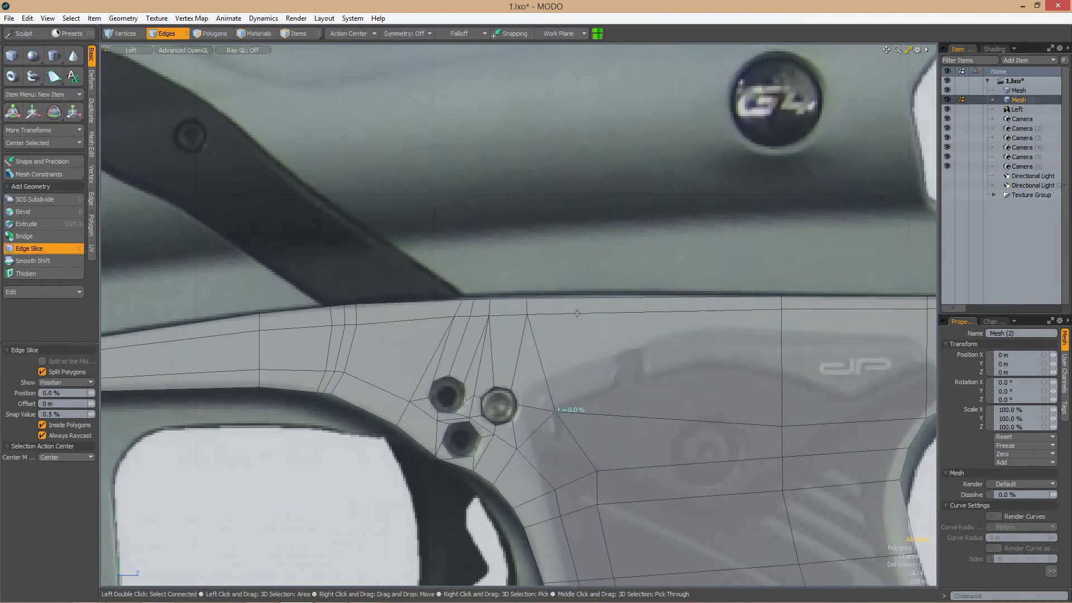
middle_drag(539, 357, 569, 332)
scroll(534, 265, up, 1)
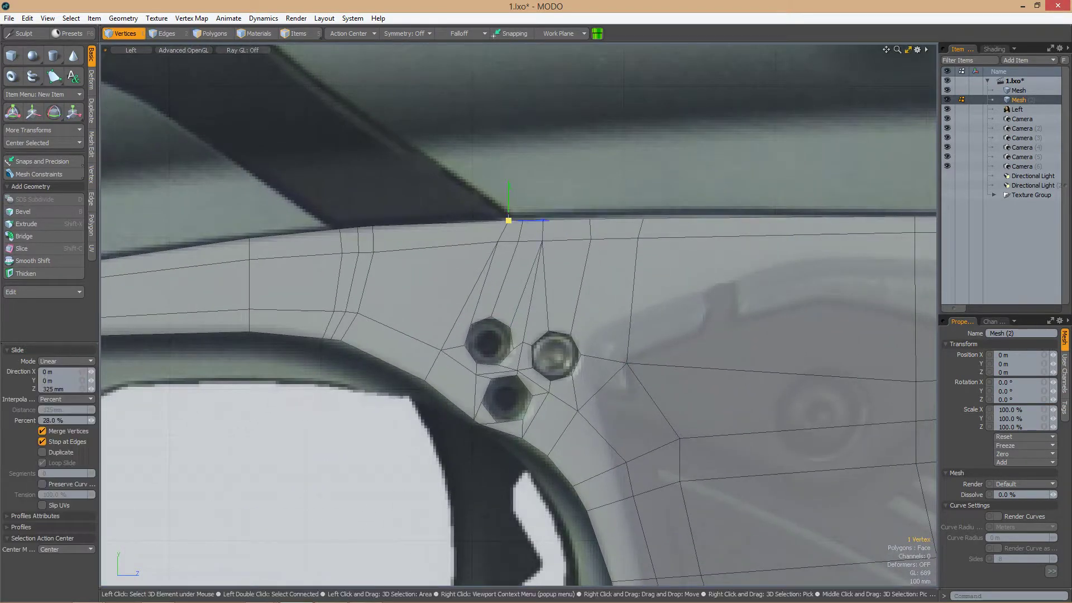
scroll(575, 240, down, 2)
Shift the junction vertex behind the screw holes and the edge above it rearward, nearly vertical over the grip
click(542, 320)
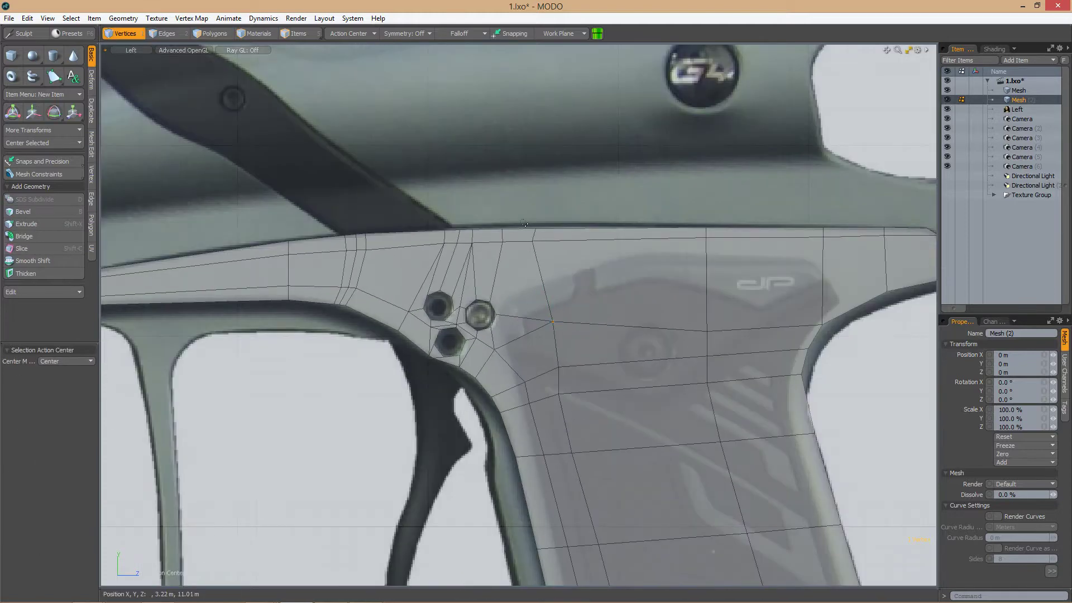
scroll(524, 223, down, 3)
scroll(657, 263, up, 3)
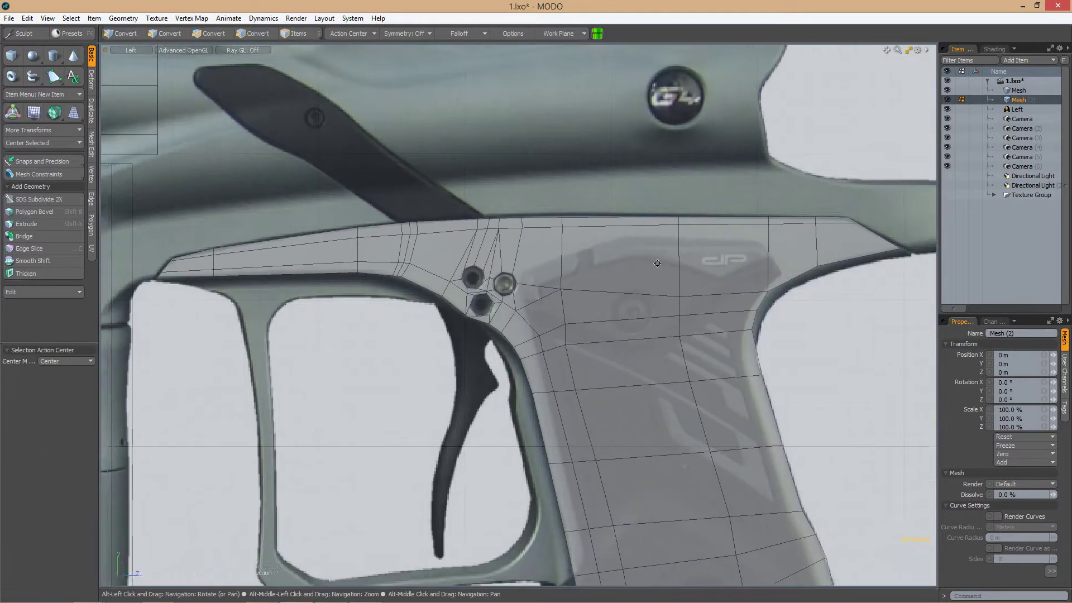
Adjust the lower-row vertices at the frame's front tip and select the tip polygons
alt+middle_drag(657, 263, 749, 268)
scroll(355, 306, up, 5)
key(space)
middle_drag(537, 297, 452, 320)
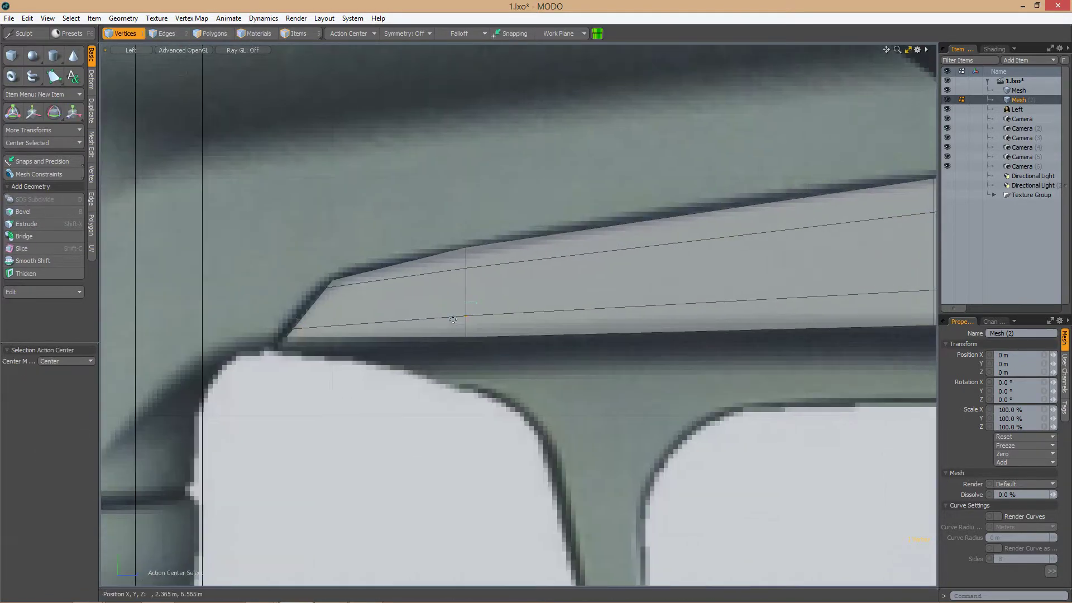
scroll(523, 297, down, 3)
key(3)
scroll(523, 297, up, 3)
scroll(614, 304, down, 4)
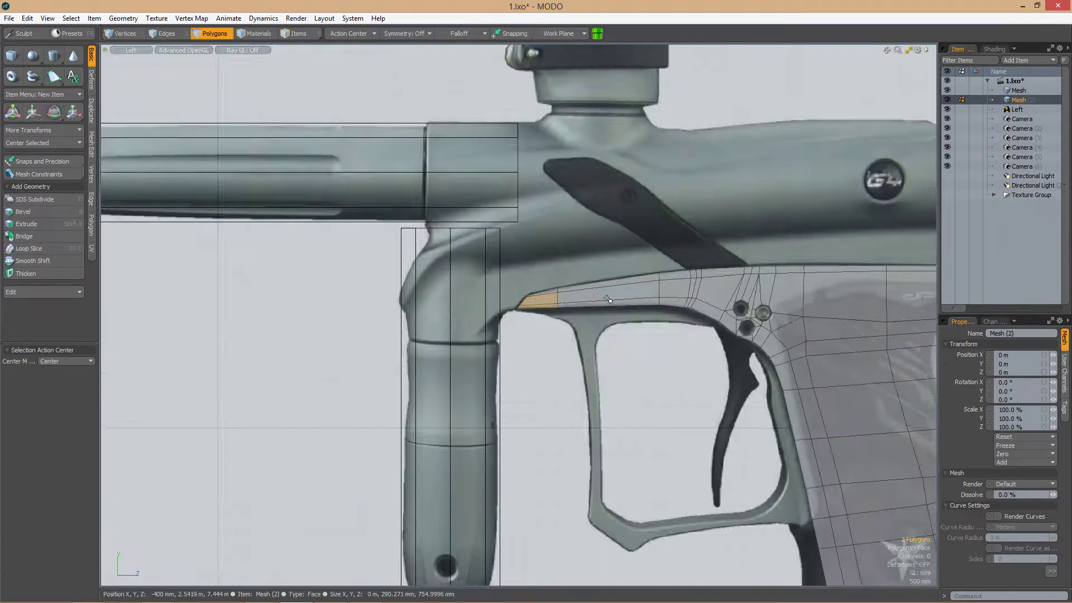
scroll(706, 312, up, 5)
scroll(706, 311, down, 6)
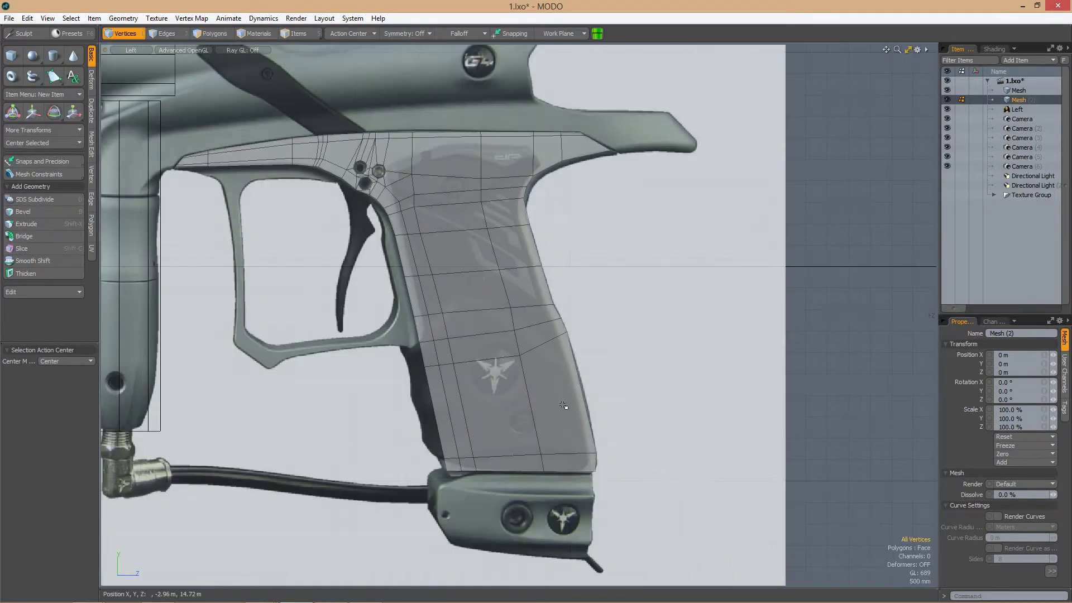
Slice a new edge line along the rear side of the grip up to the frame's top outline
key(alt+c)
scroll(589, 327, up, 3)
key(c)
scroll(630, 316, down, 3)
scroll(584, 385, up, 6)
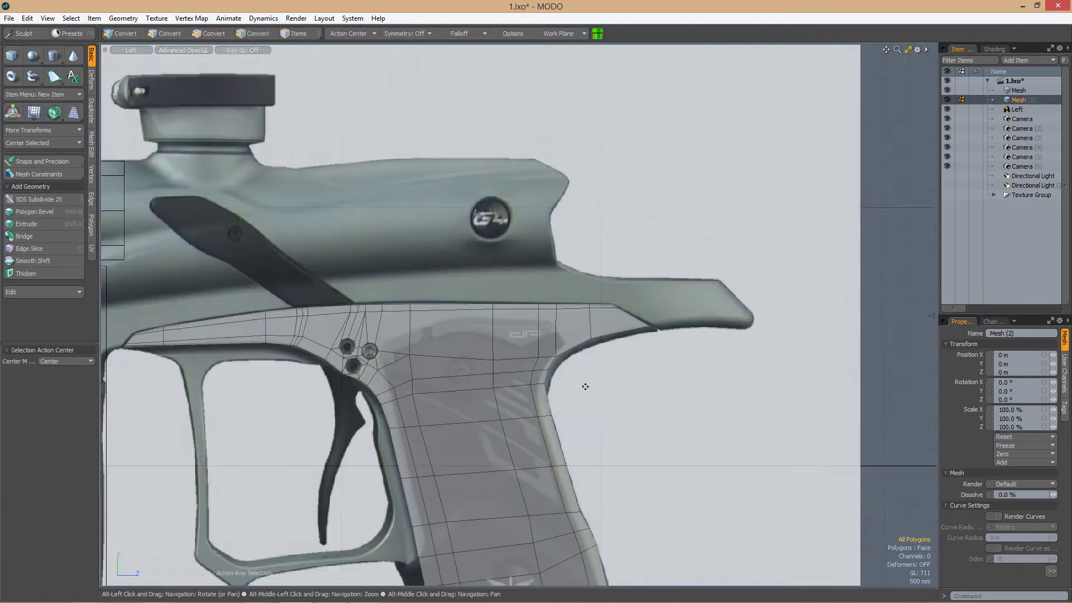
Slide the vertices of the new edge line toward the curved outline behind the upper grip
scroll(701, 270, down, 4)
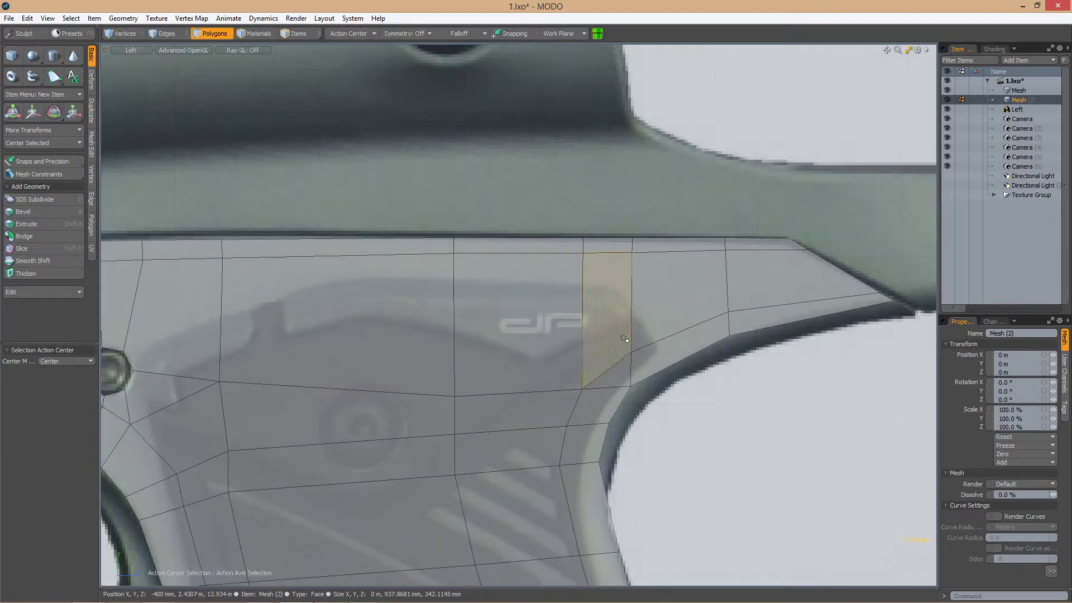
scroll(635, 383, up, 2)
key(2)
key(1)
scroll(642, 363, up, 2)
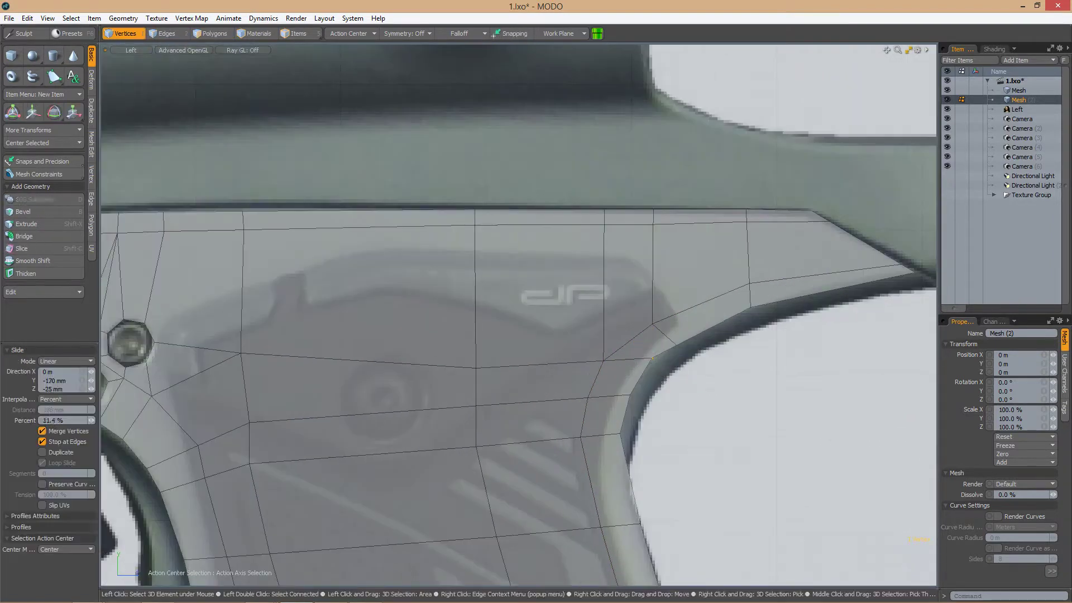
Route an edge row along the tail's lower curve and slide its vertices and the upper grip's middle vertices into even spacing
scroll(655, 327, down, 2)
scroll(730, 297, down, 2)
scroll(666, 349, up, 4)
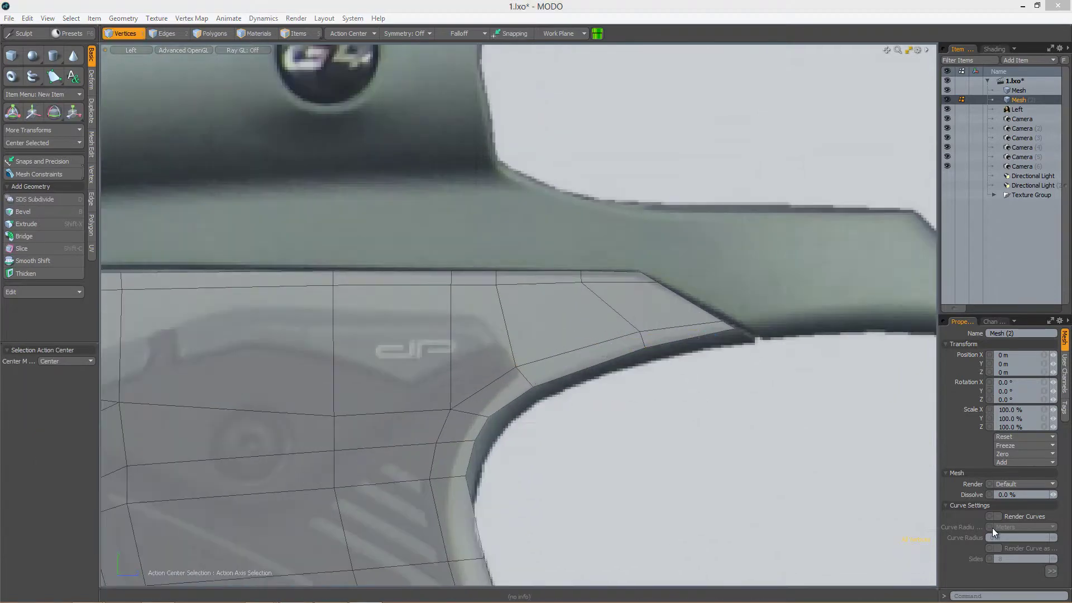
scroll(538, 361, down, 3)
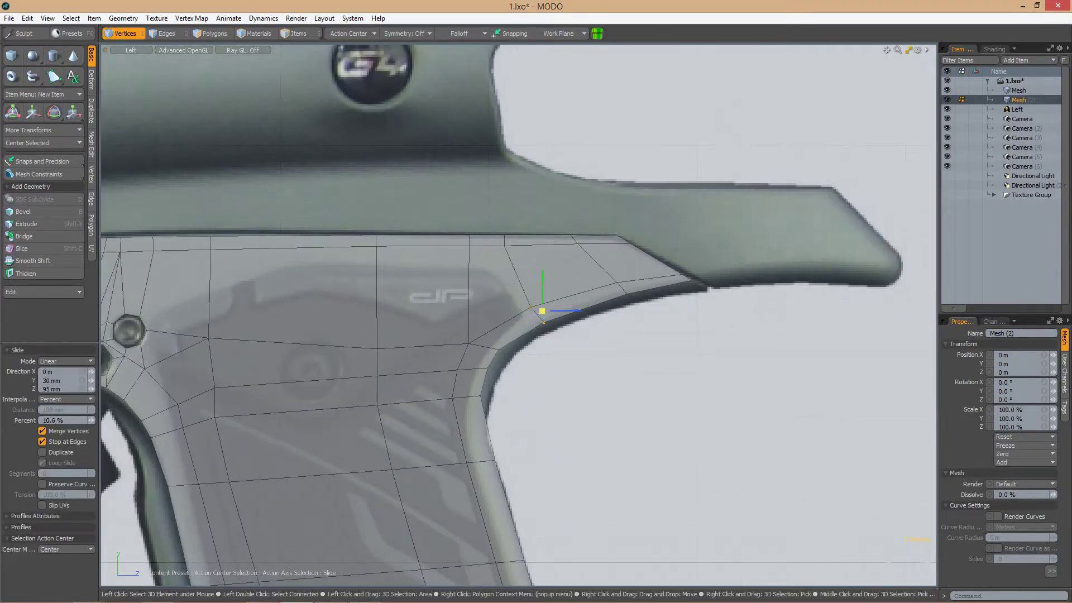
scroll(455, 336, up, 1)
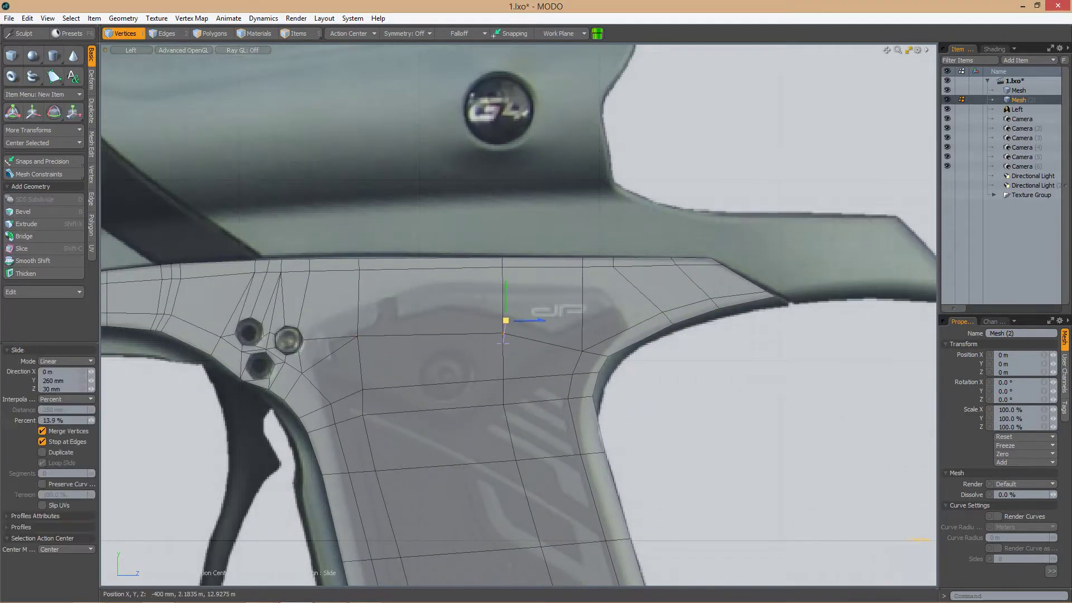
Slide the inner edge row along the grip's front side toward the middle of the grip
ctrl+alt+drag(608, 316, 534, 353)
scroll(560, 361, down, 3)
key(space)
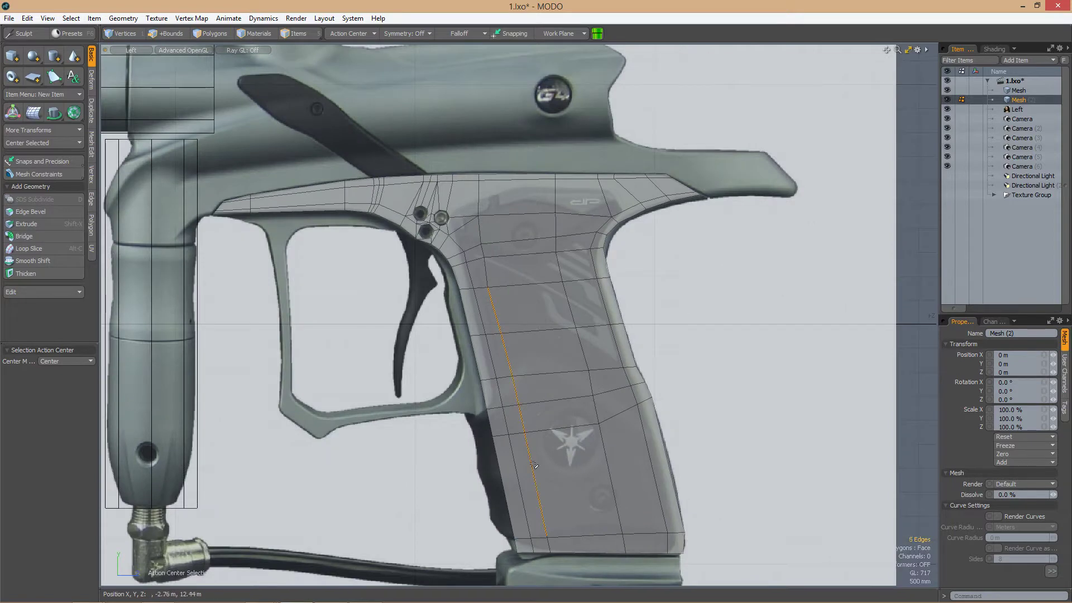
ctrl+alt+drag(534, 465, 620, 419)
key(1)
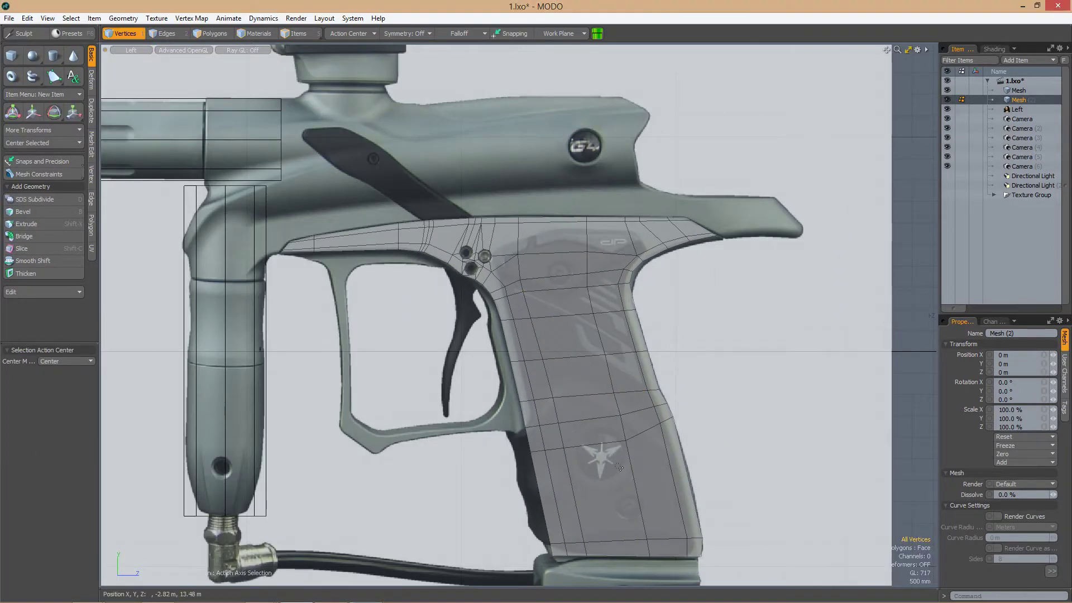
Adjust the vertex between the front and rear screw holes and check the mesh around the three holes
scroll(555, 303, up, 3)
scroll(555, 303, up, 3)
key(Tab)
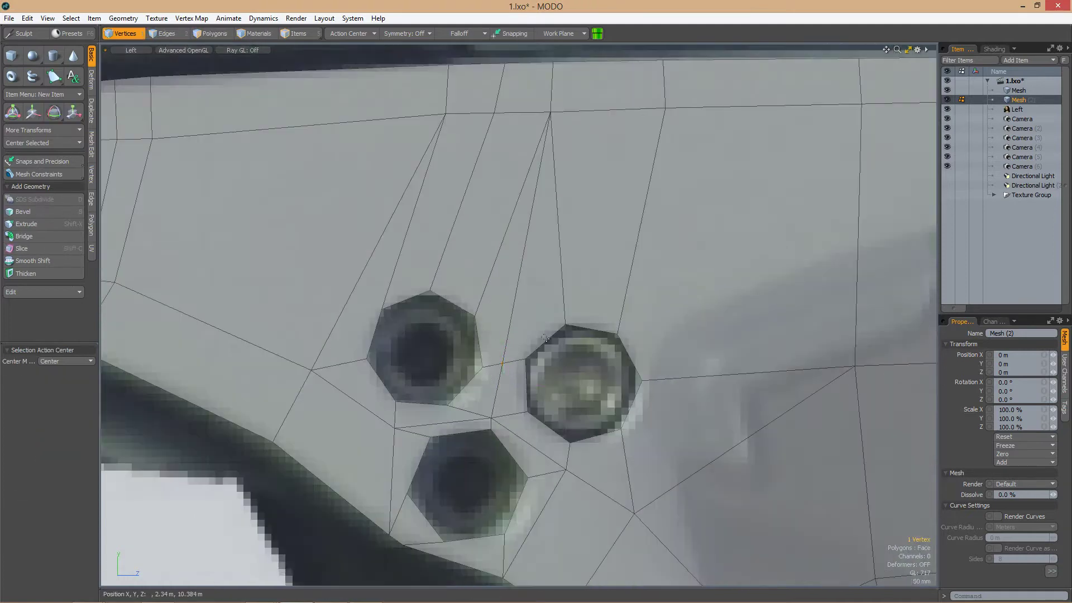
scroll(553, 263, down, 5)
scroll(554, 372, up, 2)
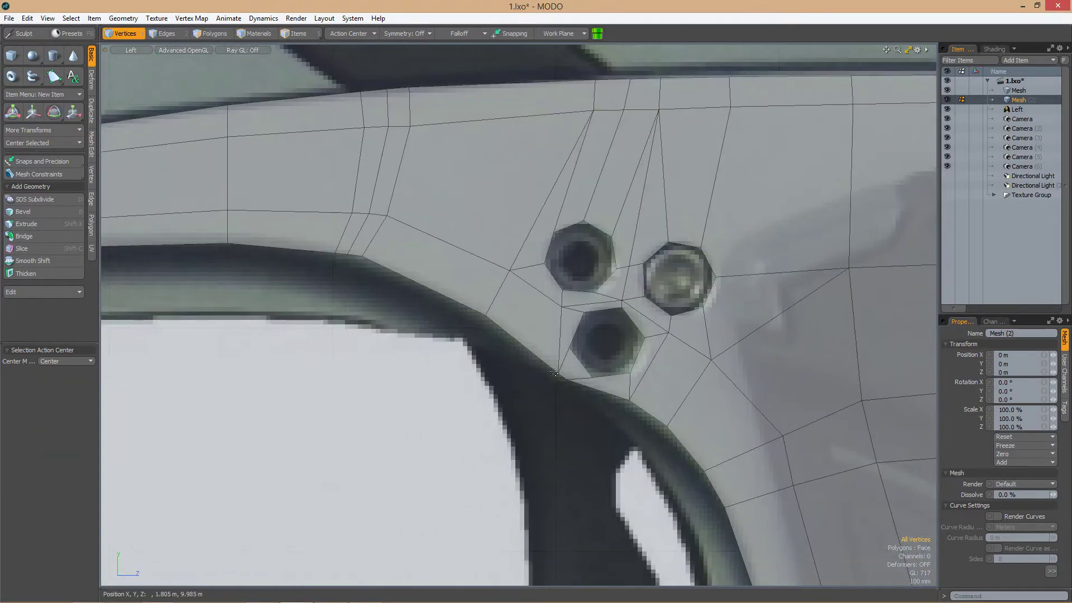
middle_drag(609, 383, 545, 395)
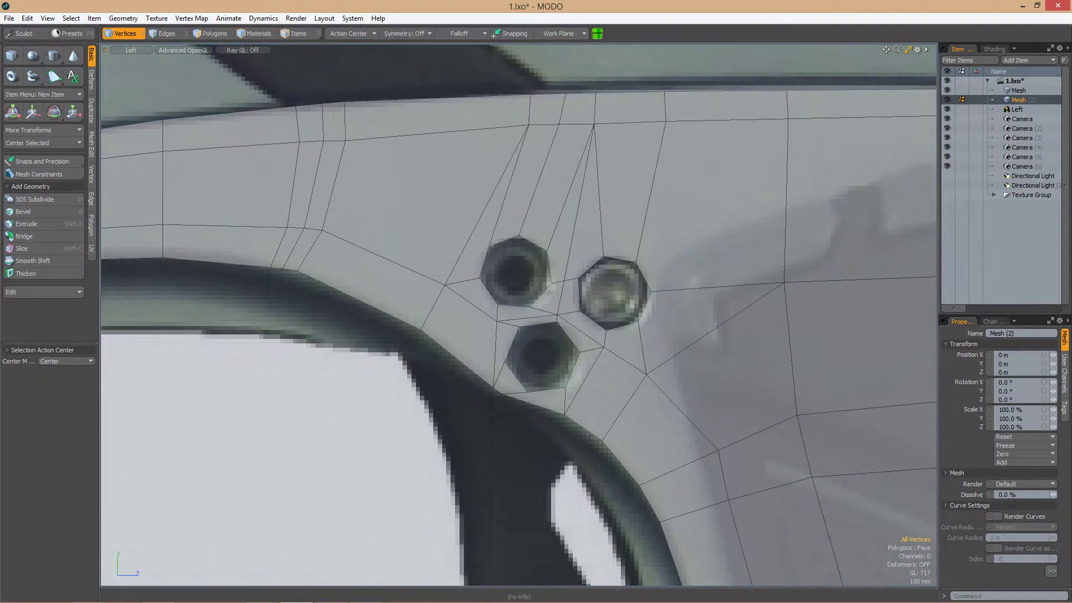
Switch to the perspective view and show the frame mesh at an angle
scroll(545, 396, down, 5)
key(ctrl+space)
click(675, 279)
alt+drag(675, 279, 509, 335)
key(1)
scroll(472, 312, up, 2)
Select the frame's lower front border edges from the tip down to the grip's base and try extruding them
key(2)
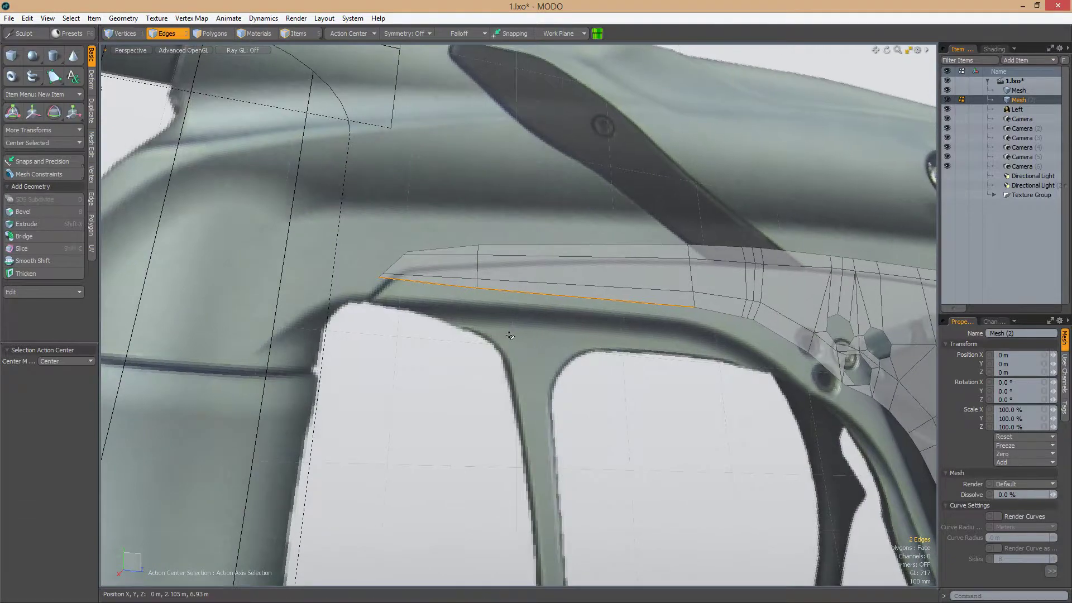
key(2)
scroll(783, 343, down, 3)
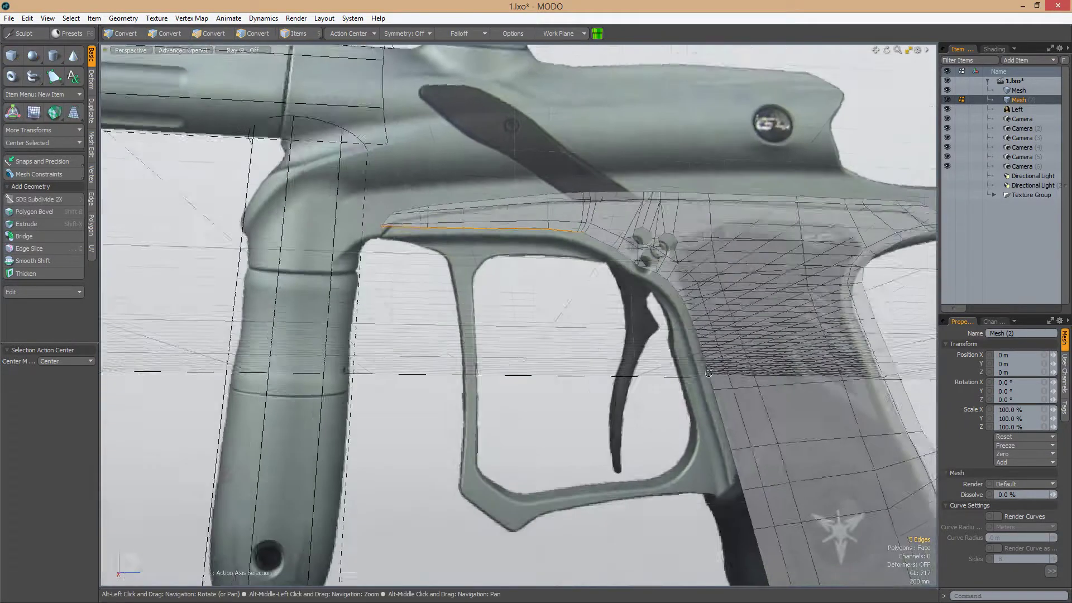
alt+drag(784, 342, 543, 210)
scroll(543, 210, up, 1)
key(l)
scroll(566, 295, down, 3)
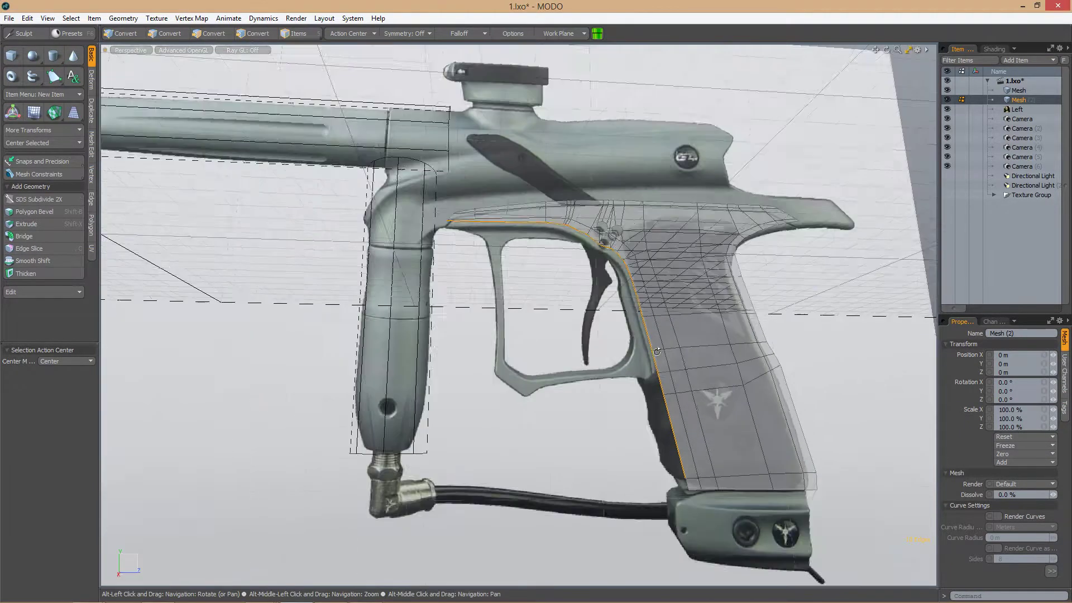
scroll(714, 408, up, 3)
alt+drag(715, 408, 563, 313)
key(shift+x)
key(space)
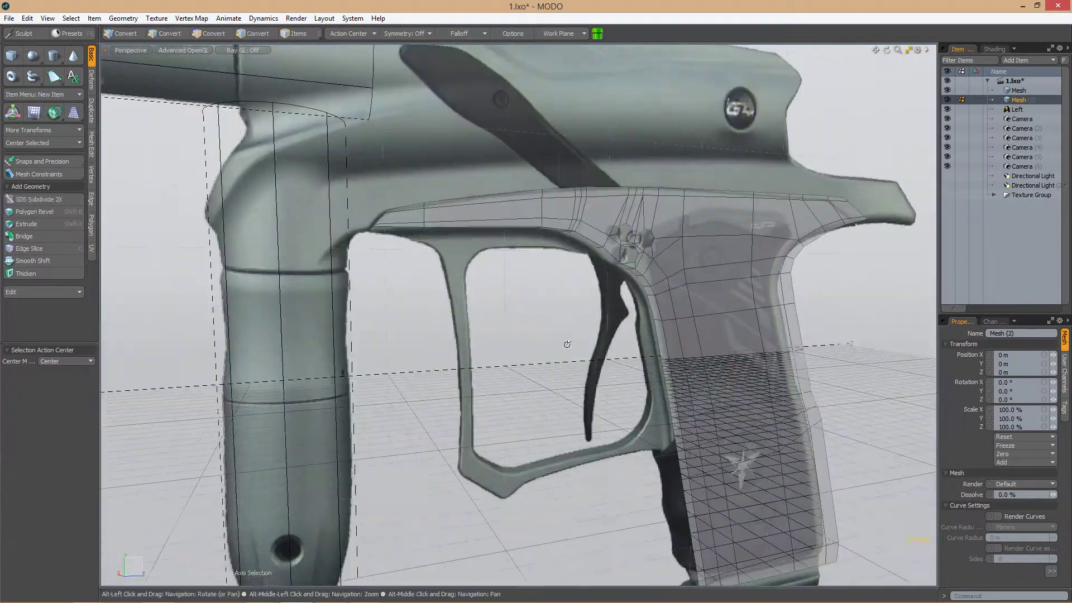
Extend the frame's lower front border edges downward, and extend the curved border edges above the trigger by about 270 mm
scroll(427, 281, up, 5)
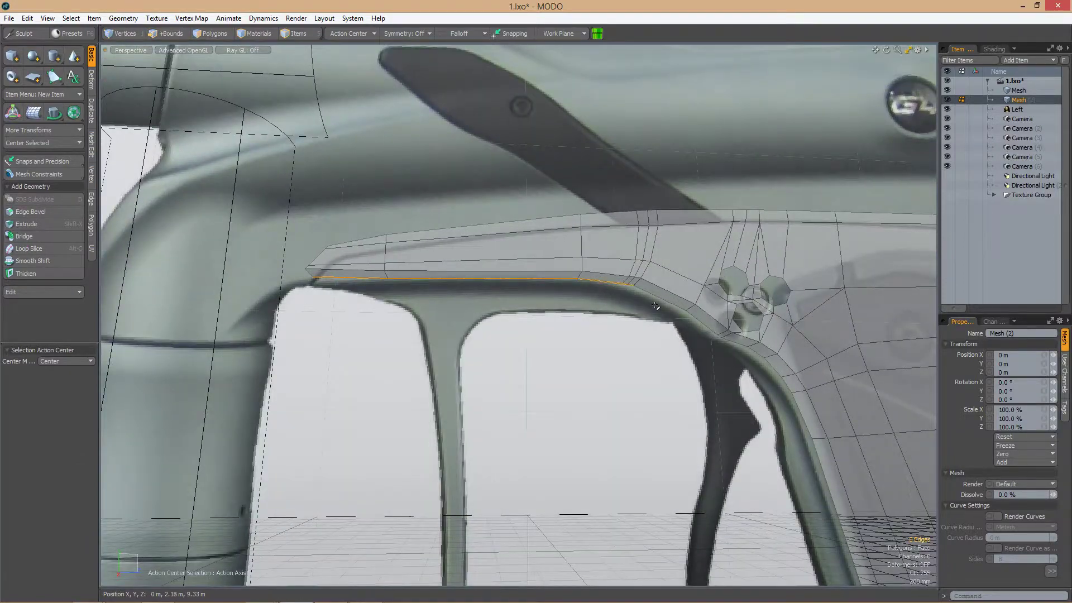
alt+drag(655, 306, 501, 289)
key(z)
alt+drag(497, 344, 552, 363)
key(space)
key(z)
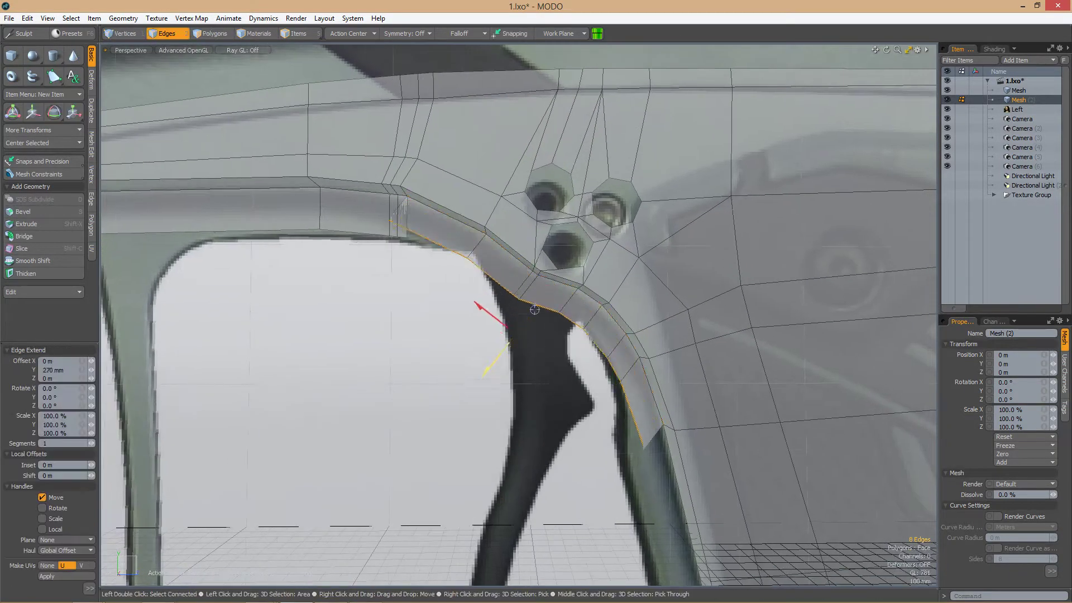
Extend the grip's front border edges forward by about 240 mm to the reference outline
scroll(534, 309, down, 8)
key(space)
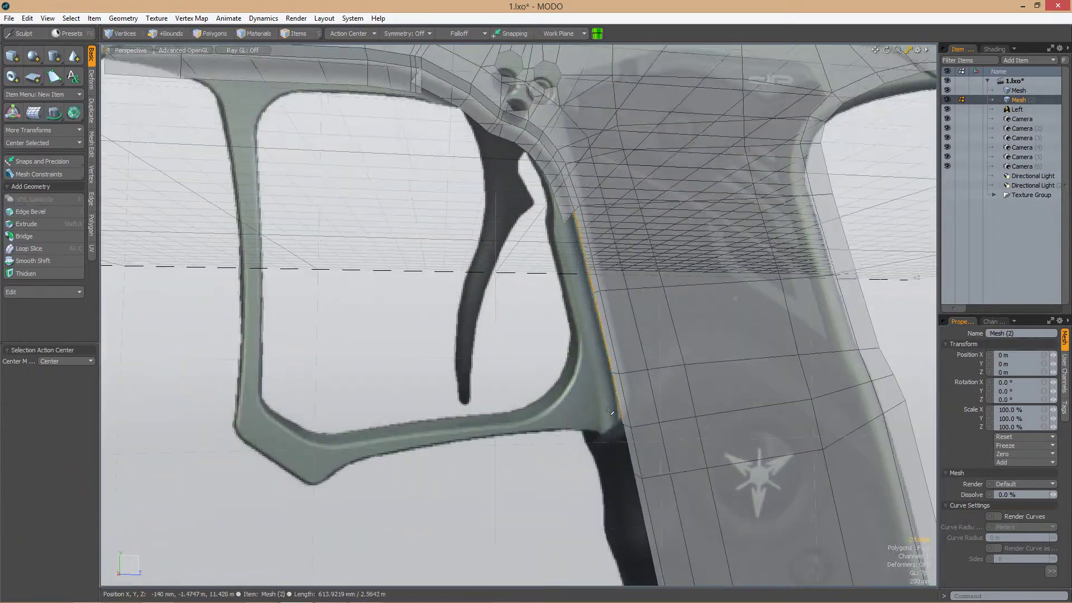
alt+drag(610, 411, 593, 359)
key(z)
key(space)
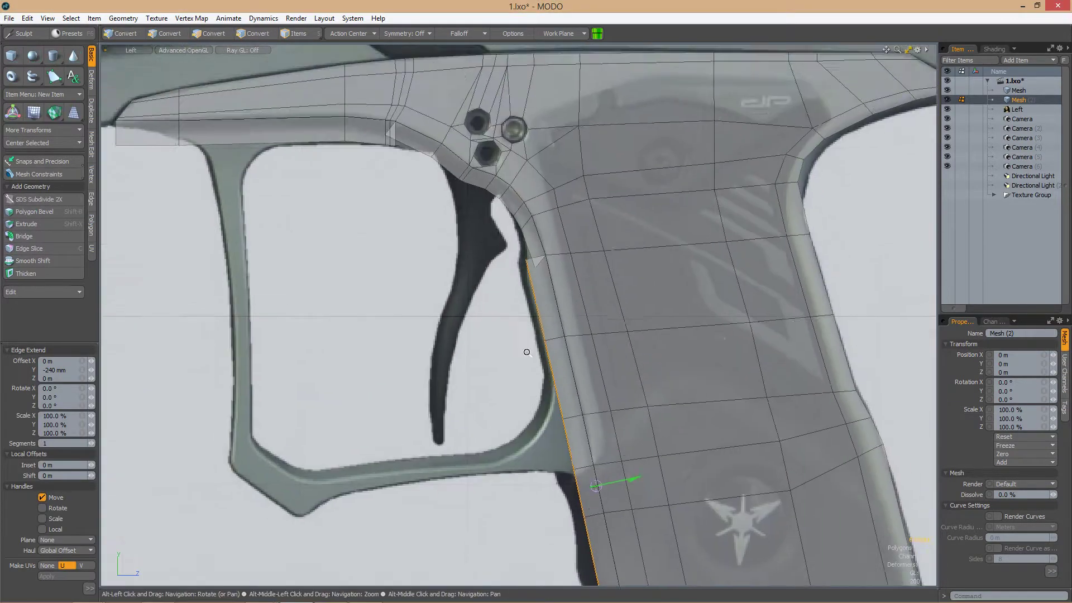
Join the split rim vertices behind the trigger and place the merged corner on the reference outline
scroll(590, 394, up, 5)
key(ctrl+j)
alt+shift+drag(588, 412, 607, 336)
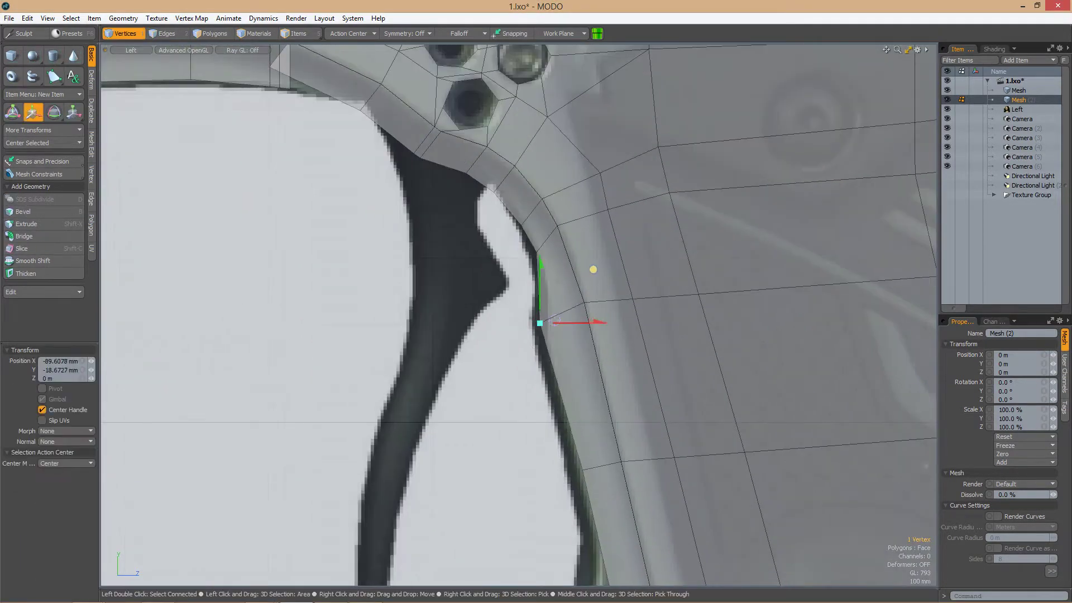
scroll(593, 269, down, 4)
key(space)
Join the vertices across the gap between the straight front rim strip and the curved rim above the trigger
scroll(496, 336, up, 4)
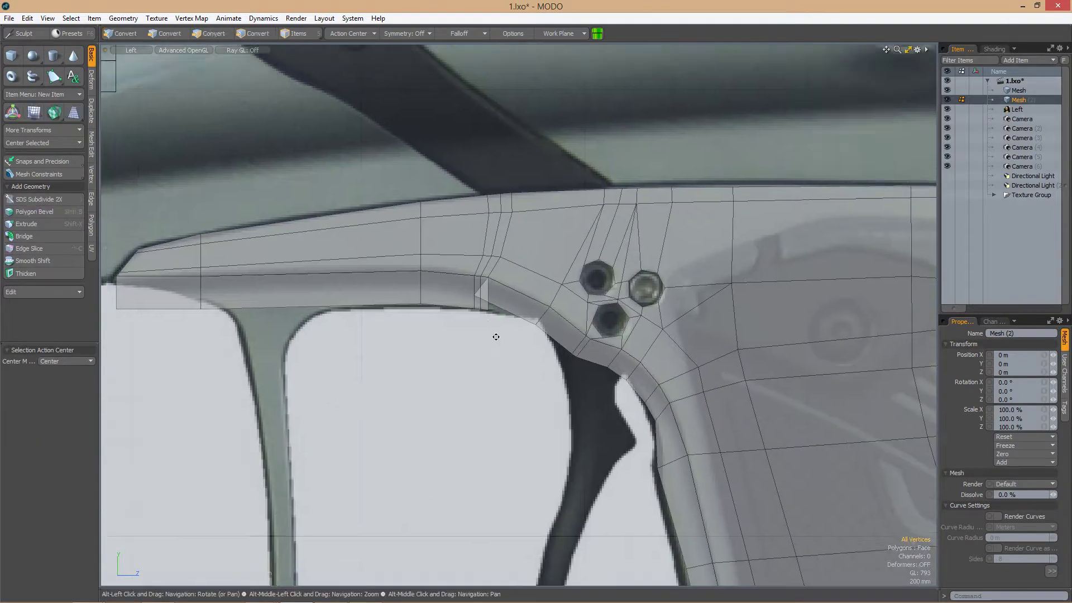
scroll(496, 336, up, 4)
click(475, 334)
key(ctrl+j)
scroll(532, 334, down, 4)
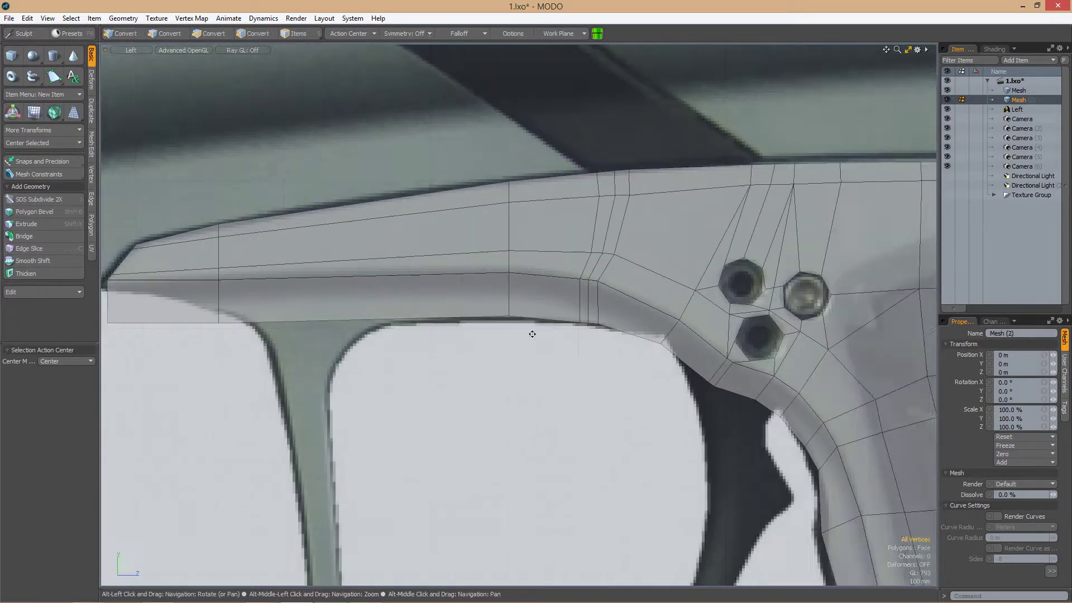
Set the mesh material's transparent amount to 47.5%
scroll(532, 334, up, 2)
scroll(620, 333, down, 2)
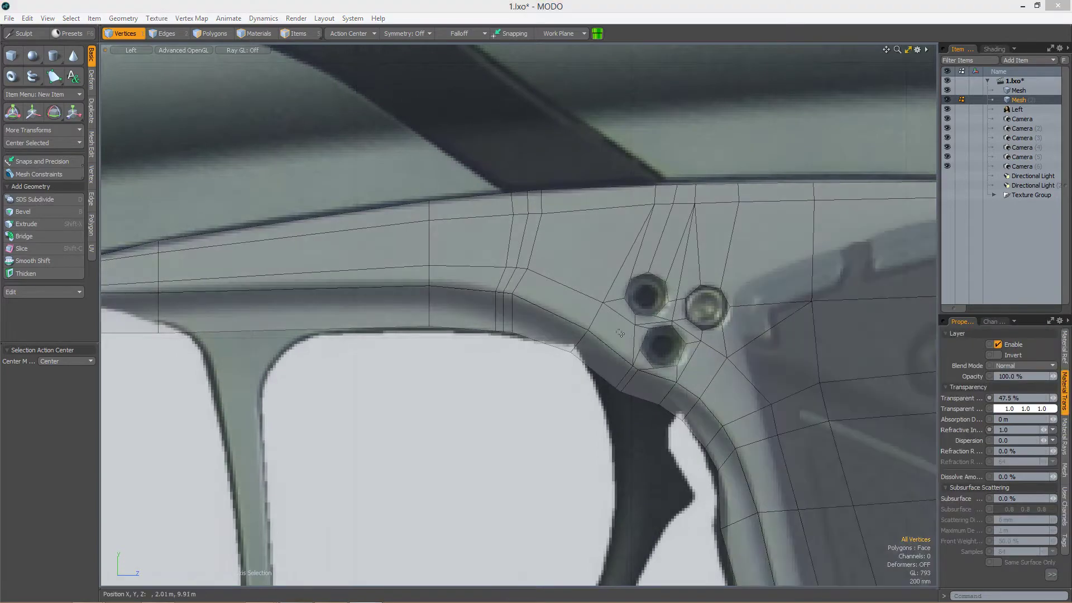
scroll(620, 333, down, 2)
scroll(627, 348, up, 3)
Move the lower rim vertices above the trigger opening onto the reference outline
key(space)
scroll(620, 353, up, 2)
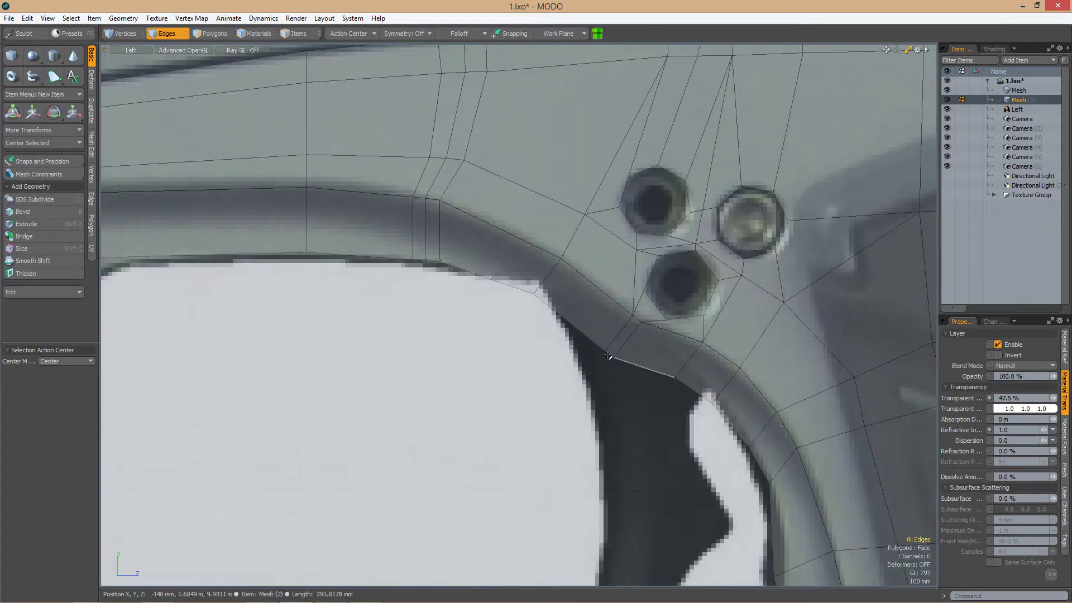
scroll(609, 354, down, 3)
scroll(616, 348, up, 2)
key(space)
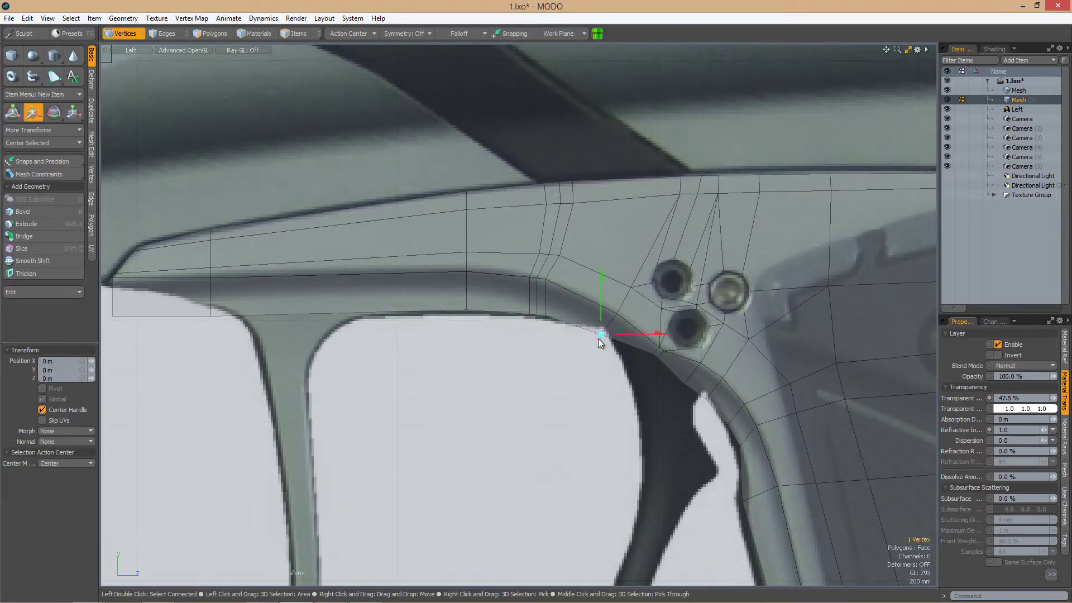
click(604, 330)
alt+shift+drag(604, 331, 609, 337)
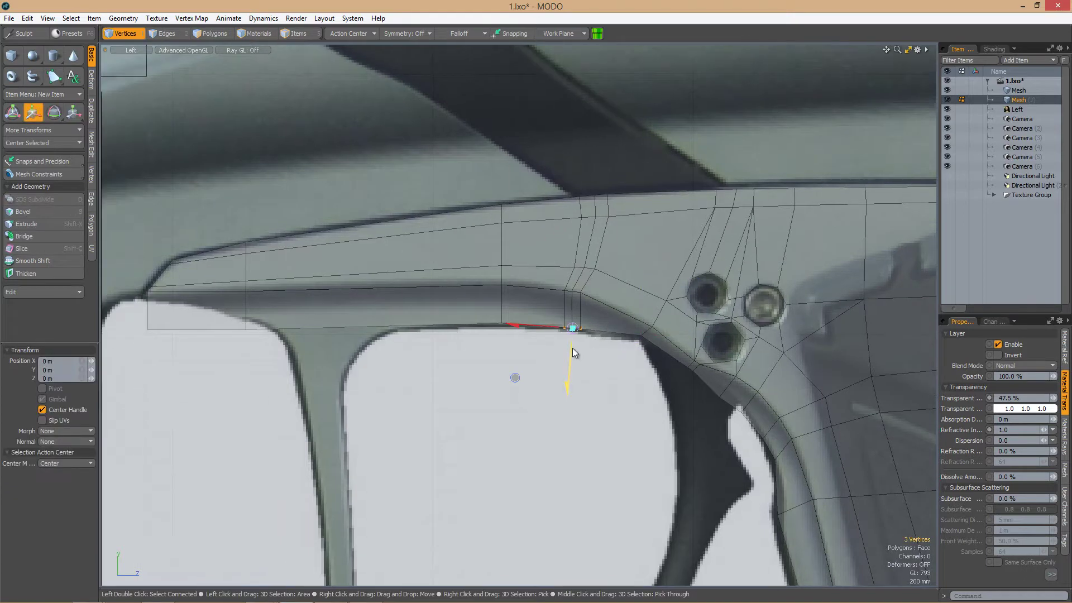
key(space)
scroll(445, 376, up, 3)
Move the rim vertex near the guard's front strut by 230 mm and 20 mm, and the front tip vertex by 10 mm and 230 mm
key(w)
scroll(436, 354, up, 2)
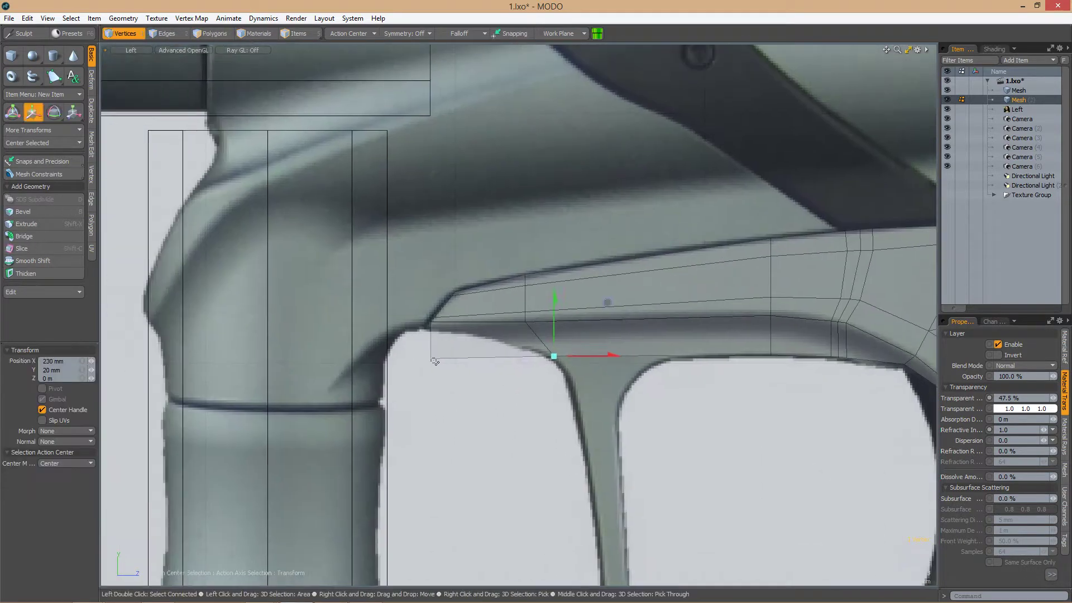
key(space)
scroll(501, 360, up, 3)
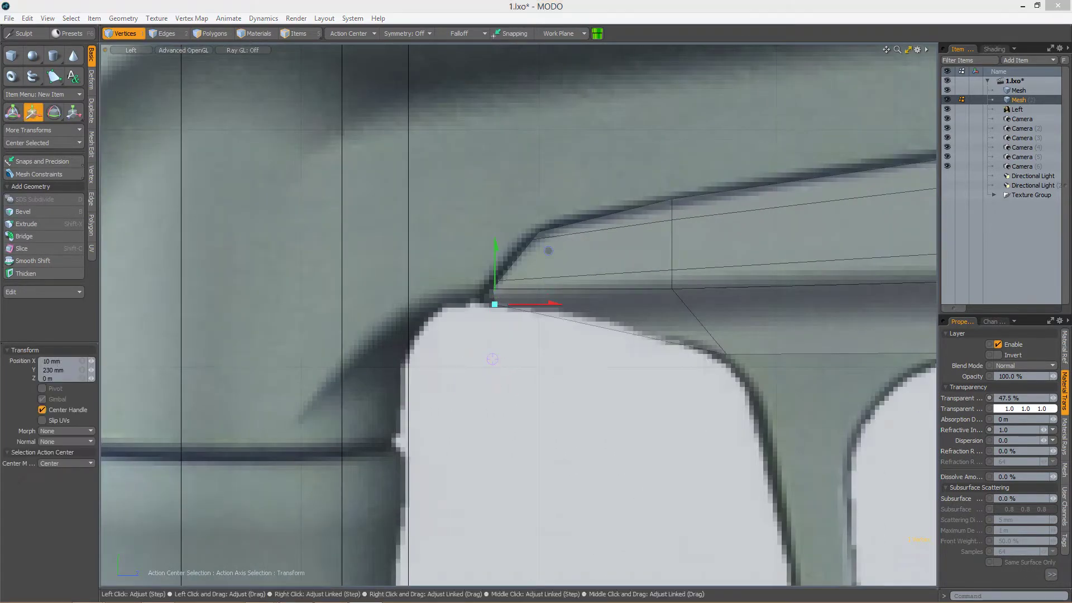
key(space)
Loop slice the long frame section above the trigger guard's front strut and fit its lower vertex to the outline
scroll(602, 347, down, 1)
key(space)
scroll(598, 348, down, 3)
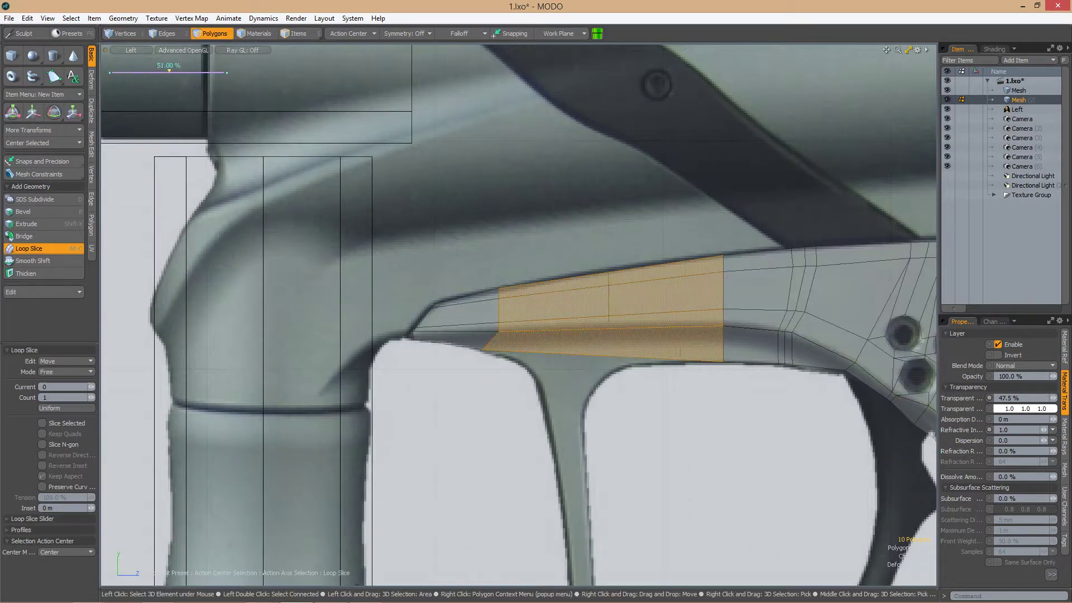
scroll(503, 334, up, 3)
middle_drag(503, 334, 598, 334)
Loop slice the section directly above the front strut once more, placing the cut closer to the frame's front tip
key(3)
click(581, 262)
shift+click(581, 318)
key(alt+c)
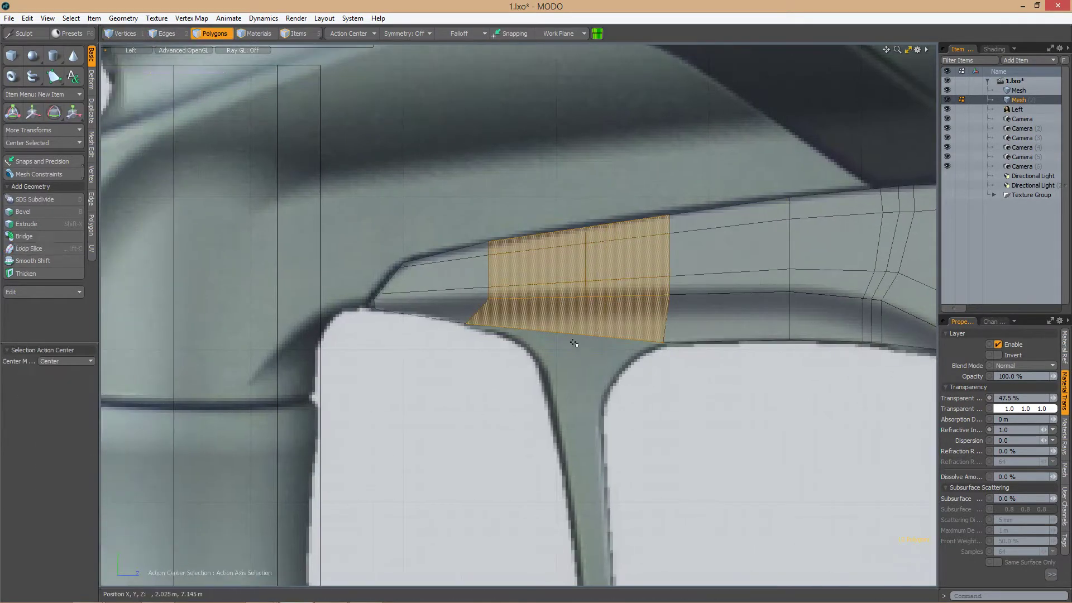
key(2)
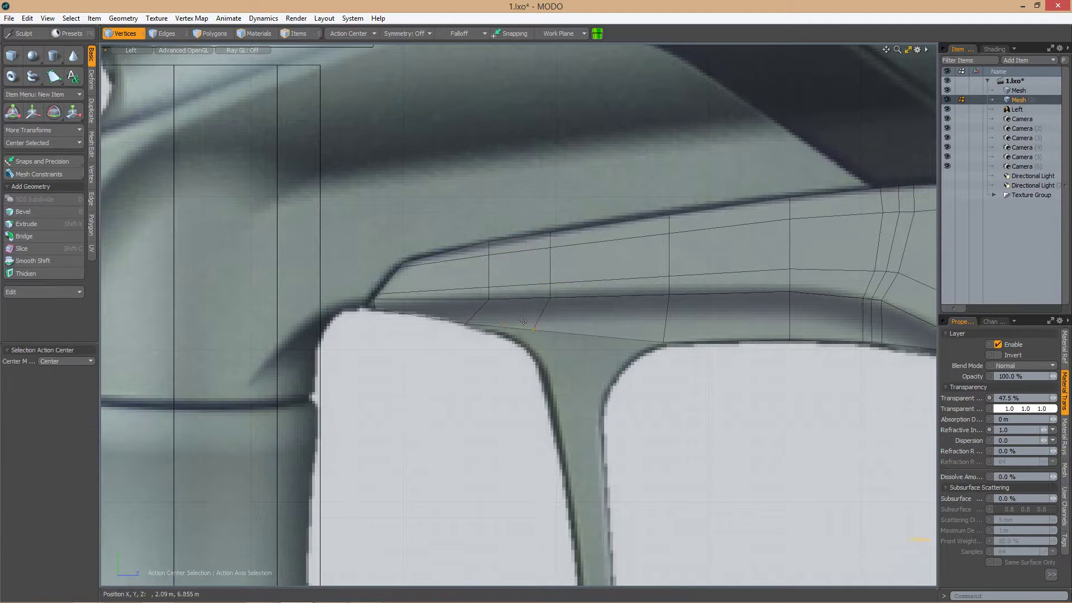
Move the lower rim vertices to the strut's front top corner and loop slice the section at the frame's tip
scroll(522, 321, down, 2)
scroll(552, 363, up, 3)
scroll(460, 333, down, 2)
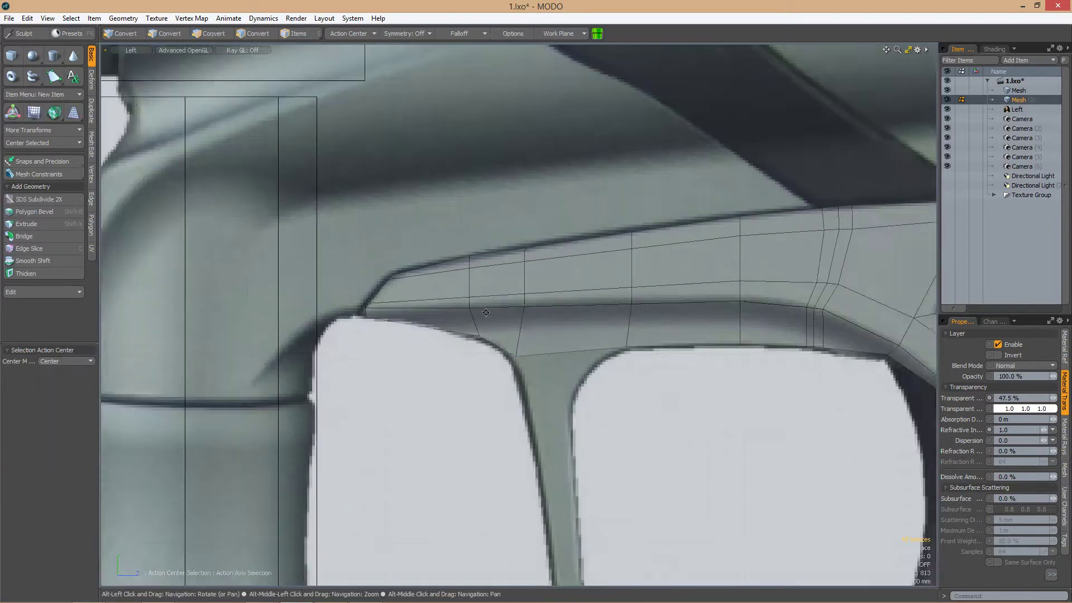
key(3)
click(483, 346)
scroll(482, 346, down, 2)
scroll(521, 303, up, 3)
Select the rim edge spanning the top of the guard's front strut and adjust its front vertex to the outline
key(2)
scroll(520, 303, down, 2)
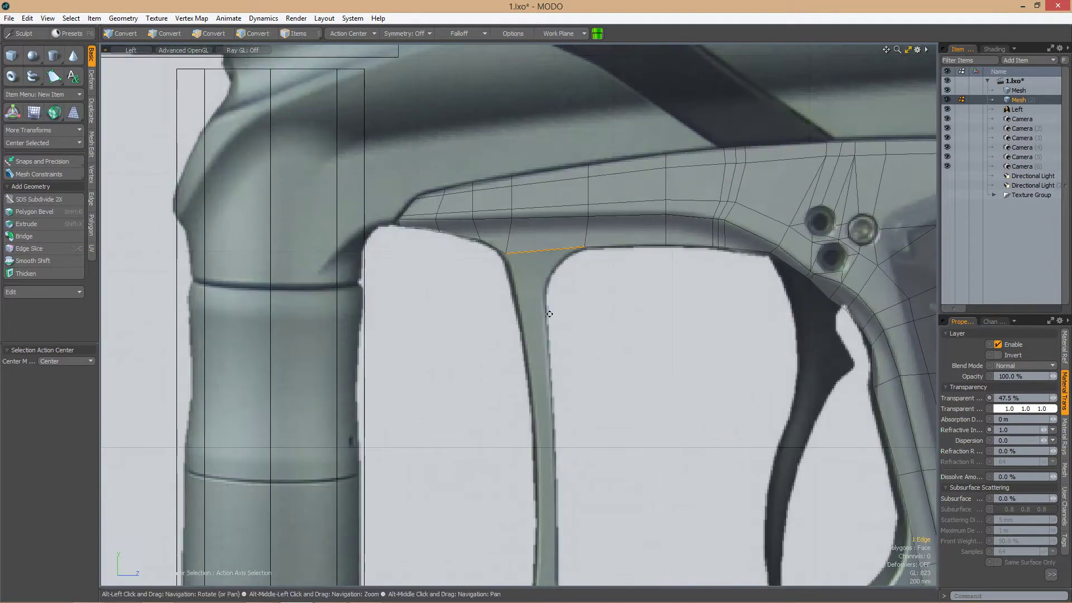
key(1)
scroll(498, 327, up, 3)
click(498, 327)
key(w)
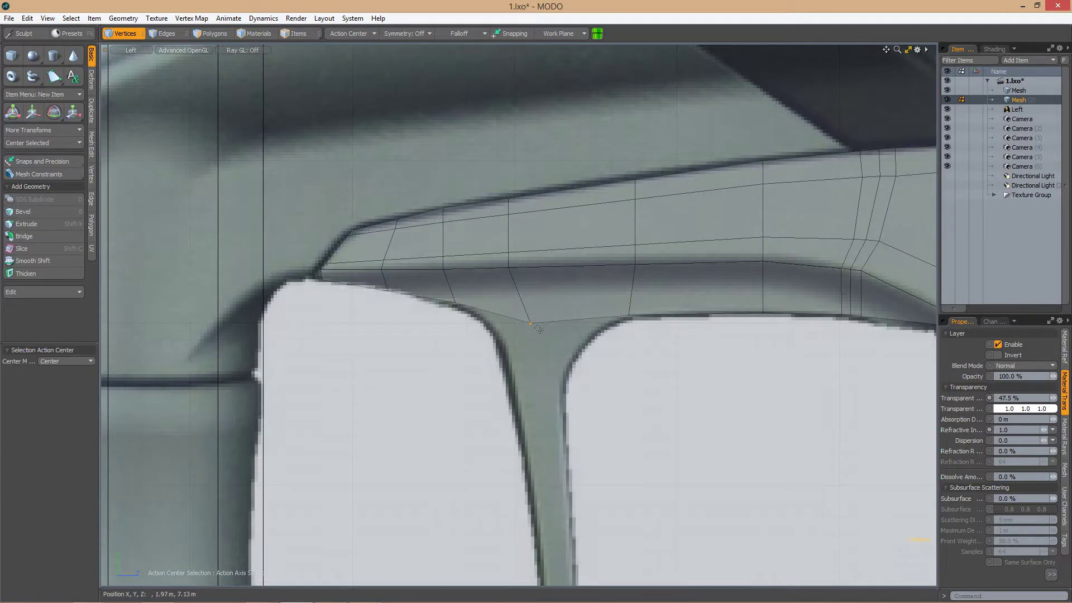
Extend the rim edge at the top of the front strut downward to start the trigger guard
scroll(538, 329, down, 2)
key(2)
click(538, 260)
scroll(539, 260, up, 2)
key(shift+x)
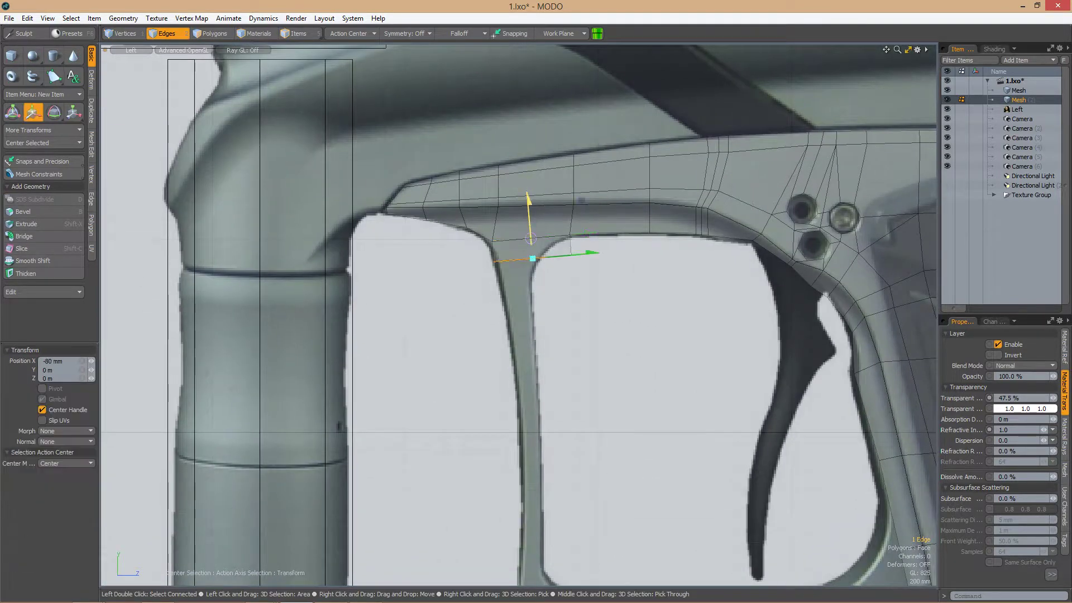
click(353, 35)
click(353, 42)
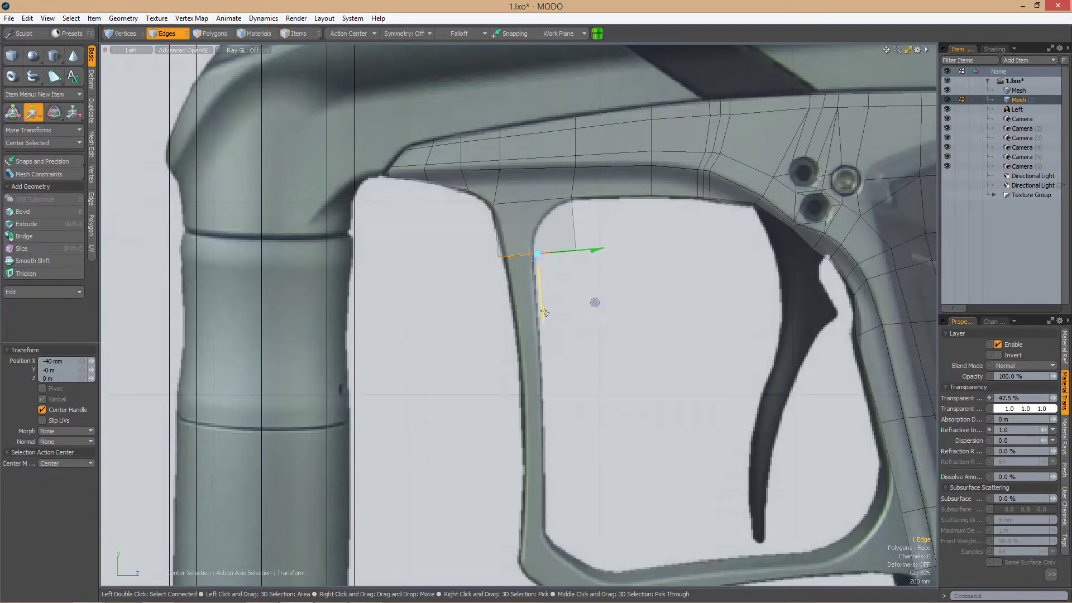
Add a cross slice to the strut's top segment and move the rear vertices onto the strut's curved inner outline
key(1)
scroll(549, 291, up, 1)
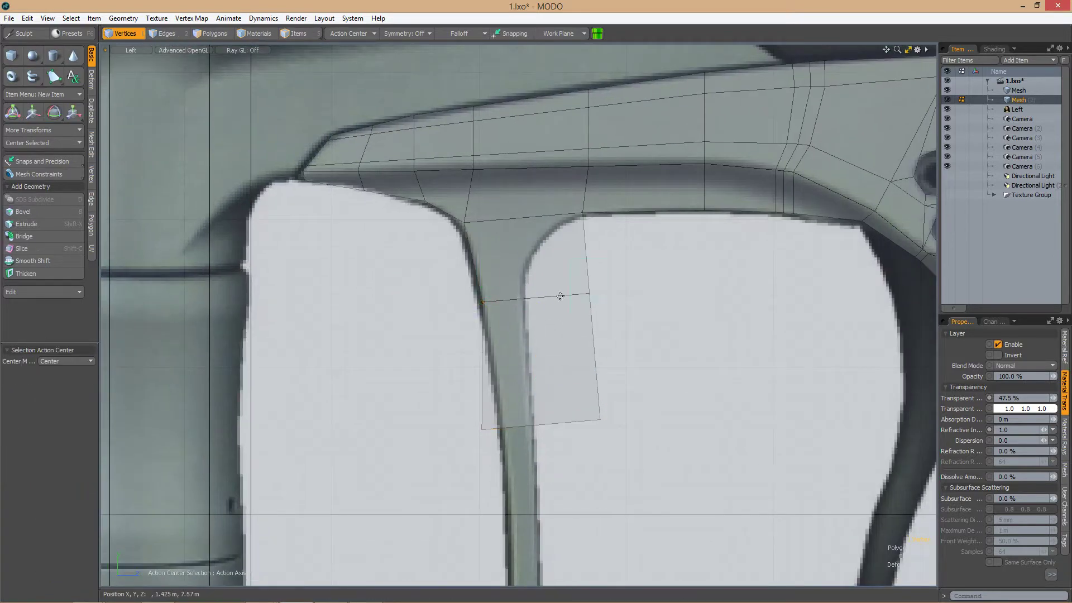
scroll(560, 295, down, 2)
click(531, 336)
key(w)
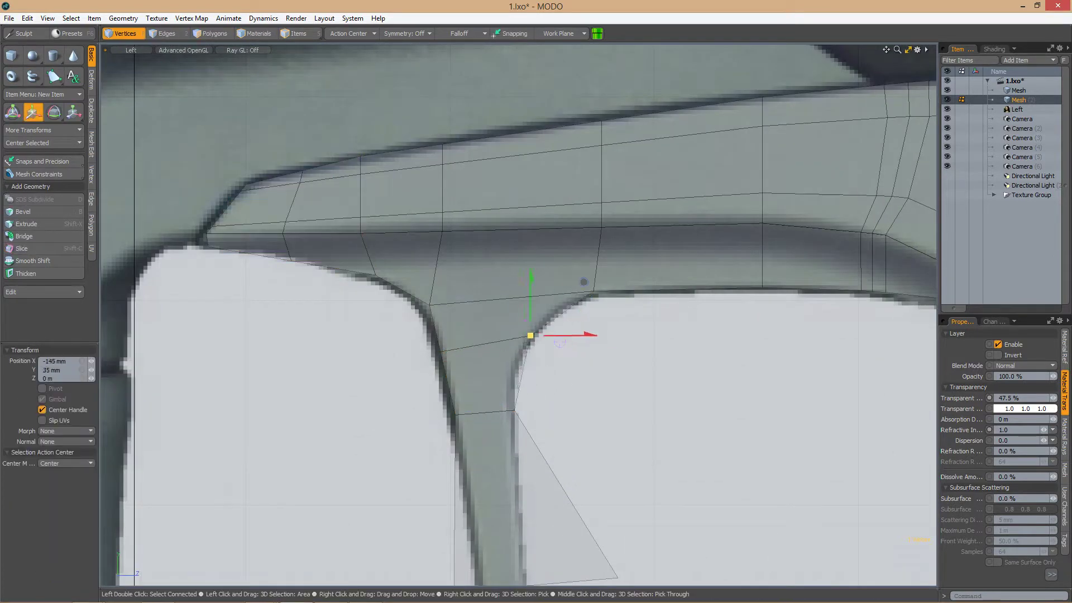
Fit the remaining vertices of the upper strut segments to both sides of the reference strut
key(space)
scroll(557, 327, down, 3)
scroll(555, 318, up, 4)
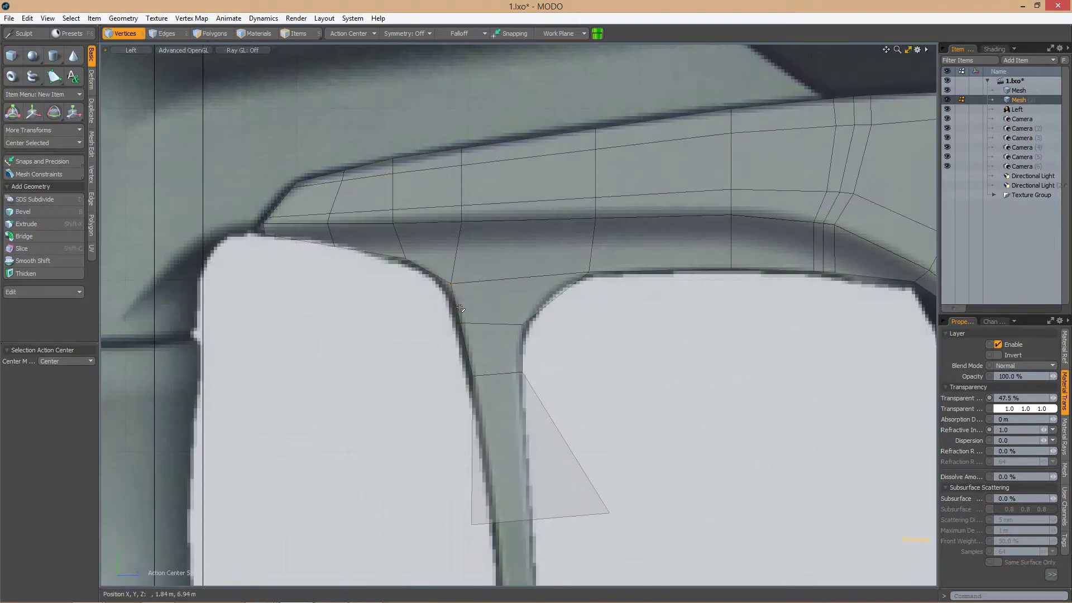
key(space)
scroll(505, 348, down, 1)
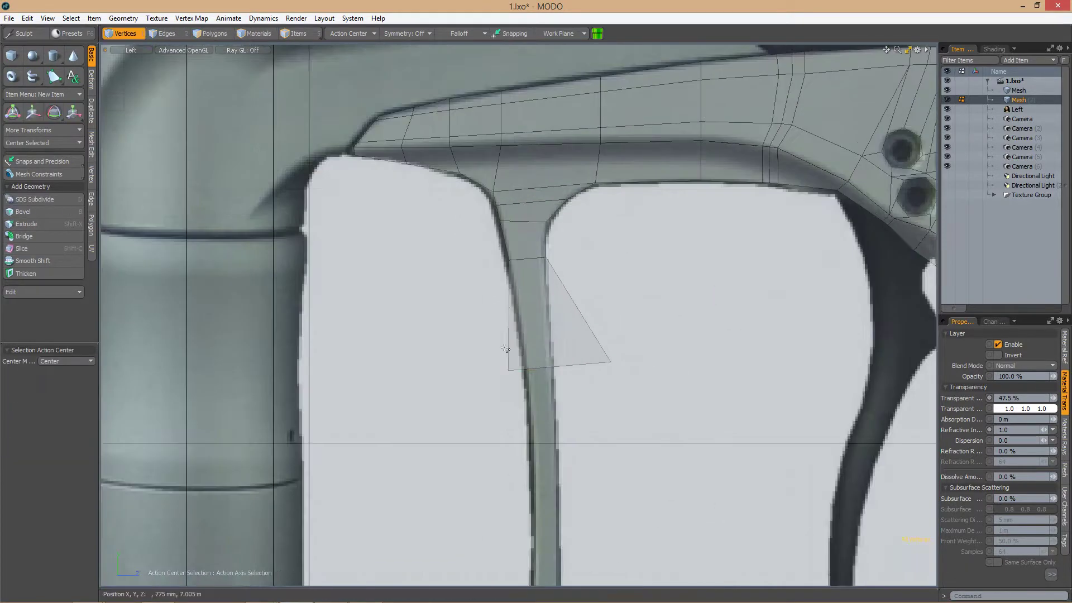
Extend the strut's lower end edge downward in successive segments to the bottom of the guard's front side
scroll(587, 359, down, 2)
key(2)
scroll(524, 293, up, 2)
key(shift+x)
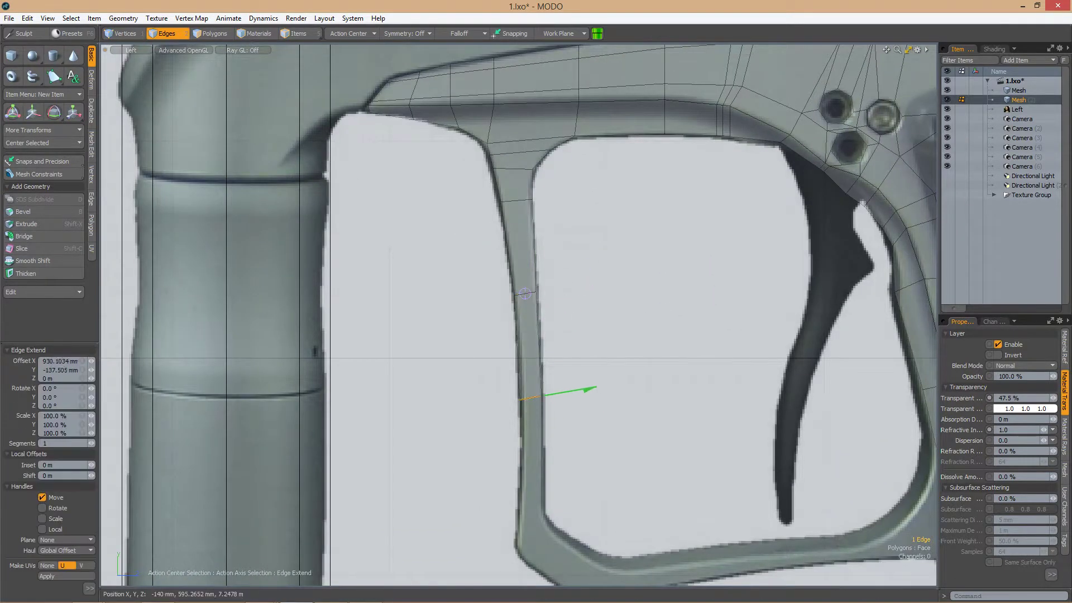
key(shift+x)
alt+shift+drag(567, 425, 517, 332)
key(shift+x)
Fit the lower strut vertices to the outline and extend the strut into its lower front corner with an angled end edge
key(1)
scroll(472, 349, up, 2)
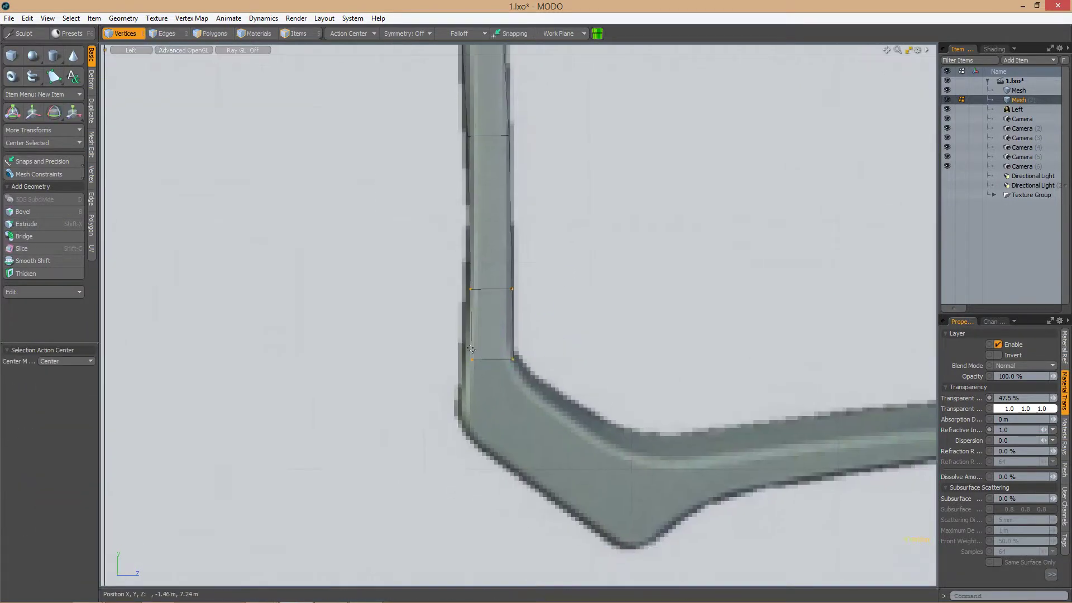
alt+shift+drag(504, 386, 485, 362)
key(shift+x)
scroll(507, 409, down, 3)
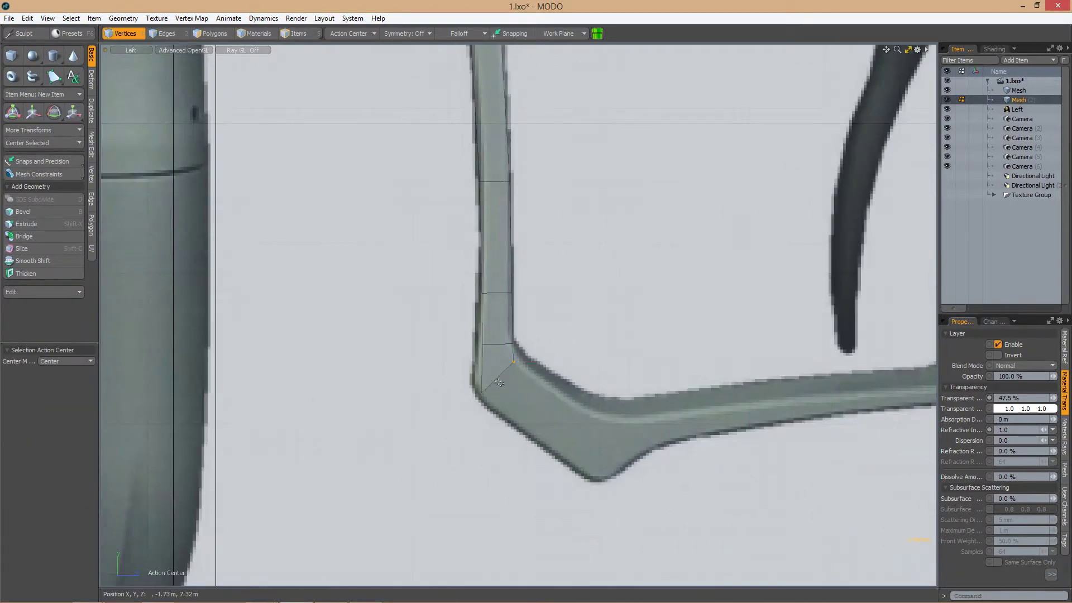
Extend the corner's end edge diagonally toward the guard's bottom point in two segments and fit the end vertices
key(2)
click(608, 388)
scroll(453, 374, up, 3)
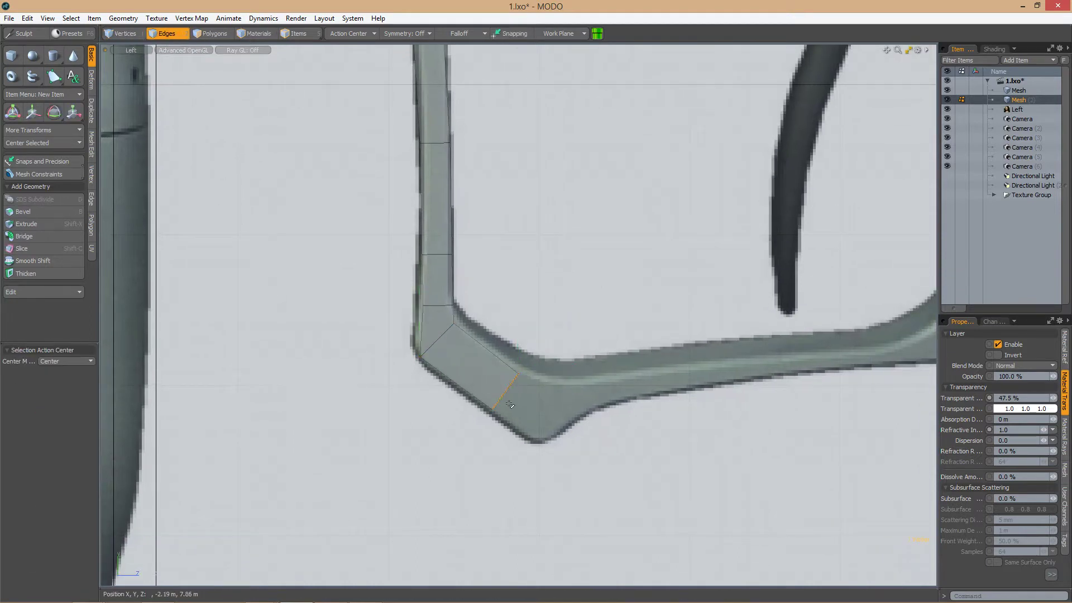
scroll(439, 416, up, 1)
key(1)
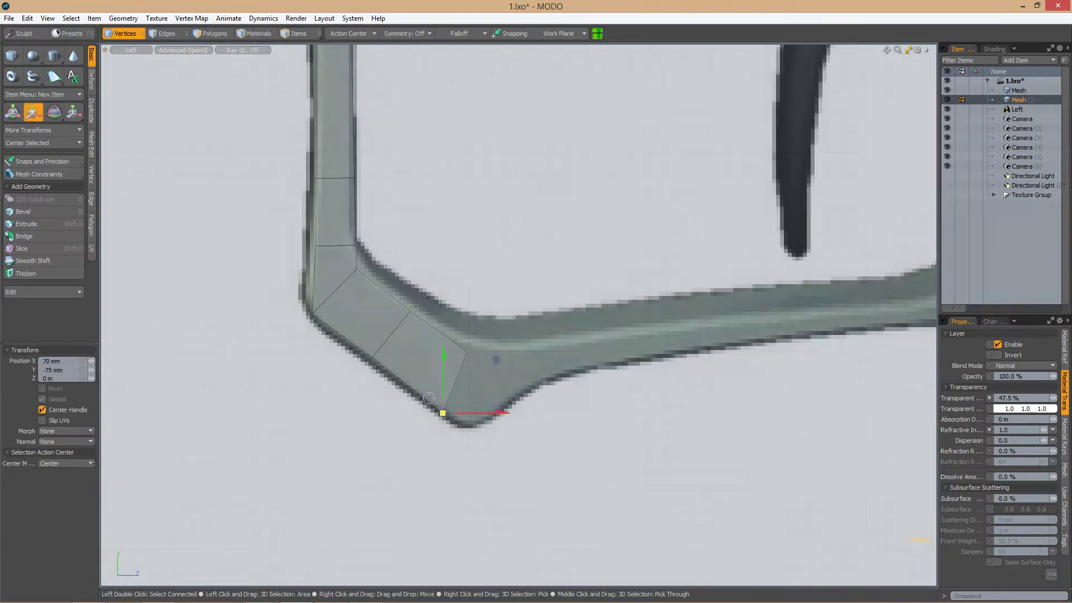
Slice the corner segment, extend the guard past its bottom point, and fit the new vertices to the start of the lower bar
key(2)
alt+shift+drag(346, 309, 469, 380)
click(545, 359)
alt+shift+drag(546, 359, 572, 440)
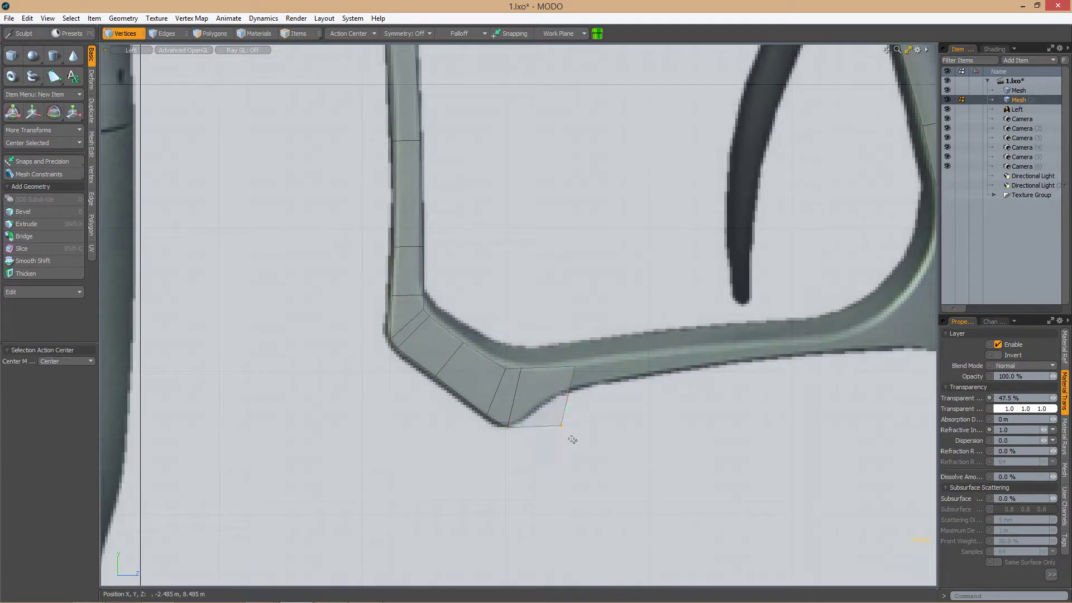
ctrl+alt+drag(616, 357, 592, 391)
key(w)
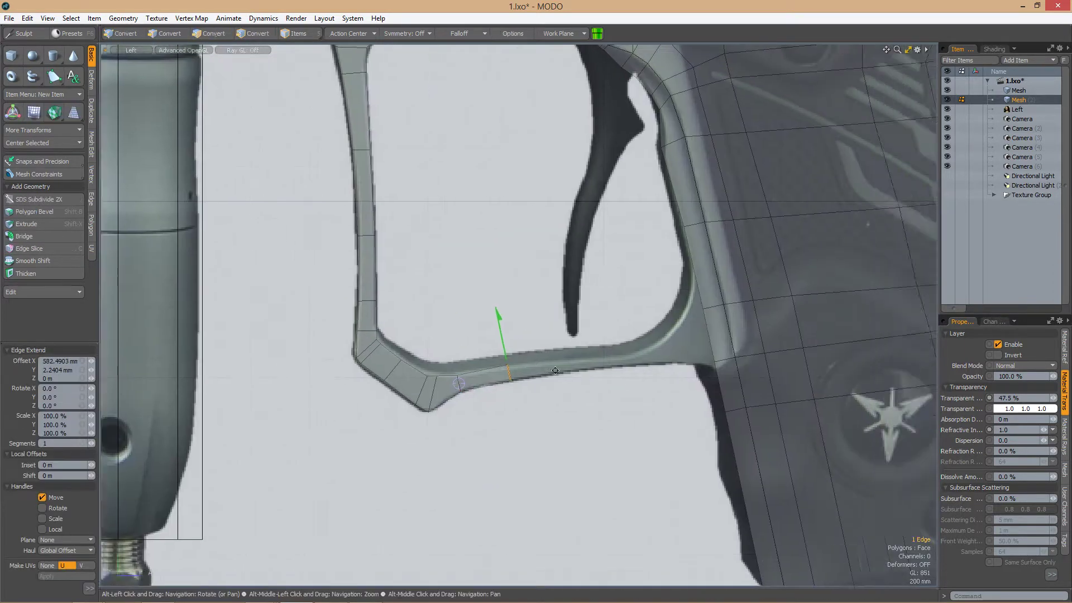
Extend the guard's lower bar toward the grip in several segments, matching its vertices to the reference outline
ctrl+alt+drag(503, 335, 540, 369)
ctrl+alt+drag(617, 368, 491, 351)
key(w)
ctrl+alt+drag(391, 385, 423, 389)
alt+drag(442, 374, 263, 357)
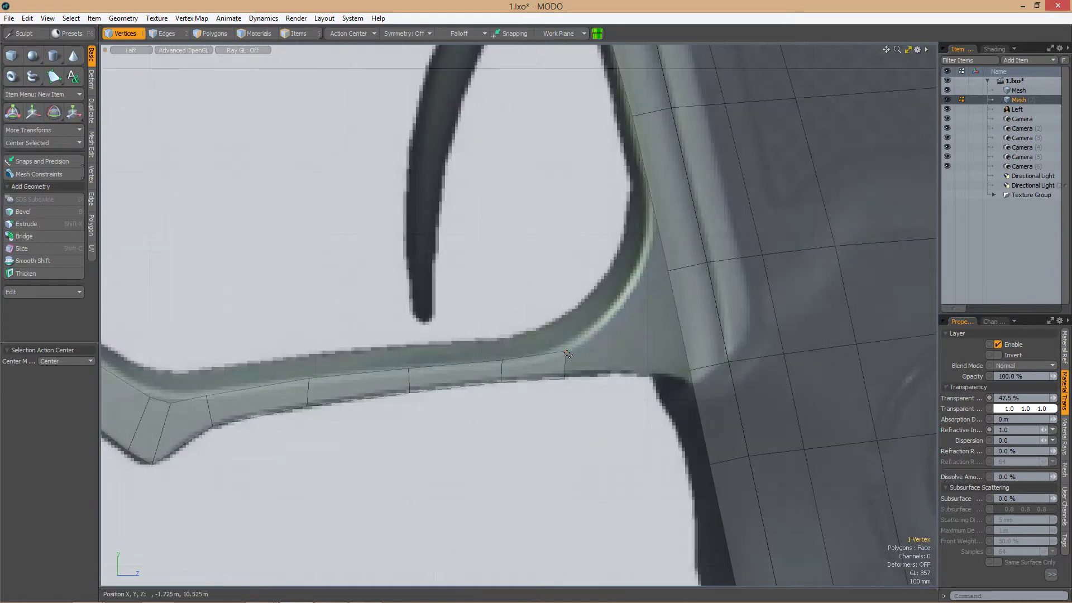
Connect the lower bar's rear end to the grip's front edge and fit the flared joint to the outline
scroll(262, 357, down, 2)
click(627, 354)
key(w)
scroll(523, 363, up, 3)
scroll(523, 363, up, 2)
Slide the grip's crosswise edge row near the guard joint to even out the spacing and save the file
drag(523, 363, 602, 410)
scroll(589, 355, down, 3)
scroll(538, 304, up, 1)
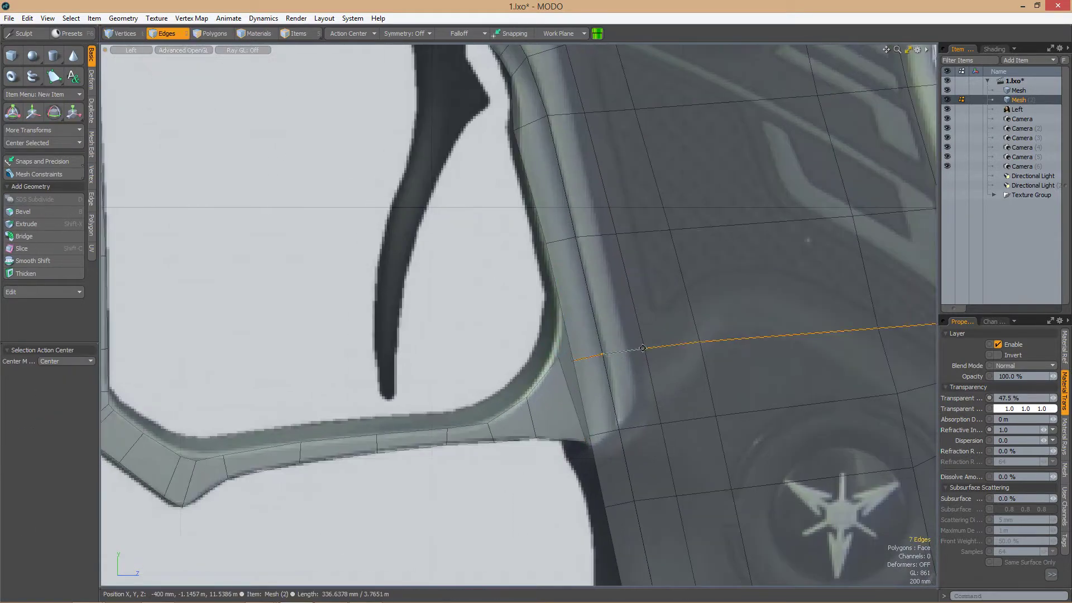
alt+drag(539, 304, 615, 368)
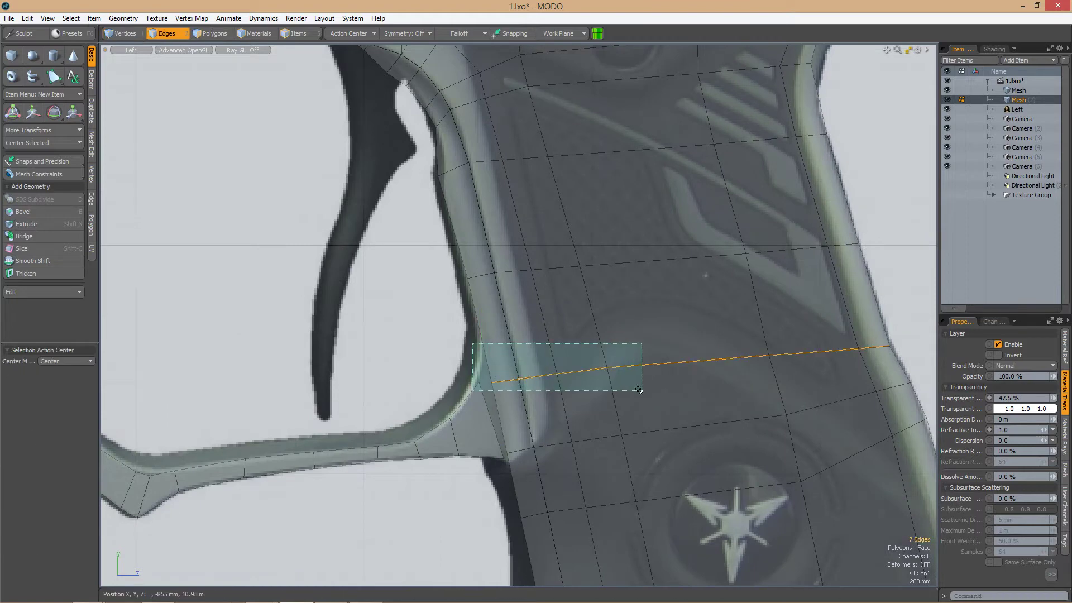
scroll(605, 436, down, 3)
scroll(656, 350, down, 1)
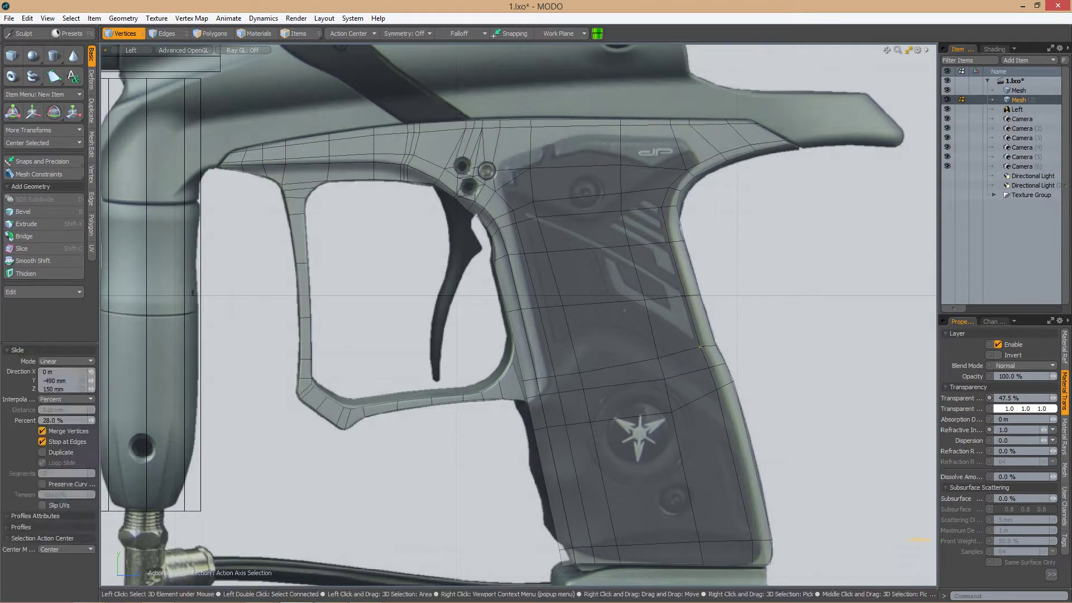
key(space)
alt+shift+drag(500, 378, 553, 403)
key(ctrl+s)
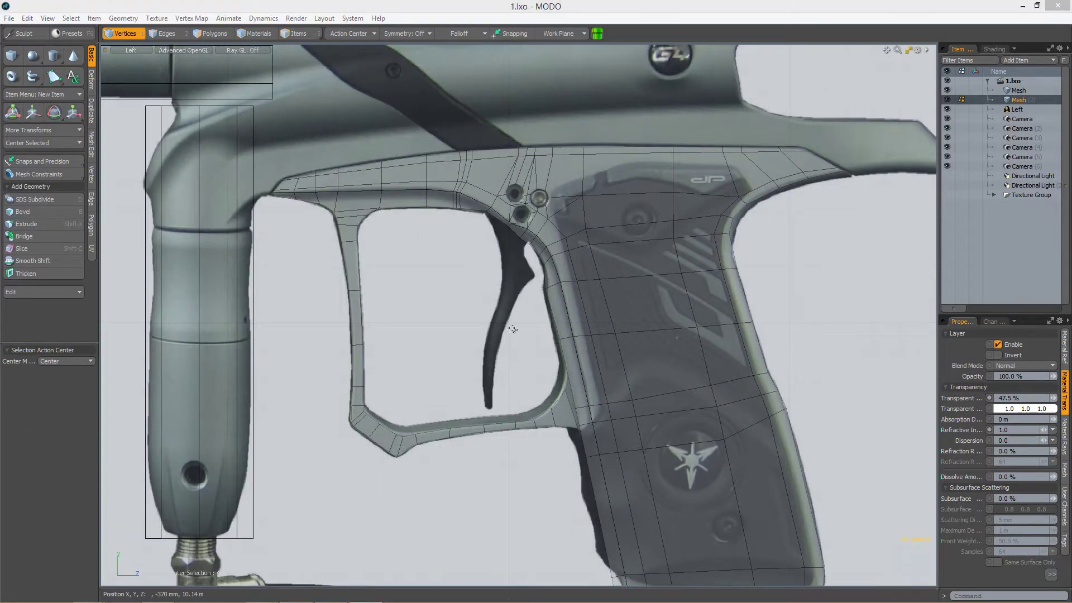
Loop slice the grip's horizontal polygon band beside the trigger guard's rear corner
scroll(593, 417, up, 3)
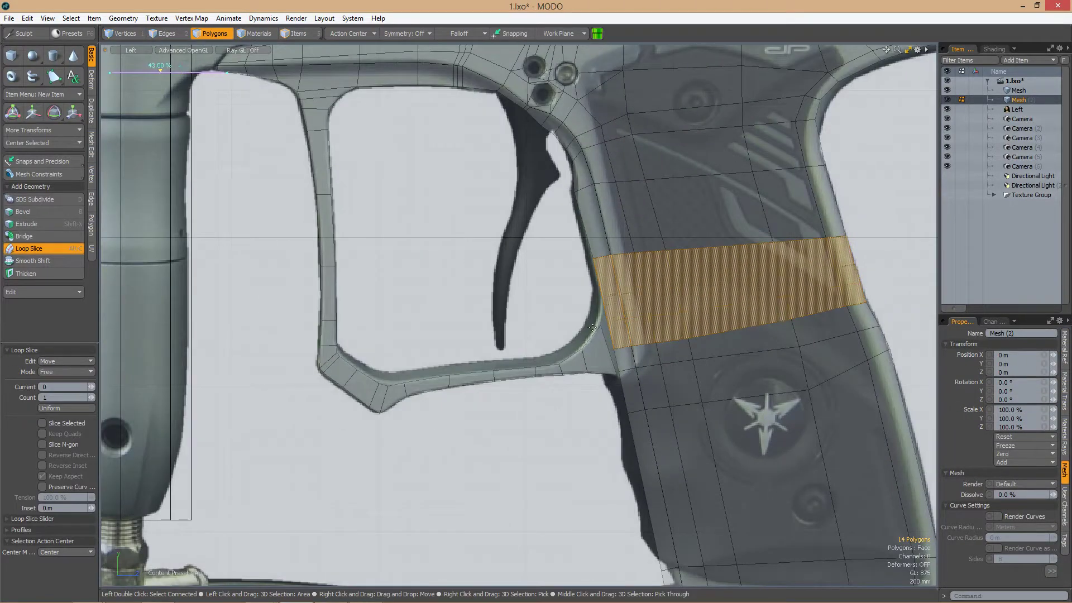
key(space)
alt+shift+drag(593, 328, 726, 335)
alt+shift+drag(802, 335, 756, 295)
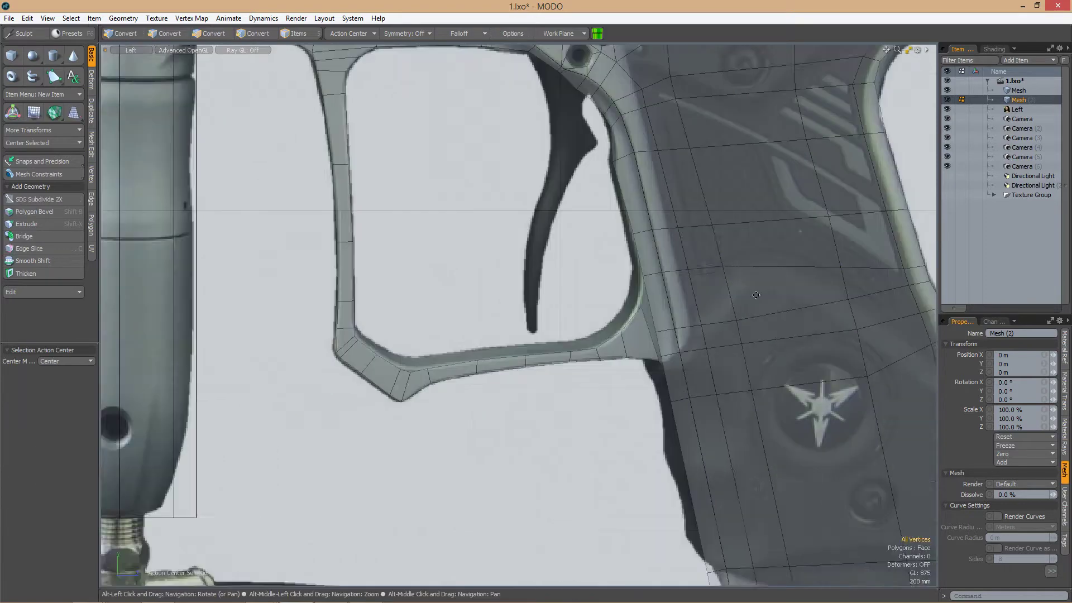
scroll(687, 302, up, 2)
click(577, 313)
scroll(575, 253, down, 4)
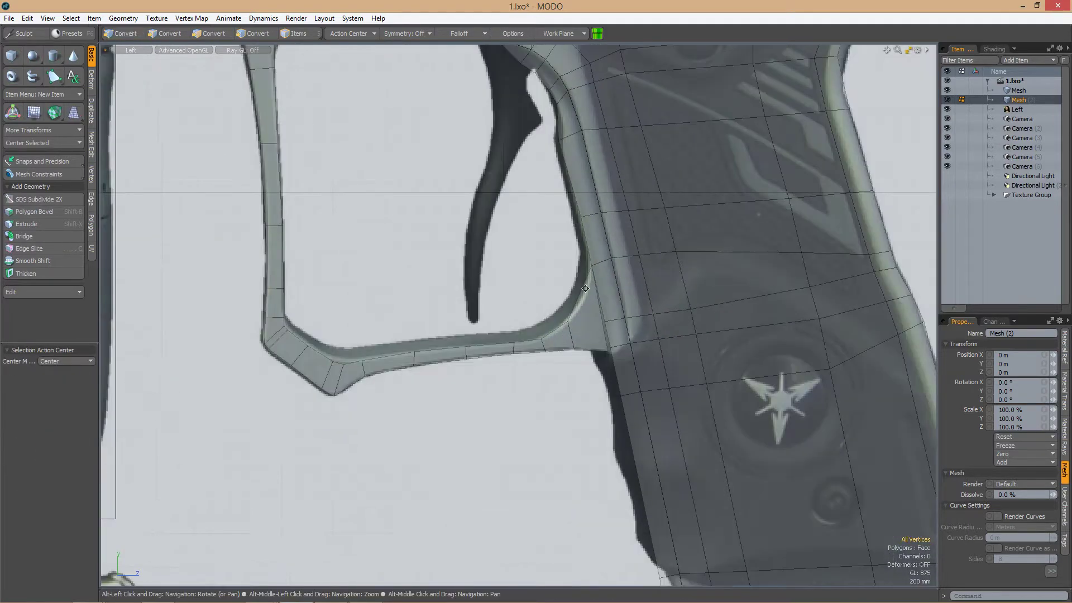
Adjust the vertices where the guard's lower bar meets the grip's front edge to the reference outline
scroll(575, 253, up, 4)
scroll(535, 296, down, 2)
scroll(535, 296, up, 2)
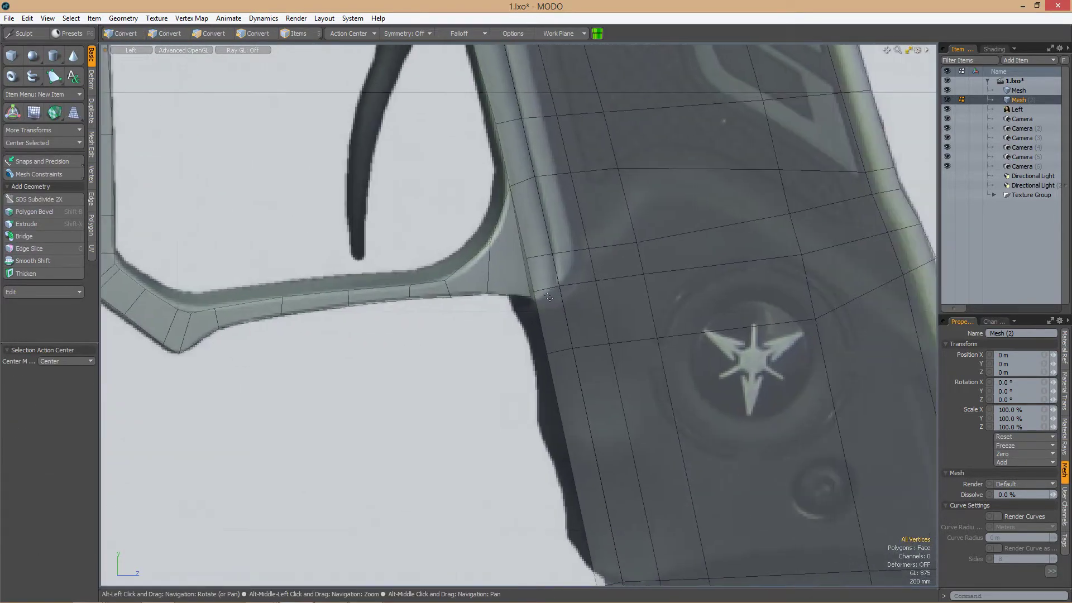
click(491, 318)
key(w)
scroll(527, 280, down, 2)
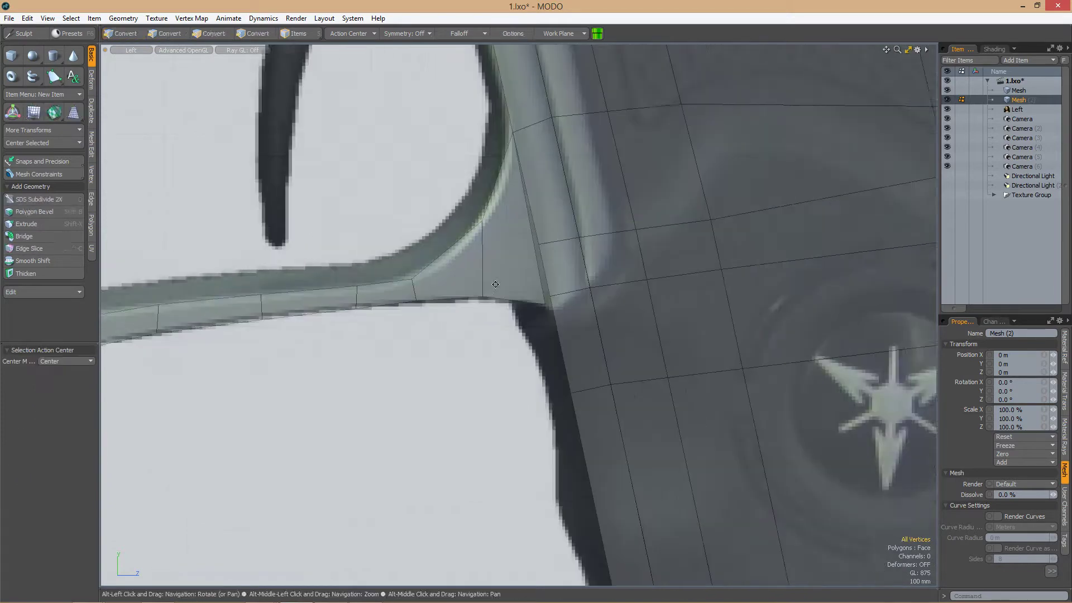
scroll(566, 327, up, 3)
key(space)
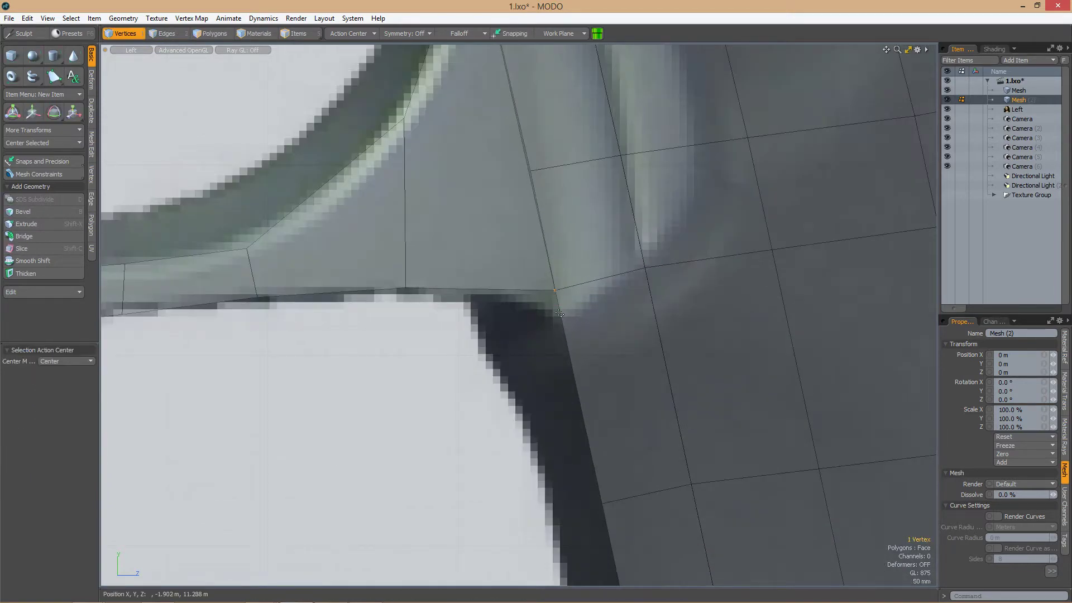
Add a lengthwise loop along the trigger guard and slide the short edge row at its grip joint
scroll(559, 314, down, 3)
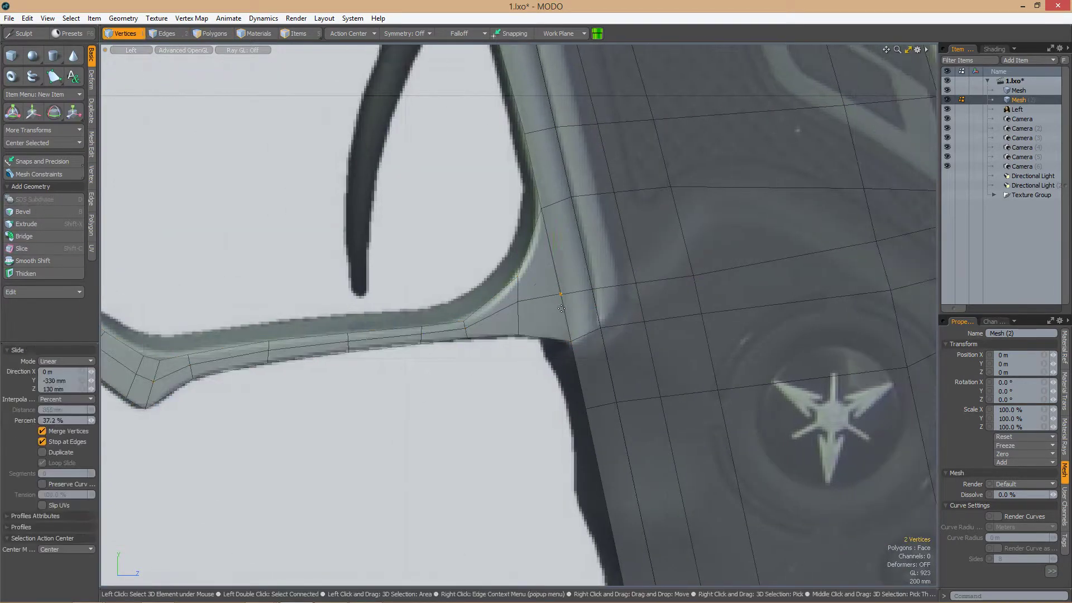
scroll(561, 309, down, 1)
key(2)
click(580, 278)
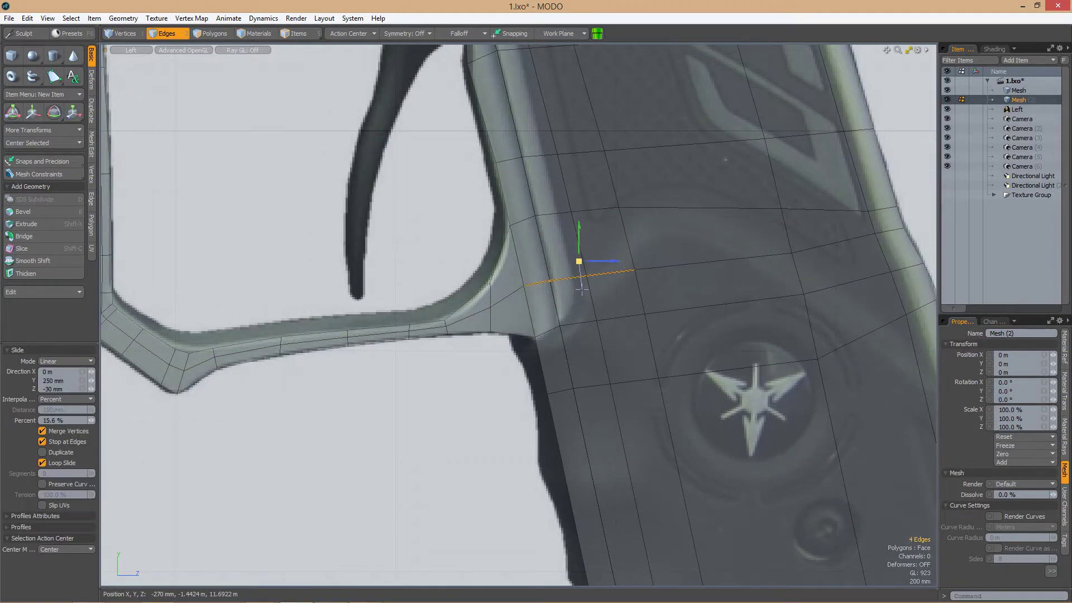
key(space)
Examine the guard's lower corner and bar with subdivision smoothing toggled
scroll(614, 299, down, 2)
drag(739, 340, 739, 339)
key(Tab)
scroll(558, 335, up, 3)
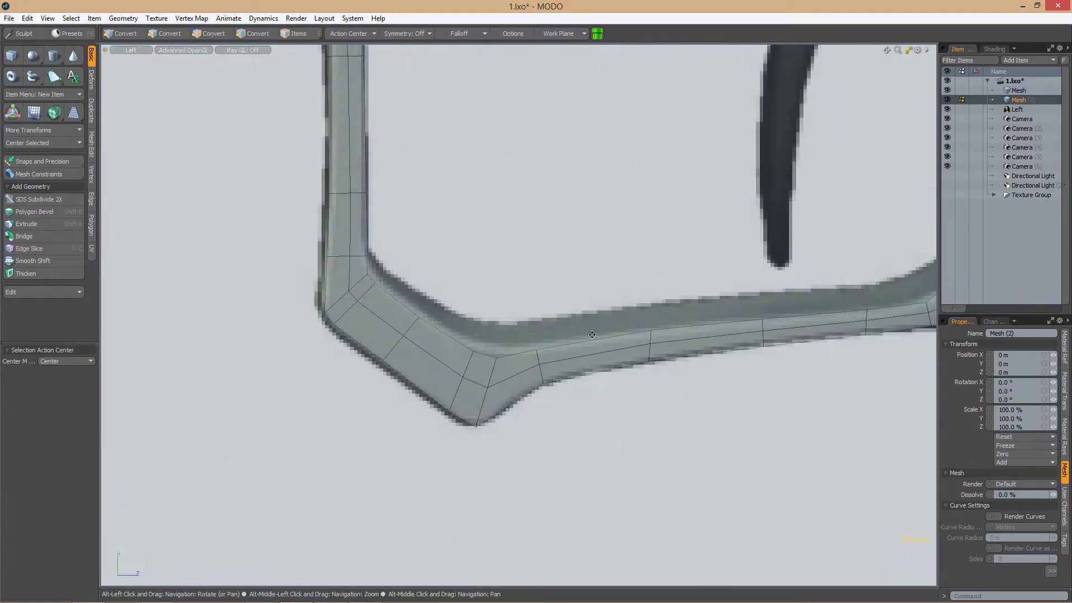
scroll(545, 294, down, 3)
alt+drag(546, 295, 522, 358)
key(Tab)
Slide the vertical vertex columns above the guard's front post toward the frame's front tip
scroll(549, 321, up, 4)
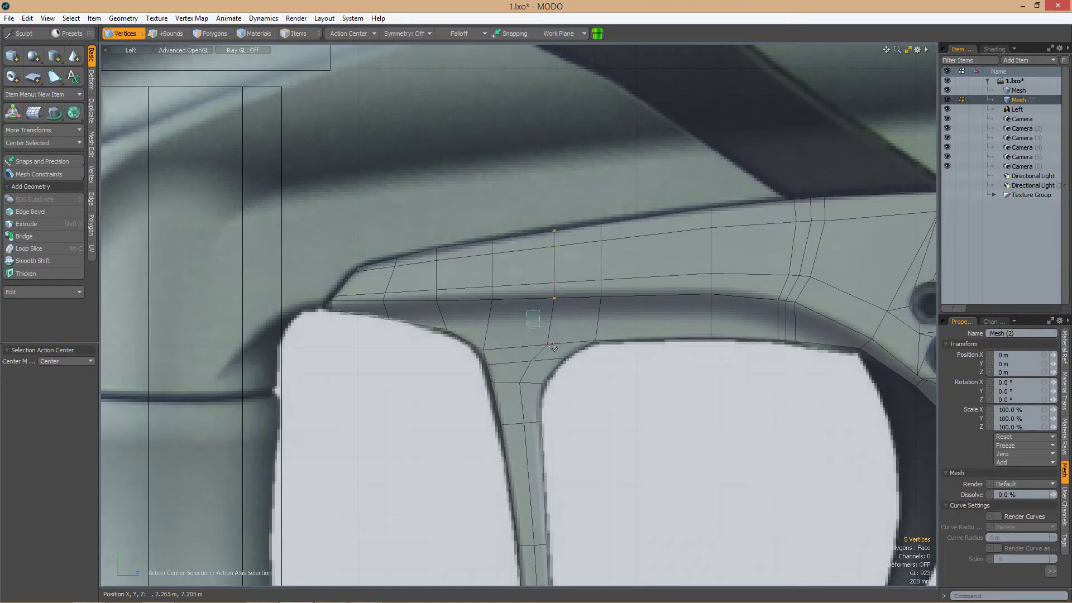
key(alt+s)
drag(536, 296, 520, 275)
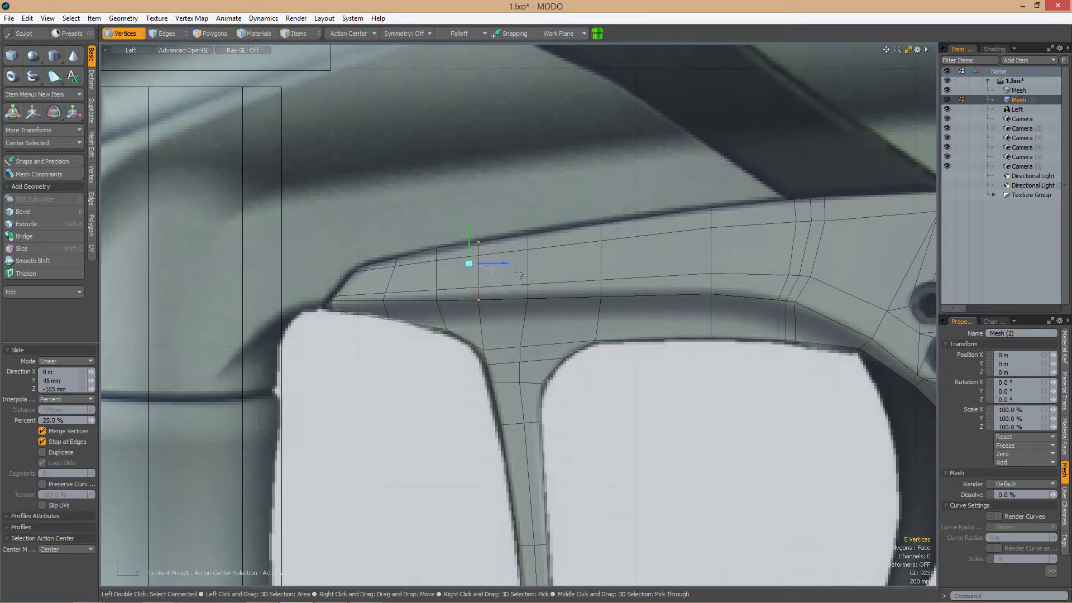
key(q)
Move the vertex on the guard opening's upper edge, behind the front post, to fit the outline
scroll(519, 275, down, 3)
scroll(514, 303, up, 3)
click(525, 276)
key(w)
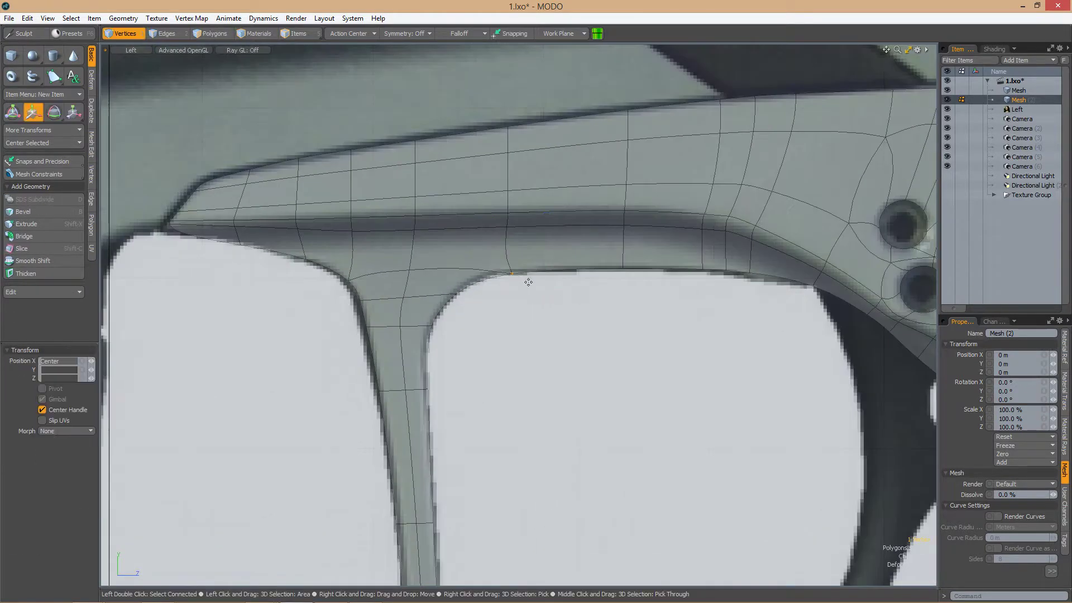
key(q)
scroll(551, 306, down, 2)
scroll(577, 321, down, 5)
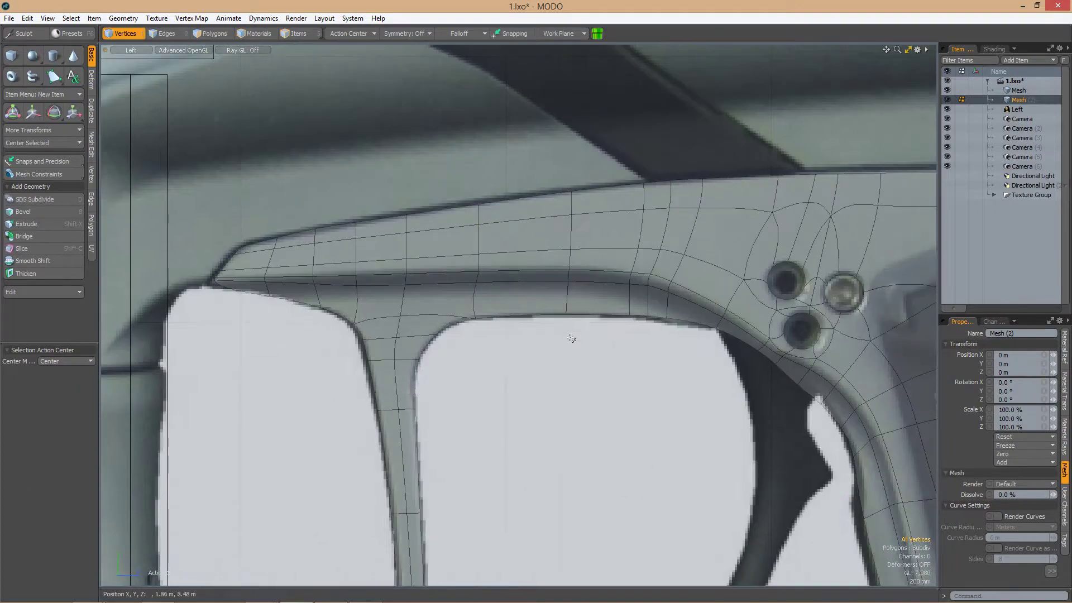
Move the vertices along the frame's curved edge behind the trigger to match the reference outline
scroll(491, 330, up, 6)
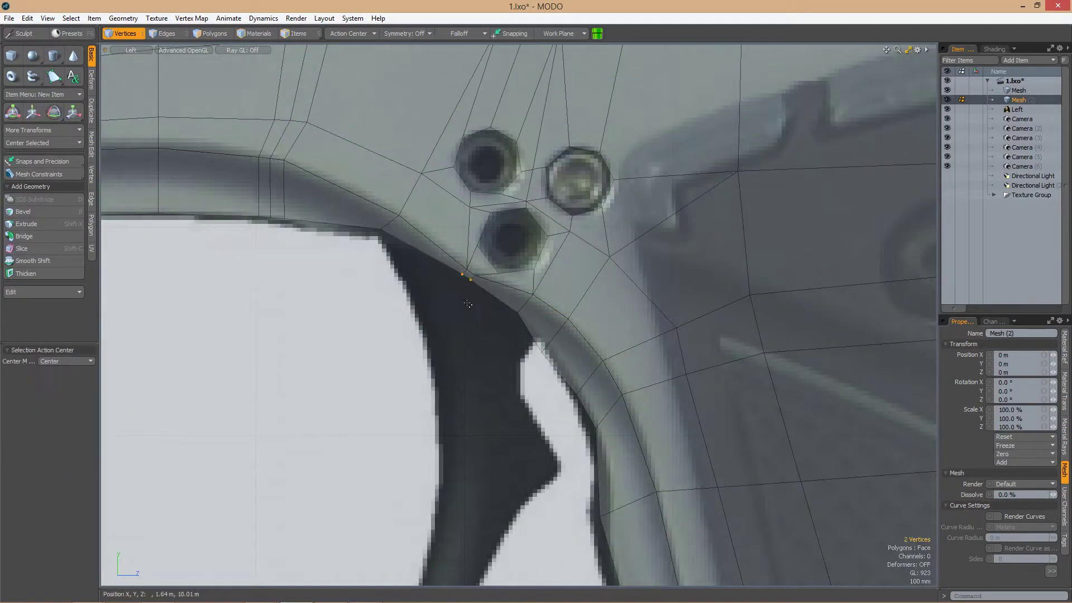
scroll(467, 304, down, 2)
click(524, 318)
key(w)
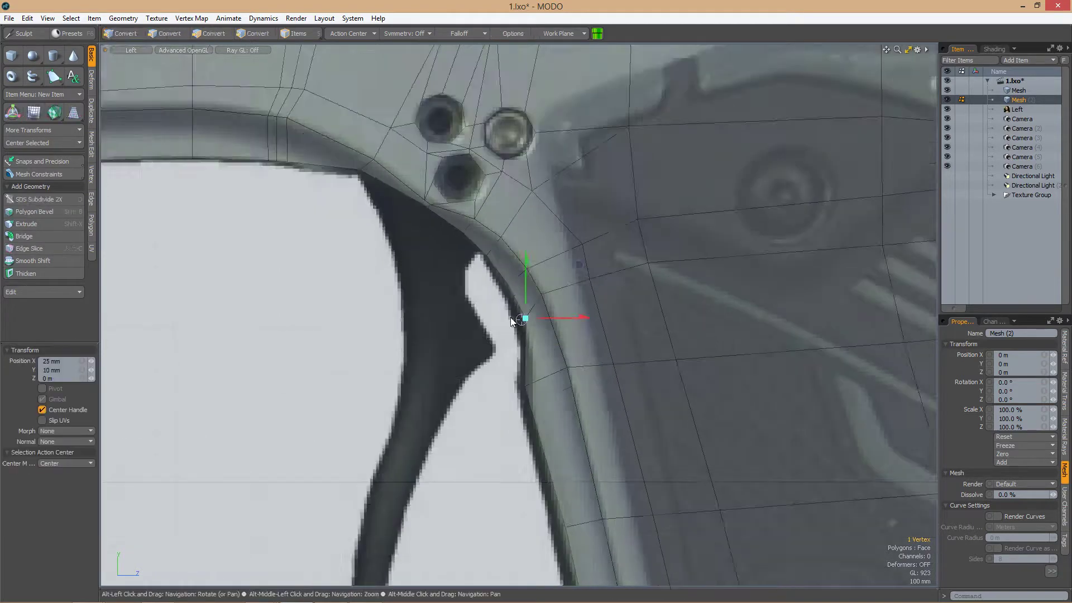
scroll(512, 321, up, 2)
key(q)
scroll(454, 324, down, 2)
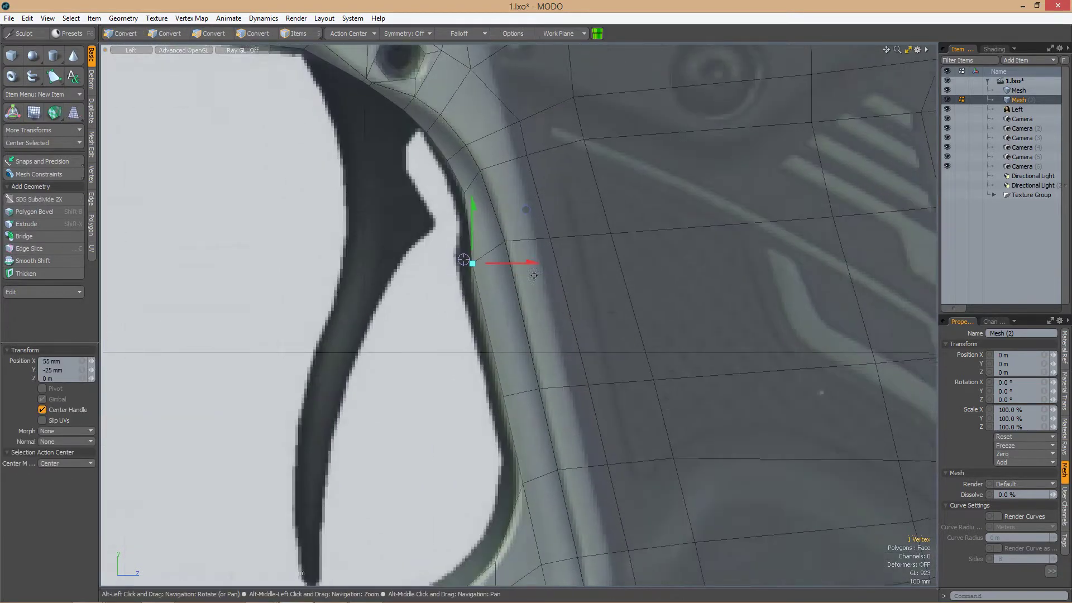
key(q)
shift+click(508, 367)
Bevel the row of edges crossing the grip's front strip directly behind the trigger
scroll(523, 308, down, 2)
key(2)
drag(430, 259, 584, 311)
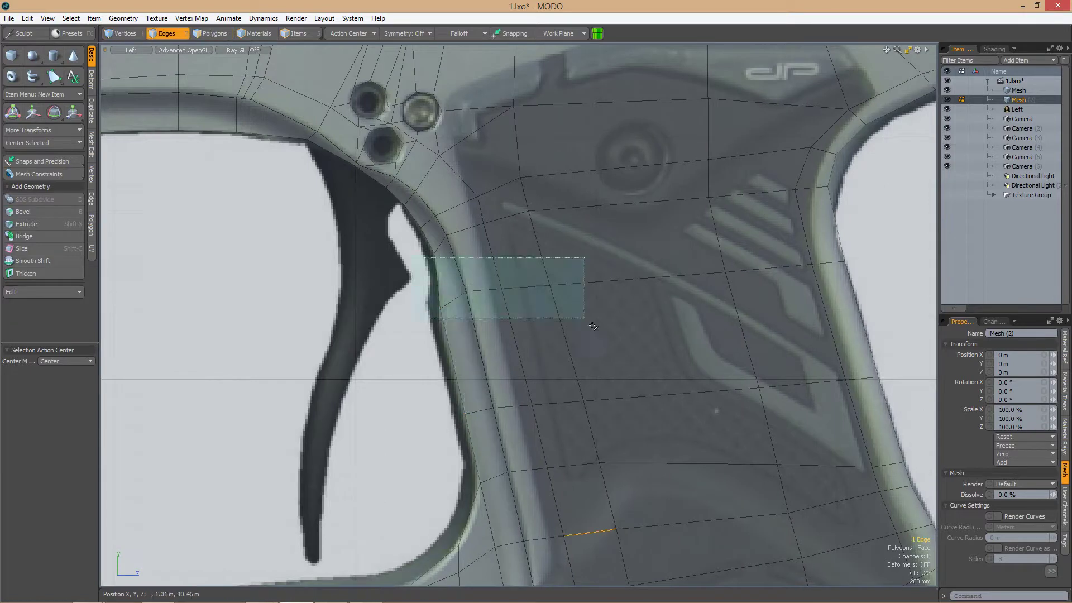
scroll(584, 311, up, 4)
key(b)
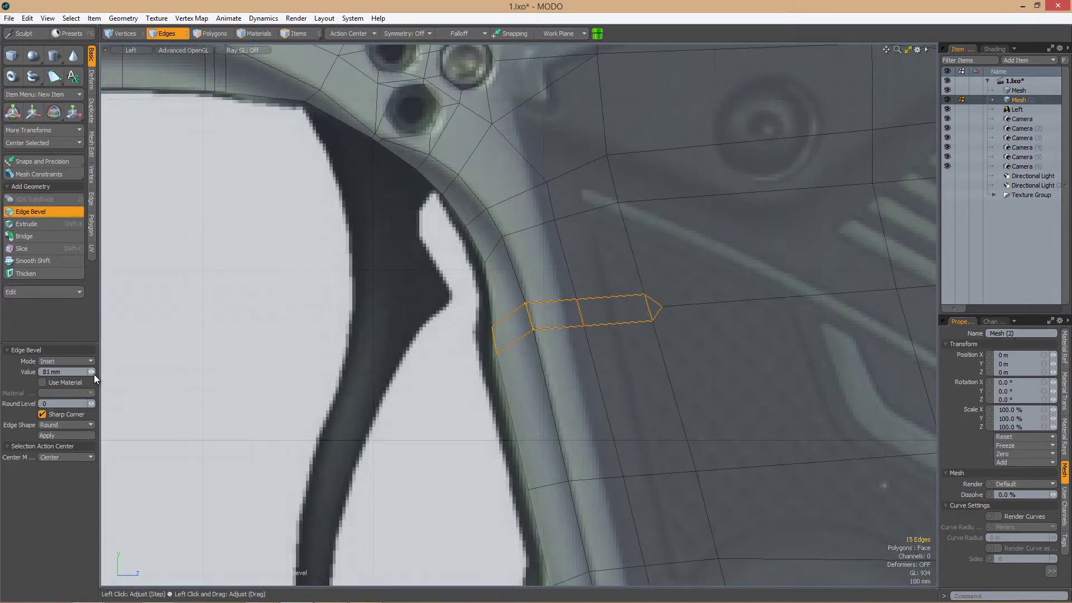
scroll(474, 335, down, 2)
scroll(474, 335, up, 2)
Remove the surplus edges at the bevel's rear end and slide the bevel's vertices apart along the front strip
key(1)
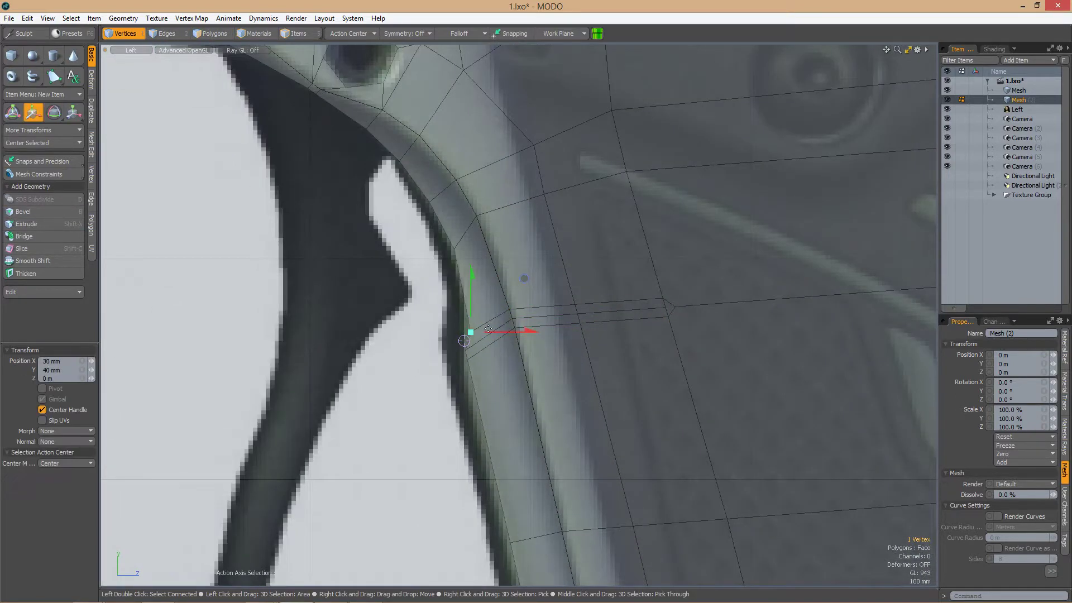
alt+scroll(496, 339, down, 1)
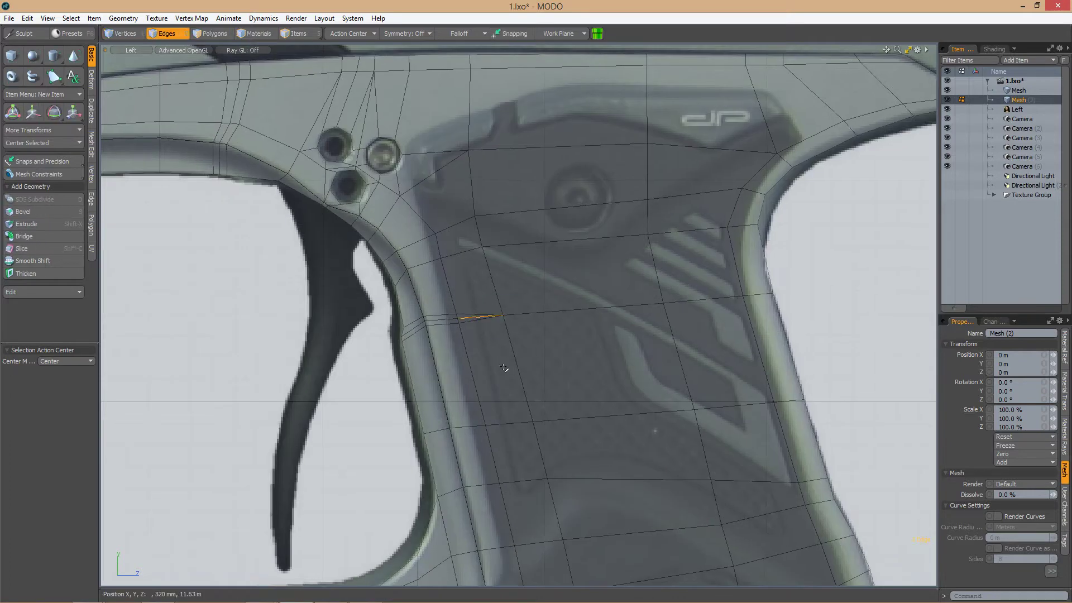
scroll(504, 368, up, 2)
key(1)
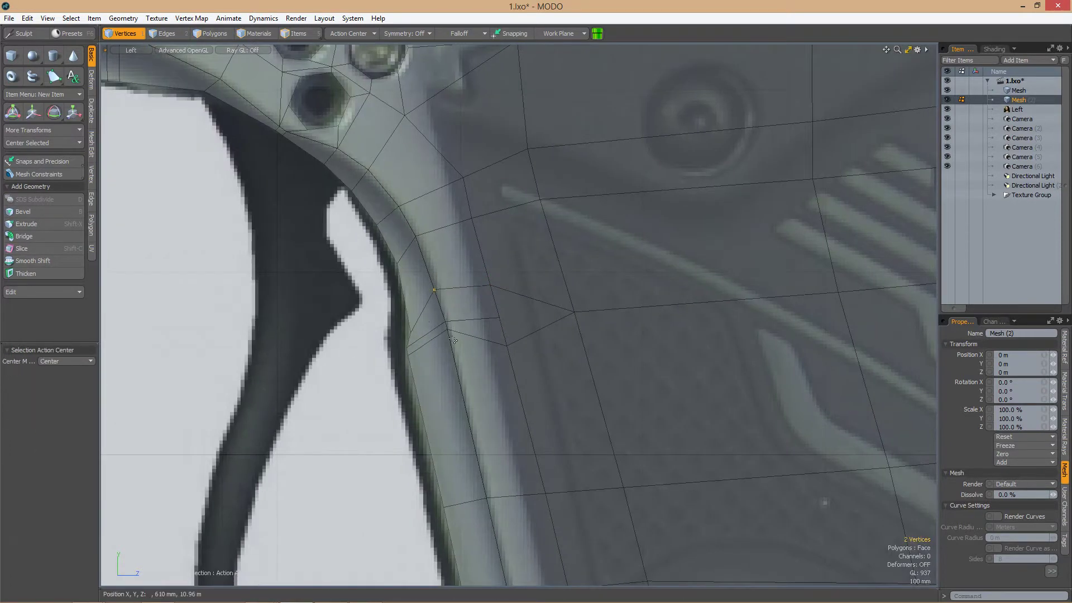
key(alt+l)
alt+drag(452, 340, 502, 329)
alt+scroll(541, 323, up, 1)
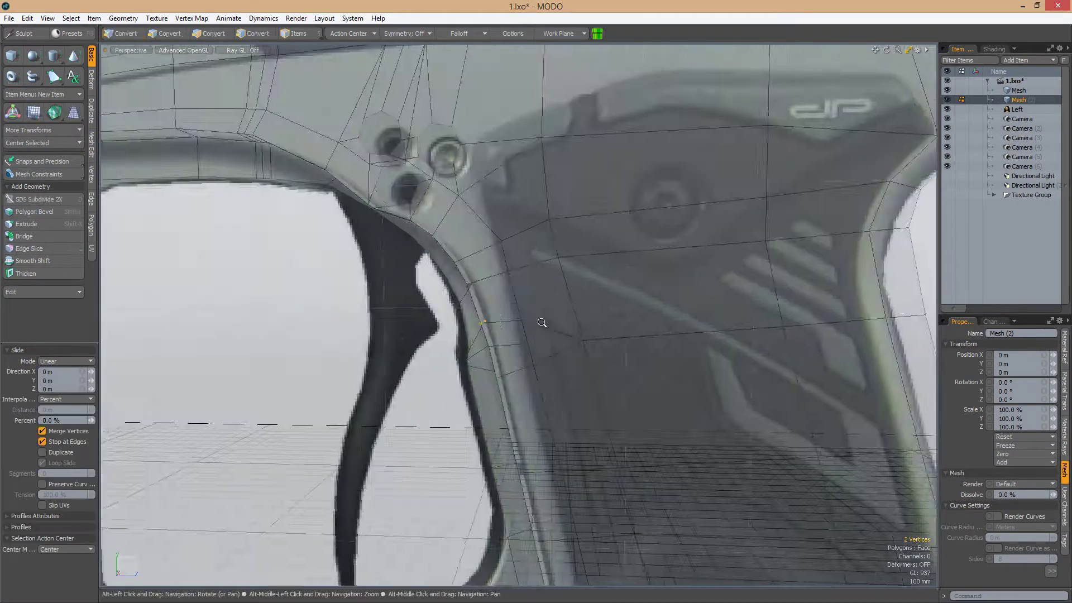
Space out the bevel's remaining vertices along the frame's curved strip and fit them to the reference
key(w)
scroll(497, 325, up, 2)
scroll(453, 323, down, 3)
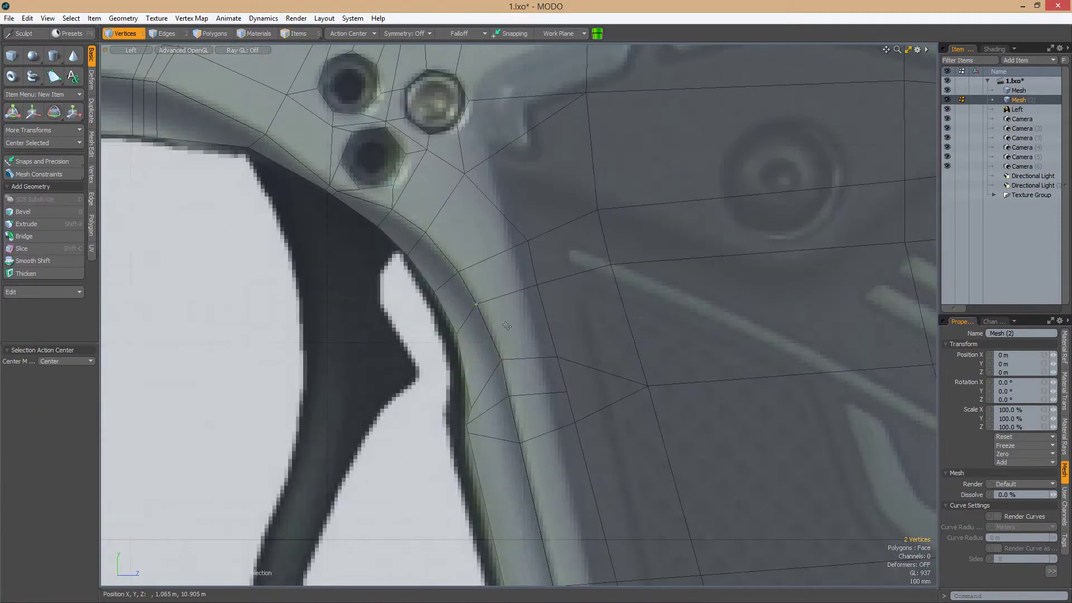
scroll(443, 345, up, 3)
scroll(466, 306, down, 5)
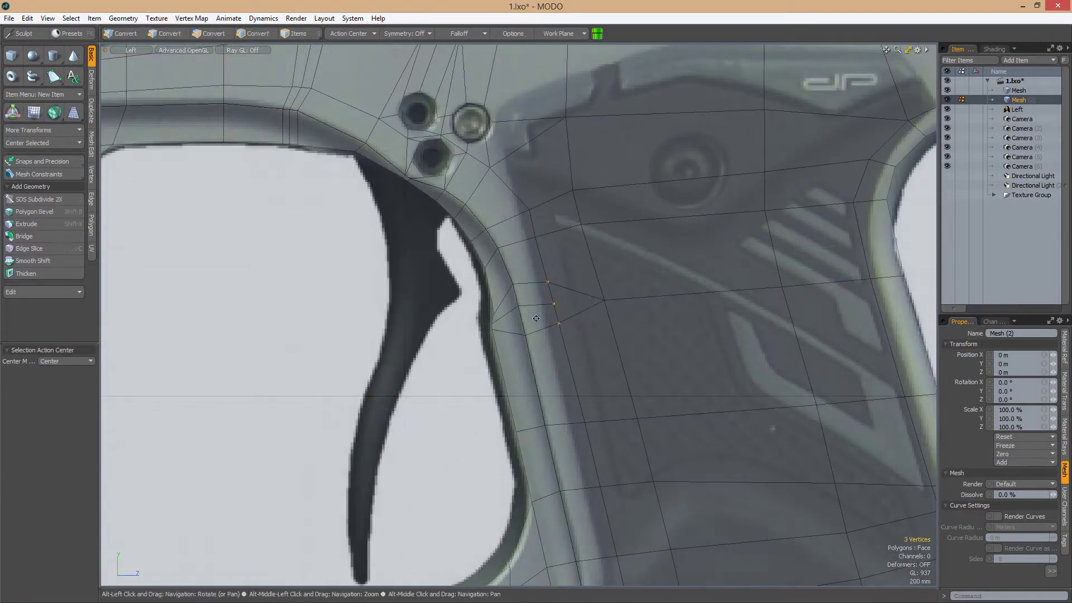
Inspect the smoothed area behind the trigger and check the orange marker reference photo in the Windows photo viewer
alt+drag(559, 313, 529, 249)
scroll(528, 248, up, 1)
scroll(480, 324, up, 3)
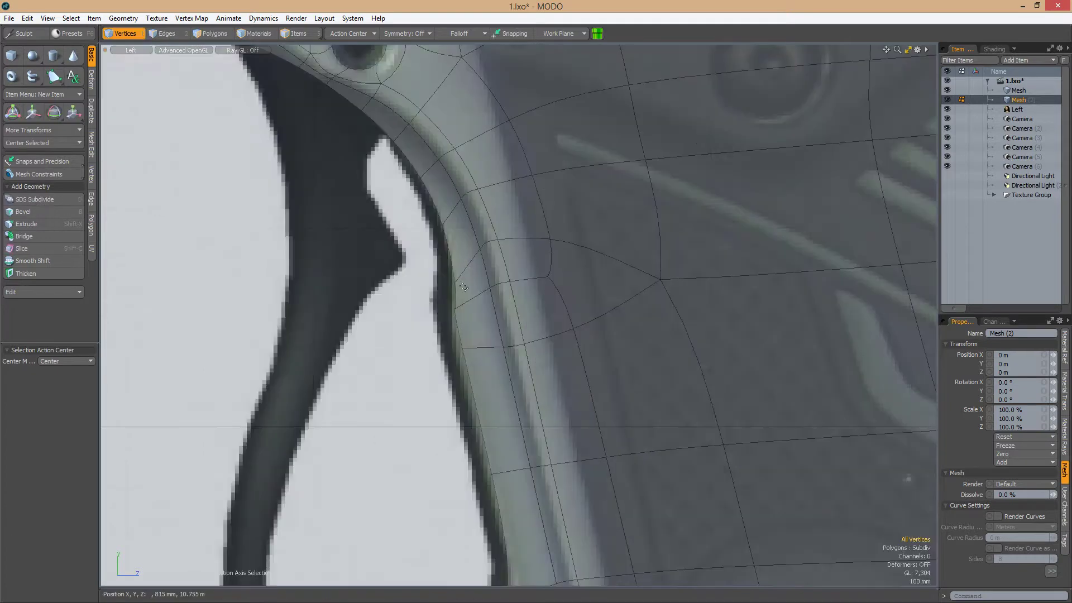
scroll(480, 324, down, 3)
scroll(335, 304, up, 1)
key(alt+Tab)
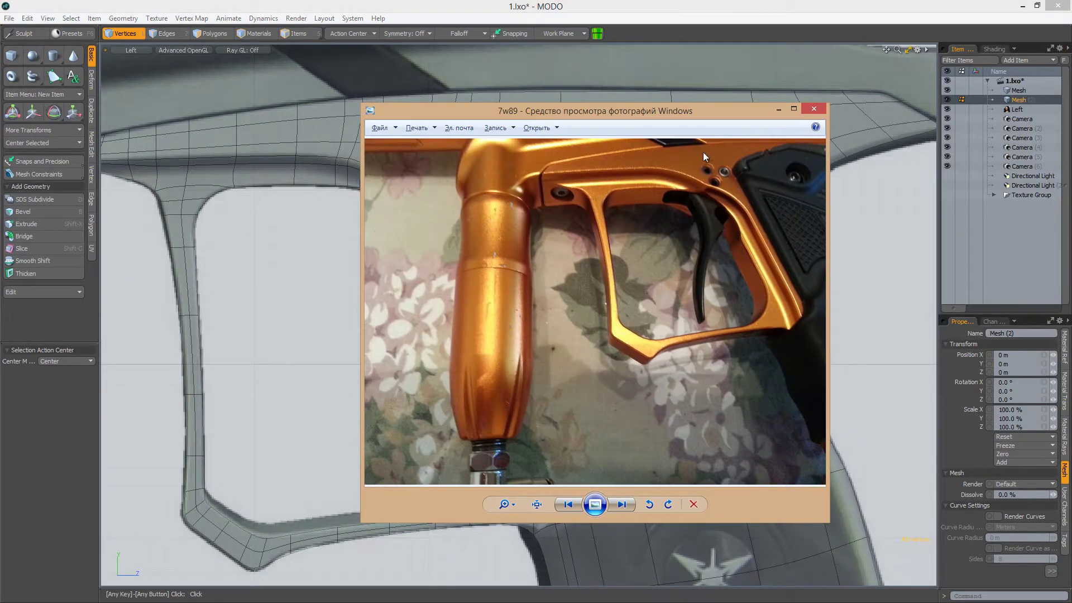
key(alt+Tab)
Select the guard's outer boundary edges from the front tip to the grip and extend them in depth
scroll(456, 305, down, 3)
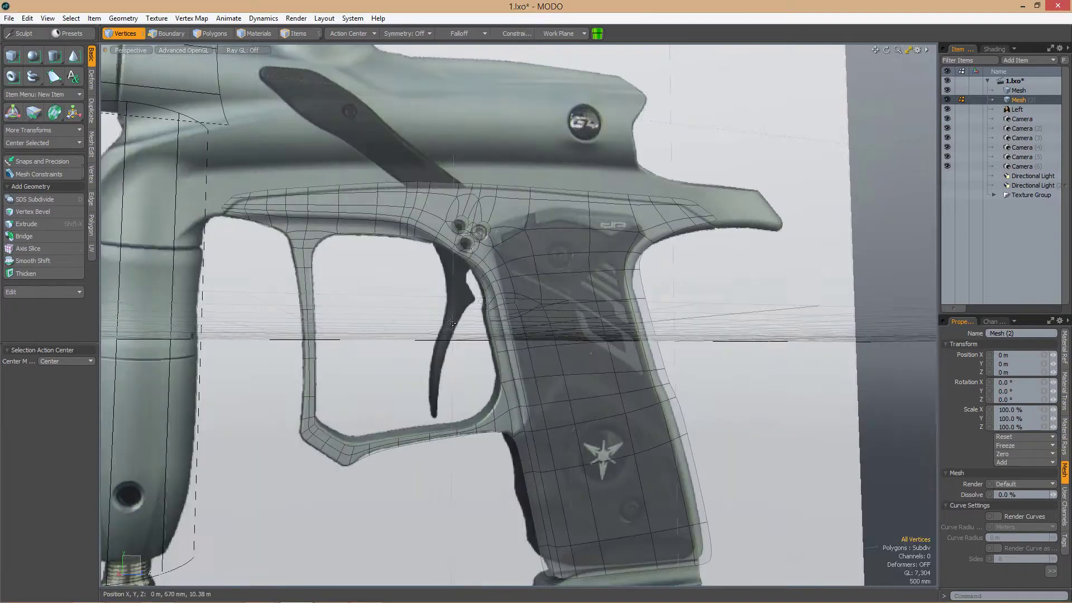
alt+drag(457, 306, 416, 243)
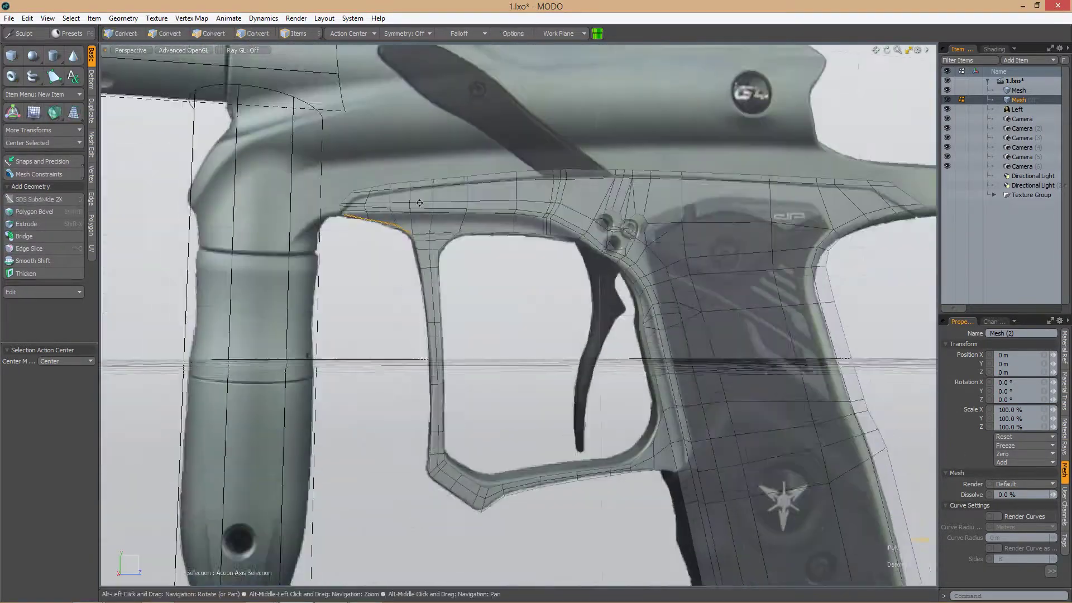
scroll(438, 229, up, 3)
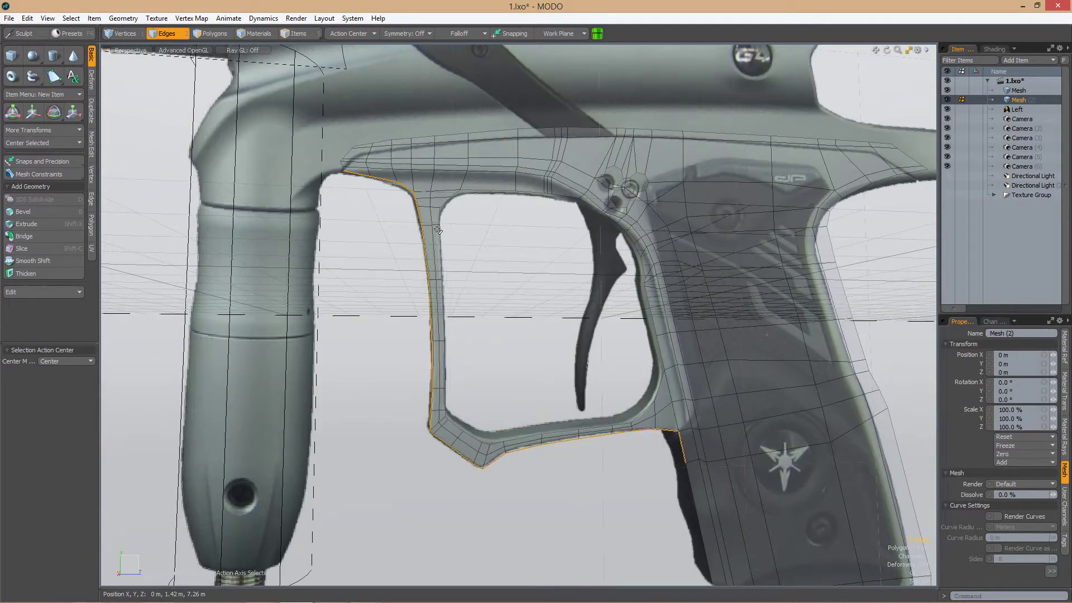
scroll(437, 229, down, 3)
scroll(290, 253, up, 2)
mouse_move(562, 314)
alt+mouse_down()
mouse_move(603, 354)
mouse_move(642, 268)
alt+mouse_up()
scroll(672, 231, down, 3)
Select the side-view reference image as an item and move it back, away from the meshes
key(5)
click(672, 231)
alt+drag(672, 231, 605, 400)
scroll(614, 362, up, 8)
scroll(640, 322, down, 5)
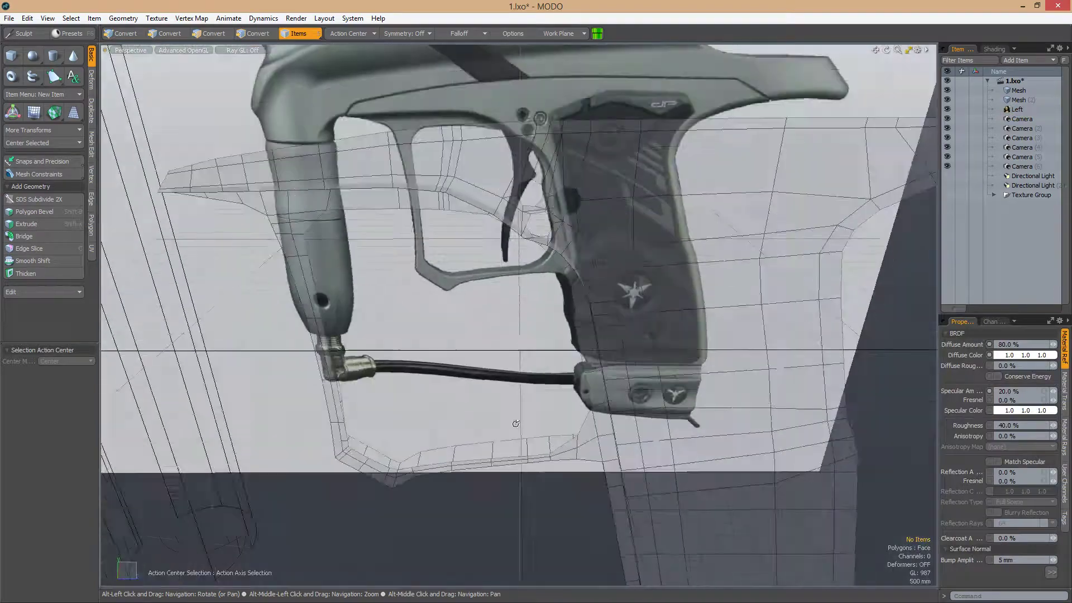
Select the edge loop around the guard's inner opening and extend it about 620 mm in depth
alt+drag(640, 322, 662, 366)
key(2)
double_click(669, 352)
key(shift+x)
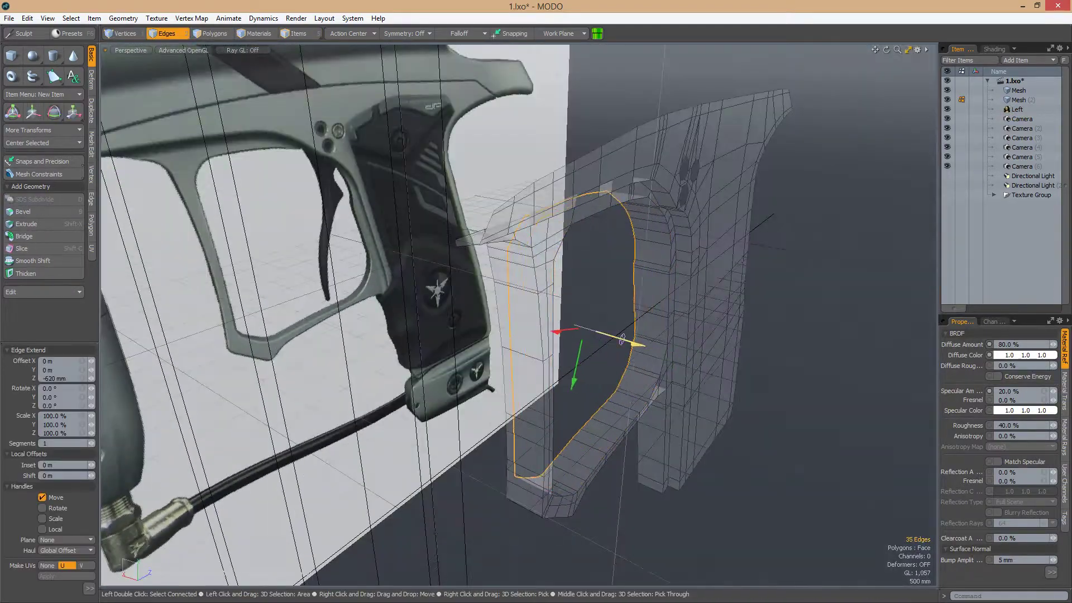
Move the extended inner-opening edge loop a further 35 mm in depth, working in the top view
key(ctrl+2)
scroll(558, 357, up, 3)
key(w)
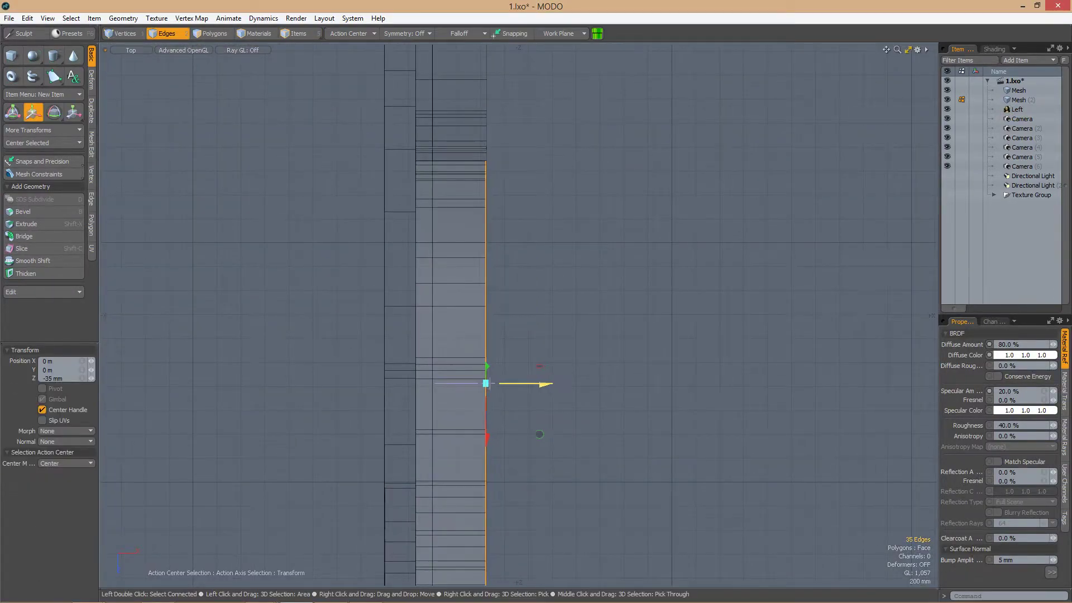
key(space)
alt+drag(503, 385, 561, 410)
Loop Slice the guard's inner opening wall with a single loop around the opening
key(3)
key(alt+c)
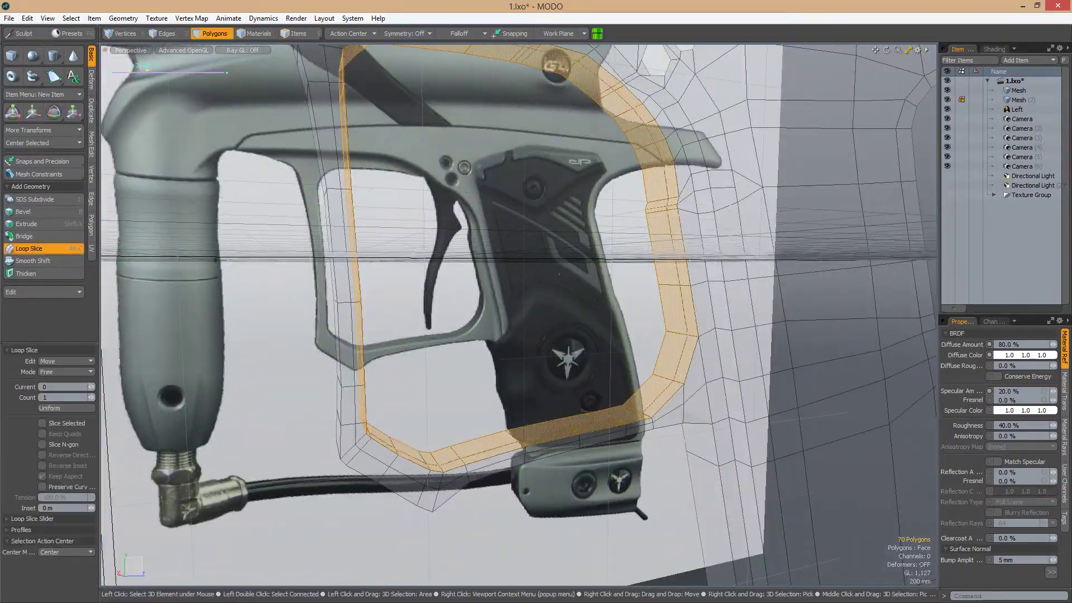
alt+drag(692, 347, 707, 310)
key(space)
Bevel the edge loop around the inner opening by 15 mm with a round level of 1
key(2)
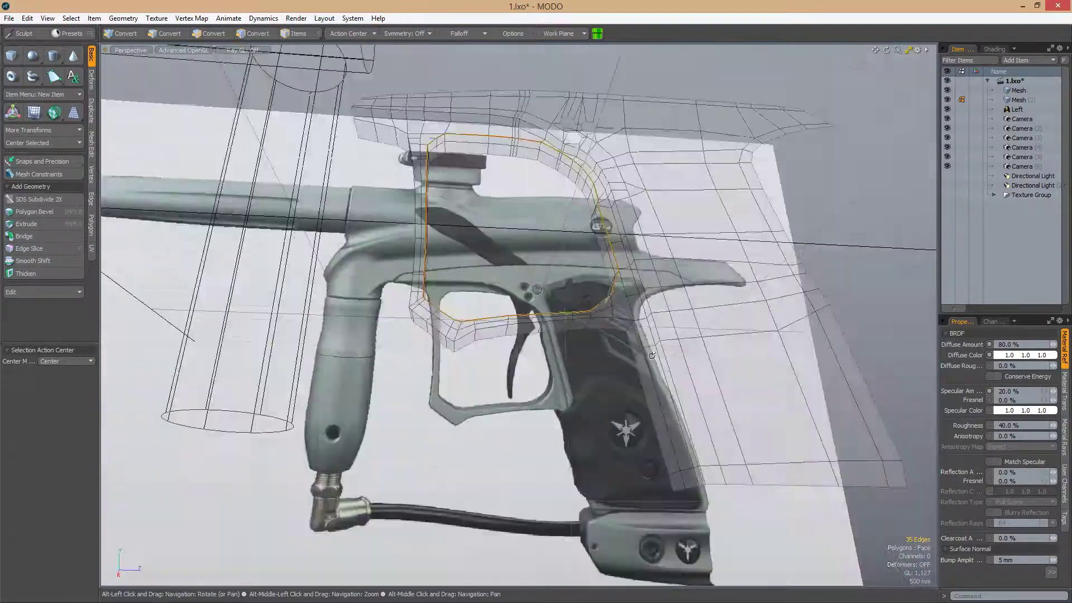
scroll(625, 349, up, 5)
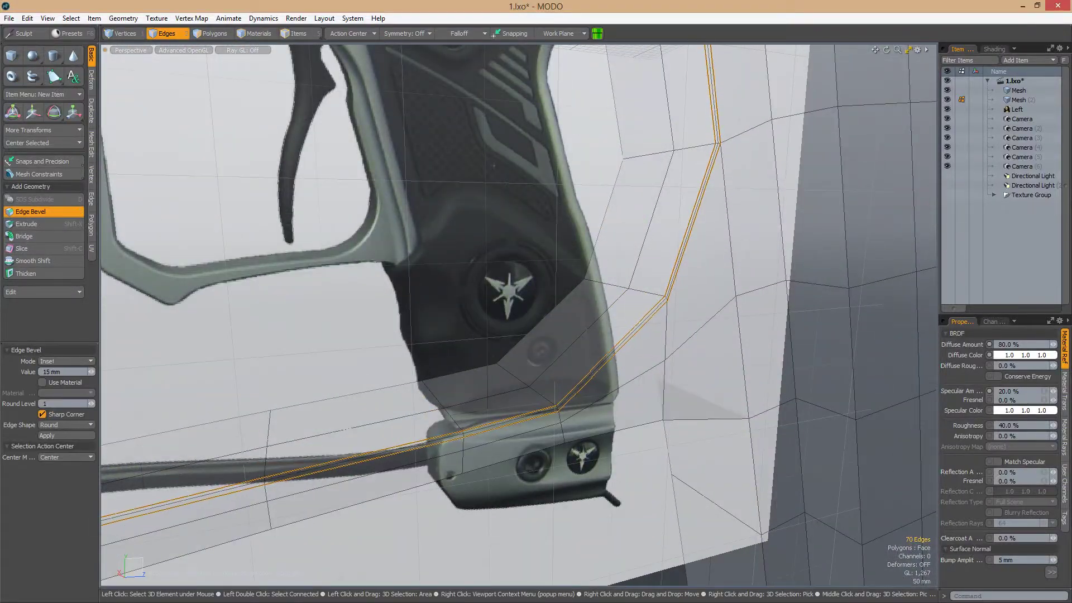
scroll(627, 373, down, 5)
Loop Slice the guard's outer wall with one loop at 80%
alt+drag(614, 358, 591, 334)
key(alt+c)
scroll(569, 310, up, 5)
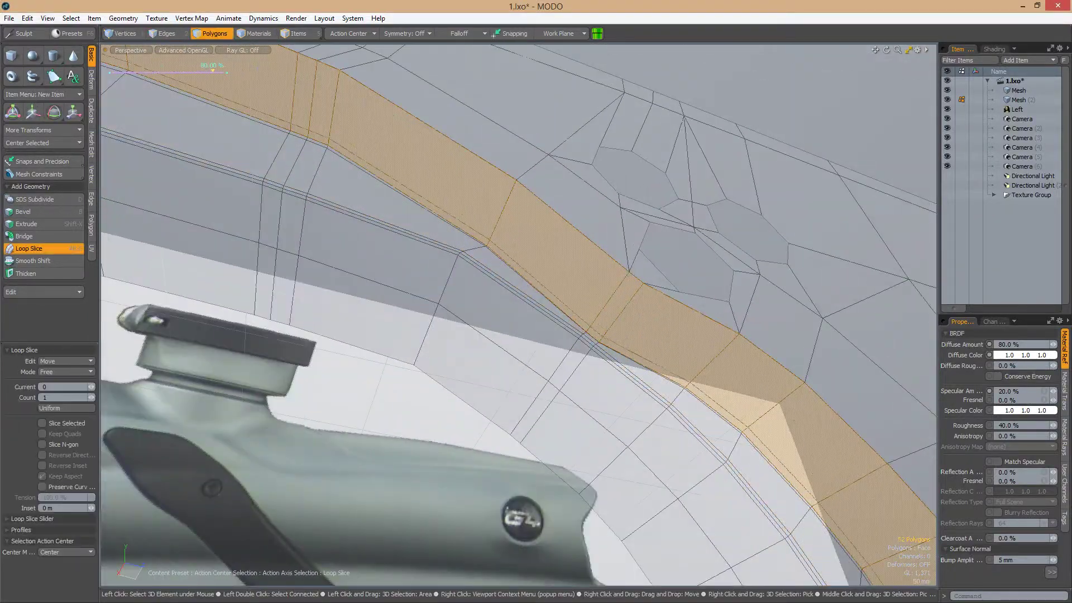
alt+drag(620, 341, 598, 290)
alt+drag(703, 318, 566, 382)
key(space)
key(3)
Select the four front edges along the frame's upper outline in the side view and extend them upward about 580 mm
key(2)
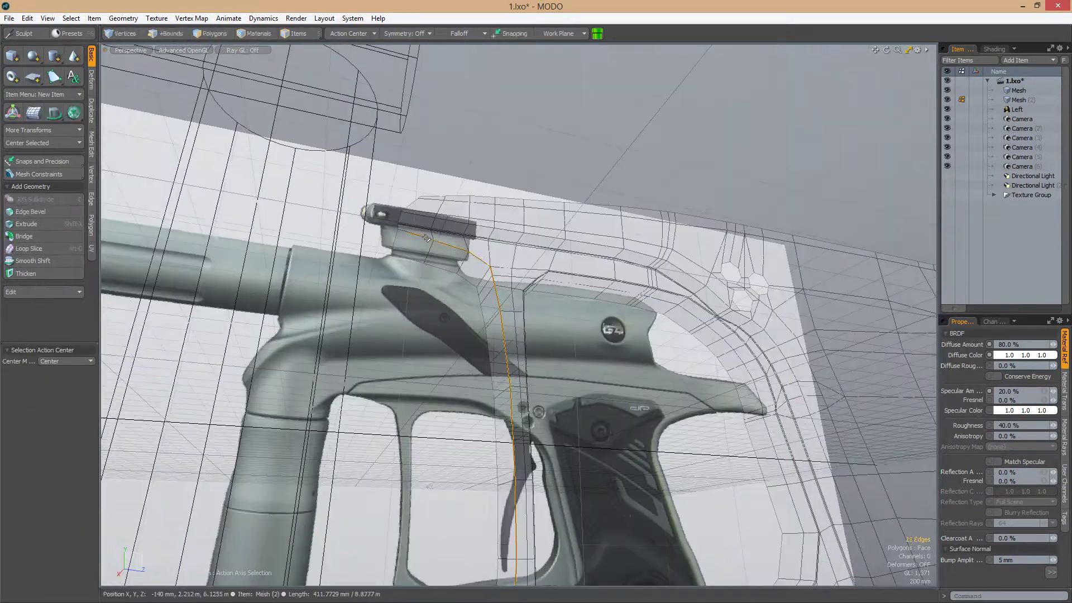
alt+drag(427, 237, 738, 317)
key(3)
key(1)
ctrl+alt+drag(914, 315, 422, 292)
key(2)
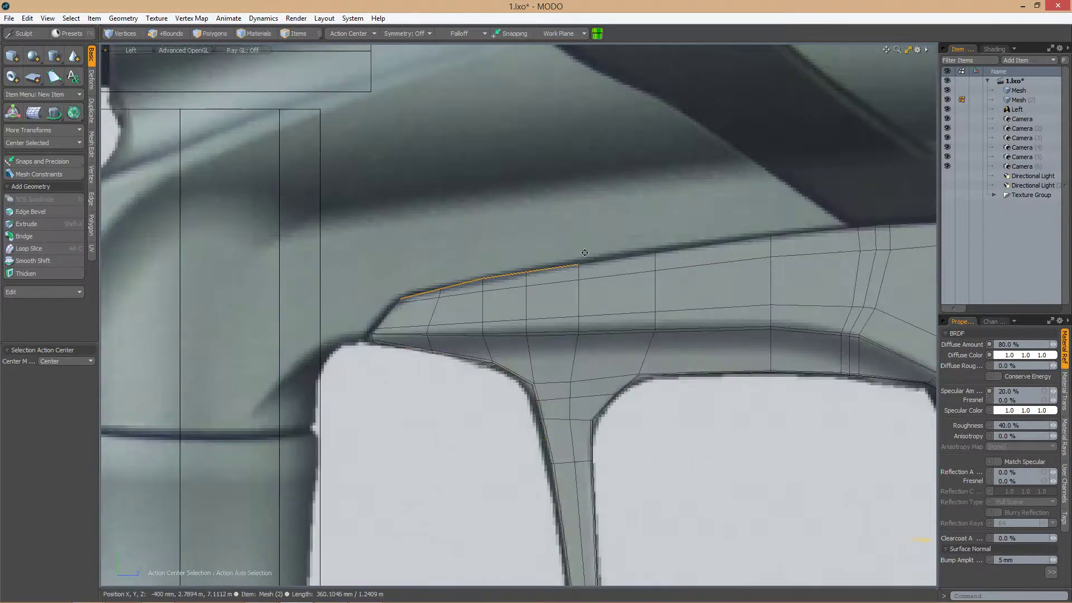
ctrl+alt+drag(584, 252, 672, 280)
key(shift+x)
ctrl+alt+drag(538, 244, 411, 229)
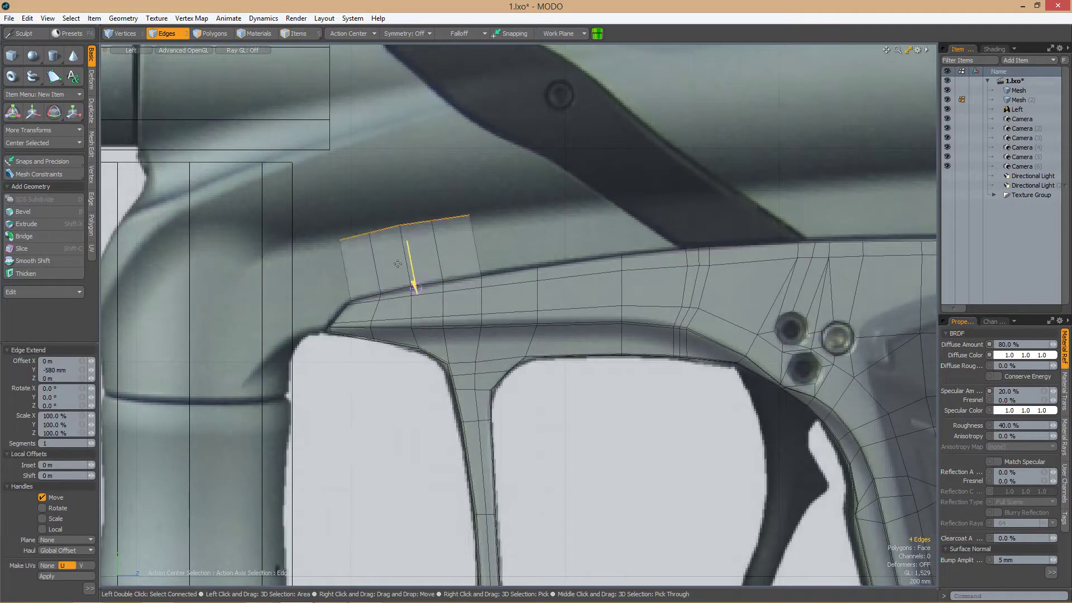
key(space)
Select the next three upper outline edges, up to the dark diagonal panel, and extend them upward
alt+shift+drag(532, 214, 432, 233)
click(407, 291)
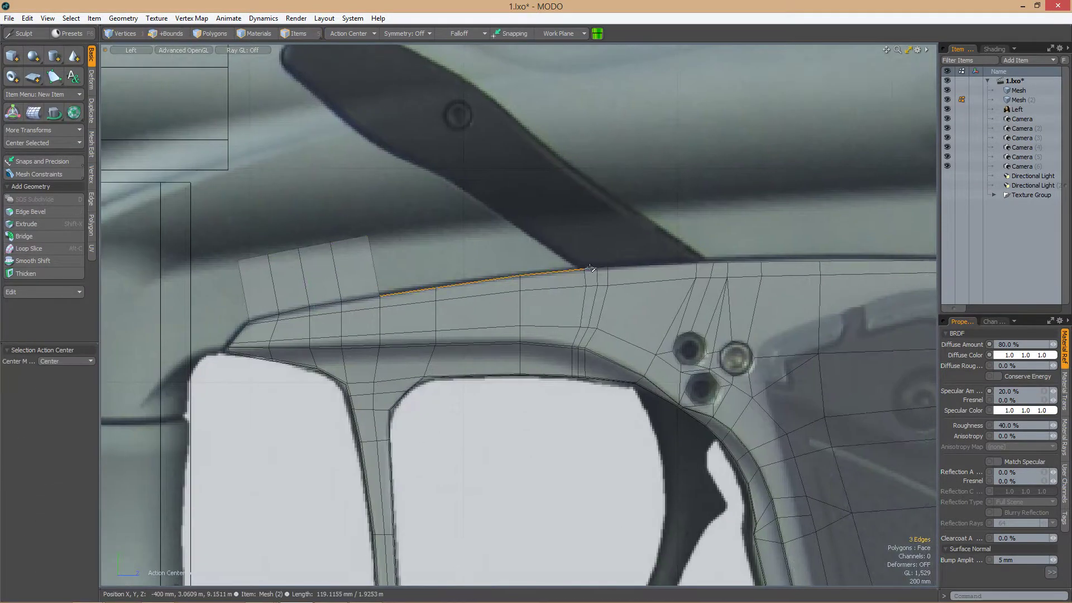
alt+shift+drag(591, 269, 542, 315)
key(shift+x)
drag(441, 268, 441, 224)
key(space)
Line up the seam between the new strips and extend the remaining upper outline edges above the grip upward
alt+shift+drag(641, 310, 270, 291)
key(1)
scroll(424, 279, up, 2)
click(377, 263)
scroll(503, 262, down, 2)
scroll(678, 294, down, 1)
key(shift+x)
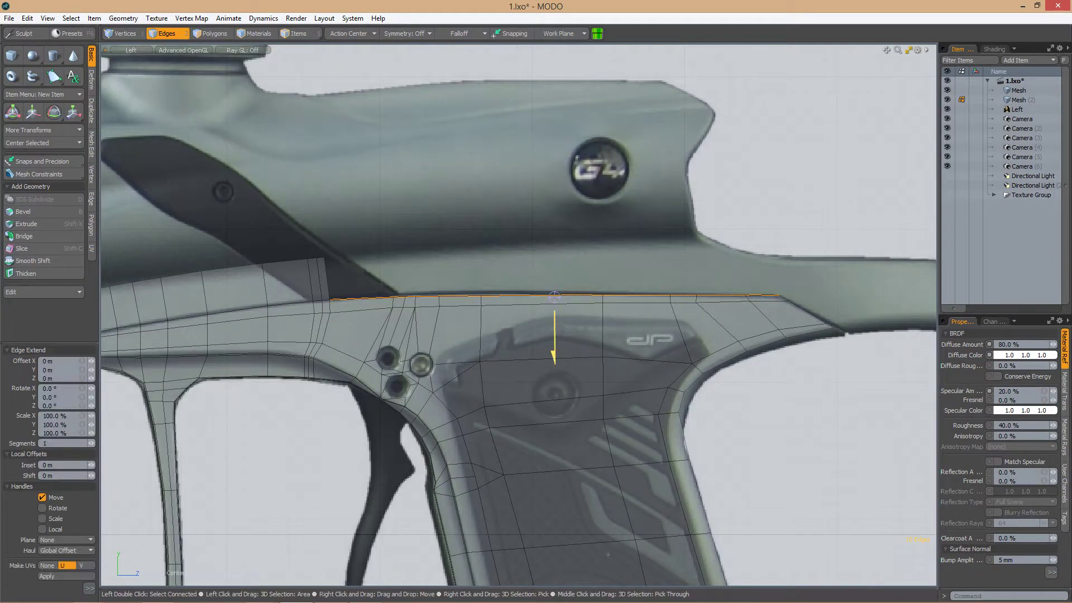
drag(555, 302, 556, 262)
scroll(431, 288, up, 5)
Raise the upper vertices of the strip above the grip to the body's lower contour line
key(1)
scroll(446, 274, down, 5)
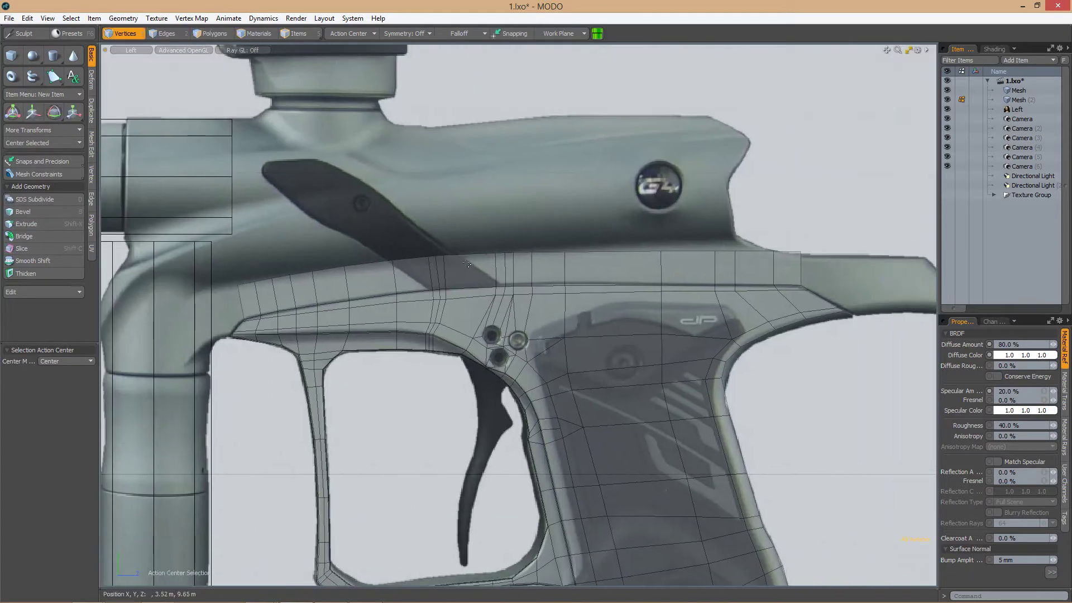
scroll(467, 264, up, 2)
right_drag(404, 255, 769, 283)
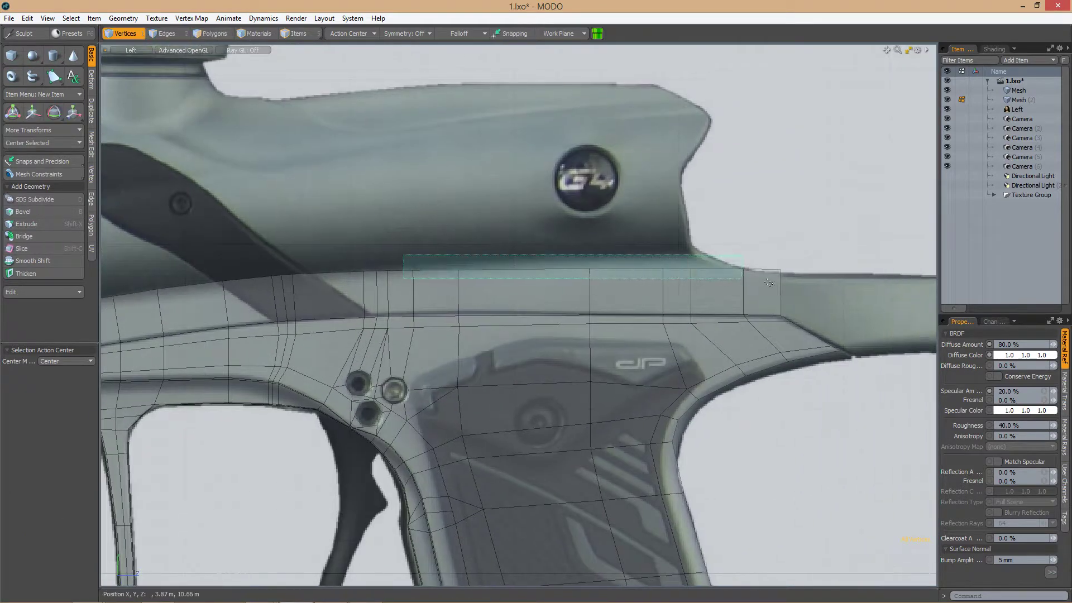
key(w)
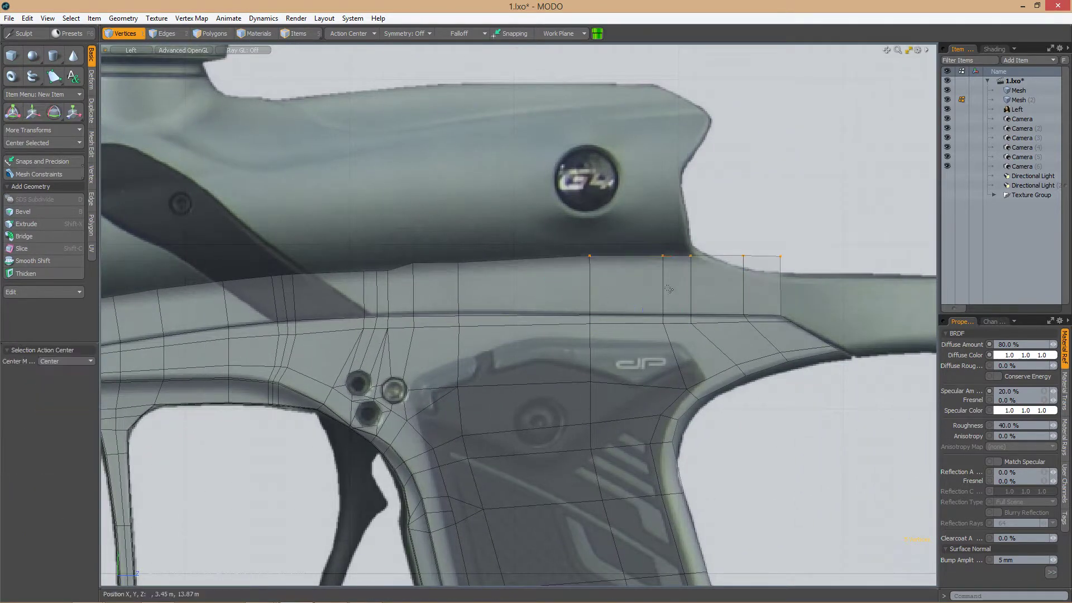
key(w)
Adjust the height of the three closely spaced strip vertices above the grip screws to match the contour line
scroll(492, 290, down, 2)
scroll(499, 319, up, 5)
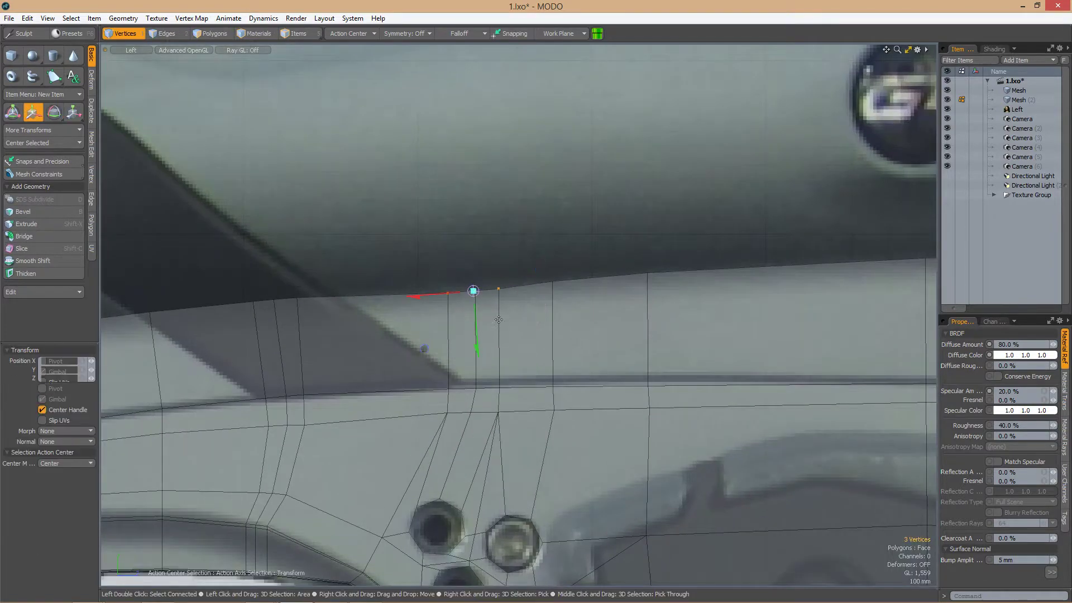
key(space)
scroll(503, 302, down, 2)
click(540, 286)
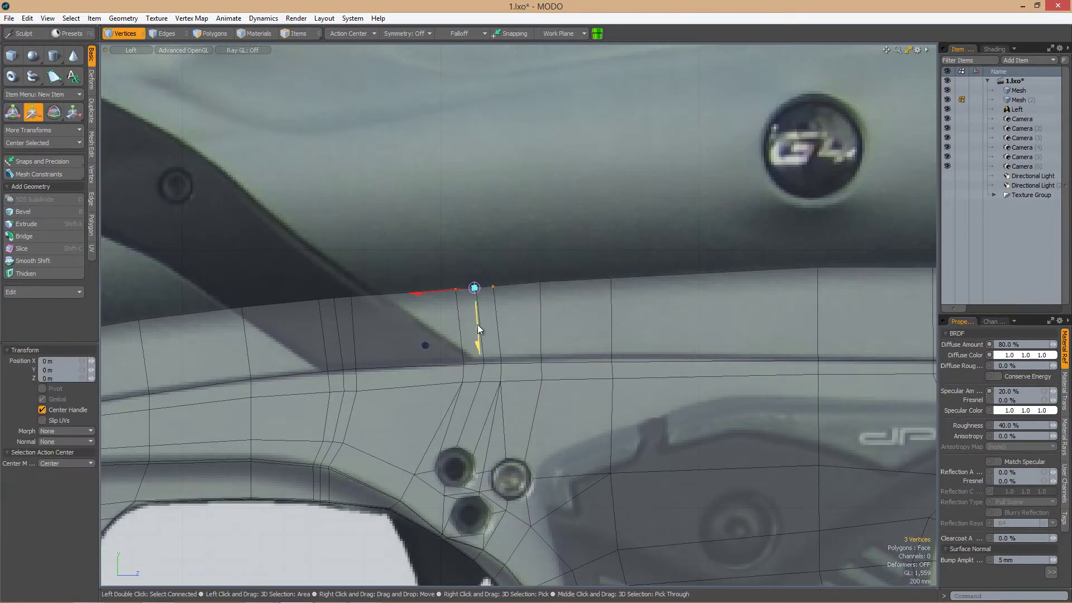
scroll(609, 254, down, 2)
Fit the rear upper vertices and the one ahead of them to the body's lower contour line
drag(570, 226, 721, 263)
key(w)
key(space)
scroll(502, 290, down, 1)
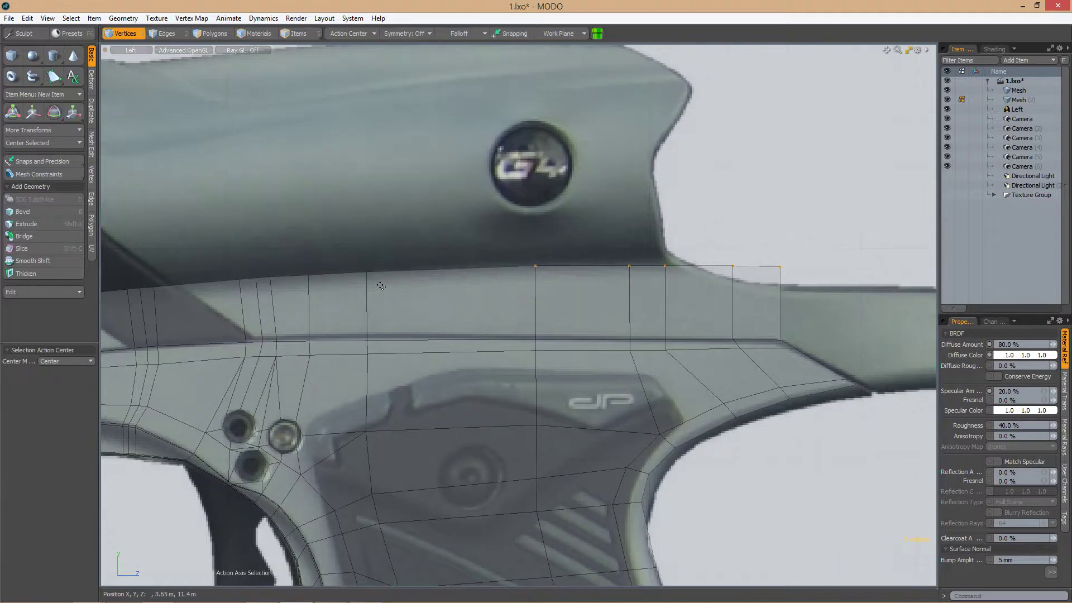
click(337, 273)
key(w)
key(space)
Select the last four upper vertices at the strip's rear end and fit them to the reference contour
drag(509, 226, 720, 279)
key(w)
alt+shift+drag(656, 292, 602, 286)
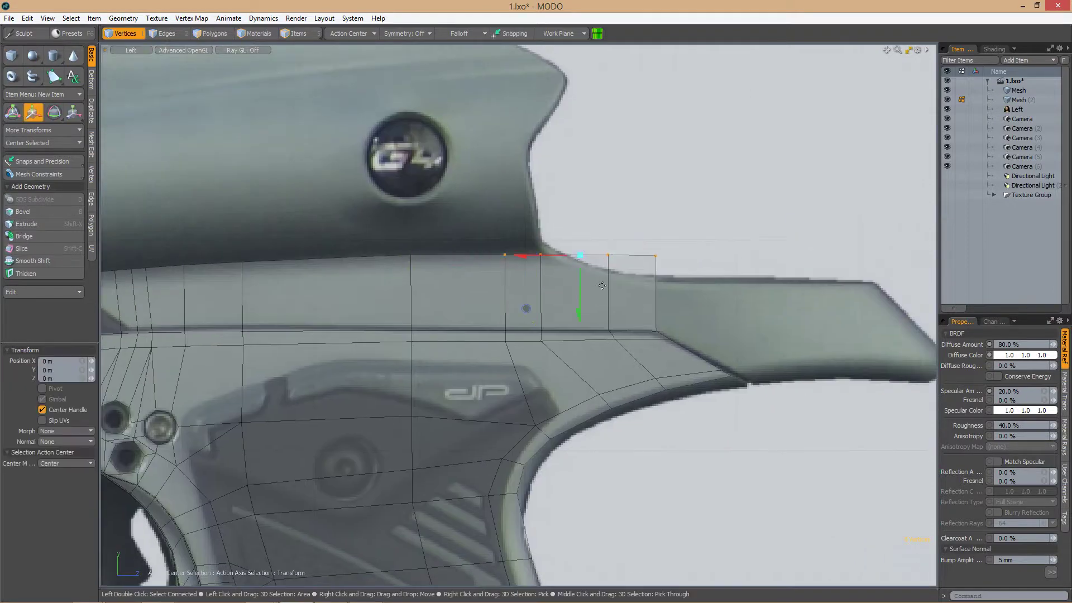
key(space)
scroll(683, 254, down, 2)
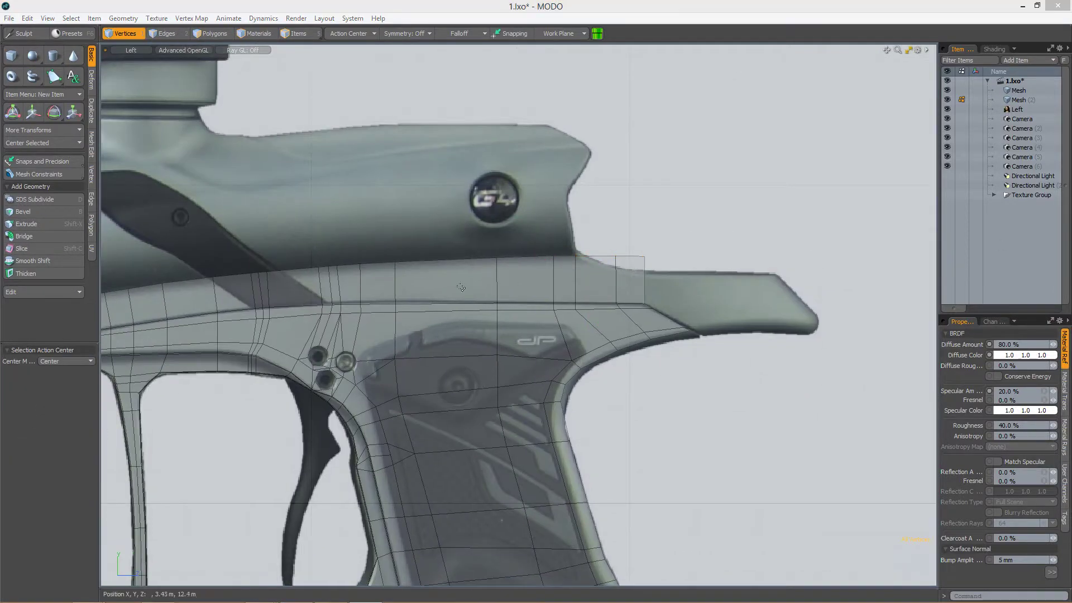
Slide the strip's upper vertices around the dark diagonal panel along the contour toward the panel's sides
alt+shift+drag(508, 262, 721, 241)
mouse_move(536, 249)
mouse_down()
mouse_move(581, 245)
mouse_move(552, 254)
mouse_up()
scroll(593, 247, down, 5)
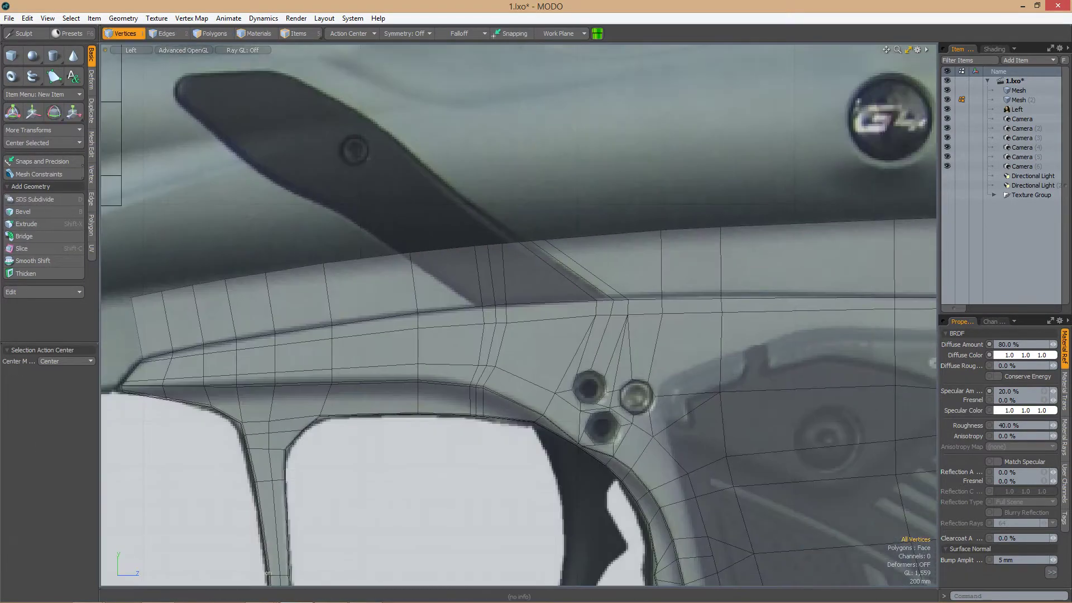
scroll(473, 273, up, 1)
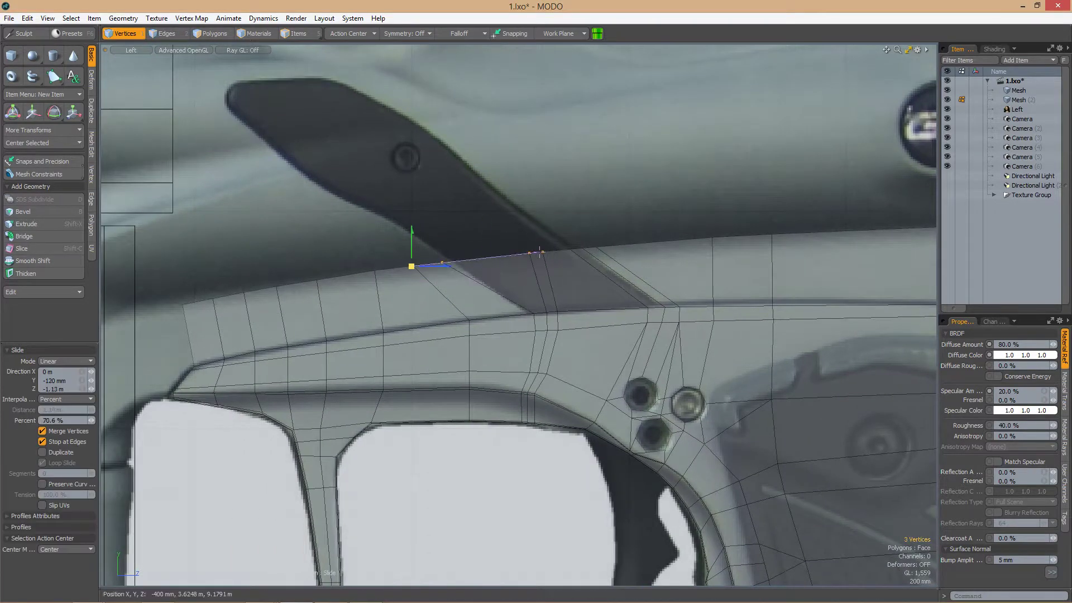
scroll(539, 251, up, 3)
key(space)
Move the six vertices at the dark panel's lower front corner and align the three upper ones with its front side
scroll(520, 305, down, 3)
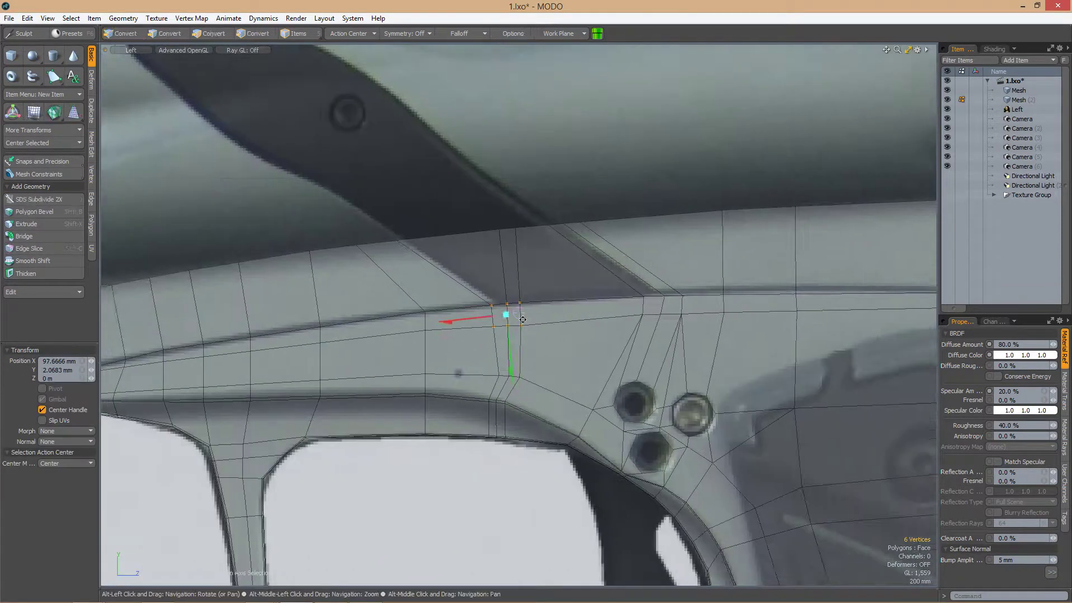
scroll(551, 254, up, 1)
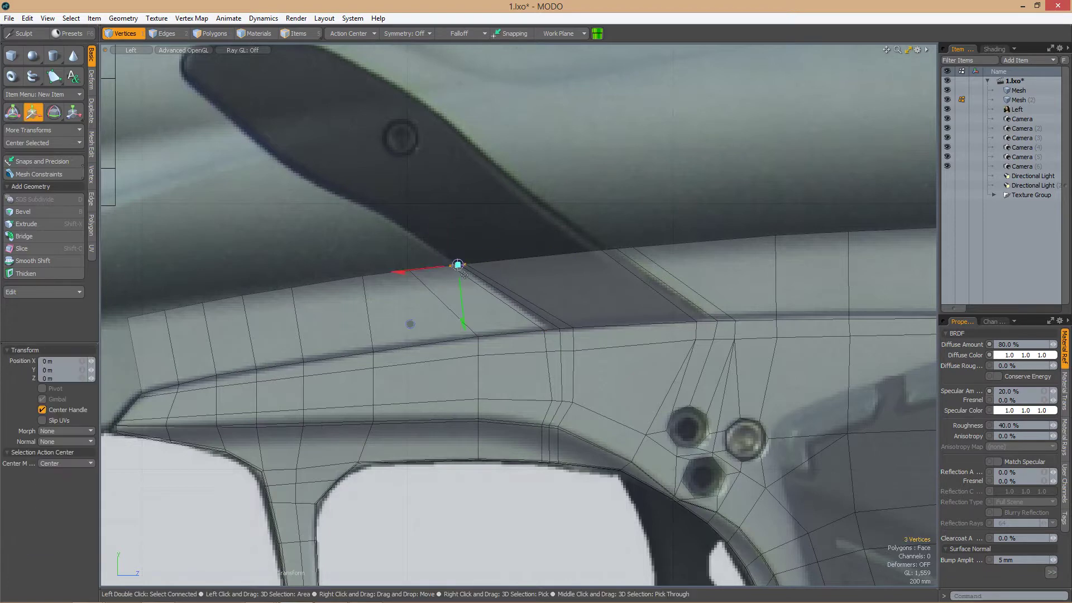
alt+shift+drag(464, 273, 480, 315)
Align the three upper vertices with the dark panel's rear side and even out the neighbouring vertices along the strip
scroll(553, 283, down, 3)
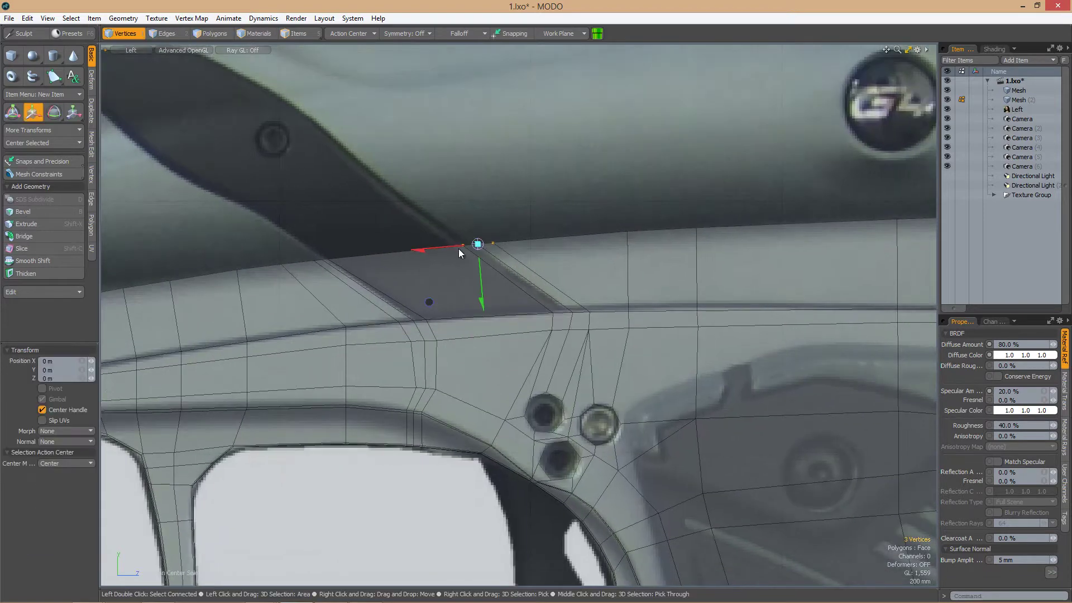
alt+shift+drag(665, 329, 578, 263)
scroll(579, 263, up, 1)
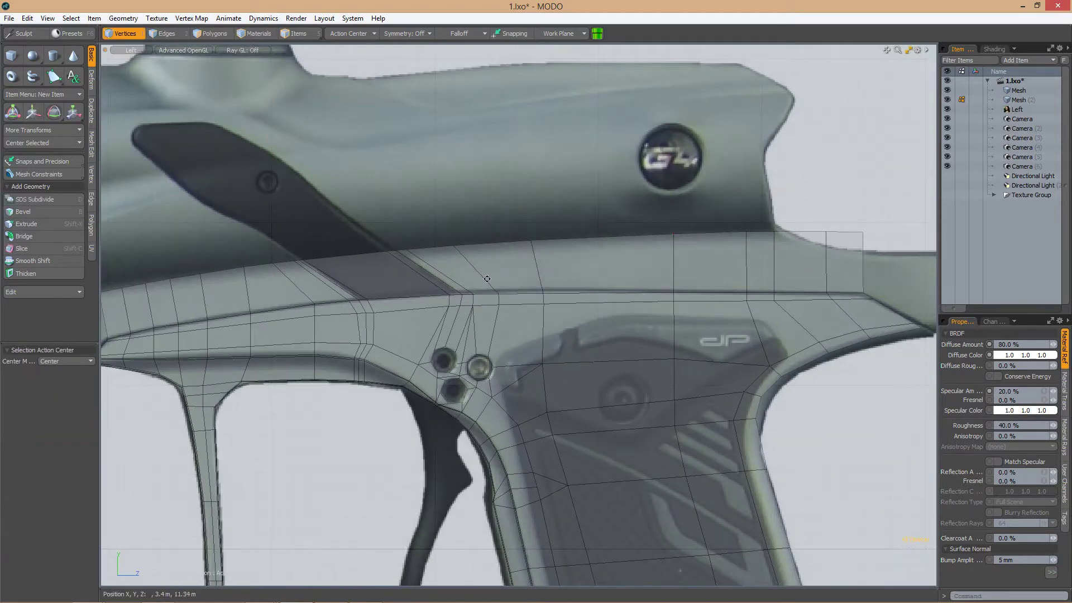
scroll(485, 246, down, 3)
scroll(454, 239, up, 3)
scroll(359, 258, down, 2)
scroll(471, 250, up, 1)
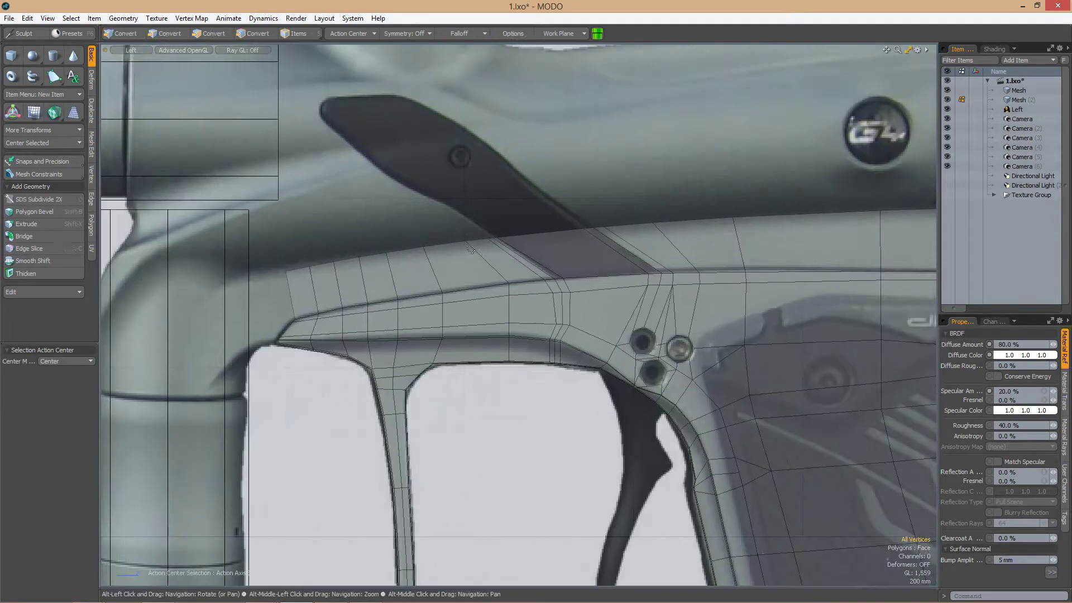
scroll(721, 205, down, 4)
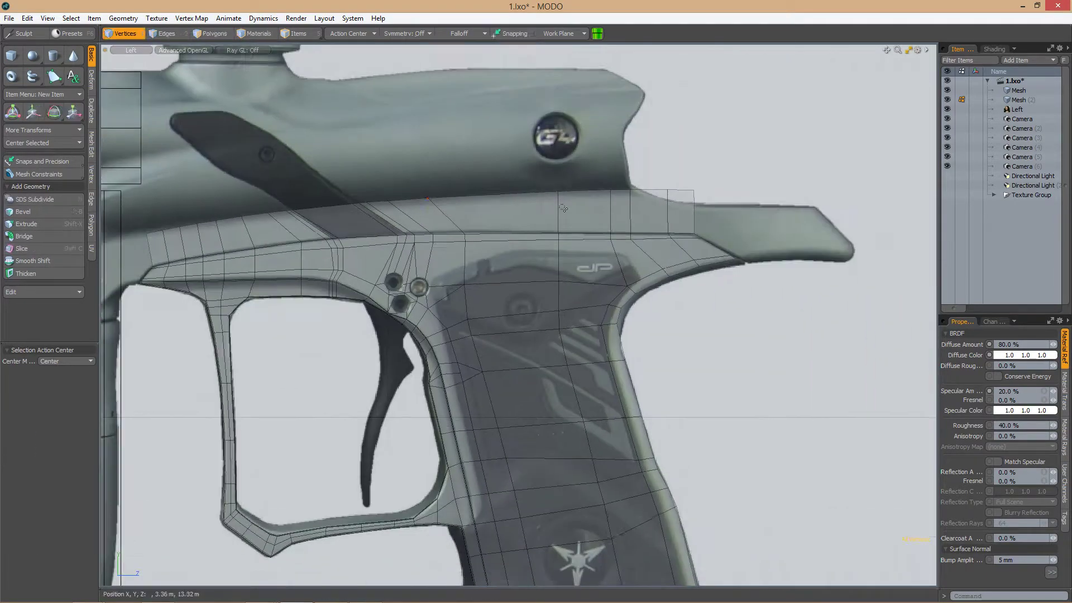
Extend the strip's front end edge forward toward the vertical foregrip
scroll(564, 243, up, 6)
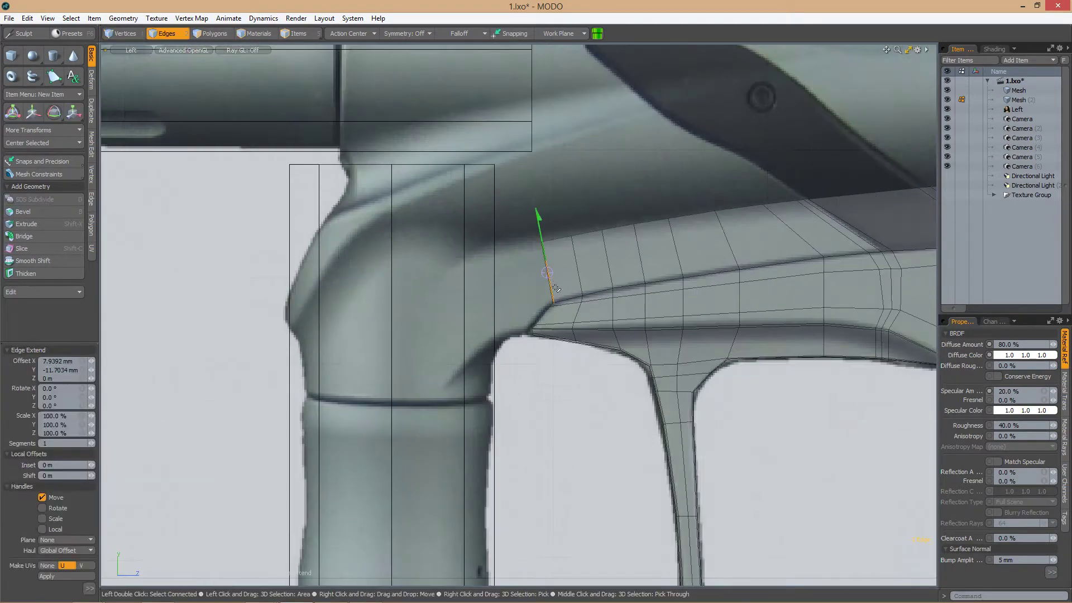
scroll(548, 273, down, 4)
scroll(443, 307, up, 5)
Rotate the four upper vertices near the strip's front end to follow the body's curve
key(1)
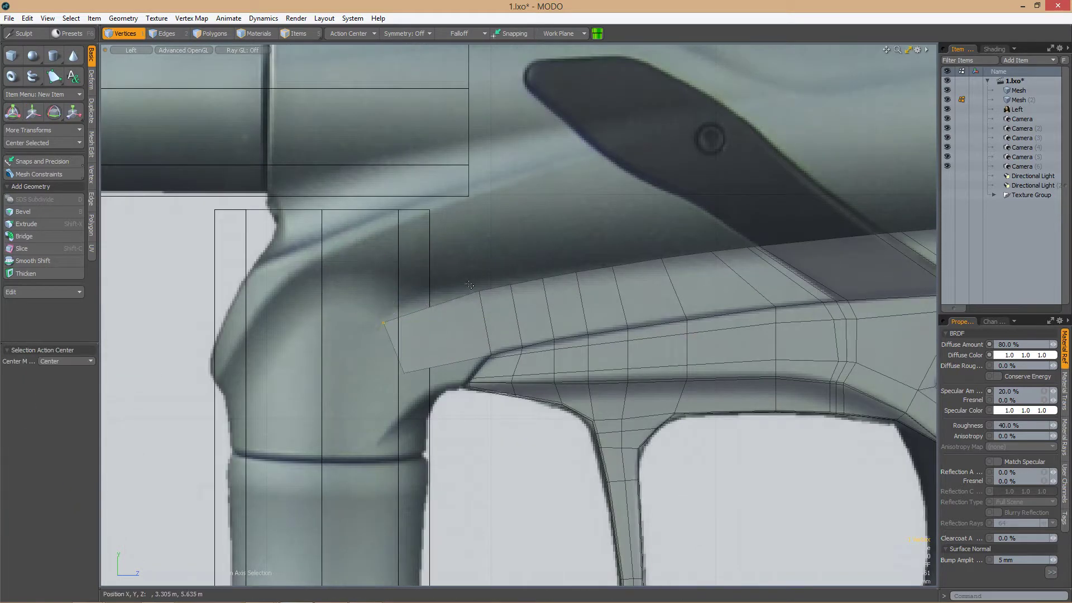
scroll(437, 296, down, 1)
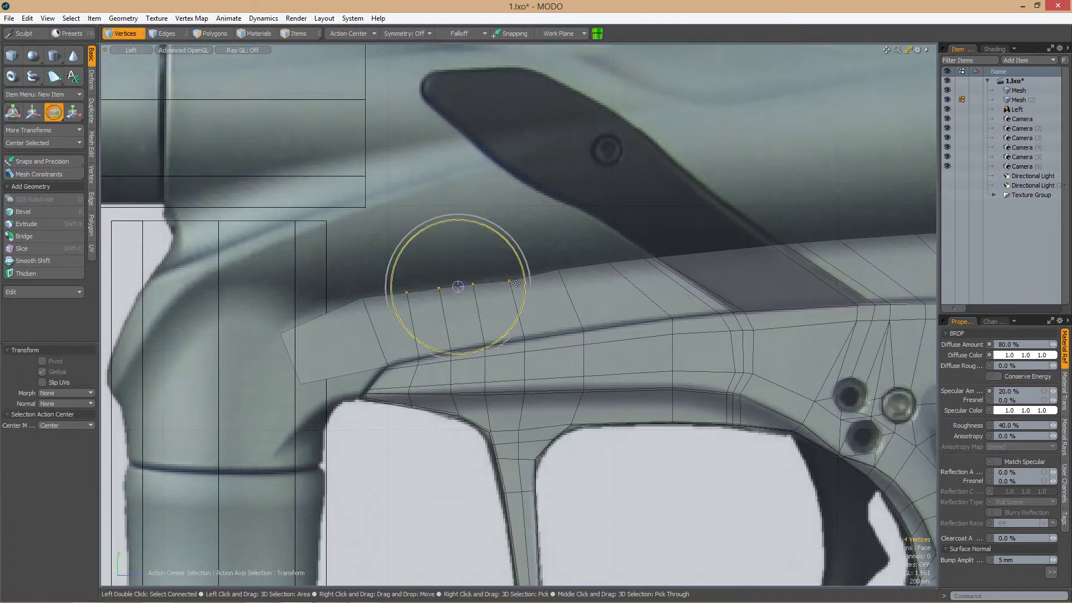
click(528, 259)
scroll(524, 254, up, 2)
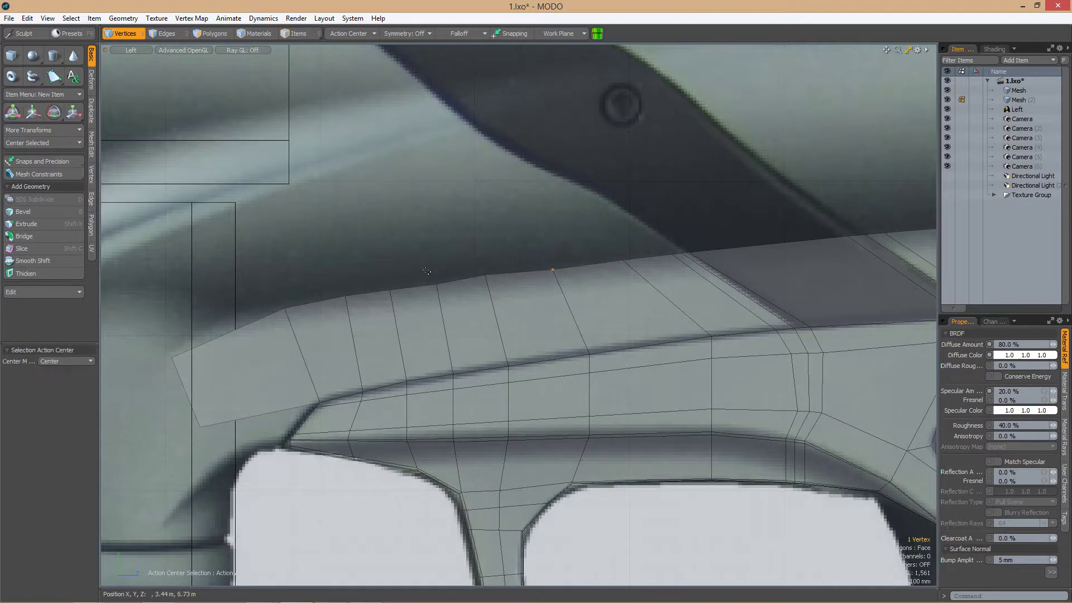
Reposition single upper vertices ahead of the dark panel to smooth the strip's upper contour
drag(484, 274, 623, 276)
key(w)
alt+shift+drag(624, 276, 536, 271)
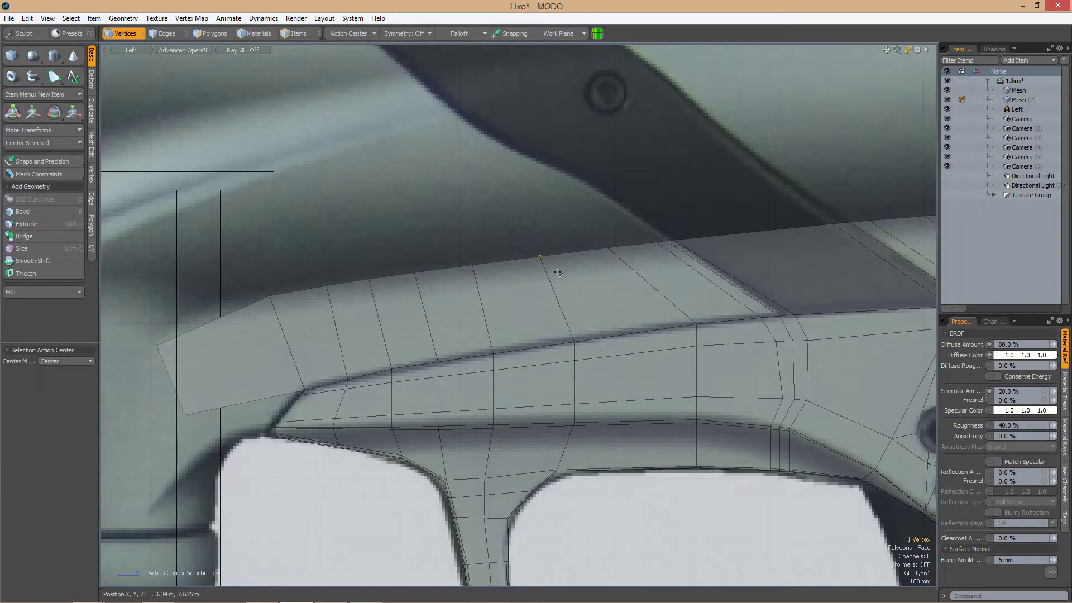
click(558, 274)
Select the four short edges at the frame's front tip, extend them forward and rotate the new edges
alt+shift+drag(358, 325, 522, 345)
scroll(475, 322, up, 3)
key(2)
click(476, 323)
key(shift+x)
key(space)
key(ctrl+KP_3)
scroll(502, 291, up, 5)
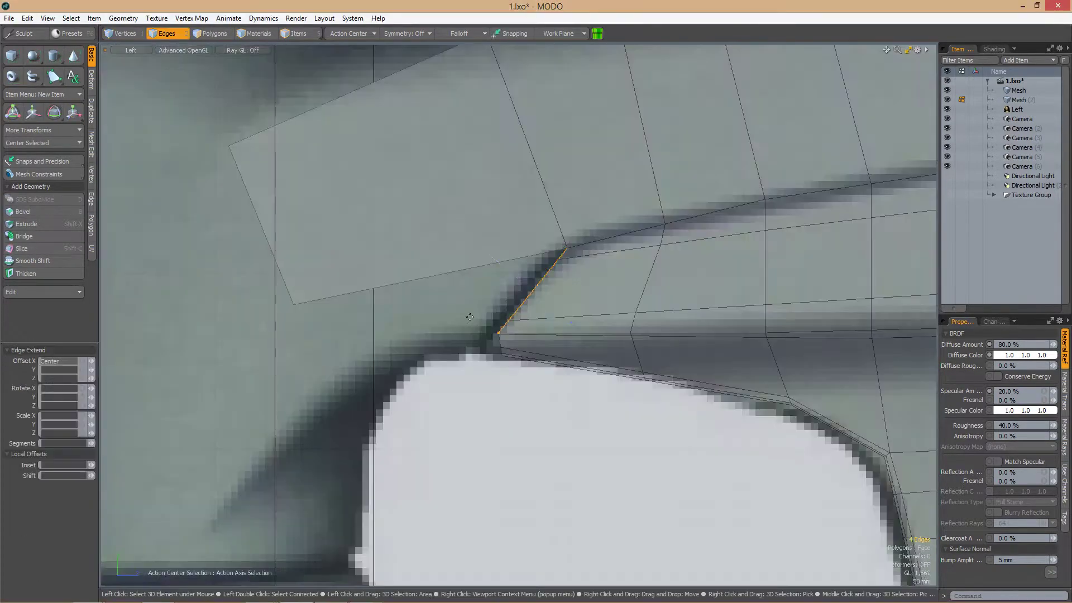
key(e)
click(323, 18)
key(Escape)
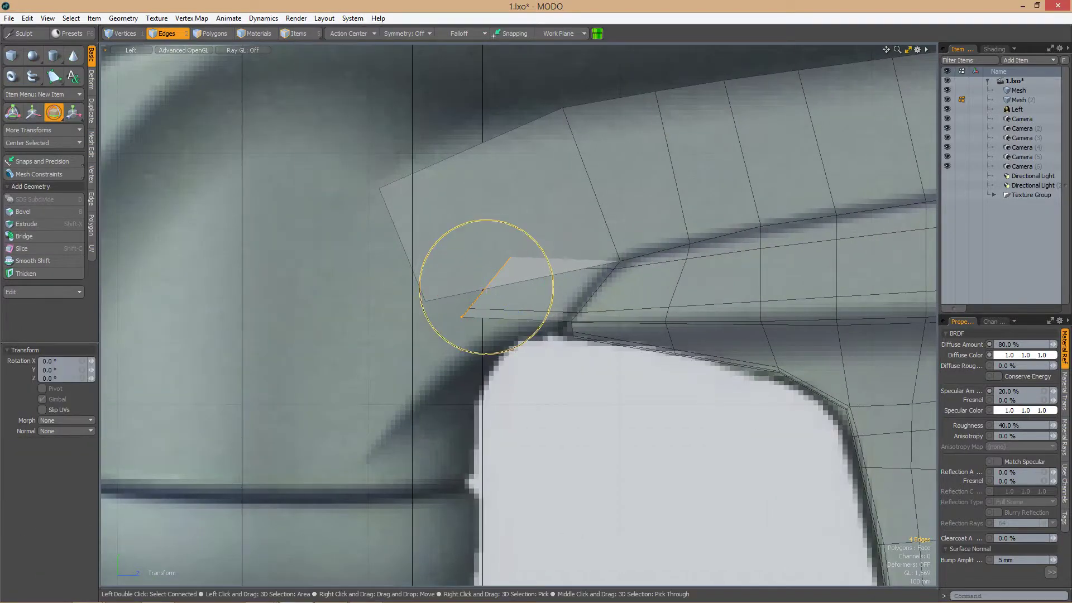
key(space)
Fit the front tip's extended vertices to the strip's lower front corner to close the gap between them
key(1)
click(426, 302)
scroll(448, 323, down, 3)
scroll(448, 322, up, 3)
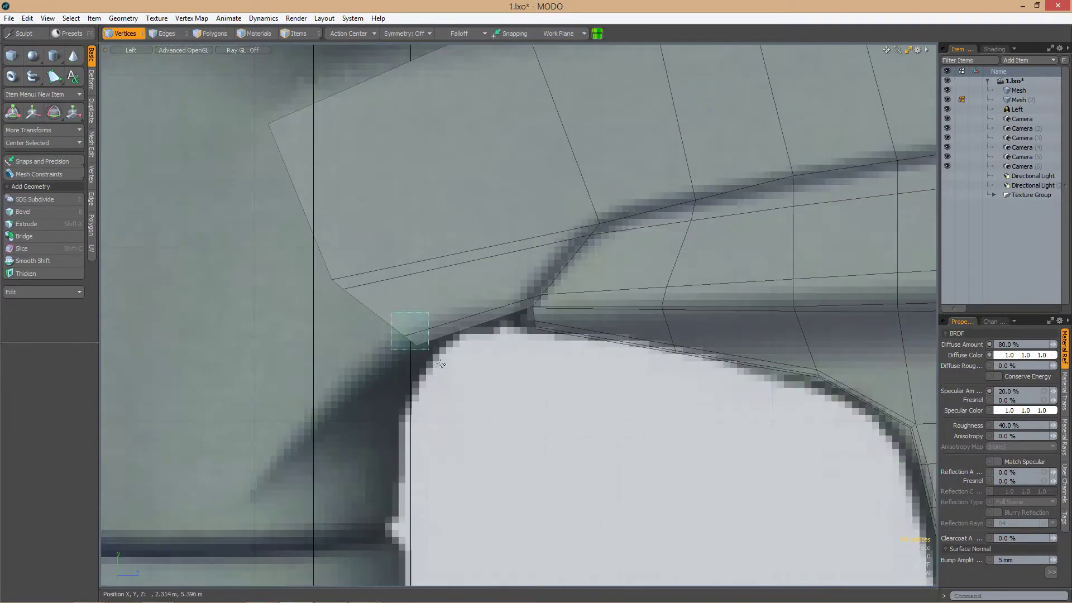
Move the front tip's upper vertices to follow the reference body's contour
scroll(448, 323, down, 3)
mouse_move(485, 288)
alt+mouse_down()
mouse_move(438, 295)
mouse_move(460, 306)
mouse_move(463, 279)
mouse_move(440, 278)
alt+mouse_up()
key(w)
click(474, 282)
right_drag(462, 249, 526, 287)
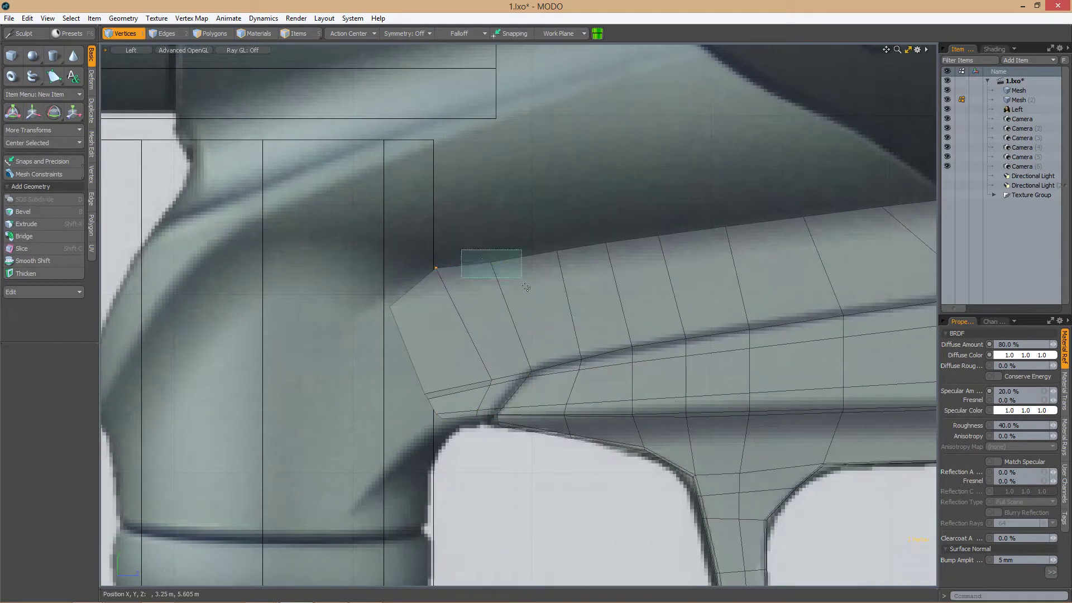
scroll(555, 249, down, 5)
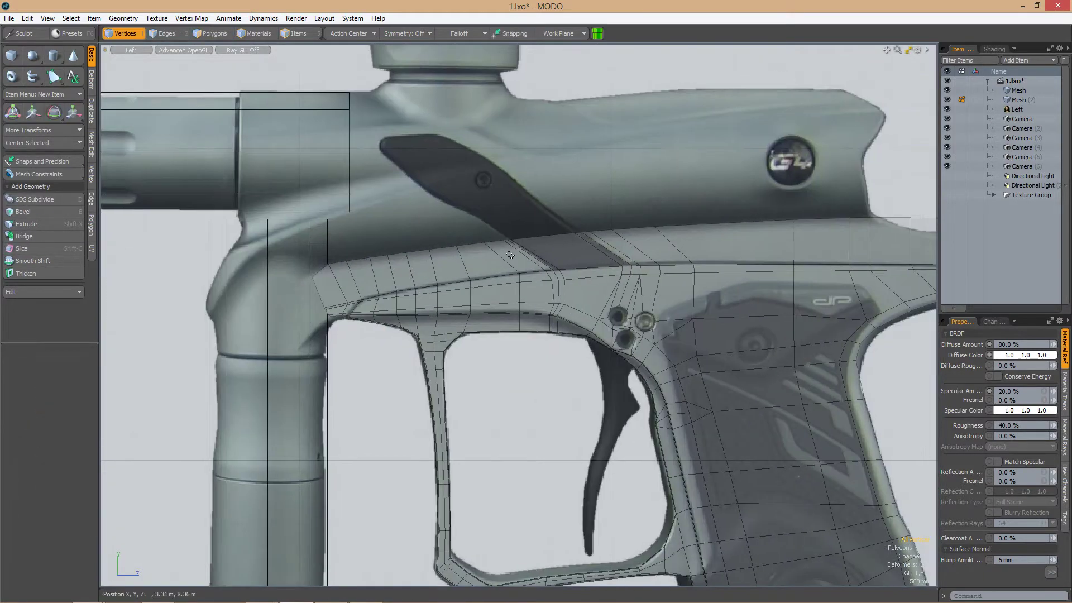
key(3)
click(516, 286)
scroll(474, 288, up, 6)
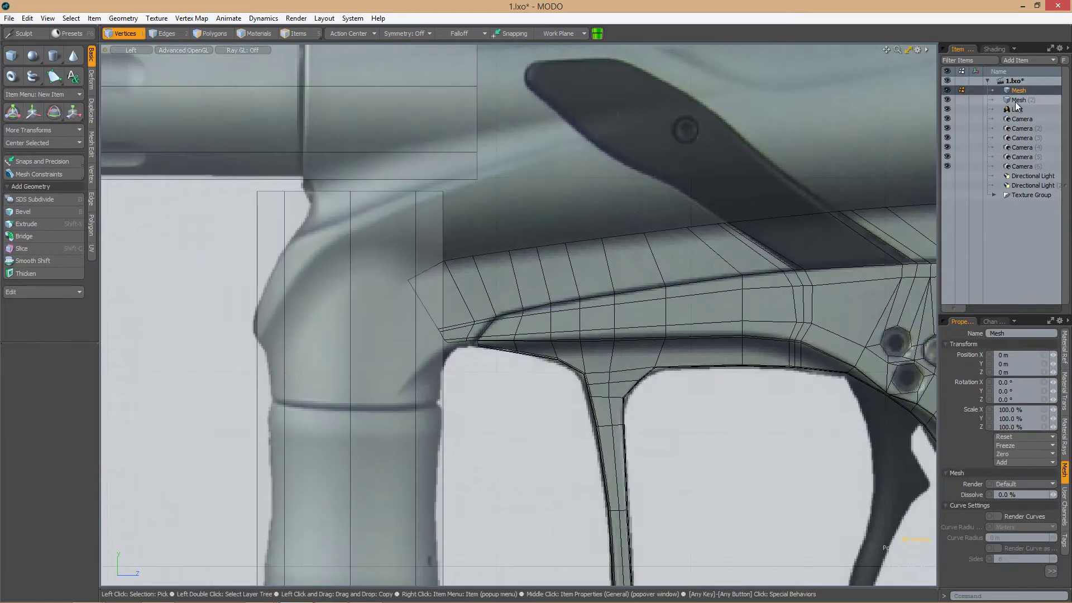
click(1017, 100)
scroll(459, 213, up, 8)
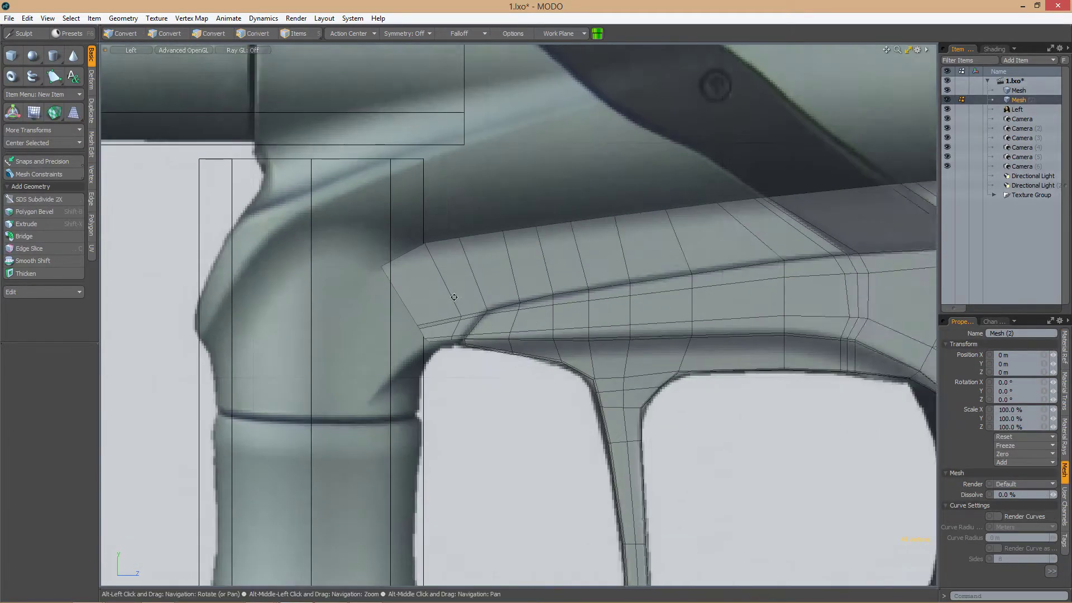
Extend the front tip's end edges forward and down over the vertical tube, and flatten the new vertices into a vertical line
key(2)
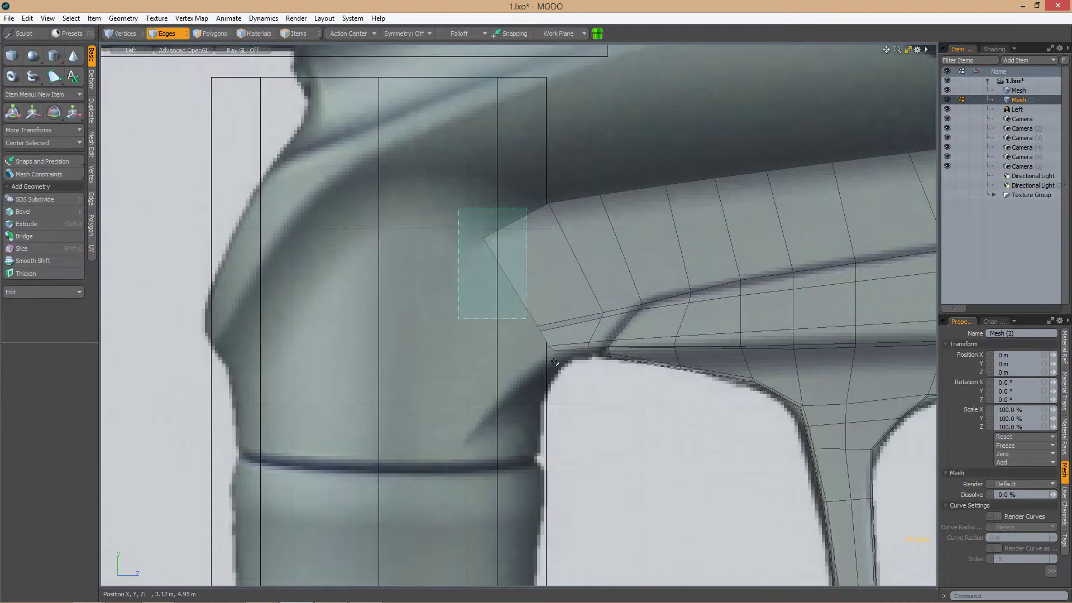
key(shift+x)
drag(536, 334, 519, 363)
key(1)
key(e)
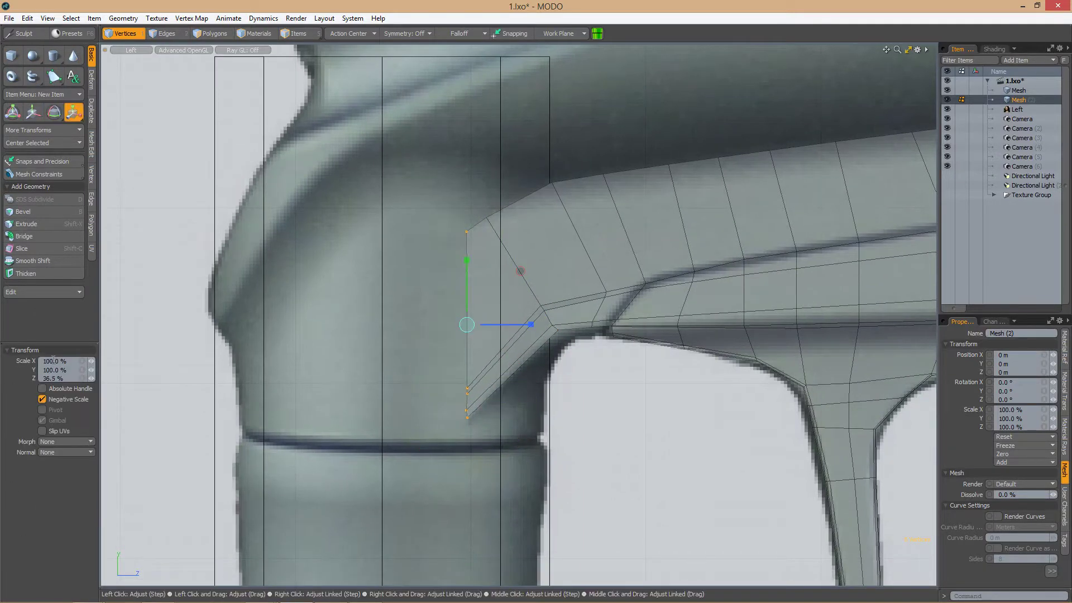
Reposition the upper vertices of the new front section and add a loop slice through its polygons
scroll(512, 229, up, 3)
key(space)
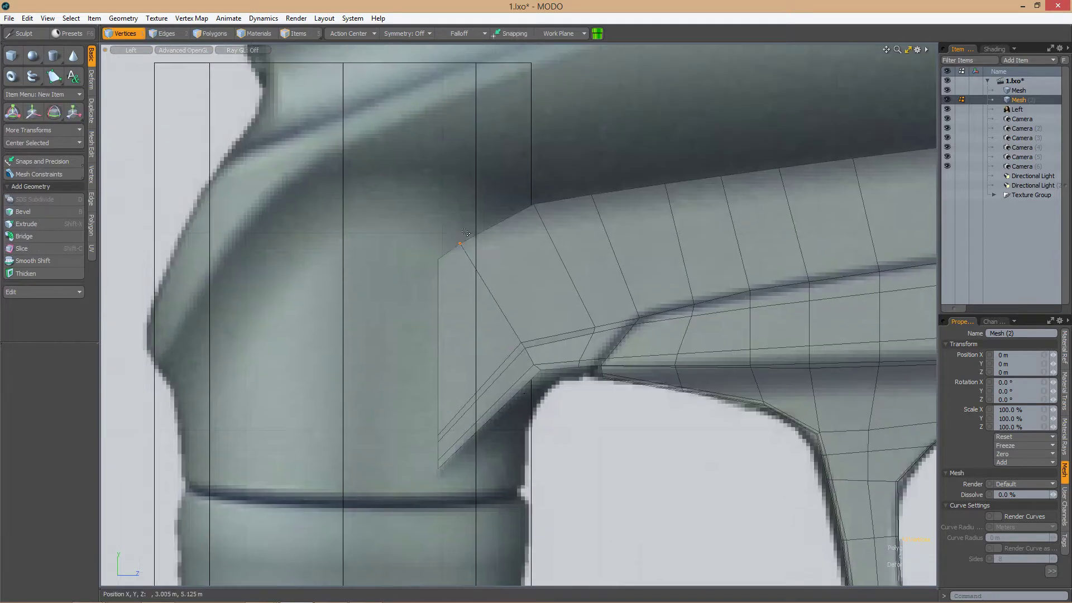
click(509, 218)
scroll(548, 293, down, 5)
key(3)
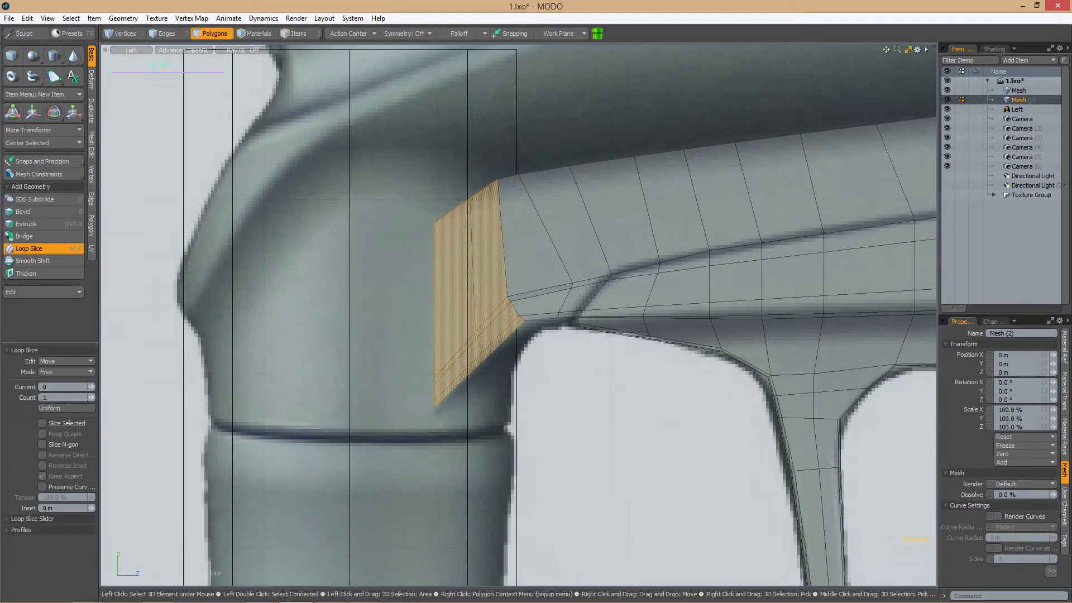
Adjust the new loop's vertices so the lengthwise lines follow the tip's downward bend, undoing the last change
key(1)
scroll(502, 378, up, 8)
key(space)
scroll(495, 327, down, 3)
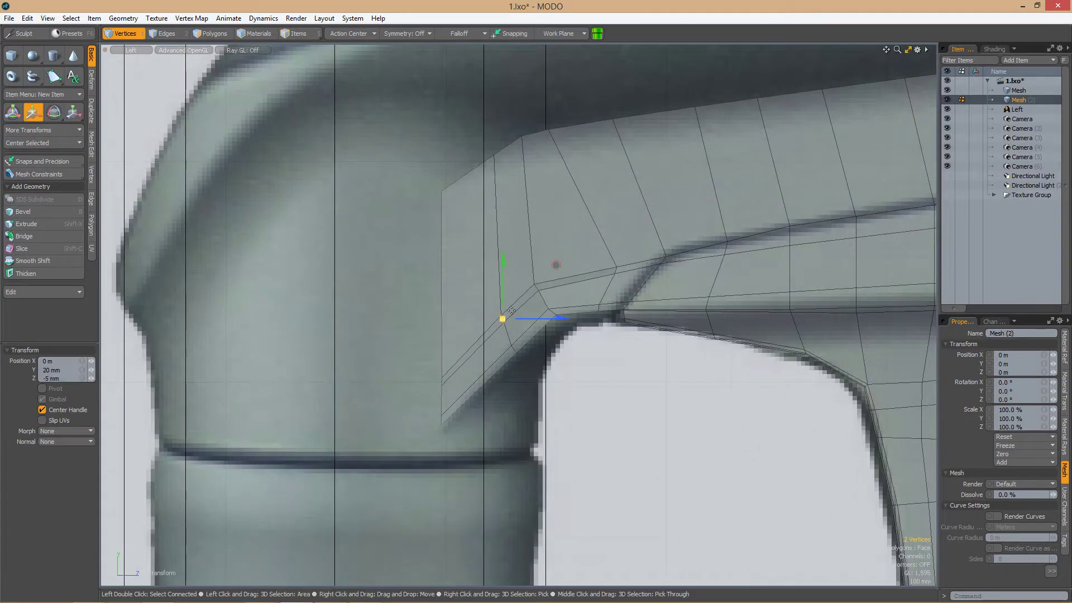
key(space)
scroll(505, 310, up, 3)
scroll(498, 307, down, 3)
key(ctrl+z)
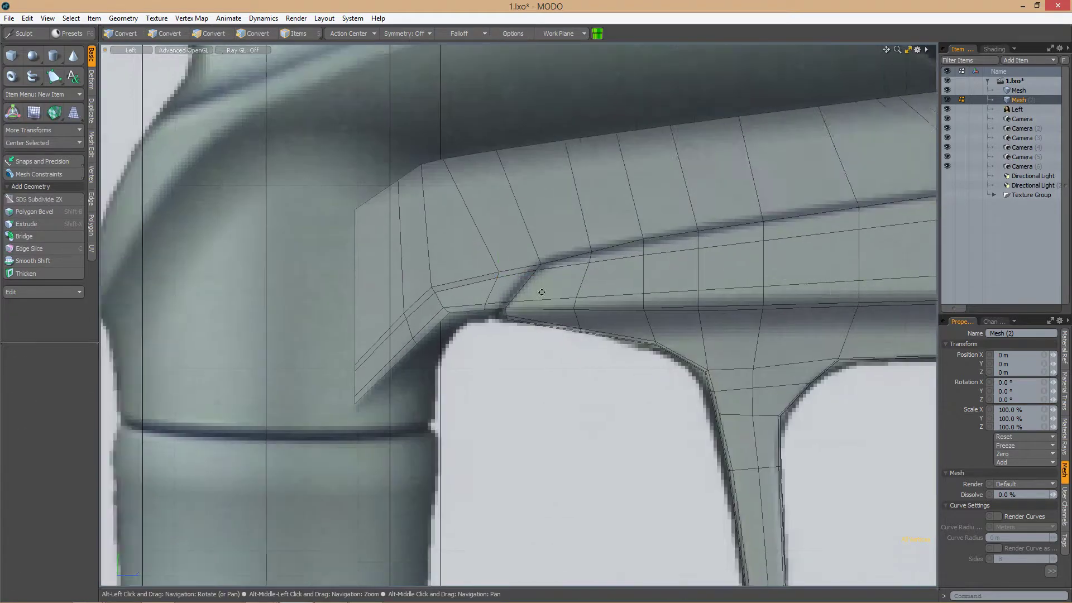
scroll(536, 245, up, 3)
scroll(601, 322, down, 3)
Select the front tip's lower contour edges and extend them inward across the body's width to form its underside
key(2)
scroll(601, 323, up, 3)
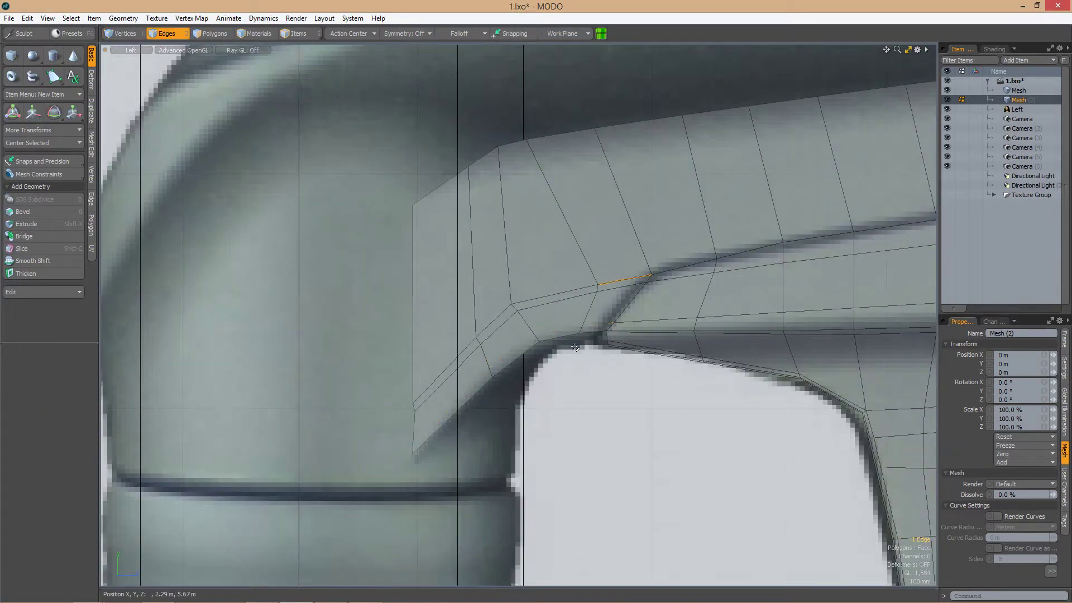
scroll(586, 382, down, 5)
alt+drag(586, 369, 535, 324)
scroll(585, 309, up, 5)
shift+click(474, 343)
key(shift+x)
scroll(536, 335, up, 5)
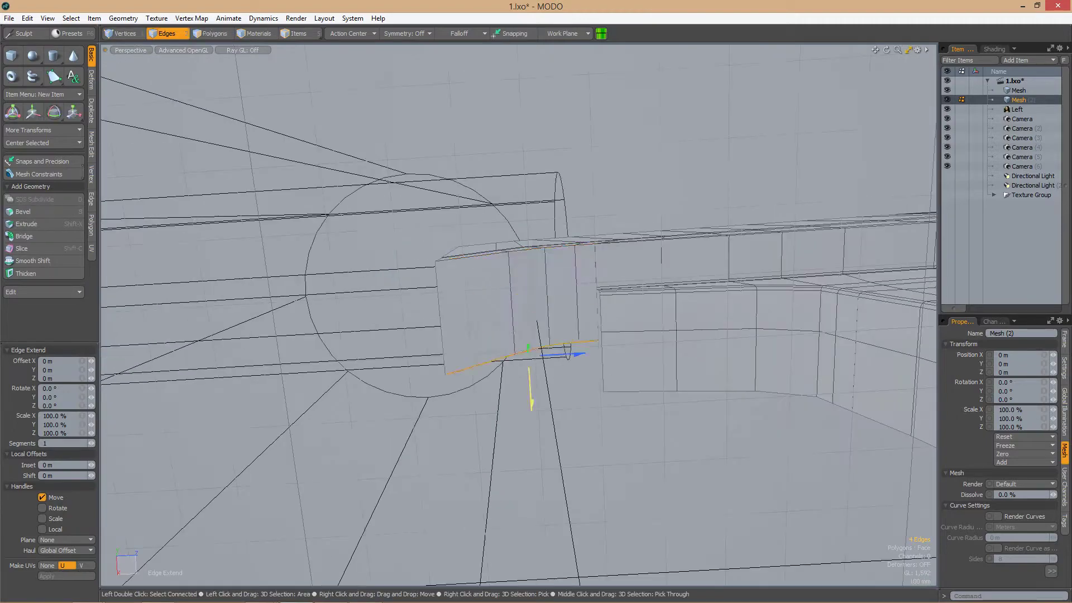
alt+drag(665, 396, 603, 344)
Move the two edges at the underside's joint with the trigger guard strip about 58 mm up and 9 mm forward
alt+drag(537, 322, 614, 407)
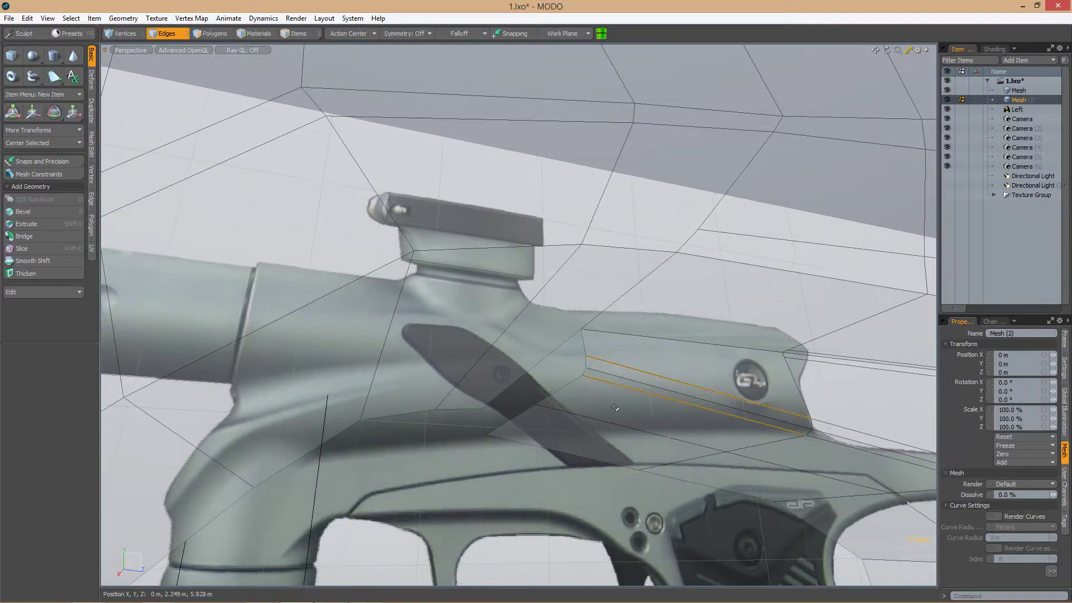
key(w)
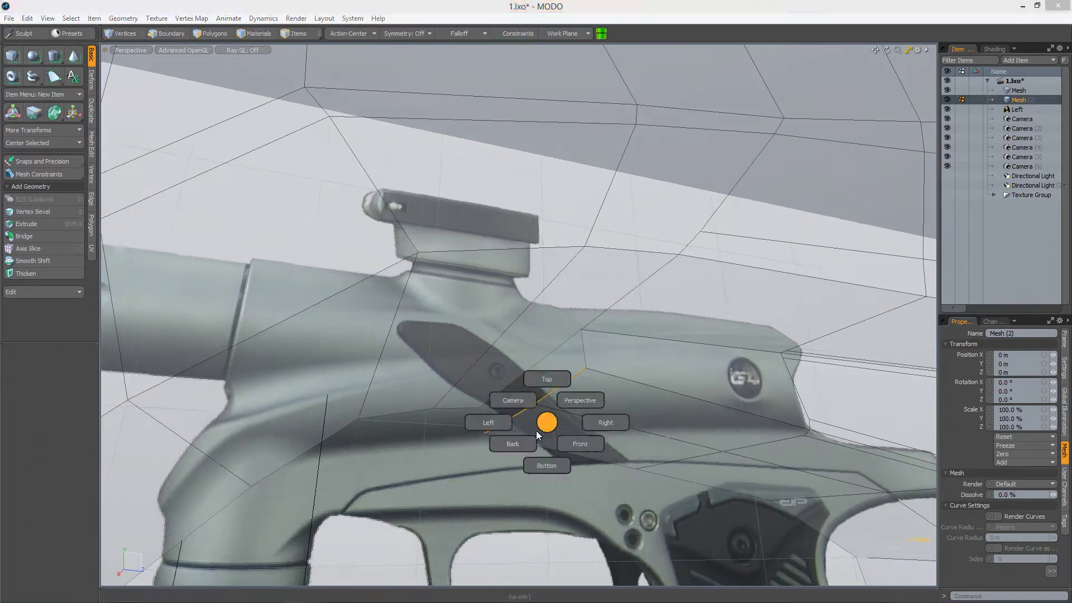
scroll(625, 351, up, 5)
scroll(624, 351, up, 3)
scroll(518, 259, up, 4)
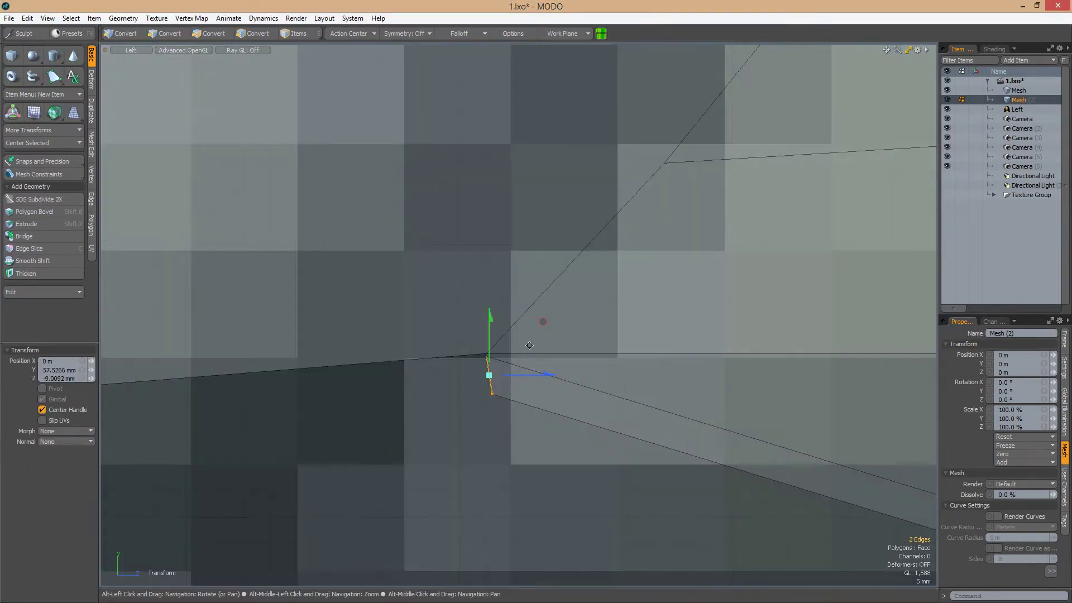
alt+drag(529, 278, 586, 329)
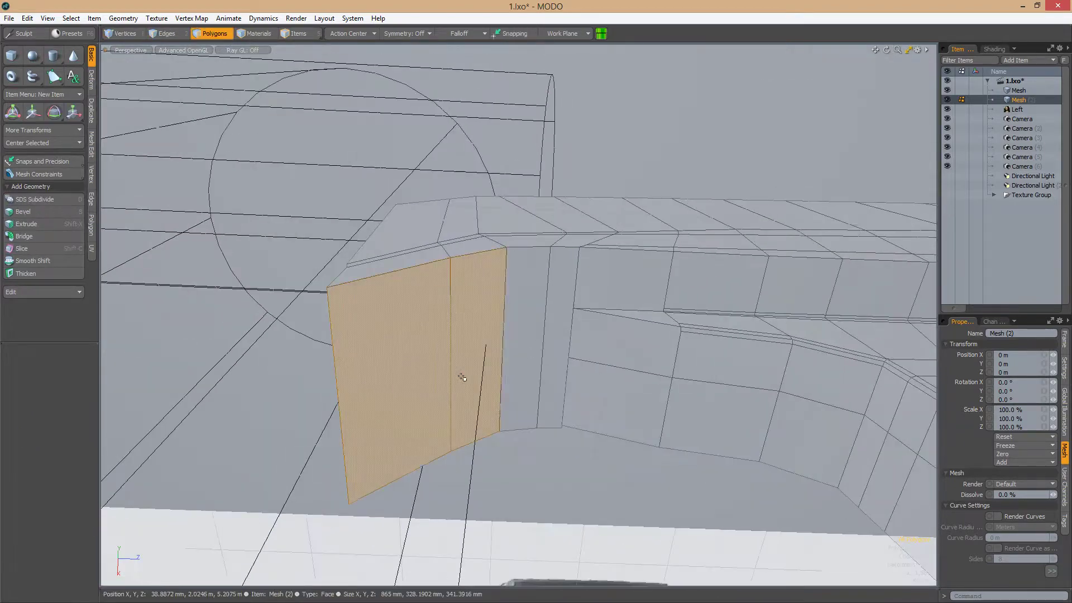
Loop-slice the front tip's underside polygons lengthwise to match the rows of the adjoining trigger guard strip
key(alt+c)
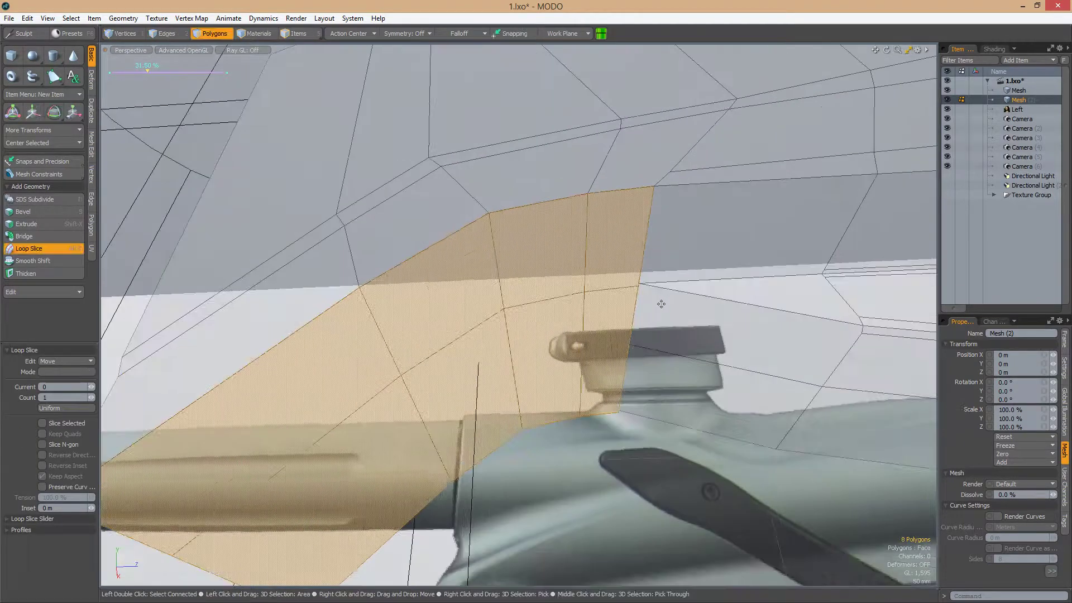
mouse_move(661, 304)
alt+mouse_down()
mouse_move(558, 335)
mouse_move(530, 363)
mouse_move(510, 335)
alt+mouse_up()
key(space)
click(510, 377)
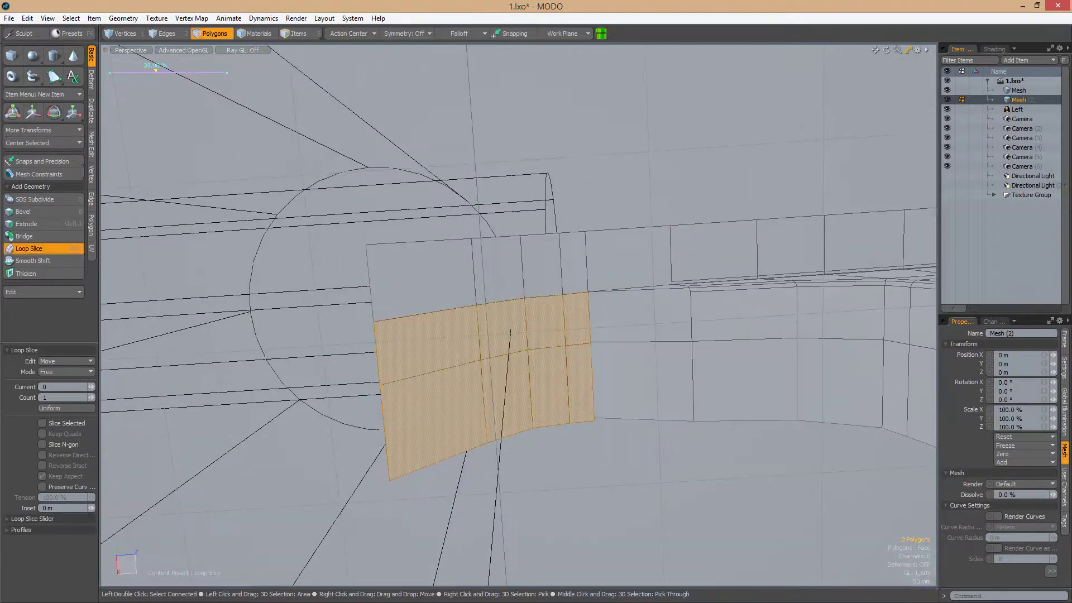
Cut new edges with Edge Slice across the narrow polygons where the tip's underside meets the trigger guard strip
key(1)
alt+drag(622, 354, 612, 339)
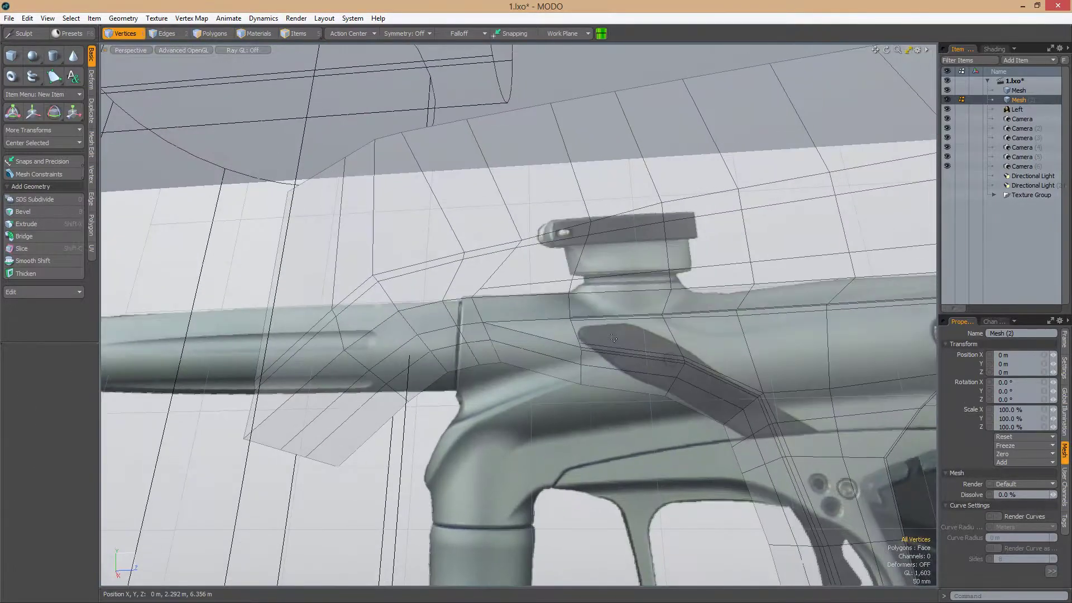
scroll(610, 350, up, 5)
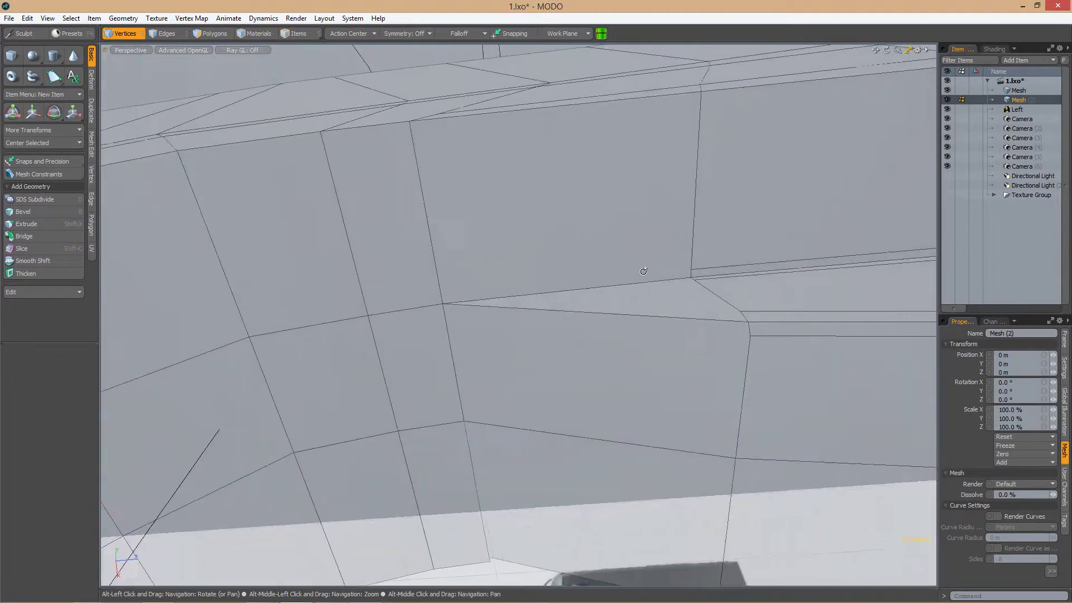
key(c)
alt+drag(444, 309, 491, 310)
scroll(558, 330, down, 5)
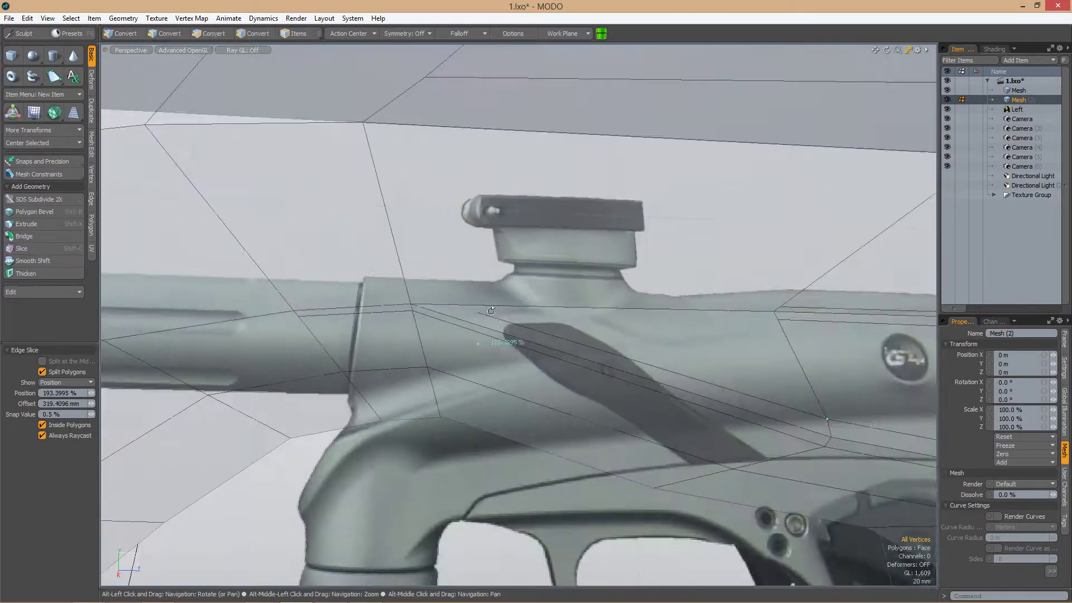
scroll(491, 315, up, 8)
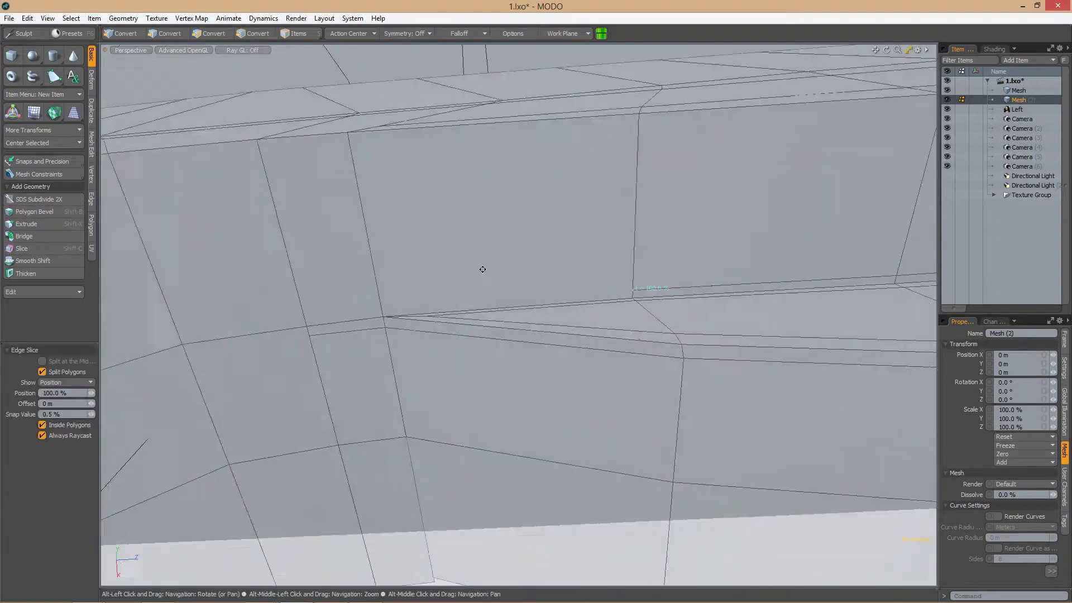
key(space)
Select the underside polygons directly behind the joint between the tip and the trigger guard strip
scroll(509, 343, down, 4)
scroll(498, 433, up, 4)
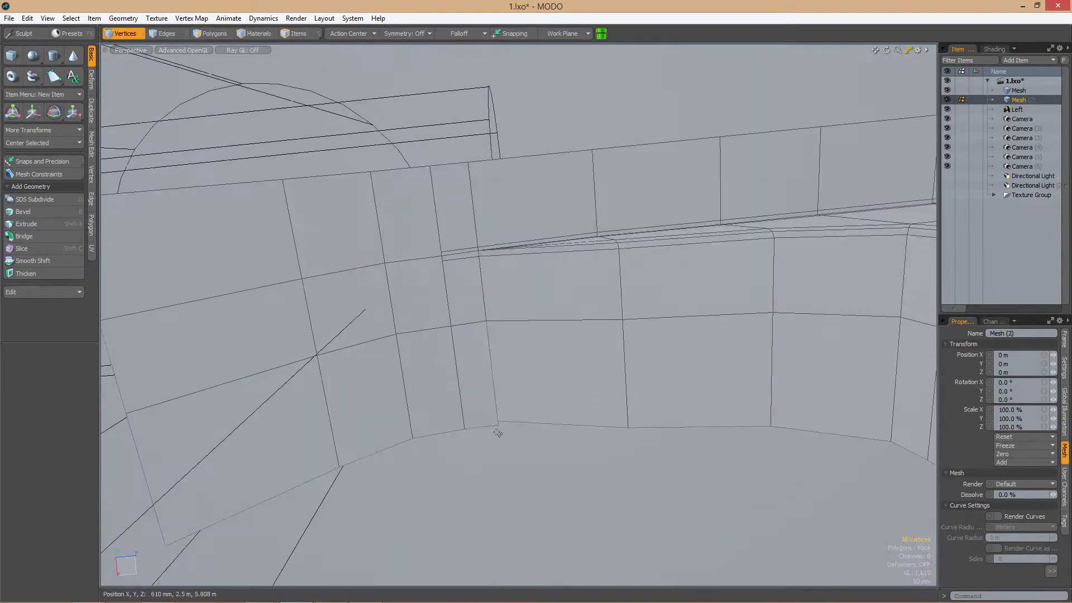
scroll(558, 430, down, 4)
scroll(586, 412, up, 4)
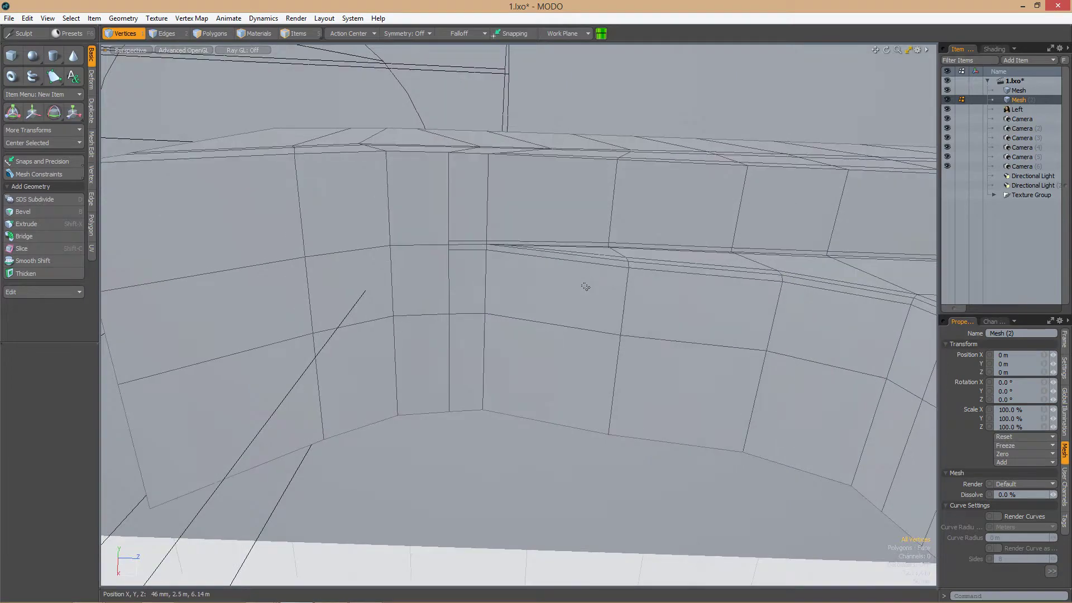
scroll(560, 351, down, 3)
key(2)
mouse_move(476, 354)
alt+mouse_down()
mouse_move(476, 369)
mouse_move(539, 345)
alt+mouse_up()
scroll(658, 444, down, 3)
key(3)
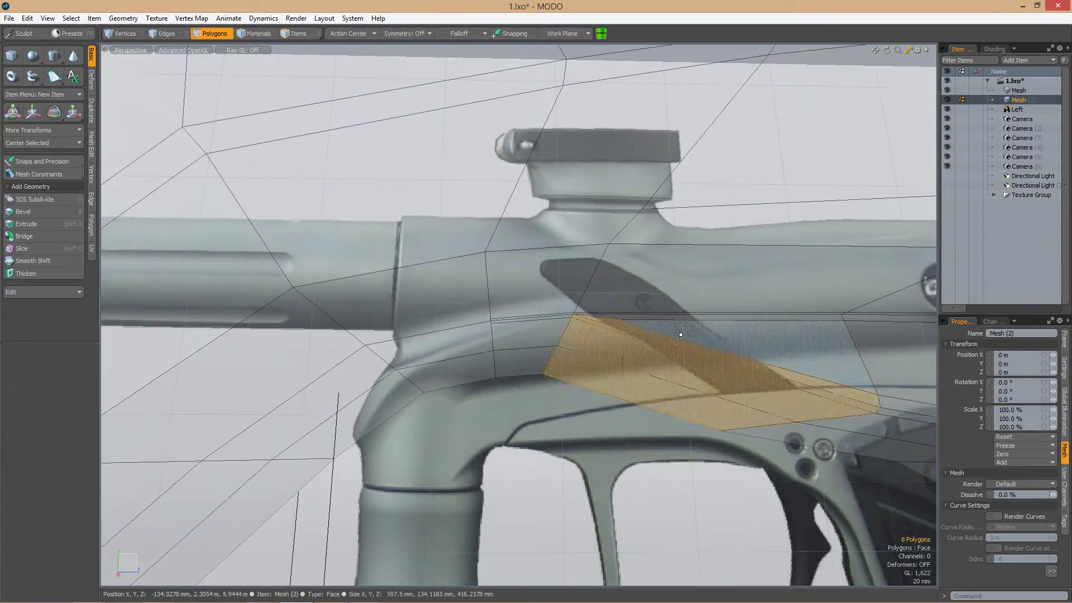
Shift the vertex at the joint slightly forward in the side view and preview the mesh as a subdivision surface
key(1)
scroll(567, 363, up, 5)
key(w)
drag(578, 327, 547, 328)
scroll(562, 350, down, 3)
key(ctrl+space)
click(682, 323)
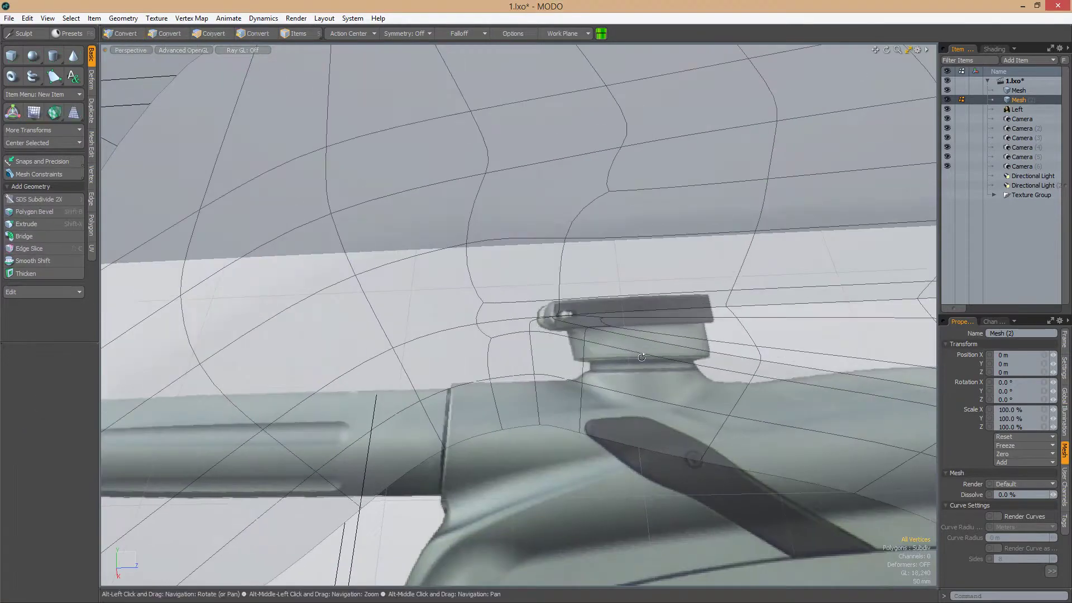
alt+drag(646, 354, 594, 330)
scroll(602, 360, down, 5)
scroll(614, 341, up, 4)
Loop-slice the polygons beside the joint to add a supporting edge loop
key(3)
key(alt+c)
scroll(633, 326, up, 5)
key(ctrl+space)
click(692, 319)
Select the short slanted edge inside the narrow wedge at the joint and rework the cuts there with Edge Slice
key(2)
key(1)
key(2)
click(575, 331)
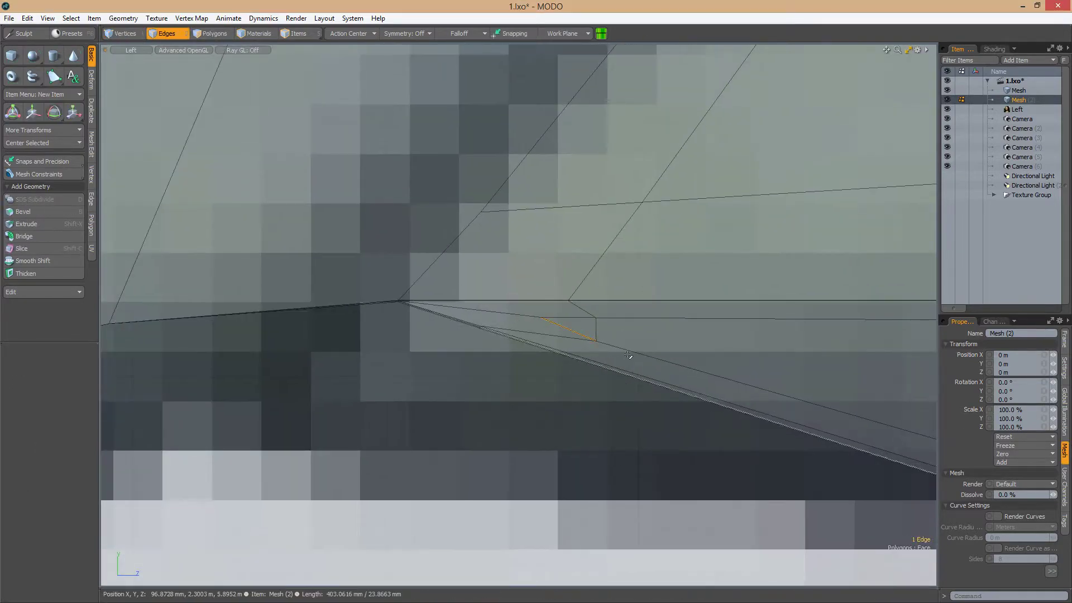
key(ctrl+space)
click(653, 330)
key(3)
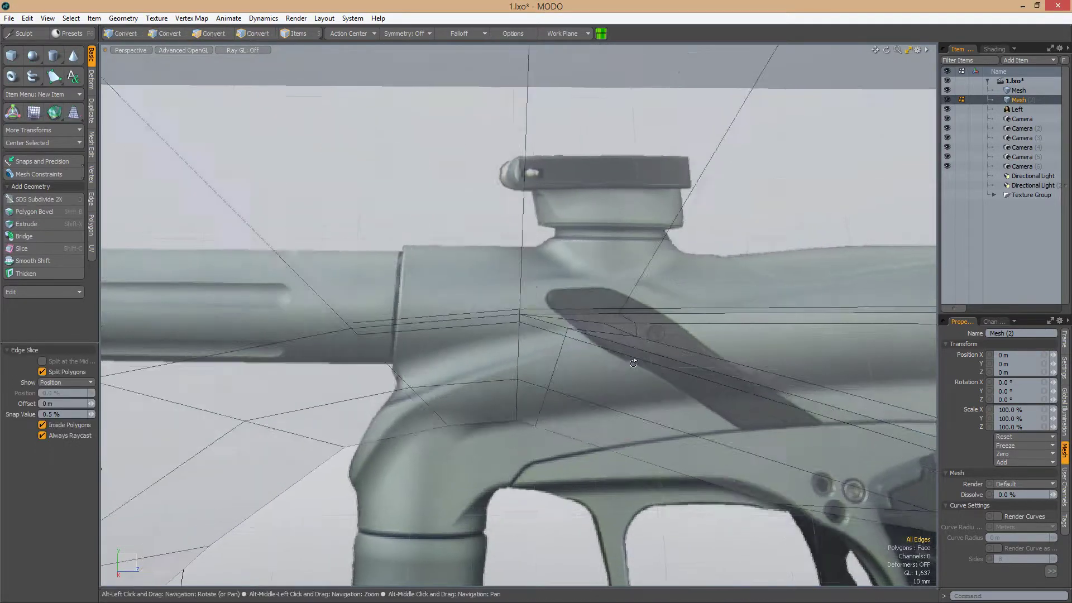
Connect the two inner vertices beside the joint with an Edge Slice cut at 100% position
scroll(586, 376, up, 2)
double_click(586, 376)
scroll(586, 376, down, 2)
alt+drag(586, 376, 615, 318)
key(2)
key(alt+c)
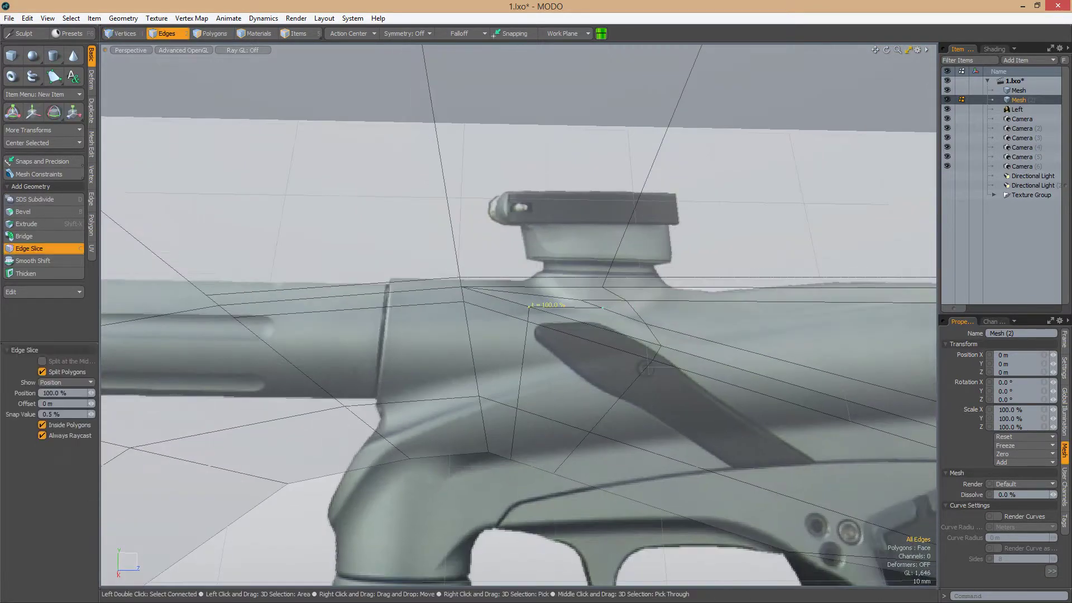
key(space)
Select the extra lengthwise edges running from the front tip to just below the crease and remove them
alt+drag(529, 306, 614, 313)
scroll(709, 271, up, 5)
scroll(559, 368, up, 5)
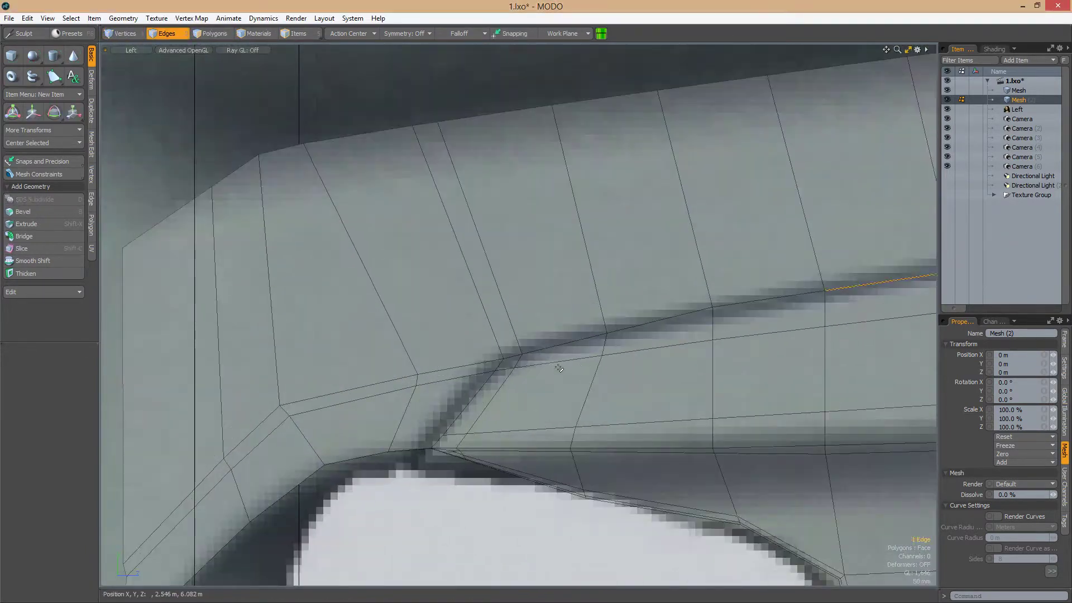
scroll(475, 379, down, 2)
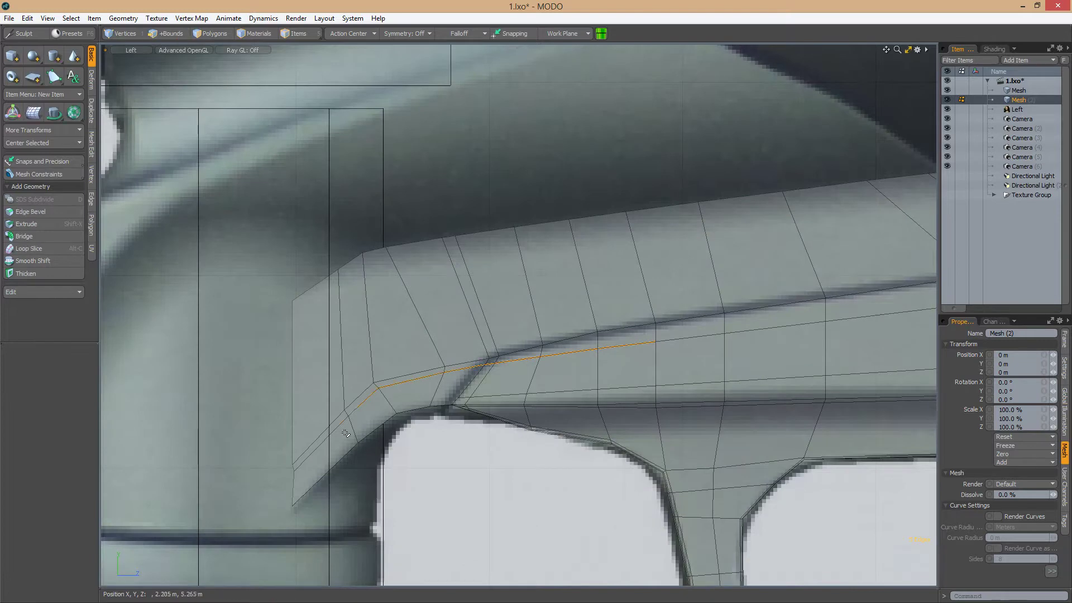
scroll(509, 370, down, 4)
scroll(526, 341, up, 4)
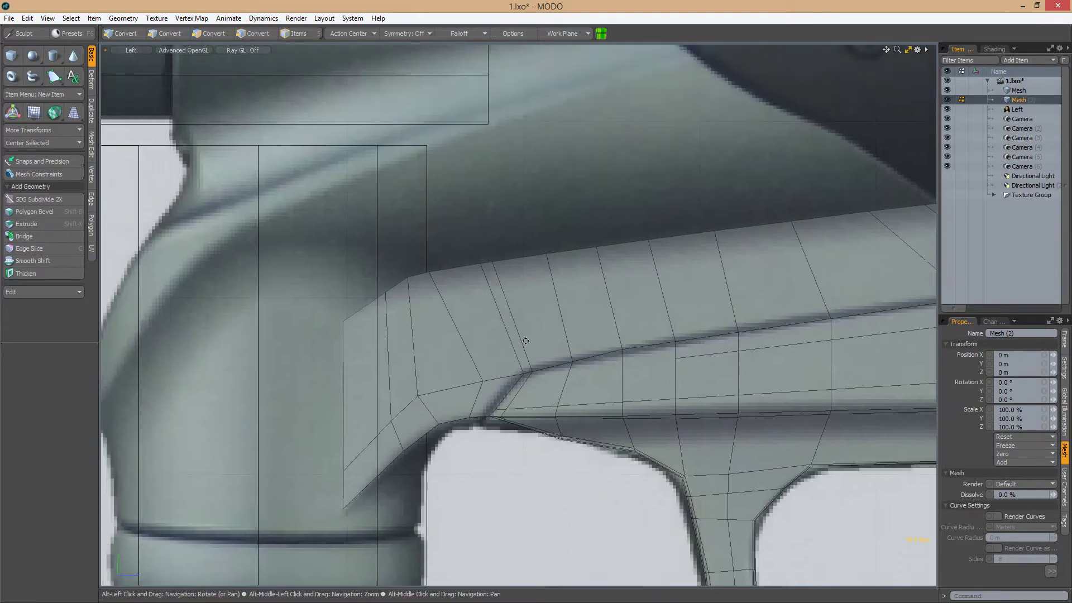
Adjust the vertices at the bend where the strip's crease turns down toward the trigger guard
shift+click(534, 370)
key(w)
scroll(536, 370, up, 2)
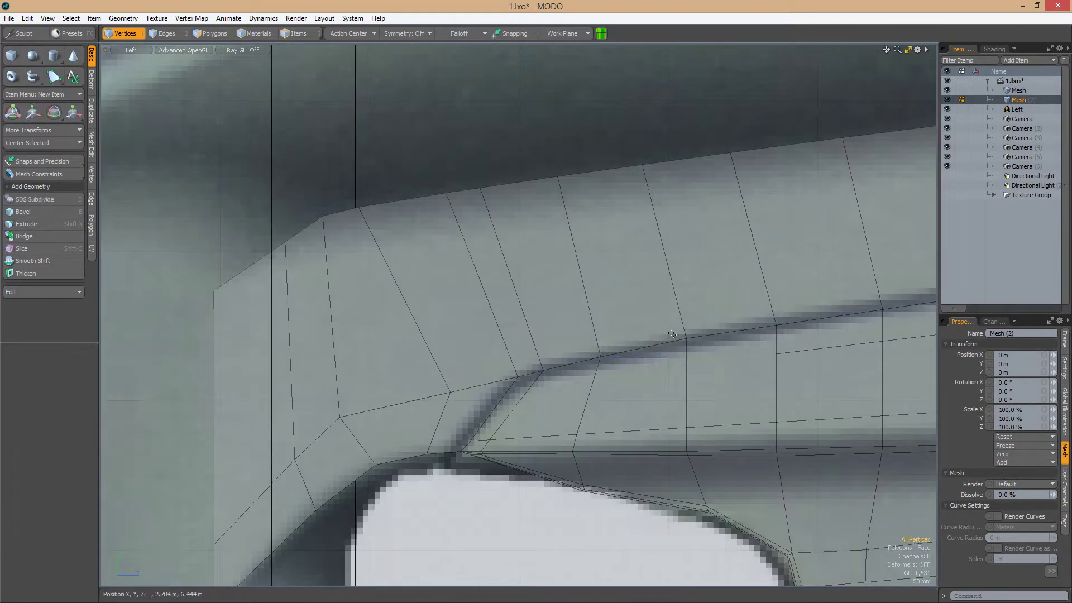
Select the crease edges from the front joint along the lower body to its rear end and bevel them with a 7.2 mm inset
scroll(571, 367, down, 4)
scroll(614, 318, up, 4)
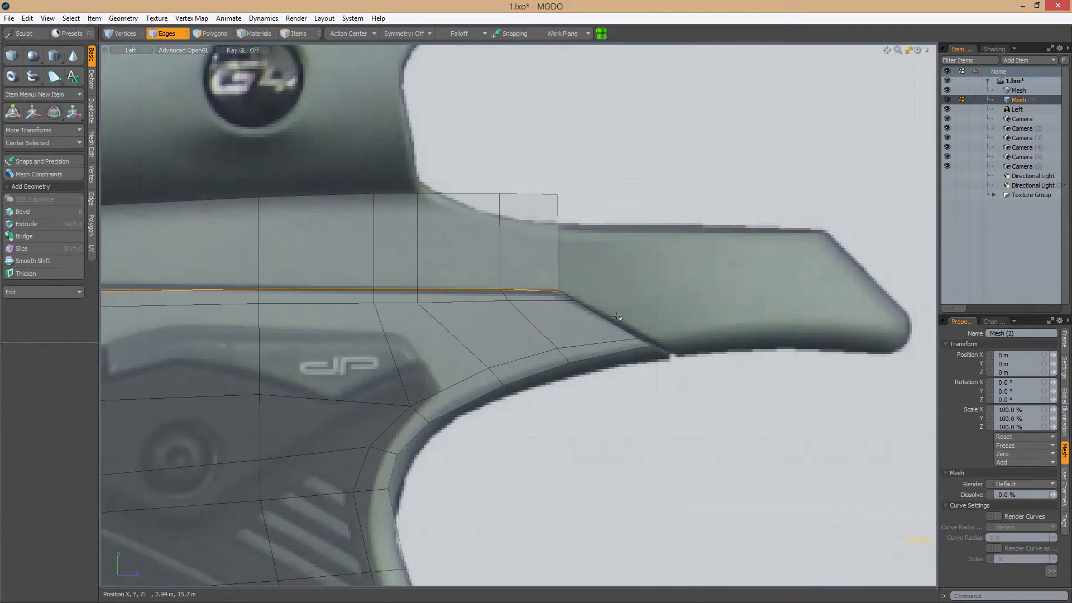
scroll(434, 335, up, 5)
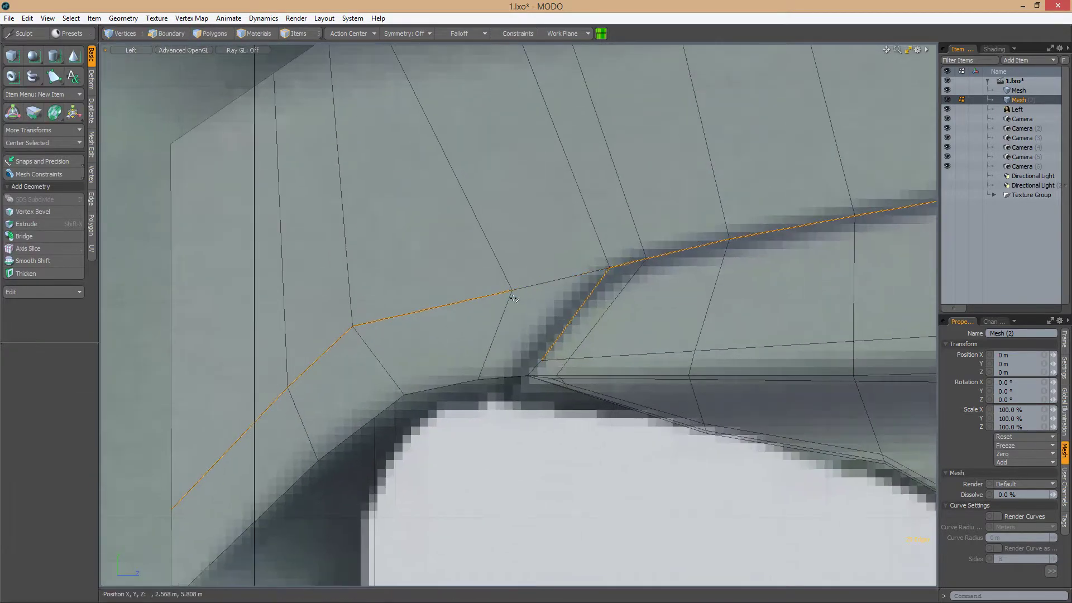
alt+drag(434, 346, 574, 363)
key(b)
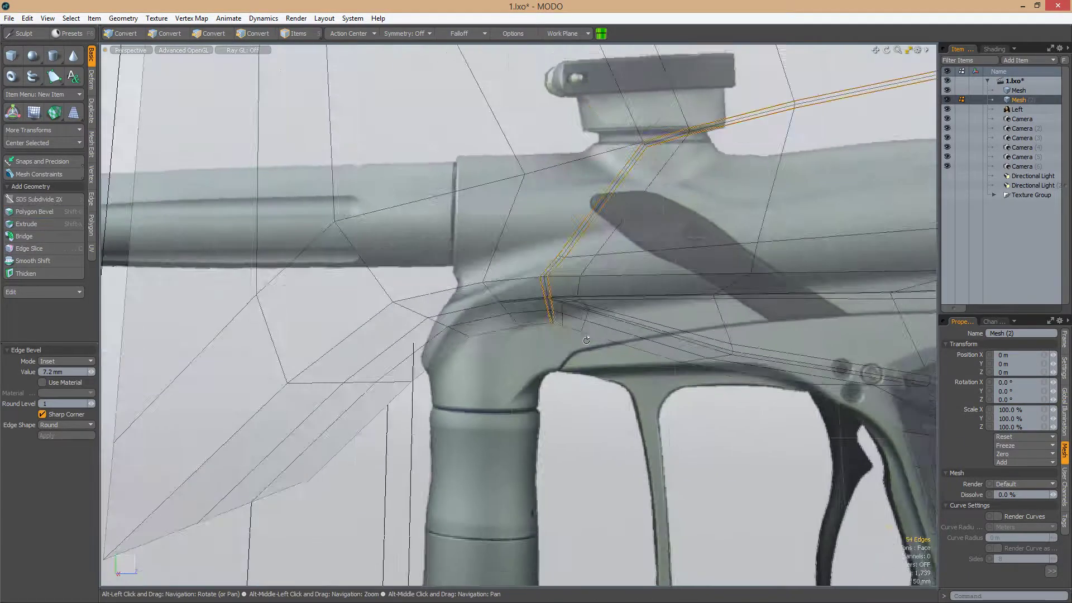
key(ctrl+space)
click(522, 354)
drag(586, 346, 587, 330)
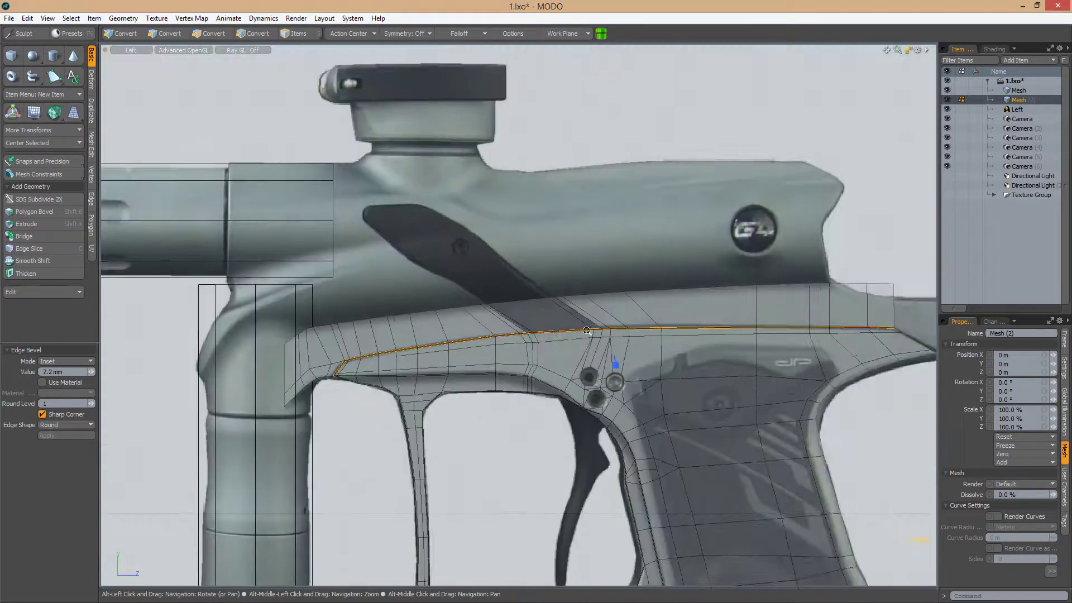
Select the vertices along the bevelled crease above the three bolts and move them 20 mm in Y
scroll(586, 330, up, 3)
alt+shift+drag(690, 392, 455, 367)
key(1)
drag(341, 293, 604, 331)
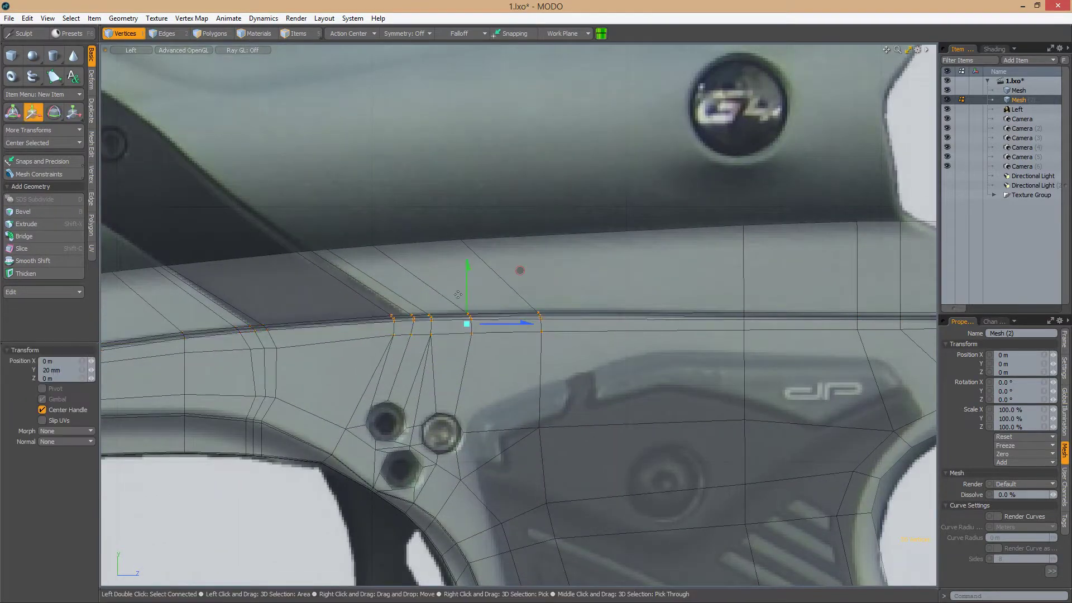
Select the bevelled edges turning down at the front joint and move the two short edges there 6.5 mm in Y
scroll(458, 294, down, 5)
key(ctrl+space)
click(474, 277)
key(2)
double_click(436, 296)
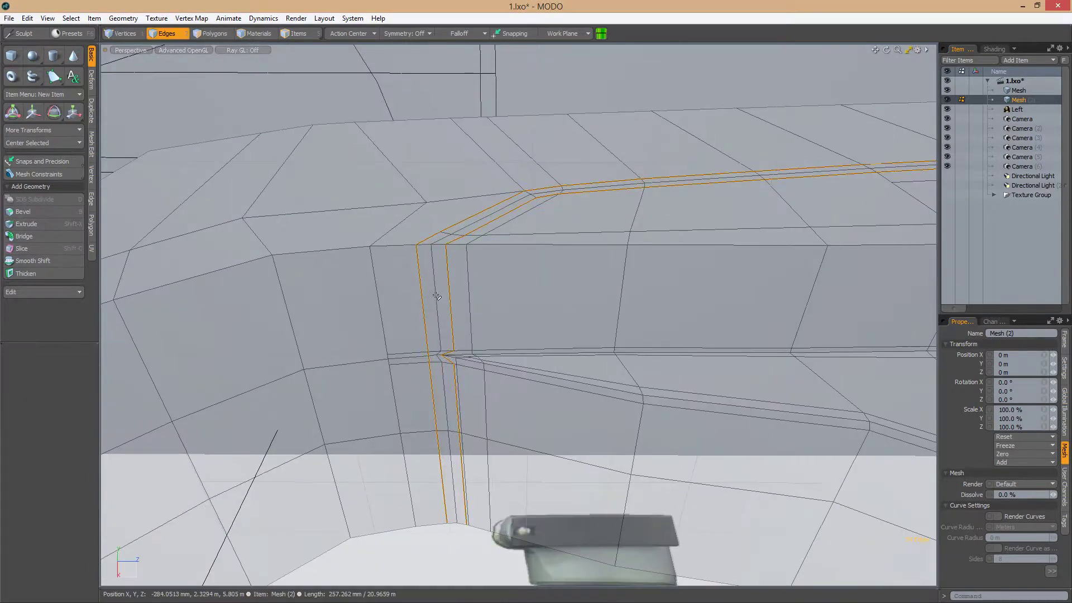
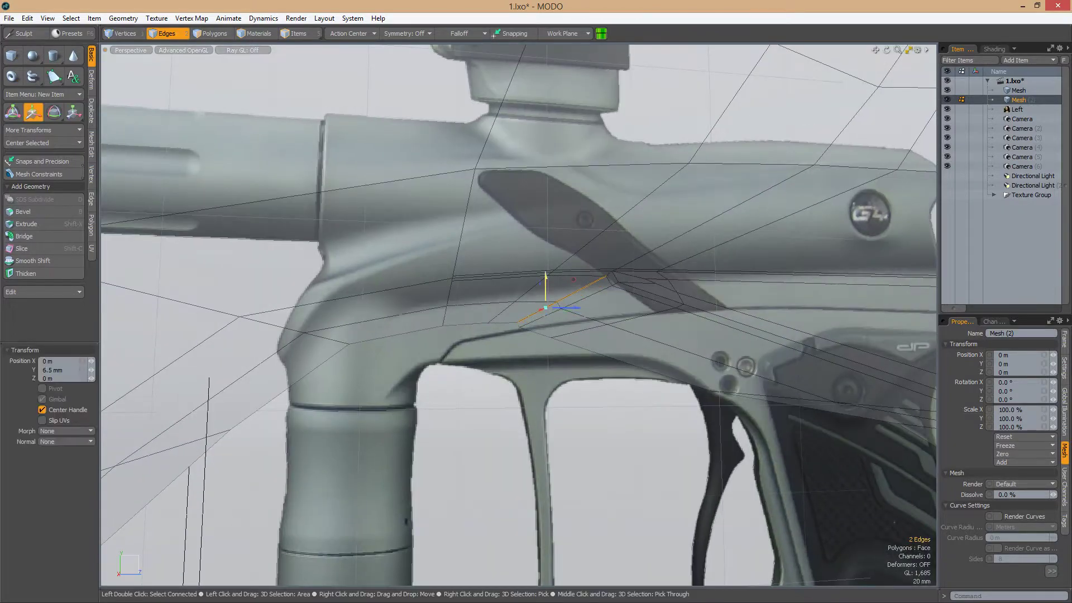
alt+drag(546, 307, 605, 250)
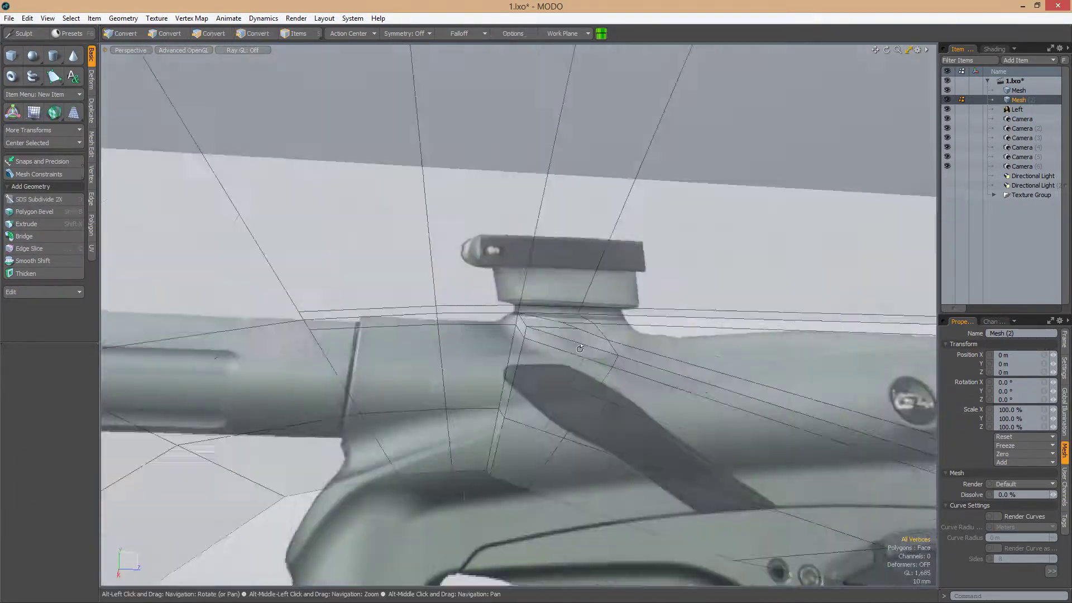
Cut the narrow polygons at the underside of the front joint with Edge Slice at 61% position
alt+drag(692, 346, 456, 363)
key(alt+c)
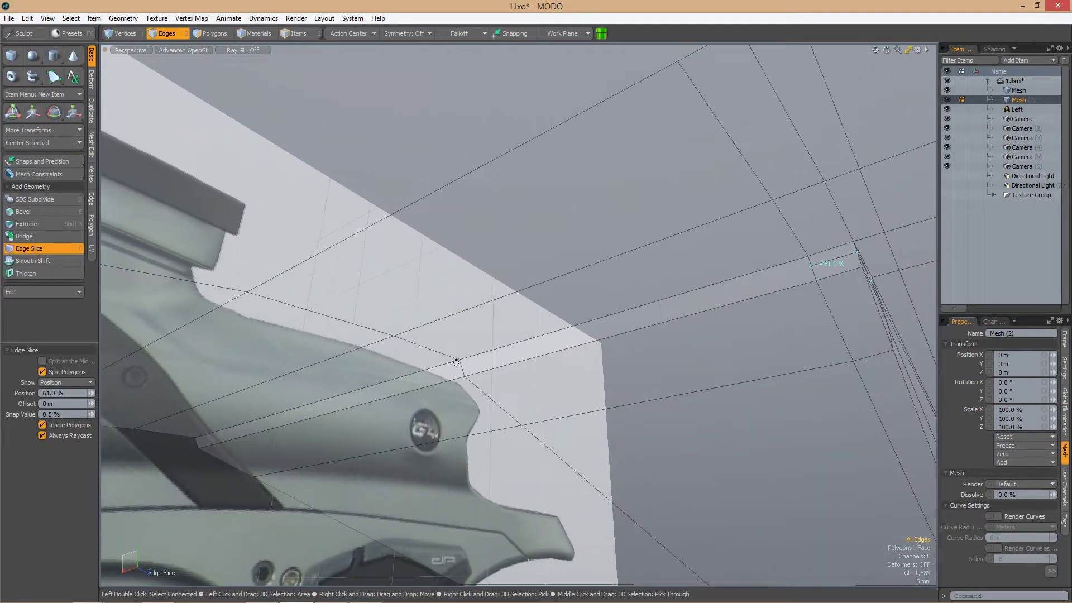
alt+drag(197, 442, 507, 320)
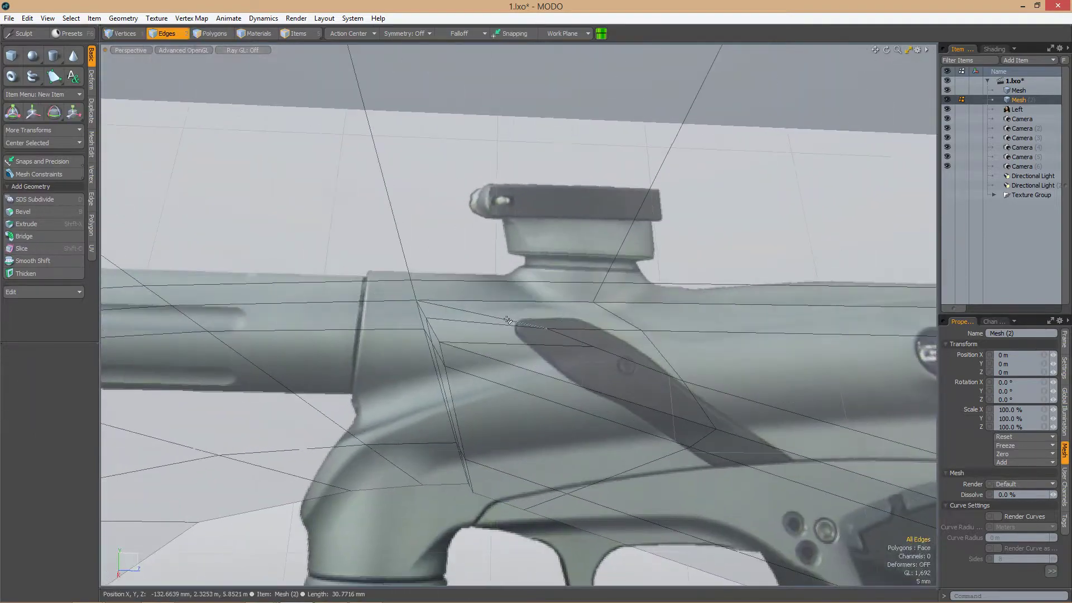
alt+drag(568, 343, 545, 357)
Tidy the vertices where the crease meets the trigger guard and slide the crease's lower end vertex by 27.7%
key(1)
key(2)
scroll(530, 349, up, 5)
key(1)
scroll(531, 319, down, 6)
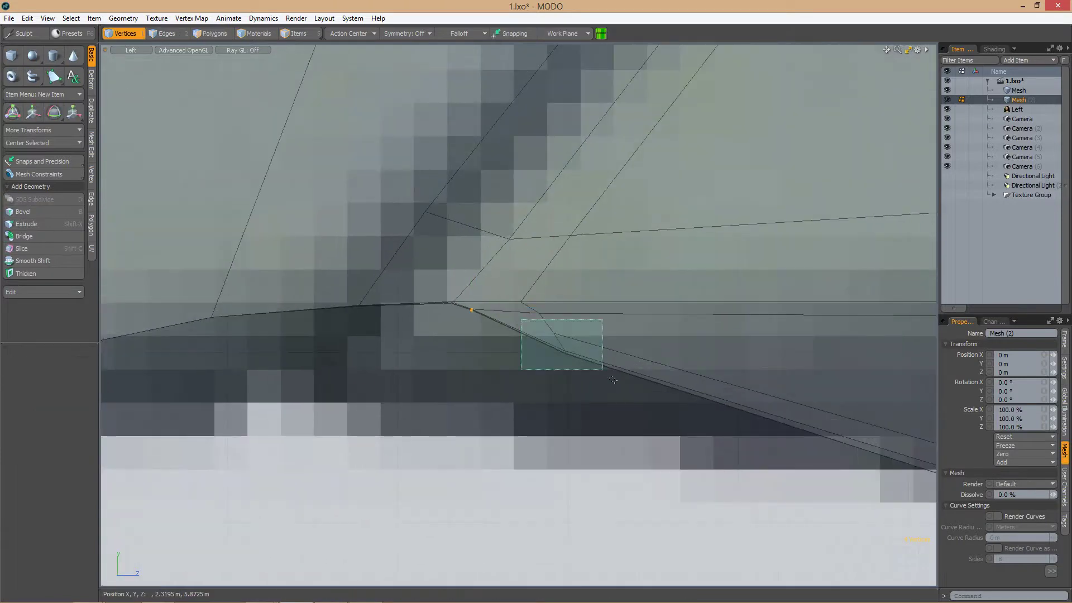
scroll(596, 339, up, 5)
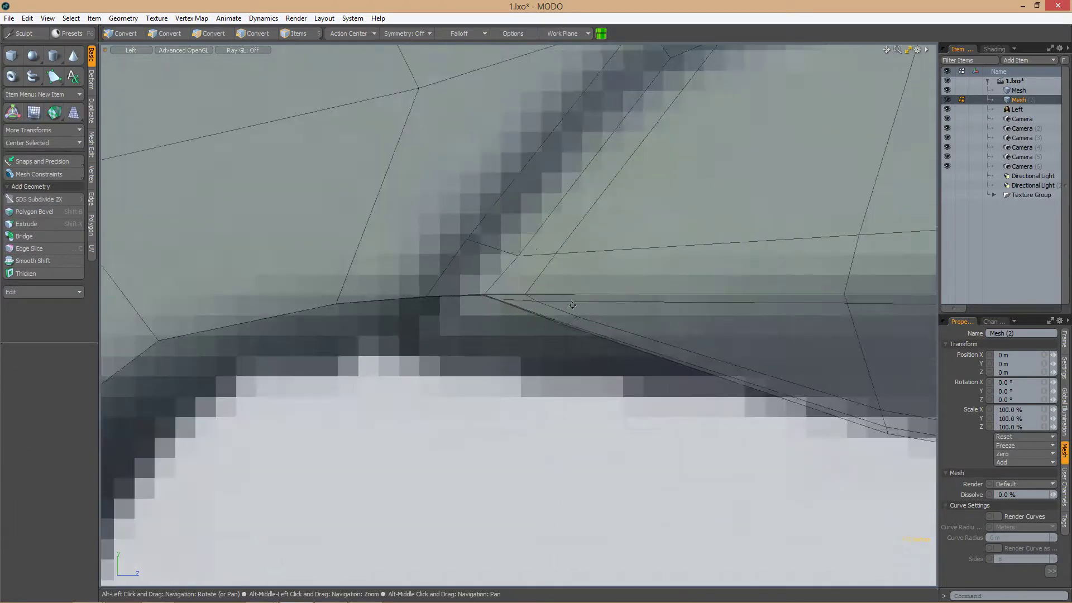
scroll(530, 394, down, 4)
key(space)
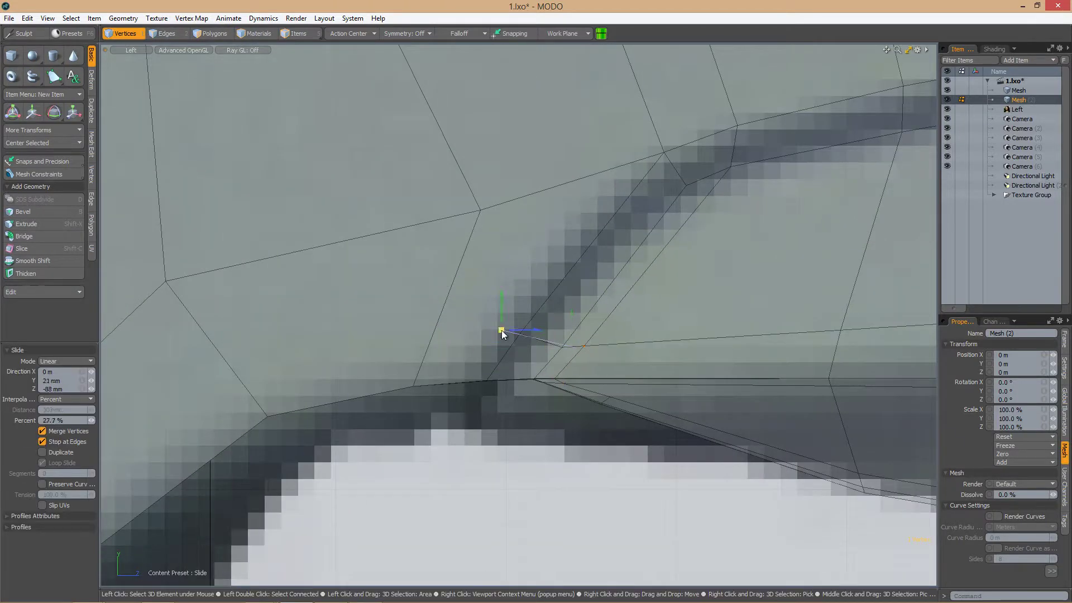
Examine the subdivided shape of the front joint and return to the unsubdivided mesh
scroll(503, 333, down, 3)
scroll(477, 355, up, 3)
scroll(530, 305, down, 3)
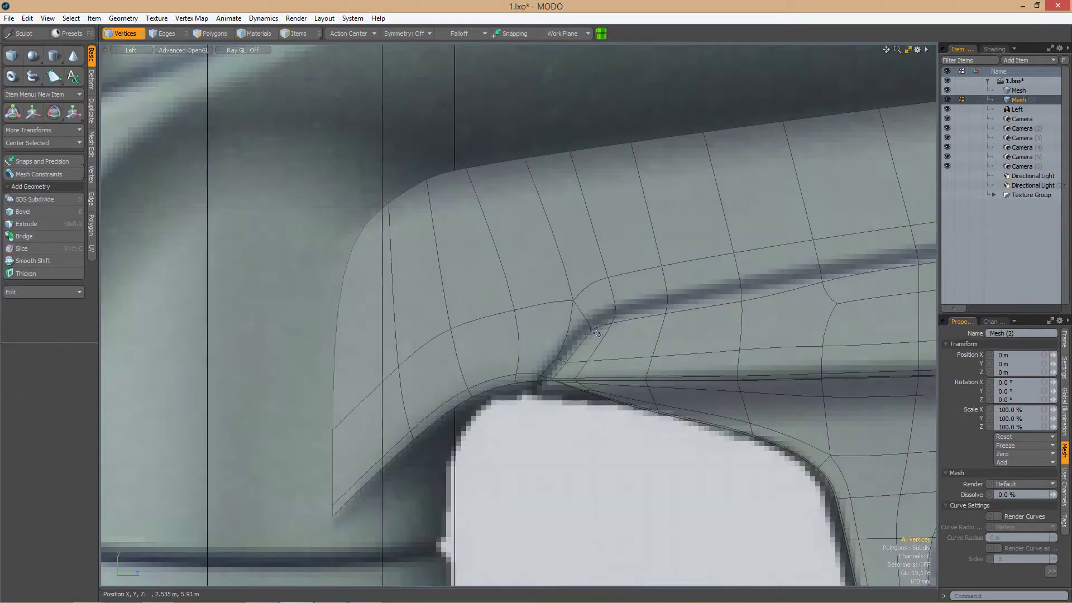
alt+drag(529, 304, 587, 322)
key(ctrl+z)
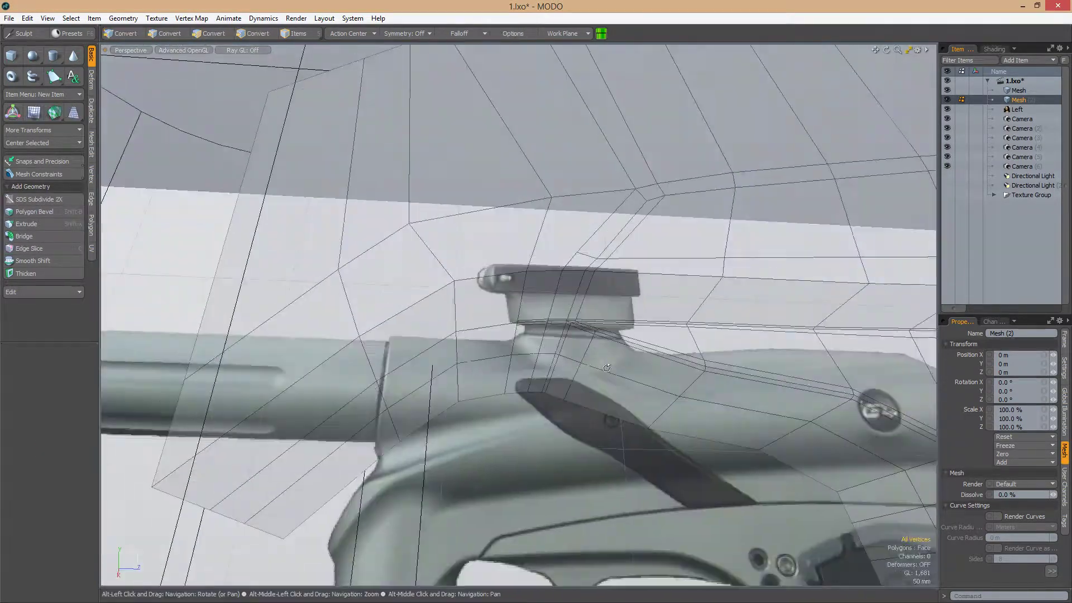
scroll(642, 333, down, 4)
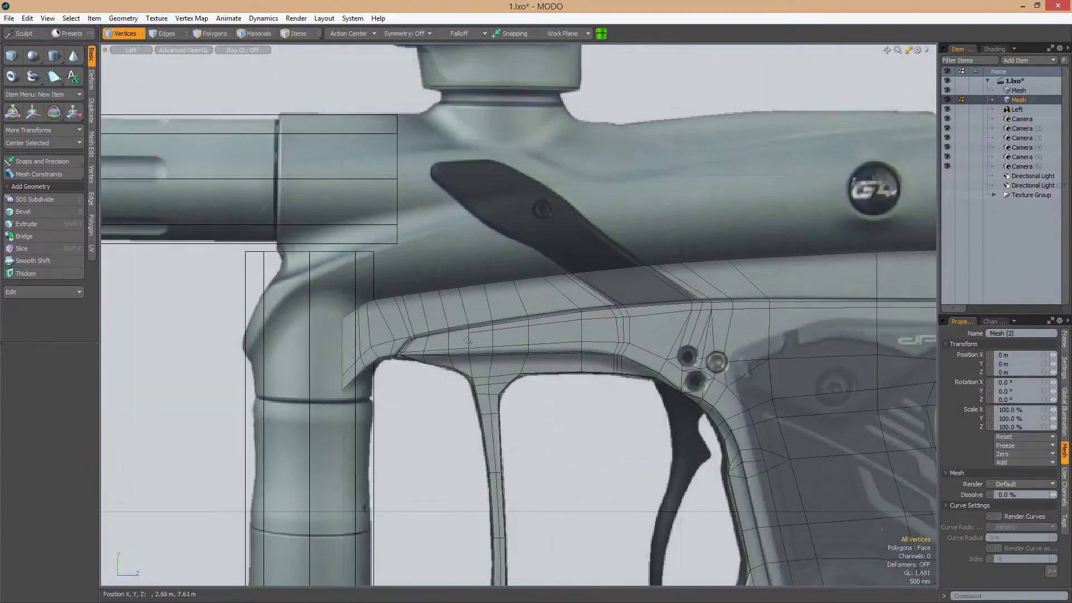
Move the rear upper vertices of the body onto the reference's descending curve and bring the crease's rear ends together in one point
alt+drag(894, 346, 553, 354)
scroll(553, 354, up, 3)
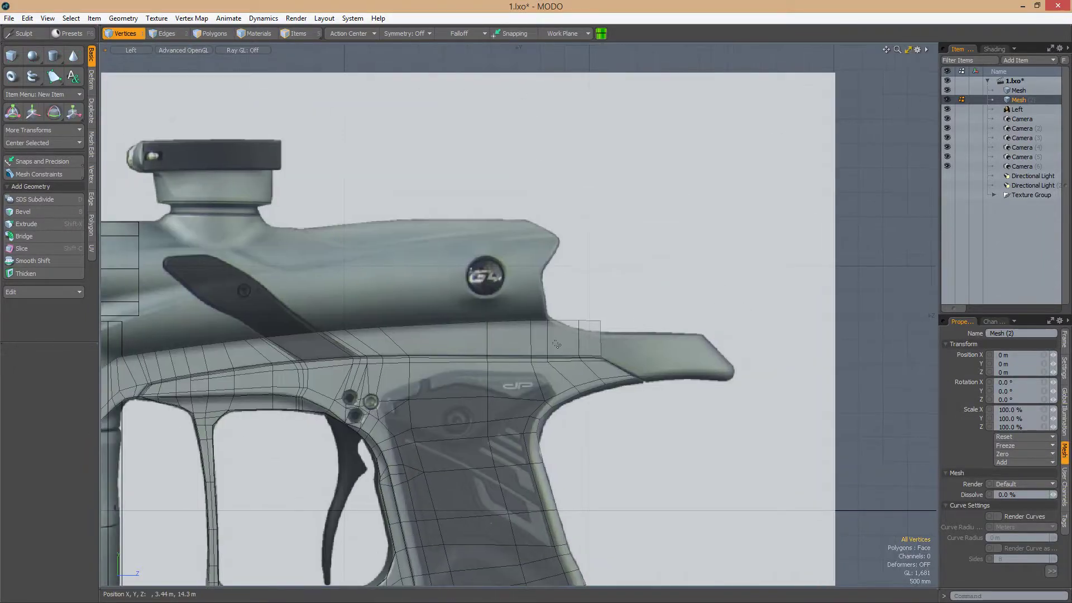
scroll(662, 367, up, 5)
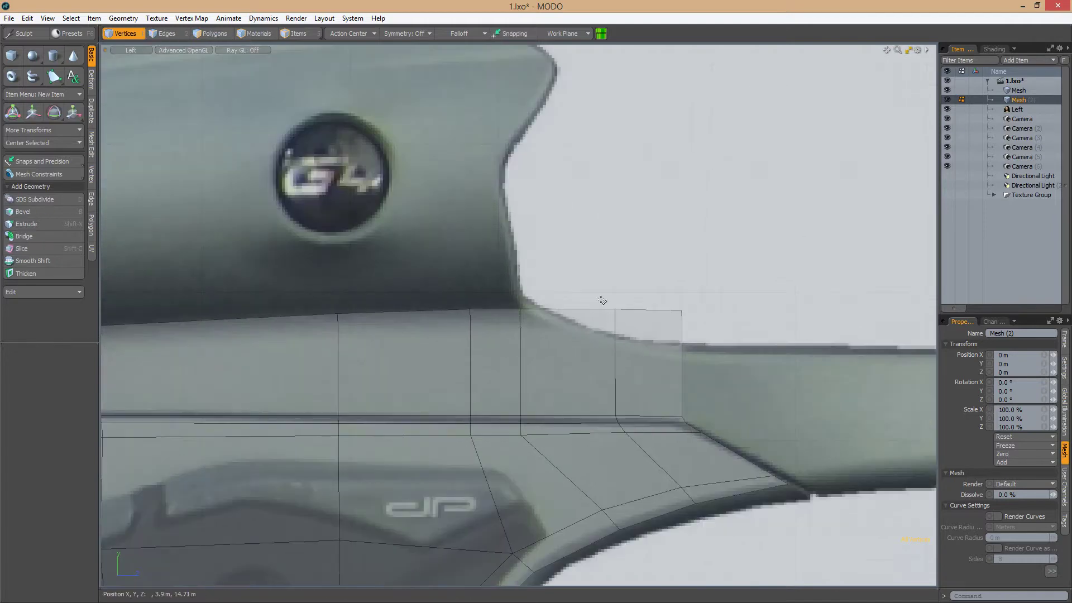
scroll(702, 297, down, 4)
scroll(590, 364, up, 5)
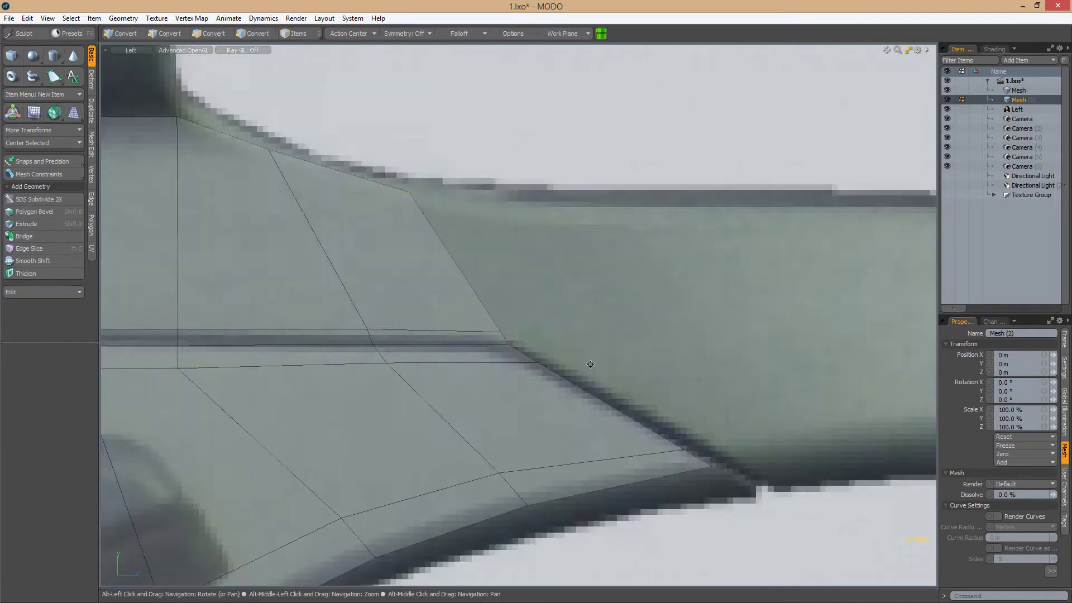
scroll(558, 346, down, 1)
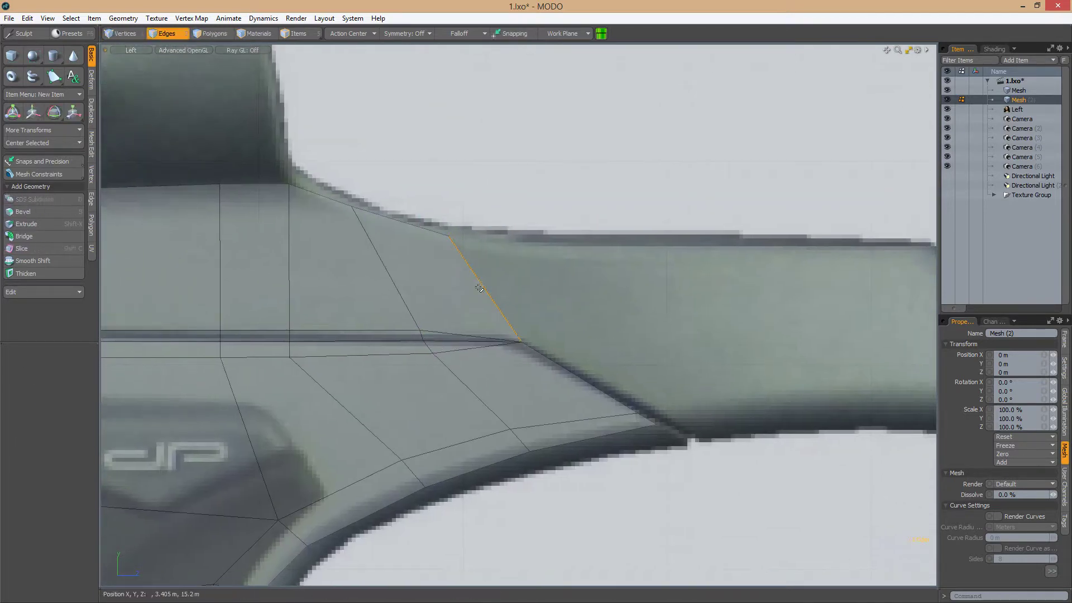
Extend the rear end edges out over the tail in the reference and fit their vertices to the tail's slanted end
scroll(603, 346, down, 2)
key(w)
drag(586, 311, 670, 336)
scroll(741, 378, up, 3)
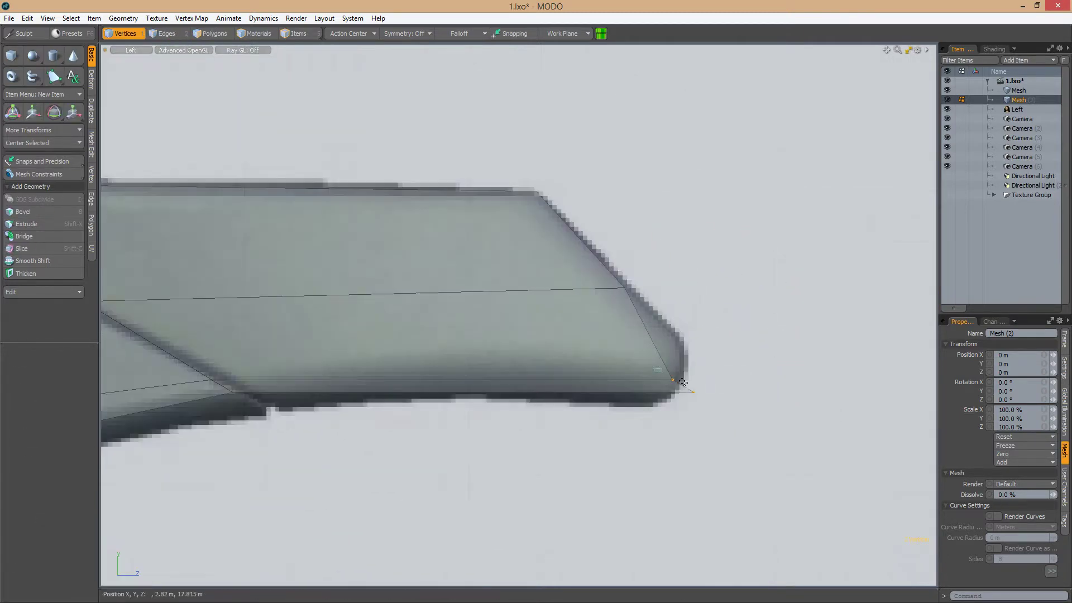
scroll(738, 321, down, 5)
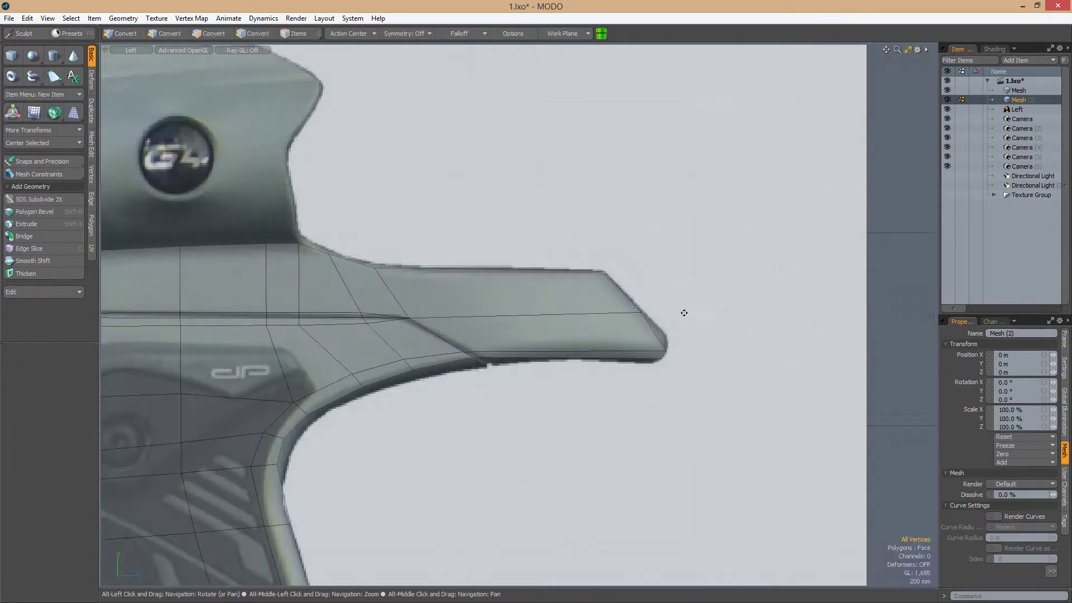
Divide the tail's polygons with two slanted crosswise cuts using Loop Slice
key(3)
key(alt+c)
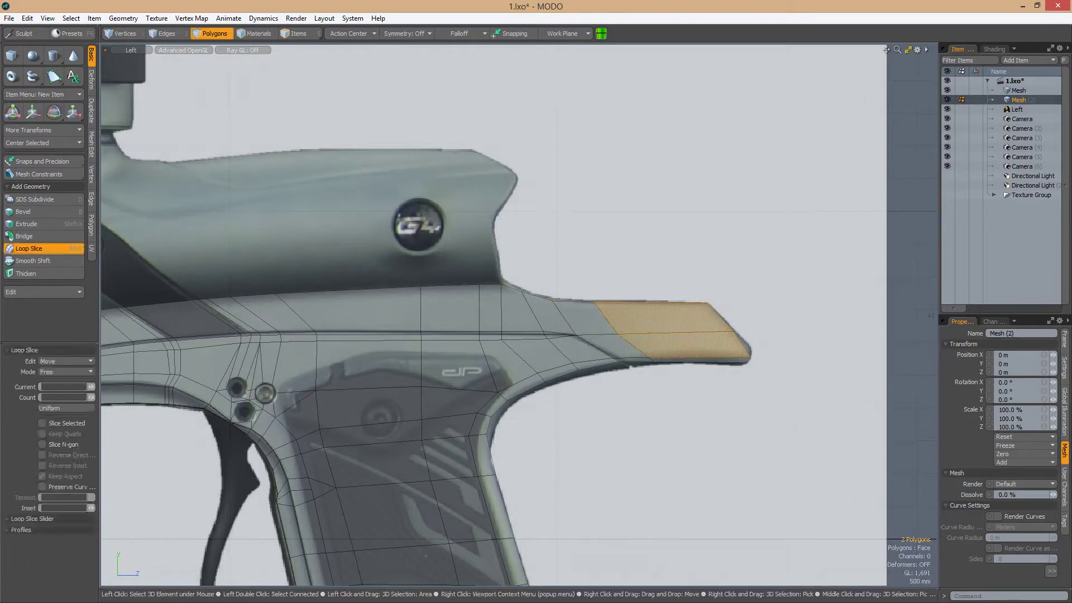
scroll(708, 348, up, 3)
scroll(771, 329, down, 3)
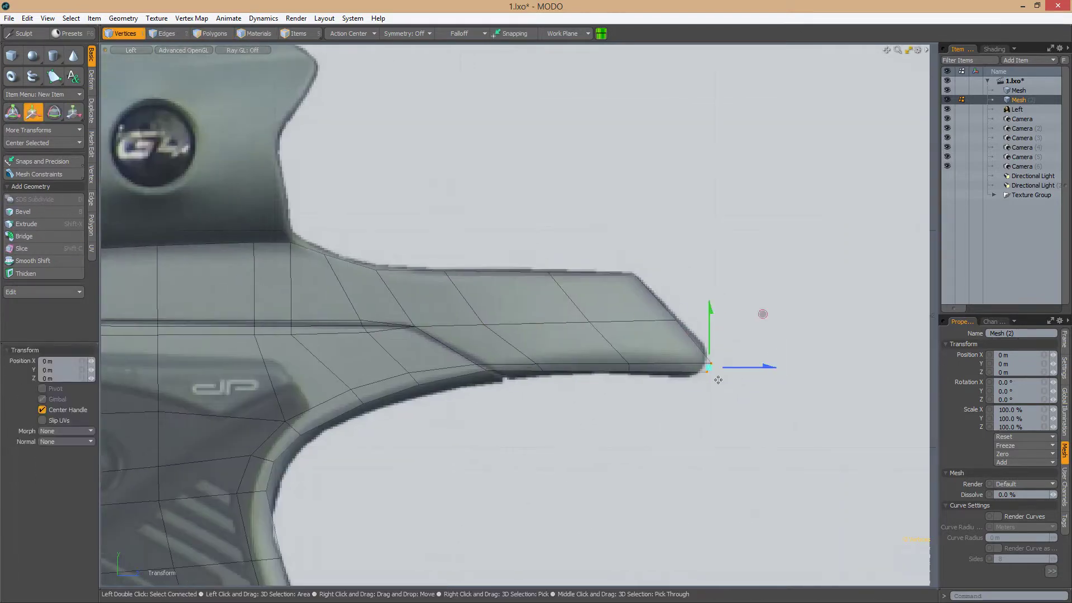
Fit the vertices and edges at the tail's tip to the rounded lower corner of the reference
scroll(675, 354, up, 2)
alt+shift+drag(589, 322, 667, 321)
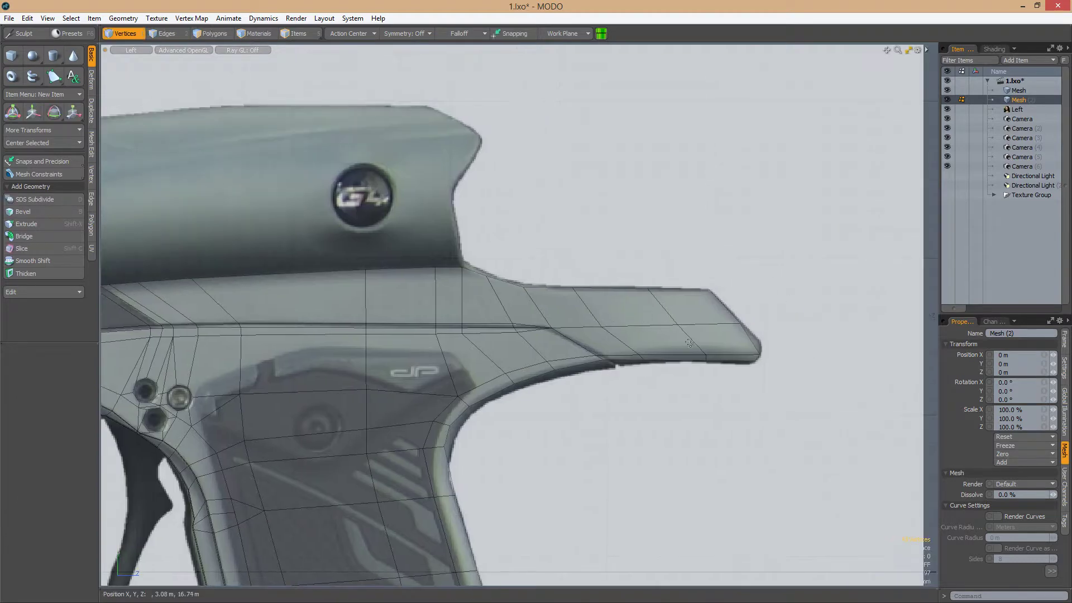
click(528, 289)
key(2)
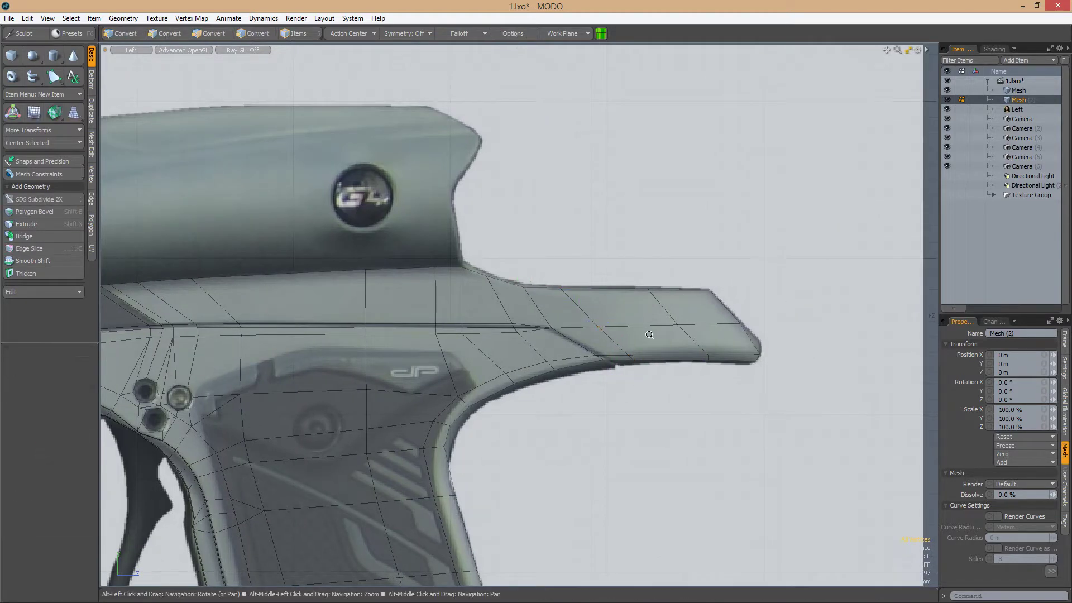
scroll(615, 324, up, 3)
scroll(615, 324, down, 2)
click(773, 333)
key(space)
scroll(700, 328, up, 1)
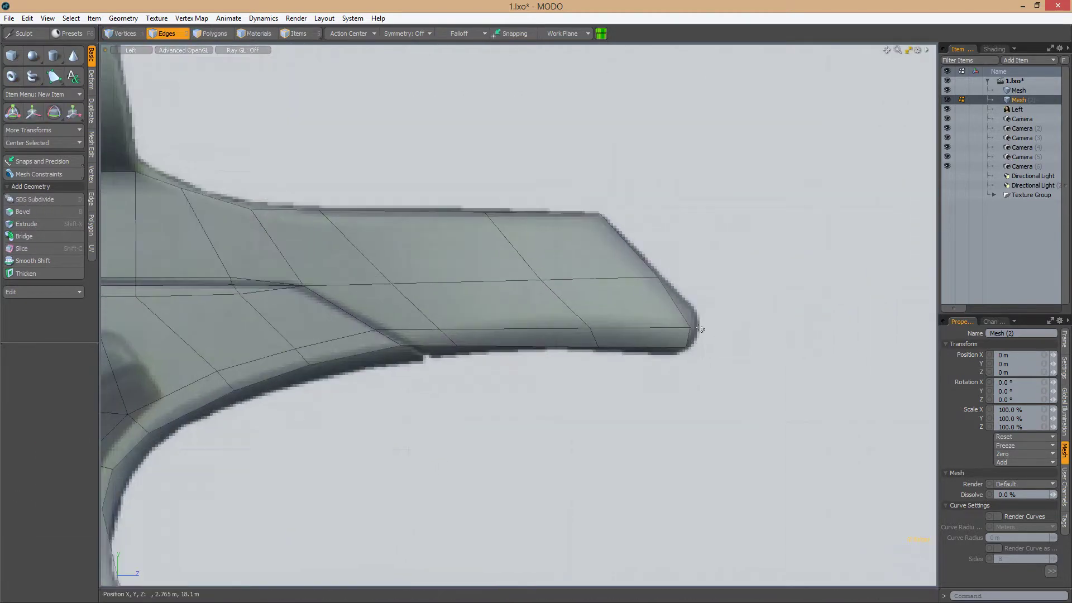
scroll(732, 322, down, 2)
scroll(533, 348, up, 5)
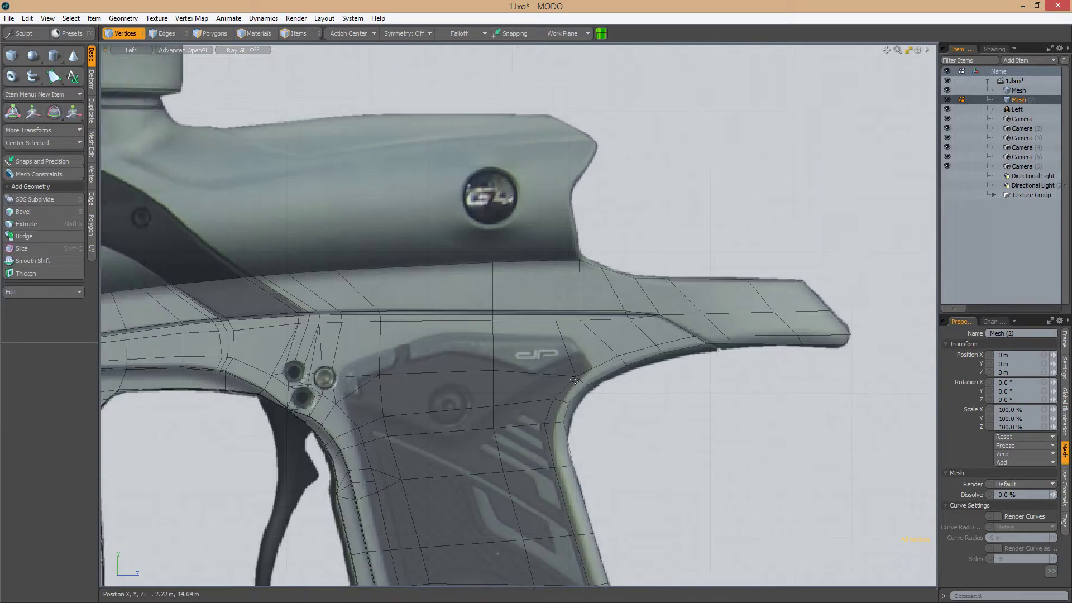
Cut a line just below the slanted rear crease with Edge Slice, parallel to it, placing a point at 86% position
key(2)
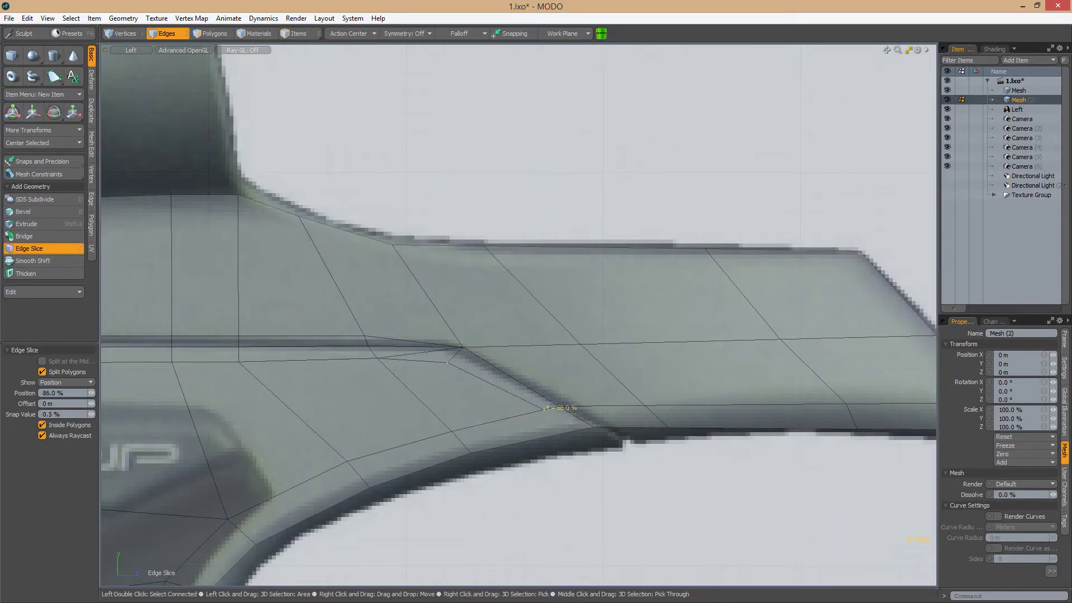
scroll(488, 366, down, 3)
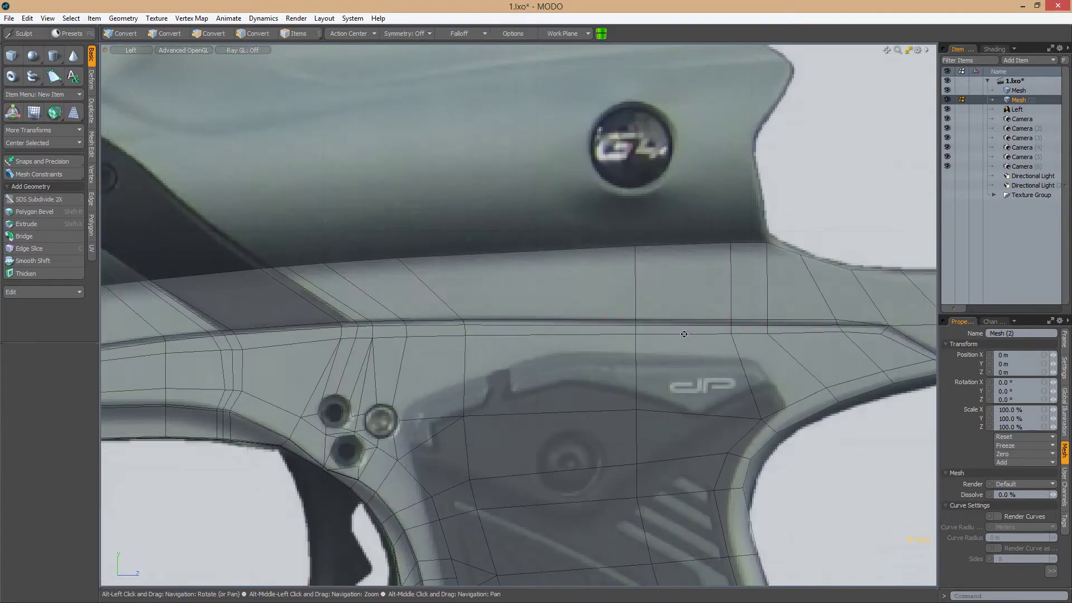
scroll(598, 388, up, 5)
key(q)
scroll(523, 316, down, 3)
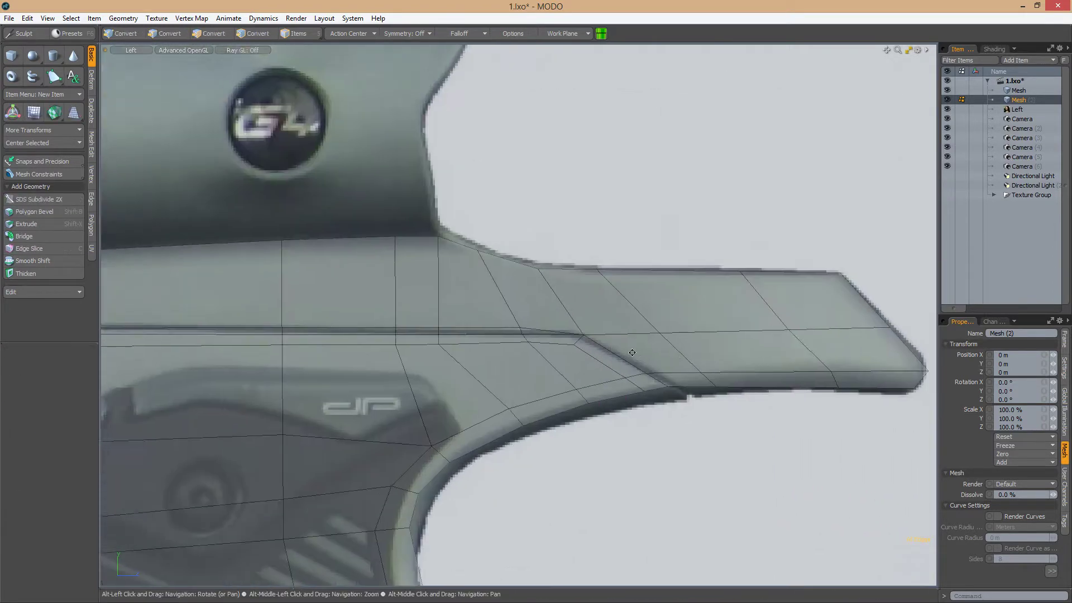
Cut a matching line just above the slanted rear crease with Edge Slice, placing a point at 74% position
scroll(523, 317, up, 4)
key(alt+c)
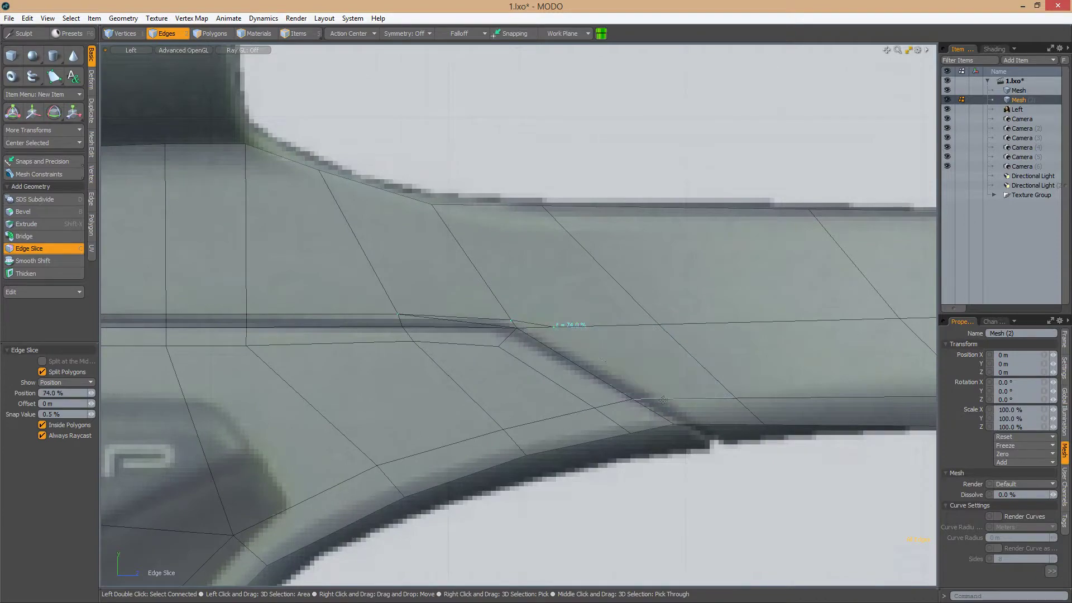
scroll(702, 423, down, 3)
key(space)
scroll(575, 331, up, 4)
scroll(522, 350, down, 3)
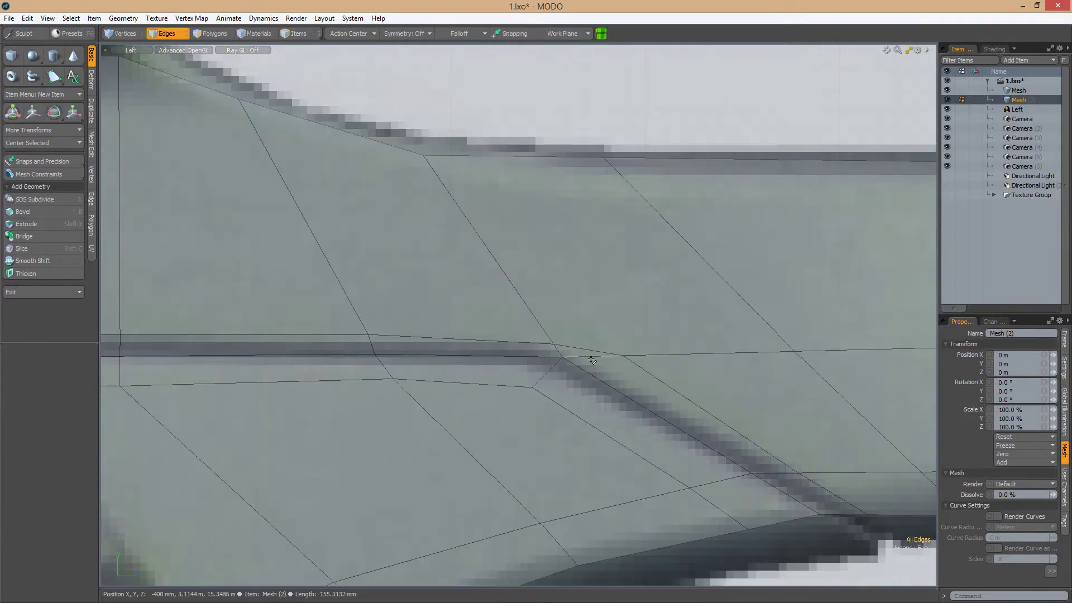
Rework the cuts and vertices just below the crease where the dark diagonal strip meets it
alt+drag(522, 350, 754, 341)
scroll(433, 311, up, 3)
key(alt+c)
key(space)
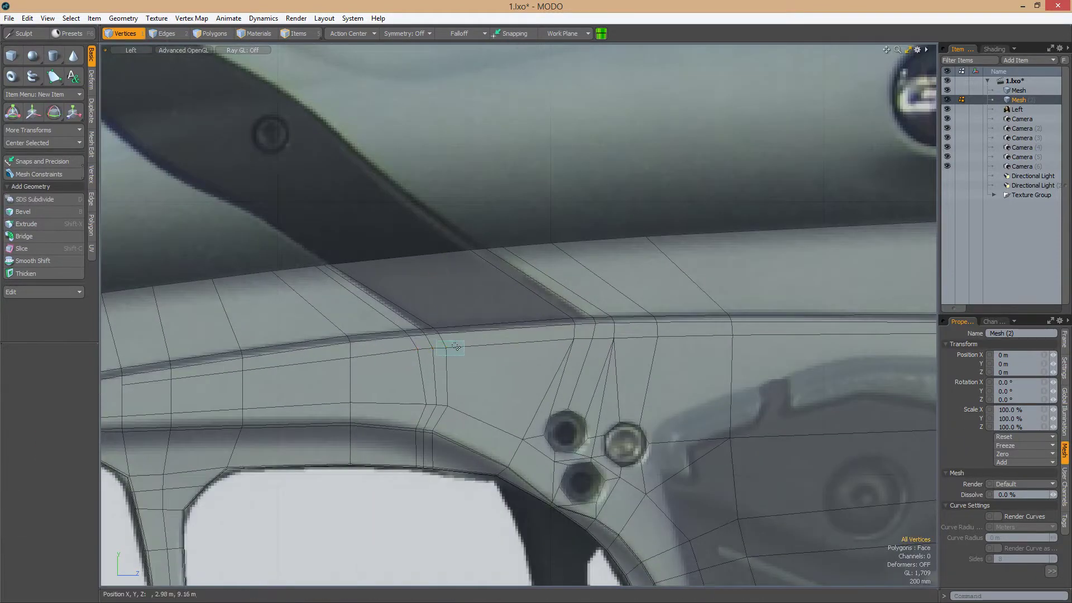
scroll(700, 330, down, 2)
scroll(699, 331, down, 3)
key(alt+c)
key(space)
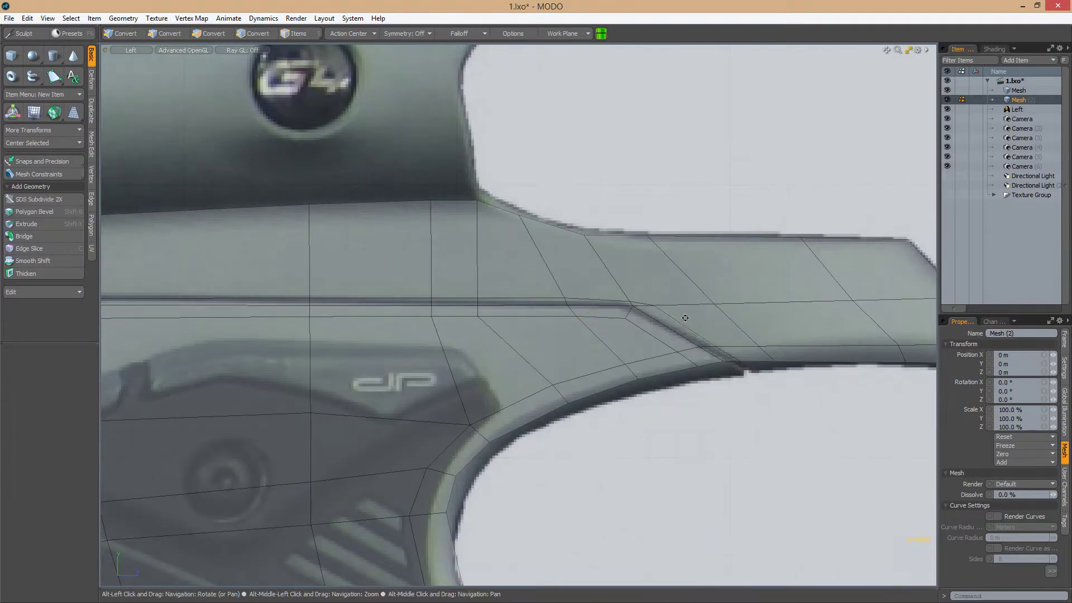
Slide and move the vertices at the rear crease's bend to fit the corner in the reference
scroll(576, 321, up, 3)
key(1)
key(alt+c)
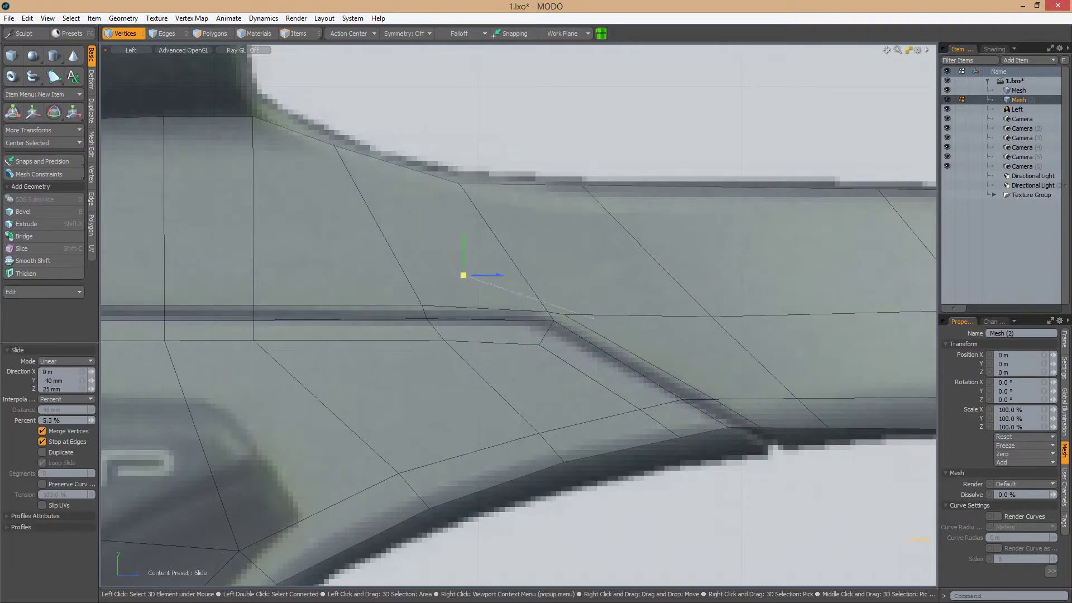
scroll(569, 317, down, 3)
key(space)
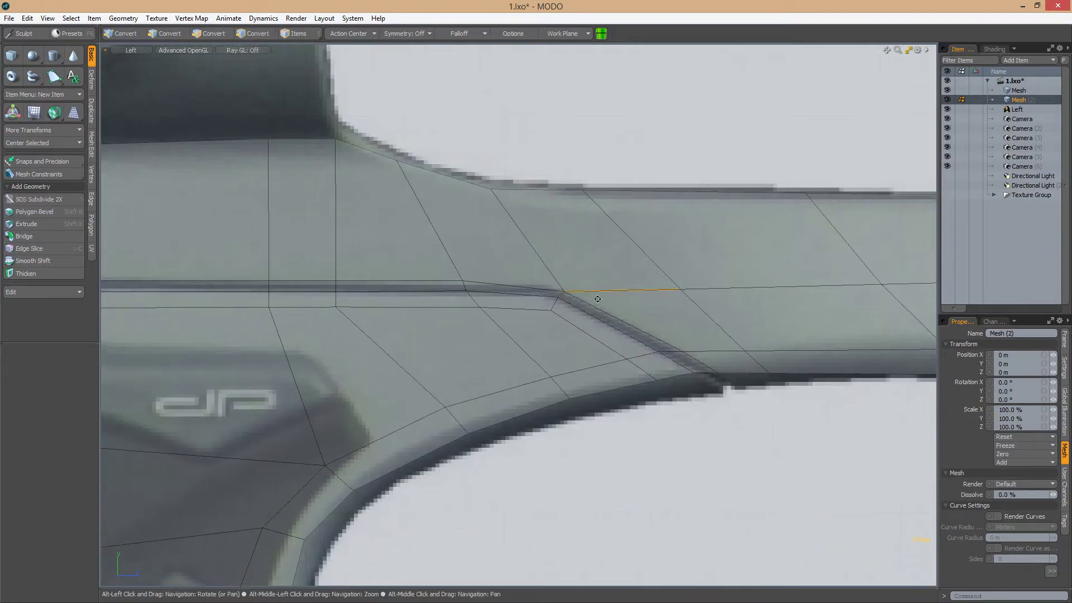
scroll(585, 295, up, 3)
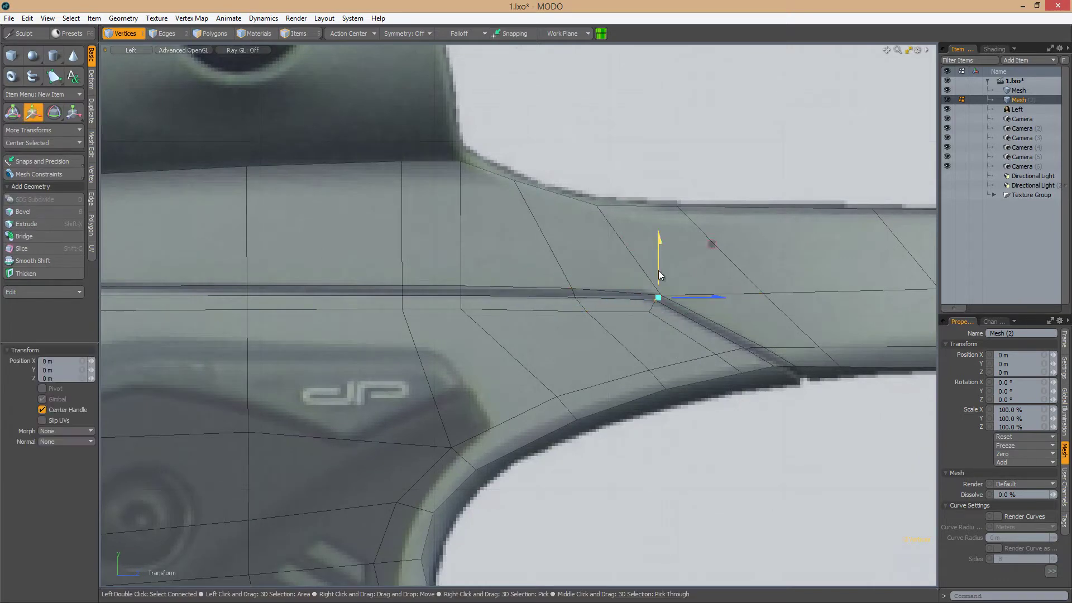
key(w)
alt+drag(661, 293, 636, 336)
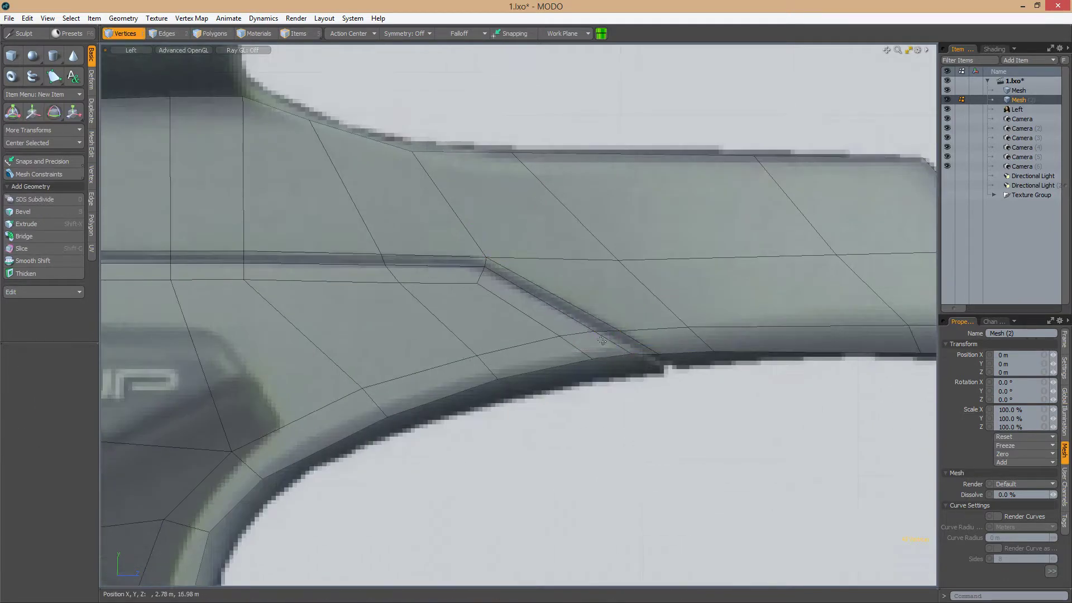
key(space)
scroll(585, 272, down, 1)
scroll(574, 297, up, 2)
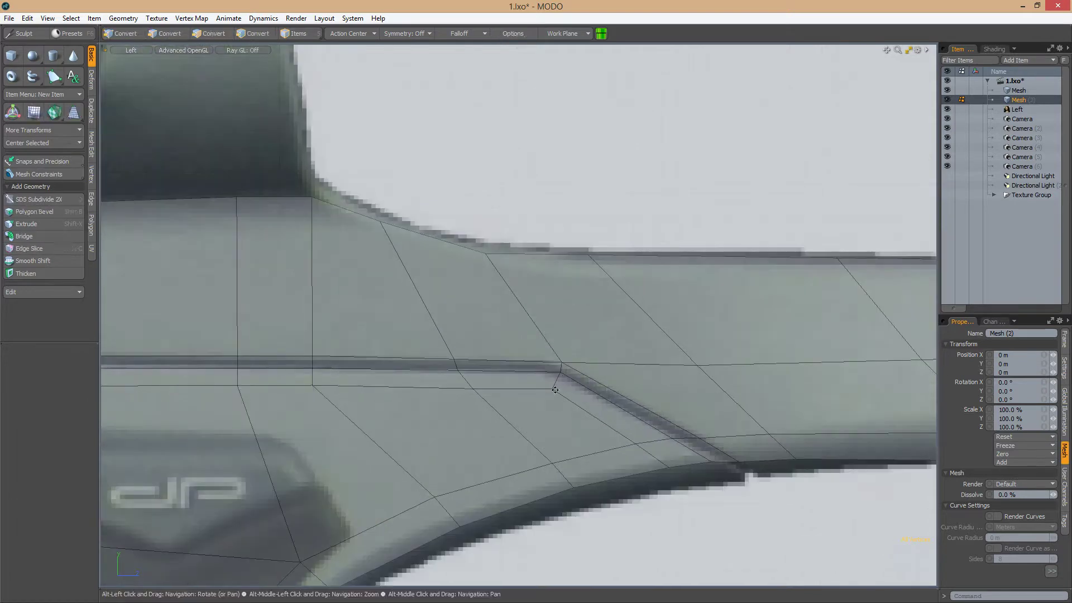
Cut a line with Edge Slice just behind the rear crease's bend, running up to the tail's upper edge
scroll(570, 315, down, 3)
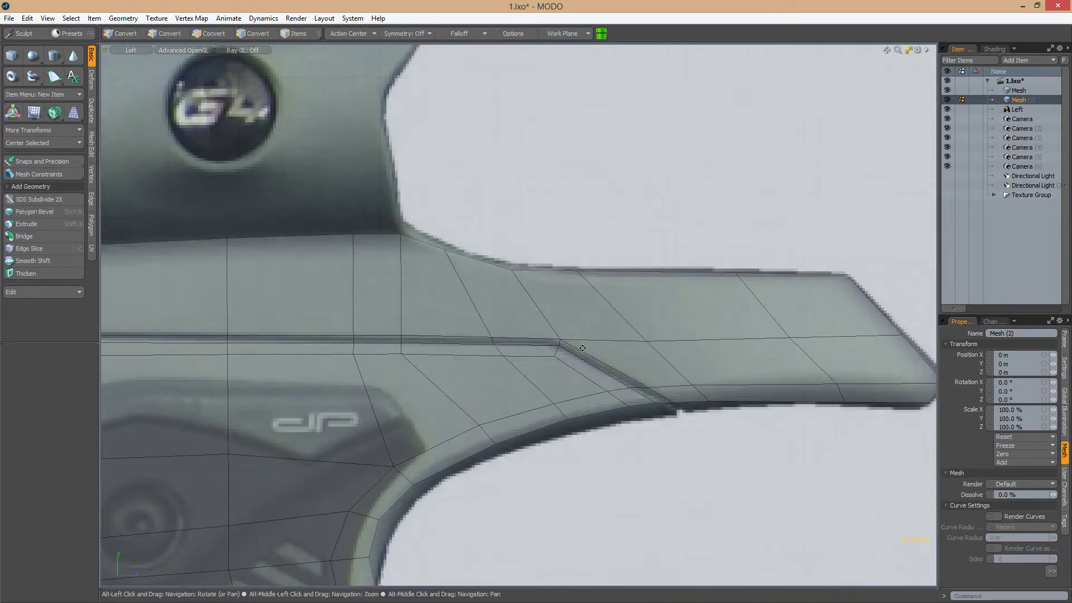
key(shift+c)
scroll(558, 352, up, 2)
scroll(598, 330, down, 1)
click(598, 331)
key(space)
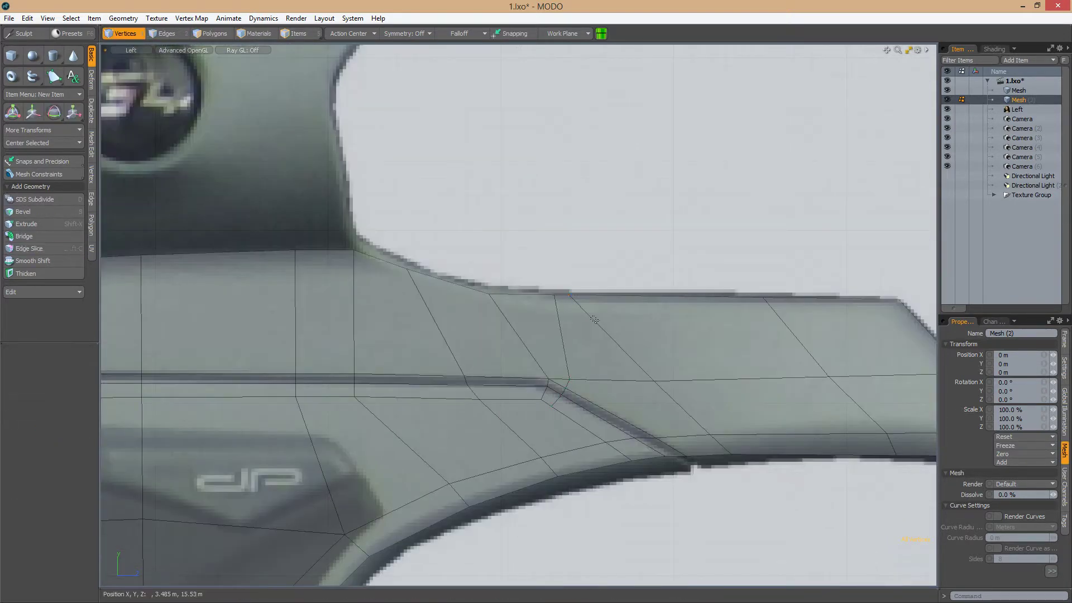
scroll(591, 375, up, 2)
scroll(588, 364, down, 5)
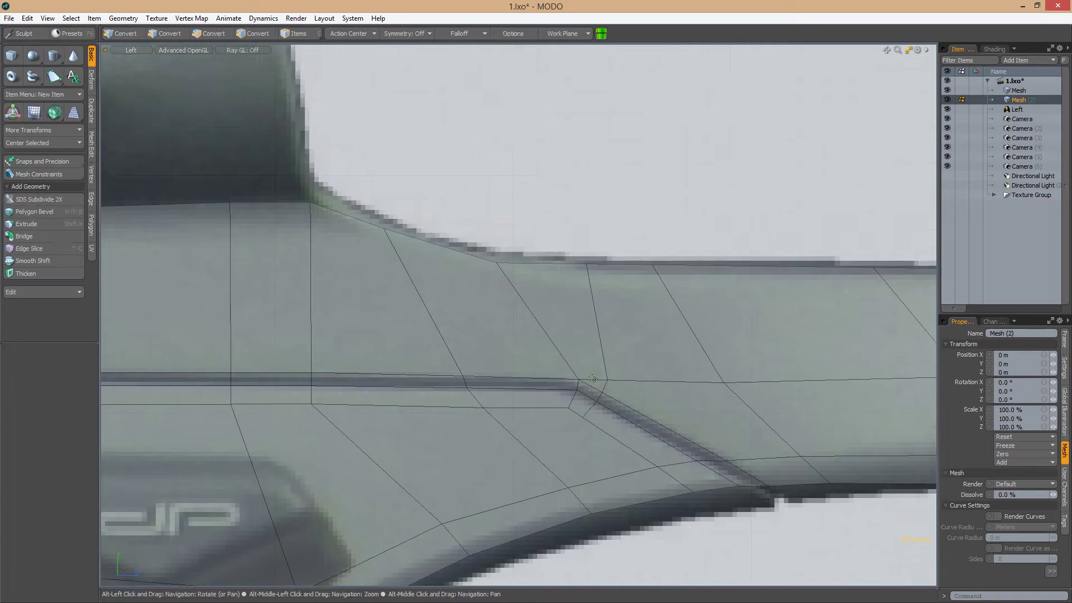
scroll(539, 325, up, 3)
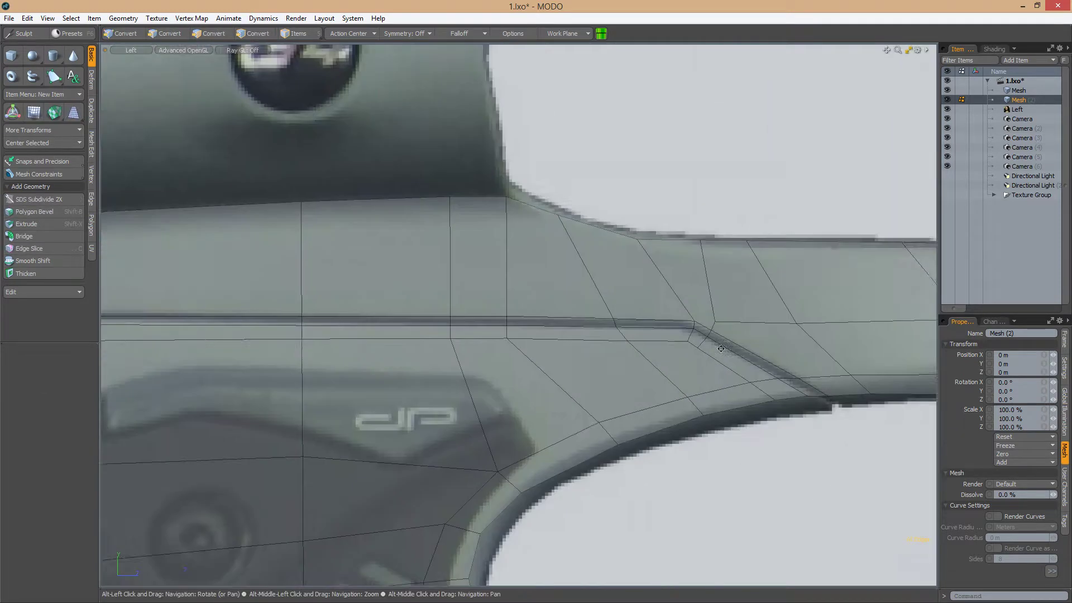
Slide the new cut's vertices rearward along the tail, away from the crease's bend
scroll(558, 346, down, 1)
key(1)
click(613, 357)
scroll(618, 369, up, 2)
key(alt+c)
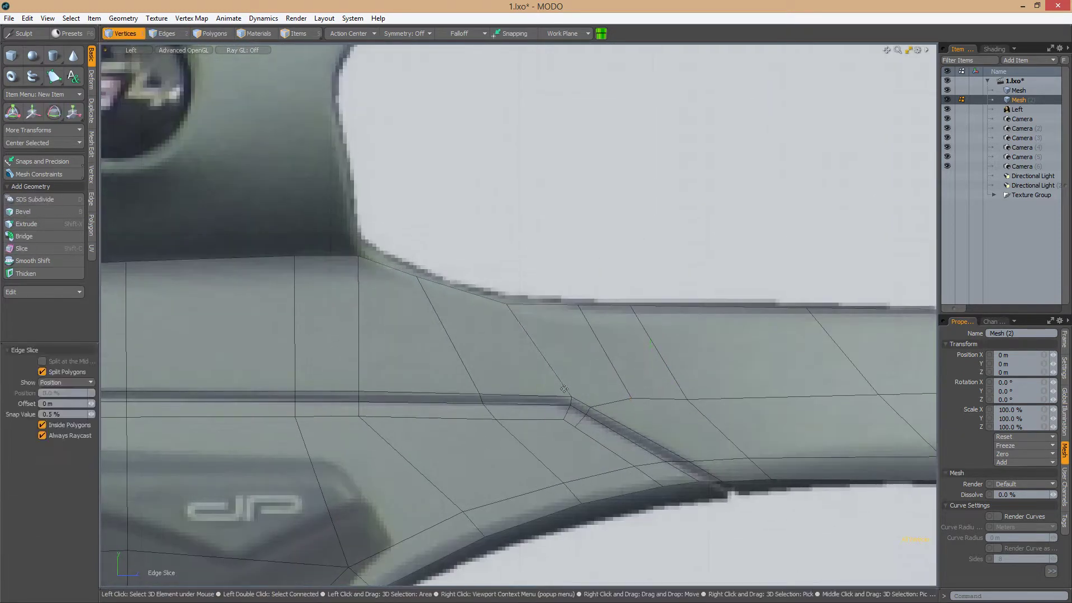
Cut a matching line just ahead of the crease's bend with Edge Slice, placing a point at 33.5% position, and remove the leftover diagonal edge
scroll(531, 304, down, 1)
scroll(569, 340, up, 3)
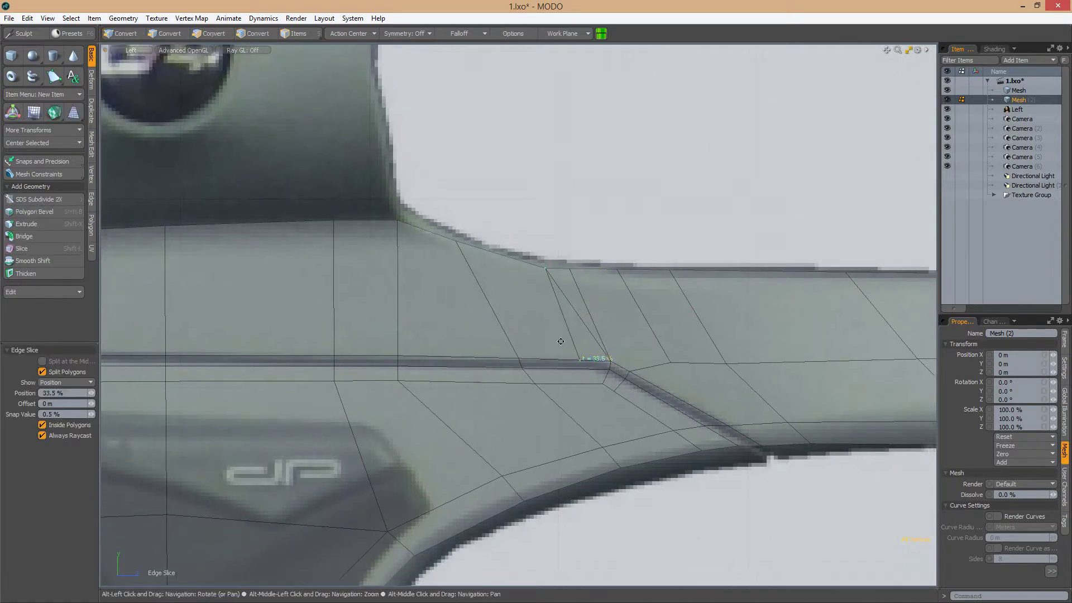
scroll(619, 332, down, 1)
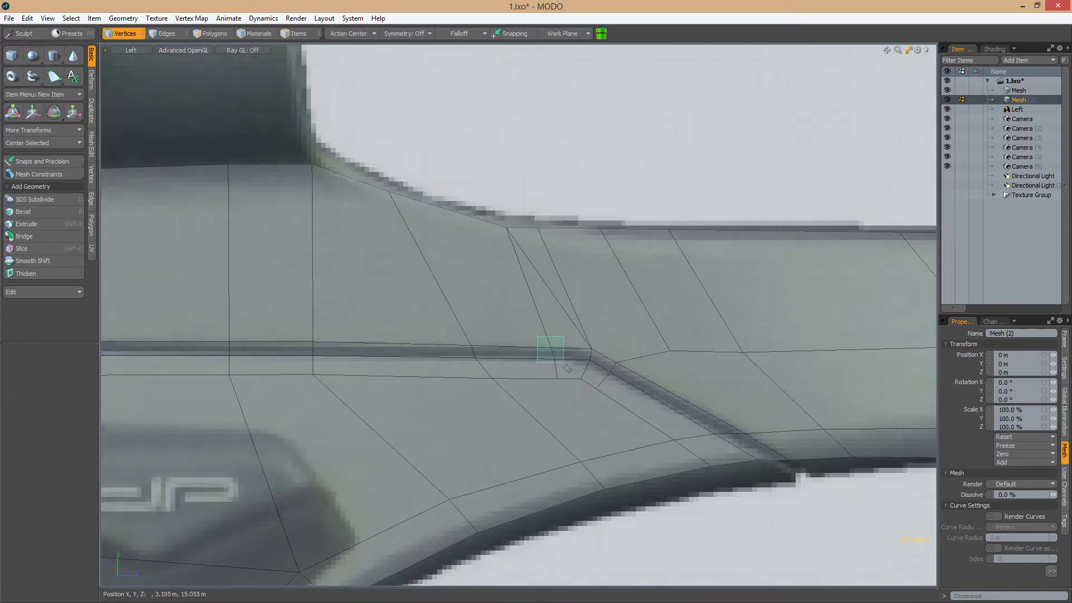
key(space)
key(2)
click(571, 318)
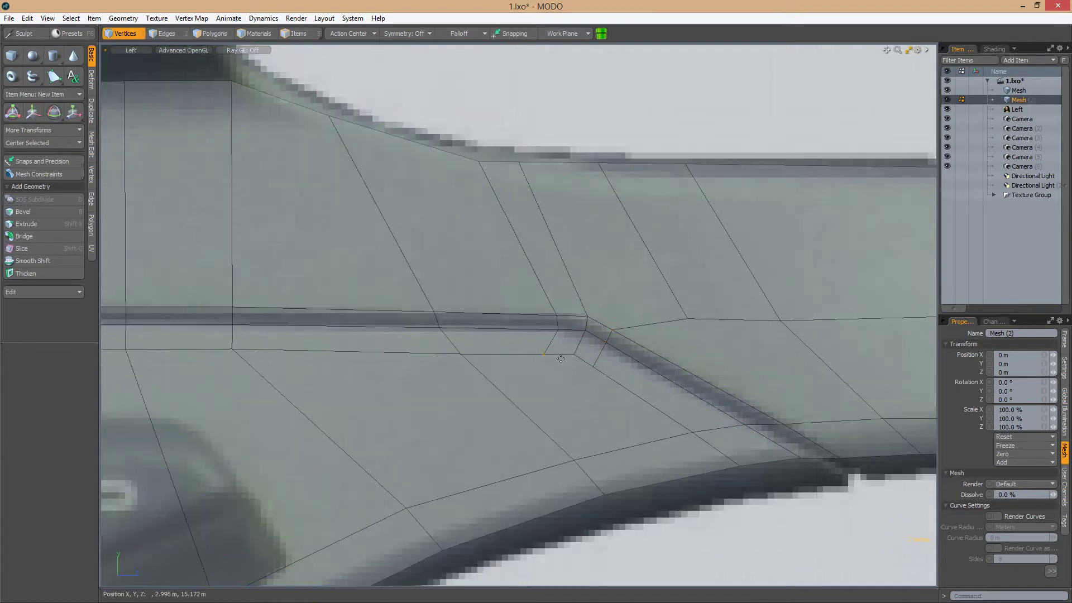
Re-route the edges below the crease's bend into the lower curve and slide the vertices where the tail's underside begins
alt+scroll(617, 356, down, 2)
alt+scroll(609, 361, up, 1)
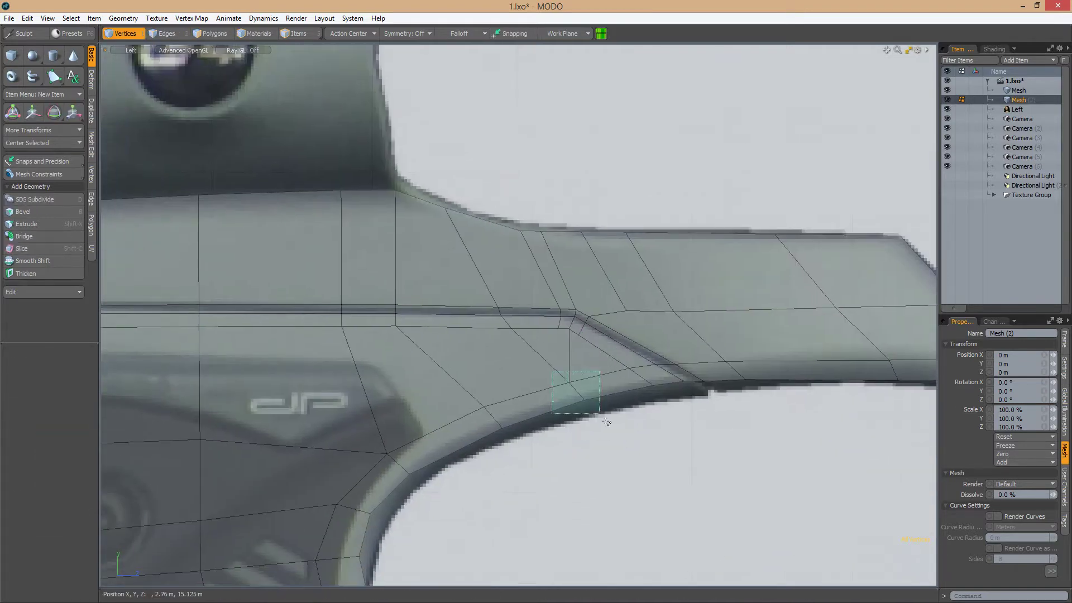
scroll(603, 390, down, 1)
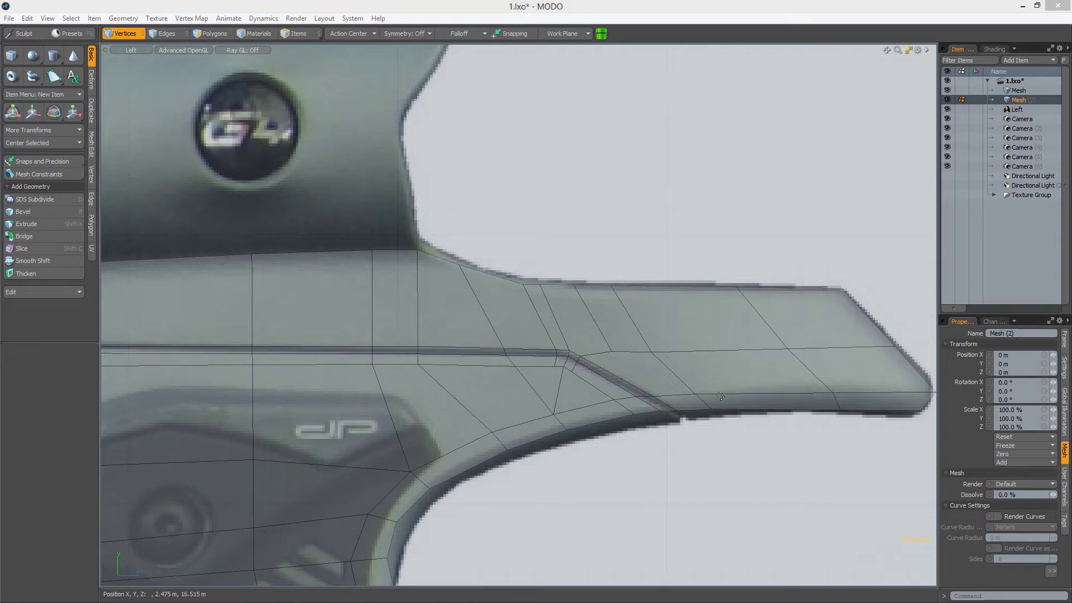
scroll(645, 371, up, 1)
key(alt+c)
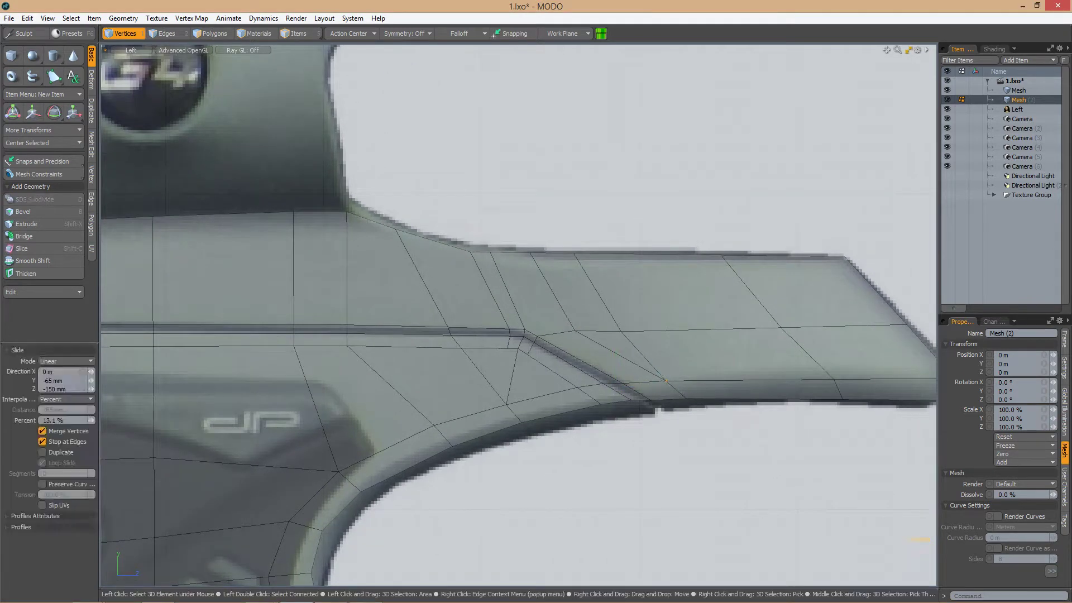
Split the body strip above the long crease lengthwise using Loop Slice with a count of 1
alt+shift+drag(651, 383, 723, 403)
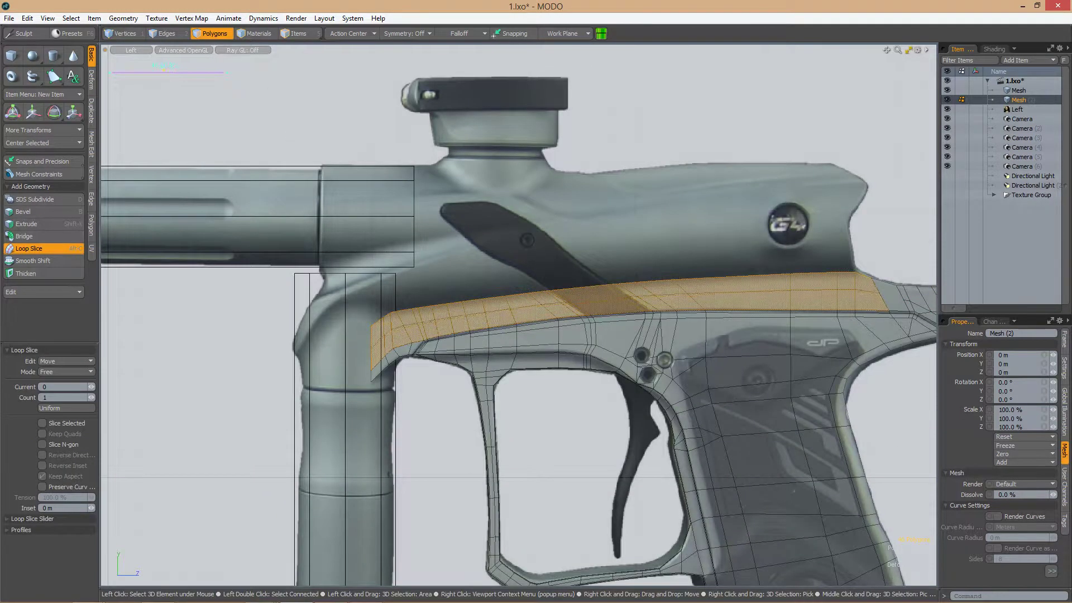
key(space)
scroll(539, 311, up, 3)
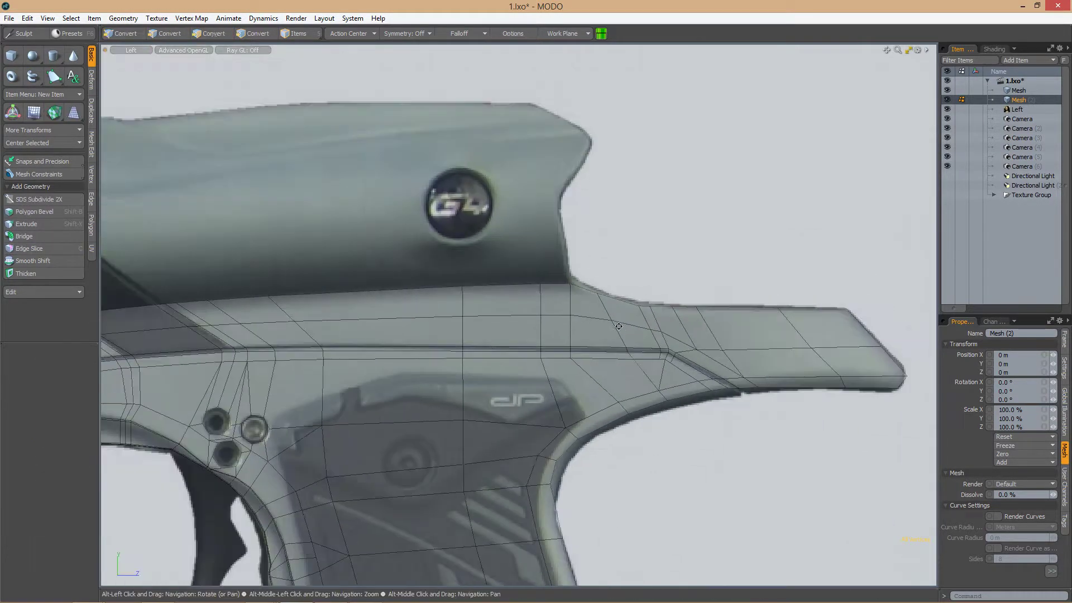
Slide the cross-edge vertices along the tail's upper half, moving the upper-edge vertex by 26.8%, to space them more evenly
key(1)
scroll(617, 352, up, 3)
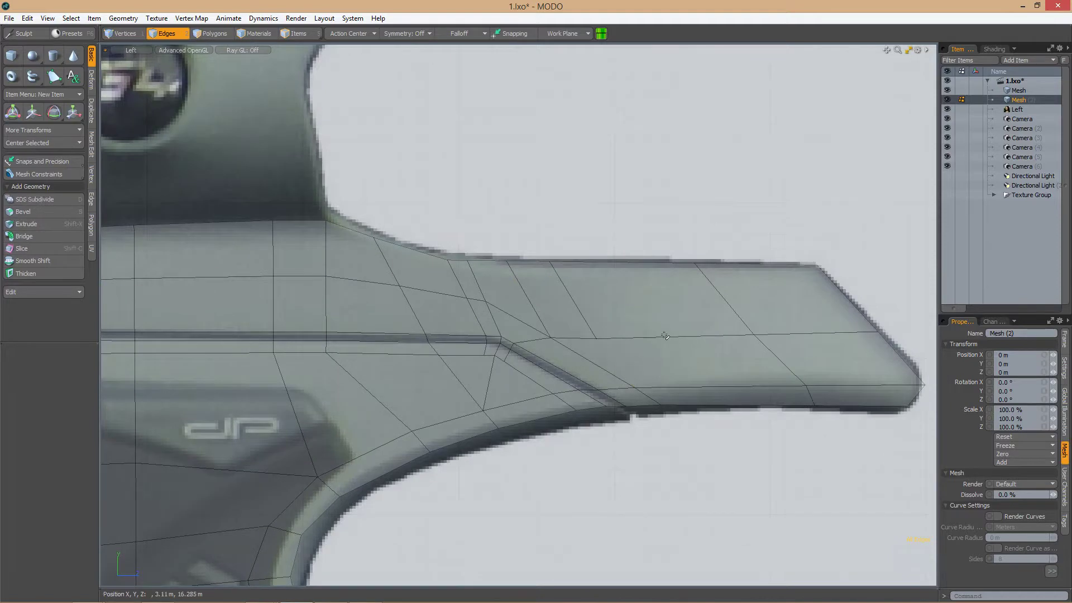
scroll(664, 335, down, 3)
key(1)
middle_drag(614, 313, 586, 352)
drag(574, 354, 634, 351)
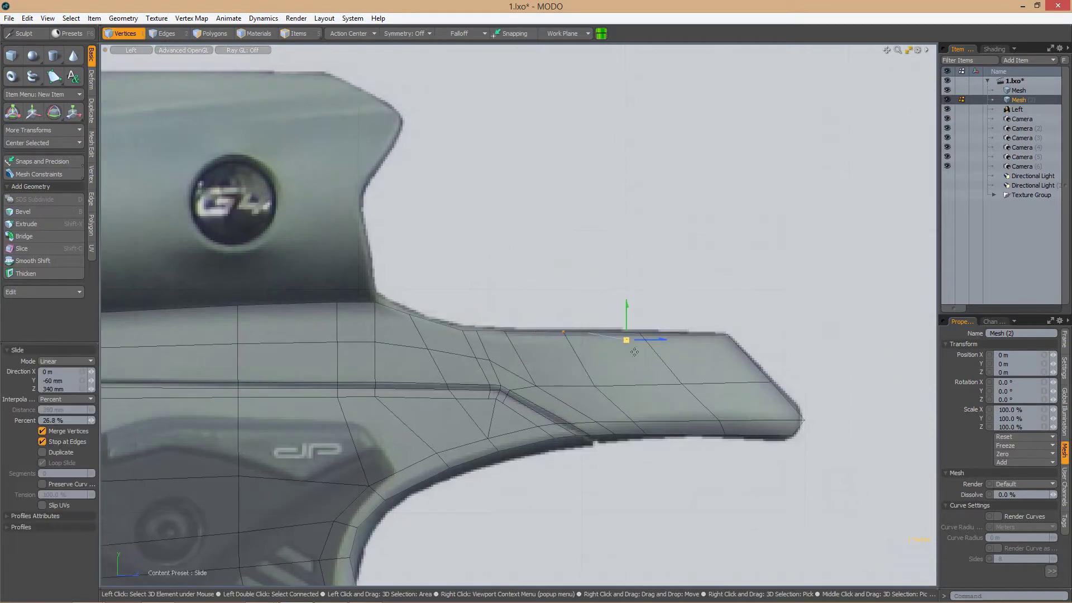
scroll(634, 352, down, 1)
scroll(631, 343, up, 2)
key(space)
scroll(625, 335, down, 4)
scroll(619, 319, up, 1)
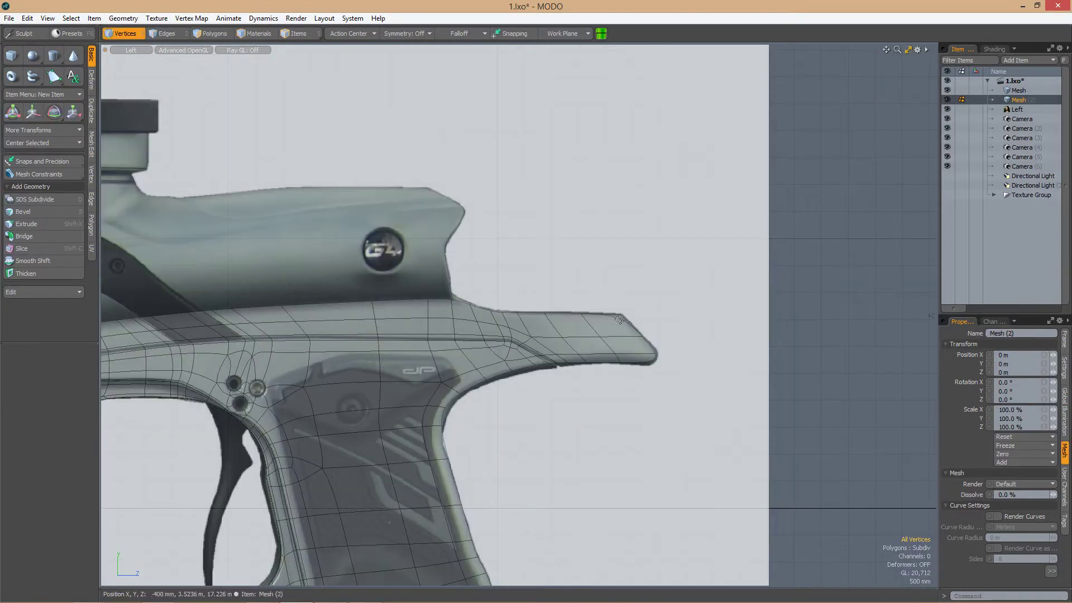
Continue the strip's middle line rearward across the tail with Edge Slice, placing a point at 35.5% position
scroll(649, 332, up, 2)
scroll(682, 338, up, 1)
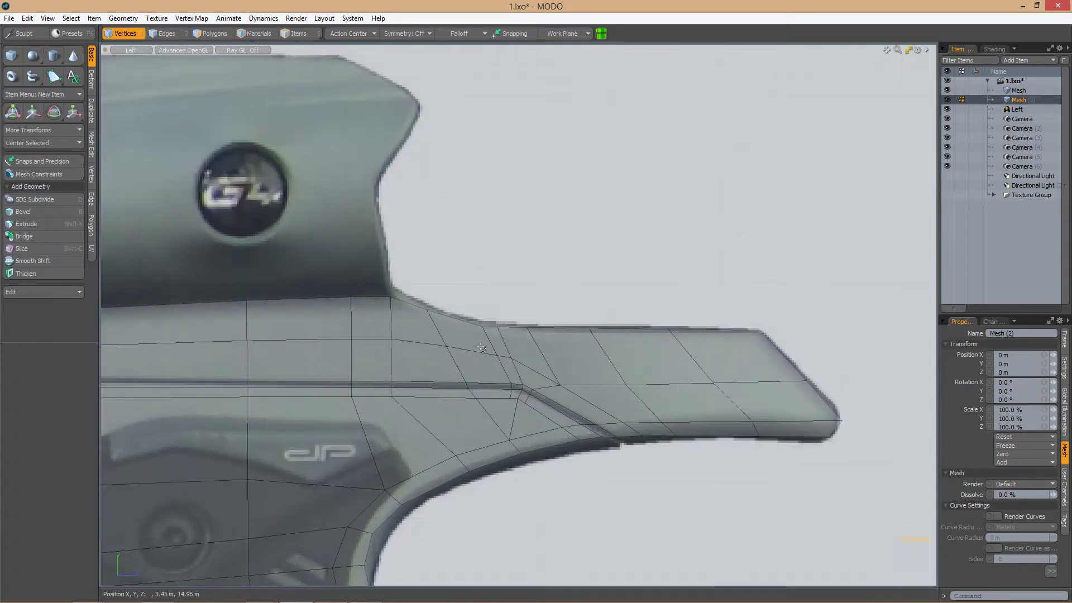
key(alt+c)
scroll(490, 355, up, 1)
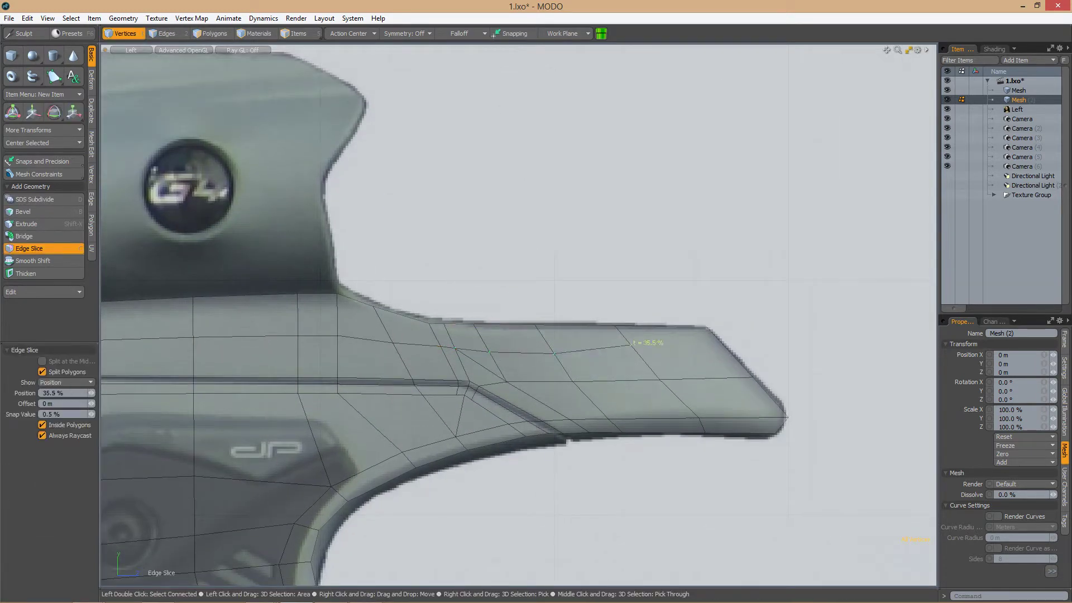
key(space)
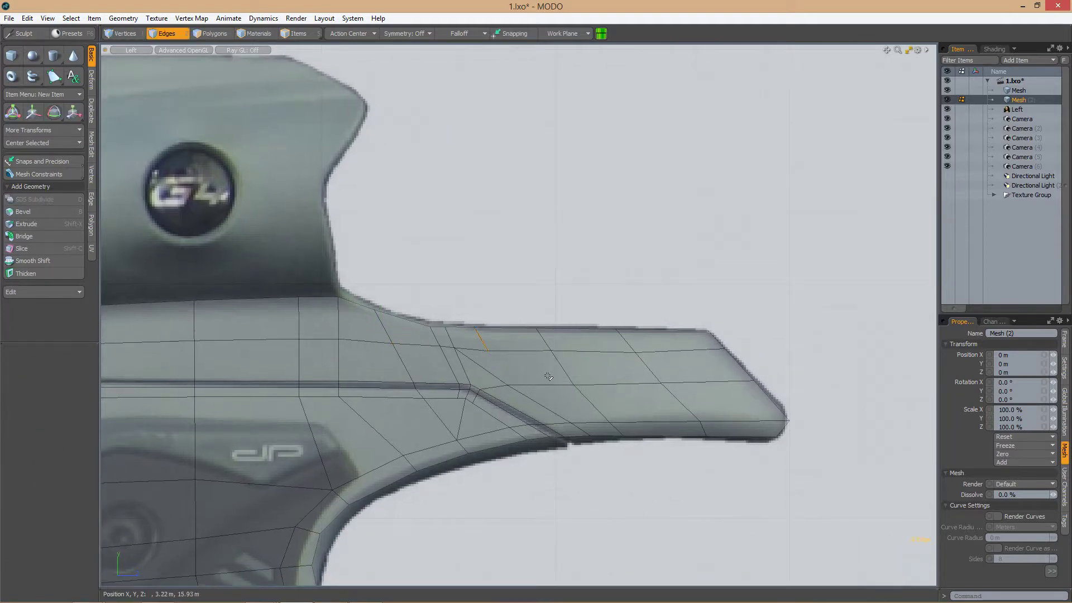
Clean up the tail's cross edges just behind the crease's bend and slide their vertices by 25.8%
key(alt+c)
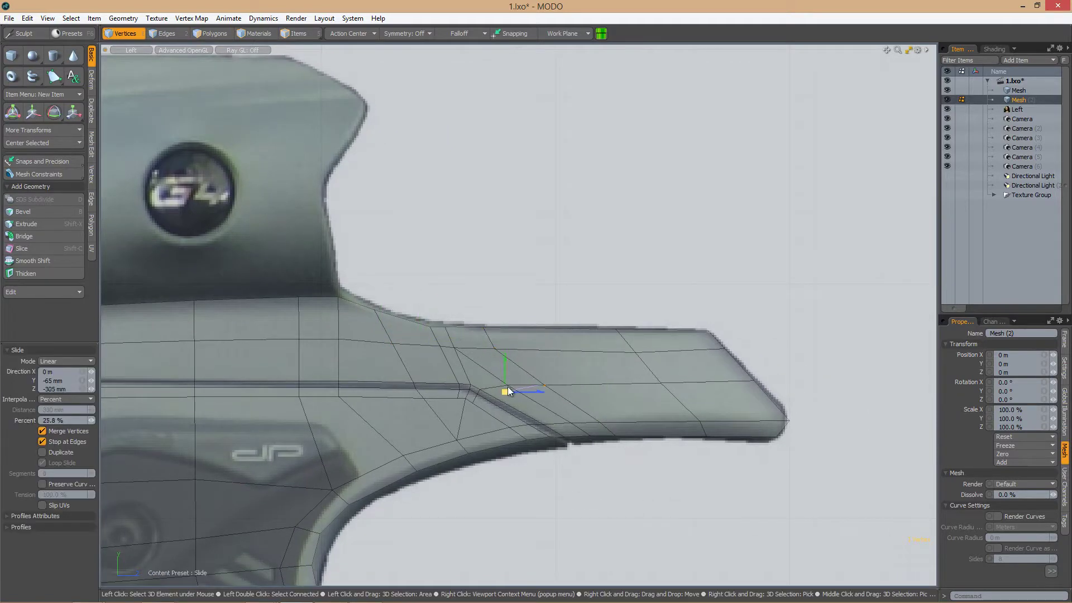
key(space)
key(1)
scroll(555, 376, down, 3)
key(Tab)
Cut a line just below the front end of the long crease with Edge Slice, placing a point at 73% position
alt+shift+drag(472, 355, 688, 318)
scroll(446, 356, up, 5)
key(alt+c)
alt+drag(529, 336, 505, 329)
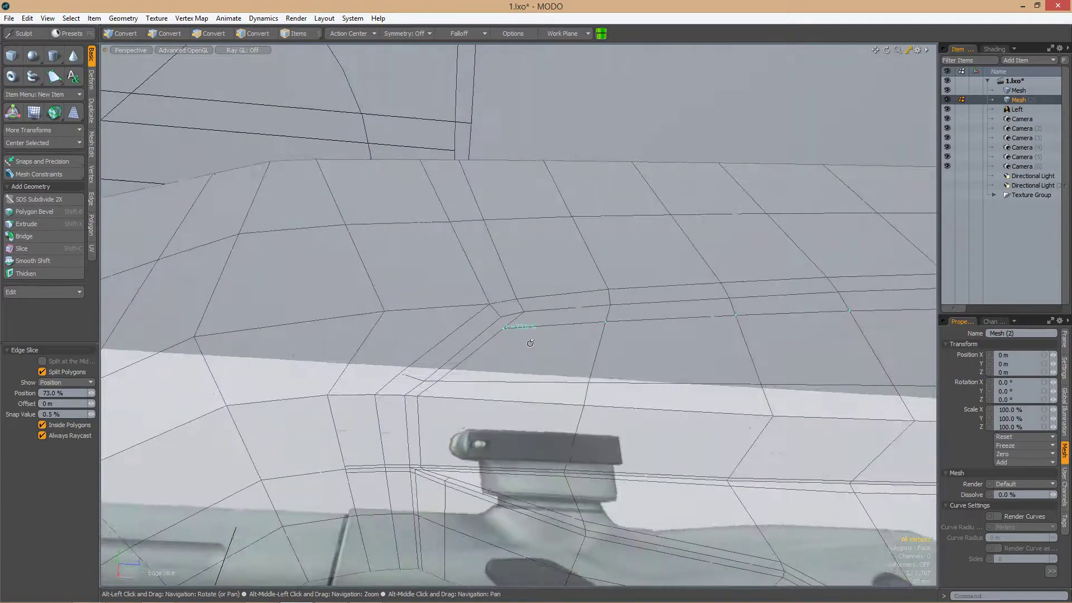
key(ctrl+space)
click(450, 371)
scroll(549, 351, up, 3)
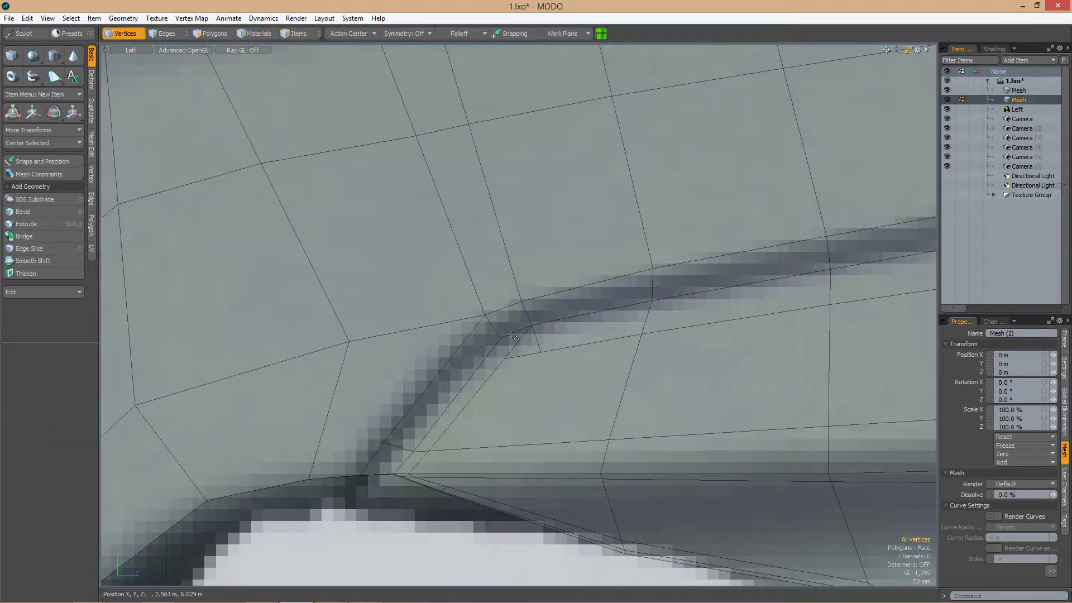
Continue the cut from the crease's front bend down through the polygons at the trigger guard's upper front corner
scroll(519, 358, down, 3)
alt+drag(519, 358, 536, 335)
key(3)
scroll(519, 391, up, 4)
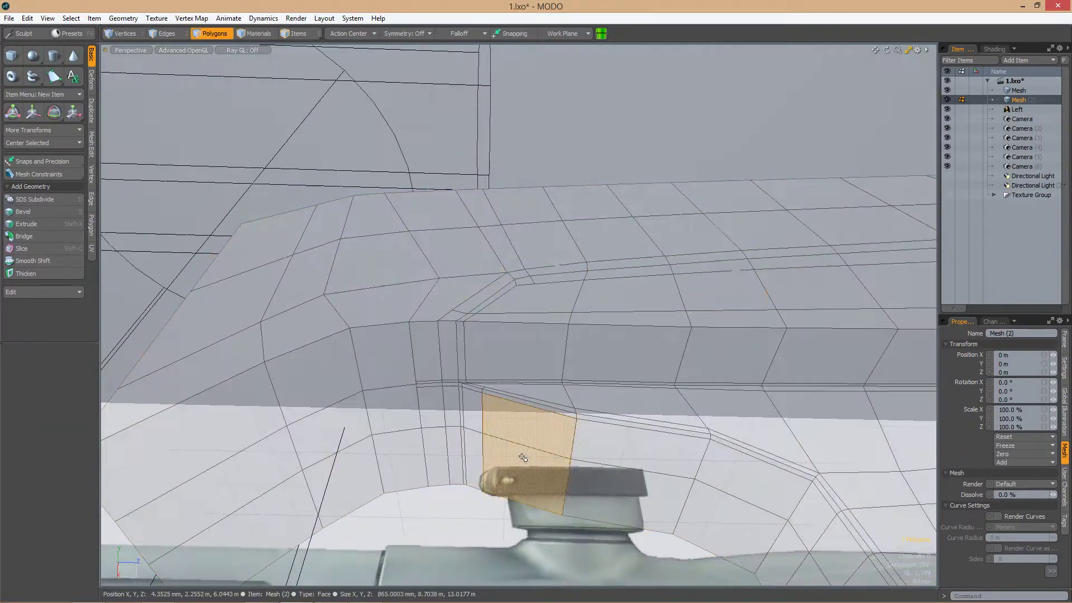
key(alt+c)
alt+drag(520, 391, 570, 425)
key(ctrl+space)
click(502, 424)
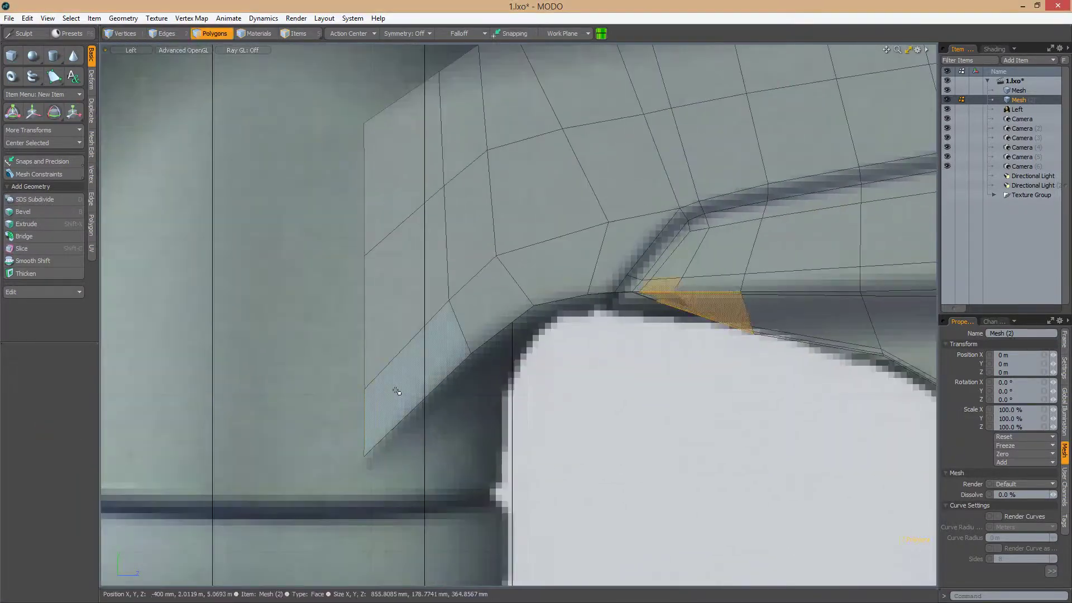
Cut an edge across the body ahead of the slanted front crease, linking it to the edge row below the crease
key(space)
key(1)
key(c)
scroll(512, 308, up, 2)
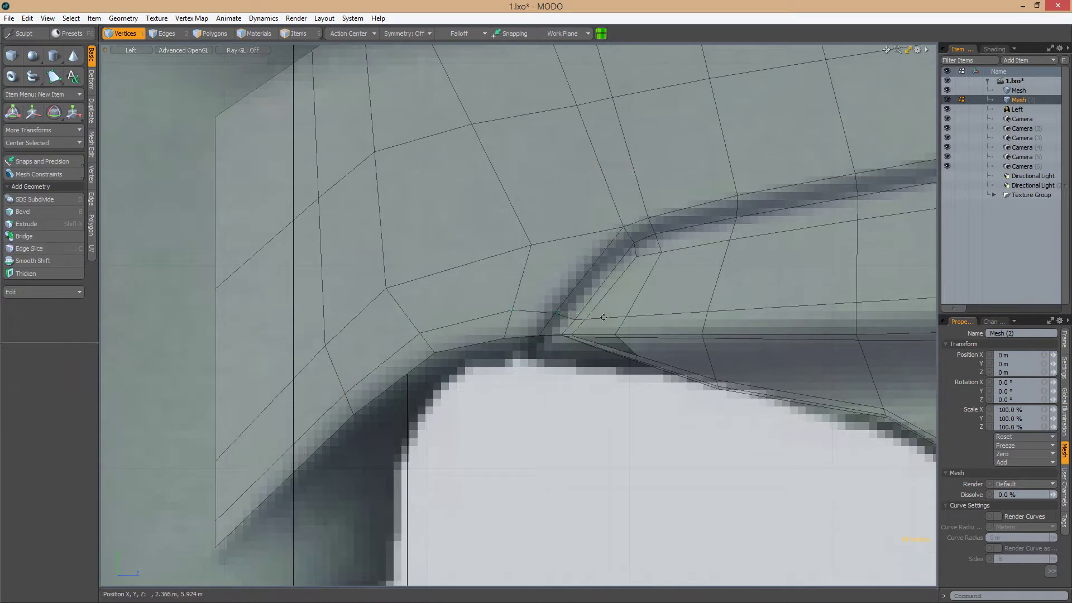
Slide the vertices of the lower edge row above the trigger guard, using 9.9% near the front crease and 8.8% farther back
scroll(603, 317, down, 1)
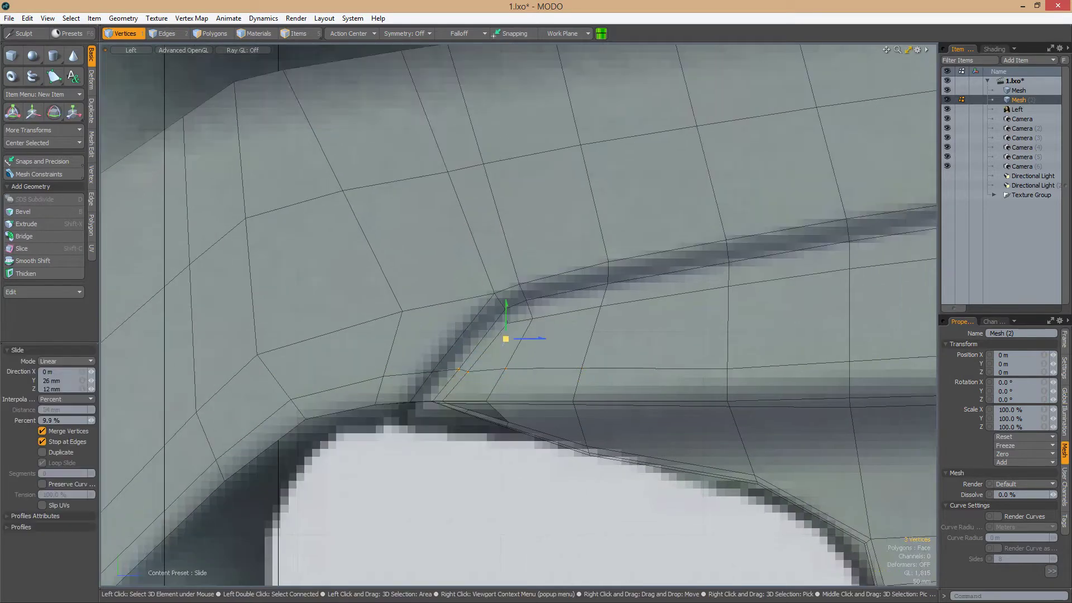
scroll(592, 333, down, 1)
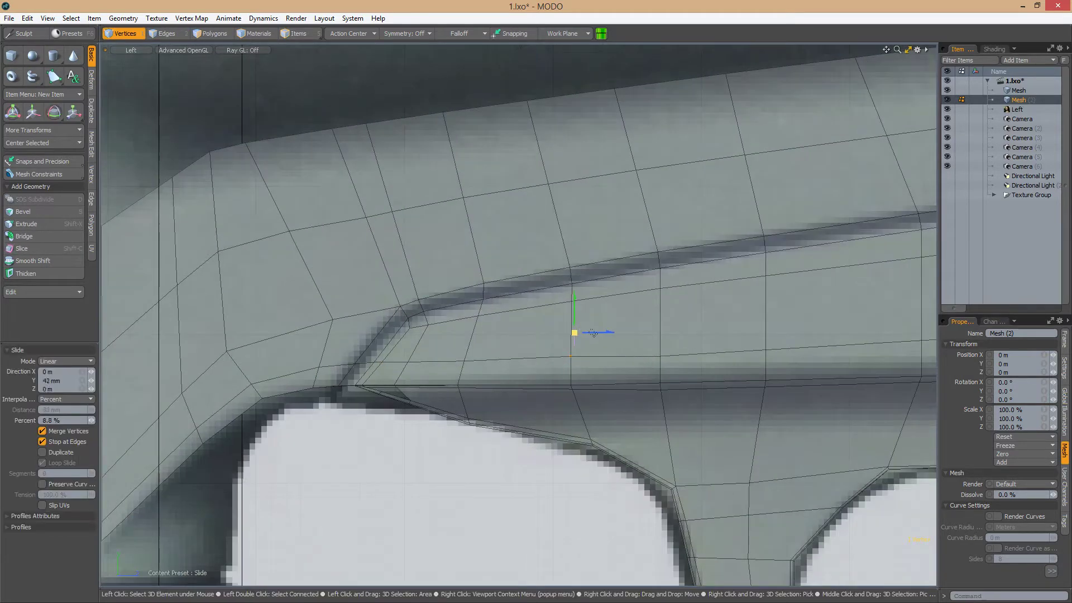
key(space)
scroll(593, 333, down, 3)
scroll(165, 382, up, 3)
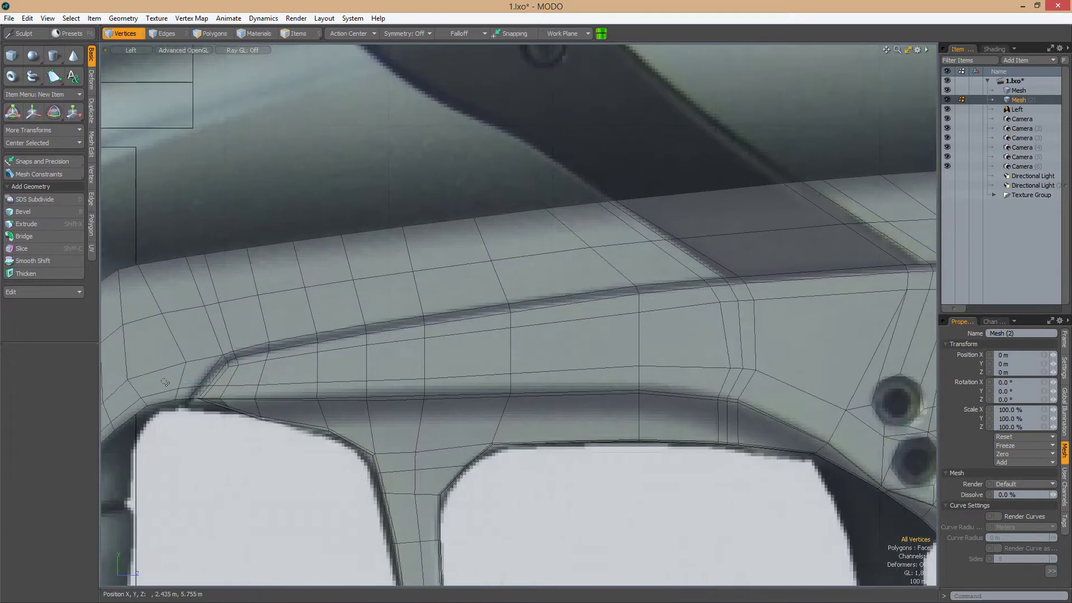
Realign the vertices of the edge row above the trigger guard, raising the lower crease vertices above the guard's front post by 20 mm
alt+drag(534, 378, 454, 359)
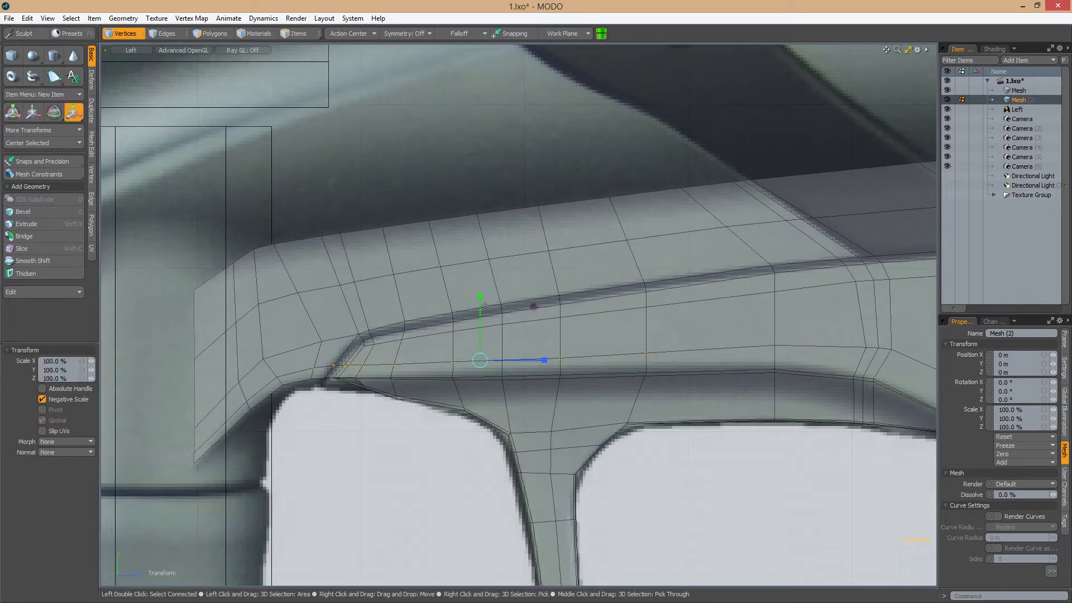
key(e)
drag(532, 372, 565, 349)
key(space)
scroll(283, 375, down, 2)
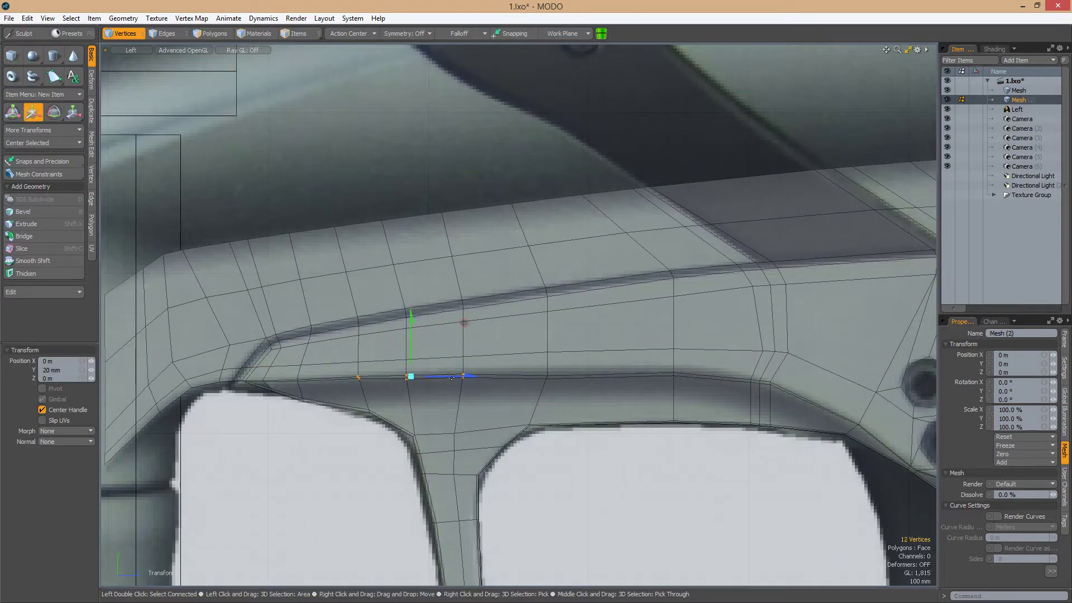
Move the lower crease vertices above the trigger opening by 40 mm in Y and 5 mm in Z to follow the reference
drag(490, 394, 491, 394)
key(w)
alt+drag(430, 370, 502, 387)
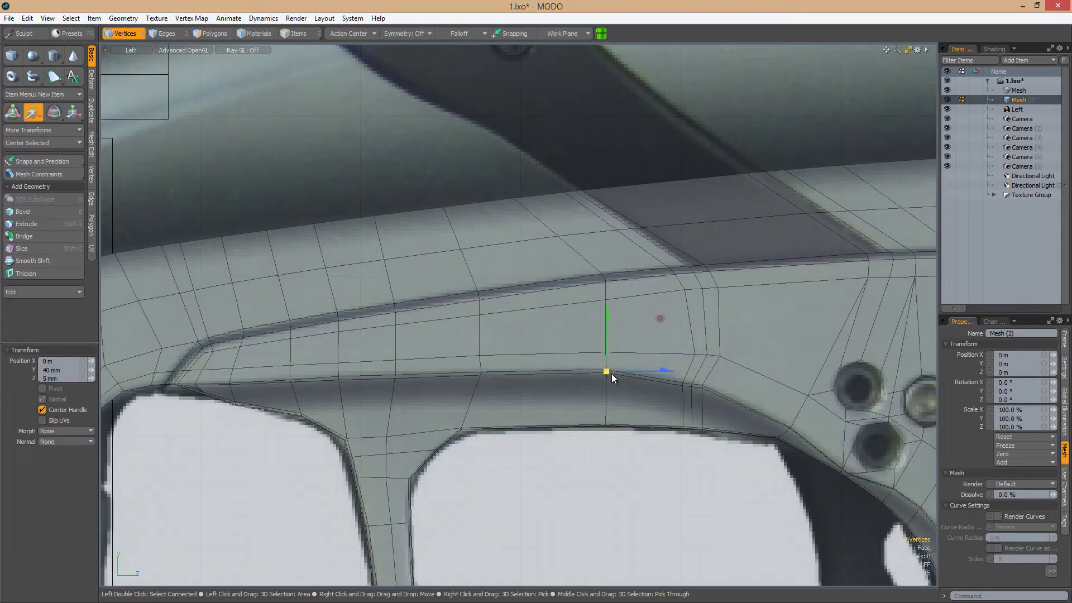
alt+drag(613, 378, 579, 366)
scroll(598, 361, down, 10)
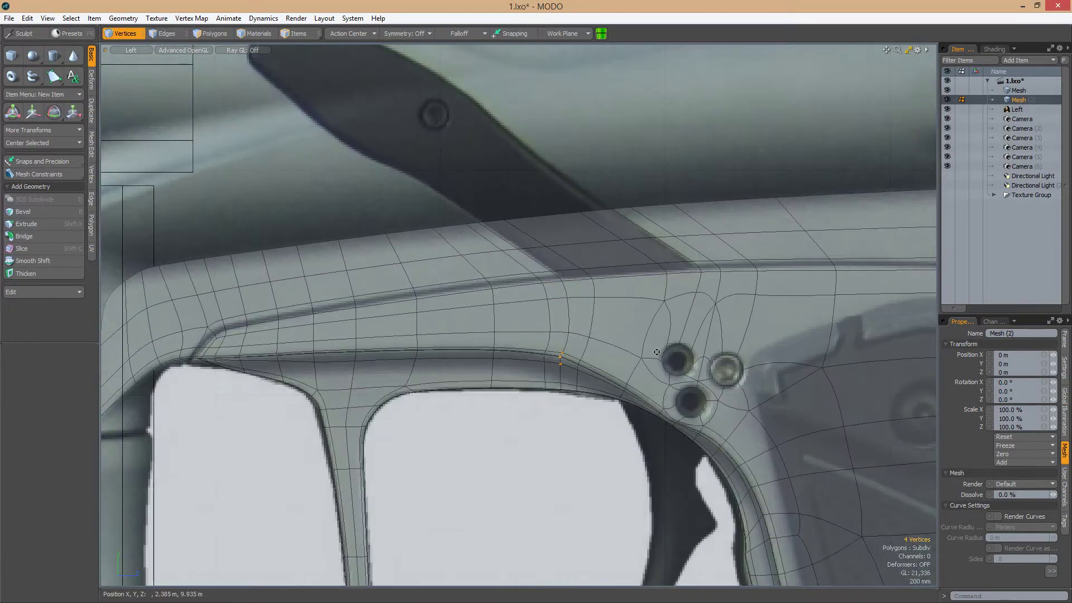
Inspect the subdivided lower body in perspective and side view, using the Op material and reflection shading to check its surface
key(0)
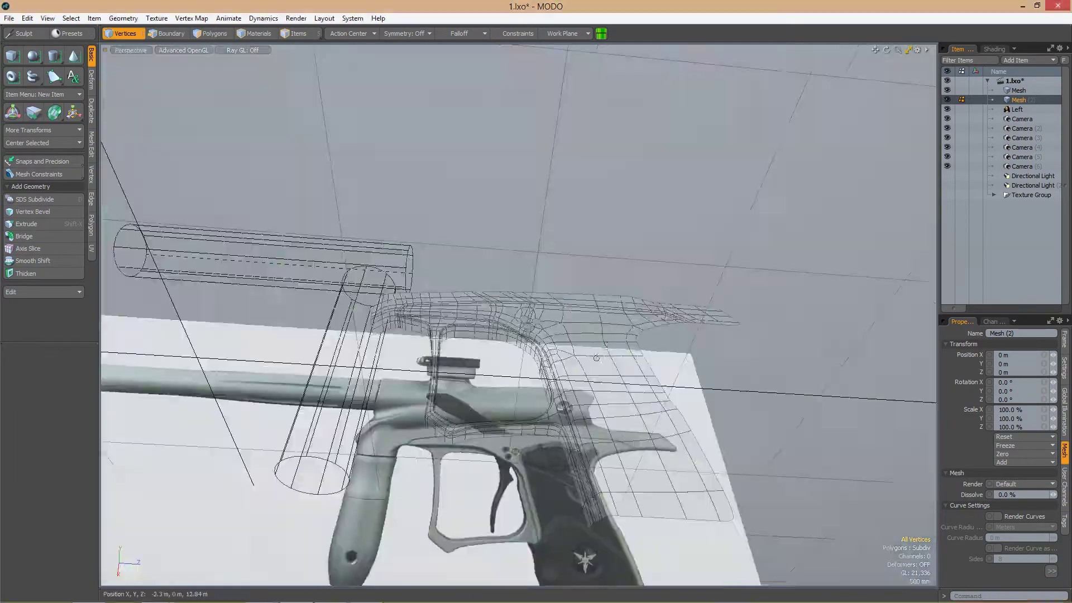
click(994, 49)
click(947, 177)
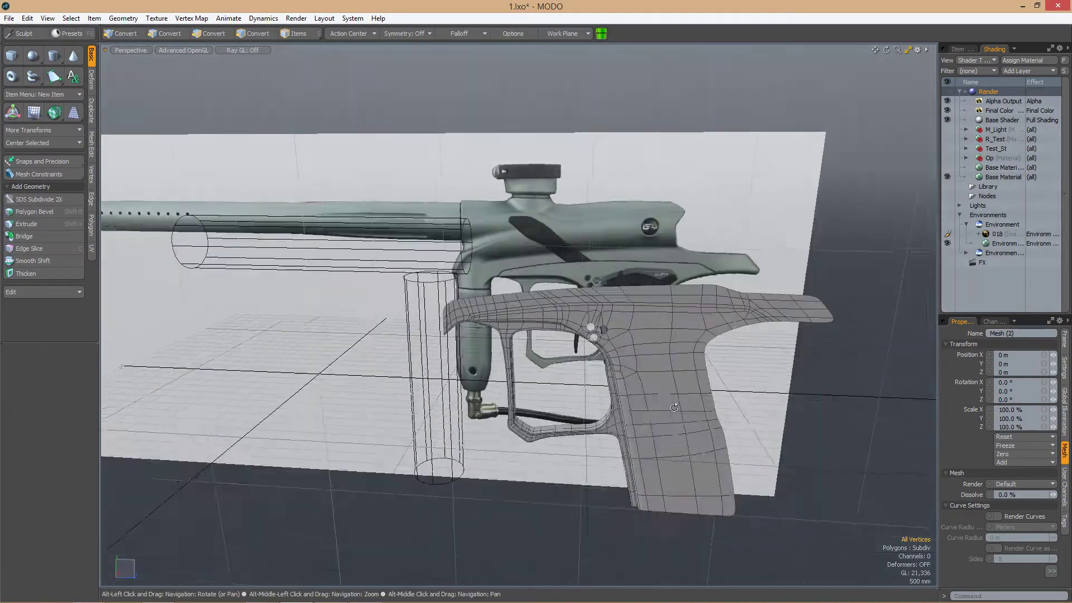
mouse_move(642, 346)
alt+mouse_down()
mouse_move(659, 335)
mouse_move(715, 343)
mouse_move(686, 329)
mouse_move(672, 294)
alt+mouse_up()
click(947, 158)
key(0)
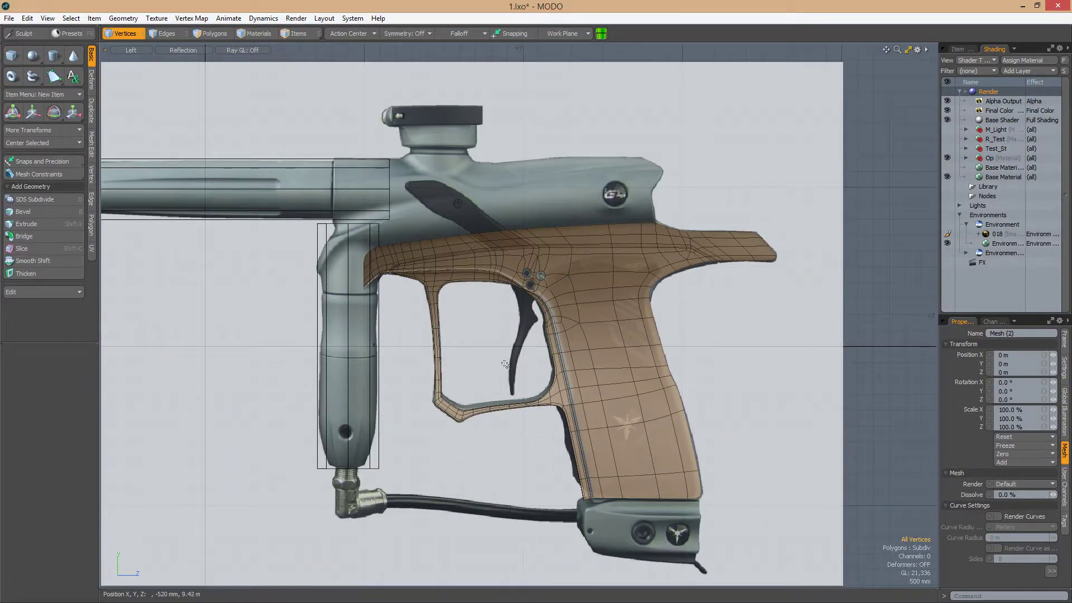
alt+shift+drag(505, 363, 522, 363)
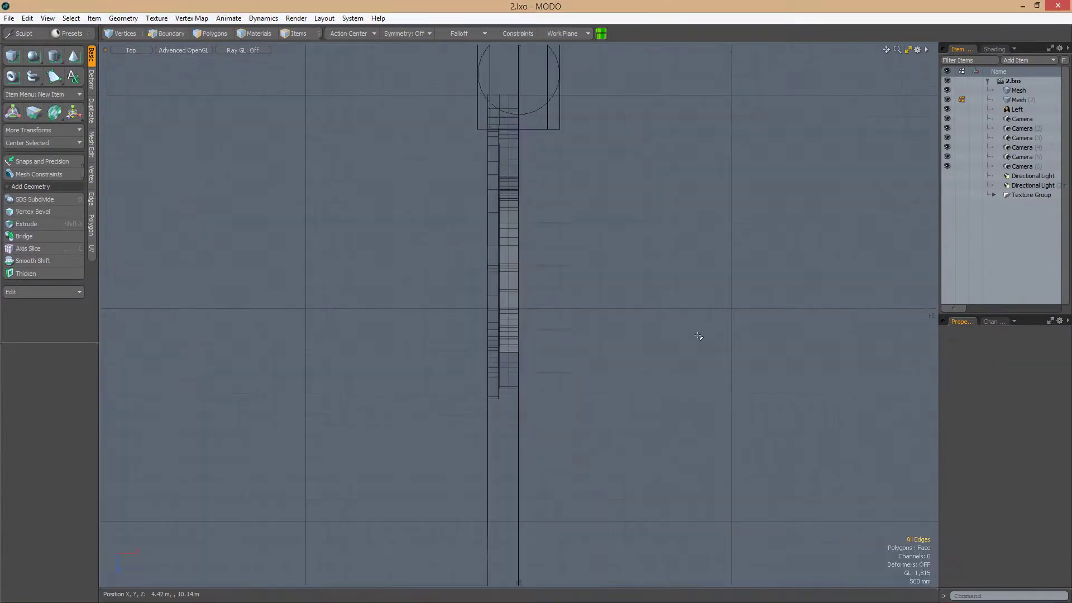
Extend the 19 edges along the lower body's upper boundary upward with Edge Extend to start the upper body's side wall
alt+drag(698, 336, 682, 316)
click(683, 316)
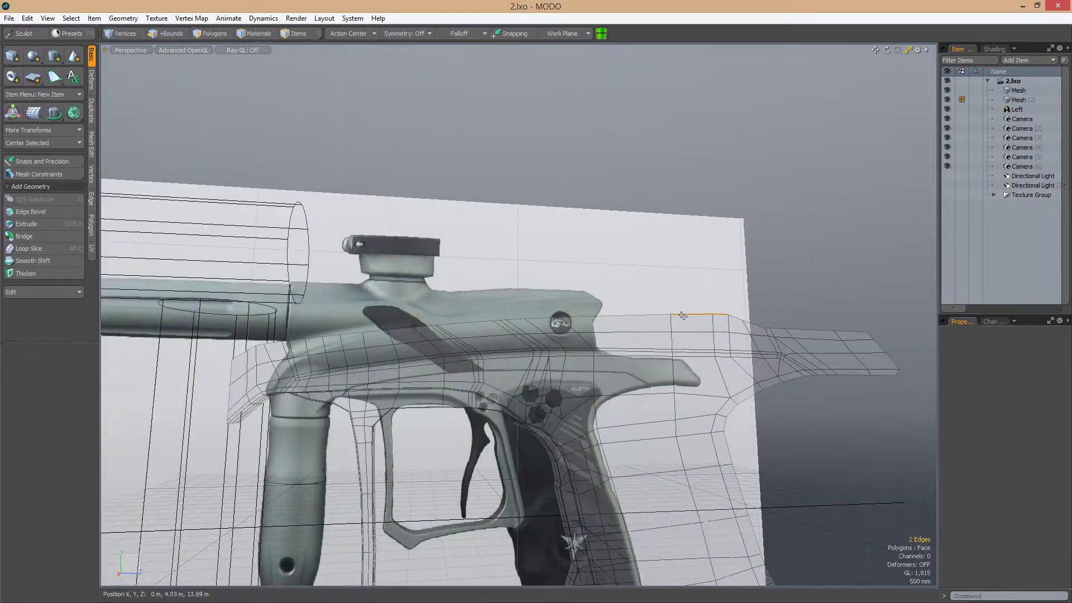
alt+drag(520, 341, 581, 316)
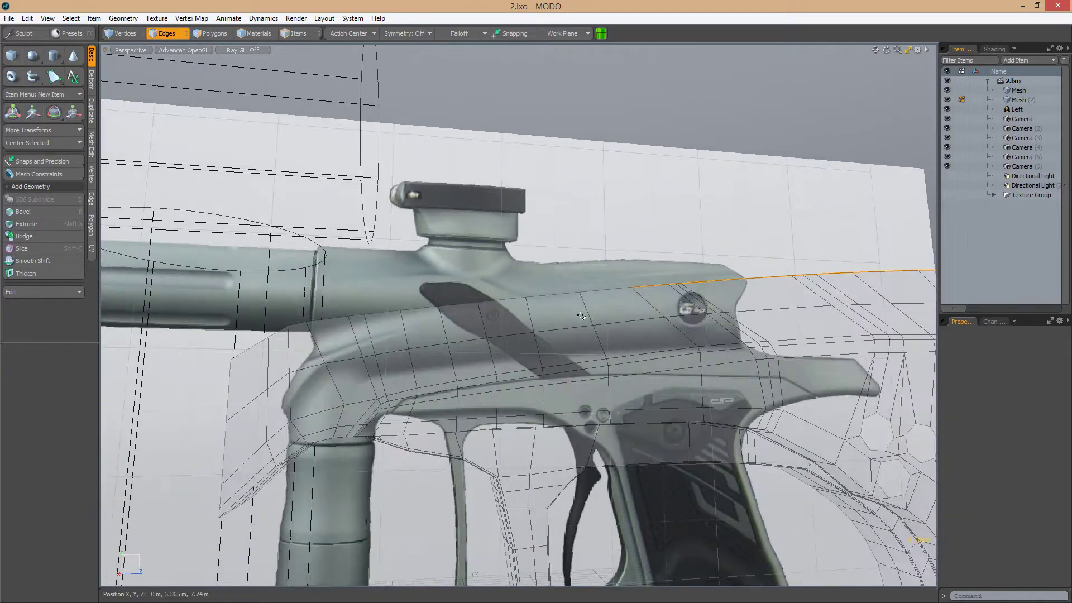
alt+drag(327, 319, 600, 284)
key(shift+x)
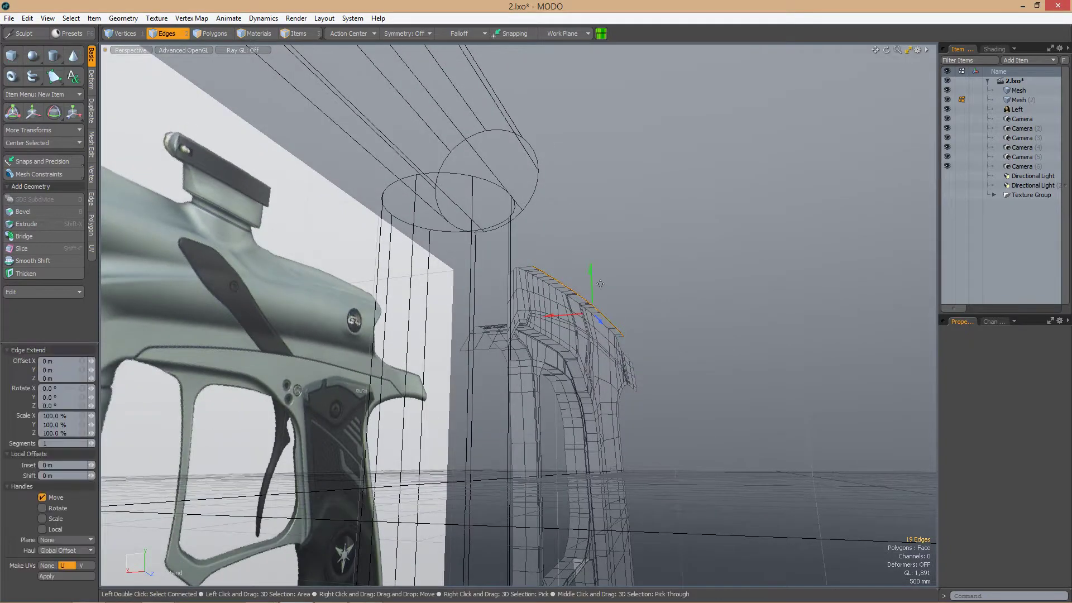
key(ctrl+space)
click(550, 303)
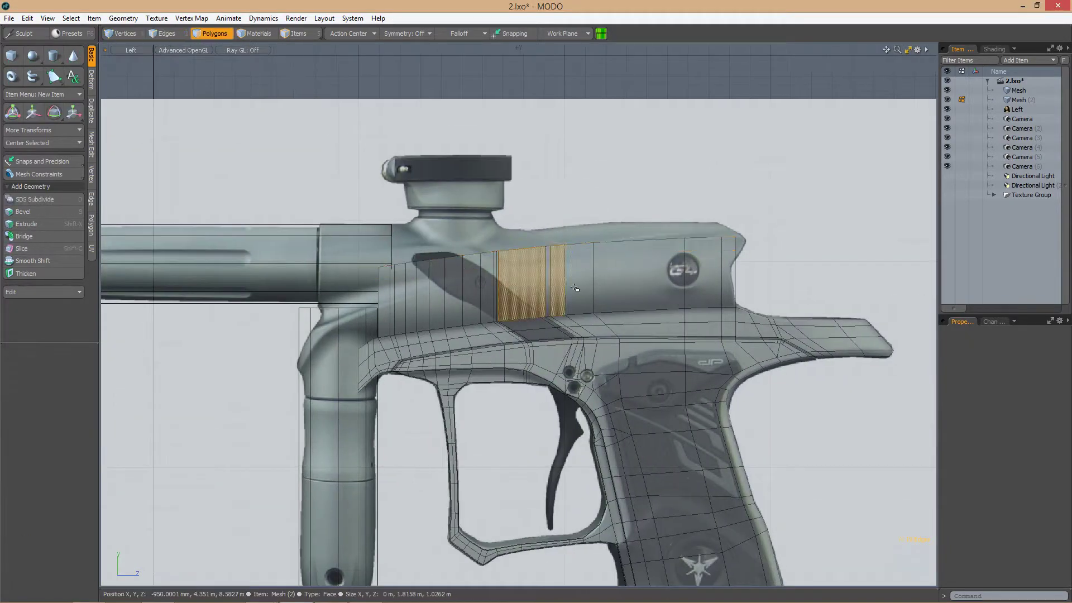
Add a lengthwise edge loop through the middle of the new side wall and shift it outward to bulge the profile
key(ctrl+space)
click(687, 282)
alt+drag(638, 305, 581, 289)
key(ctrl+space)
click(691, 316)
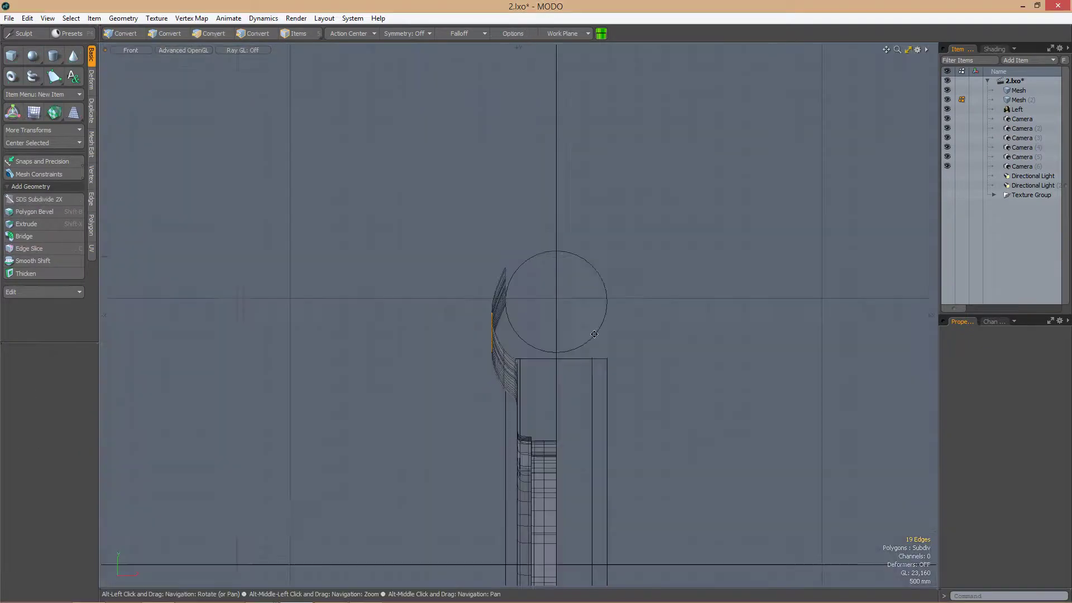
key(shift+x)
key(ctrl+space)
click(553, 340)
drag(539, 340, 555, 339)
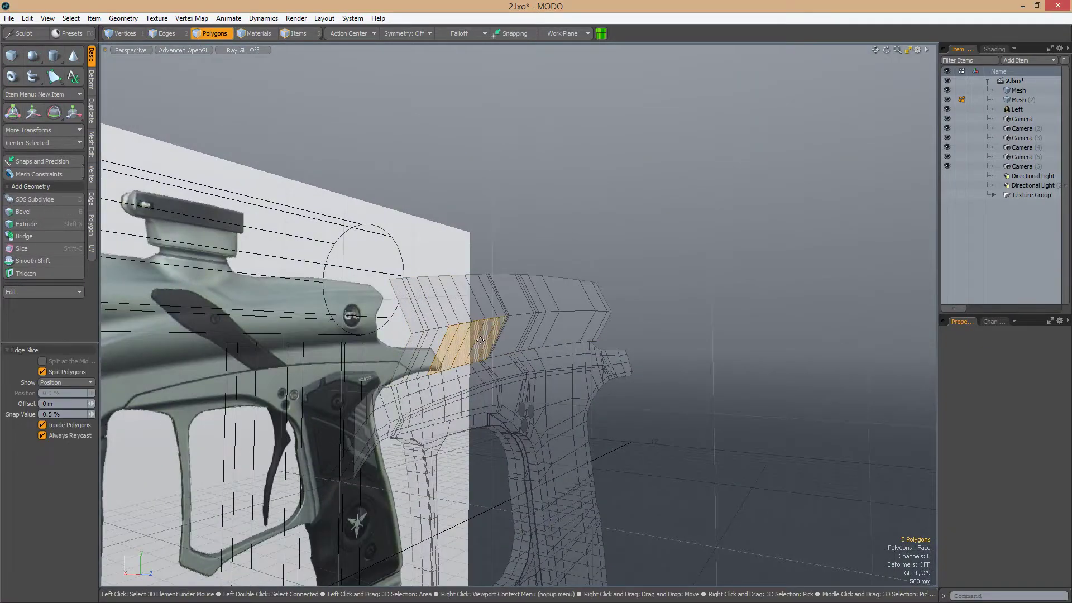
Slice a lengthwise loop through both halves of the side wall and move the lower loop by -50 mm in Y
key(l)
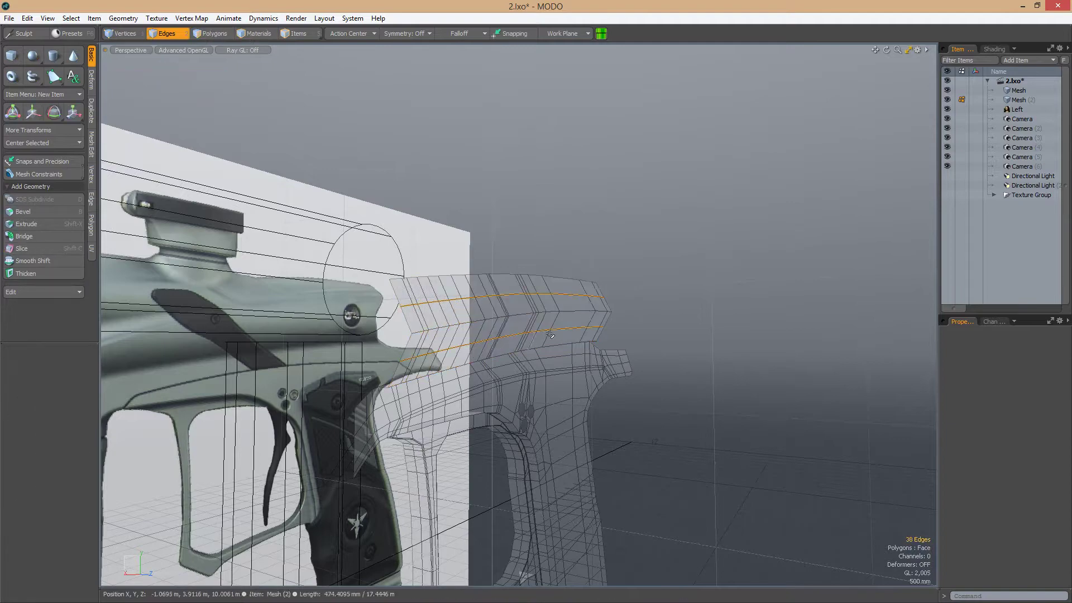
key(w)
alt+drag(550, 333, 529, 361)
key(ctrl+space)
drag(552, 320, 565, 303)
key(ctrl+space)
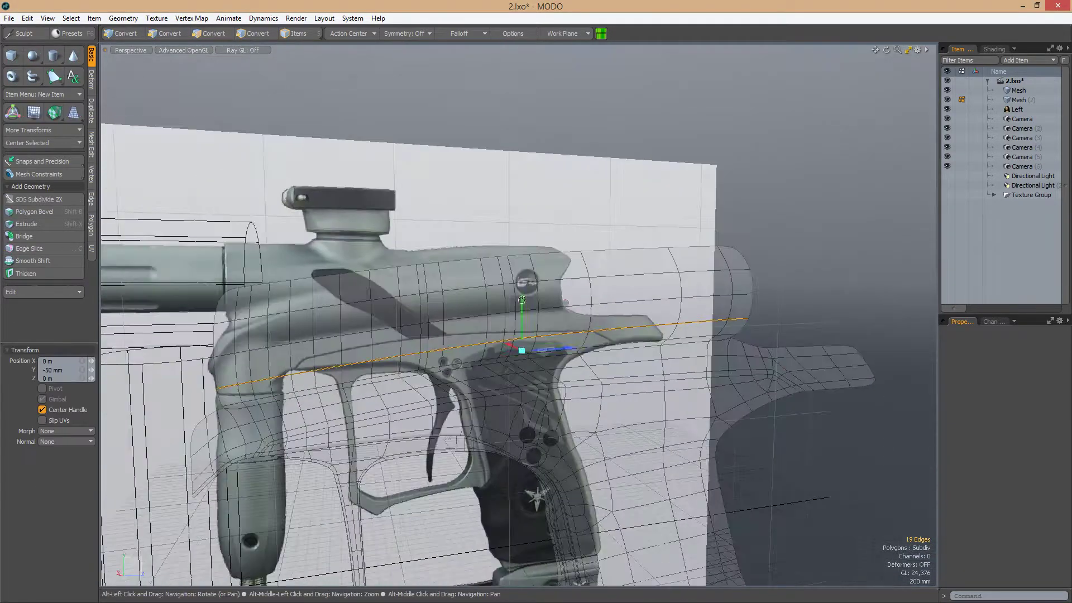
key(ctrl+space)
click(598, 311)
key(ctrl+space)
Reposition the upper added edge loop to round the side wall's profile, checking it from the orthographic views
alt+drag(546, 258, 564, 279)
key(space)
double_click(505, 293)
key(w)
key(ctrl+space)
key(ctrl+space)
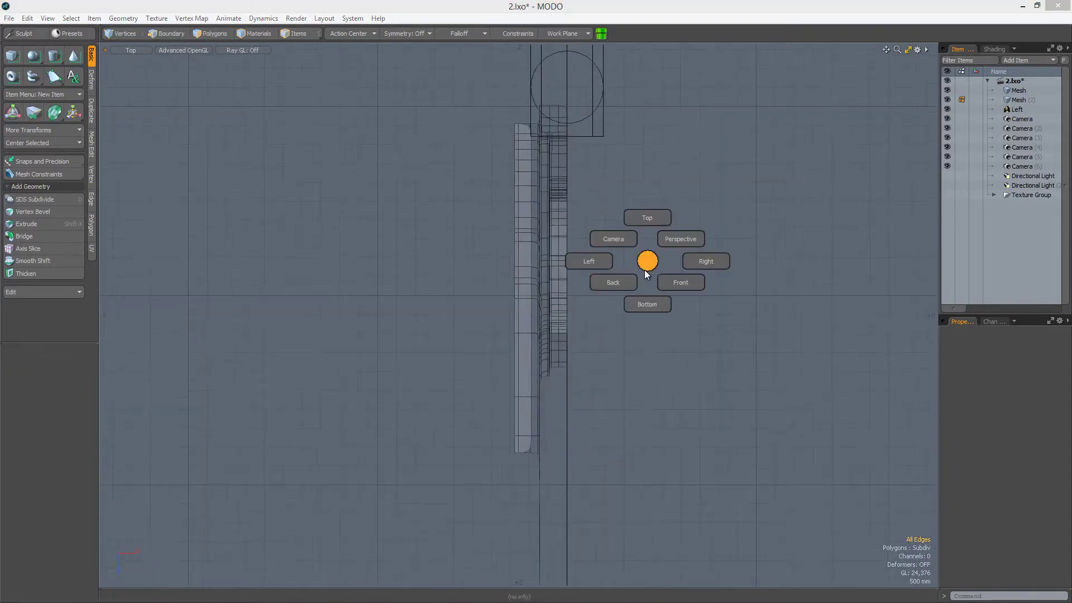
click(646, 301)
key(ctrl+space)
click(572, 299)
key(space)
Cut a rising line along the side wall with Edge Slice, following the reference contour from the front through 41.5% at the strap to the rear top
scroll(415, 340, up, 5)
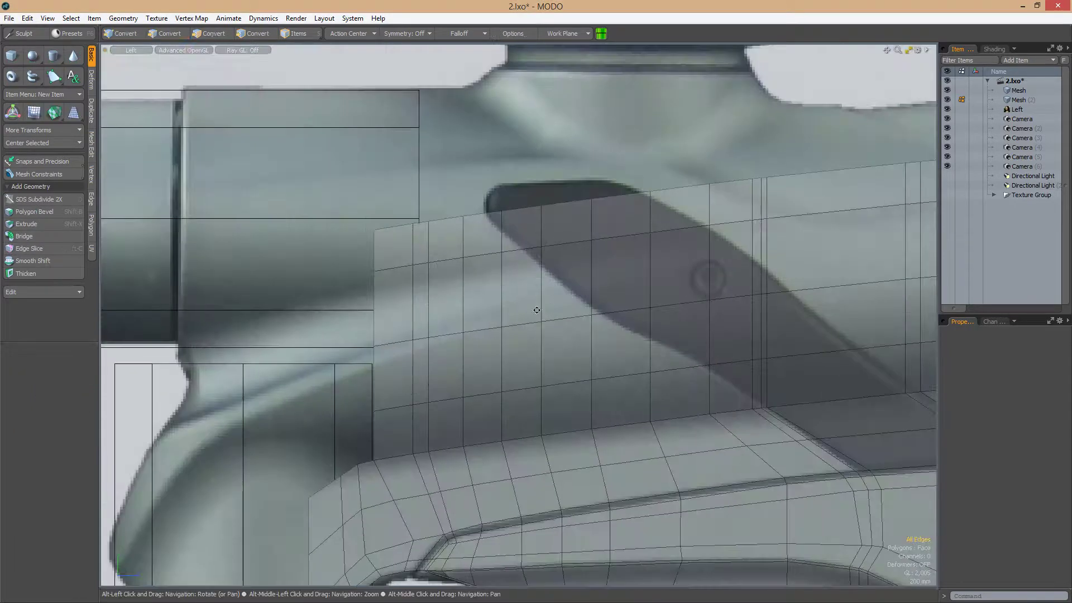
key(alt+c)
alt+shift+drag(593, 292, 484, 297)
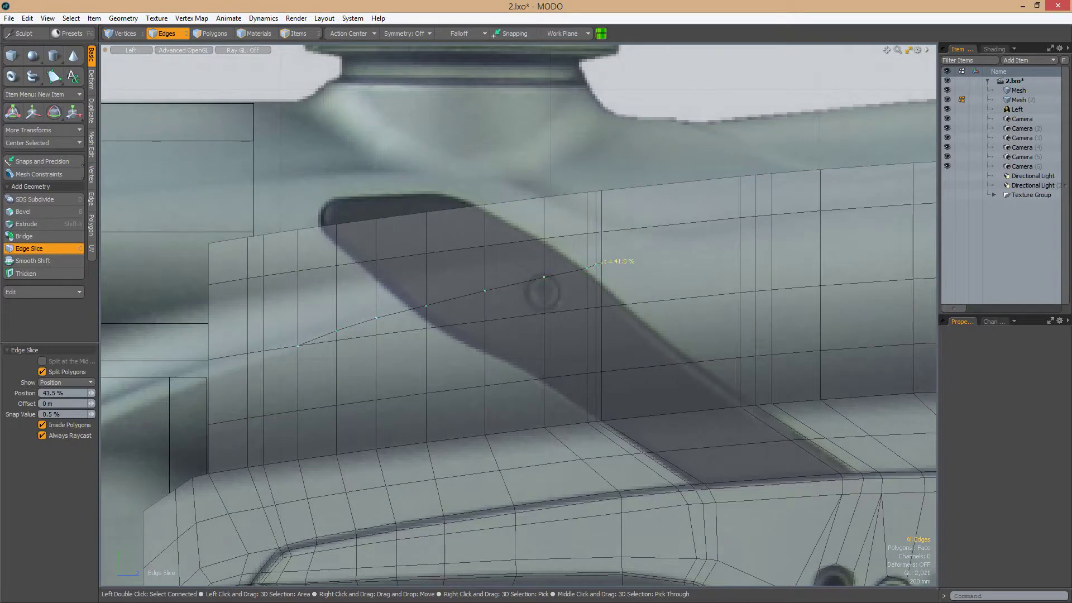
alt+shift+drag(668, 252, 528, 279)
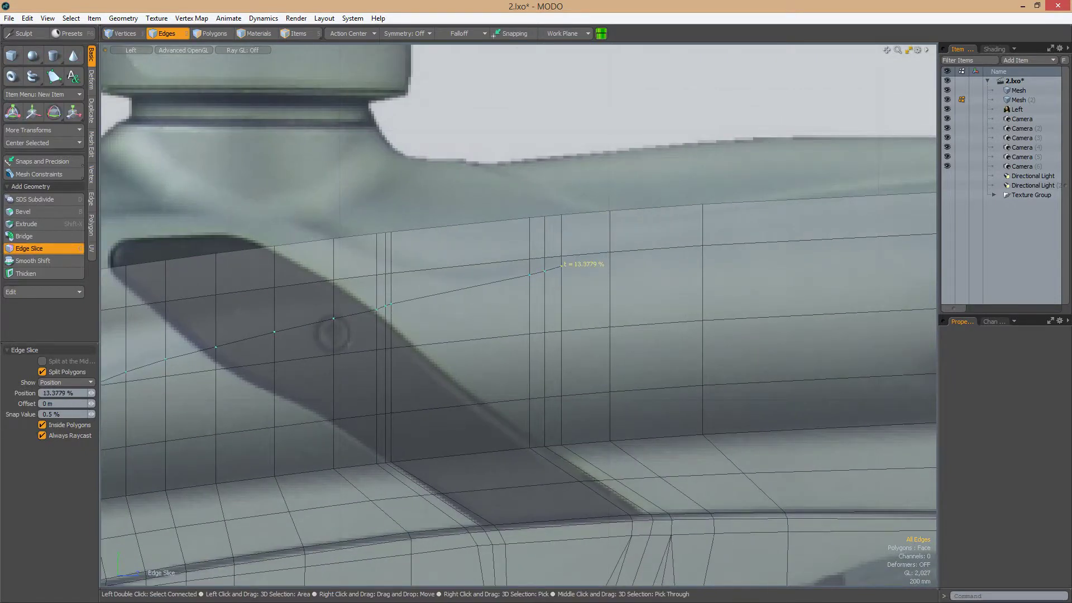
scroll(510, 262, down, 2)
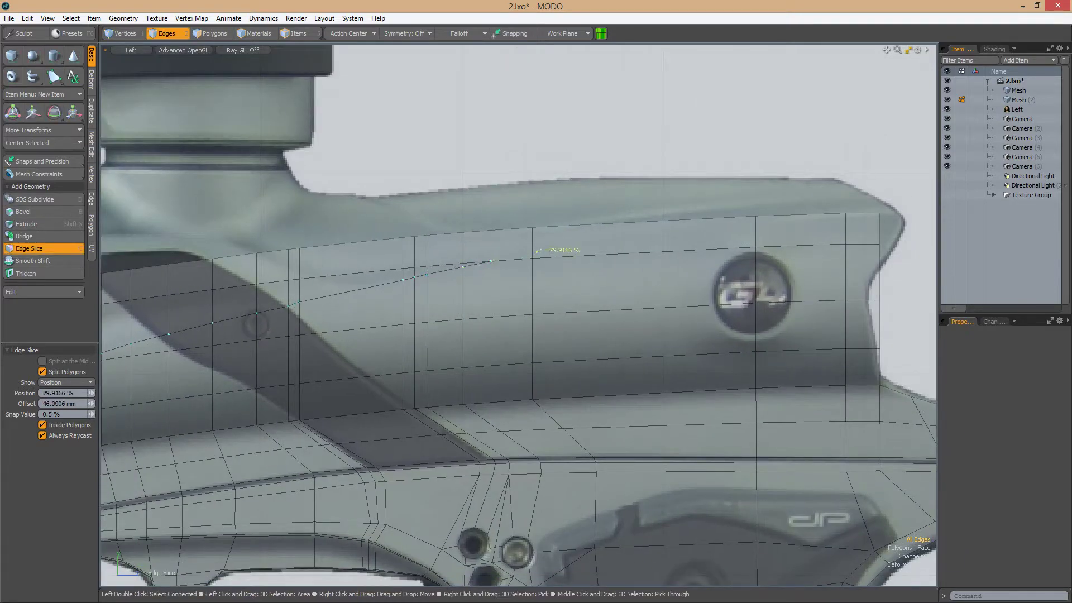
scroll(537, 251, down, 1)
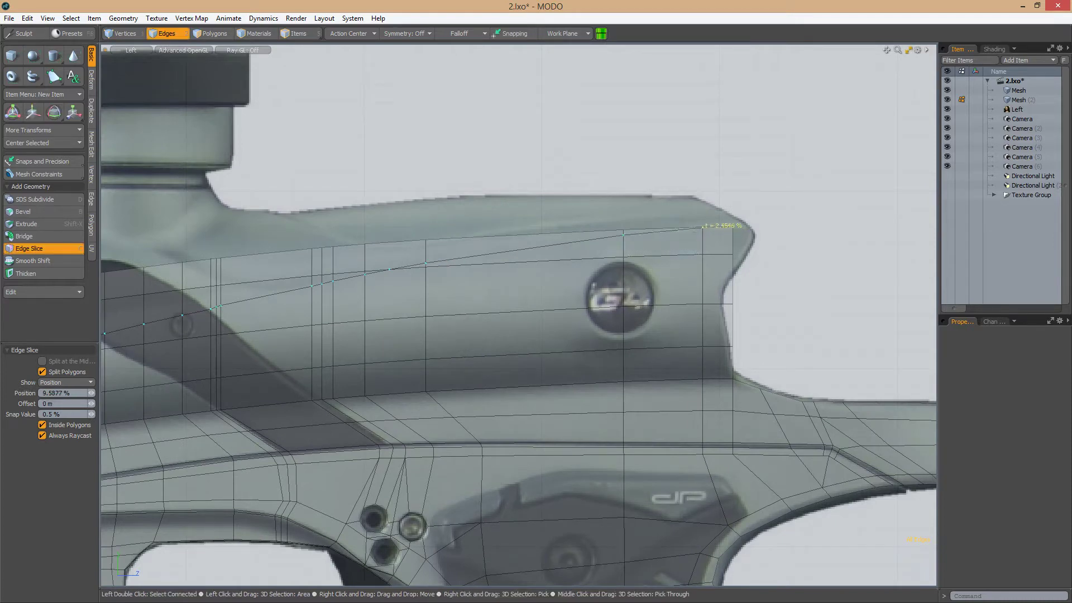
key(space)
Select the side wall polygons above the rising cut line and delete them
key(3)
scroll(667, 236, down, 1)
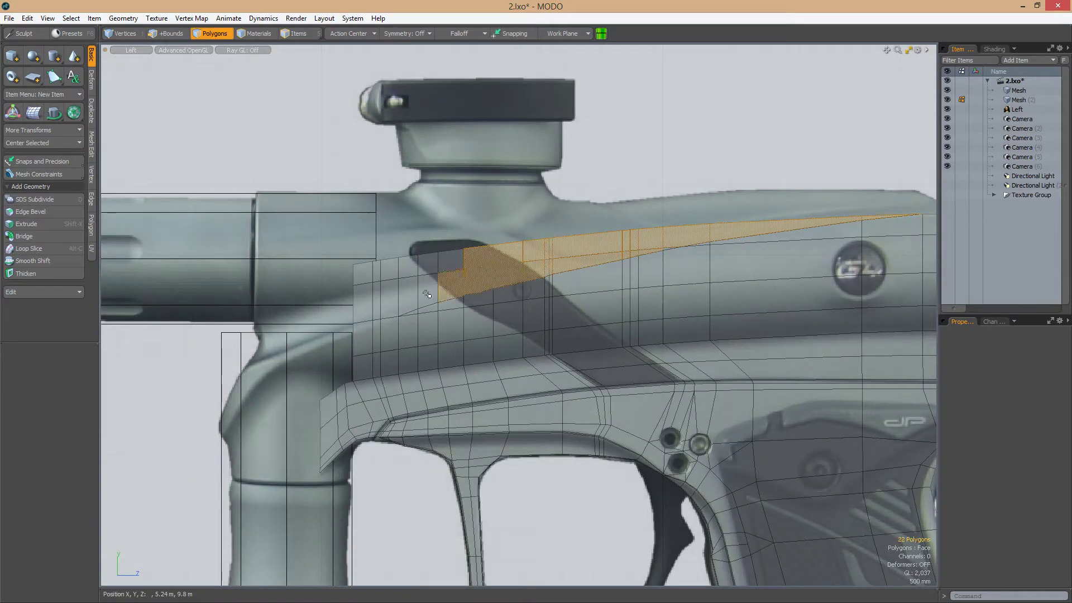
scroll(489, 333, down, 2)
scroll(536, 299, up, 4)
scroll(536, 299, down, 3)
Slide the top-edge vertices to follow the reference contour, using 1.9% at the strap's rear edge and 16.4% near the wall's front
key(2)
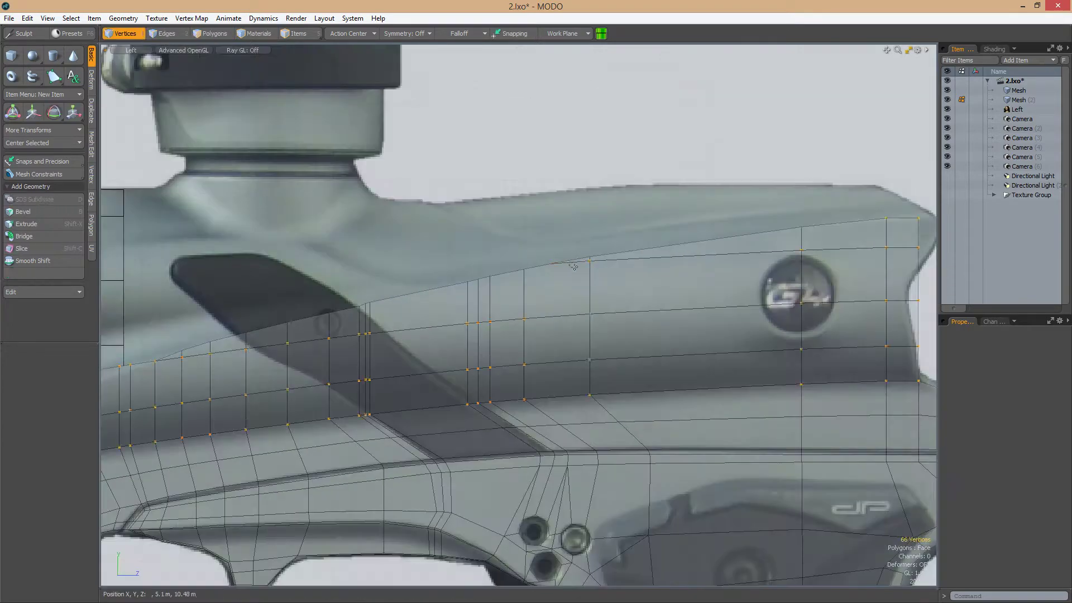
scroll(548, 258, down, 2)
scroll(603, 283, up, 5)
key(1)
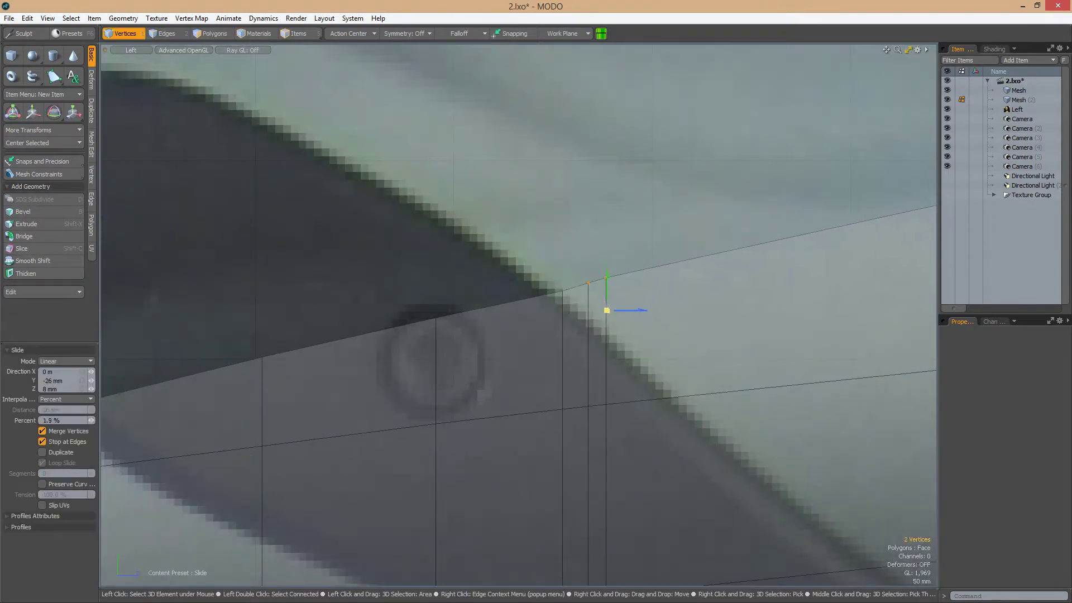
scroll(600, 265, down, 3)
scroll(538, 287, up, 3)
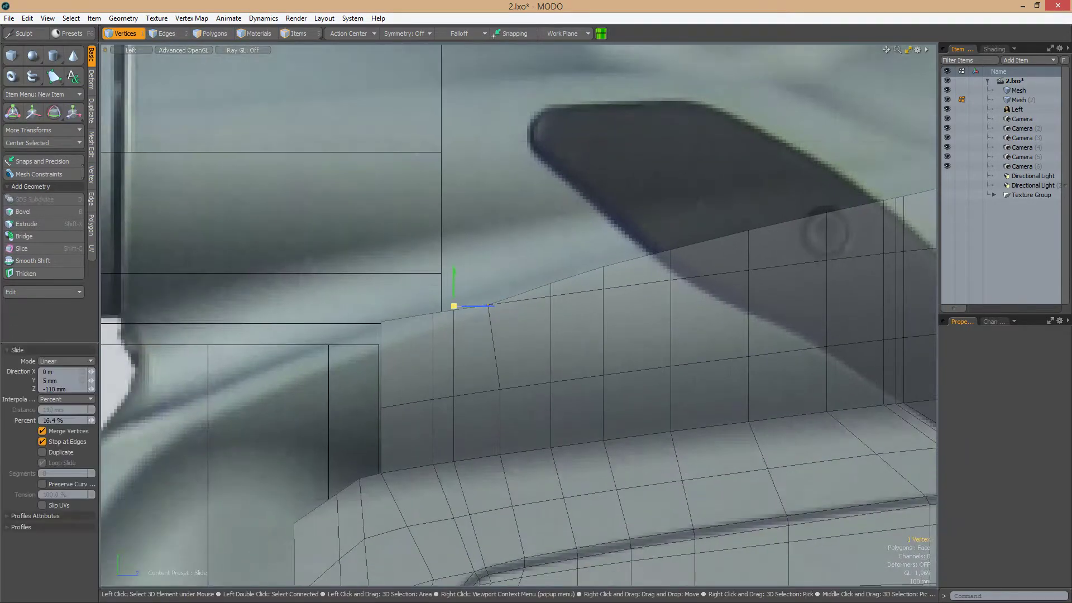
scroll(468, 286, up, 2)
scroll(483, 269, down, 3)
alt+drag(437, 318, 426, 304)
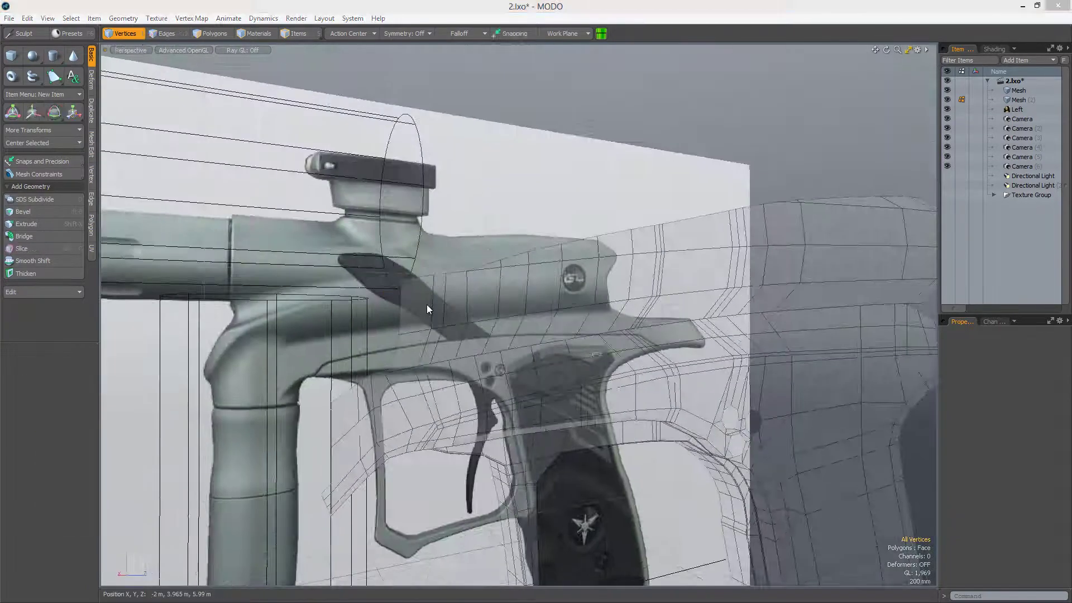
Cut a sloping line across the side wall's front top corner with Edge Slice and delete the leftover polygons above it
scroll(394, 292, up, 3)
key(alt+c)
key(space)
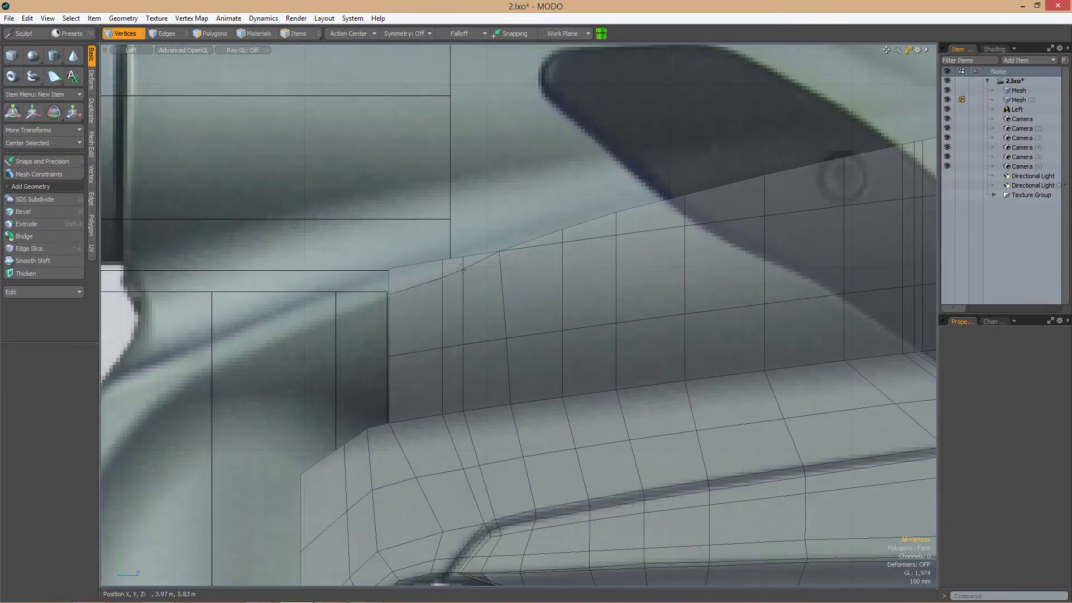
key(alt+c)
scroll(505, 256, down, 3)
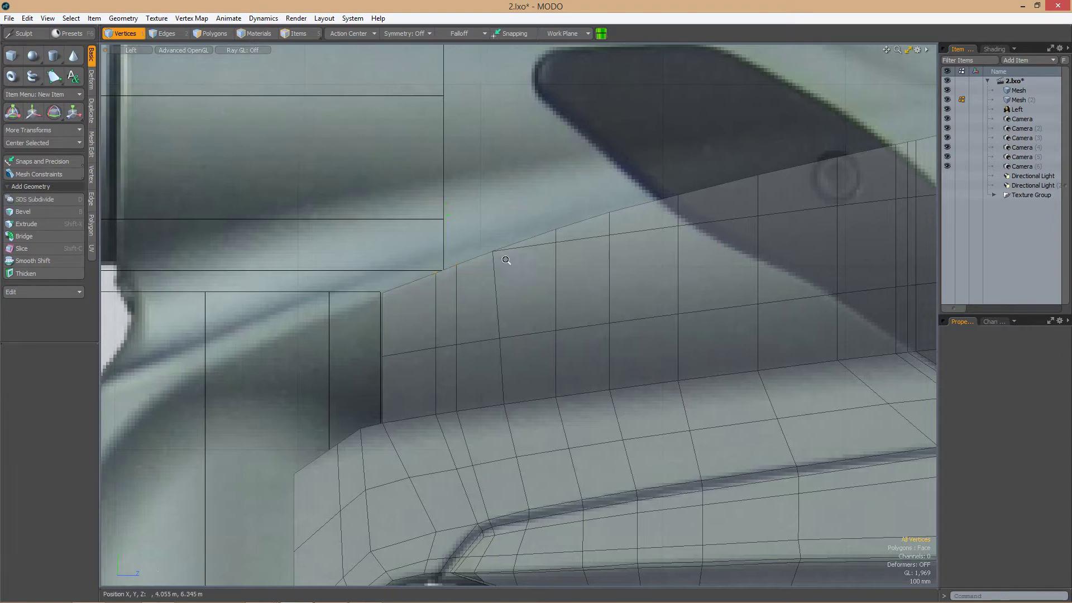
Cut a new edge row just below the side wall's front top edge with Edge Slice, through 74% and ending on existing vertices ahead of the strap
key(alt+c)
scroll(391, 273, up, 3)
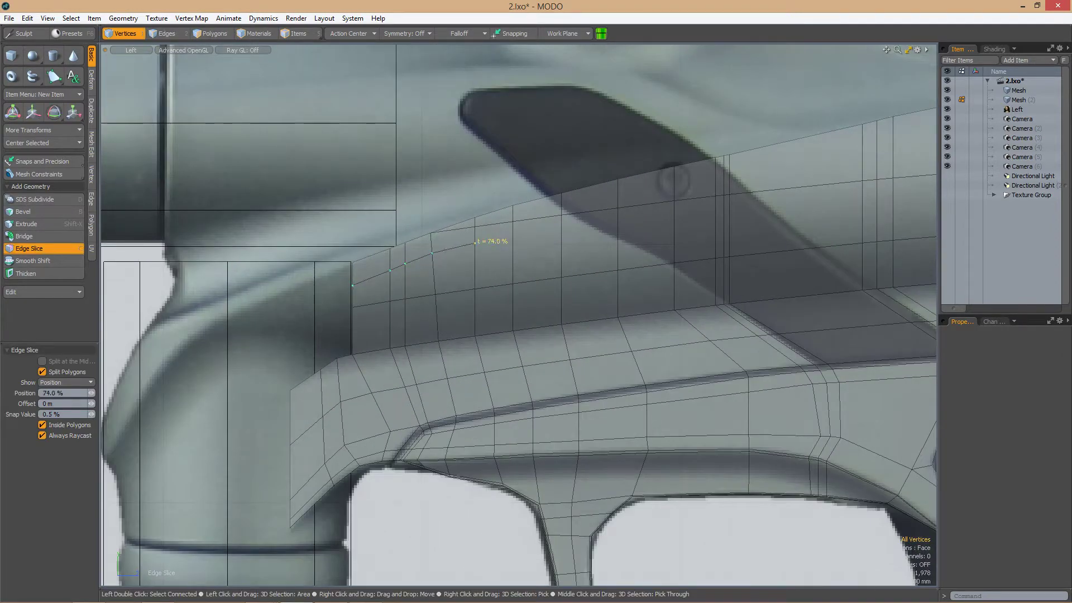
alt+shift+drag(513, 232, 403, 269)
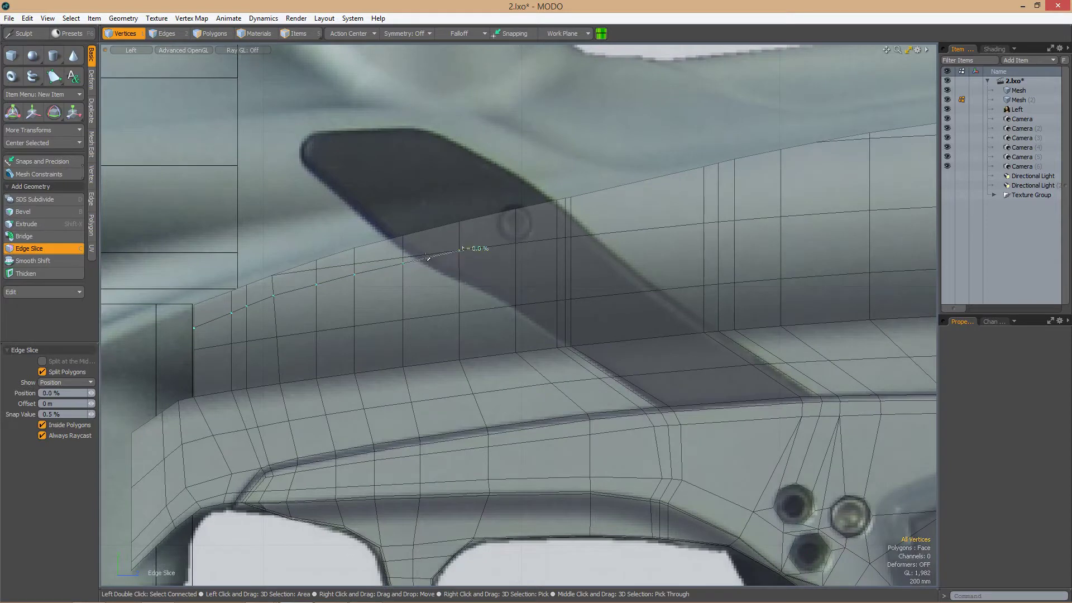
key(2)
scroll(287, 240, down, 3)
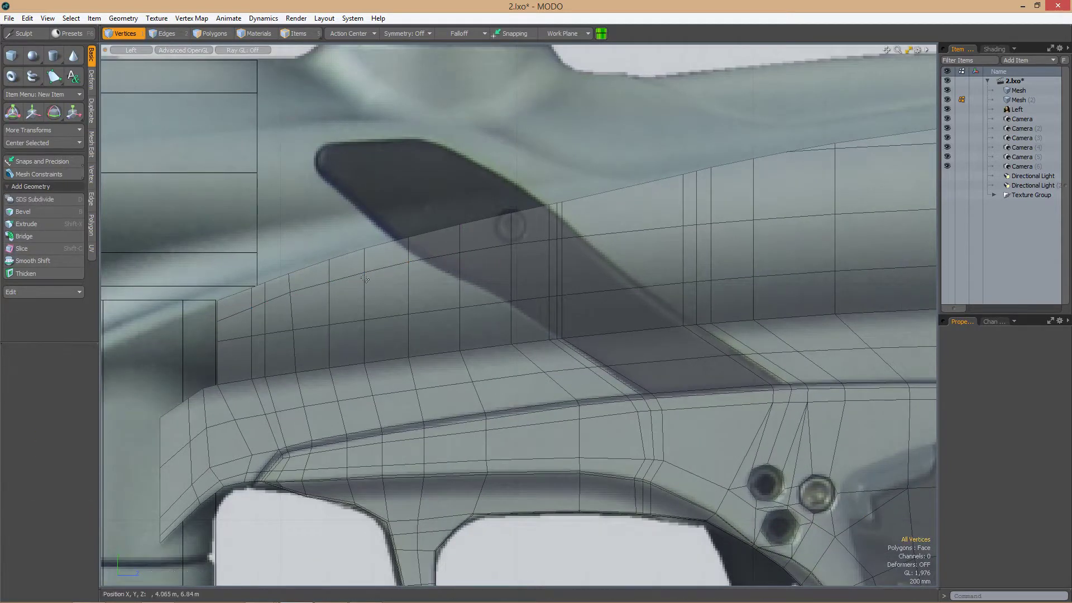
Cut across the polygons over the dark strap below the top edge with Edge Slice, and check the wall in subdivision preview
alt+shift+drag(287, 307, 480, 279)
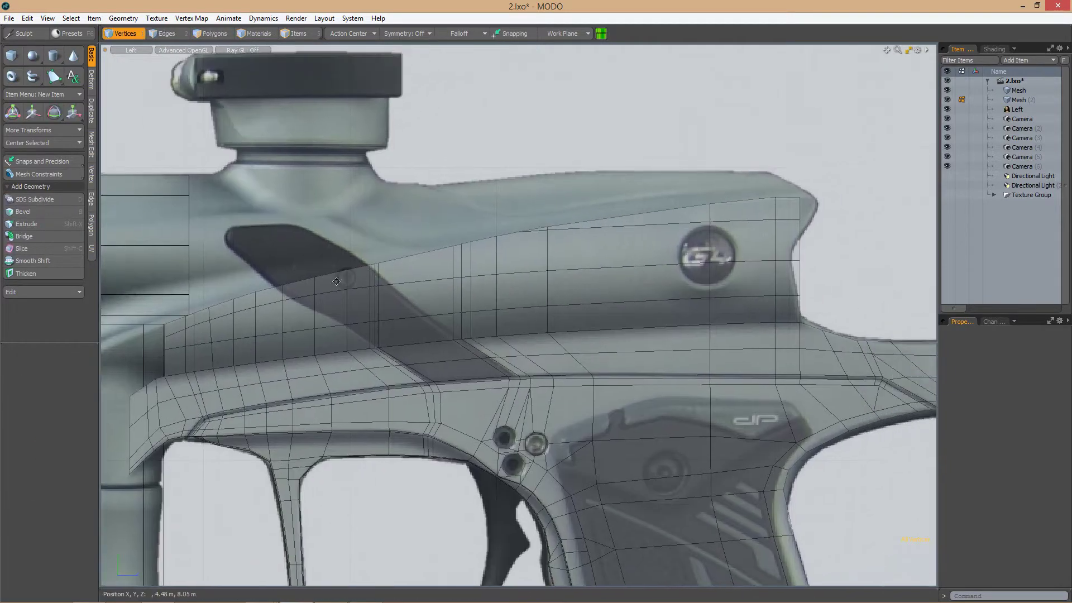
scroll(295, 306, up, 3)
key(shift+c)
key(space)
scroll(407, 276, down, 3)
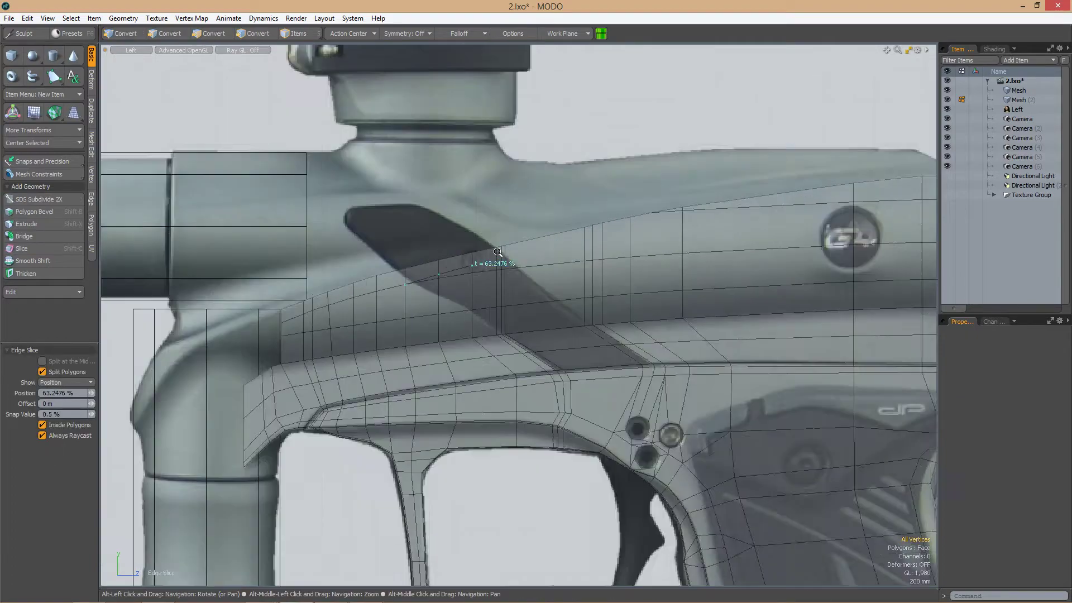
scroll(563, 254, up, 2)
alt+drag(563, 255, 695, 330)
key(Tab)
key(Tab)
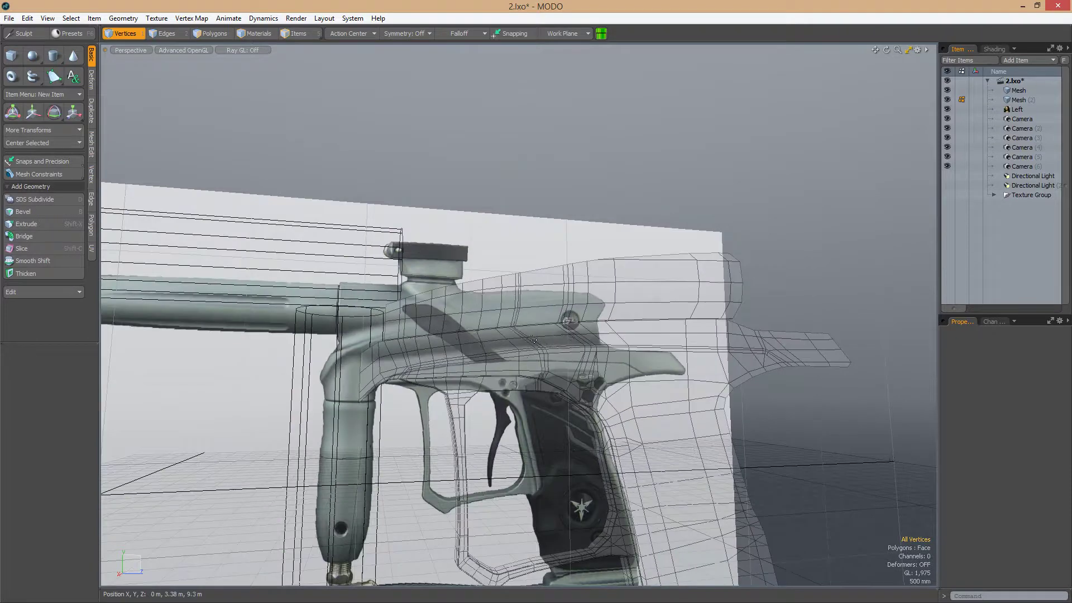
Extend the side wall's front edges toward the foregrip, tilt them, and extend again with offsets of -240 mm in Y and -465 mm in Z
scroll(586, 308, up, 5)
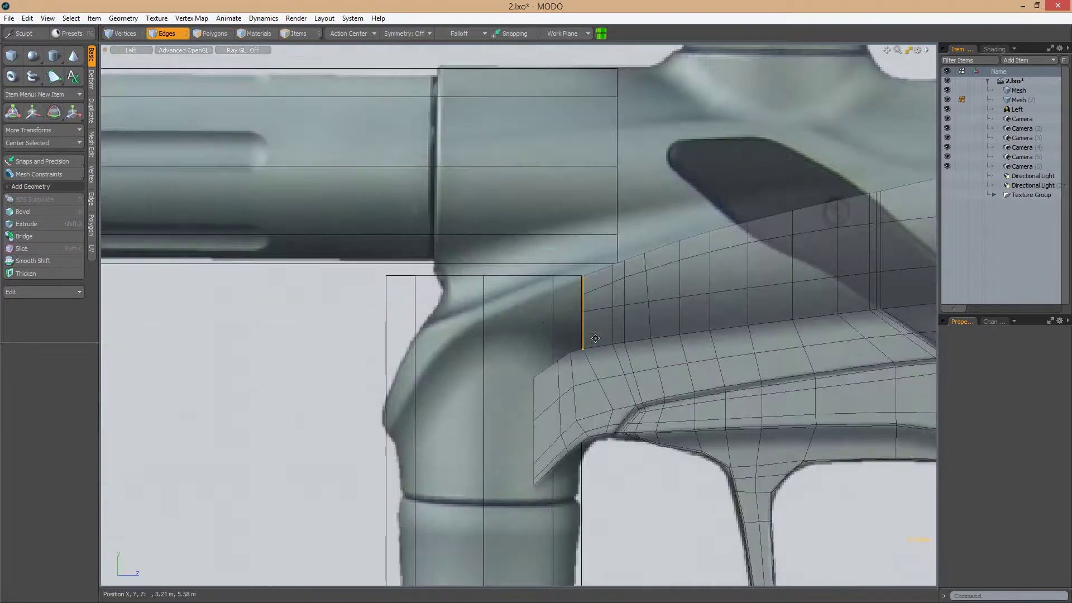
key(z)
scroll(541, 297, up, 3)
drag(586, 308, 558, 298)
key(e)
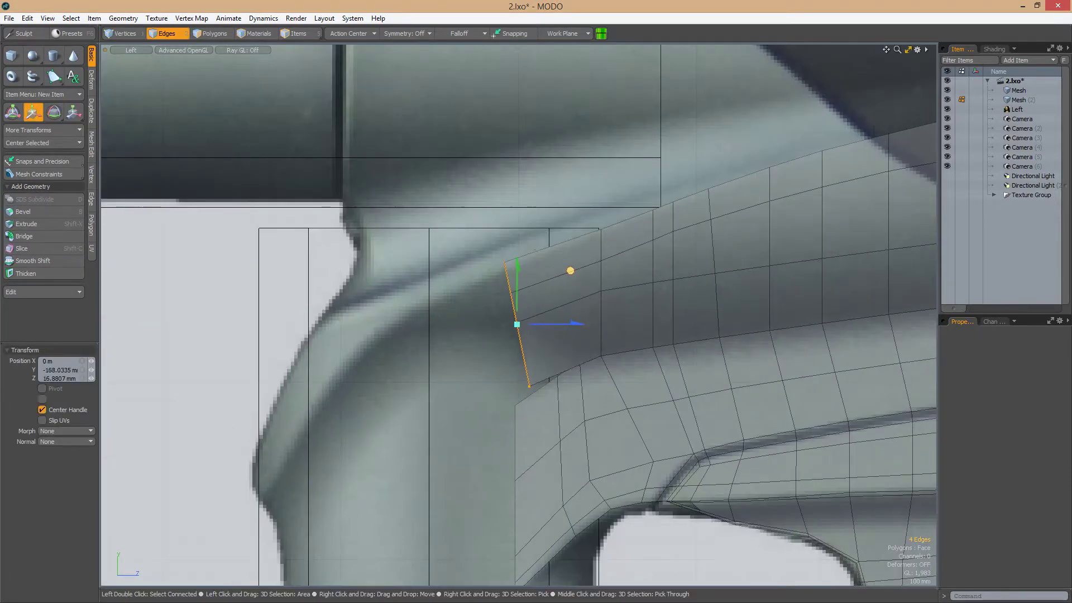
scroll(556, 287, down, 3)
key(z)
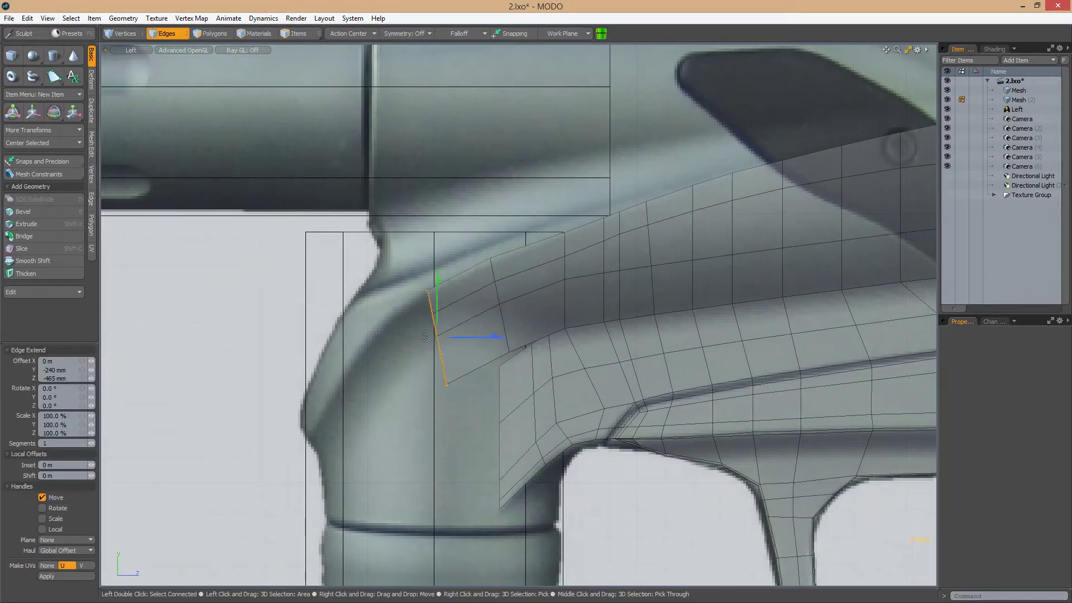
Extend the front edges of the upper body strip forward and downward along the reference curve
key(space)
key(z)
key(space)
key(z)
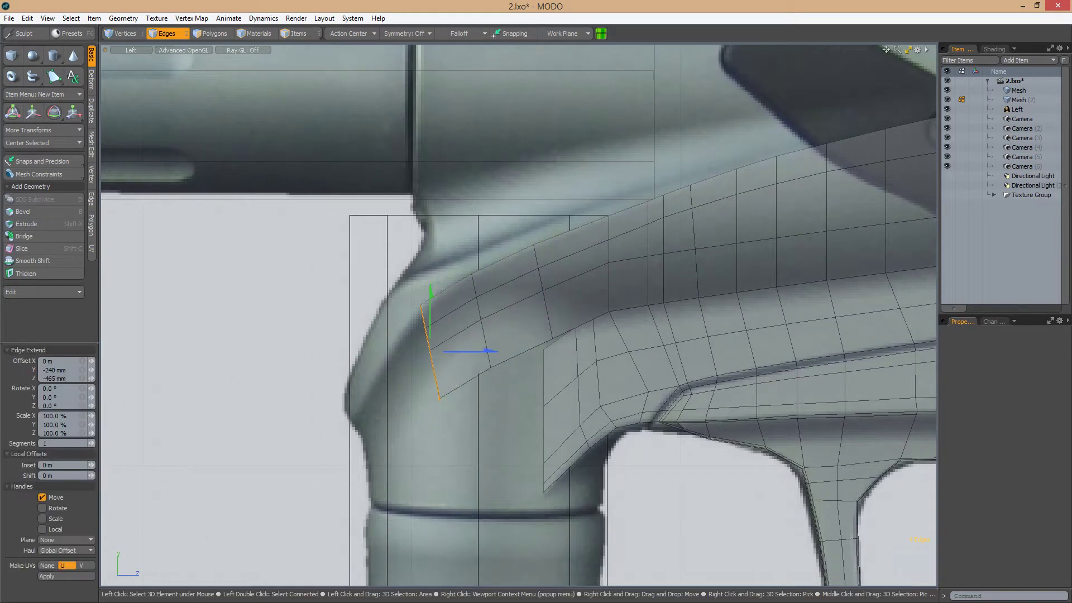
Using a selection-based action center, rotate the extended end edges to follow the curve and scale them to 91% on Y
key(e)
drag(476, 317, 462, 304)
click(349, 33)
click(336, 38)
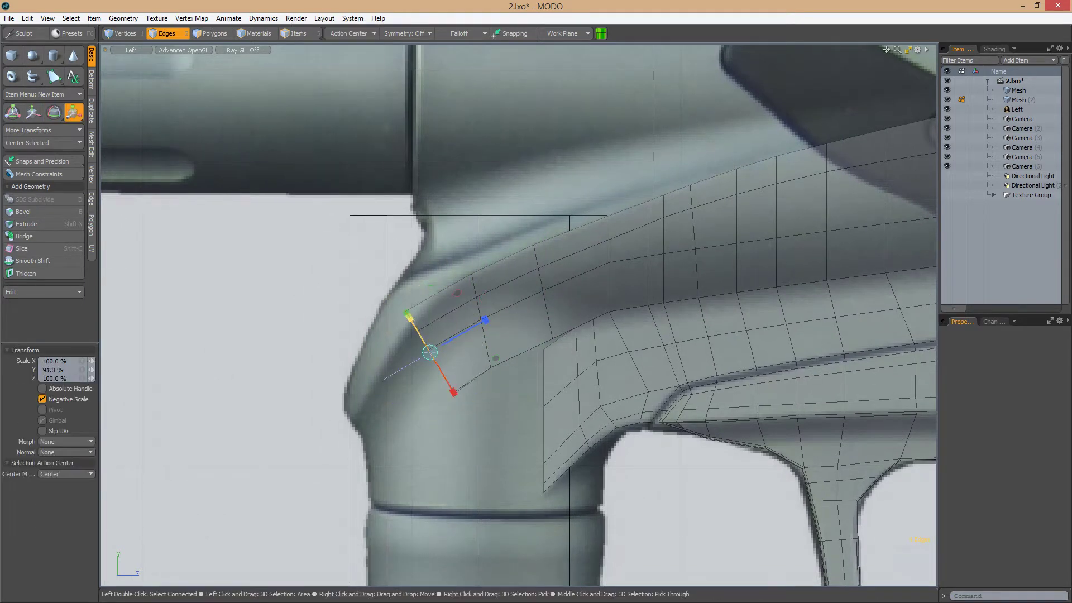
key(space)
Rotate the strip's end edges and extend them again by -235 mm in Y and -380 mm in Z
key(ctrl+space)
click(549, 249)
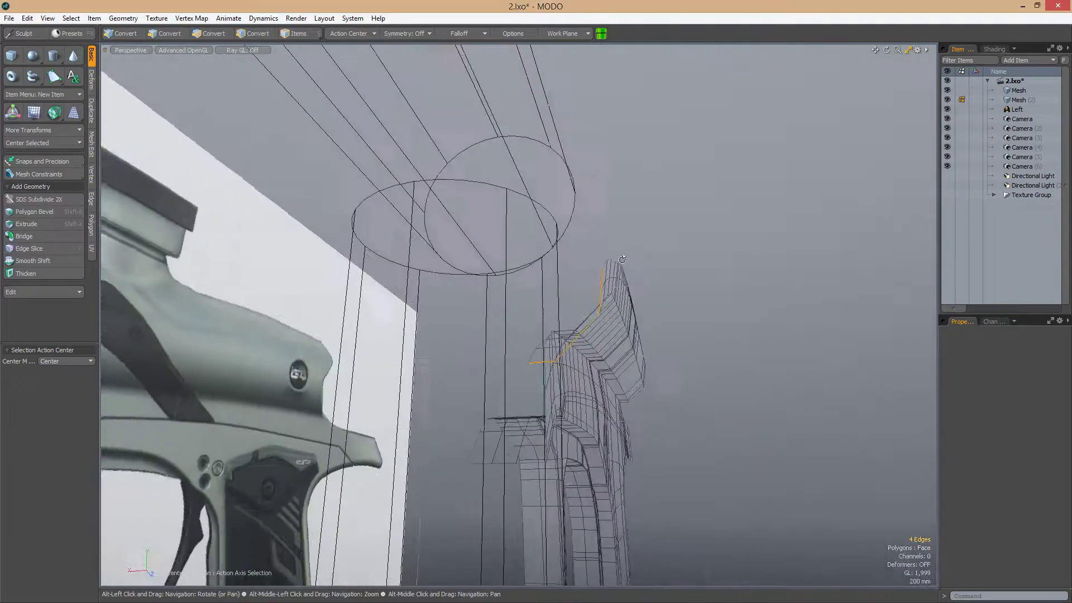
key(ctrl+space)
click(435, 319)
key(space)
key(e)
click(349, 33)
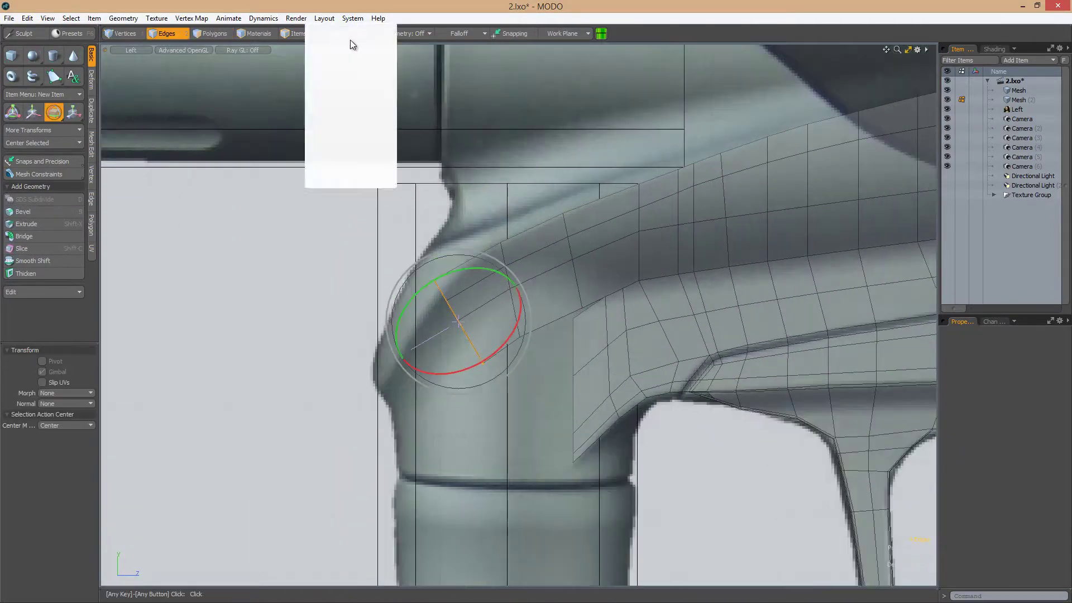
click(350, 40)
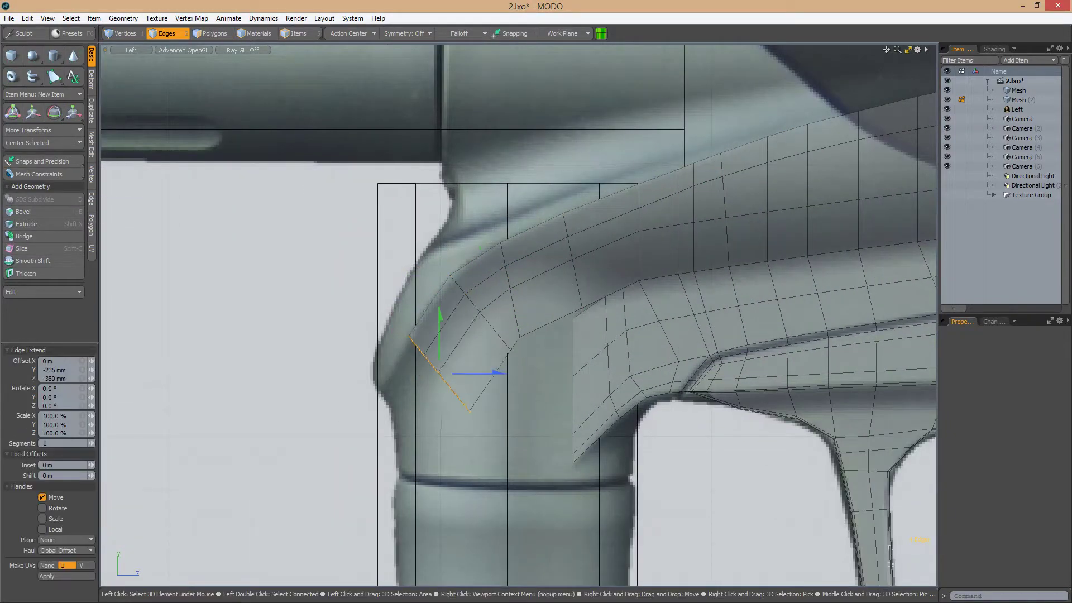
Extend the strip's end edges once more toward the foregrip's front outline and check the bend in 3D
key(space)
scroll(532, 337, up, 1)
key(space)
scroll(532, 337, down, 3)
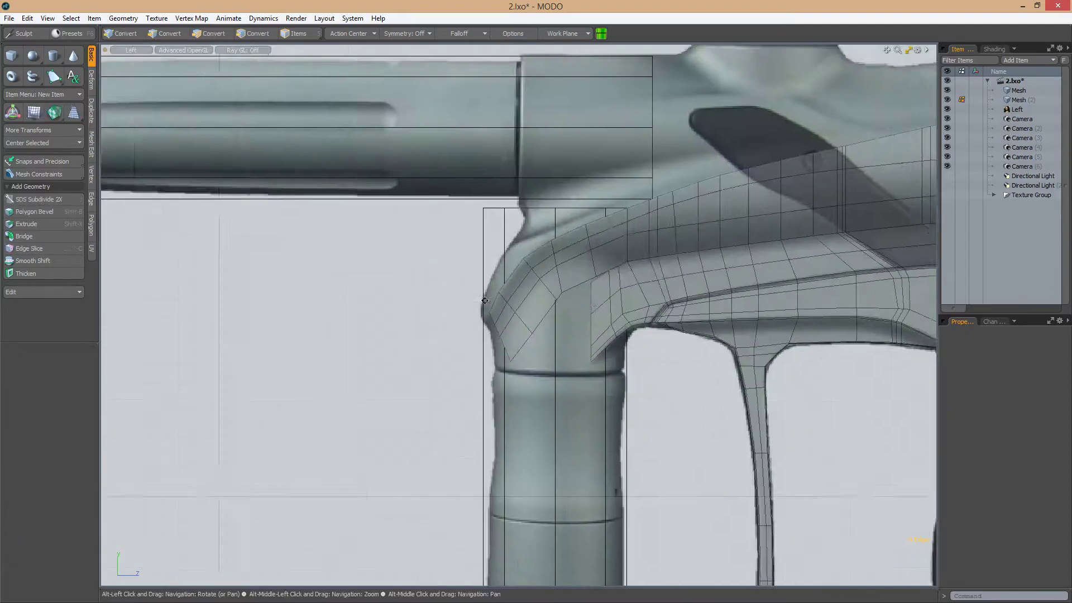
alt+drag(502, 251, 537, 218)
alt+drag(498, 323, 473, 286)
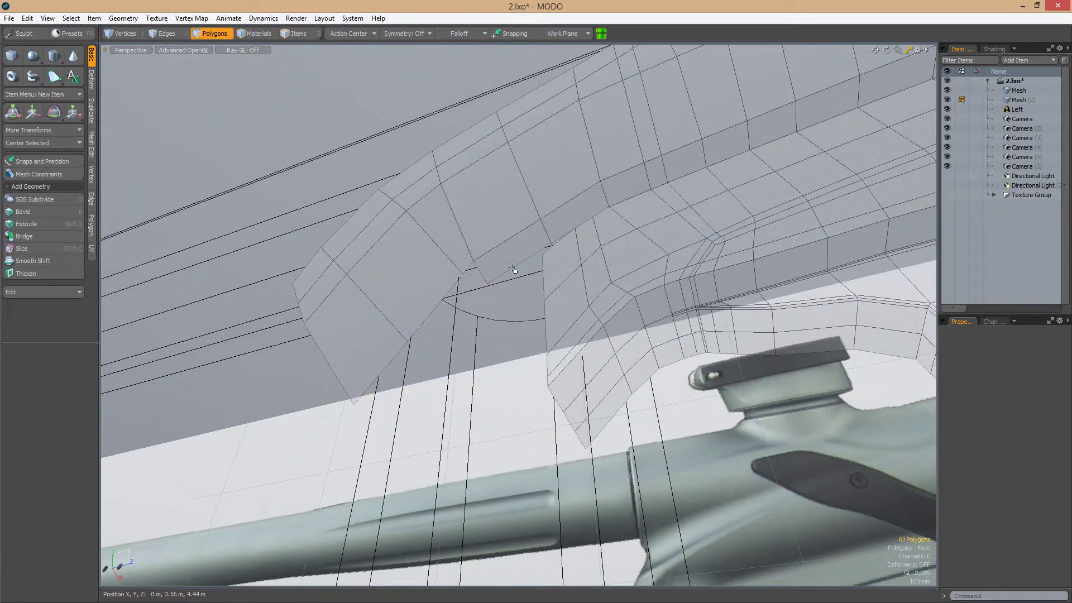
Move the strip's lower boundary vertex to line up with the upper corner of the adjacent panel
key(ctrl+space)
click(442, 343)
key(1)
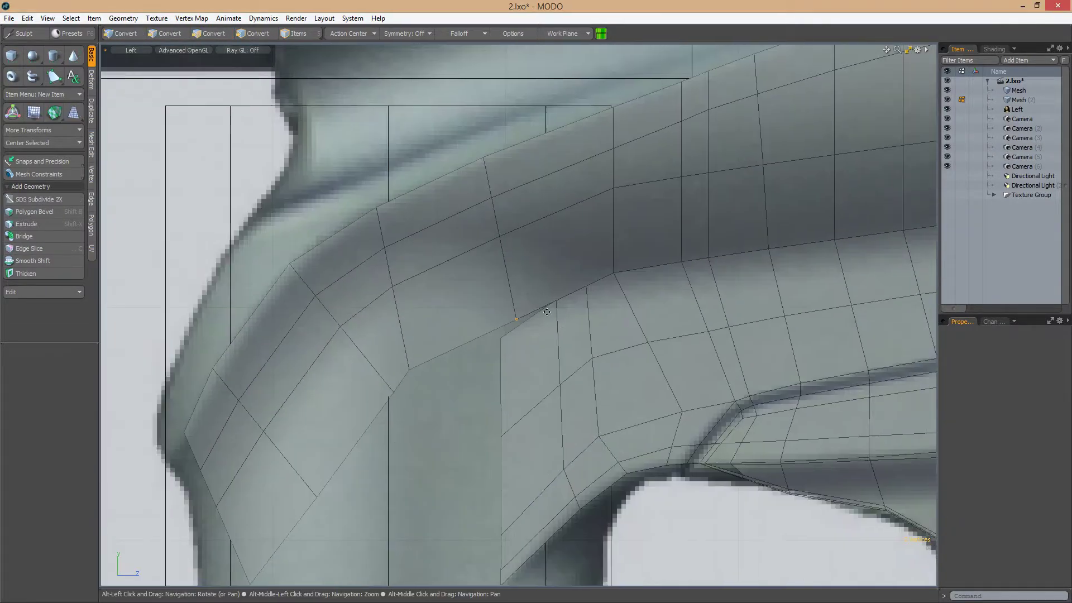
click(496, 325)
key(w)
alt+drag(503, 312, 550, 295)
Edge-slice from the strip's lower corner vertex across the front polygons onto the existing middle row
key(alt+c)
click(543, 295)
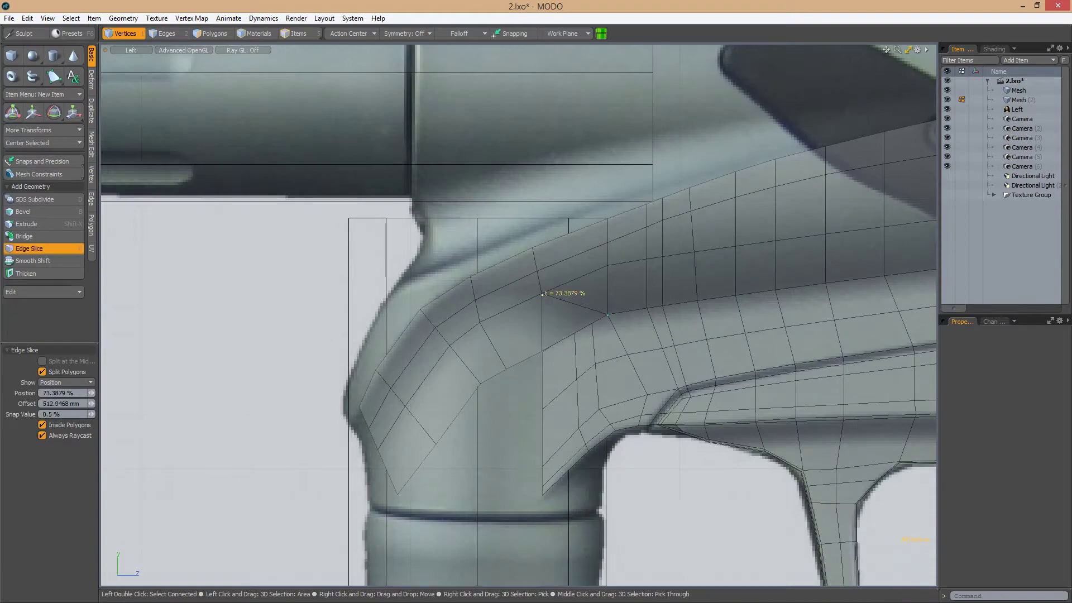
alt+middle_drag(534, 334, 546, 323)
scroll(547, 323, down, 1)
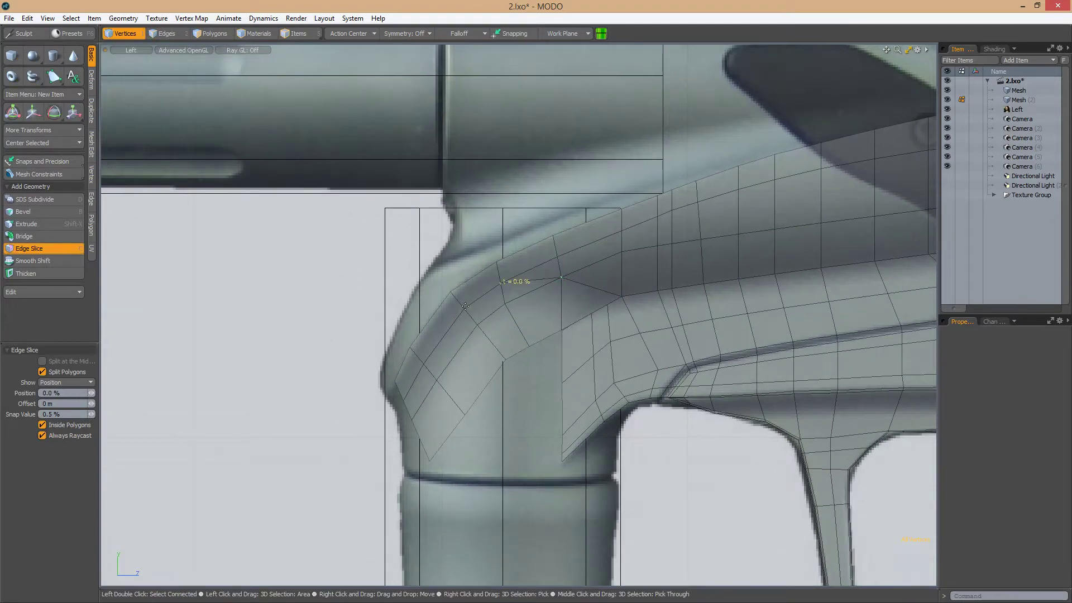
Examine the sliced front strip in perspective and against the side reference
key(3)
key(ctrl+space)
click(541, 335)
alt+drag(540, 335, 614, 335)
key(1)
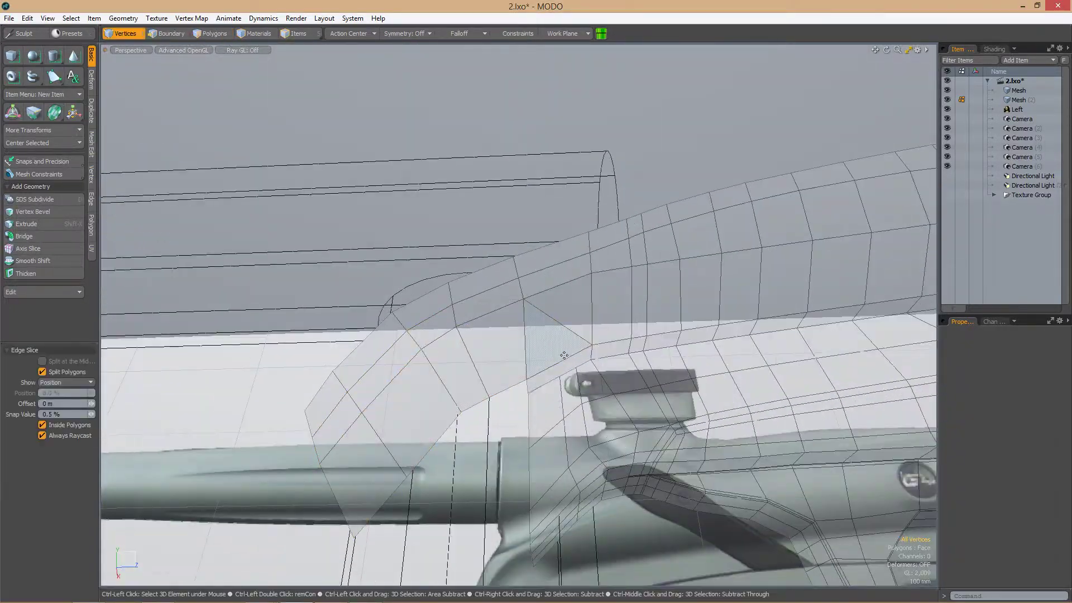
key(ctrl+space)
click(605, 339)
scroll(604, 338, down, 5)
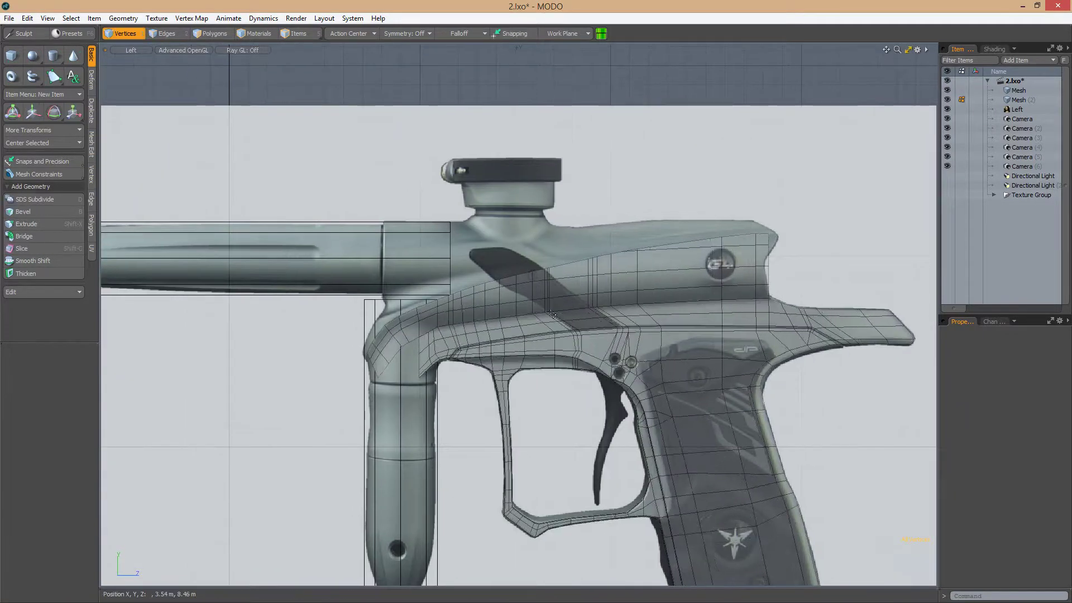
scroll(593, 279, up, 5)
alt+shift+drag(430, 321, 454, 322)
Rotate the four upper boundary edges at the front of the body strip by about 4° to match the reference line
key(3)
drag(393, 264, 501, 322)
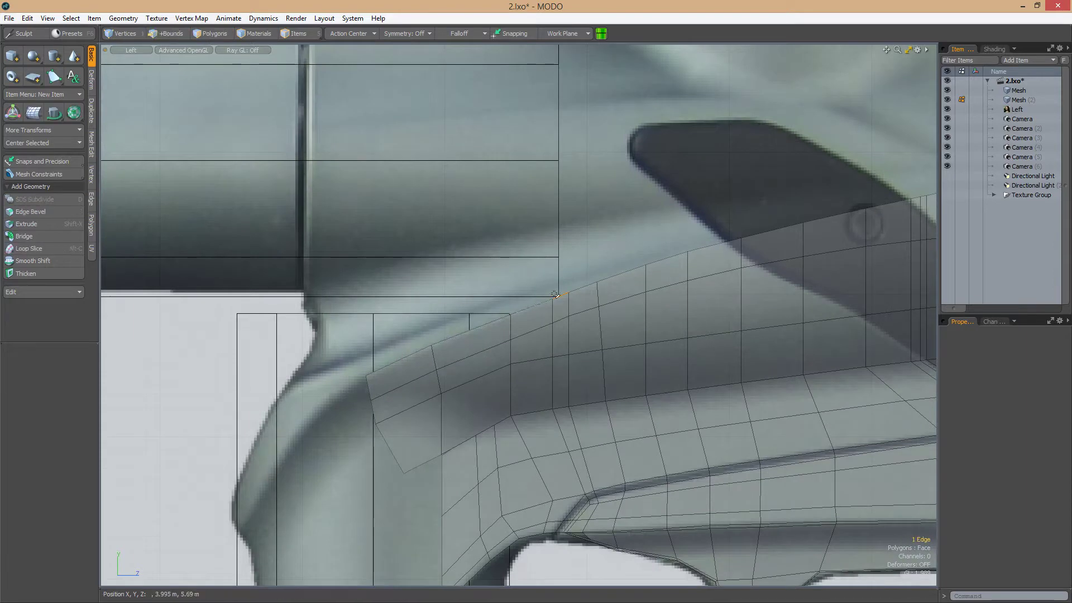
key(w)
scroll(413, 355, down, 3)
scroll(474, 296, up, 3)
key(2)
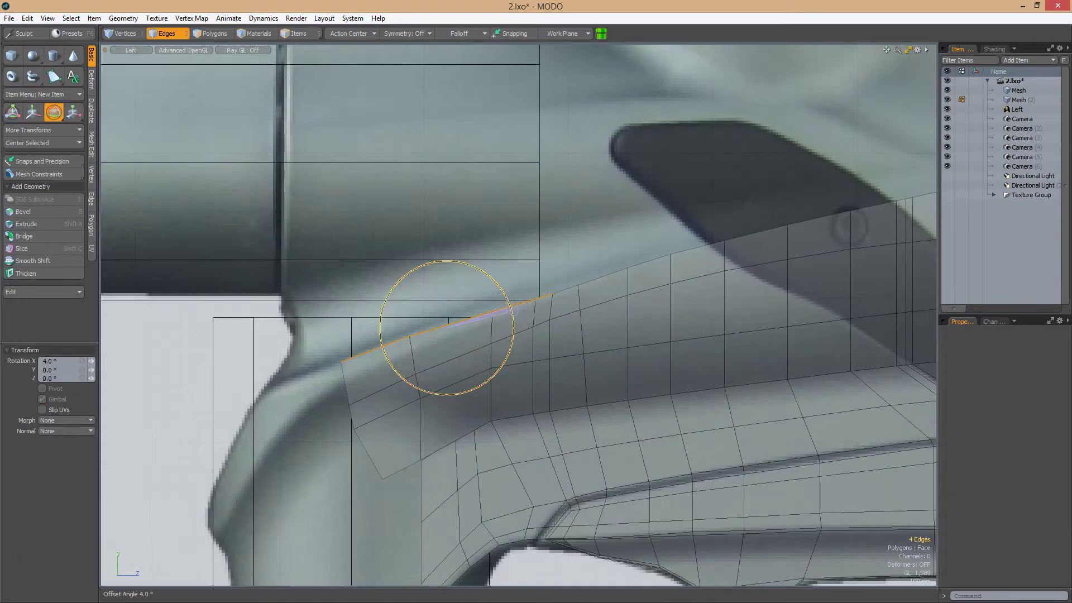
Adjust the front strip's upper boundary vertices and the second-row edge near its end to smooth the contour
scroll(500, 272, down, 2)
key(1)
scroll(500, 273, down, 1)
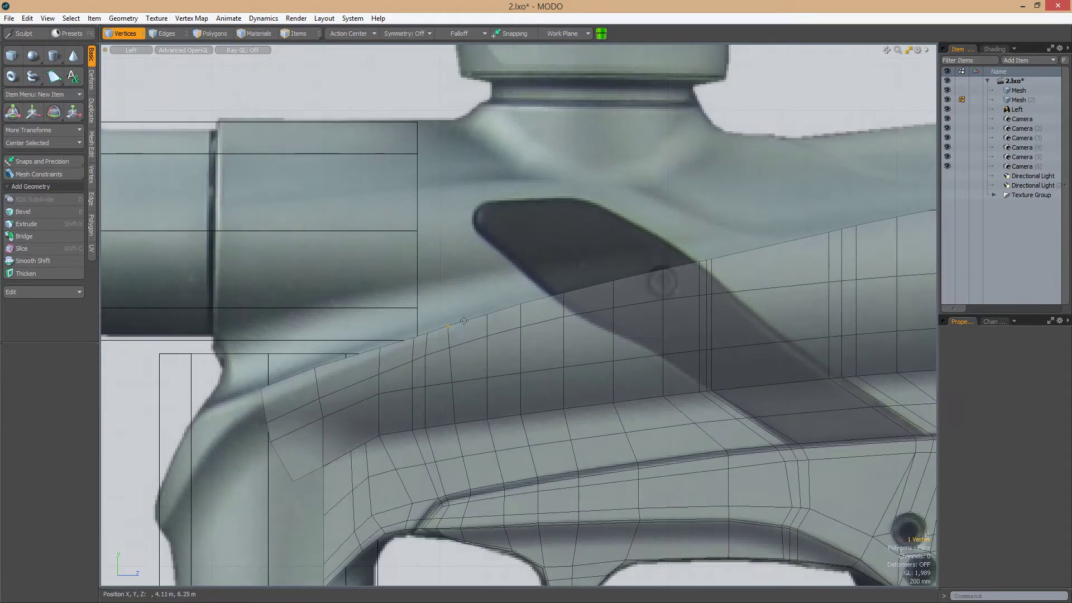
scroll(500, 272, down, 2)
key(2)
scroll(500, 272, up, 1)
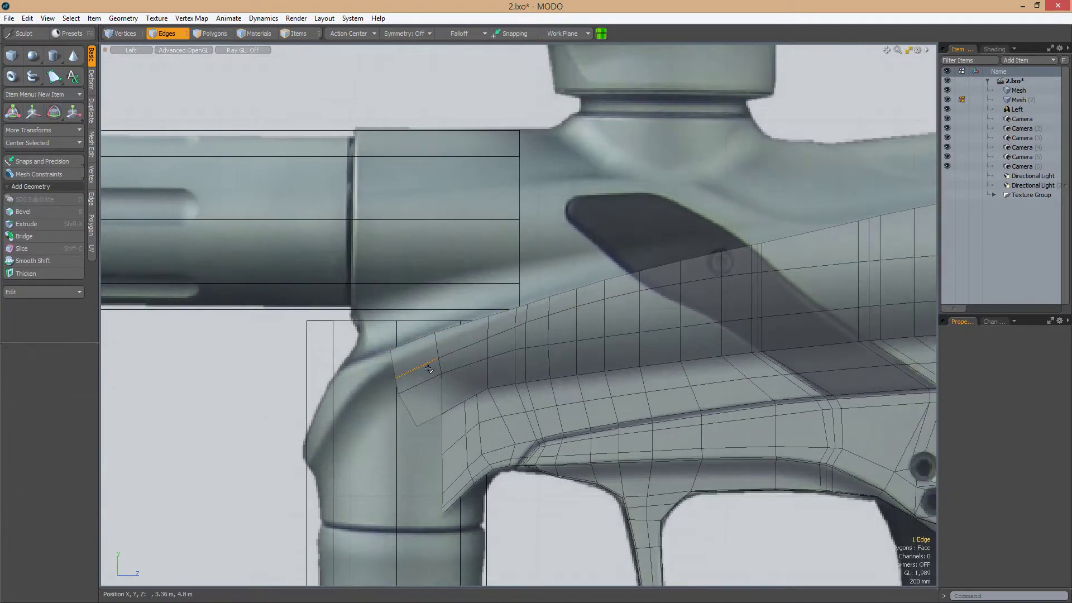
Examine the front strip's inner vertices and surface flow in side and perspective views
key(1)
scroll(502, 351, up, 3)
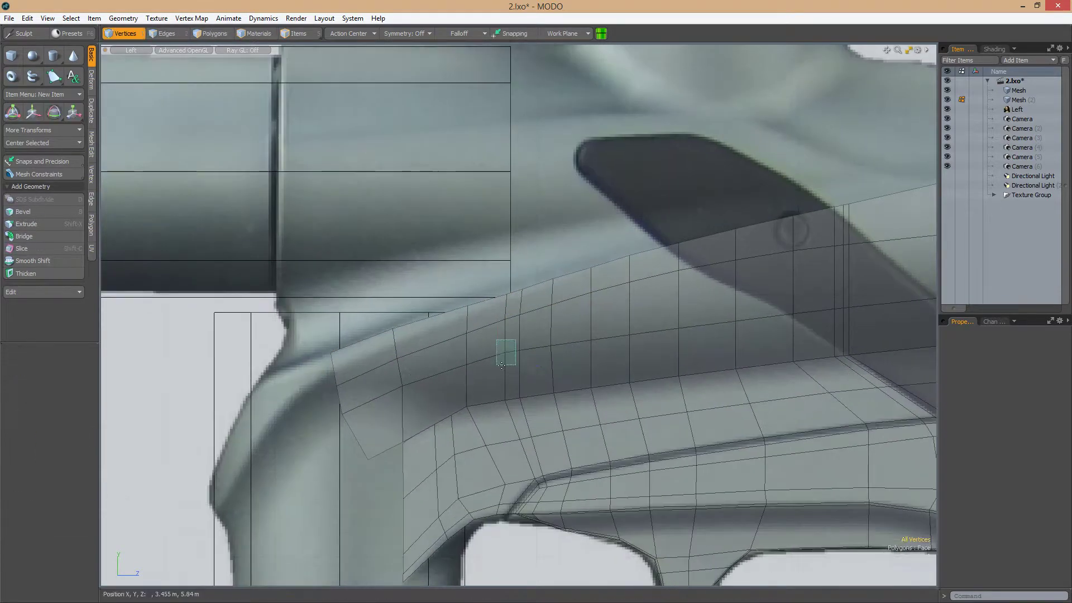
scroll(421, 348, down, 2)
alt+drag(421, 348, 536, 237)
scroll(531, 431, up, 2)
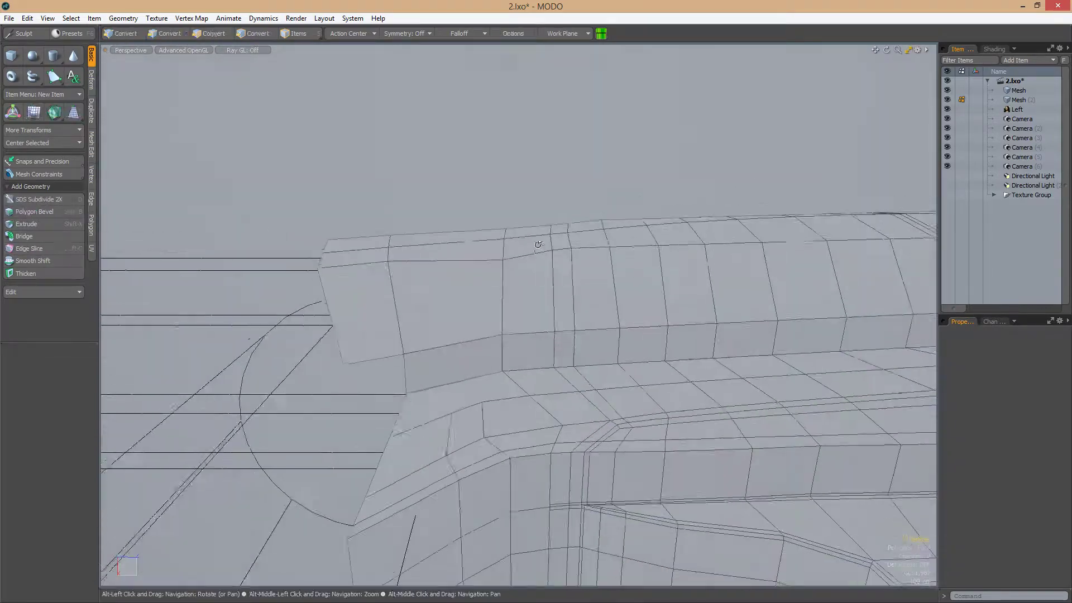
scroll(443, 395, up, 1)
scroll(443, 395, down, 5)
alt+drag(443, 395, 580, 277)
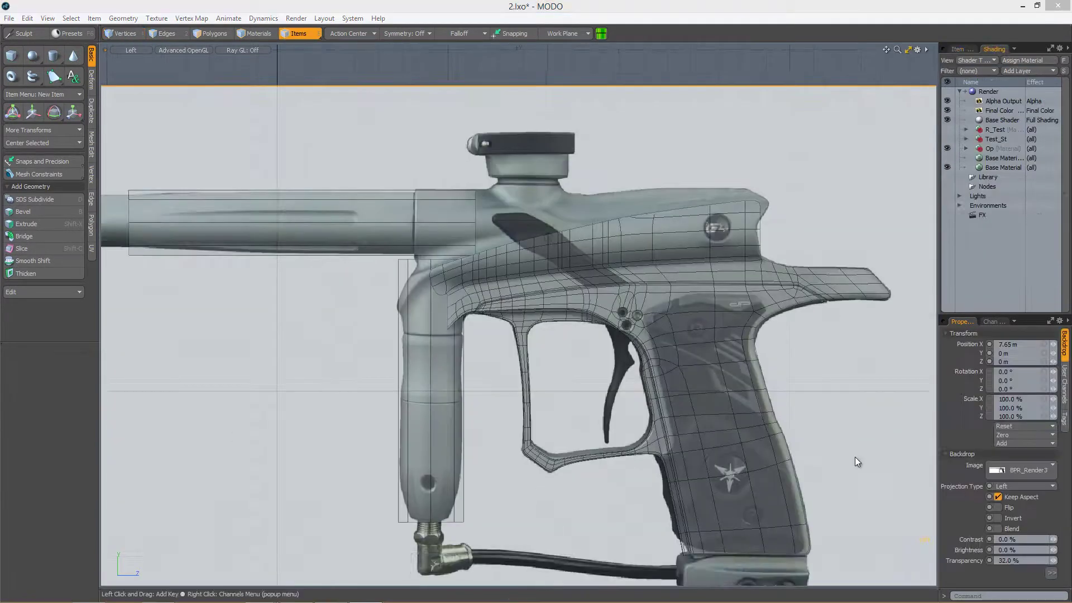
Move the rear boundary vertices of the upper body onto the notched outline behind the G4 logo
scroll(701, 273, up, 10)
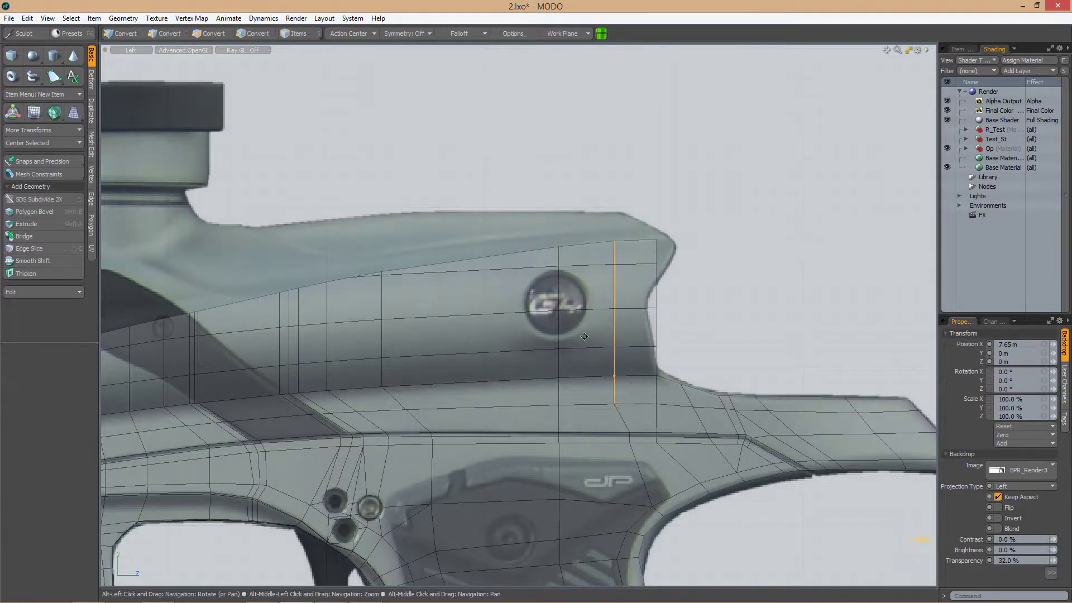
key(1)
scroll(558, 383, down, 2)
scroll(640, 333, up, 4)
alt+shift+drag(640, 334, 685, 276)
key(space)
click(639, 315)
key(w)
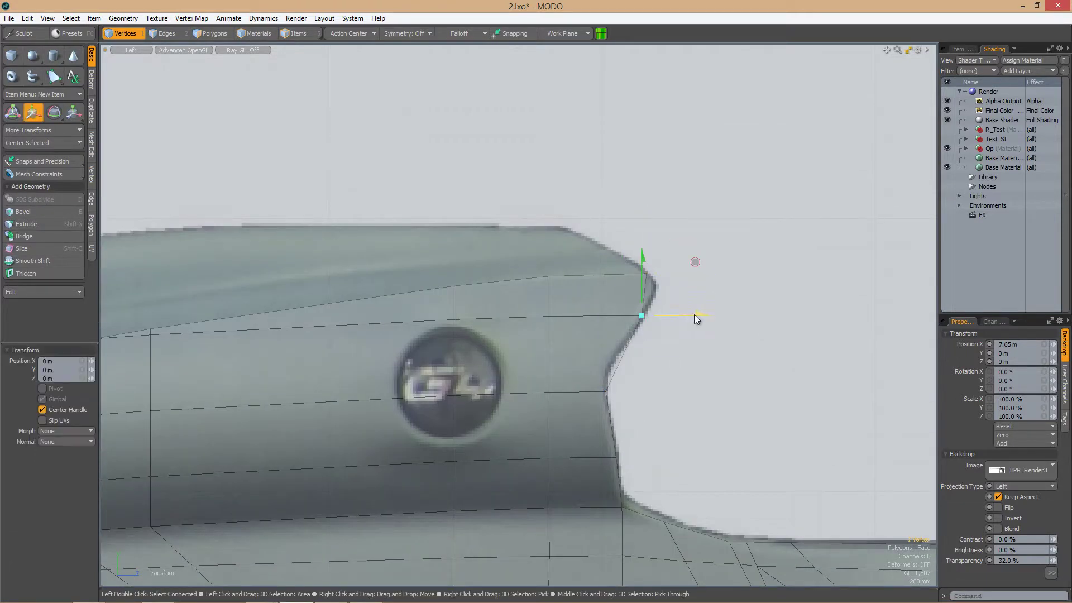
Slide the vertices near the upper body's rear end and reposition its top corner vertex on the outline
key(space)
scroll(698, 274, down, 4)
key(w)
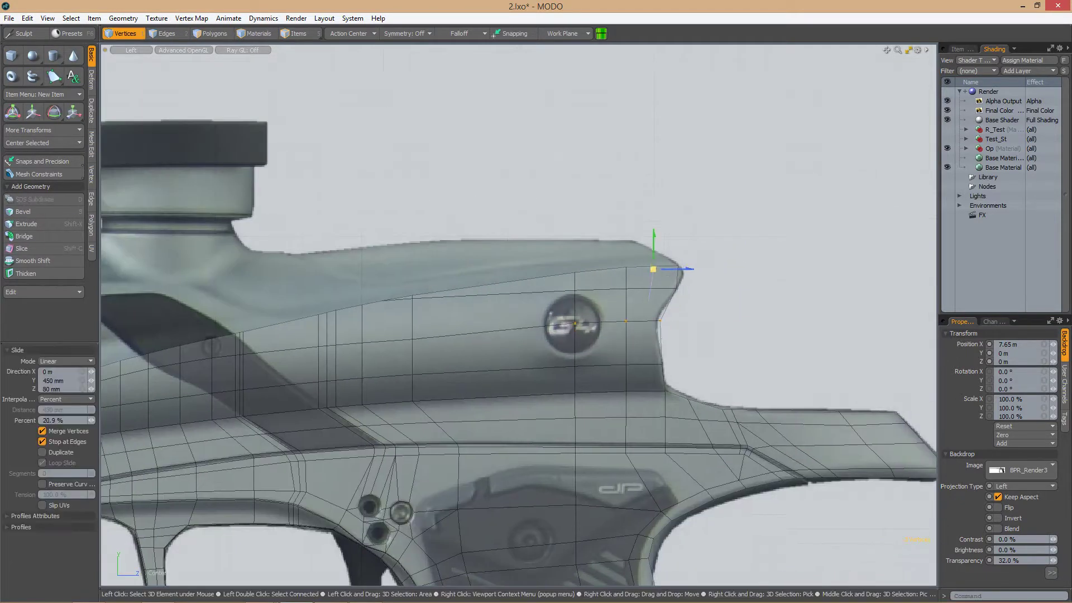
key(space)
scroll(708, 326, down, 2)
scroll(658, 296, up, 2)
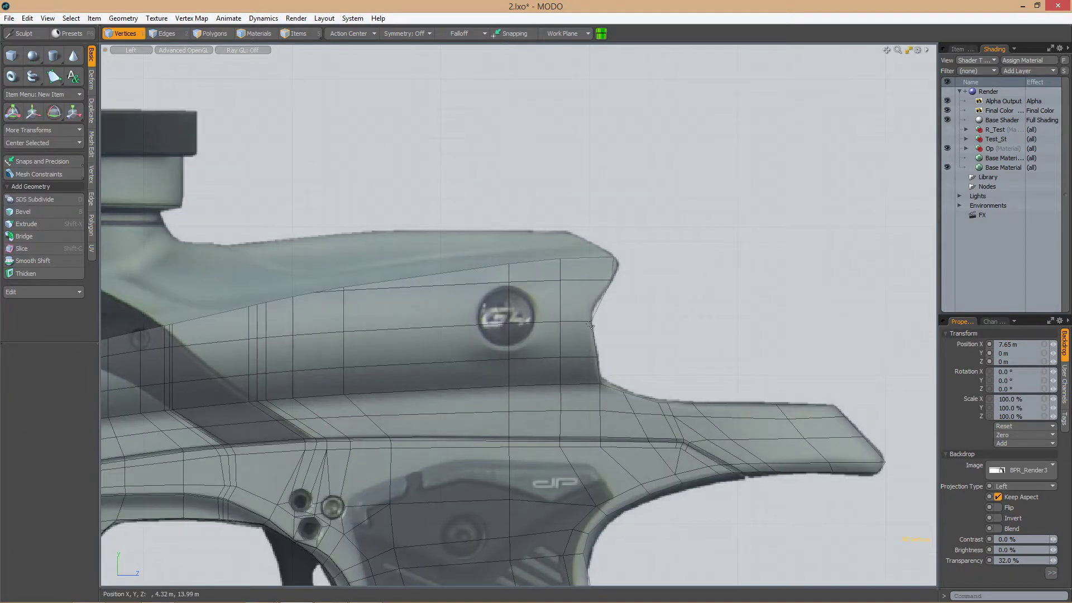
Edge-slice a new edge line just inside the upper body's rear outline, from the top boundary down to the ledge
key(alt+c)
scroll(590, 325, up, 5)
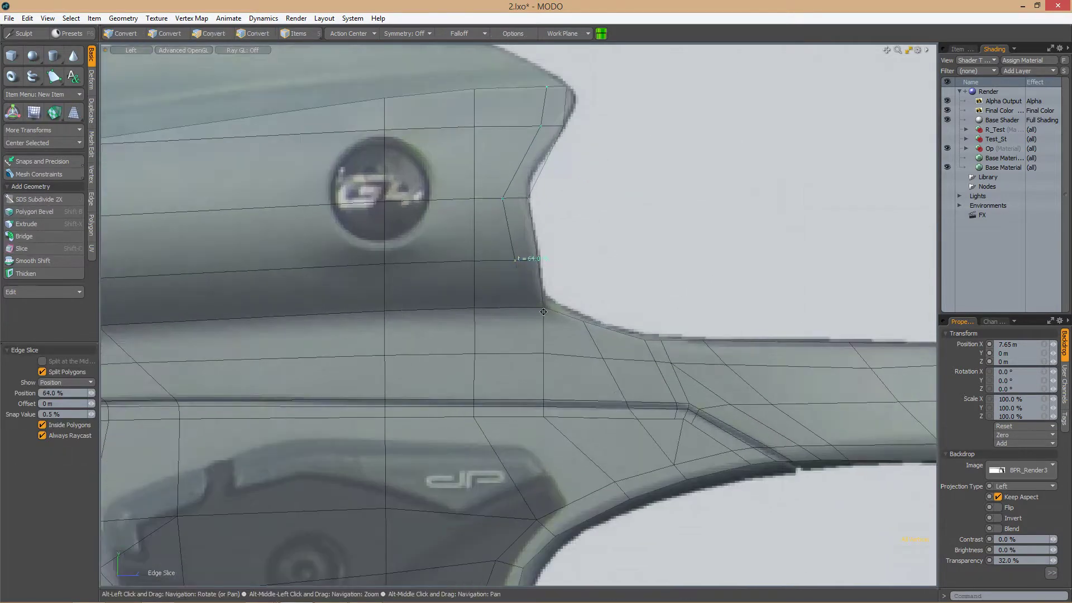
click(543, 311)
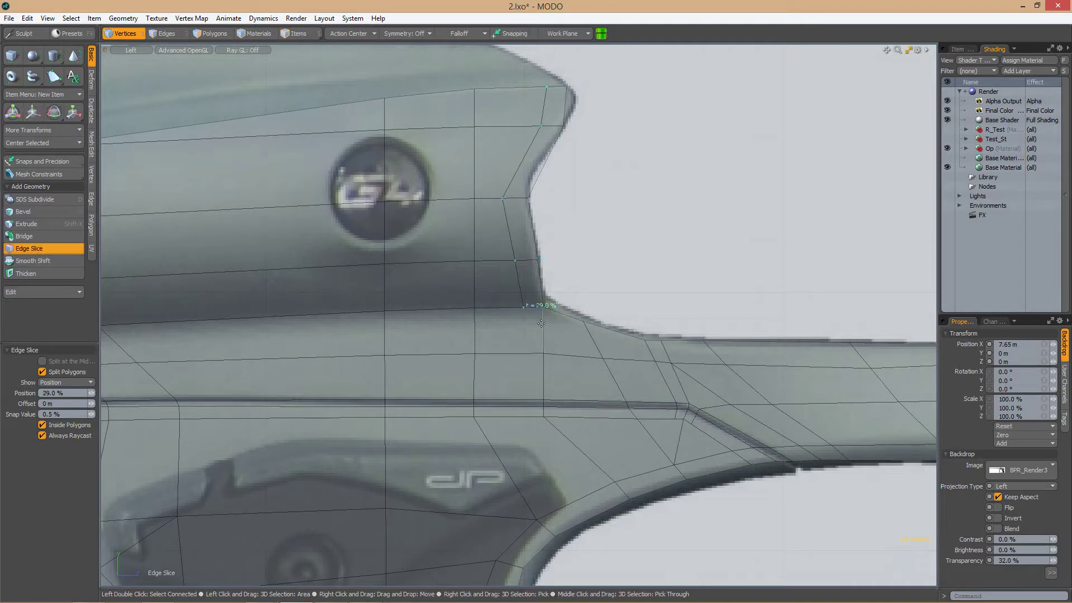
click(597, 339)
alt+shift+drag(597, 339, 538, 329)
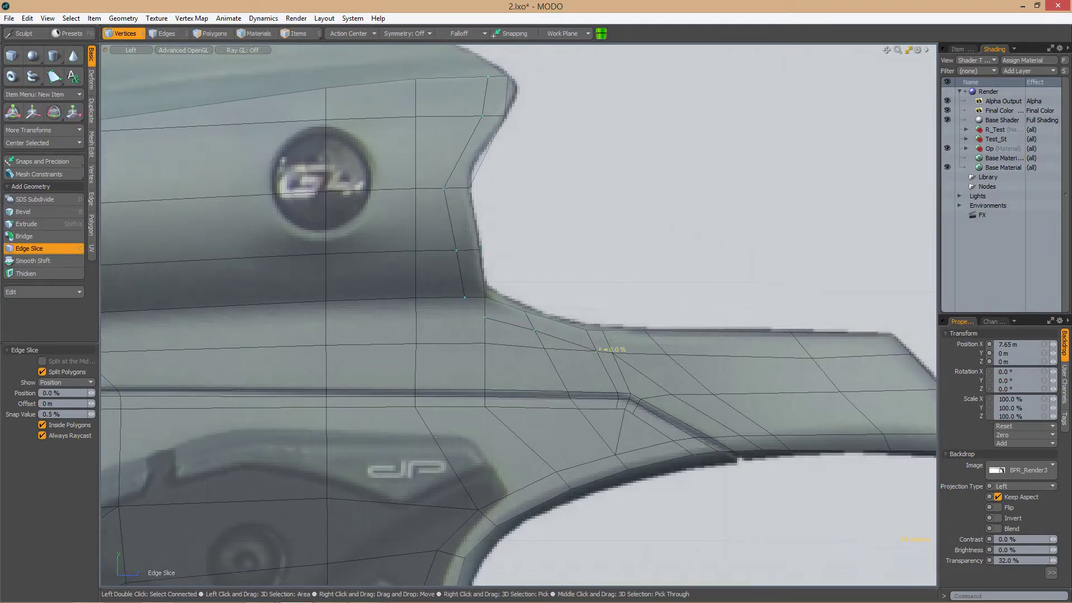
Undo the stray slice point and edge-slice the line around the inner corner where the body meets the tail
scroll(599, 349, down, 5)
alt+drag(596, 284, 437, 120)
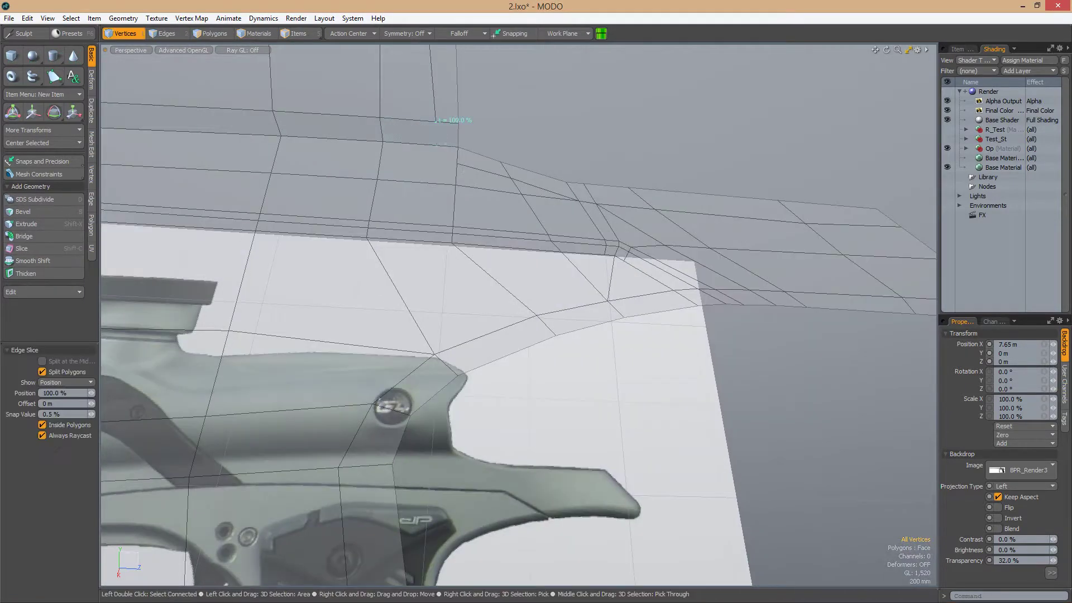
key(ctrl+z)
scroll(526, 304, up, 5)
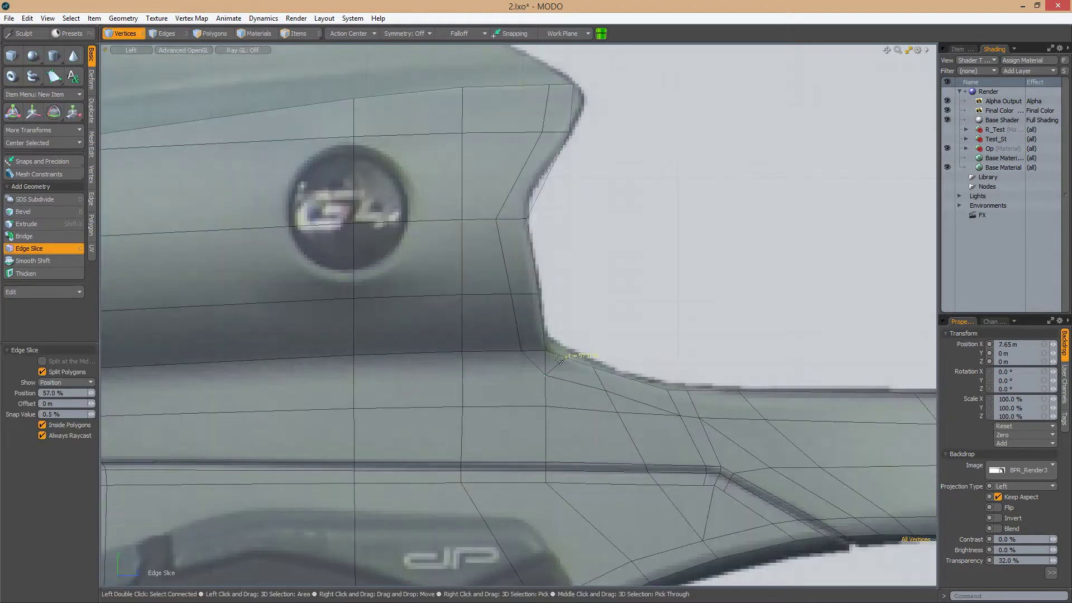
key(space)
Loop-slice the band of polygons along the middle of the rear tail at 53%
scroll(594, 342, down, 1)
scroll(622, 333, down, 4)
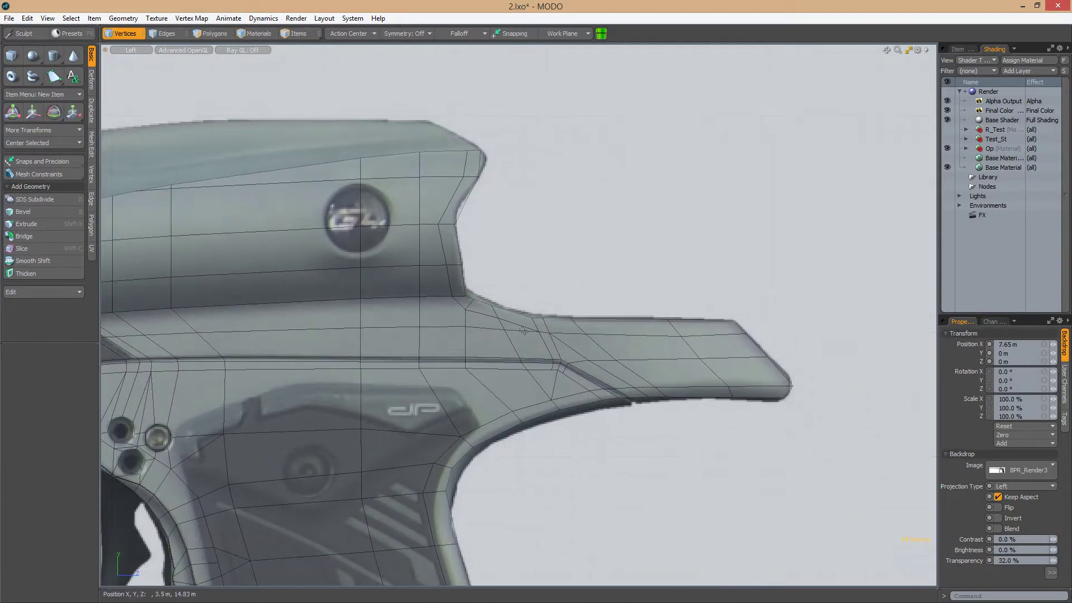
drag(803, 346, 798, 344)
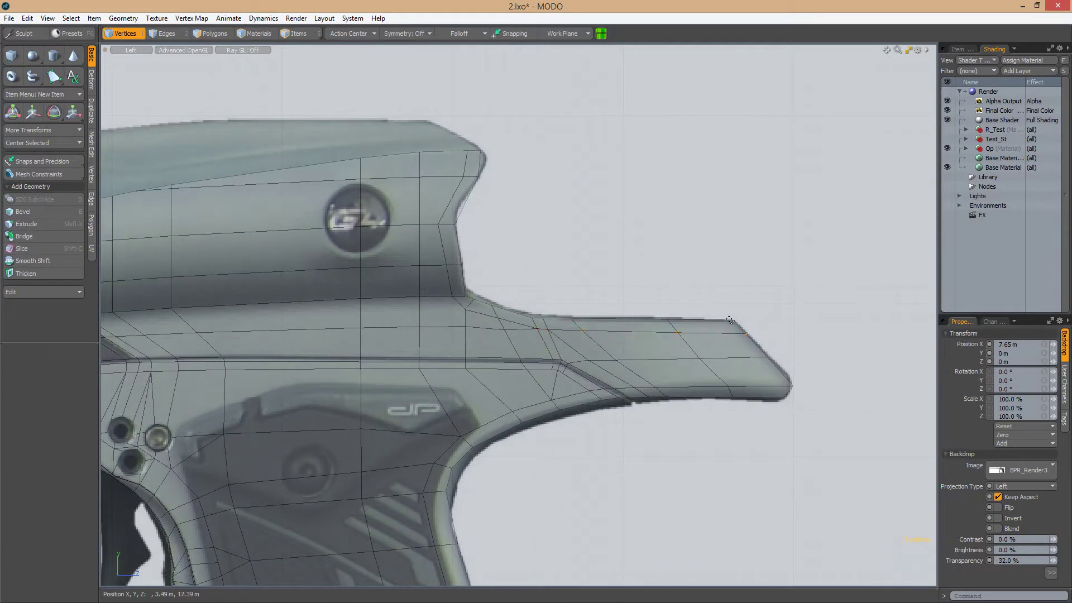
key(2)
middle_drag(418, 254, 492, 260)
key(3)
scroll(600, 341, down, 3)
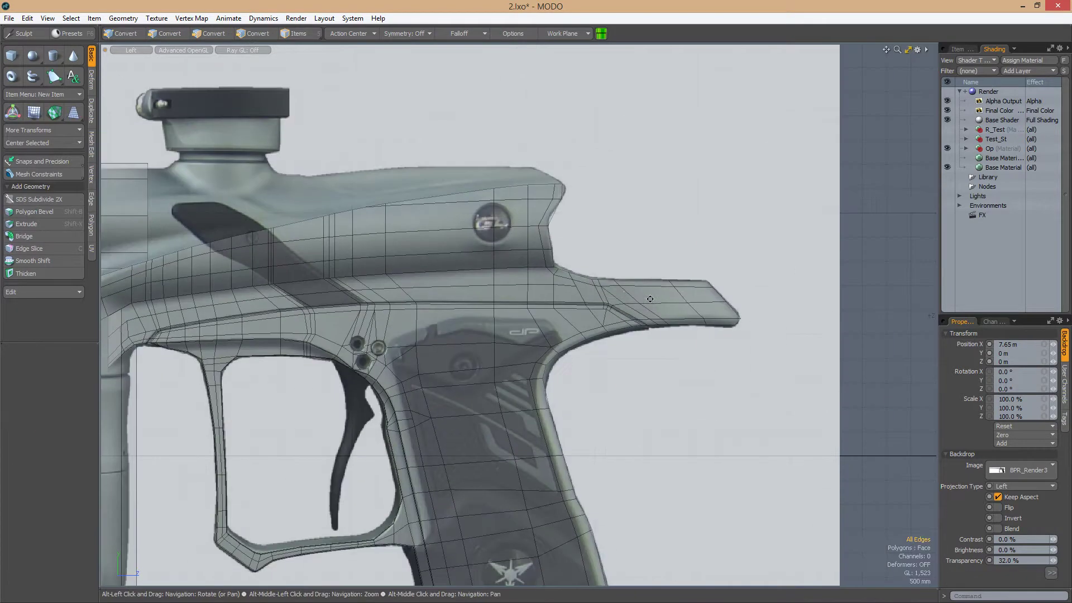
scroll(601, 341, up, 3)
key(alt+c)
scroll(601, 340, up, 2)
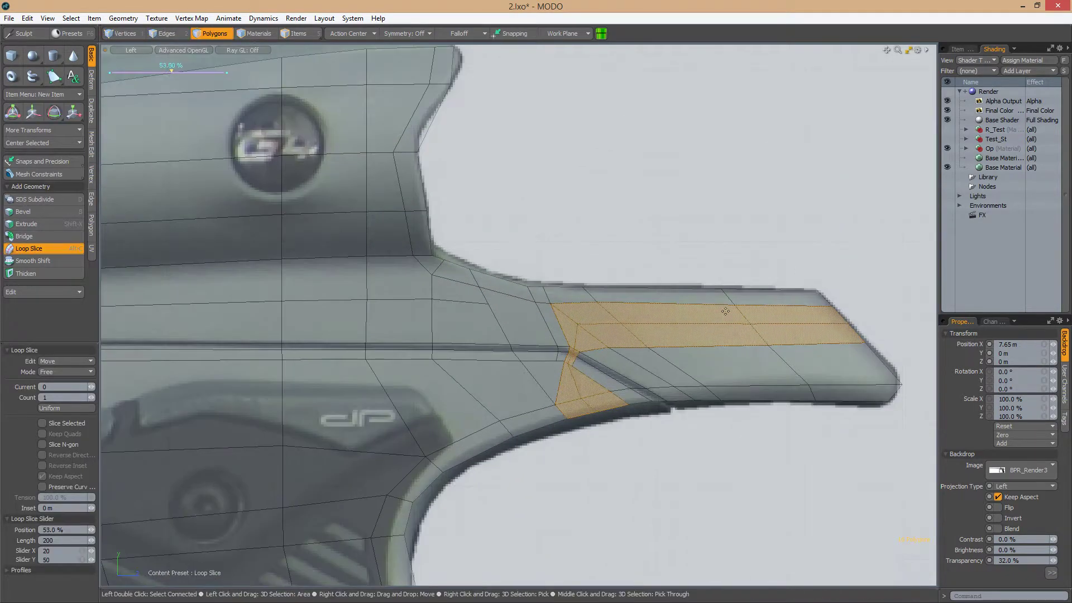
key(space)
Remove the loop-slice edges crossing the groove corner at the tail's base
key(2)
scroll(558, 349, up, 3)
click(559, 351)
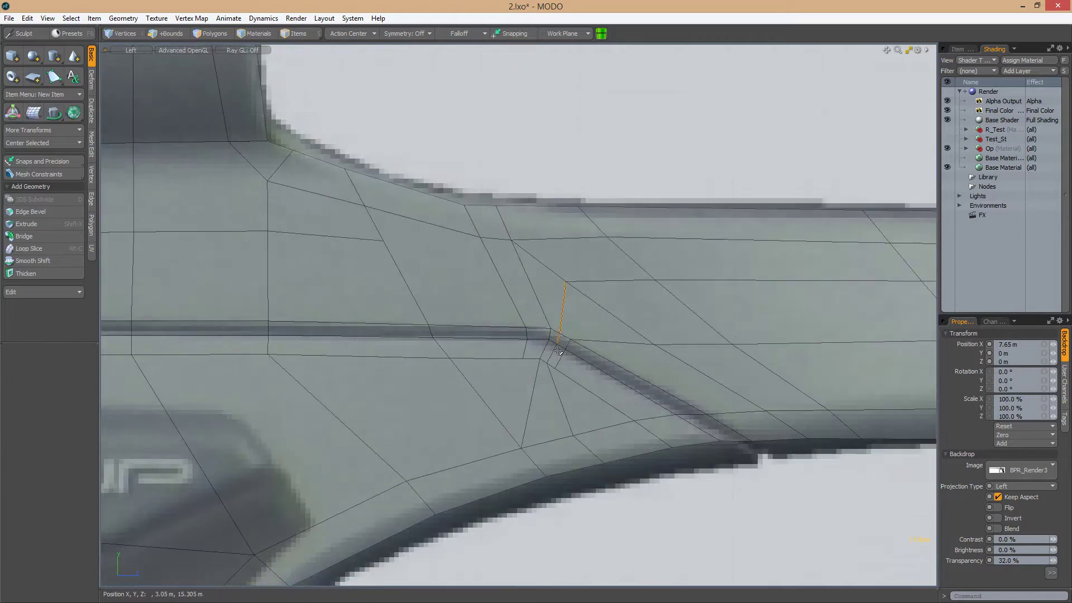
Edge-slice from the tail loop's front end across the neighbouring columns to join the existing body row
scroll(572, 274, down, 1)
key(c)
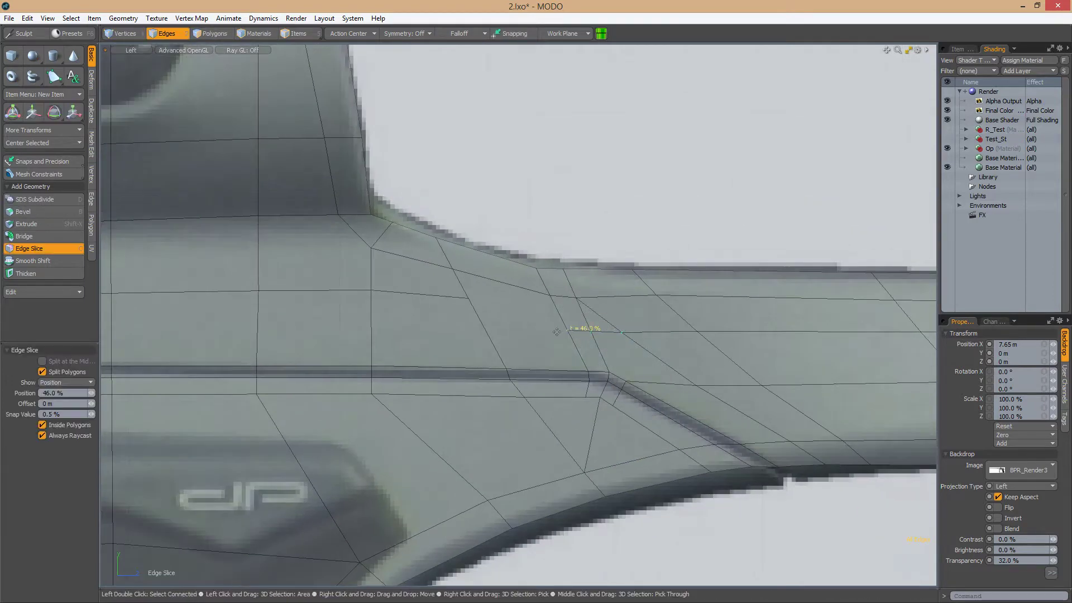
click(557, 331)
key(space)
scroll(594, 329, down, 6)
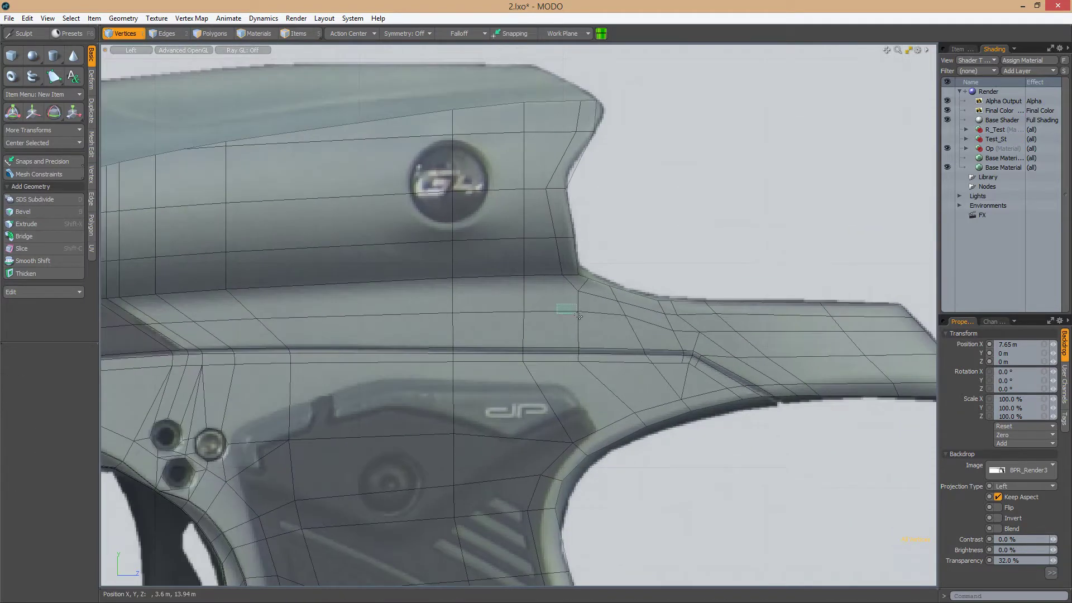
Loop-slice the long band of polygons running directly below the crease of the upper body
key(2)
scroll(457, 311, down, 2)
scroll(491, 304, up, 2)
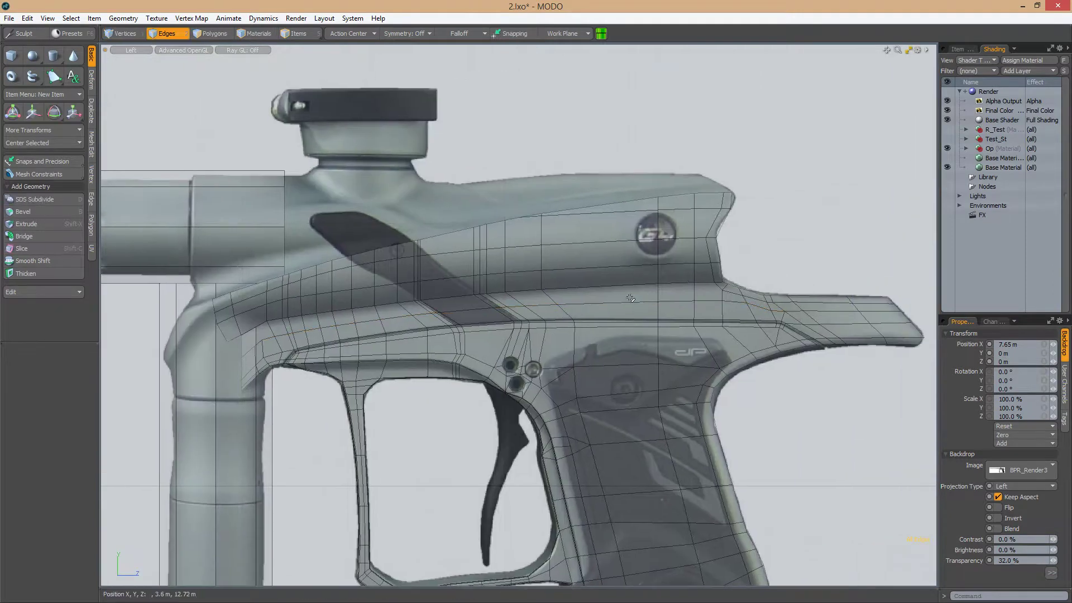
key(3)
shift+click(525, 300)
key(l)
scroll(525, 299, up, 3)
key(alt+c)
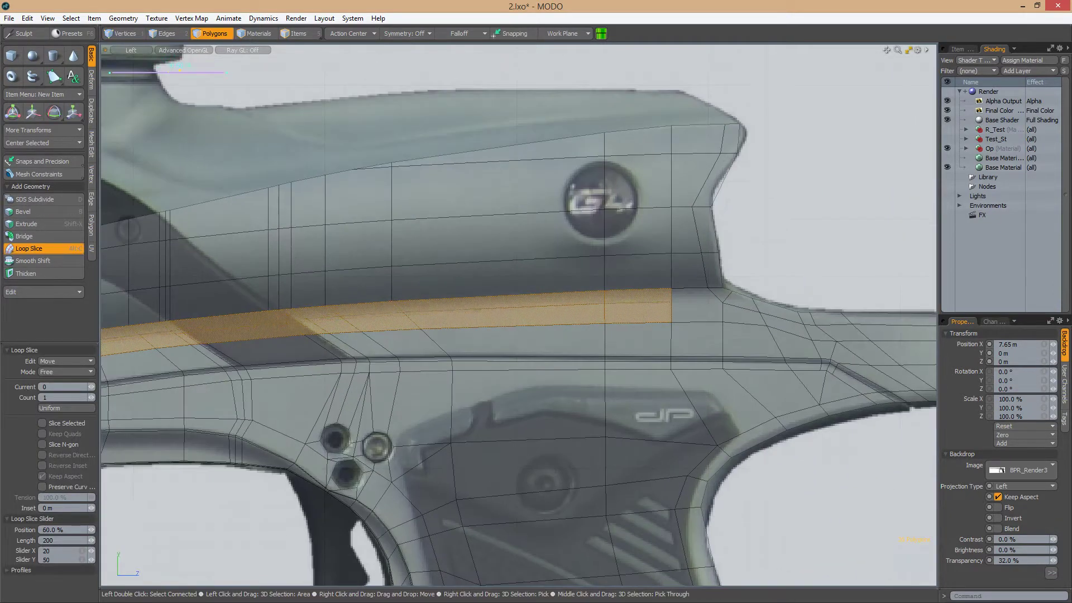
key(space)
Slide the vertices at the inner corner where the body meets the tail along their edges
key(1)
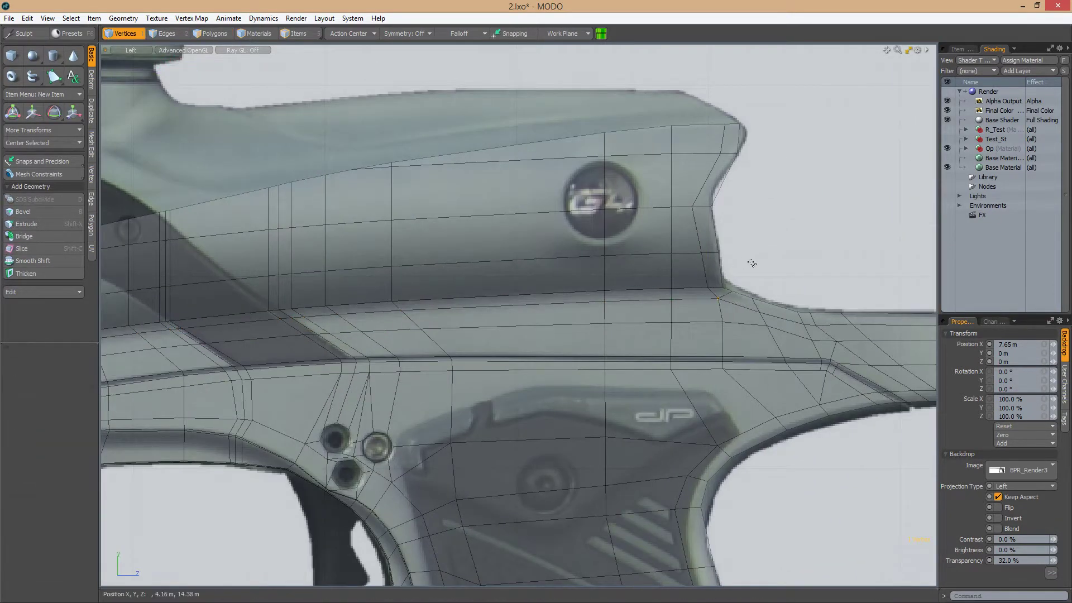
alt+shift+drag(751, 269, 641, 261)
click(660, 346)
key(alt+s)
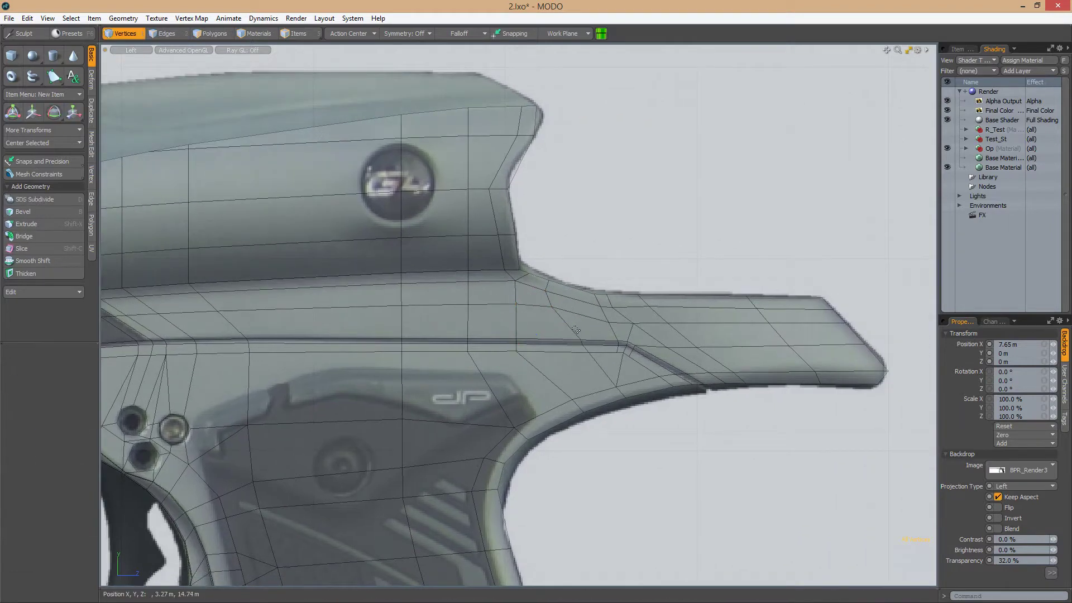
scroll(660, 346, up, 3)
key(space)
scroll(568, 326, down, 5)
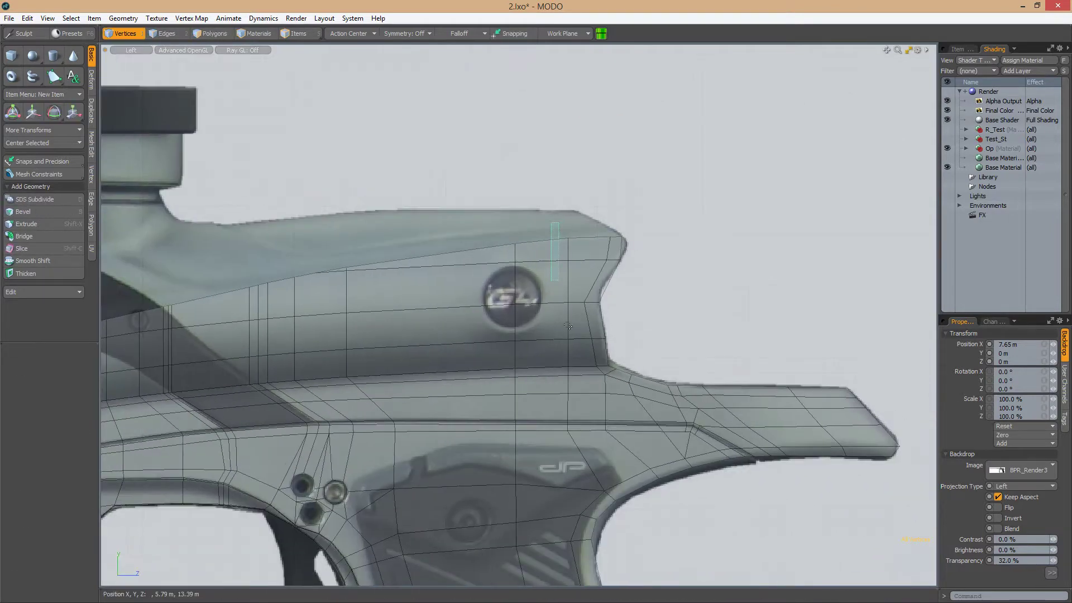
Slide the vertices of the column behind the G4 badge so it follows the body's rear contour
key(alt+s)
key(space)
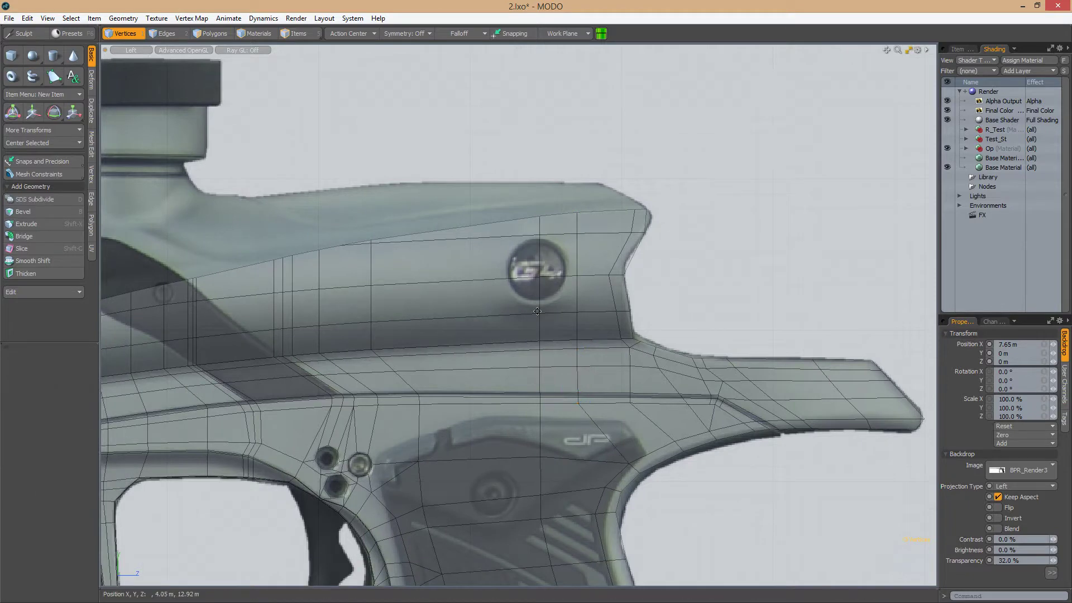
alt+shift+drag(552, 361, 578, 299)
scroll(578, 299, down, 2)
scroll(580, 297, down, 2)
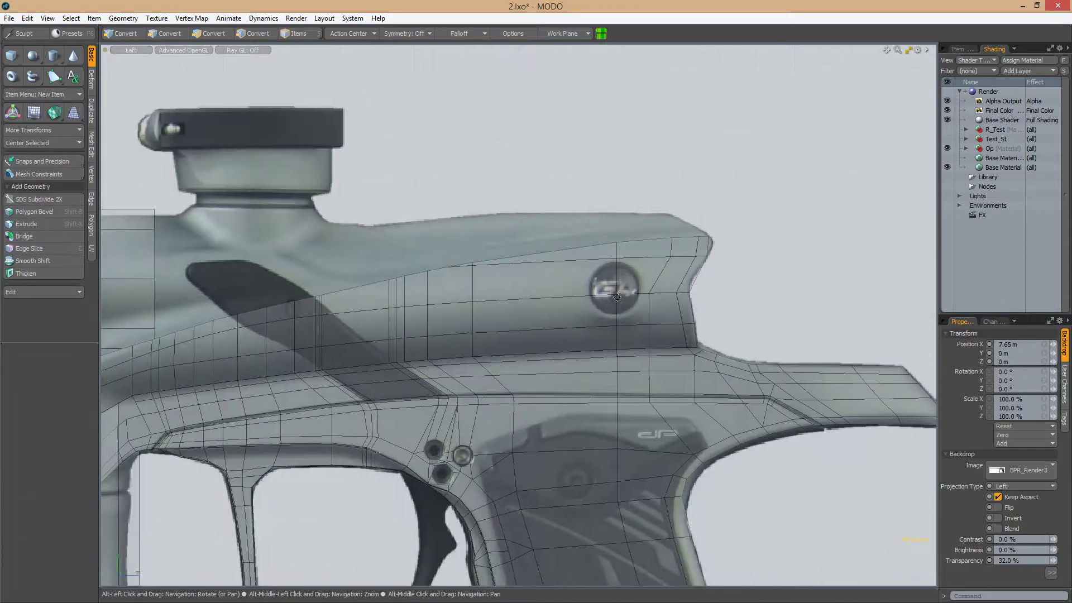
scroll(581, 296, up, 3)
key(alt+s)
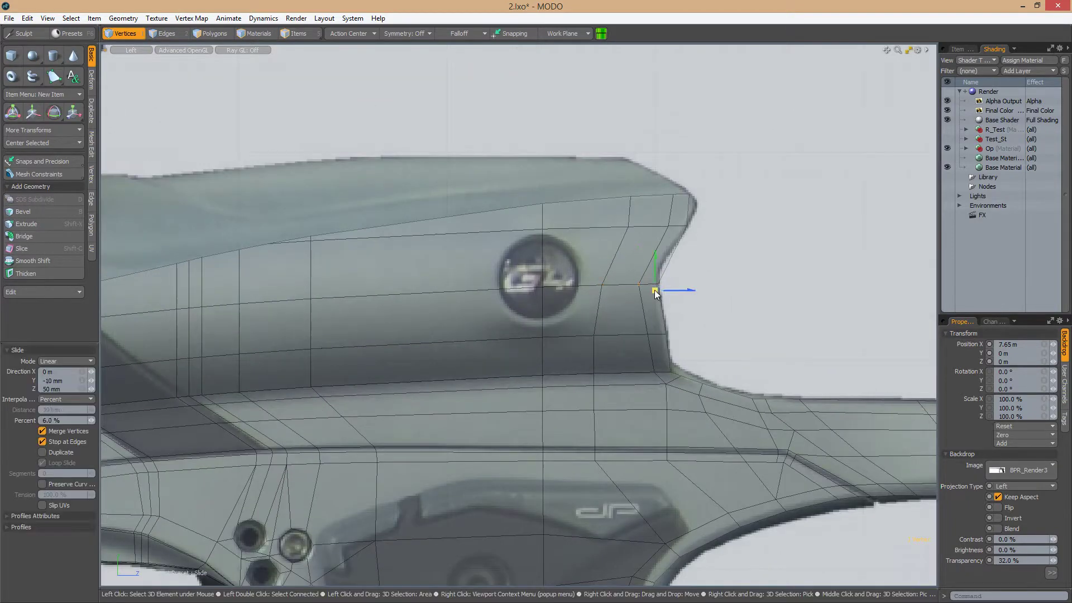
key(space)
scroll(582, 297, down, 3)
mouse_move(581, 313)
alt+mouse_down()
mouse_move(626, 331)
mouse_move(380, 387)
mouse_move(484, 423)
alt+mouse_up()
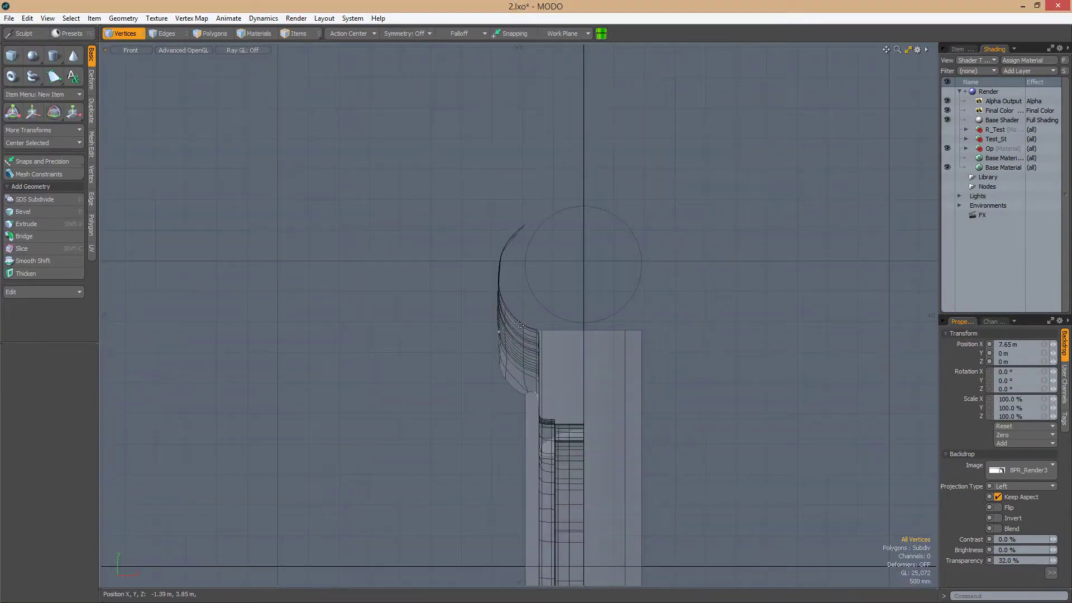
scroll(563, 291, up, 3)
mouse_move(563, 291)
alt+mouse_down()
mouse_move(707, 295)
mouse_move(760, 343)
alt+mouse_up()
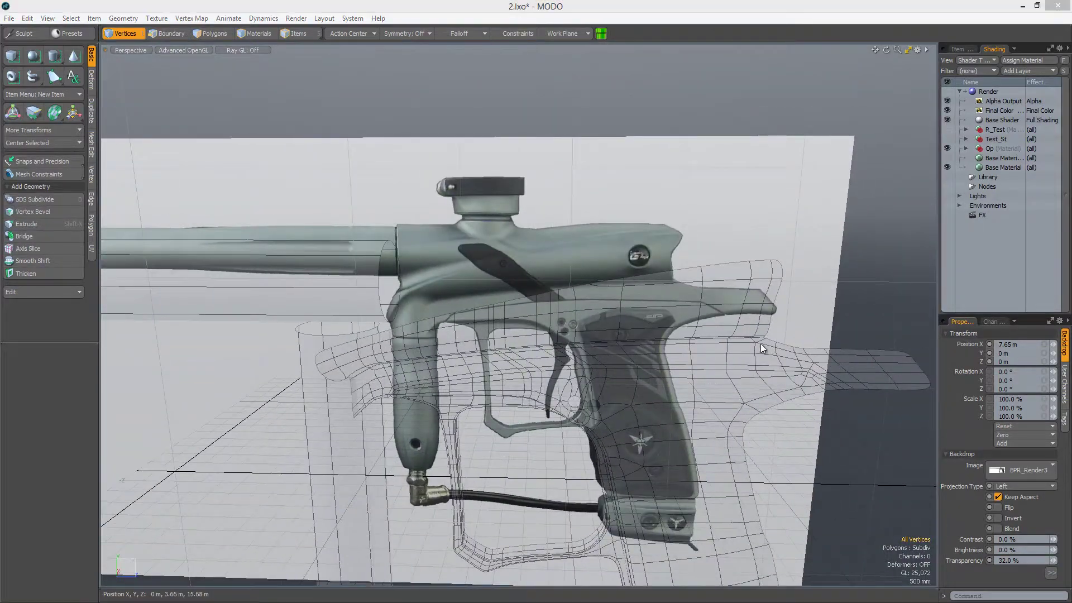
scroll(760, 299, up, 3)
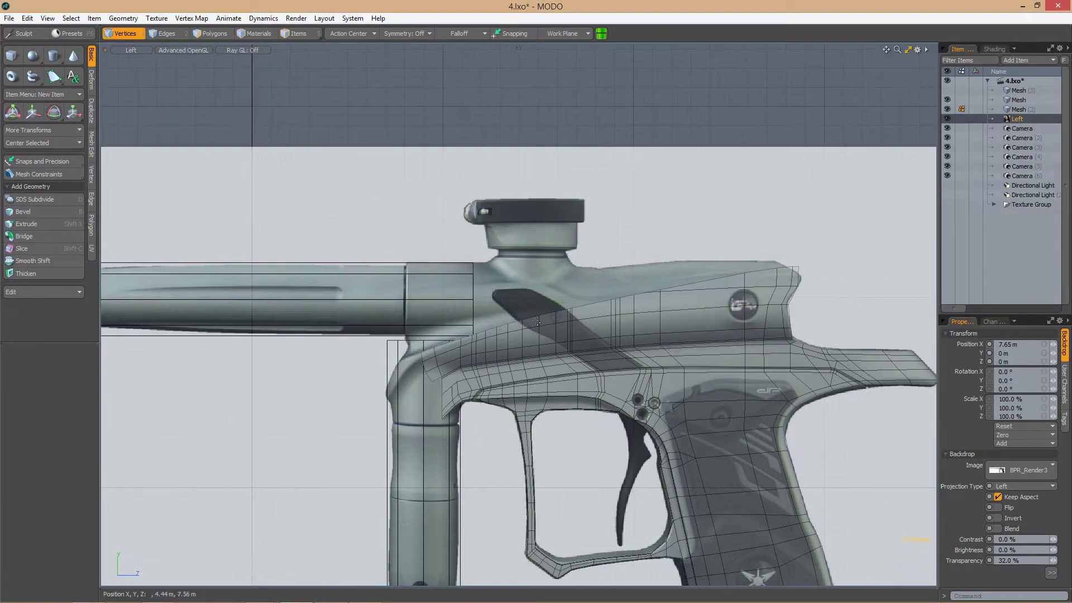
Slide the vertices of the front strip's column just below the barrel end towards the front bend
scroll(527, 321, up, 4)
alt+middle_drag(527, 321, 426, 253)
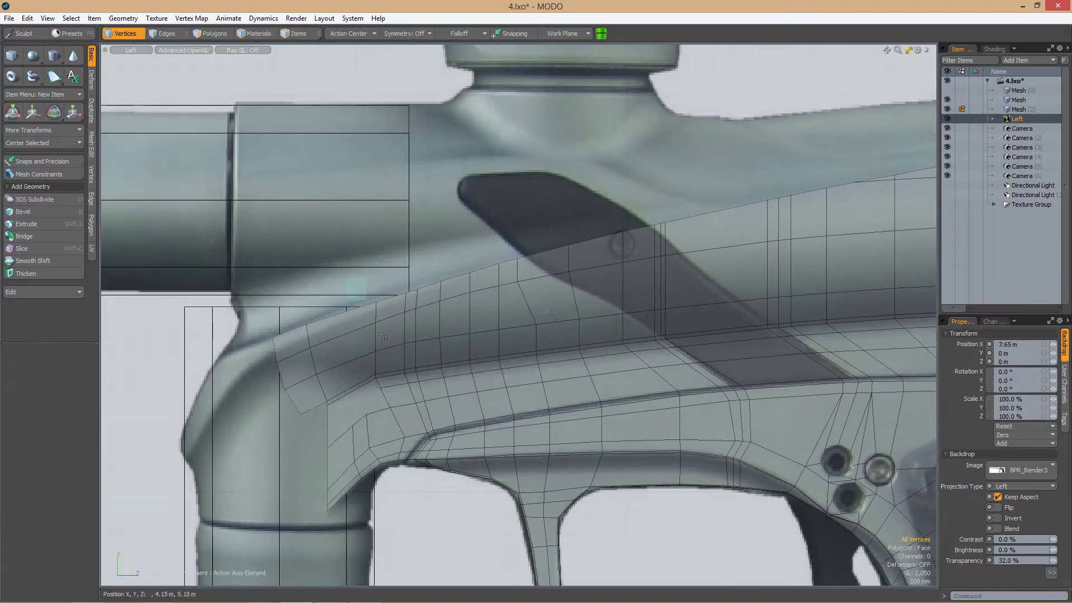
drag(347, 333, 360, 316)
key(shift+s)
scroll(402, 310, up, 2)
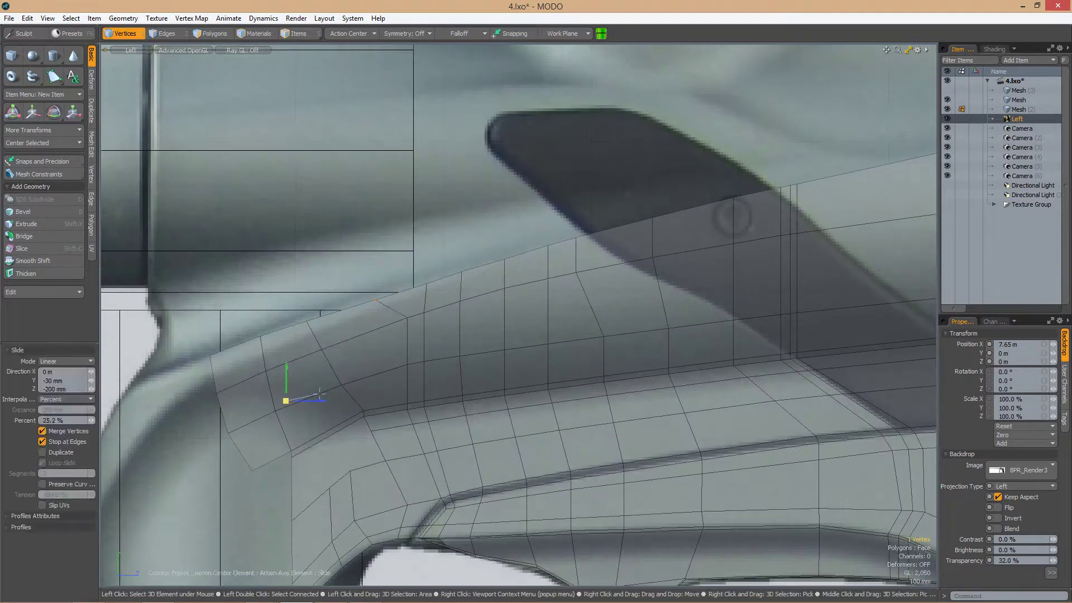
key(q)
scroll(386, 337, down, 2)
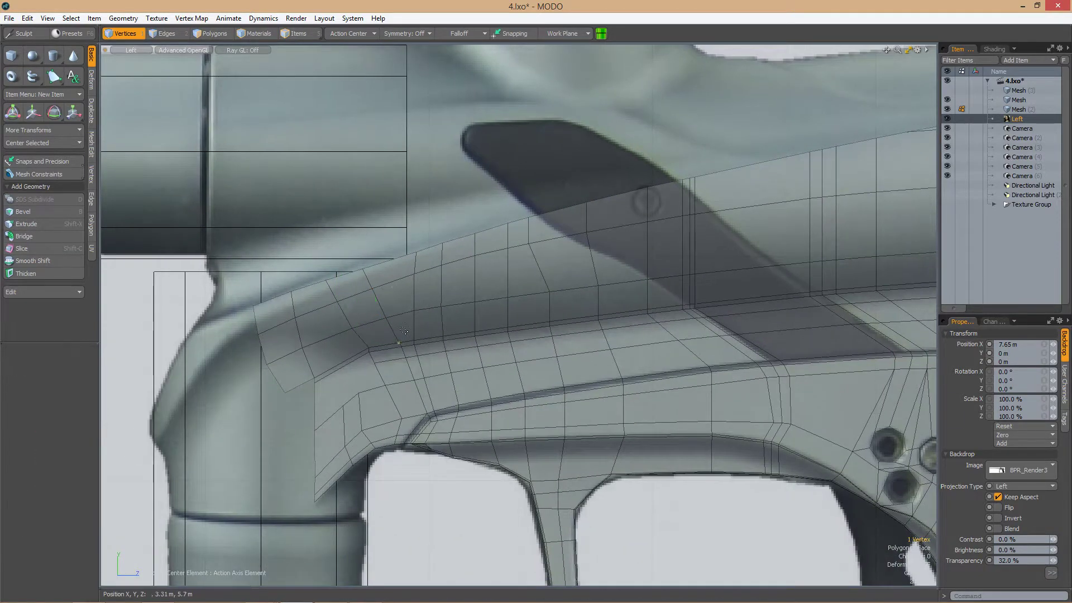
Slide the next two vertex columns of the front strip forward so they slant evenly with the neighbouring columns
key(shift+s)
drag(373, 256, 376, 300)
key(q)
alt+middle_drag(436, 270, 392, 292)
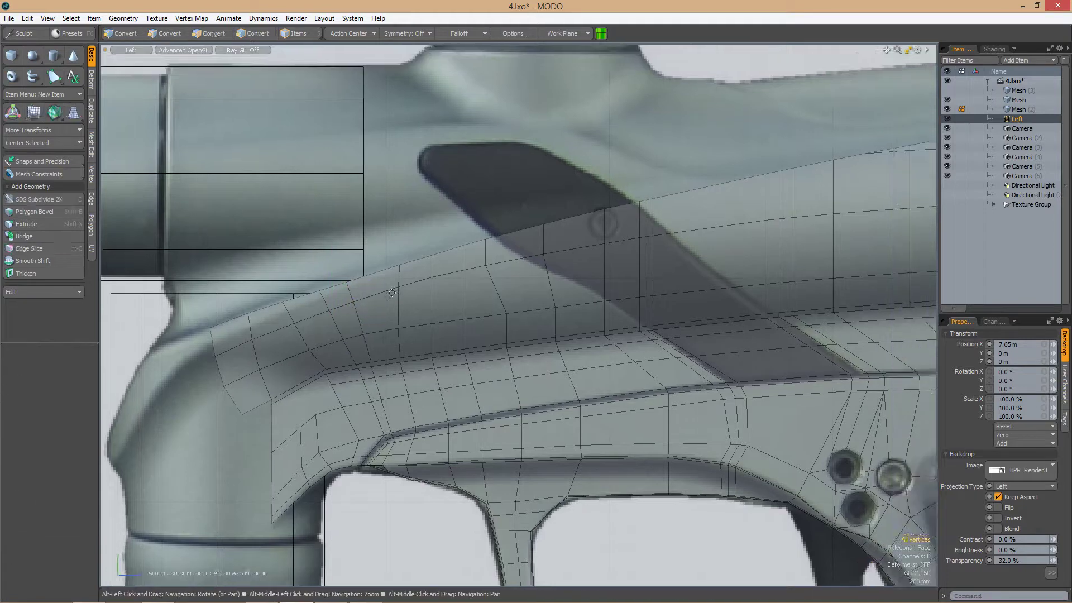
drag(418, 254, 441, 335)
key(shift+s)
alt+middle_drag(441, 335, 394, 348)
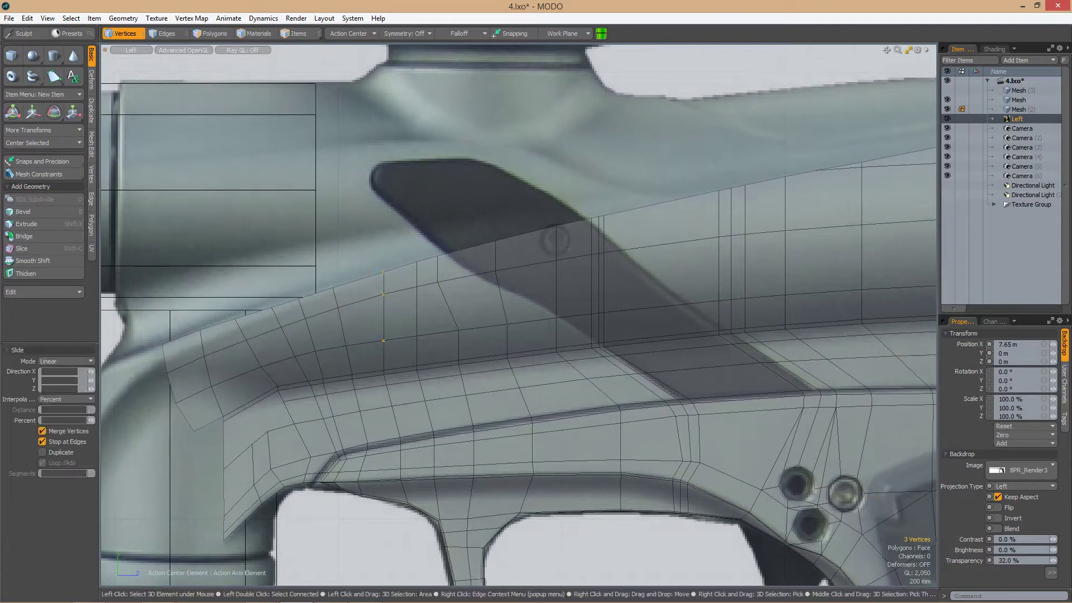
drag(383, 295, 361, 300)
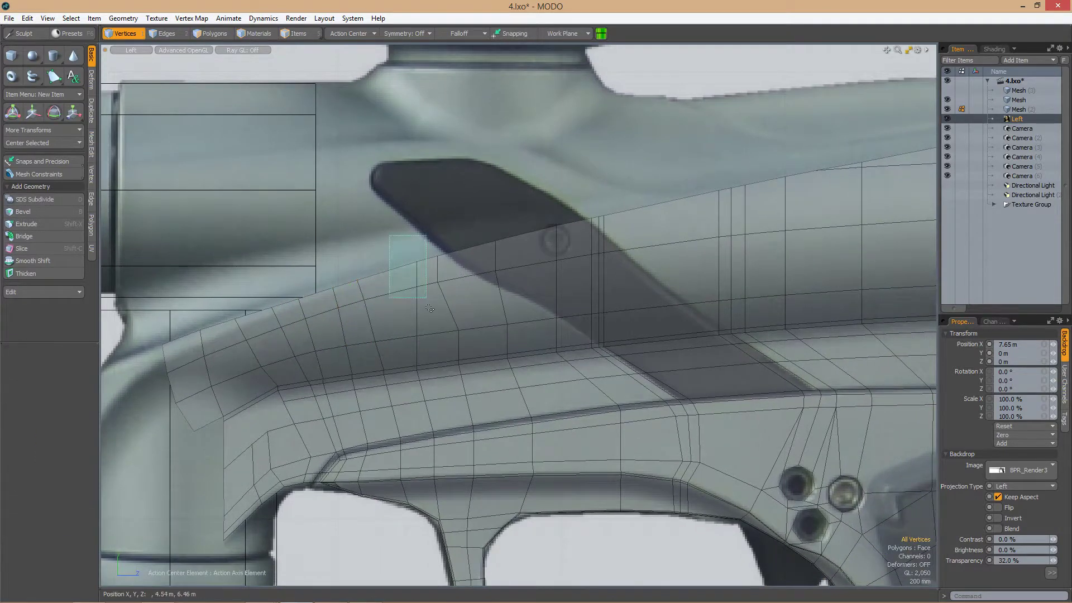
Slide the upper and middle vertices of the column just ahead of the dark insert towards the front
drag(429, 309, 388, 270)
click(426, 283)
key(shift+s)
scroll(426, 283, up, 1)
scroll(389, 317, down, 2)
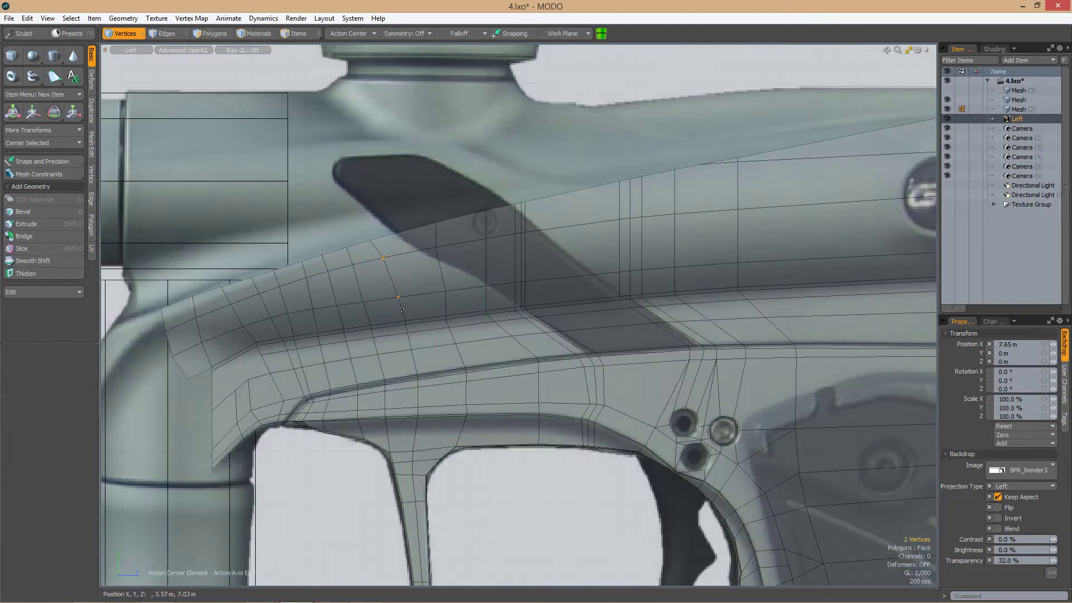
click(399, 298)
key(shift+s)
scroll(390, 309, up, 1)
scroll(354, 312, down, 2)
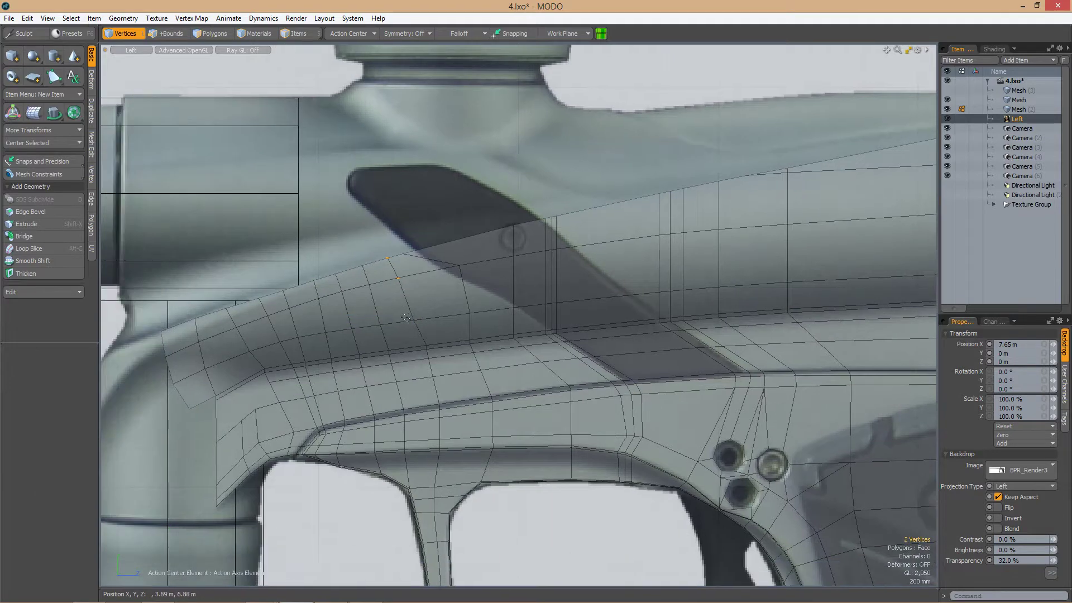
Slide the column's top vertices beside the dark insert and its four vertices above the lower groove towards the front
double_click(393, 279)
scroll(391, 291, up, 1)
key(shift+s)
scroll(412, 316, up, 1)
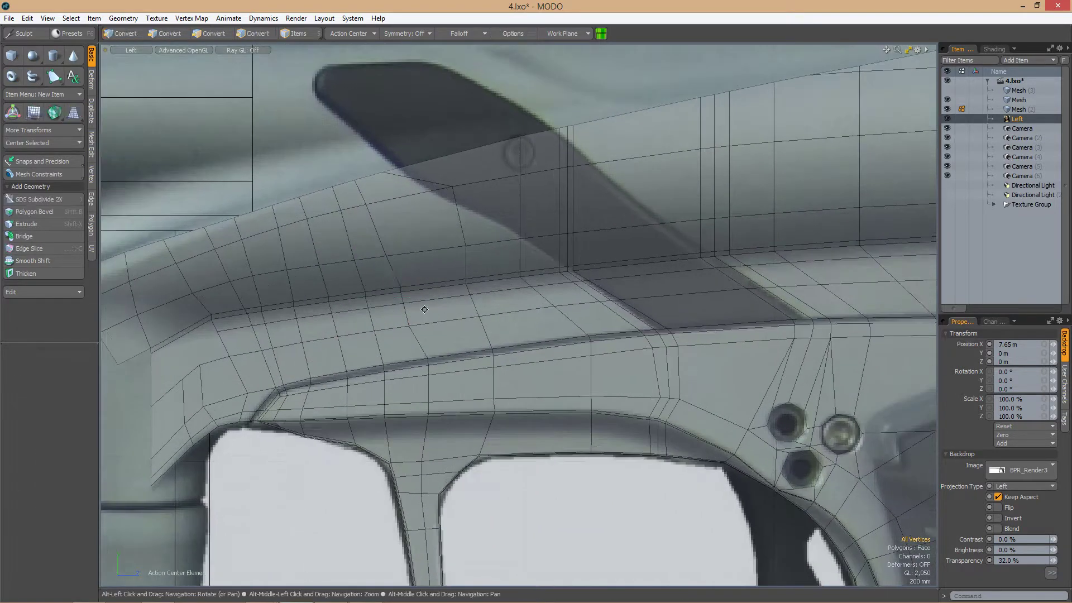
drag(411, 316, 414, 319)
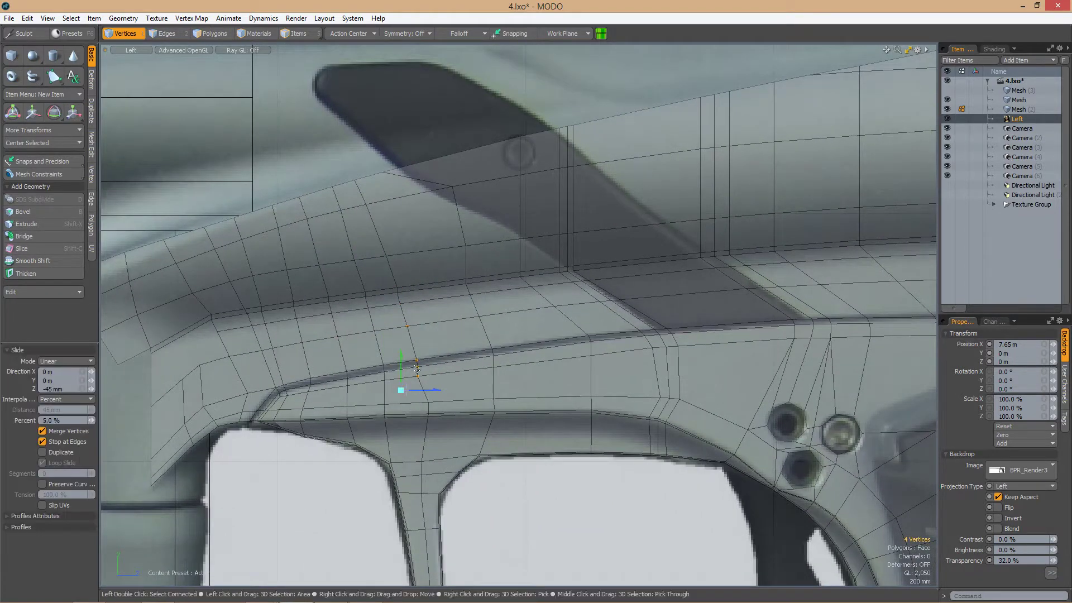
Adjust the top-edge vertex where the dark insert meets the strip and the vertices of the column beneath it
scroll(416, 370, down, 2)
scroll(343, 257, up, 1)
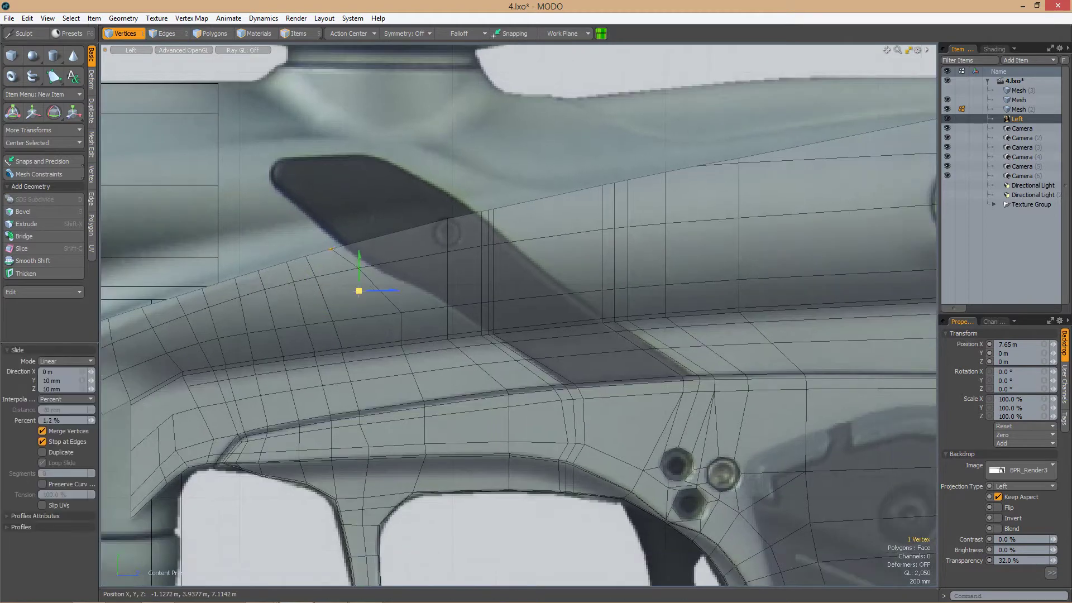
click(351, 281)
scroll(425, 310, down, 1)
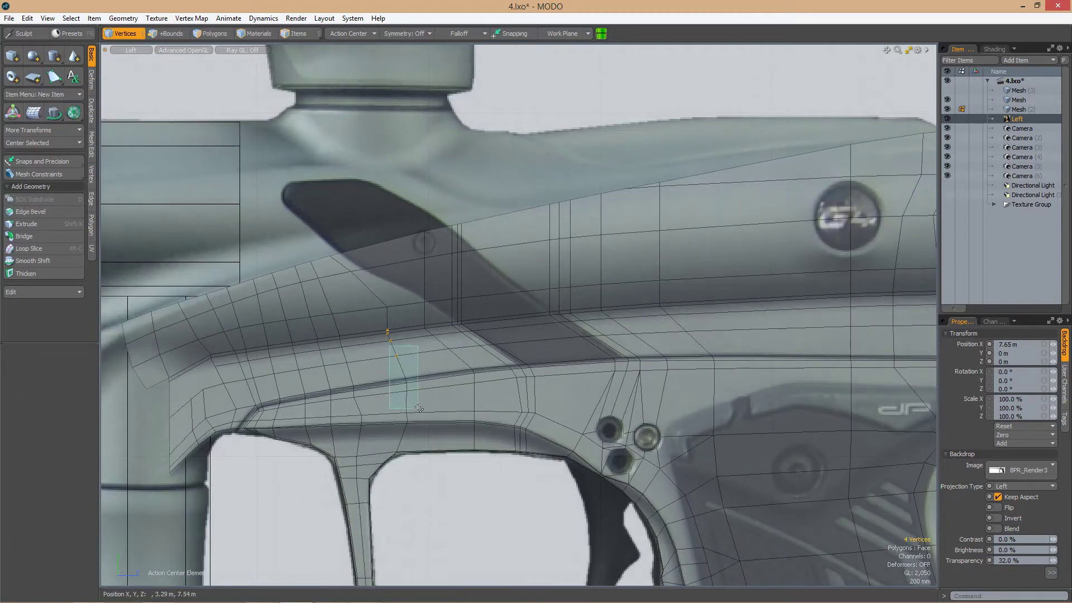
right_drag(419, 409, 419, 408)
scroll(418, 406, up, 1)
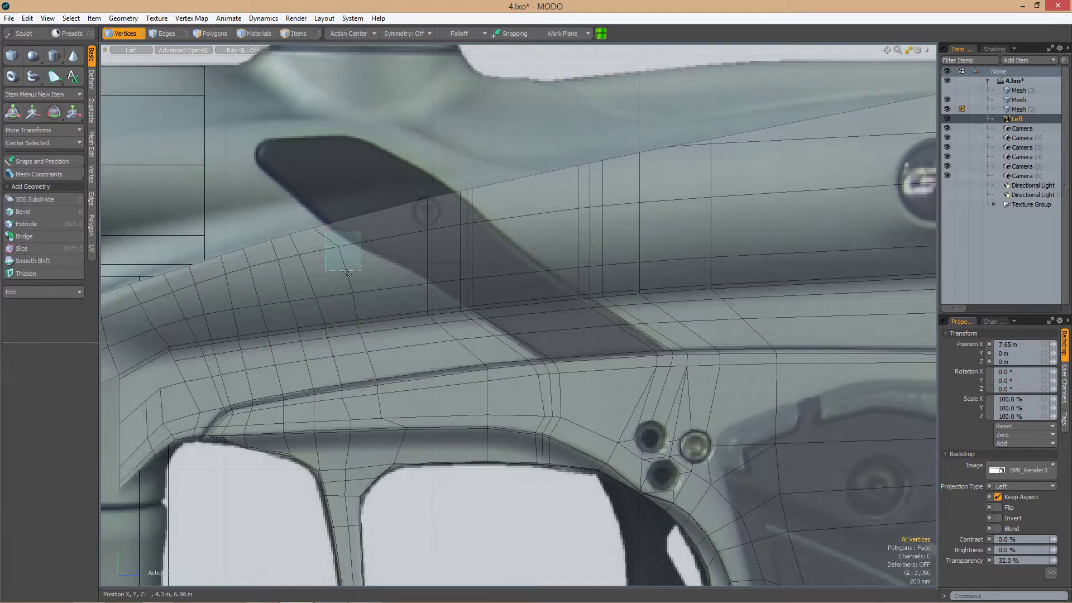
Slide the upper vertices of the columns around the dark insert's front edge forward along the strip's top edge
right_drag(316, 237, 345, 273)
scroll(346, 273, up, 1)
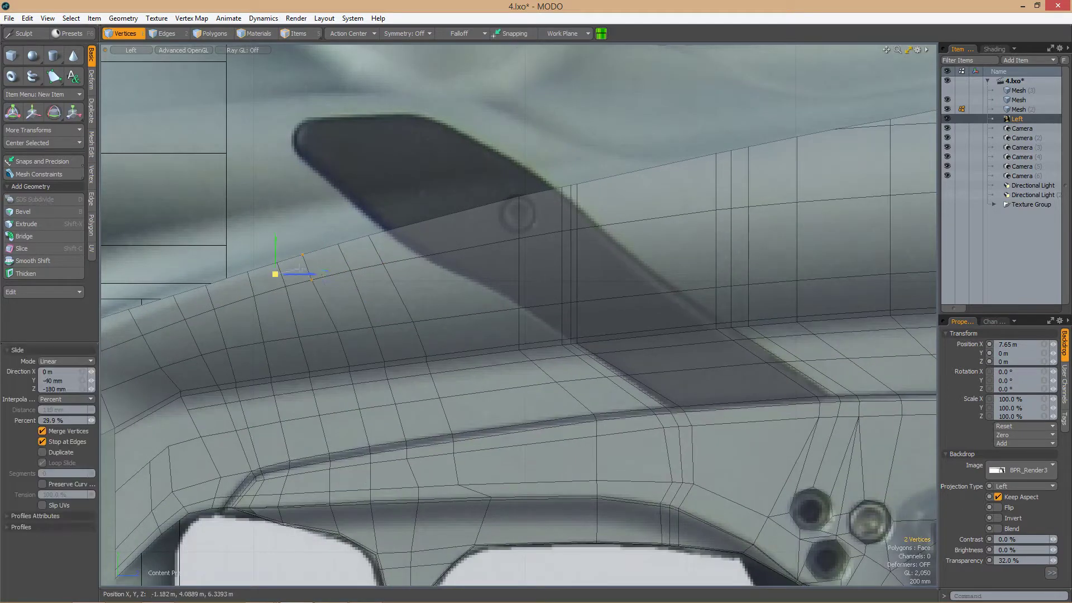
scroll(438, 254, down, 2)
scroll(438, 254, up, 2)
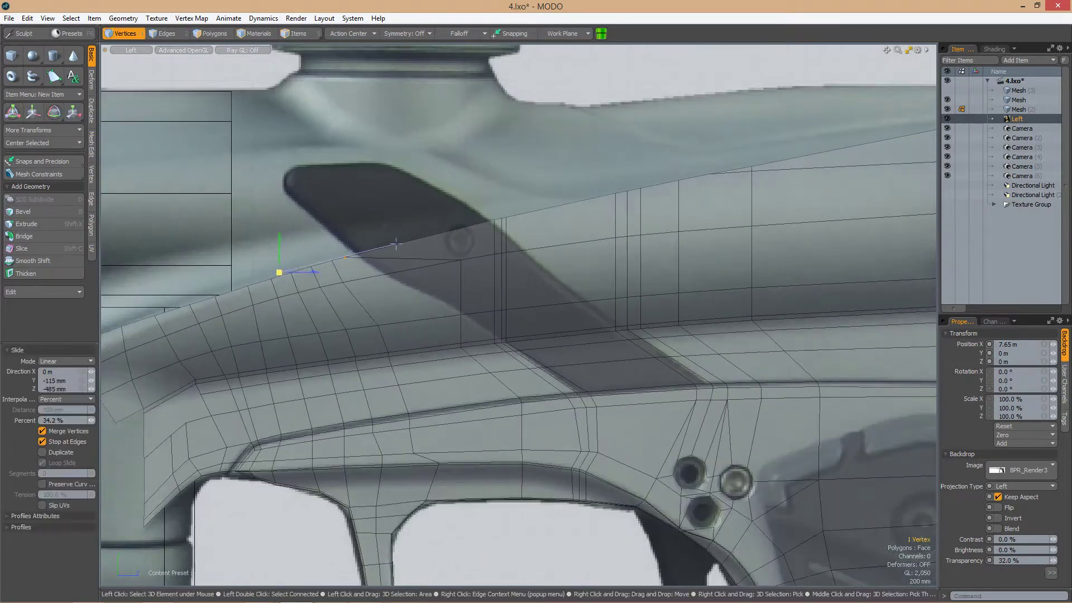
drag(413, 255, 438, 254)
click(282, 335)
alt+shift+drag(462, 330, 452, 294)
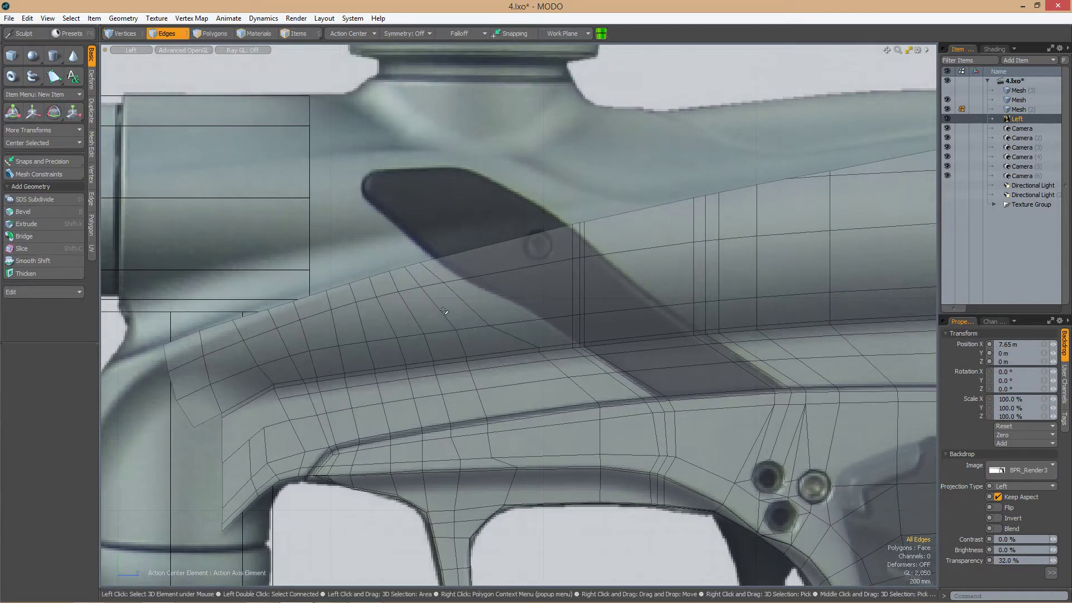
Slide individual vertices of the strip's front columns, from the top edge to the middle row, to even their spacing
drag(307, 291, 342, 353)
scroll(322, 345, up, 3)
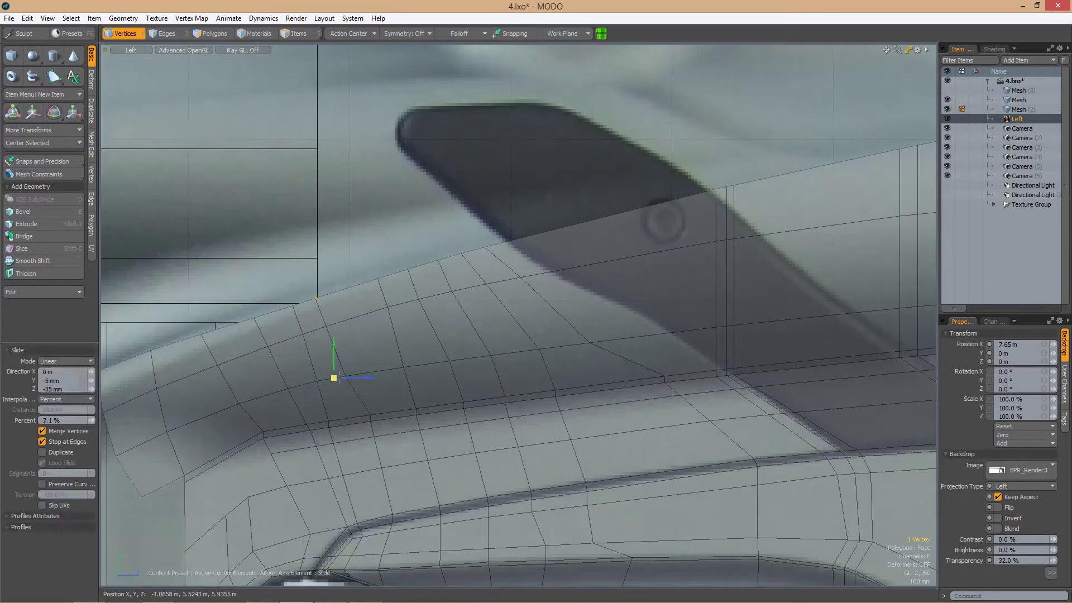
drag(338, 307, 381, 361)
scroll(361, 409, down, 2)
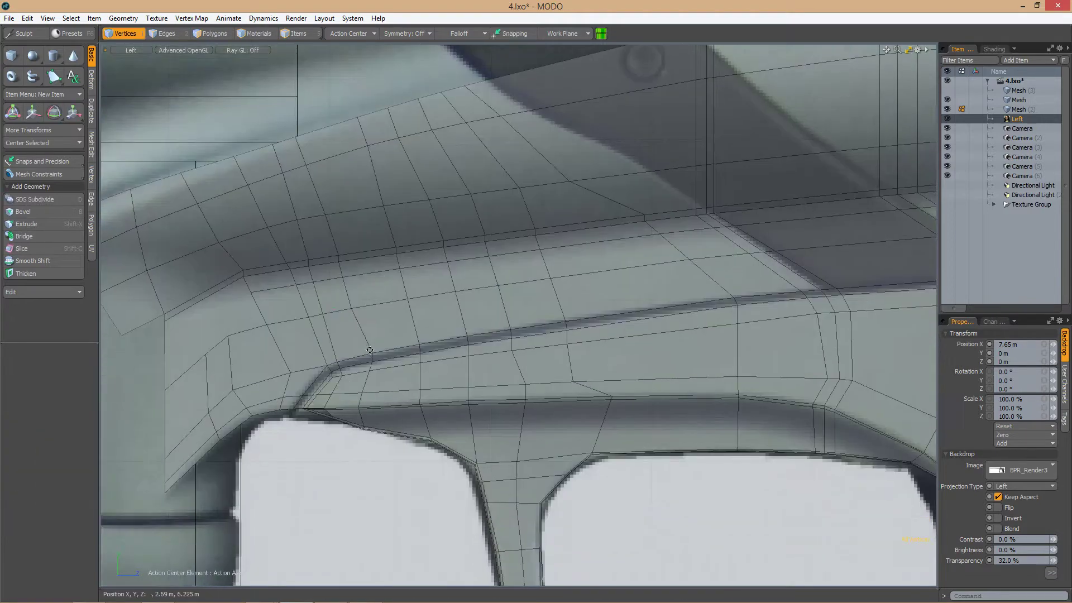
scroll(357, 386, up, 2)
alt+drag(360, 384, 391, 296)
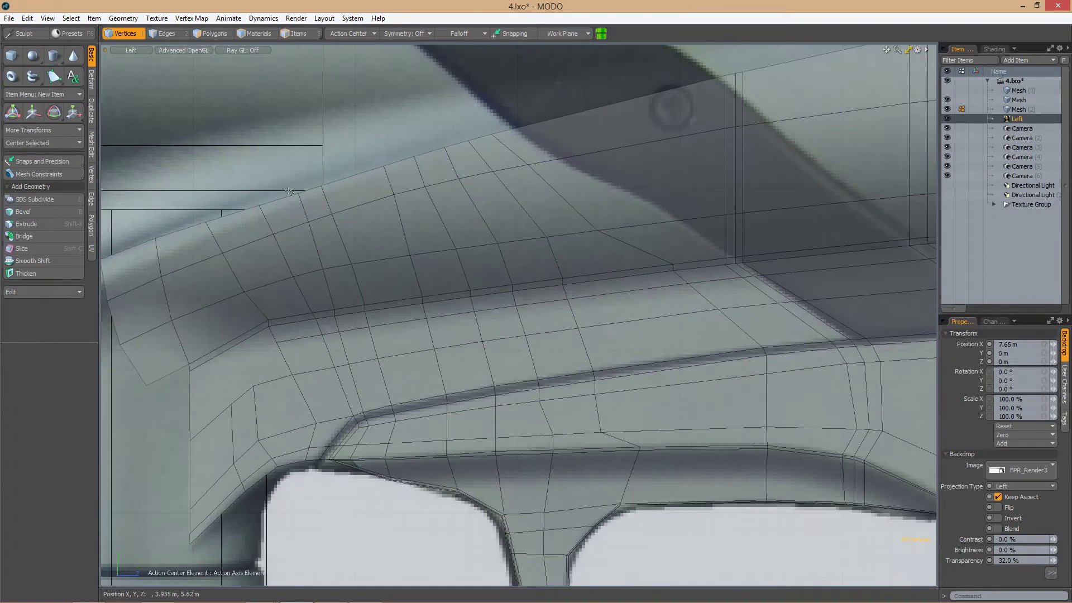
scroll(387, 279, up, 1)
scroll(388, 279, up, 3)
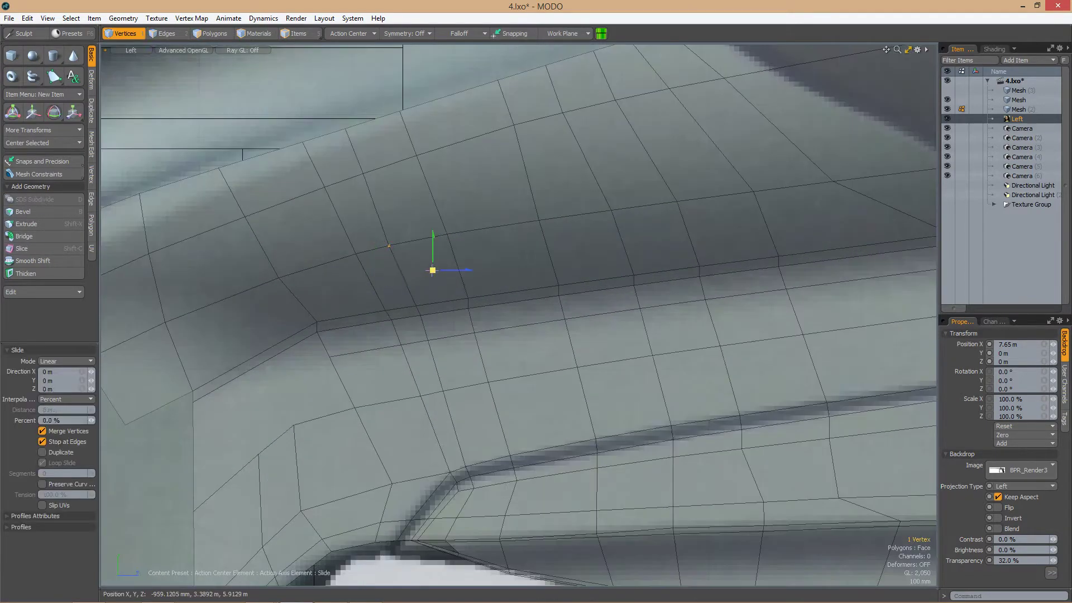
scroll(388, 246, down, 2)
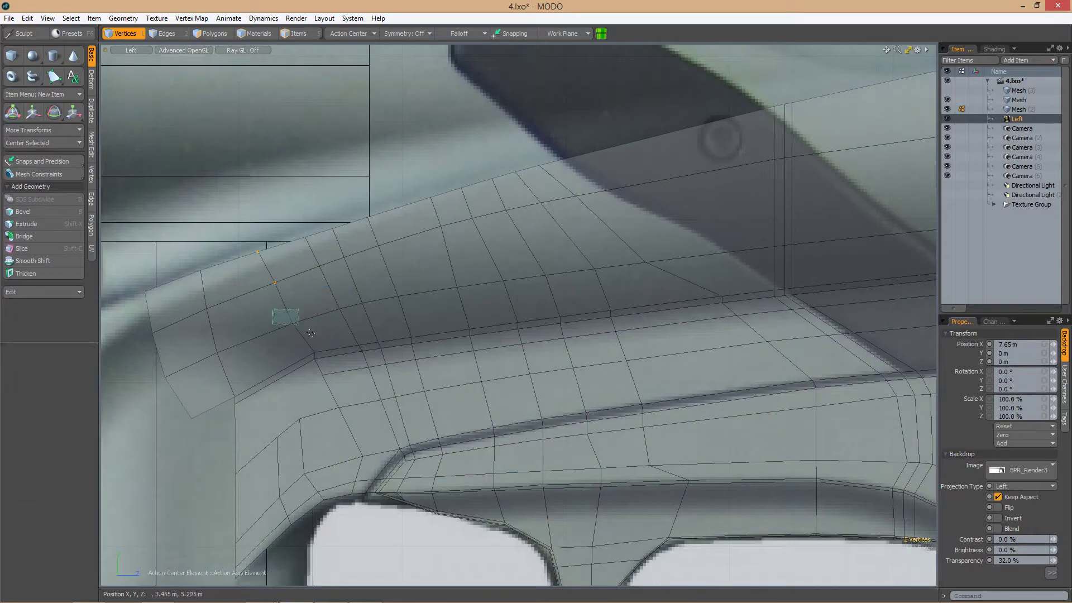
Slide the upper vertices of the strip's front columns and the vertices at the lower groove to even the column spacing
scroll(272, 275, down, 3)
scroll(436, 280, up, 3)
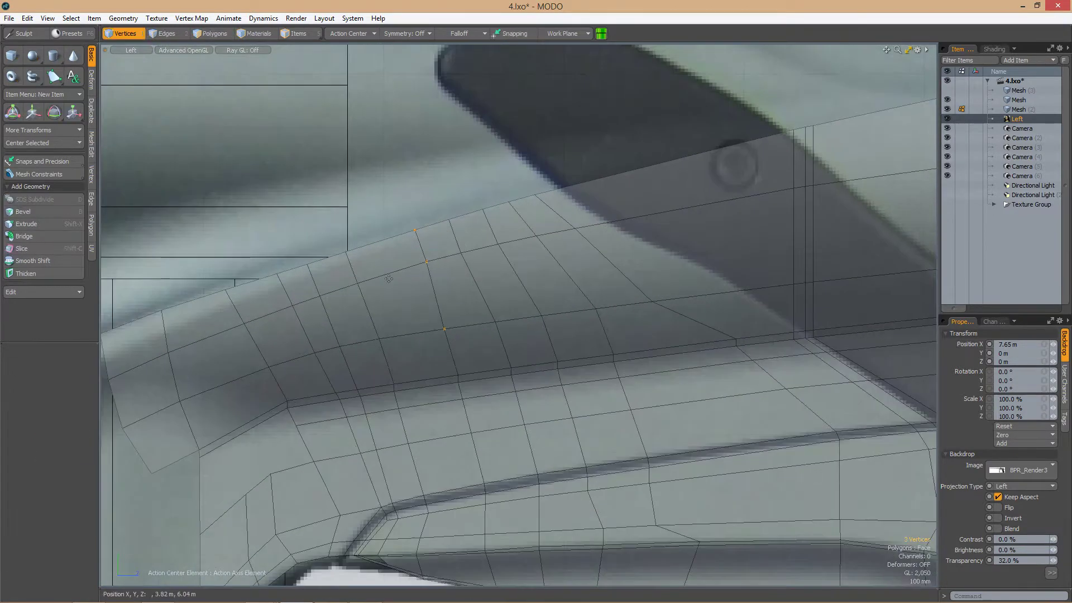
drag(426, 285, 426, 285)
scroll(426, 286, down, 3)
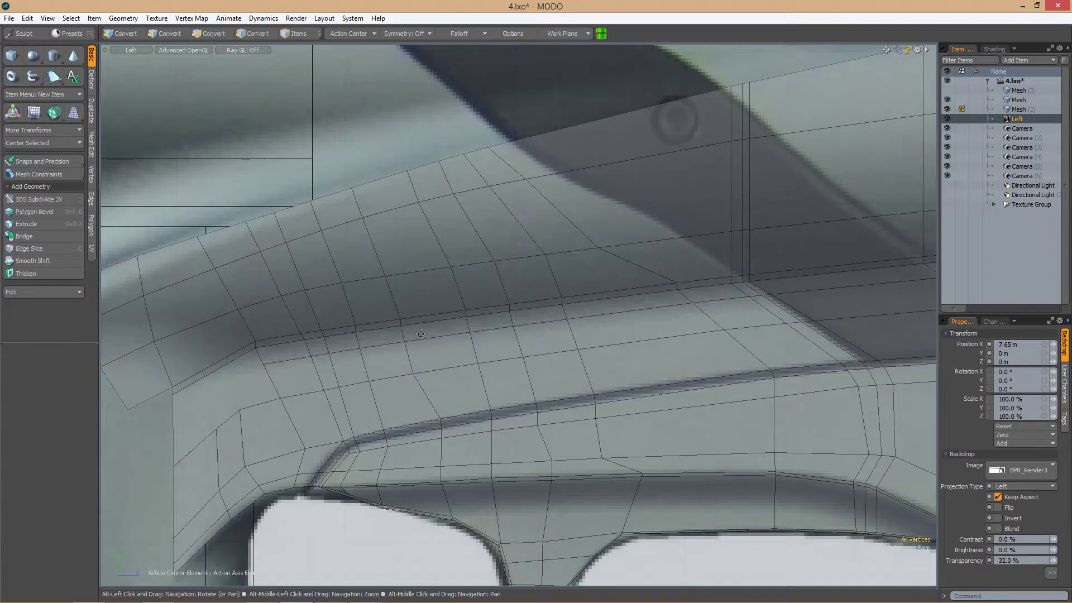
scroll(420, 334, up, 5)
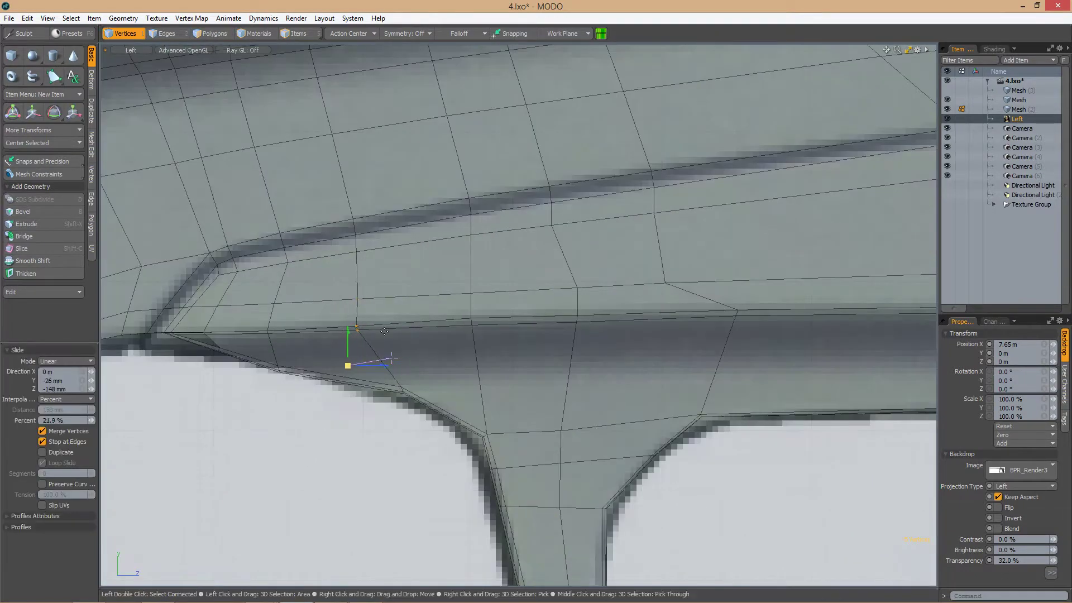
scroll(384, 332, down, 3)
scroll(438, 295, up, 4)
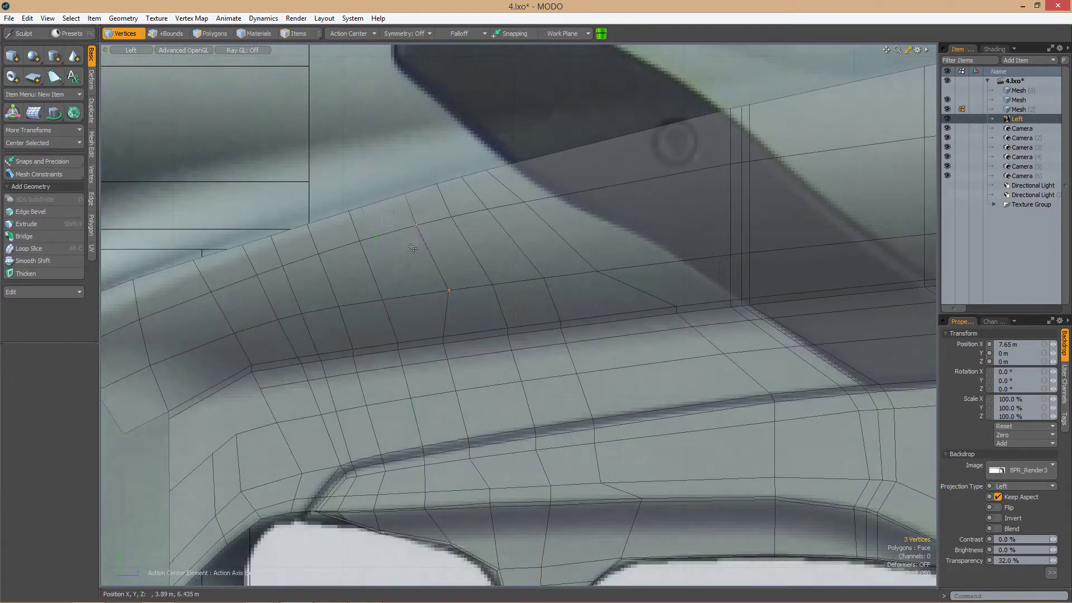
Slide the next column's upper vertices, its vertices at the lower groove and the vertex above the trigger guard's front strut
scroll(422, 306, down, 2)
scroll(444, 305, up, 3)
drag(444, 305, 483, 370)
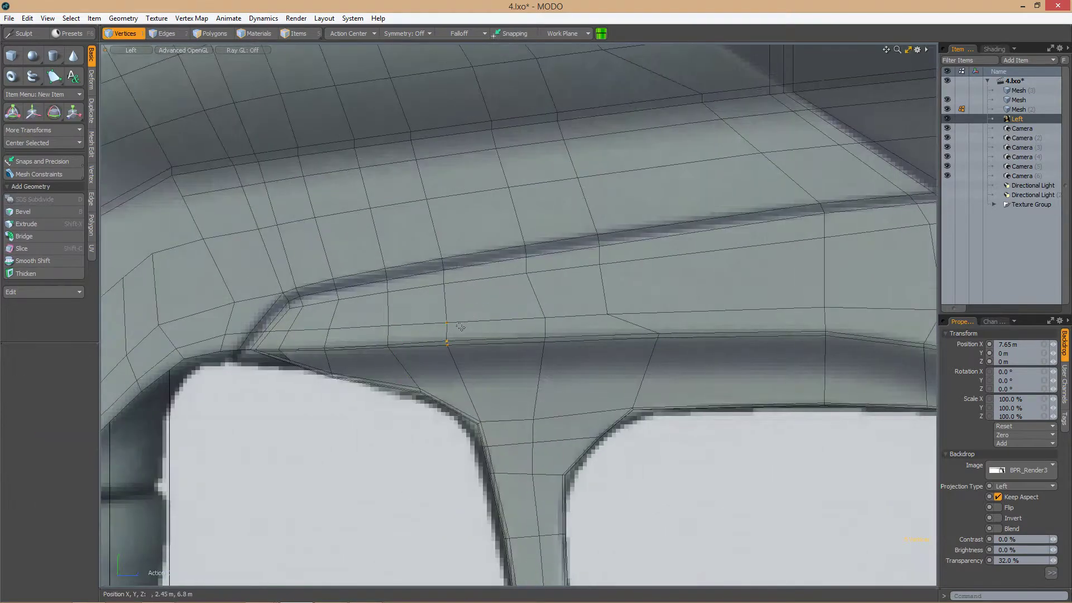
scroll(460, 317, down, 1)
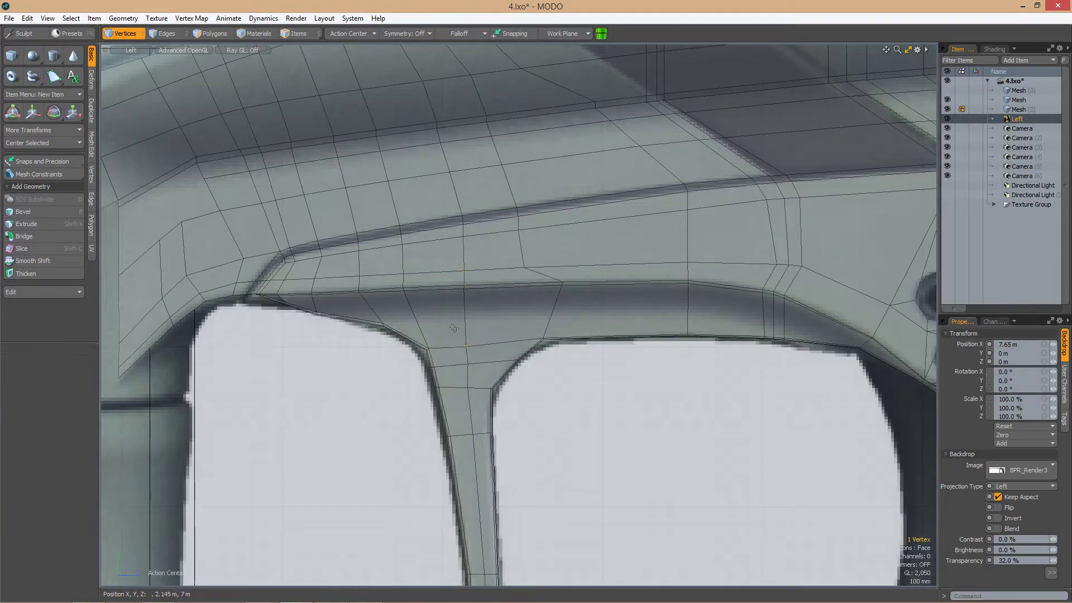
scroll(465, 334, down, 2)
Slide the top-edge vertices of the columns just ahead of the dark insert to even out their spacing
scroll(372, 258, up, 5)
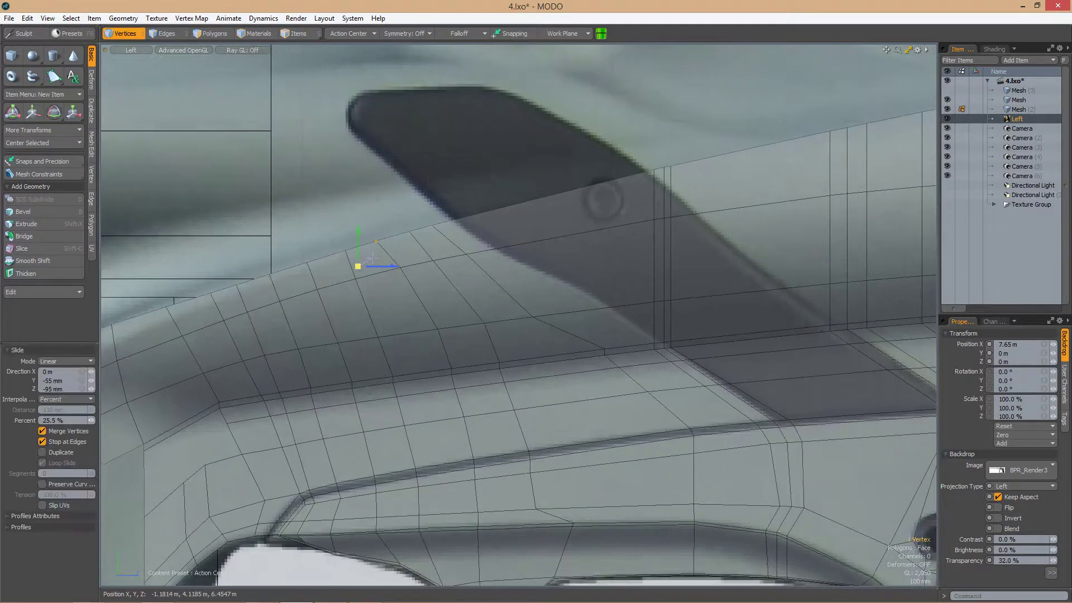
click(354, 261)
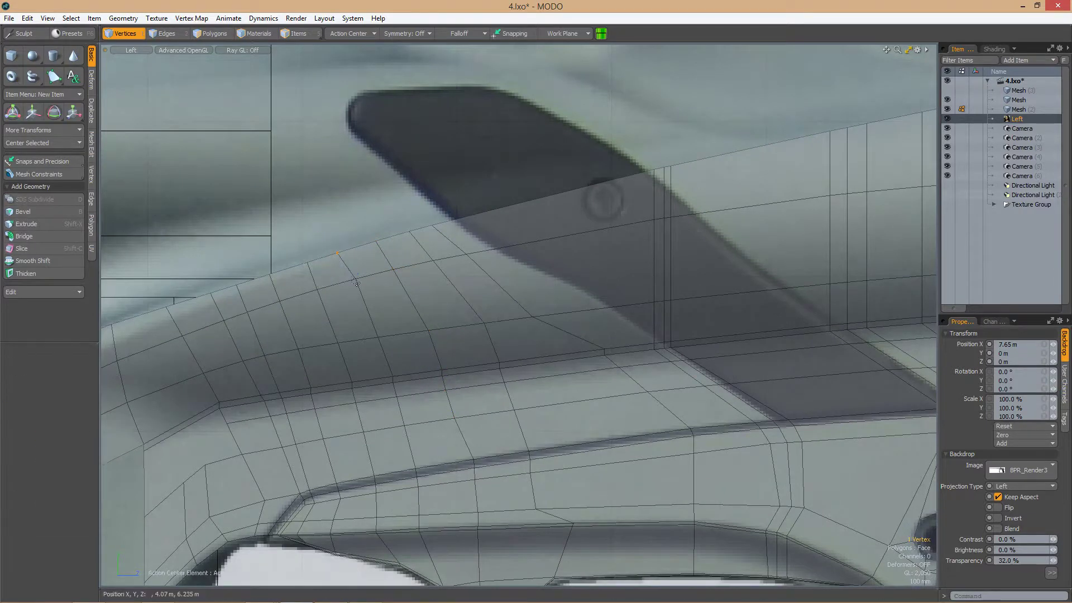
scroll(363, 296, down, 1)
shift+click(383, 330)
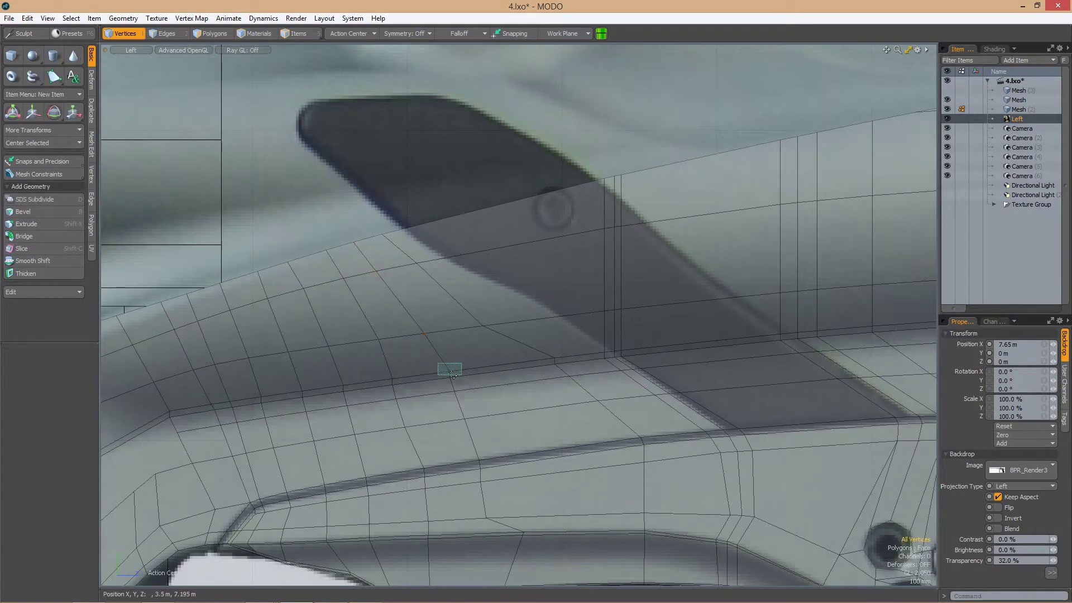
Slide the seven vertices of the column below the dark insert forward between the strip's lower edge and the groove
scroll(452, 375, down, 2)
key(ctrl+z)
click(470, 380)
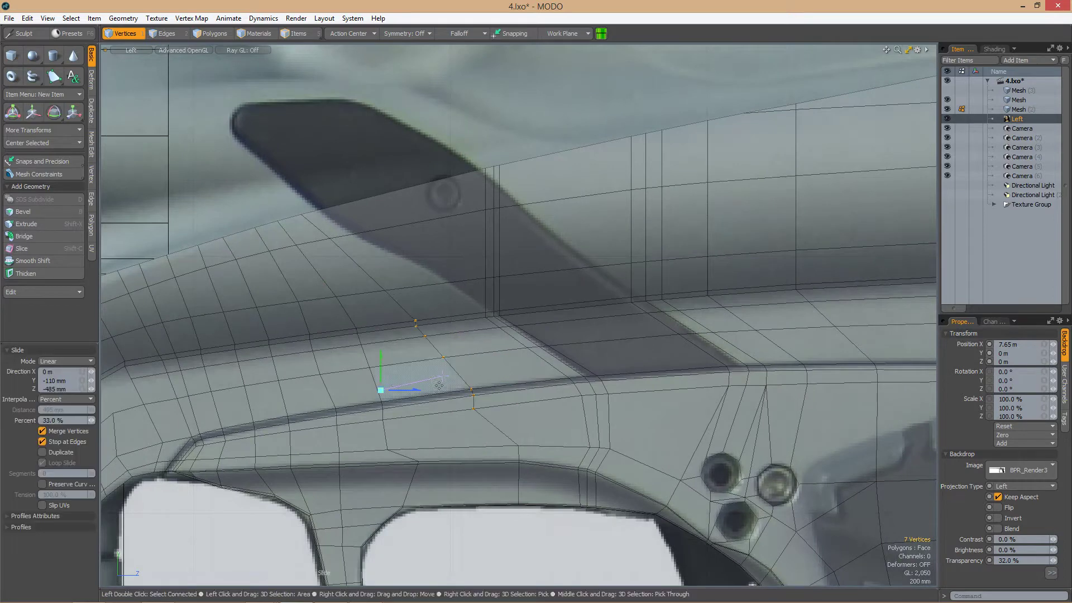
scroll(463, 364, up, 2)
click(510, 342)
scroll(355, 264, down, 2)
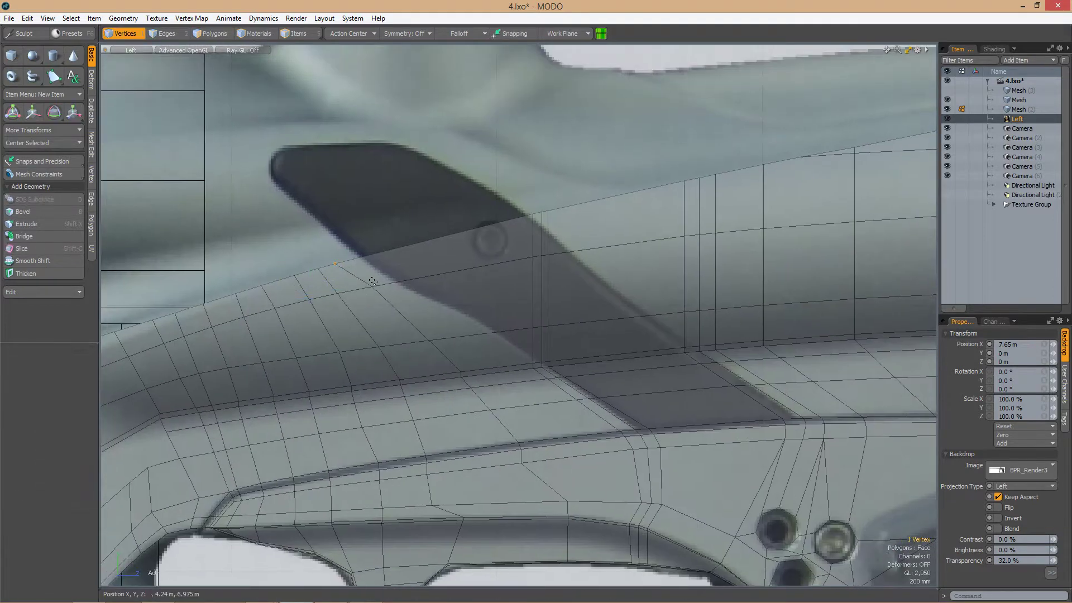
Slide the upper vertices of the upright columns inside the dark insert forward to line them up with the insert's front edge
key(s)
drag(315, 336, 451, 302)
key(space)
alt+drag(553, 311, 527, 336)
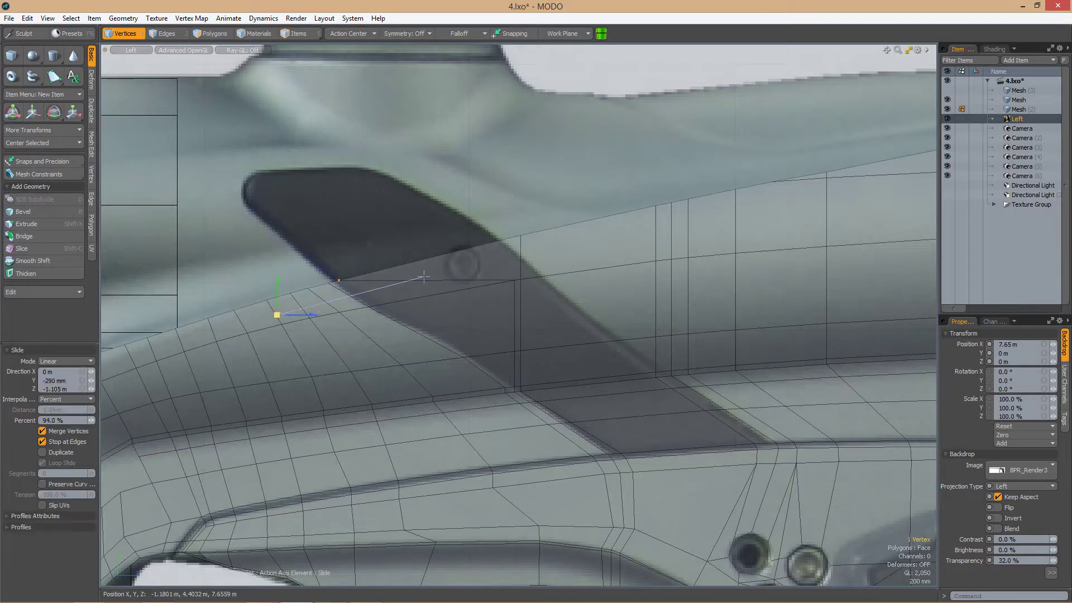
drag(424, 276, 443, 315)
key(s)
drag(492, 356, 500, 363)
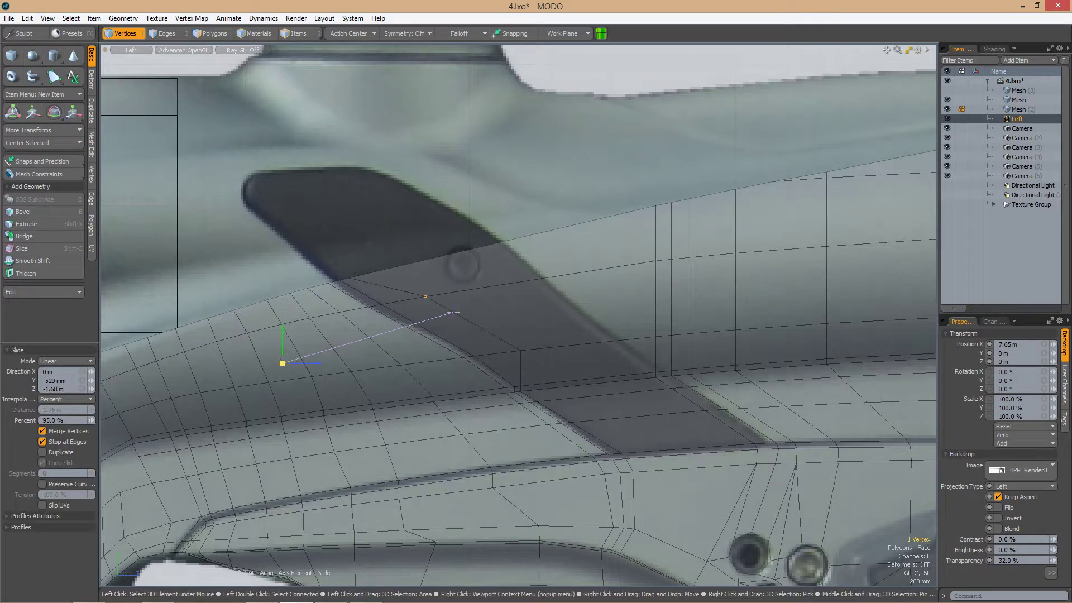
Adjust the top and middle vertices of the columns along the dark insert's front edge so they run parallel to it
scroll(457, 358, up, 2)
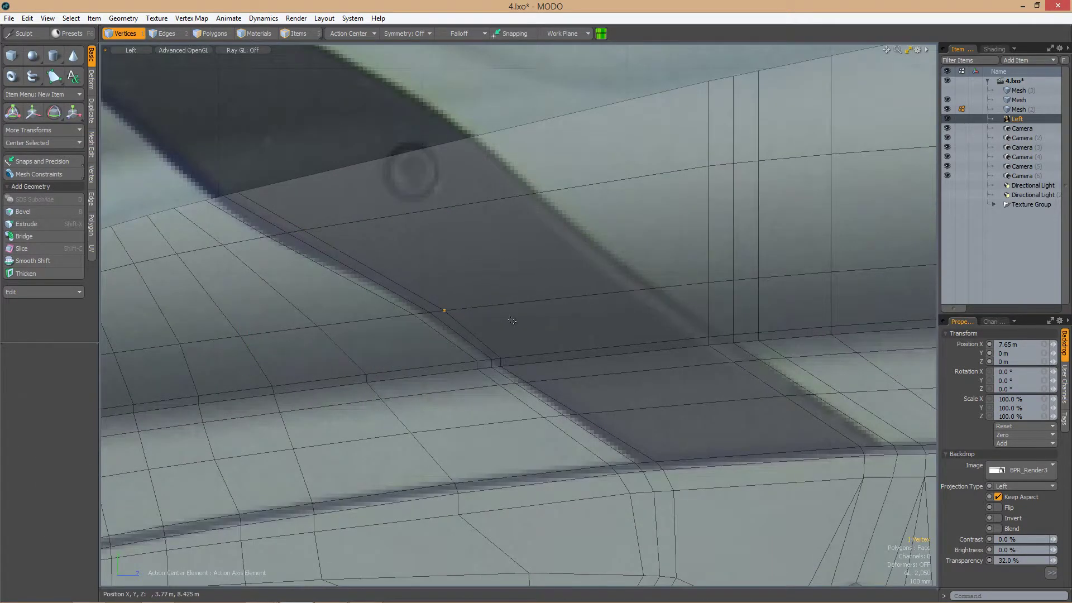
alt+shift+drag(512, 321, 630, 395)
click(321, 271)
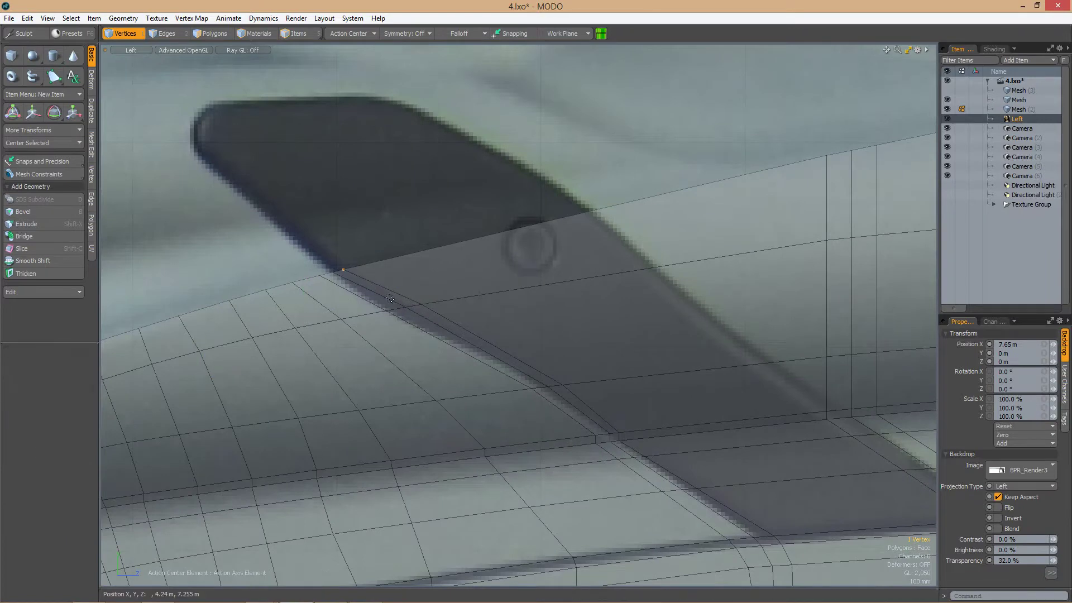
drag(390, 299, 439, 309)
scroll(462, 350, down, 2)
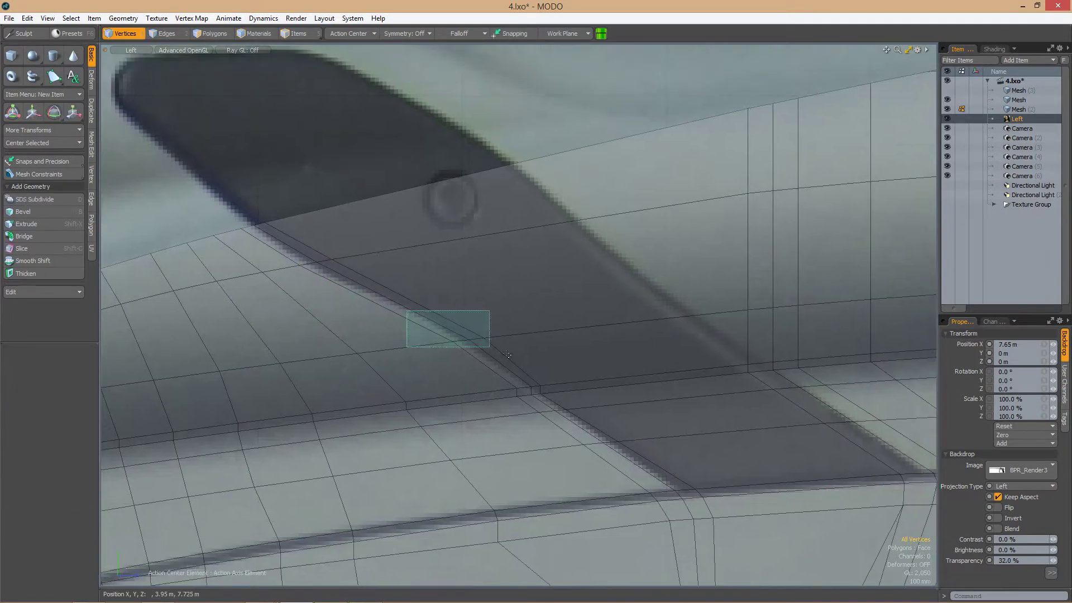
Slide the upper vertices of the first upright column behind the dark insert forward onto the insert's rear edge
scroll(531, 256, down, 2)
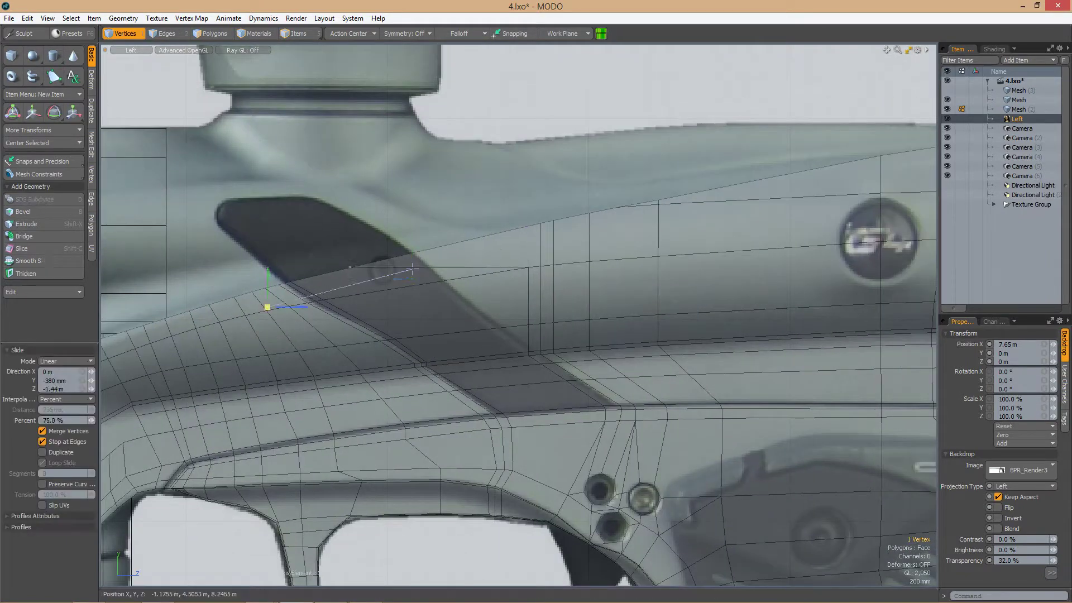
key(space)
drag(433, 352, 463, 346)
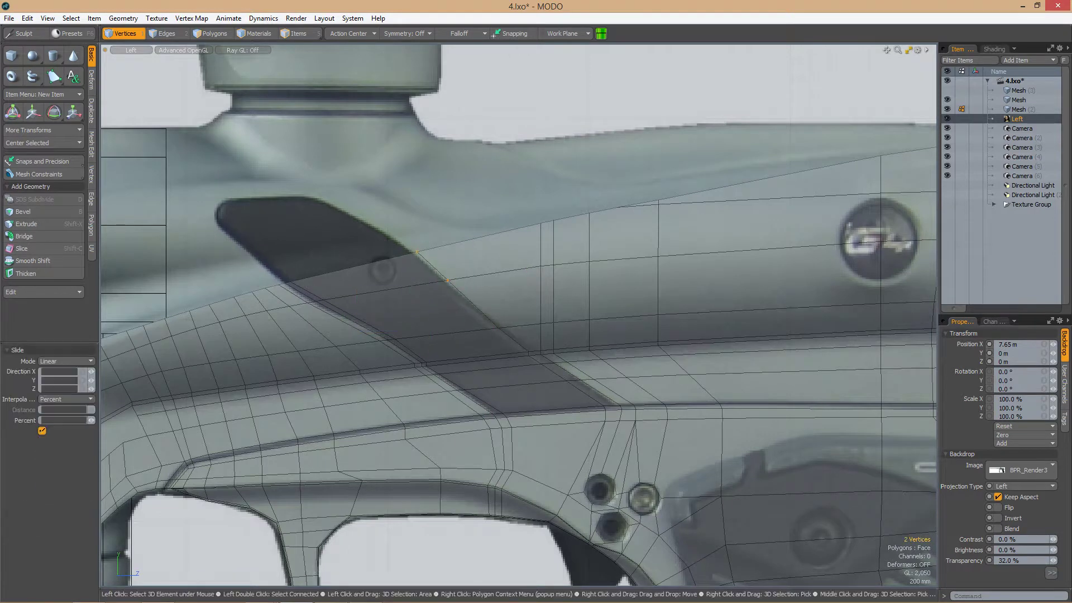
key(space)
Slide the upper vertices of the next three columns forward so they slant parallel to the dark insert's rear edge
drag(526, 243, 495, 291)
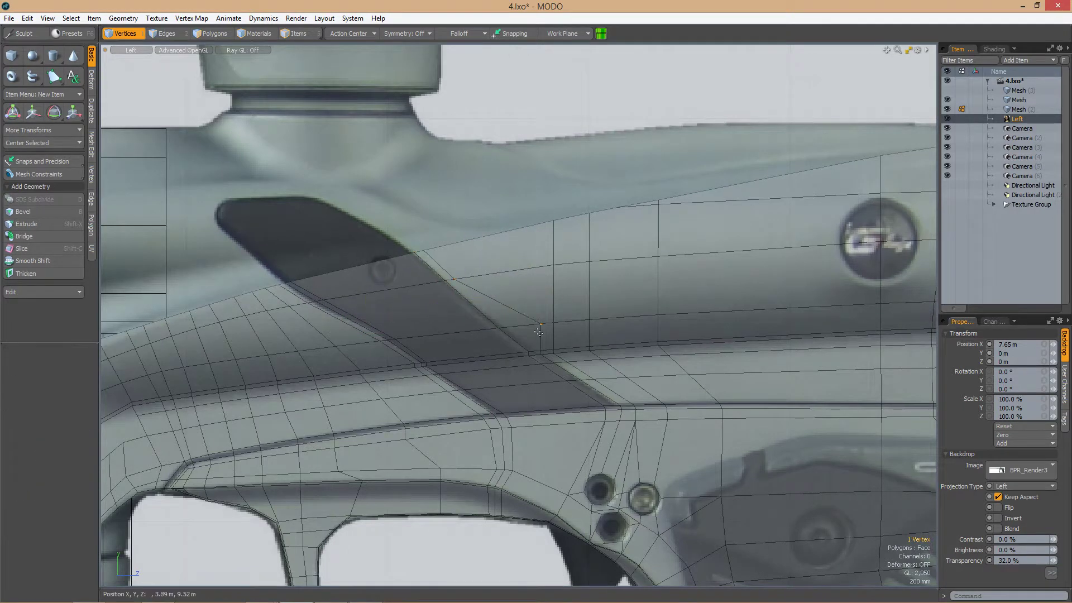
drag(439, 269, 505, 291)
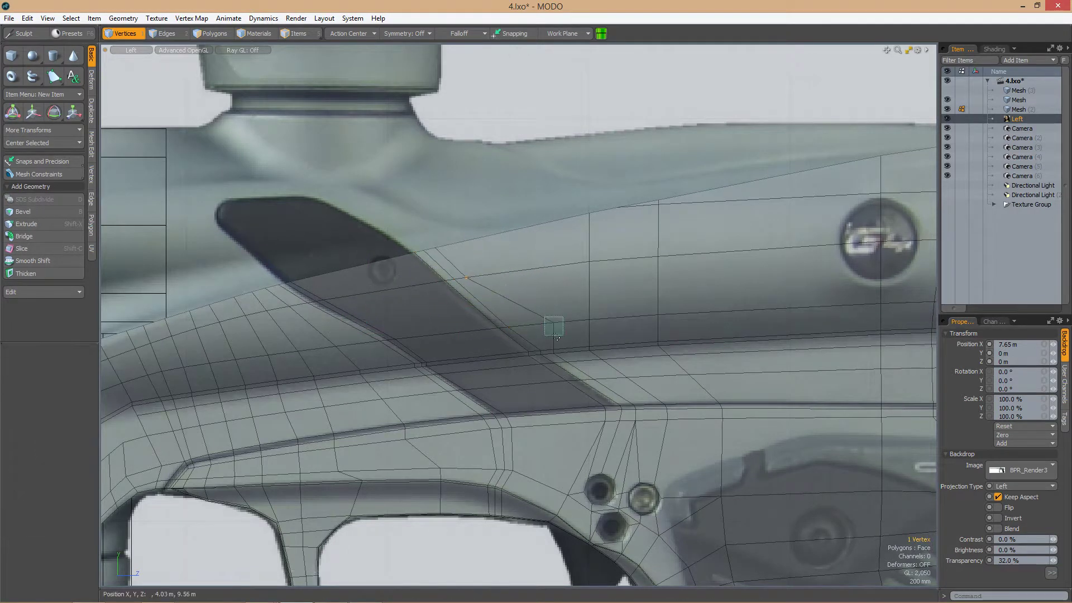
drag(556, 338, 558, 336)
key(space)
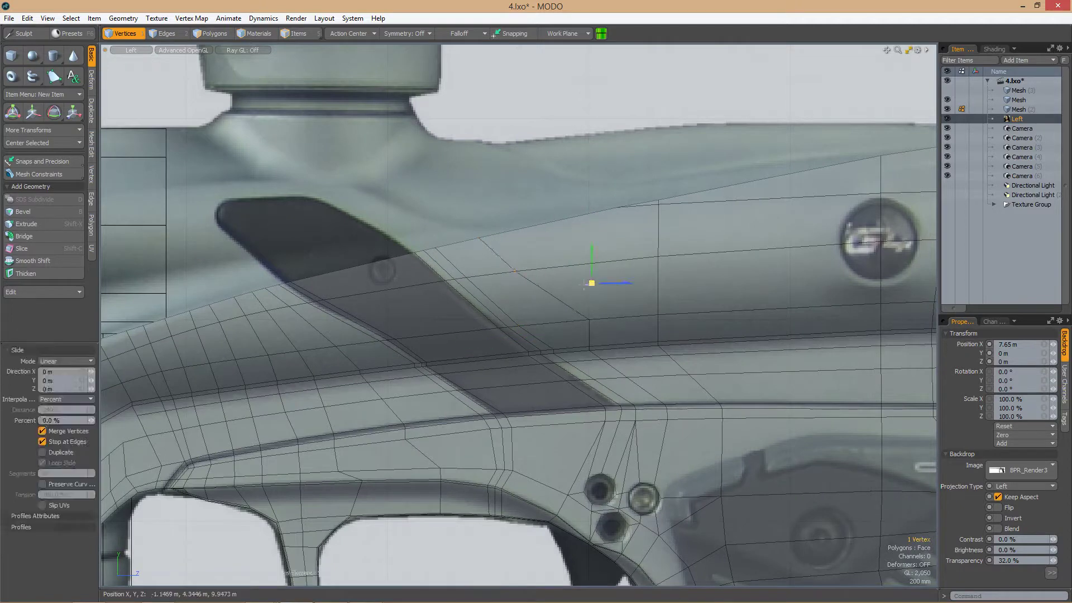
drag(586, 283, 525, 303)
middle_drag(550, 308, 536, 240)
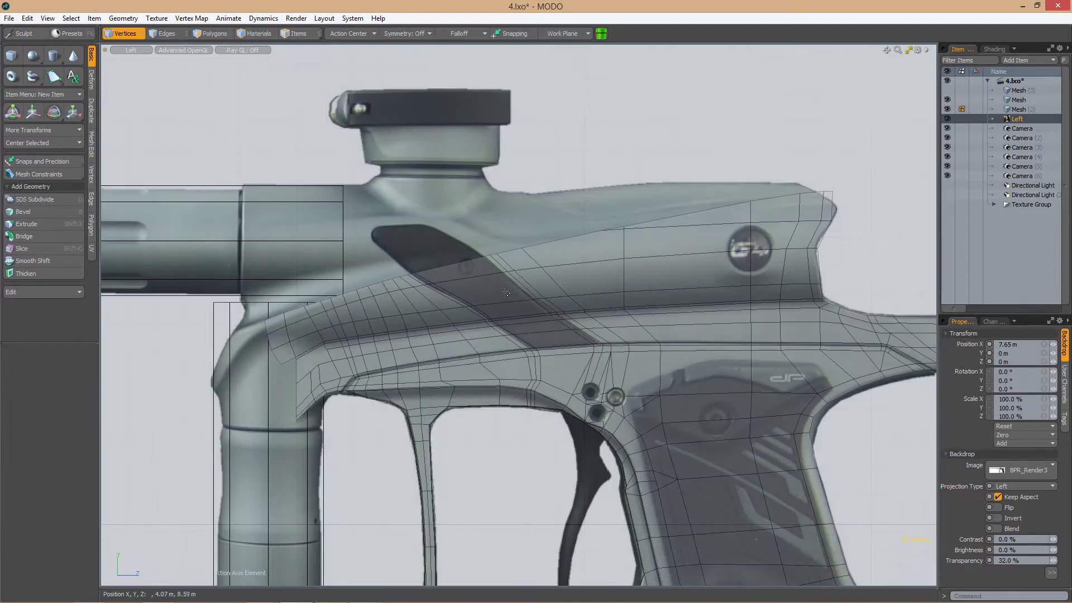
Slide the five middle vertices of the column ahead of the dark insert to balance the gaps beside it
scroll(502, 280, down, 2)
scroll(447, 313, up, 2)
right_drag(414, 298, 448, 334)
drag(473, 356, 470, 364)
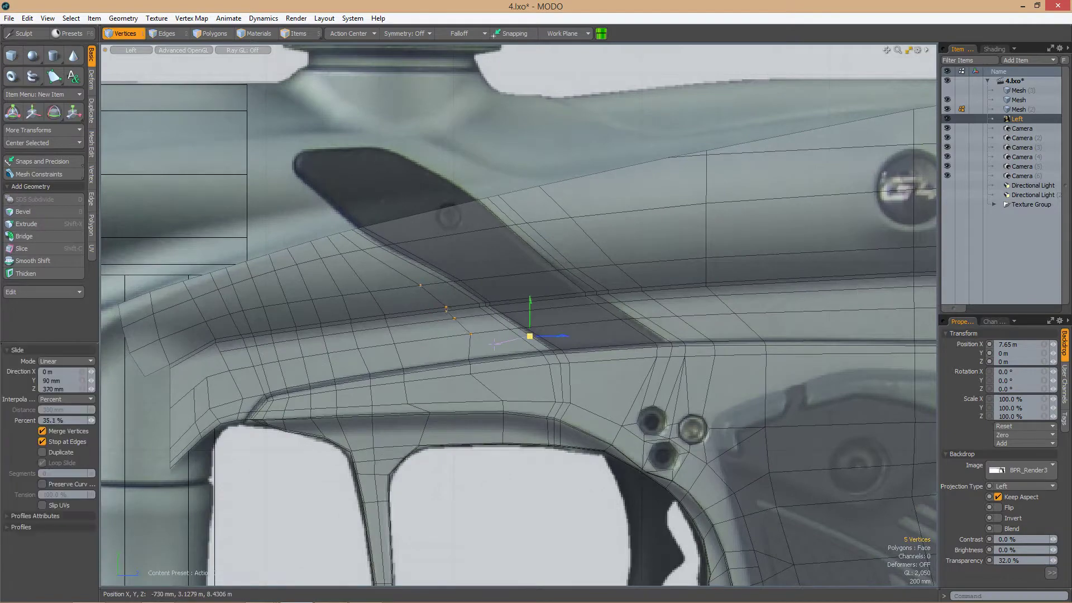
key(space)
alt+drag(381, 300, 428, 335)
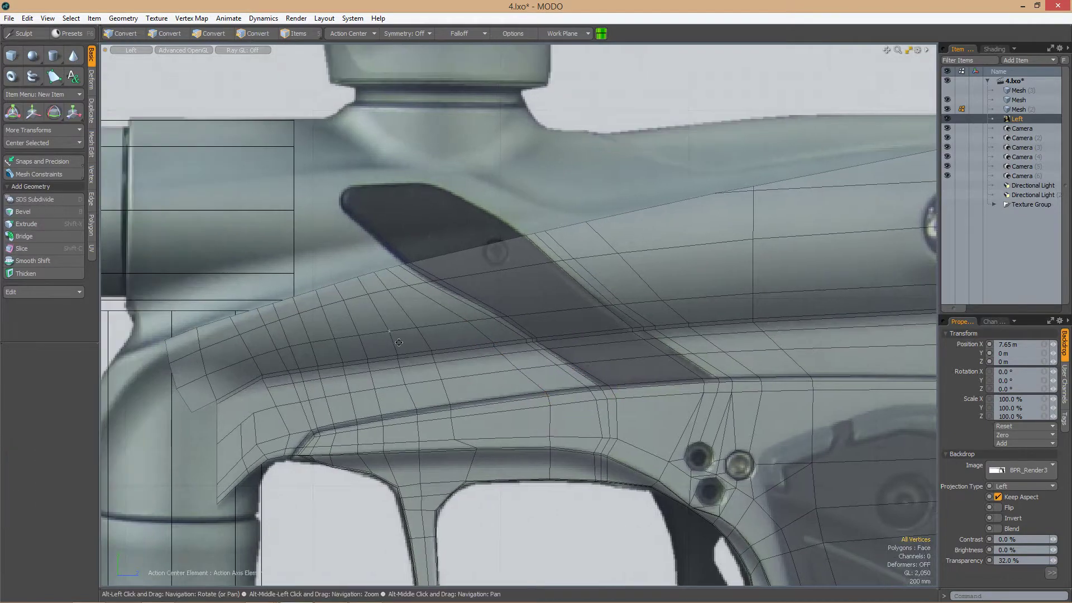
Slide the ten-vertex column running from the strip's second row to the groove, plus single second-row vertices, to even the spacing
key(1)
scroll(398, 341, up, 2)
scroll(447, 335, up, 3)
right_drag(414, 287, 491, 383)
alt+drag(495, 445, 457, 382)
scroll(498, 368, down, 3)
shift+click(555, 400)
scroll(430, 268, up, 3)
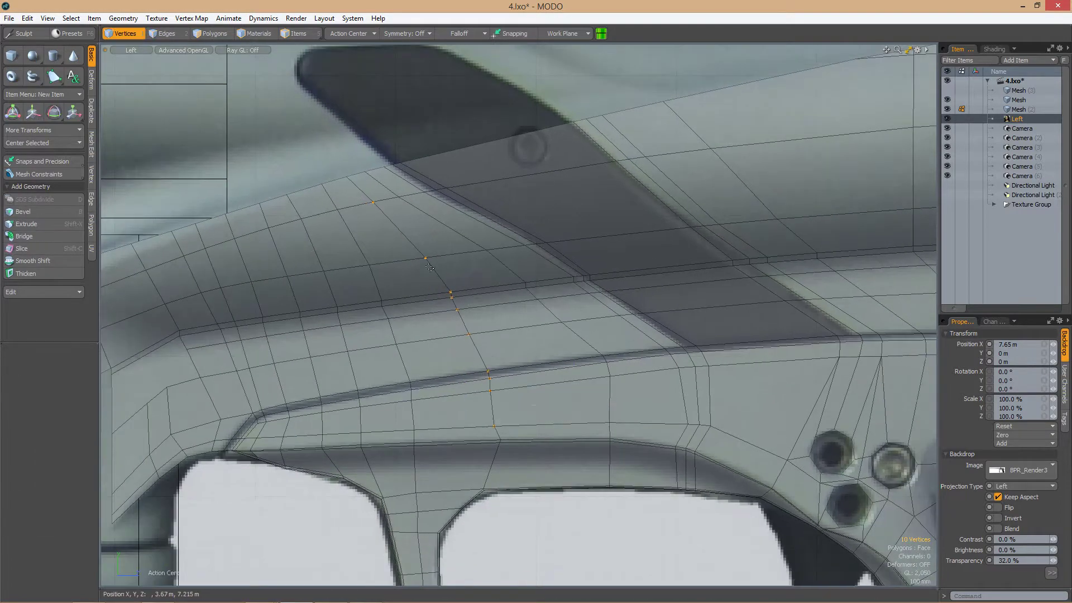
scroll(400, 218, down, 3)
scroll(399, 217, up, 4)
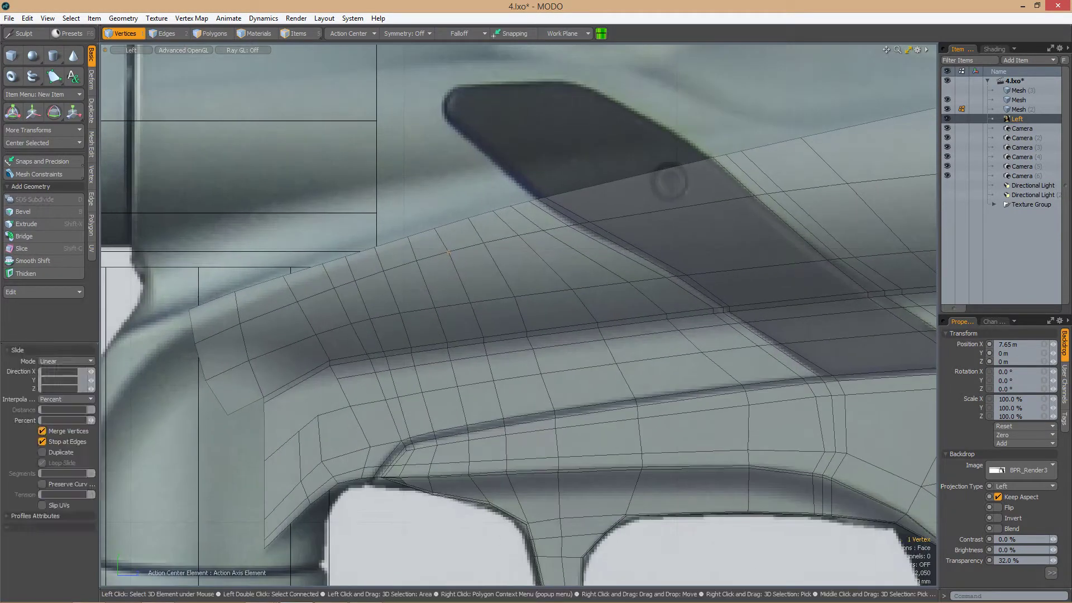
key(space)
Move the groups of three vertices along the dark insert's rear edge, row by row, along their horizontal edges to follow the insert's outline
scroll(391, 229, down, 3)
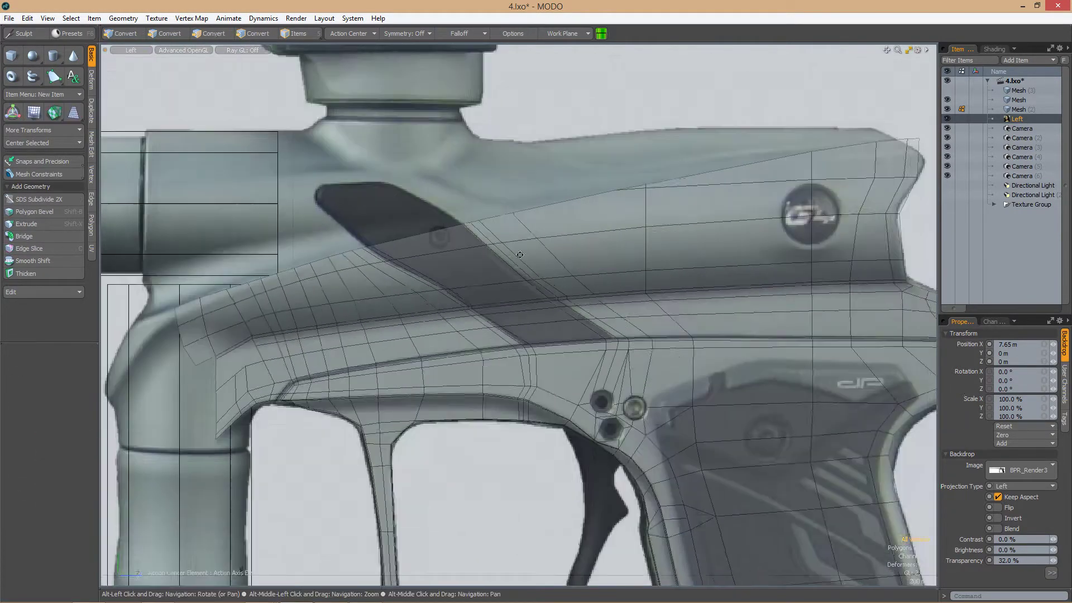
scroll(385, 231, up, 5)
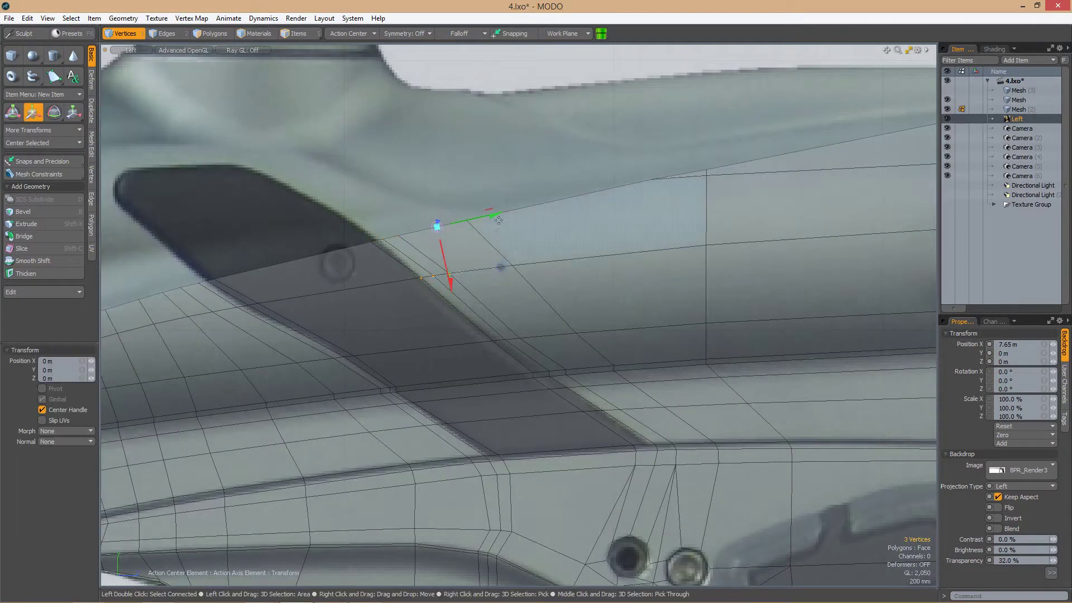
scroll(536, 267, down, 3)
scroll(391, 312, up, 5)
key(space)
drag(381, 308, 531, 377)
scroll(502, 347, down, 4)
scroll(449, 307, up, 3)
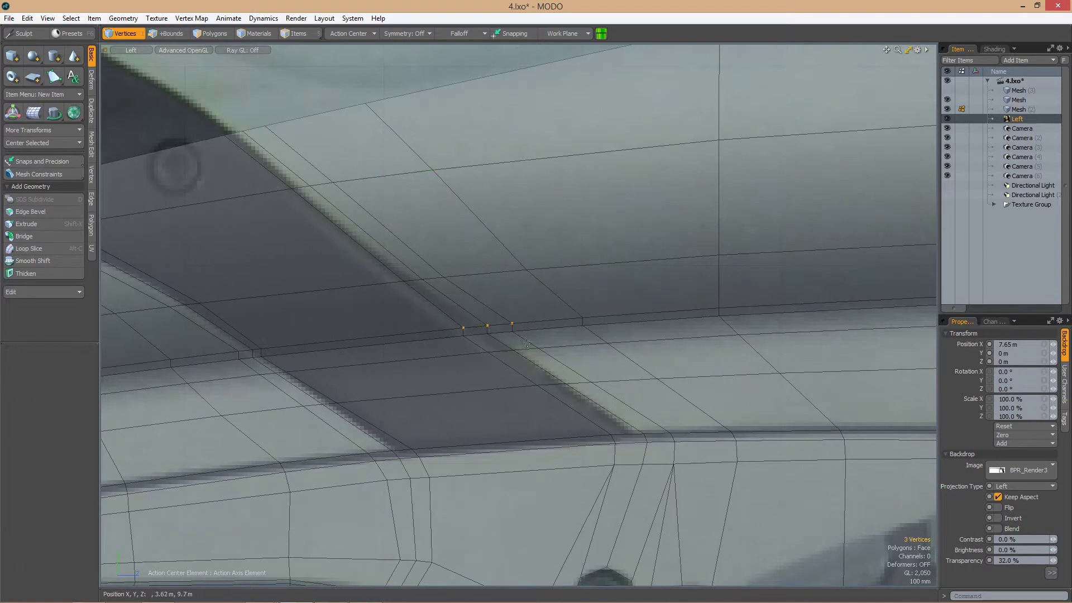
scroll(481, 328, down, 1)
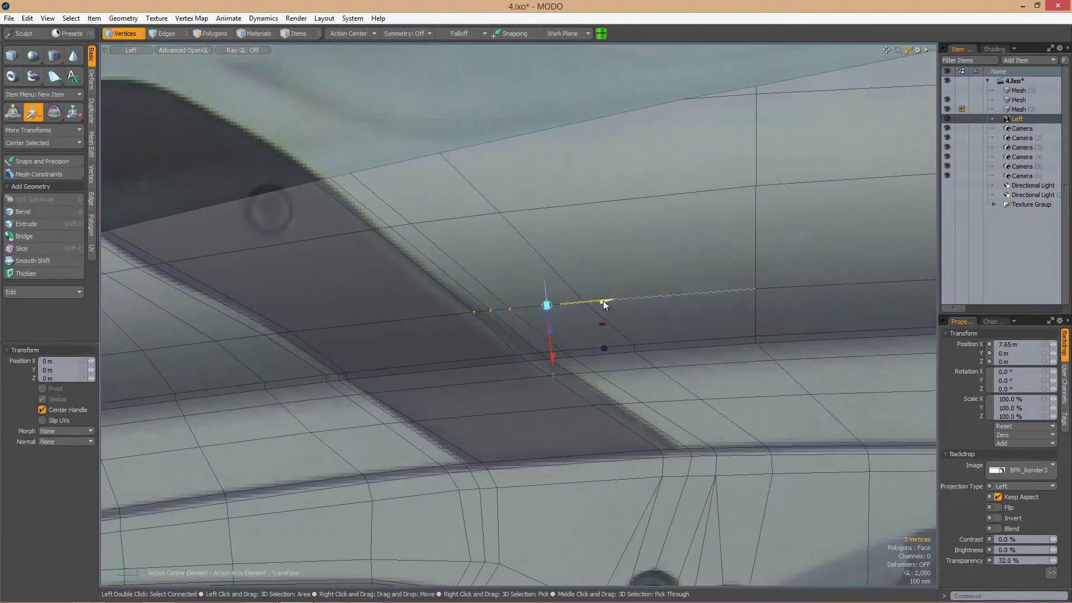
scroll(507, 256, up, 1)
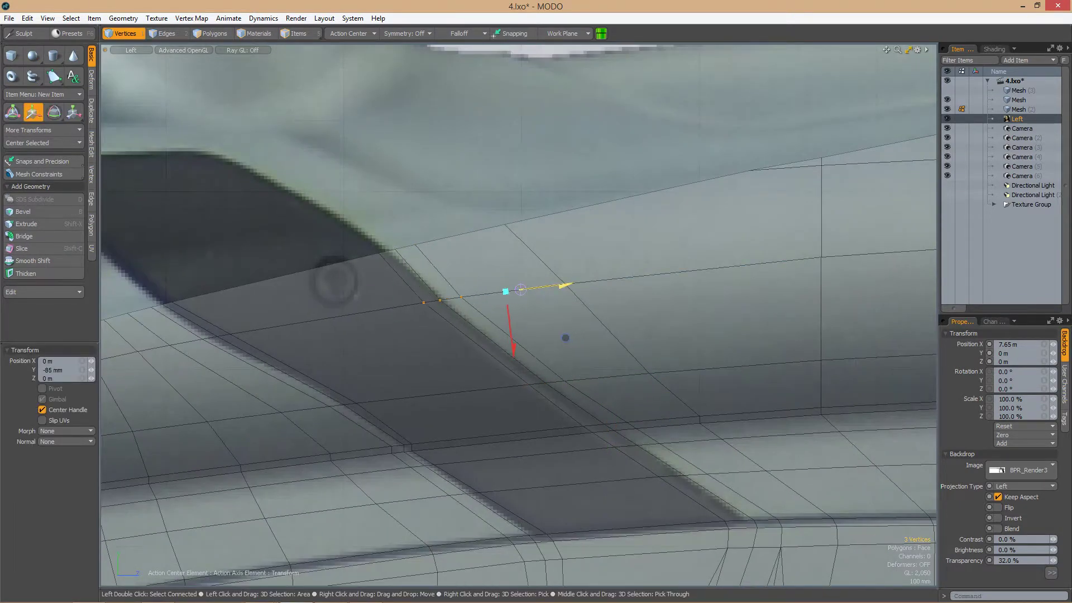
Move the three vertices on the dark insert's front edge just below the strip along their row to match the outline
scroll(564, 286, down, 2)
scroll(508, 283, down, 2)
scroll(477, 341, up, 5)
drag(422, 326, 536, 356)
scroll(520, 385, down, 3)
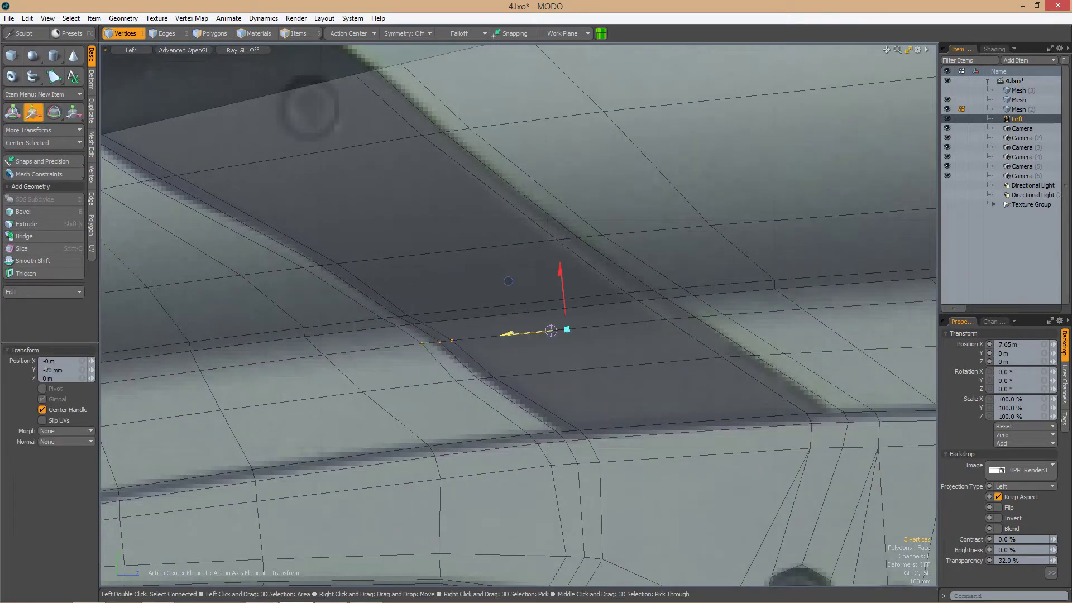
Adjust the pair of vertices where the dark insert's front edge crosses the strip's lower edge
scroll(508, 281, down, 3)
key(w)
key(space)
scroll(432, 313, up, 5)
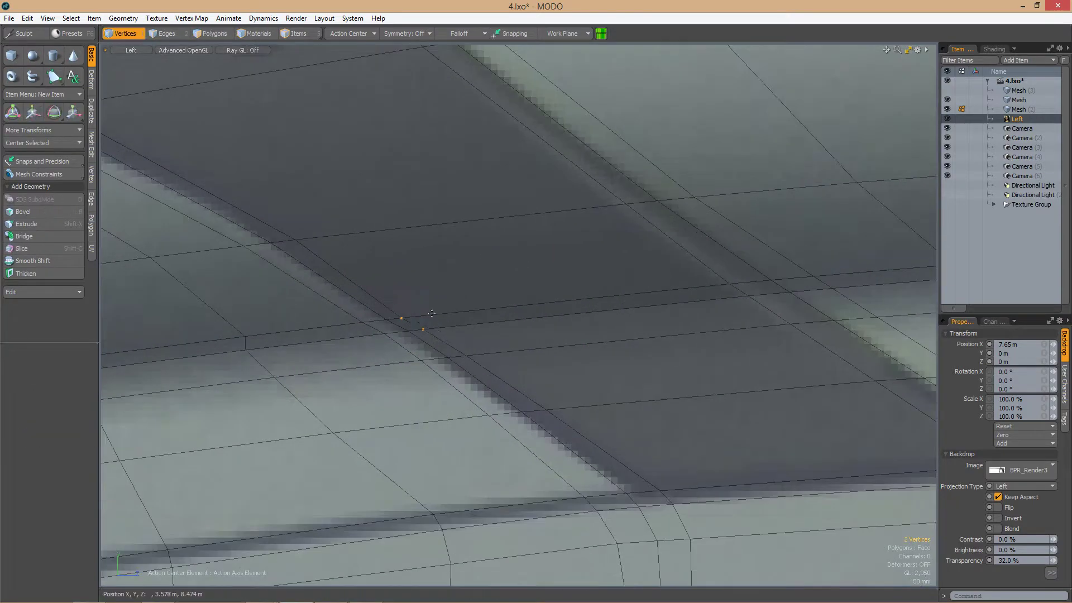
scroll(432, 313, down, 3)
click(406, 319)
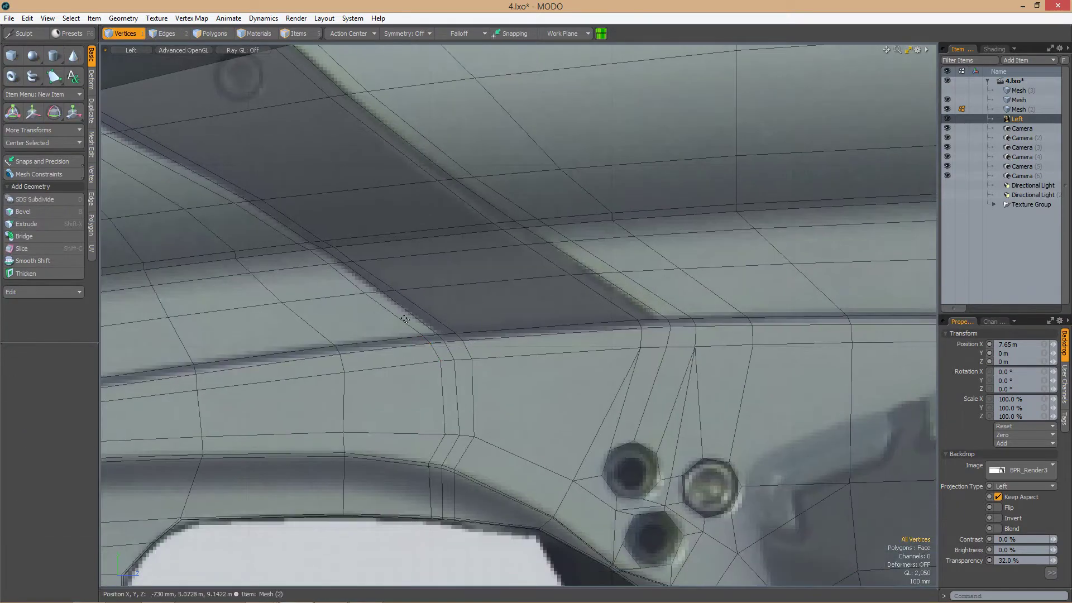
Move the column of six vertices near the body mesh's front end to even its spacing with the neighbouring columns
scroll(404, 311, down, 5)
scroll(368, 310, up, 5)
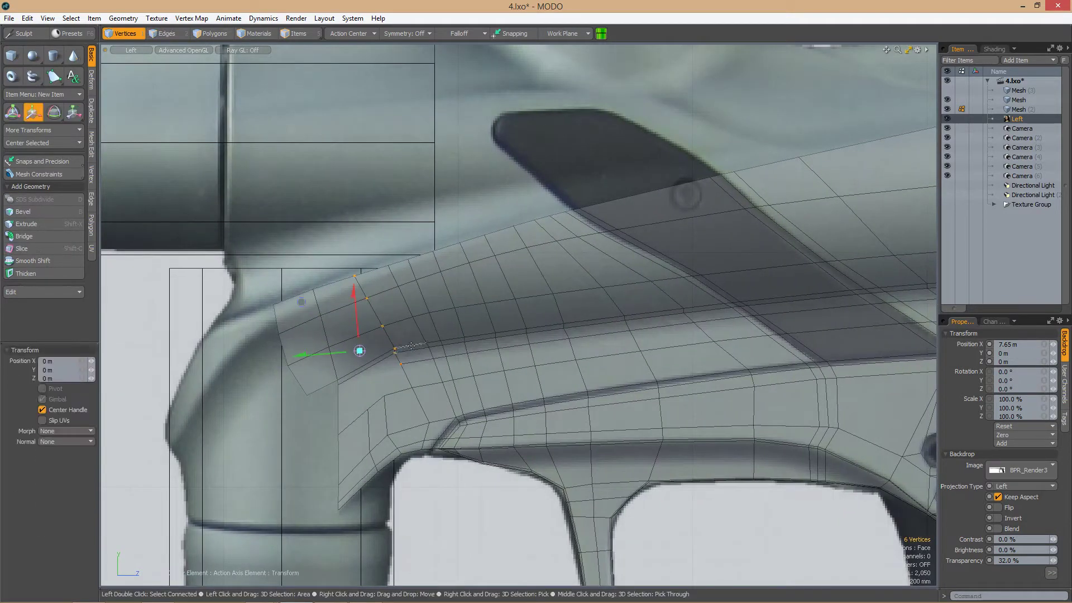
scroll(407, 327, down, 10)
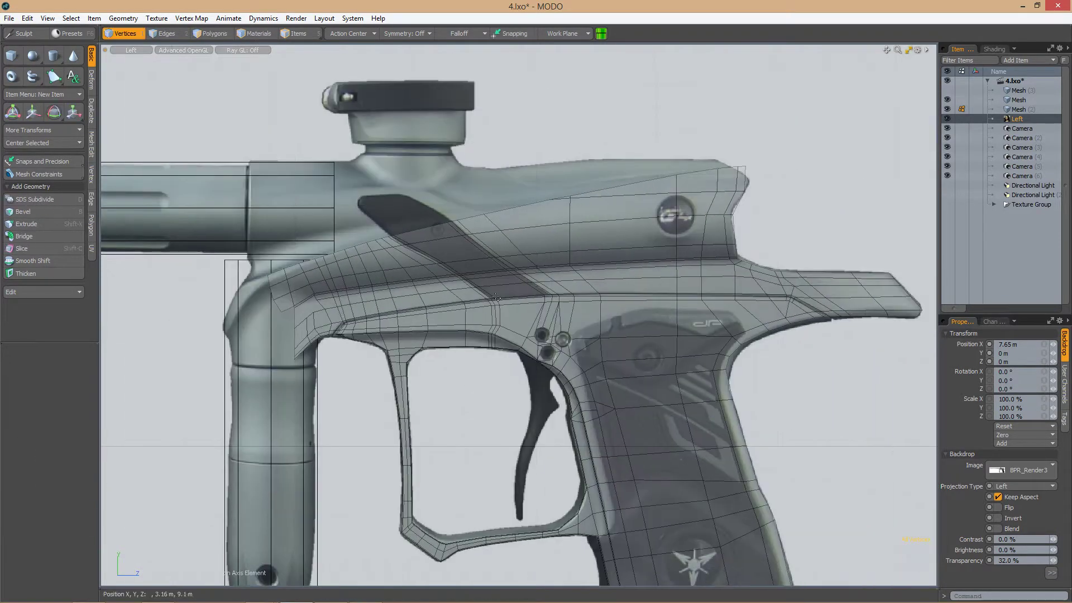
mouse_move(503, 302)
alt+mouse_down()
mouse_move(599, 295)
mouse_move(536, 329)
alt+mouse_up()
scroll(472, 365, up, 5)
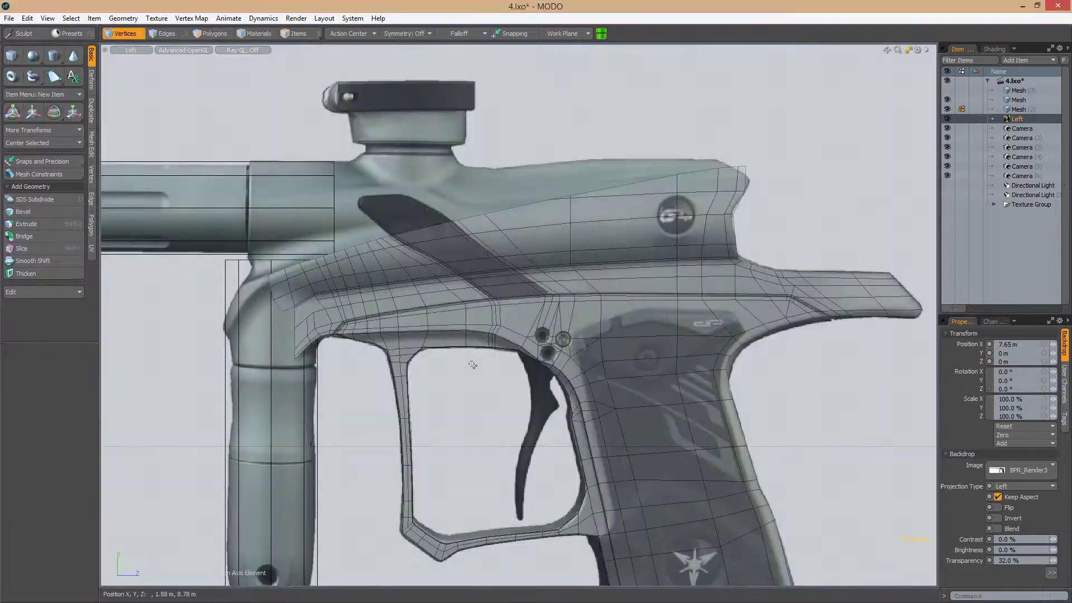
scroll(432, 364, down, 2)
scroll(433, 364, up, 10)
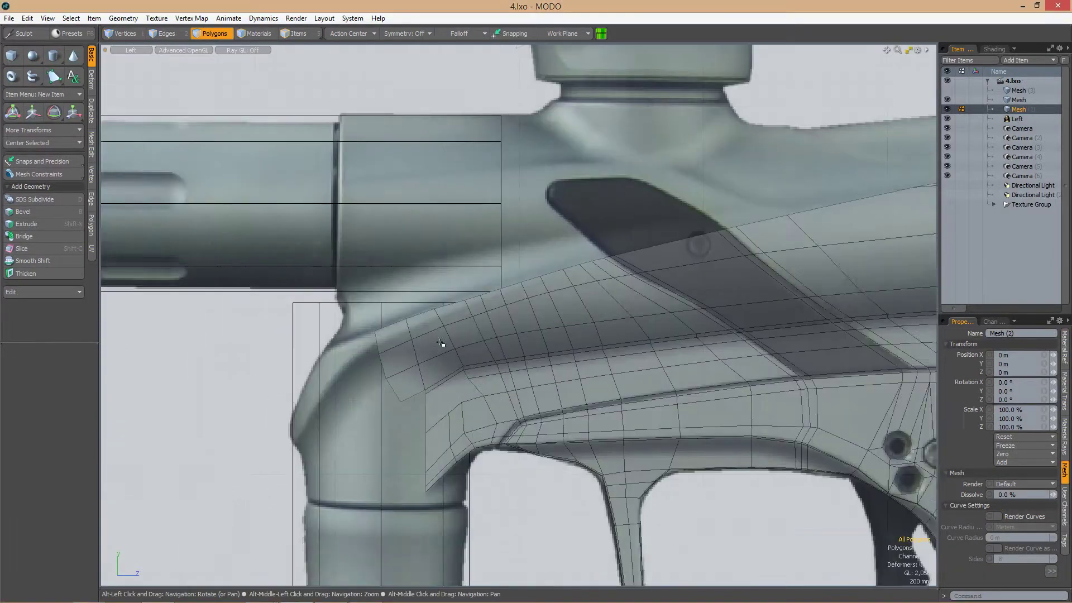
Extend the end edge of the mesh's top row by one polygon along the front elbow's upper contour
key(ctrl+z)
scroll(432, 364, down, 6)
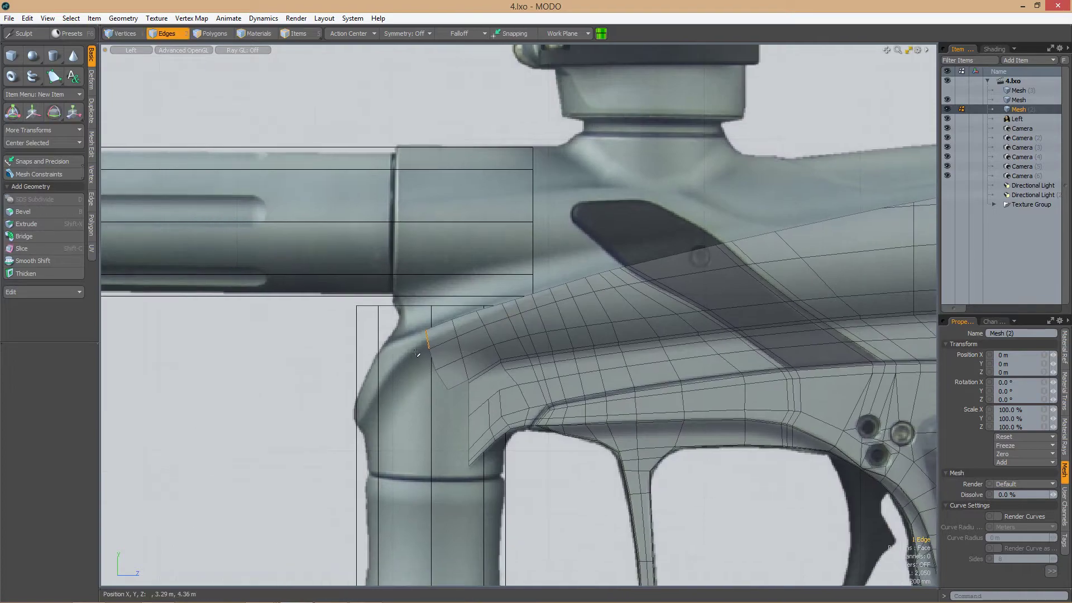
key(z)
mouse_move(424, 334)
alt+mouse_down()
mouse_move(485, 320)
mouse_move(320, 324)
mouse_move(358, 335)
alt+mouse_up()
scroll(428, 334, up, 6)
Slide the edges directly below the top row near the front end to even the row's height
key(space)
key(alt+s)
drag(428, 334, 442, 330)
alt+drag(441, 329, 353, 364)
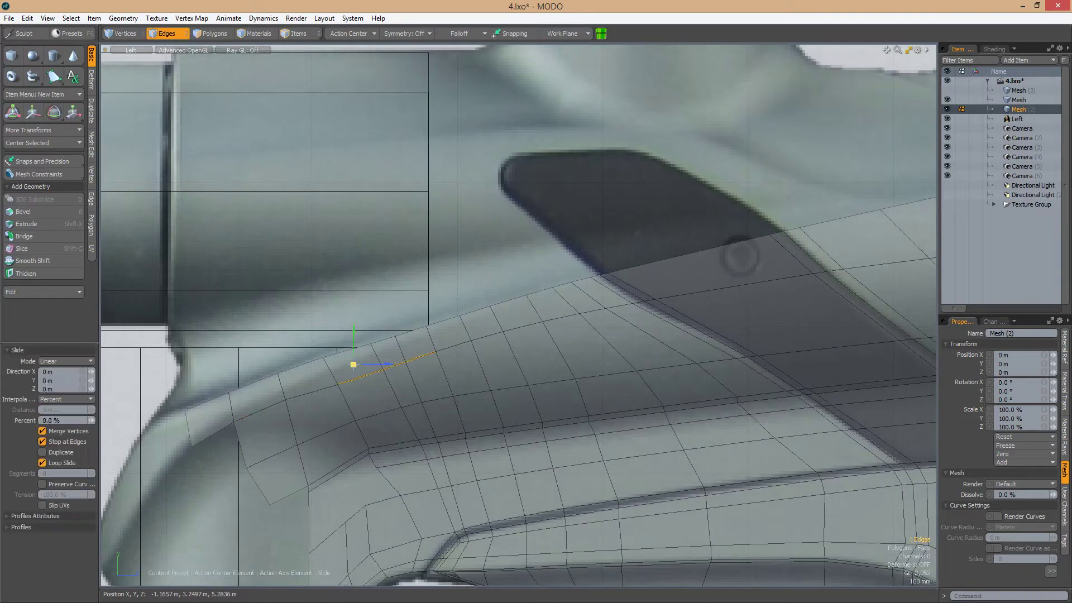
shift+click(519, 334)
alt+drag(519, 334, 491, 342)
key(Up)
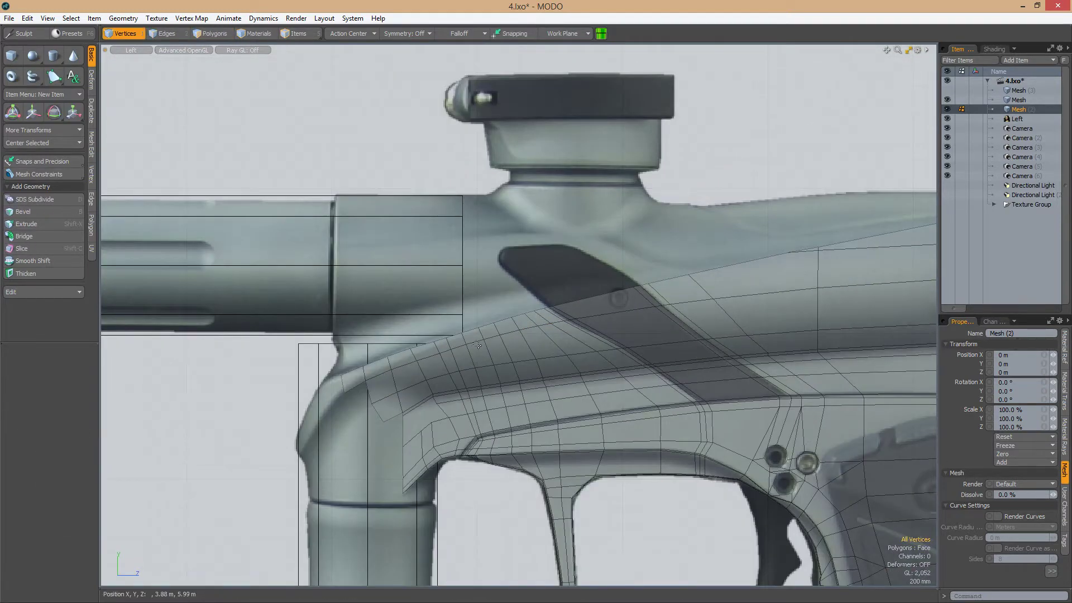
Extend the top strip's front edge along the elbow, offset about 310 mm in X, -135 mm in Y and -275 mm in Z
scroll(478, 345, up, 5)
scroll(478, 345, down, 3)
key(2)
scroll(774, 219, up, 3)
key(shift+x)
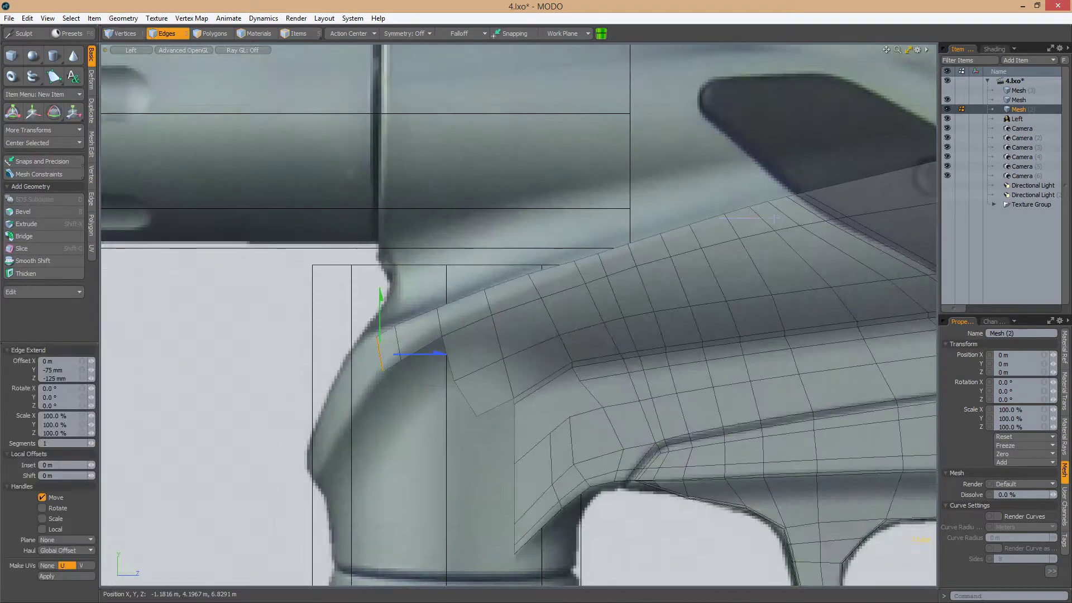
scroll(774, 218, down, 5)
alt+drag(773, 218, 456, 371)
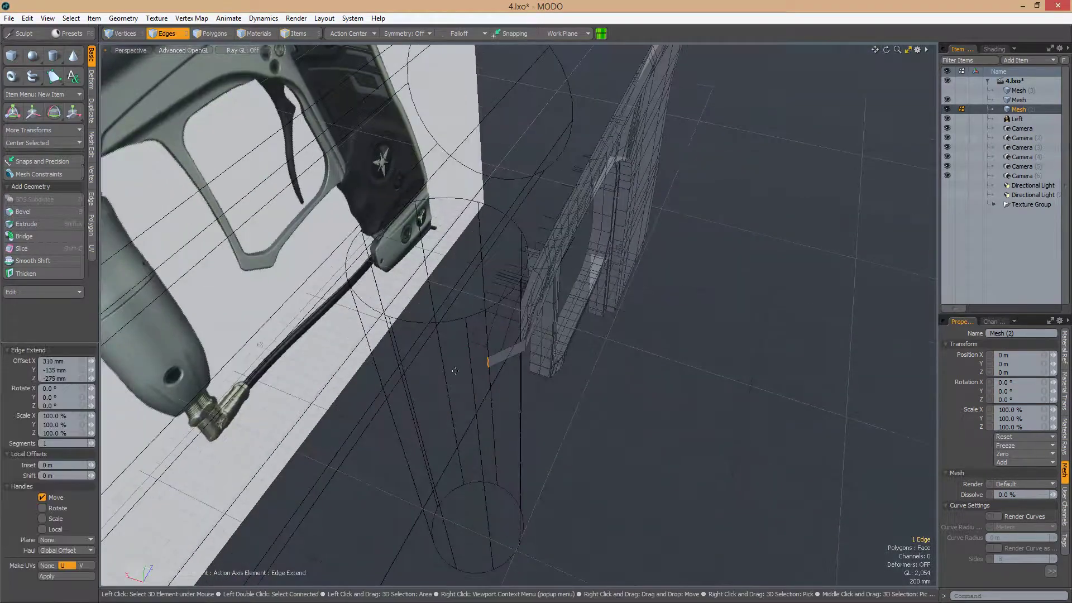
Extend the strip's new end edge once more, offset about 1.005 m in X and -435 mm in Z
alt+drag(375, 335, 416, 335)
key(ctrl+space)
scroll(469, 349, up, 6)
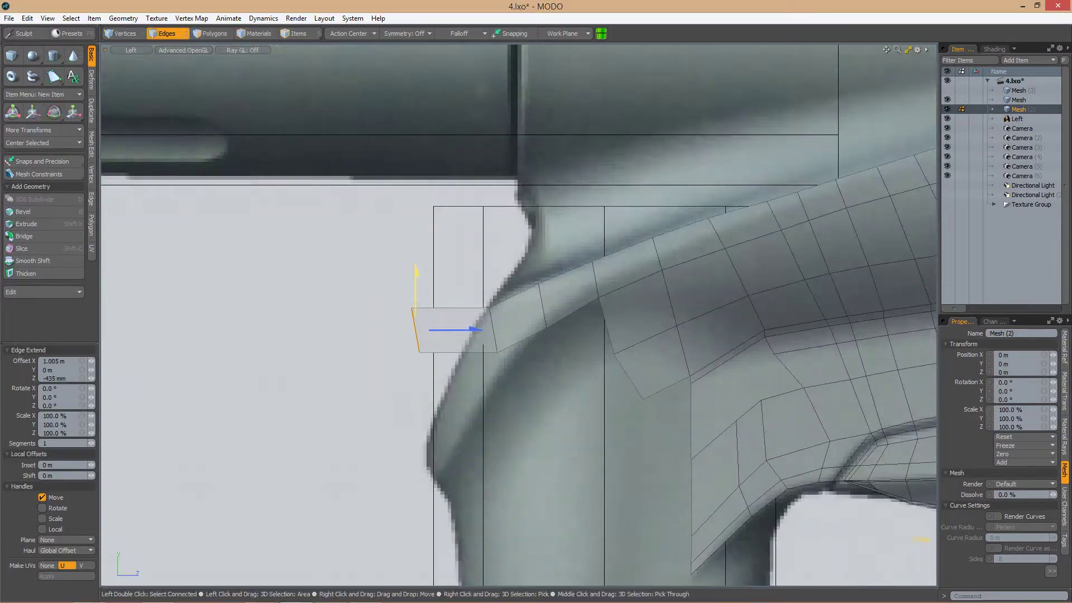
Move the new strip vertices down and forward so the polygons follow the elbow's front outline in the side view
key(1)
key(w)
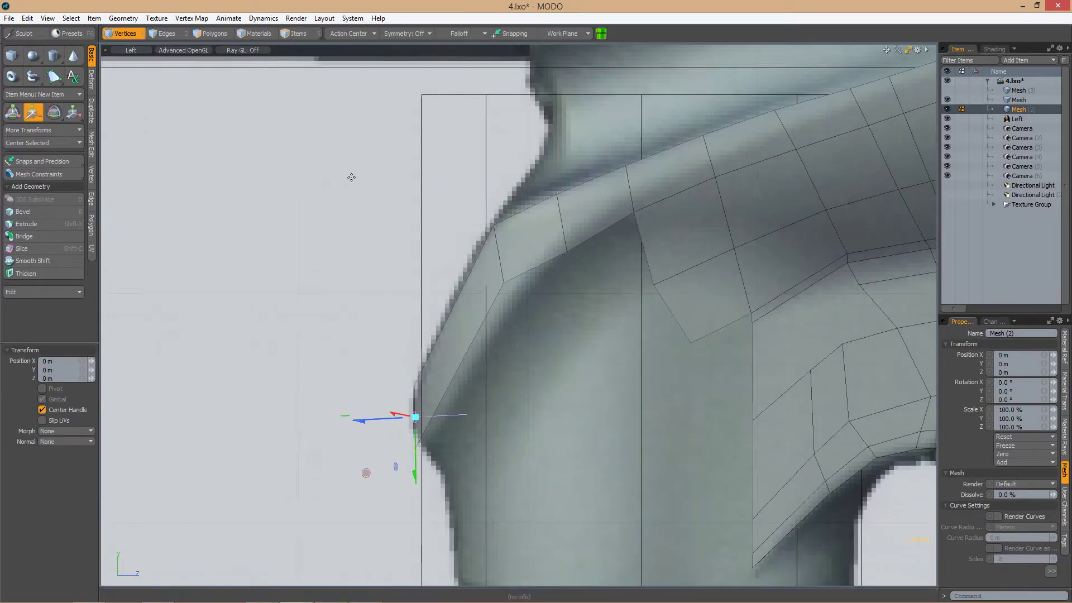
scroll(520, 312, down, 3)
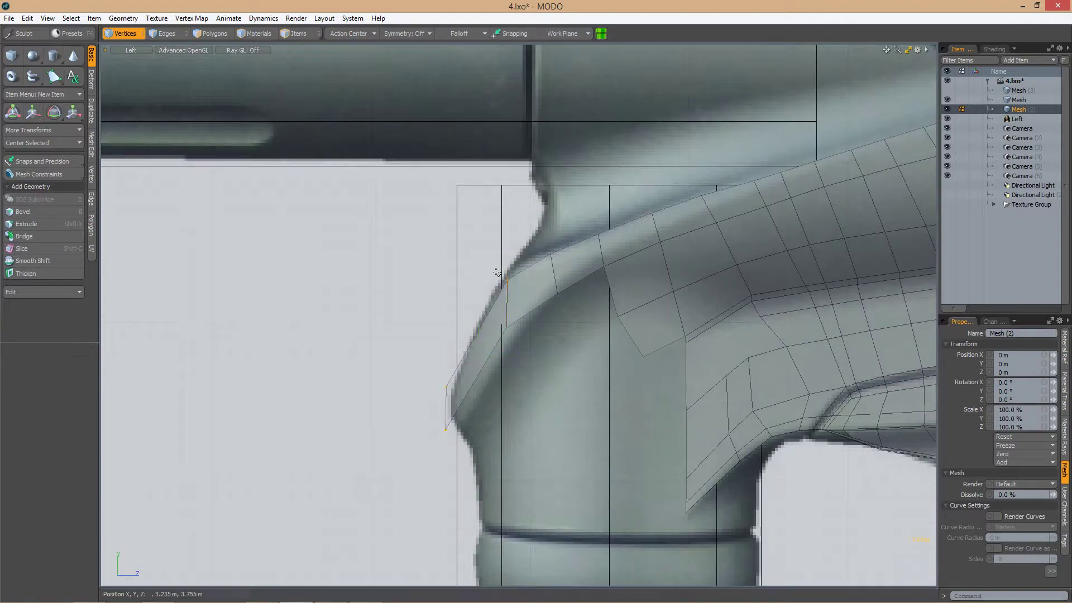
drag(448, 408, 537, 263)
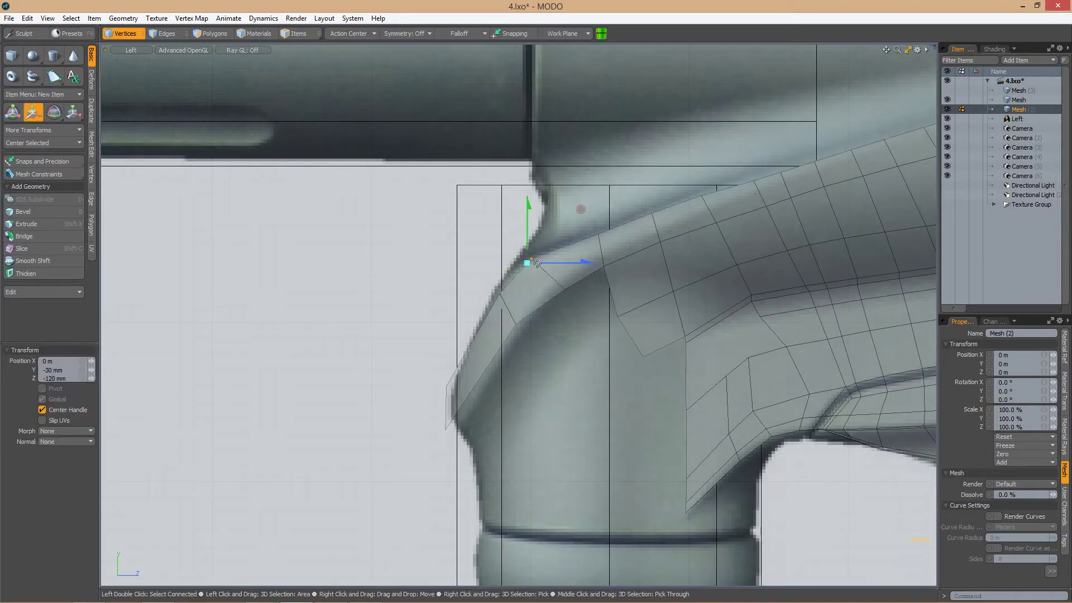
Move a pair of strip vertices -315 mm in Z to shape the curve around the elbow's front
key(ctrl+space)
click(605, 289)
scroll(592, 406, up, 5)
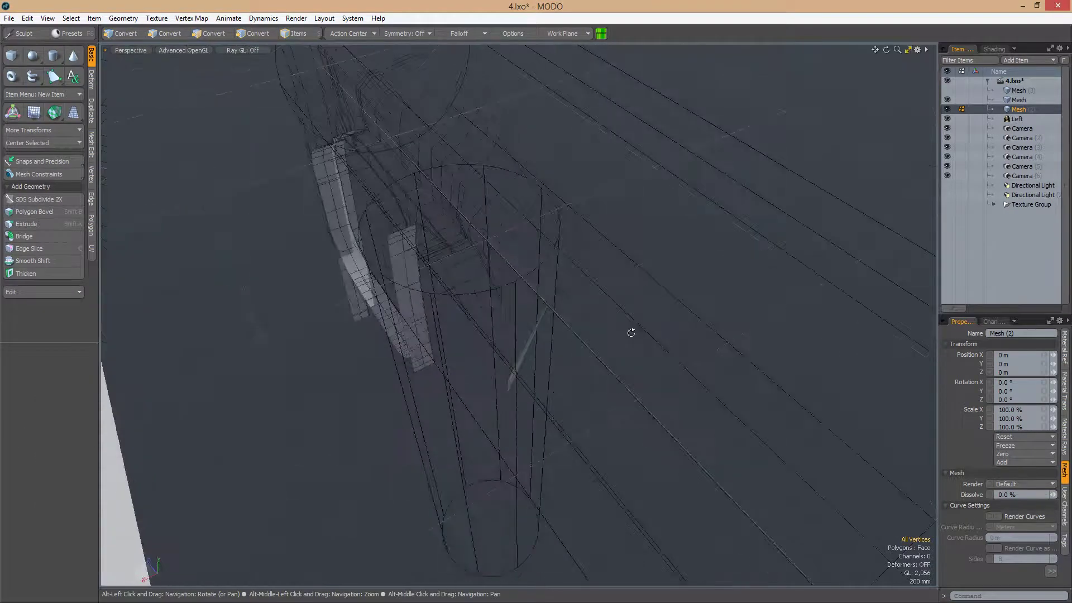
key(w)
alt+drag(593, 407, 508, 337)
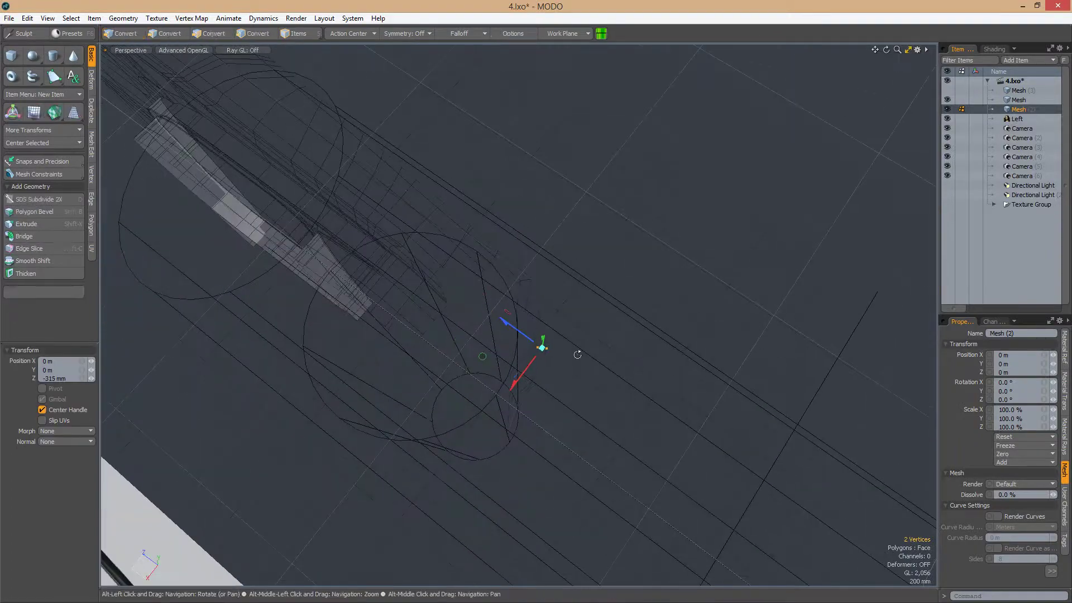
Shift the strip's last four vertices 60 mm in Z, and move a single end vertex -30 mm in Z
key(ctrl+space)
click(518, 348)
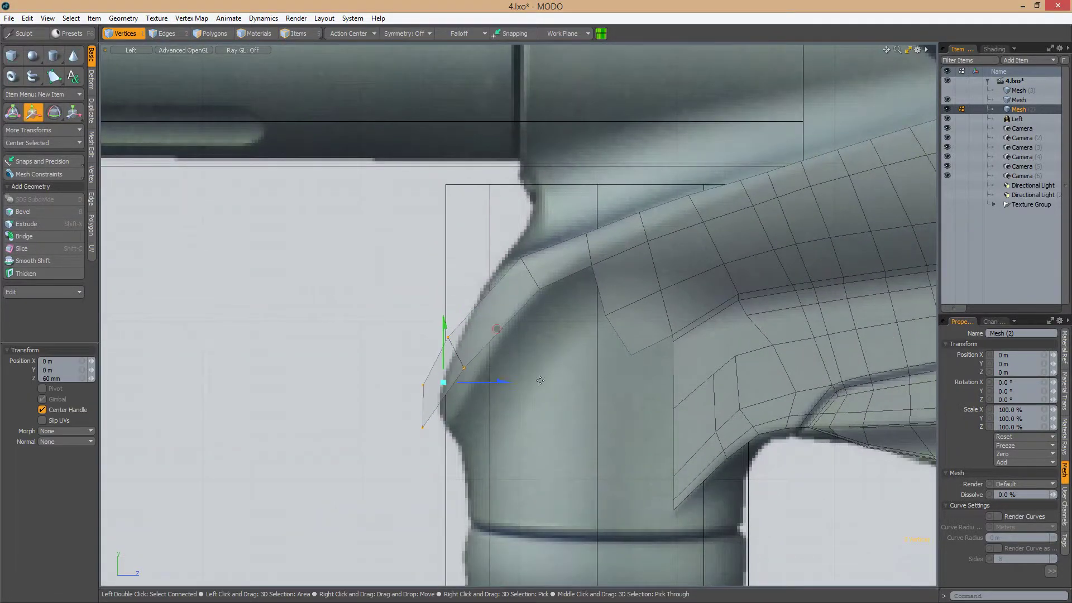
key(ctrl+space)
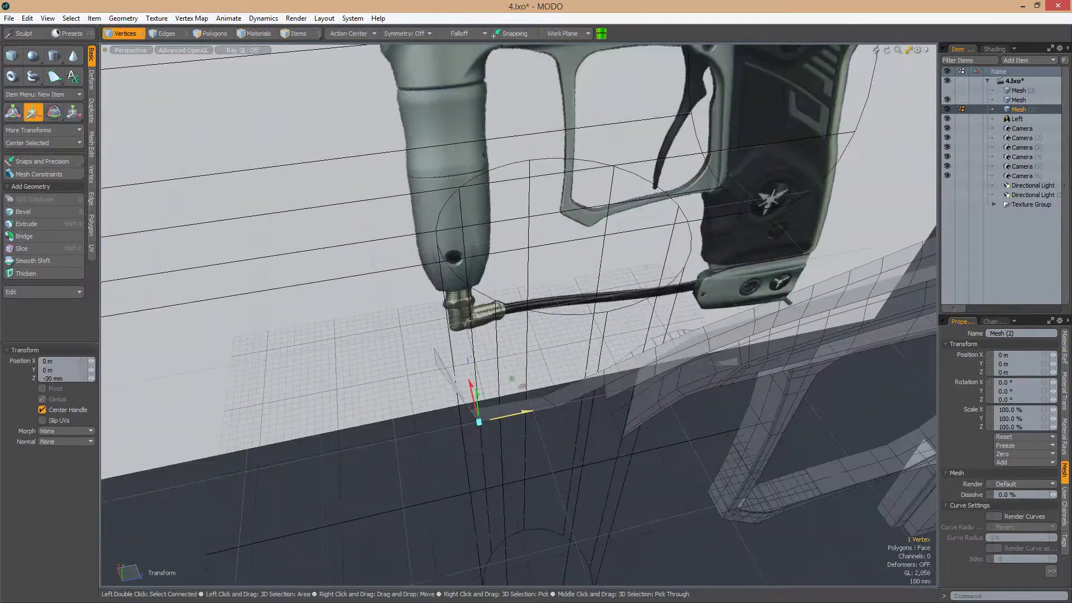
Extend the strip's end edge across the elbow's front, and move the new vertex pair -60 mm in Z
key(2)
mouse_move(480, 425)
alt+mouse_down()
mouse_move(525, 428)
mouse_move(491, 419)
alt+mouse_up()
key(1)
key(shift+a)
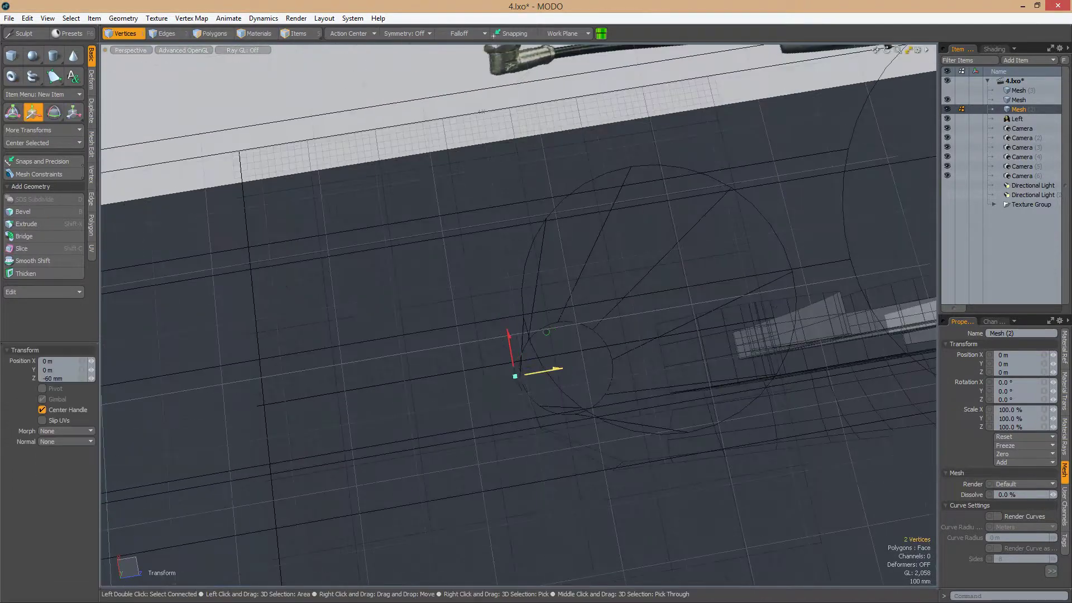
Flatten the strip's end vertex pair along X and move it -152 mm in X onto the body's centre line
key(ctrl+space)
click(536, 311)
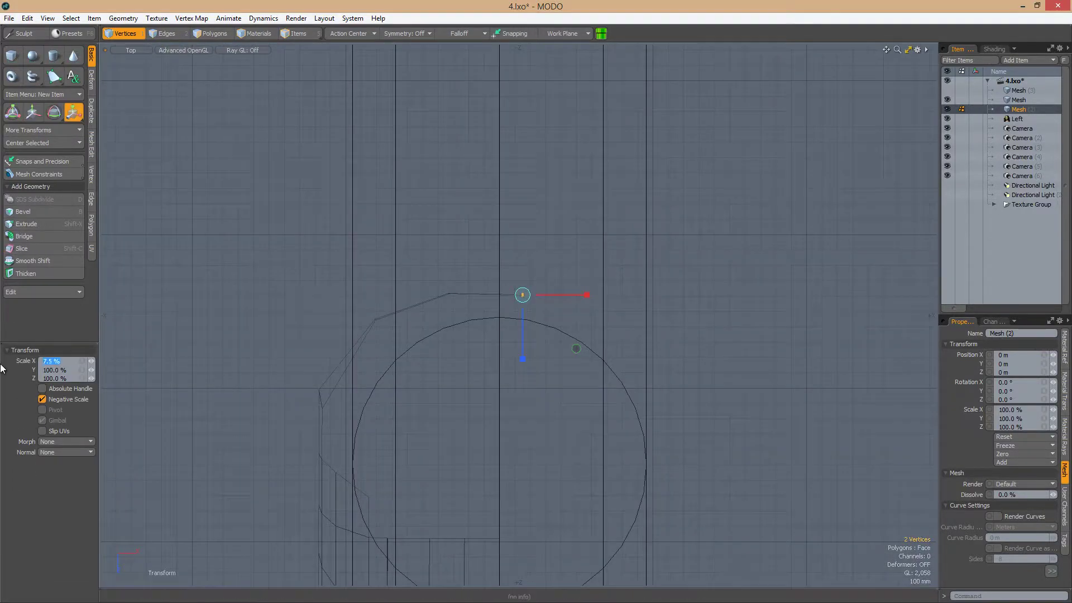
scroll(587, 244, up, 5)
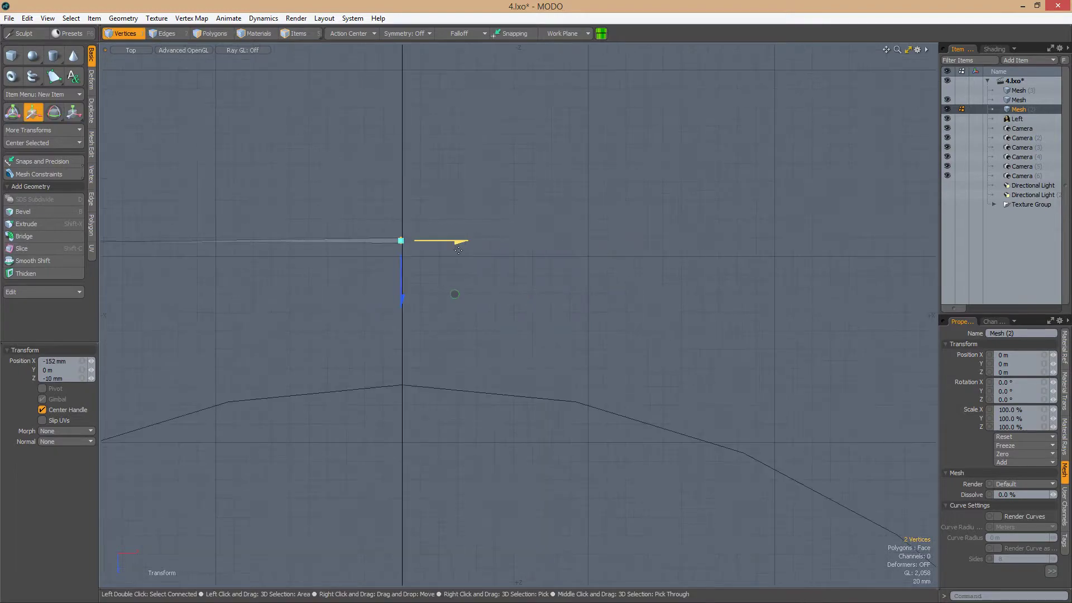
key(w)
alt+drag(527, 242, 481, 339)
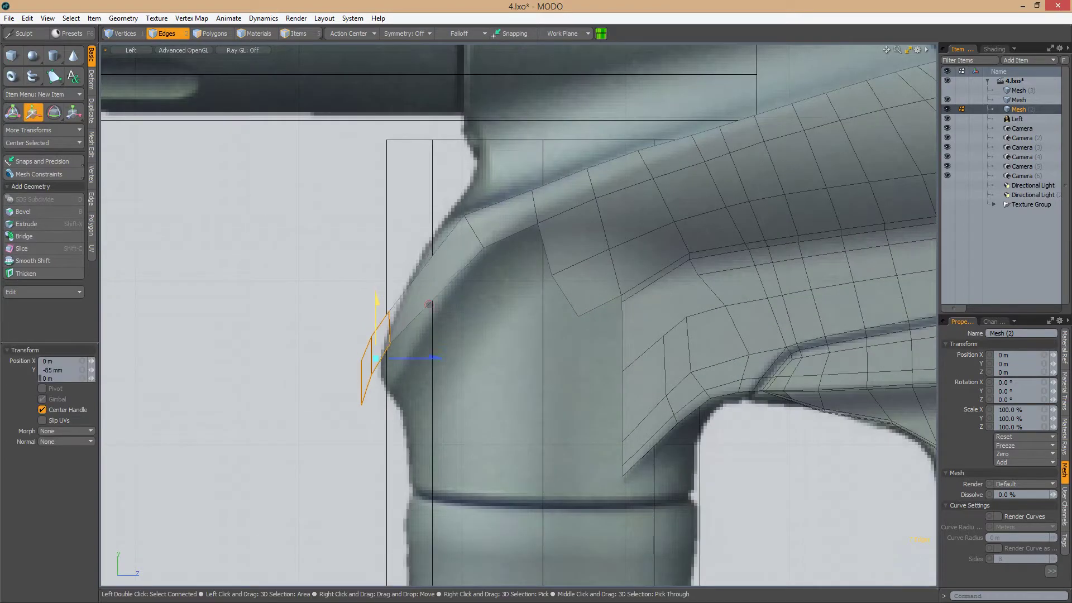
Move the strip's end edges -85 mm in Y and fit its end vertices in Z to the elbow's front bulge
alt+drag(389, 337, 534, 373)
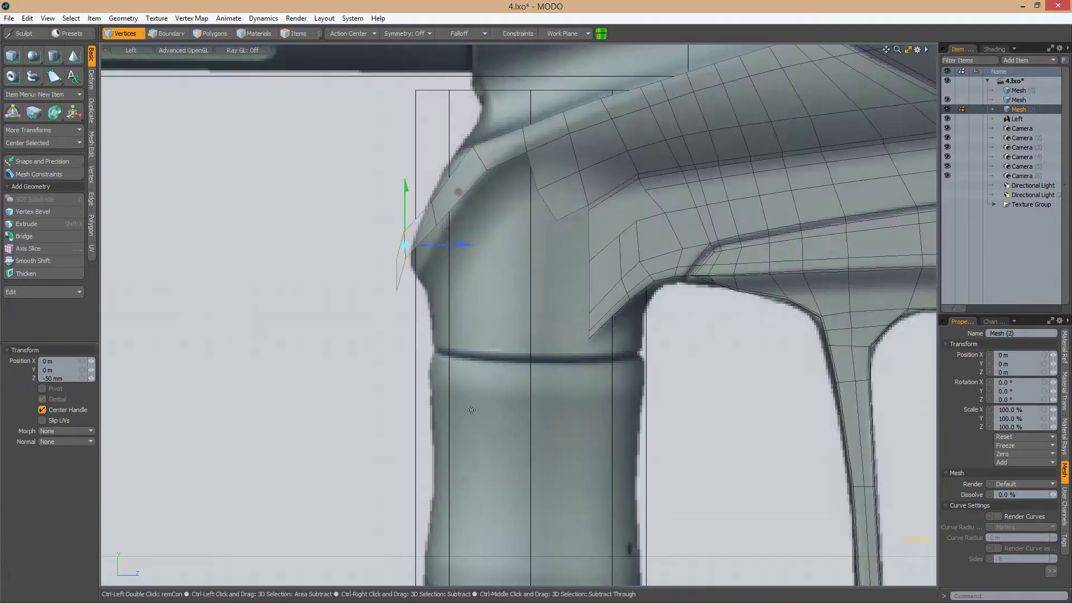
scroll(421, 340, up, 3)
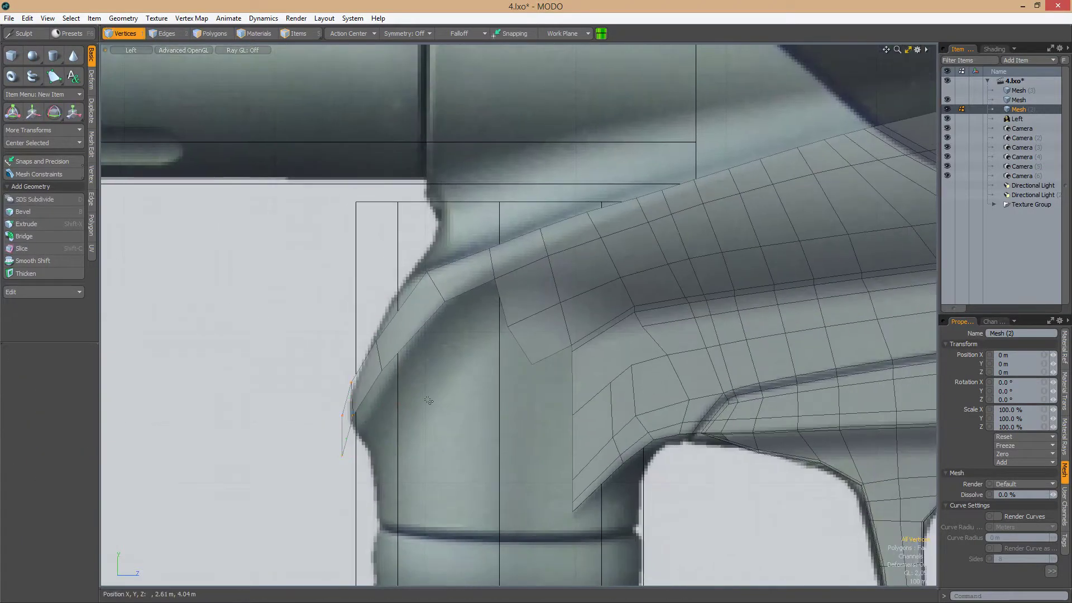
key(ctrl+e)
scroll(413, 346, up, 2)
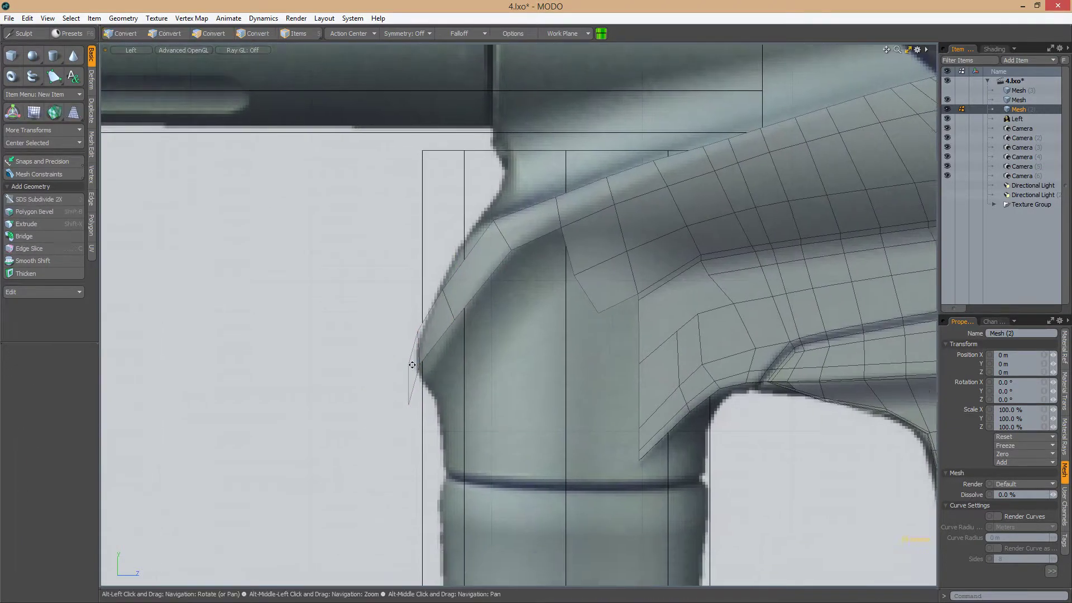
key(space)
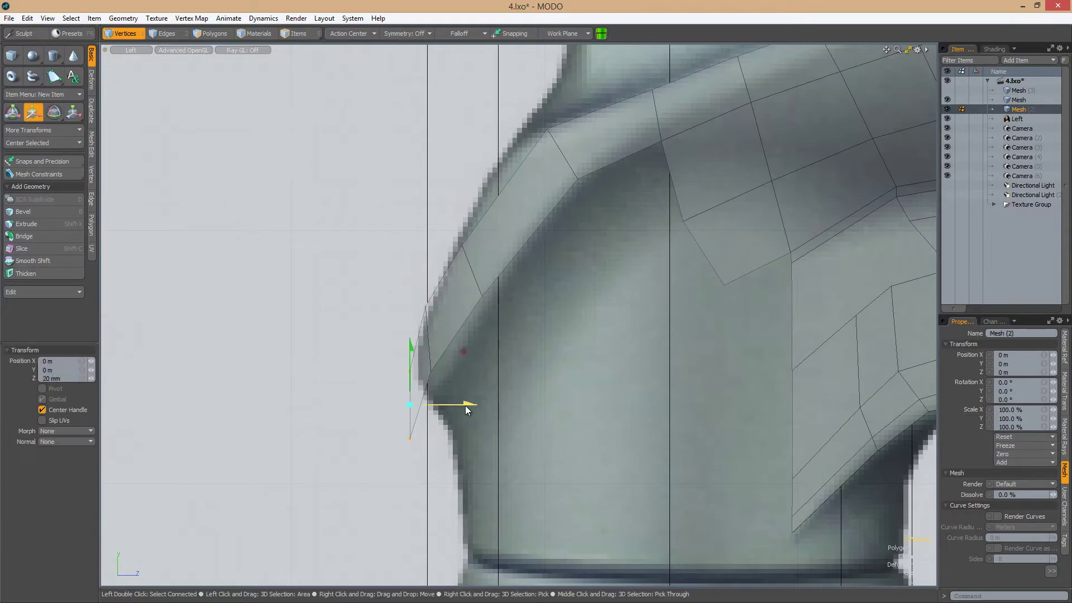
Examine the strip's curve around the elbow in perspective and side views, with and without subdivision smoothing
key(ctrl+space)
click(514, 316)
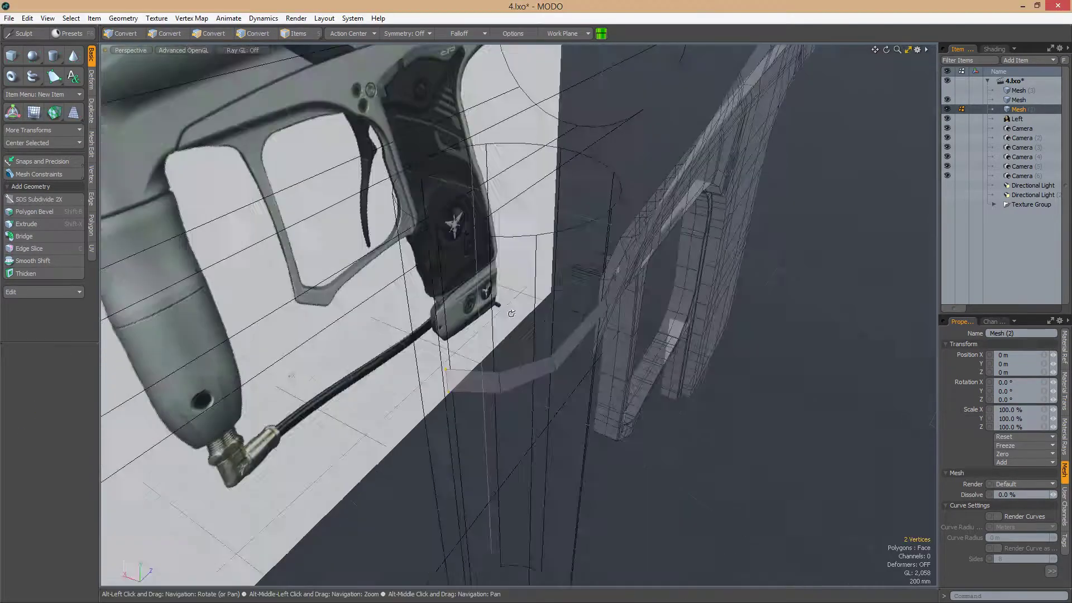
alt+drag(514, 316, 618, 335)
key(ctrl+space)
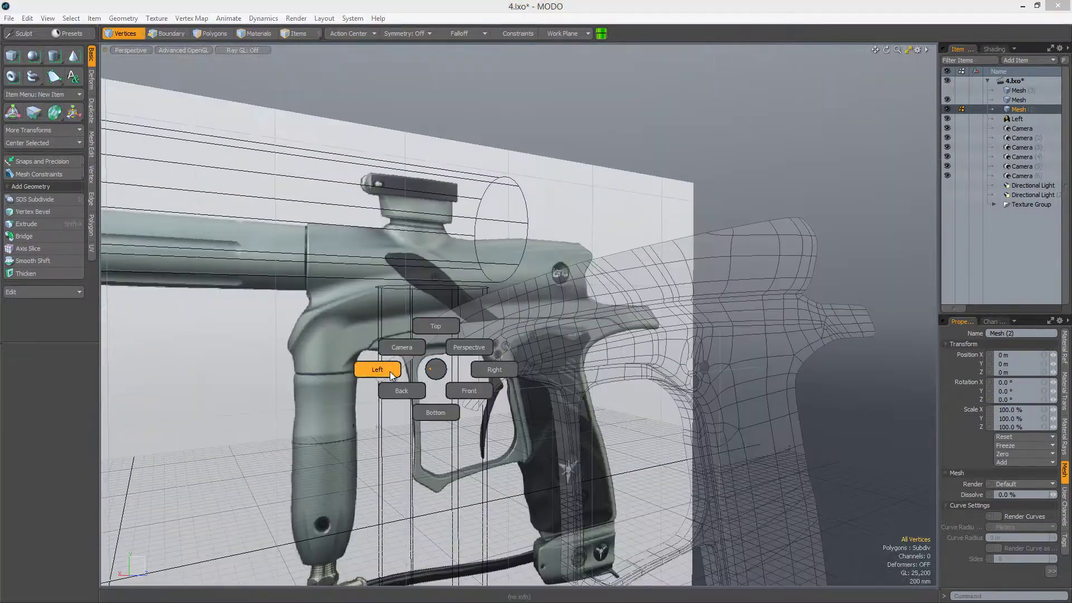
click(363, 364)
scroll(403, 333, up, 2)
key(ctrl+space)
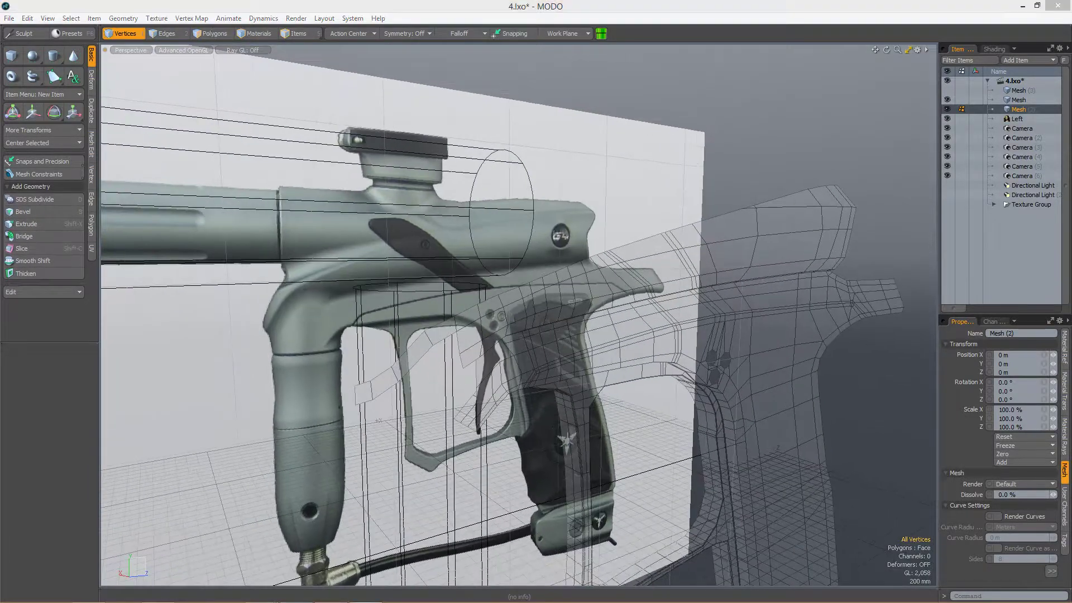
key(ctrl+space)
click(431, 350)
scroll(520, 359, up, 2)
Extend the strip's upper front edge up along the elbow, offset about 735 mm in Y and 370 mm in Z
key(2)
scroll(502, 359, down, 2)
key(z)
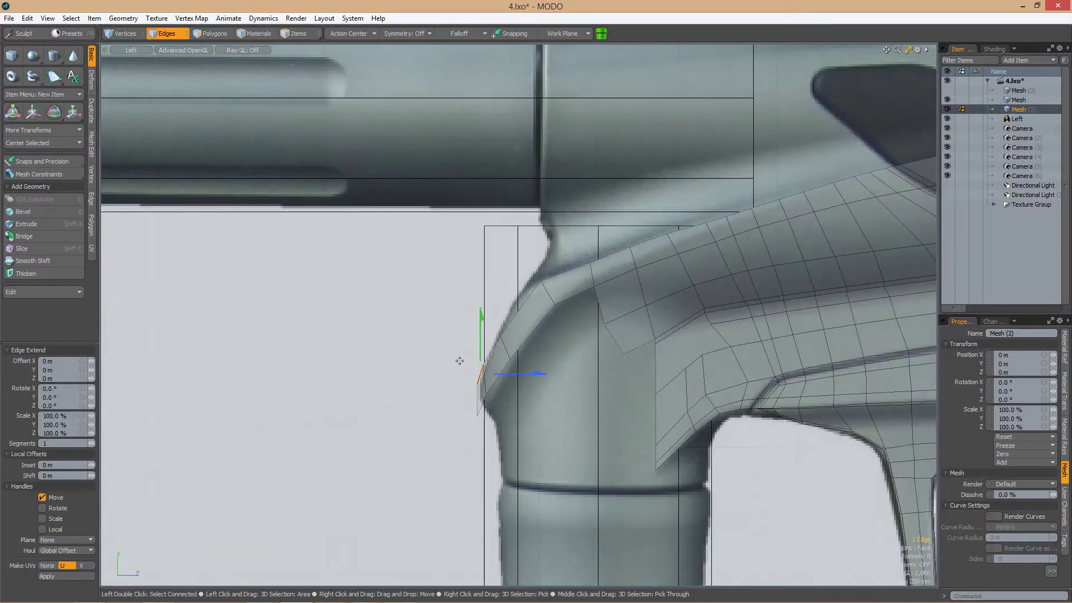
key(ctrl+space)
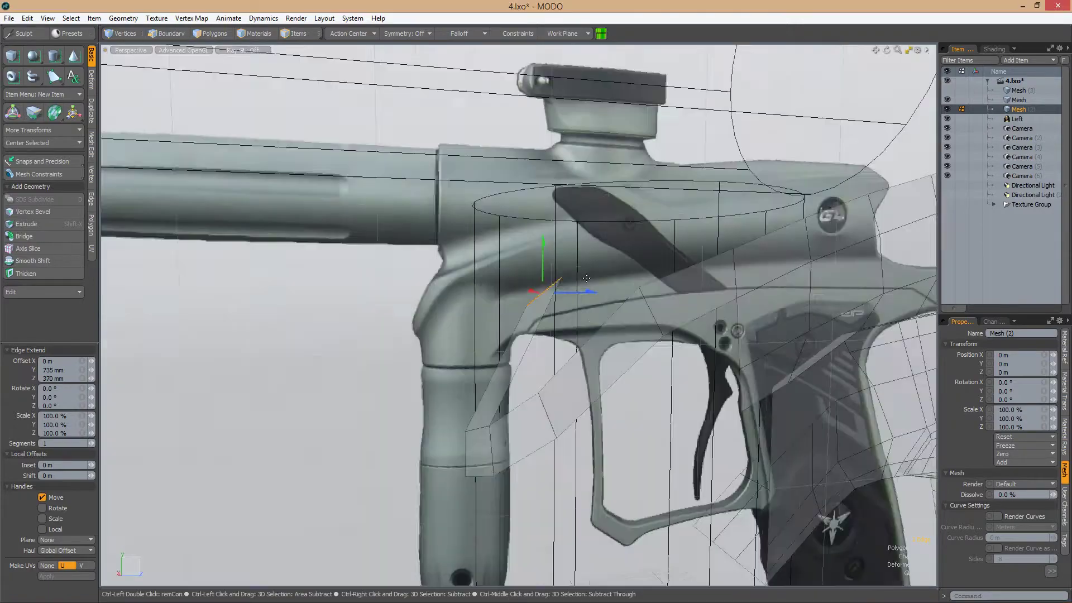
alt+drag(498, 283, 524, 336)
Slide the new polygon's upper vertex to match the elbow's upper front outline
key(1)
key(shift+w)
key(ctrl+space)
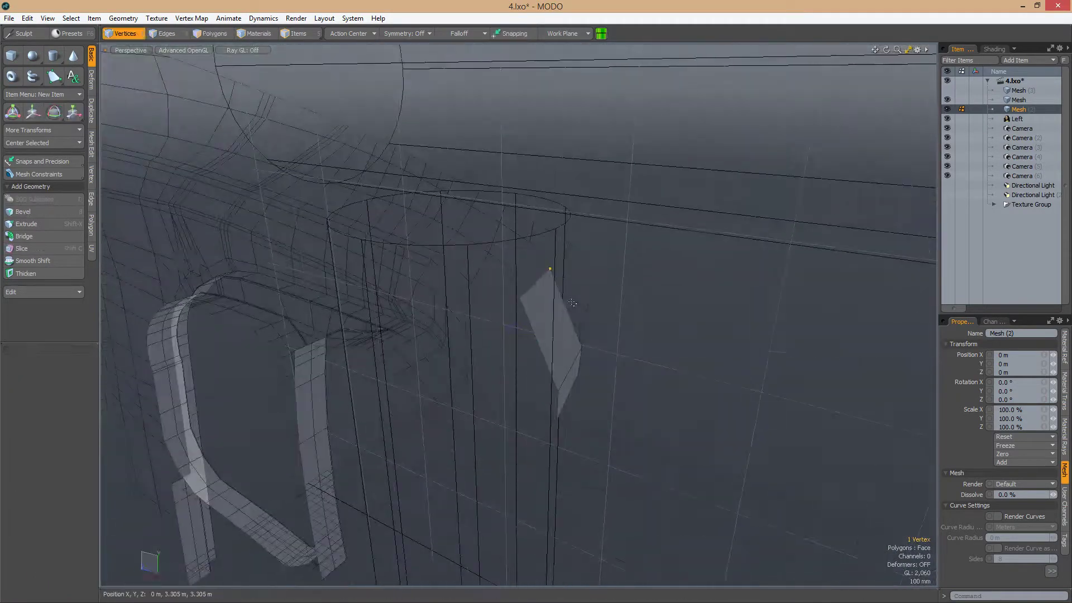
scroll(497, 311, up, 4)
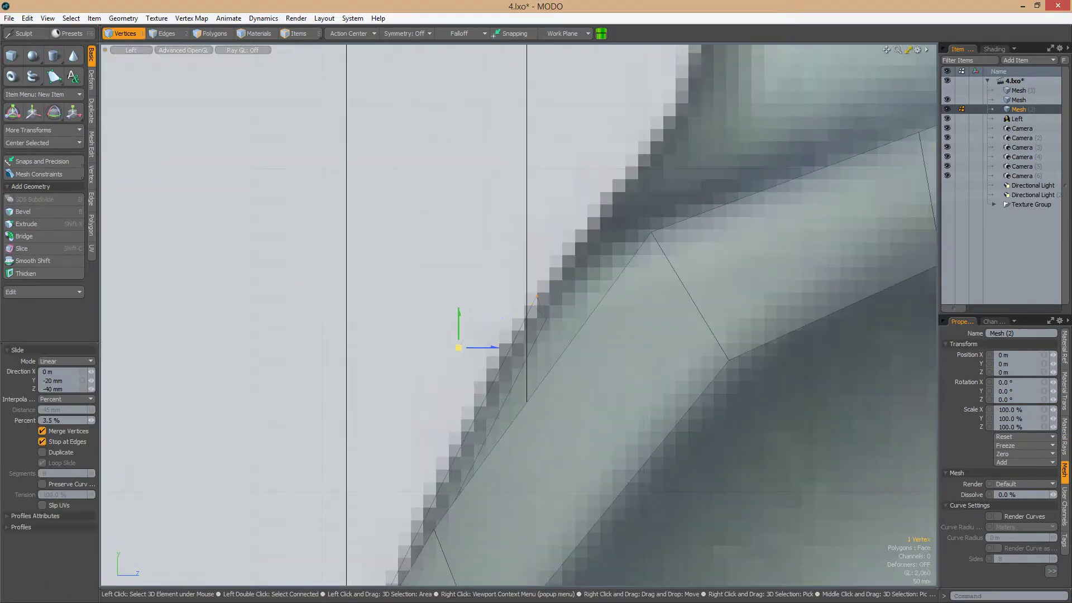
drag(455, 323, 463, 313)
Bridge the side edge of the upper front polygon to the strip's neighbouring side edge, closing the gap at the elbow's corner
key(ctrl+space)
key(ctrl+space)
key(2)
key(ctrl+space)
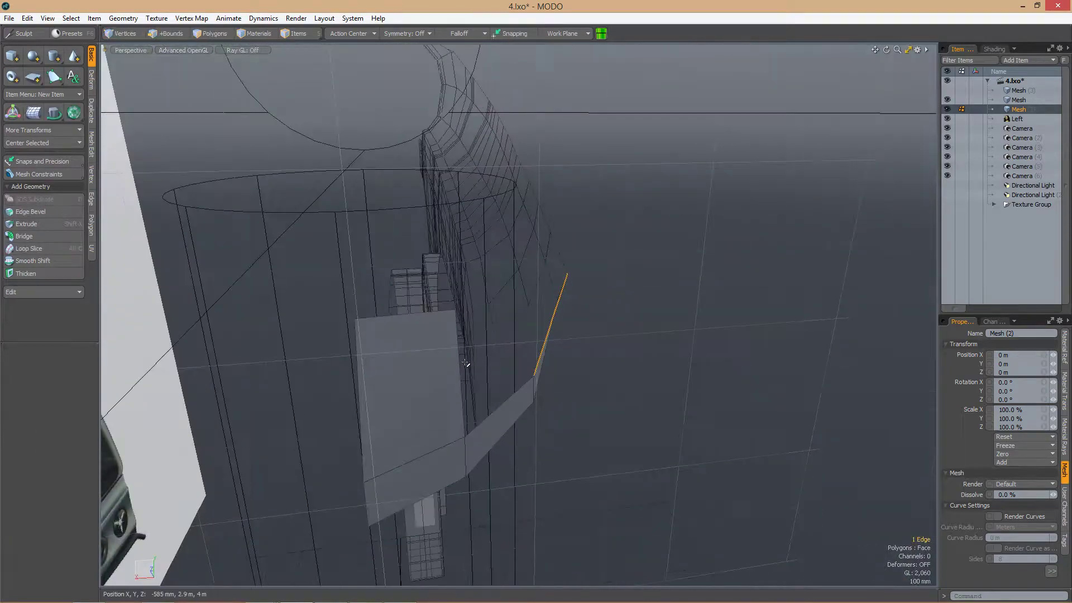
key(ctrl+space)
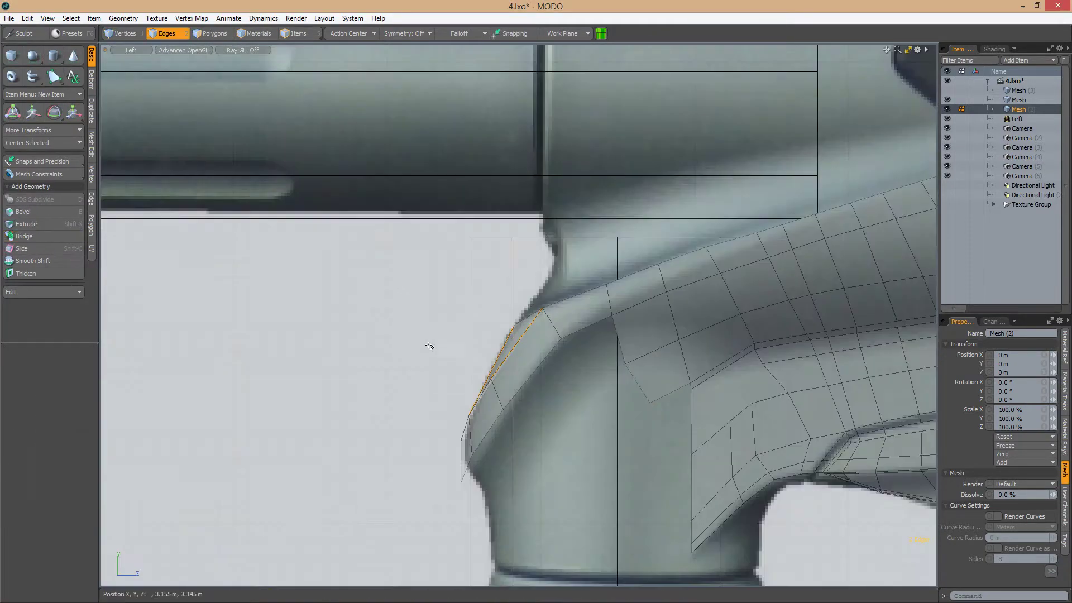
scroll(517, 310, down, 3)
scroll(540, 311, up, 5)
Move the strip's inner elbow vertex 10 mm in Y and -10 mm in Z, and its front vertex -20 mm in Y
key(1)
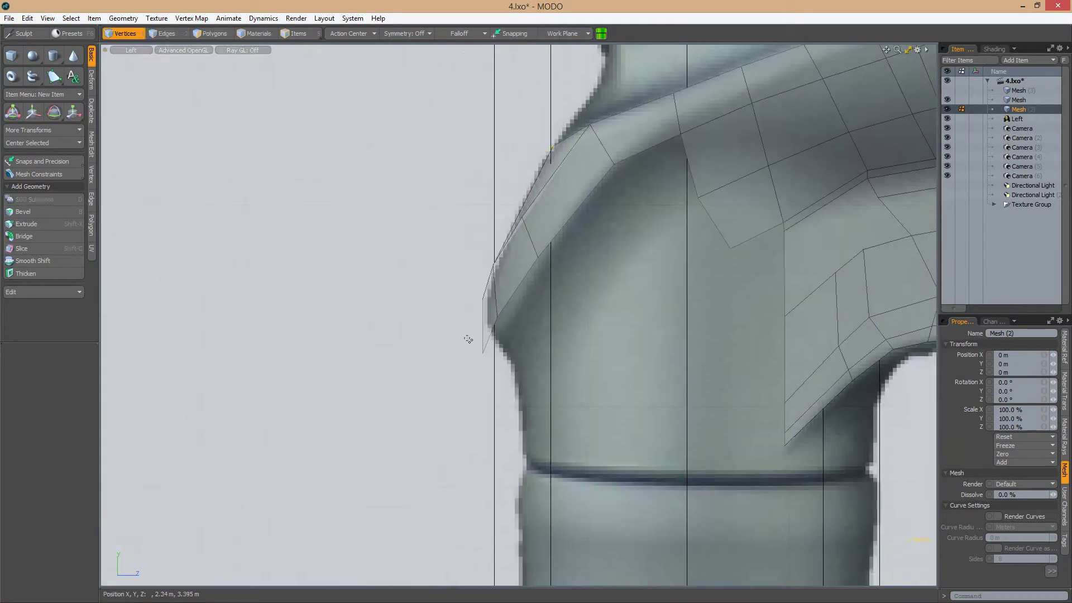
key(w)
key(space)
alt+drag(461, 354, 506, 378)
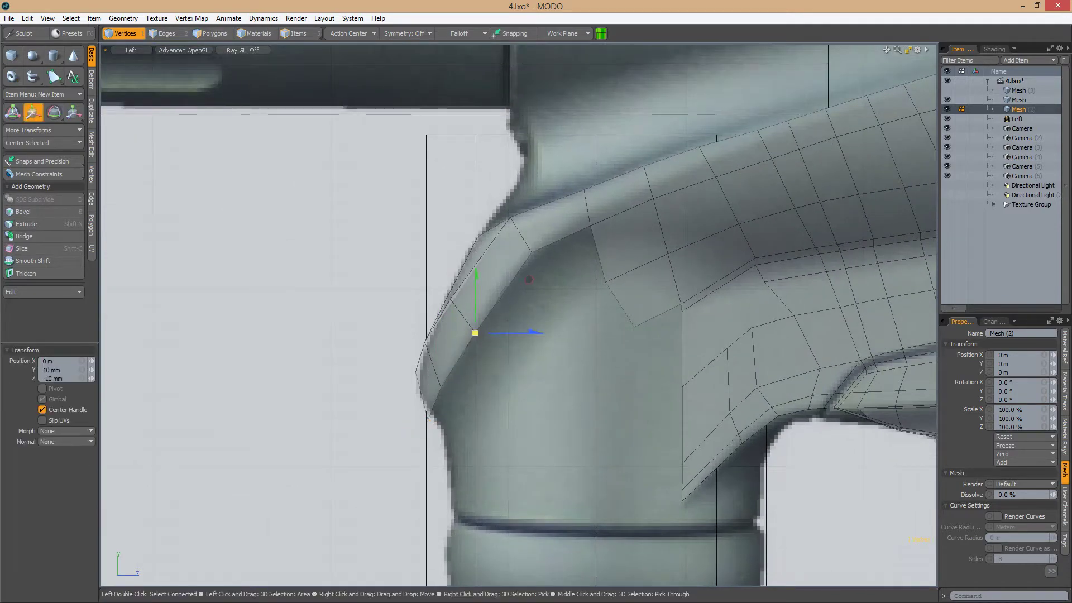
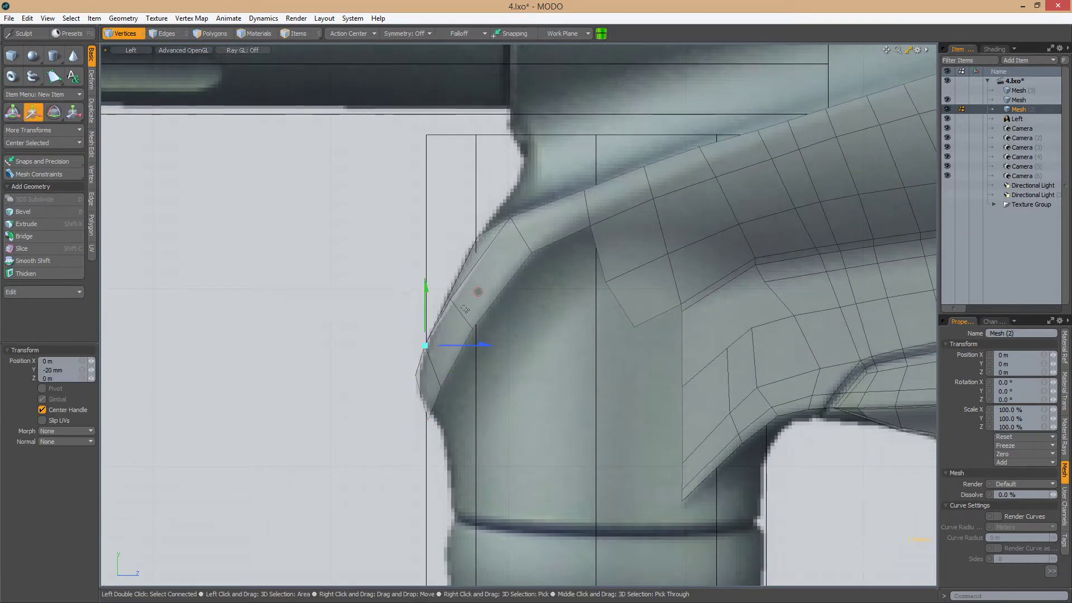
Extend the 18 border edges along the body's upper side by 240 mm in X, 100 mm in Y and -30 mm in Z
key(ctrl+space)
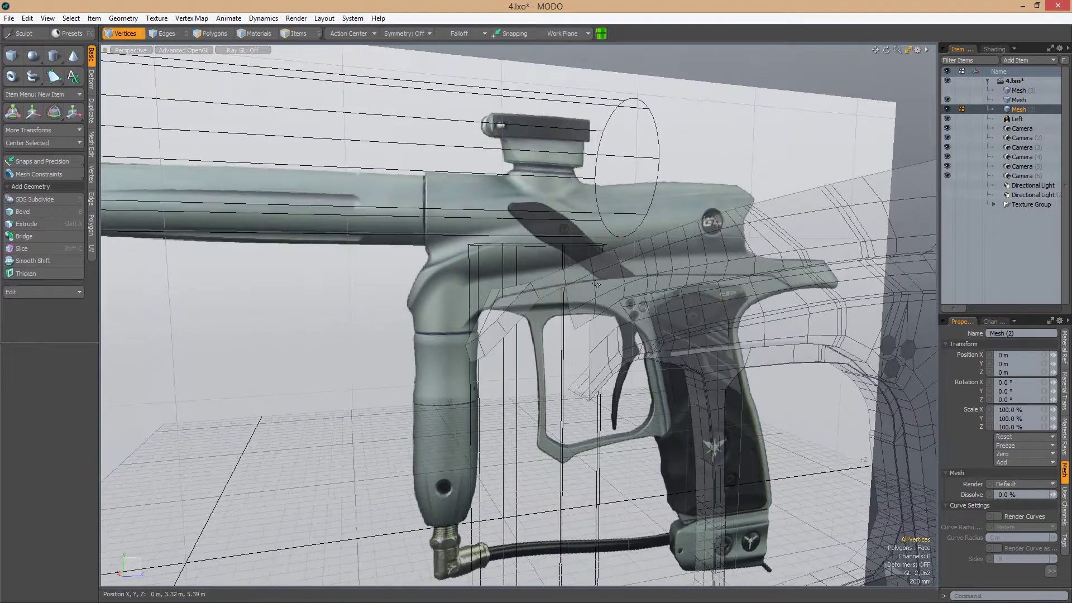
key(ctrl+space)
key(2)
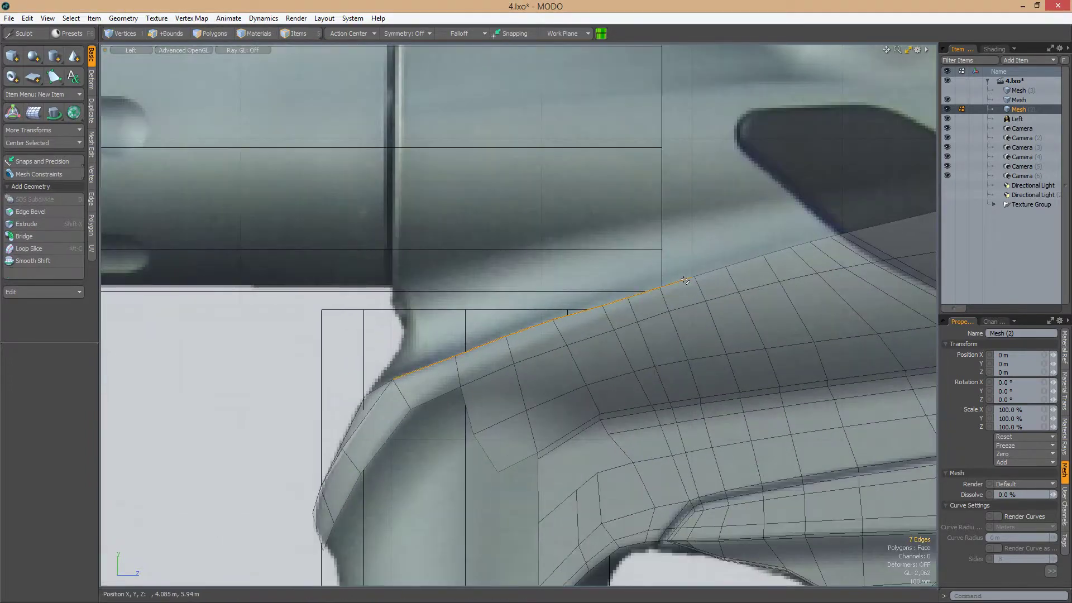
alt+shift+drag(685, 281, 482, 343)
alt+shift+drag(651, 316, 552, 304)
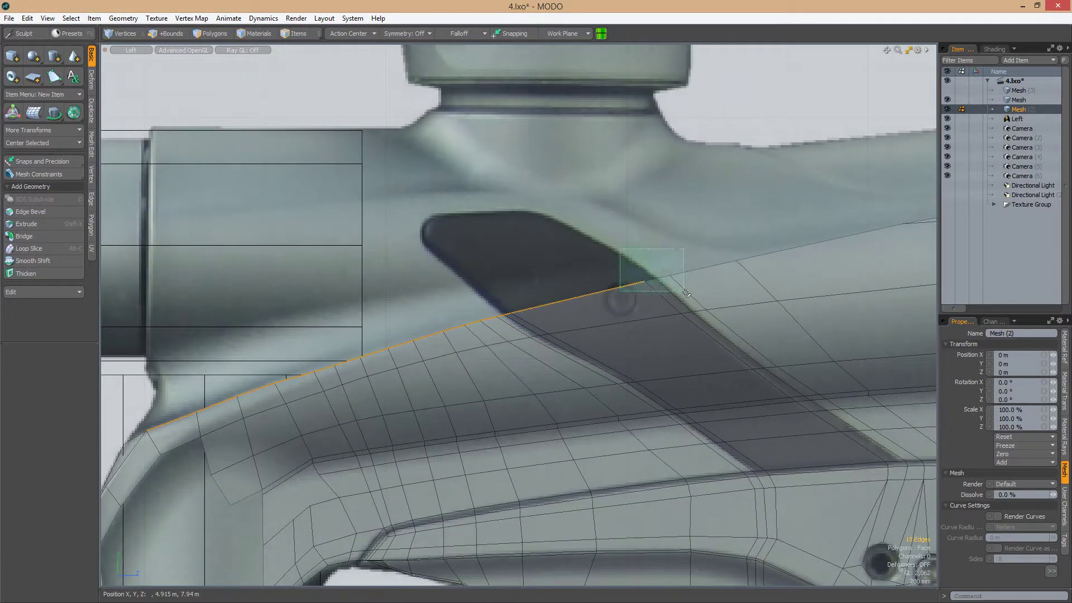
scroll(703, 279, down, 1)
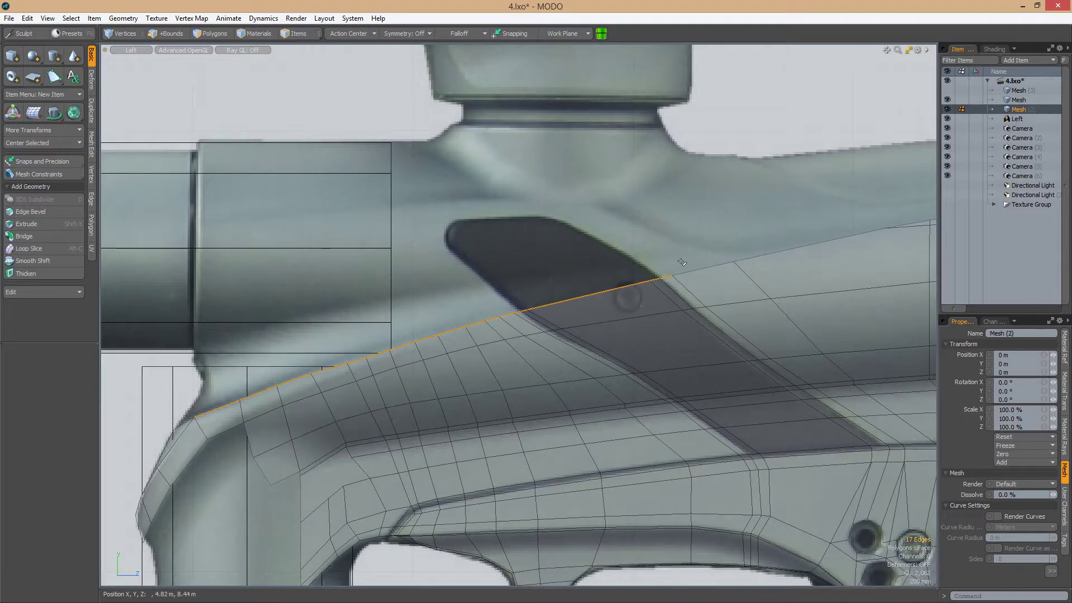
scroll(681, 262, down, 2)
alt+drag(681, 262, 570, 300)
key(z)
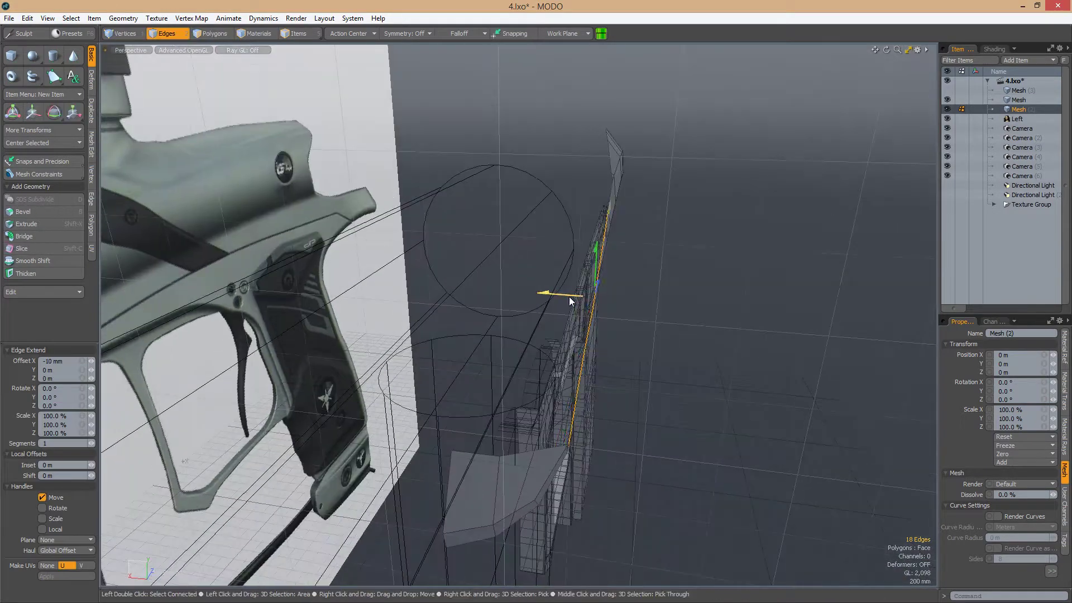
key(ctrl+2)
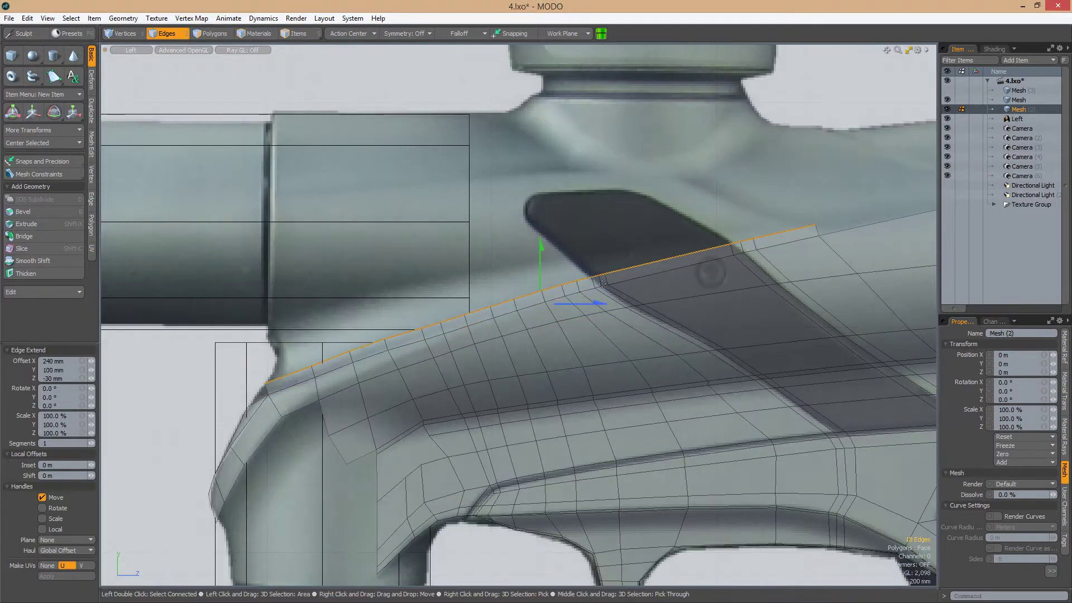
Move the extended border edges -28.6941 mm in Y and -73.6517 mm in Z over the side reference
scroll(571, 300, up, 2)
key(w)
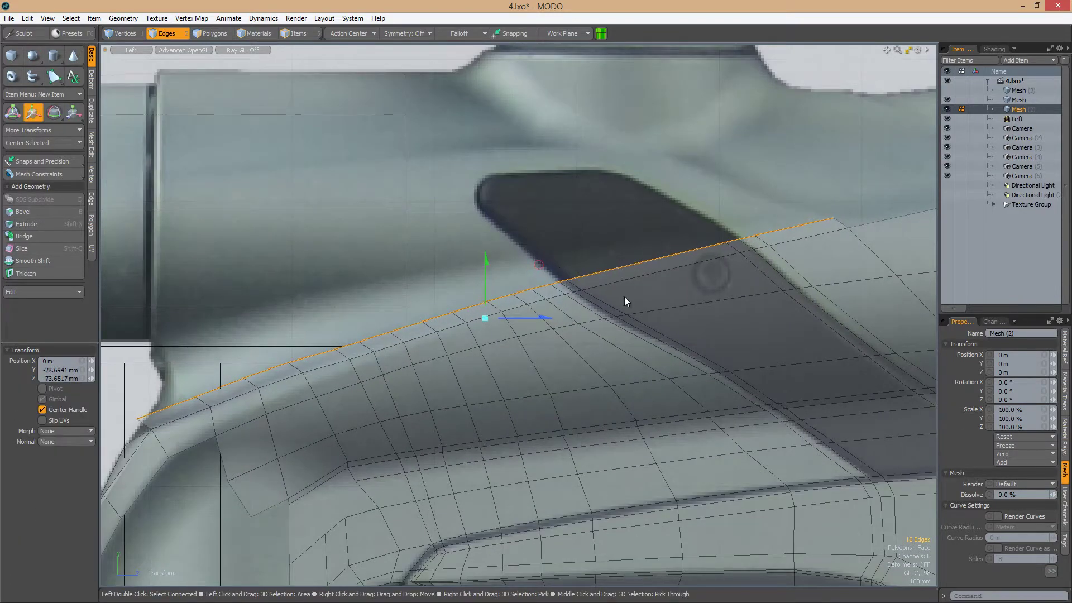
scroll(624, 301, down, 2)
Try to slice an extra edge line through the elbow's upper front polygons near their lower edges, using 87.5% and 12% positions
key(ctrl+space)
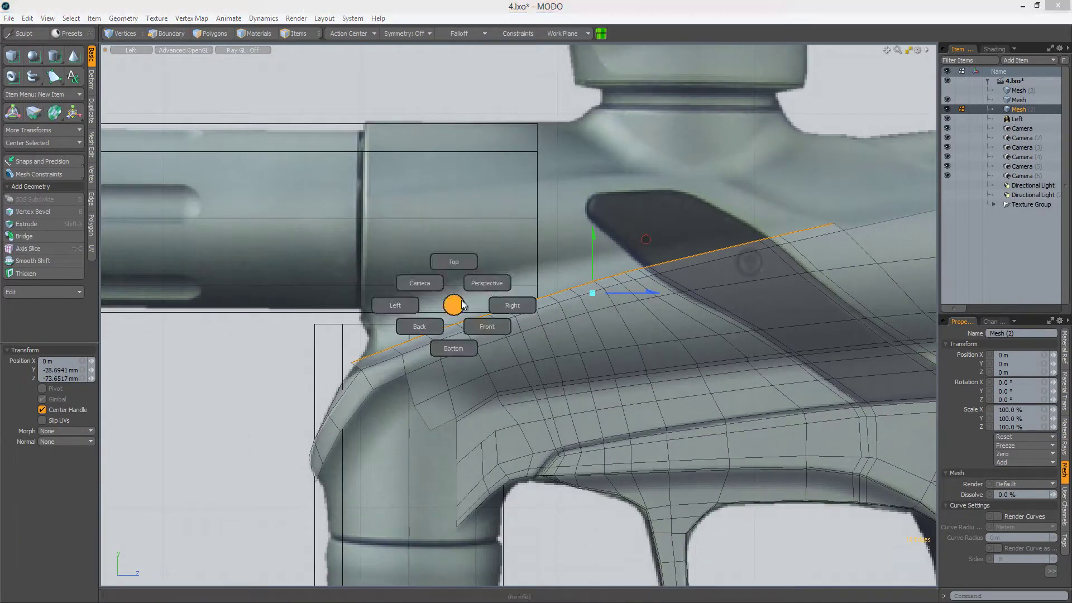
click(454, 259)
alt+drag(454, 259, 346, 268)
key(alt+c)
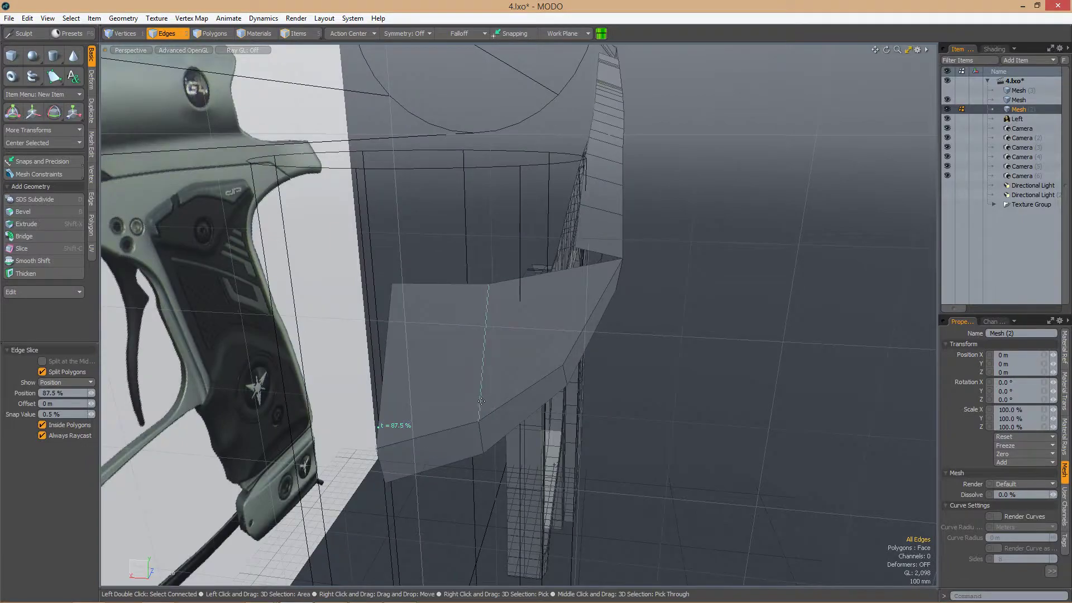
click(453, 395)
alt+drag(424, 335, 496, 323)
click(529, 311)
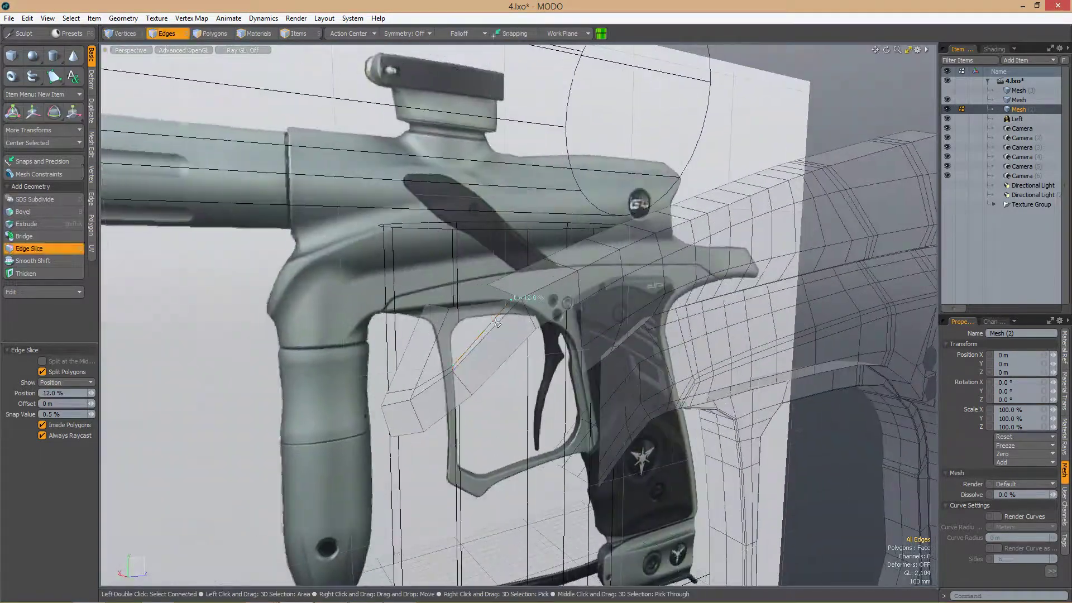
alt+drag(453, 371, 492, 327)
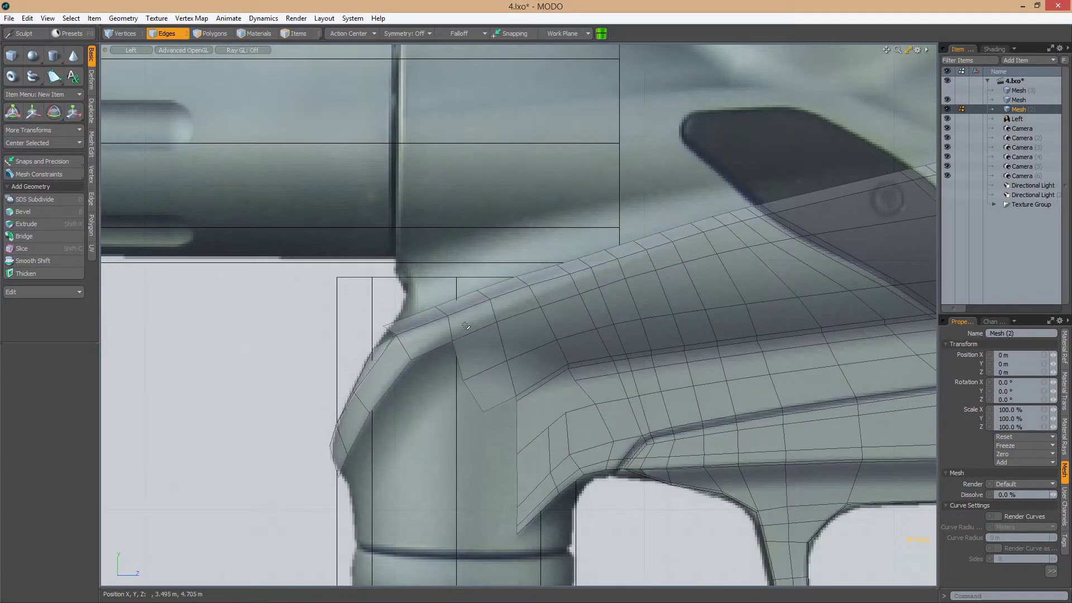
key(ctrl+space)
click(500, 357)
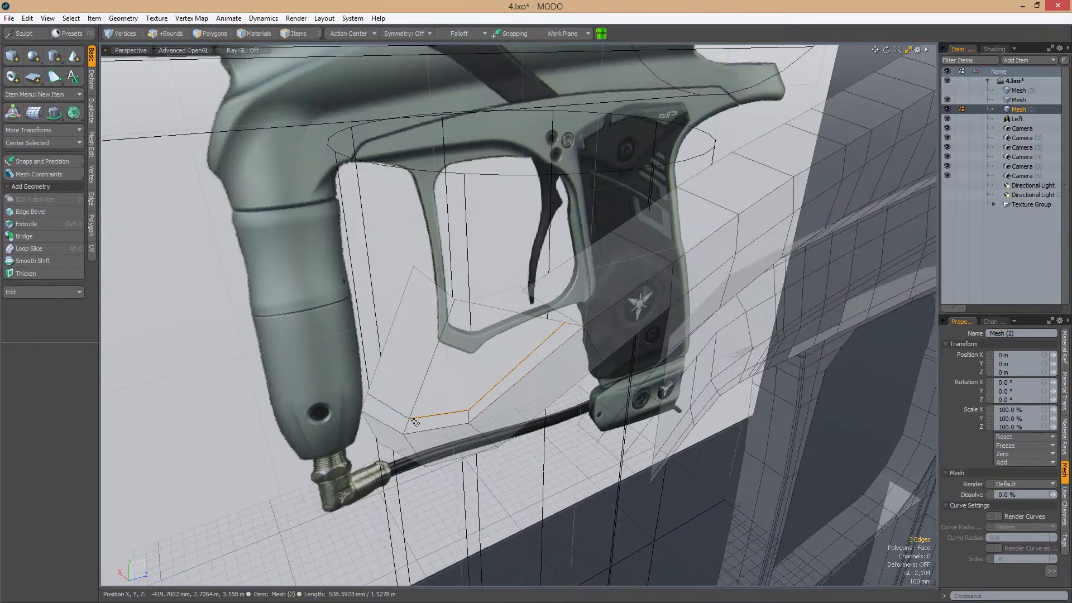
Extend the elbow's two upper front edges up along the reference outline towards the body's upper border
alt+drag(547, 318, 547, 355)
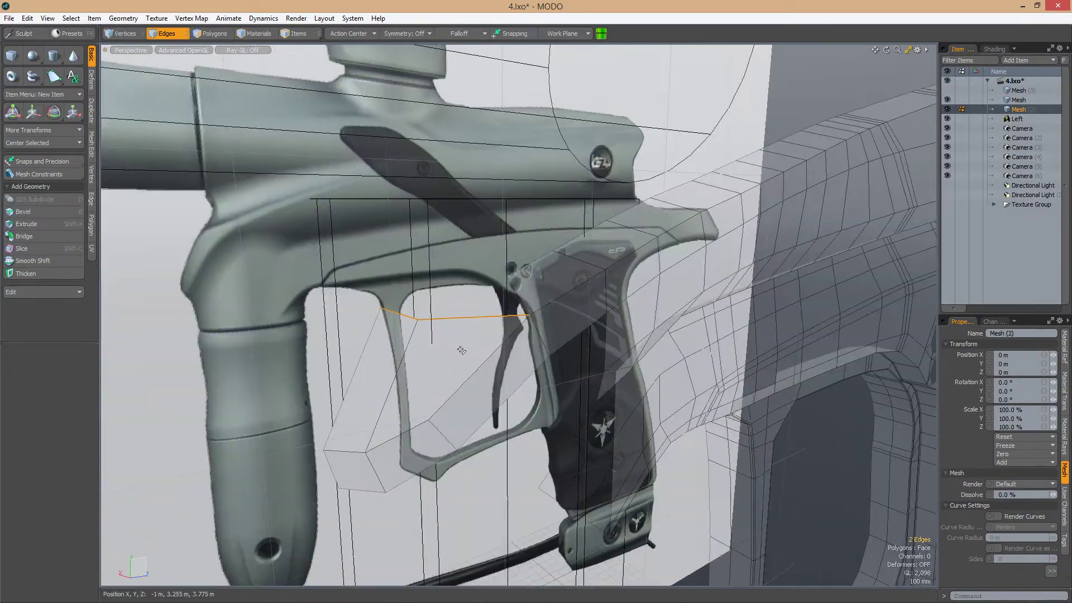
key(z)
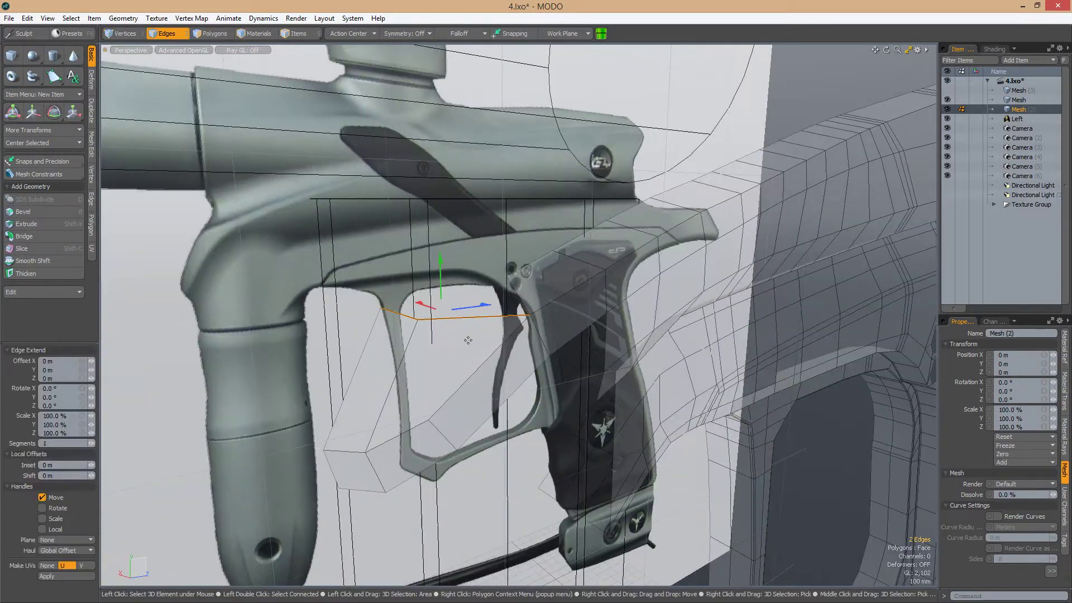
scroll(508, 368, up, 5)
scroll(503, 352, up, 2)
Fit the extended front vertices to the elbow's upper outline and move the side corner vertex 145 mm in X
key(w)
scroll(530, 306, down, 1)
click(508, 277)
key(w)
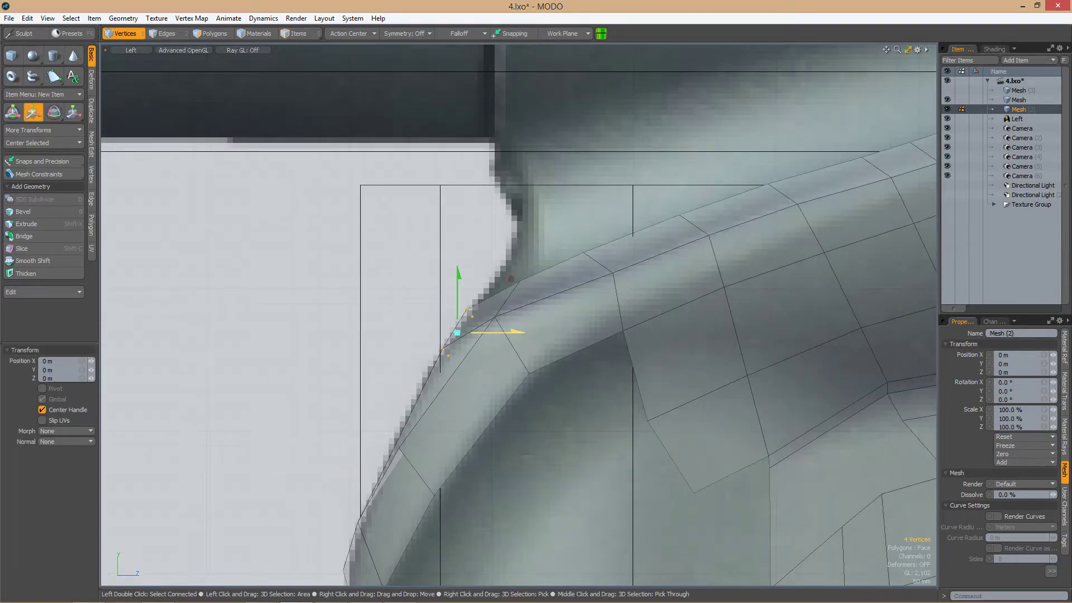
scroll(511, 278, down, 3)
mouse_move(511, 279)
alt+mouse_down()
mouse_move(530, 353)
mouse_move(545, 359)
alt+mouse_up()
alt+drag(480, 321, 488, 308)
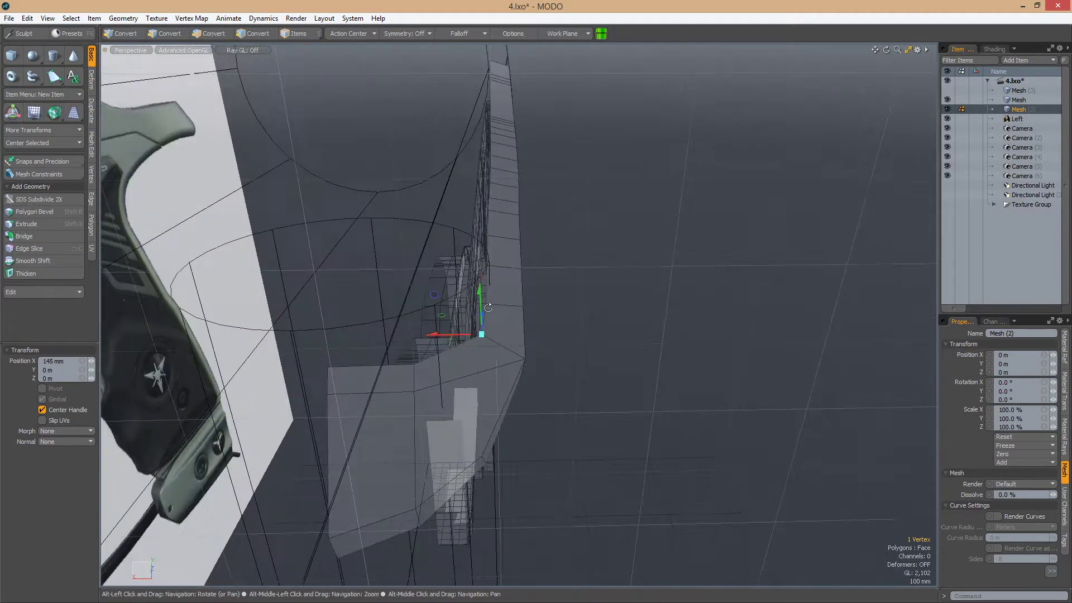
Slice the side polygons behind the elbow along the curved crease above the grip tube, ending at the 16% edge position
key(ctrl+KP_3)
scroll(476, 334, up, 5)
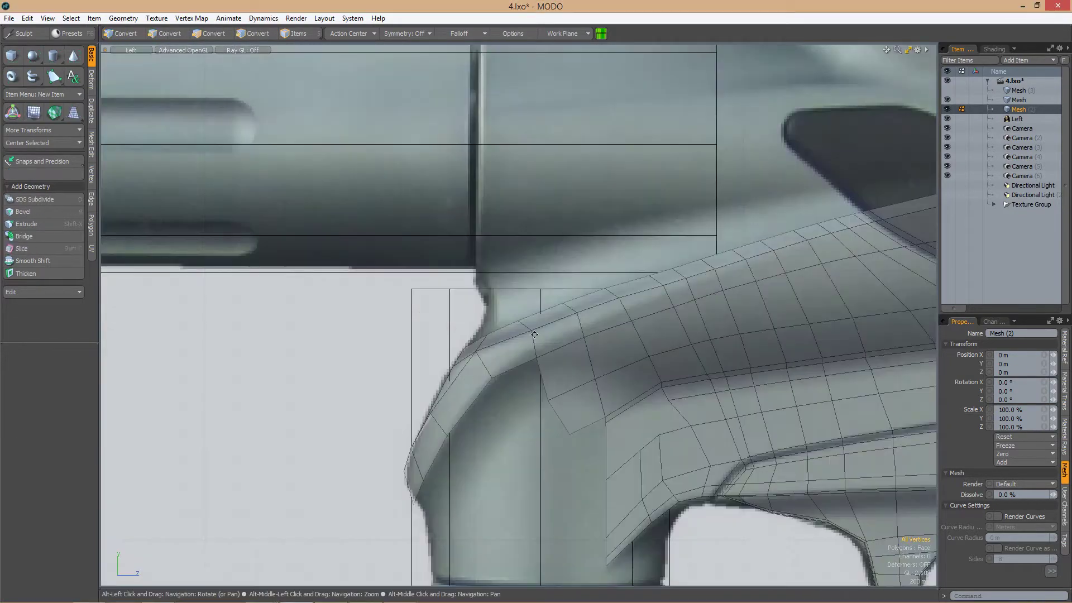
scroll(494, 337, up, 3)
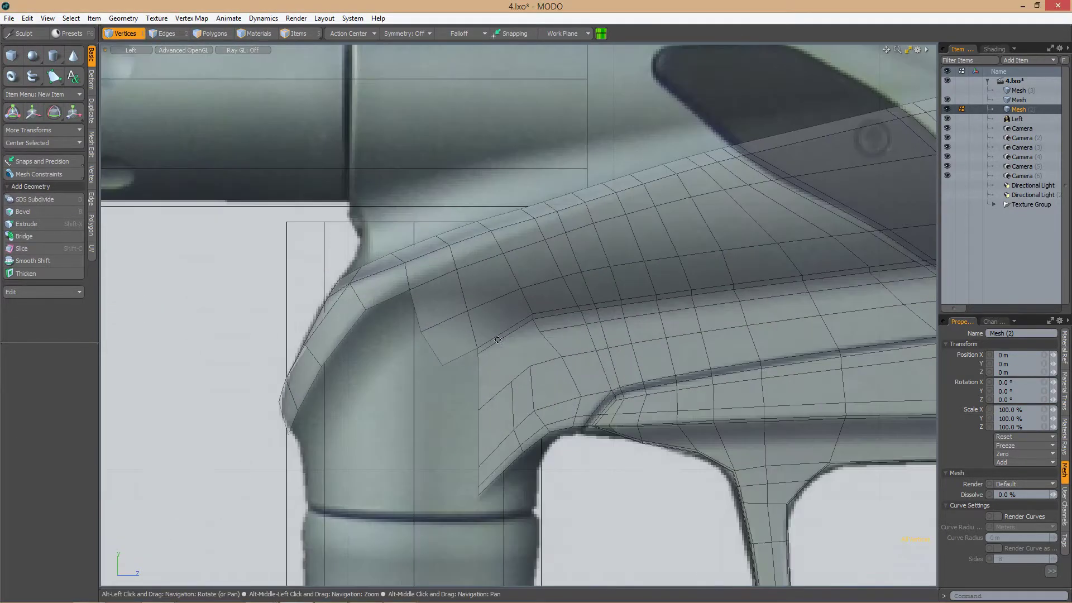
click(413, 300)
click(464, 294)
scroll(485, 299, up, 2)
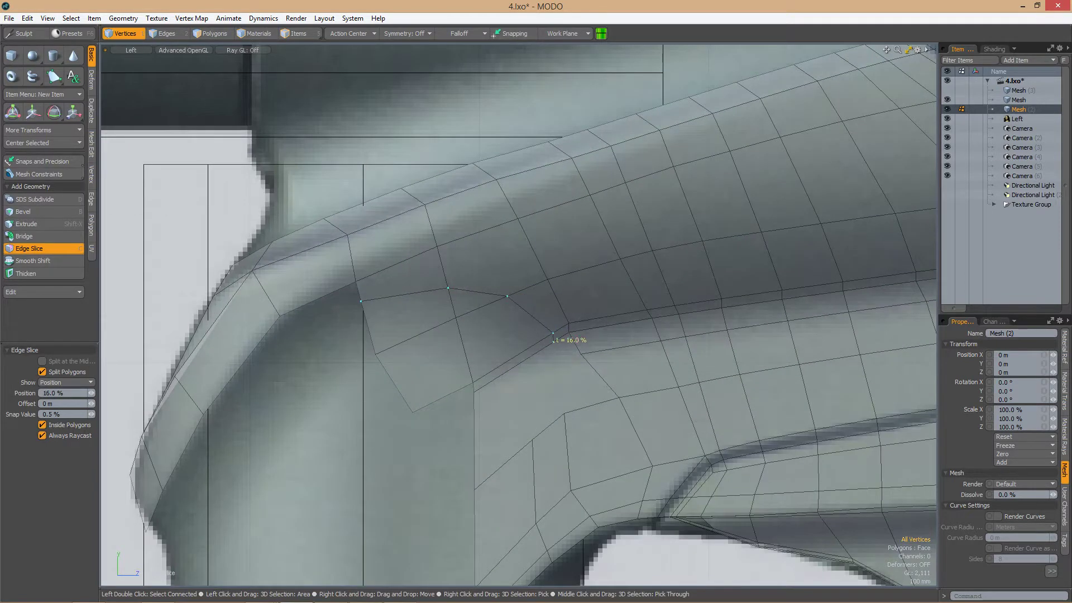
Delete the side polygons below the curved cut above the grip tube
scroll(553, 335, down, 3)
key(3)
scroll(437, 352, up, 2)
Extend the elbow strip's lower edges inward and merge the rear end vertex with the adjoining corner of the curved cut
key(2)
scroll(455, 380, up, 2)
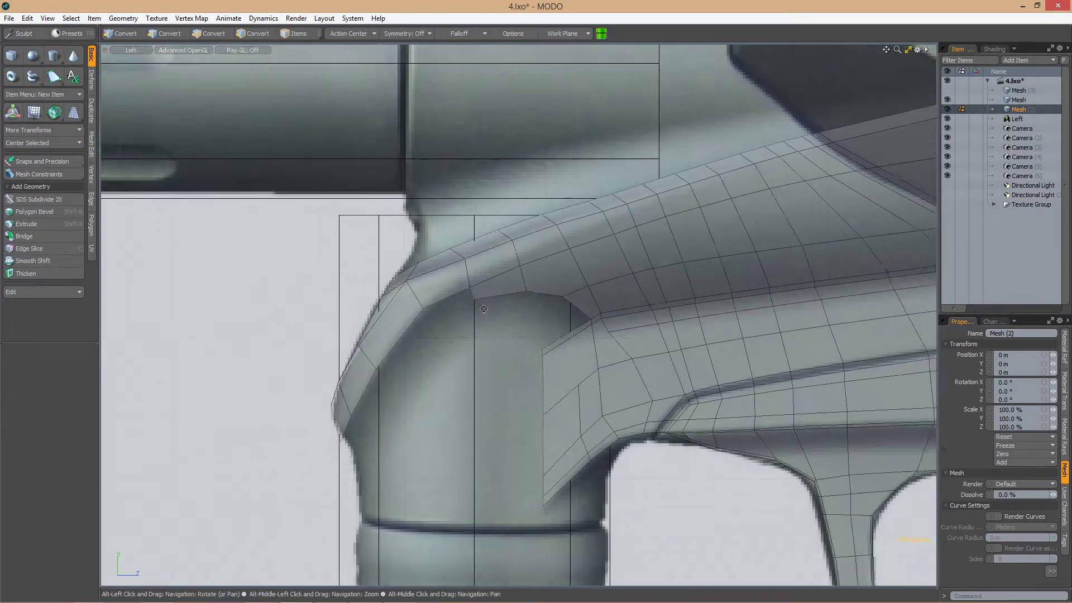
key(1)
scroll(532, 333, up, 2)
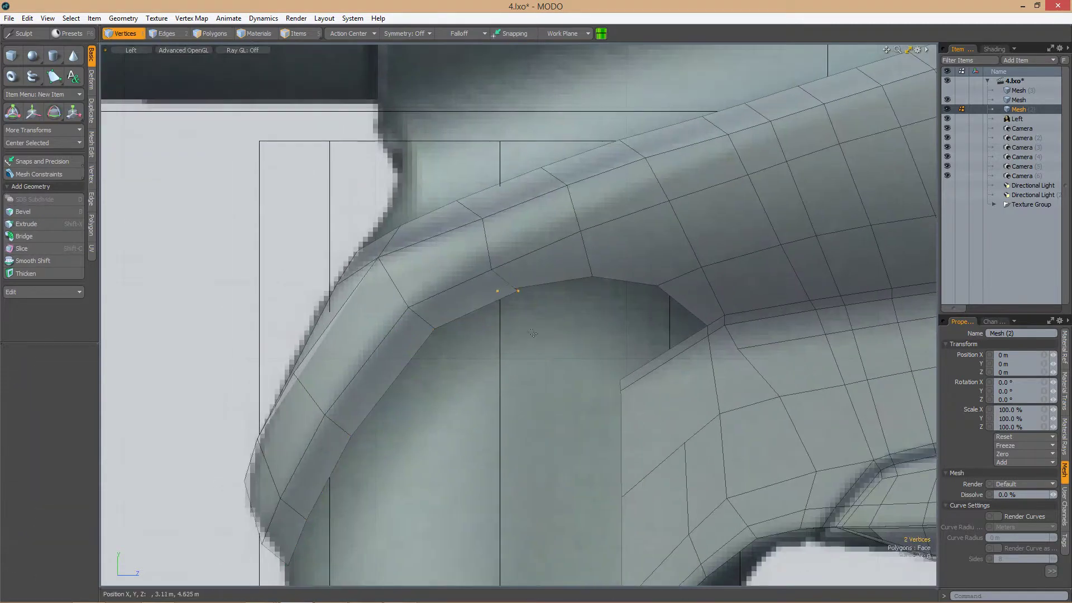
scroll(530, 318, down, 2)
scroll(474, 337, down, 2)
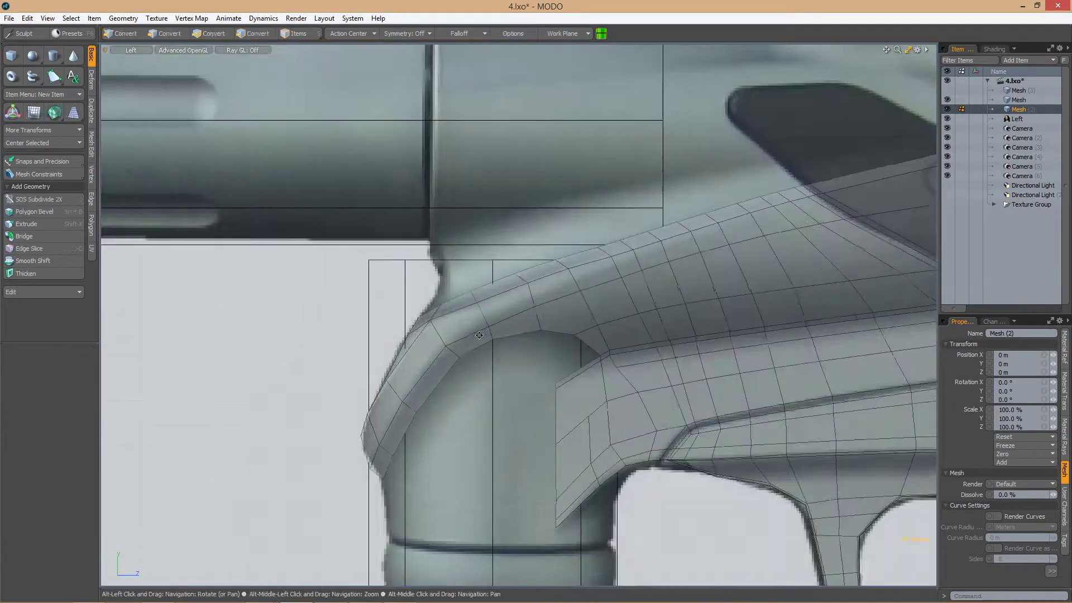
Fine-tune the lower front vertices of the elbow strip against the reference outline
middle_drag(474, 337, 506, 298)
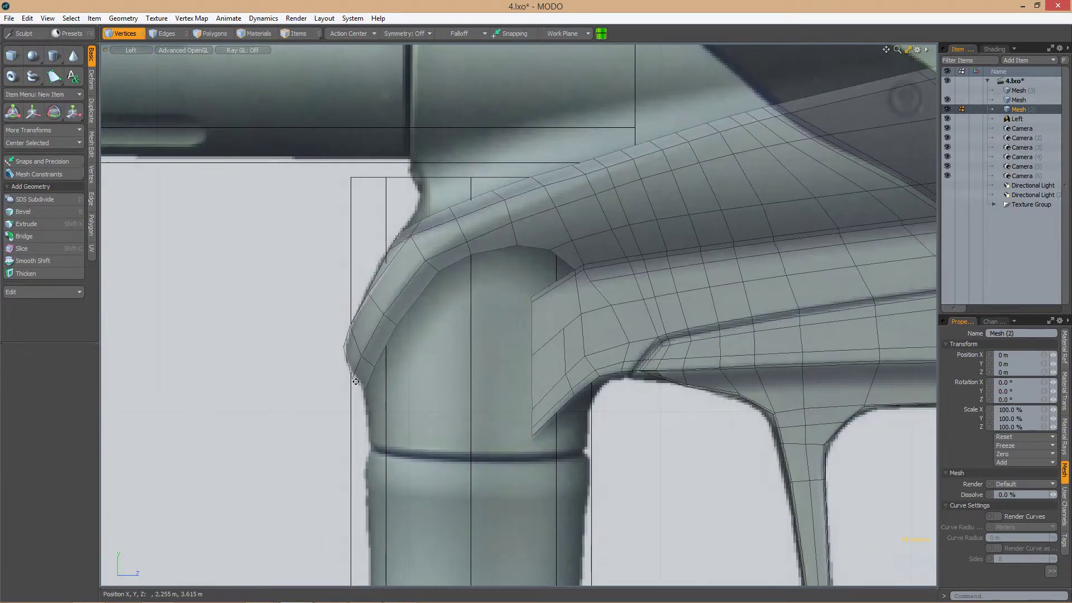
scroll(355, 381, up, 6)
key(q)
scroll(407, 335, down, 2)
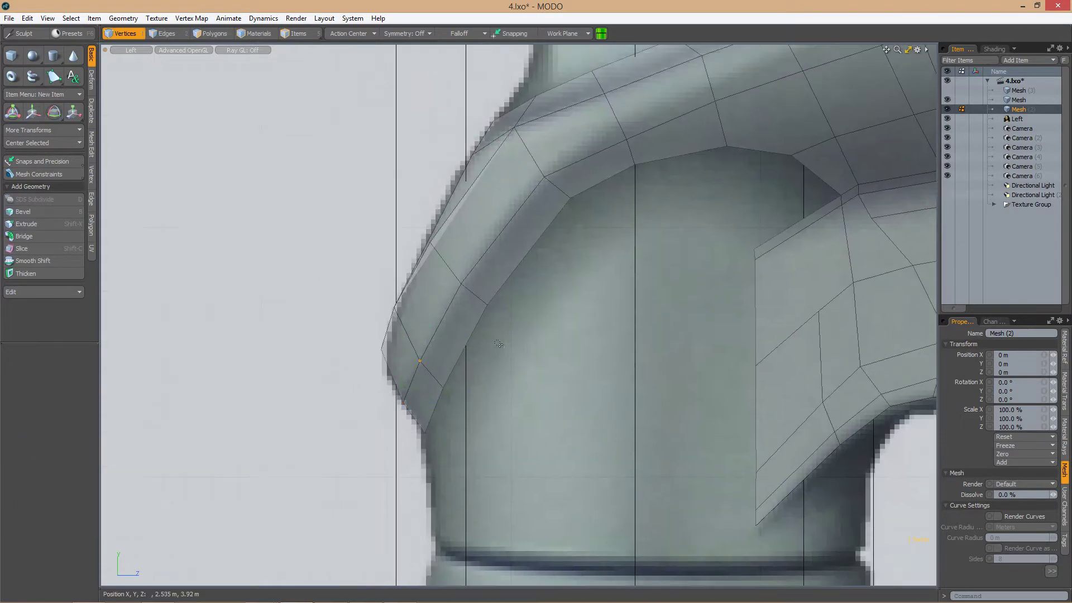
scroll(499, 344, down, 4)
scroll(480, 326, up, 2)
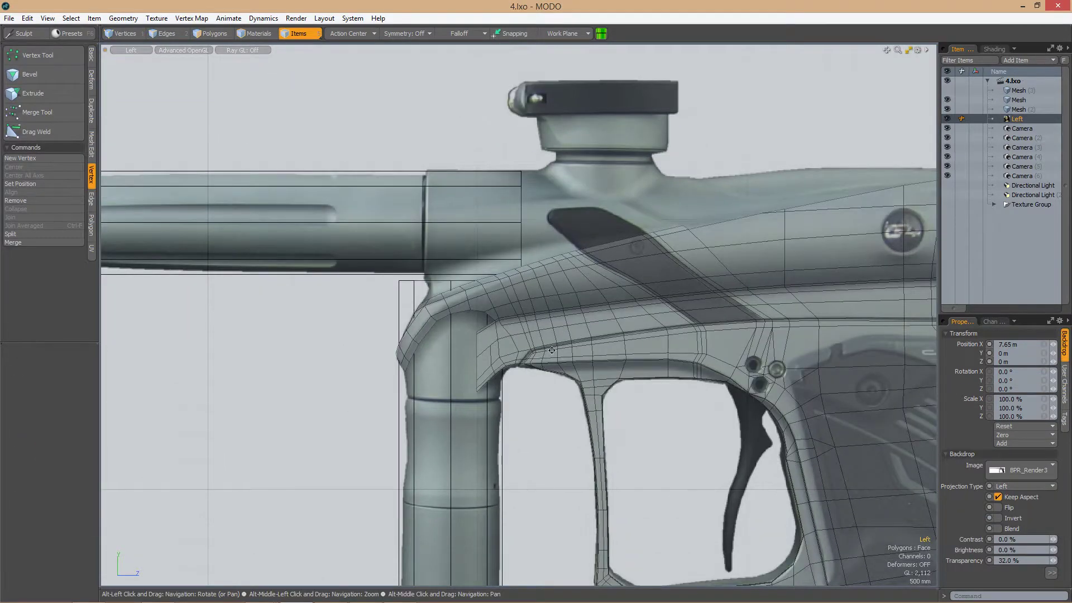
Bring the vertical grip cylinder into the body mesh and remove its half beyond the centre line
scroll(502, 335, down, 2)
alt+drag(446, 391, 635, 287)
key(3)
click(509, 453)
double_click(509, 454)
key(h)
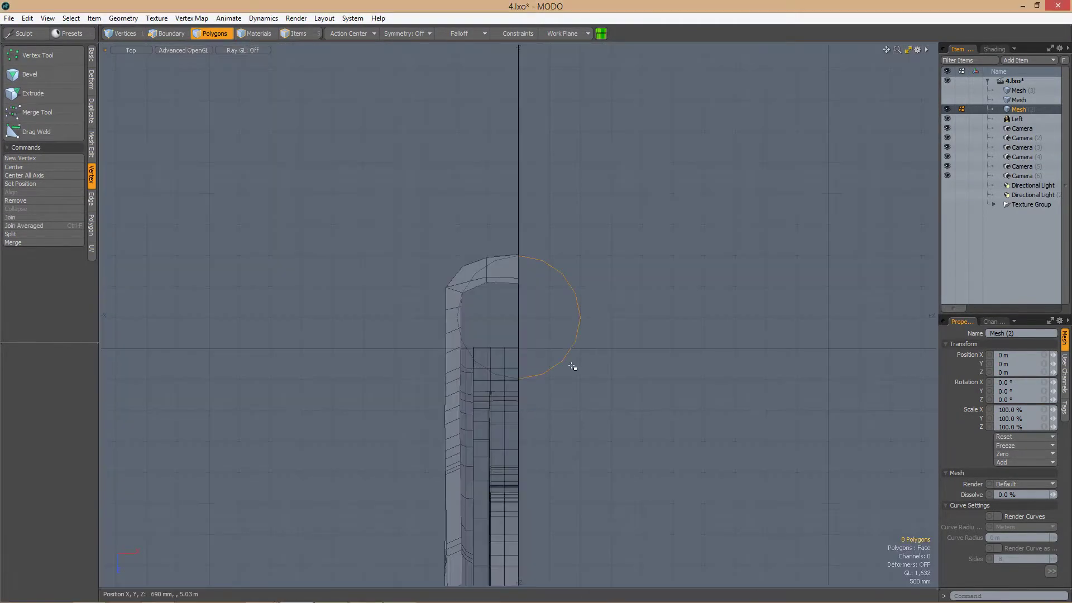
Scale the grip cylinder down to the width of the reference tube and move it 50 mm in Z
double_click(521, 351)
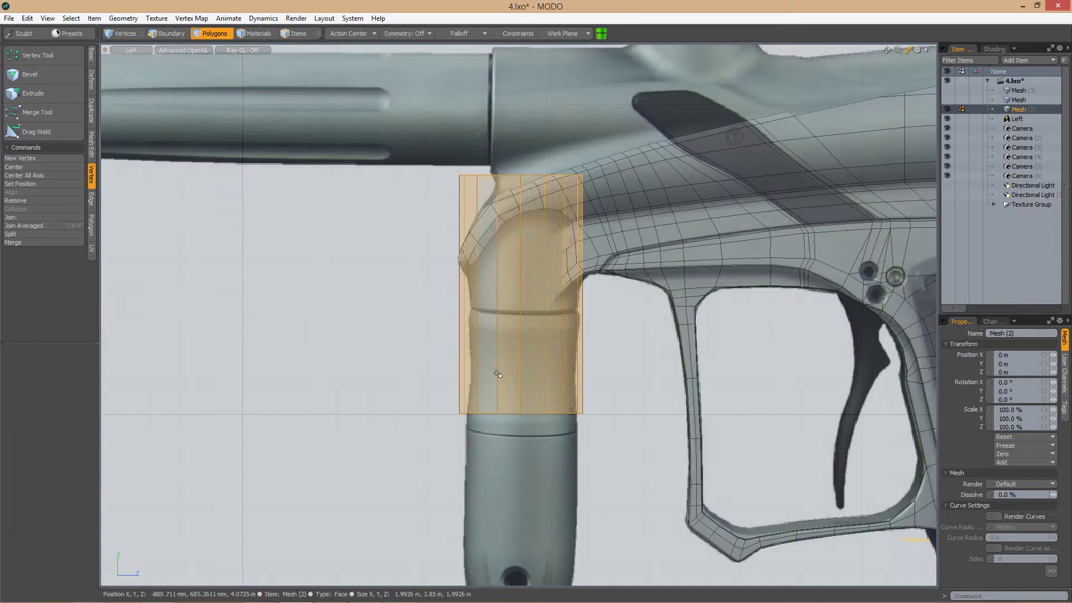
key(r)
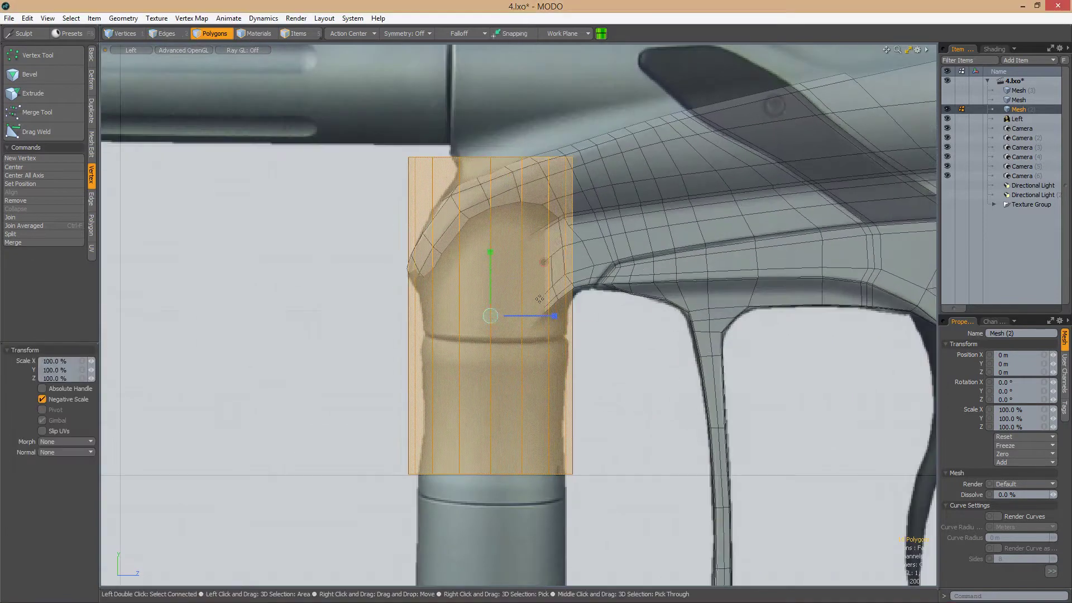
drag(539, 299, 456, 346)
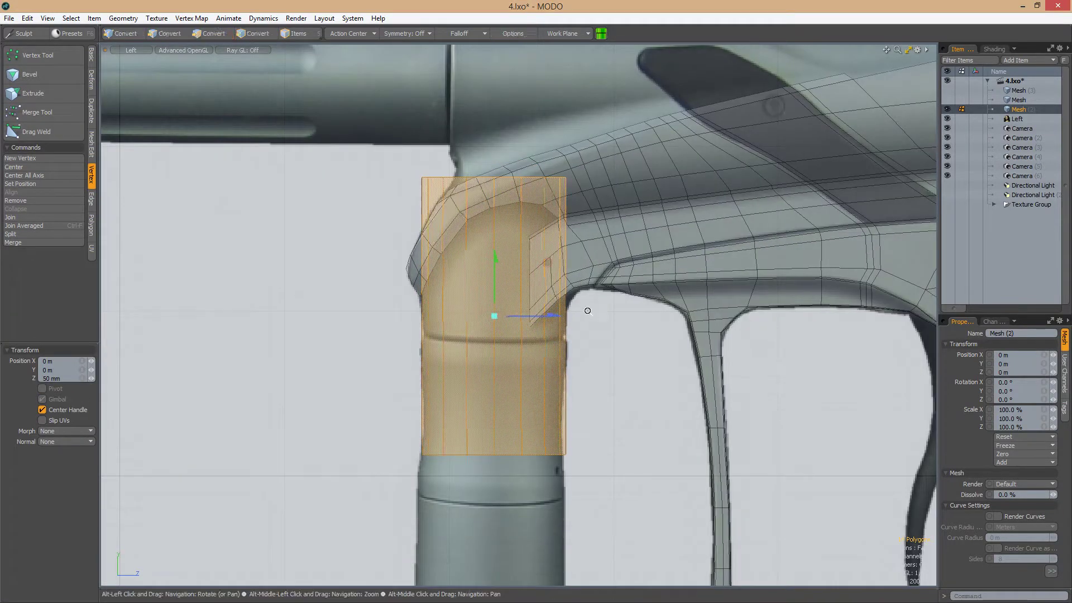
Raise the grip cylinder's bottom edge loop to the seam below the elbow
scroll(588, 310, down, 3)
key(2)
double_click(528, 411)
scroll(490, 259, up, 2)
key(q)
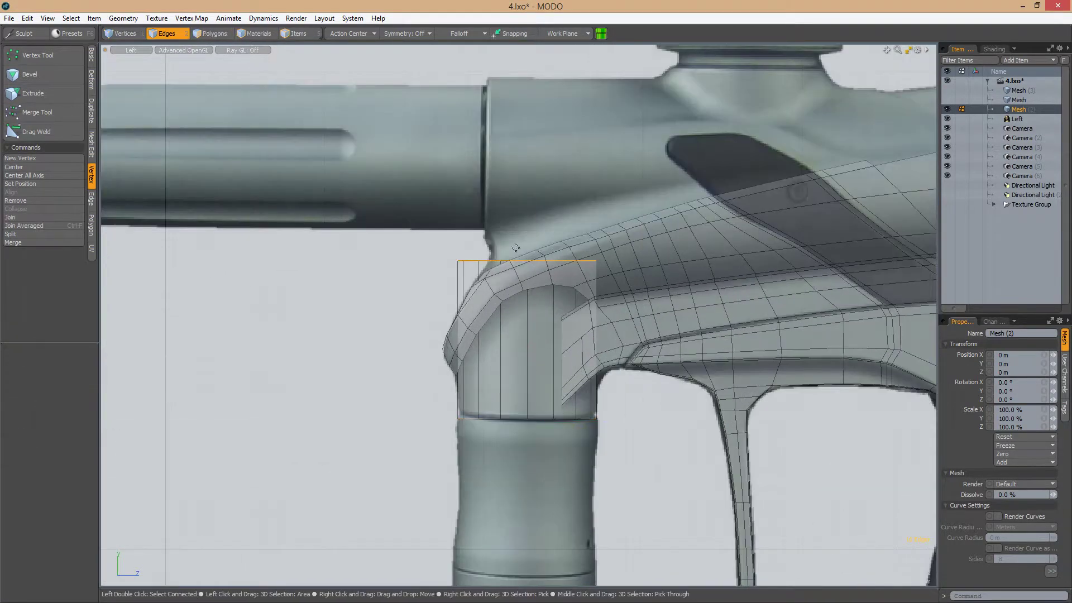
Lower the grip cylinder's top edge loop 1.4 m in Y to just above the seam below the elbow
key(ctrl+space)
click(534, 339)
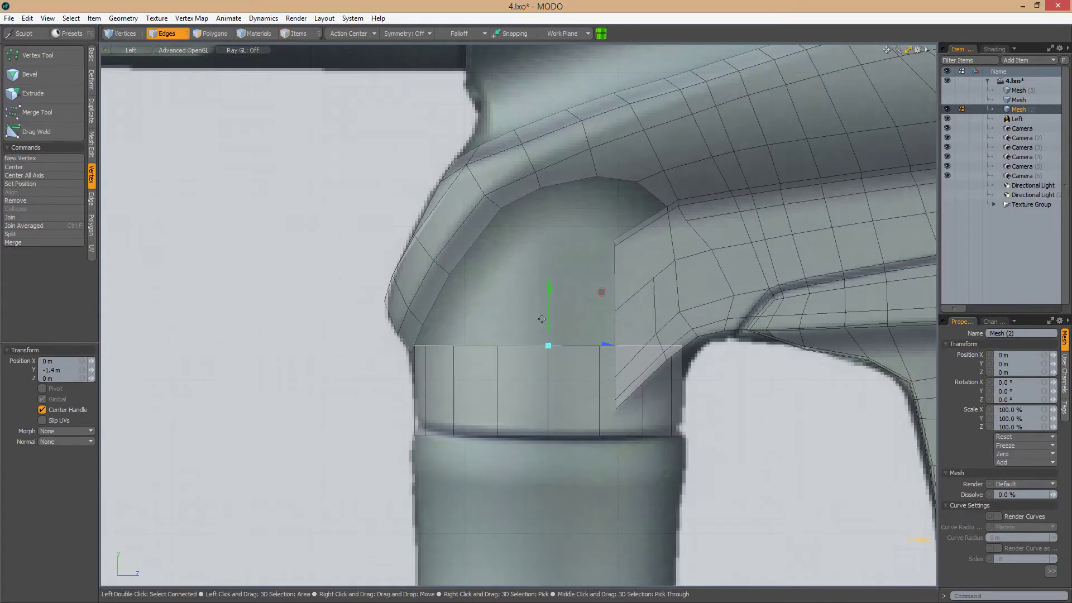
alt+drag(535, 339, 549, 366)
Raise the cylinder's upper edges towards the elbow opening, moving them 50 mm in Y and -15 mm in Z
key(alt+c)
alt+drag(547, 292, 591, 327)
key(alt+s)
key(space)
mouse_move(683, 423)
alt+mouse_down()
mouse_move(579, 371)
mouse_move(551, 310)
mouse_move(486, 319)
alt+mouse_up()
key(2)
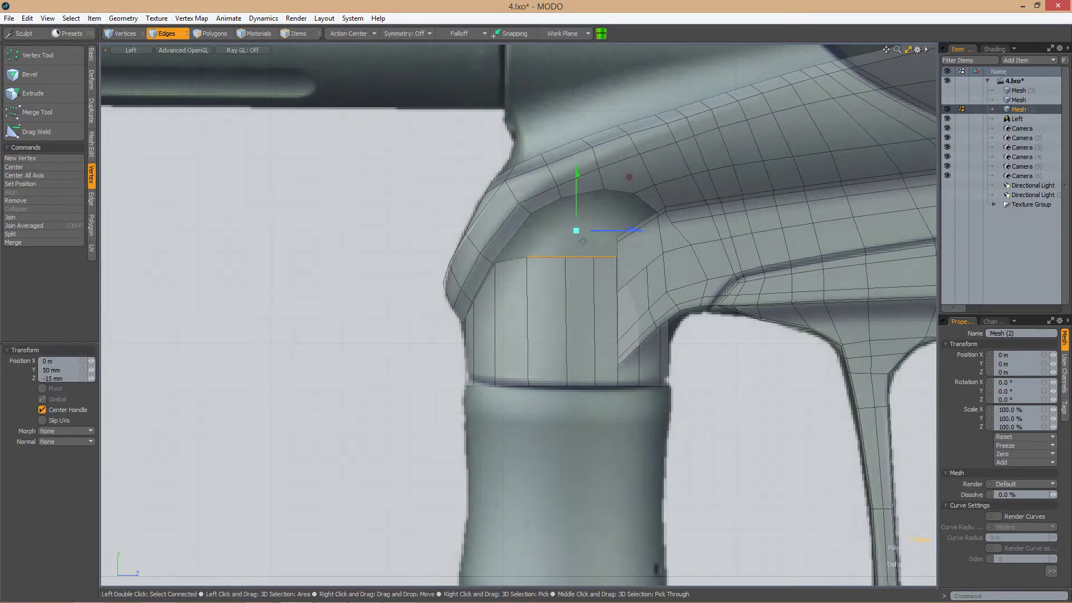
alt+drag(572, 224, 557, 243)
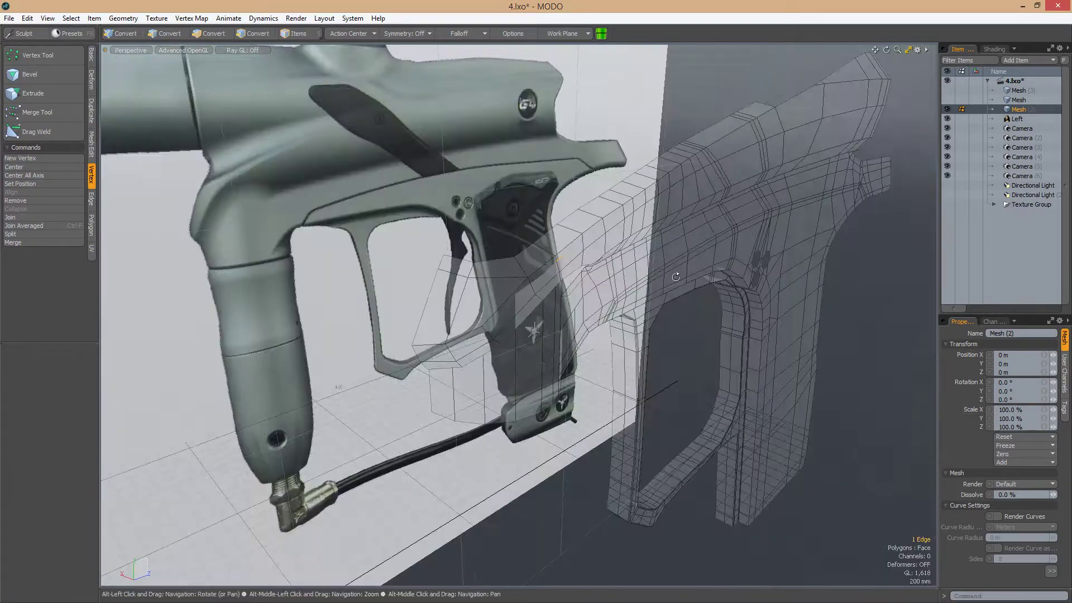
Flatten the cylinder's lower edge loop with a 0% Y scale and lower it 155 mm towards the seam
mouse_move(502, 335)
alt+mouse_down()
mouse_move(514, 524)
mouse_move(453, 385)
mouse_move(481, 318)
mouse_move(555, 352)
mouse_move(677, 359)
mouse_move(598, 371)
mouse_move(536, 441)
mouse_move(478, 388)
alt+mouse_up()
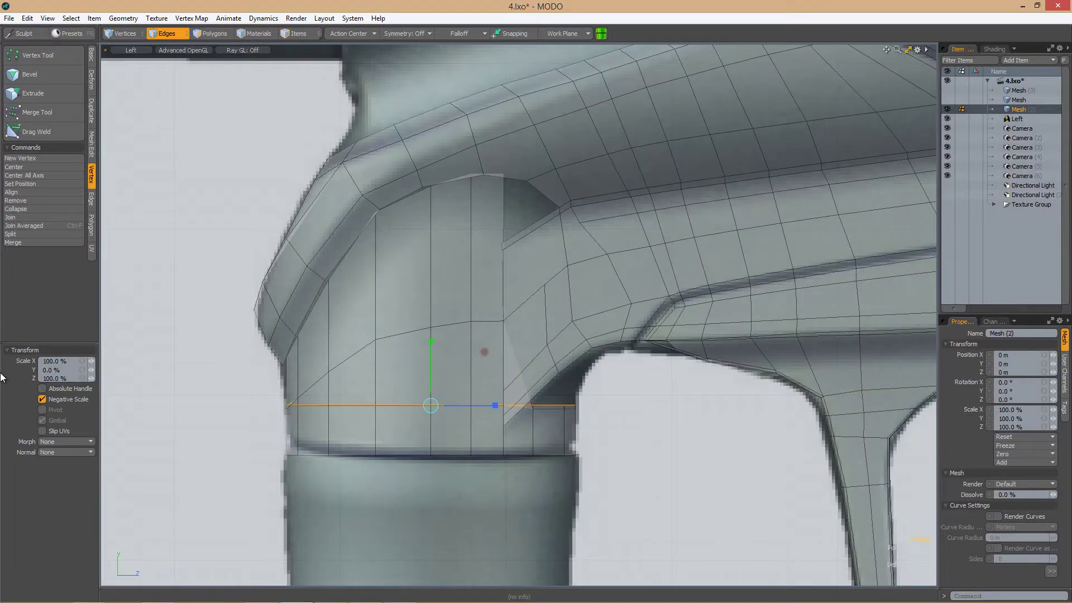
scroll(445, 385, up, 3)
scroll(385, 350, down, 5)
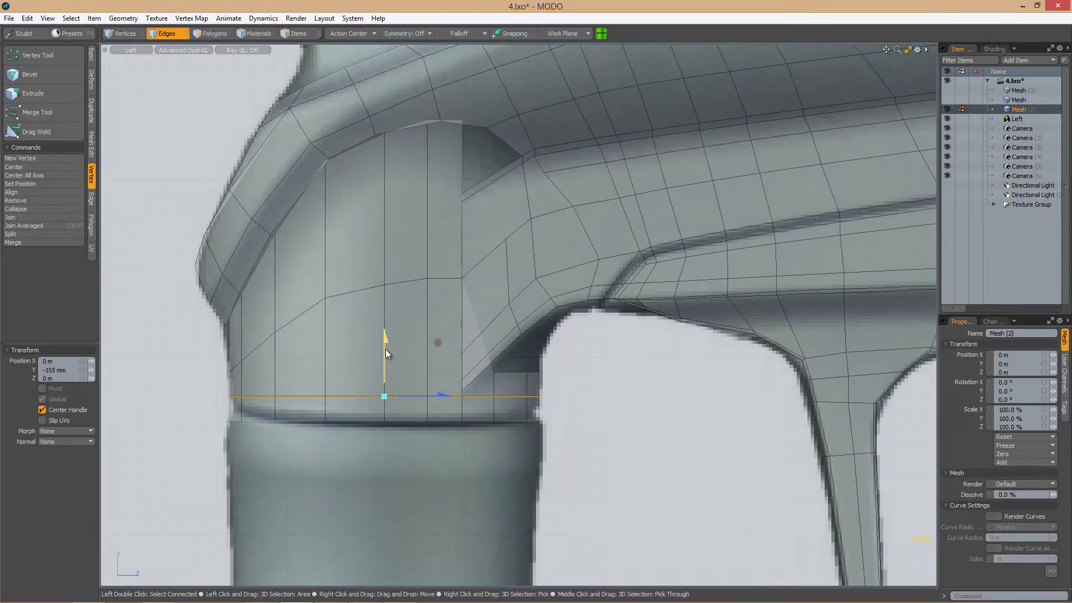
Slide the vertices of the cylinder's middle row down along their vertical edges
key(ctrl+space)
click(521, 337)
alt+drag(526, 385, 443, 445)
scroll(567, 335, down, 5)
scroll(247, 447, up, 3)
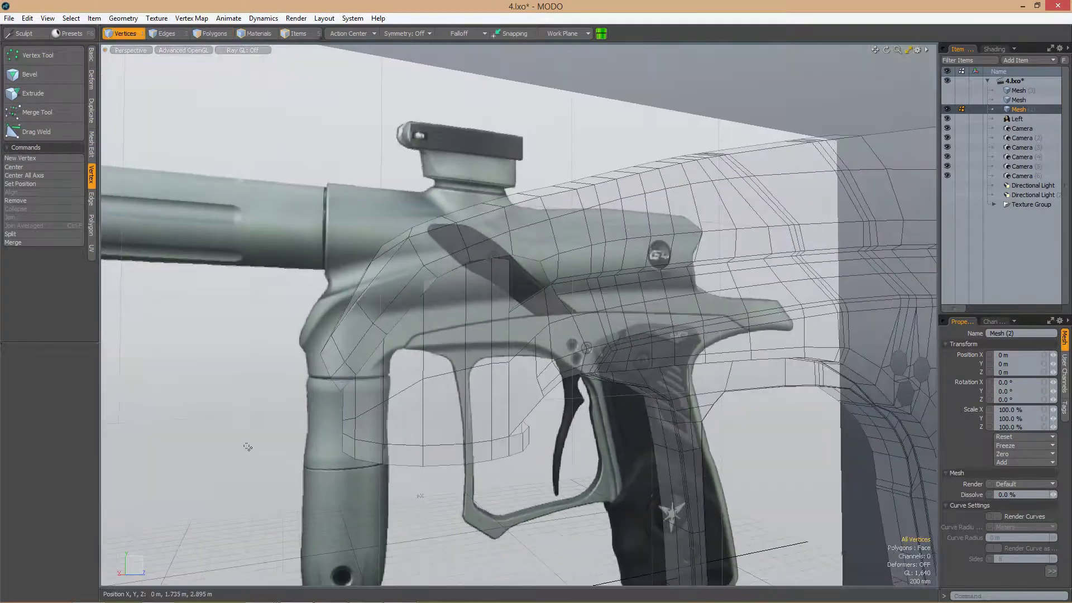
alt+drag(247, 448, 444, 370)
key(2)
click(444, 370)
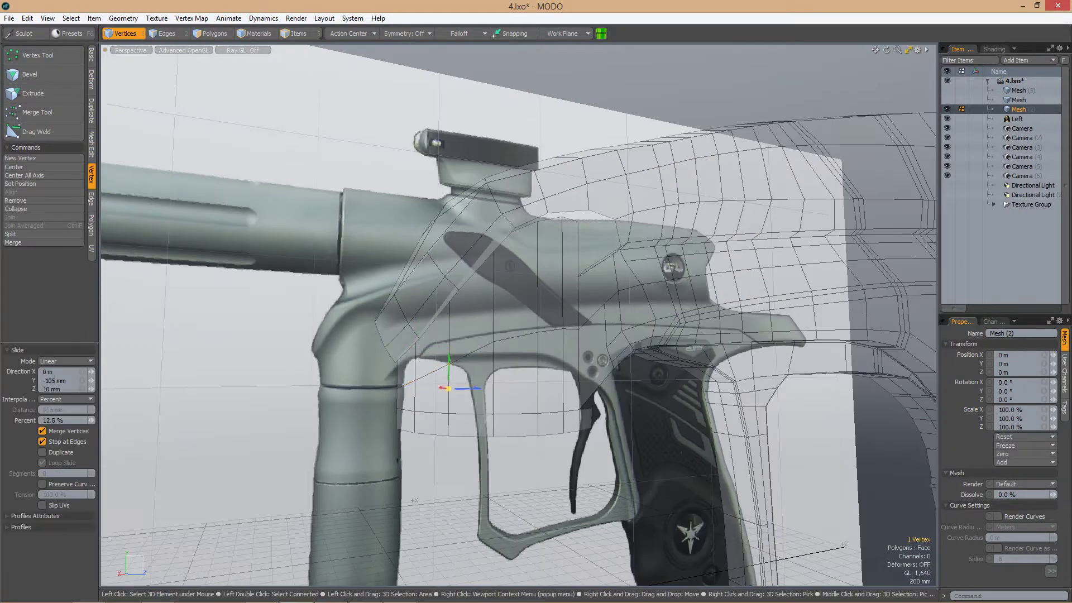
key(ctrl+KP_3)
scroll(450, 408, up, 5)
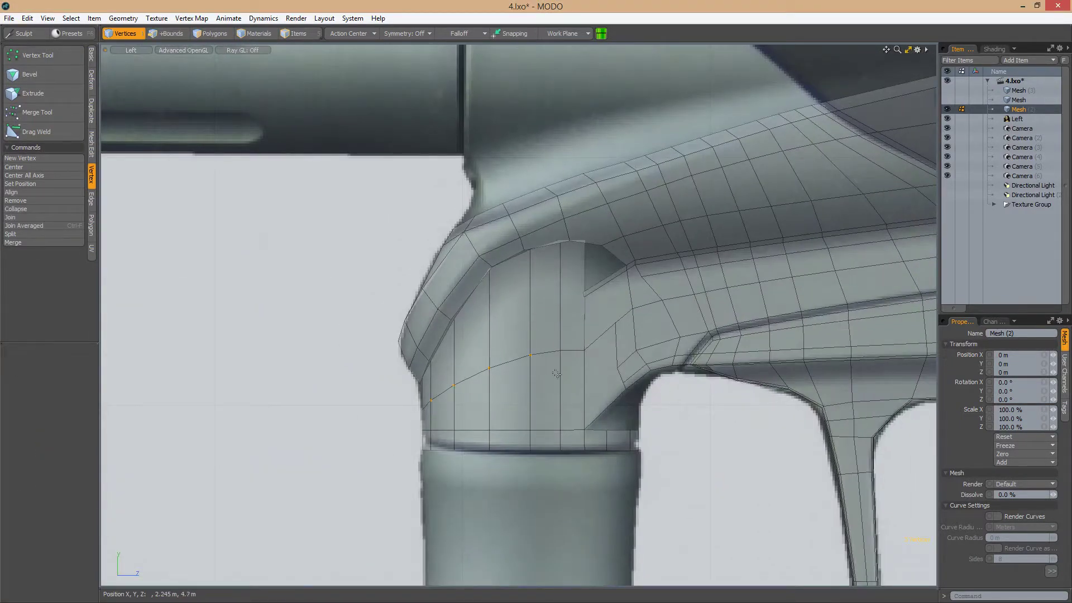
drag(556, 374, 560, 355)
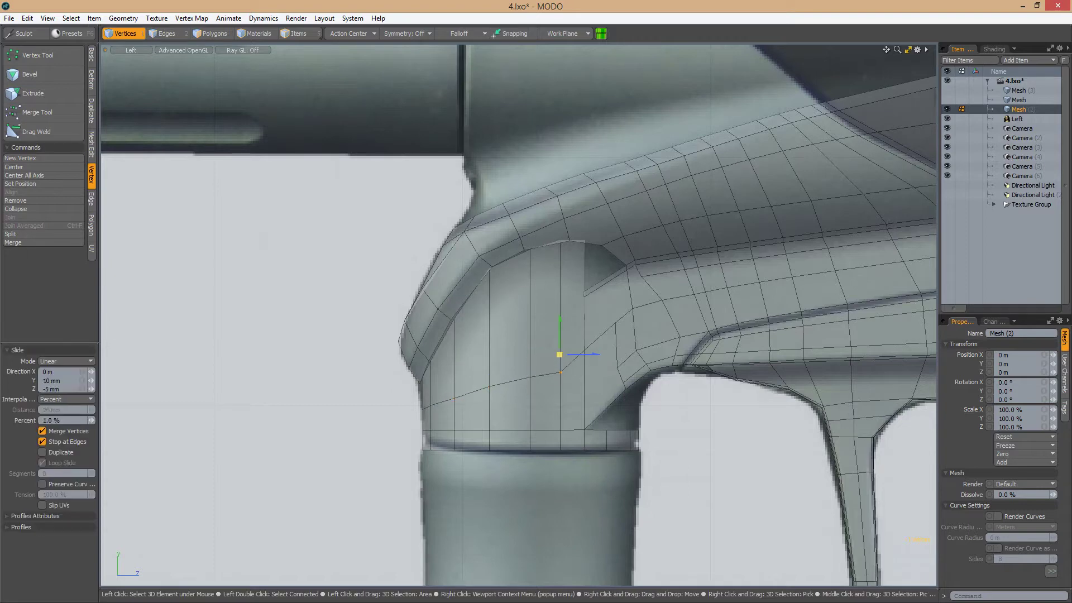
Slide the front vertices of the middle row down into a level line just above the seam loop
key(space)
click(457, 415)
drag(492, 416, 519, 417)
key(space)
key(space)
key(space)
alt+shift+drag(446, 397, 368, 412)
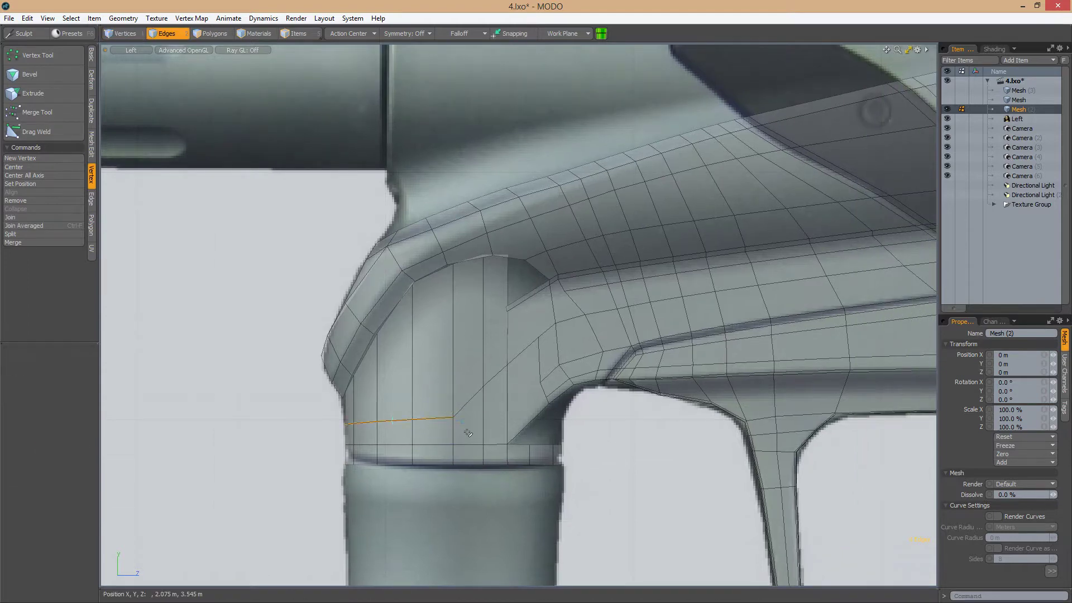
scroll(489, 378, up, 1)
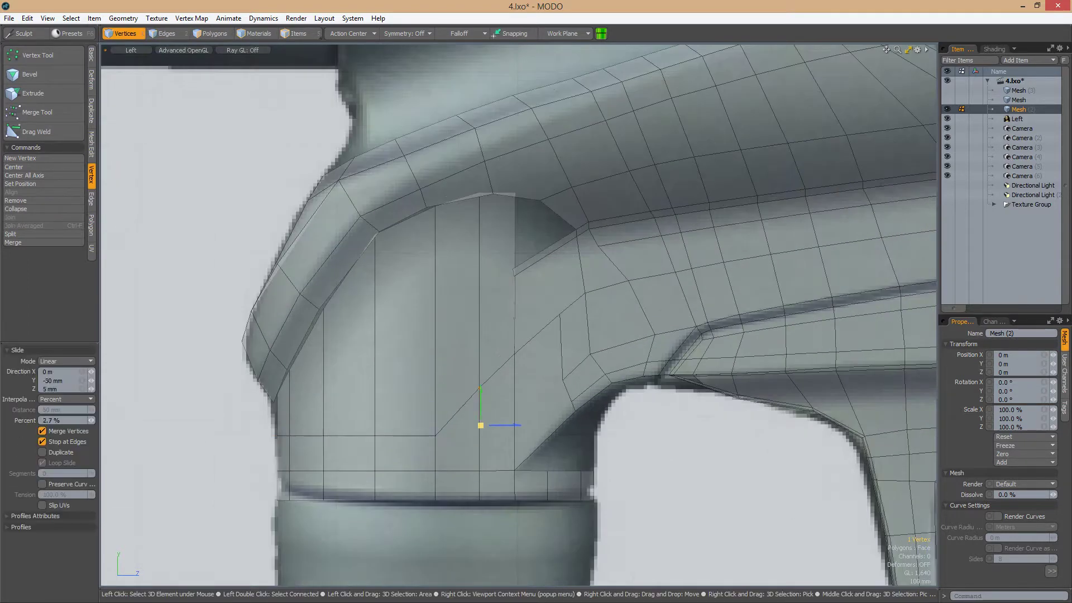
alt+shift+drag(545, 286, 583, 306)
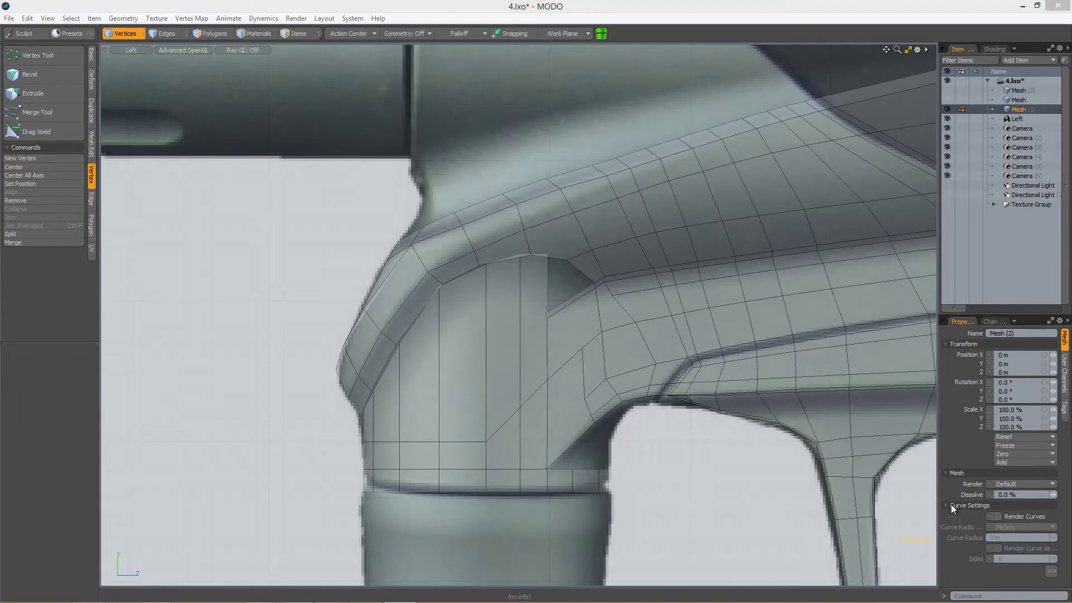
Loop slice the cylinder's polygons between the level row and the elbow opening at 52%
key(3)
drag(413, 363, 519, 347)
key(alt+c)
alt+shift+drag(600, 305, 570, 314)
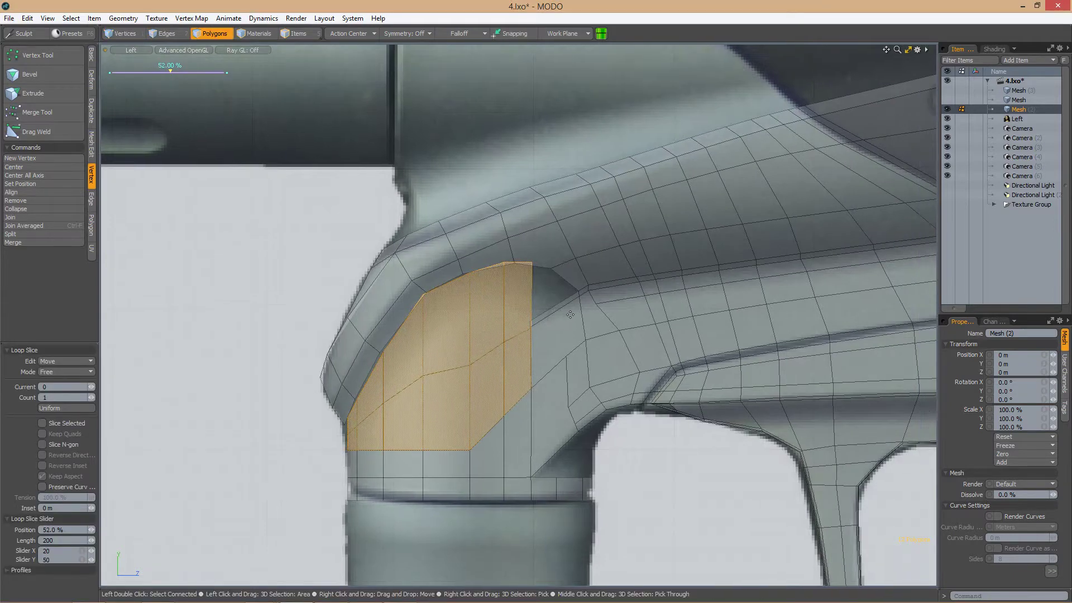
Slide the new row's vertices upward so the row arches parallel to the edge of the elbow opening
scroll(566, 317, up, 2)
key(1)
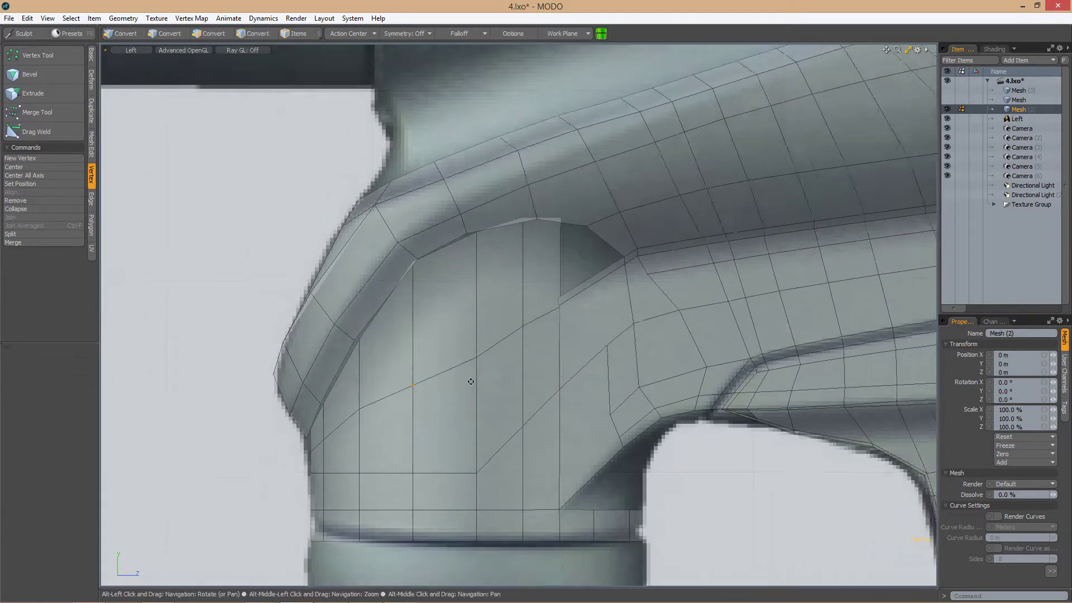
click(426, 369)
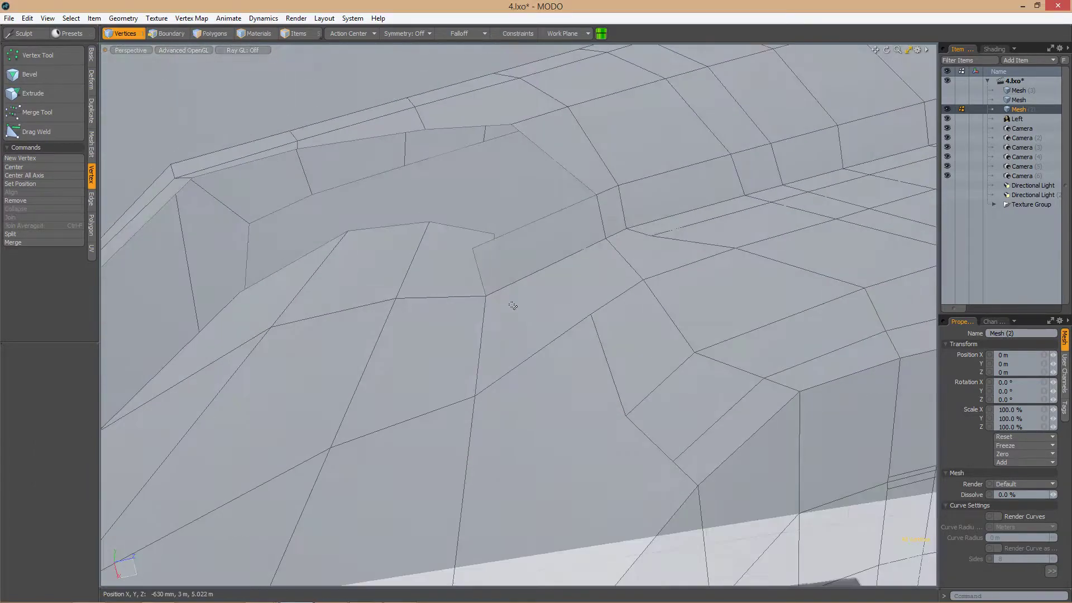
alt+drag(513, 305, 480, 363)
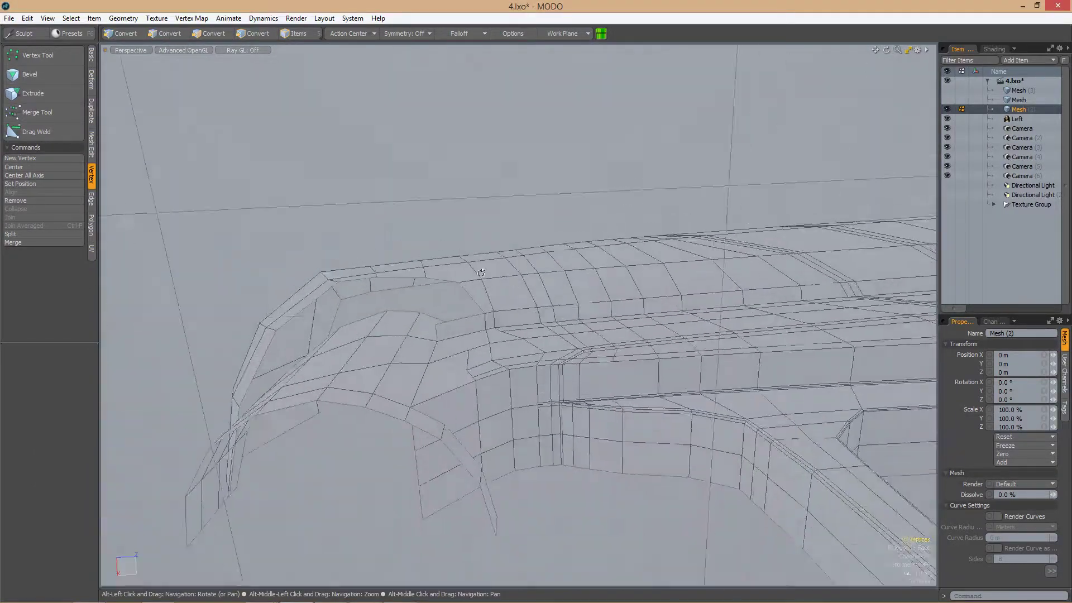
key(ctrl+space)
click(430, 364)
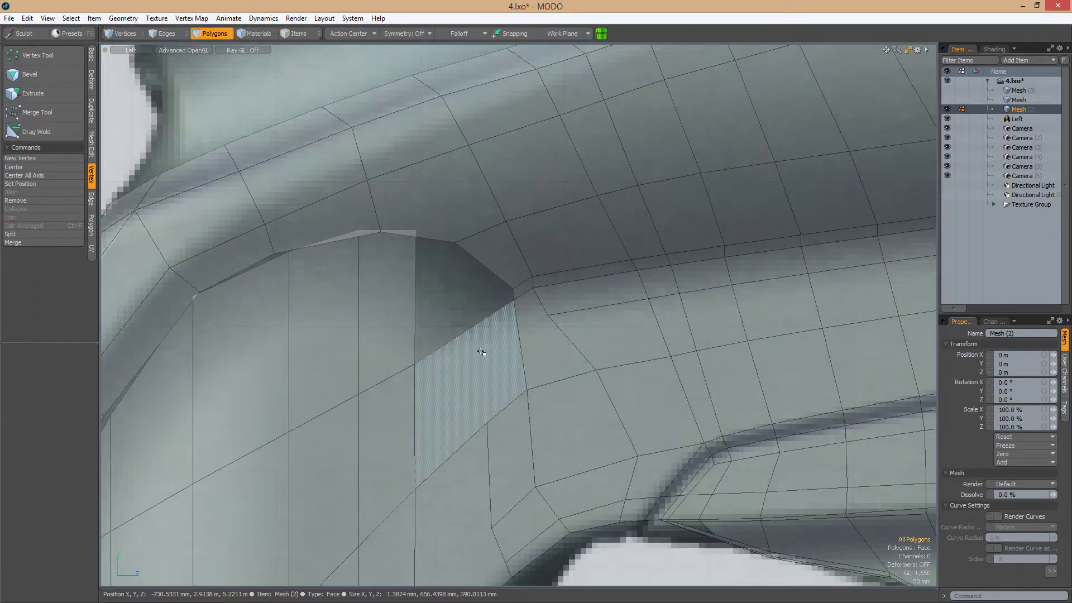
scroll(486, 352, down, 6)
scroll(500, 354, up, 3)
scroll(491, 311, down, 5)
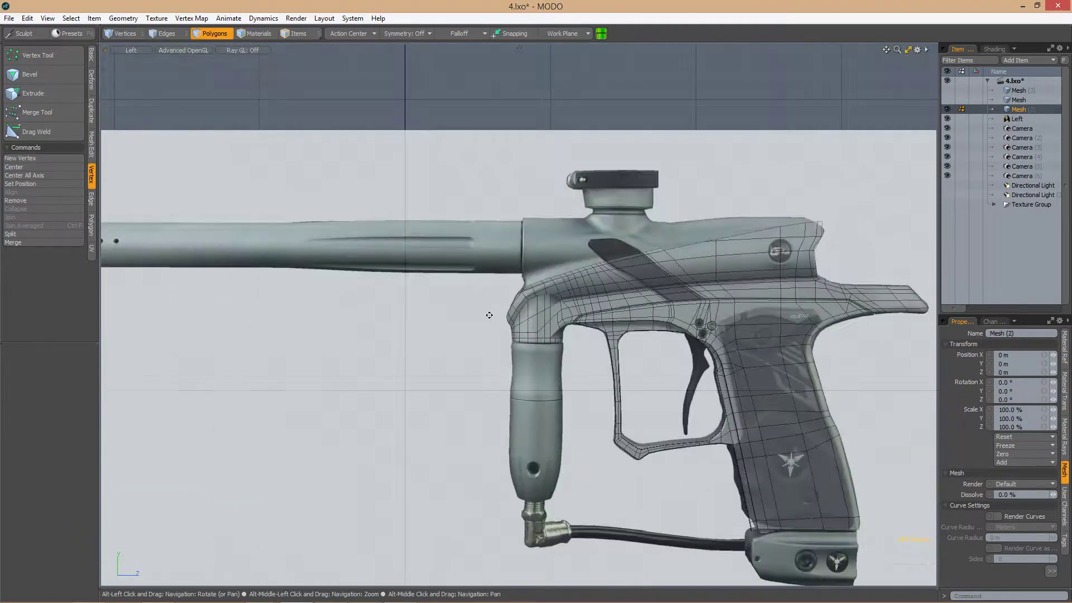
scroll(567, 242, up, 8)
alt+drag(488, 284, 463, 284)
right_drag(372, 319, 398, 377)
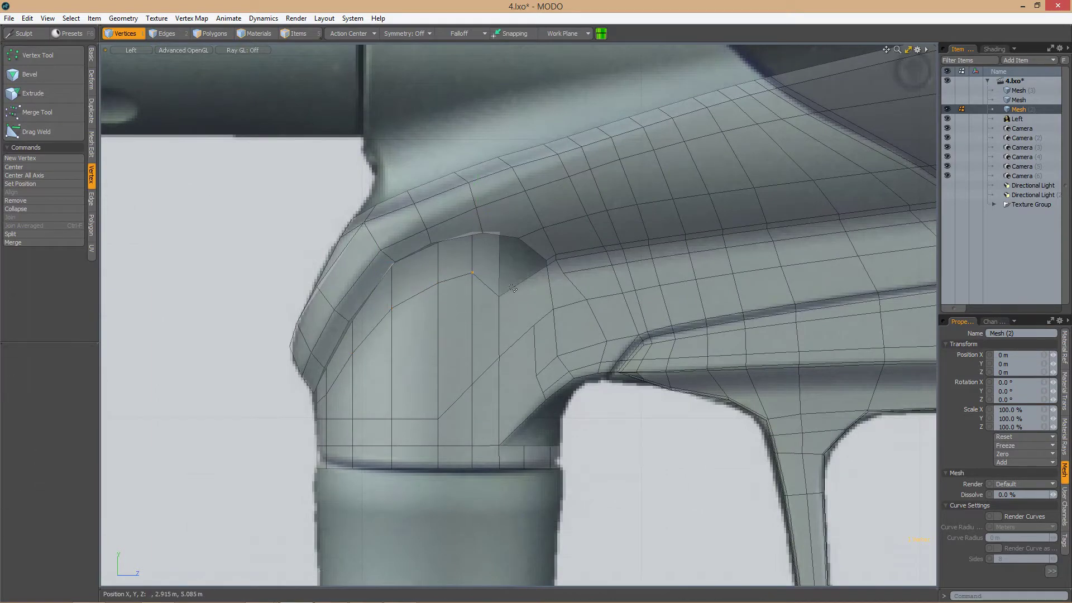
Turn off the Element action center for moving the arched row's rear vertices
key(3)
scroll(512, 288, down, 2)
key(1)
key(w)
click(348, 33)
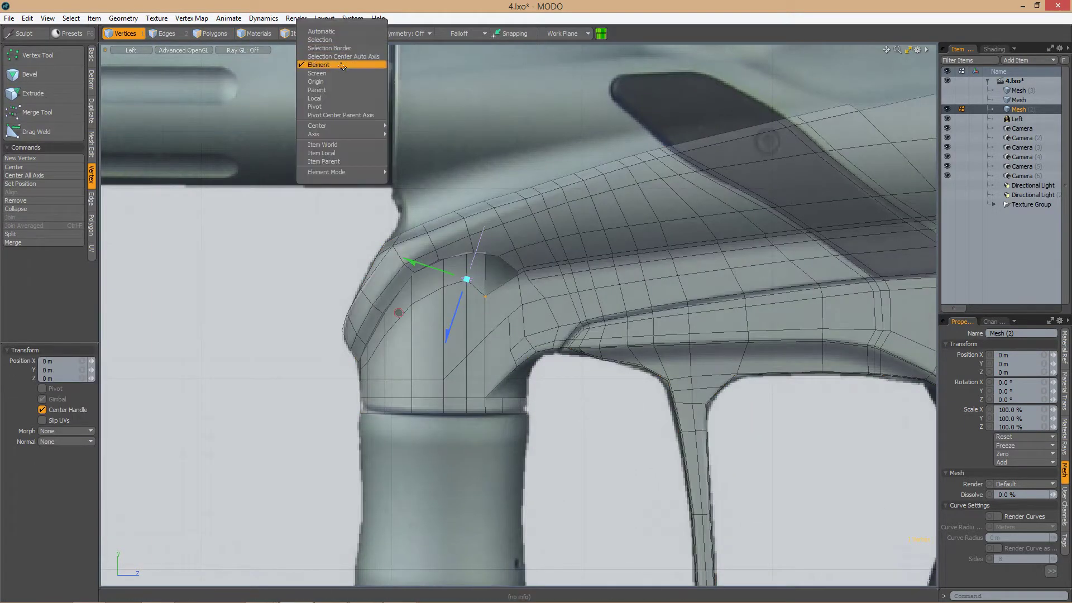
click(343, 65)
scroll(468, 290, up, 2)
scroll(482, 310, down, 1)
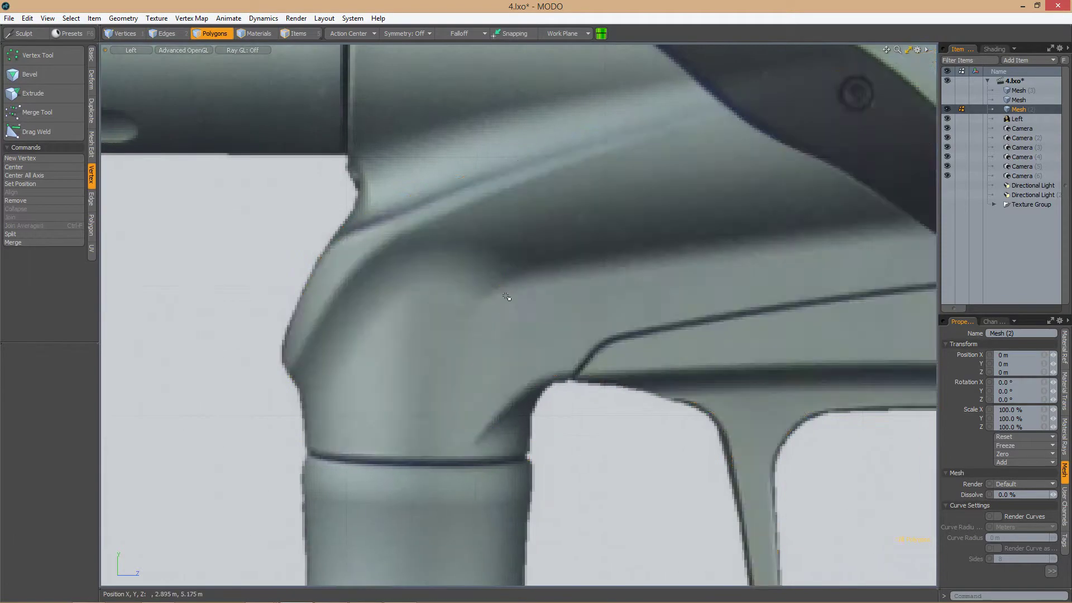
Reshape the cylinder's lower row into a smooth curve running into the body, and save the scene as 5.lxo
alt+drag(481, 309, 498, 338)
key(alt+s)
drag(507, 292, 453, 298)
key(space)
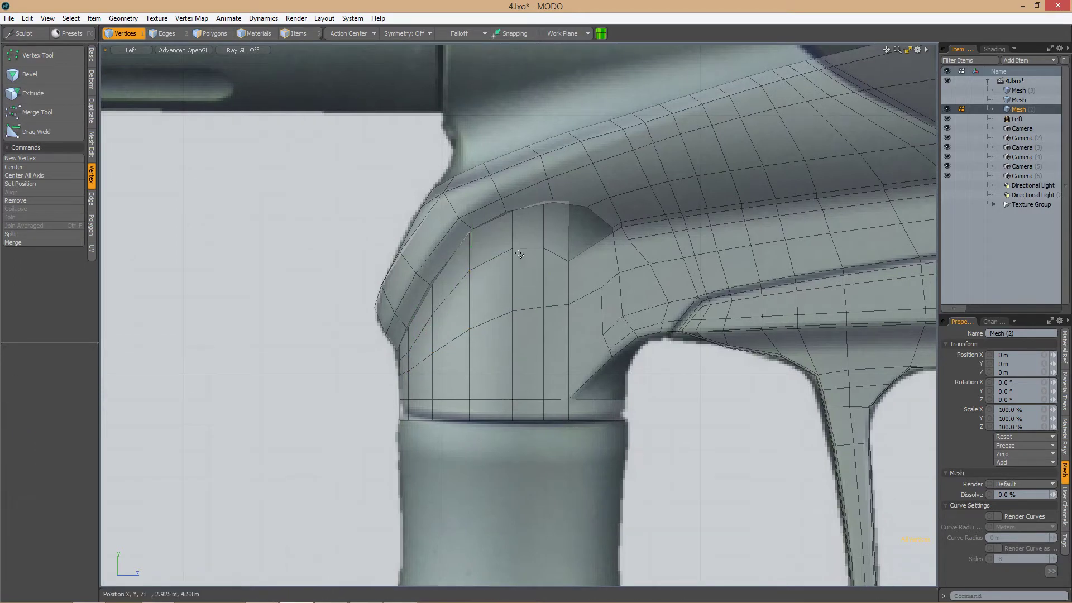
alt+drag(519, 254, 530, 335)
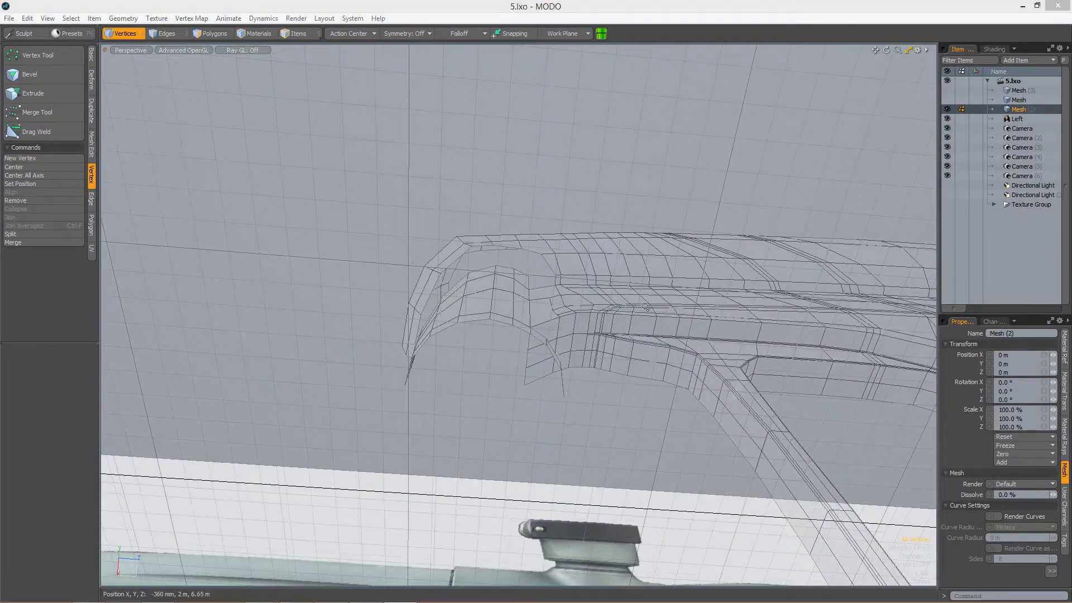
Drag-weld the cylinder's upper vertices onto the elbow strip's inner vertices to close the gap between them
alt+drag(559, 358, 530, 263)
click(91, 144)
click(36, 132)
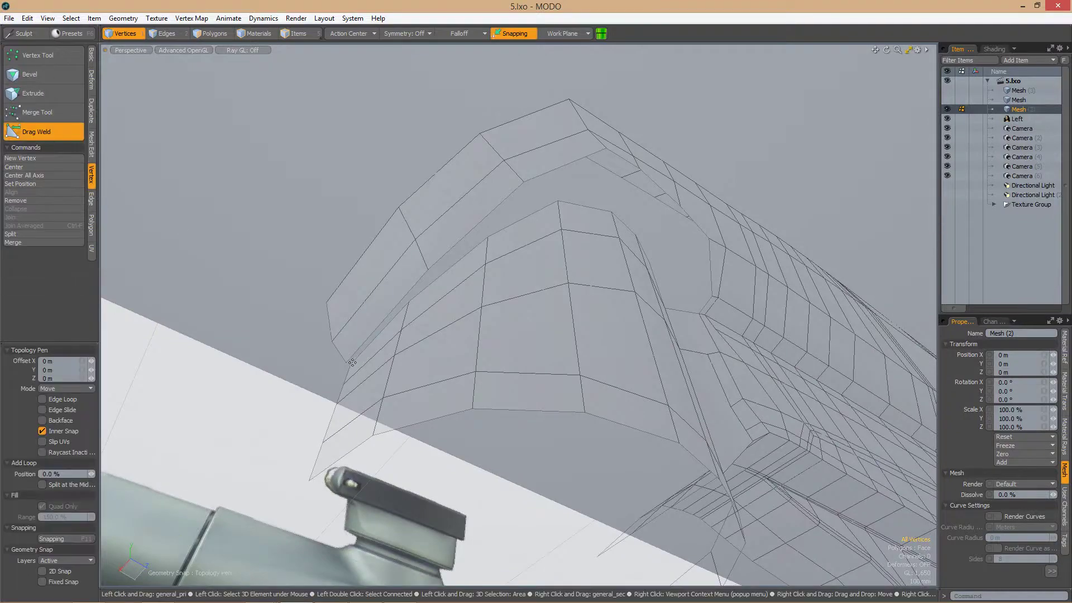
mouse_move(407, 303)
alt+mouse_down()
mouse_move(438, 279)
mouse_move(477, 278)
mouse_move(488, 249)
alt+mouse_up()
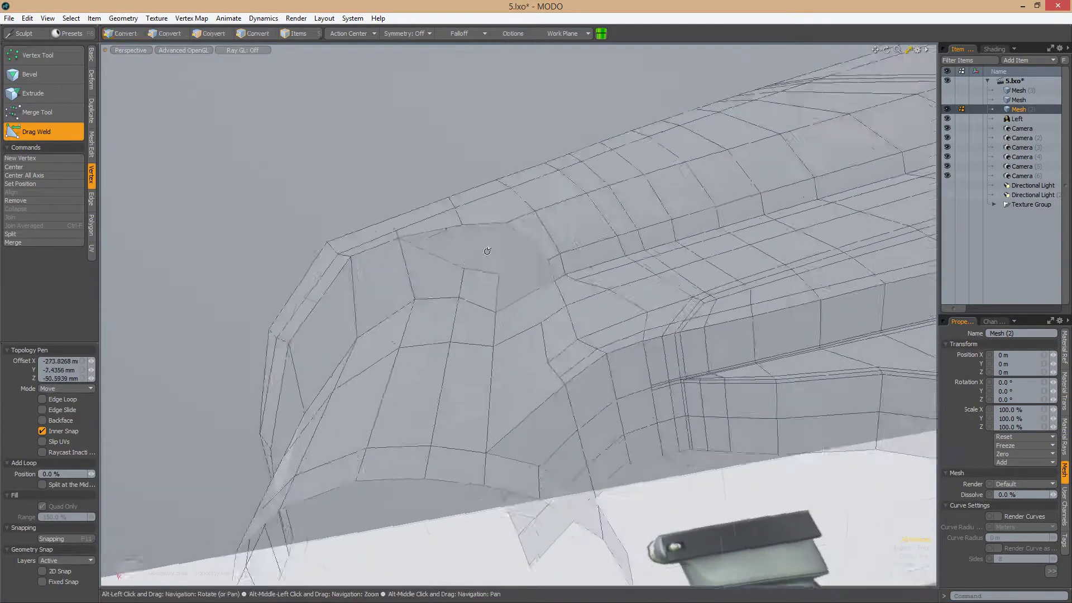
key(2)
alt+drag(545, 233, 520, 317)
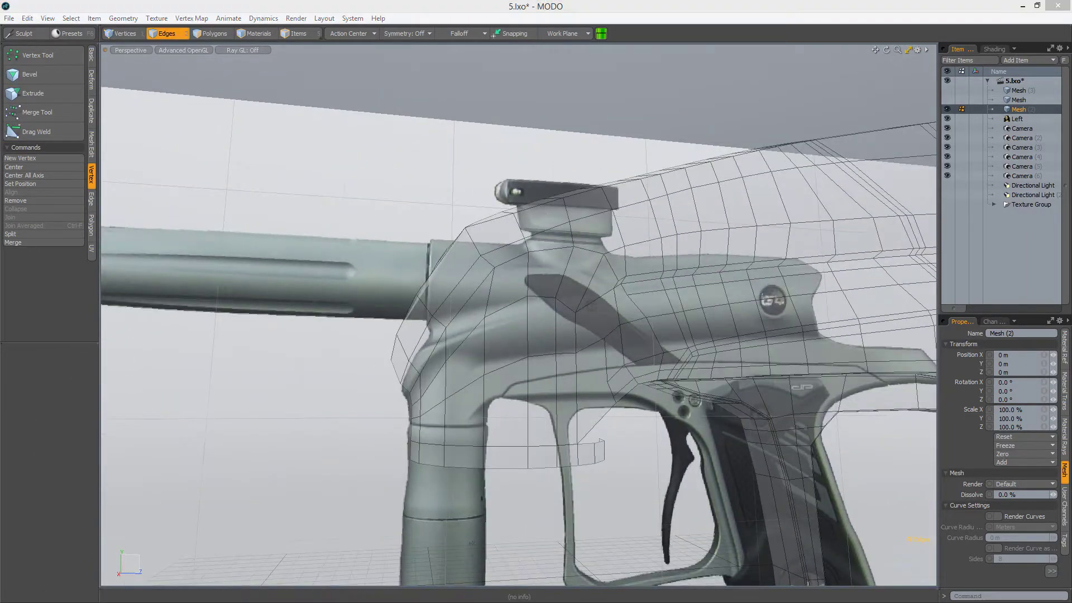
Pull the elbow's front vertices outward by -30 mm and then -25 mm in Z
alt+drag(423, 387, 483, 206)
key(w)
key(space)
key(w)
scroll(460, 384, up, 5)
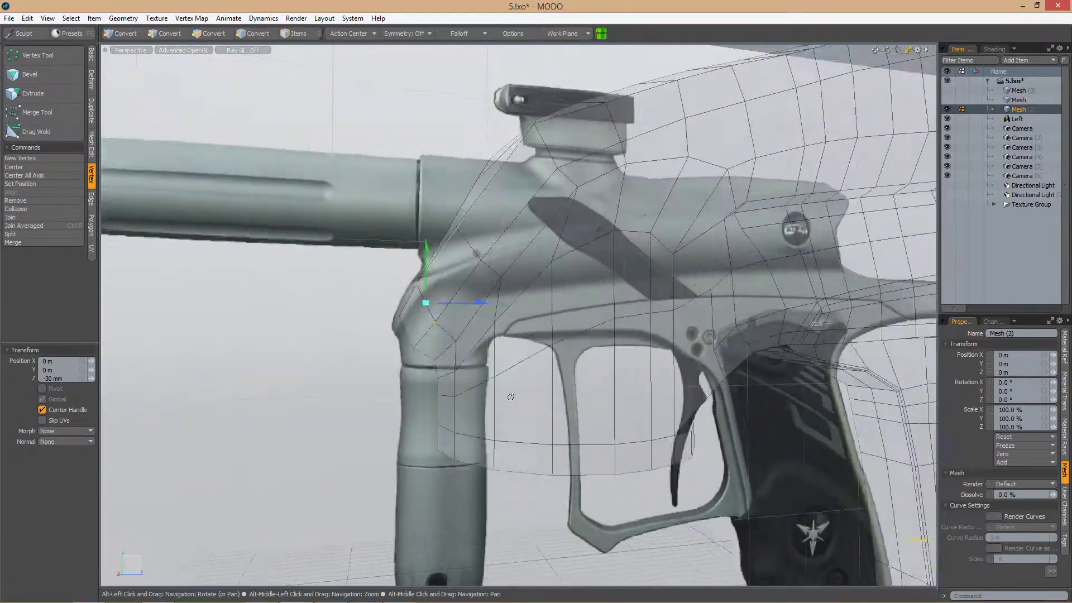
key(space)
alt+drag(460, 384, 459, 377)
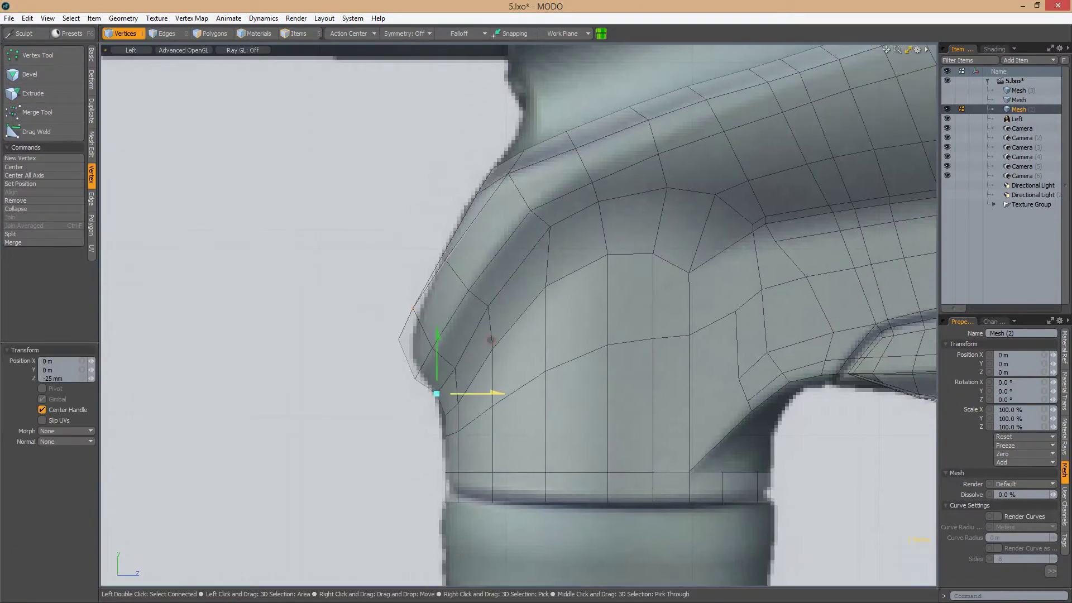
alt+drag(528, 352, 506, 346)
Fine-tune the edges where the elbow's front strip meets the cylinder
key(2)
click(463, 354)
key(w)
drag(466, 317, 515, 345)
key(w)
key(w)
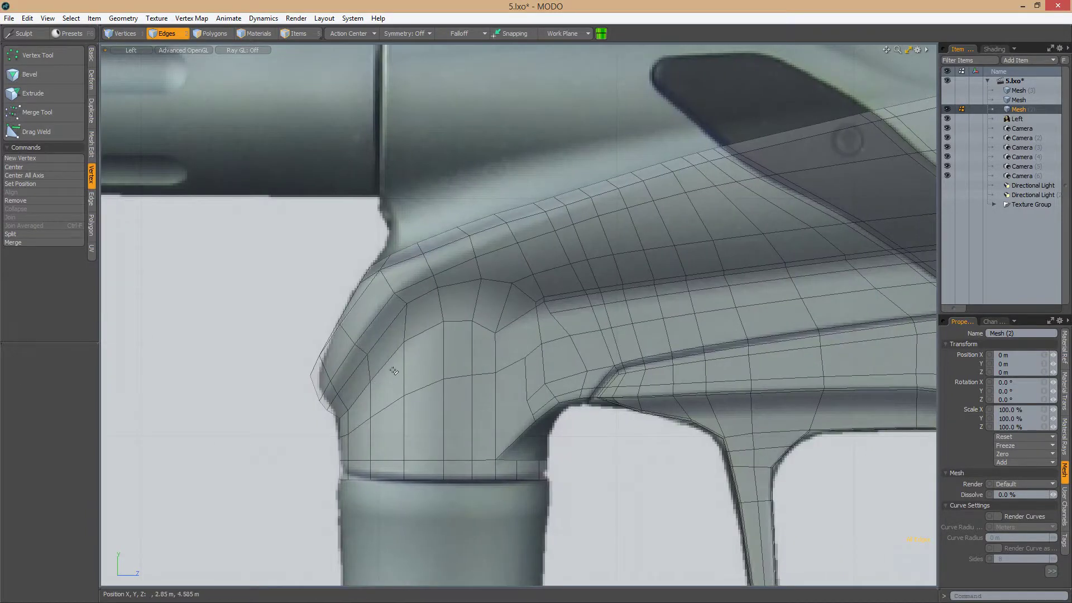
Loop slice the strip between the elbow's inner edge and the cylinder's arched row
key(alt+c)
key(space)
key(2)
scroll(565, 332, up, 5)
scroll(565, 332, down, 3)
Edge-slice from the new loop's end across the body polygons behind the cylinder, cutting at 24%
key(c)
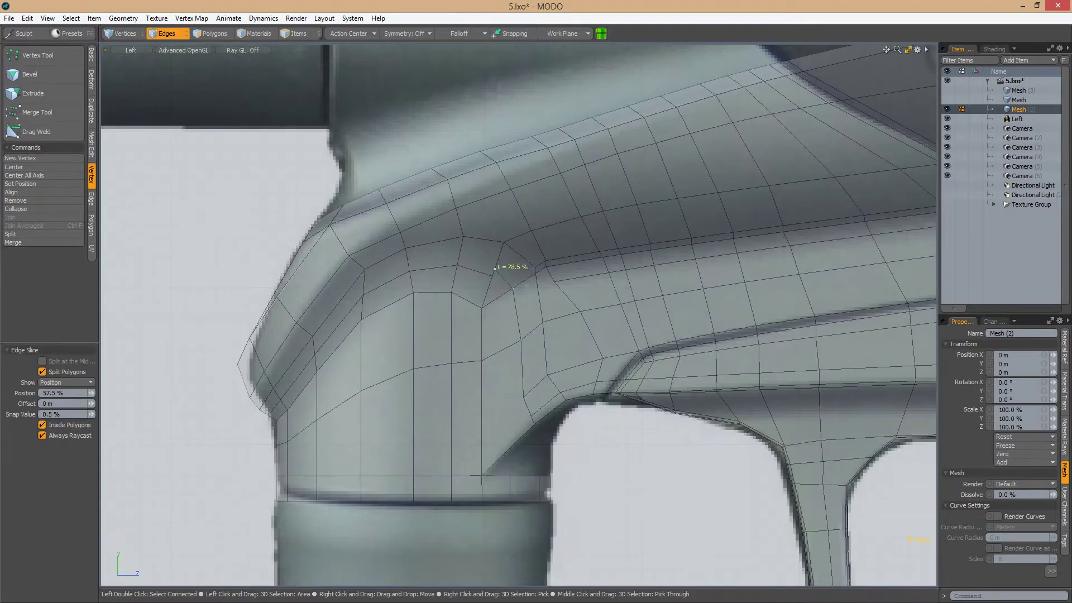
alt+drag(495, 268, 557, 294)
key(c)
scroll(501, 305, up, 4)
click(466, 318)
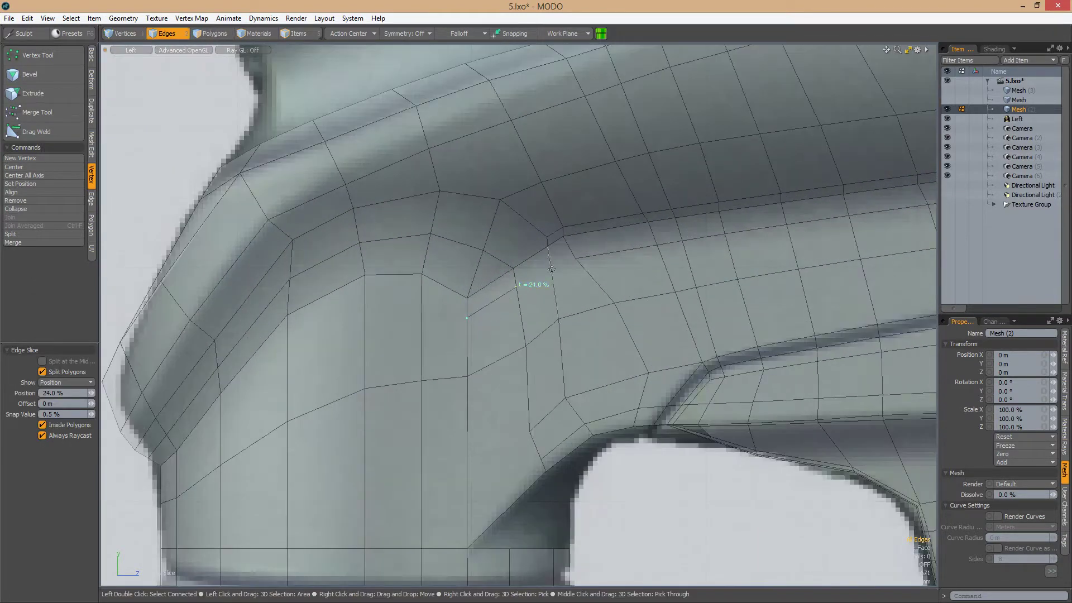
scroll(496, 314, down, 5)
Slide the vertices behind the cylinder along their edges to even out the rows leading into the body
key(1)
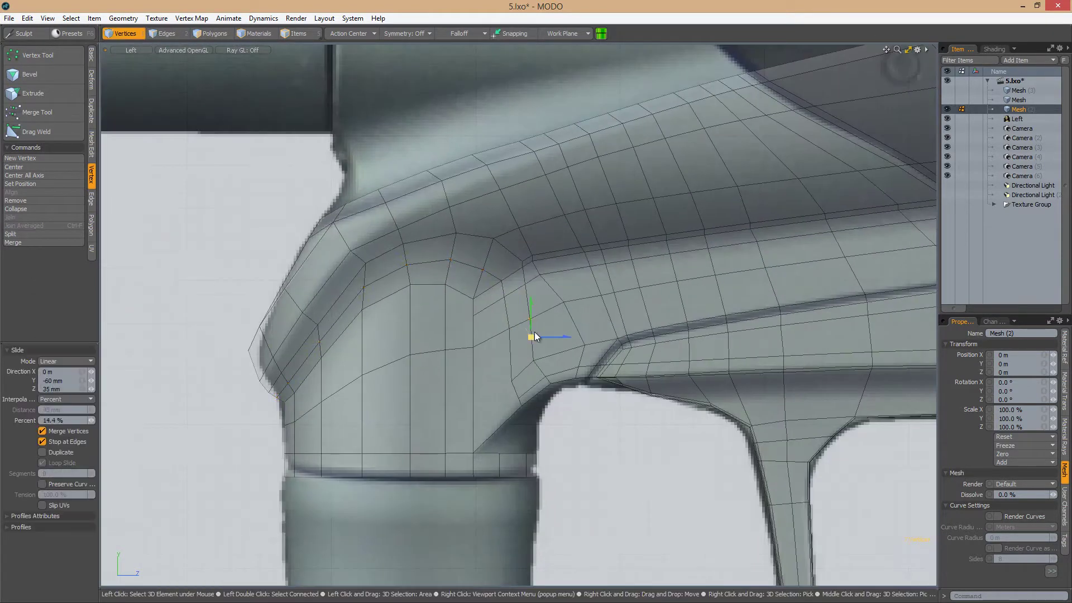
scroll(533, 333, up, 3)
scroll(510, 329, down, 2)
scroll(504, 305, up, 3)
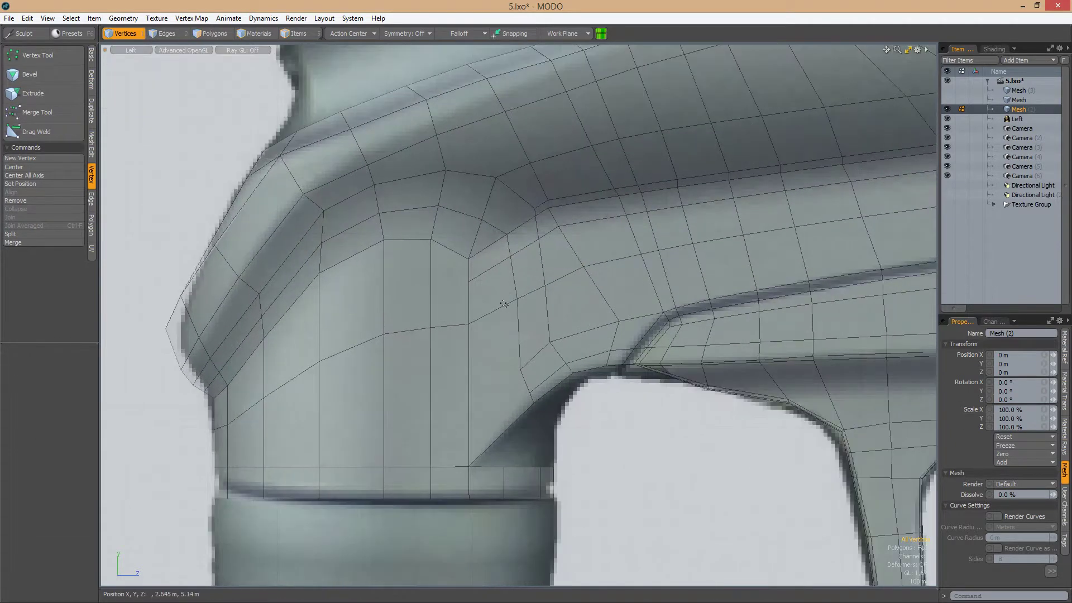
middle_drag(499, 313, 453, 268)
scroll(534, 273, down, 3)
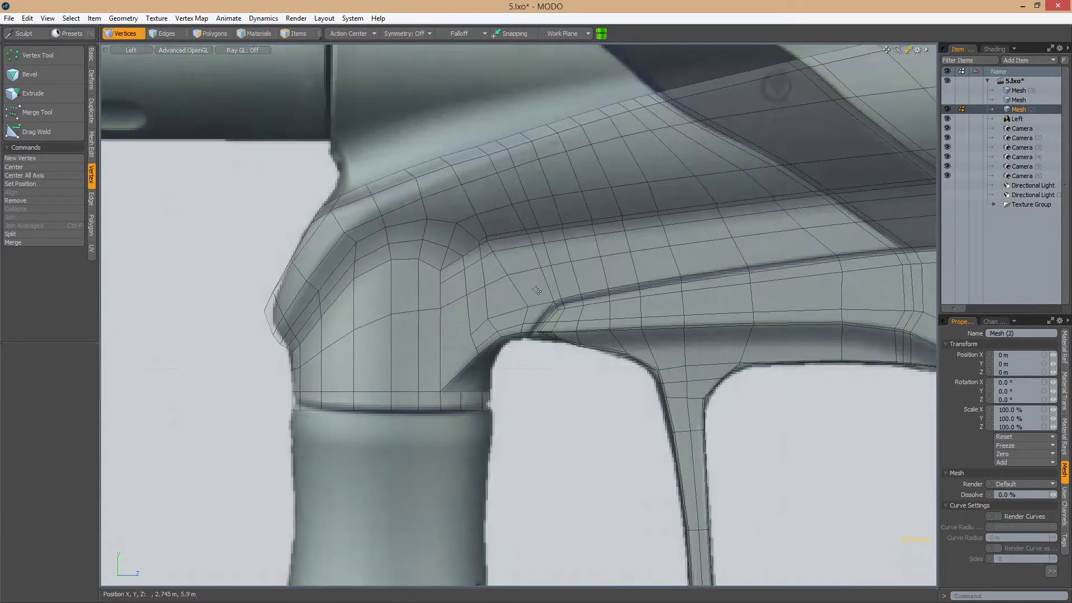
Slide a vertex of the cylinder's slanted row down its vertical edge by 6.2%
scroll(480, 301, up, 4)
click(470, 307)
shift+click(421, 321)
click(451, 351)
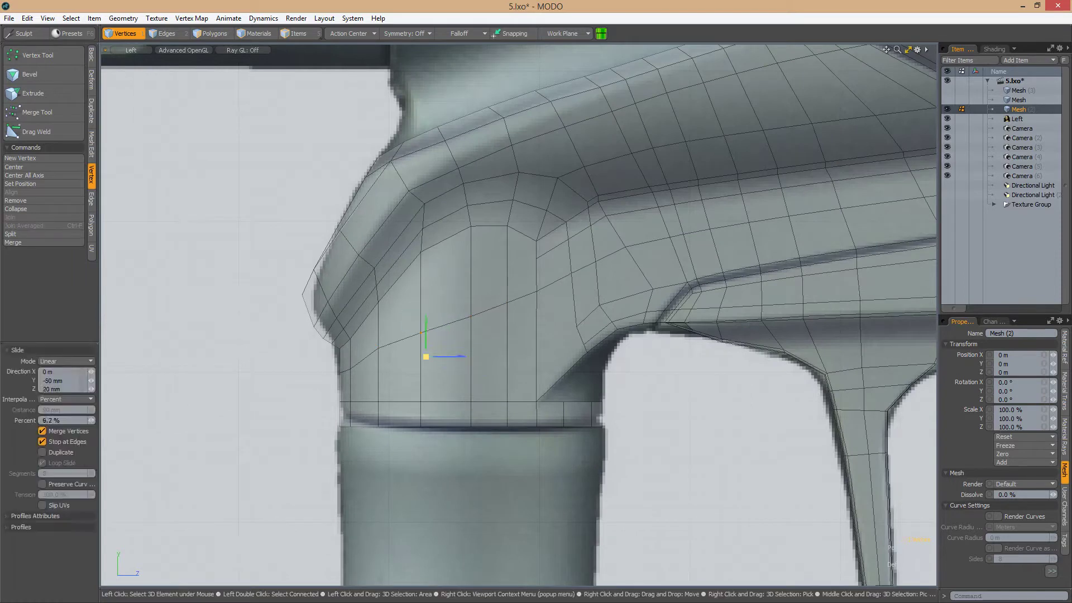
scroll(511, 312, down, 2)
middle_drag(536, 310, 452, 310)
scroll(510, 308, up, 2)
scroll(639, 455, down, 2)
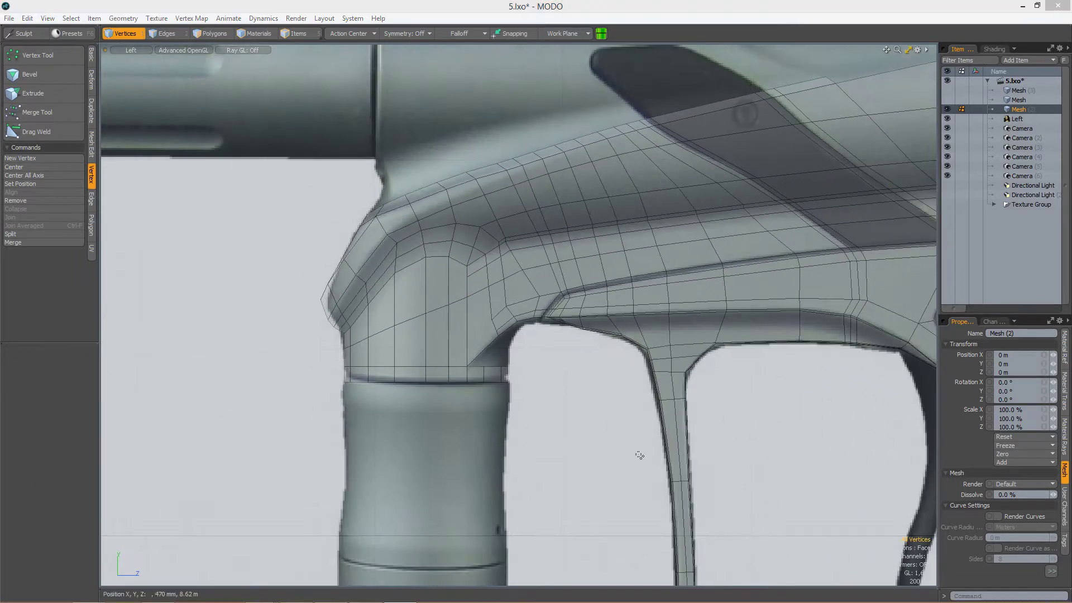
Edge-slice a new row across the cylinder's lower polygons above the rim, ending at the strip on the inner corner
scroll(639, 455, up, 3)
key(3)
key(alt+c)
scroll(528, 288, up, 2)
key(1)
key(alt+c)
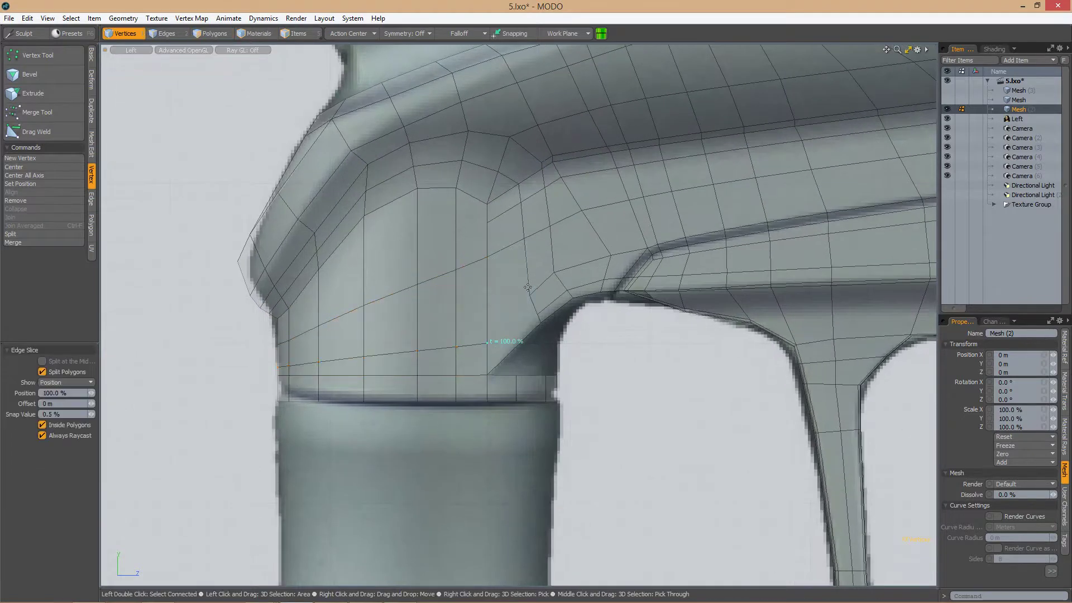
scroll(491, 330, down, 1)
scroll(413, 362, up, 2)
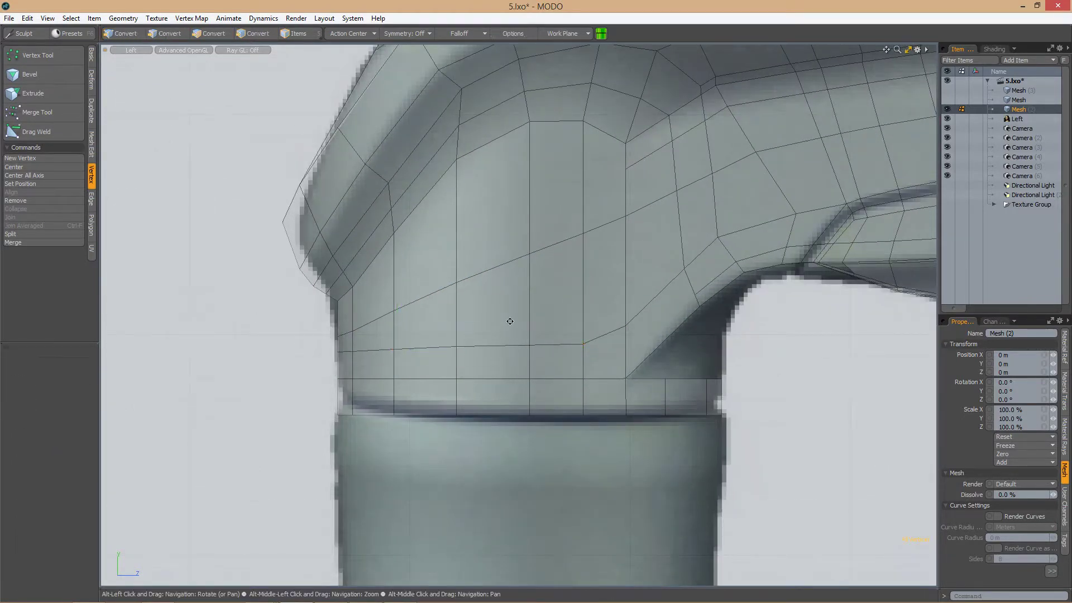
Cut another row through the cylinder's lower band, between the previous row and the rim
scroll(509, 321, down, 1)
scroll(566, 379, up, 2)
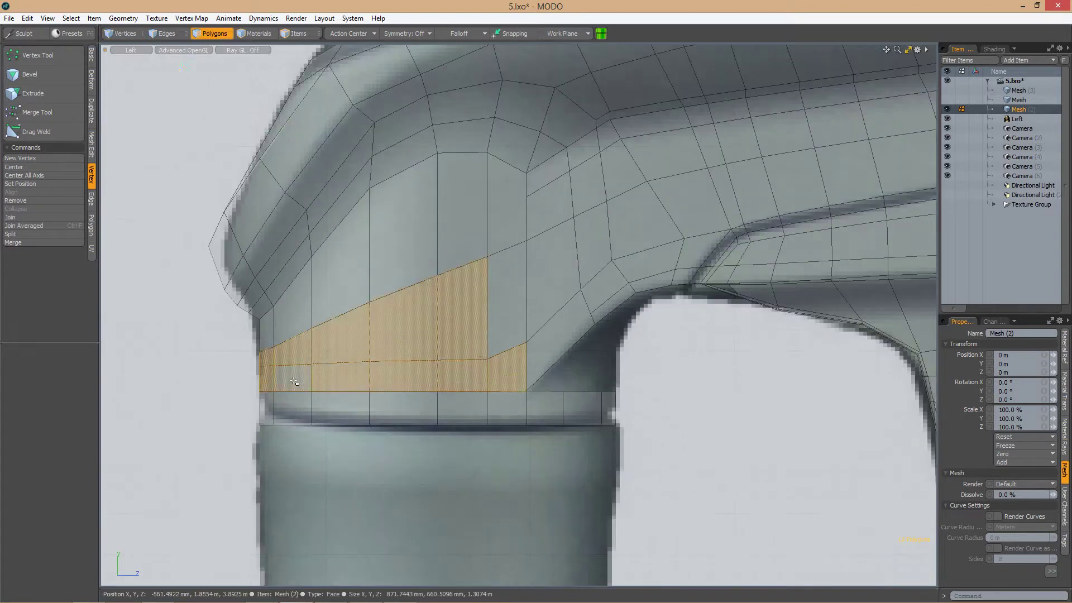
click(523, 379)
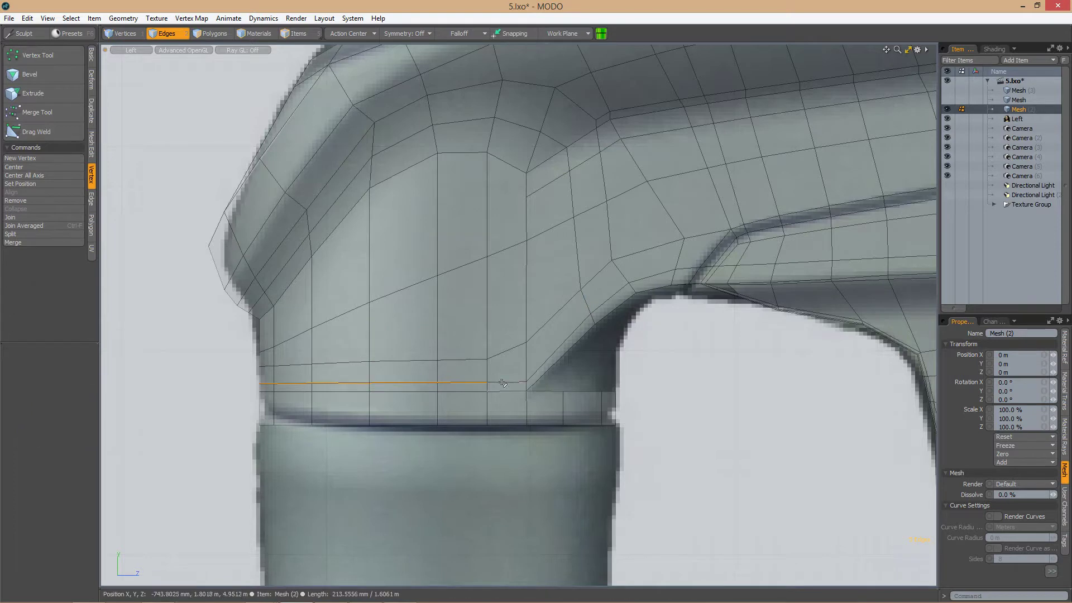
key(Escape)
scroll(498, 335, down, 1)
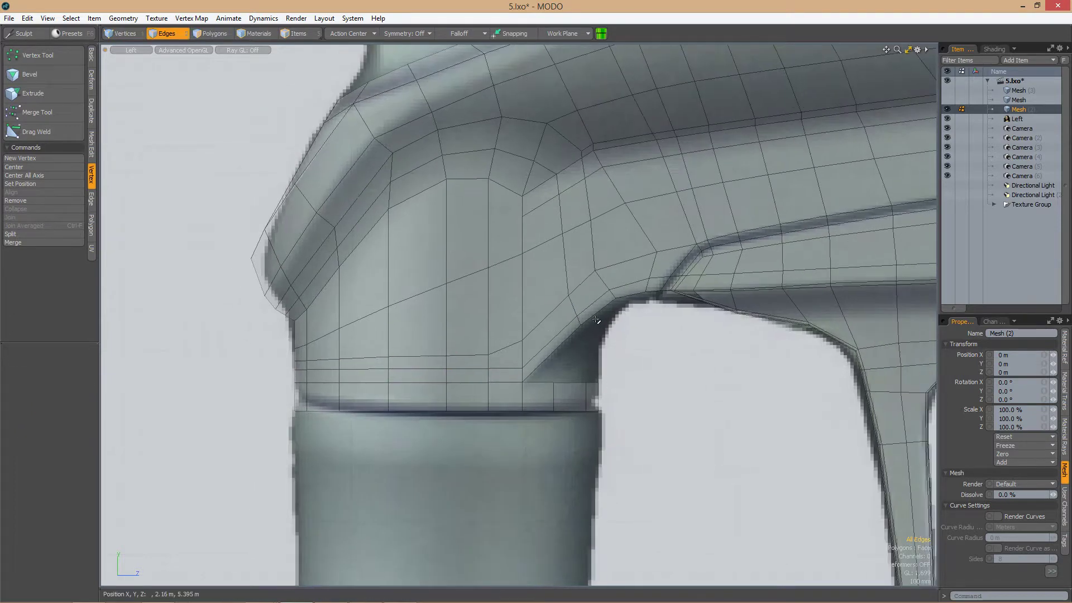
Slide a vertex behind the cylinder down its edge by about 50%, toward the elbow's inner curve
scroll(577, 296, down, 1)
scroll(581, 290, up, 3)
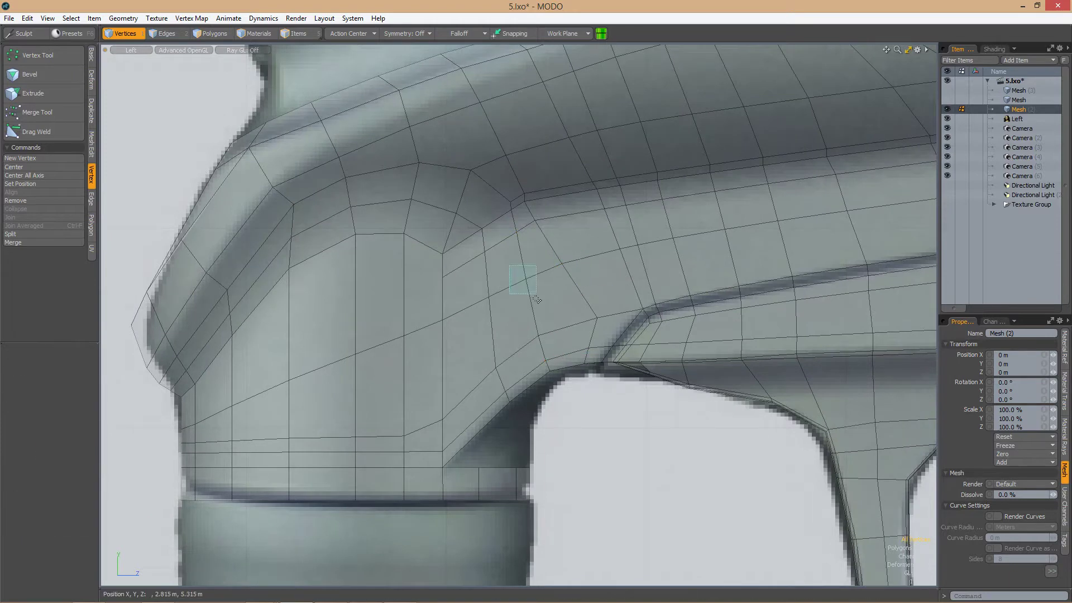
scroll(490, 358, down, 1)
scroll(446, 367, up, 2)
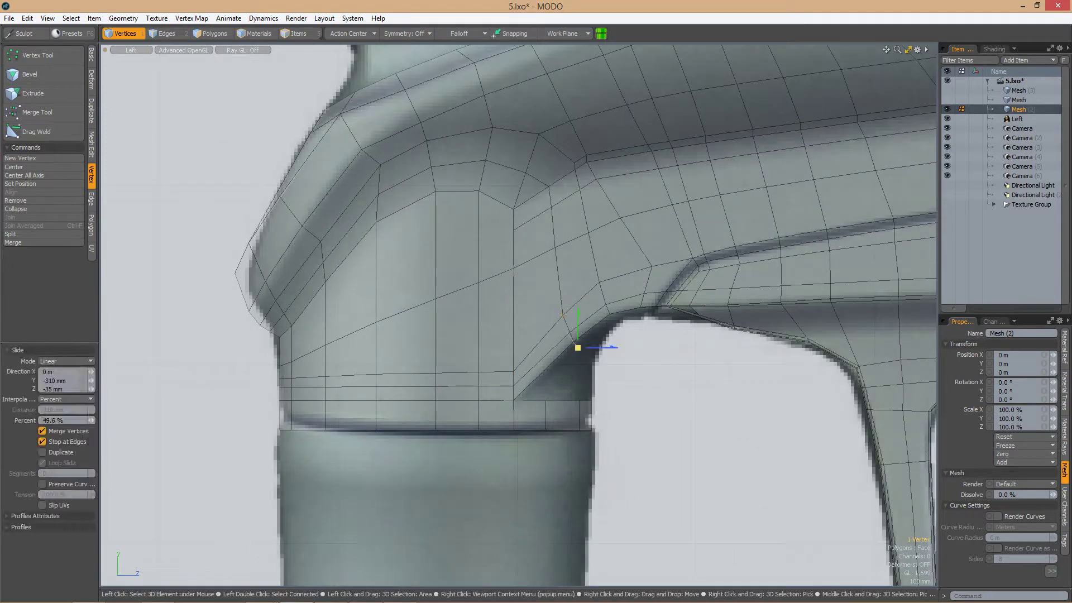
scroll(568, 259, down, 3)
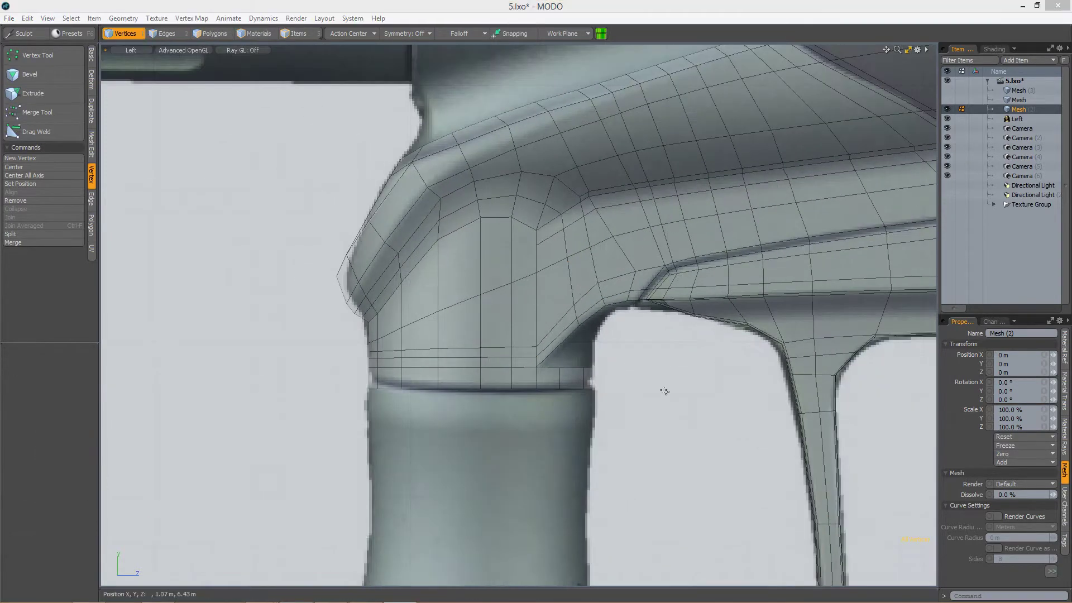
Cut a vertical edge line down the grip cylinder close to its rear edge
alt+drag(663, 389, 640, 355)
scroll(555, 381, up, 1)
scroll(553, 357, down, 2)
scroll(521, 356, up, 3)
alt+drag(521, 356, 556, 356)
key(ctrl+3)
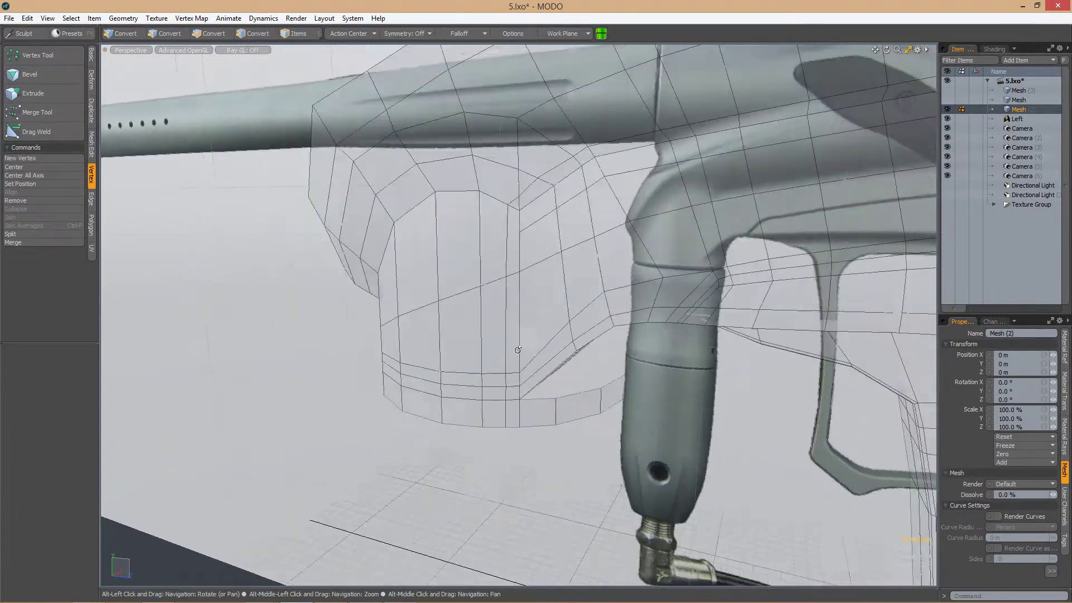
Rework the edges through the arched rows above the cylinder so they continue the vertical line into the body
scroll(586, 321, up, 8)
key(alt+c)
scroll(609, 310, down, 6)
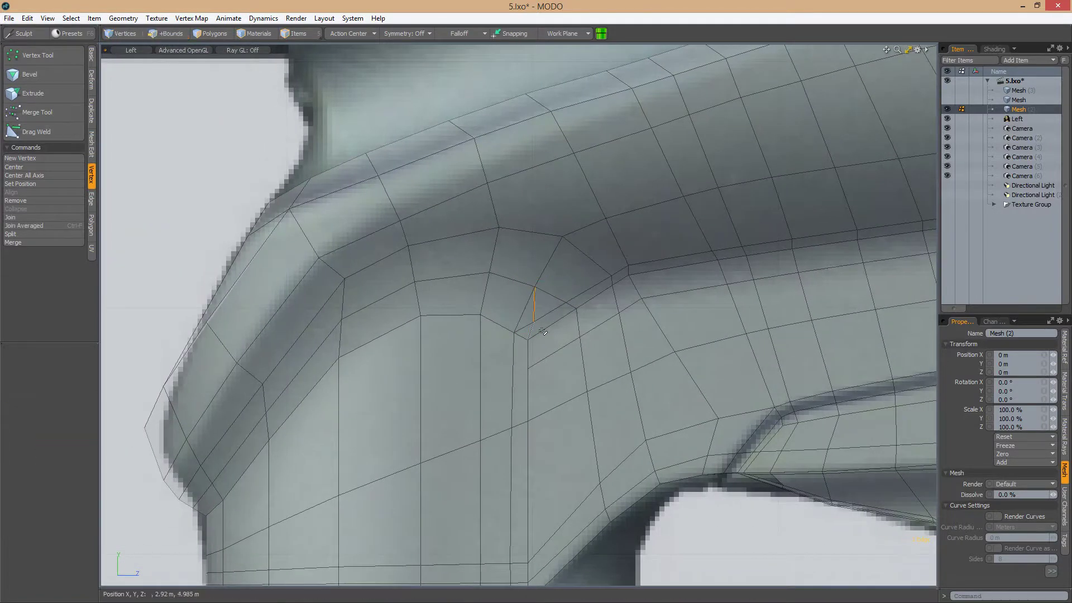
scroll(564, 326, down, 5)
scroll(531, 324, up, 5)
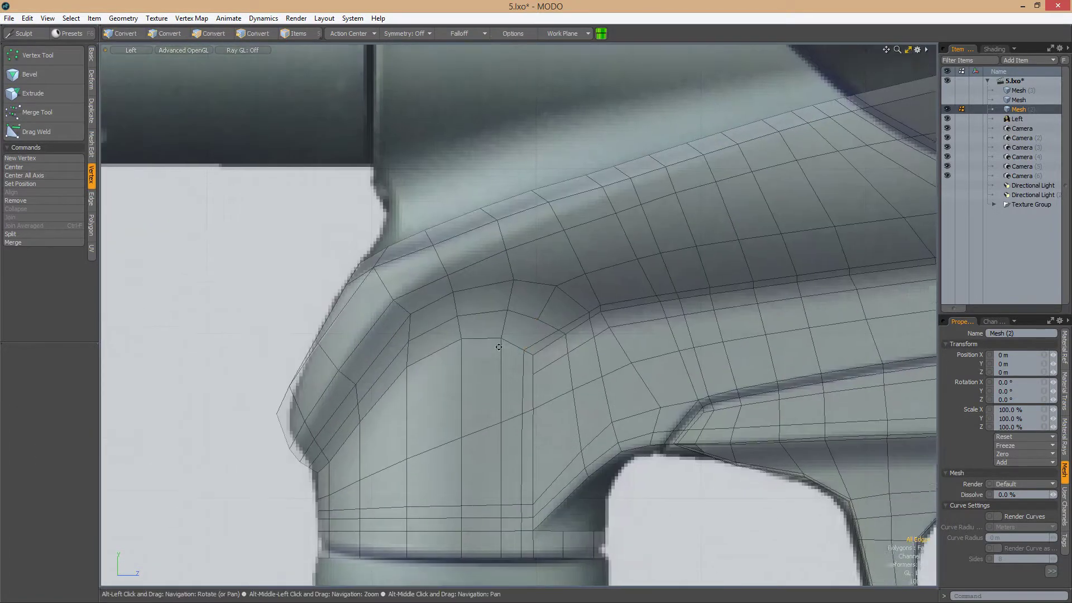
Slide the vertices where the arched rows meet the body crease to even out the corner behind the cylinder
key(ctrl+1)
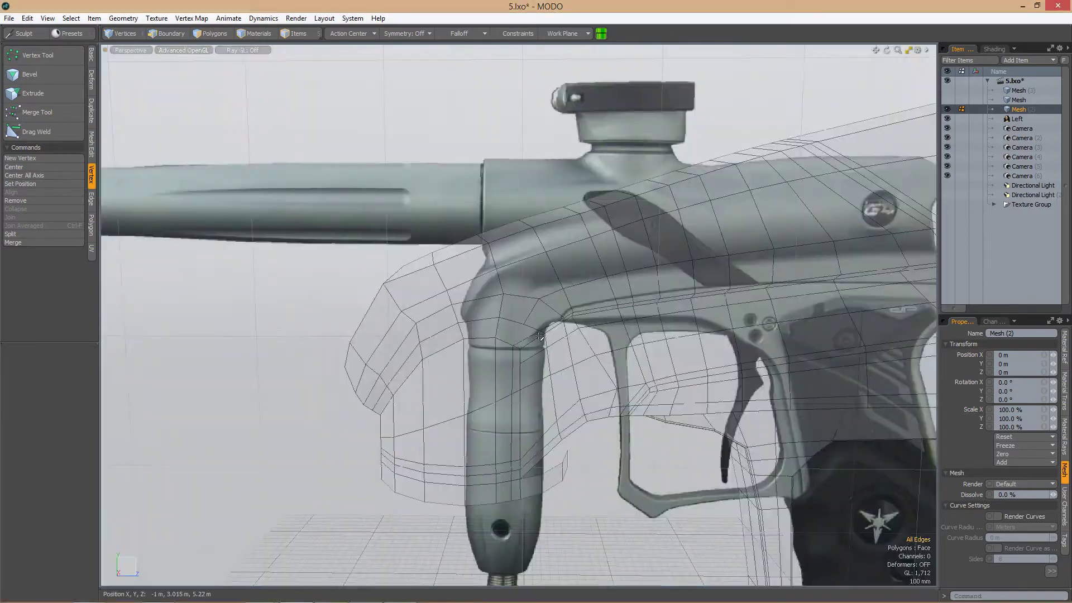
scroll(528, 313, up, 8)
key(1)
key(ctrl+3)
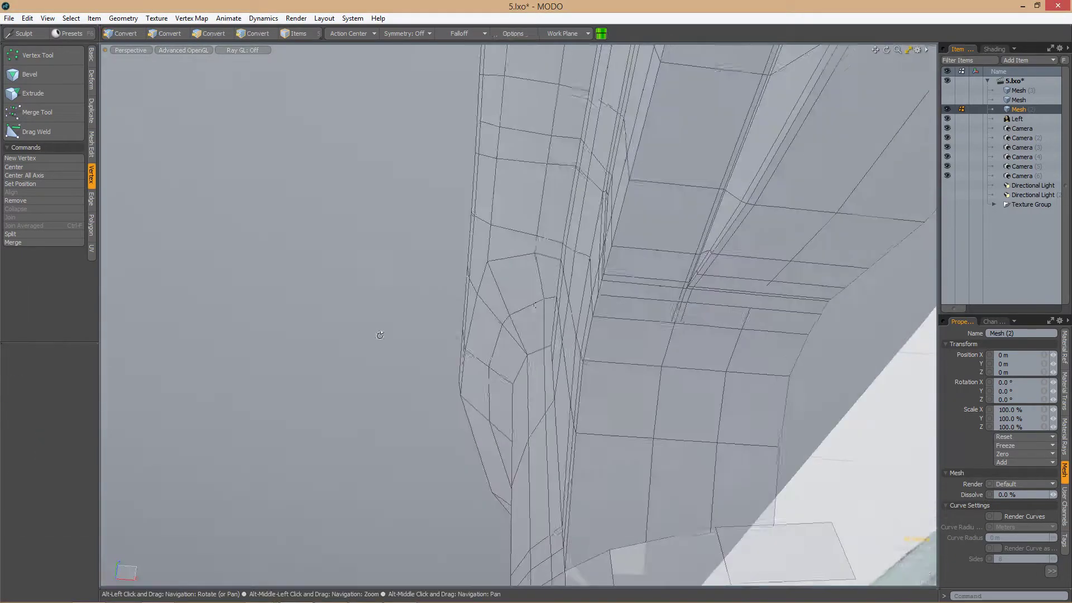
key(w)
scroll(531, 312, down, 5)
scroll(583, 337, up, 5)
key(w)
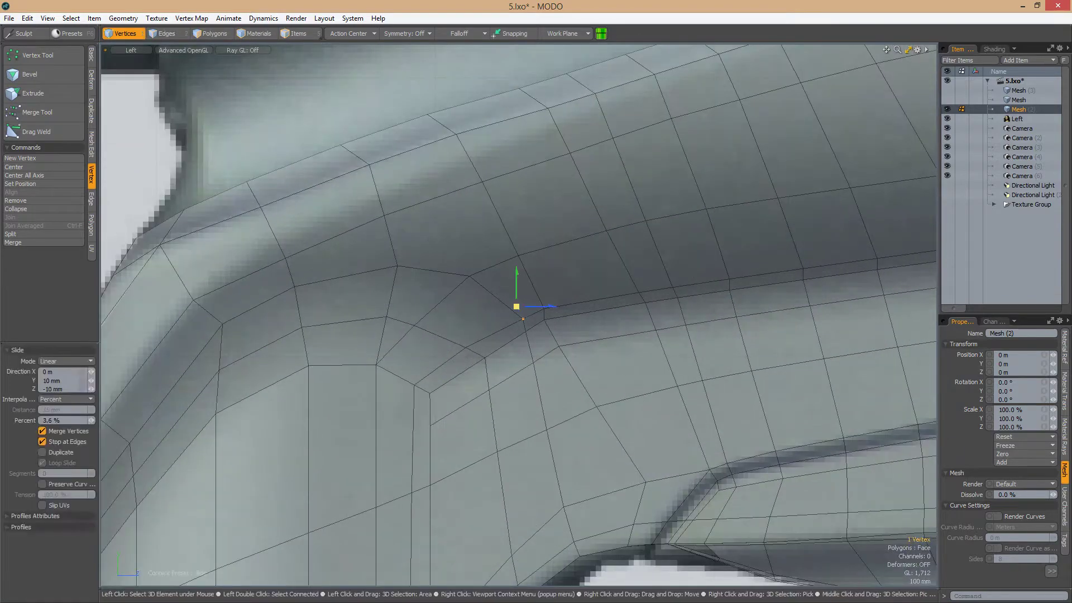
drag(583, 337, 547, 397)
scroll(674, 324, down, 5)
scroll(673, 325, down, 4)
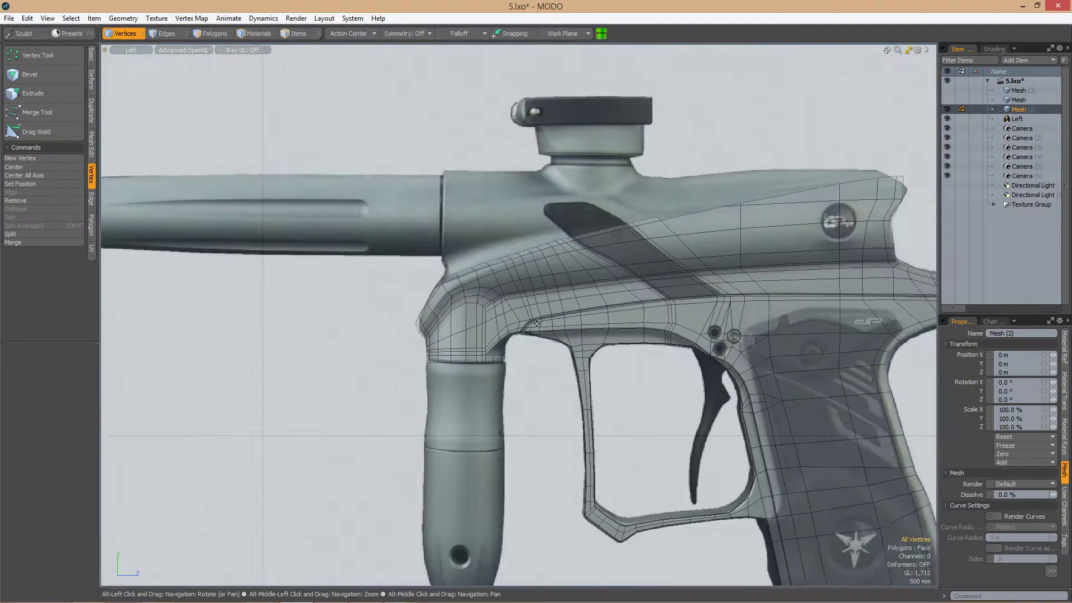
Edge-slice through the arched rows and redirect the edge above the cylinder toward the body's upper strip
scroll(475, 284, up, 9)
key(alt+c)
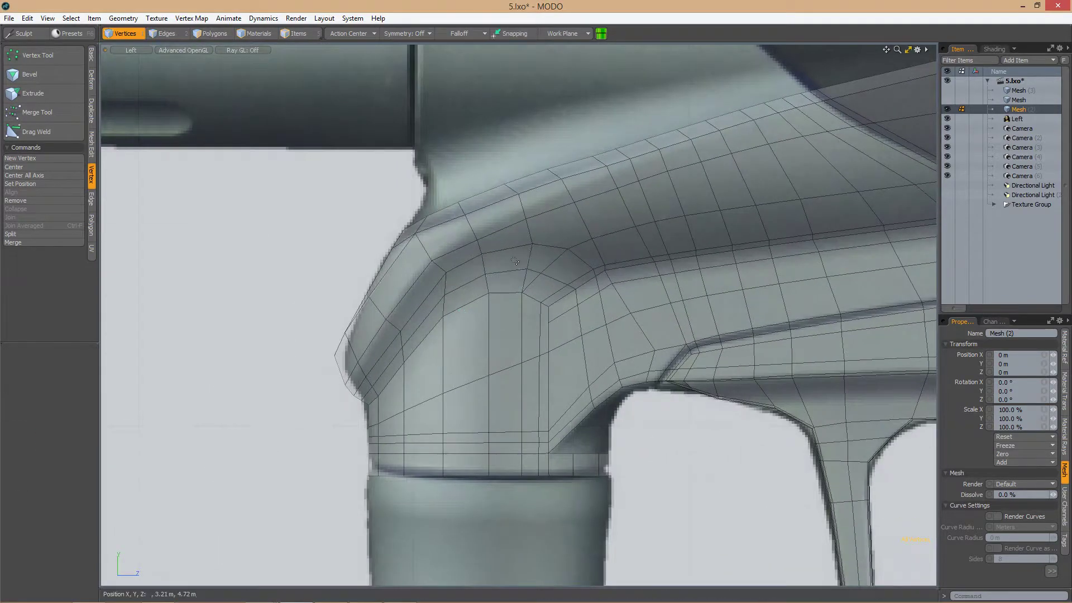
scroll(515, 262, up, 2)
key(alt+c)
key(space)
key(2)
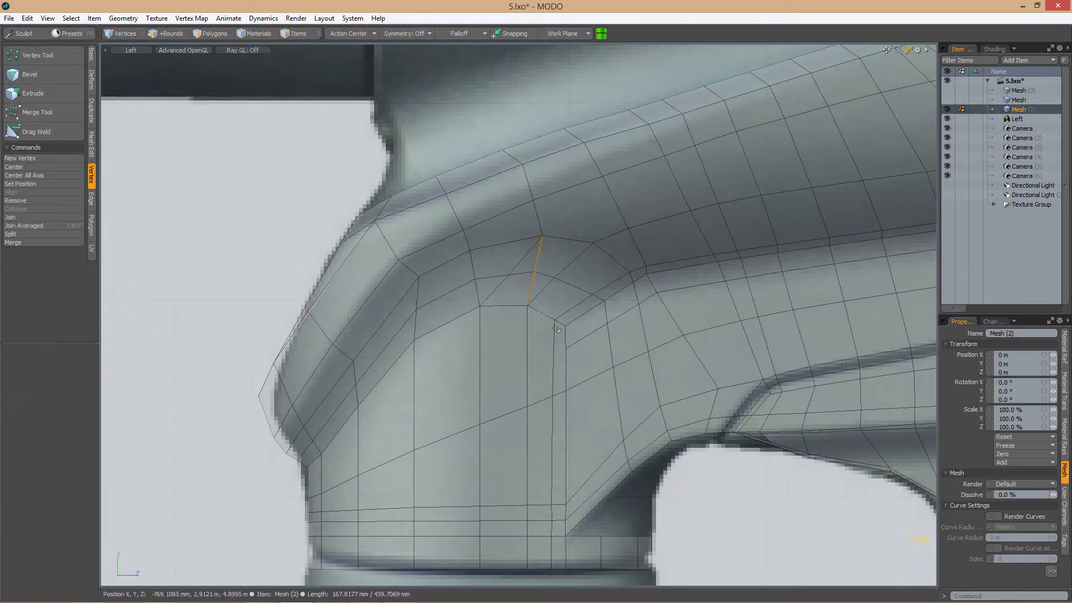
scroll(549, 239, down, 3)
scroll(549, 239, up, 2)
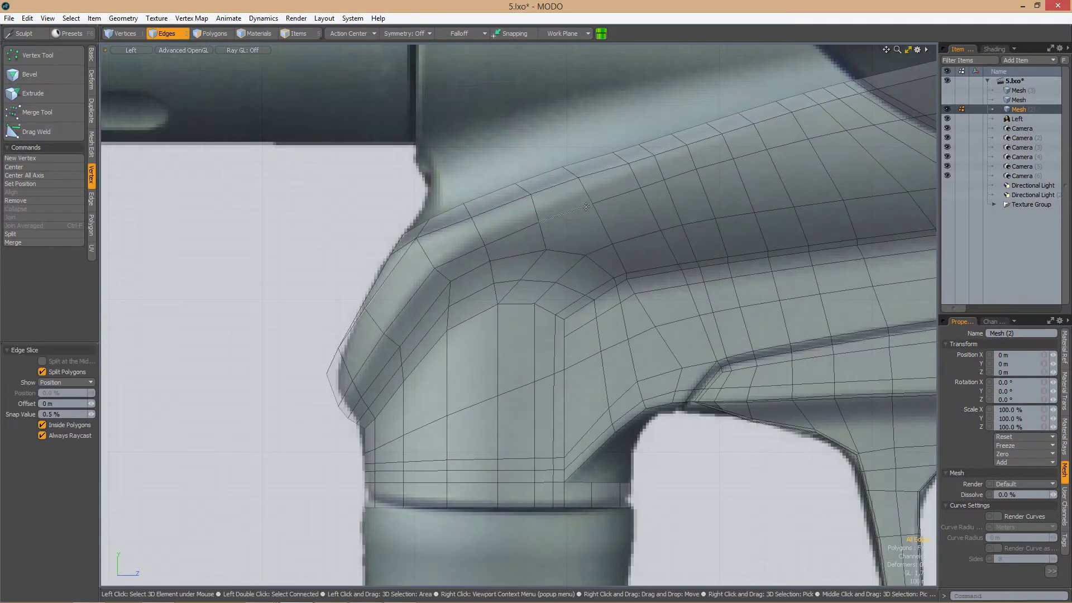
scroll(567, 230, down, 2)
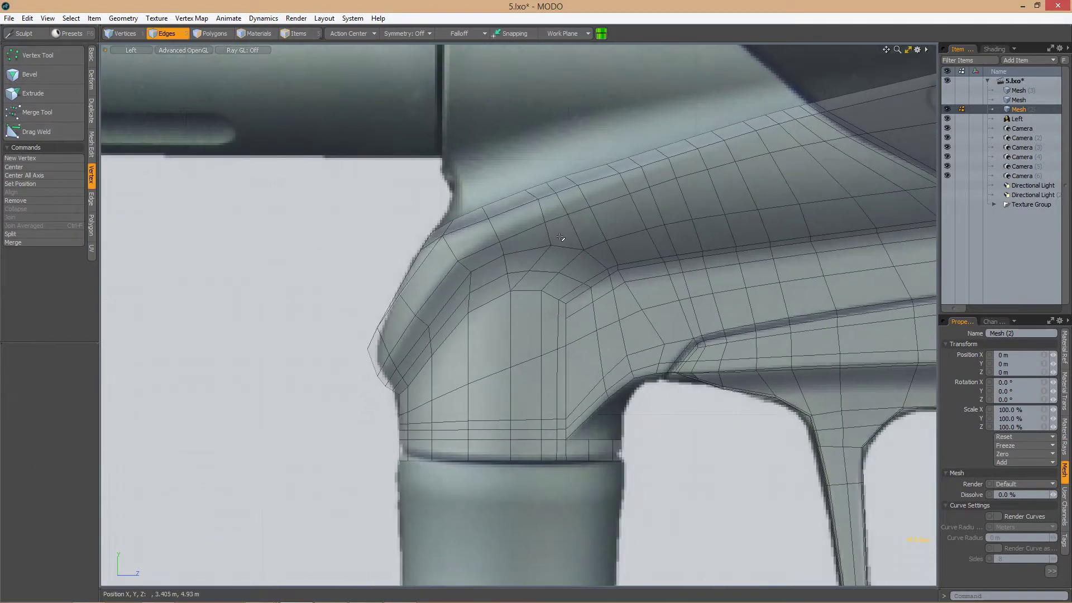
Clean up the surplus edges above the cylinder's arch and reposition the arch vertices for even spacing
key(1)
scroll(553, 213, up, 2)
scroll(489, 281, down, 2)
scroll(489, 280, up, 2)
key(2)
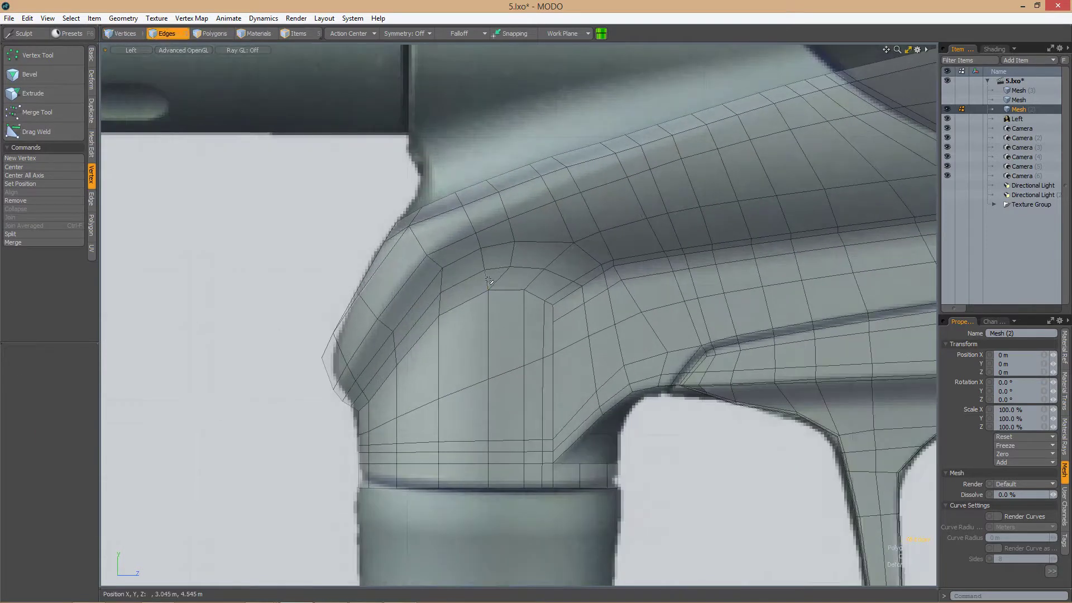
drag(504, 254, 431, 211)
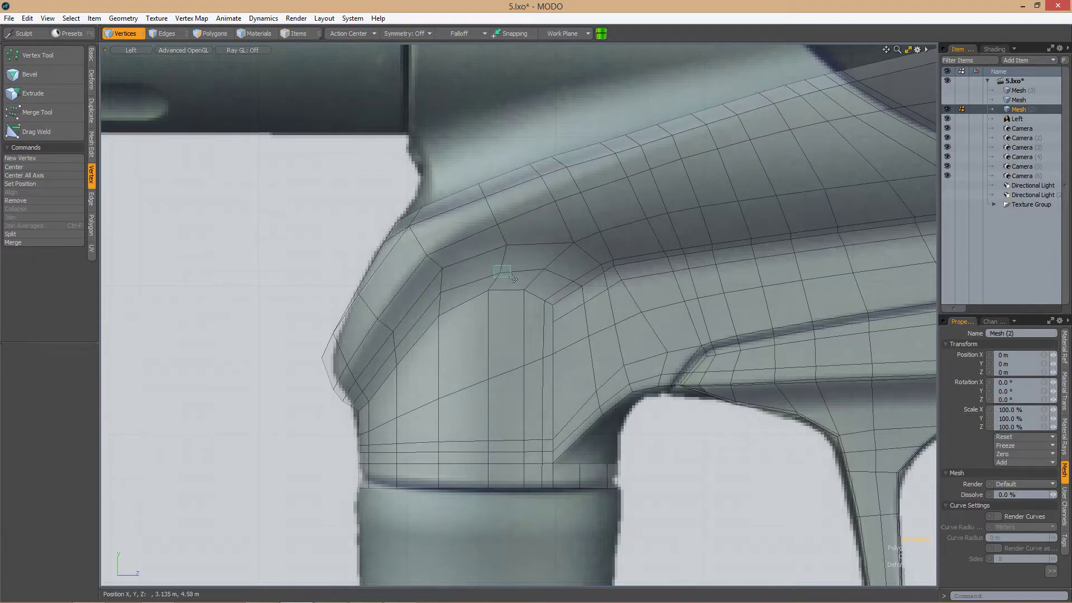
drag(586, 257, 587, 256)
key(w)
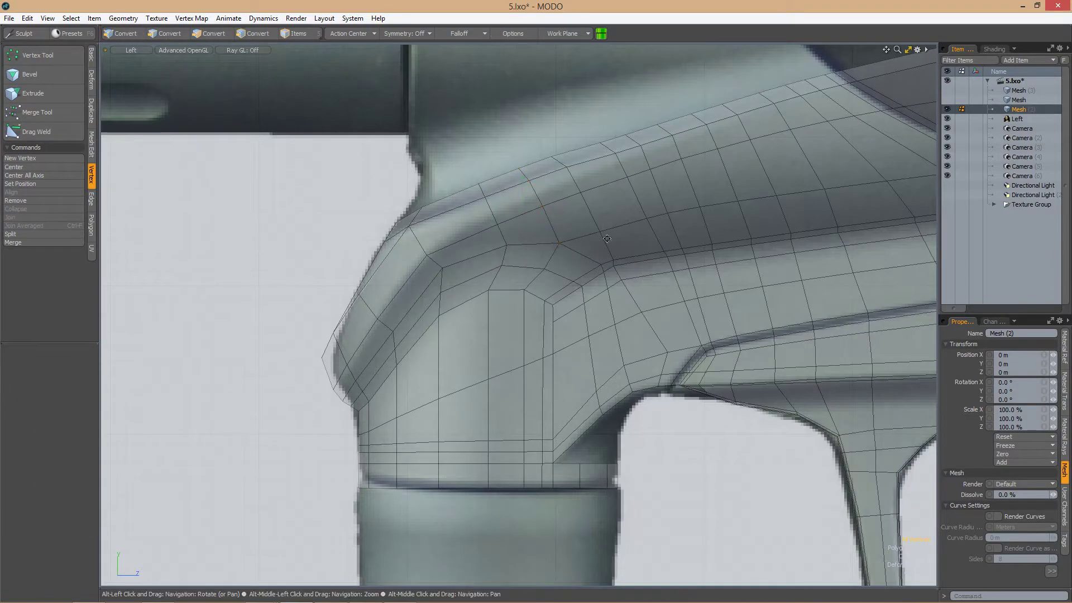
Loop slice an extra supporting row around the cylinder's arched top edge
key(0)
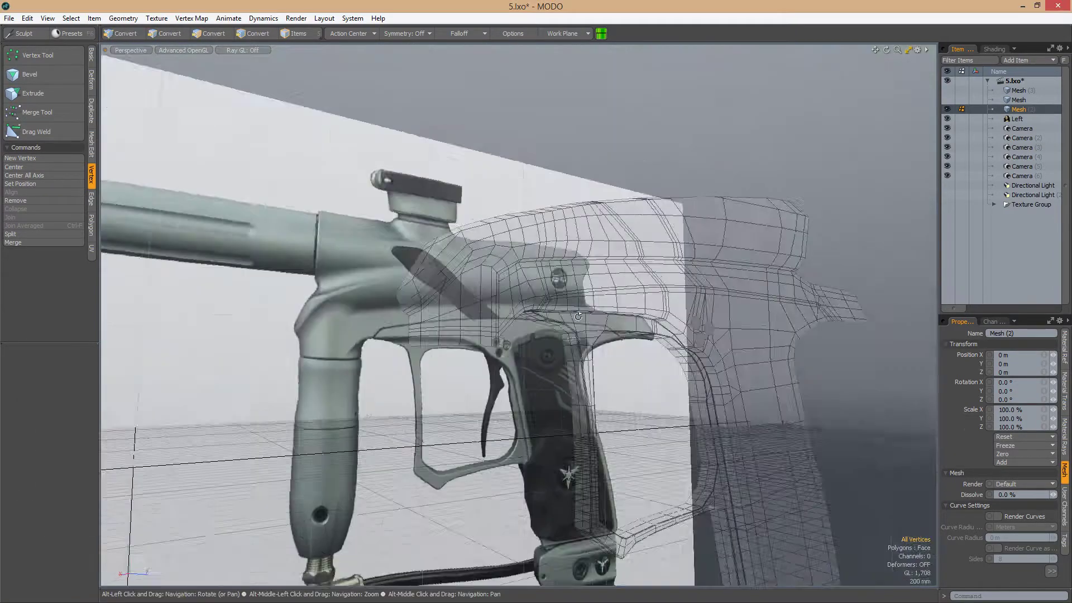
scroll(543, 314, up, 5)
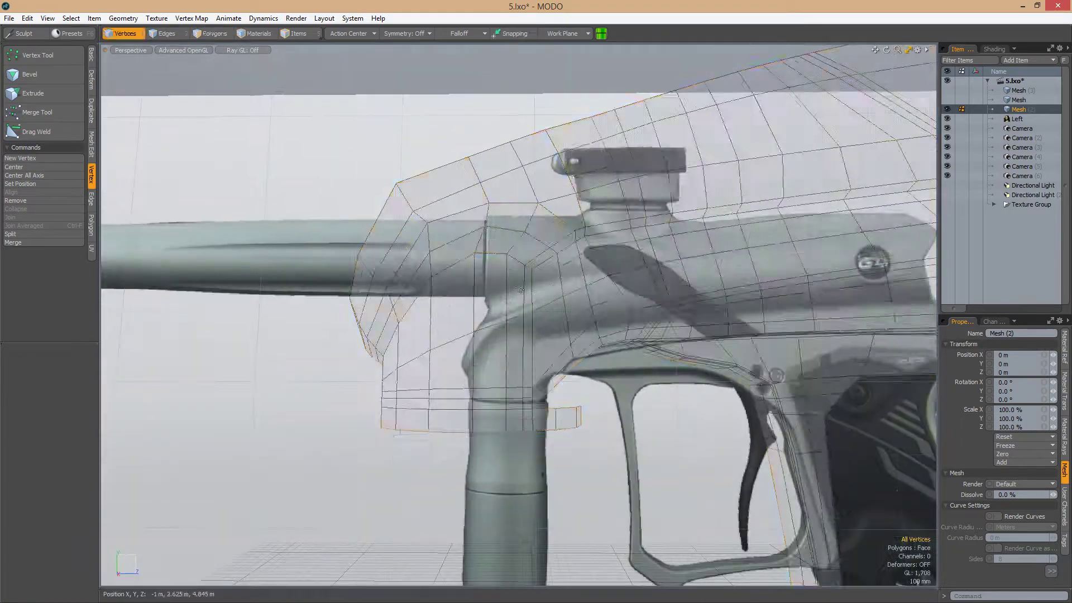
click(486, 309)
key(alt+c)
alt+drag(486, 309, 409, 345)
key(1)
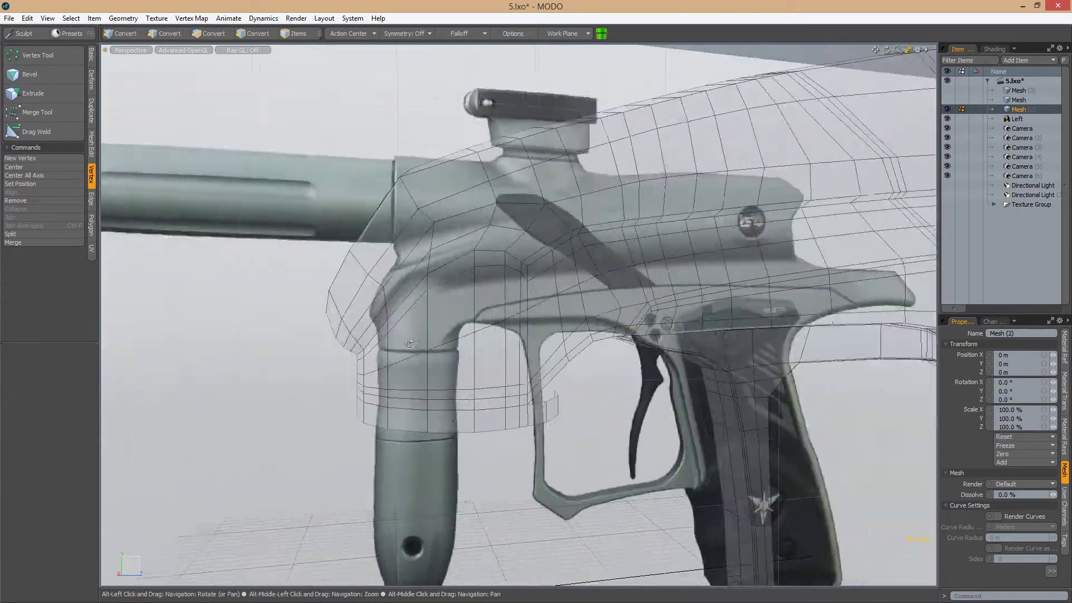
alt+drag(474, 269, 465, 211)
key(2)
Compare the body's shaded render preview with the BPR_Render3 reference photo
key(ctrl+Tab)
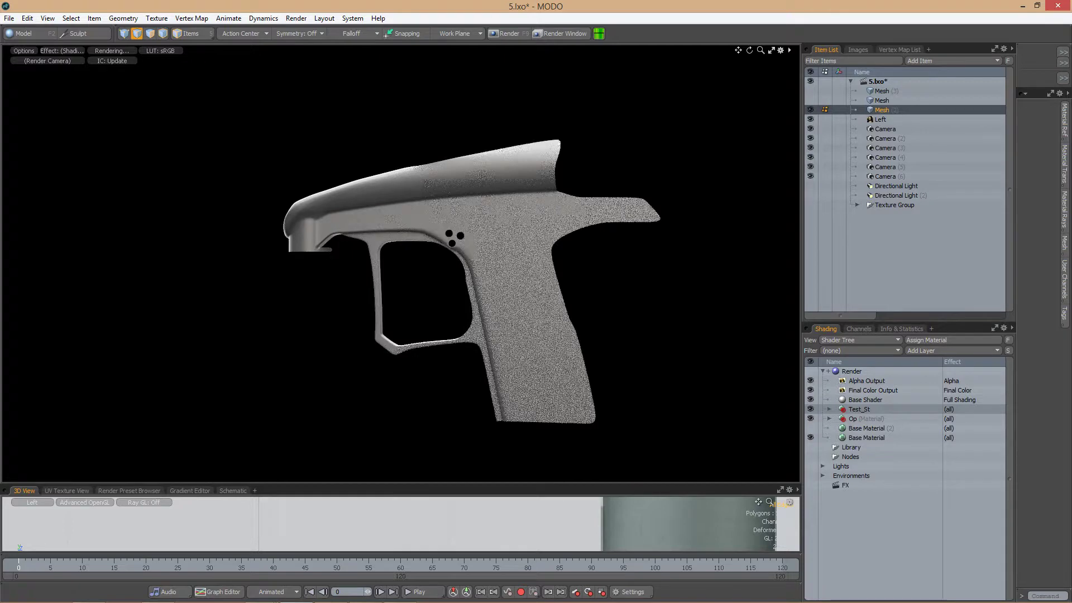
key(alt+Tab)
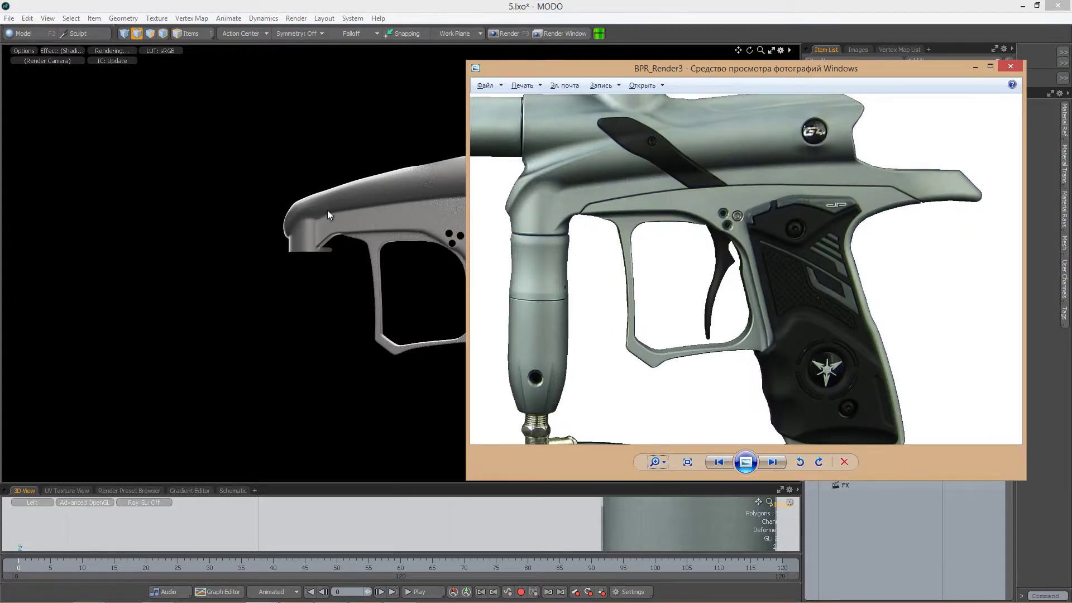
click(364, 223)
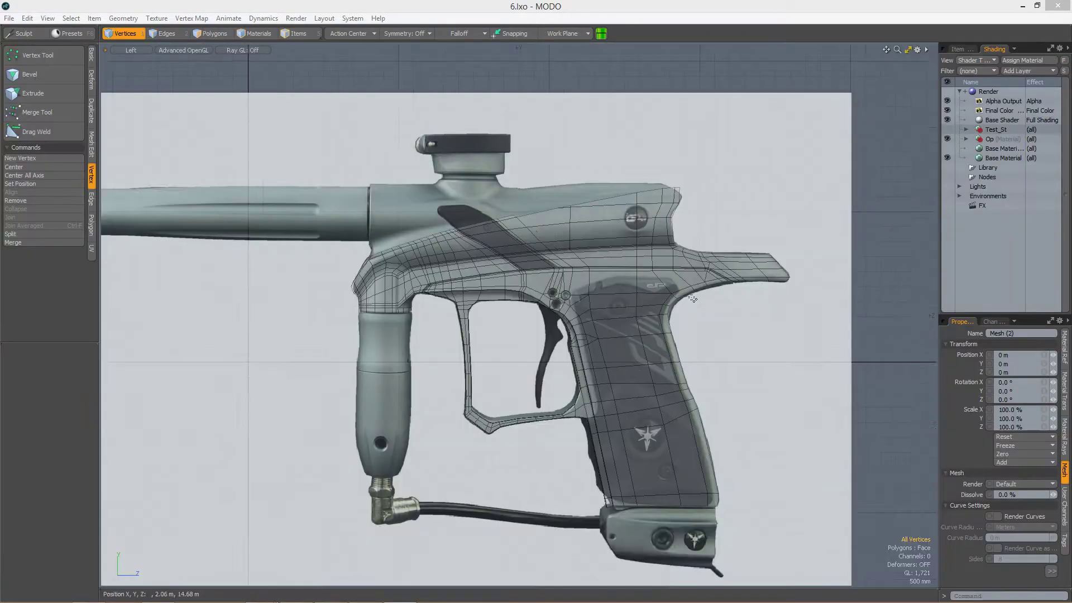
Extend the rear edges of the cylinder's rim upward and raise the new vertices to follow the elbow's inner curve
alt+drag(692, 299, 296, 344)
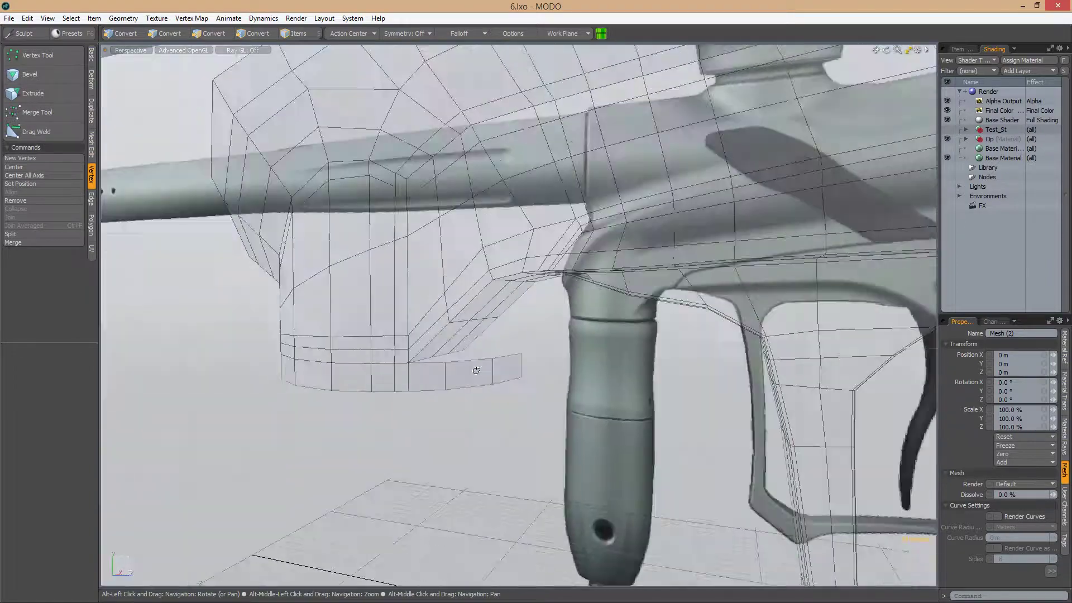
scroll(476, 362, up, 5)
drag(533, 392, 530, 391)
key(w)
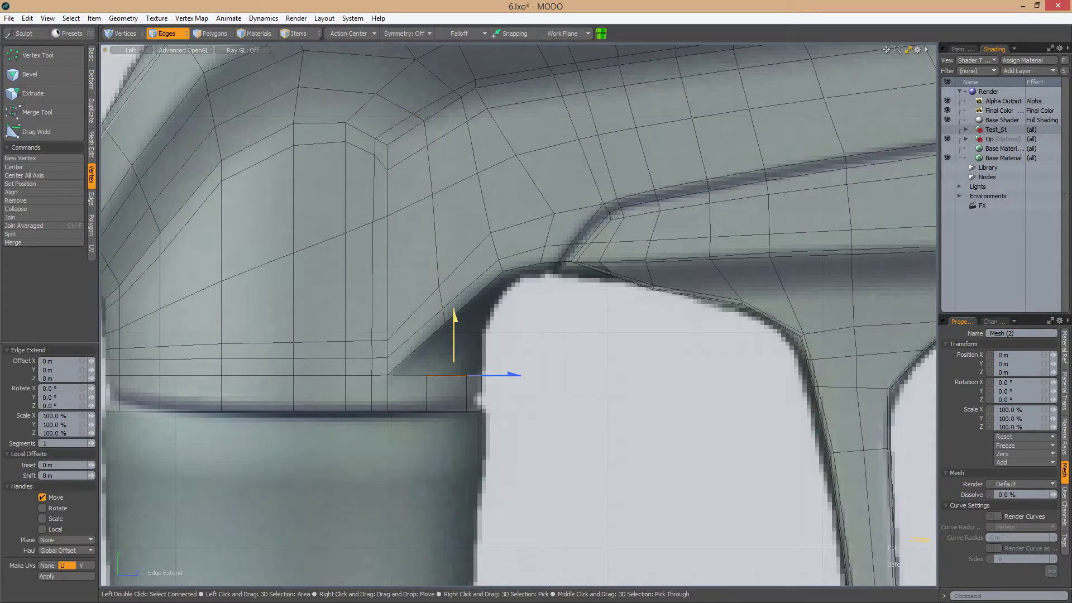
drag(452, 311, 424, 326)
key(space)
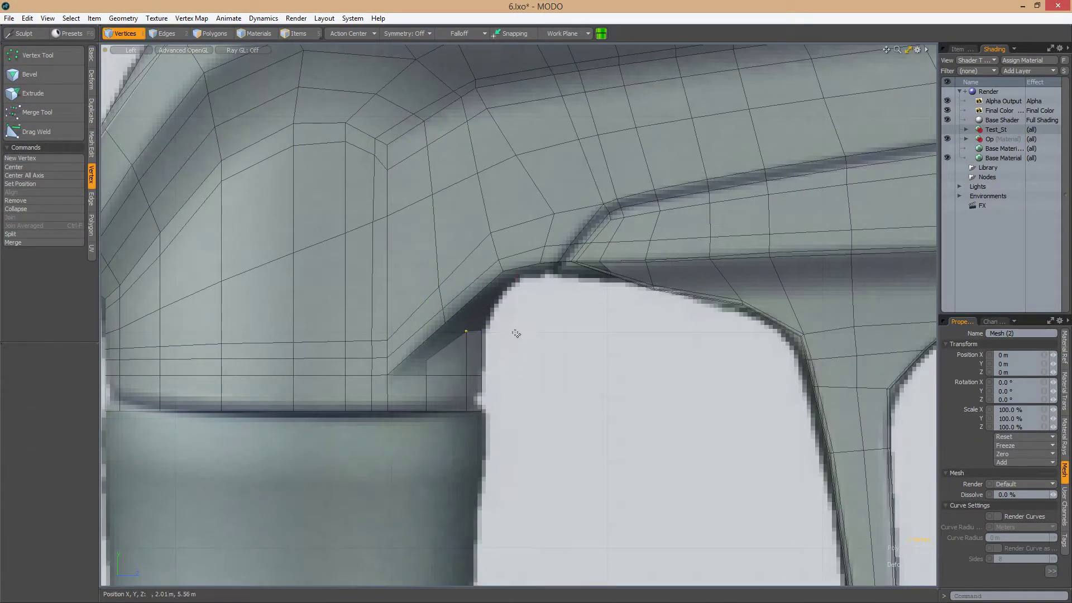
alt+drag(521, 326, 439, 356)
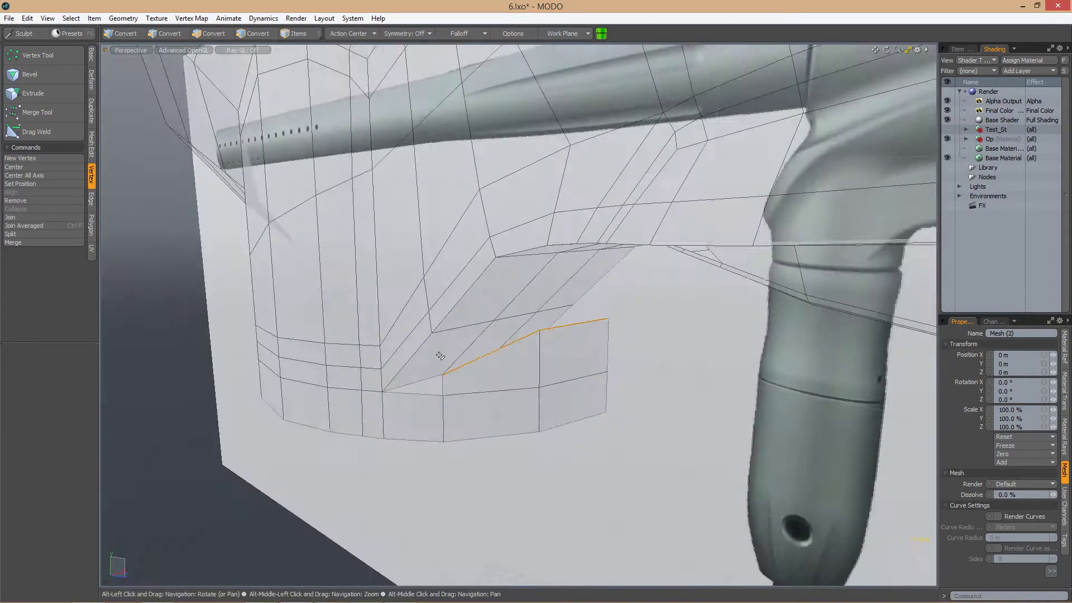
alt+drag(527, 309, 527, 312)
scroll(527, 324, up, 8)
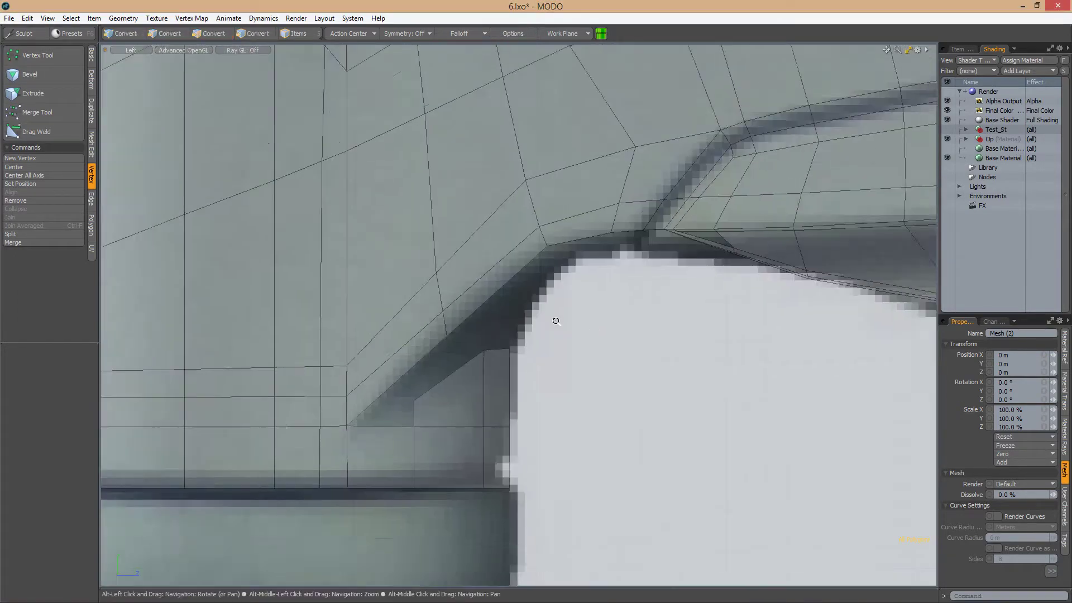
Extend the top edge of the cylinder's rear rim strip and position it at the elbow's inner corner
key(2)
key(1)
click(500, 311)
scroll(503, 306, up, 3)
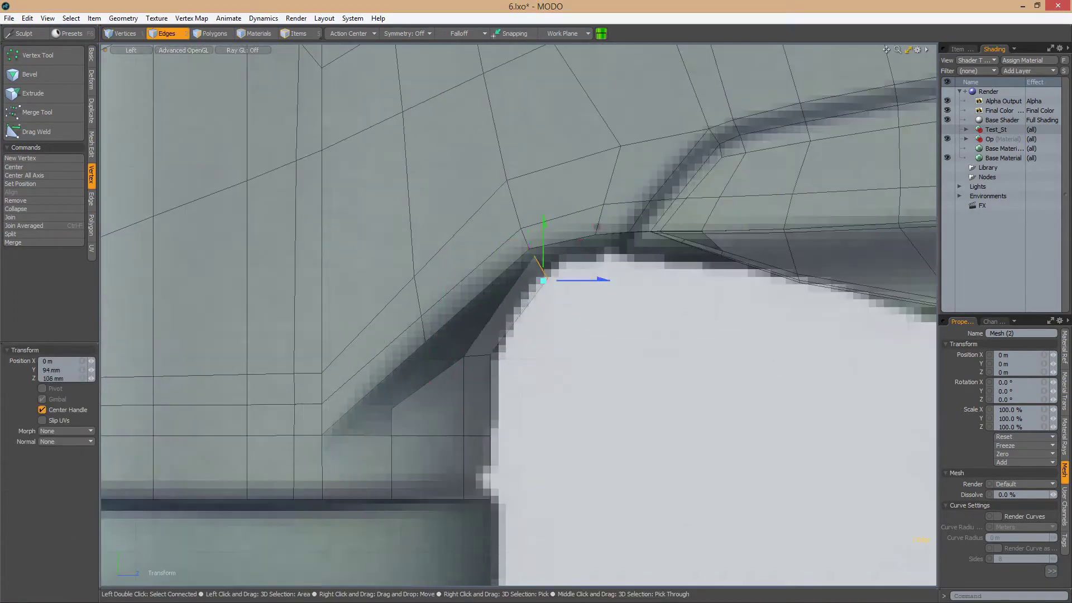
Fill the gap between the cylinder's rear rim strip and the body's diagonal arch edge with new polygons
key(2)
scroll(539, 325, down, 3)
scroll(546, 302, up, 2)
click(546, 302)
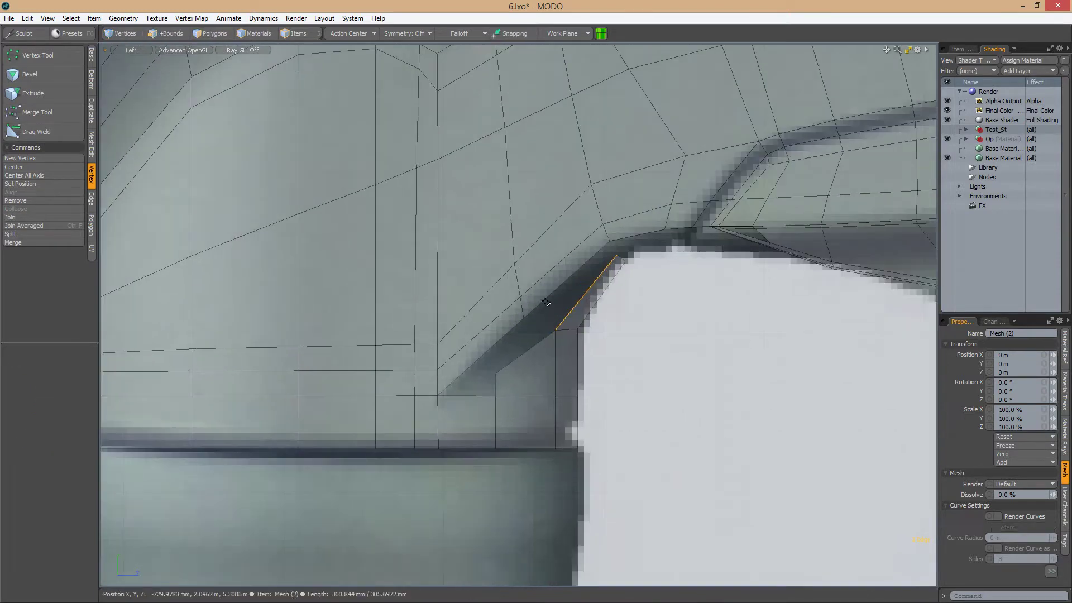
shift+click(498, 366)
scroll(502, 352, down, 1)
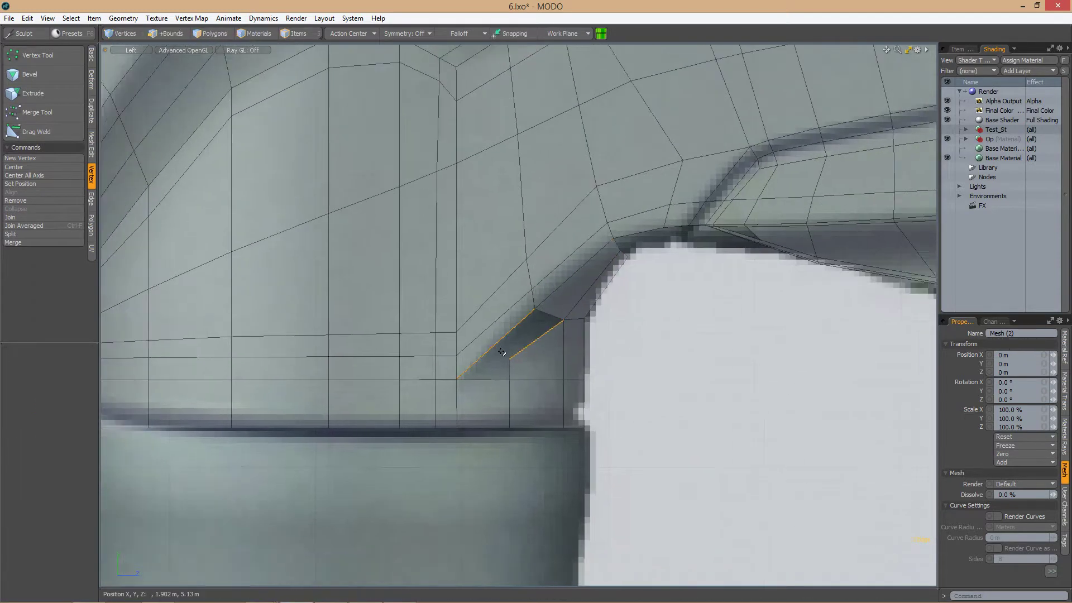
scroll(527, 350, down, 3)
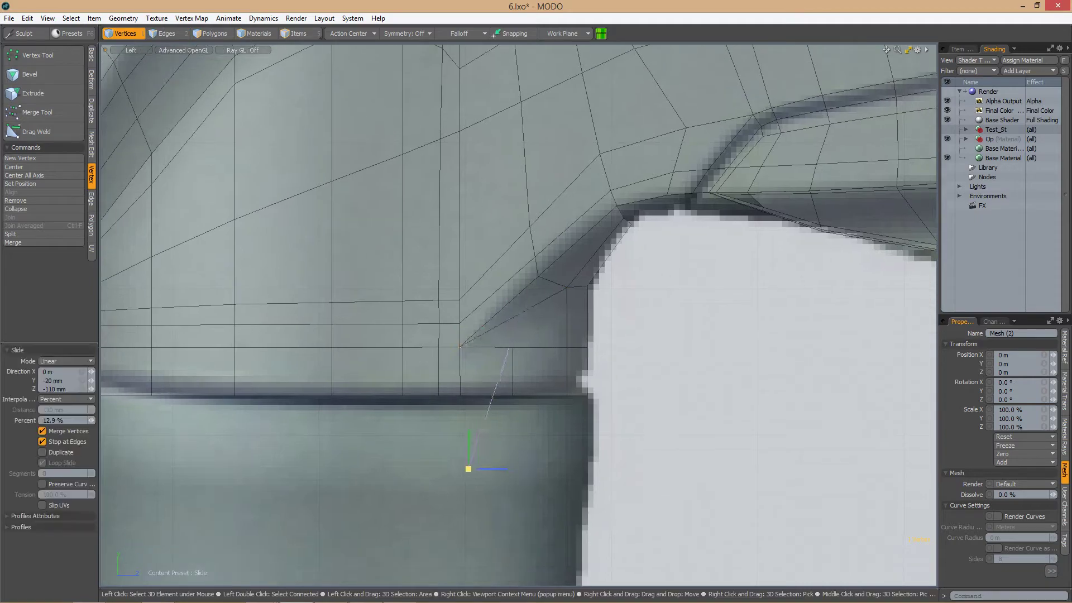
Slide the rear transition's vertices along their edges to shape the new faces beneath the elbow
key(ctrl+space)
click(638, 316)
key(c)
alt+drag(502, 328, 583, 314)
key(w)
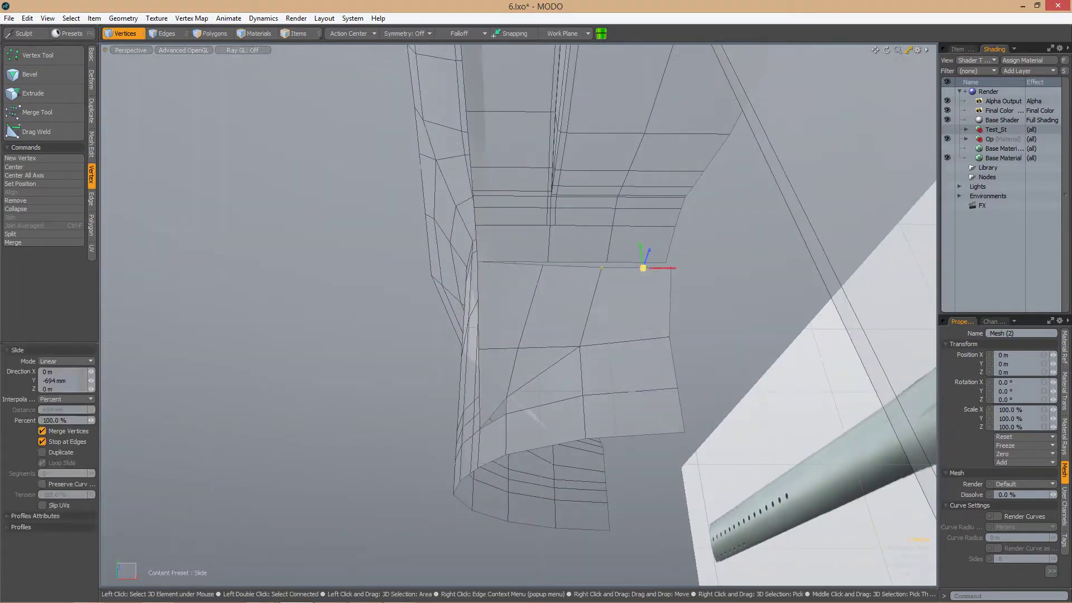
Extend the edge at the elbow's inner corner and scale it along Z toward the neighbouring body border
scroll(566, 338, up, 10)
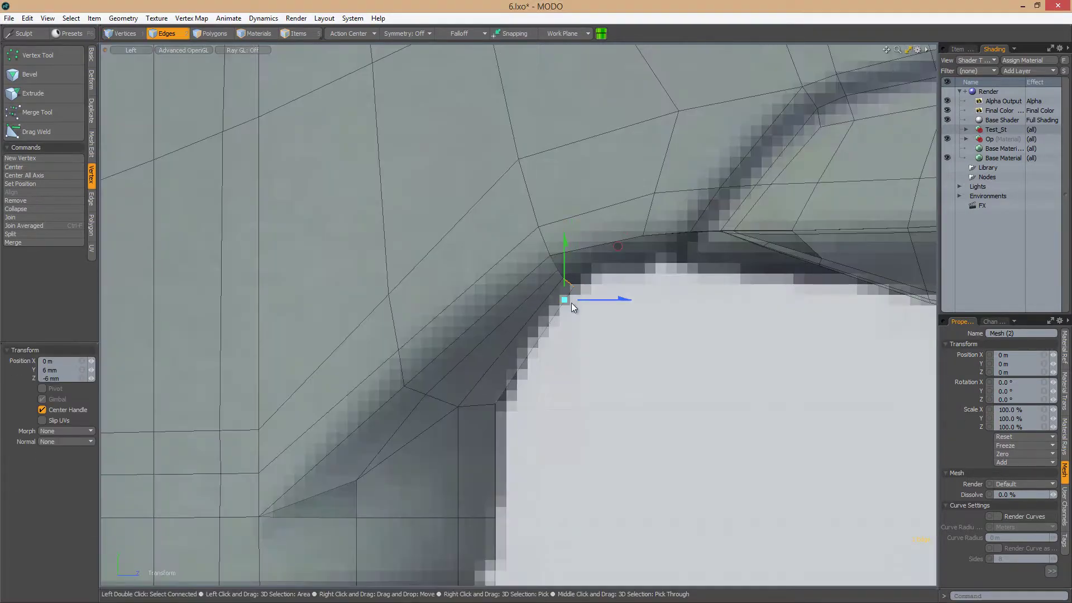
key(z)
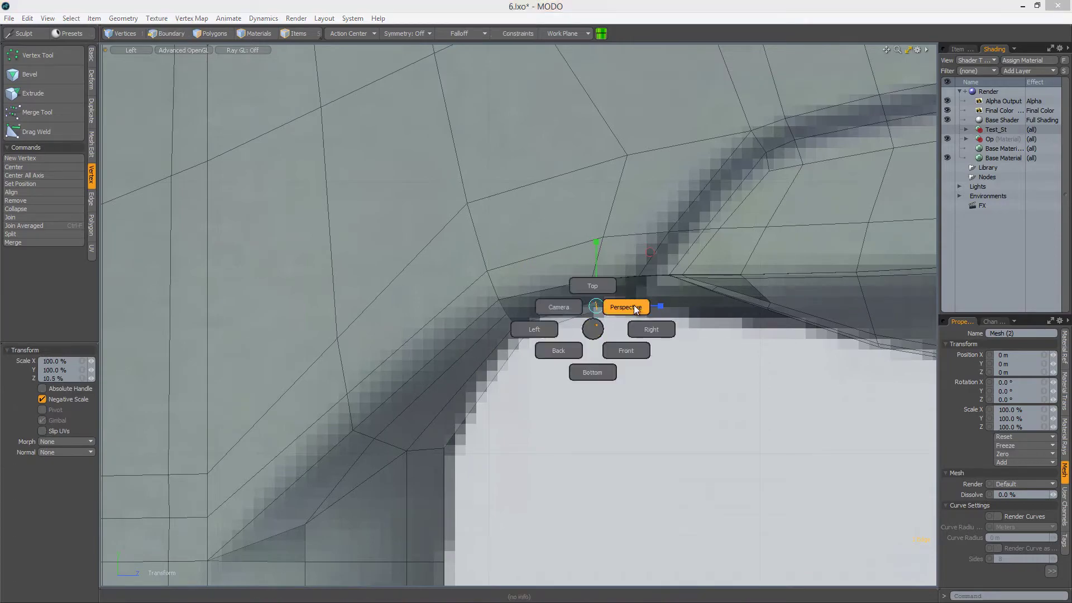
click(625, 307)
alt+drag(603, 338, 615, 329)
Bridge the facing border edges across the narrow gap on the elbow's underside
key(2)
click(589, 282)
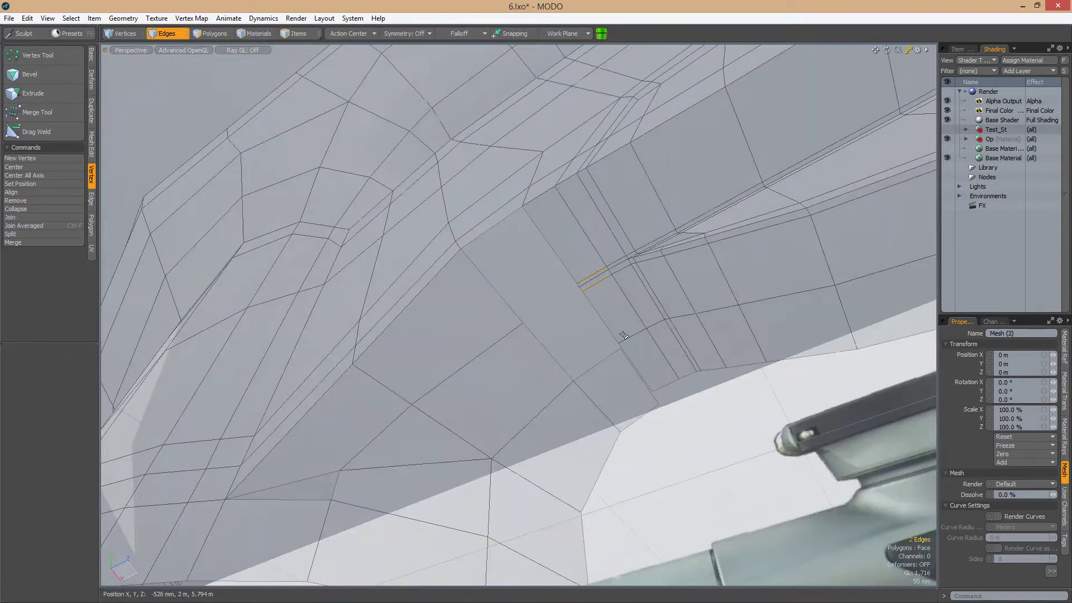
alt+drag(589, 282, 641, 348)
key(z)
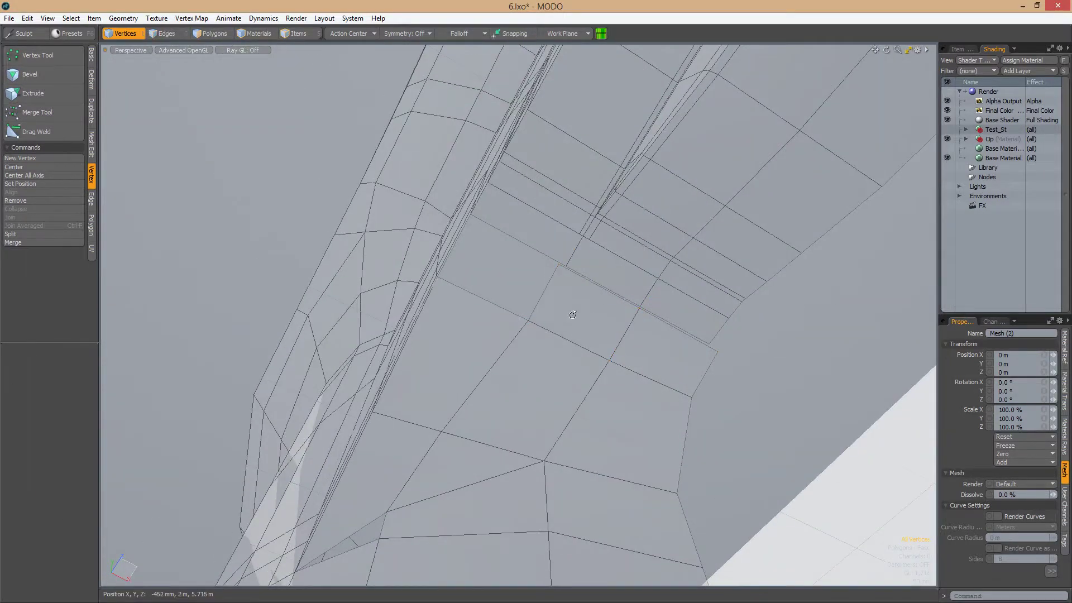
alt+drag(572, 315, 472, 335)
key(ctrl+space)
click(546, 368)
key(shift+x)
Join the remaining vertex pairs along the underside seam between the elbow and the body
key(1)
click(486, 339)
scroll(464, 361, up, 5)
click(510, 327)
key(y)
mouse_move(551, 302)
alt+mouse_down()
mouse_move(538, 322)
mouse_move(526, 318)
mouse_move(559, 337)
mouse_move(562, 291)
alt+mouse_up()
key(2)
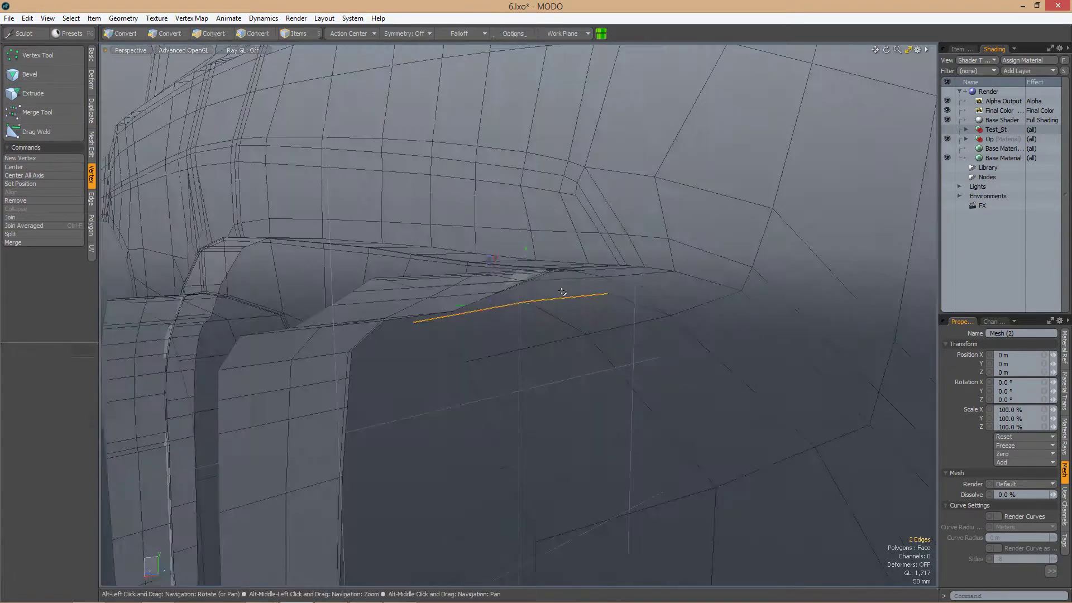
key(1)
alt+drag(522, 254, 596, 337)
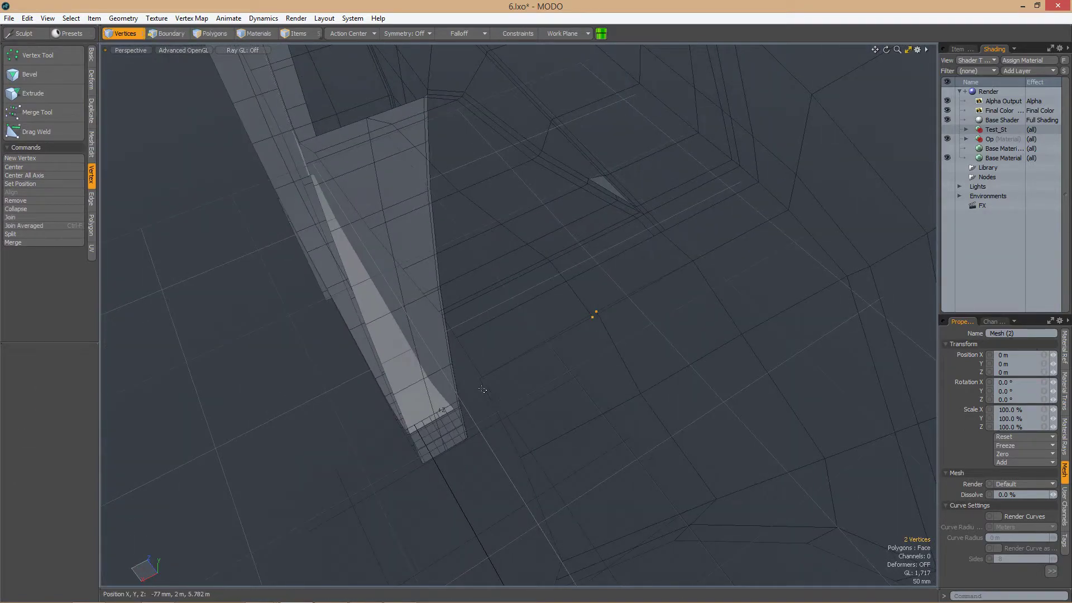
alt+drag(531, 431, 480, 331)
Slice extra edges through the cylinder's rear transition faces and reposition their vertices for even flow
key(2)
key(w)
key(alt+c)
key(1)
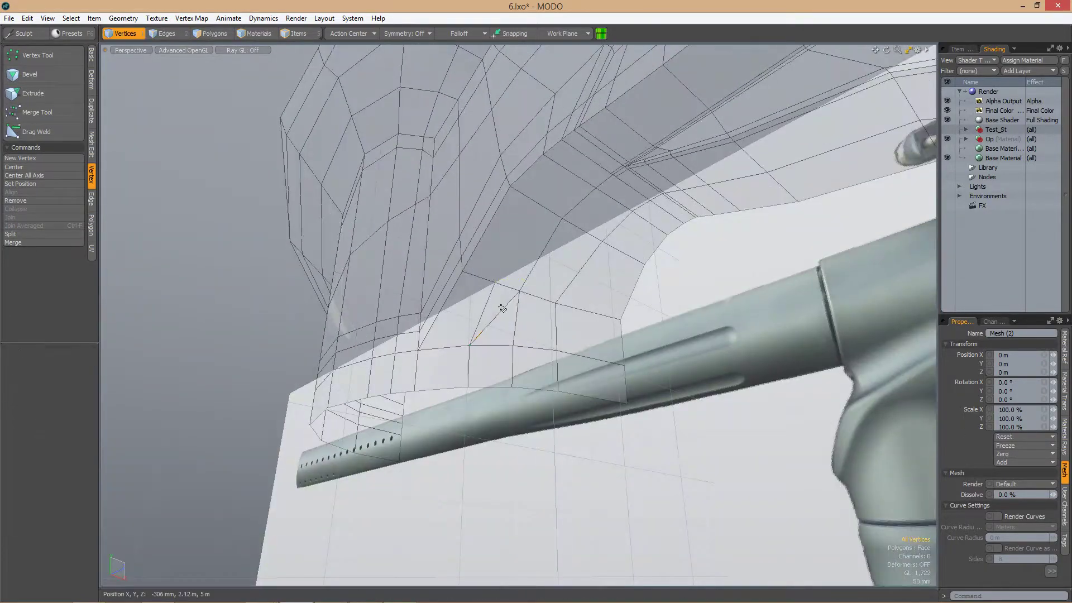
click(586, 300)
alt+drag(586, 300, 478, 377)
click(604, 358)
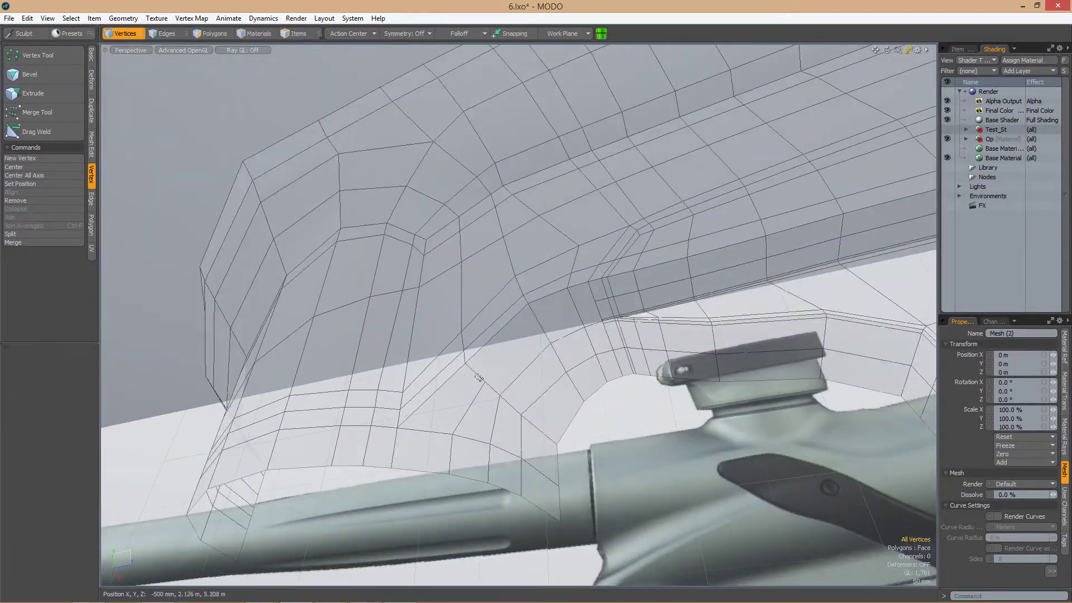
click(592, 296)
alt+drag(592, 296, 604, 329)
key(3)
alt+shift+drag(632, 277, 590, 300)
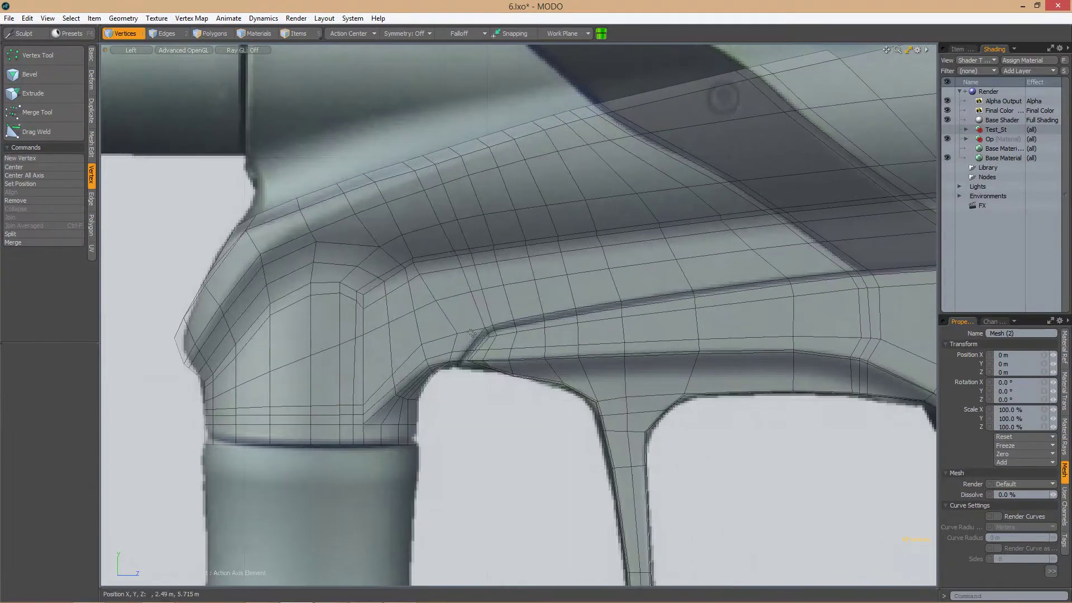
Examine the elbow and trigger guard topology against the side reference and in perspective
ctrl+alt+drag(472, 333, 453, 319)
ctrl+alt+drag(376, 358, 475, 297)
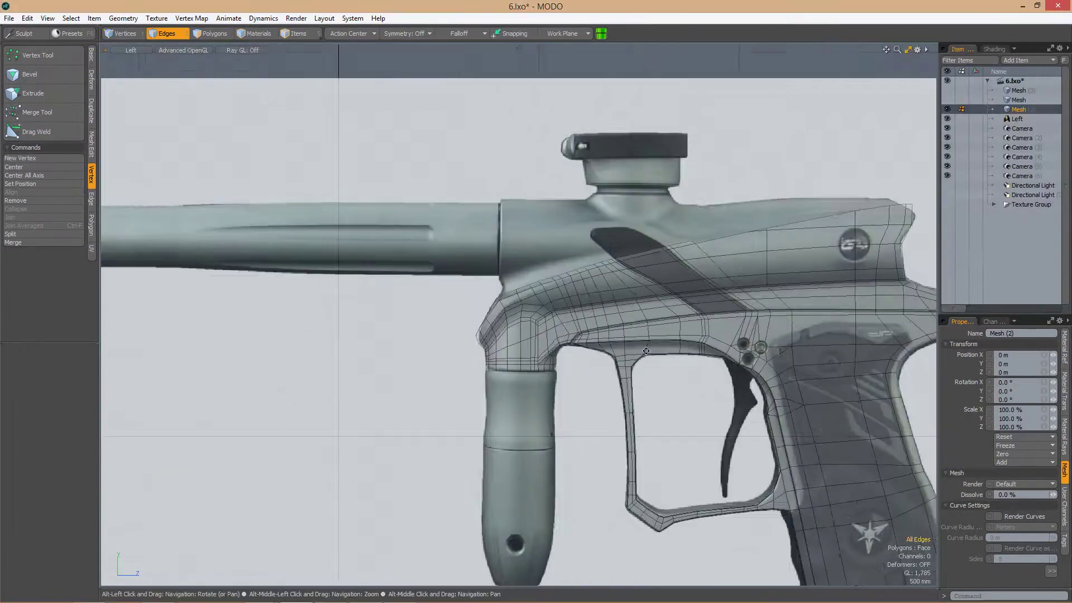
key(ctrl+space)
click(670, 311)
alt+drag(669, 311, 524, 321)
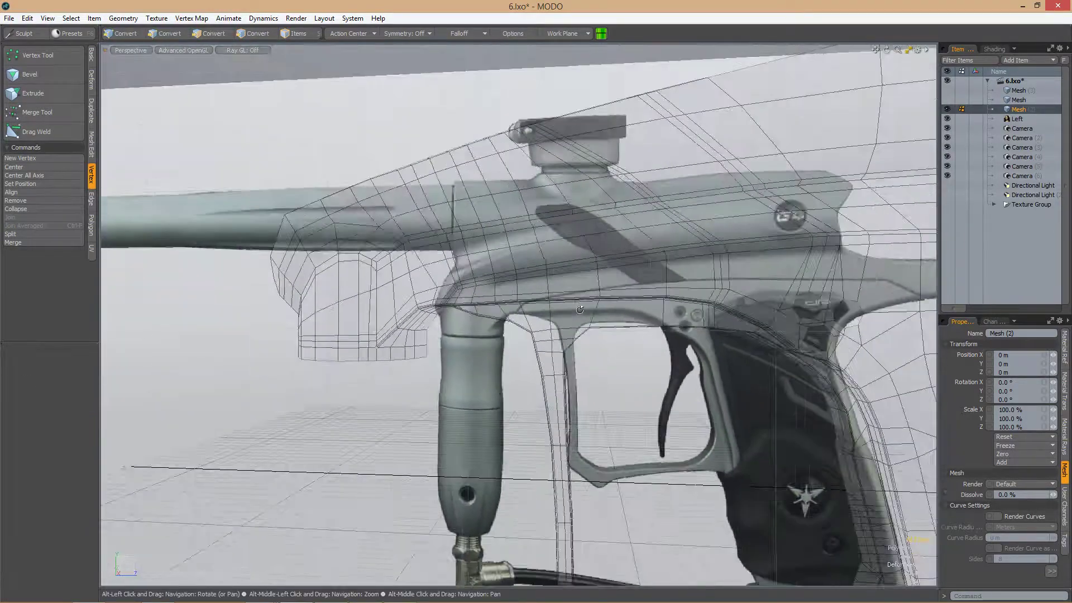
key(ctrl+space)
click(474, 323)
scroll(478, 322, up, 5)
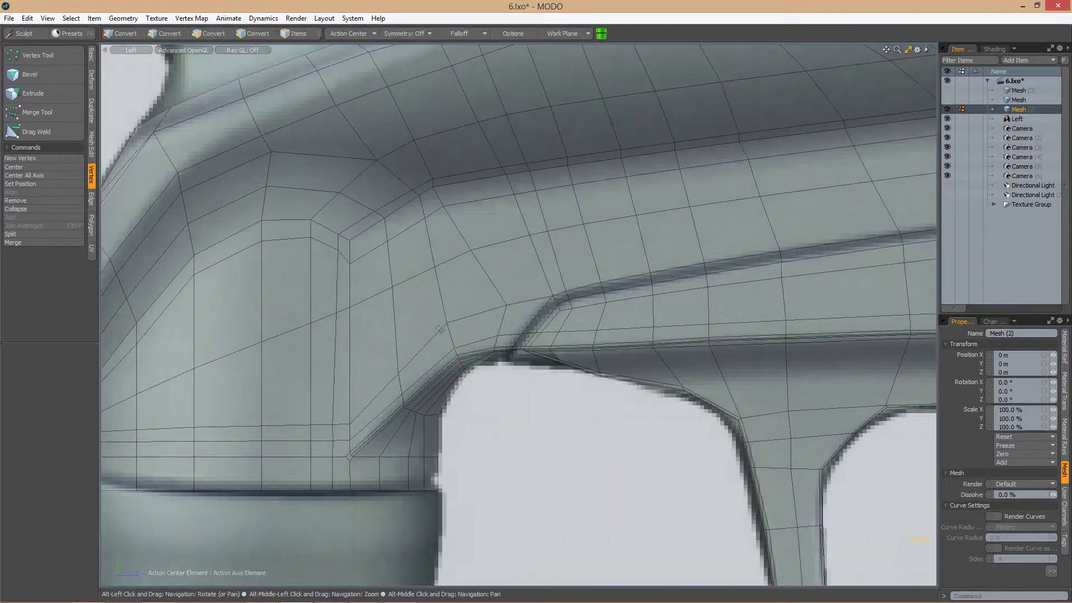
Slide the row of vertices beneath the body's long side groove vertically to even out the spacing
scroll(478, 322, down, 2)
click(482, 331)
shift+click(525, 328)
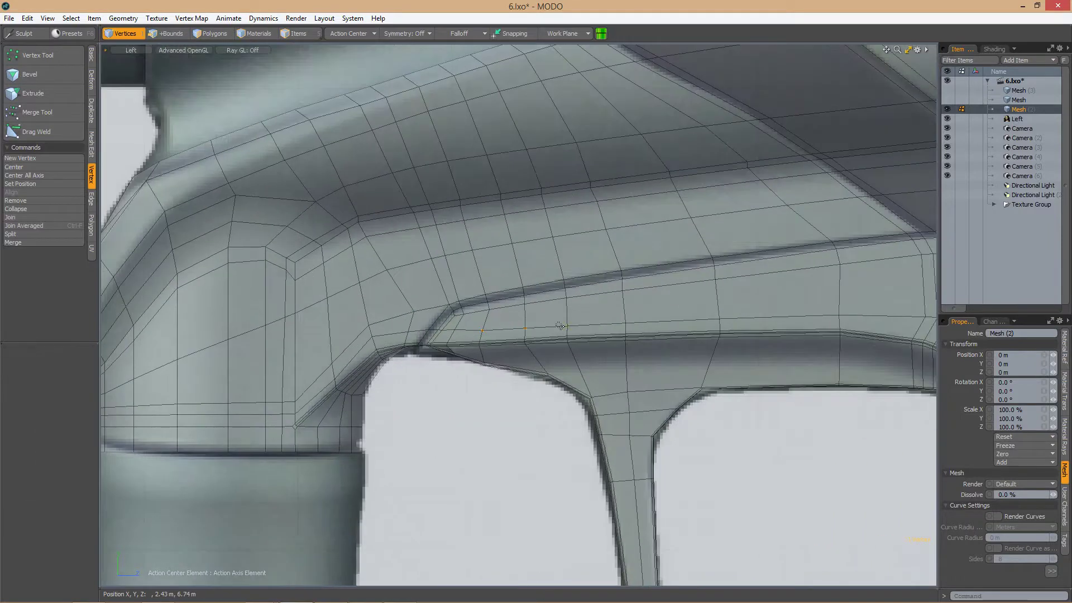
key(alt+s)
scroll(680, 309, up, 2)
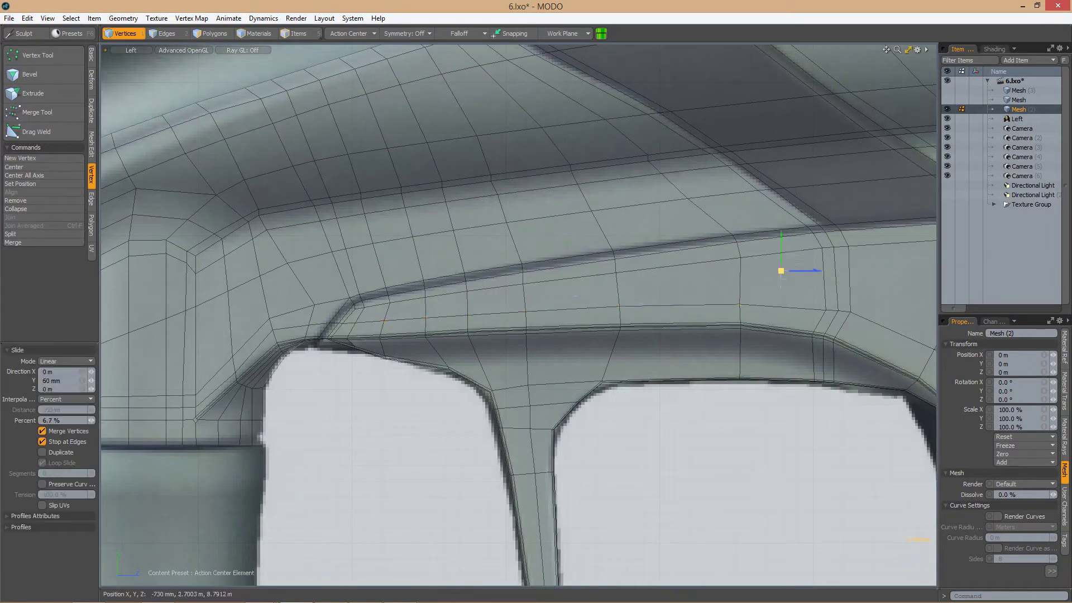
key(space)
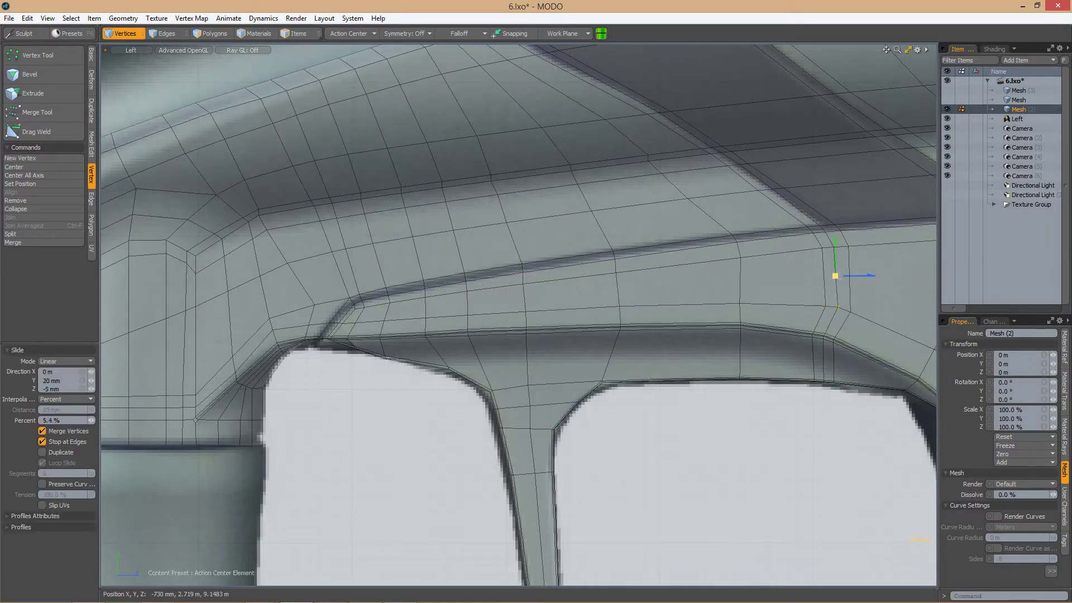
key(space)
Slide the two vertices at the side groove's front corner along their edges to tighten the corner
scroll(387, 325, up, 2)
key(alt+s)
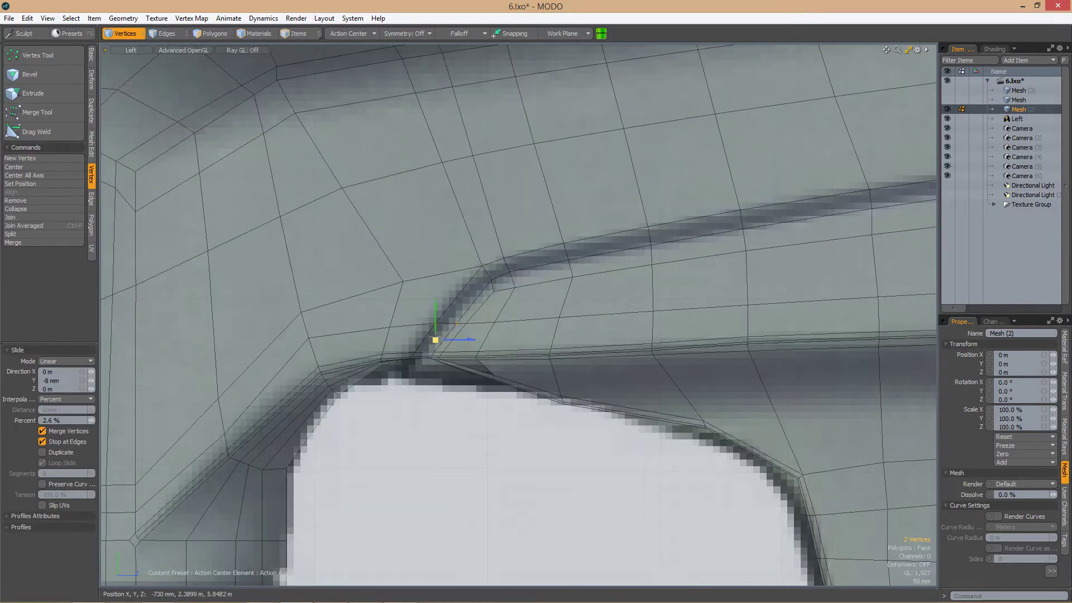
key(space)
scroll(438, 335, down, 1)
drag(433, 343, 448, 350)
scroll(448, 350, down, 6)
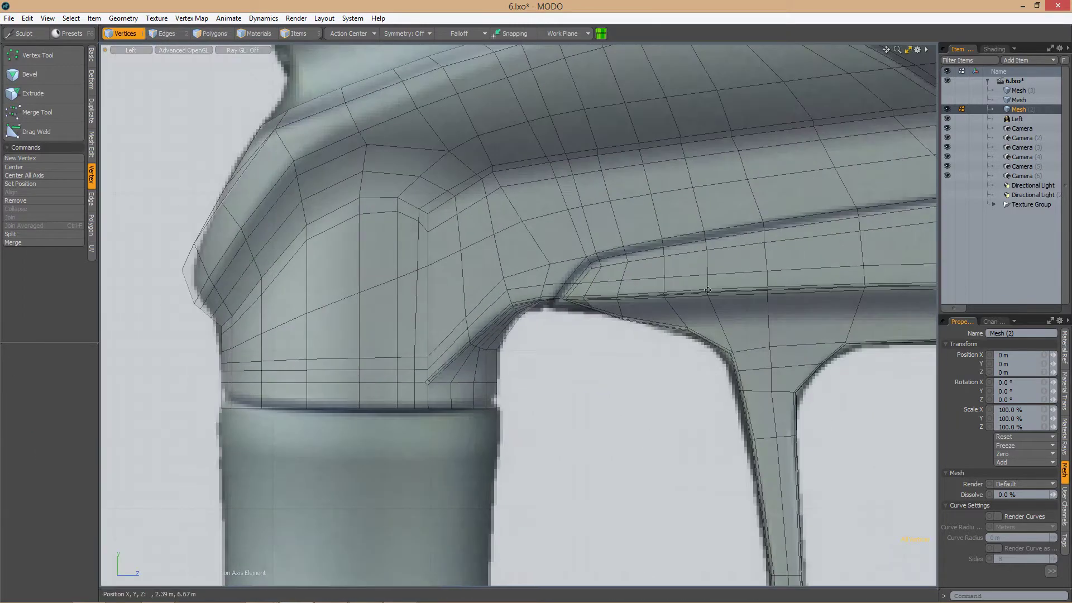
scroll(709, 336, up, 6)
scroll(709, 336, down, 5)
Edge slice the corner faces beside the bolt holes above the trigger to redirect the edge flow
alt+drag(708, 335, 670, 357)
scroll(660, 292, up, 4)
key(alt+c)
scroll(558, 357, up, 3)
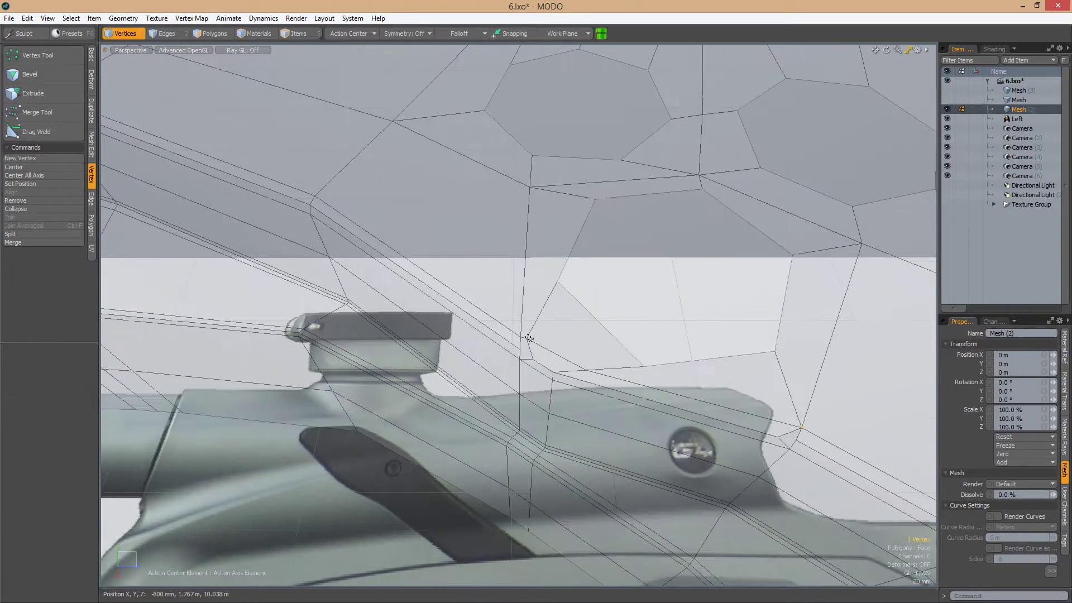
scroll(533, 364, up, 3)
alt+drag(533, 364, 494, 338)
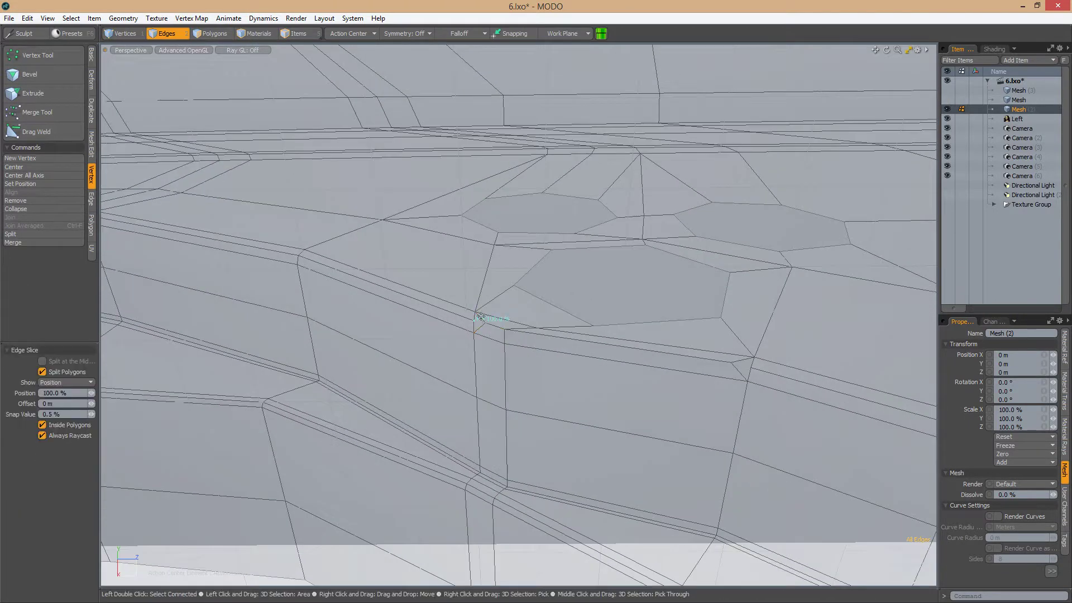
click(502, 346)
alt+drag(502, 346, 672, 364)
alt+drag(674, 402, 555, 443)
Slide the vertices of the sliced corner beside the bolt holes to even out their spacing
key(1)
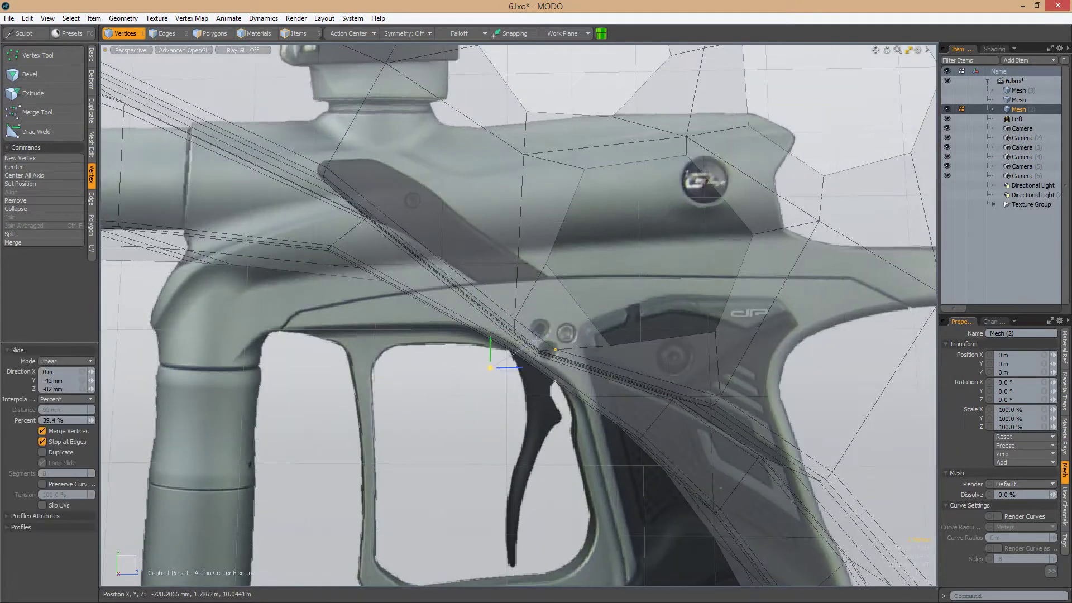
alt+drag(535, 339, 463, 329)
drag(421, 424, 423, 423)
alt+drag(471, 347, 501, 350)
Edge slice the faces along the cylinder's diagonal rear arch edge
alt+drag(529, 415, 653, 219)
key(alt+c)
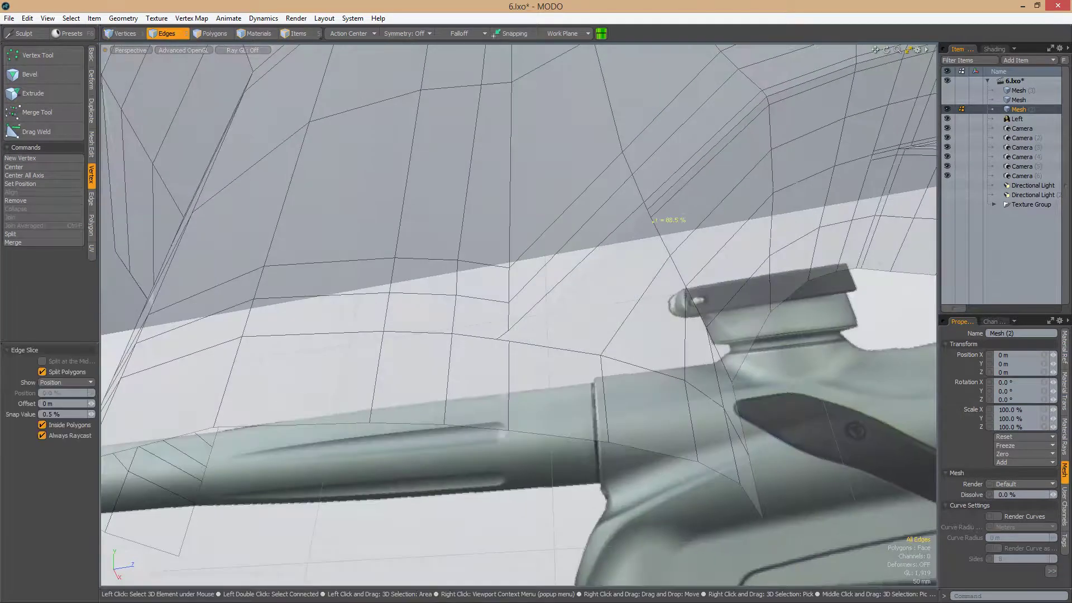
key(1)
alt+drag(511, 339, 317, 340)
Loop slice the band of polygons around the cylinder's lower section at 70%
key(alt+s)
key(3)
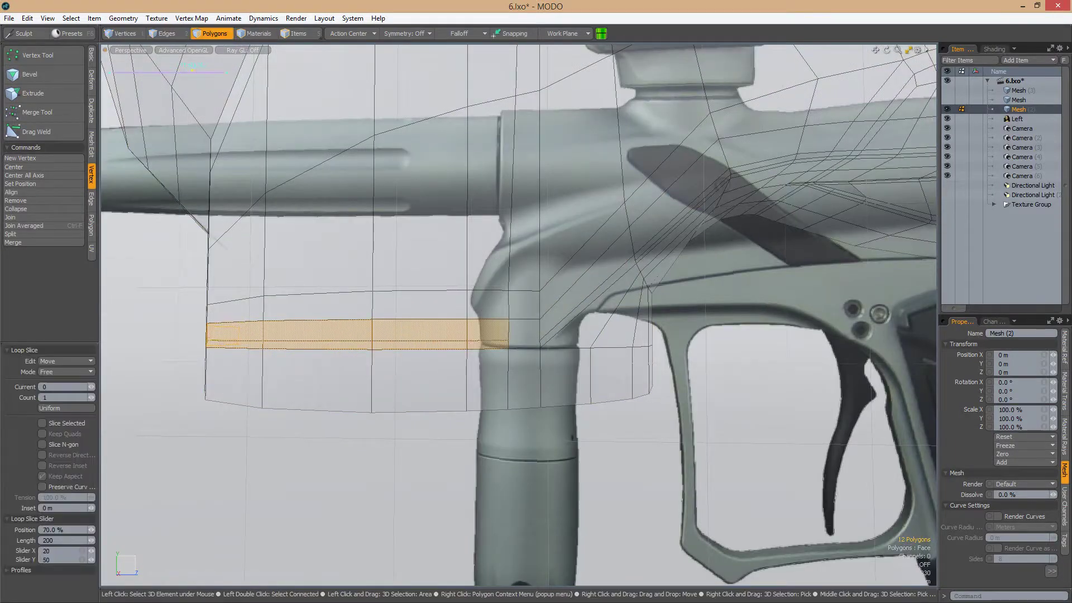
key(1)
key(space)
Edge slice the corner where the cylinder's lower rows meet the diagonal arch edges
alt+drag(542, 333, 593, 277)
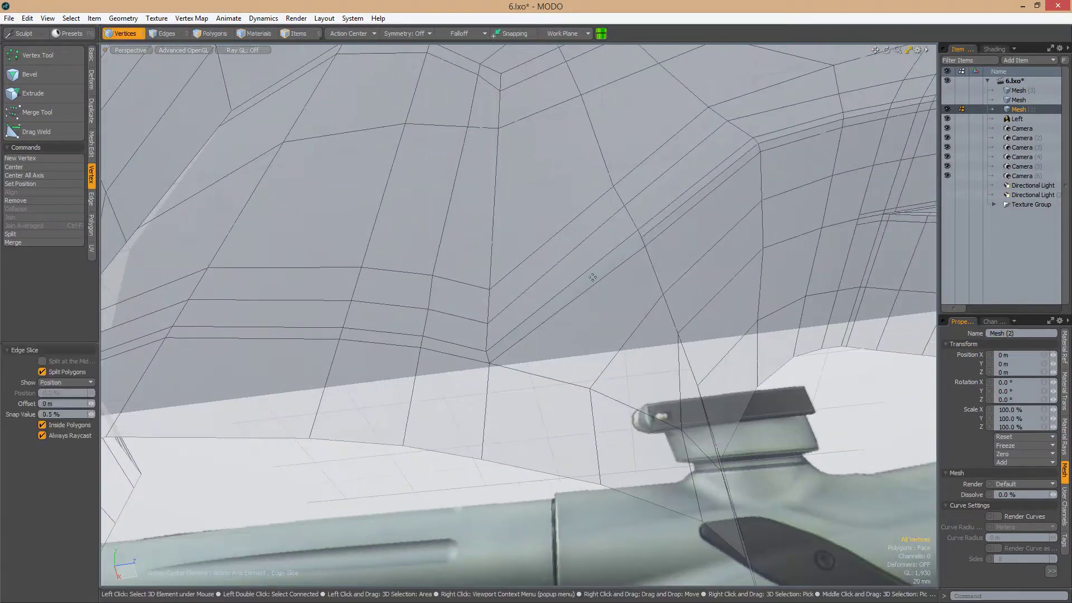
alt+drag(496, 366, 451, 365)
key(2)
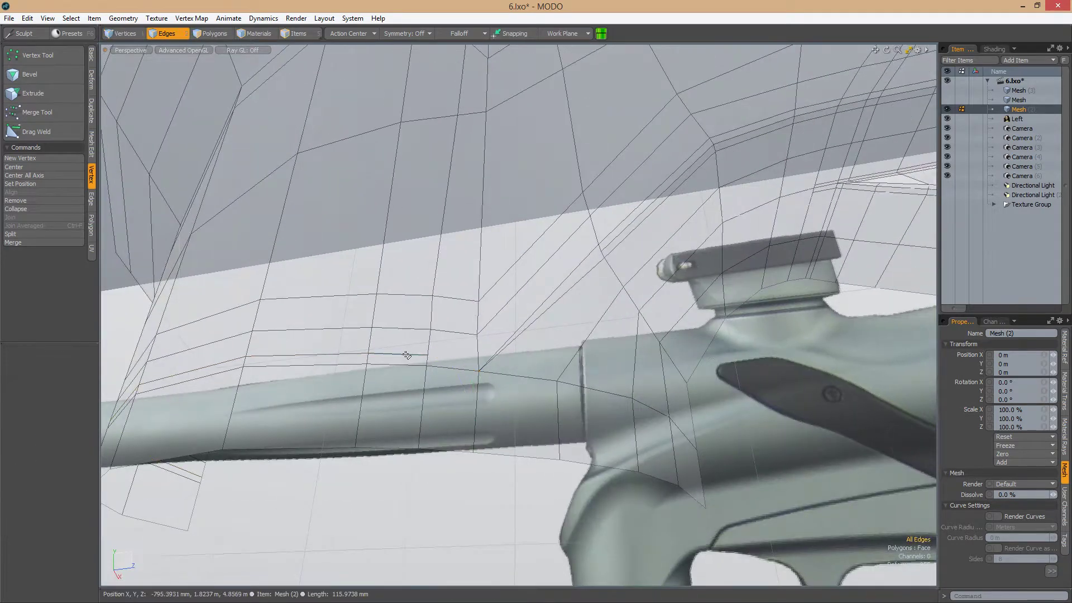
alt+drag(517, 390, 421, 365)
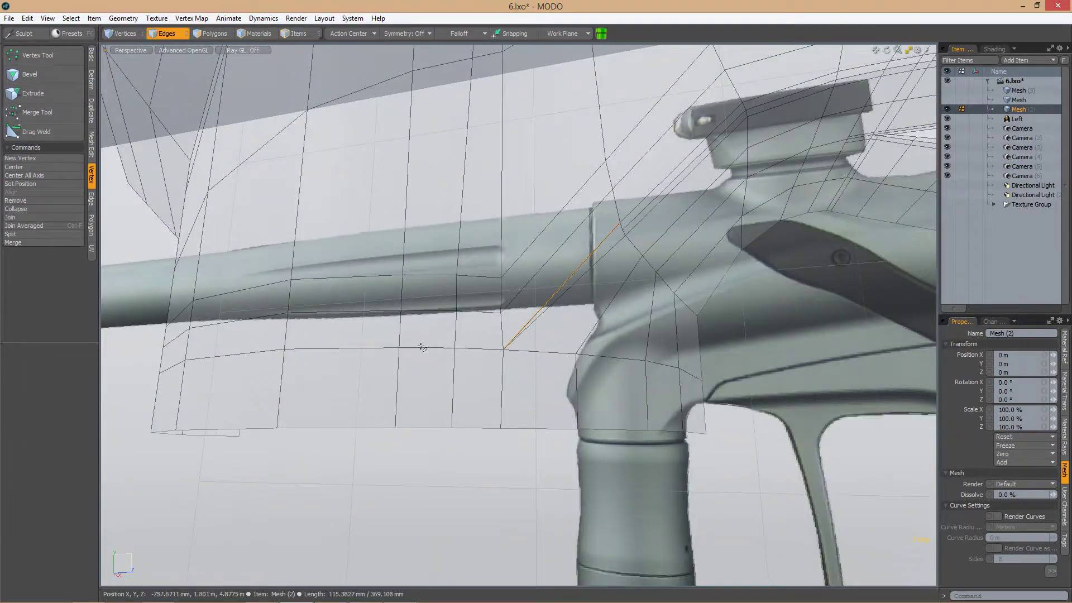
Slice a tight supporting row above the cylinder's base and along the diagonal arch edge
key(alt+c)
key(shift+a)
click(509, 325)
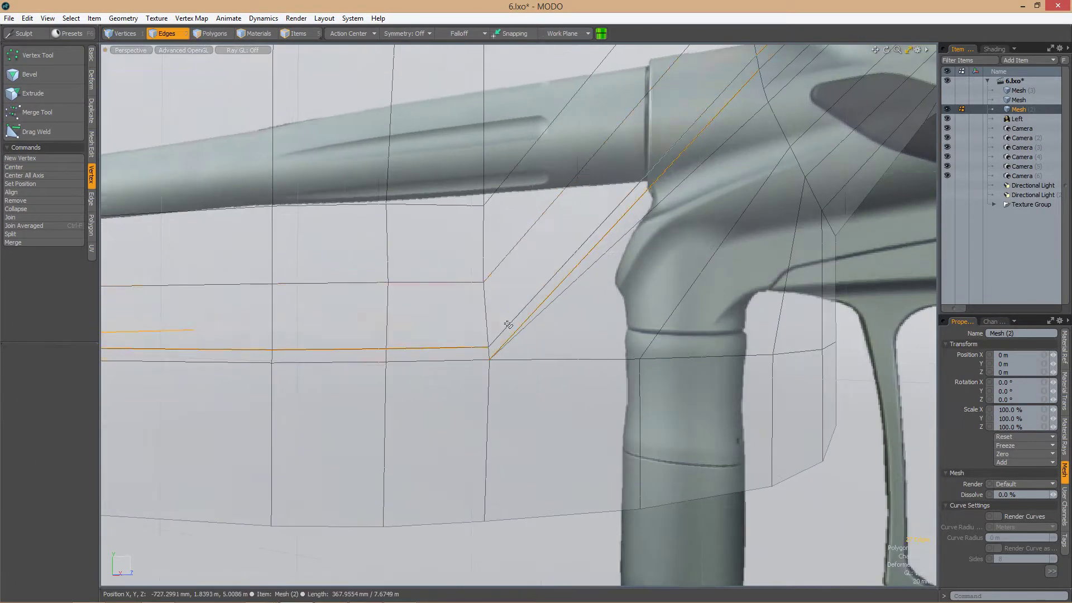
alt+drag(592, 299, 691, 172)
key(alt+c)
click(553, 331)
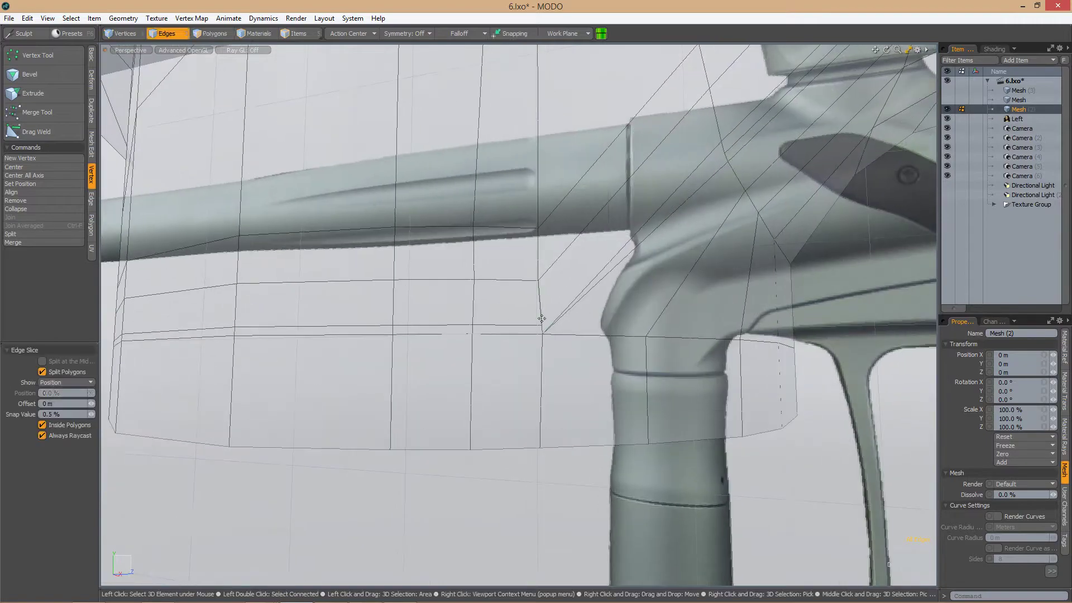
Loop slice the thin row of polygons above the cylinder's base and edge slice its end into the diagonal arch corner
alt+drag(543, 318, 672, 198)
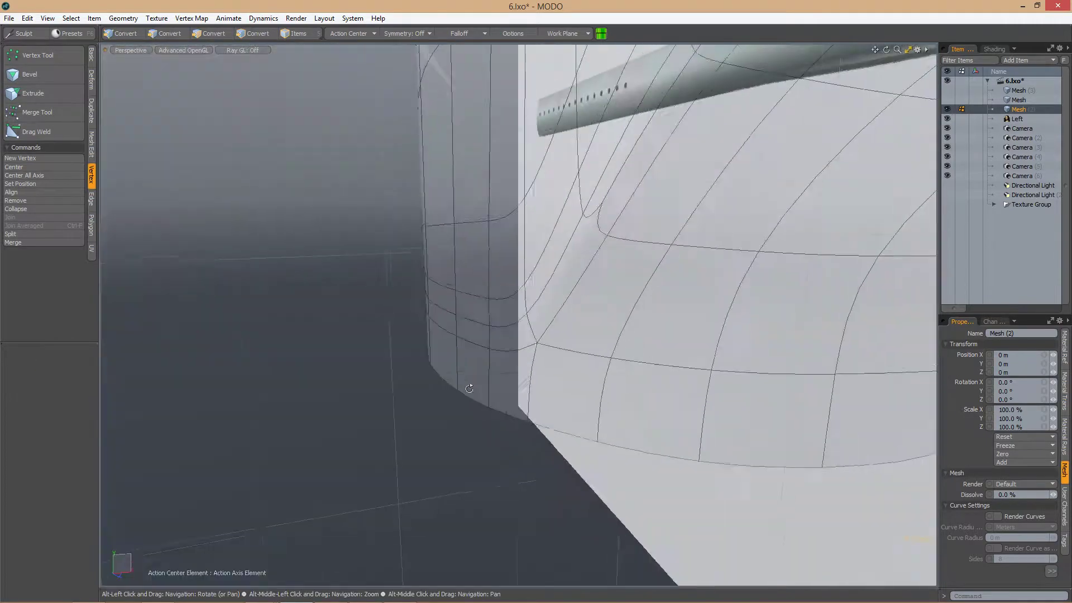
key(3)
click(344, 332)
key(ctrl+2)
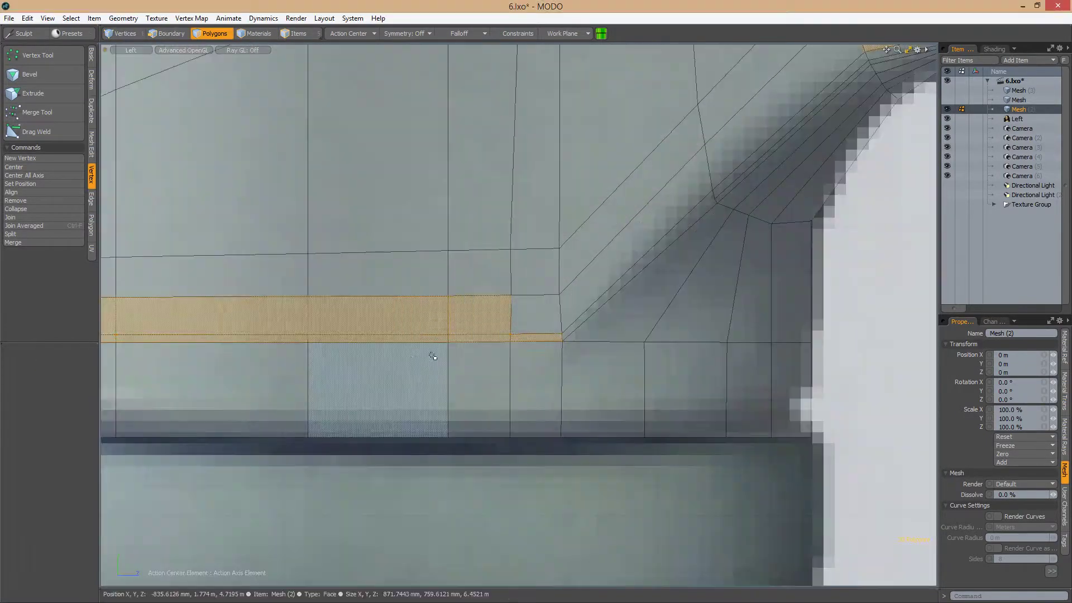
key(2)
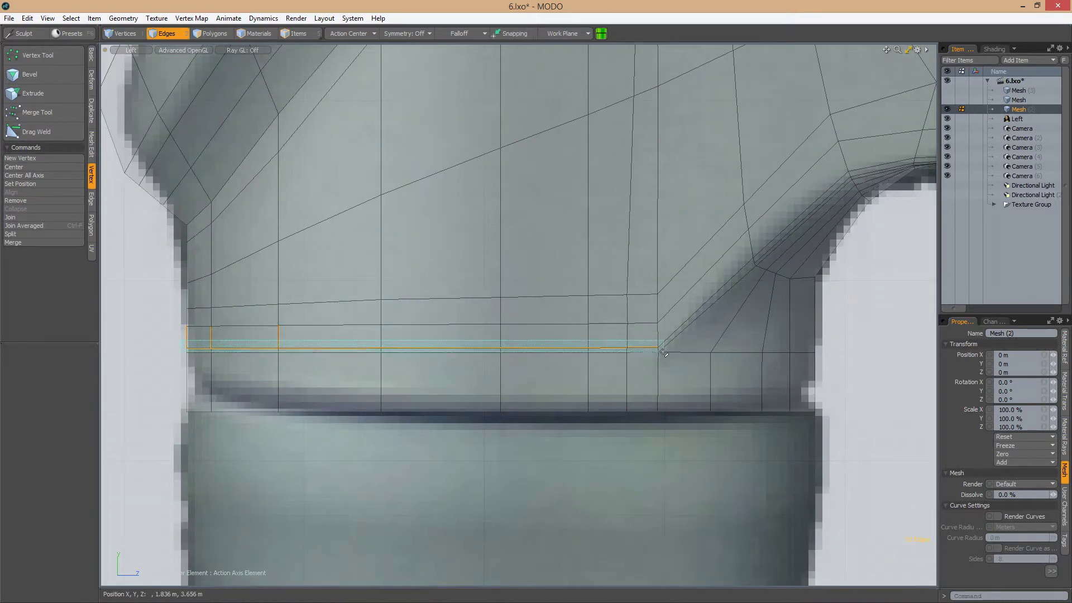
key(3)
key(alt+c)
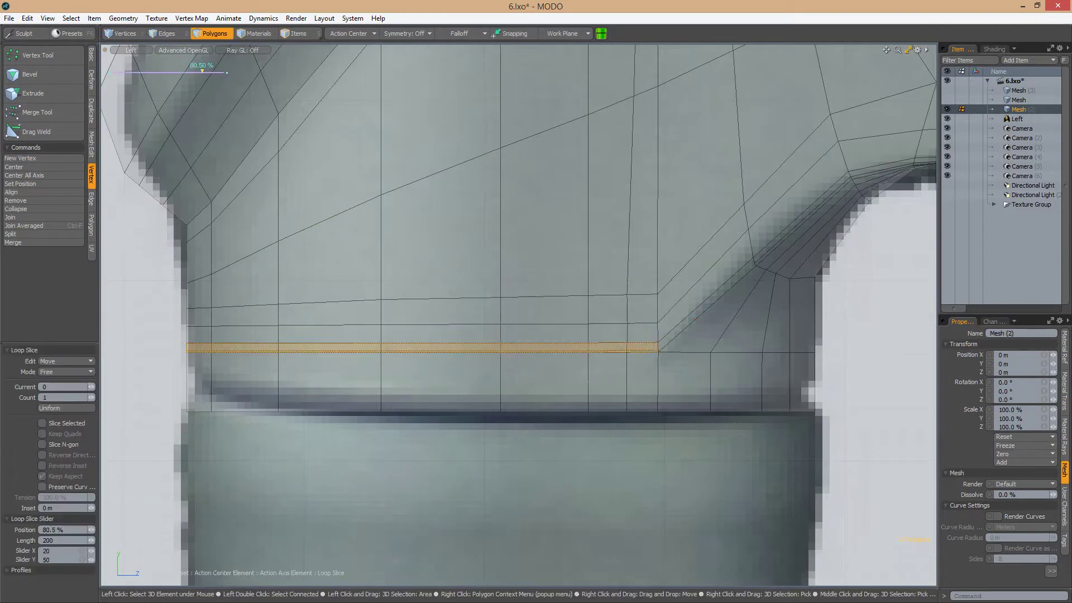
alt+drag(633, 344, 583, 365)
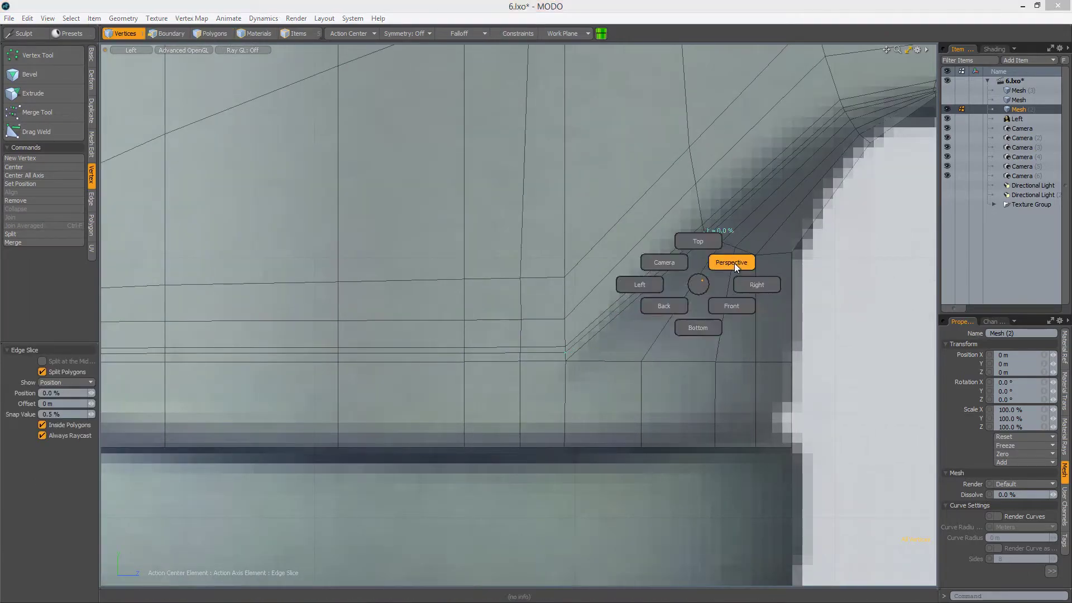
click(735, 267)
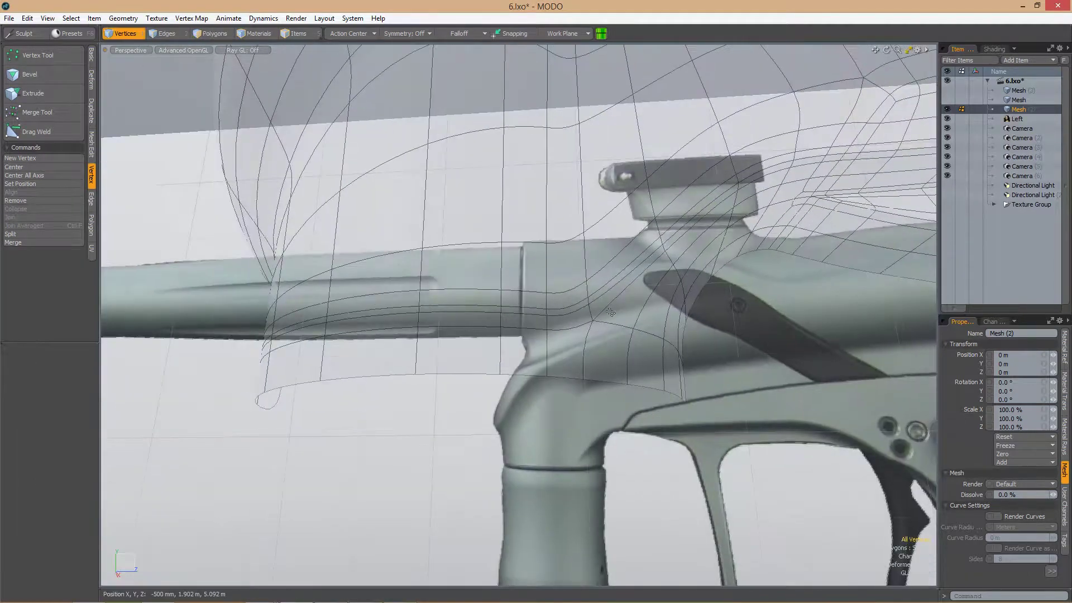
alt+drag(611, 313, 624, 322)
alt+drag(525, 386, 482, 366)
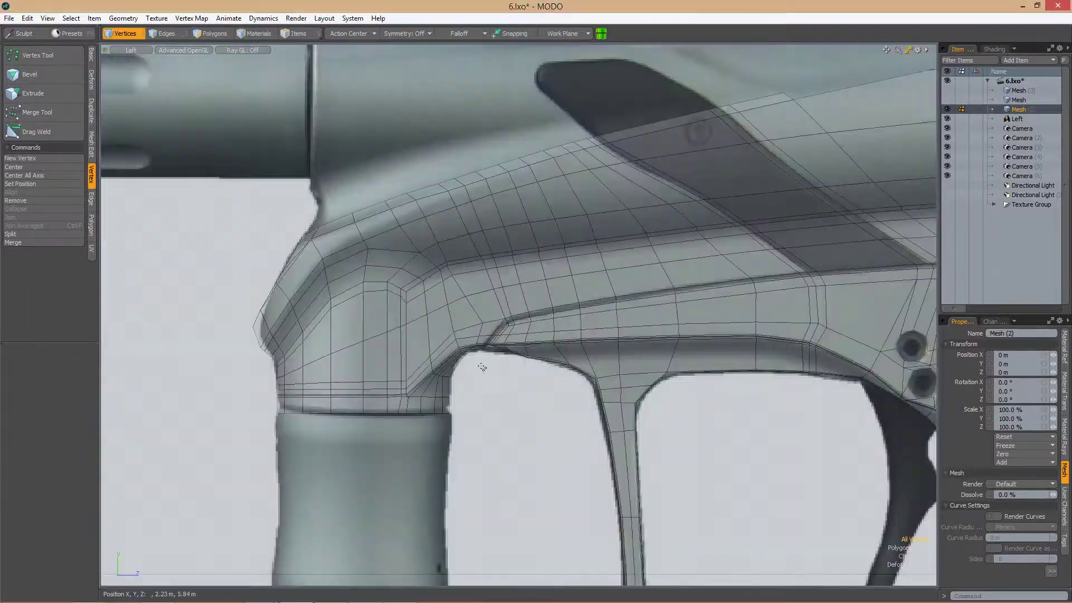
ctrl+alt+drag(416, 400, 475, 362)
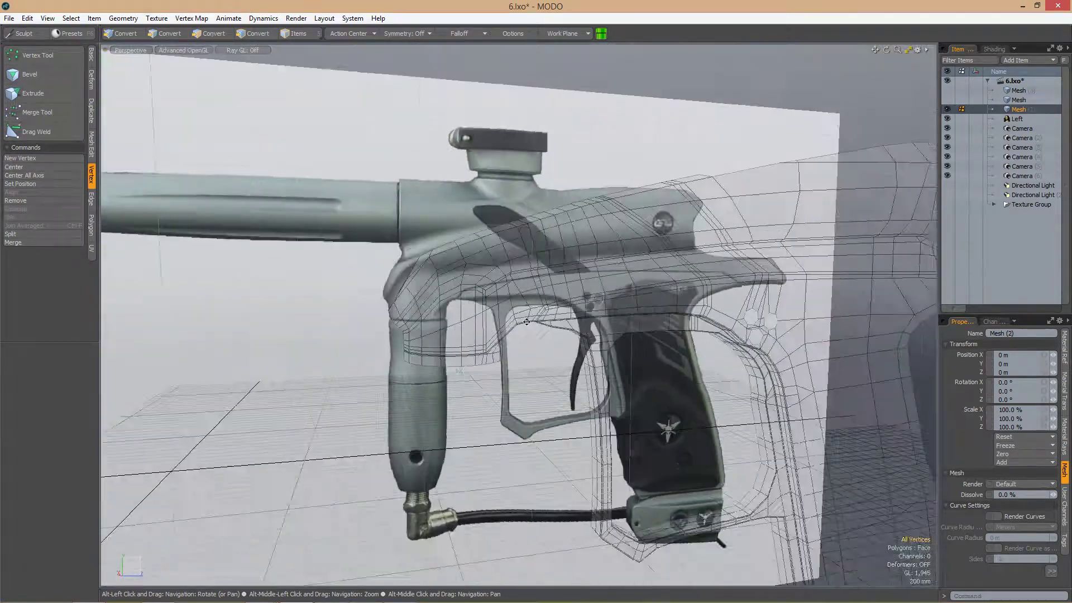
Unhide the mesh item that holds the barrel and vertical grip cylinders
key(ctrl+space)
click(471, 355)
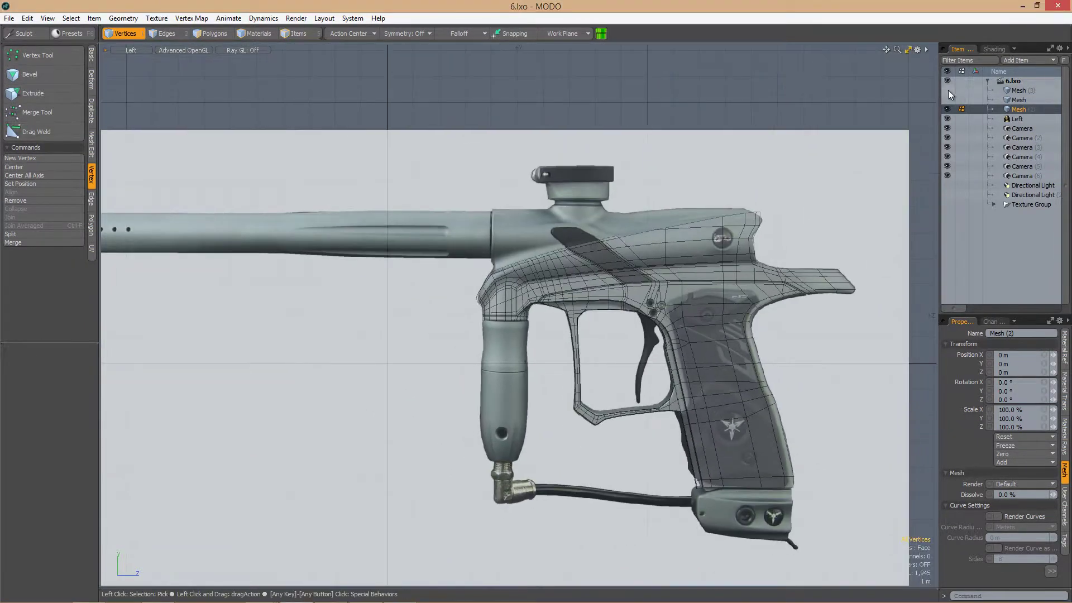
click(947, 99)
scroll(650, 254, up, 3)
key(ctrl+space)
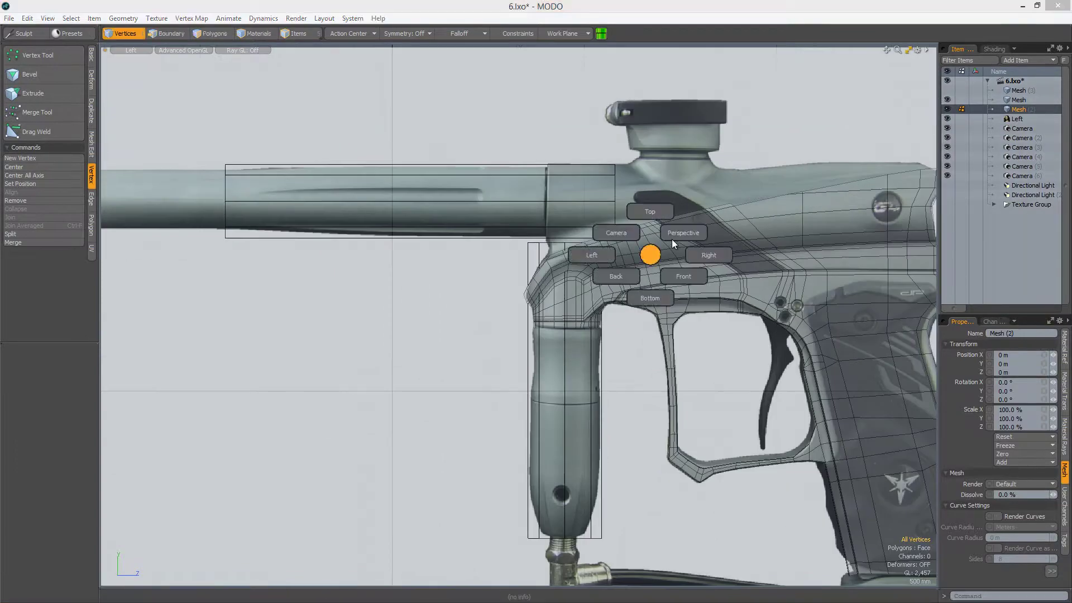
Copy the barrel cylinder's polygons into the marker body mesh and hide the source cylinder item
click(674, 238)
key(2)
click(561, 258)
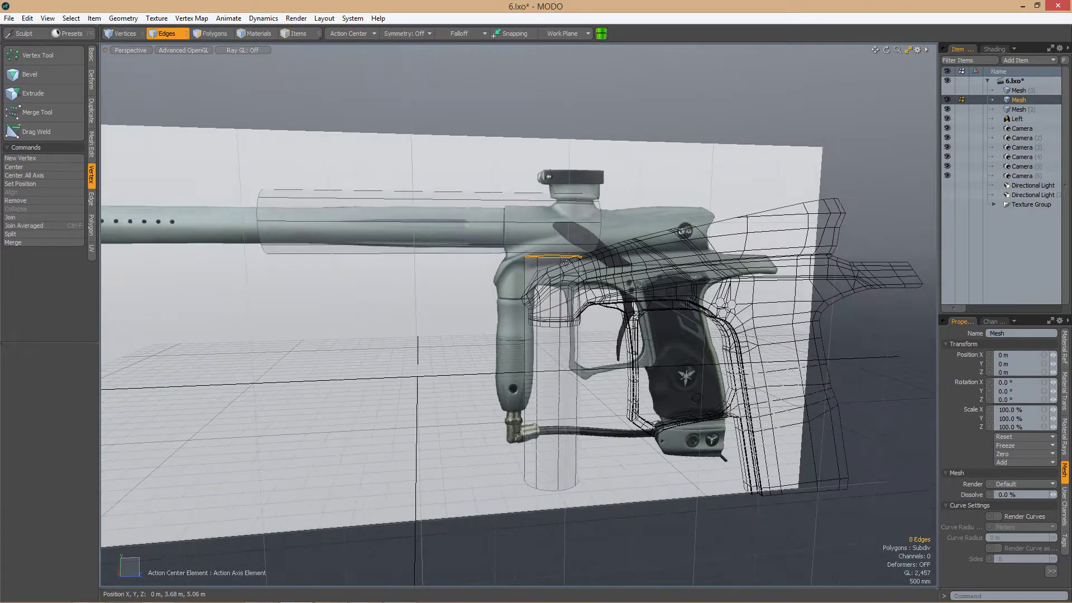
key(3)
scroll(530, 249, down, 5)
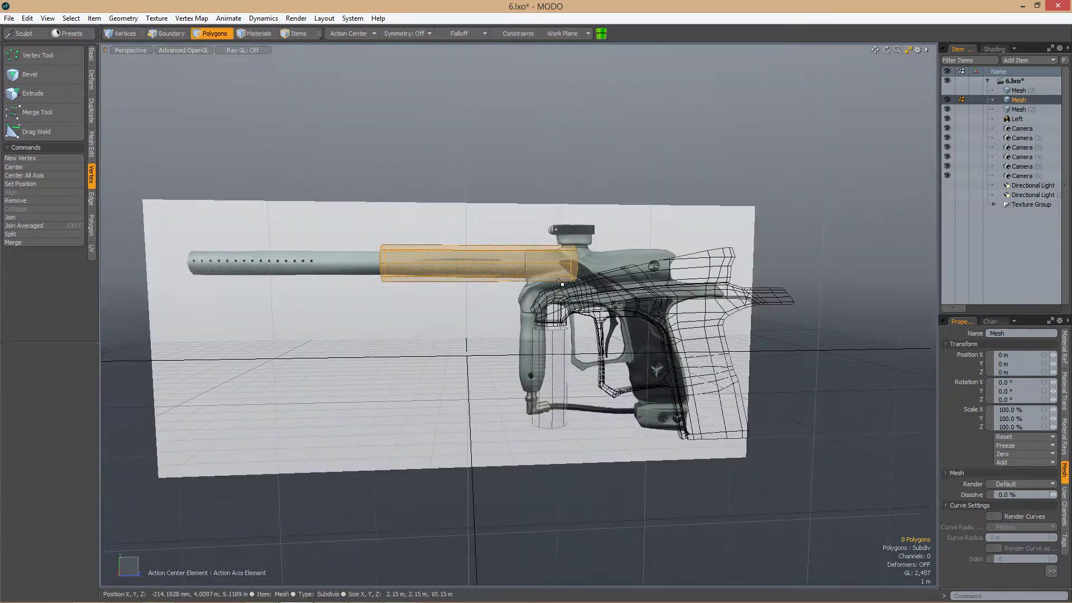
click(728, 250)
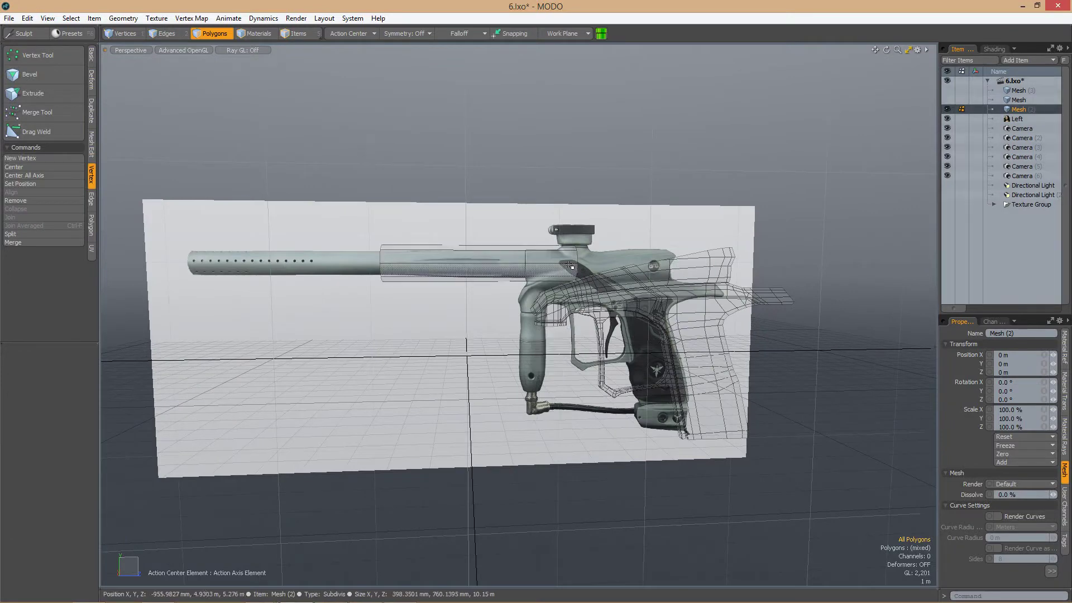
Set the action center to Origin and move the barrel cylinder's front edge ring back to the body's front joint
key(ctrl+space)
scroll(571, 267, up, 5)
key(2)
key(w)
click(349, 33)
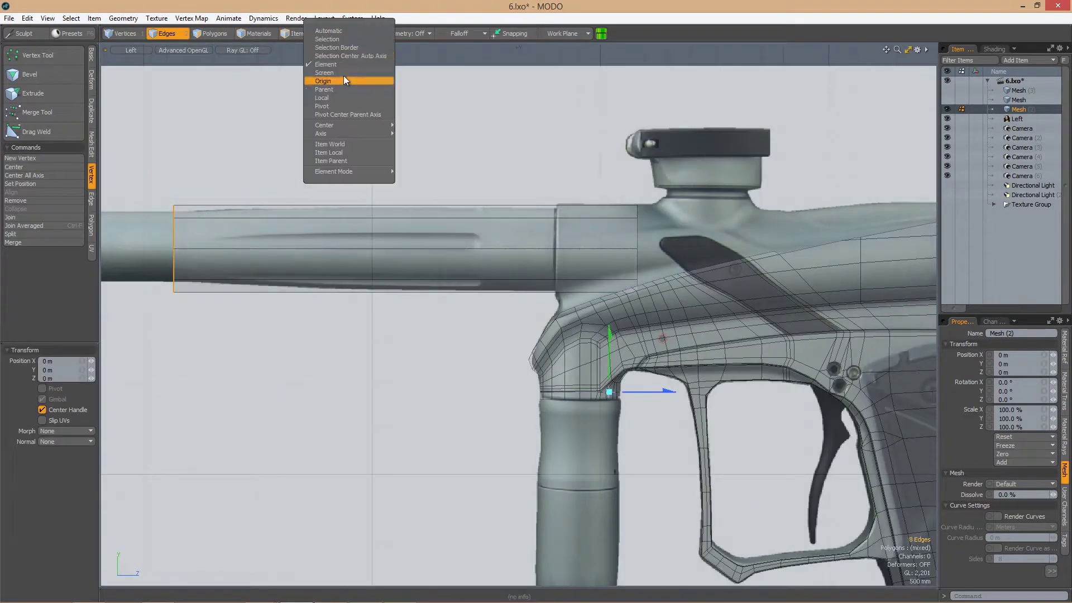
click(346, 81)
drag(234, 247, 620, 247)
Subdivide the shortened barrel cylinder and remove the edge loop around its middle
scroll(566, 261, up, 3)
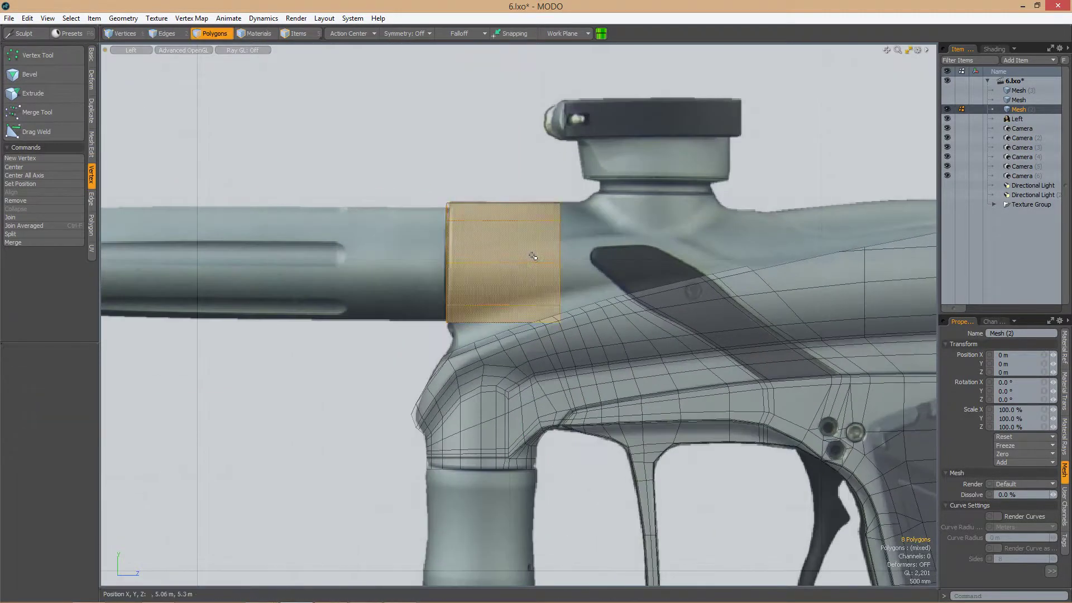
scroll(533, 256, down, 2)
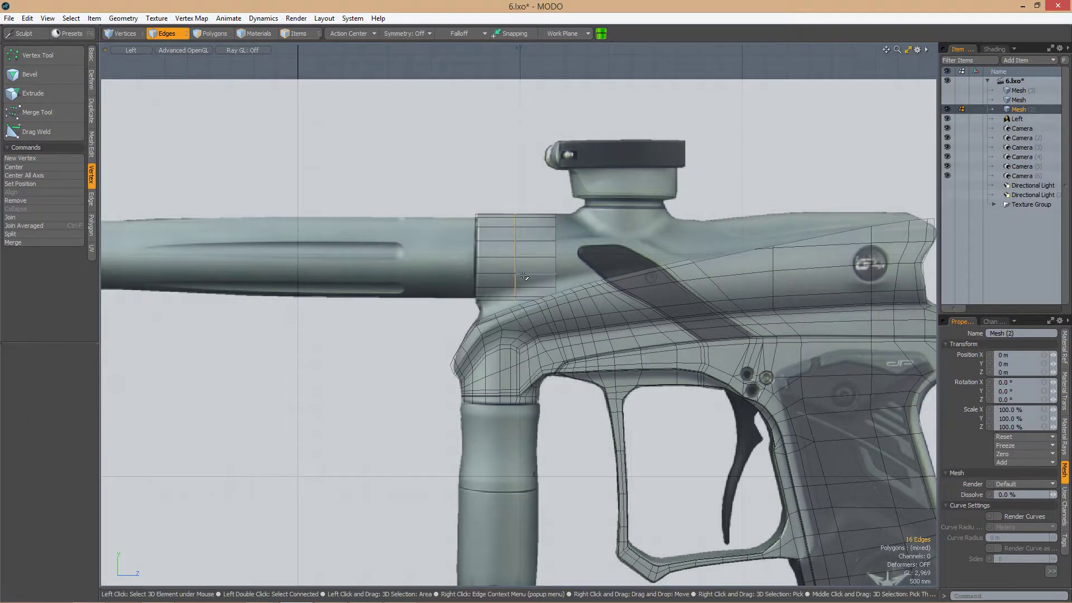
alt+shift+drag(581, 241, 526, 236)
Move the cylinder's rear edge ring back 2.76 m along Z, beneath the feed neck
key(w)
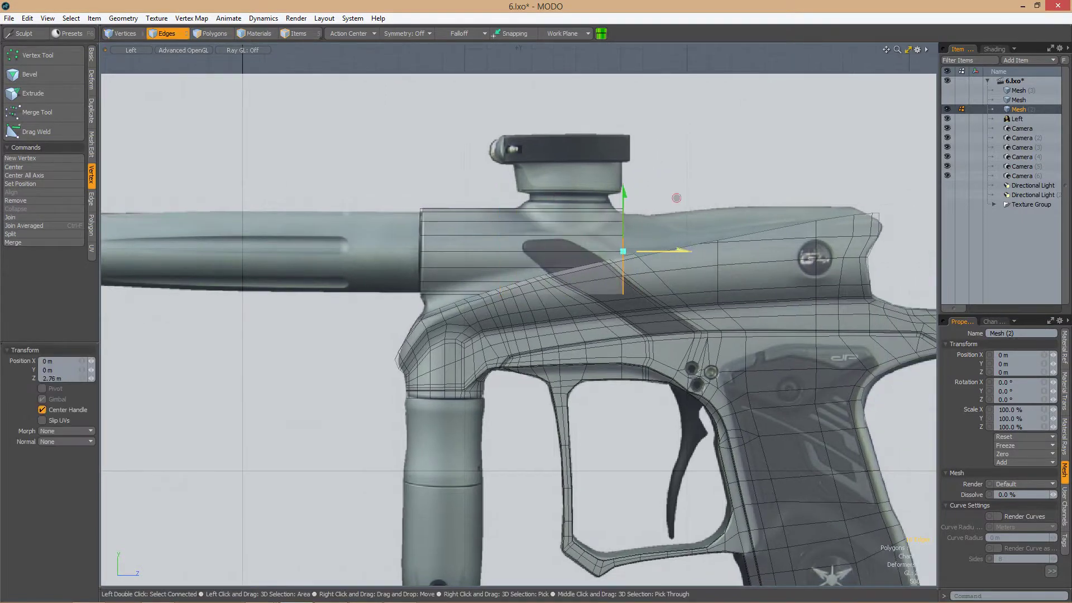
scroll(702, 196, down, 2)
scroll(670, 235, up, 2)
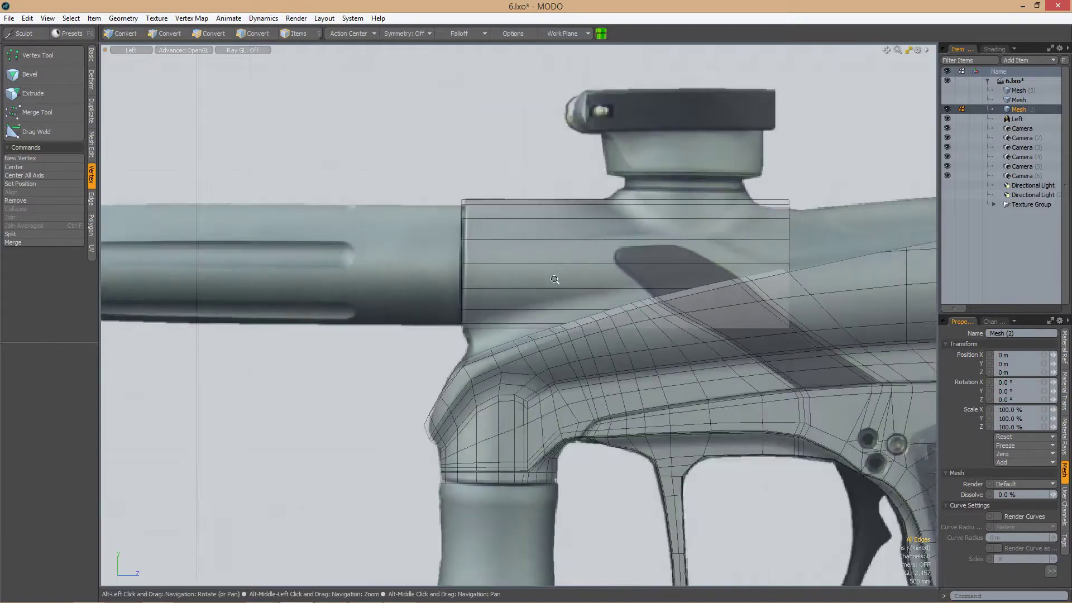
Convert the copied barrel cylinder from a subdivision surface to plain faces
key(ctrl+space)
click(618, 266)
alt+drag(617, 266, 656, 288)
key(ctrl+space)
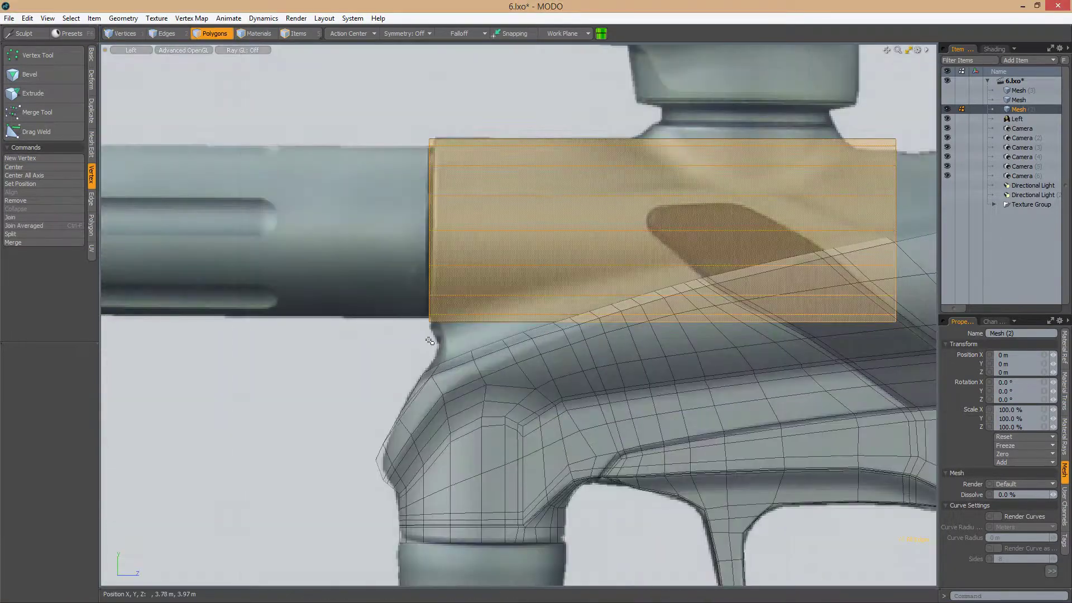
key(alt+c)
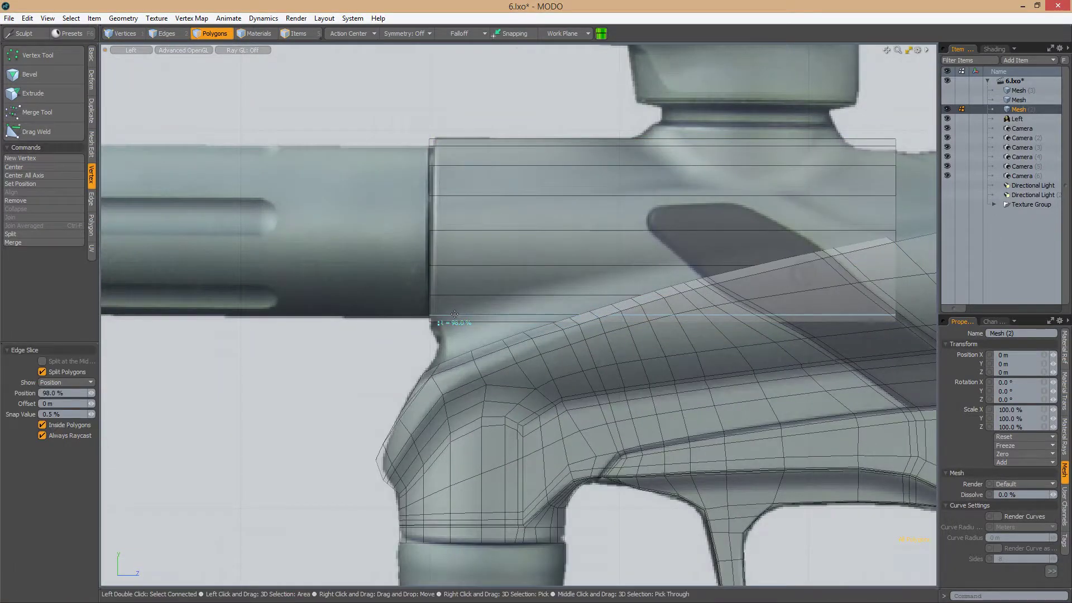
key(ctrl+space)
alt+drag(488, 313, 511, 318)
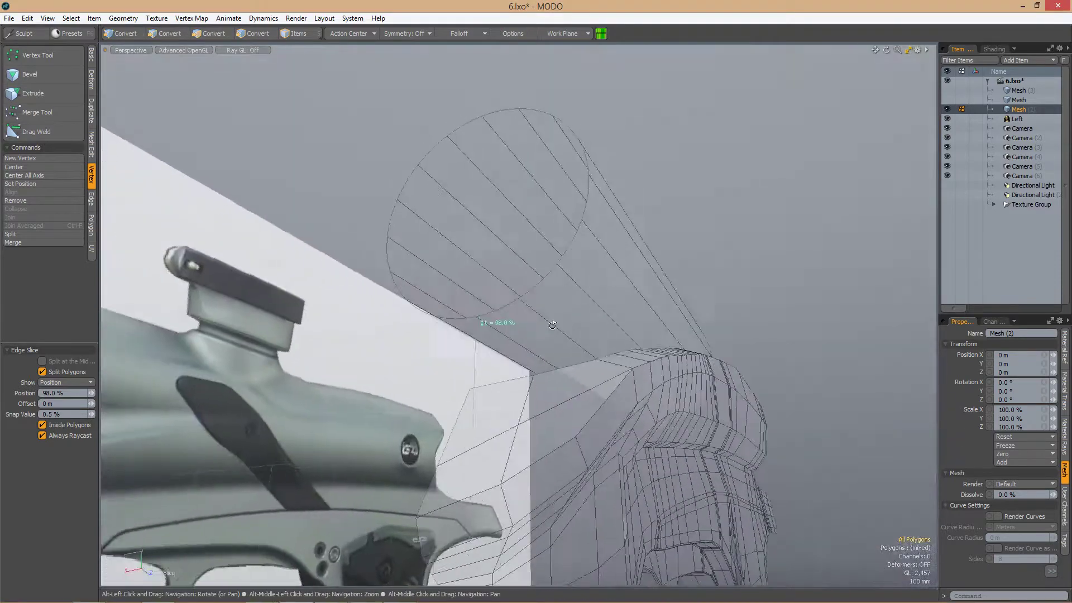
key(Tab)
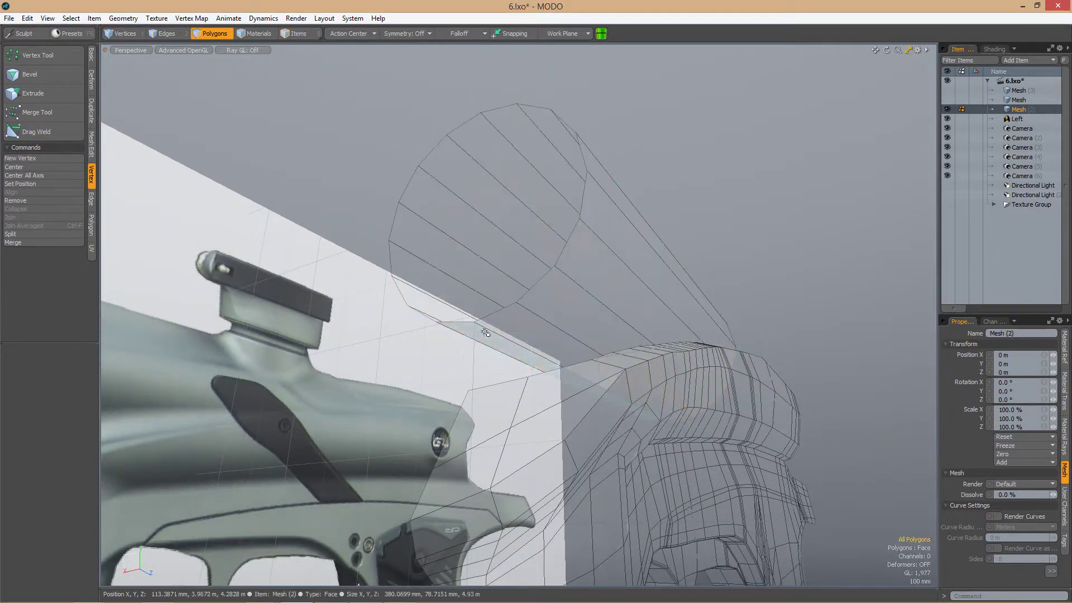
Edge slice a rising diagonal line across the cylinder's lower rows from its front bottom to the rear, following the body's contour
key(ctrl+space)
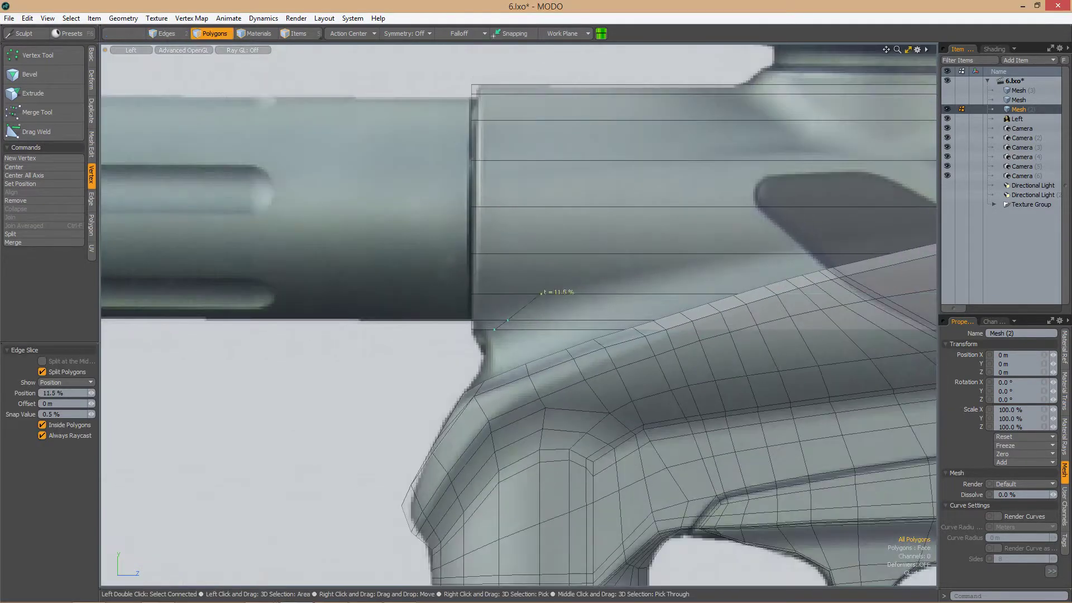
scroll(513, 290, up, 2)
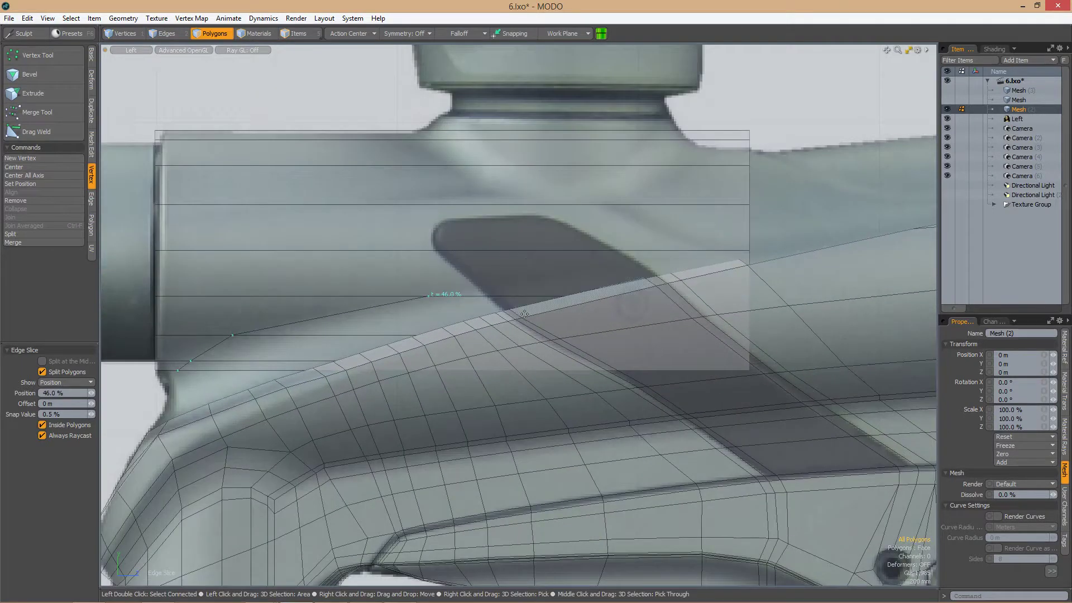
scroll(642, 268, down, 1)
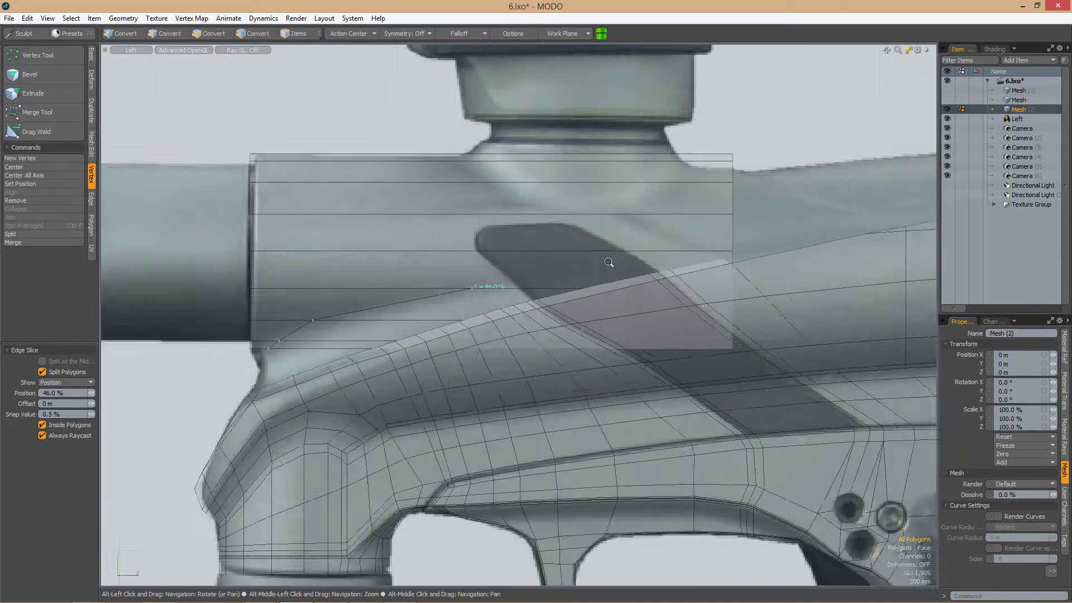
scroll(606, 271, up, 1)
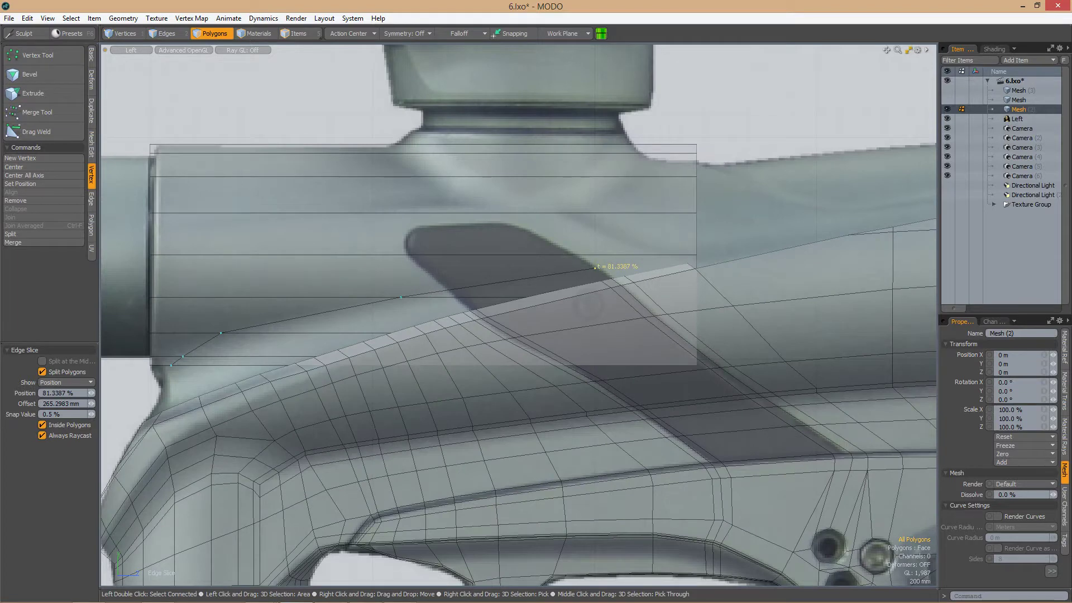
scroll(735, 260, down, 5)
scroll(433, 333, up, 6)
Loop slice the cylinder's upper rows near the front at 87% and edge slice the loop down to the diagonal cut
key(2)
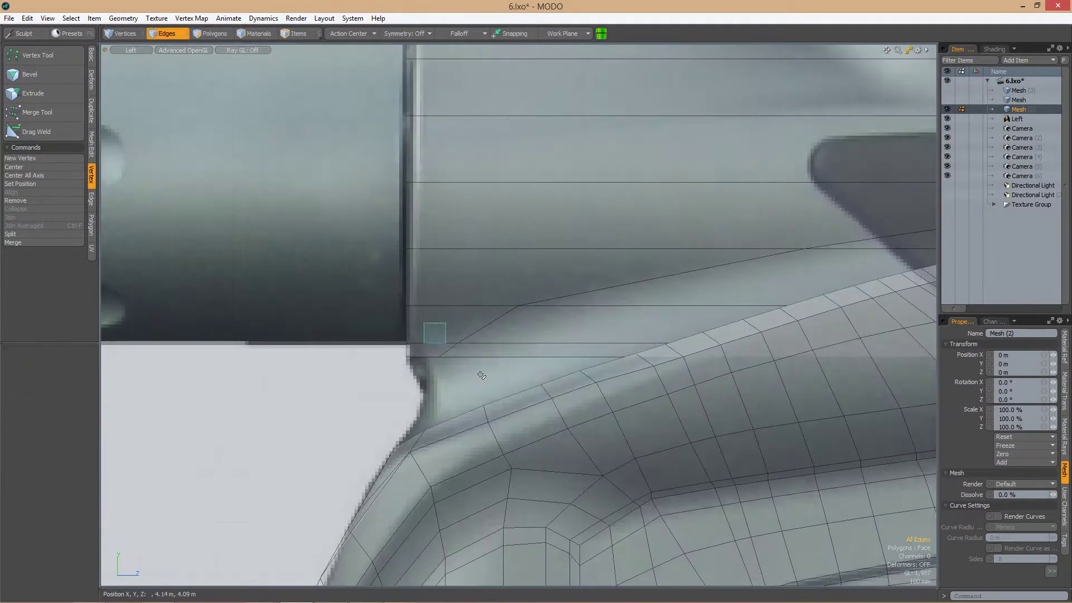
scroll(432, 350, down, 5)
key(alt+c)
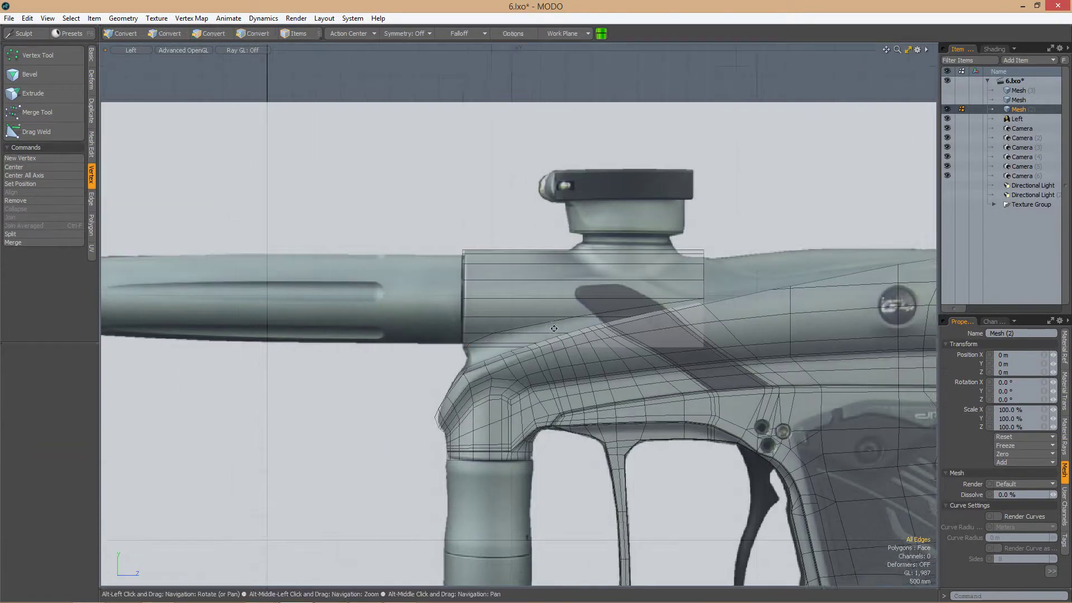
key(3)
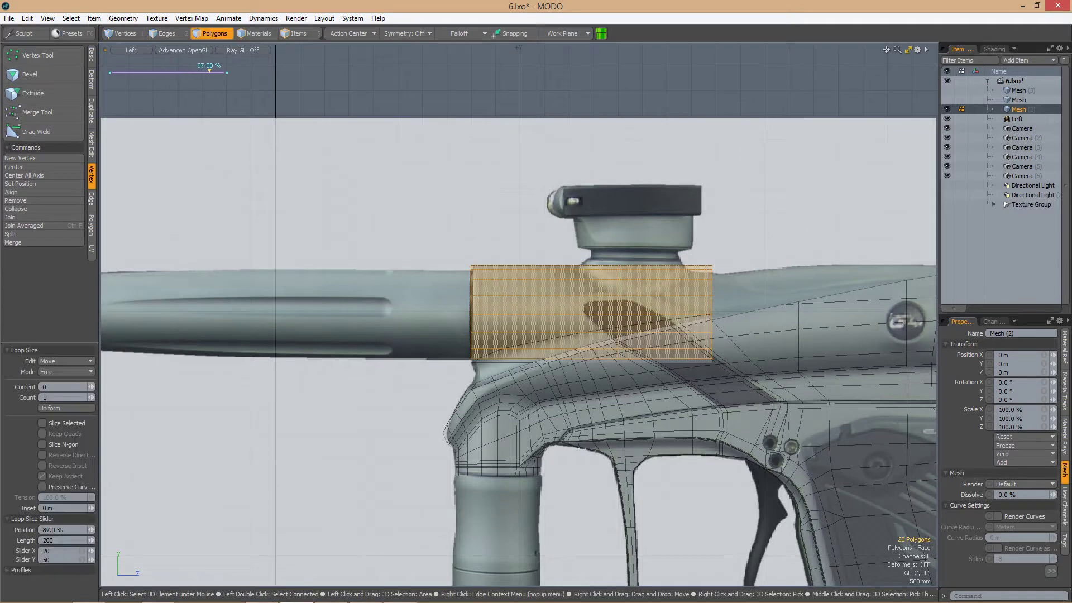
key(space)
key(1)
scroll(576, 303, up, 3)
key(c)
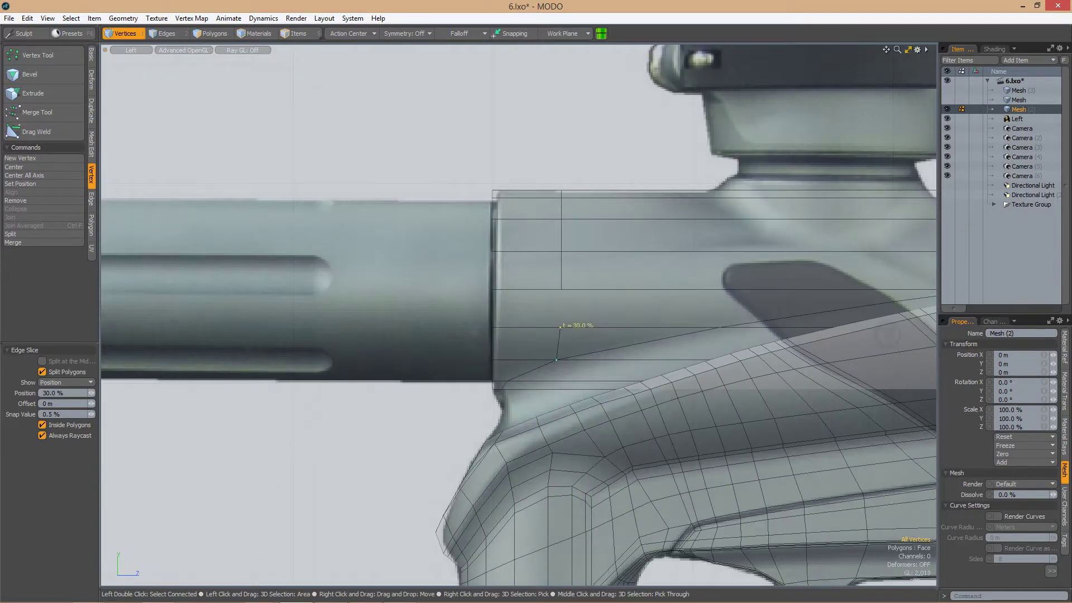
Scale the vertical edge loop near the cylinder's front along Z to straighten it
key(space)
scroll(501, 247, down, 2)
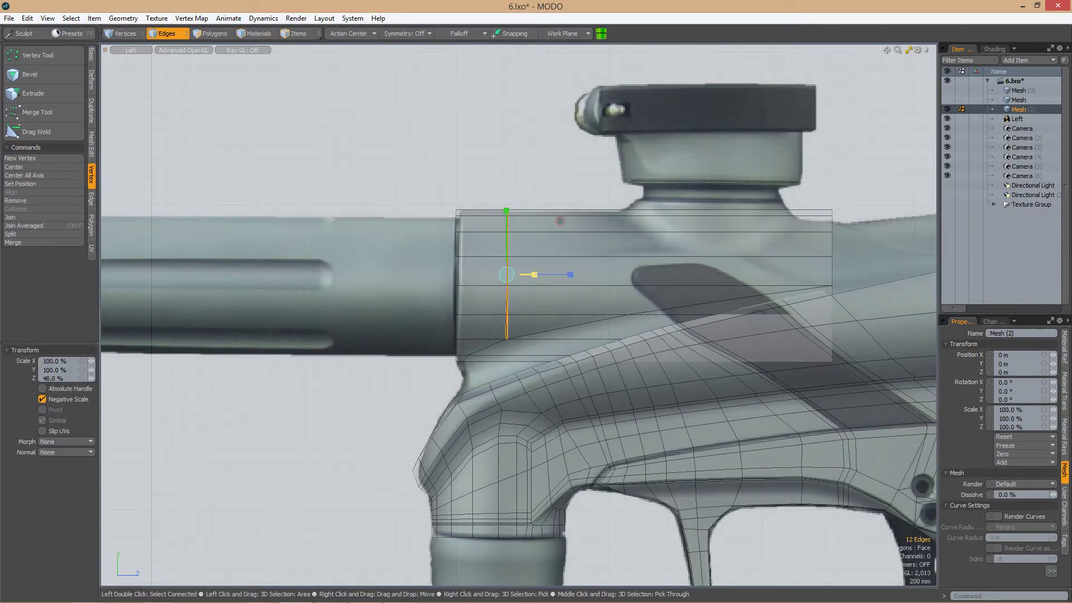
key(space)
scroll(463, 325, up, 3)
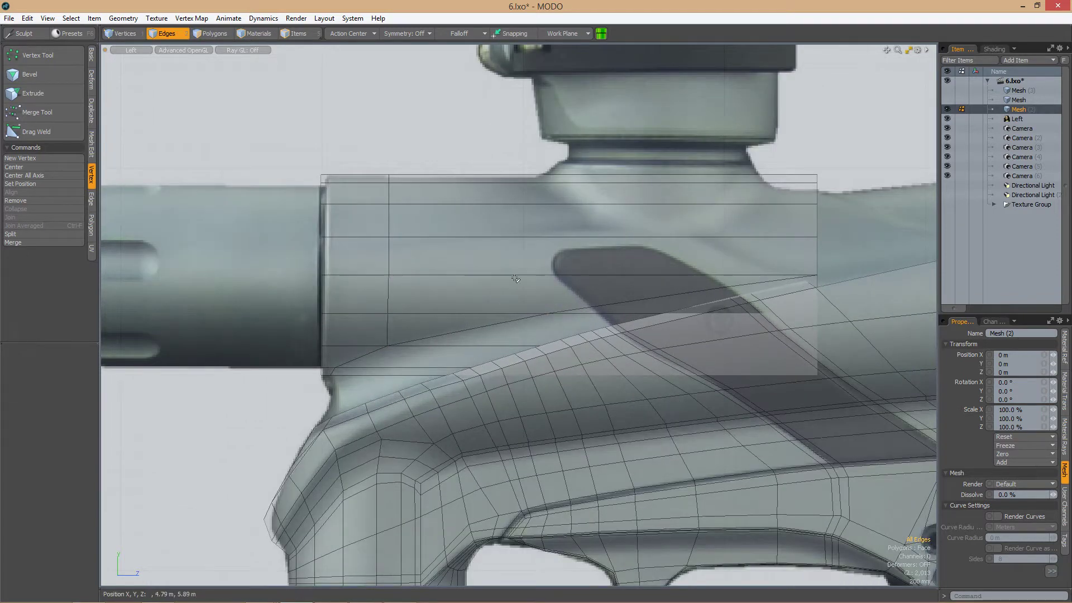
key(3)
key(alt+c)
mouse_move(515, 278)
mouse_down()
mouse_move(614, 212)
mouse_move(614, 357)
mouse_up()
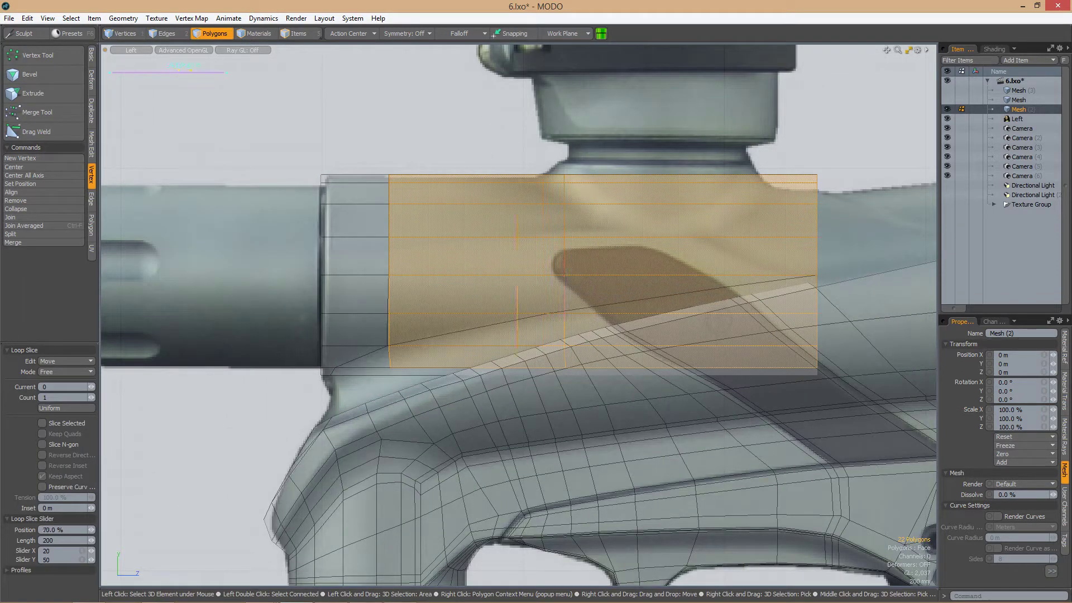
key(space)
key(1)
alt+shift+drag(522, 161, 508, 172)
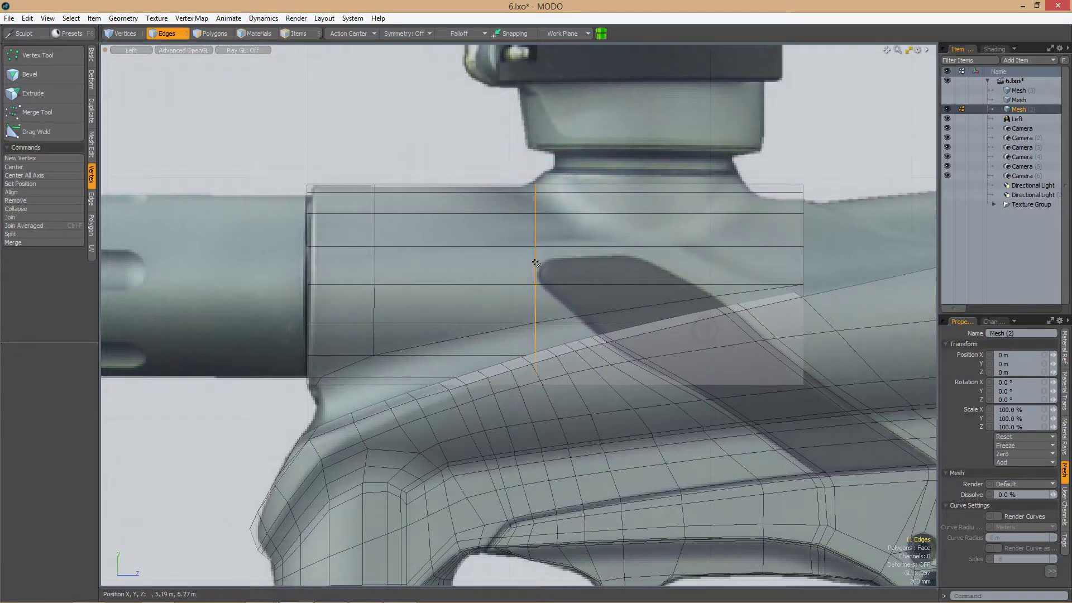
key(BackSpace)
Loop slice the cylinder behind its front vertical loop and edge slice the new loop down to the diagonal cut
alt+shift+drag(371, 263, 449, 374)
key(3)
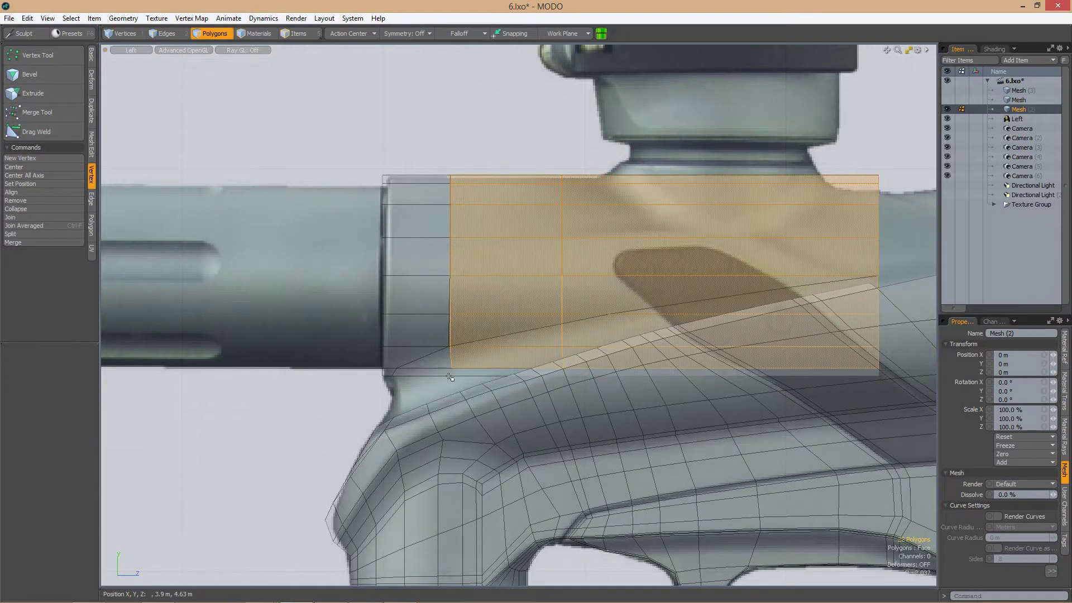
click(681, 334)
scroll(633, 309, down, 4)
key(1)
scroll(587, 290, up, 4)
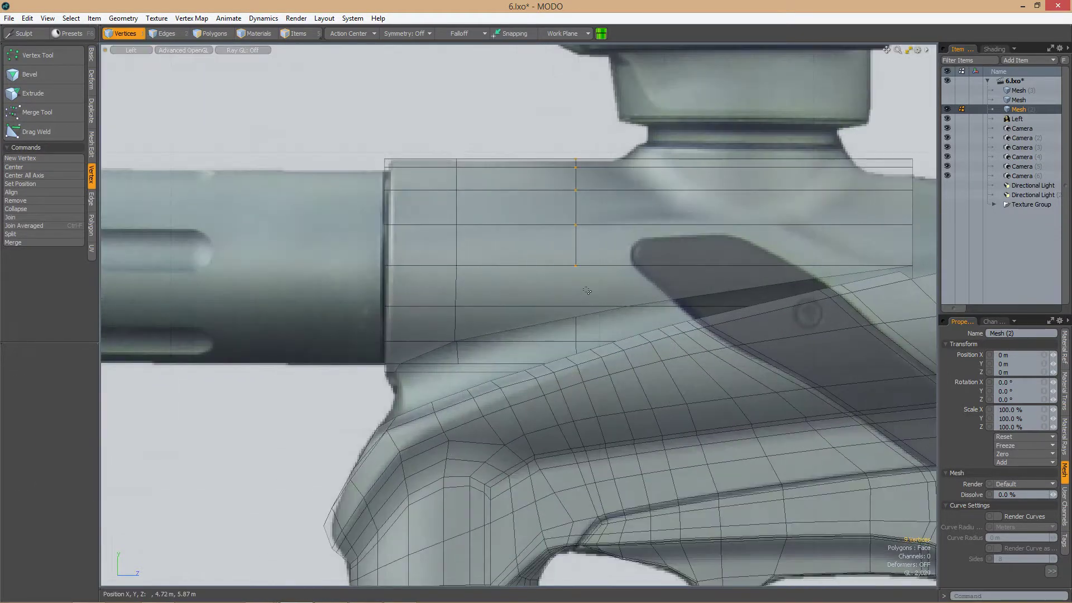
scroll(603, 298, up, 2)
key(alt+c)
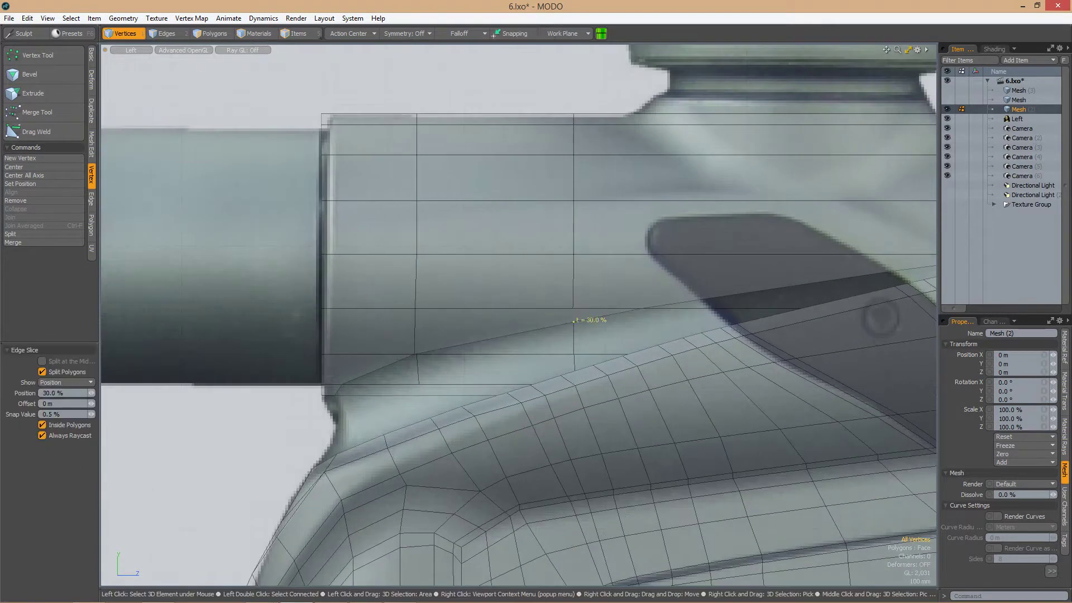
scroll(605, 281, down, 3)
scroll(605, 282, up, 3)
scroll(605, 282, down, 1)
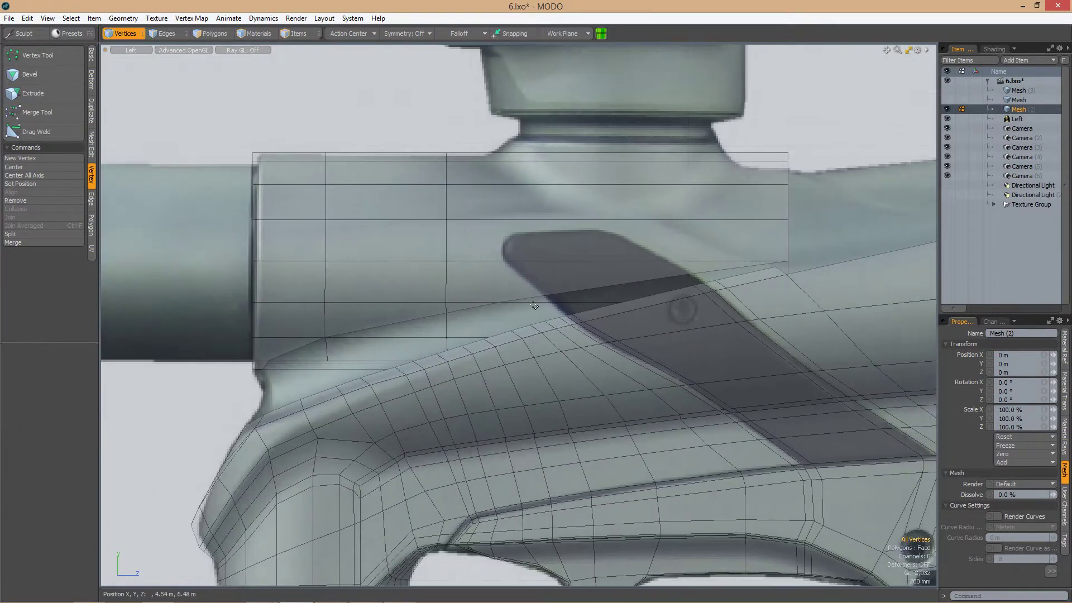
Delete the cylinder's polygons on the far side of the centre line
alt+drag(606, 282, 592, 267)
key(a)
key(ctrl+2)
key(3)
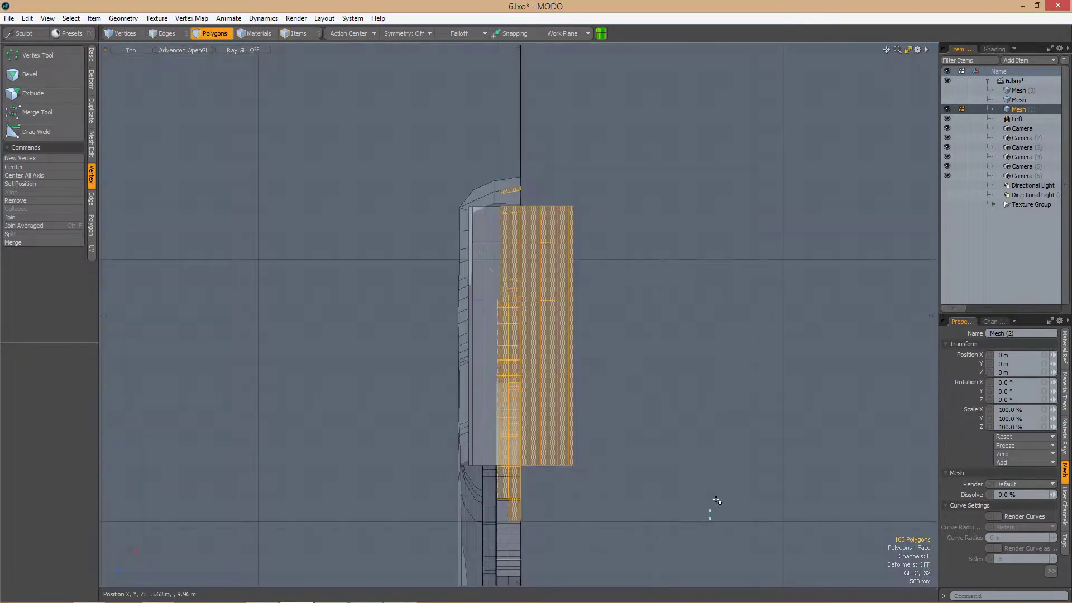
right_drag(678, 518, 518, 160)
key(ctrl+3)
scroll(684, 325, up, 5)
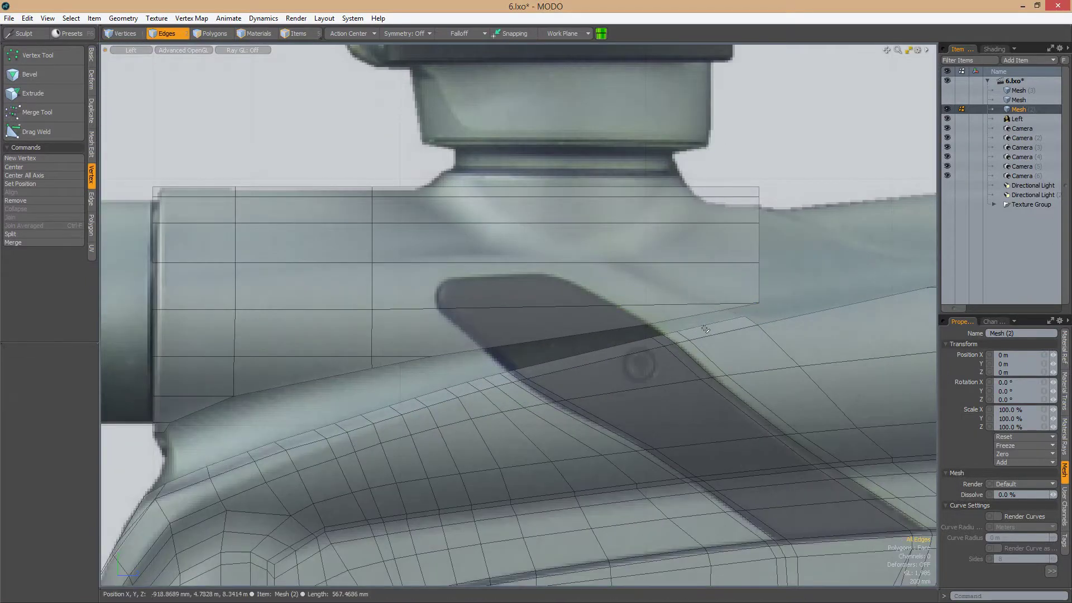
Remove the stray edge at the cylinder's lower rear without keeping its vertices
right_click(659, 310)
click(668, 308)
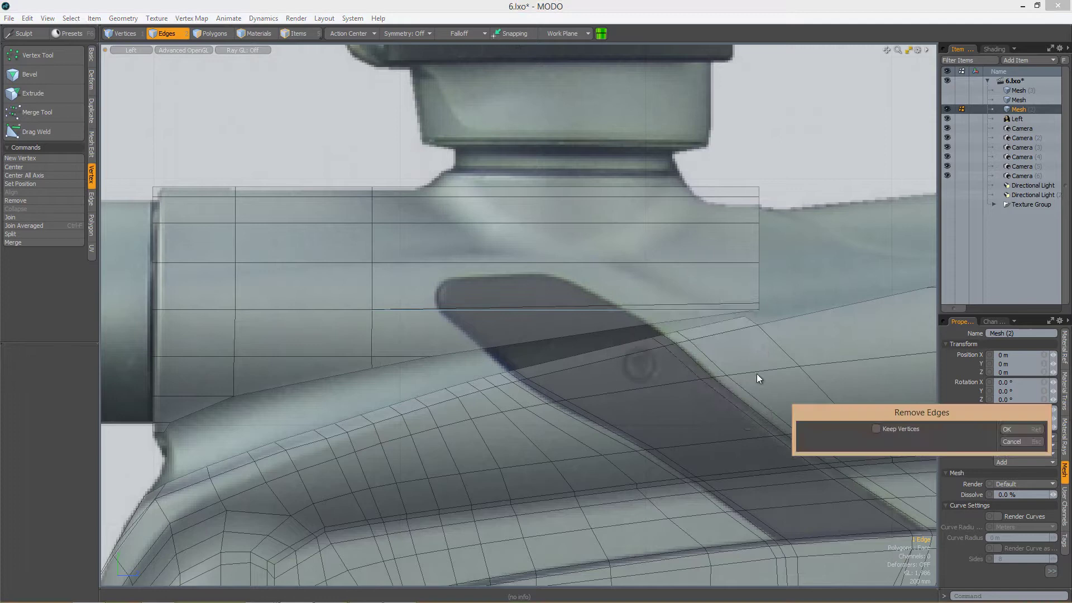
click(1008, 431)
key(1)
Loop slice two vertical loops into the cylinder's rear upper rows and edge slice the forward one down to the diagonal cut
scroll(589, 297, down, 2)
shift+drag(613, 238, 614, 276)
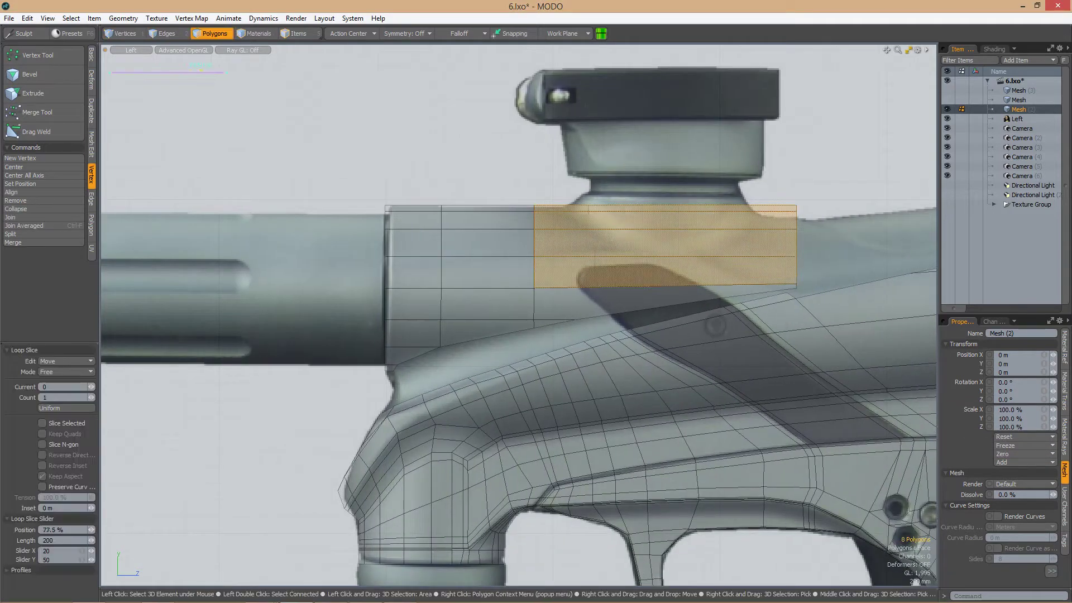
alt+shift+drag(669, 254, 638, 232)
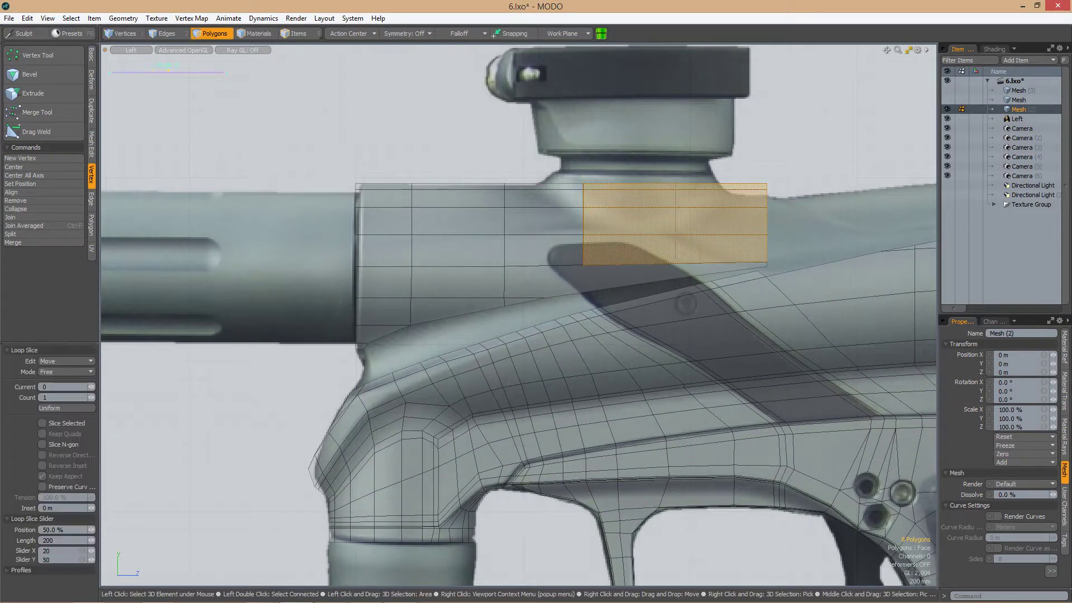
key(1)
key(alt+c)
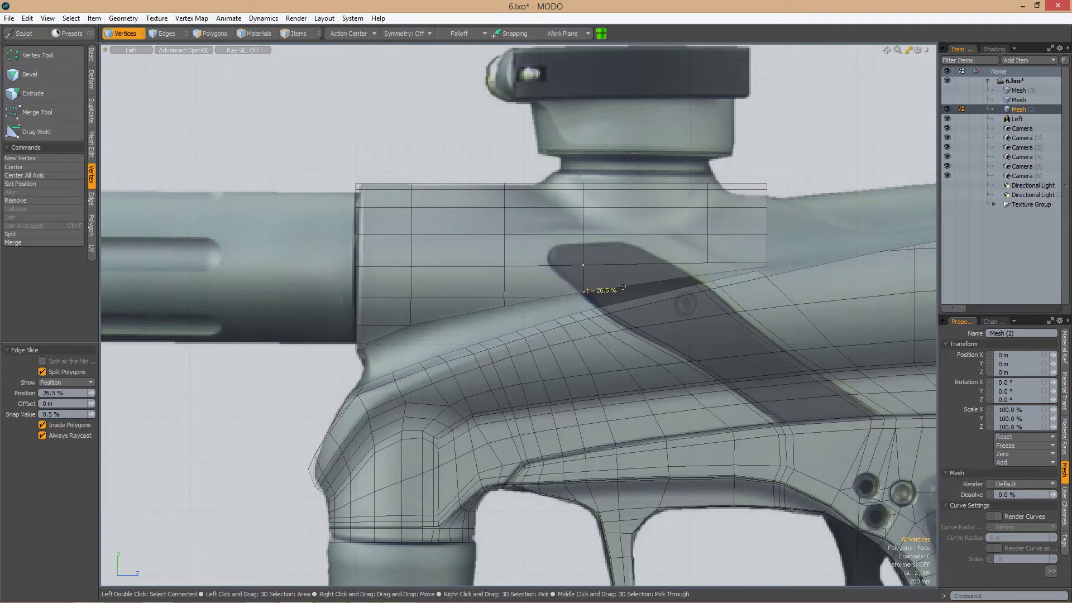
ctrl+alt+drag(652, 276, 426, 322)
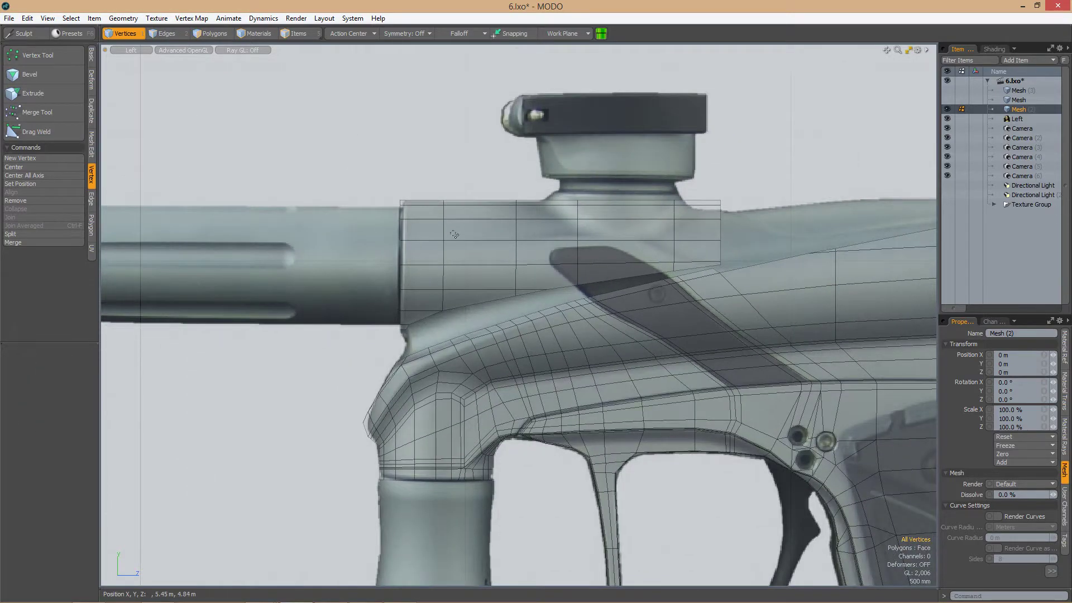
Extend the body's front upper edge row and move the new edges up beneath the cylinder's diagonal contour
alt+drag(455, 234, 501, 350)
key(2)
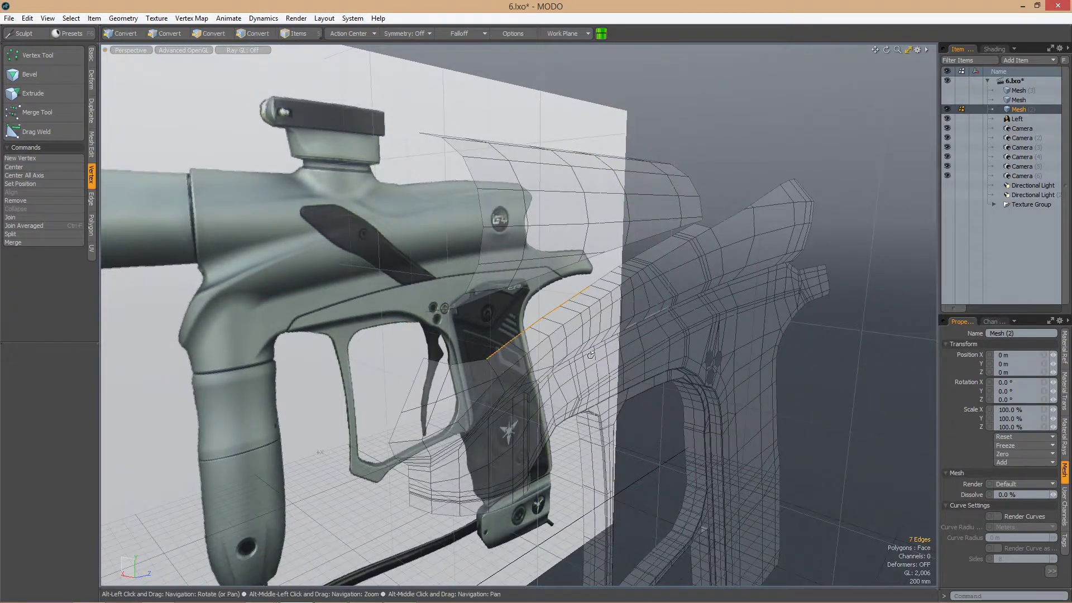
alt+drag(591, 355, 600, 327)
key(shift+x)
key(r)
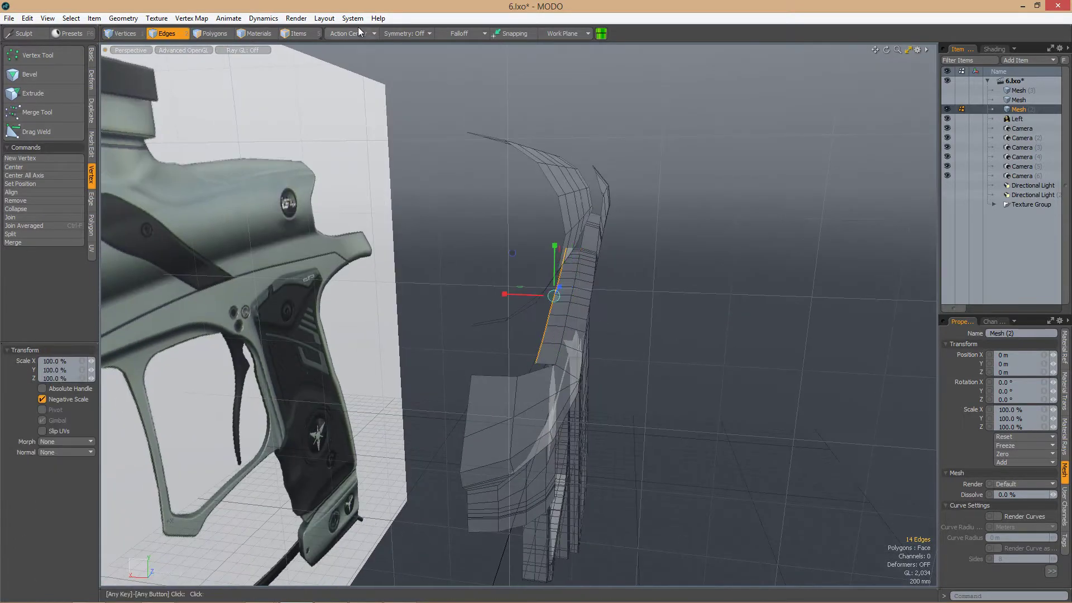
key(shift+a)
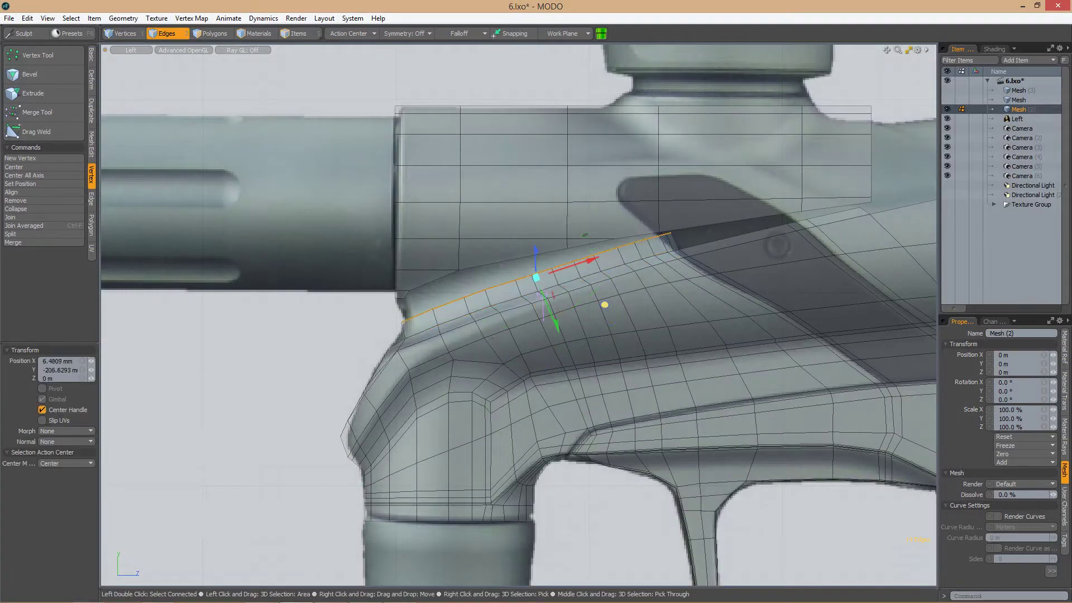
click(387, 310)
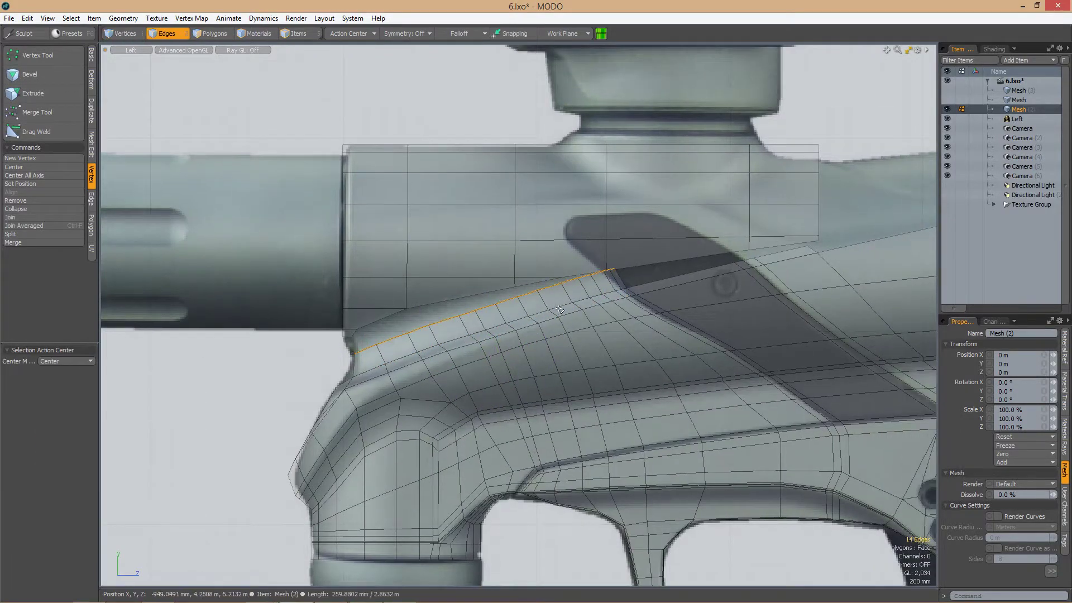
Rotate the extended edge row about 2° around Y and move it about 85 mm along X
key(ctrl+space)
click(627, 258)
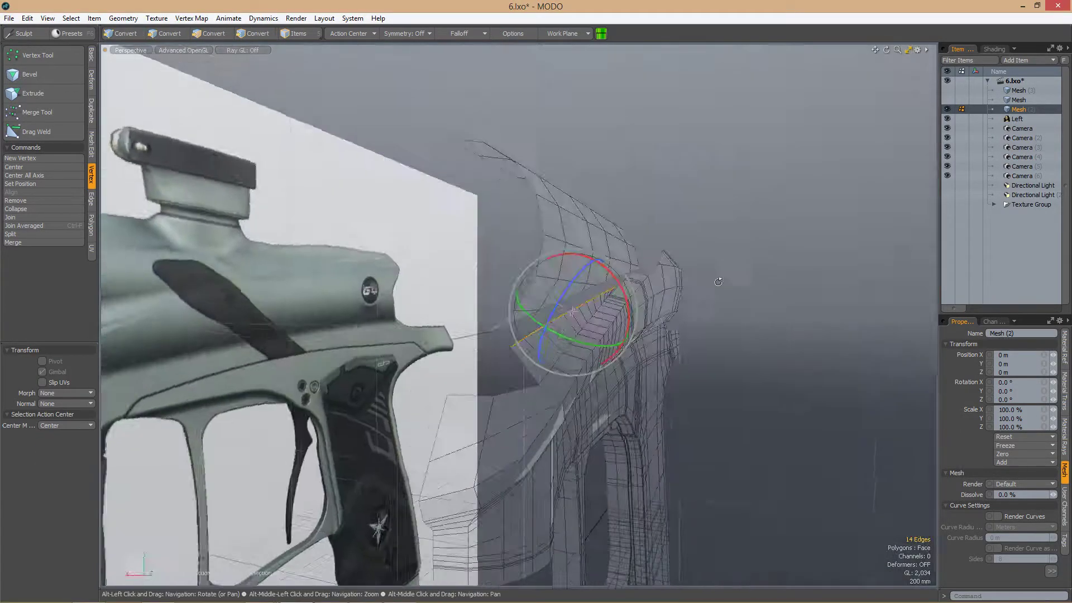
click(348, 33)
click(348, 42)
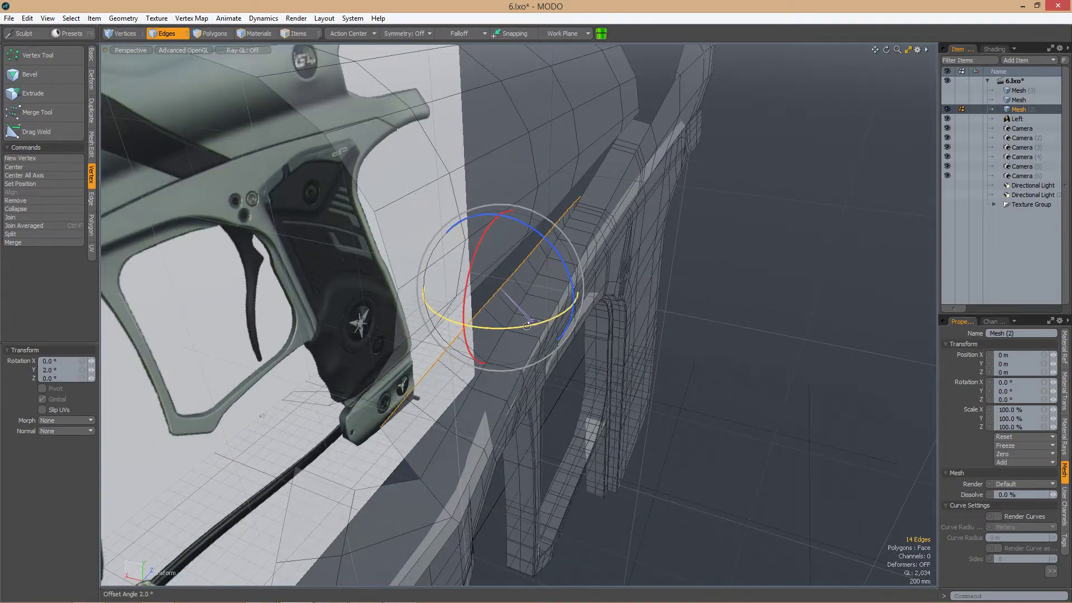
key(w)
alt+drag(527, 325, 415, 236)
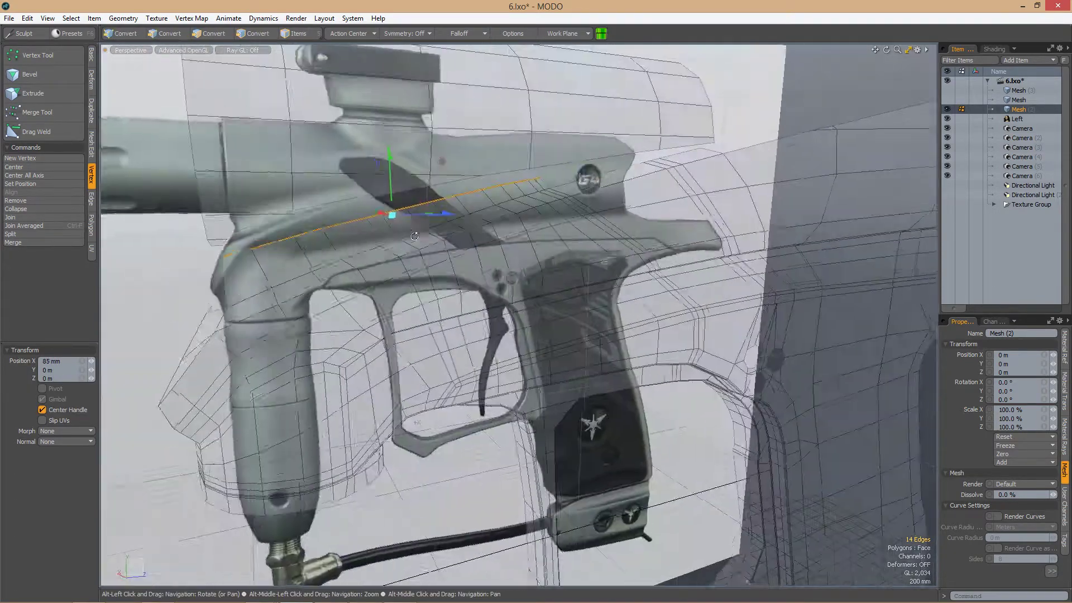
Reduce the extended strip's surplus cross edges so its divisions line up with the cylinder's vertical loops
key(ctrl+space)
click(385, 277)
key(shift+a)
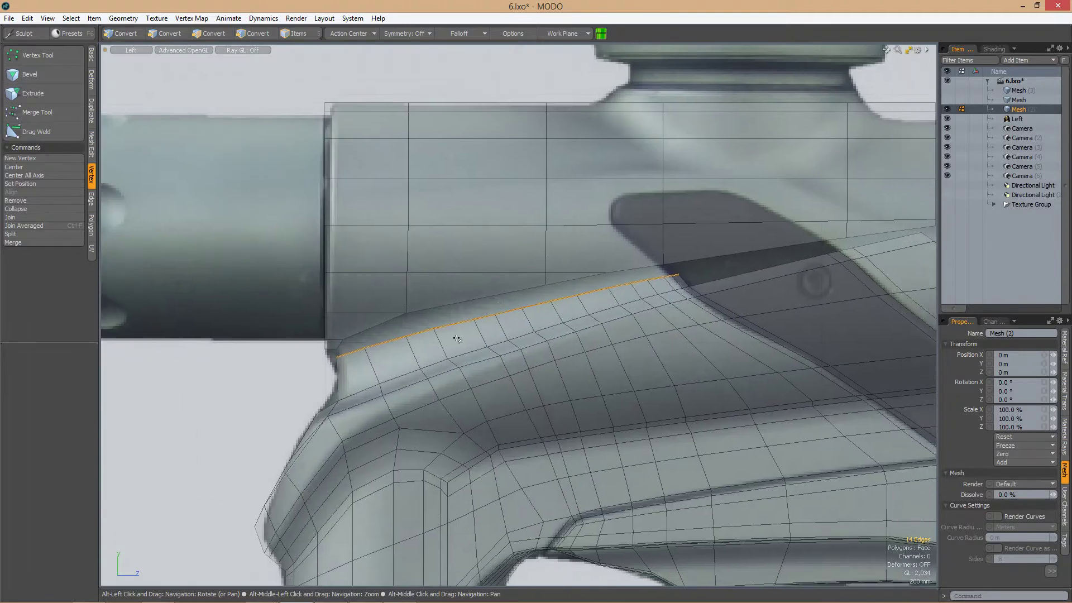
right_click(502, 295)
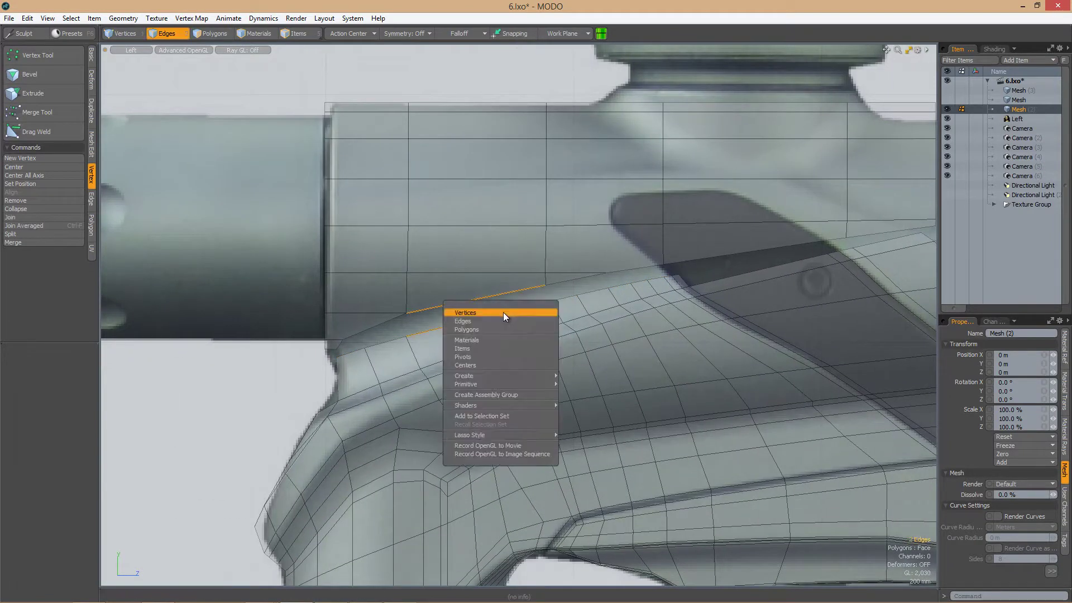
click(505, 310)
scroll(477, 330, up, 2)
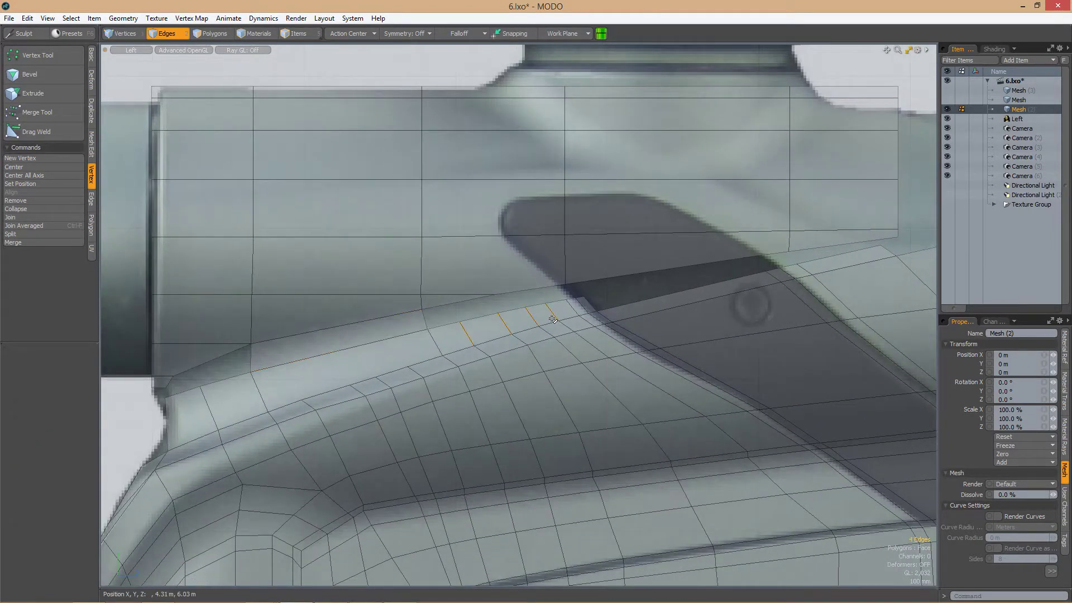
right_click(495, 315)
click(575, 337)
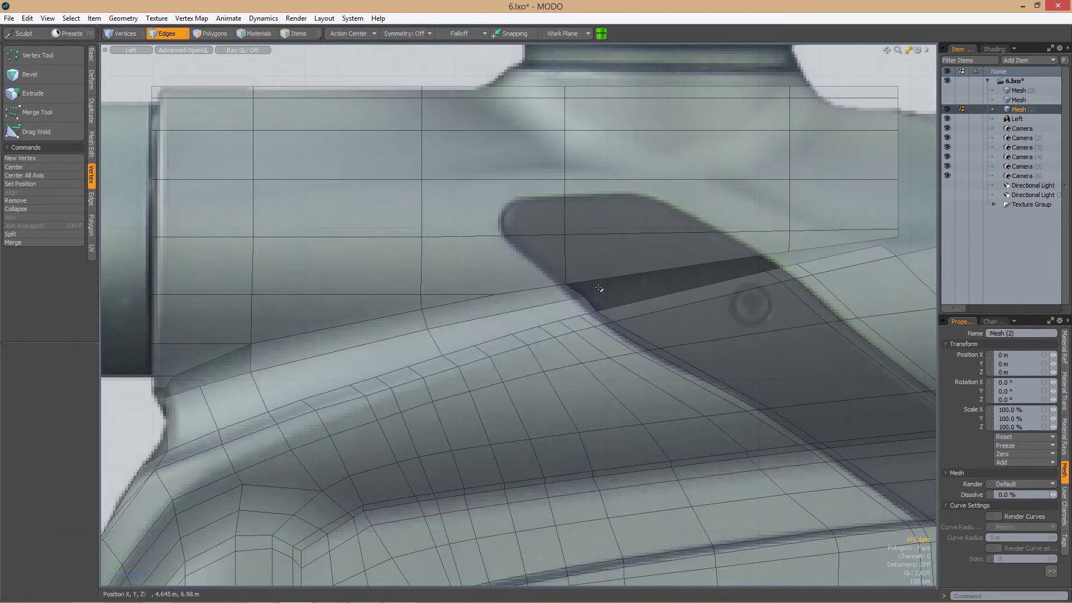
Extend the body's front neck edge up under the barrel and move its outer vertex about -11 mm in Y and 22 mm in Z
key(1)
mouse_move(599, 288)
ctrl+alt+mouse_down()
mouse_move(561, 254)
mouse_move(586, 275)
ctrl+alt+mouse_up()
key(ctrl+space)
click(586, 223)
alt+drag(586, 223, 504, 299)
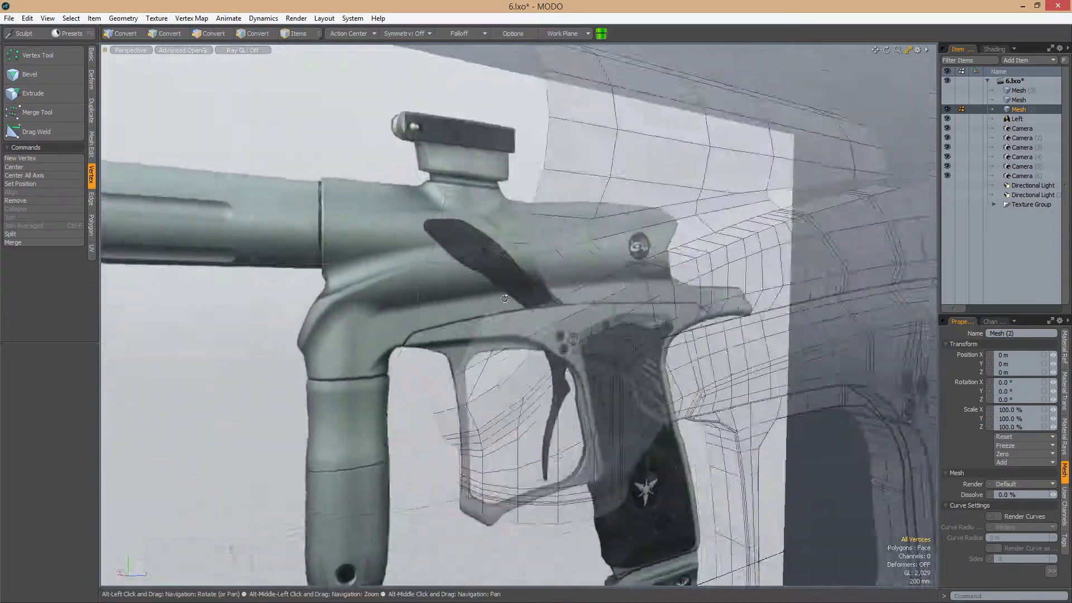
key(ctrl+space)
click(441, 299)
key(2)
key(w)
scroll(532, 282, up, 8)
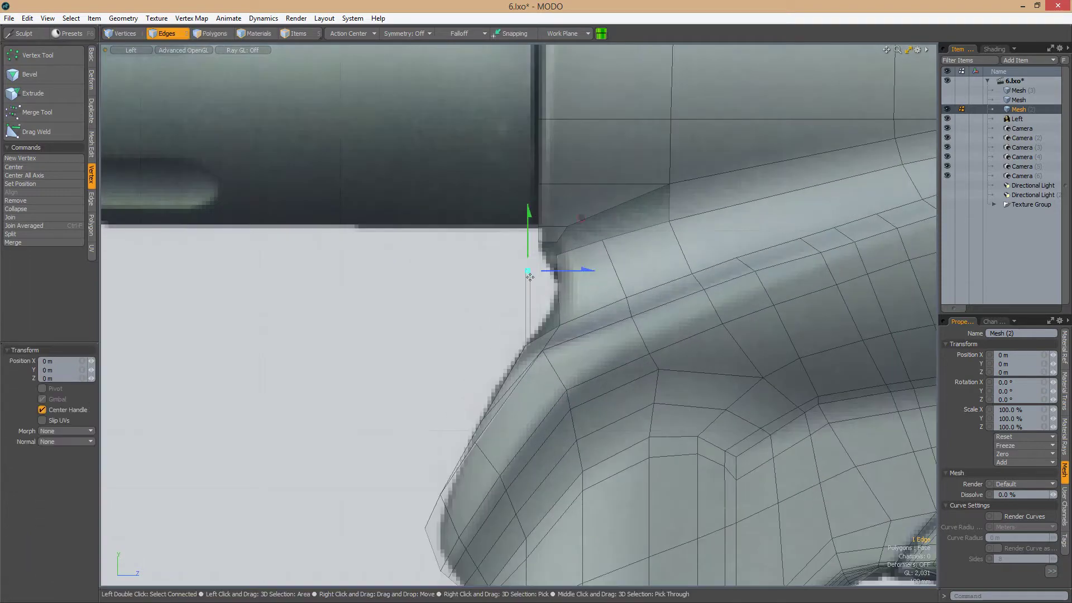
key(1)
scroll(557, 258, up, 3)
key(ctrl+space)
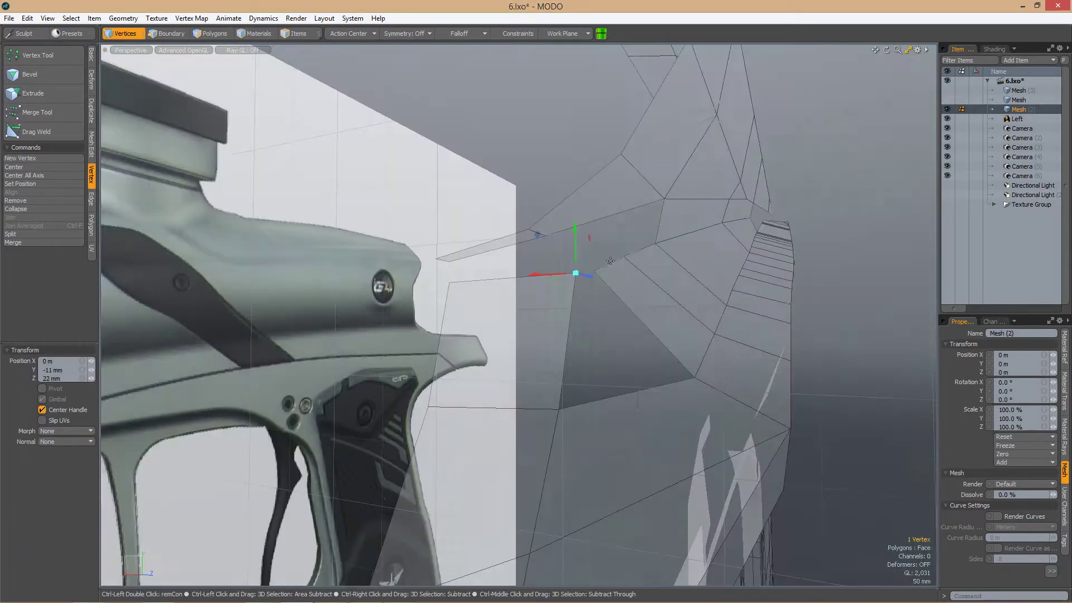
Slide the neck's front vertex along its top edge by about 29.8%
key(alt+s)
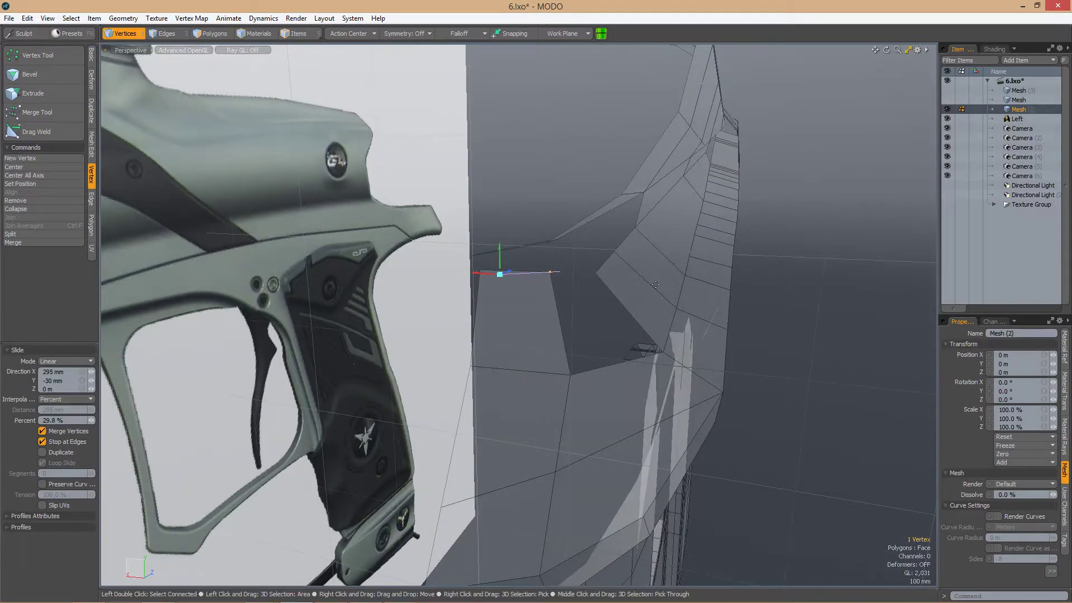
key(space)
alt+drag(622, 302, 548, 272)
Fill the gap between the neck's front face and the extended side strip, tying their edge vertices together
key(1)
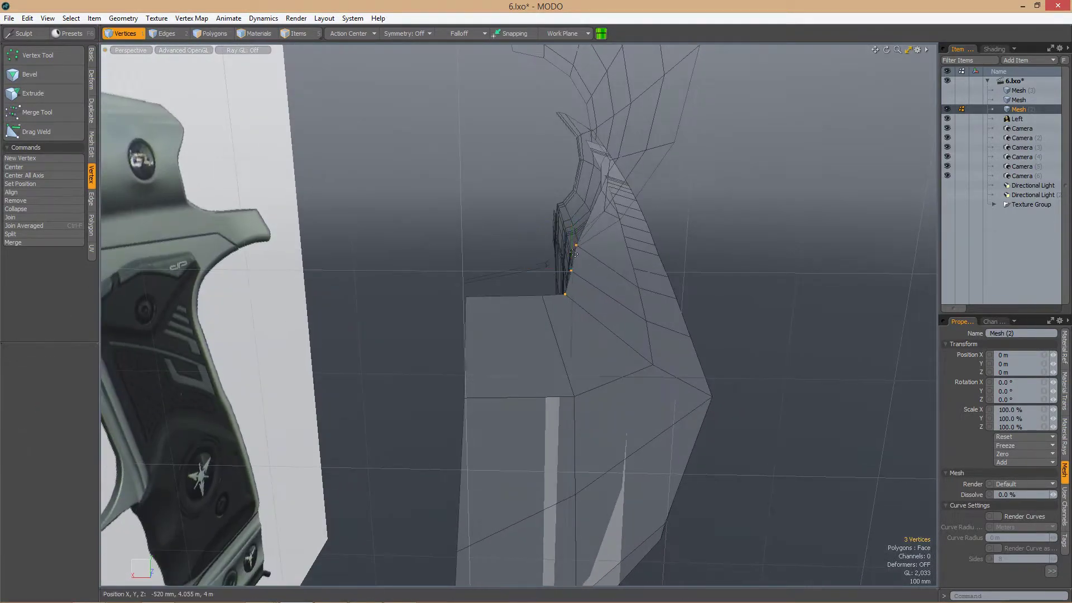
drag(571, 313, 571, 313)
alt+drag(570, 313, 595, 294)
key(2)
right_click(475, 301)
click(502, 305)
key(ctrl+space)
click(510, 316)
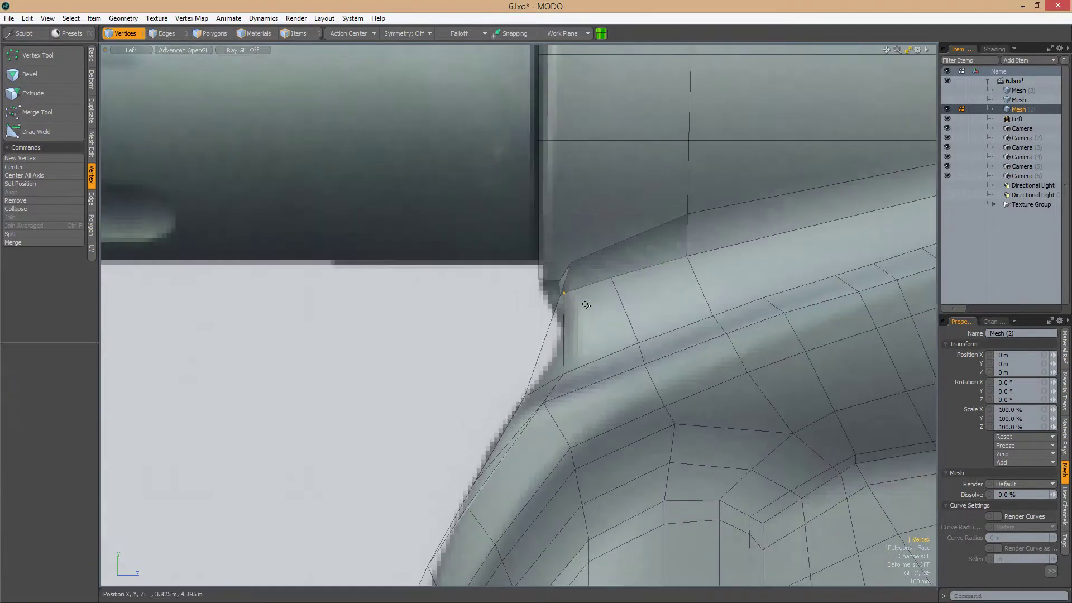
Loop slice the cylinder's front section twice, placing the second loop at about 40%
scroll(585, 305, down, 1)
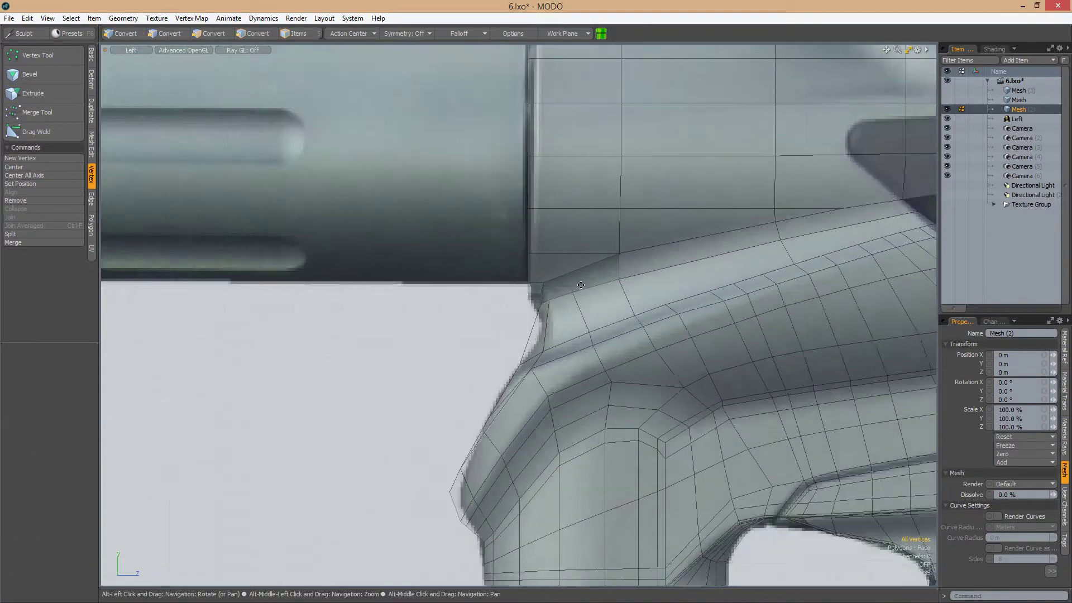
key(ctrl+space)
click(578, 276)
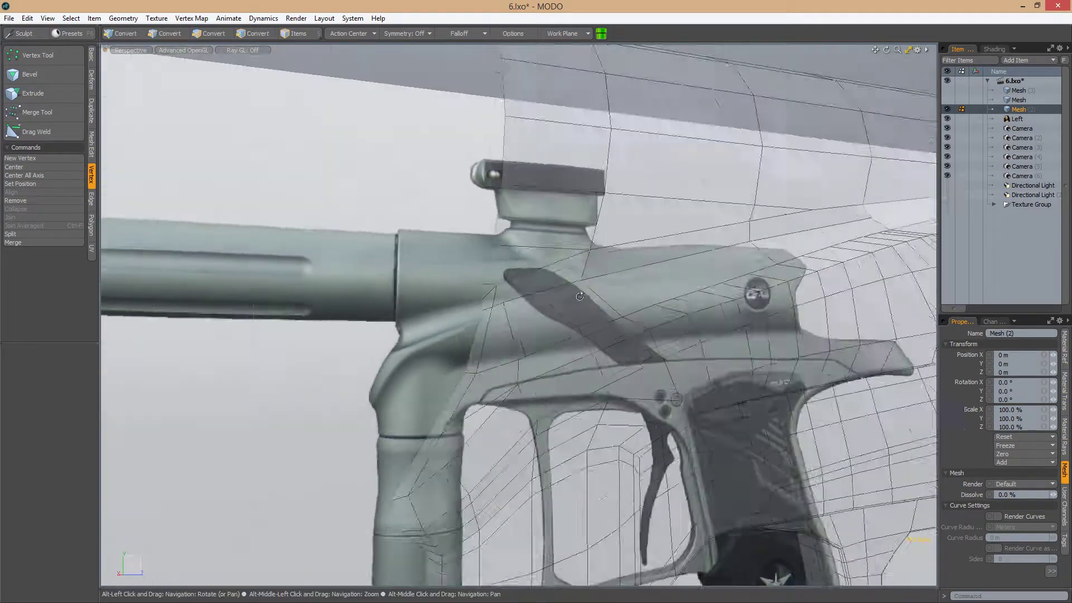
key(alt+c)
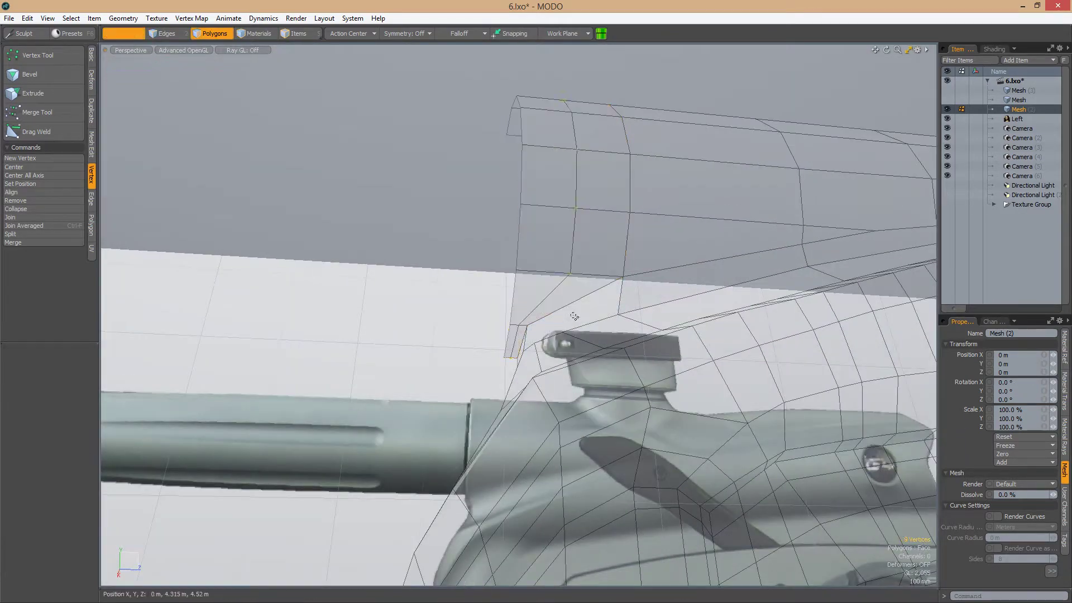
alt+drag(574, 311, 547, 268)
key(space)
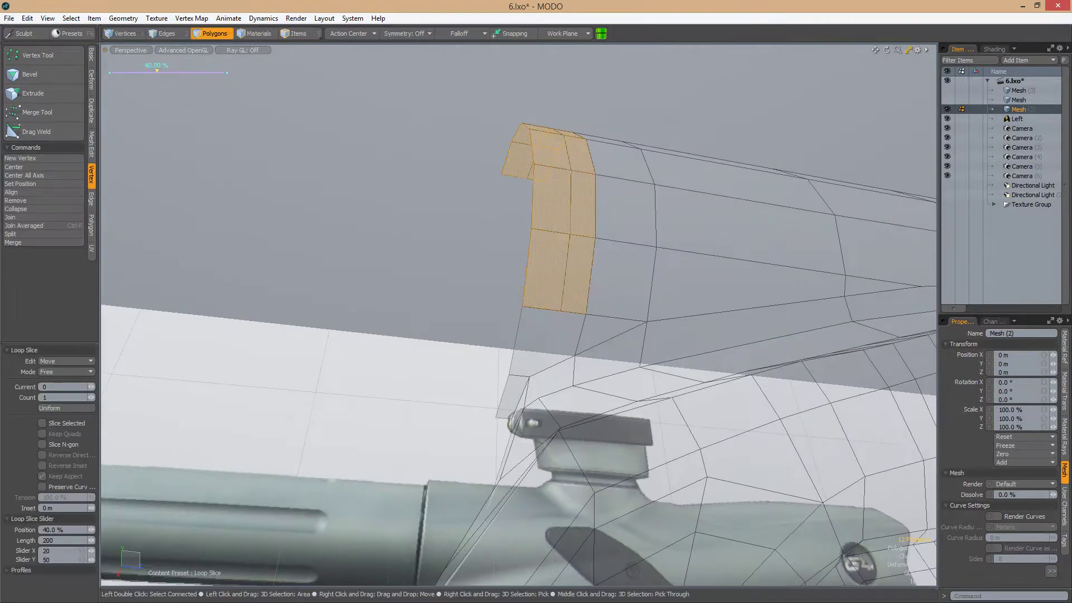
Edge slice the cylinder's new front loops down across its lower rows toward the neck
key(1)
key(c)
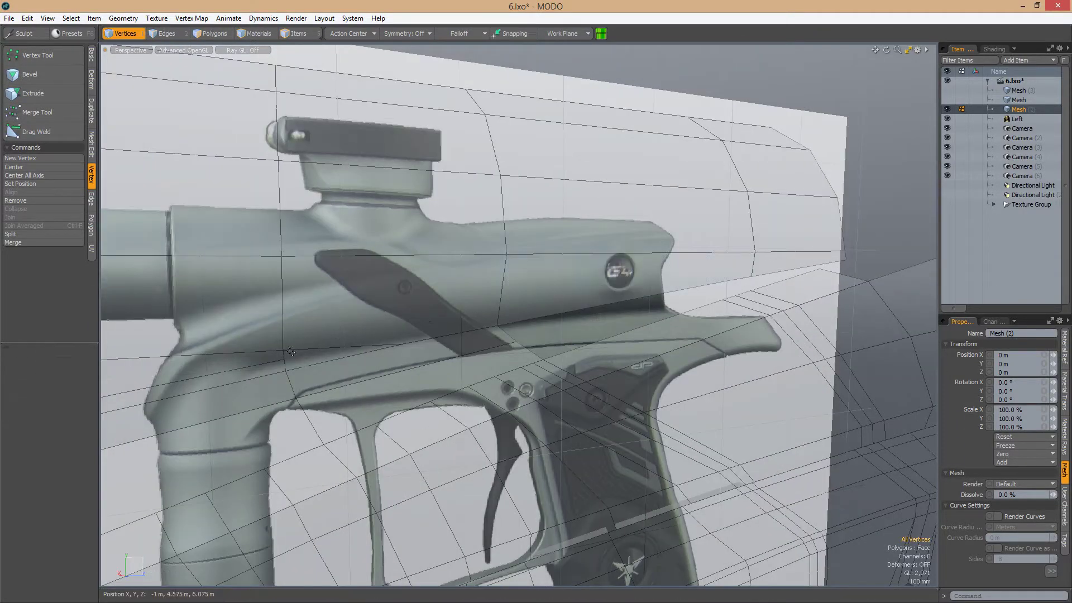
alt+drag(500, 306, 607, 278)
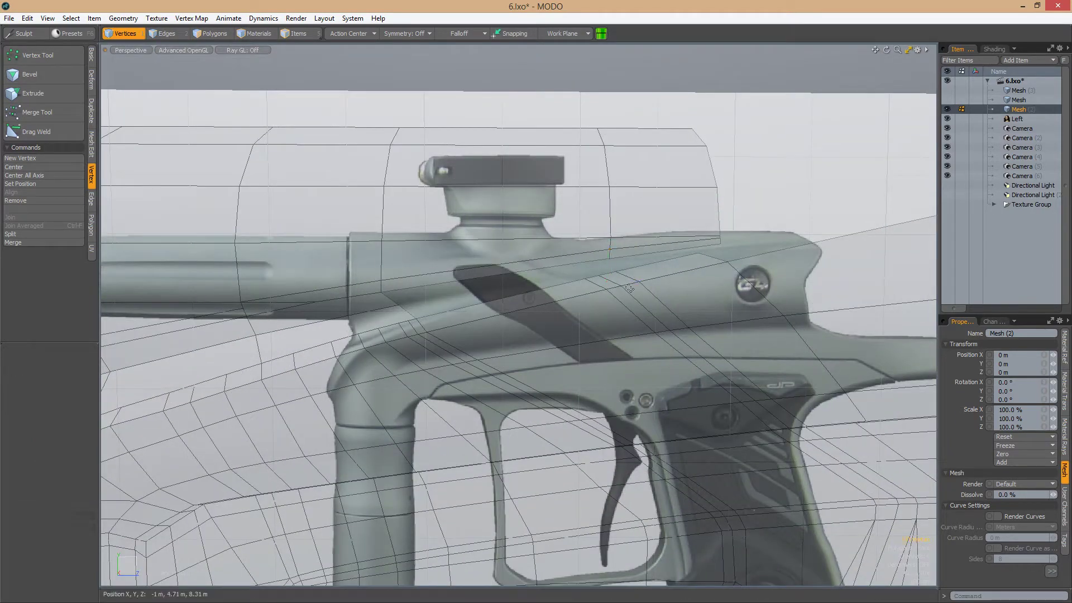
key(2)
mouse_move(629, 288)
alt+mouse_down()
mouse_move(629, 310)
mouse_move(570, 344)
mouse_move(568, 321)
mouse_move(560, 329)
alt+mouse_up()
key(ctrl+space)
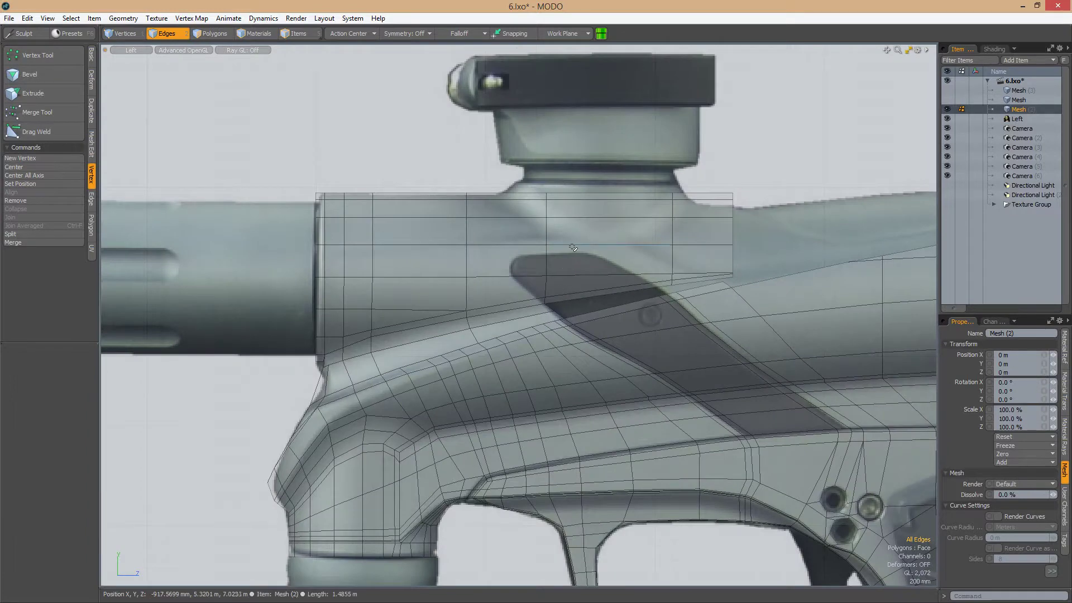
Examine the receiver cylinder and its junction with the lower body in the subdivision preview and up close
key(Tab)
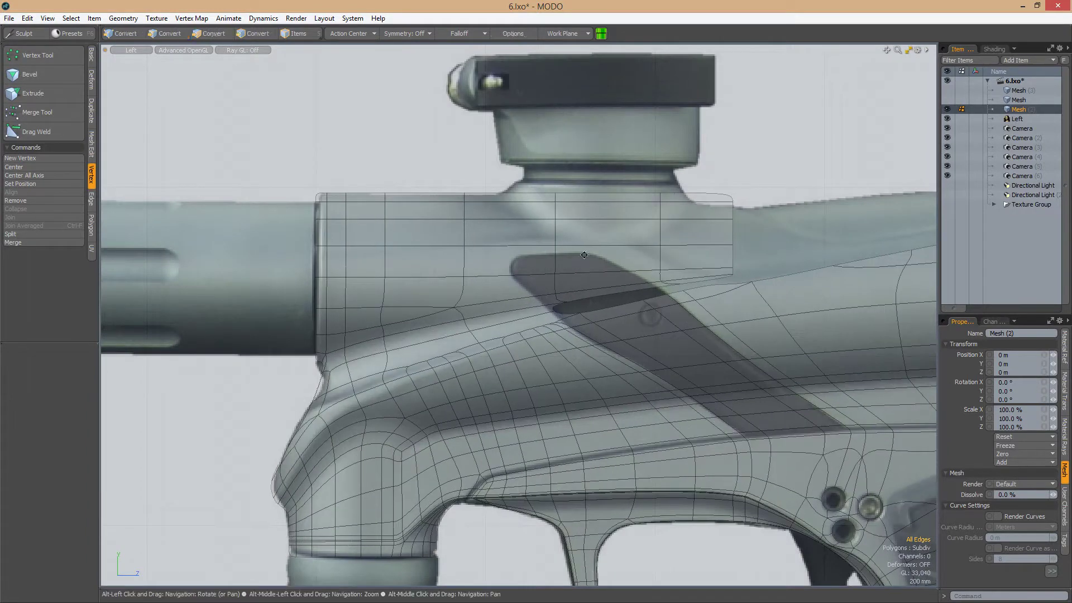
scroll(584, 255, down, 3)
middle_drag(573, 273, 553, 281)
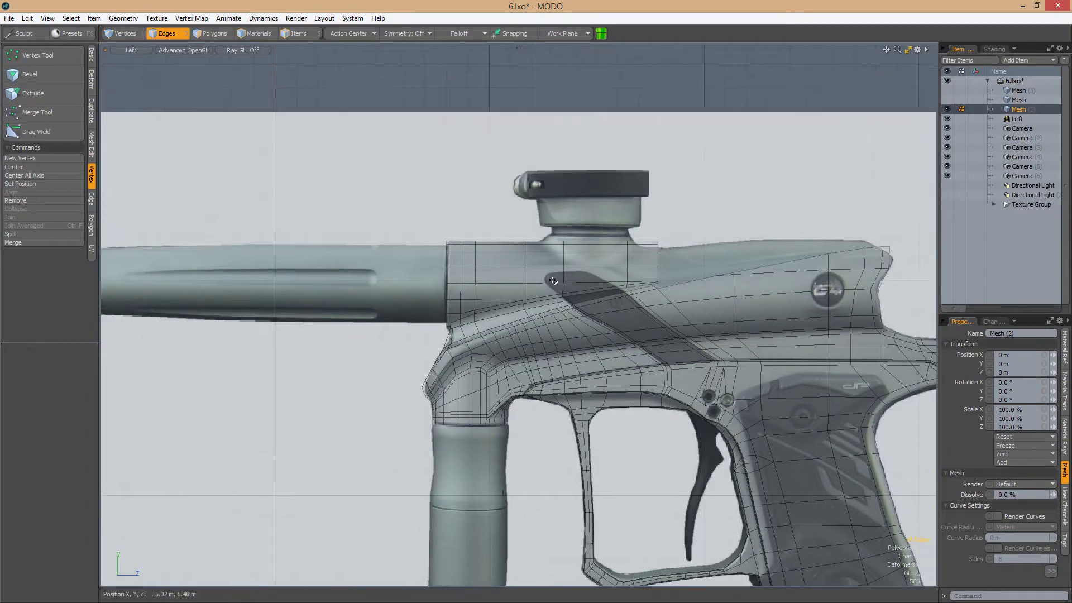
scroll(519, 273, up, 2)
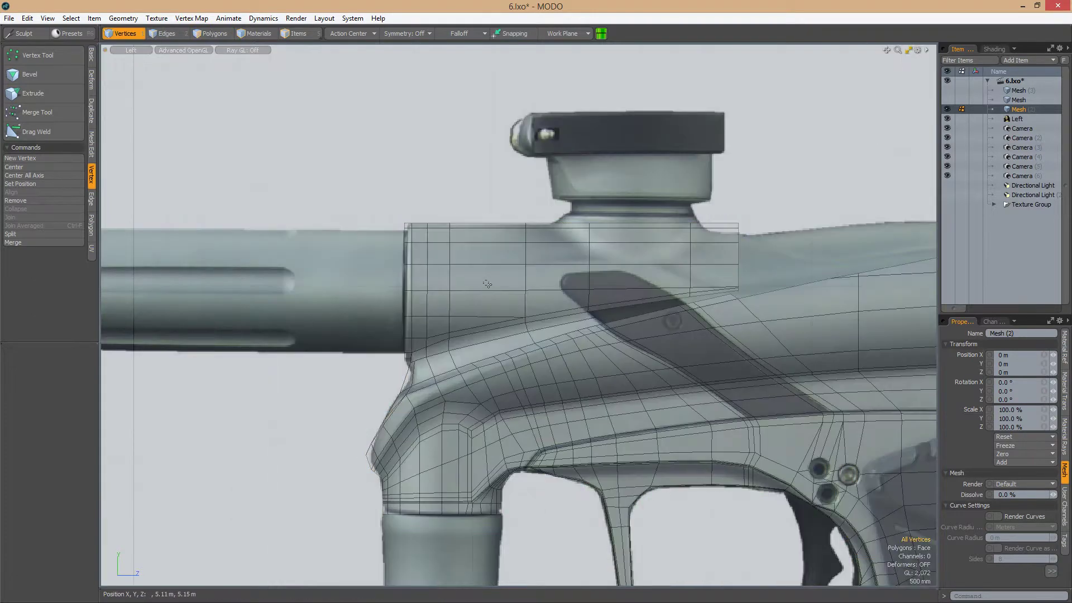
key(1)
scroll(527, 280, down, 3)
scroll(519, 285, up, 4)
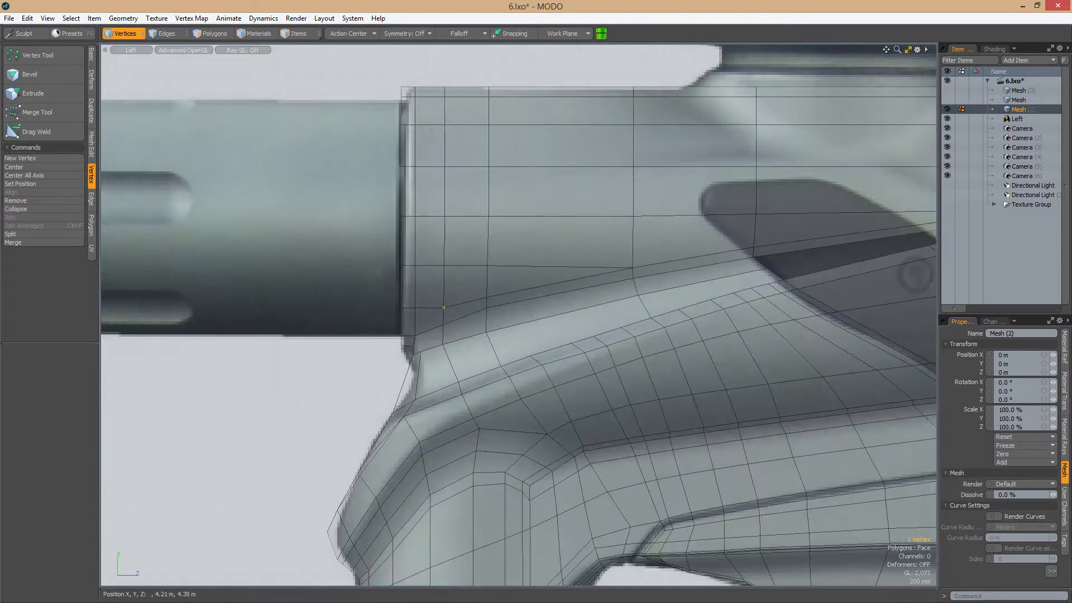
scroll(508, 296, down, 2)
scroll(498, 306, up, 5)
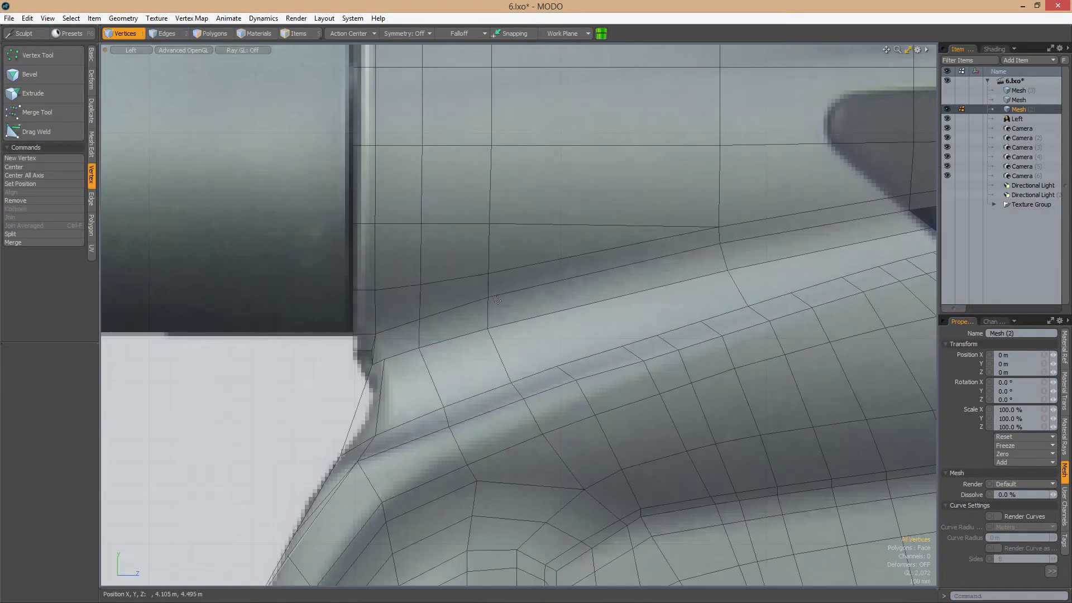
click(497, 300)
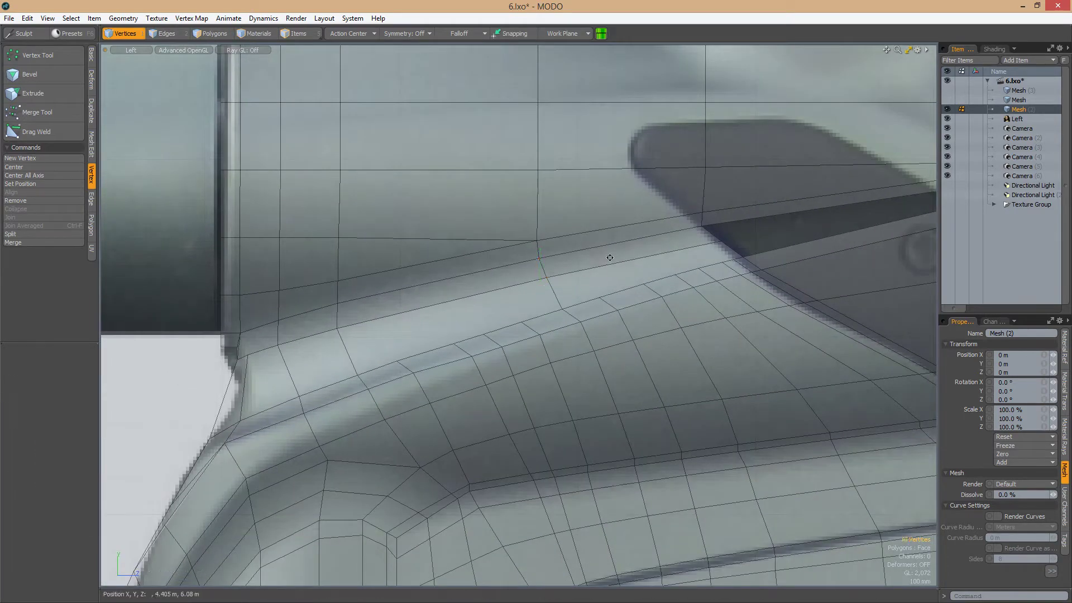
scroll(594, 256, down, 3)
scroll(577, 246, up, 3)
Remove the cylinder's narrow front strip of faces and shift its remaining front vertices forward to the receiver's edge
key(3)
click(477, 294)
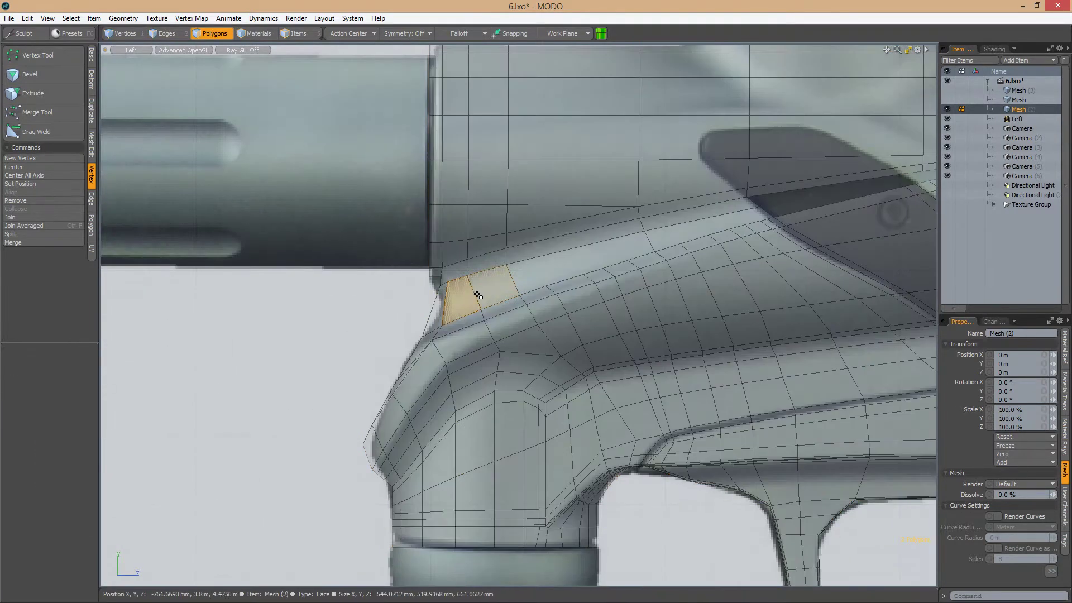
key(3)
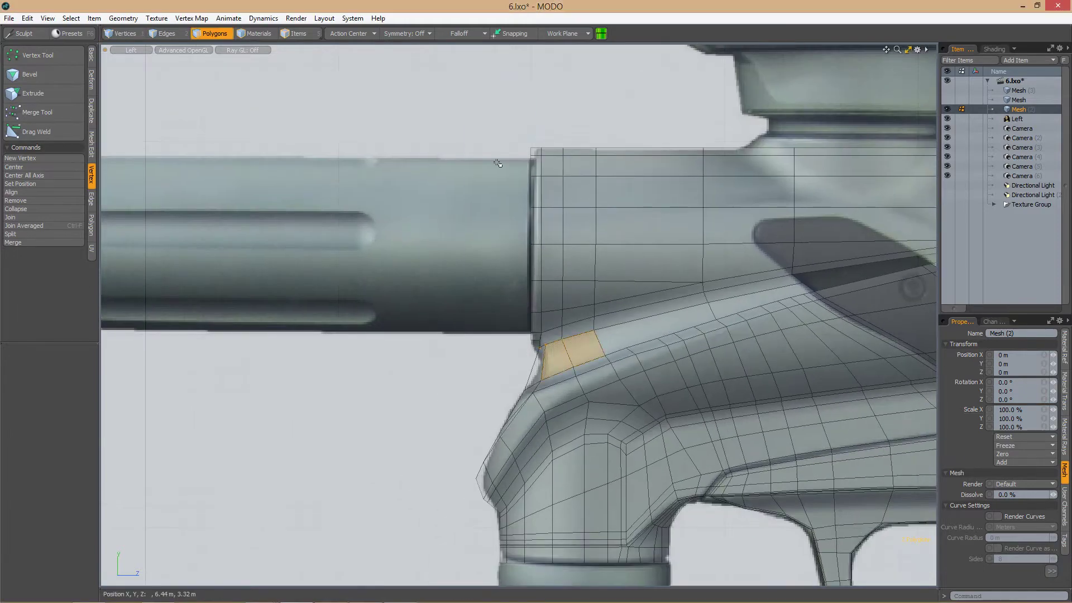
key(w)
scroll(576, 143, up, 3)
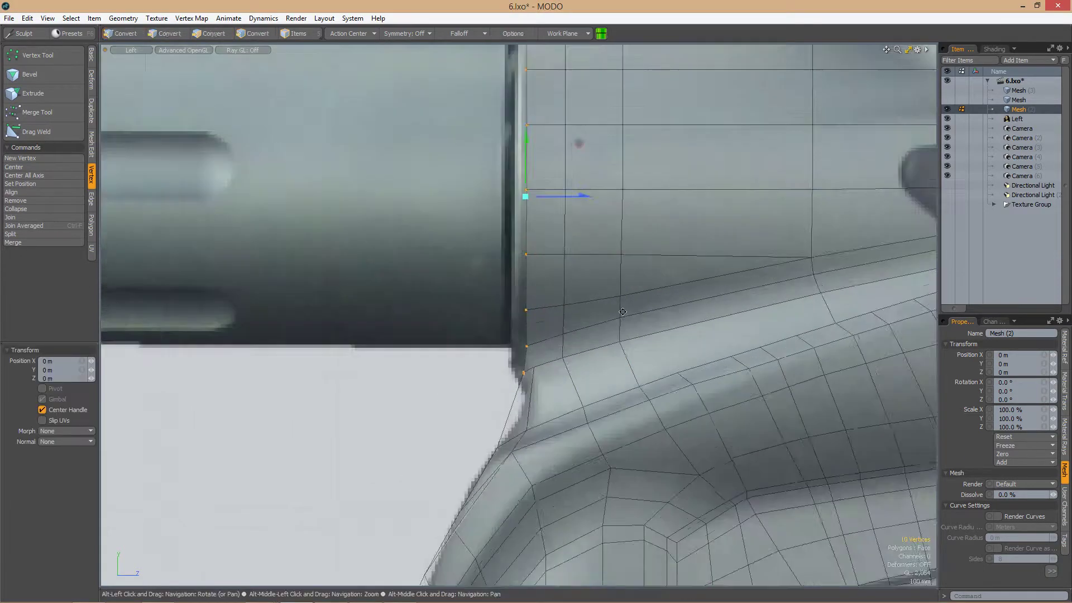
scroll(556, 223, down, 4)
scroll(583, 296, up, 4)
Extend the open edge at the neck's front and move the junction vertex by 75 mm in X and -85 mm in Y
key(ctrl+space)
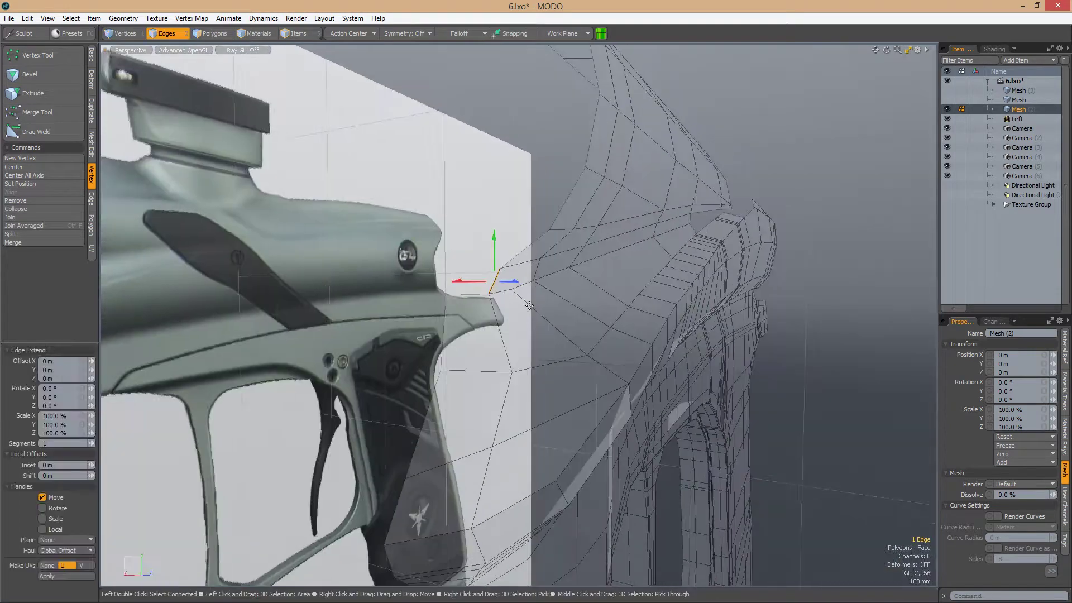
alt+drag(529, 306, 575, 350)
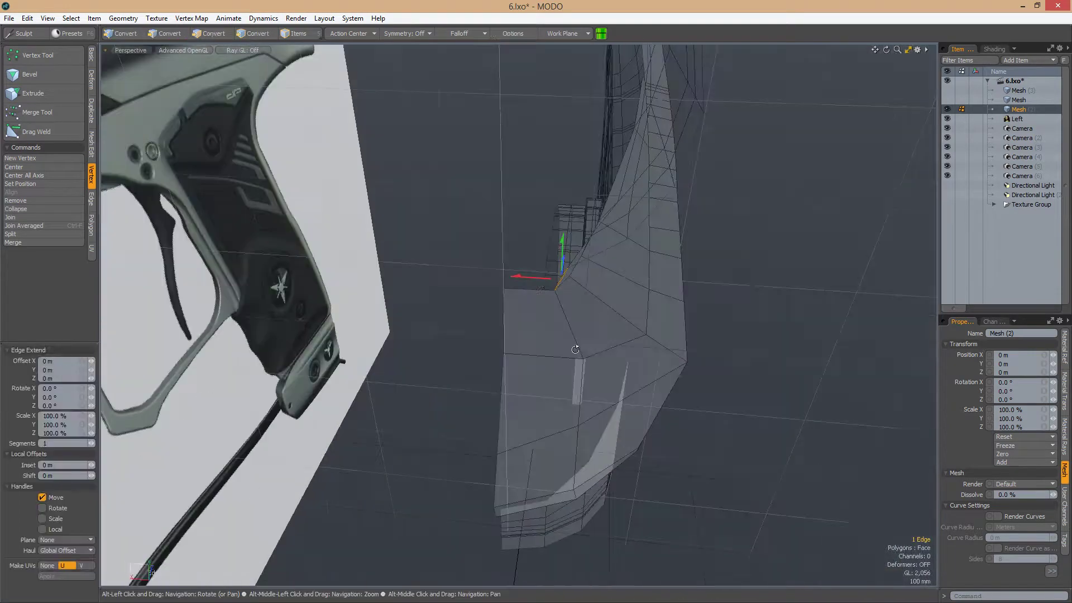
key(1)
key(w)
alt+drag(513, 276, 547, 256)
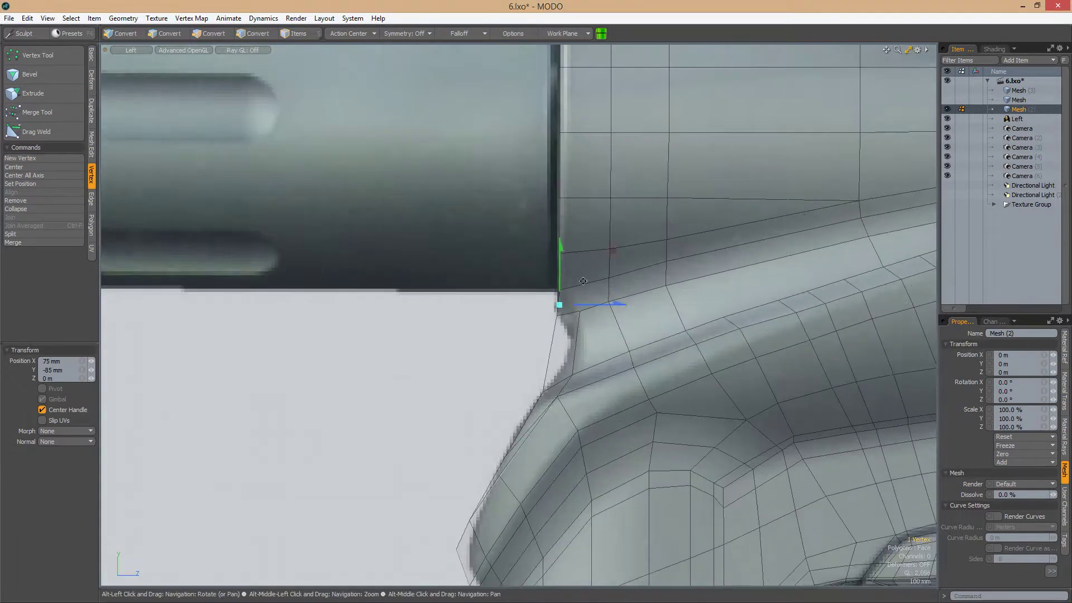
Edge slice across the neck's front faces and add a vertical loop near the cylinder's front rim
key(2)
key(c)
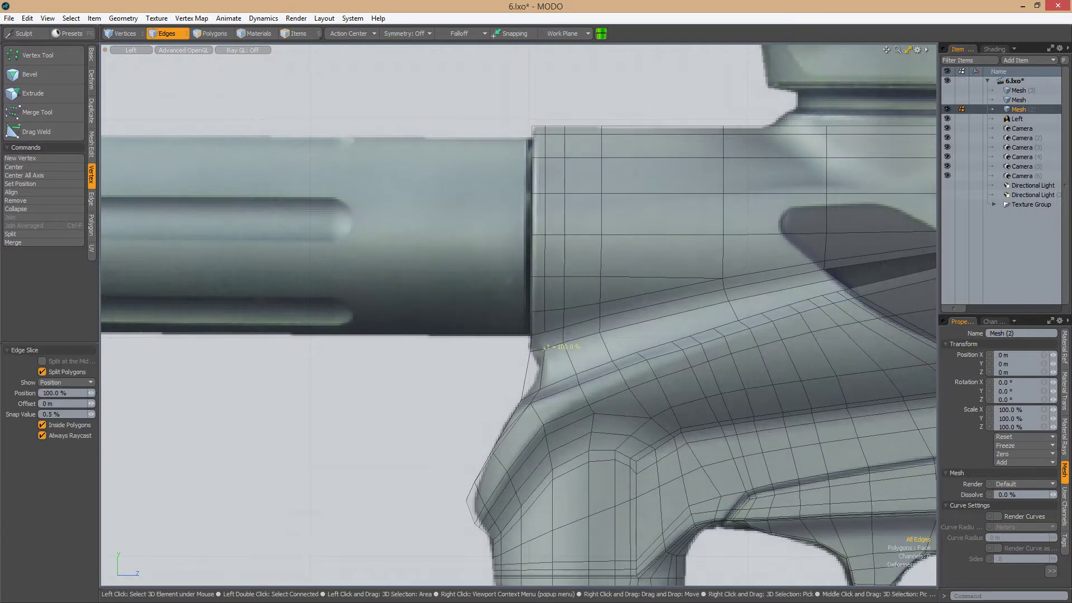
scroll(559, 308, up, 1)
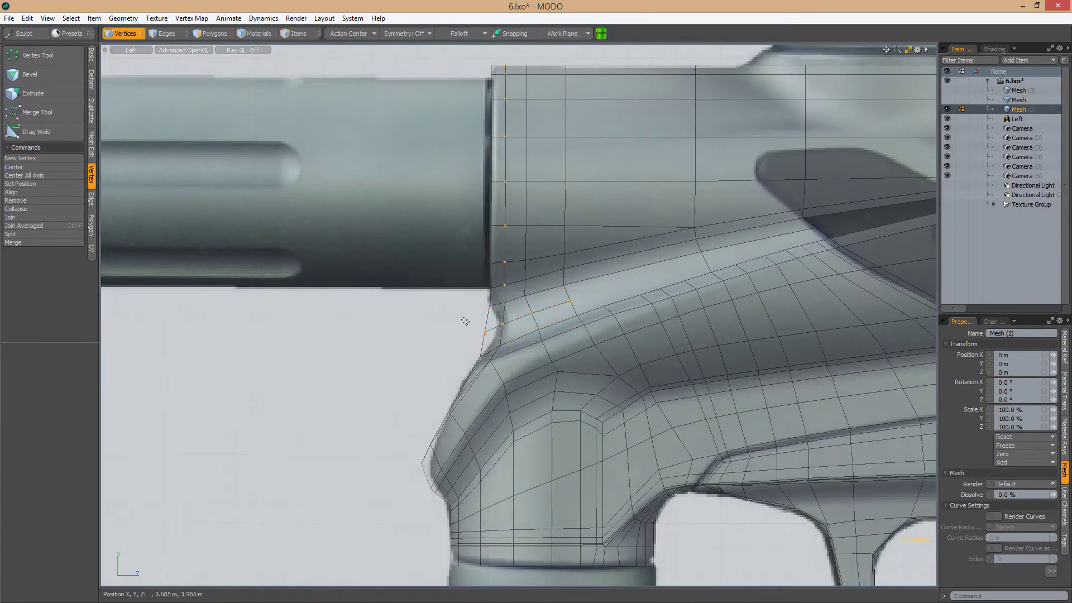
key(1)
scroll(553, 328, up, 2)
Loop slice the faces joining neck and cylinder, and reposition their edges to follow the reference contour
alt+drag(560, 278, 463, 247)
key(2)
key(alt+c)
key(alt+c)
key(w)
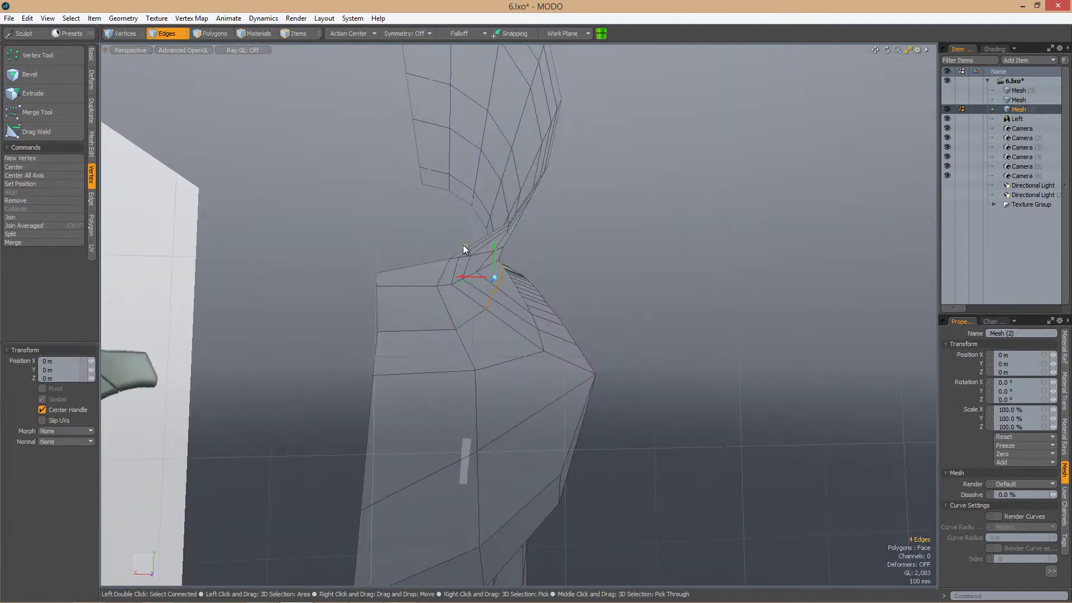
alt+drag(474, 294, 438, 364)
key(1)
key(2)
key(space)
key(space)
ctrl+alt+drag(480, 284, 517, 236)
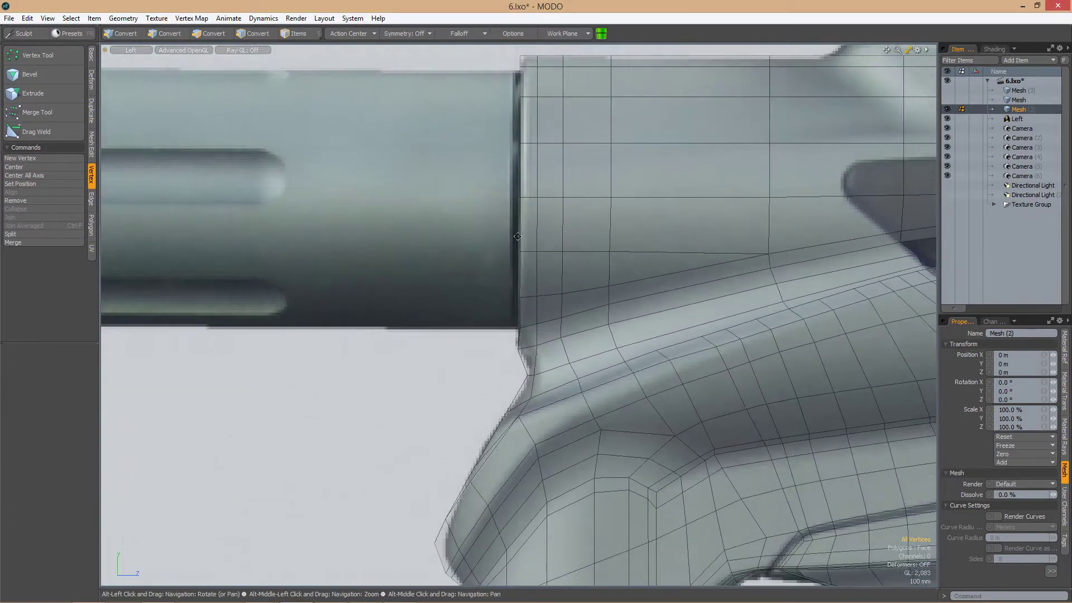
Flatten the cylinder's front rim vertices by scaling them to 0% in Z
key(0)
alt+drag(525, 357, 514, 359)
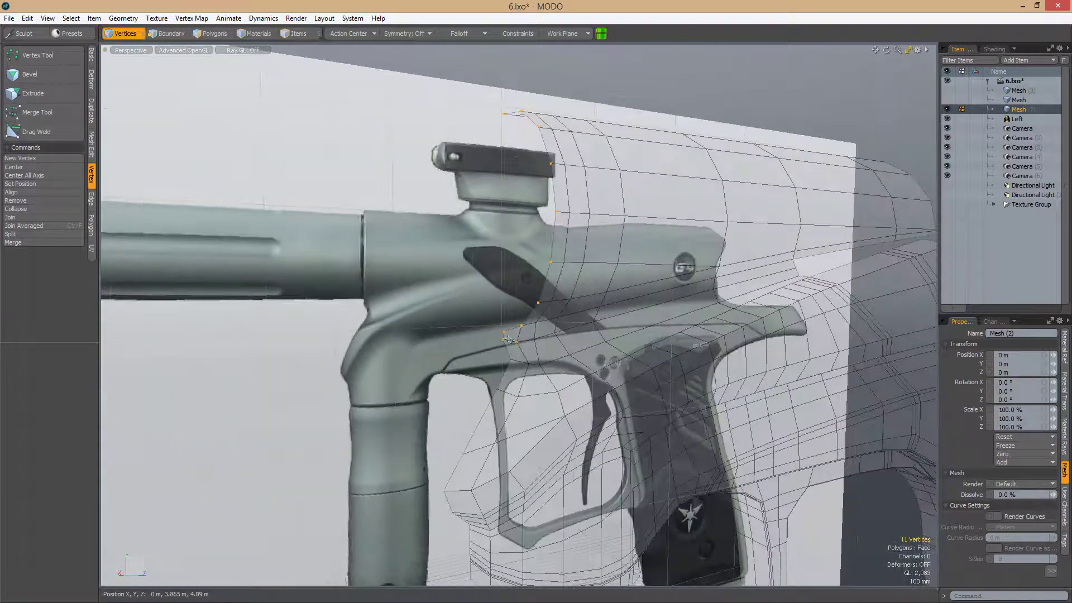
key(ctrl+space)
click(455, 359)
key(r)
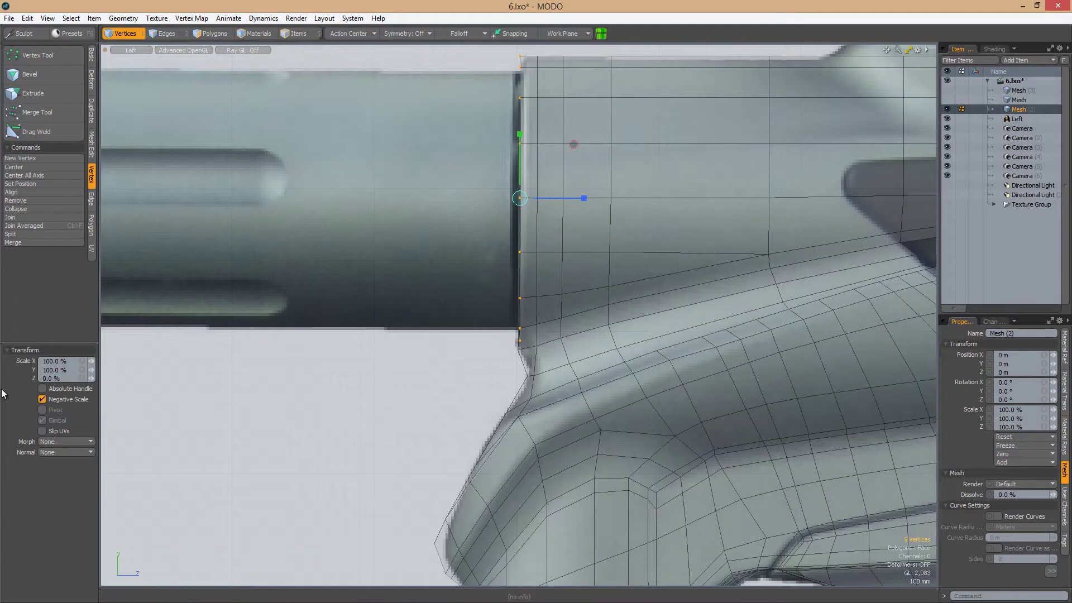
key(space)
scroll(538, 356, up, 2)
scroll(613, 343, down, 3)
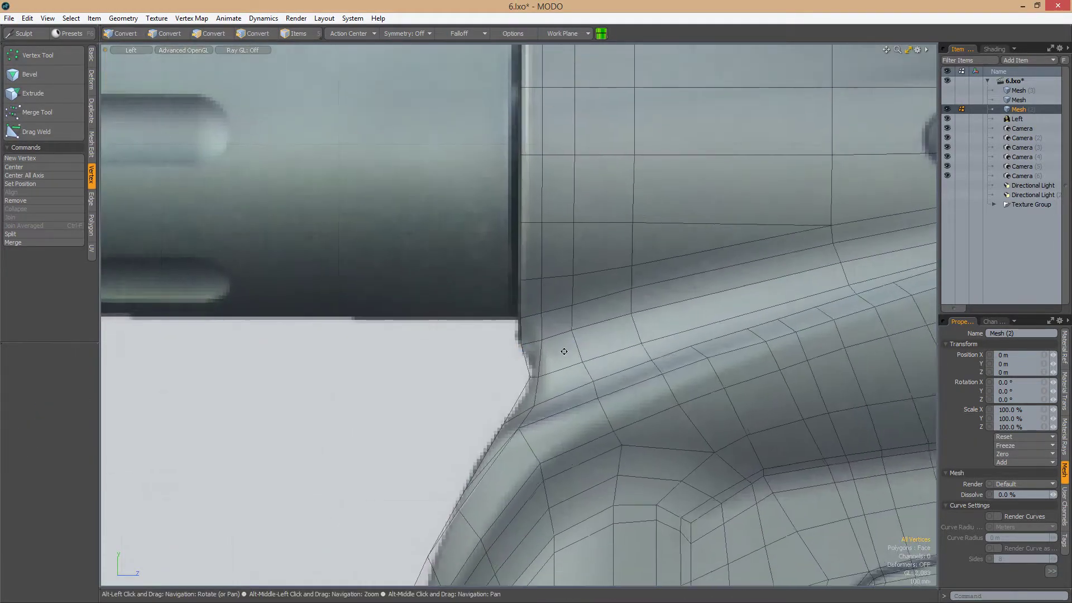
Edge slice along the cylinder's lower row toward its rear end, placing the cut at about 46%
key(ctrl+f)
scroll(596, 312, down, 2)
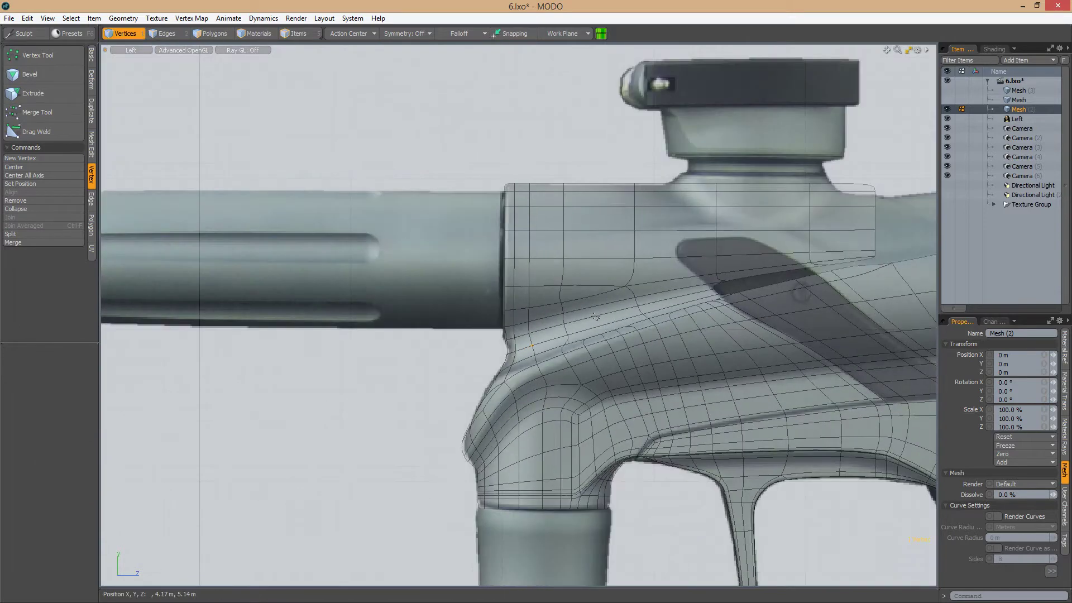
scroll(563, 310, up, 2)
key(alt+c)
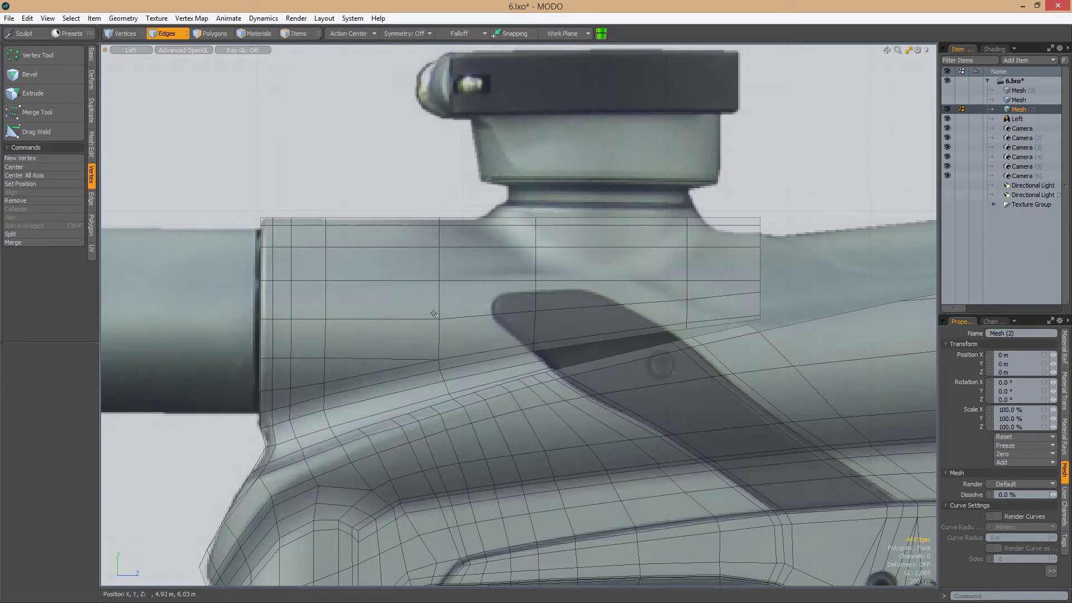
key(1)
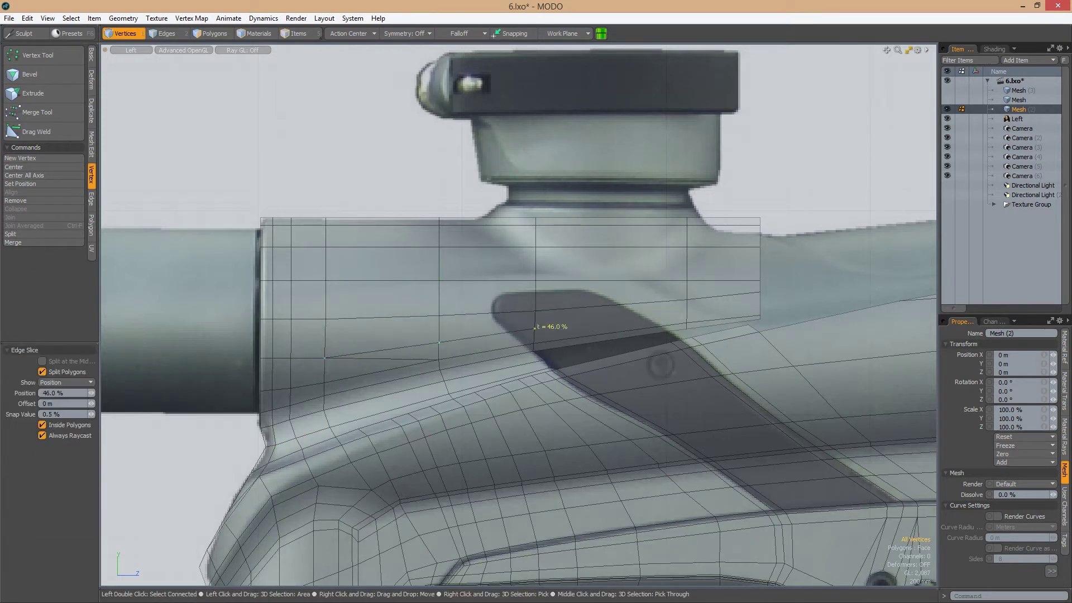
key(space)
key(2)
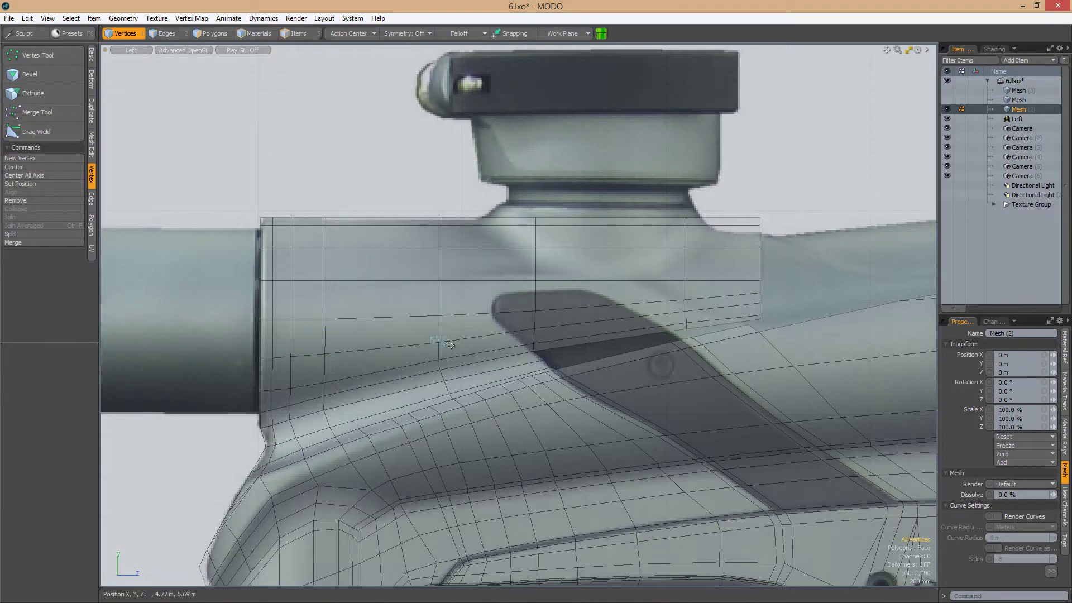
Slide the cylinder's vertex column under the feed neck's front side forward
scroll(627, 292, down, 5)
alt+drag(627, 292, 525, 329)
scroll(525, 329, up, 3)
scroll(524, 329, up, 4)
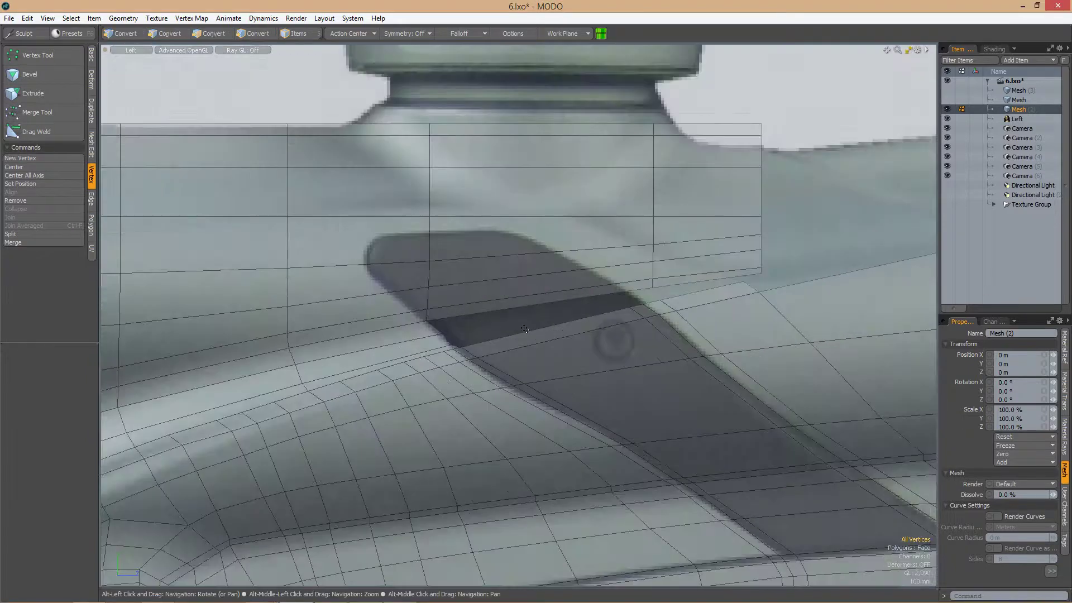
scroll(455, 342, down, 5)
drag(539, 263, 503, 268)
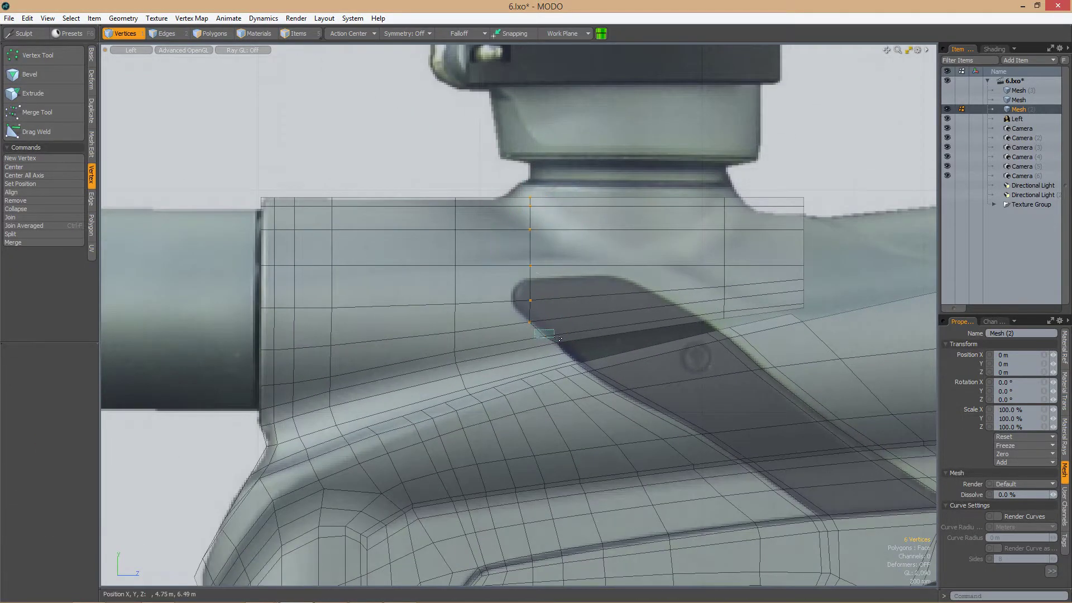
alt+shift+drag(420, 173, 458, 207)
Slide the cylinder's middle vertex column, ahead of the feed neck, forward along its rows
drag(458, 208, 513, 381)
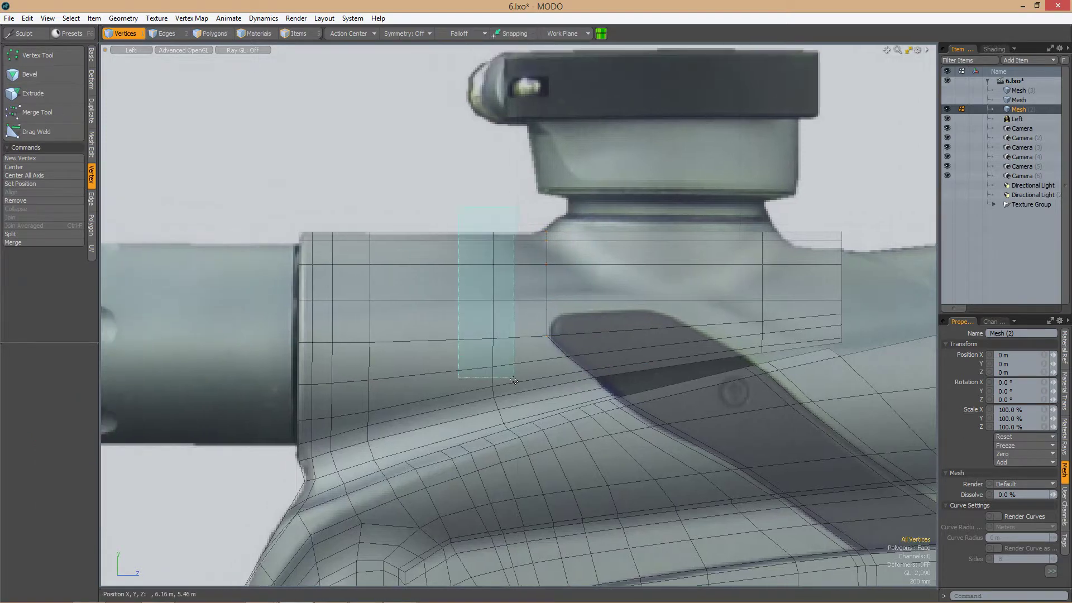
alt+shift+drag(513, 424, 564, 358)
mouse_move(489, 167)
right_down()
mouse_move(490, 319)
mouse_move(563, 350)
right_up()
mouse_move(563, 350)
mouse_down()
mouse_move(491, 299)
mouse_move(511, 296)
mouse_up()
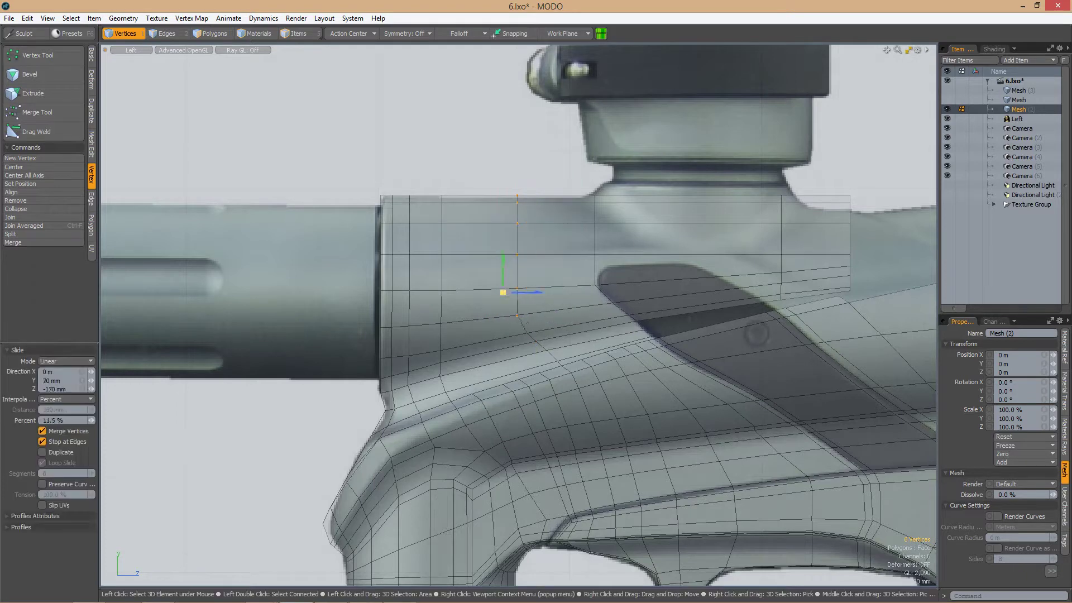
right_drag(463, 168, 554, 310)
drag(554, 310, 540, 310)
scroll(502, 279, down, 3)
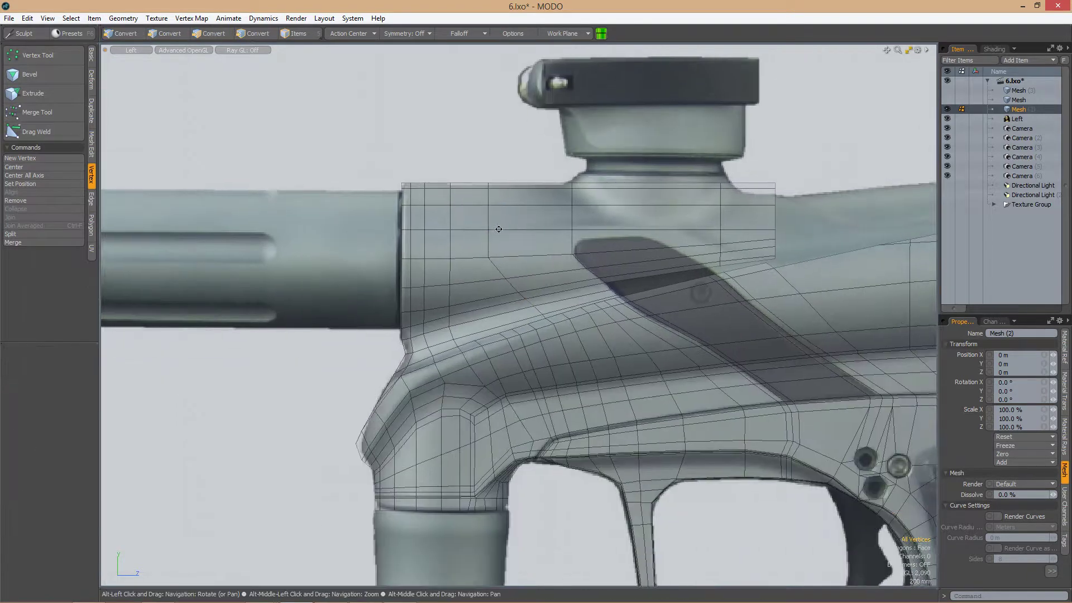
Slide the vertex column behind the cylinder's front loops slightly forward, down to the neck
right_drag(433, 184, 471, 327)
scroll(502, 280, up, 1)
scroll(447, 323, up, 2)
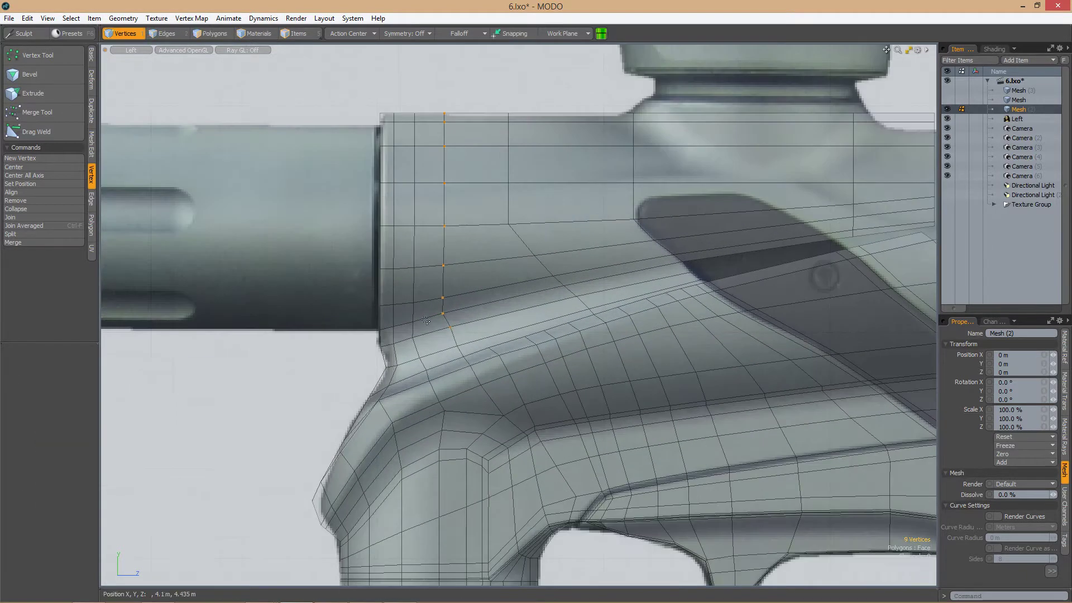
key(space)
Examine the edge flow between the cylinder's lower rows and the sloping neck strip
scroll(463, 307, down, 1)
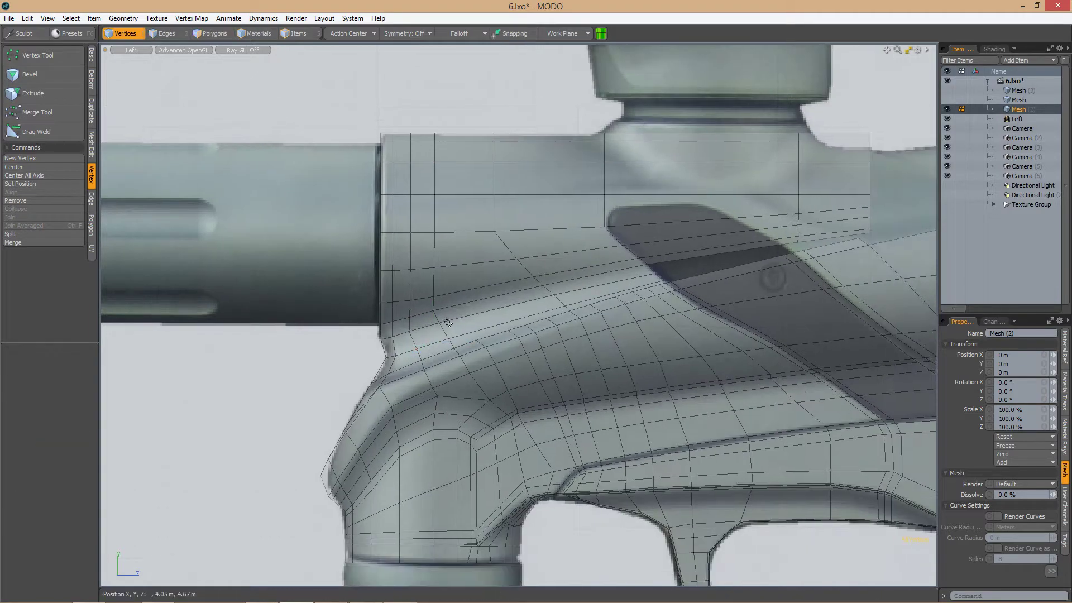
scroll(462, 306, up, 2)
scroll(474, 303, down, 2)
scroll(459, 271, up, 1)
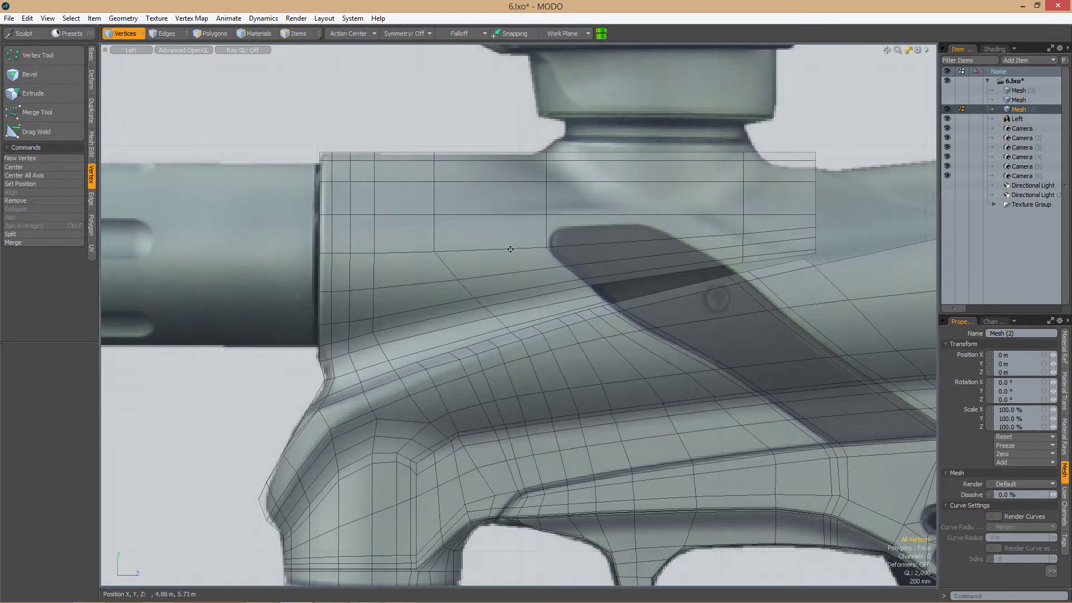
scroll(510, 249, down, 1)
scroll(391, 350, up, 3)
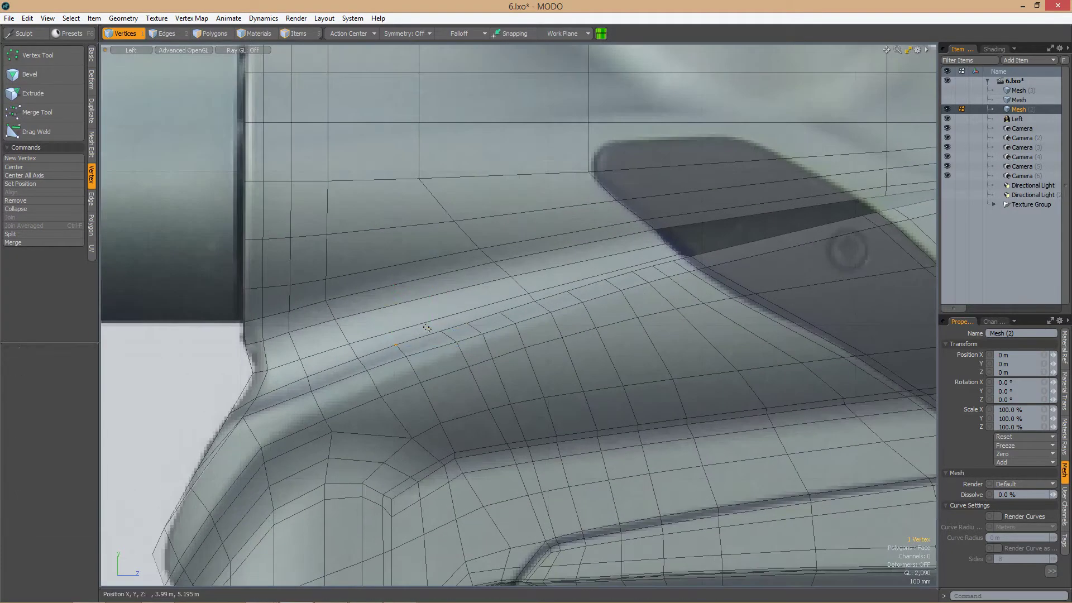
click(512, 280)
scroll(512, 280, down, 3)
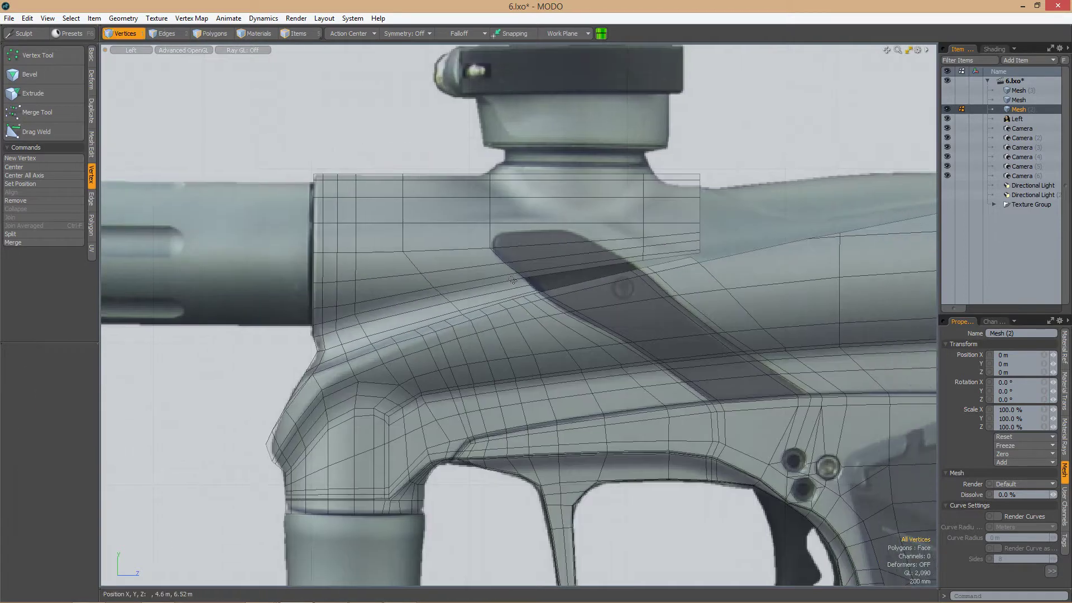
Slide the vertex column under the feed neck's rear side forward along the cylinder
alt+scroll(499, 270, down, 1)
alt+scroll(571, 228, up, 3)
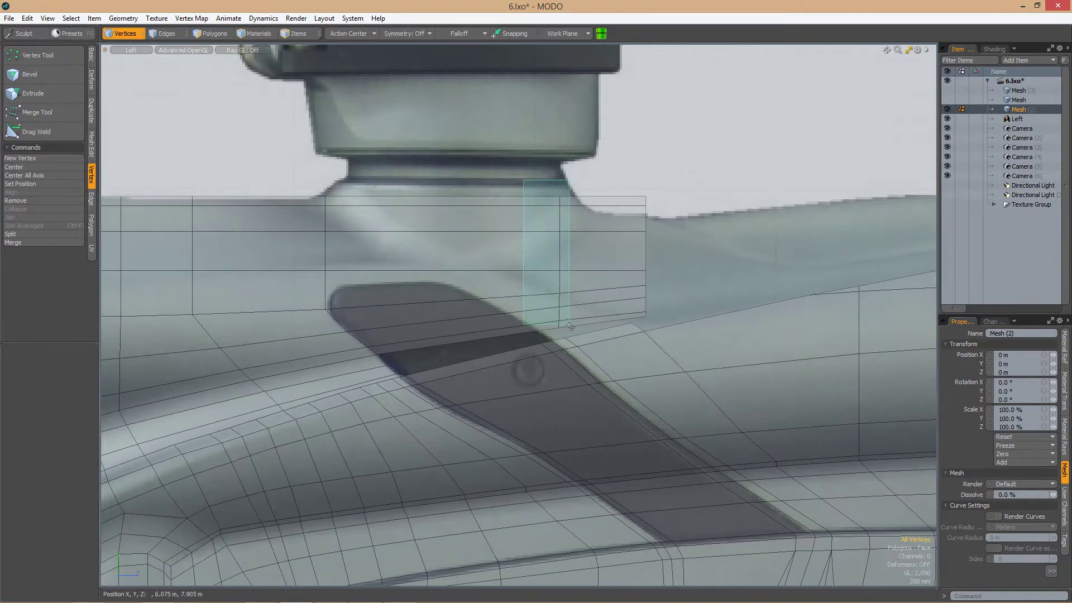
drag(571, 325, 536, 304)
key(shift+s)
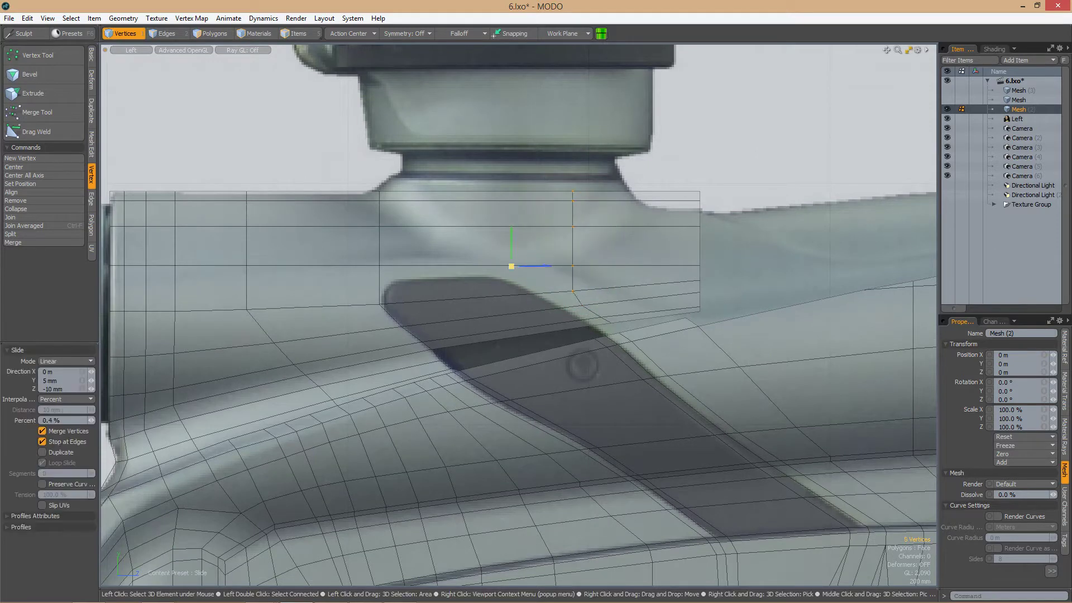
Slide the upper vertices of the column under the feed neck forward so its lower part slants toward the neck strip
drag(505, 261, 441, 213)
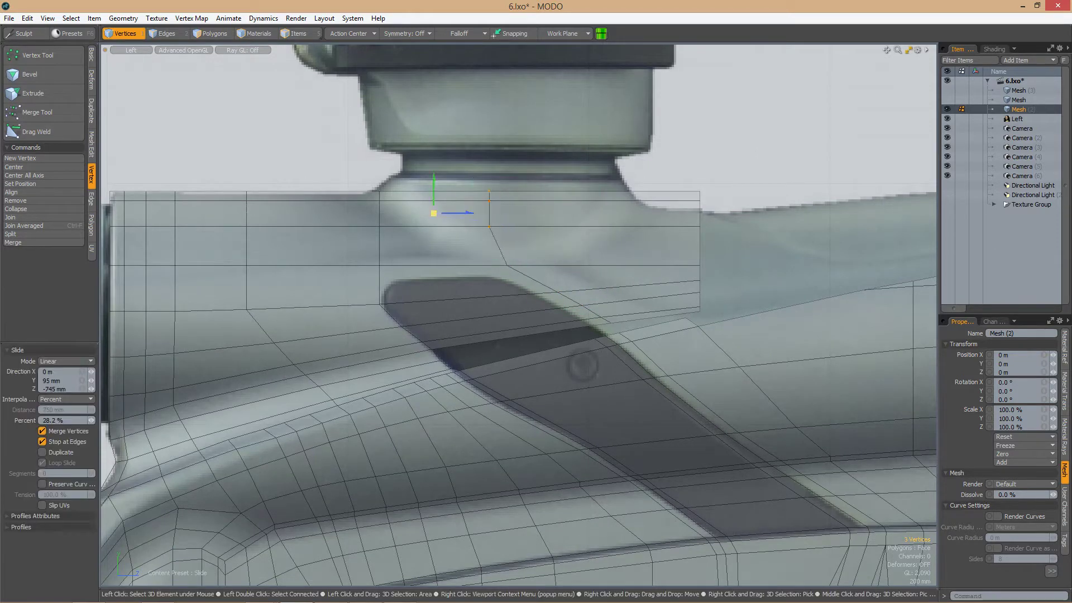
drag(505, 221, 446, 291)
mouse_move(367, 296)
mouse_down()
mouse_move(485, 353)
mouse_move(454, 328)
mouse_move(558, 264)
mouse_move(500, 385)
mouse_move(549, 266)
mouse_up()
key(space)
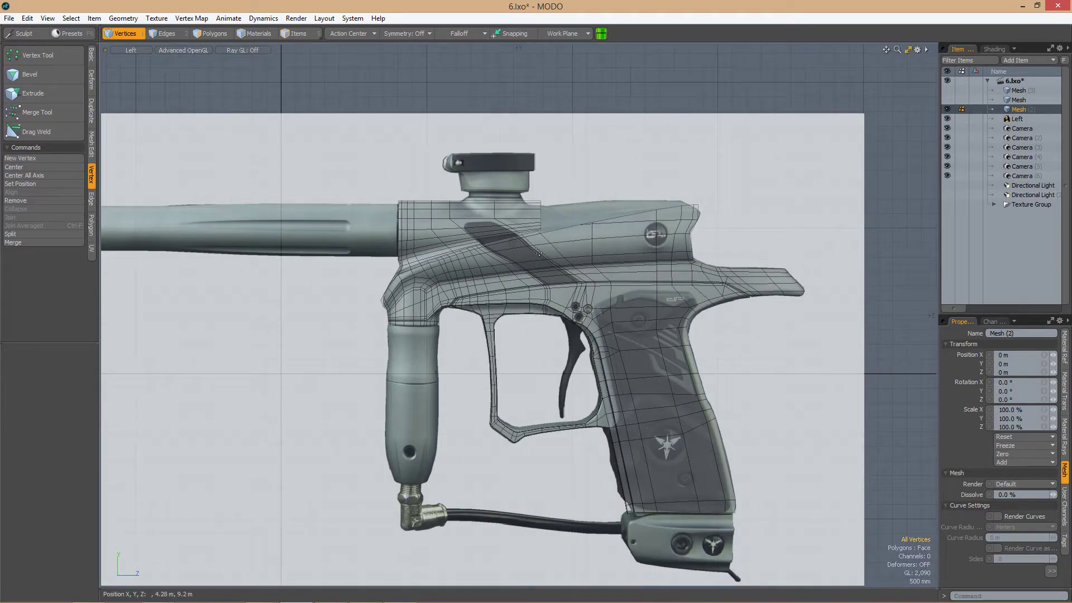
Use Edge Slice near the gap between the cylinder's rear end and the lower body, and select the gap's boundary edges
mouse_move(538, 253)
ctrl+alt+mouse_down()
mouse_move(598, 299)
mouse_move(691, 276)
mouse_move(614, 290)
mouse_move(590, 308)
mouse_move(566, 270)
ctrl+alt+mouse_up()
click(592, 304)
alt+drag(567, 309, 611, 232)
key(e)
key(w)
key(2)
key(alt+c)
alt+drag(514, 251, 559, 244)
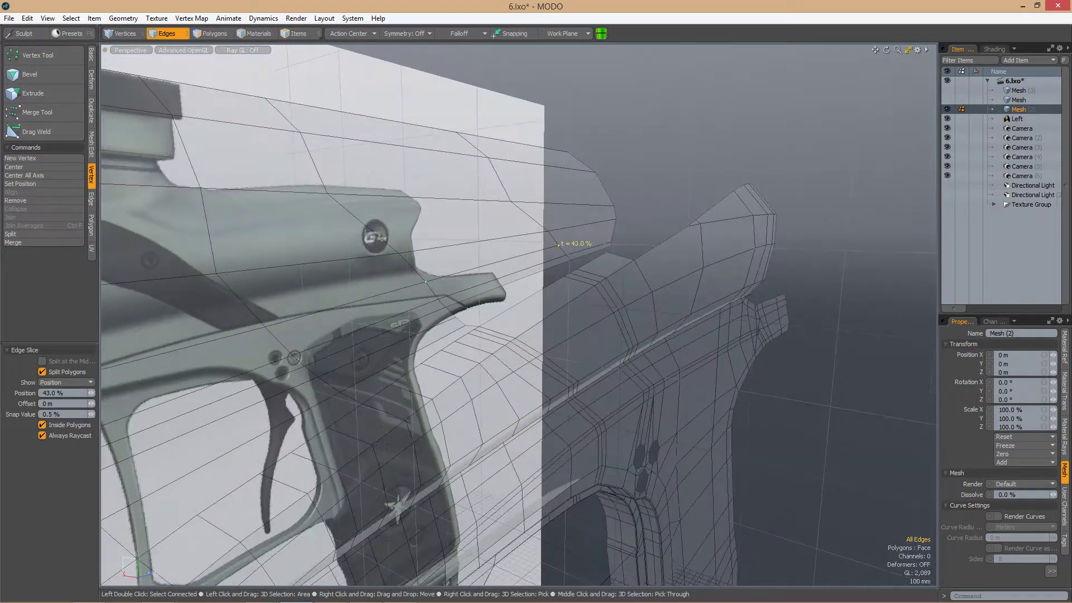
alt+drag(628, 232, 568, 313)
right_click(550, 271)
click(609, 272)
key(space)
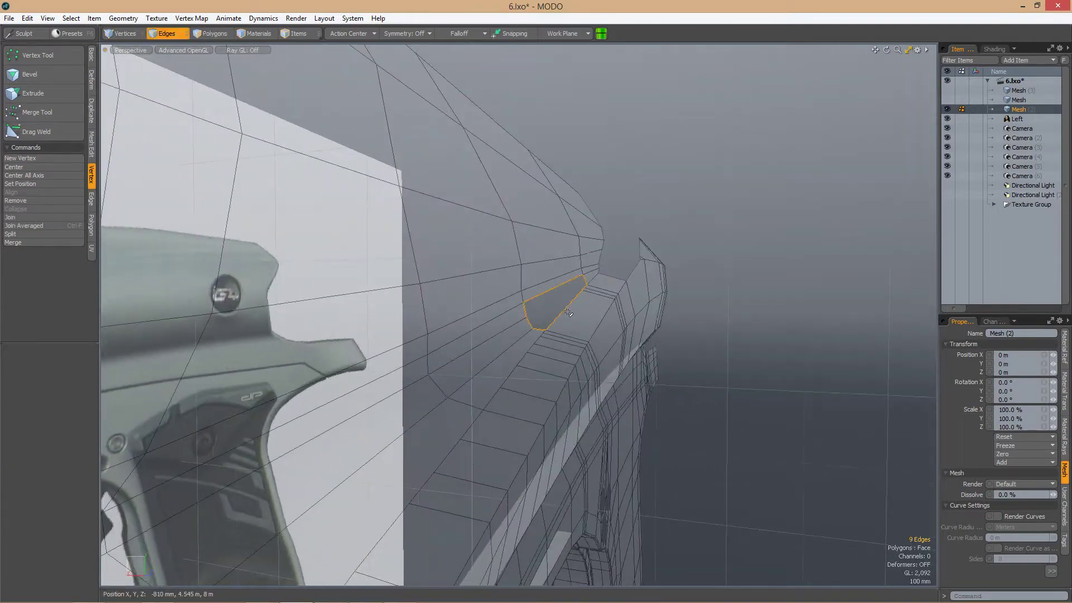
Slide the vertex column at the cylinder's rear end forward, aligning it under the feed neck's rear flare
alt+drag(640, 233, 510, 279)
key(ctrl+space)
click(509, 279)
scroll(510, 280, up, 5)
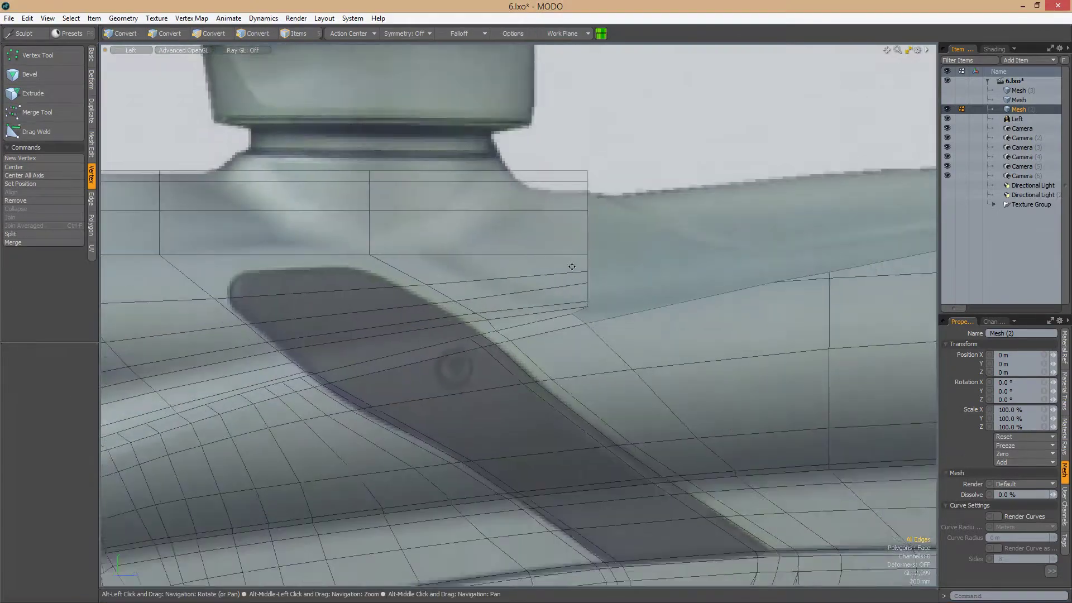
key(1)
drag(567, 157, 550, 293)
key(ctrl+shift+z)
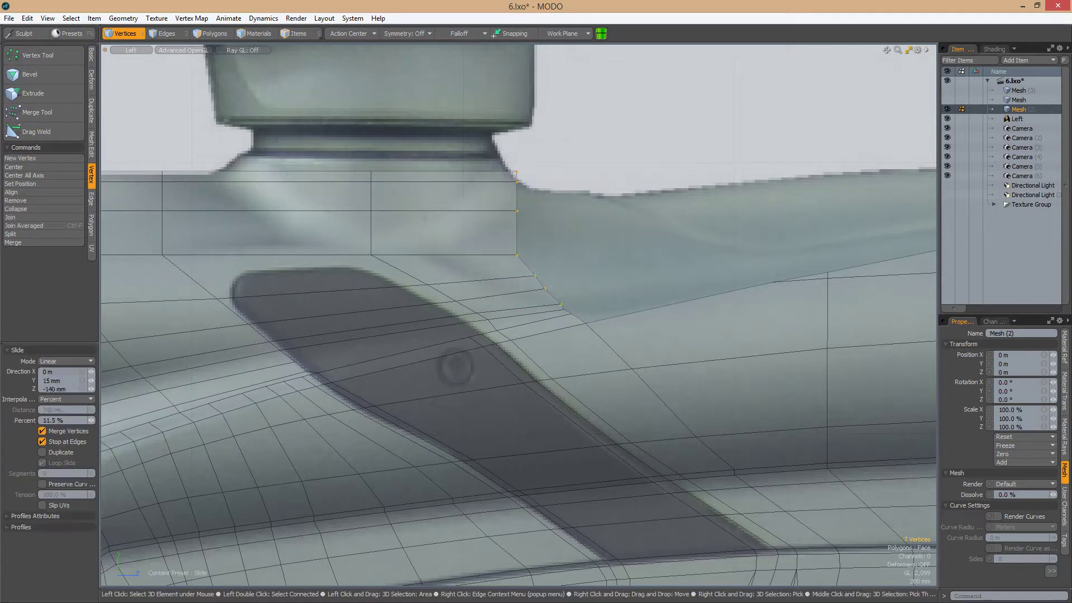
click(497, 264)
scroll(497, 264, down, 5)
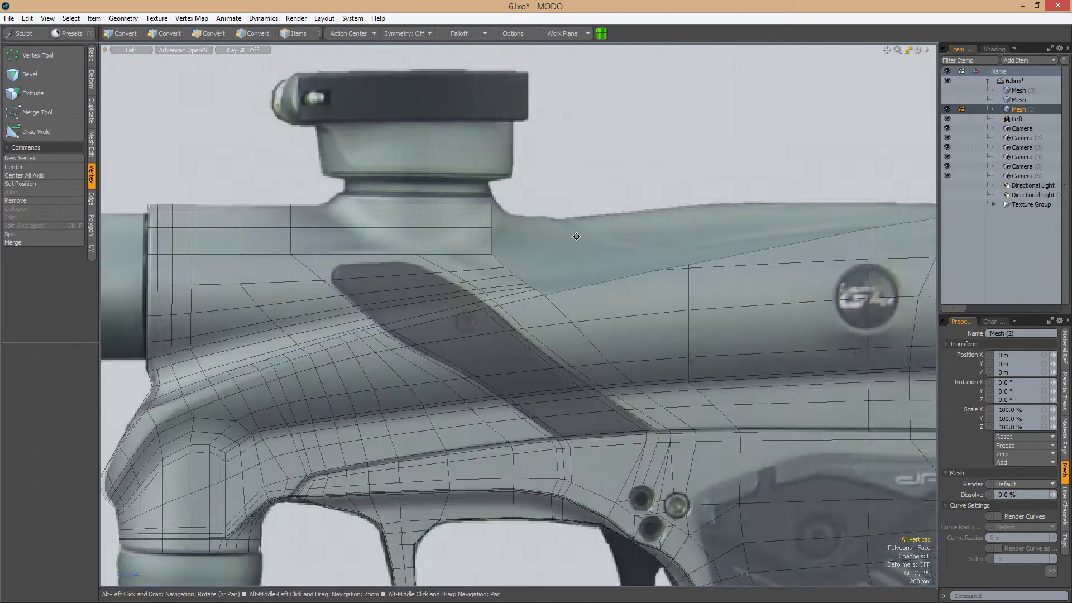
scroll(565, 250, up, 3)
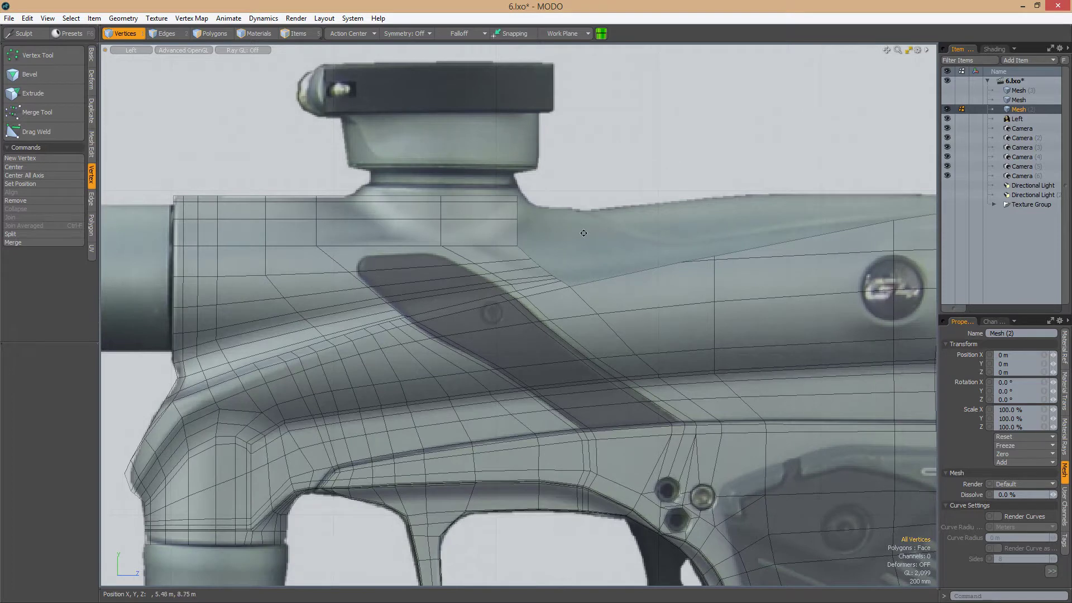
ctrl+alt+drag(583, 233, 632, 292)
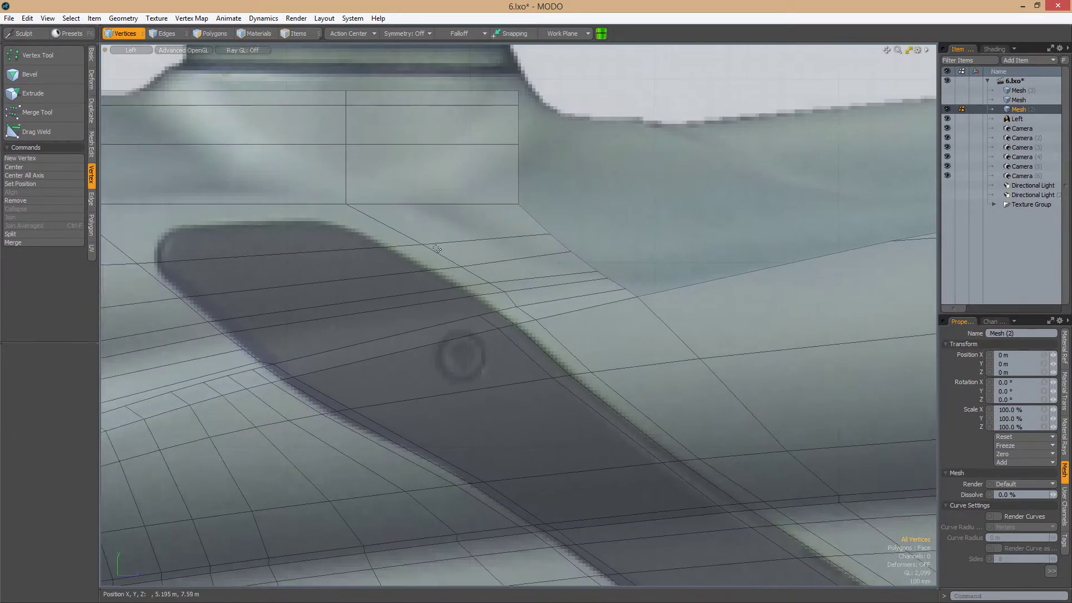
Undo the recent vertex edits on the body mesh beneath the feed neck
key(ctrl+z)
alt+drag(490, 283, 503, 330)
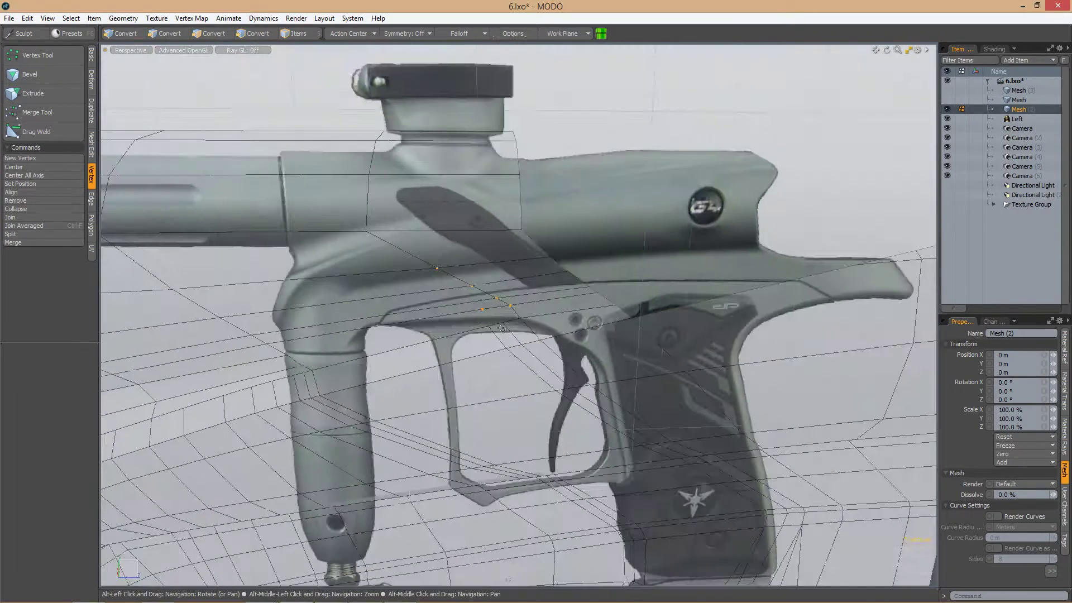
key(ctrl+z)
key(ctrl+z)
key(ctrl+z)
key(ctrl+z)
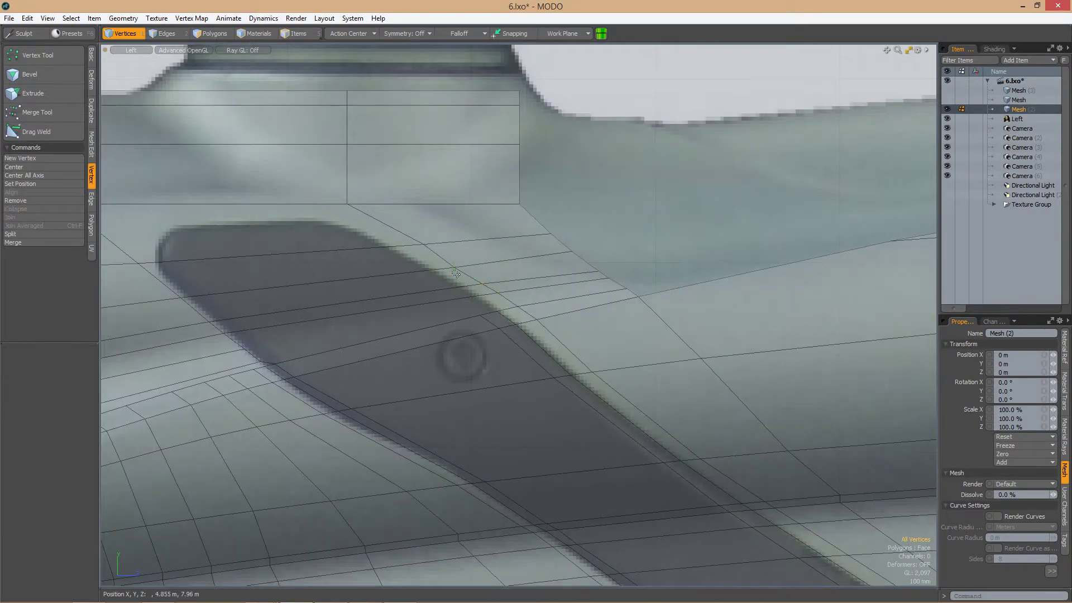
key(ctrl+z)
key(ctrl+z)
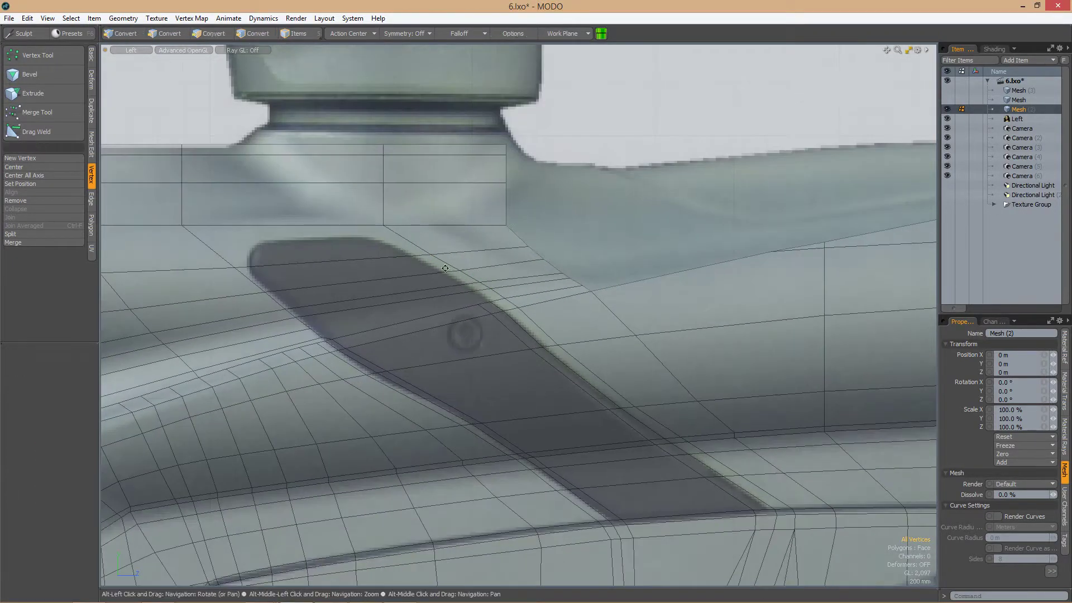
key(ctrl+z)
key(ctrl+z)
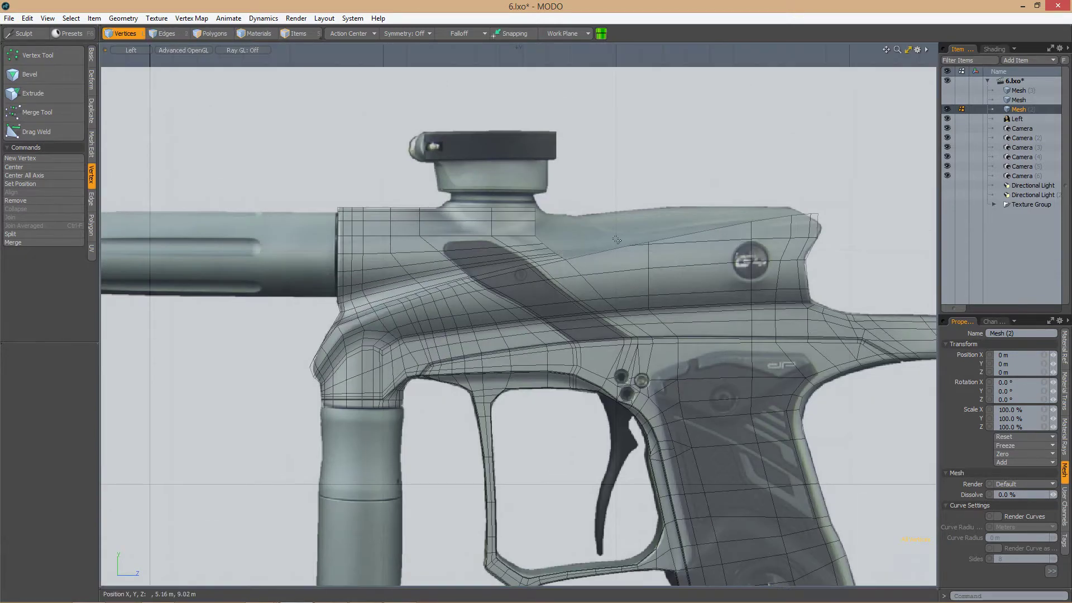
key(ctrl+z)
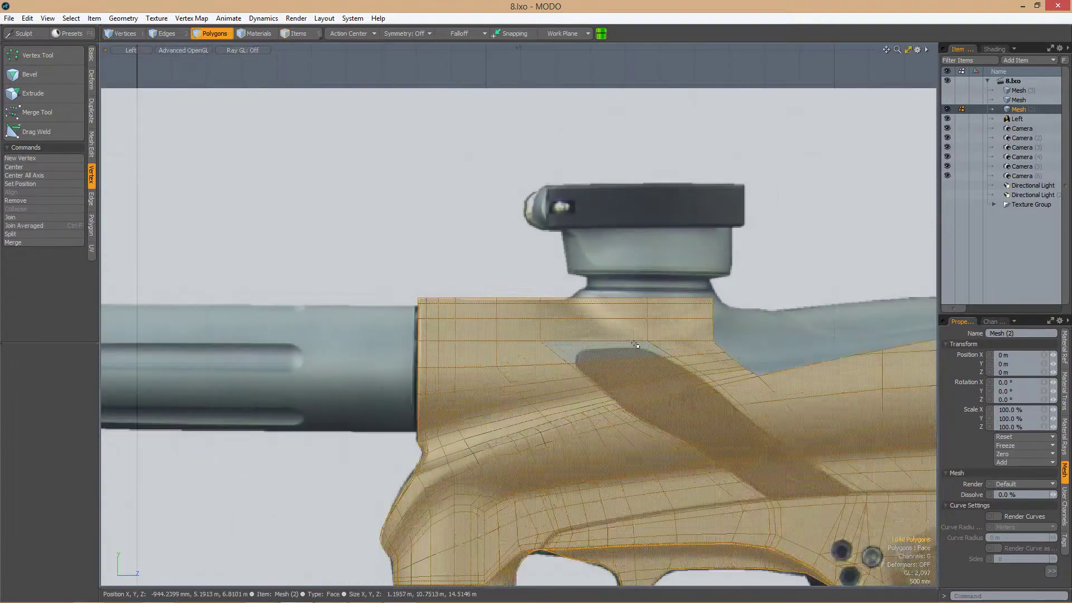
Extend the body's open front rim edge loop and scale it about the selection centre
scroll(506, 333, up, 2)
key(1)
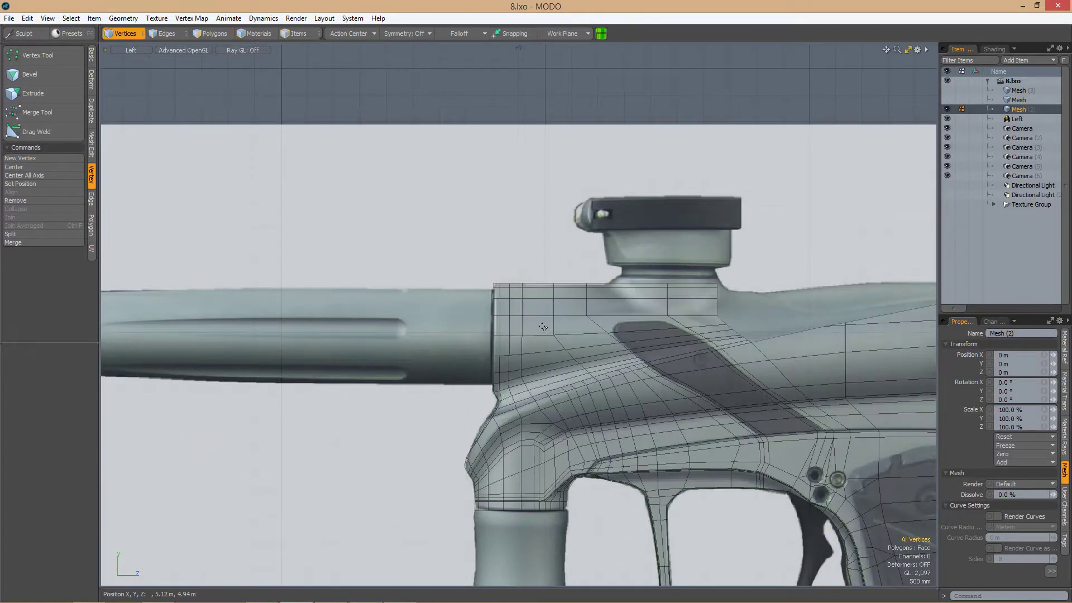
scroll(538, 327, up, 2)
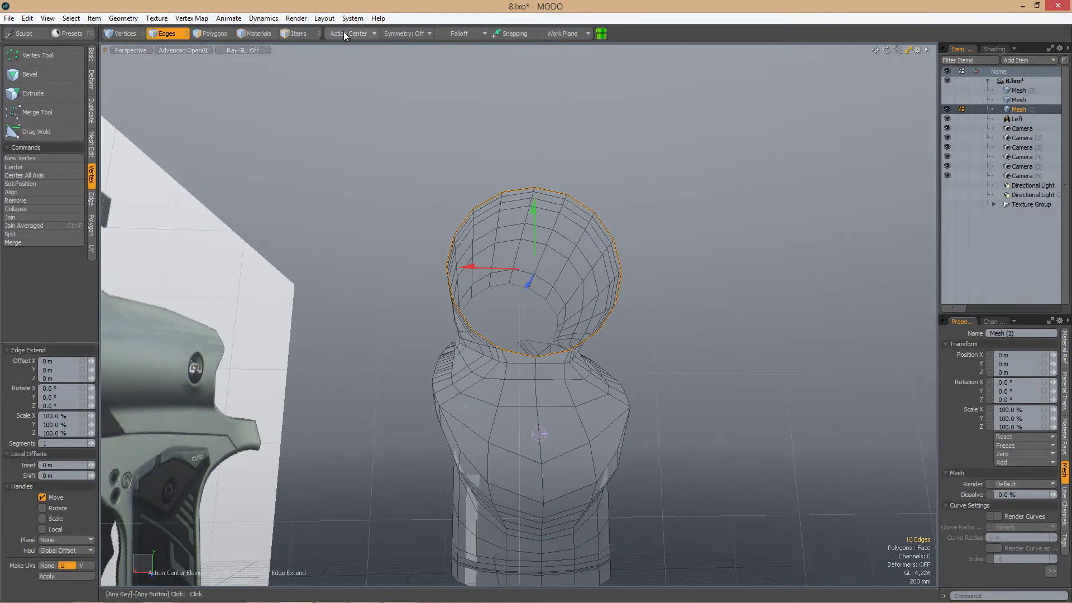
key(r)
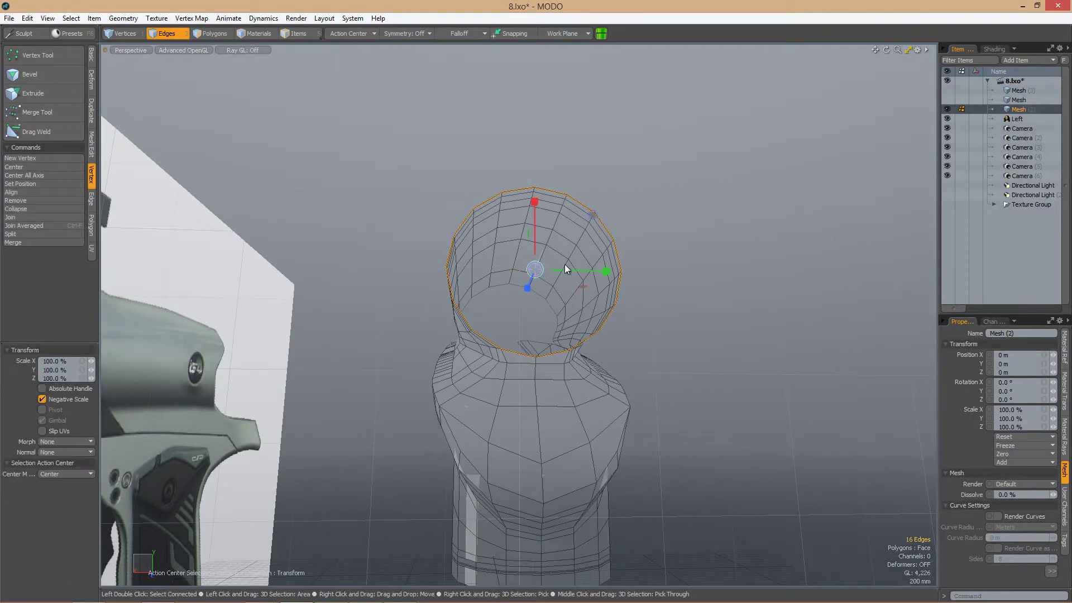
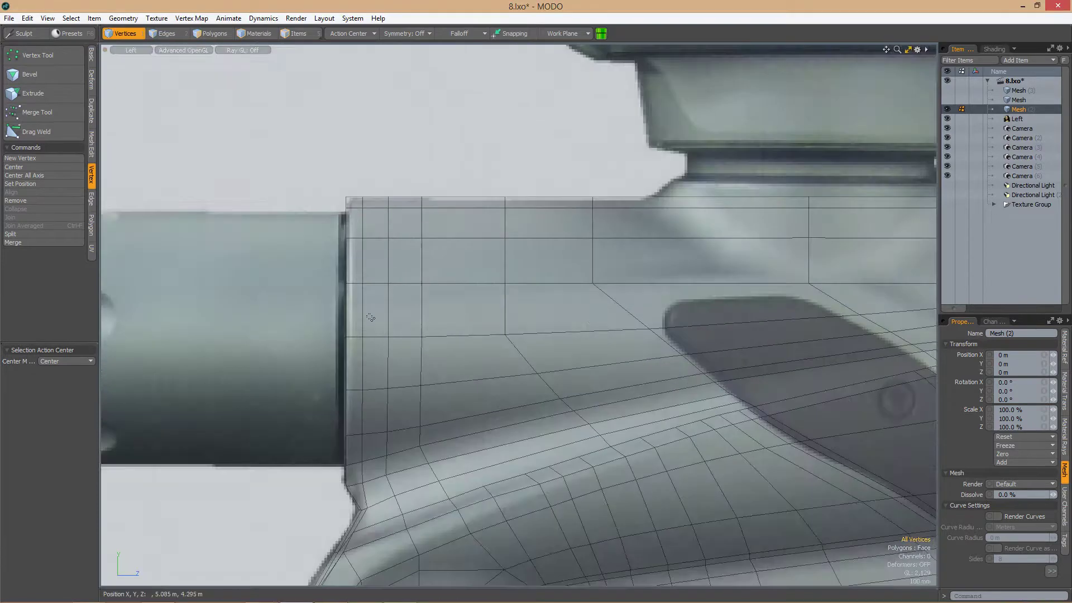
Slice a new edge line along the upper body side, from the front rim back to the open border beneath the feed neck
scroll(441, 296, down, 5)
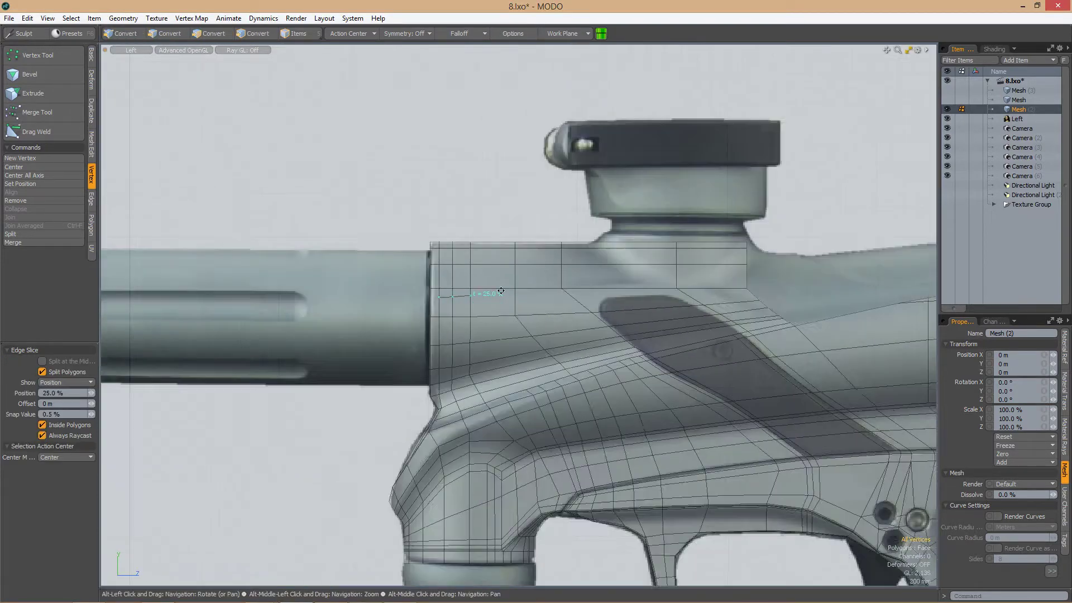
scroll(485, 291, up, 5)
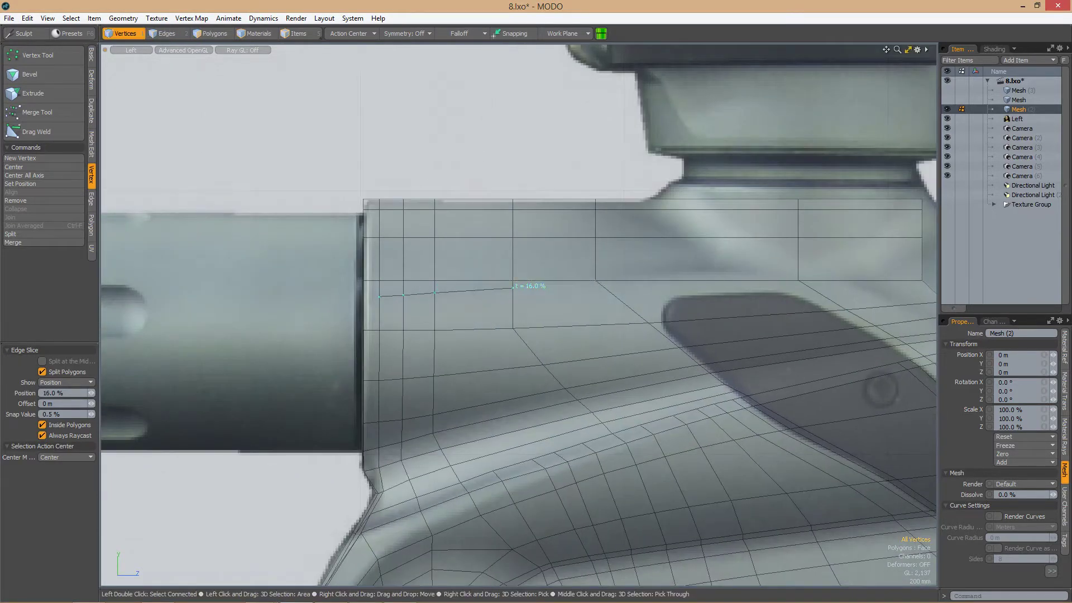
alt+shift+drag(598, 281, 530, 288)
scroll(588, 283, down, 4)
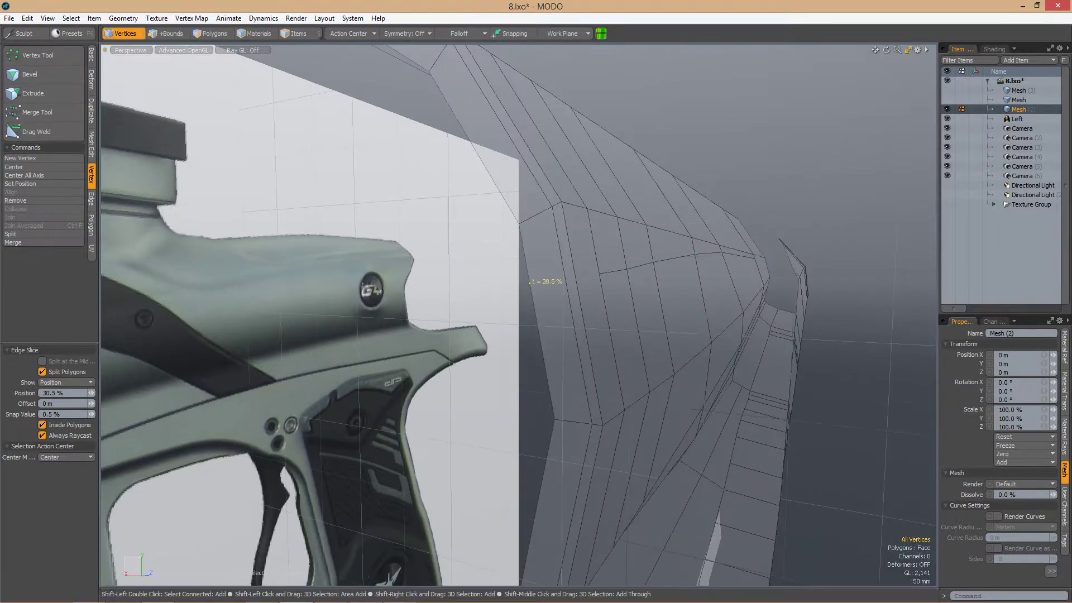
click(591, 274)
alt+drag(592, 274, 511, 273)
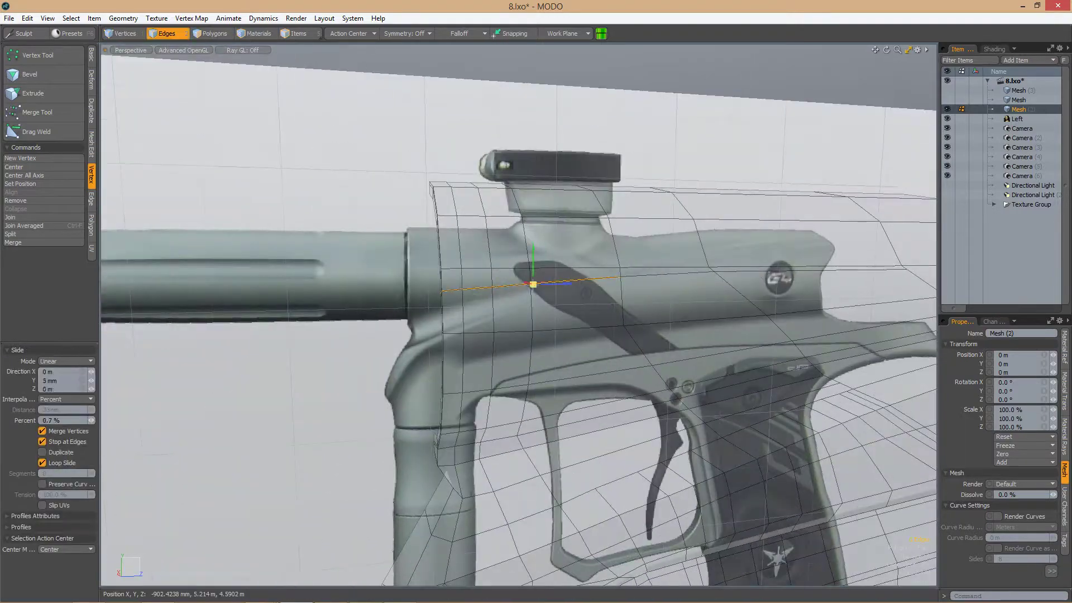
key(ctrl+space)
click(505, 302)
key(3)
key(bracketleft)
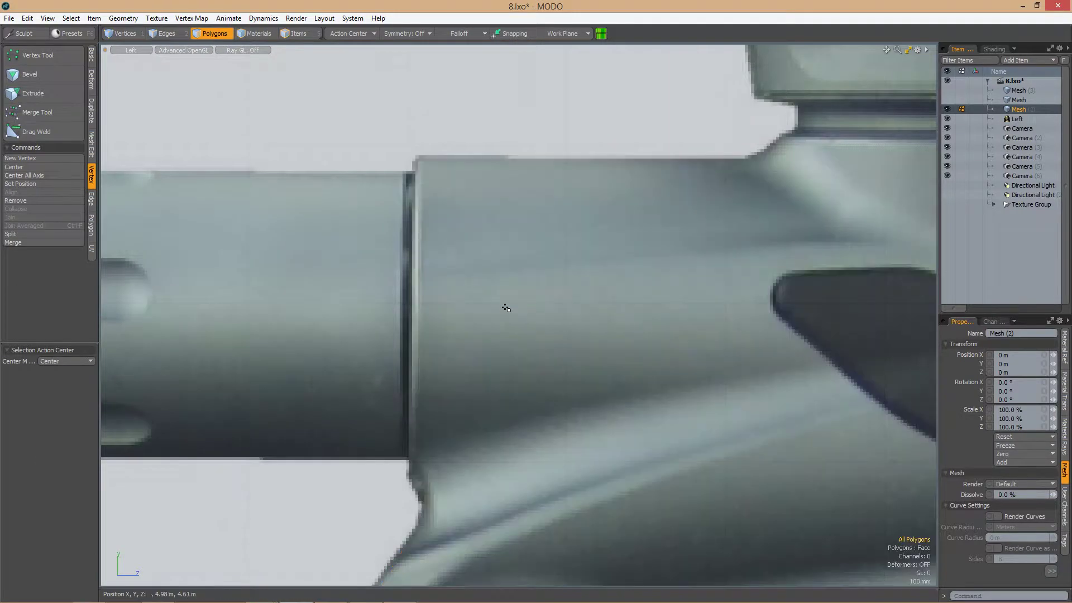
key(bracketleft)
alt+drag(496, 289, 621, 292)
key(2)
key(1)
Move the sliced edge line on the upper body side by -10 mm in Y and 35 mm in Z
click(617, 295)
key(2)
alt+drag(775, 278, 659, 293)
key(c)
key(space)
key(w)
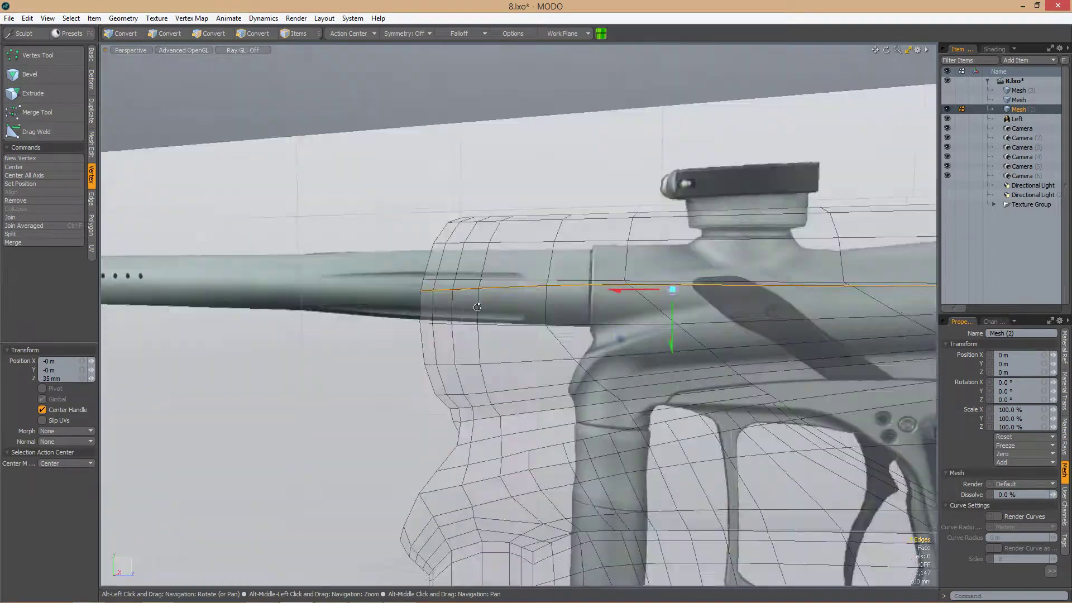
scroll(614, 296, up, 6)
alt+drag(508, 311, 529, 304)
scroll(606, 295, down, 4)
scroll(593, 304, up, 2)
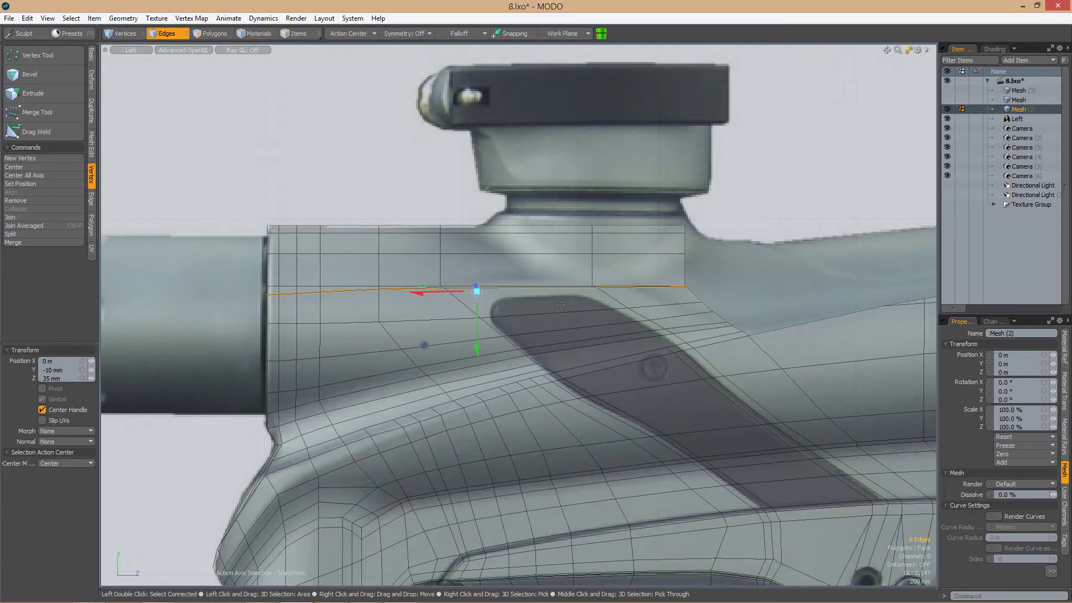
Raise the vertices where the close pair of edge lines meets the open rear border beneath the feed neck
key(1)
key(0)
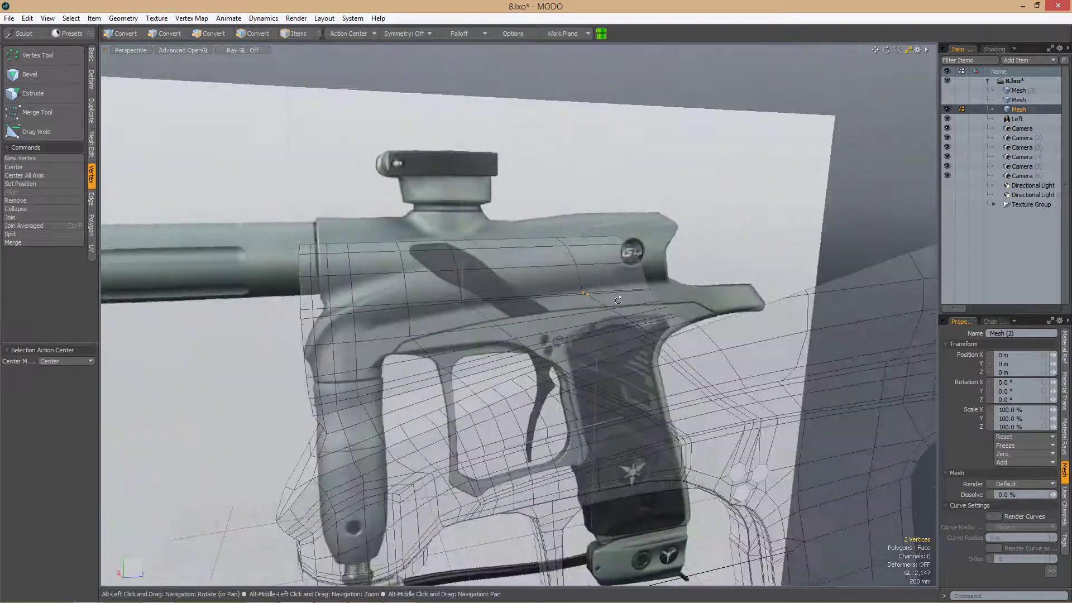
key(q)
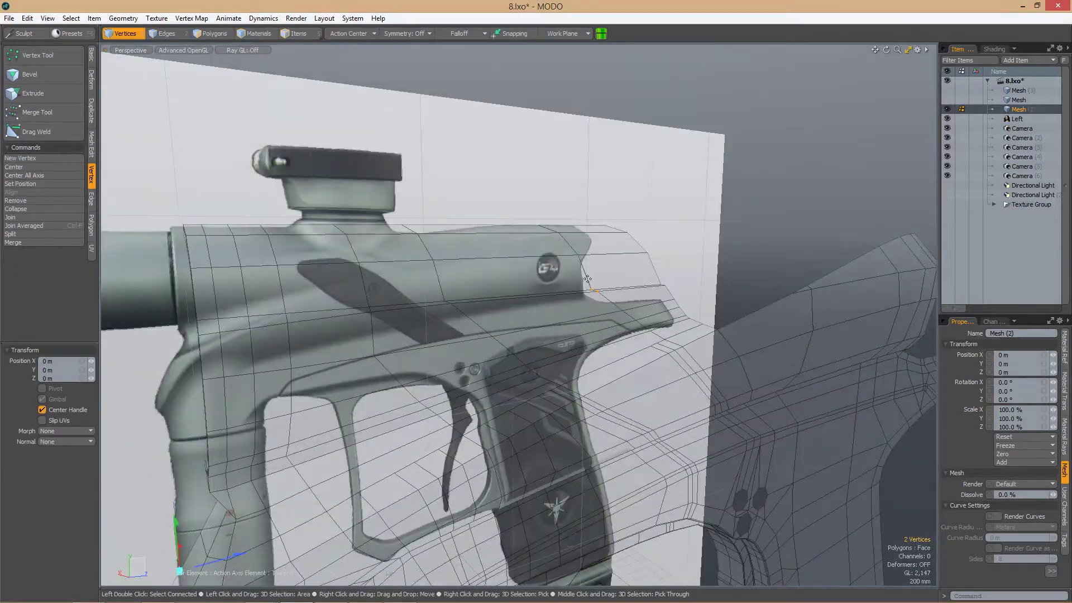
key(1)
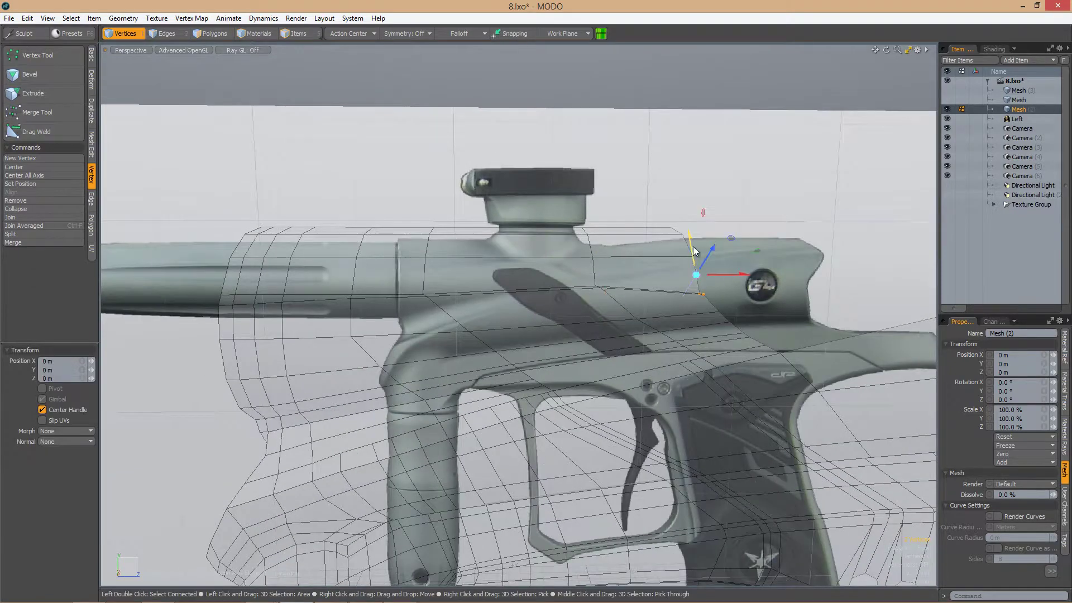
key(ctrl+space)
click(609, 282)
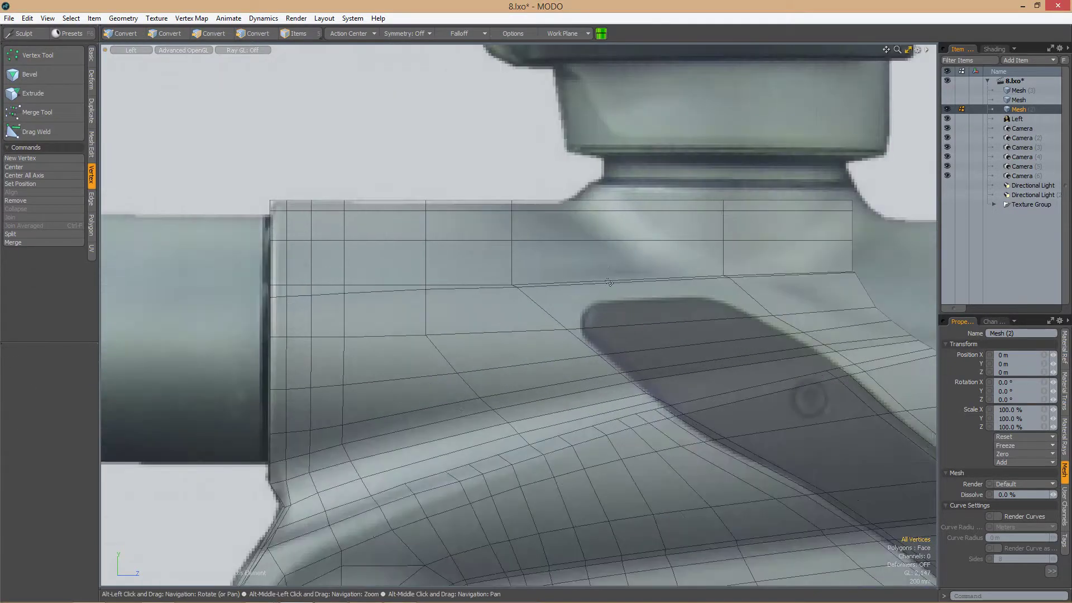
Adjust the vertex pairs along the double edge line in front of the feed neck to give it an even slope
middle_drag(628, 291, 463, 299)
key(1)
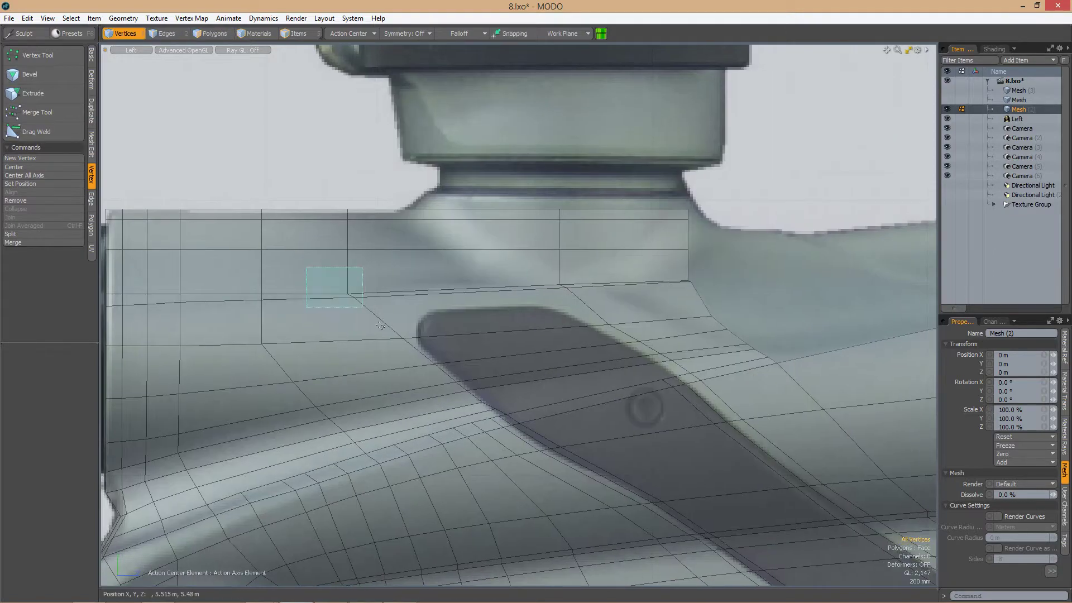
scroll(422, 272, down, 5)
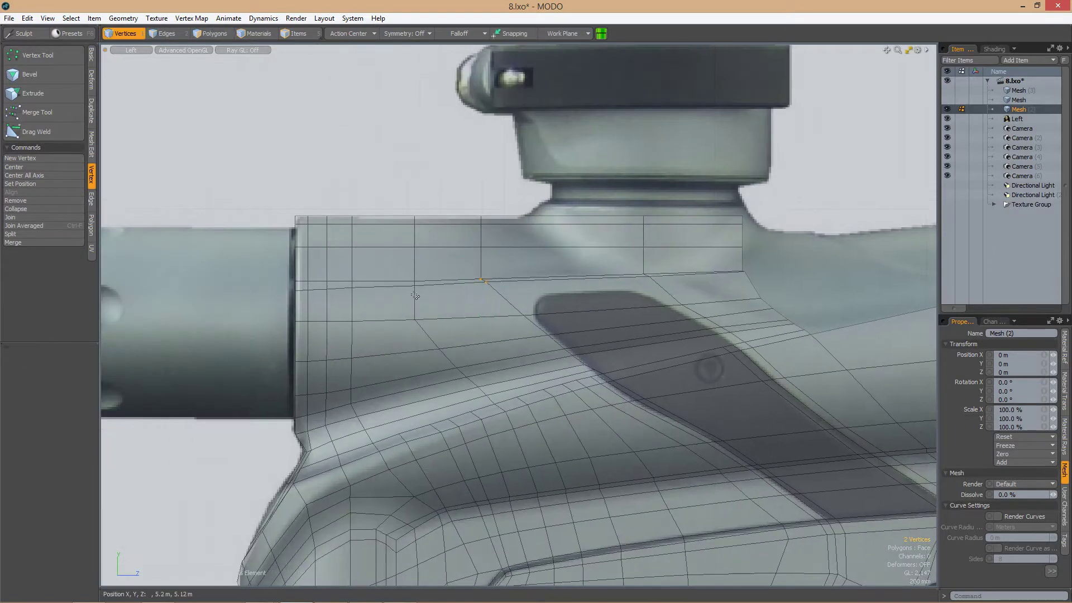
scroll(422, 272, up, 5)
scroll(421, 273, down, 5)
scroll(421, 272, up, 6)
click(422, 288)
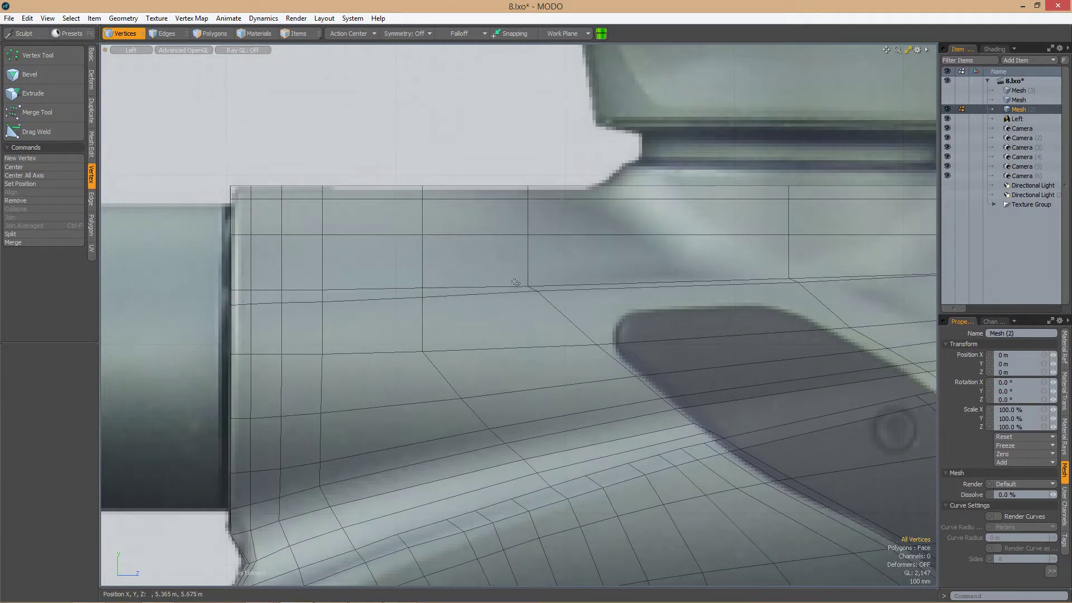
Slide the upper vertices of the vertical edge beneath the feed neck forward, so the edge slants toward the barrel
scroll(515, 283, down, 5)
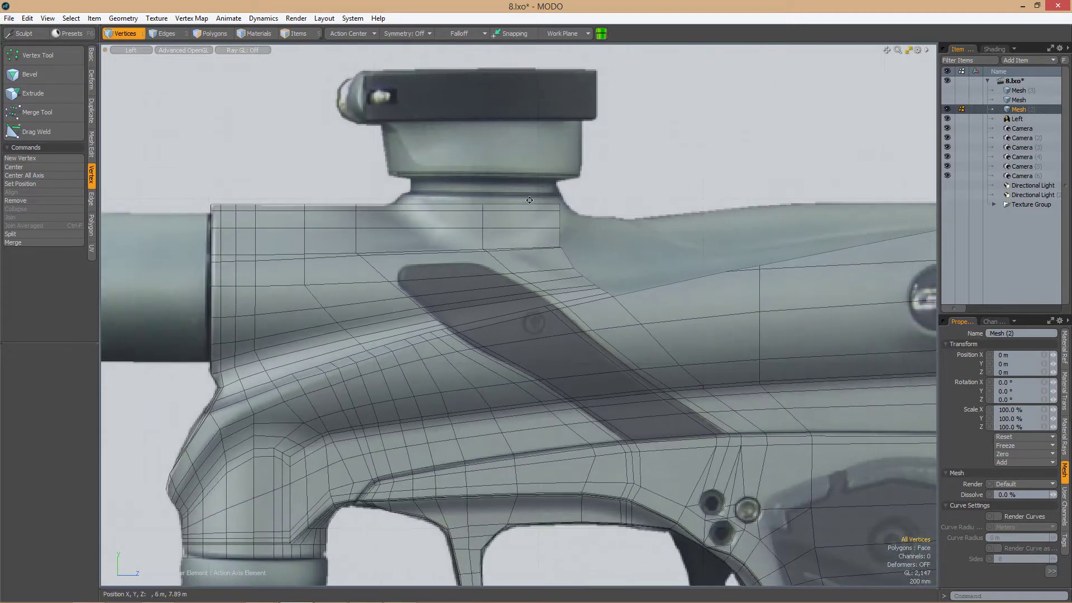
scroll(515, 268, up, 5)
right_drag(500, 207, 544, 276)
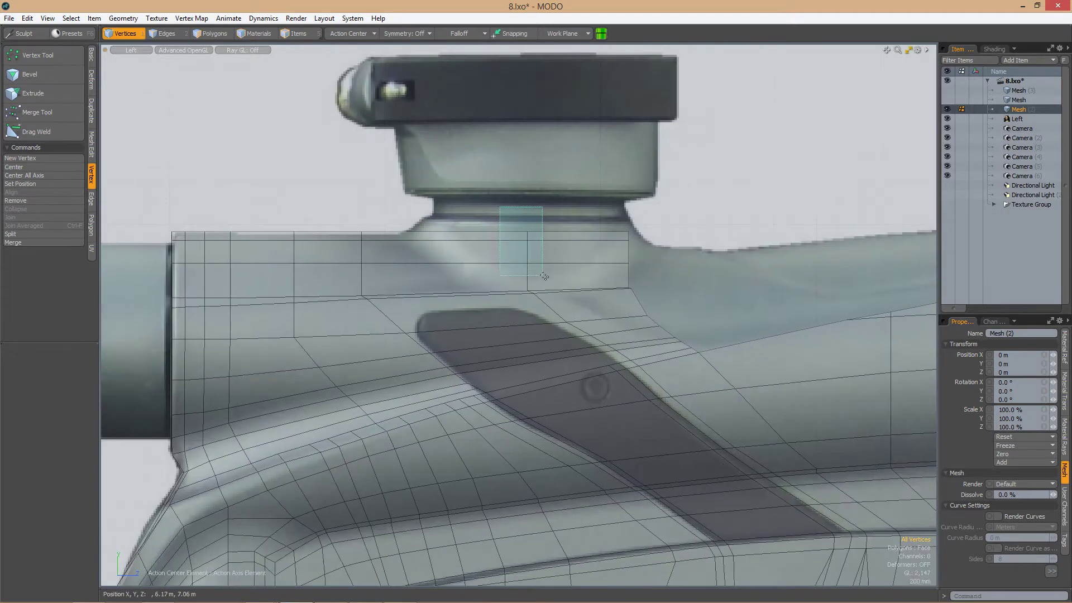
drag(544, 276, 474, 249)
key(space)
alt+drag(424, 213, 469, 263)
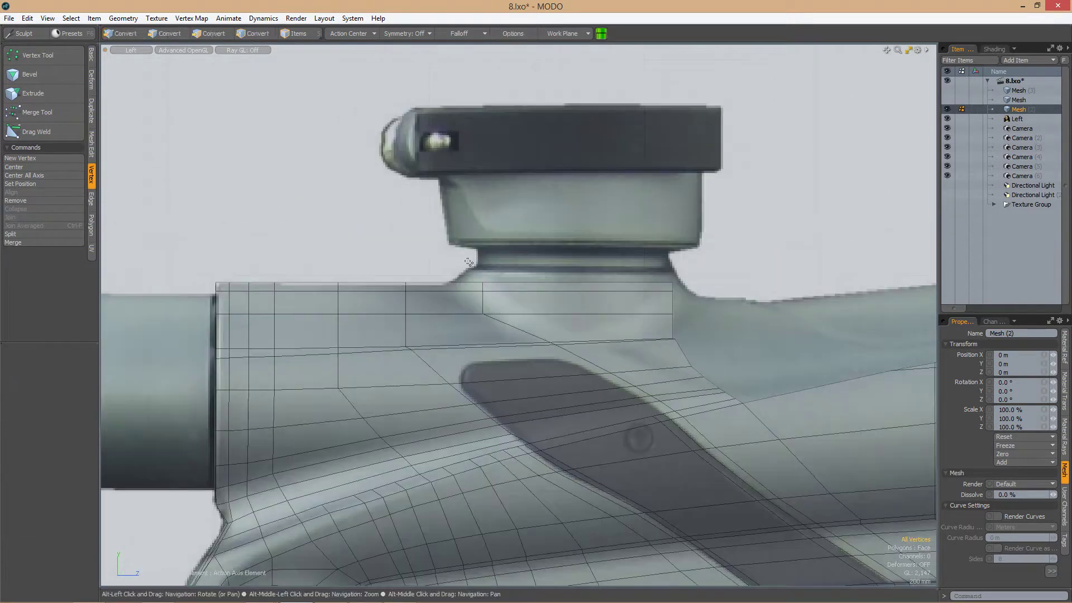
key(space)
Slide the top vertices of the two edges ahead of the feed neck forward to follow the dark inset's slant
scroll(447, 289, down, 5)
scroll(536, 279, up, 5)
alt+drag(607, 271, 573, 275)
scroll(574, 275, up, 1)
drag(391, 258, 356, 262)
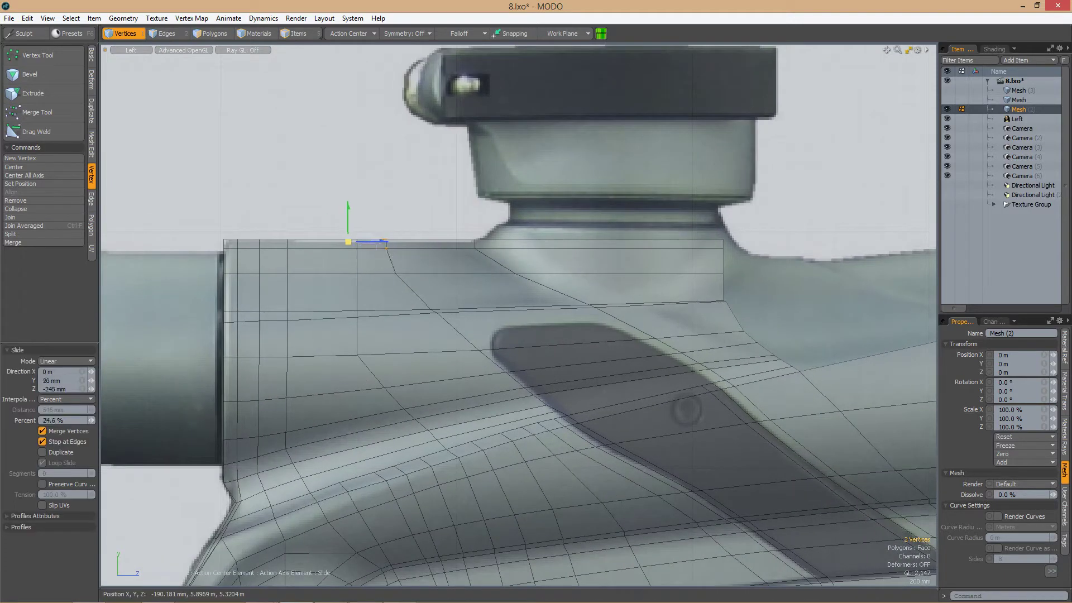
scroll(464, 246, down, 2)
key(space)
key(space)
Slide the upper vertices of the open rear border forward along their edges, slanting the border beneath the feed neck
scroll(471, 254, down, 2)
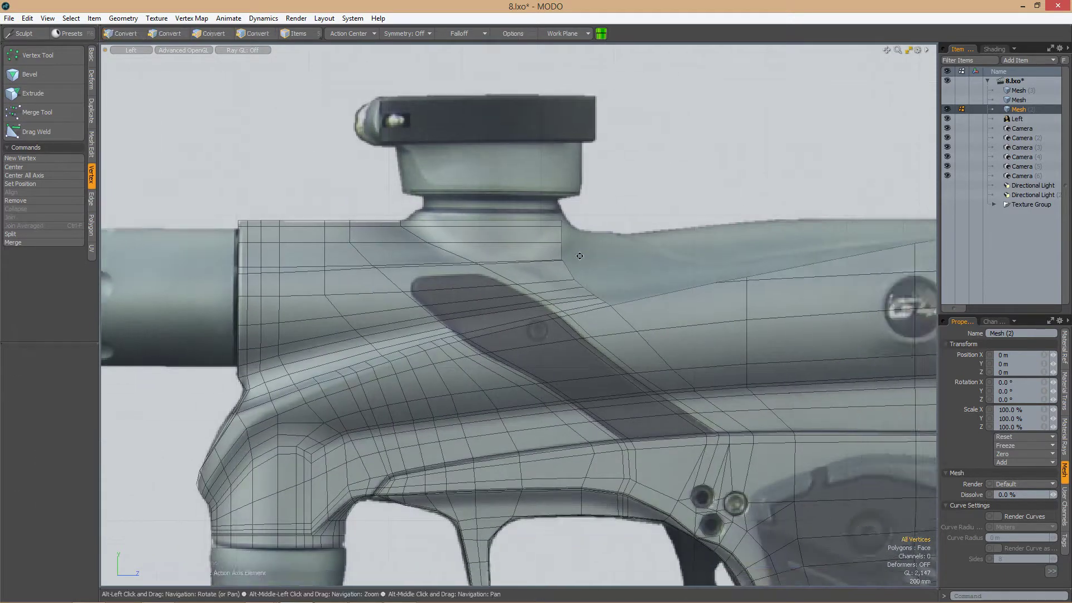
scroll(540, 273, up, 2)
scroll(592, 246, up, 1)
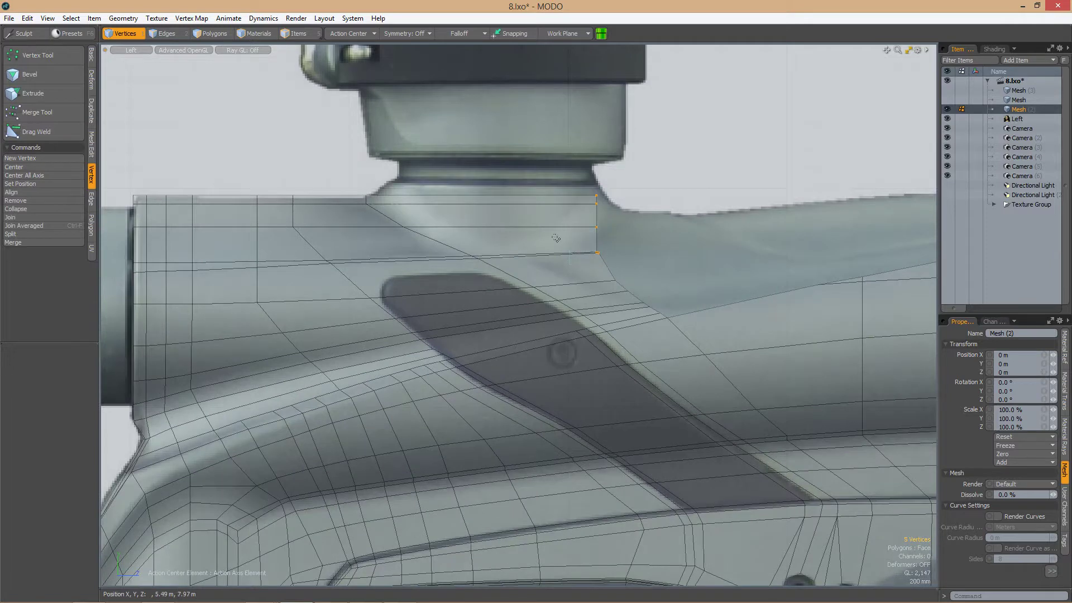
key(space)
scroll(615, 279, up, 1)
Slide the lower vertices of the slanted rear border to smooth its line toward the rear body section
click(614, 280)
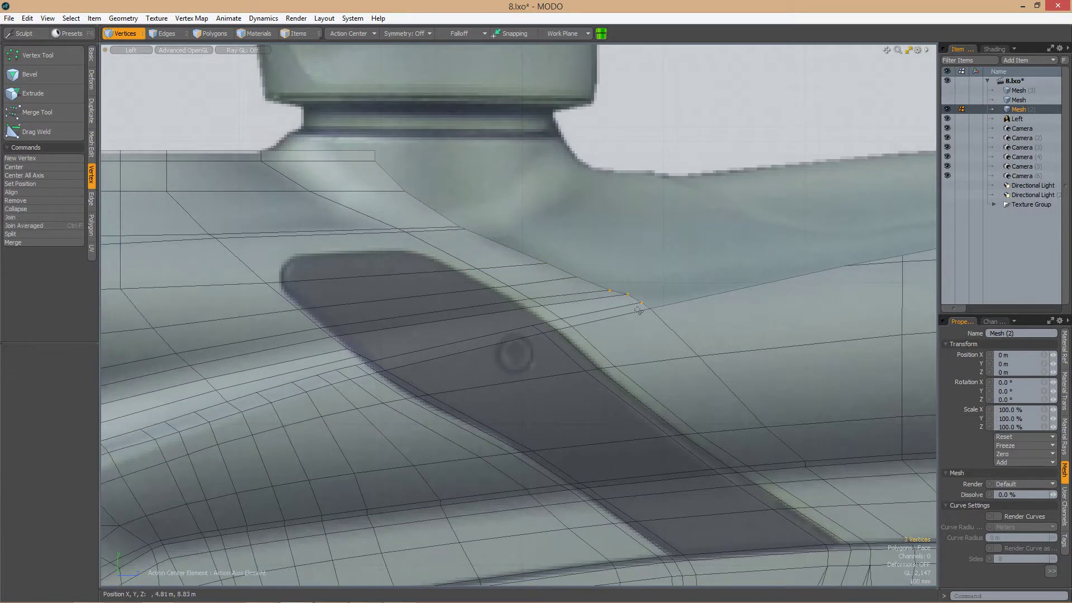
scroll(652, 302, up, 1)
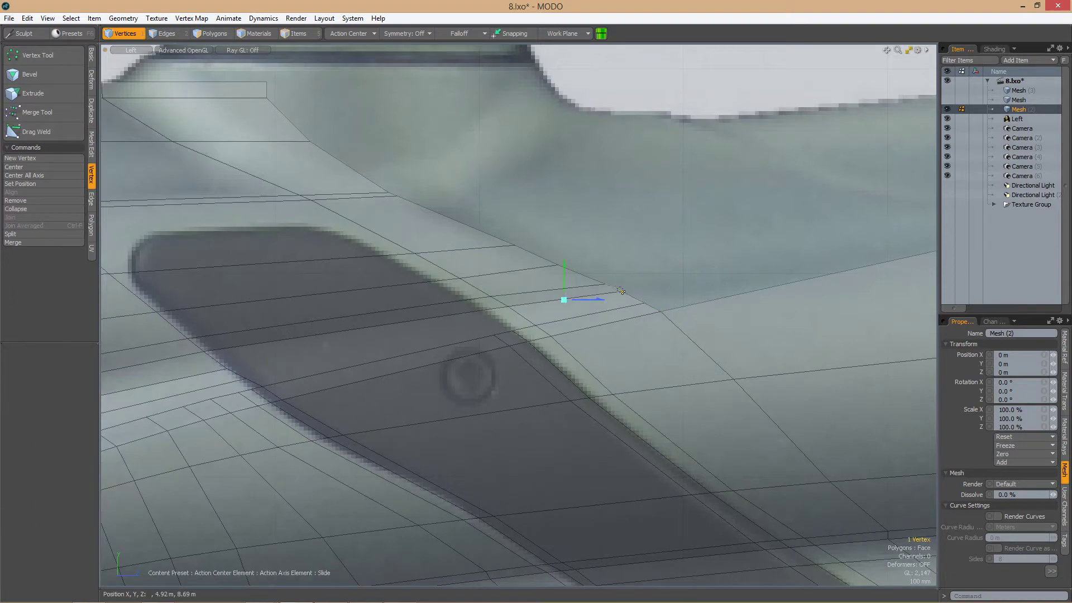
scroll(664, 276, down, 3)
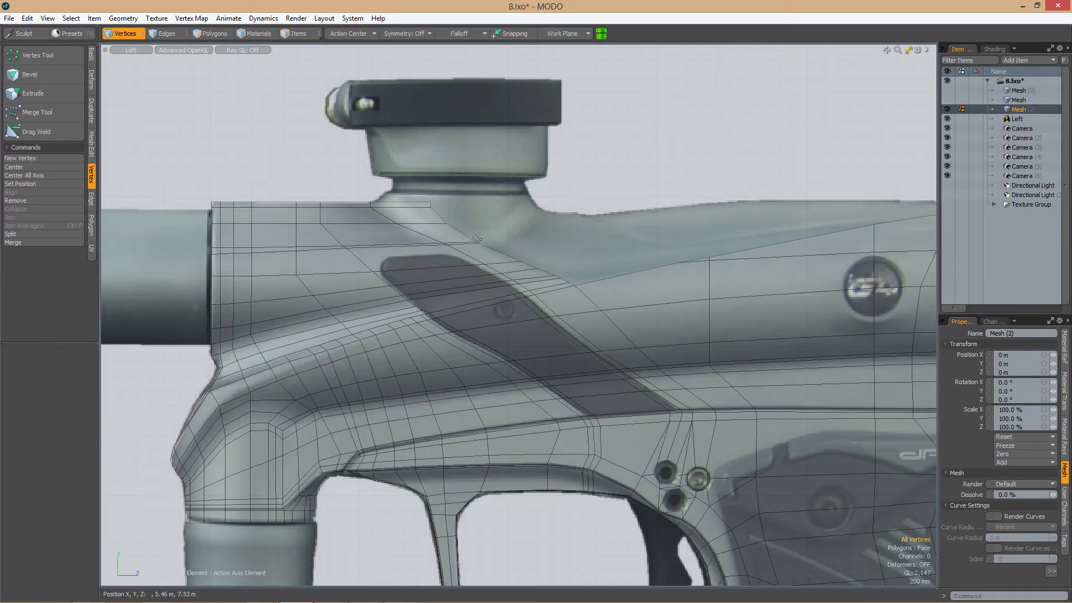
Select the edges of the slanted border beneath the feed neck and extend them inward by 70 mm in X
mouse_move(483, 240)
alt+mouse_down()
mouse_move(552, 280)
mouse_move(584, 283)
alt+mouse_up()
key(2)
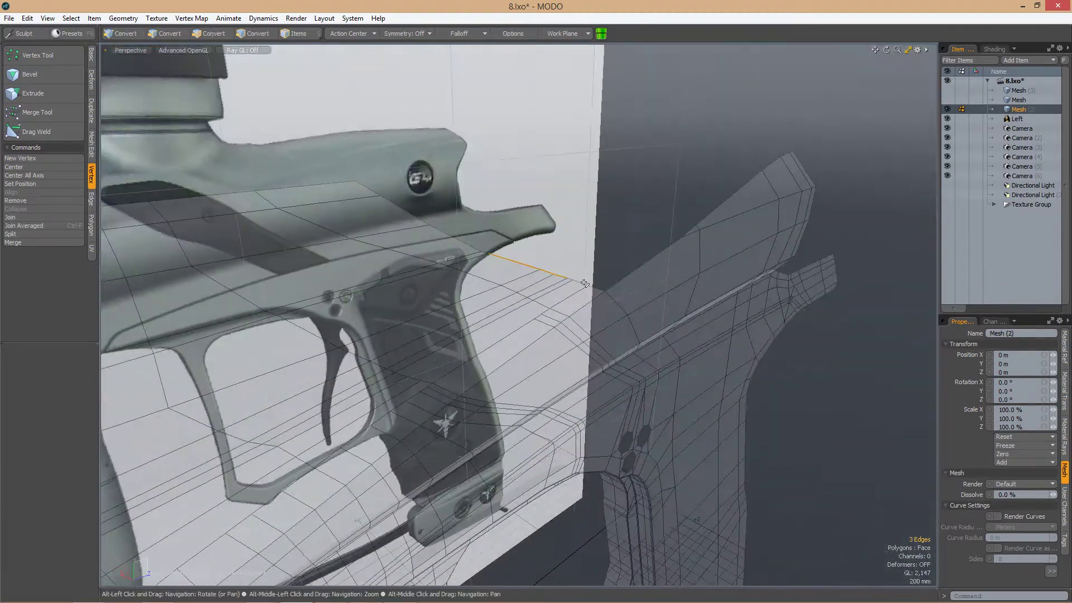
key(ctrl+space)
click(531, 311)
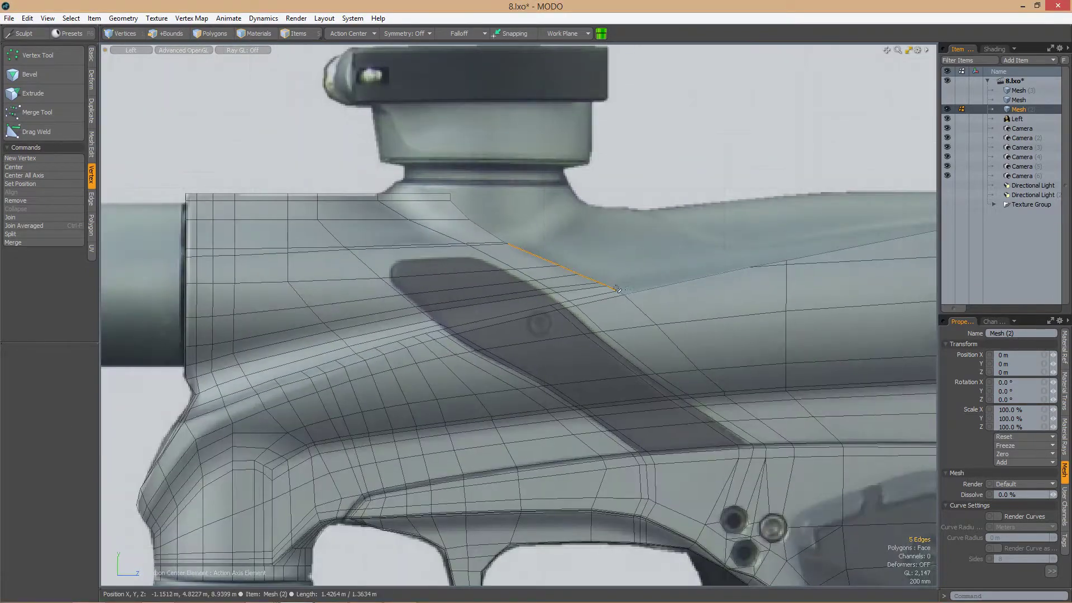
key(shift+a)
key(z)
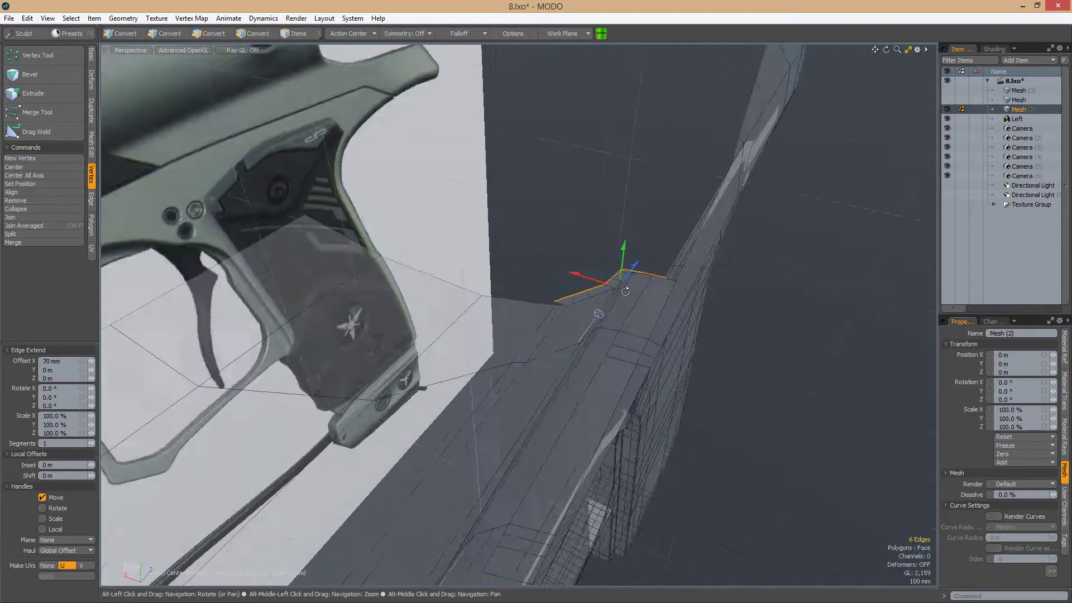
Offset the extended edges from the slanted border in the side view and adjust their individual vertices to form a narrow, even strip
key(ctrl+space)
scroll(541, 232, up, 5)
key(w)
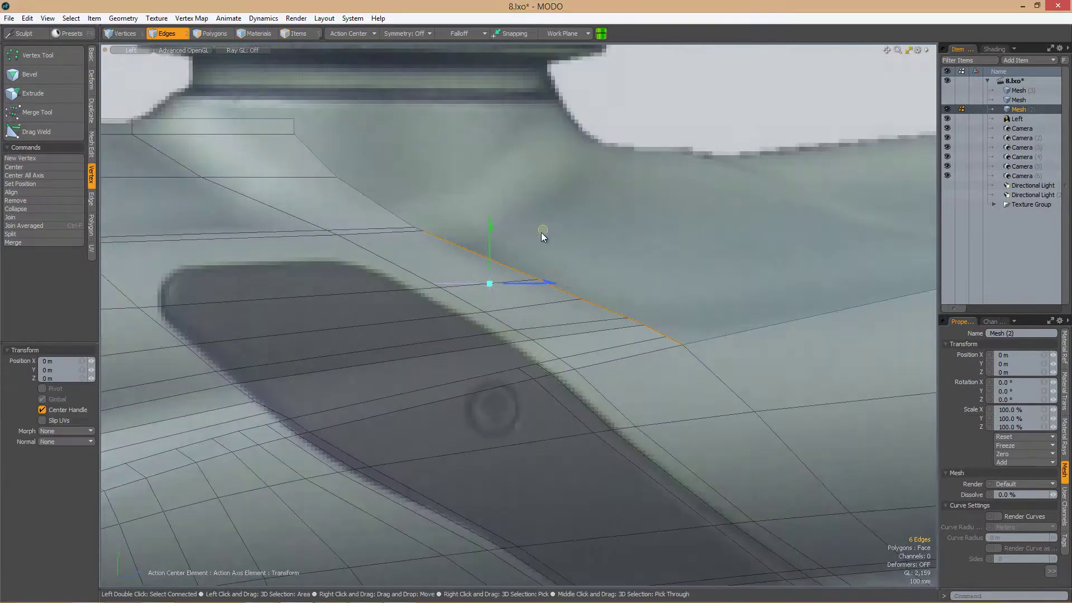
key(1)
scroll(552, 229, up, 3)
drag(468, 267, 505, 287)
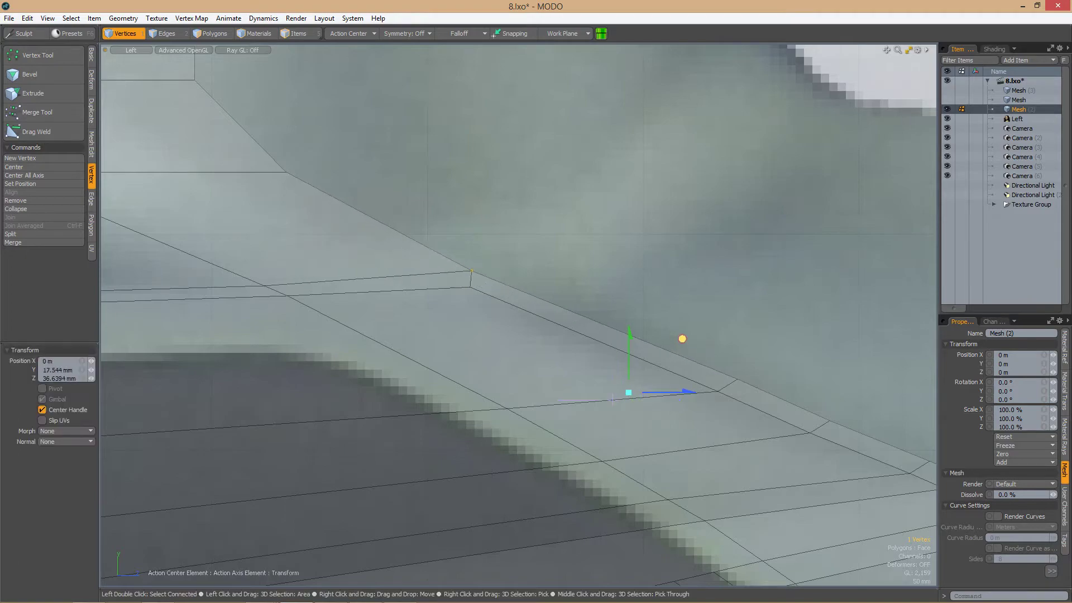
scroll(679, 342, down, 2)
scroll(669, 313, down, 4)
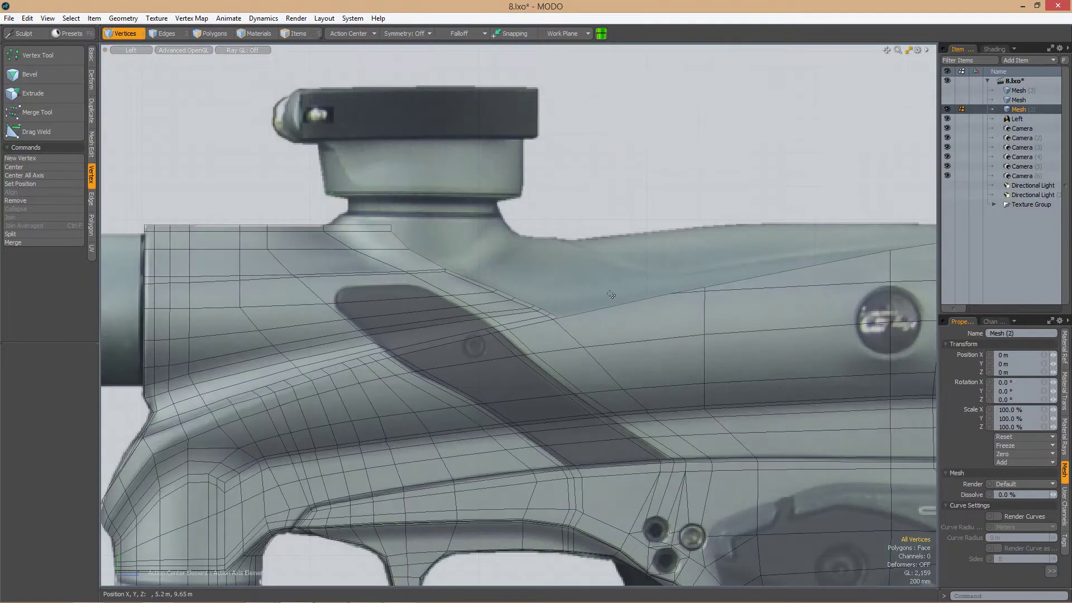
Mirror the whole body mesh across the X axis, inverting polygons and merging vertices within 1 mm
key(3)
double_click(618, 314)
scroll(603, 294, down, 2)
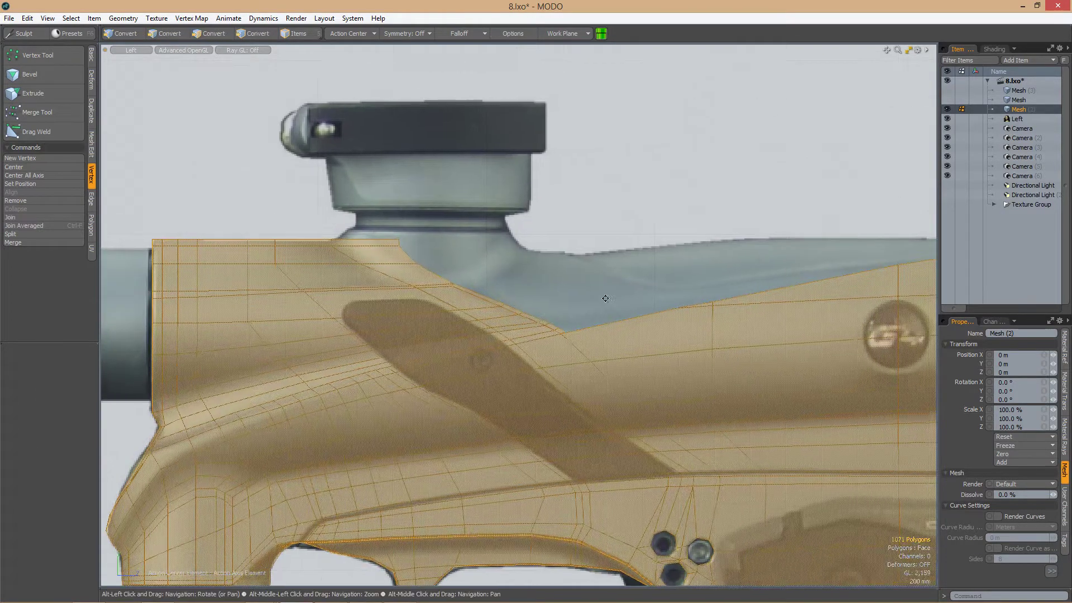
key(1)
scroll(635, 290, down, 3)
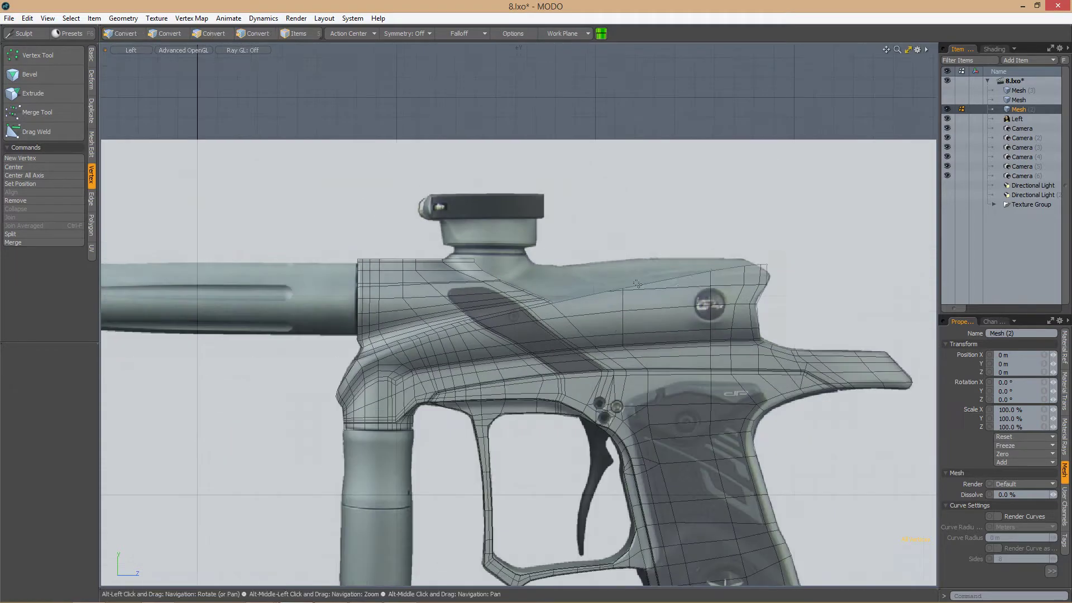
alt+drag(635, 291, 537, 237)
key(ctrl+space)
click(544, 244)
key(3)
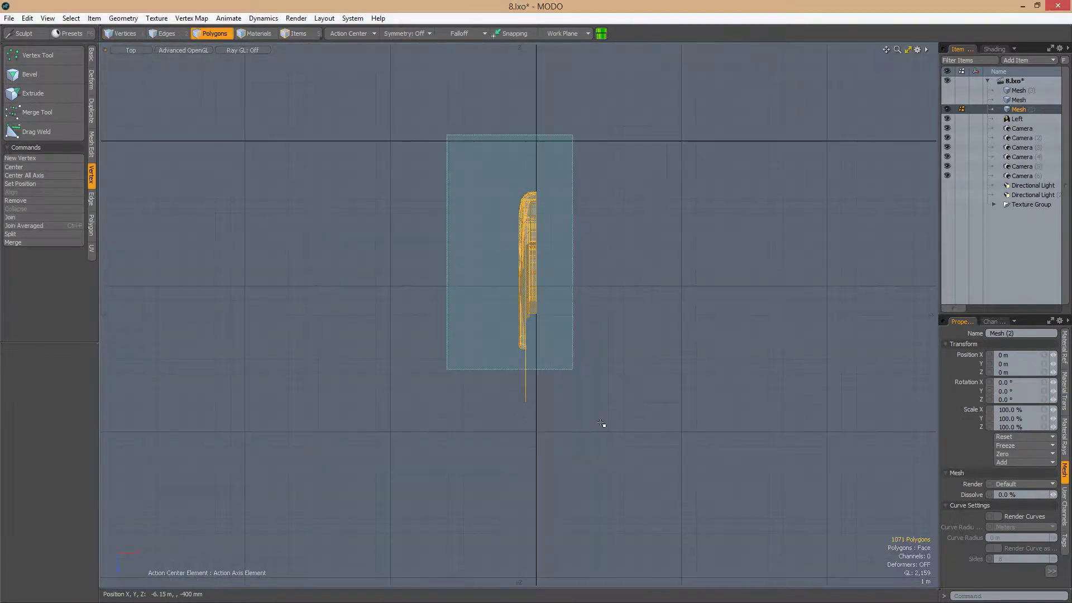
key(shift+v)
scroll(536, 279, up, 3)
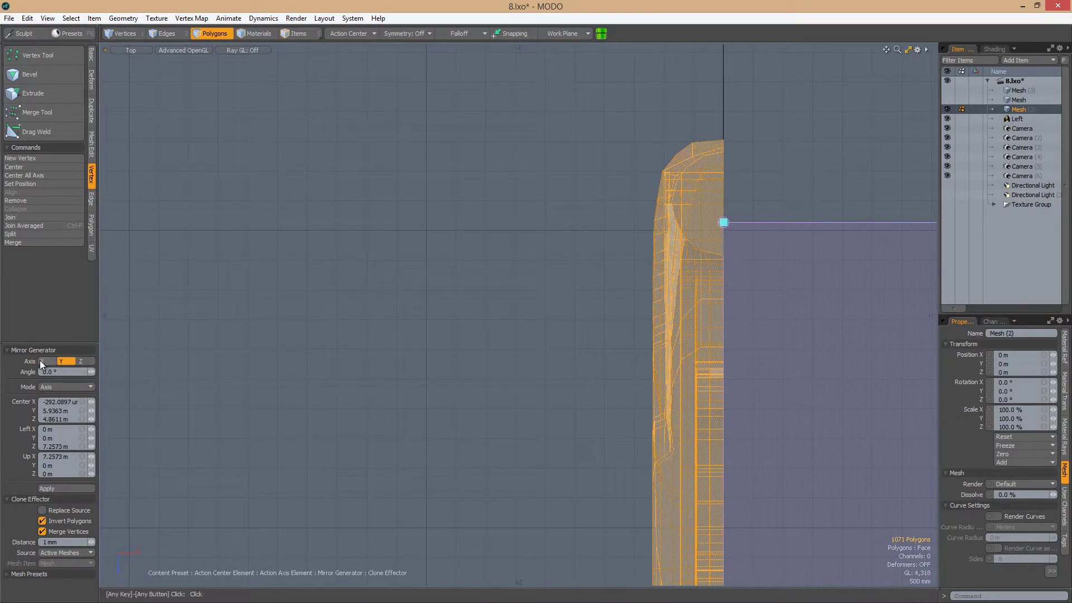
scroll(643, 280, down, 3)
Bridge the facing top edges at the rear of the two mirrored halves and loop-slice the new face down the centre
key(ctrl+space)
click(678, 256)
scroll(697, 282, up, 3)
alt+drag(696, 281, 681, 316)
scroll(734, 293, down, 3)
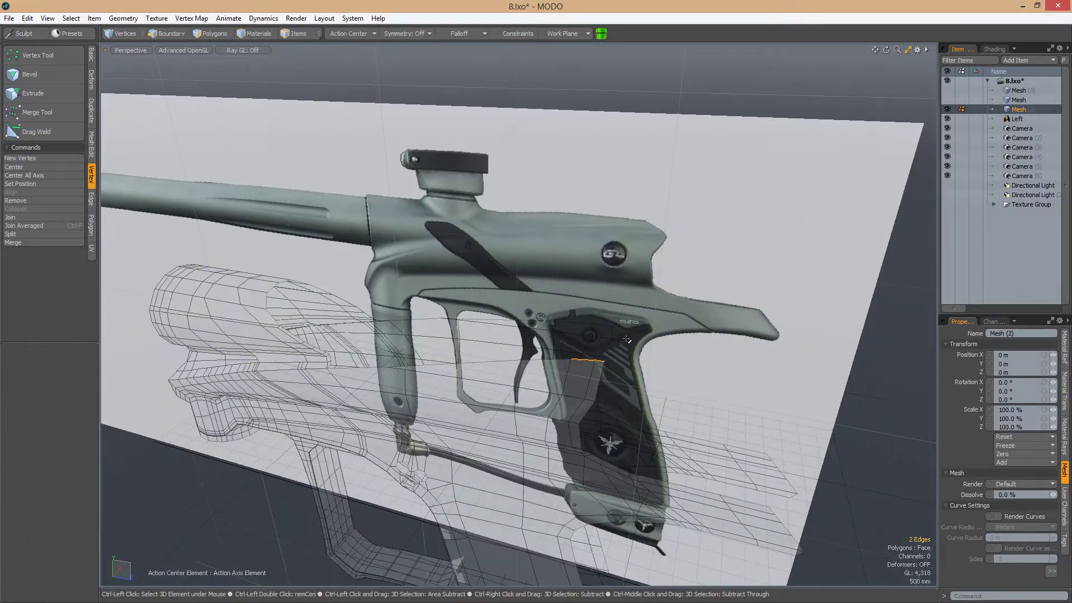
key(2)
alt+drag(627, 338, 632, 285)
right_click(632, 286)
mouse_move(642, 286)
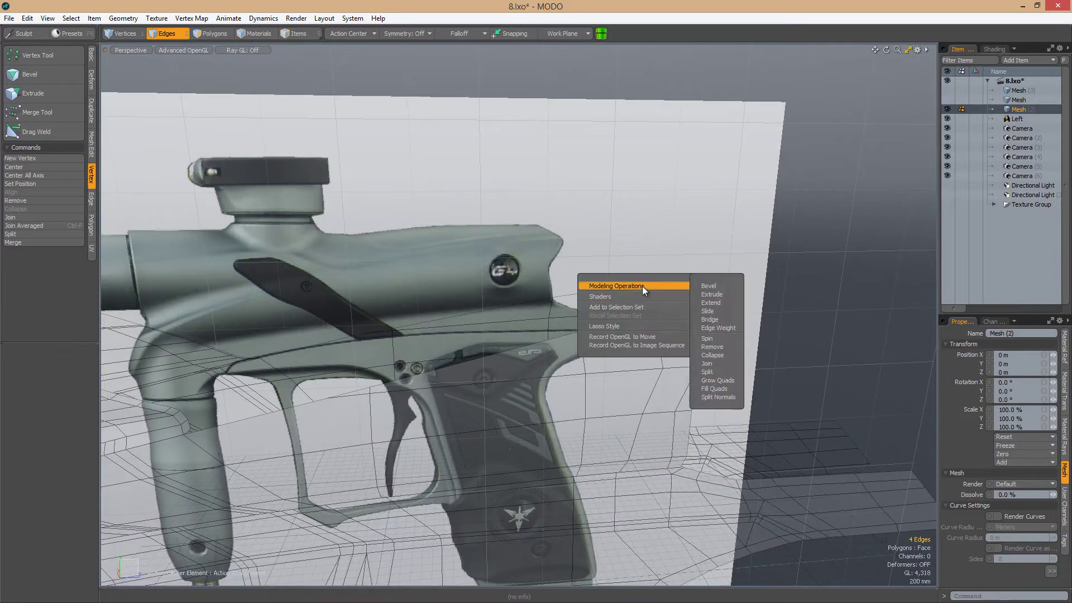
key(Escape)
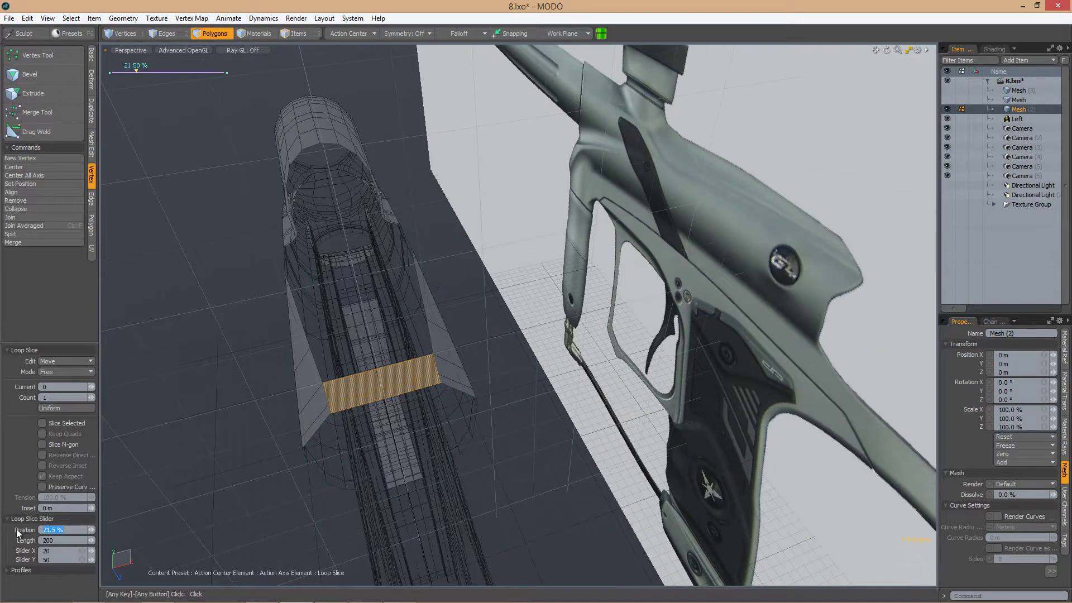
Raise the centre edges of the rear bridge by 240 mm in Y to round the top, and preview the subdivided shape
key(2)
key(y)
alt+drag(401, 376, 396, 287)
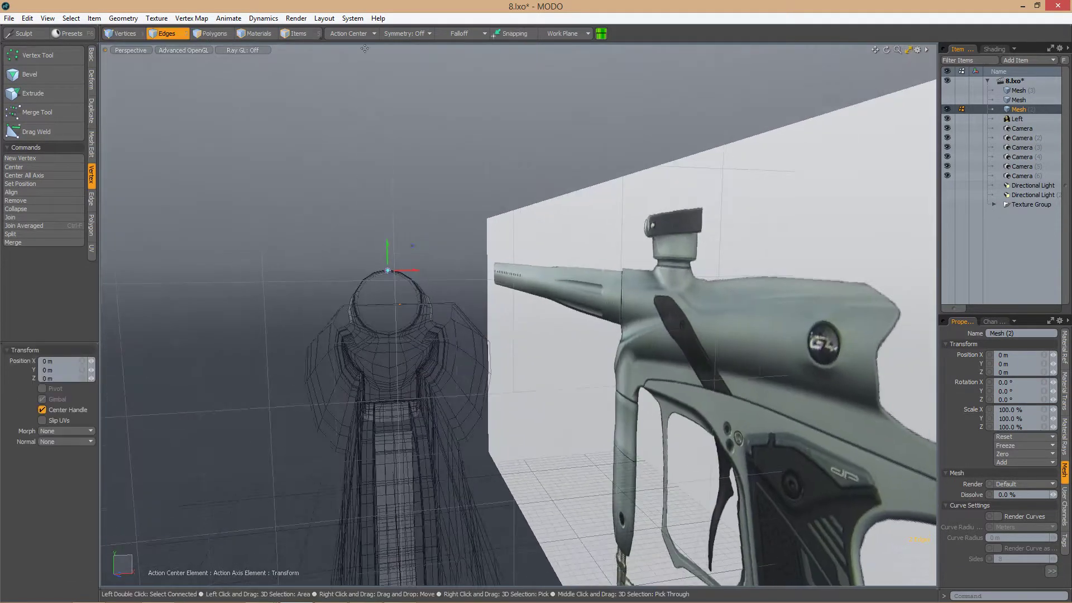
key(ctrl+space)
click(371, 330)
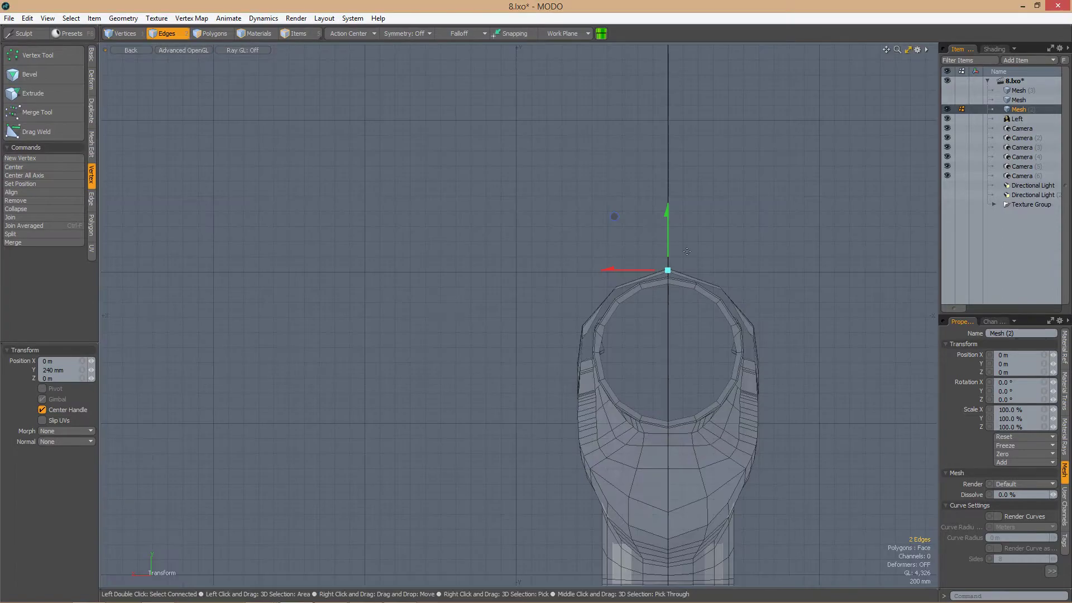
mouse_move(371, 330)
alt+mouse_down()
mouse_move(670, 251)
mouse_move(614, 283)
mouse_move(650, 267)
mouse_move(340, 300)
mouse_move(538, 276)
mouse_move(503, 274)
mouse_move(707, 302)
alt+mouse_up()
key(Tab)
key(alt+Tab)
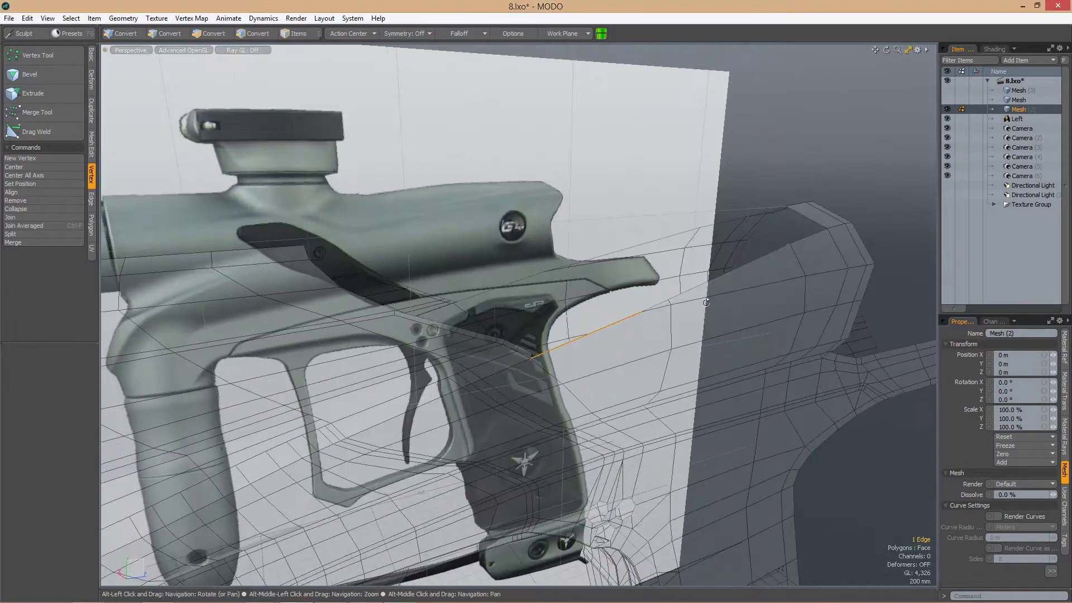
Extend the open upper border edges of the rear body side inward by 150 mm in X
key(z)
alt+drag(825, 231, 617, 261)
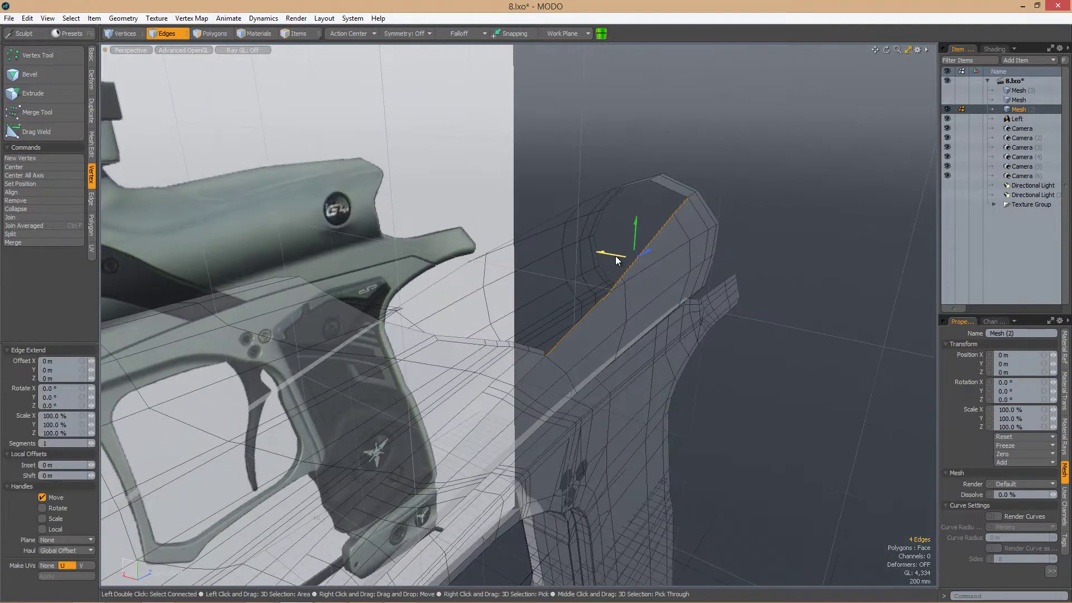
key(grave)
click(503, 304)
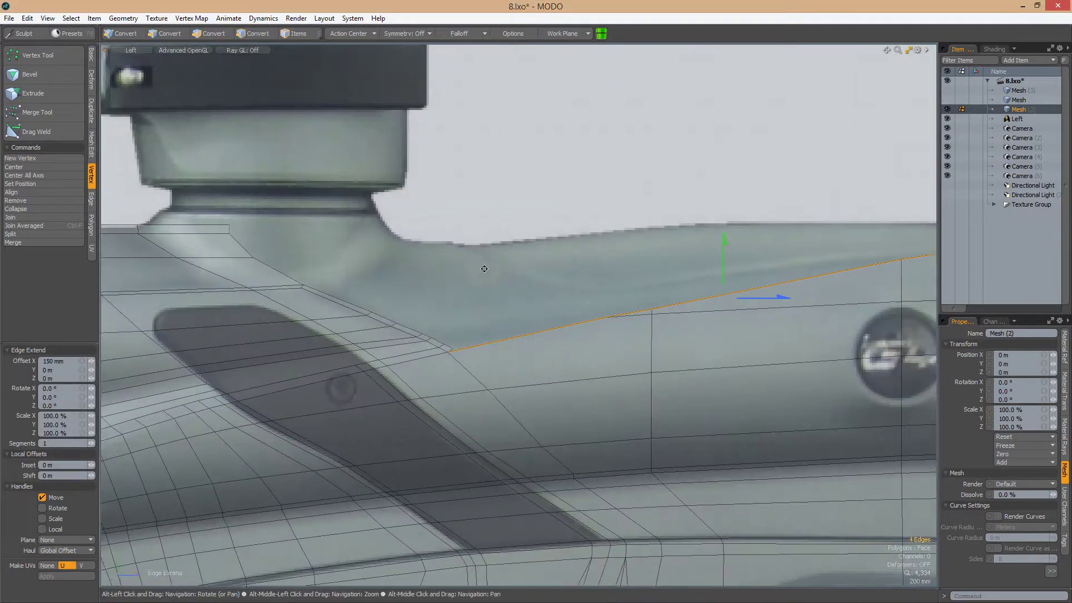
Shift the extended rear border edges upward against the side reference and move them 210 mm in X toward the centre
key(w)
alt+drag(664, 243, 588, 250)
scroll(742, 230, down, 5)
key(2)
scroll(588, 250, up, 3)
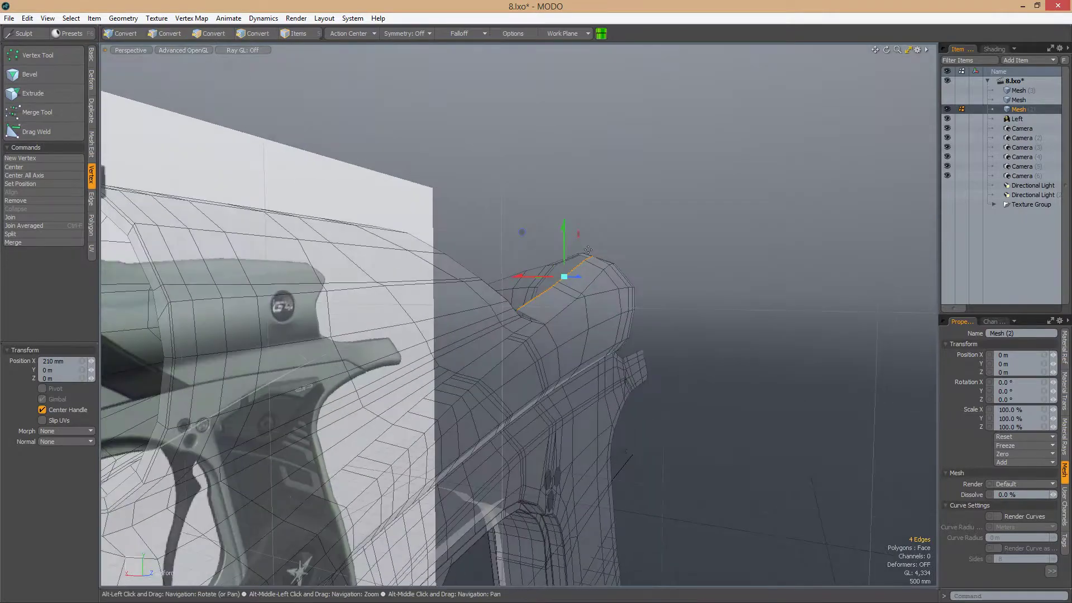
Add a loop slice across the strip bridging the top of the body's rear end
key(3)
key(alt+c)
alt+drag(547, 283, 732, 287)
key(ctrl+KP_3)
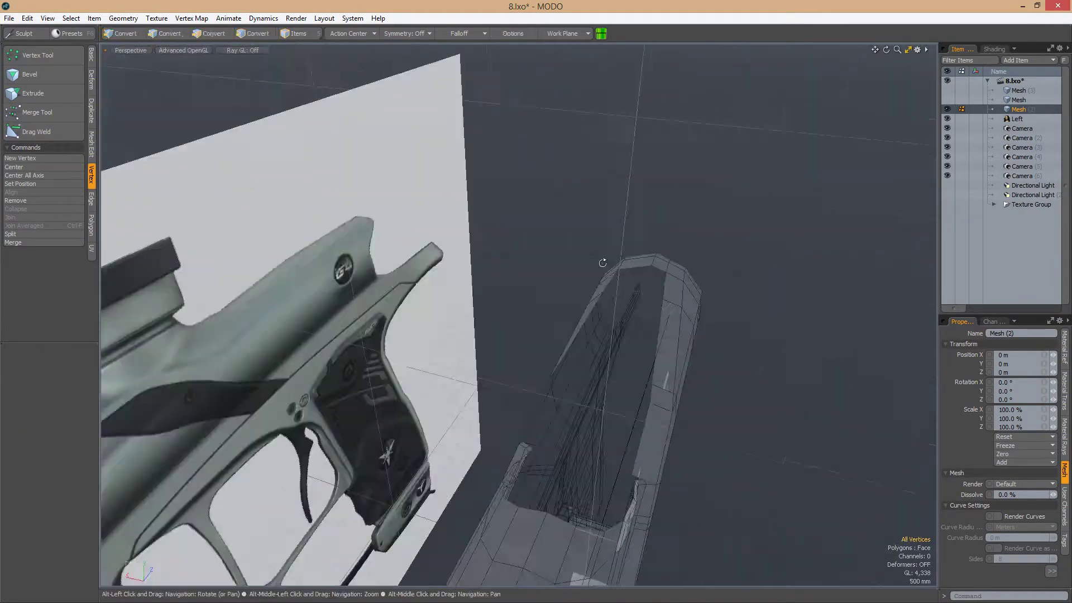
scroll(656, 280, up, 5)
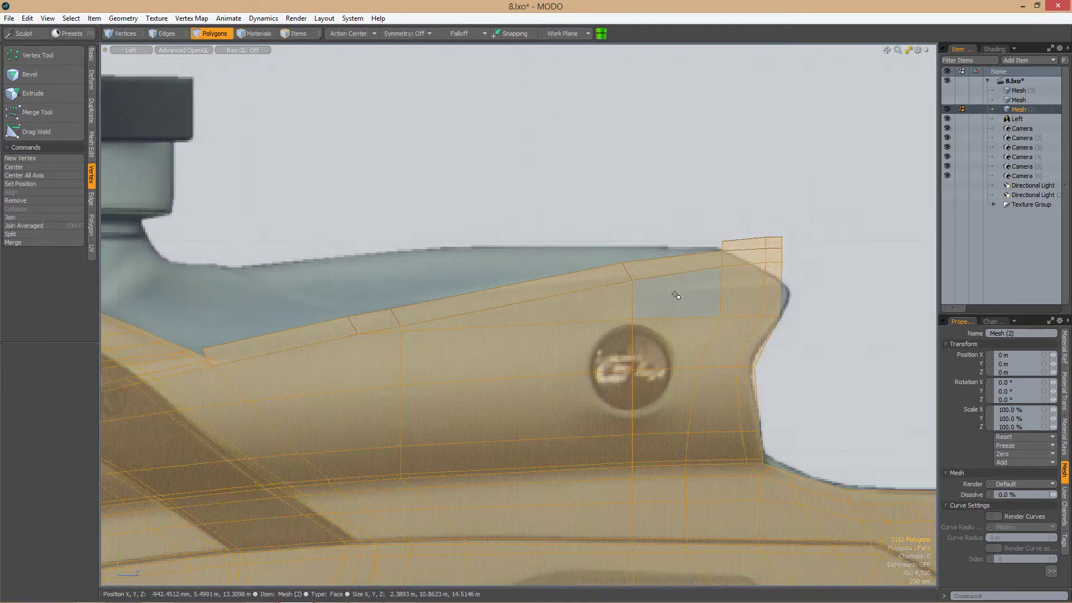
scroll(618, 286, down, 2)
Merge the short edge in the upper rear border strip, slide the rear rim vertex 39.7% along its edge, and preview the subdivision
key(ctrl+space)
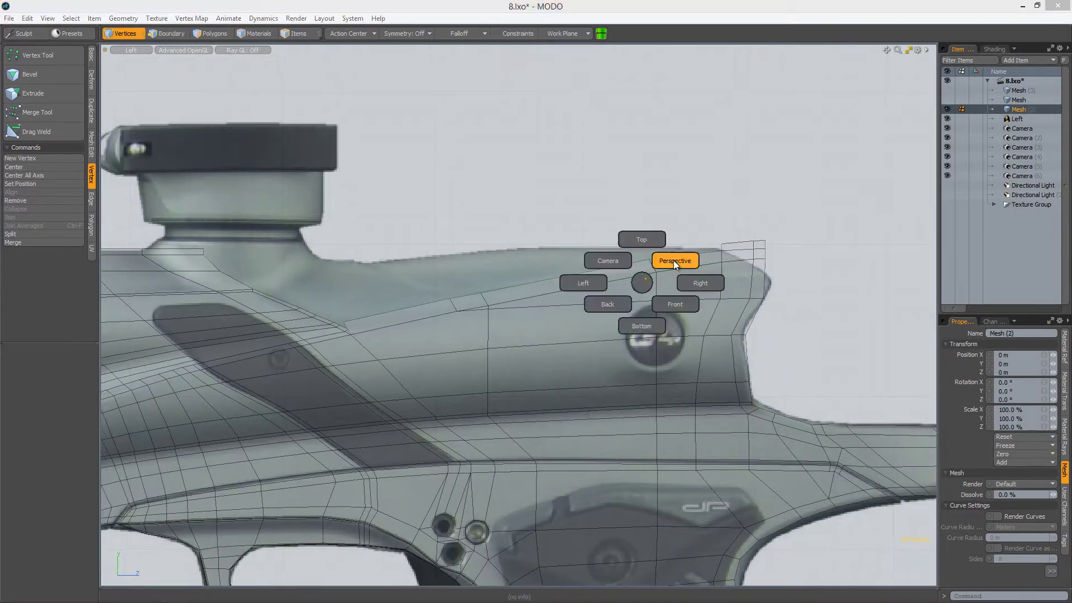
click(674, 260)
alt+drag(673, 260, 652, 301)
key(2)
click(652, 301)
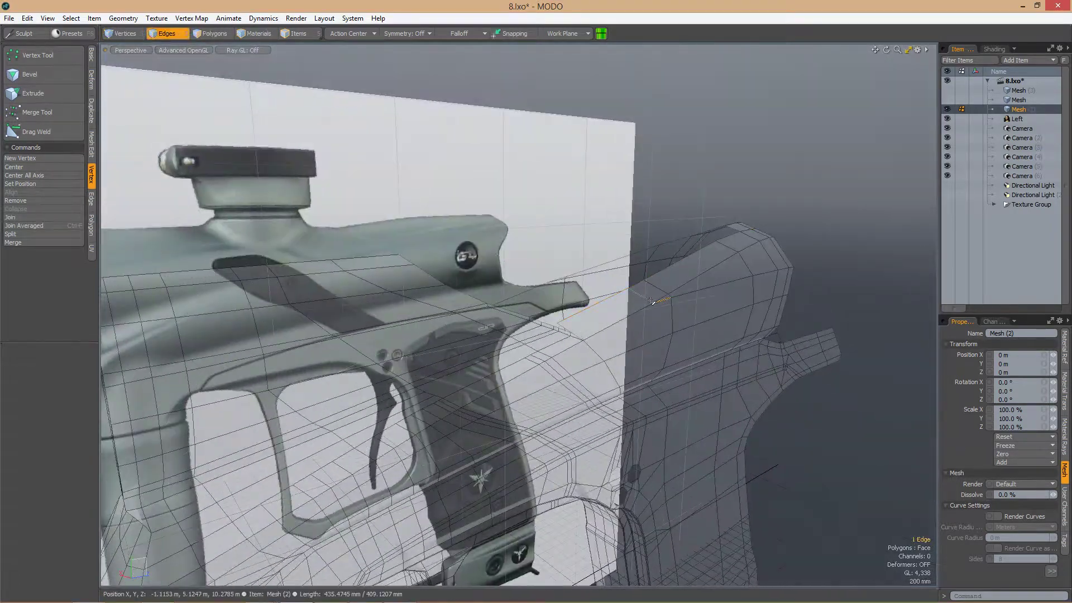
click(670, 295)
scroll(676, 304, up, 3)
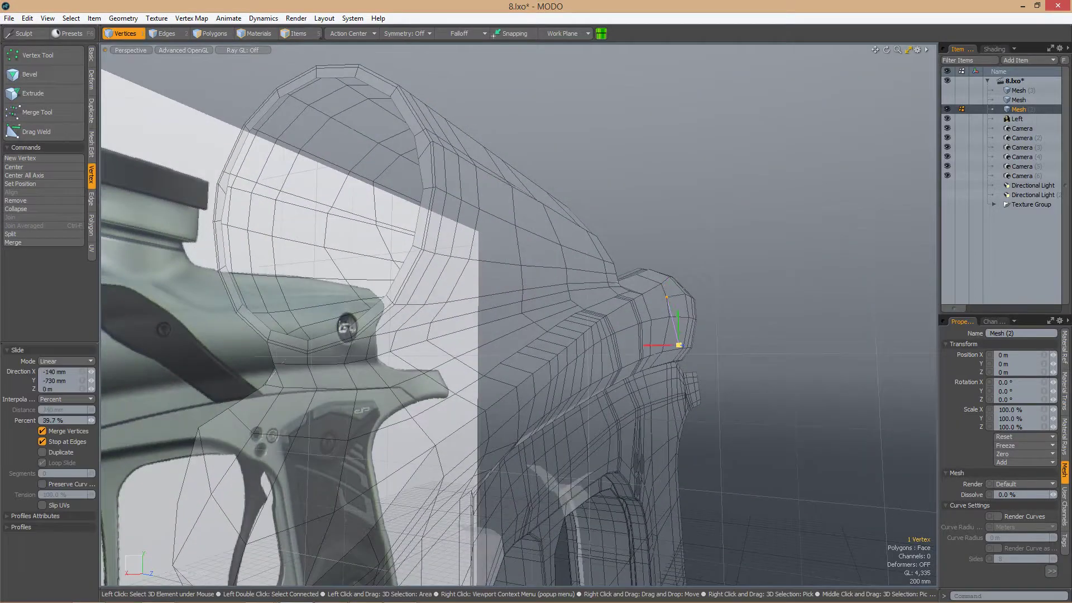
key(Tab)
alt+drag(679, 335, 739, 280)
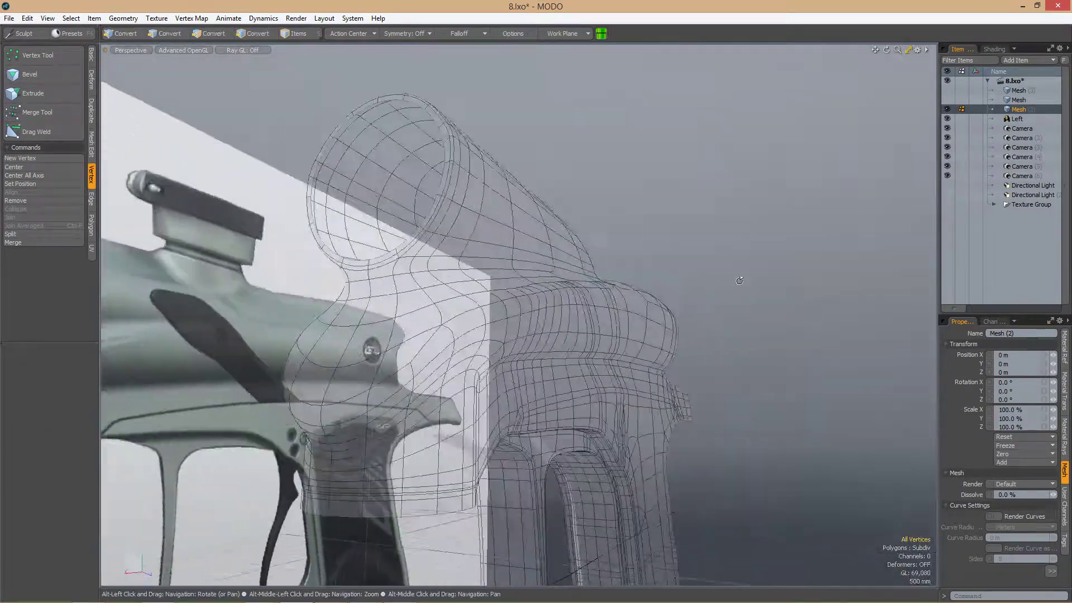
key(Tab)
Examine how the new strip along the upper rear border meets the slanted strip beneath the feed neck
key(KP_4)
scroll(532, 291, up, 5)
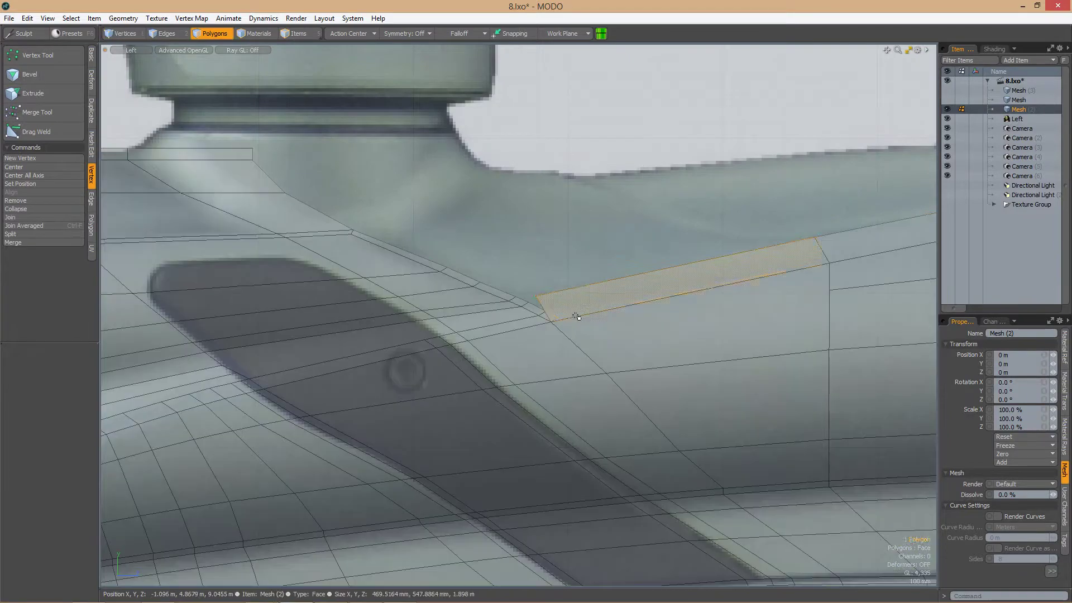
scroll(576, 316, down, 3)
key(ctrl+space)
click(613, 292)
alt+drag(558, 313, 605, 290)
key(space)
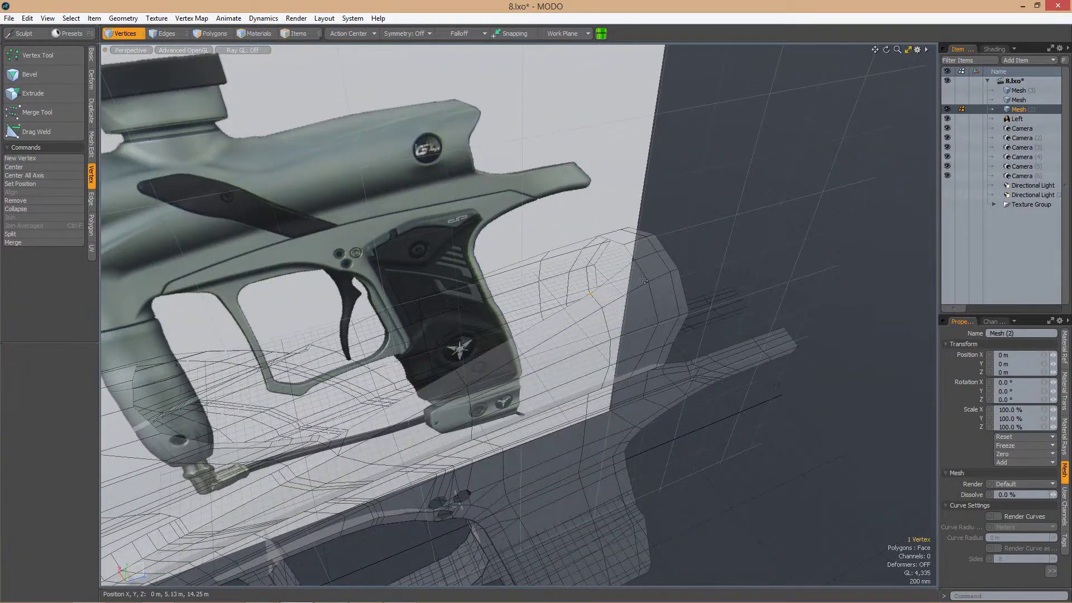
key(ctrl+KP_3)
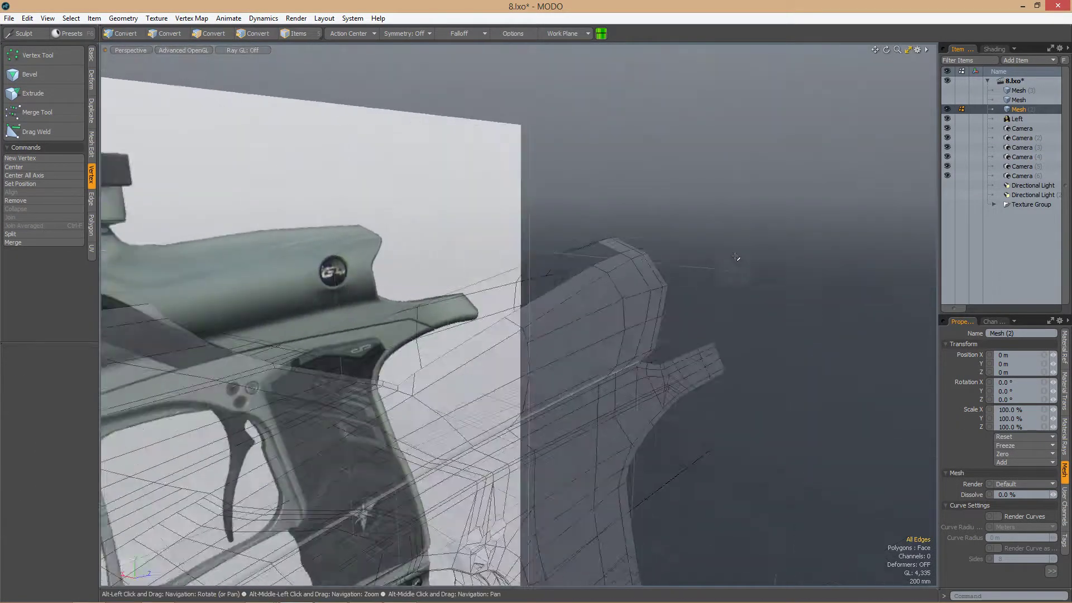
key(1)
alt+shift+drag(542, 300, 601, 317)
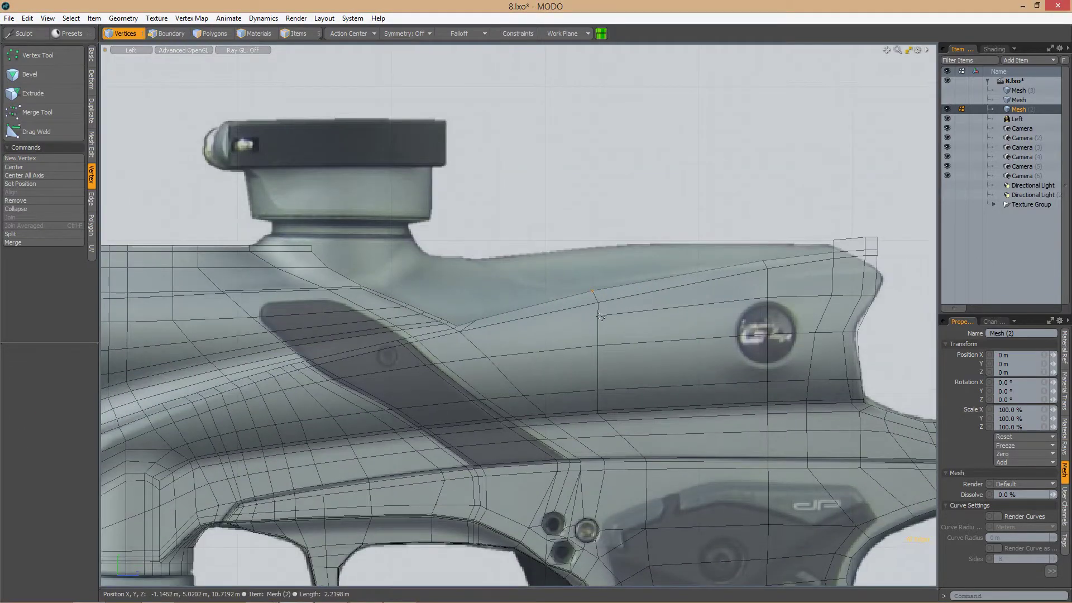
key(3)
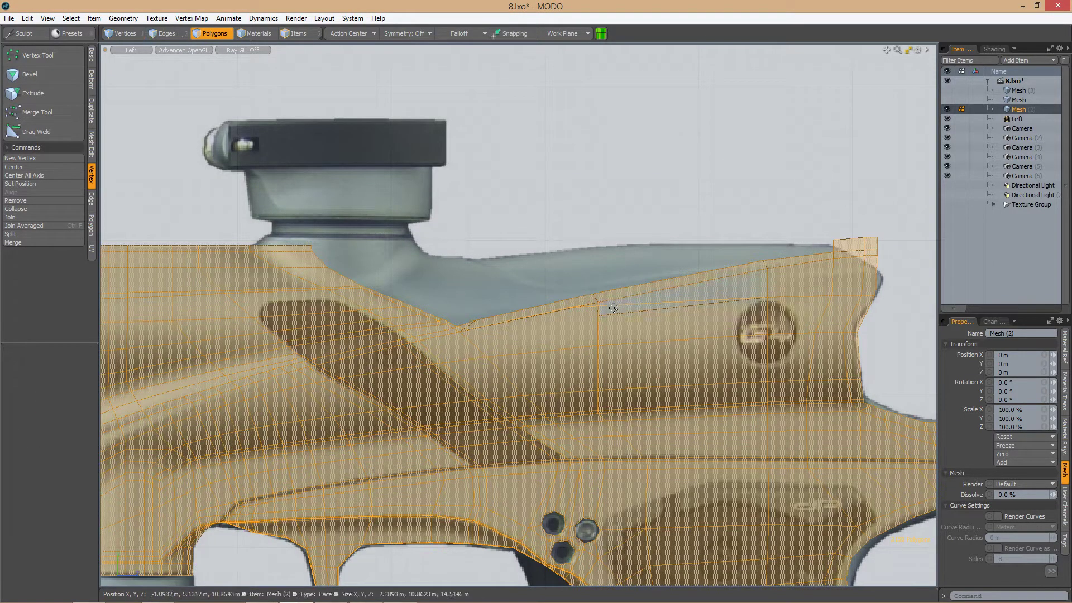
Cut the upper rear strip lengthwise with Edge Slice and slide the adjoining vertex 4.2% along its edge
key(2)
key(ctrl+space)
click(675, 272)
key(c)
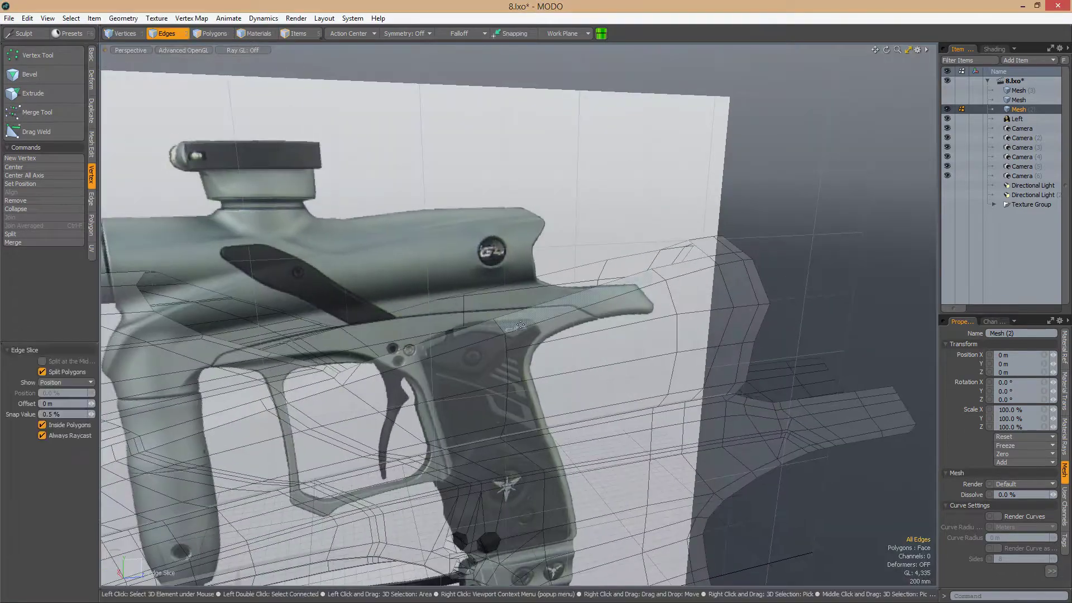
mouse_move(520, 325)
alt+mouse_down()
mouse_move(568, 313)
mouse_move(505, 322)
alt+mouse_up()
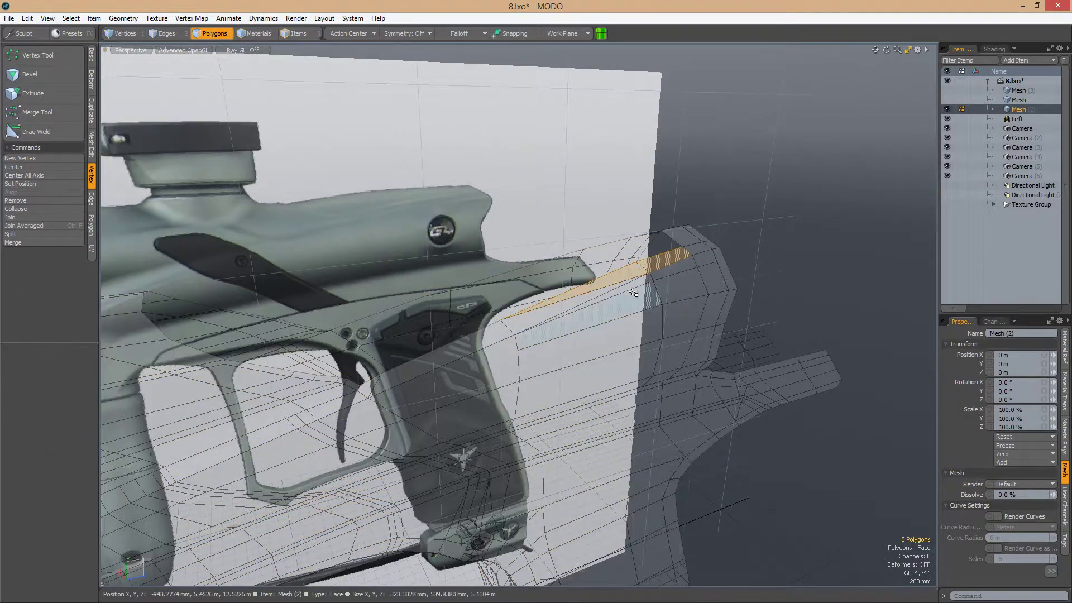
click(635, 326)
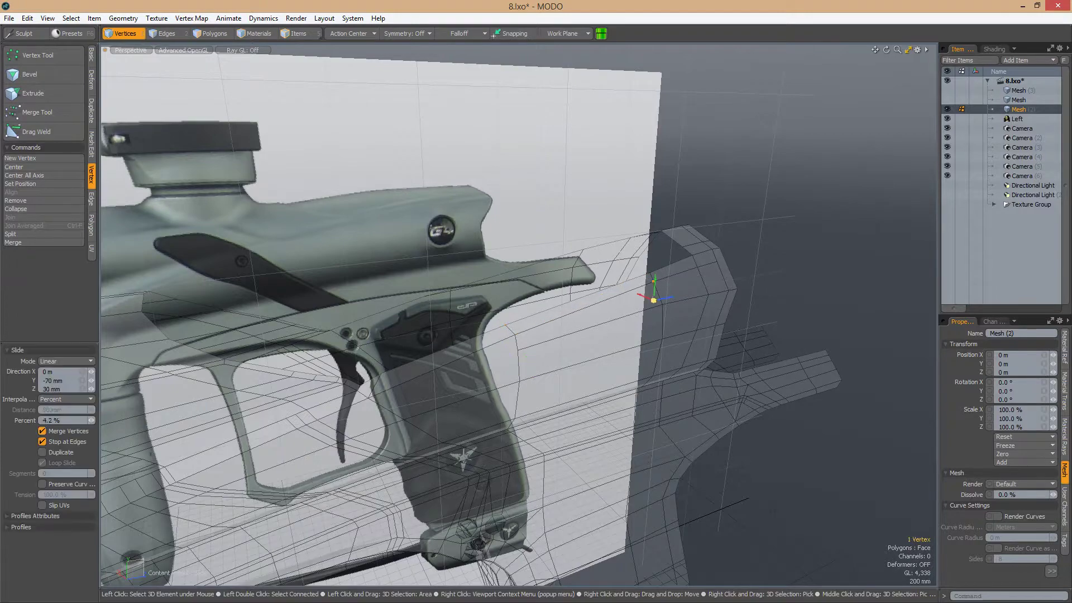
Rotate the three short edges at the body's upper rear corner and compare the rim with the side reference
alt+drag(646, 293, 593, 235)
scroll(689, 288, up, 3)
key(y)
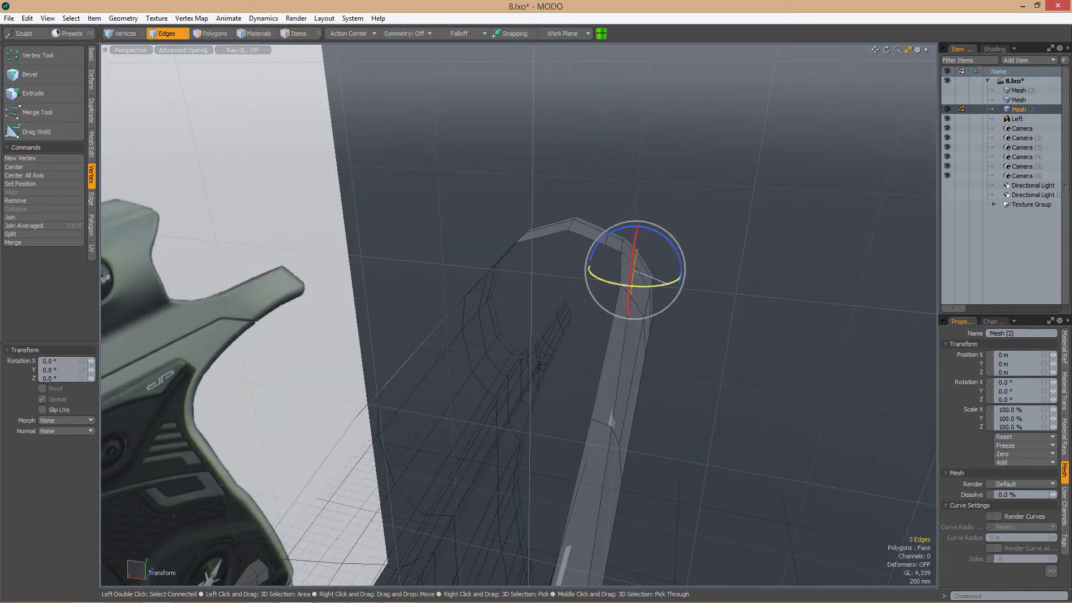
key(ctrl+KP_3)
scroll(706, 292, up, 5)
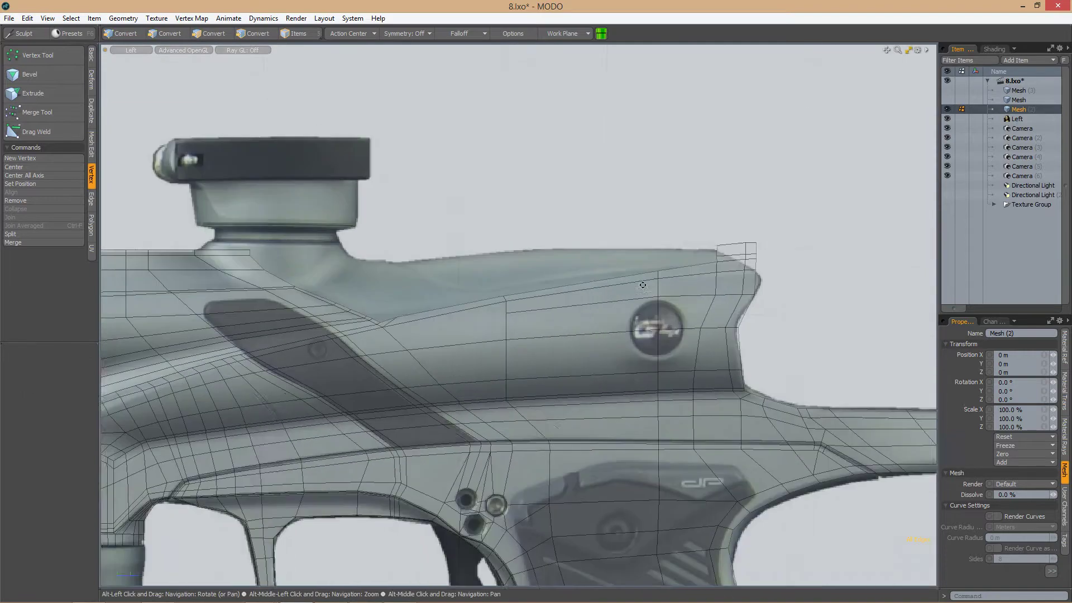
key(1)
click(638, 280)
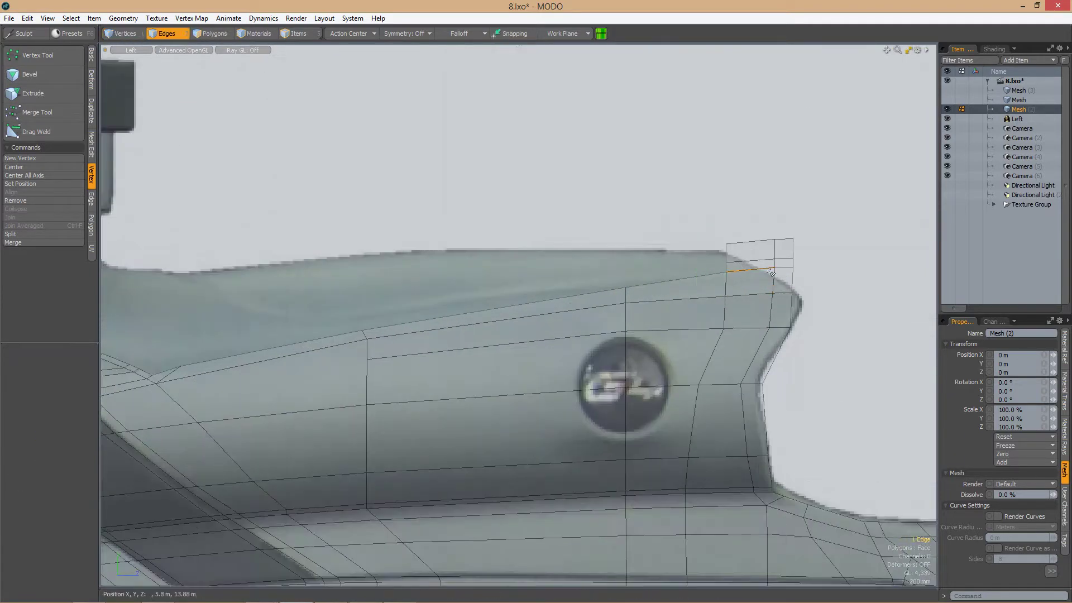
scroll(683, 268, down, 3)
scroll(684, 267, up, 1)
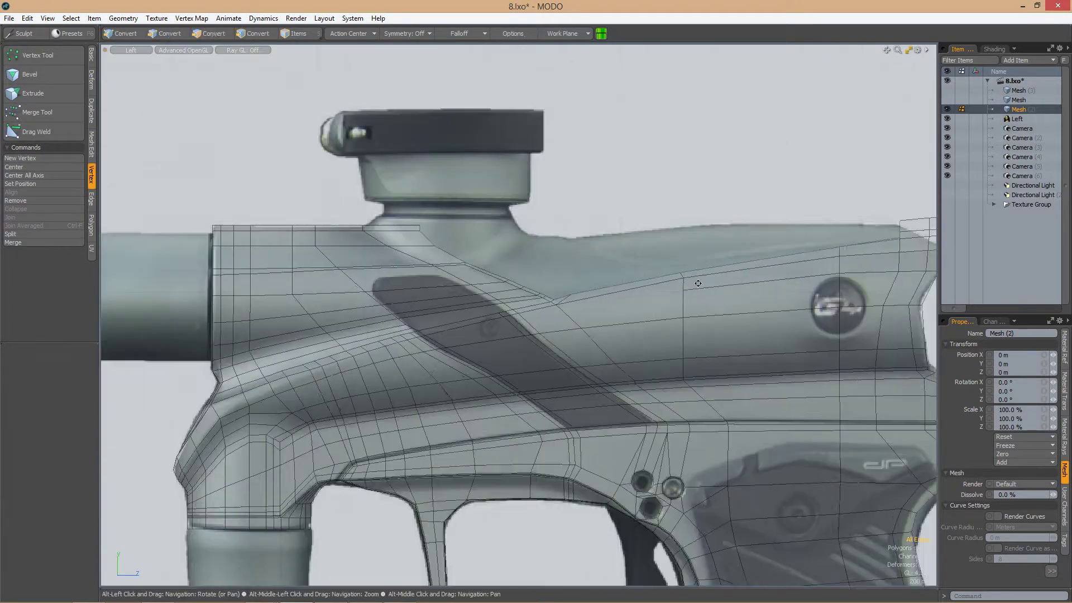
Lower the raised pair of vertices at the V-shaped corner below the feed neck so the border strip runs smoothly
shift+click(552, 289)
scroll(552, 289, up, 5)
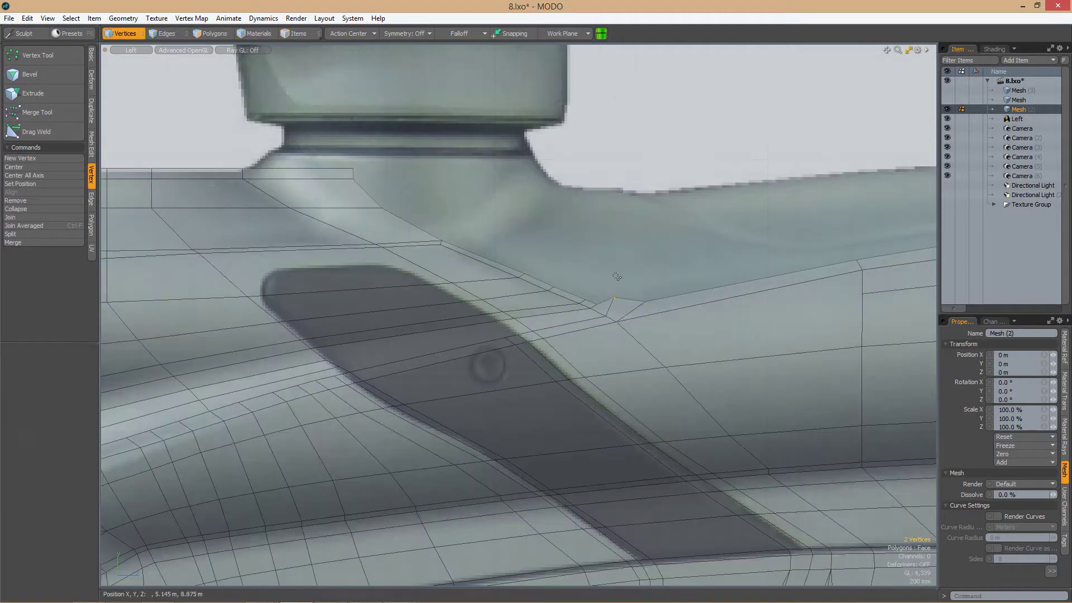
key(2)
scroll(617, 276, up, 1)
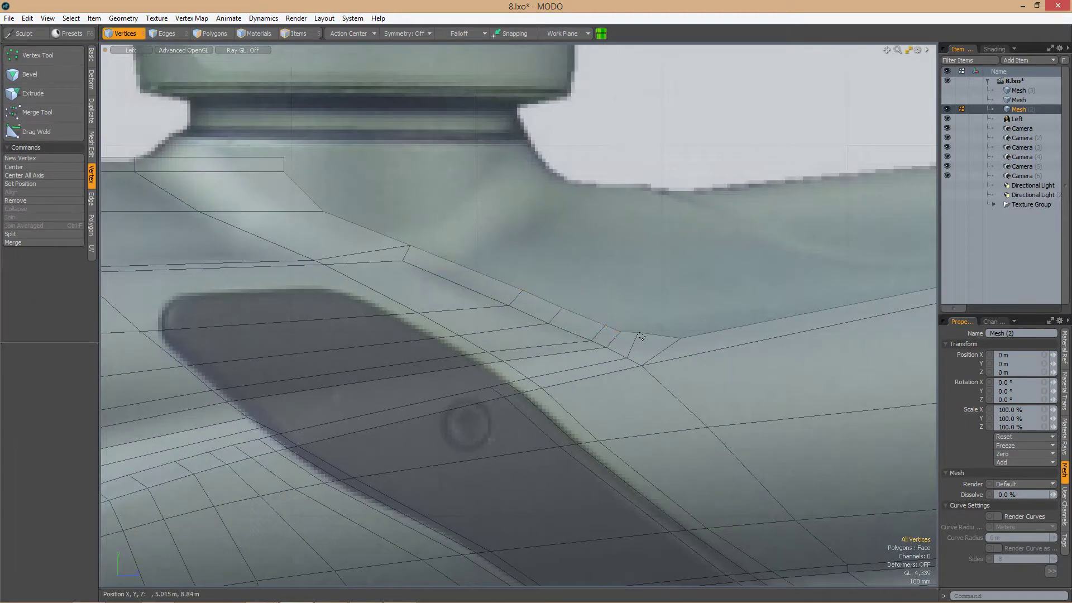
scroll(648, 331, down, 2)
click(565, 301)
alt+shift+drag(657, 340, 551, 308)
Slide the corner vertex below the feed neck 100% along its edge to merge it with its neighbour
key(ctrl+space)
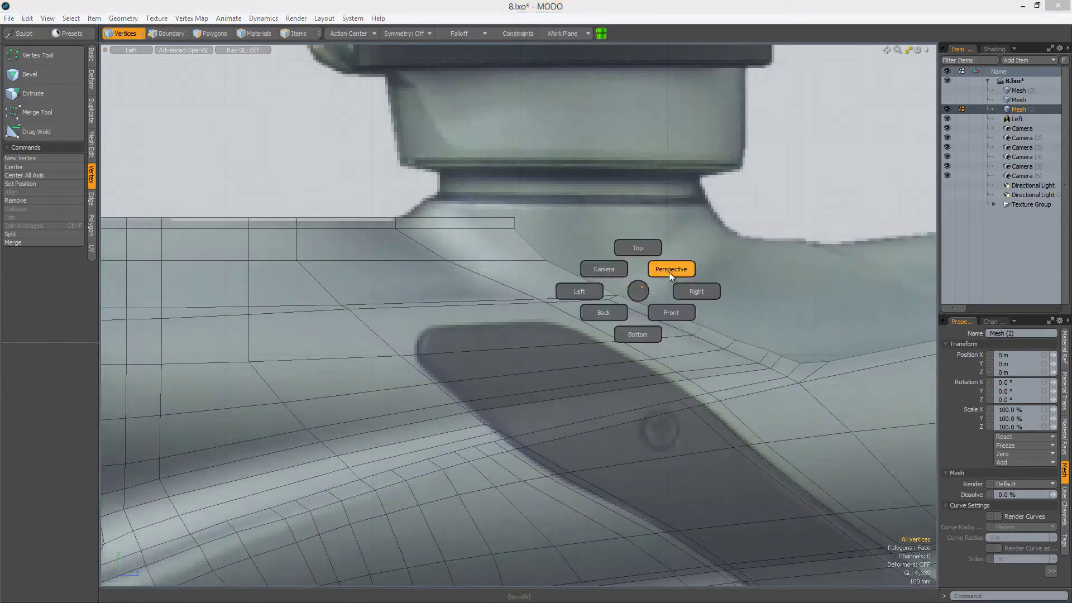
click(663, 270)
alt+drag(662, 270, 626, 293)
scroll(597, 294, up, 2)
click(598, 294)
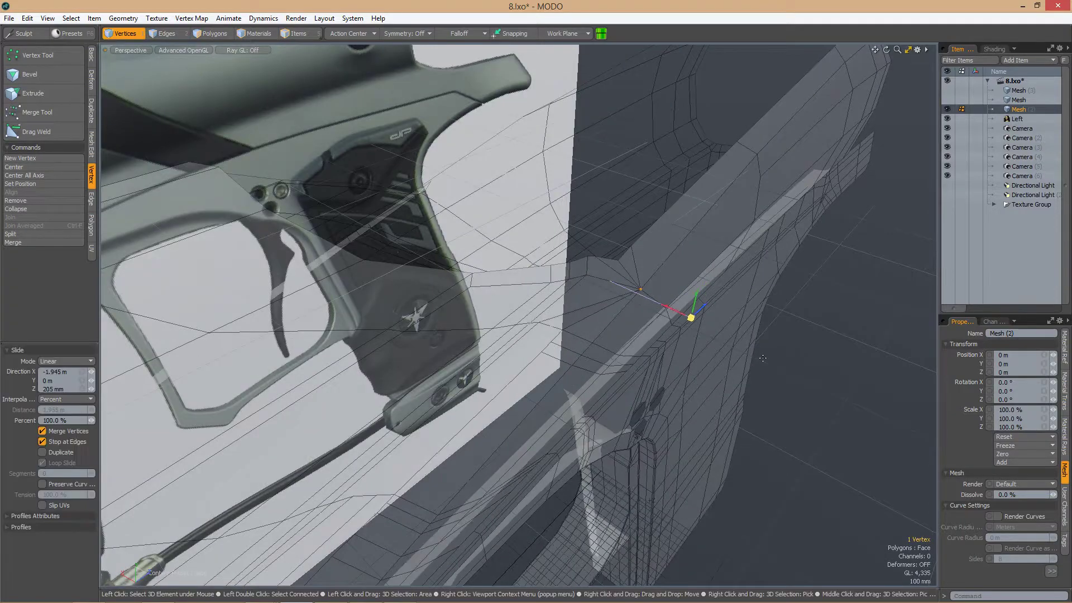
key(space)
alt+drag(572, 285, 662, 322)
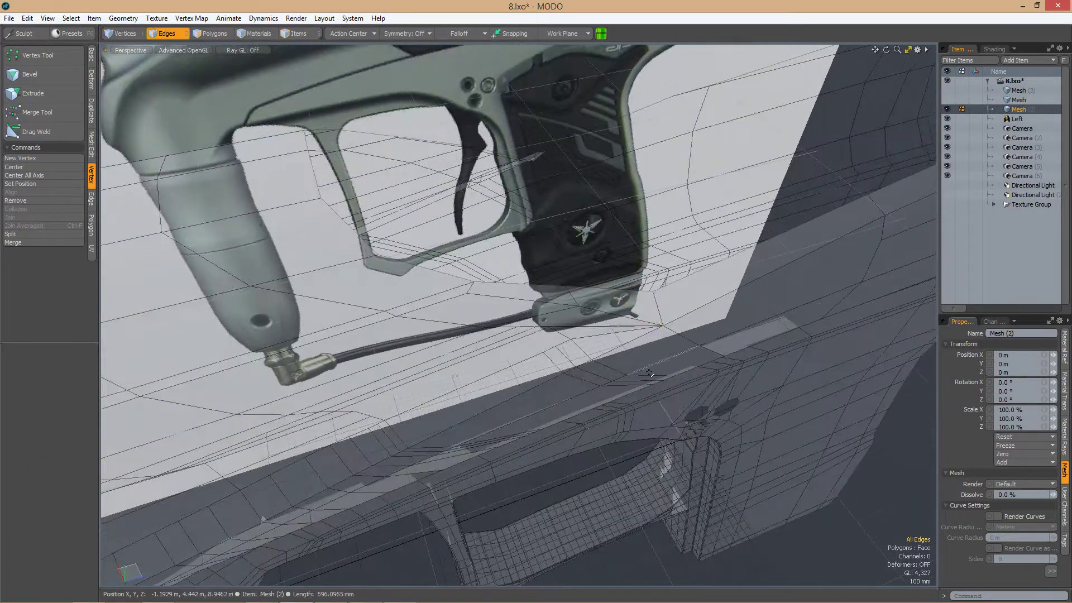
Merge the remaining short edges at the corner below the feed neck so the side strips converge on one vertex
alt+drag(650, 373, 698, 290)
drag(697, 290, 665, 262)
right_drag(660, 259, 698, 302)
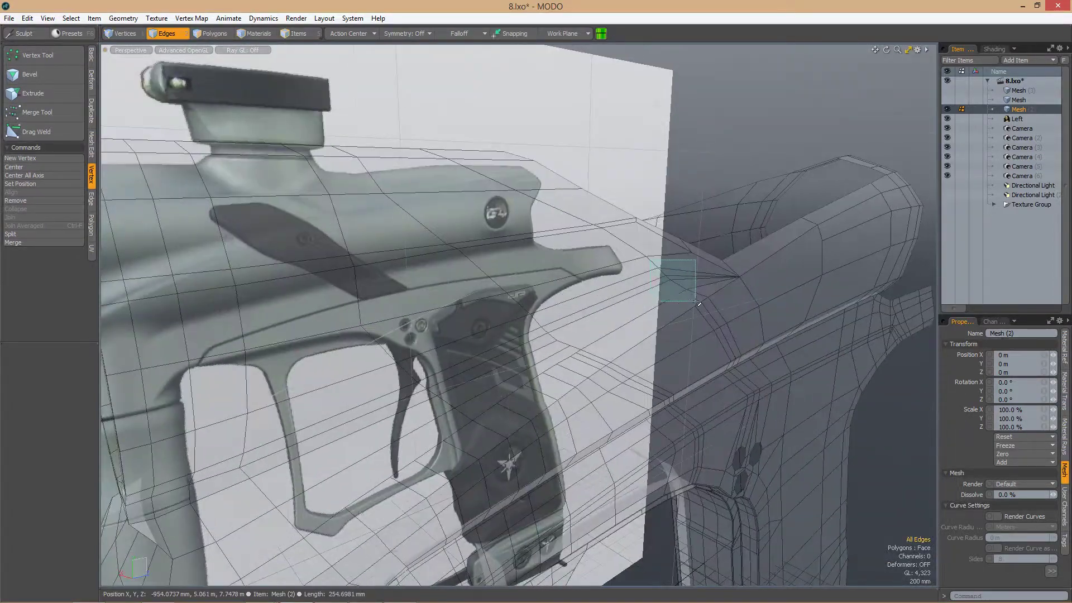
alt+drag(693, 288, 694, 285)
mouse_move(664, 309)
alt+mouse_down()
mouse_move(703, 306)
mouse_move(717, 334)
alt+mouse_up()
Cut across the narrow wedge polygons converging below the feed neck with Edge Slice at 28.5% and tidy the cut's vertices and edges
key(alt+c)
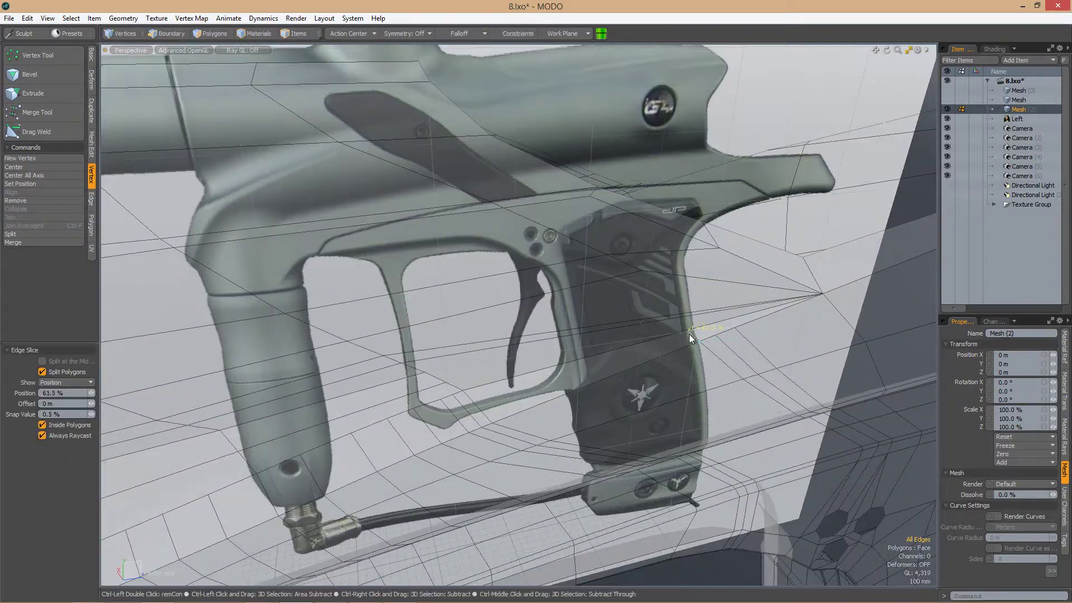
key(ctrl+3)
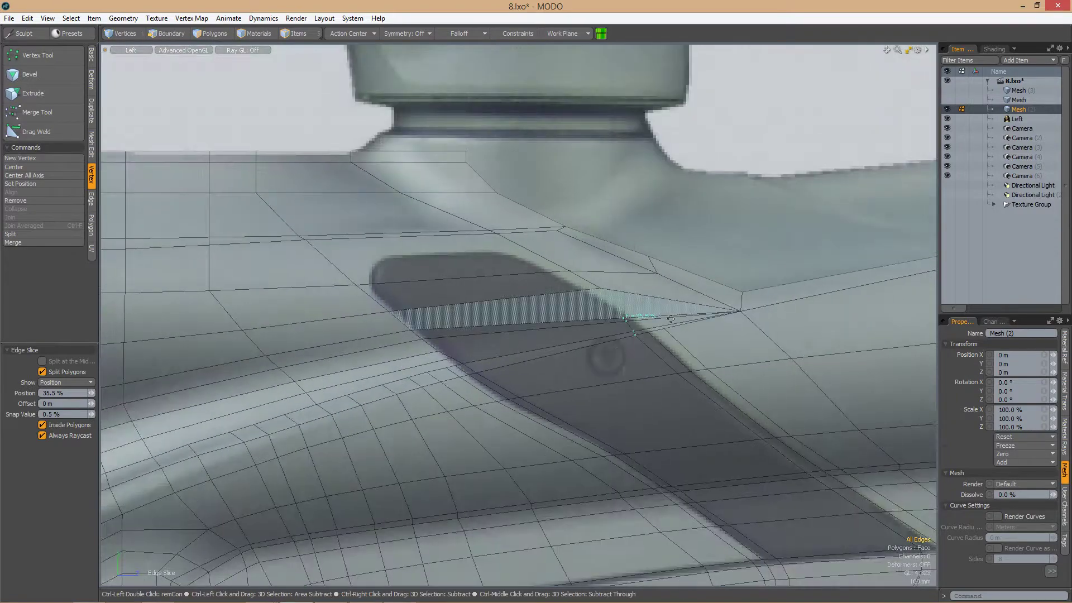
ctrl+alt+drag(682, 335, 699, 331)
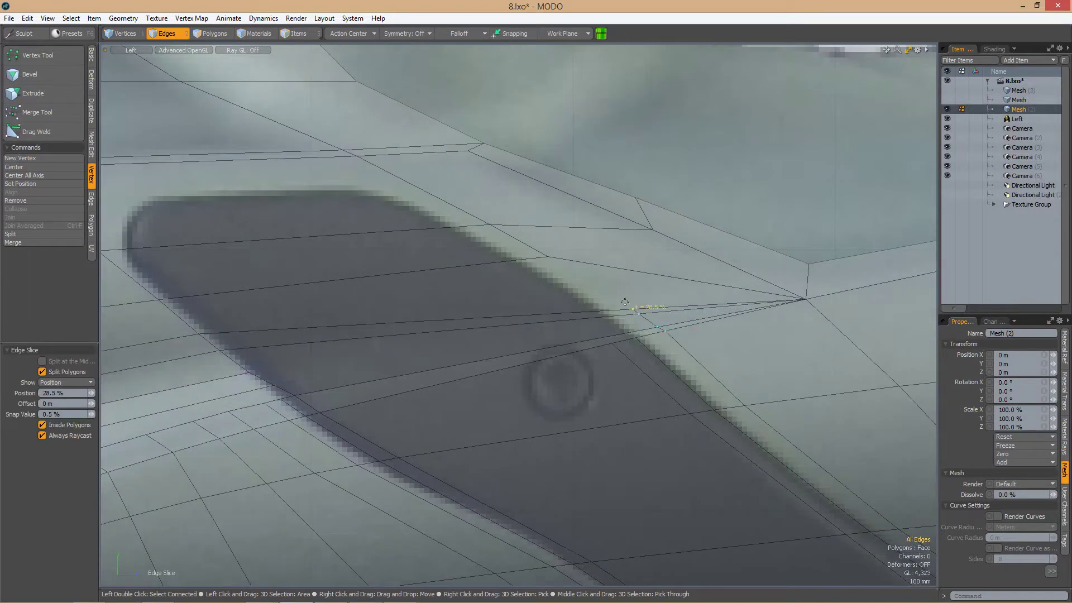
ctrl+alt+drag(624, 302, 715, 291)
click(610, 311)
key(1)
click(607, 300)
click(584, 306)
key(alt+c)
key(2)
click(596, 308)
Cut the strip beside the converging corner with Edge Slice at 51% and slide the adjoining vertex 39% along its edge
key(c)
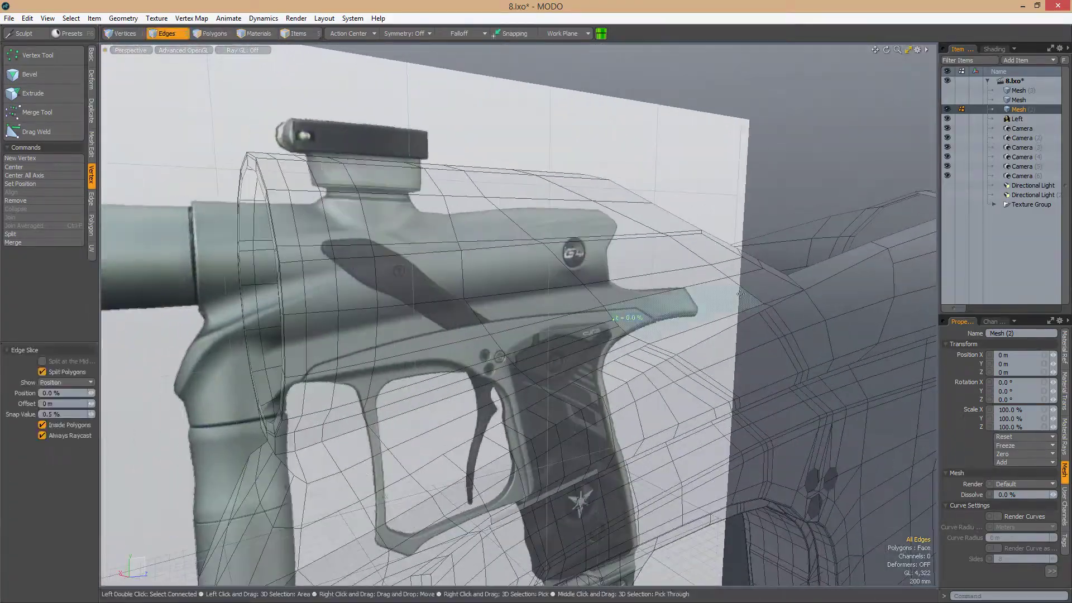
scroll(723, 296, up, 2)
alt+drag(741, 325, 702, 297)
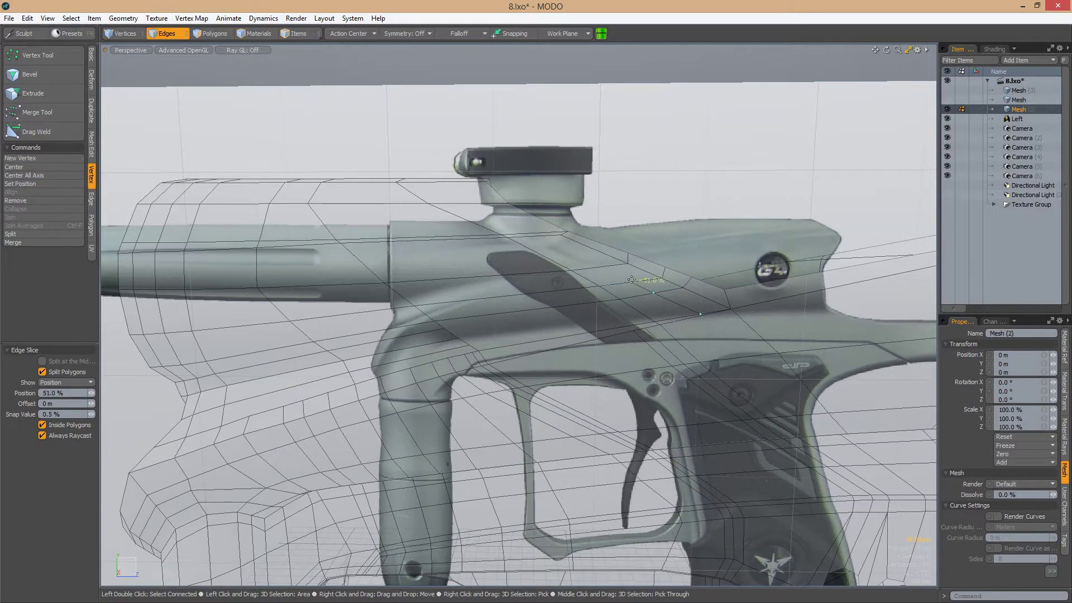
alt+drag(632, 279, 562, 289)
alt+drag(506, 239, 710, 348)
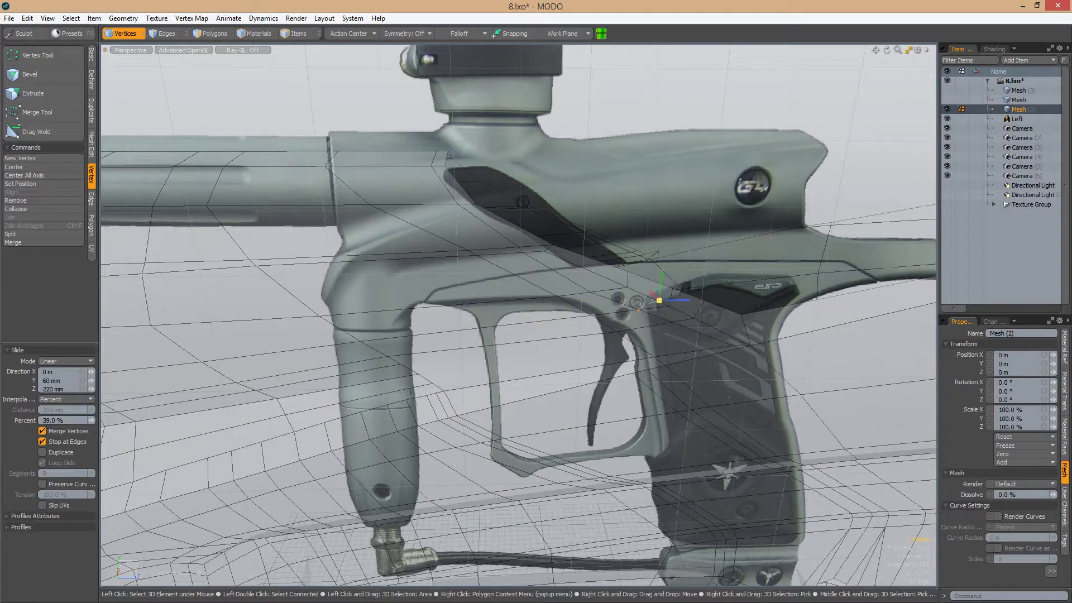
key(KP_4)
Add a loop slice along the rebuilt strips below the feed neck and preview the subdivision
key(space)
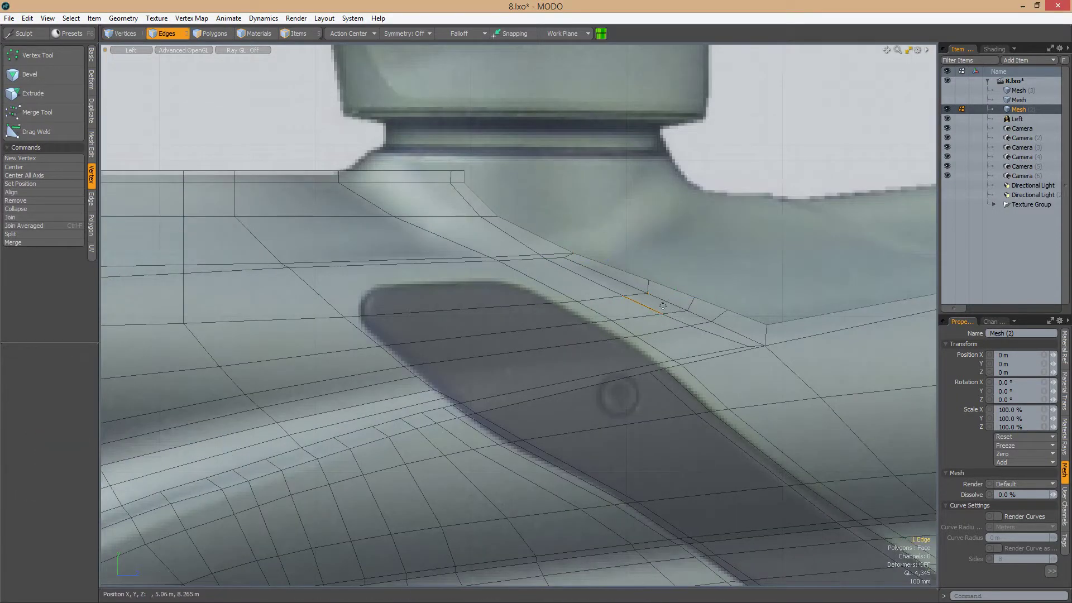
scroll(733, 280, down, 5)
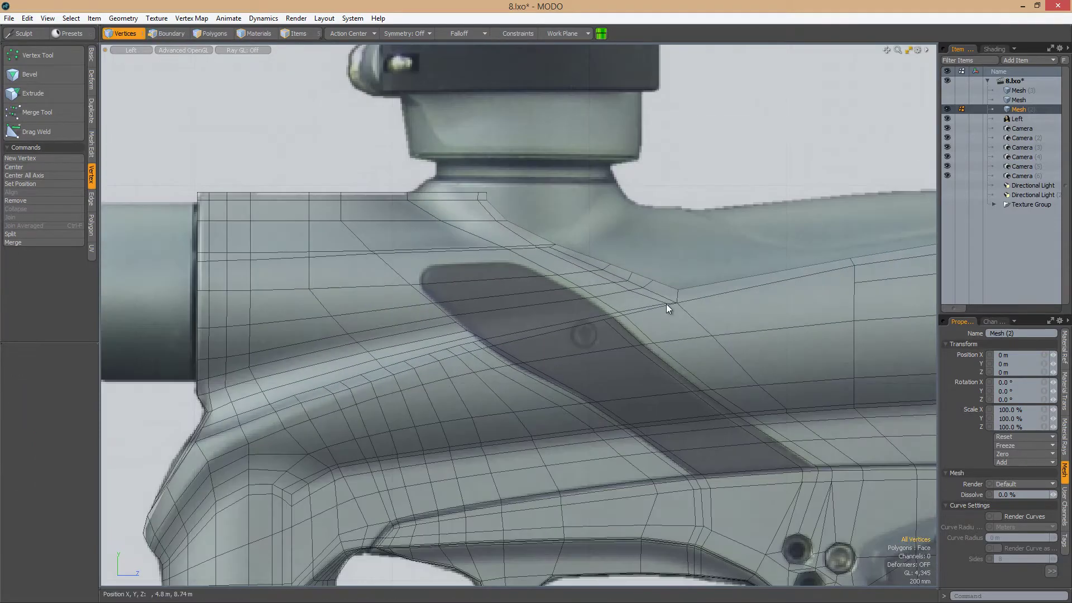
alt+drag(667, 307, 559, 282)
key(alt+c)
key(space)
key(2)
key(Tab)
key(Tab)
Select the three parallel edges above the side ridge and cut the adjoining polygons with Edge Slice at 58.5%
drag(542, 270, 561, 302)
shift+click(560, 301)
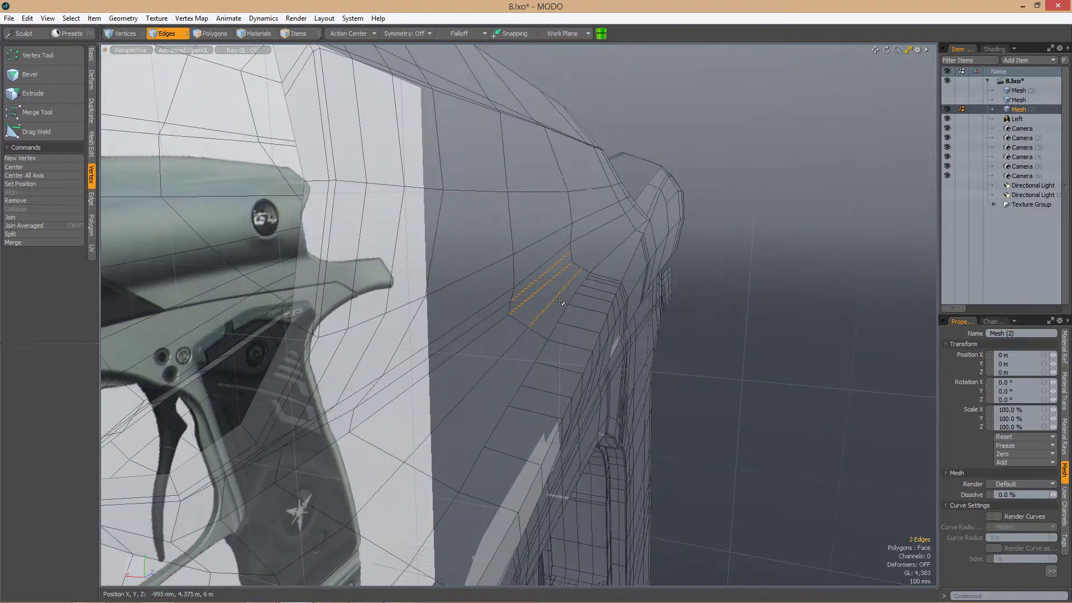
alt+drag(625, 311, 557, 317)
key(1)
key(c)
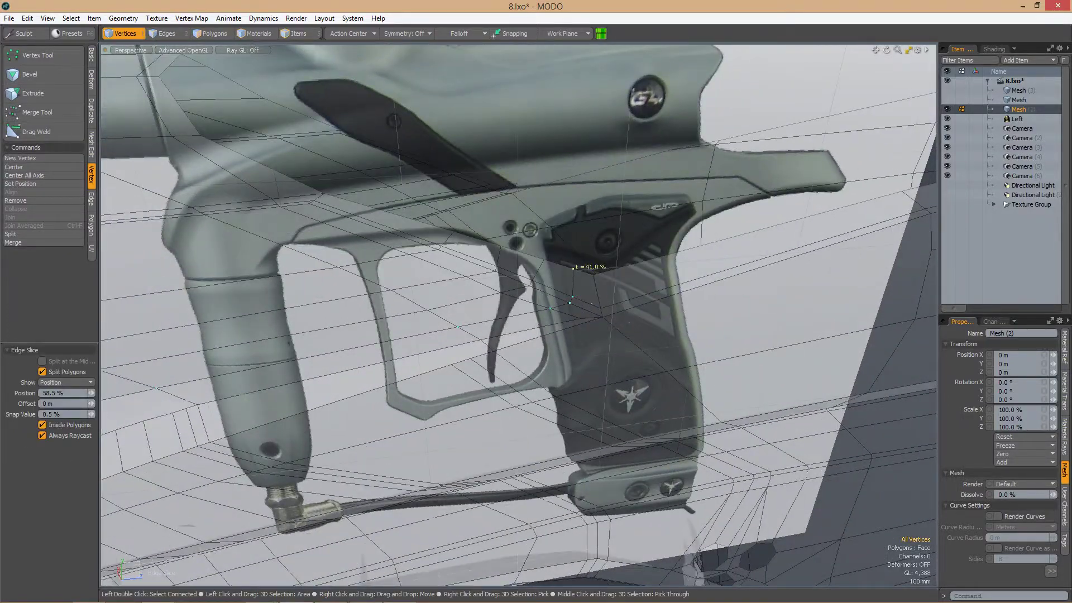
key(space)
Preview the subdivision and remove the short cross edges along the ridge strip above the trigger guard opening
key(Tab)
alt+drag(573, 268, 605, 254)
double_click(605, 254)
key(Tab)
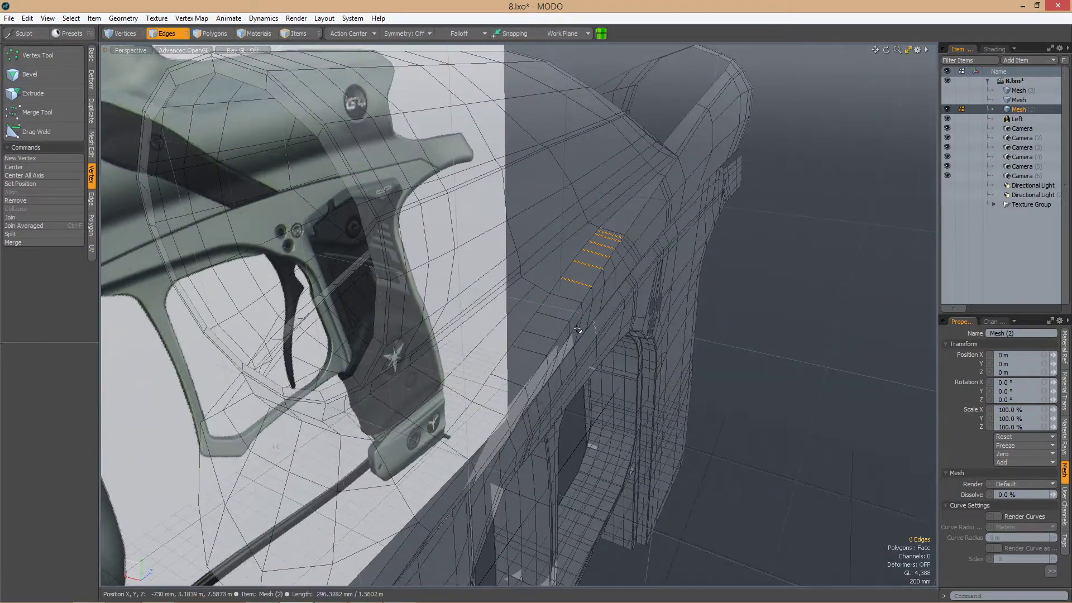
alt+drag(520, 379, 591, 273)
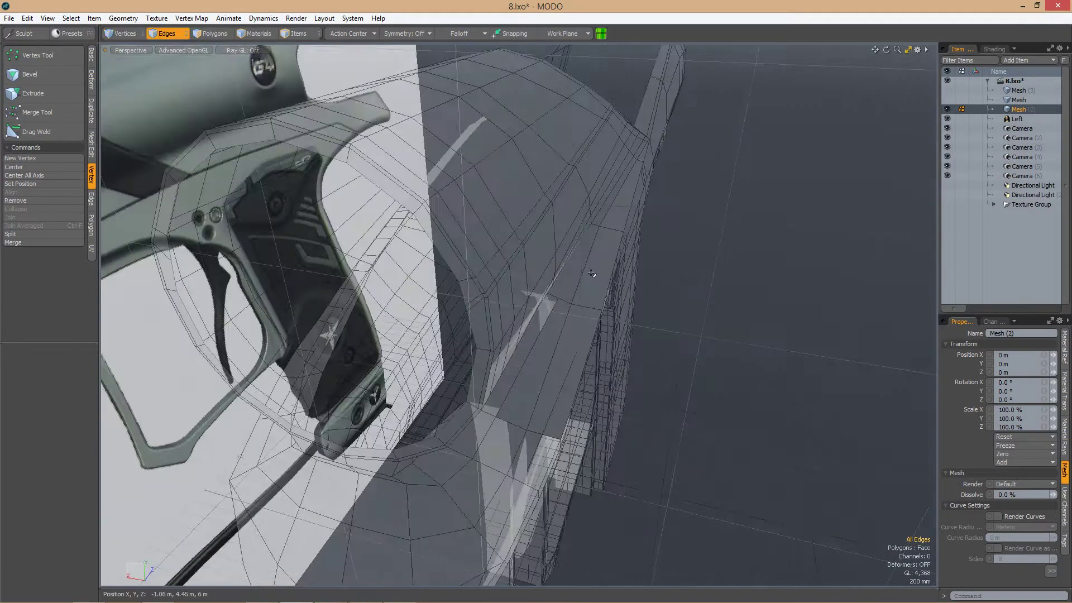
key(space)
Add loop slices through the body's side and select the nine narrow polygons running into the corner below the feed neck
mouse_move(625, 240)
alt+mouse_down()
mouse_move(668, 103)
mouse_move(650, 166)
mouse_move(694, 172)
mouse_move(630, 190)
mouse_move(626, 201)
mouse_move(648, 167)
mouse_move(615, 230)
alt+mouse_up()
key(2)
key(space)
key(3)
key(alt+c)
key(space)
key(3)
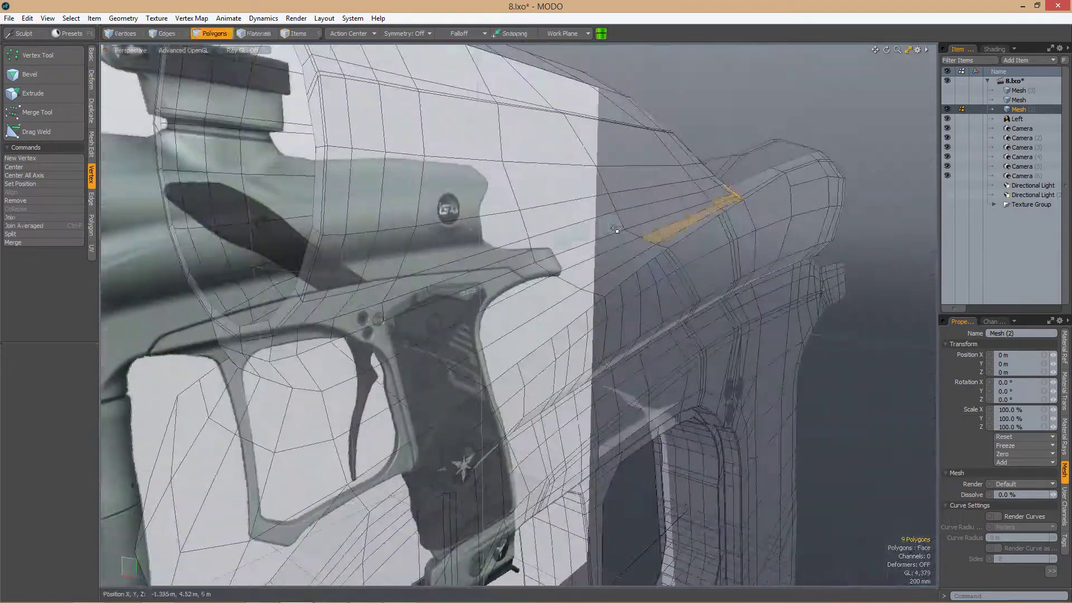
key(1)
alt+drag(685, 207, 620, 280)
key(space)
key(space)
Examine the refined strips below the feed neck in the side and perspective views with the subdivision preview
key(ctrl+space)
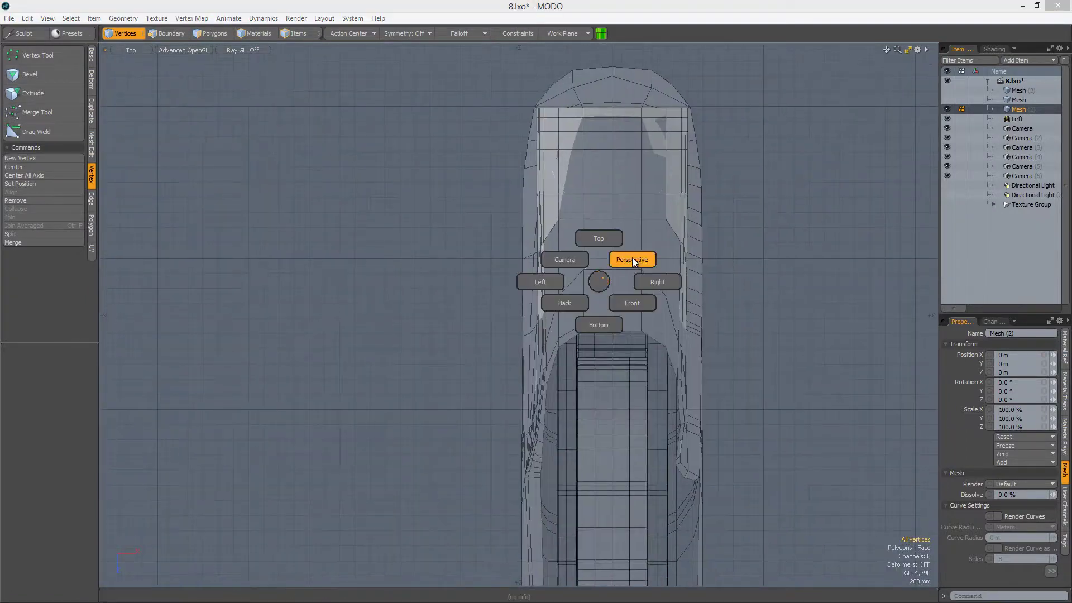
click(631, 256)
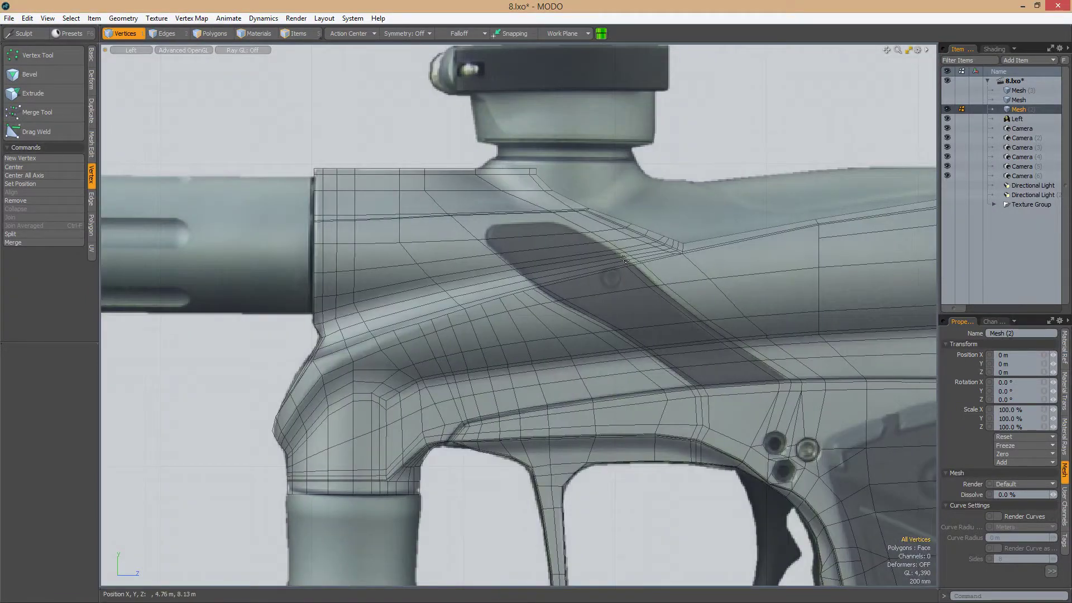
click(654, 235)
alt+drag(654, 235, 687, 276)
key(Tab)
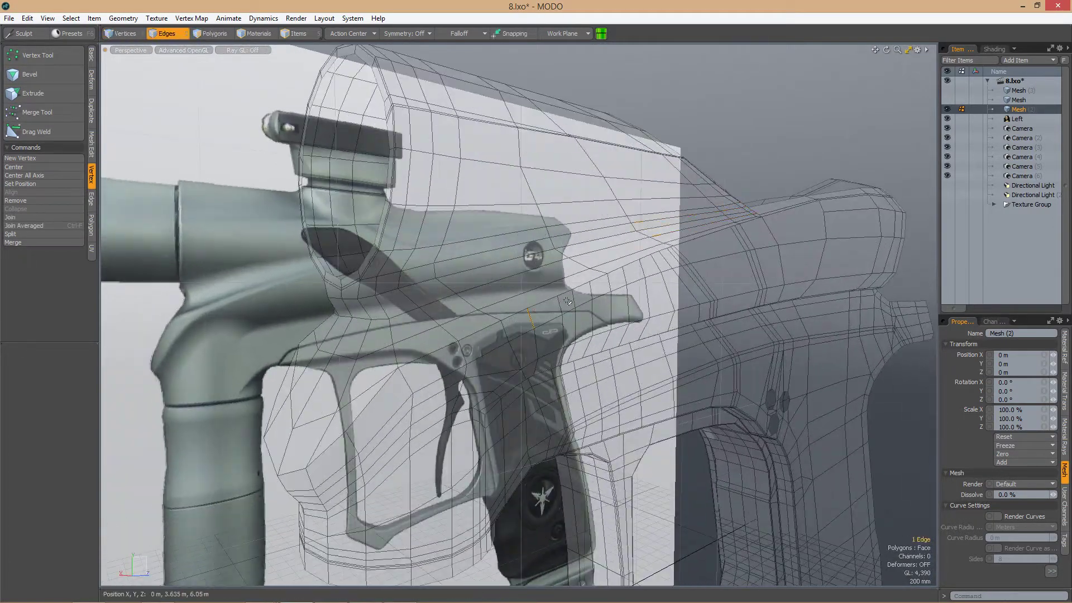
alt+drag(673, 267, 592, 326)
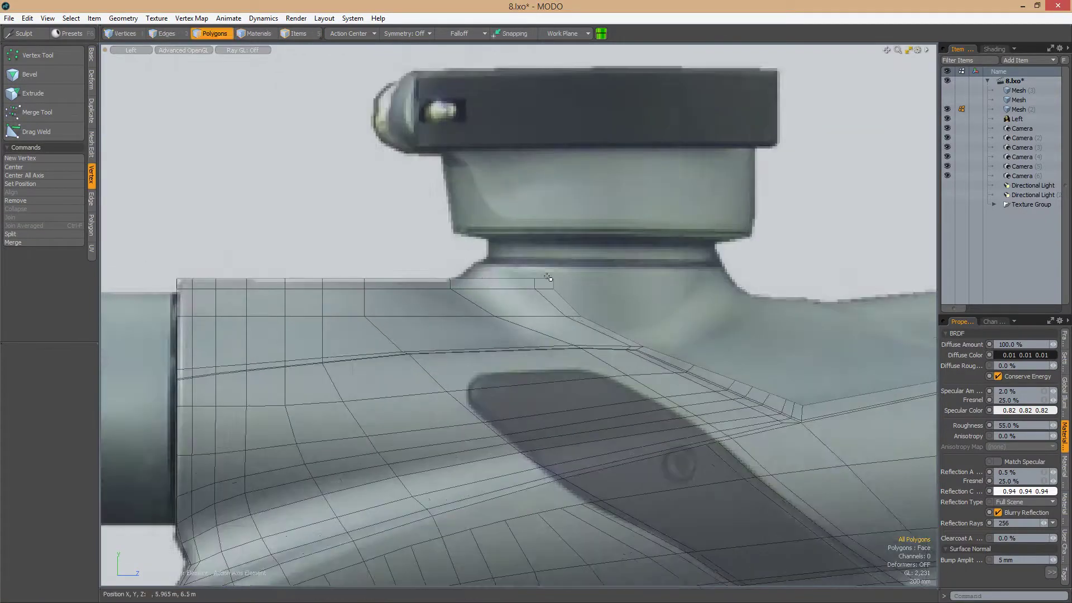
Select the slanted border edges beneath the feed neck and extend them rearward into a new strip of polygons
alt+drag(547, 278, 579, 306)
double_click(527, 315)
shift+click(558, 319)
shift+click(602, 317)
key(x)
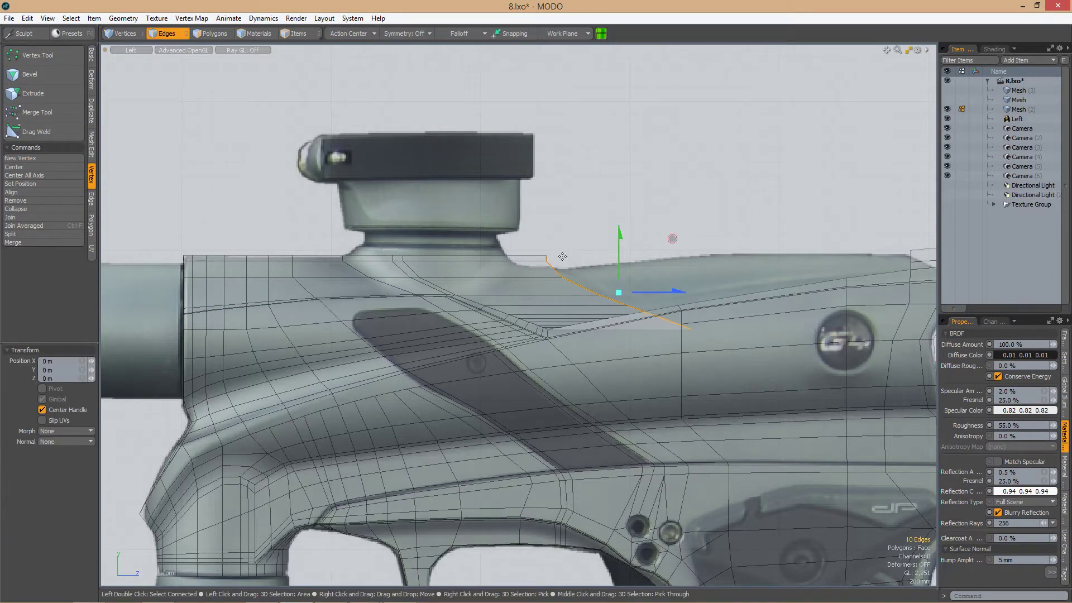
Move the two uppermost rear vertices of the new strip forward to the rear base of the feed neck
scroll(621, 277, up, 3)
alt+shift+drag(714, 282, 791, 301)
key(1)
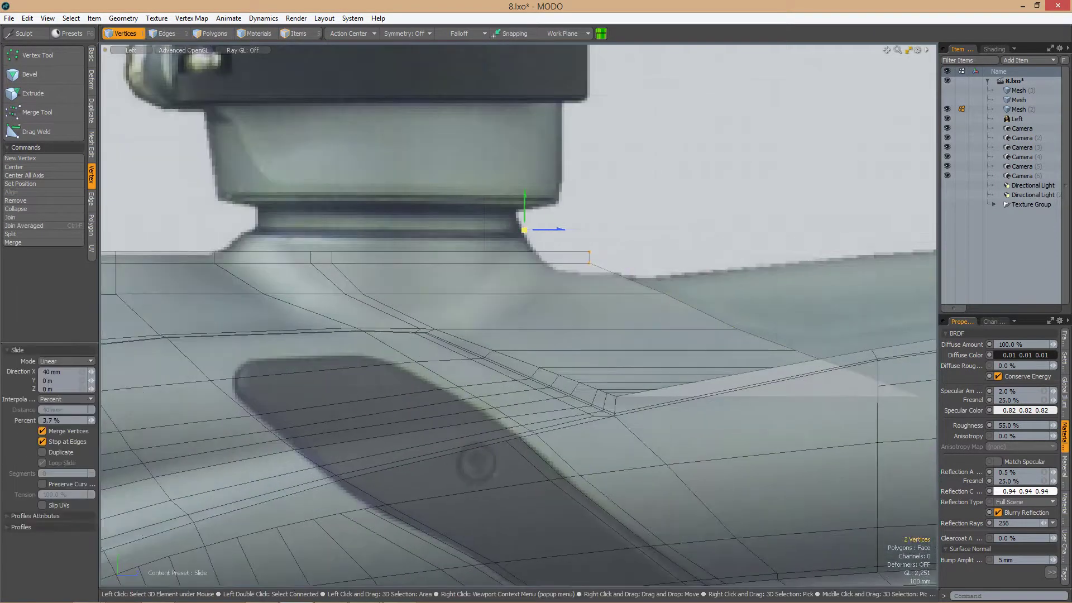
key(space)
scroll(522, 268, down, 2)
scroll(542, 287, up, 2)
shift+click(550, 268)
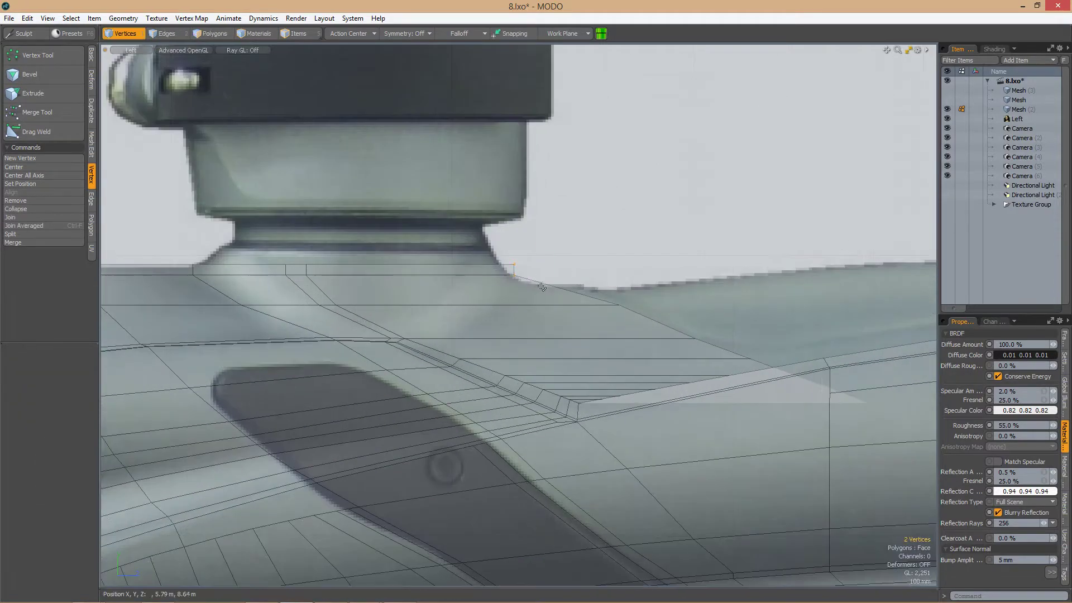
Remove the four selected lengthwise edges in the lower part of the new strip behind the feed neck
key(ctrl+space)
click(642, 234)
alt+drag(620, 268, 412, 333)
key(2)
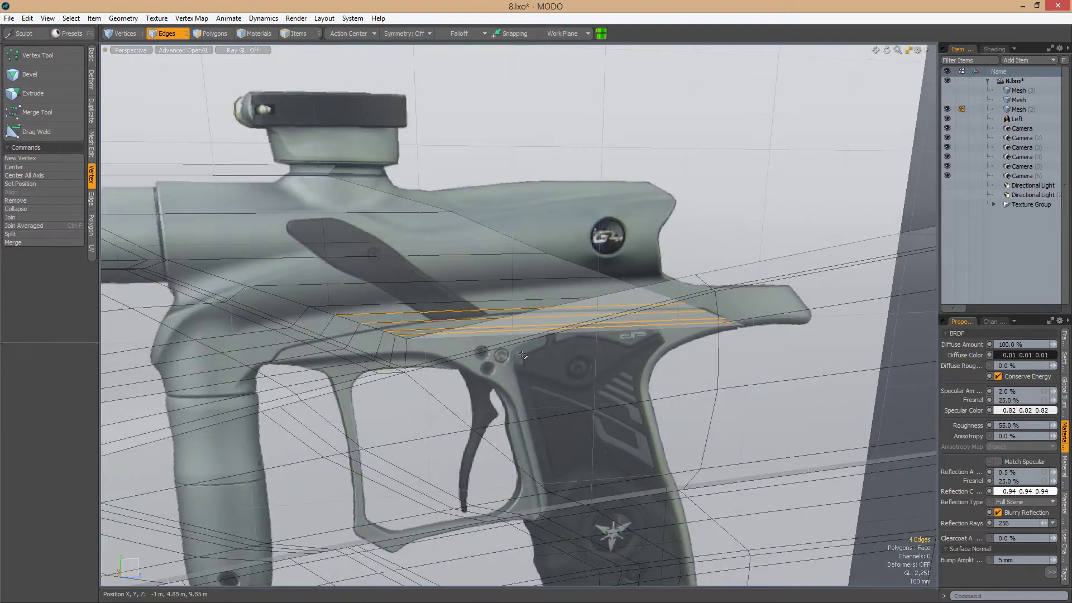
key(shift+a)
Slide the new strip's outer vertices 2.5% and 70.1% along their edges and weld its lower end to the upper body border with Drag Weld
key(1)
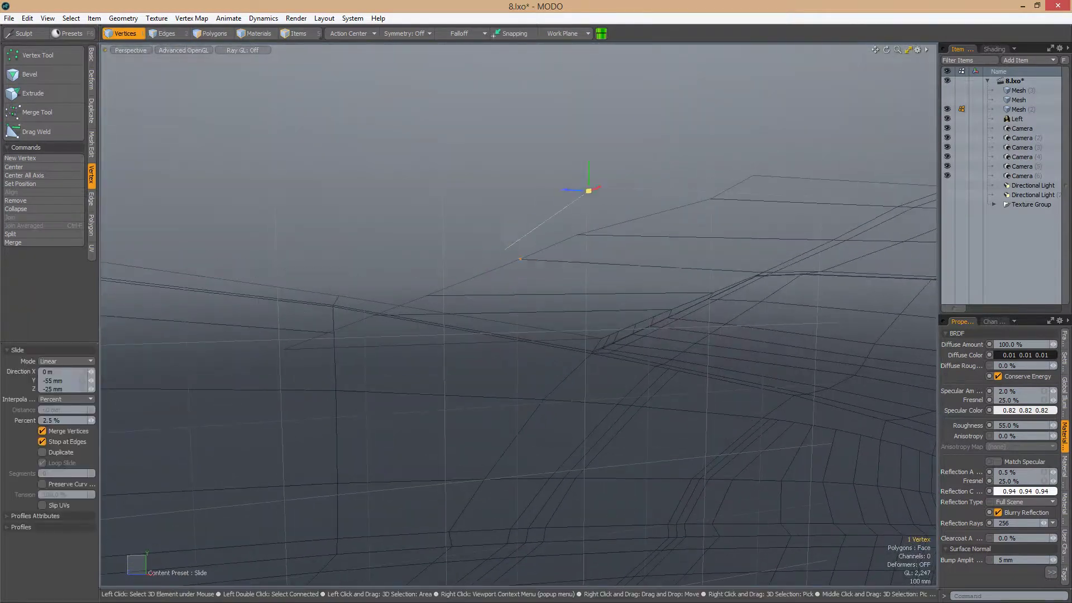
alt+drag(368, 294, 528, 324)
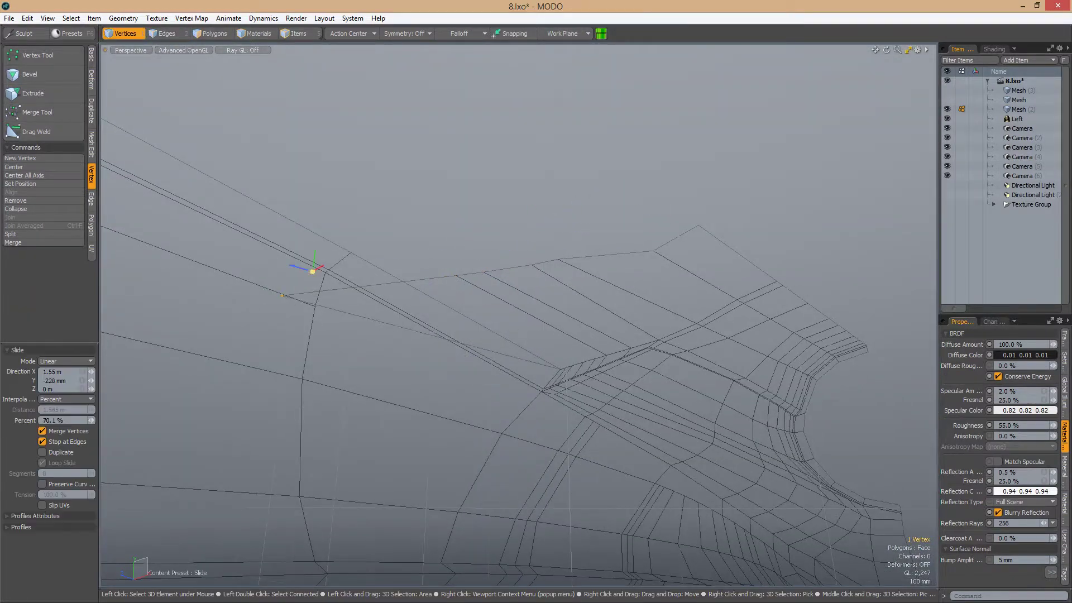
alt+drag(434, 300, 143, 267)
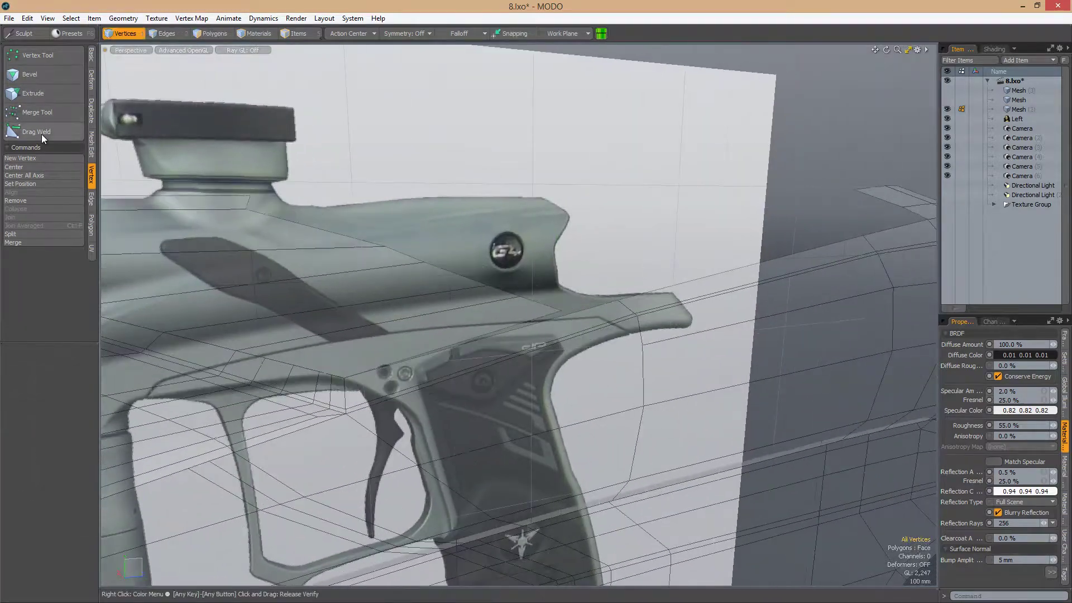
scroll(620, 301, up, 6)
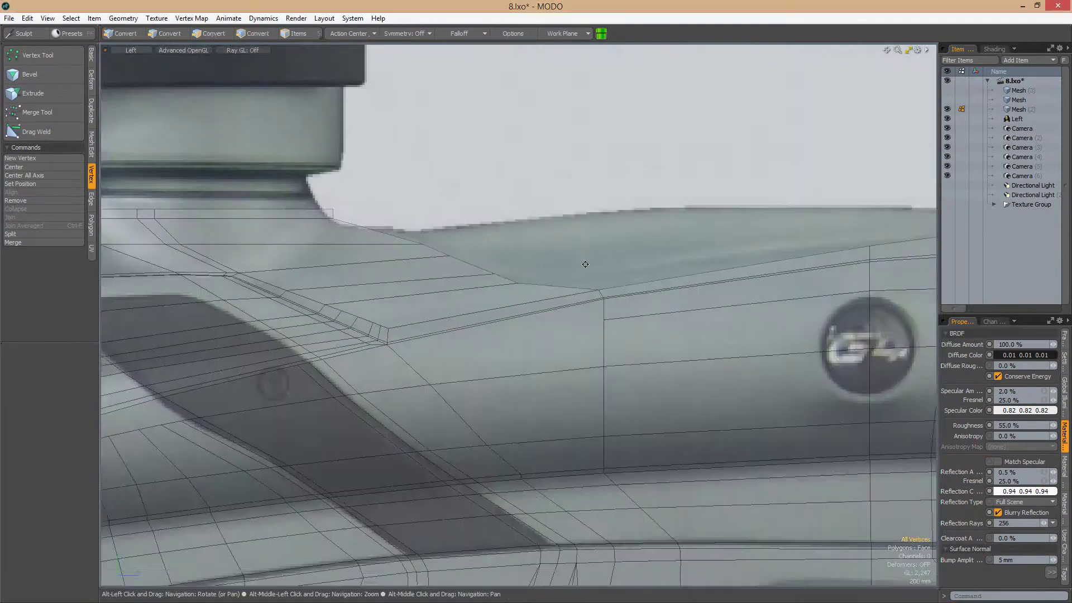
Slide the three connected edges beneath the feed neck 18.3% rearward along the upper body
alt+drag(585, 264, 626, 286)
click(559, 300)
alt+drag(626, 246, 540, 285)
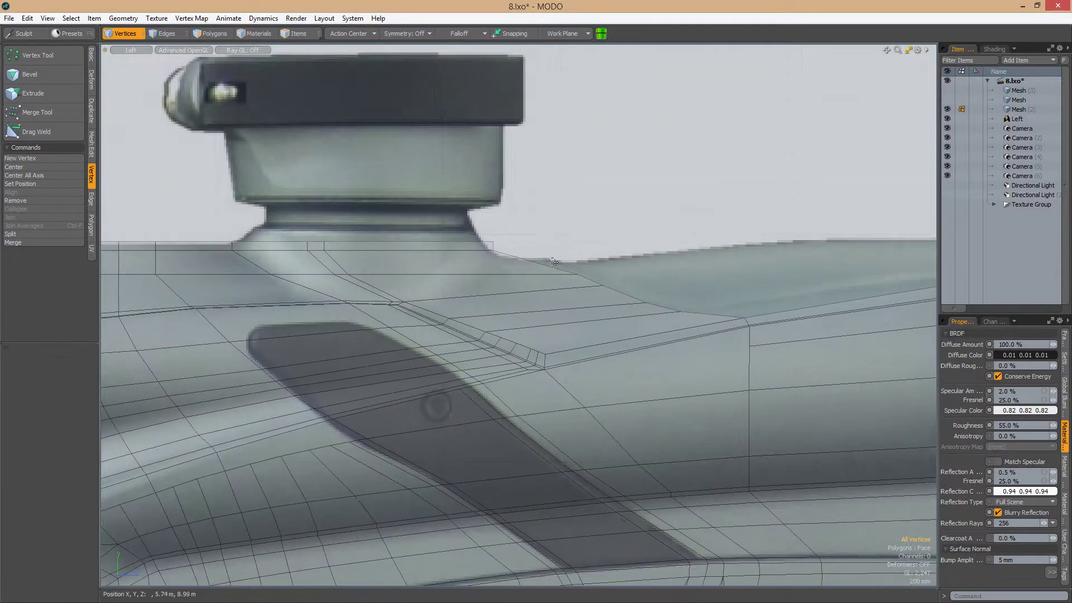
scroll(404, 245, down, 8)
key(2)
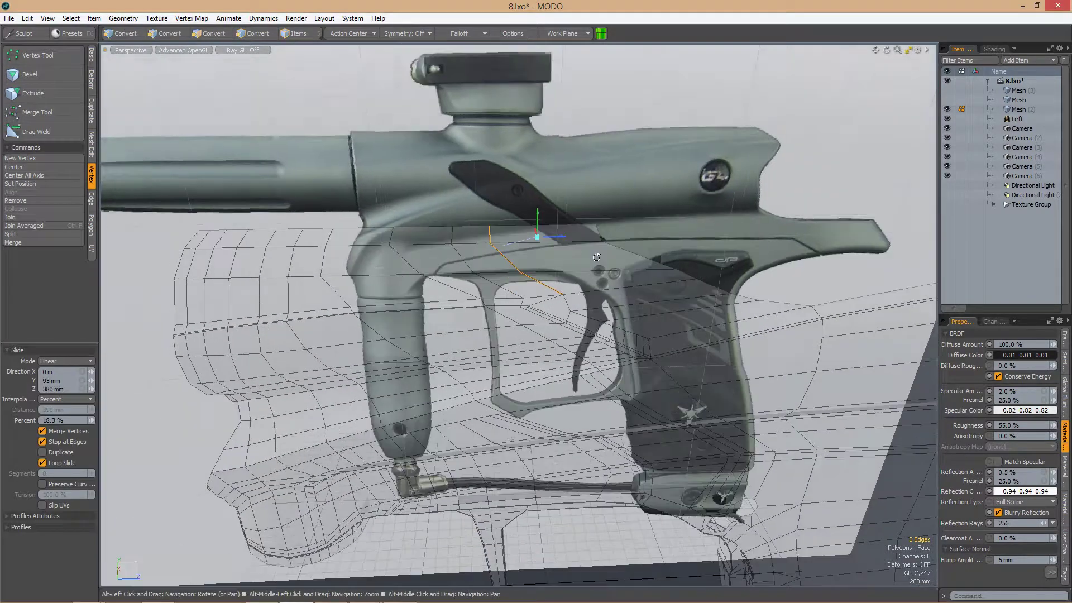
key(ctrl+space)
click(527, 304)
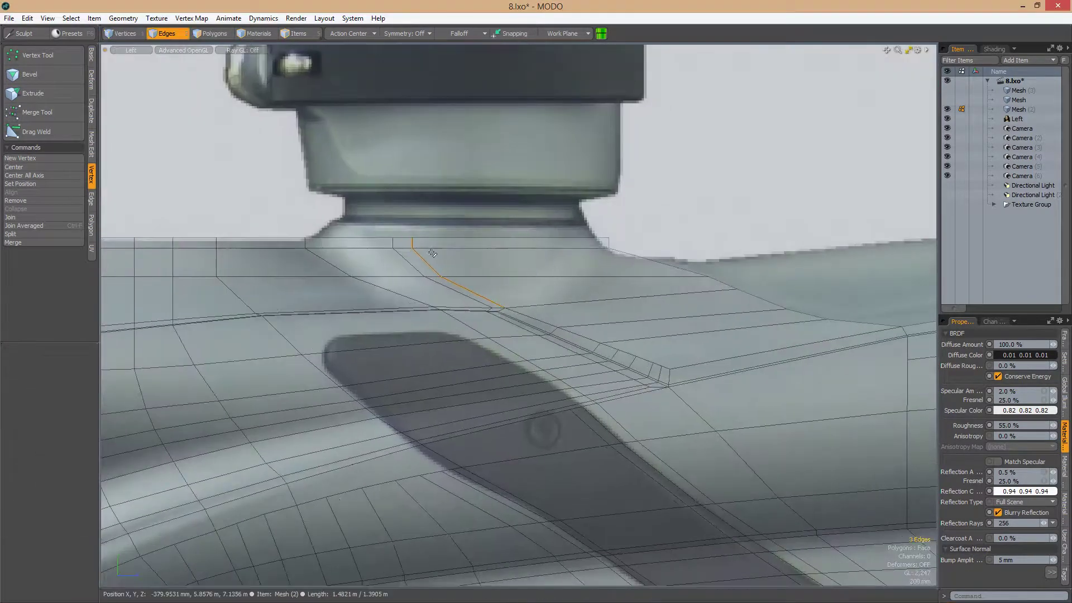
scroll(589, 256, down, 6)
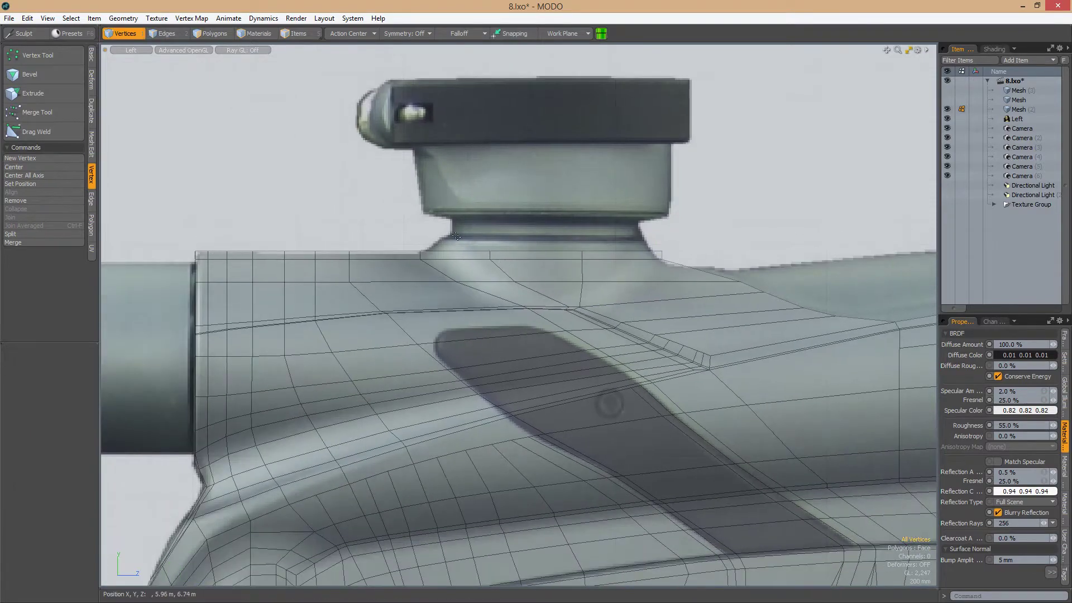
Remove the two short edge runs descending from the feed neck base to the seam beneath it
key(ctrl+space)
click(564, 229)
alt+drag(565, 229, 598, 322)
double_click(598, 322)
Slide the eight vertices along the upper edge of the dark inlay by 4.7%
key(ctrl+space)
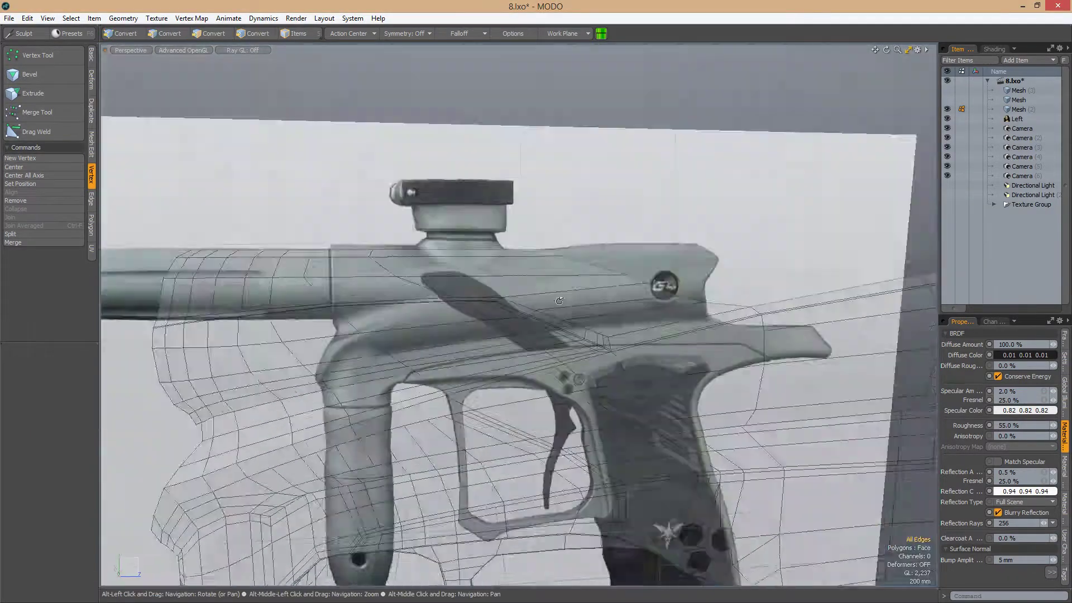
click(471, 296)
scroll(471, 296, up, 5)
key(1)
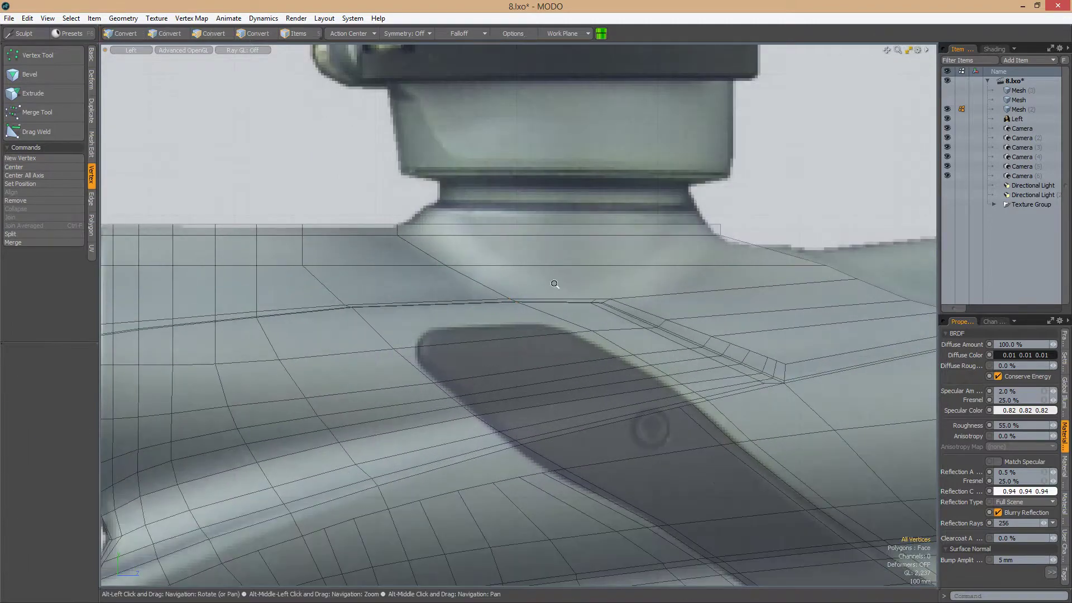
ctrl+alt+drag(554, 283, 531, 296)
click(520, 284)
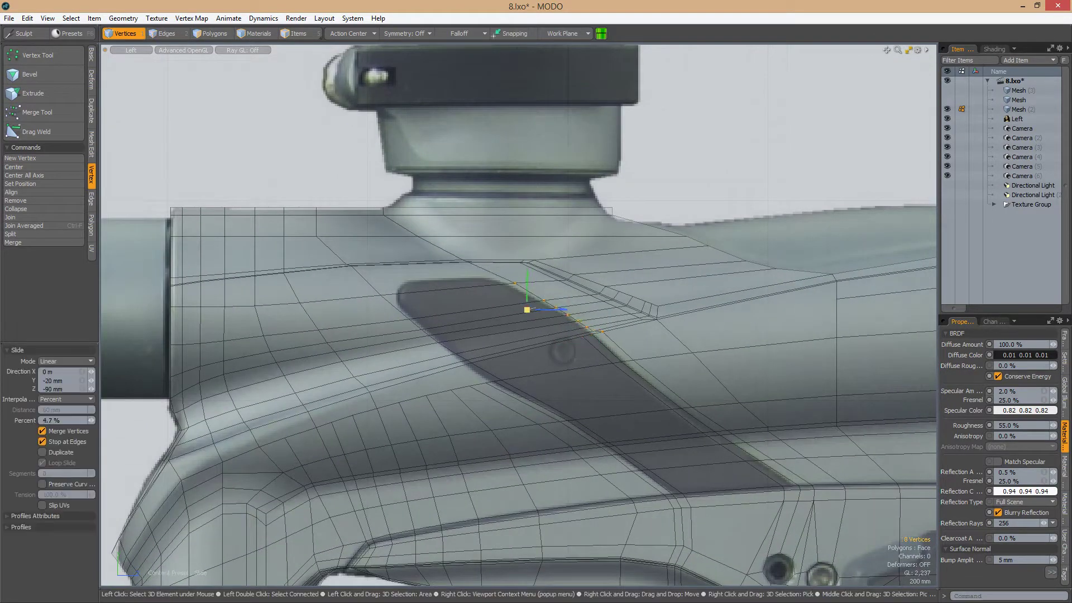
scroll(663, 316, up, 3)
scroll(663, 316, down, 8)
alt+drag(558, 291, 606, 268)
Mirror the half body across the X axis at the centreline, merging vertices within 1 mm
key(3)
key(ctrl+space)
click(613, 258)
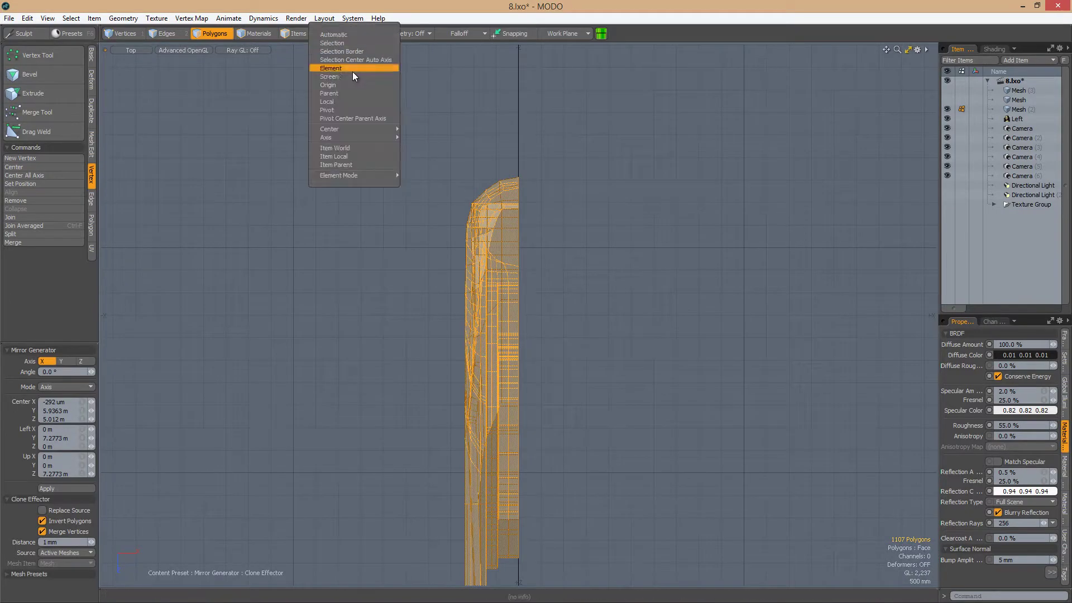
alt+drag(520, 249, 331, 288)
key(1)
click(606, 266)
shift+click(606, 293)
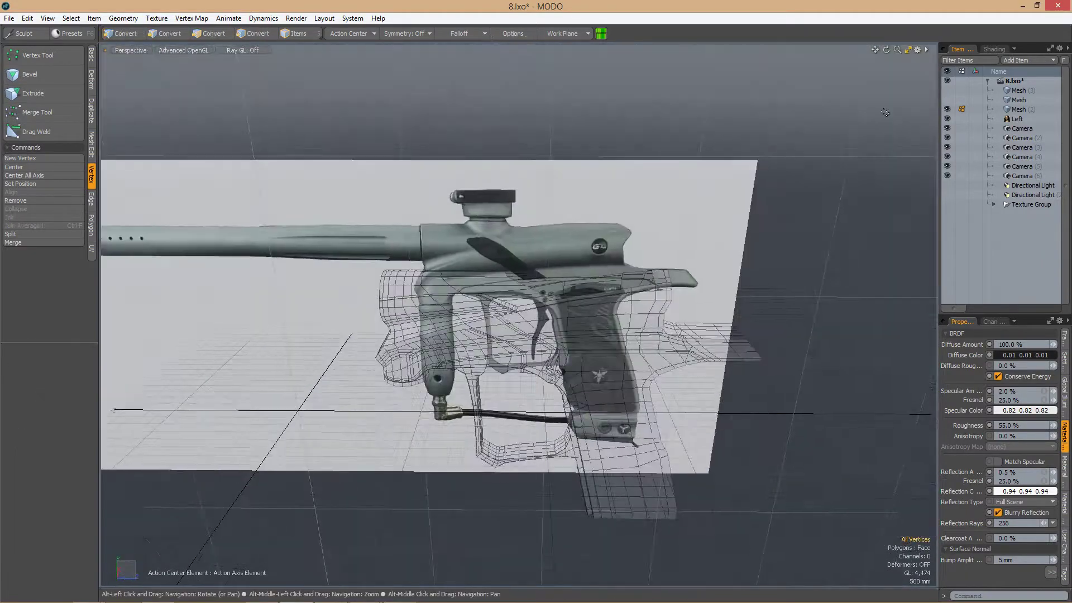
Rotate the barrel-side cylinder upright and move it 1.48 m in Y and 6.58 m in Z onto the feed neck
key(3)
click(346, 299)
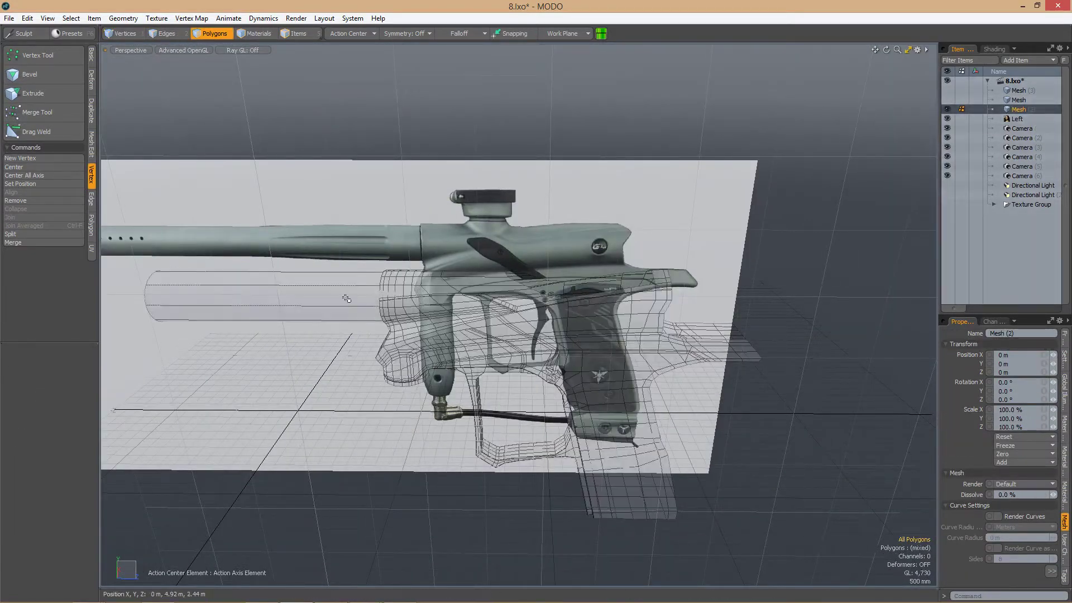
ctrl+alt+drag(503, 240, 541, 239)
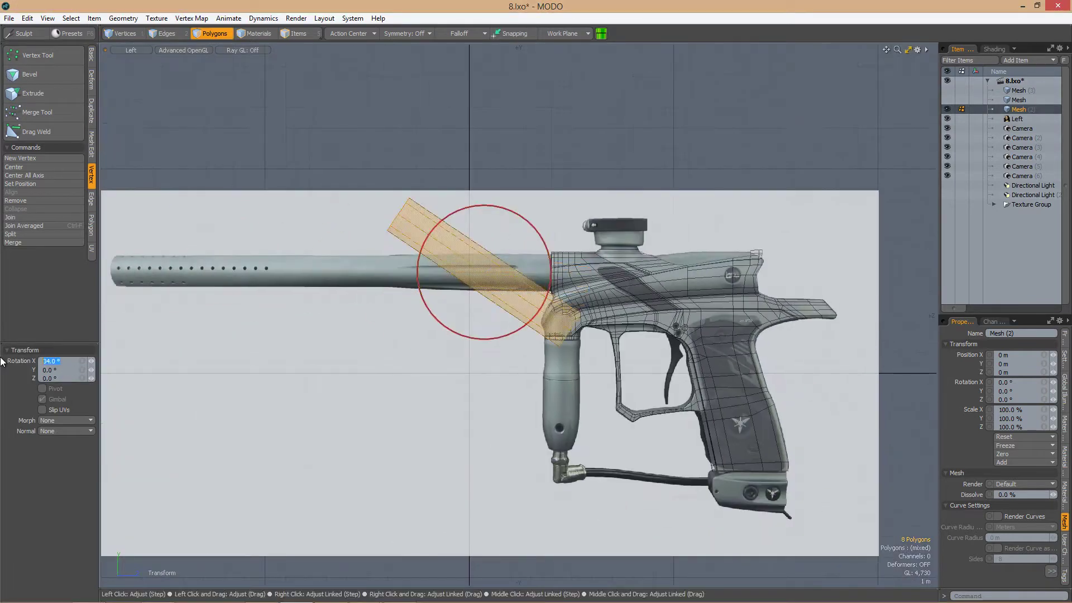
scroll(639, 224, up, 3)
key(w)
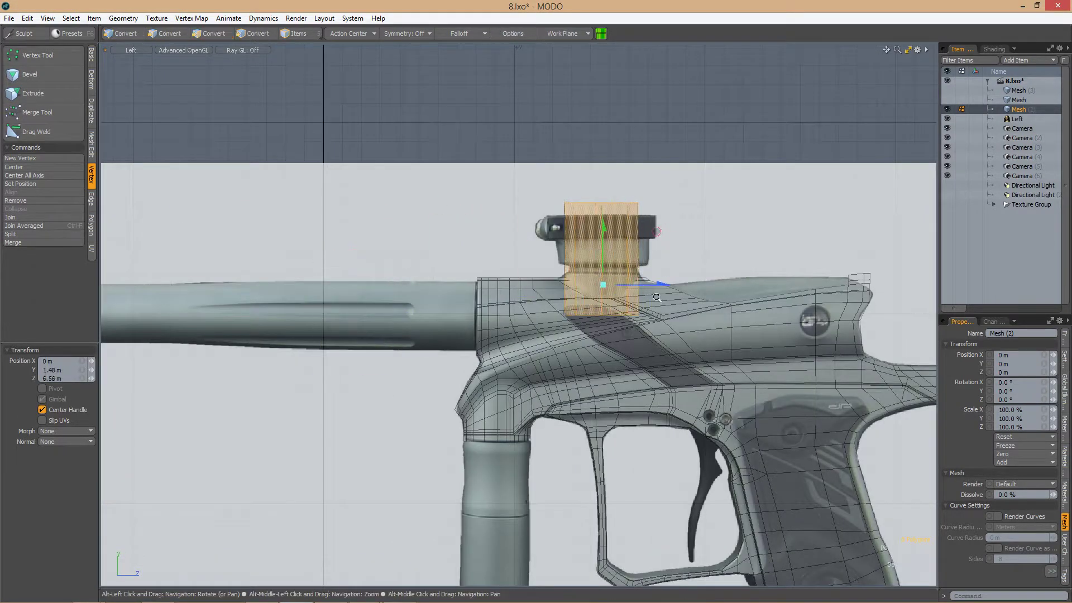
scroll(656, 297, up, 5)
scroll(636, 267, down, 3)
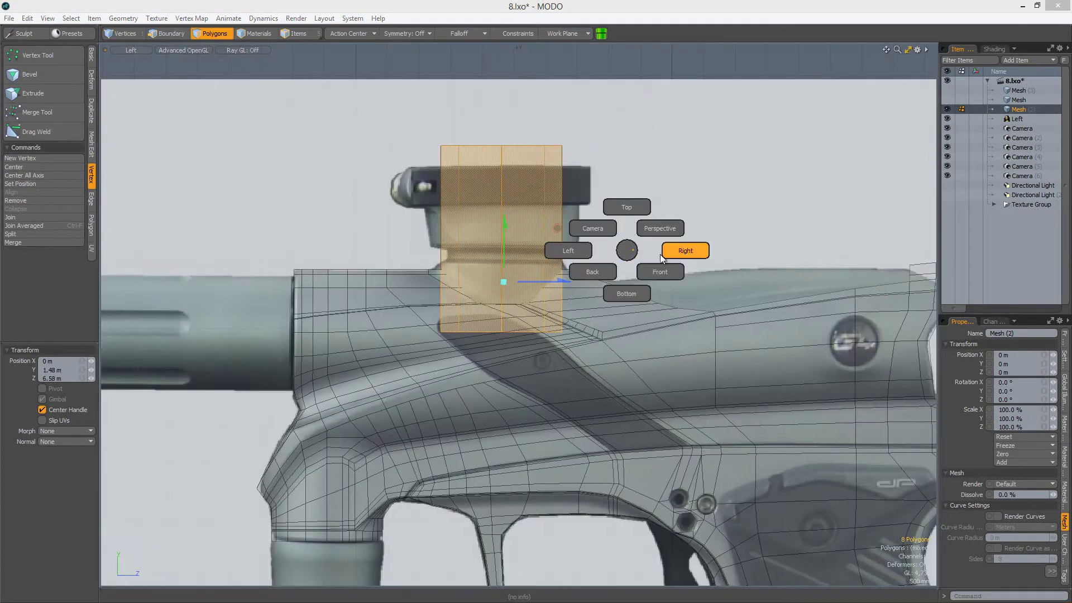
Lower the cylinder's top edge loop to the feed neck collar and raise its bottom edge loop 640 mm
key(Escape)
scroll(580, 280, up, 3)
scroll(560, 291, down, 3)
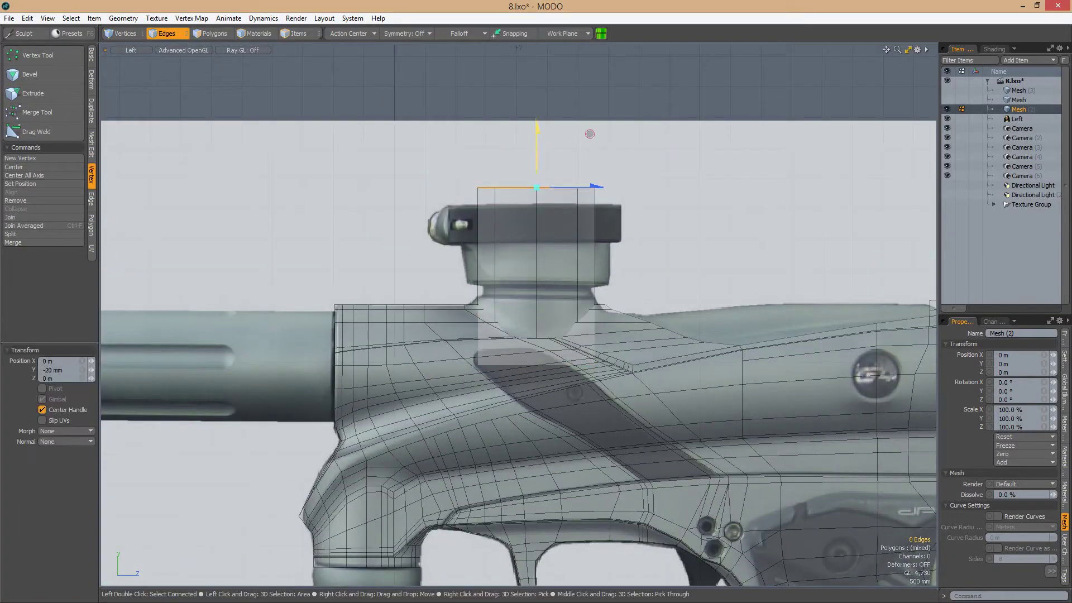
alt+drag(614, 268, 510, 304)
key(ctrl+space)
click(627, 254)
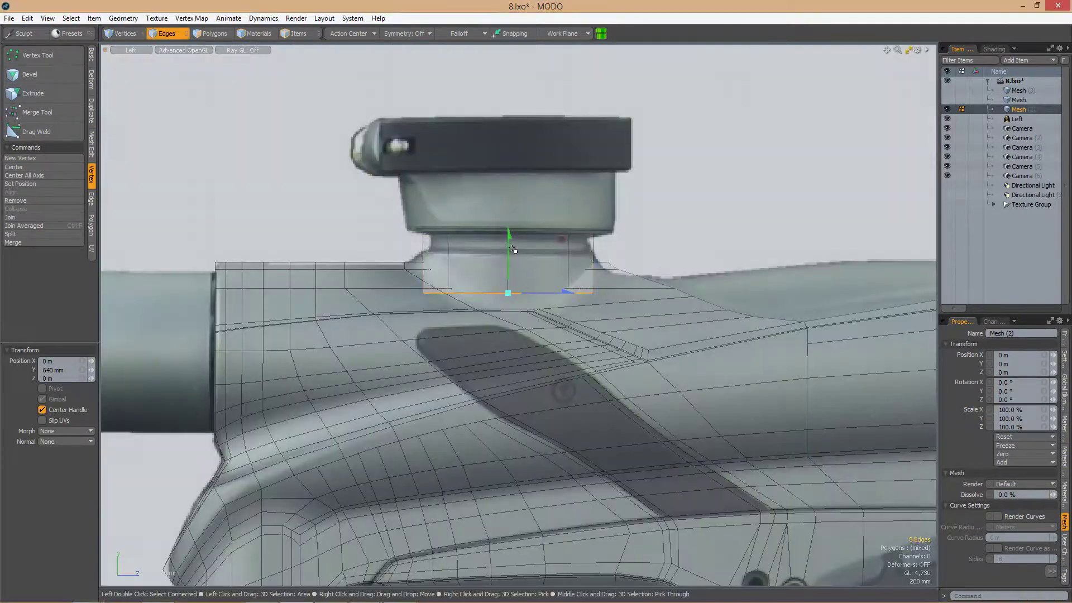
scroll(519, 295, up, 5)
scroll(520, 295, down, 5)
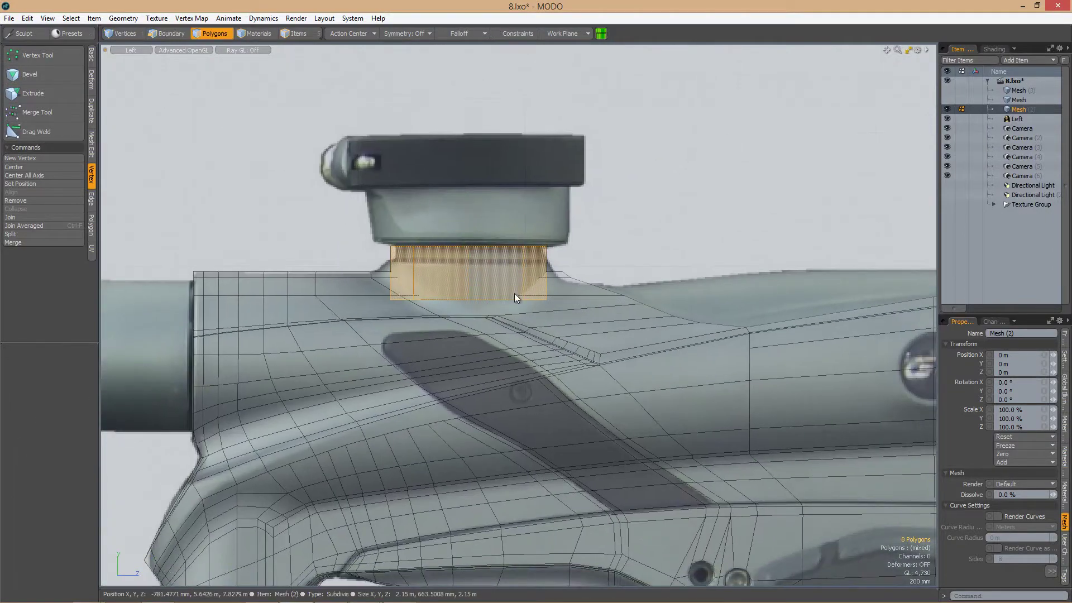
Extend the cylinder's lower end down through the top of the upper body
alt+drag(520, 294, 685, 283)
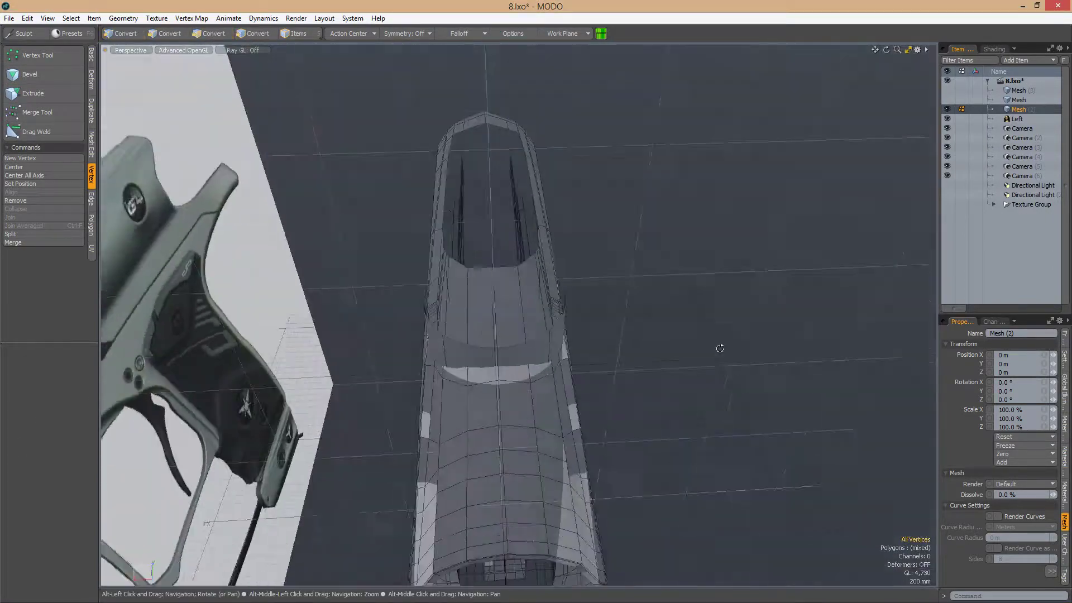
alt+drag(720, 348, 581, 318)
key(2)
alt+drag(439, 286, 584, 319)
key(ctrl+space)
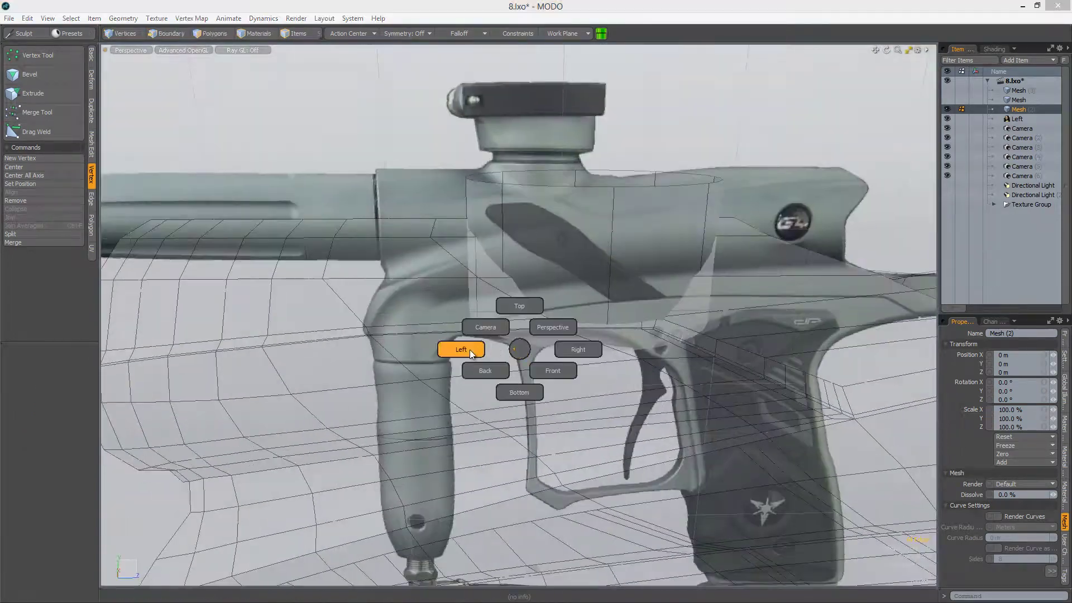
Slide the three body vertices at the front base of the feed neck by 14.2%
click(445, 350)
key(1)
right_drag(515, 282, 583, 328)
scroll(518, 315, down, 5)
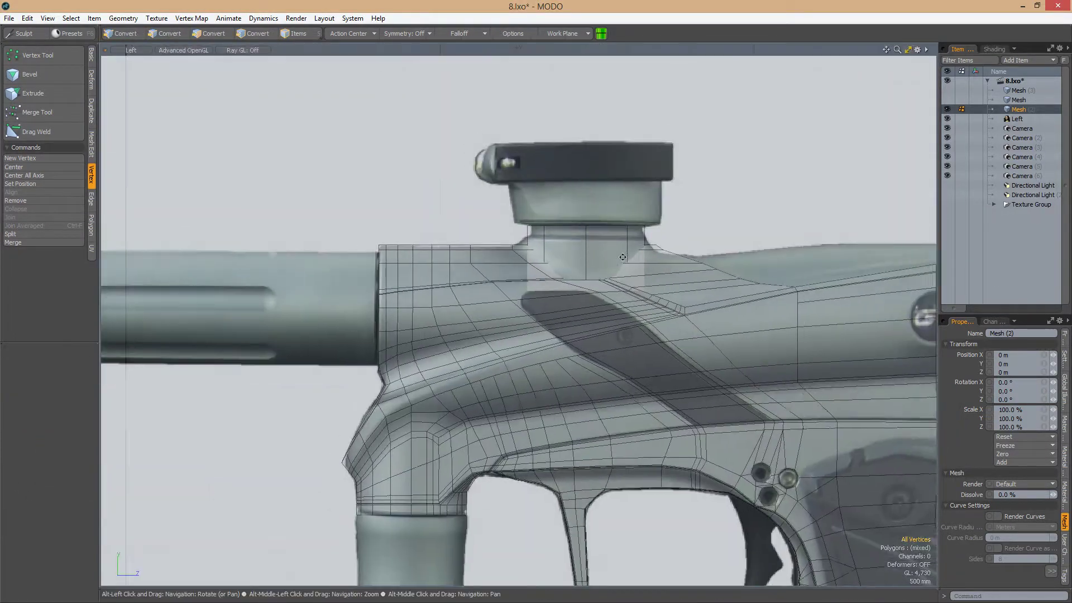
scroll(518, 316, up, 5)
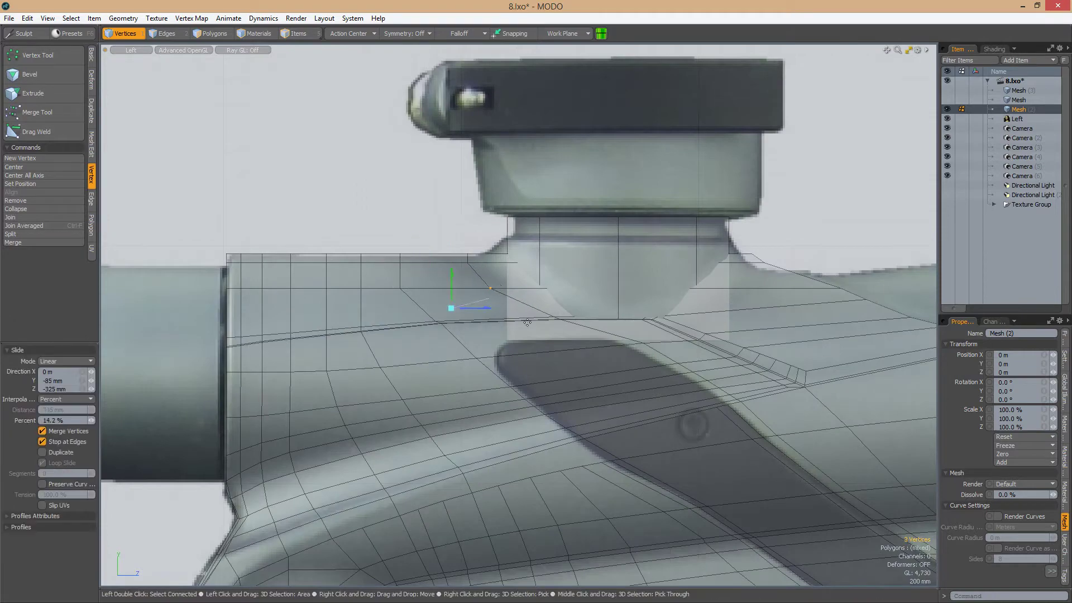
key(2)
scroll(530, 351, up, 2)
scroll(552, 378, down, 5)
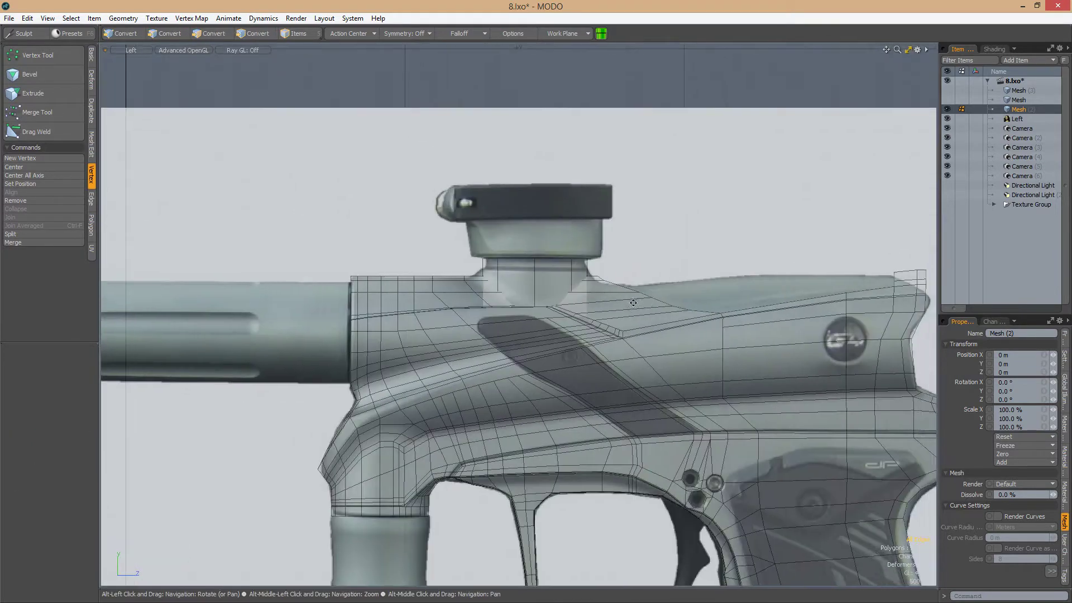
scroll(552, 378, up, 4)
scroll(547, 385, down, 1)
alt+drag(546, 390, 654, 314)
key(alt+Tab)
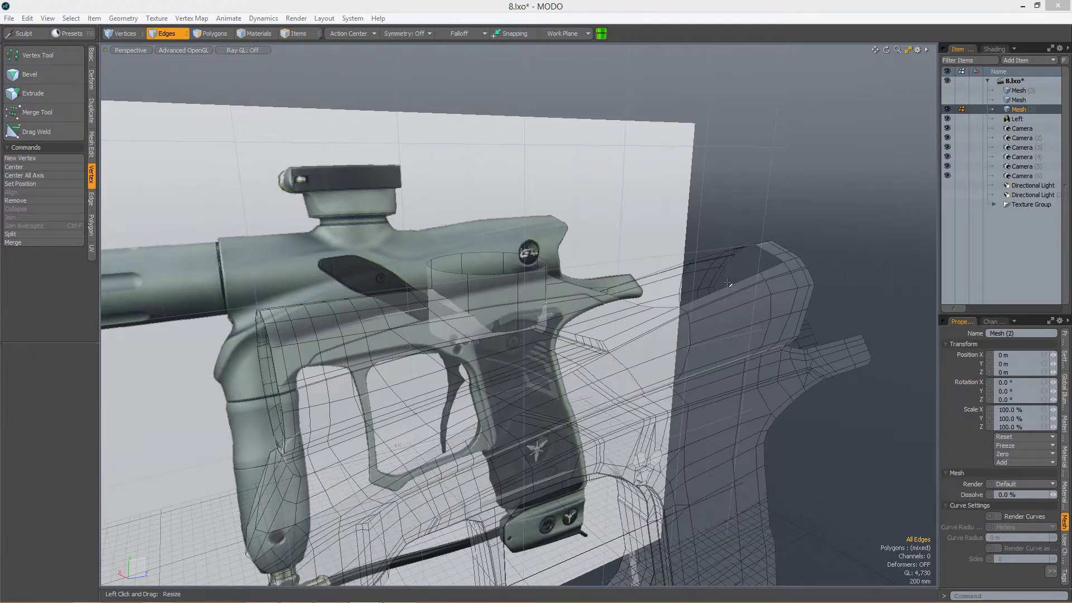
Trace the cylinder's outline onto the top of the upper body with Edge Slice and delete the guide cylinder
alt+drag(503, 313, 603, 245)
key(3)
key(c)
alt+drag(639, 368, 505, 315)
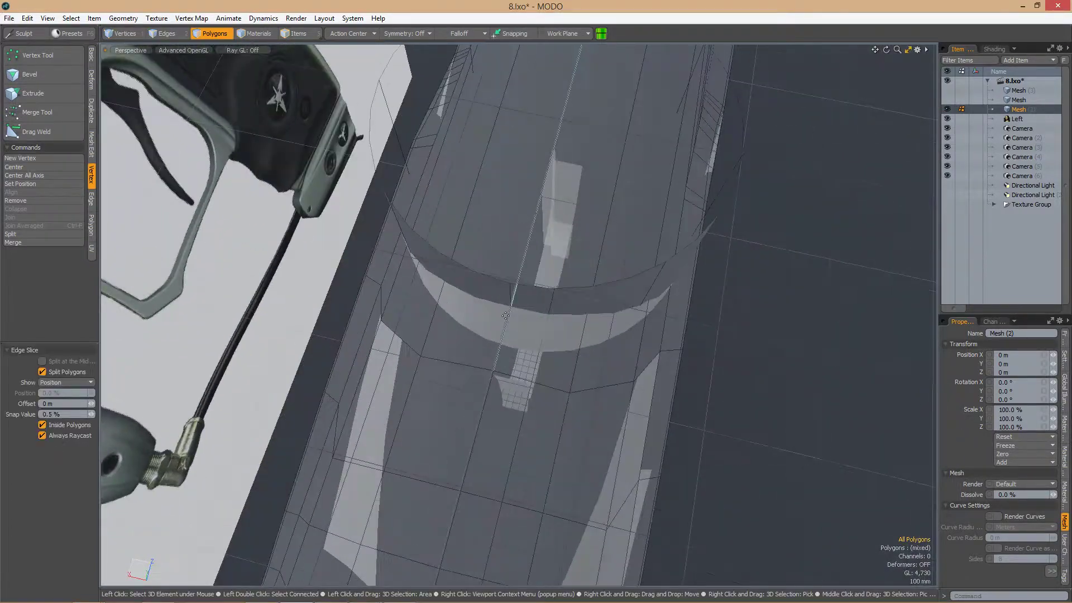
alt+drag(585, 324, 556, 313)
key(shift+a)
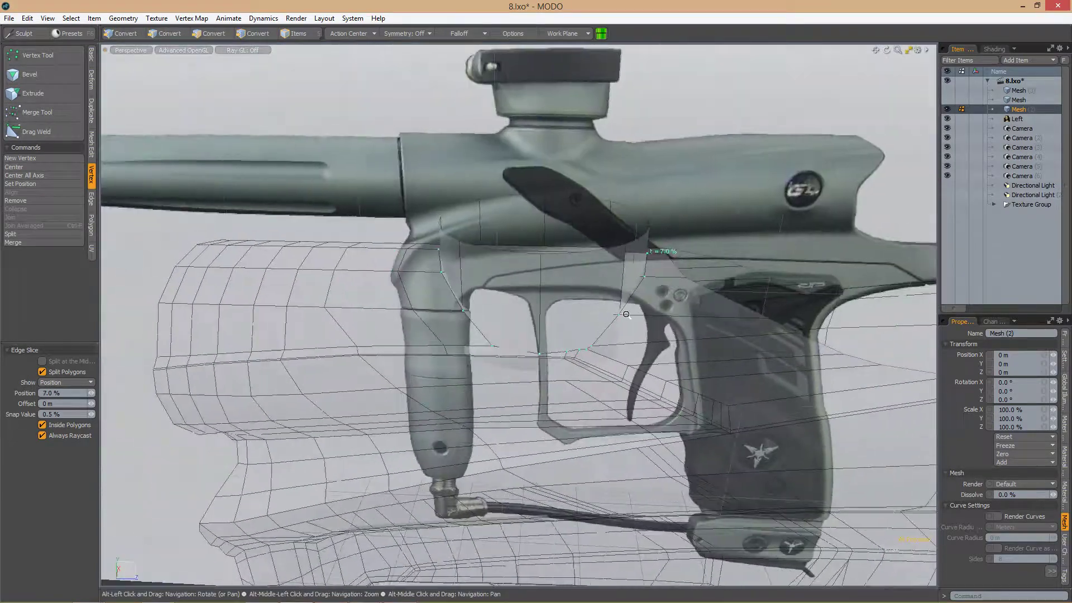
key(space)
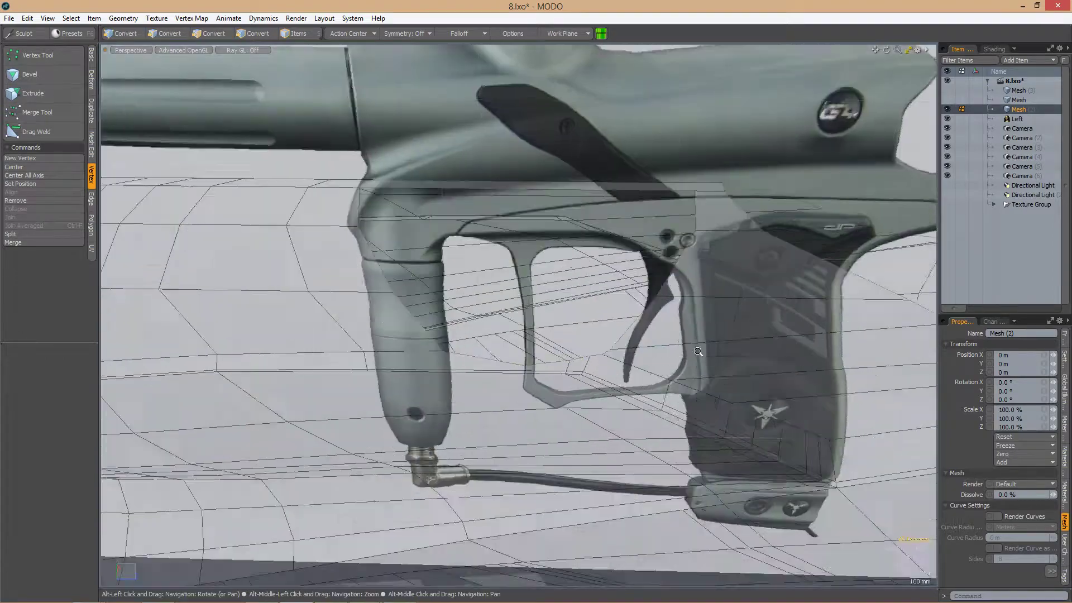
alt+drag(591, 335, 609, 341)
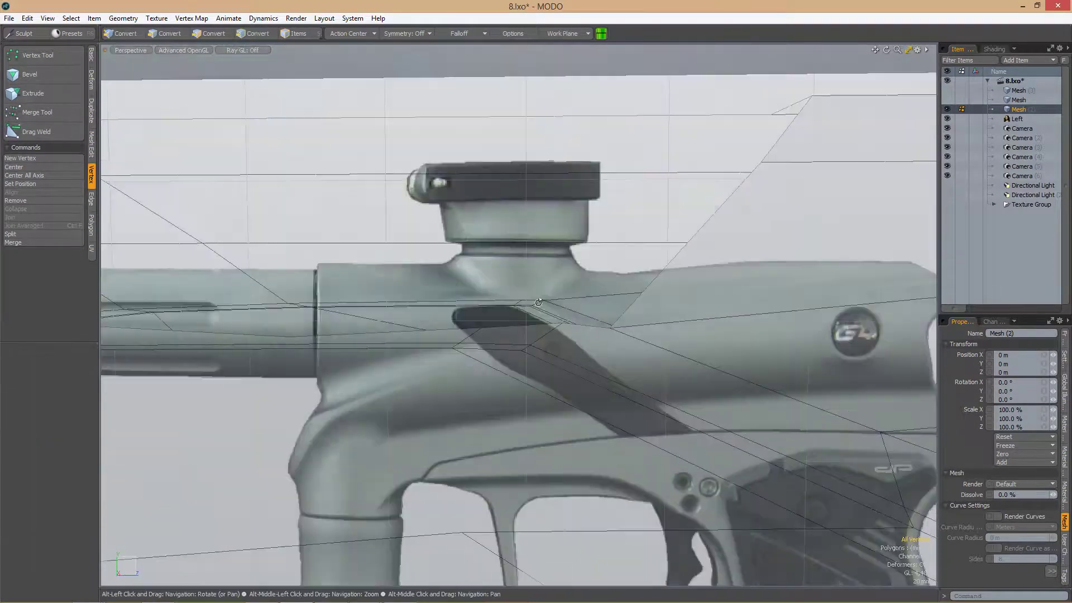
alt+drag(539, 302, 563, 381)
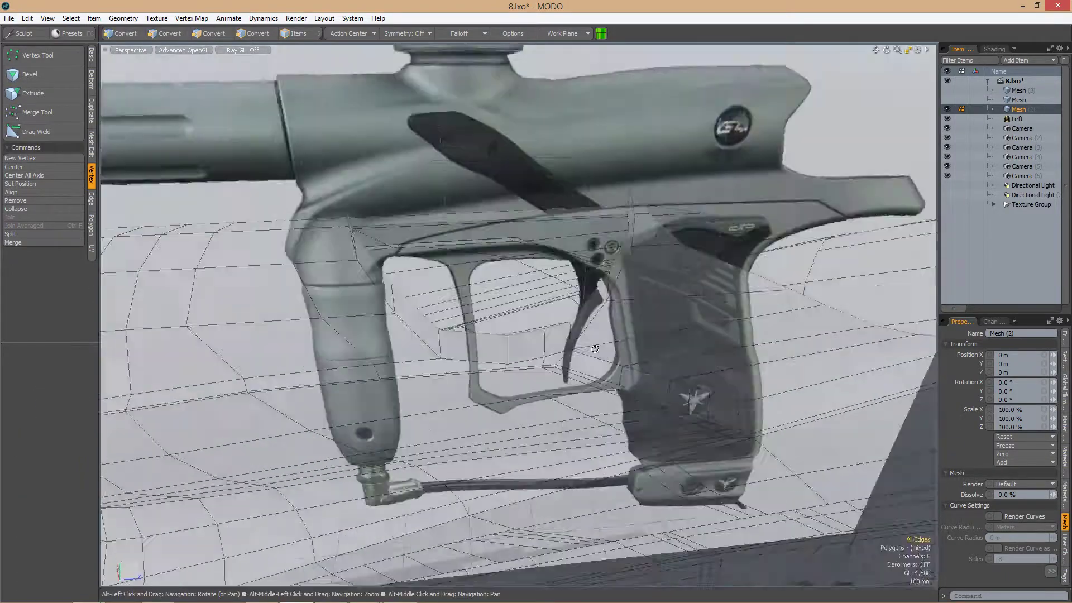
Cut connecting edges around the feed neck outline with Edge Slice, joining it to the surrounding body vertices
alt+drag(595, 349, 604, 369)
key(alt+c)
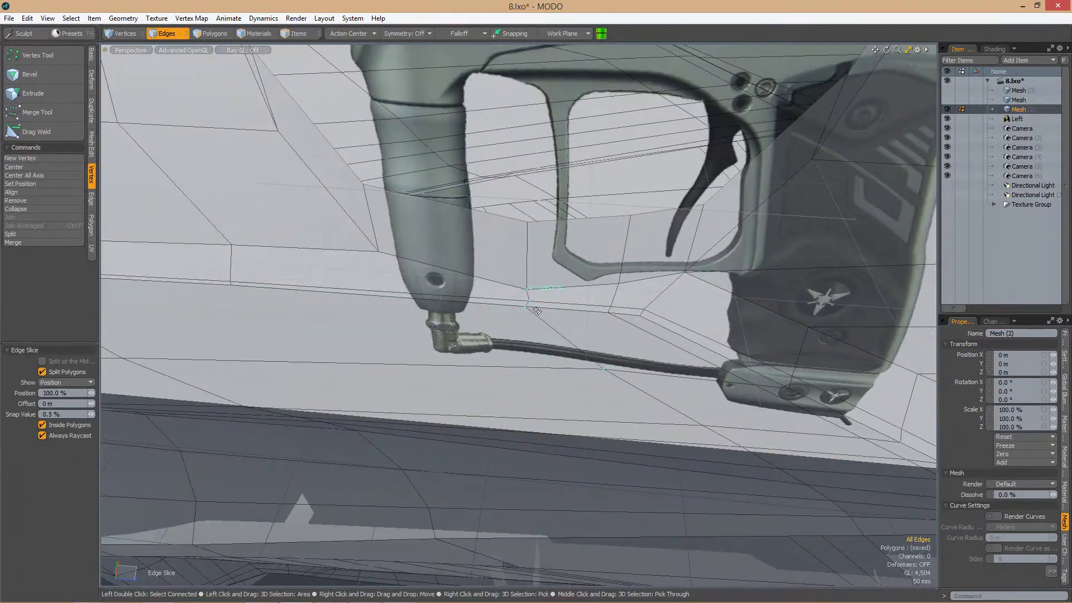
mouse_move(558, 324)
alt+mouse_down()
mouse_move(603, 285)
mouse_move(556, 270)
mouse_move(551, 236)
mouse_move(695, 274)
mouse_move(614, 280)
mouse_move(611, 310)
mouse_move(555, 308)
mouse_move(574, 240)
alt+mouse_up()
key(alt+c)
scroll(605, 284, up, 3)
key(space)
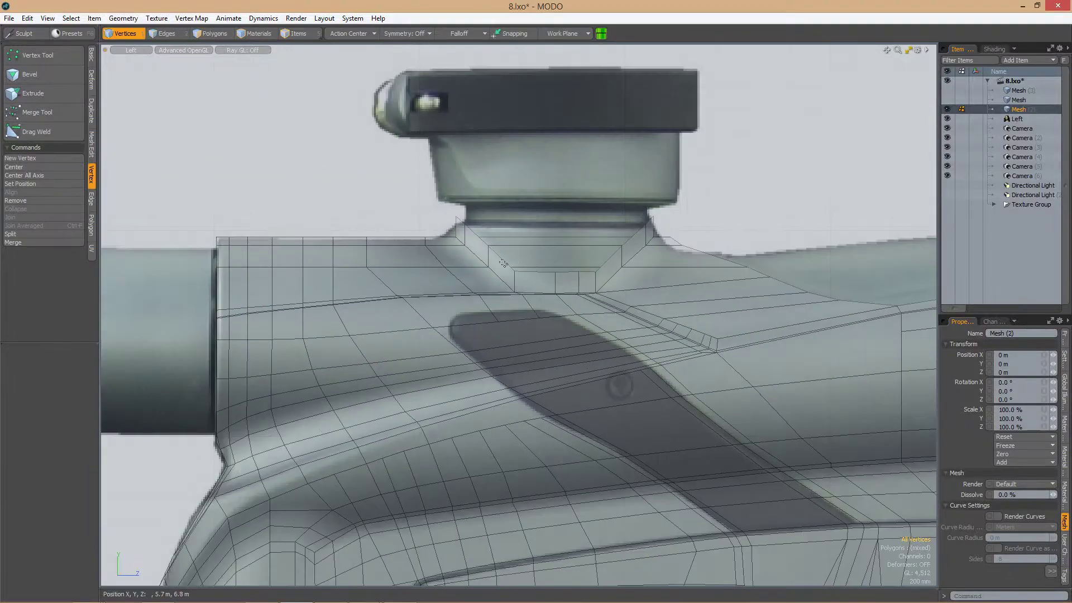
Move the ring vertices at the front of the feed neck base forward to follow the reference flare
key(ctrl+space)
click(612, 220)
alt+drag(514, 346, 575, 313)
key(1)
key(w)
key(ctrl+space)
click(575, 205)
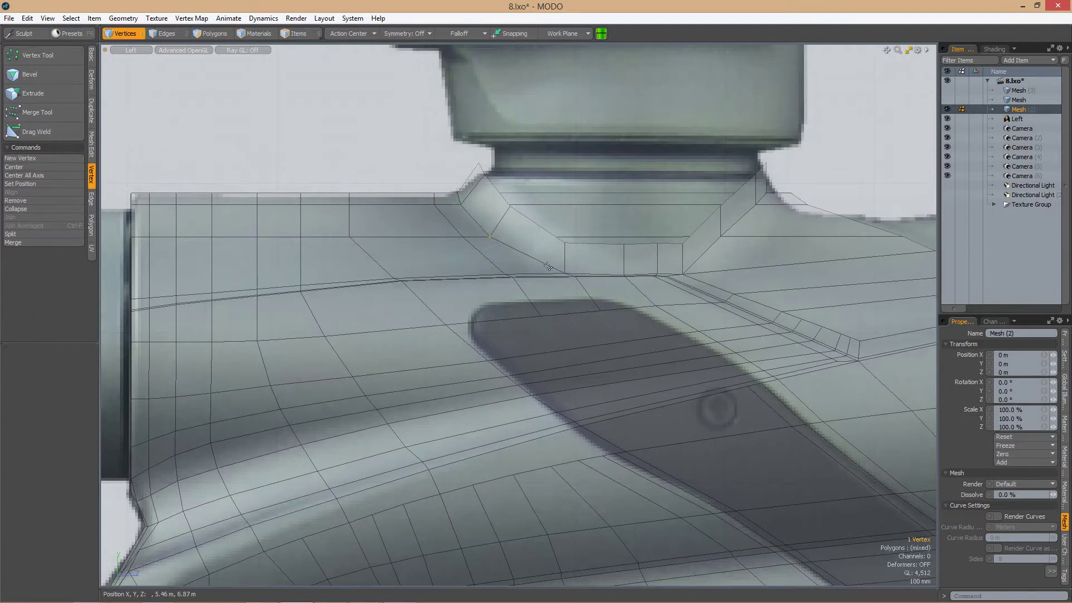
alt+shift+drag(474, 177, 381, 227)
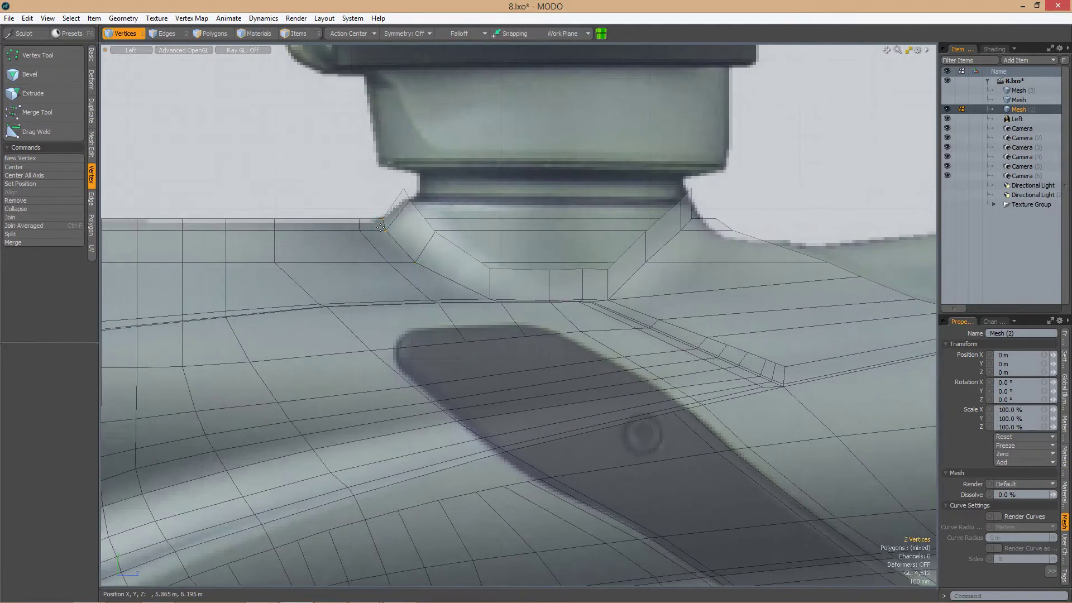
Set the action center to Element and slide vertices on the slanted corner strip beneath the feed neck by 4.0%
click(706, 256)
drag(705, 256, 565, 307)
click(519, 286)
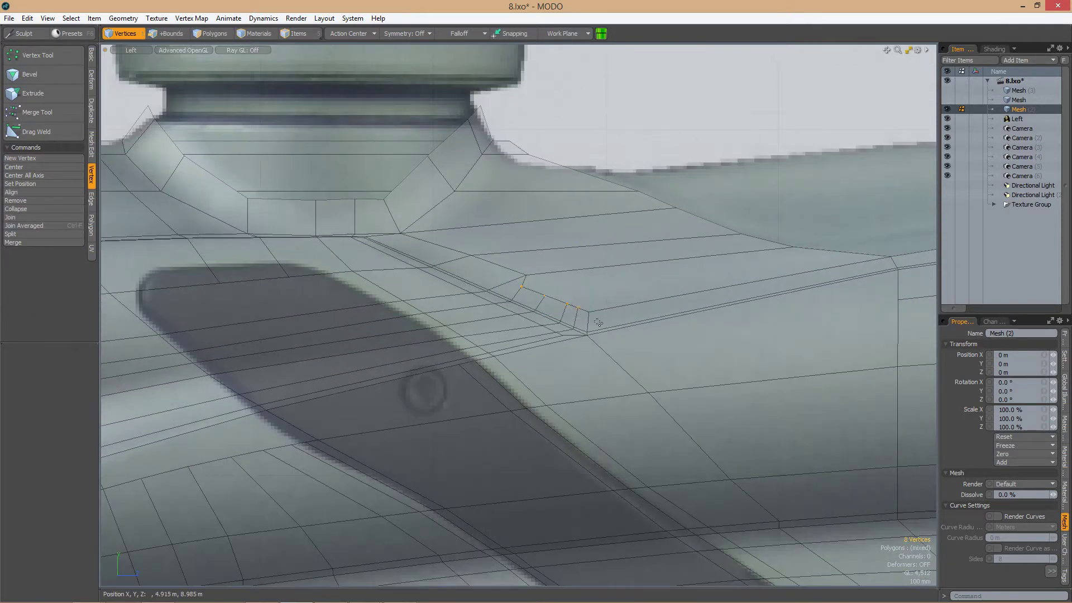
click(356, 32)
click(357, 90)
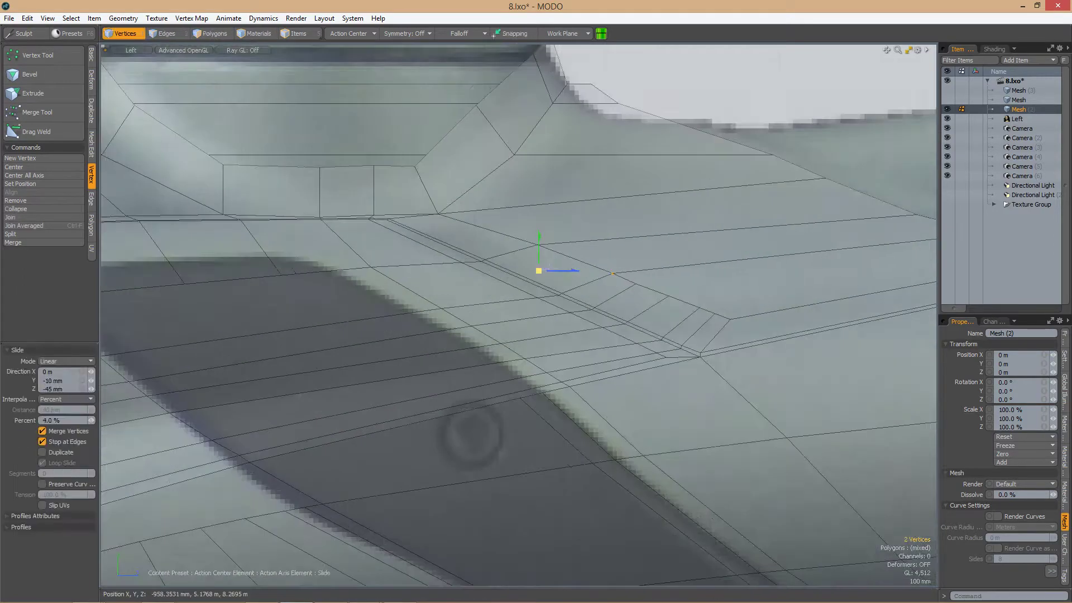
Delete all mirrored polygons on the opposite side of the body's centreline
key(ctrl+space)
click(669, 247)
alt+drag(669, 247, 614, 167)
key(ctrl+space)
click(605, 135)
right_drag(539, 124, 651, 526)
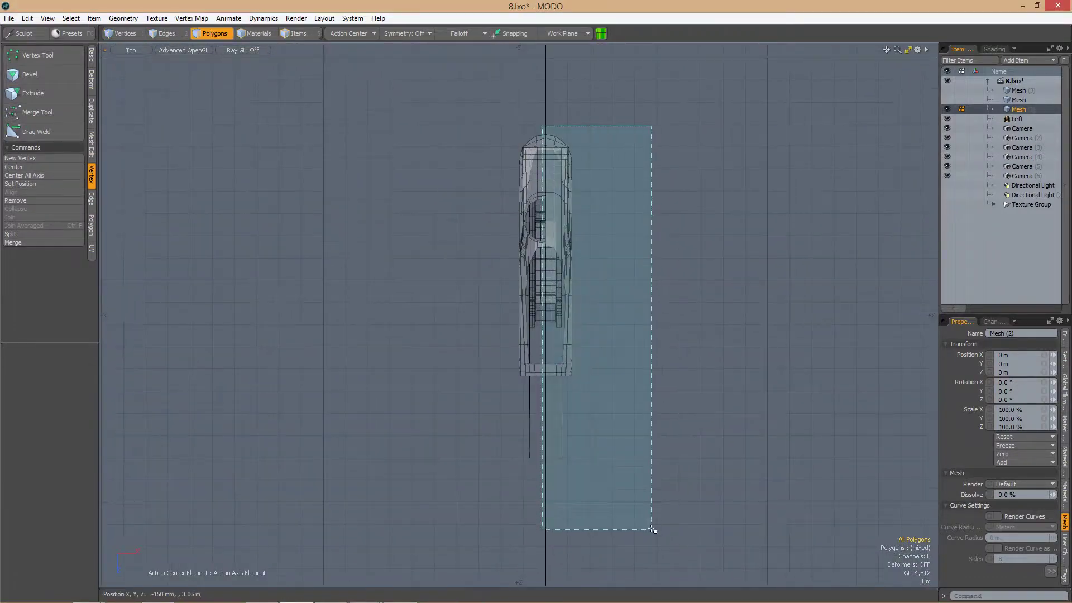
key(Delete)
Bring the half ring for the feed neck into the body half's mesh and select all connected polygons
key(shift+v)
click(324, 18)
click(358, 67)
key(space)
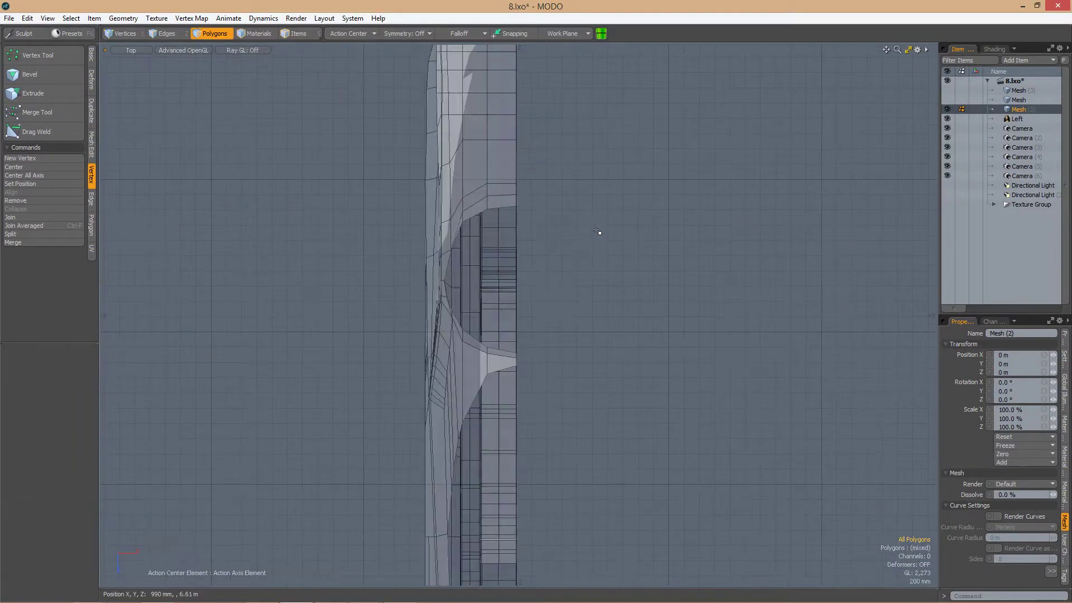
key(a)
key(])
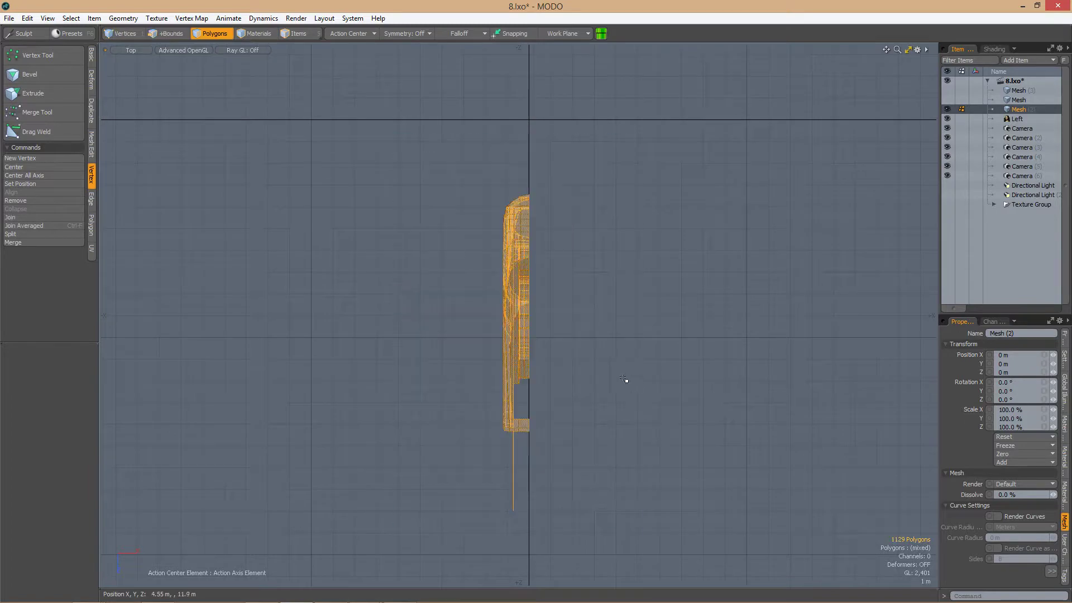
Convert the feed neck ring polygons to plain faces, and mirror the complete half across the X axis with Merge Vertices at 1 mm
key(ctrl+space)
click(655, 263)
click(451, 302)
key(ctrl+space)
click(596, 227)
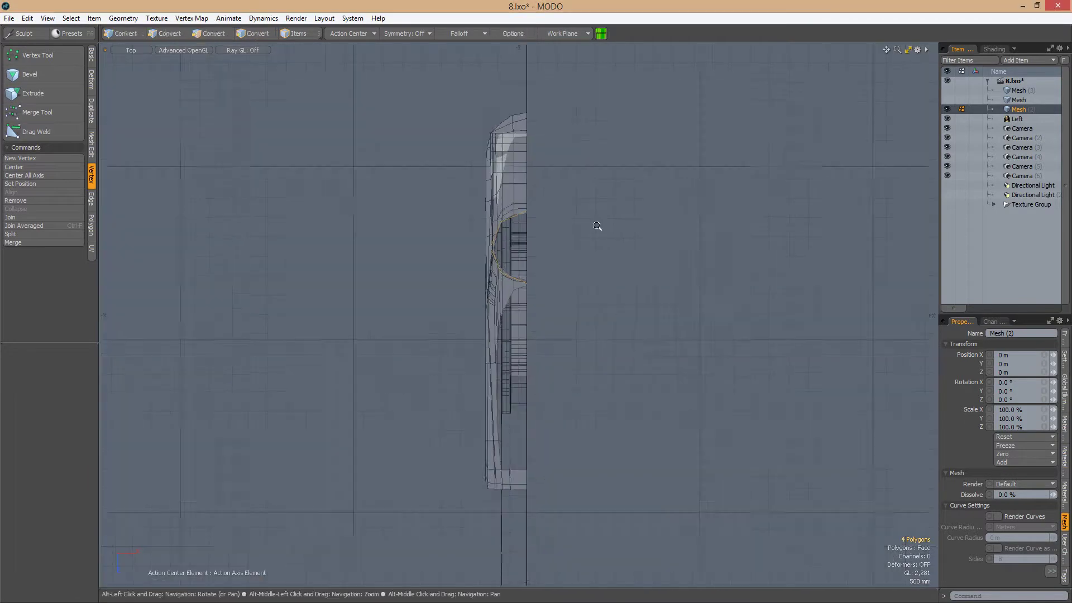
key(bracketright)
key(1)
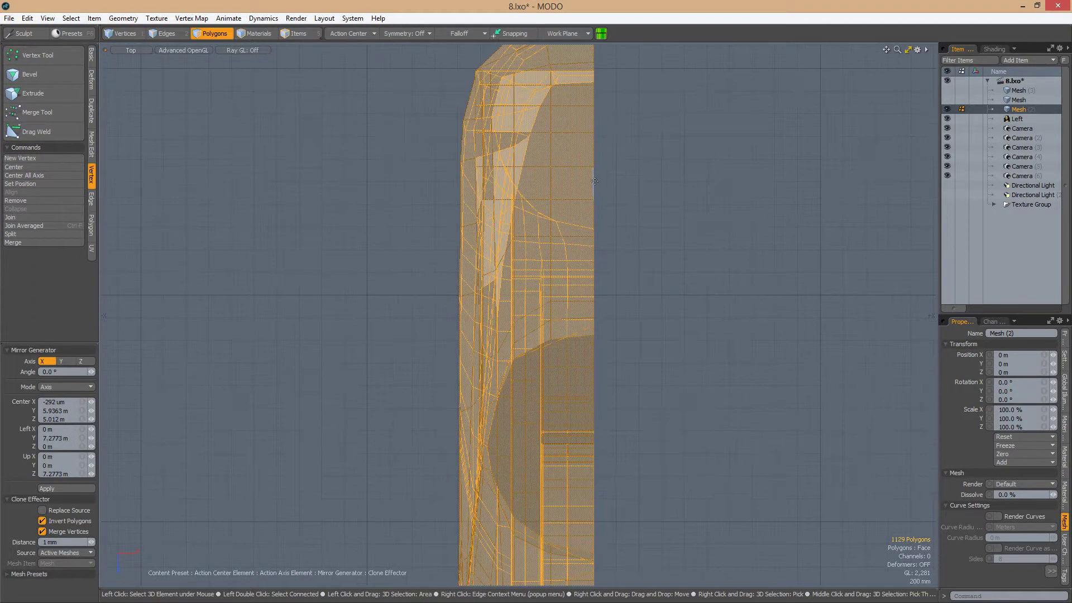
alt+drag(526, 182, 614, 335)
Clear the action center and shift the feed neck ring's edges vertically above the body opening
key(2)
click(347, 33)
click(351, 44)
key(shift+a)
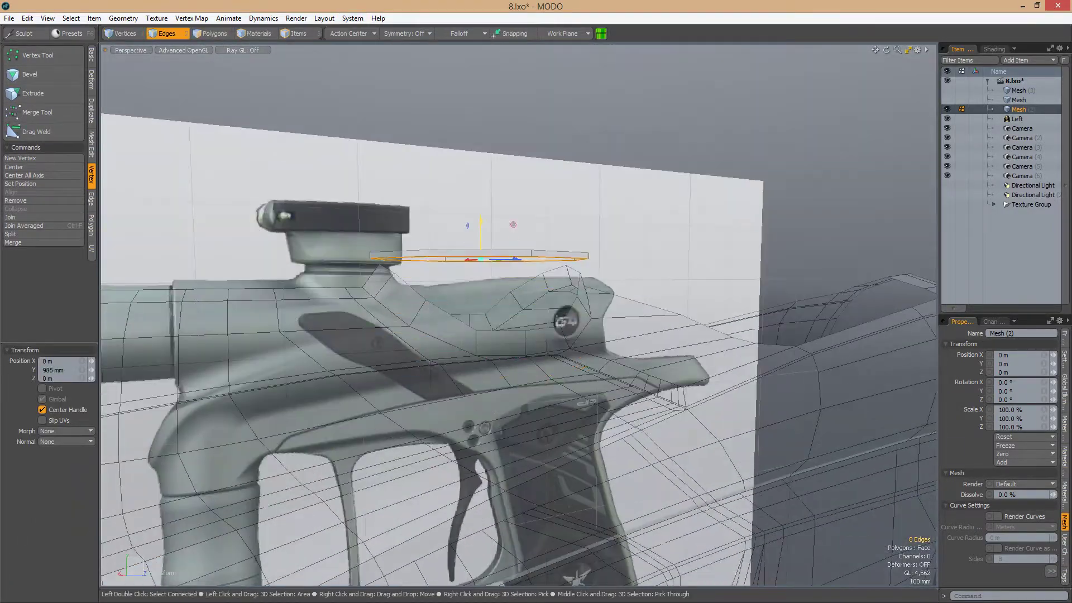
alt+drag(481, 234, 484, 274)
Bridge the ring's lower edge loop to the edge loop of the body opening with one segment
click(562, 385)
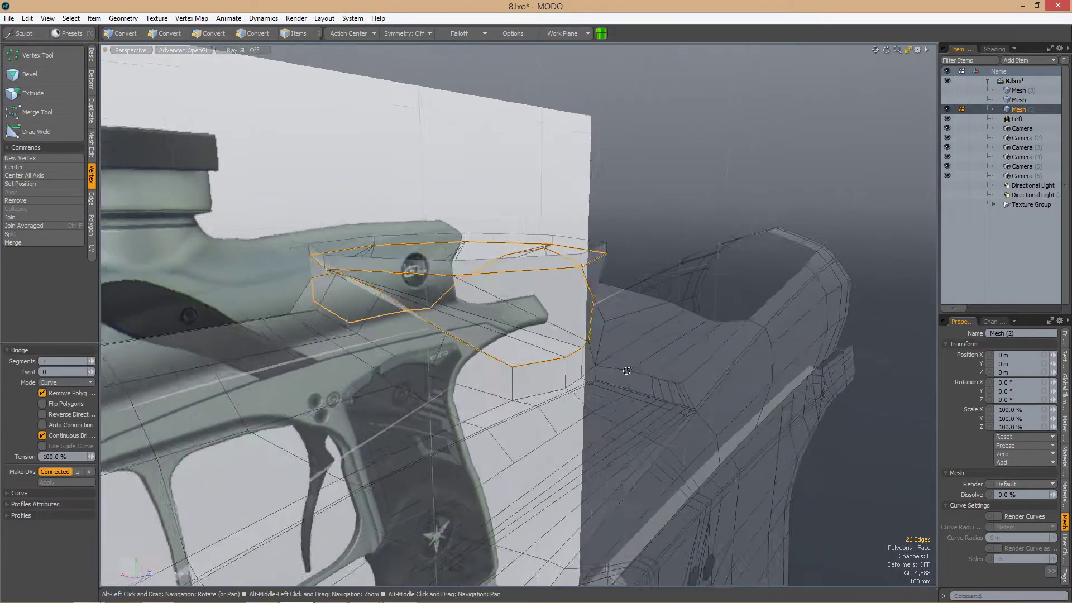
alt+drag(563, 386, 566, 329)
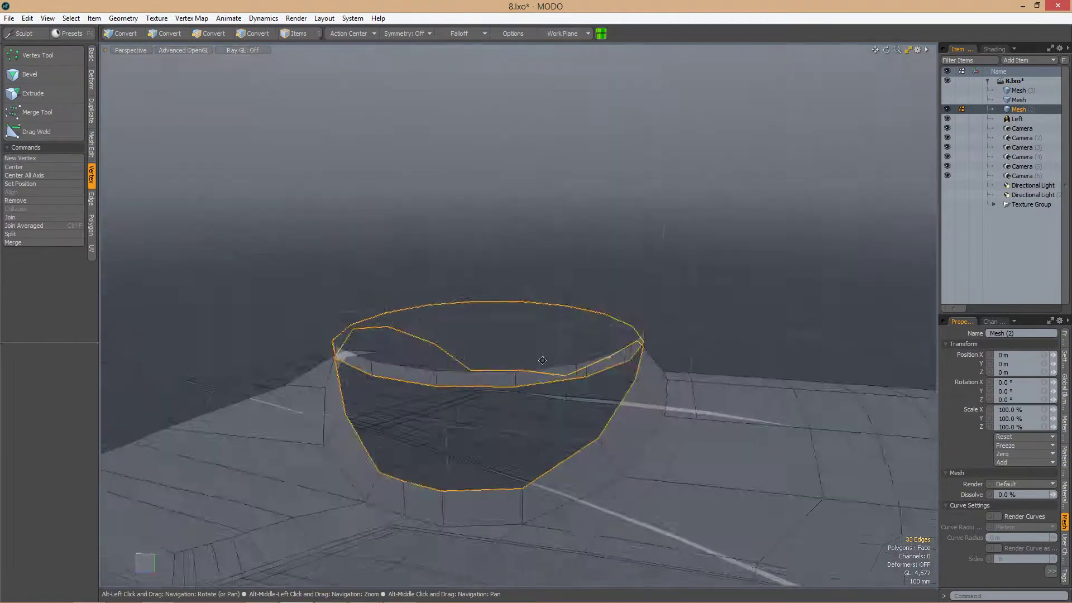
click(602, 385)
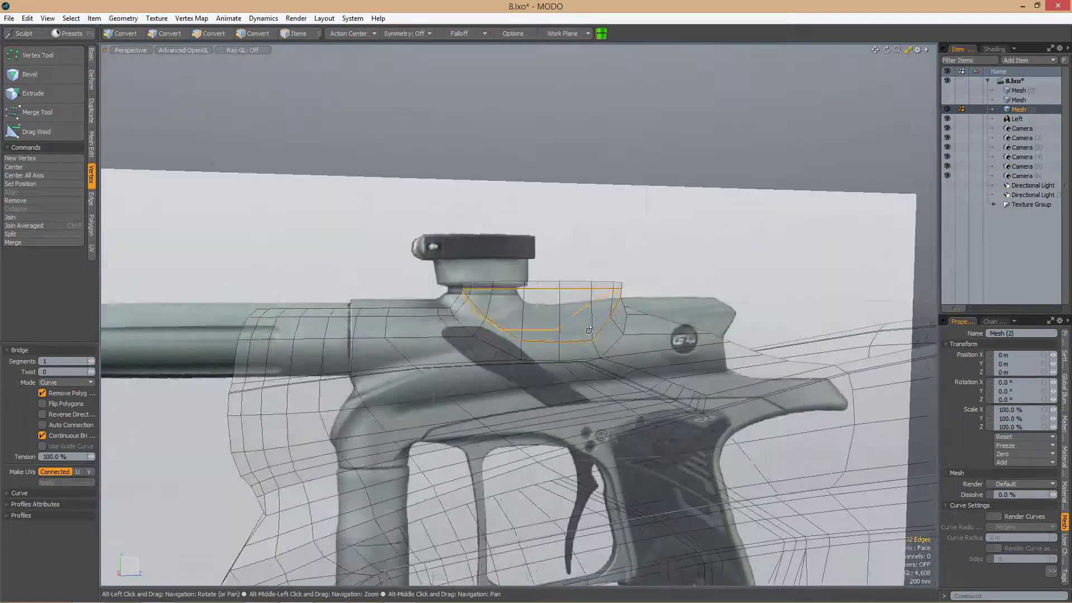
alt+drag(548, 358, 592, 378)
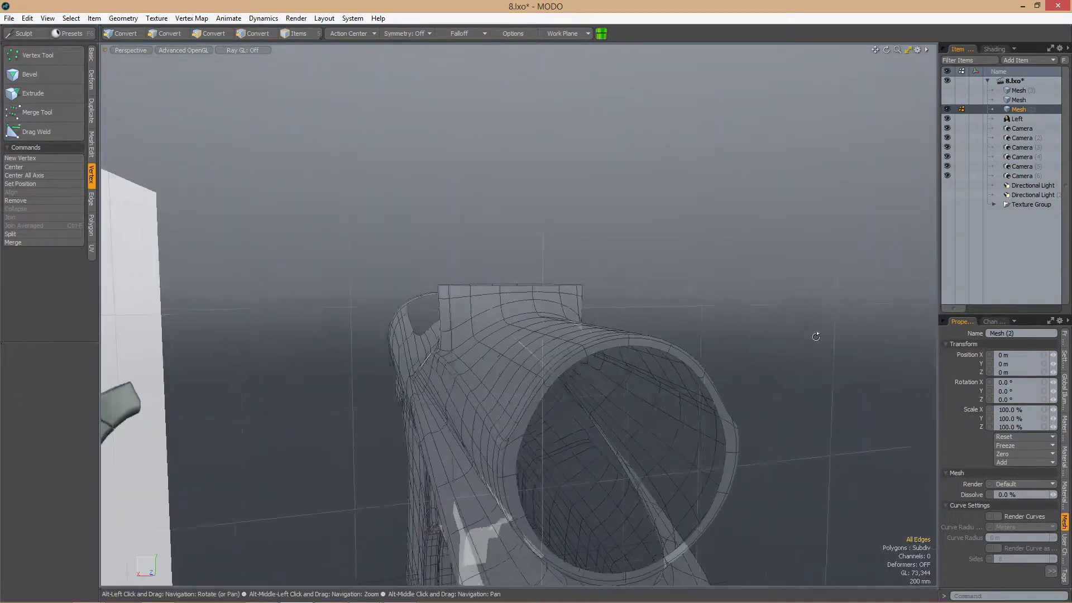
Lower the vertices behind the feed neck base to the reference outline and slide those on its rear flare by 7.8%
alt+drag(814, 335, 689, 335)
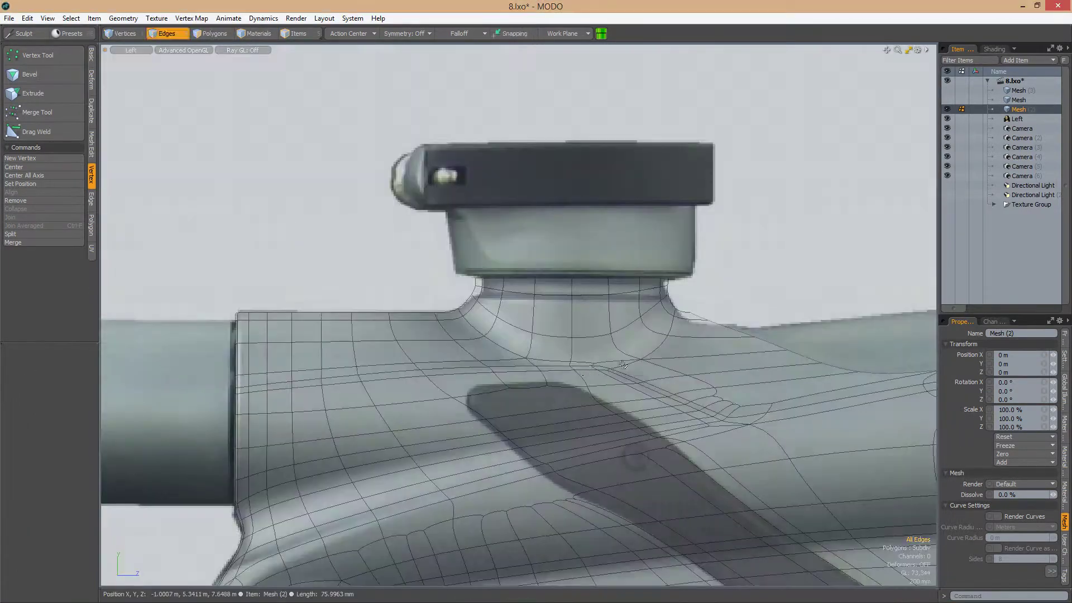
scroll(611, 312, up, 3)
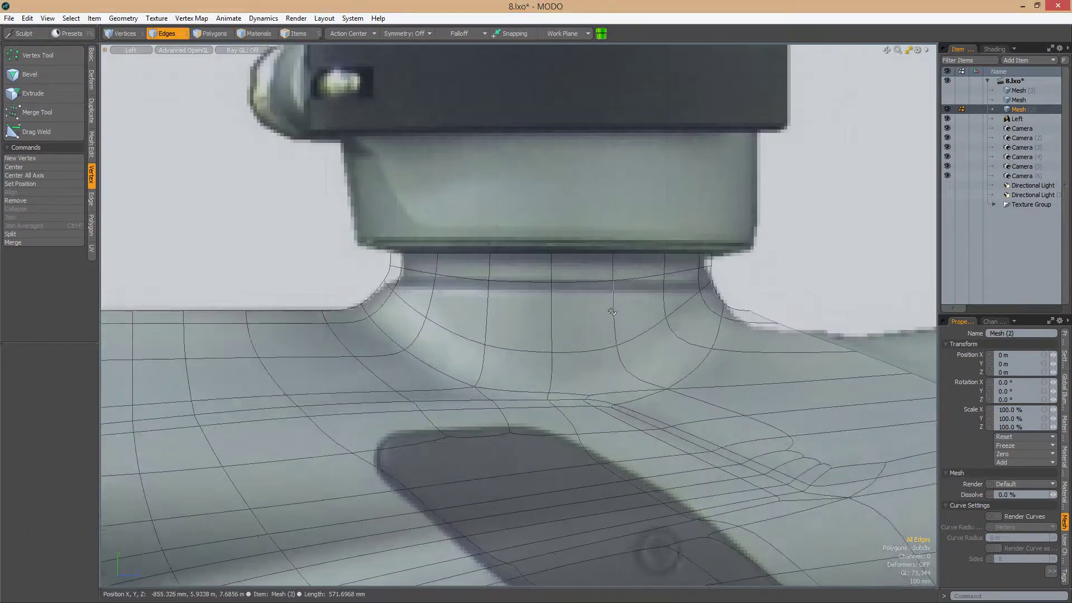
key(Tab)
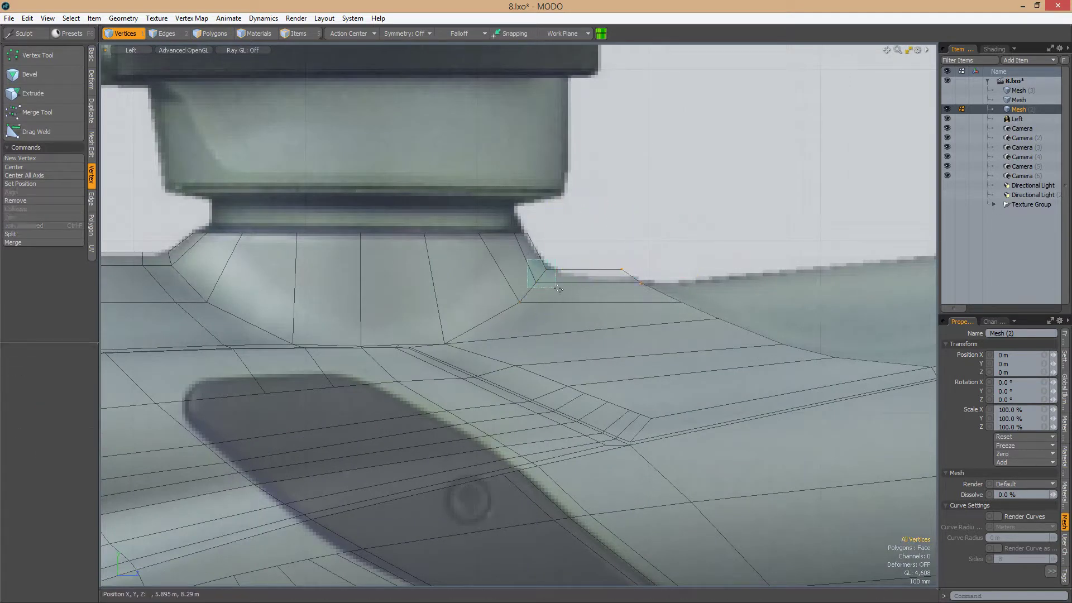
key(space)
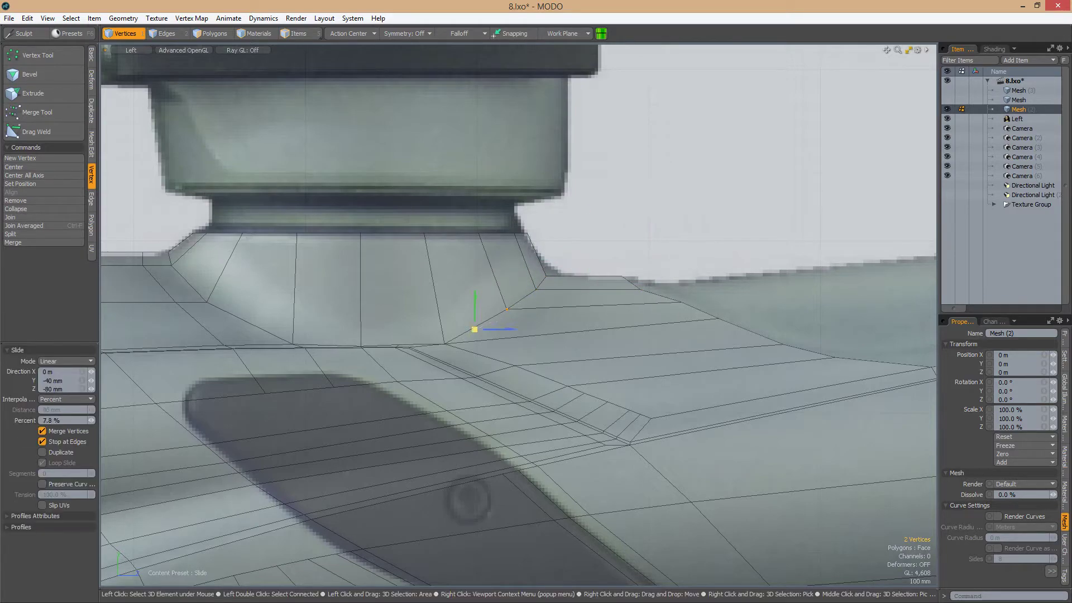
drag(608, 264, 650, 295)
scroll(603, 229, down, 10)
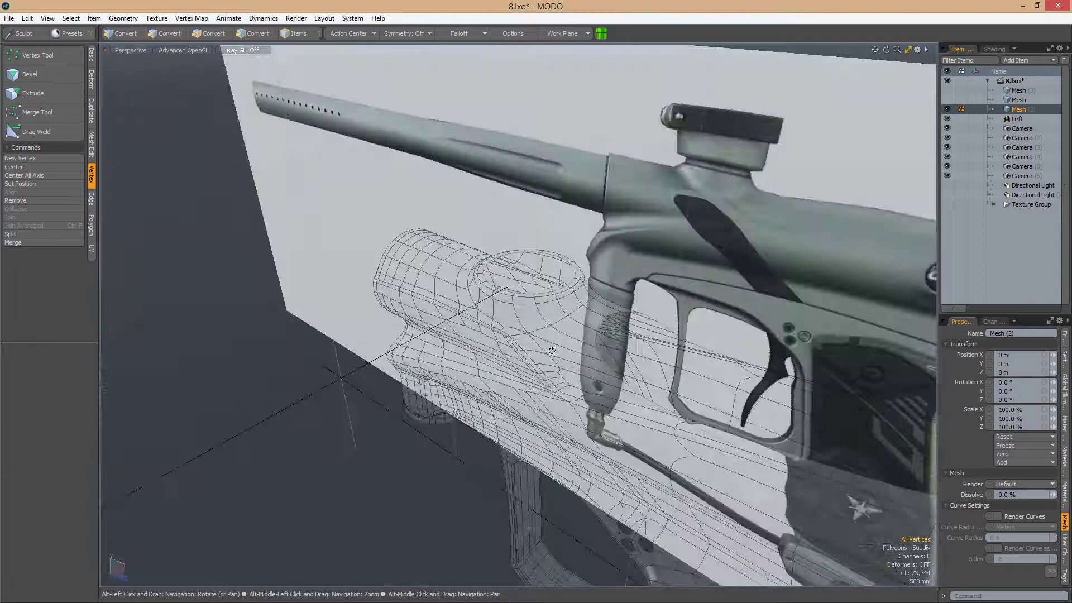
alt+drag(552, 350, 612, 319)
key(Tab)
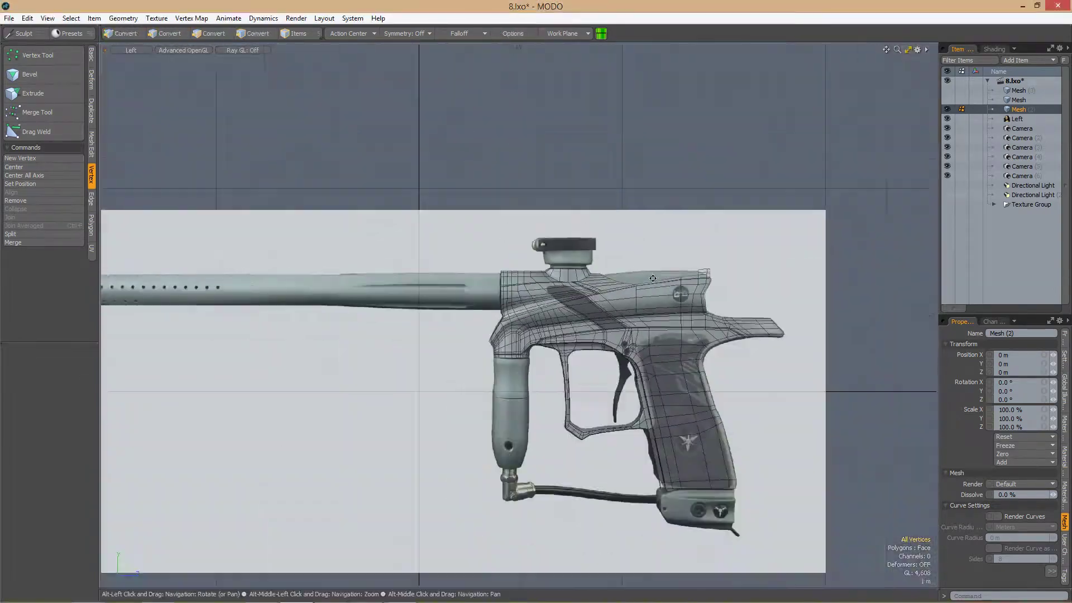
Simplify the topology at the slanted corner strip beneath the feed neck by eliminating a short edge
scroll(697, 290, up, 10)
key(ctrl+space)
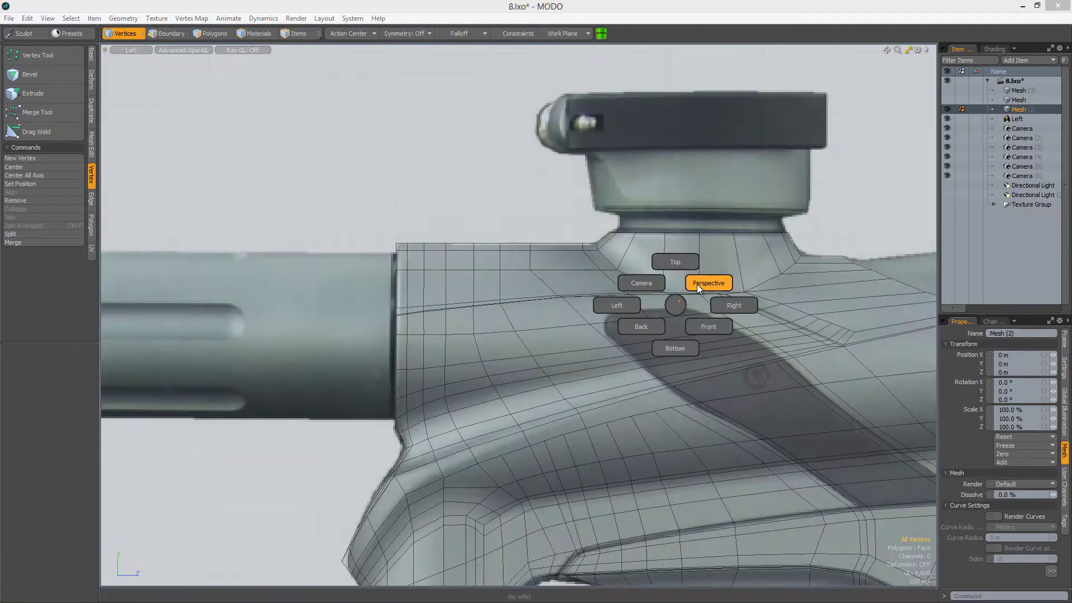
click(708, 280)
key(2)
alt+drag(651, 288, 696, 291)
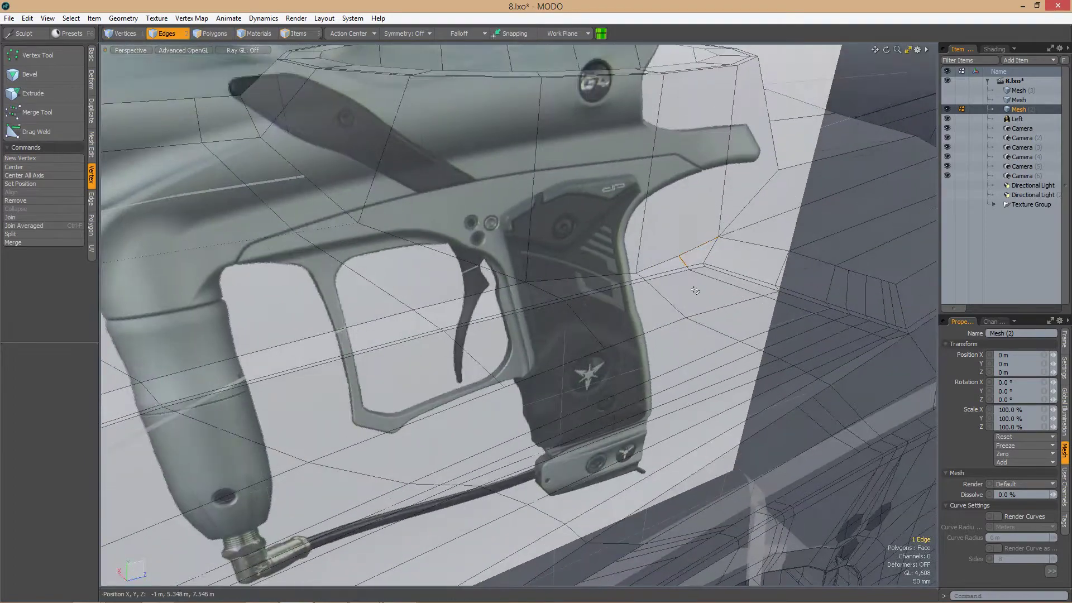
alt+drag(607, 275, 658, 240)
scroll(656, 239, up, 3)
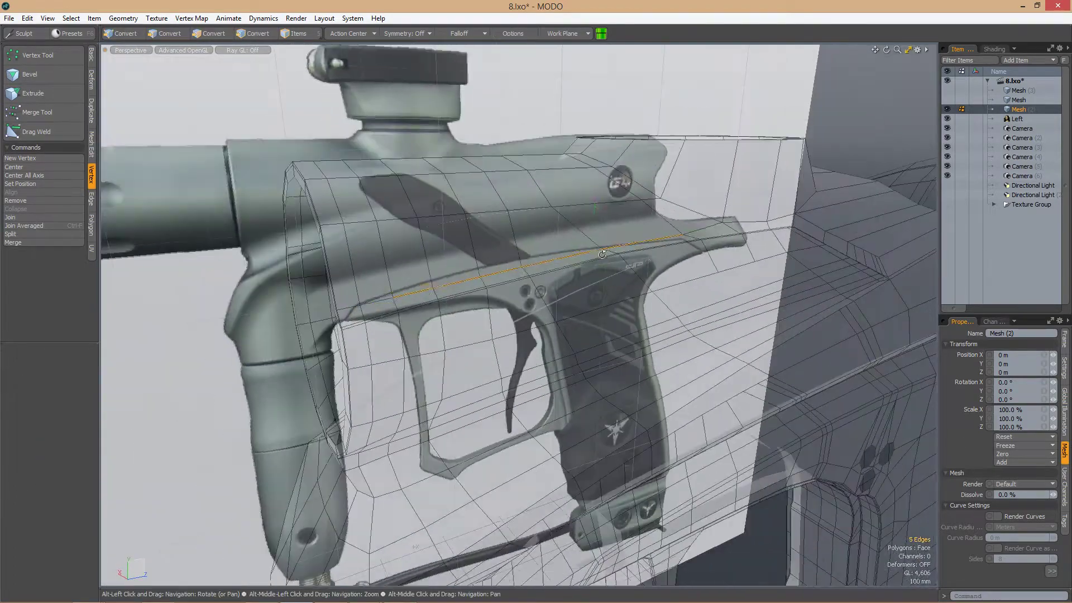
key(alt+s)
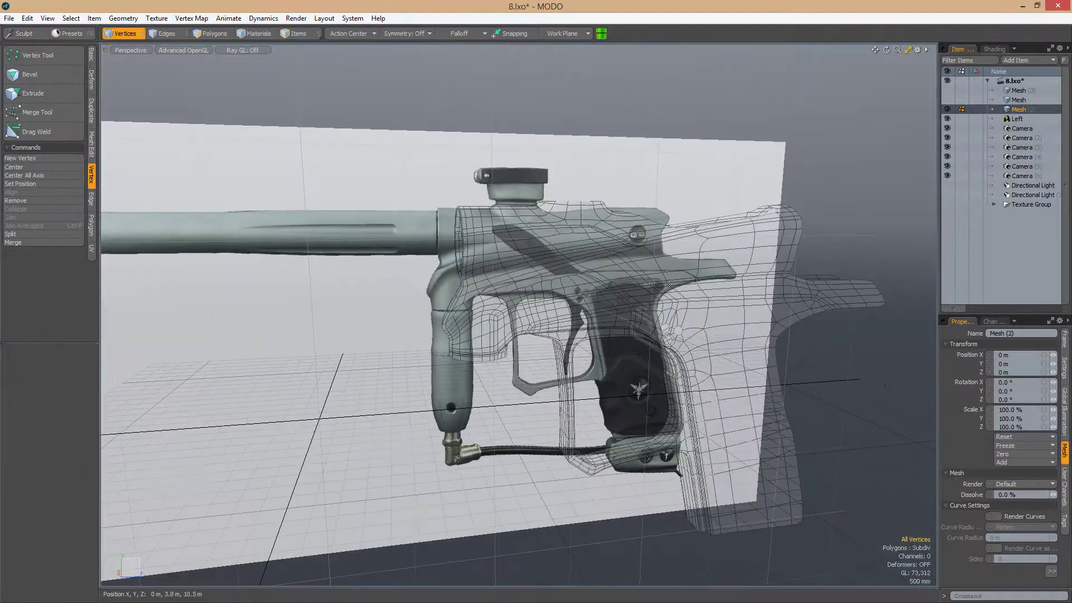
Examine the smoothed body in the preview render and return to the modelling layout
key(ctrl+Tab)
click(524, 323)
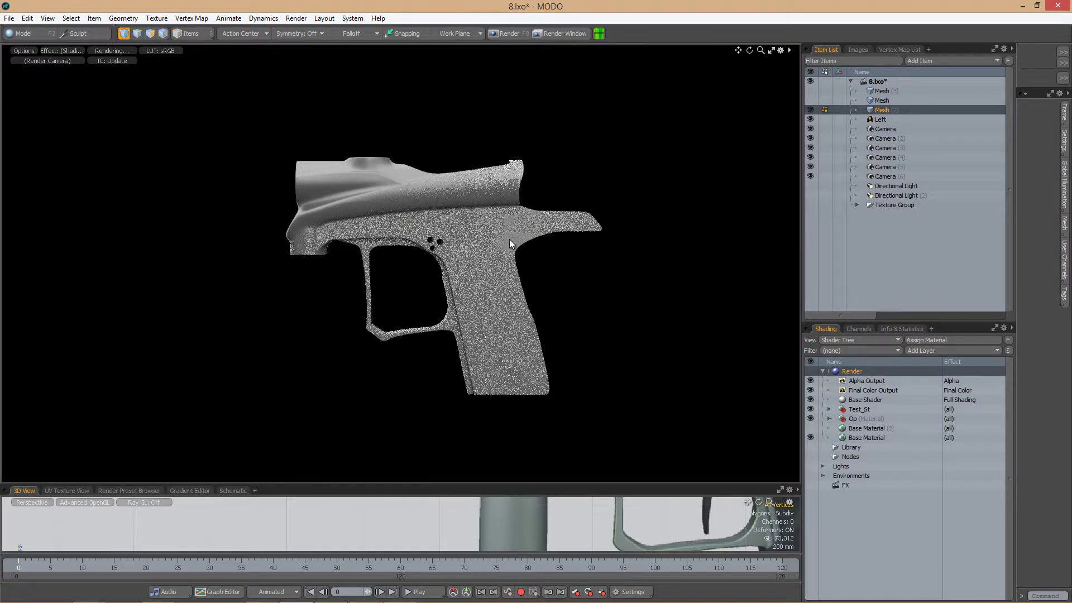
key(ctrl+Tab)
click(451, 298)
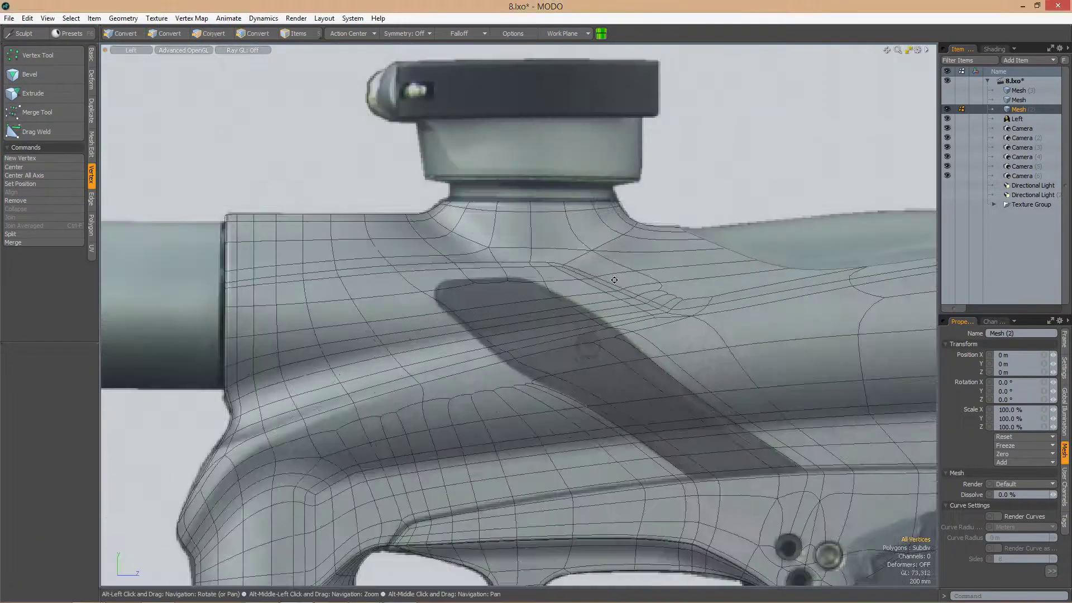
Disable the Op material and hide the Left reference image to show the body as a solid surface
key(2)
alt+drag(559, 313, 642, 267)
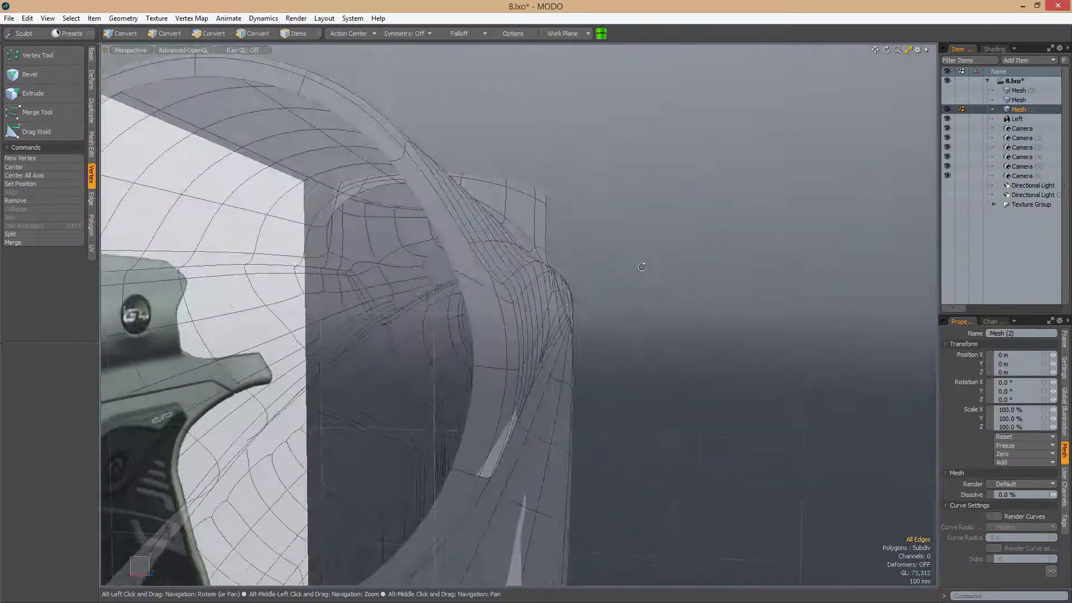
key(ctrl+space)
key(ctrl+space)
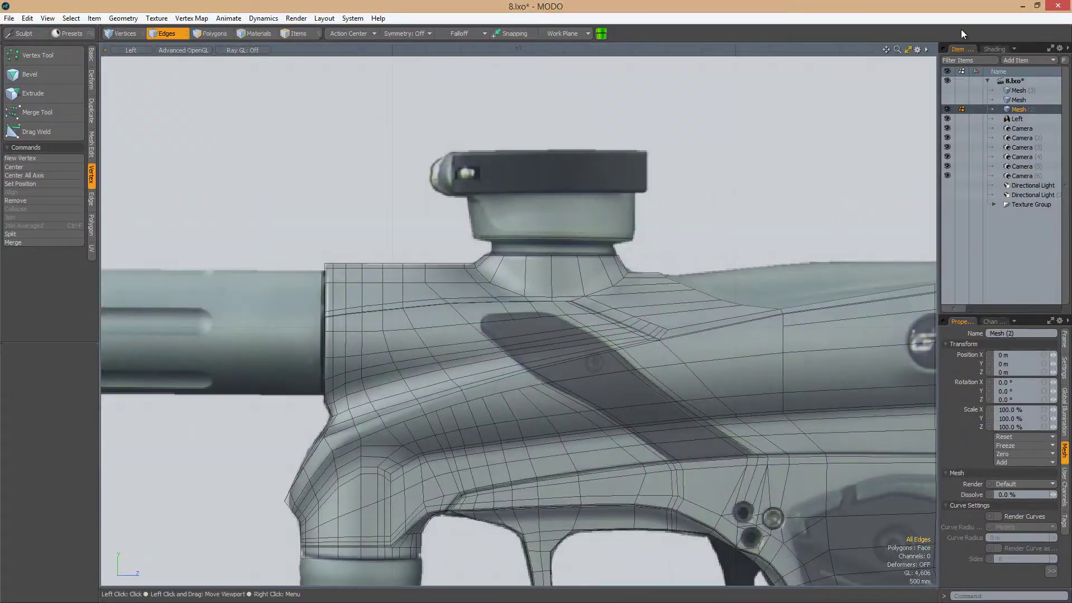
click(993, 49)
key(ctrl+space)
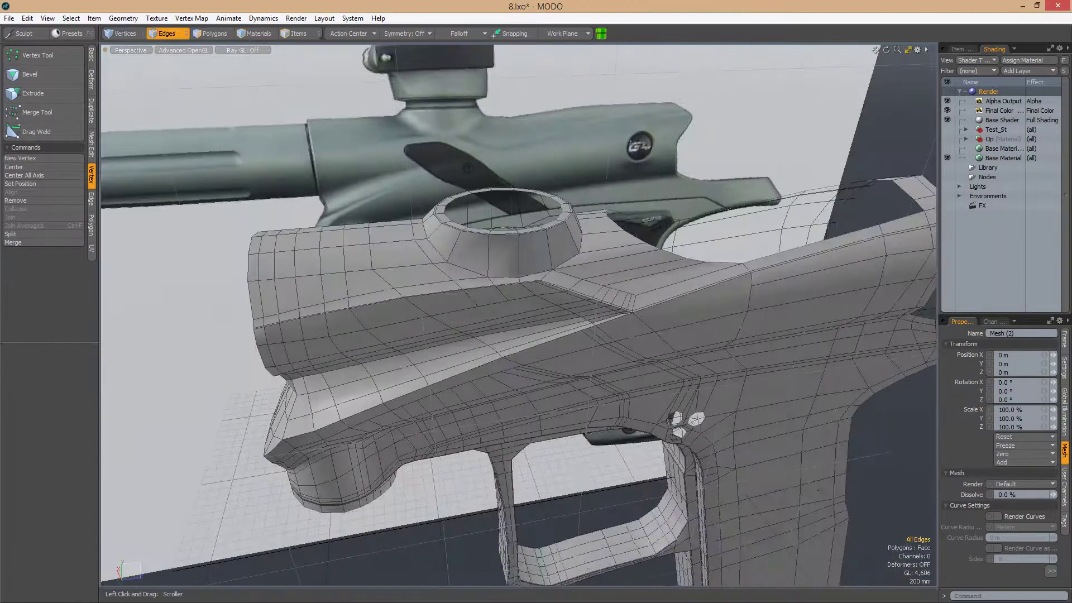
click(961, 49)
key(ctrl+space)
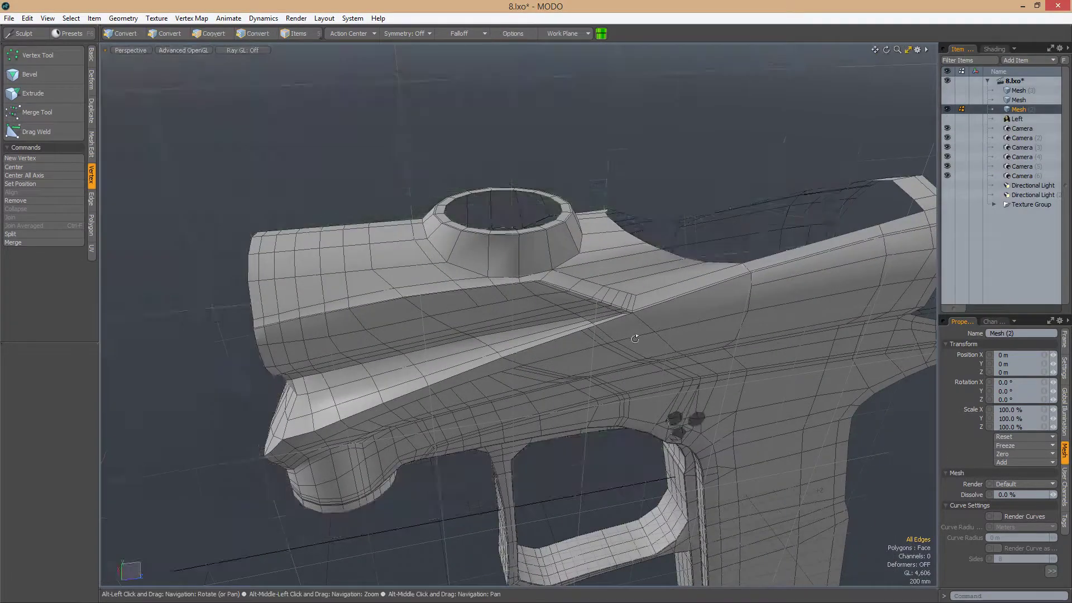
Delete the mirrored half of the body and remove surplus diagonal edges across its side above the trigger guard
key(ctrl+space)
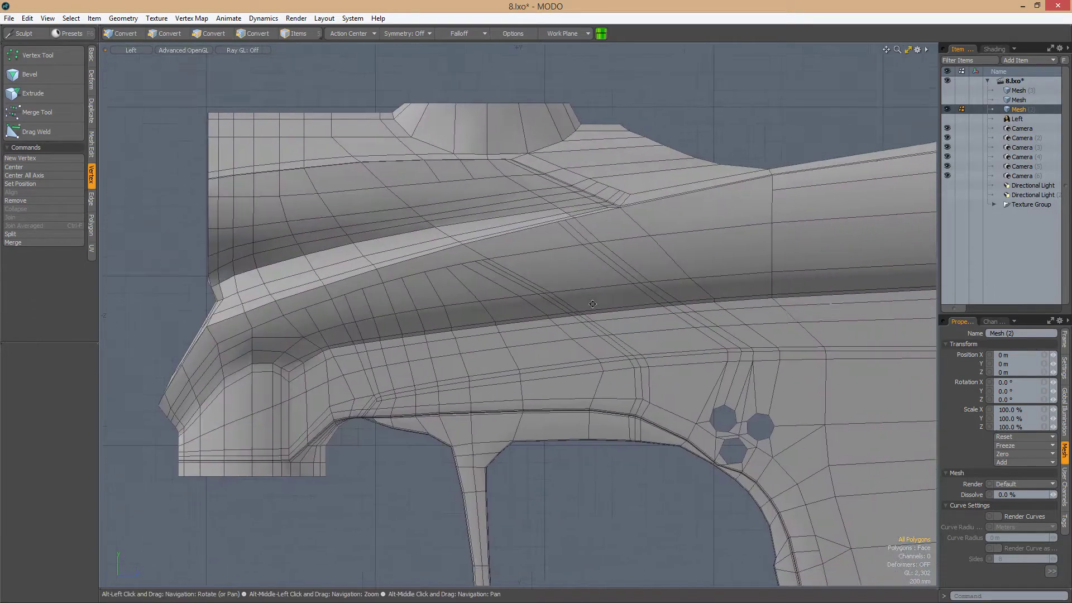
key(1)
alt+drag(720, 436, 374, 377)
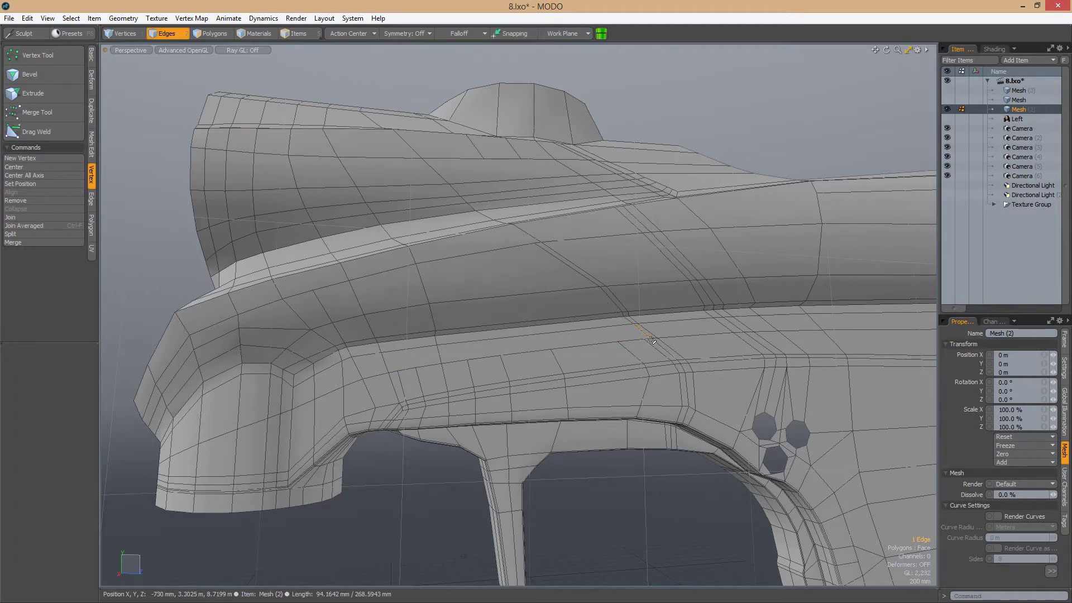
alt+drag(616, 307, 486, 321)
key(3)
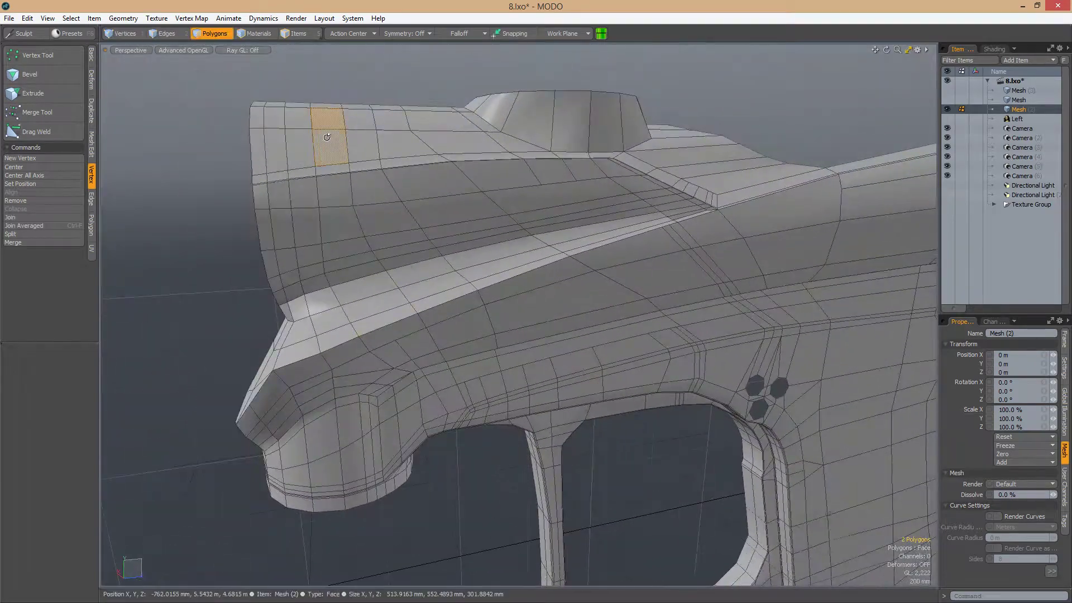
Cut a loop around the front barrel section with Loop Slice and continue it across the lower body with Edge Slice
key(alt+c)
key(space)
key(1)
alt+drag(425, 341, 480, 353)
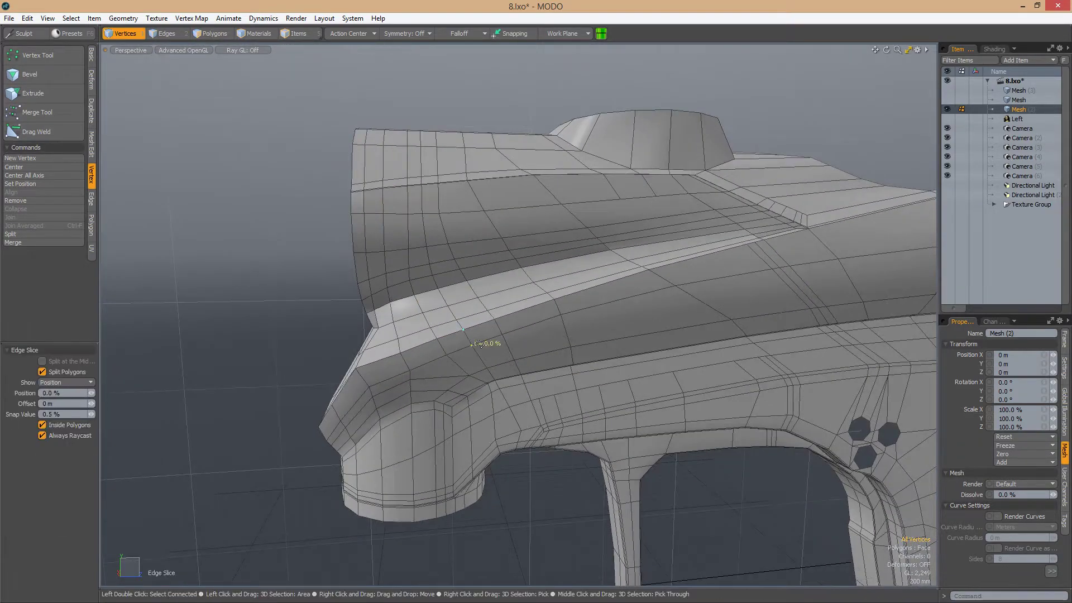
key(space)
Slide the vertex columns of the front barrel section by about 25% to even out the edge spacing
drag(448, 101, 483, 316)
drag(453, 273, 463, 265)
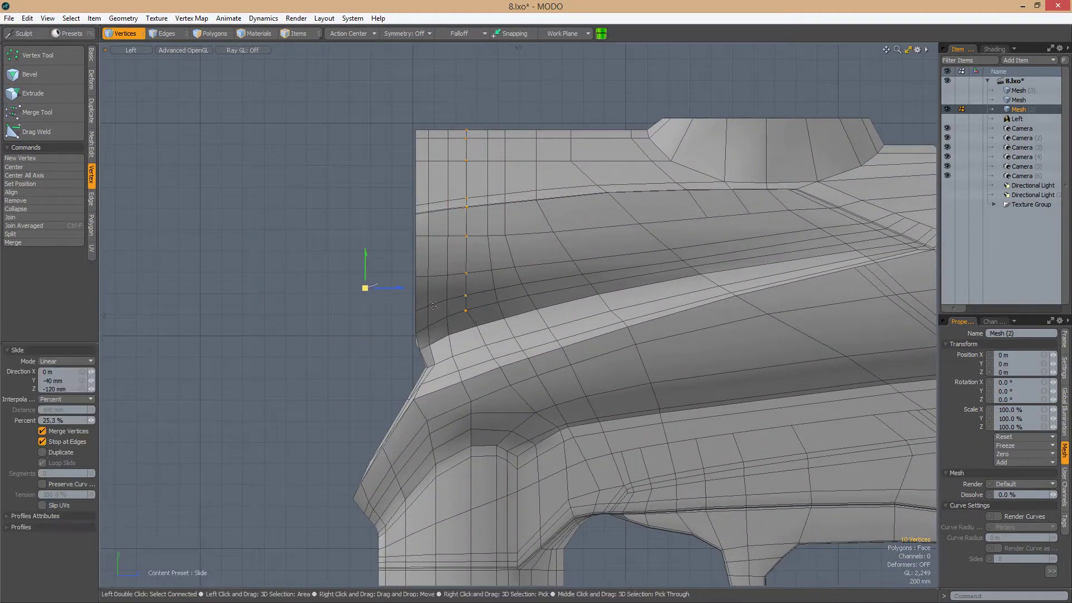
click(466, 385)
alt+shift+drag(467, 384, 393, 369)
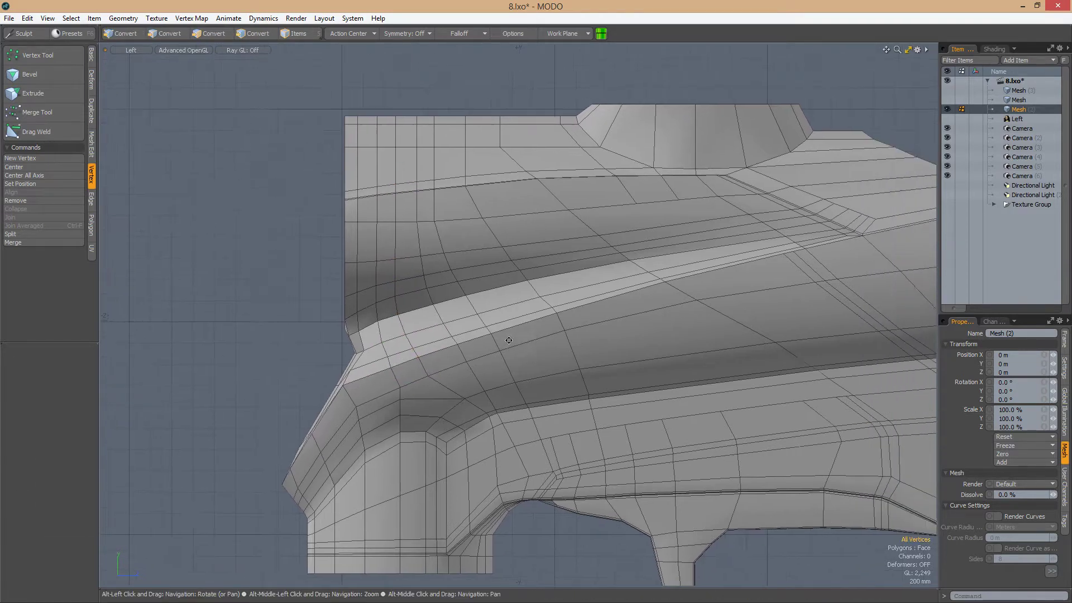
drag(410, 261, 436, 316)
scroll(471, 366, down, 2)
click(735, 518)
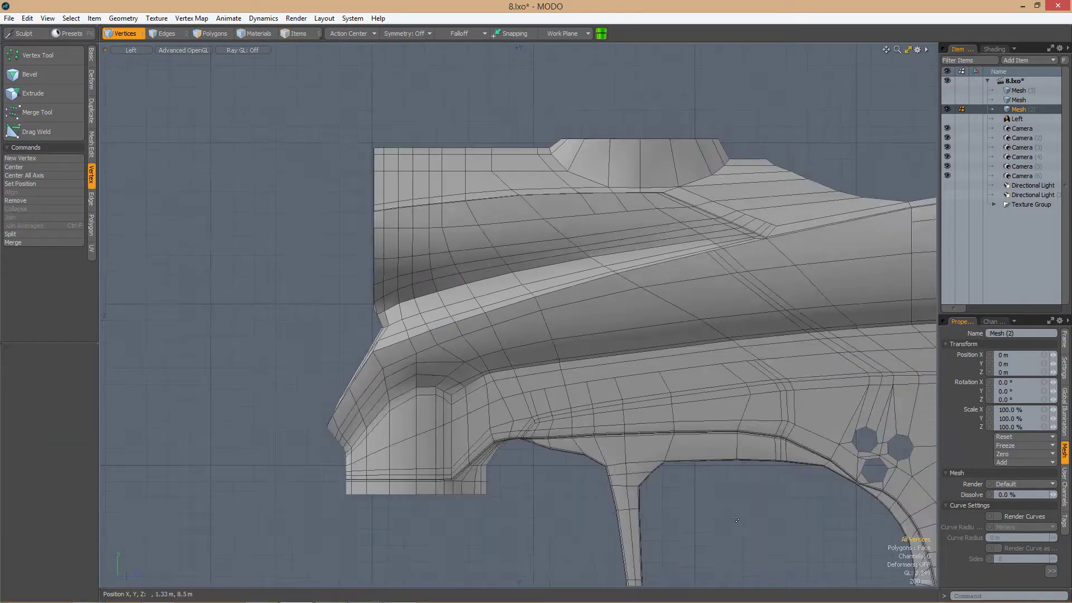
Cut a new edge with Edge Slice from the surface behind the feed neck down across the body side toward the grip holes
alt+drag(581, 253, 614, 380)
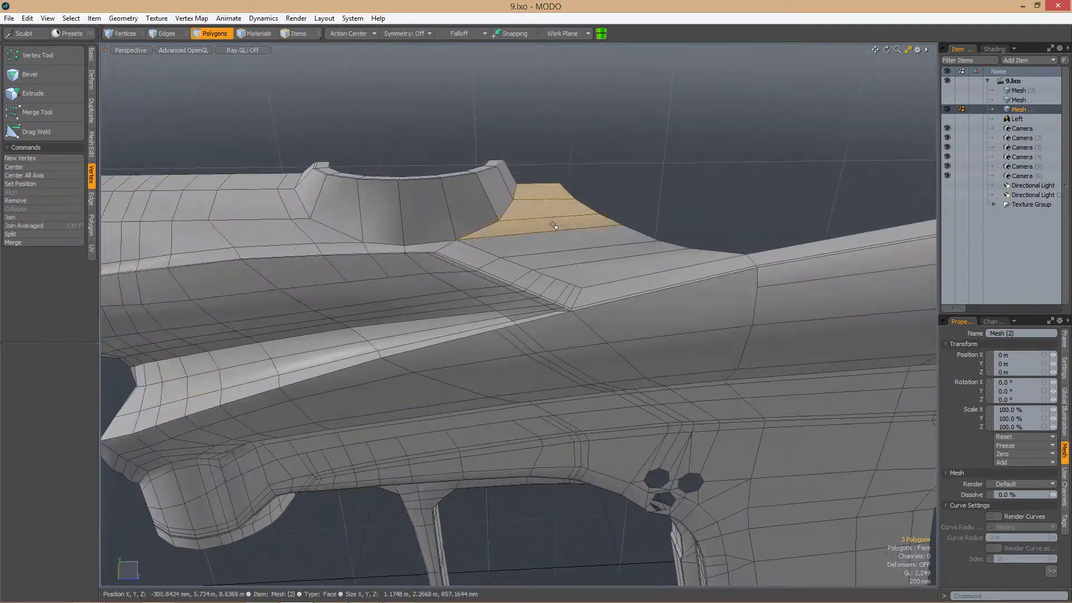
key(alt+c)
alt+drag(551, 274, 672, 309)
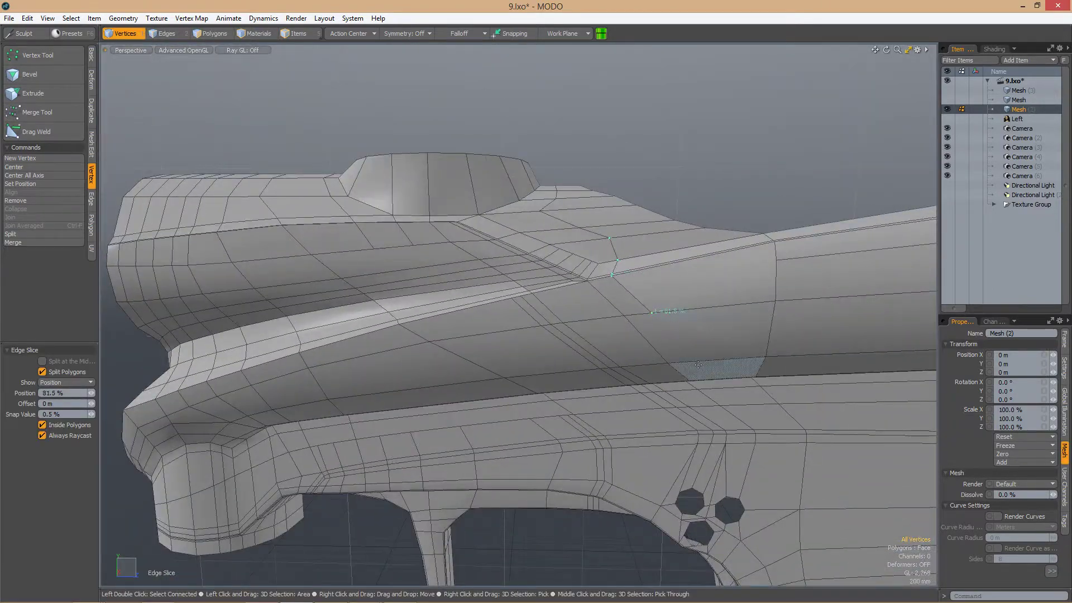
scroll(696, 361, up, 5)
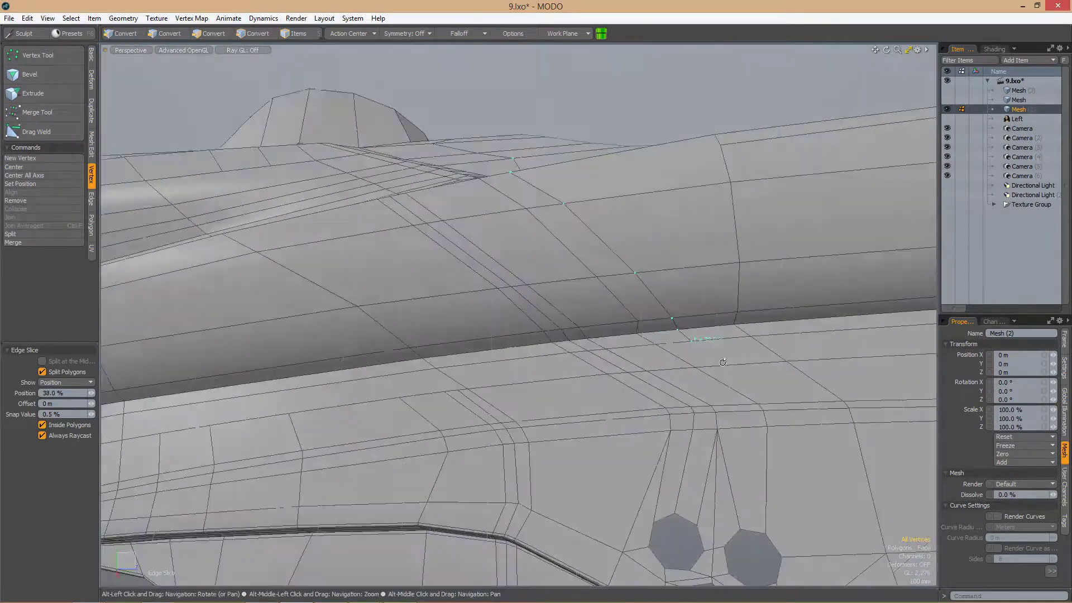
alt+drag(698, 363, 620, 308)
click(645, 322)
Slide the crease-corner vertices behind the feed neck by 41.1% and 74.4%, and check the shape with the subdivision preview
alt+drag(520, 280, 624, 291)
scroll(624, 291, up, 2)
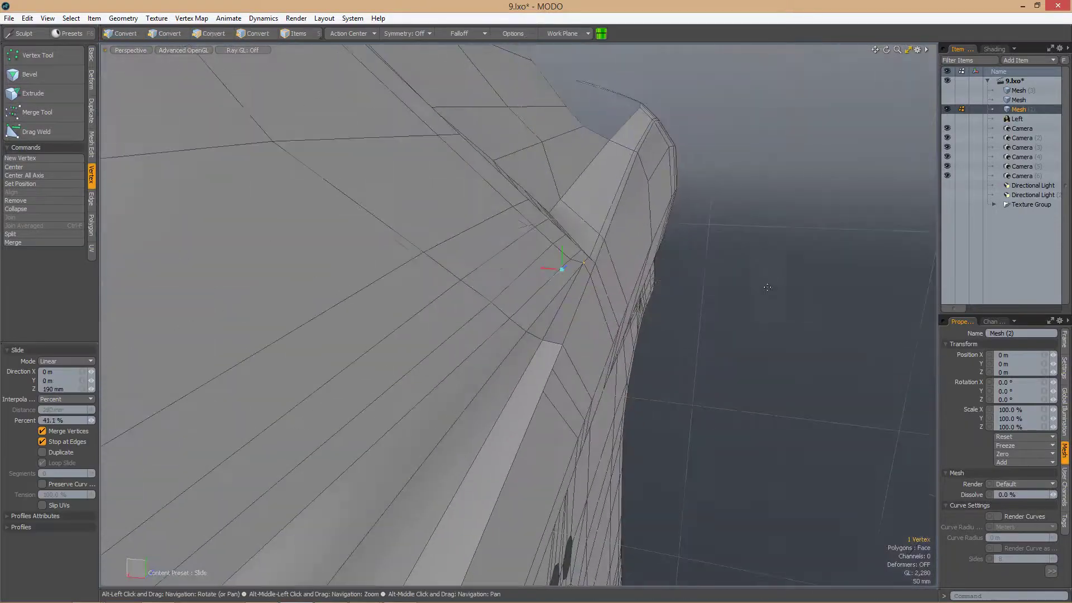
alt+drag(767, 287, 626, 275)
key(space)
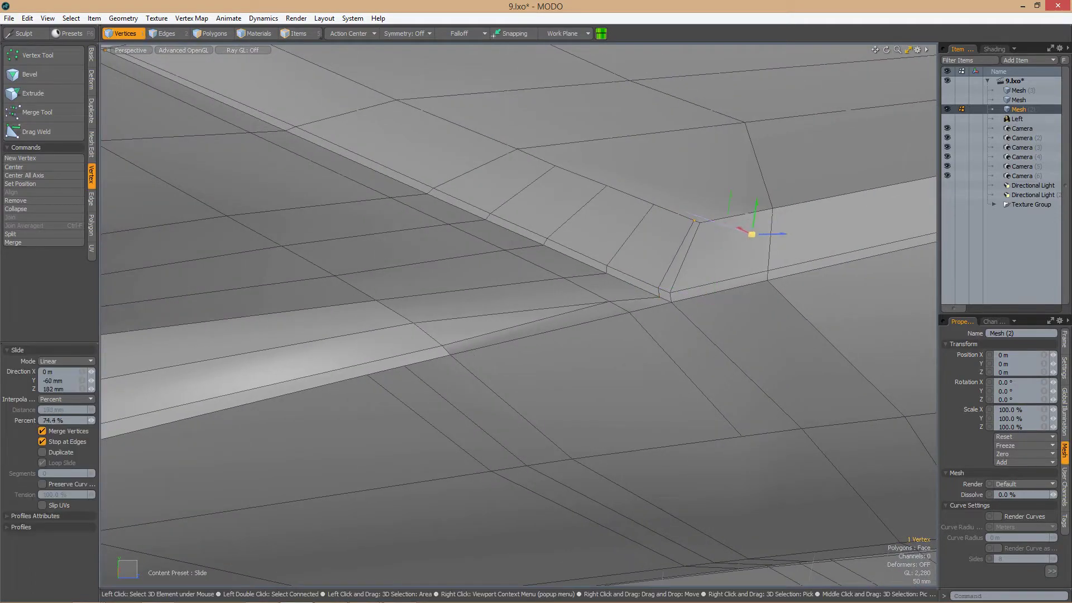
mouse_move(649, 273)
alt+mouse_down()
mouse_move(618, 272)
mouse_move(759, 290)
mouse_move(555, 335)
mouse_move(685, 283)
mouse_move(654, 350)
mouse_move(644, 258)
alt+mouse_up()
key(Tab)
key(Tab)
Cut a support edge with Edge Slice just below the upper side crease, from below the feed neck toward the front end
key(alt+c)
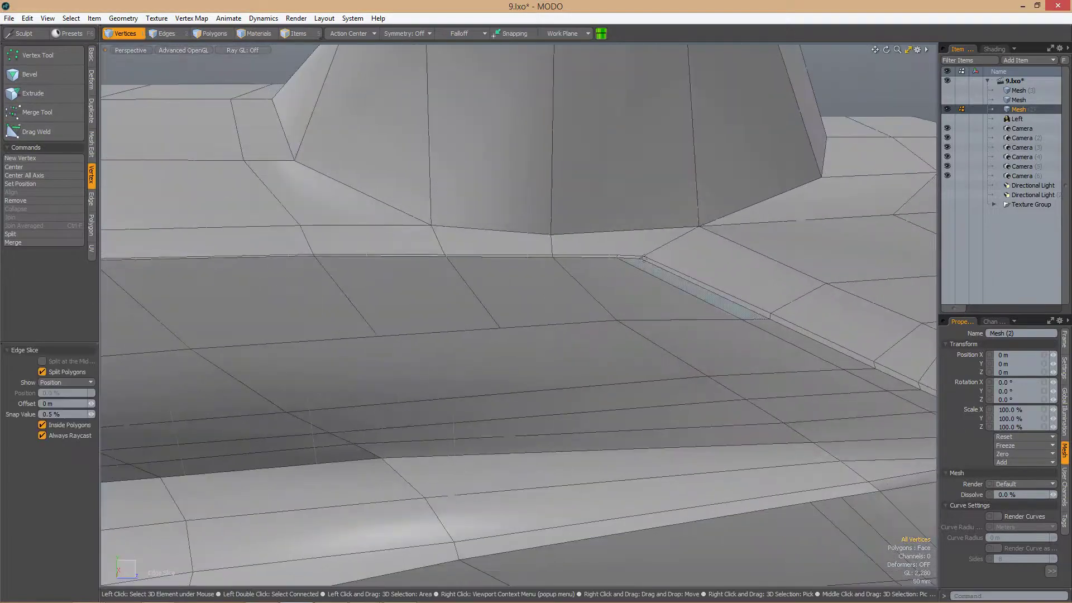
alt+drag(630, 310, 697, 241)
key(alt+c)
alt+drag(621, 241, 616, 257)
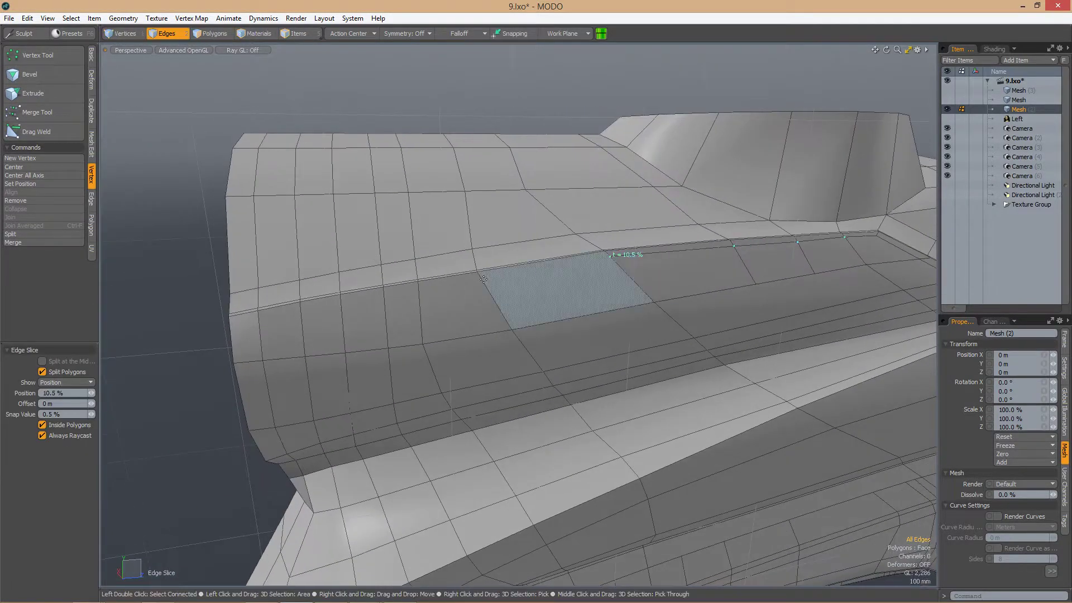
alt+drag(483, 278, 547, 289)
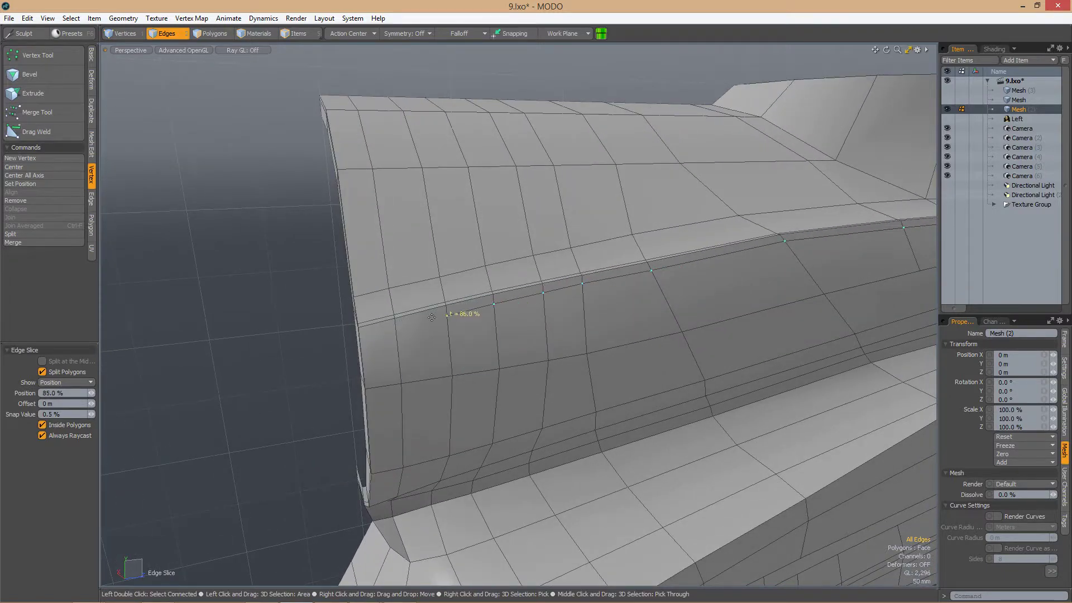
Finish the crease support edge at the body's front end and slide its vertex there by 32.3%
alt+drag(401, 326, 426, 242)
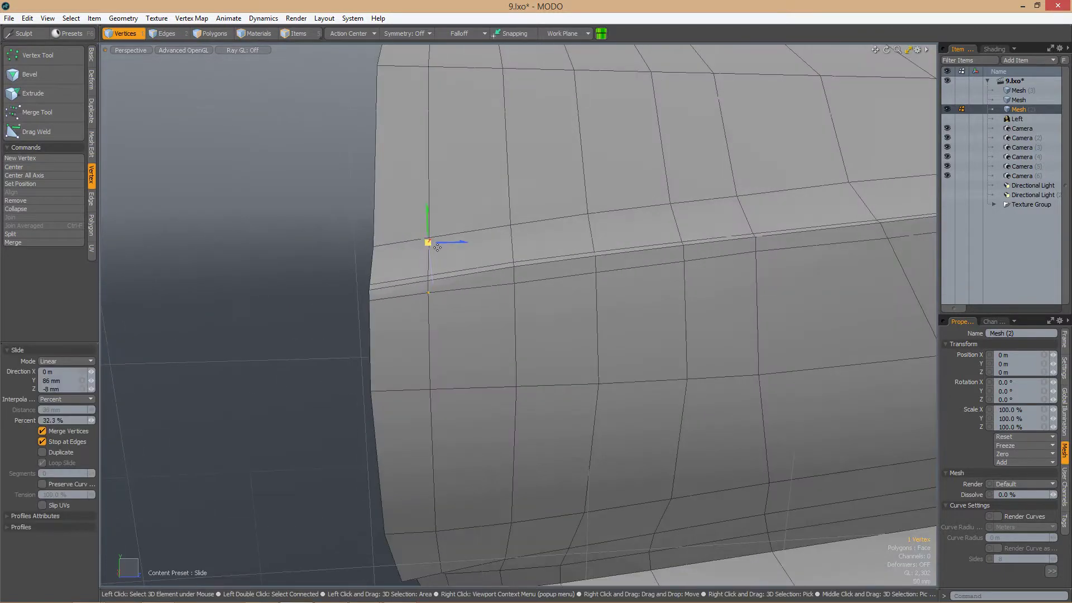
click(644, 264)
key(space)
key(1)
click(483, 297)
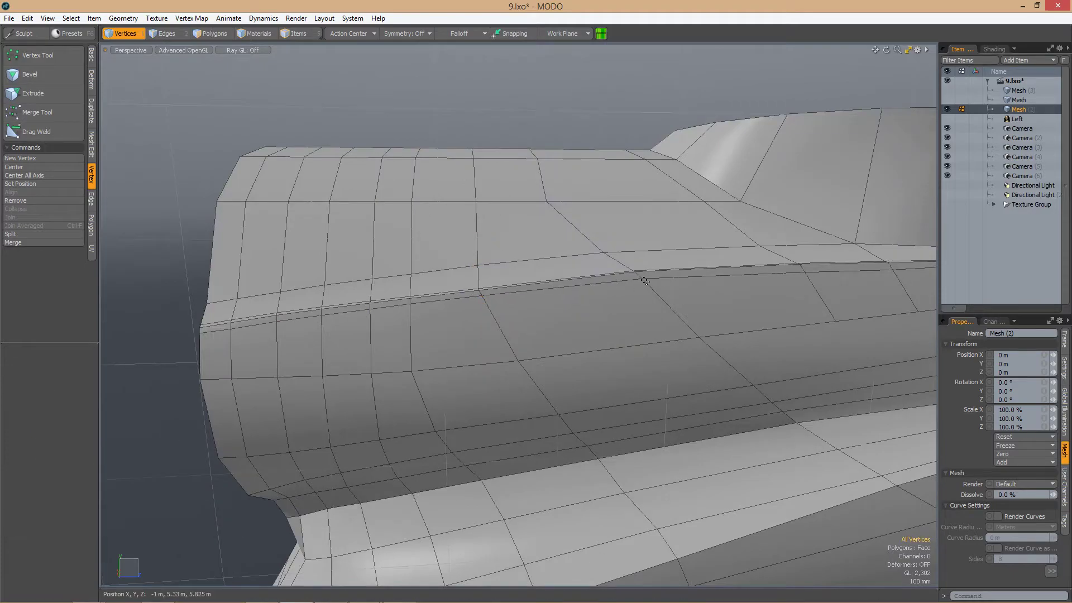
Cut a loop around the lower part of the feed neck base and slide the vertex behind it by 20.4%
alt+drag(645, 281, 612, 336)
key(Tab)
key(1)
key(Tab)
key(alt+c)
alt+drag(707, 373, 636, 282)
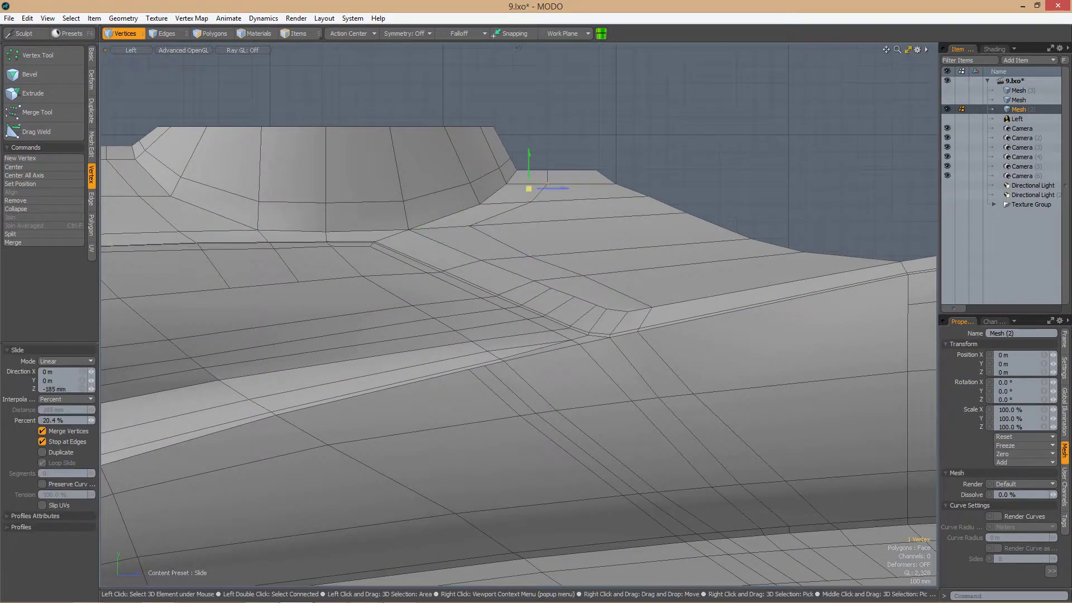
Cut an edge with Edge Slice at the pointed end of the side ridge and slide the neighbouring vertex by 10.2%
alt+drag(501, 269, 660, 292)
key(alt+c)
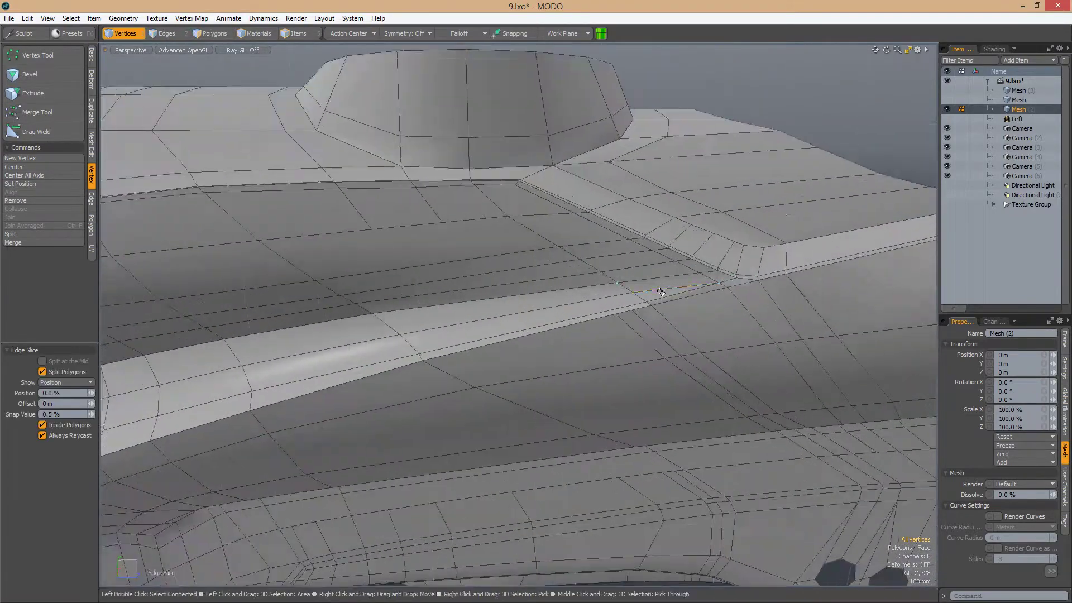
key(Tab)
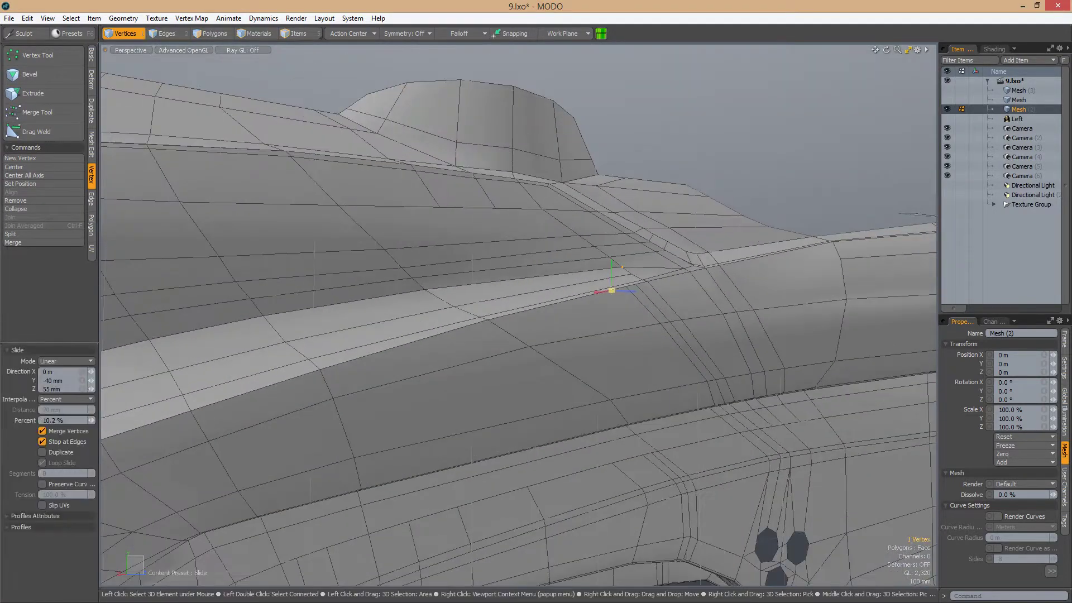
mouse_move(627, 279)
alt+mouse_down()
mouse_move(719, 231)
mouse_move(810, 212)
alt+mouse_up()
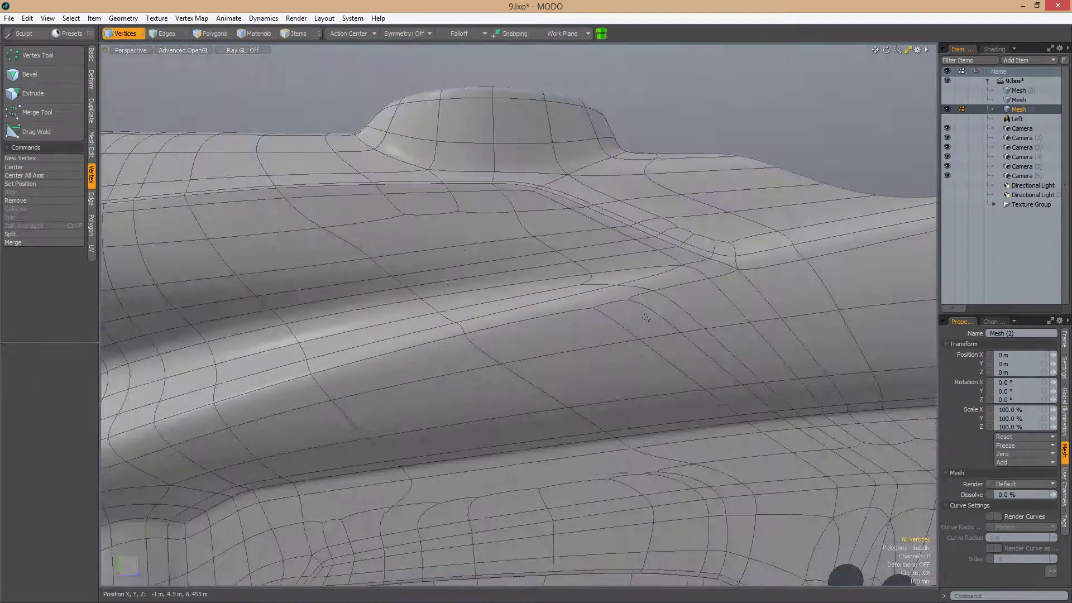
Enable the Op material over the reference image and cut an edge with Edge Slice along the dark panel's upper rear outline
click(989, 49)
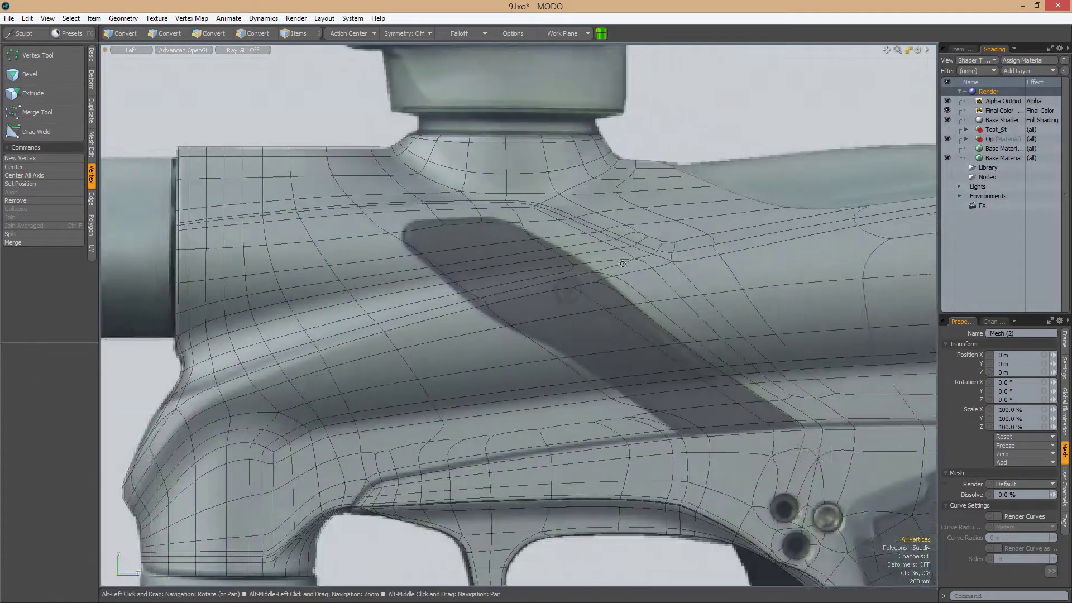
key(2)
scroll(605, 272, up, 3)
key(alt+c)
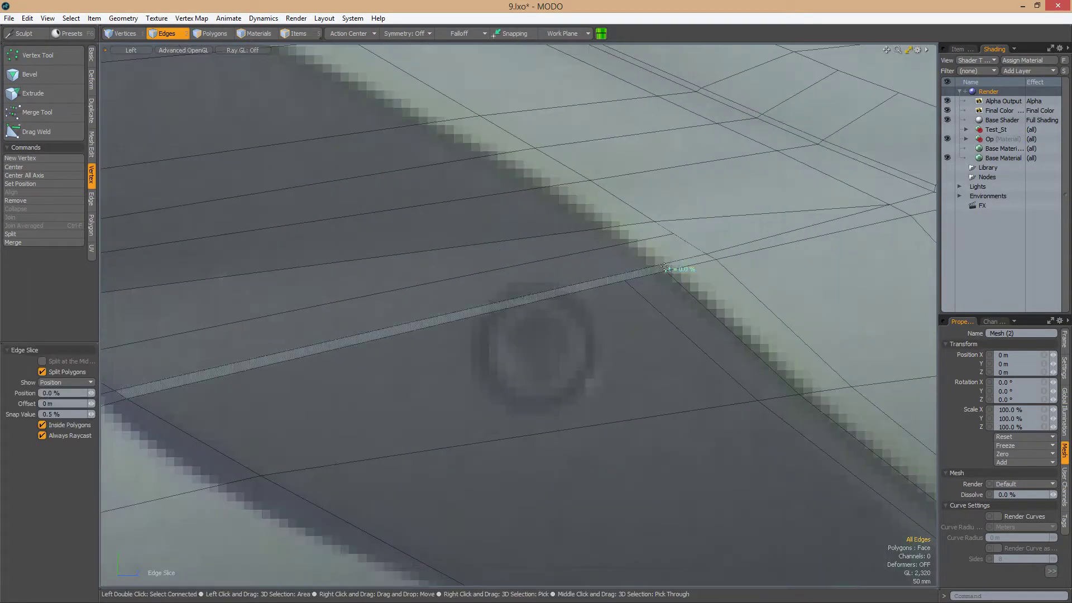
alt+drag(612, 226, 616, 221)
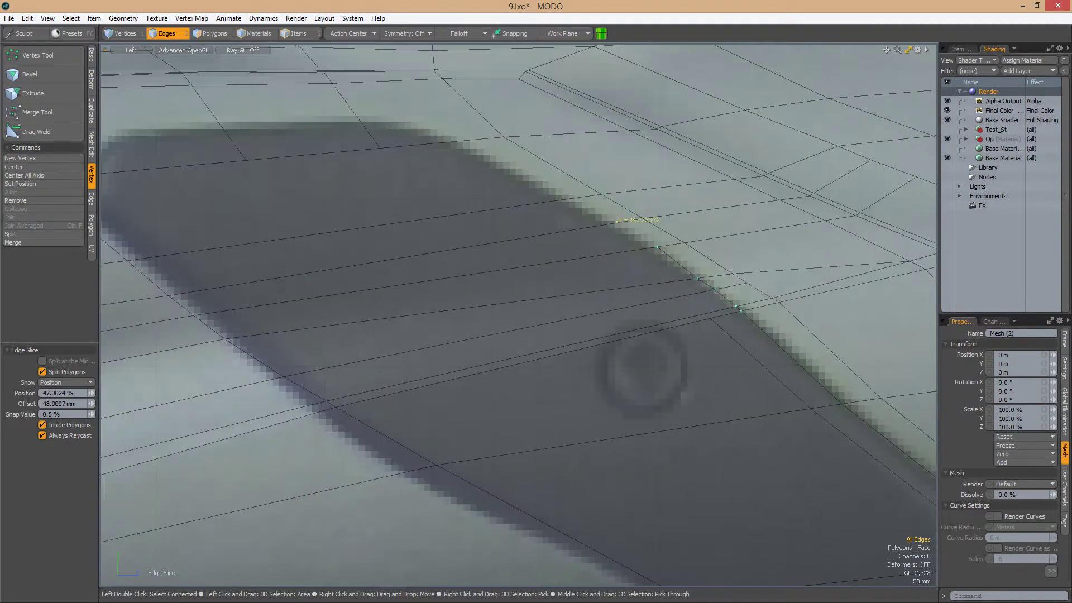
scroll(565, 198, down, 3)
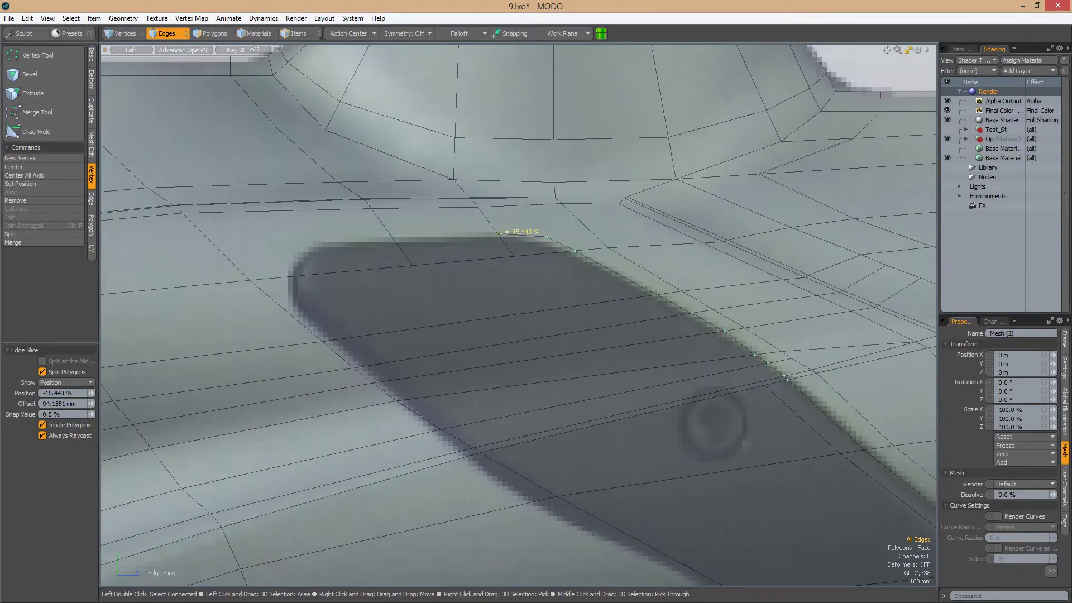
Continue the Edge Slice around the dark panel's rounded front end and down along its front outline
alt+shift+drag(497, 233, 553, 216)
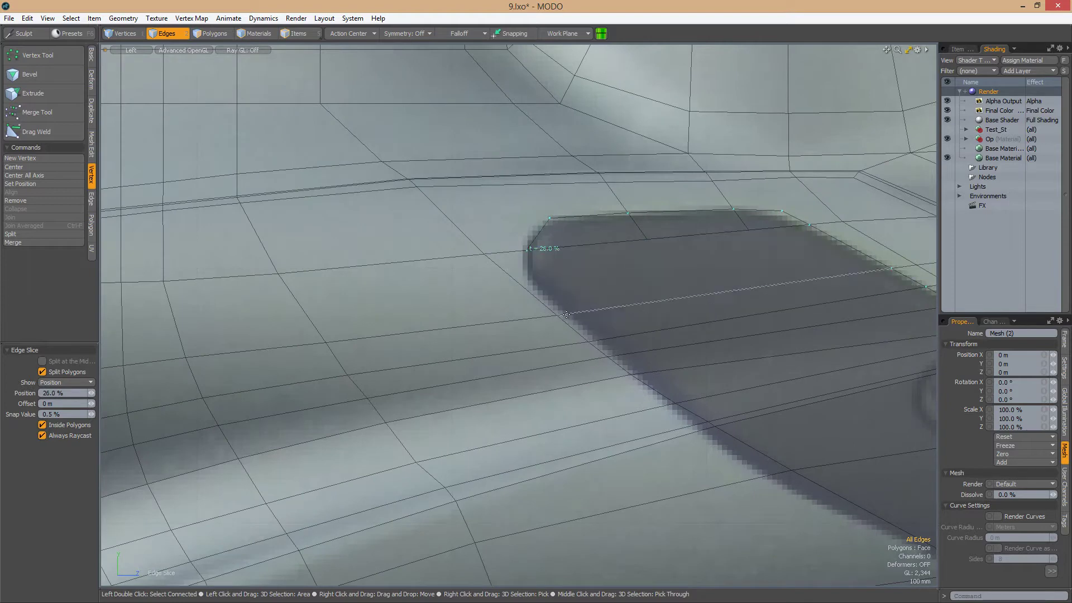
alt+shift+drag(566, 314, 502, 283)
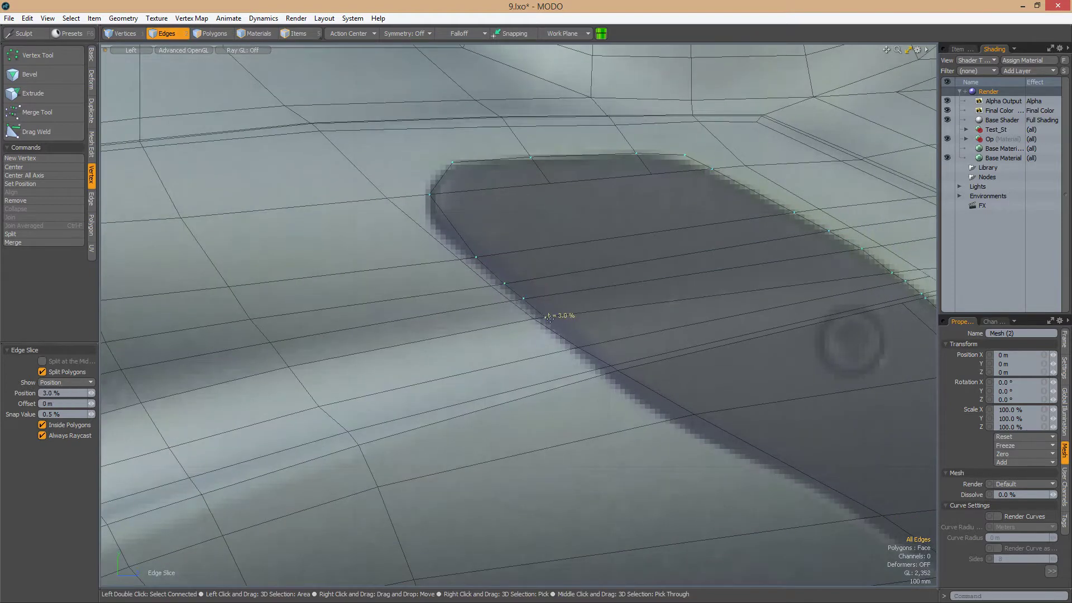
scroll(526, 296, down, 3)
alt+shift+drag(614, 299, 539, 261)
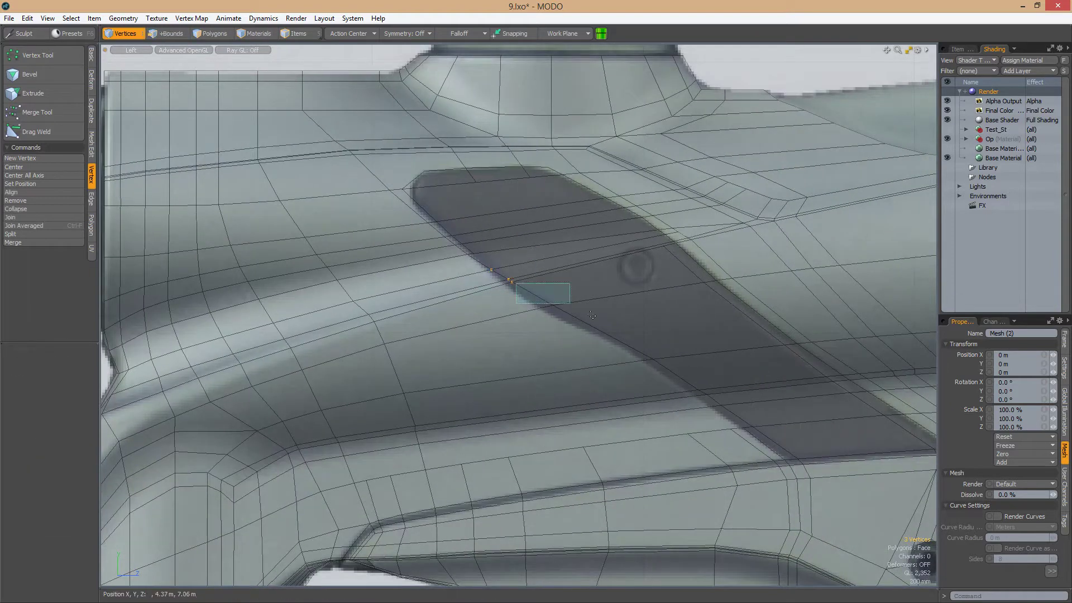
Cut a second edge with Edge Slice along the panel's front outline, following its curve down the body side
click(483, 328)
scroll(484, 327, up, 3)
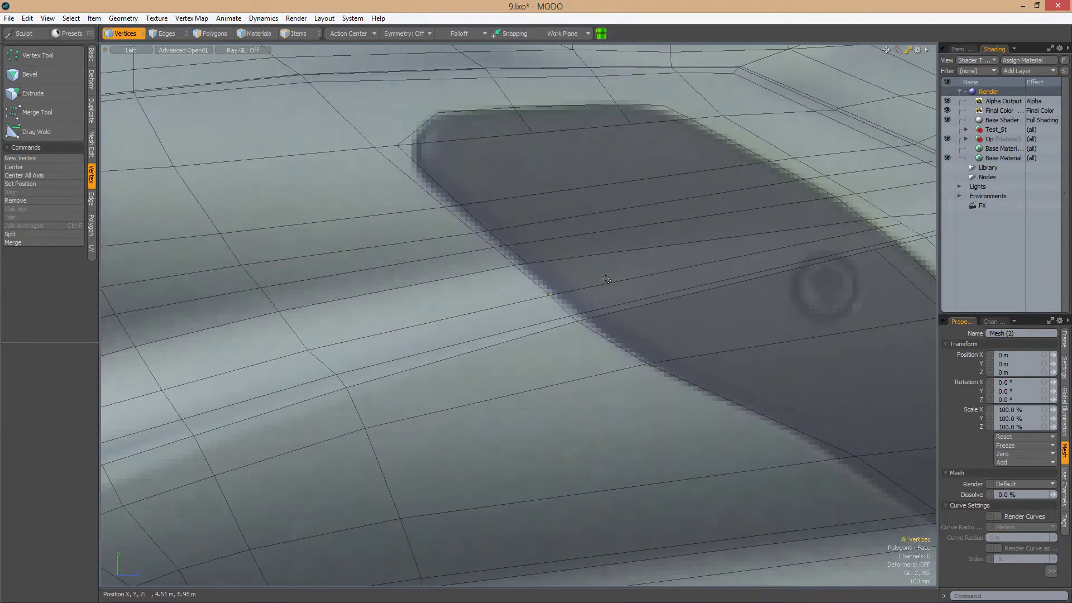
scroll(607, 279, down, 2)
alt+shift+drag(607, 279, 588, 239)
scroll(443, 236, up, 2)
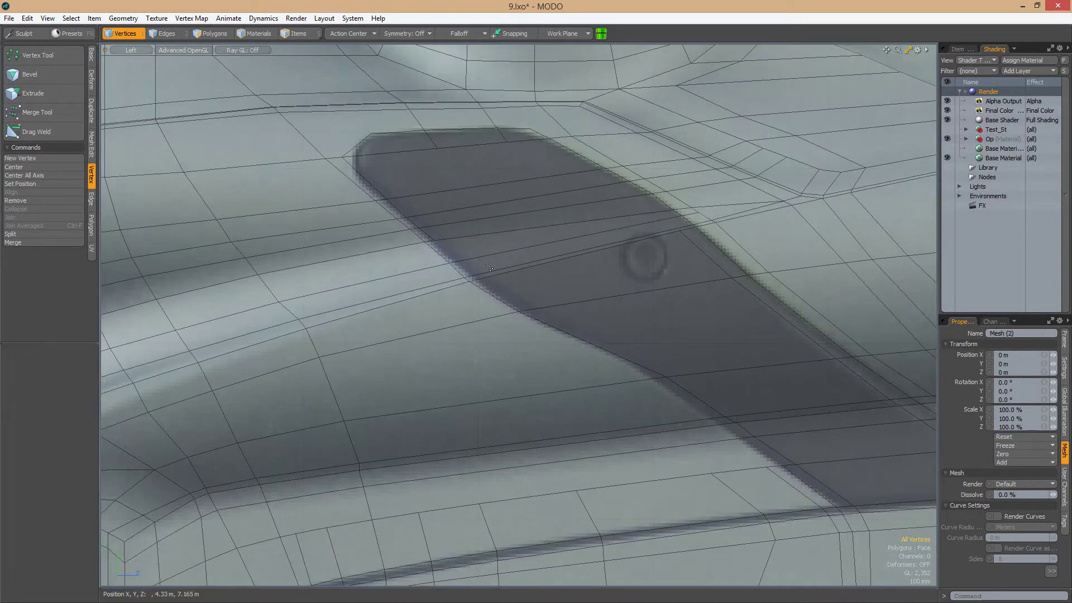
scroll(461, 259, up, 2)
scroll(525, 283, down, 2)
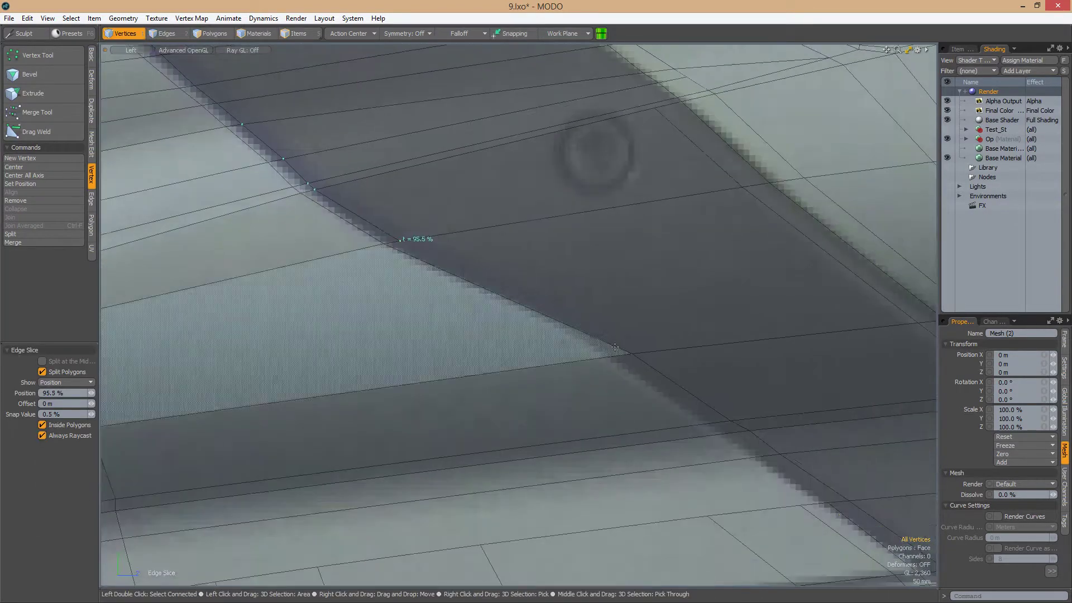
Slide the three outline vertices where the dark panel crosses the lower body crease by 2.5%
alt+shift+drag(734, 432, 642, 334)
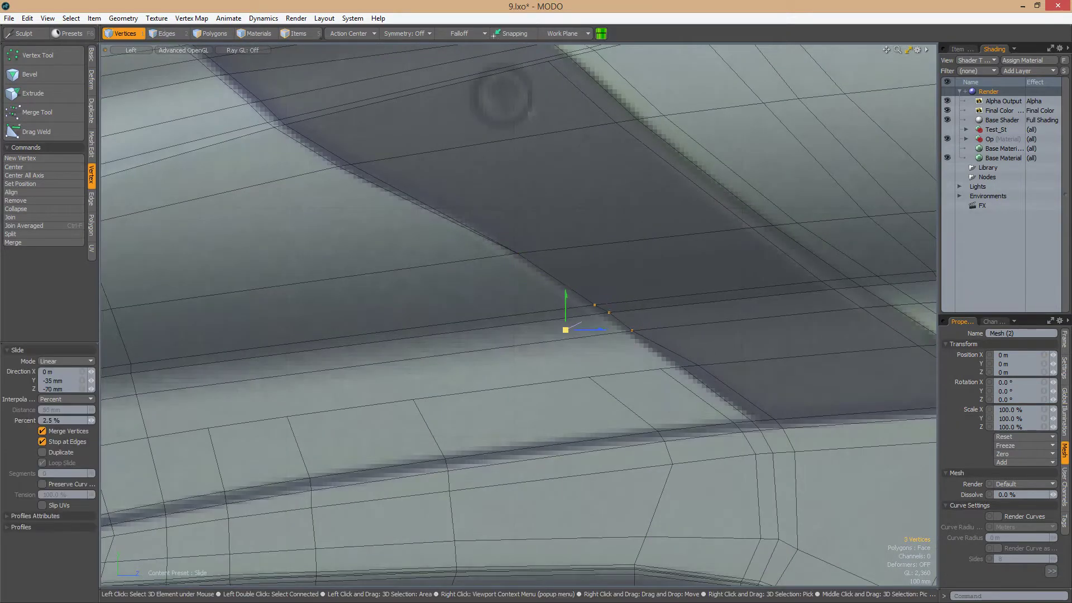
scroll(645, 313, down, 2)
scroll(630, 320, up, 2)
Extend the parallel edge along the panel's lower front outline with Edge Slice and select the two vertices at its lower corner
key(shift+2)
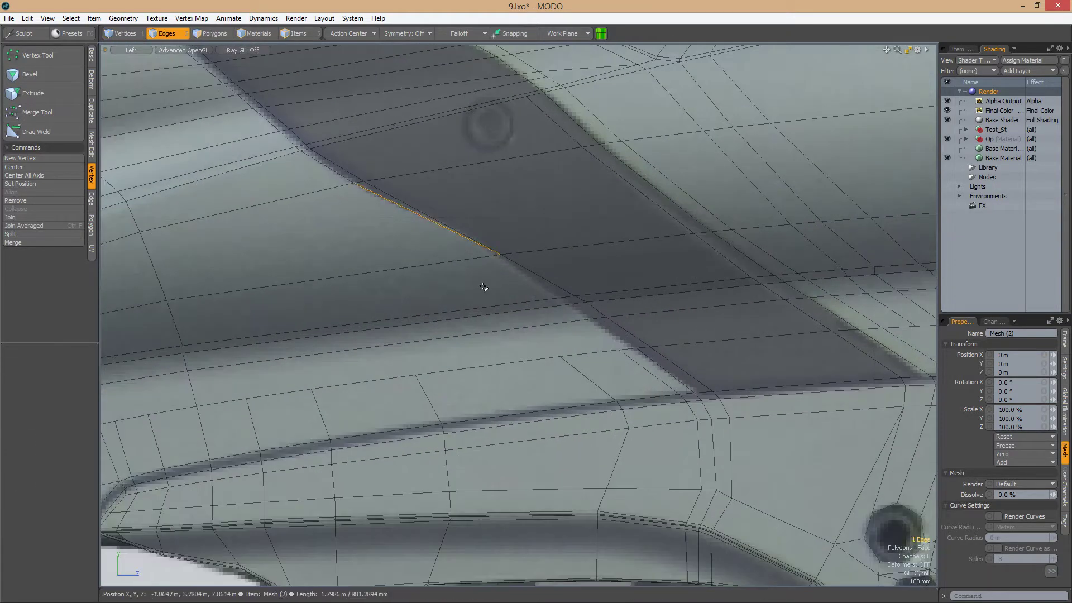
key(shift+1)
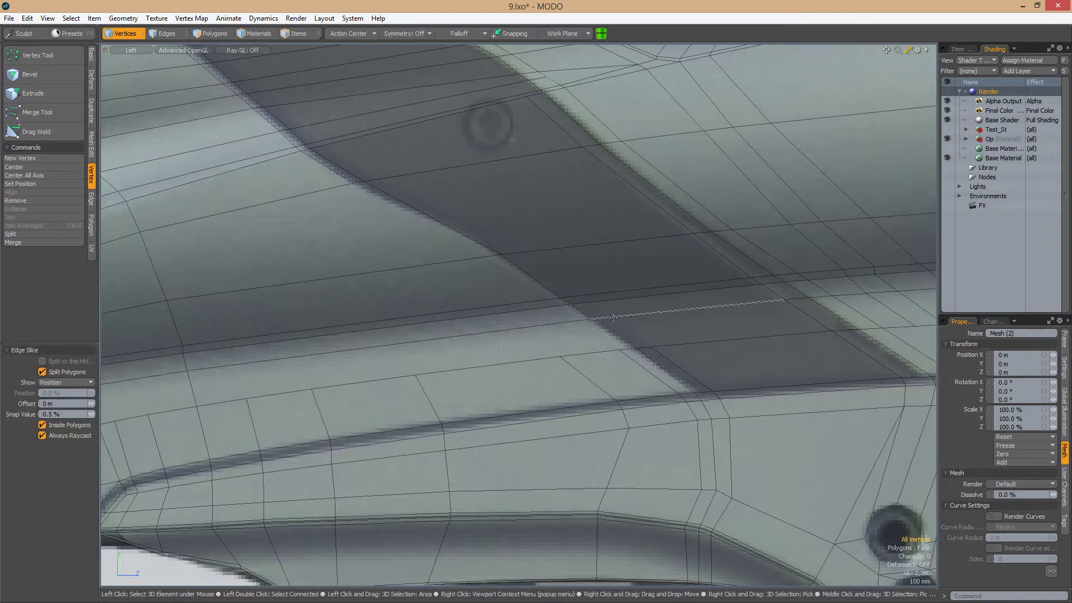
alt+shift+drag(637, 347, 569, 251)
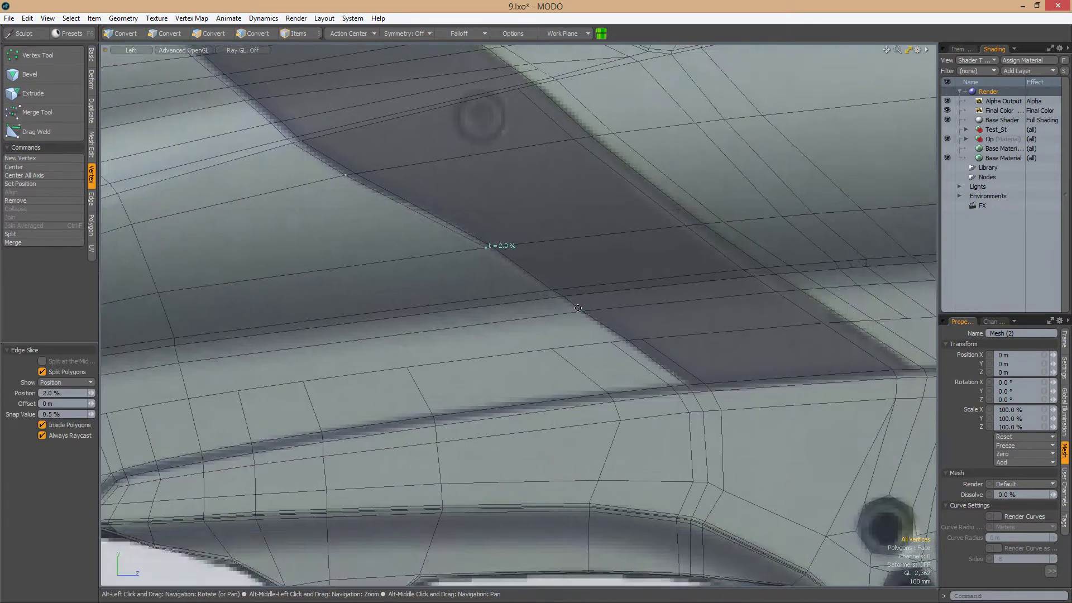
click(574, 294)
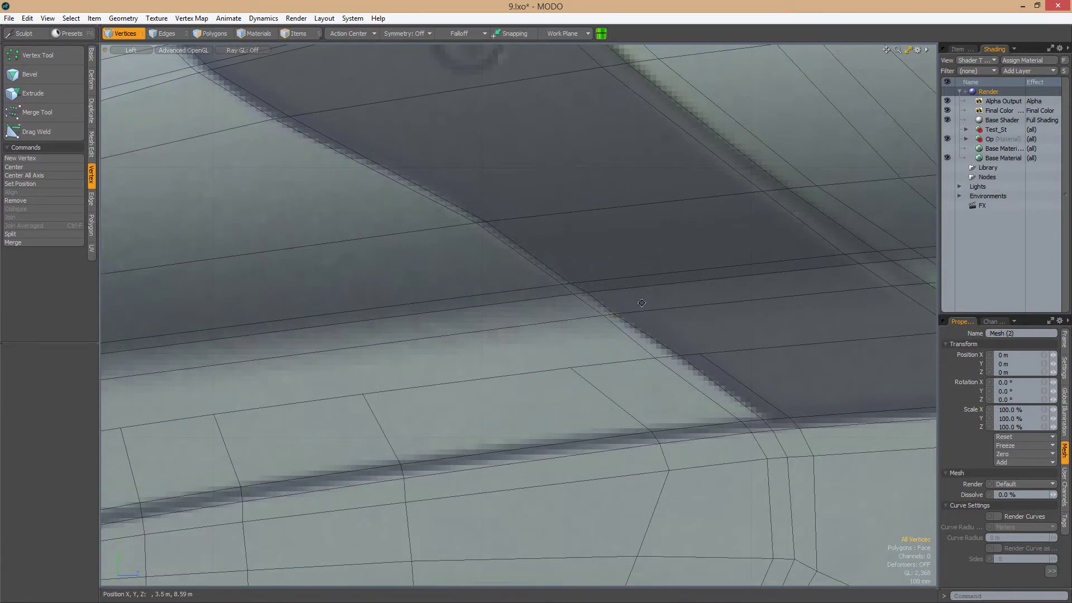
alt+shift+drag(606, 320, 588, 302)
shift+click(731, 428)
alt+shift+drag(735, 432, 598, 269)
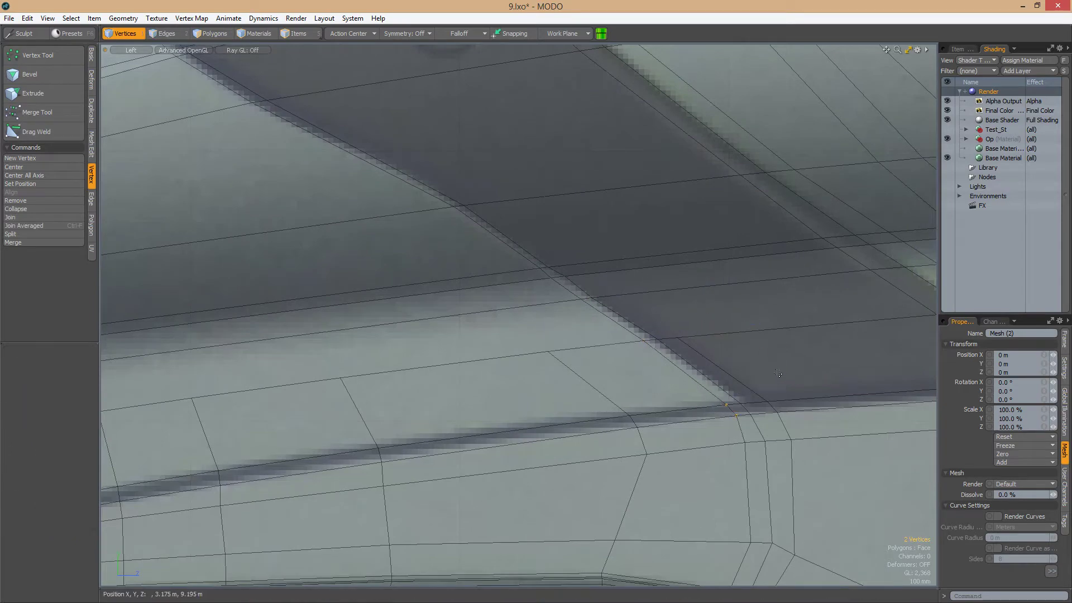
scroll(595, 258, down, 5)
scroll(517, 264, up, 3)
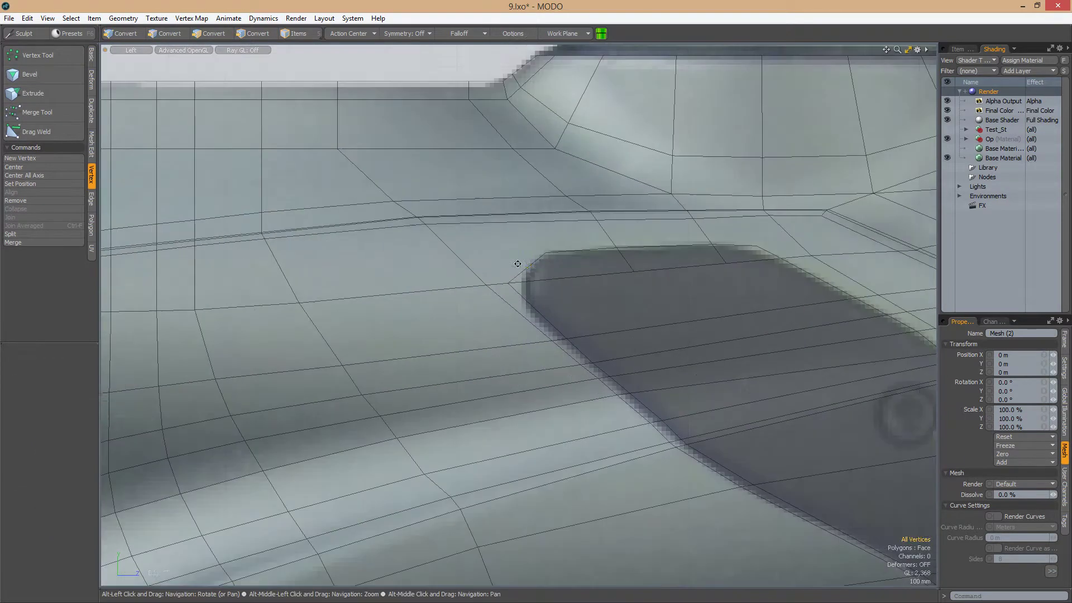
Reroute the edges between the side crease and the panel's upper outline so that one meets the panel's upper rear corner
alt+shift+drag(503, 222, 601, 257)
key(space)
scroll(637, 246, down, 5)
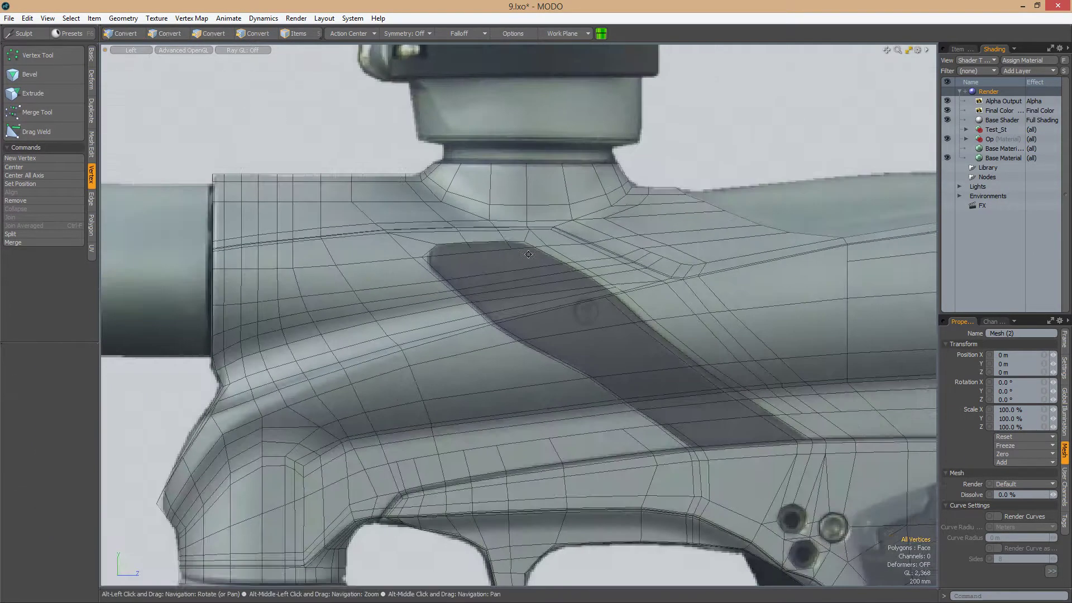
scroll(503, 249, up, 5)
click(464, 248)
scroll(579, 278, down, 4)
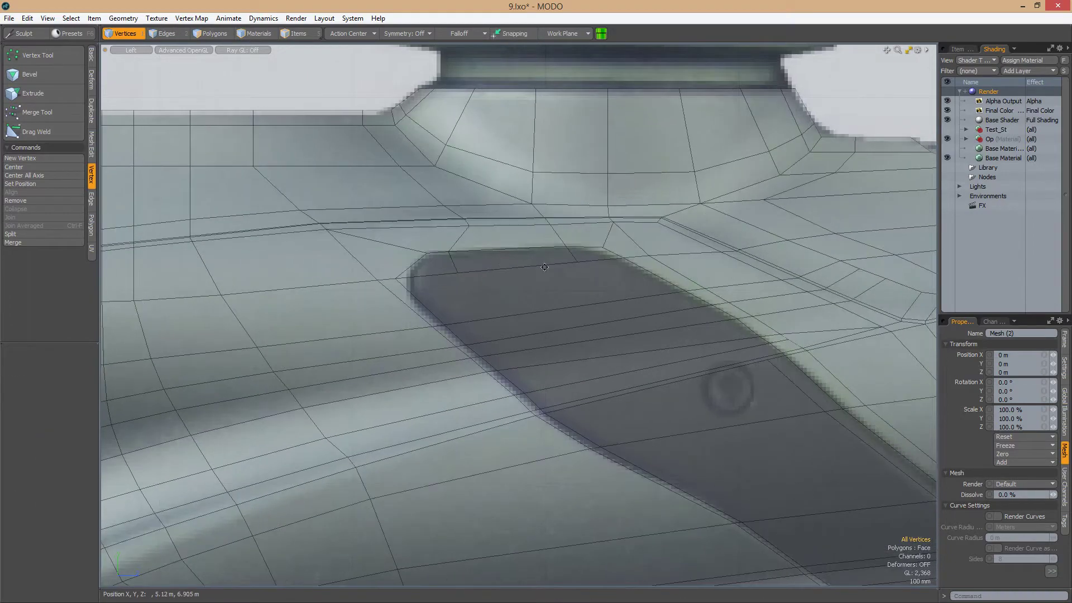
Even out the edge row on the body side ahead of the dark panel, sliding its two vertices near the barrel by 9.2%
alt+drag(653, 337, 595, 283)
key(ctrl+Left)
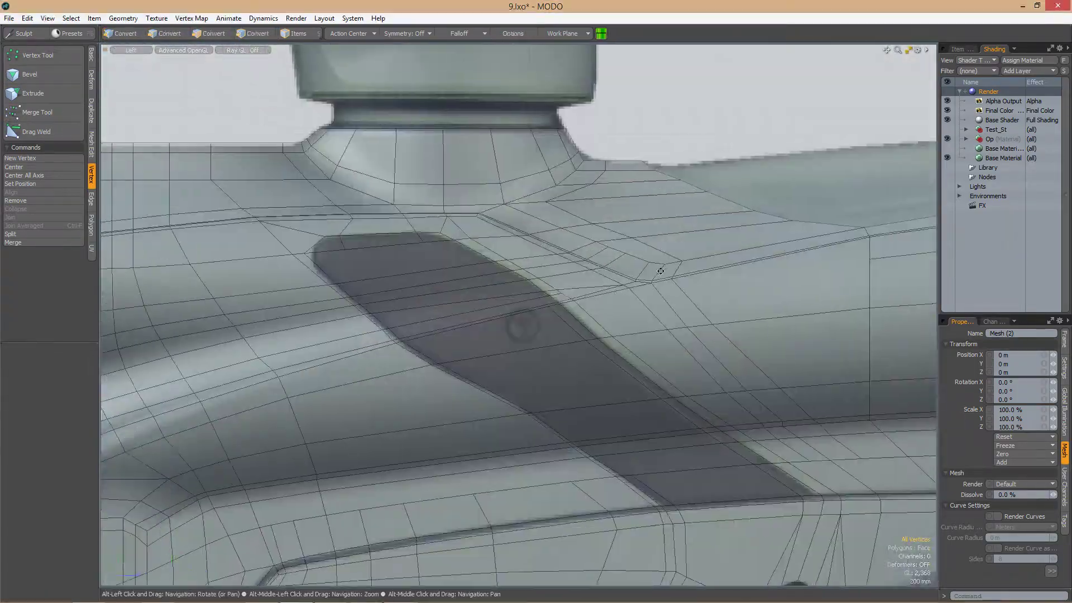
ctrl+alt+drag(653, 265, 396, 302)
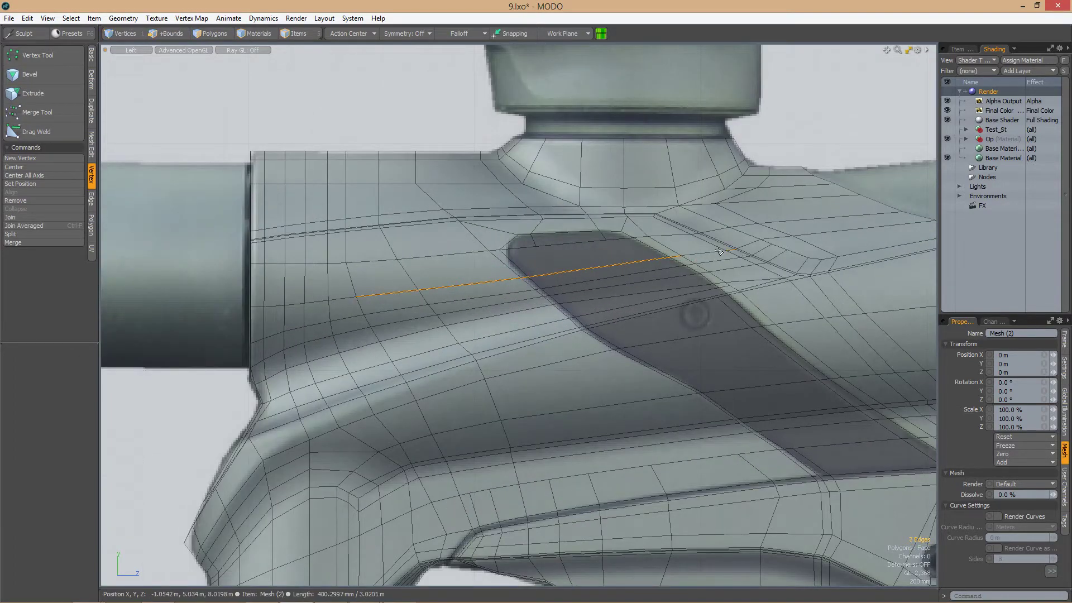
key(alt+s)
alt+drag(598, 257, 578, 269)
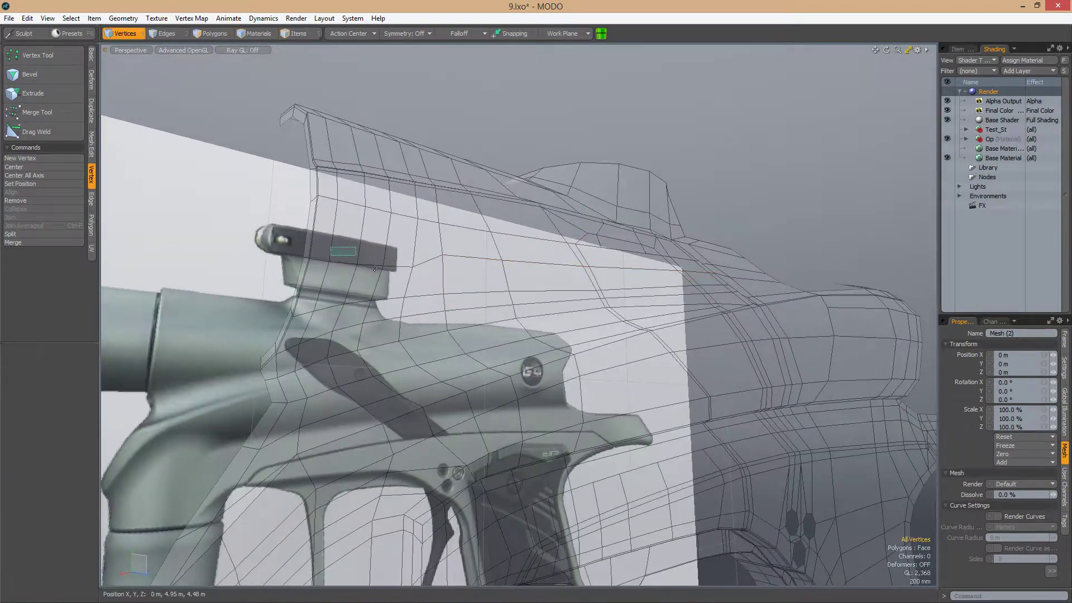
key(ctrl+Left)
key(1)
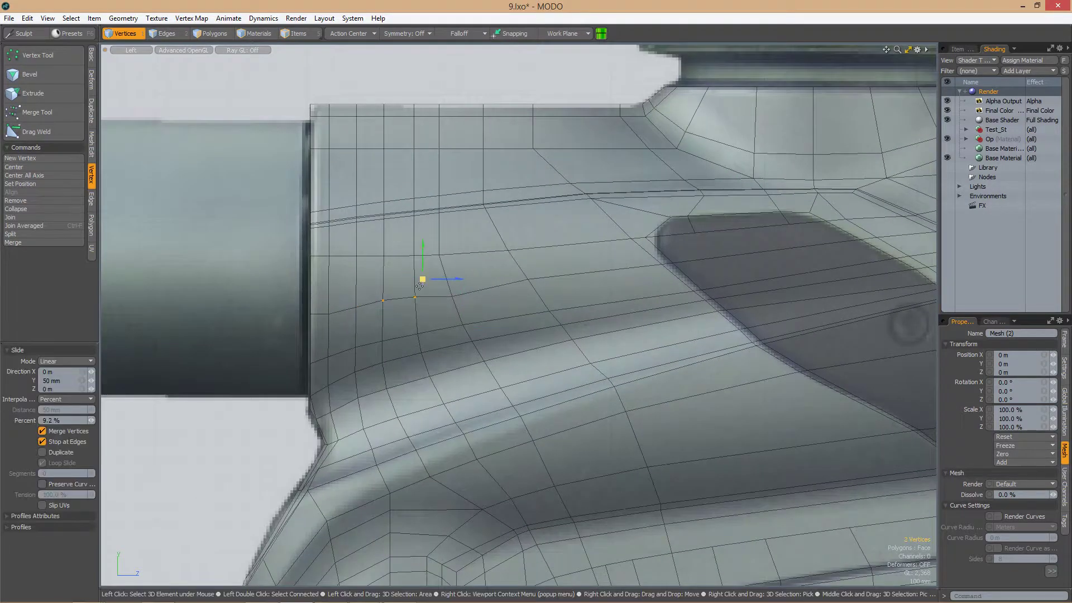
click(331, 310)
key(space)
drag(373, 287, 392, 314)
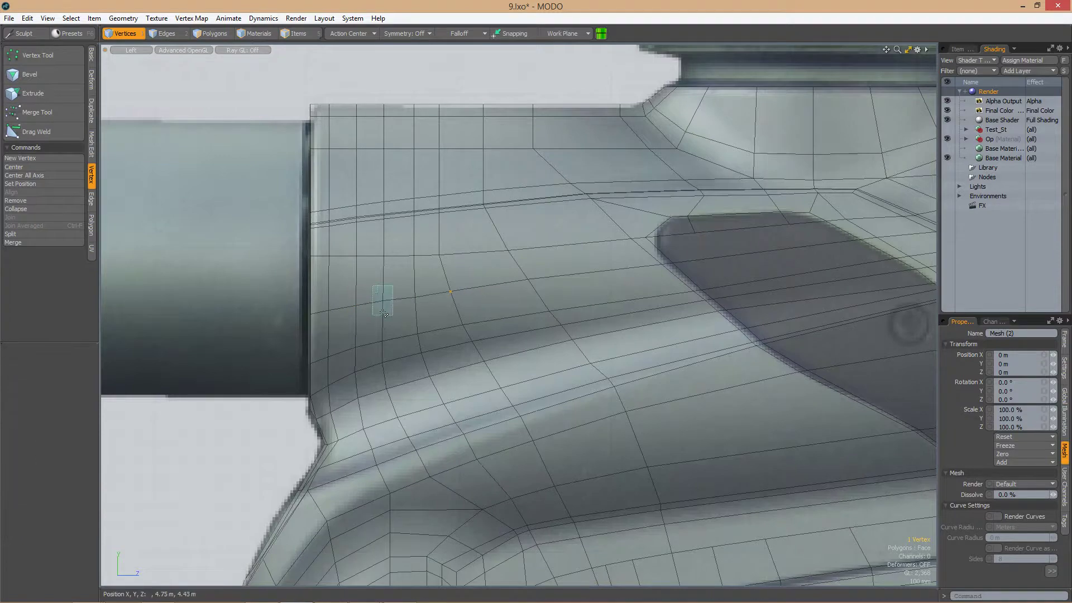
Select the six vertices on the edge row behind the feed neck, just above the side crease
scroll(544, 279, down, 3)
alt+drag(544, 279, 614, 268)
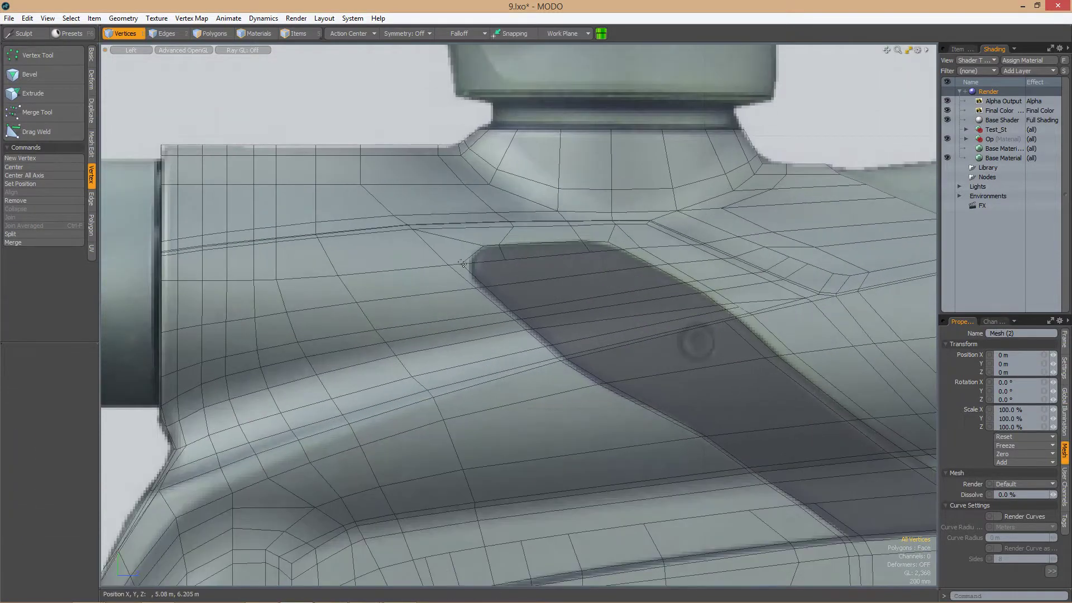
scroll(630, 264, up, 3)
alt+drag(514, 263, 572, 308)
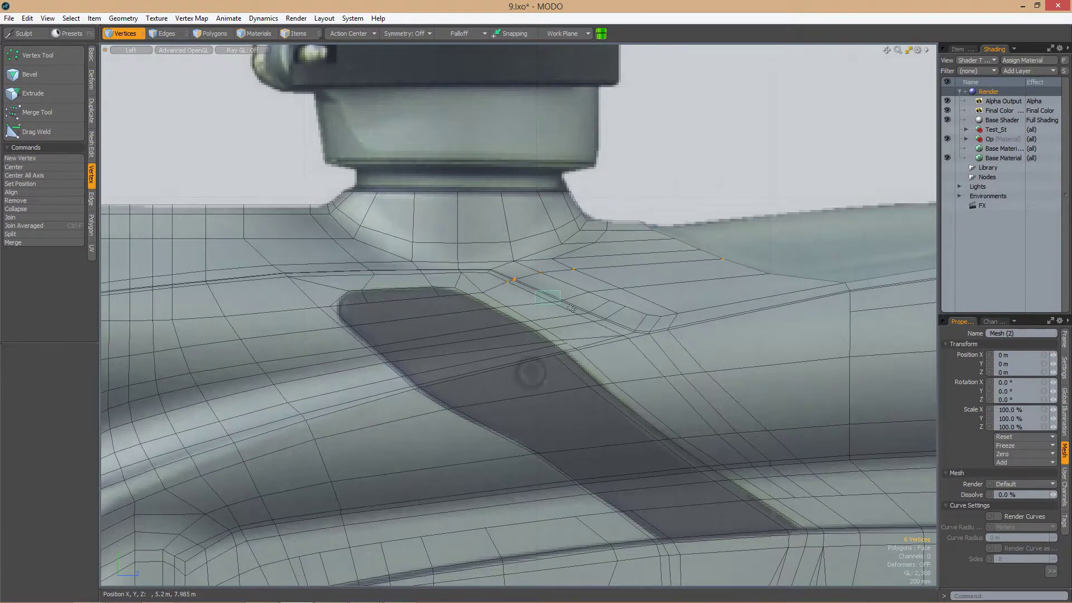
click(757, 271)
alt+drag(605, 246, 447, 319)
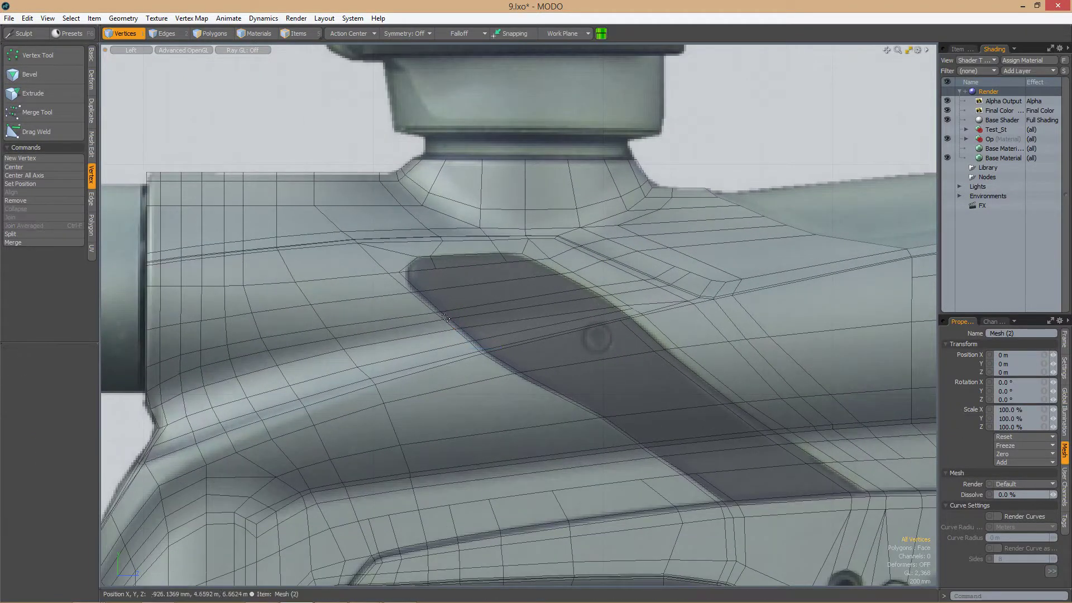
Slide the single vertex on the body side ahead of the dark panel along its edge
click(426, 295)
key(alt+s)
click(338, 338)
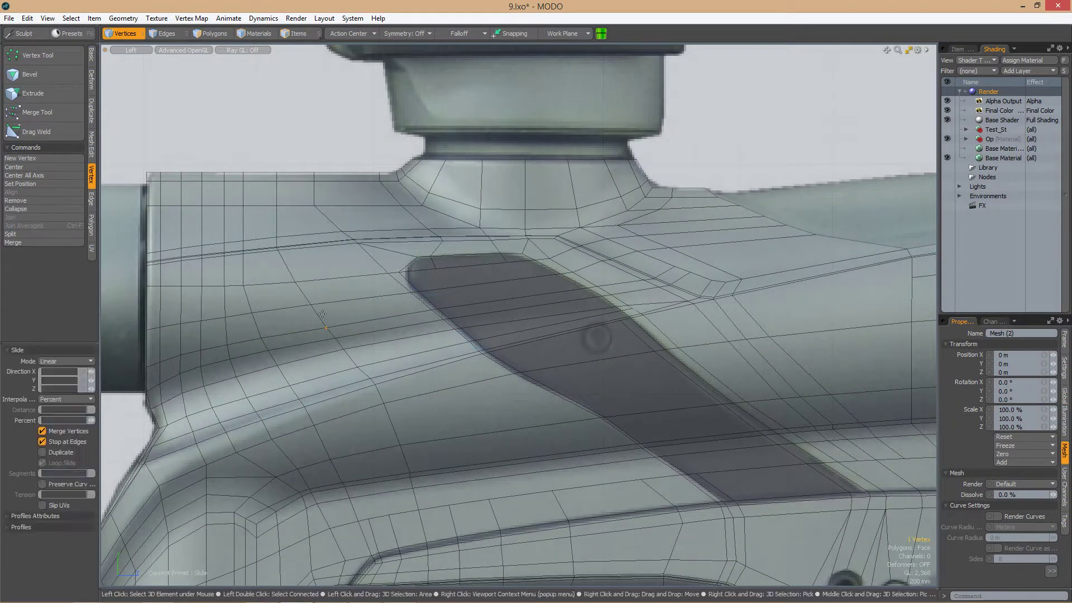
click(322, 314)
Slide one body vertex by 36.2% and the vertex position on the upper body behind the feed neck by 13.1%
alt+drag(322, 314, 742, 341)
scroll(600, 296, down, 5)
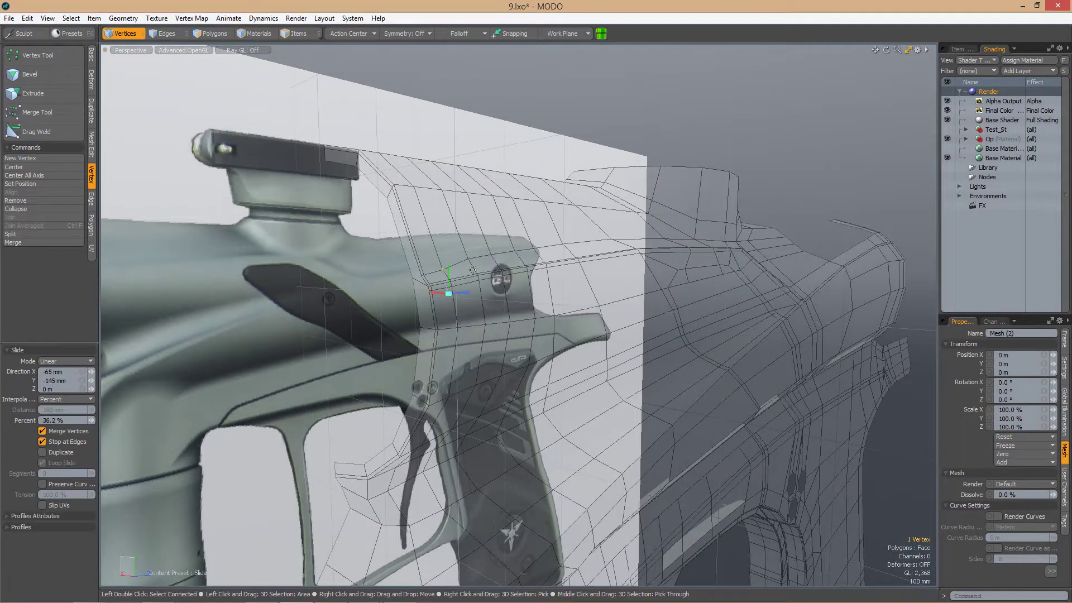
alt+drag(489, 249, 532, 262)
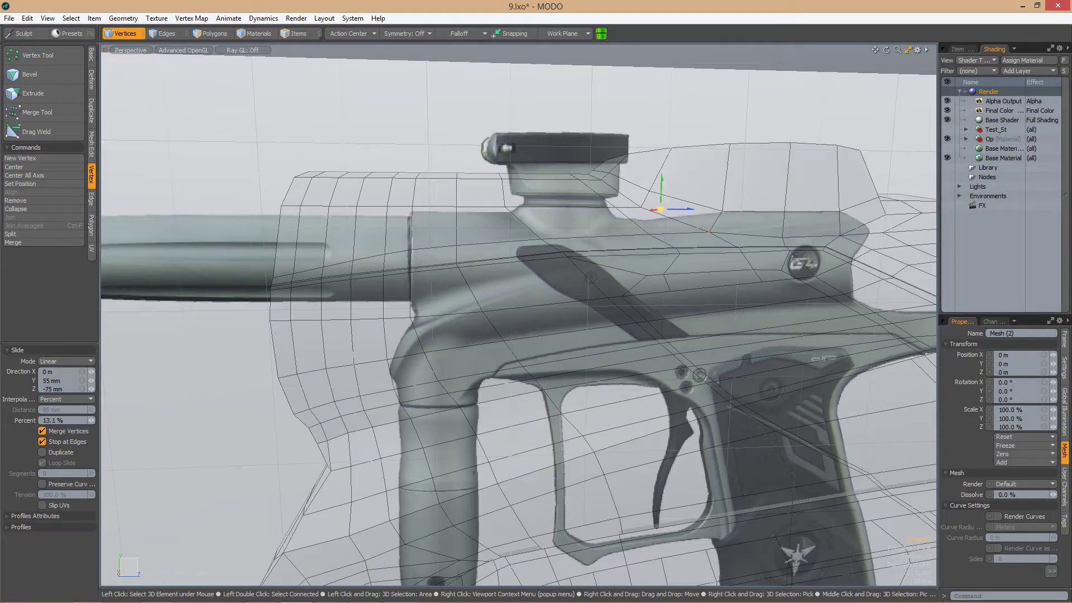
mouse_move(480, 279)
alt+mouse_down()
mouse_move(536, 284)
mouse_move(475, 274)
alt+mouse_up()
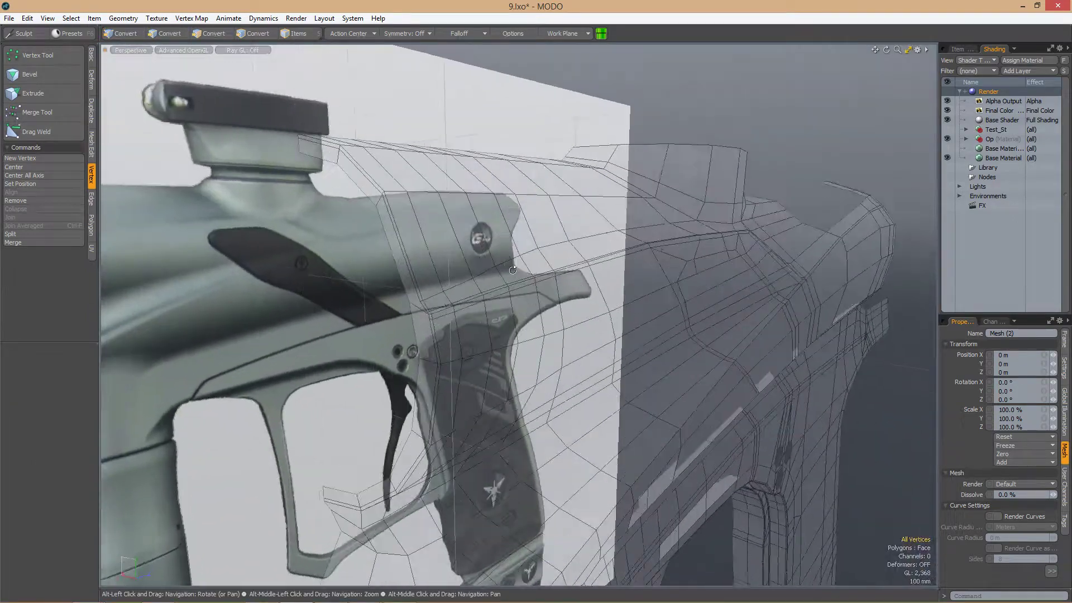
click(472, 277)
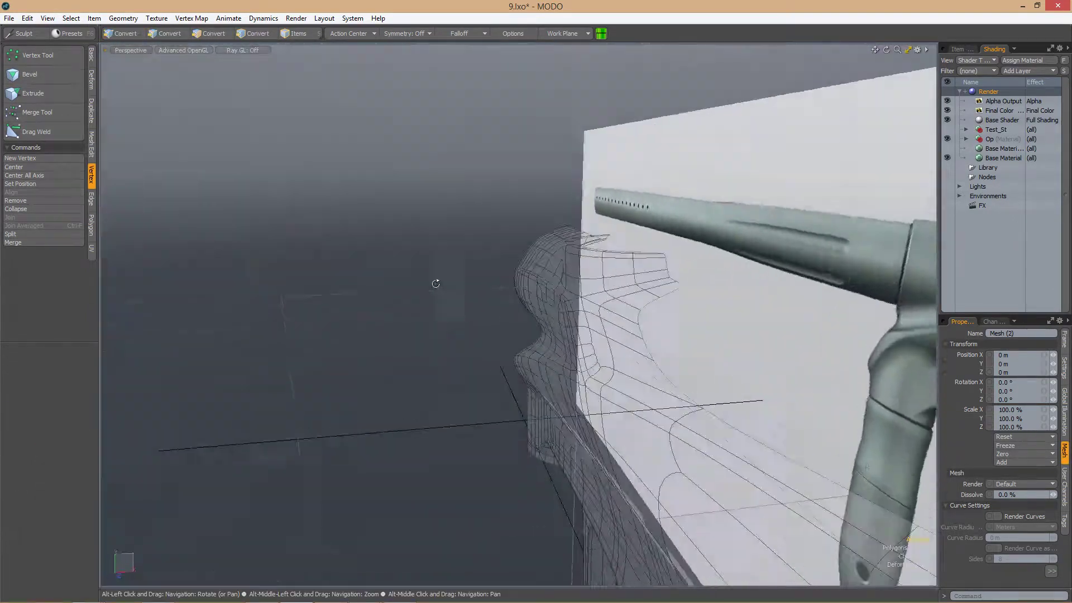
Select the connected trigger frame and grip polygons and hide them to isolate the upper body
key(ctrl+space)
click(528, 283)
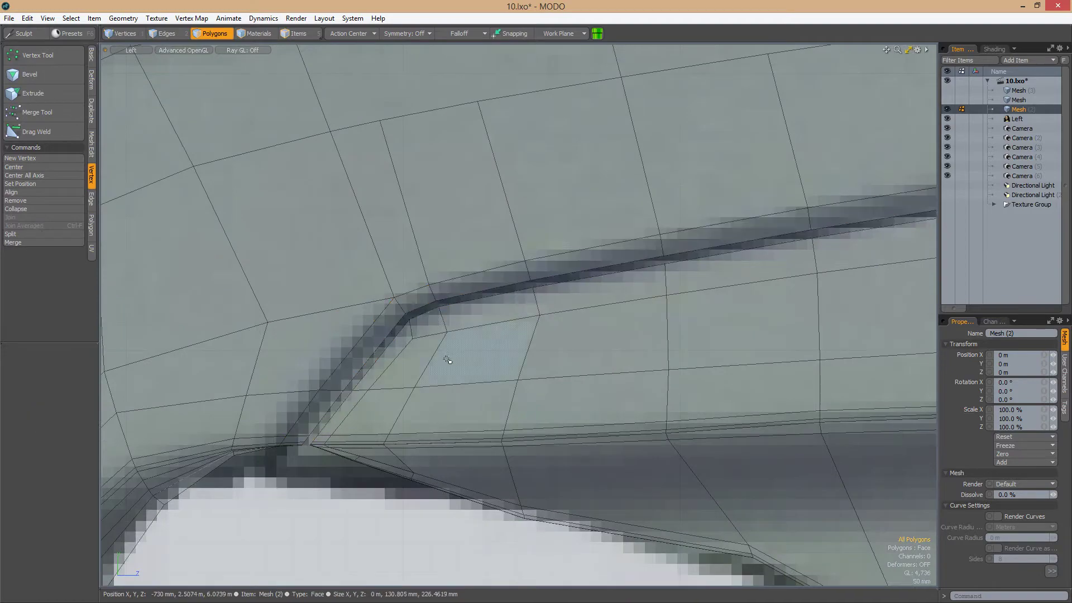
scroll(447, 353, down, 10)
scroll(624, 317, up, 10)
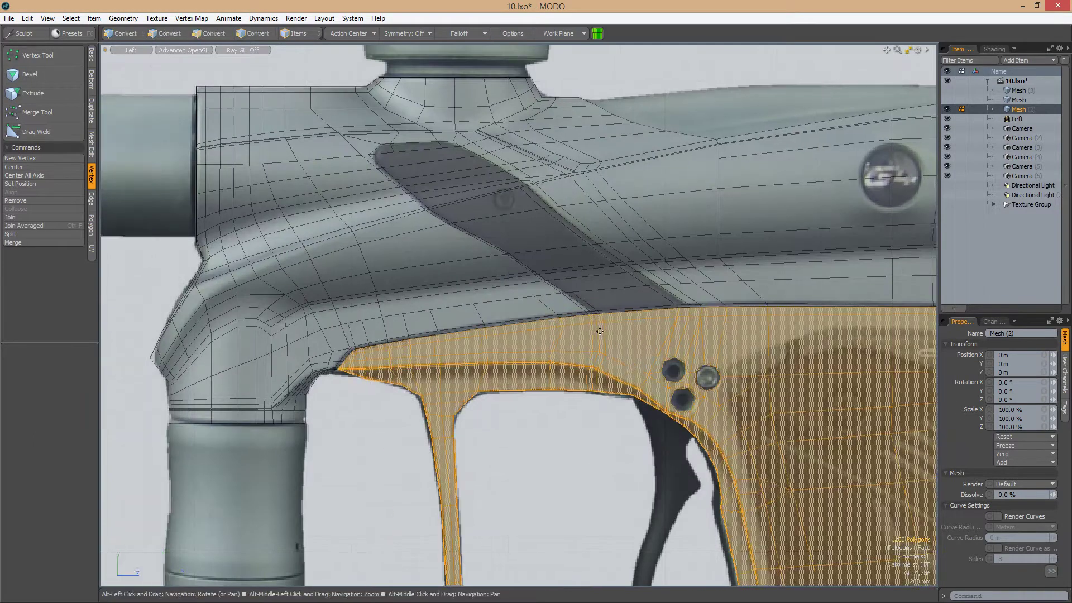
scroll(623, 317, up, 3)
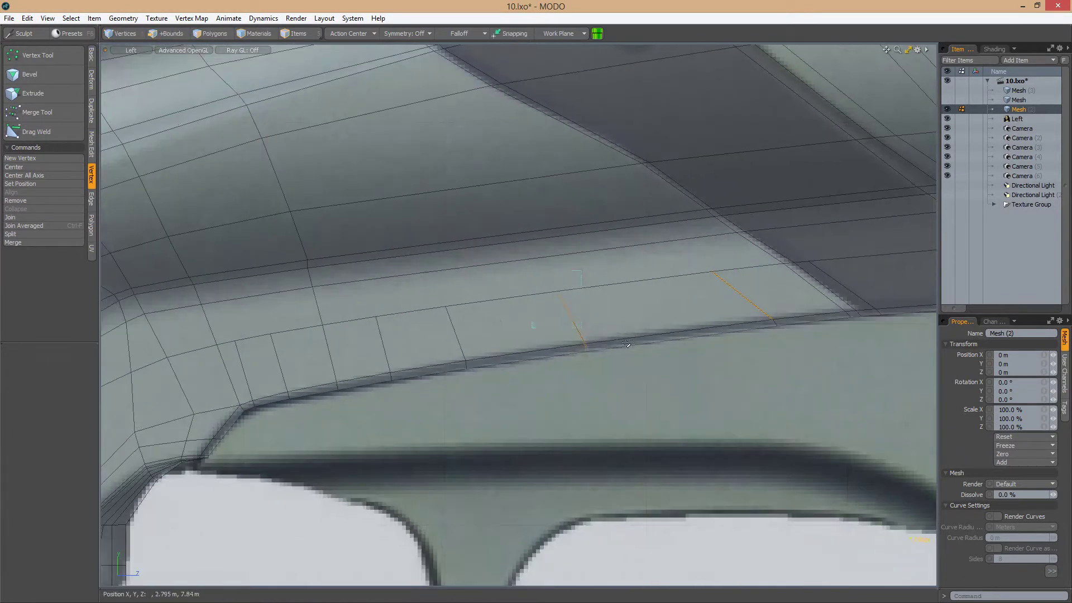
Remove the short surplus edges along the body's lower border between its front corner and the dark panel
scroll(642, 335, down, 3)
scroll(480, 379, up, 2)
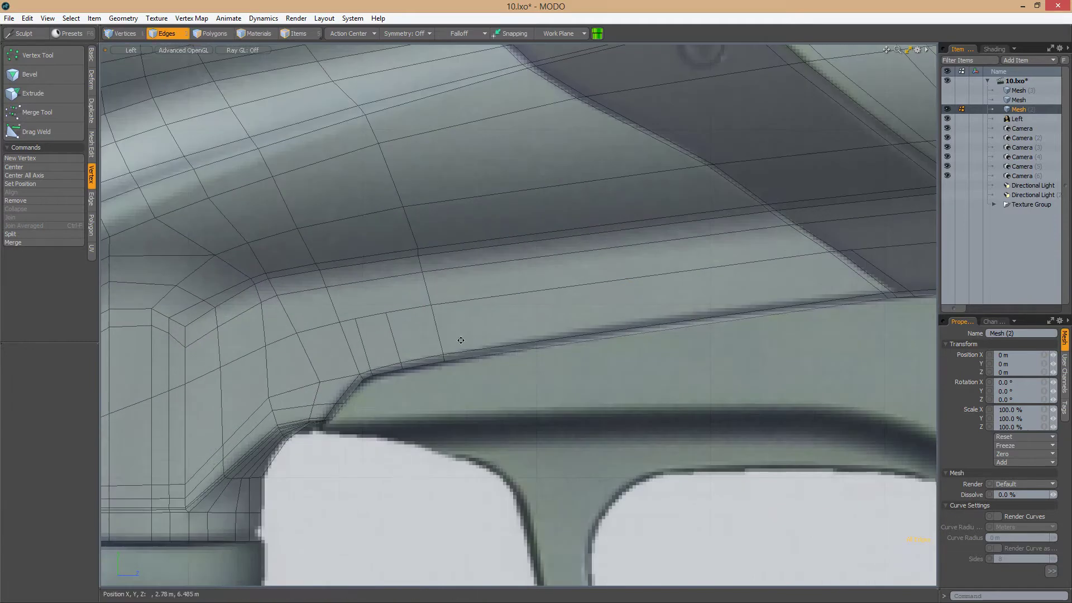
scroll(467, 339, down, 3)
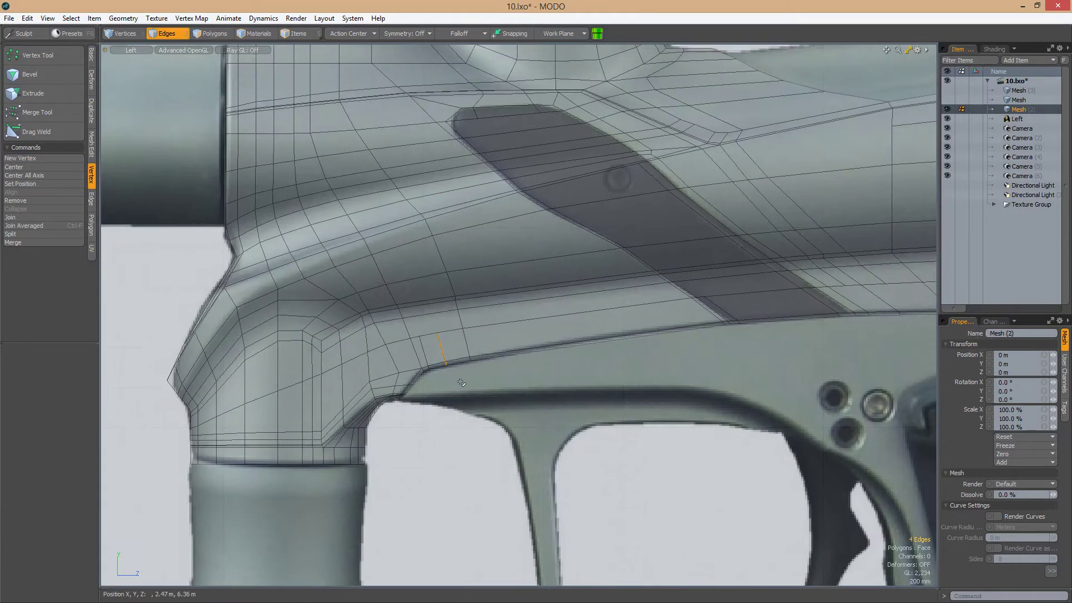
alt+shift+drag(502, 377, 224, 335)
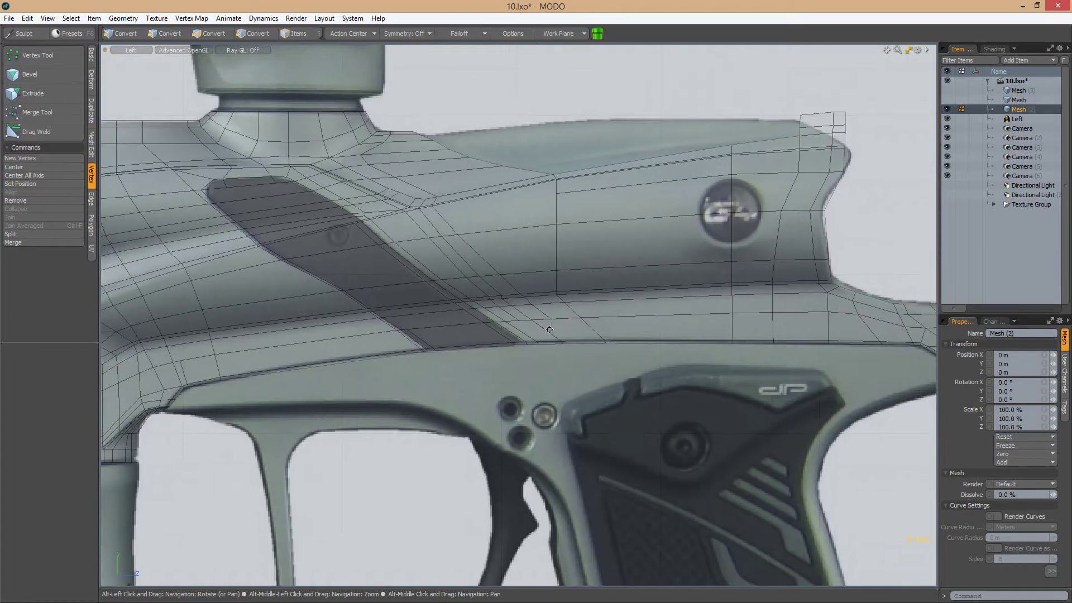
Use Edge Slice on the strip below the lower body crease, just behind the dark panel's lower end
scroll(562, 324, up, 3)
key(c)
scroll(586, 341, up, 2)
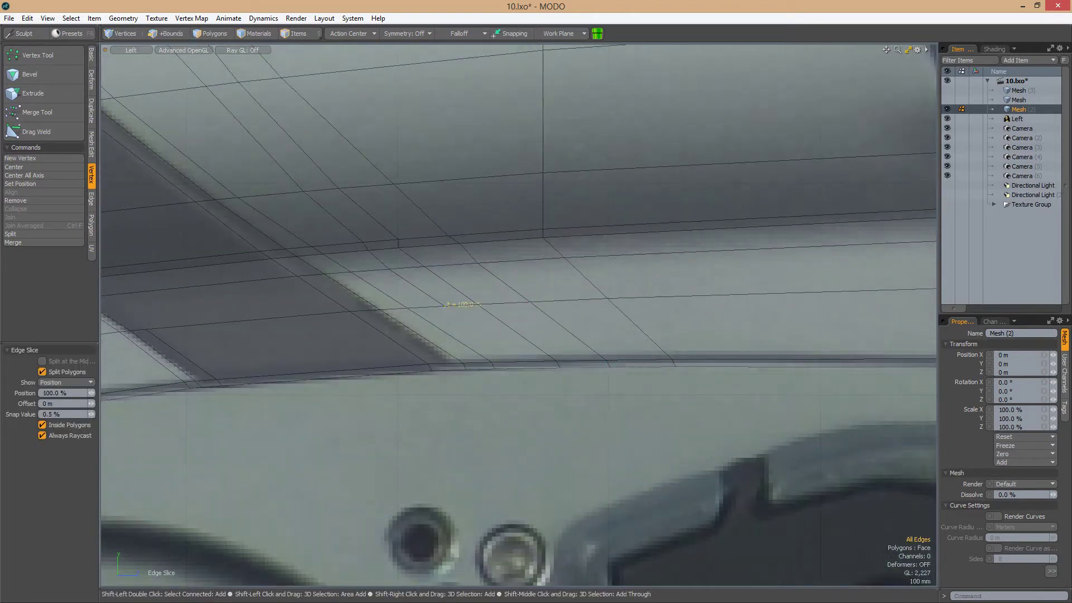
scroll(532, 374, down, 5)
key(space)
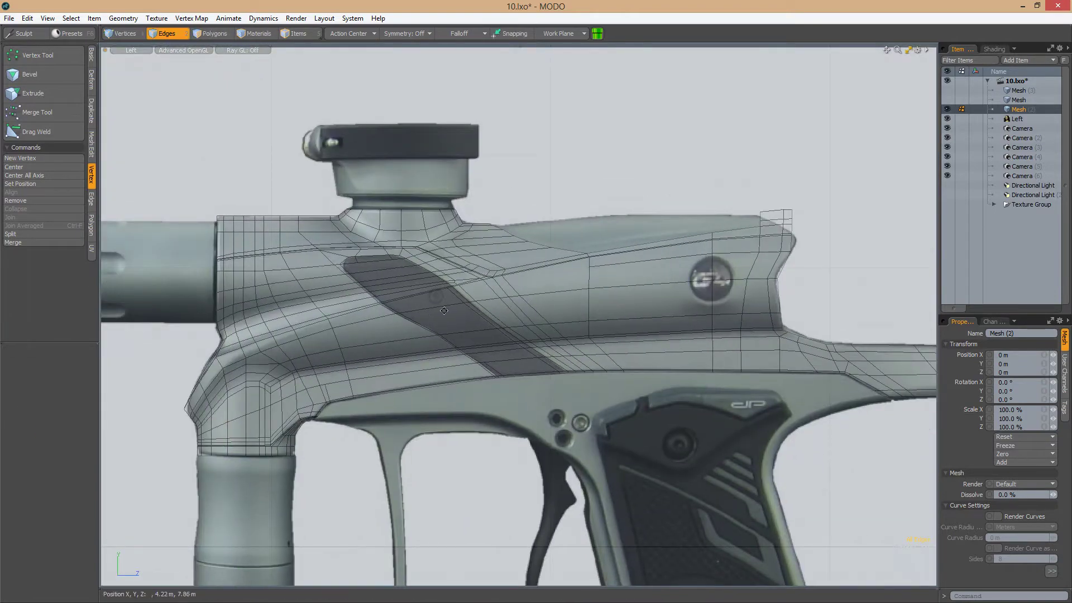
Unhide the frame and grip polygons and turn off the Left reference image in a perspective view
scroll(444, 311, down, 5)
key(ctrl+space)
click(605, 246)
click(948, 119)
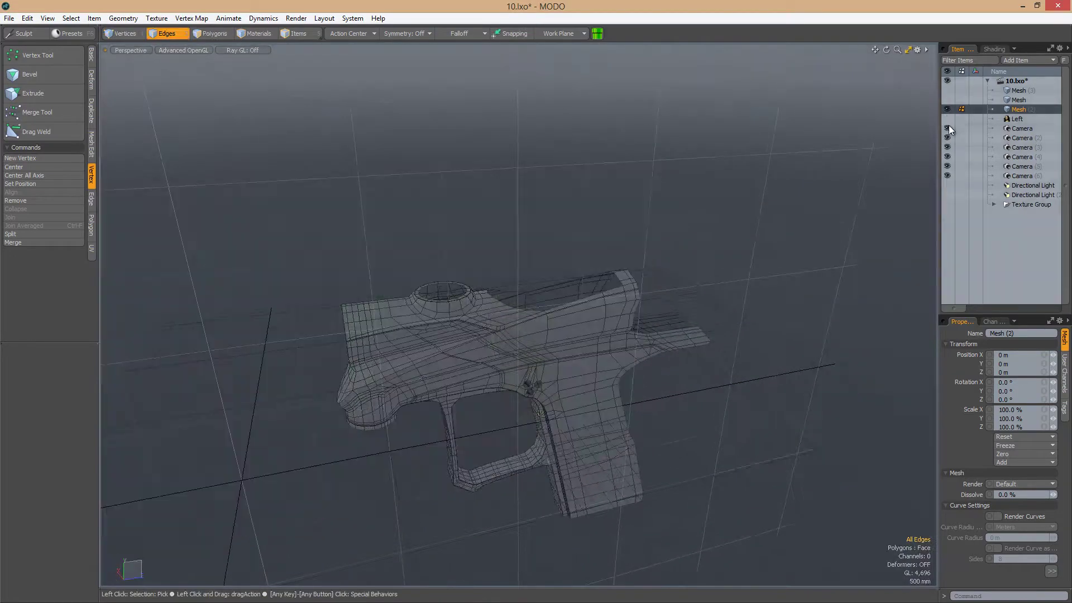
Extend the curved open edges behind the feed neck toward the body's rear with Edge Extend, moving them up 530 mm
scroll(642, 296, up, 3)
alt+drag(642, 296, 586, 249)
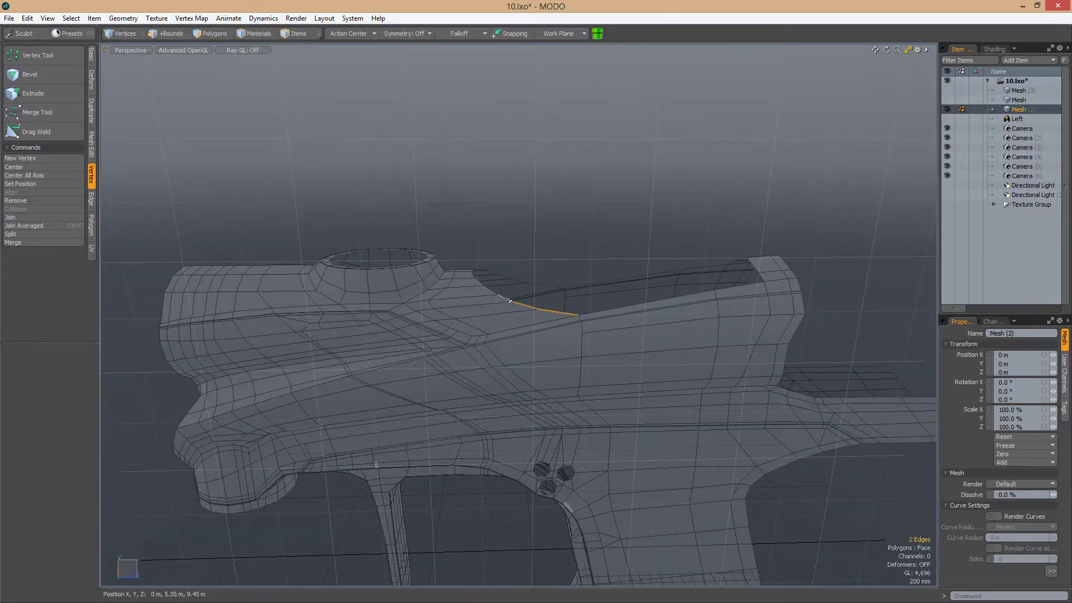
key(ctrl+space)
click(561, 296)
key(shift+x)
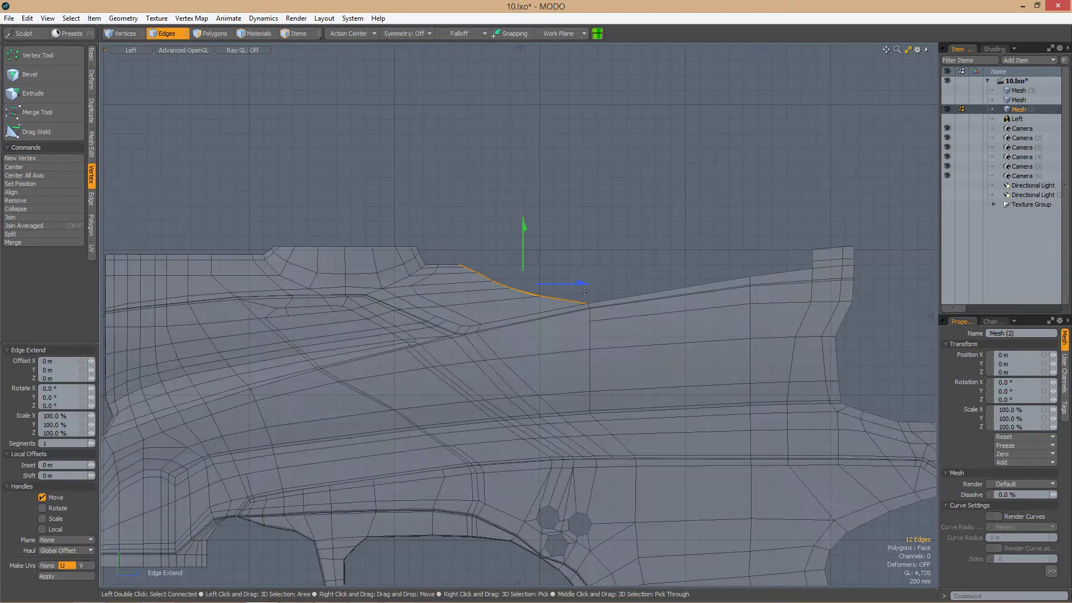
key(w)
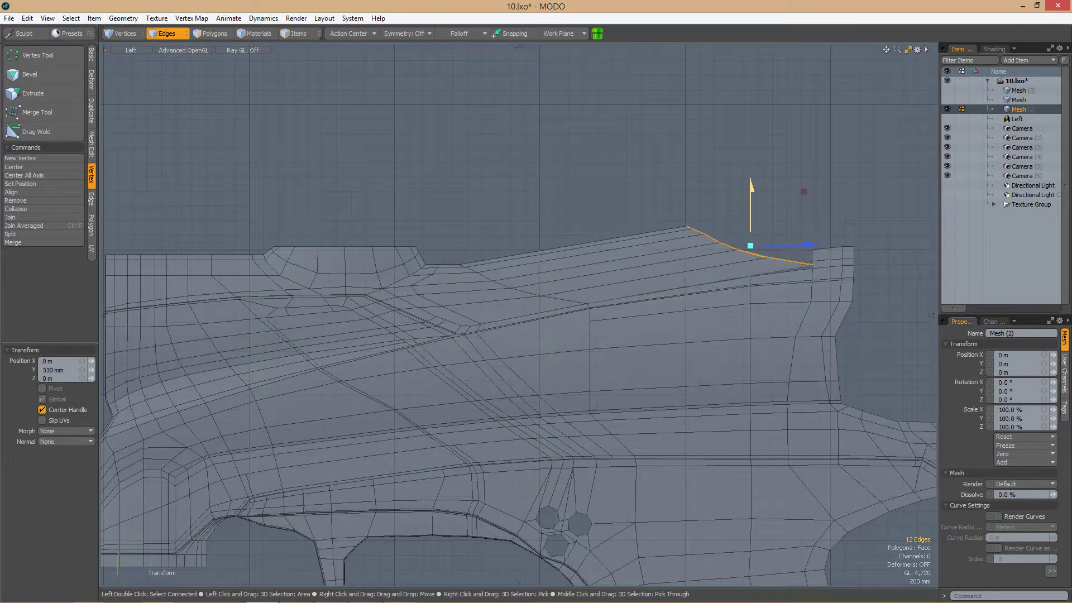
Scale the extended edges to 96% in Y and flatten them along Z
alt+middle_drag(770, 244, 669, 256)
key(r)
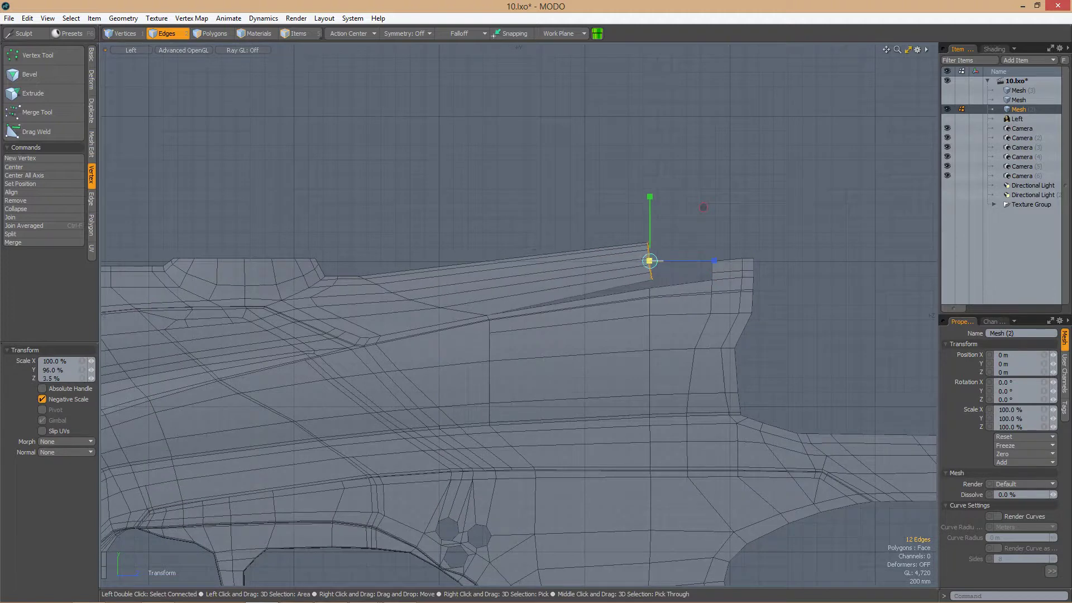
scroll(670, 254, up, 2)
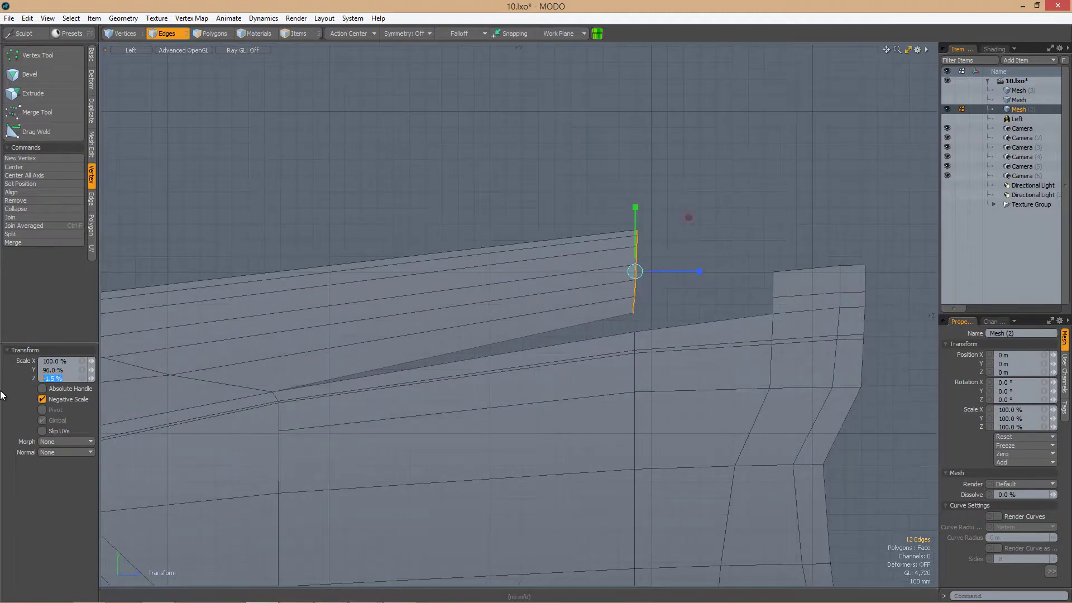
Lower the extended edges by 90 mm and scale them to 82% in Y to match the reference's top outline
key(r)
scroll(609, 206, down, 2)
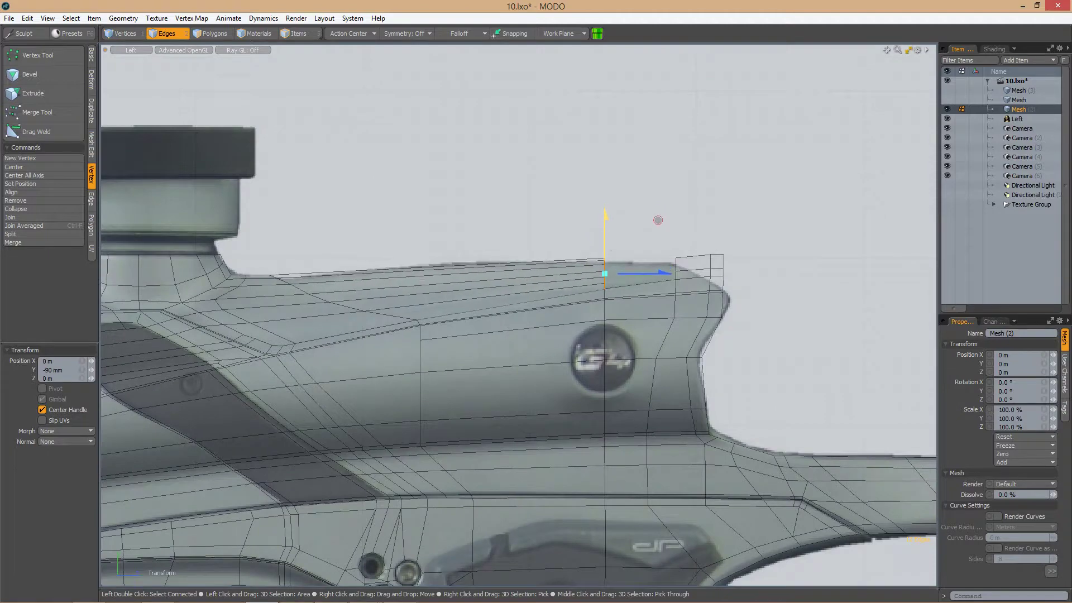
scroll(625, 268, up, 2)
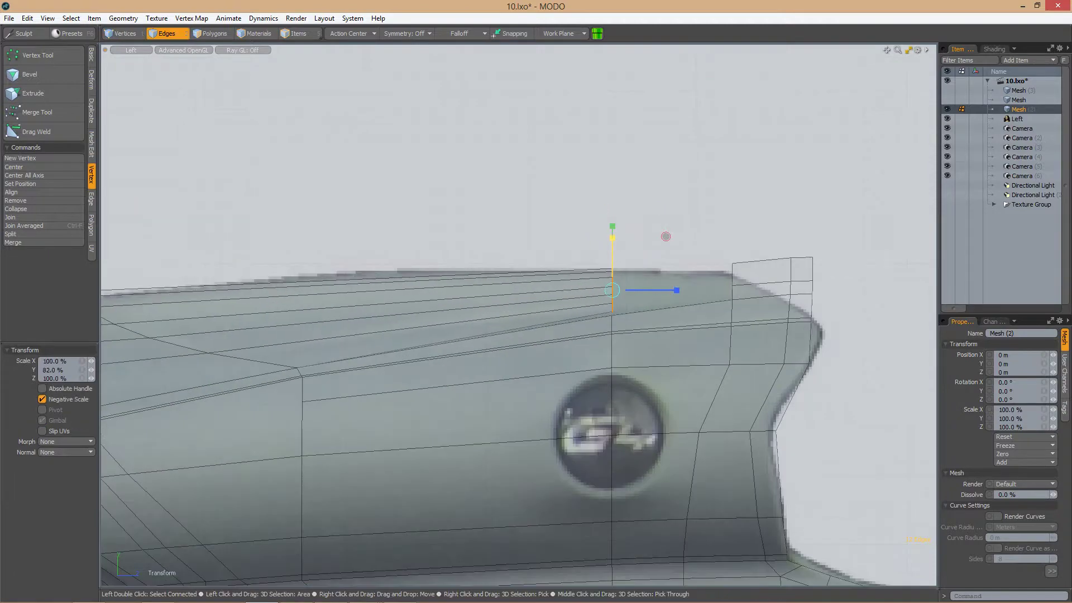
scroll(665, 241, up, 4)
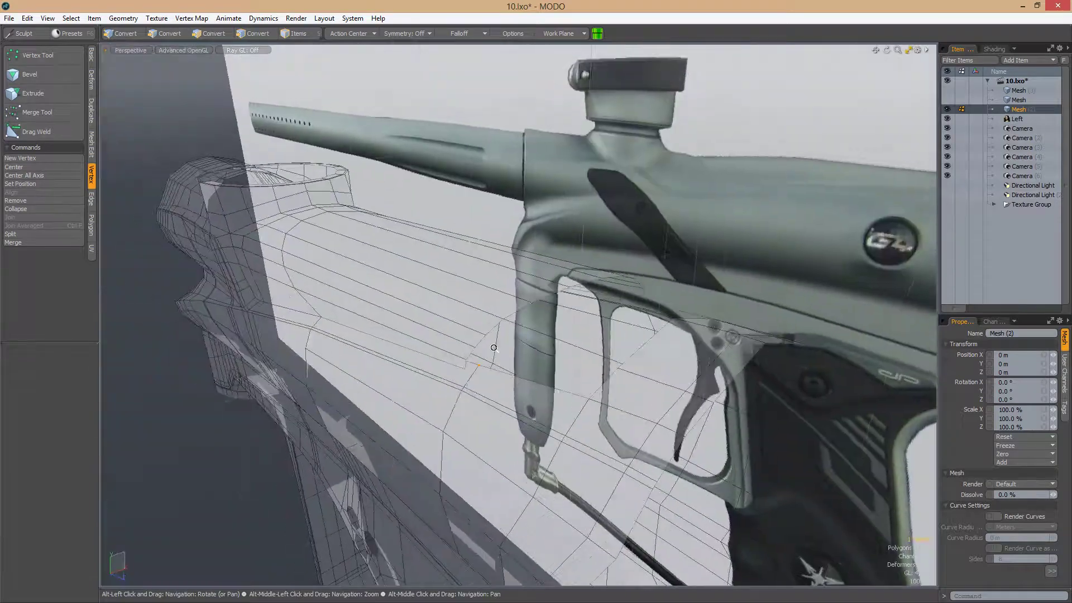
Select three vertices on the extended top's rear border and move them 80 mm in X
alt+drag(493, 347, 680, 302)
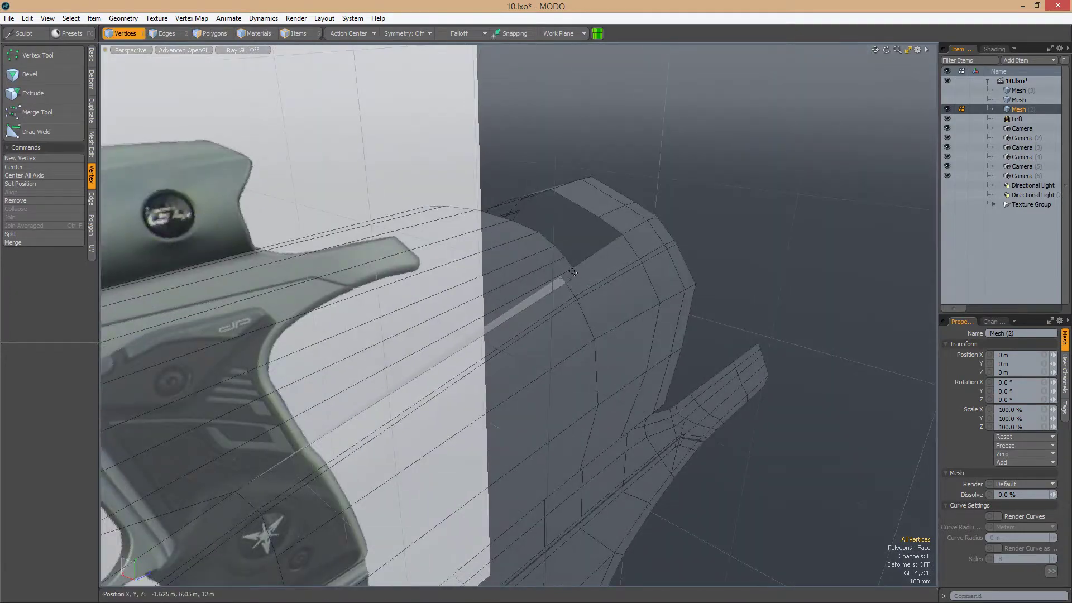
click(552, 251)
alt+drag(552, 252, 550, 276)
key(w)
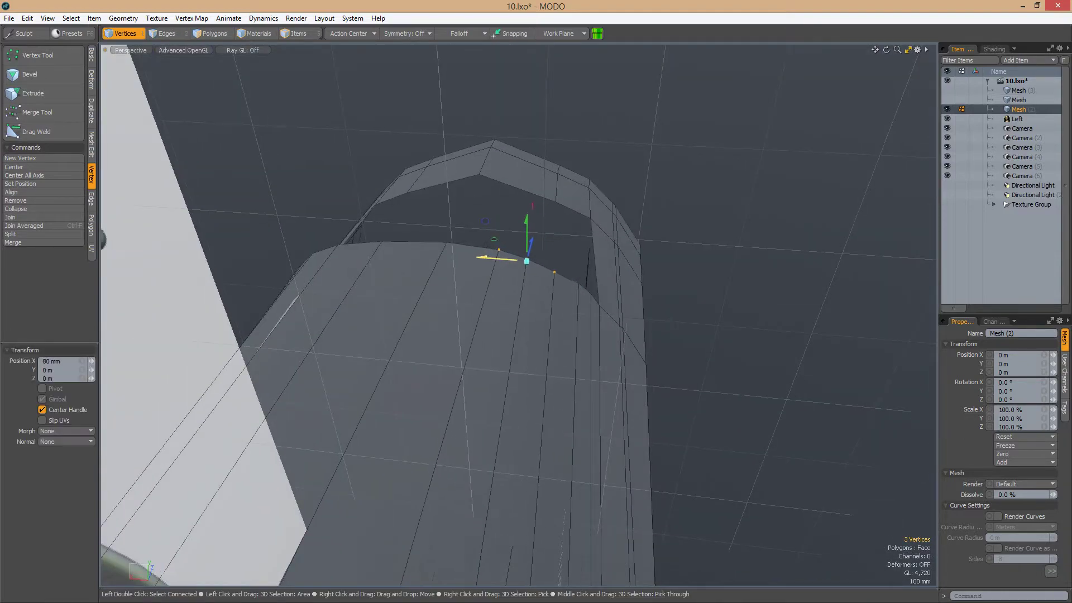
Add cuts across the upper band of the rear rim with Loop Slice
mouse_move(526, 256)
alt+mouse_down()
mouse_move(505, 299)
mouse_move(650, 274)
mouse_move(530, 346)
mouse_move(471, 400)
mouse_move(546, 297)
mouse_move(615, 292)
mouse_move(586, 366)
mouse_move(618, 287)
mouse_move(604, 249)
mouse_move(581, 279)
mouse_move(591, 294)
alt+mouse_up()
key(alt+c)
click(604, 249)
key(space)
Select the rear rim's inner edges and the facing edges of the extended top, and bridge the gap between them
key(2)
click(559, 271)
alt+drag(590, 294, 575, 261)
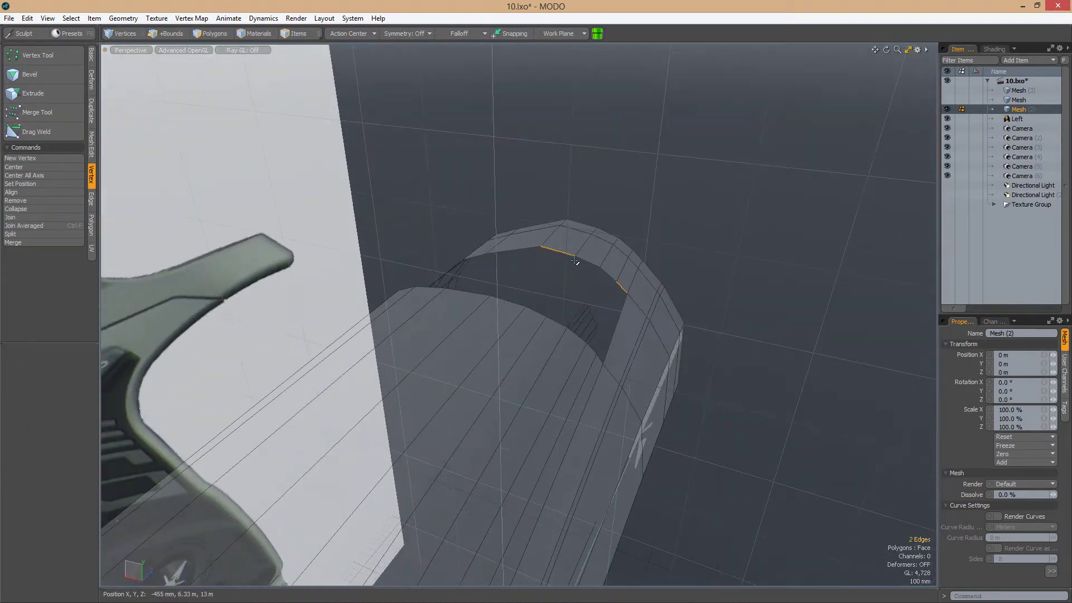
right_click(601, 350)
key(Escape)
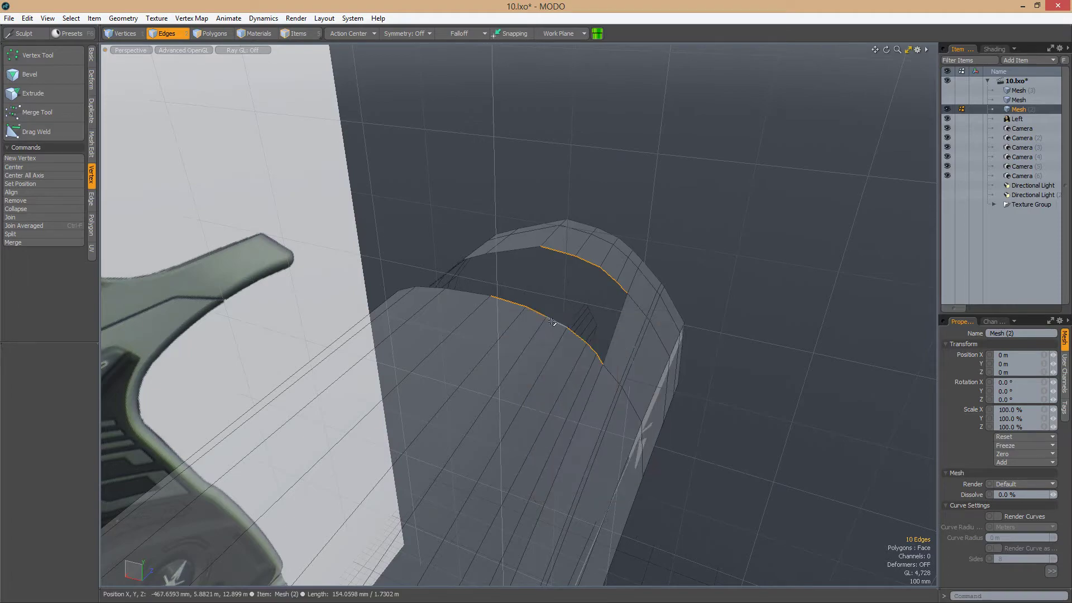
right_click(602, 345)
key(Escape)
Use Edge Slice to continue the top's edge flow across the bridged polygons of the upper rear shell
alt+drag(602, 344, 513, 331)
click(542, 408)
key(alt+c)
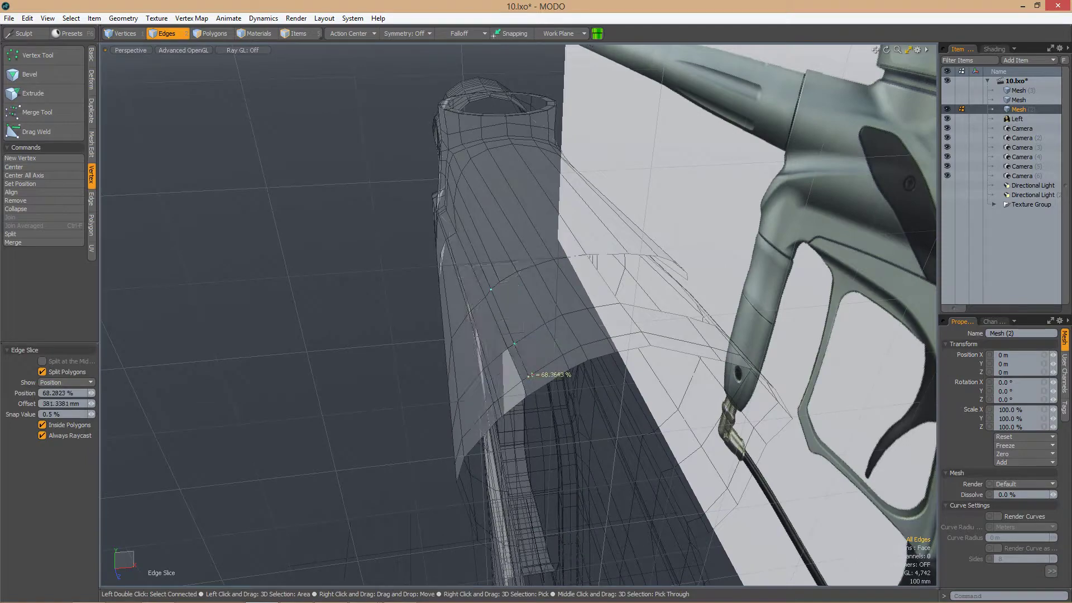
click(543, 369)
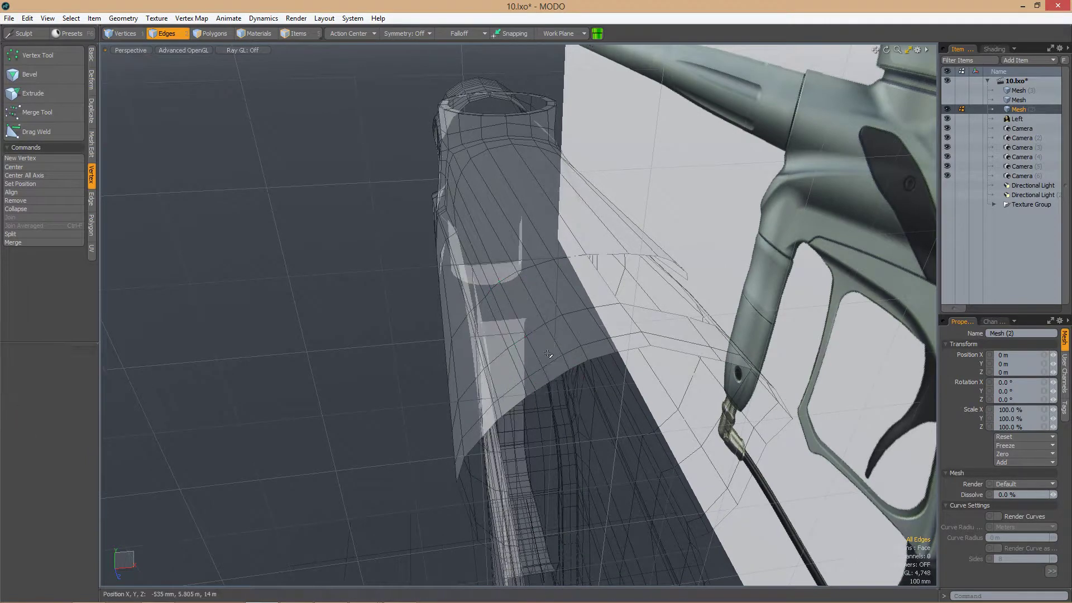
alt+drag(543, 368, 611, 346)
key(ctrl+space)
click(561, 354)
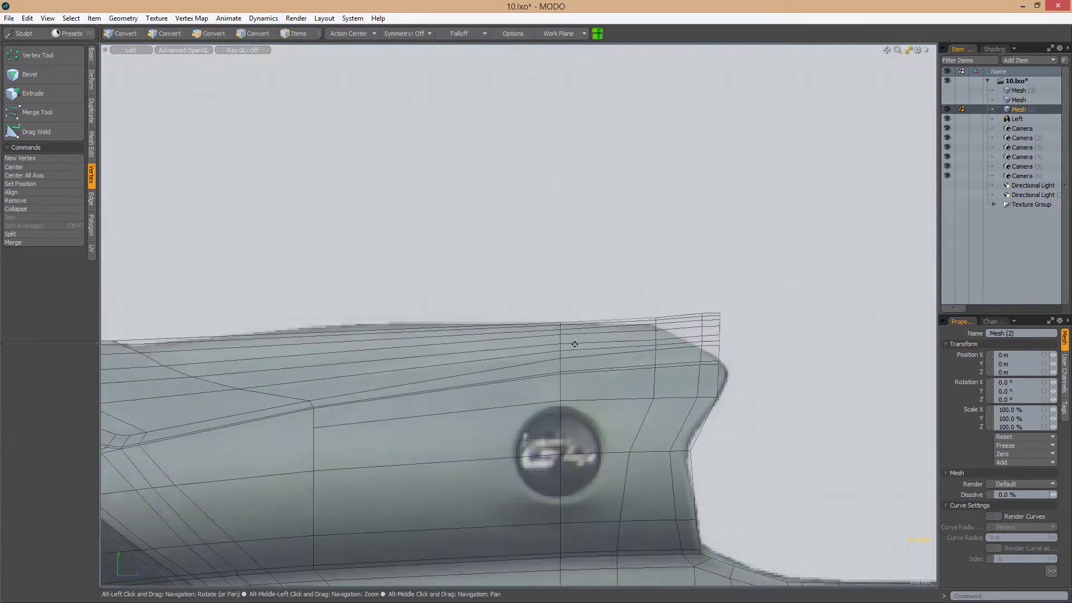
scroll(635, 338, up, 5)
key(2)
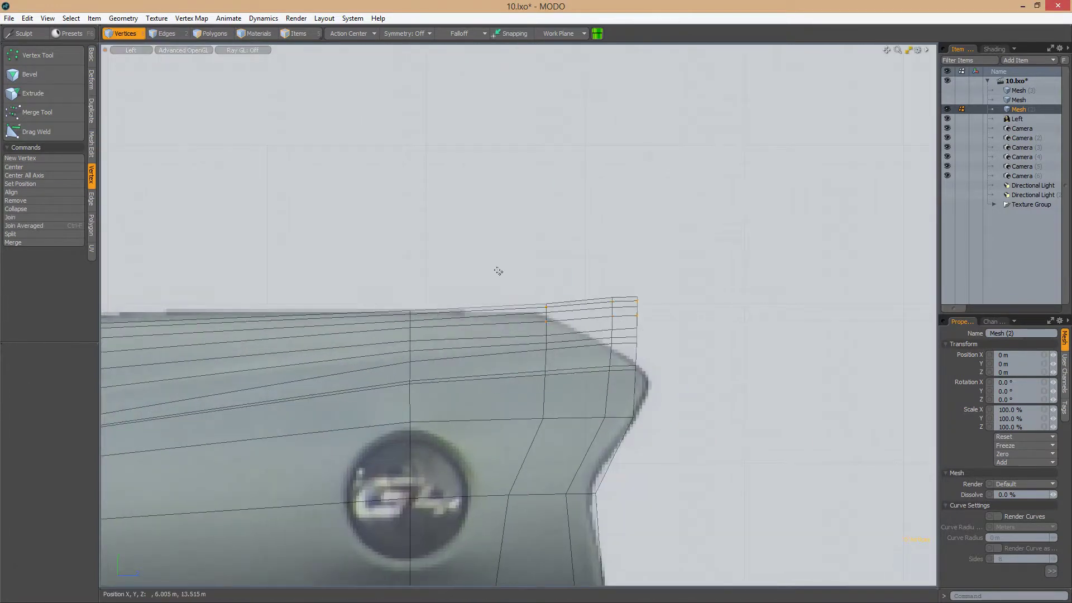
drag(499, 271, 455, 272)
Delete the positive-X half of the body mesh, keeping only one side of the centre line
key(ctrl+space)
click(538, 237)
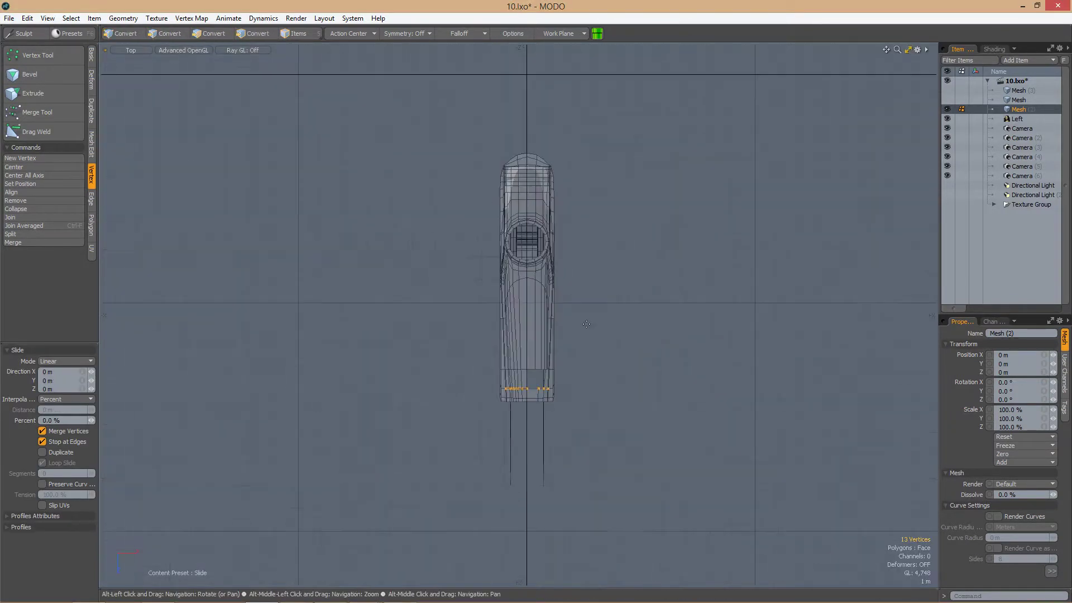
key(3)
key(shift+v)
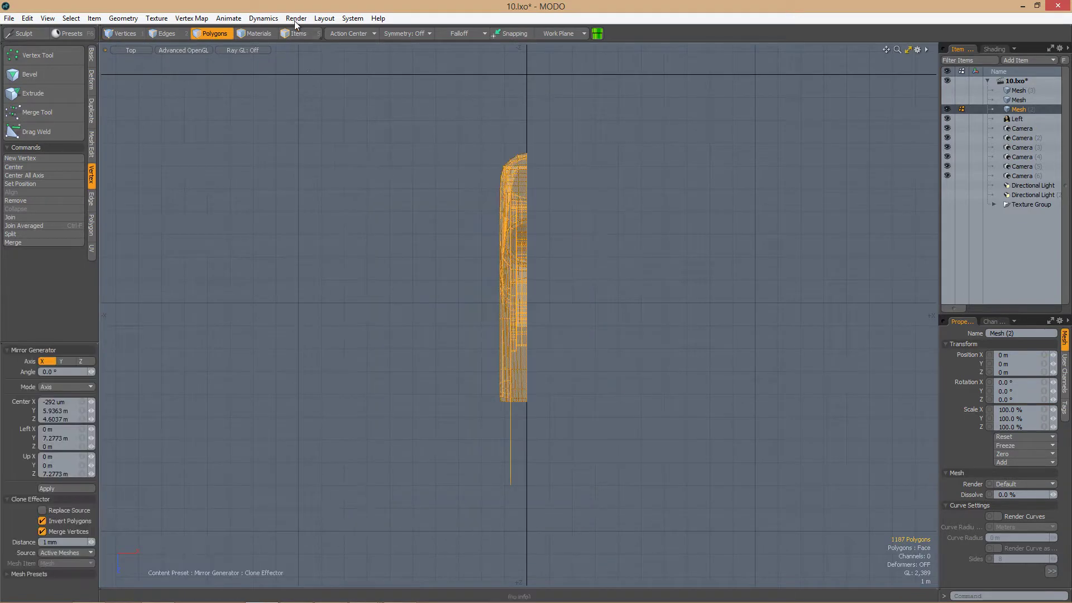
scroll(521, 291, up, 6)
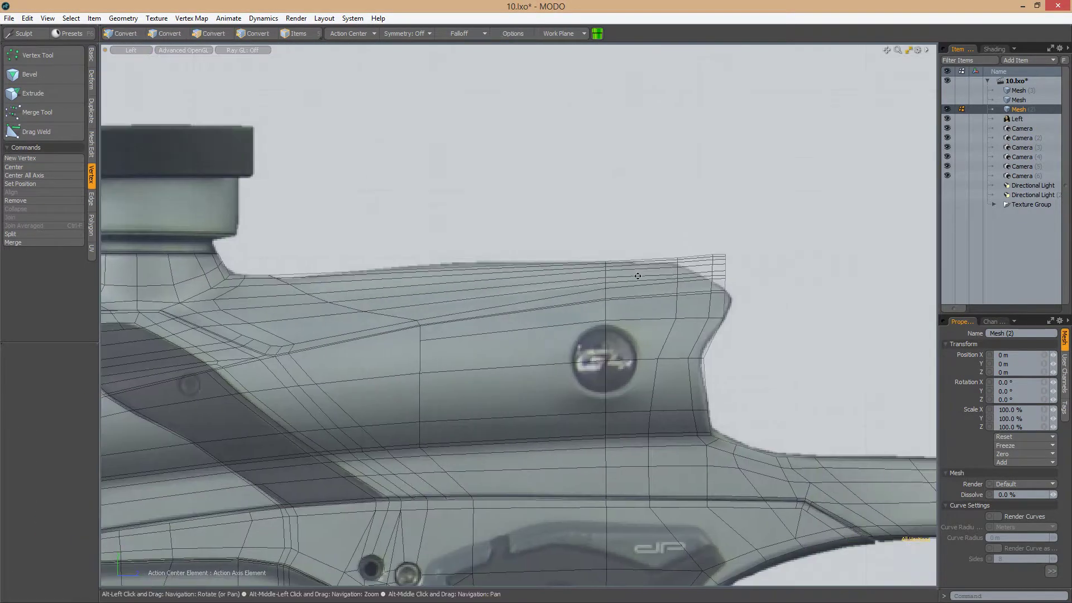
Slide the upper rear shell's inner vertex column forward by about 38%
key(1)
key(alt+s)
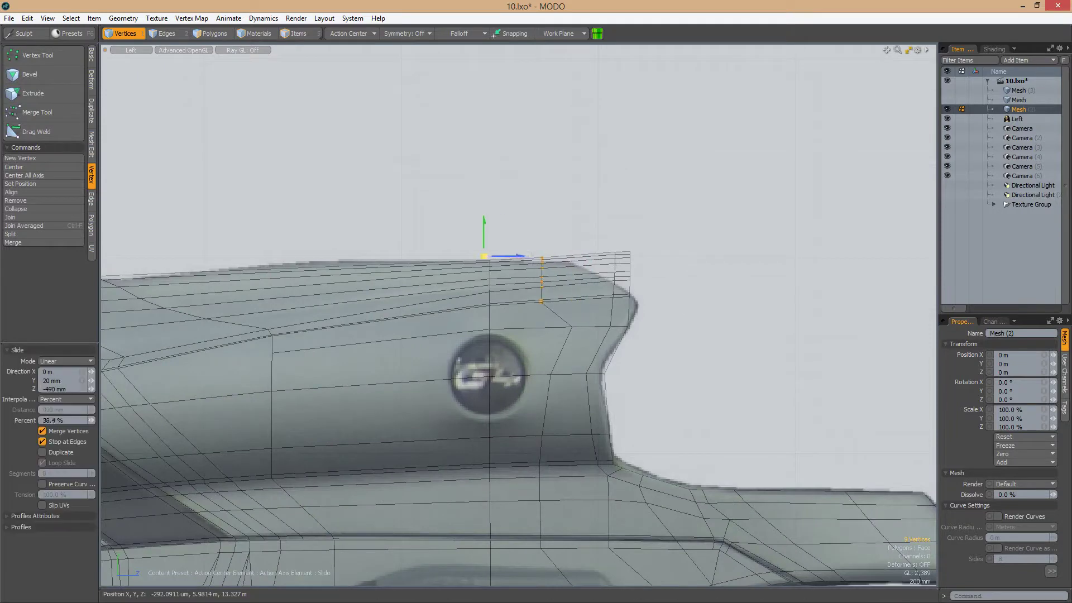
scroll(600, 261, up, 5)
Remove the two vertical edge columns from the upper rear shell above the side panel
key(2)
scroll(599, 262, down, 4)
scroll(535, 330, up, 2)
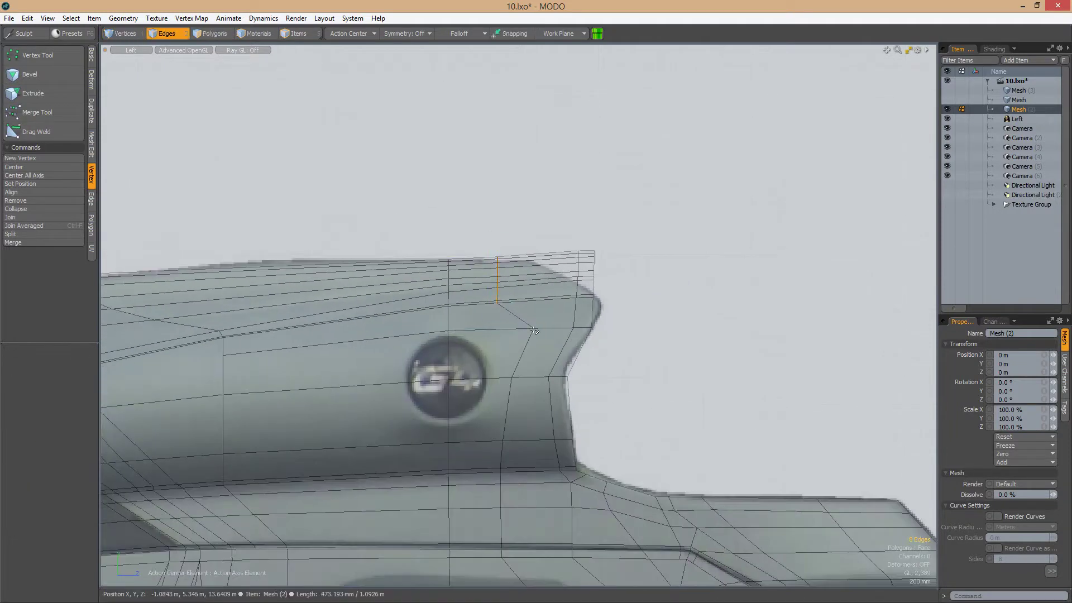
key(1)
scroll(634, 302, up, 4)
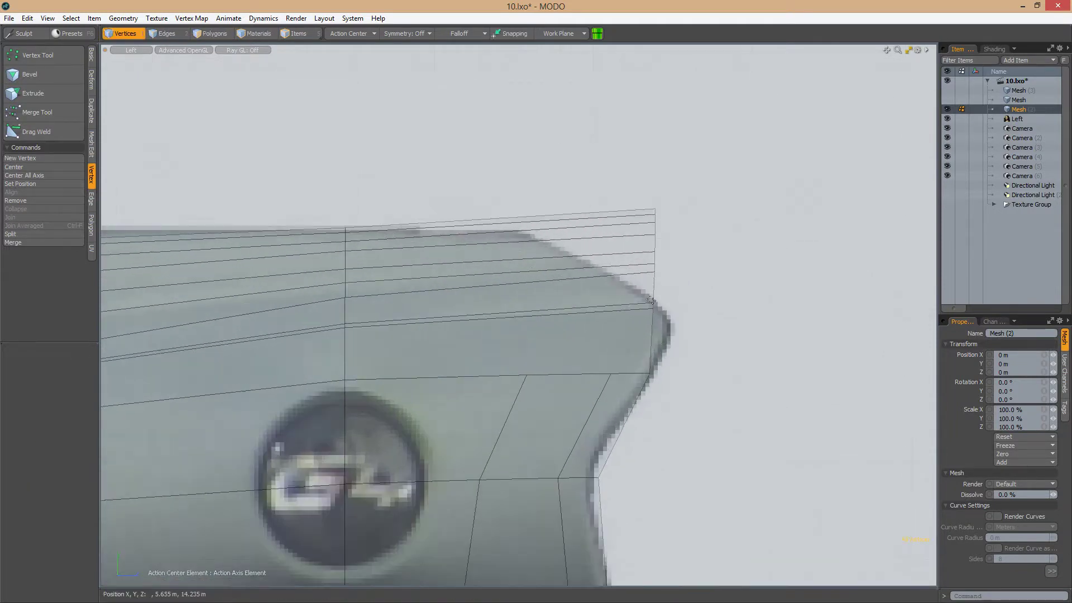
Slide and move the lower vertices of the shell's rear border onto the reference's slanted rear outline
key(alt+s)
key(space)
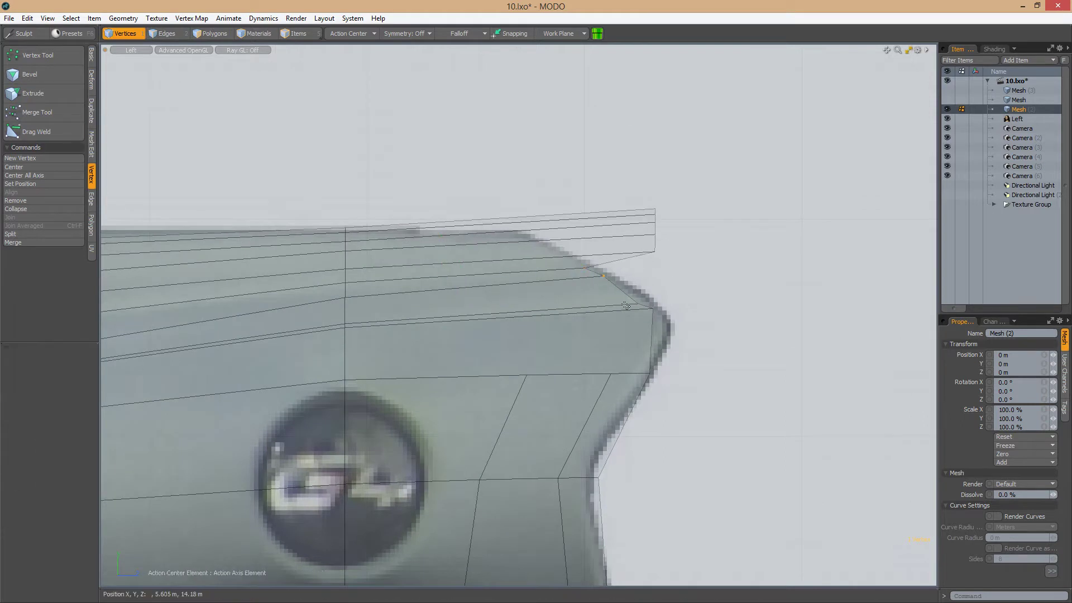
key(w)
key(w)
key(w)
key(w)
key(w)
key(w)
key(w)
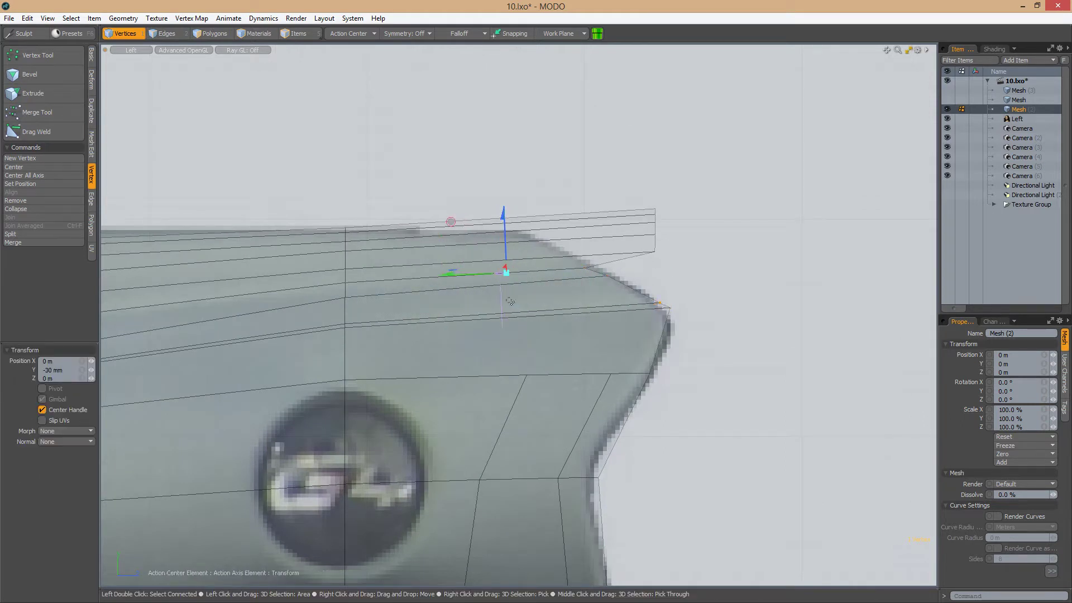
key(w)
Slide the remaining upper rear-border vertices forward and lower them to follow the reference's sloping top corner
key(alt+s)
key(alt+s)
key(alt+s)
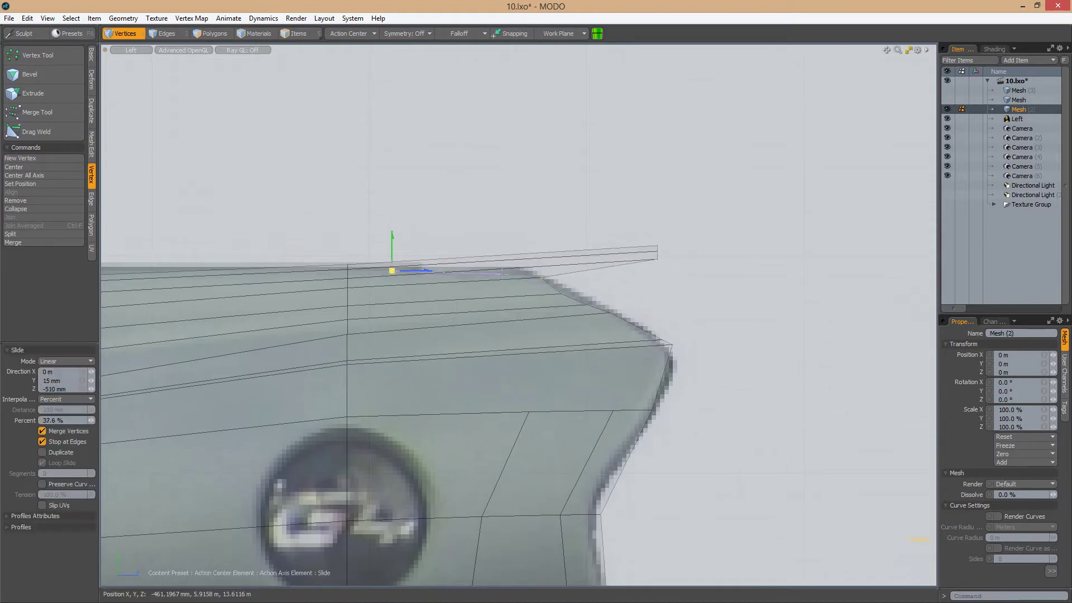
key(alt+s)
key(alt+s)
key(alt+s)
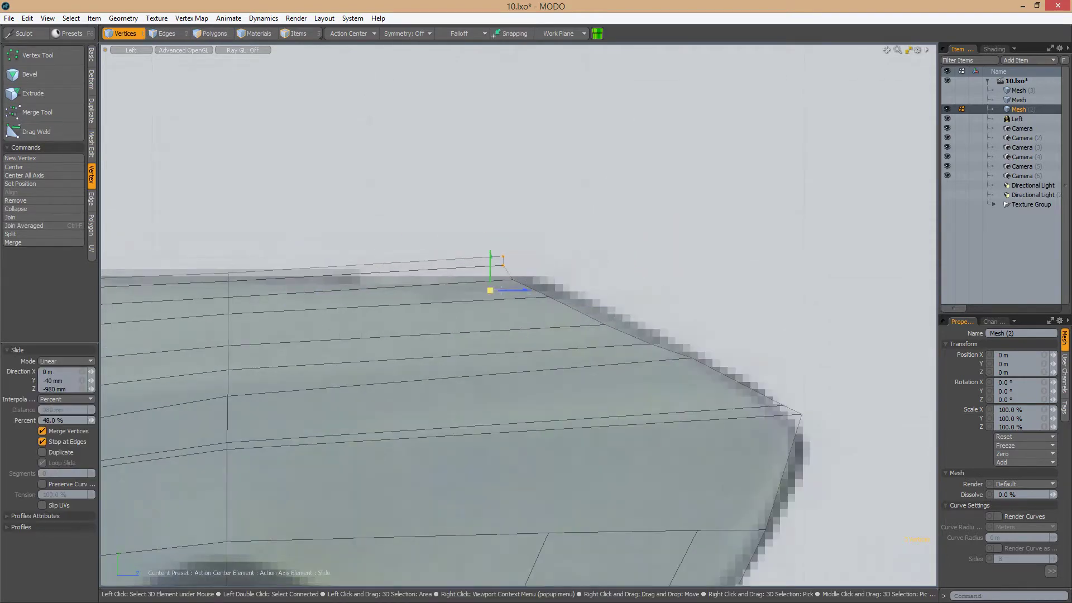
key(alt+s)
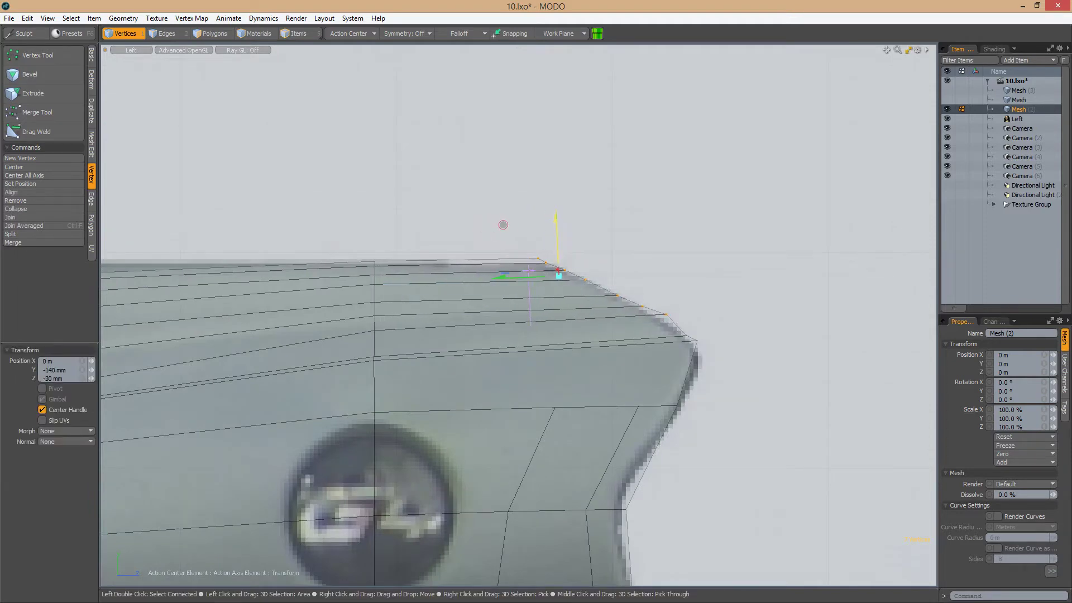
Add two cuts parallel to the slanted rear border across the upper rear shell with Loop Slice
key(alt+s)
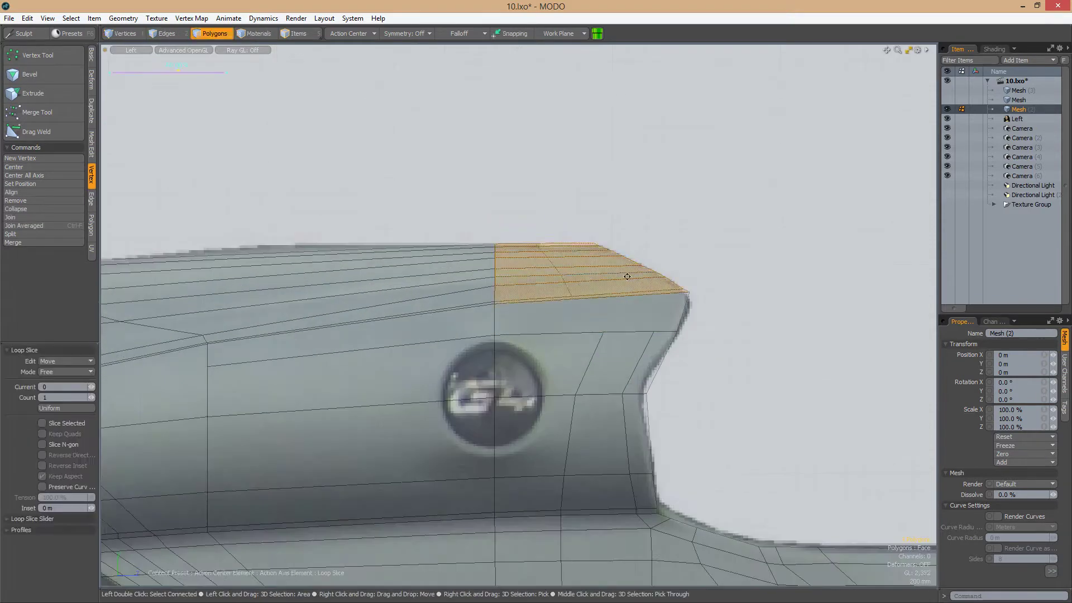
key(alt+c)
key(1)
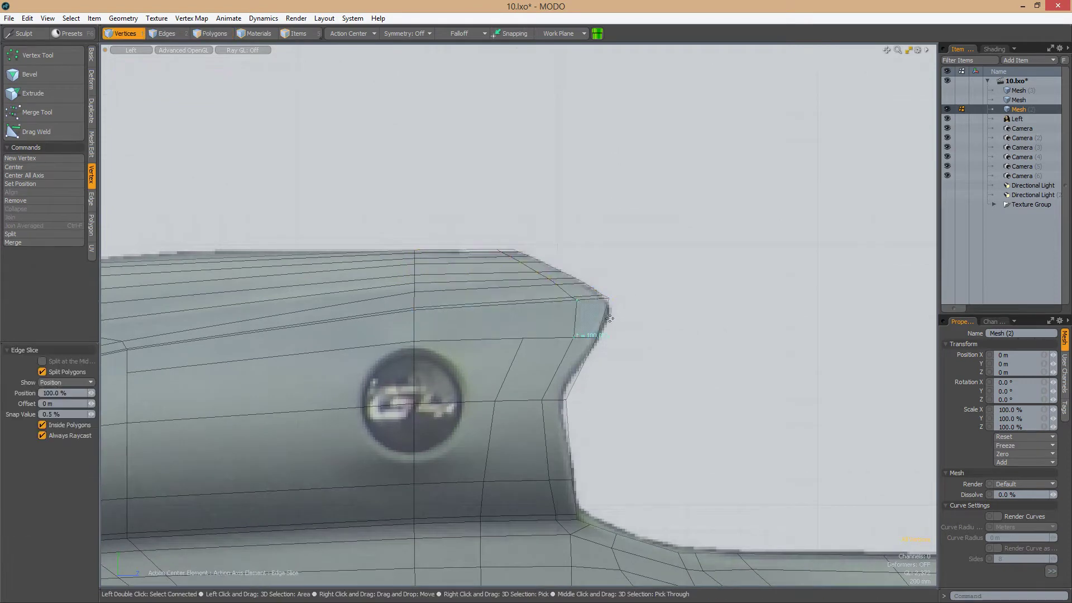
key(ctrl+z)
key(ctrl+z)
key(ctrl+z)
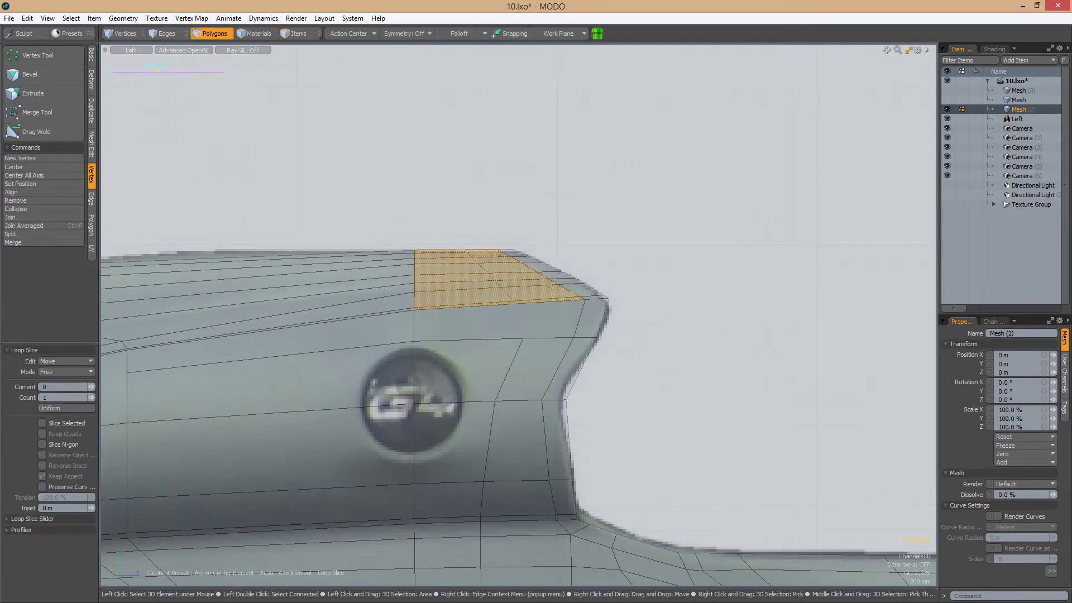
Connect the new cuts' lower ends to the edge columns below and nudge the rearmost joining vertex 10 mm in Z
key(1)
key(alt+c)
key(space)
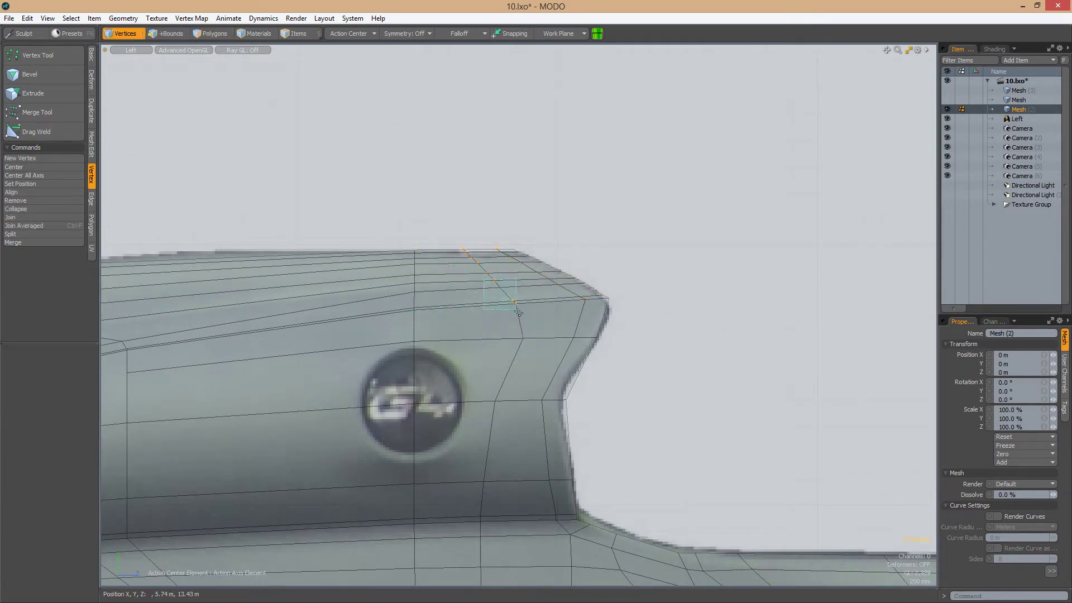
key(w)
key(ctrl+z)
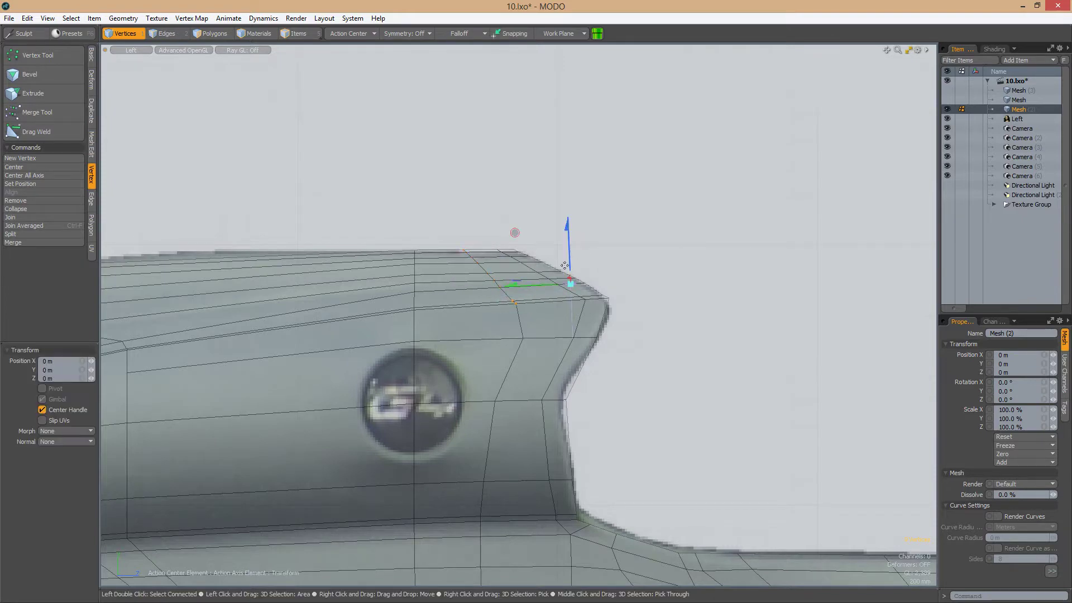
key(ctrl+z)
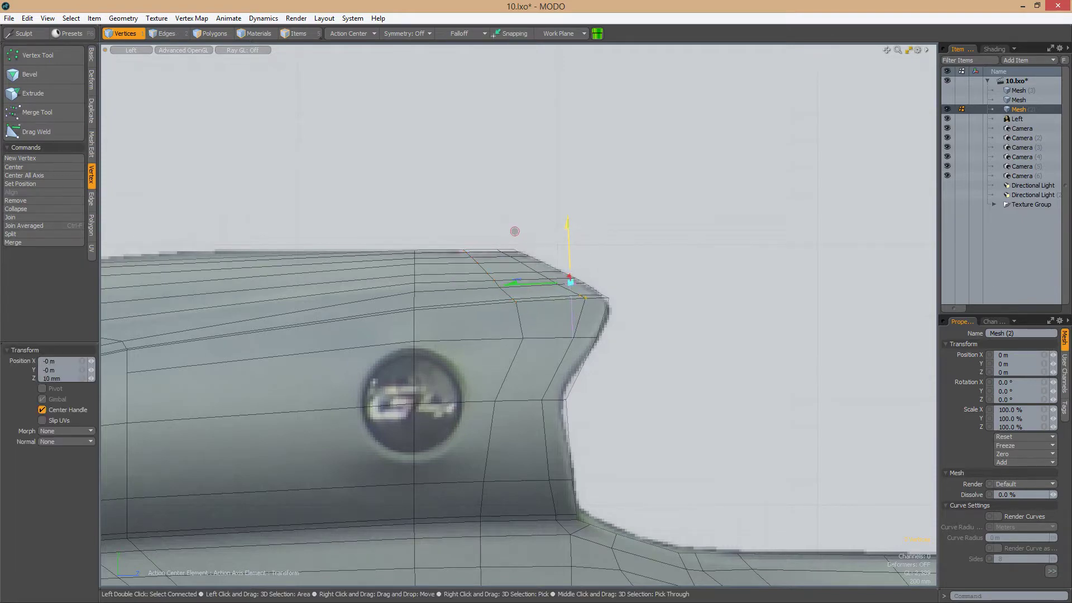
Turn on subdivision for the half body and mirror it across X with inverted polygons and merged vertices
scroll(515, 231, down, 5)
alt+drag(515, 231, 631, 341)
key(3)
drag(424, 124, 594, 454)
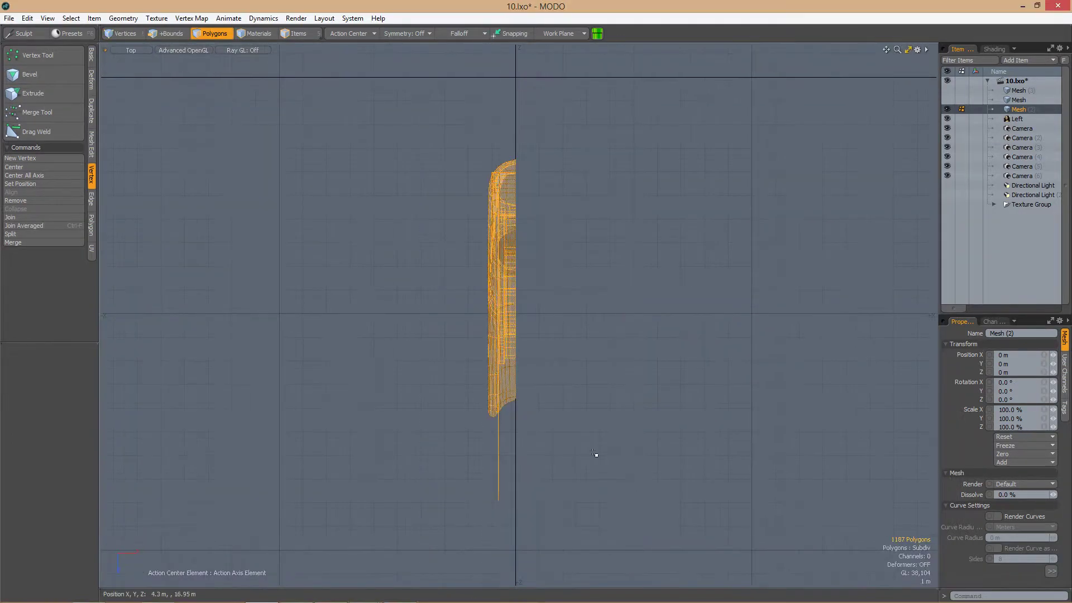
key(shift+v)
click(296, 18)
scroll(480, 167, up, 3)
click(478, 155)
scroll(487, 284, down, 3)
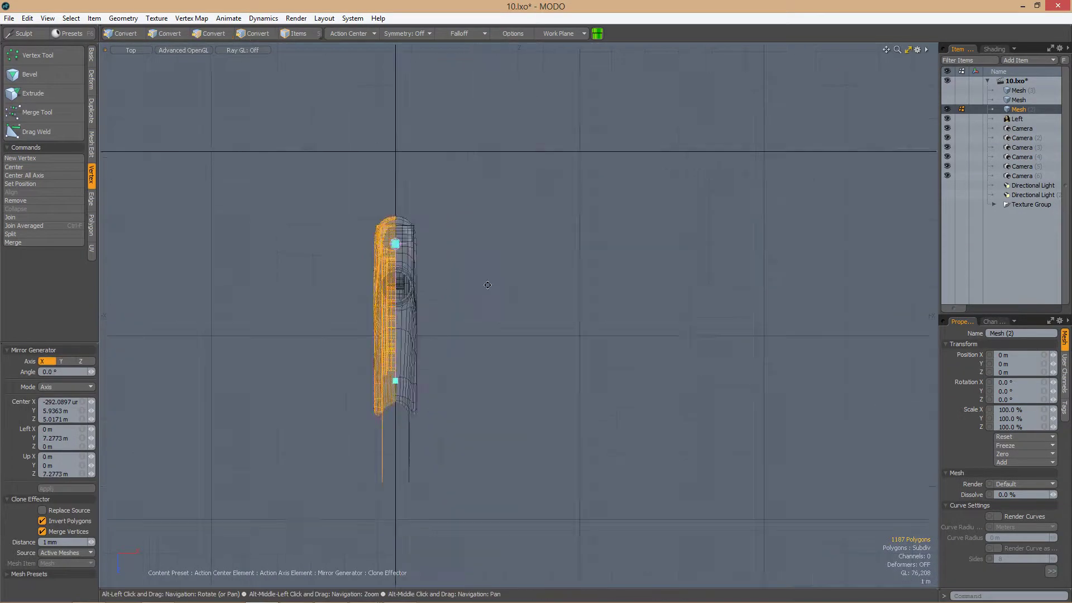
key(space)
Examine the subdivided rear shell and its centre seam in perspective, and open the render preview layout
key(1)
alt+drag(488, 285, 516, 289)
scroll(520, 289, up, 6)
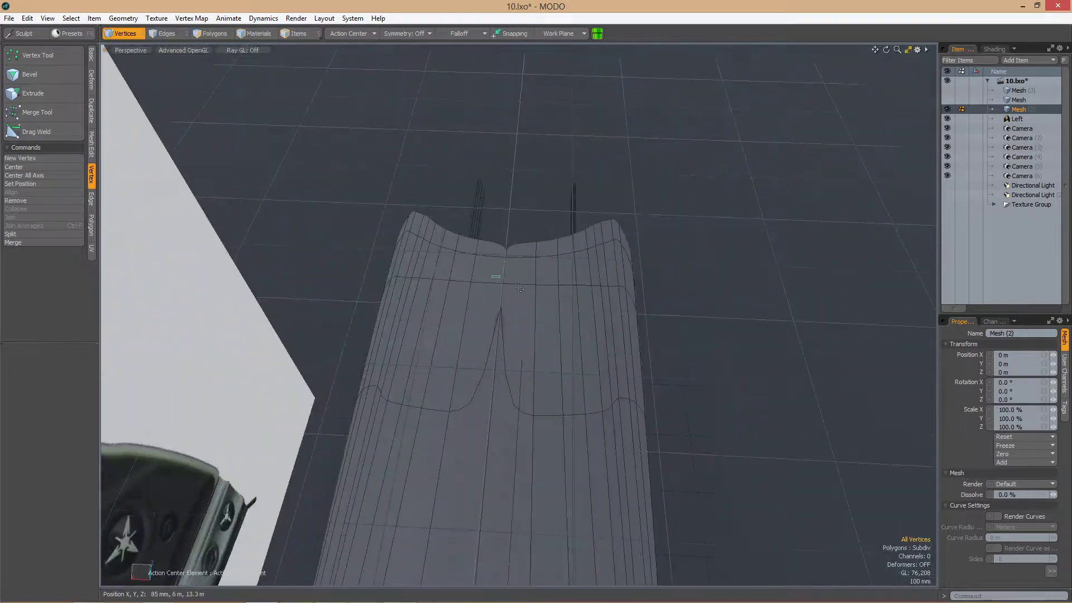
alt+drag(526, 252, 589, 326)
key(3)
key(ctrl+Tab)
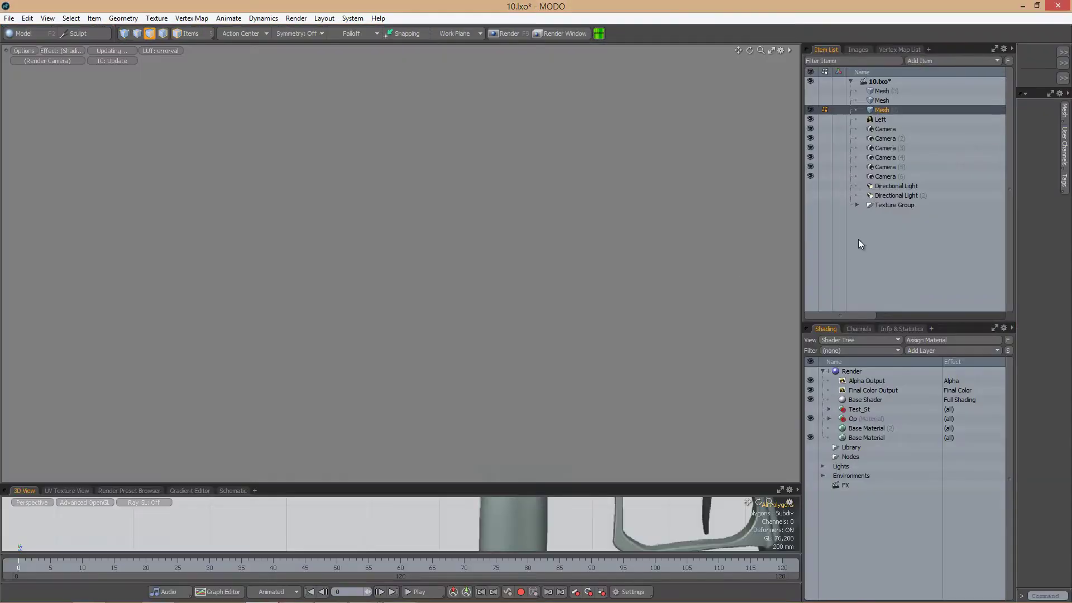
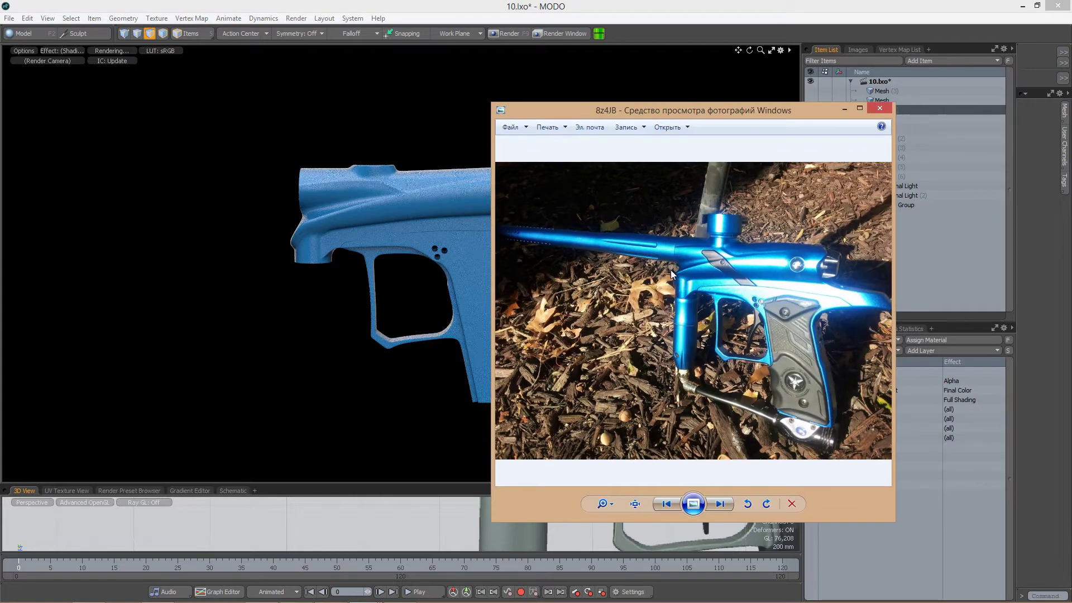
Compare the render with the reference photo, close the photo, and enable the Test_St material group
drag(682, 112, 805, 108)
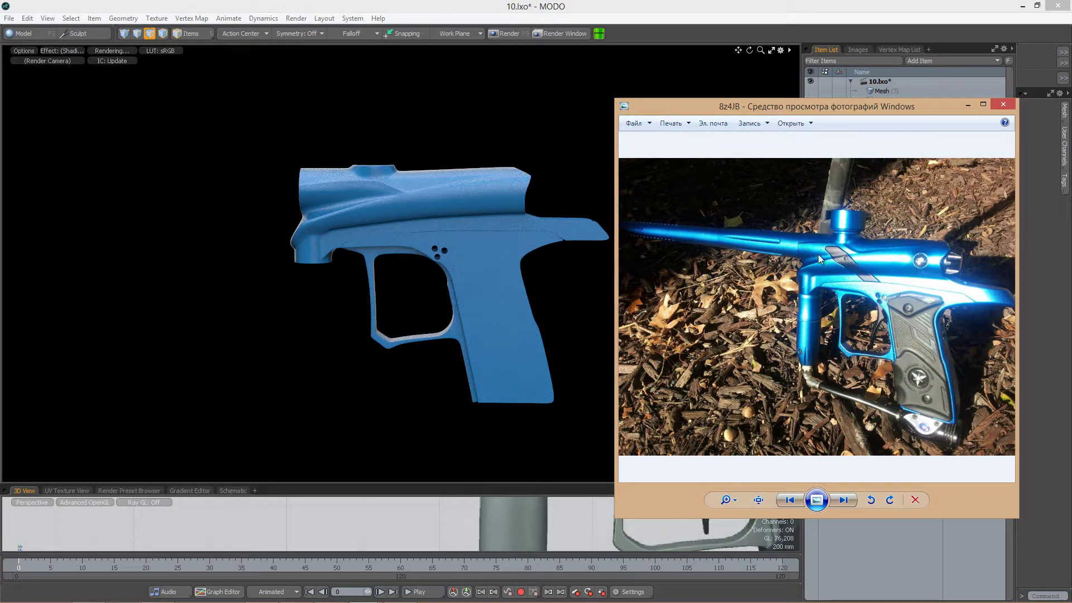
click(1004, 104)
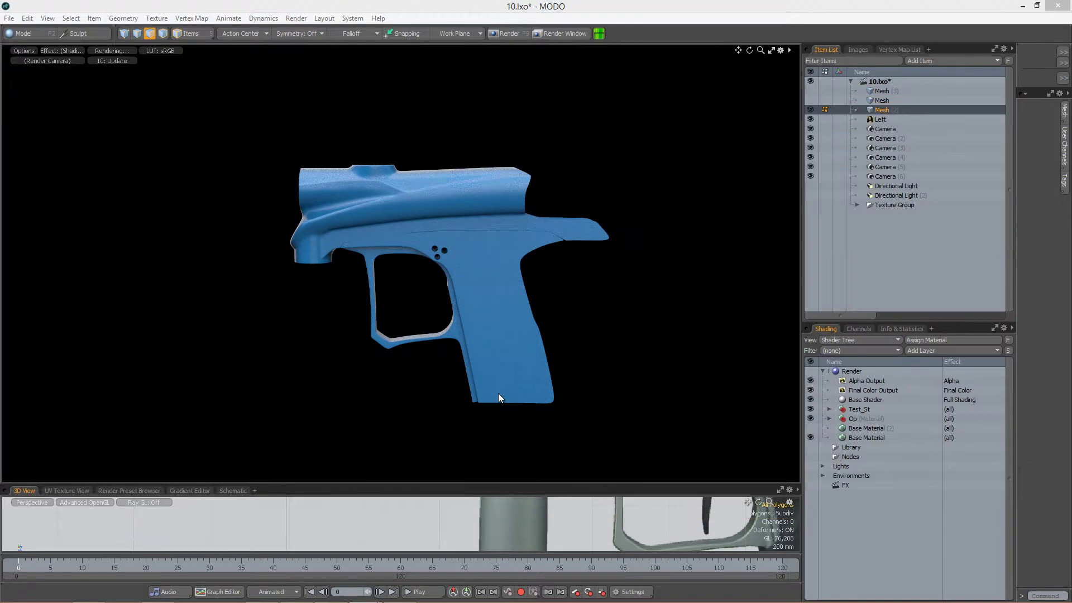
click(858, 409)
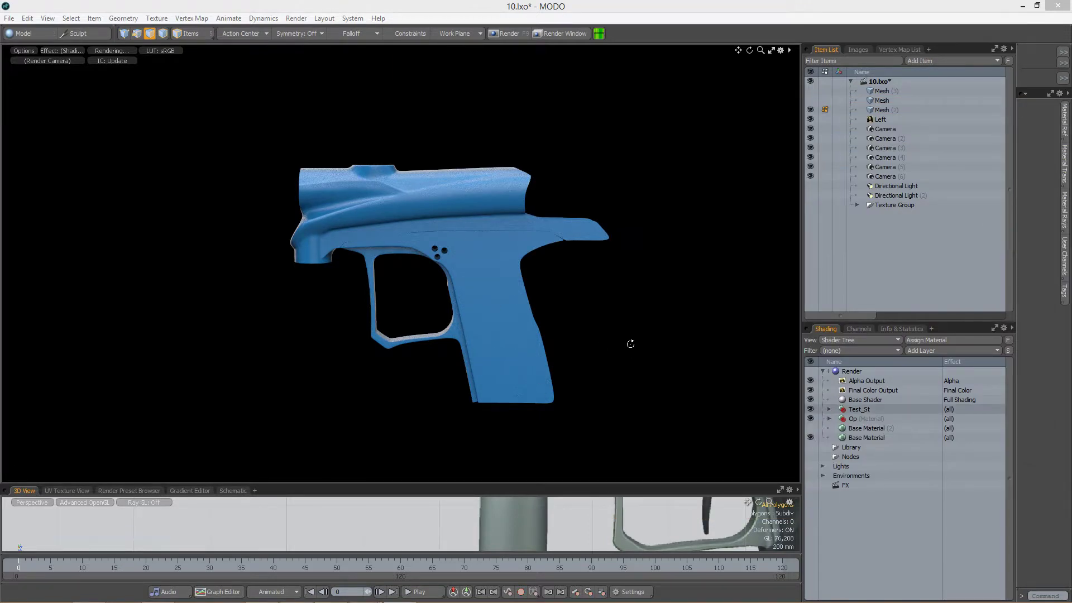
Return to the modelling layout, turn off subdivision for the body mesh and show the side reference view
key(ctrl+Tab)
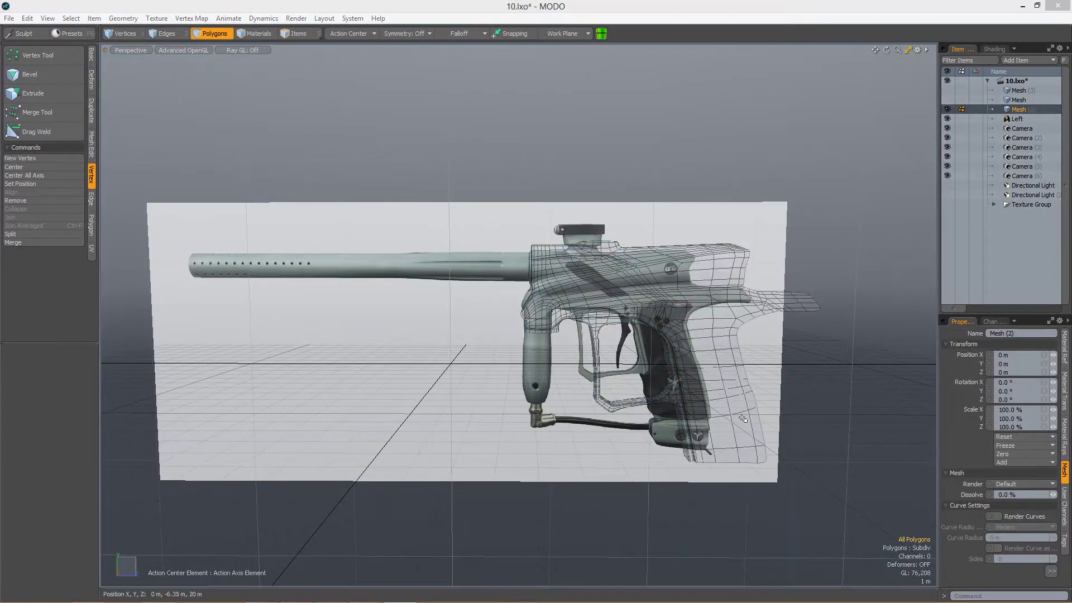
key(ctrl+space)
click(593, 375)
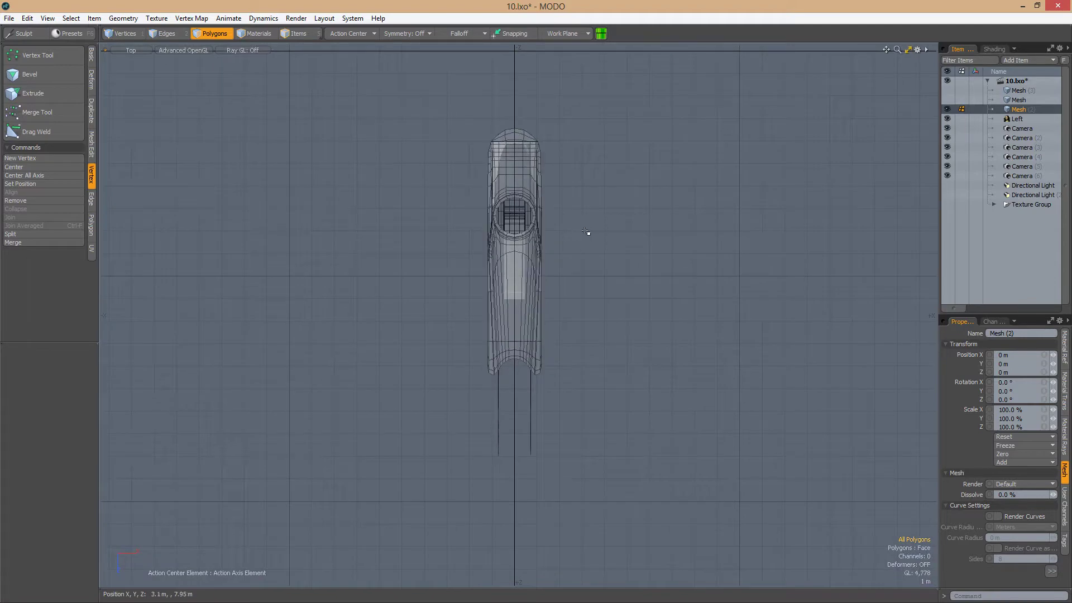
scroll(544, 285, up, 6)
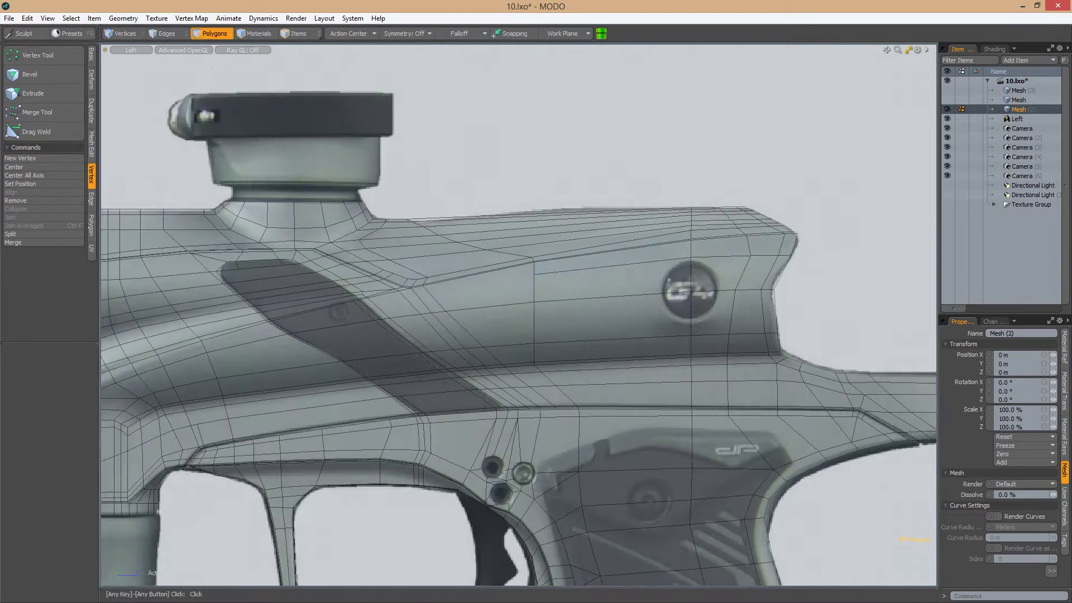
alt+shift+drag(803, 330, 842, 400)
scroll(483, 348, up, 2)
Slice a new edge from the front body across the dark panel to the vertical edge ahead of the G4 logo
key(1)
key(alt+c)
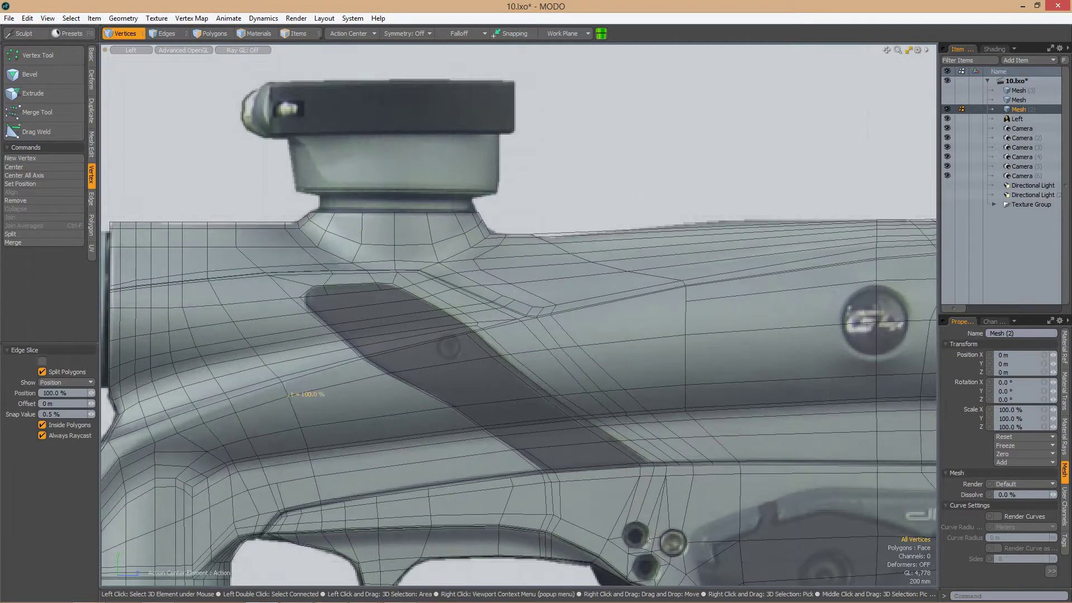
scroll(483, 348, up, 4)
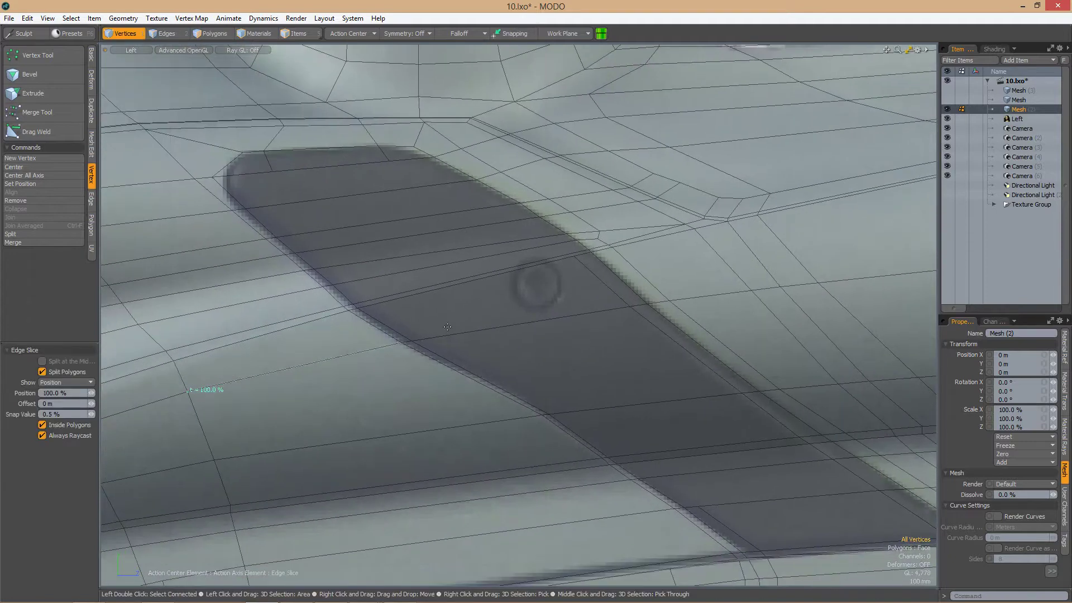
click(405, 335)
scroll(780, 238, down, 3)
alt+shift+drag(780, 239, 475, 240)
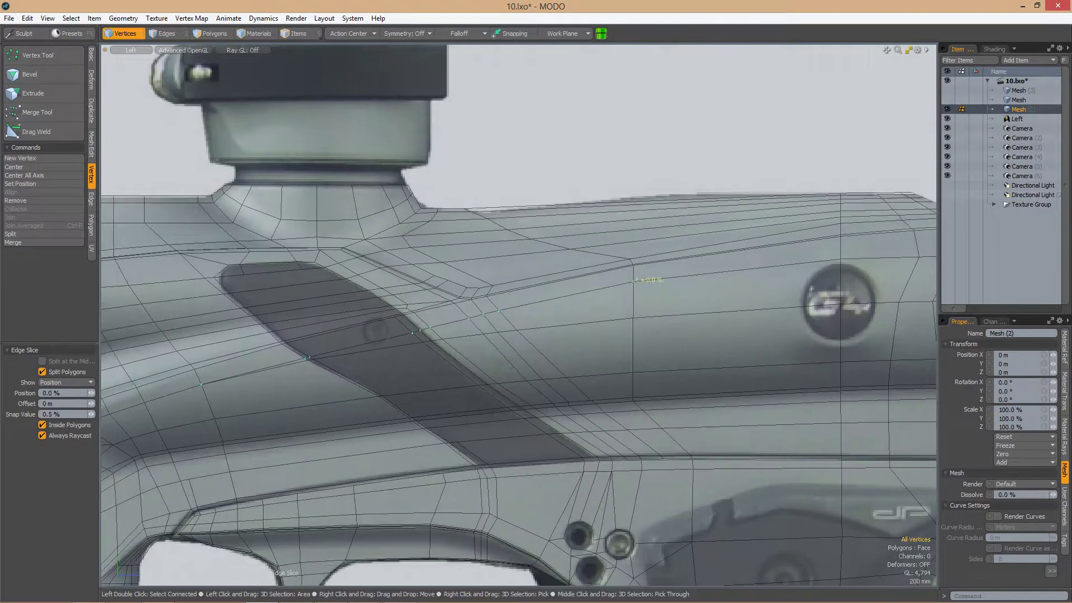
Slice a second edge from the front body across the dark panel's middle and on toward the rear shell
scroll(505, 324, up, 3)
key(space)
key(alt+c)
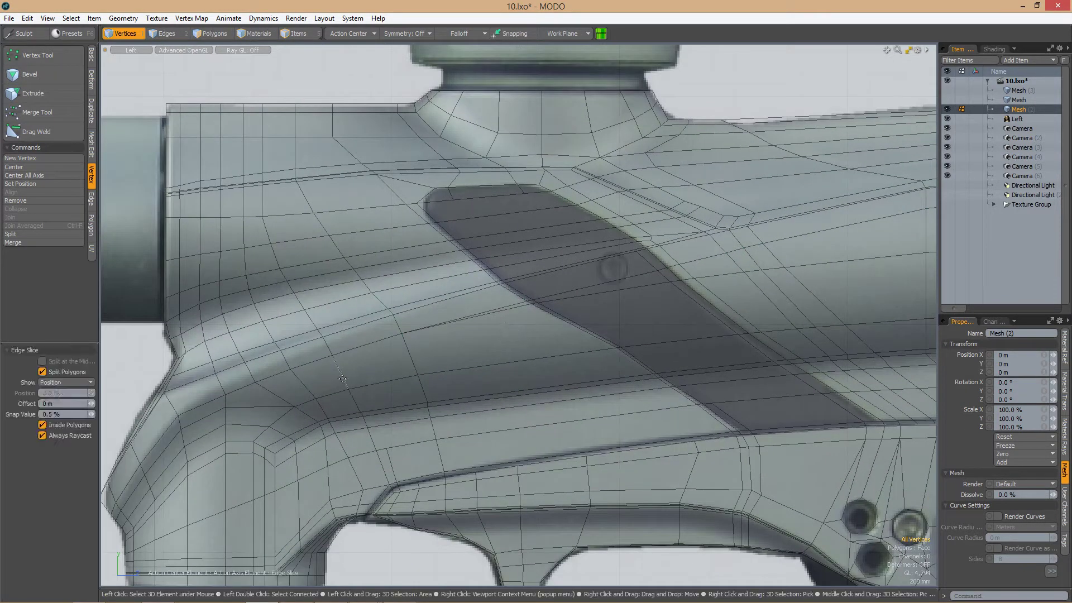
scroll(409, 355, down, 2)
scroll(413, 358, up, 5)
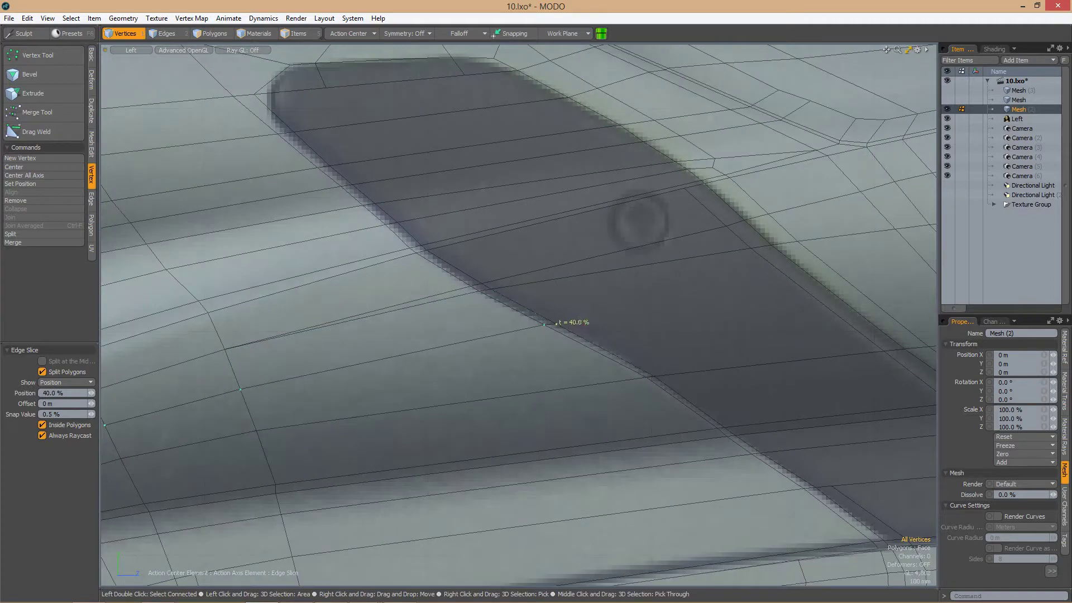
alt+shift+drag(788, 279, 593, 312)
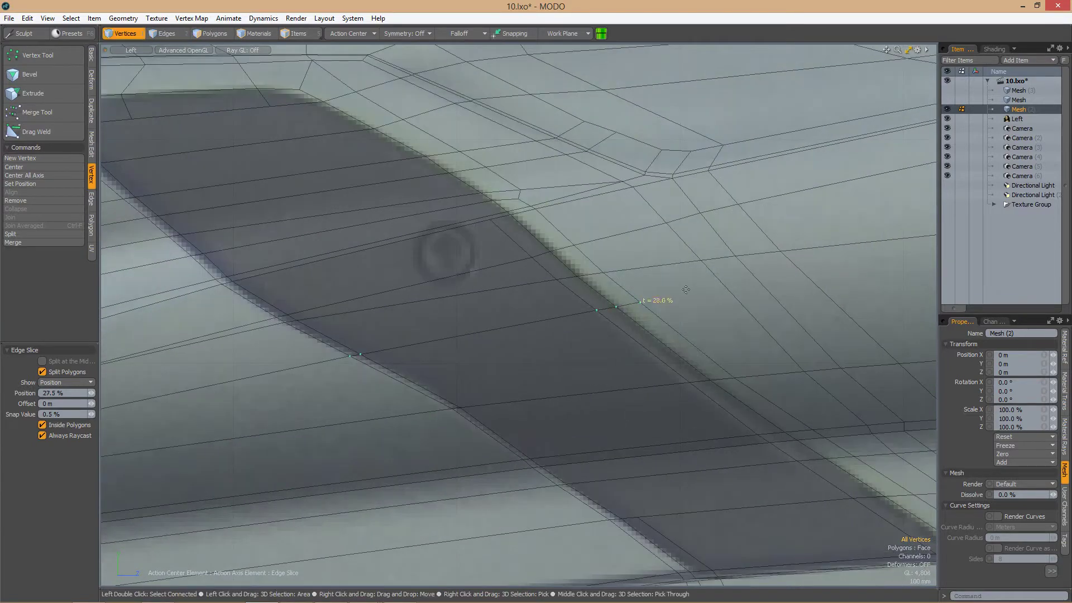
scroll(742, 265, down, 2)
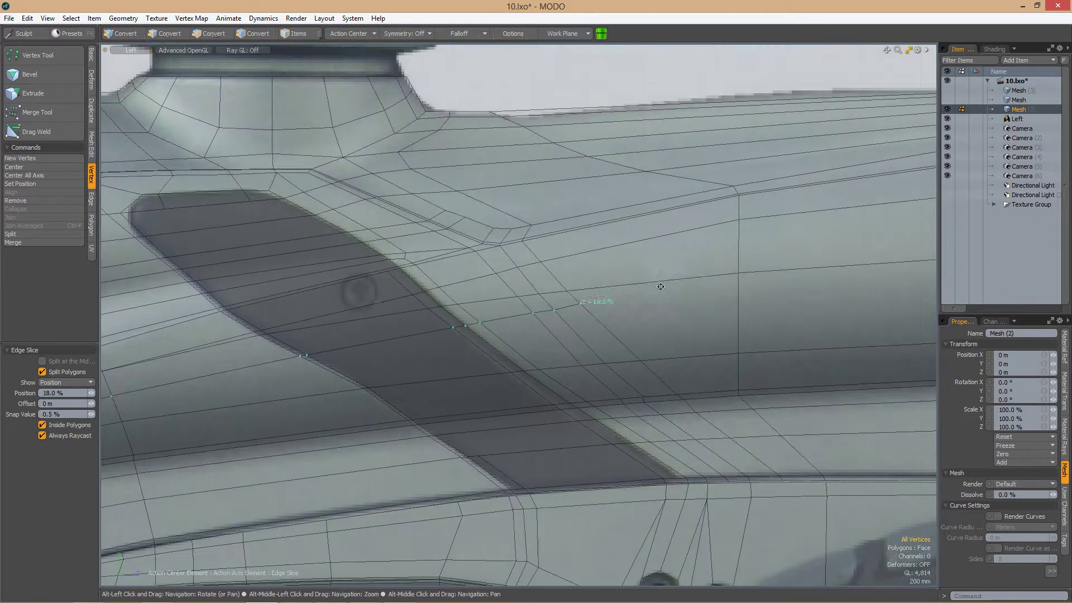
alt+shift+drag(663, 295, 697, 290)
scroll(697, 291, up, 3)
key(space)
Select the closely spaced, redundant run of edges crossing the middle of the dark panel and remove it
key(space)
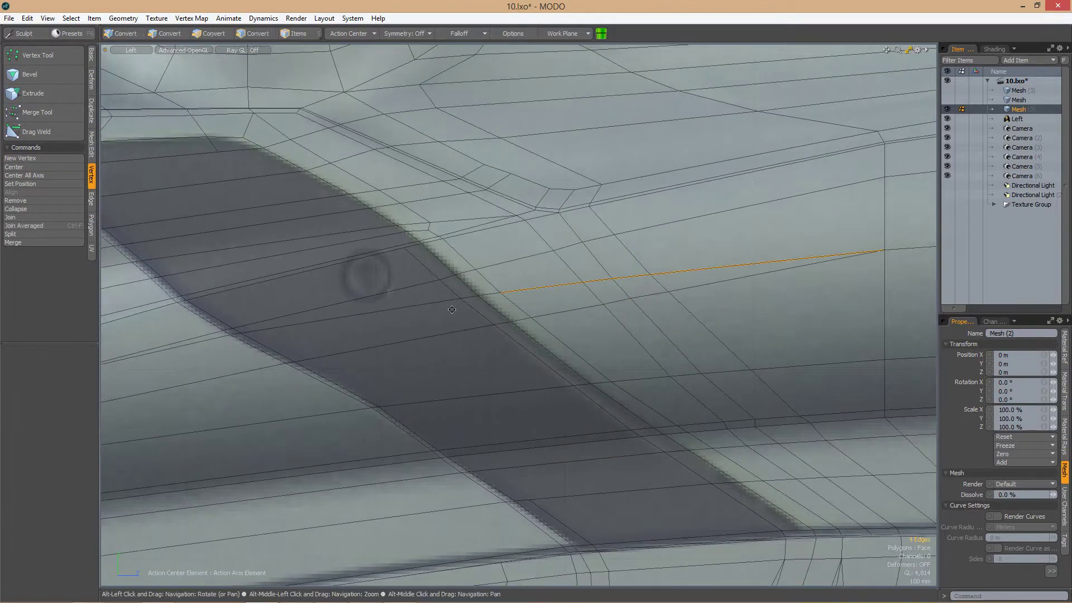
scroll(452, 309, down, 2)
scroll(544, 312, up, 2)
scroll(546, 310, down, 3)
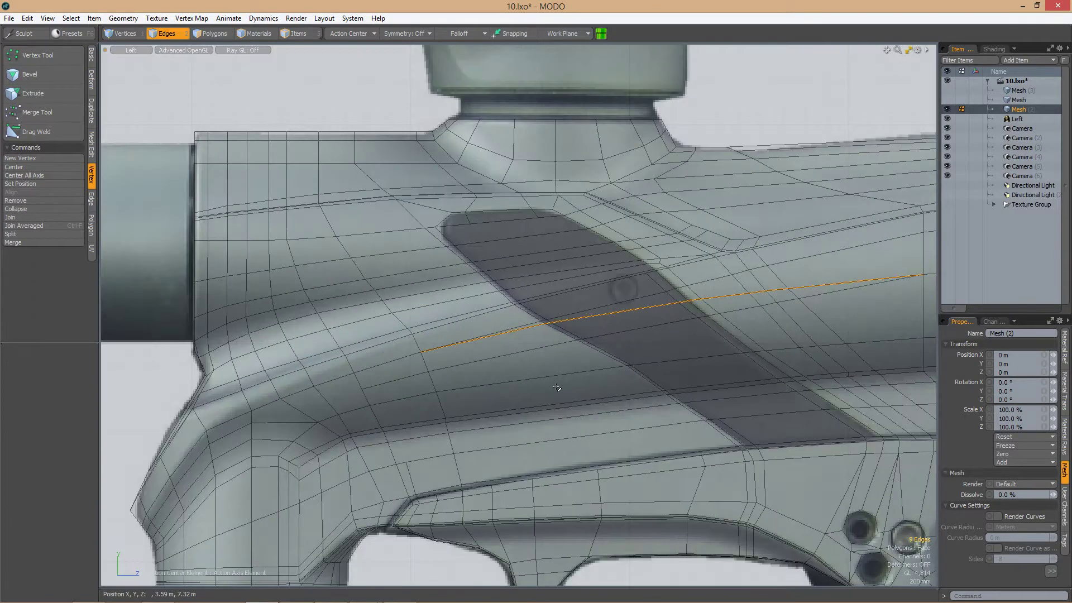
scroll(642, 309, down, 2)
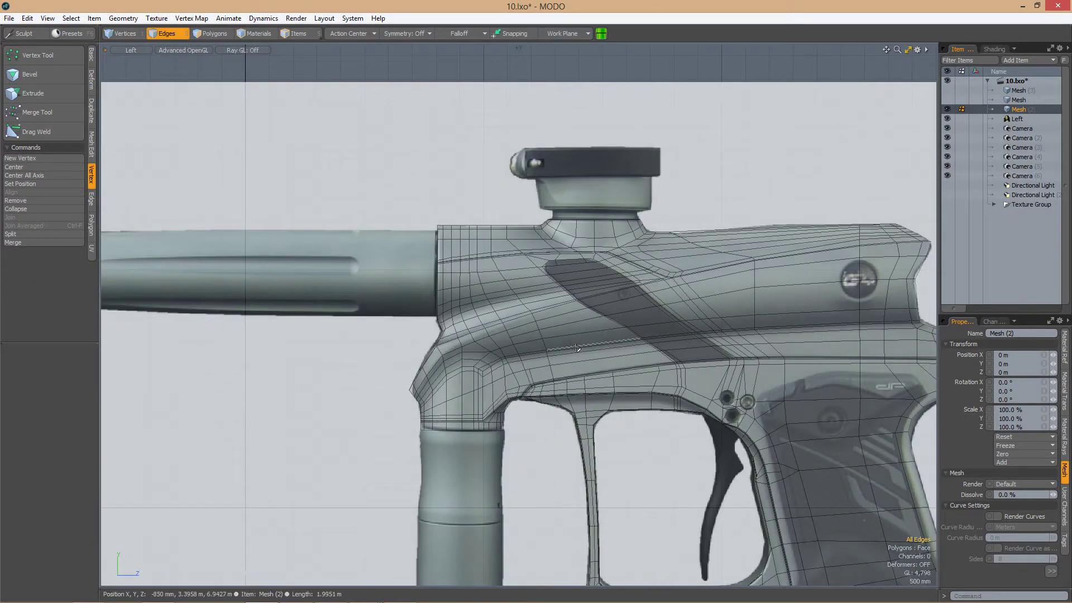
Edge-slice the polygons above the foregrip's rounded corner and slide the vertex there into line with the body's edge flow
scroll(567, 347, up, 5)
key(alt+c)
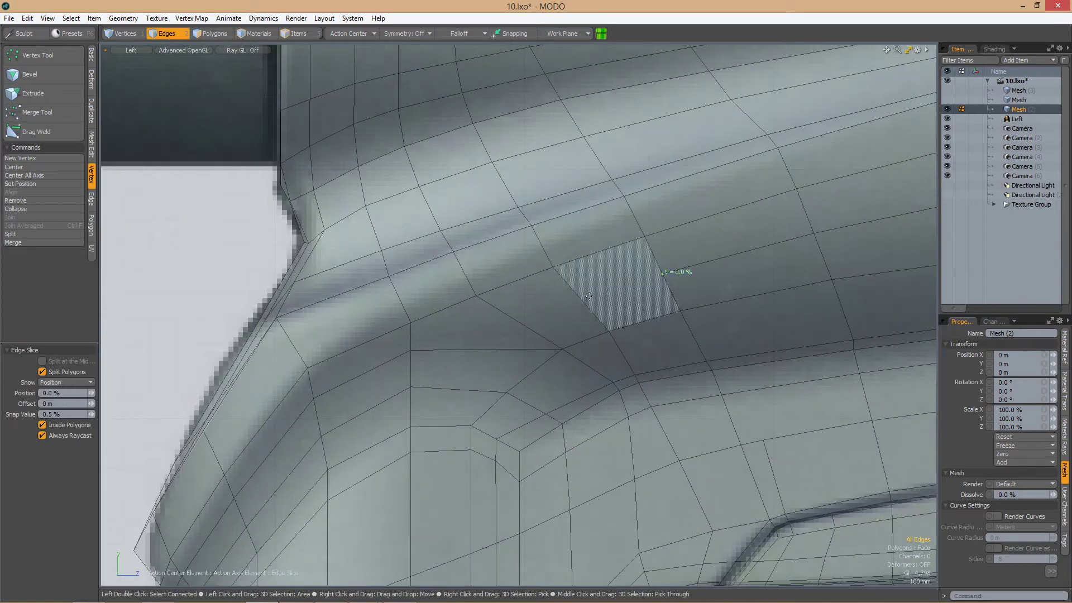
scroll(539, 317, down, 2)
scroll(503, 311, up, 1)
key(1)
click(538, 282)
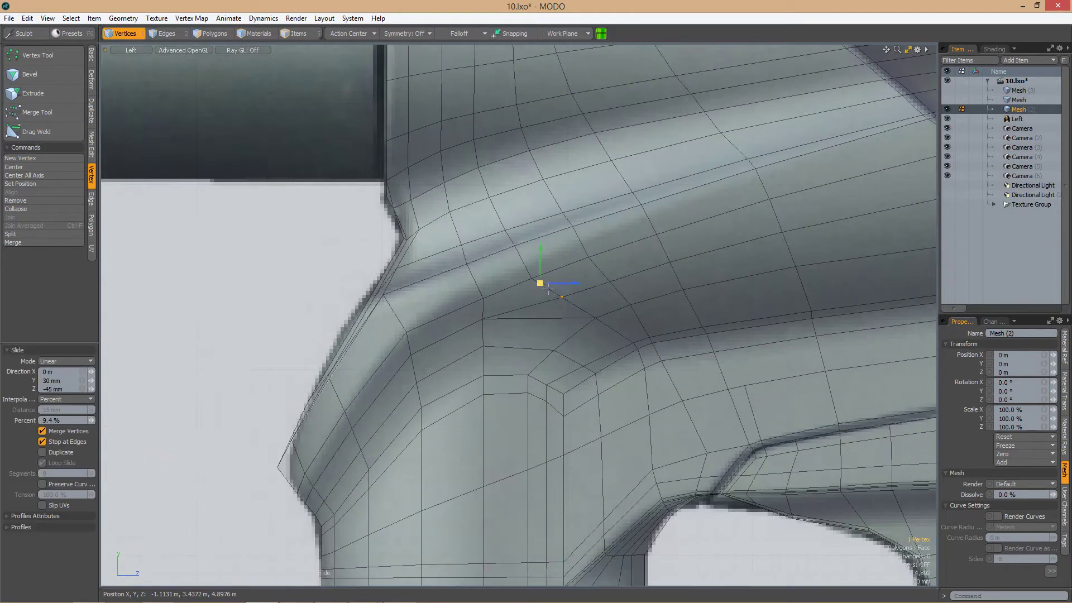
drag(538, 283, 608, 279)
key(space)
Remove the surplus edge in the crease behind the foregrip's rounded upper corner
scroll(558, 324, down, 3)
scroll(497, 363, up, 3)
key(2)
click(497, 362)
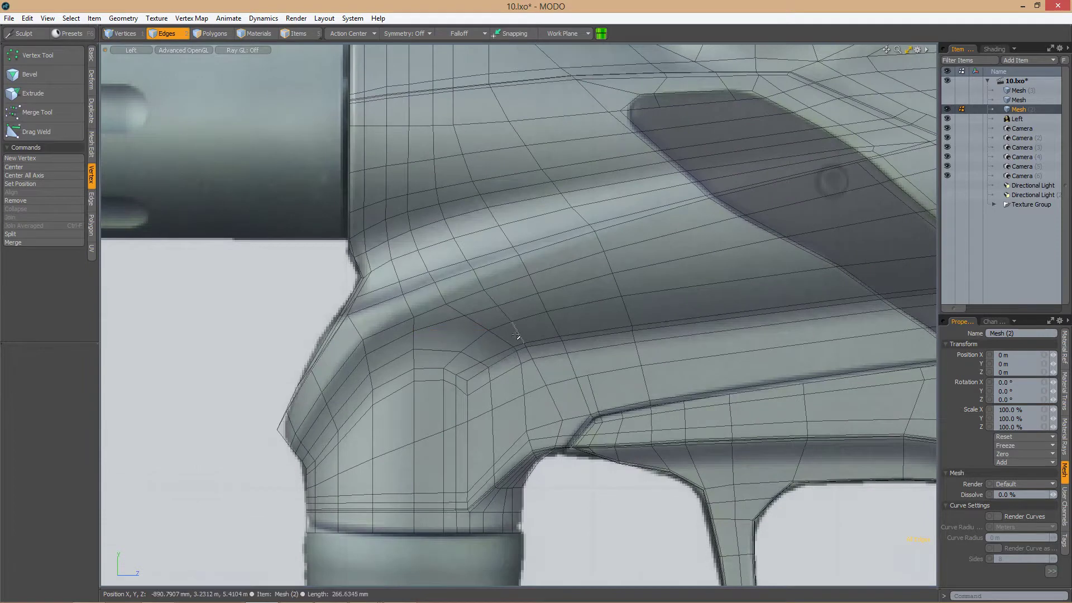
scroll(516, 335, down, 2)
key(1)
scroll(503, 350, up, 2)
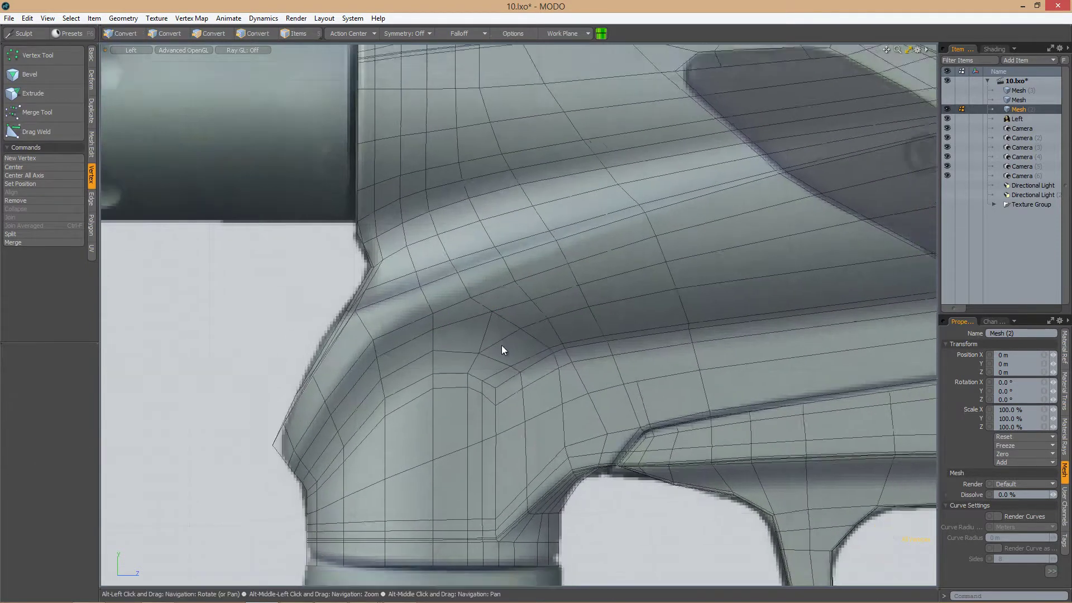
Slide the vertex on the foregrip's rounded upper outline forward and clear the stray edge beside it
scroll(503, 350, down, 2)
key(2)
scroll(492, 330, up, 2)
click(490, 325)
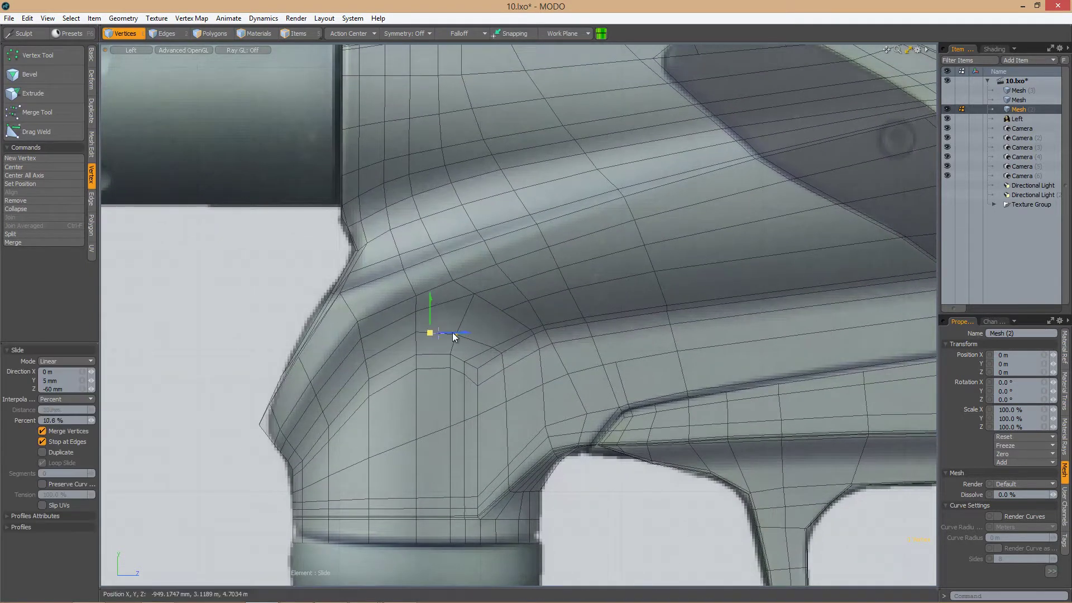
scroll(500, 329, up, 2)
scroll(509, 310, down, 2)
alt+middle_drag(508, 309, 496, 334)
Slice connecting edges from the crease above the foregrip into its rounded upper outline
key(1)
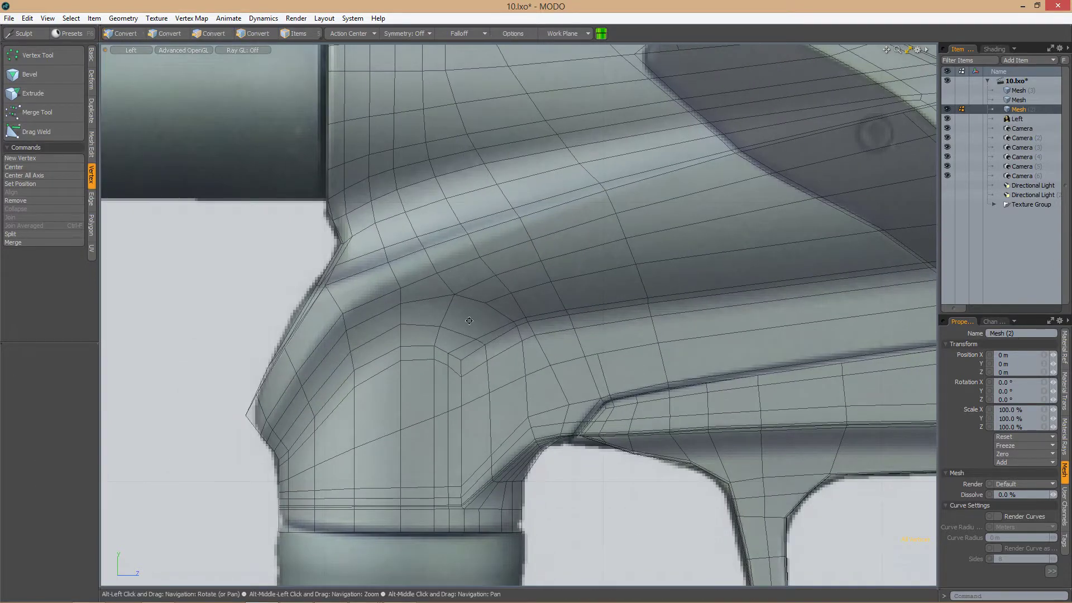
scroll(469, 320, up, 1)
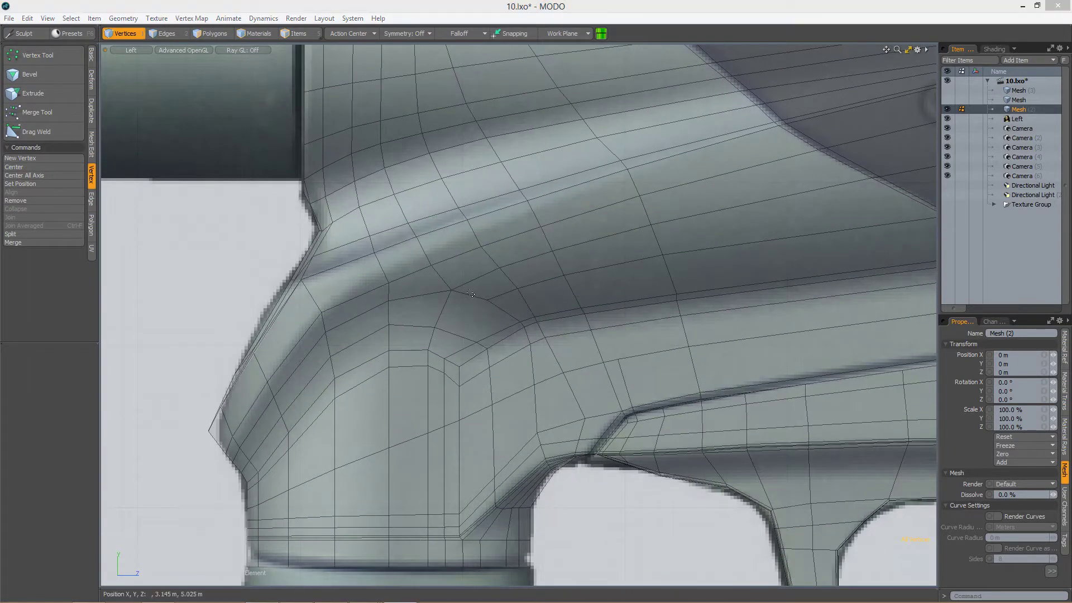
key(alt+c)
click(484, 301)
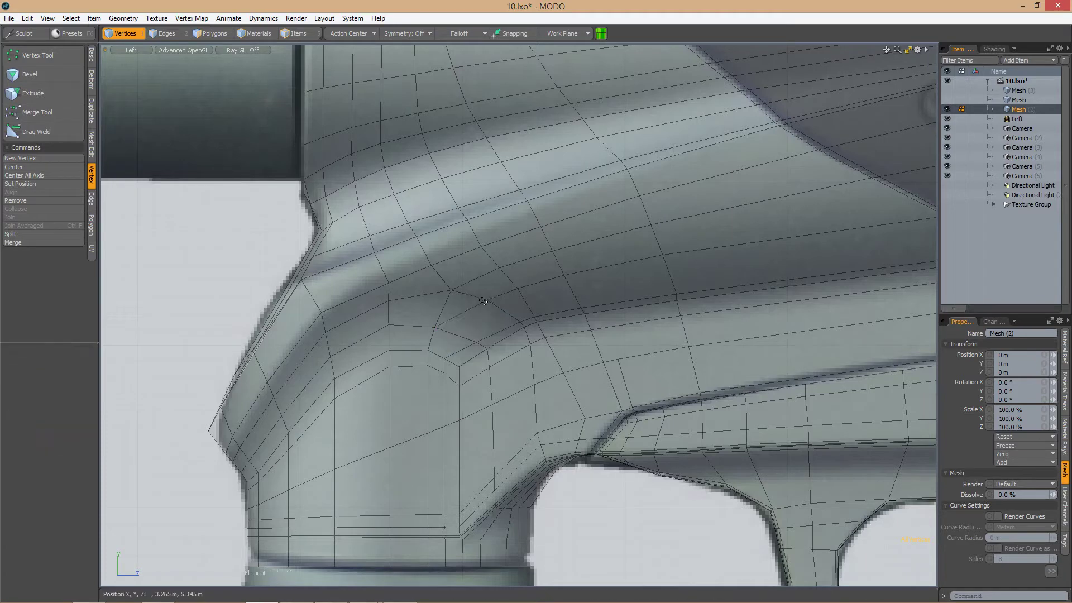
key(alt+c)
click(441, 315)
alt+shift+drag(441, 323, 533, 315)
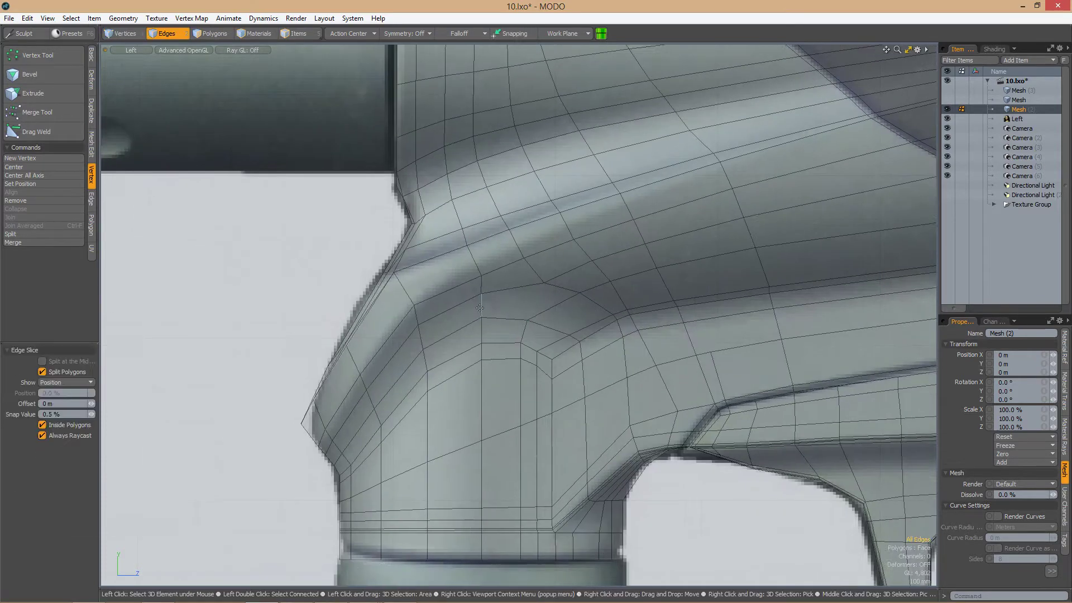
Reconnect the crease to the ridge above the foregrip with an edge slice and remove the short vertical edge below it
key(alt+c)
click(484, 340)
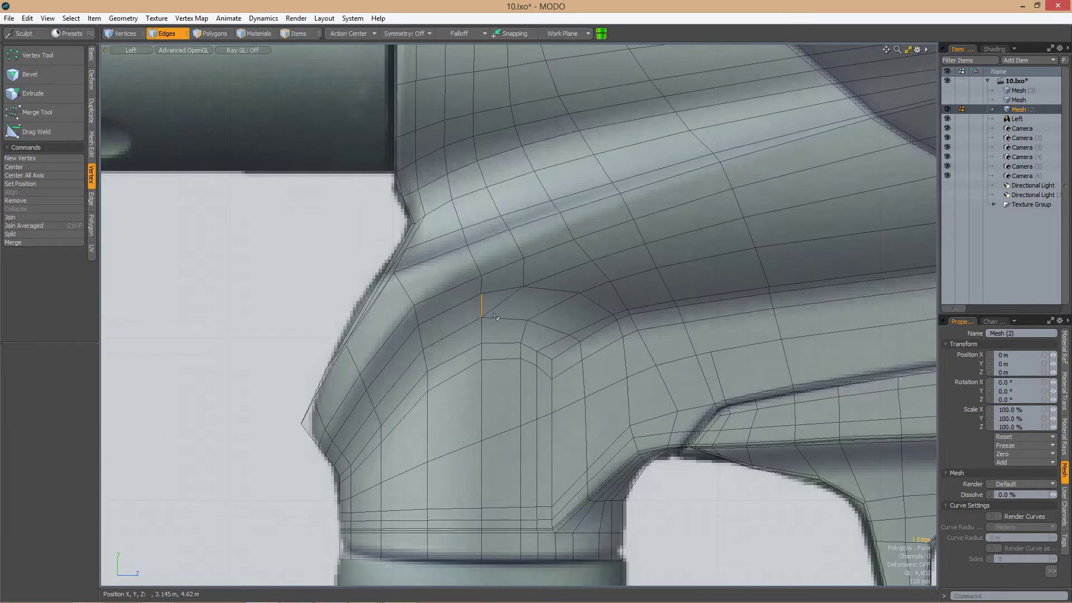
key(alt+c)
click(500, 280)
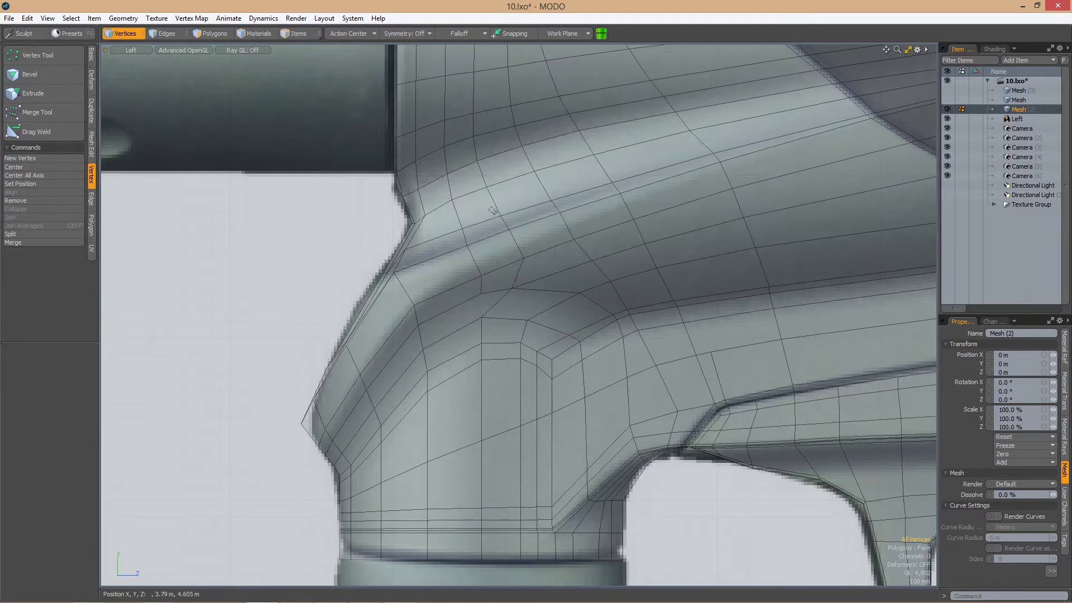
Edge-slice through the front ridge below the barrel and slide the notch vertex forward along its edge
key(alt+c)
click(469, 254)
alt+shift+drag(498, 235, 462, 346)
key(alt+s)
key(space)
key(alt+s)
drag(464, 279, 452, 282)
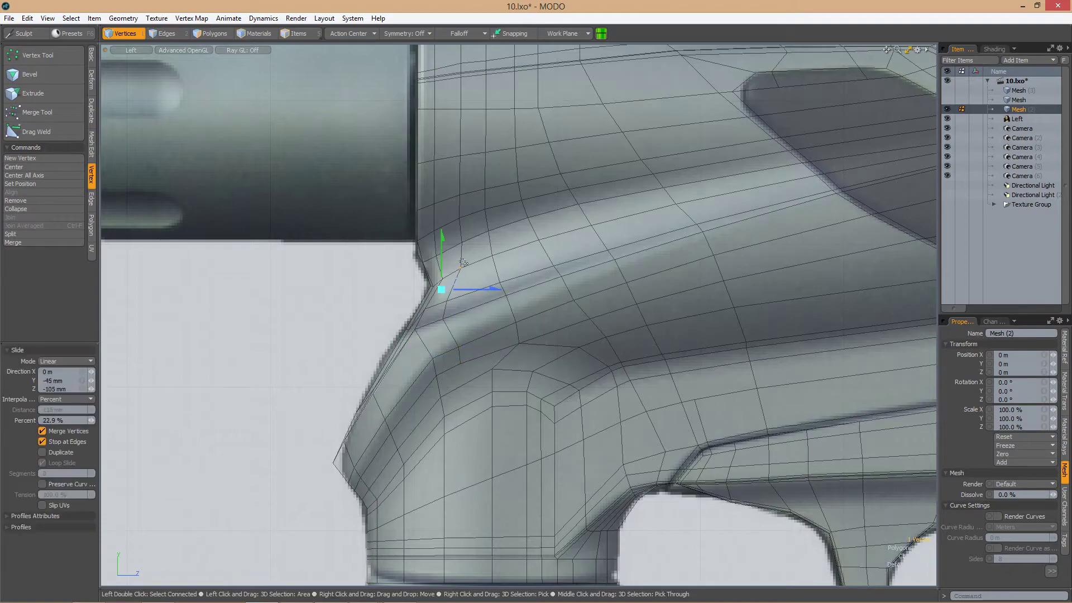
key(space)
Slice a new vertical edge from the front ridge down into the upper foregrip
alt+shift+drag(459, 351, 498, 368)
key(alt+c)
click(458, 294)
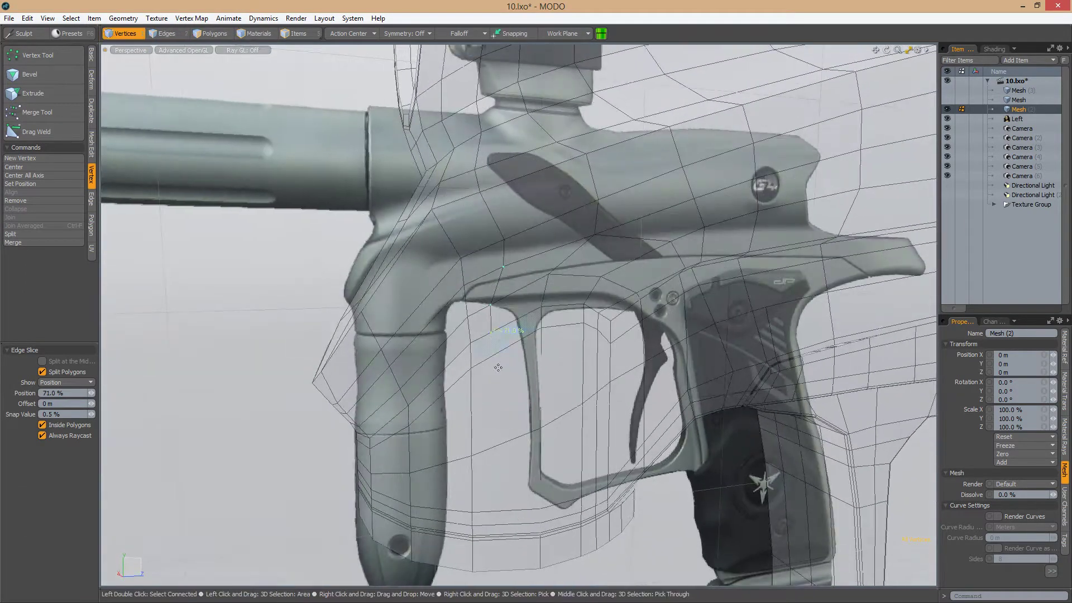
key(ctrl+KP_3)
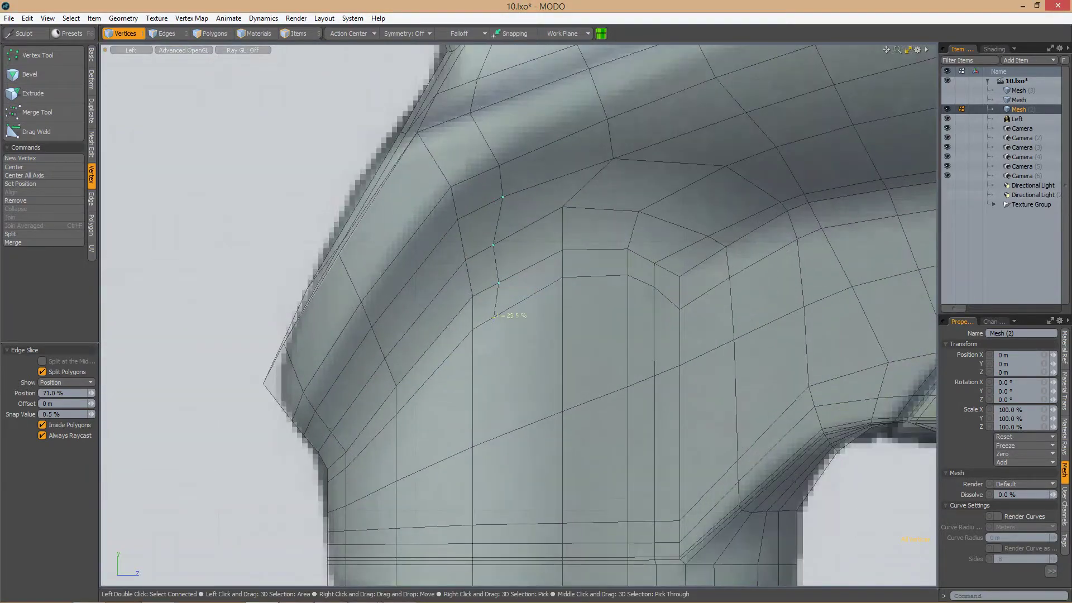
Slide the vertices around the new foregrip cut to even out the spacing near the ridge
key(alt+s)
ctrl+alt+drag(499, 277, 550, 293)
key(space)
key(alt+s)
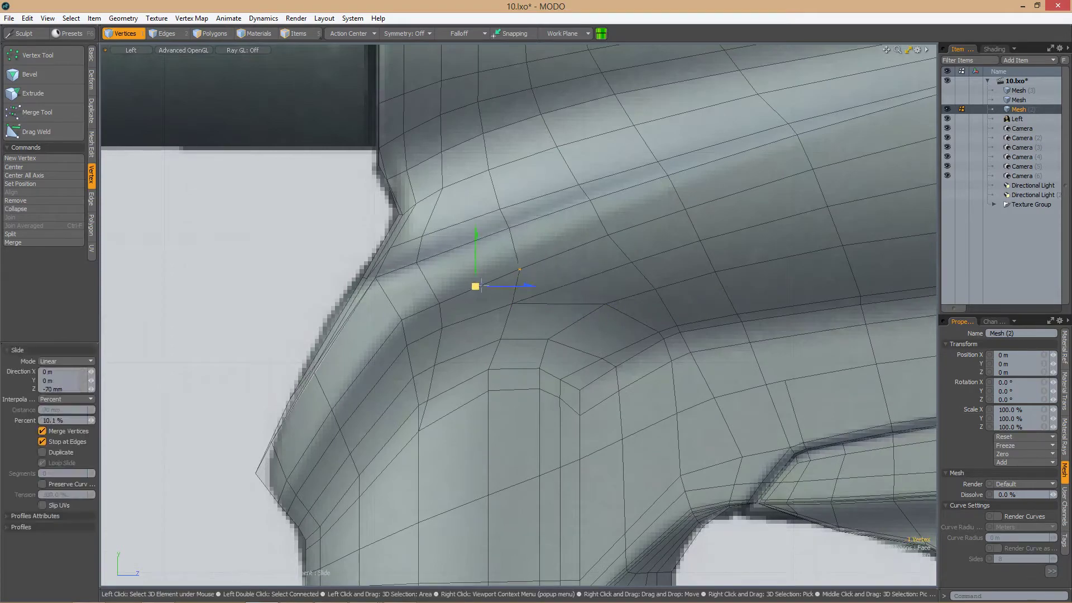
mouse_move(507, 262)
alt+shift+mouse_down()
mouse_move(496, 319)
mouse_move(535, 318)
mouse_move(549, 306)
mouse_move(475, 398)
mouse_move(474, 327)
mouse_move(378, 326)
alt+shift+mouse_up()
key(space)
Select the vertical edge loop running down the foregrip collar and activate Transform with the action center set to Selection
key(l)
key(2)
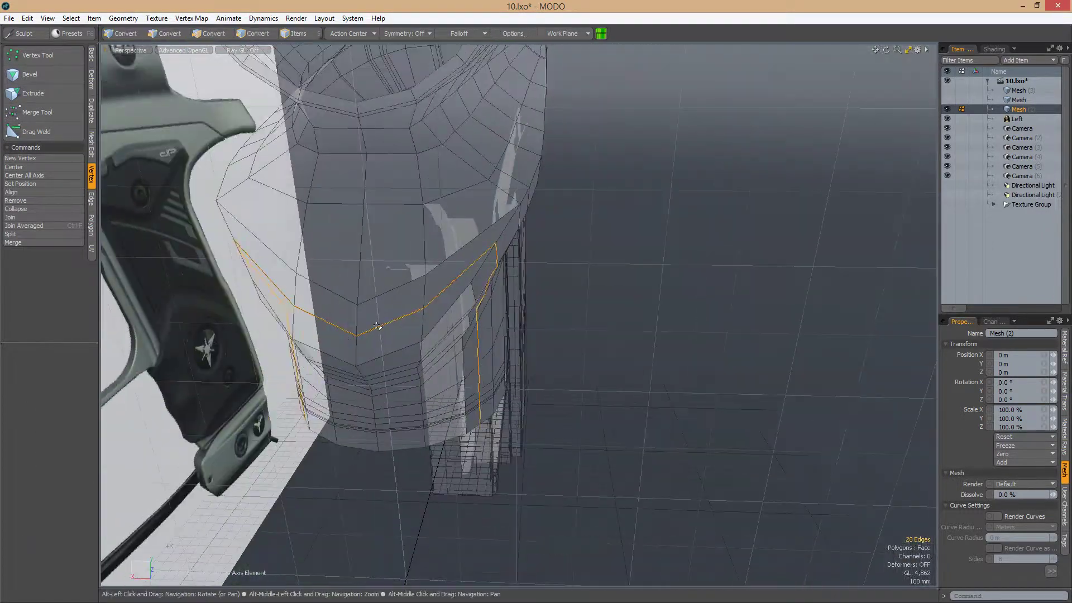
click(416, 312)
alt+drag(504, 318, 346, 290)
double_click(483, 313)
key(y)
click(337, 33)
click(346, 64)
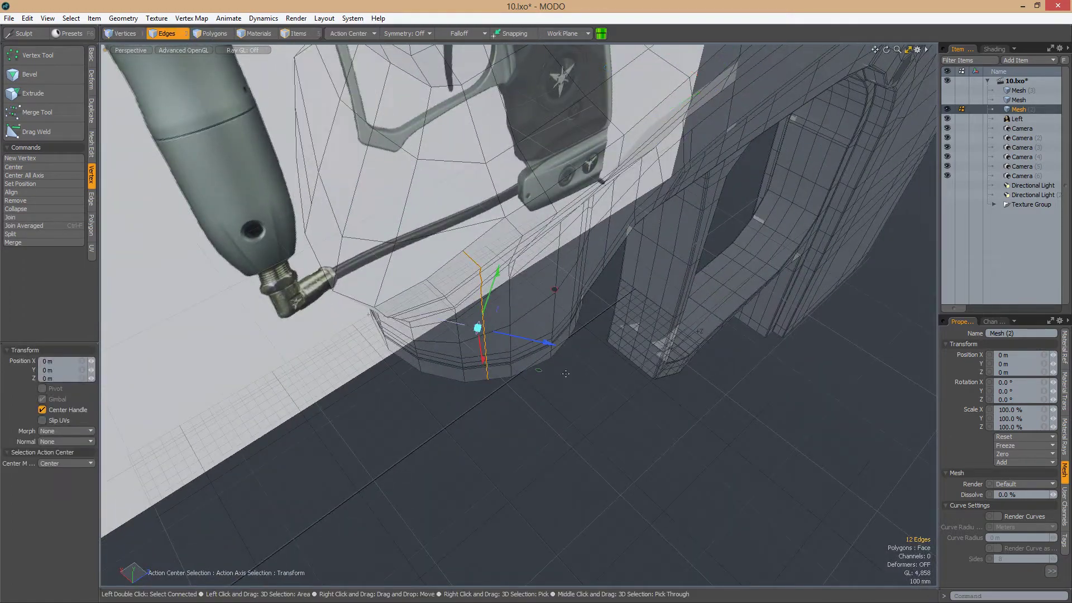
alt+drag(524, 282, 565, 379)
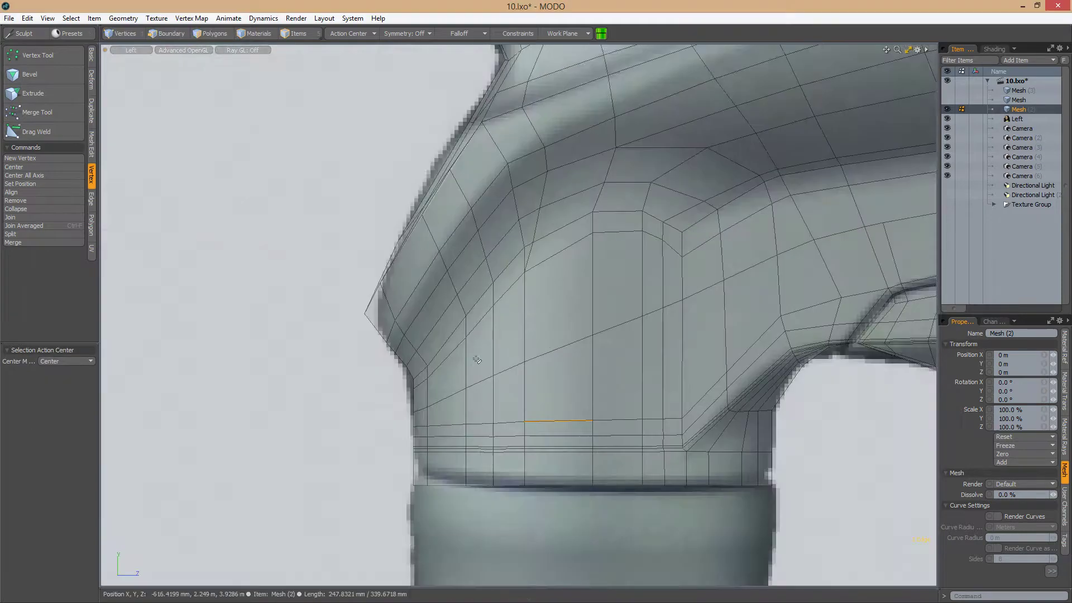
Move the vertex on the foregrip's front shoulder up about 75 mm
key(1)
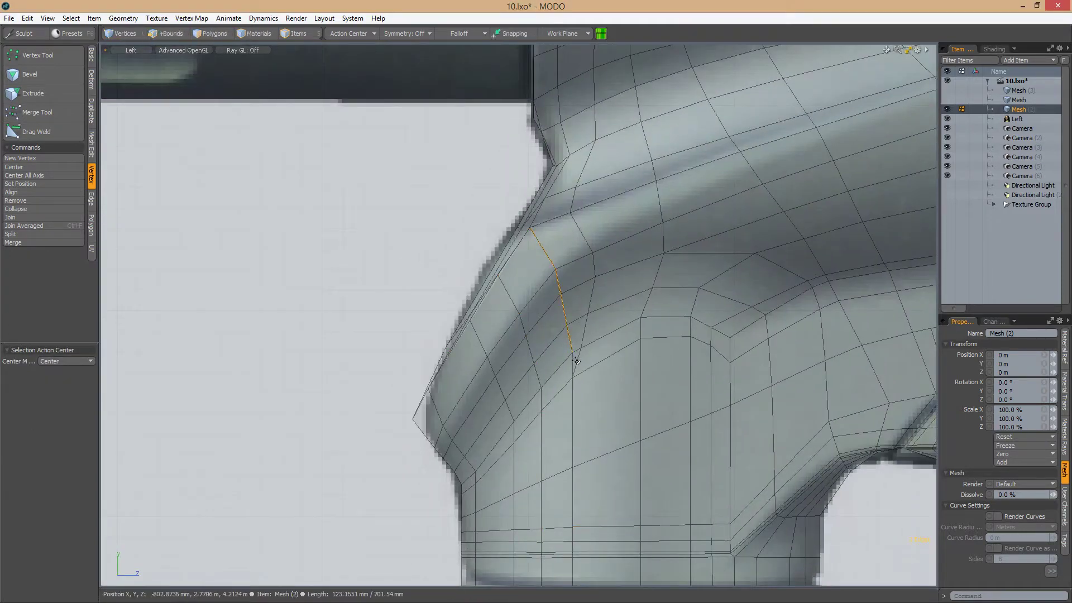
key(1)
drag(591, 266, 565, 341)
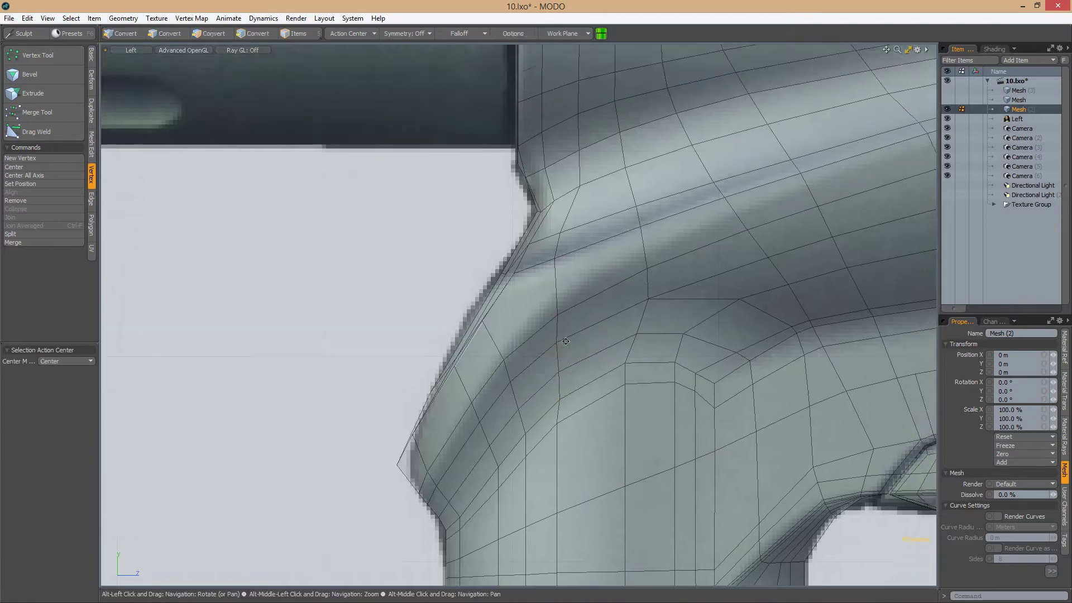
key(w)
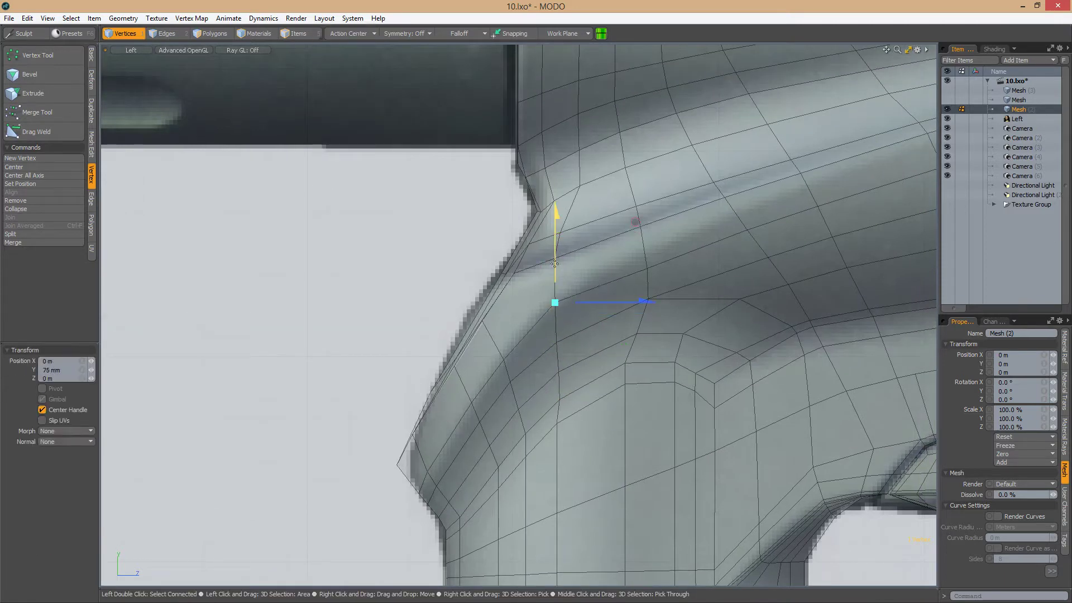
Slice an edge from the front silhouette down to the crease on the foregrip's front shoulder
key(alt+c)
scroll(564, 407, down, 3)
scroll(536, 256, up, 3)
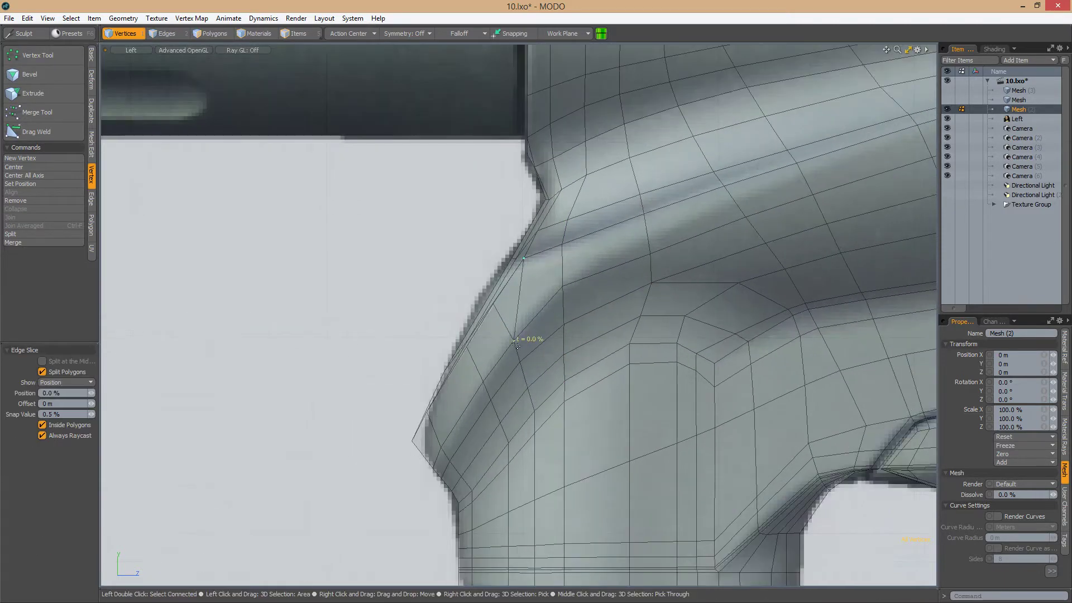
key(2)
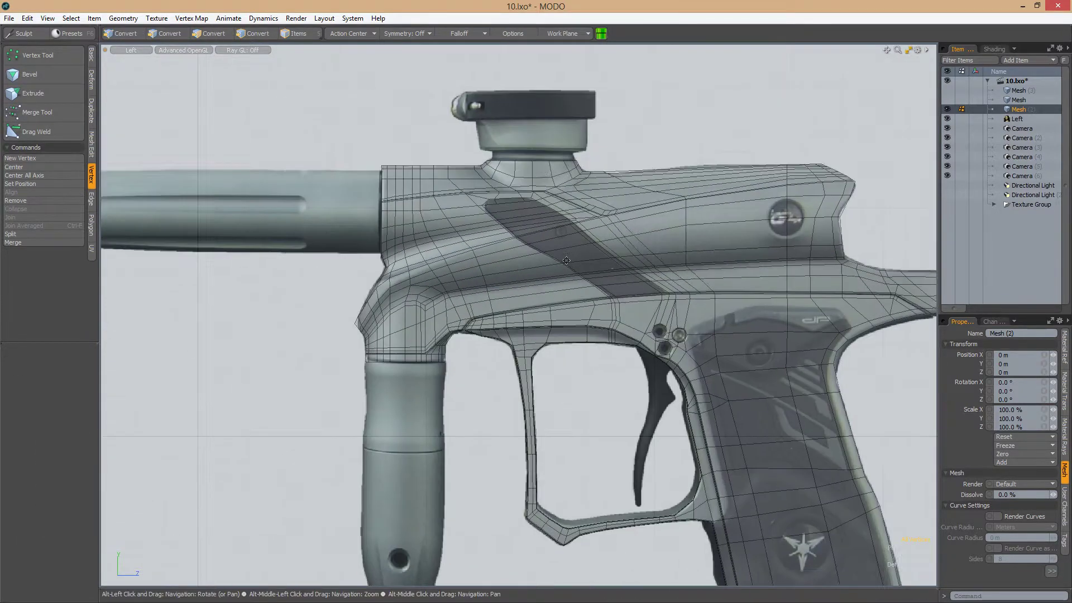
Inspect the half body's reworked front in perspective and return to the side reference view
key(ctrl+space)
click(535, 253)
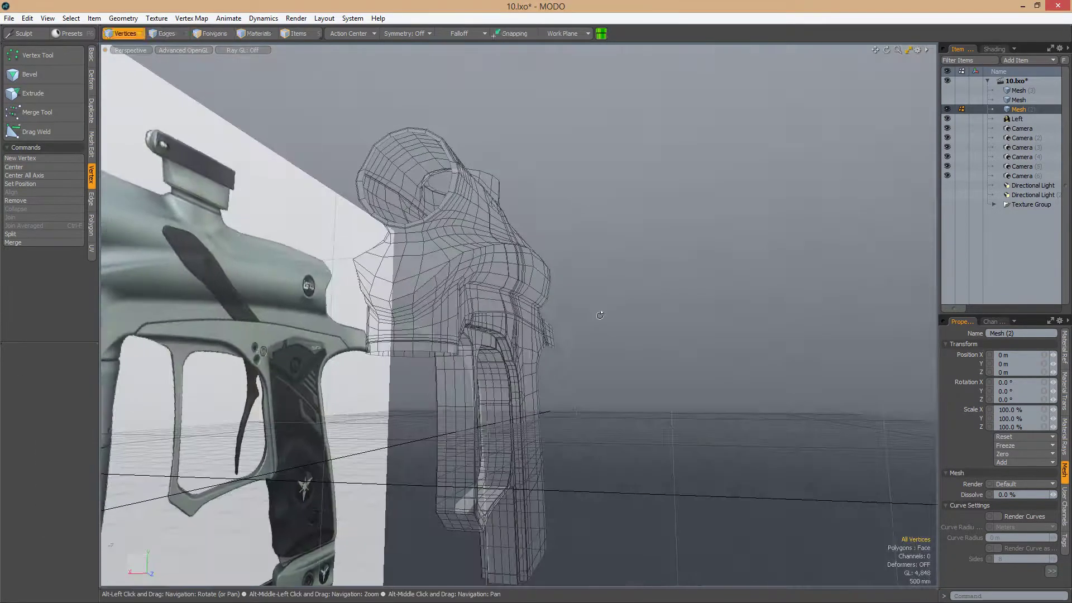
alt+drag(615, 309, 569, 327)
key(ctrl+space)
click(618, 335)
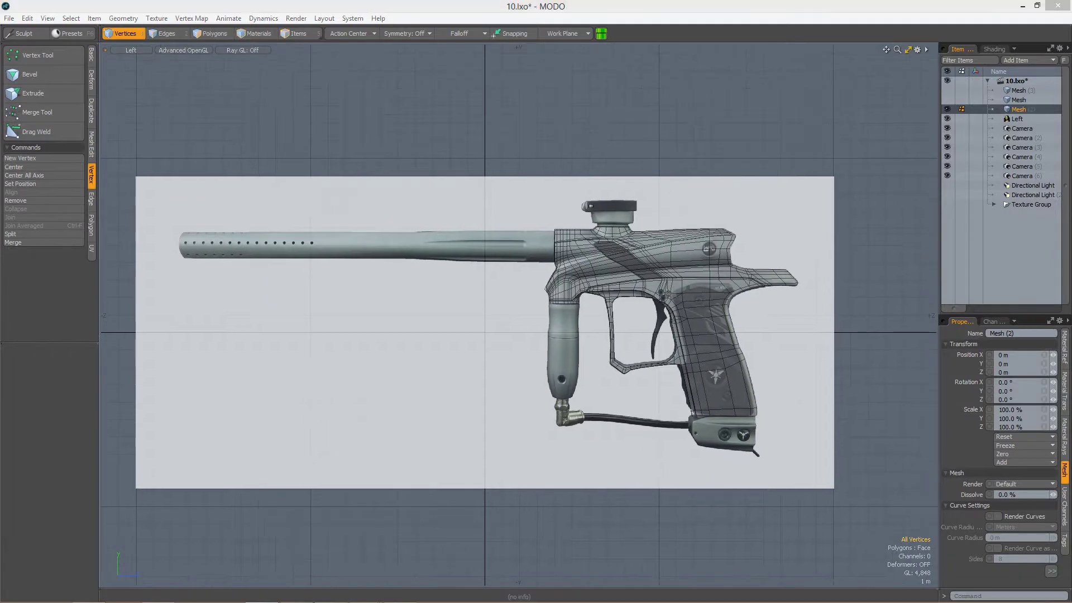
Loop-slice the band of polygons crossing the upper part of the dark panel at about 68%, adding a lengthwise edge
scroll(711, 259, up, 5)
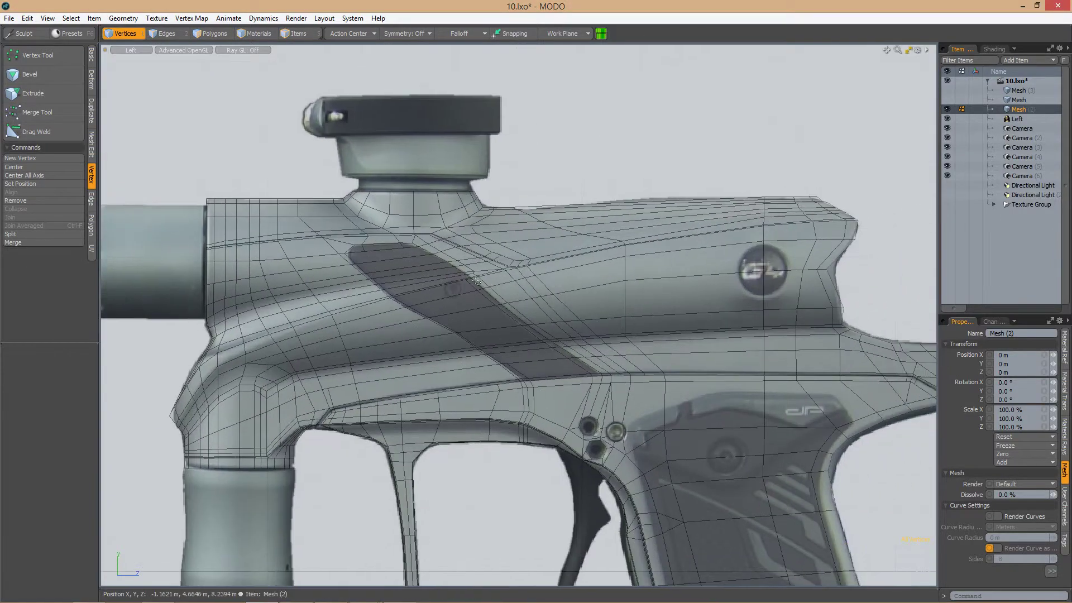
scroll(414, 272, up, 2)
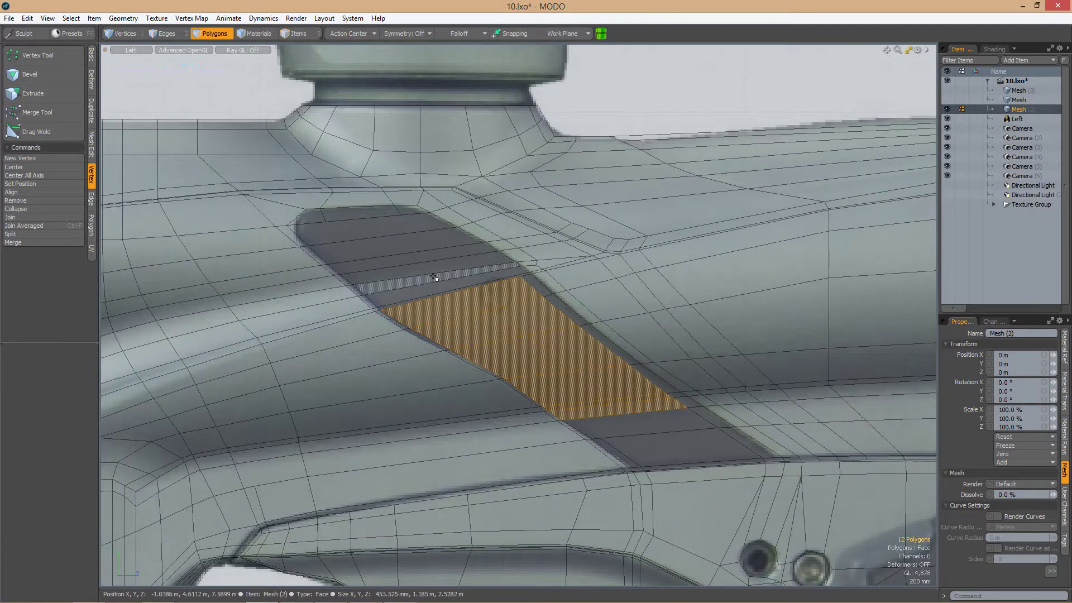
key(1)
key(3)
key(alt+c)
alt+drag(415, 272, 424, 295)
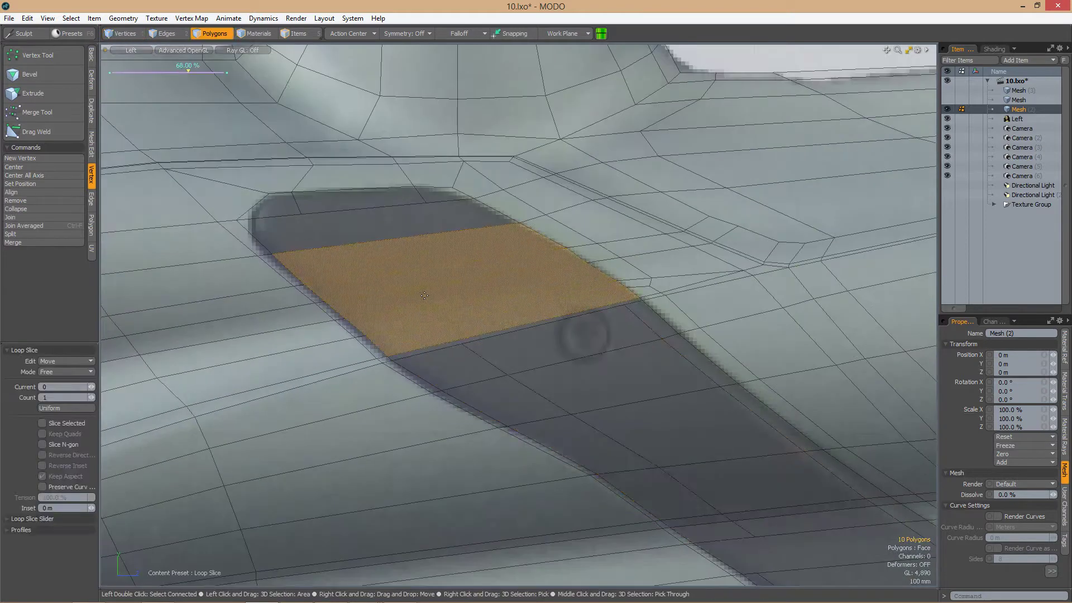
Connect the new edge to the dark panel's front tip with an edge slice, and loop-slice a second lengthwise edge behind it
key(1)
key(c)
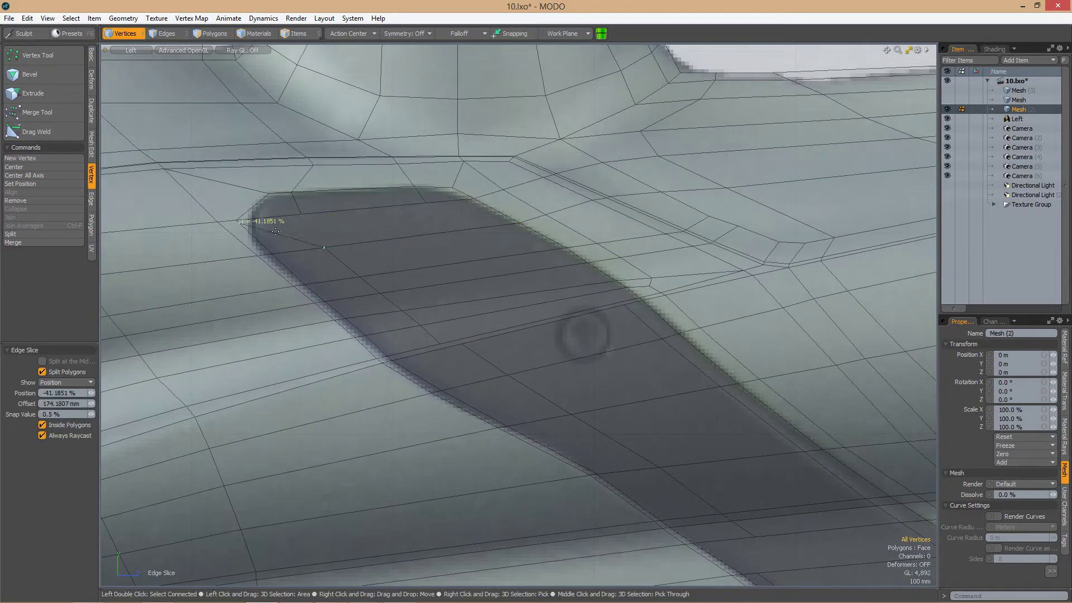
key(3)
key(alt+c)
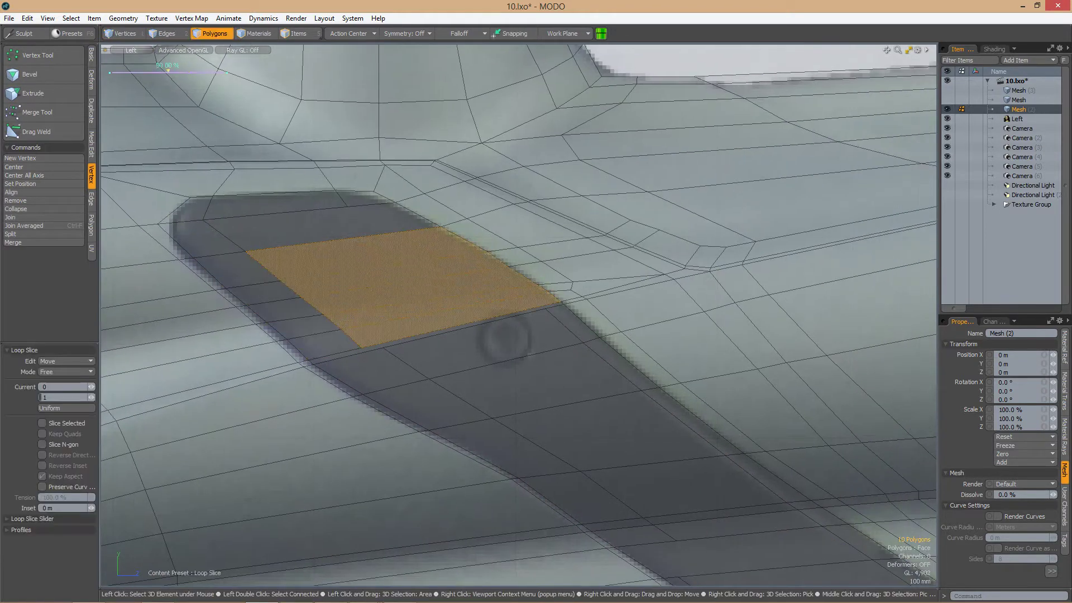
Slice edges across the dark panel's upper end to carry the second lengthwise edge to the panel's upper outline
key(2)
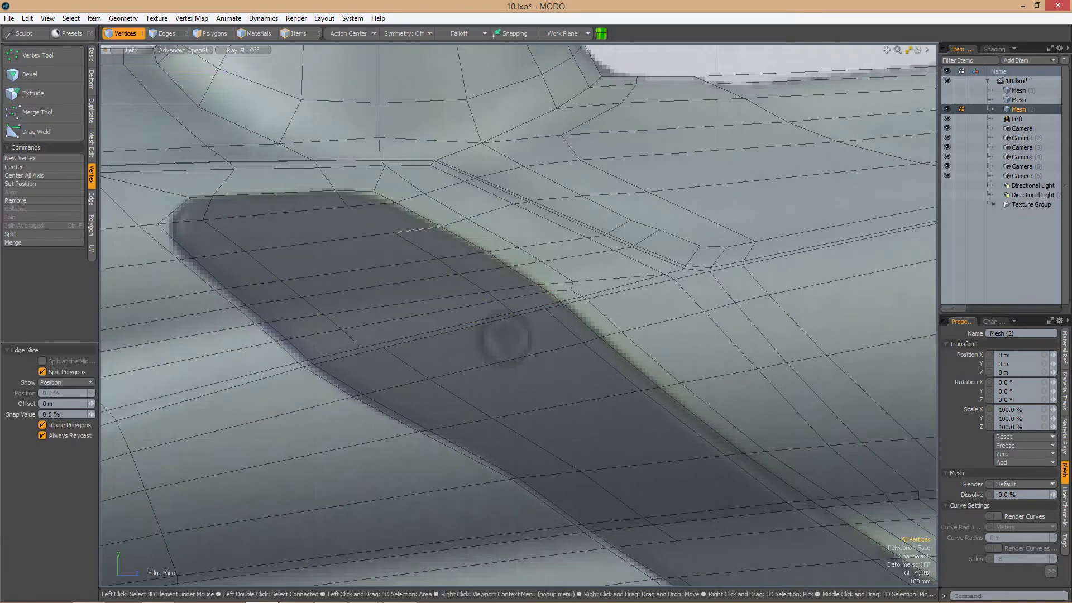
click(364, 234)
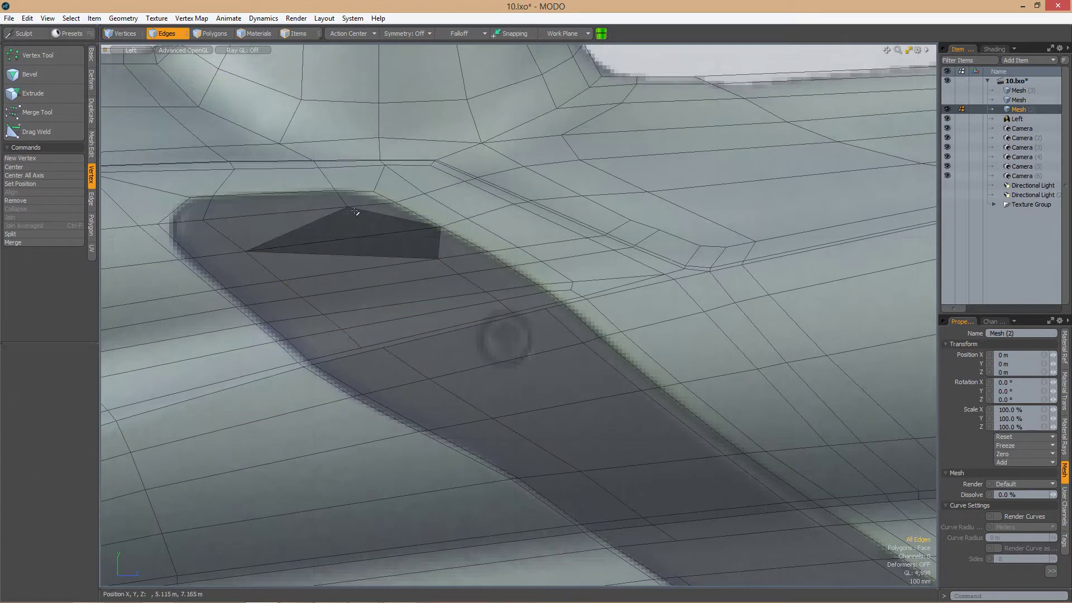
key(l)
key(1)
key(c)
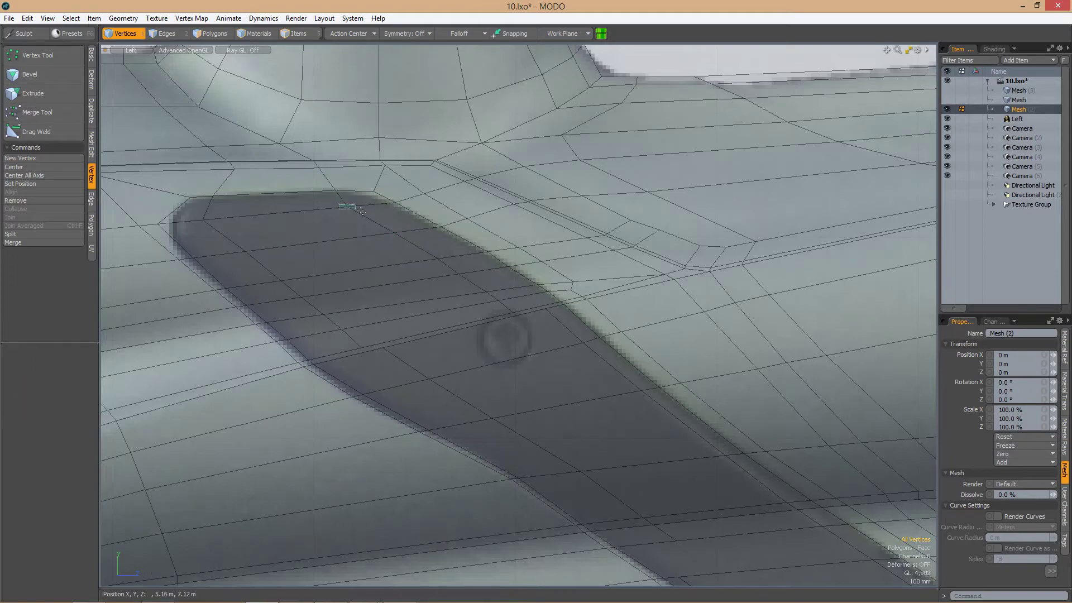
click(419, 223)
Adjust the vertices of the lengthwise loop along the dark panel's rear edge down toward the trigger frame crease
mouse_move(419, 223)
alt+mouse_down()
mouse_move(508, 292)
mouse_move(354, 345)
mouse_move(408, 335)
mouse_move(459, 273)
mouse_move(516, 272)
alt+mouse_up()
scroll(354, 344, up, 2)
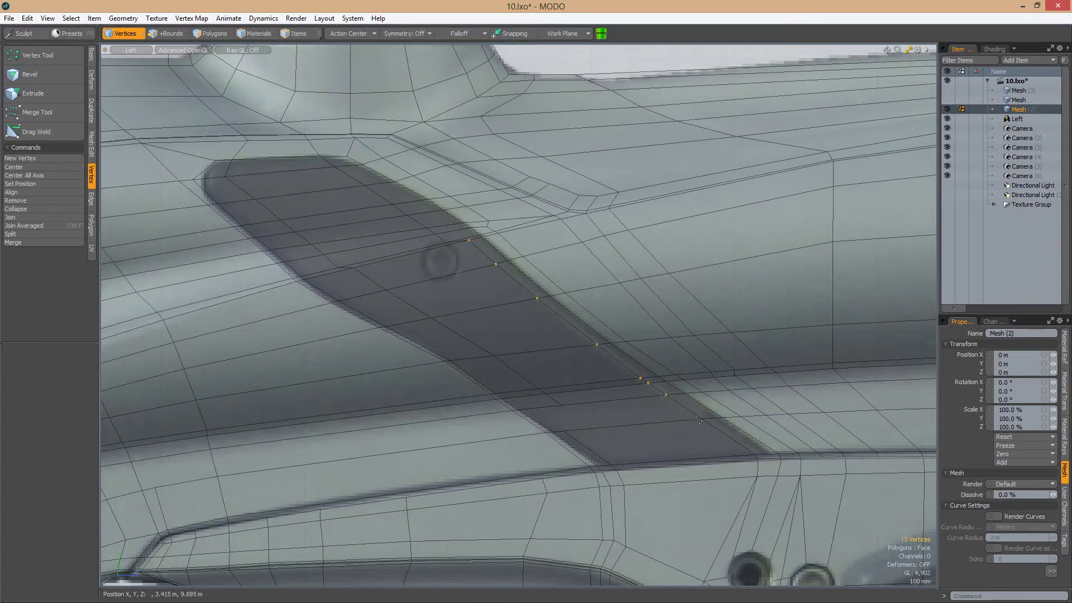
right_drag(754, 458, 755, 459)
mouse_move(755, 459)
ctrl+alt+mouse_down()
mouse_move(718, 395)
mouse_move(692, 378)
mouse_move(612, 393)
ctrl+alt+mouse_up()
drag(612, 393, 650, 377)
key(space)
click(649, 377)
ctrl+alt+drag(574, 361, 536, 313)
click(537, 345)
key(c)
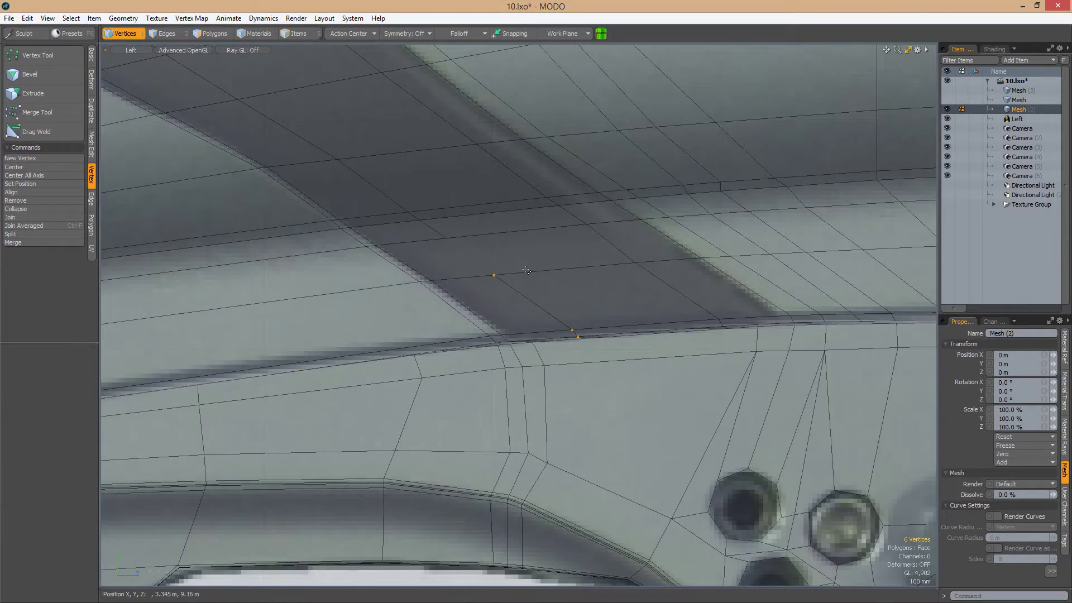
Adjust the vertices of the lengthwise loop through the middle of the dark panel, from its center to the lower crease
click(493, 273)
key(space)
ctrl+alt+drag(493, 273, 542, 317)
alt+shift+drag(614, 390, 530, 310)
shift+click(551, 322)
drag(590, 346, 630, 377)
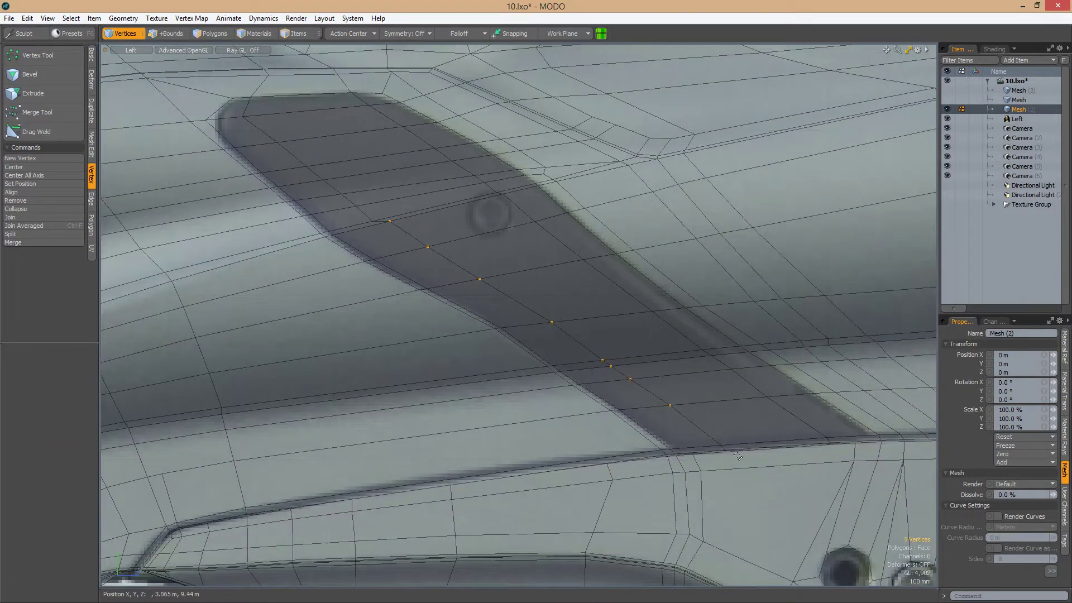
drag(738, 456, 731, 453)
key(space)
mouse_move(675, 392)
ctrl+alt+mouse_down()
mouse_move(422, 307)
mouse_move(402, 281)
mouse_move(341, 251)
ctrl+alt+mouse_up()
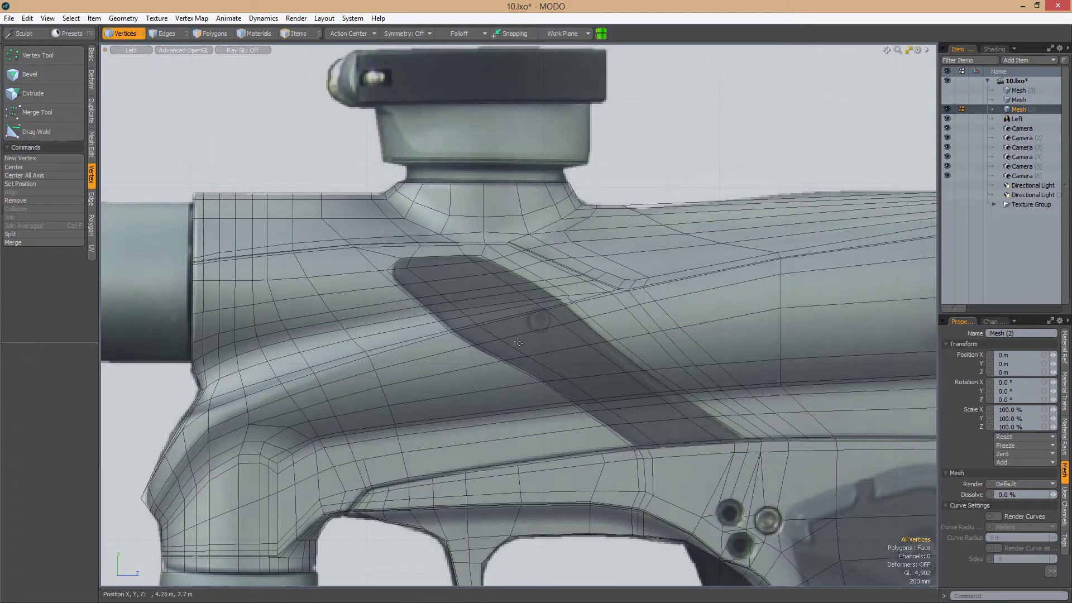
Loop-slice additional vertical edges around the rear body between the dark panel and the G4 badge
alt+drag(518, 343, 267, 335)
key(alt+c)
ctrl+alt+drag(620, 312, 555, 207)
key(space)
alt+drag(503, 280, 589, 343)
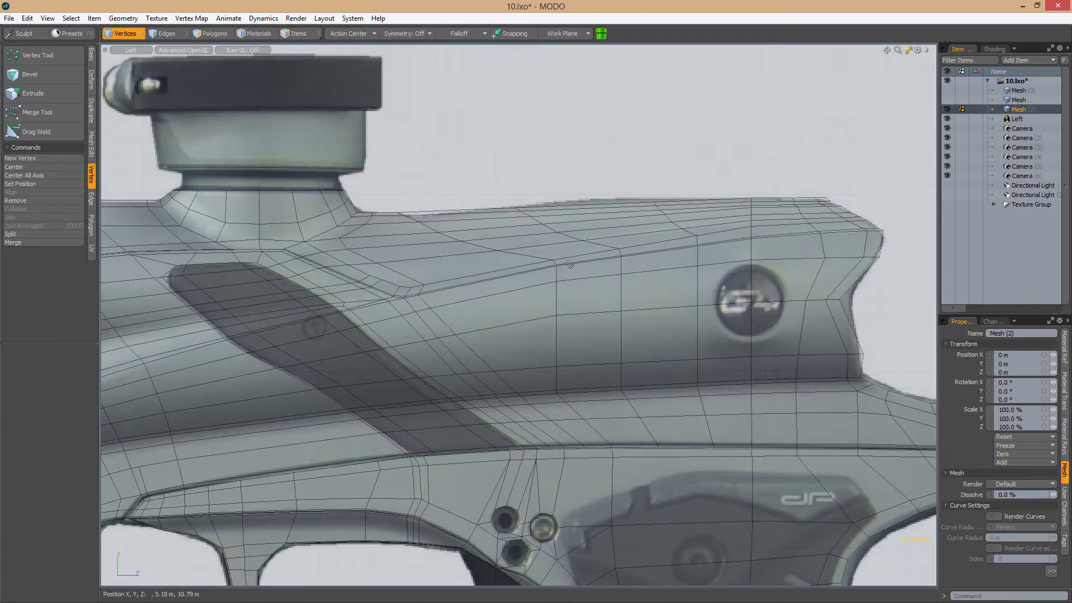
Slide the upper and lower vertices of the first vertical loop behind the dark panel forward so it slants with the panel
key(2)
key(1)
click(518, 270)
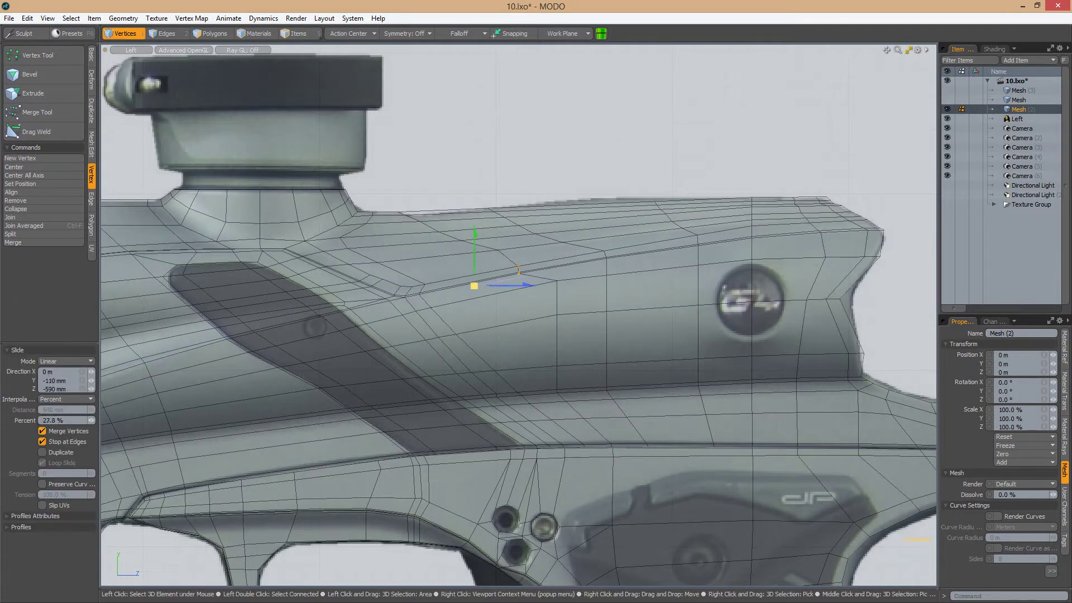
drag(538, 324, 570, 379)
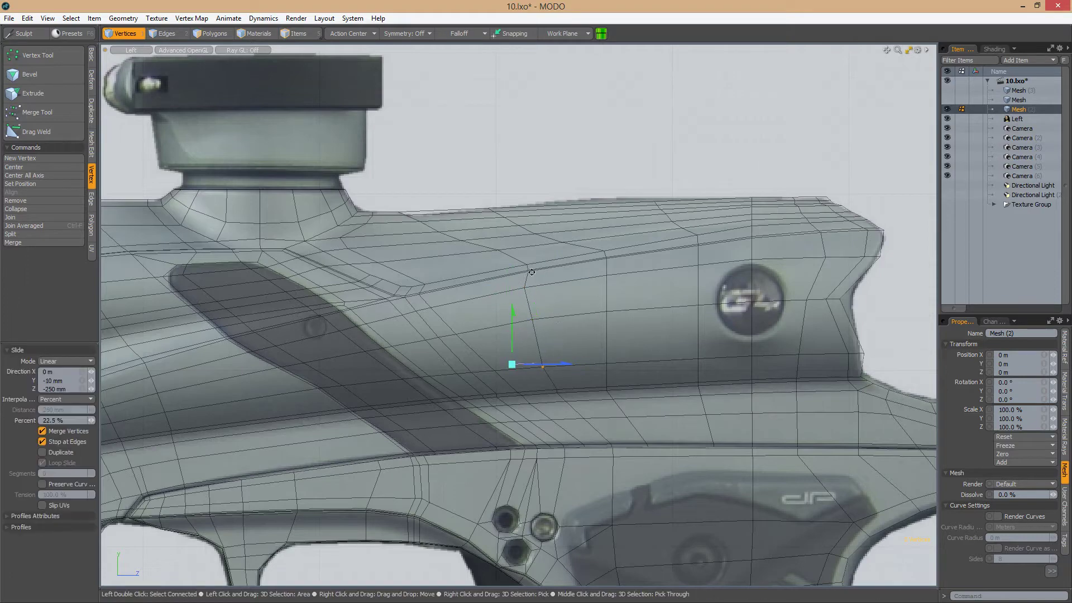
scroll(532, 272, up, 3)
key(q)
scroll(521, 273, up, 4)
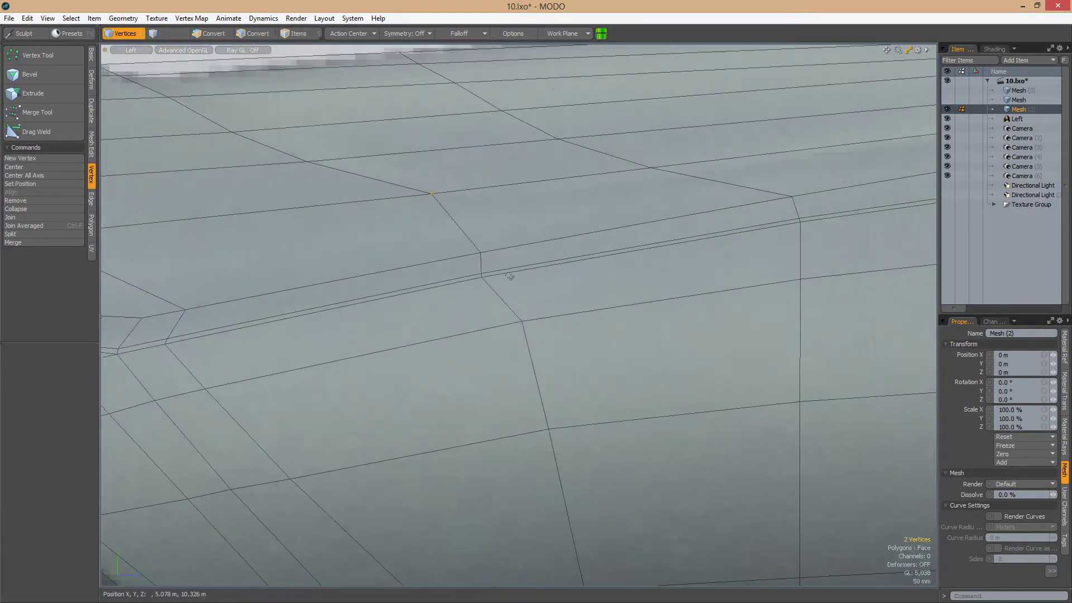
scroll(531, 279, down, 5)
scroll(531, 302, up, 4)
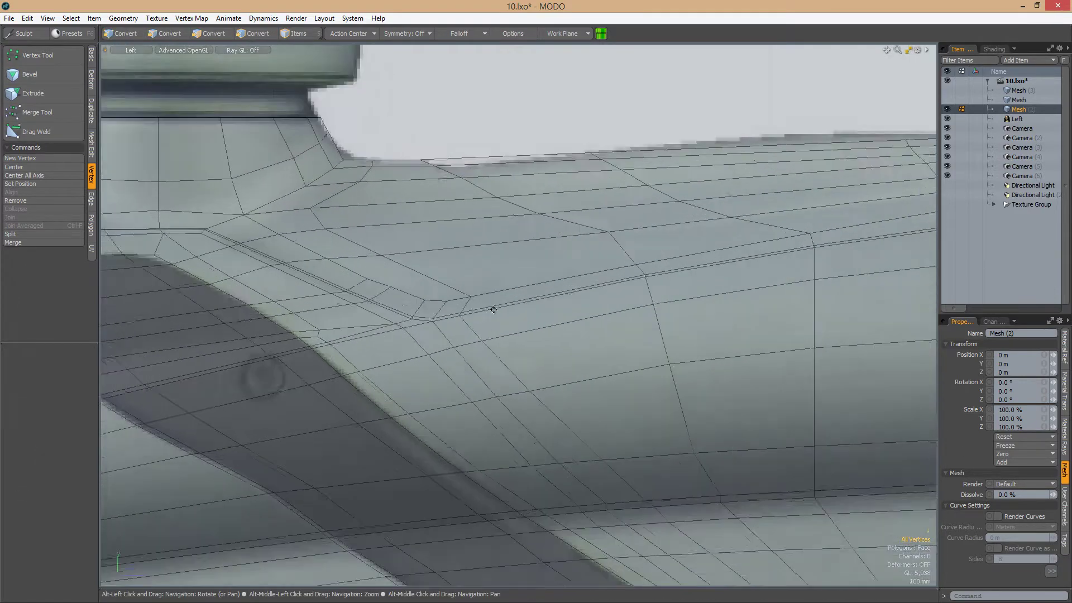
Slide the vertices of the loop just behind the crease corner rearward to even out the spacing beside the dark panel
key(q)
click(468, 325)
scroll(468, 325, down, 2)
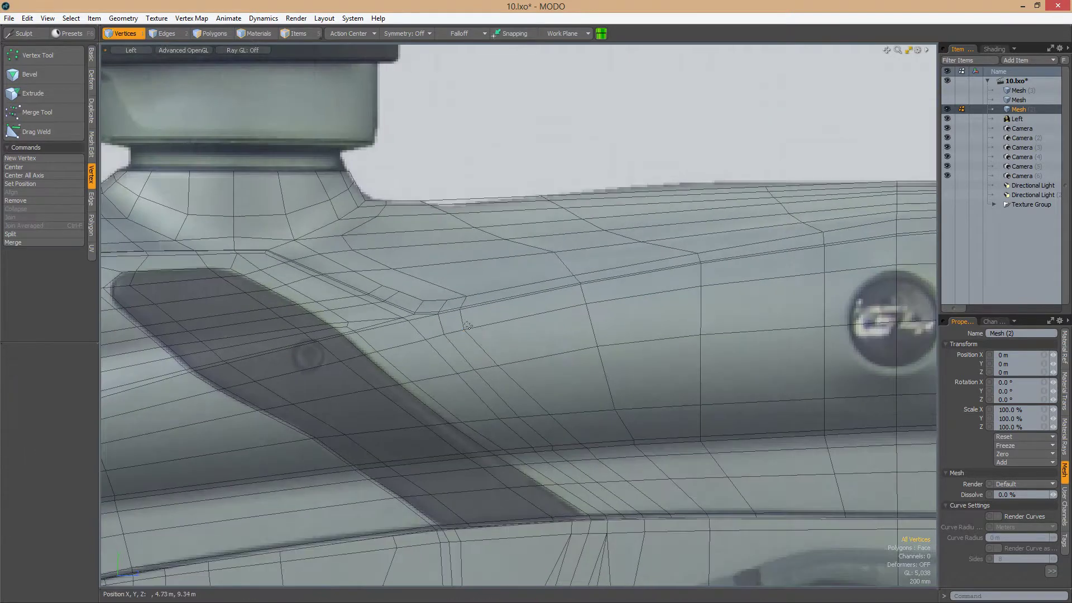
key(q)
alt+shift+drag(547, 349, 457, 308)
scroll(434, 270, up, 2)
key(ctrl+z)
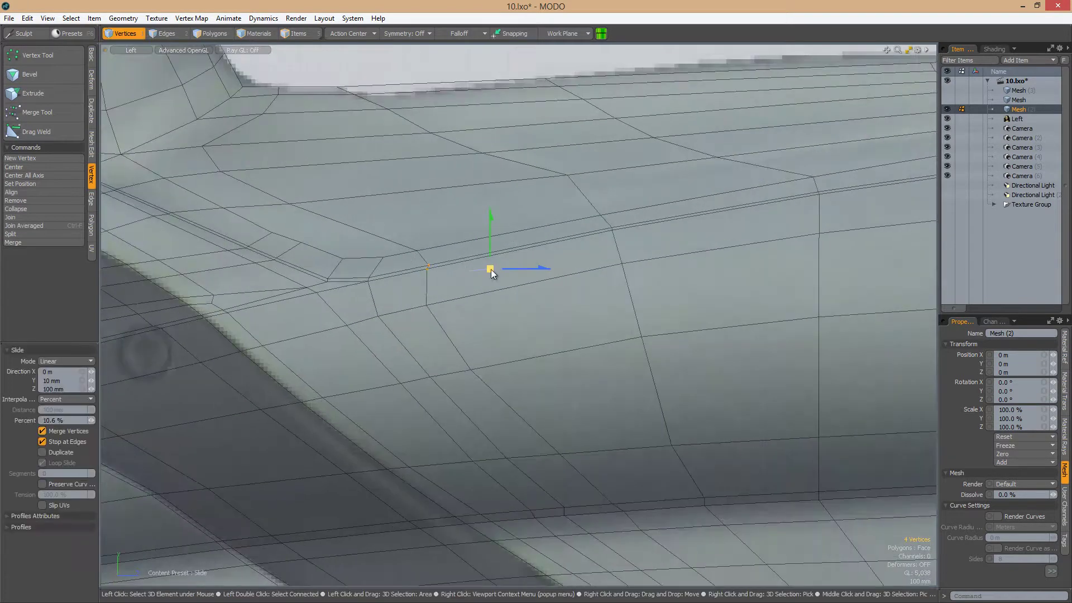
scroll(496, 331, down, 2)
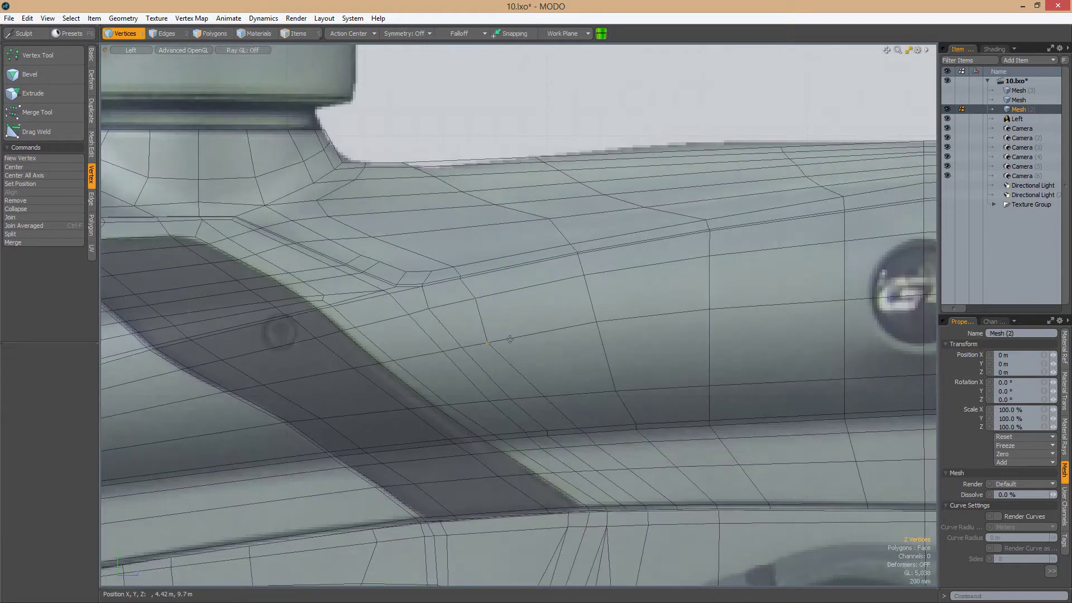
key(q)
alt+shift+drag(532, 328, 491, 346)
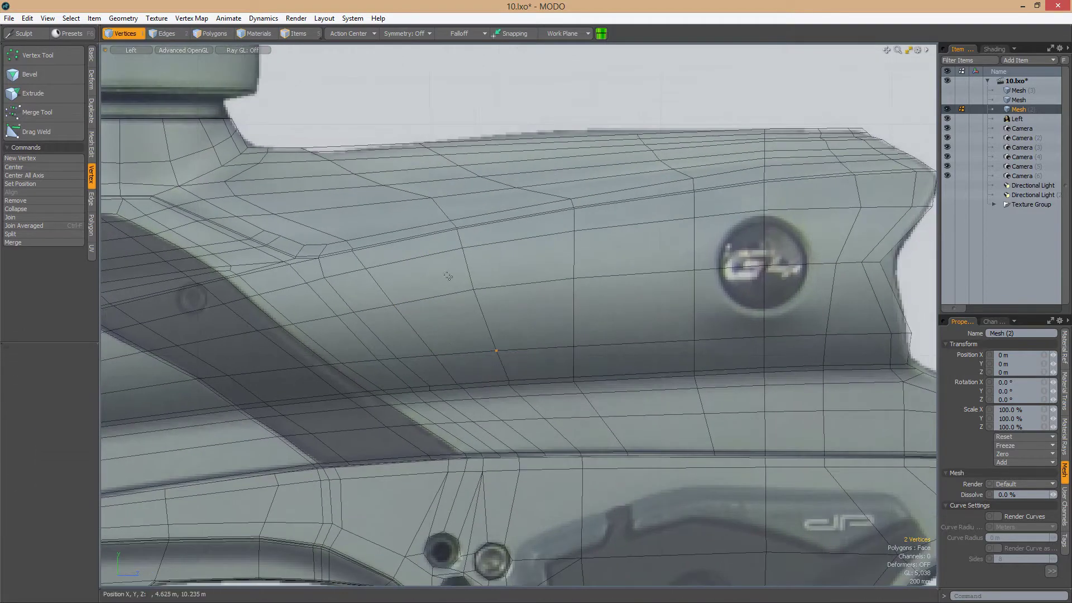
Slide the upper vertices of the vertical loops ahead of and through the G4 badge along the body's top ridge
ctrl+alt+drag(448, 276, 657, 324)
key(s)
drag(686, 262, 632, 288)
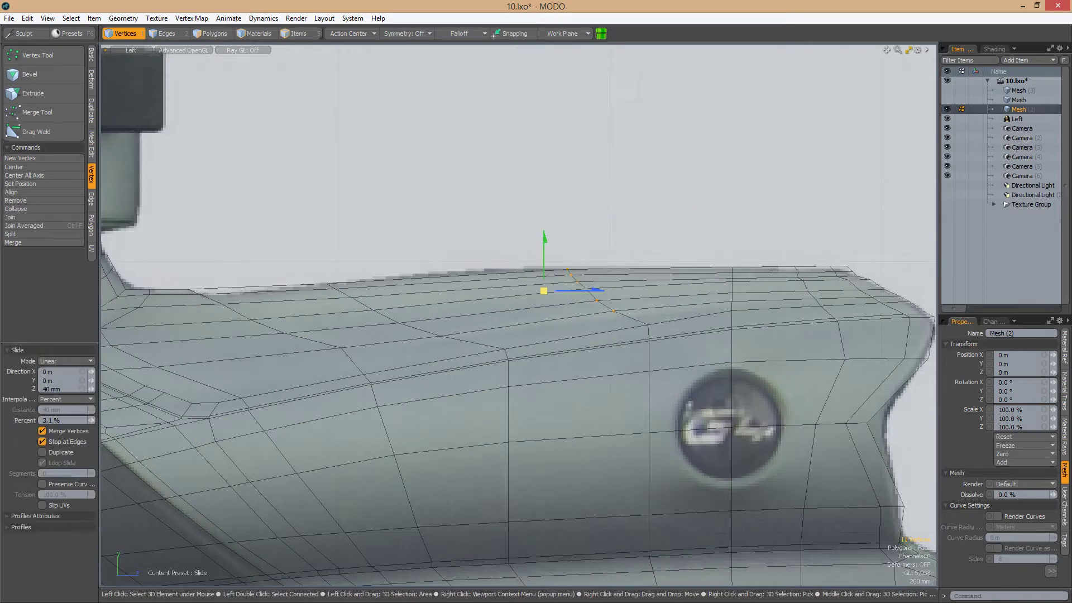
key(space)
ctrl+alt+drag(573, 252, 540, 282)
key(s)
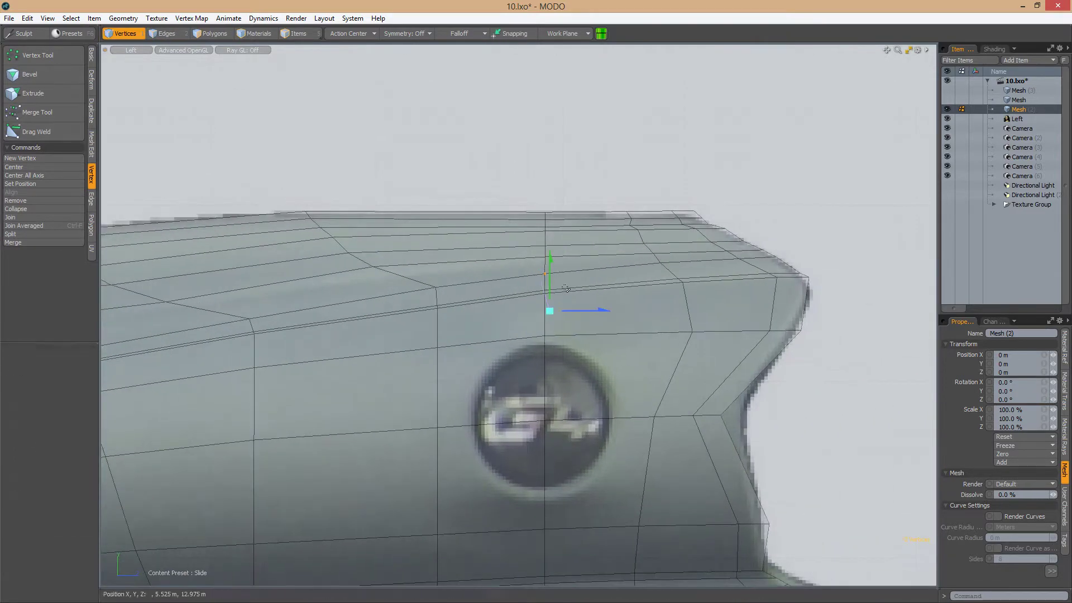
scroll(540, 282, down, 3)
scroll(539, 282, up, 3)
scroll(582, 292, down, 3)
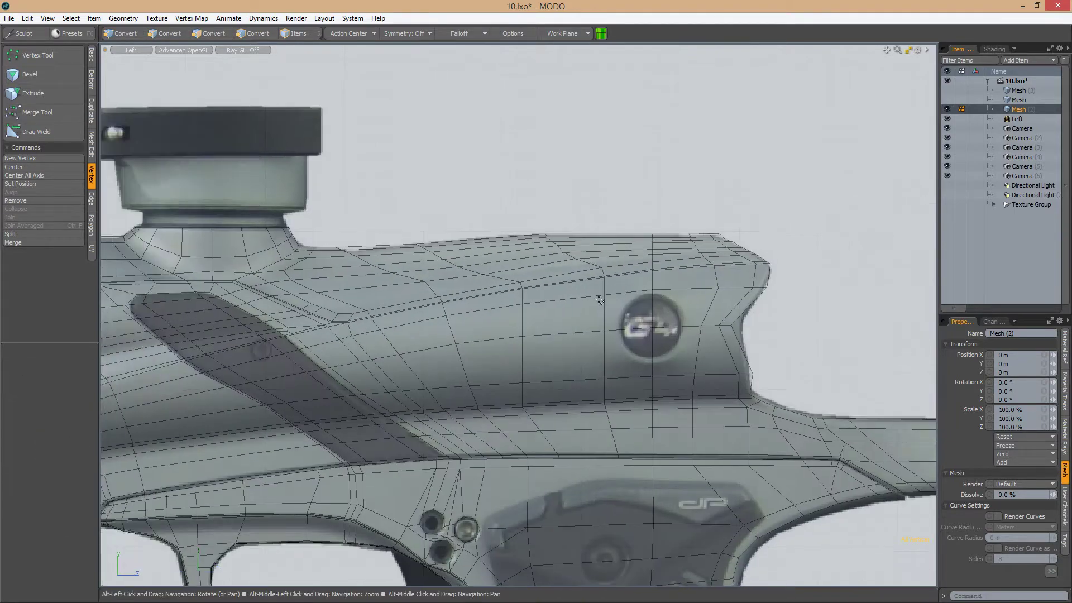
Adjust the vertex just above the crease on the vertical loop directly in front of the G4 badge
key(3)
scroll(612, 272, up, 3)
double_click(612, 272)
key(1)
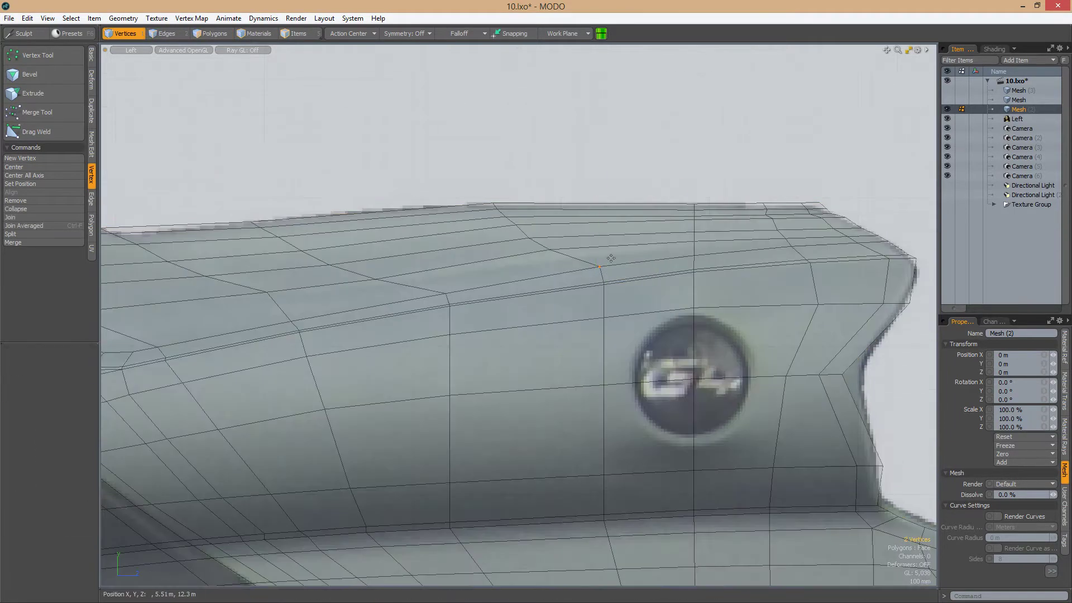
scroll(625, 260, down, 2)
click(617, 259)
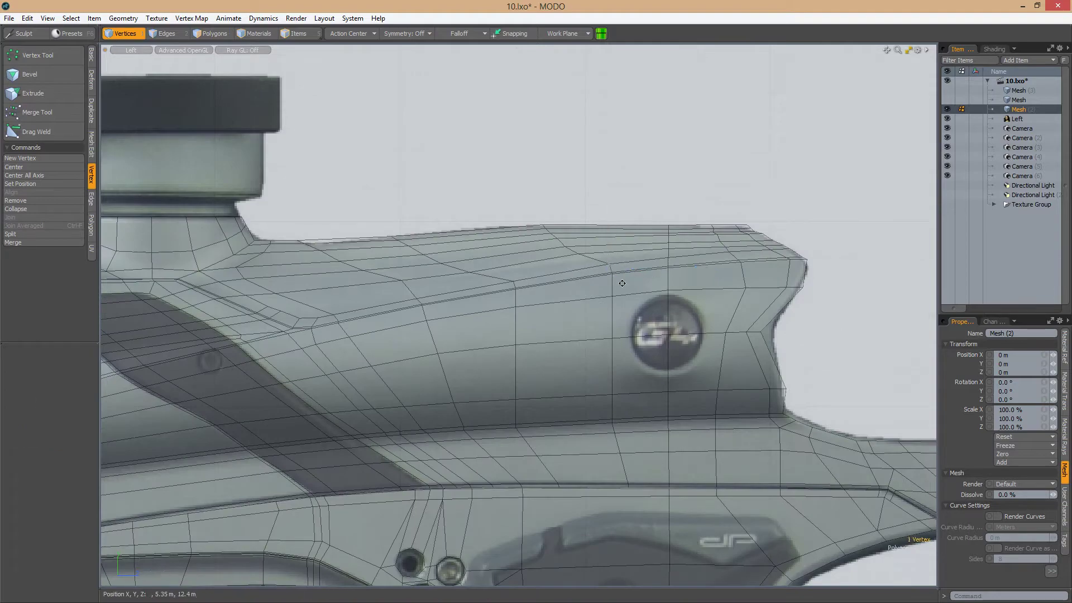
Select the polygons on top of the body behind the feed neck, back to the rear edge, and bevel them
scroll(615, 280, down, 4)
scroll(615, 279, up, 3)
alt+drag(615, 279, 502, 294)
alt+drag(751, 218, 605, 297)
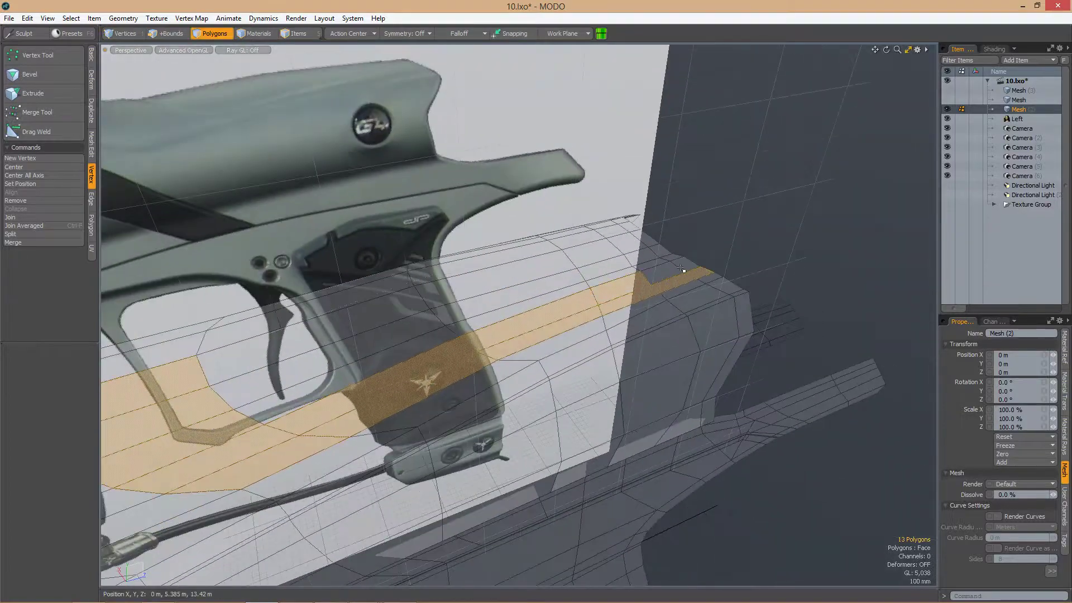
alt+drag(281, 346, 497, 270)
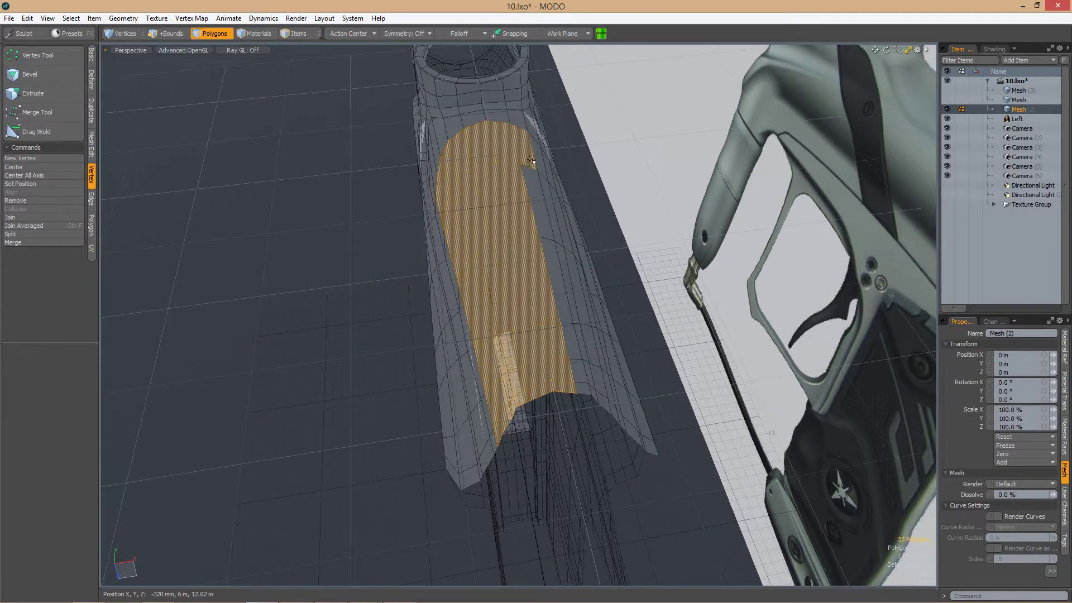
alt+drag(533, 162, 591, 305)
key(b)
scroll(526, 317, up, 5)
key(space)
Move the vertex where the bevelled top area meets the body's rear edge
key(1)
key(2)
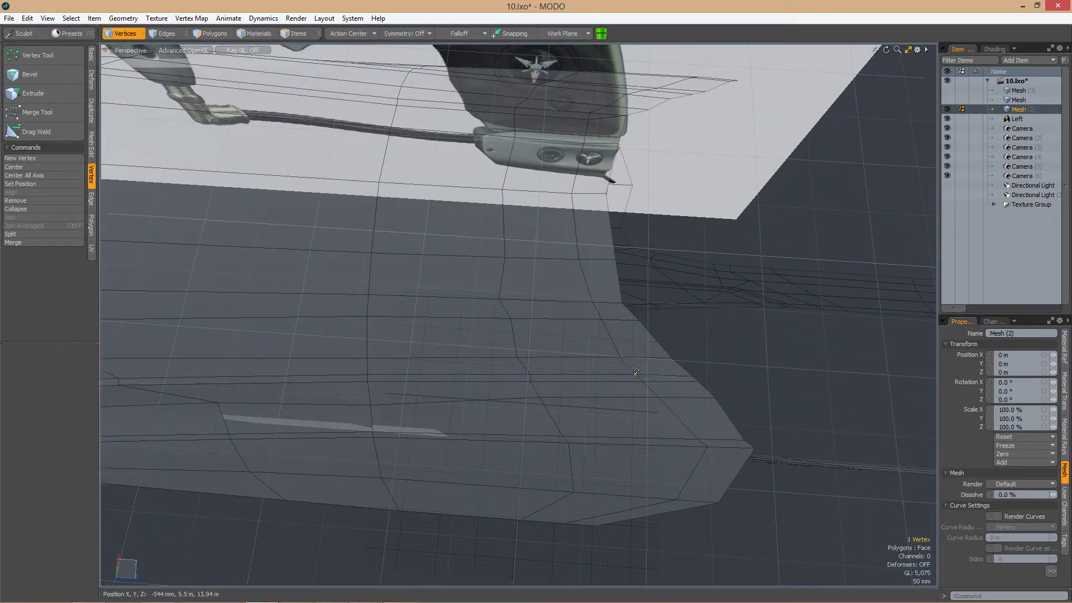
alt+drag(636, 370, 345, 397)
key(w)
click(591, 327)
Slice a closely parallel edge beside the curved front boundary of the bevelled top area
key(3)
double_click(402, 226)
key(alt+c)
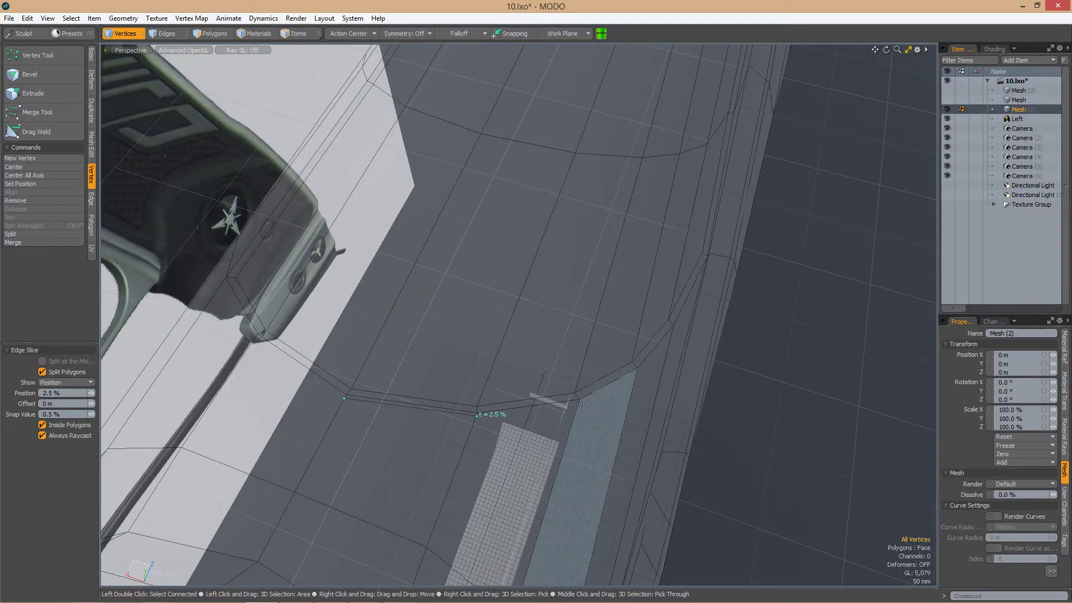
alt+drag(580, 403, 632, 341)
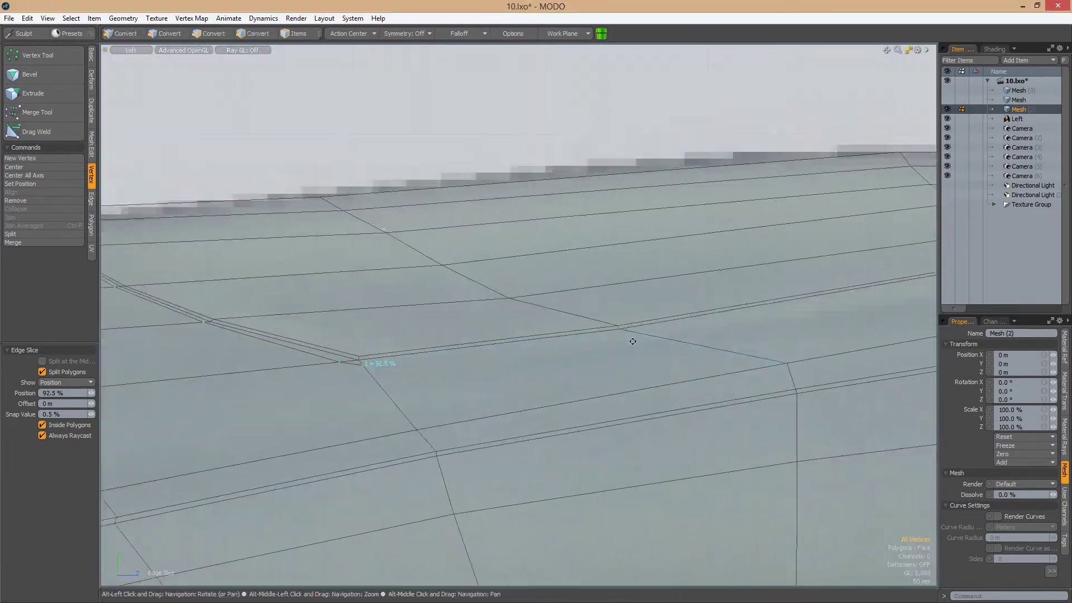
Move the vertex at the front corner of the bevelled area's sliced boundary down about 9 mm
alt+drag(713, 331, 800, 343)
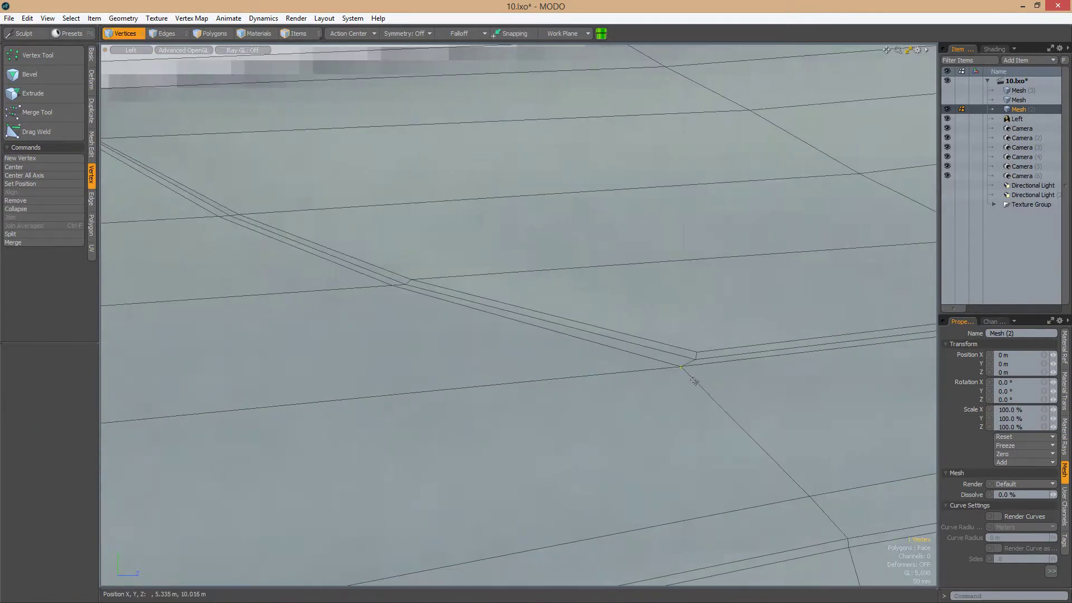
key(alt+s)
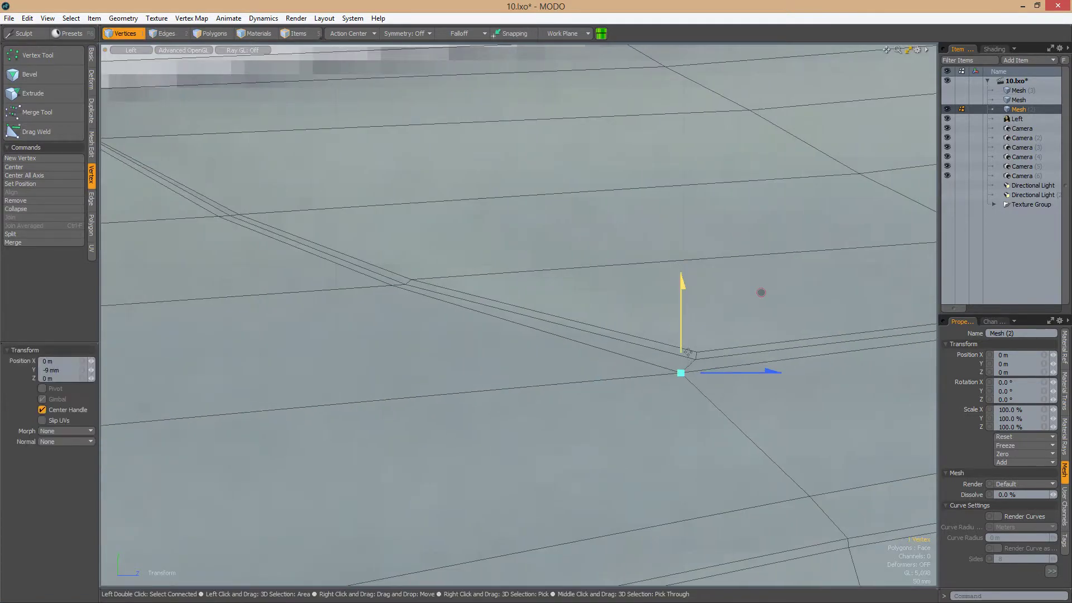
drag(762, 295, 502, 380)
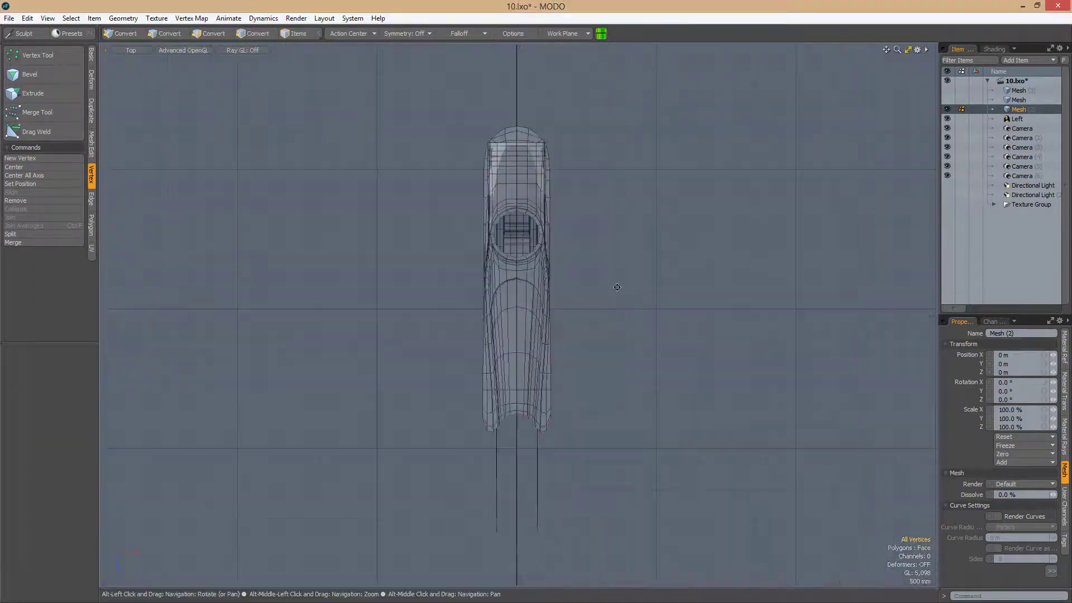
key(3)
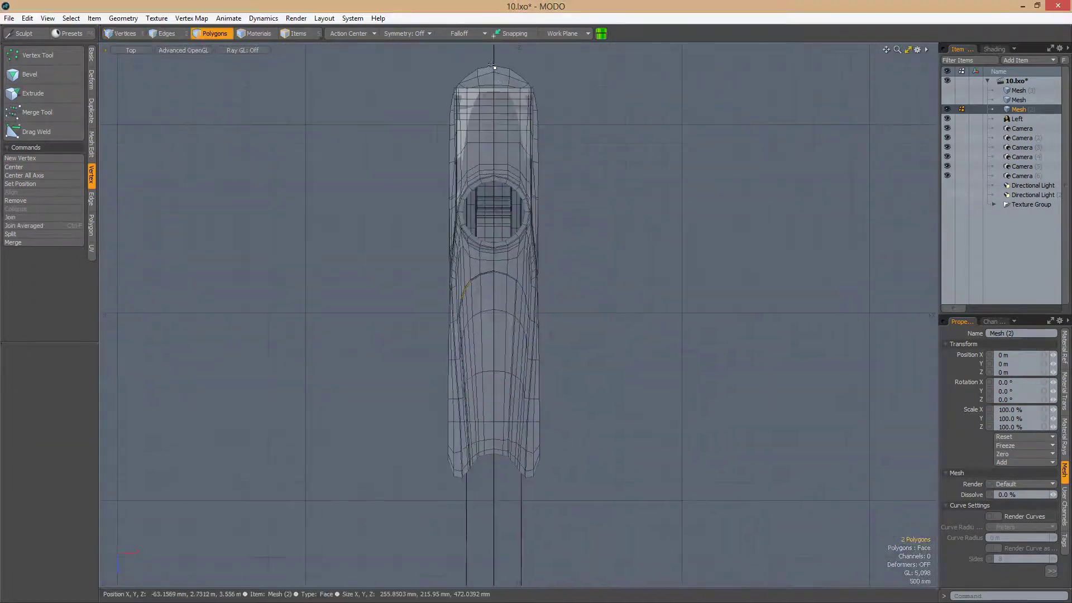
Delete one lengthwise half of the marker body and mirror the other half across the X axis with vertices merged
right_drag(617, 287, 371, 106)
key(shift+v)
scroll(564, 312, up, 5)
scroll(619, 77, down, 3)
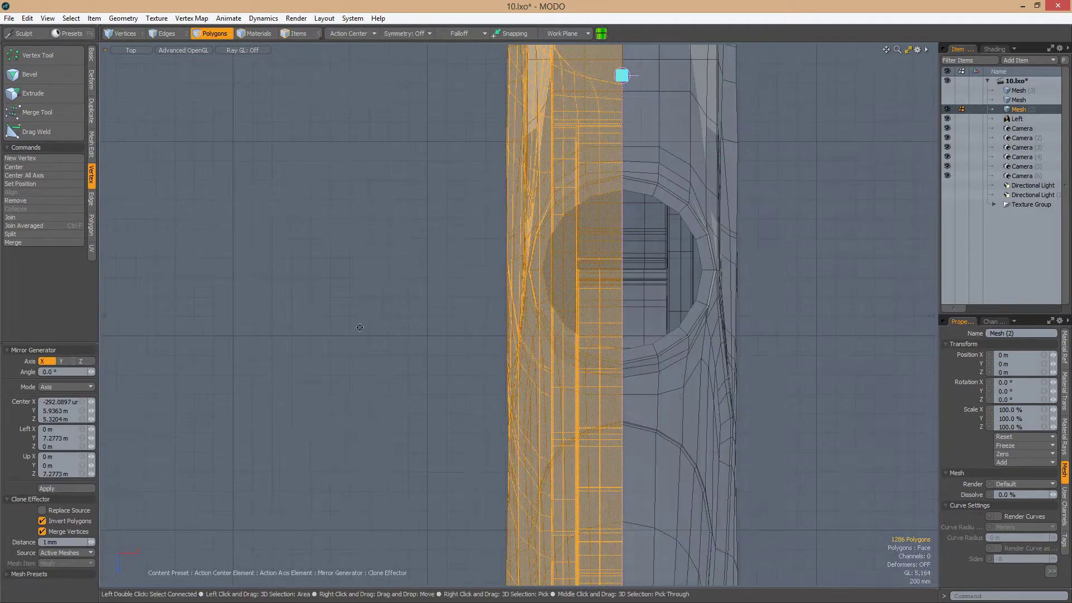
alt+drag(620, 76, 709, 374)
scroll(729, 315, up, 3)
scroll(709, 374, down, 3)
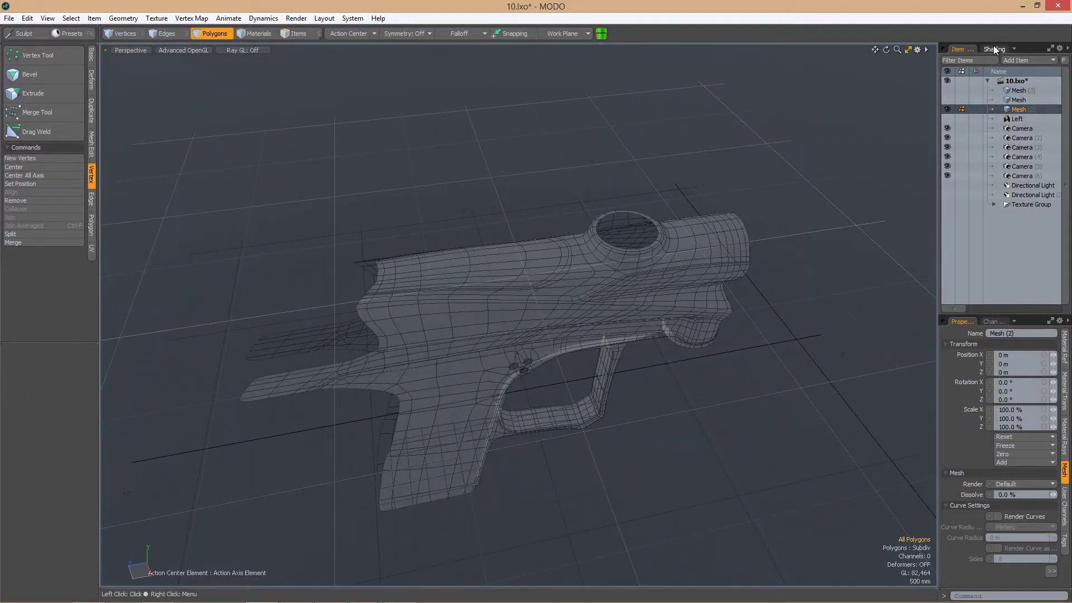
Preview the body in the render view and compare its shape with the photo of the blue marker
click(994, 49)
mouse_move(771, 212)
alt+mouse_down()
mouse_move(804, 233)
mouse_move(694, 383)
mouse_move(661, 331)
mouse_move(738, 362)
alt+mouse_up()
scroll(661, 331, up, 3)
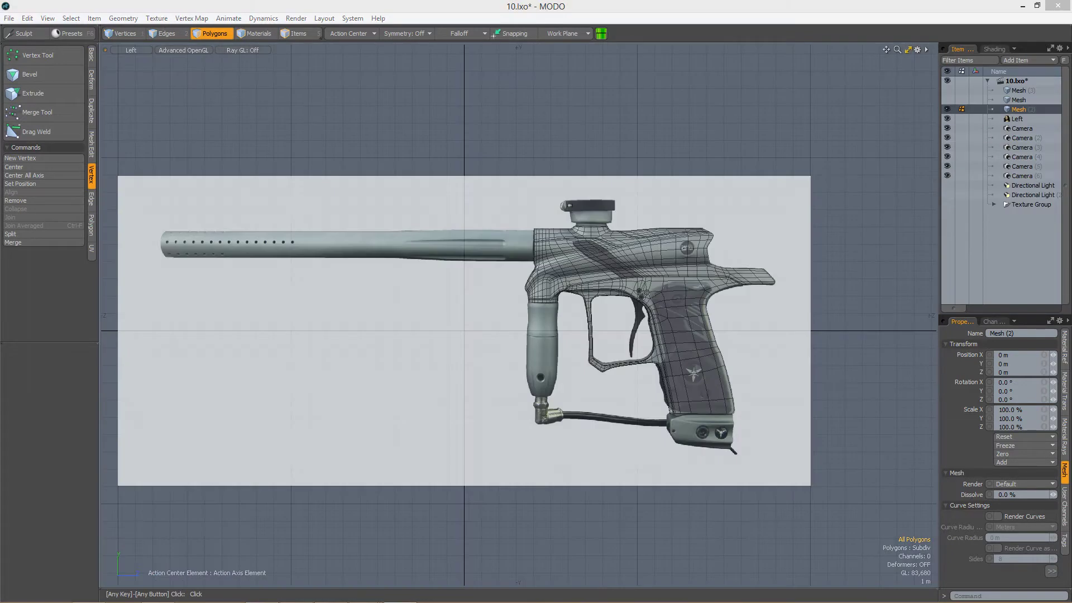
key(ctrl+Tab)
click(281, 298)
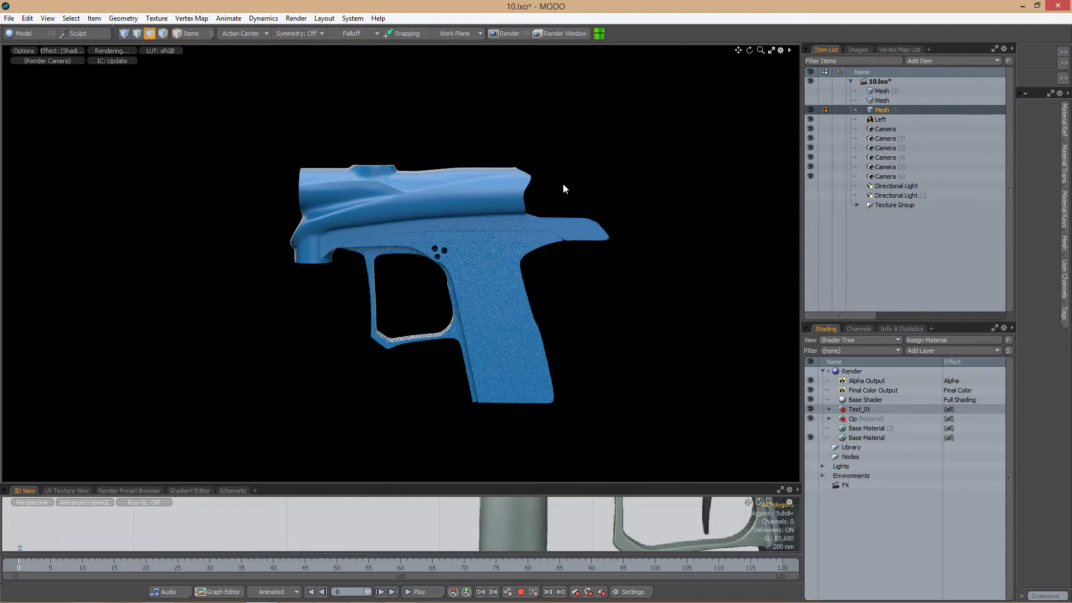
key(alt+Tab)
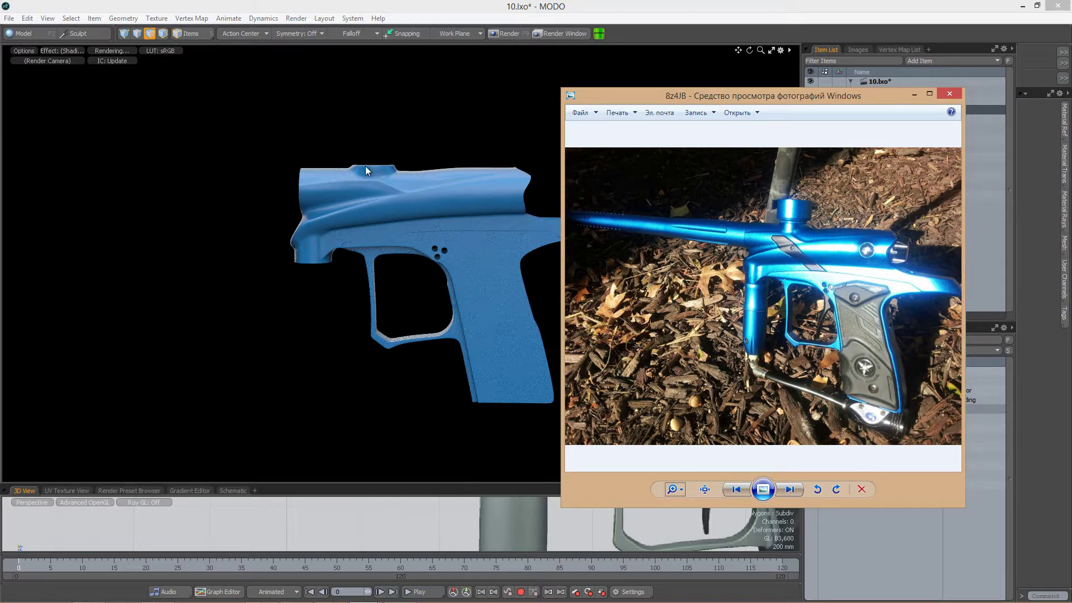
key(alt+Tab)
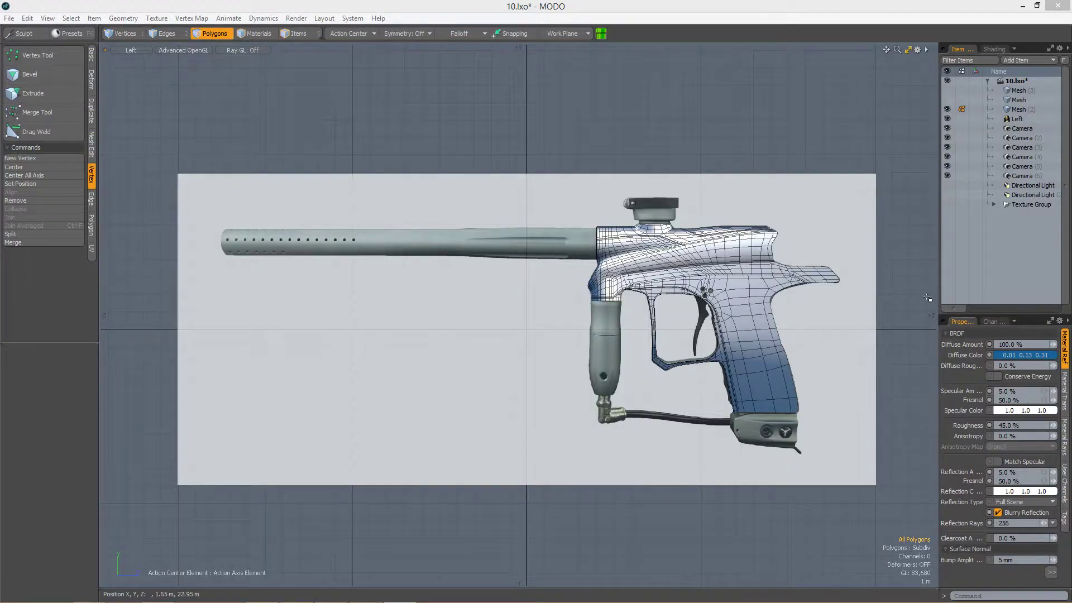
click(994, 49)
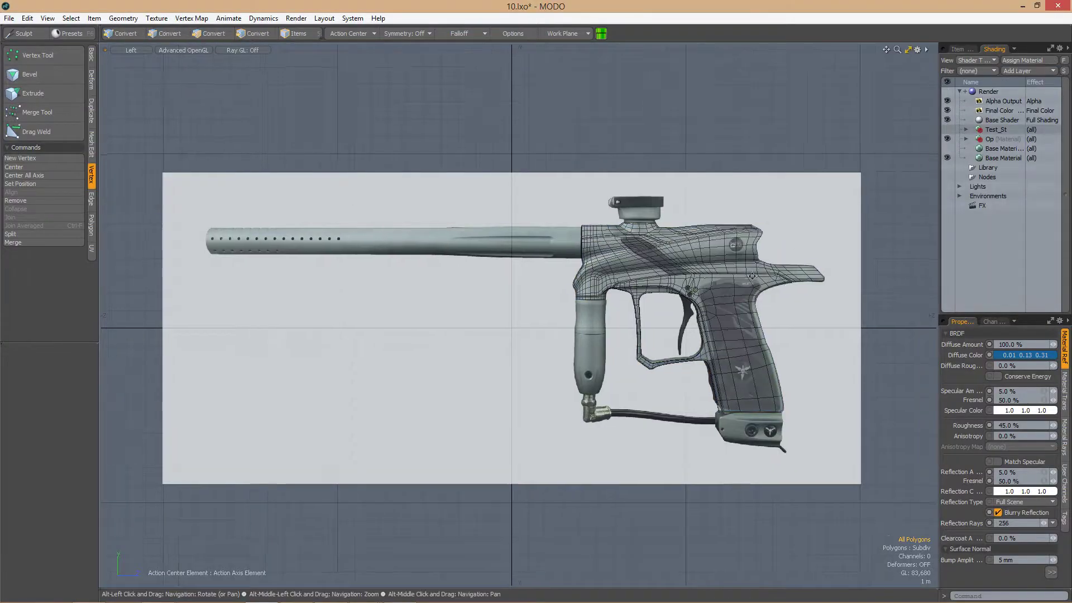
click(965, 109)
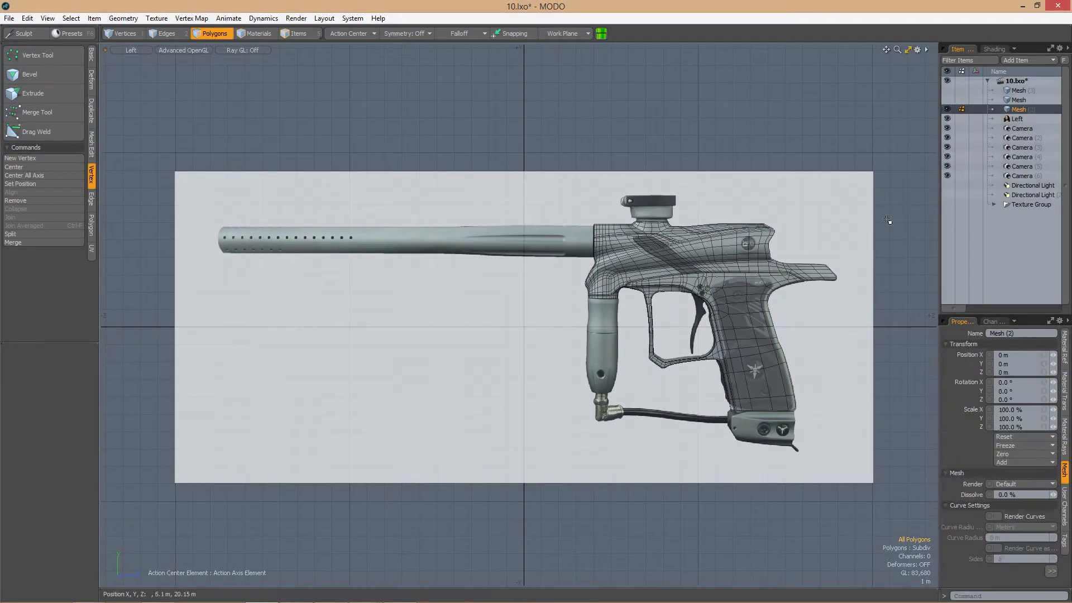
Insert a new edge loop through the polygon band behind the feed neck, running down the side of the body
key(1)
scroll(646, 371, up, 6)
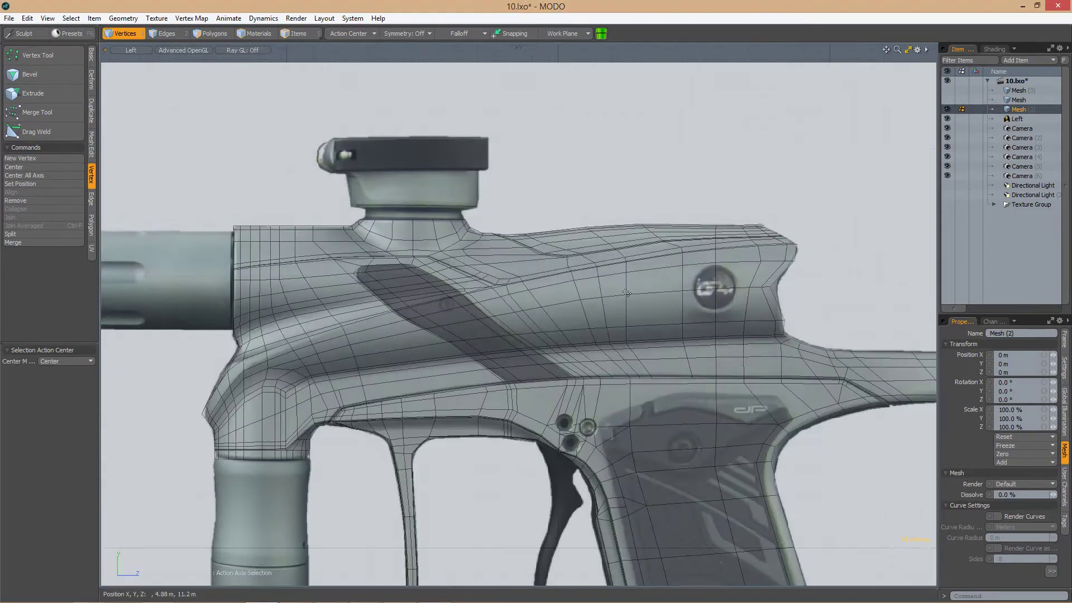
scroll(542, 278, up, 5)
key(c)
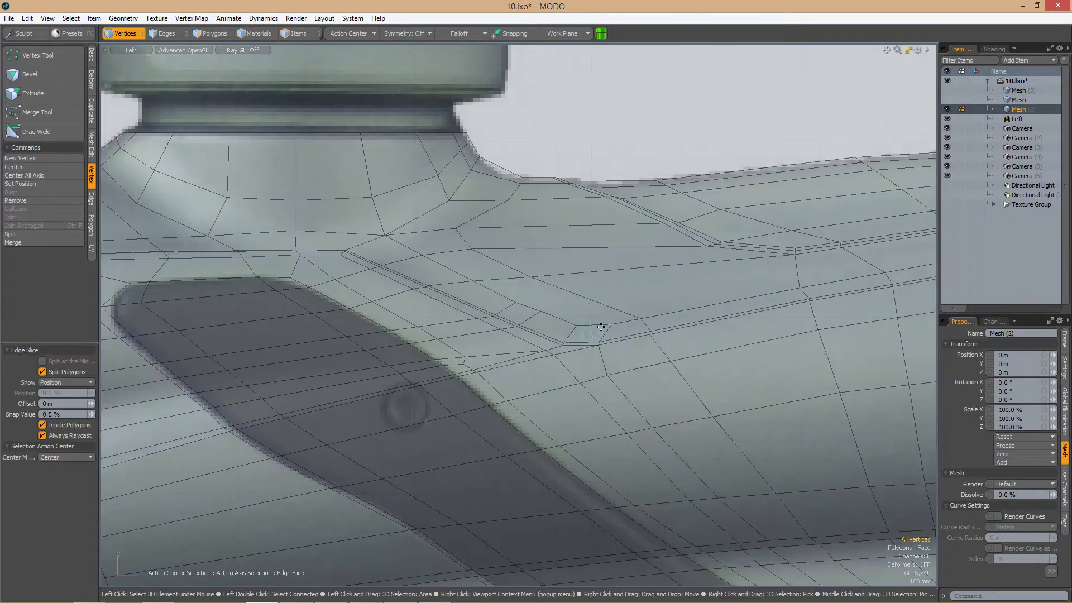
alt+drag(607, 304, 567, 280)
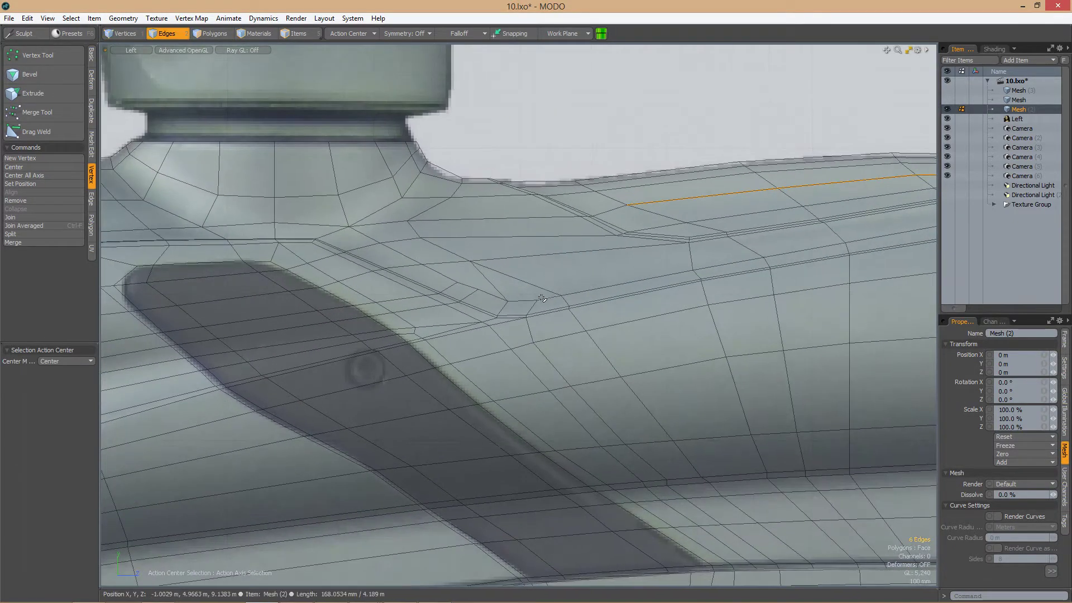
scroll(569, 306, up, 2)
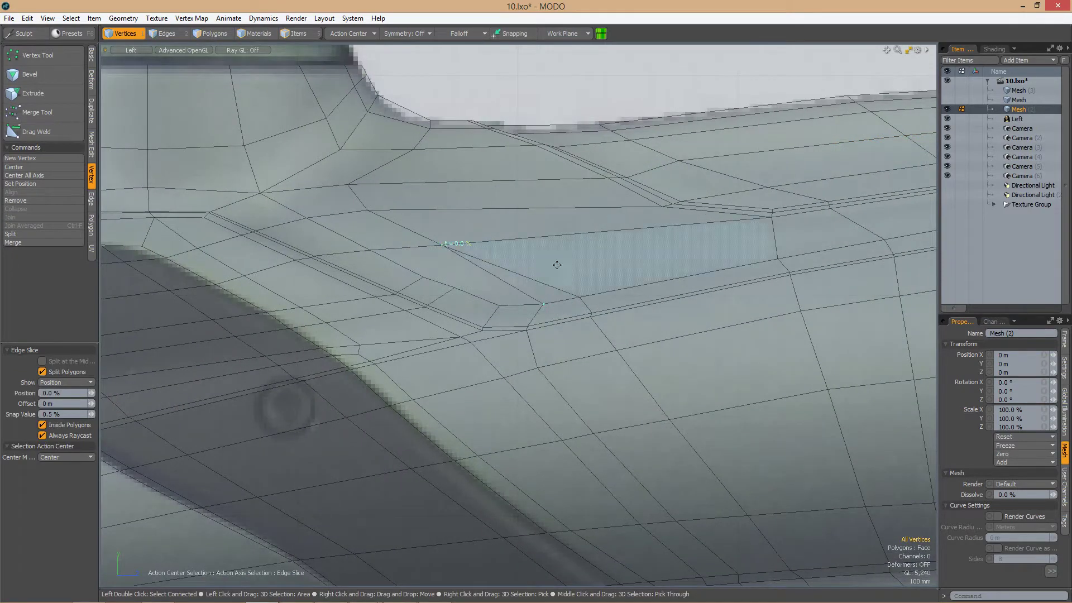
key(3)
alt+drag(485, 258, 552, 271)
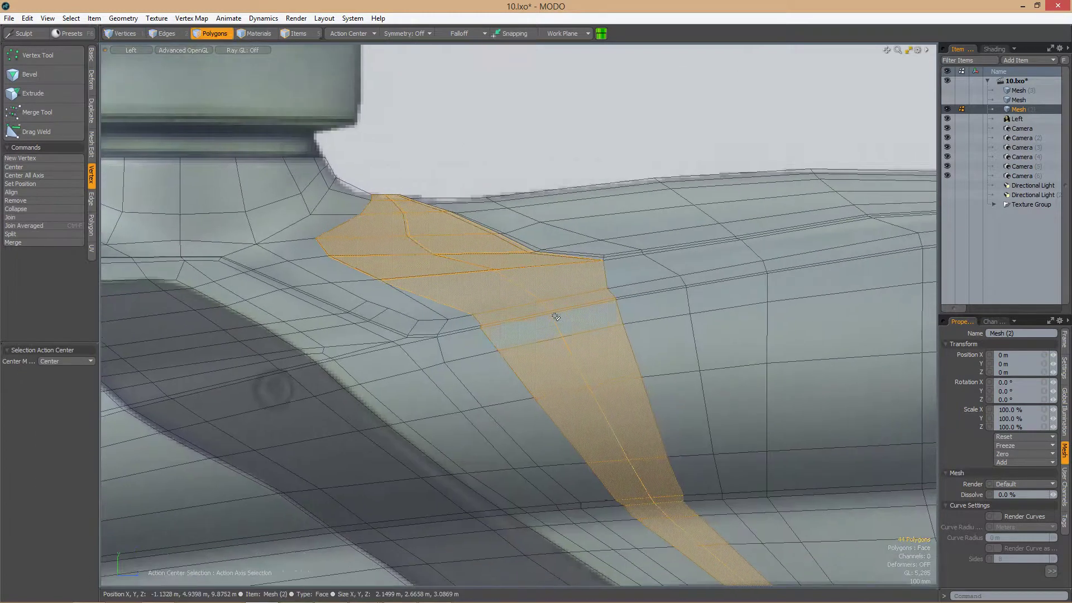
key(2)
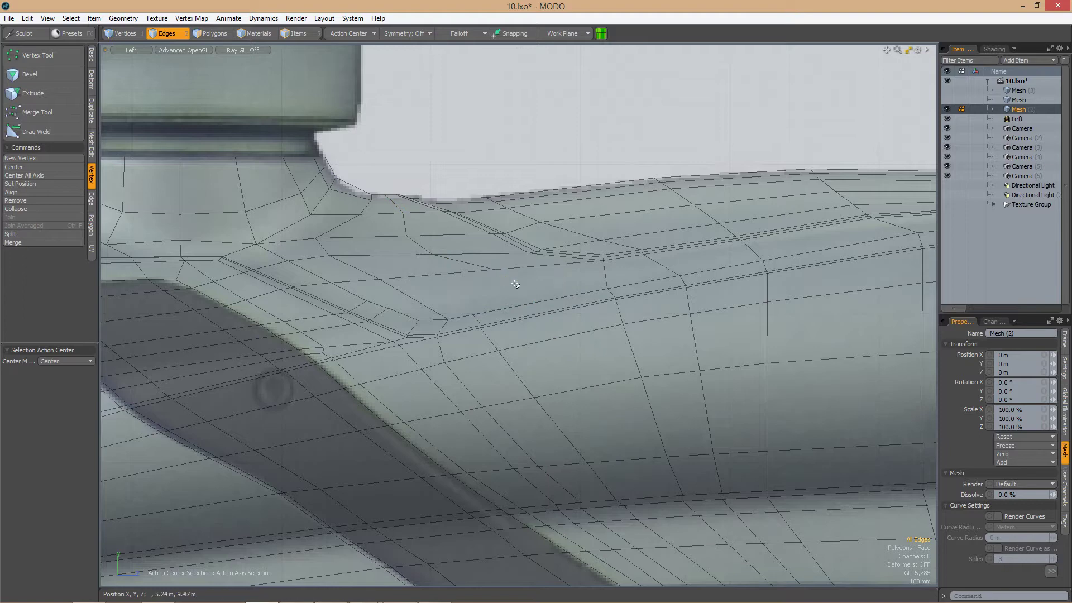
Connect the new loop's dead end below the bevelled top area to the vertex on the ridge beneath it
key(a)
scroll(547, 273, up, 5)
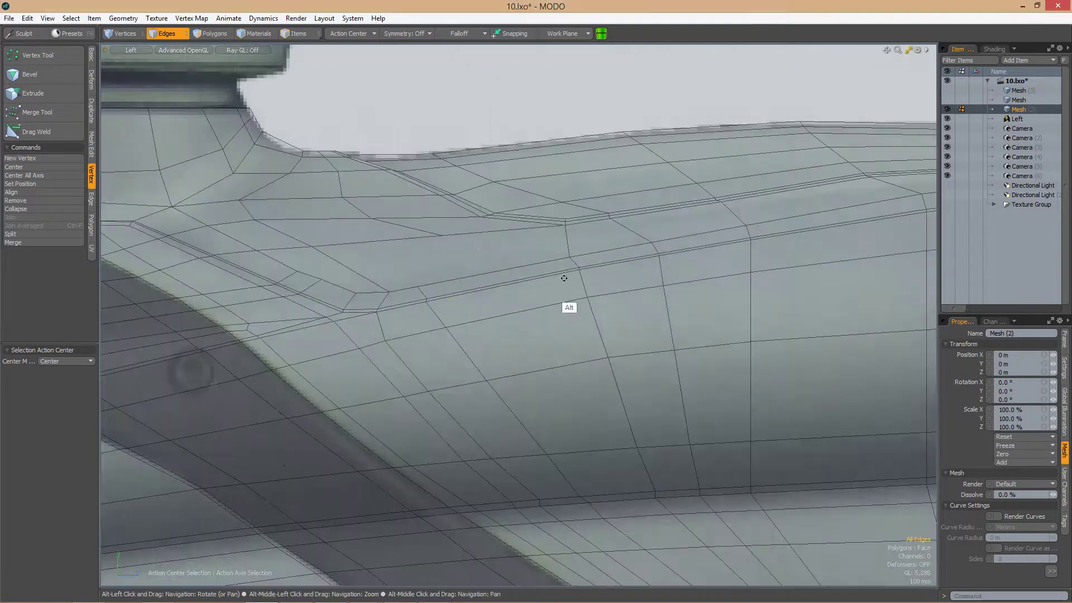
key(1)
key(s)
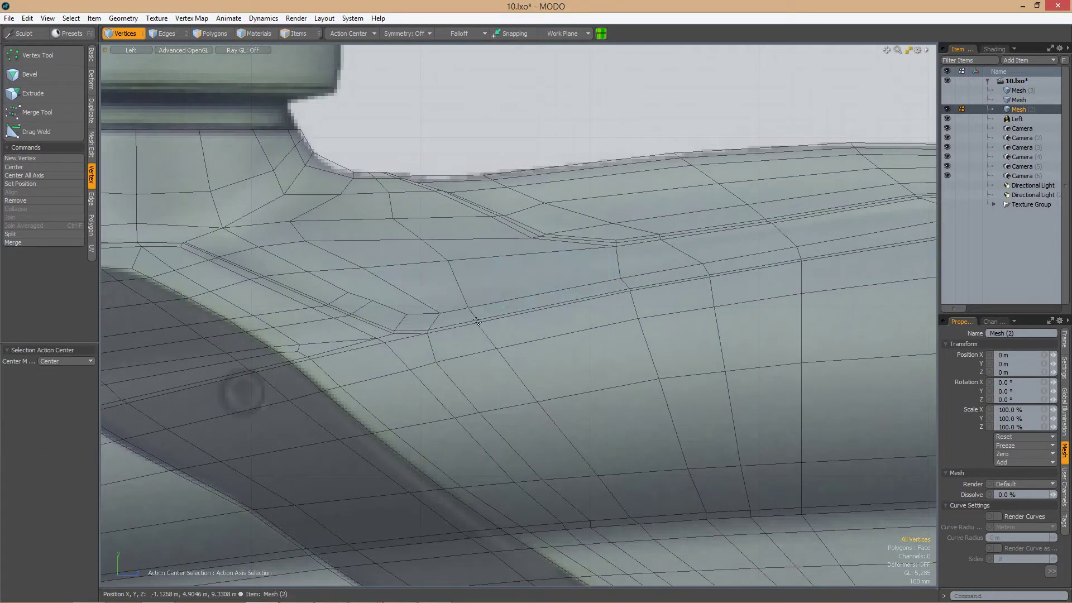
Select the vertices running down the body side behind the dark panel and slide them to even out the edge spacing
click(478, 322)
key(s)
alt+drag(475, 312, 607, 303)
key(space)
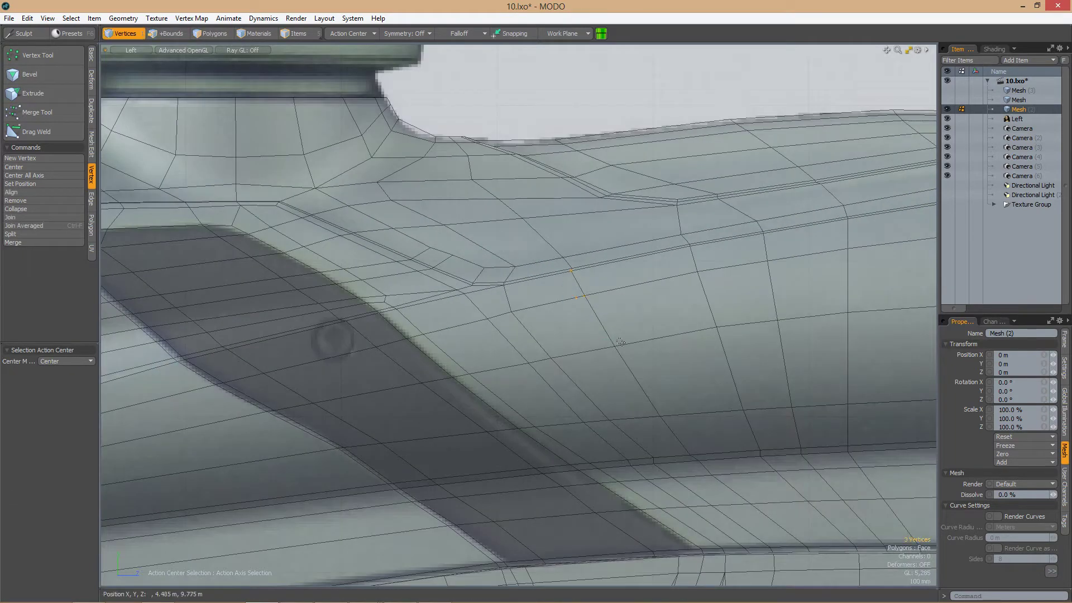
click(620, 342)
alt+drag(621, 342, 515, 296)
click(451, 260)
shift+click(480, 282)
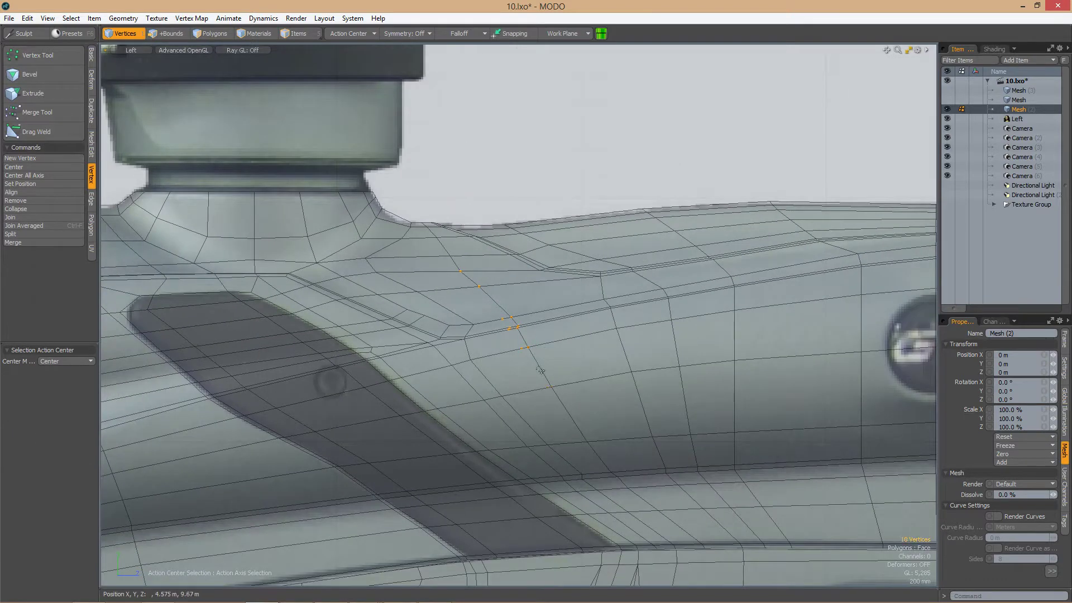
shift+click(550, 386)
alt+drag(550, 387, 565, 378)
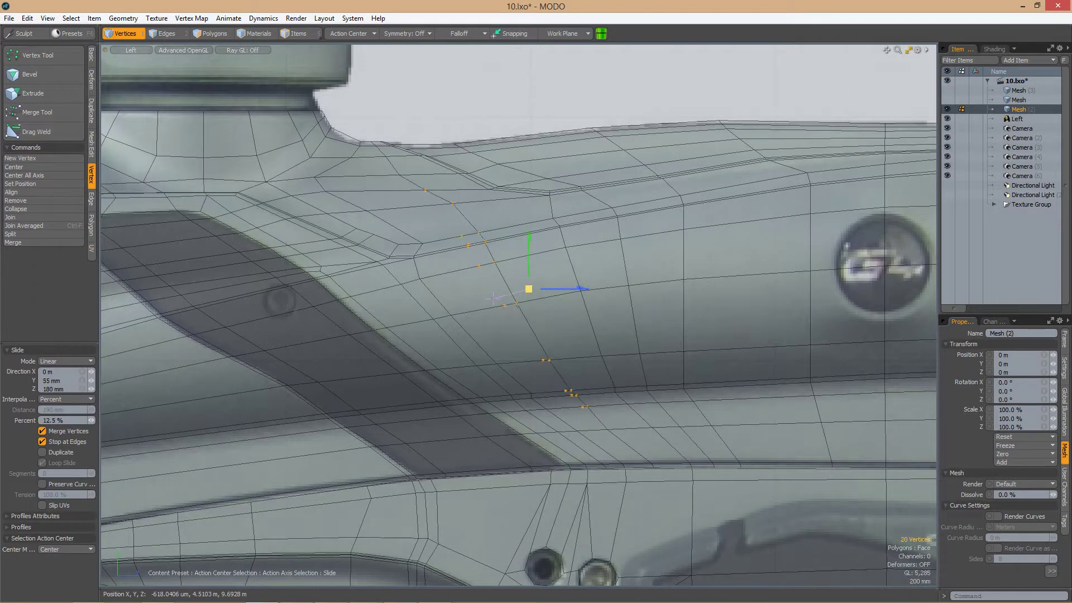
drag(451, 207, 454, 203)
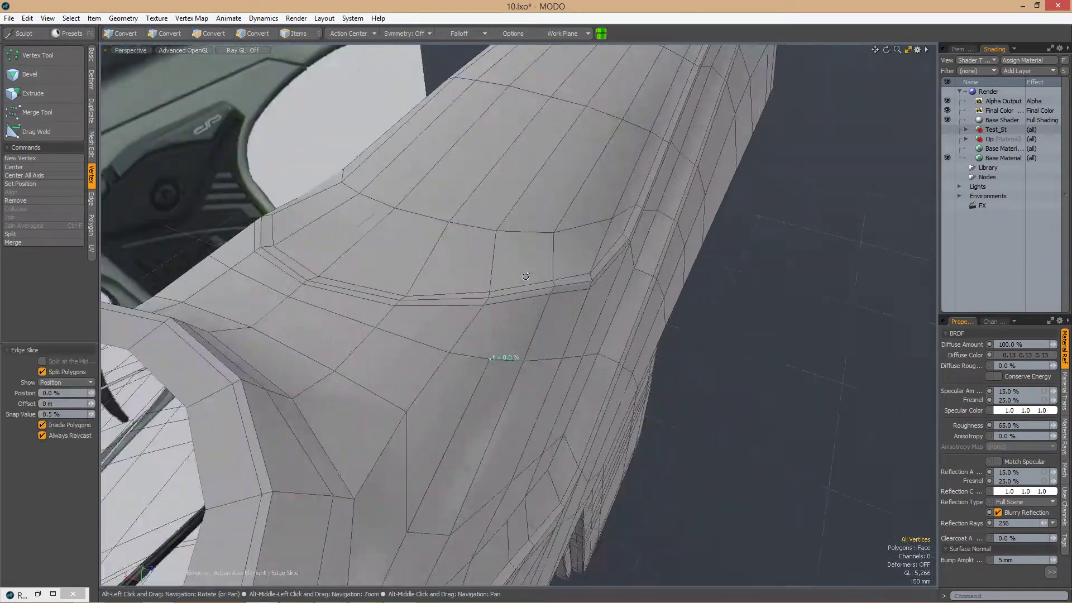
Deselect the lengthwise loop's edges in front of the bevelled top area and slide the remaining ones sideways
alt+drag(525, 276, 535, 226)
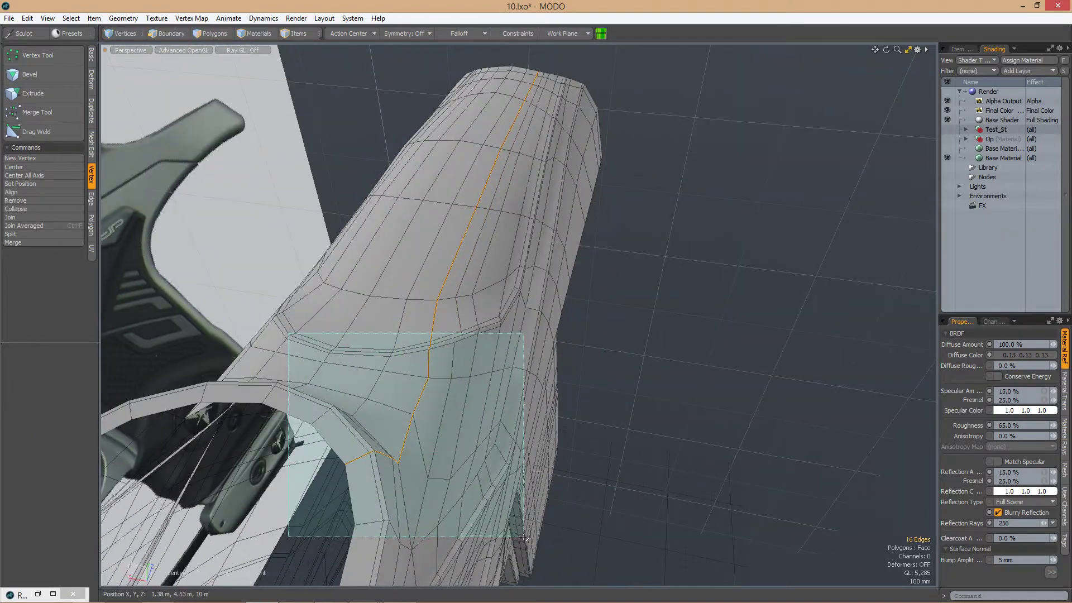
ctrl+right_drag(524, 538, 525, 538)
alt+drag(502, 335, 424, 313)
click(411, 304)
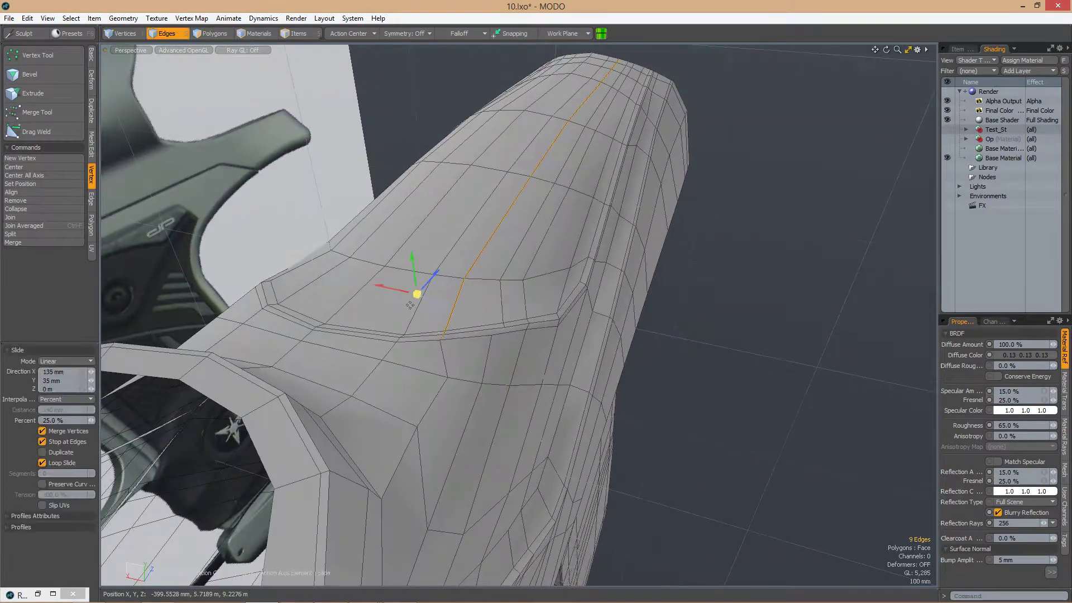
drag(499, 311, 514, 334)
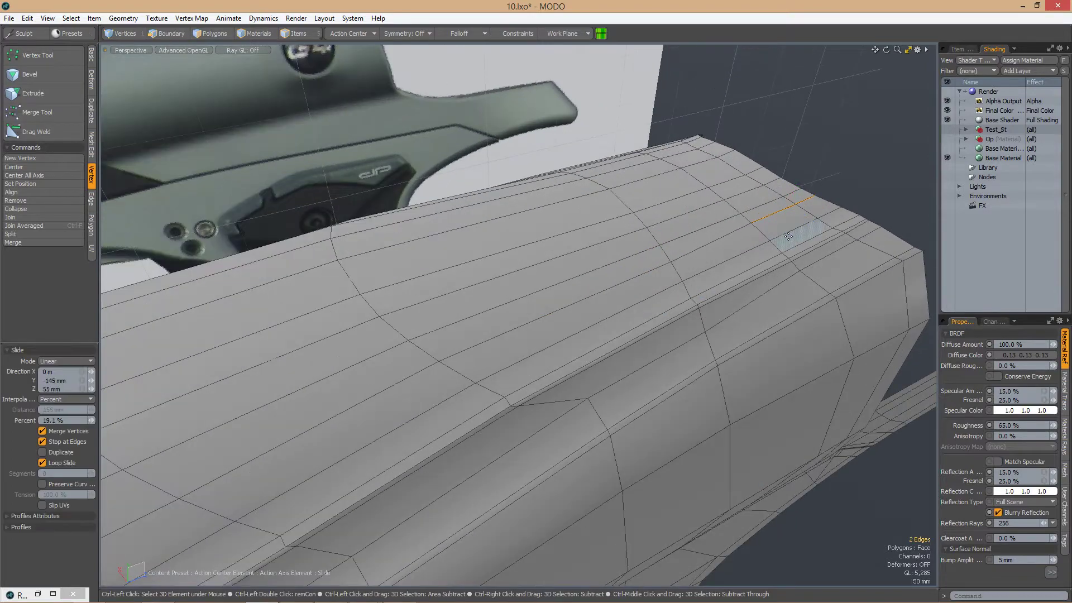
Slice additional edges on the upper side surface between the feed neck and the bevelled top area
alt+drag(558, 335, 653, 283)
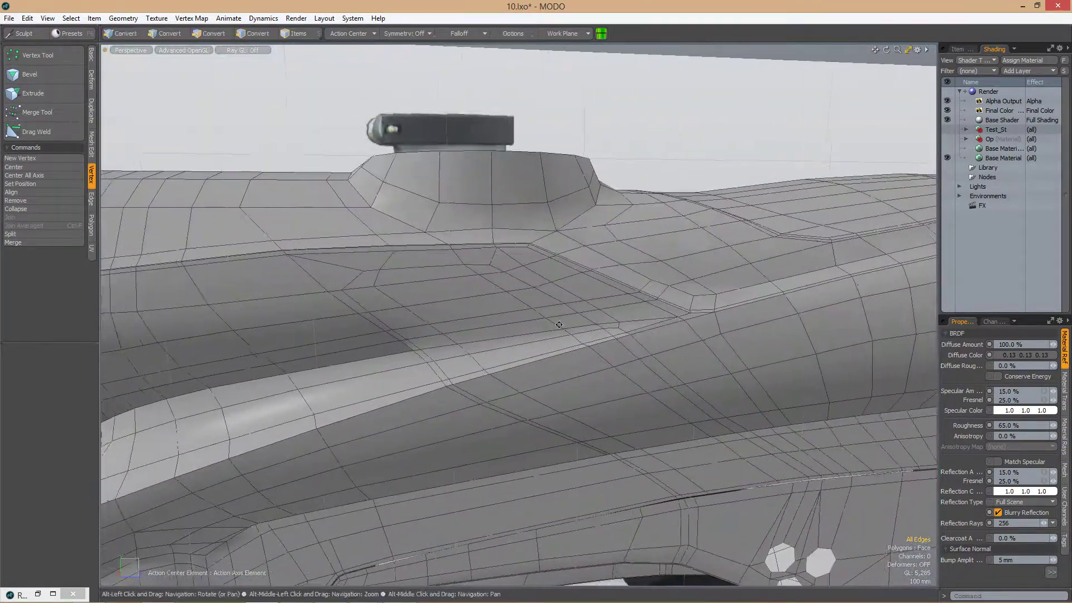
double_click(559, 325)
alt+drag(559, 324, 533, 330)
key(alt+c)
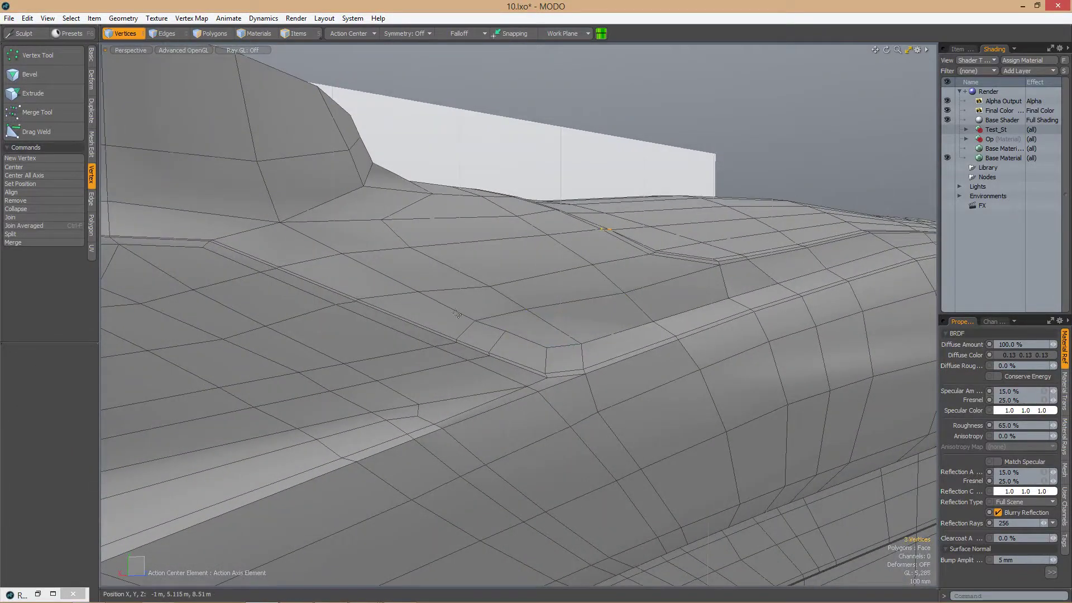
alt+drag(536, 335, 634, 326)
Delete the unrefined half of the body and mirror the refined half across the X axis at the centre line
key(3)
right_drag(566, 144, 698, 582)
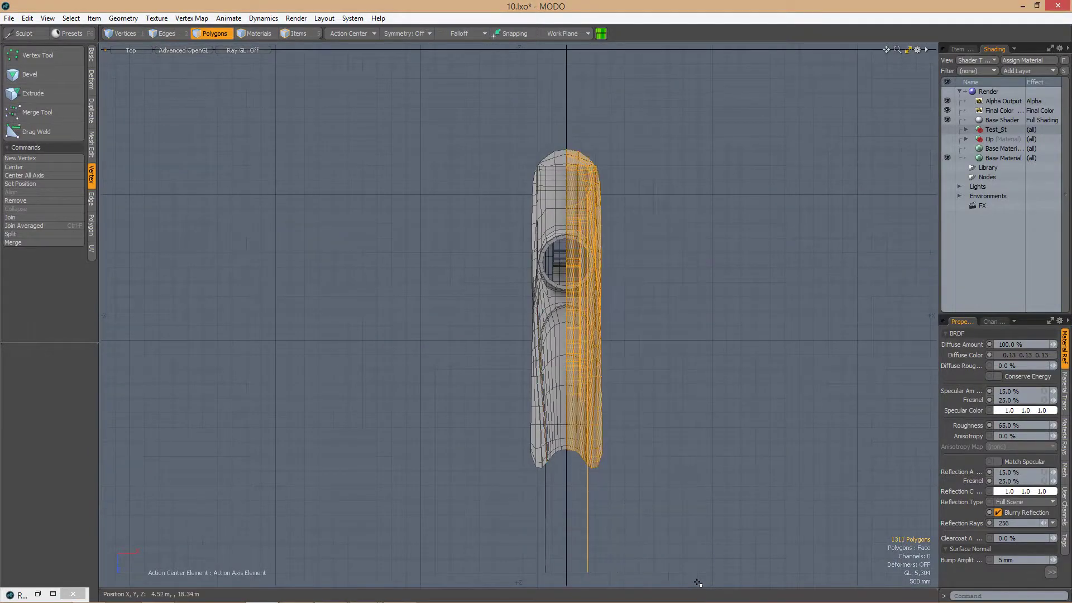
key(ctrl+a)
key(shift+v)
click(521, 251)
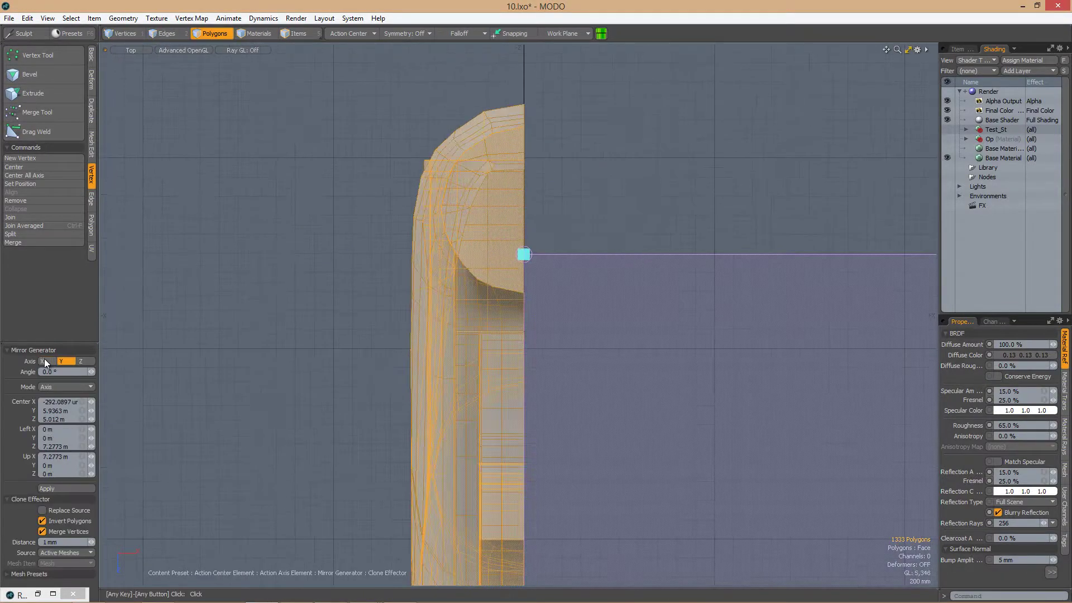
alt+drag(749, 260, 696, 308)
Check the mirrored body against the side reference and from the front in perspective
key(ctrl+space)
click(526, 350)
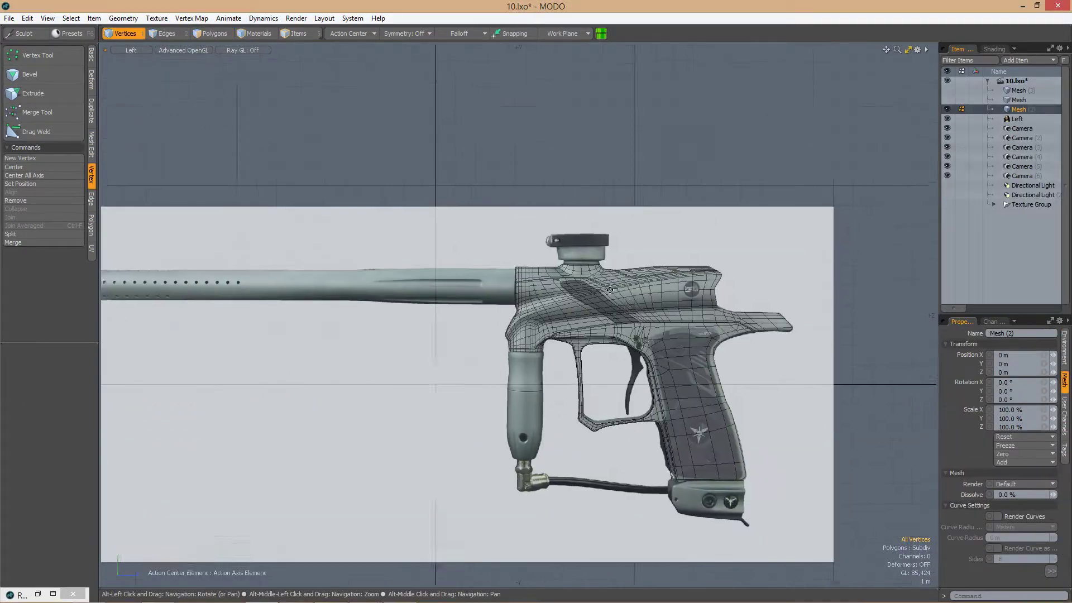
key(ctrl+space)
click(676, 270)
click(994, 49)
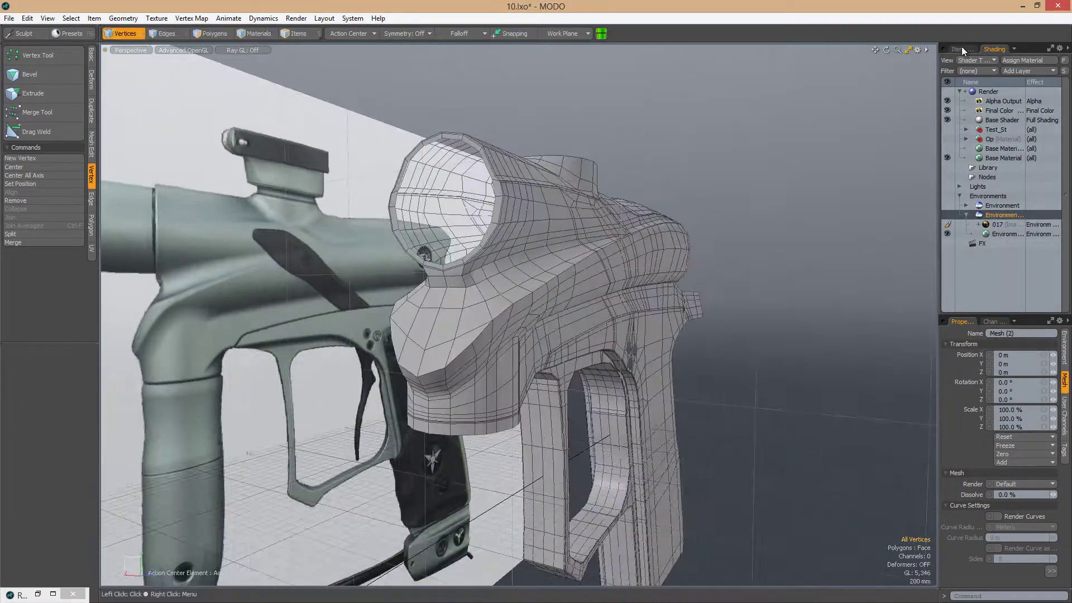
Hide the Left reference image and slice new edges across the front bulge beneath the barrel opening
click(963, 52)
mouse_move(614, 279)
alt+mouse_down()
mouse_move(557, 364)
mouse_move(515, 272)
alt+mouse_up()
key(alt+c)
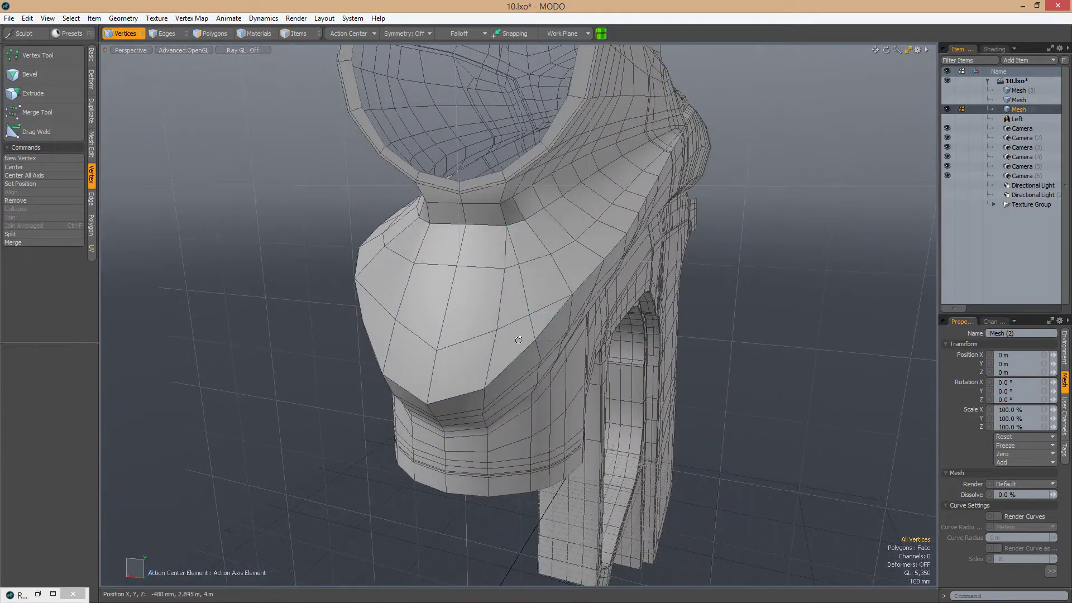
alt+drag(518, 340, 502, 385)
key(alt+c)
mouse_move(503, 326)
alt+mouse_down()
mouse_move(502, 251)
mouse_move(543, 341)
mouse_move(501, 321)
alt+mouse_up()
key(alt+c)
Examine the smoothness of the front bulge and lower neck in subdivision display
key(space)
key(Tab)
key(Tab)
click(501, 321)
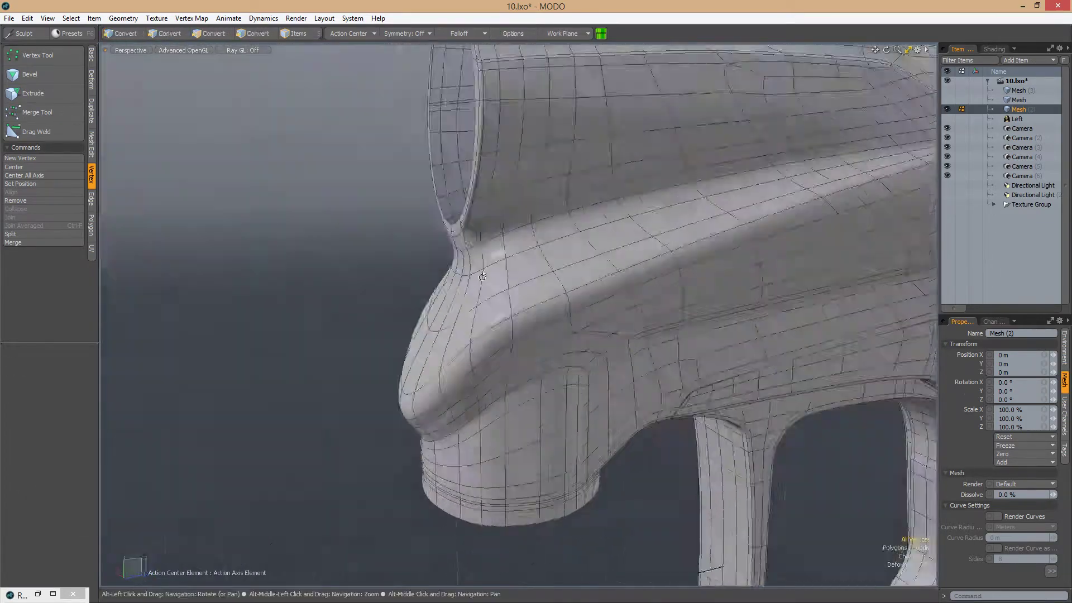
alt+drag(503, 263, 520, 274)
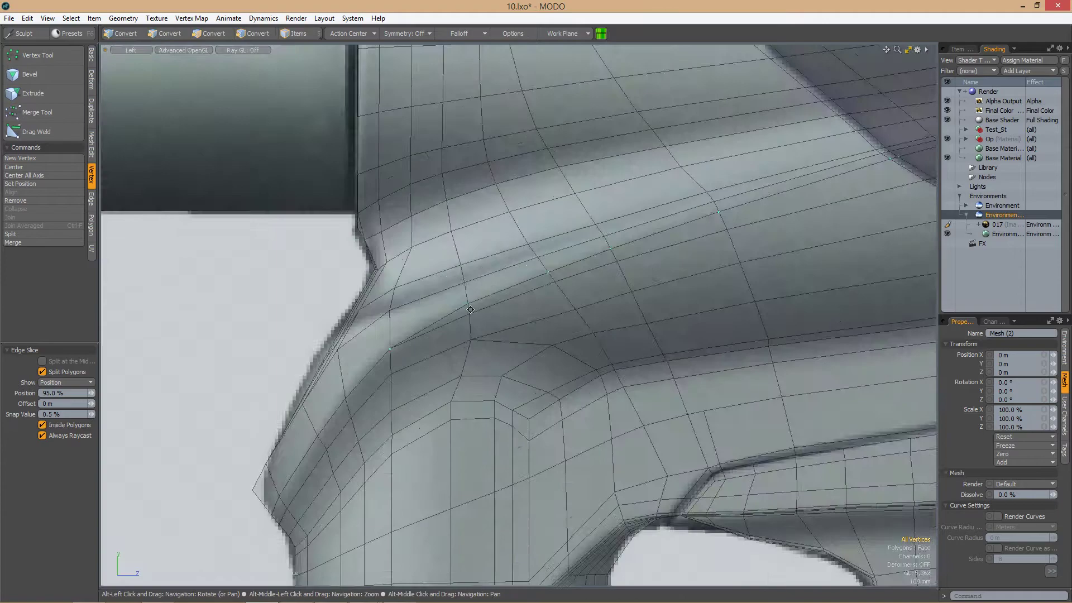
Slice new edges along the side ridge, from the front bulge back across the dark diagonal inset
alt+drag(503, 251, 551, 244)
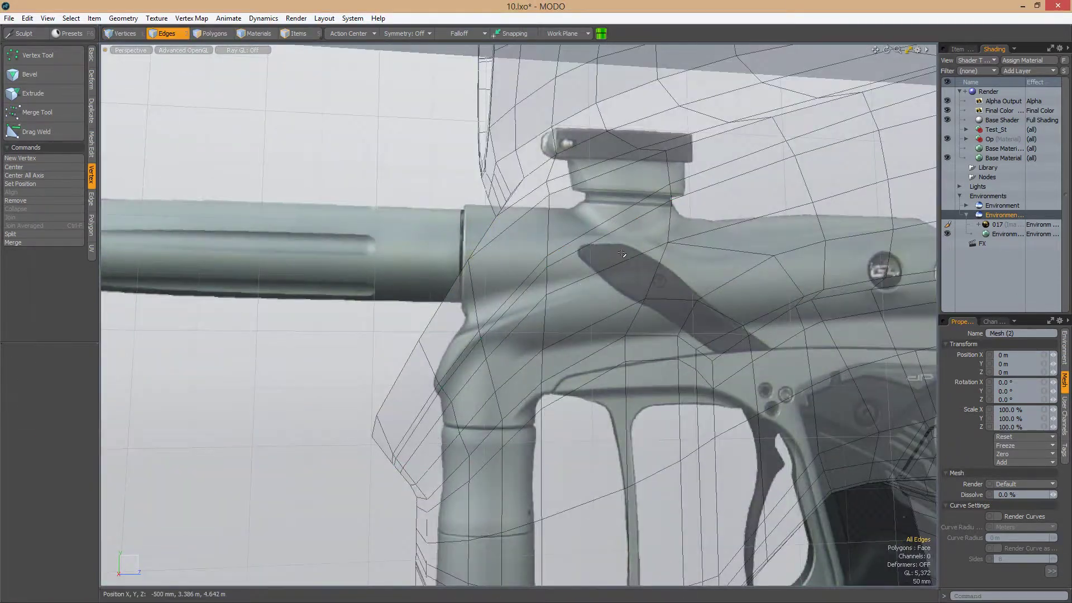
alt+drag(622, 254, 442, 361)
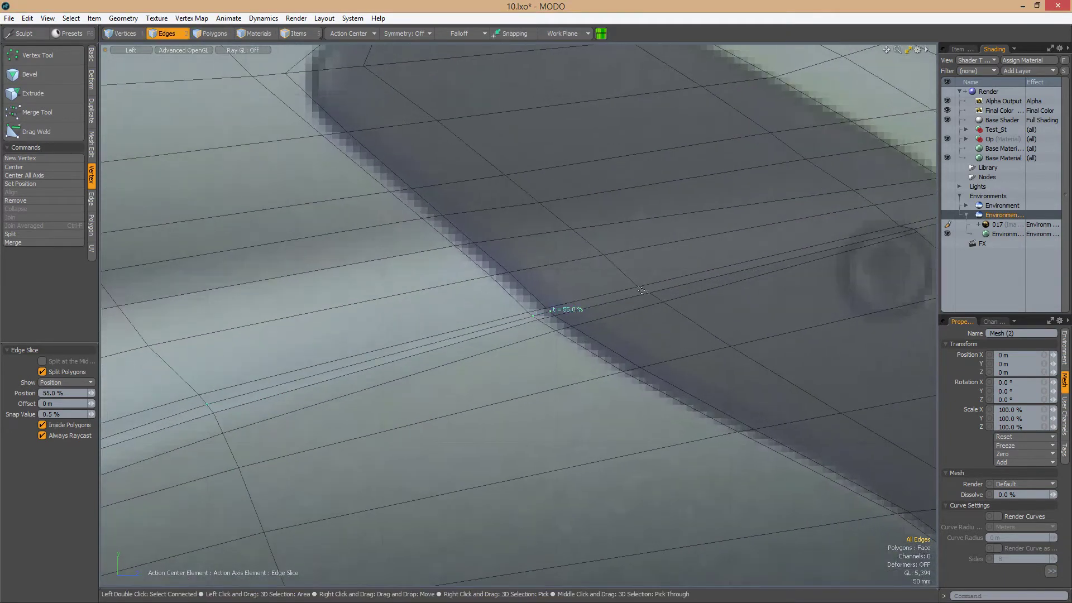
alt+drag(641, 290, 661, 290)
scroll(689, 267, down, 4)
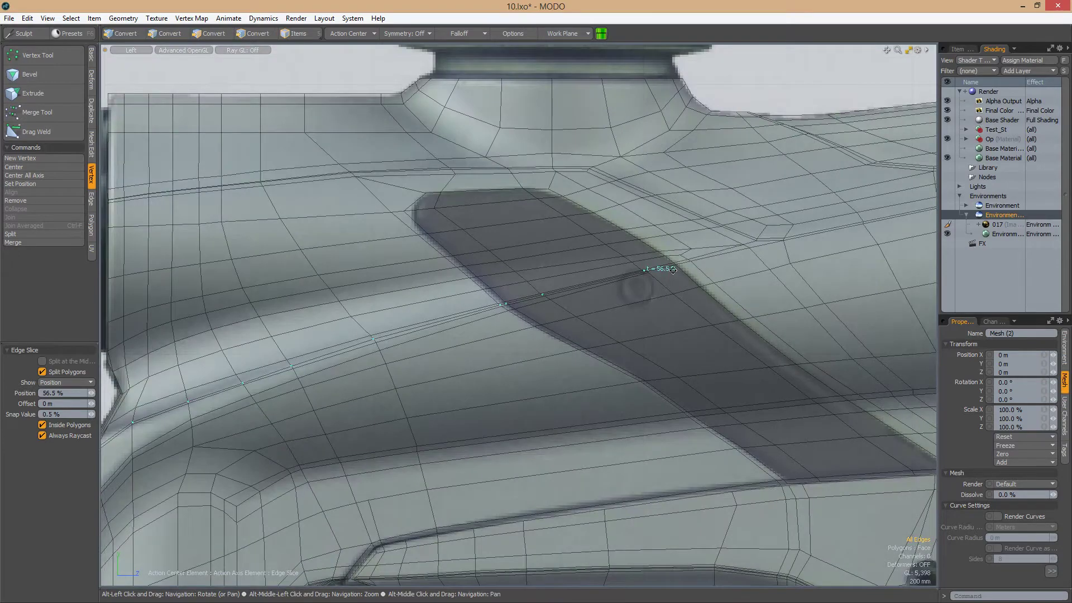
scroll(673, 270, down, 3)
Examine the newly sliced side ridge in perspective, comparing the polygon cage with the subdivision display
key(ctrl+space)
click(710, 244)
alt+drag(710, 244, 625, 213)
click(579, 316)
shift+click(624, 213)
key(1)
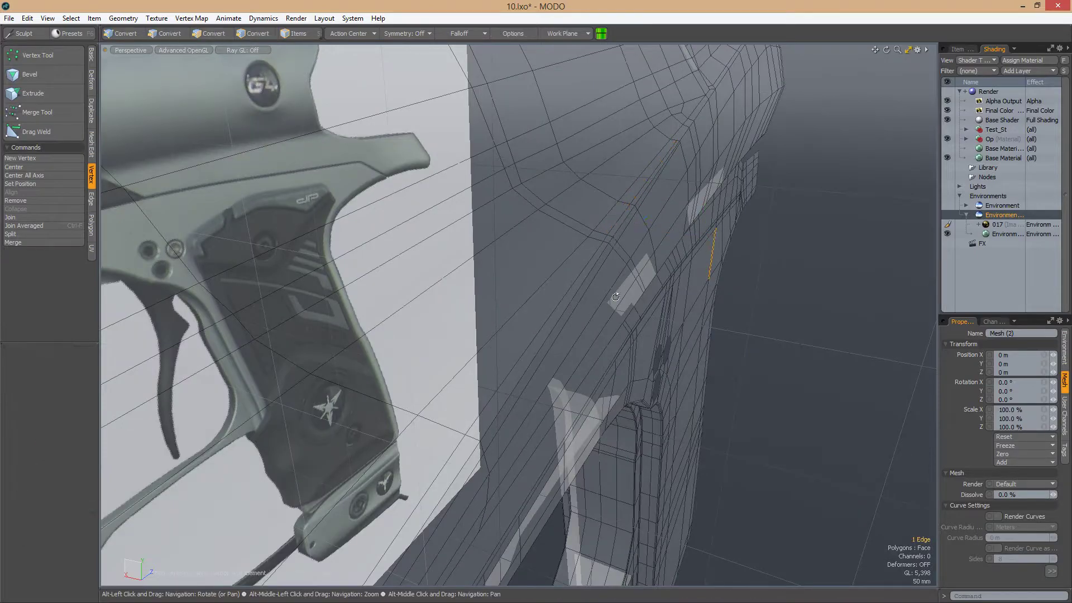
alt+drag(670, 251, 490, 355)
key(Tab)
key(Tab)
Select the run of edges along the side ridge, from the front bulge towards the rear of the body
key(2)
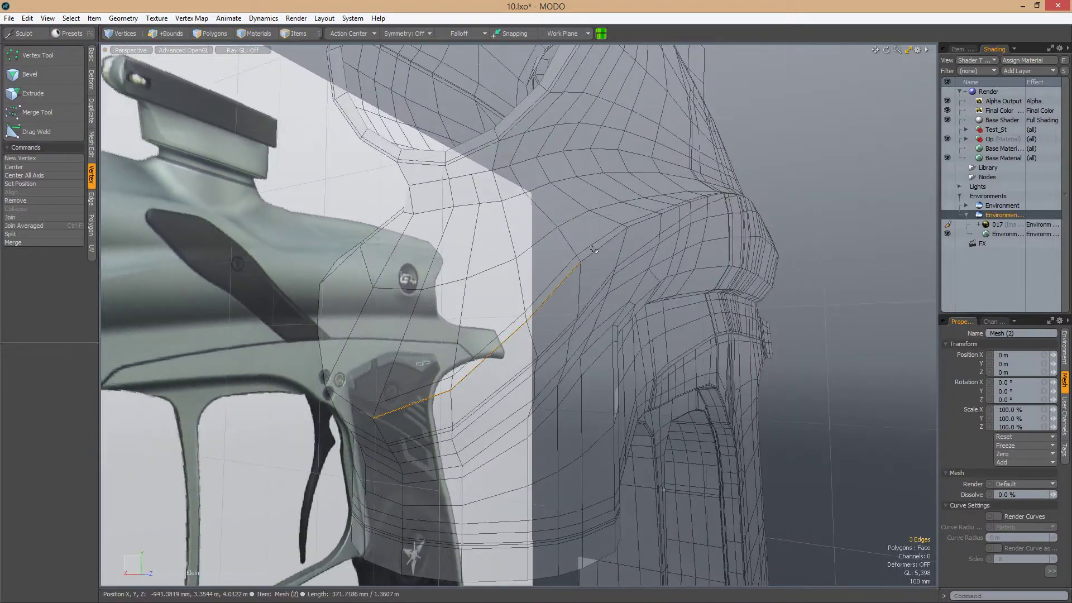
key(ctrl+space)
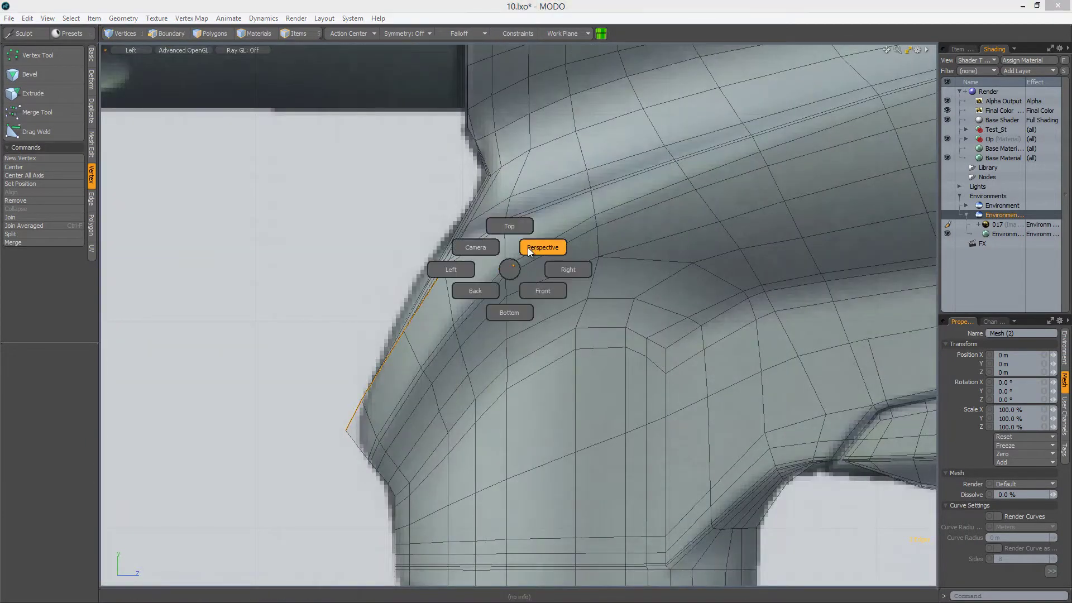
click(529, 251)
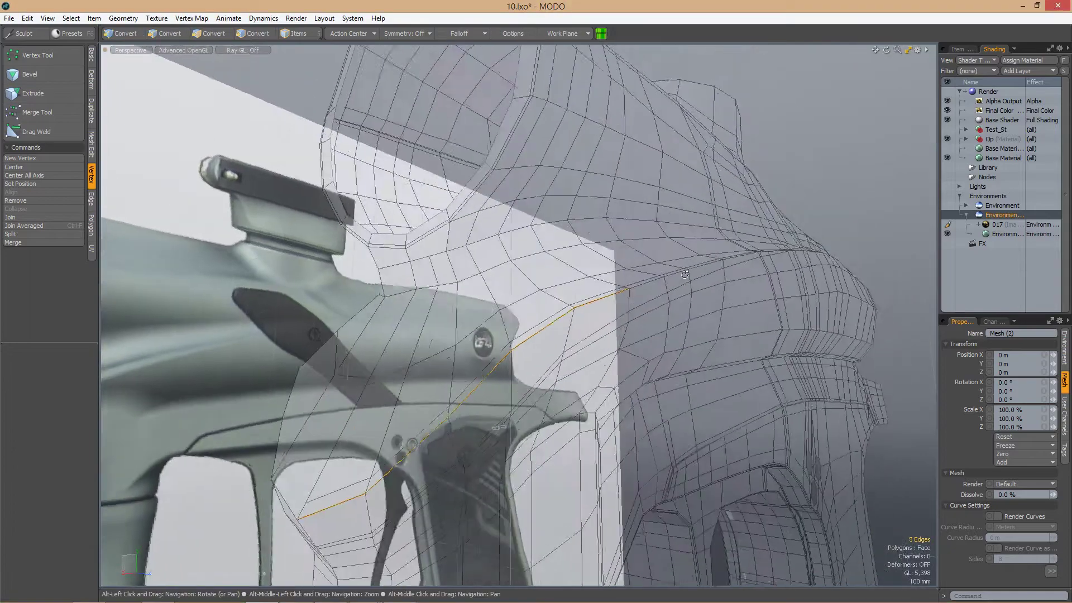
scroll(713, 251, up, 5)
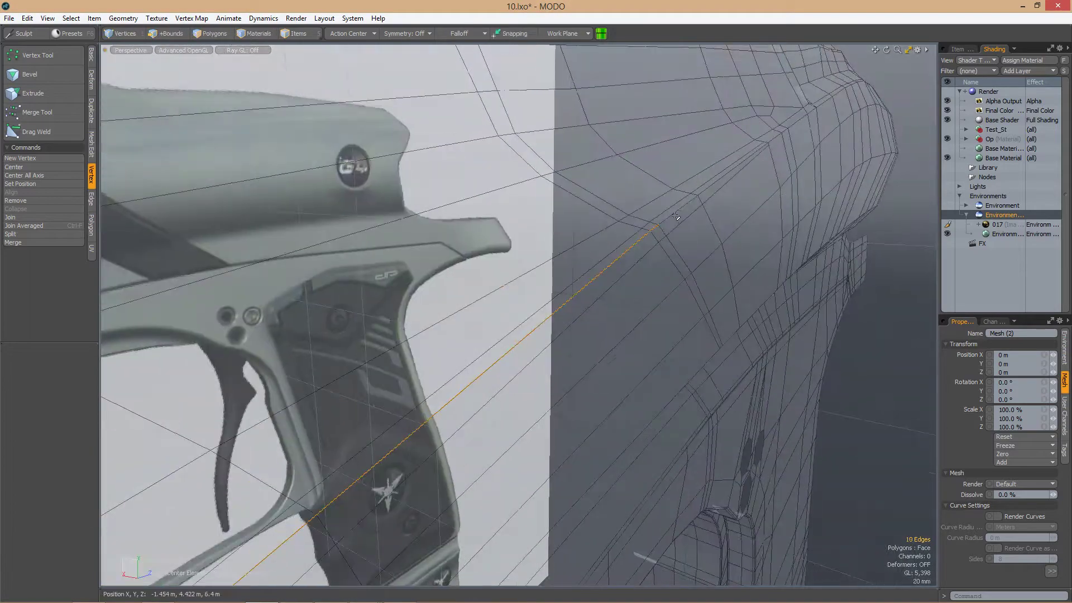
scroll(718, 231, down, 5)
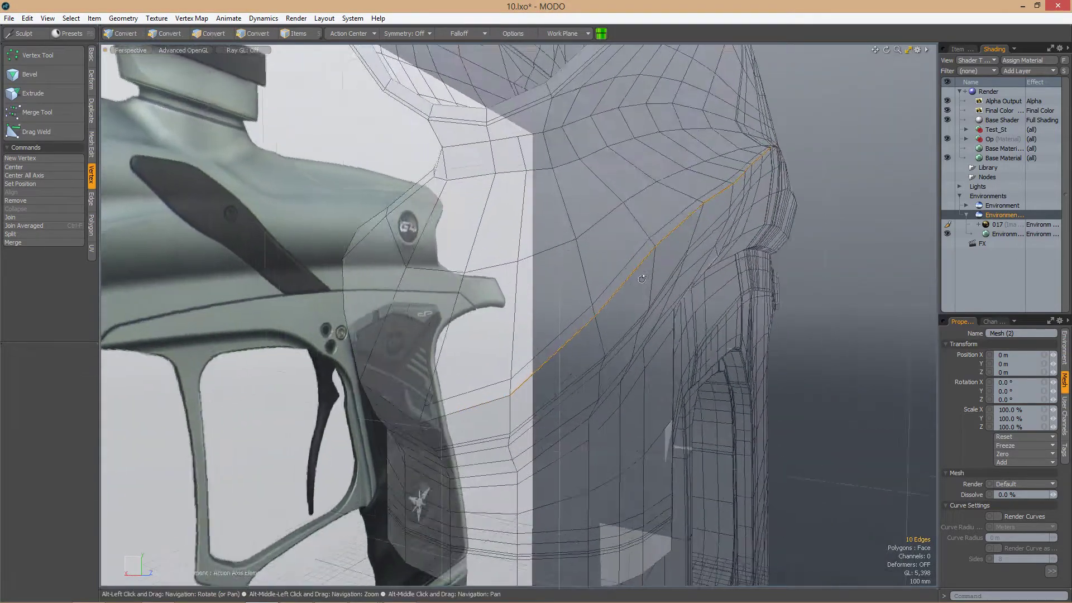
Move the selected edge row on the body's side and slide the nose's front vertices to follow the reference outline
key(w)
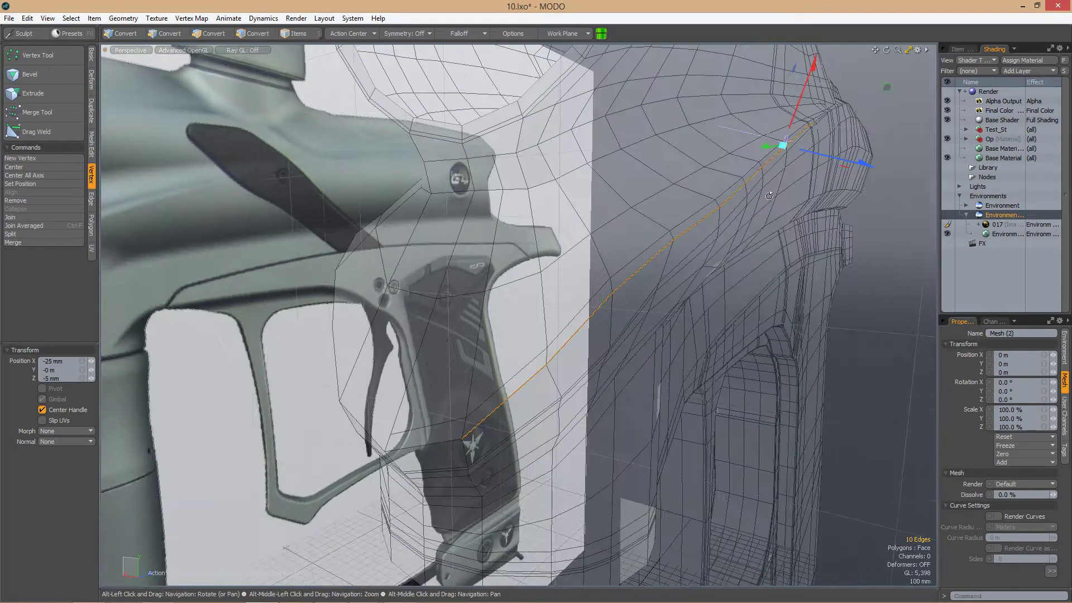
alt+drag(810, 174, 396, 354)
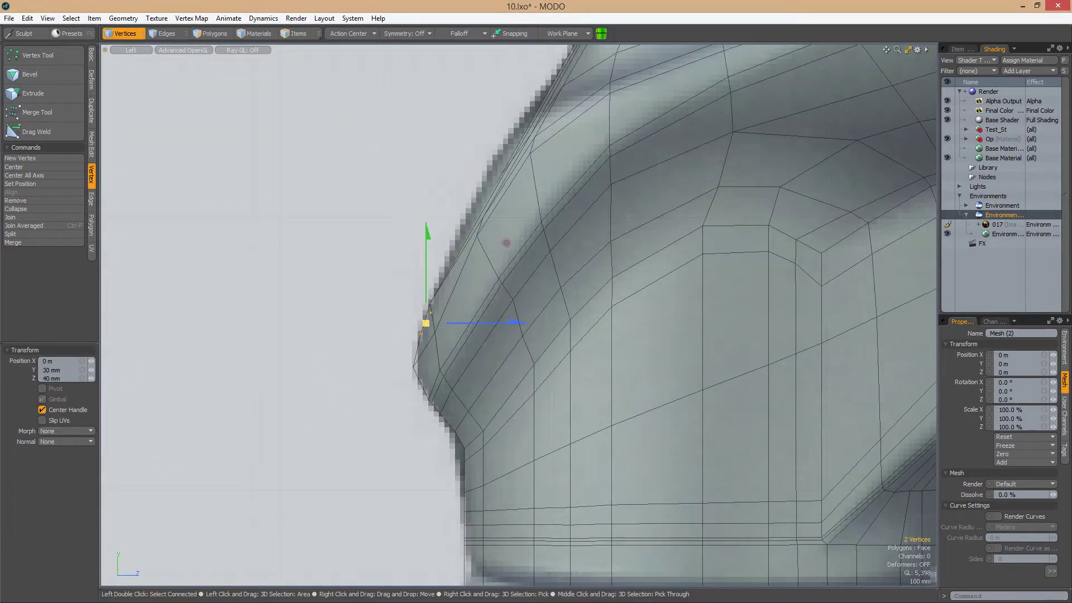
scroll(474, 237, down, 2)
alt+shift+drag(474, 237, 514, 162)
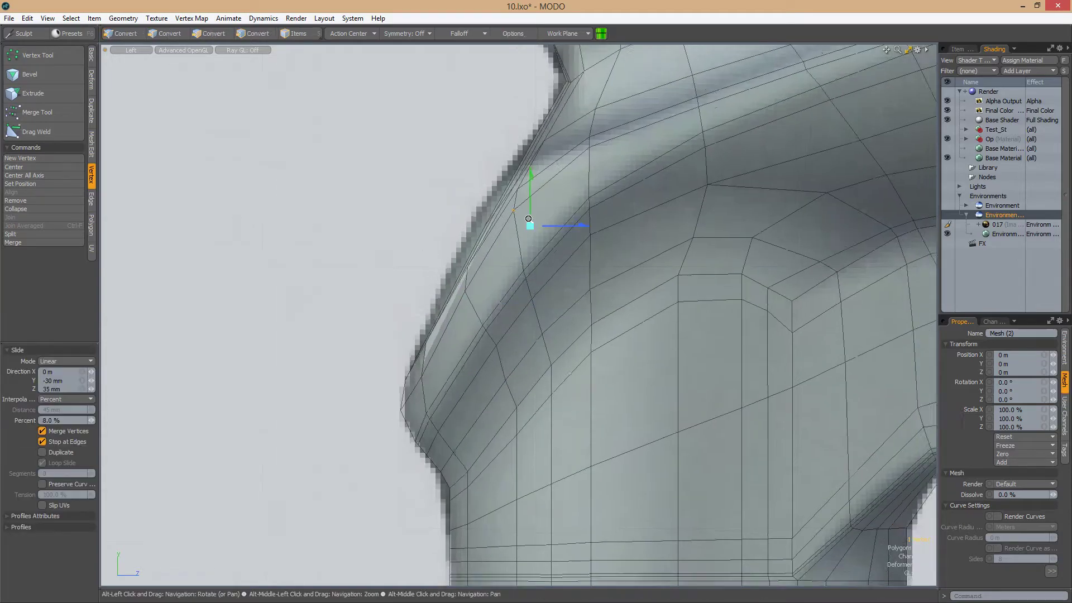
alt+drag(558, 196, 558, 302)
scroll(559, 302, down, 3)
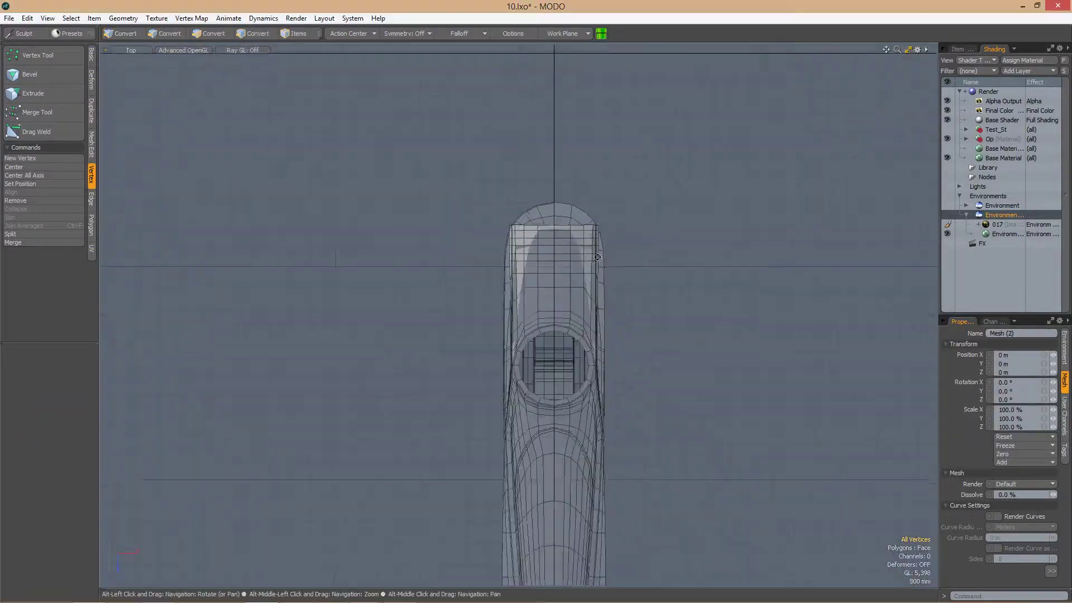
Select the polygons of one half of the gun body in the top view and delete them
double_click(525, 171)
scroll(525, 171, up, 3)
drag(502, 263, 627, 507)
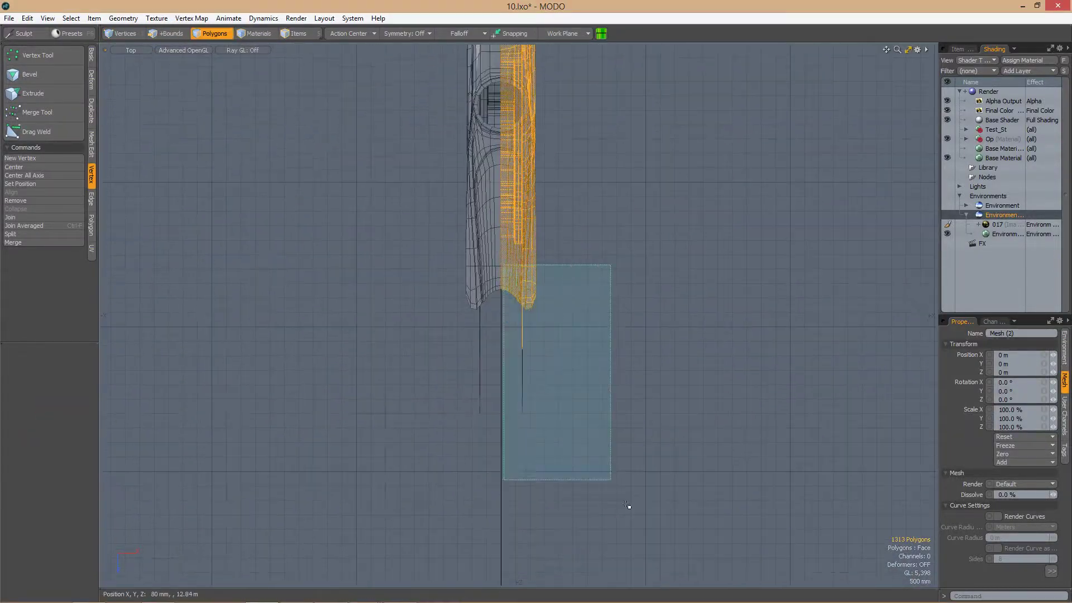
key(Delete)
Mirror all remaining body polygons across the X axis with inverted polygons and merged vertices
drag(385, 86, 606, 560)
key(shift+v)
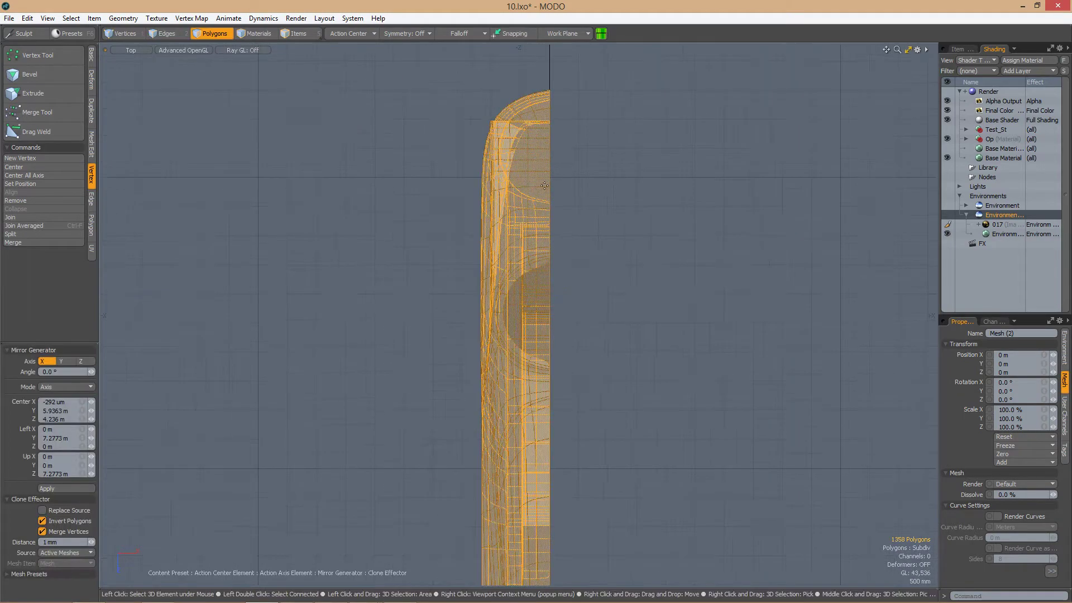
key(ctrl+space)
click(446, 241)
click(63, 362)
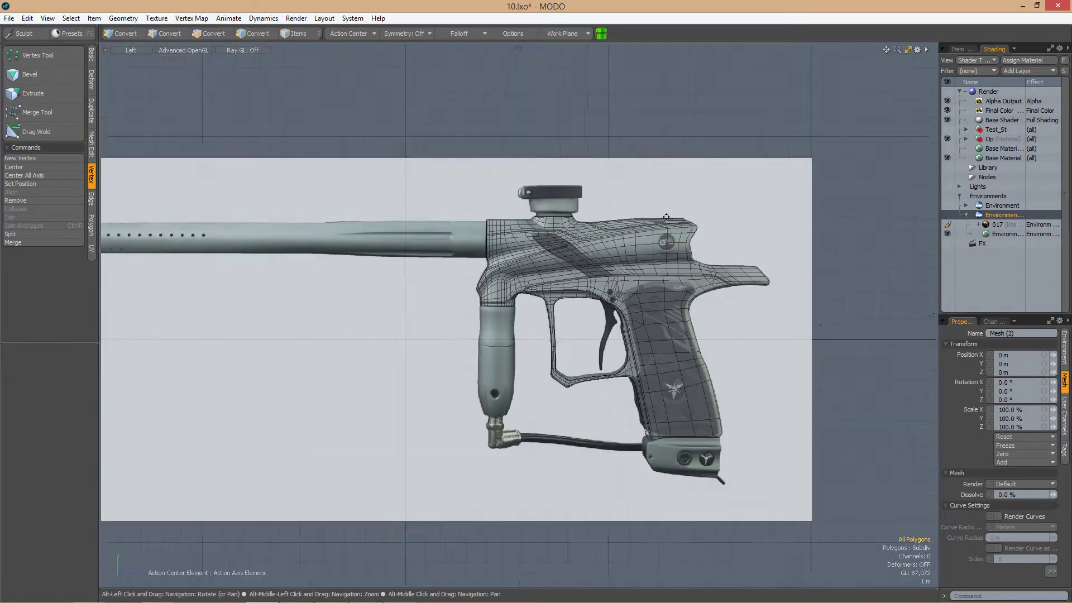
Select the flat ring of polygons around the frame's open end and add a single loop slice through it
scroll(682, 286, up, 5)
scroll(682, 286, up, 3)
scroll(552, 288, down, 3)
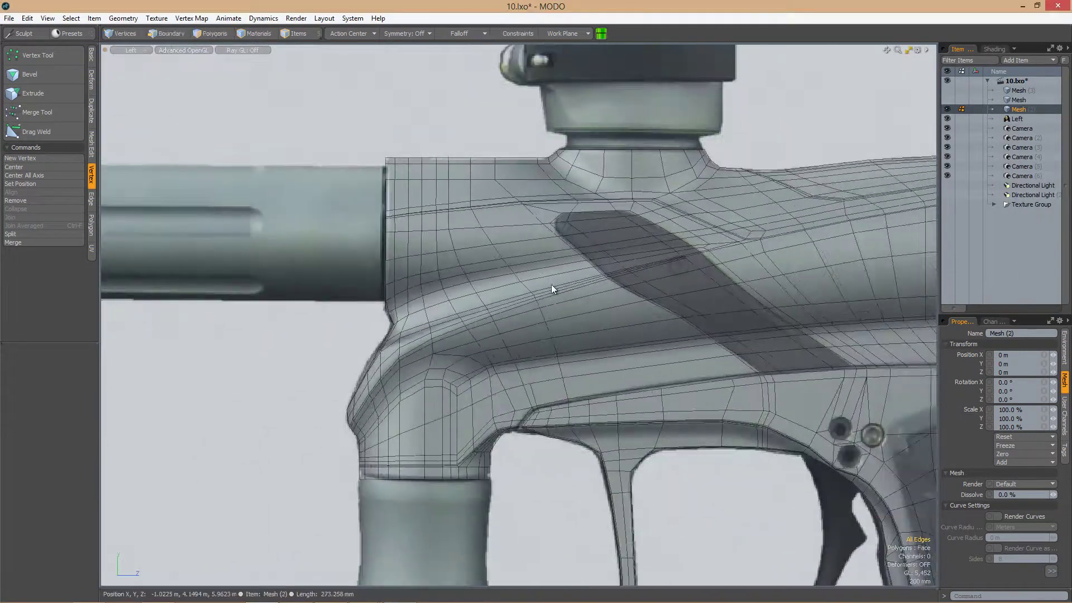
alt+drag(553, 288, 400, 395)
click(400, 395)
key(alt+c)
key(l)
scroll(481, 355, up, 5)
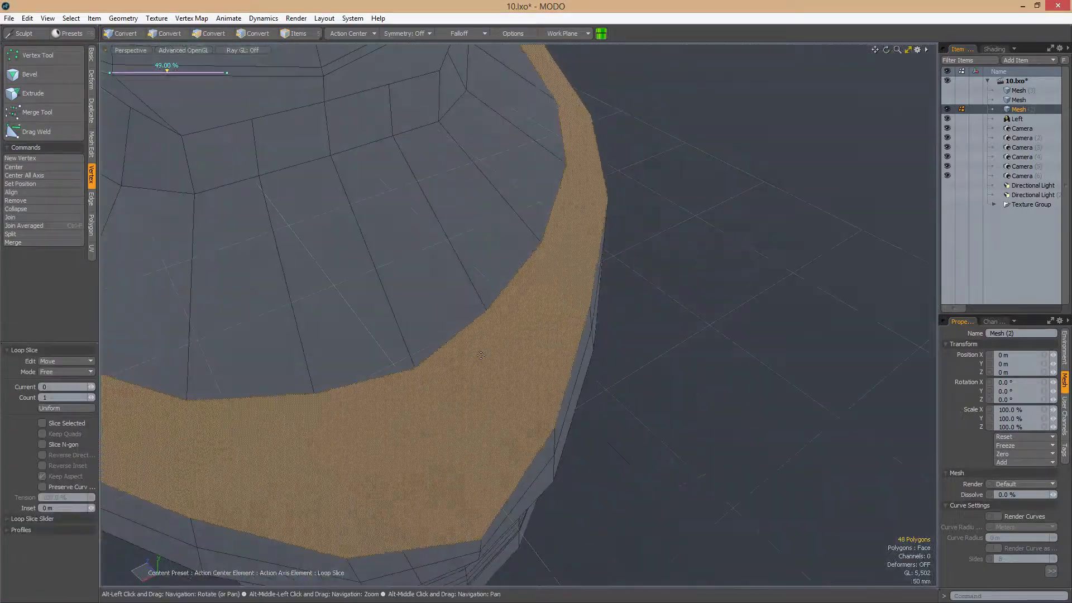
alt+drag(549, 382, 538, 362)
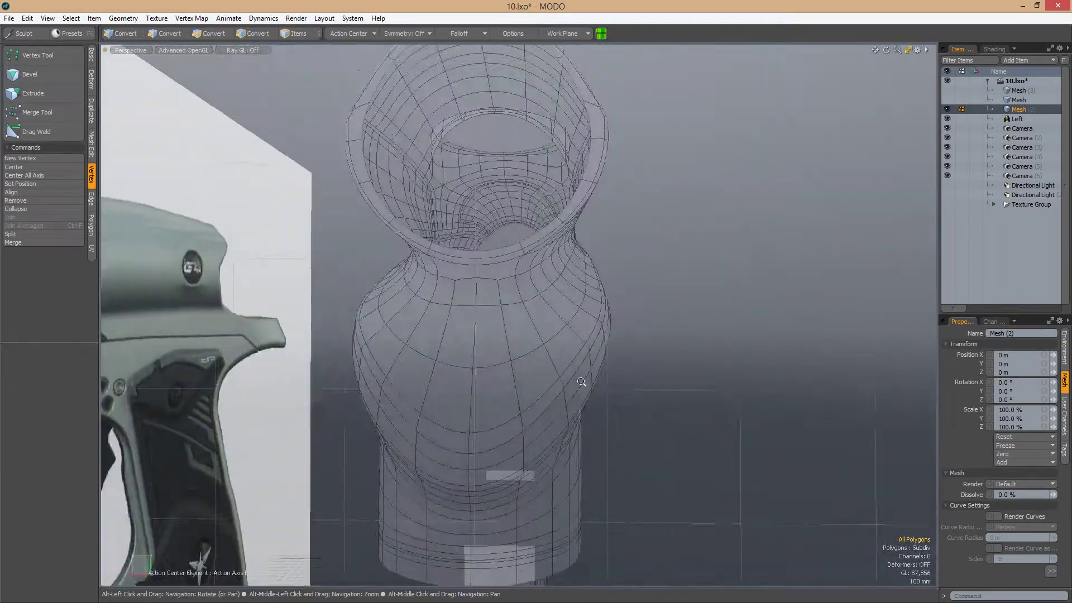
Turn off the visibility of the Op material in the shader tree
scroll(558, 417, up, 5)
alt+drag(629, 362, 992, 49)
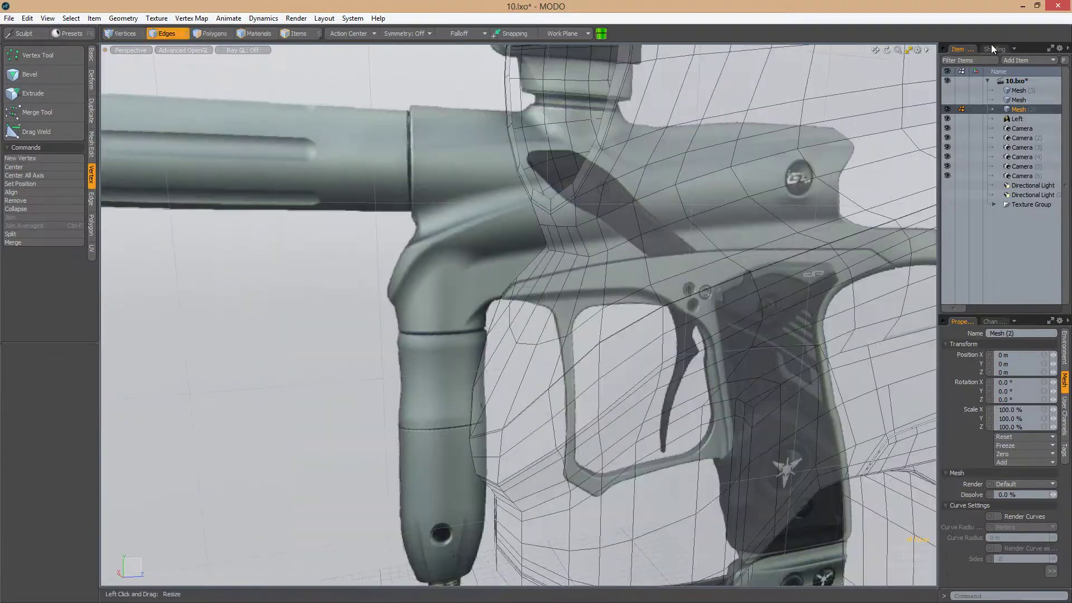
alt+drag(949, 149, 642, 314)
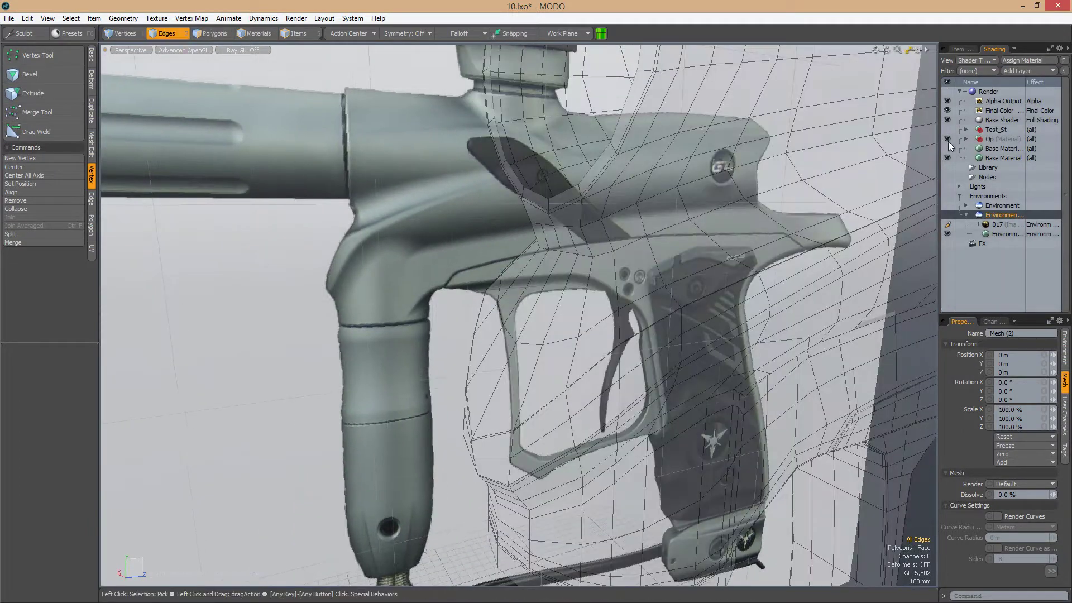
click(947, 146)
Add a loop slice across the front of the nose
mouse_move(780, 318)
alt+mouse_down()
mouse_move(530, 285)
mouse_move(630, 318)
mouse_move(503, 275)
mouse_move(578, 300)
mouse_move(658, 290)
mouse_move(557, 318)
alt+mouse_up()
key(alt+c)
alt+drag(501, 299, 521, 304)
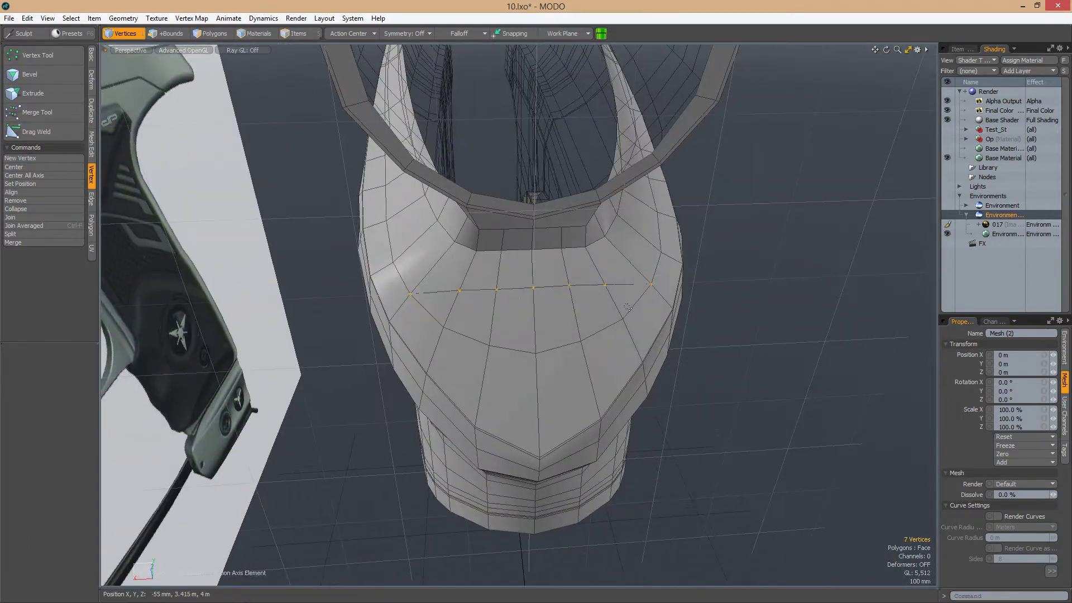
Change the action center and move the row of seven vertices across the upper nose in the left view
key(ctrl+space)
click(553, 277)
click(350, 33)
click(358, 78)
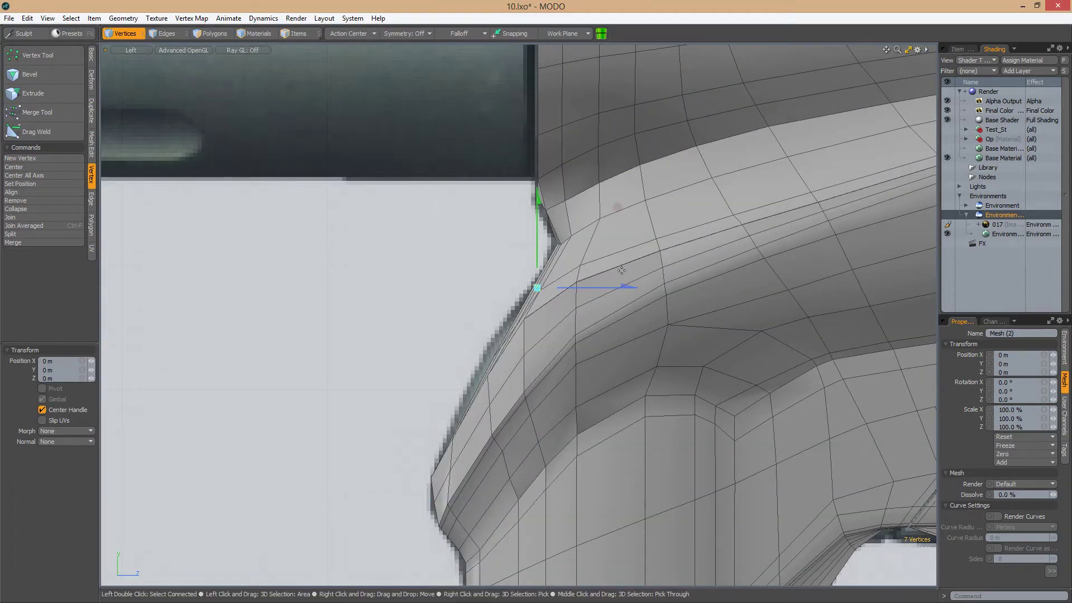
alt+drag(606, 230, 475, 290)
Remove the extra curved edge row across the front of the nose
key(2)
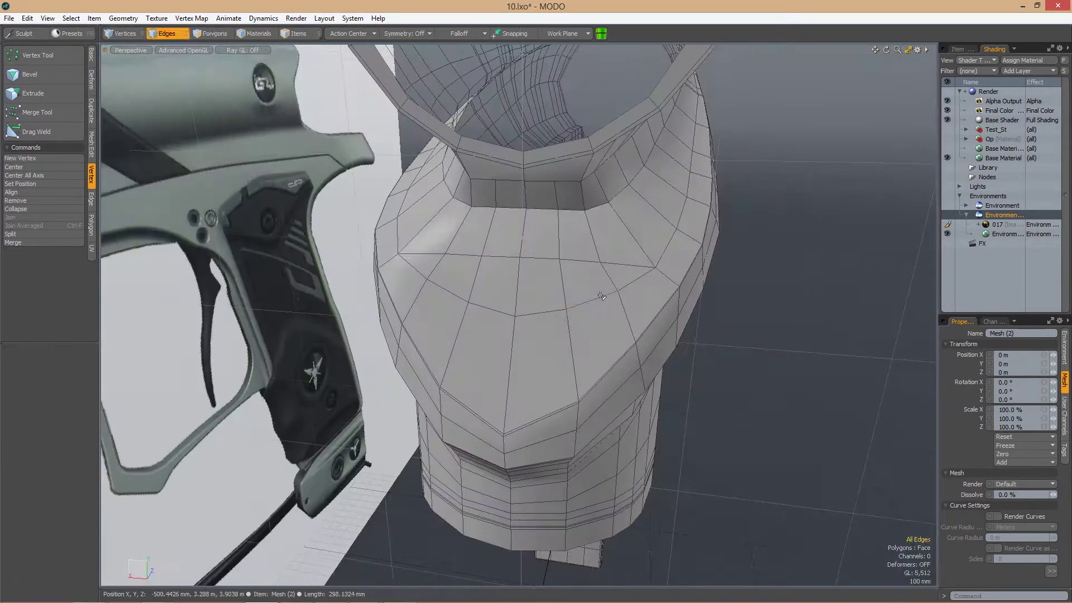
drag(600, 277, 440, 301)
alt+drag(613, 283, 541, 291)
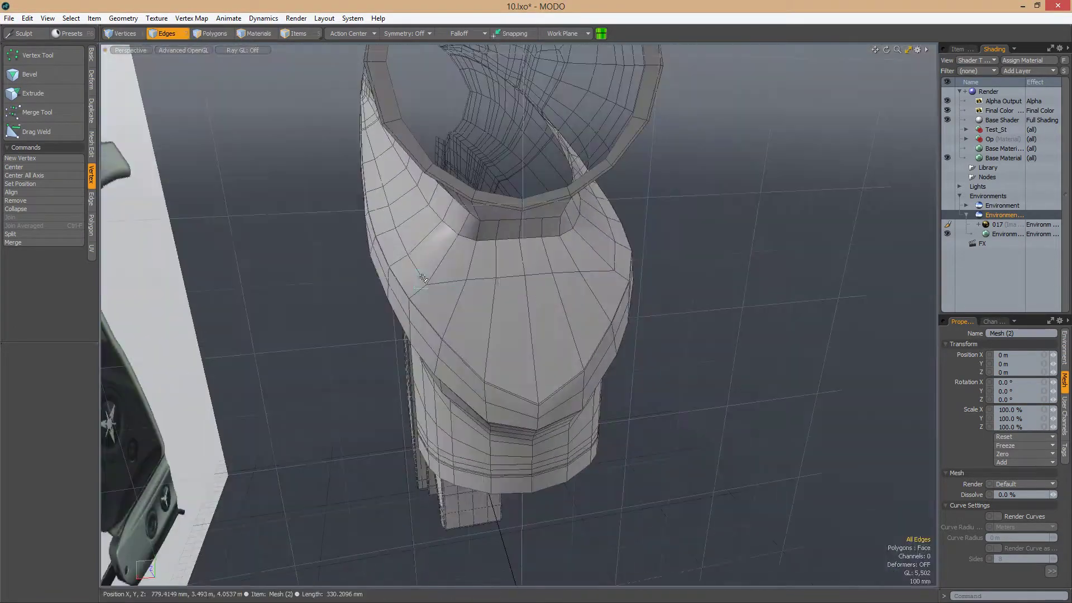
Select the six-edge row across the upper nose, slide it by about 3.6 percent and adjust its position
drag(427, 286, 589, 276)
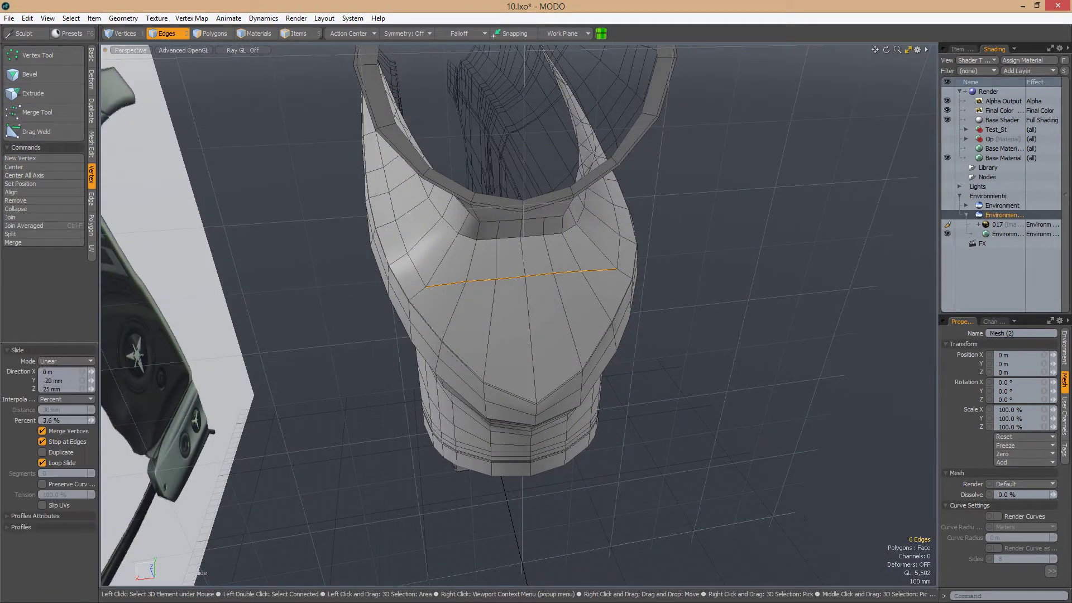
key(w)
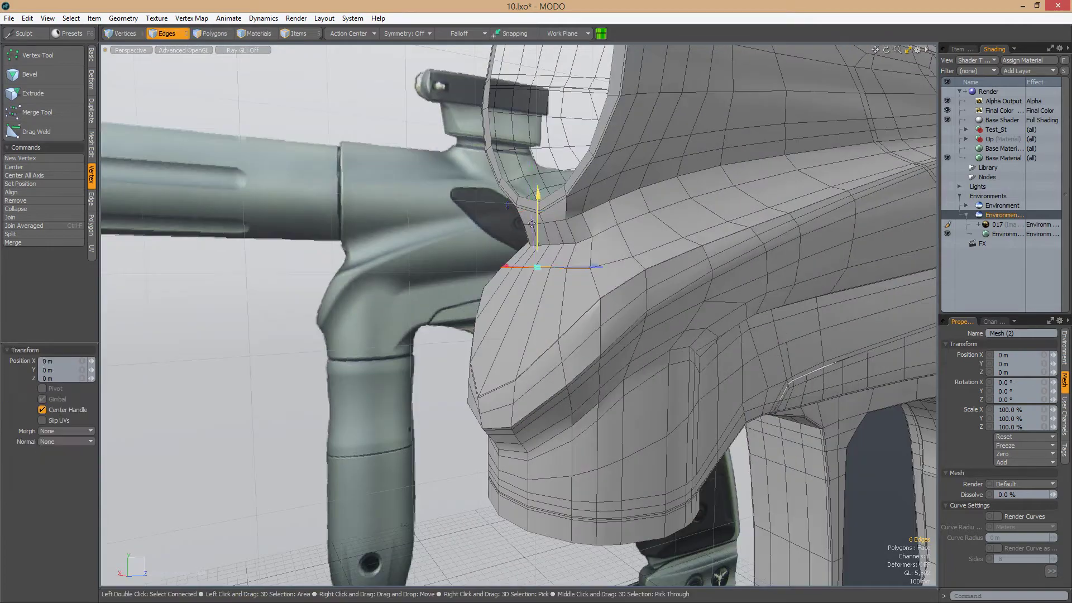
alt+drag(503, 240, 513, 230)
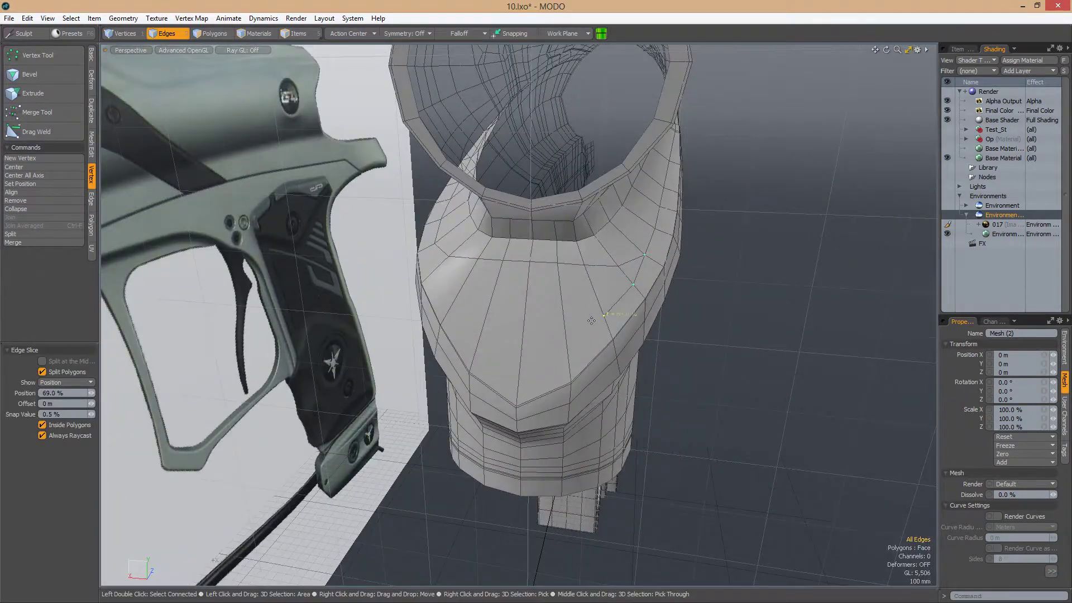
Cut an additional edge path along the front of the nose with Edge Slice
alt+drag(591, 321, 608, 312)
click(608, 311)
click(583, 338)
click(544, 358)
alt+drag(544, 358, 447, 316)
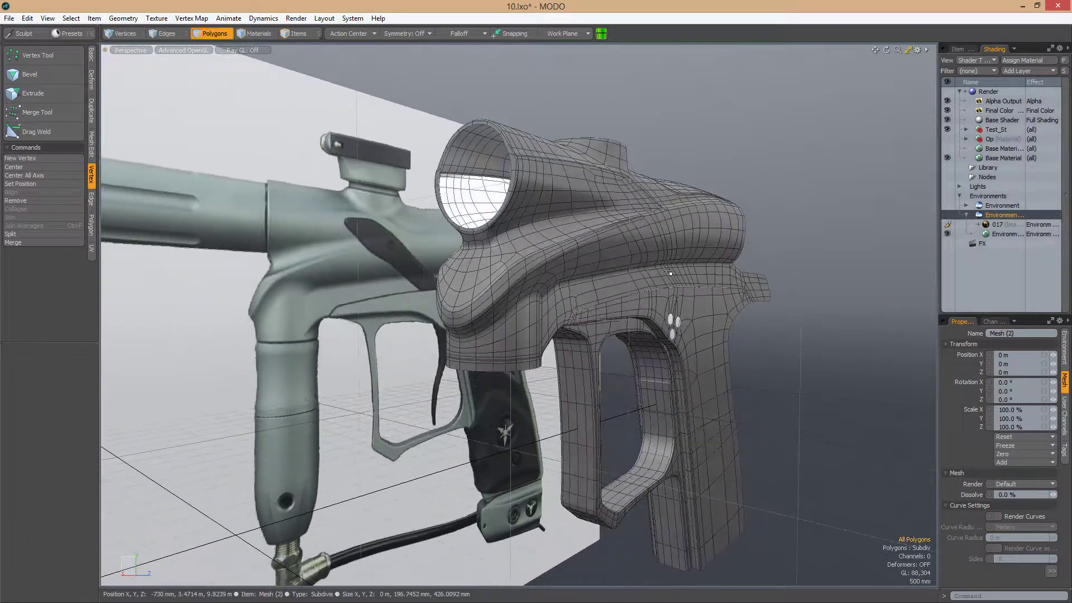
Inspect the nose's shading in the render preview and return to the modeling layout
key(ctrl+Tab)
click(720, 332)
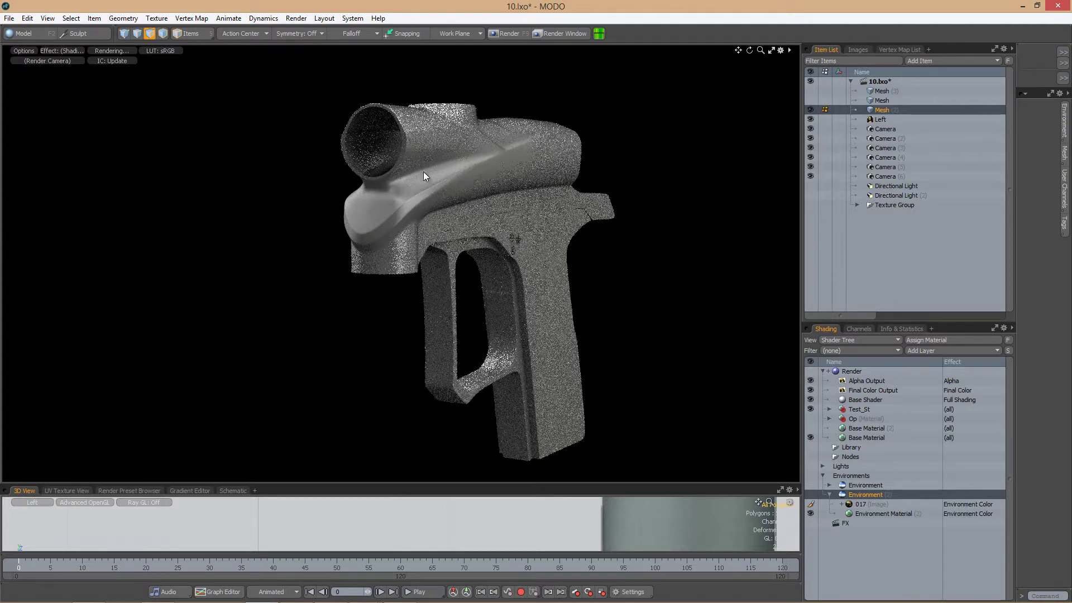
key(ctrl+Tab)
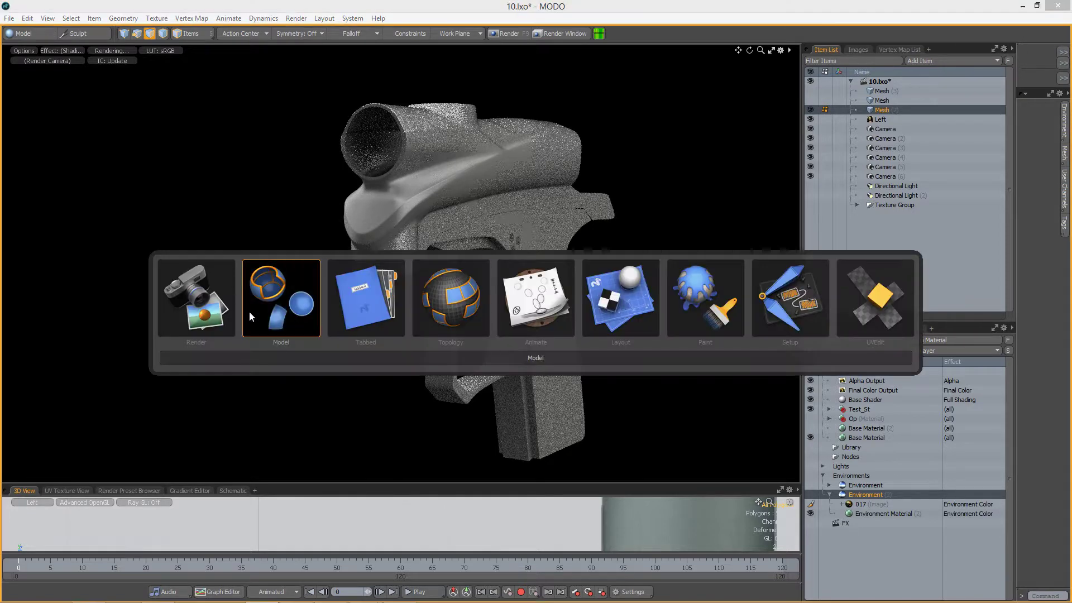
click(249, 302)
Turn off subdivision, select the sliced edge path across the nose and remove it
alt+drag(503, 279, 562, 335)
key(Tab)
key(2)
key(alt+c)
key(space)
click(562, 335)
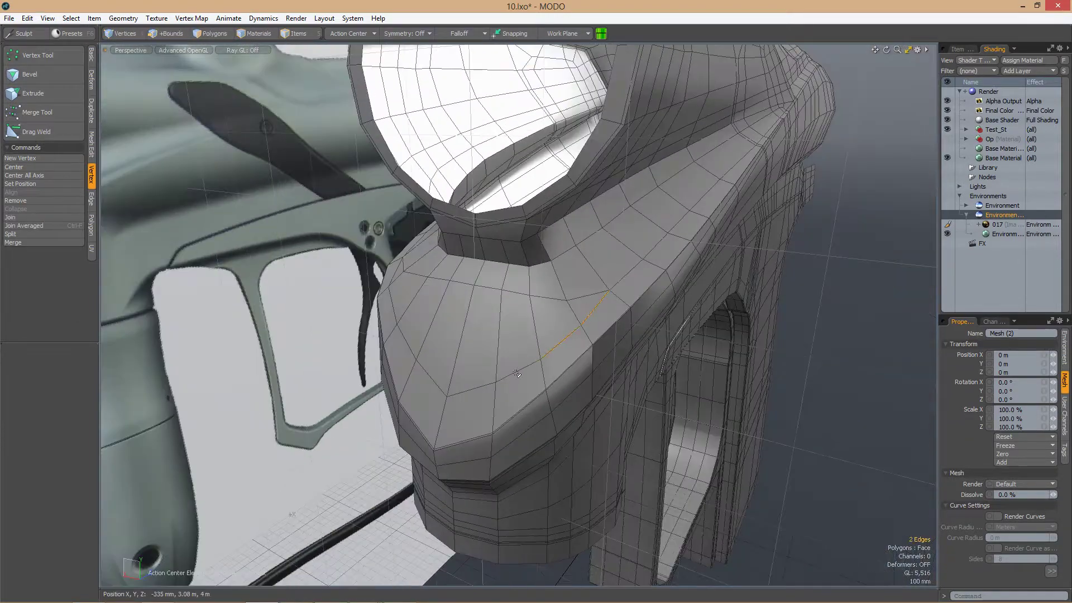
key(Up)
key(Up)
alt+drag(517, 374, 610, 305)
alt+drag(608, 267, 592, 273)
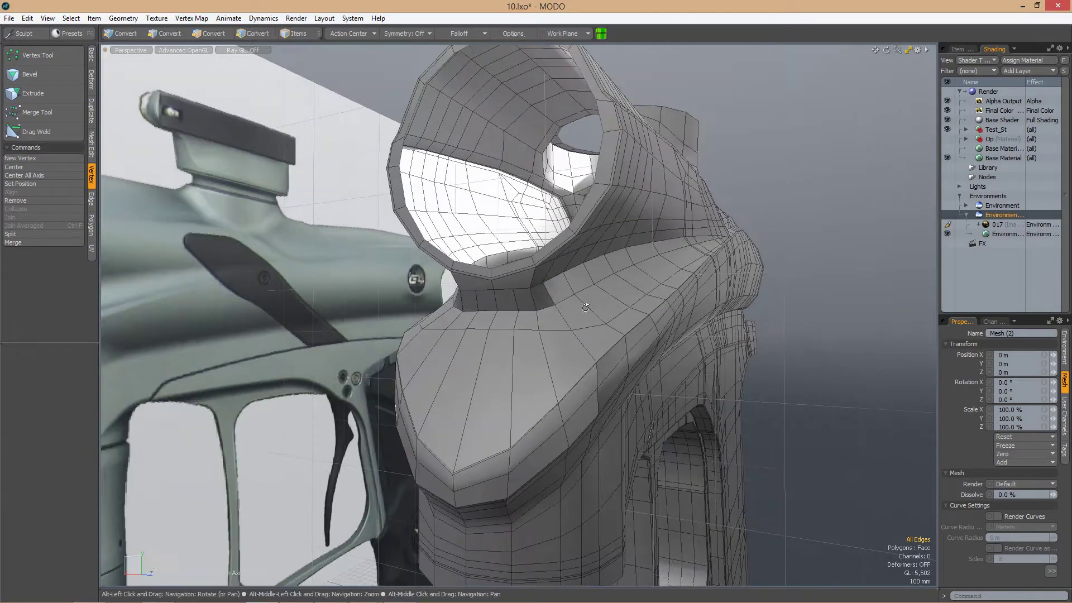
Reposition the edge and vertex row across the top of the nose, checking the shape with subdivision turned on
drag(536, 295, 583, 276)
alt+drag(642, 256, 606, 267)
click(560, 322)
mouse_move(506, 304)
mouse_down()
mouse_move(604, 265)
mouse_move(539, 353)
mouse_move(693, 303)
mouse_move(674, 318)
mouse_move(590, 306)
mouse_move(632, 294)
mouse_up()
key(w)
key(Tab)
key(Tab)
click(590, 306)
key(Tab)
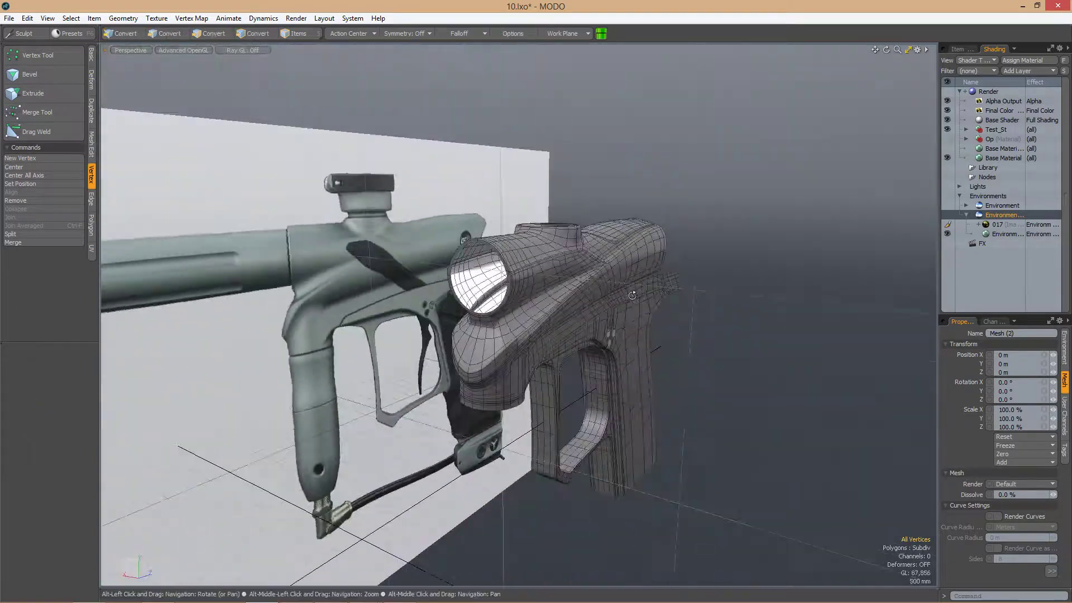
Check how the reworked nose surface catches light in the render preview before resuming modeling
key(ctrl+Tab)
click(286, 299)
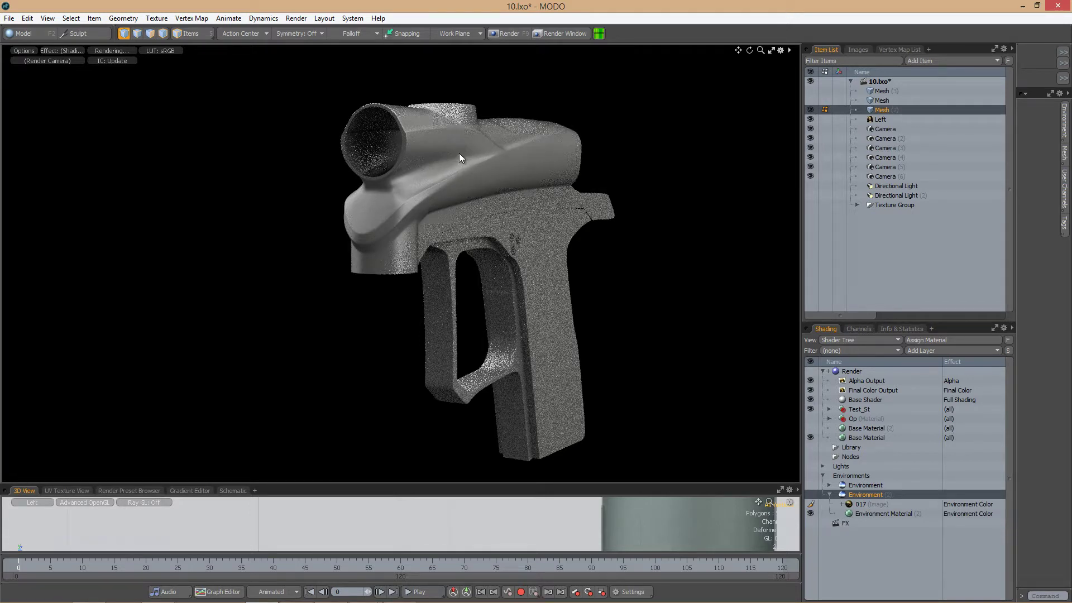
key(ctrl+Tab)
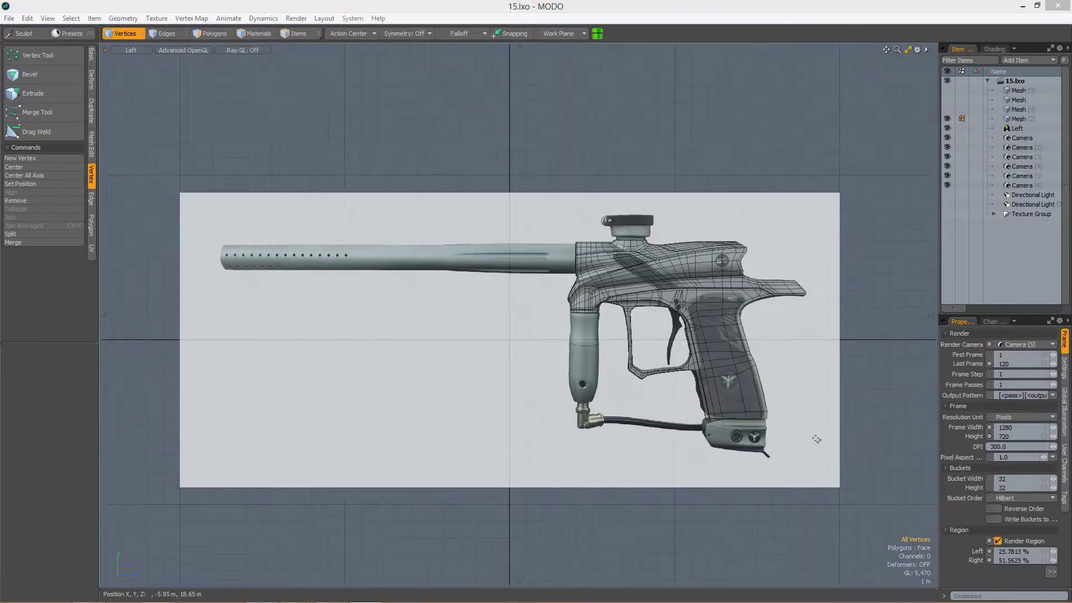
Select the polygon loop running diagonally through the dark inlay on Mesh (2) and add an edge loop along it
click(1019, 118)
alt+drag(736, 331, 693, 326)
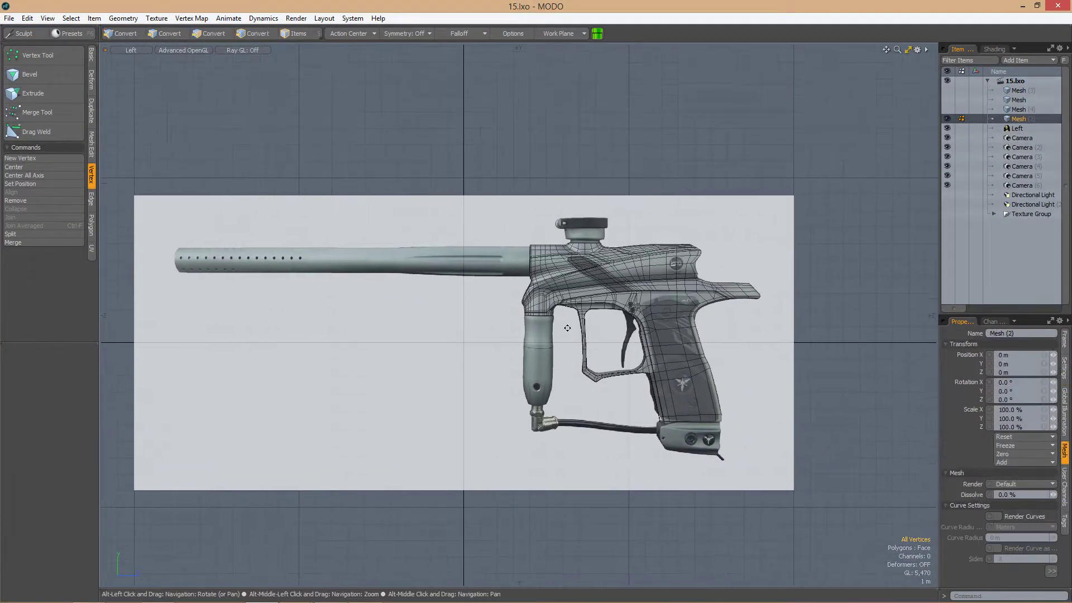
scroll(567, 328, up, 10)
key(3)
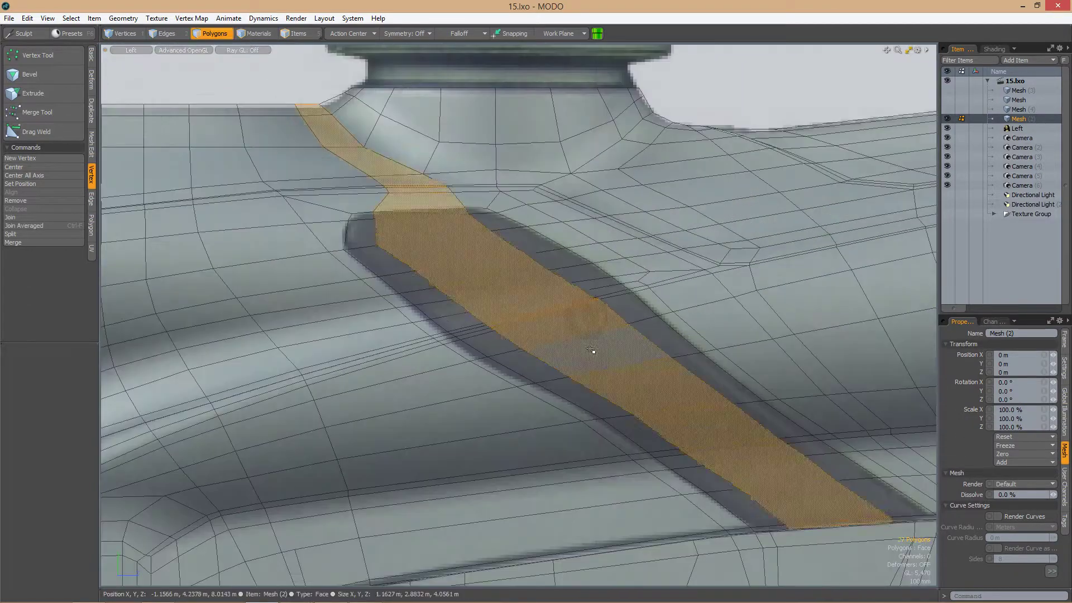
scroll(591, 350, down, 4)
key(Delete)
Slide the thirteen vertices above the dark inlay's front end by about 46.8 percent in linear mode
key(1)
scroll(595, 340, up, 8)
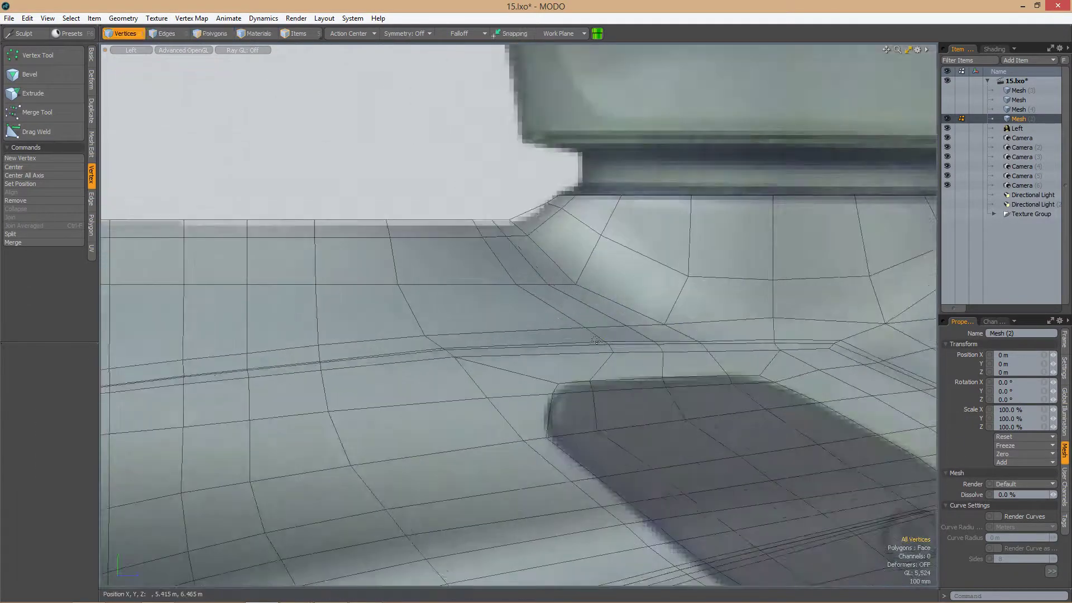
scroll(595, 340, down, 2)
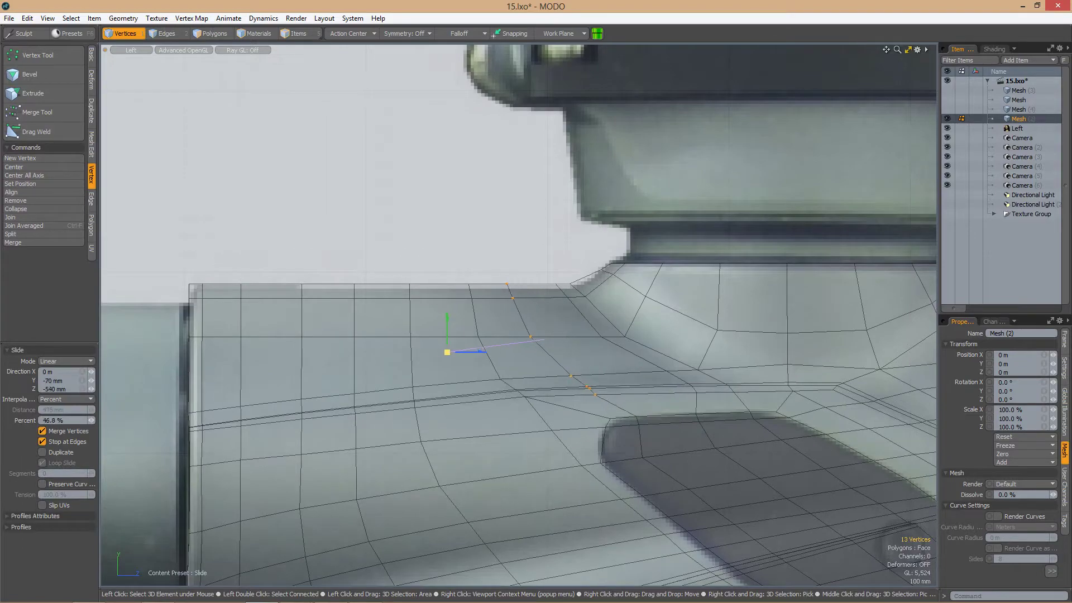
alt+drag(606, 361, 662, 359)
scroll(574, 347, down, 3)
Select one half of the body's polygons and delete them to keep a single side
key(ctrl+space)
click(569, 280)
key(3)
mouse_move(541, 175)
mouse_down()
mouse_move(690, 546)
mouse_move(680, 399)
mouse_up()
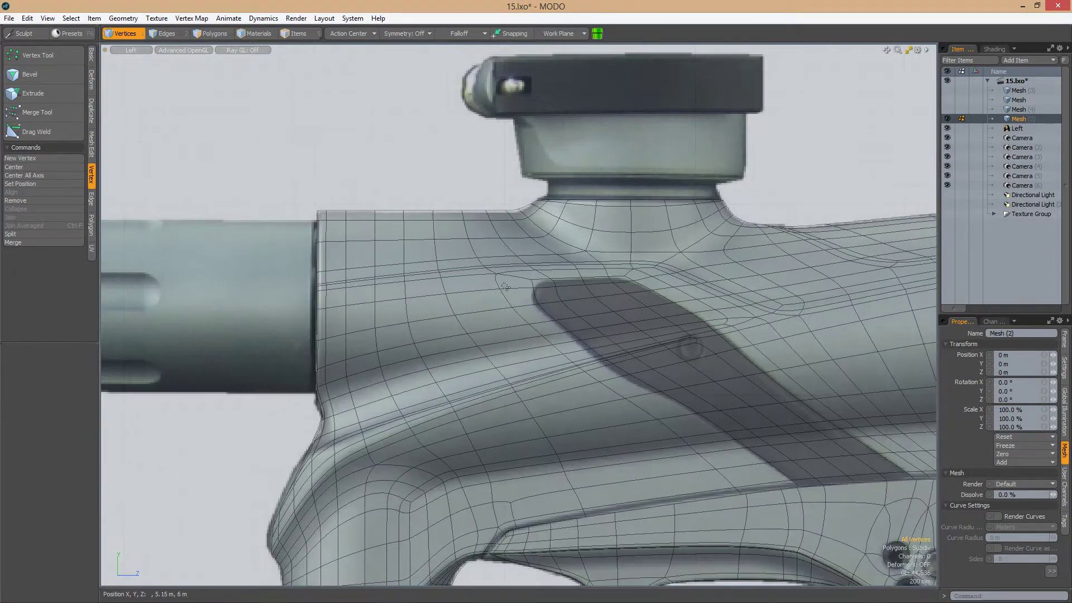
Turn off subdivision and select the edge path along the dark inlay's lower border
scroll(505, 286, up, 10)
key(Tab)
key(2)
click(497, 344)
scroll(448, 291, up, 3)
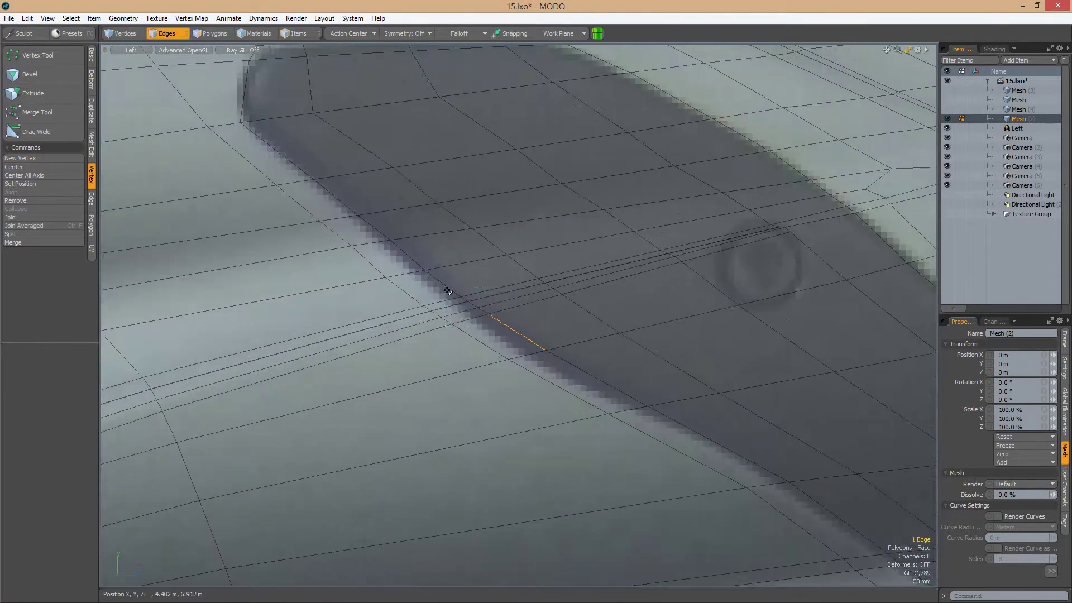
shift+double_click(448, 291)
scroll(441, 312, down, 3)
alt+drag(473, 336, 522, 332)
Select the polygons around the screw in the dark inlay and inset them as a group by 24.1 mm with Bevel
key(space)
scroll(514, 342, down, 3)
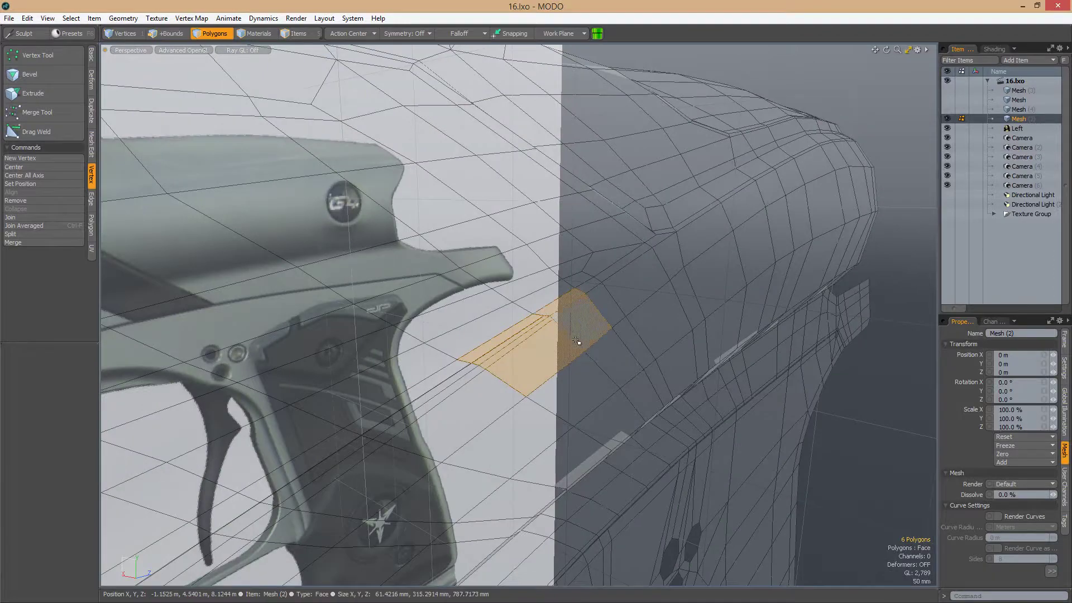
ctrl+alt+drag(575, 337, 553, 340)
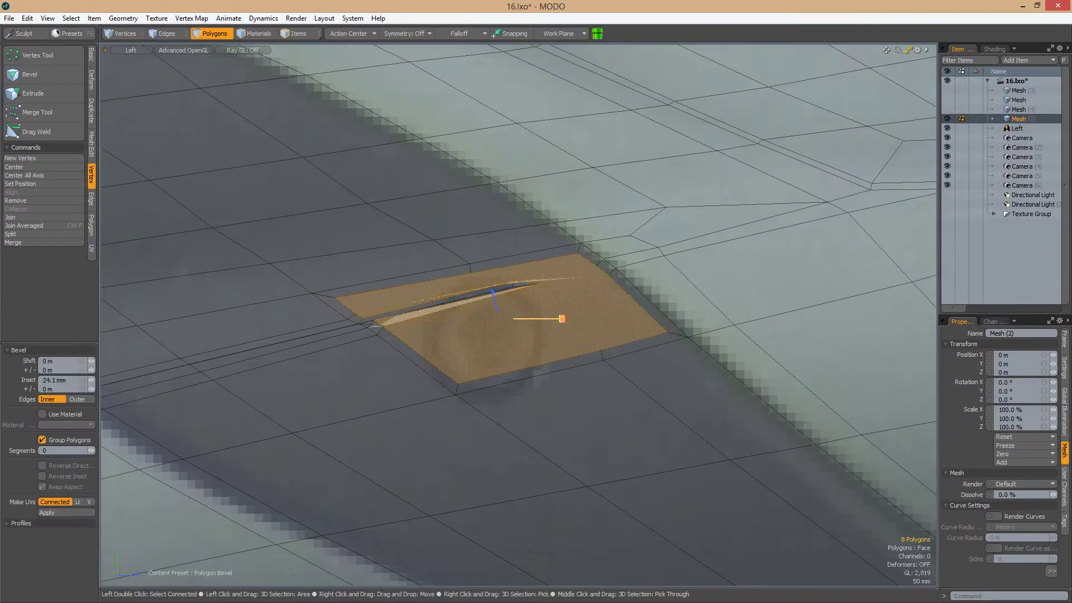
key(ctrl+space)
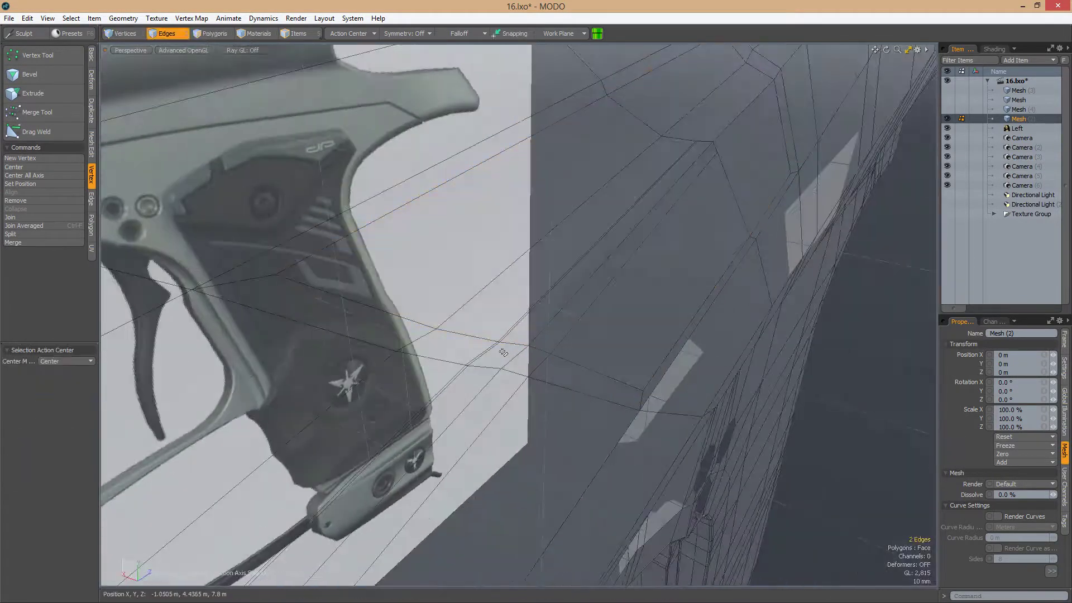
Select the surplus closely spaced edges around the inset screw area and eliminate them to simplify the topology
alt+drag(480, 355, 542, 309)
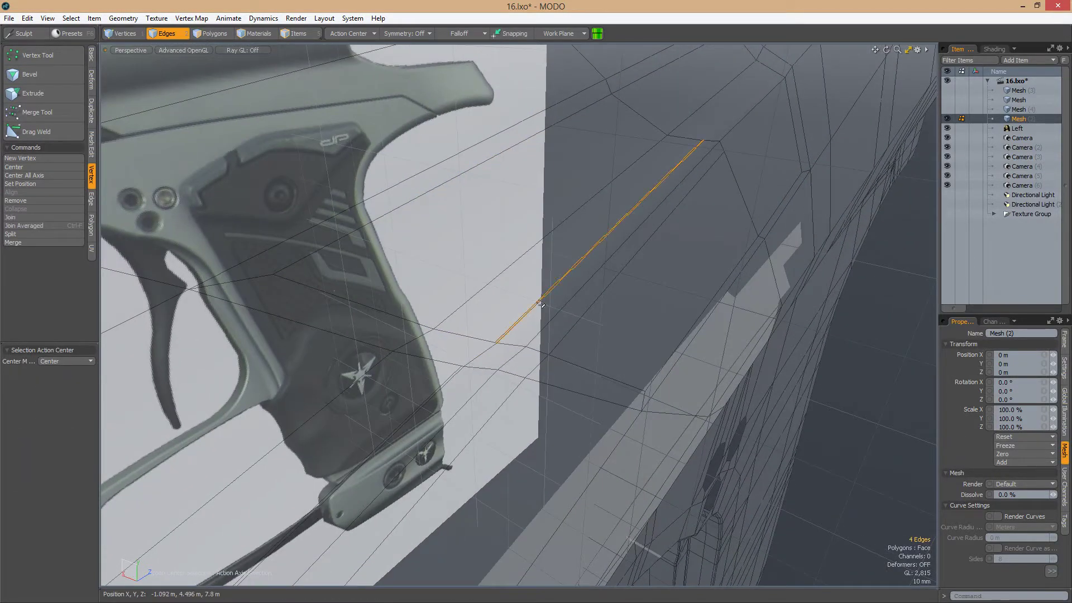
alt+drag(557, 345, 564, 309)
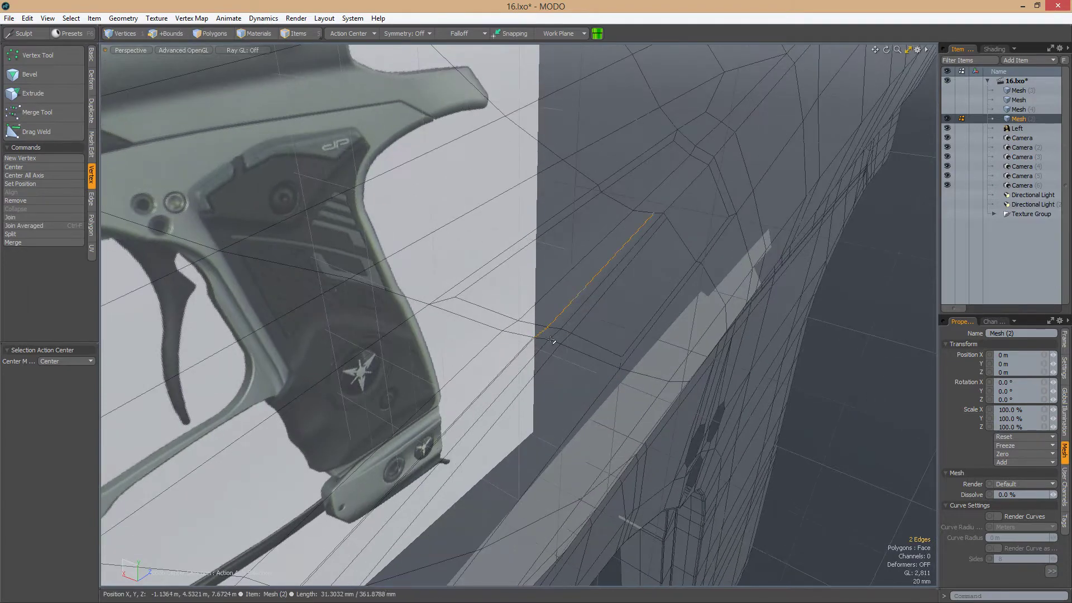
key(ctrl+space)
click(503, 347)
key(3)
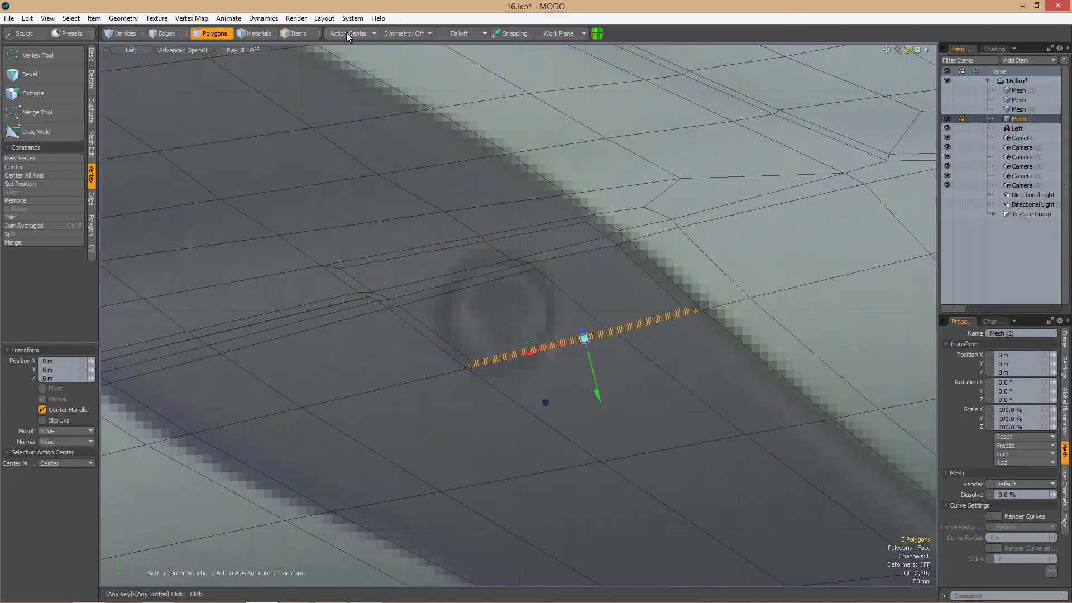
Select the inset polygons covering the screw and delete them to open a hole in the inlay
mouse_move(683, 386)
alt+mouse_down()
mouse_move(713, 394)
mouse_move(575, 376)
mouse_move(581, 341)
mouse_move(624, 289)
mouse_move(595, 325)
alt+mouse_up()
key(1)
key(3)
key(Delete)
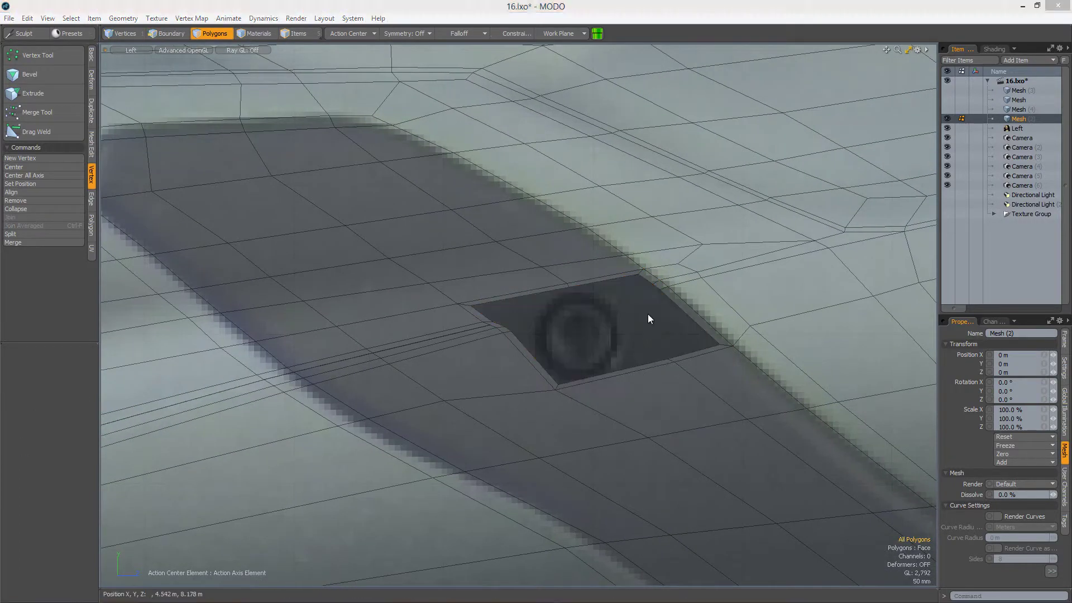
Set the action center to Selection and shape the hole's border edges into a circle over the screw
click(327, 32)
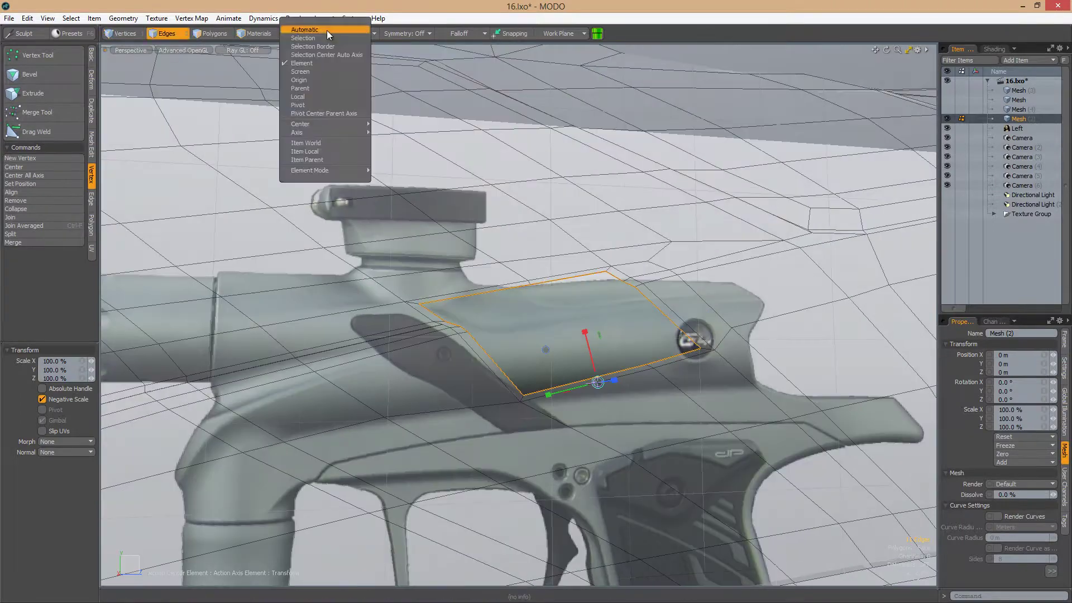
click(335, 49)
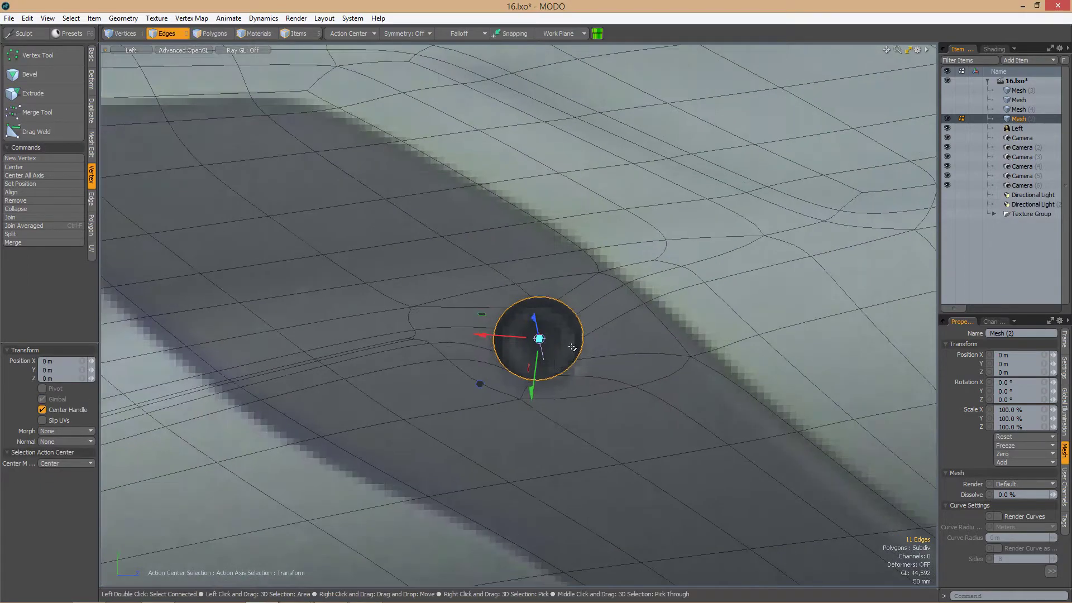
key(ctrl+space)
click(640, 307)
Turn off subdivision, move the circular edge loop about 42 mm along its local Z and rotate it to follow the body's surface
key(Tab)
key(w)
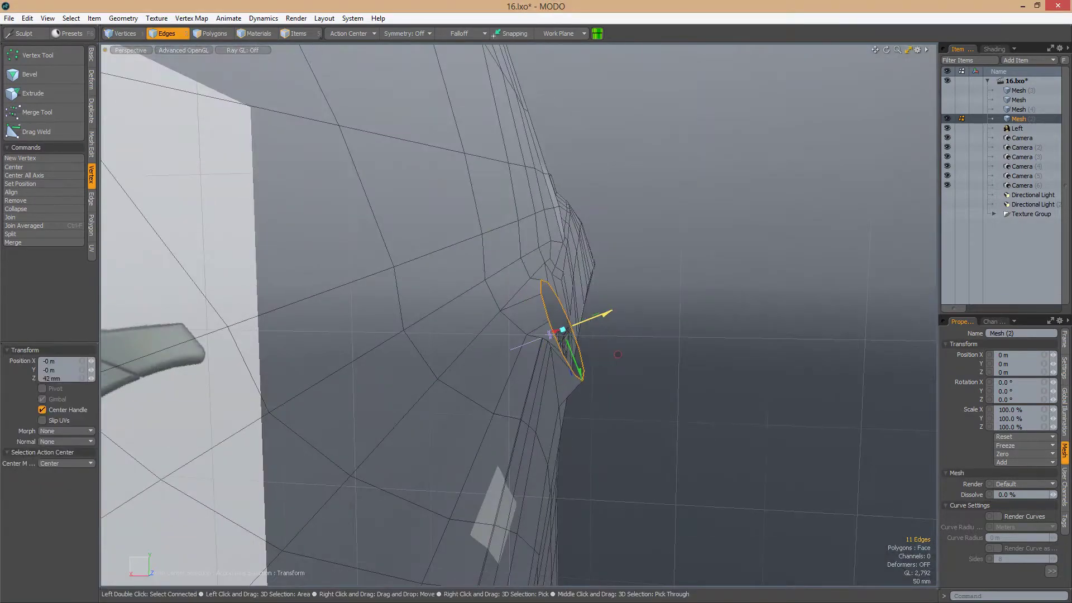
key(e)
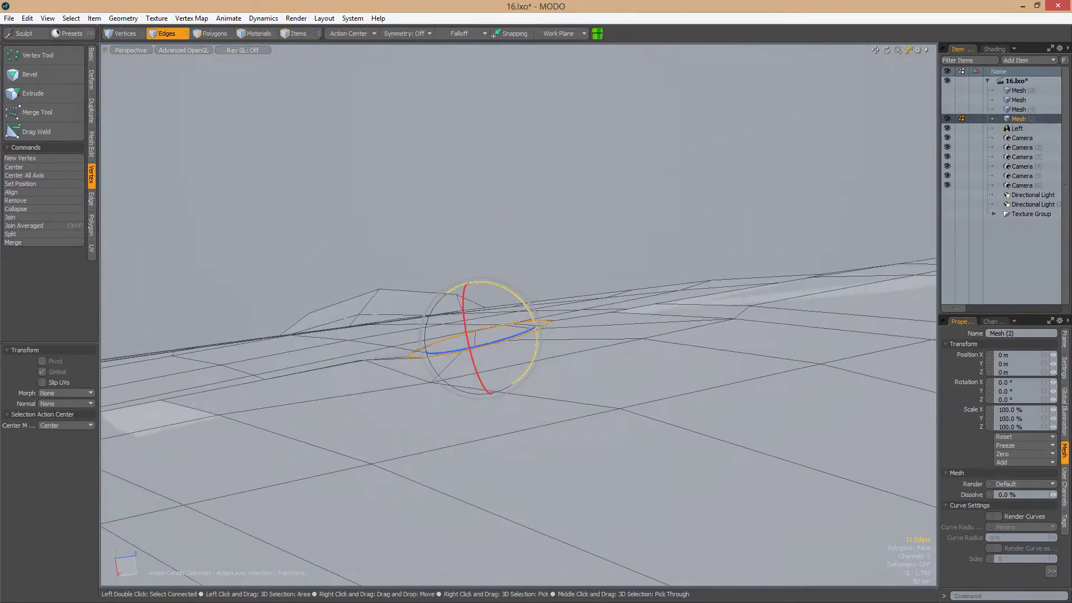
drag(475, 335, 477, 327)
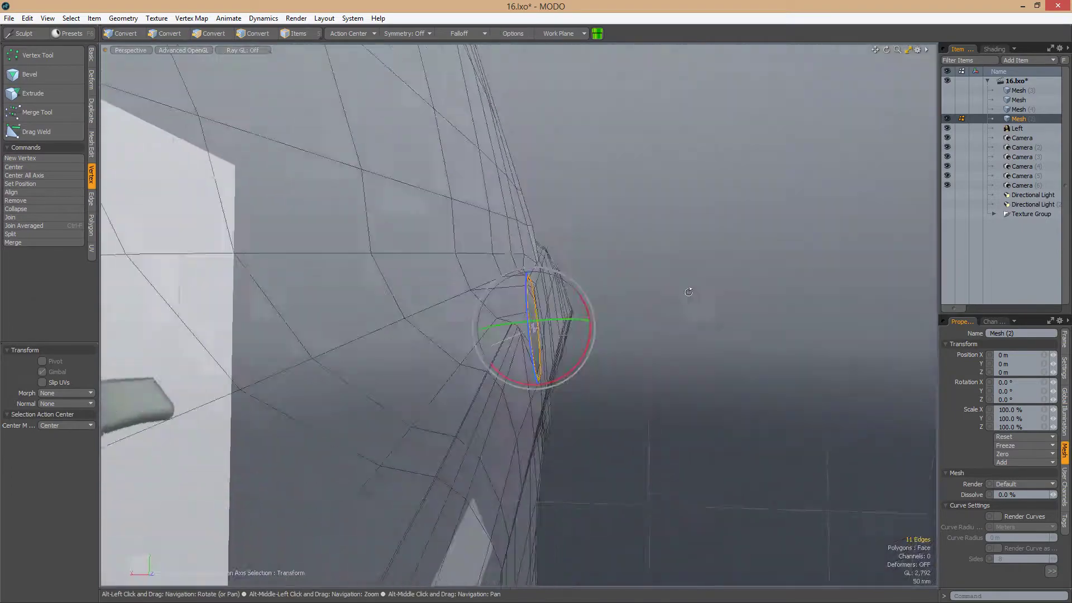
key(w)
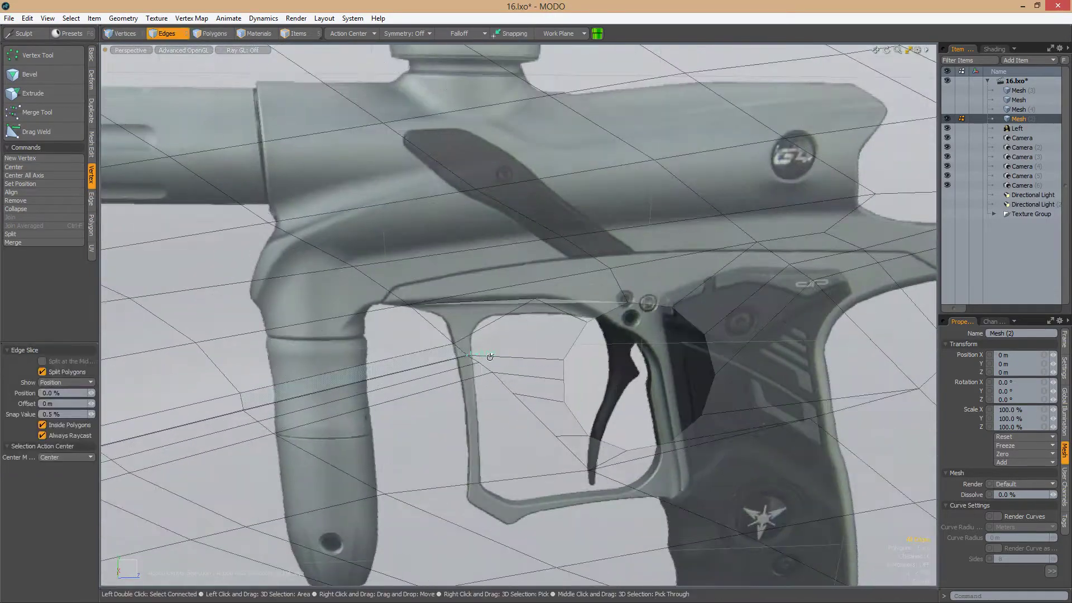
Cut new edges between the hole's rim and the surrounding mesh with Edge Slice
scroll(490, 356, down, 2)
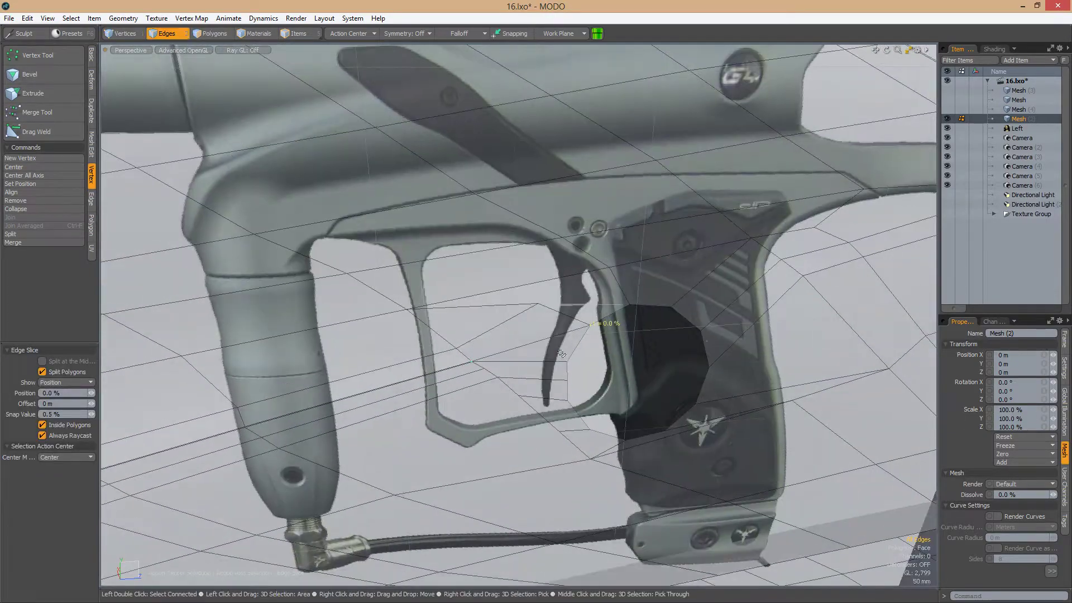
key(space)
scroll(536, 372, up, 3)
key(space)
alt+drag(562, 378, 656, 397)
key(space)
key(space)
key(space)
key(space)
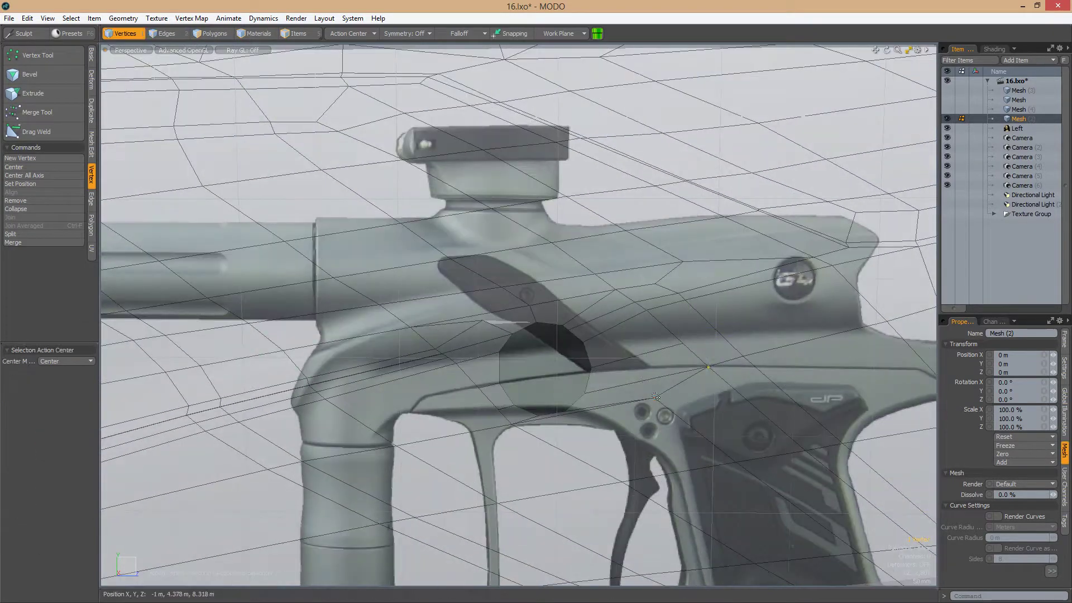
Slide two vertices by the inlay's lower border about 11.1 percent in linear mode
key(KP_3)
scroll(578, 408, down, 3)
scroll(578, 408, up, 10)
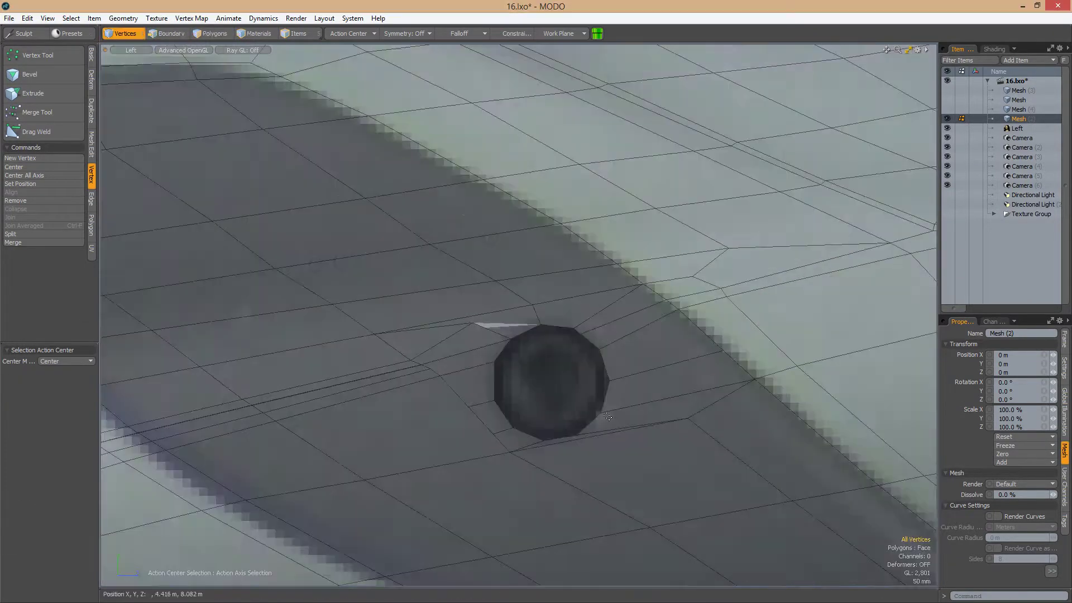
scroll(578, 407, down, 2)
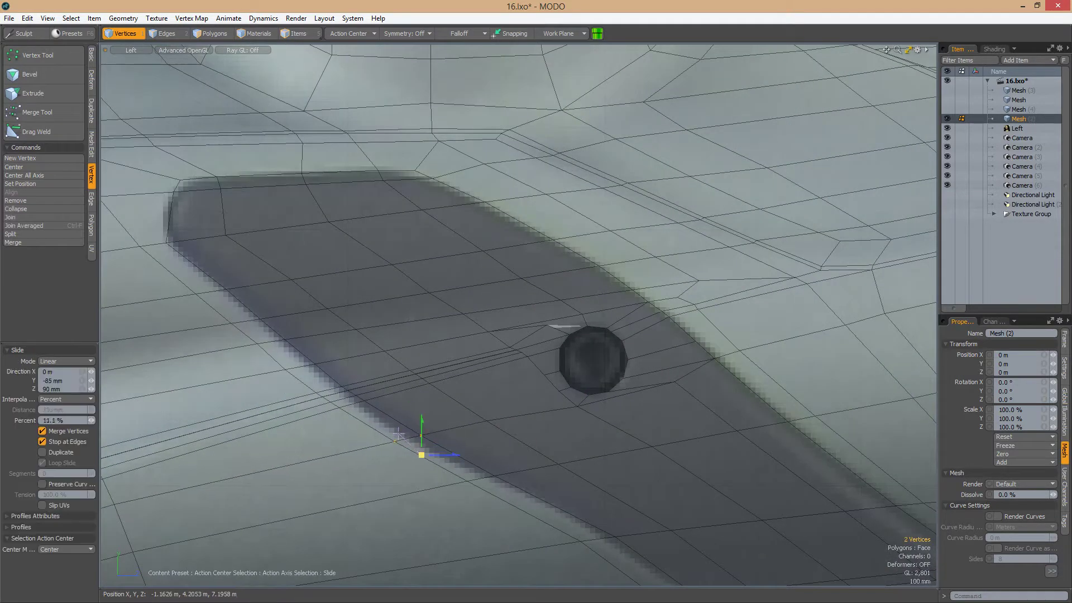
scroll(398, 435, up, 2)
key(space)
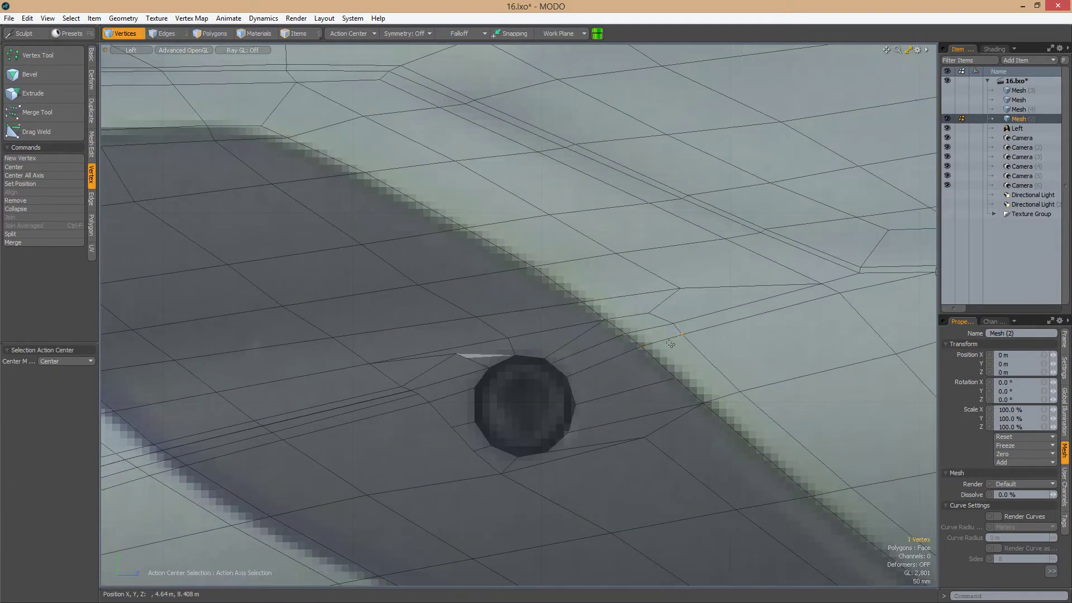
Slide the vertex above the hole about 16.1 percent onto the inlay's upper border
key(alt+s)
drag(671, 344, 662, 350)
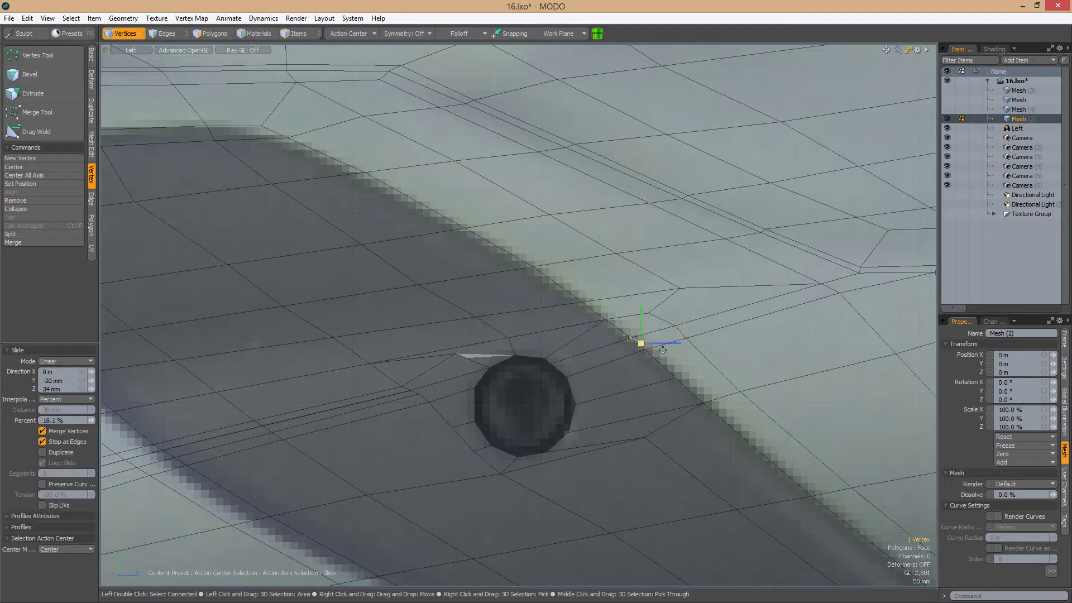
key(space)
scroll(663, 350, down, 2)
scroll(624, 310, up, 3)
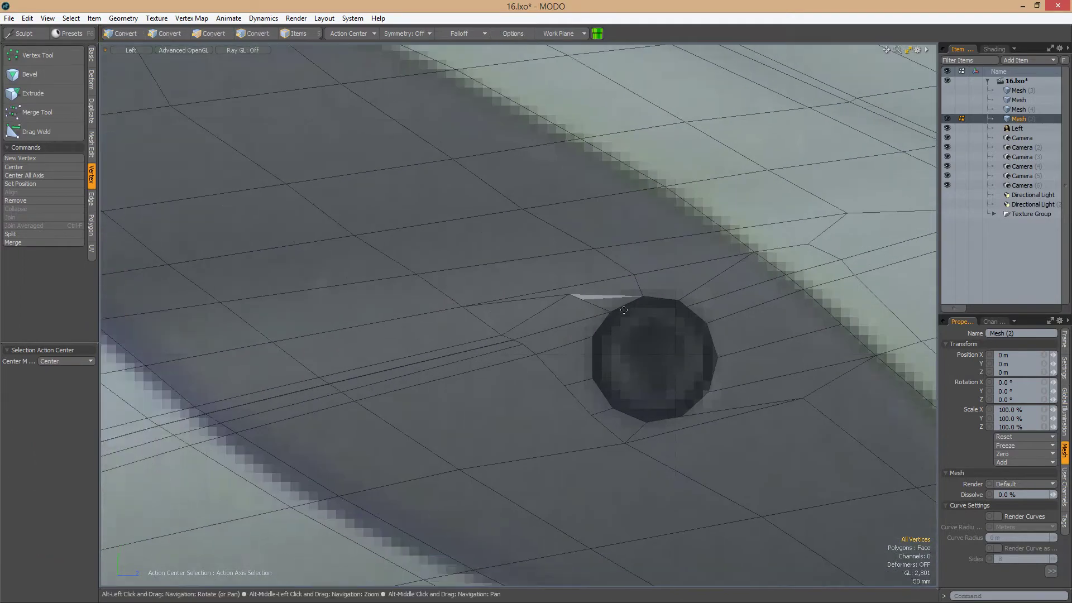
Move vertices beside the hole's rim to even out the surface, shifting one 44 mm along X
alt+middle_drag(624, 310, 649, 377)
click(594, 361)
key(w)
scroll(726, 345, down, 5)
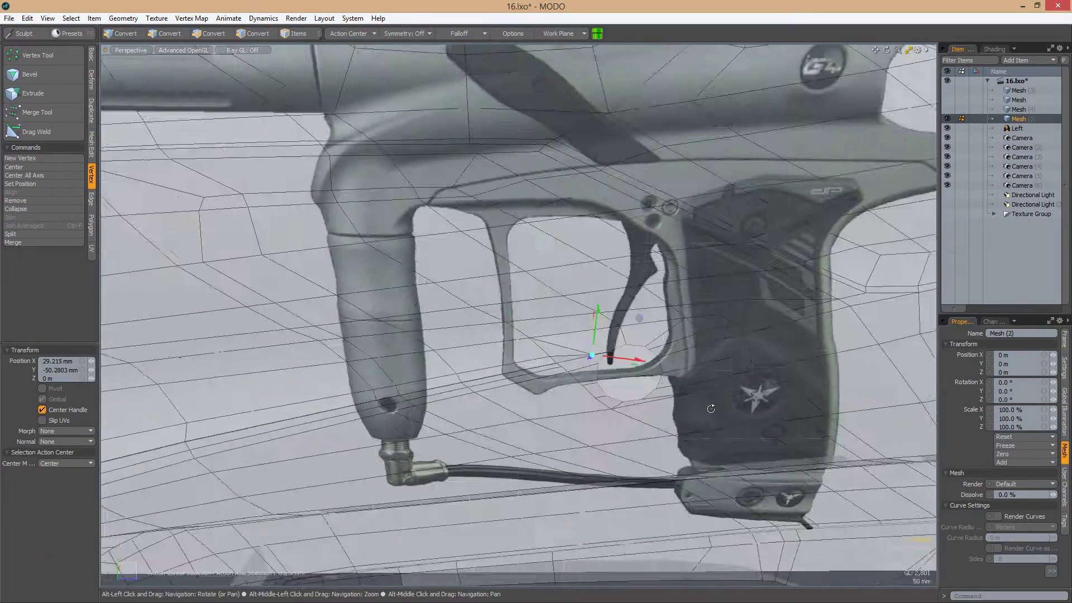
mouse_move(726, 346)
alt+mouse_down()
mouse_move(646, 376)
mouse_move(614, 362)
alt+mouse_up()
scroll(614, 363, up, 3)
scroll(519, 324, down, 3)
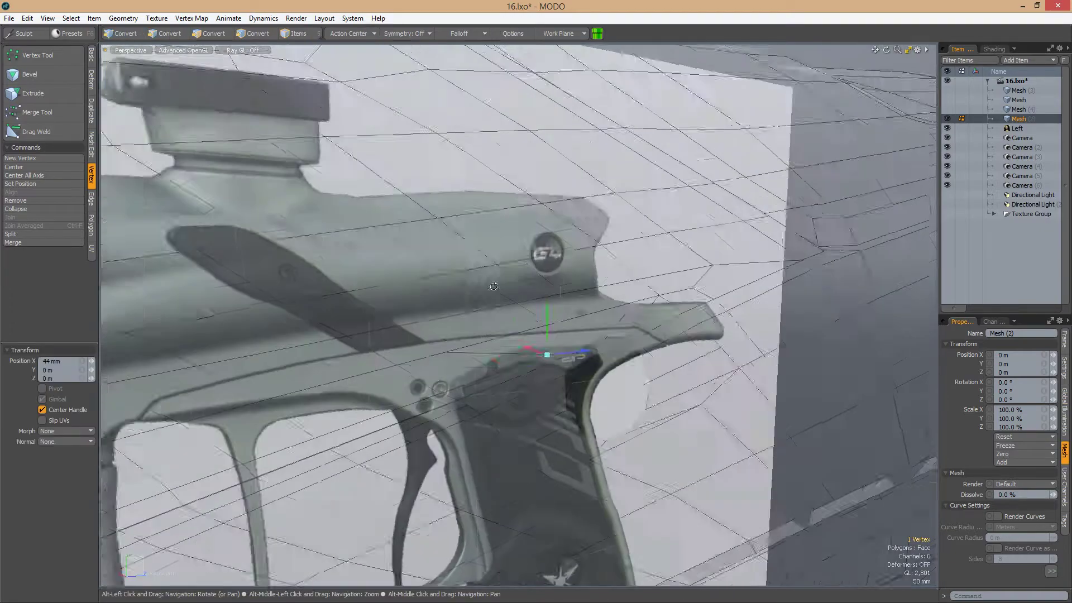
Cut a further edge into the hole's rim with Edge Slice to add a rim vertex
key(alt+c)
mouse_move(519, 324)
alt+mouse_down()
mouse_move(565, 282)
mouse_move(653, 255)
alt+mouse_up()
scroll(538, 311, up, 3)
scroll(654, 256, down, 3)
Select the hole's twelve-edge rim in the side view and shift it slightly to fit the reference screw
key(ctrl+space)
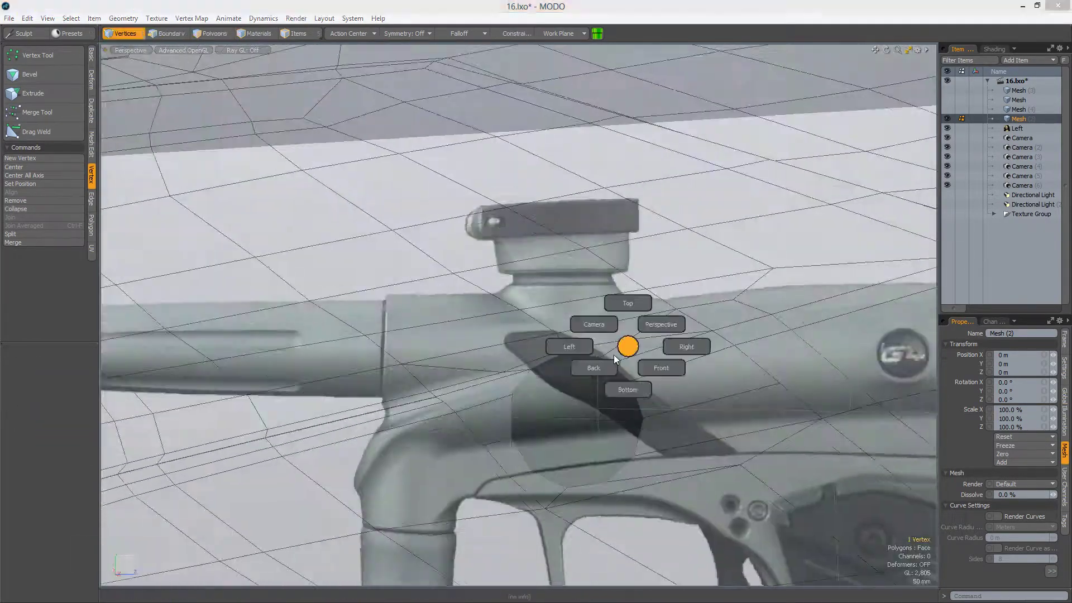
click(621, 302)
key(space)
double_click(565, 338)
key(w)
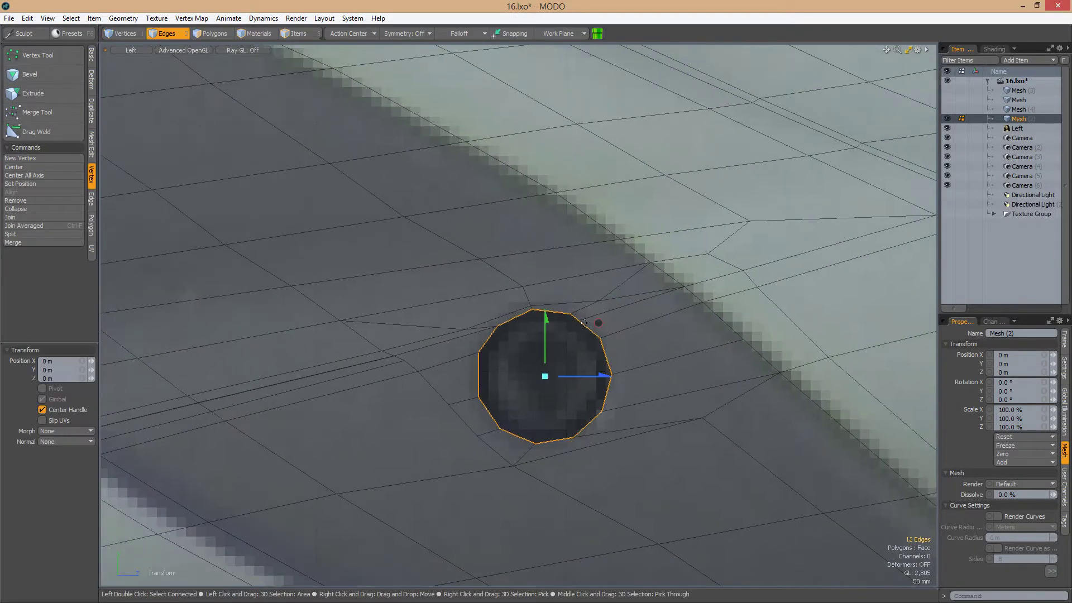
Reposition single vertices around the hole, moving one beyond the inlay's upper border 8 mm in Y and about -18 mm in Z
key(1)
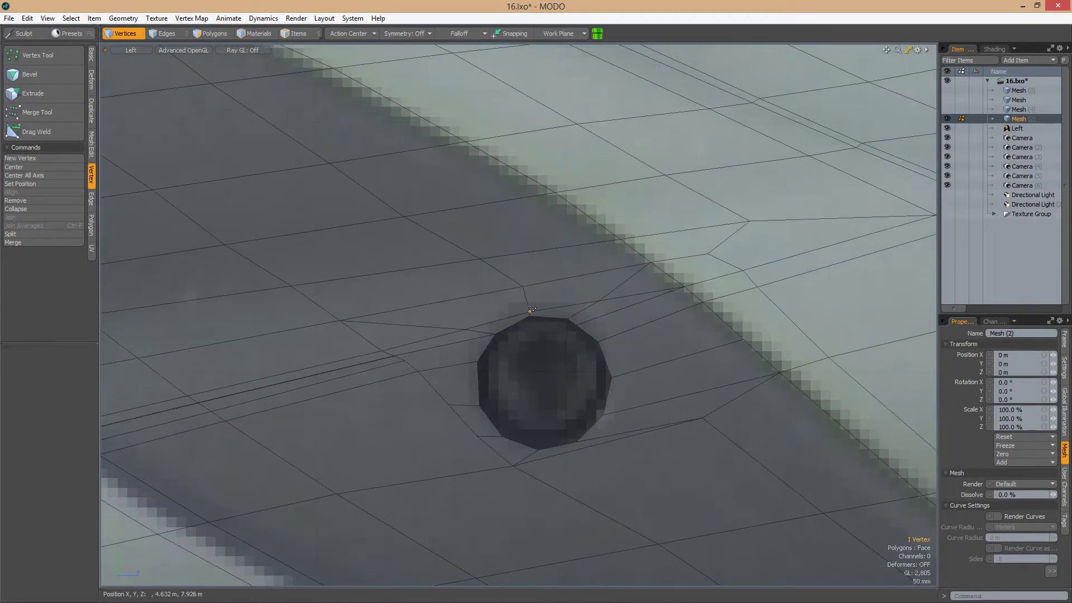
key(w)
drag(531, 308, 684, 285)
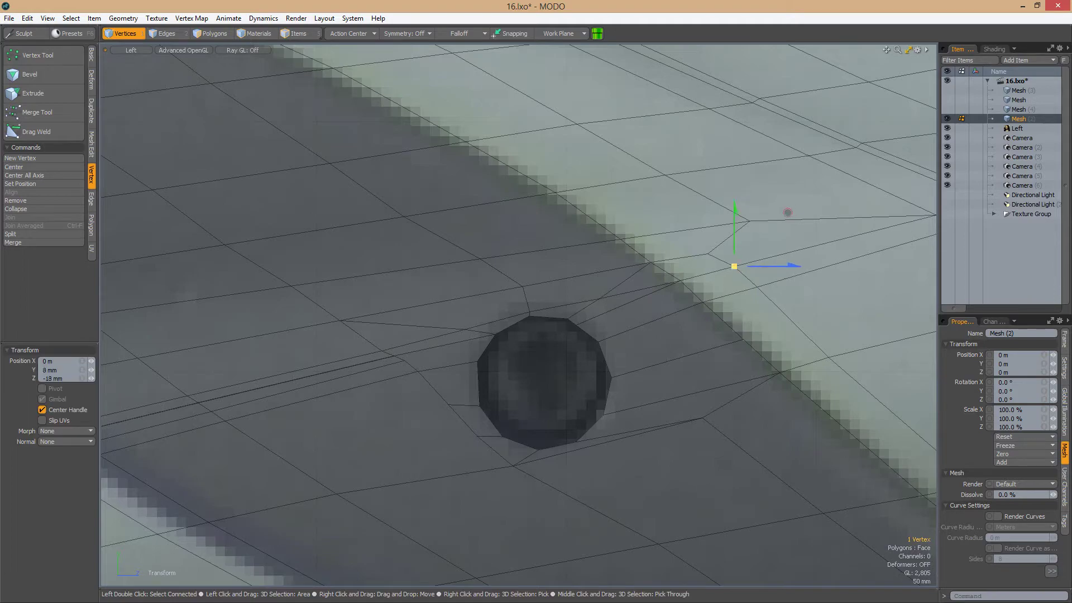
scroll(635, 326, down, 5)
scroll(634, 326, up, 6)
Cut additional edges around the hole with Edge Slice and move the vertex above the hole 9 mm along X
key(ctrl+space)
click(634, 326)
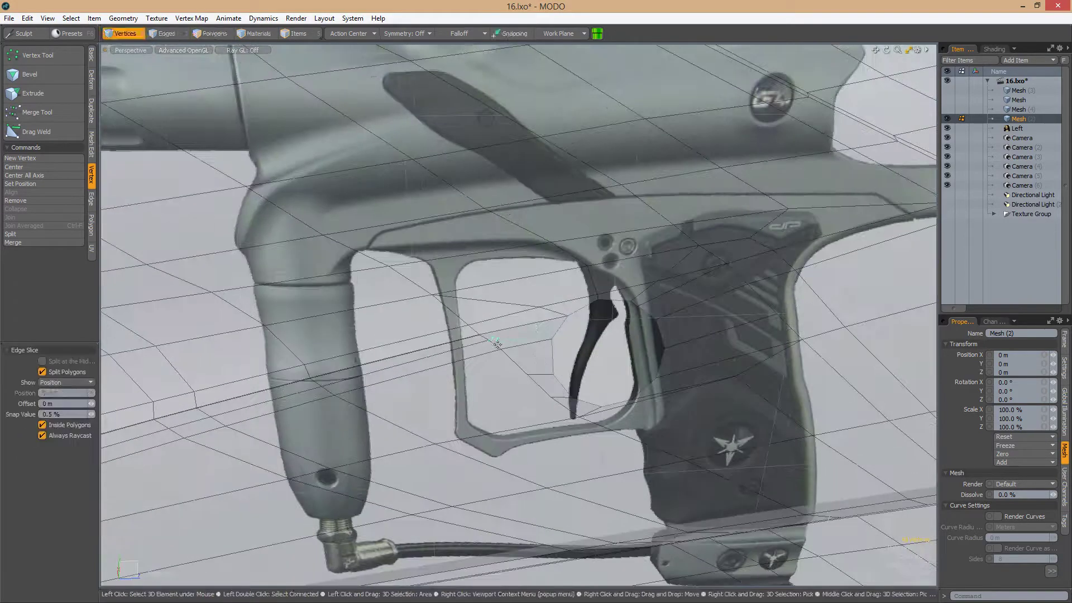
key(alt+c)
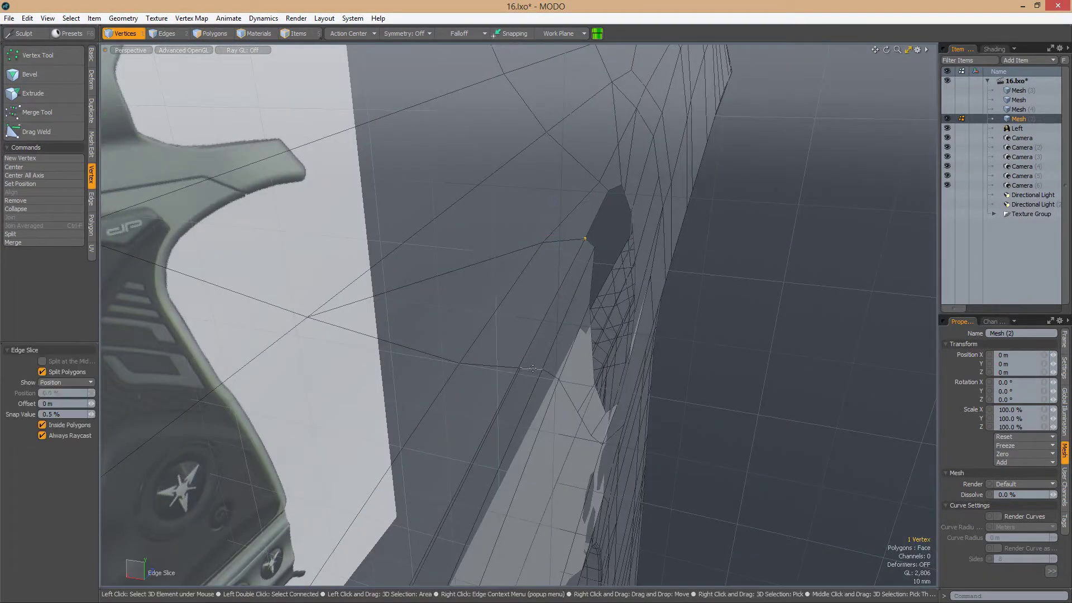
click(603, 233)
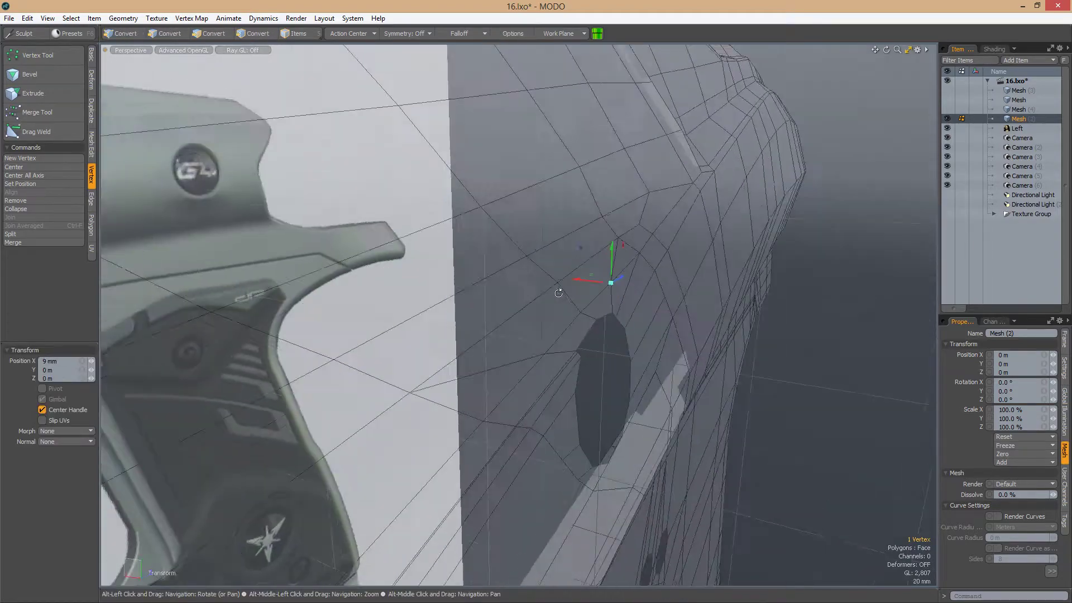
mouse_move(531, 255)
alt+mouse_down()
mouse_move(371, 390)
mouse_move(630, 297)
mouse_move(625, 312)
mouse_move(624, 284)
alt+mouse_up()
alt+drag(656, 348, 573, 336)
Set the action center to Element and adjust the vertices around the hole's rim
key(1)
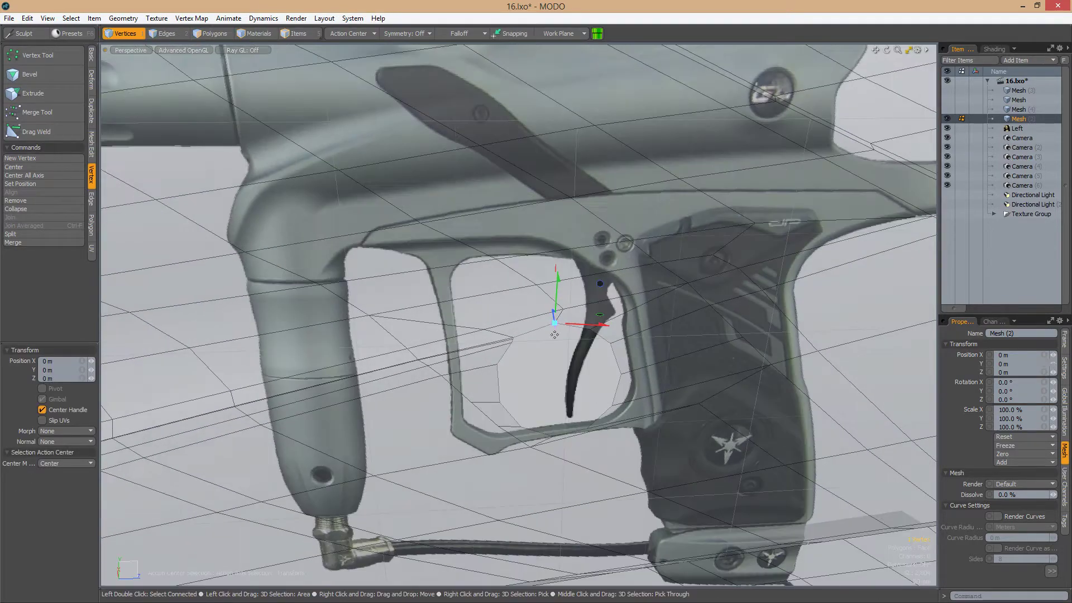
click(324, 18)
click(346, 67)
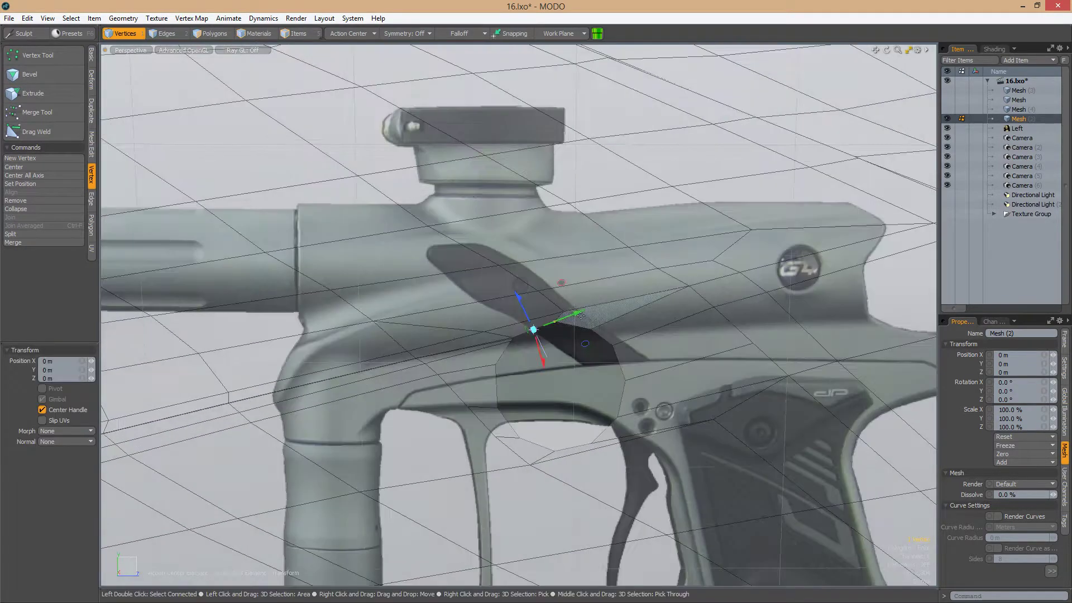
drag(580, 316, 575, 321)
mouse_move(575, 321)
alt+mouse_down()
mouse_move(625, 346)
mouse_move(684, 354)
mouse_move(577, 334)
alt+mouse_up()
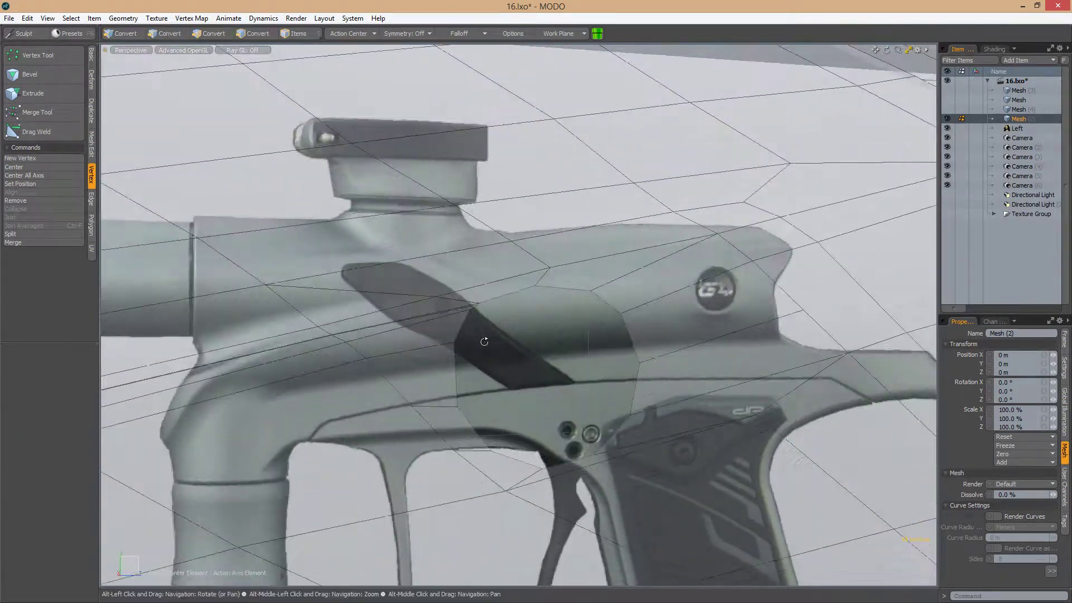
Slide a vertex at the hole's front rim by about 19.8 percent and move it -8 mm in Y
key(2)
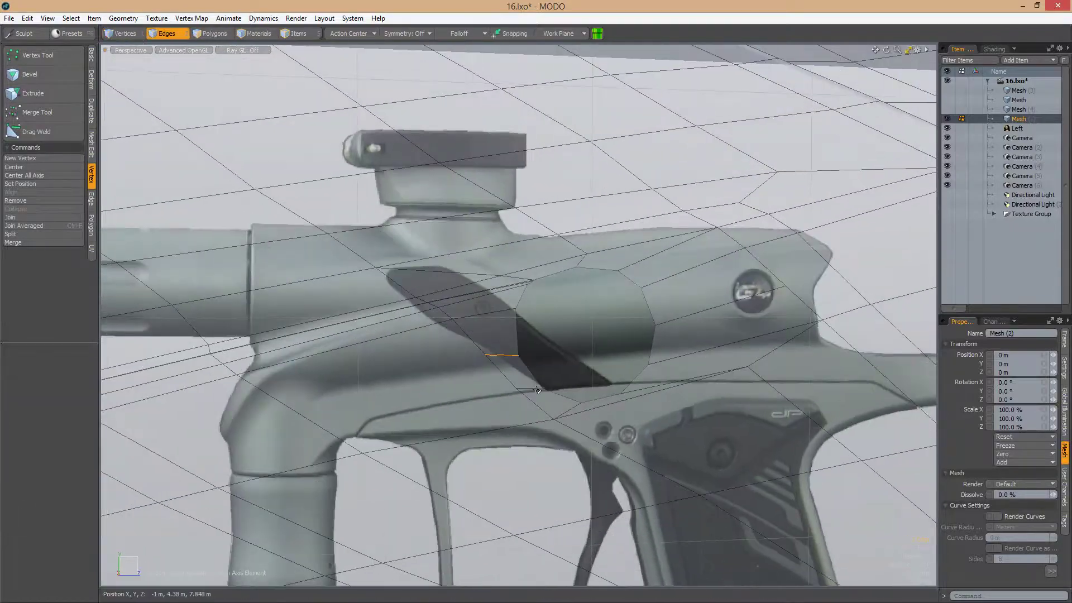
key(1)
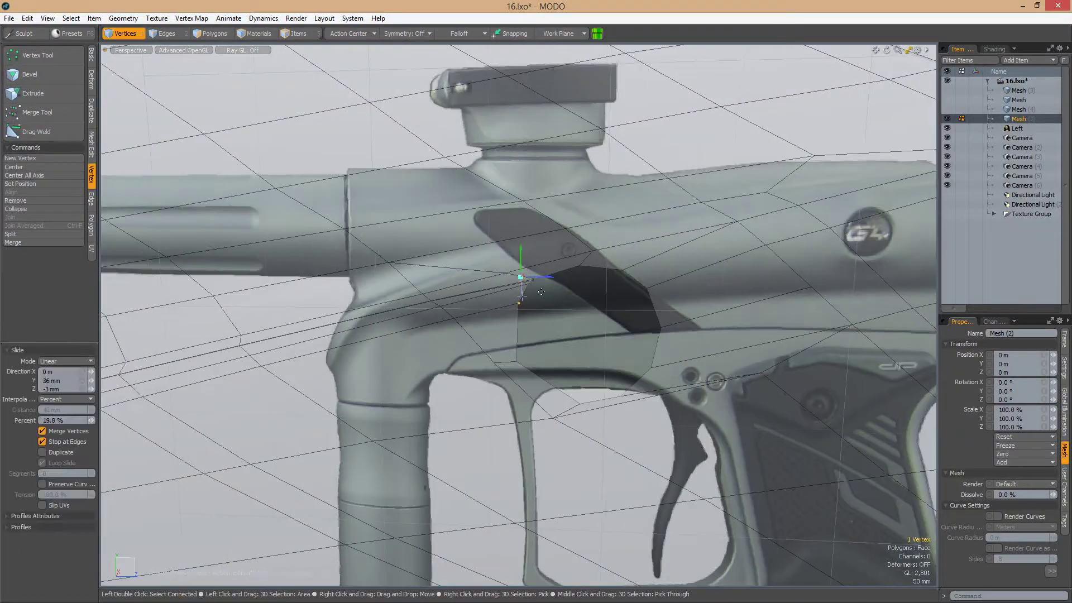
key(w)
click(518, 307)
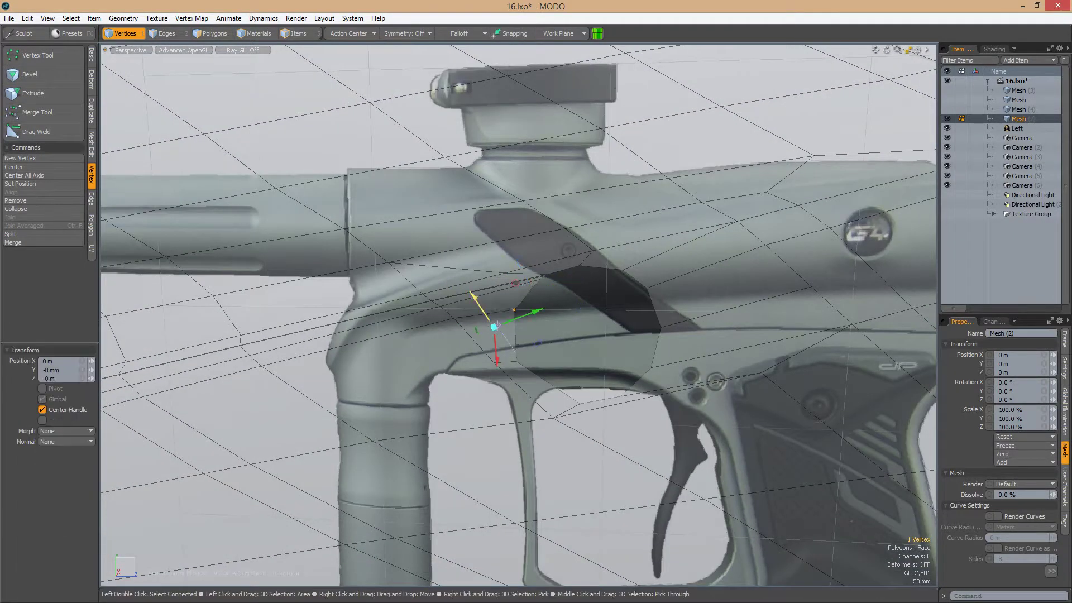
Set the action center to Automatic and move the hole's lower rear rim edge about 8.4 mm in Y and 17.8 mm in Z
key(2)
click(525, 334)
click(347, 34)
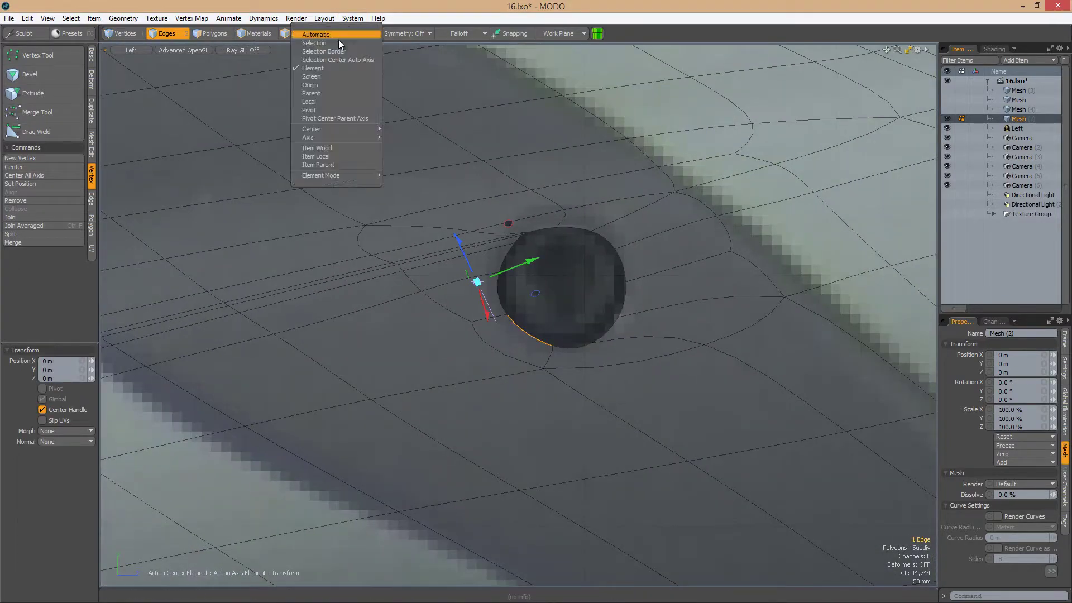
click(337, 36)
alt+drag(620, 317, 623, 315)
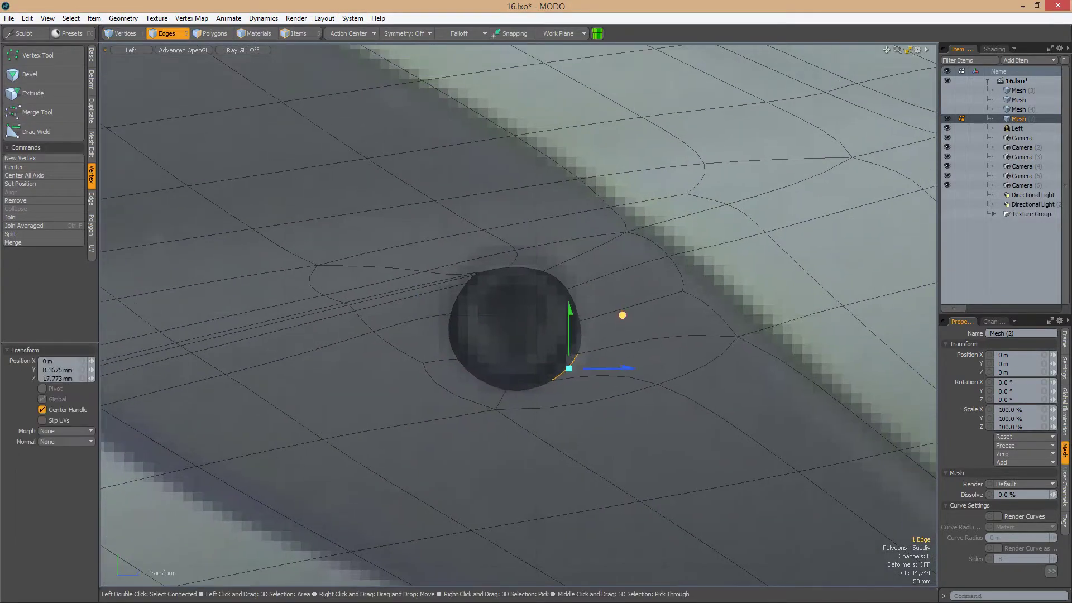
alt+drag(632, 258, 591, 242)
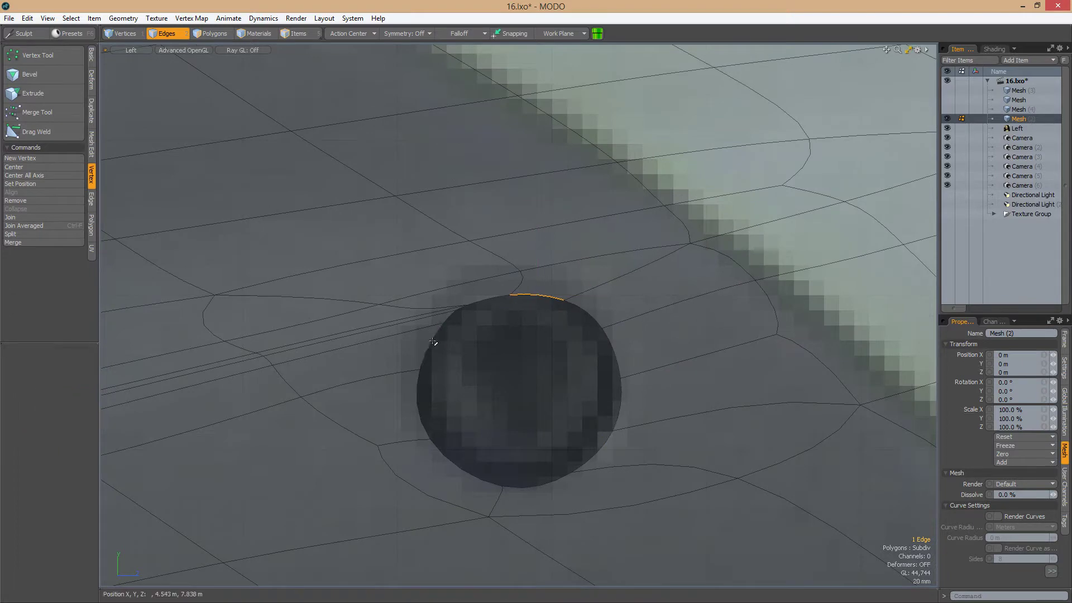
Adjust the vertices along the front of the hole's rim and restore the subdivision display
key(1)
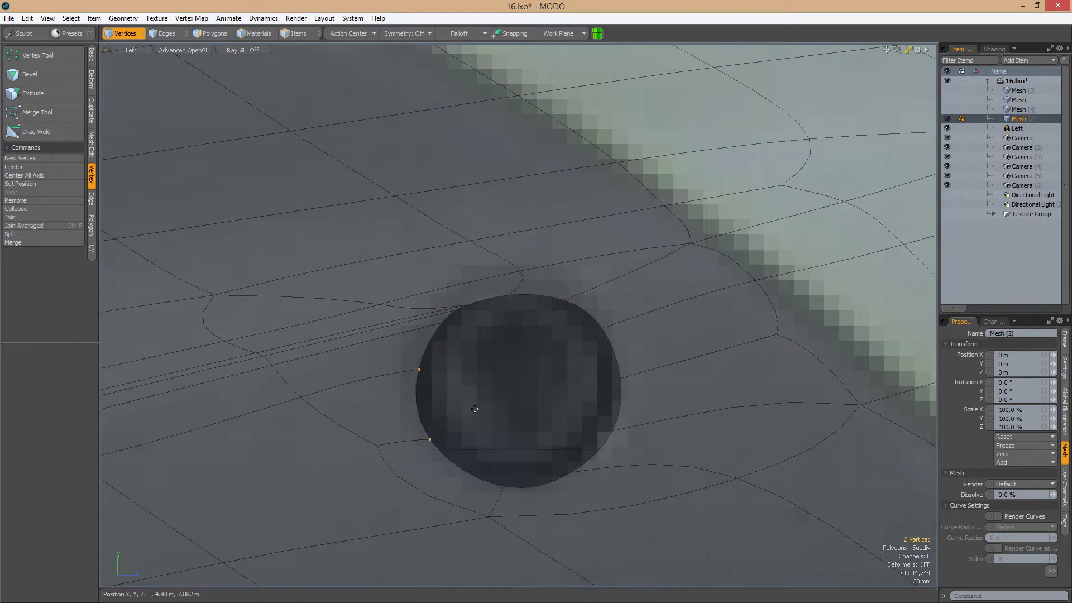
alt+drag(423, 371, 590, 363)
shift+click(589, 340)
key(w)
alt+drag(579, 315, 493, 367)
key(alt+x)
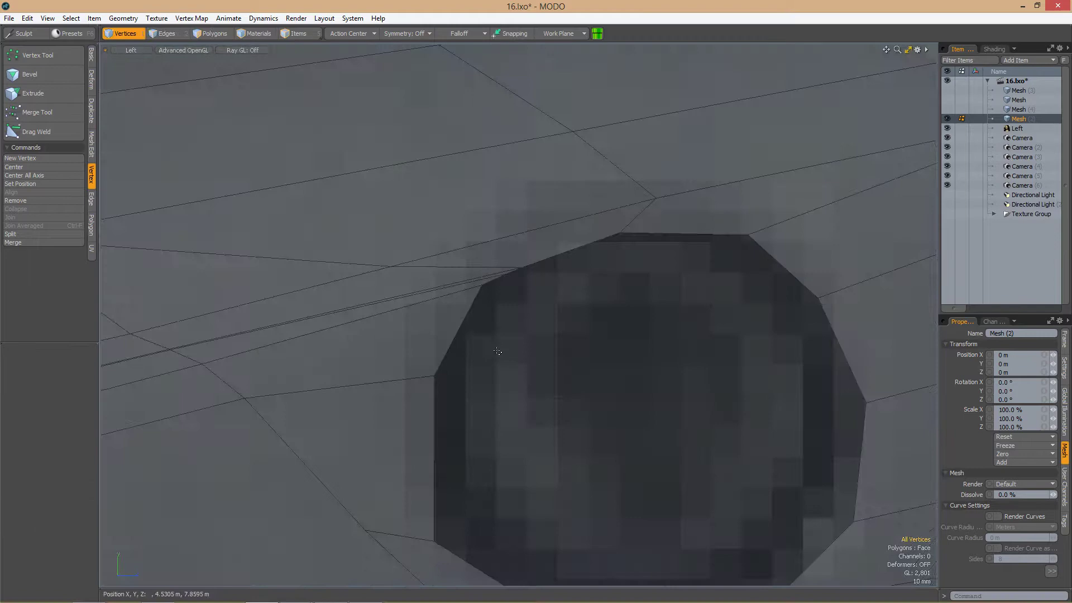
key(Tab)
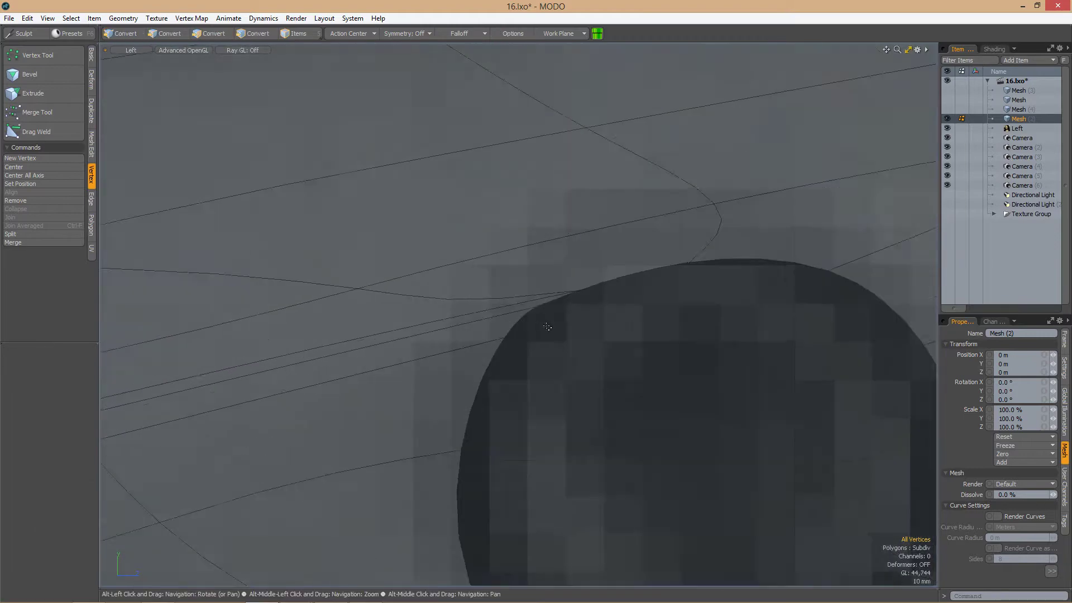
Move the upper front rim vertex down and rearward to round out the hole against the reference
click(527, 303)
key(w)
key(space)
key(w)
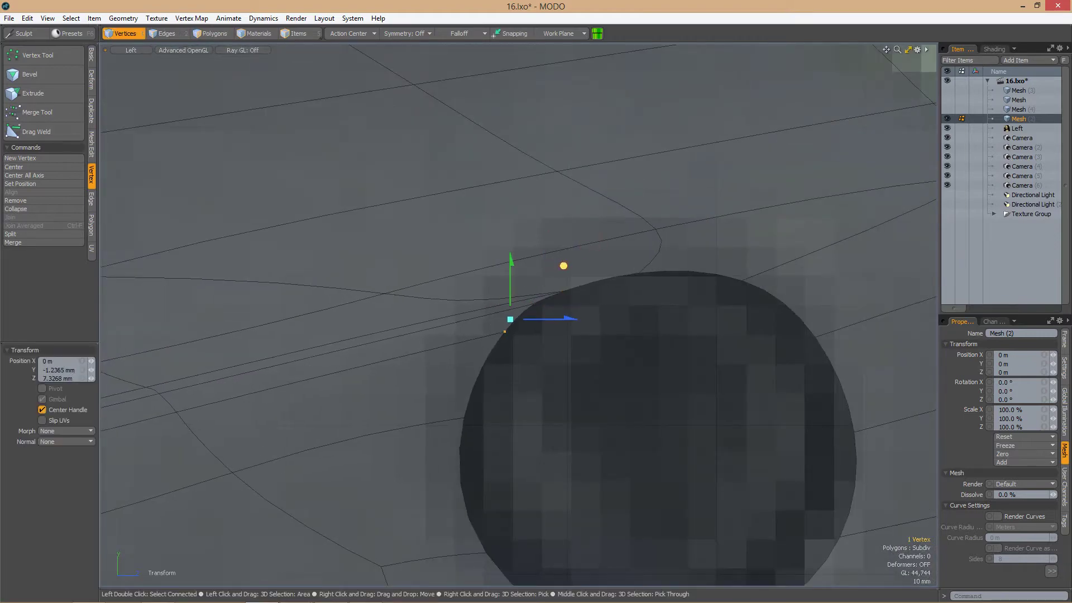
drag(510, 318, 538, 302)
scroll(520, 342, down, 5)
Fine-tune the front vertex pair, the rear vertex and the top vertex of the hole's rim into an even circle
key(w)
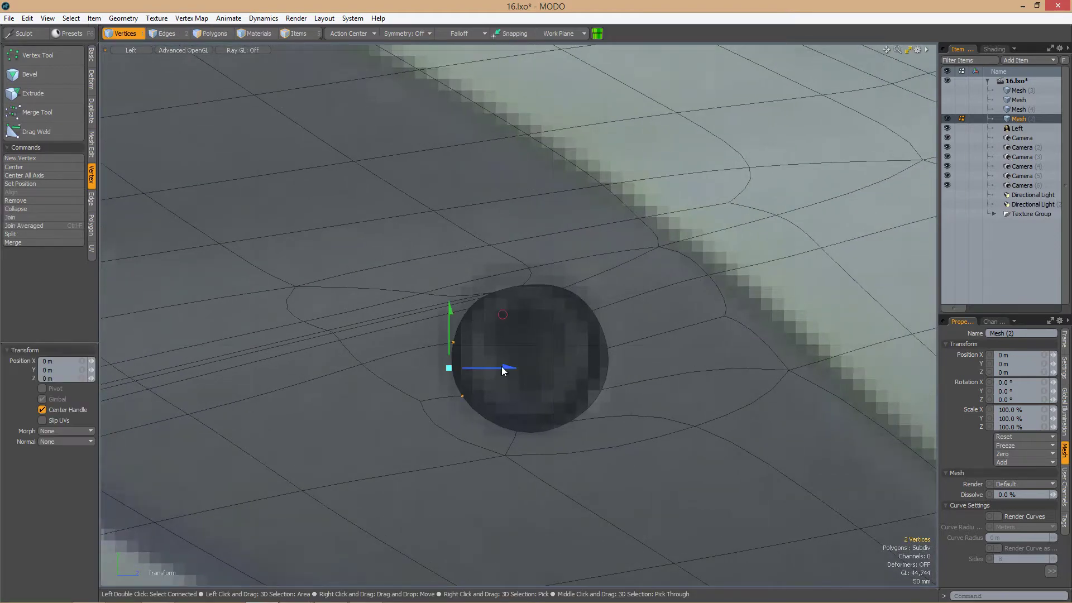
key(space)
key(ctrl+space)
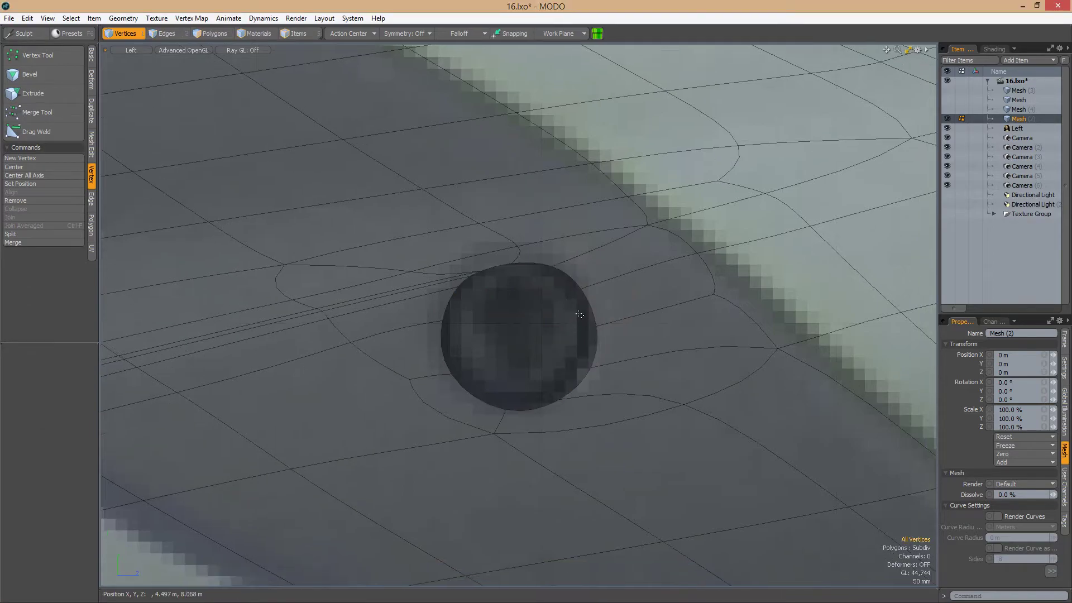
click(593, 347)
key(w)
key(space)
key(w)
key(space)
scroll(596, 232, down, 5)
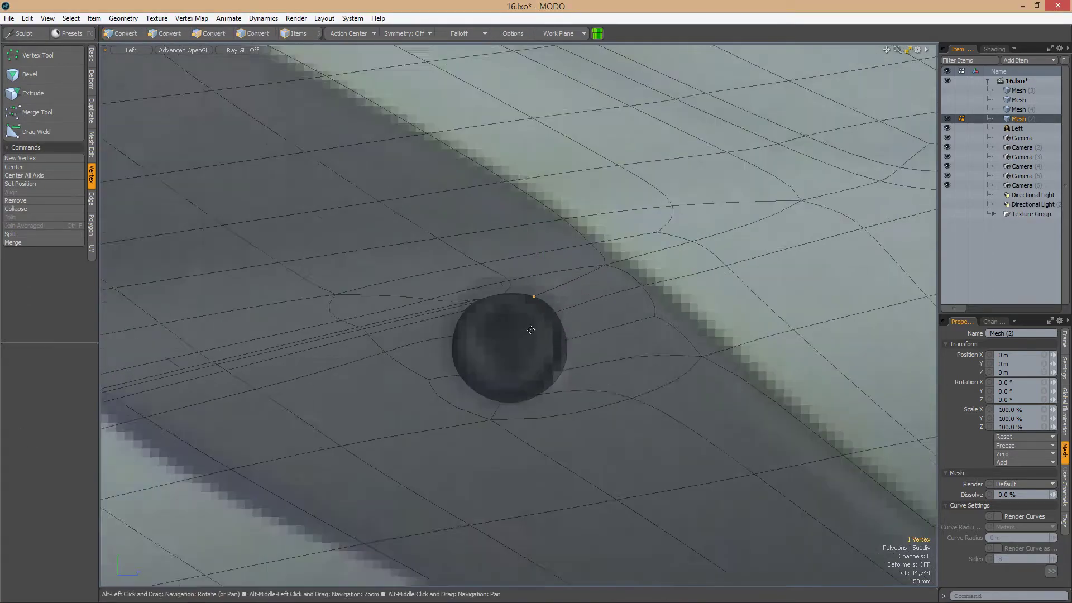
alt+drag(596, 231, 610, 331)
key(w)
key(space)
Select all polygons of the dark side inlay around the hole in the unsmoothed mesh and bevel them with a 13 mm inset
key(1)
key(Tab)
scroll(610, 331, up, 3)
key(ctrl+space)
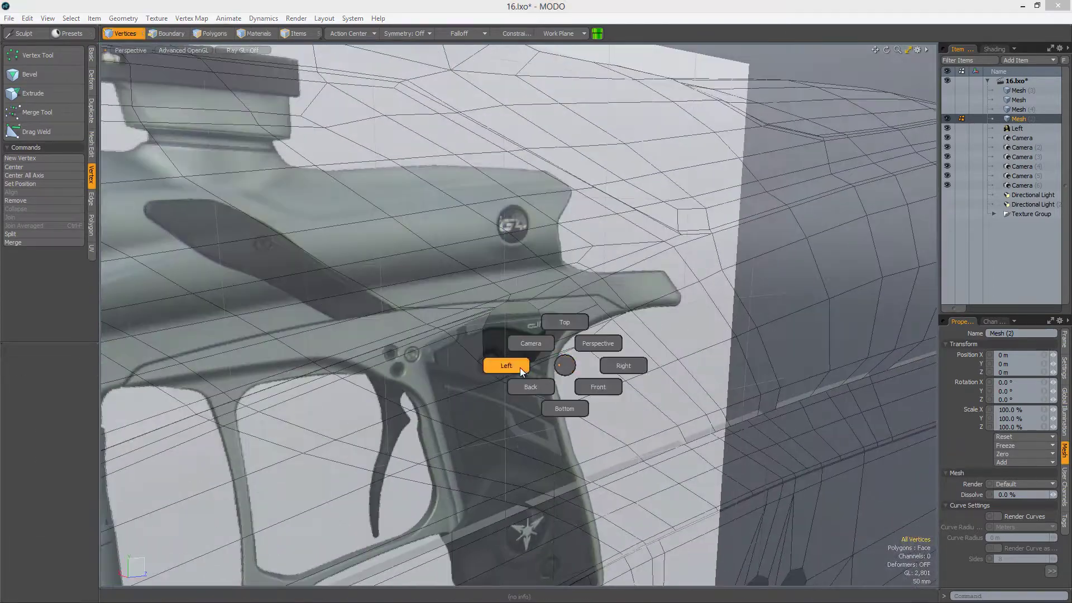
click(505, 364)
scroll(563, 330, up, 4)
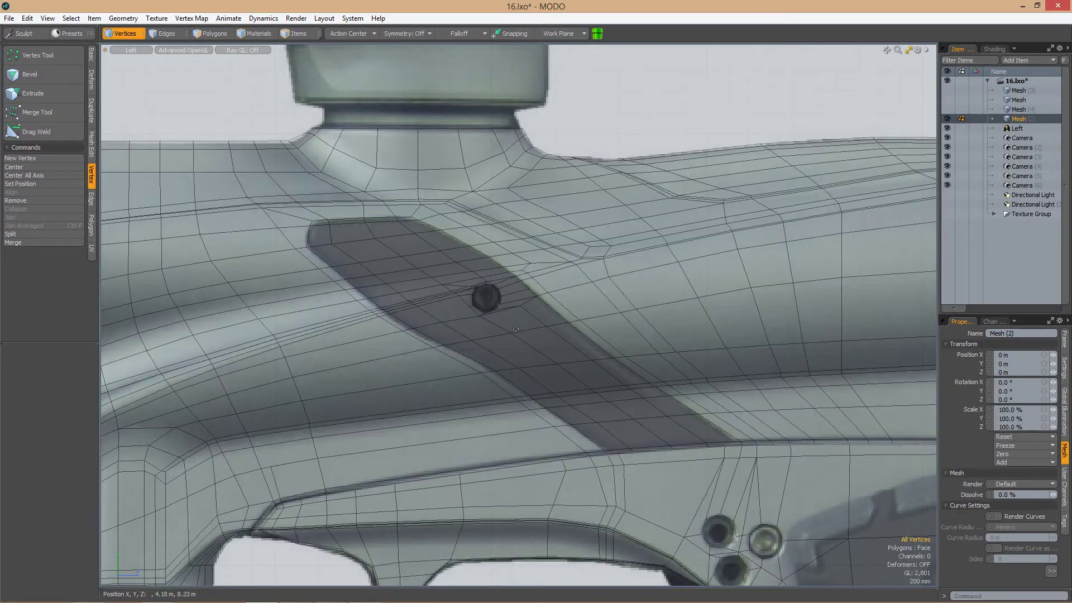
key(3)
alt+drag(435, 333, 506, 338)
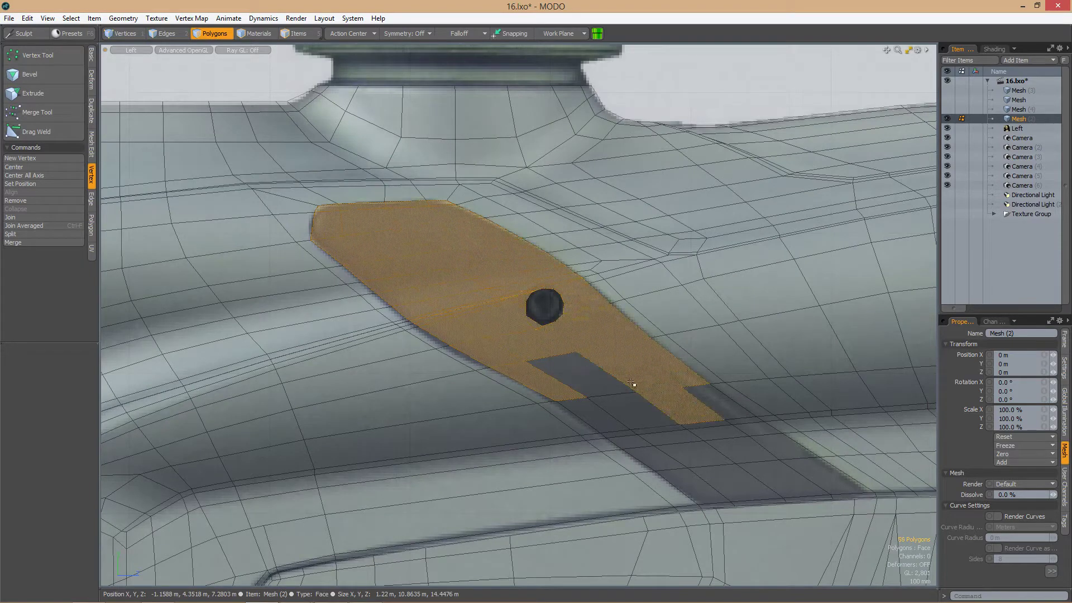
alt+drag(706, 409, 592, 312)
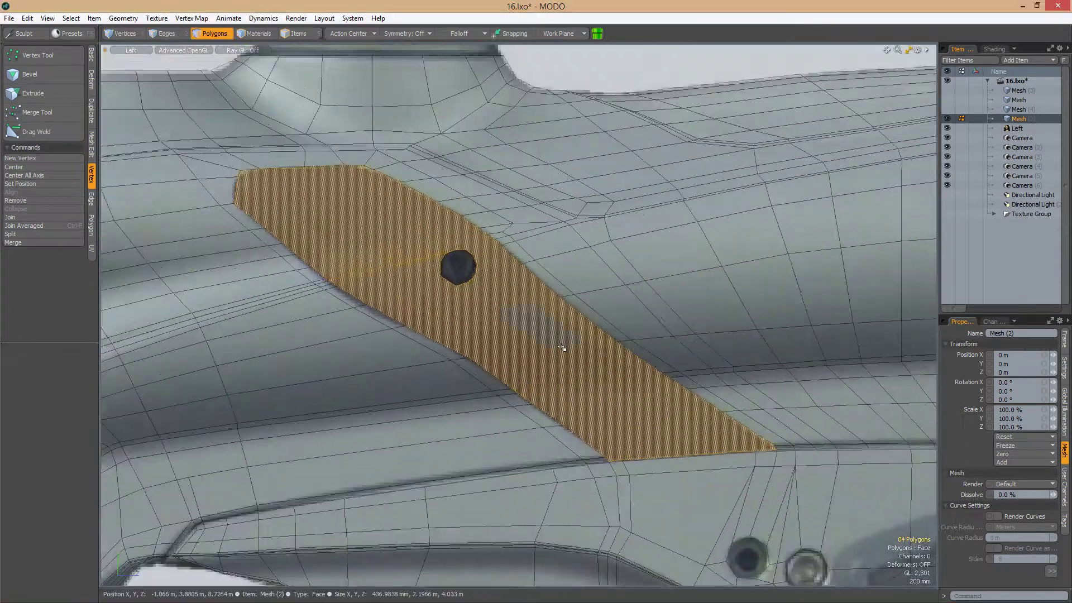
key(b)
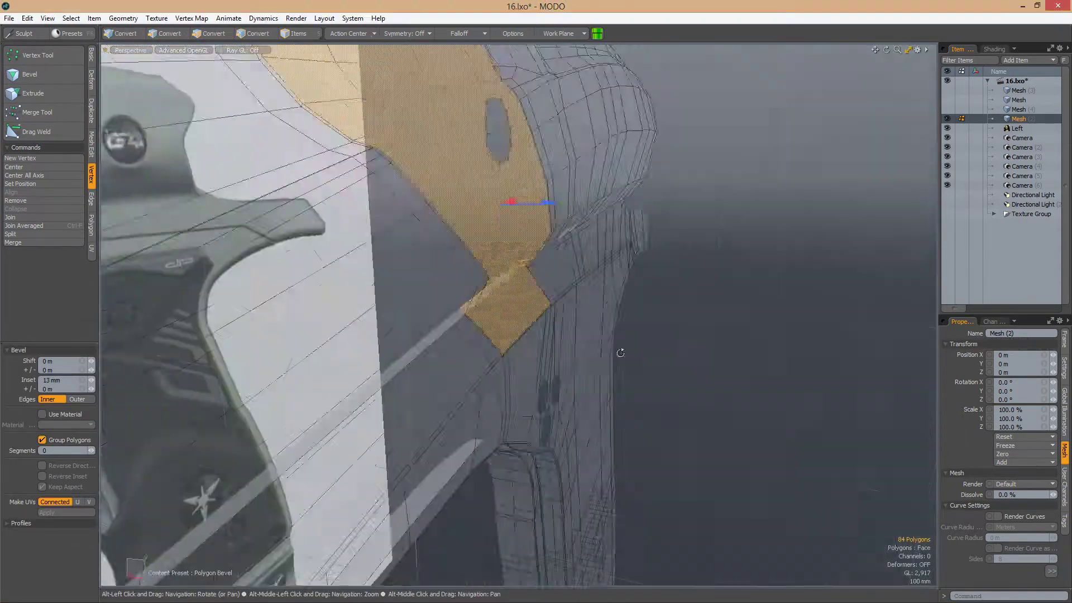
alt+drag(559, 363, 625, 335)
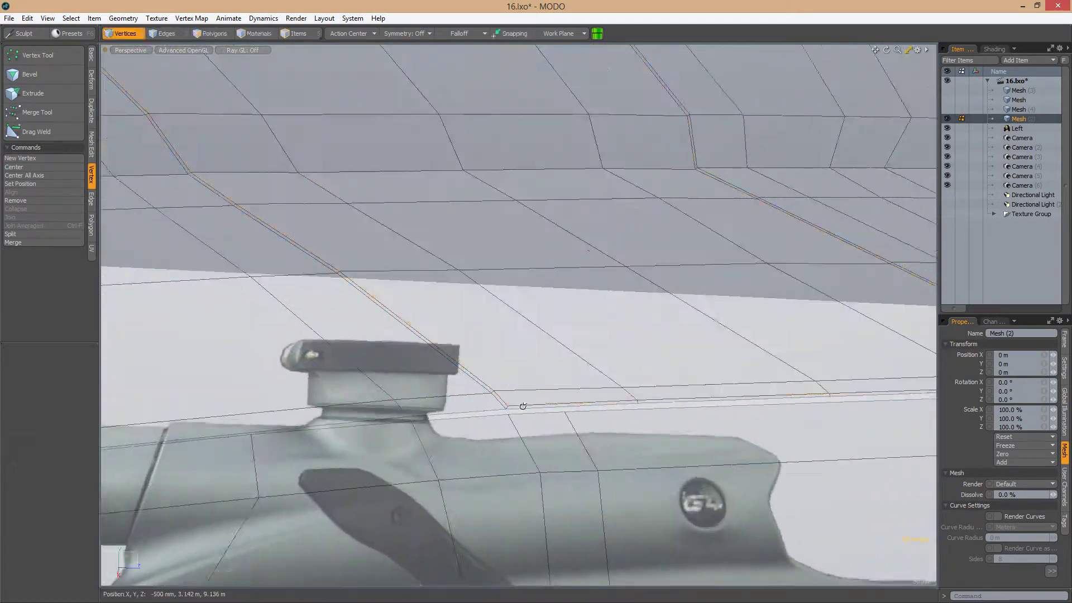
Tidy the inset border of the inlay, working on its lower edges and the narrow strip along its outline
key(ctrl+space)
click(494, 418)
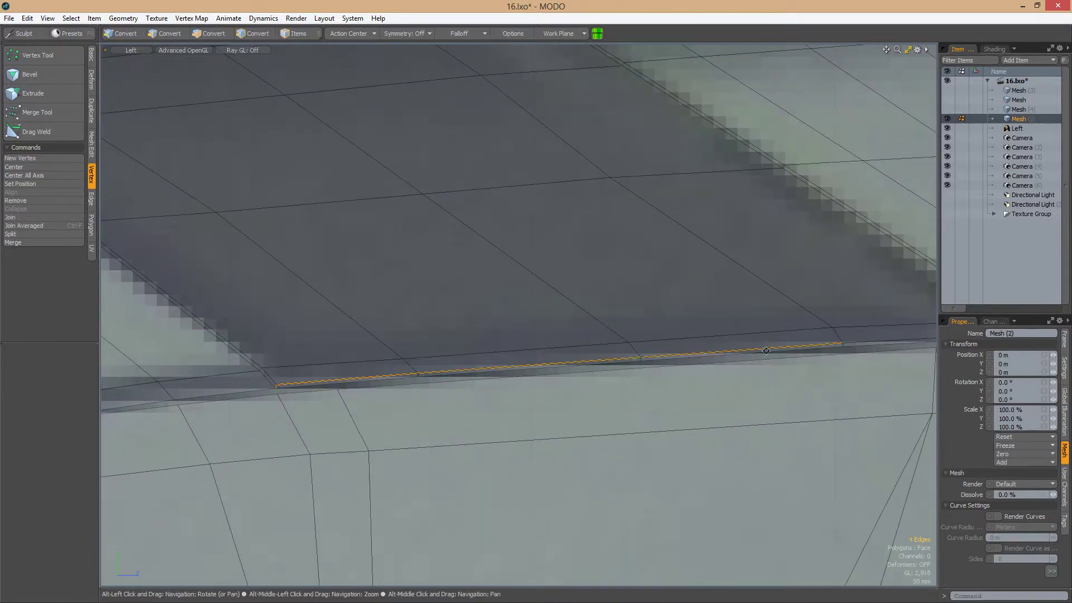
alt+drag(766, 351, 603, 426)
key(3)
scroll(603, 426, down, 10)
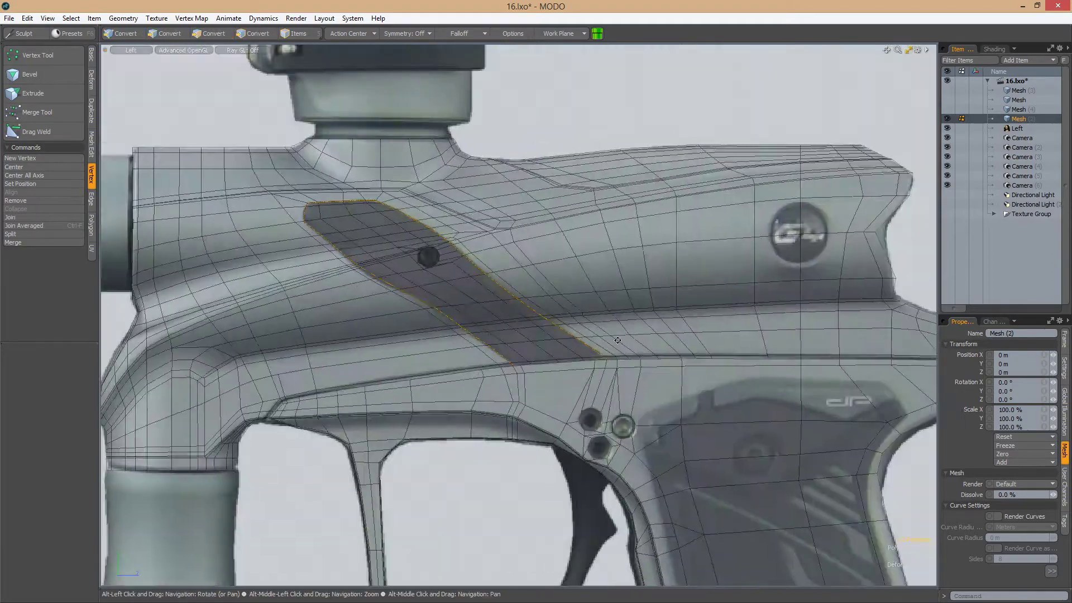
scroll(591, 335, up, 5)
mouse_move(591, 335)
alt+mouse_down()
mouse_move(521, 342)
mouse_move(684, 399)
mouse_move(622, 364)
mouse_move(753, 234)
mouse_move(642, 359)
mouse_move(694, 407)
alt+mouse_up()
key(2)
scroll(710, 427, down, 1)
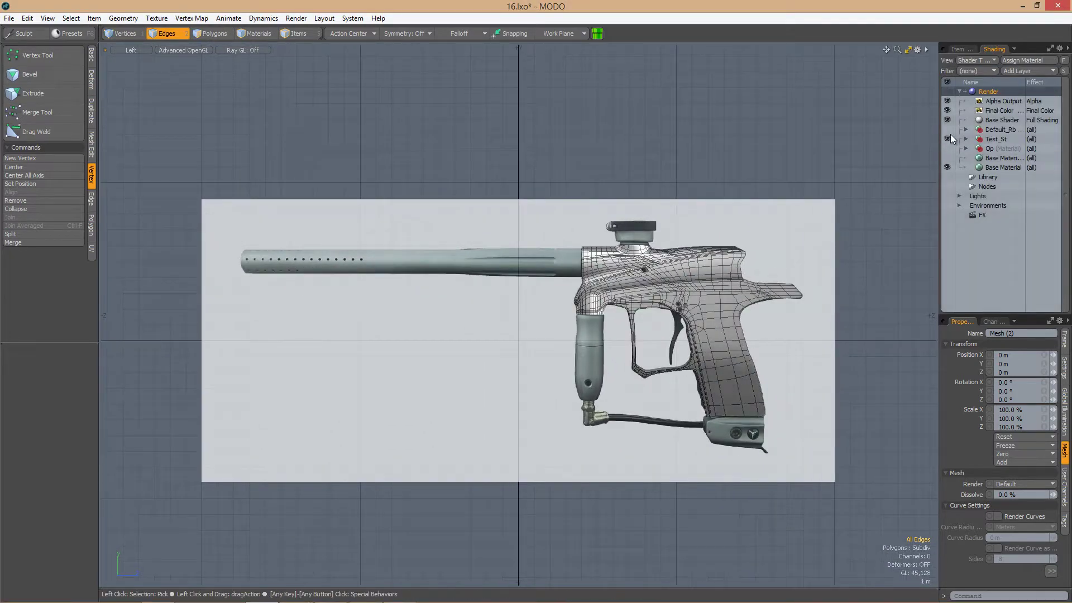
Preview the marker body's render through Camera (5) and inspect the inlay and screw holes
key(ctrl+Tab)
click(558, 330)
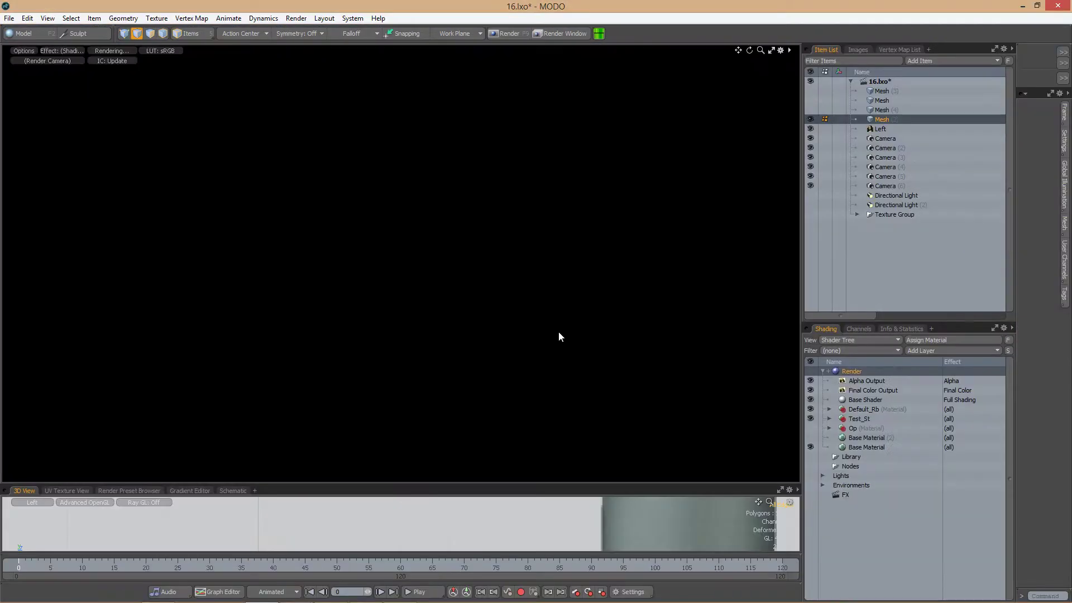
click(25, 50)
click(48, 112)
click(56, 62)
click(36, 104)
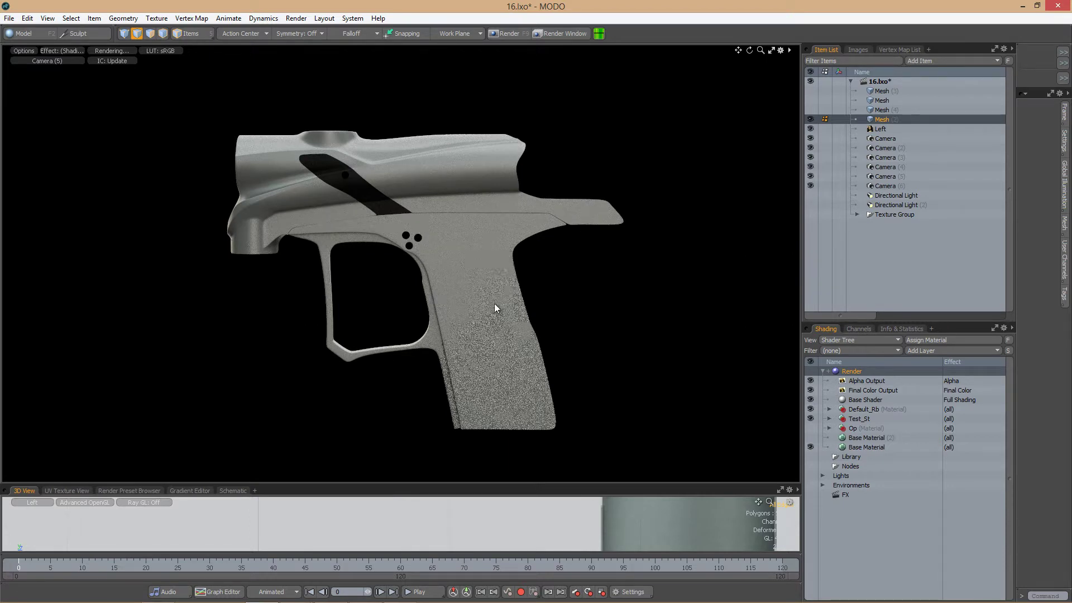
key(alt+Tab)
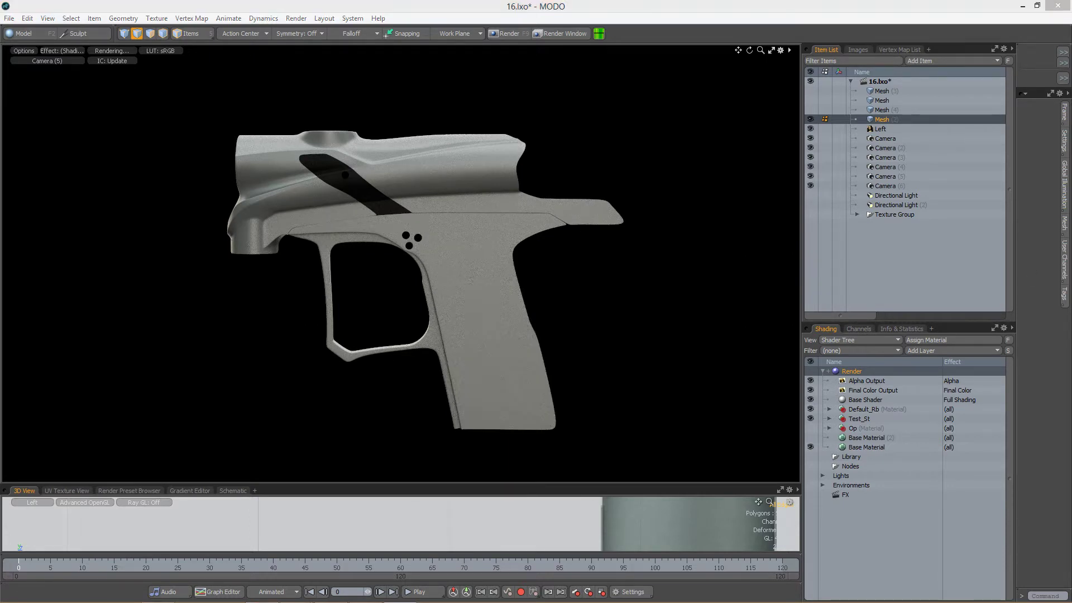
drag(342, 126, 617, 126)
drag(753, 72, 614, 55)
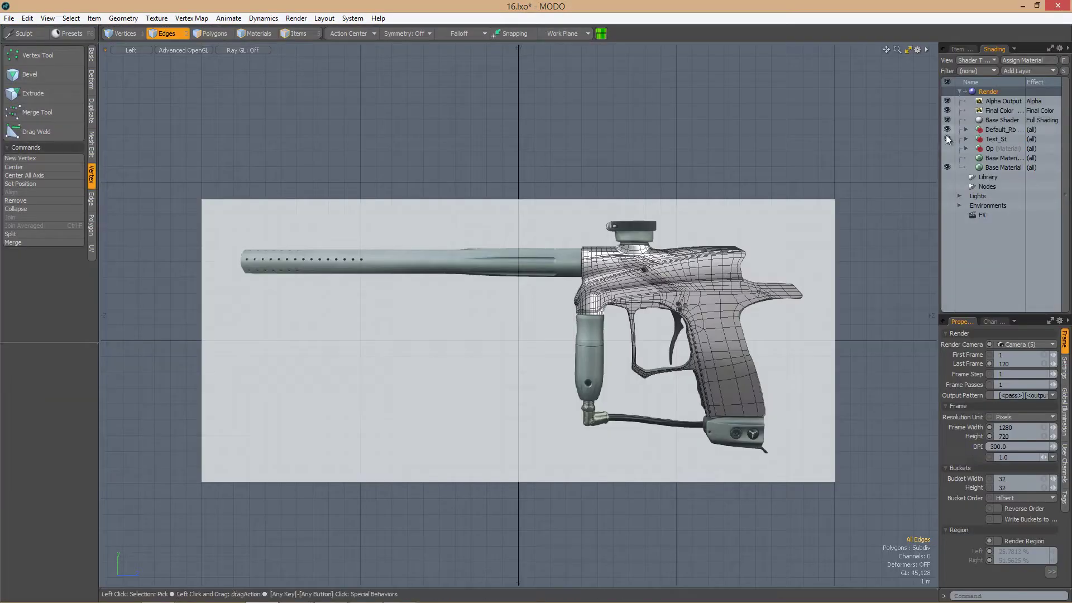
Show the Op material in place of Default_Rb and Test_St, and hide the Left reference image
click(947, 148)
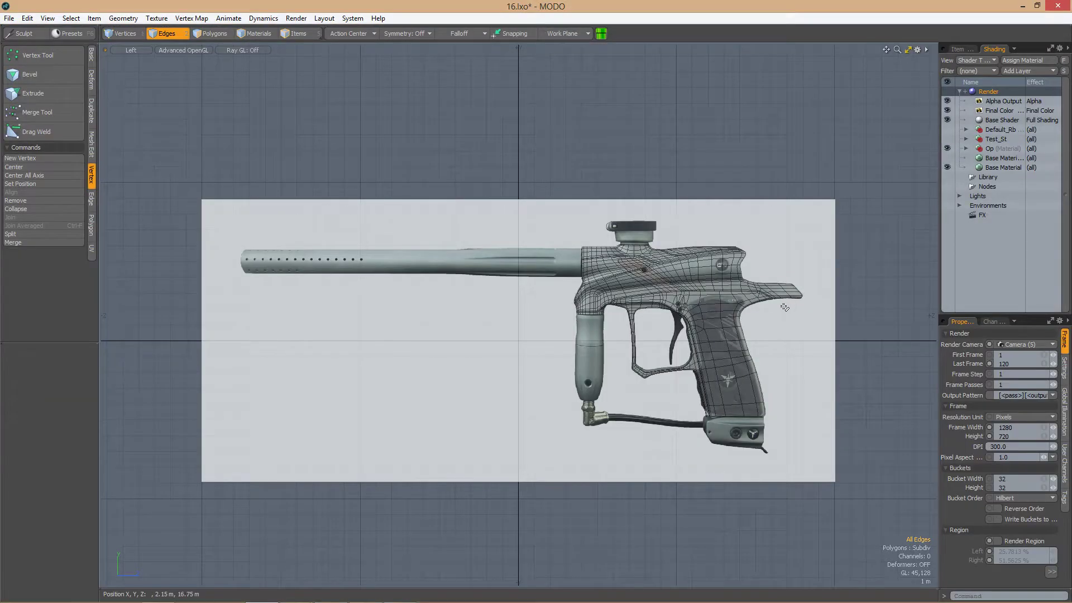
alt+scroll(787, 314, up, 2)
alt+drag(786, 313, 782, 301)
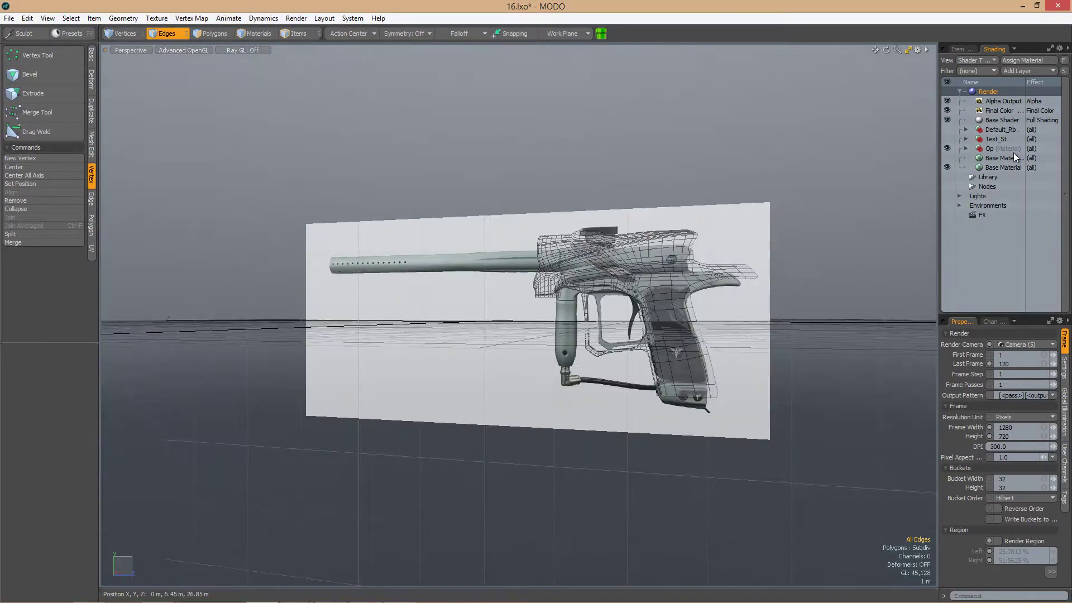
alt+scroll(777, 293, up, 5)
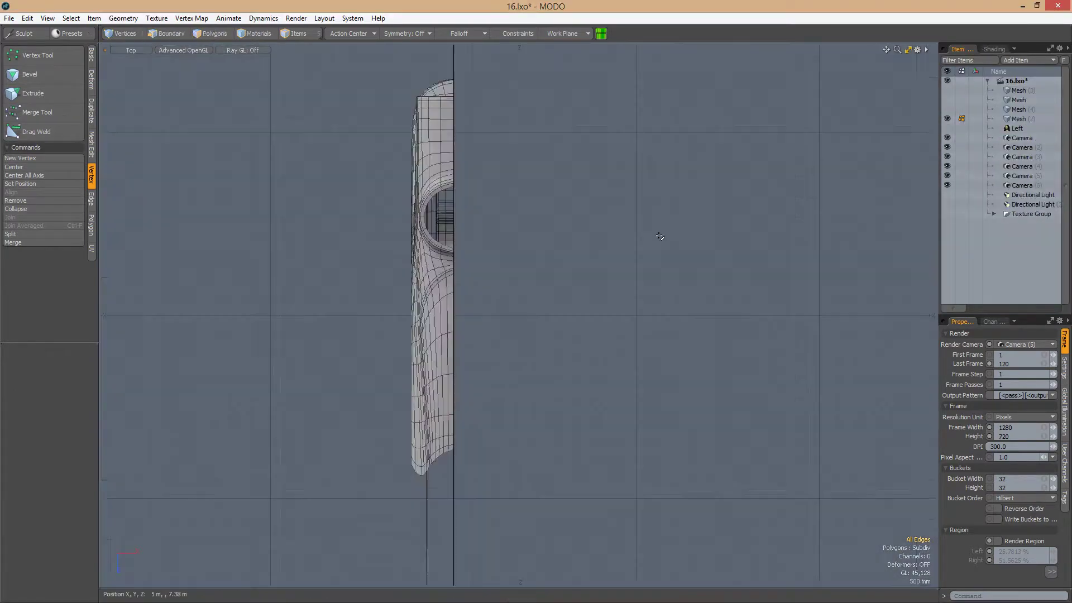
Mirror the whole body mesh across the X axis with vertices merged within 1 mm, and set the action center to Element
key(3)
key(shift+v)
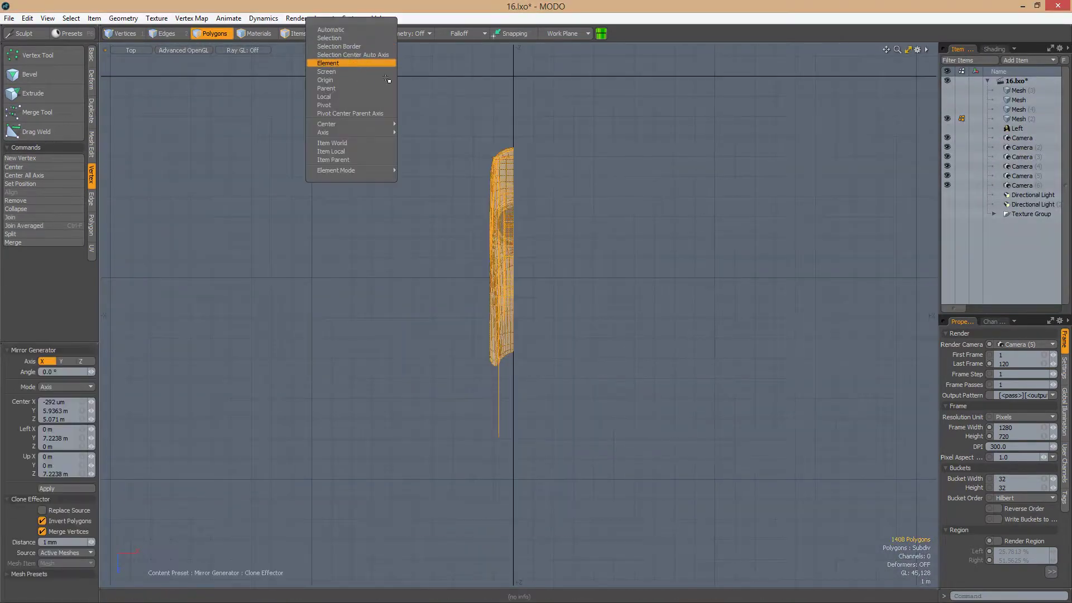
alt+scroll(483, 182, down, 5)
key(1)
alt+drag(484, 182, 490, 235)
scroll(572, 217, up, 8)
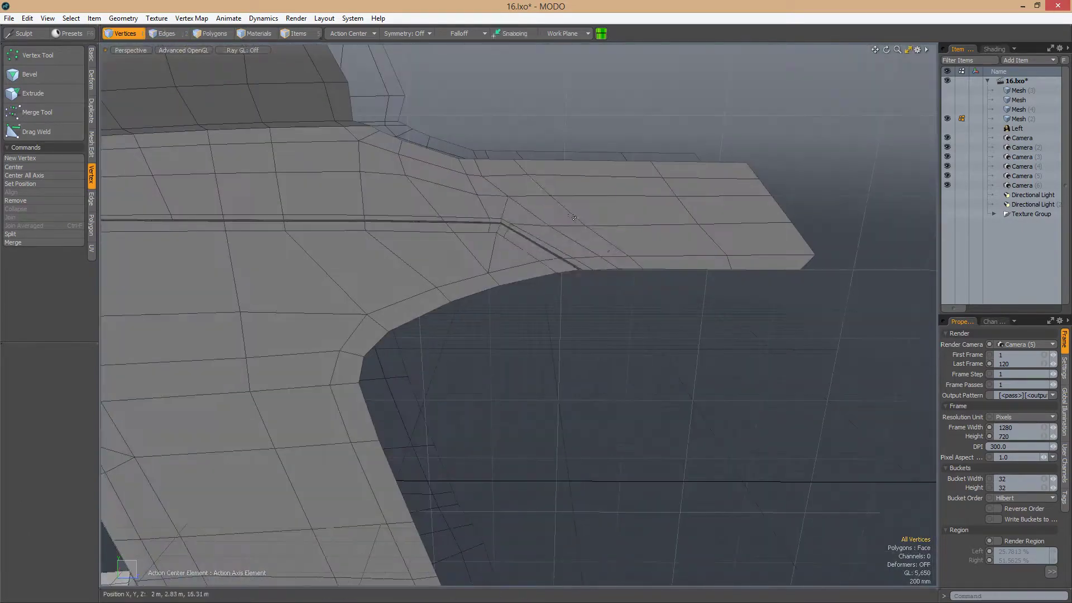
Select the matching open edges around the rear tail on both halves and bridge them with one segment in Curve mode
ctrl+alt+drag(572, 217, 474, 209)
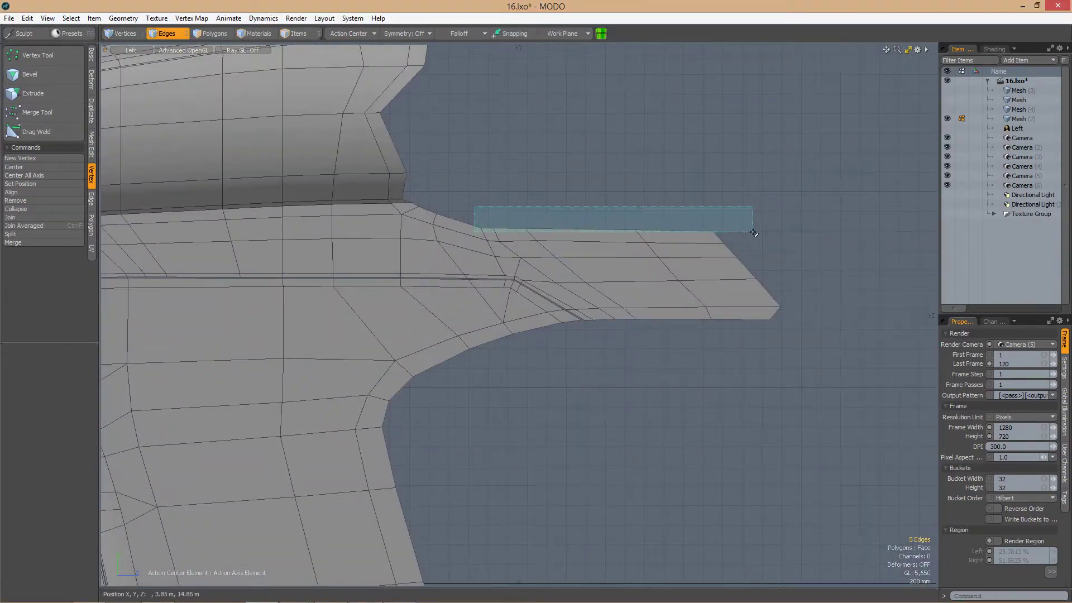
shift+click(772, 276)
scroll(744, 297, up, 2)
scroll(469, 309, up, 3)
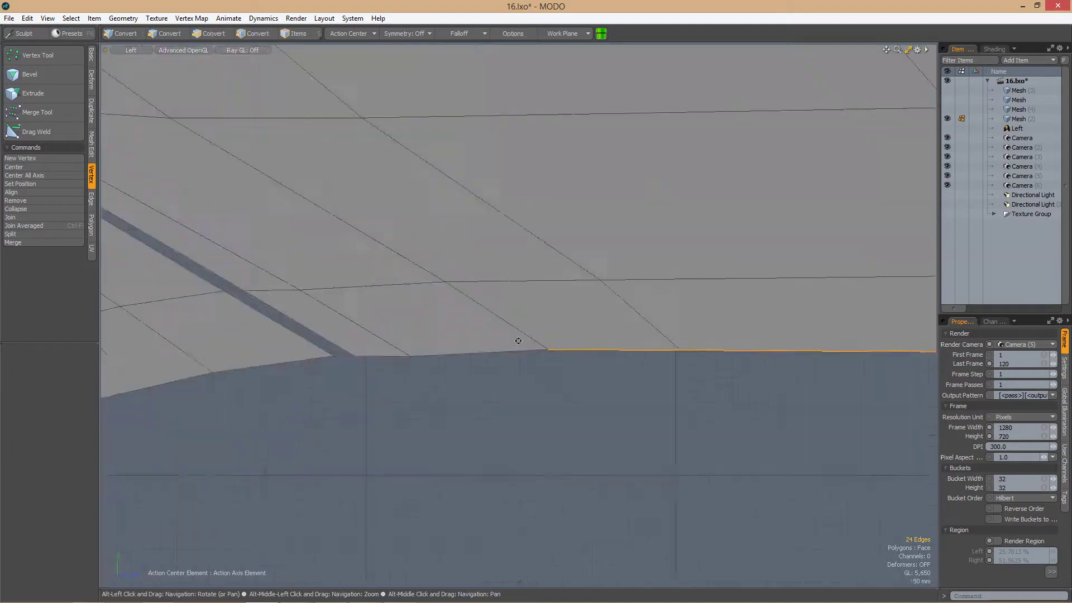
shift+right_drag(558, 307, 806, 364)
scroll(720, 313, down, 5)
key(ctrl+space)
click(756, 297)
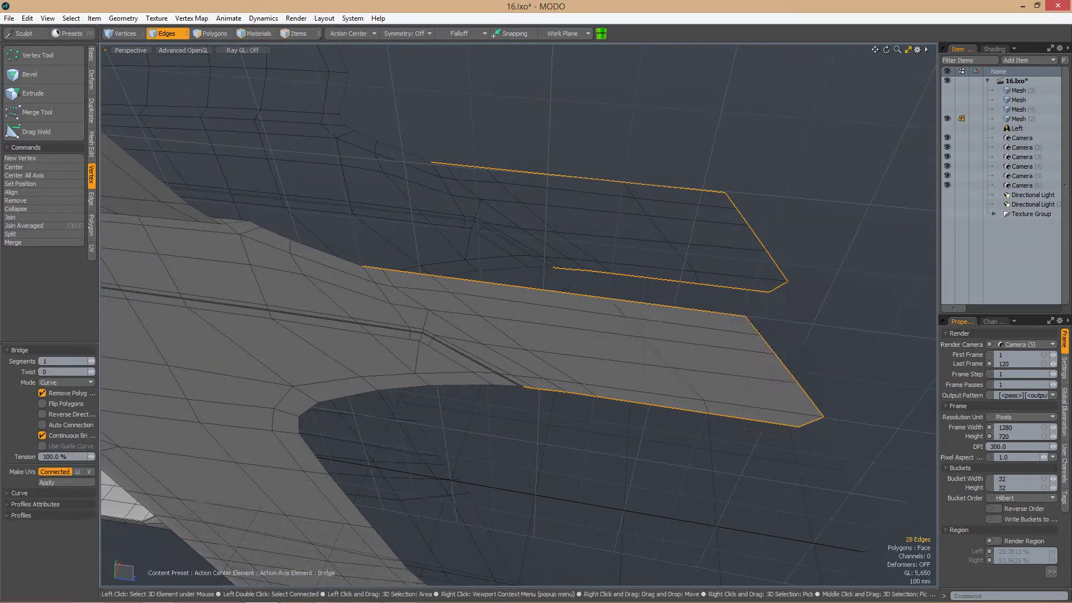
alt+drag(689, 309, 599, 358)
Add an edge loop around the tail near its rear end and slide it by 39.5 percent
key(1)
key(ctrl+space)
click(561, 357)
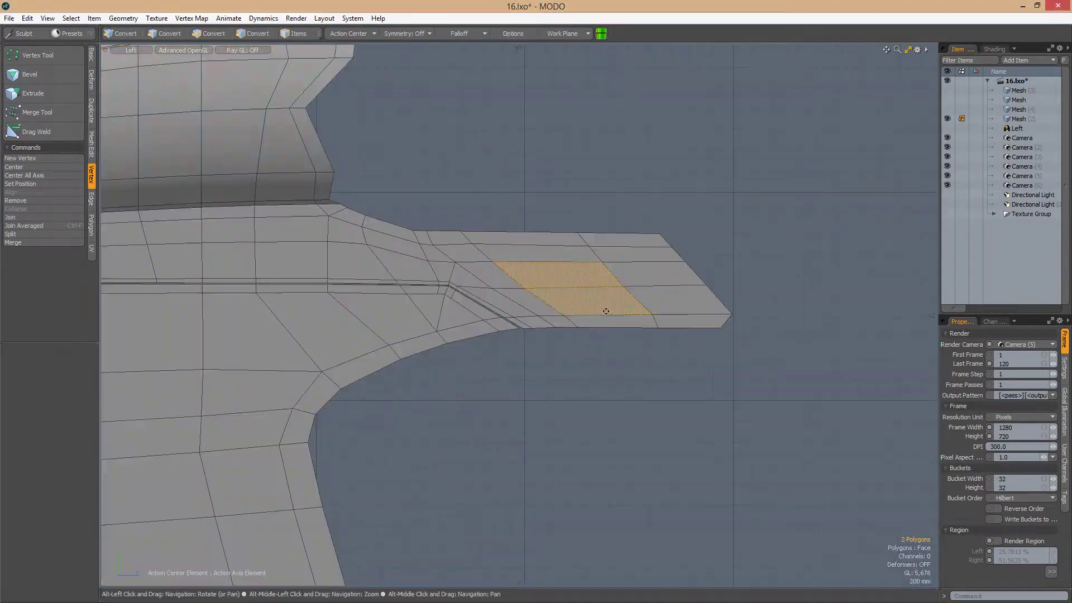
key(2)
double_click(635, 294)
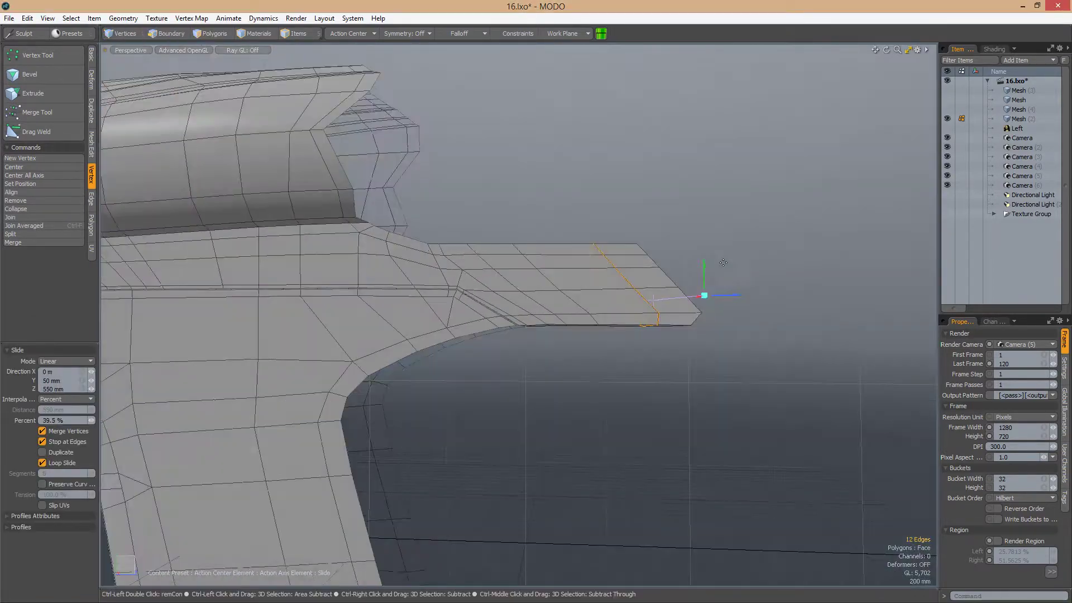
Scale the selected edge loop near the tail's rear end along X to adjust the tail's width
key(3)
alt+drag(723, 262, 480, 350)
key(y)
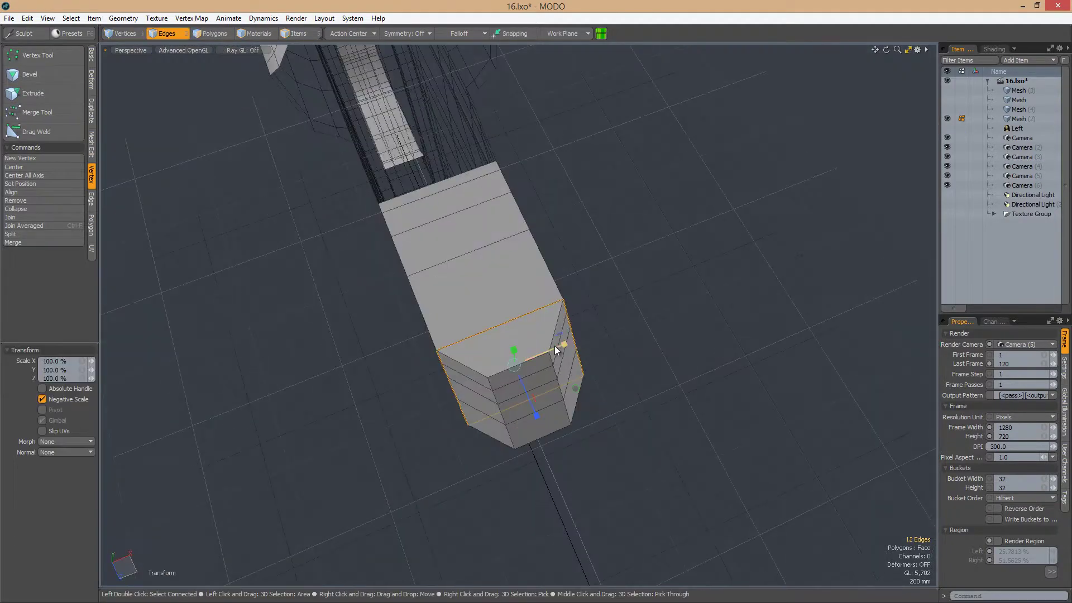
drag(555, 346, 541, 352)
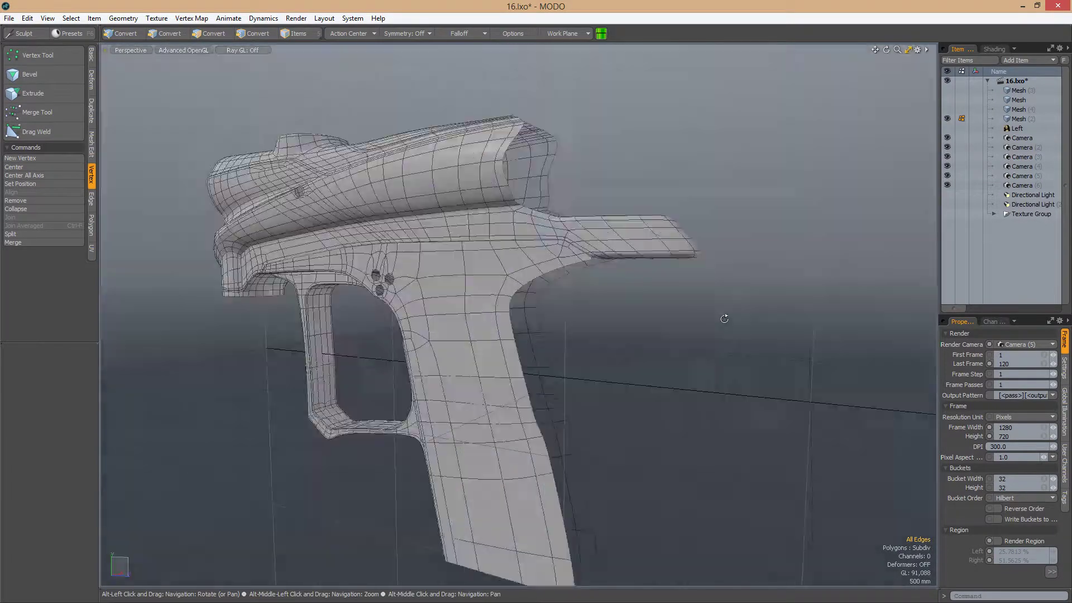
Select the matching open edges down the grip's back on both halves, from the base up to the tail, and bridge them
click(560, 414)
key(ctrl+space)
click(526, 383)
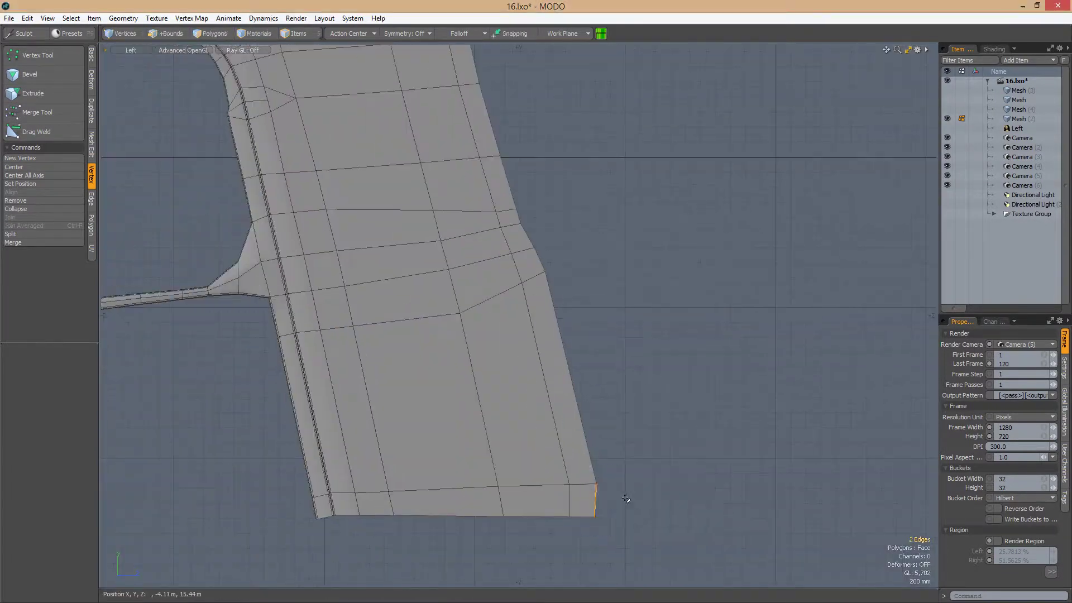
right_drag(599, 357, 653, 539)
key(ctrl+space)
click(582, 486)
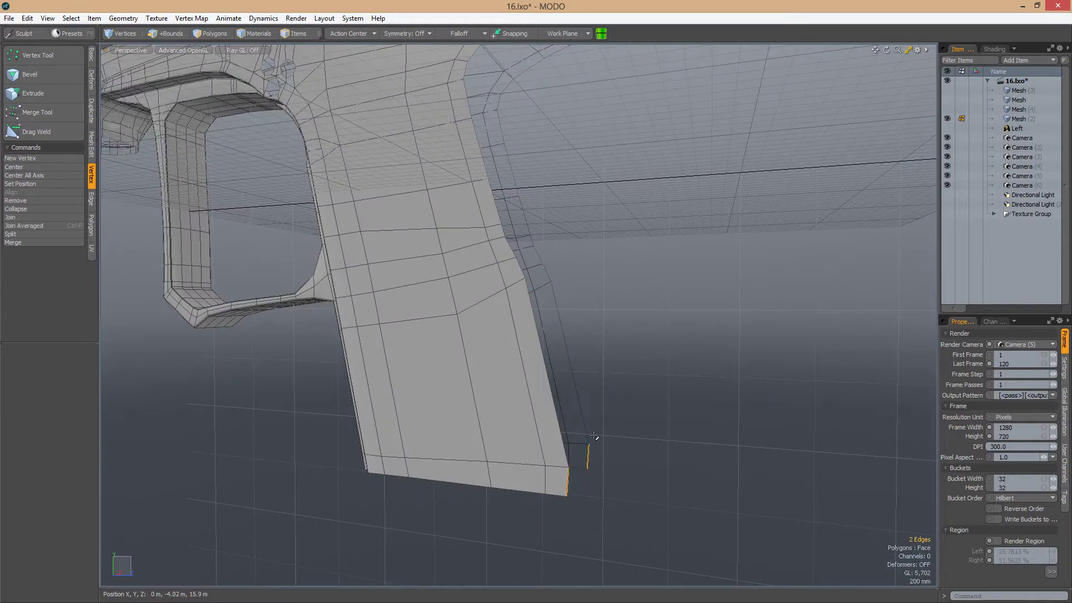
alt+drag(559, 292, 459, 322)
key(Up)
key(Up)
alt+drag(483, 241, 604, 308)
key(Up)
key(Up)
key(Up)
alt+drag(391, 396, 528, 369)
right_click(491, 354)
click(538, 358)
key(space)
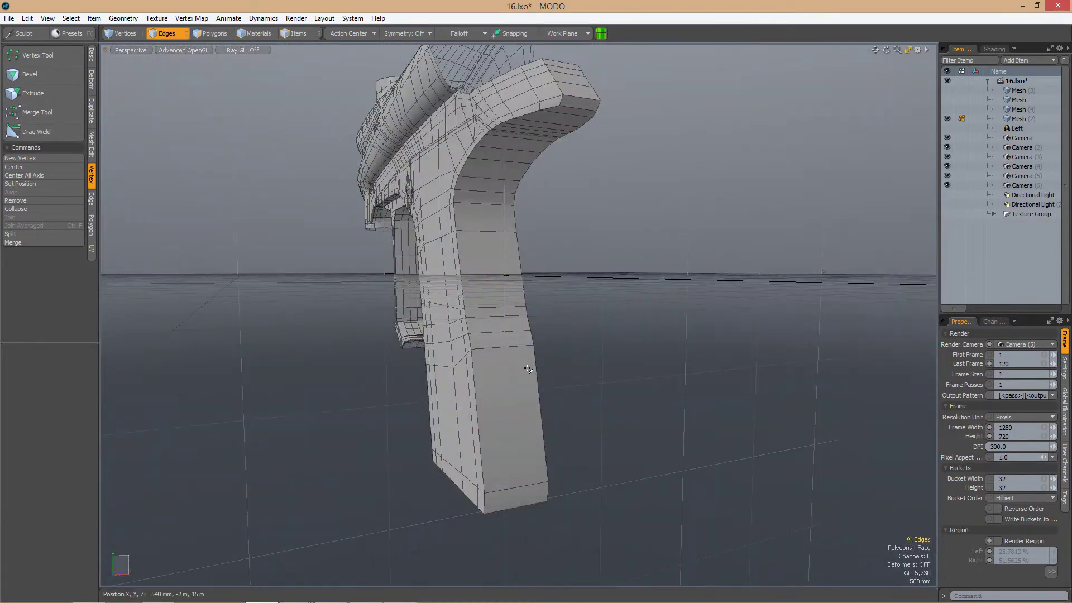
Add a centre edge loop along the bridged back strip of the grip and tail and check its subdivided shape
key(3)
drag(491, 282, 506, 345)
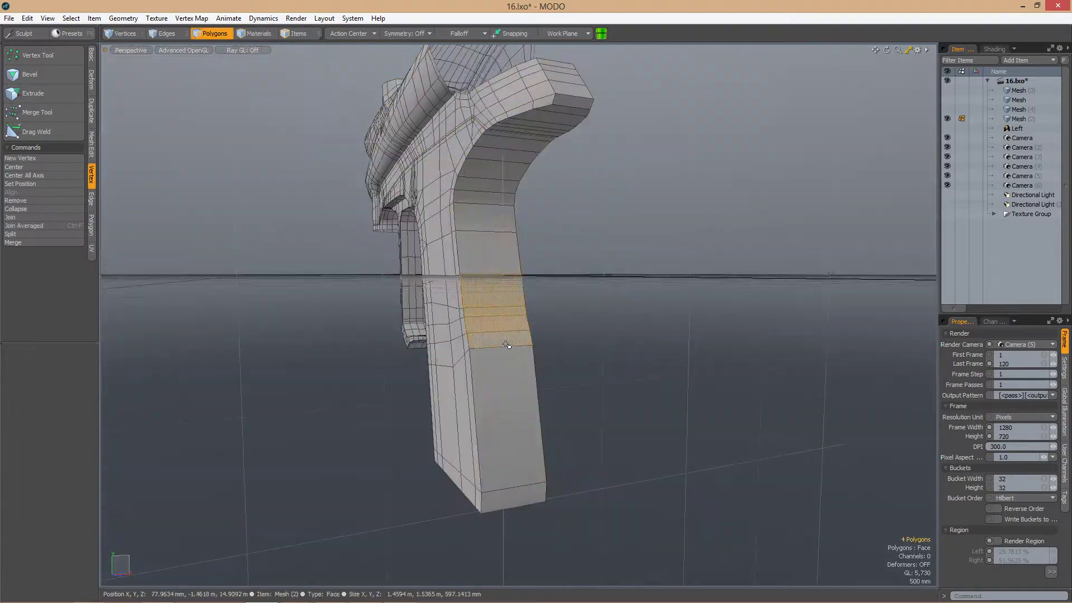
alt+drag(462, 167, 518, 341)
alt+drag(587, 444, 565, 369)
key(y)
key(Tab)
key(Tab)
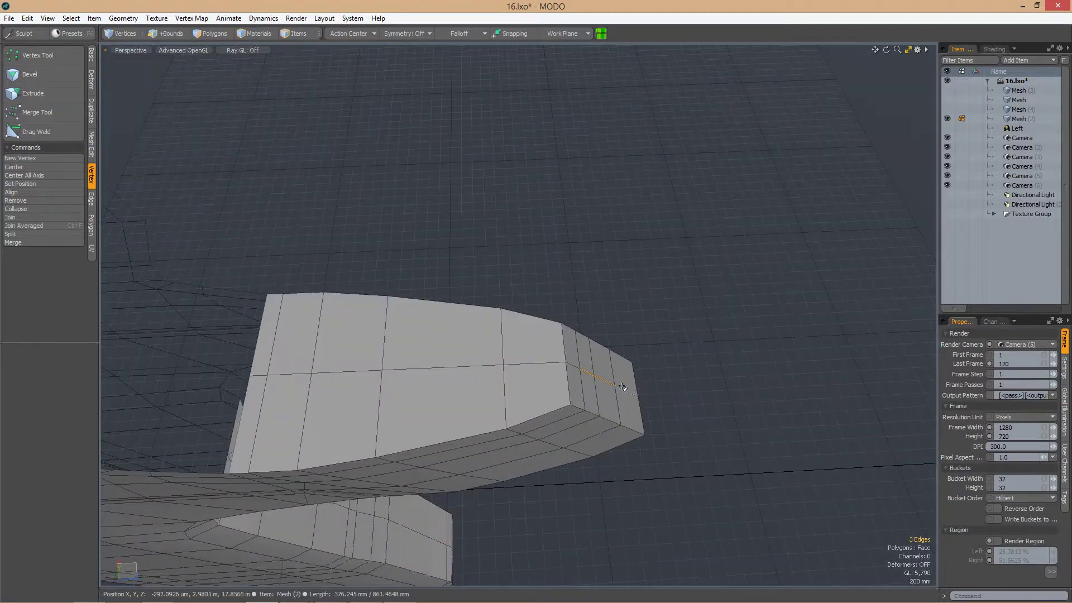
Reposition the vertices at the tail's rear end to follow the reference outline and check the smoothed result
alt+drag(623, 387, 565, 244)
key(shift+Up)
key(1)
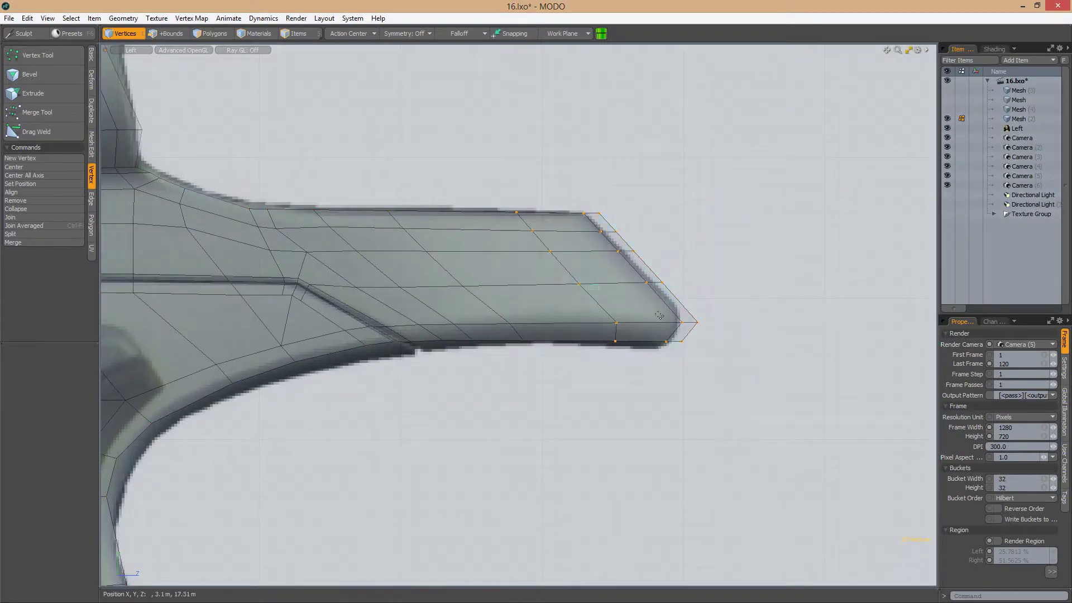
scroll(655, 281, down, 8)
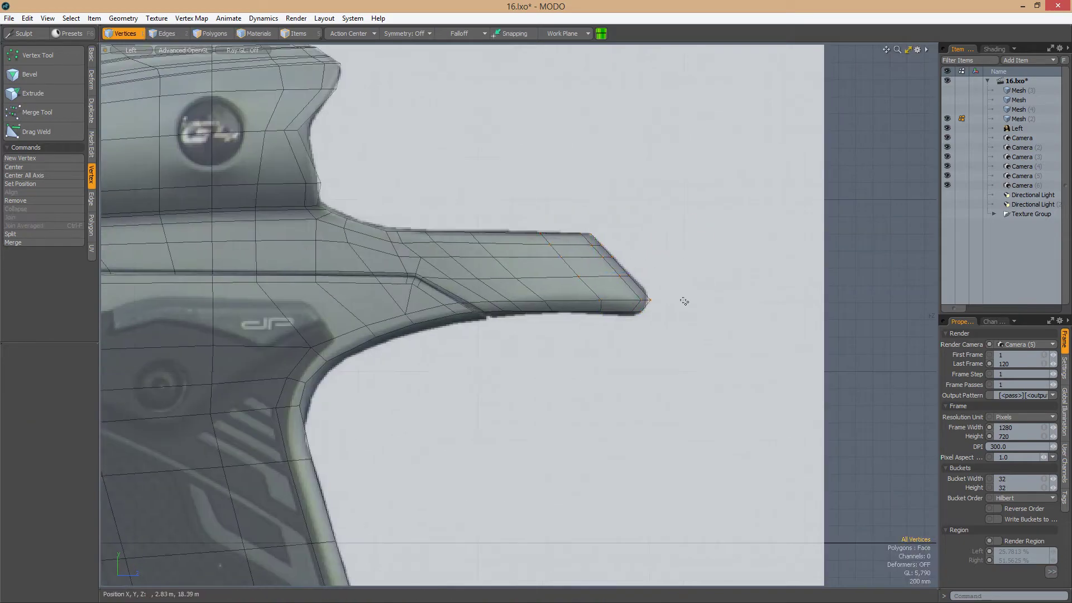
key(ctrl+space)
click(636, 274)
mouse_move(561, 294)
alt+mouse_down()
mouse_move(659, 279)
mouse_move(548, 301)
mouse_move(642, 312)
mouse_move(558, 324)
mouse_move(590, 330)
mouse_move(698, 318)
mouse_move(638, 317)
alt+mouse_up()
scroll(646, 287, up, 6)
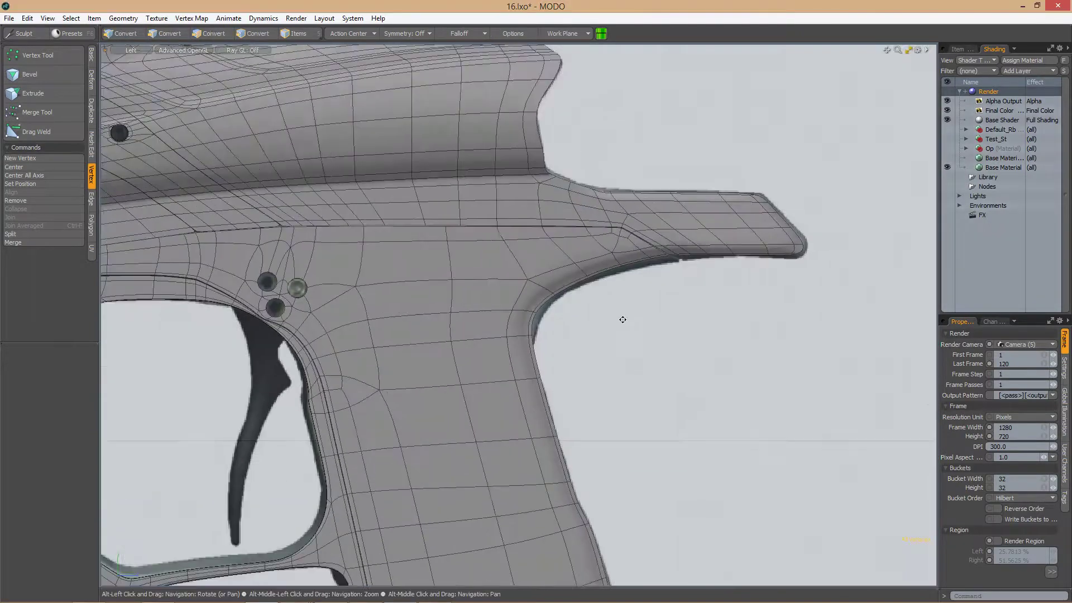
Select the vertices along the tail's underside and move them to fit the reference's lower edge
scroll(690, 275, up, 2)
drag(696, 283, 486, 293)
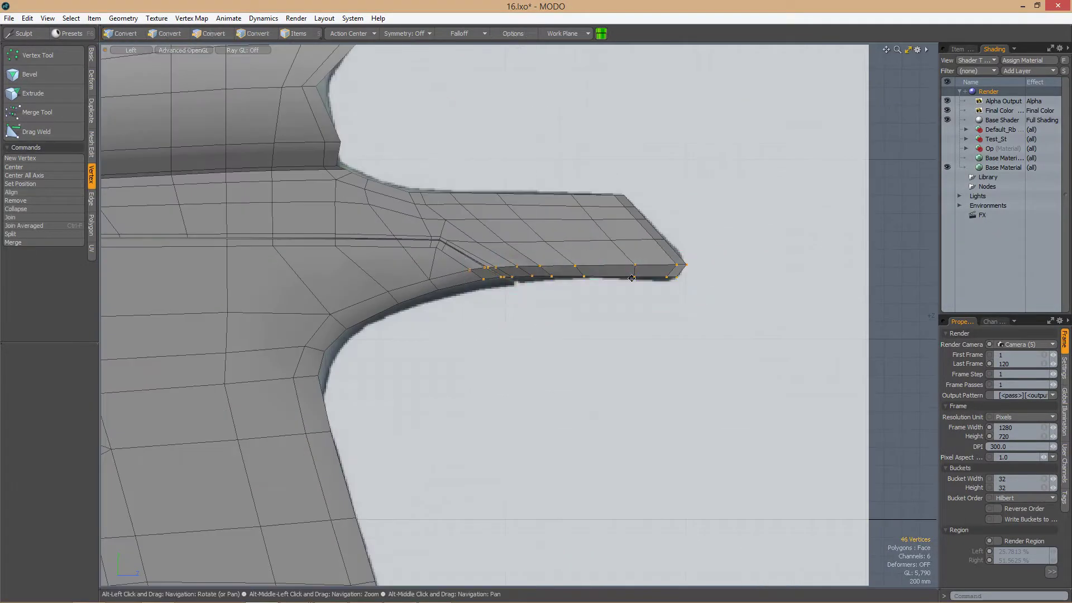
key(w)
scroll(670, 268, up, 2)
key(space)
alt+shift+drag(714, 309, 561, 267)
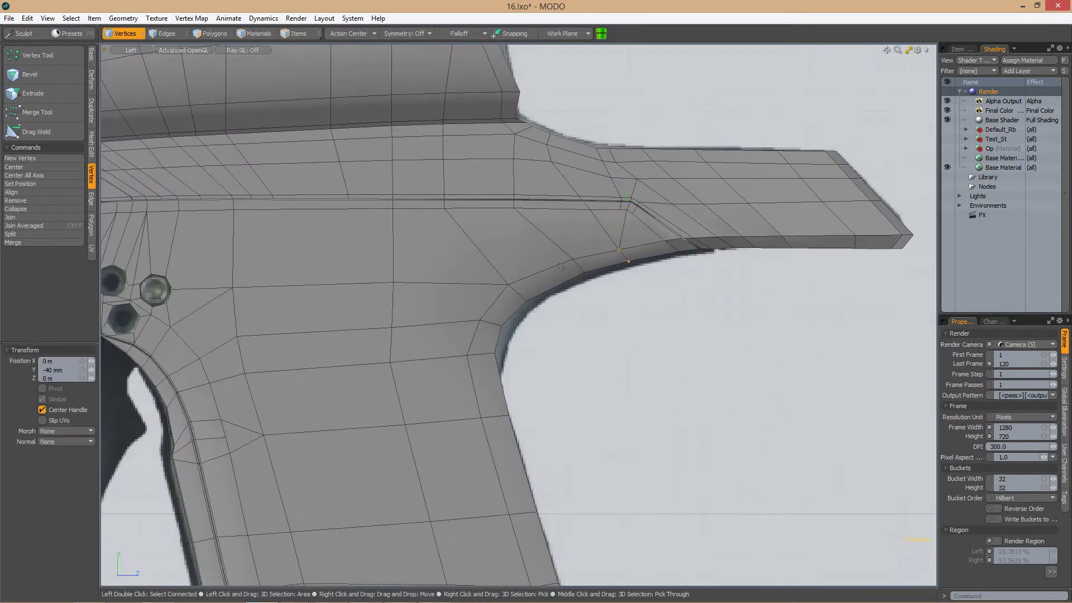
Move and slide the vertices around the curve between the tail and the grip to match the reference outline
click(527, 305)
key(w)
alt+drag(527, 305, 561, 285)
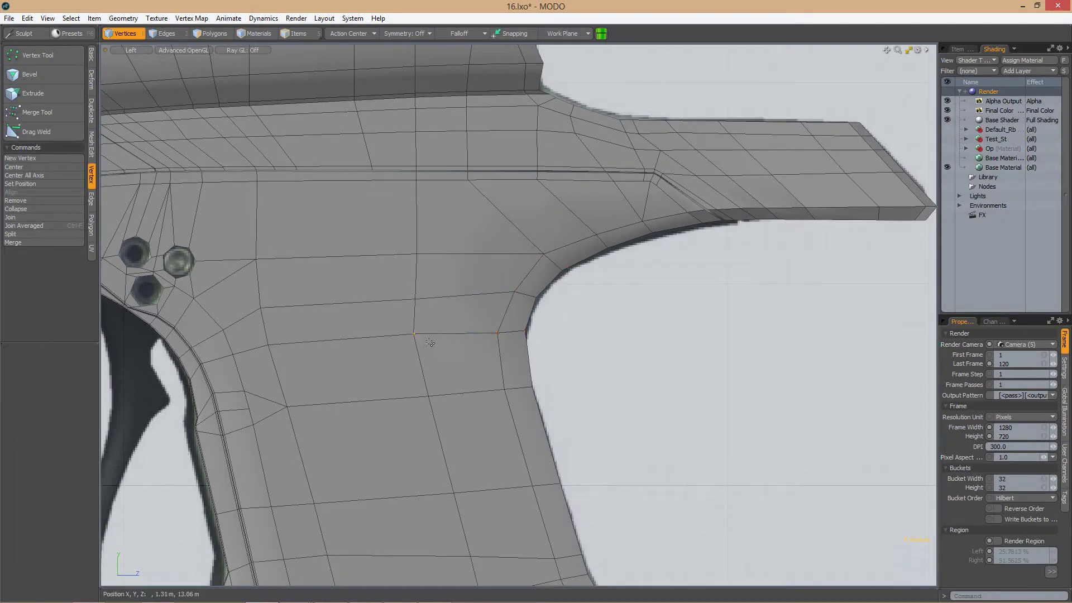
alt+drag(487, 274, 541, 230)
key(w)
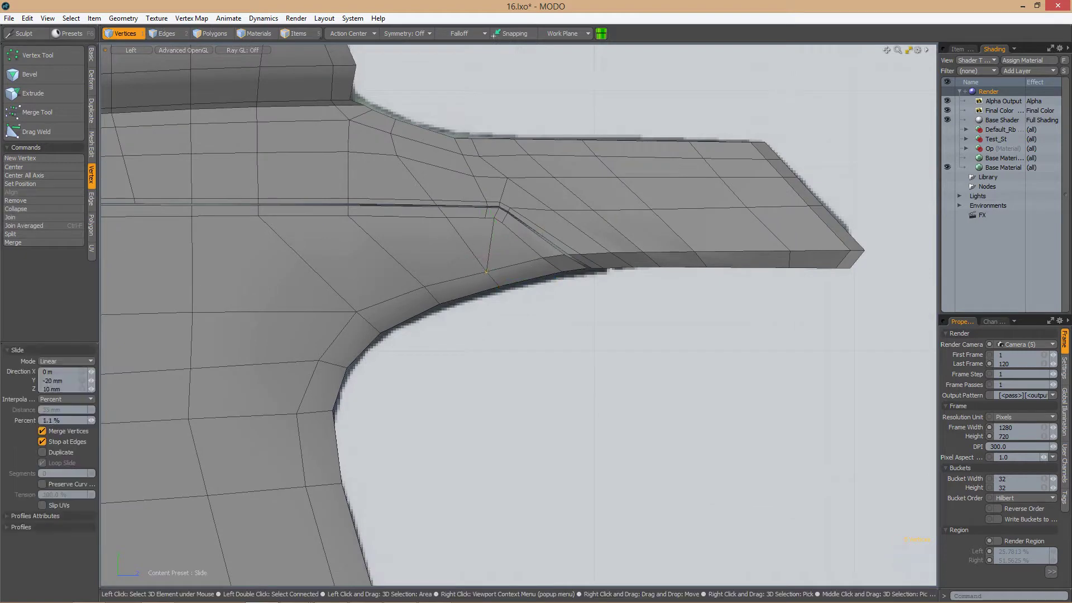
alt+drag(486, 272, 613, 114)
Move the grip's lower rear corner vertices 100 mm in Z and flatten the bottom edge loop to 0% Y scale
click(591, 420)
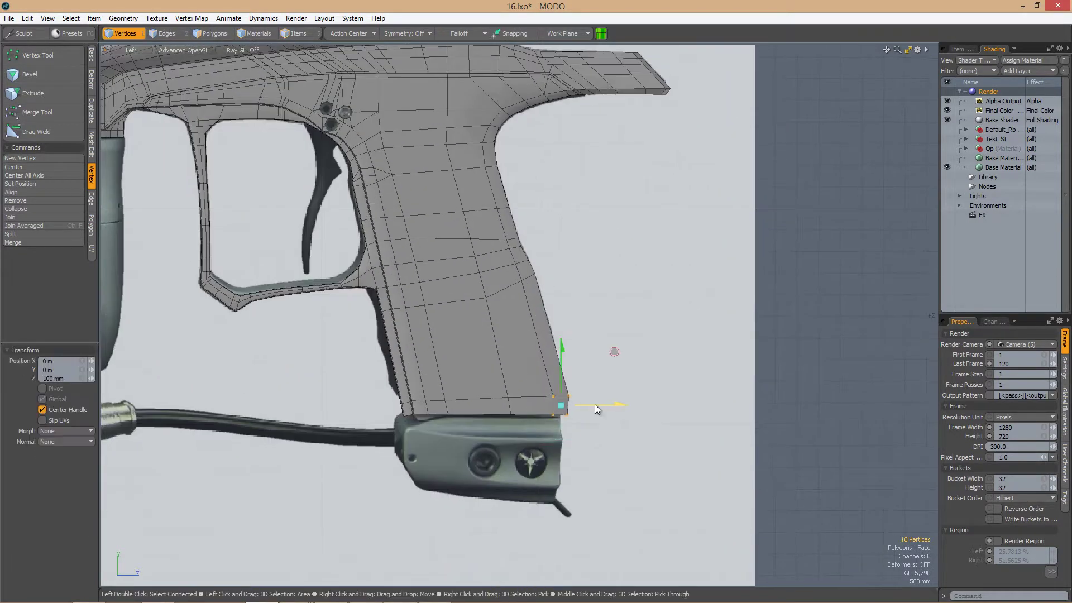
click(597, 410)
scroll(597, 410, up, 10)
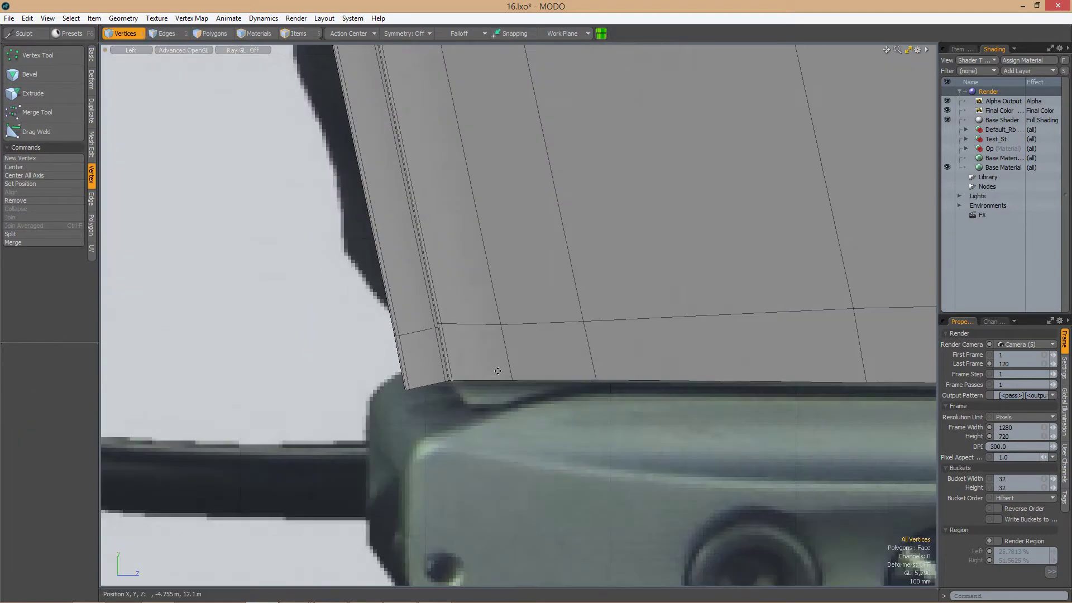
scroll(498, 370, down, 5)
key(2)
double_click(545, 391)
key(r)
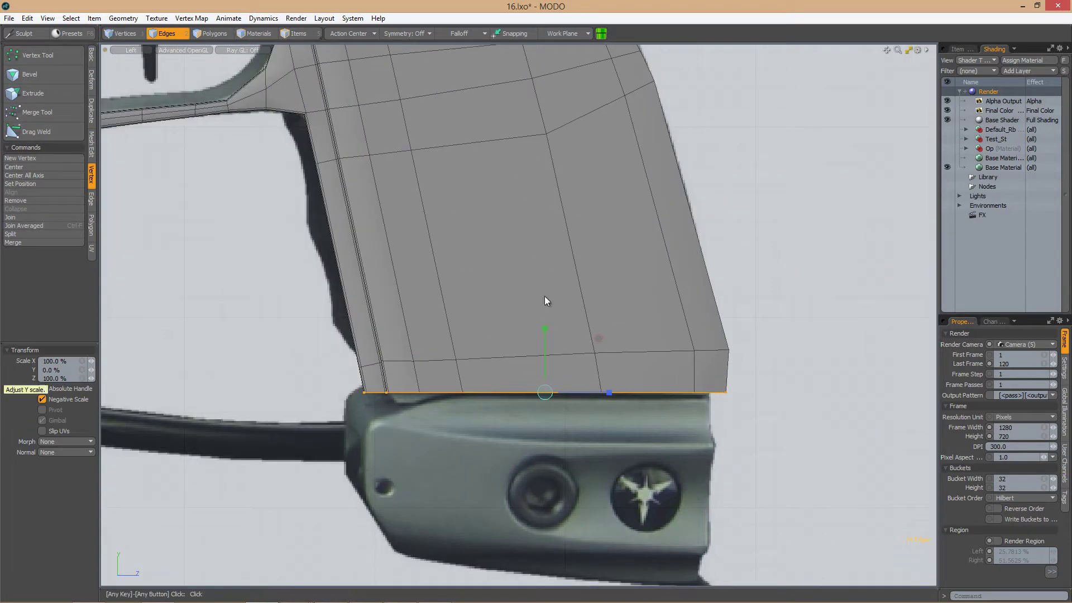
scroll(546, 302, down, 3)
Adjust the vertices just above the grip's base, moving the rear ones -55 mm in Y, and align the rear bend vertices to the reference
scroll(545, 301, up, 8)
key(1)
scroll(523, 348, up, 3)
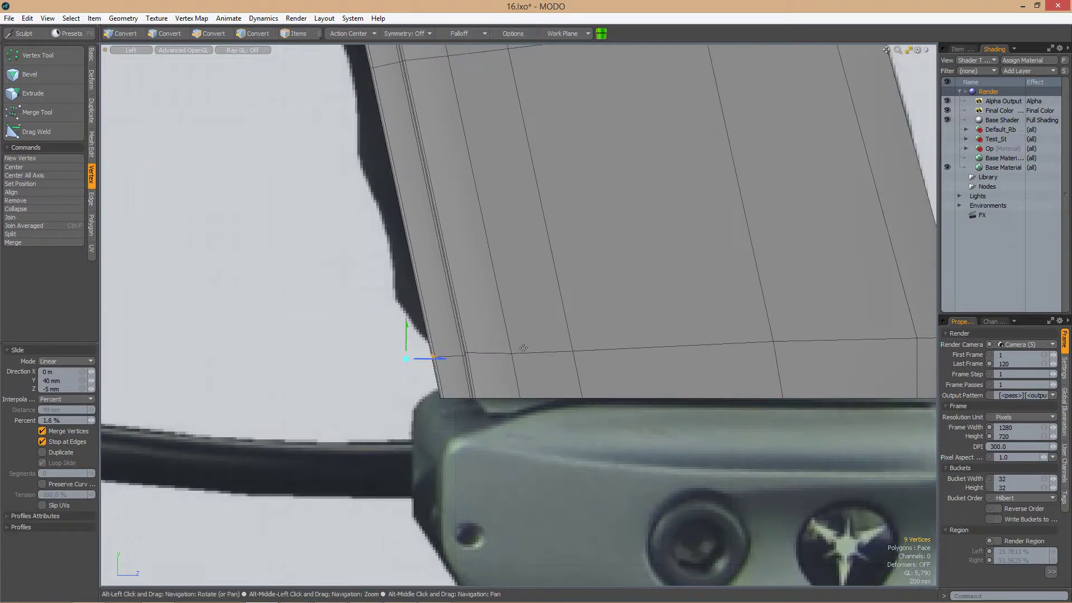
alt+shift+drag(519, 337, 326, 338)
drag(489, 295, 819, 349)
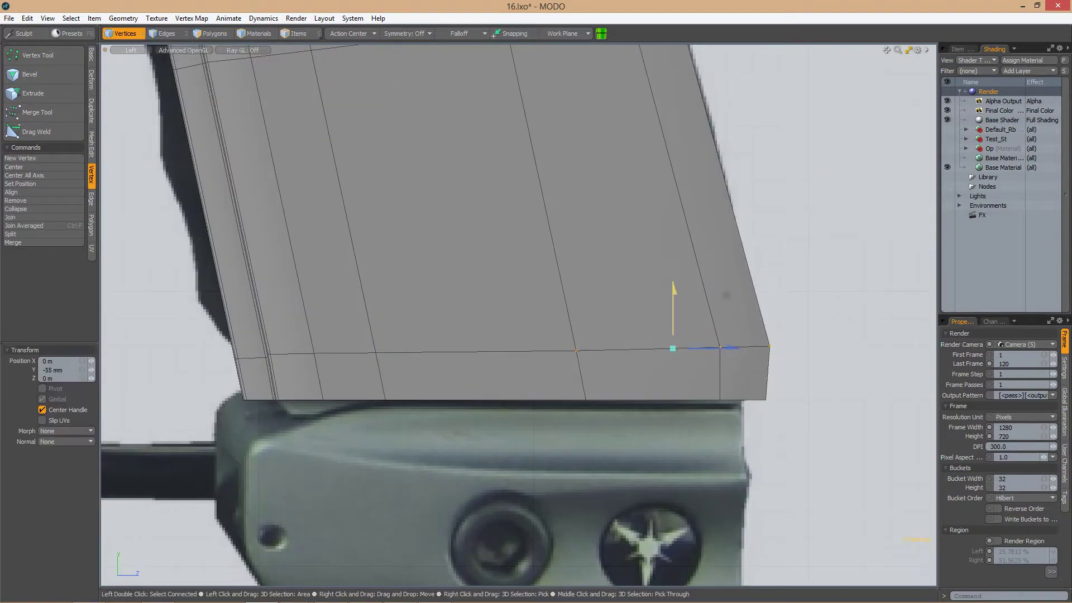
scroll(678, 320, down, 5)
scroll(557, 340, up, 8)
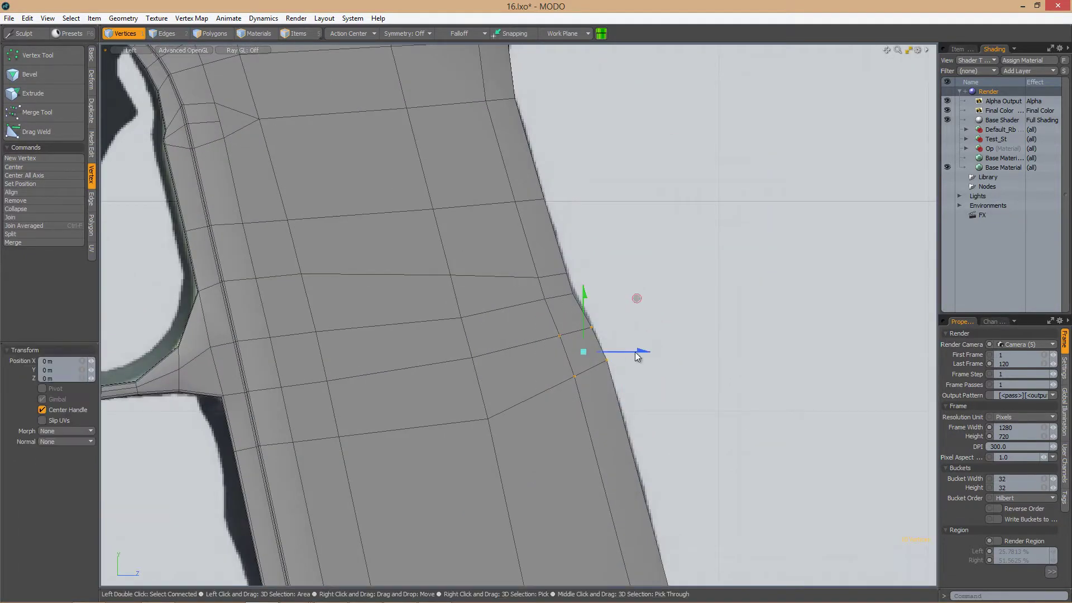
scroll(691, 319, down, 2)
scroll(596, 352, down, 4)
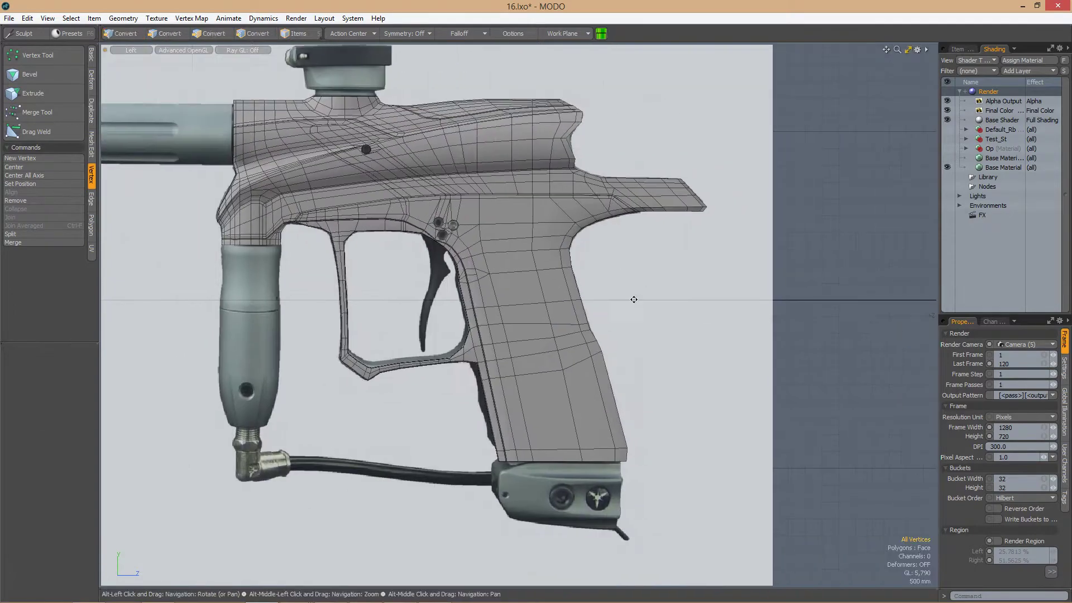
Remove the inlay groove's edges and polygons from the grip's lower front below the trigger guard on one half
mouse_move(631, 297)
alt+mouse_down()
mouse_move(538, 313)
mouse_move(634, 370)
mouse_move(505, 371)
alt+mouse_up()
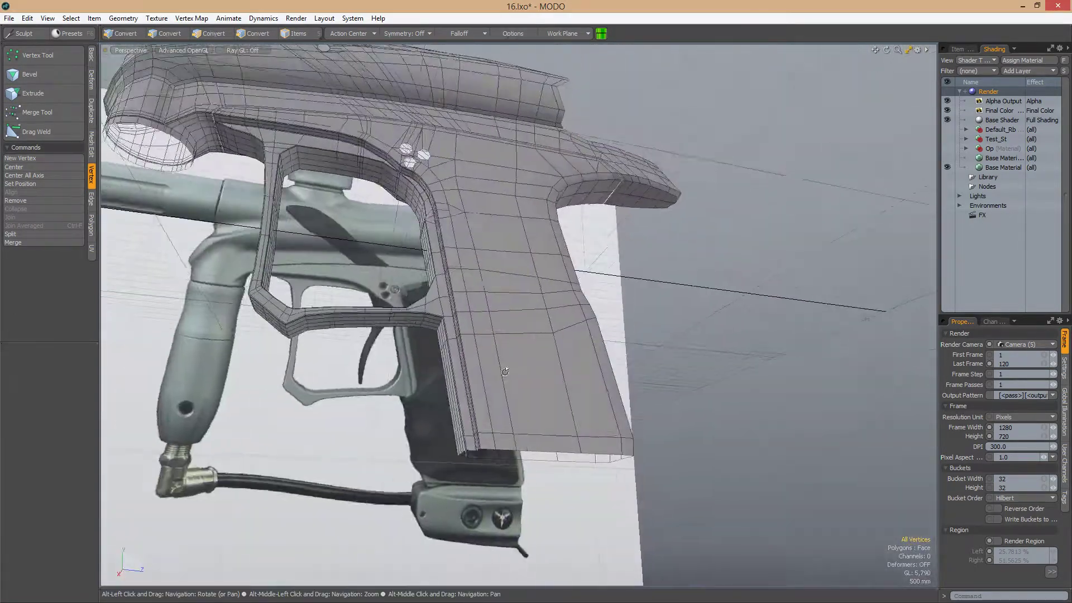
alt+drag(614, 312, 592, 313)
key(3)
double_click(544, 287)
shift+double_click(540, 374)
key(2)
click(557, 353)
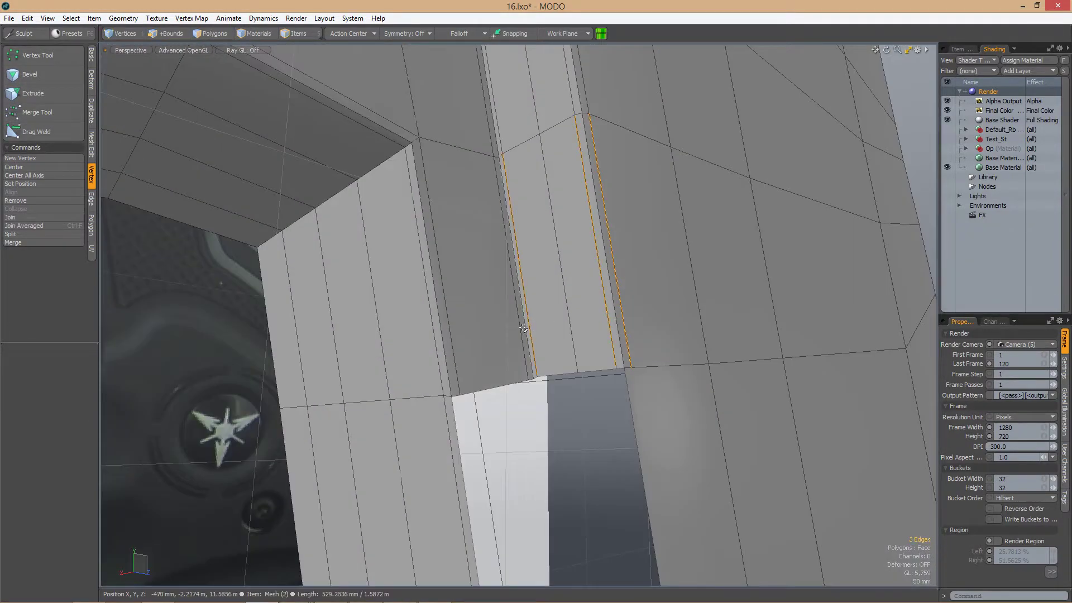
alt+drag(436, 347, 558, 456)
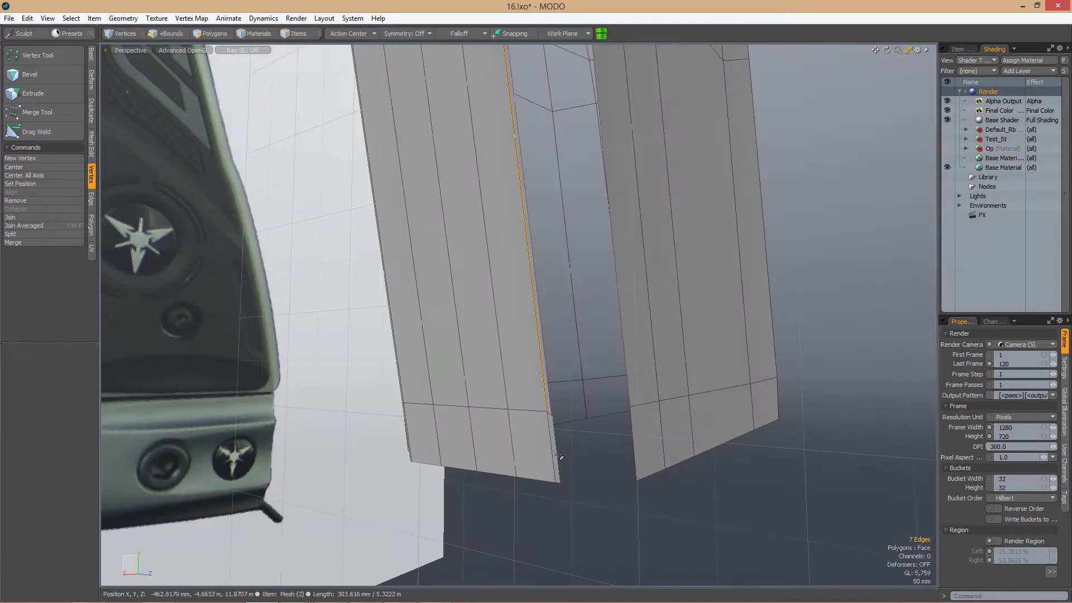
click(600, 310)
alt+drag(601, 311, 442, 364)
key(3)
alt+drag(475, 529, 532, 309)
Move the two open edges at the groove's cut end below the trigger guard -226 mm in Y
key(2)
key(y)
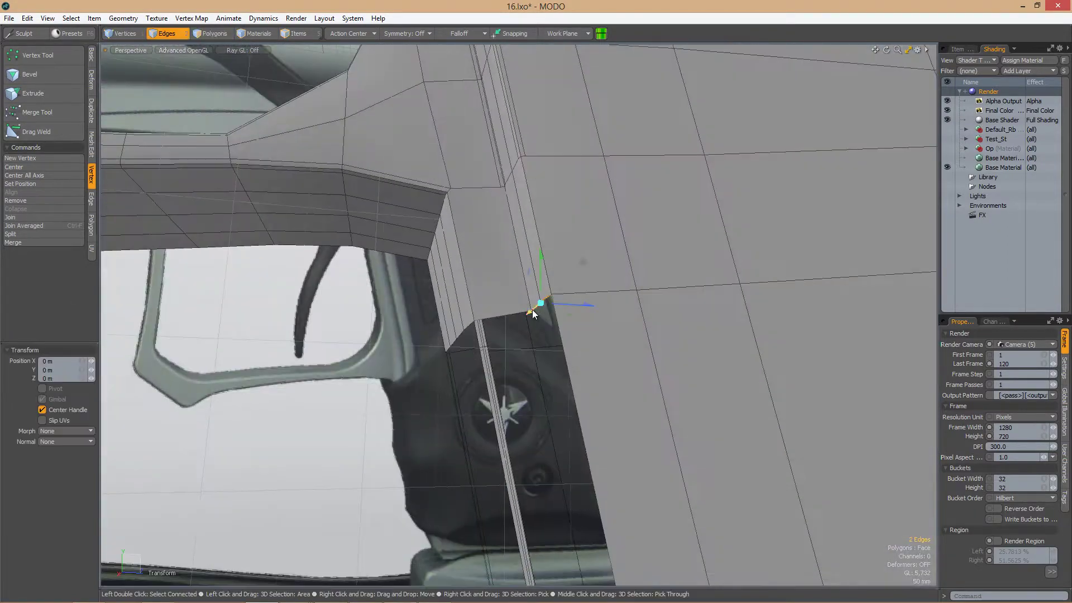
alt+drag(474, 240, 460, 356)
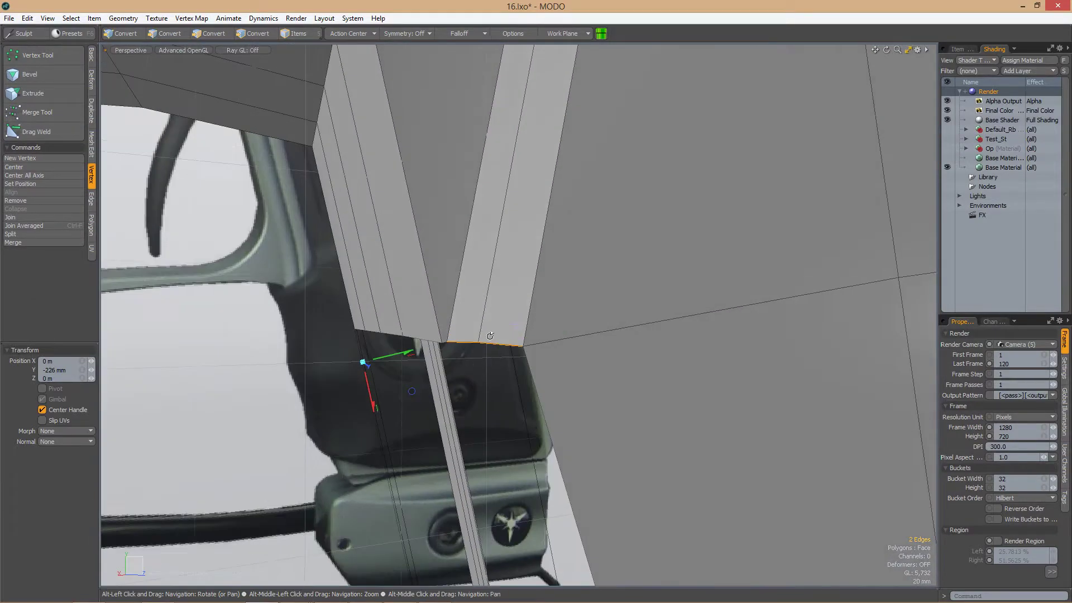
scroll(424, 346, up, 5)
key(1)
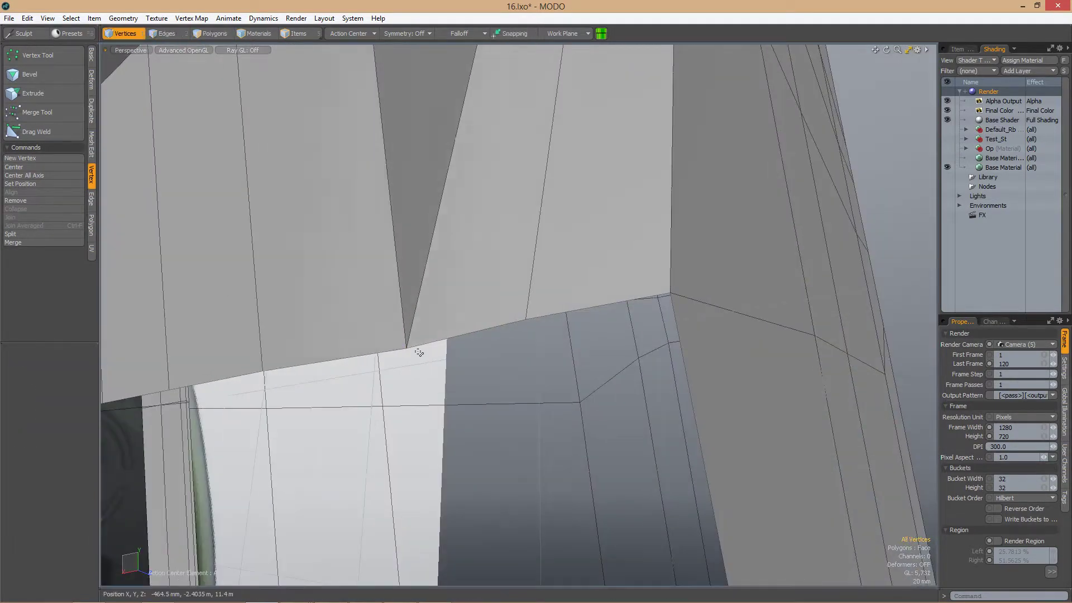
Move the open front edges of the grip's lower section along the element axis to follow the reference outline
scroll(418, 352, down, 5)
key(2)
alt+drag(634, 335, 530, 424)
scroll(590, 342, up, 3)
key(w)
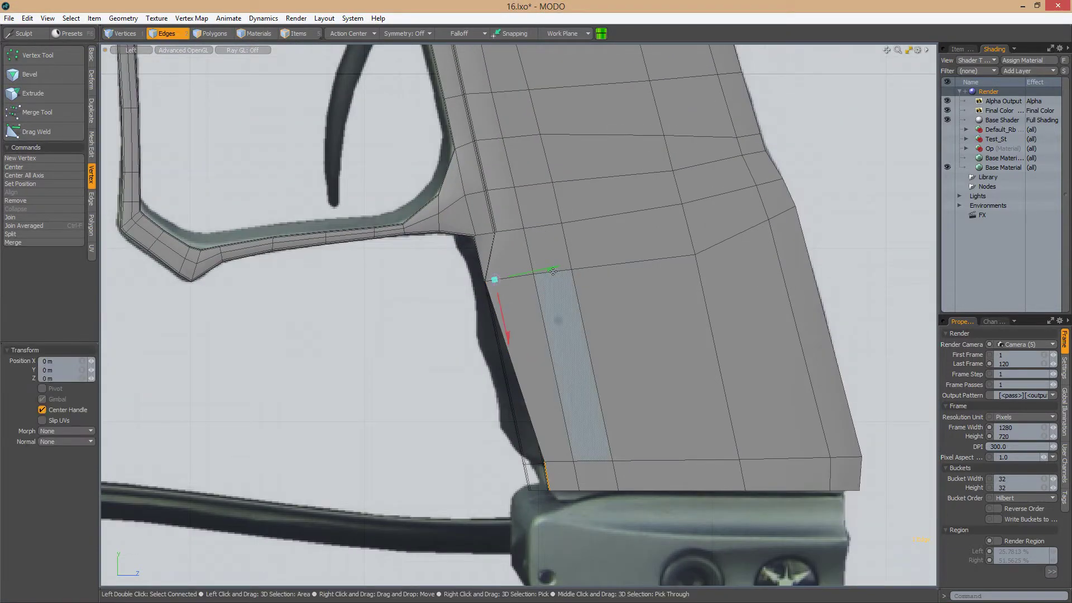
key(space)
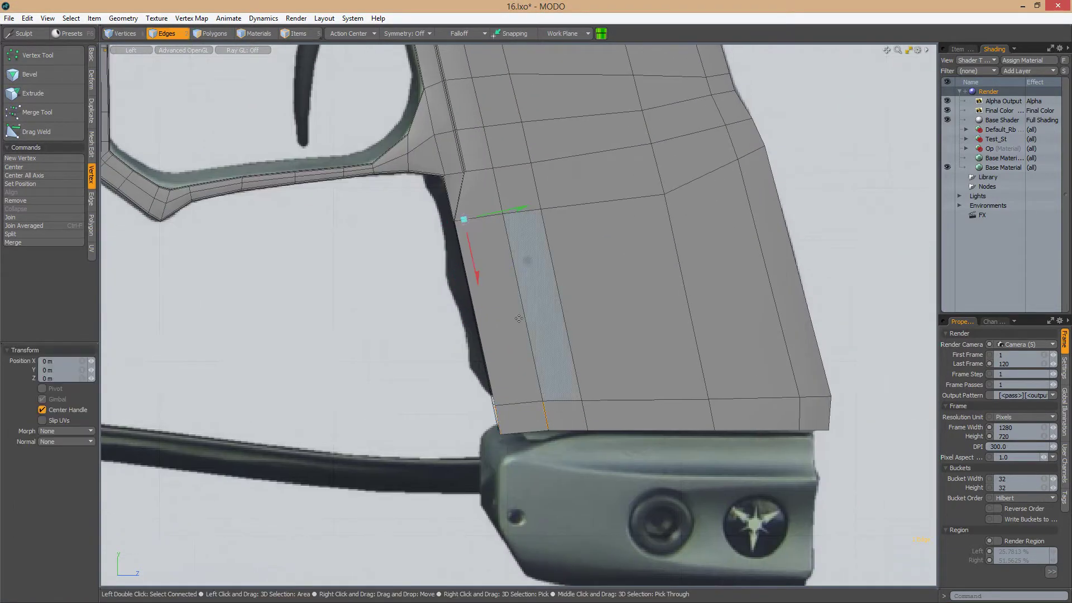
Extend the open edges to rebuild the grip's lower front wall and slice the new strip with a loop
key(z)
drag(477, 282, 565, 391)
key(3)
key(alt+c)
key(1)
key(3)
Select the polygon loop down the new front wall of the grip and add another lengthwise edge loop
click(565, 433)
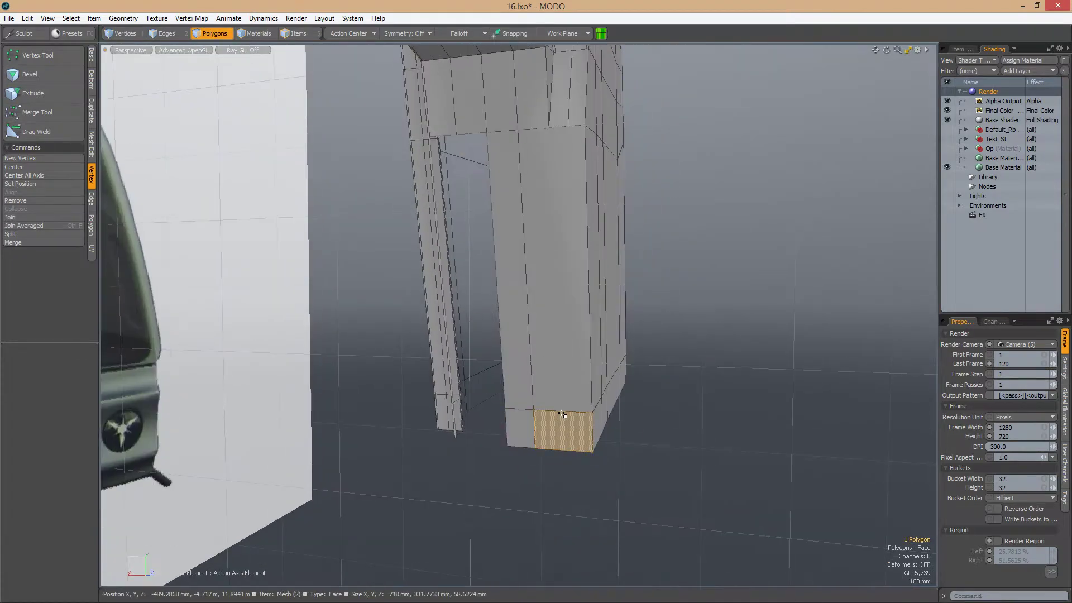
key(l)
key(alt+c)
scroll(567, 395, up, 3)
key(1)
Adjust the edges where the new front wall meets the trigger guard and delete the leftover geometry there
alt+drag(499, 519, 432, 201)
key(2)
key(w)
alt+drag(488, 152, 526, 281)
key(space)
key(Delete)
Add a crosswise loop near the front wall's upper end and move the two edges under the trigger guard -58 mm in Y
alt+drag(419, 238, 530, 269)
key(2)
key(w)
key(alt+c)
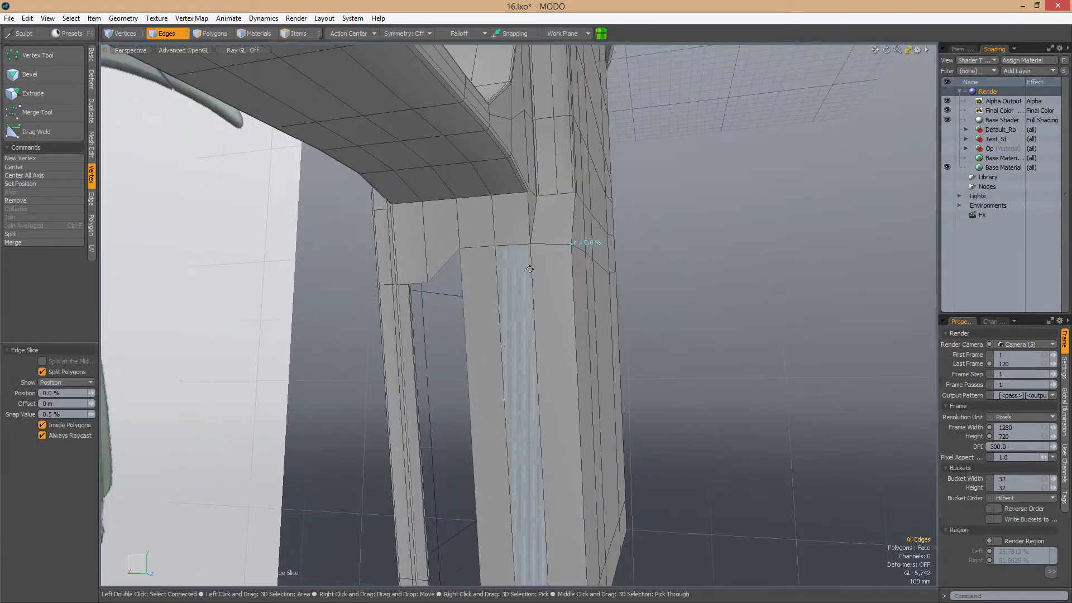
alt+drag(465, 284, 433, 347)
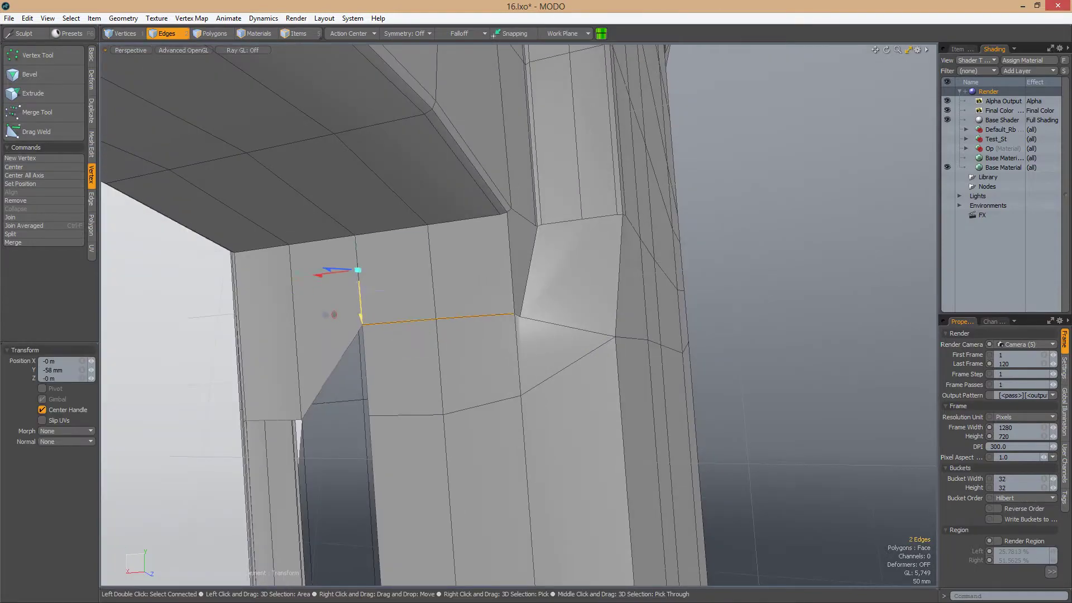
alt+drag(329, 314, 473, 314)
Cut a new line with Edge Slice from the groove's lower end down the grip's front side to the base
alt+drag(550, 325, 460, 296)
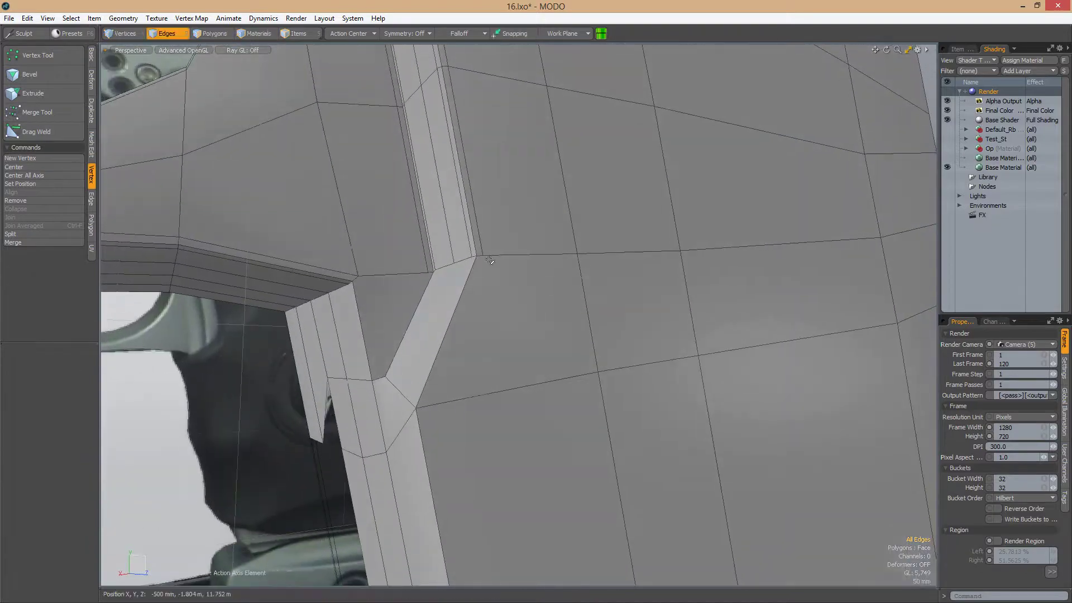
key(c)
scroll(522, 293, down, 5)
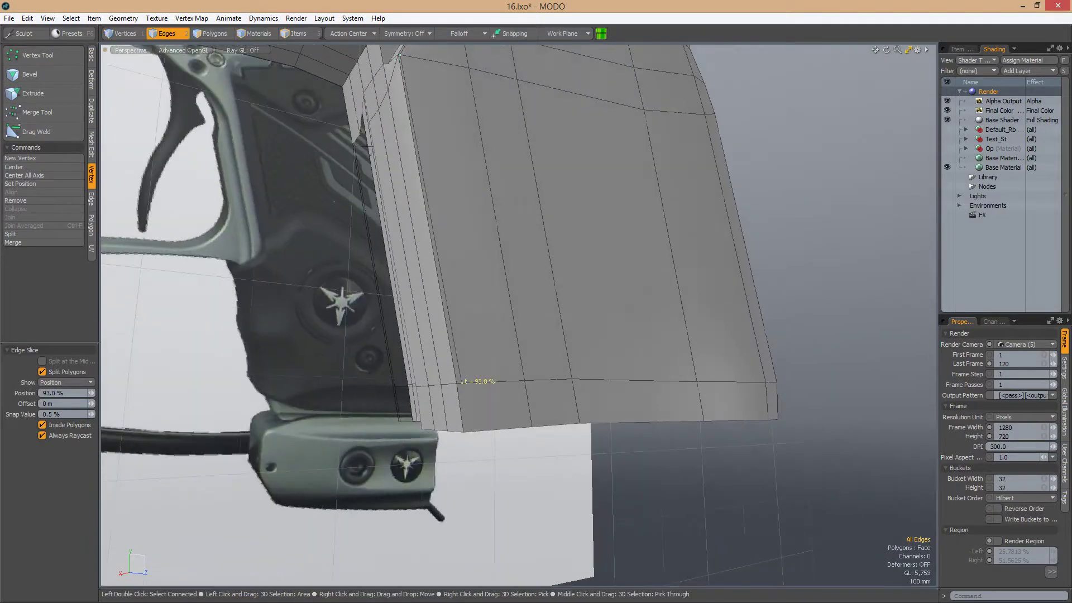
scroll(494, 387, up, 4)
alt+drag(479, 483, 408, 307)
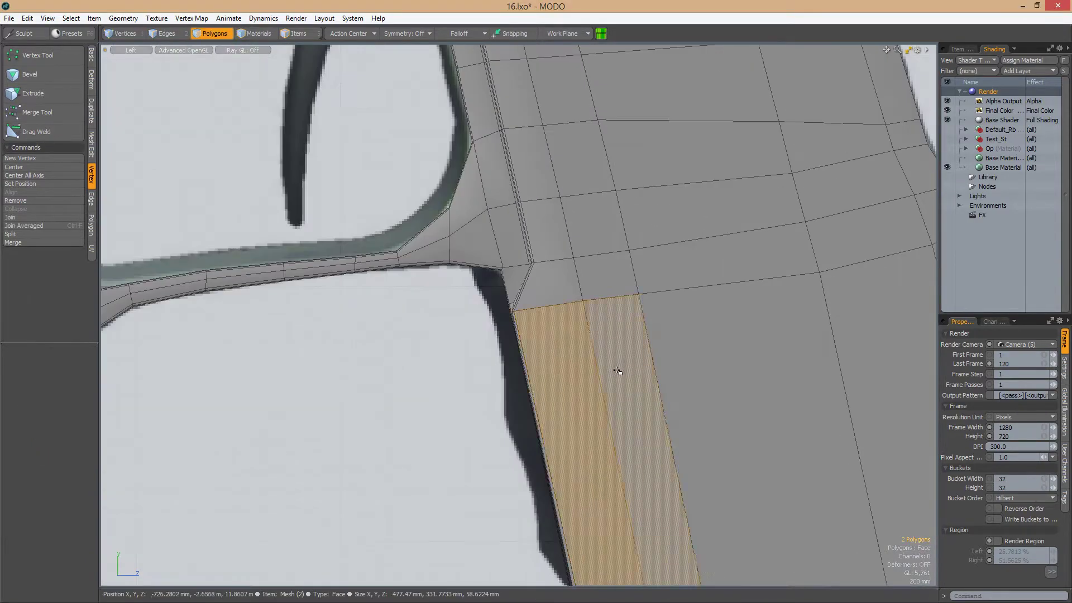
Cut new edges with Edge Slice from the grip's side groove around its lower end onto the front wall under the trigger guard
alt+drag(617, 364, 747, 181)
alt+drag(751, 327, 552, 241)
key(c)
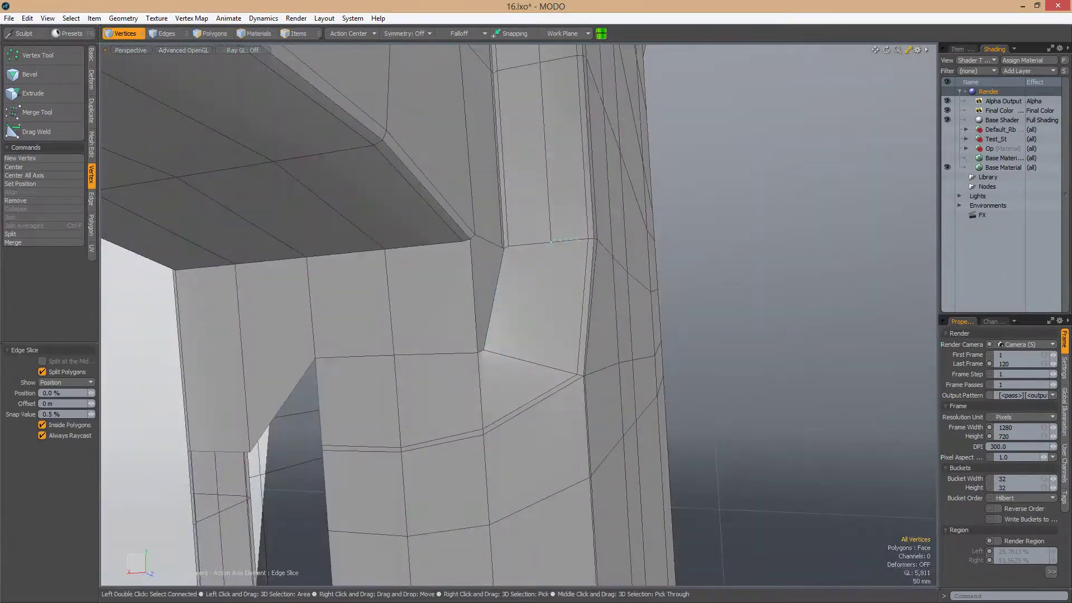
alt+drag(479, 364, 520, 353)
alt+drag(409, 392, 505, 396)
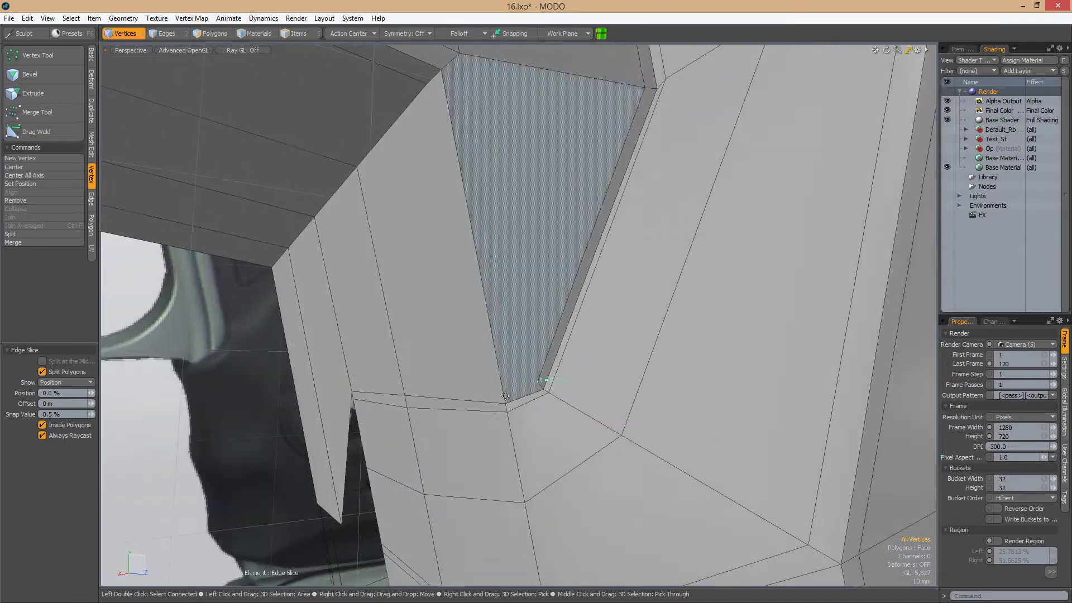
Mirror the edited half of the body onto the other side and merge the centre vertices with a 3.5 mm distance
alt+drag(401, 393, 595, 299)
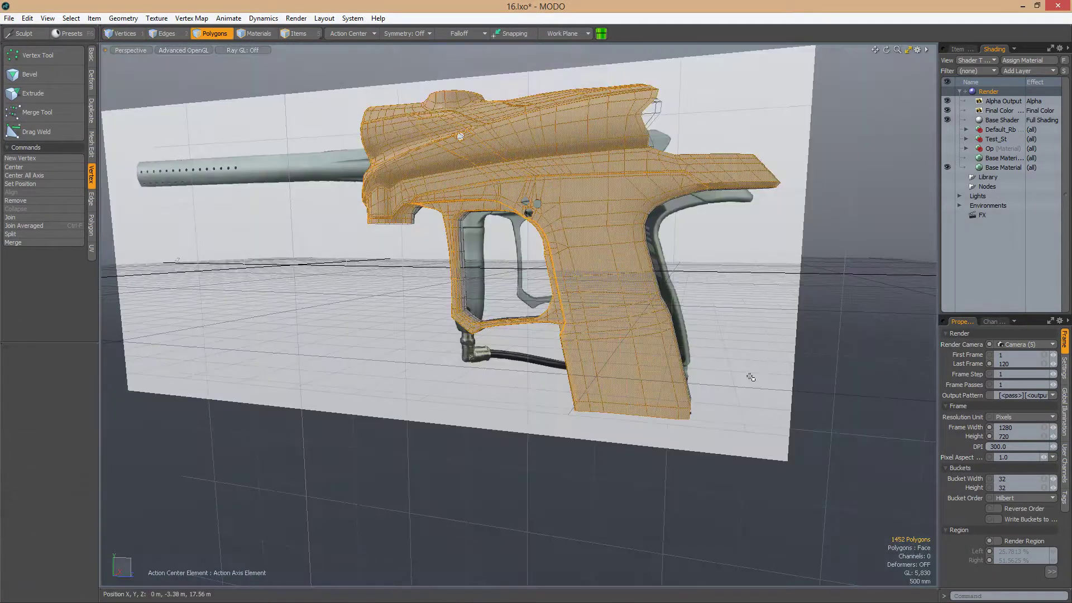
alt+drag(581, 313, 383, 313)
click(475, 323)
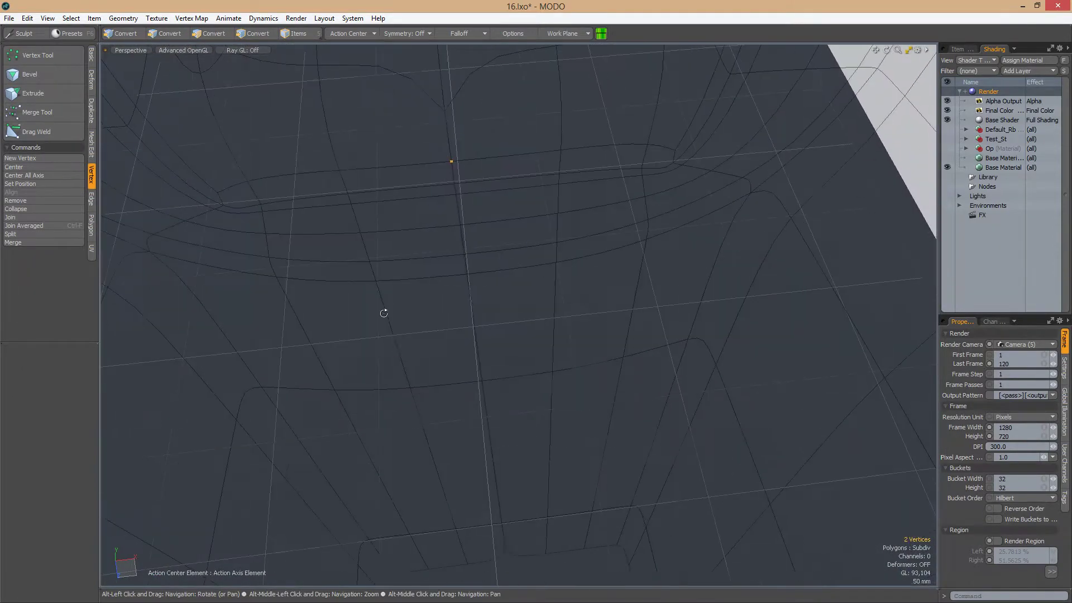
alt+drag(432, 464, 580, 320)
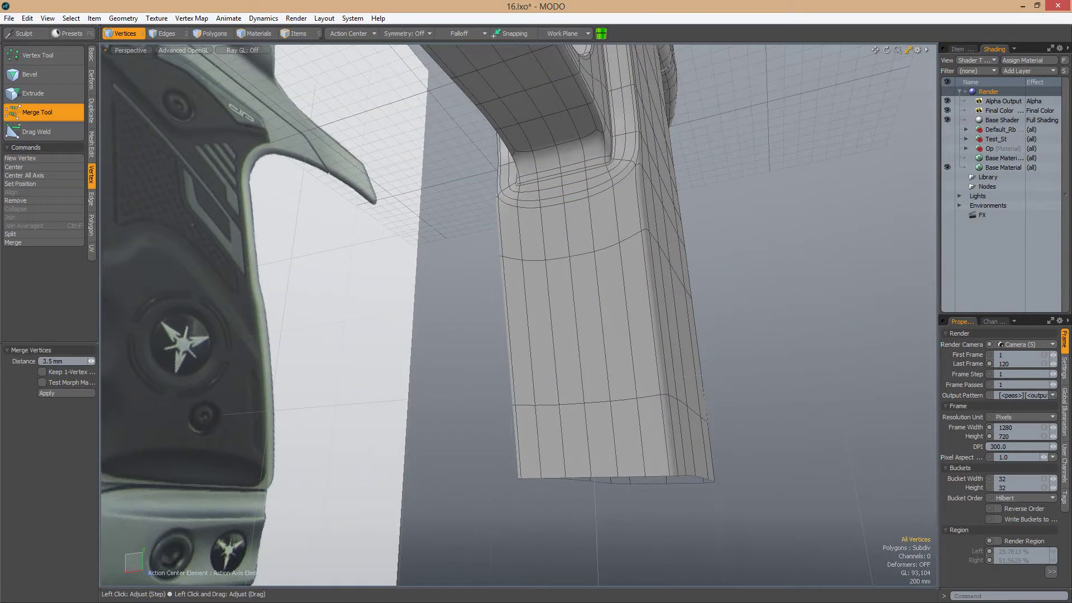
mouse_move(502, 312)
alt+mouse_down()
mouse_move(492, 322)
mouse_move(503, 312)
alt+mouse_up()
key(Tab)
Lower the centre vertices under the trigger guard by 16 mm in Y, and move the surrounding front-wall vertices -26 mm in Y
drag(416, 309, 535, 308)
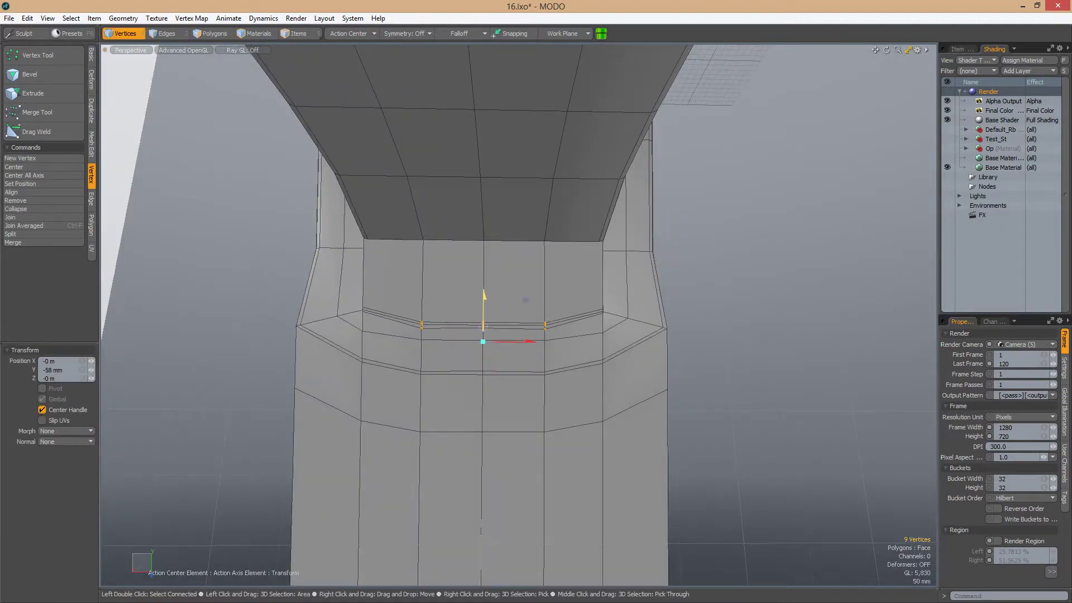
key(space)
drag(401, 336, 552, 348)
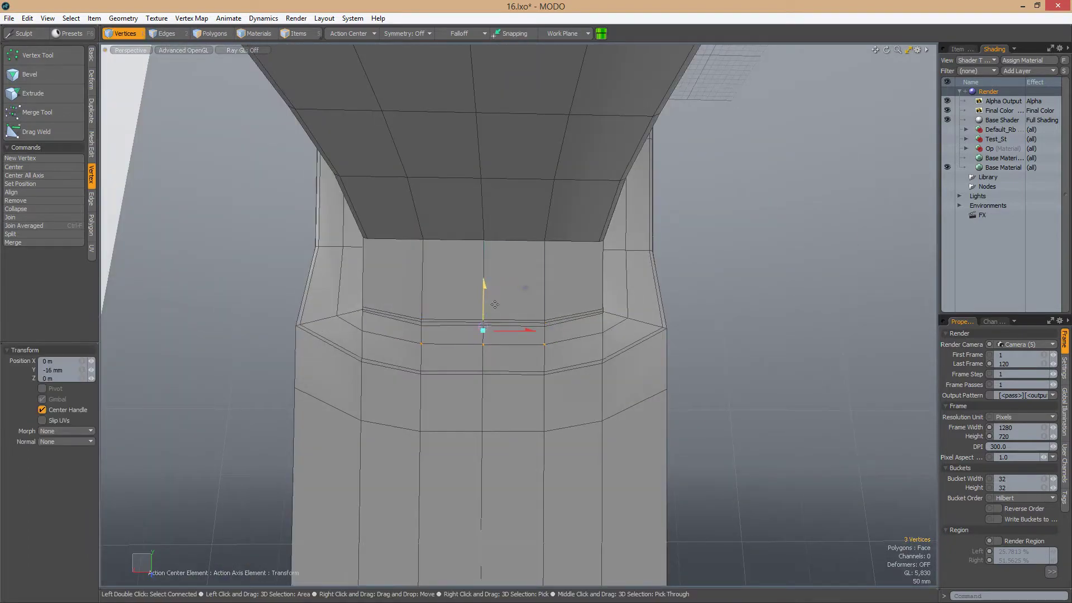
alt+drag(495, 304, 475, 395)
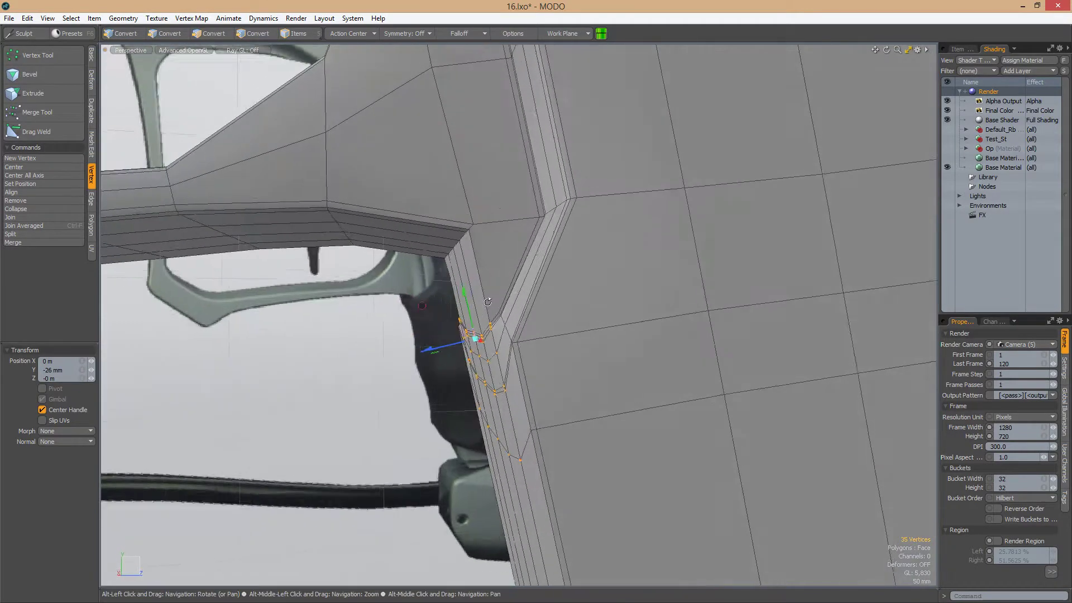
Cut a lengthwise line with Edge Slice close to the front wall's side edge, from the trigger guard's underside down through the crosswise rows
alt+drag(487, 302, 624, 312)
key(c)
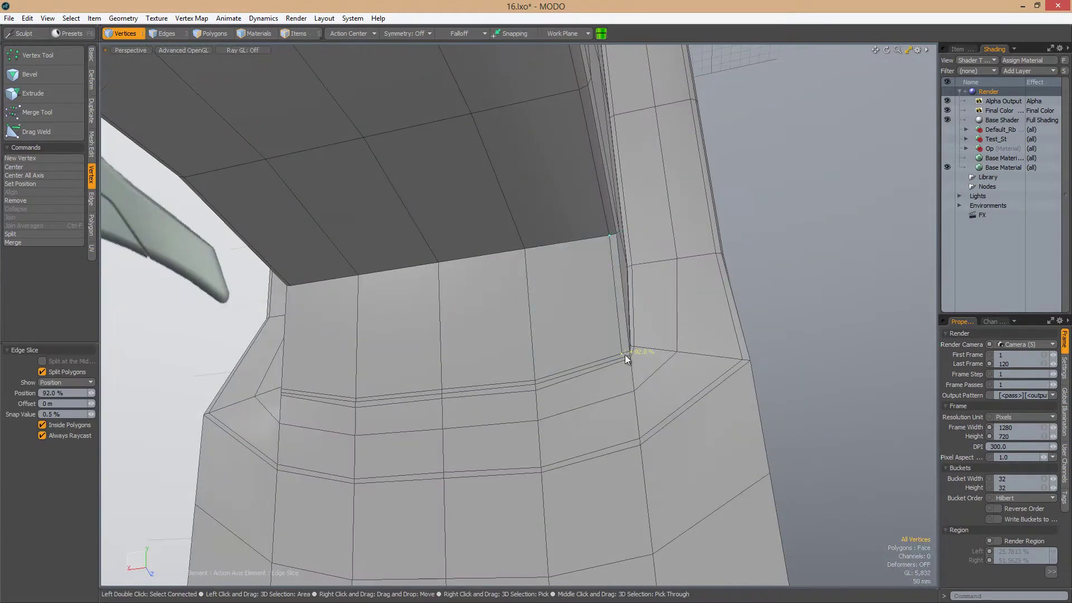
alt+drag(626, 359, 600, 330)
scroll(583, 316, up, 3)
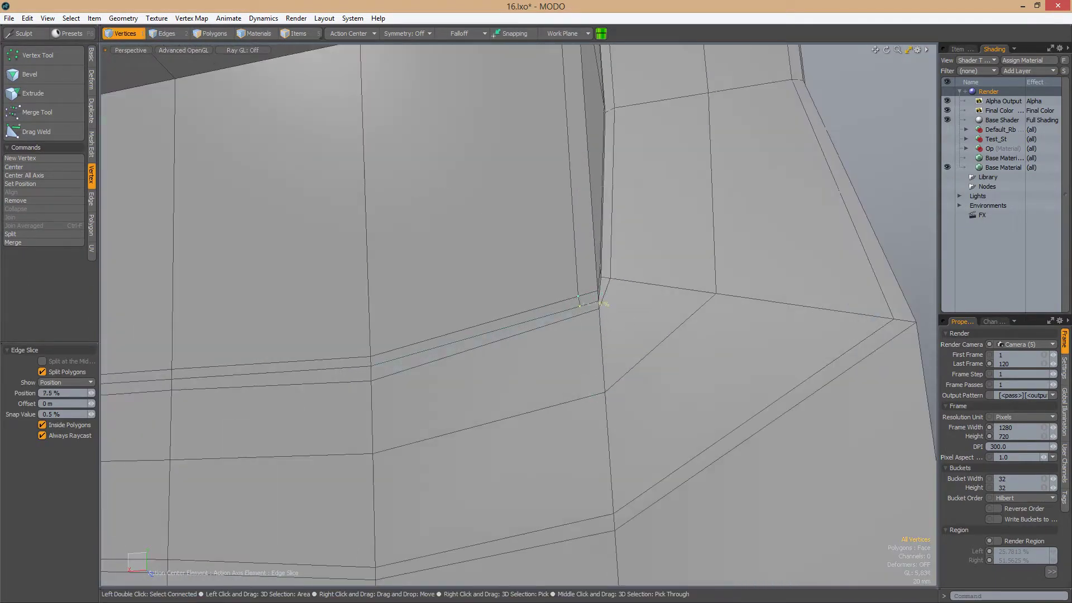
scroll(603, 373, down, 2)
scroll(638, 400, down, 2)
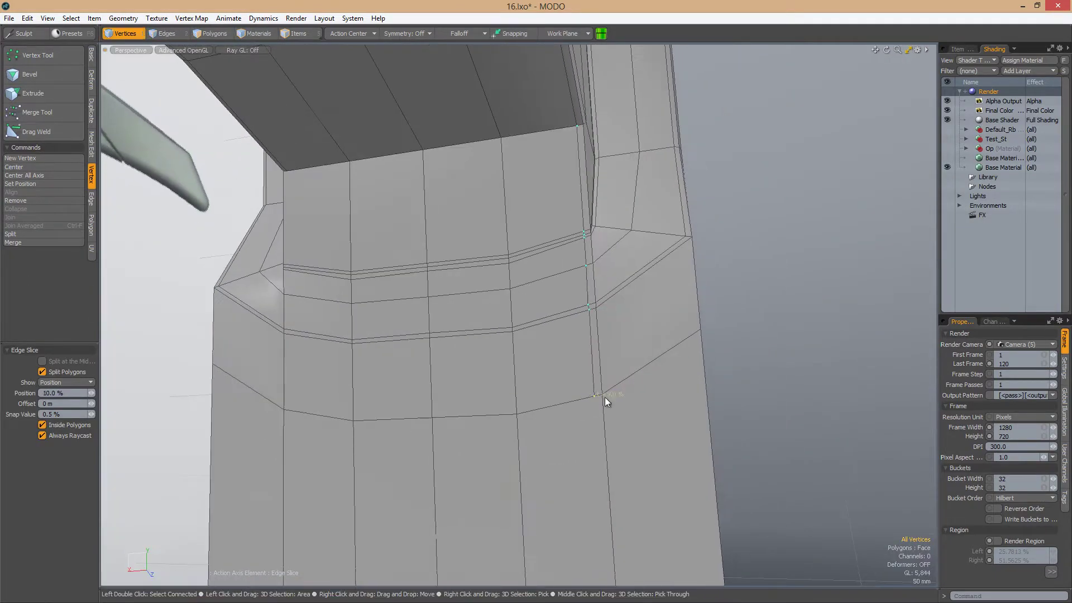
Add a crosswise edge loop around the grip level with the groove's lower end
alt+drag(647, 396, 591, 346)
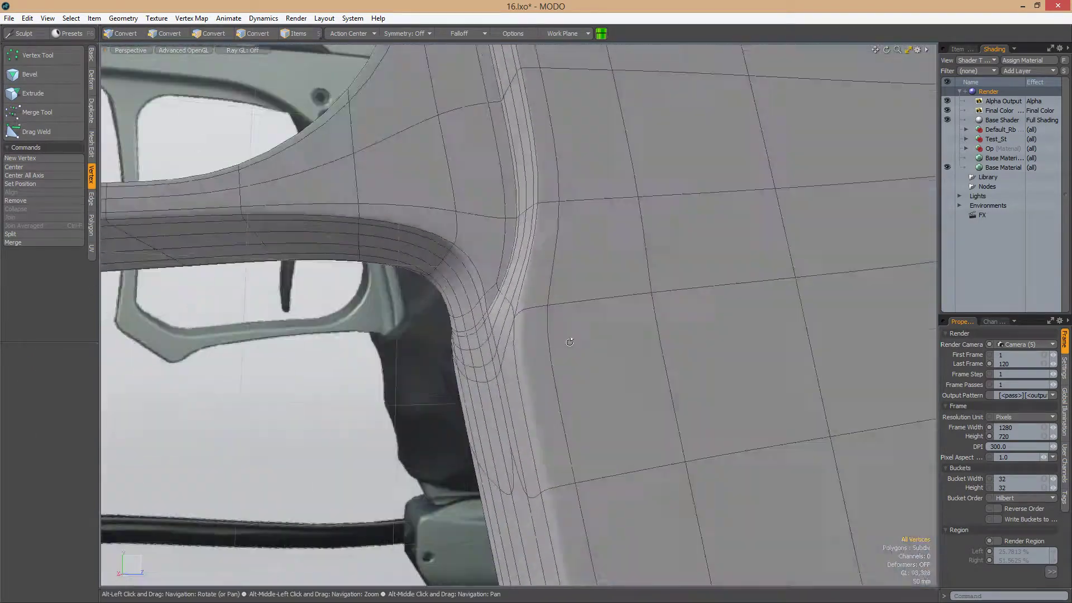
key(3)
click(590, 346)
double_click(692, 341)
alt+drag(692, 341, 461, 256)
key(alt+c)
key(1)
key(c)
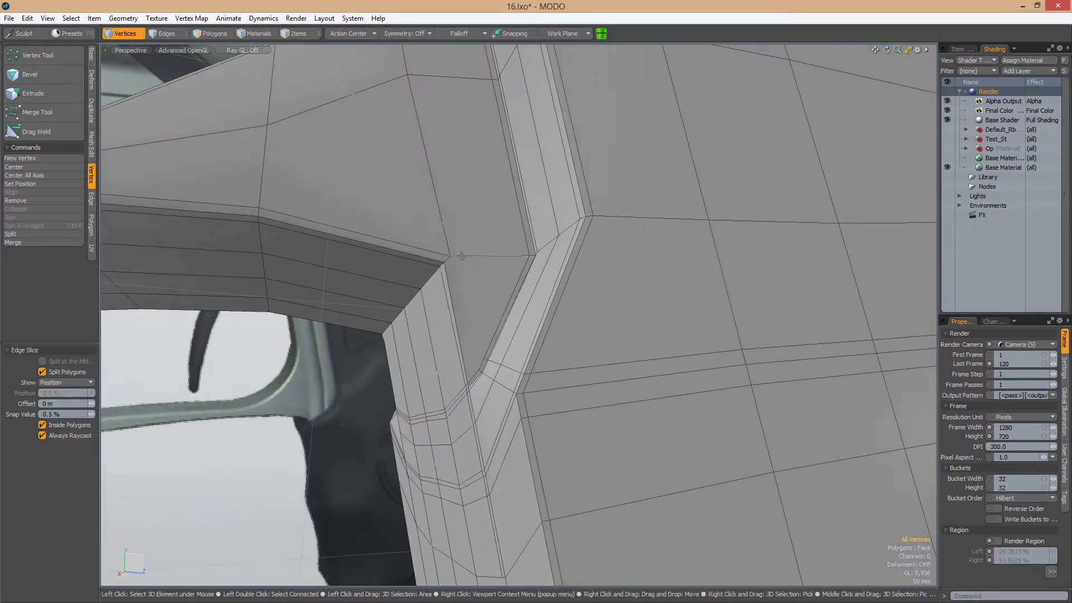
Select and delete one half of the marker body, and mirror the remaining half across the X axis
alt+drag(489, 336, 631, 364)
scroll(659, 306, down, 5)
scroll(563, 340, up, 5)
key(grave)
click(596, 318)
key(grave)
click(632, 319)
key(3)
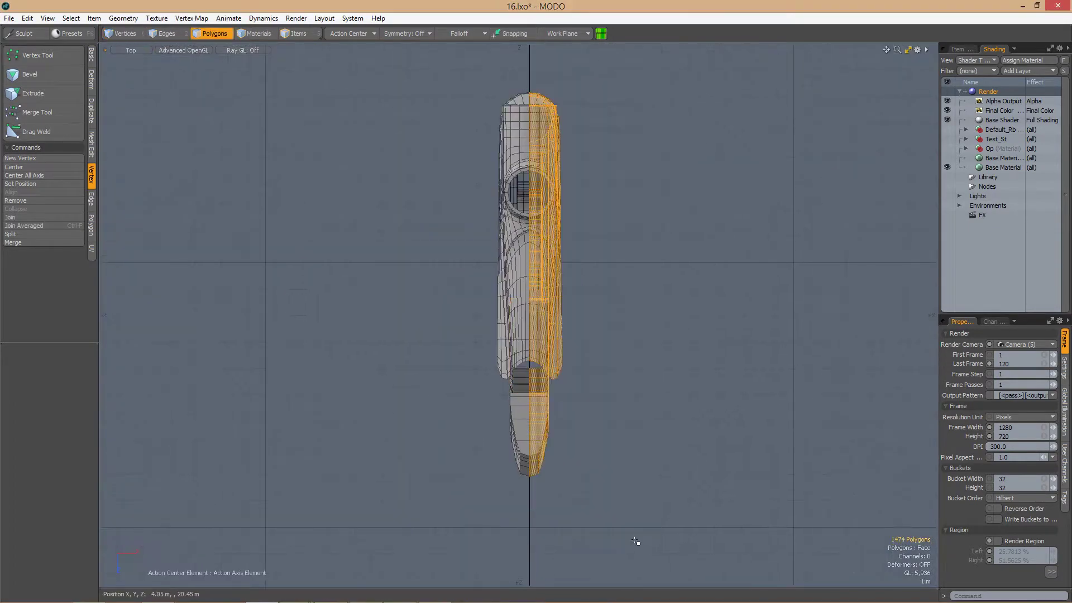
key(shift+v)
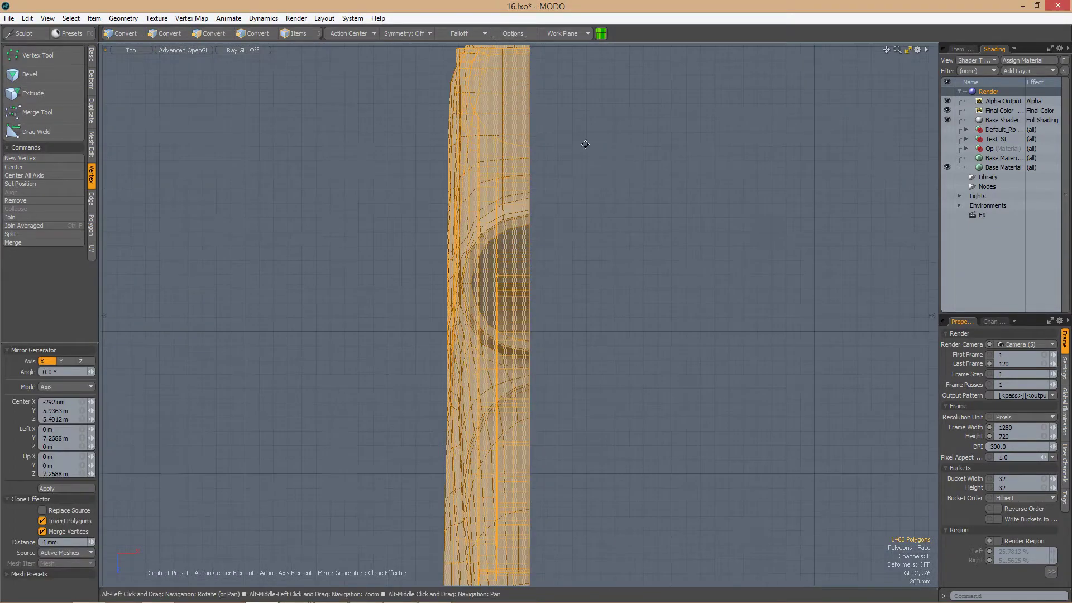
Select the vertices along the centre line of the grip's front wall and merge the duplicates with a 3.2 mm distance
key(ctrl+space)
click(631, 288)
key(1)
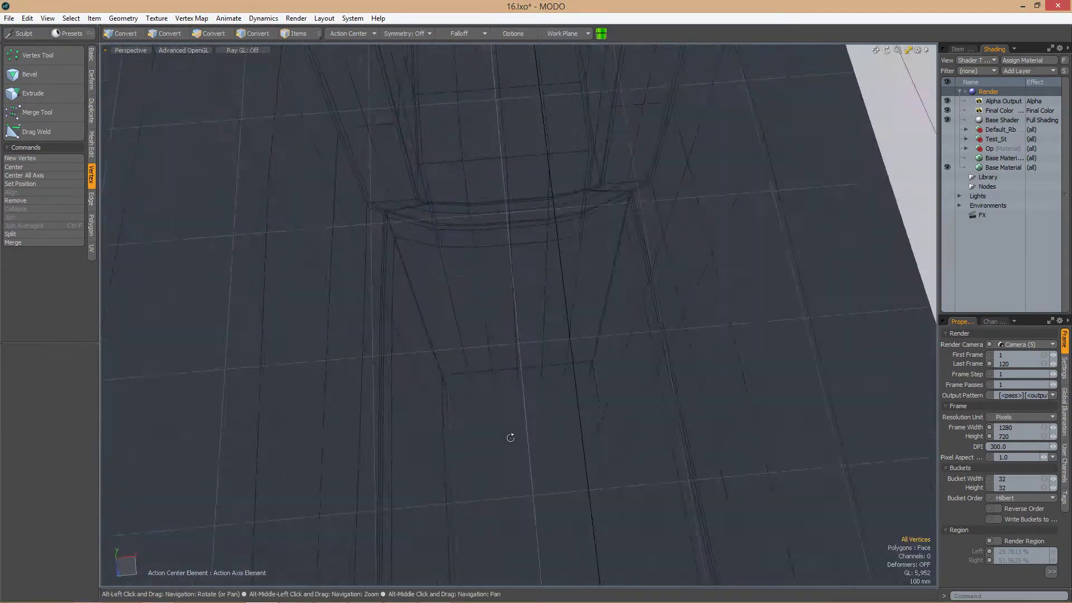
double_click(514, 279)
key(Tab)
click(37, 112)
key(Tab)
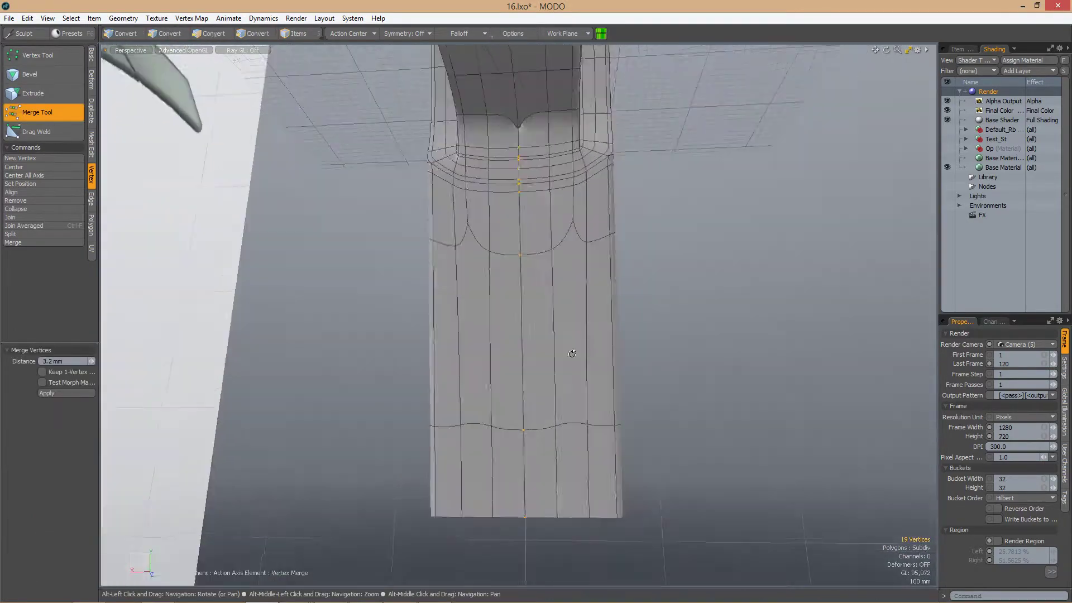
key(space)
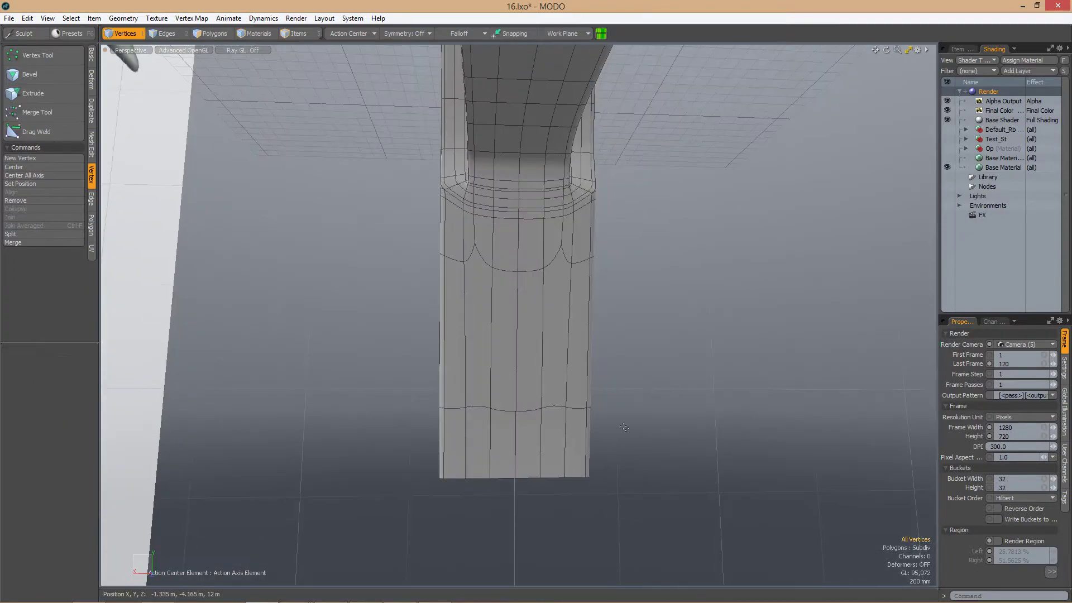
Add a crosswise loop midway up the grip's lower part and continue it across the front wall with Edge Slice
key(Tab)
key(ctrl+space)
click(516, 418)
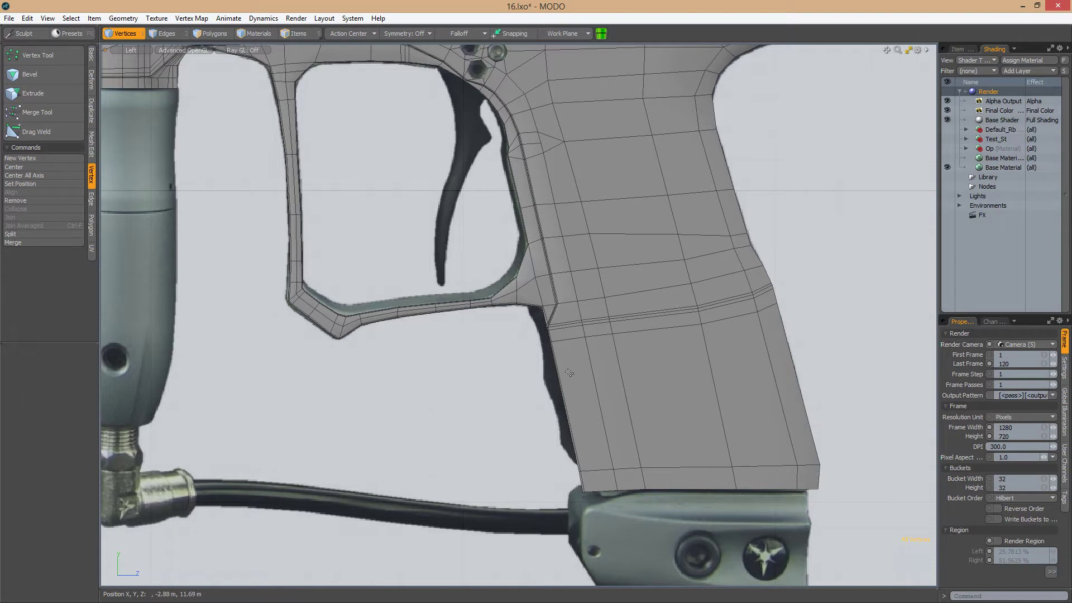
key(alt+Tab)
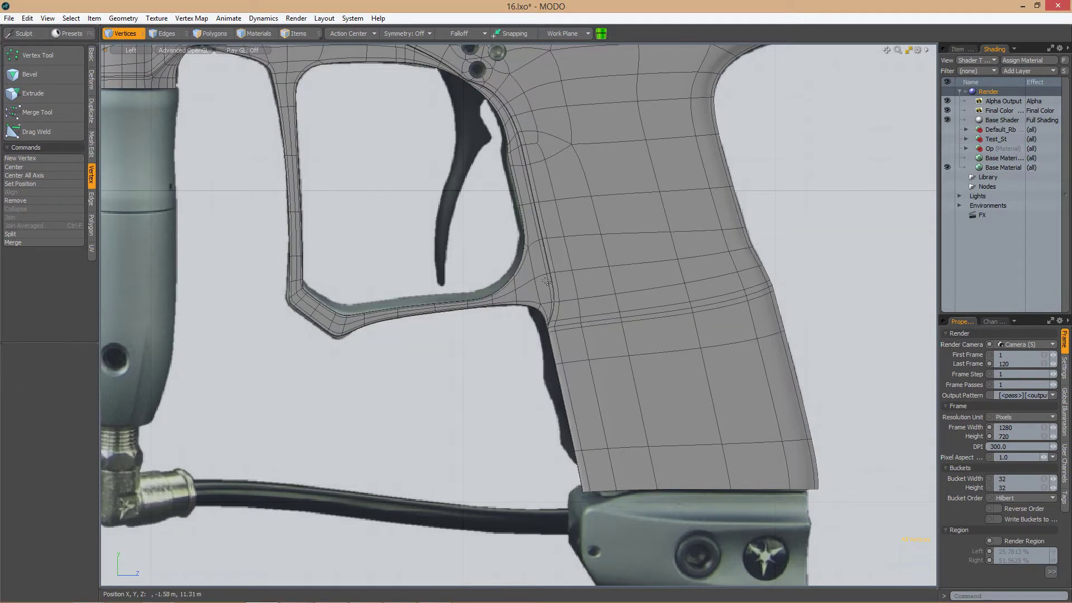
alt+drag(546, 281, 514, 437)
key(Tab)
key(3)
key(1)
key(alt+c)
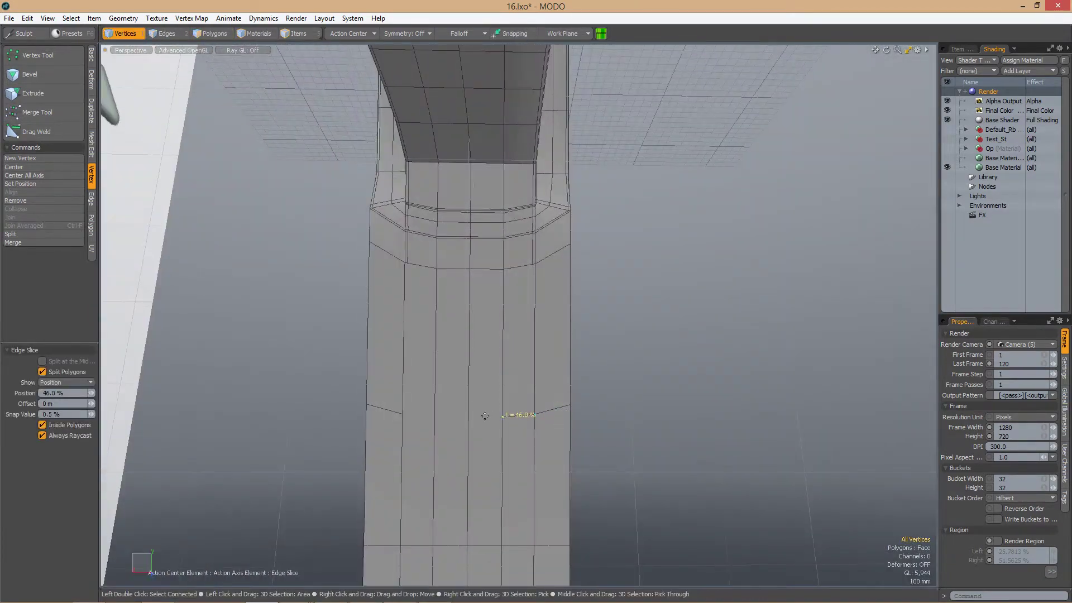
key(Tab)
mouse_move(404, 411)
alt+mouse_down()
mouse_move(651, 360)
mouse_move(656, 309)
mouse_move(687, 415)
alt+mouse_up()
key(space)
Select the open border loop around the grip's base and close the opening with a polygon
key(2)
key(Tab)
double_click(627, 397)
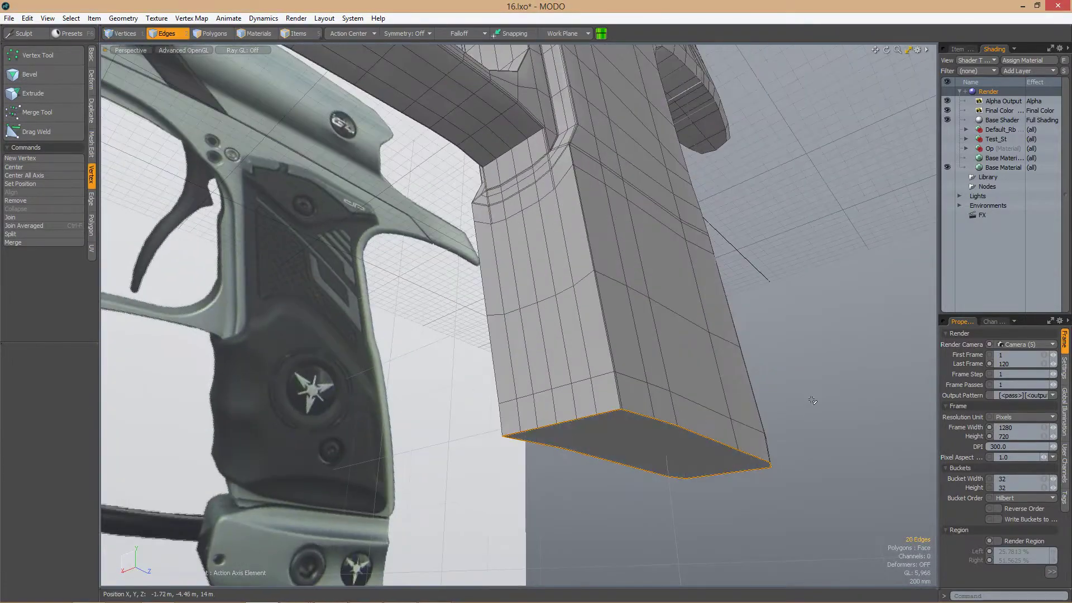
mouse_move(812, 401)
alt+mouse_down()
mouse_move(677, 370)
mouse_move(478, 354)
mouse_move(474, 342)
mouse_move(513, 304)
mouse_move(557, 311)
mouse_move(616, 324)
mouse_move(459, 339)
mouse_move(517, 302)
alt+mouse_up()
key(3)
Divide the new base face with lengthwise and crosswise Edge Slice cuts that line up with the grip's wall edges
key(c)
key(1)
key(space)
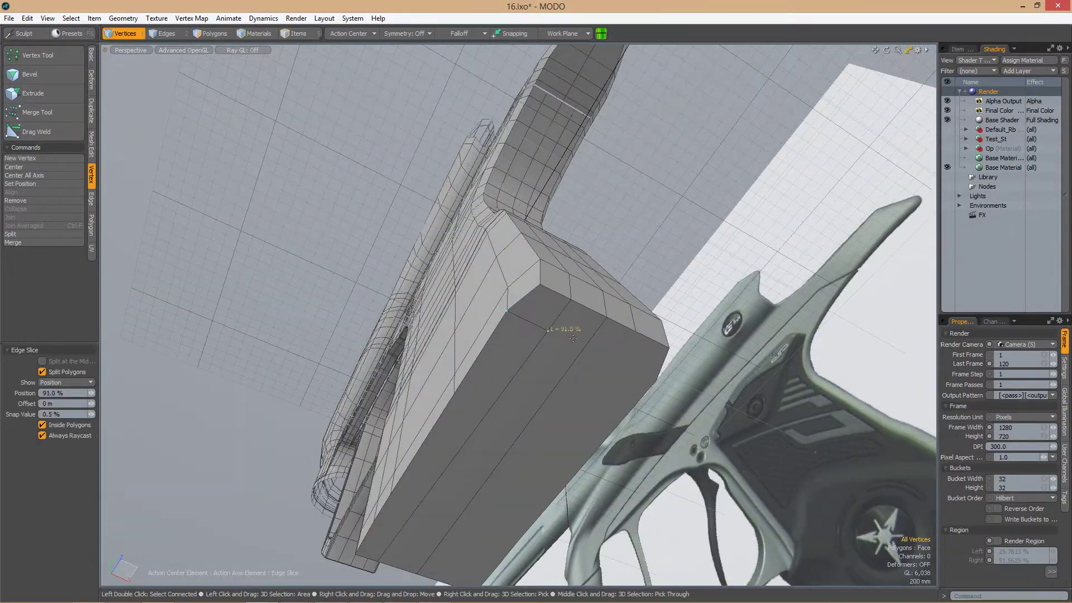
alt+drag(514, 367, 491, 385)
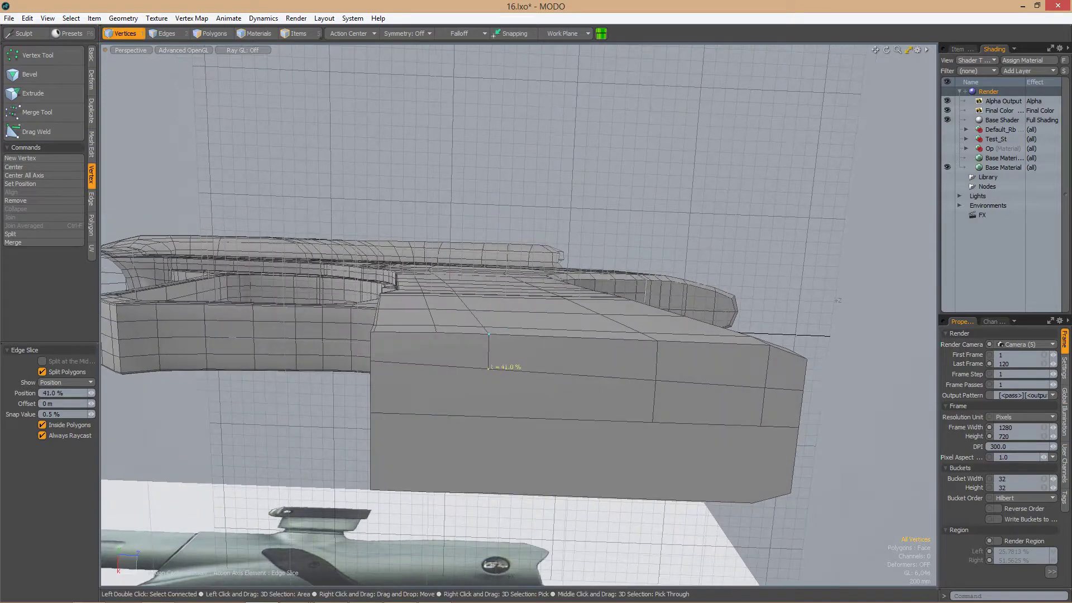
alt+drag(434, 415, 549, 398)
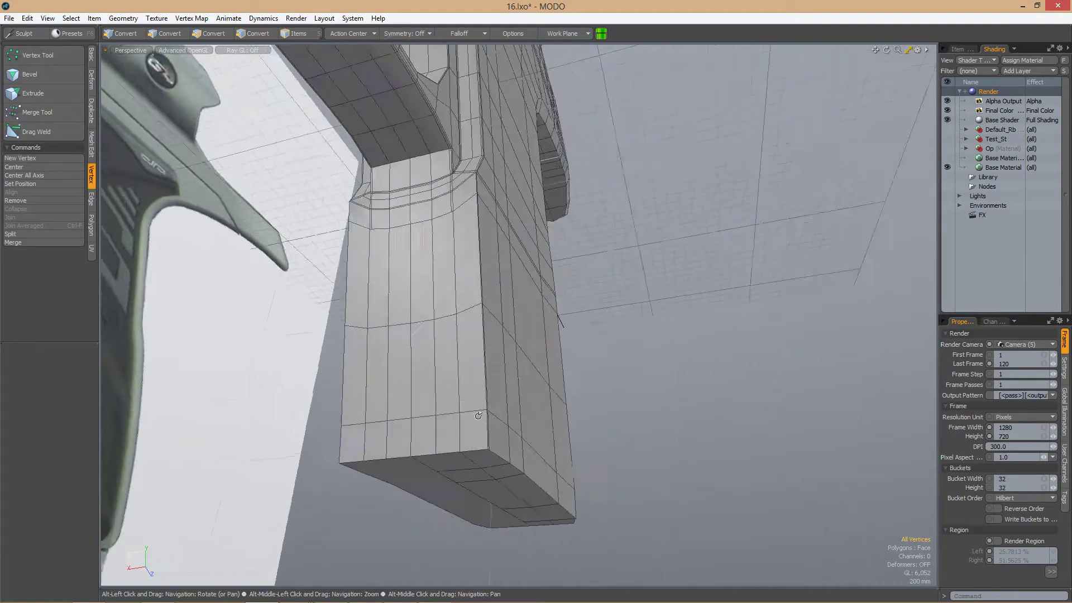
alt+drag(478, 416, 577, 296)
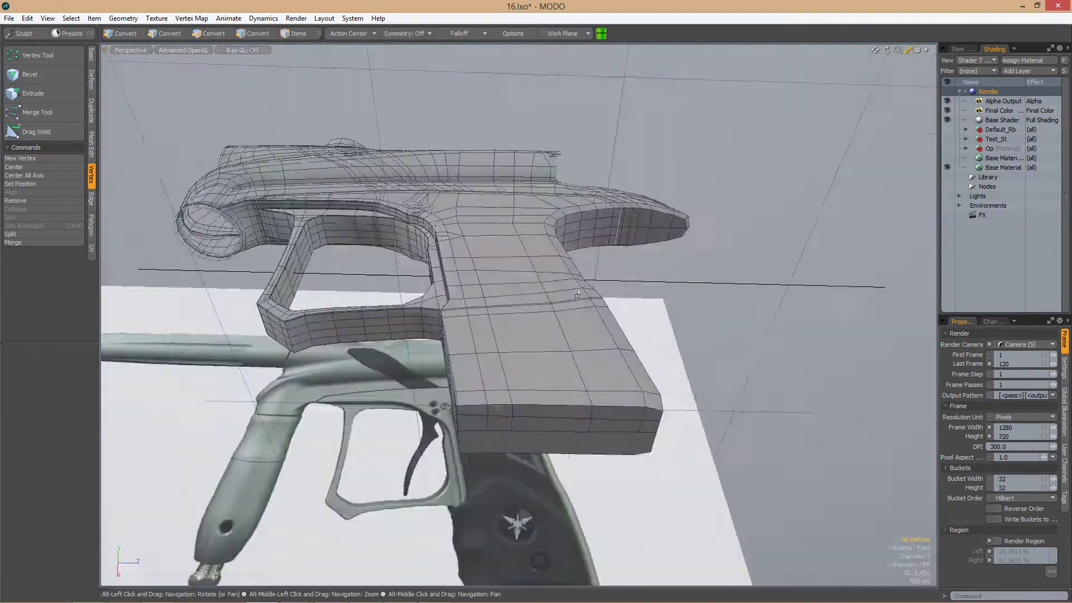
Adjust the edges near the grip's base with the Slide tool and save the scene as 17.lxo
mouse_move(567, 255)
alt+mouse_down()
mouse_move(531, 419)
mouse_move(543, 383)
mouse_move(533, 329)
mouse_move(525, 306)
mouse_move(511, 310)
mouse_move(521, 400)
mouse_move(581, 394)
alt+mouse_up()
click(531, 419)
double_click(561, 359)
key(alt+s)
key(space)
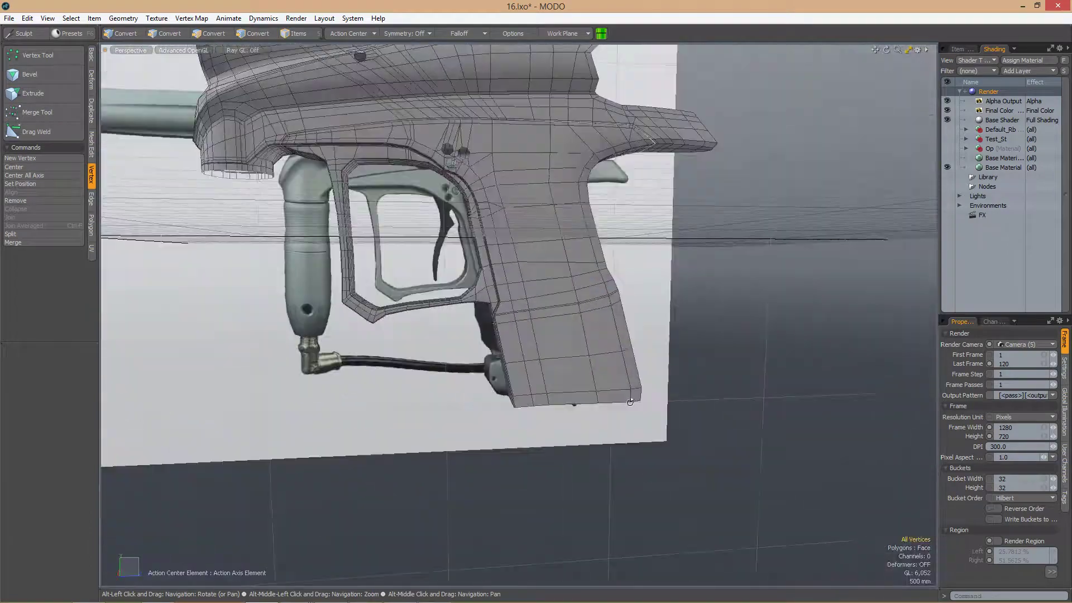
scroll(633, 388, down, 3)
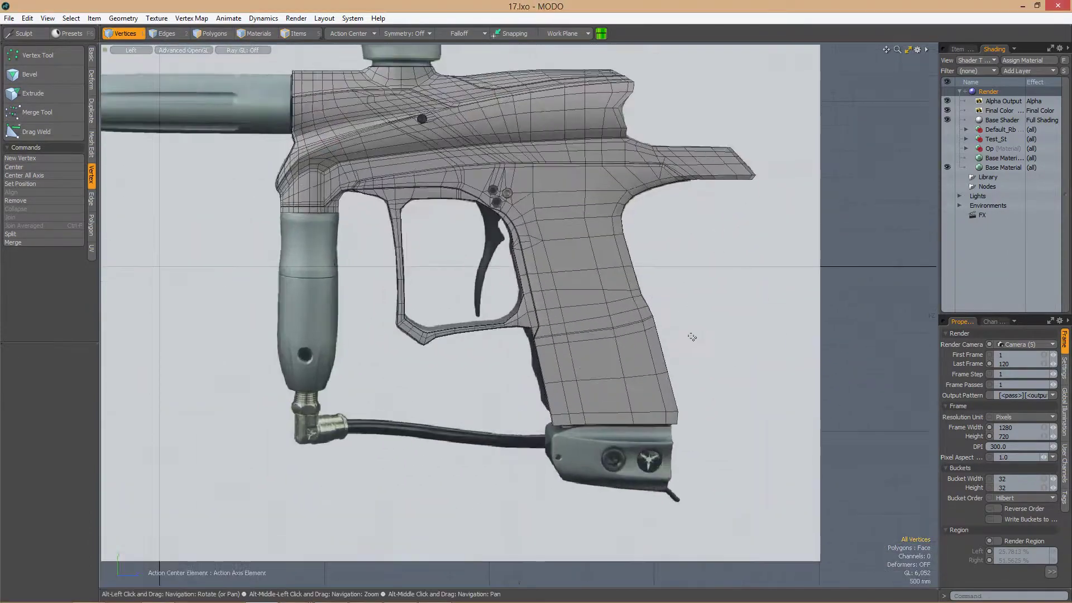
Bevel the edge at the grip's lower rear corner with a 200 mm inset and round level 1
alt+drag(690, 332, 594, 402)
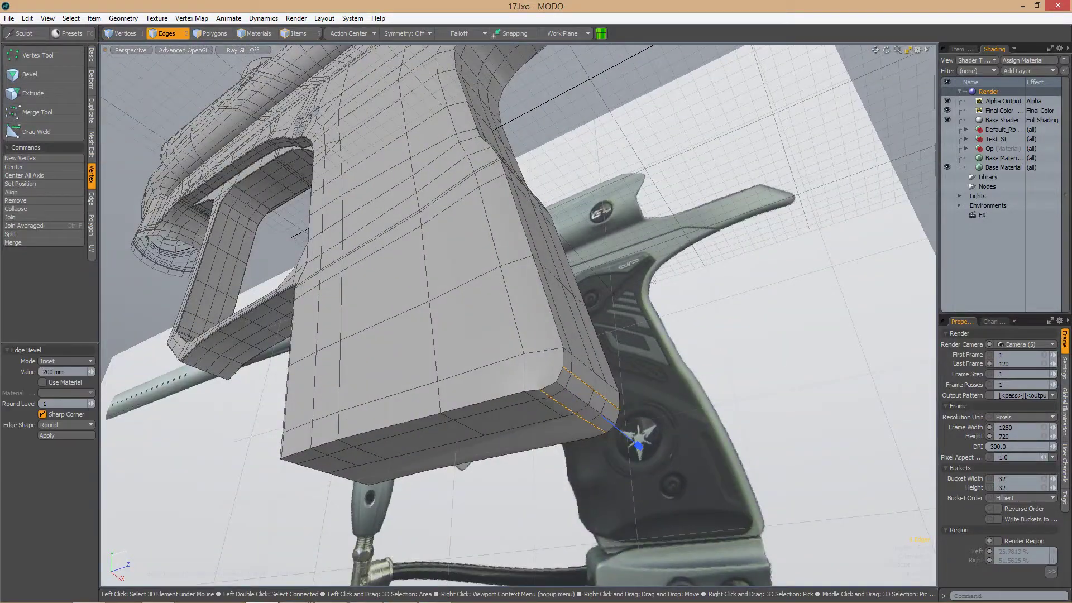
alt+drag(639, 441, 536, 412)
key(space)
Adjust the vertices around the beveled rear corner and select the grip's underside polygons for scaling about a new action center
key(1)
key(y)
alt+drag(594, 386, 631, 392)
drag(630, 393, 581, 368)
key(3)
click(530, 387)
key(r)
alt+drag(438, 272, 355, 22)
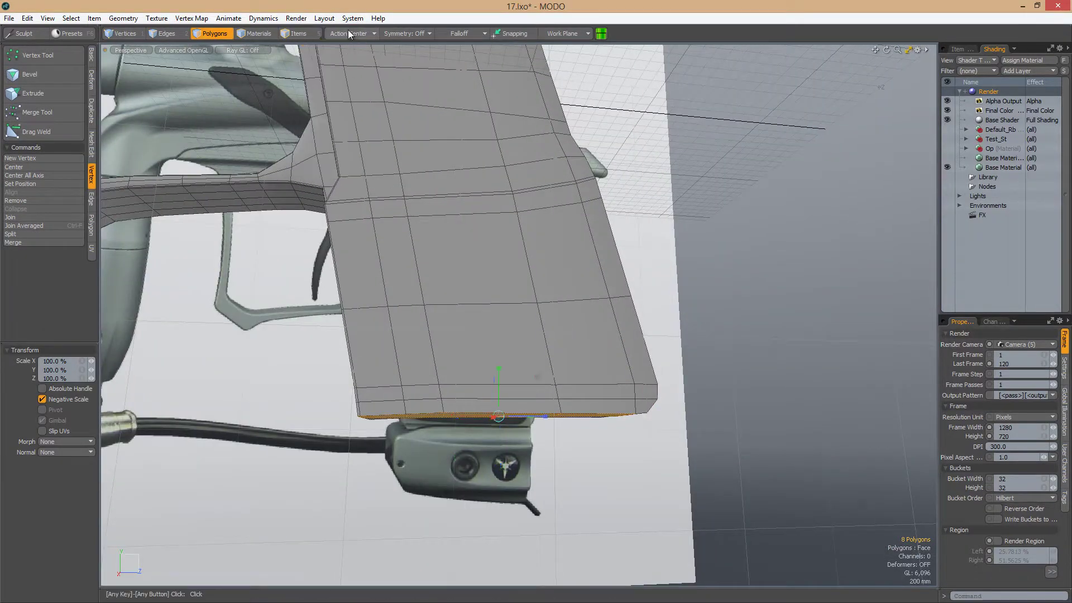
Level the grip's underside and slide the crosswise edges just above the base
alt+drag(374, 267, 457, 335)
scroll(458, 371, up, 5)
key(2)
click(458, 371)
key(alt+s)
scroll(497, 383, up, 3)
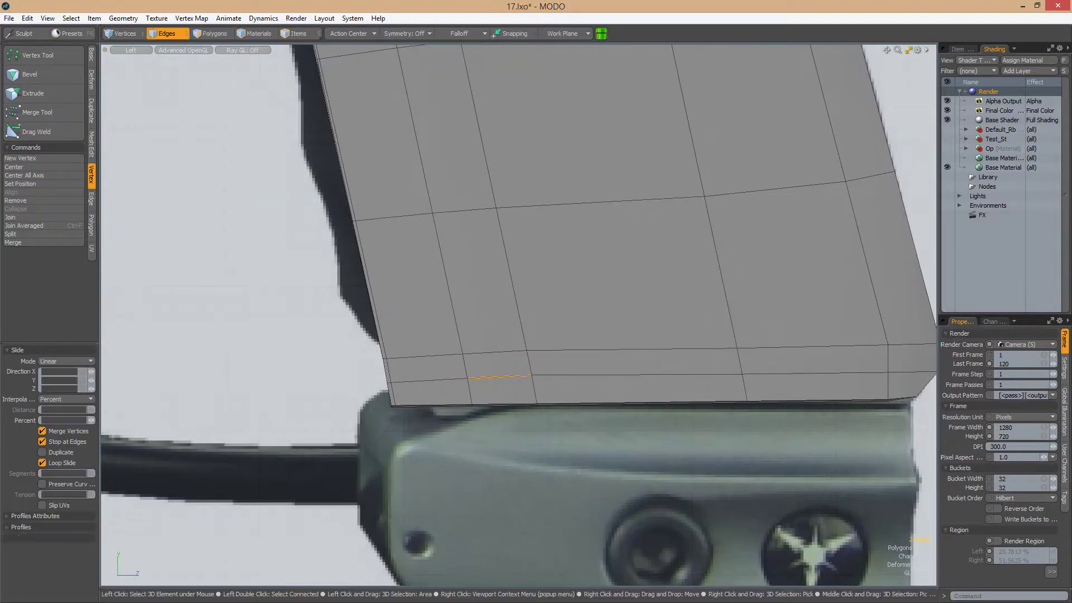
key(space)
scroll(550, 357, down, 1)
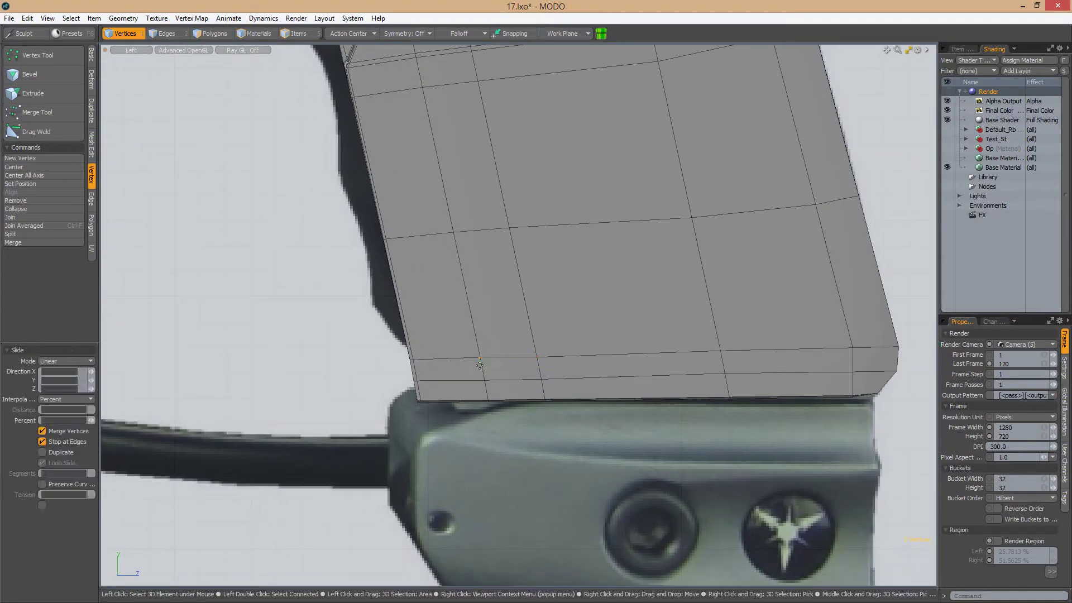
key(space)
Select the edges along the grip's lower front corner and move them -105 mm in Y to match the reference in side view
scroll(480, 365, down, 10)
key(ctrl+space)
click(626, 341)
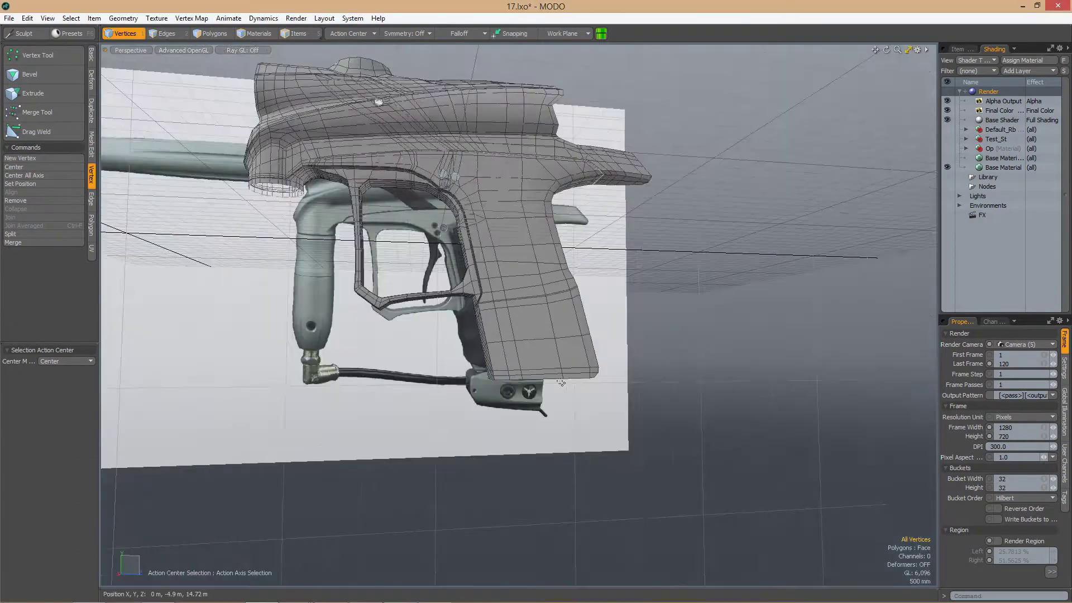
scroll(561, 383, up, 5)
alt+drag(562, 382, 546, 428)
scroll(546, 428, up, 3)
key(ctrl+space)
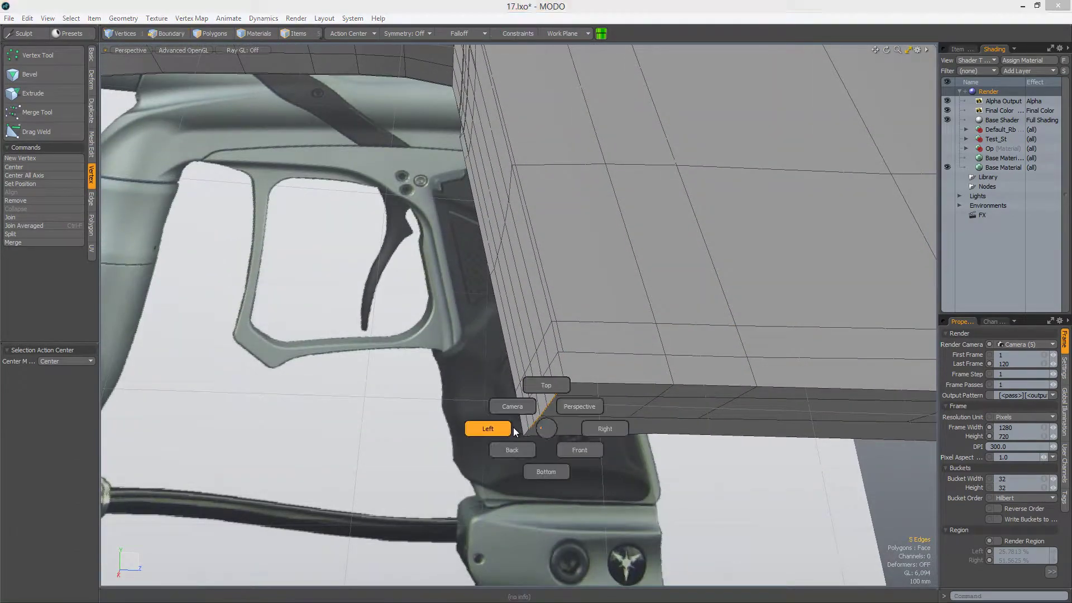
click(487, 429)
key(w)
scroll(447, 403, down, 5)
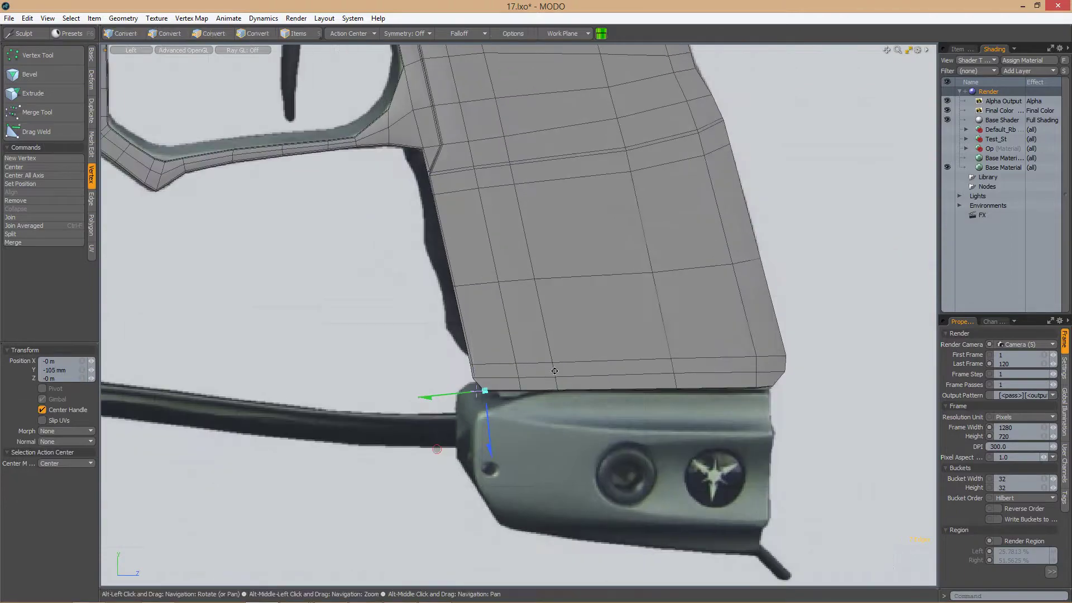
Slide the edges at the grip's lower front corner, and the vertices of the adjacent lengthwise line, toward the front edge
alt+drag(447, 403, 519, 385)
drag(506, 341, 531, 400)
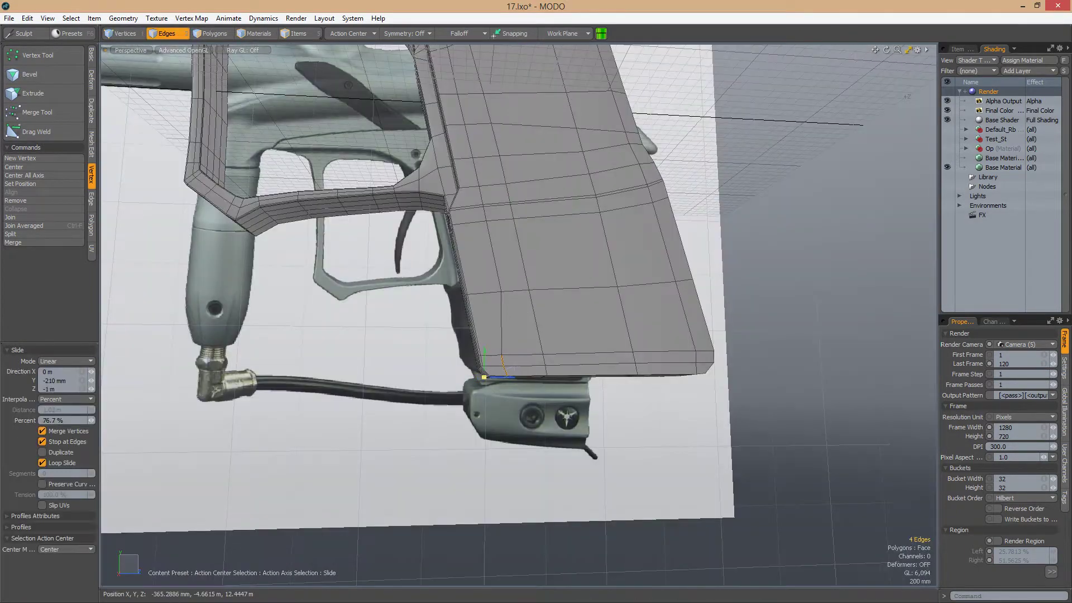
scroll(508, 369, up, 5)
key(1)
scroll(529, 418, up, 2)
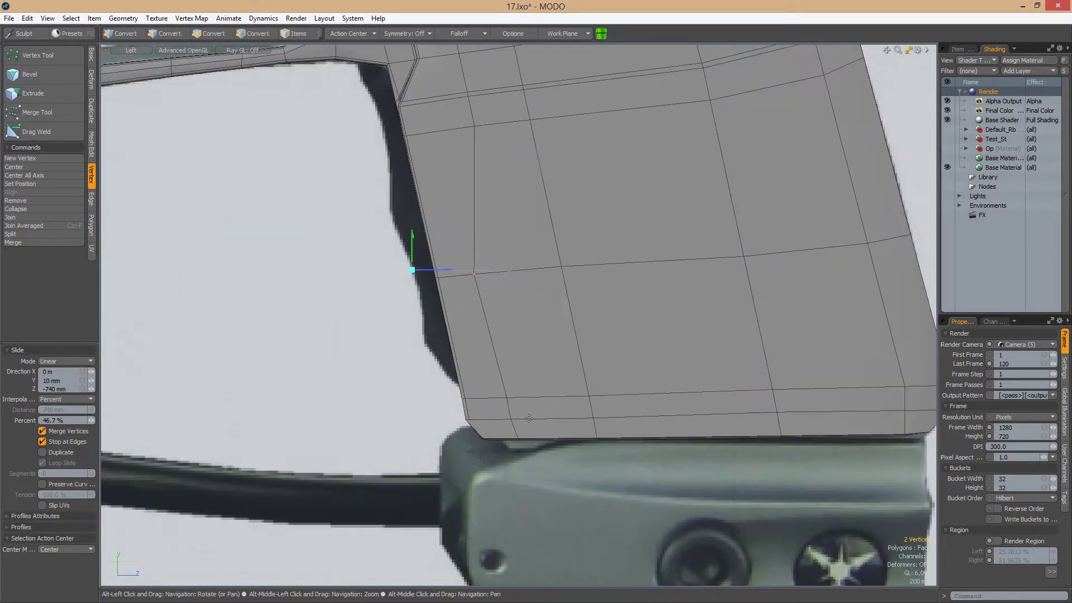
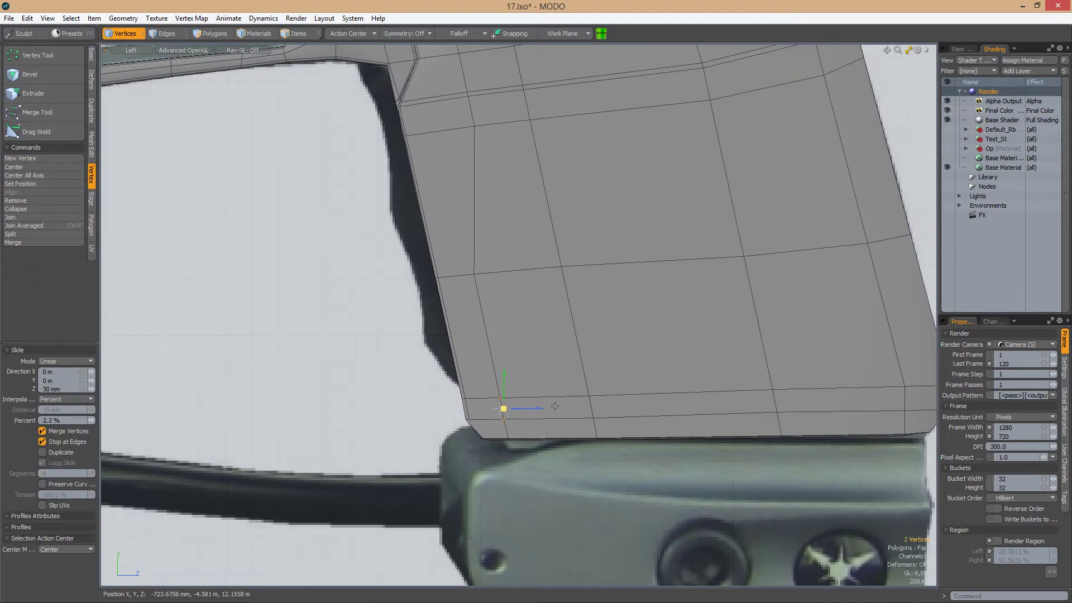
scroll(555, 406, down, 2)
scroll(515, 377, down, 3)
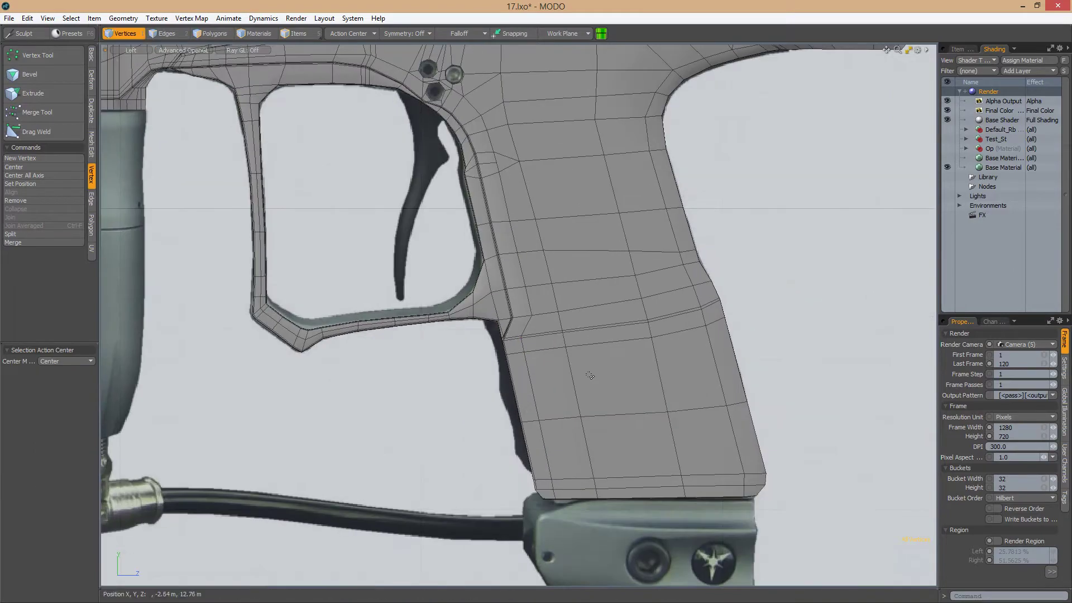
Edge-slice the grip's underside lengthwise from its front end to its rear end, starting at about 40%
alt+shift+drag(514, 377, 479, 342)
scroll(703, 441, up, 4)
drag(698, 378, 703, 378)
scroll(793, 365, down, 3)
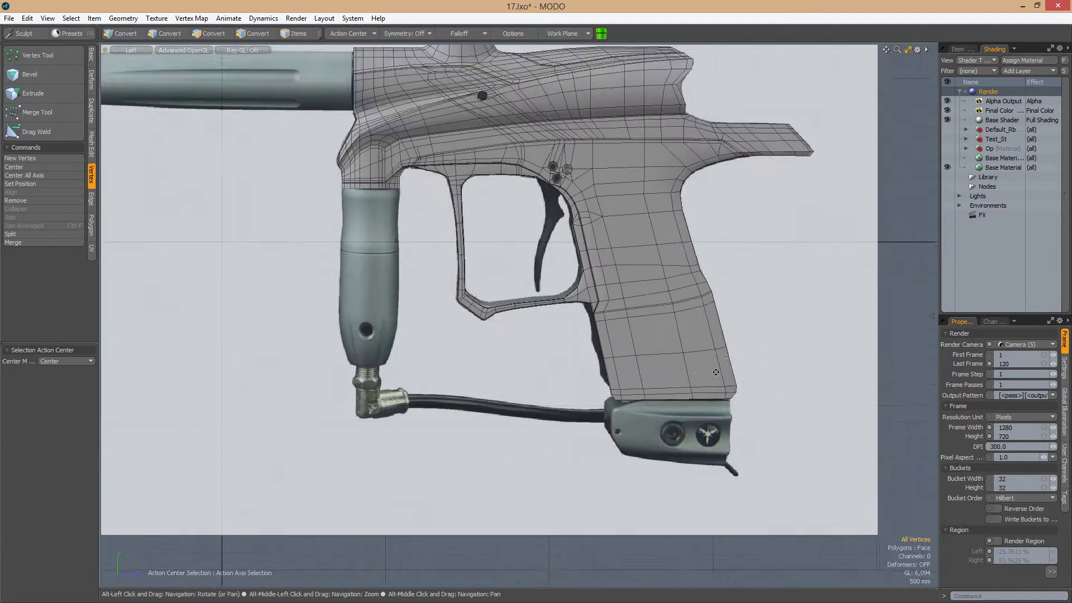
alt+drag(793, 365, 663, 362)
scroll(558, 380, up, 4)
alt+drag(752, 351, 726, 346)
key(1)
key(alt+c)
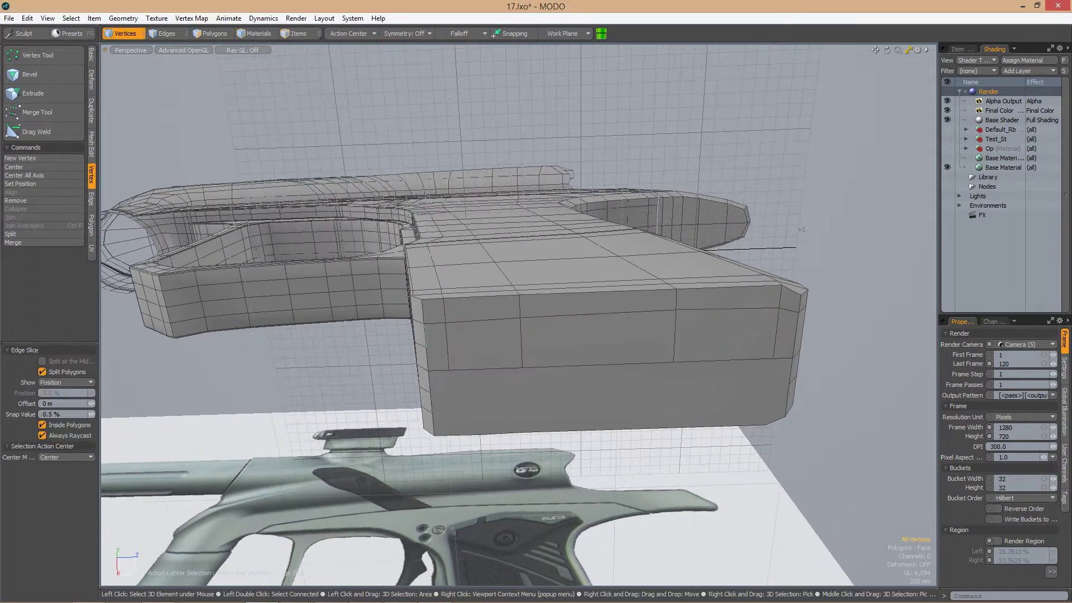
alt+drag(516, 353, 445, 353)
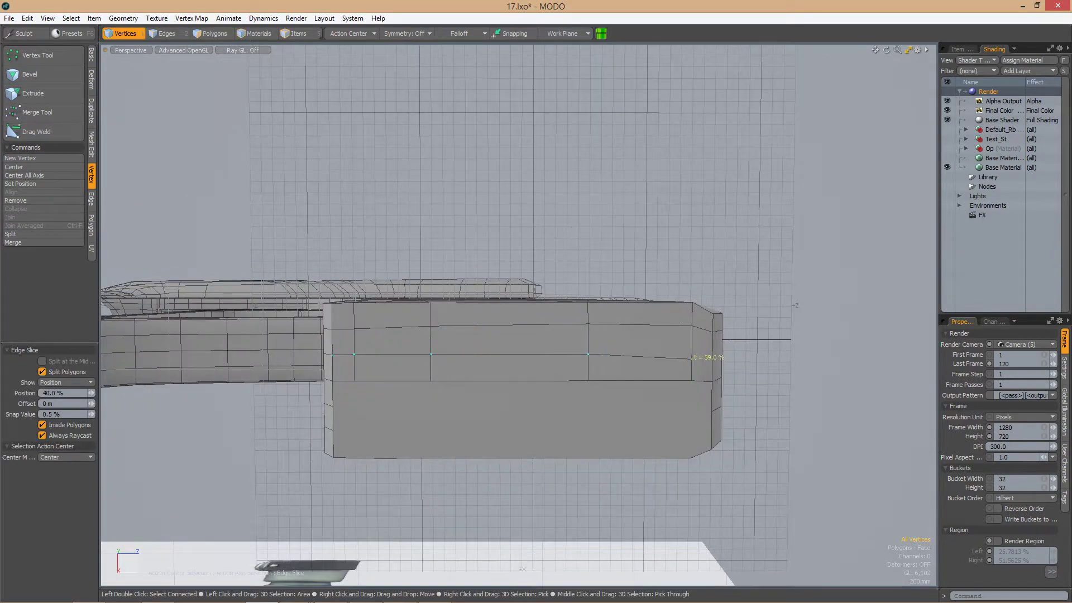
key(space)
Select the sliced row of underside vertices, set the action center to Element and move the row -80 mm in X
alt+drag(712, 352, 495, 355)
key(r)
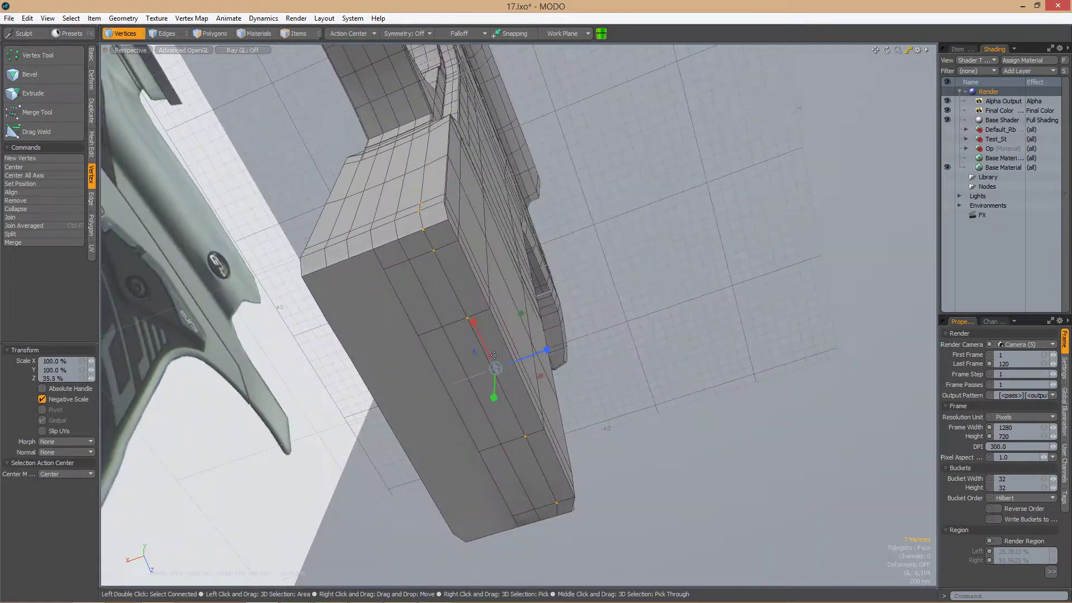
click(367, 34)
click(346, 89)
alt+drag(391, 279, 427, 352)
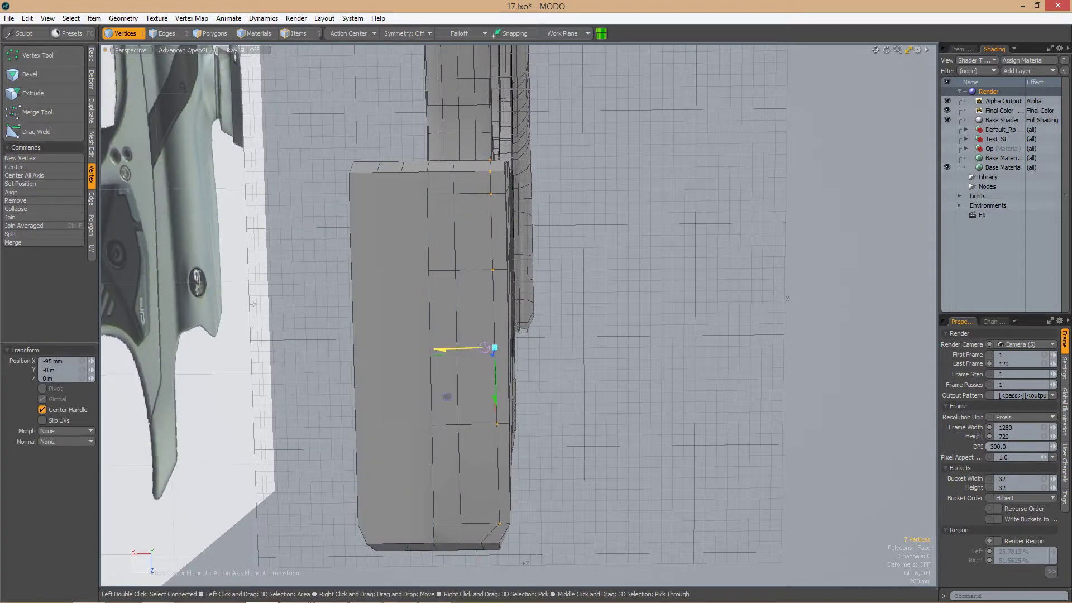
alt+drag(464, 348, 484, 333)
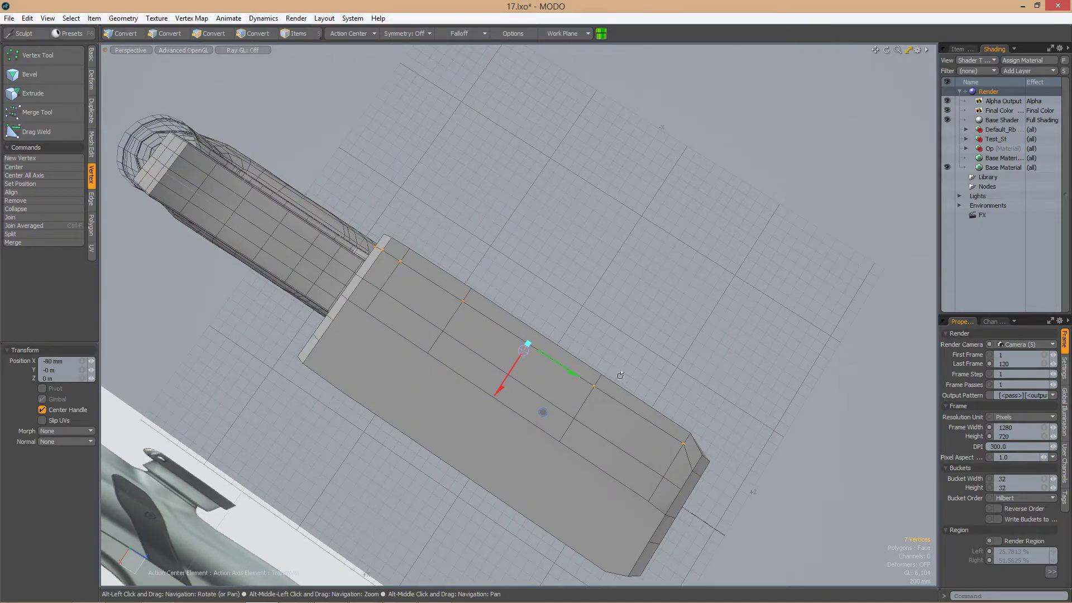
Adjust the vertices on the grip's front face below the trigger guard to even out the vertical edges
alt+drag(620, 376, 471, 262)
click(507, 450)
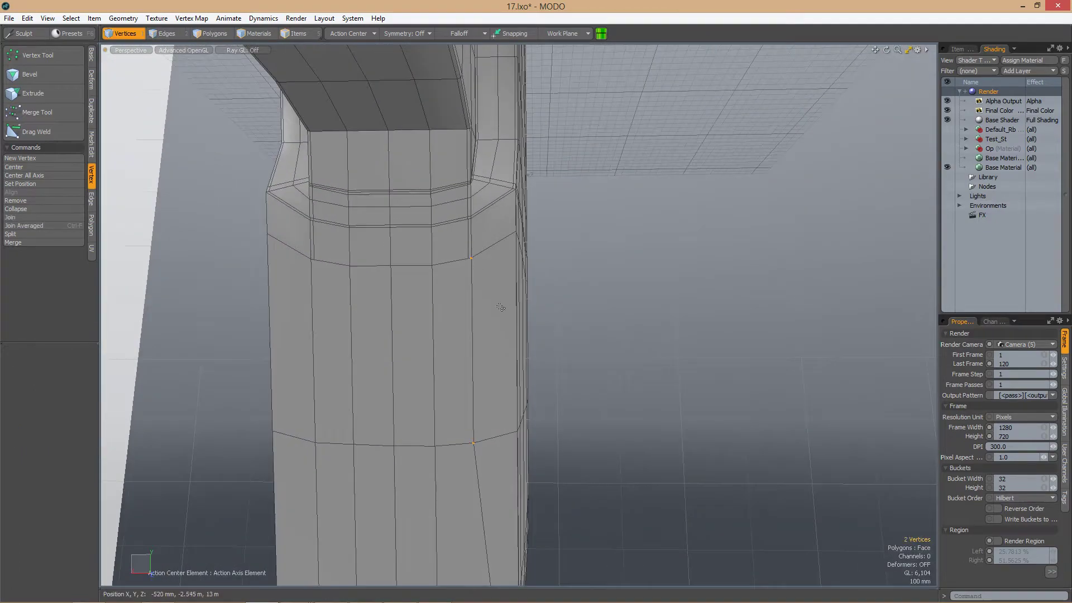
alt+drag(470, 357, 486, 334)
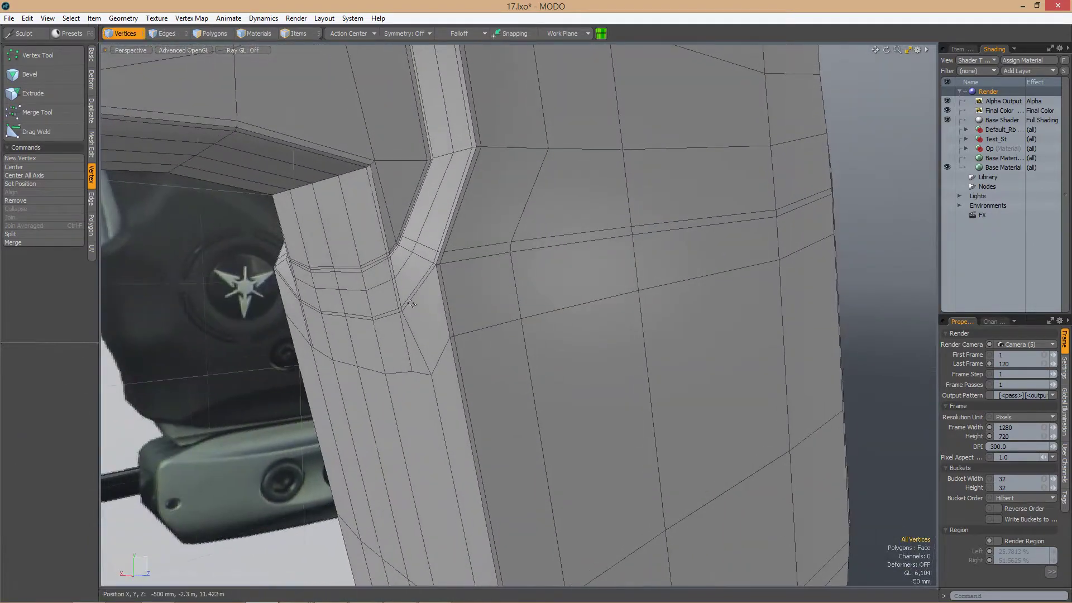
alt+drag(444, 302, 408, 372)
Edge-slice a line along the grip's side just above its bottom edge, from the front corner to the rear corner
key(alt+c)
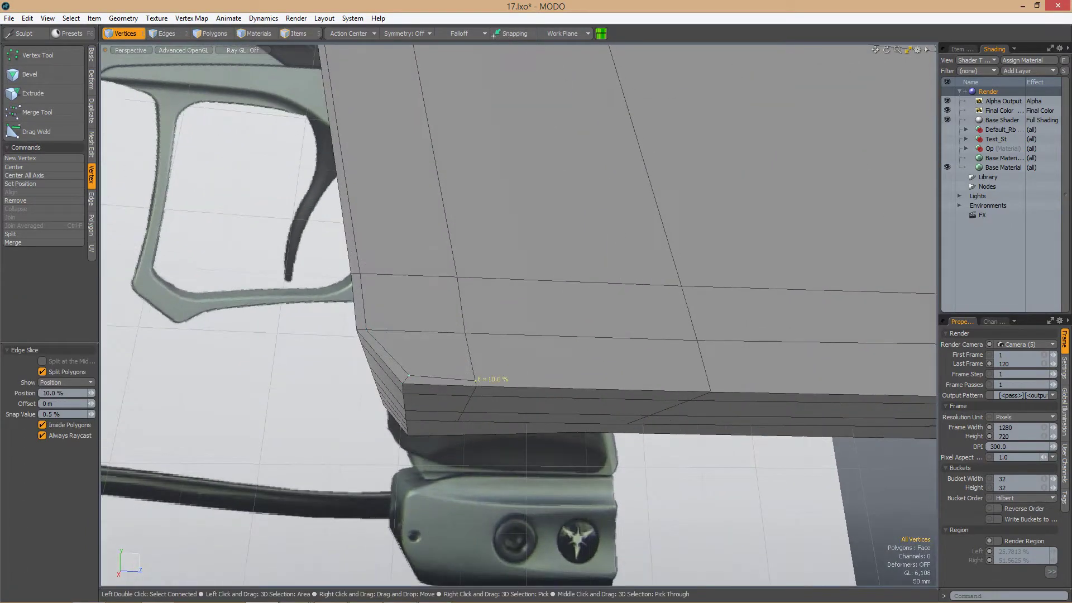
alt+drag(476, 380, 544, 361)
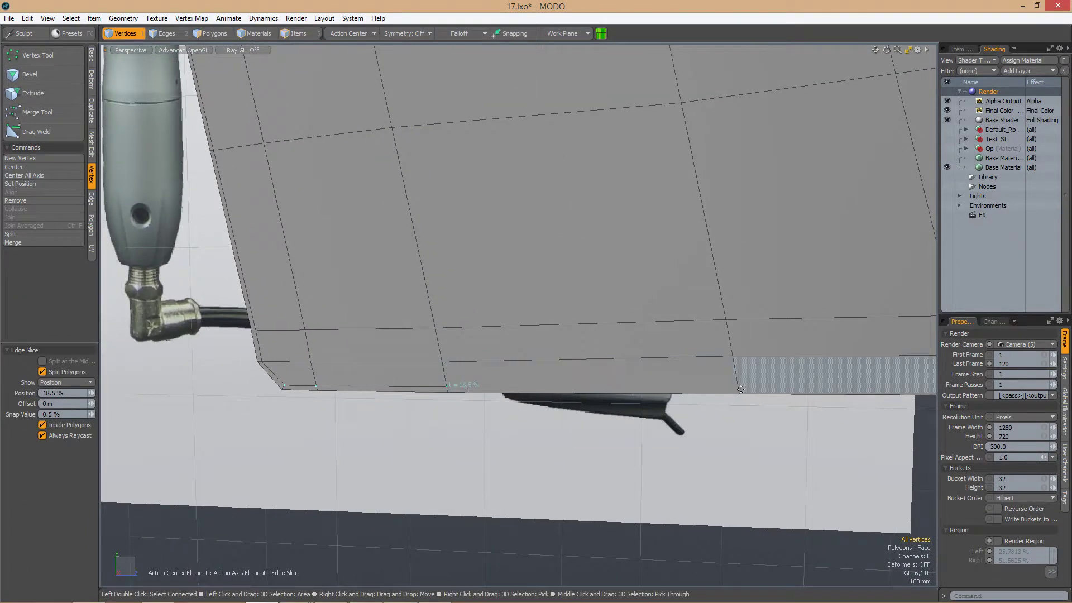
alt+drag(762, 381, 650, 447)
scroll(688, 361, up, 5)
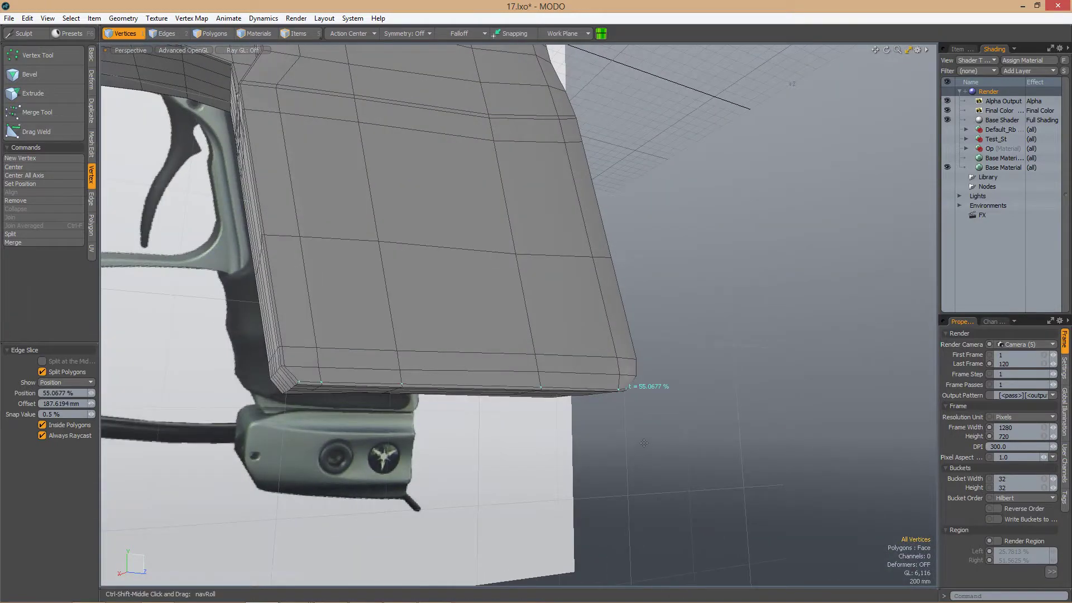
Rebuild the strip of polygons along the grip side's bottom edge near the rear corner
scroll(644, 443, up, 3)
alt+drag(737, 363, 670, 357)
scroll(638, 380, up, 3)
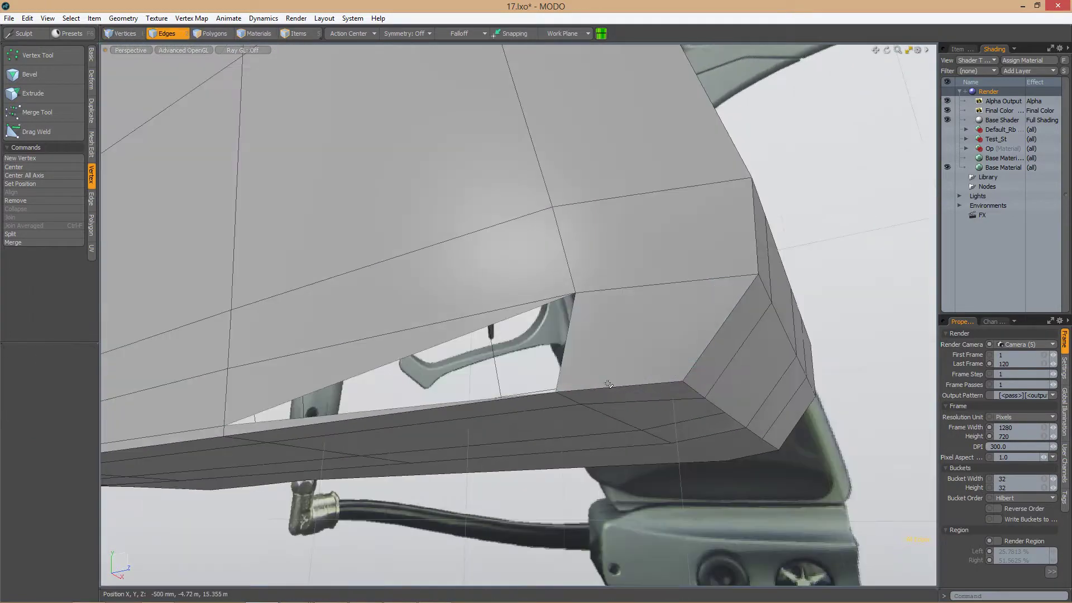
key(3)
alt+drag(369, 391, 552, 444)
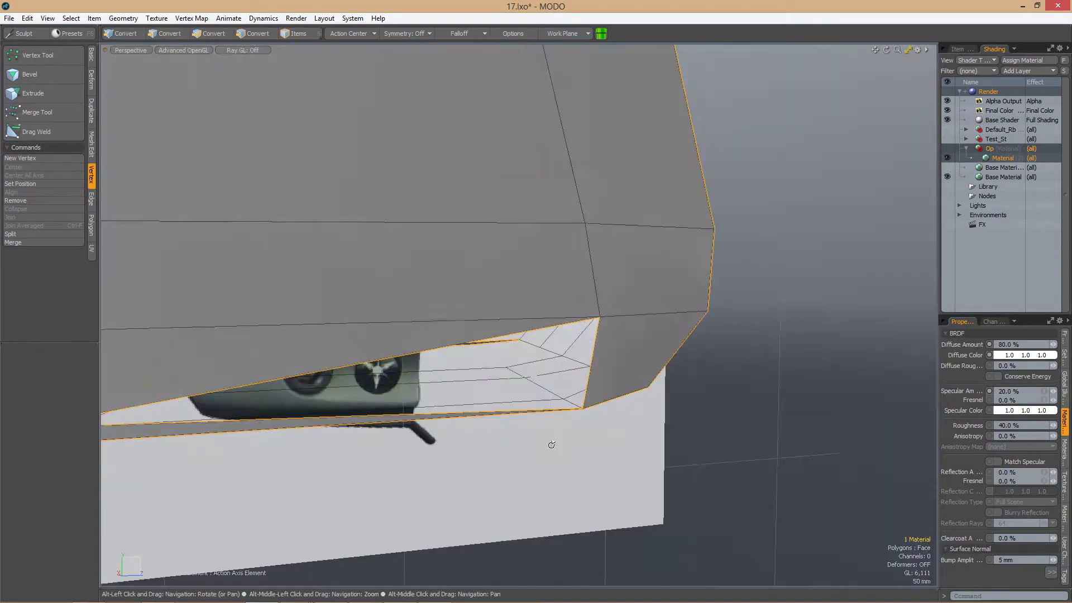
alt+drag(408, 391, 469, 384)
alt+drag(734, 386, 689, 360)
key(2)
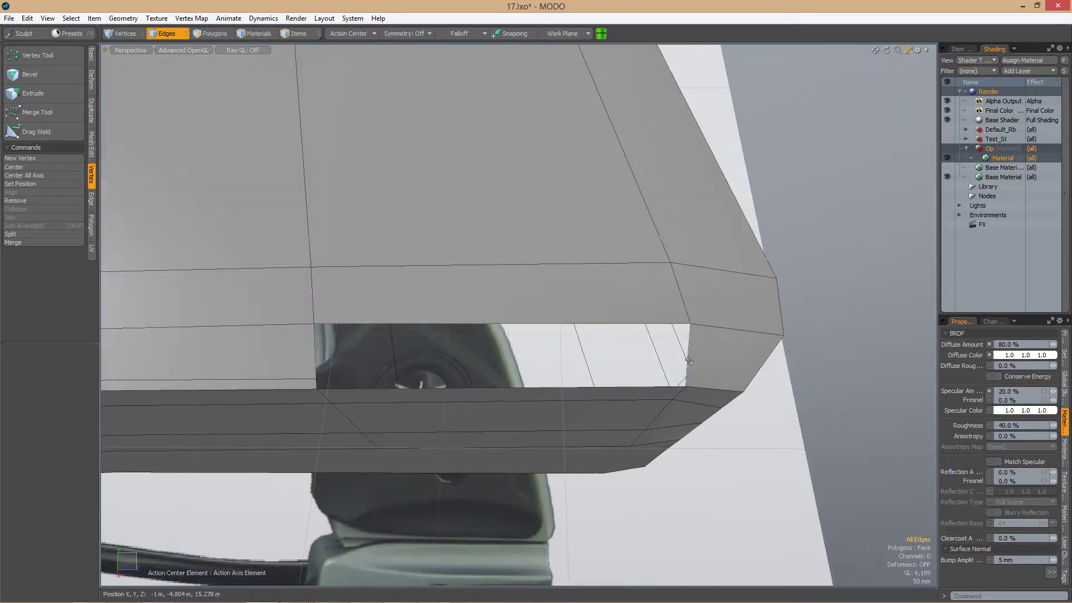
Edge-slice the polygons beside the grip's bottom rear corner at 88%
key(alt+c)
alt+drag(442, 384, 468, 381)
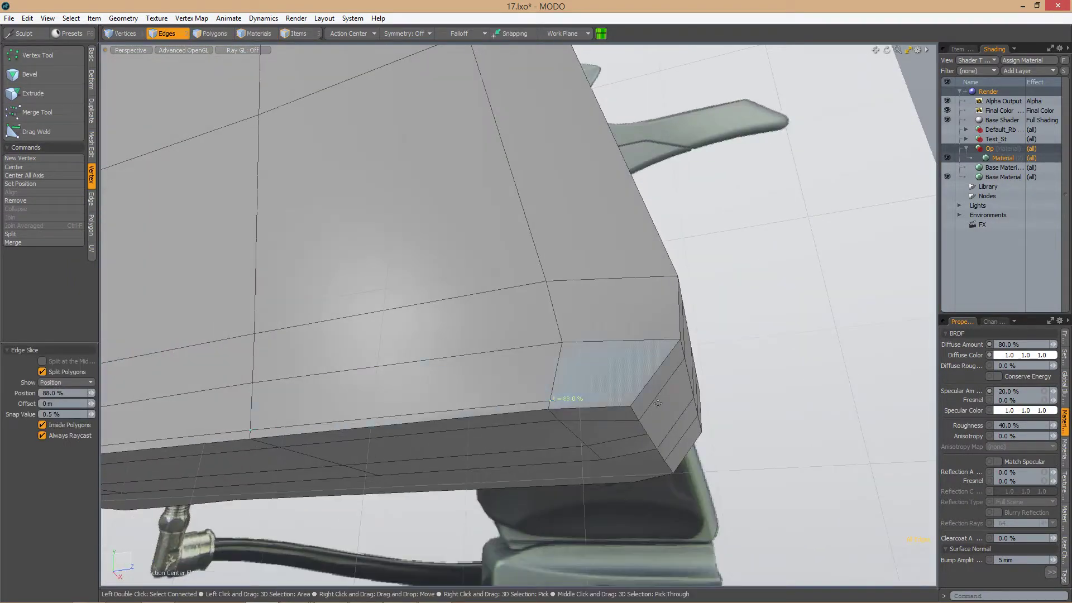
alt+drag(657, 403, 451, 224)
scroll(570, 391, up, 2)
click(577, 426)
Loop-slice the strip of polygons along the grip's rear side at 19.5%
key(space)
key(alt+c)
key(shift+a)
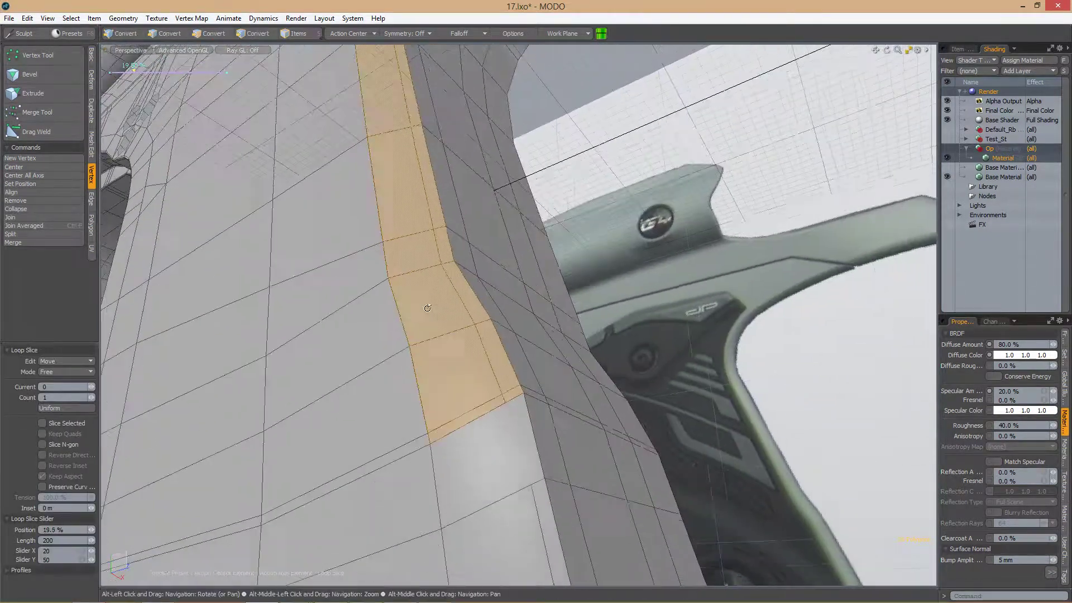
alt+drag(427, 308, 523, 372)
key(space)
double_click(496, 373)
key(shift+l)
key(space)
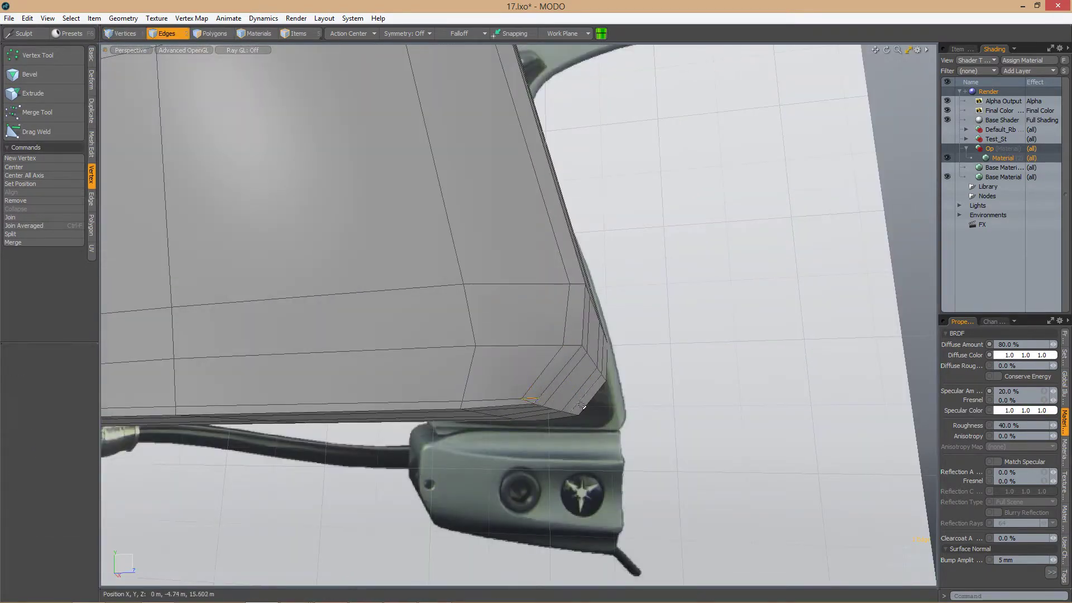
Extrude the five inner polygons of the grip's underside 195 mm downward
alt+drag(459, 395, 570, 429)
key(3)
key(1)
alt+drag(645, 452, 616, 450)
scroll(528, 472, up, 5)
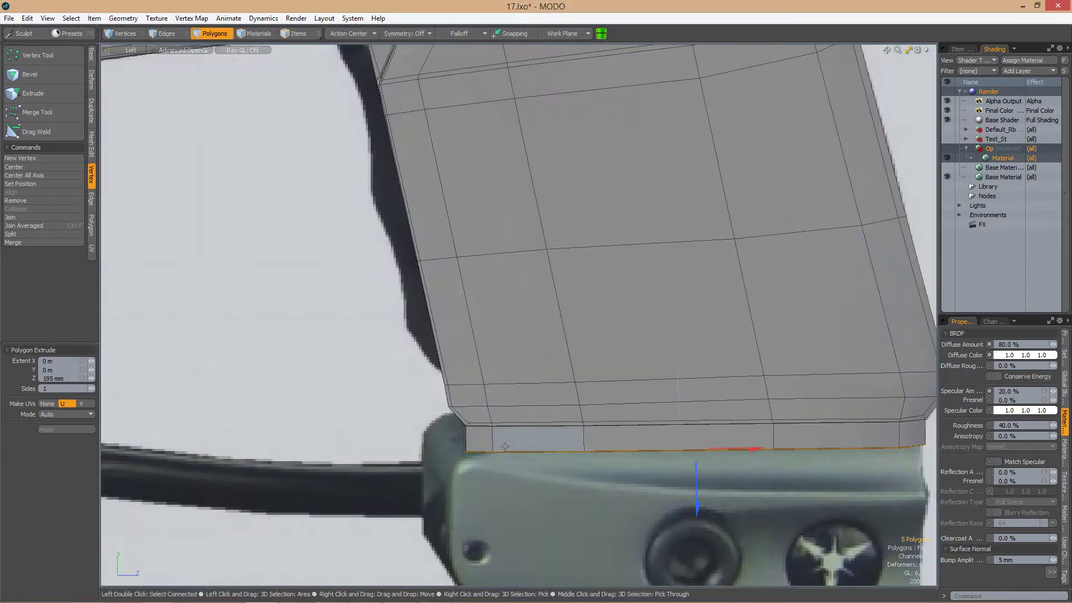
Taper the extruded block's ends, moving the front vertices -175 mm in Y, and flatten its underside to 0% in Z
scroll(558, 446, down, 5)
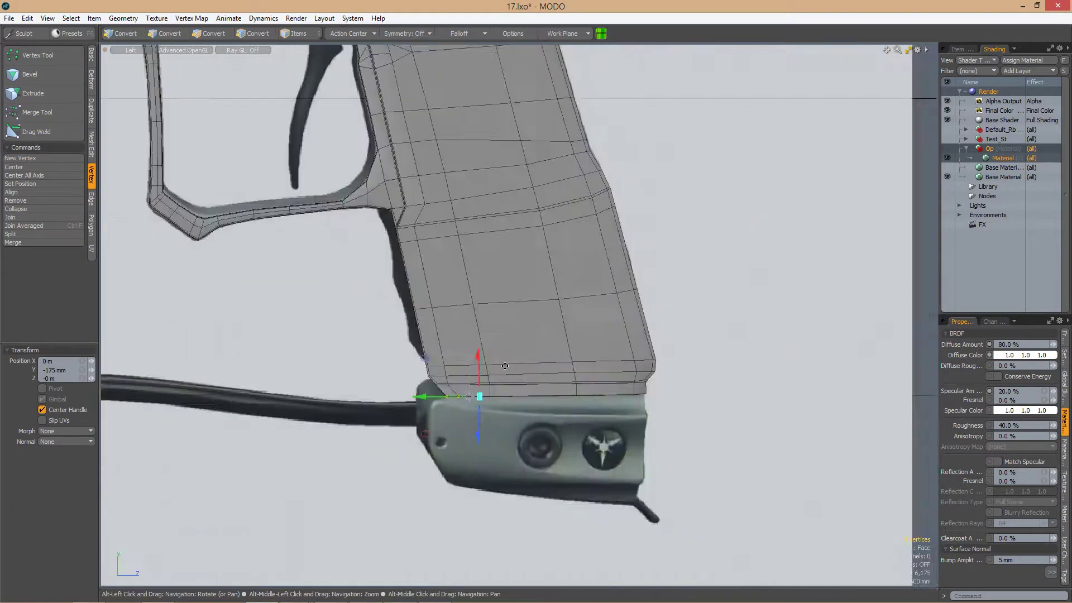
scroll(651, 410, up, 5)
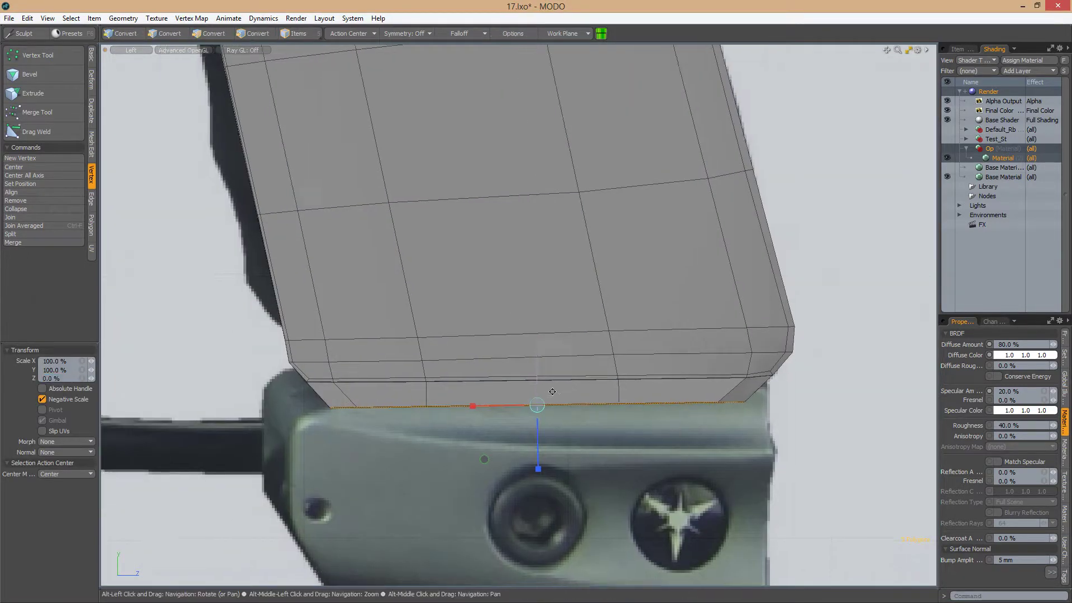
alt+drag(503, 357, 549, 368)
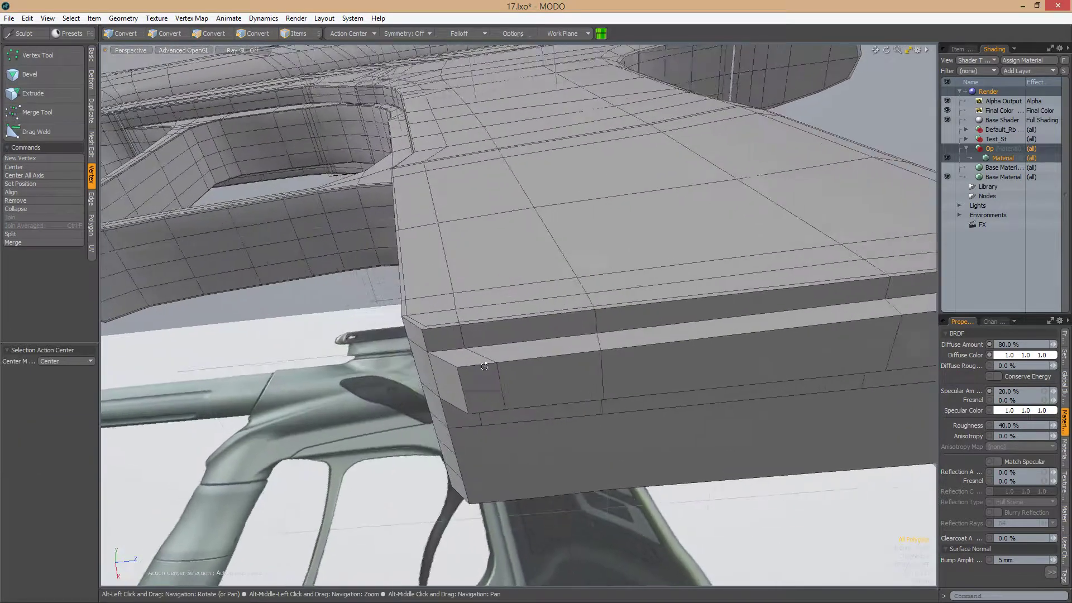
key(space)
Edge-slice supporting edges along the extruded block's lower rim and around its front corner
alt+drag(578, 362, 444, 343)
click(605, 400)
key(alt+c)
click(519, 385)
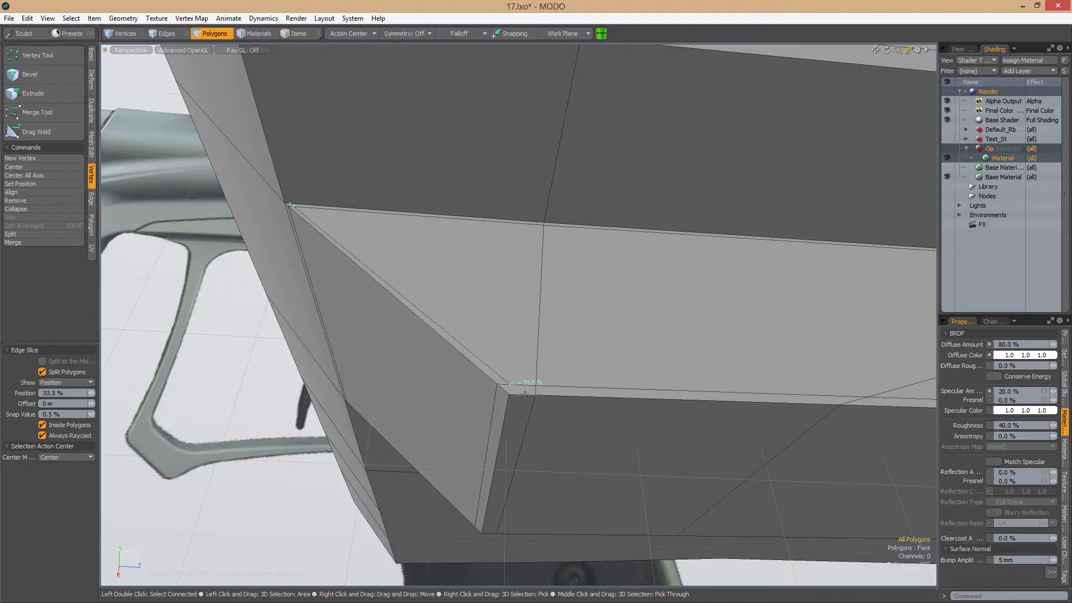
alt+drag(518, 400, 517, 329)
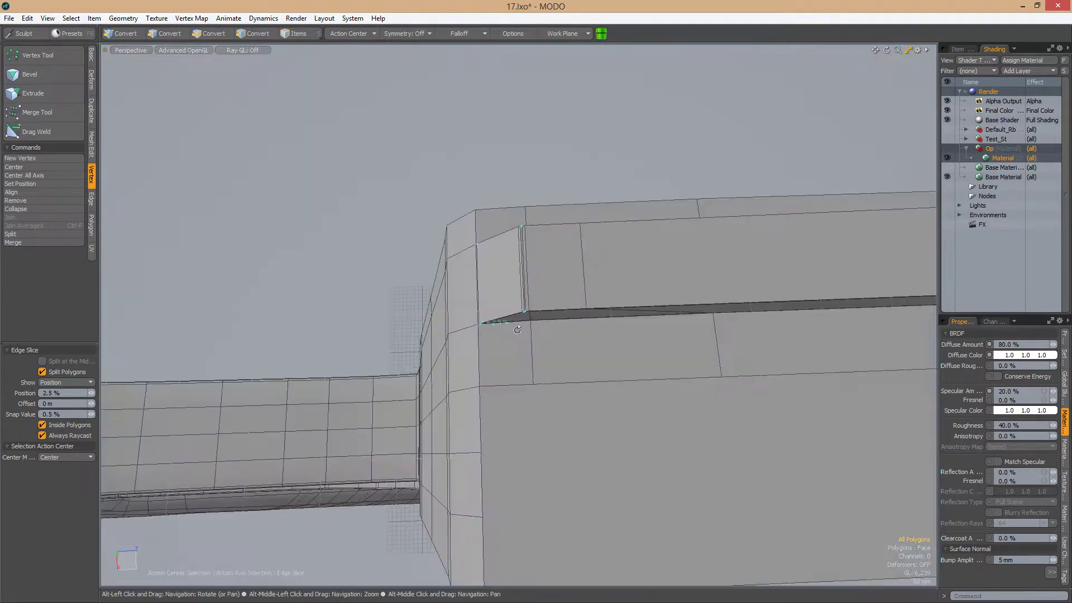
Edge-slice tight supporting edges at about 2% where the block's front end meets the grip's underside
click(518, 329)
alt+drag(485, 383, 497, 306)
scroll(450, 350, up, 5)
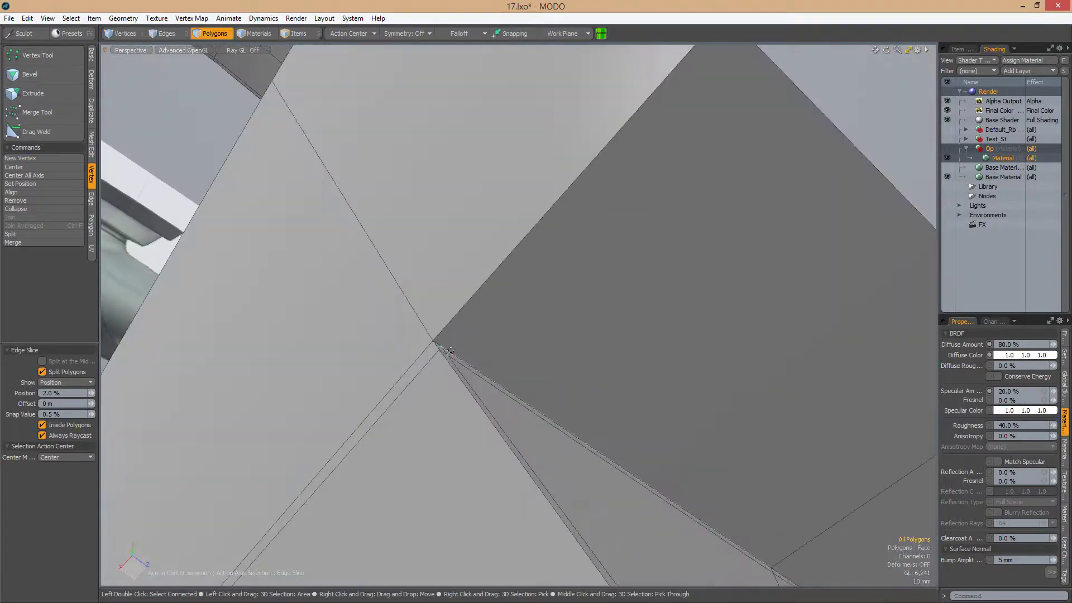
scroll(450, 351, down, 5)
scroll(480, 345, up, 5)
click(480, 345)
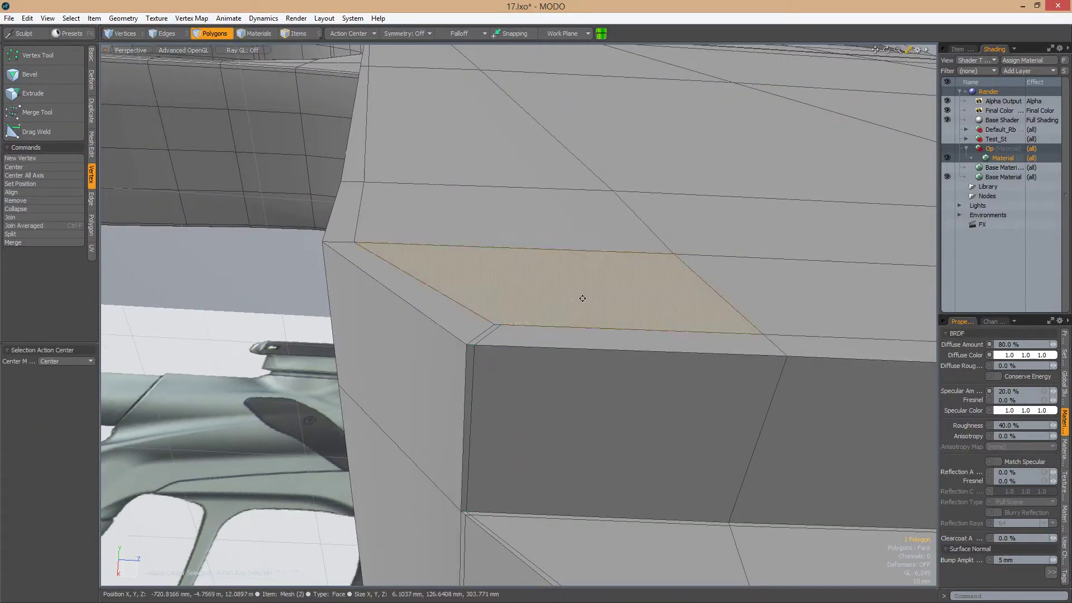
Continue the supporting edge slices around the grip's bottom corner and along the extruded block to its rear end
scroll(582, 298, down, 5)
scroll(582, 298, up, 5)
key(1)
alt+drag(582, 298, 583, 343)
click(576, 307)
scroll(575, 307, down, 5)
scroll(558, 352, up, 5)
scroll(546, 277, up, 5)
click(484, 379)
alt+drag(484, 378, 647, 312)
scroll(706, 268, down, 3)
scroll(633, 251, up, 3)
scroll(634, 251, down, 5)
scroll(647, 313, up, 5)
key(space)
Edge-slice from the grip's underside across the extruded block's rear end at about 97%
scroll(662, 432, up, 3)
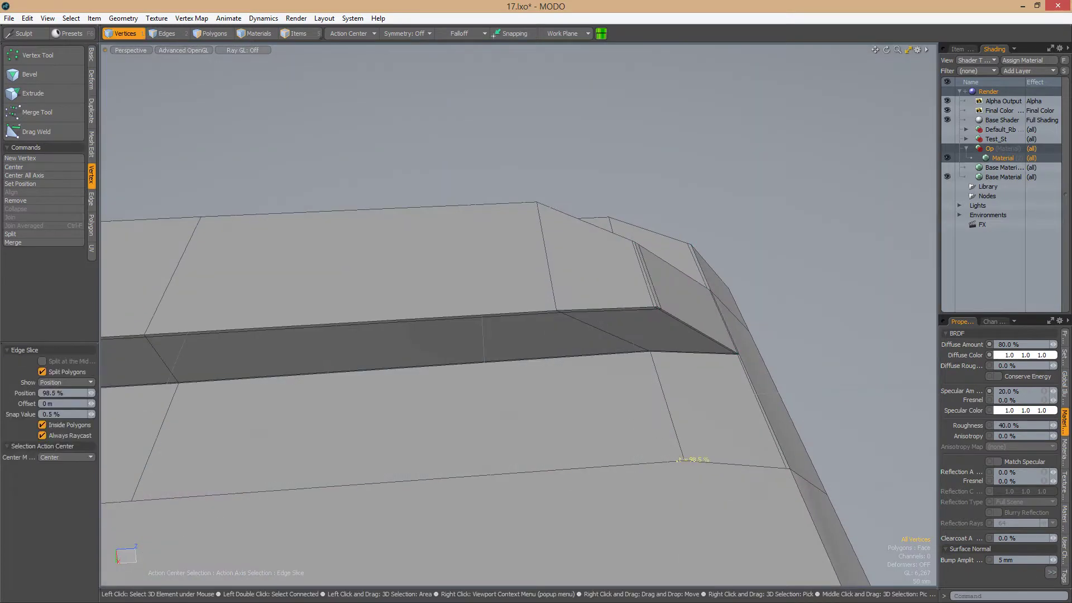
scroll(679, 459, up, 3)
alt+drag(678, 459, 633, 353)
scroll(551, 295, up, 3)
scroll(664, 295, up, 3)
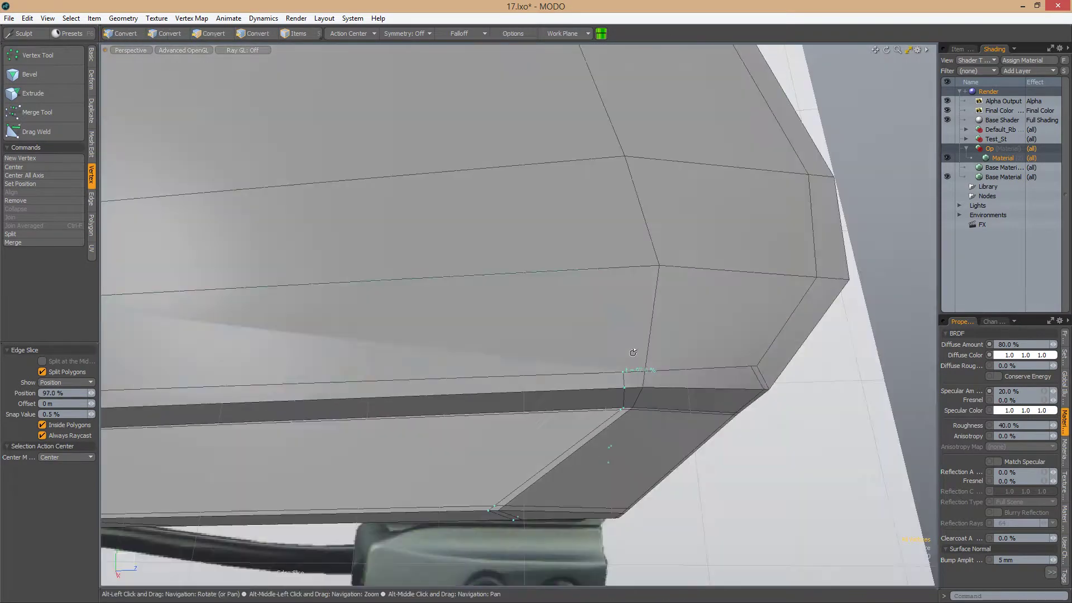
alt+drag(682, 273, 609, 235)
Select the vertices at the extruded block's rear corner and reposition them
key(space)
key(w)
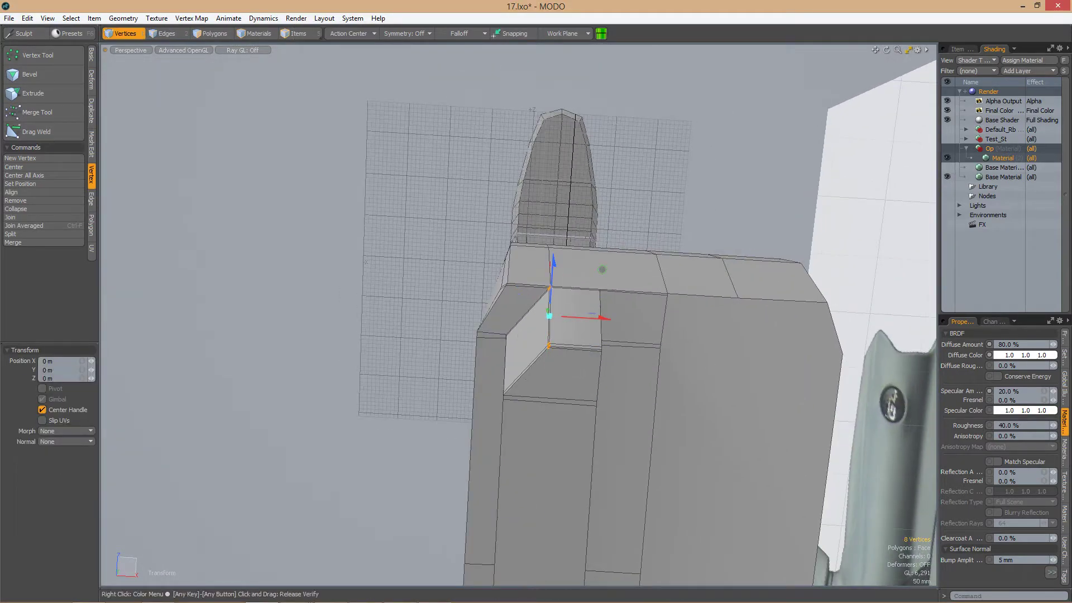
mouse_move(598, 317)
alt+mouse_down()
mouse_move(528, 323)
mouse_move(558, 343)
mouse_move(536, 352)
alt+mouse_up()
key(space)
Select the vertices around the extruded block's rim and line up its crosswise edges with those of the grip's underside
right_drag(530, 352, 629, 371)
scroll(471, 378, up, 2)
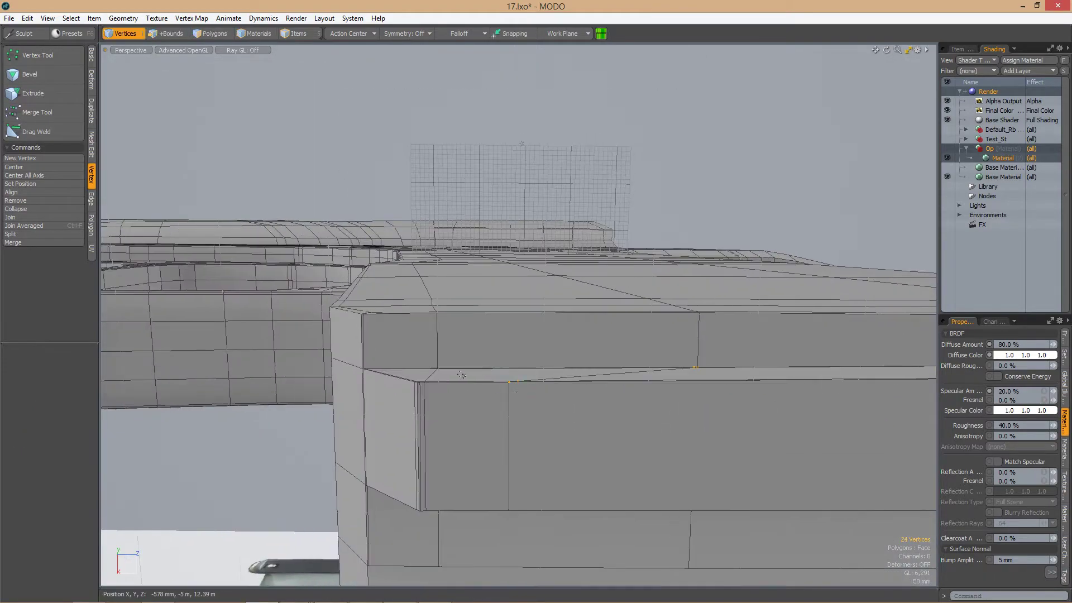
mouse_move(540, 367)
alt+mouse_down()
mouse_move(557, 393)
mouse_move(536, 369)
mouse_move(544, 357)
mouse_move(534, 325)
mouse_move(550, 346)
mouse_move(485, 335)
mouse_move(604, 379)
mouse_move(495, 380)
mouse_move(550, 346)
mouse_move(564, 314)
mouse_move(471, 287)
mouse_move(462, 309)
mouse_move(475, 316)
alt+mouse_up()
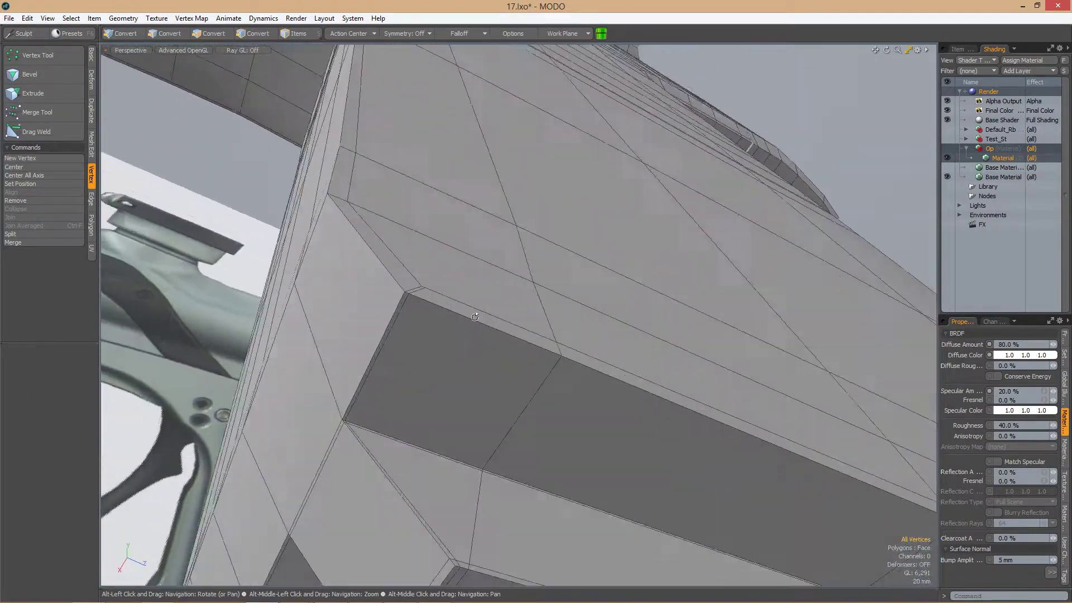
alt+drag(411, 313, 471, 343)
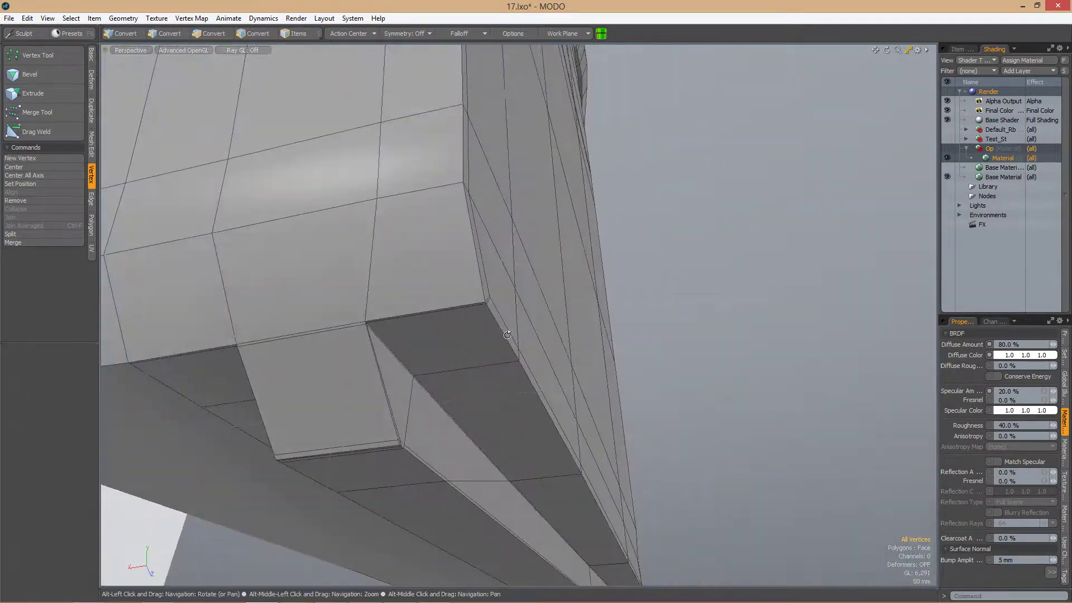
Mirror the refined half of the body over the other half and merge the vertices along the centre seam within 1 mm
key(KP_7)
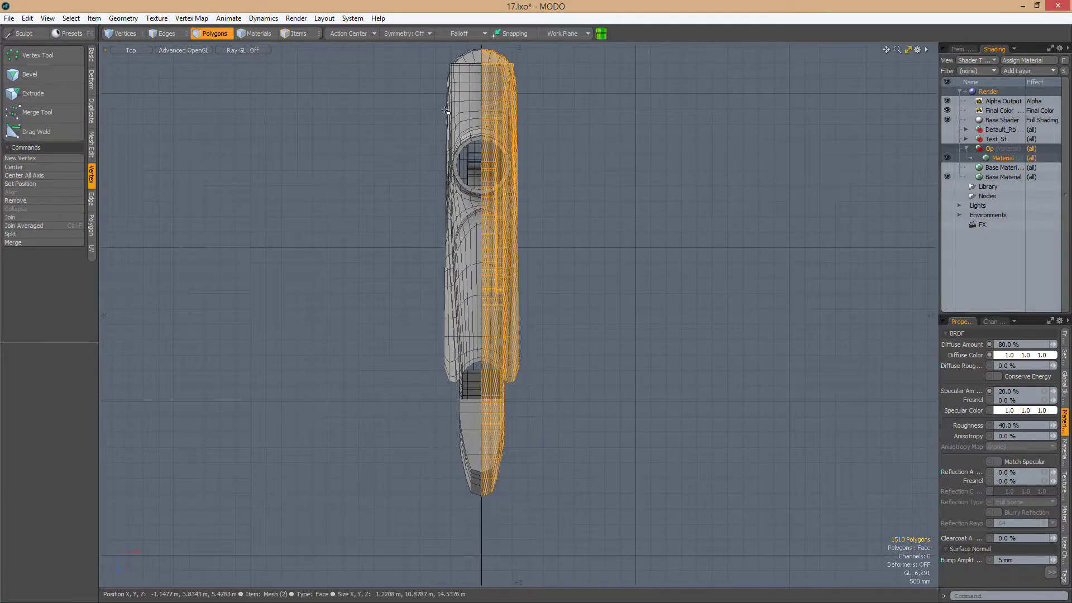
alt+drag(402, 48, 511, 432)
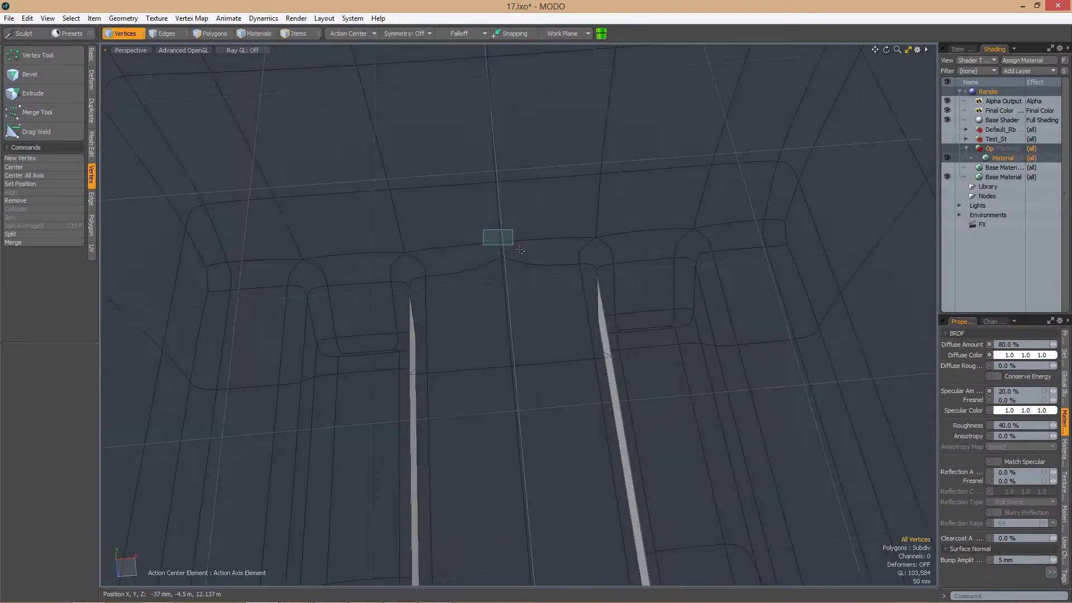
alt+drag(521, 251, 312, 504)
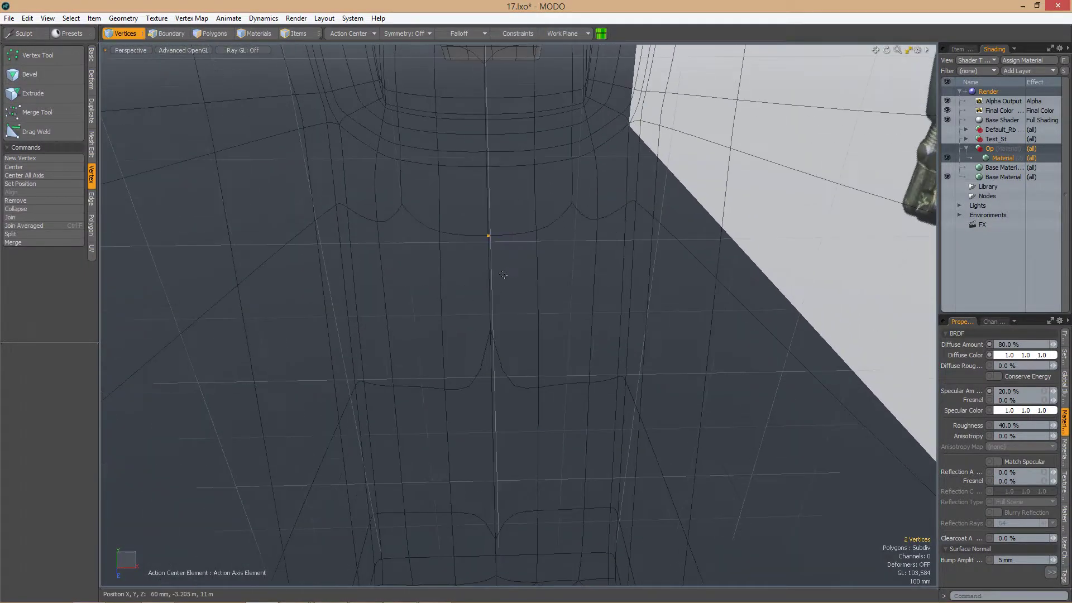
alt+drag(503, 275, 434, 194)
right_drag(434, 193, 497, 410)
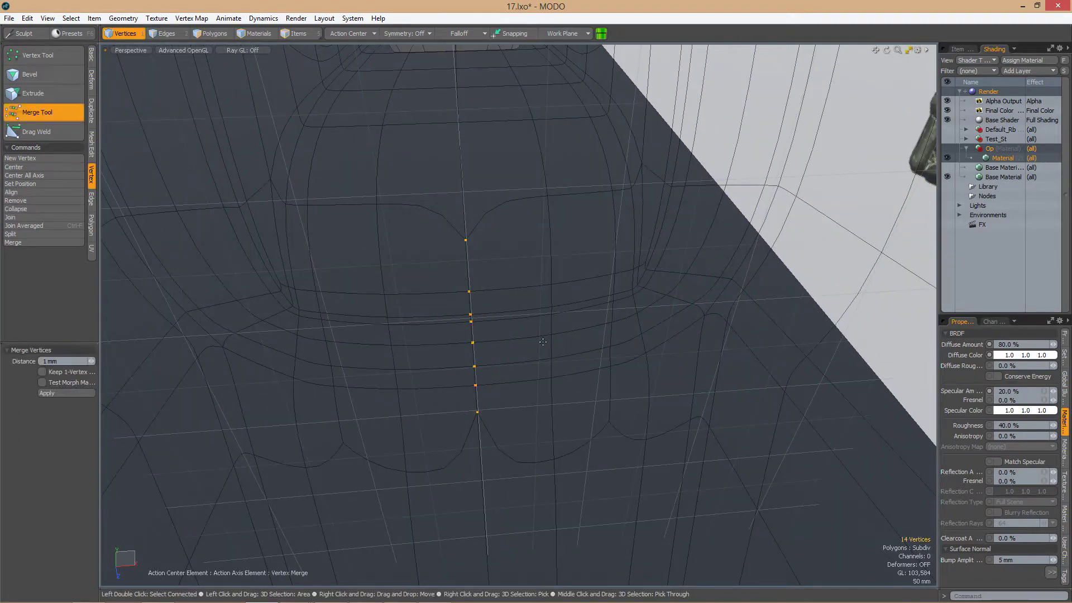
mouse_move(519, 312)
alt+mouse_down()
mouse_move(558, 335)
mouse_move(627, 275)
mouse_move(553, 268)
mouse_move(356, 412)
mouse_move(423, 398)
mouse_move(452, 410)
mouse_move(507, 406)
mouse_move(593, 314)
mouse_move(615, 313)
mouse_move(598, 412)
mouse_move(627, 287)
mouse_move(459, 392)
mouse_move(650, 268)
alt+mouse_up()
key(space)
Add supporting edge loops through the grip's base and the extruded block with Loop Slice and Edge Slice
key(alt+c)
key(q)
key(2)
click(599, 412)
key(c)
key(q)
key(Tab)
alt+drag(619, 355, 540, 335)
key(Tab)
key(3)
click(467, 370)
key(alt+c)
Slide the lengthwise edge loop on the narrow block toward its side and loop-slice the block's strip of polygons at 99.5%
key(l)
key(2)
click(371, 274)
key(l)
alt+drag(511, 383, 506, 312)
key(alt+s)
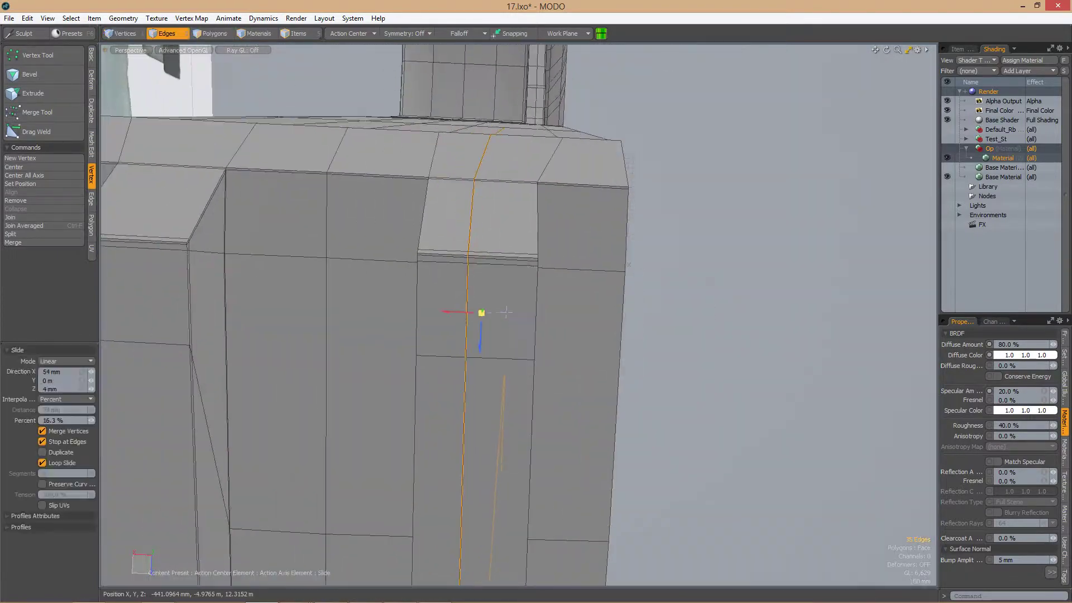
key(3)
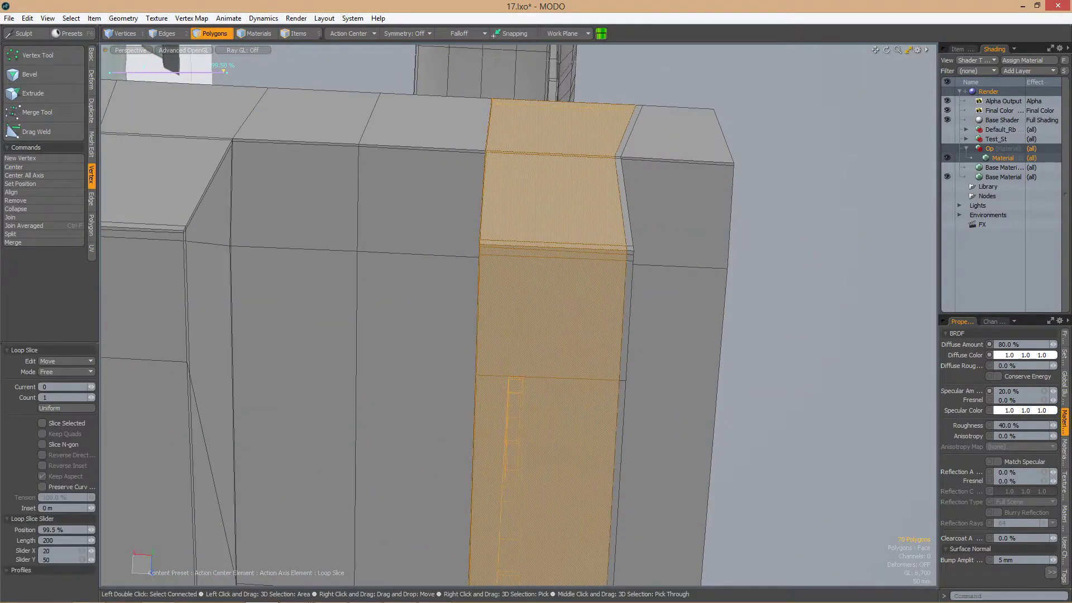
Rework the vertices where the doubled support edges end on the grip, and select the paired lengthwise edges on its face
key(1)
alt+drag(581, 290, 505, 415)
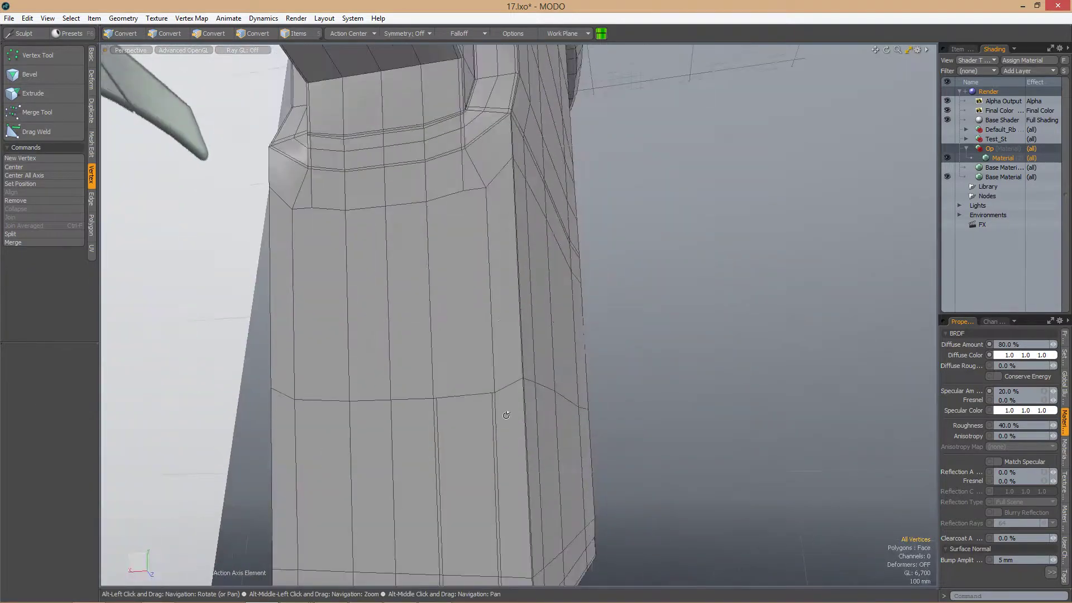
alt+drag(380, 232, 510, 205)
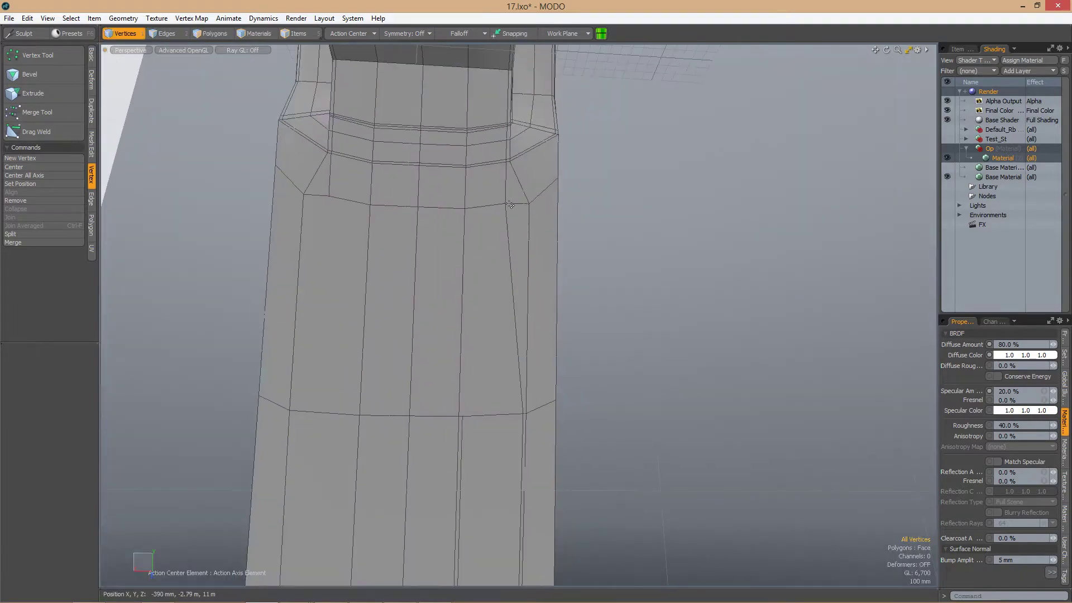
alt+drag(647, 191, 466, 340)
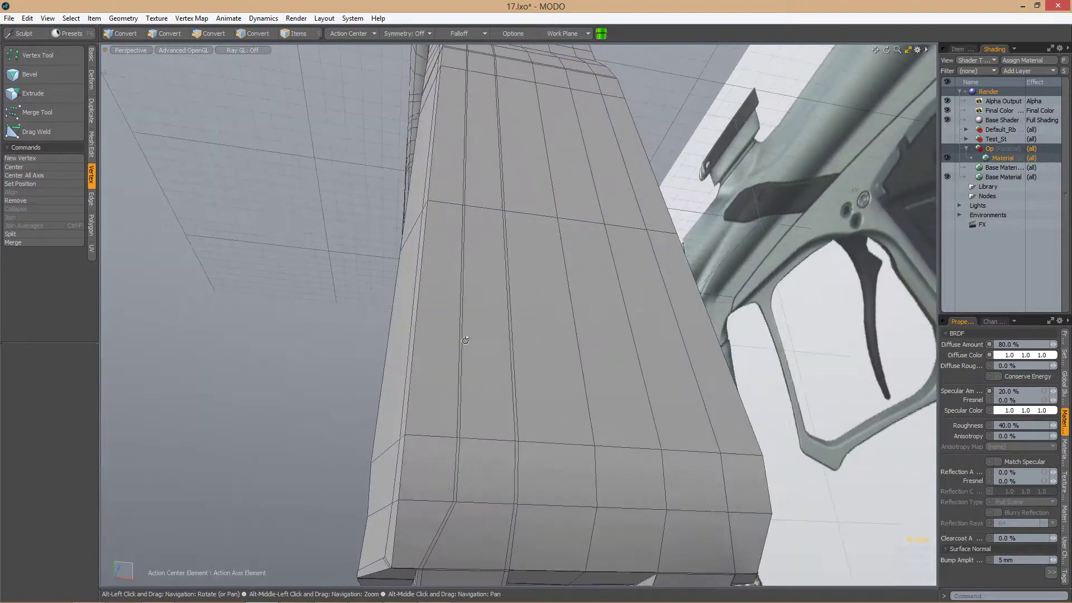
alt+drag(556, 369, 522, 382)
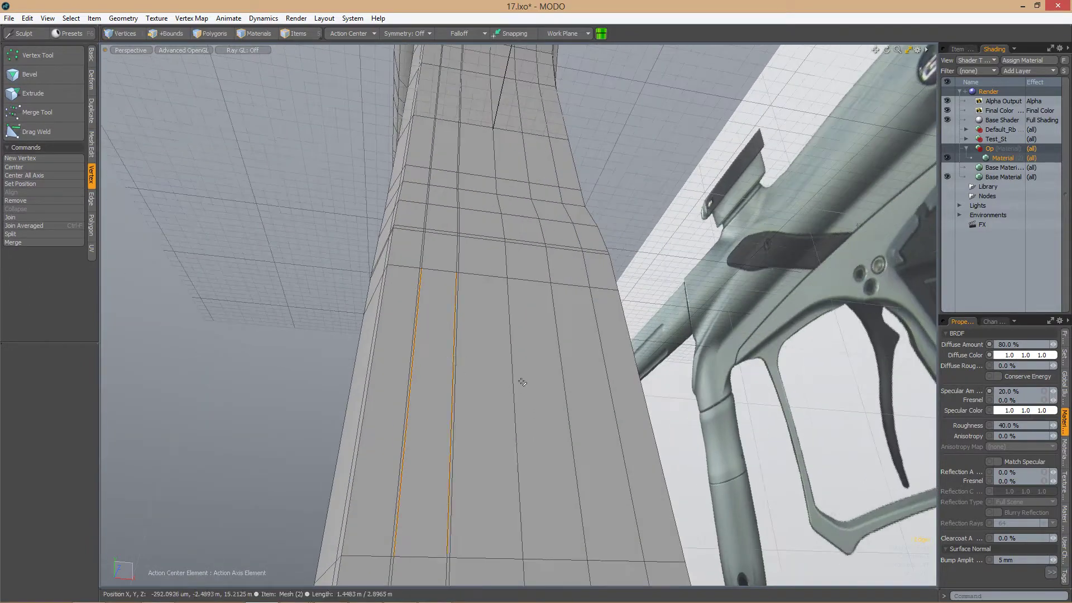
Loop-slice the polygon band around the grip's bottom at 94.5% to support its lower rim
alt+drag(534, 342, 477, 397)
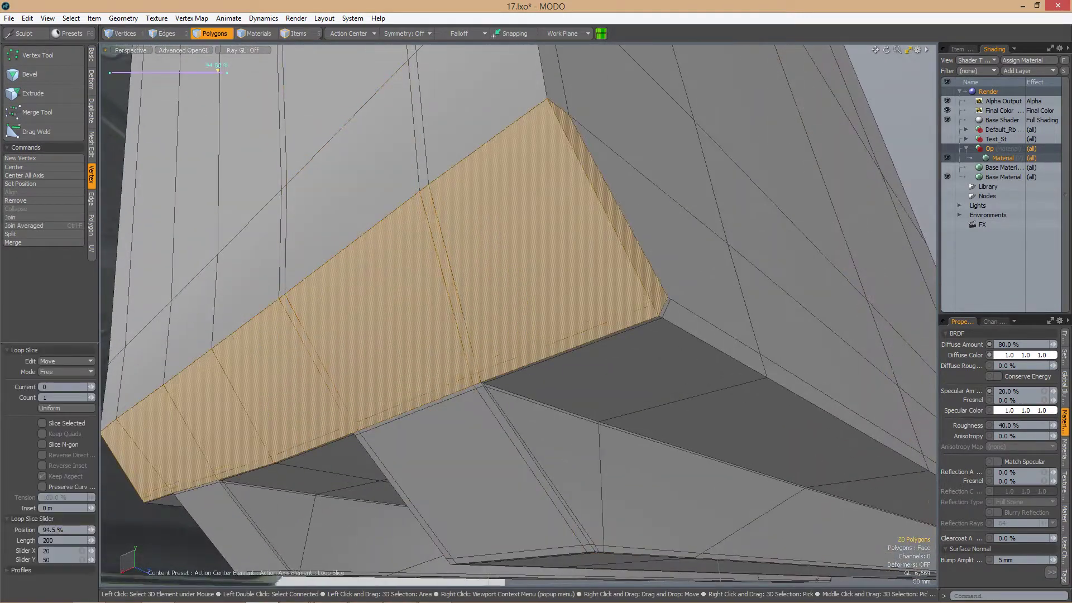
alt+drag(551, 380, 683, 373)
alt+drag(490, 363, 633, 336)
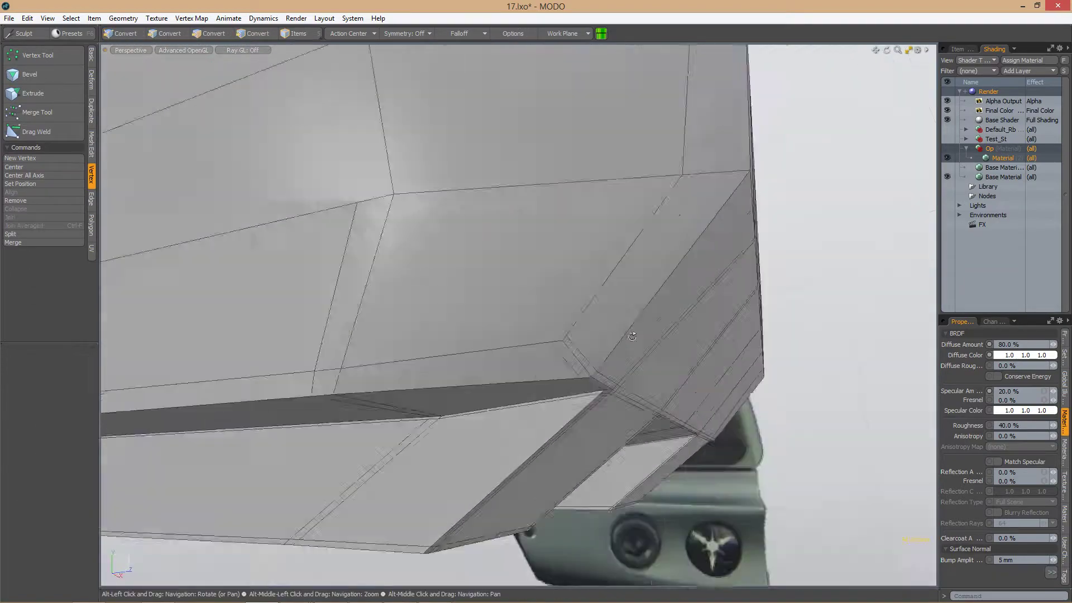
key(space)
Slide the crosswise edges on the extruded block by about 70% toward its end corner
alt+drag(488, 259, 500, 444)
key(alt+s)
alt+drag(433, 417, 474, 339)
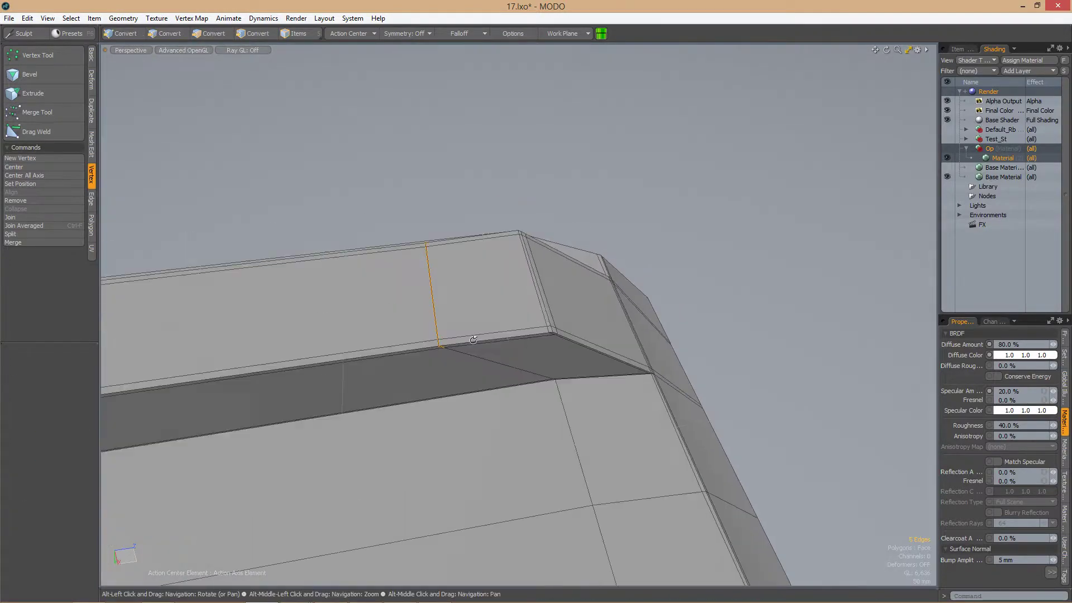
alt+drag(511, 391, 544, 391)
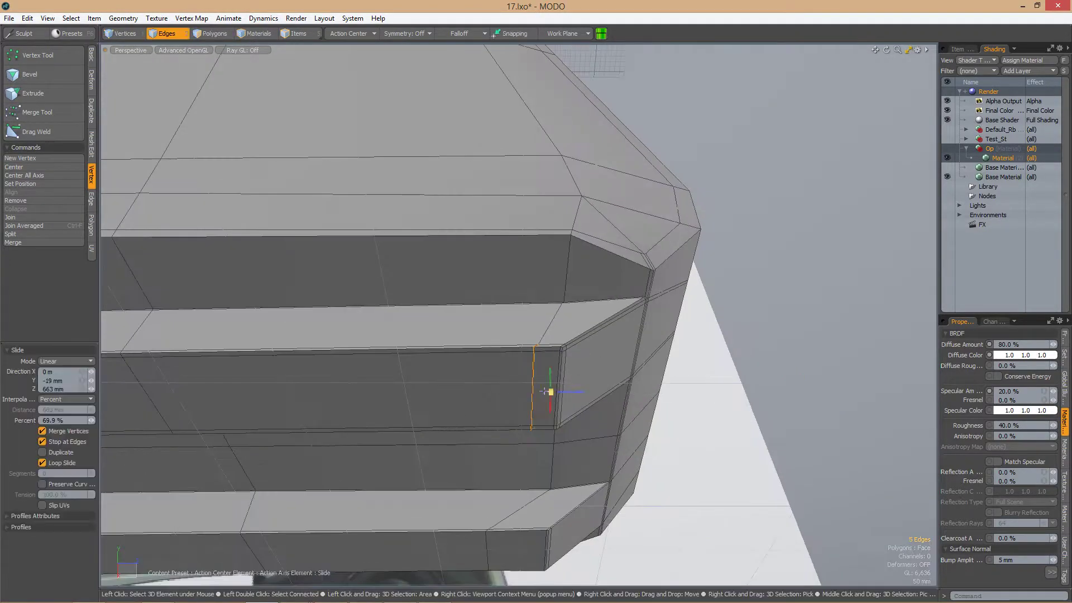
alt+drag(694, 383, 557, 406)
alt+drag(674, 369, 523, 448)
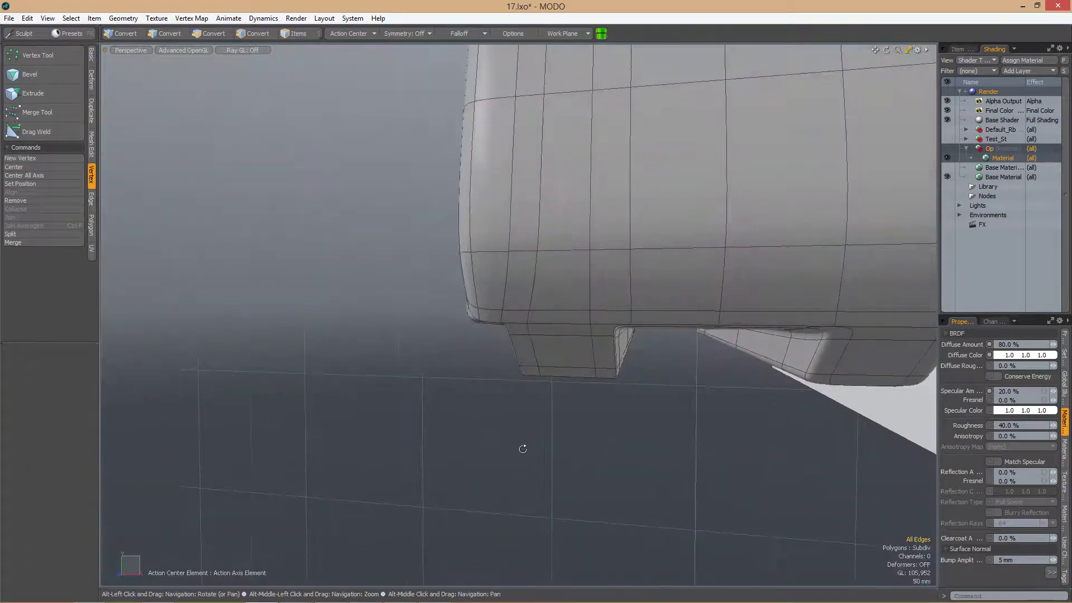
Select the vertices at the grip's bottom corner and move them about -16 mm in Y
alt+drag(586, 322, 506, 310)
alt+drag(547, 381, 557, 291)
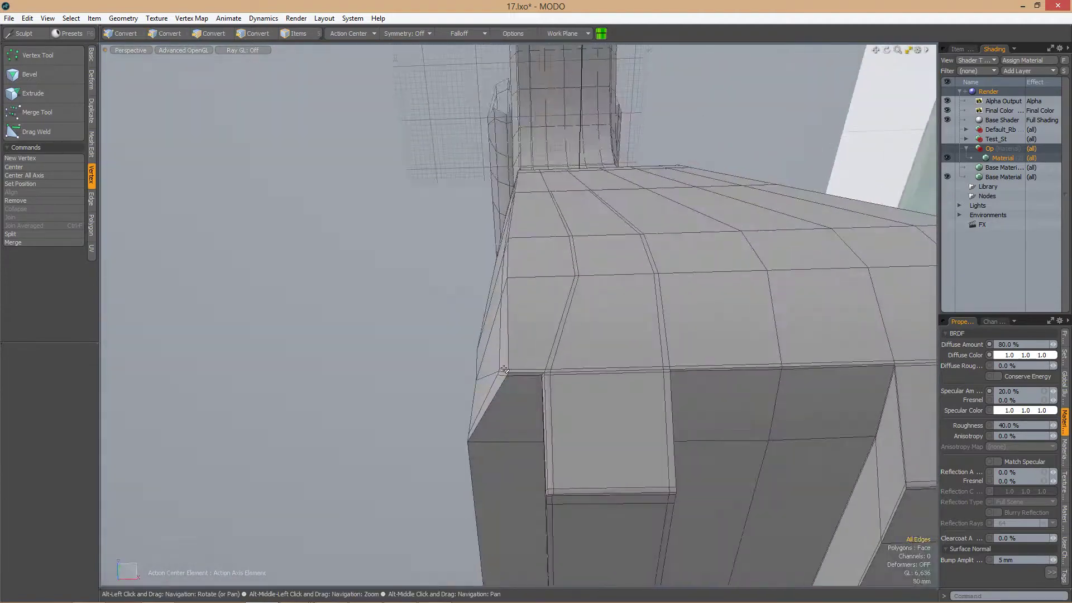
alt+drag(567, 345, 551, 490)
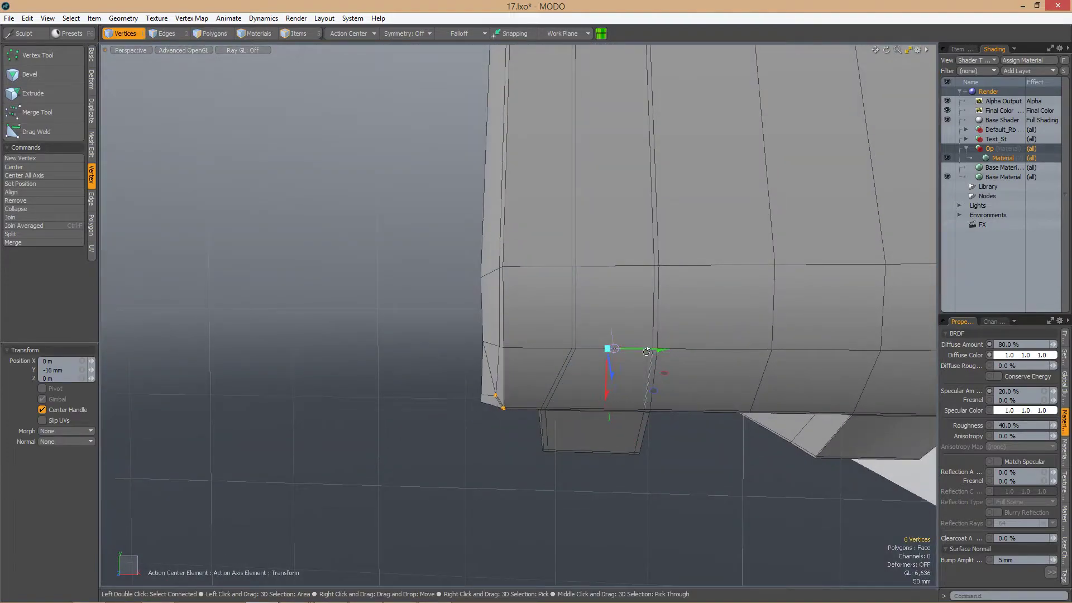
alt+drag(646, 351, 443, 411)
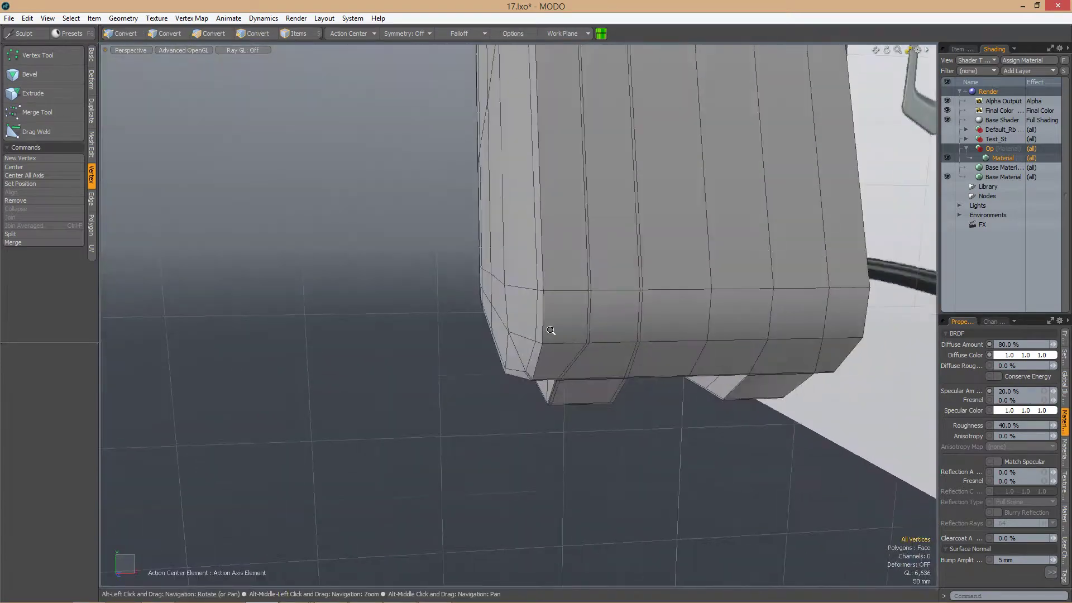
Select the thin diagonal edges at the grip's bottom corner to tidy the corner's topology
alt+drag(644, 394, 496, 395)
scroll(470, 396, up, 5)
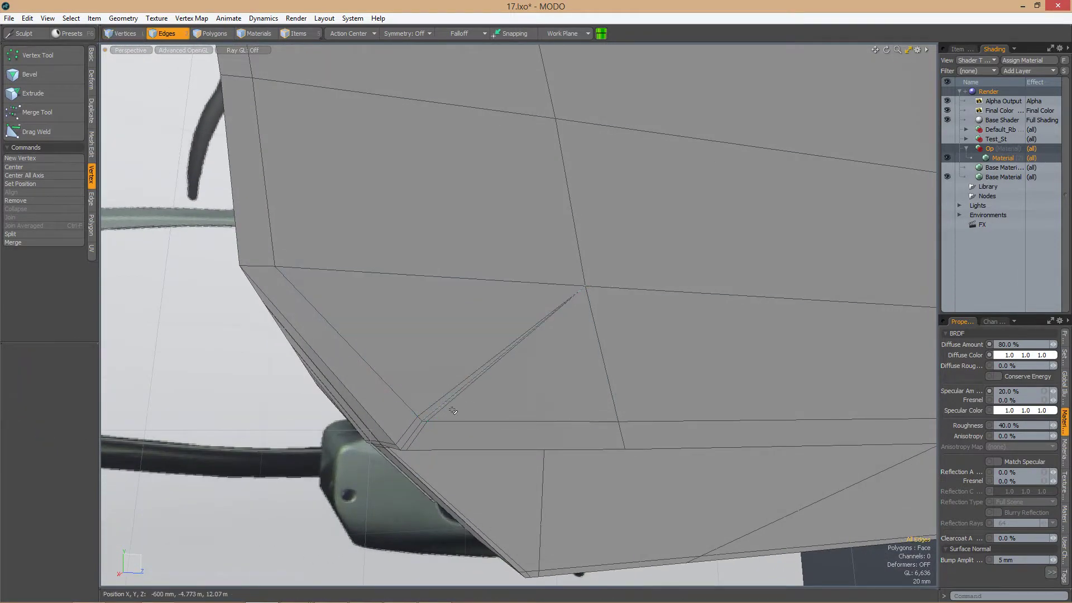
alt+drag(524, 403, 581, 393)
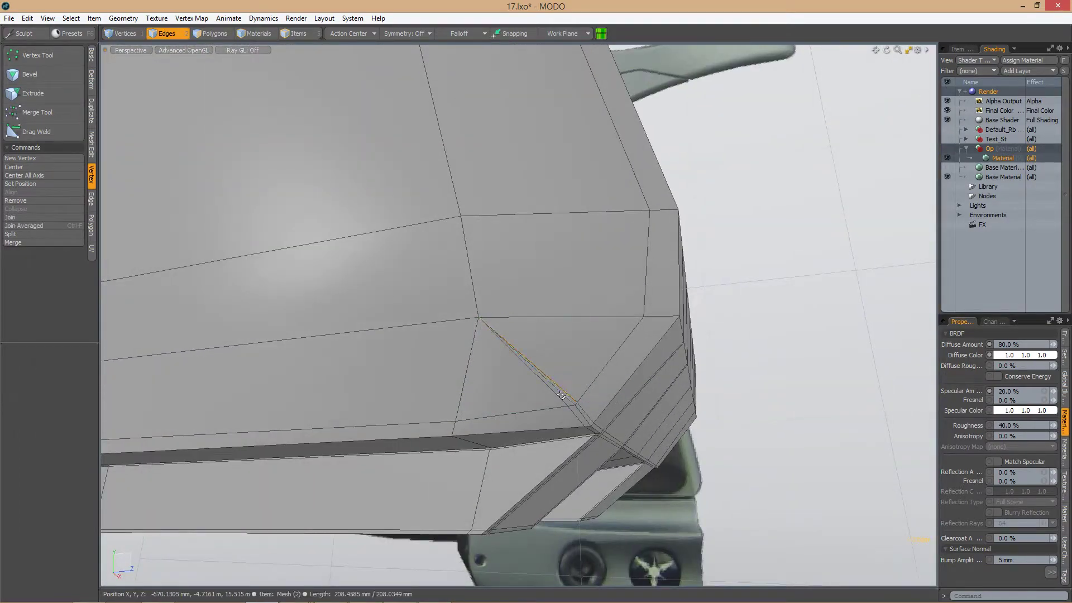
Edge-slice beside the grip's shoulder edges at 12% and loop-slice the narrow polygon band along the body at 12.5%
alt+drag(554, 342, 500, 262)
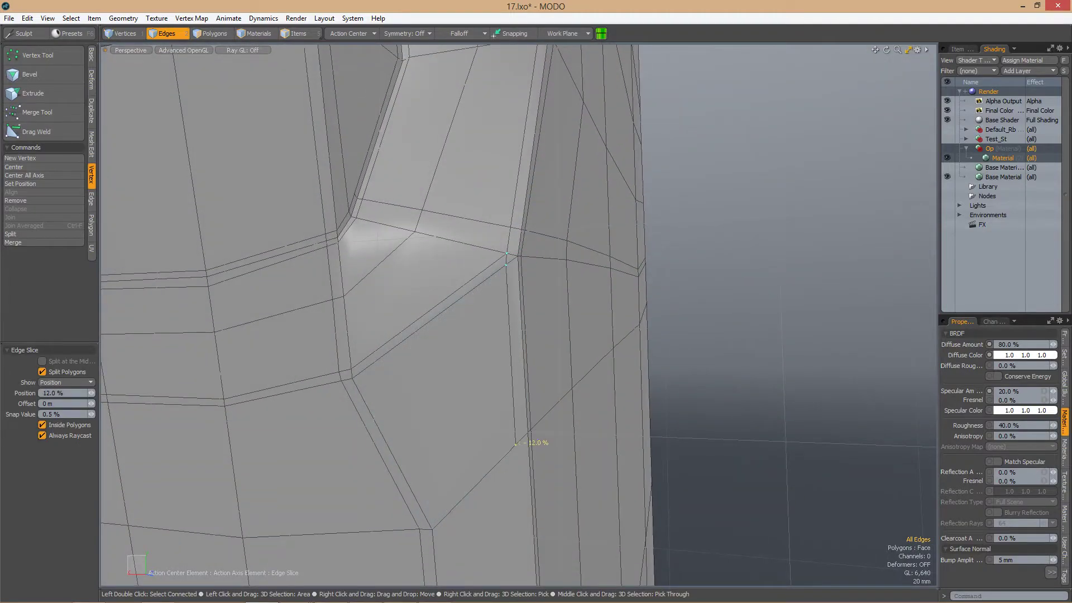
alt+drag(515, 443, 584, 268)
click(584, 312)
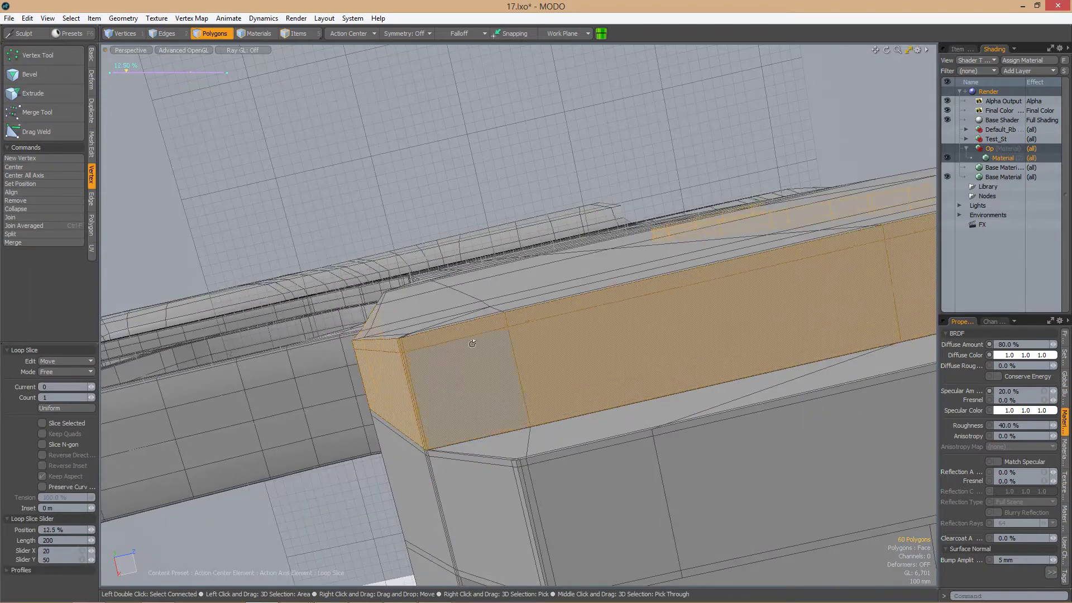
alt+drag(472, 343, 531, 345)
alt+drag(661, 314, 533, 296)
Edge-slice along the rim of the rear tail's underside at about 95%, outward from the gap
key(c)
key(space)
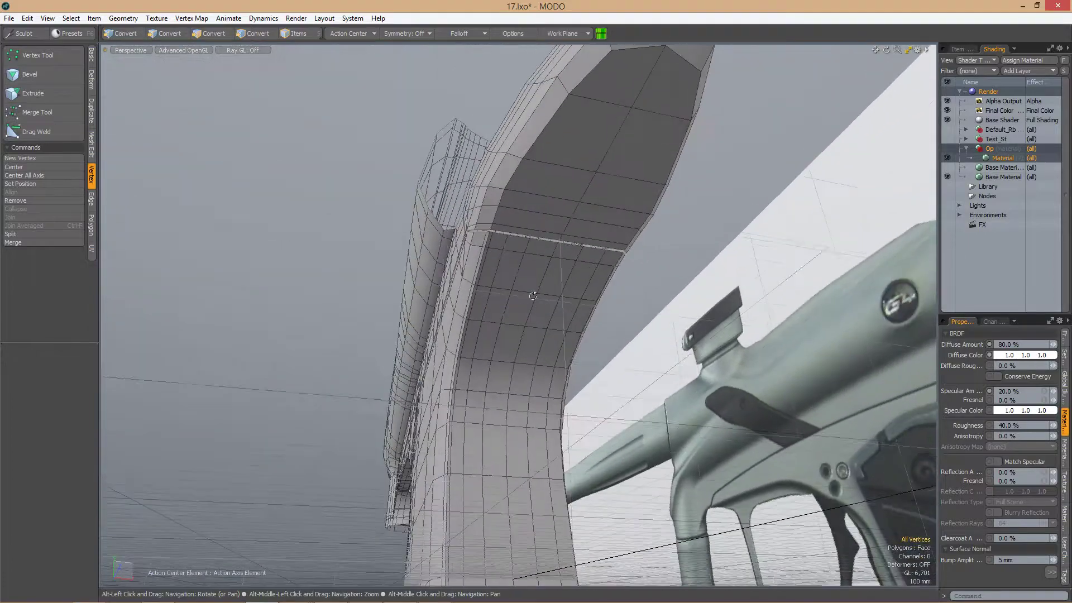
alt+drag(600, 209, 366, 308)
key(c)
alt+drag(503, 248, 514, 257)
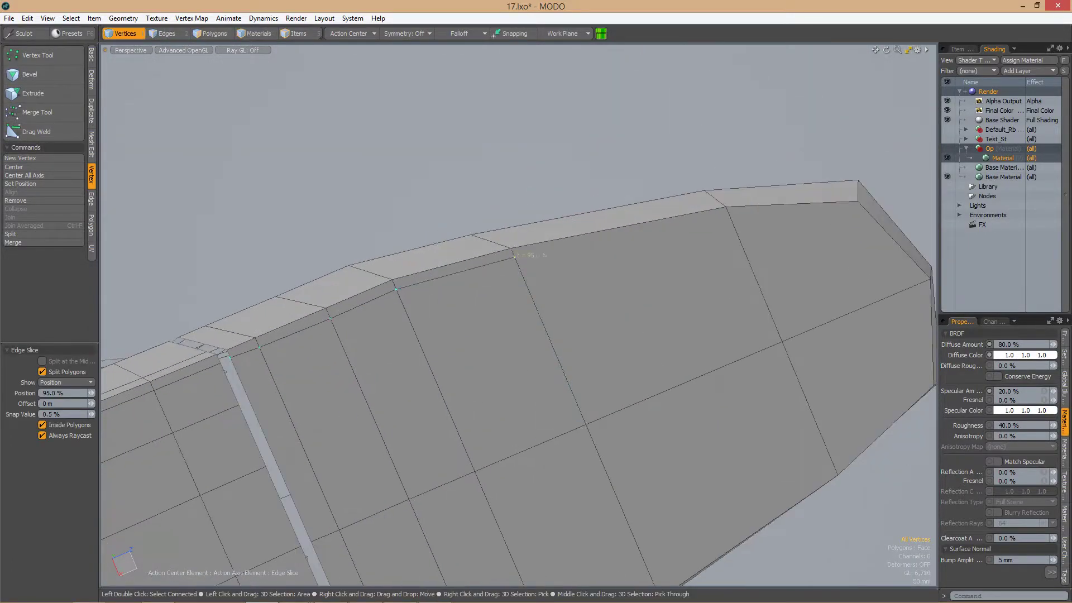
alt+drag(731, 215, 536, 290)
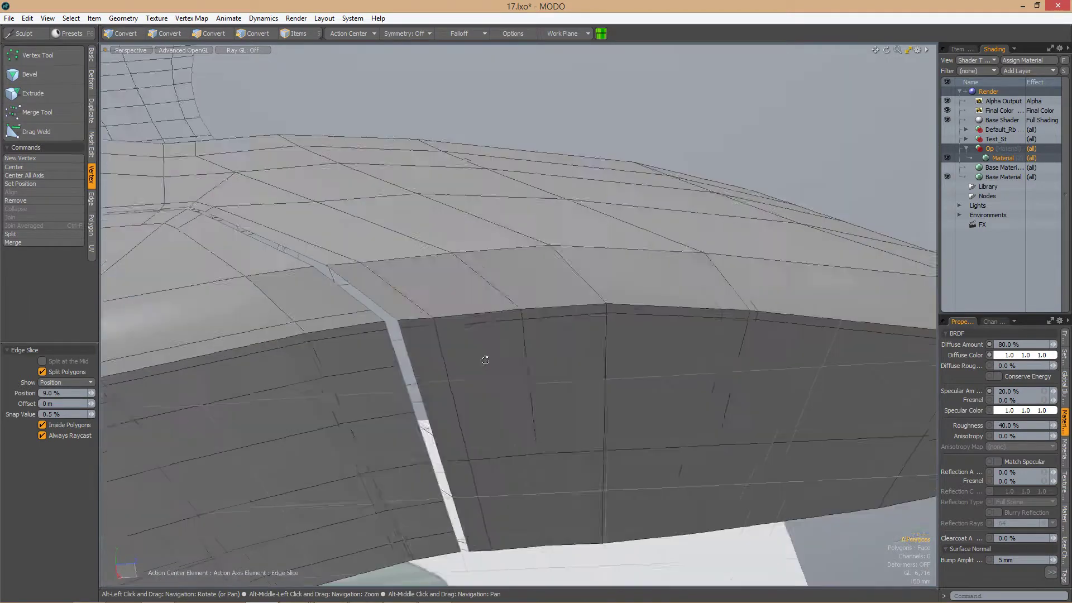
Loop-slice the polygons around the rear tail's rim to add a support loop at its tip
key(3)
key(alt+c)
alt+drag(478, 359, 522, 282)
Edge-slice lengthwise through one half of the rear tail's underside, at about 51.5% near the gap, and around its tip
key(space)
key(1)
key(c)
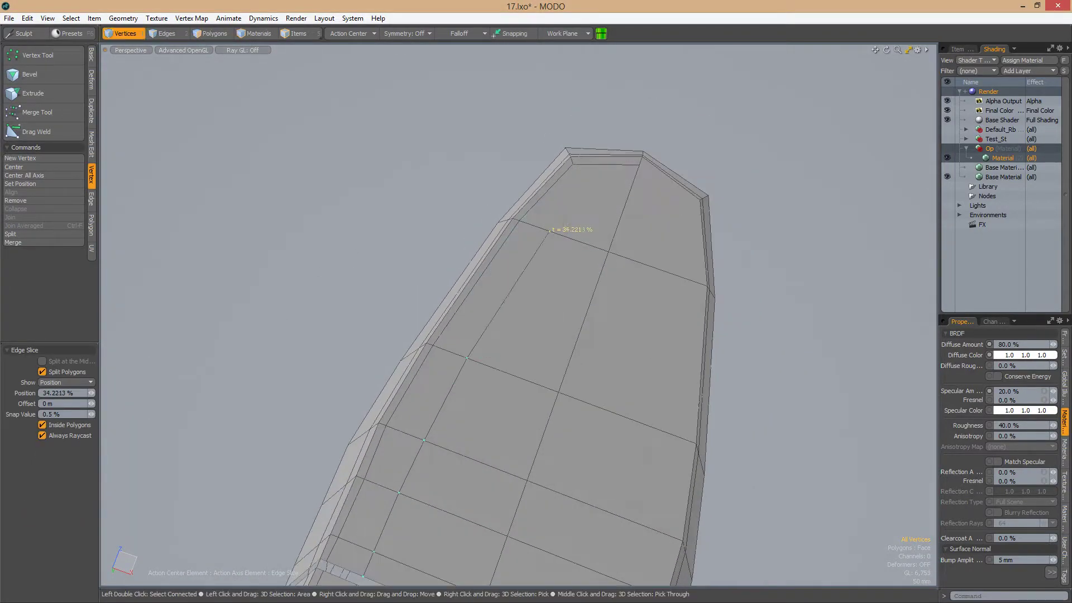
alt+drag(596, 243, 485, 375)
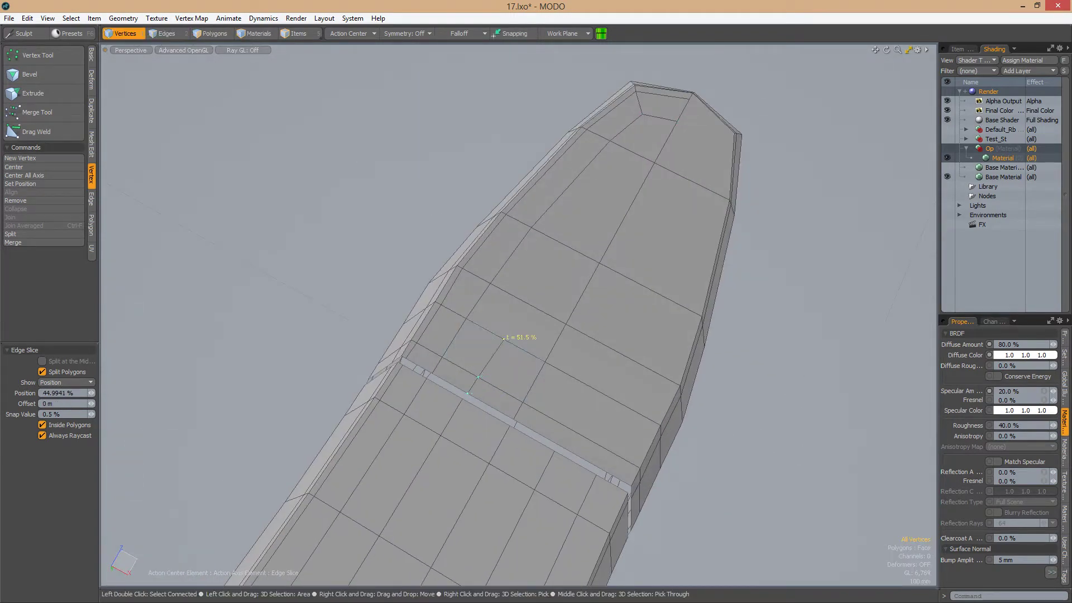
alt+drag(504, 337, 493, 338)
alt+drag(558, 248, 563, 246)
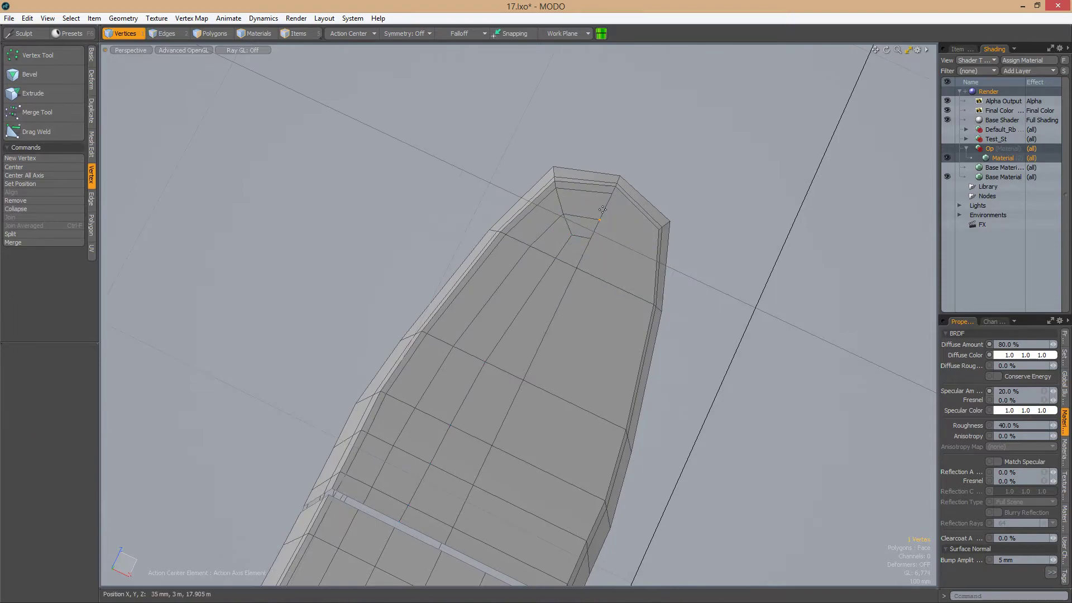
Turn on subdivision, set the action center to Selection and scale the crosswise edges of the rear tail
key(Tab)
alt+drag(602, 209, 614, 263)
key(r)
click(340, 35)
click(343, 53)
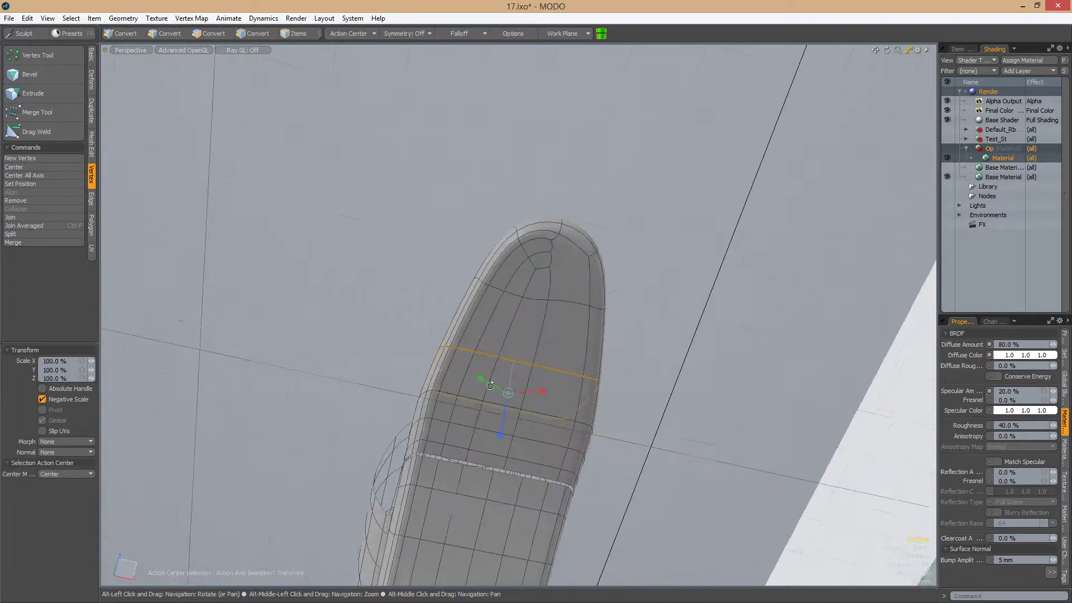
alt+drag(503, 268, 516, 256)
alt+drag(354, 90, 565, 152)
alt+drag(534, 110, 573, 269)
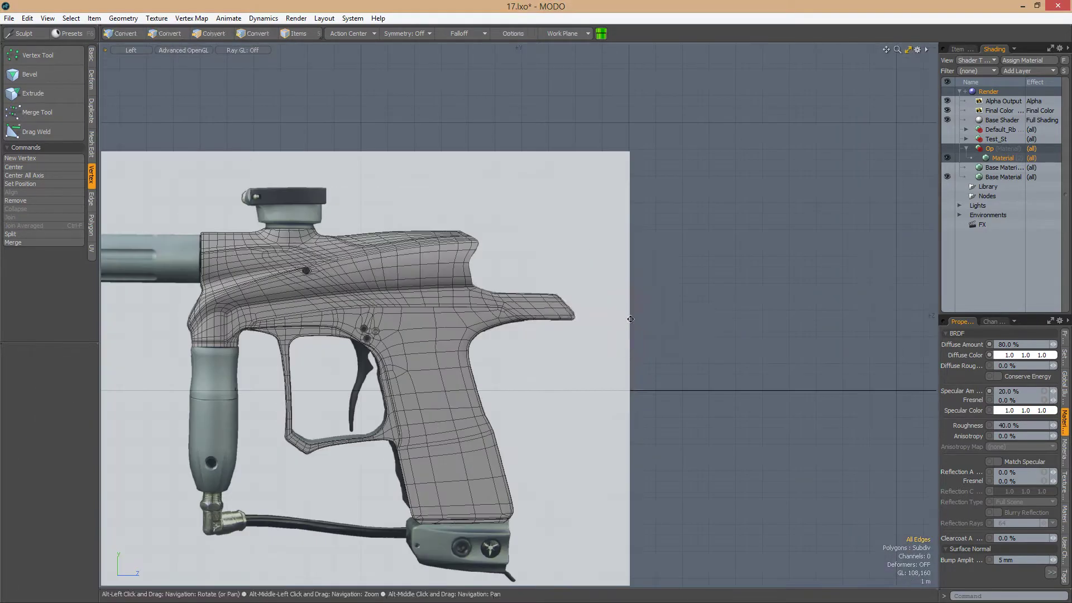
Delete one half of the marker body and mirror the remaining half across the centre, merging vertices within 1 mm
key(ctrl+2)
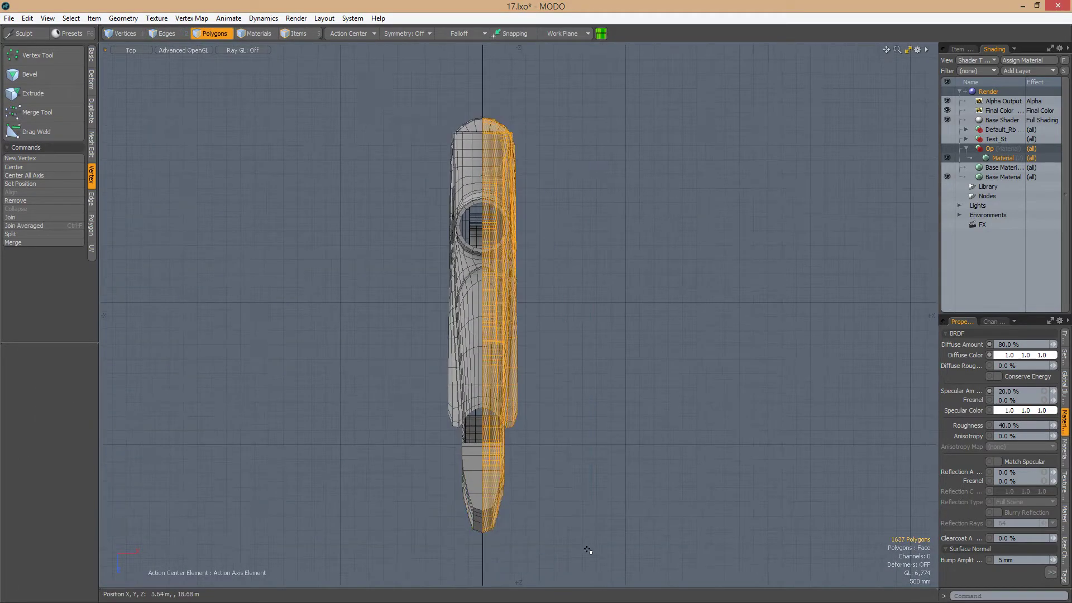
click(351, 70)
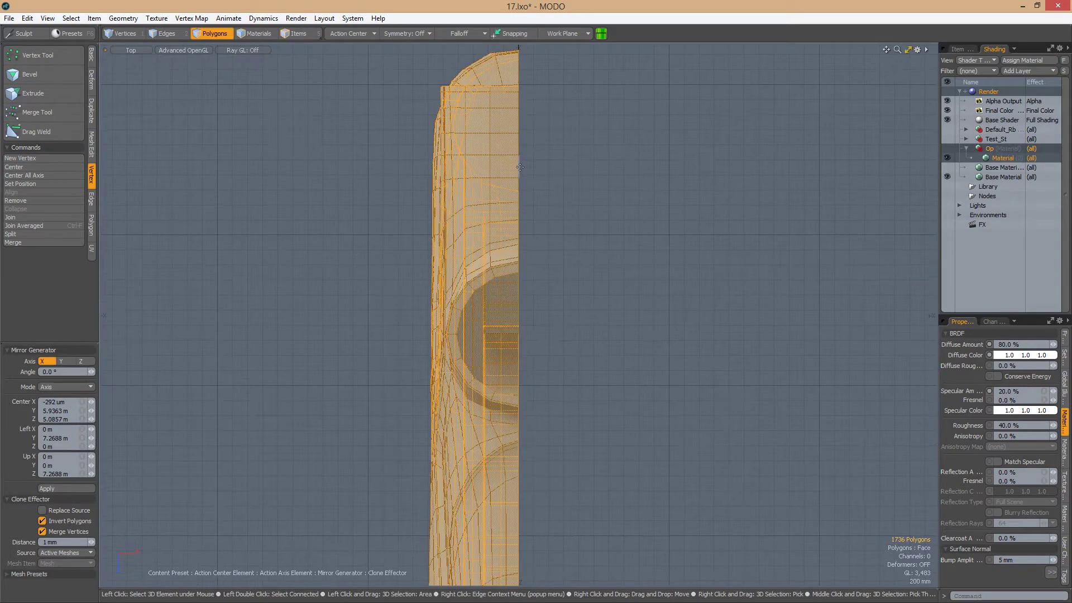
key(ctrl+space)
click(651, 292)
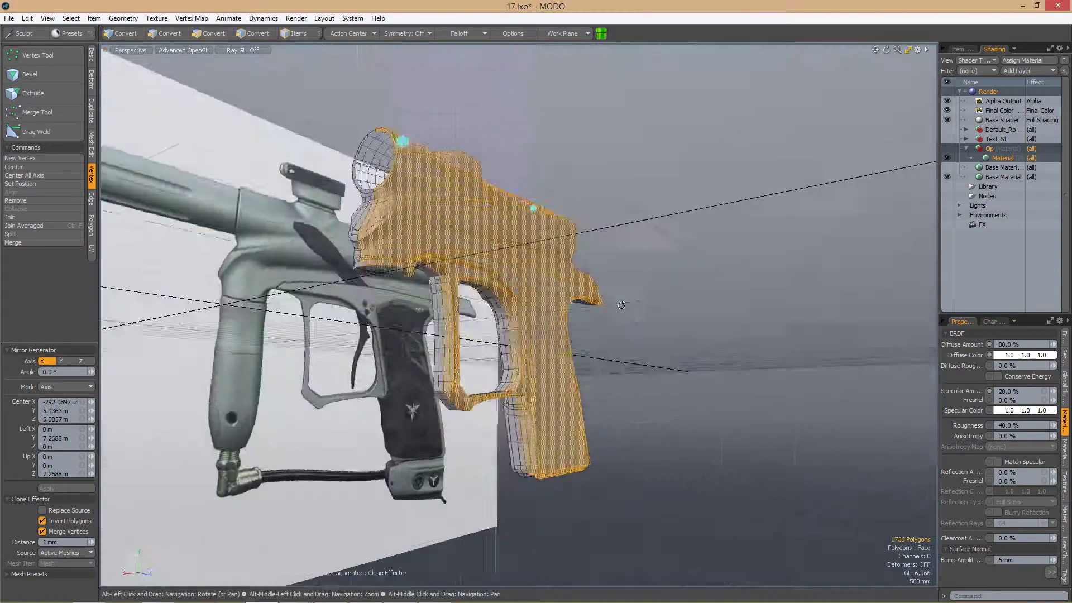
key(ctrl+space)
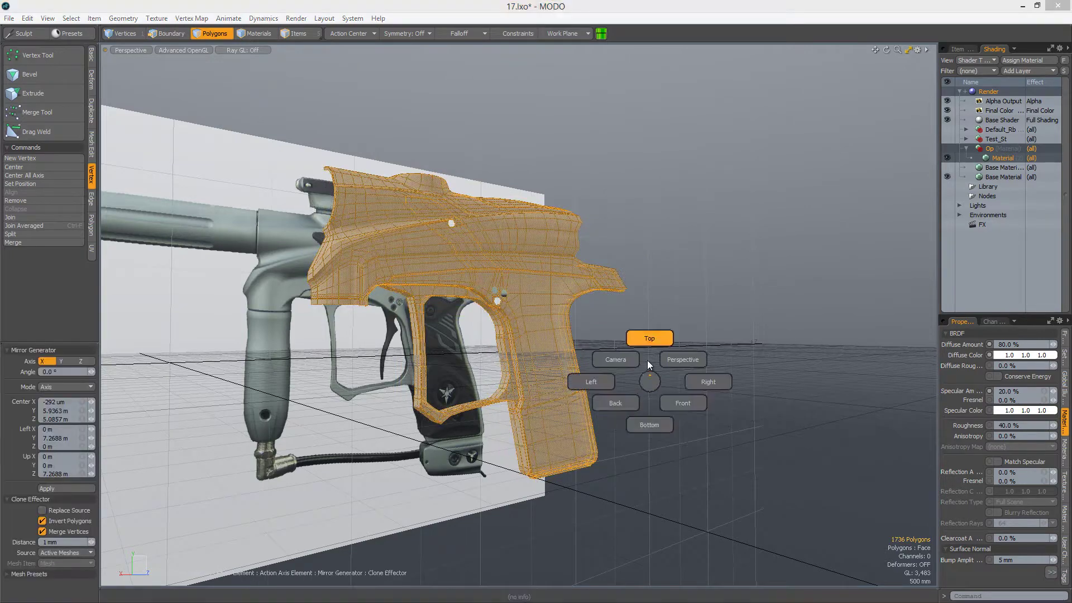
click(602, 353)
key(ctrl+space)
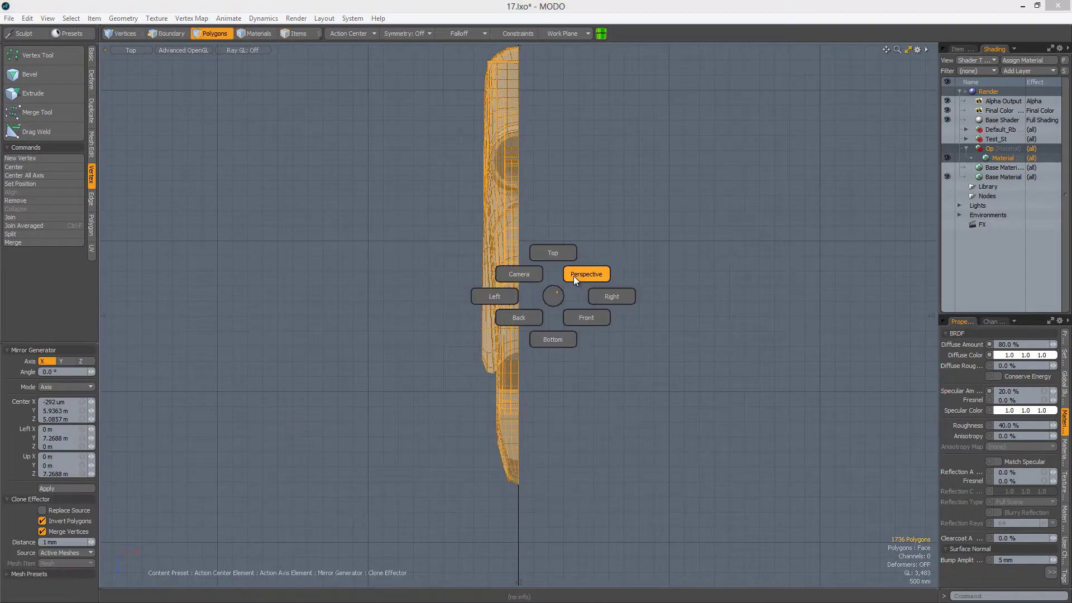
click(574, 275)
click(559, 270)
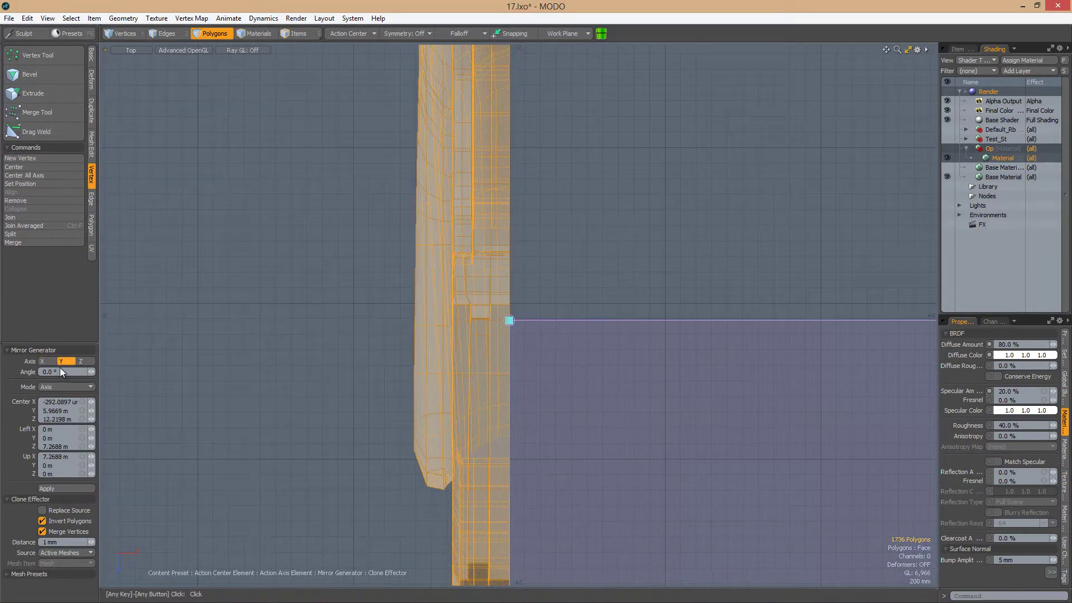
mouse_move(558, 279)
alt+mouse_down()
mouse_move(651, 270)
mouse_move(622, 307)
mouse_move(443, 283)
mouse_move(619, 297)
alt+mouse_up()
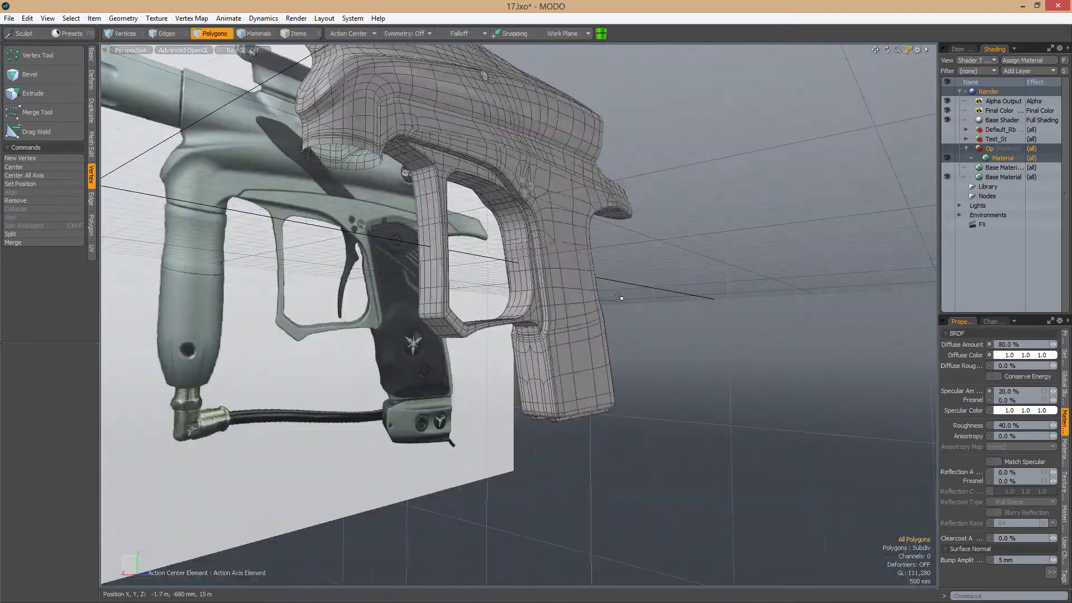
Examine the mirrored body with subdivision on, from several angles and in the left view
key(1)
alt+drag(646, 336, 686, 364)
key(space)
scroll(702, 346, down, 3)
scroll(702, 347, up, 10)
scroll(724, 385, down, 6)
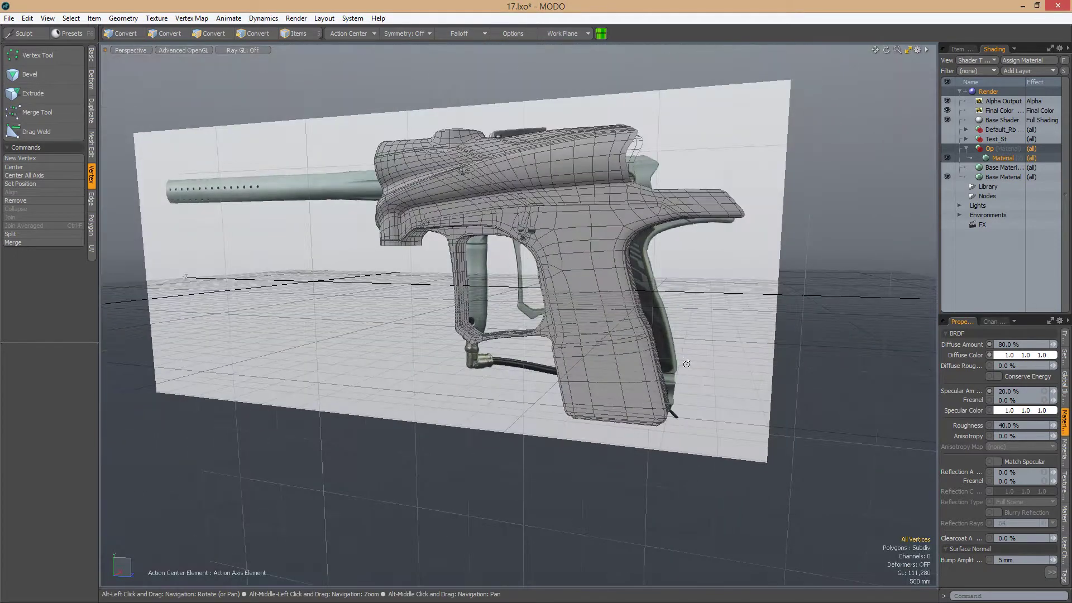
key(ctrl+space)
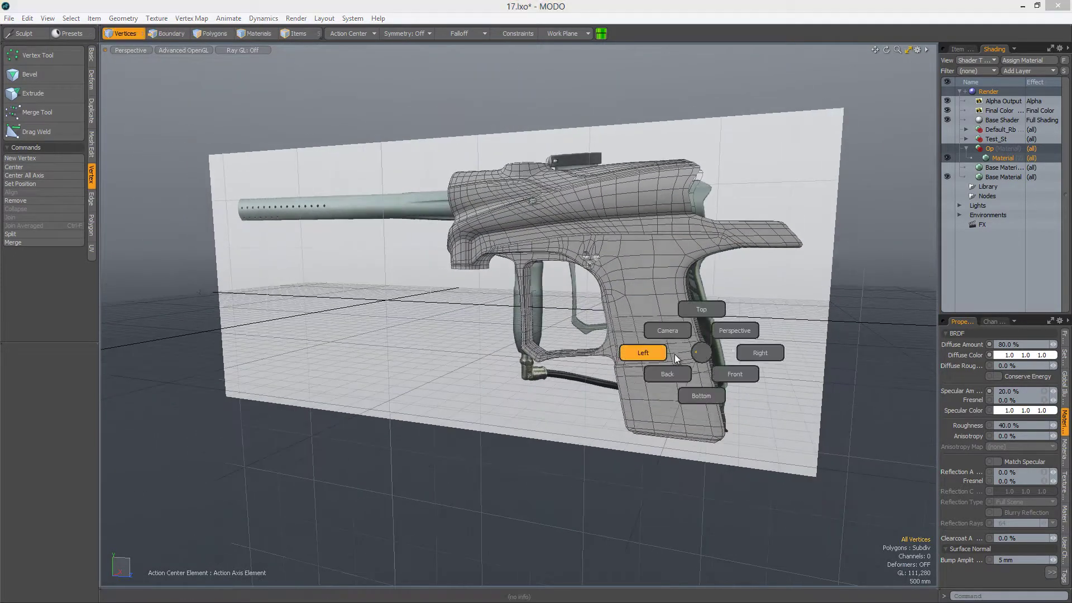
click(674, 354)
Slide four selected vertices on the grip's rear side by 2.5% in linear mode
scroll(627, 296, up, 8)
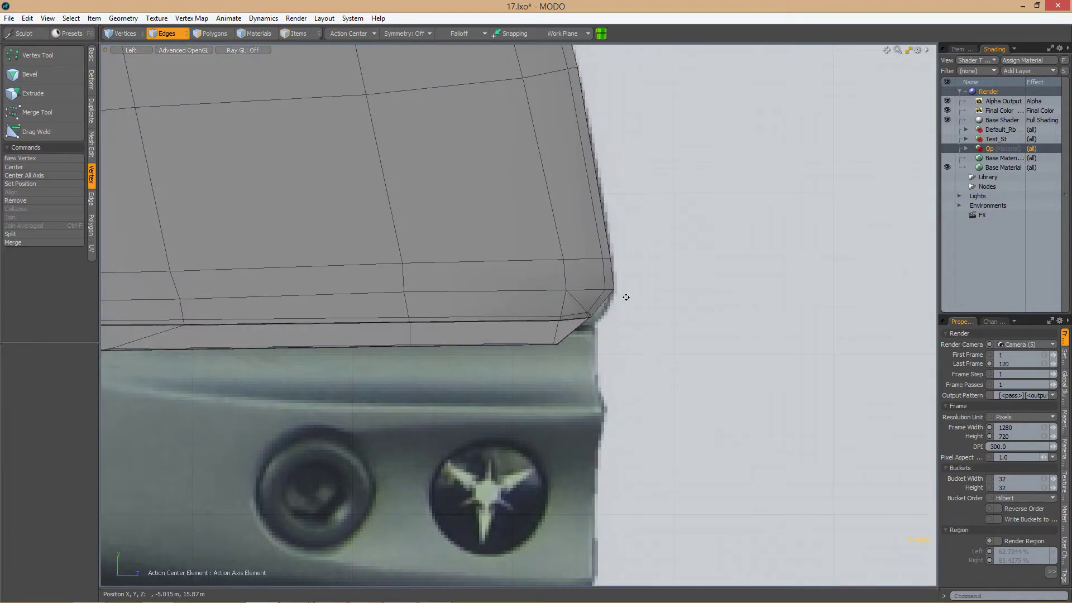
alt+drag(627, 297, 664, 332)
scroll(664, 331, up, 4)
key(ctrl+space)
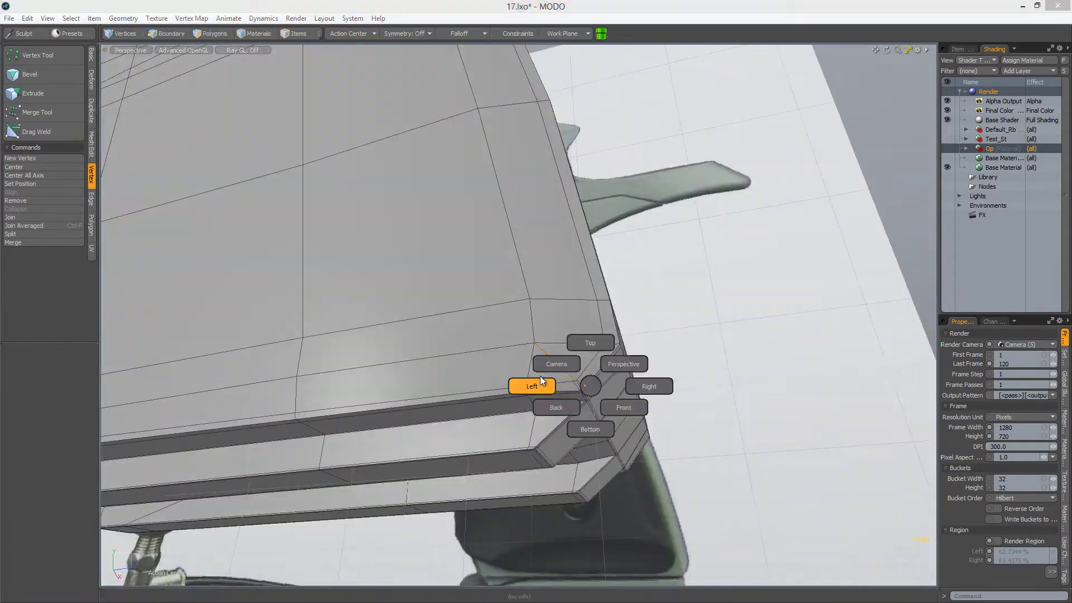
click(625, 384)
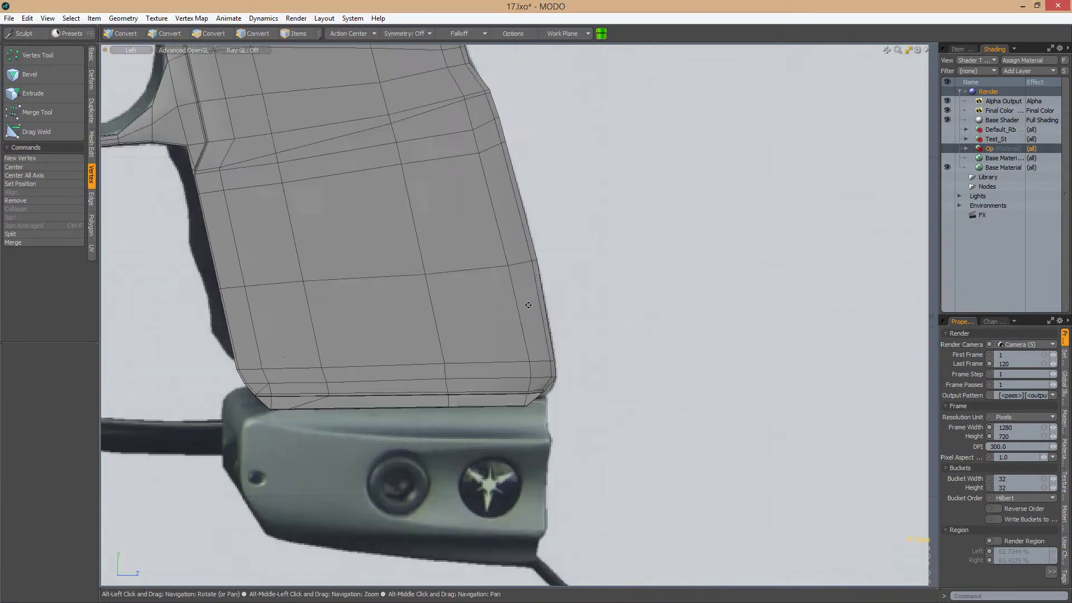
scroll(528, 305, up, 3)
scroll(581, 407, down, 5)
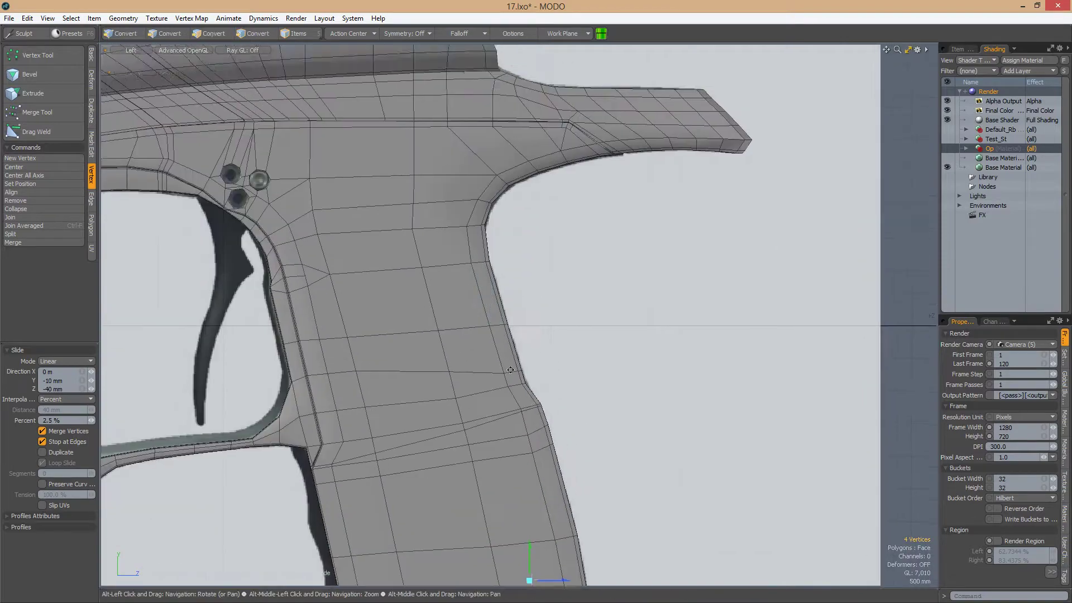
Rework the edges at the grip base's rear corner so the side loop continues down through the rail's end
scroll(591, 407, up, 4)
scroll(601, 406, down, 5)
scroll(600, 405, up, 5)
alt+drag(639, 328, 568, 324)
key(2)
click(511, 413)
key(1)
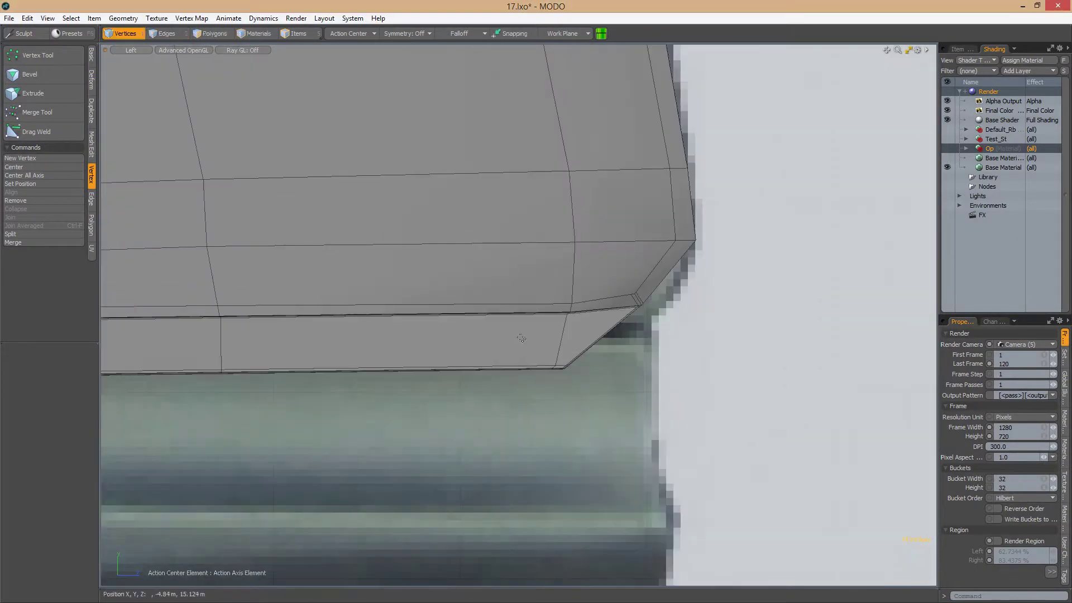
Move the vertices at the rear end of the rail beneath the grip's base and turn on subdivision
key(w)
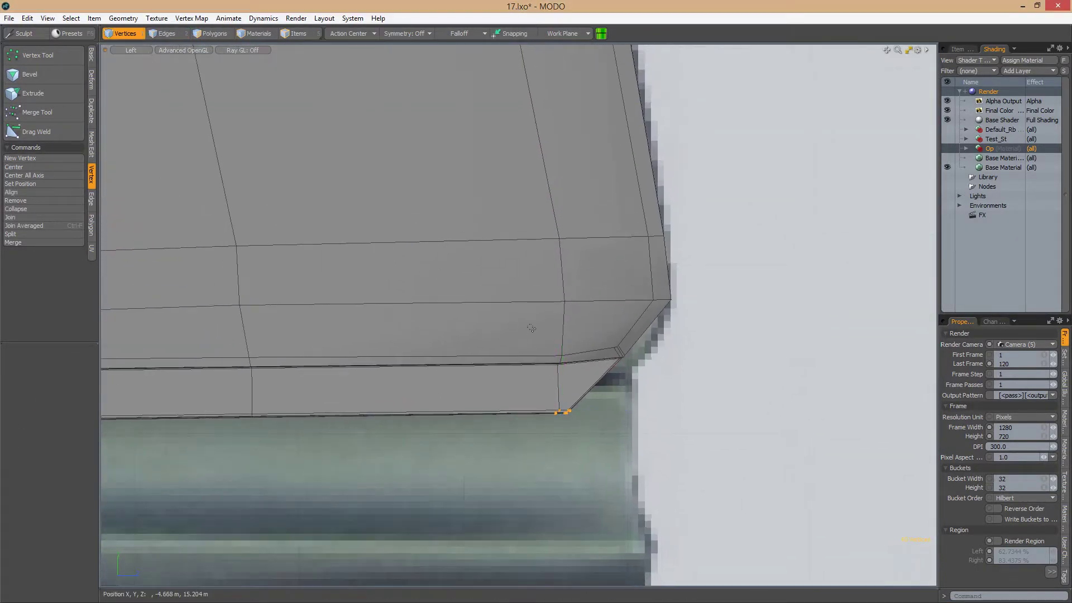
scroll(681, 372, down, 3)
scroll(622, 402, up, 2)
drag(546, 318, 584, 438)
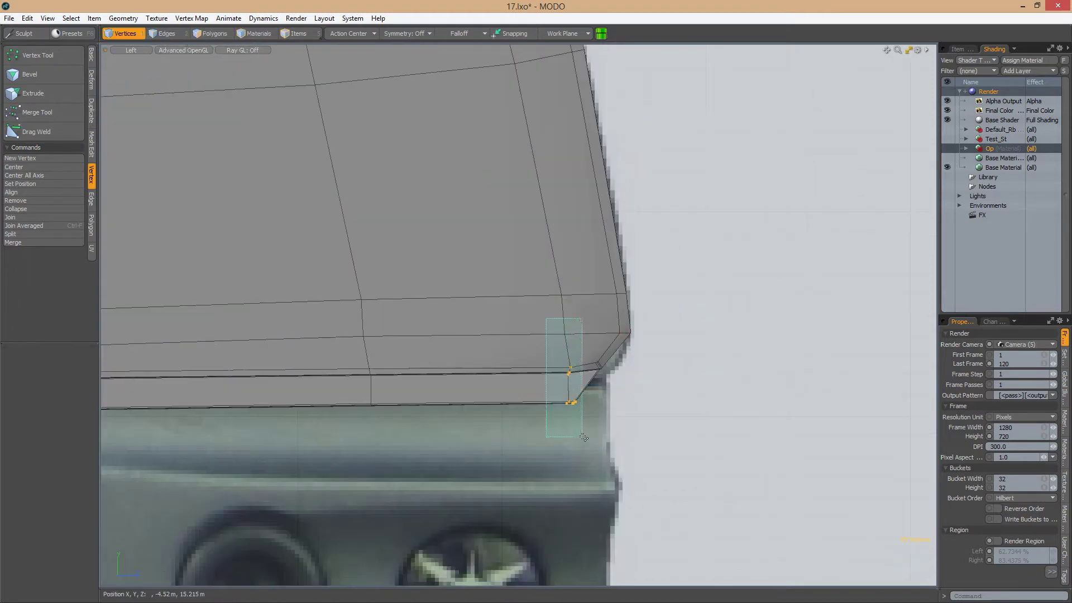
scroll(706, 364, down, 3)
scroll(706, 364, up, 4)
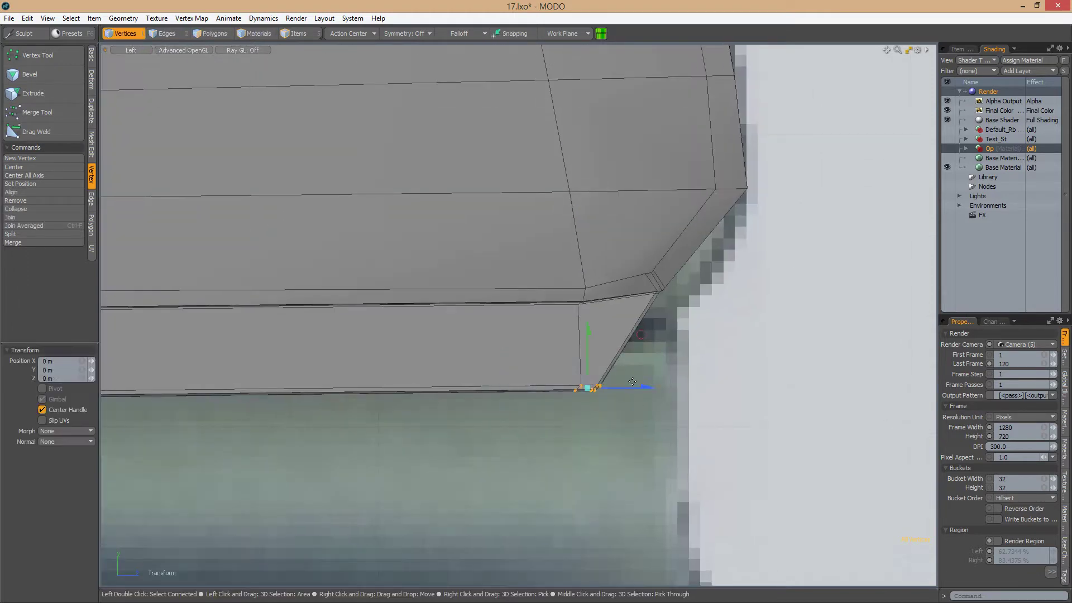
key(space)
key(Tab)
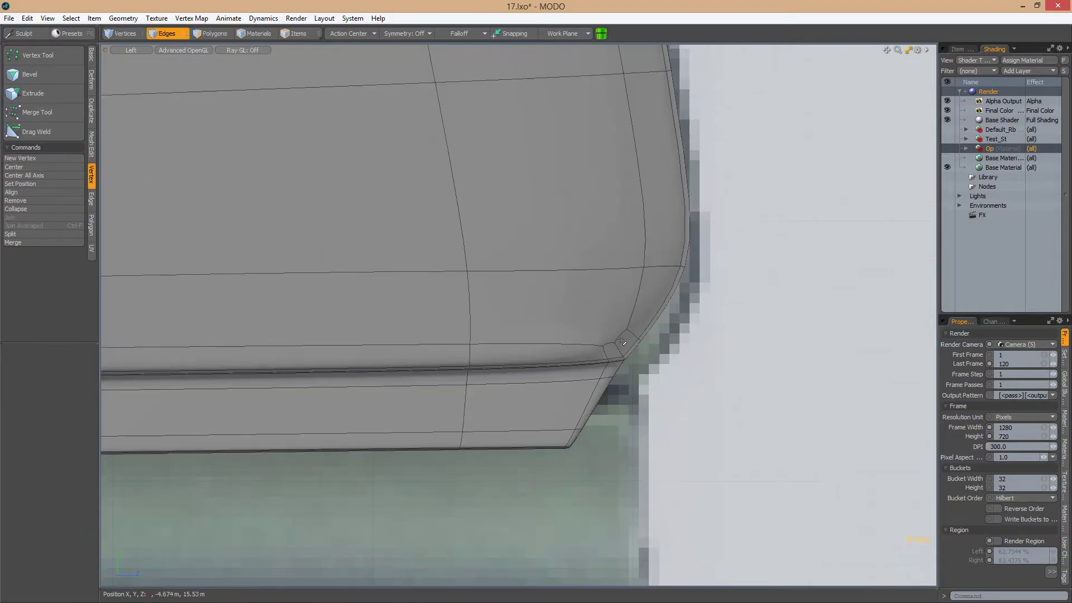
Turn off subdivision and scale the strip of polygons at the grip's rear lower corner to 81.5% in Z
alt+drag(706, 359, 532, 331)
key(Tab)
key(1)
key(3)
alt+drag(517, 391, 424, 212)
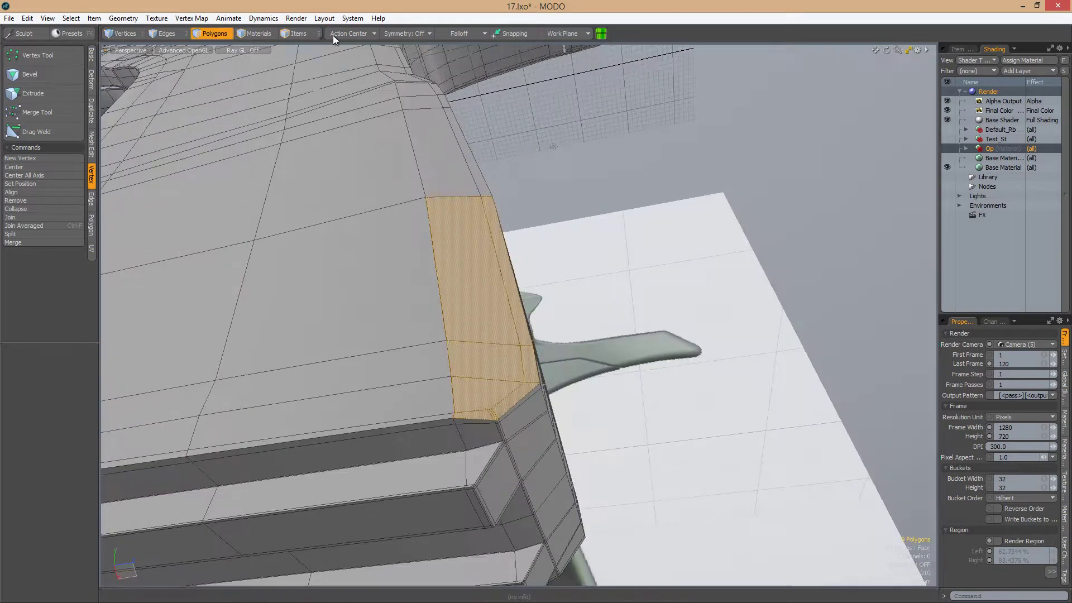
click(335, 33)
click(343, 62)
key(e)
alt+drag(495, 271, 502, 284)
key(r)
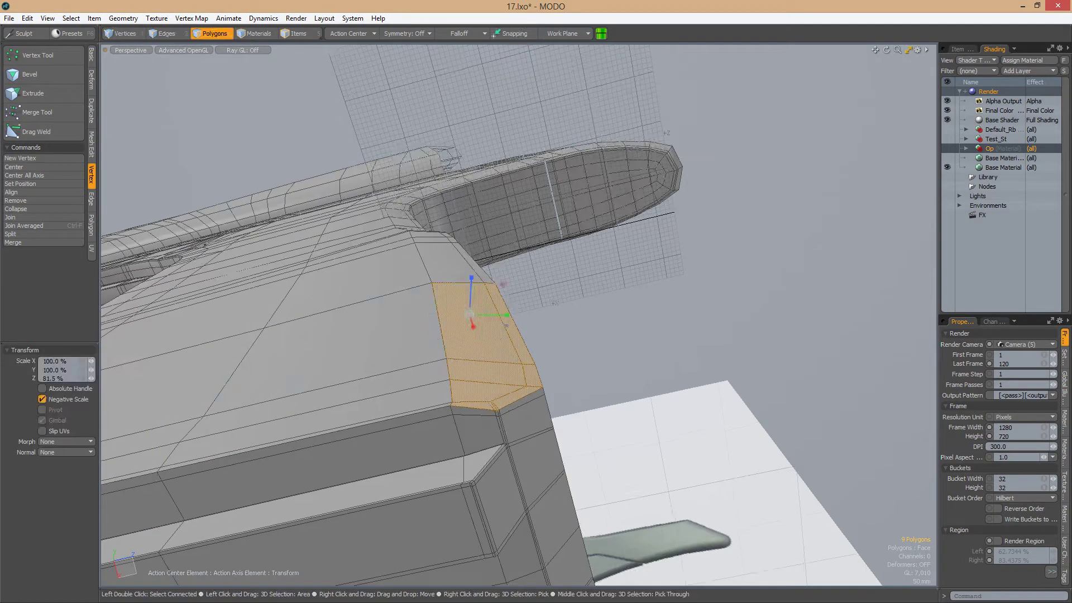
alt+drag(491, 335, 985, 386)
key(1)
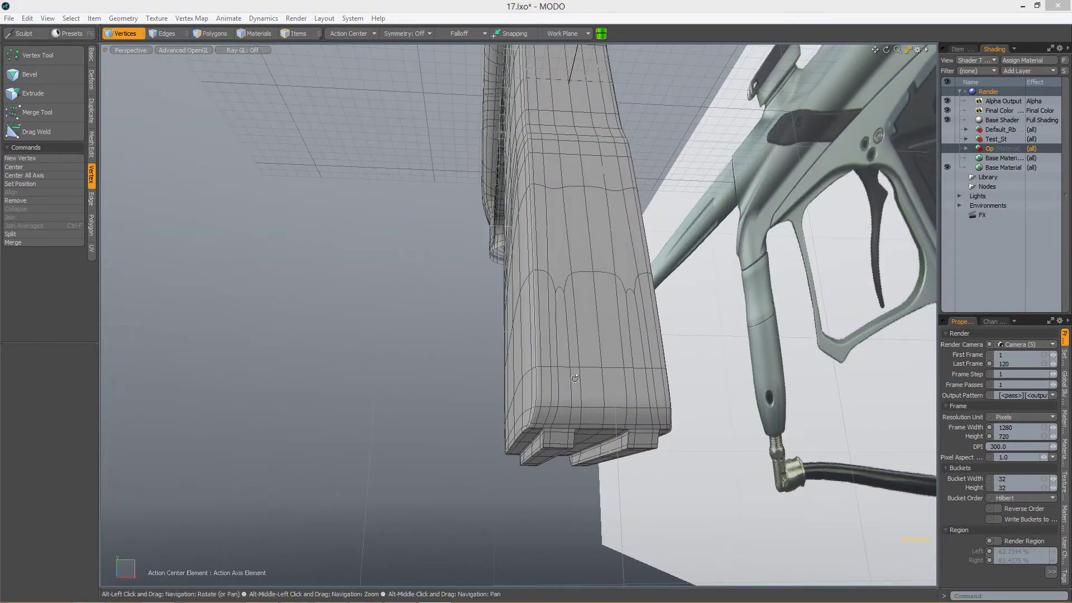
Edge-slice down the grip's side near the rear lower corner, continuing the unfinished edge from its 0% point
alt+drag(575, 378, 581, 298)
alt+drag(581, 83, 412, 290)
key(alt+l)
alt+drag(482, 339, 488, 394)
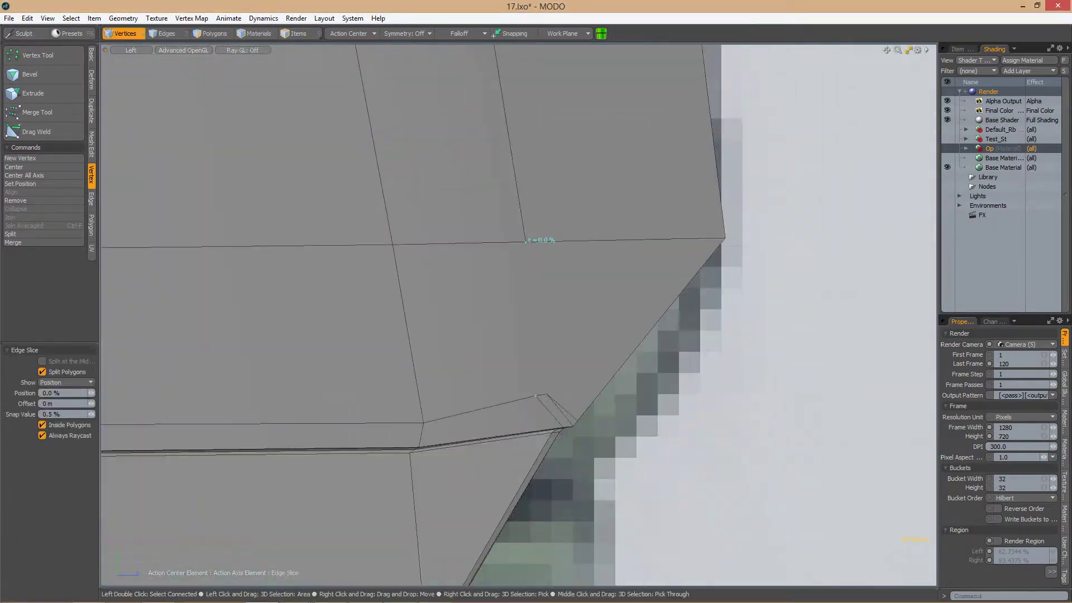
key(space)
Adjust the vertices at the grip's rear lower corner by moving and sliding them along their edges
ctrl+alt+drag(570, 354, 590, 359)
key(w)
key(alt+c)
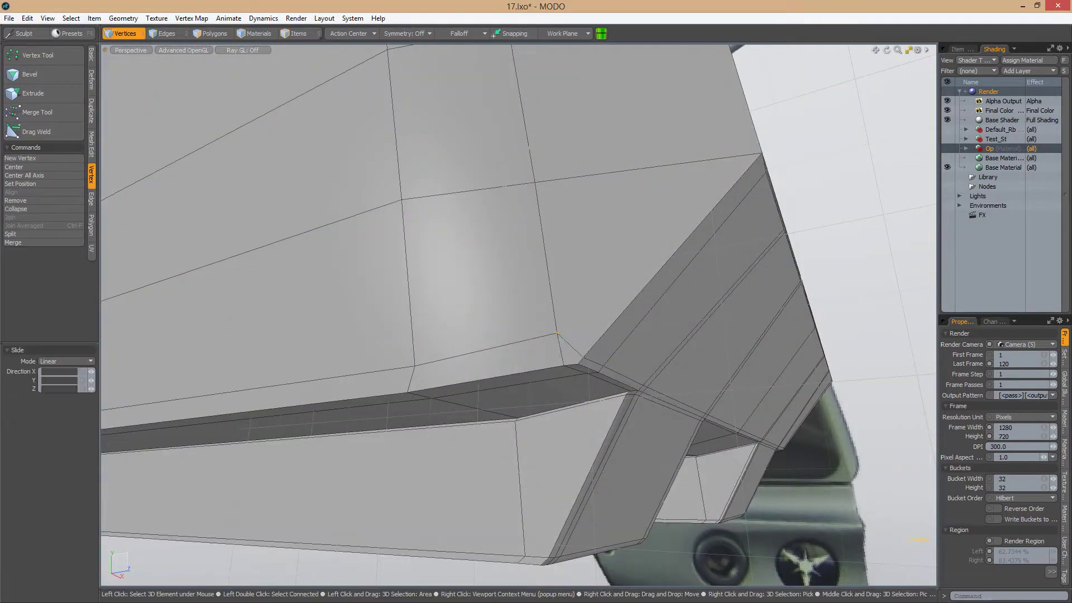
alt+drag(644, 394, 601, 338)
alt+drag(586, 292, 517, 419)
Move the lengthwise edges along the grip's back by -50 mm in Y, and the rear edge run by -50 mm in Z
key(w)
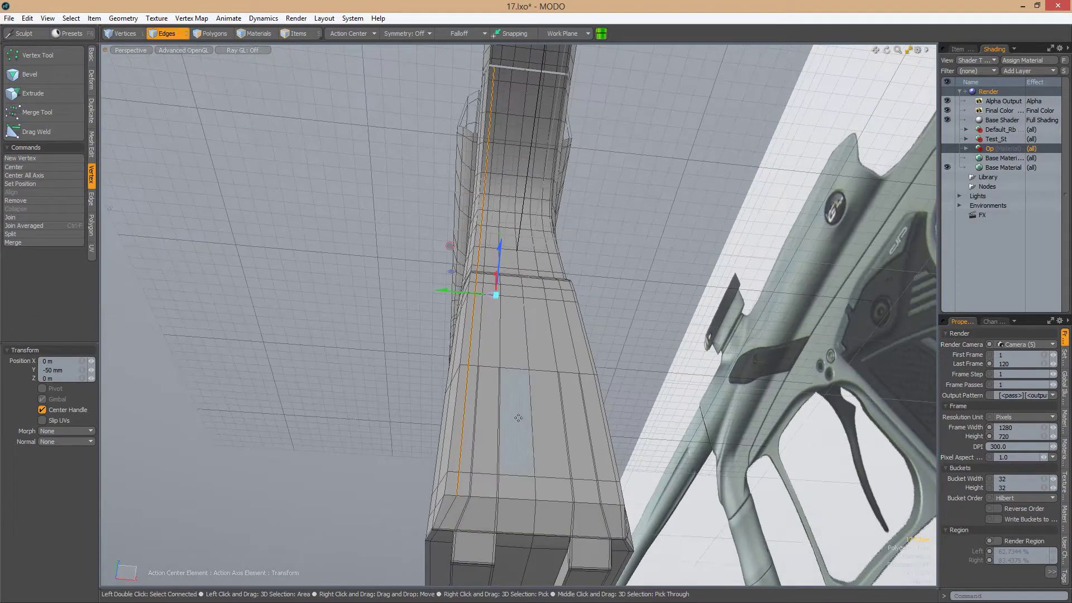
mouse_move(561, 354)
alt+mouse_down()
mouse_move(590, 407)
mouse_move(546, 409)
mouse_move(525, 359)
mouse_move(545, 372)
mouse_move(553, 335)
alt+mouse_up()
key(space)
key(w)
scroll(581, 293, up, 6)
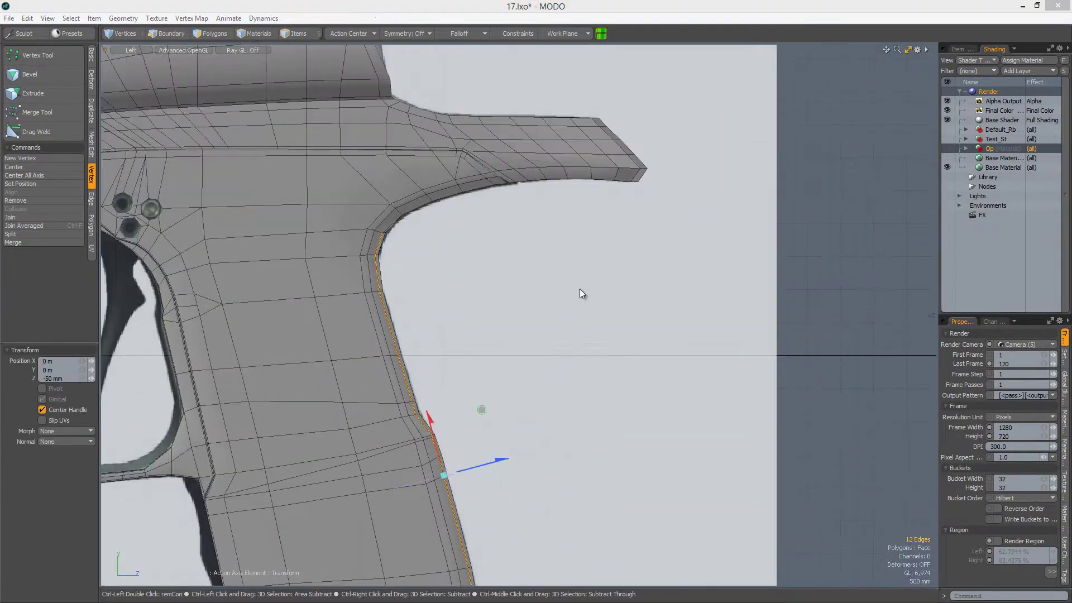
Select the run of rim edges curving from the grip's back to the tail's gap and move it
alt+drag(582, 293, 509, 252)
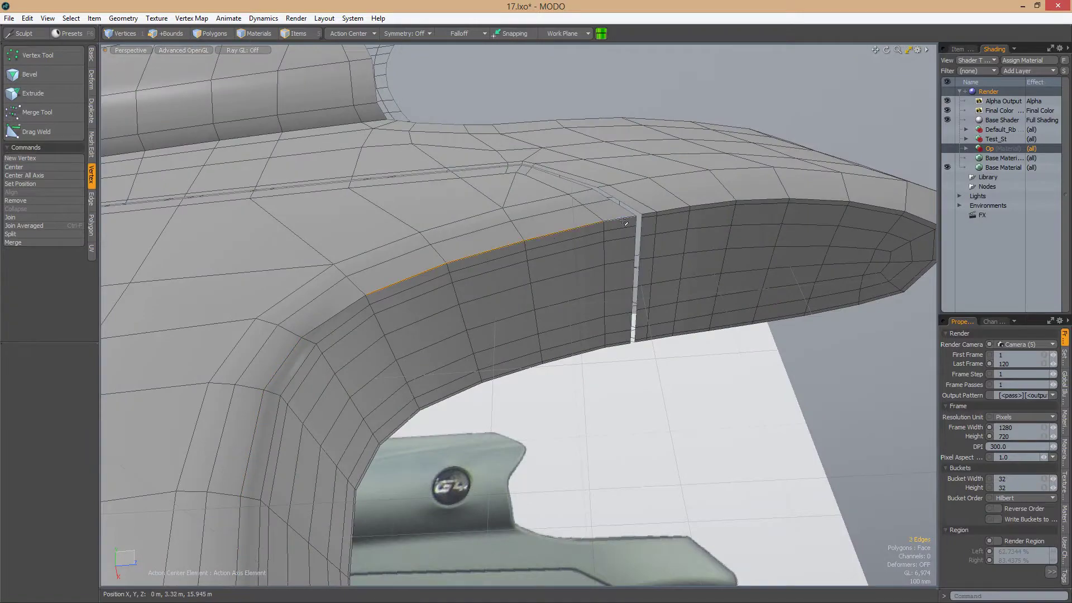
shift+click(623, 222)
key(w)
alt+drag(624, 222, 445, 244)
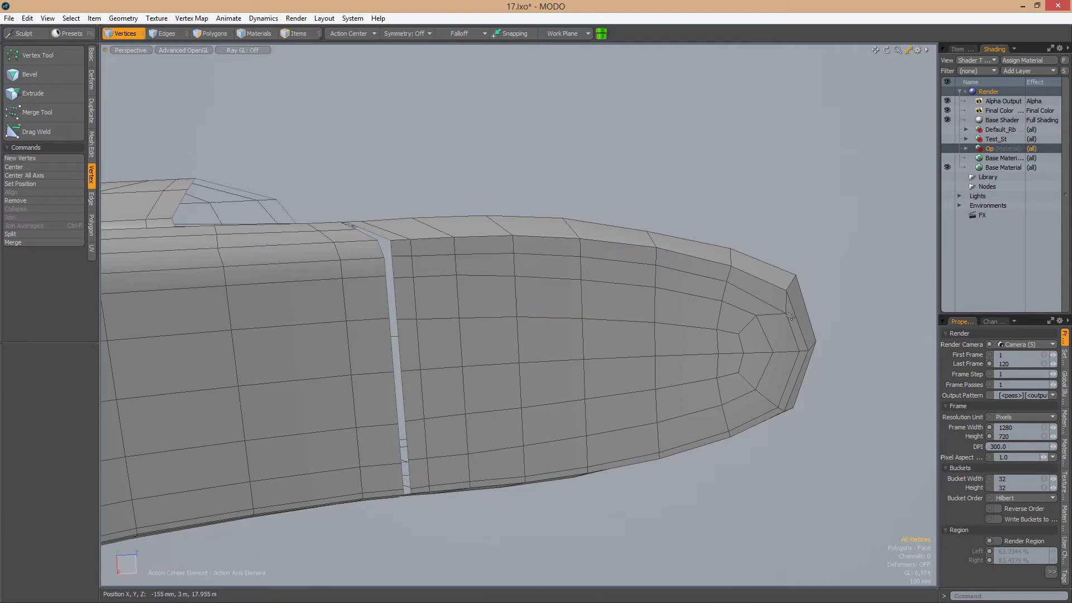
Loop-slice the polygons around the rear tail's rim and scale the new edge loop
alt+drag(765, 303, 478, 299)
key(3)
key(alt+c)
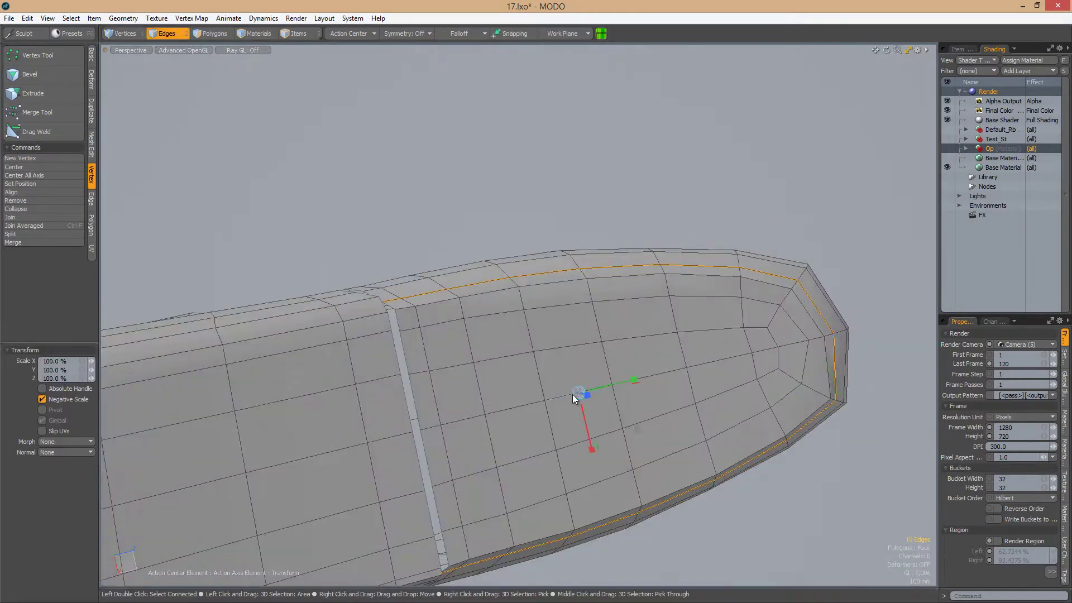
alt+drag(579, 392, 433, 388)
Slide the rim vertices beside the gap in the tail's underside in the left view, one by about 4.4%
key(ctrl+space)
click(415, 390)
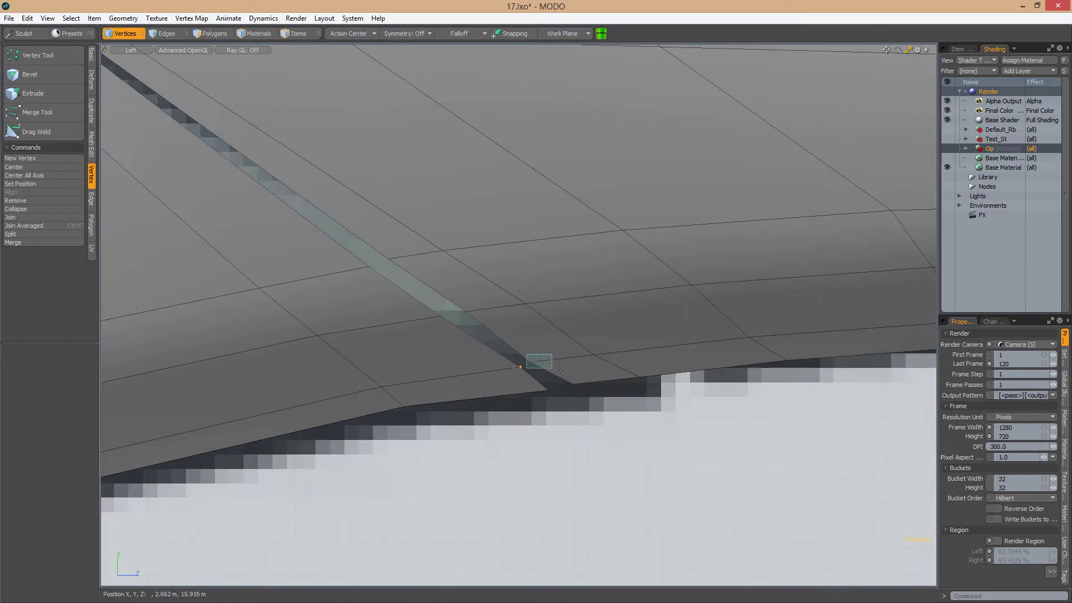
right_drag(530, 377, 529, 358)
key(ctrl+space)
drag(622, 320, 601, 334)
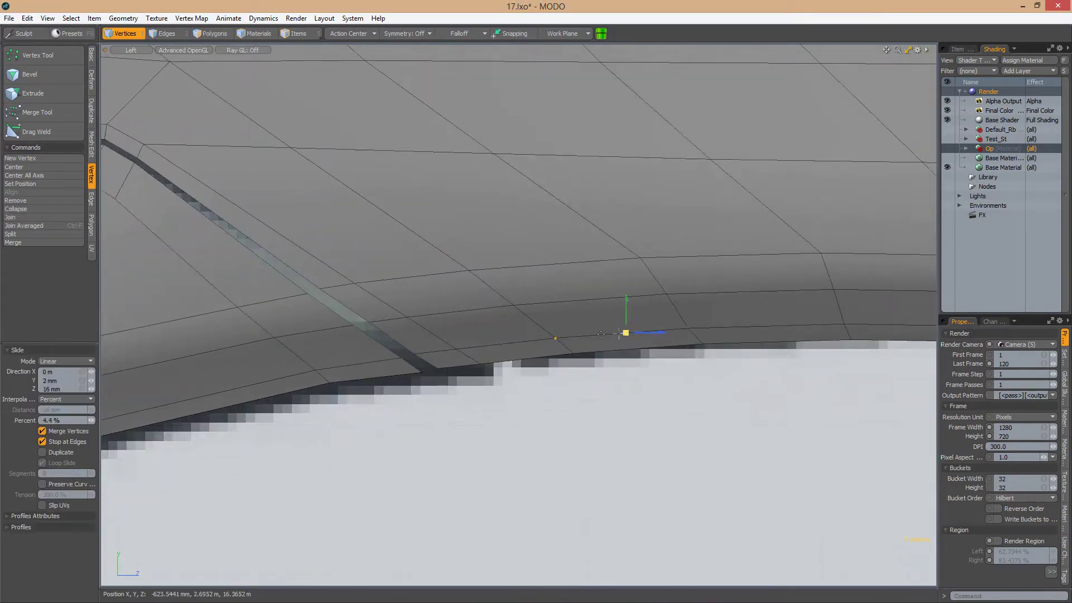
scroll(730, 328, down, 5)
key(ctrl+space)
click(711, 297)
Preview the body with subdivision, turn it off again and scale the selected polygons
alt+drag(710, 296, 459, 444)
key(Tab)
key(Tab)
key(3)
click(459, 443)
key(r)
alt+drag(410, 381, 484, 319)
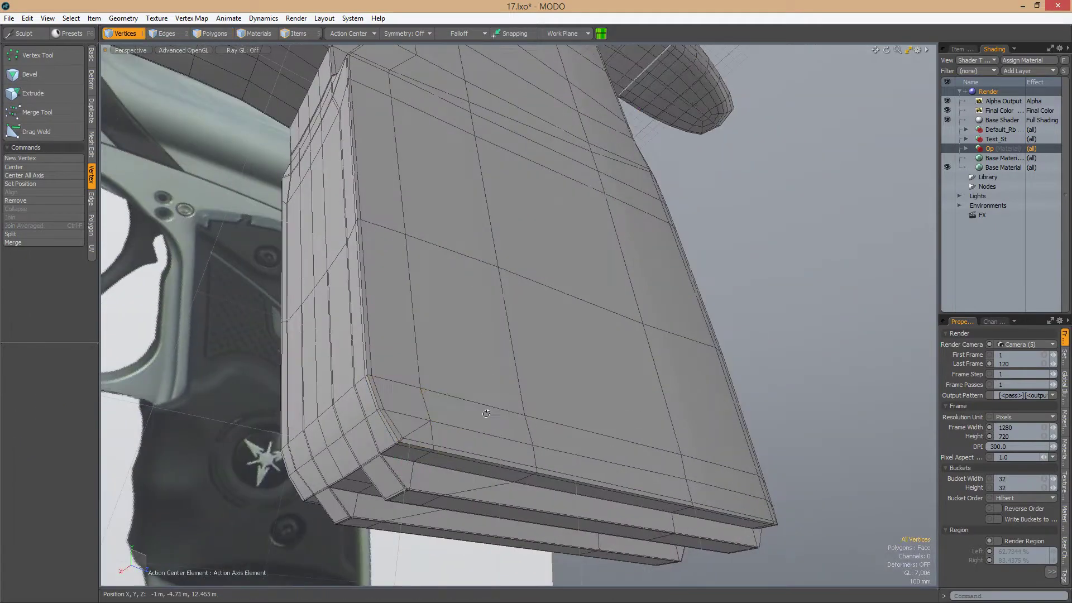
Check the grip's base with subdivision on, turn it off and remove an edge loop from the grip
alt+drag(486, 413, 532, 344)
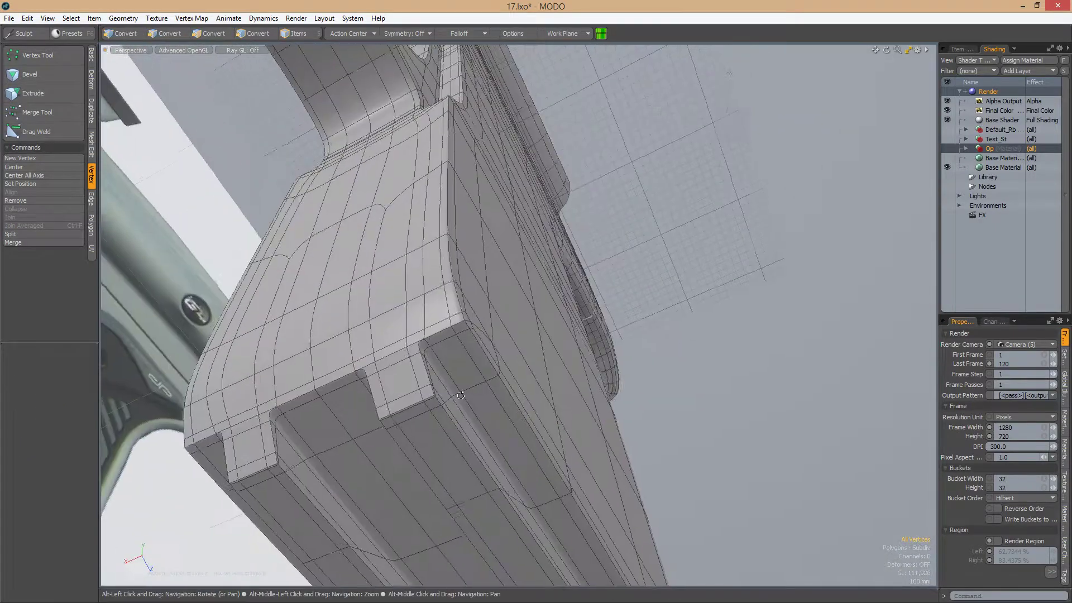
alt+drag(460, 395, 469, 372)
key(Tab)
key(2)
double_click(459, 372)
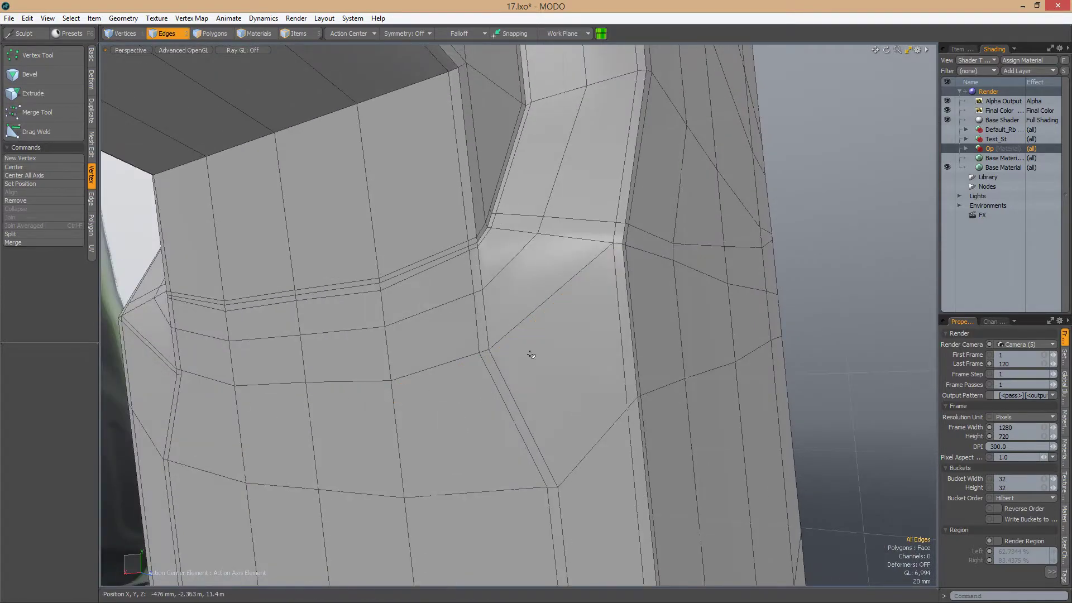
Edge-slice the grip's front below the trigger guard with two diagonals converging downward and a crosswise cut joining them
key(Tab)
alt+drag(531, 355, 502, 385)
key(Tab)
key(alt+c)
click(547, 218)
click(480, 437)
alt+drag(479, 437, 356, 438)
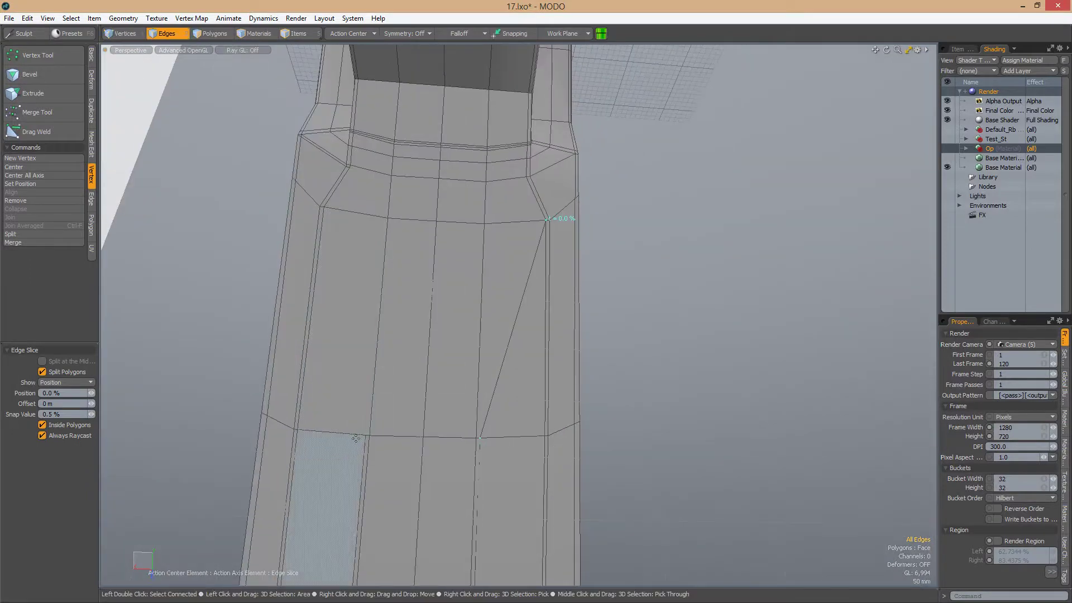
click(481, 291)
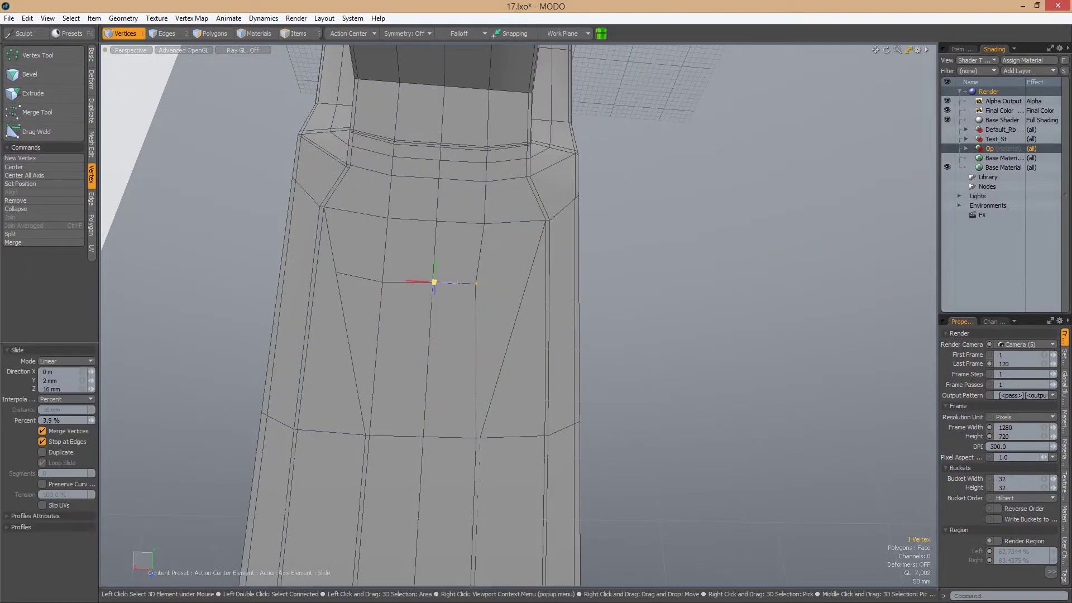
Slide and nudge the corner vertices of the crosswise cut on the grip's front, one by about 82.2%
key(space)
alt+drag(481, 290, 364, 276)
click(529, 259)
key(1)
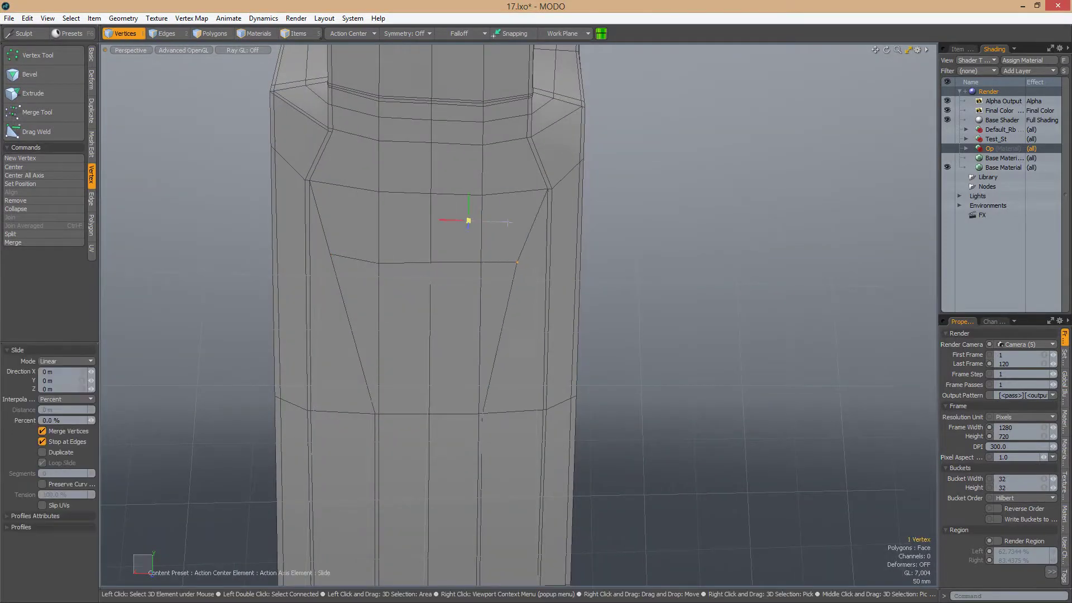
scroll(313, 249, down, 3)
scroll(359, 215, up, 5)
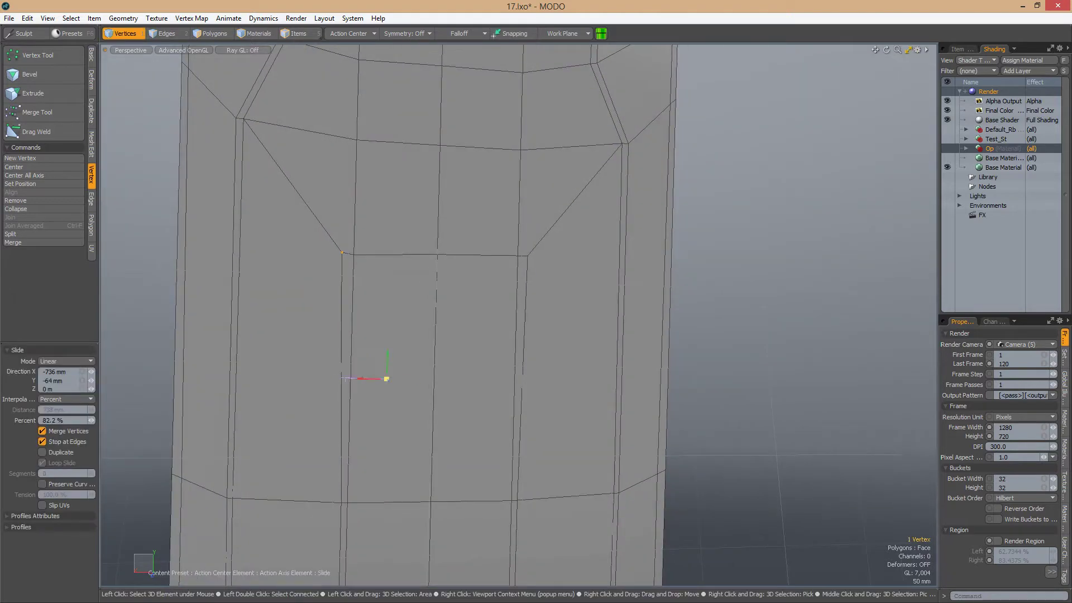
drag(383, 376, 290, 316)
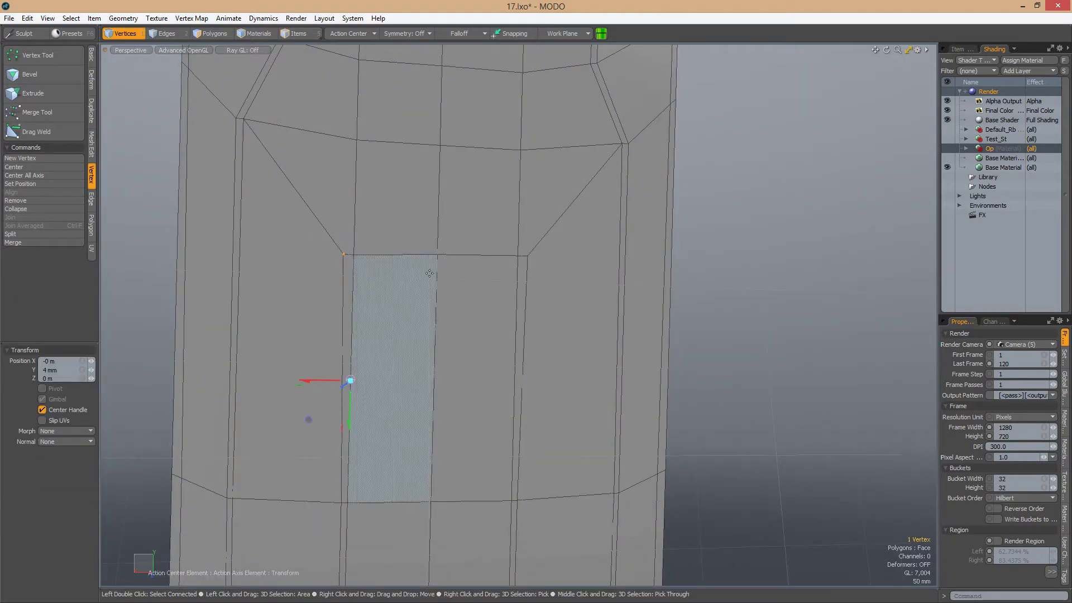
Flatten the crosswise cut's five vertices by scaling them to 0% in Y about the selection centre
alt+drag(429, 273, 391, 168)
click(351, 34)
click(358, 50)
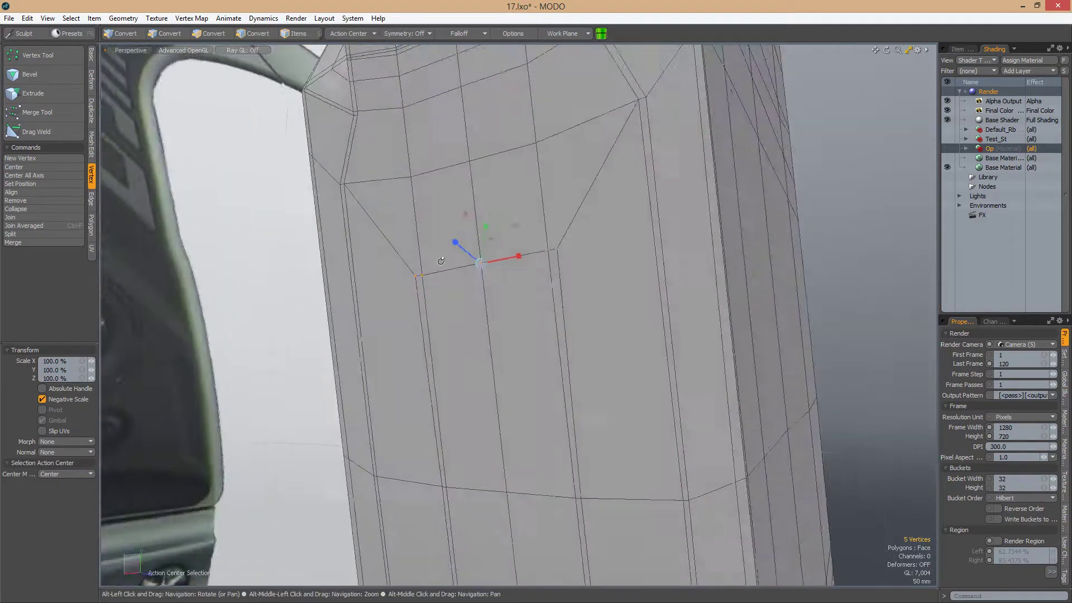
click(352, 33)
alt+drag(441, 260, 534, 217)
click(349, 69)
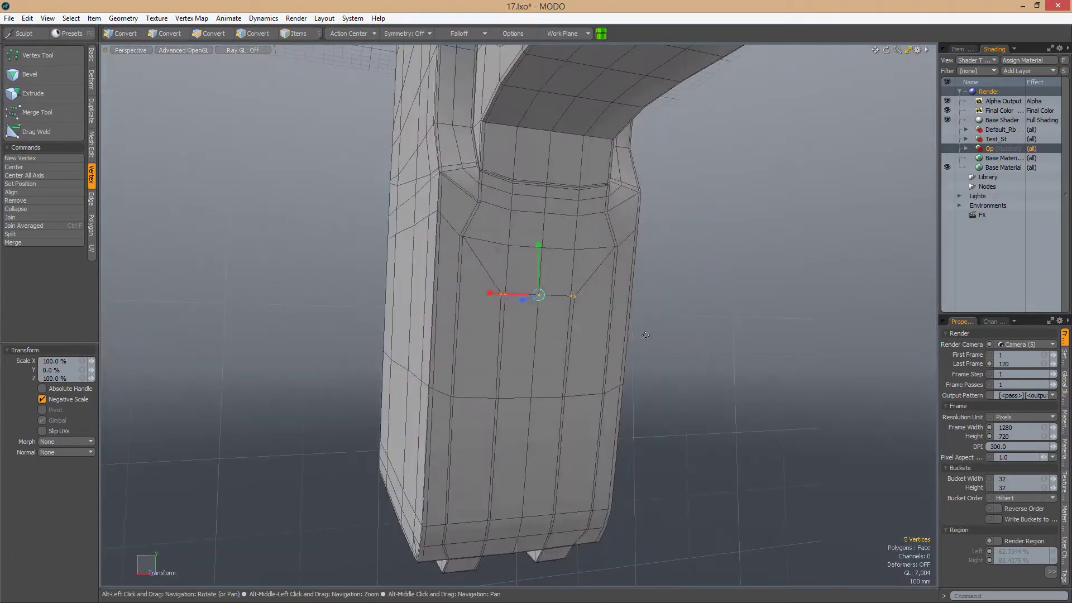
Loop-slice the band of polygons around the upper grip below the rear tail
alt+drag(390, 301, 533, 344)
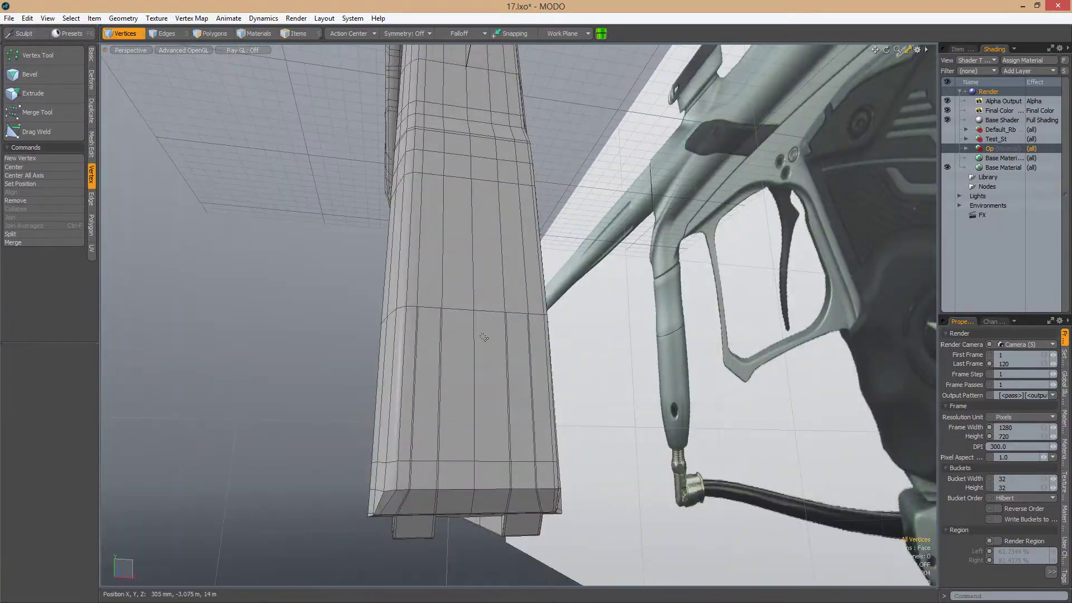
alt+drag(486, 312, 447, 324)
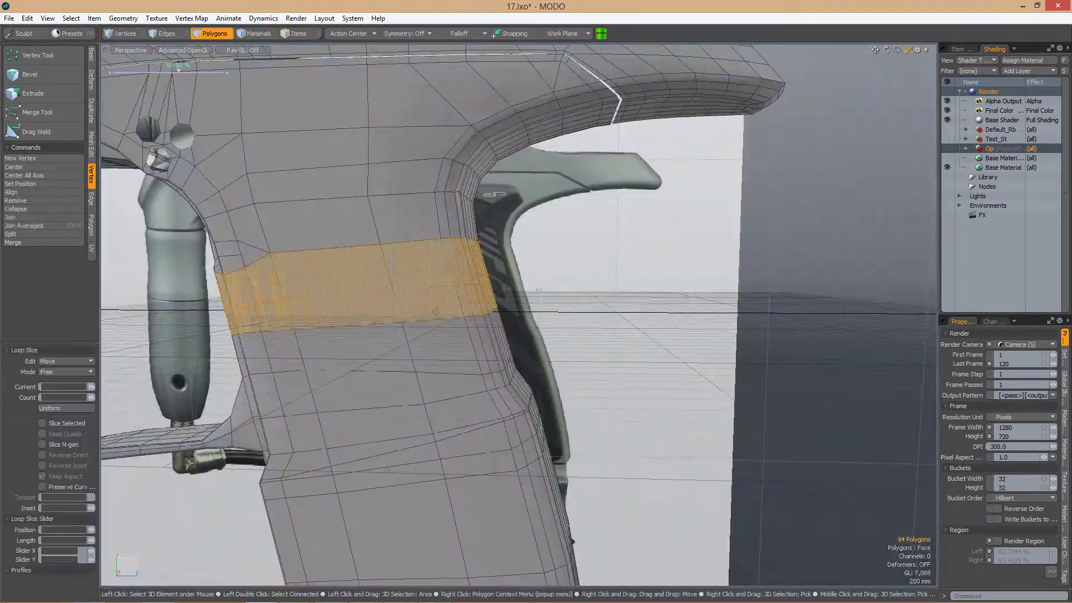
alt+drag(324, 312, 357, 313)
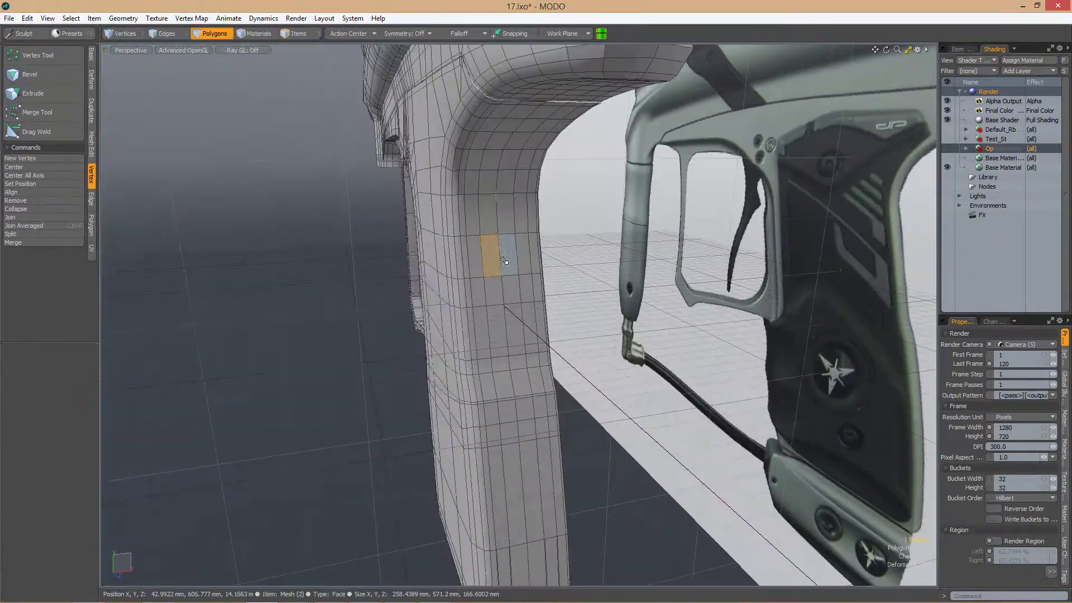
alt+drag(436, 290, 433, 258)
Slide the upper grip's loop vertices in the left view, the rear ones by about 35.8% and one front vertex by about 8.5%
key(shift+s)
drag(497, 248, 484, 287)
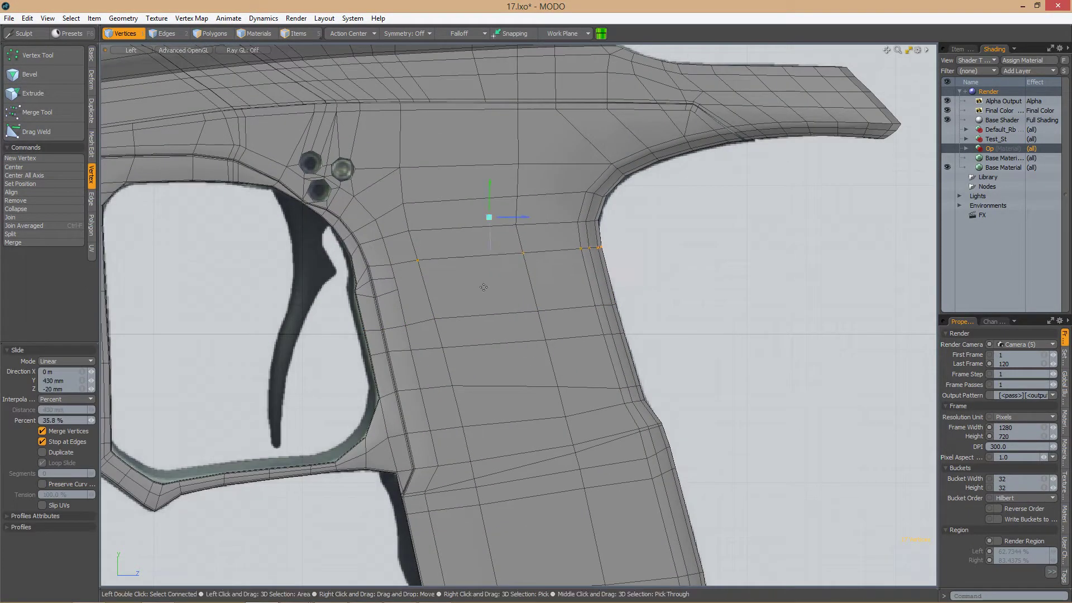
key(3)
double_click(466, 303)
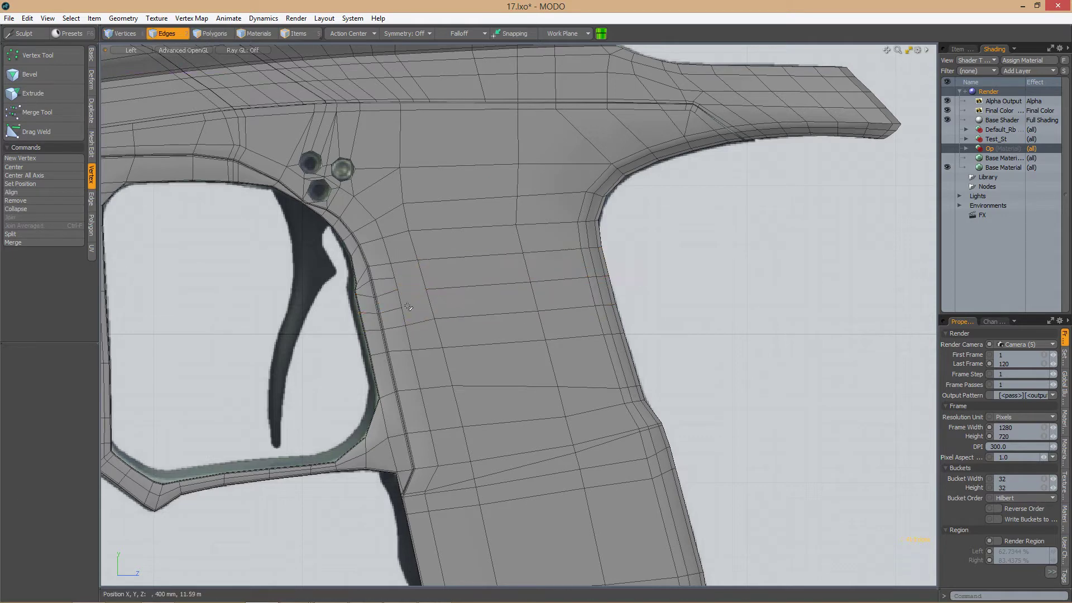
key(1)
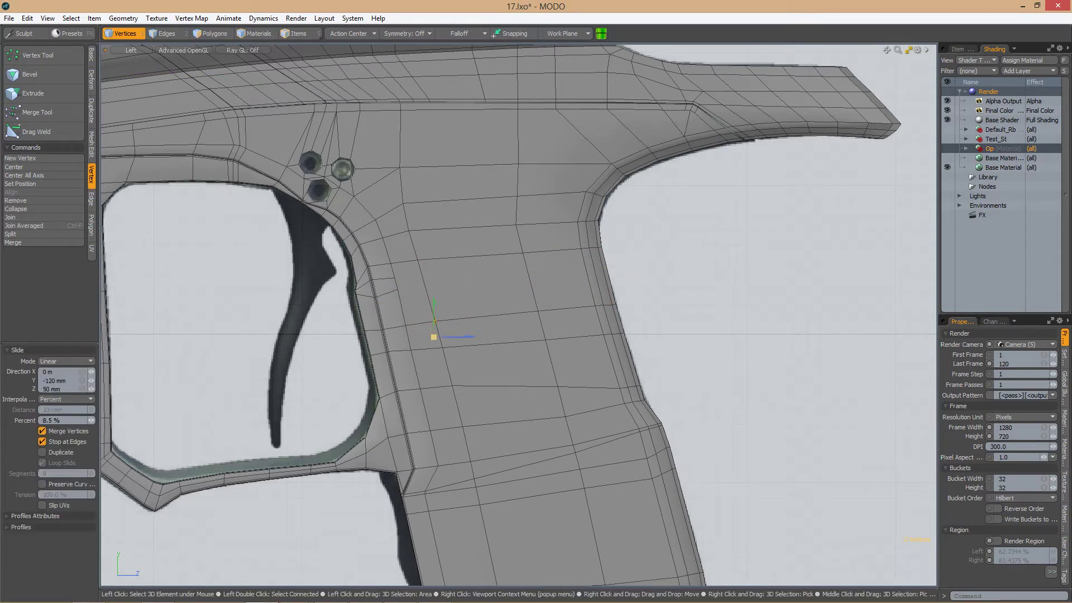
Select one lengthwise half of the body in the top view and delete it
key(KP_7)
key(3)
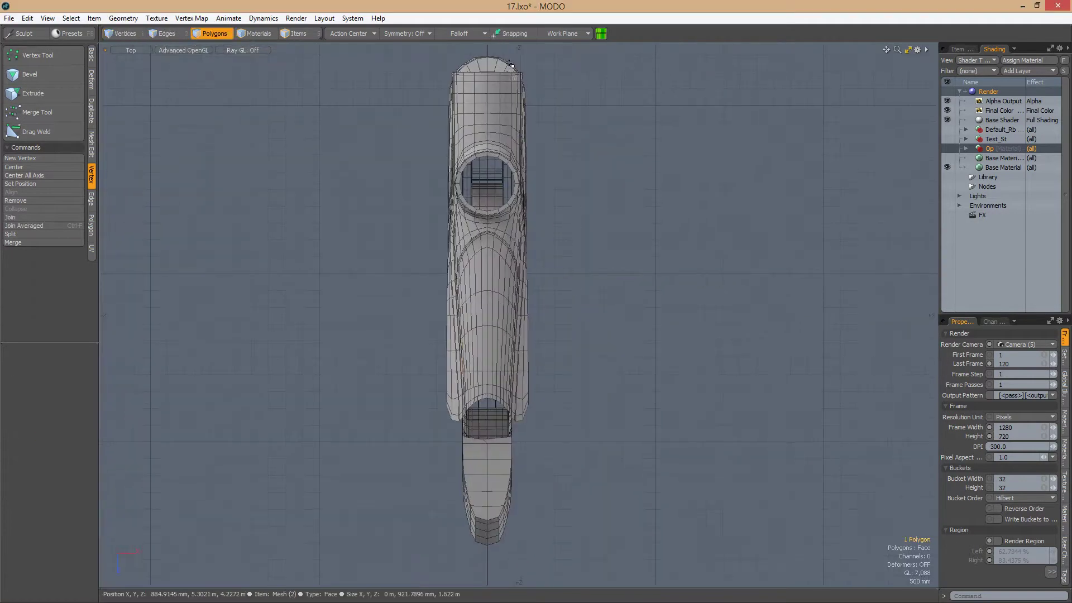
right_drag(486, 53, 604, 569)
scroll(620, 423, up, 5)
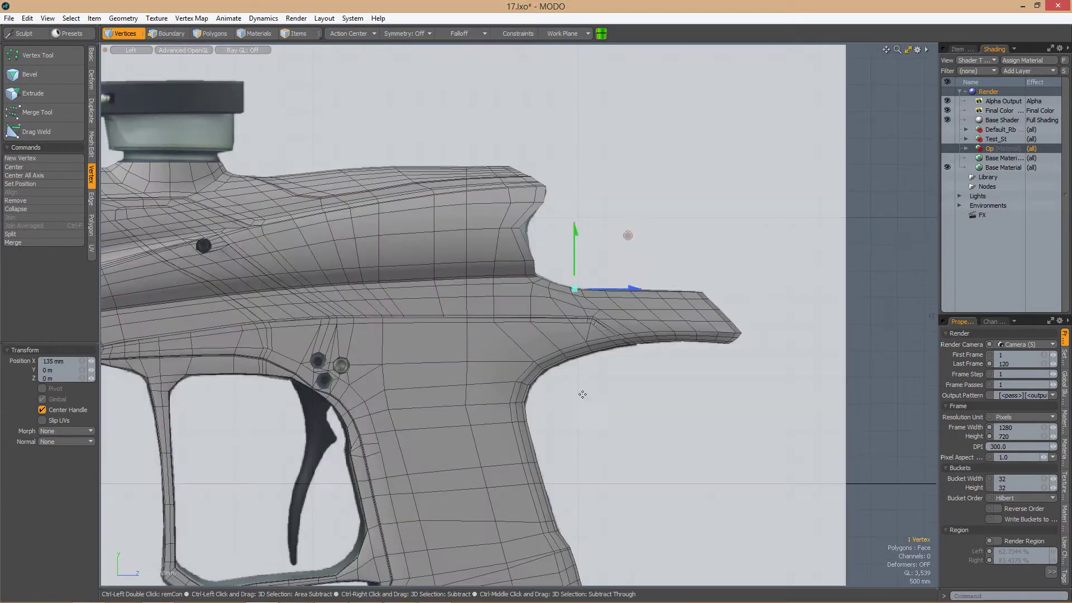
Add another loop slice around the upper grip and slide its vertex behind the trigger guard by about 22.5%
scroll(558, 313, up, 4)
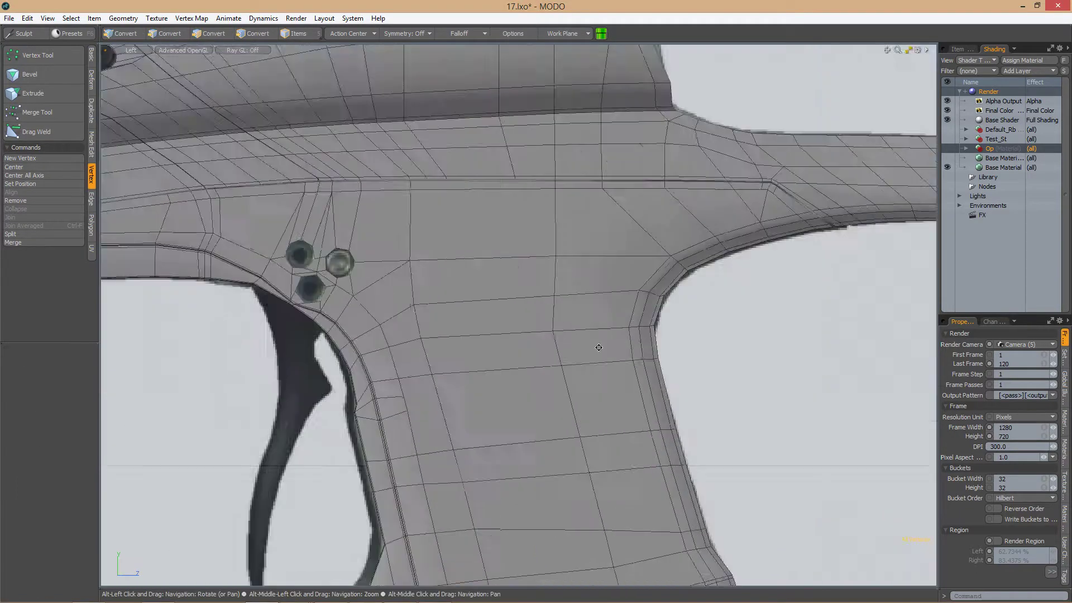
key(3)
drag(636, 346, 459, 310)
key(alt+c)
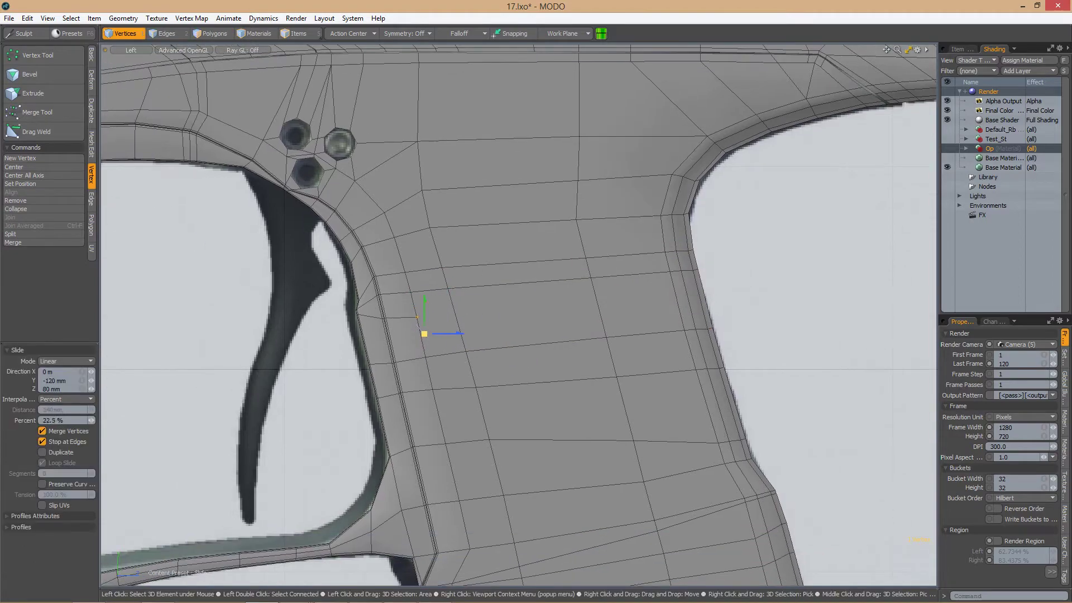
key(1)
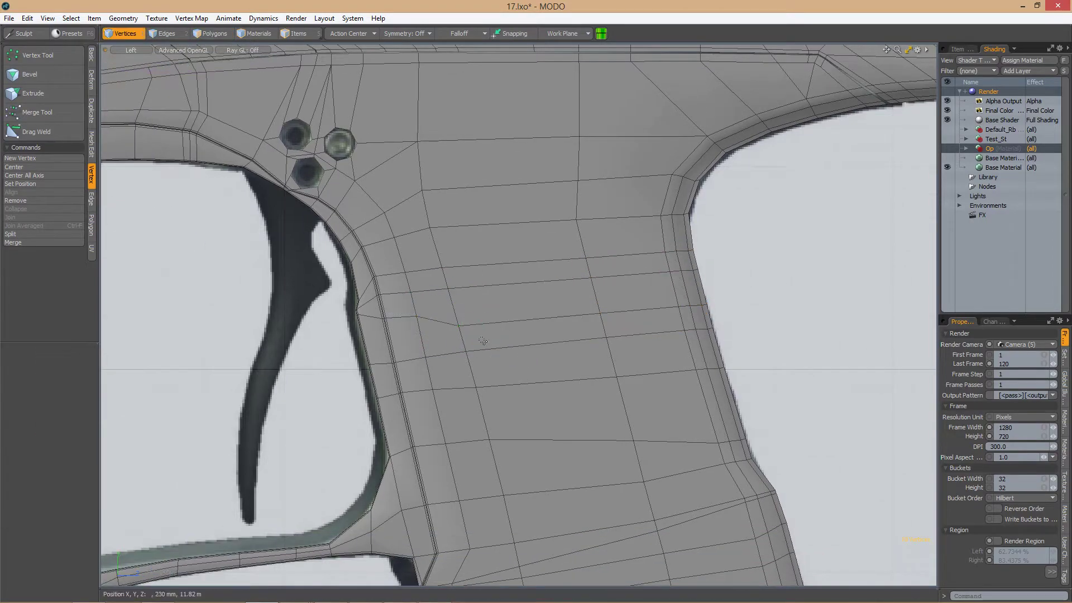
Mirror the remaining half of the body across the X axis, inverting polygons and merging vertices within 1 mm
scroll(519, 312, down, 5)
alt+drag(519, 313, 531, 268)
key(3)
drag(588, 227, 406, 55)
key(shift+v)
Merge the centreline vertices on the grip's front below the trigger guard, using a distance of 3.8 mm
scroll(536, 134, up, 5)
key(ctrl+space)
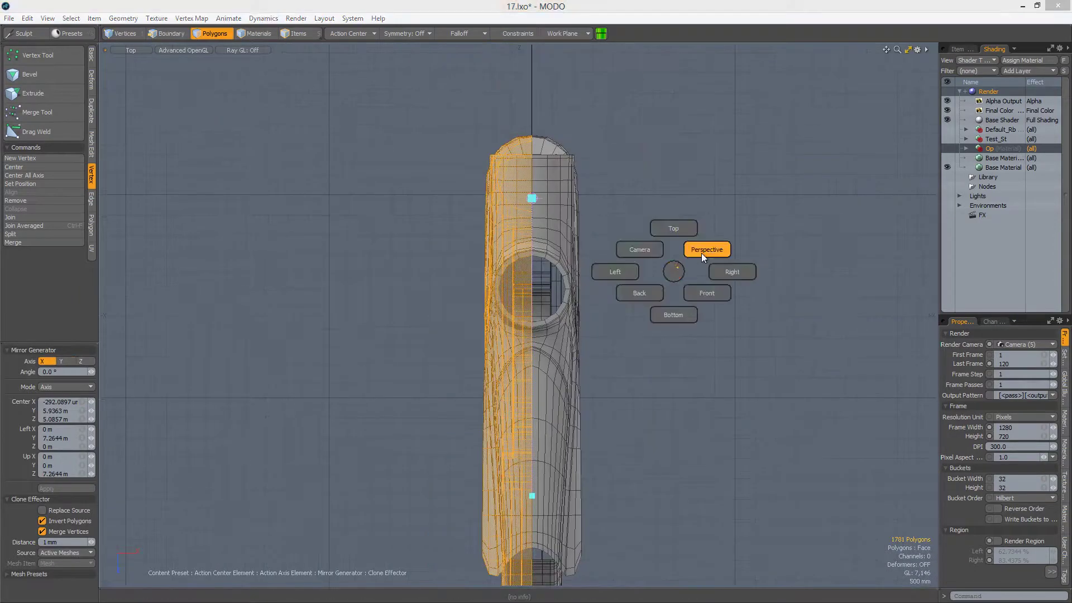
click(705, 246)
alt+drag(732, 273, 497, 337)
key(1)
drag(491, 279, 507, 375)
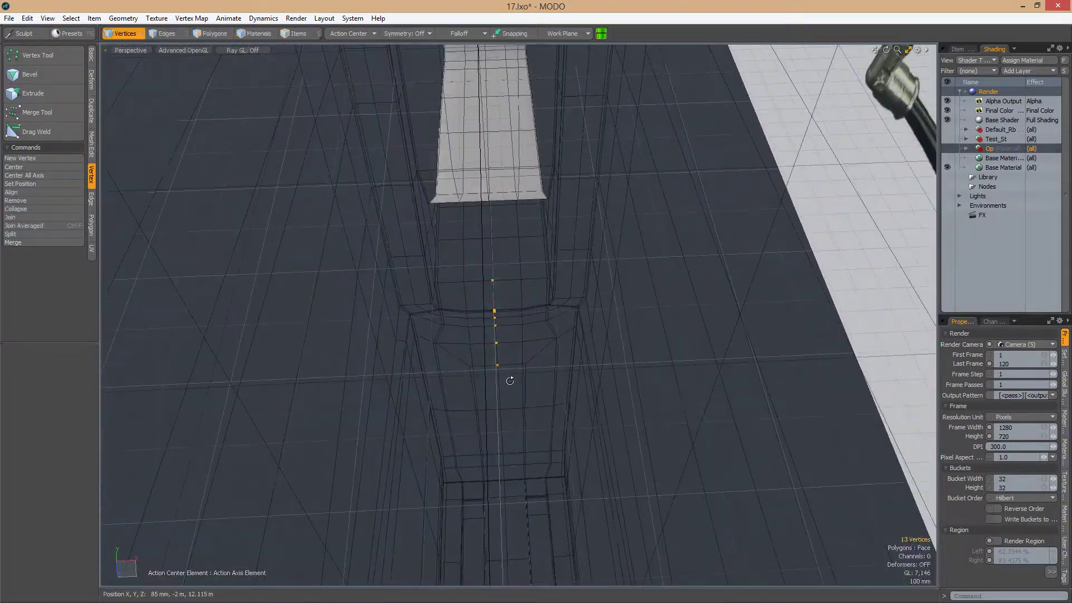
alt+drag(422, 418, 102, 369)
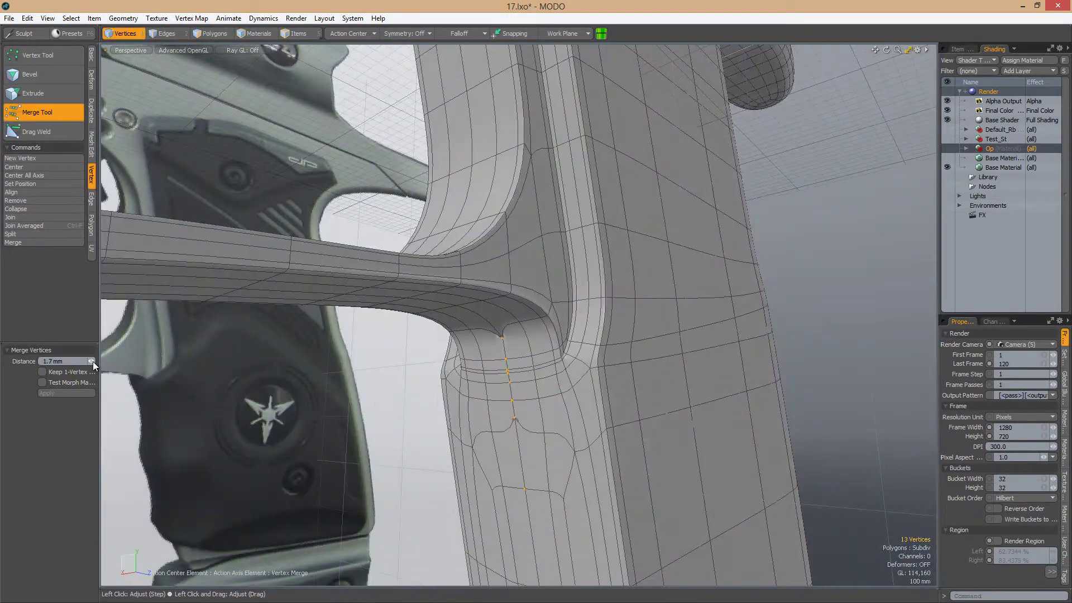
alt+drag(289, 51, 556, 334)
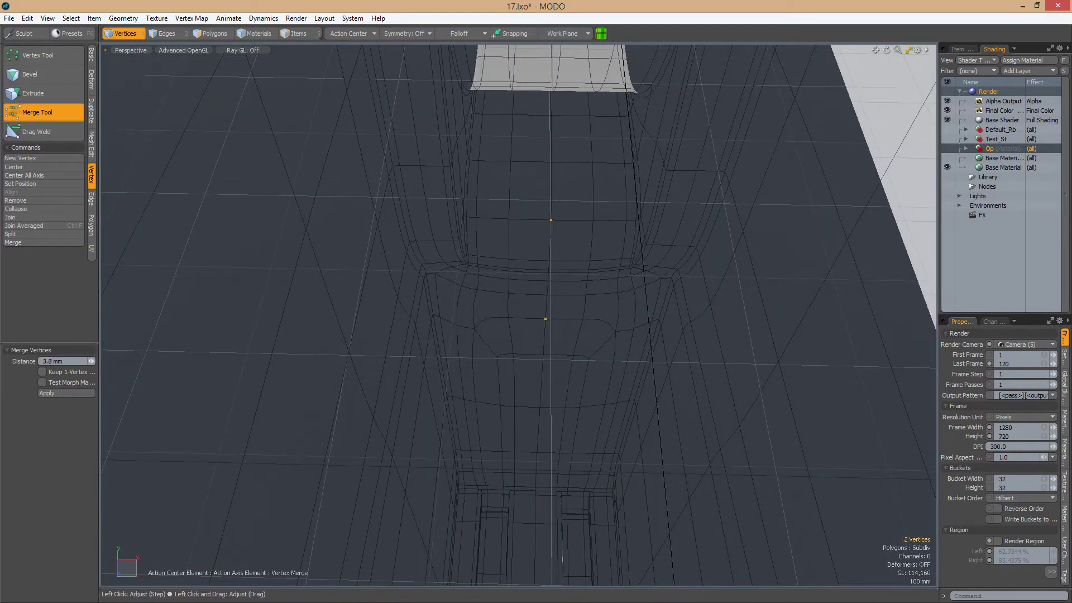
Delete a block of polygons on the back of the upper grip to open a rectangular hole
alt+drag(503, 313, 554, 301)
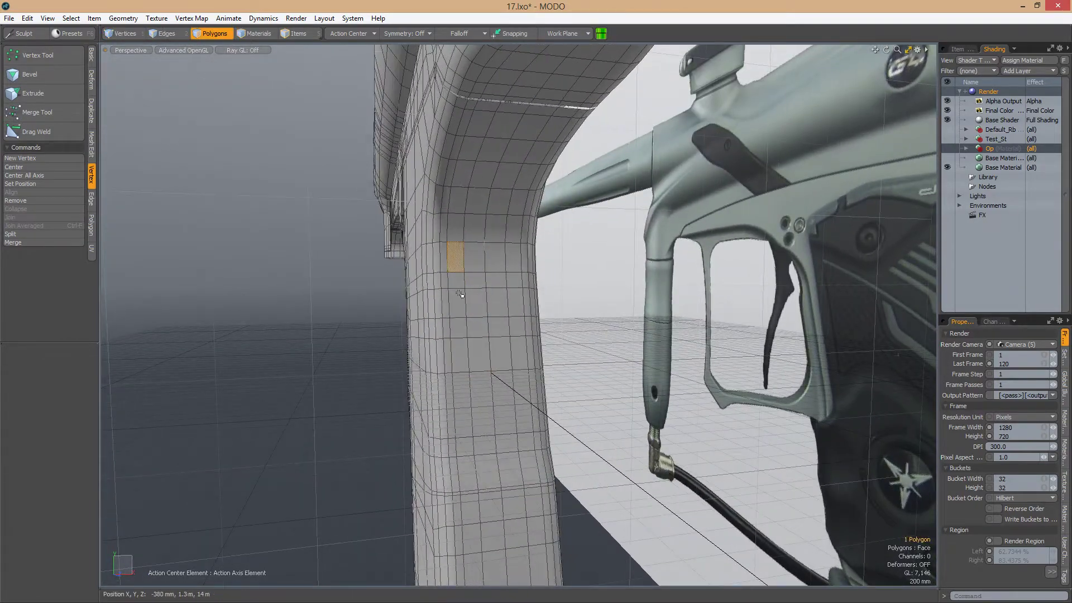
alt+drag(487, 333, 519, 264)
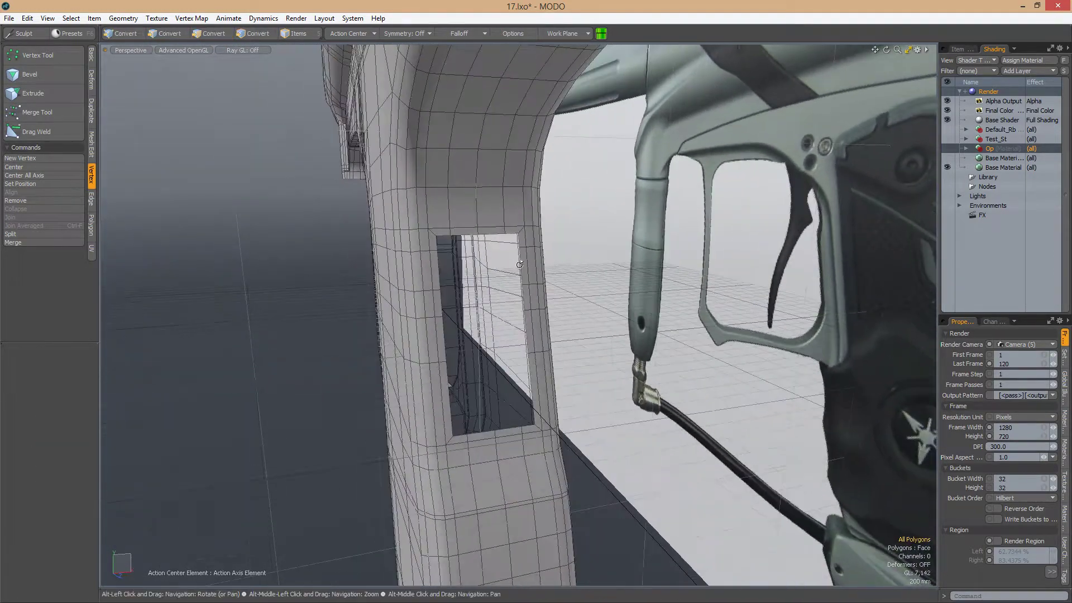
Move the vertices around the rear hole's upper and lower ends to bevel its corners
alt+drag(441, 241, 528, 248)
key(y)
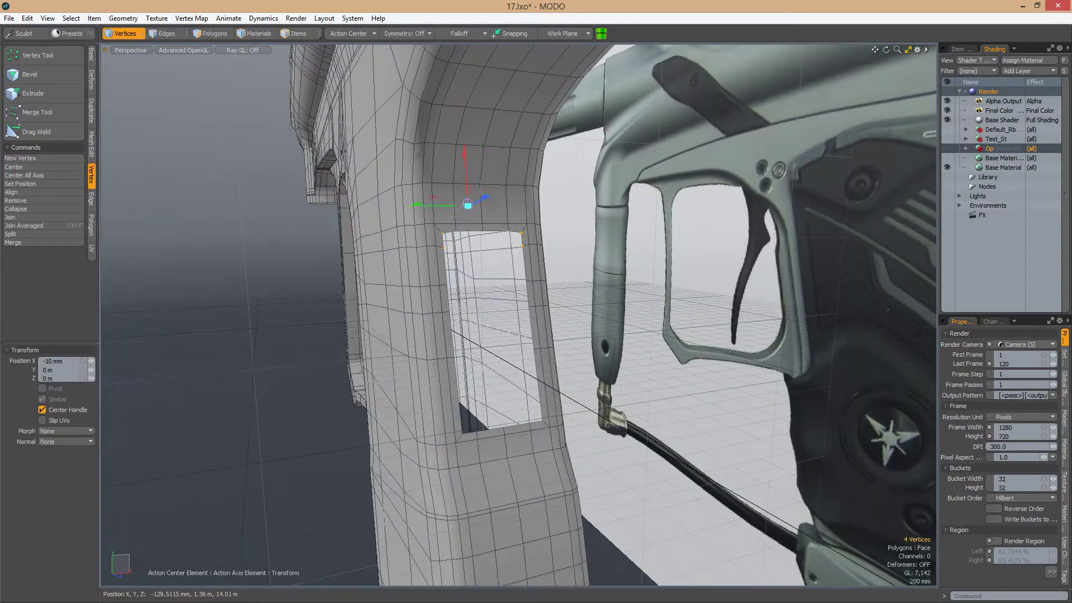
key(space)
alt+drag(492, 424, 499, 434)
click(499, 434)
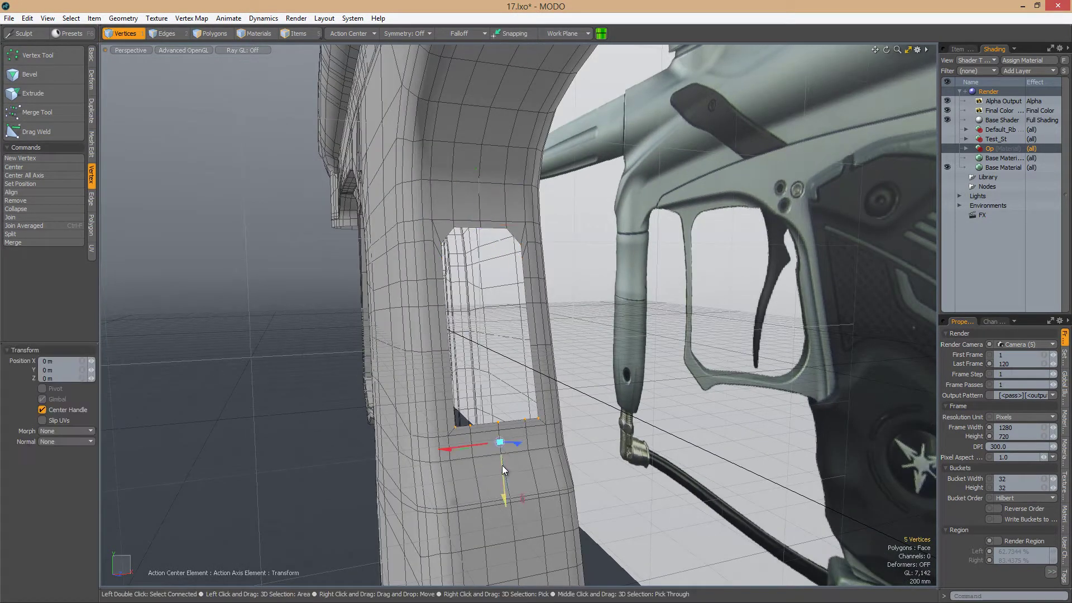
alt+drag(503, 446, 523, 466)
key(1)
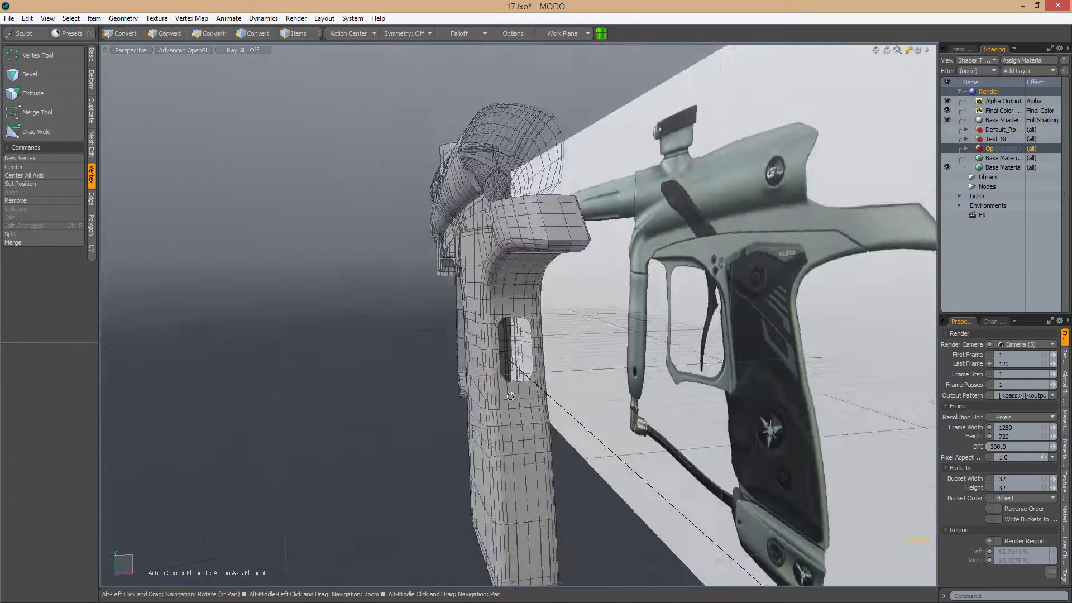
Create a flat cylinder disc beside the grip in the front view with 8 sides, Z axis and 230 mm radius
click(91, 56)
click(53, 56)
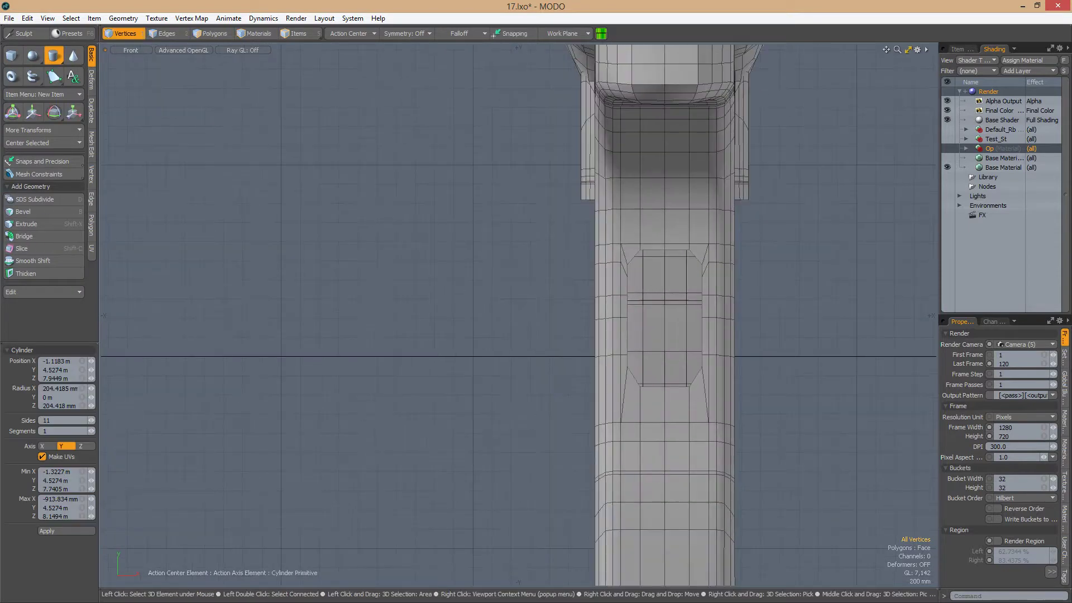
scroll(416, 316, up, 2)
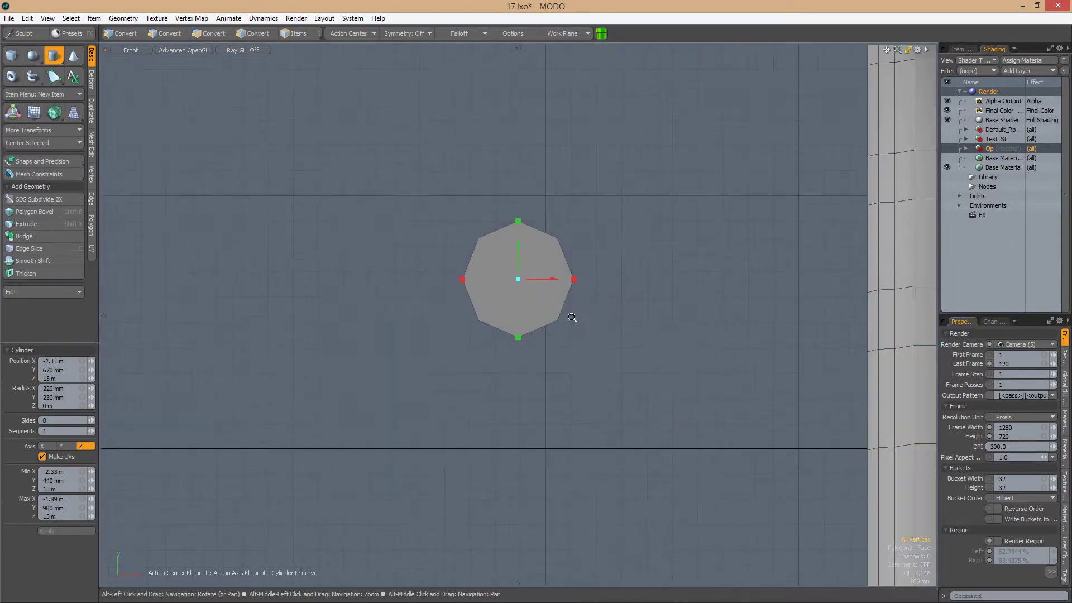
scroll(586, 302, down, 2)
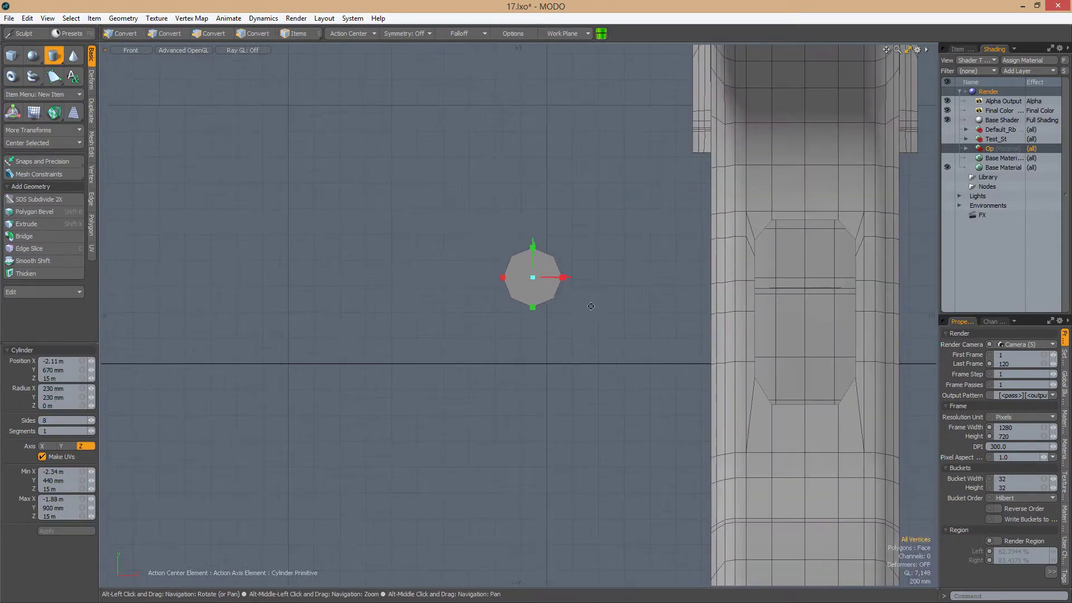
Duplicate the octagonal disc and place the two copies one directly above the other with a small gap
key(3)
click(542, 292)
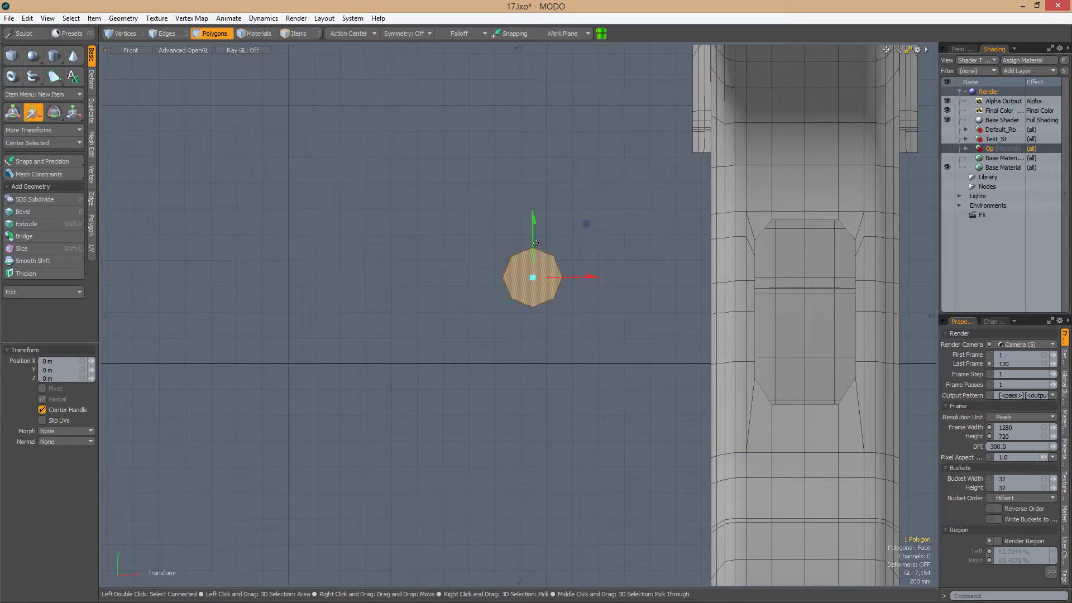
scroll(585, 300, up, 4)
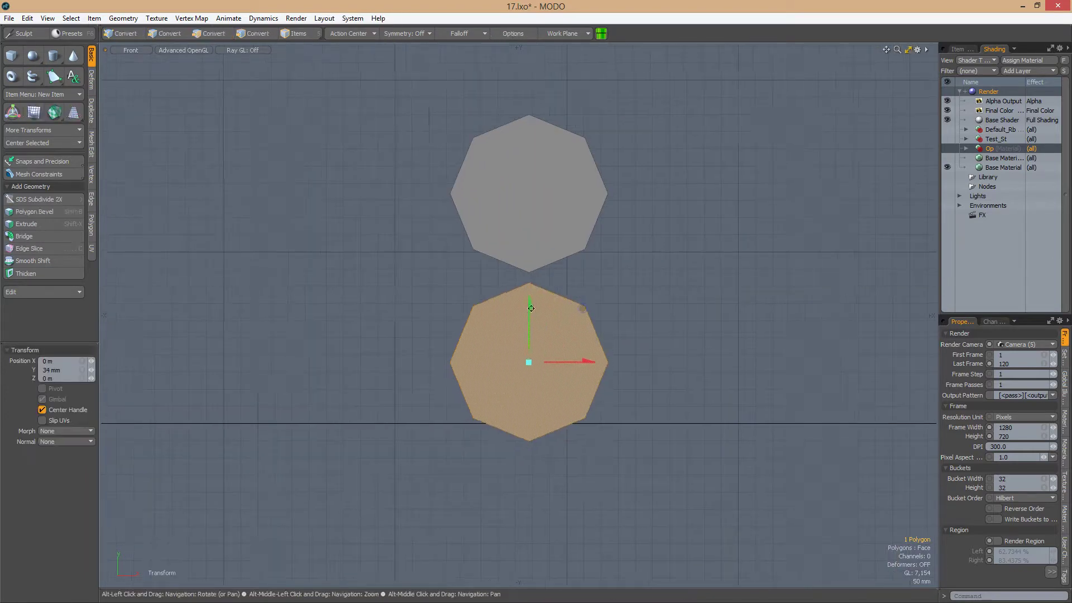
scroll(583, 278, down, 5)
Move both octagons over the hole in the grip and scale them to 134% in X and Y
shift+click(583, 278)
key(y)
drag(543, 296, 769, 292)
scroll(665, 262, up, 3)
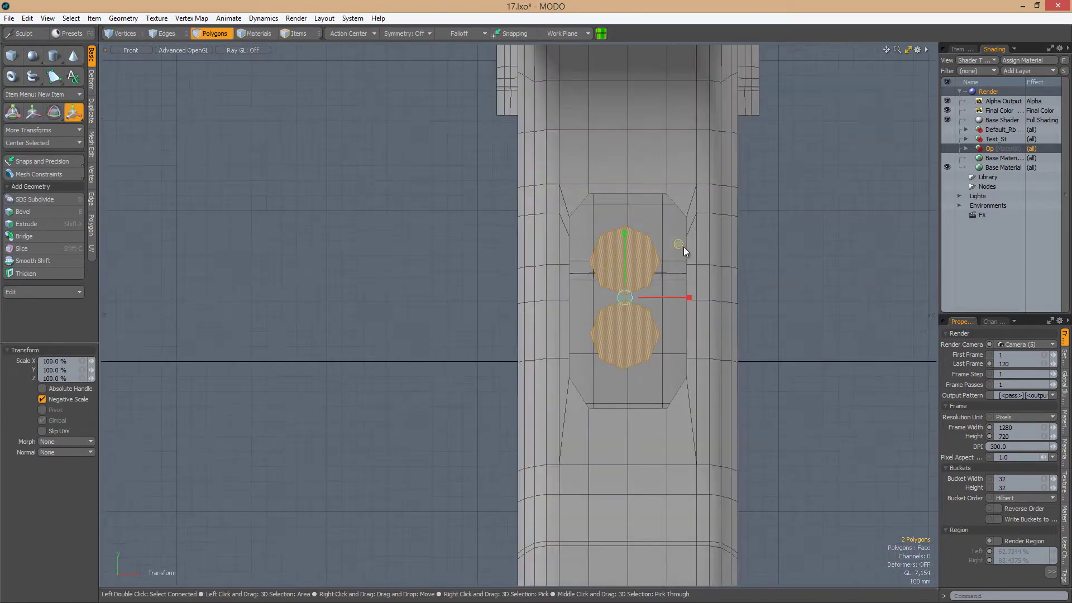
drag(633, 278, 634, 271)
scroll(642, 272, down, 3)
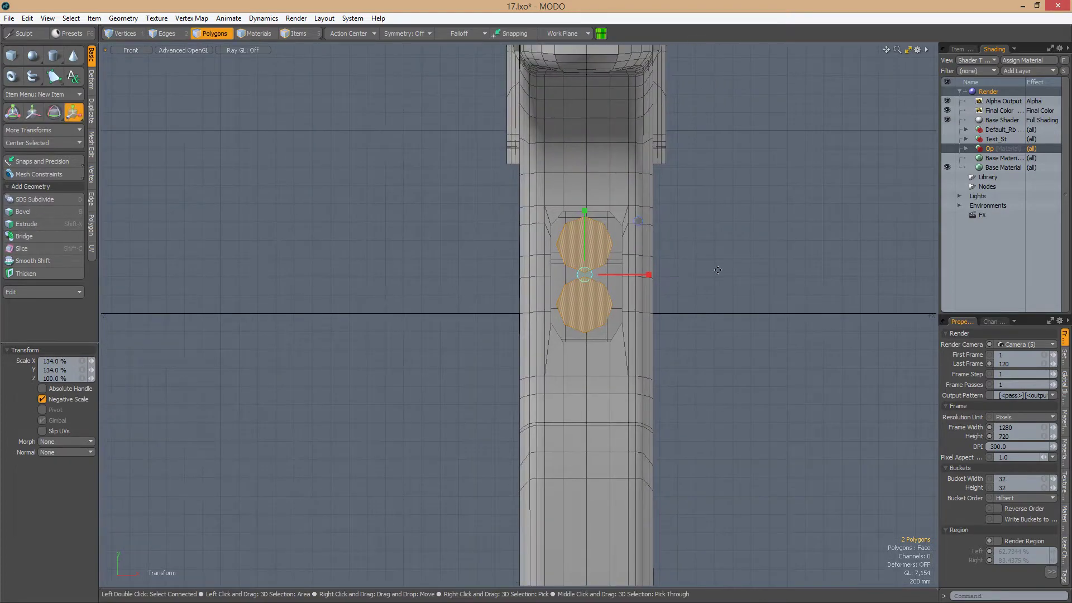
Inset both octagons in the front view with a bevel, giving each a narrow border ring
alt+drag(718, 271, 698, 330)
key(ctrl+space)
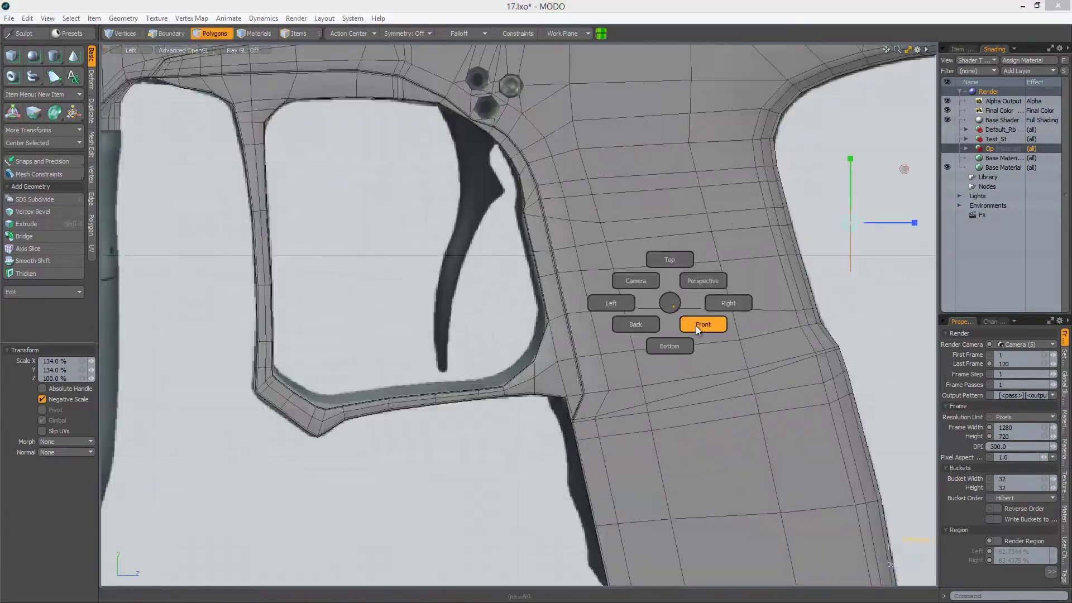
click(703, 325)
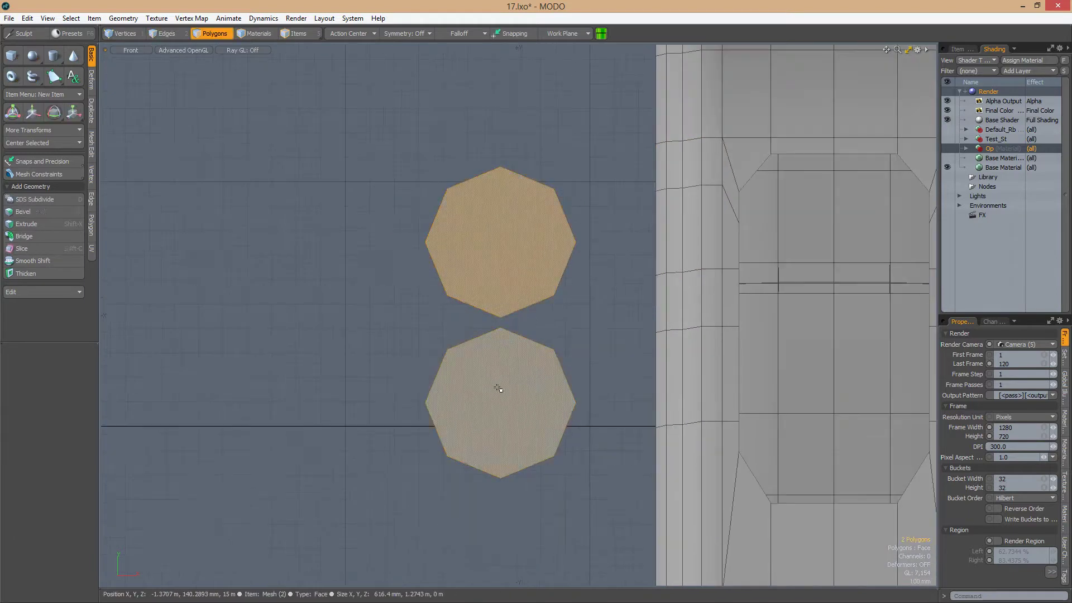
key(b)
drag(514, 318, 585, 333)
Bridge the upper octagon's lower-left outer edge to the lower octagon's upper-left outer edge
key(2)
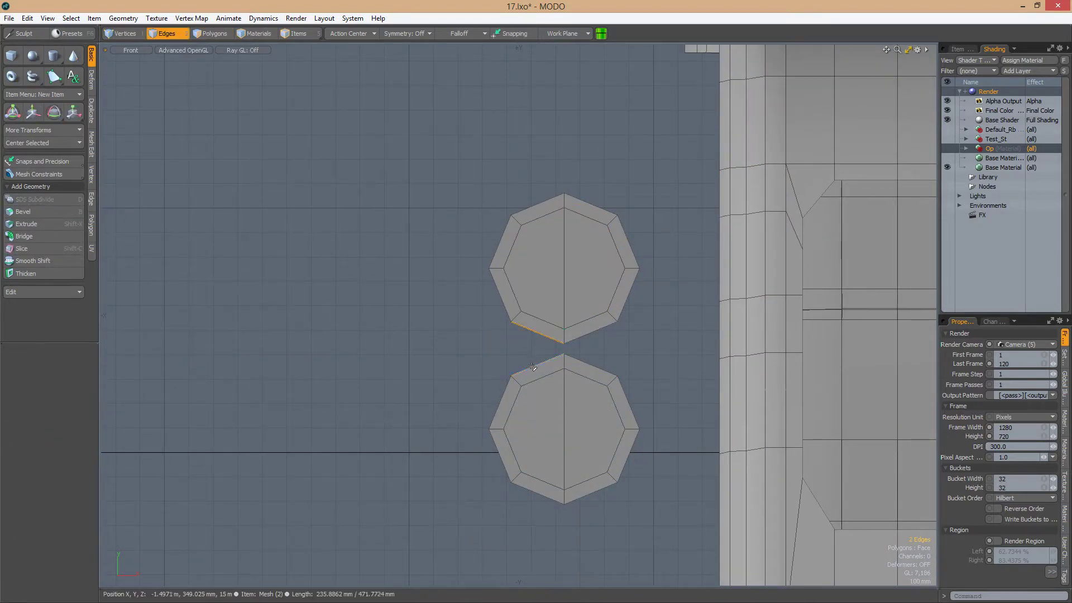
click(24, 236)
click(551, 208)
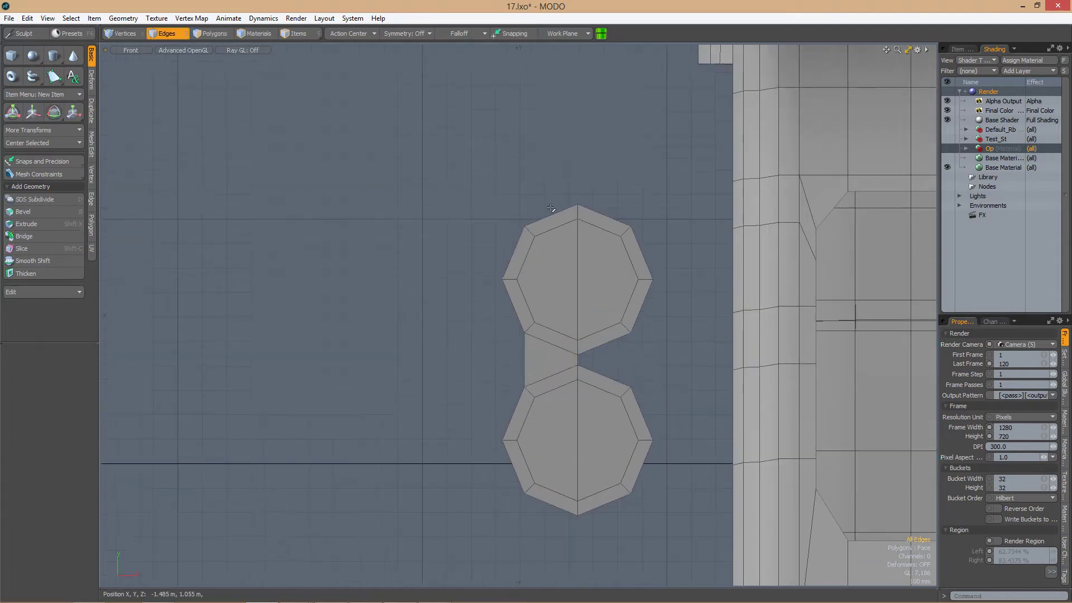
Delete the right half of the double octagon and mirror the remaining half across the X axis with merged vertices
key(3)
drag(491, 173, 593, 576)
key(Delete)
key(shift+v)
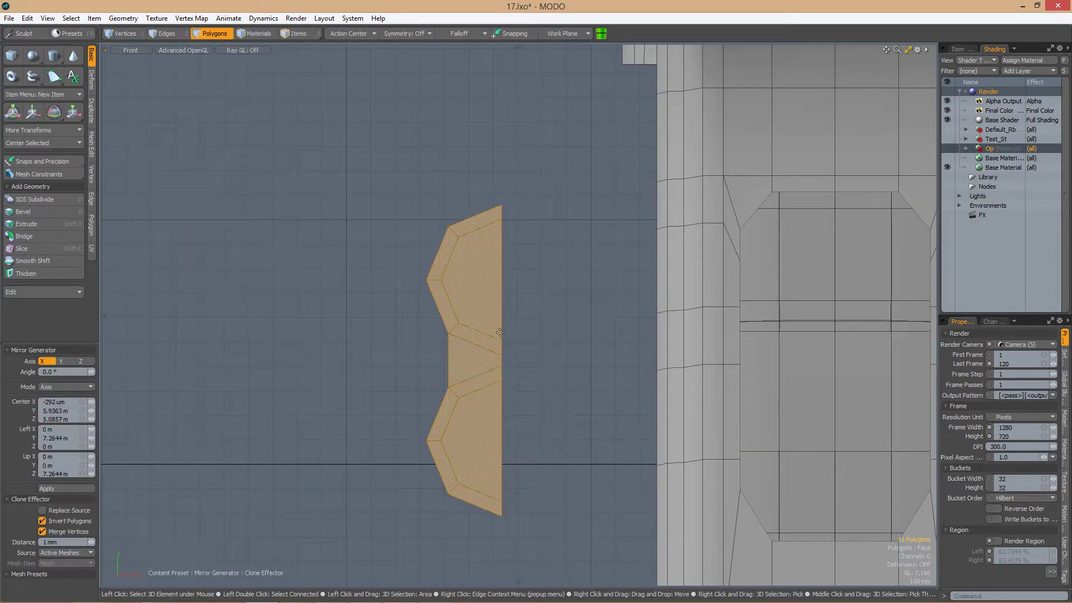
click(503, 280)
key(space)
Move the double-octagon panel into the opening at the back of the grip and tilt it to follow the grip's slope
scroll(558, 335, down, 3)
key(a)
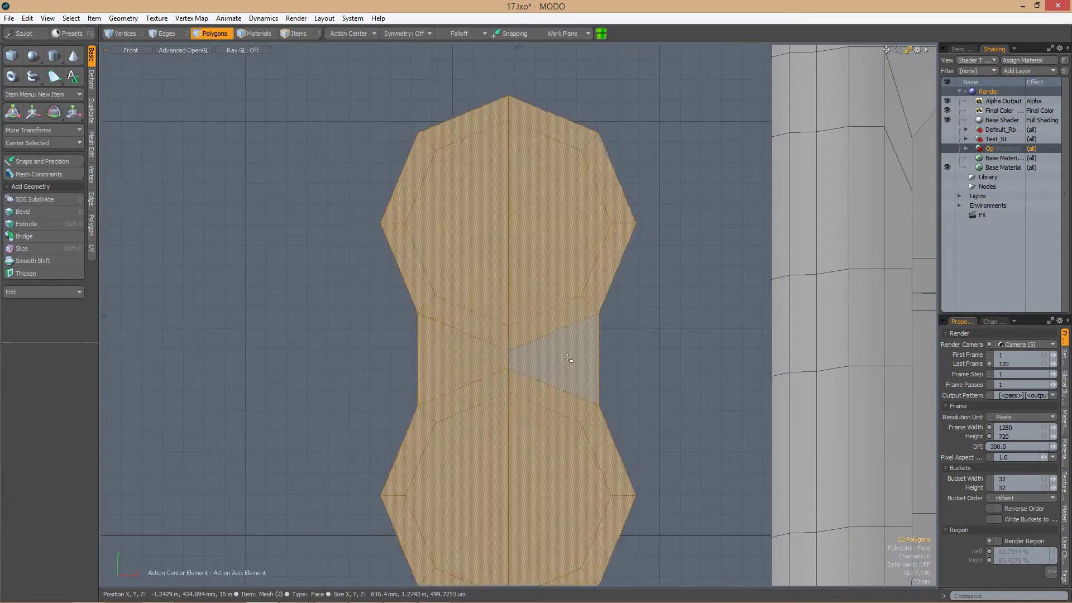
scroll(581, 355, down, 3)
key(w)
drag(525, 268, 705, 268)
scroll(567, 271, up, 6)
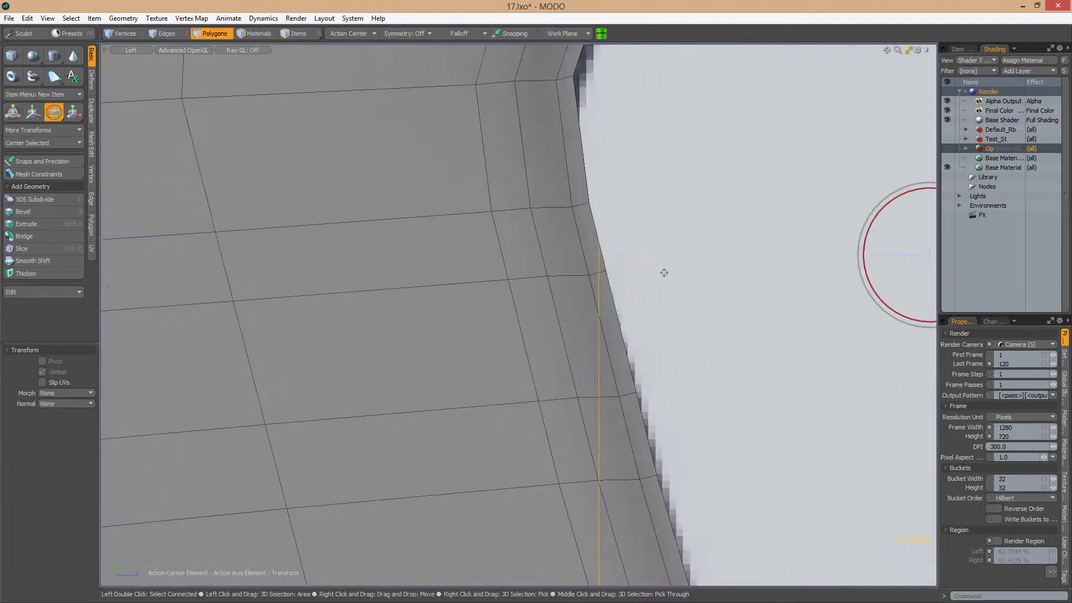
scroll(664, 272, down, 3)
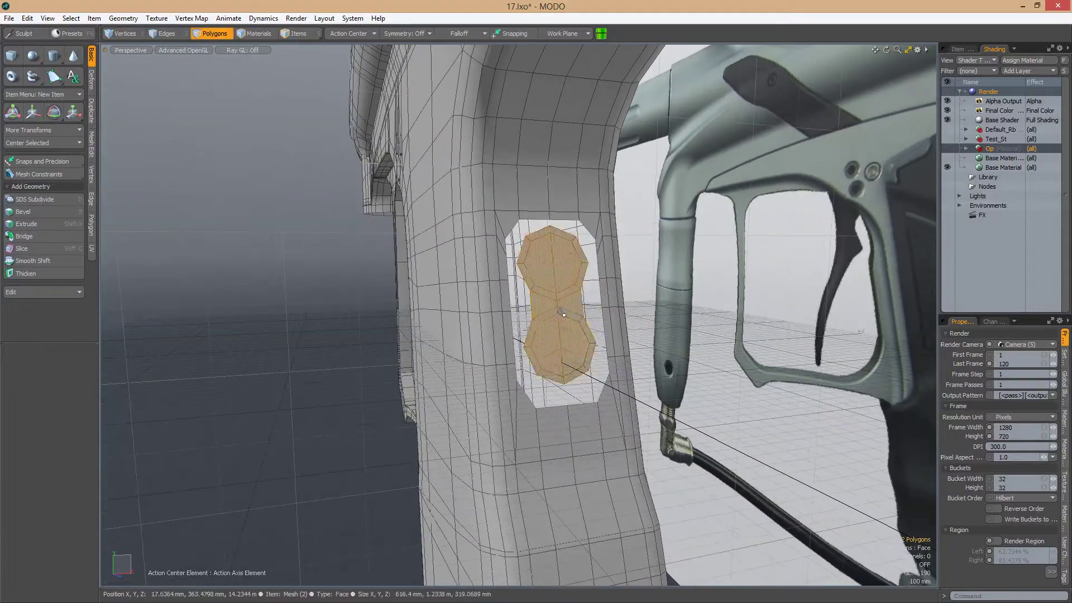
Scale the double-octagon panel to 103% in X and Y so it fits the grip opening
scroll(562, 315, up, 5)
key(r)
scroll(592, 323, down, 6)
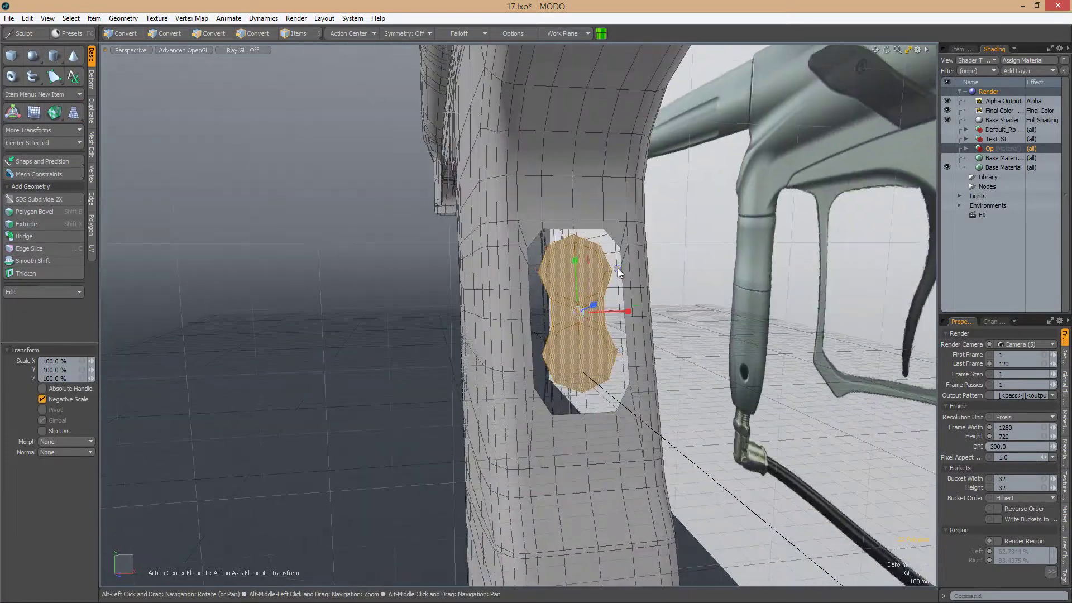
mouse_move(581, 302)
alt+mouse_down()
mouse_move(625, 304)
mouse_move(599, 303)
alt+mouse_up()
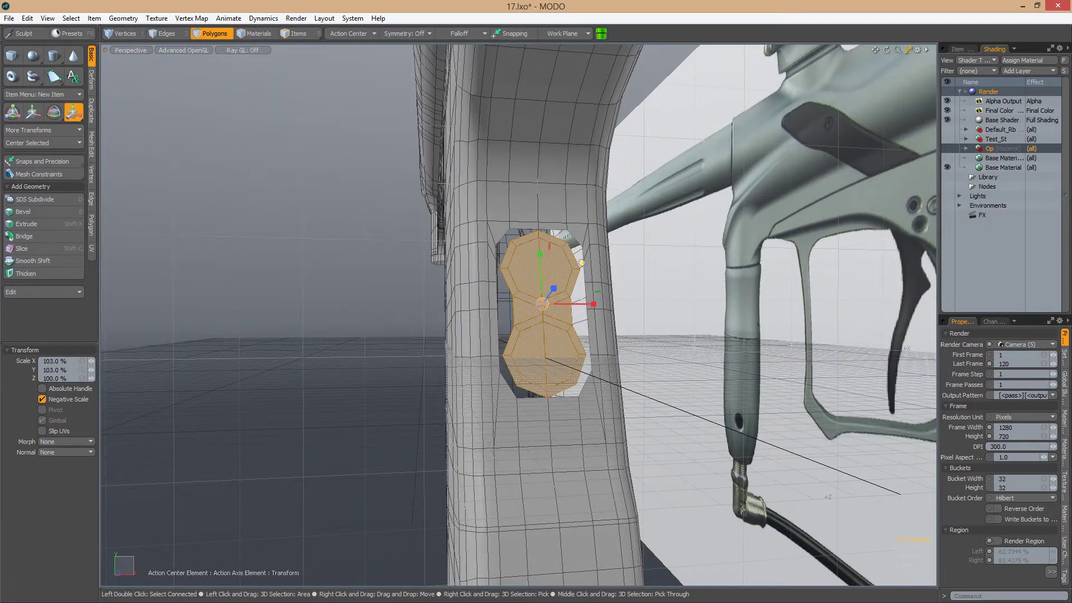
key(q)
Snap and weld the left-hand vertices of the grip opening onto the double octagon's outer corners with the Topology Pen
scroll(293, 248, up, 5)
click(91, 198)
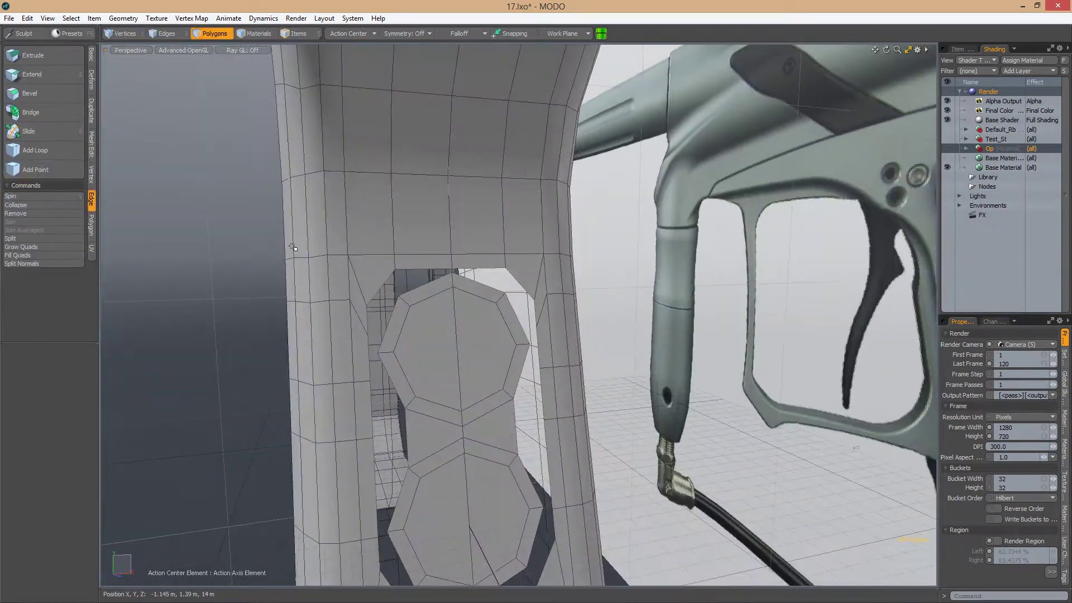
key(1)
alt+drag(292, 248, 106, 179)
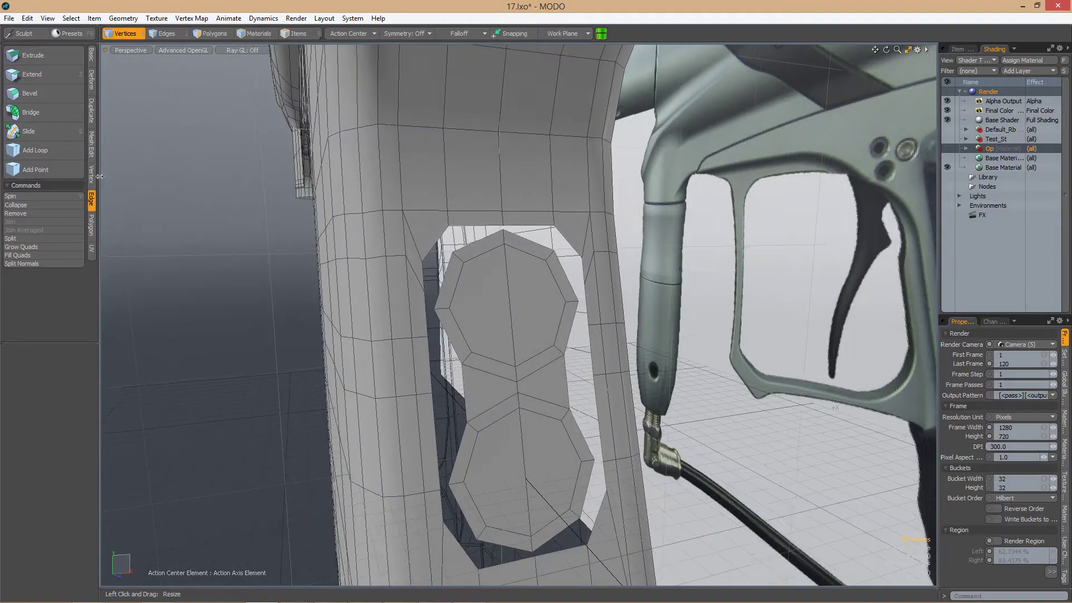
scroll(466, 235, up, 3)
key(b)
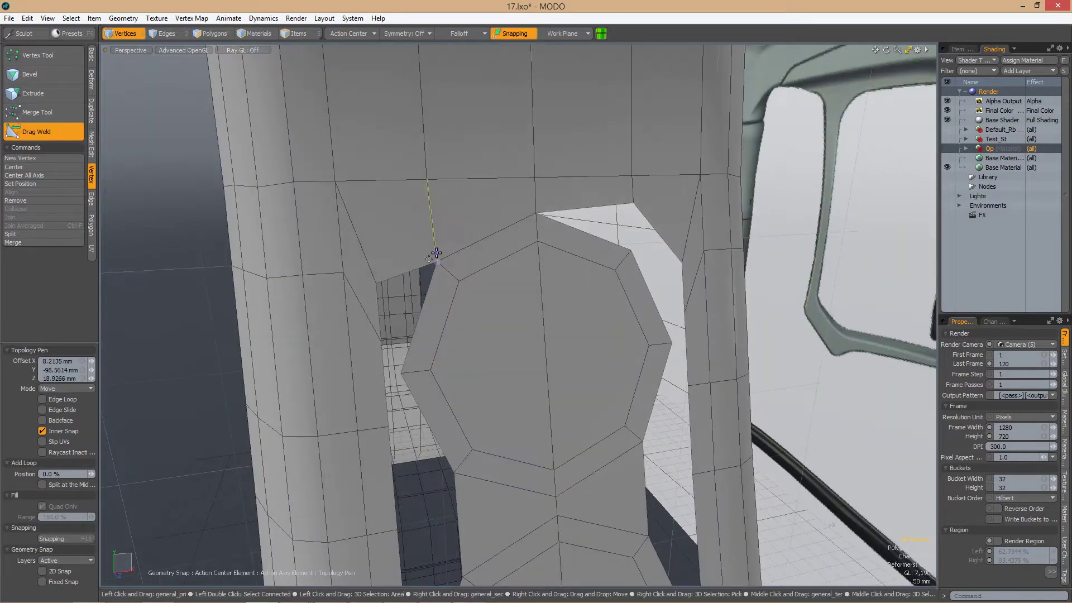
alt+drag(436, 253, 505, 383)
alt+drag(542, 371, 458, 316)
Rework the edges left of the double octagon, replacing diagonals with edge slices from the octagon corners across the grip's back
key(2)
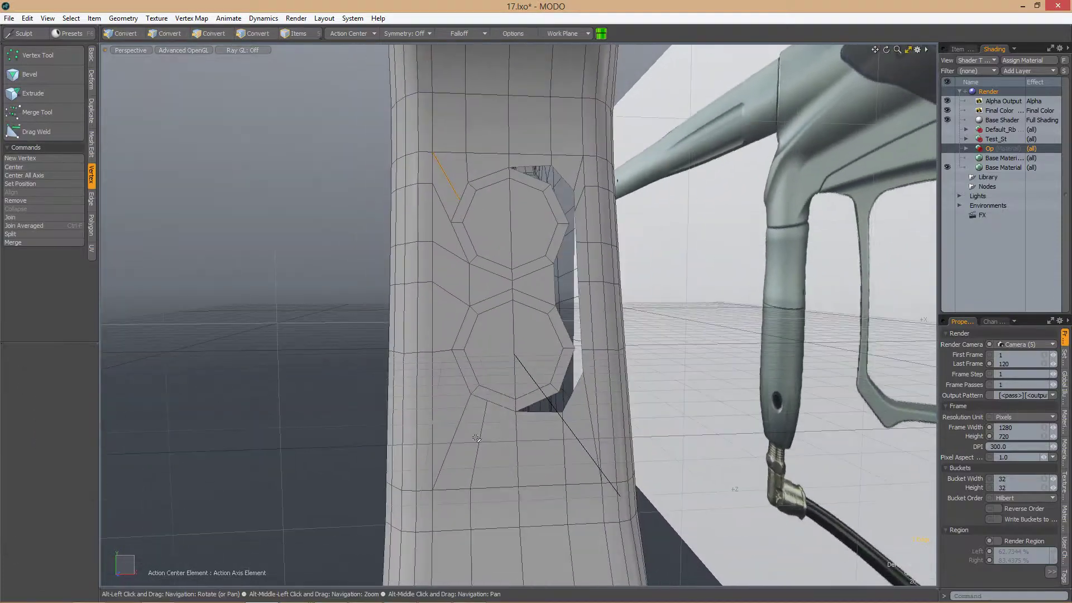
alt+drag(498, 361, 435, 330)
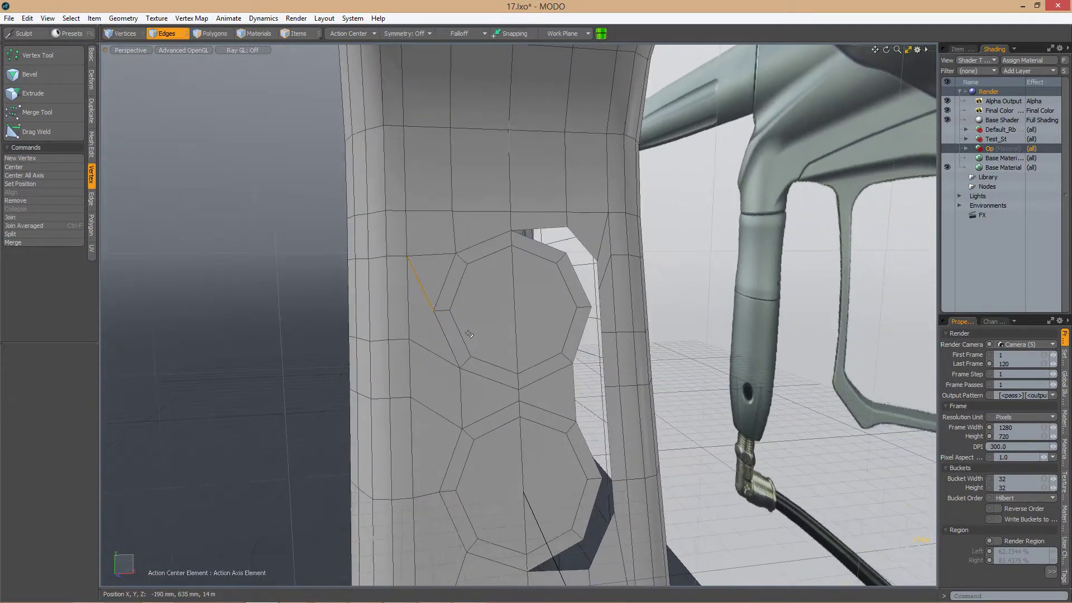
alt+drag(422, 347, 438, 355)
key(alt+c)
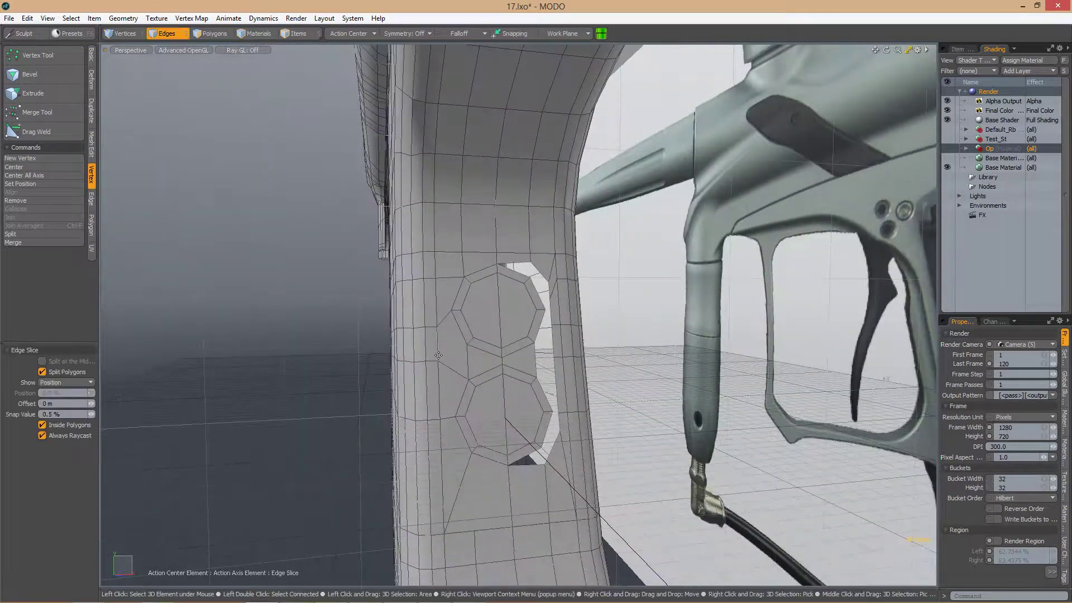
alt+drag(473, 395, 575, 353)
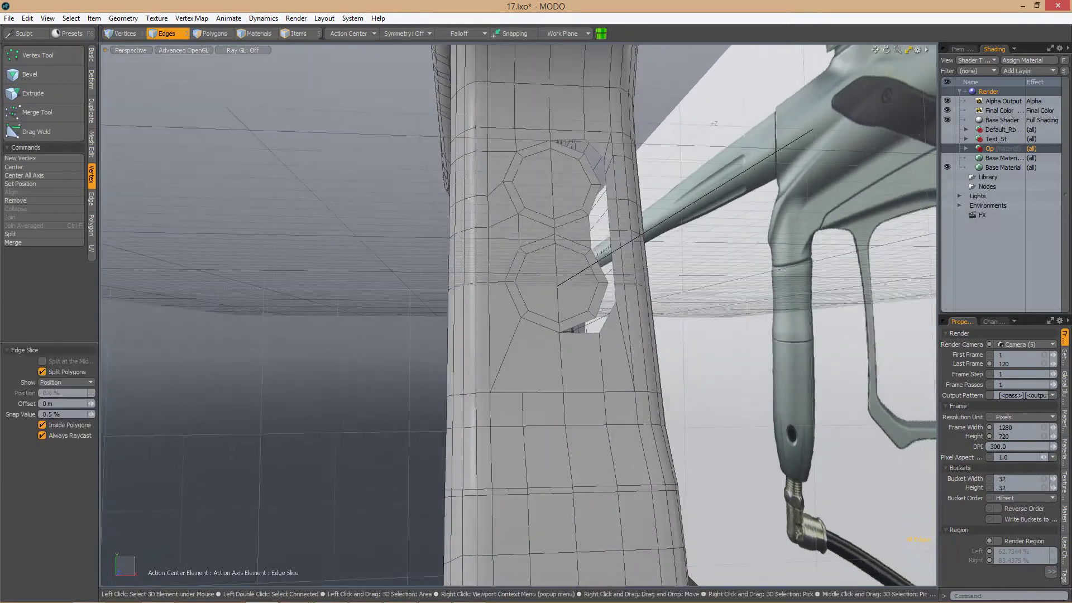
alt+drag(522, 325, 536, 296)
double_click(425, 306)
alt+drag(430, 302, 361, 360)
click(414, 335)
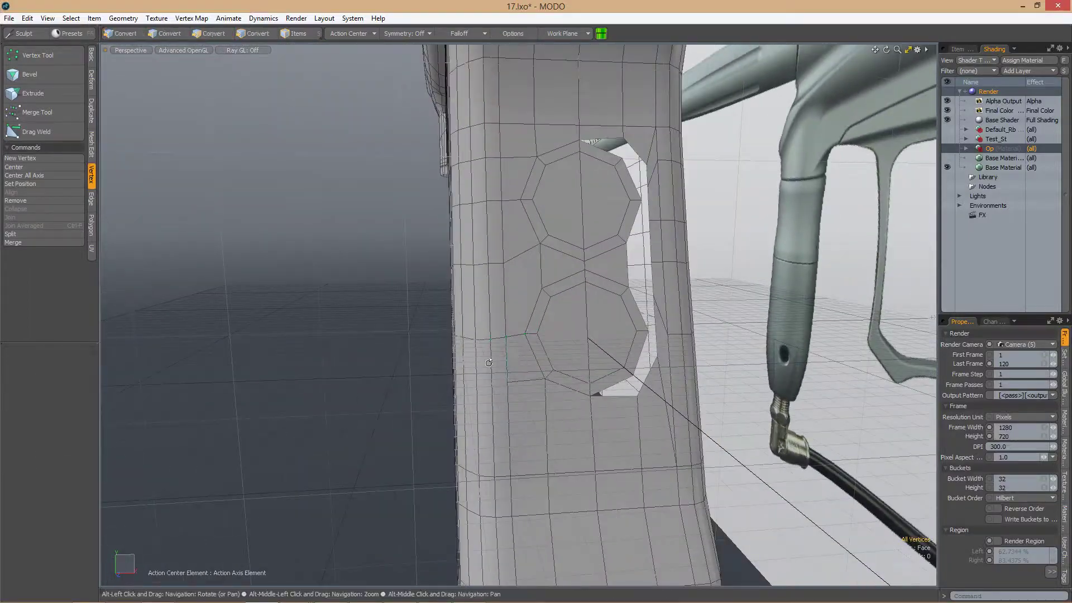
Slide the vertex on the grip's rounded corner beside the lower octagon by 5.2% to even out the edge flow
alt+drag(489, 363, 345, 361)
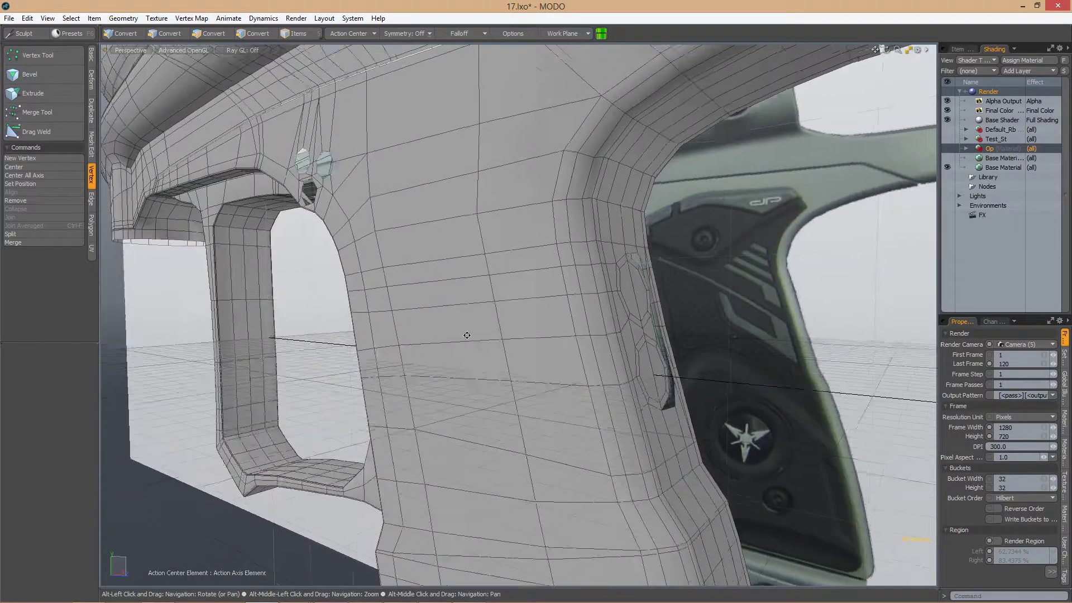
alt+drag(466, 335, 473, 334)
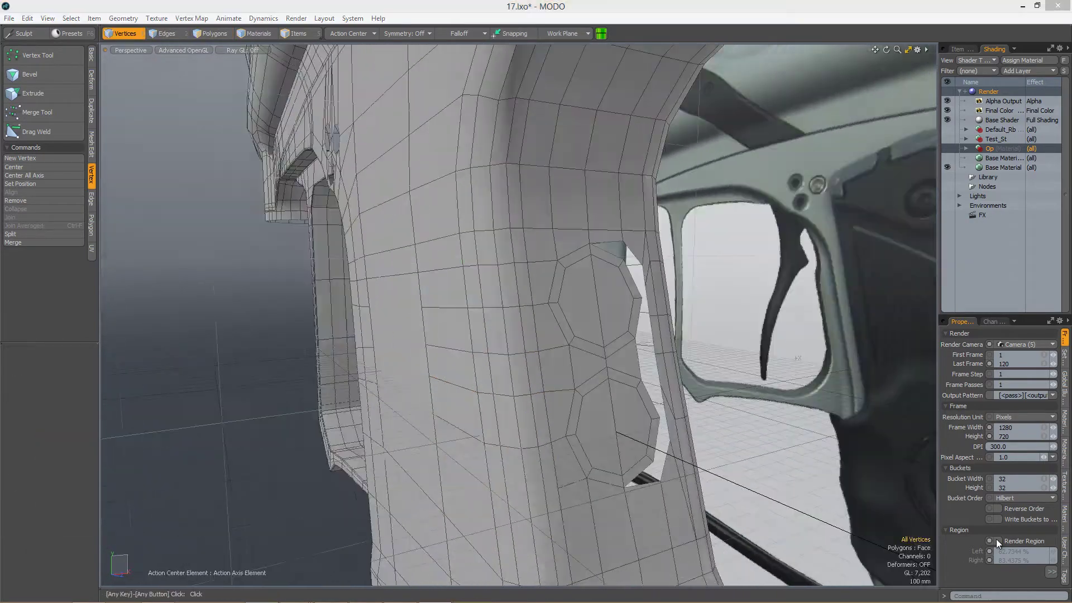
mouse_move(503, 363)
alt+mouse_down()
mouse_move(536, 380)
mouse_move(520, 391)
mouse_move(542, 409)
mouse_move(519, 391)
mouse_move(513, 361)
alt+mouse_up()
key(3)
key(space)
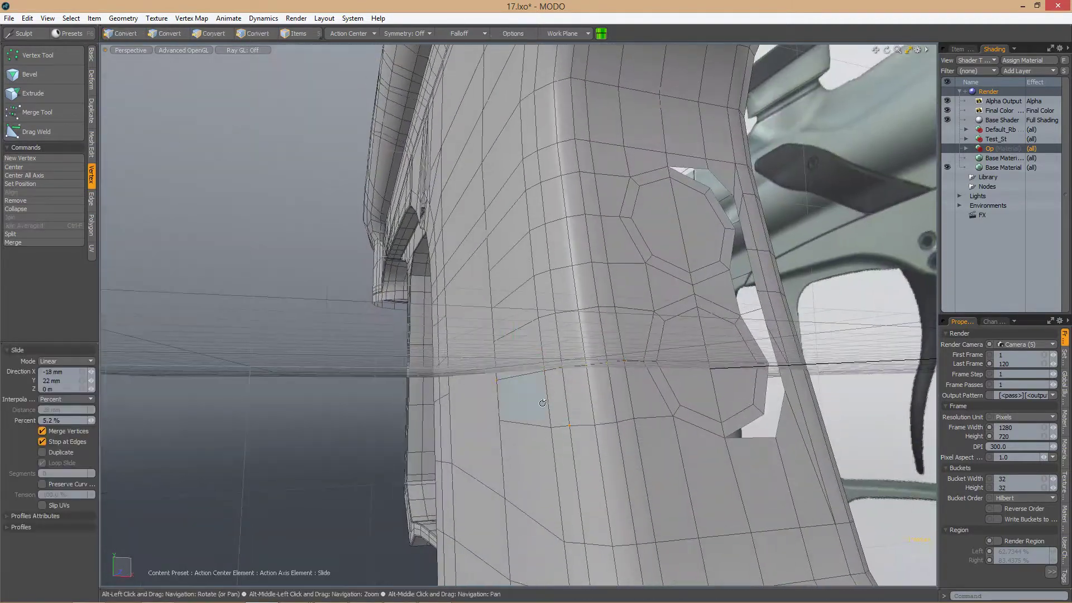
key(space)
Slice new edges across the side of the grip to continue the edge flow coming from the octagon recess
alt+drag(542, 403, 417, 388)
alt+drag(587, 391, 524, 300)
key(alt+c)
alt+drag(518, 339, 491, 335)
click(499, 386)
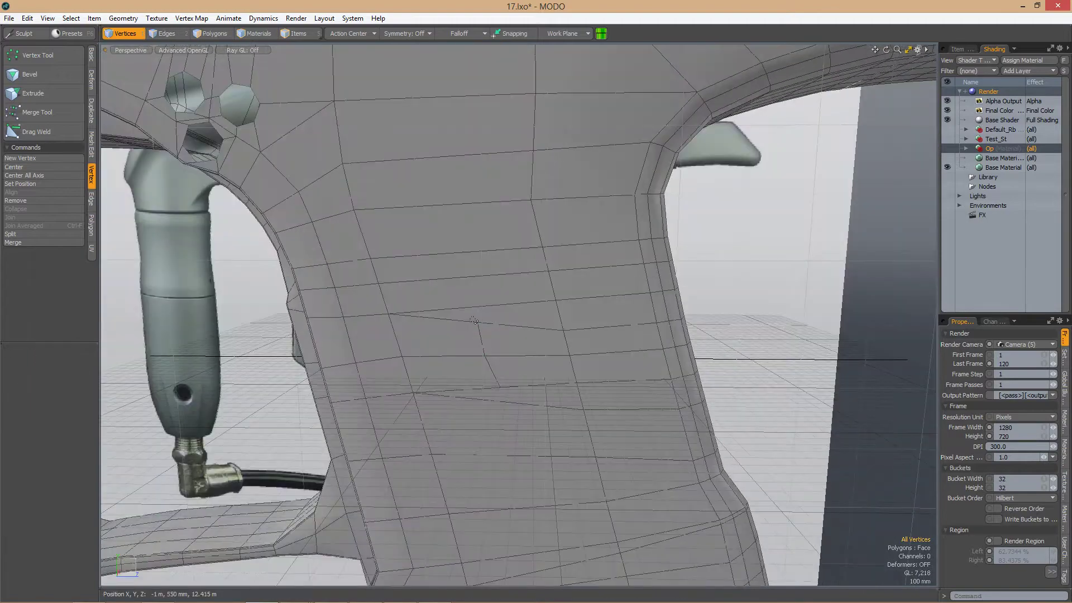
mouse_move(492, 384)
alt+mouse_down()
mouse_move(485, 350)
mouse_move(559, 341)
mouse_move(679, 359)
mouse_move(645, 318)
mouse_move(606, 335)
mouse_move(581, 378)
mouse_move(503, 339)
mouse_move(508, 361)
mouse_move(484, 363)
mouse_move(550, 354)
mouse_move(514, 341)
alt+mouse_up()
Add supporting edge loops around the raised rib on the lower part of the grip
scroll(491, 324, up, 8)
key(alt+c)
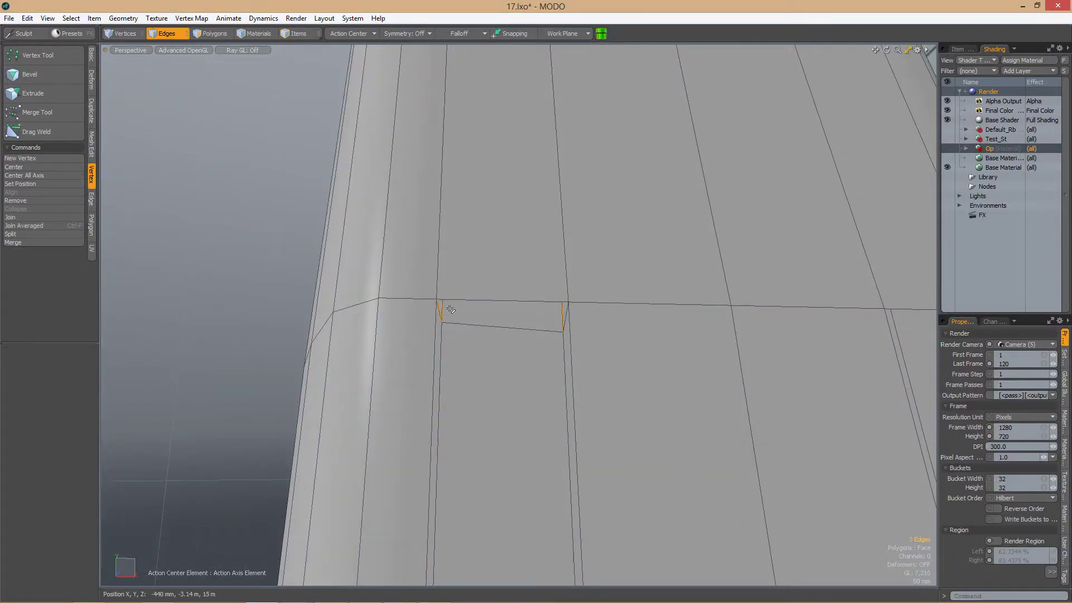
alt+drag(574, 342, 525, 340)
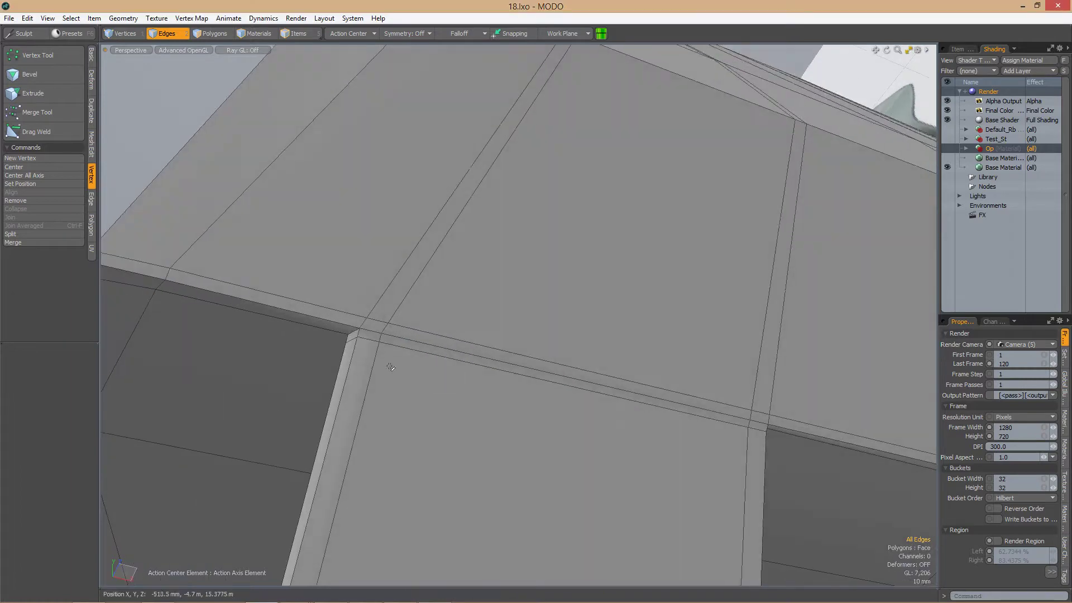
Select and remove the extra parallel edges running up from the rib's corners at the grip's lower end
click(367, 318)
alt+drag(391, 335, 743, 342)
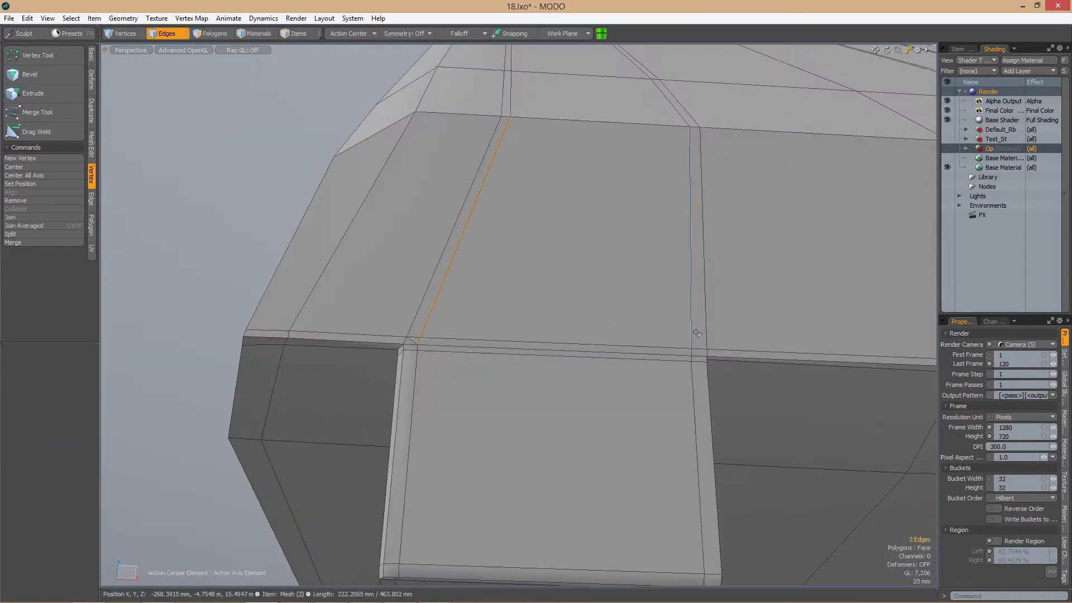
alt+drag(461, 307, 362, 297)
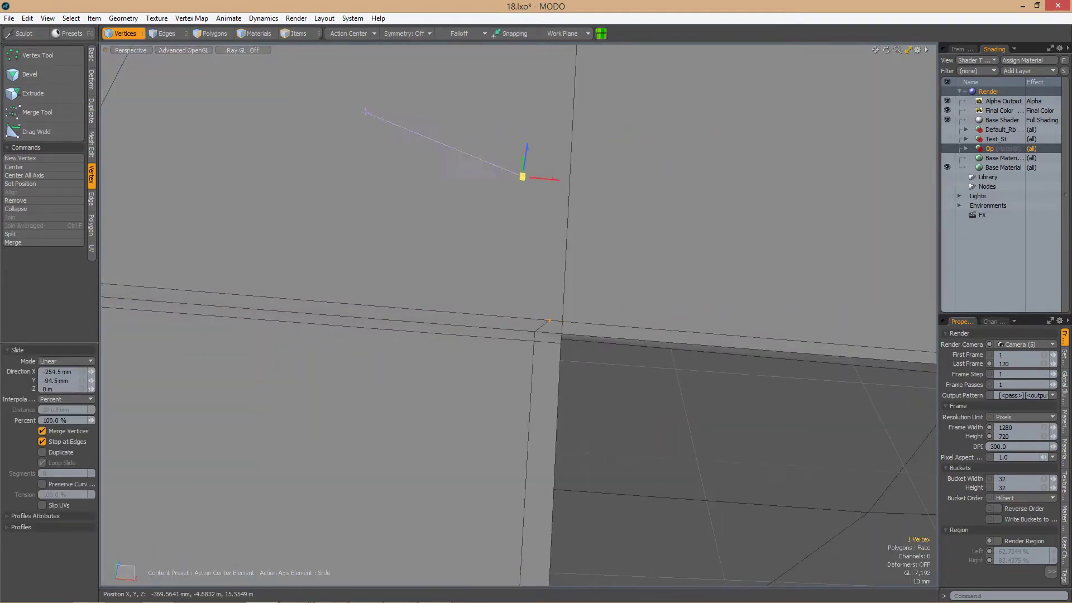
Slide the leftover vertices 100% to merge them at the rib's upper corners, and slice short diagonal edges across those corners
key(space)
alt+drag(365, 111, 340, 340)
key(space)
scroll(577, 327, up, 3)
key(c)
click(569, 333)
scroll(569, 333, up, 1)
key(space)
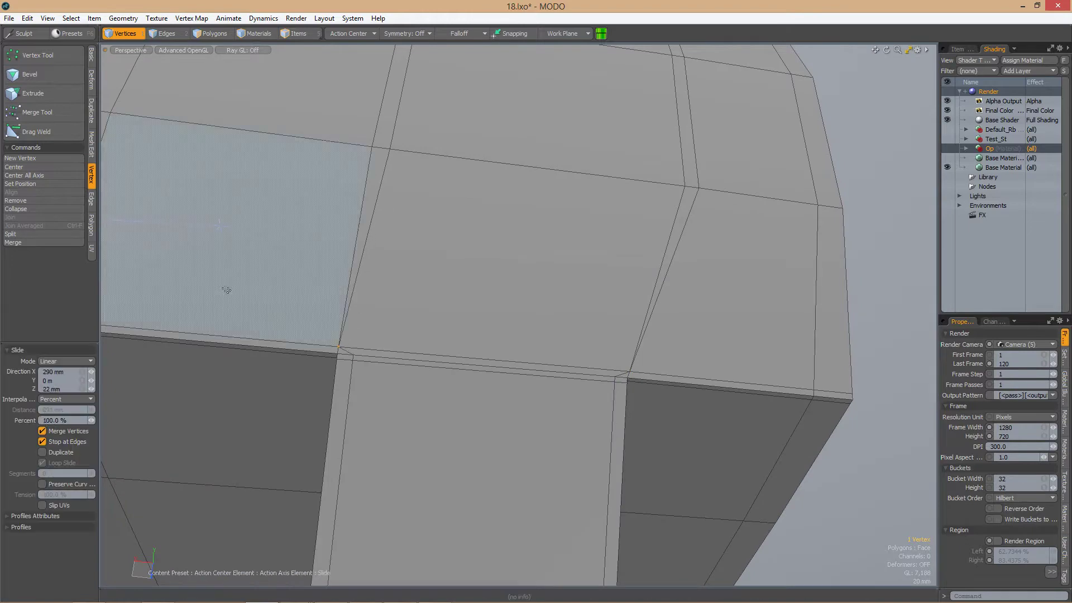
Remove the extra edges above the second rib and slice short diagonal edges across its upper corners
scroll(618, 272, down, 5)
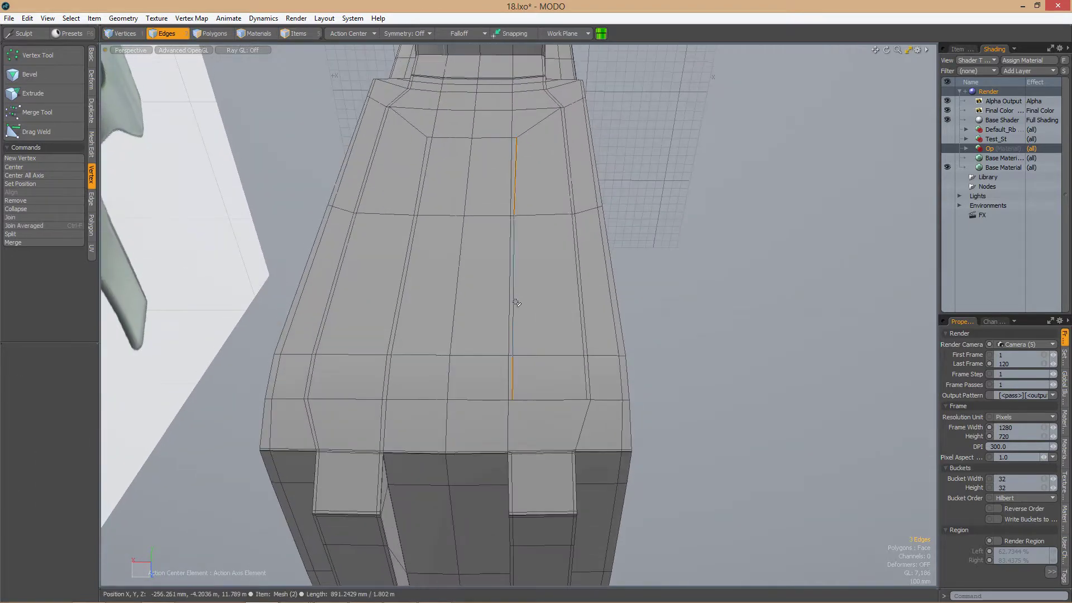
scroll(567, 327, up, 10)
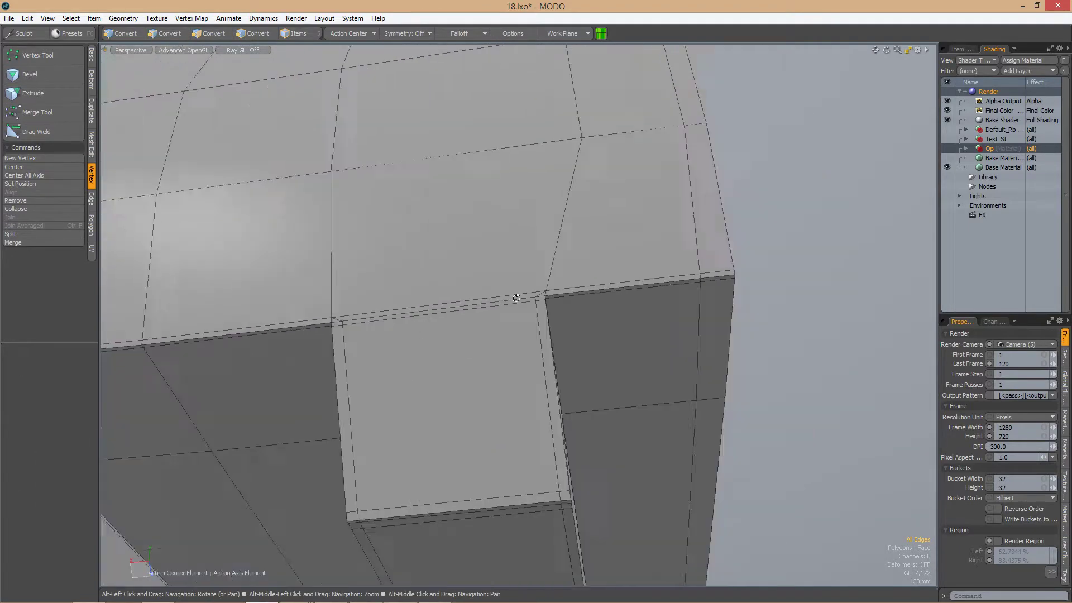
key(c)
click(637, 298)
key(space)
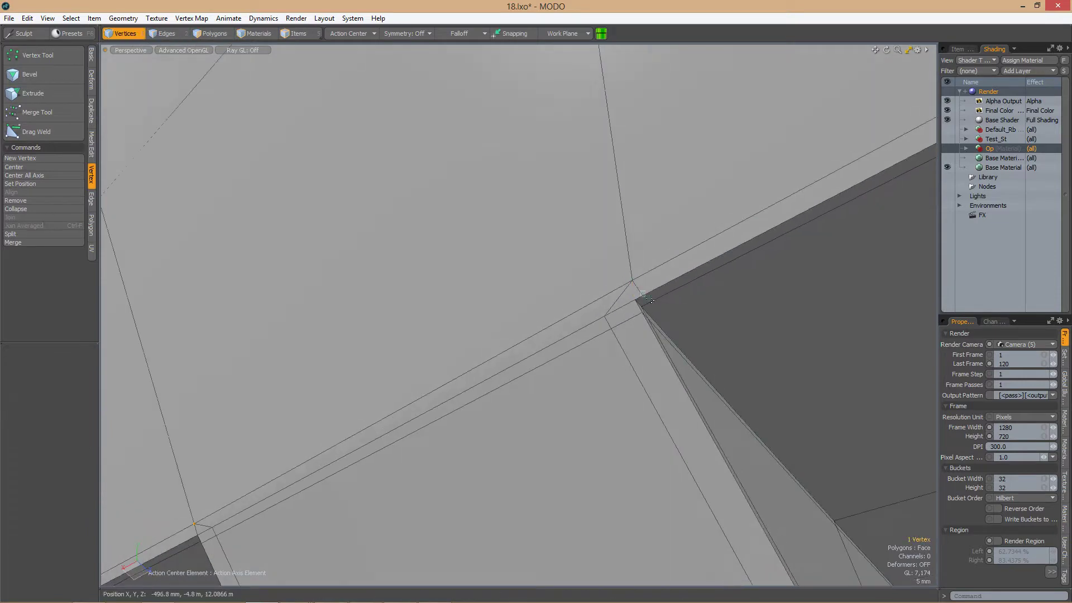
key(c)
alt+drag(649, 300, 498, 312)
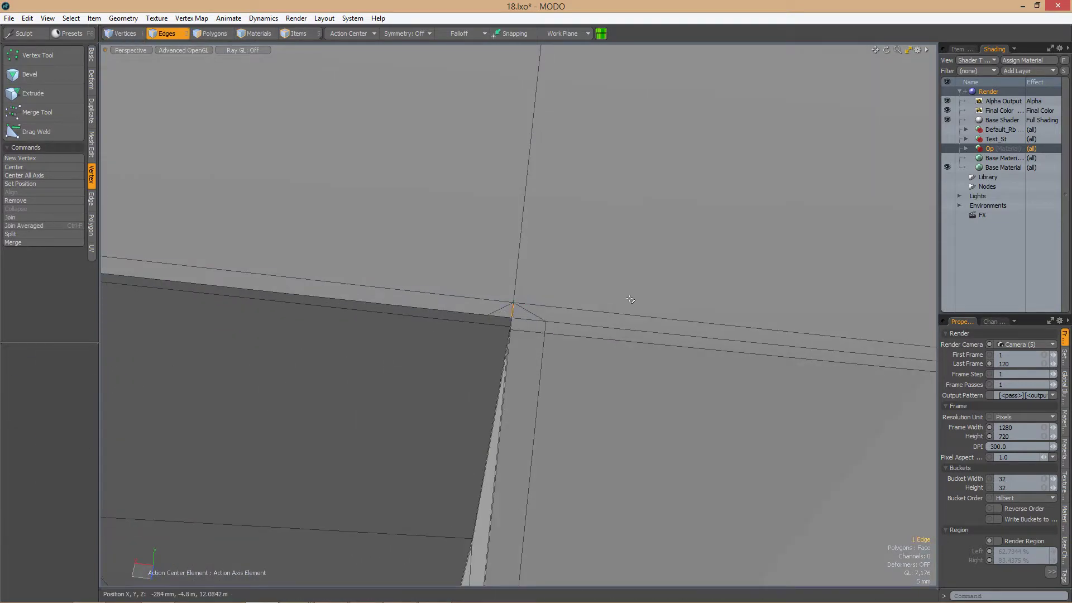
Loop slice the recessed polygon strip beside the second rib to add a supporting edge loop along it
alt+drag(631, 300, 503, 275)
key(3)
alt+drag(343, 313, 521, 288)
key(alt+c)
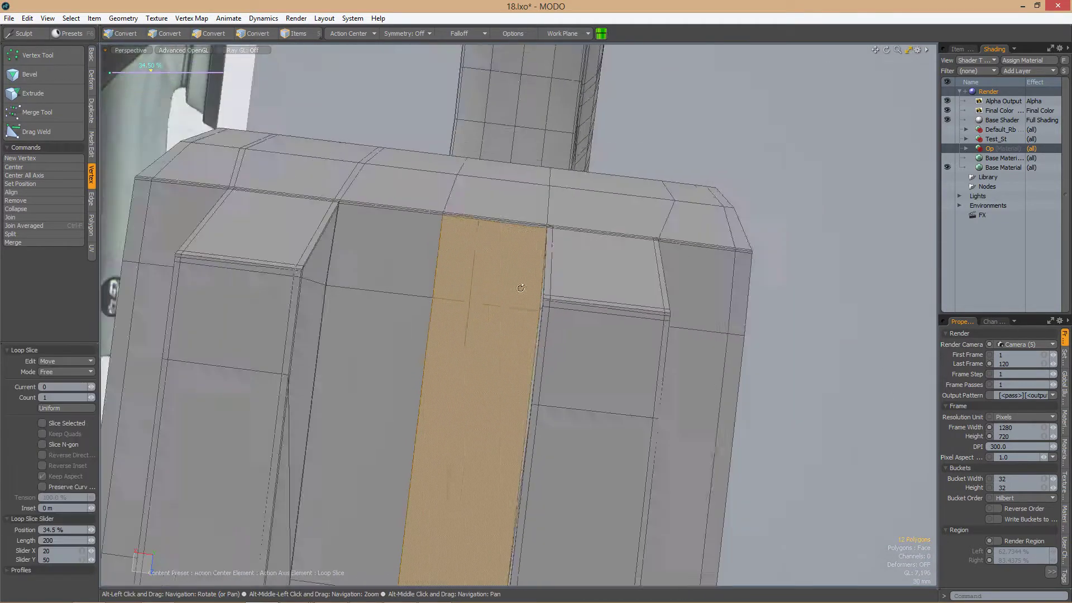
Connect the new supporting loop to the rib's upper inner corner with an edge slice
scroll(520, 288, up, 5)
key(1)
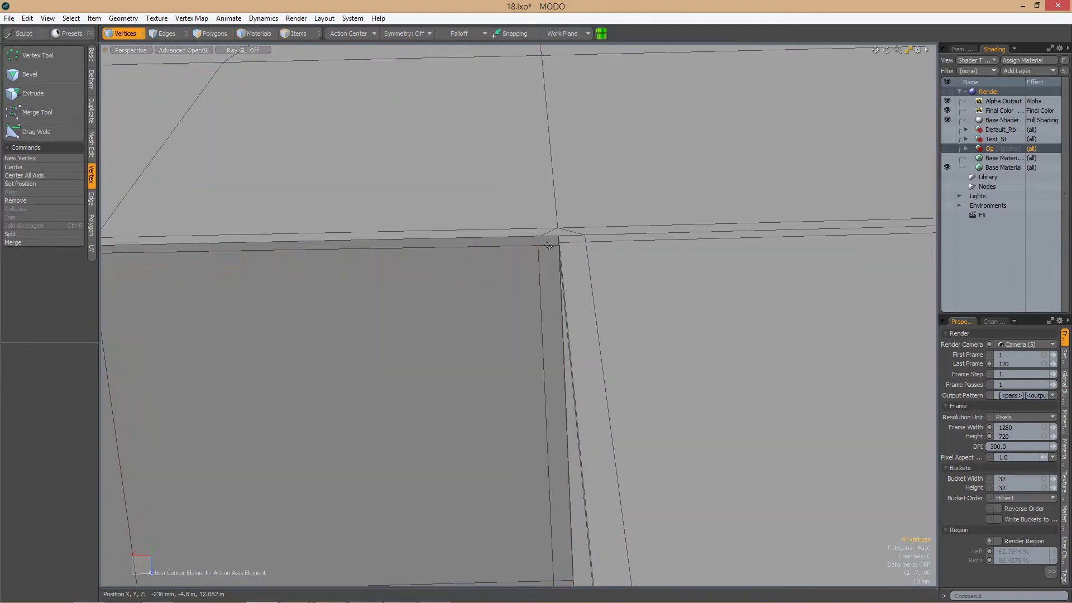
mouse_move(491, 274)
alt+mouse_down()
mouse_move(503, 294)
mouse_move(482, 280)
alt+mouse_up()
scroll(443, 292, up, 5)
scroll(386, 350, down, 5)
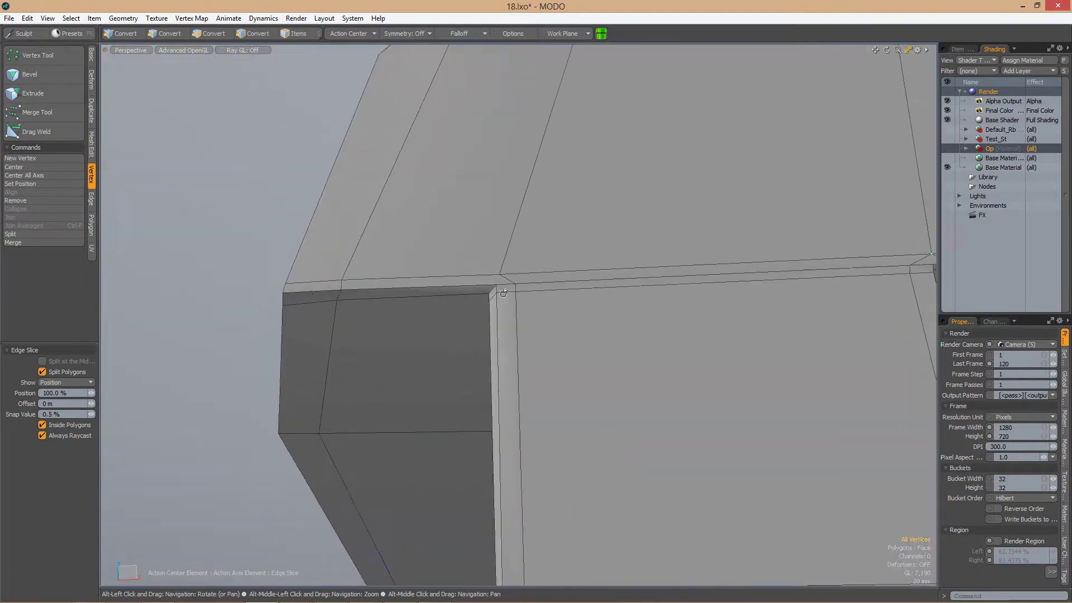
Loop slice the polygon strip on the recessed face beside the rib at 10% to add a supporting loop
key(3)
key(alt+c)
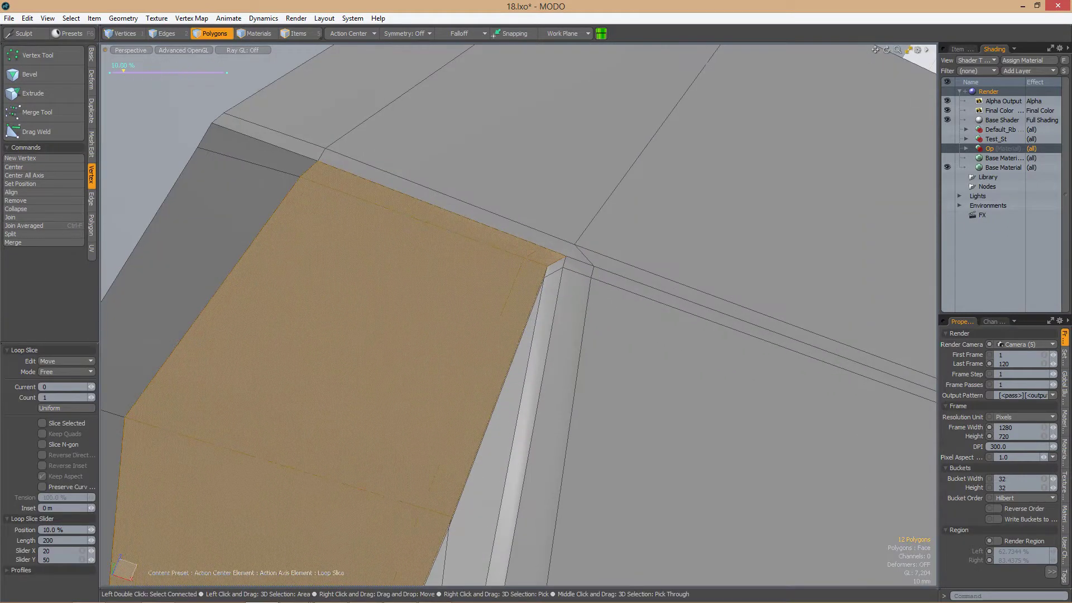
key(1)
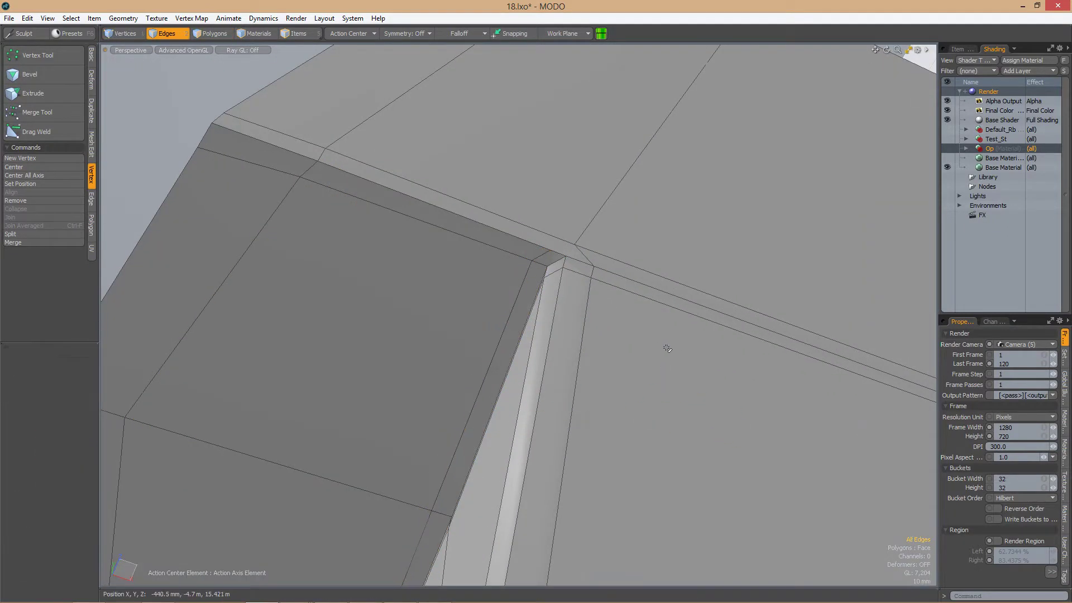
alt+drag(565, 242, 585, 312)
key(2)
key(c)
key(q)
key(2)
Delete one half of the marker body and mirror the remaining half across the X axis with merged vertices
alt+drag(540, 406, 502, 318)
key(ctrl+space)
click(502, 276)
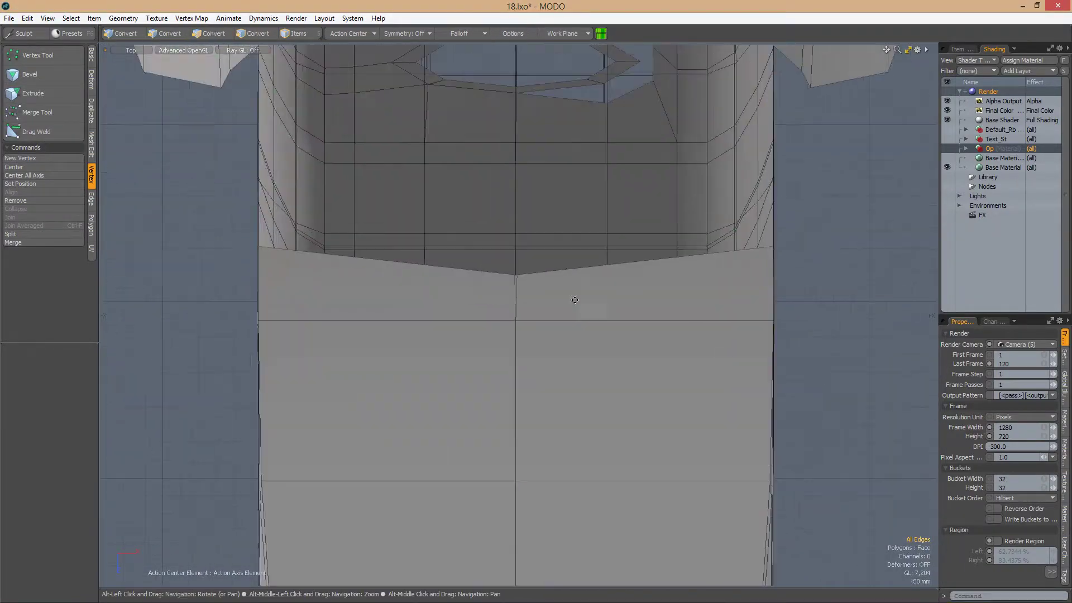
key(ctrl+space)
click(586, 267)
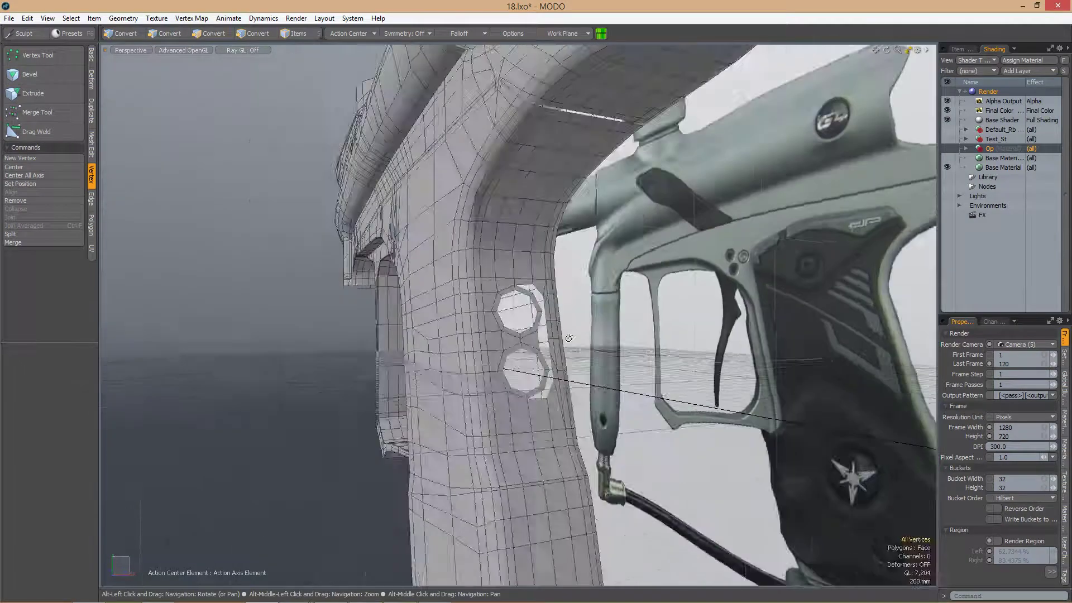
key(ctrl+space)
click(539, 264)
key(3)
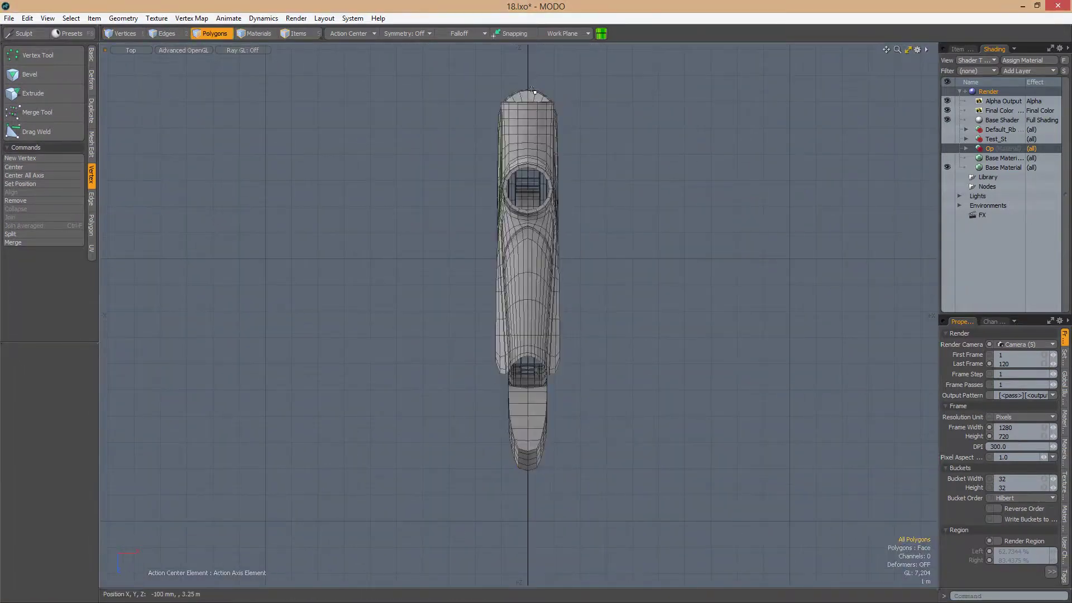
key(shift+v)
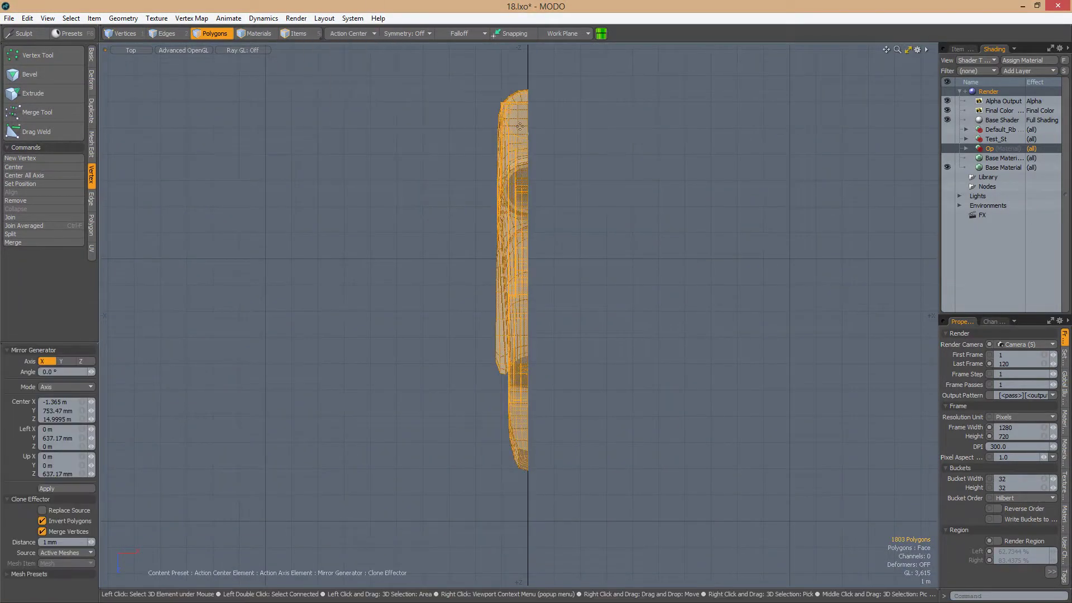
key(space)
key(ctrl+space)
click(651, 273)
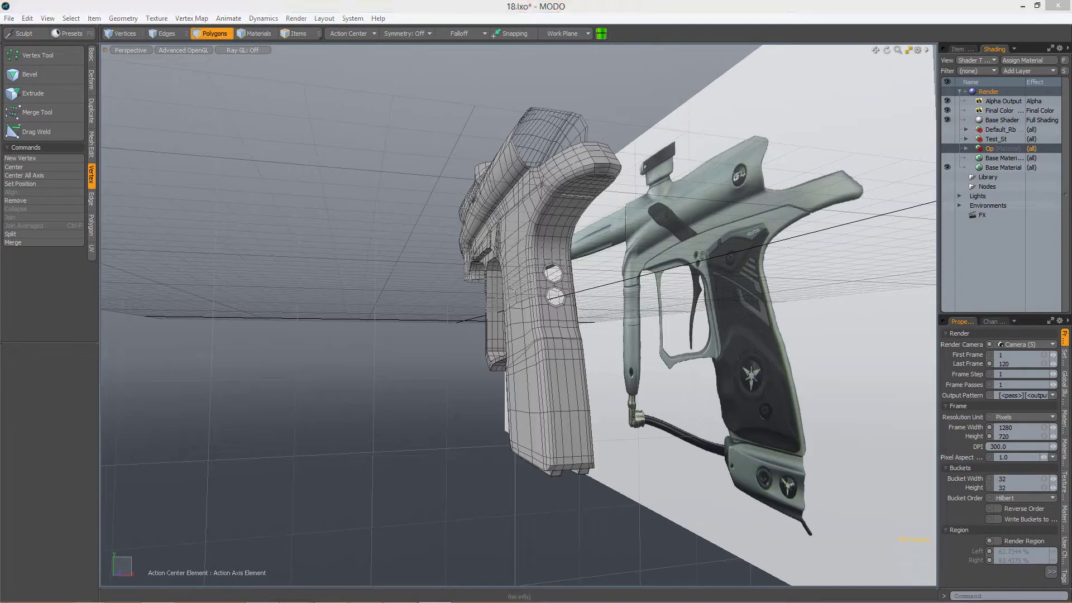
Scale the centre-seam vertices at the bottom of the octagonal opening along the X axis
alt+drag(651, 273, 510, 312)
scroll(510, 312, up, 10)
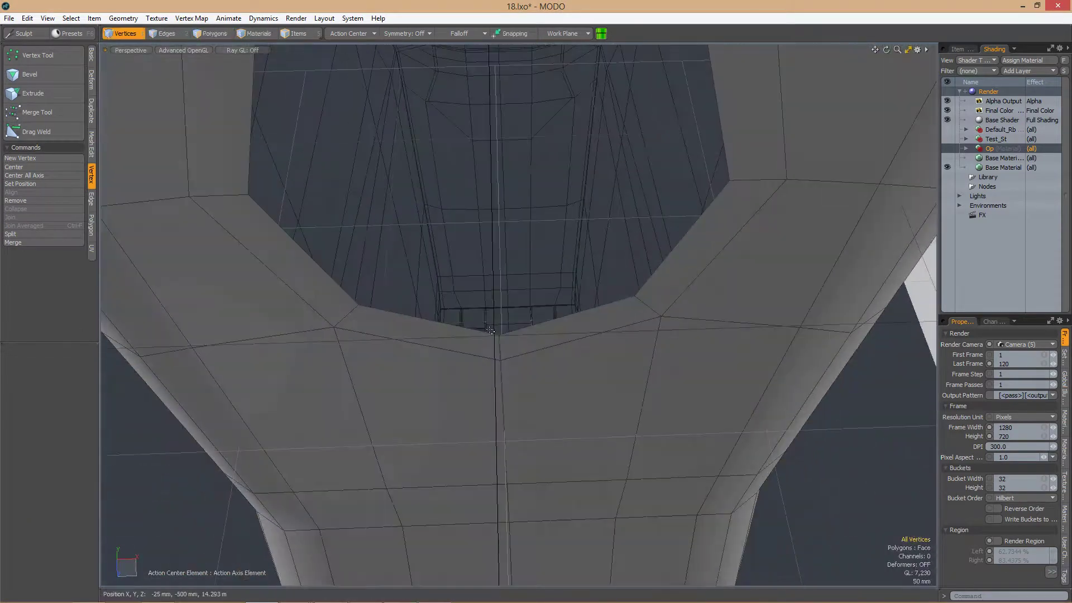
scroll(521, 382, down, 5)
key(r)
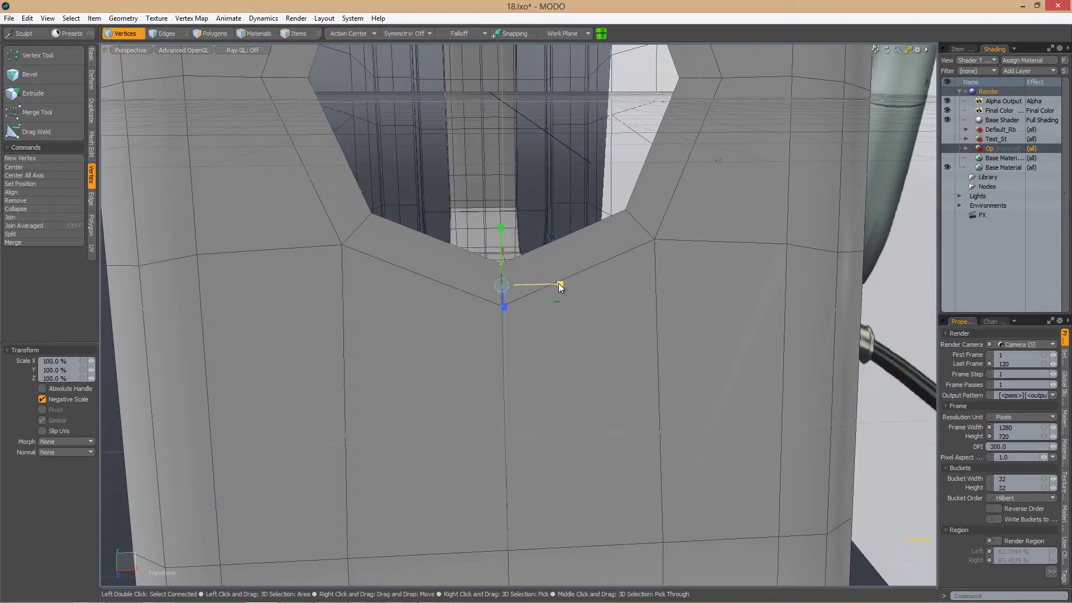
scroll(514, 319, down, 3)
alt+drag(513, 319, 550, 312)
key(space)
Select the polygon ring around both octagonal holes on the grip's back and transform it
scroll(536, 313, down, 5)
scroll(559, 324, up, 10)
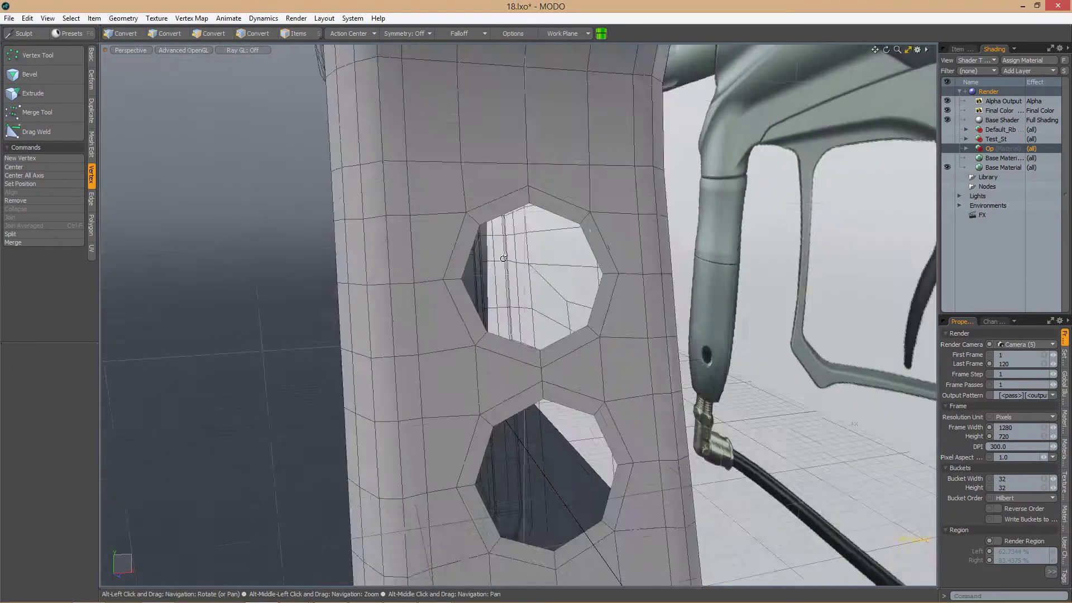
key(3)
shift+click(618, 347)
alt+drag(619, 348, 507, 338)
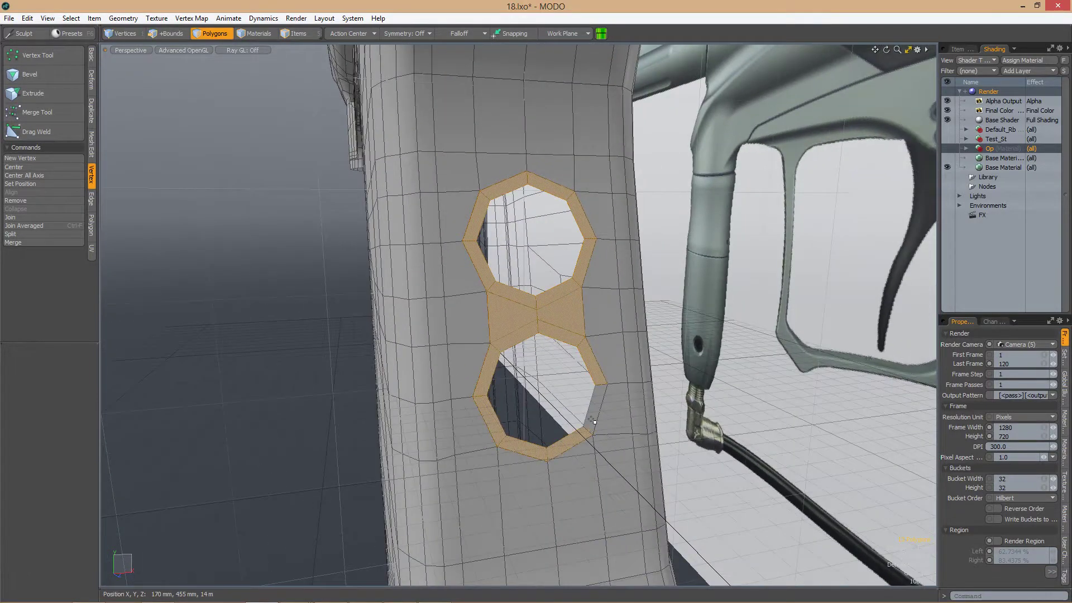
alt+drag(592, 420, 501, 360)
key(y)
alt+drag(537, 311, 491, 299)
alt+drag(491, 300, 515, 331)
key(space)
Transform the inner edge loops of the upper and lower octagonal holes, using the Selection action center
key(2)
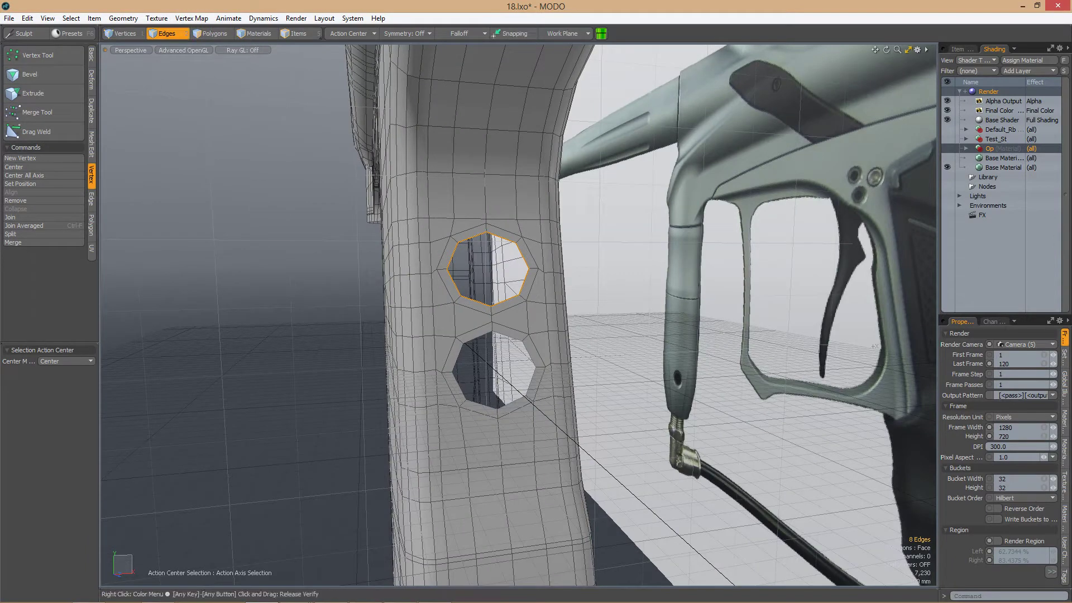
alt+drag(485, 369, 483, 452)
key(1)
key(alt+s)
key(2)
key(y)
alt+drag(533, 425, 490, 326)
key(1)
Bevel the polygon ring around both octagonal holes and preview the mesh as a subdivision surface
key(3)
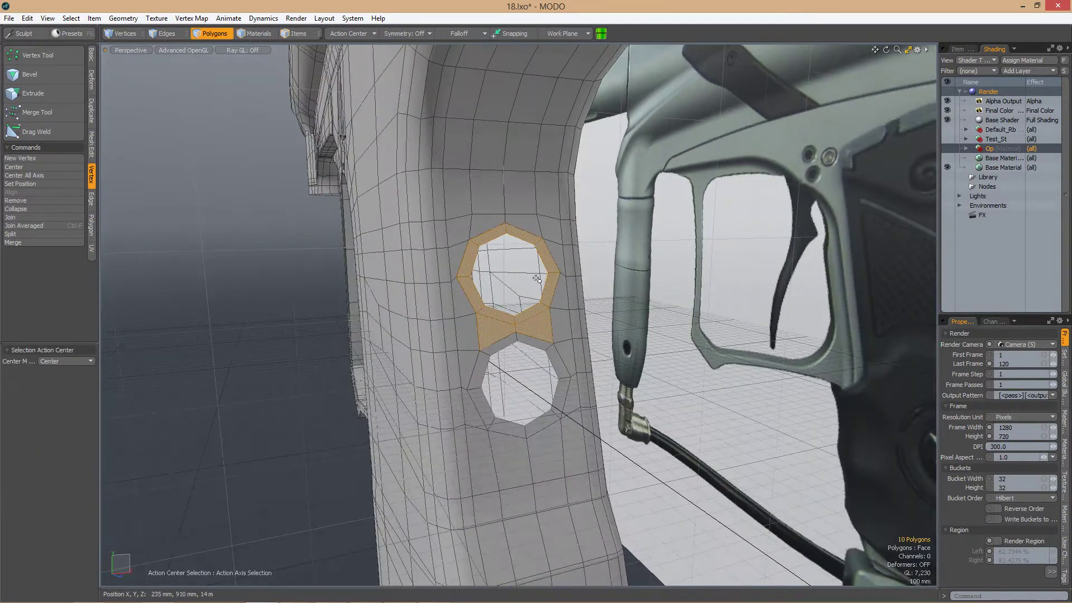
alt+drag(550, 406, 474, 261)
key(b)
scroll(541, 333, up, 2)
key(shift+2)
key(Tab)
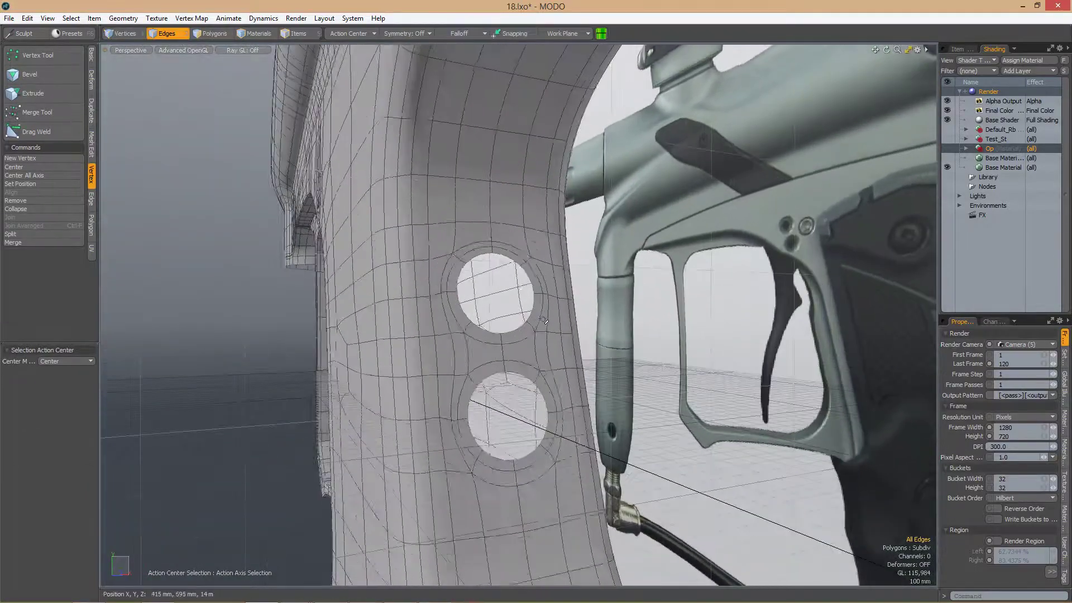
Turn subdivision off and enlarge both holes' inner edge loops, scaling the upper one to 132.5% in X and Y
key(Tab)
double_click(452, 276)
key(r)
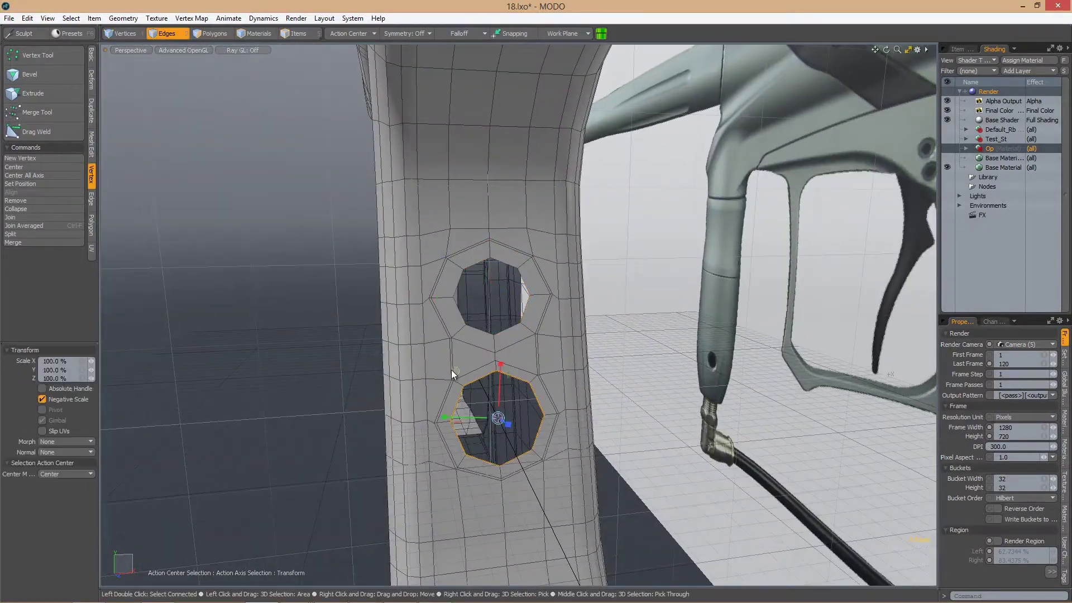
alt+drag(456, 370, 433, 371)
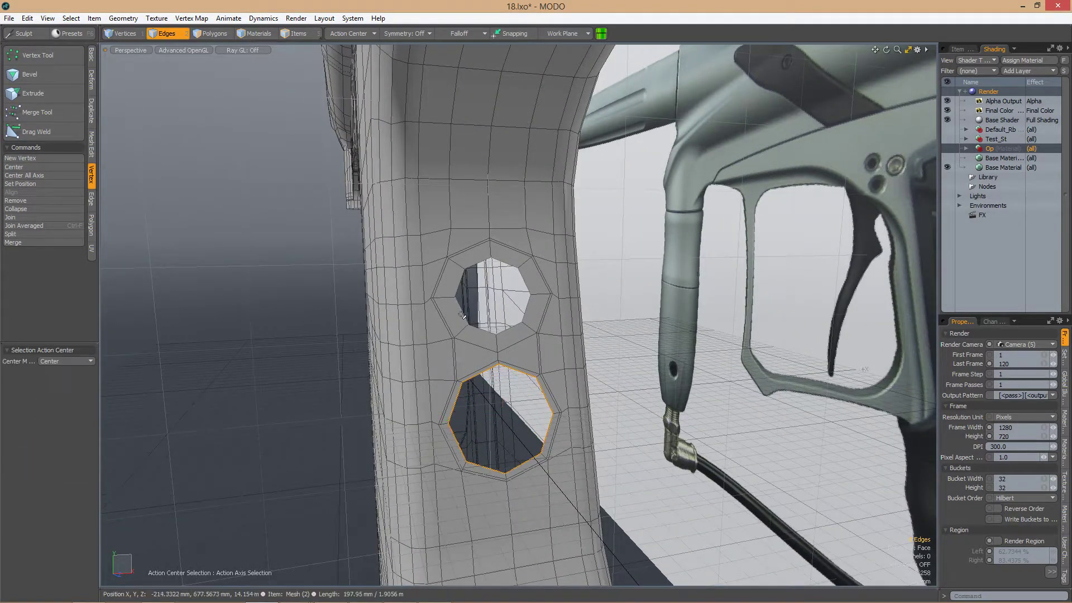
key(1)
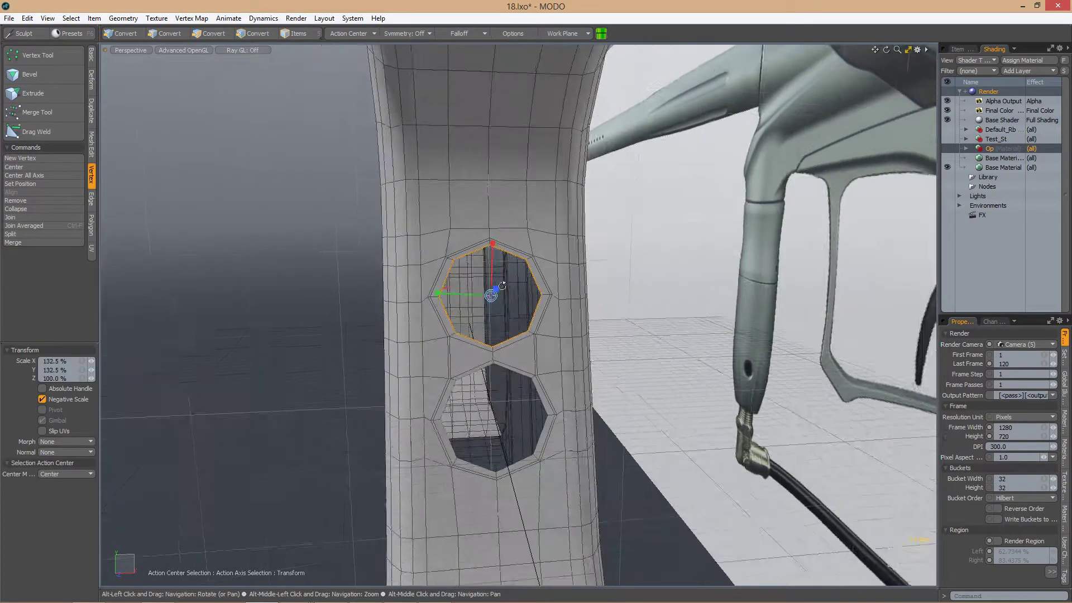
Move the bottom centre vertex of the lower octagonal outline down by 15 mm in Y
scroll(503, 246, up, 3)
scroll(537, 295, down, 3)
click(514, 472)
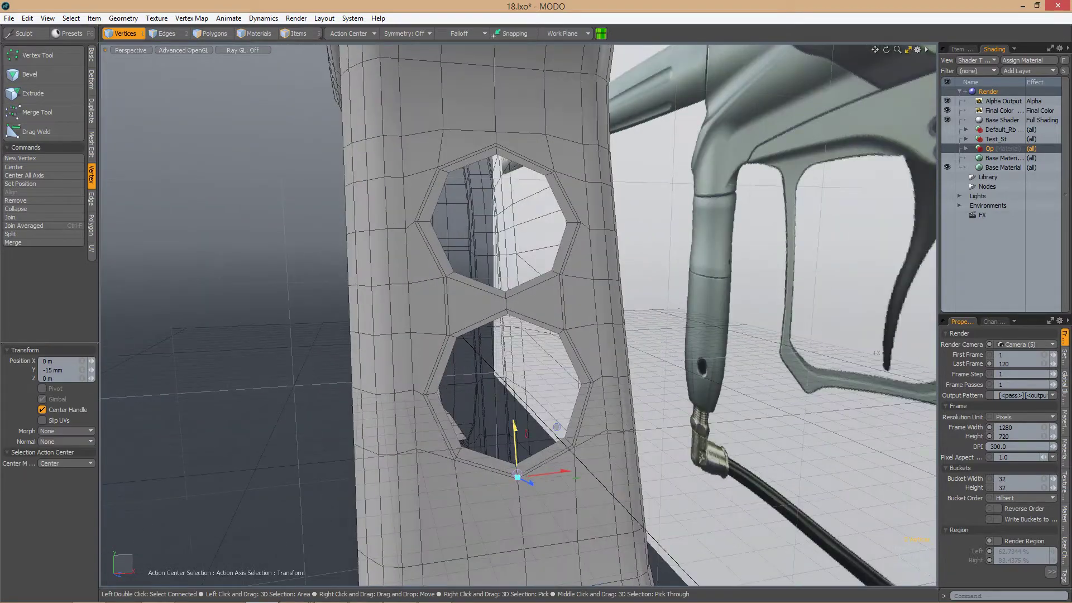
alt+drag(514, 471, 491, 469)
scroll(478, 348, up, 4)
scroll(479, 348, down, 3)
Move the vertices along the top of the upper octagonal outline up by 5 mm in Y
alt+drag(479, 347, 464, 350)
scroll(464, 350, up, 3)
alt+drag(486, 337, 410, 288)
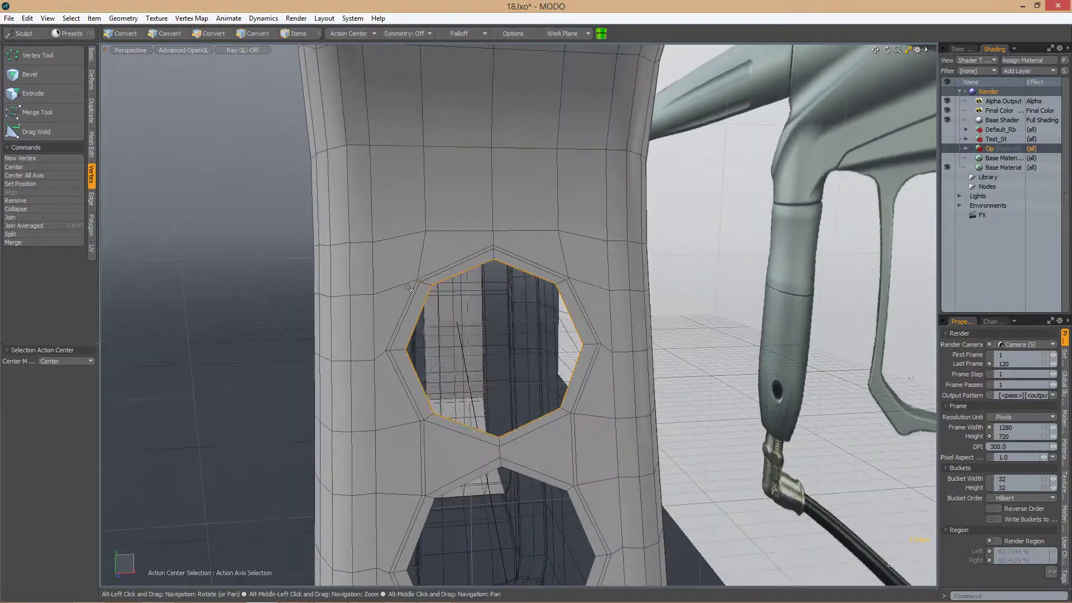
key(w)
alt+drag(561, 272, 546, 252)
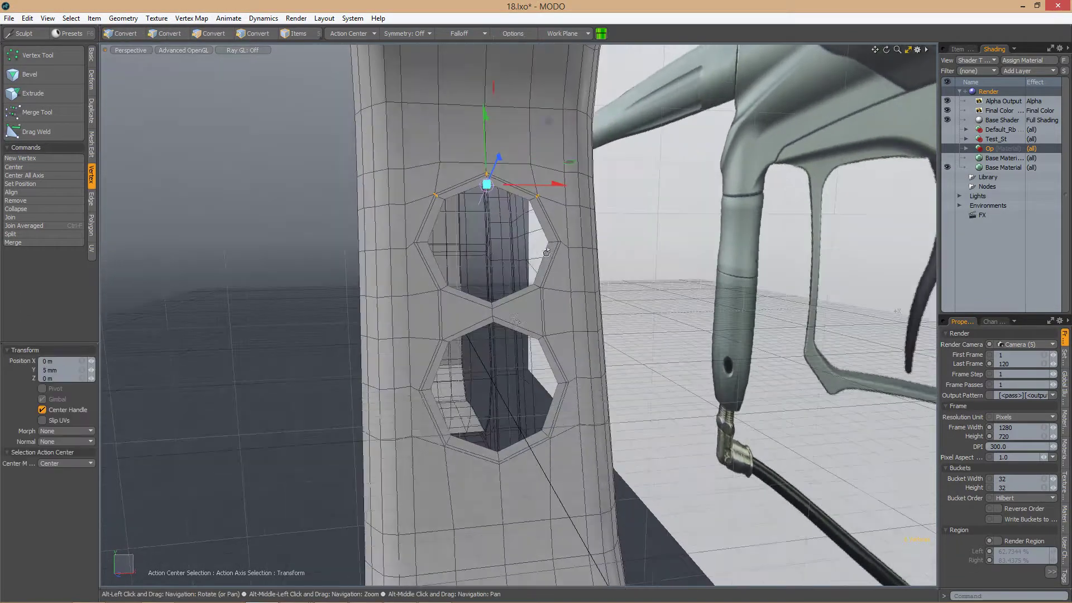
key(2)
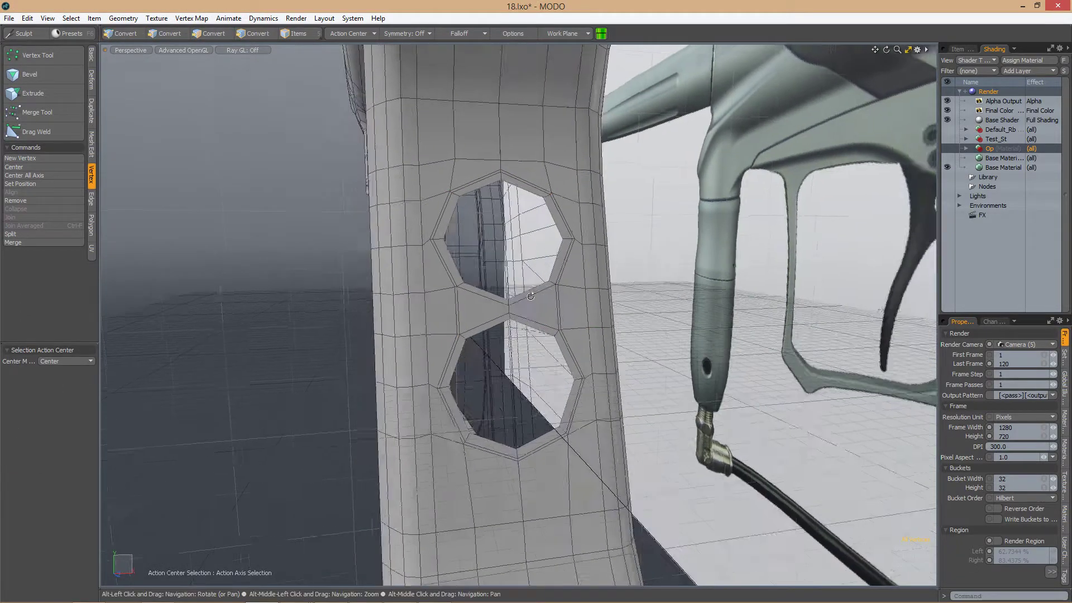
Extend the upper hole's inner edge loop into the grip and scale it down to form a tapered wall
alt+drag(486, 311, 444, 304)
double_click(519, 287)
key(shift+x)
scroll(513, 295, up, 5)
key(r)
mouse_move(444, 304)
alt+mouse_down()
mouse_move(364, 317)
mouse_move(424, 302)
alt+mouse_up()
Loop slice the upper hole's tapered wall at 13.5% to support its rim
key(3)
key(alt+c)
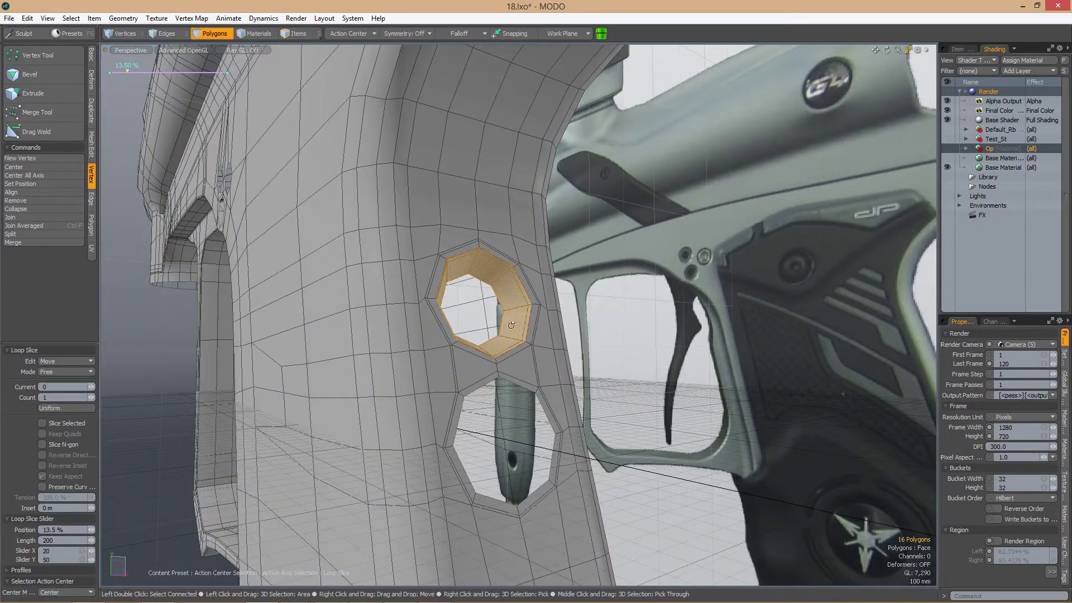
alt+drag(511, 325, 519, 289)
Extend the lower hole's edge loop inward into a tapered wall and loop slice that wall near its rim
key(1)
key(2)
key(alt+x)
alt+drag(534, 337, 621, 307)
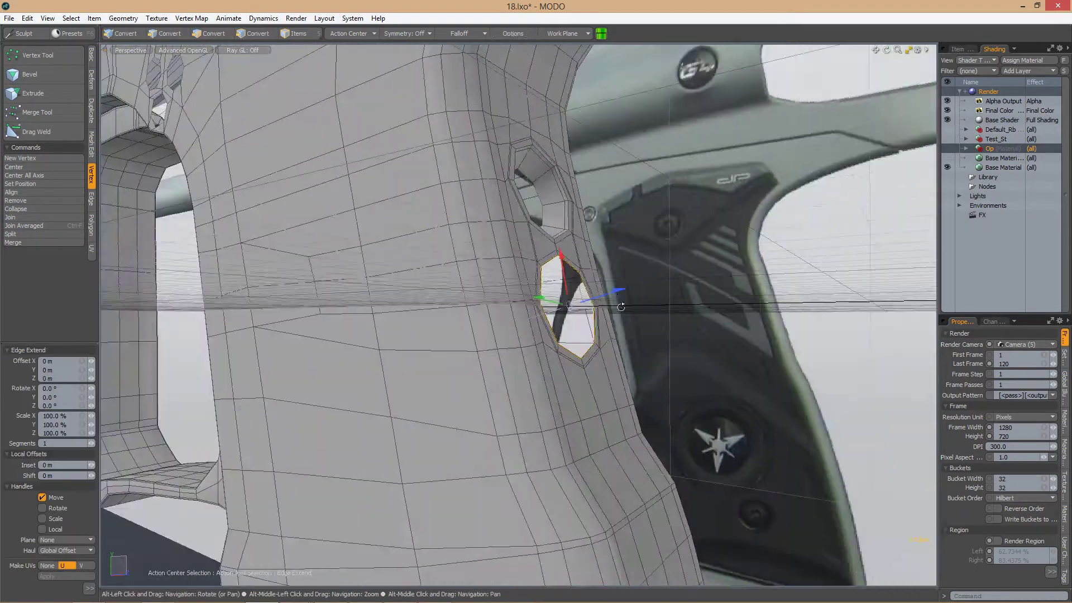
alt+drag(547, 316, 414, 328)
key(3)
key(alt+c)
key(space)
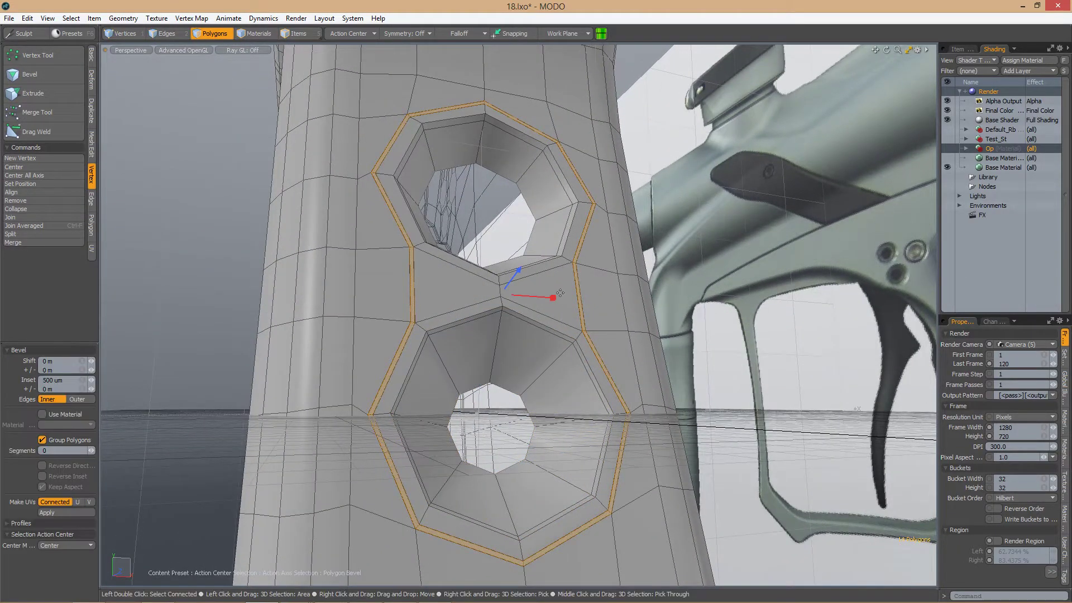
Bevel the narrow strip around the double recess with a 500 um inset, and bevel the wider polygon ring inside it
alt+drag(519, 310, 418, 210)
key(space)
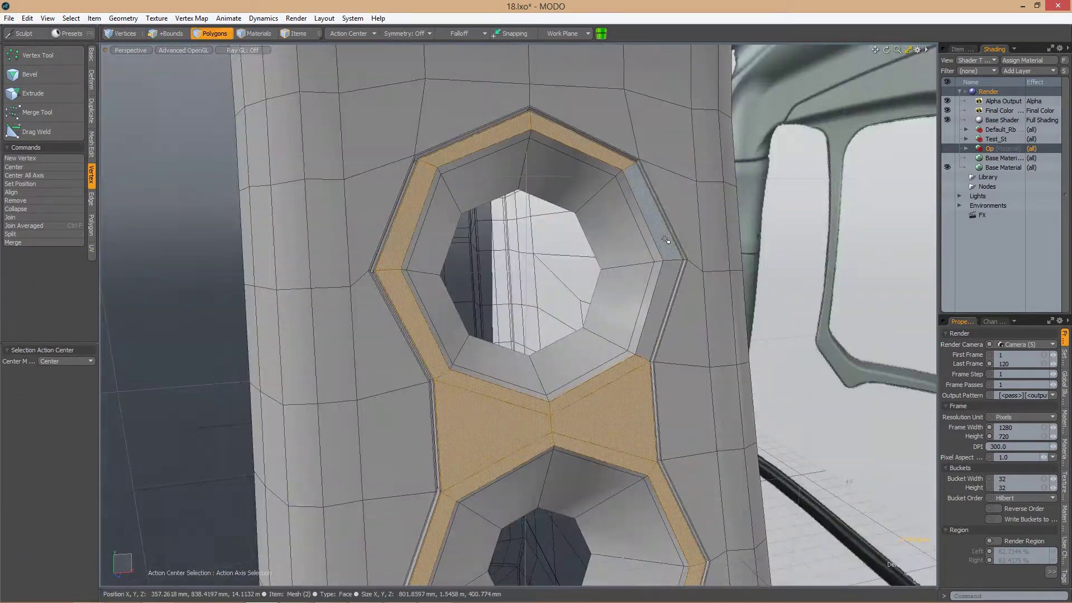
mouse_move(666, 240)
alt+mouse_down()
mouse_move(611, 304)
mouse_move(558, 292)
alt+mouse_up()
key(b)
key(space)
Turn subdivision on and compare the grip's double recess with the reference photo IMG_1045
key(Tab)
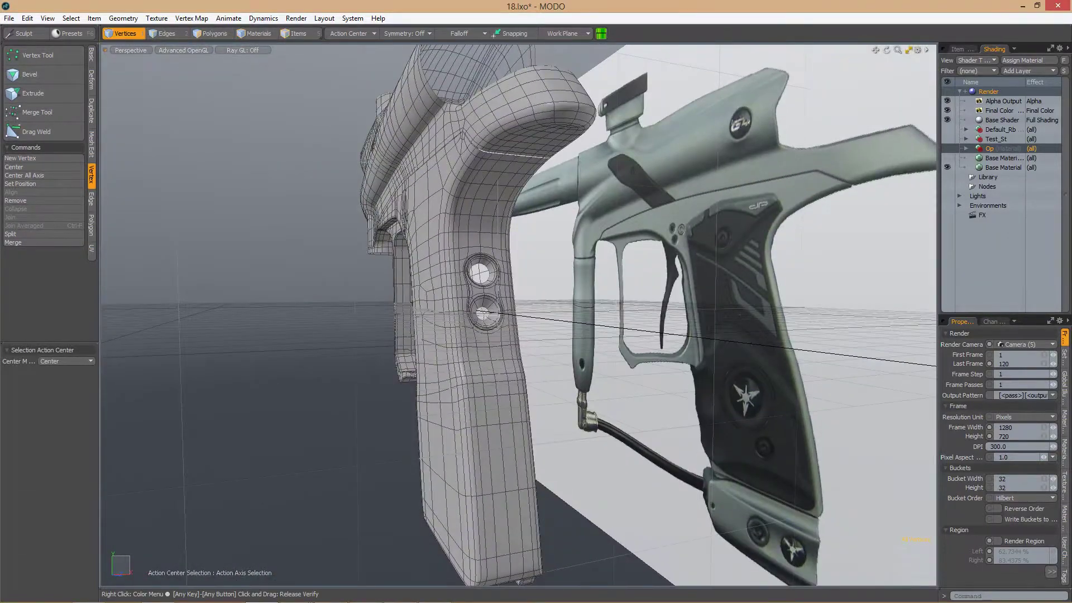
key(alt+Tab)
scroll(700, 286, up, 5)
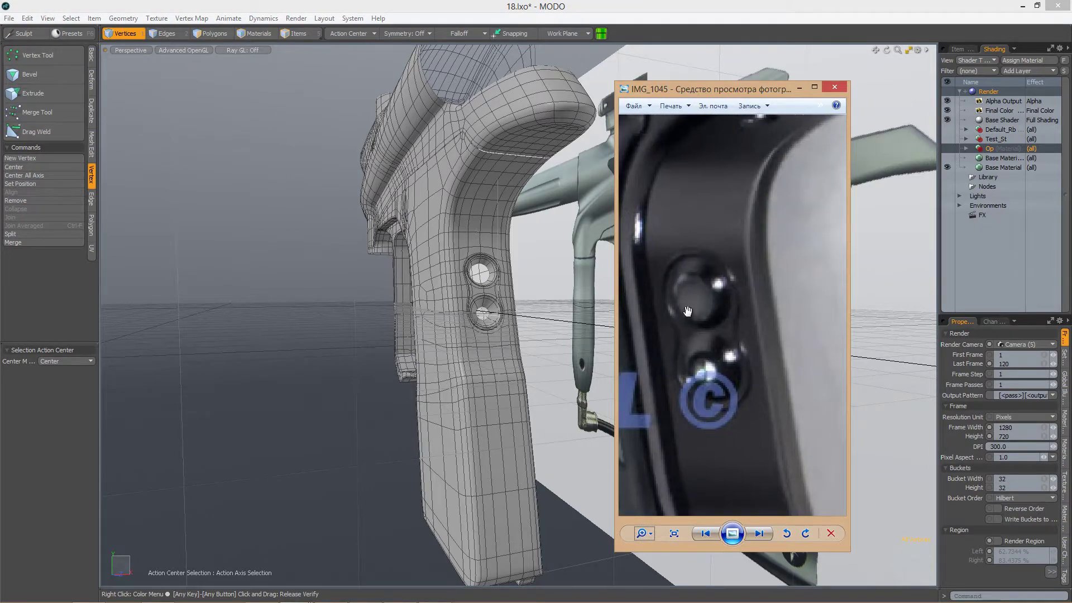
key(alt+Tab)
Move and scale the recess geometry on the grip's back to match the reference photo
alt+drag(503, 279, 676, 313)
key(w)
key(r)
key(w)
key(space)
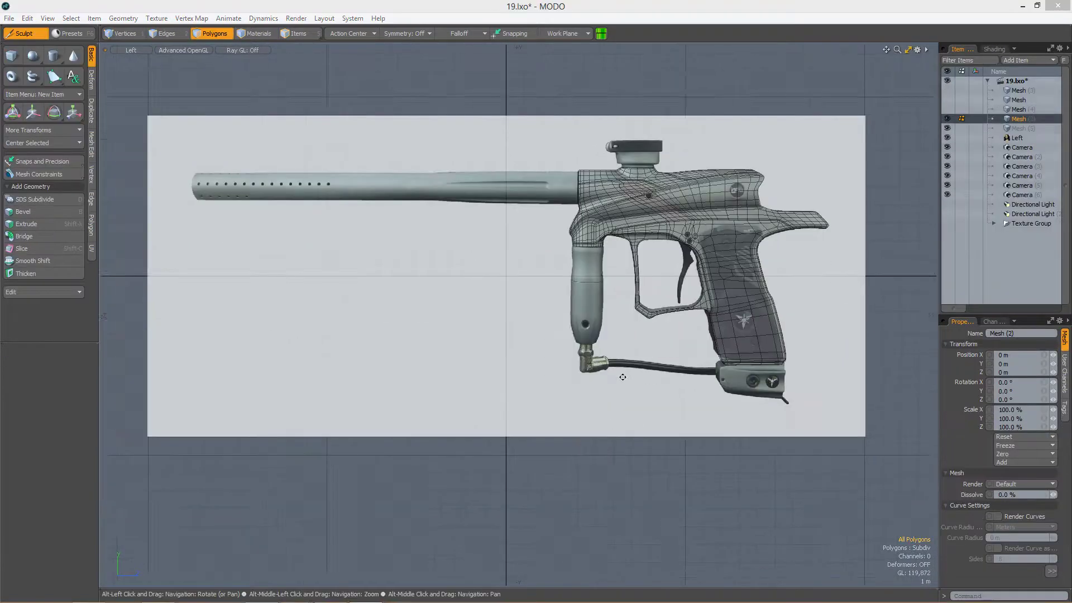
Draw a flat cube about 1.4 m high and 3.64 m long over the base block beneath the grip, and assign a material
ctrl+alt+drag(622, 376, 433, 343)
ctrl+alt+drag(531, 335, 504, 356)
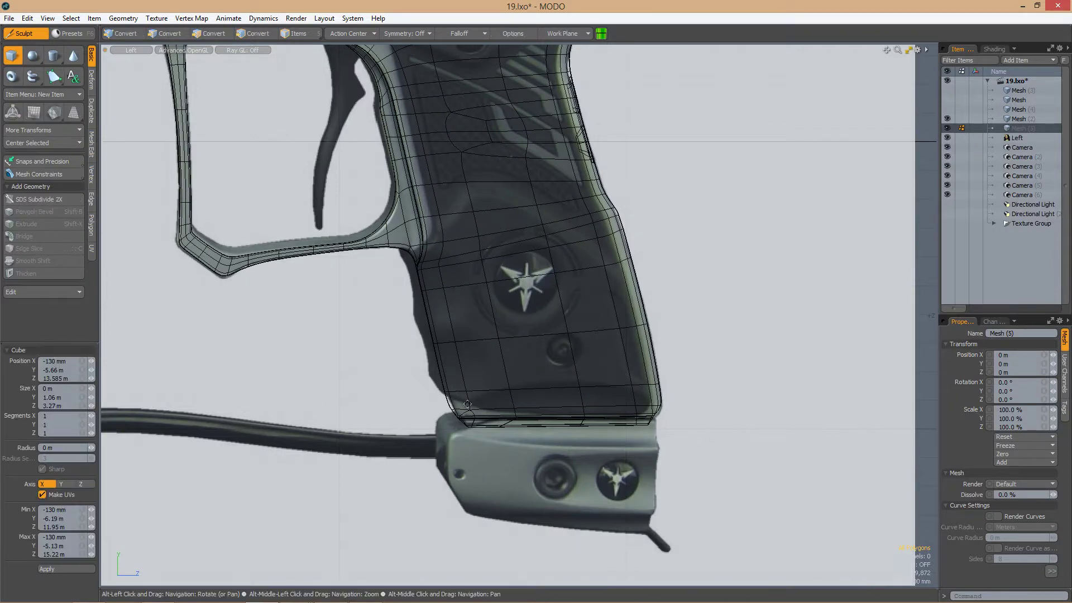
alt+shift+drag(441, 302, 692, 402)
scroll(646, 369, down, 2)
key(m)
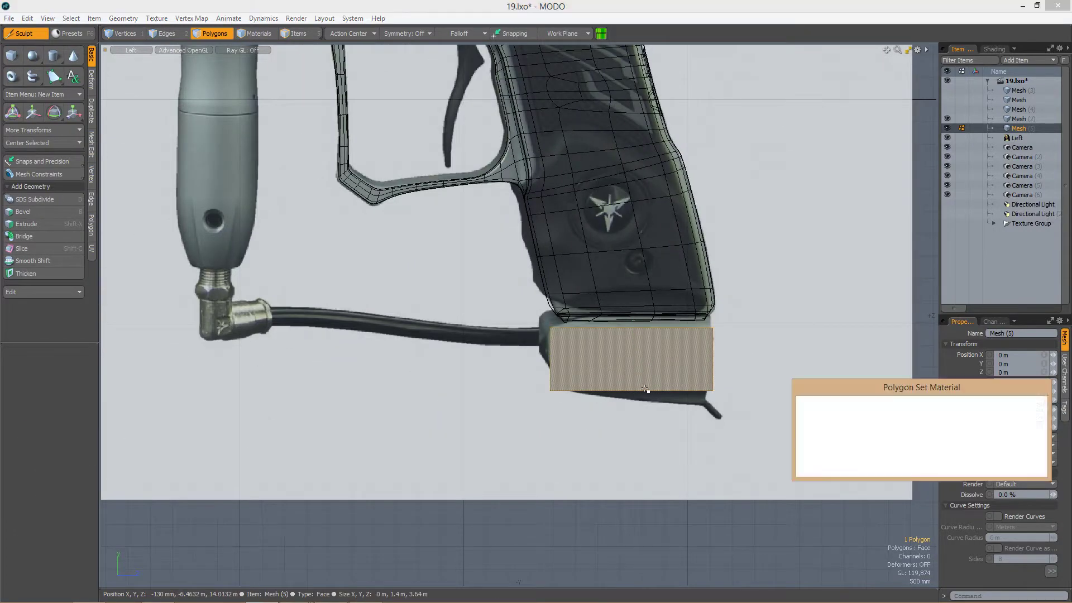
key(Return)
Move the plane's upper edge up about 280 mm in Y to reach the bottom of the grip
key(2)
scroll(647, 369, up, 3)
key(w)
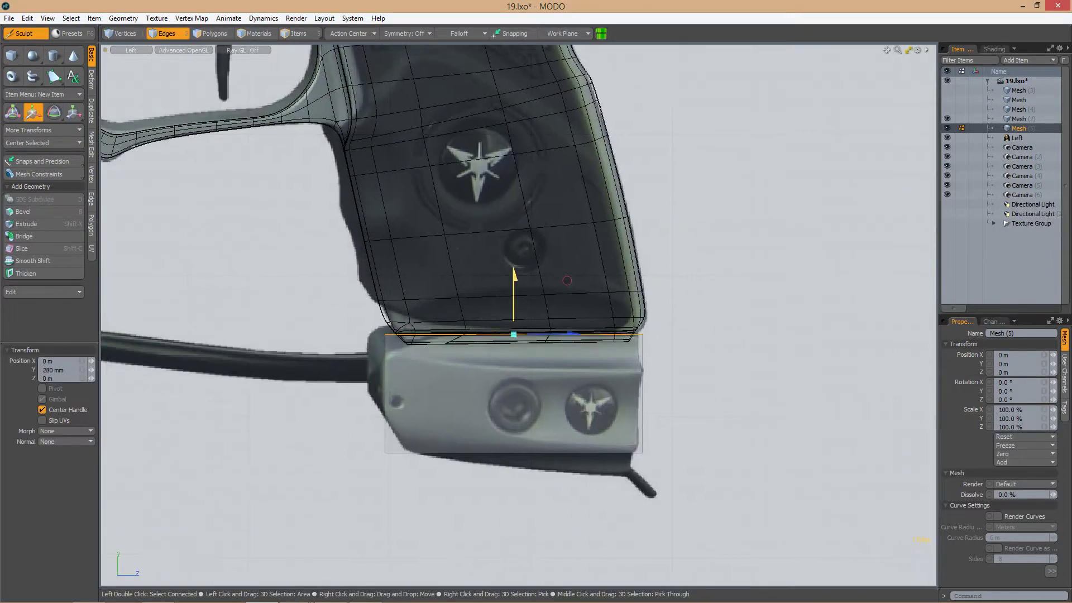
drag(514, 290, 514, 284)
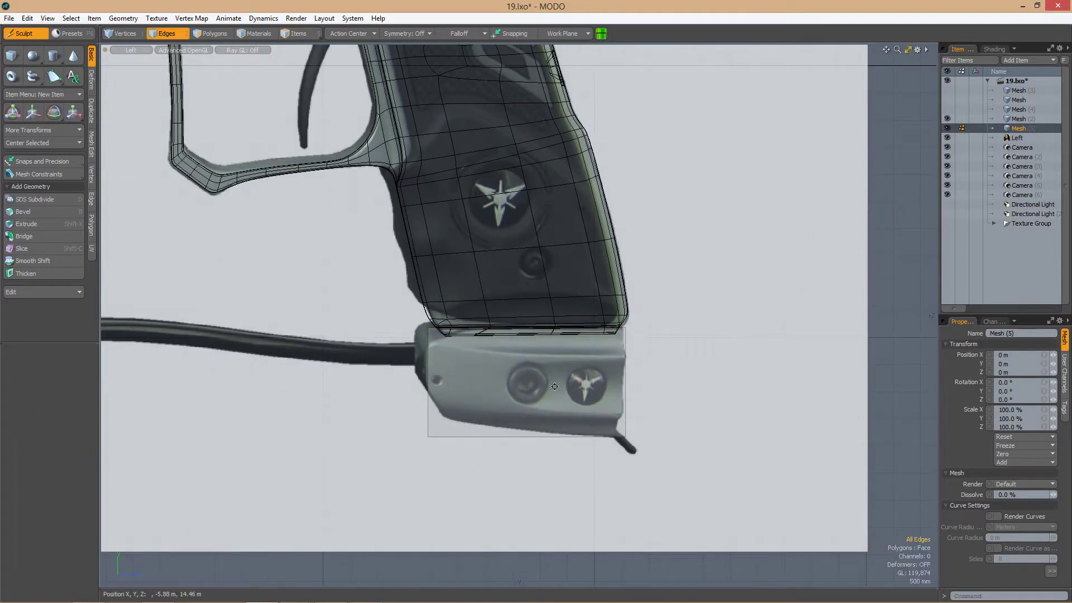
Loop slice the base block's plane horizontally through the middle and vertically into several columns
key(alt+c)
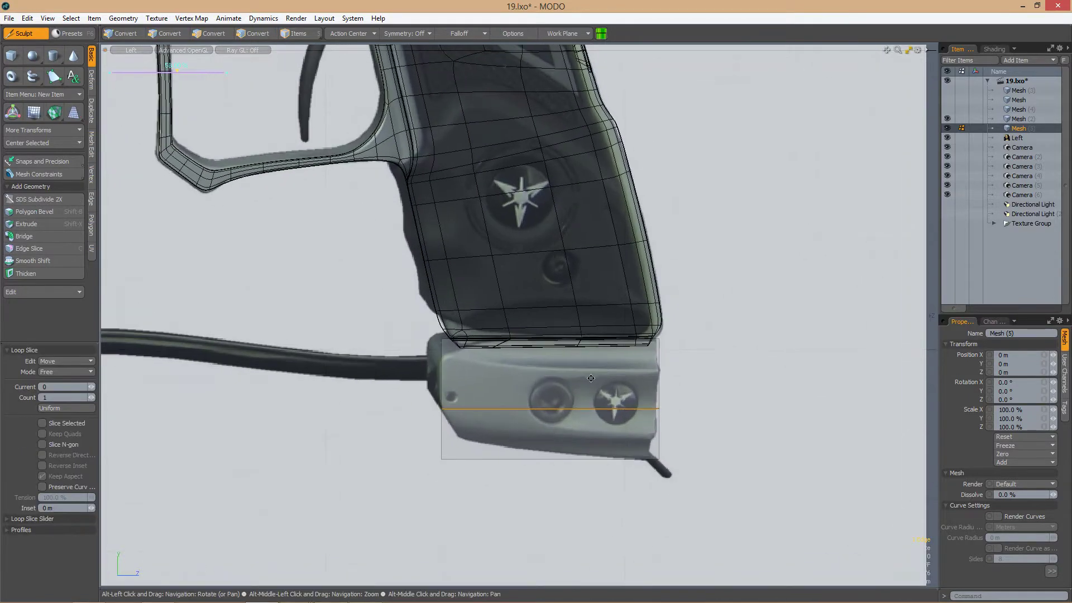
key(3)
key(alt+c)
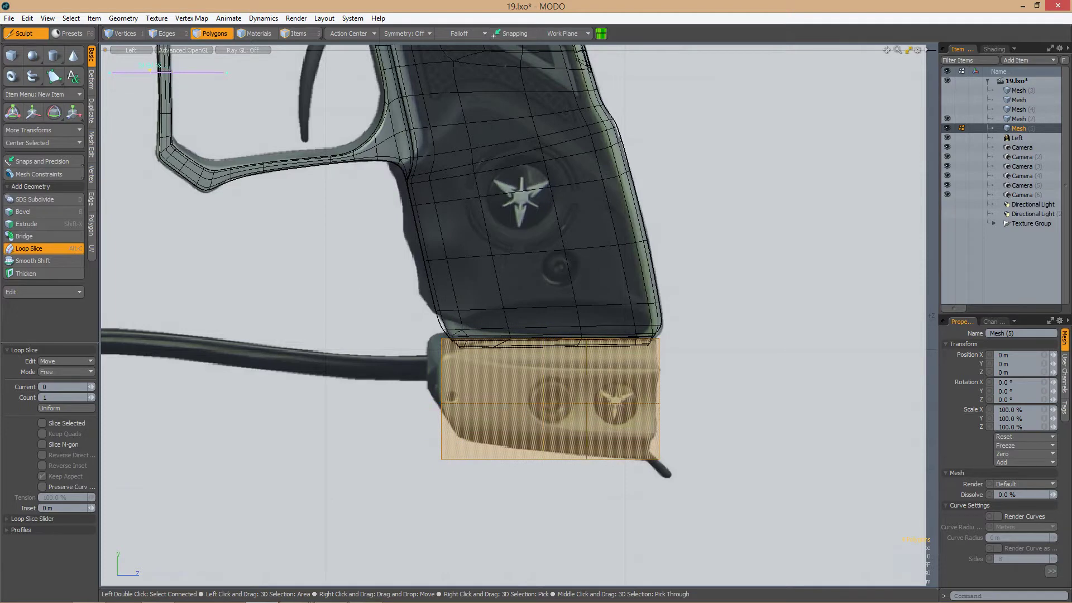
drag(586, 413, 579, 413)
click(560, 401)
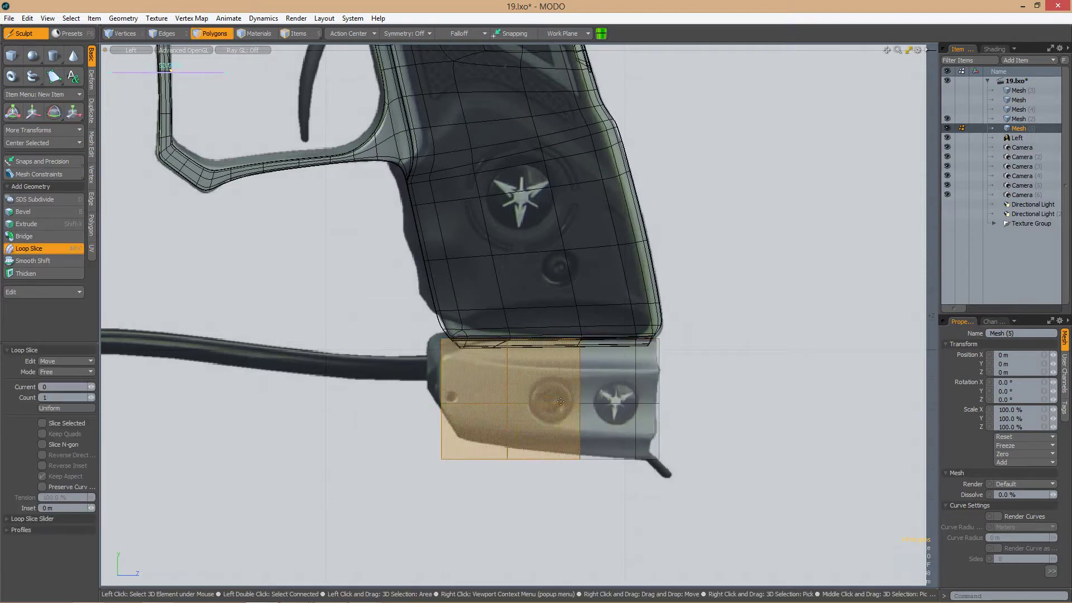
Move the base block plane's lower corner, lower edge and rear edge vertices to follow the block's outline in the reference photo
alt+shift+drag(458, 467, 475, 430)
key(1)
key(w)
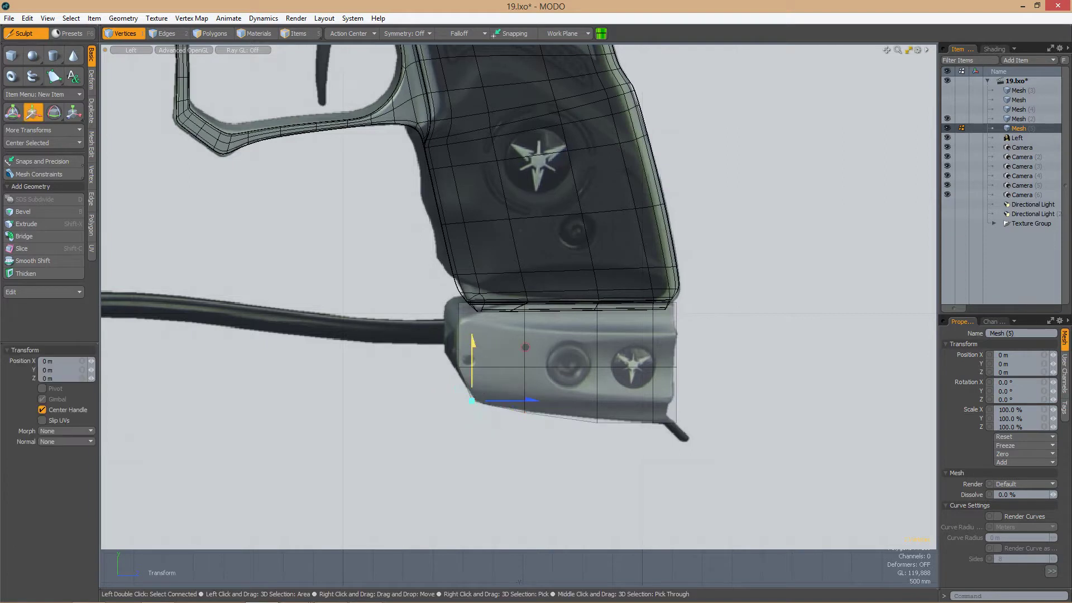
key(space)
alt+shift+drag(604, 436, 543, 411)
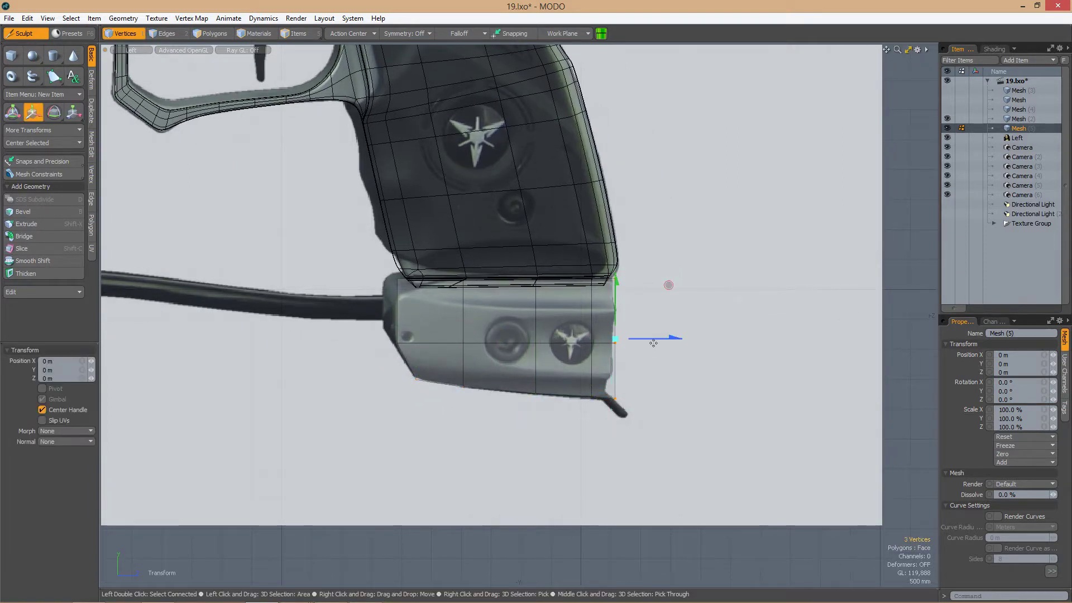
scroll(640, 328, up, 3)
Select the upper row of the base block's polygons, slice it horizontally, and slide the top edge vertices along the grip's bottom
key(3)
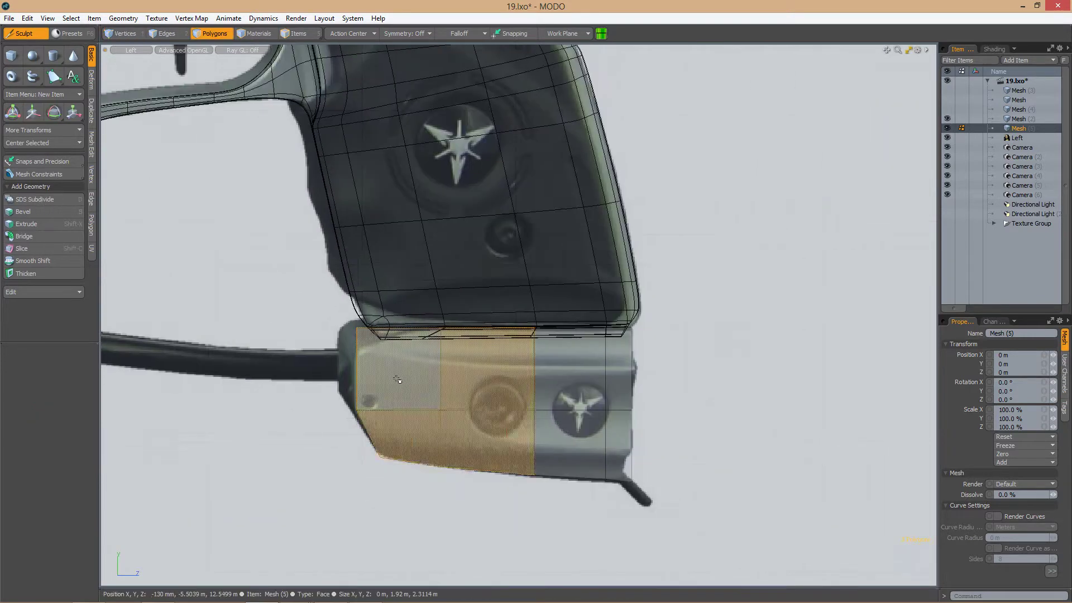
drag(391, 369, 607, 384)
key(1)
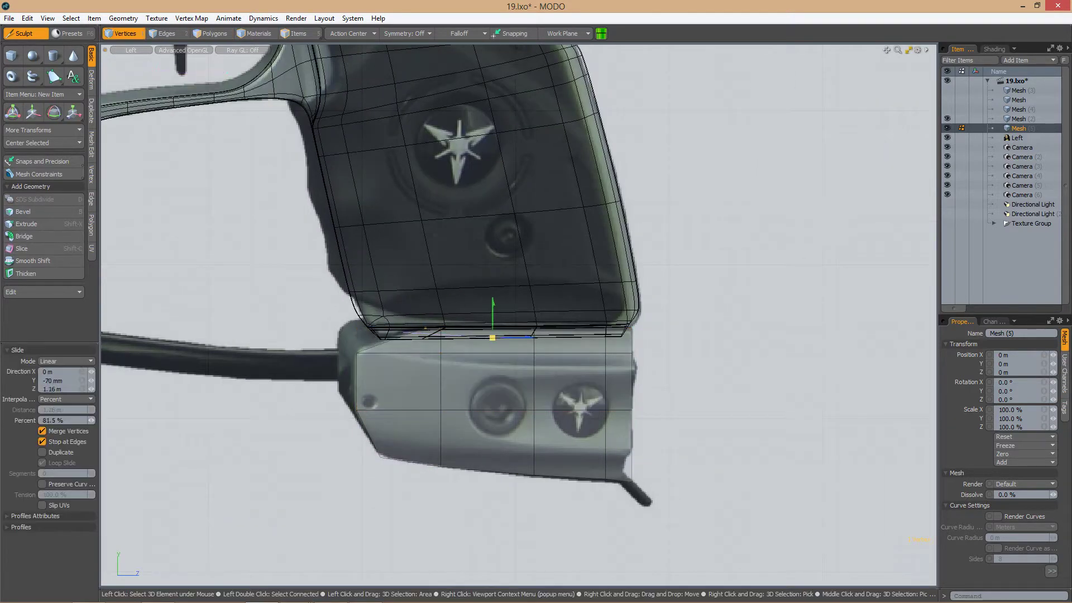
Extrude all polygons of the base block's plane sideways into a solid block slightly wider than the grip
key(KP_0)
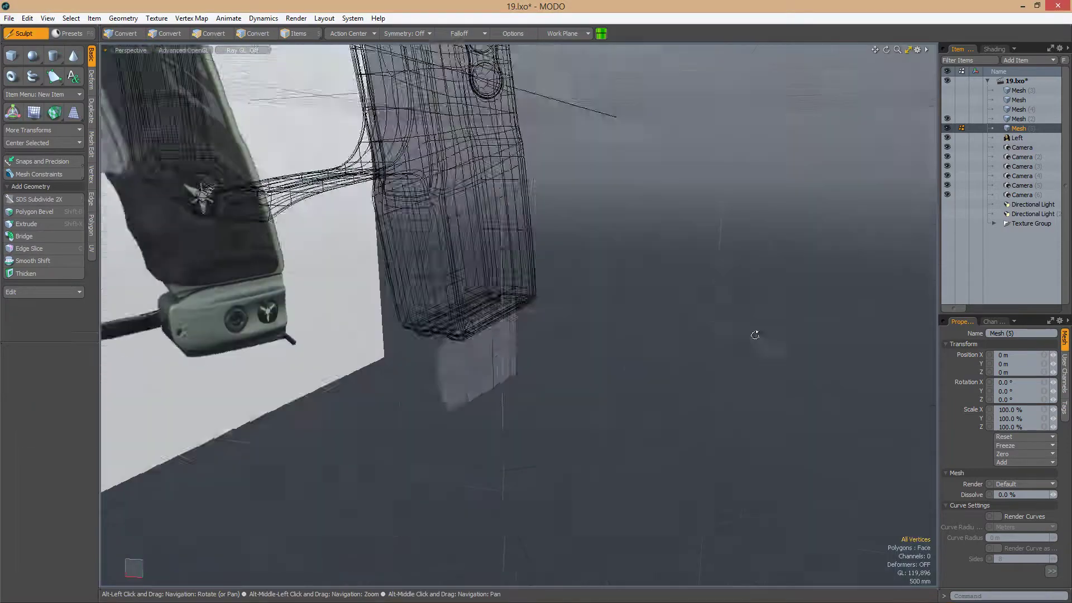
key(3)
alt+drag(537, 361, 572, 362)
Move the edge loop running around the base block in X to the centre line and delete the polygons on one side
key(2)
key(KP_1)
key(w)
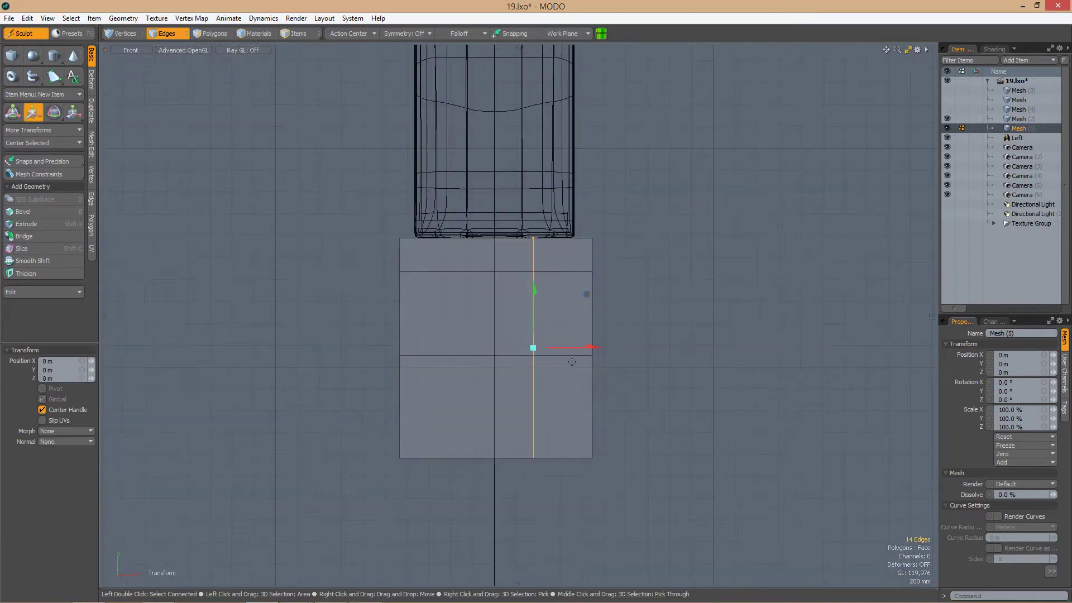
key(3)
key(KP_0)
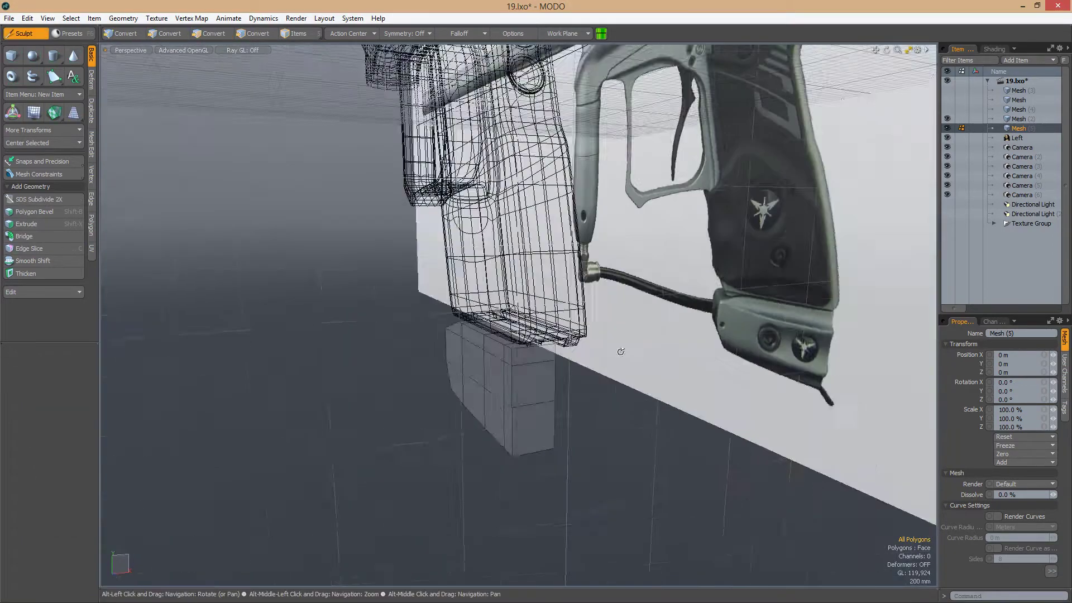
Move the lower rear corner vertices of the block under the grip to match the reference outline in side view
alt+drag(620, 352, 558, 346)
key(ctrl+space)
click(458, 421)
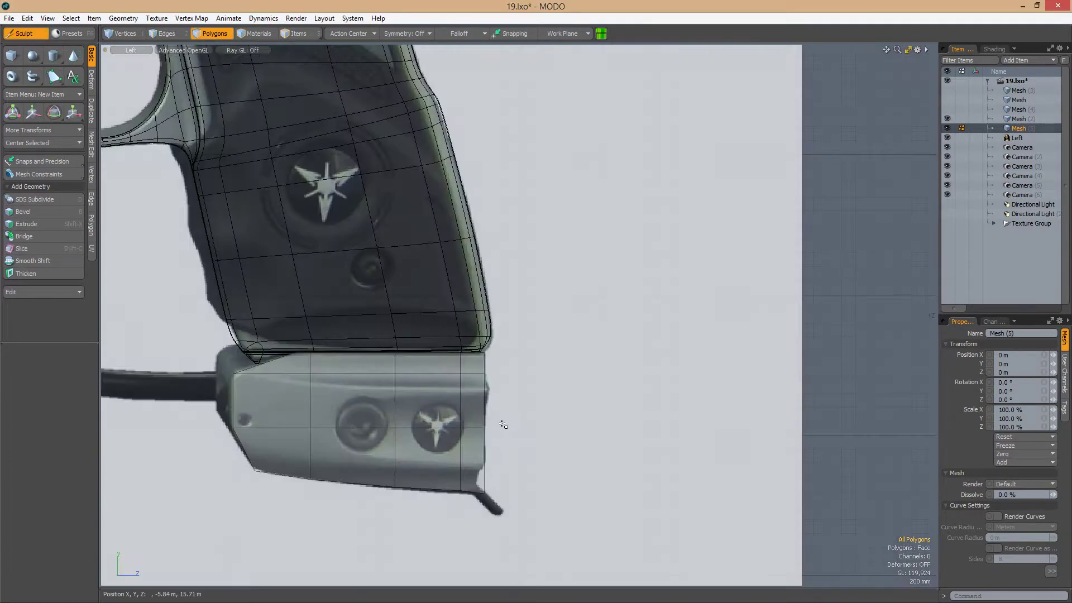
key(KP_1)
key(1)
drag(530, 510, 522, 478)
key(w)
Cut new edges across the front part of the block with Edge Slice
key(KP_0)
alt+drag(588, 388, 477, 276)
key(alt+c)
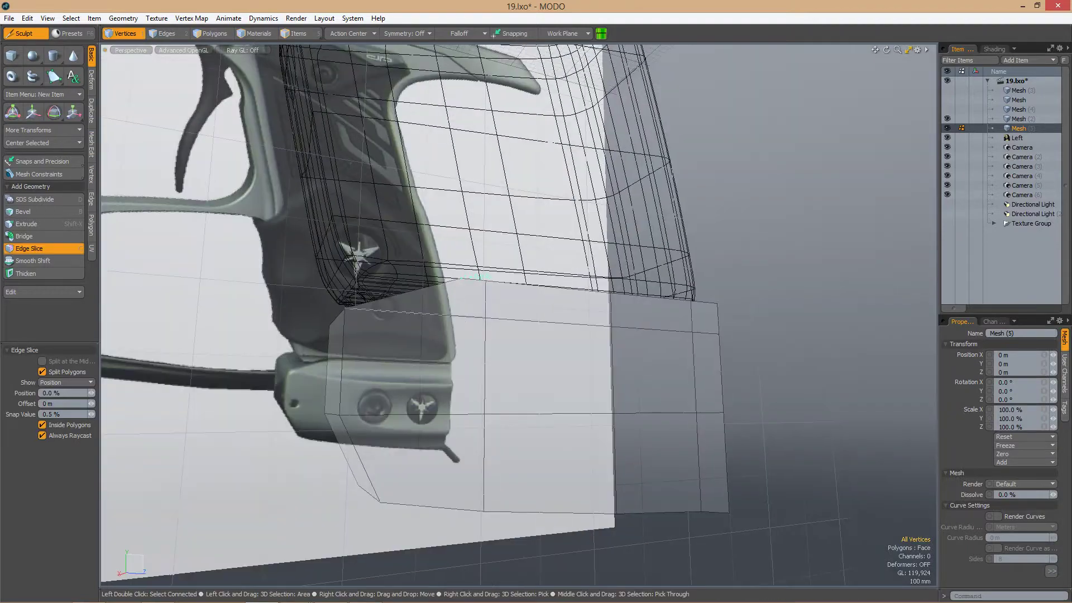
alt+drag(455, 416, 426, 412)
alt+drag(388, 507, 489, 482)
key(space)
Pull the three front vertices inward and straighten the adjacent vertical vertex row in side view
key(w)
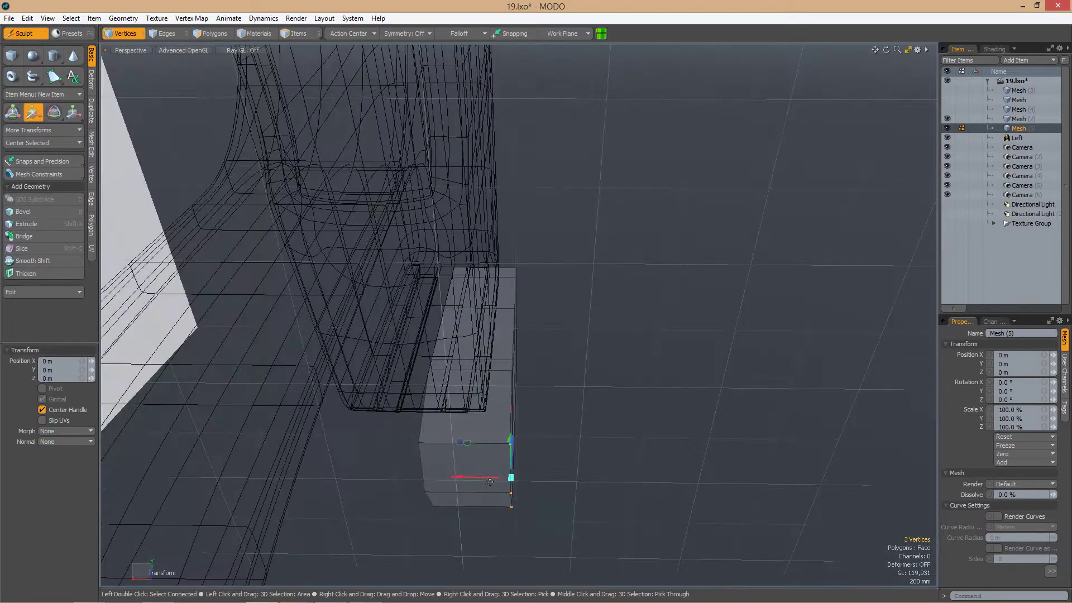
key(KP_Left)
drag(471, 270, 501, 500)
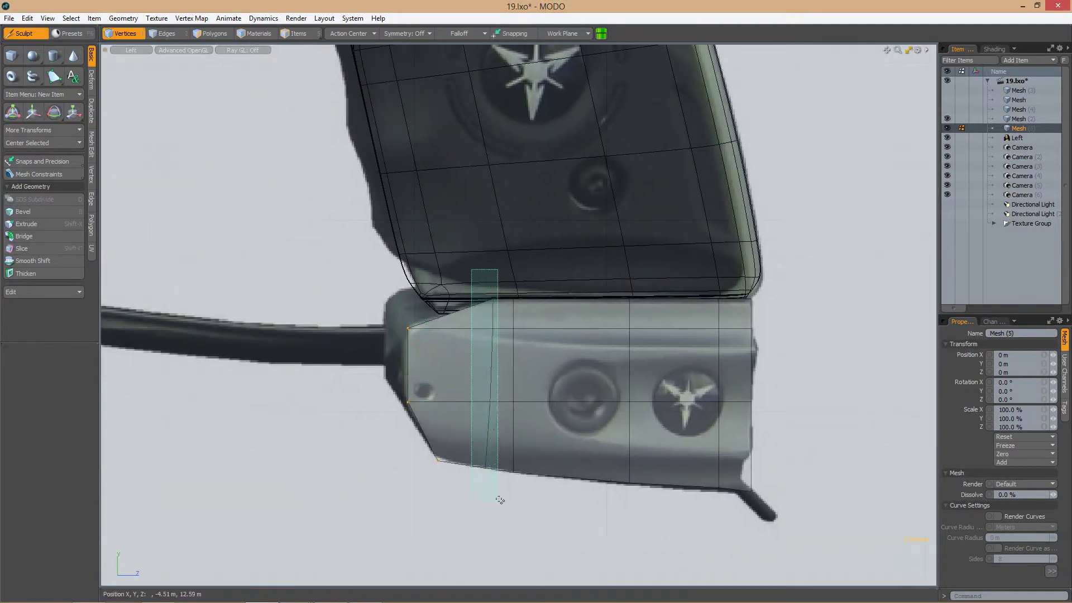
scroll(495, 414, down, 3)
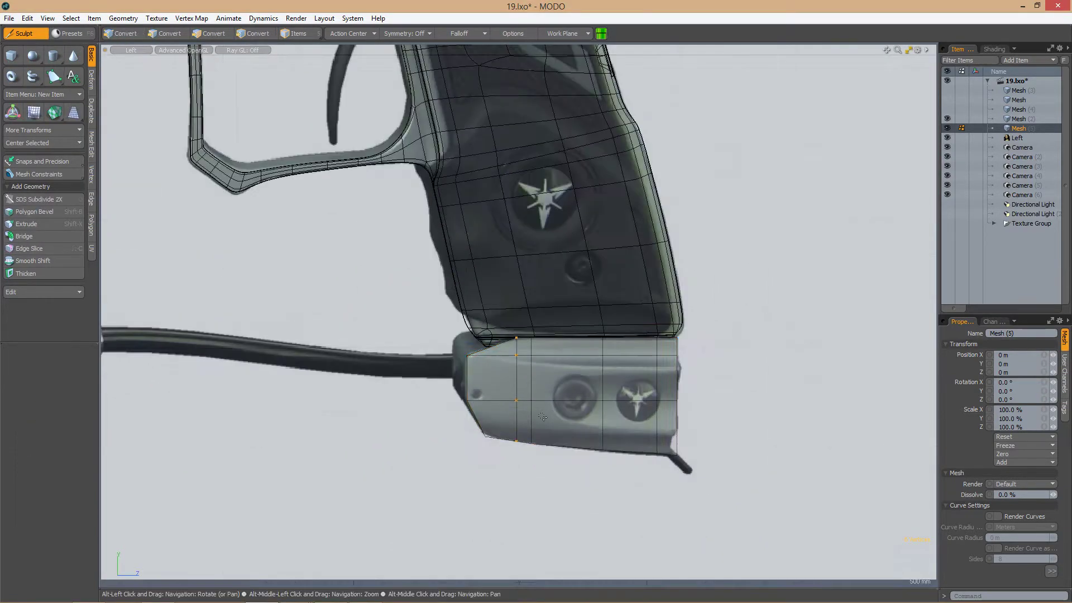
scroll(495, 414, up, 5)
scroll(495, 414, down, 3)
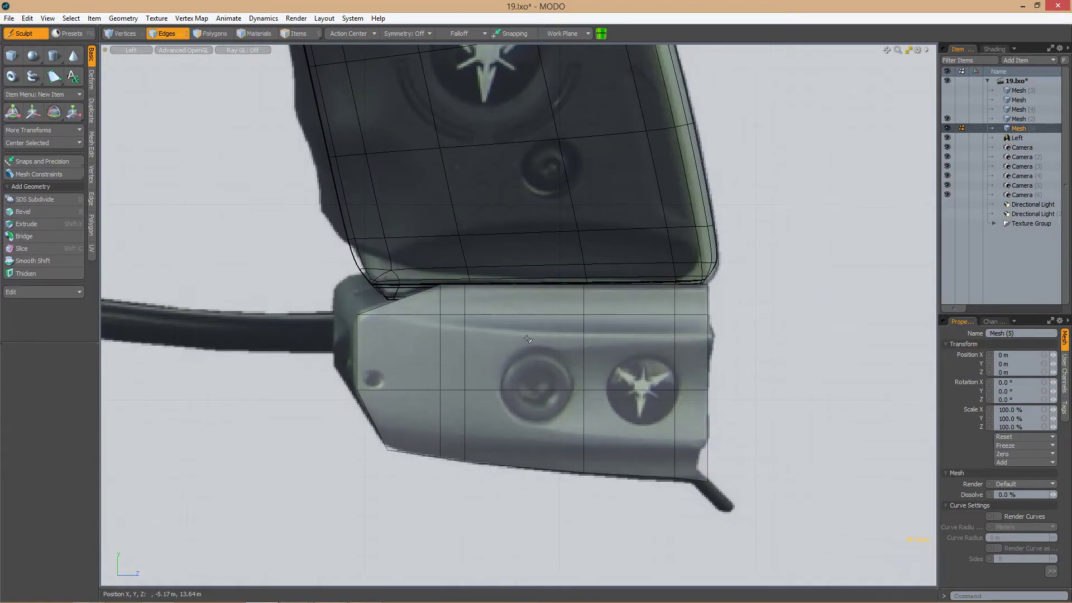
Move the block's upper outer side edges inward to slope the side towards the grip
key(KP_0)
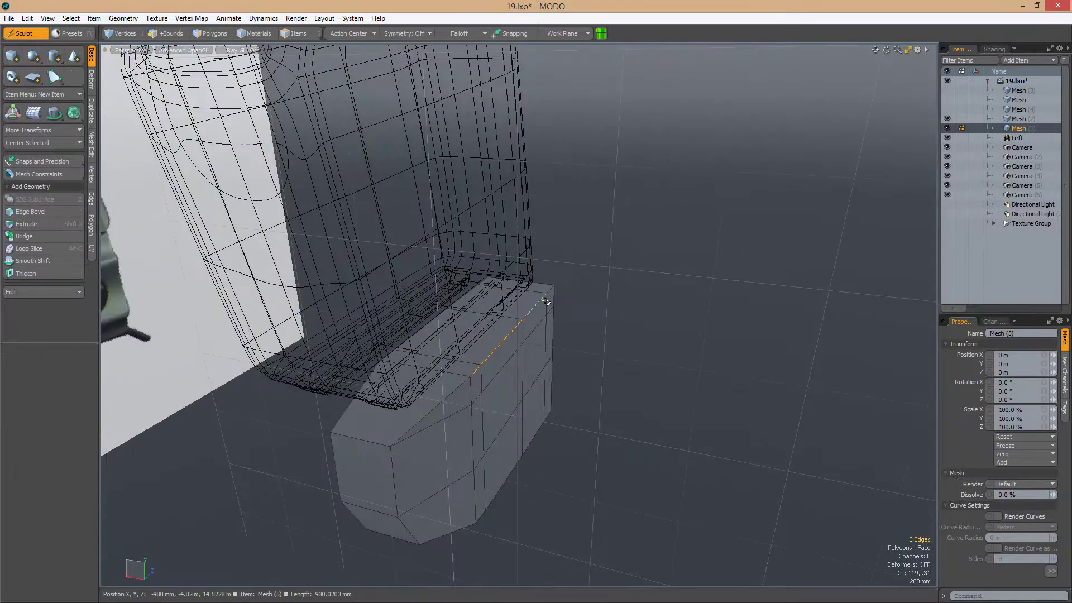
alt+drag(546, 301, 591, 407)
key(w)
Add edge loops through the block's sloped upper strip and its front side with Loop Slice
key(3)
key(alt+c)
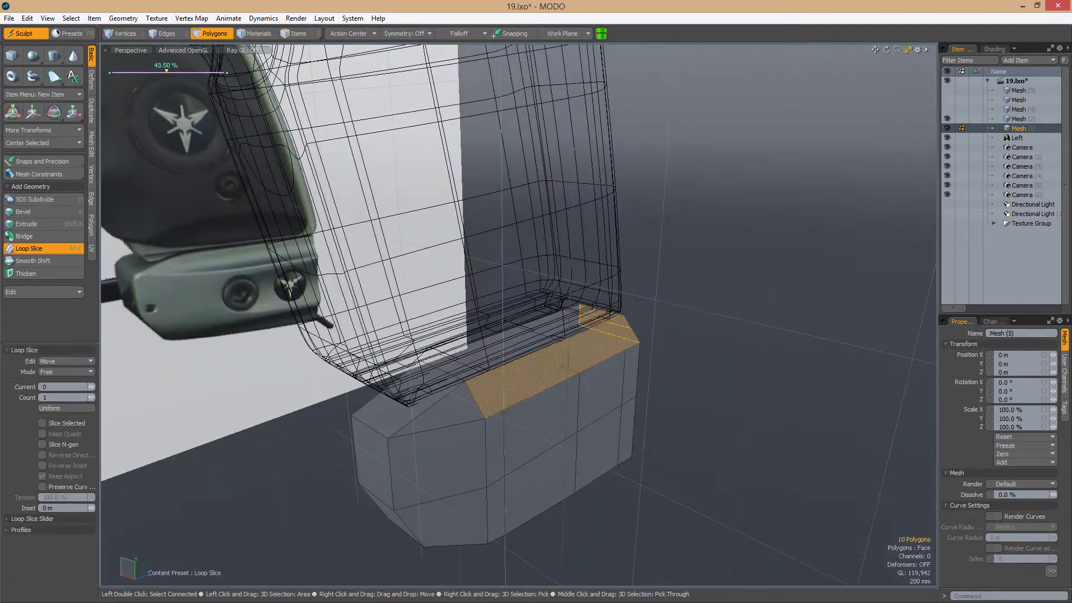
alt+drag(519, 394, 492, 374)
alt+drag(495, 471, 424, 447)
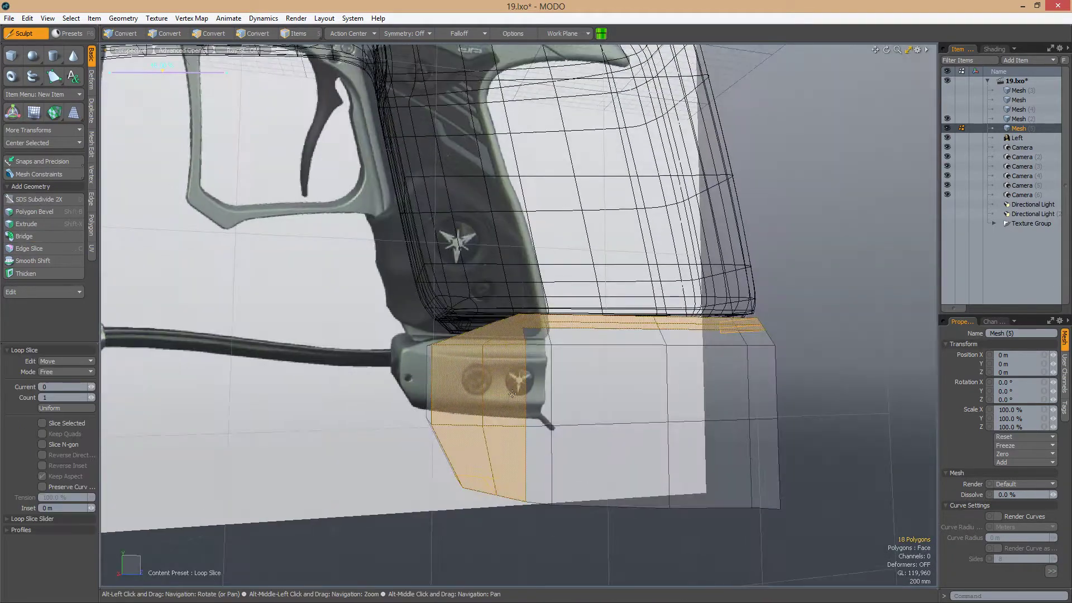
key(l)
key(alt+c)
Cut the polygons at the block's upper front corner with Edge Slice
alt+drag(600, 391, 521, 378)
key(2)
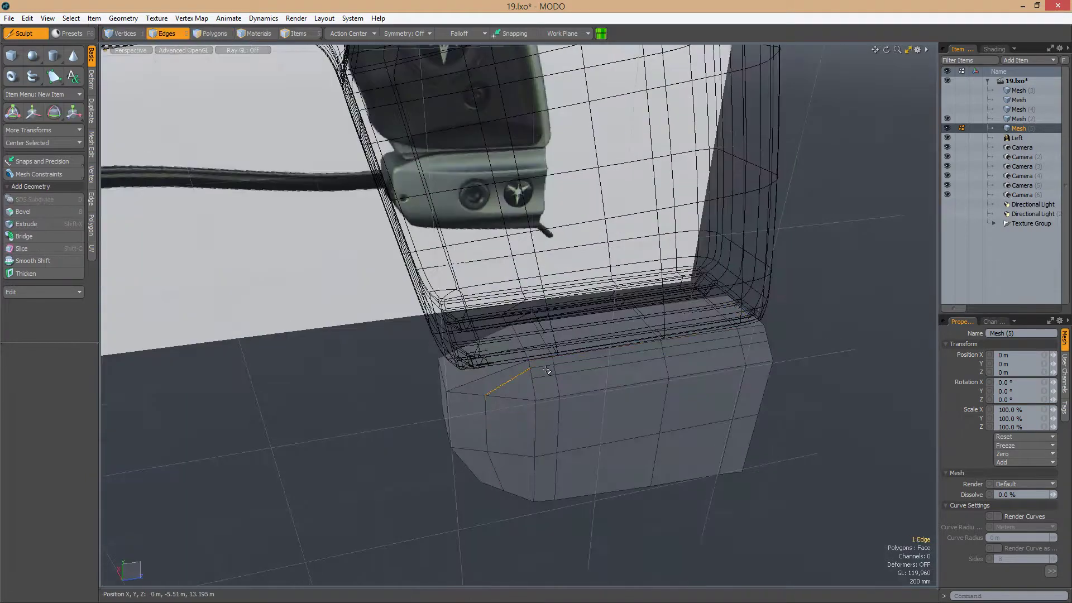
scroll(486, 397, up, 2)
click(542, 417)
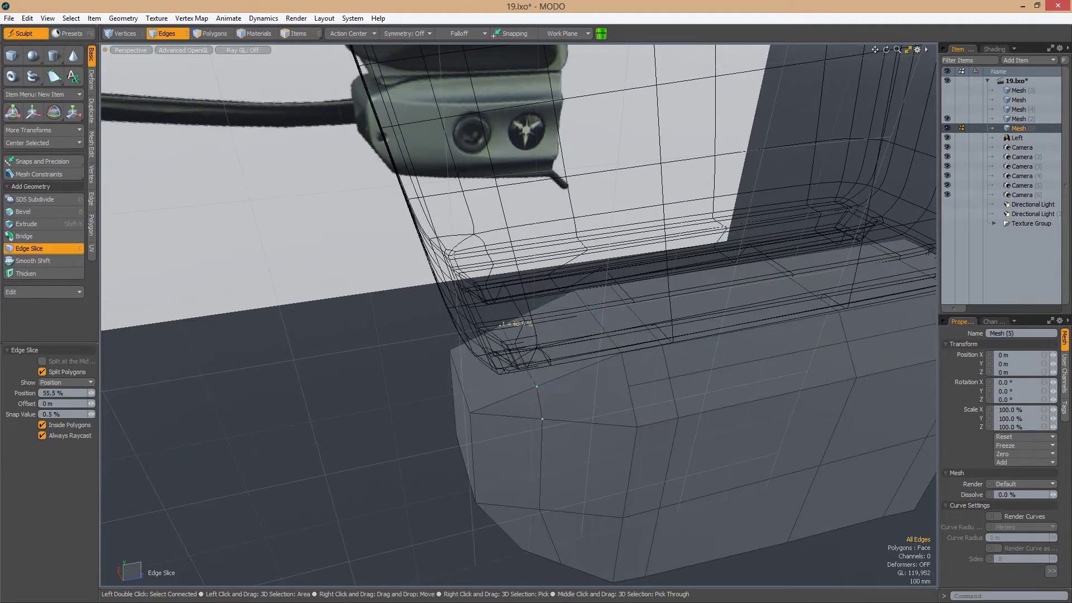
key(space)
alt+drag(500, 324, 577, 313)
key(space)
Reposition the vertices around the new cuts at the upper front corner to shape the tapered bevel
key(w)
alt+drag(548, 348, 478, 426)
key(1)
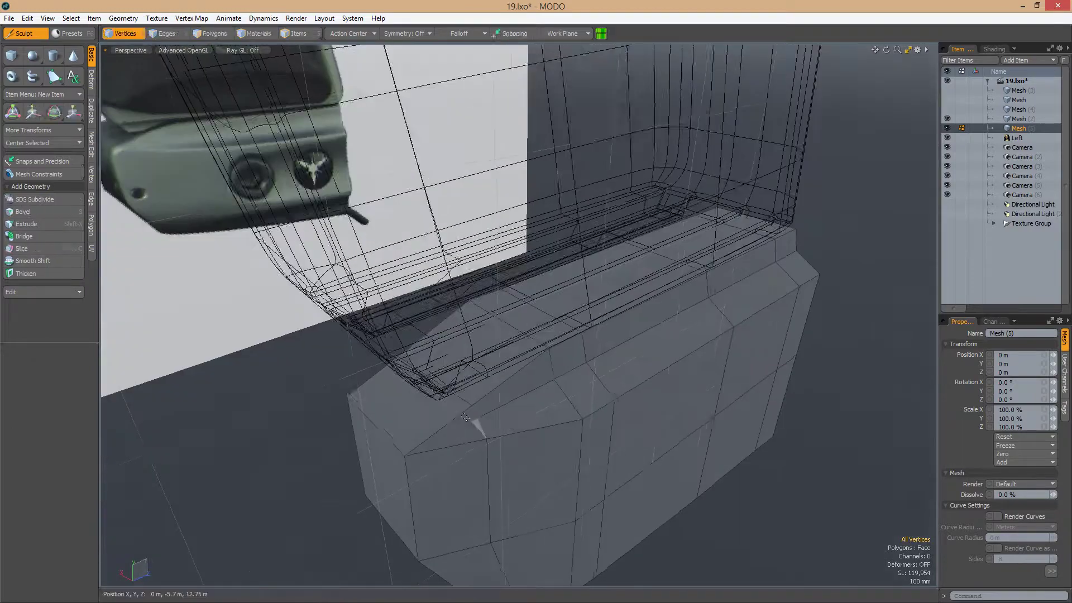
click(587, 383)
key(w)
key(space)
Add an edge loop running lengthwise near the block's lower edge with Loop Slice
alt+drag(586, 383, 454, 373)
alt+drag(558, 390, 491, 444)
key(2)
alt+drag(743, 448, 768, 446)
key(3)
key(alt+c)
Cut an edge line lengthwise along the block's underside with Edge Slice
key(c)
alt+drag(256, 126, 476, 352)
click(476, 353)
alt+drag(576, 346, 579, 373)
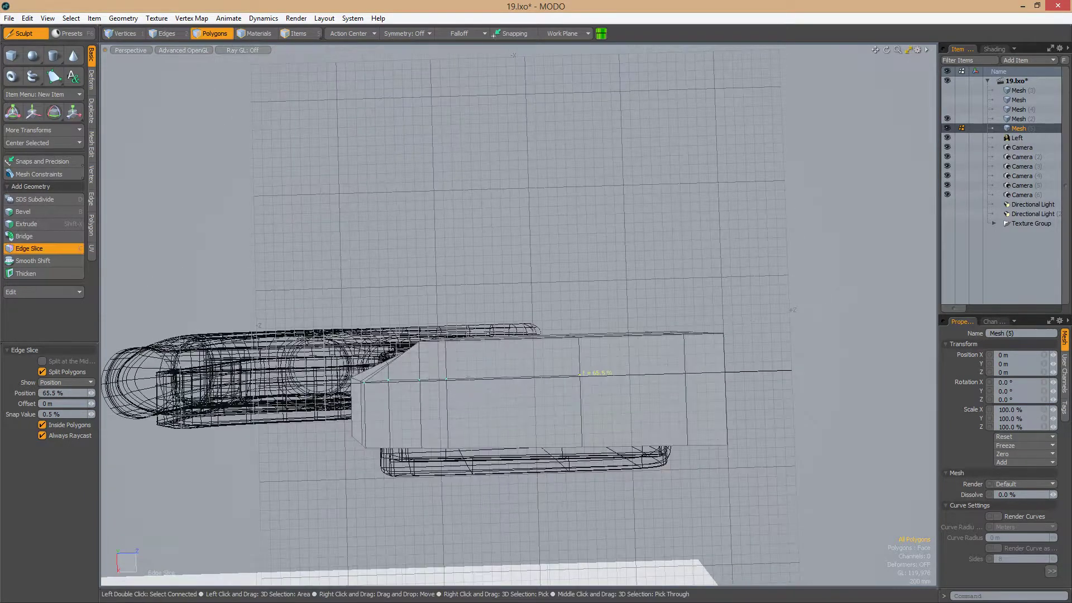
Lower the vertices at the block's lower front corner slightly to follow the reference outline in side view
alt+drag(726, 370, 637, 310)
key(1)
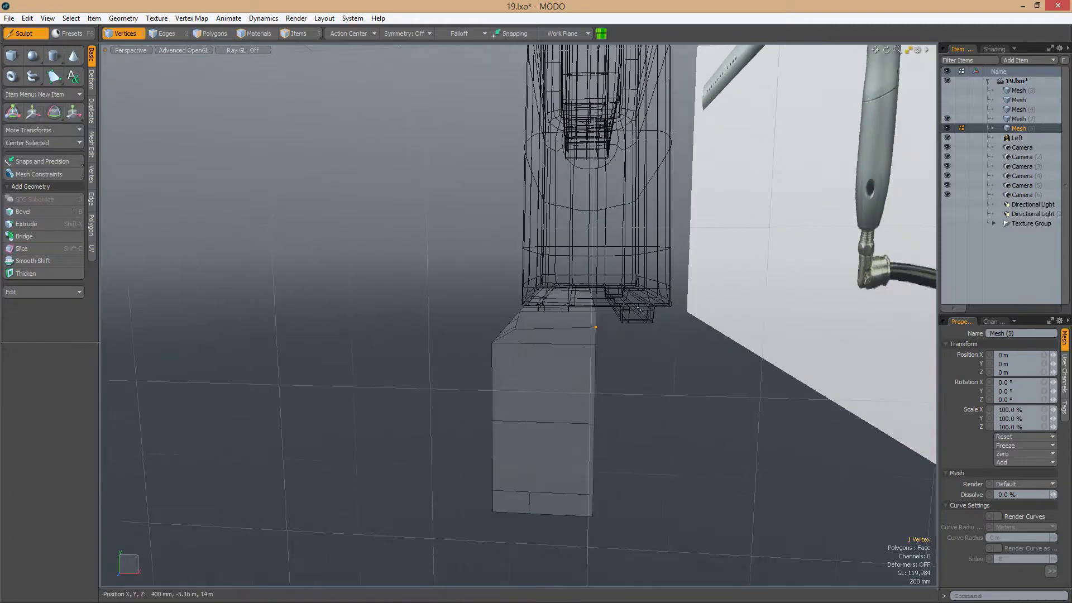
alt+drag(600, 351, 531, 378)
key(ctrl+space)
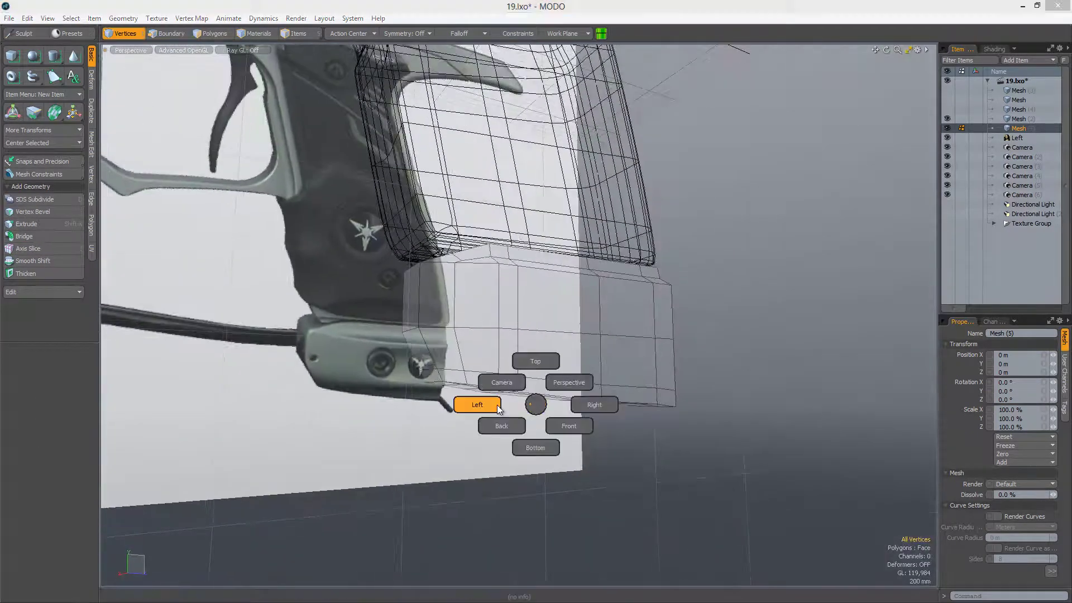
click(469, 404)
scroll(447, 349, down, 2)
key(w)
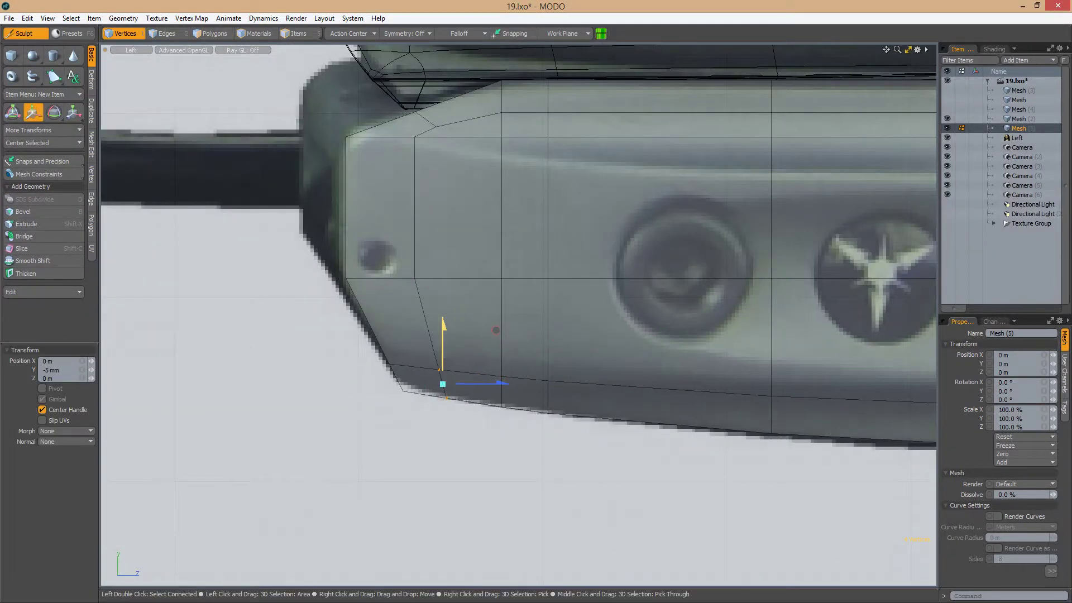
Raise the lower rear vertices about 10 mm along Y to match the reference outline
scroll(559, 335, down, 3)
key(space)
scroll(558, 335, up, 2)
drag(565, 391, 775, 422)
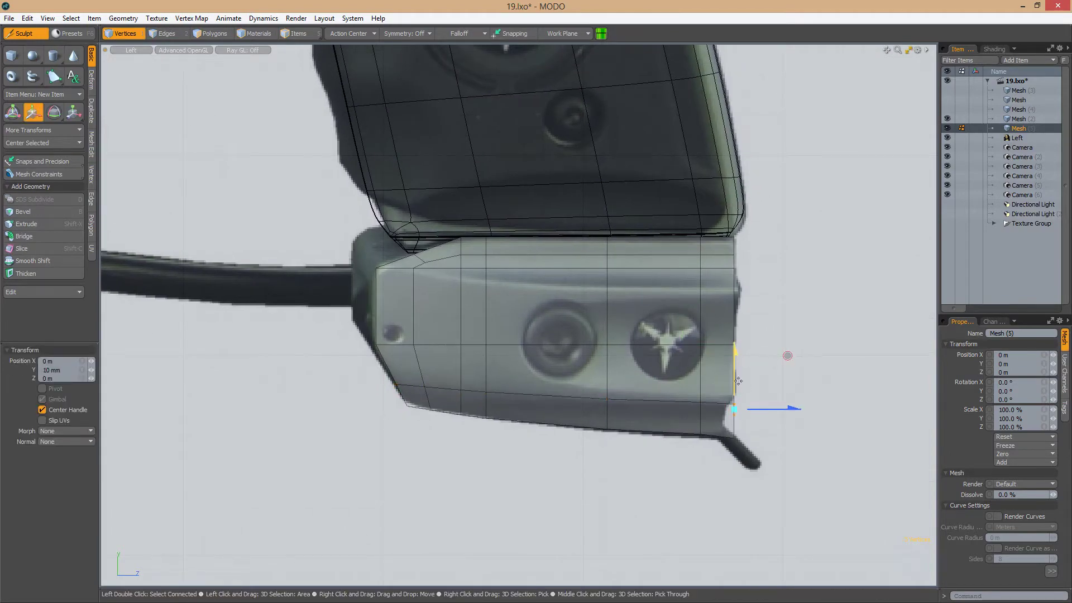
scroll(738, 381, down, 3)
Move and scale the block's lower side edges inward to form a stepped bevel along the underside
key(ctrl+space)
click(754, 359)
alt+drag(754, 359, 591, 445)
click(503, 385)
double_click(581, 425)
key(w)
key(r)
alt+drag(605, 407, 570, 426)
key(w)
key(space)
Align the lower rear edges and corner vertex of the block with the reference in side view
click(508, 403)
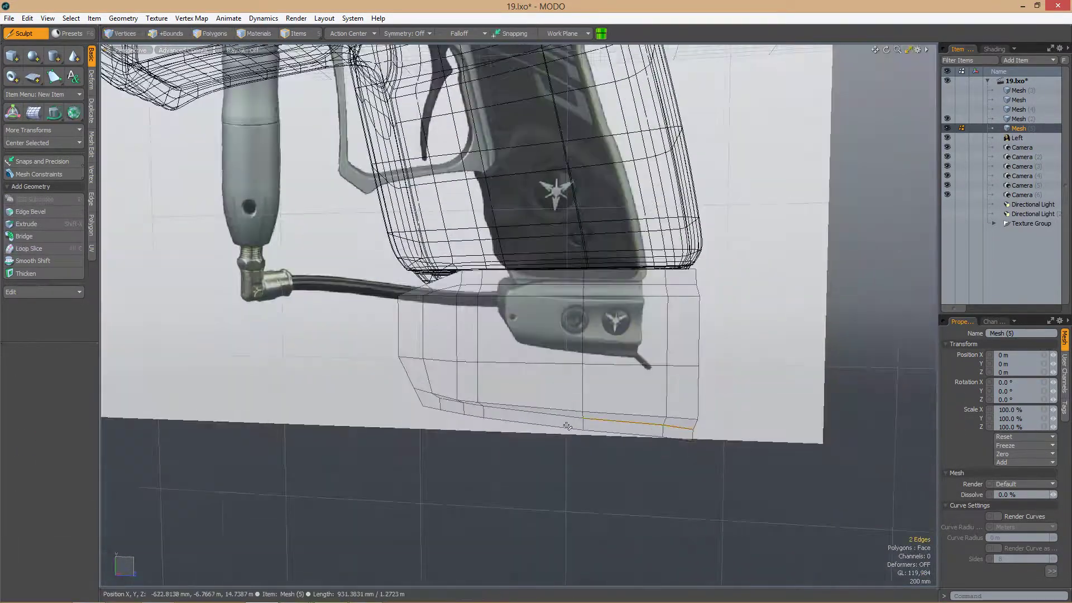
key(ctrl+space)
click(570, 427)
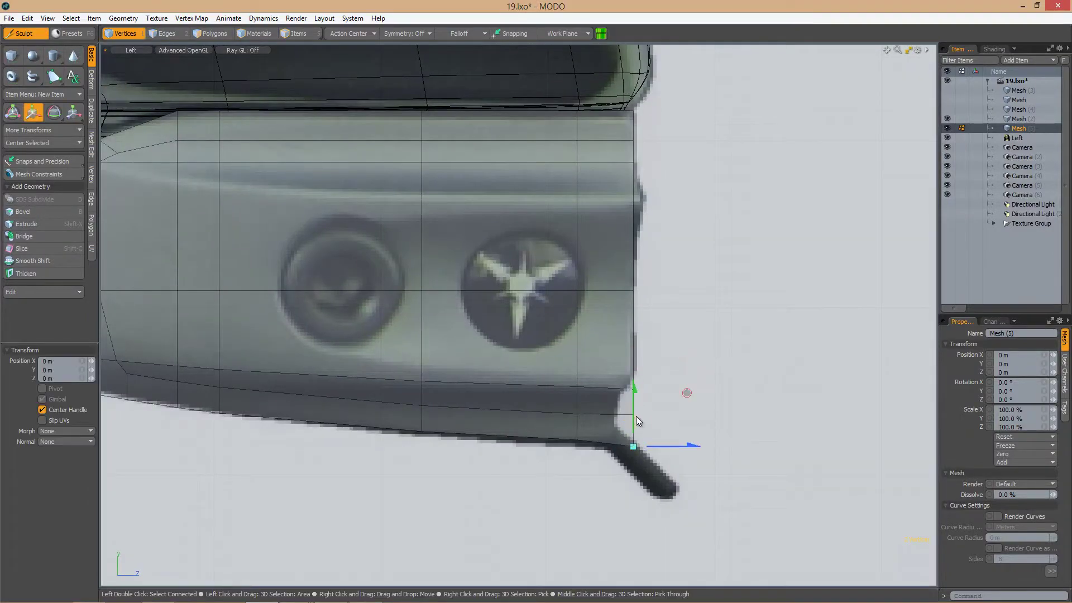
scroll(684, 398, down, 5)
Cut an edge across the lower front face of the block with Edge Slice
key(ctrl+space)
click(718, 359)
alt+drag(718, 359, 534, 399)
key(1)
key(c)
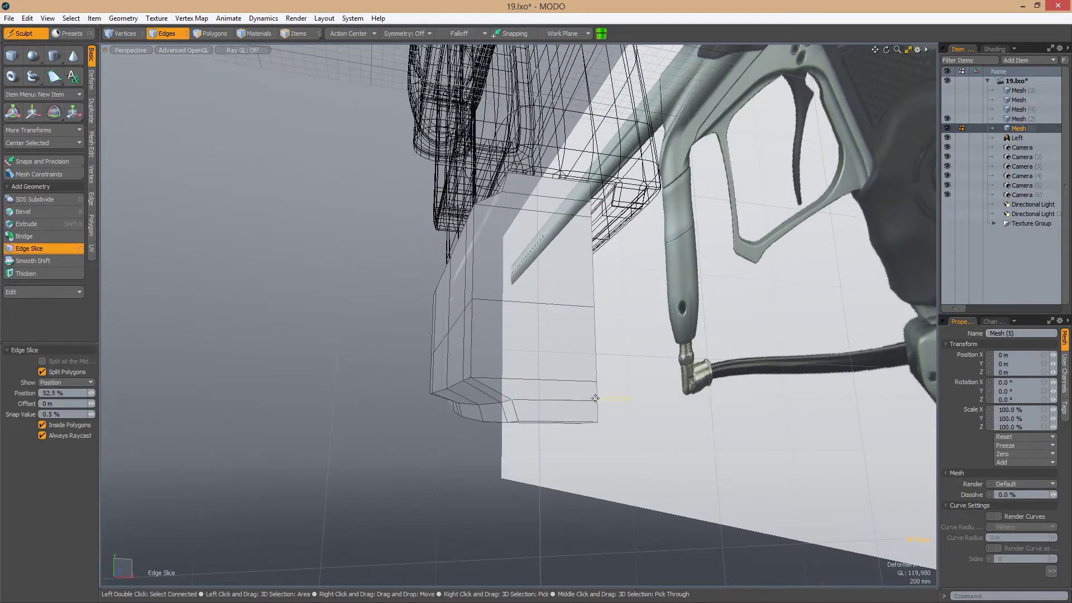
key(space)
Add a lengthwise edge loop near the block's outer side and check its profile in front view and with subdivision
alt+drag(596, 399, 726, 395)
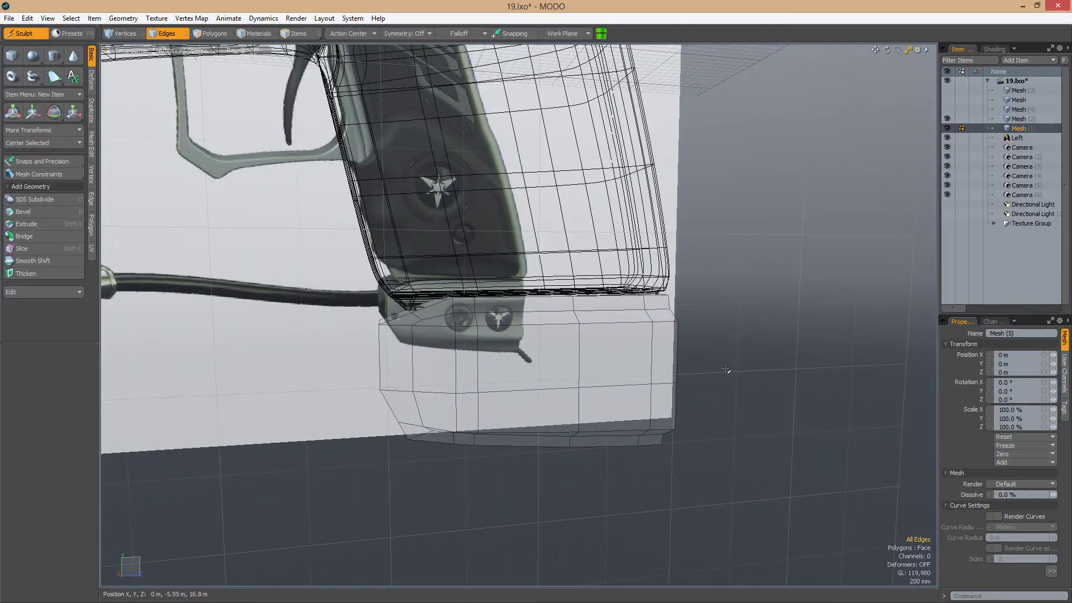
alt+drag(544, 363, 460, 352)
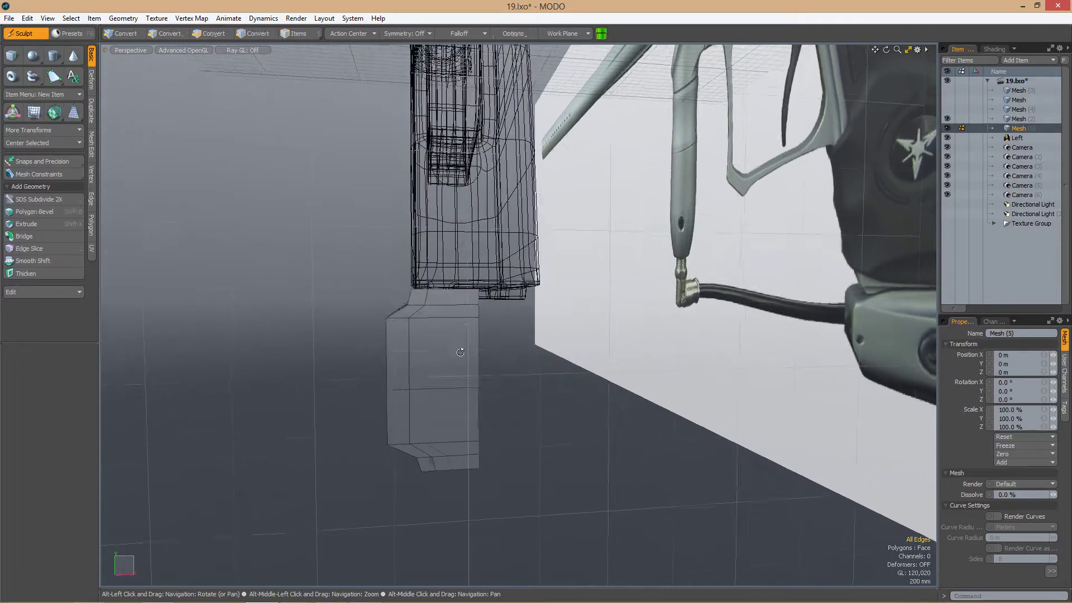
click(390, 364)
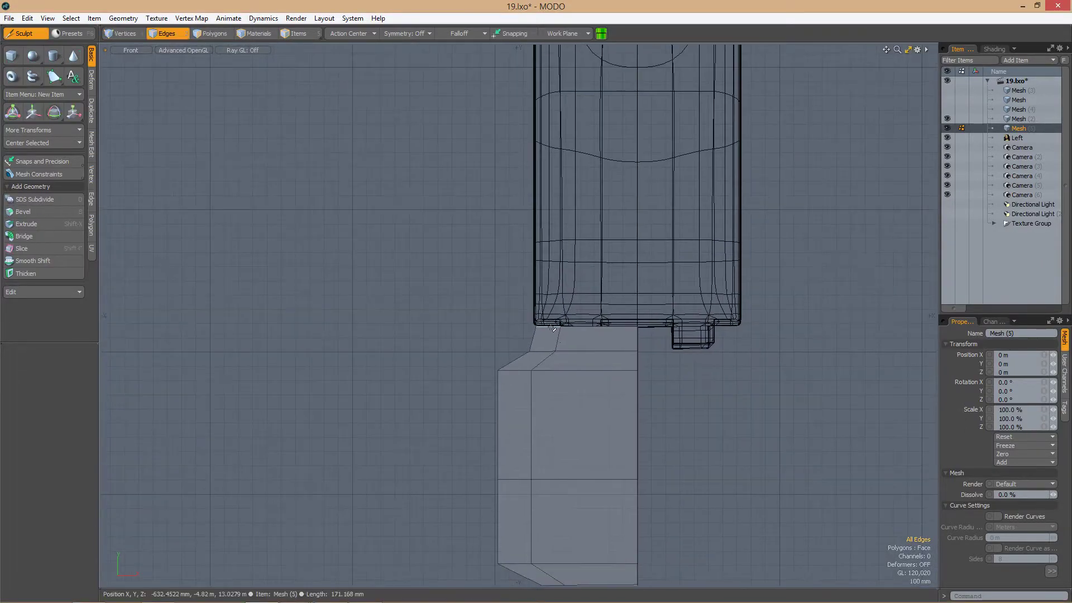
alt+drag(563, 361, 496, 367)
key(Tab)
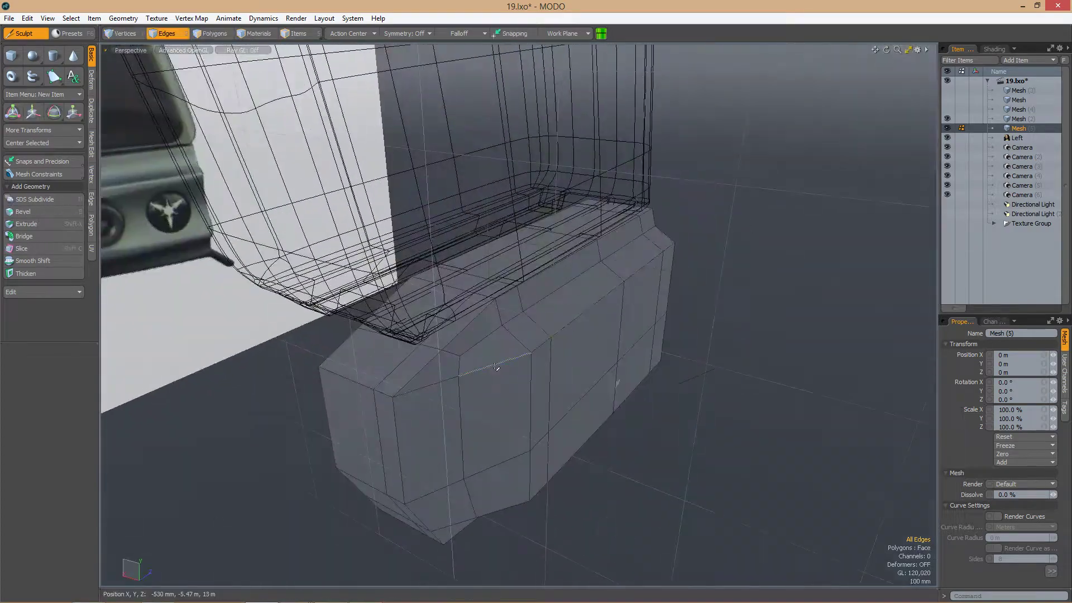
Select the block's hard outer edge loops, bevel them narrowly, and preview the subdivided shape
alt+drag(423, 371, 503, 377)
alt+drag(453, 385, 464, 357)
alt+drag(576, 338, 547, 361)
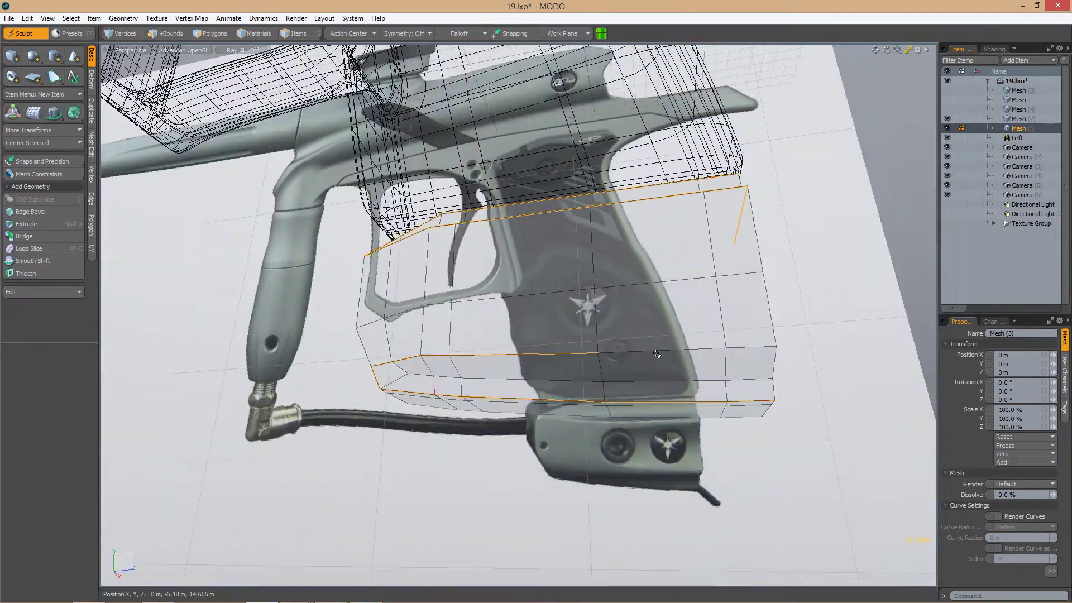
alt+drag(656, 354, 539, 338)
shift+click(532, 349)
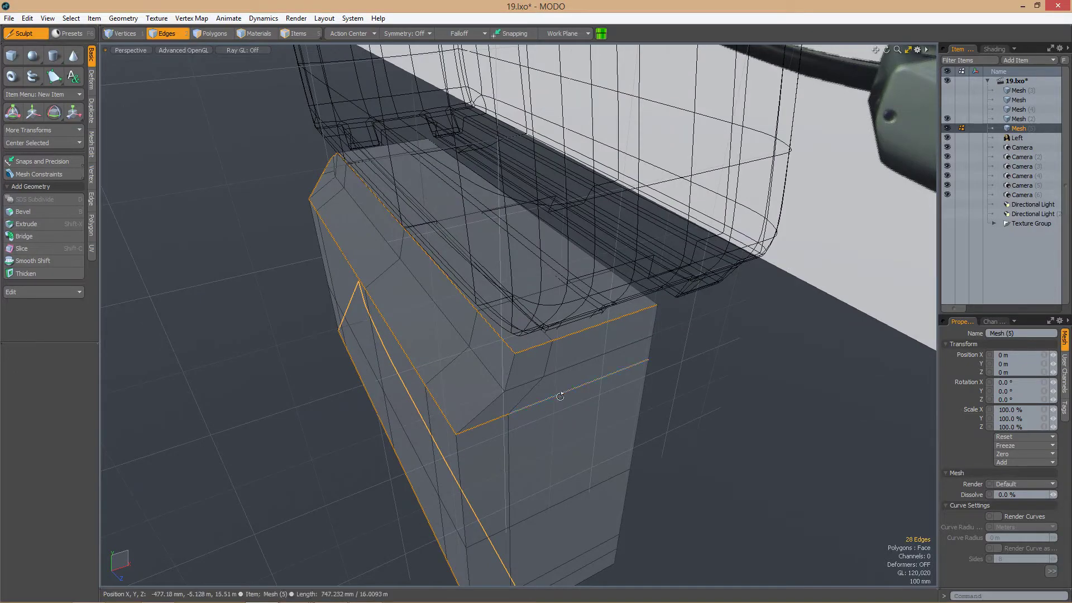
alt+drag(560, 396, 524, 360)
key(space)
key(Tab)
key(Tab)
Select the two polygons on the block's front end and scale them
key(3)
click(491, 391)
alt+drag(491, 390, 427, 218)
key(r)
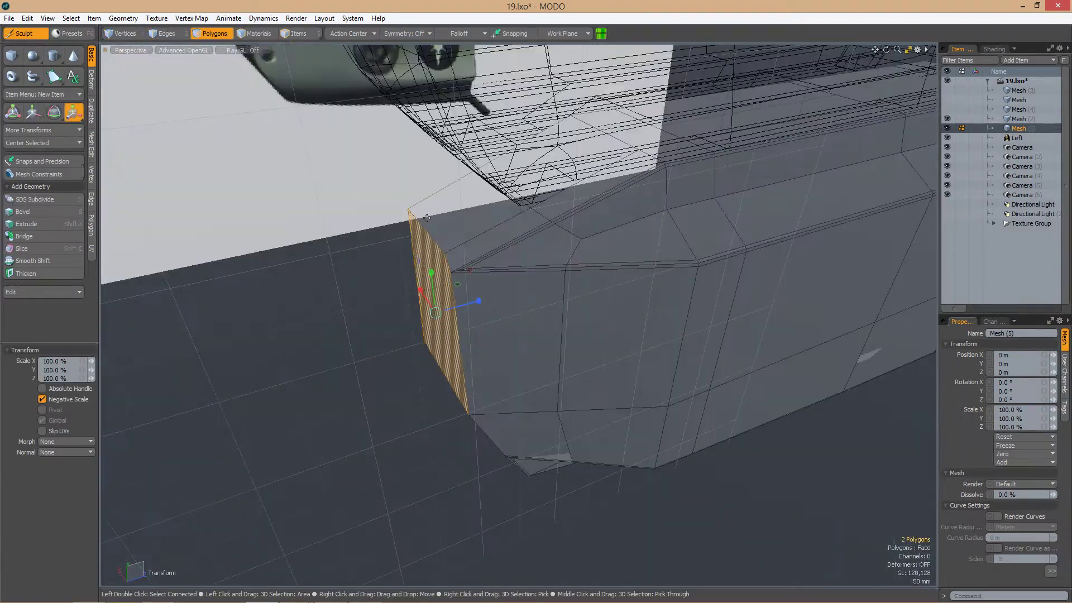
alt+drag(443, 296, 592, 251)
Reposition the vertices at the block's front corner to clean up the bevelled geometry
key(1)
key(space)
click(575, 332)
alt+drag(597, 332, 519, 400)
shift+click(490, 318)
key(w)
click(475, 364)
key(w)
Slide the lengthwise edge loop on the block's side upward in side view
key(3)
key(ctrl+space)
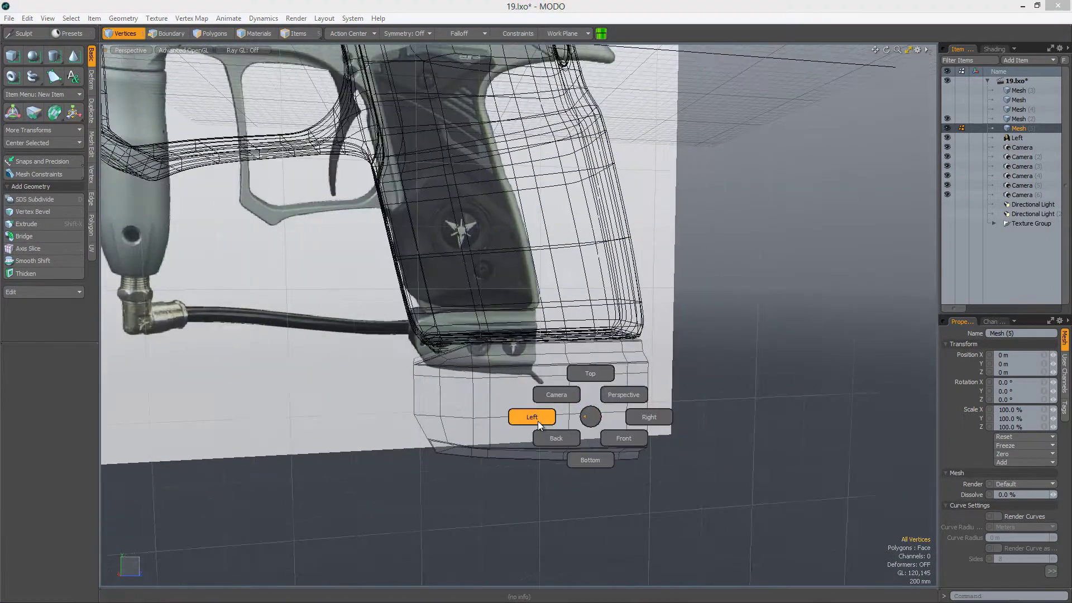
click(522, 414)
scroll(487, 384, up, 3)
key(2)
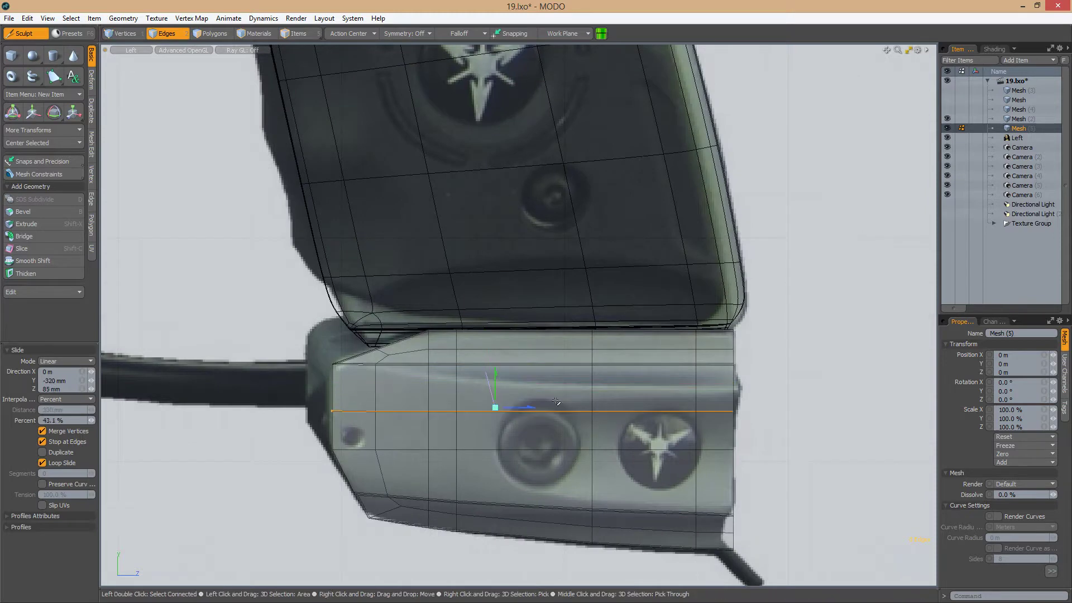
Move the vertex at the upper front of the block's side down about 30 mm along Y
shift+right_drag(743, 374, 743, 374)
scroll(632, 360, down, 2)
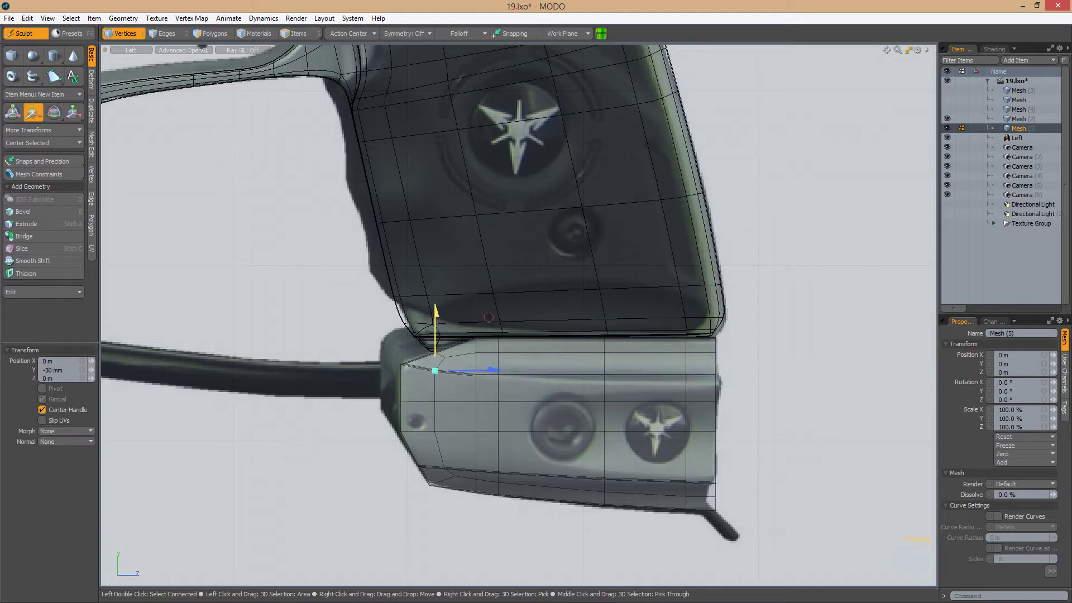
alt+middle_drag(538, 407, 521, 337)
Move the selected edge loops on the block's side to refine its curvature, previewing the subdivided shape
key(ctrl+space)
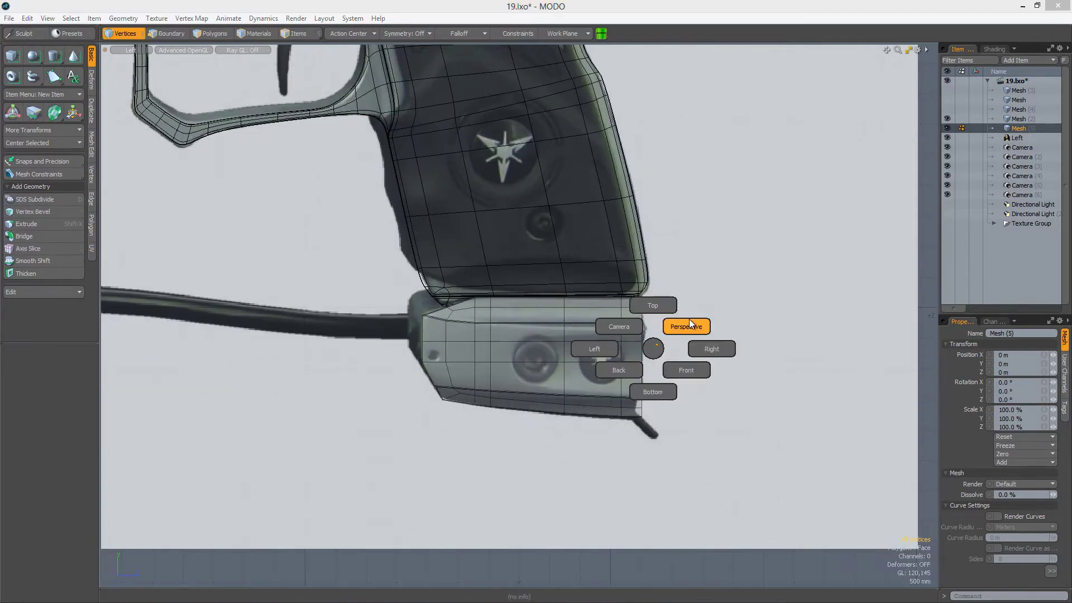
click(687, 359)
alt+drag(686, 359, 565, 339)
key(2)
scroll(590, 295, up, 3)
double_click(590, 296)
key(Tab)
key(w)
shift+click(514, 369)
key(w)
key(Tab)
Select the polygons of the block's end face and inset them with a narrow bevel
key(3)
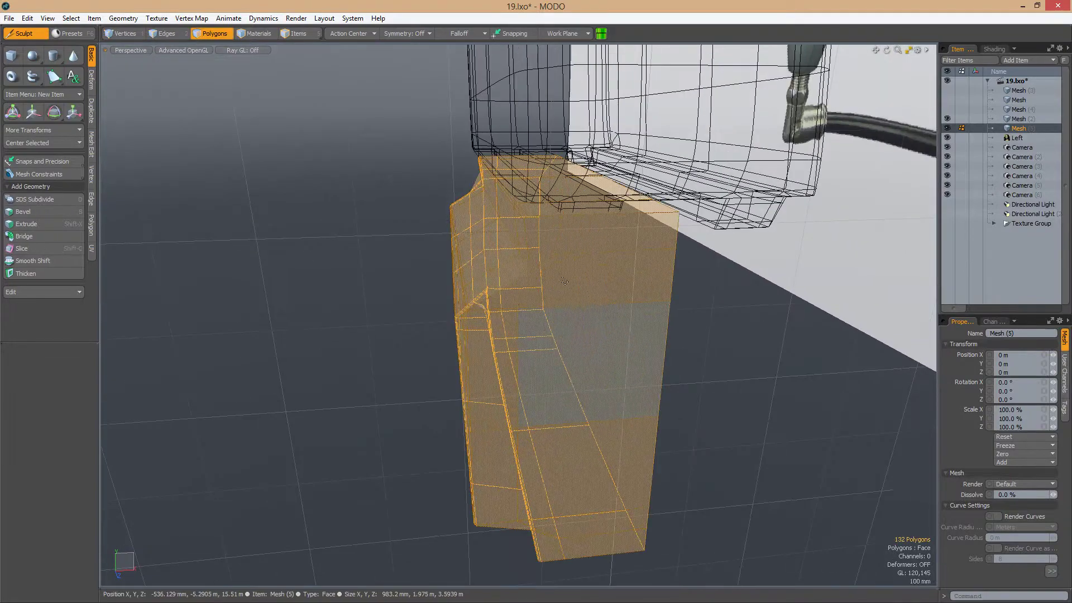
mouse_move(563, 282)
mouse_down()
mouse_move(506, 364)
mouse_move(525, 509)
mouse_up()
alt+drag(595, 546, 614, 391)
drag(625, 385, 586, 390)
key(1)
Fix the inset along the block's open centre side by moving its seam edges onto the symmetry plane
scroll(611, 435, up, 5)
alt+drag(640, 431, 625, 269)
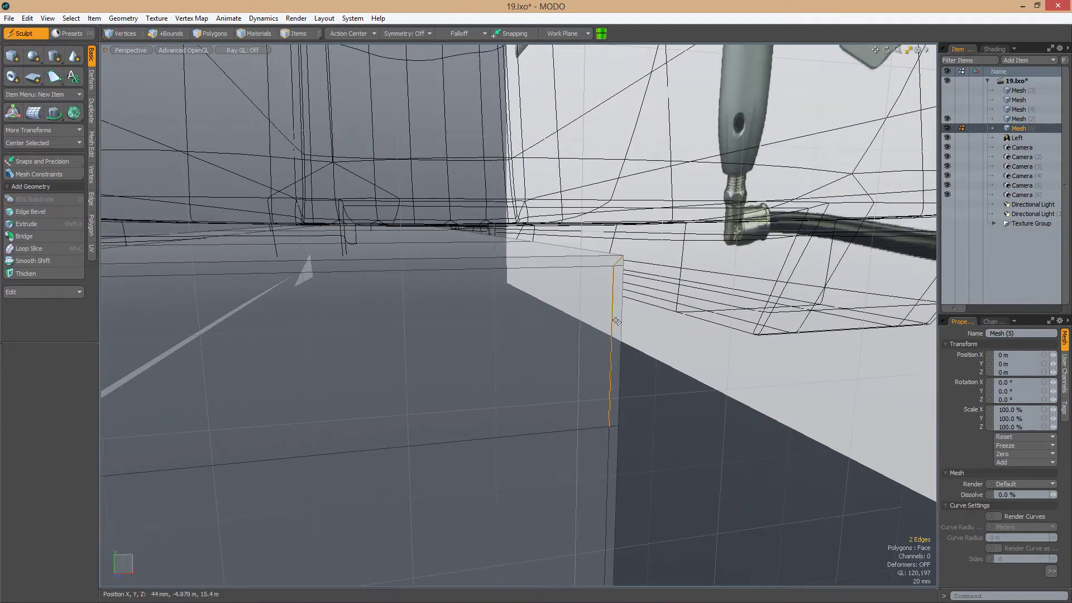
alt+drag(616, 321, 543, 334)
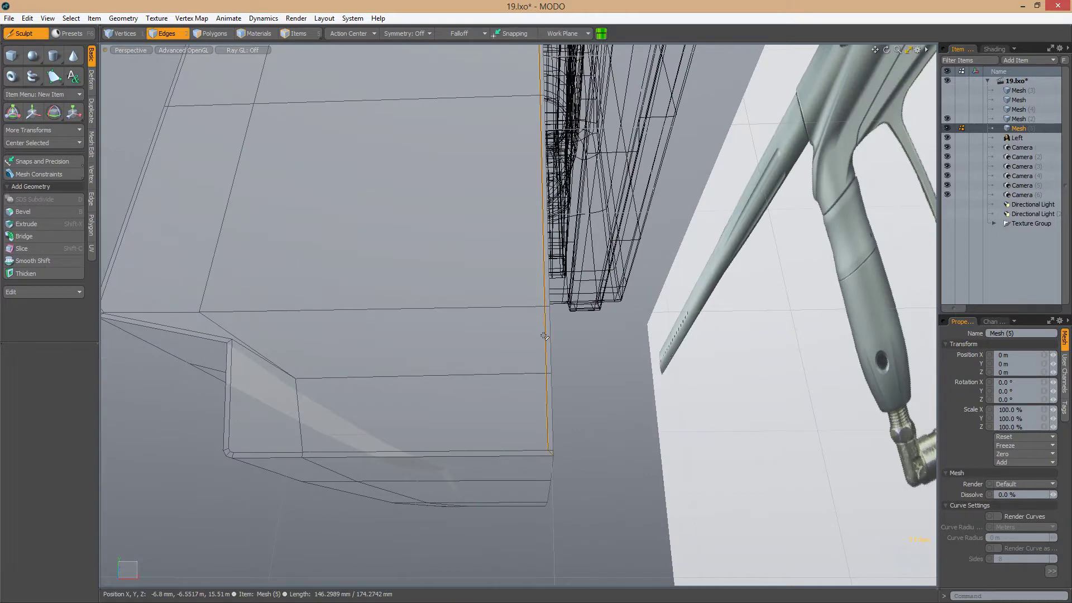
alt+drag(357, 359, 497, 398)
Select the two end vertices of the front face's upper edge and move them down 32 mm along Y
alt+drag(521, 317, 418, 362)
key(3)
key(alt+c)
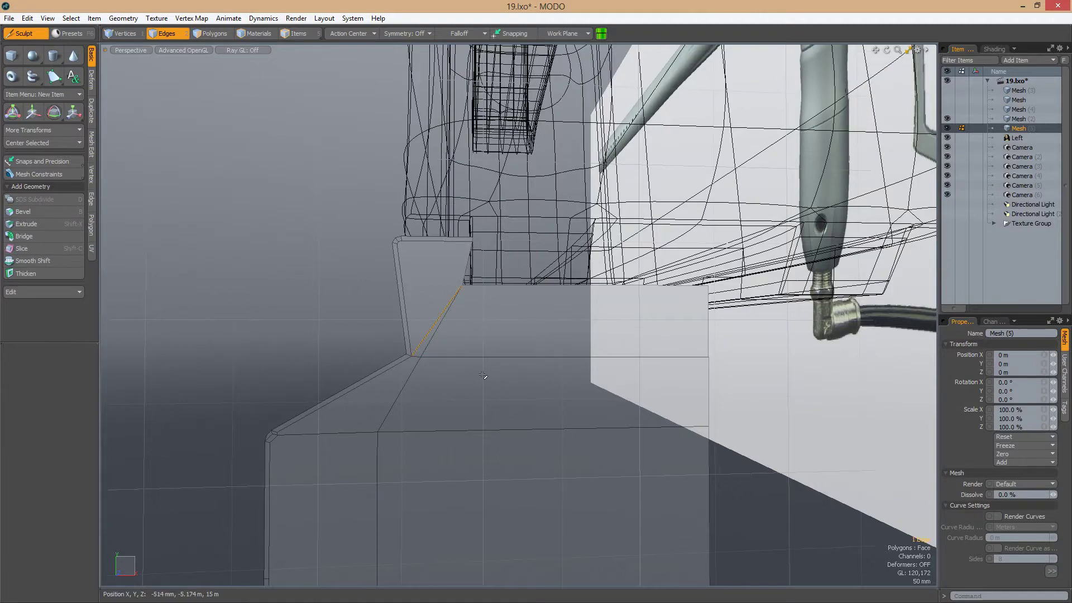
alt+drag(483, 375, 502, 354)
key(1)
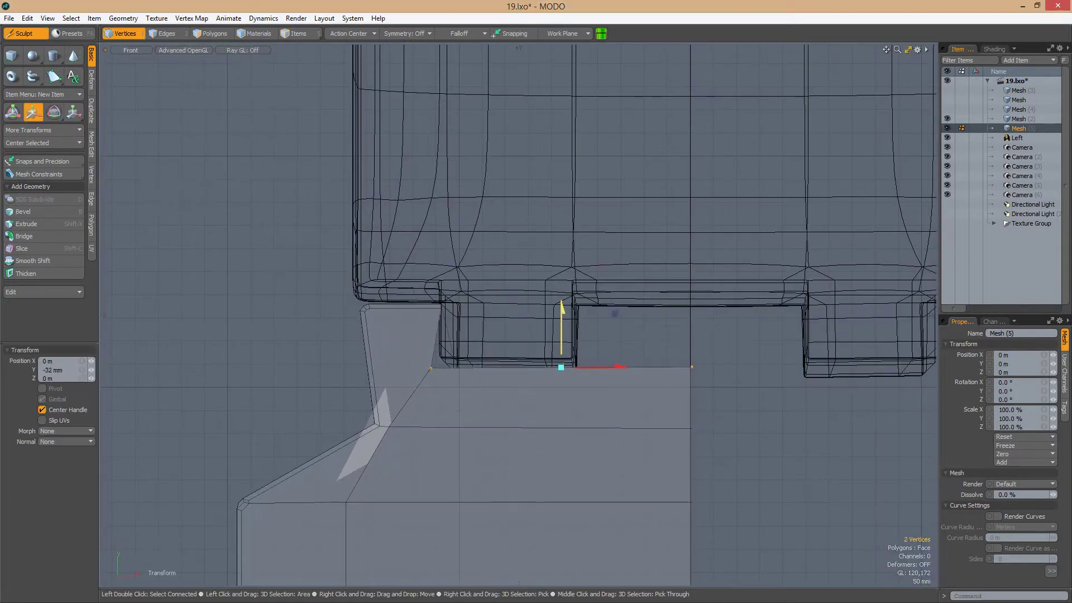
Slide the short edge at the block's upper rim and pick the long edge along the rail beside it
alt+drag(614, 307, 578, 345)
key(2)
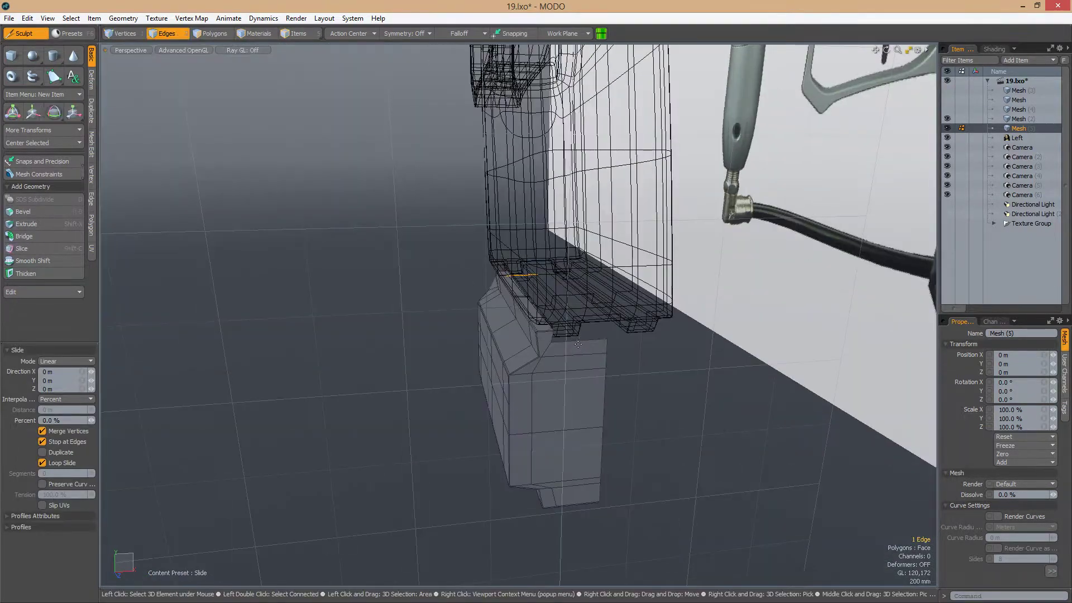
scroll(656, 347, up, 5)
click(438, 341)
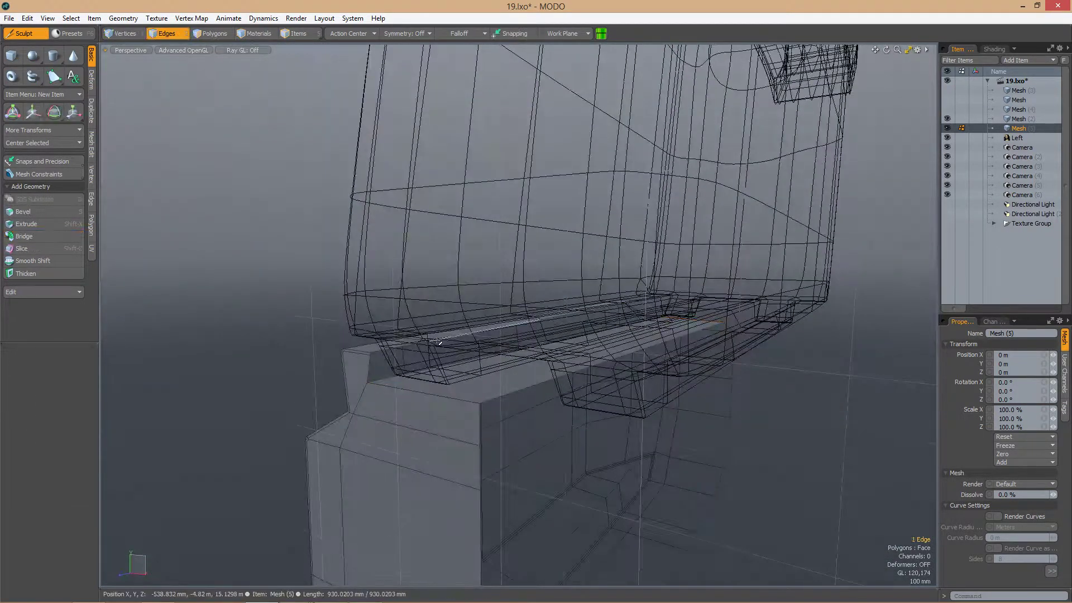
Hide the upper grip mesh and slice new edges across the block's top rail and ledge near the tapered end
click(946, 118)
key(shift+a)
key(alt+c)
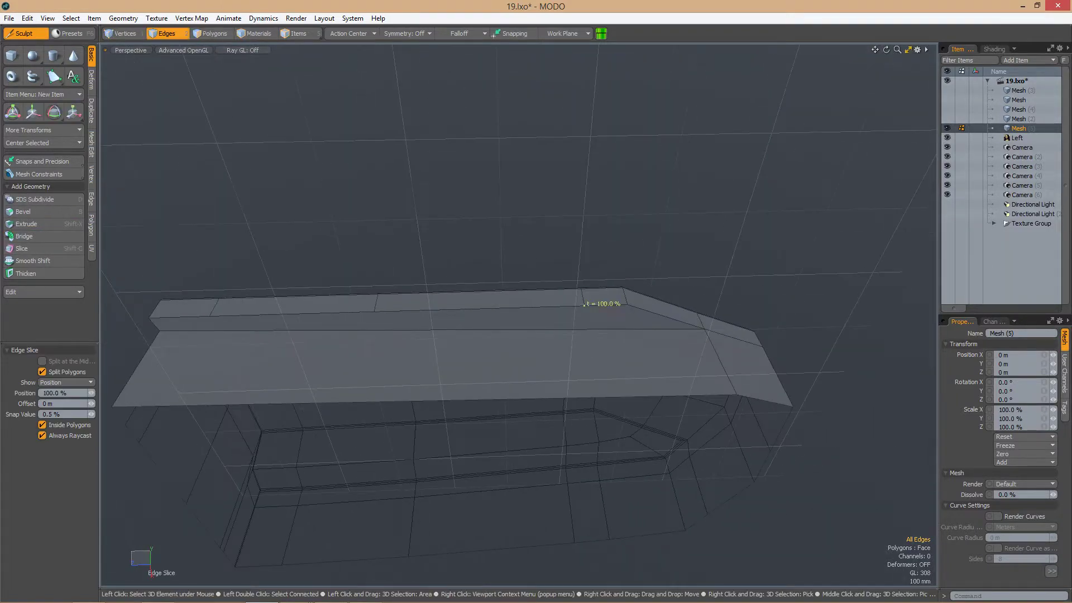
scroll(567, 312, down, 3)
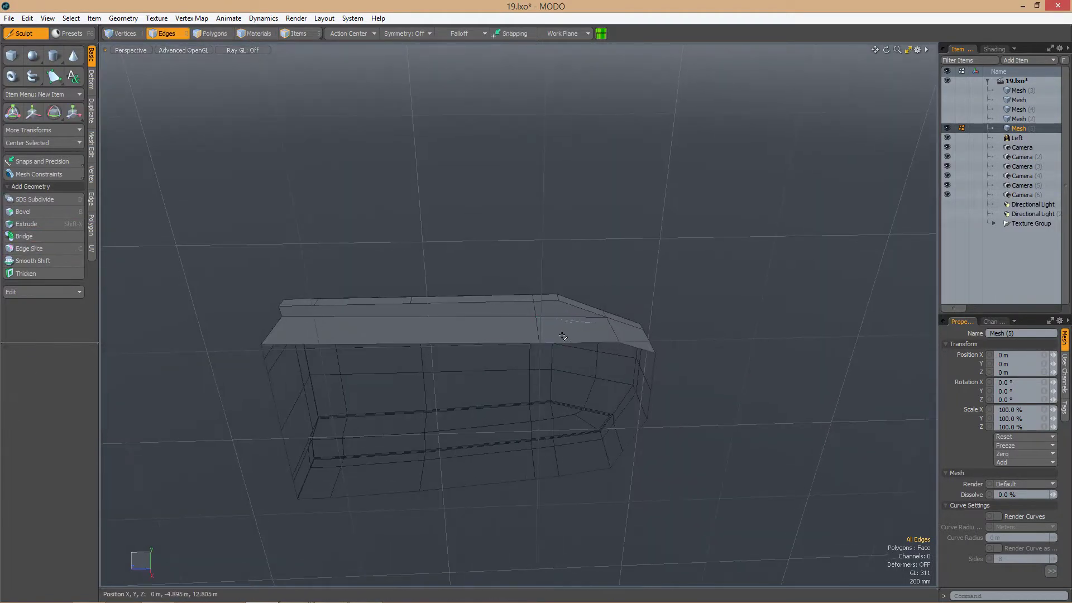
Slice a supporting edge close to the block's end corner, carrying it over the rail's side and across the top face
click(563, 335)
key(w)
alt+drag(563, 335, 517, 251)
key(1)
key(alt+s)
key(l)
key(c)
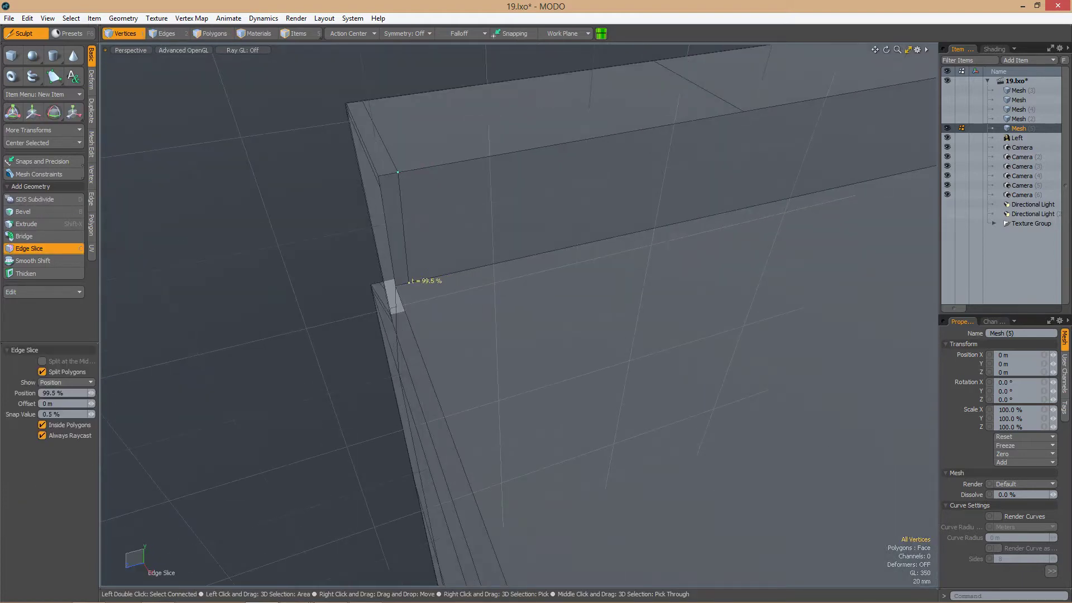
alt+drag(447, 402, 467, 262)
click(450, 505)
key(space)
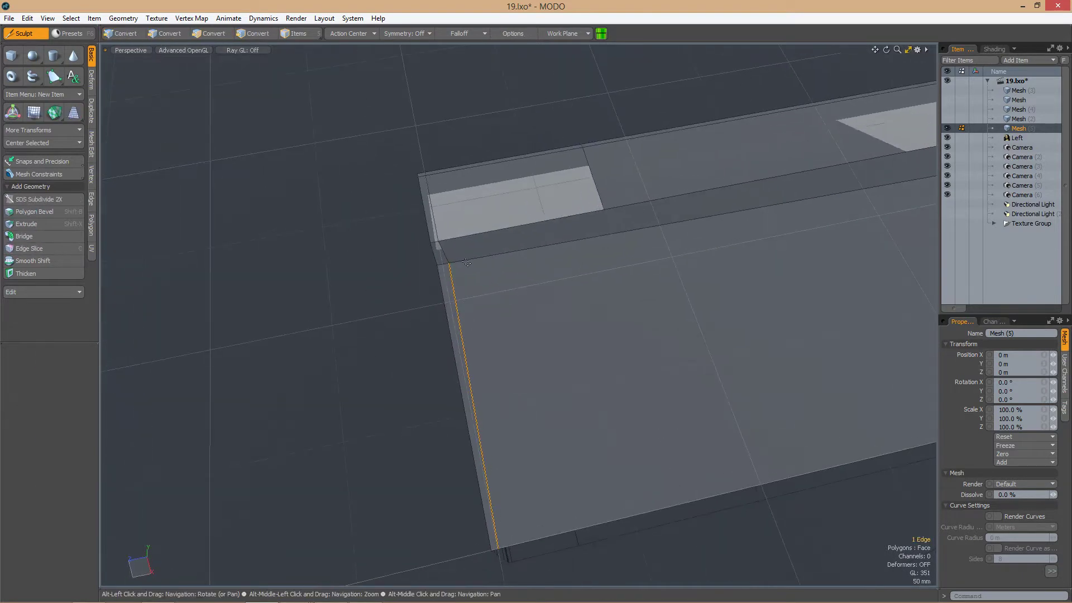
Slice the rail's cross edge near the block's flat end down its side and onto the top face
alt+drag(506, 550, 503, 304)
key(shift+c)
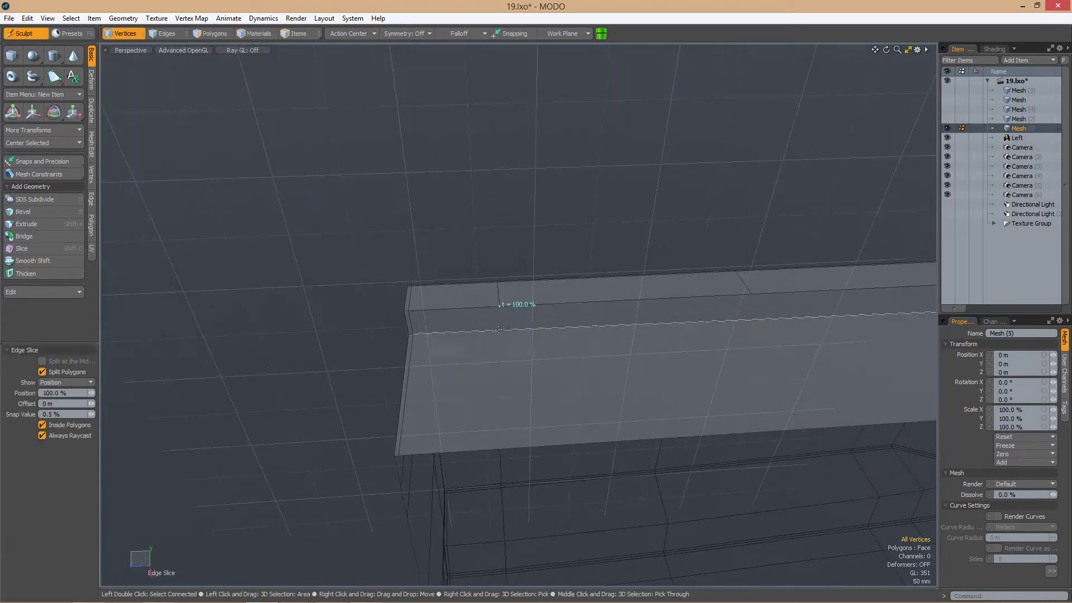
click(518, 346)
key(space)
alt+drag(654, 322, 490, 294)
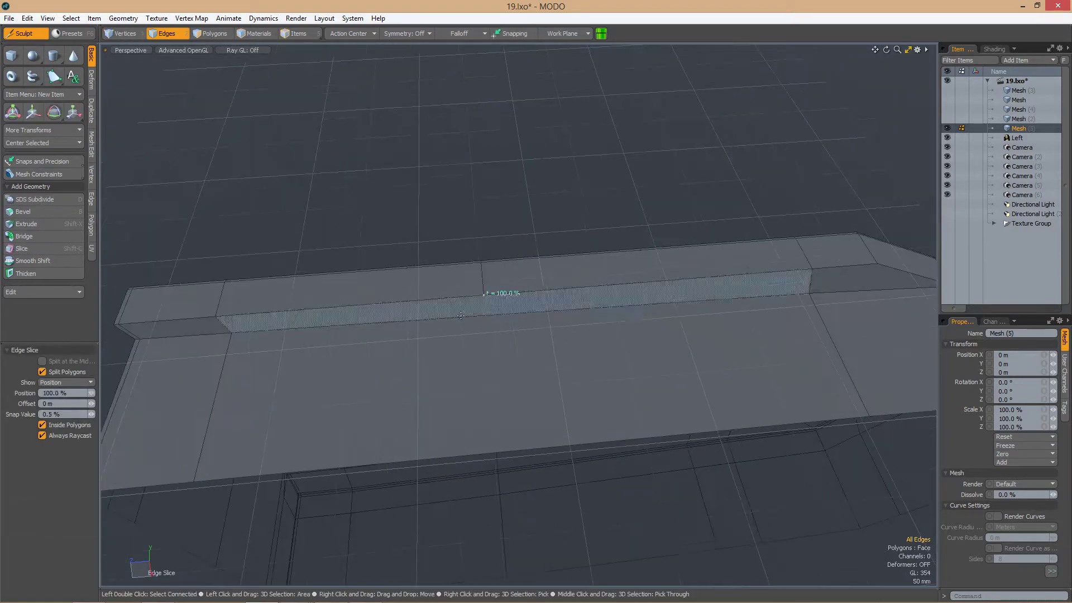
Continue slicing the cross edges along the rail and add a supporting loop slice beside the block's long side edge
key(shift+c)
alt+drag(568, 376, 548, 351)
key(3)
key(alt+c)
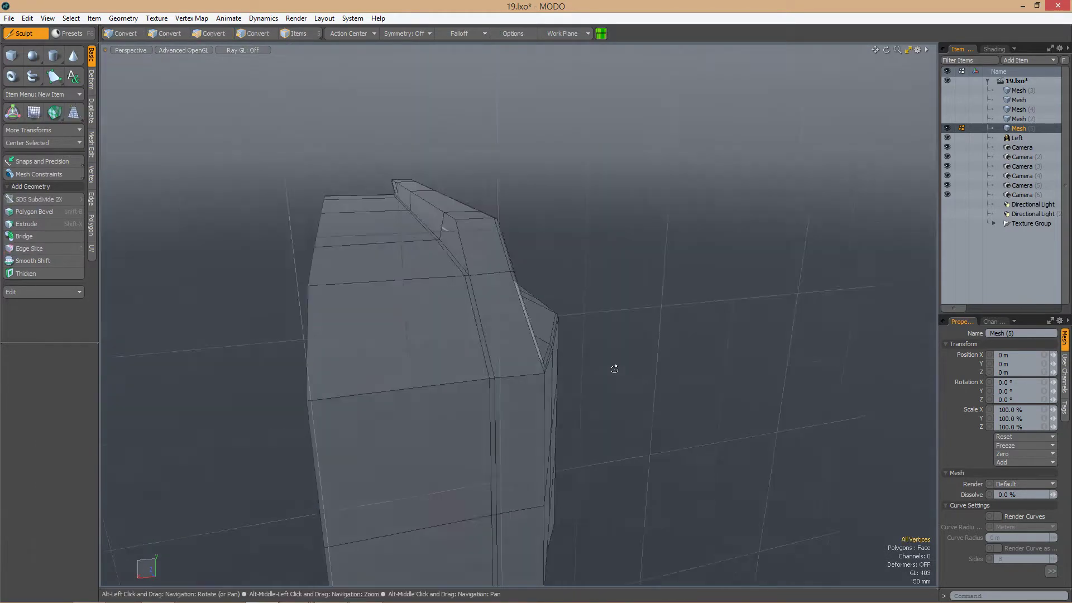
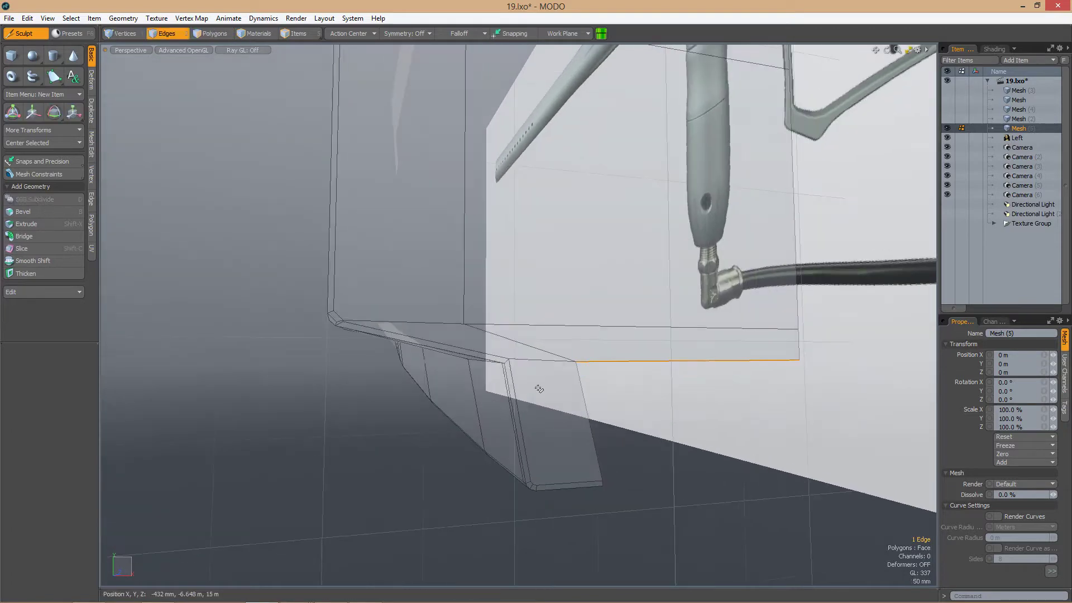
Move the lower edge of the block's front face down 78 mm along Y in the front view
alt+drag(540, 397, 627, 378)
key(w)
key(ctrl+space)
click(589, 431)
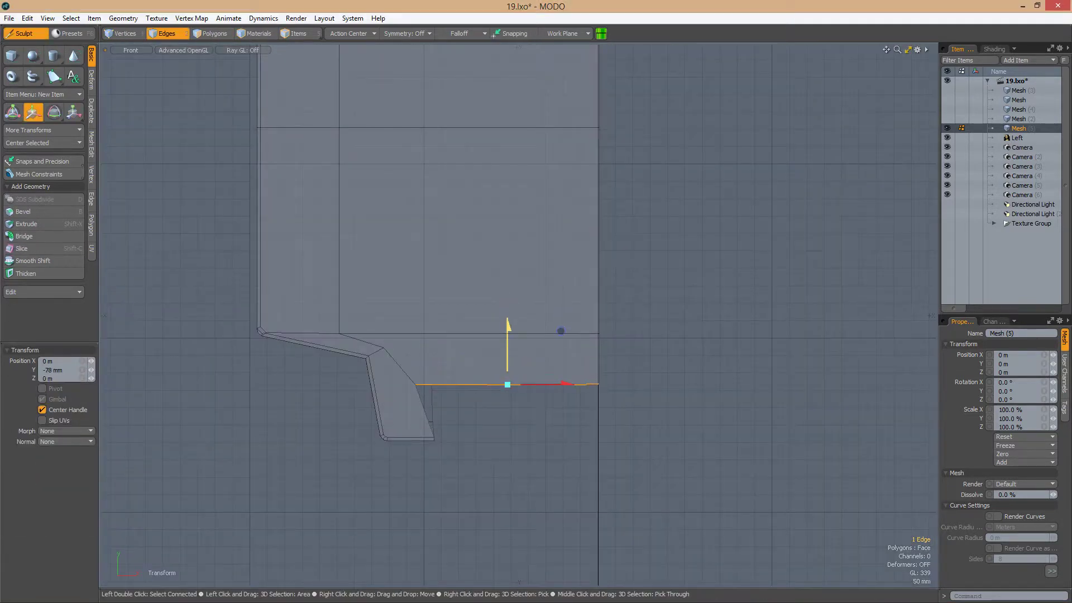
Slide the lower edge's end vertex in line with the leg's inner side, and adjust the corner vertex on the seam above
alt+shift+drag(457, 374, 525, 406)
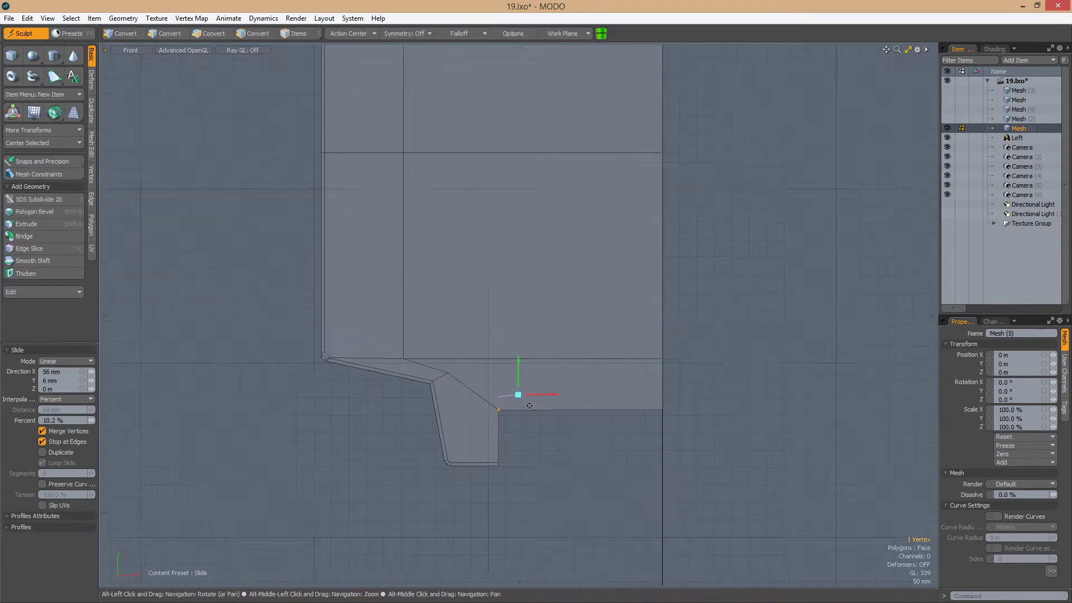
key(q)
scroll(525, 405, down, 2)
alt+shift+drag(451, 370, 491, 414)
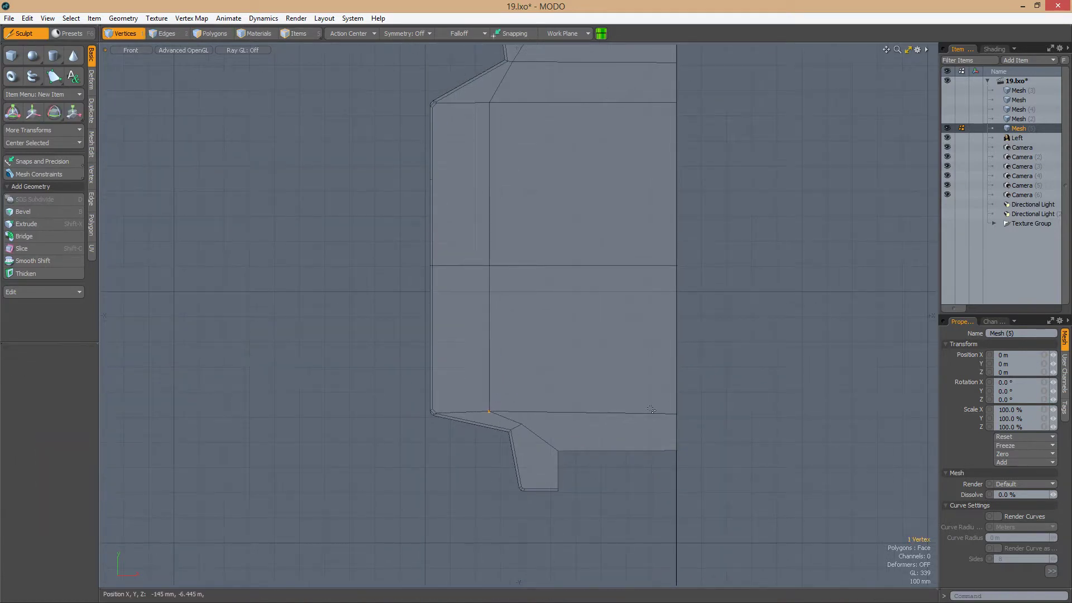
scroll(645, 369, down, 2)
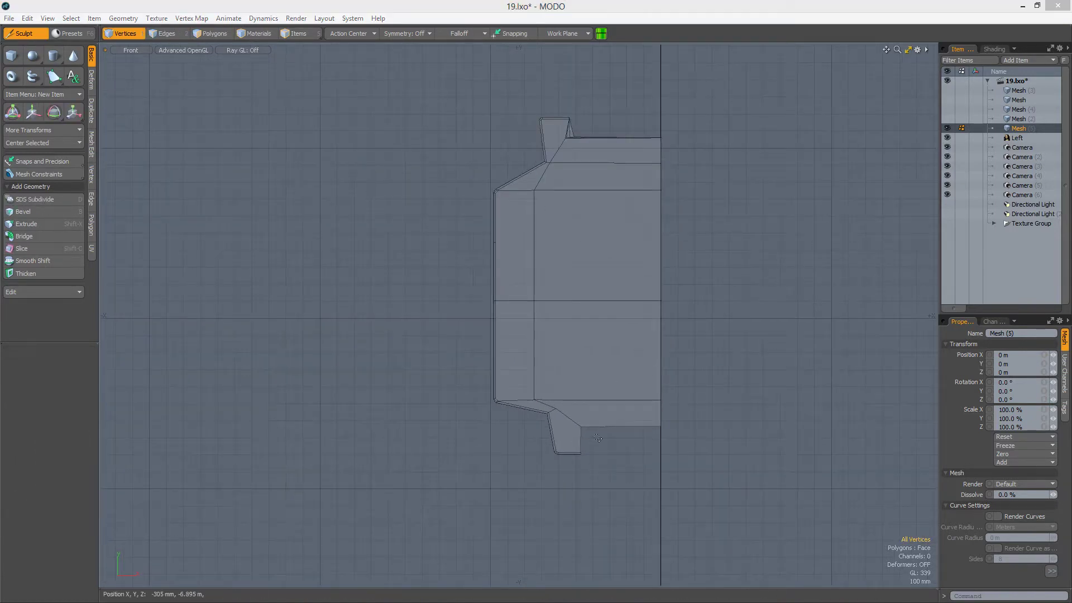
Move the bottom edge of the block's front face down another 65 mm along Y
alt+shift+drag(598, 438, 558, 422)
key(2)
key(w)
key(ctrl+space)
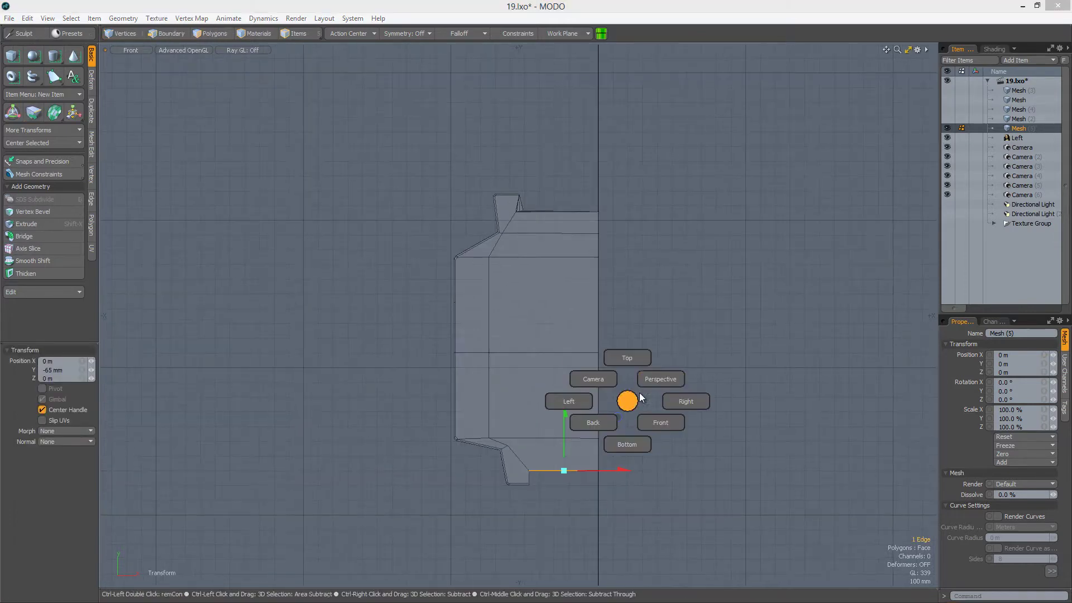
click(586, 376)
Try to move the two vertices at the tapered end of the block's top ledge
alt+drag(619, 391, 592, 231)
key(1)
key(w)
alt+drag(592, 231, 581, 275)
key(ctrl+z)
alt+drag(621, 232, 589, 238)
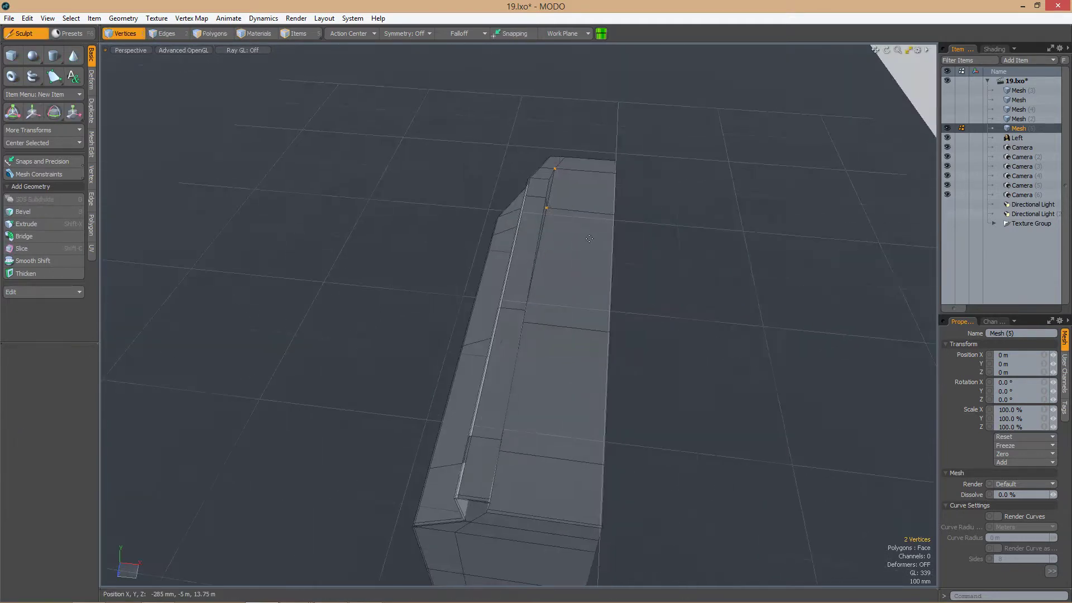
Select the edges along the block's open underside and extend them into a new strip of polygons
alt+drag(585, 192, 333, 402)
click(435, 321)
key(2)
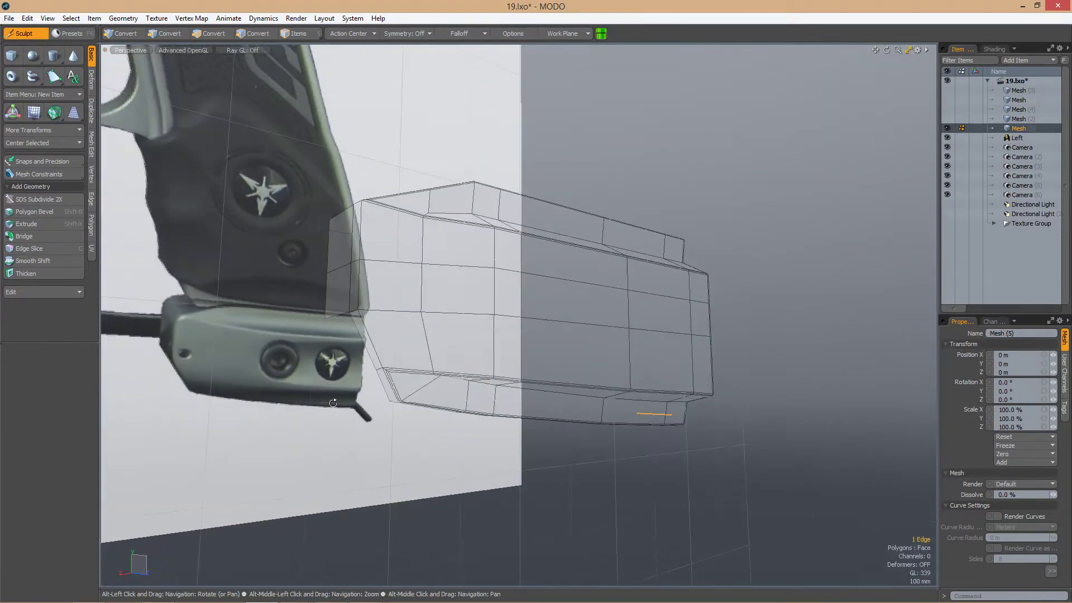
alt+drag(430, 392, 642, 400)
alt+shift+drag(524, 329, 495, 299)
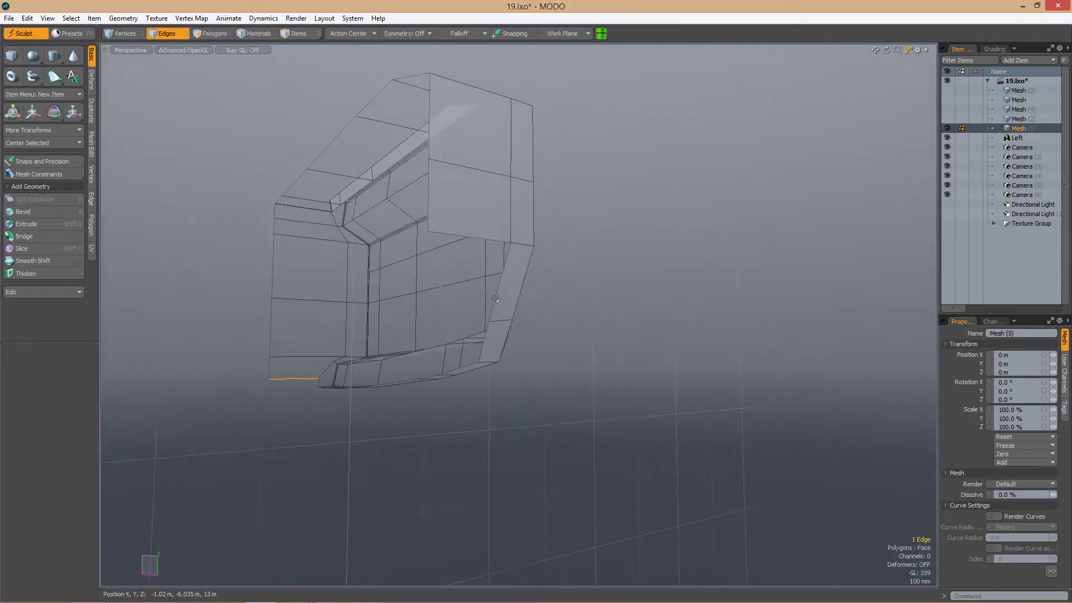
alt+drag(543, 384, 498, 343)
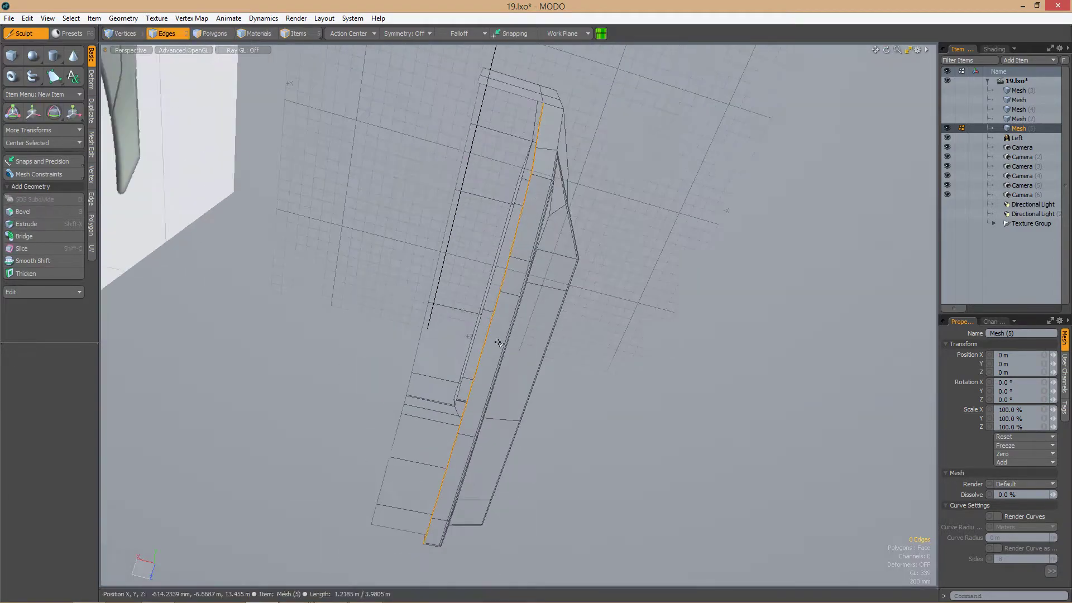
key(3)
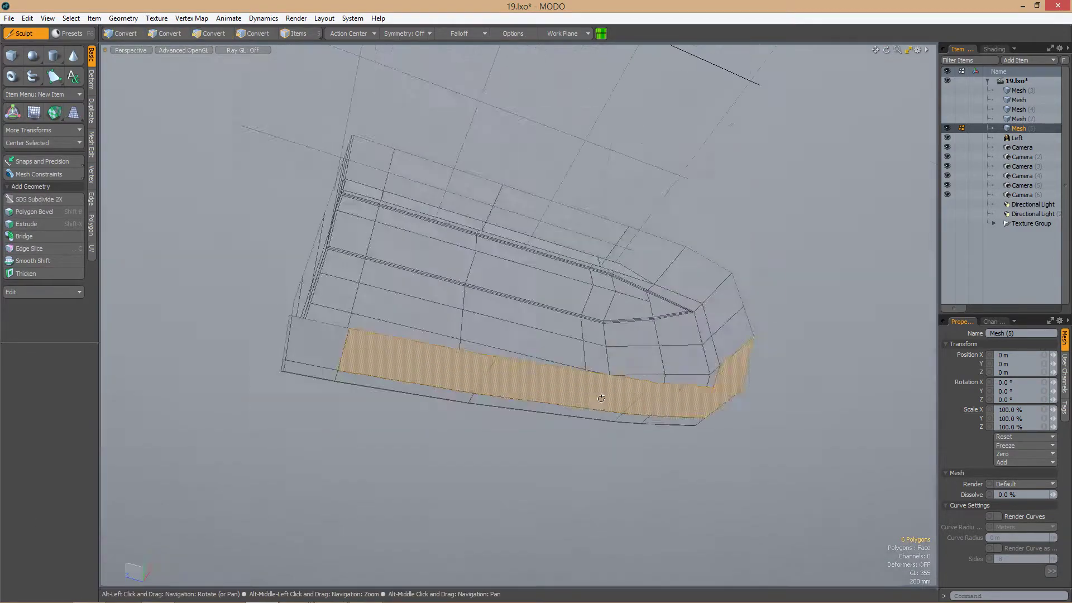
Move the two polygons at the tapered end of the new strip 85 mm along Z
alt+drag(598, 400, 558, 364)
click(511, 377)
key(w)
key(q)
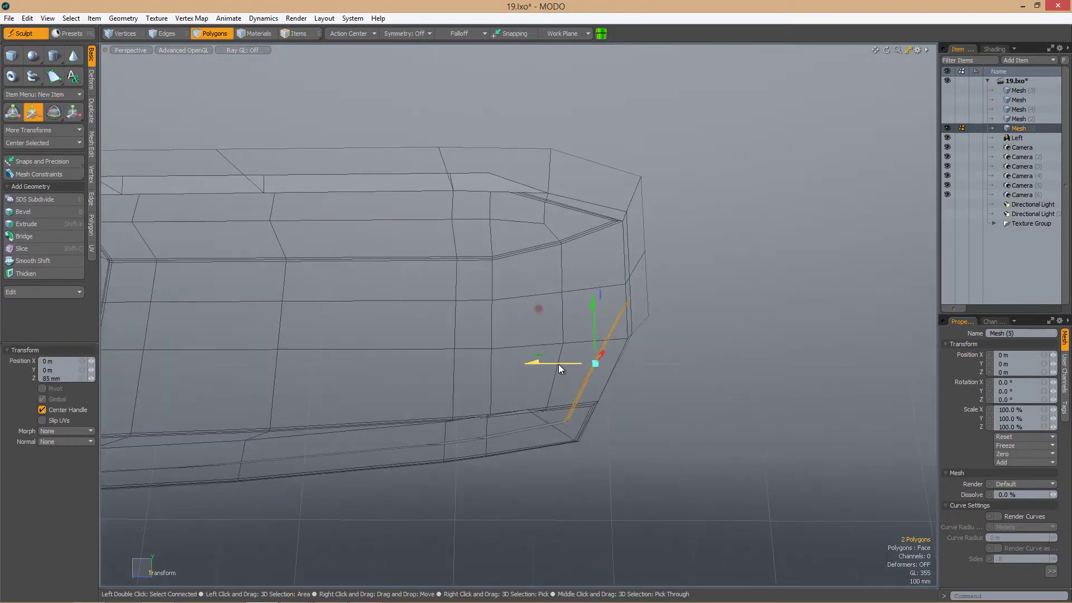
key(ctrl+space)
click(645, 430)
key(ctrl+space)
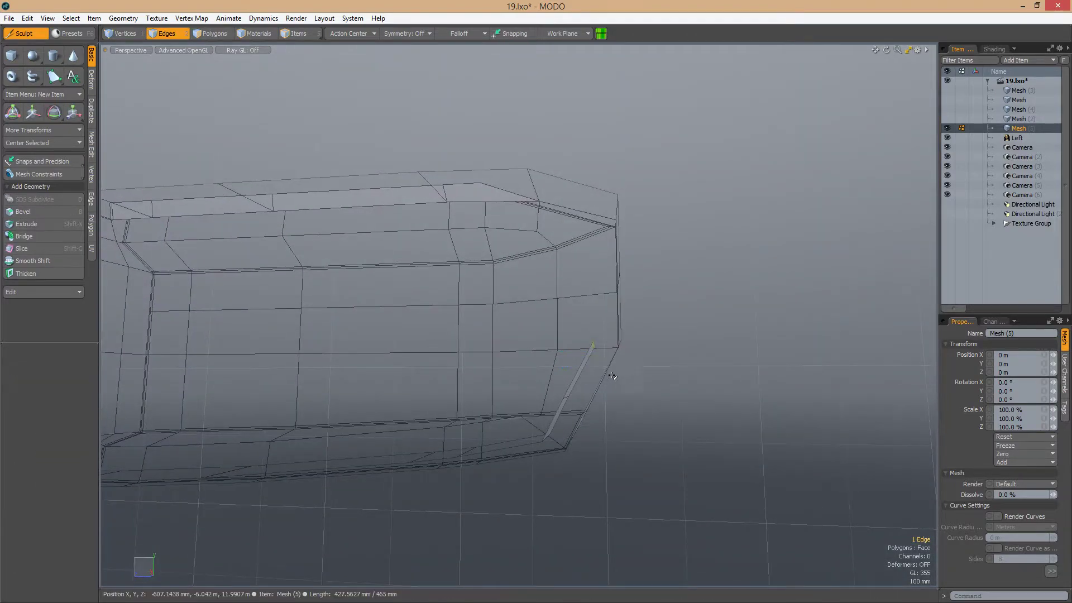
Select the matching edge rows of the new strip and the lower rail, and bridge them
alt+drag(613, 376, 545, 388)
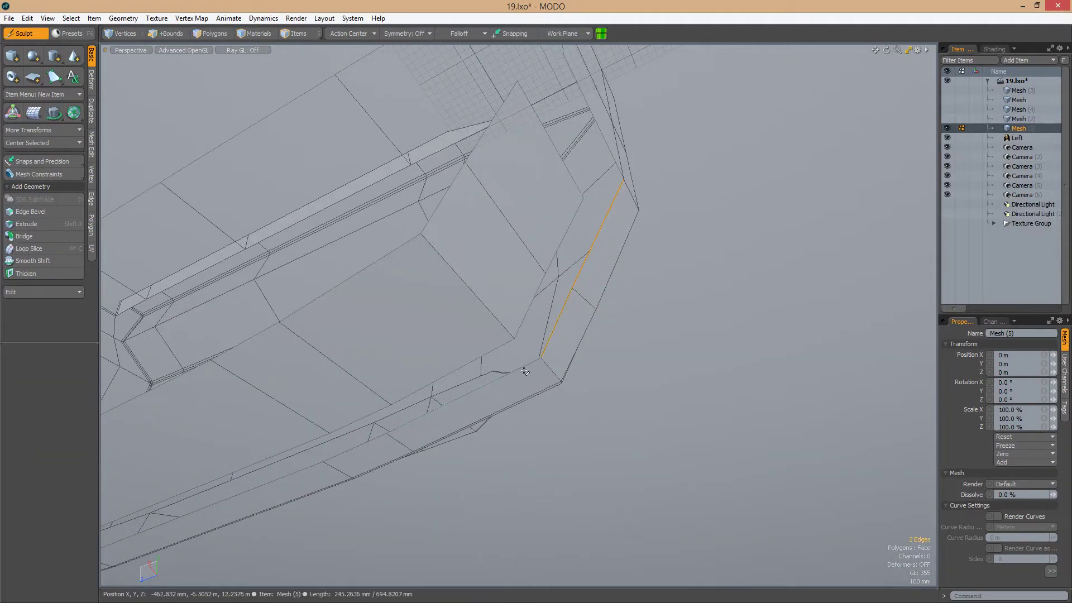
alt+drag(558, 335, 374, 394)
key(3)
key(w)
key(2)
alt+drag(469, 392, 456, 434)
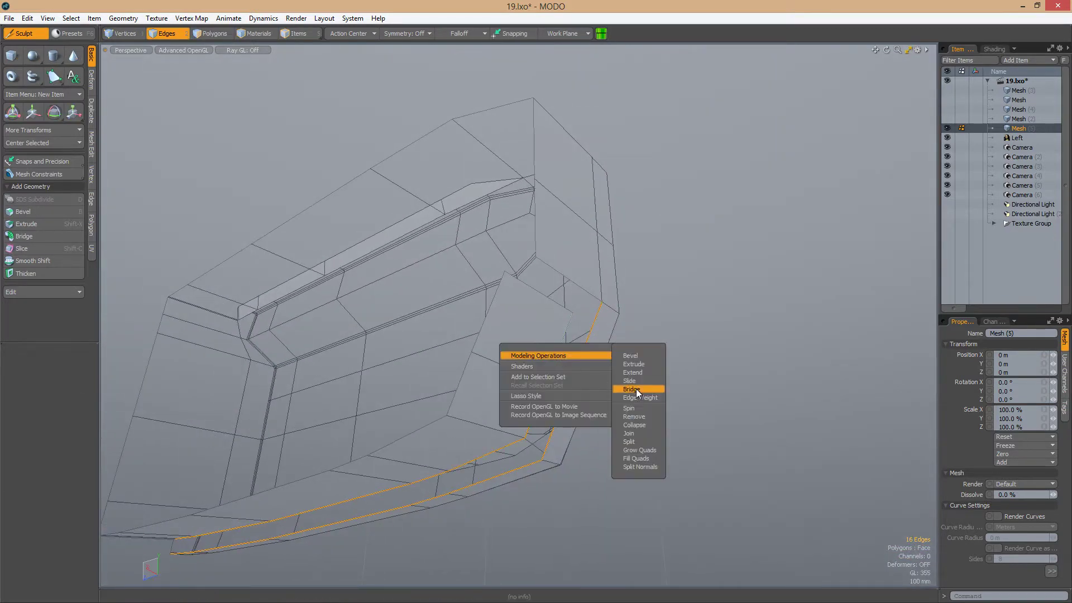
click(632, 389)
Bridge the remaining open edge pairs at the tapered end and at the flat end corner of the underside
alt+drag(631, 390, 593, 363)
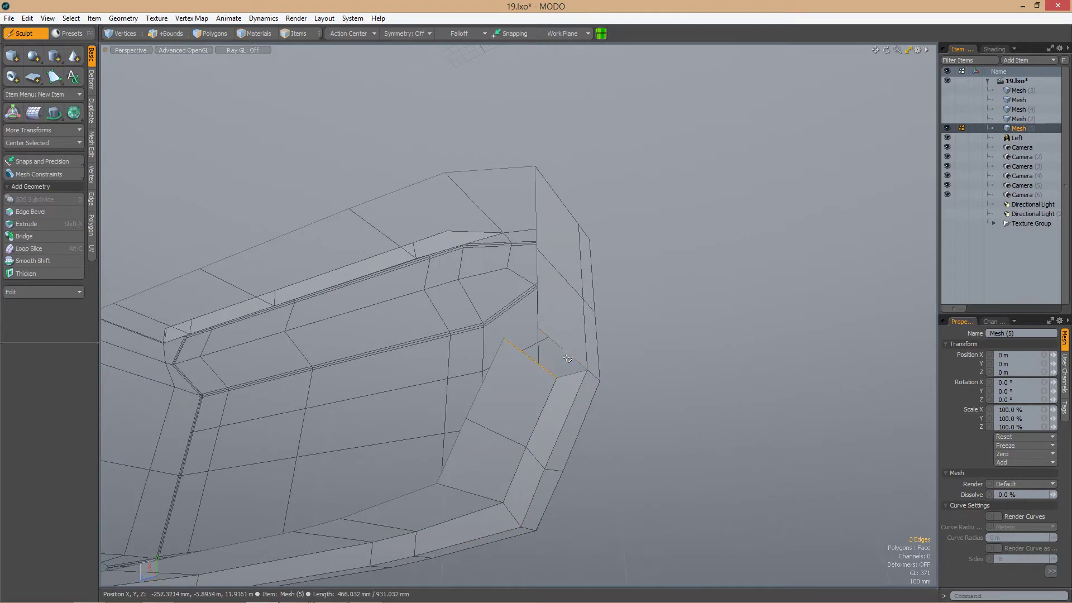
right_click(567, 358)
click(650, 381)
alt+drag(651, 382, 508, 343)
key(space)
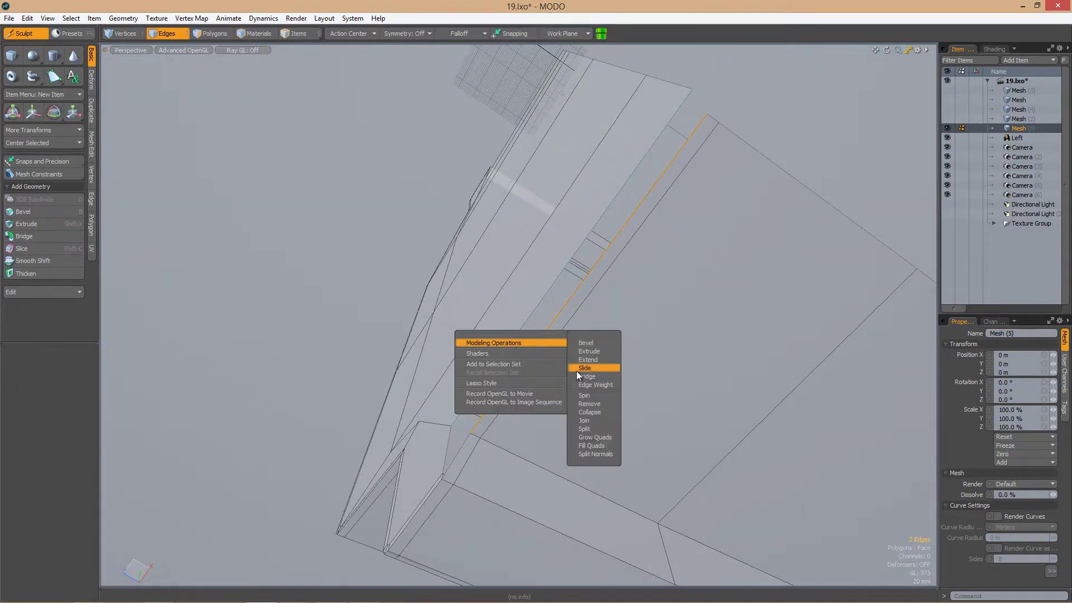
click(585, 376)
alt+drag(522, 443, 496, 460)
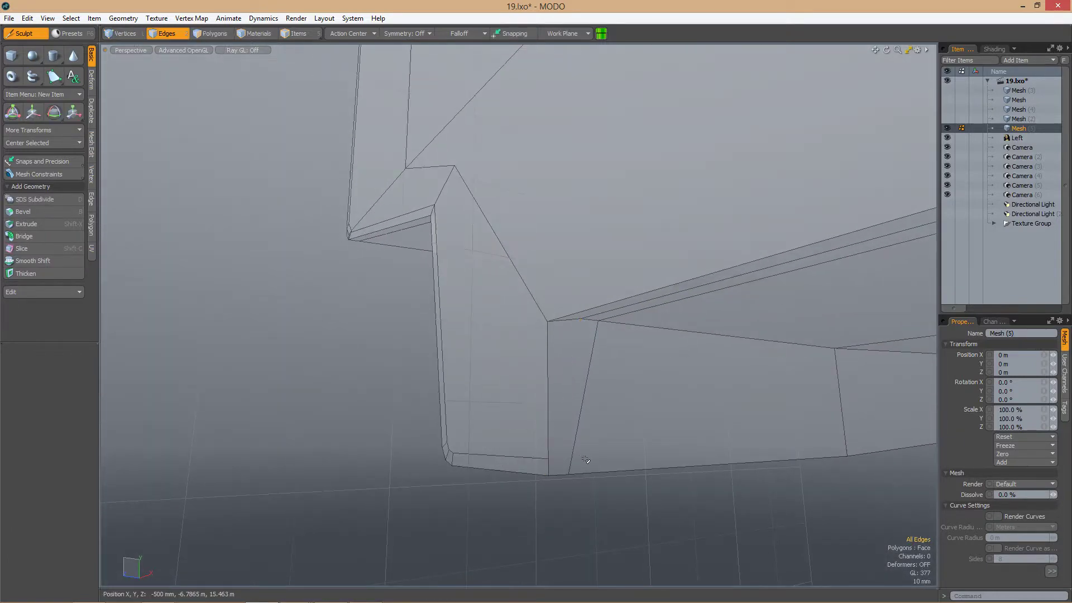
Select the block's open centre boundary edges and move them 5 mm along X onto the symmetry plane in the top view
alt+drag(585, 459, 605, 329)
click(605, 329)
alt+drag(678, 276, 697, 288)
key(ctrl+space)
click(708, 313)
key(l)
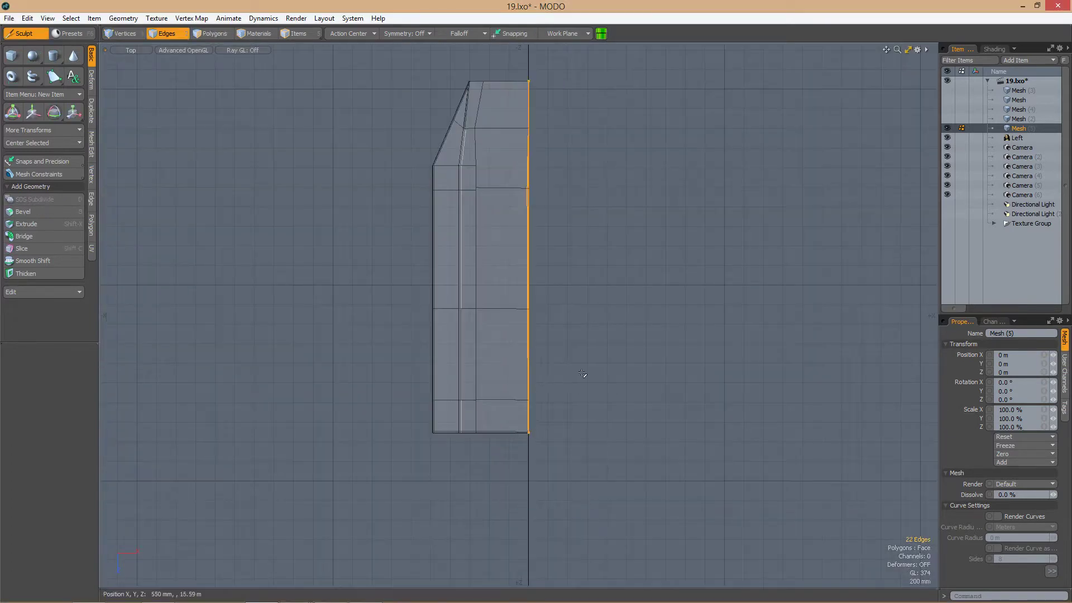
click(947, 118)
scroll(512, 309, up, 10)
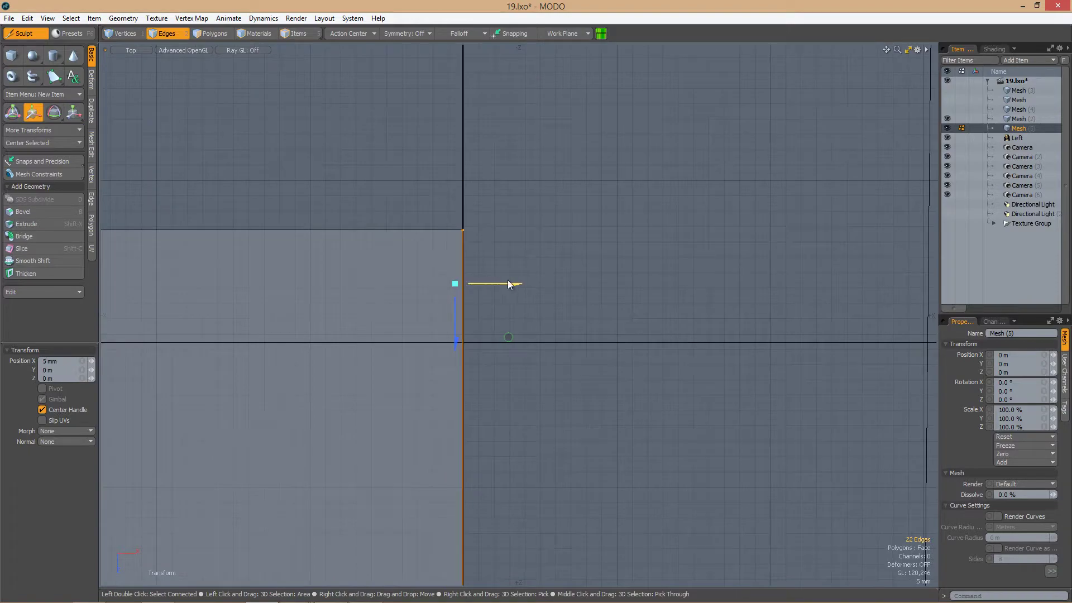
scroll(510, 284, down, 10)
alt+drag(509, 284, 455, 318)
Add a loop slice around the half block parallel to the symmetry plane and select the loop's vertices
key(alt+c)
key(1)
key(ctrl+z)
key(1)
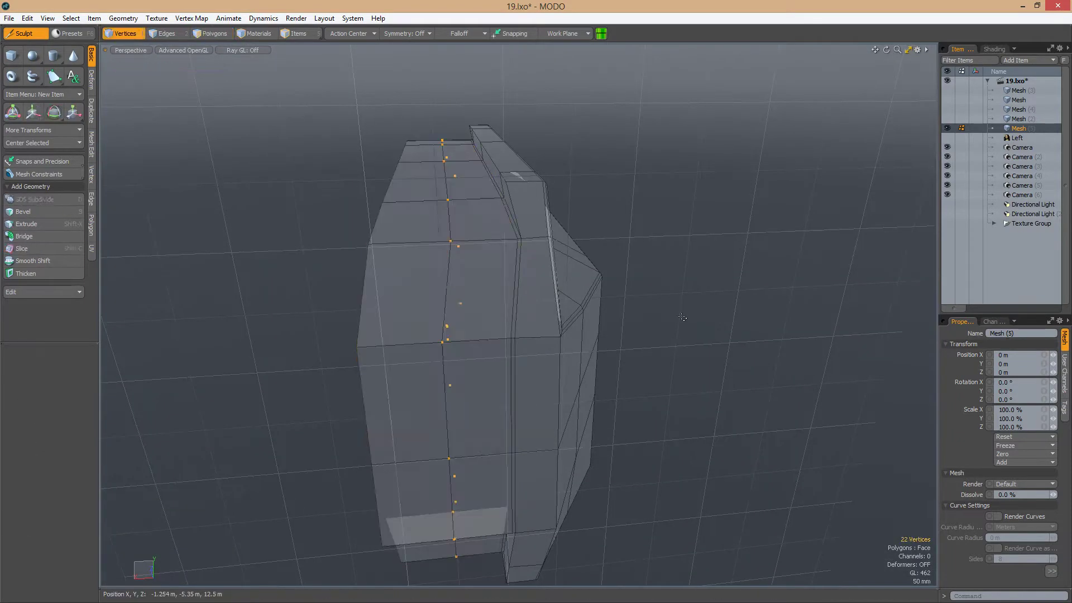
Mirror the half block across the X axis with inverted polygons and vertices merged within 1 mm
alt+drag(683, 317, 577, 370)
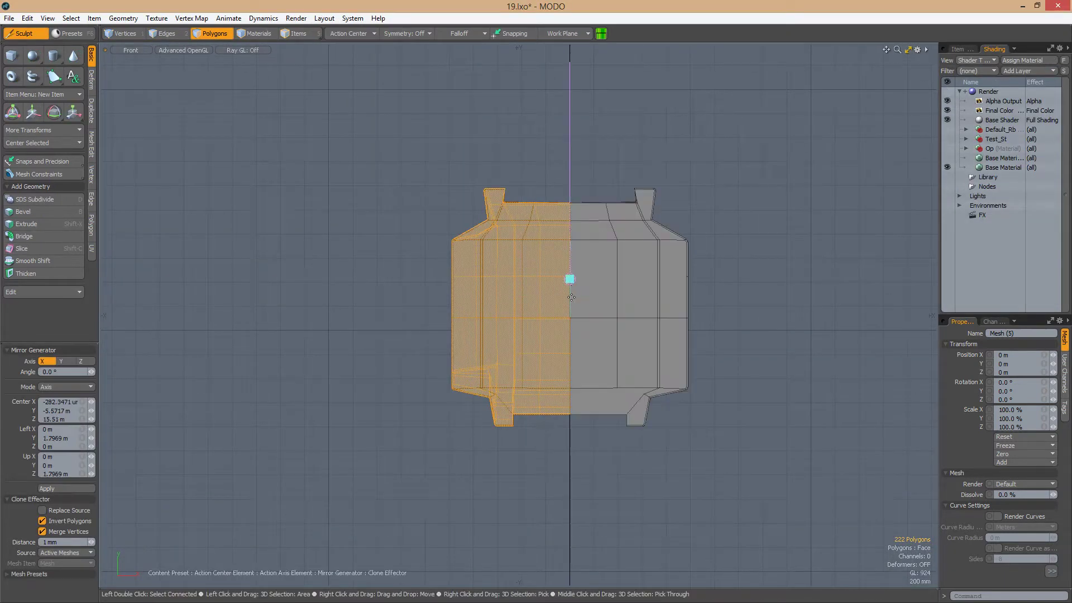
scroll(613, 313, up, 3)
key(space)
click(772, 278)
Slide the vertical edges beside the doubled edge line on one side of the end face 53.1% towards the centre
alt+drag(773, 277, 540, 425)
click(588, 363)
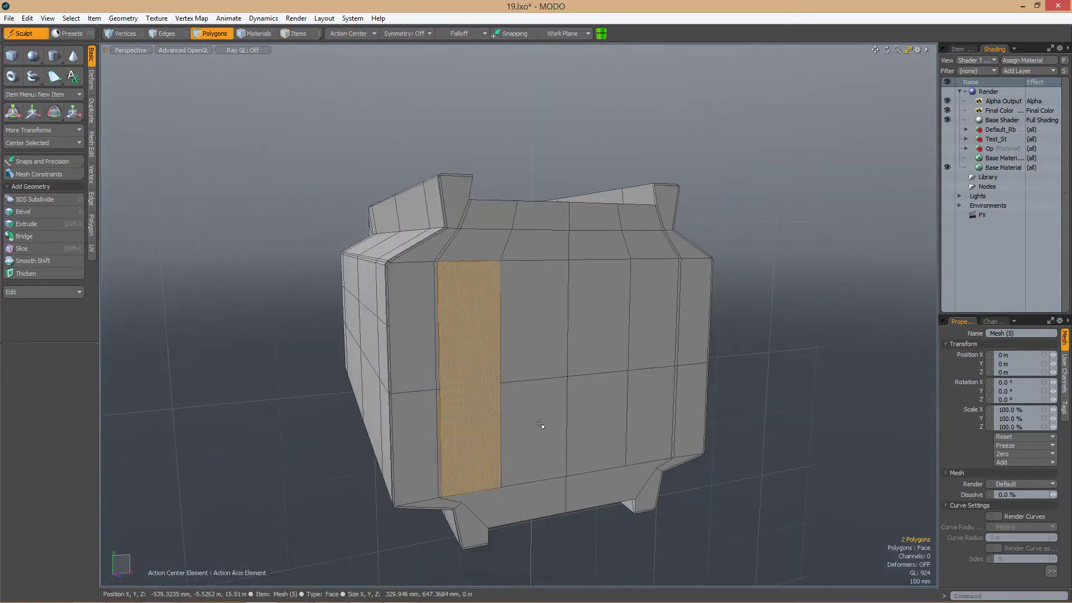
alt+drag(612, 380, 558, 363)
scroll(462, 397, up, 3)
shift+click(400, 417)
scroll(400, 416, down, 5)
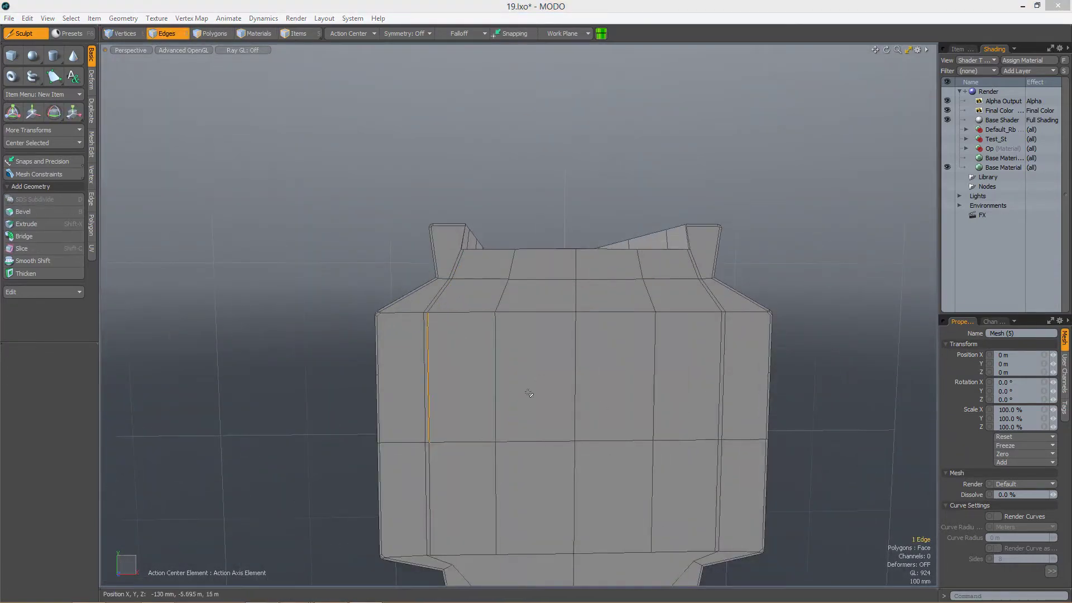
key(2)
click(455, 450)
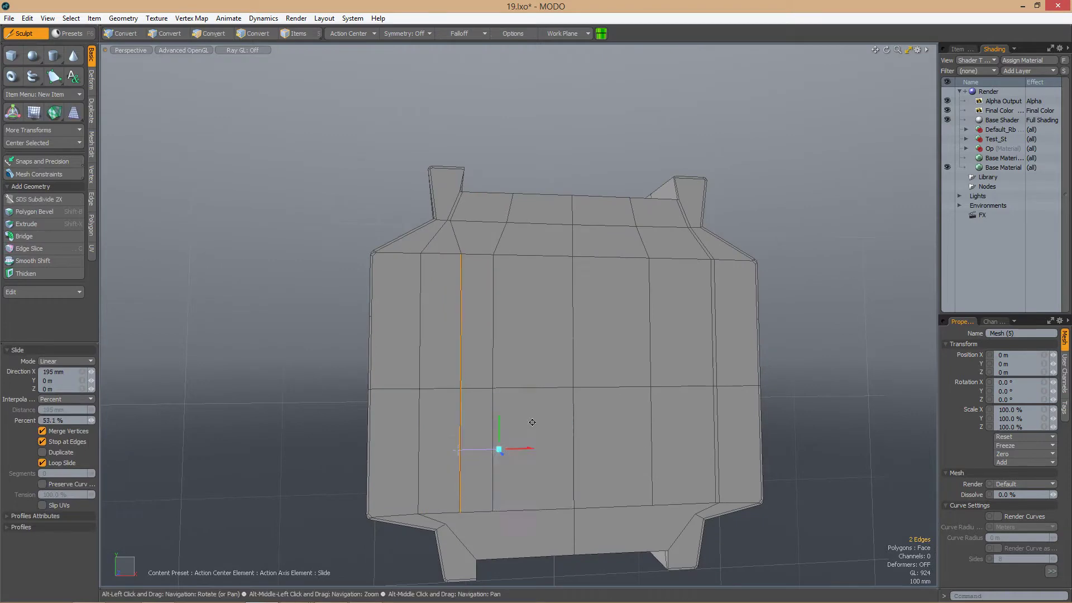
Cut an edge from the slid edge's lower end down to the inner foot corner on the end face
mouse_move(532, 422)
alt+mouse_down()
mouse_move(532, 363)
mouse_move(532, 424)
alt+mouse_up()
scroll(532, 425, up, 3)
key(c)
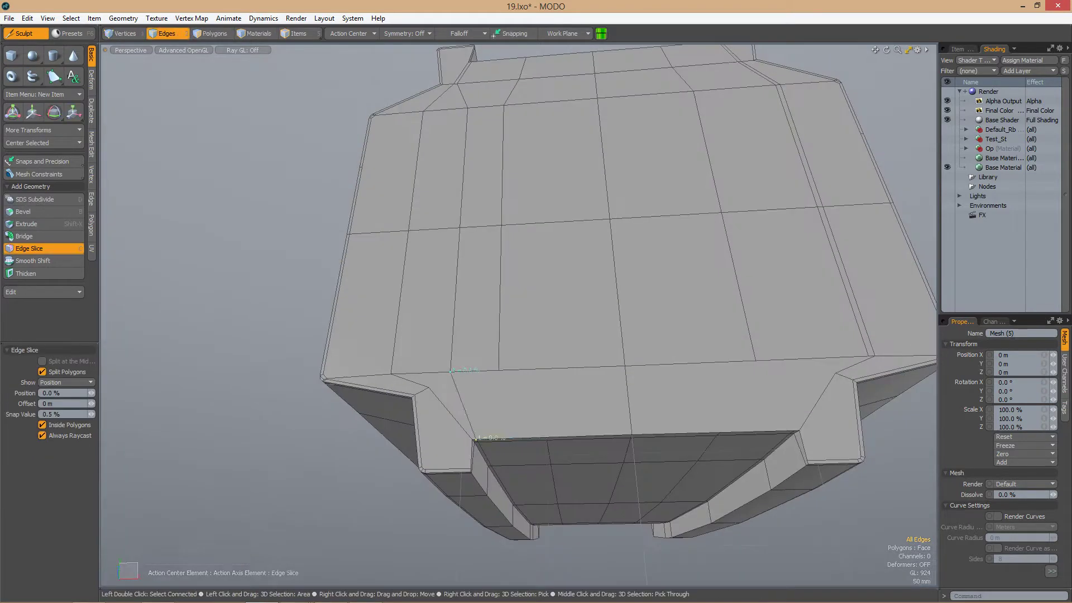
key(1)
alt+drag(451, 371, 482, 413)
Delete the unedited mirrored half of the block in the front view
scroll(481, 413, down, 3)
alt+drag(590, 378, 549, 407)
key(ctrl+space)
click(581, 429)
key(3)
right_drag(773, 159, 527, 541)
key(Delete)
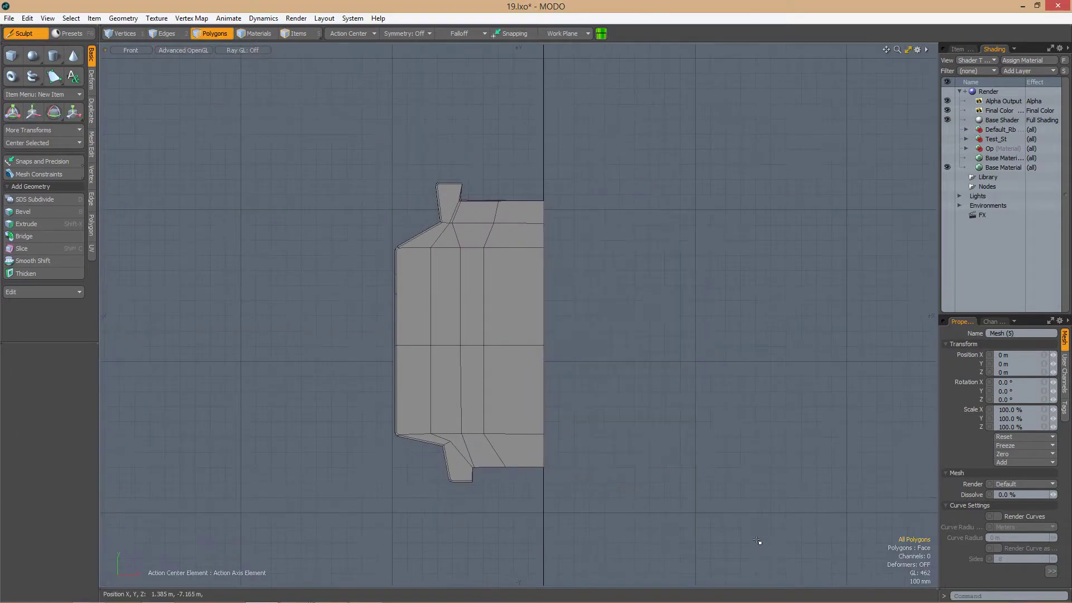
Mirror the remaining edited half across the X axis with inverted polygons and vertices merged within 1 mm
right_drag(927, 584, 292, 109)
key(shift+v)
click(544, 299)
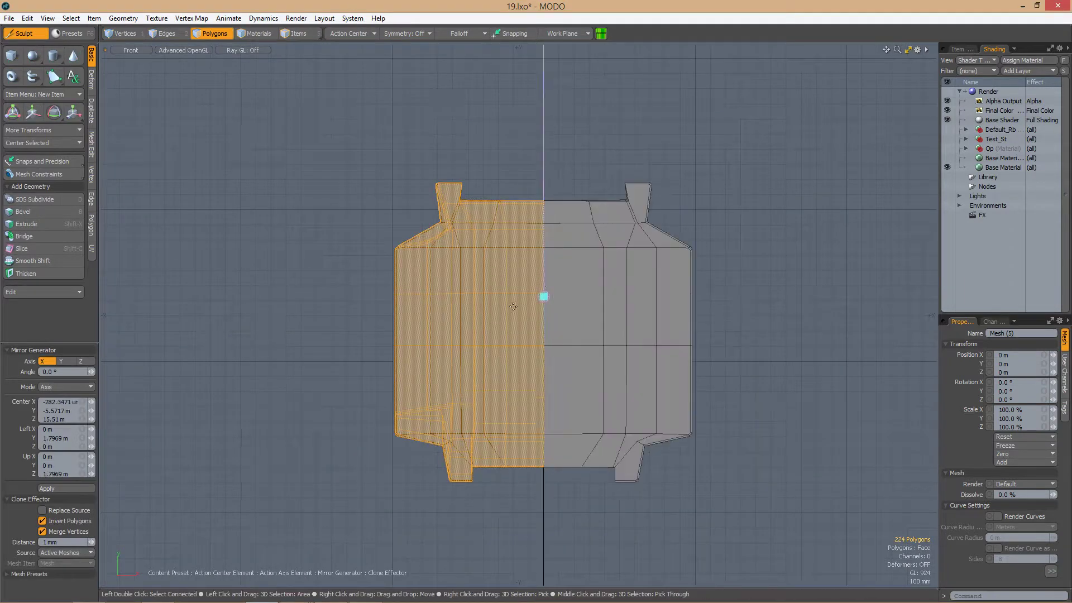
key(space)
Select the end face's central polygons and the sloped row directly above them, leaving out the side strips and the rows beyond
scroll(622, 335, up, 3)
drag(614, 235, 454, 386)
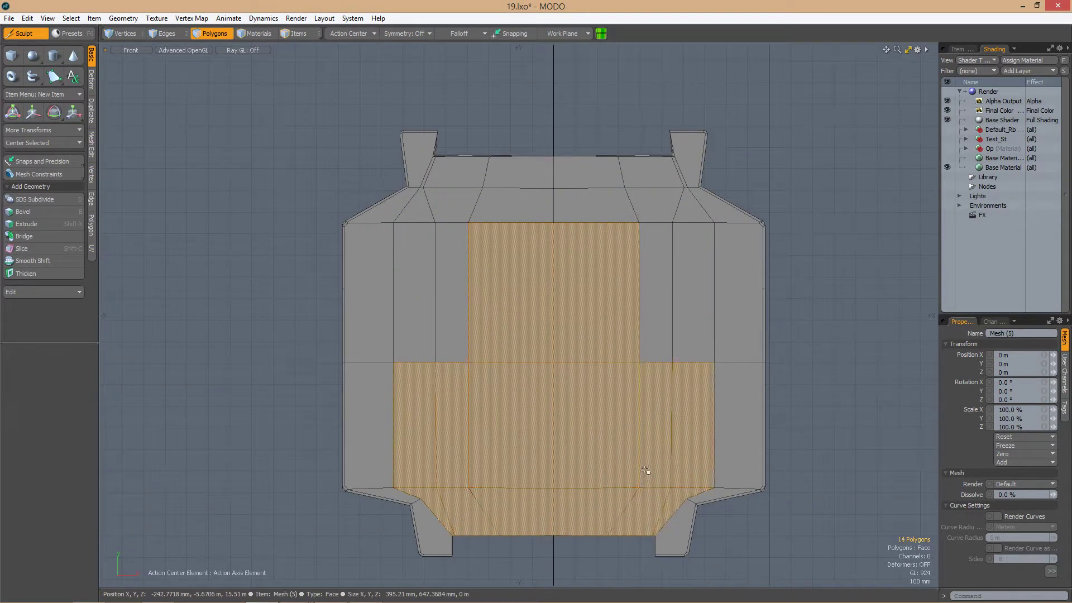
shift+drag(637, 184, 480, 184)
key(ctrl+space)
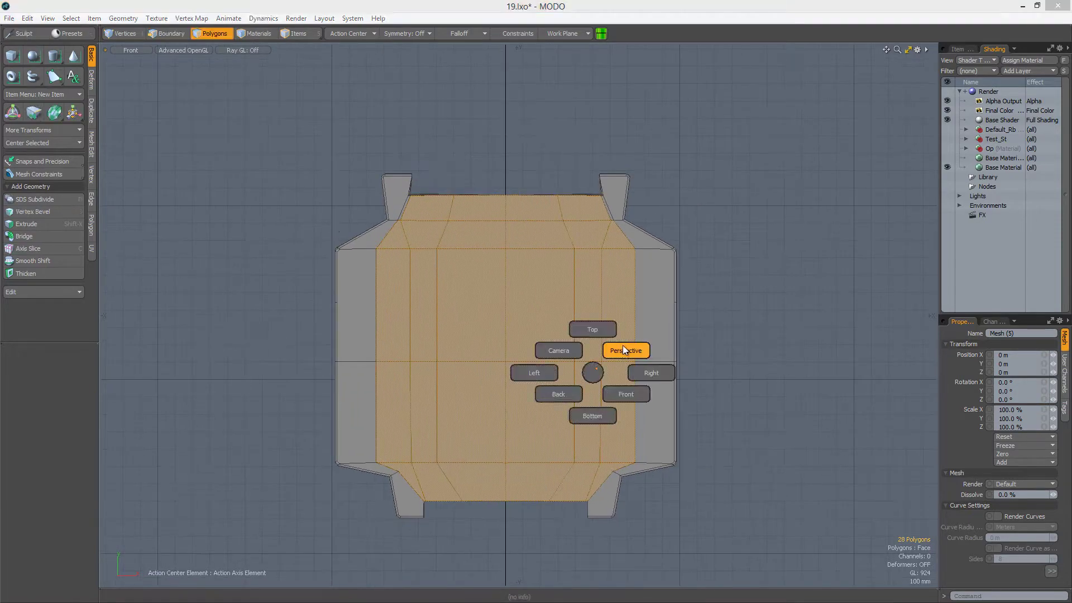
click(617, 350)
alt+drag(618, 349, 377, 427)
alt+drag(598, 349, 647, 211)
ctrl+drag(648, 211, 395, 208)
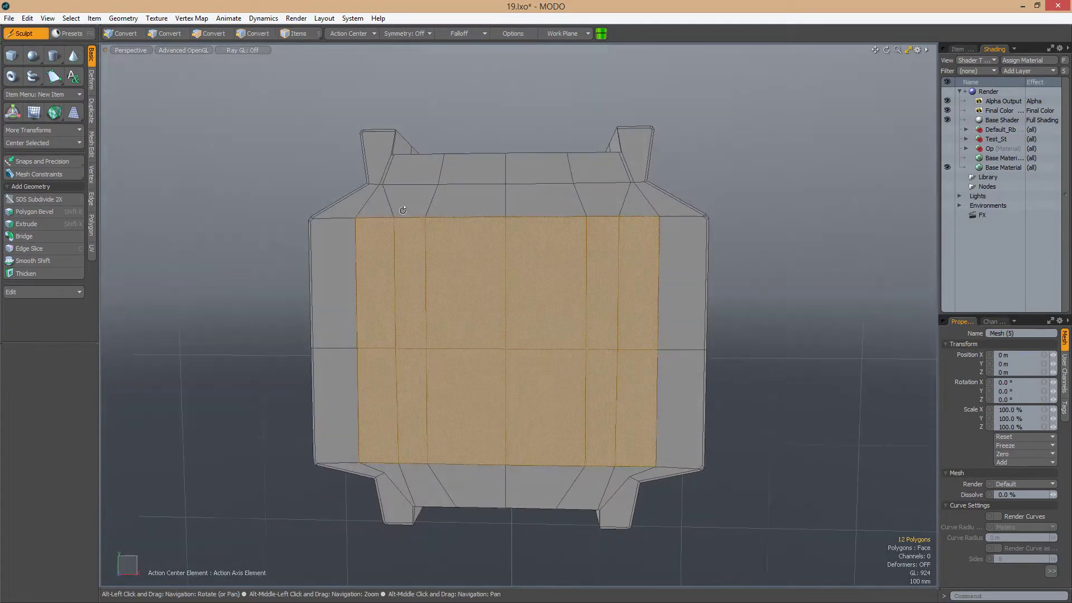
shift+drag(642, 208, 374, 208)
Round the selected end face polygons into a circle and delete them to open the end of the block
alt+drag(558, 346, 485, 223)
scroll(505, 348, up, 2)
key(b)
key(Delete)
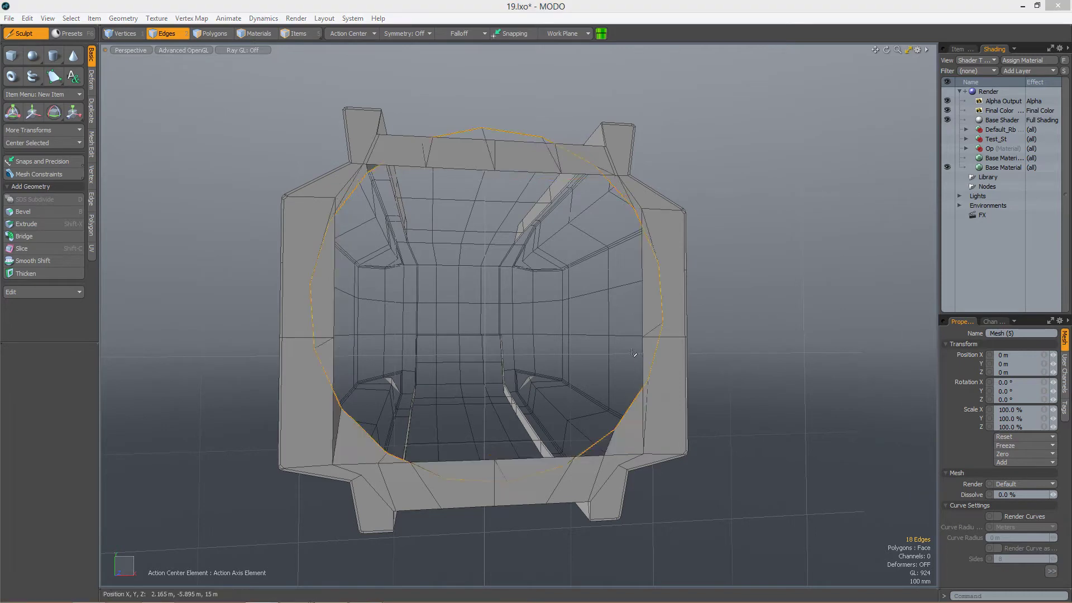
Scale down the circular opening's edge loop and rotate it so its vertices line up with the block's symmetry axis
key(r)
drag(526, 252, 422, 274)
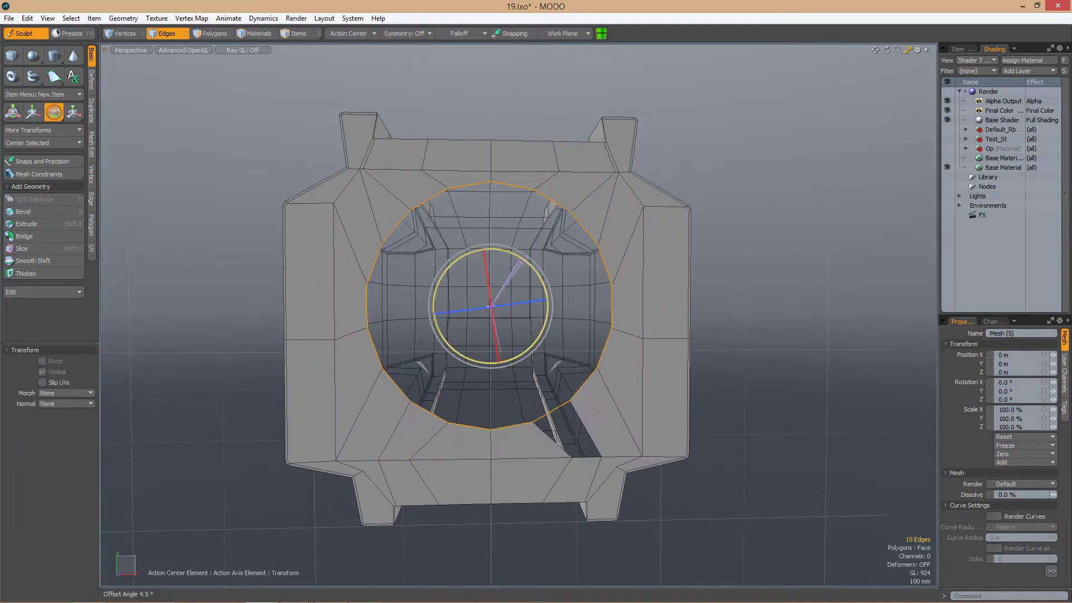
scroll(530, 266, down, 3)
alt+drag(529, 265, 593, 355)
scroll(561, 358, up, 2)
alt+middle_drag(561, 357, 570, 384)
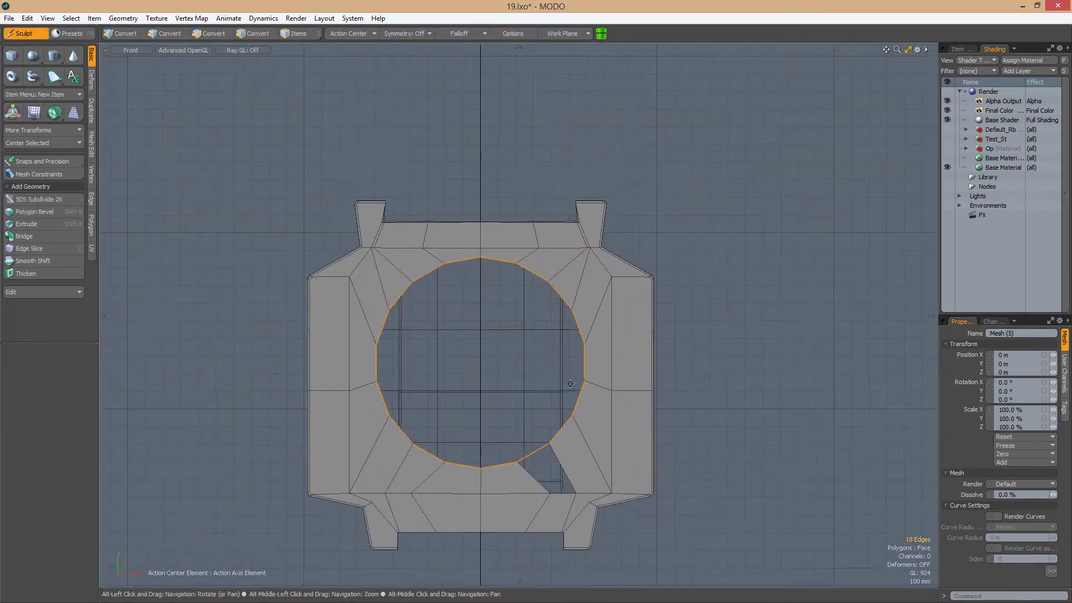
Enlarge the opening's edge loop in the front view and lower it together with the vertex row beneath it
double_click(599, 385)
key(2)
key(y)
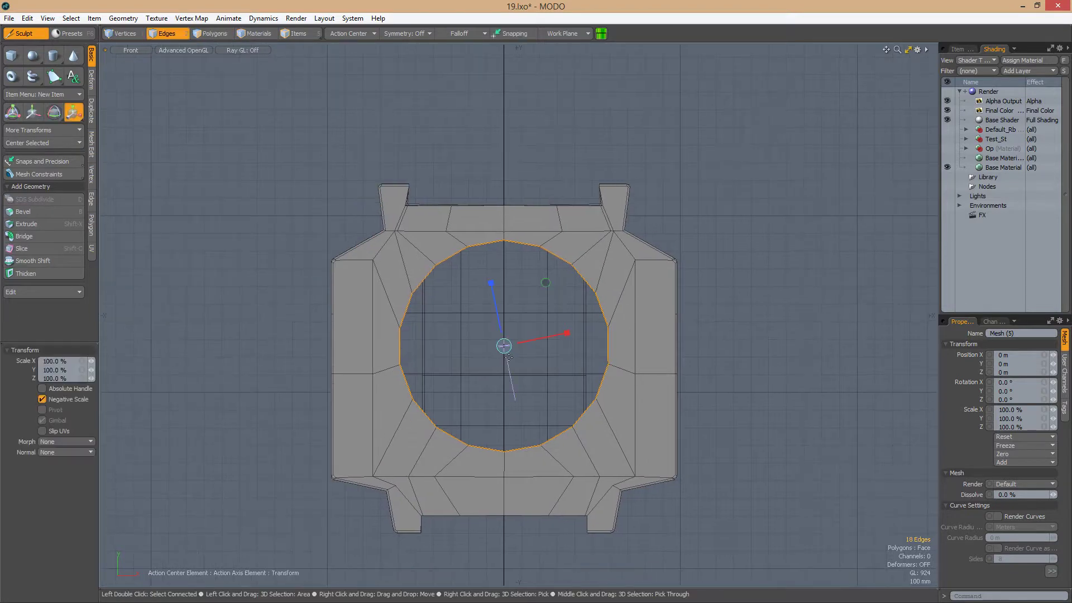
alt+middle_drag(507, 448, 512, 410)
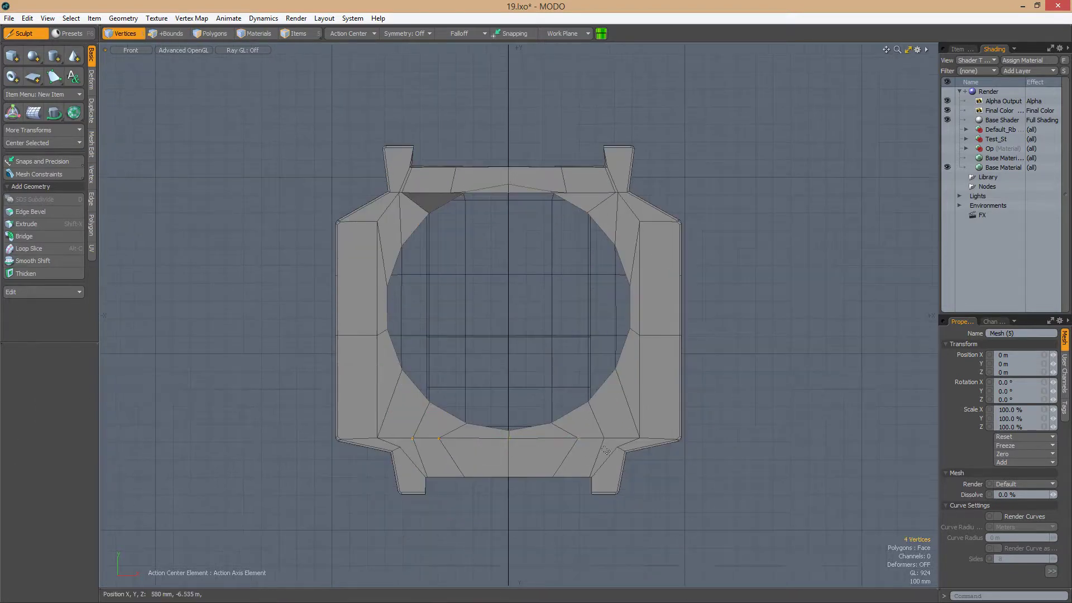
drag(520, 402, 537, 360)
key(ctrl+z)
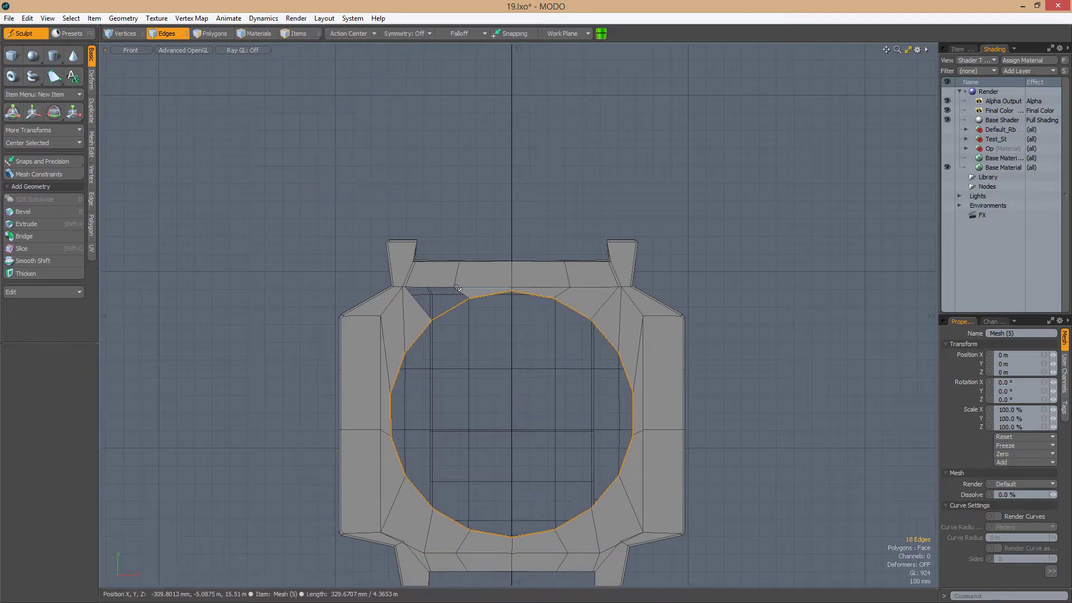
Raise the row of vertices above the opening and scale it to 85.5% along X
key(1)
scroll(455, 293, up, 3)
drag(580, 296, 693, 290)
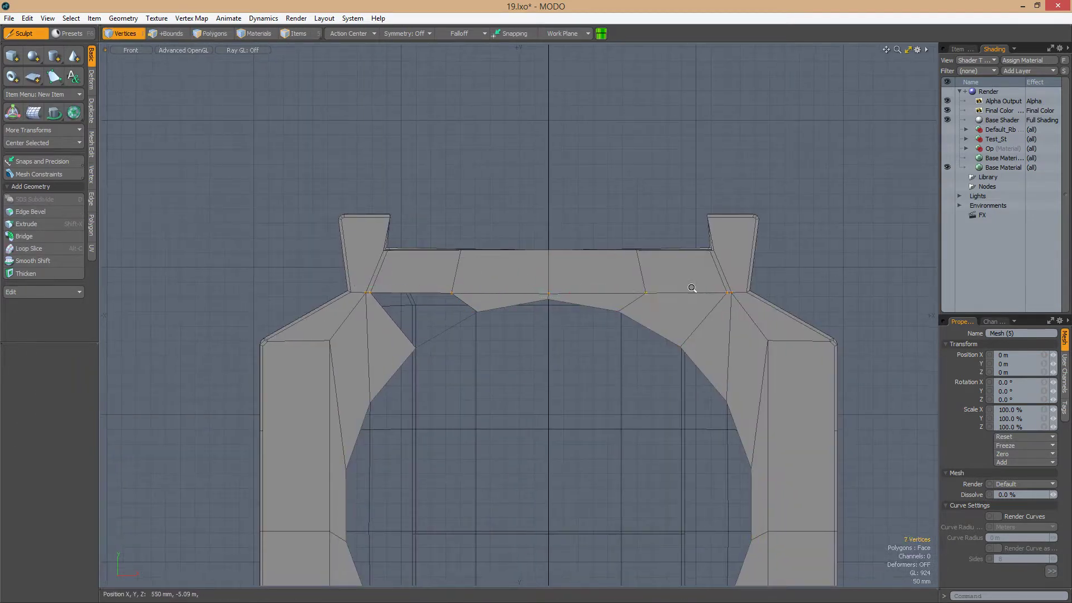
scroll(575, 239, down, 2)
key(w)
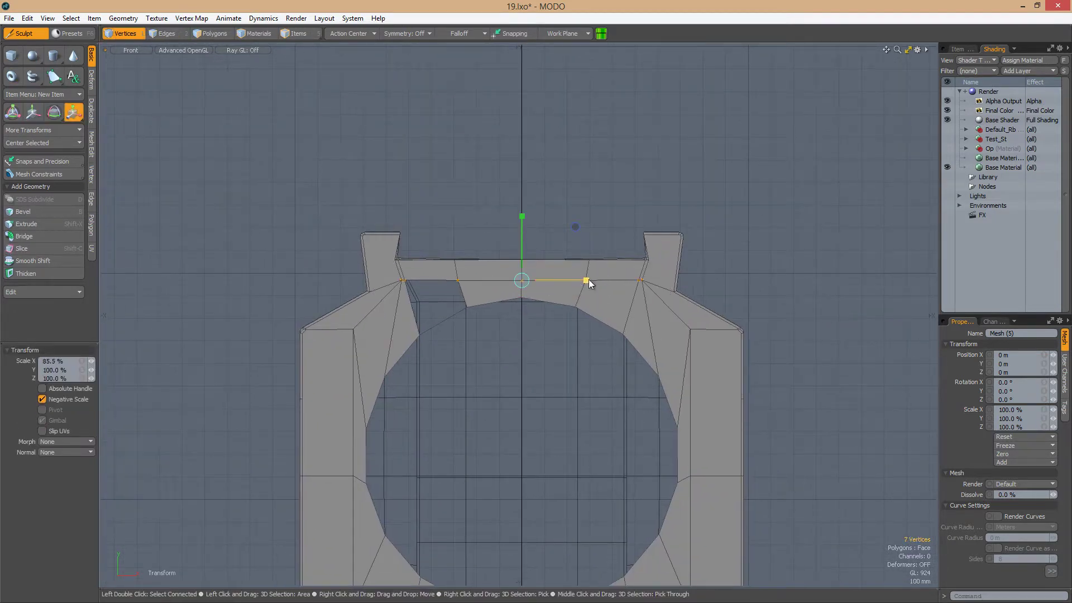
Scale the opening's edge loop to 104.5% in X and Y and preview the mesh as a subdivision surface
key(2)
scroll(589, 279, down, 2)
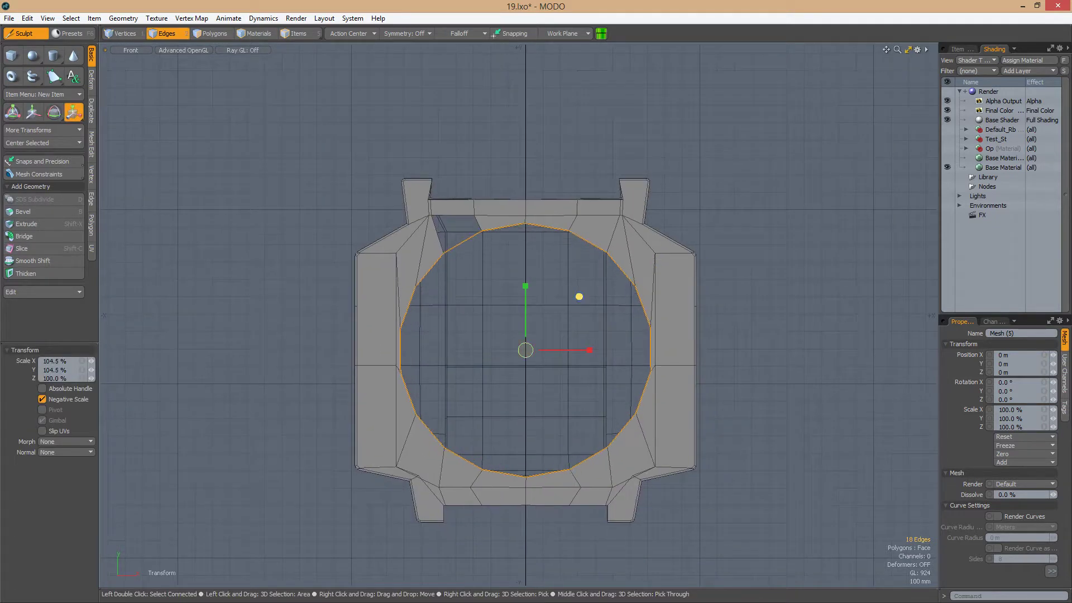
key(Tab)
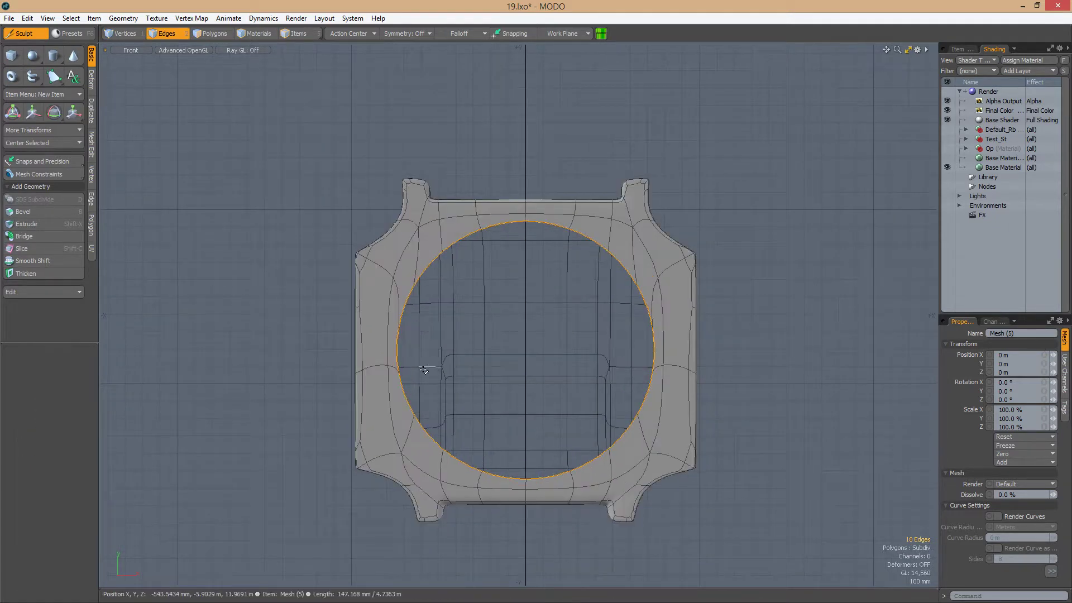
Return to the faceted mesh and spread the two mid-height vertices beside the opening outward along X
shift+click(662, 362)
key(Tab)
key(r)
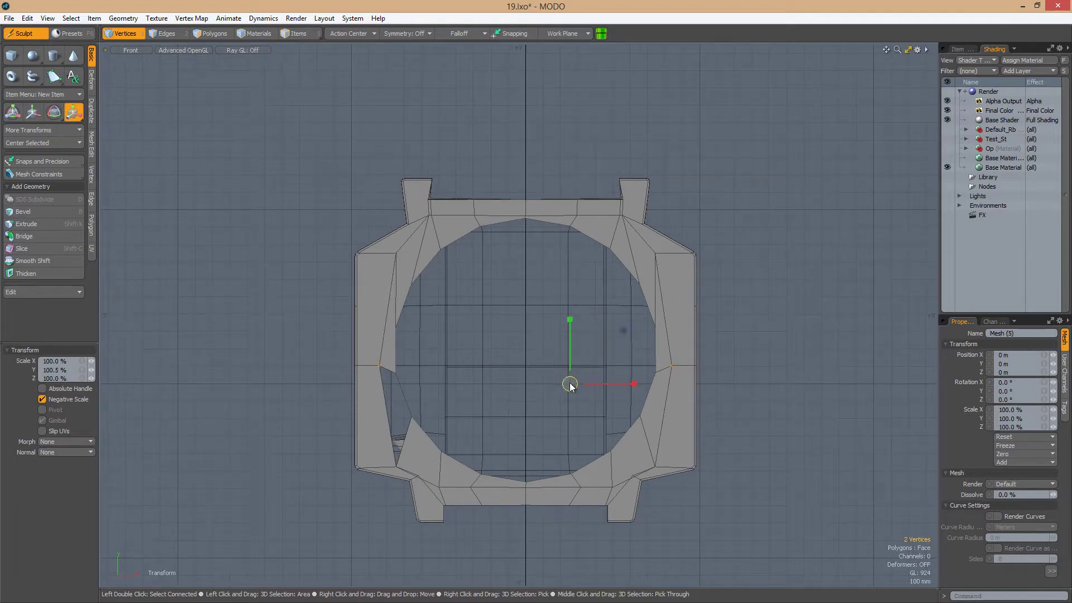
Delete the positive X half of the block in the front view, keeping the other half for refinement
key(ctrl+space)
click(610, 357)
key(3)
alt+drag(611, 357, 558, 357)
key(ctrl+space)
drag(564, 206, 728, 517)
scroll(570, 359, up, 8)
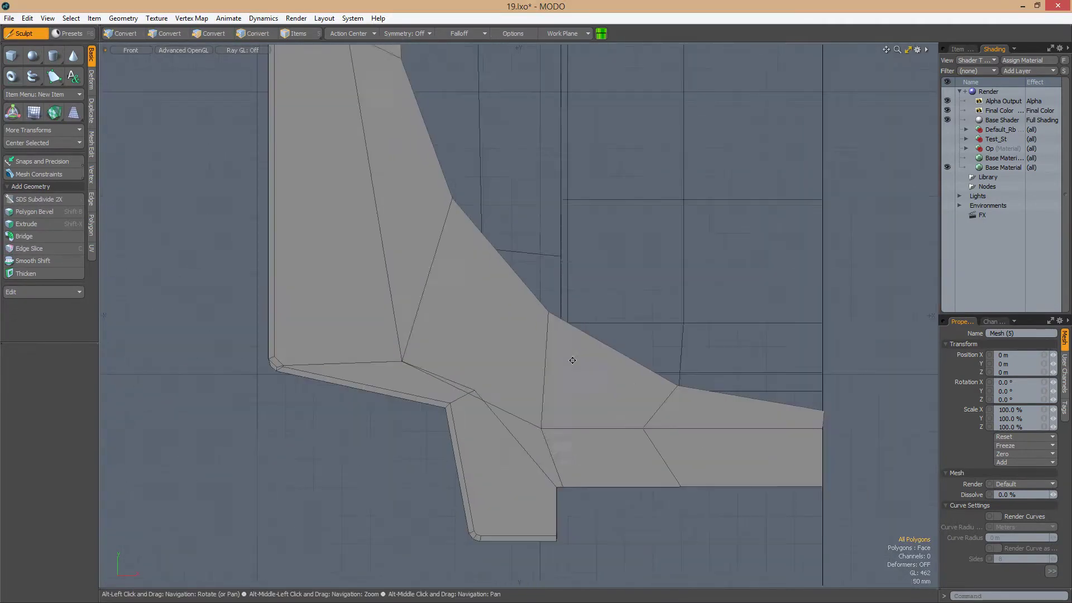
Select the three short edges at the front inner corner of the lower foot and move them -1 mm in Y and 3 mm in Z
key(1)
scroll(575, 371, down, 3)
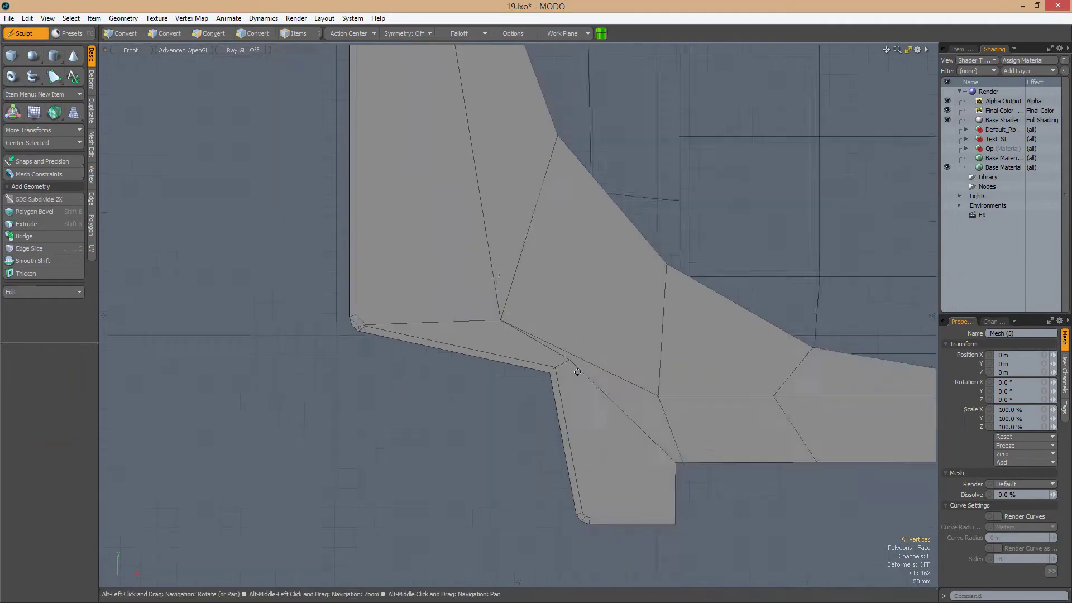
key(alt+c)
key(ctrl+space)
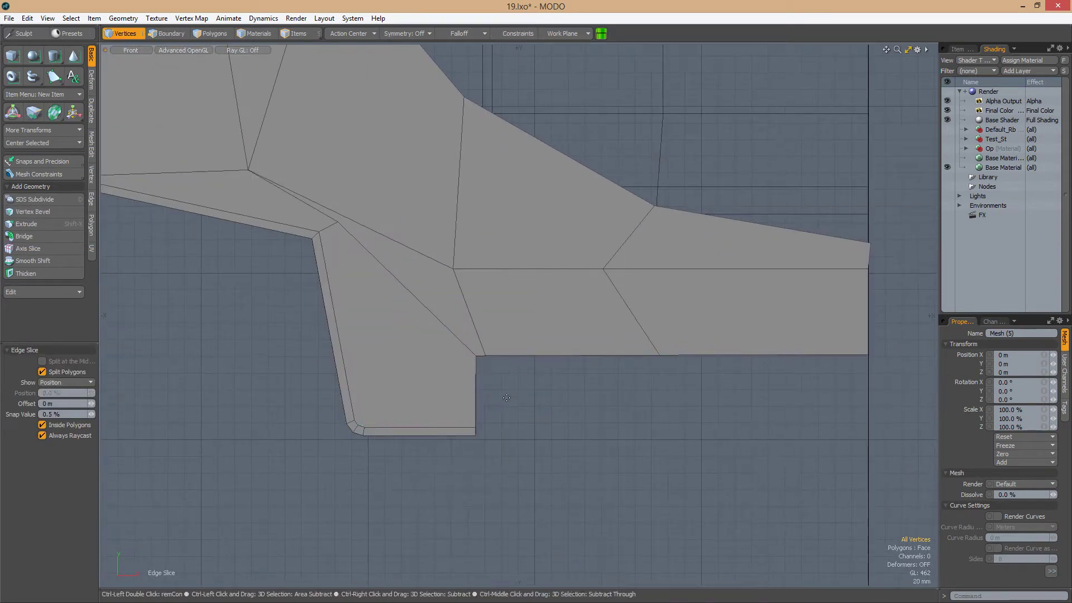
alt+drag(541, 371, 505, 332)
key(2)
click(505, 401)
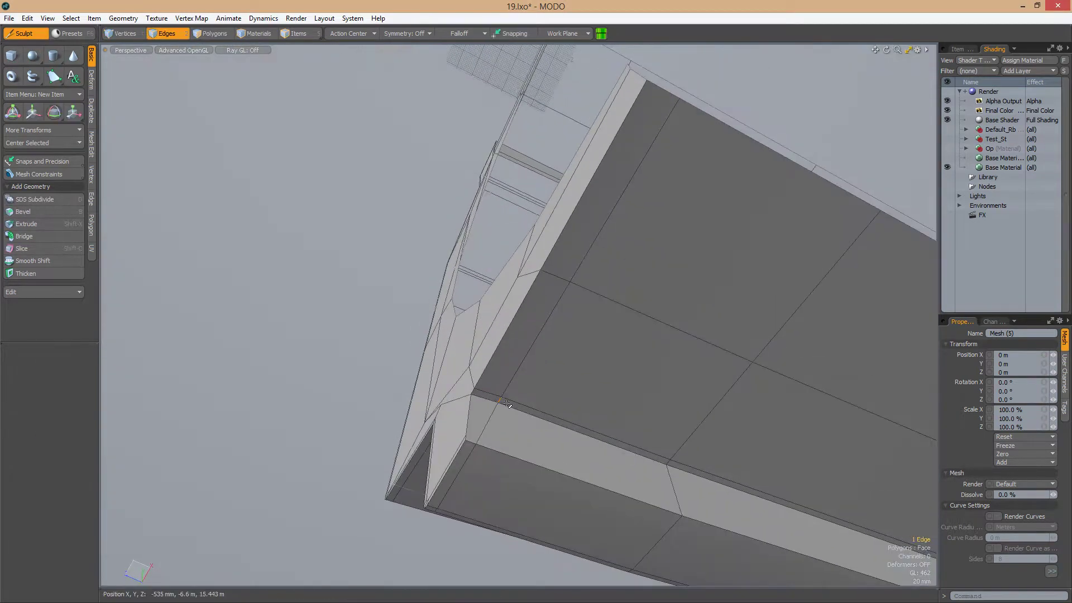
key(Up)
key(alt+s)
alt+drag(506, 402, 514, 316)
key(w)
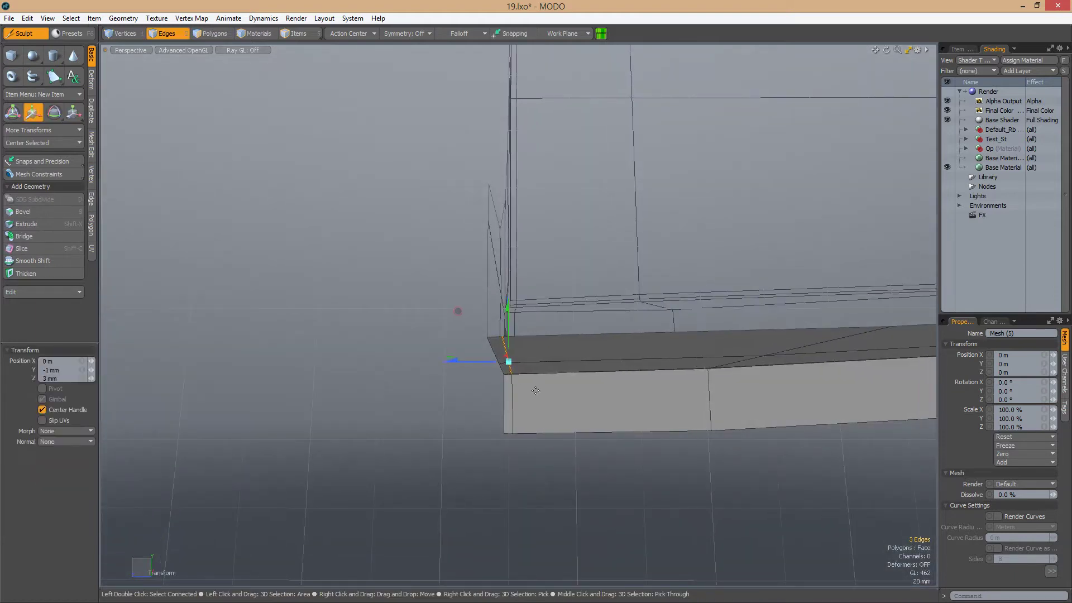
Add a loop slice close to the inner edge of the lower foot and the underside's front rim
alt+drag(536, 390, 581, 333)
key(alt+c)
key(space)
Cut an edge from the lower foot's upper corner across the end face to the opening's rim at 62.6%
alt+drag(819, 332, 411, 495)
key(c)
scroll(477, 396, up, 3)
scroll(478, 396, down, 3)
click(476, 367)
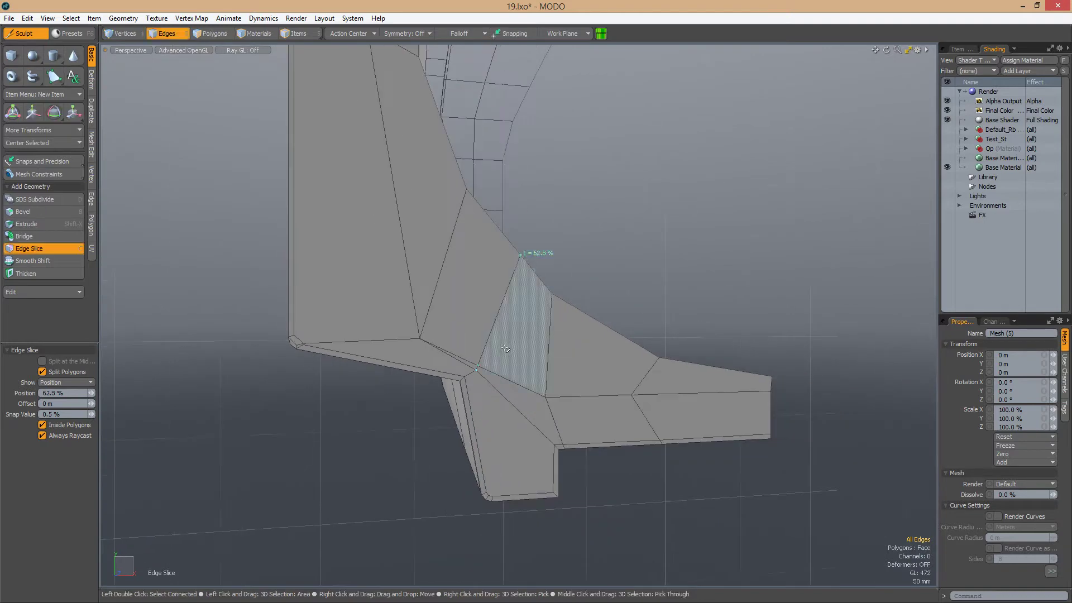
Edge-slice across the rounded lower side corner at 40.5% and slide its two front vertices by 10.3%
alt+drag(443, 354, 480, 382)
key(1)
key(space)
double_click(496, 372)
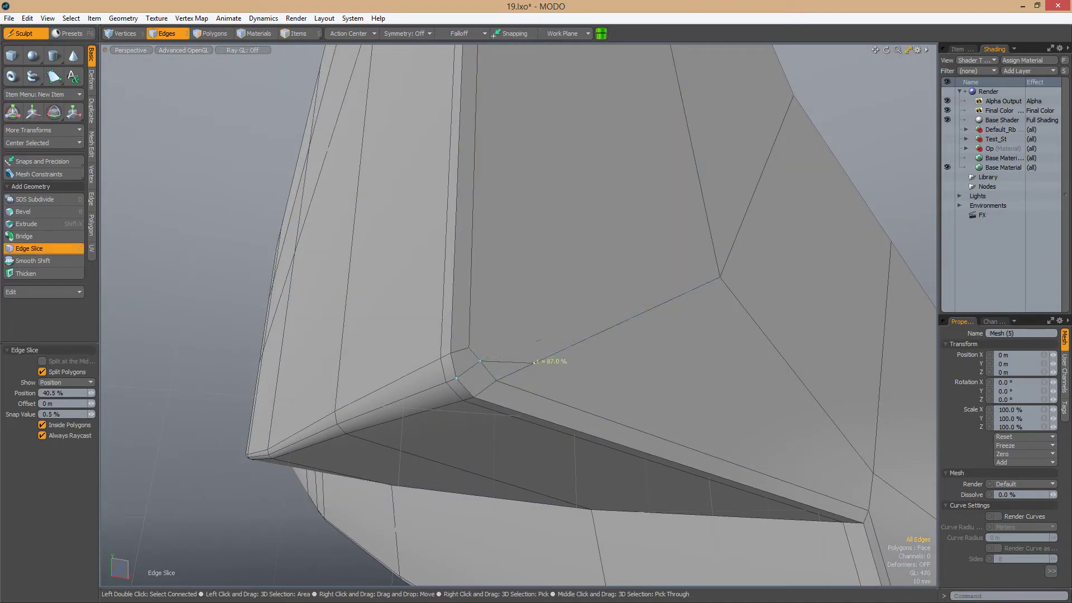
key(1)
key(alt+s)
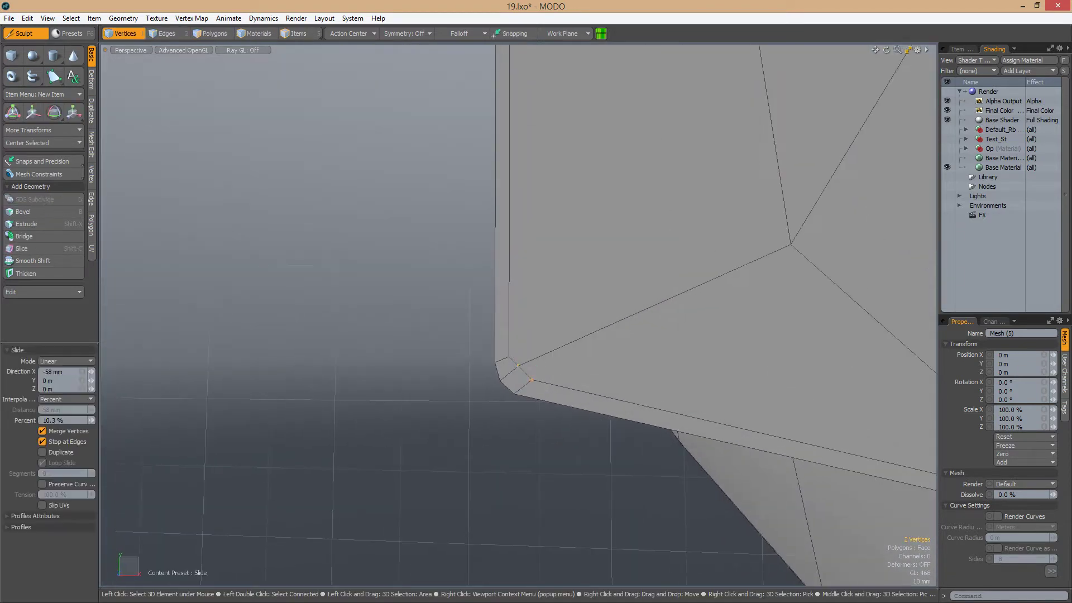
Cut support edges on both sides of the diagonal between the lower side corner and its inner vertex, ending at 92.5%
alt+drag(489, 373, 479, 417)
key(space)
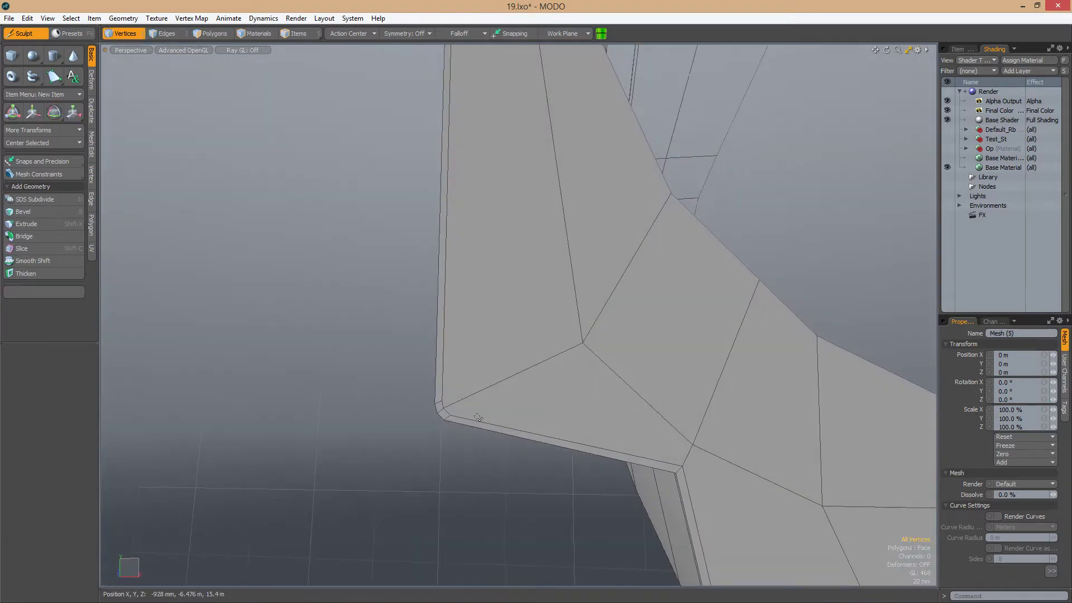
alt+drag(607, 352, 558, 364)
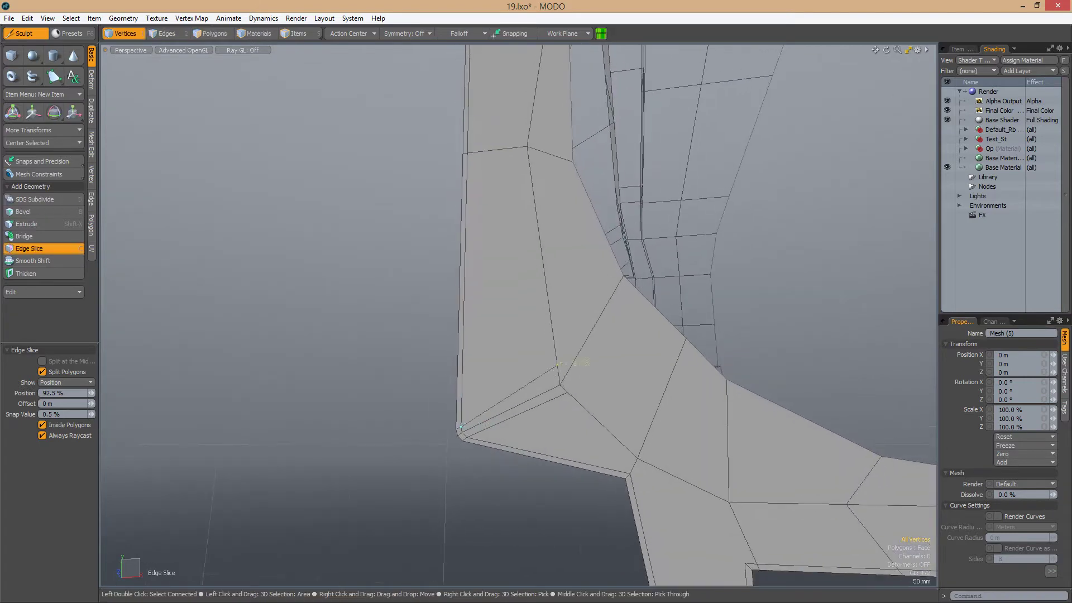
Slide the inner vertex of the end face near the upper side corner by 31.3%
alt+drag(478, 426, 502, 390)
click(491, 349)
alt+drag(491, 349, 559, 346)
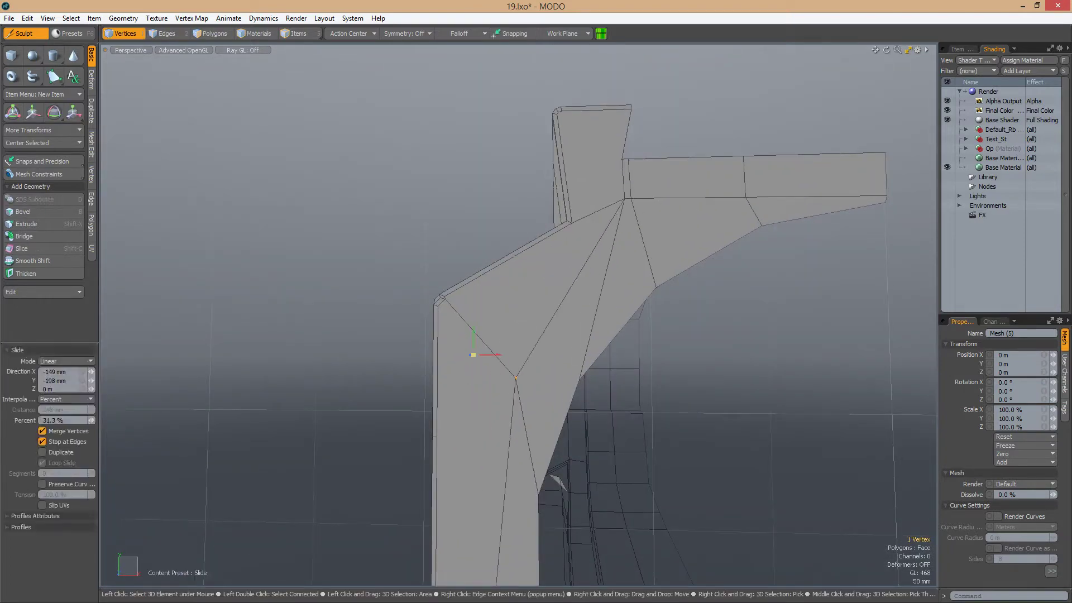
Add a loop slice around the block's side above mid height and connect it to the opening's vertex with an edge slice
key(alt+c)
alt+drag(516, 378, 521, 314)
alt+drag(590, 332, 565, 258)
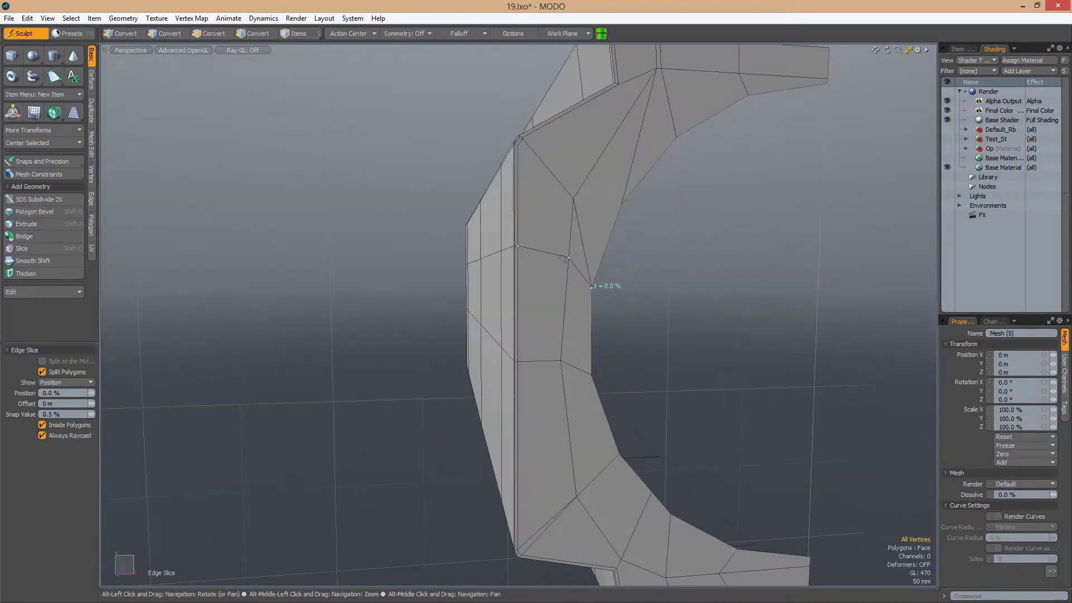
key(space)
Cut the rounded upper side corner and add edges converging on the inner vertex below it
scroll(534, 319, up, 5)
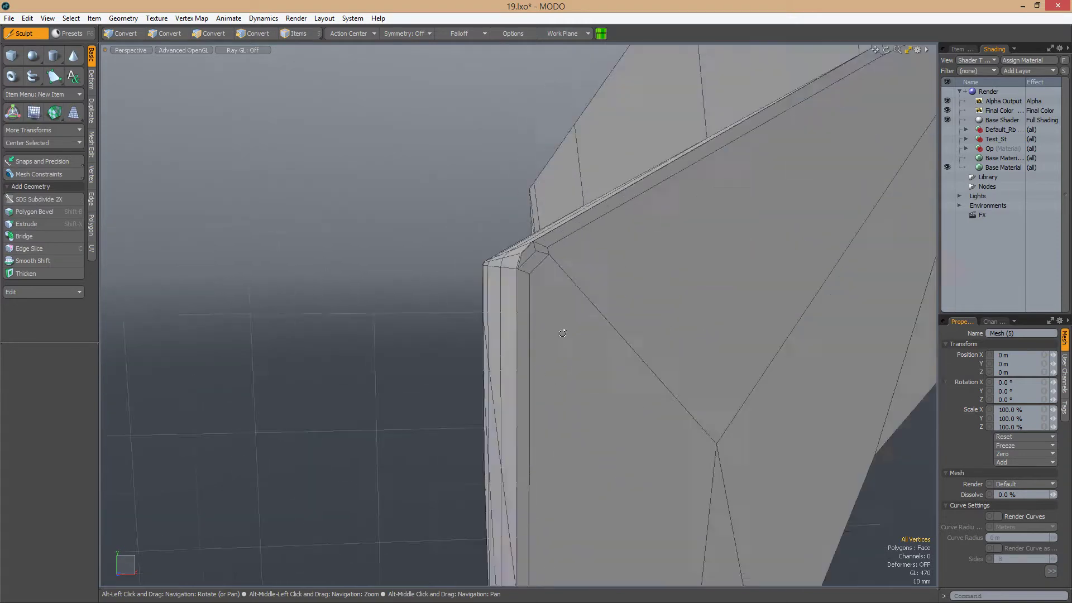
key(2)
alt+drag(524, 329, 534, 318)
key(Escape)
alt+drag(519, 371, 524, 346)
Remove the edge between the upper inner vertex and the opening and recut it to a higher point on the rim
click(520, 345)
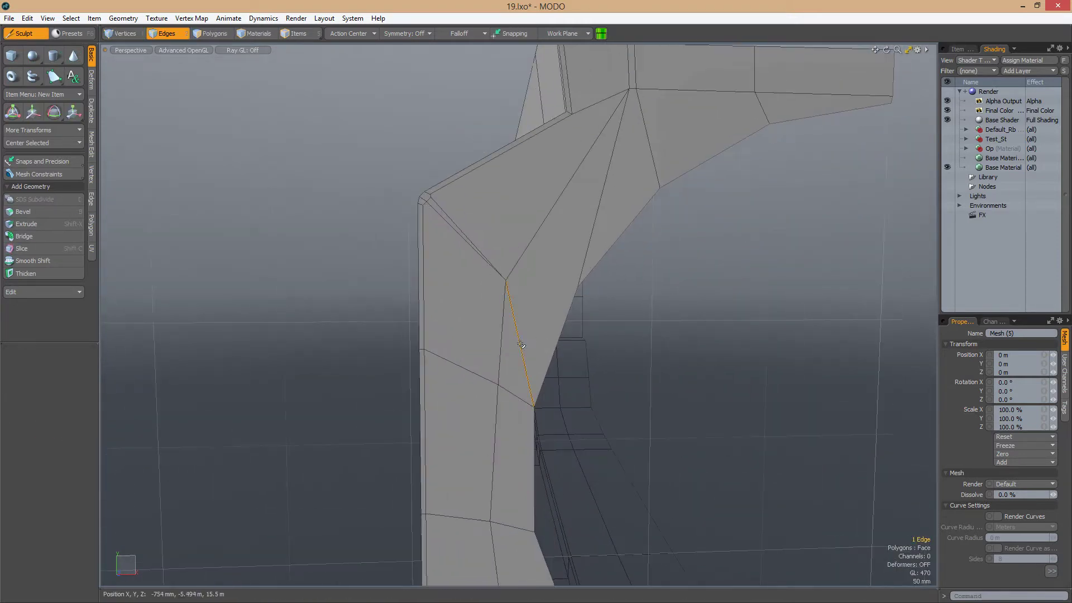
key(alt+c)
alt+drag(528, 304, 458, 314)
key(1)
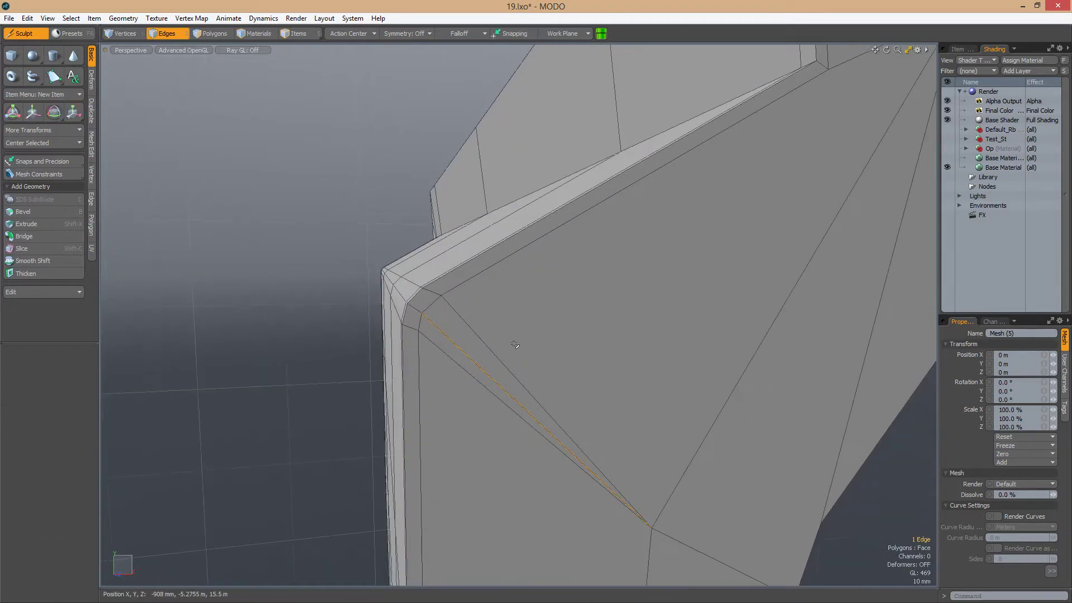
Cut edge slices around the notch corner where the end face's upper rail meets the flat section, placing one at 12%
scroll(514, 345, down, 5)
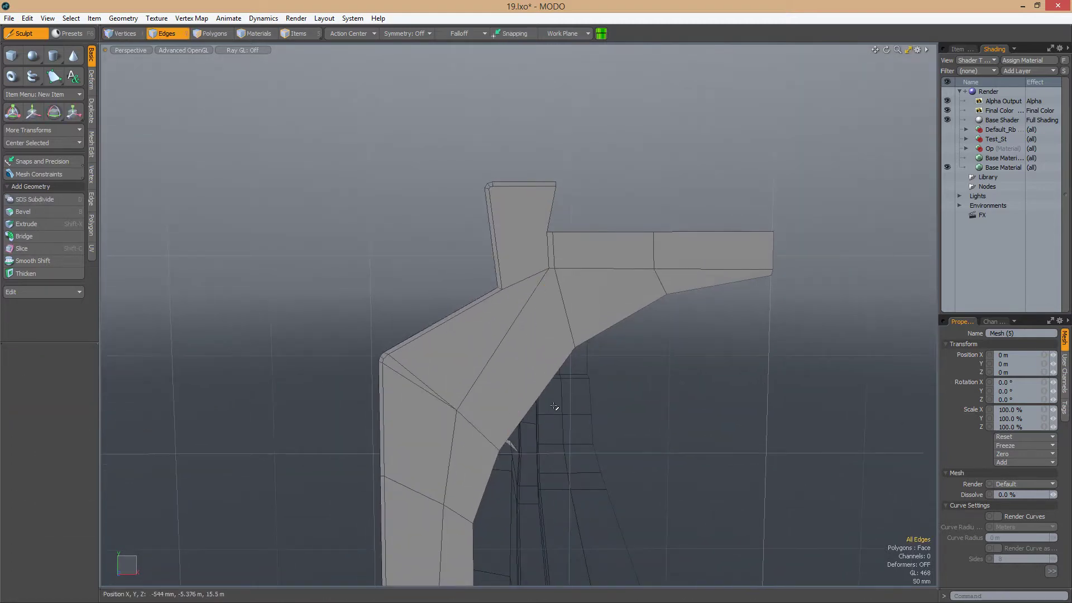
alt+drag(554, 406, 505, 360)
key(1)
alt+drag(480, 317, 545, 348)
scroll(555, 306, up, 5)
alt+drag(555, 307, 444, 352)
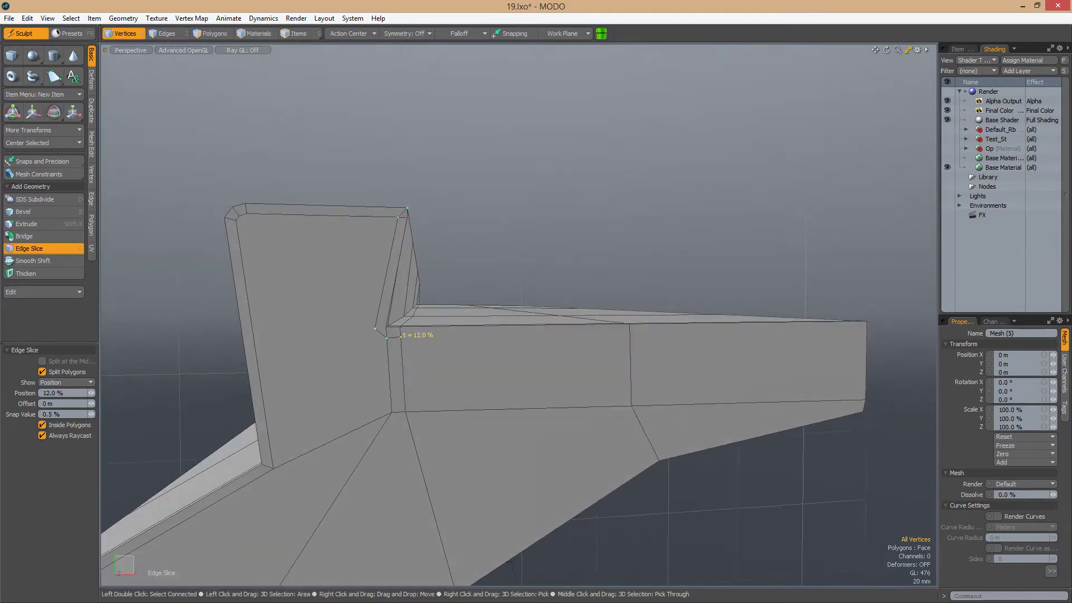
Move the inner vertex below the upper rail's notch by -9 mm along X
alt+drag(728, 372, 541, 374)
key(2)
key(1)
click(540, 368)
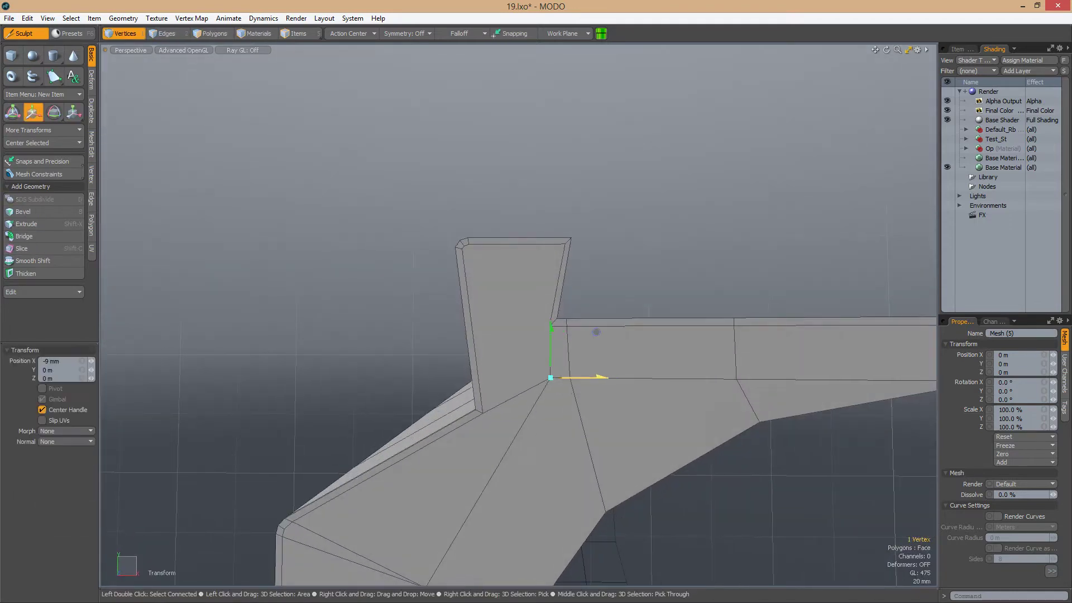
Connect the upper rail's rounded outer corner to the notch vertex with a diagonal edge slice
key(space)
mouse_move(596, 332)
alt+mouse_down()
mouse_move(659, 423)
mouse_move(593, 322)
alt+mouse_up()
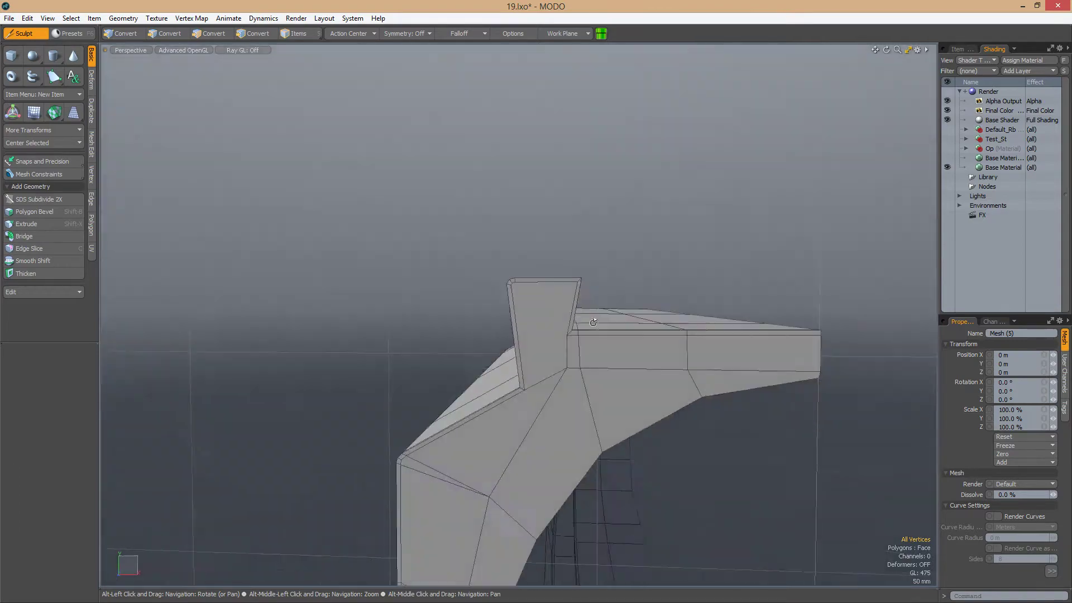
scroll(593, 322, up, 5)
key(c)
key(space)
scroll(567, 342, down, 5)
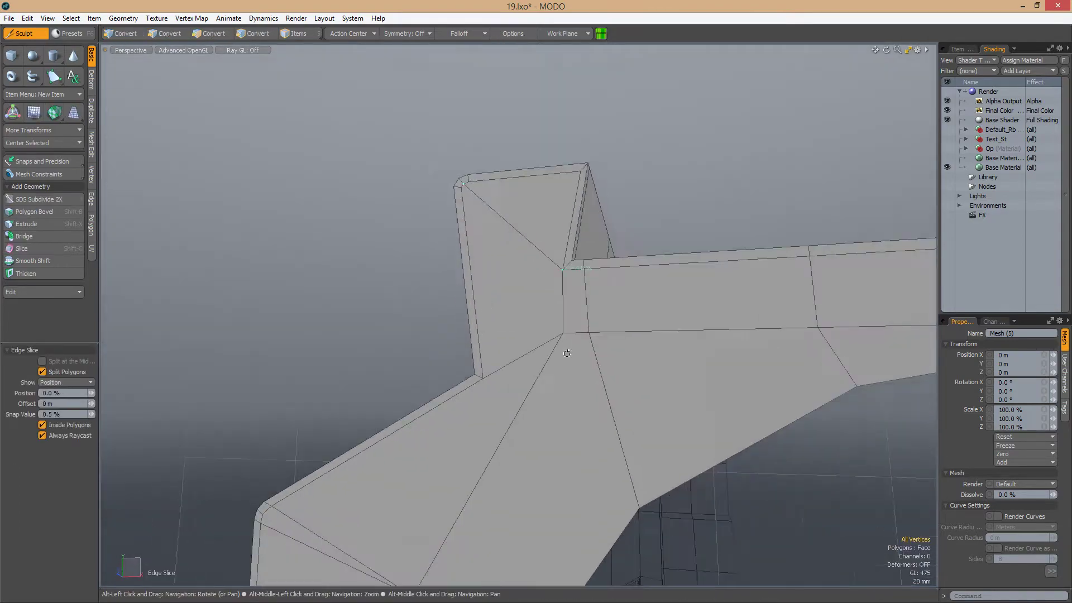
Preview the subdivided surface, then cut edges from the lower inner vertex to the lower rail's outer corner and notch corner
key(Tab)
alt+drag(620, 342, 555, 347)
scroll(446, 424, up, 6)
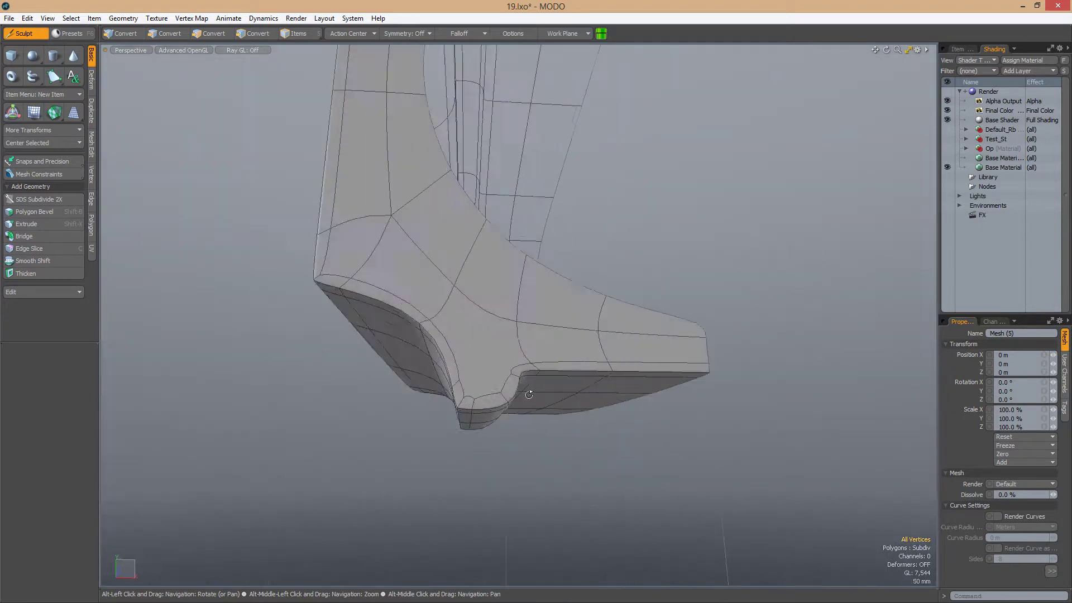
key(Tab)
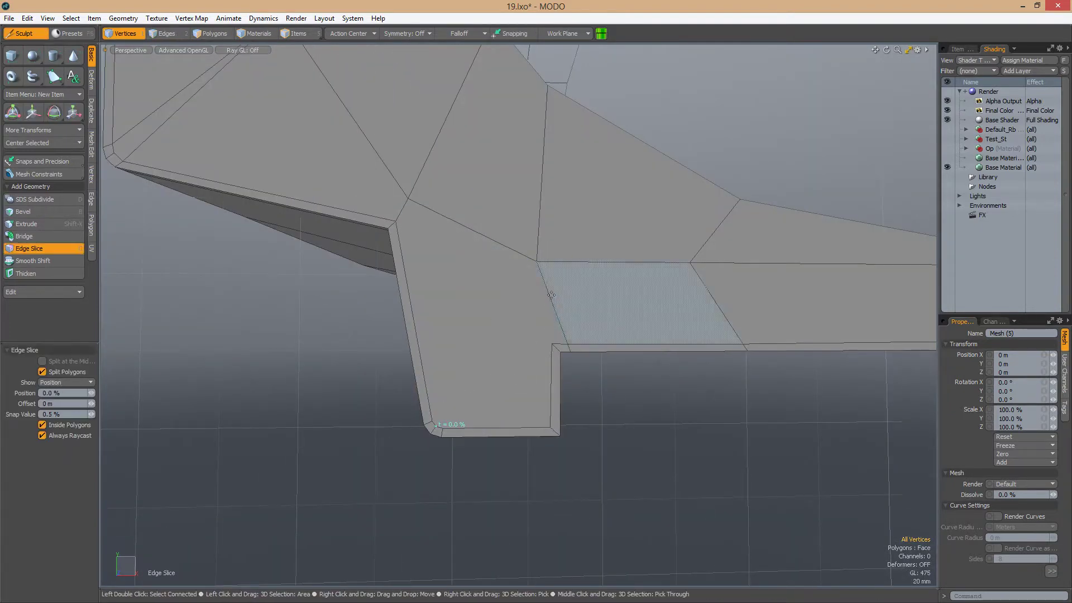
key(q)
alt+drag(551, 295, 547, 344)
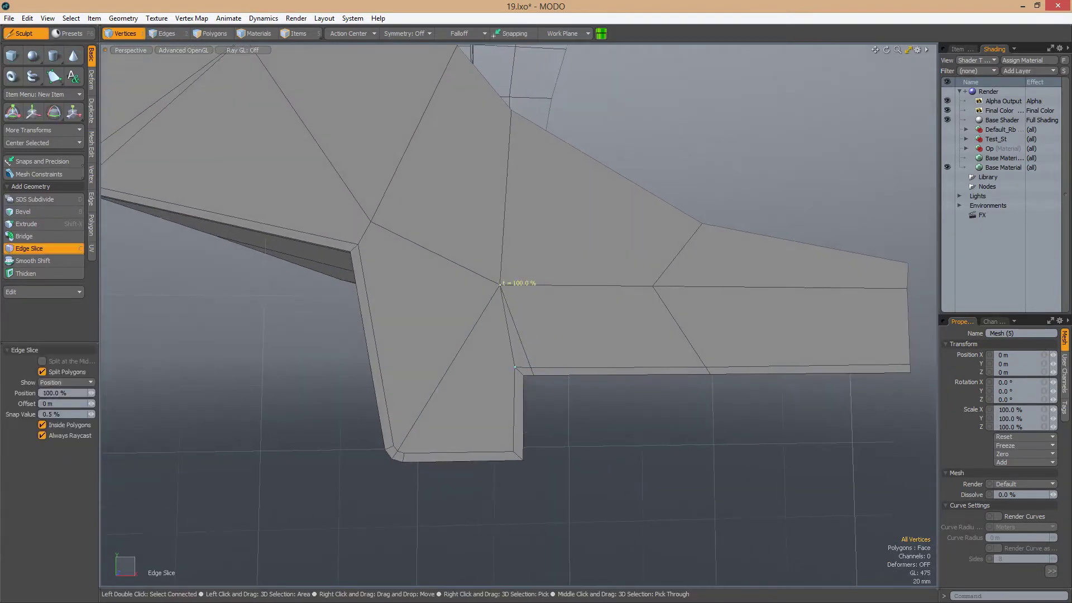
Cut an edge from the opening's rim down to the lower border just beside the lower rail's notch
key(q)
alt+drag(500, 284, 546, 323)
alt+drag(483, 381, 482, 336)
key(c)
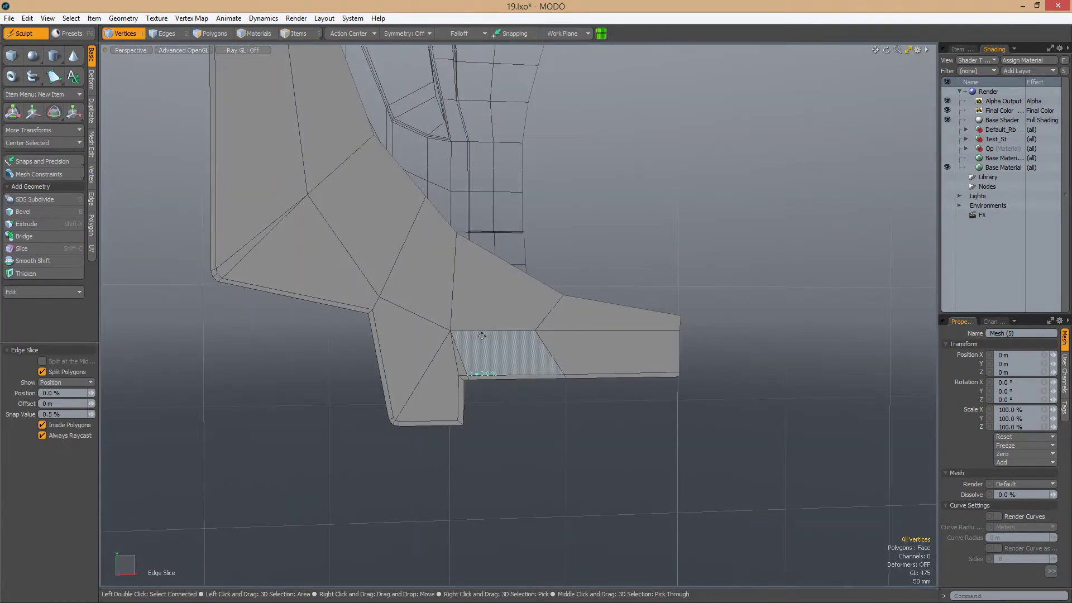
alt+drag(528, 402, 566, 347)
alt+drag(474, 346, 514, 374)
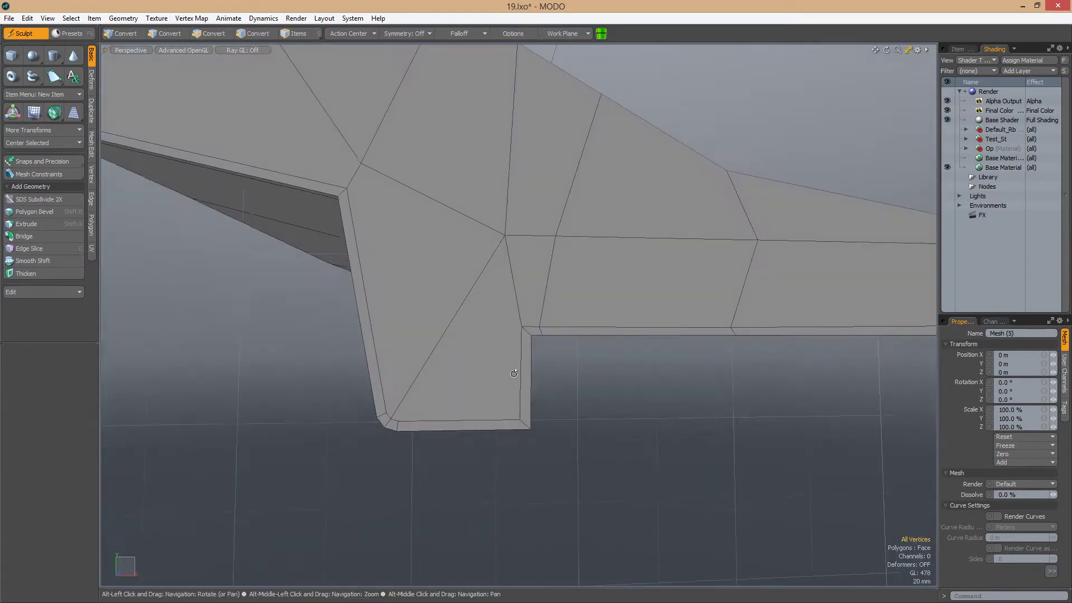
Recut the lower rail's edges, connecting the inner vertex beside it to the notch corner and the opening's rim
alt+drag(501, 333, 458, 333)
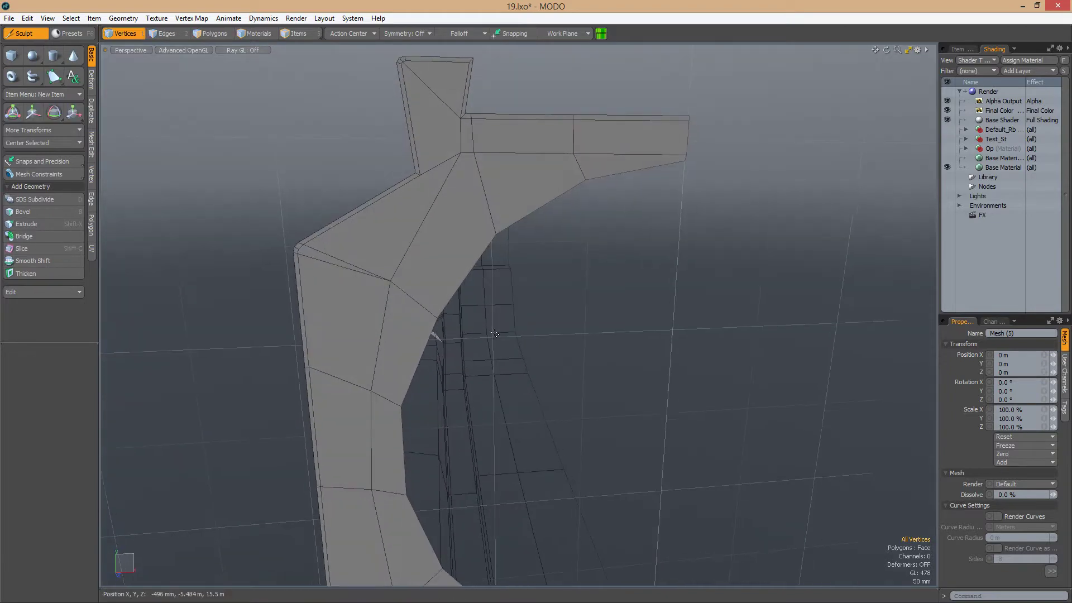
alt+drag(593, 436, 550, 368)
alt+drag(437, 322, 455, 306)
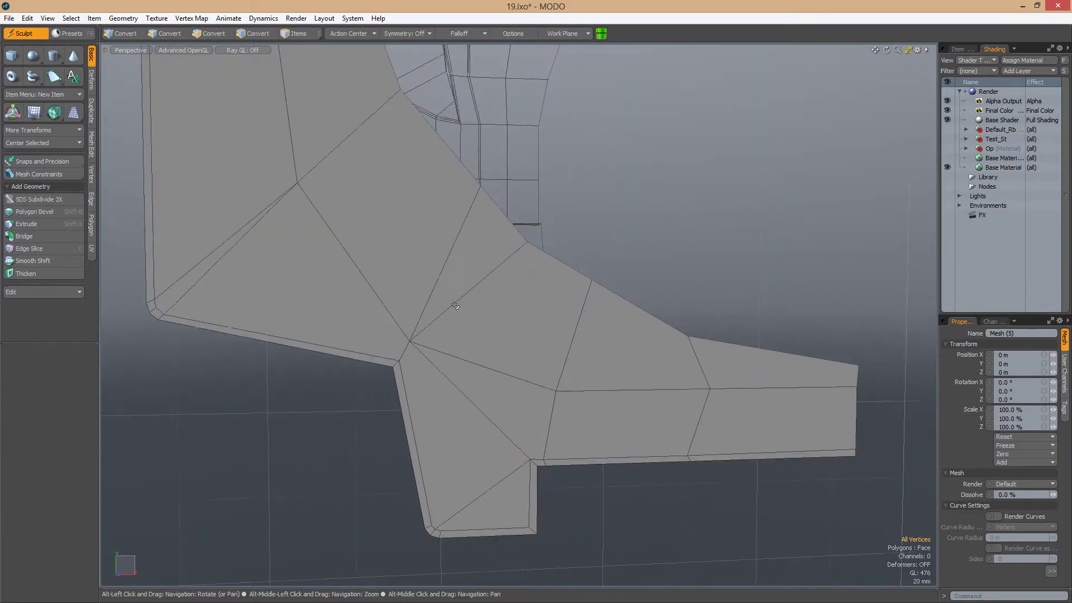
scroll(494, 340, down, 5)
mouse_move(500, 354)
alt+mouse_down()
mouse_move(433, 330)
mouse_move(462, 326)
mouse_move(513, 355)
alt+mouse_up()
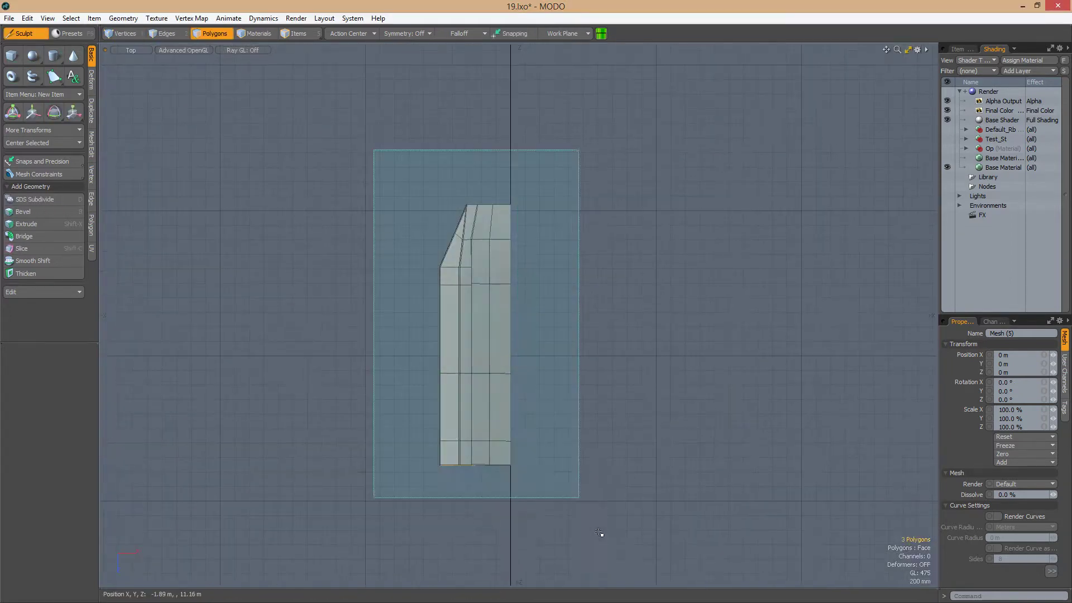
Select all polygons of the half block and mirror them across its centre plane with merged vertices, checking the subdivided result
key(ctrl+a)
scroll(586, 305, up, 3)
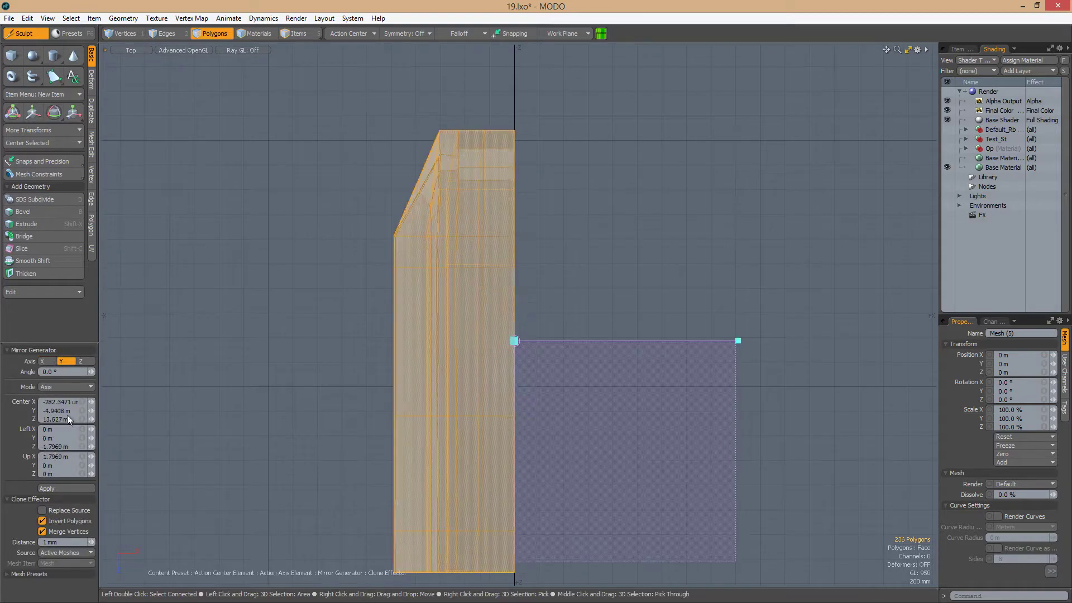
alt+drag(499, 289, 630, 316)
key(space)
alt+drag(600, 375, 448, 335)
key(Tab)
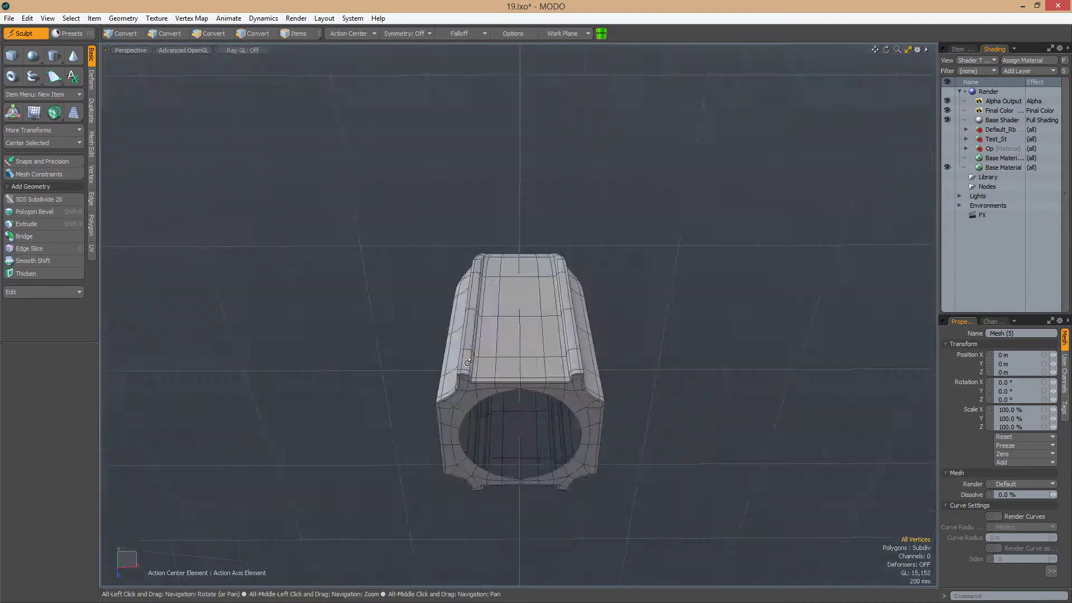
Select the end opening's rim loop in the front view, even it into a circle, and rotate it -7.5° about Z
scroll(566, 324, up, 5)
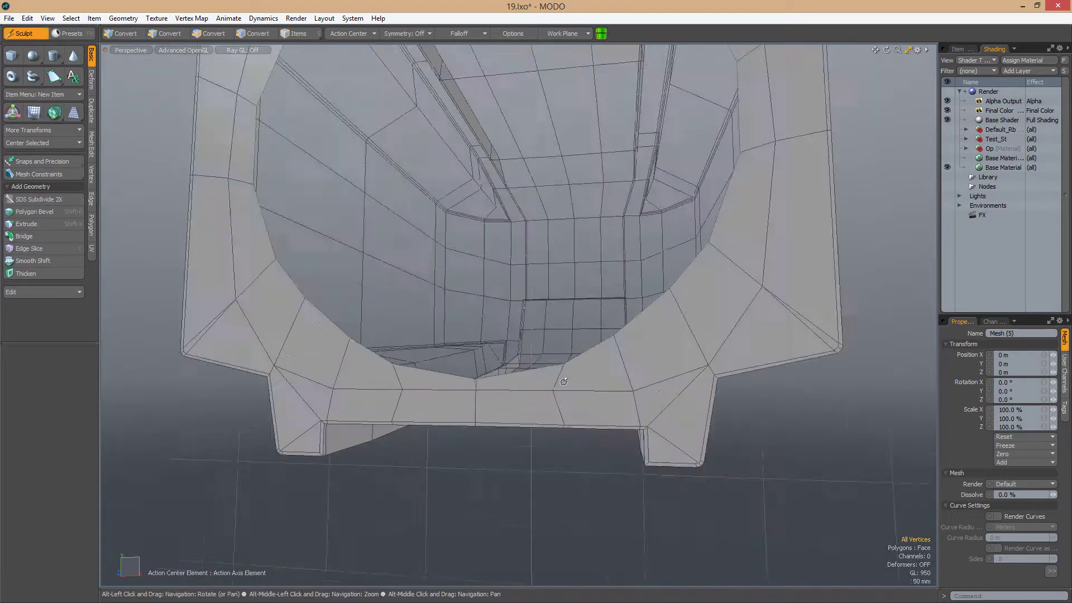
scroll(523, 433, up, 5)
key(ctrl+space)
click(523, 446)
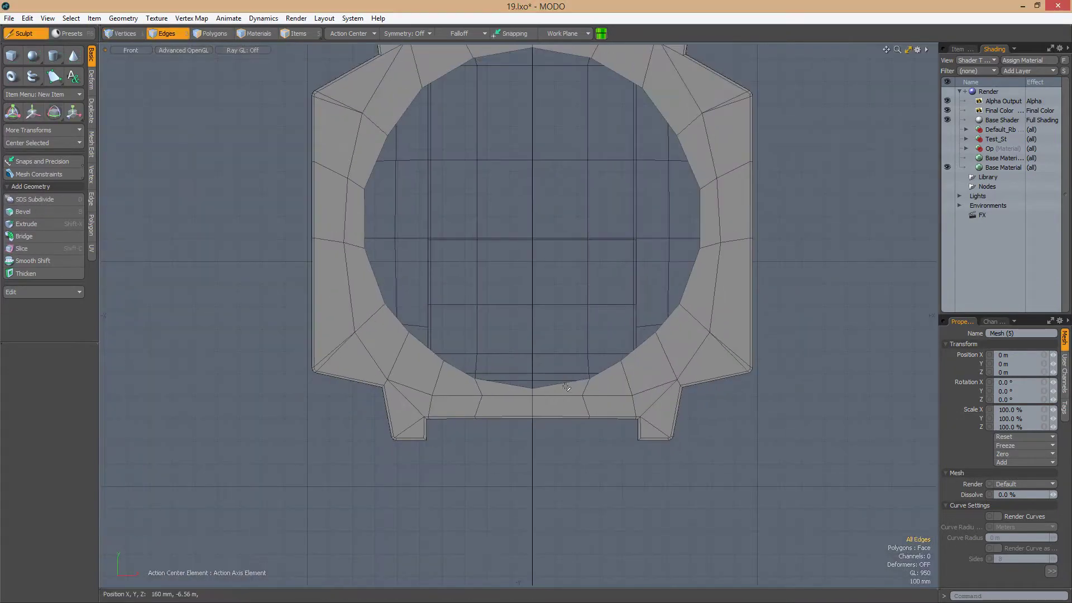
key(2)
double_click(659, 384)
scroll(518, 319, up, 1)
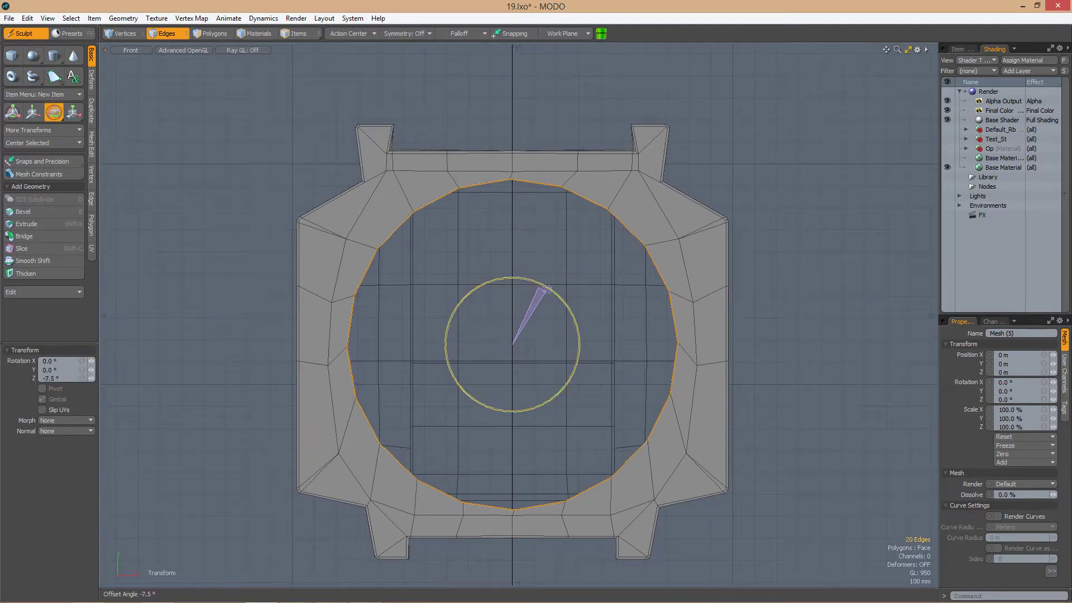
scroll(548, 294, down, 4)
alt+drag(701, 330, 703, 335)
key(Tab)
scroll(689, 333, up, 5)
key(Tab)
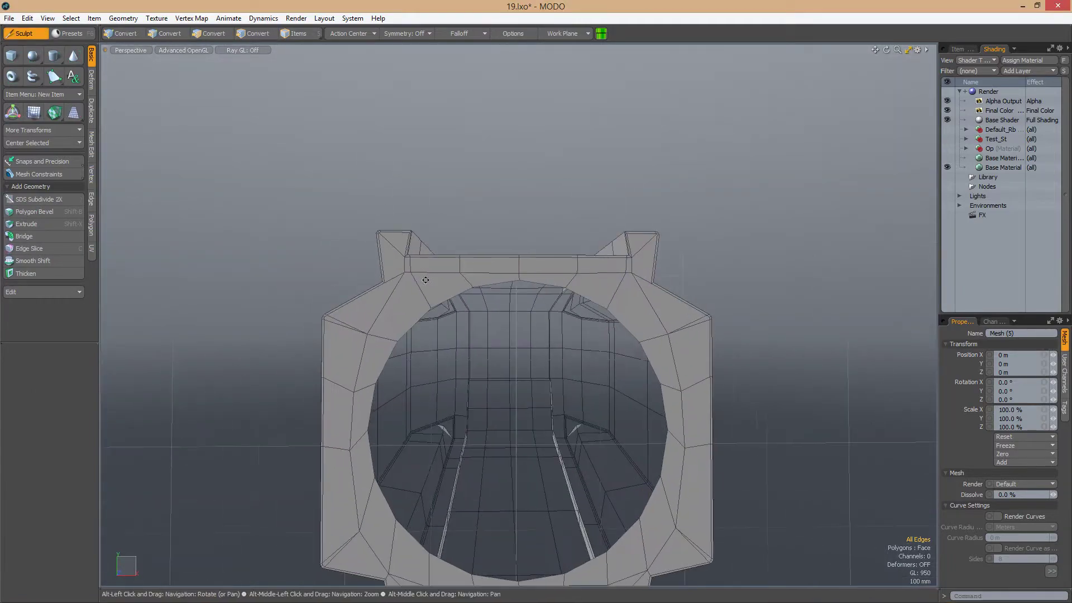
Add edge slices at the end face's upper corners and slide the inner vertex below the upper rail by 24.4%
scroll(414, 272, up, 3)
key(c)
scroll(419, 271, down, 3)
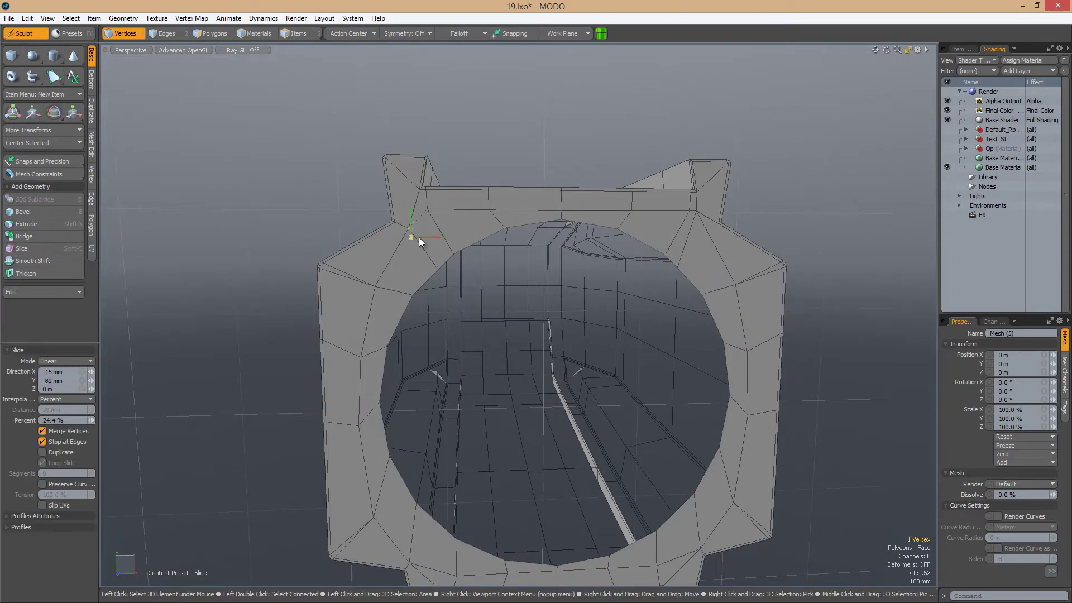
scroll(705, 256, down, 2)
Reselect the opening's rim loop, even it into a circle, and rotate it about Z to align it symmetrically
double_click(703, 285)
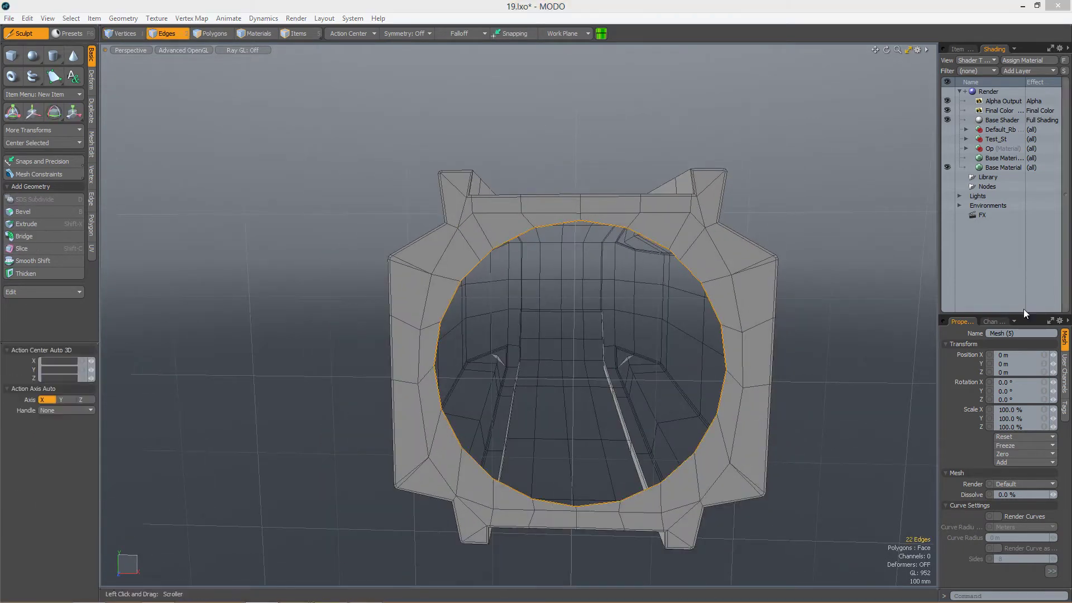
ctrl+alt+drag(585, 338, 585, 278)
key(w)
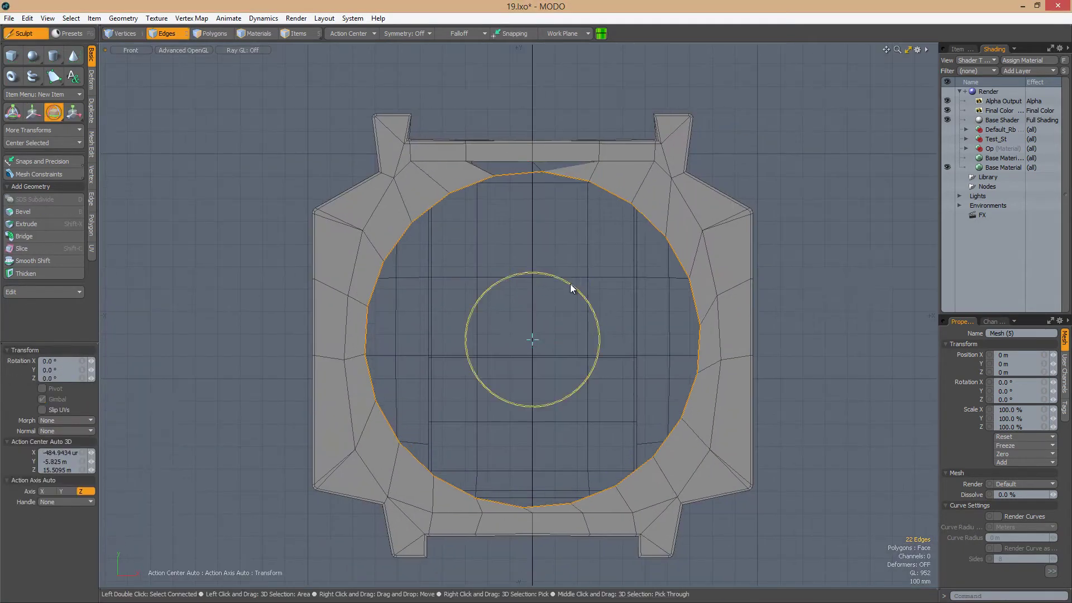
Extend the opening's rim inward into a two-row circular bore wall and preview the block subdivided
key(3)
scroll(620, 271, down, 2)
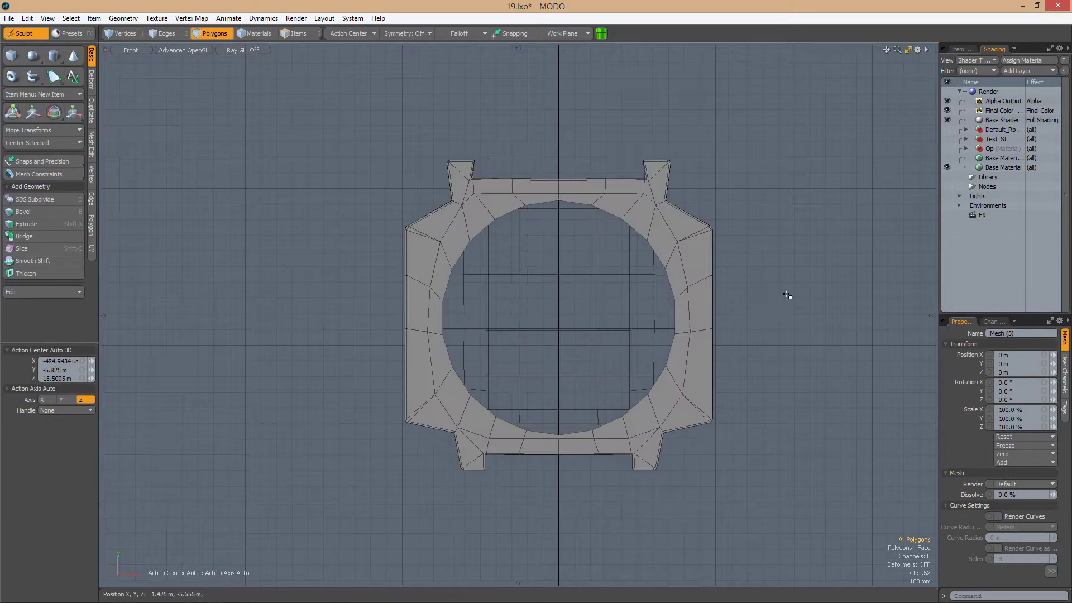
alt+drag(759, 291, 613, 322)
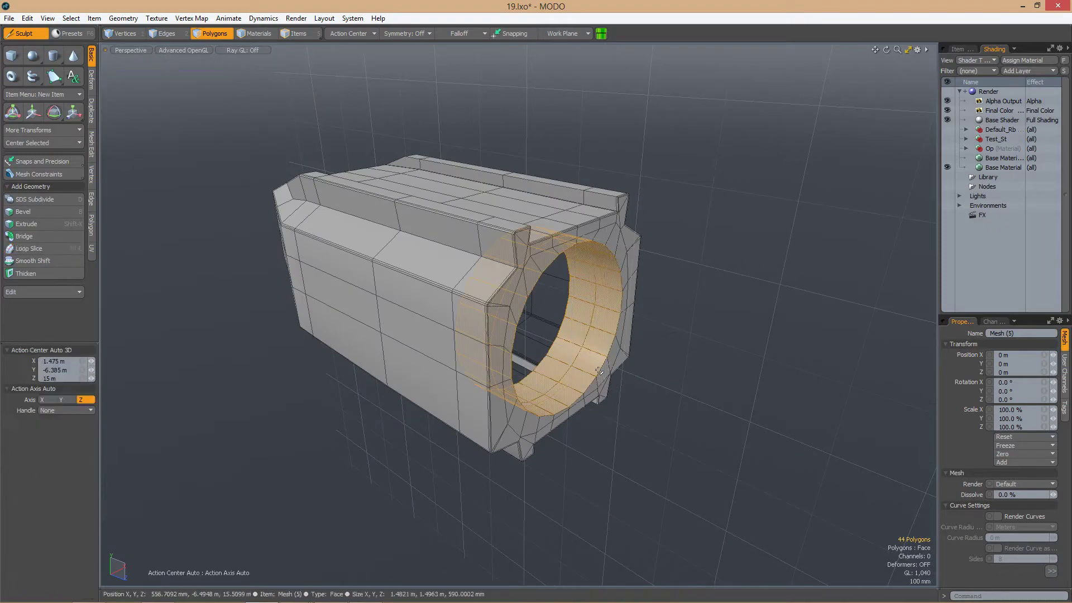
key(2)
scroll(599, 371, up, 4)
alt+drag(624, 369, 534, 373)
key(Tab)
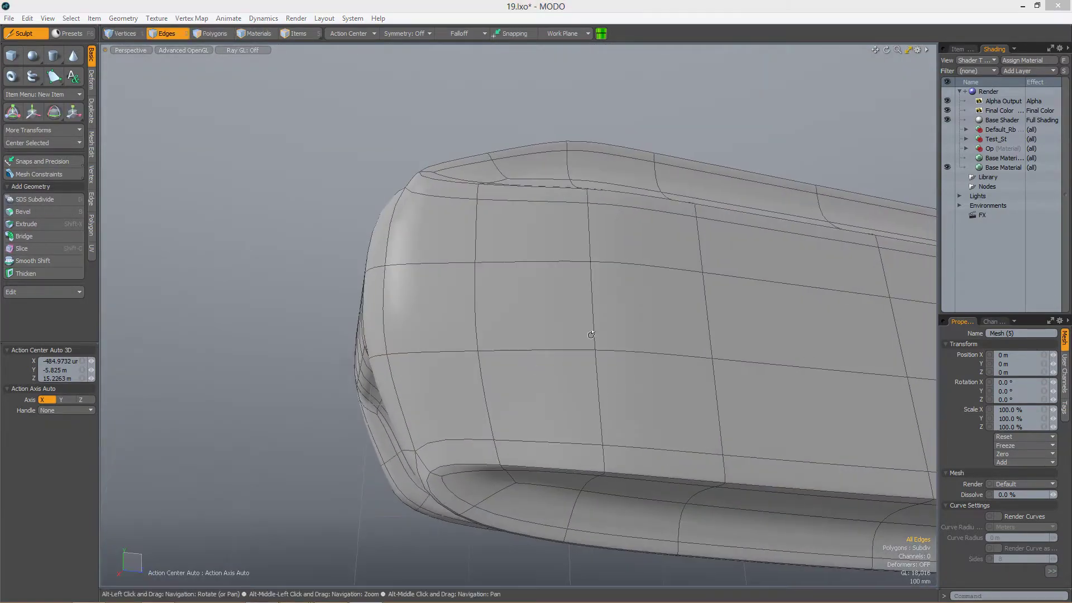
Add supporting edge loops along the block's side edges and front bend, comparing the faceted and subdivided surfaces
key(Tab)
key(3)
alt+drag(591, 335, 534, 344)
key(ctrl+z)
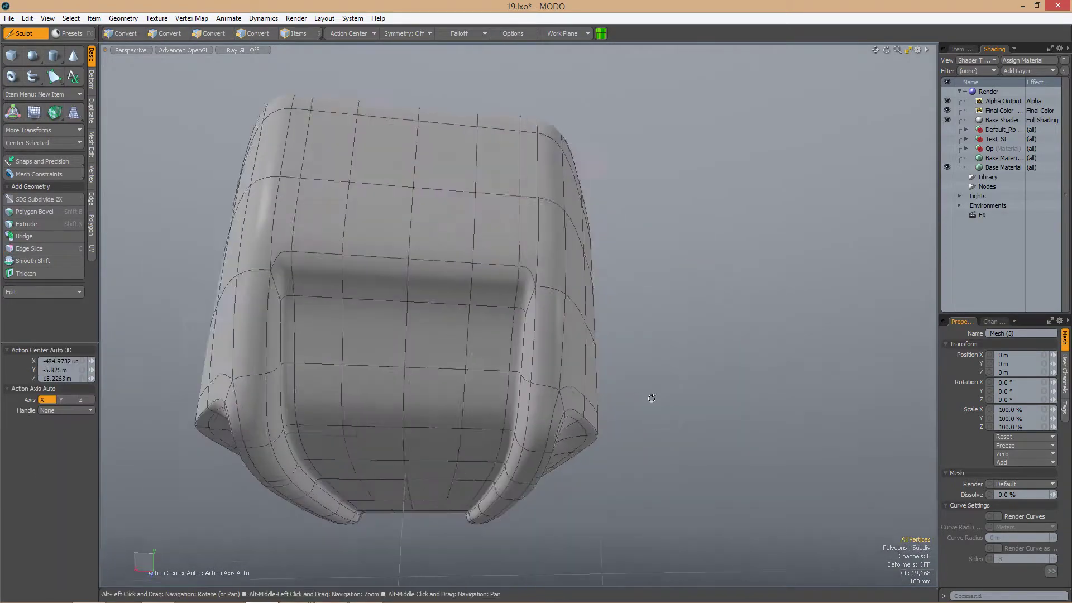
alt+drag(651, 398, 551, 356)
key(Tab)
key(3)
scroll(635, 417, down, 3)
key(space)
key(Tab)
key(Tab)
key(space)
key(Tab)
key(Tab)
key(Tab)
key(Tab)
key(Tab)
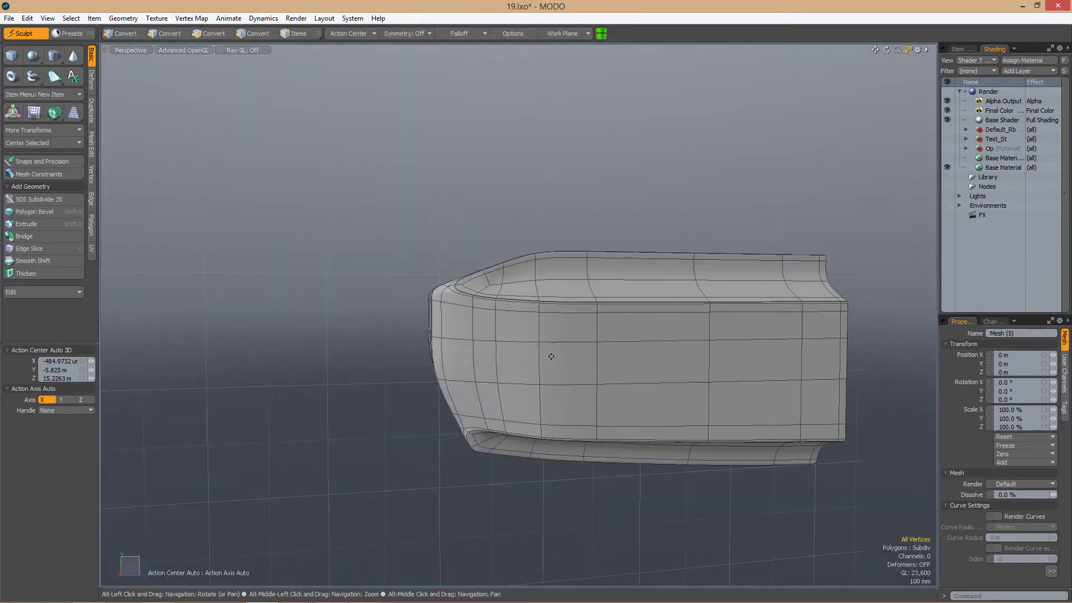
Show the block from its side and save the scene as 21.lxo
key(ctrl+space)
click(541, 387)
key(Tab)
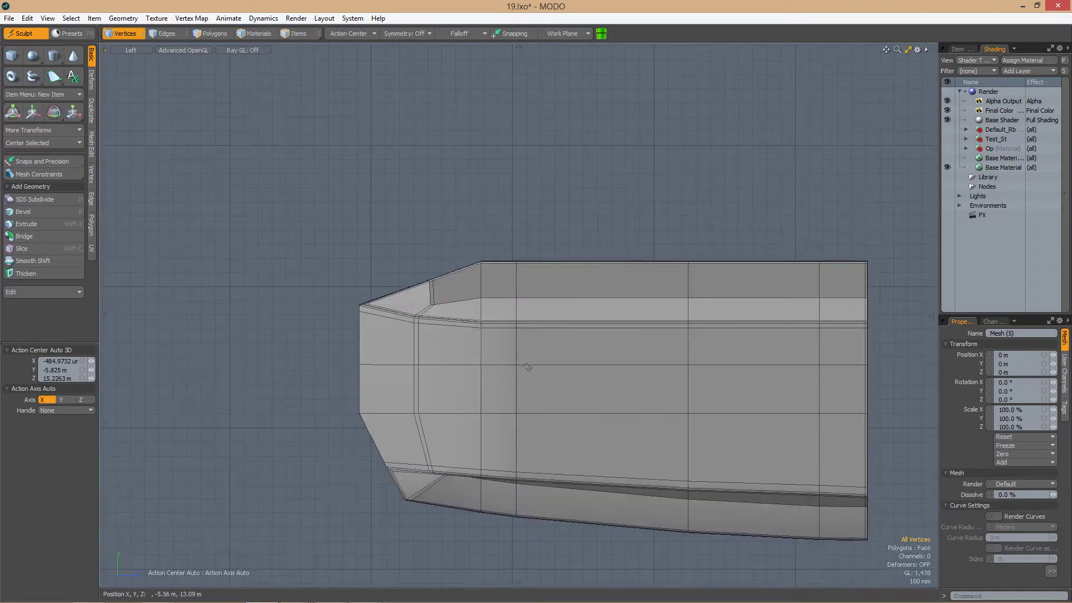
scroll(526, 373, down, 3)
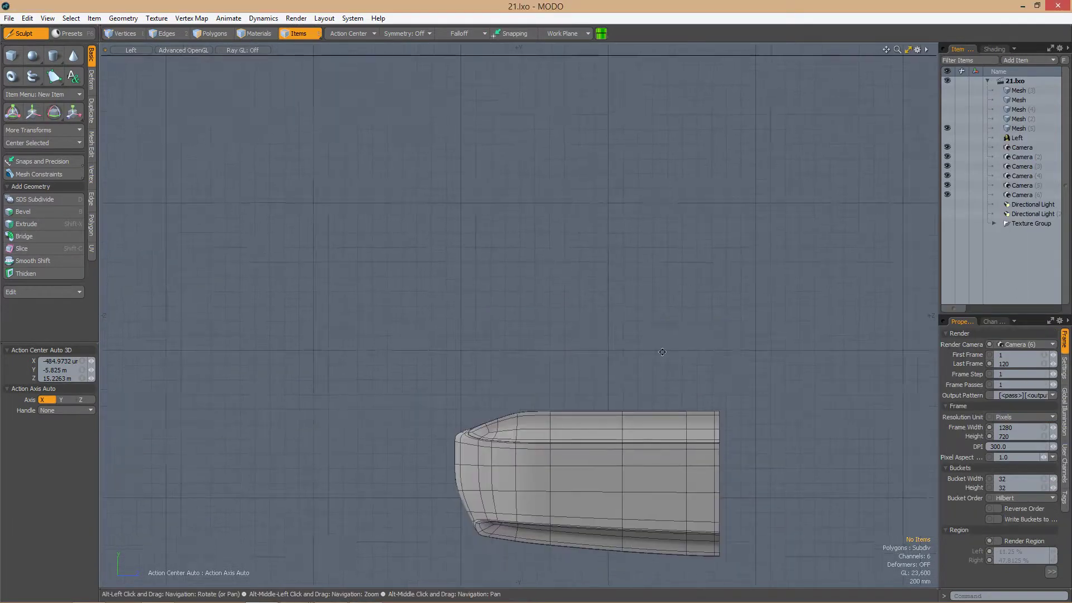
Reselect the grip block mesh and remove the doubled edge loops around its front bend
alt+drag(558, 391, 516, 380)
click(516, 380)
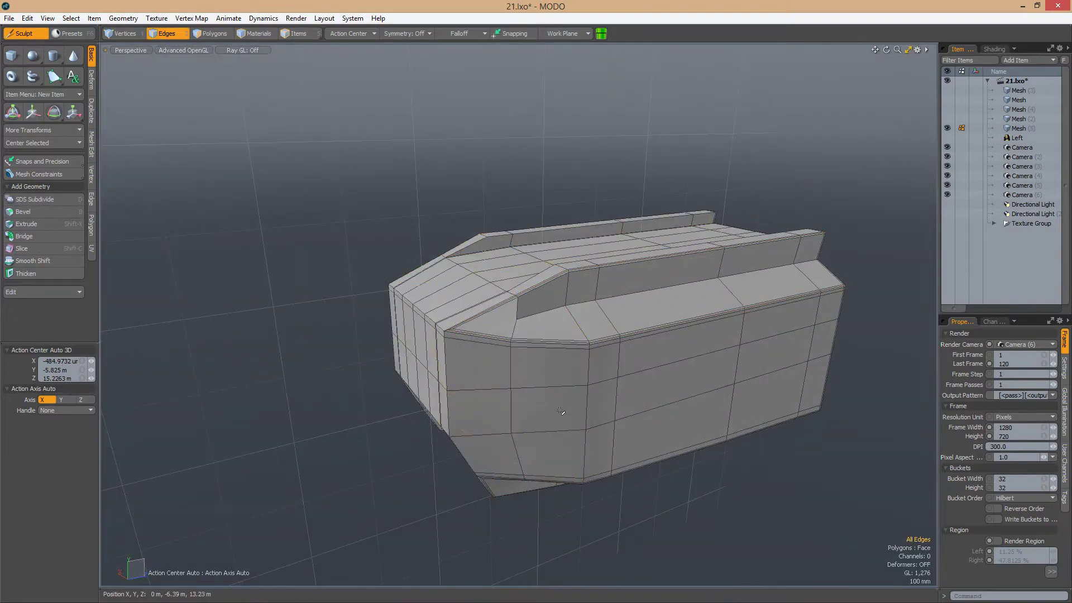
mouse_move(561, 412)
alt+mouse_down()
mouse_move(713, 434)
mouse_move(603, 460)
mouse_move(551, 426)
alt+mouse_up()
Reposition the six side vertices on the block's front taper along X, checking the subdivided shape
key(1)
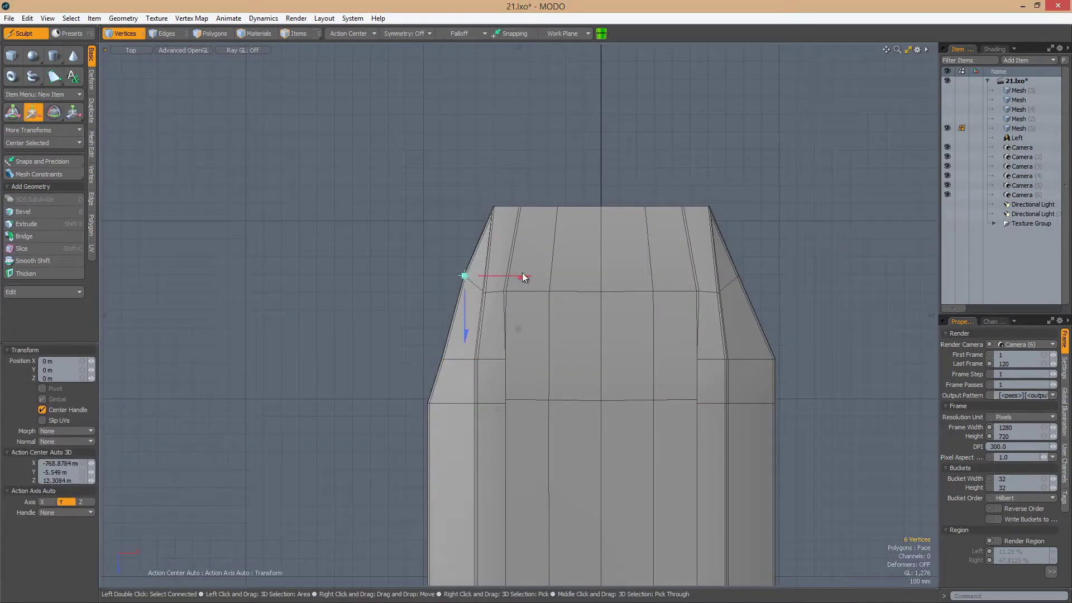
scroll(450, 273, down, 2)
alt+drag(450, 273, 502, 316)
key(Tab)
key(Tab)
click(465, 311)
key(w)
key(q)
key(w)
key(w)
alt+drag(498, 361, 502, 394)
scroll(578, 351, down, 5)
scroll(530, 227, up, 3)
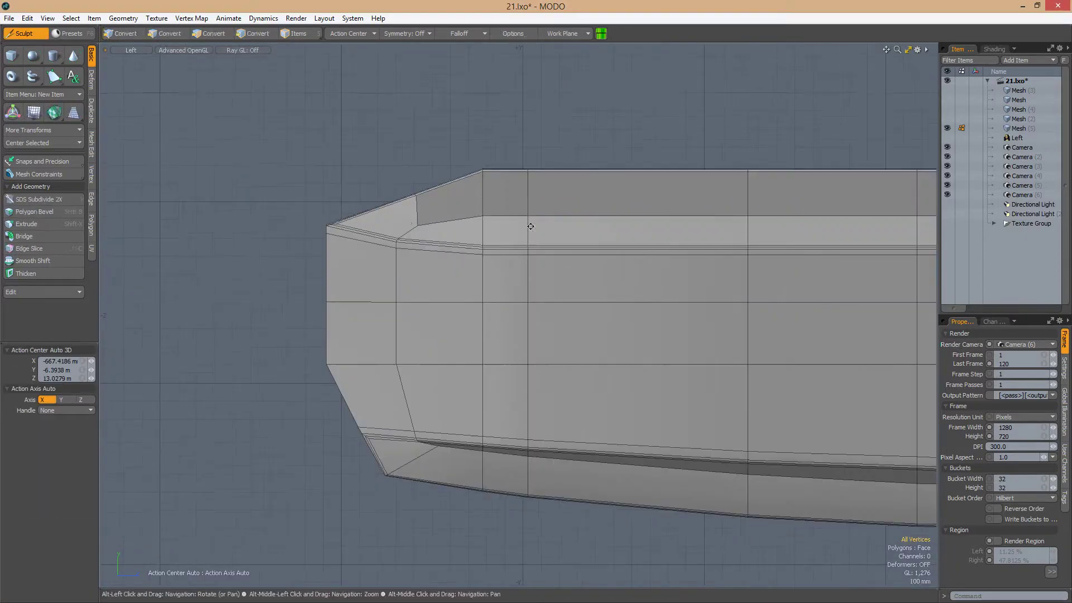
Raise the vertex at the front end of the upper rail's base and select the row of vertices along that base
ctrl+alt+drag(498, 198, 650, 255)
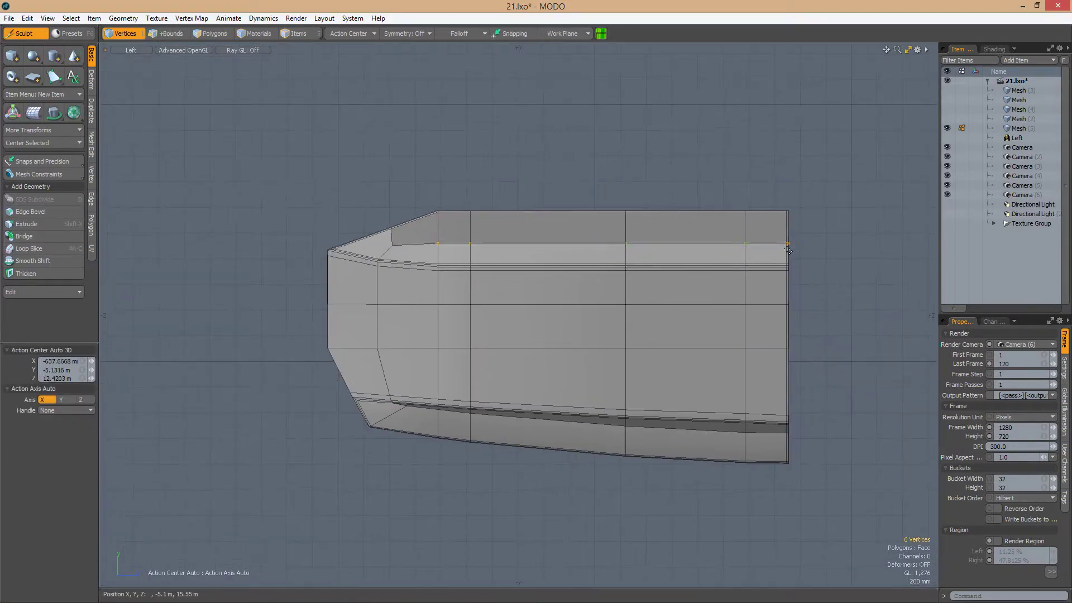
ctrl+alt+drag(644, 313, 528, 347)
key(2)
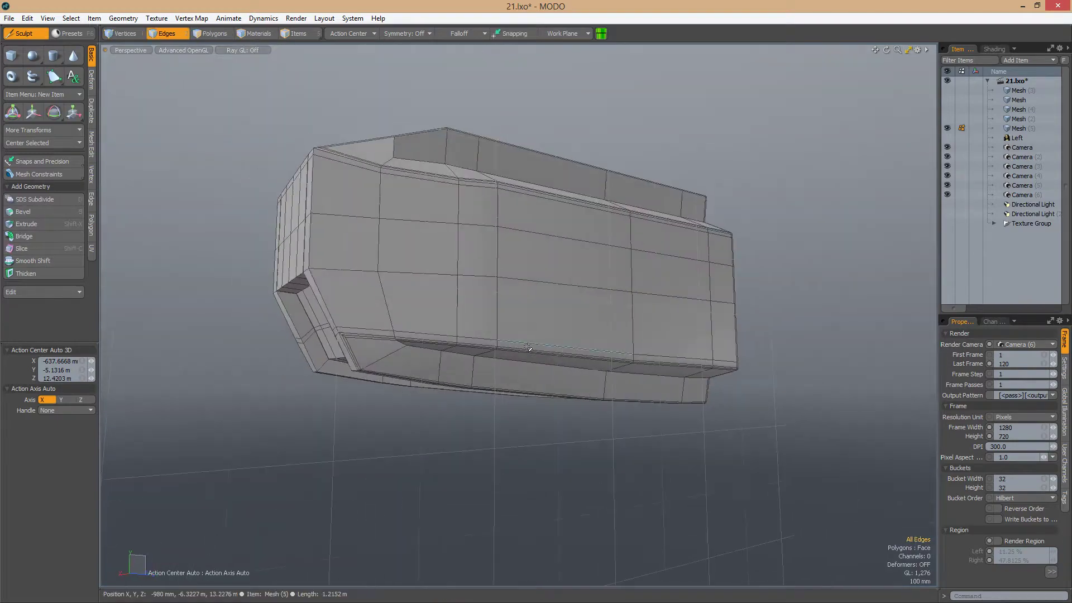
Remove the extra support edge loops along the block's side edges and show the block from its left side
alt+drag(556, 382, 559, 279)
double_click(502, 248)
scroll(559, 279, up, 5)
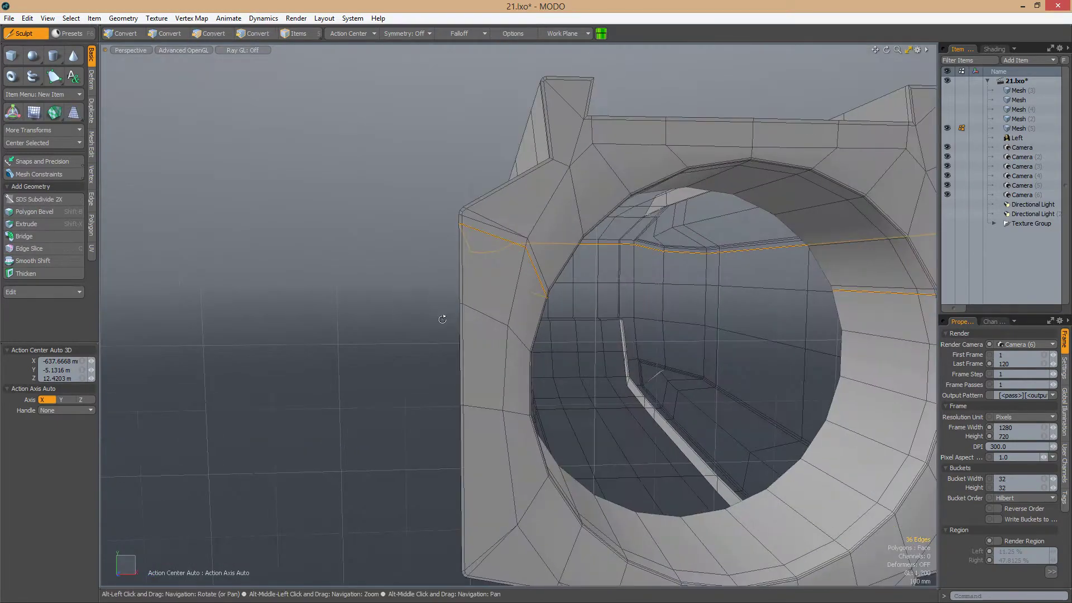
scroll(579, 333, down, 5)
alt+drag(579, 333, 473, 431)
key(ctrl+space)
click(532, 387)
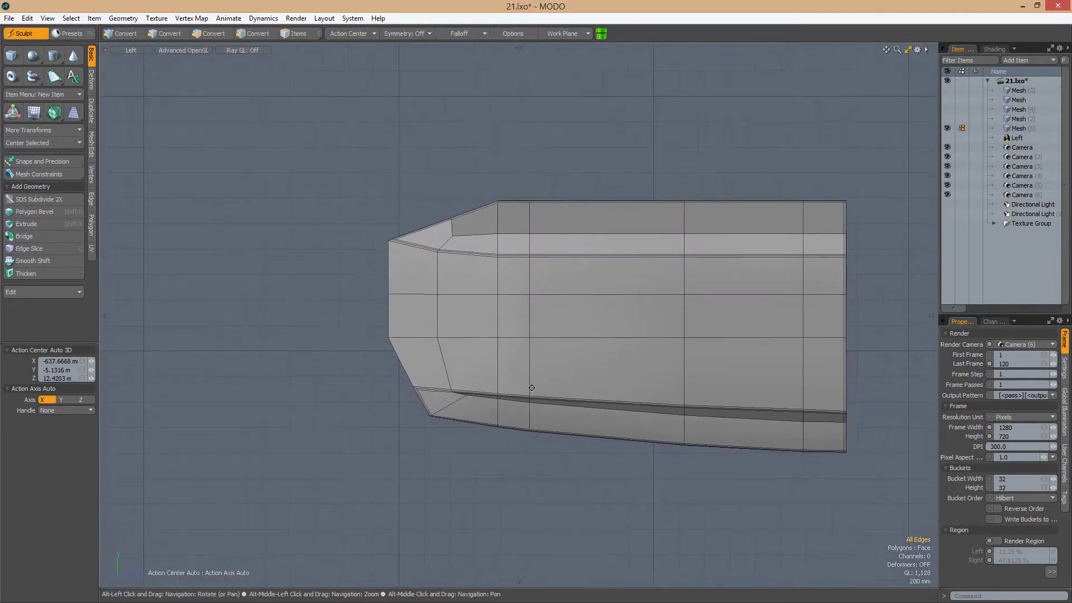
Make the block's material see-through and show the Left reference image with it
click(947, 148)
alt+drag(597, 405, 570, 396)
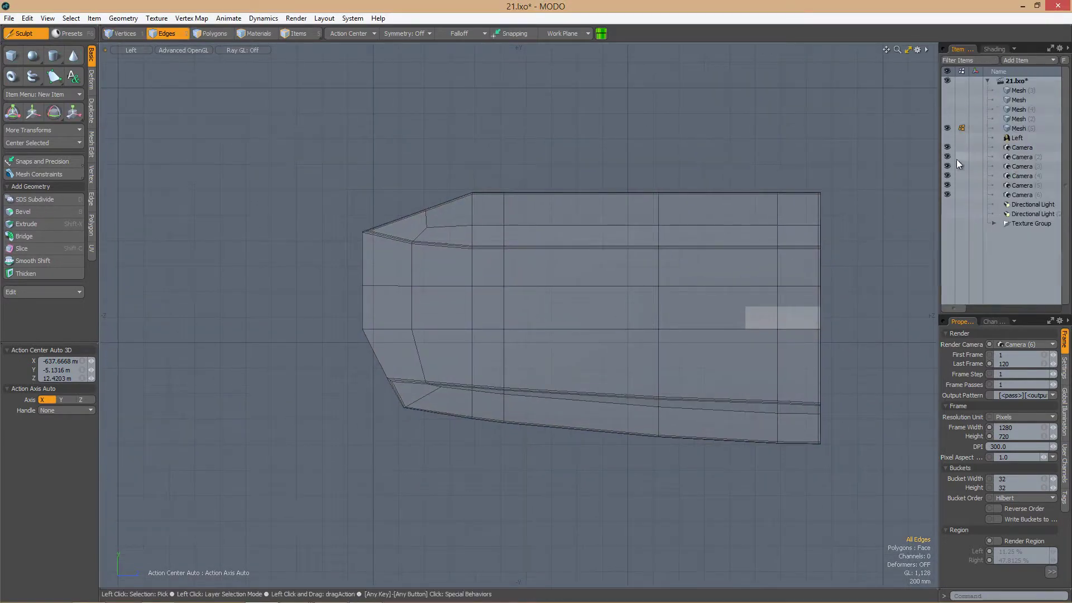
click(947, 137)
Move the vertices of the lower front outline onto the reference silhouette, shifting the second row about 8.6 mm in Y and 7.6 mm in Z
ctrl+alt+drag(491, 391, 513, 378)
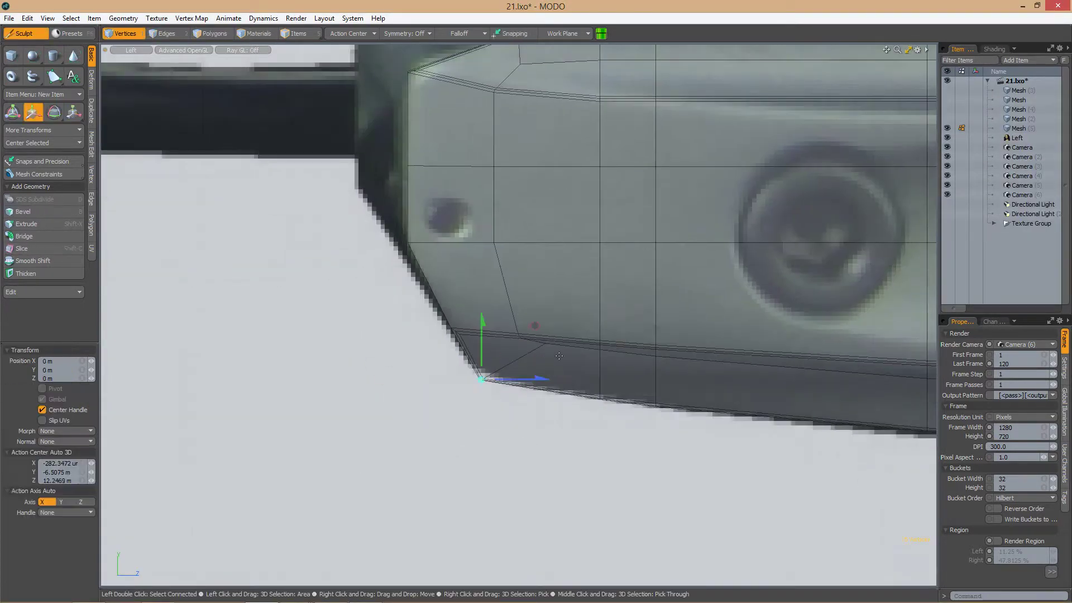
alt+shift+drag(547, 330, 723, 360)
key(ctrl+z)
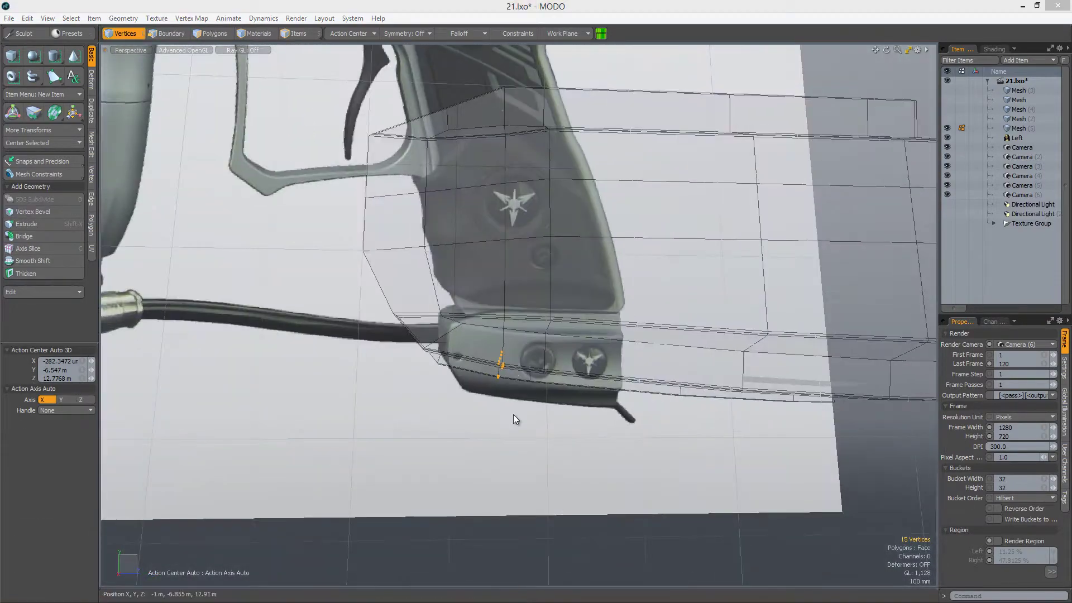
scroll(506, 405, up, 5)
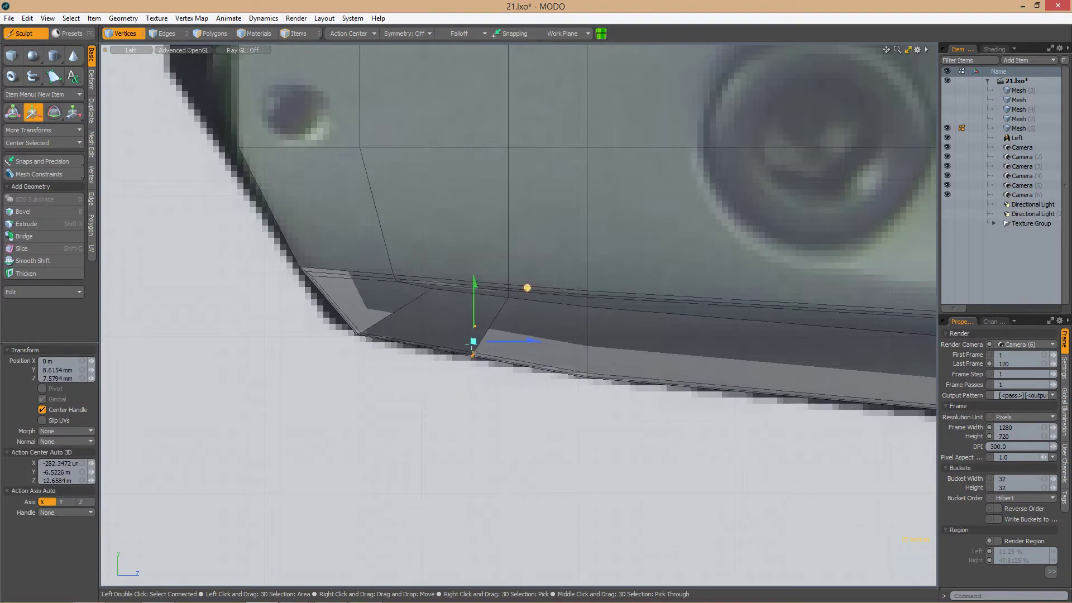
scroll(516, 393, down, 2)
scroll(577, 370, down, 2)
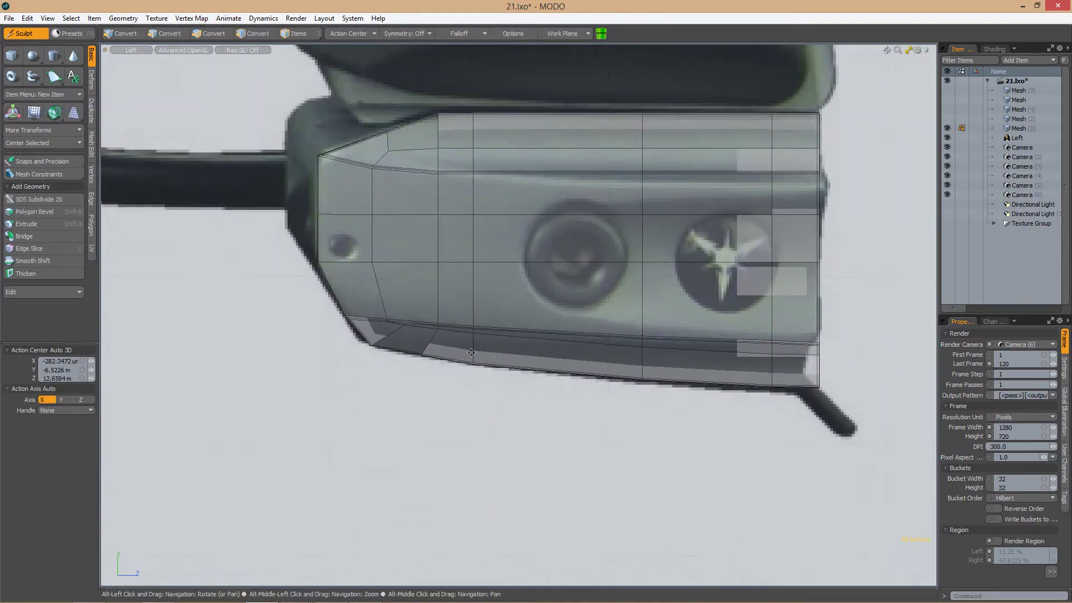
Select the doubled edge loops along the lower rail and remove them, leaving single edges there
alt+middle_drag(471, 353, 505, 384)
alt+drag(512, 385, 823, 355)
key(1)
key(space)
key(2)
double_click(558, 240)
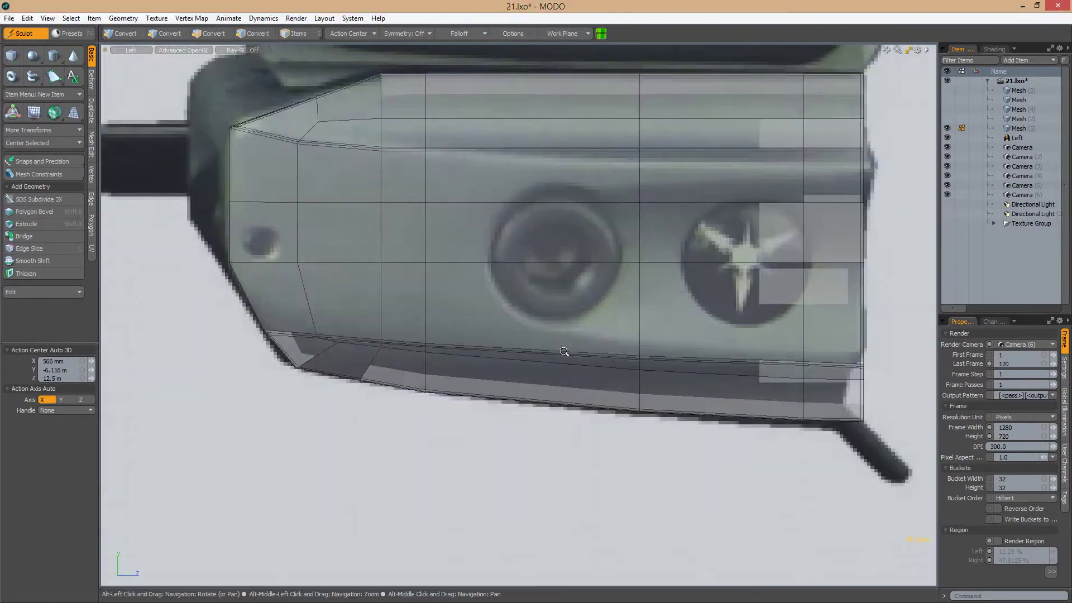
alt+drag(561, 337, 594, 258)
key(1)
alt+drag(543, 281, 496, 382)
key(space)
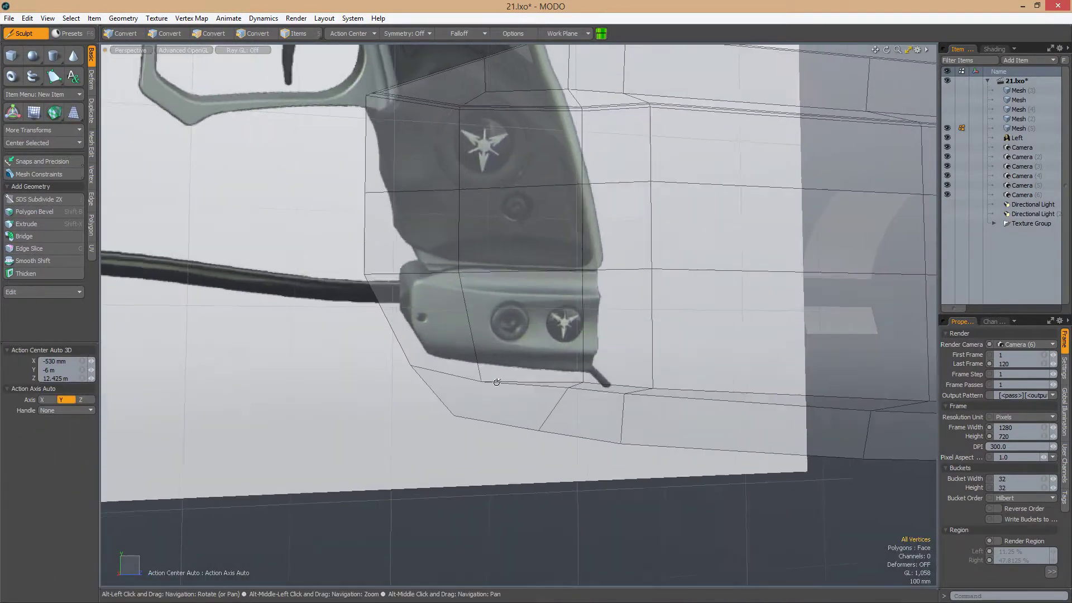
Slice new edges across the polygons on the block's underside near the front and make the material opaque again
alt+drag(612, 341, 455, 368)
key(space)
key(alt+c)
key(space)
key(2)
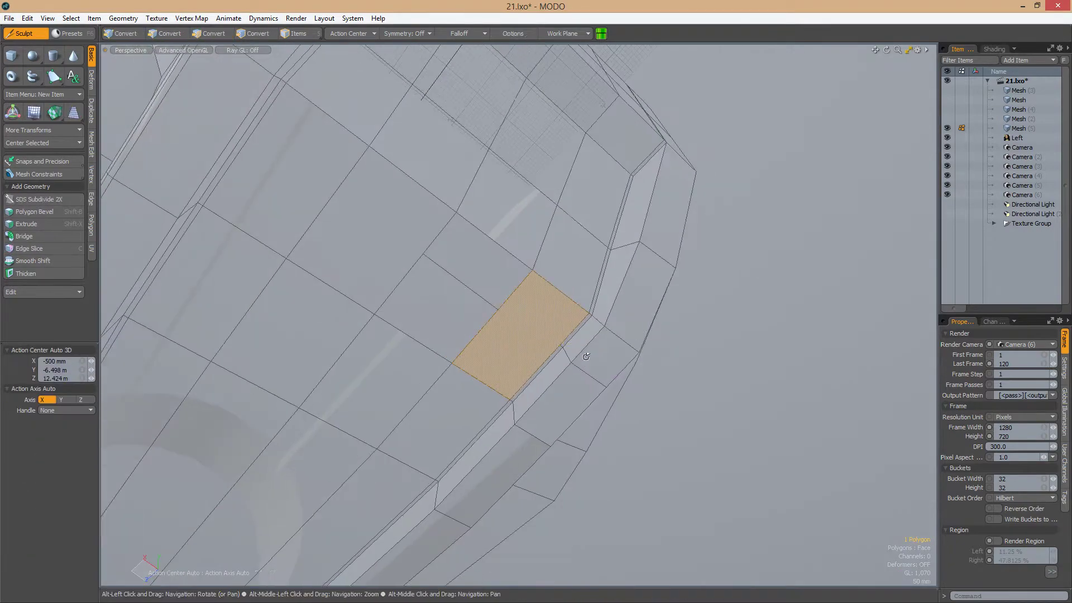
click(947, 148)
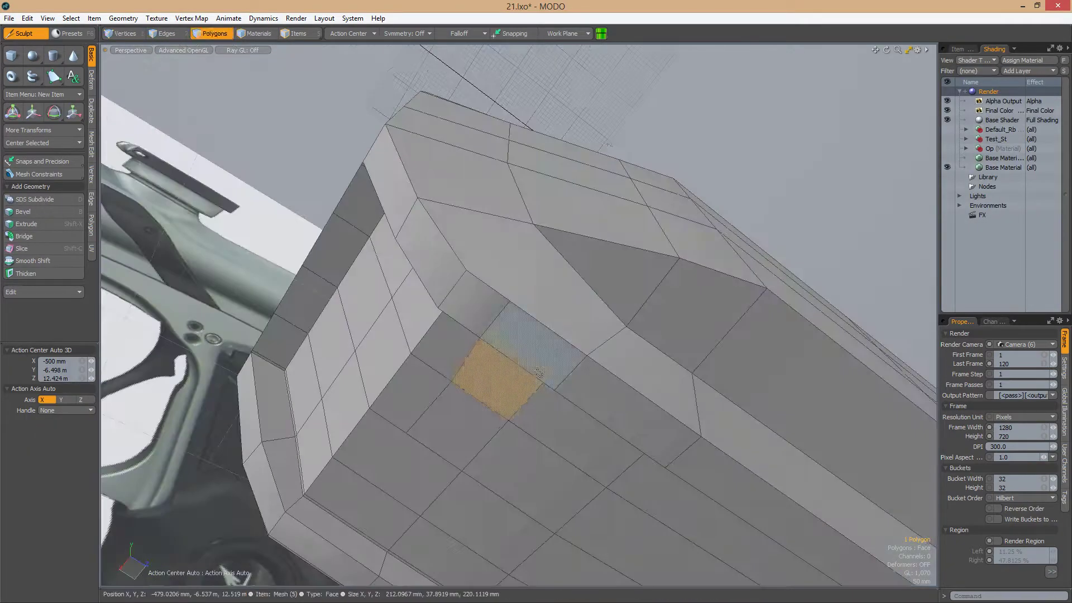
Cut an additional edge across the underside polygons beside the lower front bend
key(1)
alt+drag(503, 335, 540, 329)
key(c)
key(space)
Move the six vertices at the outer side bend 30 mm along X and reposition the neighbouring vertices
alt+drag(630, 275, 595, 341)
click(543, 312)
key(space)
key(w)
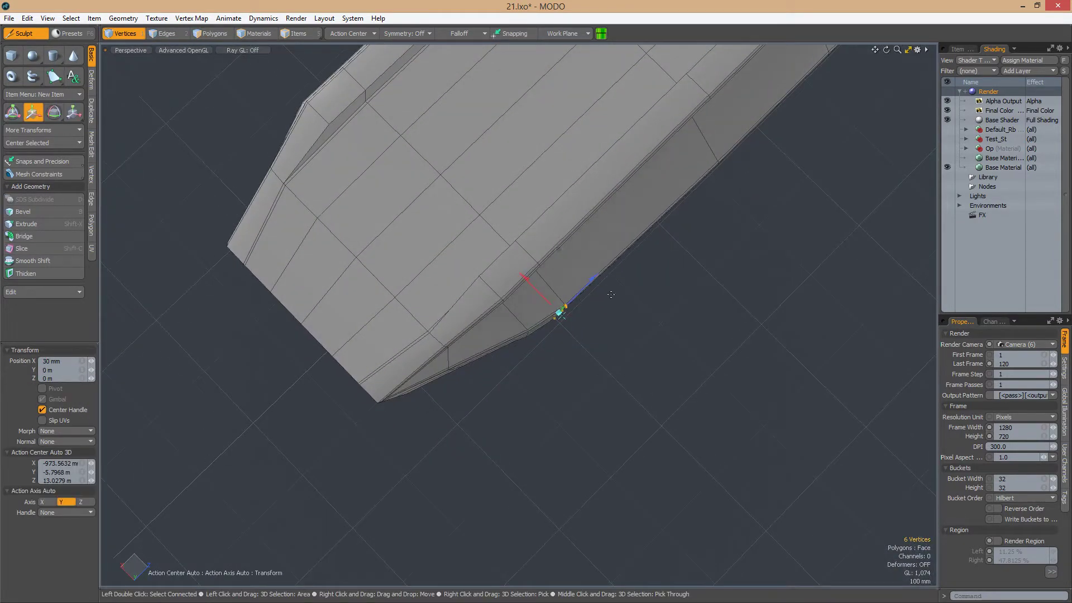
alt+drag(607, 386, 553, 391)
key(space)
key(w)
key(space)
key(a)
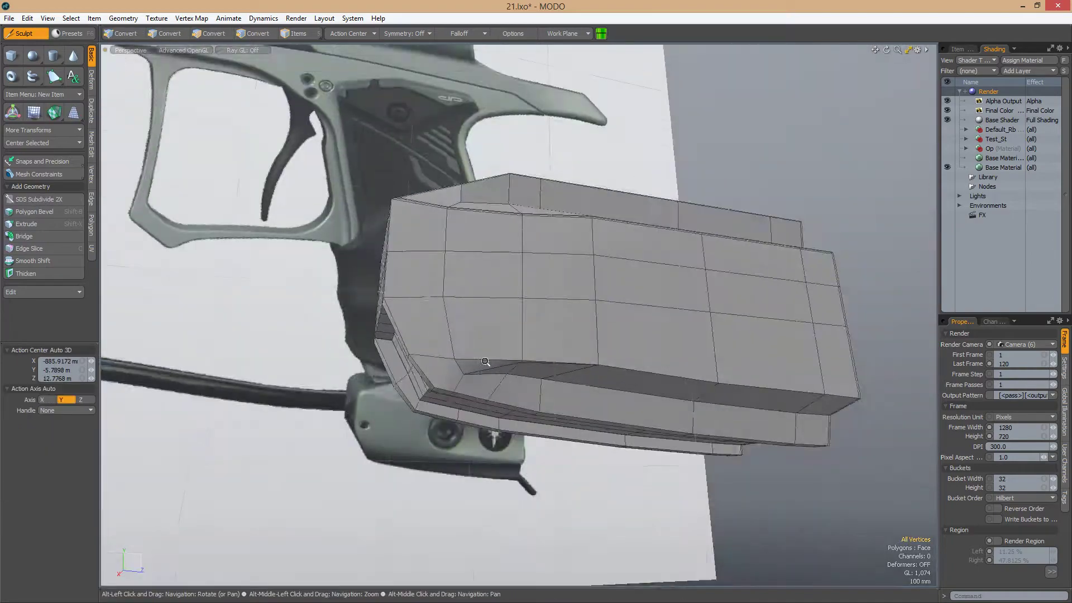
Slice a thin edge close to the lower rail's corner with Edge Slice, at about 4.5 %
scroll(553, 308, up, 5)
alt+drag(580, 270, 596, 298)
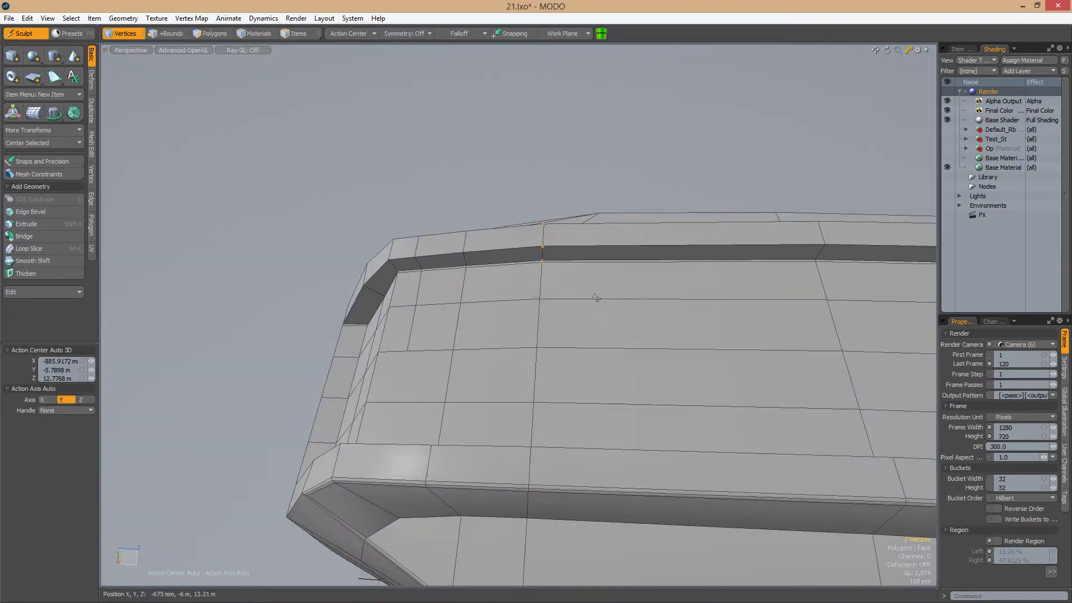
alt+drag(564, 355, 379, 328)
alt+drag(474, 306, 553, 267)
scroll(570, 265, up, 3)
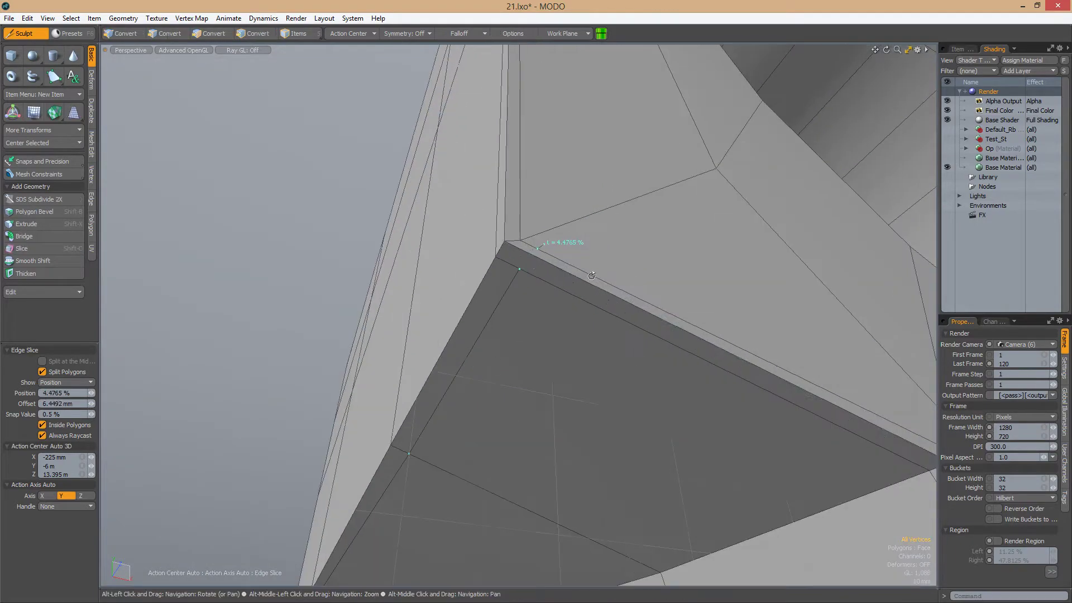
key(space)
key(2)
scroll(716, 256, down, 5)
scroll(542, 306, up, 3)
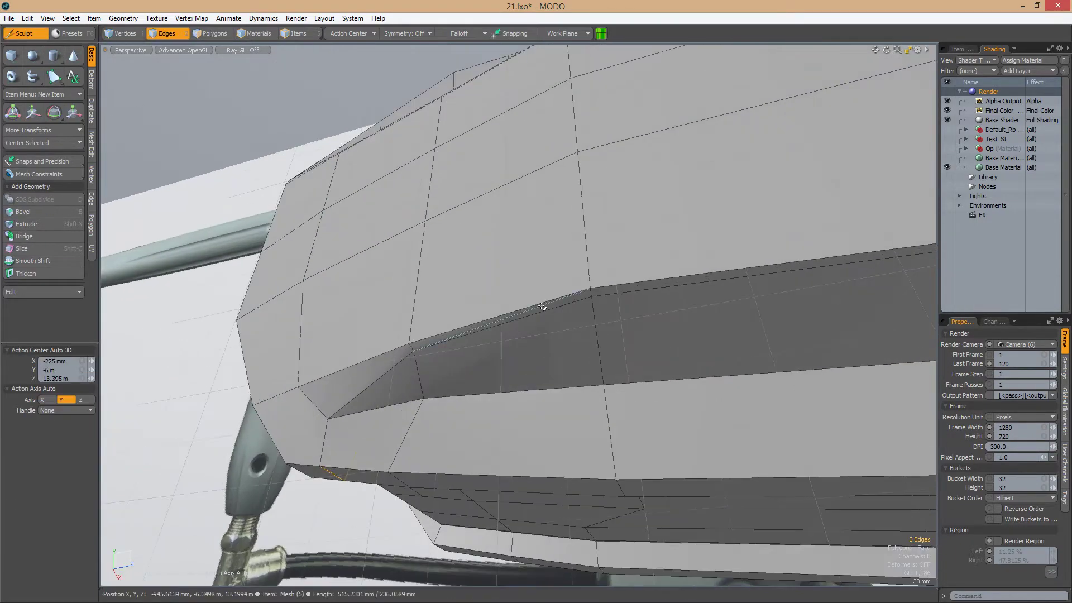
Refine the vertices and edges at the front tip of the side recess, checking the subdivided shape
key(1)
alt+drag(502, 330, 365, 353)
scroll(472, 284, up, 3)
click(471, 284)
key(space)
scroll(500, 263, down, 5)
scroll(539, 306, up, 2)
key(Tab)
Slice the lower lip beside the front bend, select the seven edges there and toggle the subdivision preview
scroll(580, 329, up, 3)
key(2)
key(1)
key(alt+c)
alt+drag(558, 356, 588, 312)
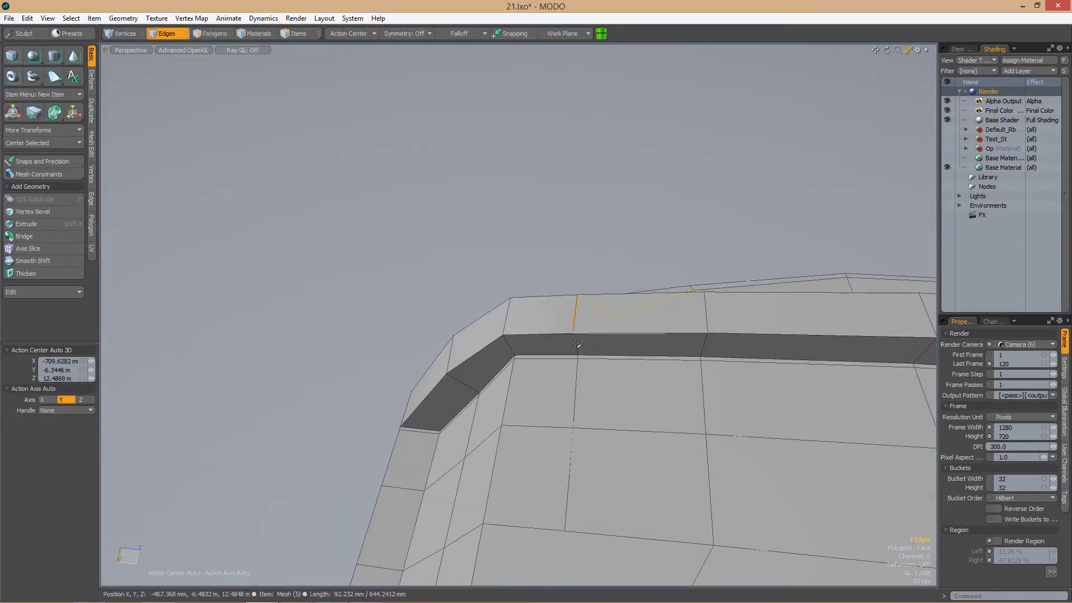
alt+drag(598, 427, 444, 299)
key(Tab)
Adjust the lower rail vertices and cut an edge line along the recess floor's outer border with Edge Slice, at 10 %
key(c)
key(w)
alt+drag(444, 299, 510, 380)
key(alt+c)
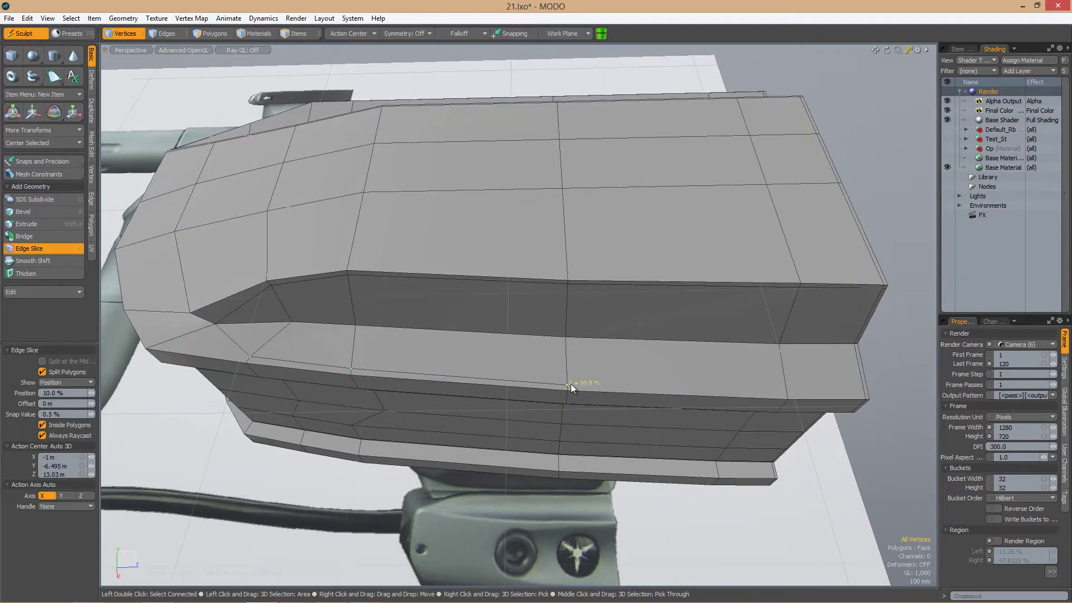
alt+drag(608, 378, 585, 342)
key(space)
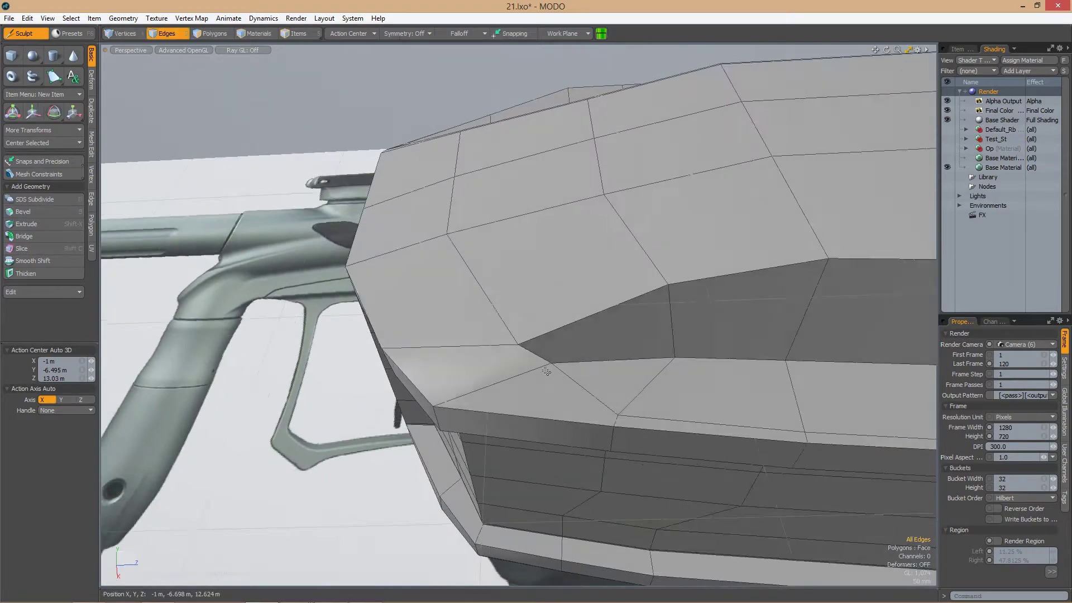
Slice an edge line from the lower front corner up the block's side with Edge Slice, at 58.5 % on the taper edge
alt+drag(546, 371, 527, 342)
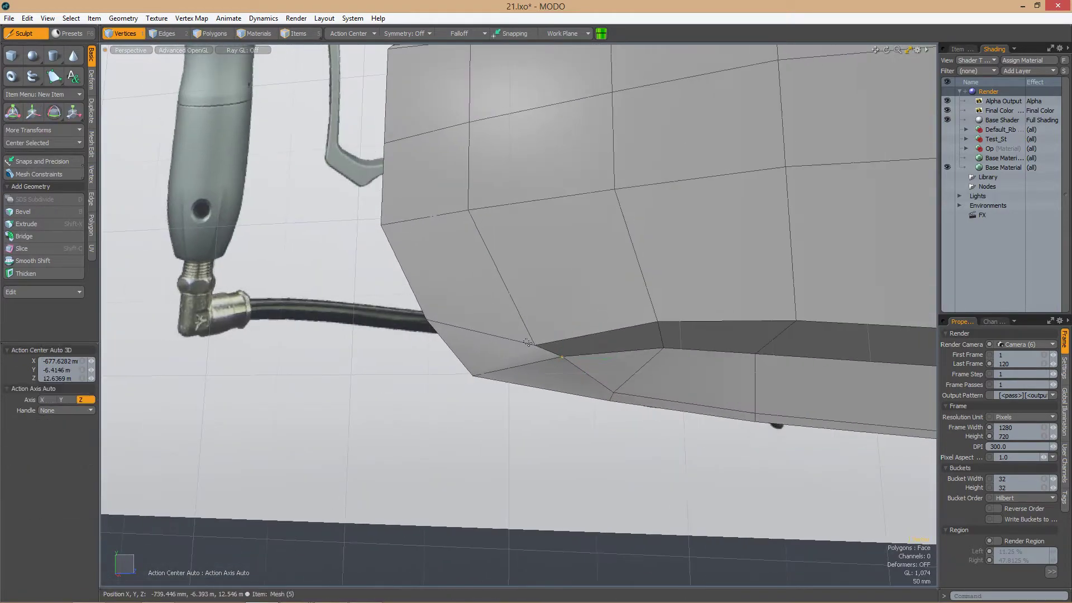
alt+drag(597, 323, 552, 324)
click(567, 368)
key(alt+c)
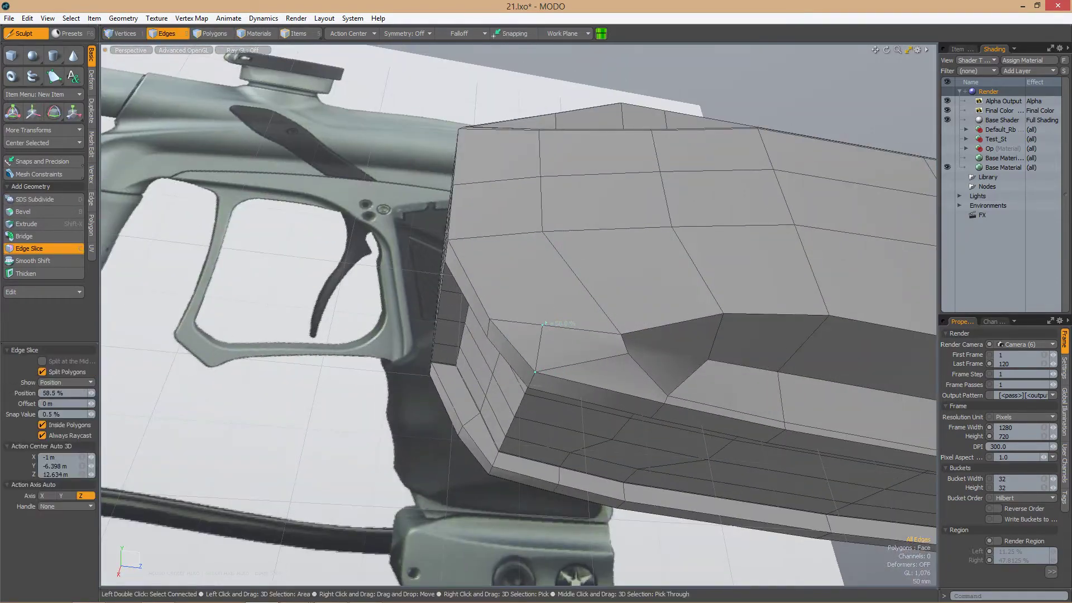
click(541, 237)
alt+drag(541, 237, 558, 350)
Slice an edge line over the lower lip and across the underside beside the front bend, at 89.5 % and 11.5 %
key(1)
alt+drag(616, 365, 627, 289)
key(alt+c)
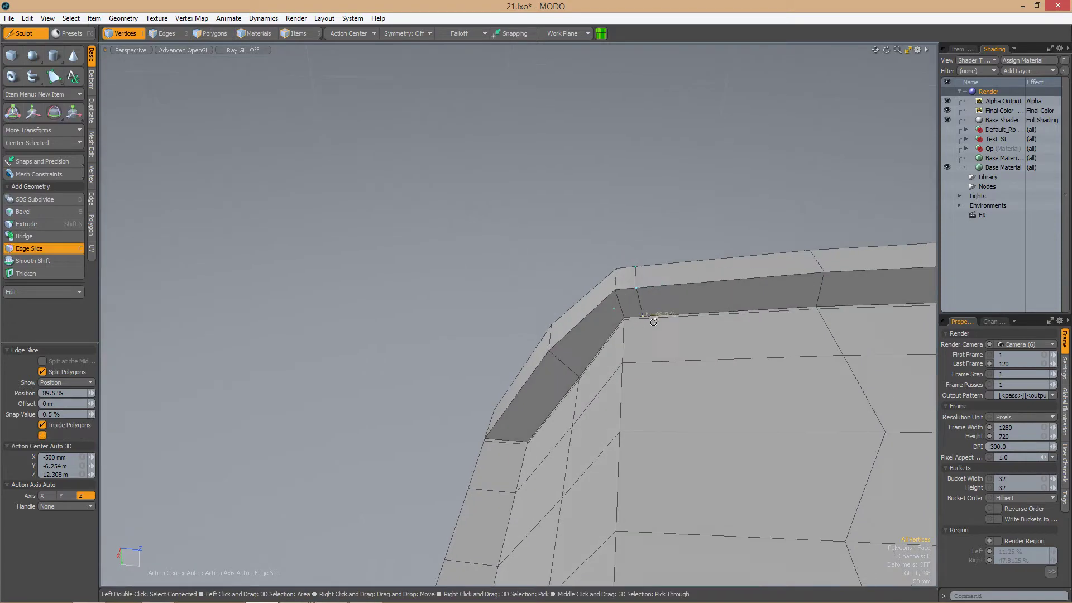
alt+drag(636, 368, 644, 444)
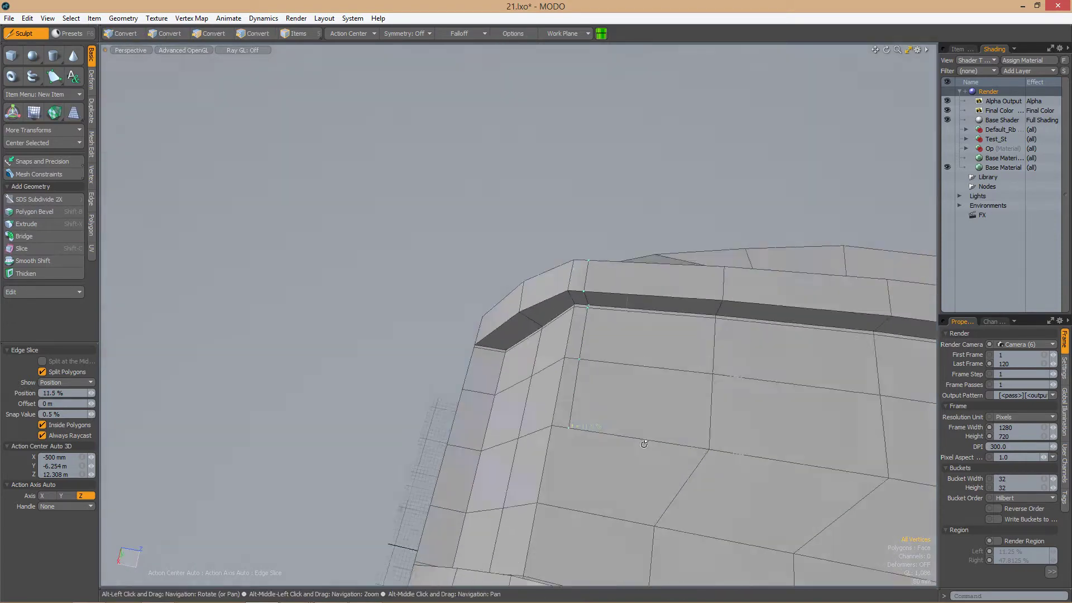
alt+drag(575, 433, 548, 389)
Cut new loops through the polygon rows around the block's front and select the short edge across the rail's bend
key(1)
alt+drag(616, 356, 563, 300)
key(3)
click(623, 385)
key(alt+c)
key(3)
click(617, 249)
key(alt+c)
key(2)
click(563, 299)
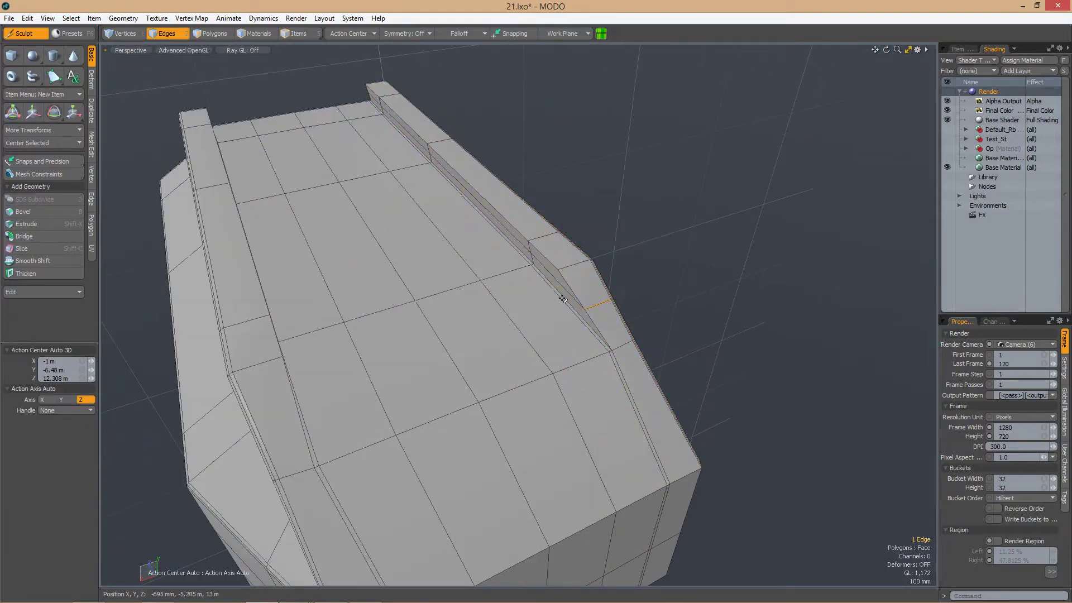
Select the edges around the rail's front bend and reposition them with the Move tool
alt+drag(650, 368, 605, 357)
double_click(628, 320)
click(659, 391)
scroll(553, 371, up, 3)
key(w)
alt+drag(605, 358, 536, 384)
key(space)
Reposition the vertices along the side recess's upper edge near its front, using the left-side reference
ctrl+alt+drag(606, 346, 522, 344)
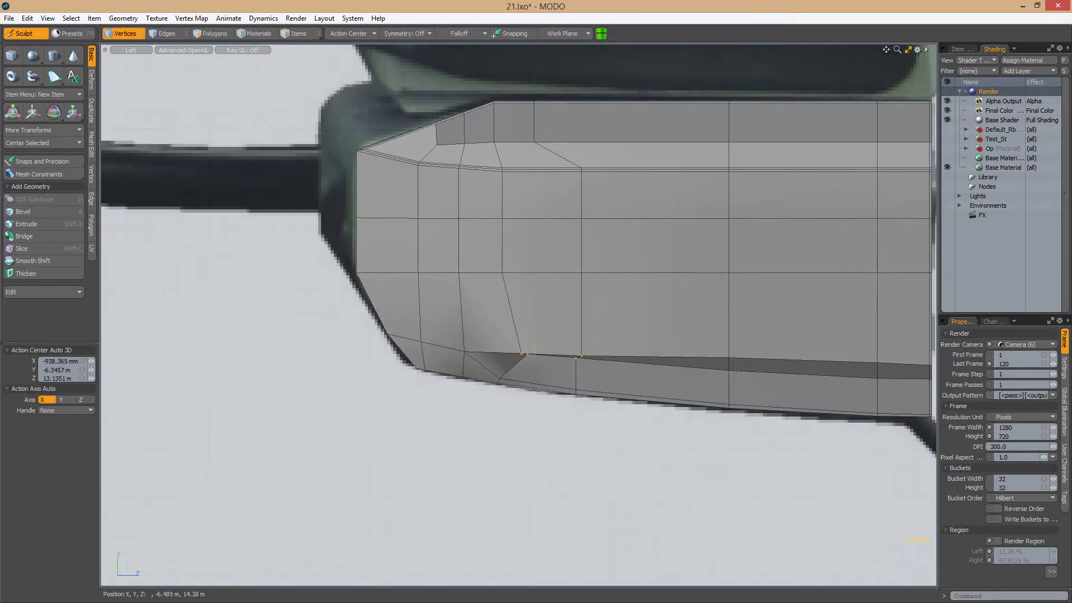
key(w)
alt+shift+drag(702, 332, 607, 326)
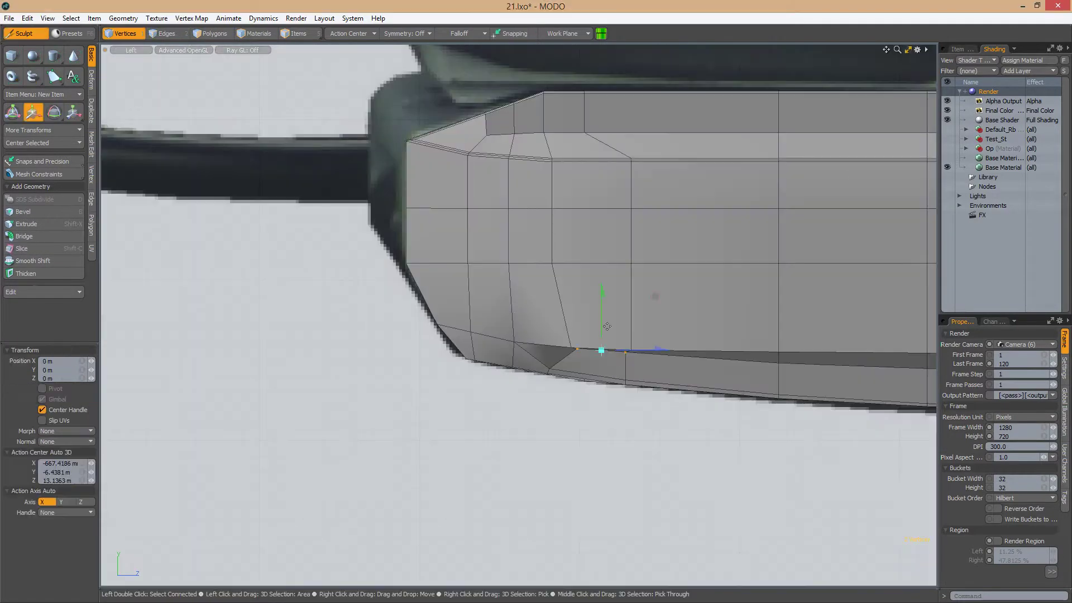
alt+drag(577, 360, 582, 278)
key(space)
Select the border edges around the side recess and bevel them into tight support edges
click(670, 295)
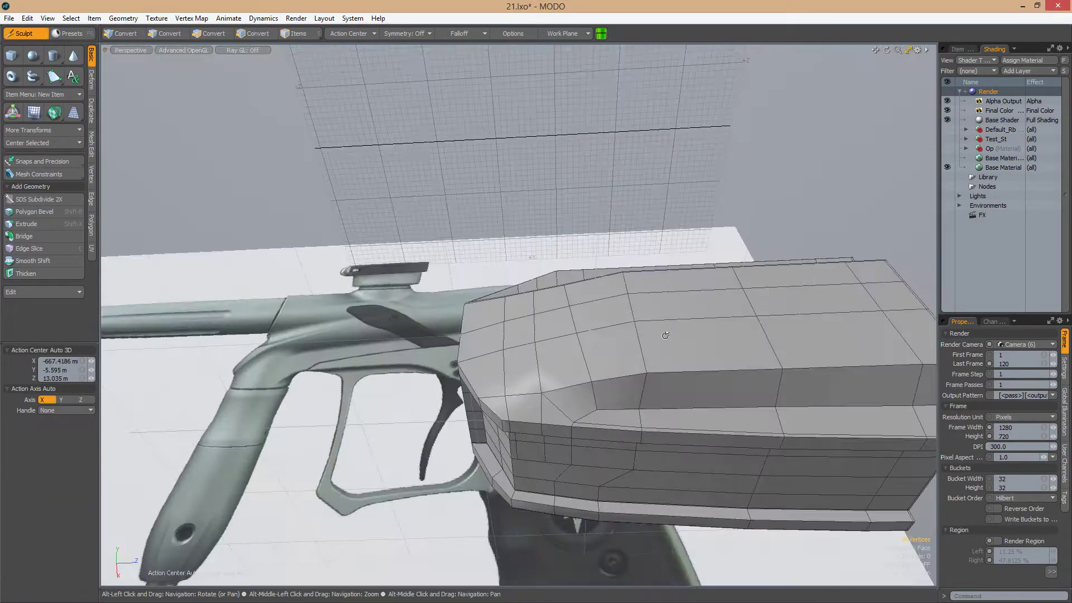
ctrl+alt+drag(670, 294, 451, 385)
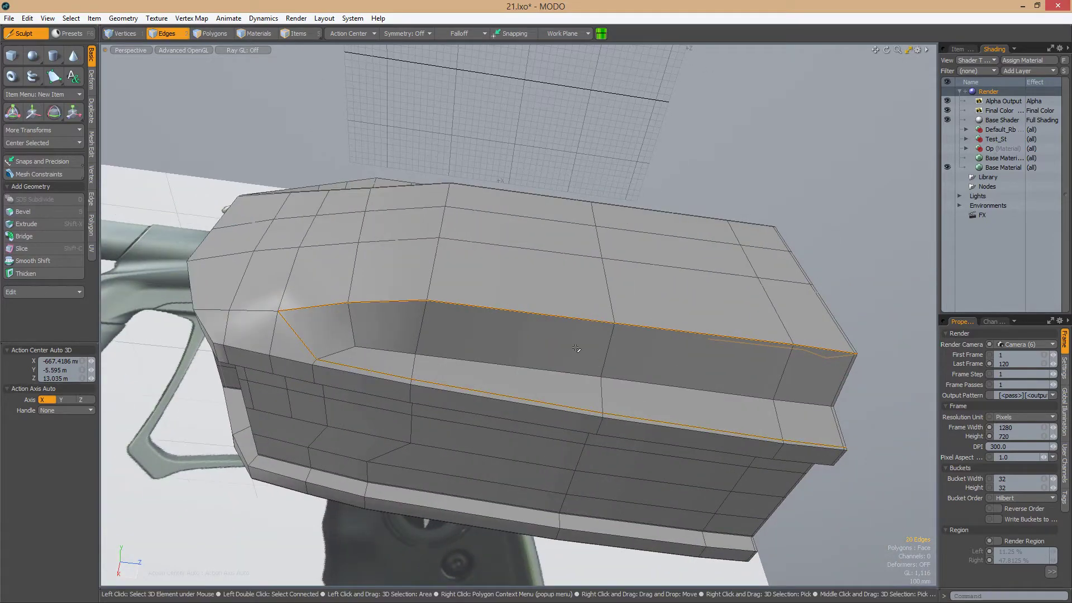
alt+drag(576, 348, 518, 352)
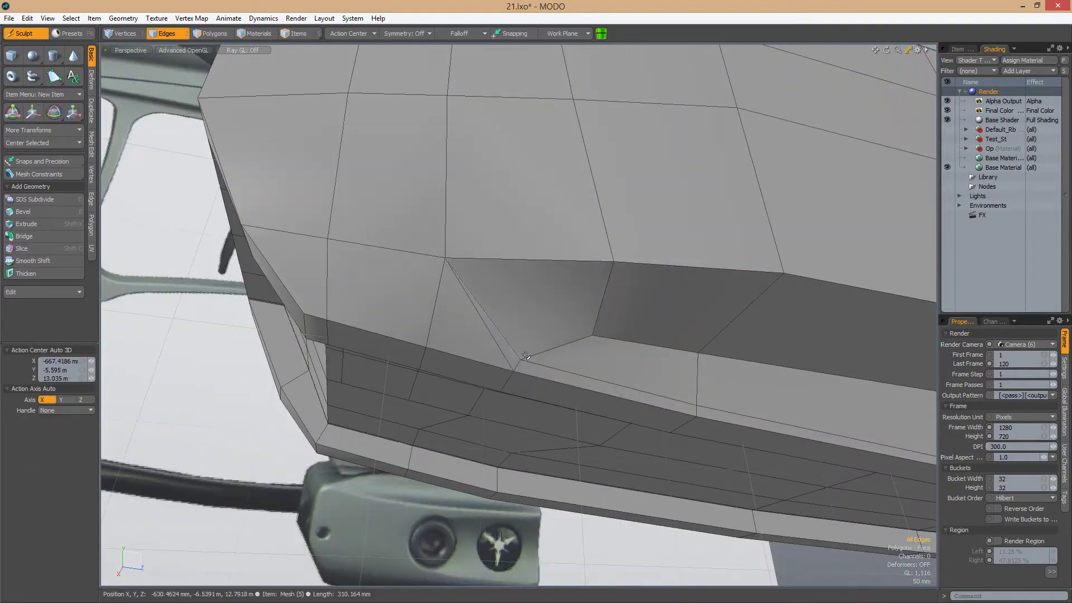
alt+drag(587, 367, 572, 390)
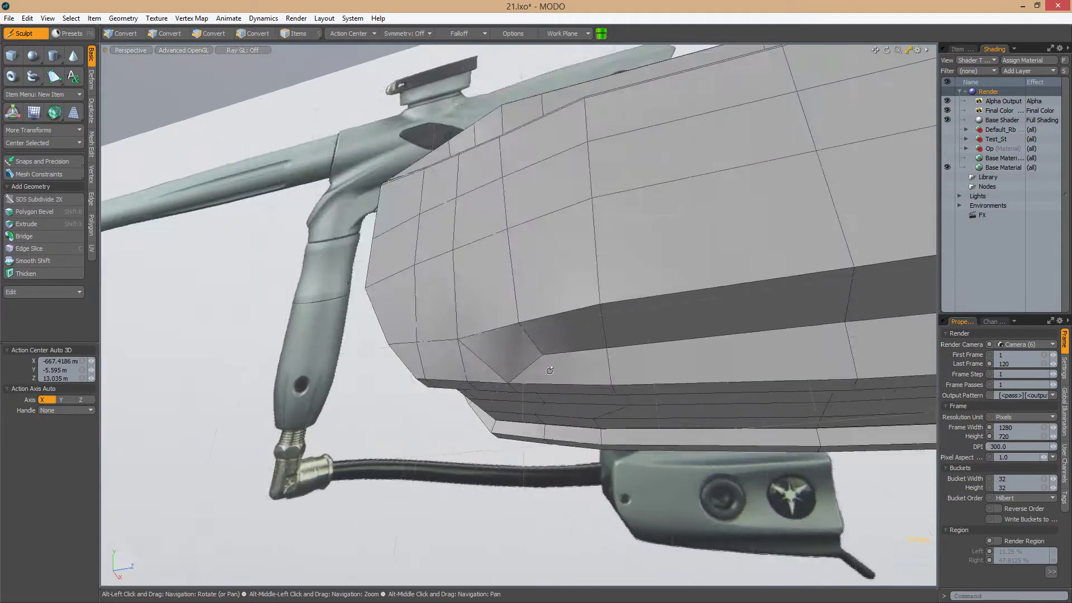
alt+drag(575, 363, 598, 370)
alt+drag(600, 370, 588, 321)
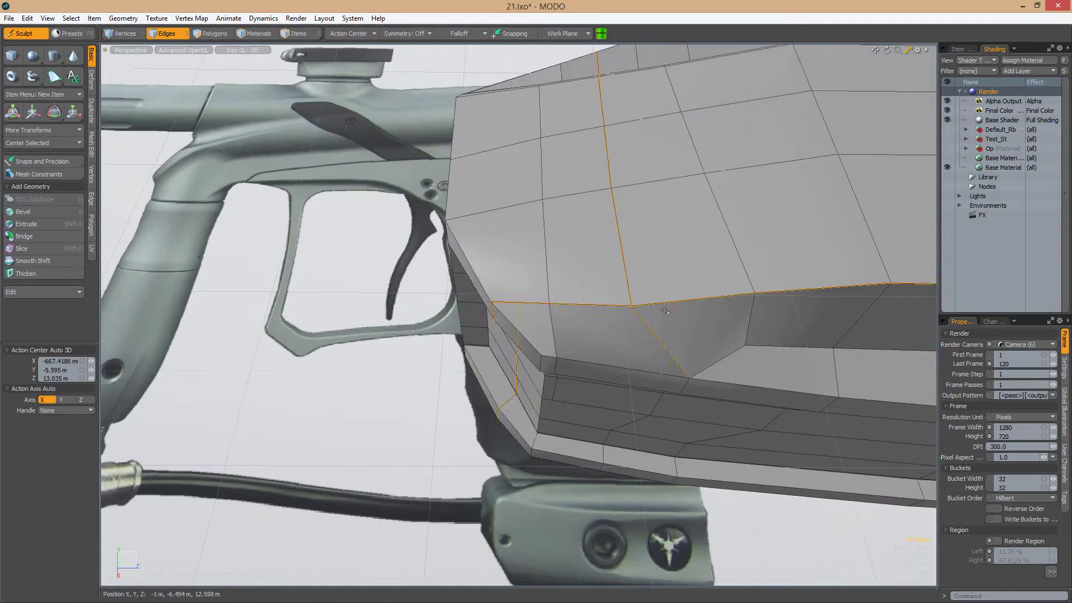
click(539, 370)
alt+drag(780, 314, 520, 411)
alt+drag(437, 412, 701, 386)
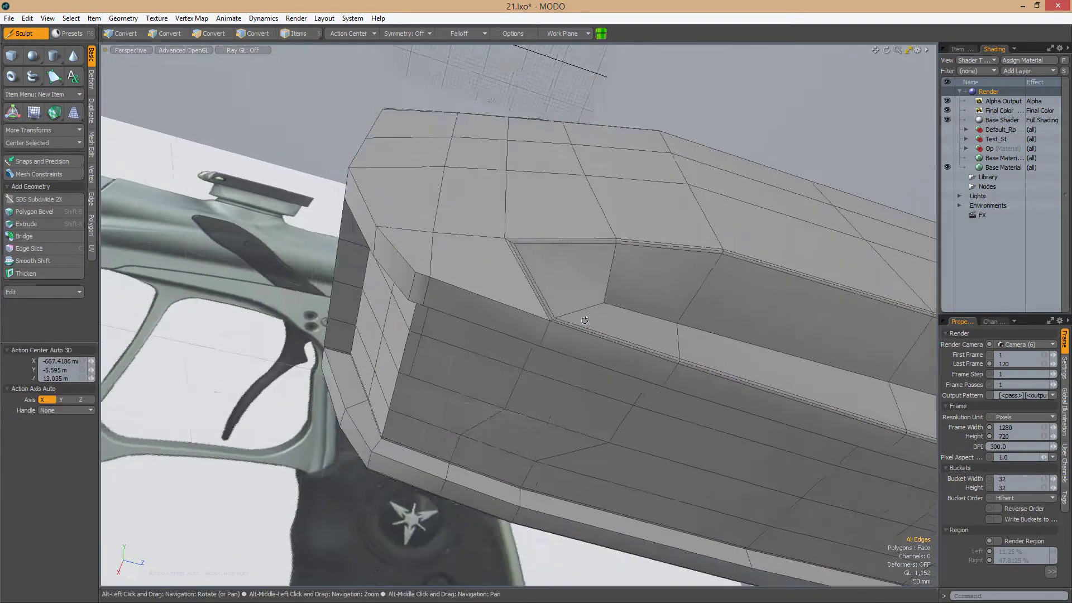
Move the seven edges at the lower side corner about -41.8 mm in X and 4.5 mm in Y, checking the subdivided shape
alt+drag(584, 320, 562, 411)
scroll(562, 411, up, 5)
key(ctrl+space)
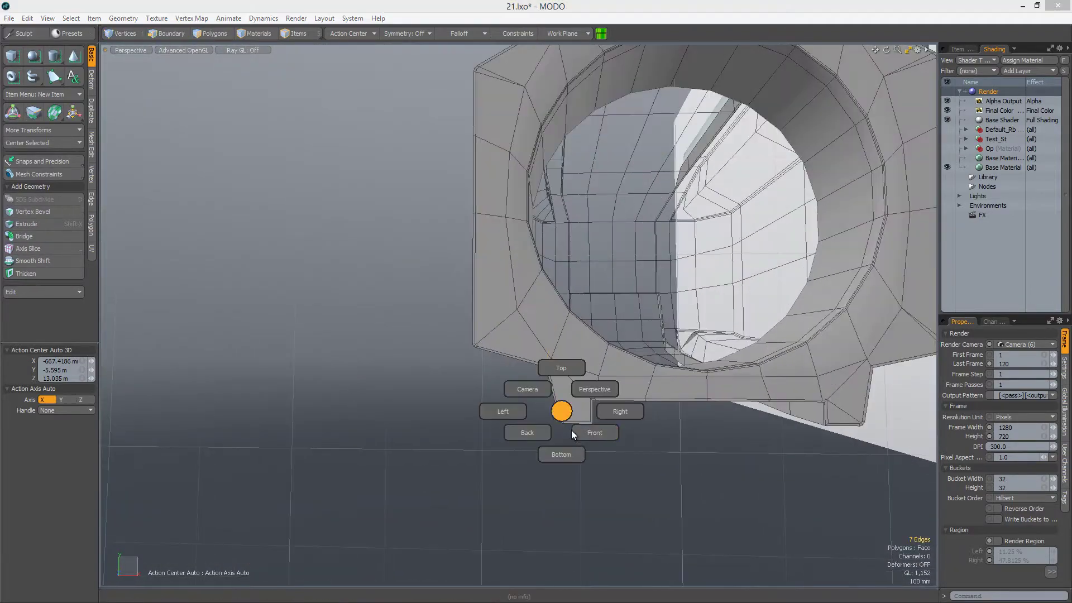
click(574, 434)
key(w)
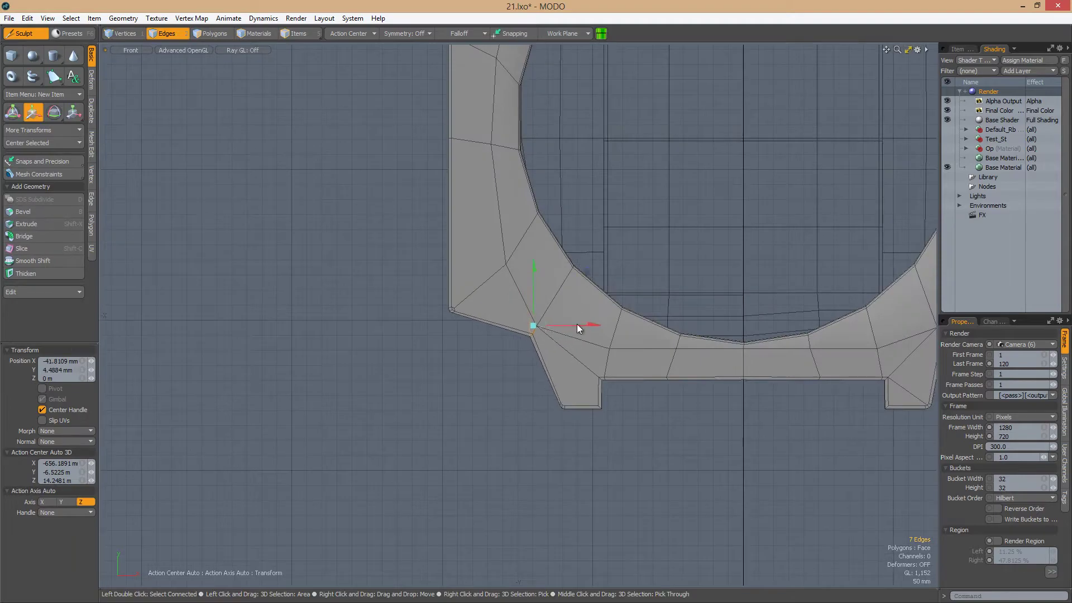
click(616, 334)
alt+drag(617, 334, 496, 402)
key(ctrl+space)
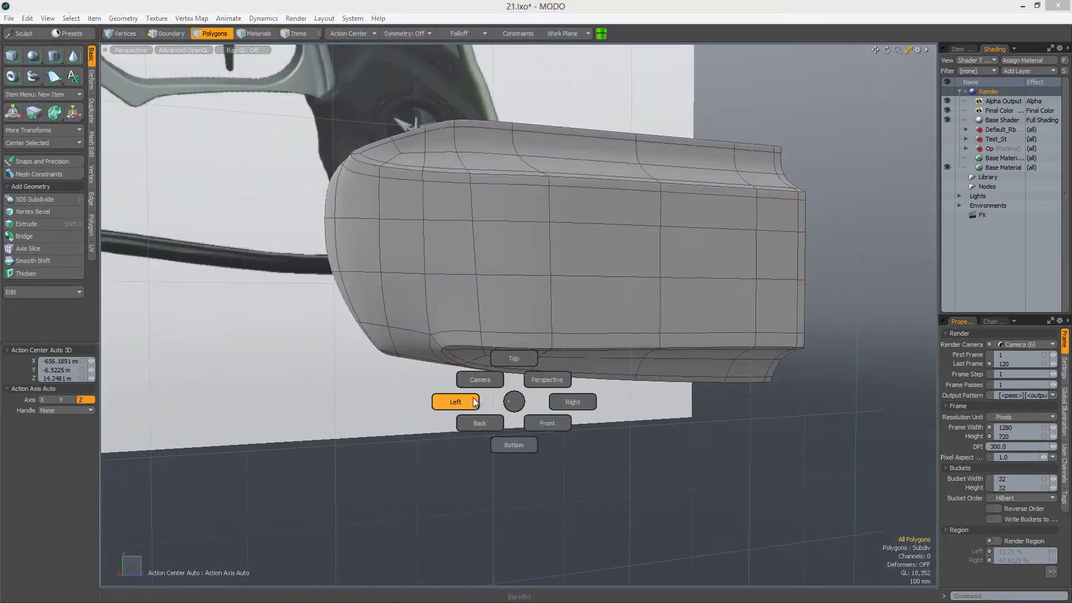
Set the action center to Element and reposition the three vertices at the side recess's front corner, checking the subdivided shape
click(448, 402)
alt+drag(476, 366, 524, 306)
key(Tab)
scroll(502, 335, down, 5)
scroll(586, 331, up, 6)
key(Tab)
click(525, 306)
click(366, 34)
click(346, 92)
alt+drag(446, 290, 486, 315)
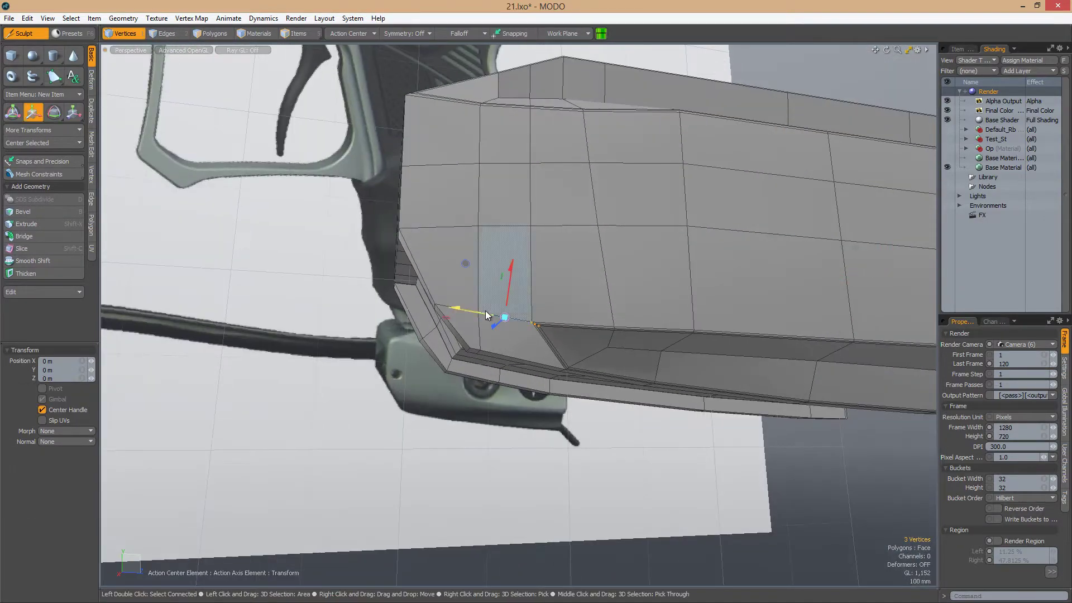
Slide the three vertices on the side's upper edge by 13.6 % and adjust the recess's front corner vertices
key(space)
mouse_move(516, 230)
alt+mouse_down()
mouse_move(533, 178)
mouse_move(500, 223)
alt+mouse_up()
key(space)
alt+drag(576, 289, 550, 216)
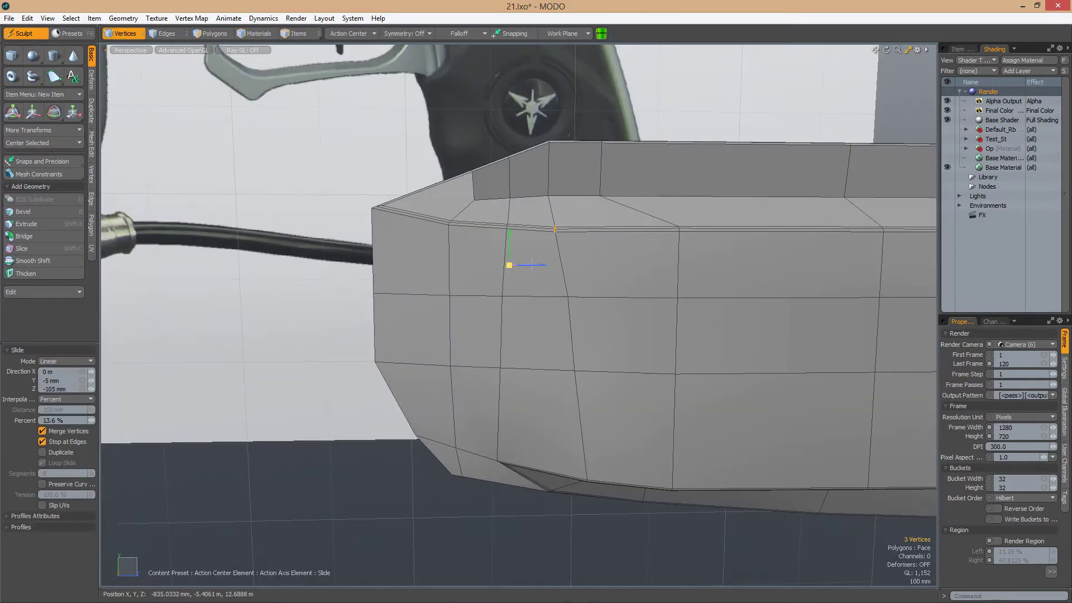
alt+drag(561, 313, 570, 333)
key(space)
key(space)
alt+drag(599, 380, 657, 370)
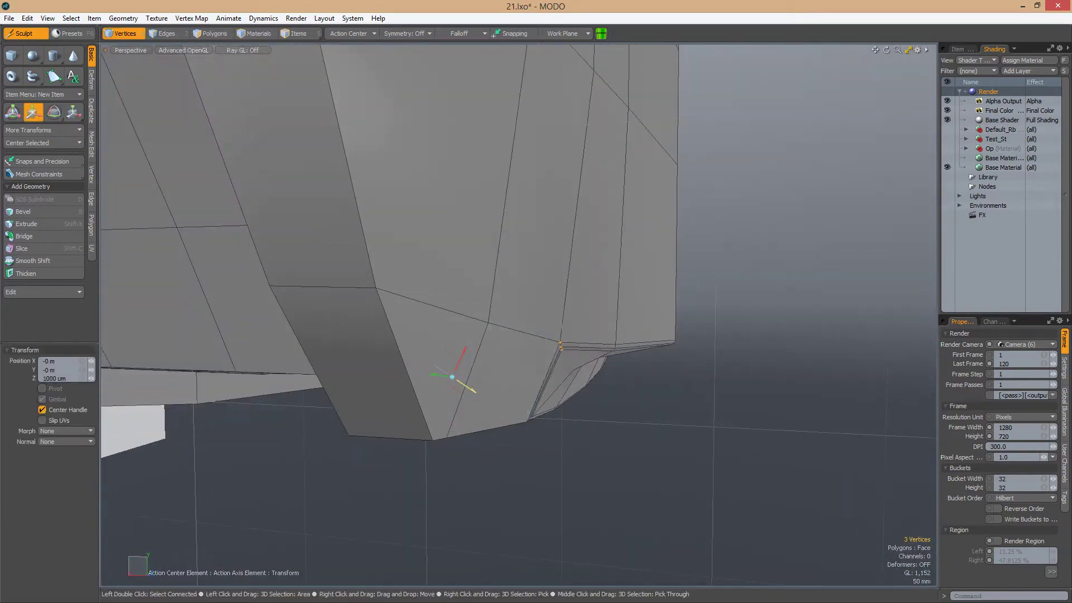
Add a lengthwise edge loop across the side just above the recess
key(Tab)
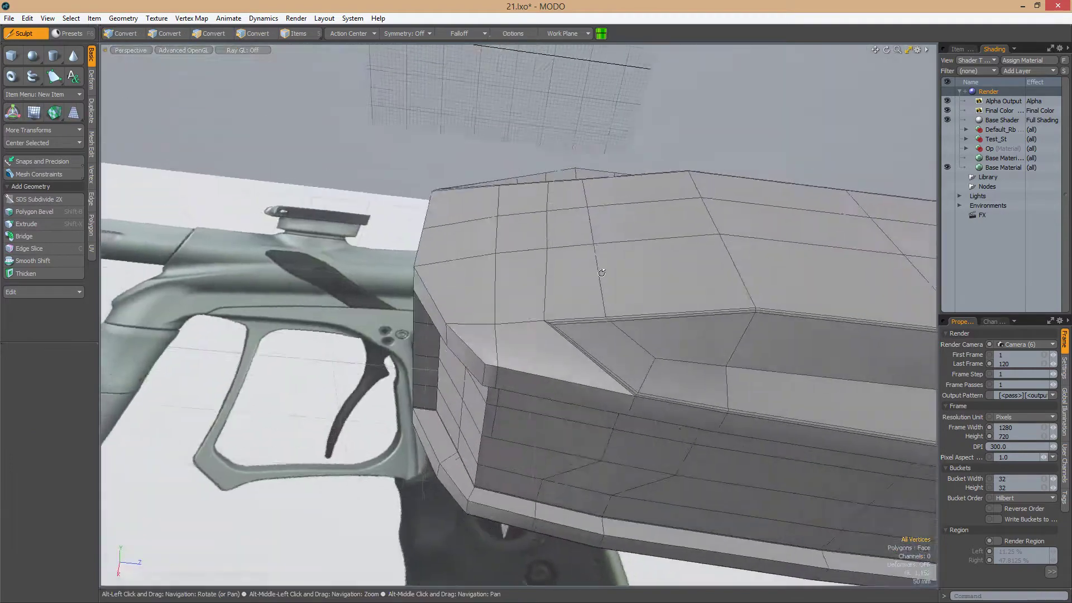
alt+drag(586, 315, 595, 308)
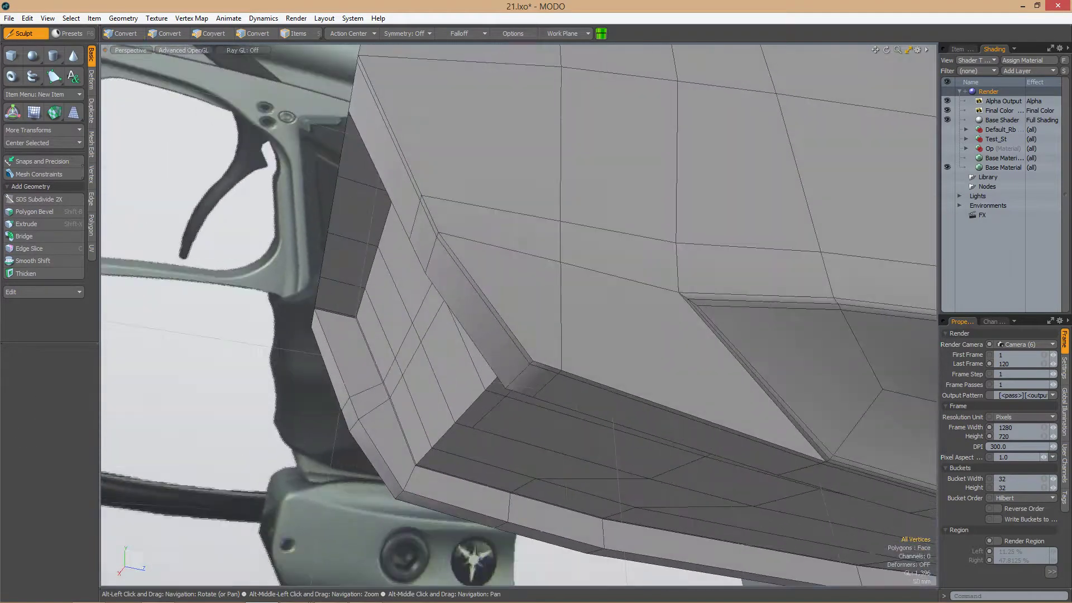
key(alt+c)
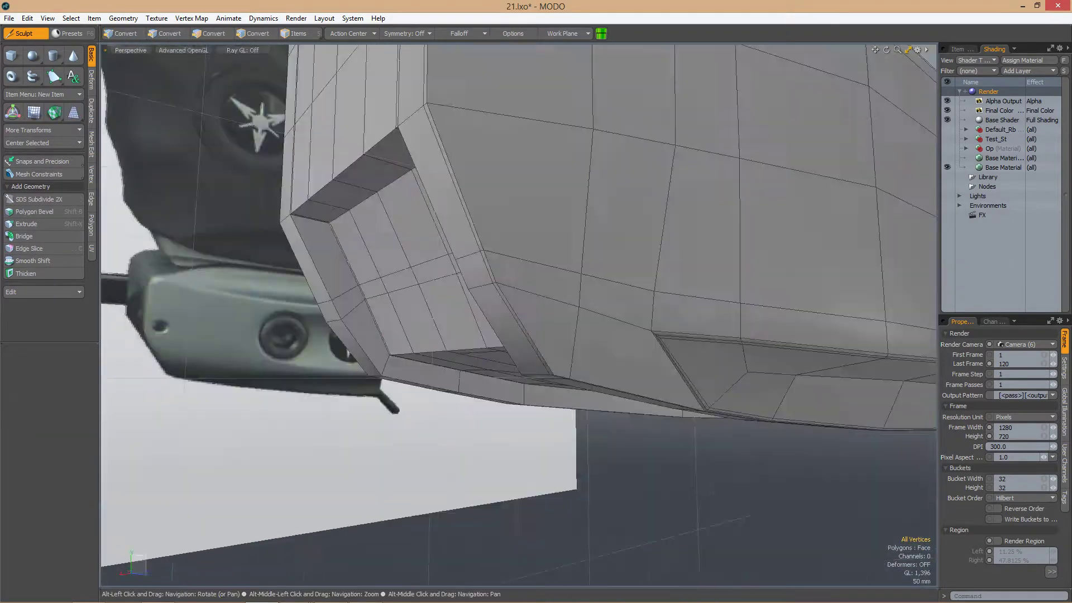
Slide the vertices at the lower front corner along their edges, using the left-side reference as a guide
key(ctrl+space)
click(490, 352)
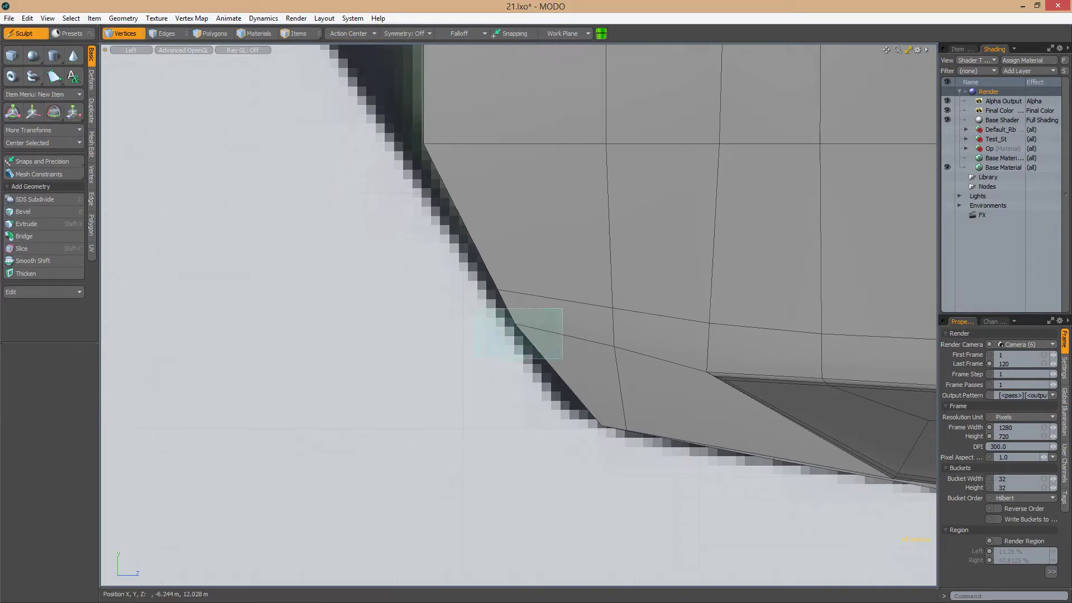
key(ctrl+space)
click(603, 320)
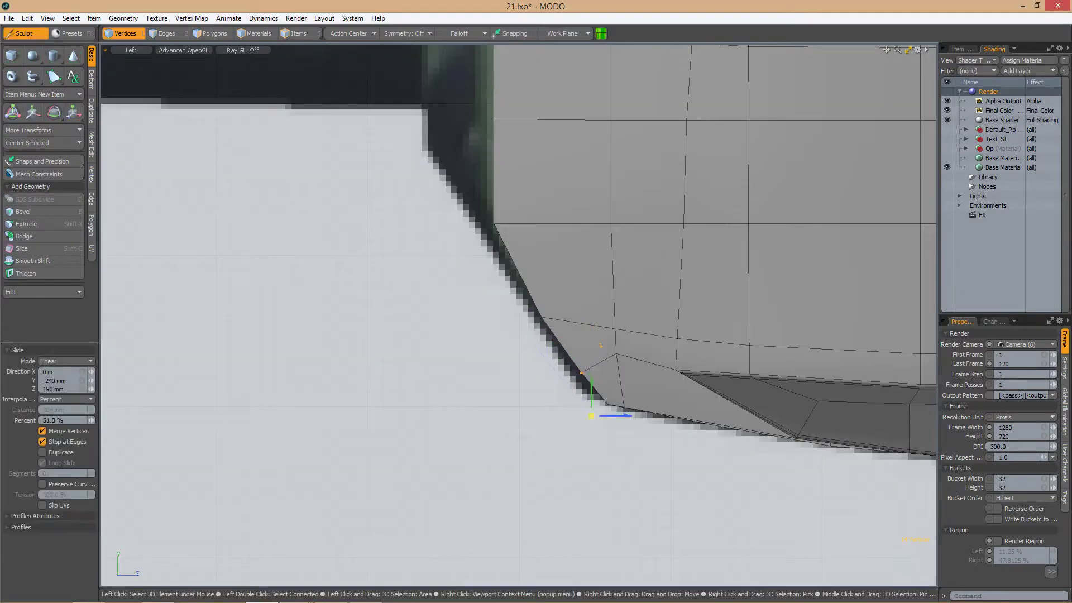
scroll(699, 388, up, 2)
key(space)
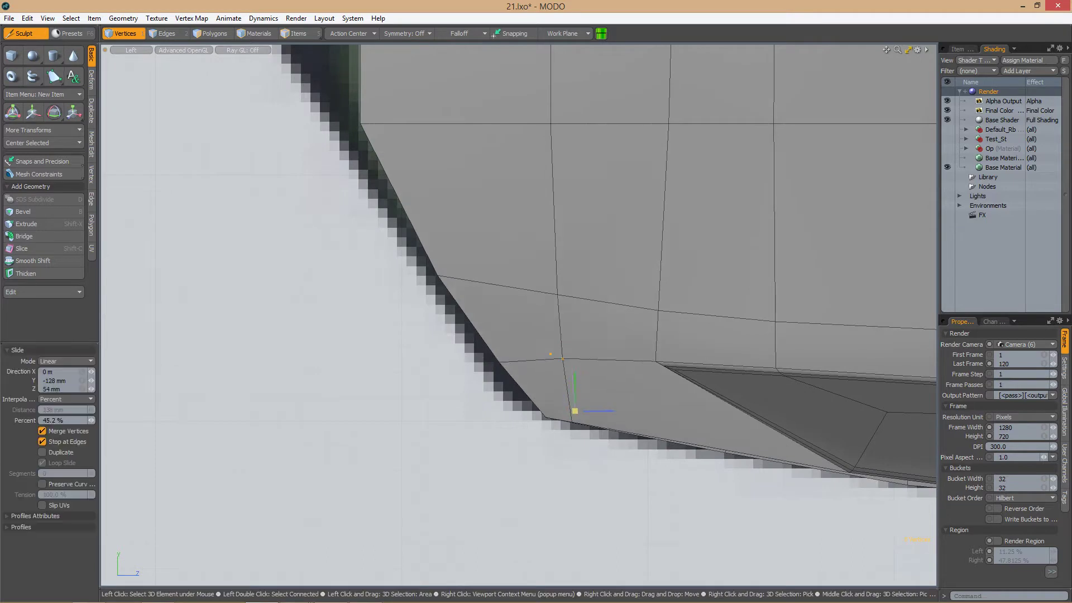
key(space)
scroll(519, 320, down, 2)
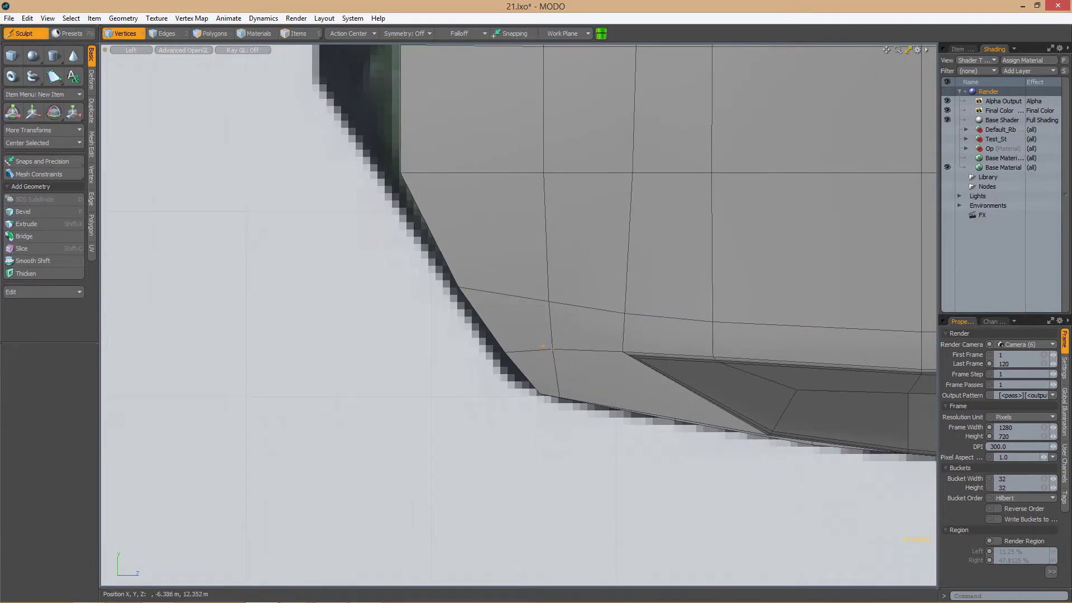
key(space)
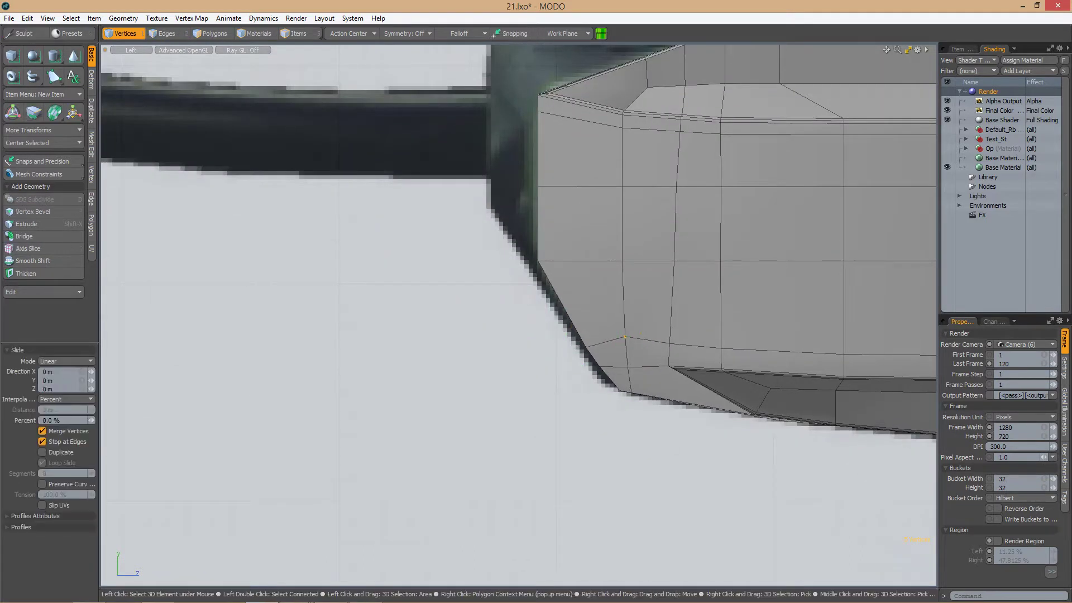
Slide the front vertices of the loop above the recess so the loop runs nearly level
drag(619, 368, 603, 363)
alt+shift+drag(558, 279, 474, 268)
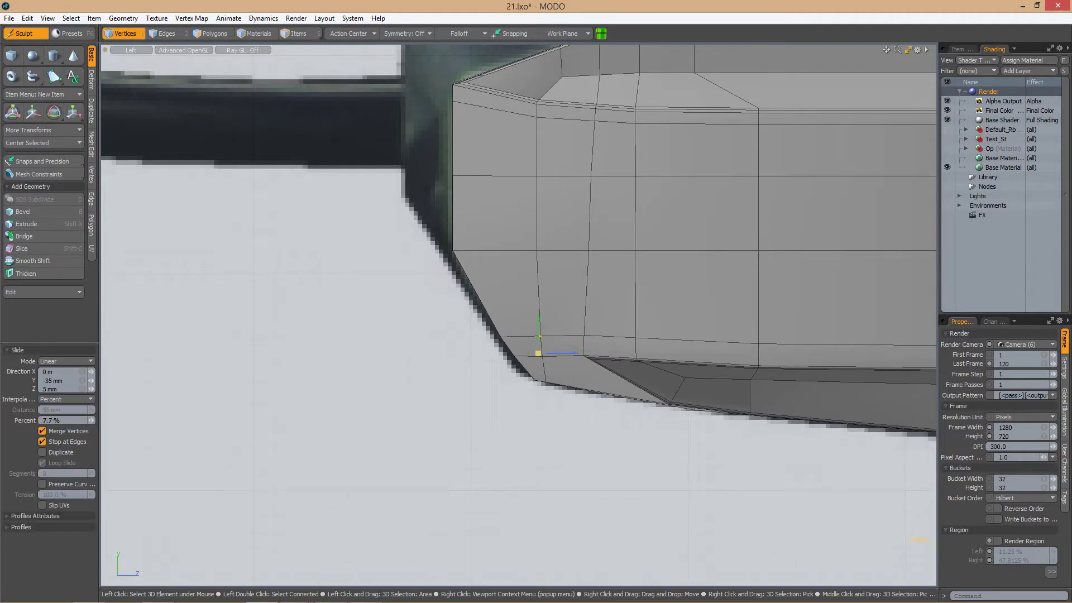
drag(514, 320, 590, 340)
scroll(590, 340, up, 2)
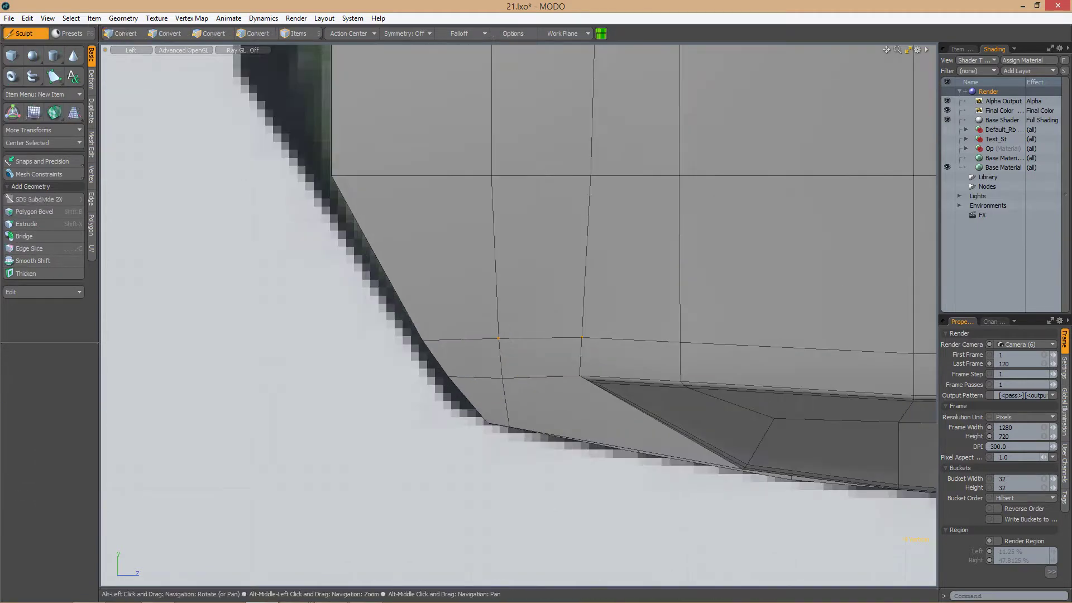
scroll(581, 339, down, 3)
scroll(581, 340, up, 3)
Move the recess's front corner vertices -5 mm in Z in the left view
key(w)
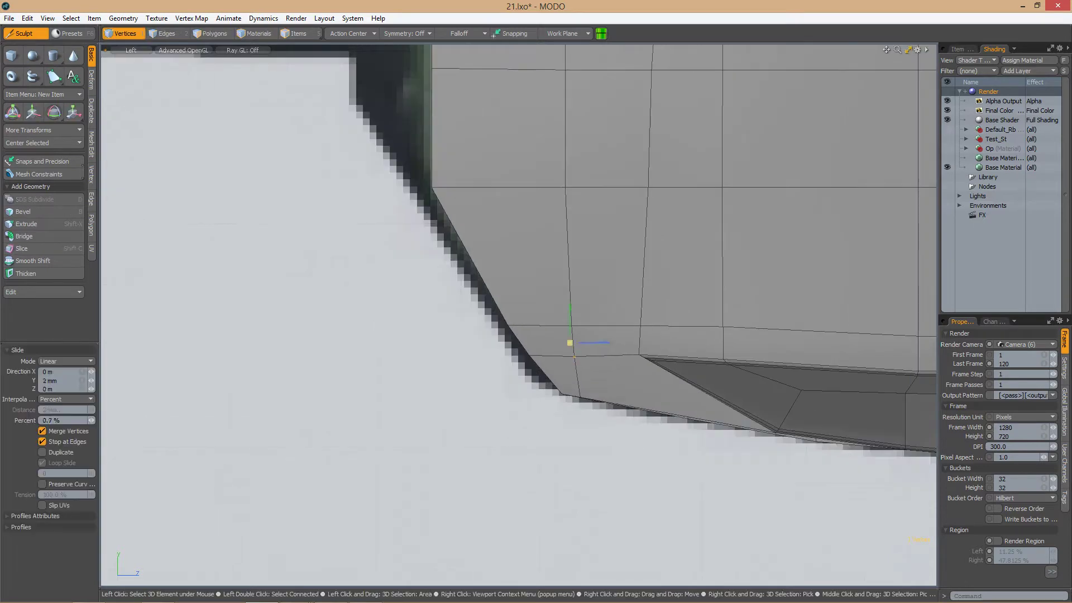
scroll(581, 340, up, 3)
drag(620, 338, 615, 338)
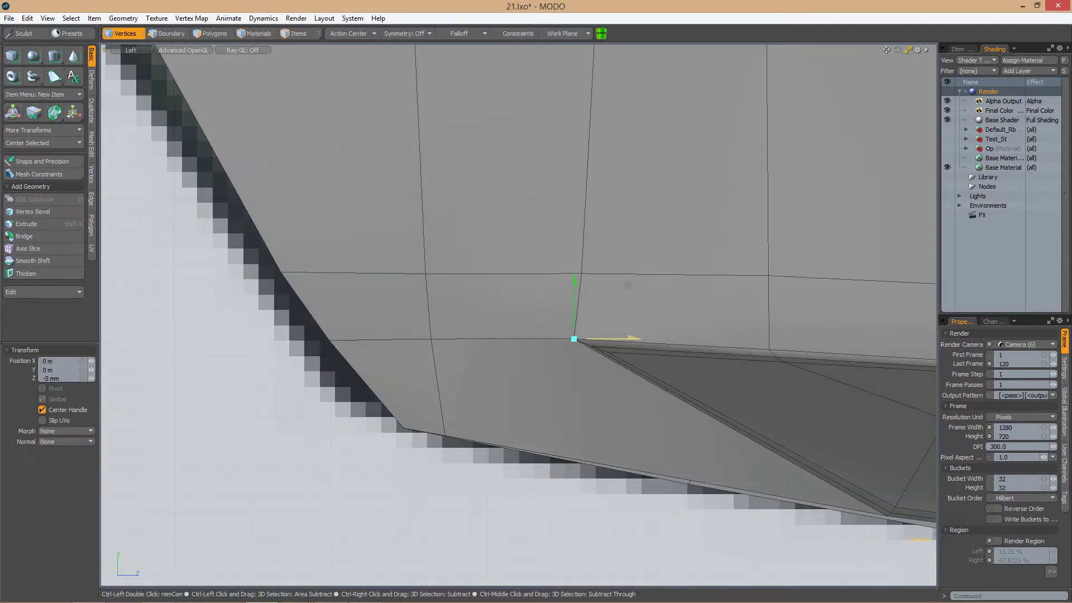
scroll(519, 313, down, 3)
key(ctrl+space)
click(715, 280)
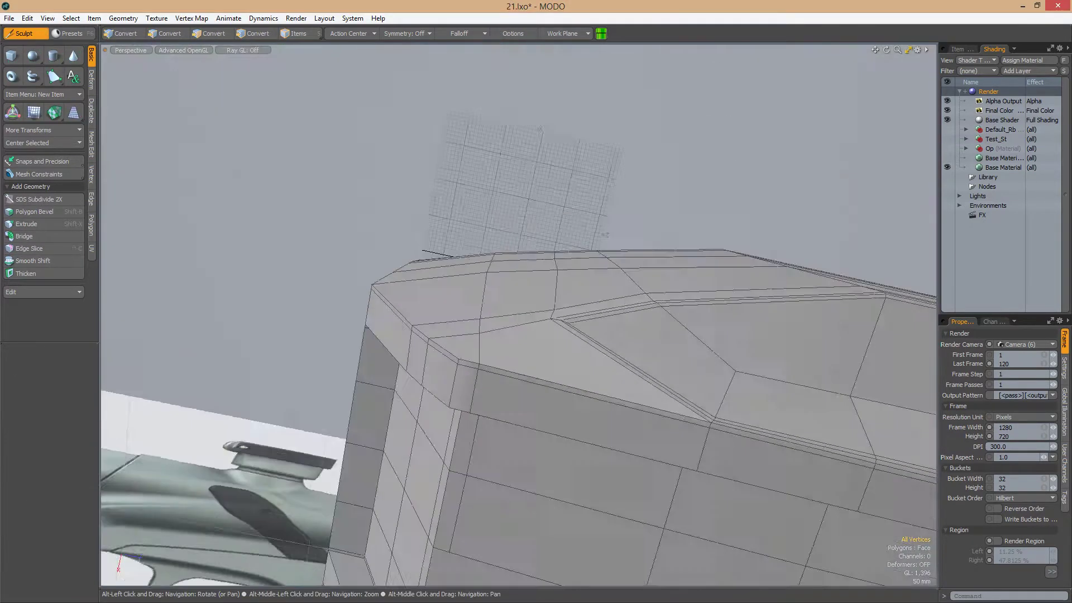
Move the recess's front corner vertices 16 mm in X and check the subdivided shape
key(1)
key(w)
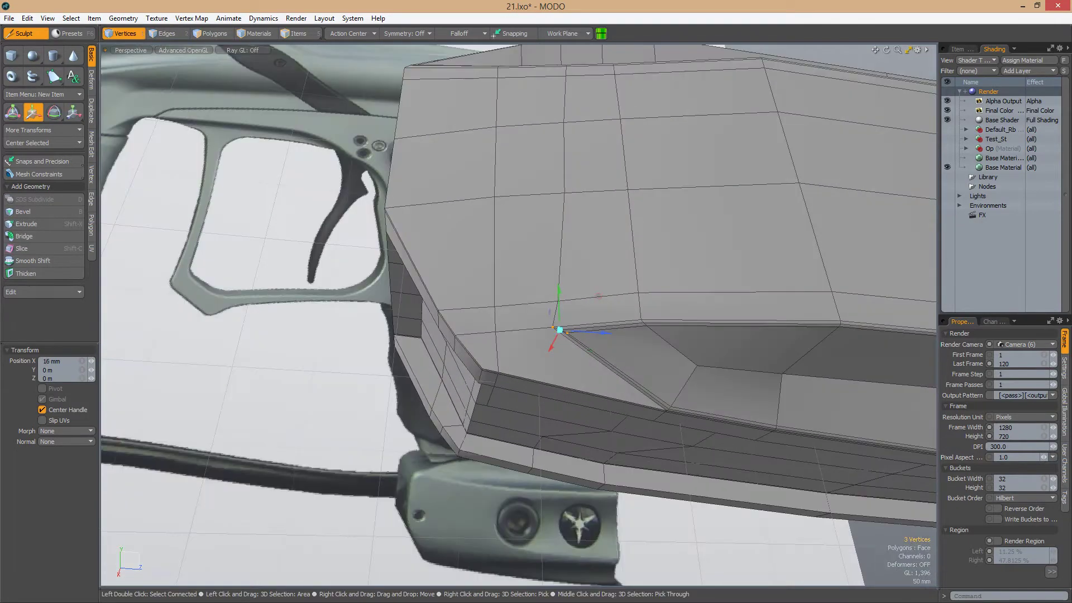
alt+drag(519, 312, 617, 358)
key(q)
key(Tab)
key(Tab)
key(c)
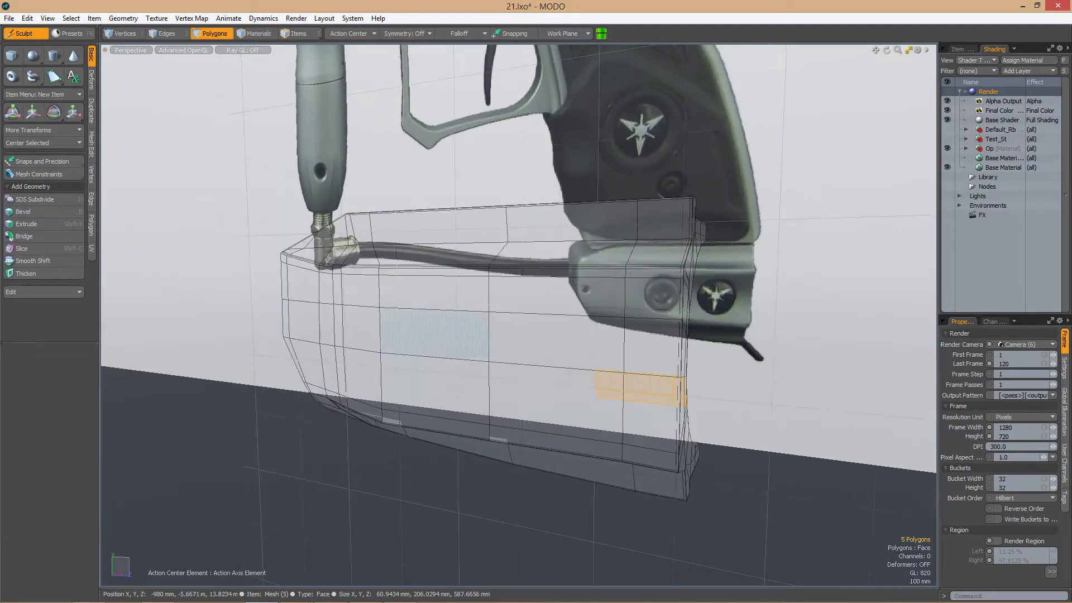
Slide the seven vertices of the upper horizontal row upward by 44.5 %, above the reference's round details
key(ctrl+space)
click(522, 375)
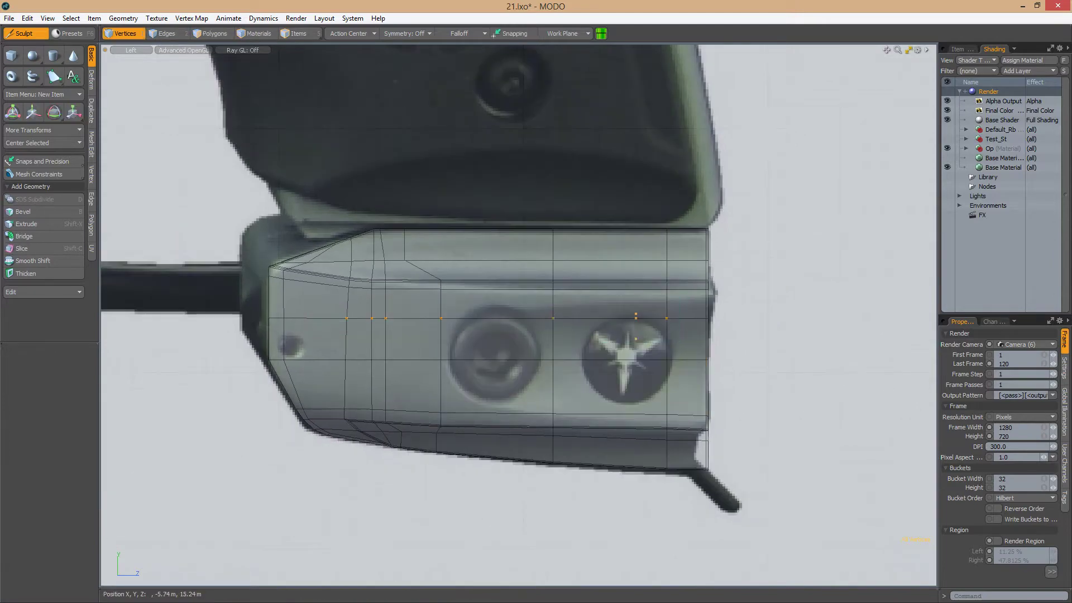
alt+drag(520, 313, 580, 313)
key(ctrl+space)
click(574, 353)
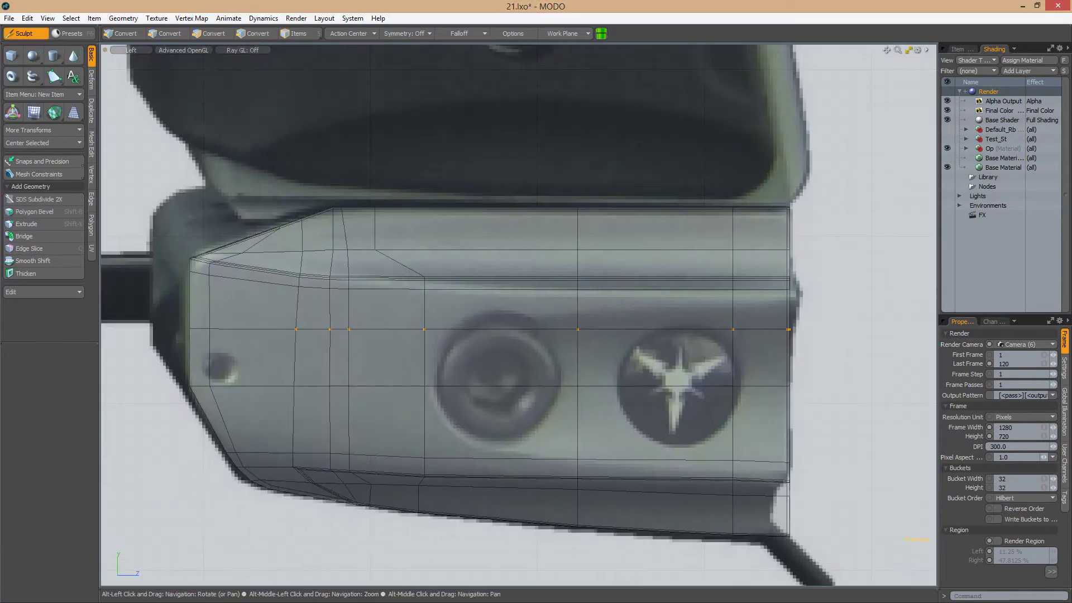
scroll(656, 310, down, 3)
scroll(656, 309, up, 3)
alt+drag(656, 309, 591, 315)
Select the side polygons covering the two round details in the left-side reference
key(3)
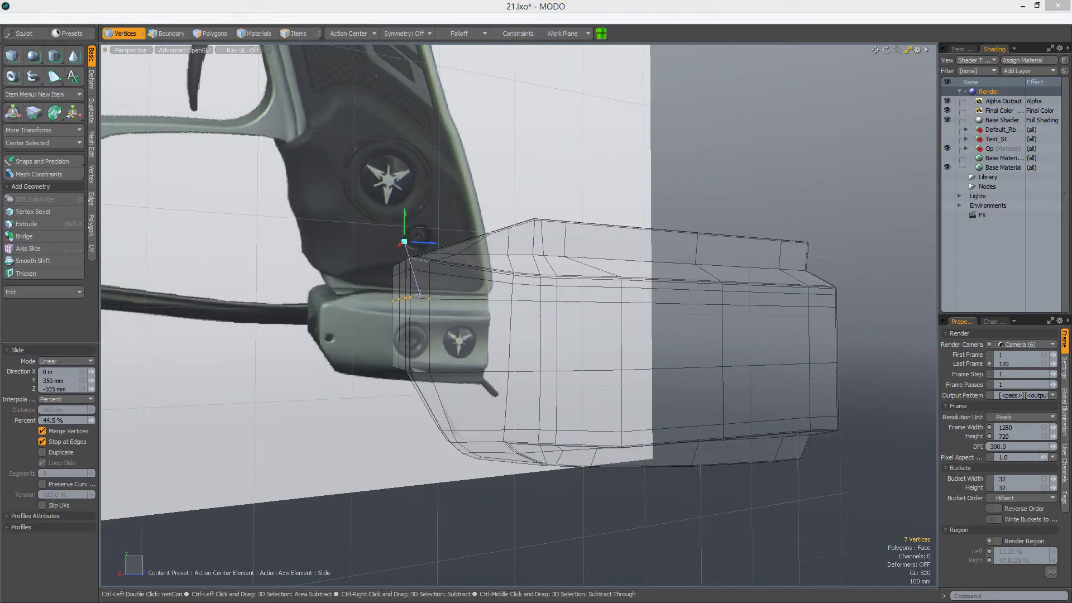
key(ctrl+space)
click(534, 333)
scroll(592, 333, up, 3)
key(ctrl+space)
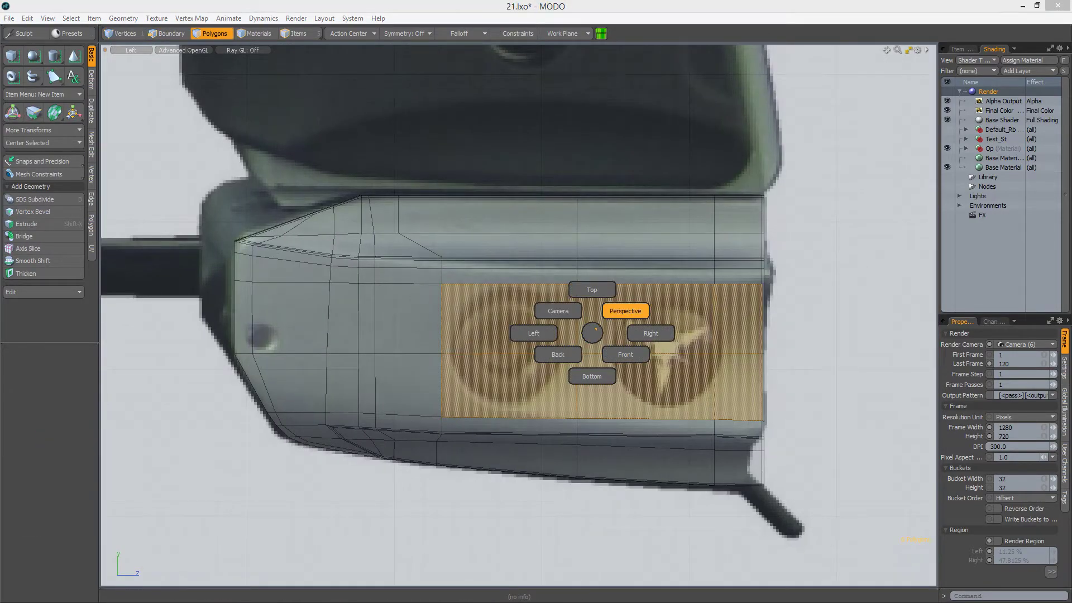
click(625, 311)
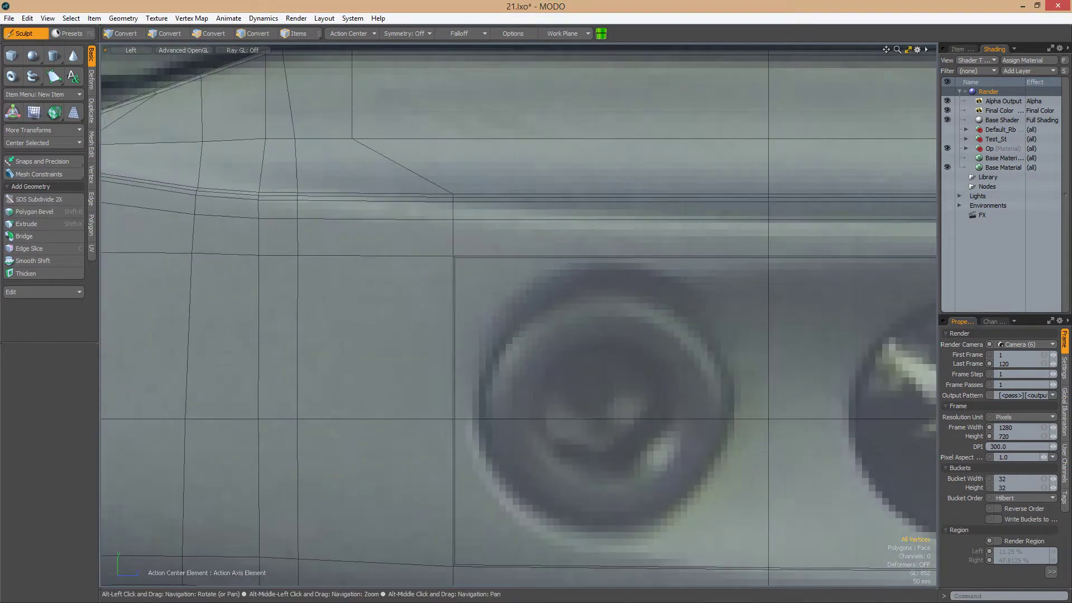
Move the inset panel's upper and lower front corner vertices inward to follow the front circle in the reference
key(shift+s)
drag(624, 339, 613, 338)
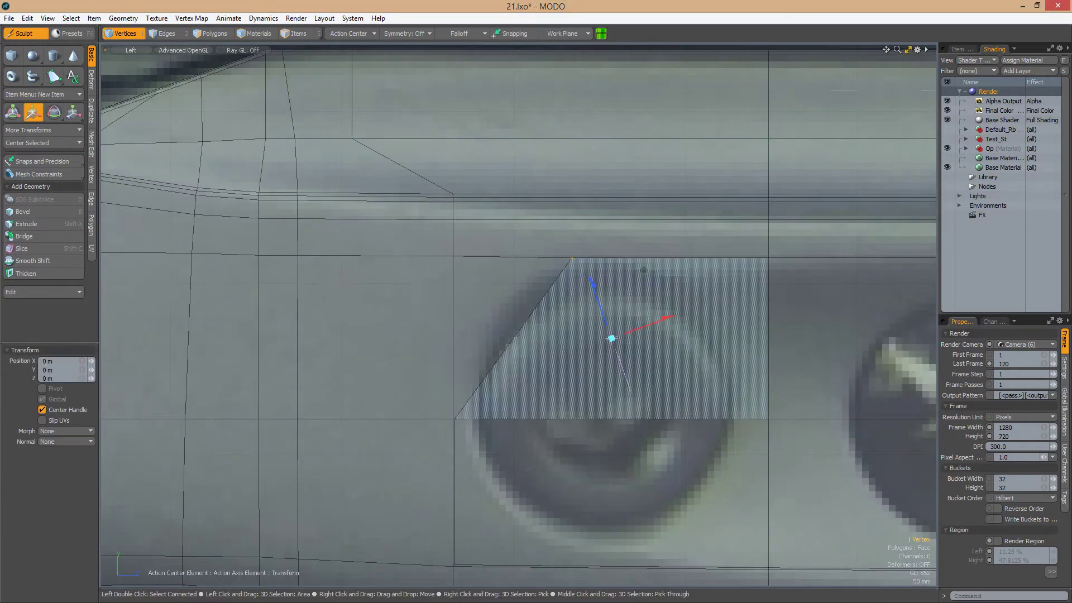
alt+scroll(648, 281, down, 5)
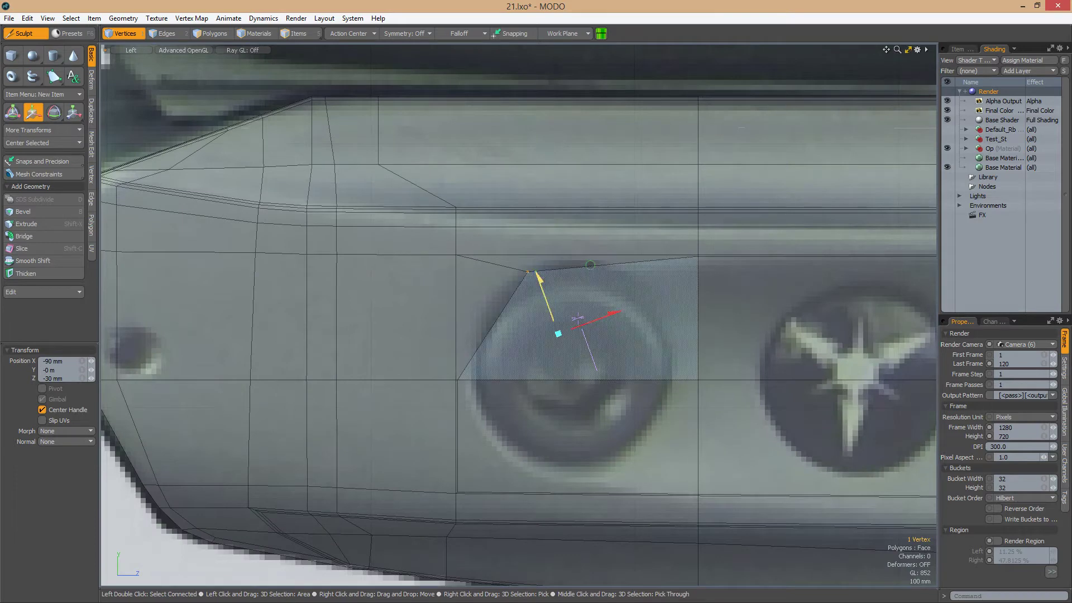
scroll(550, 313, down, 10)
scroll(550, 312, up, 12)
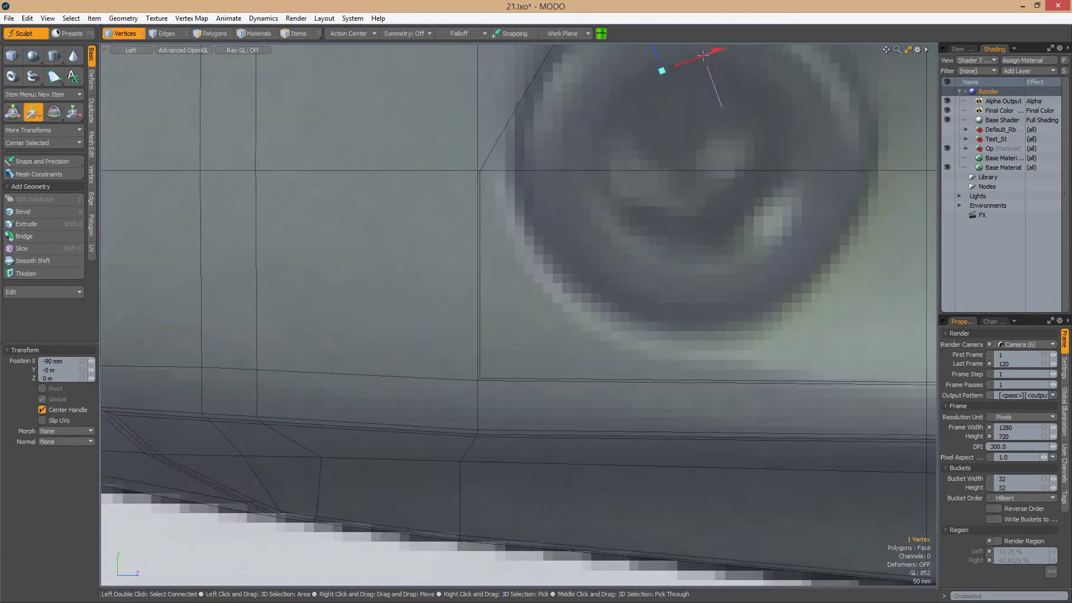
scroll(550, 312, down, 5)
key(w)
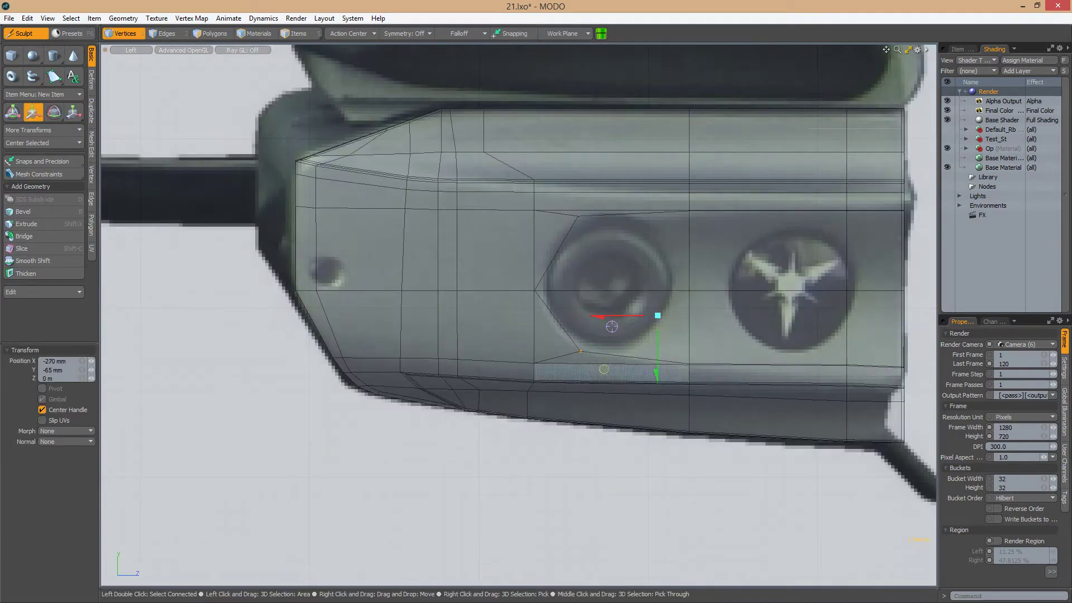
scroll(612, 326, up, 5)
scroll(612, 326, down, 5)
scroll(555, 343, up, 3)
Move the middle vertex of the inset's outer border toward the front and adjust the two inner corner vertices
key(alt+s)
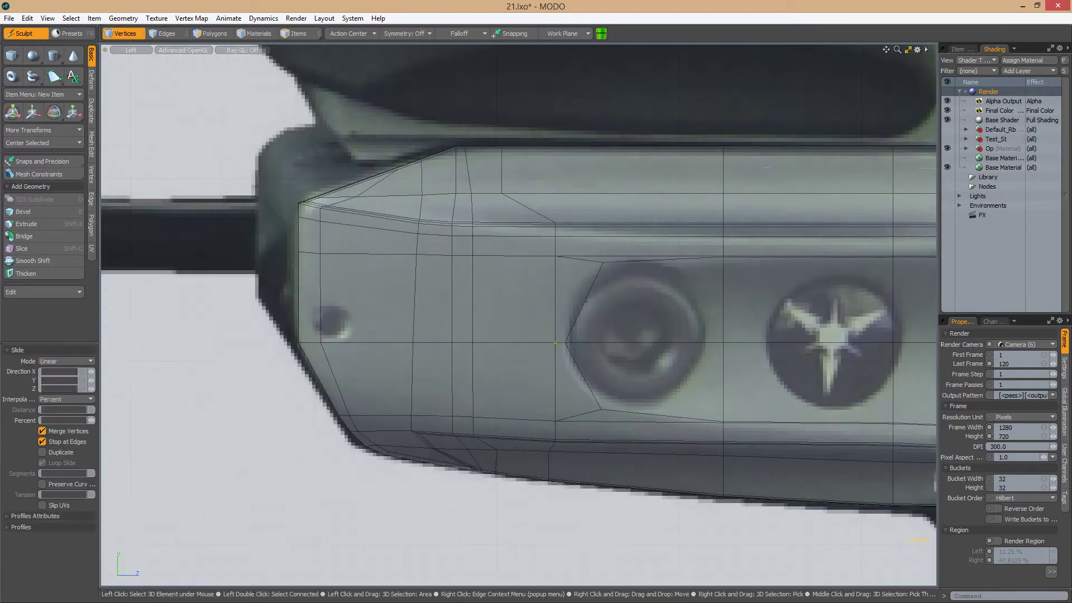
key(w)
alt+shift+drag(598, 404, 504, 411)
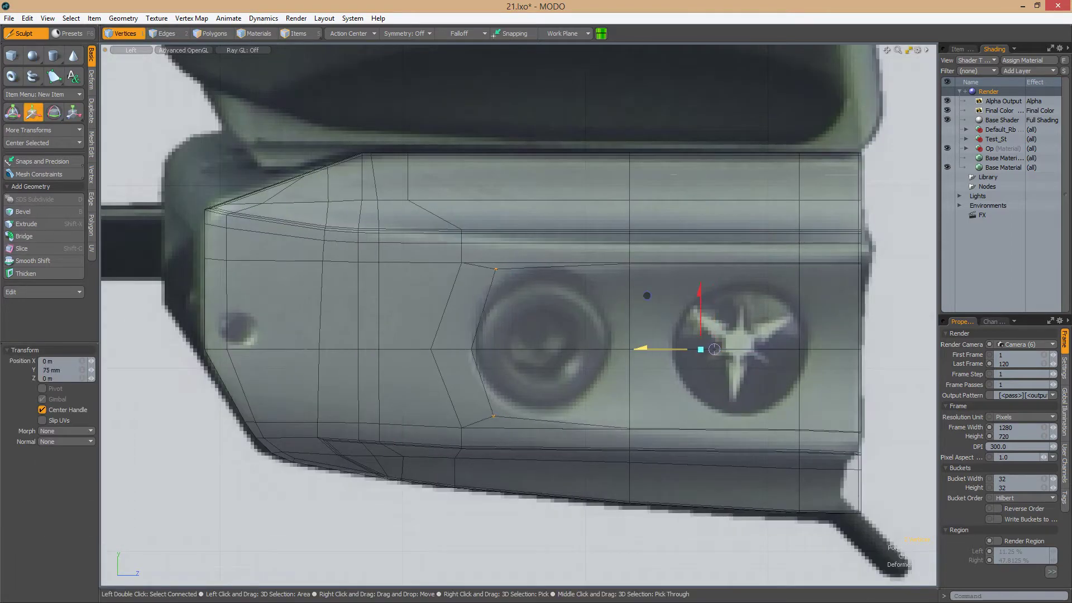
Slide the middle horizontal row of vertices up to the circles' center line, including the vertex at the front
scroll(471, 348, down, 3)
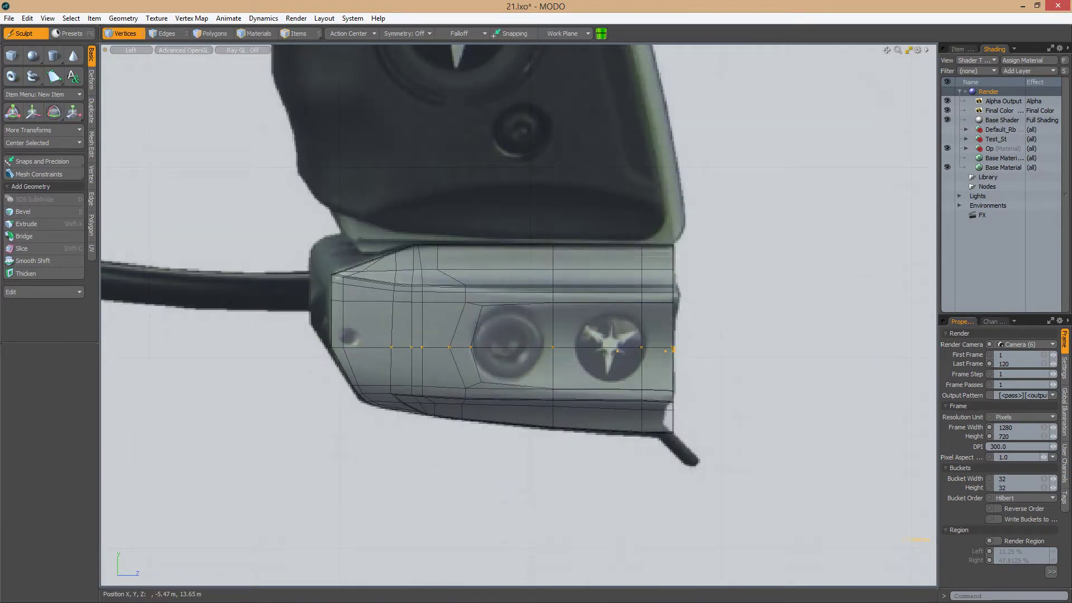
scroll(359, 350, up, 3)
key(q)
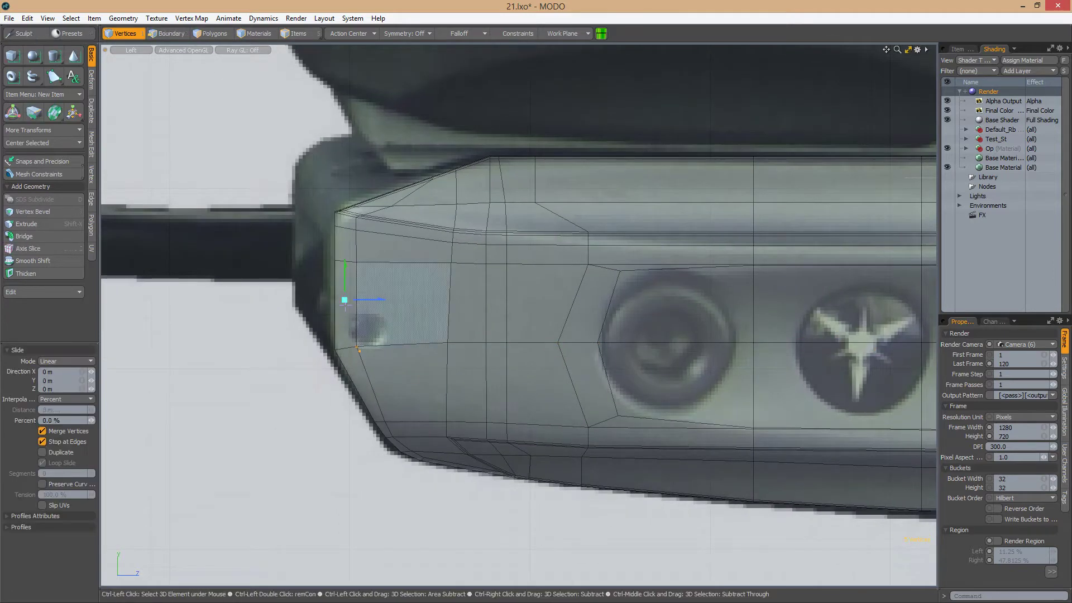
key(q)
scroll(358, 350, down, 3)
scroll(445, 331, up, 2)
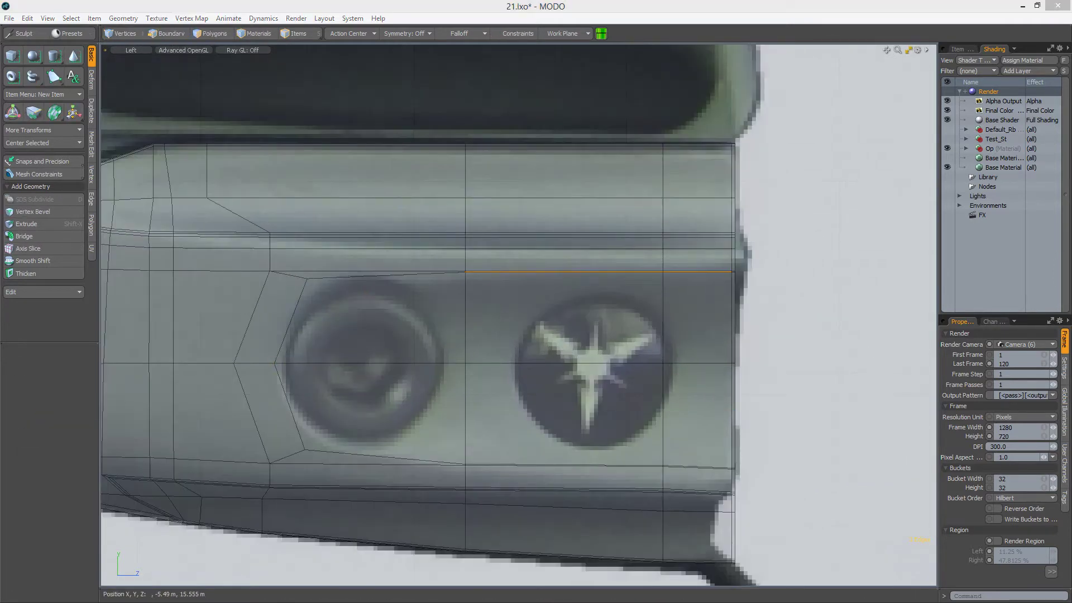
Select the inset panel's upper and lower border edges toward the rear of the side
alt+drag(502, 335, 586, 319)
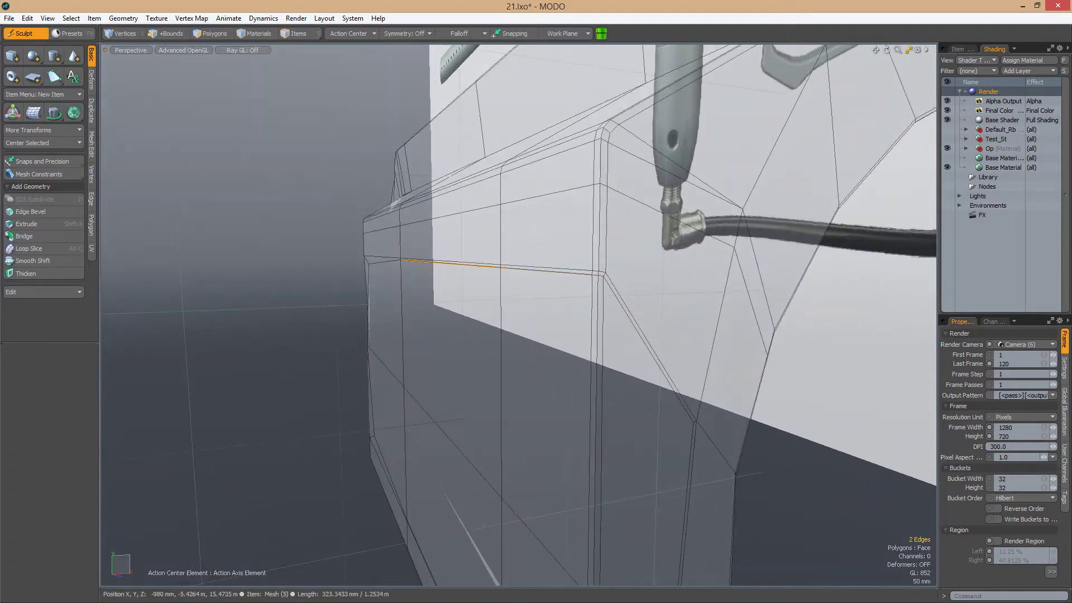
alt+drag(545, 383, 614, 335)
scroll(520, 313, up, 4)
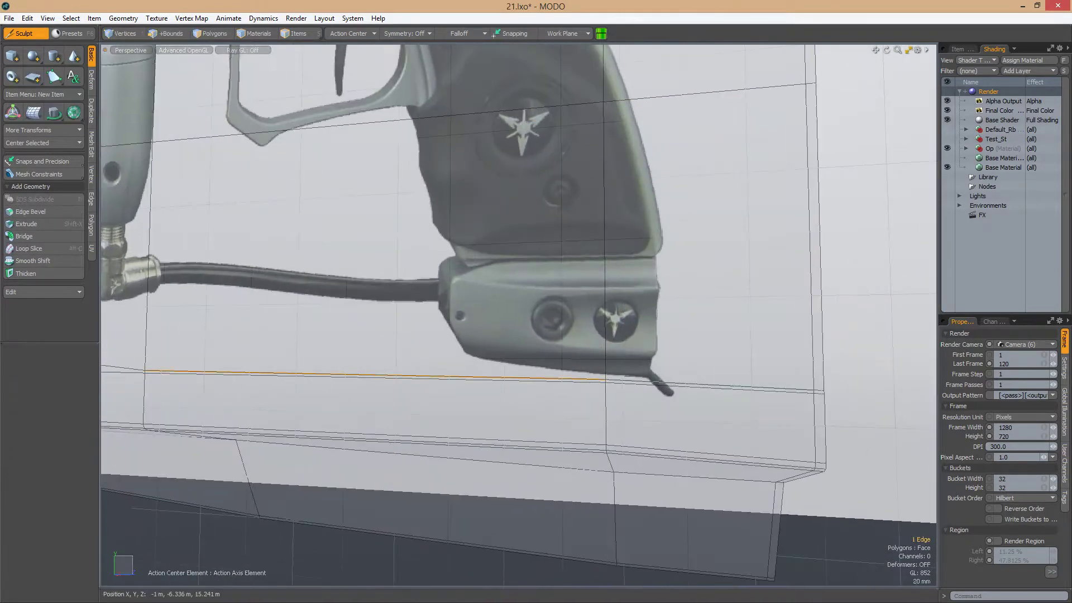
alt+drag(502, 335, 642, 319)
scroll(602, 309, up, 5)
key(alt+c)
Select the inset panel's polygons and move them slightly inward into the side of the block
scroll(601, 308, down, 3)
key(3)
click(685, 331)
key(ctrl+space)
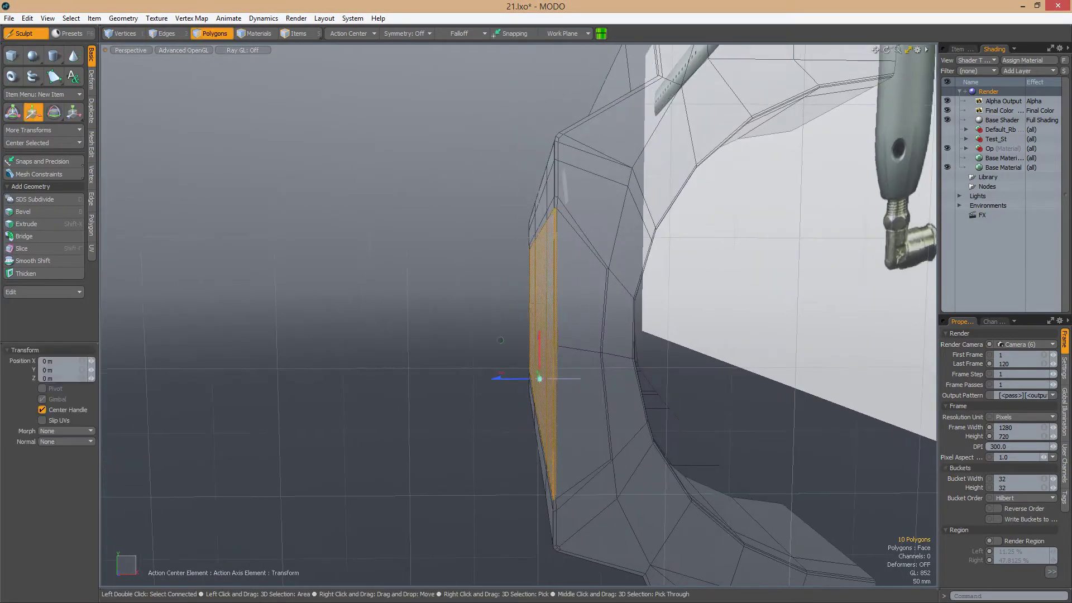
alt+drag(520, 312, 581, 313)
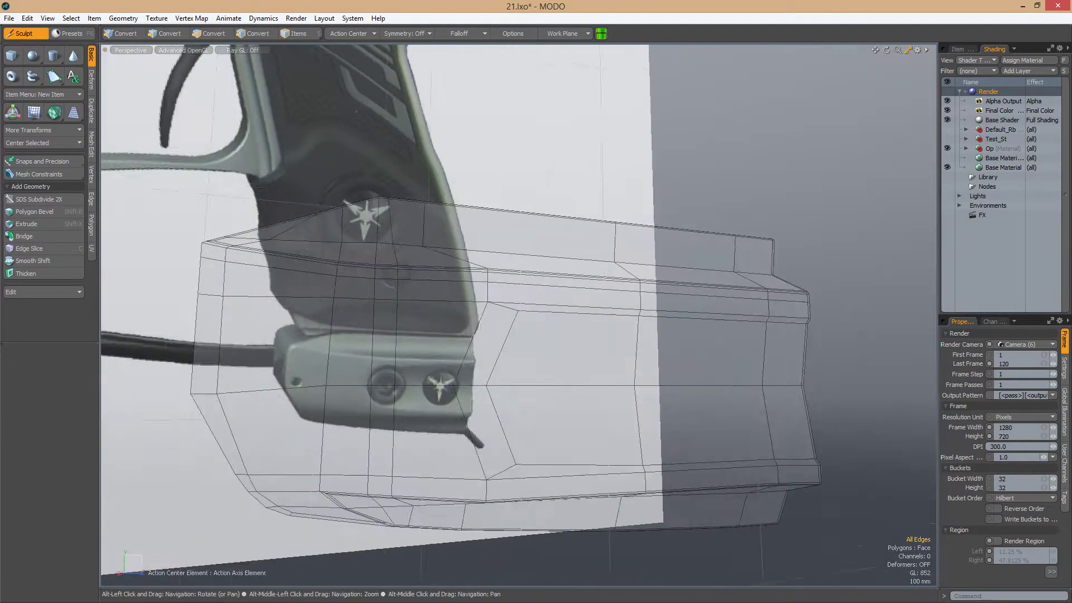
alt+drag(519, 312, 581, 313)
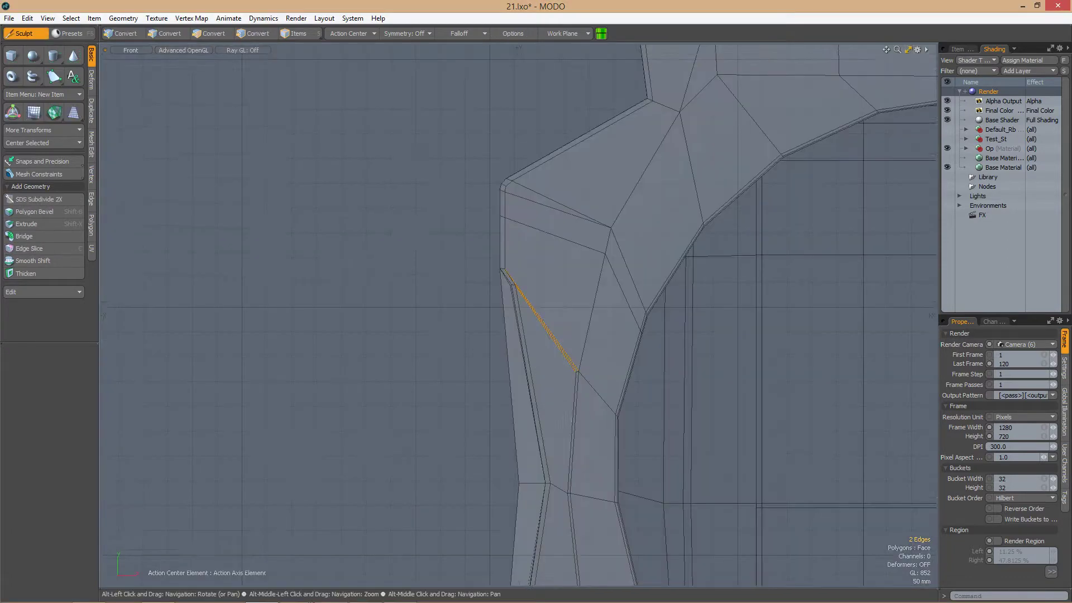
Remove the diagonal edges running from the inset's upper and lower corners across the rear end face
scroll(520, 312, up, 5)
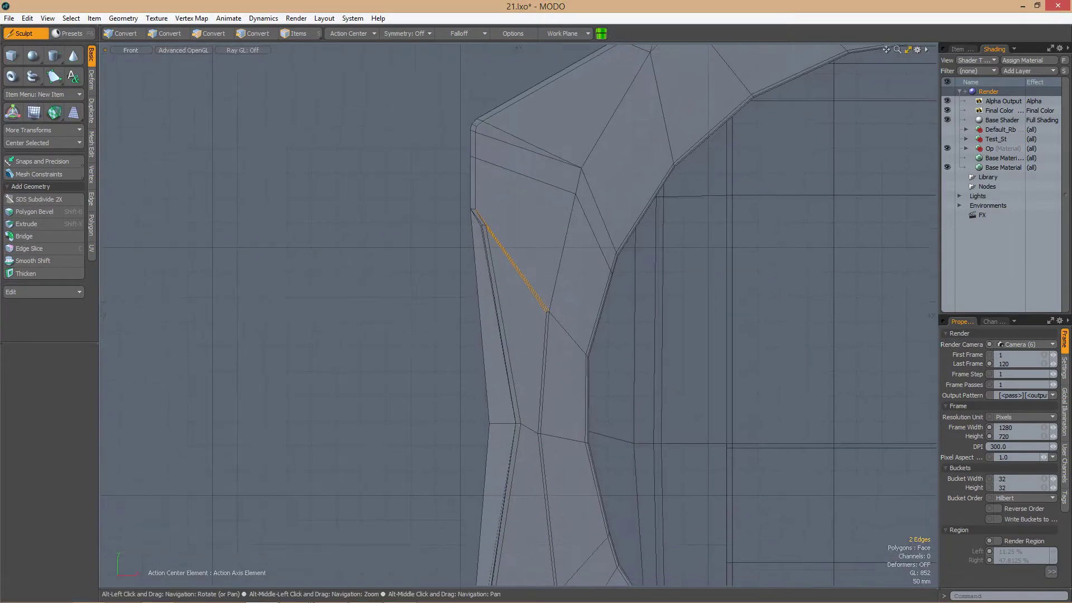
key(Up)
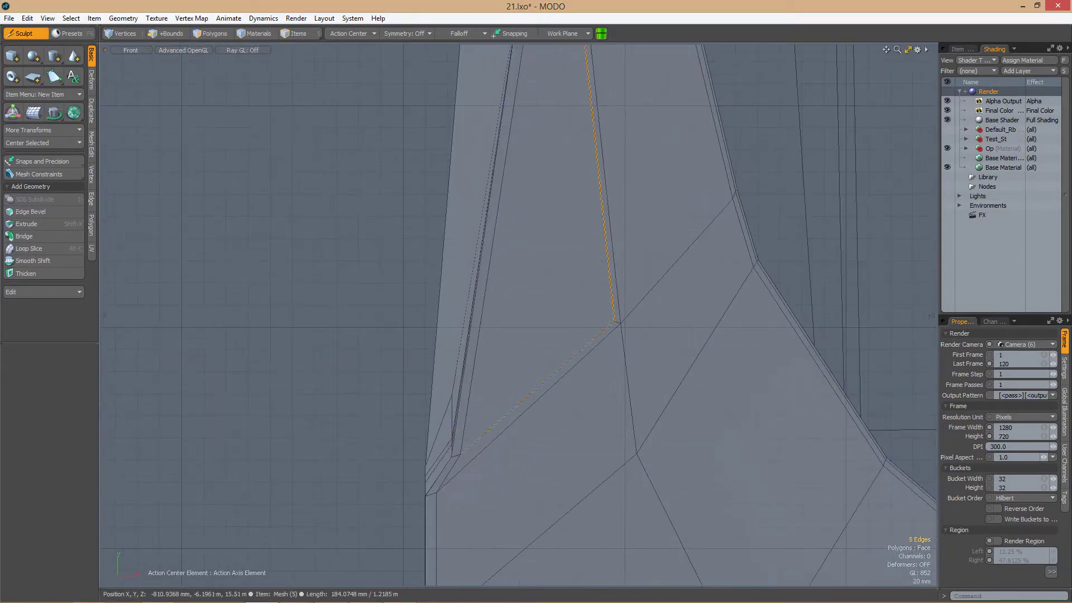
key(alt+c)
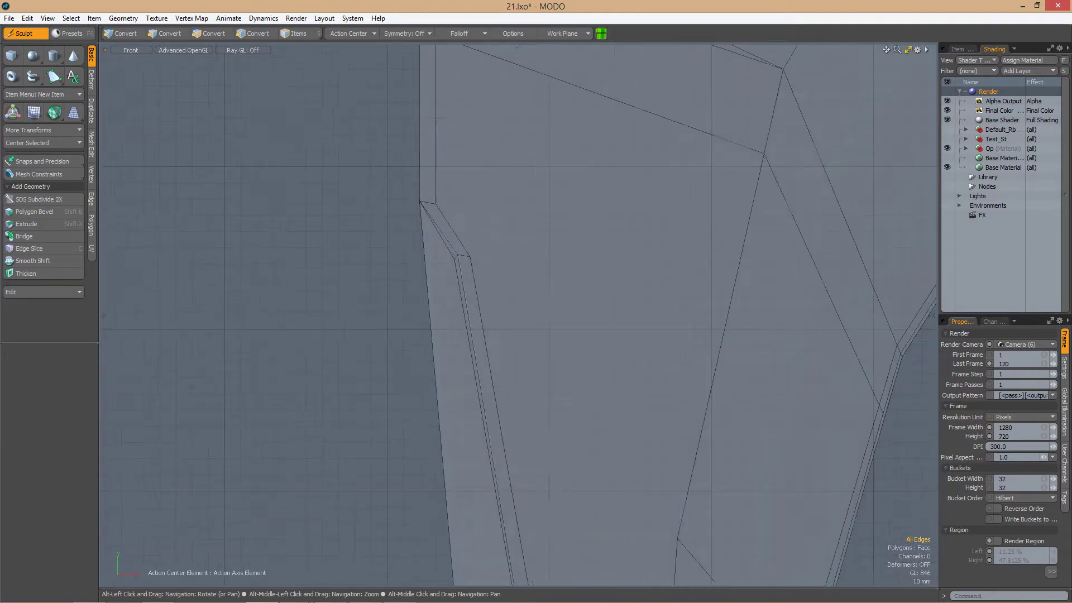
Cut new edges from the inset's corners across the rear end face with Edge Slice
click(447, 258)
alt+drag(549, 272, 592, 302)
click(561, 312)
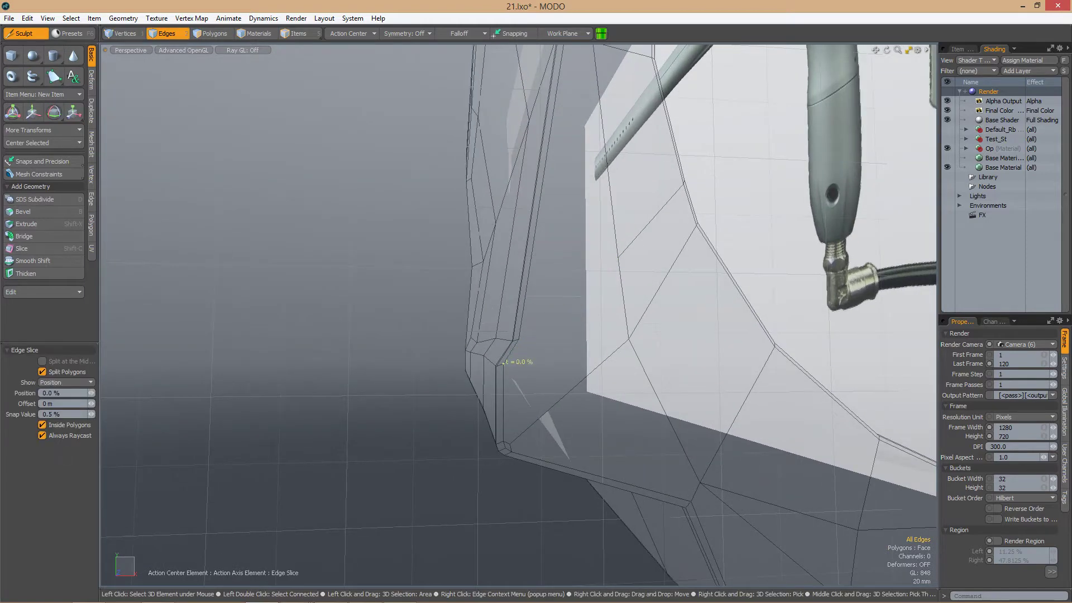
click(503, 361)
alt+drag(515, 337, 600, 384)
Clean up the stray vertex beside the new cut on the lower part of the rear end face
key(1)
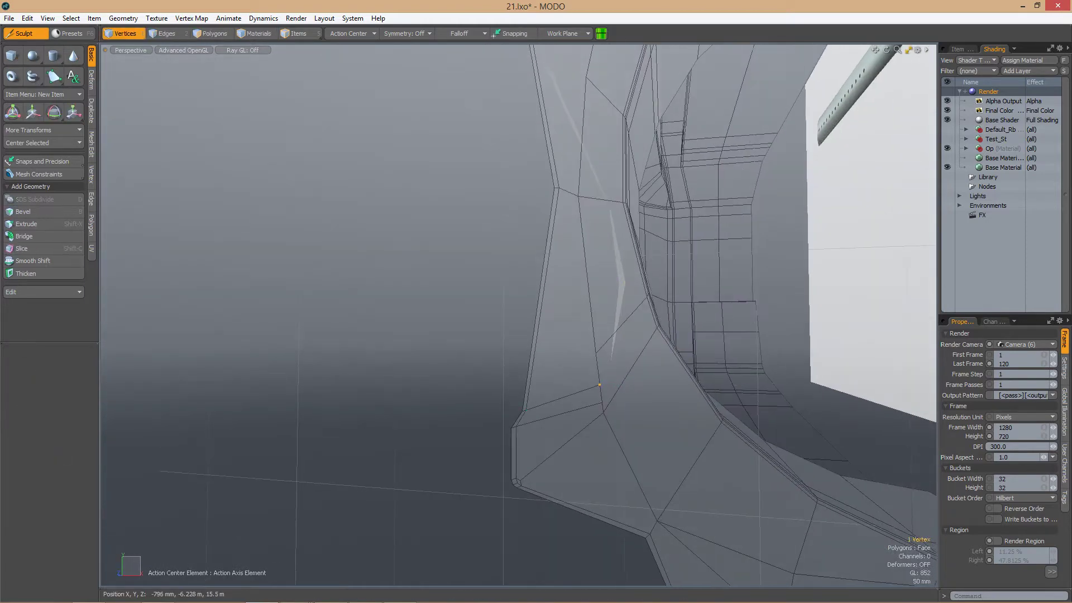
key(space)
alt+drag(564, 299, 518, 405)
key(space)
key(space)
Adjust the inset's inner lower front corner vertex in the left view to fit beneath the front circle
key(ctrl+space)
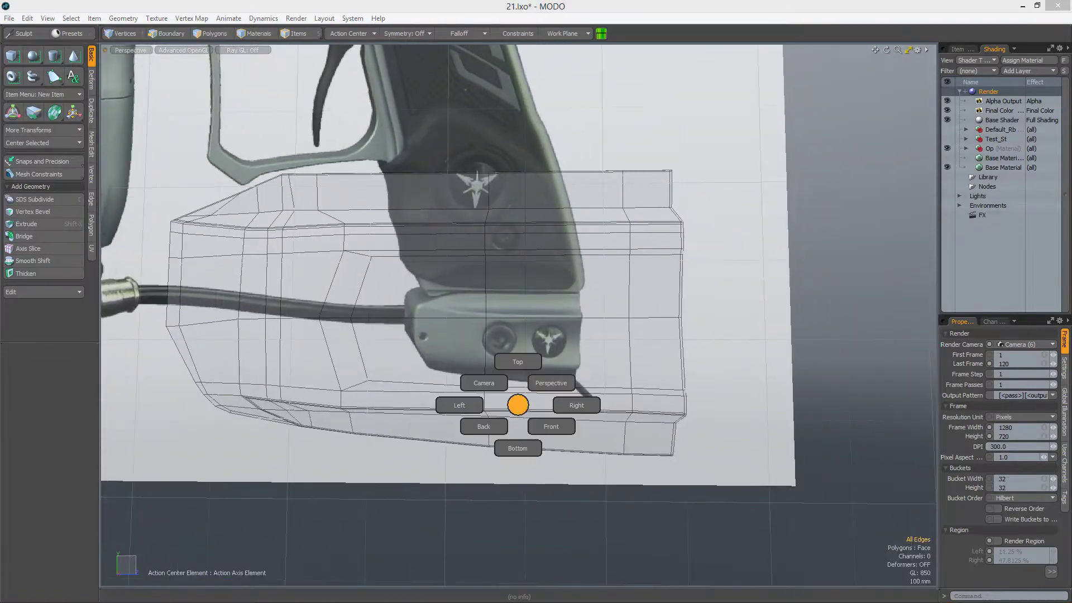
click(459, 404)
scroll(459, 405, up, 5)
key(w)
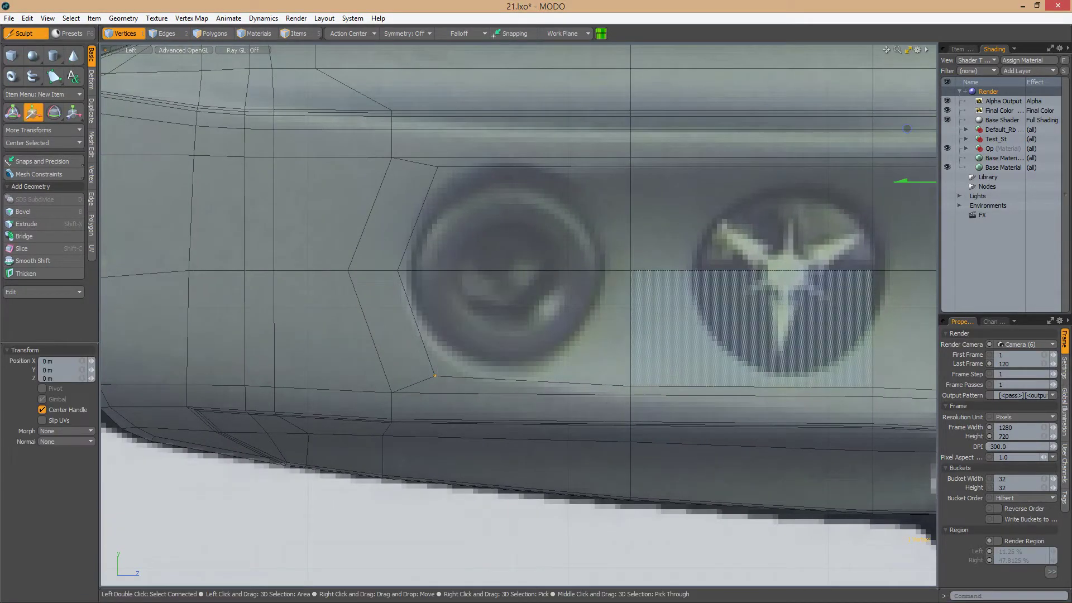
click(754, 268)
scroll(754, 269, down, 3)
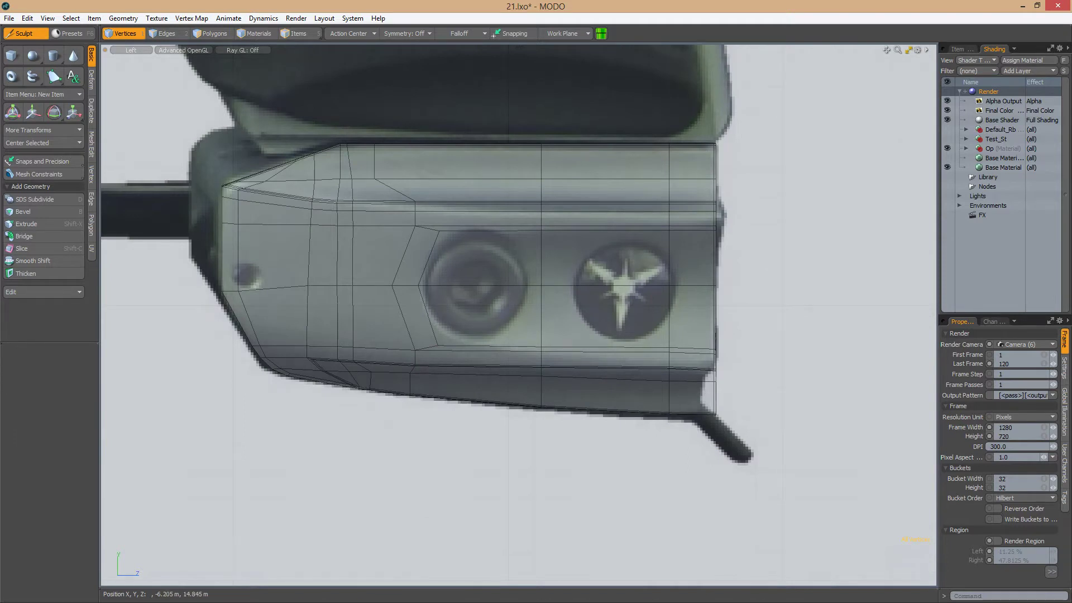
scroll(519, 313, down, 2)
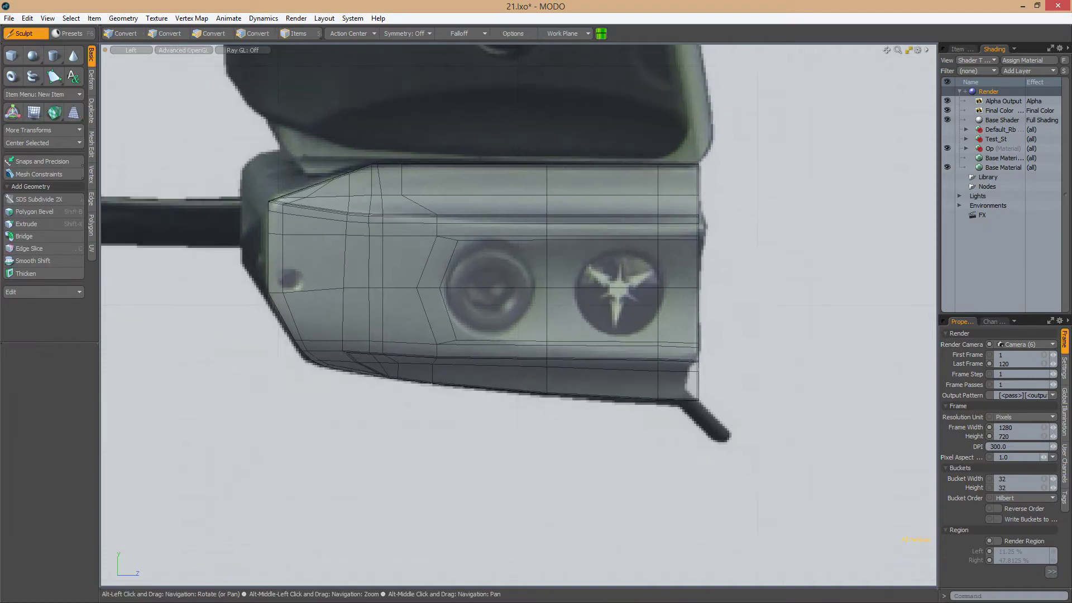
Clean up the leftover geometry around the inset's lower rear corner
alt+drag(518, 313, 754, 273)
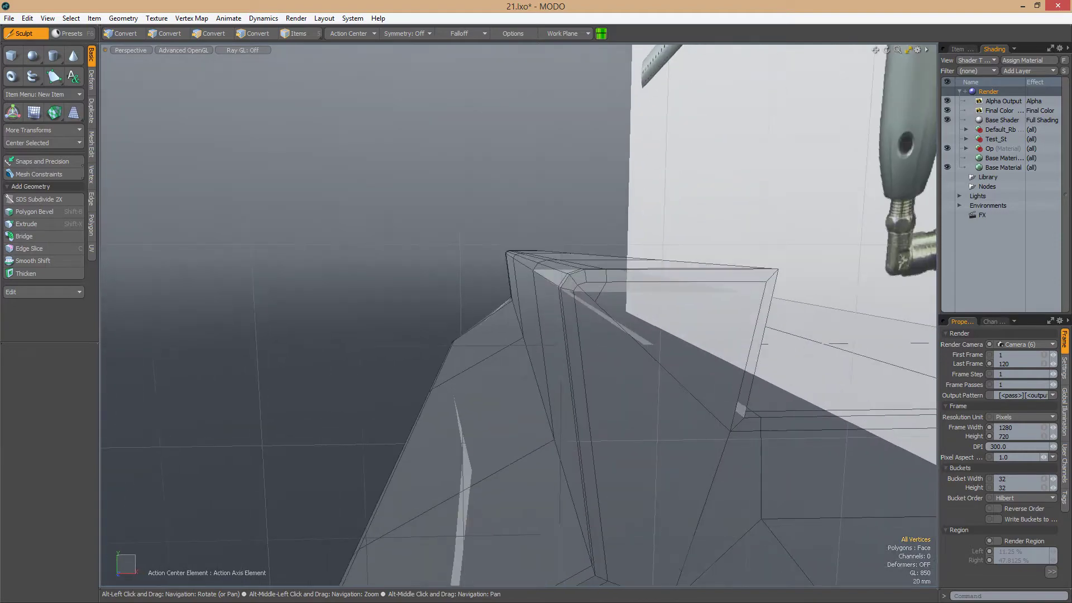
key(2)
scroll(518, 312, up, 2)
alt+drag(518, 313, 665, 287)
scroll(635, 354, down, 5)
key(1)
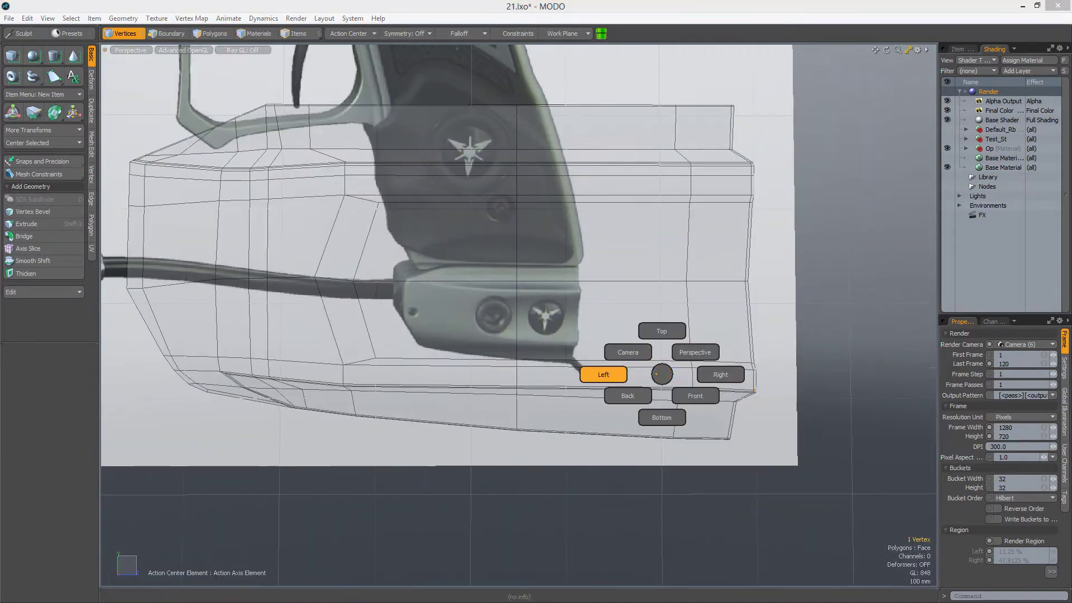
Select the inset's lower rear corner vertices and raise them to level the lower border rows
scroll(634, 354, up, 4)
scroll(634, 354, down, 4)
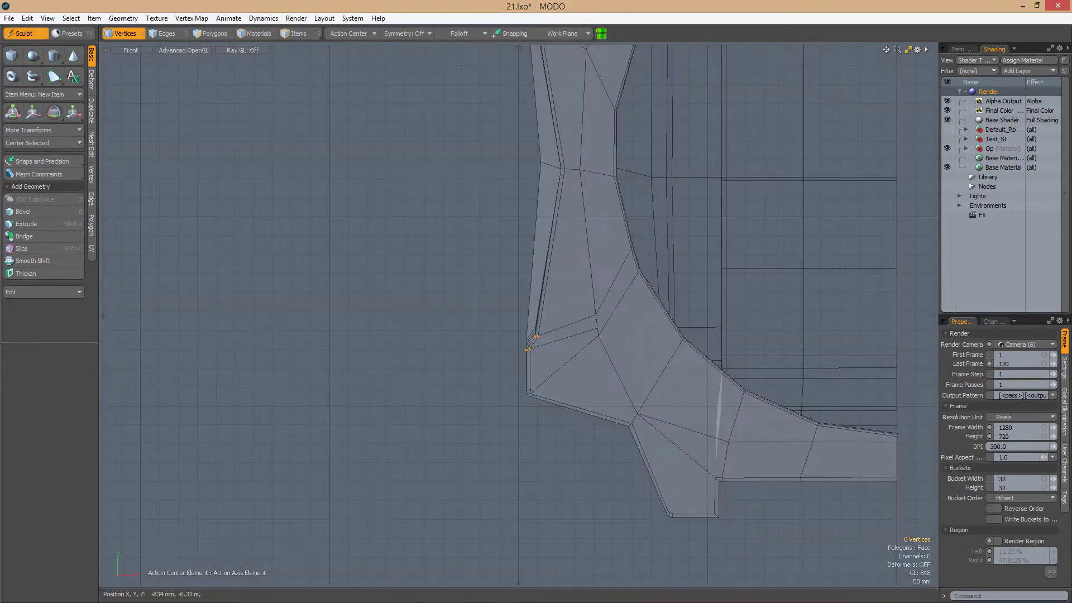
key(w)
scroll(408, 162, up, 5)
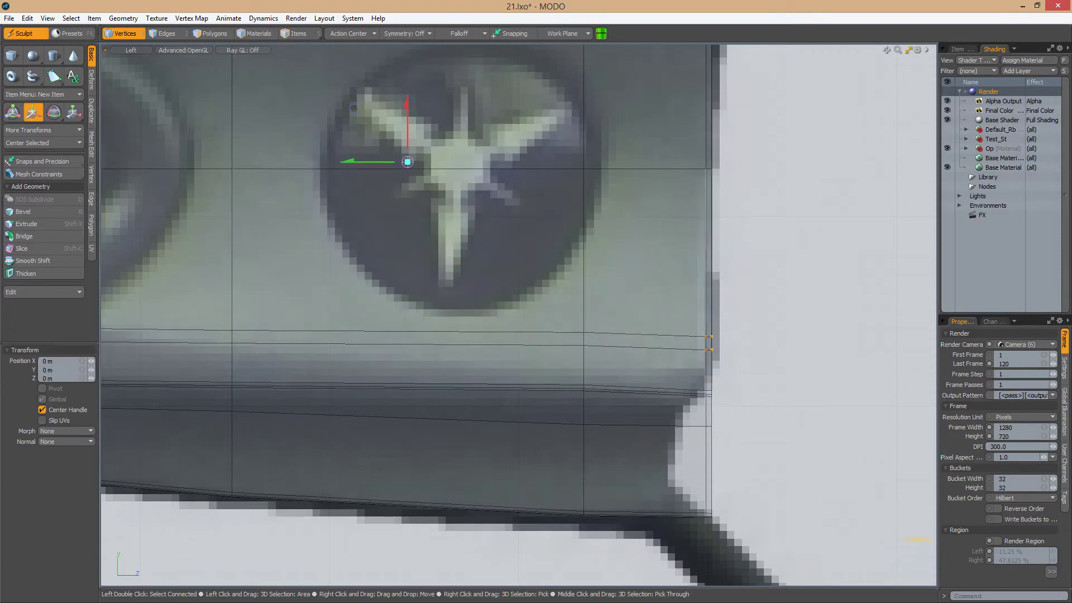
Adjust the vertices at the rear of the lower ledge to straighten its horizontal rows against the reference
key(ctrl+space)
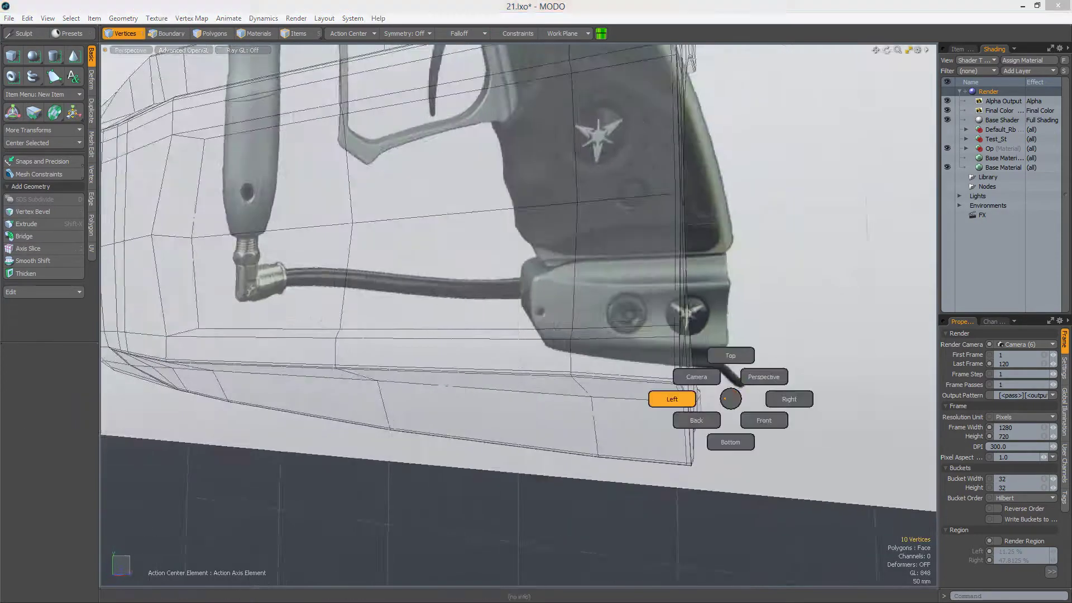
click(672, 399)
scroll(408, 161, down, 5)
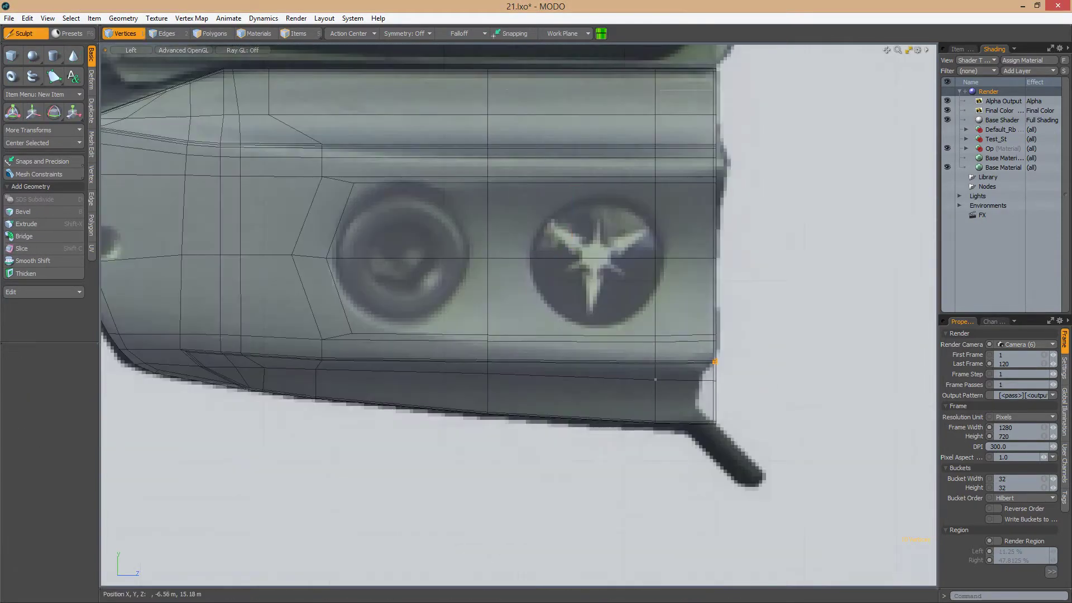
alt+drag(407, 162, 491, 201)
scroll(491, 201, up, 3)
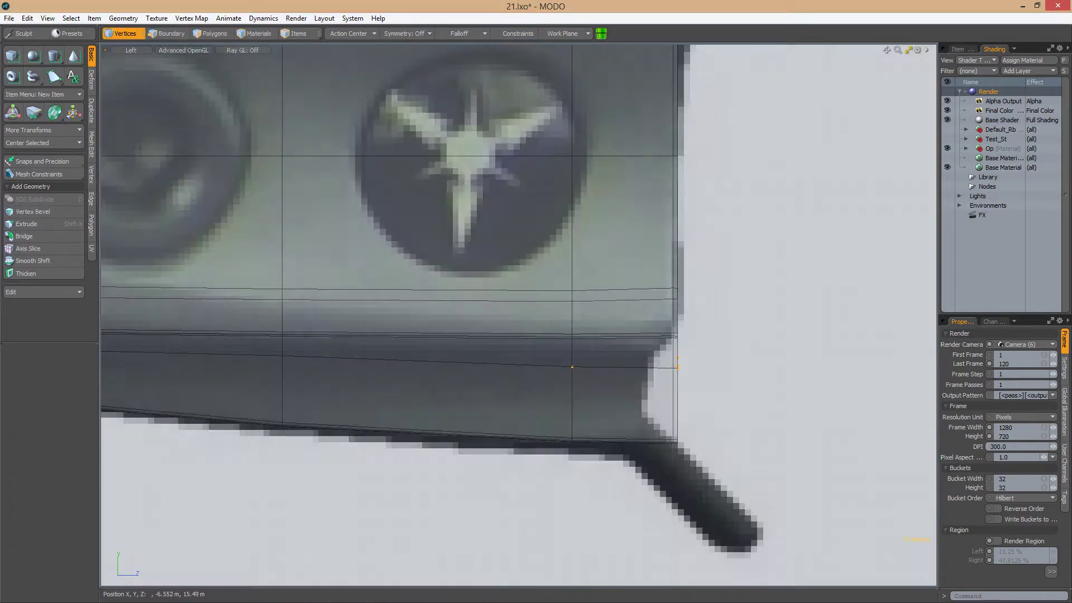
scroll(427, 150, down, 5)
key(ctrl+space)
click(721, 279)
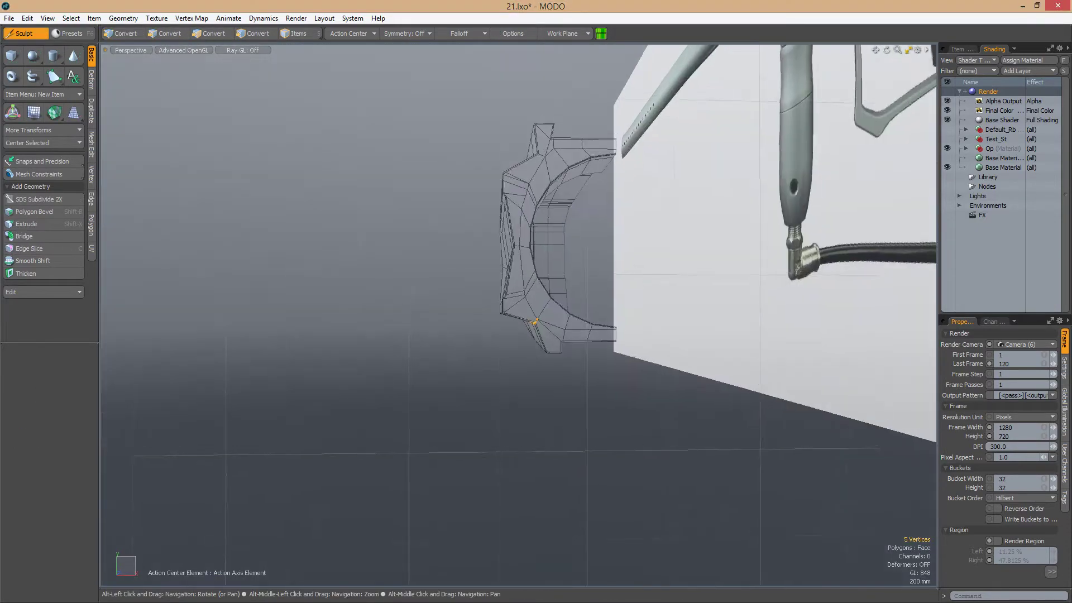
Add horizontal edge loops above and below the side's center line and slice matching edges along the lower rim
alt+drag(720, 279, 558, 313)
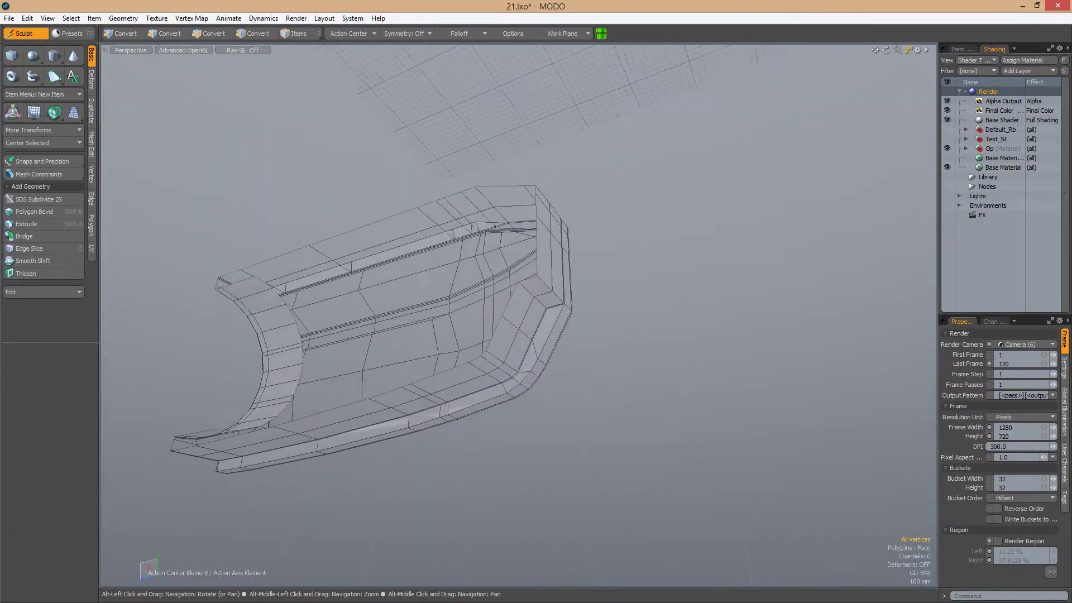
key(alt+c)
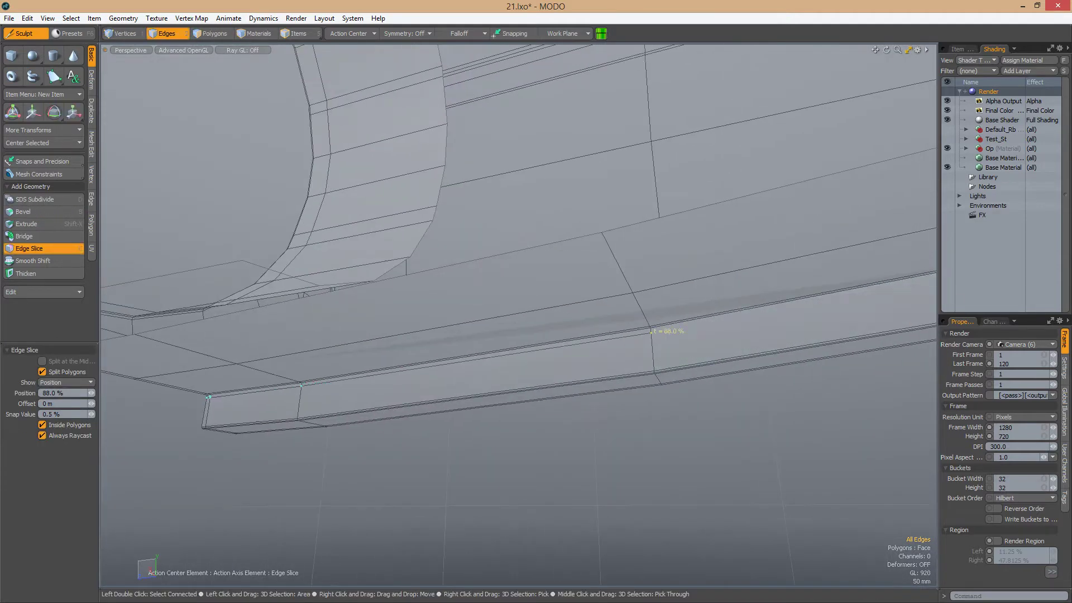
alt+drag(652, 331, 134, 426)
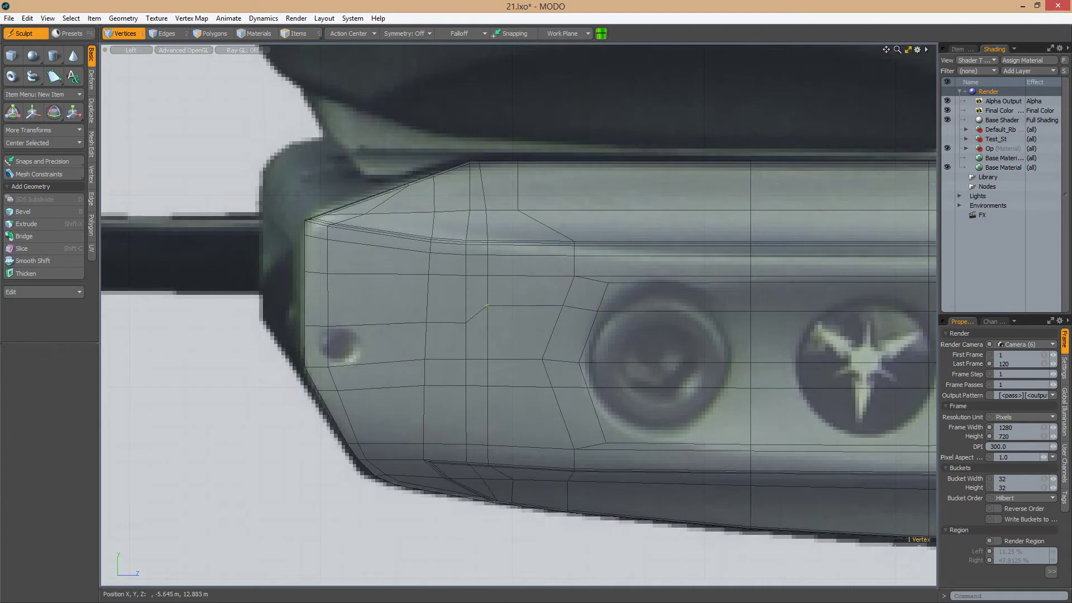
Slide the kinked vertex of the upper new loop into line and the front vertex column closer to the front edge
key(space)
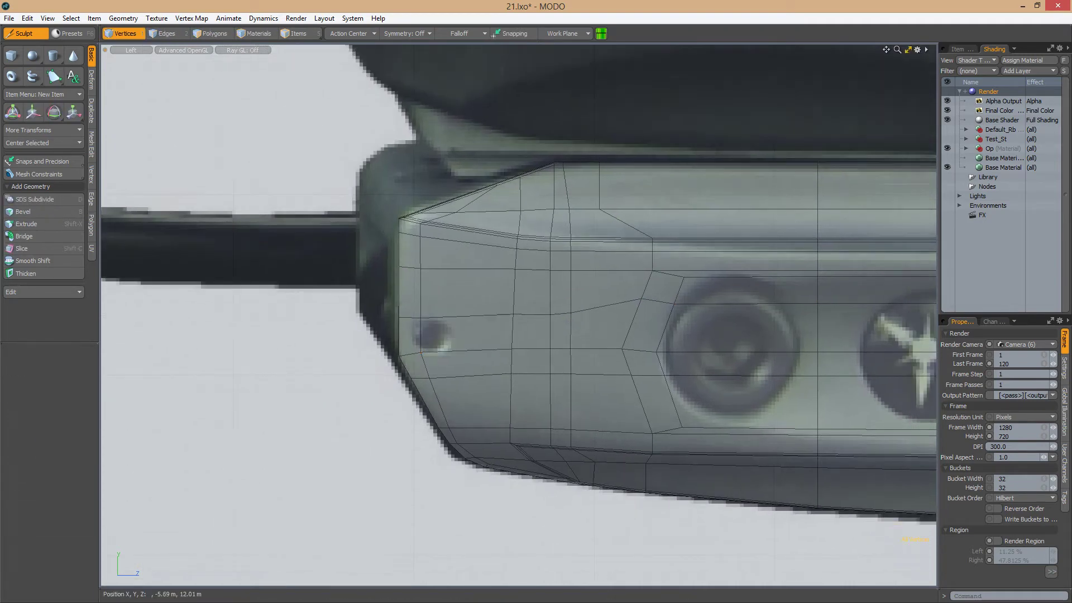
scroll(503, 312, down, 1)
scroll(485, 279, up, 3)
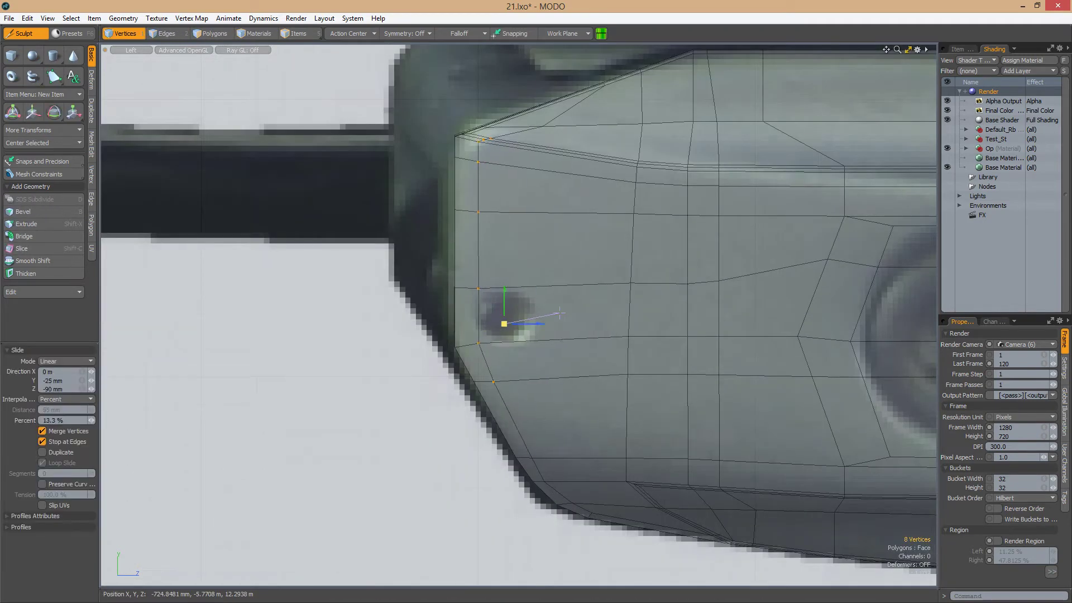
scroll(502, 312, down, 1)
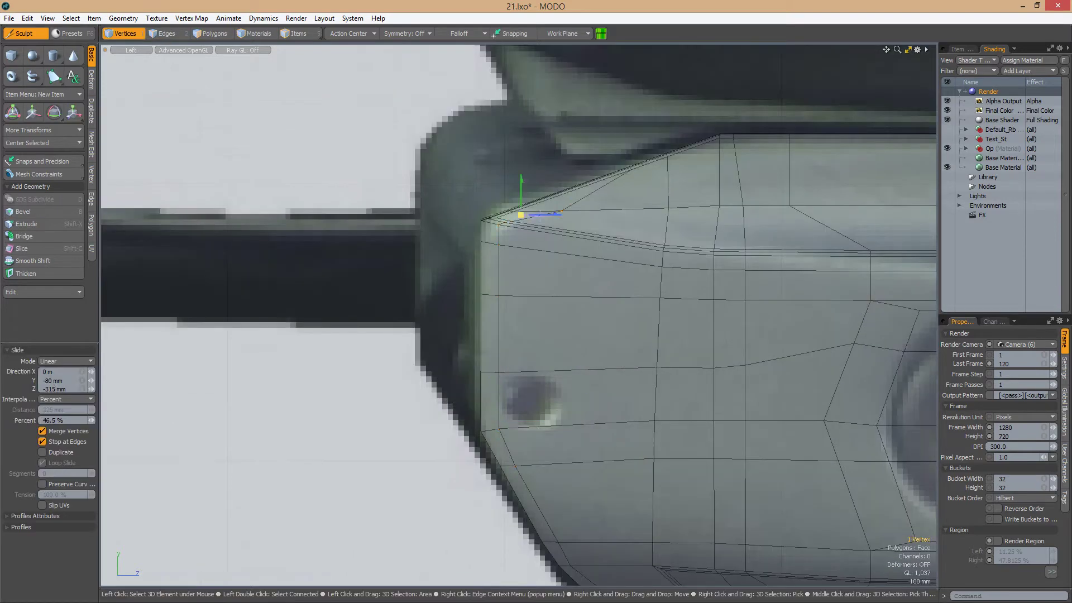
key(space)
scroll(516, 389, up, 4)
key(space)
scroll(475, 327, down, 3)
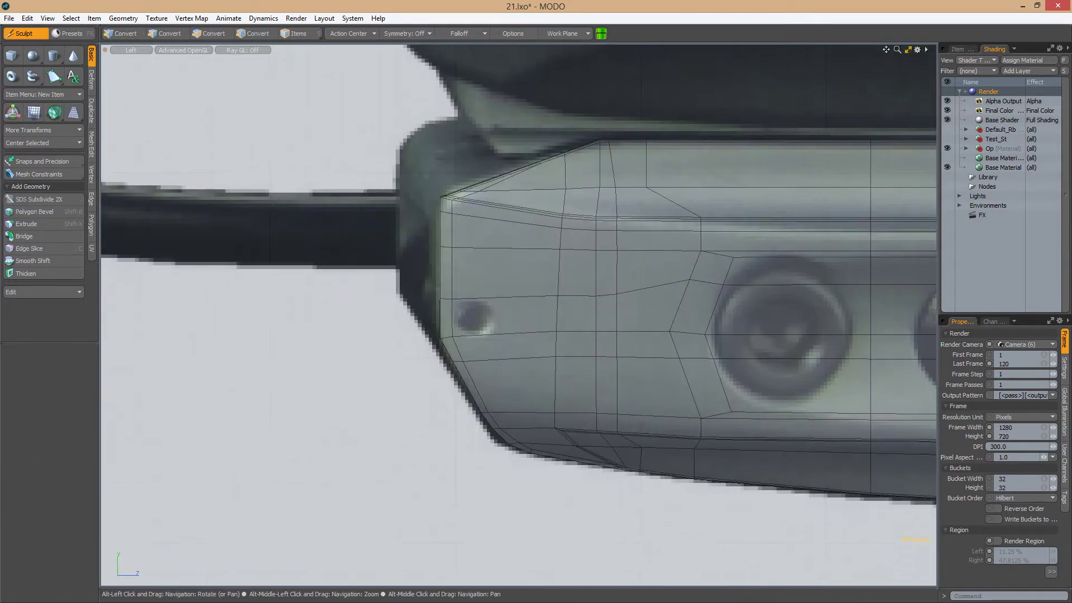
Select the second vertex column from the front and slide it forward to even out the spacing
scroll(563, 223, up, 2)
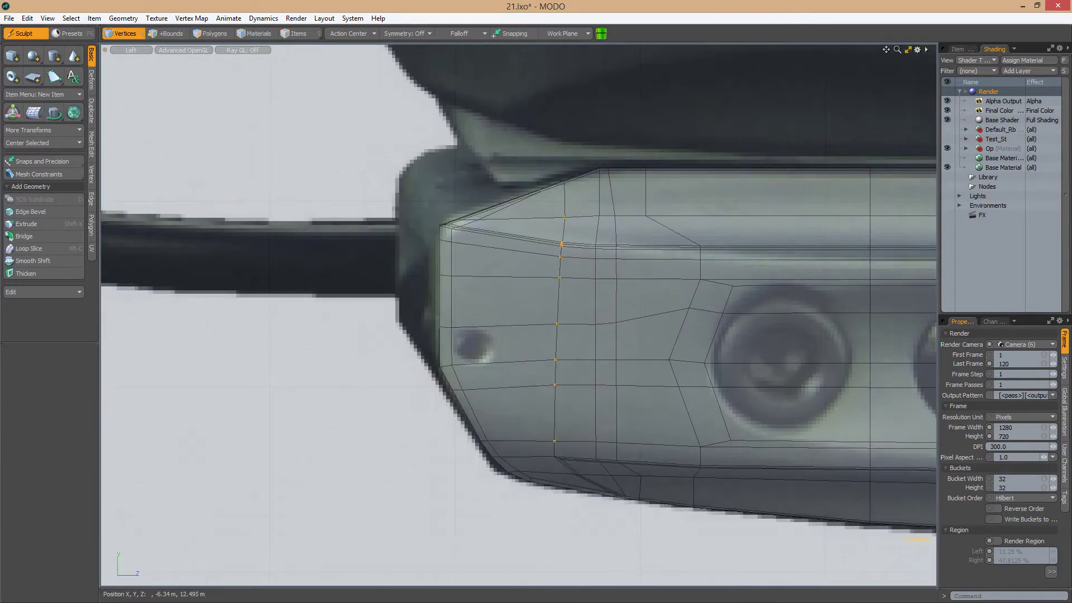
alt+drag(503, 327, 558, 308)
key(space)
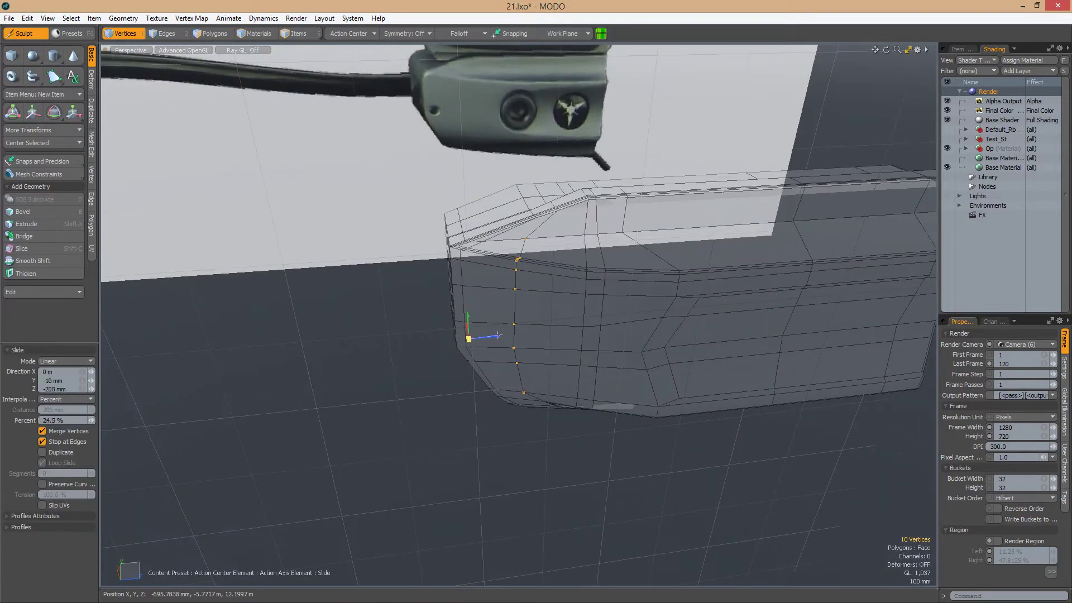
drag(886, 50, 835, 76)
alt+drag(545, 313, 550, 287)
Slide the third vertex column slightly forward and slant the upper ledge's vertex line toward the inset's front corner
key(l)
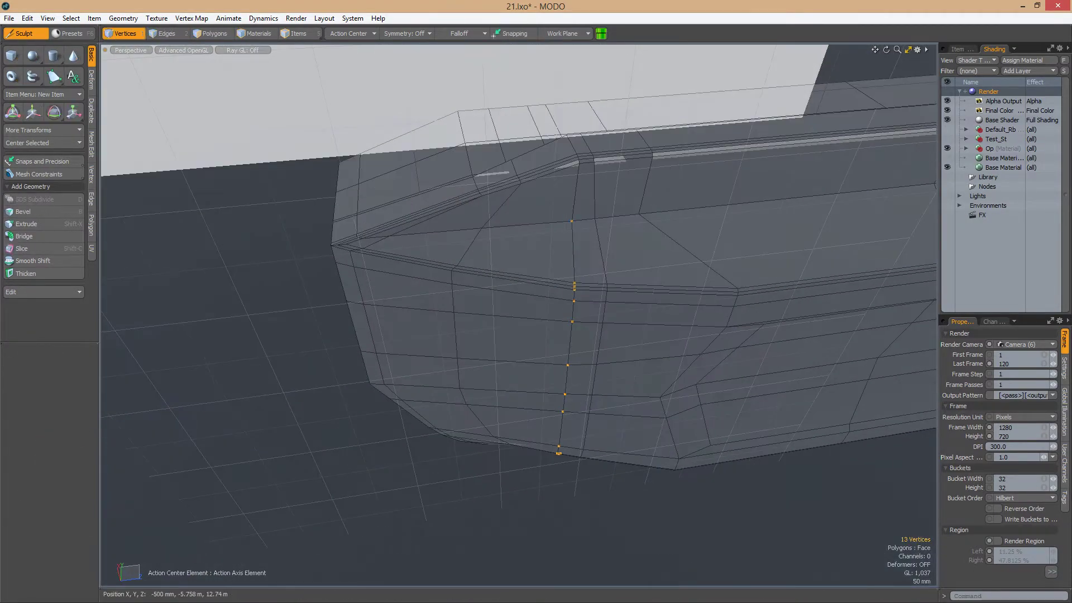
alt+drag(561, 221, 531, 193)
key(ctrl+3)
key(alt+s)
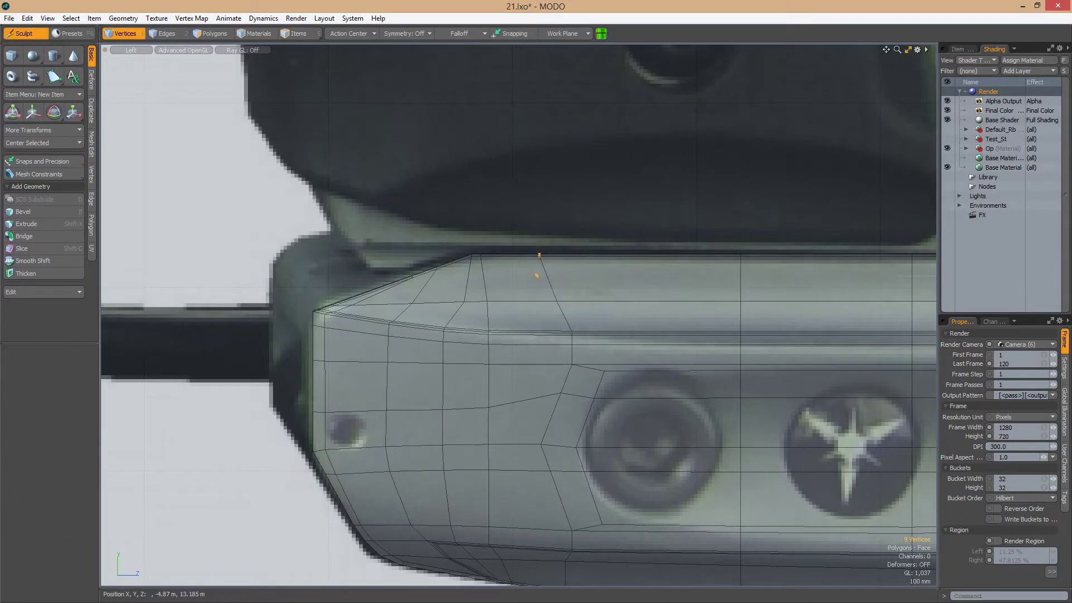
scroll(518, 315, down, 5)
scroll(518, 315, up, 5)
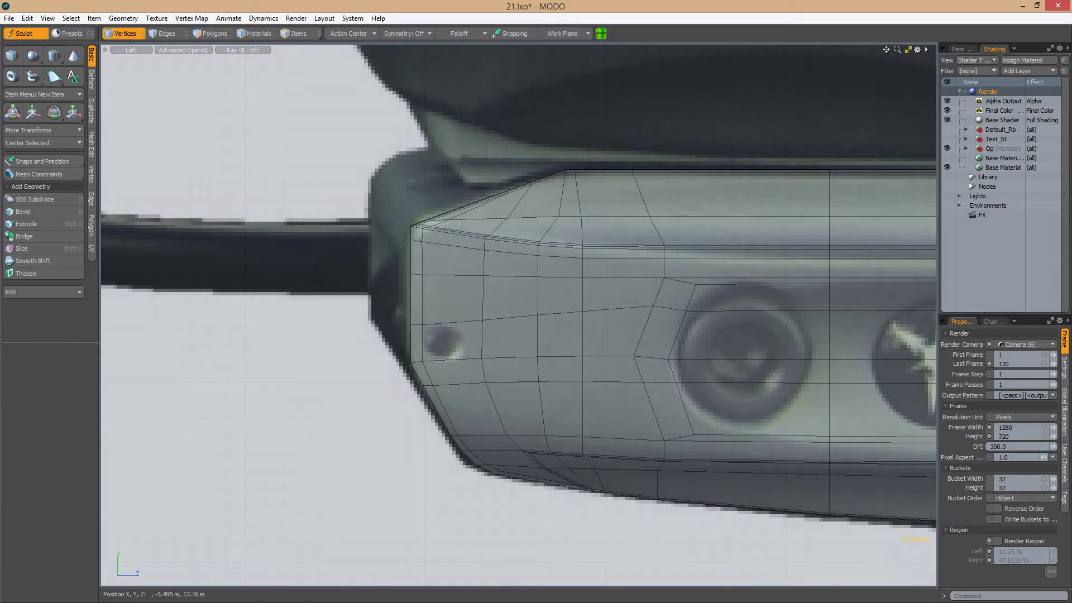
Slide the vertices of the lower side loop near the front edge to smooth the curve of the front columns
scroll(518, 315, down, 5)
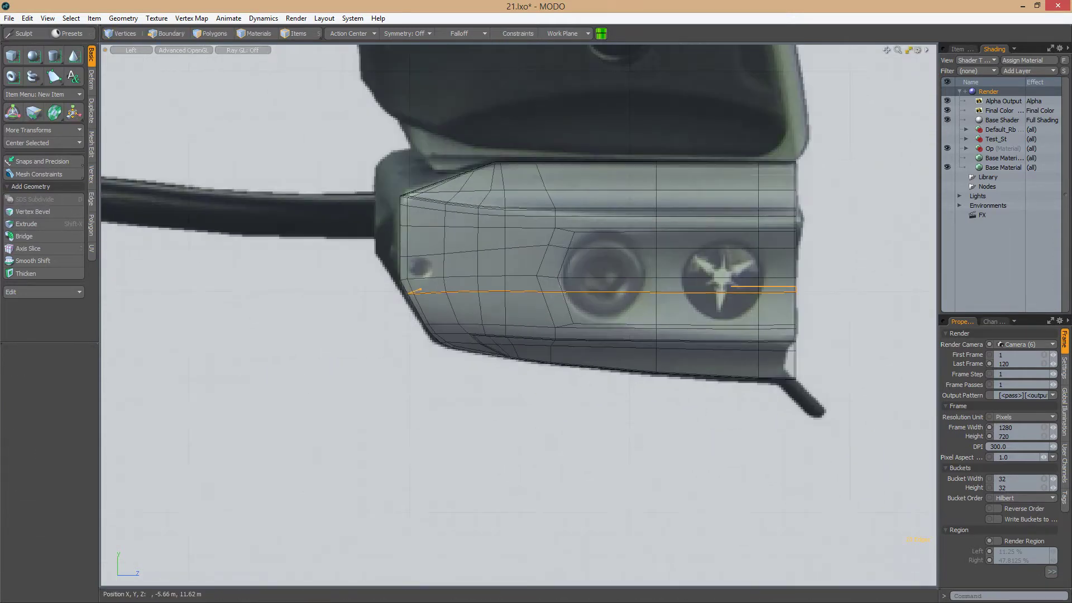
scroll(569, 309, up, 2)
key(1)
middle_drag(631, 306, 735, 331)
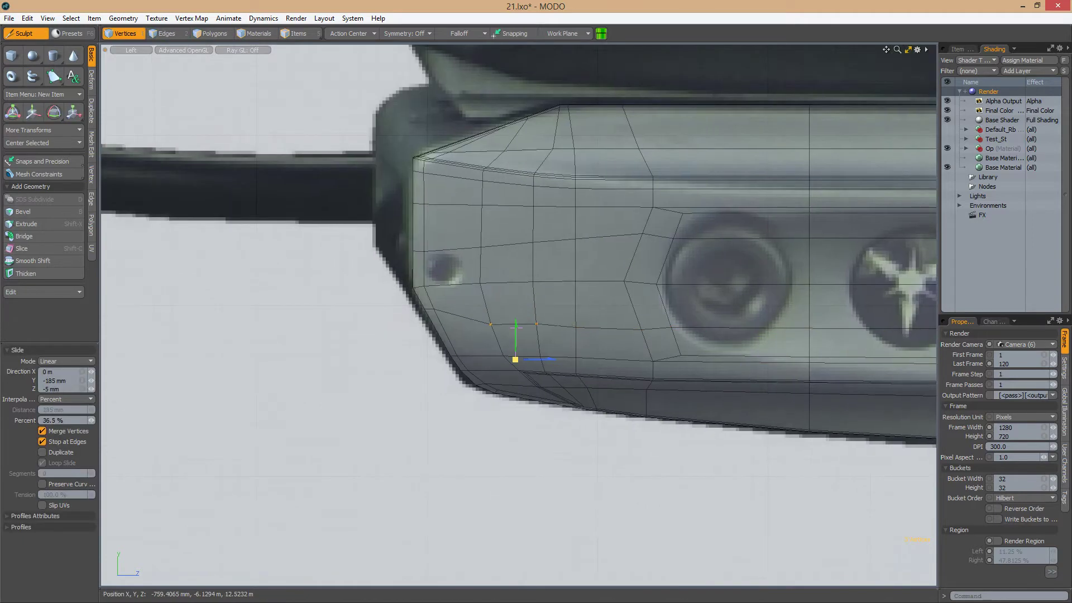
scroll(475, 321, up, 2)
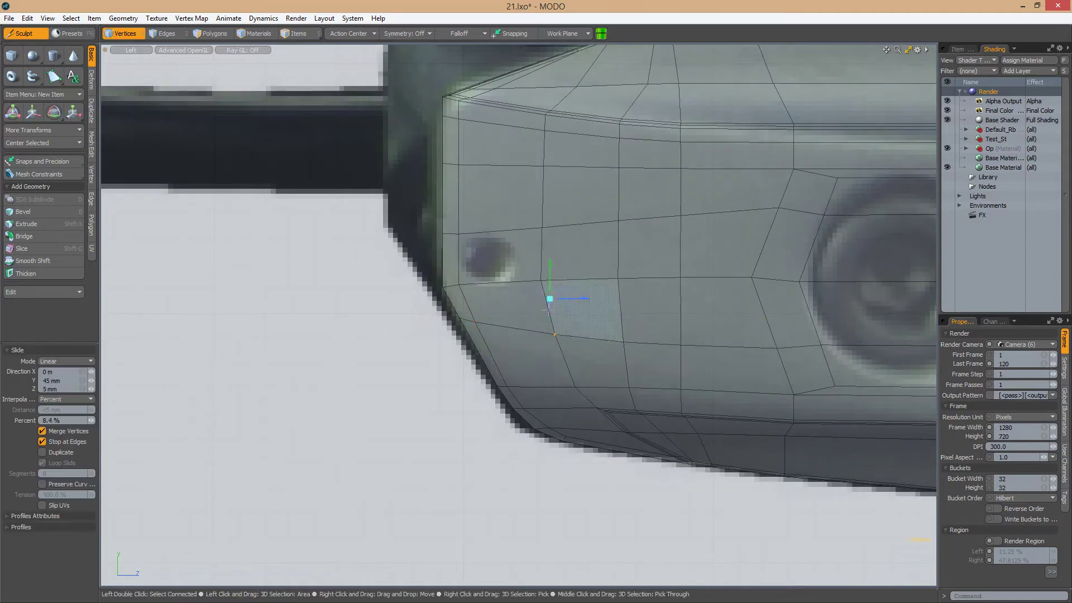
scroll(547, 309, down, 2)
drag(557, 315, 684, 346)
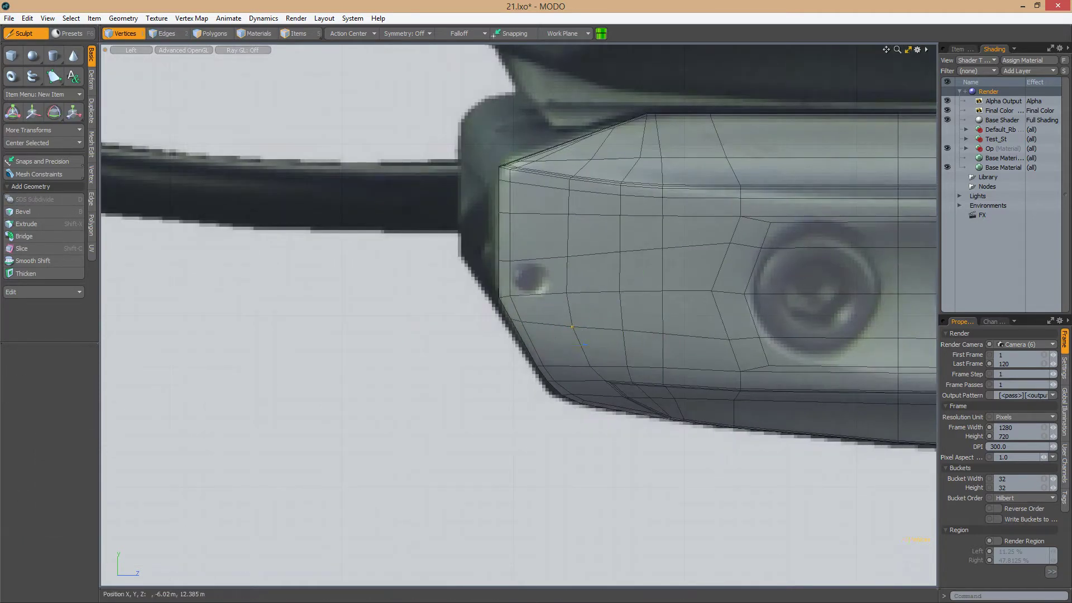
middle_drag(584, 345, 499, 330)
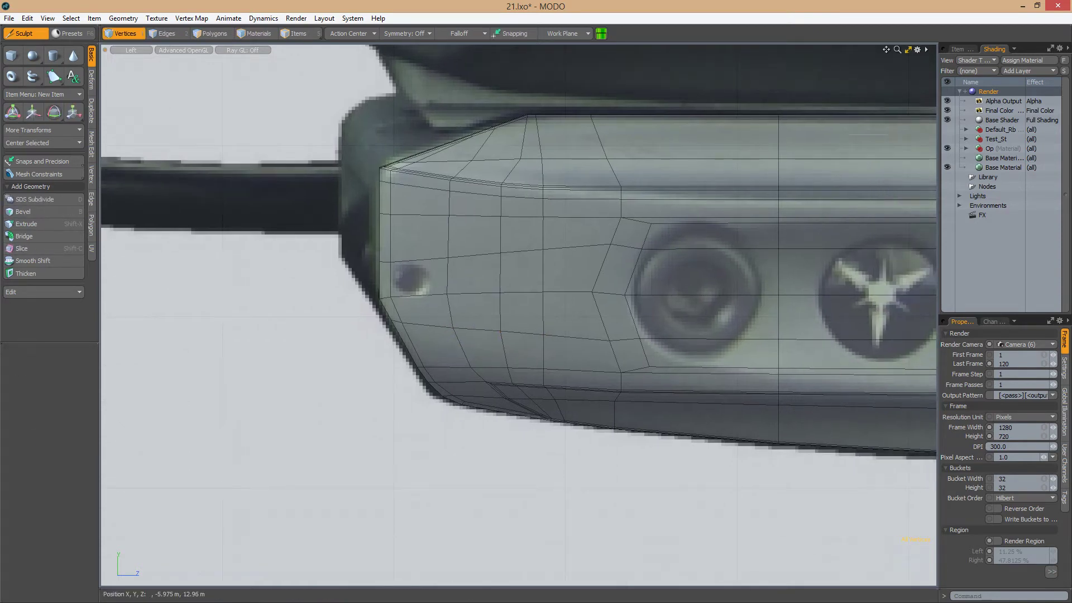
Reposition the vertices of the inset's front outline to follow the round recess in the reference image
scroll(519, 314, up, 2)
key(w)
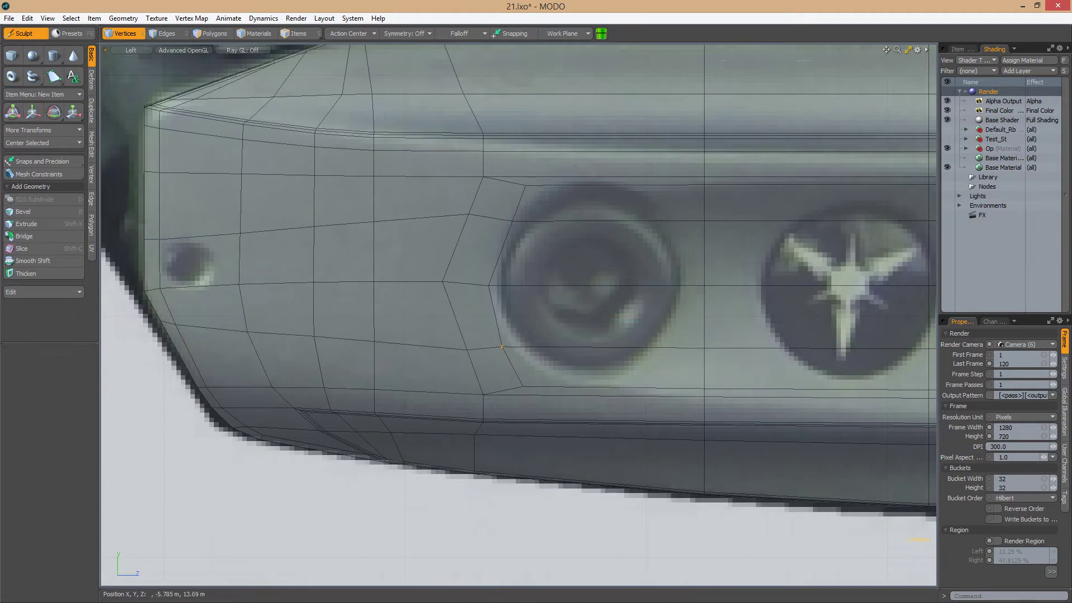
scroll(607, 221, down, 1)
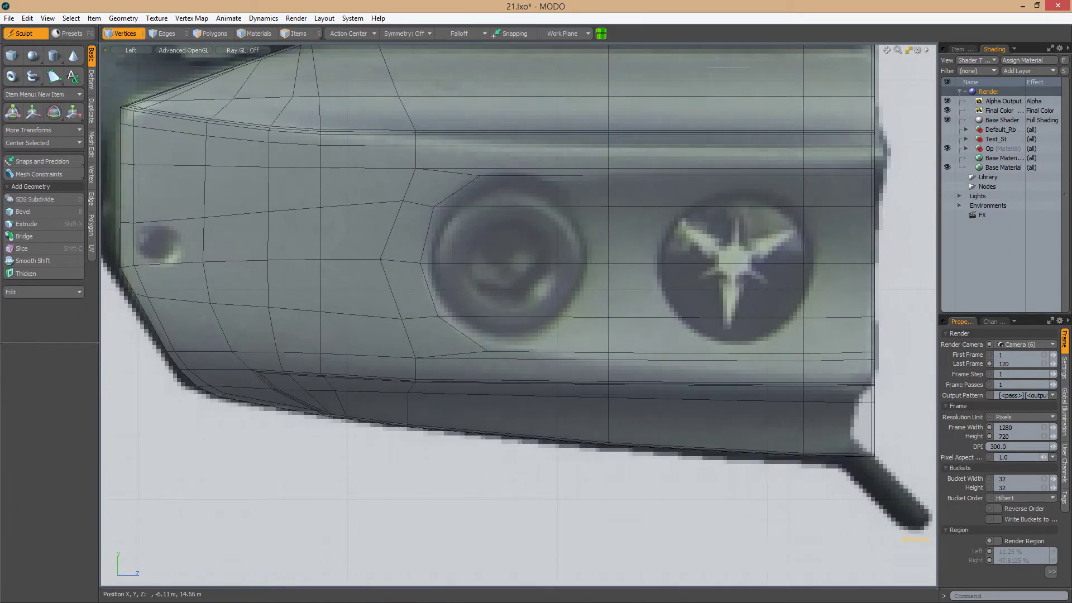
Select the three narrow polygons along the inset's lower edge and move them down 5 mm
scroll(519, 314, down, 1)
key(3)
key(ctrl+space)
click(730, 308)
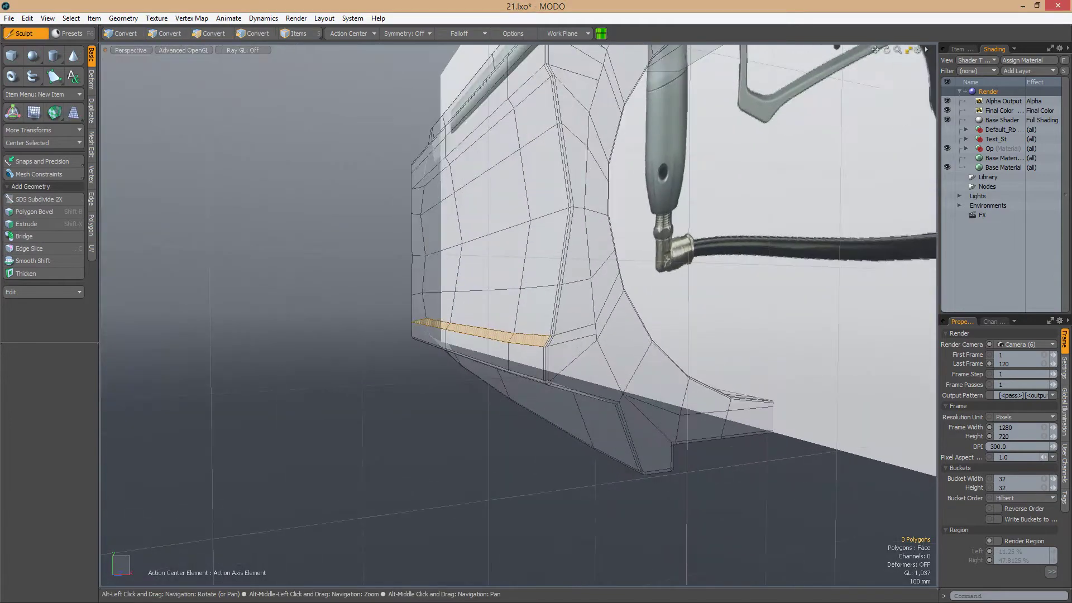
key(ctrl+space)
click(531, 363)
scroll(560, 302, up, 3)
key(w)
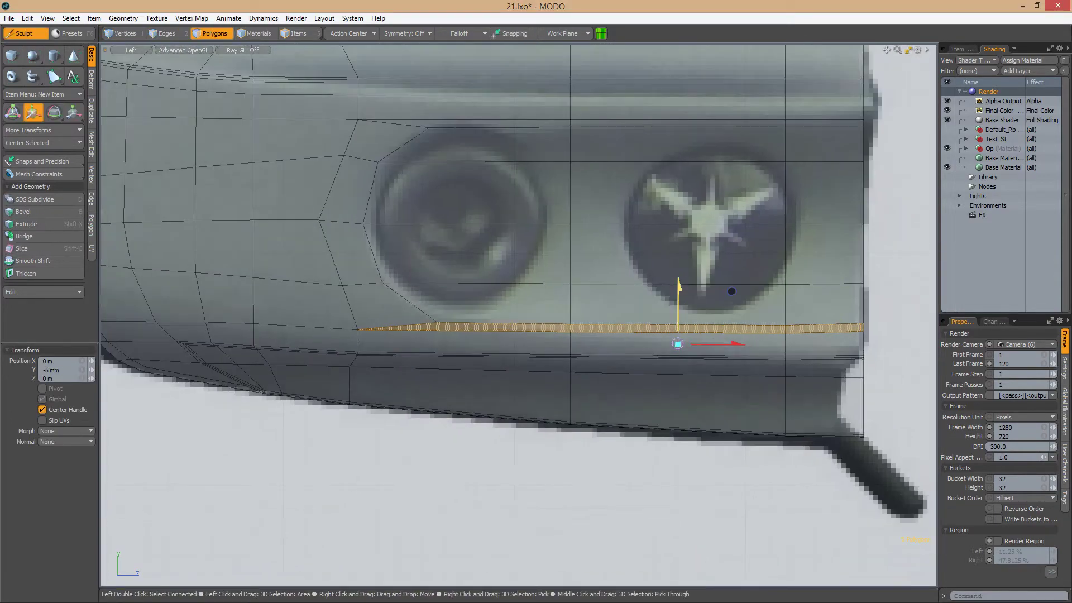
Move the vertex groups at the front end of the lower ledge edge down about 6 mm
scroll(678, 312, down, 2)
alt+drag(592, 313, 536, 324)
scroll(535, 320, up, 4)
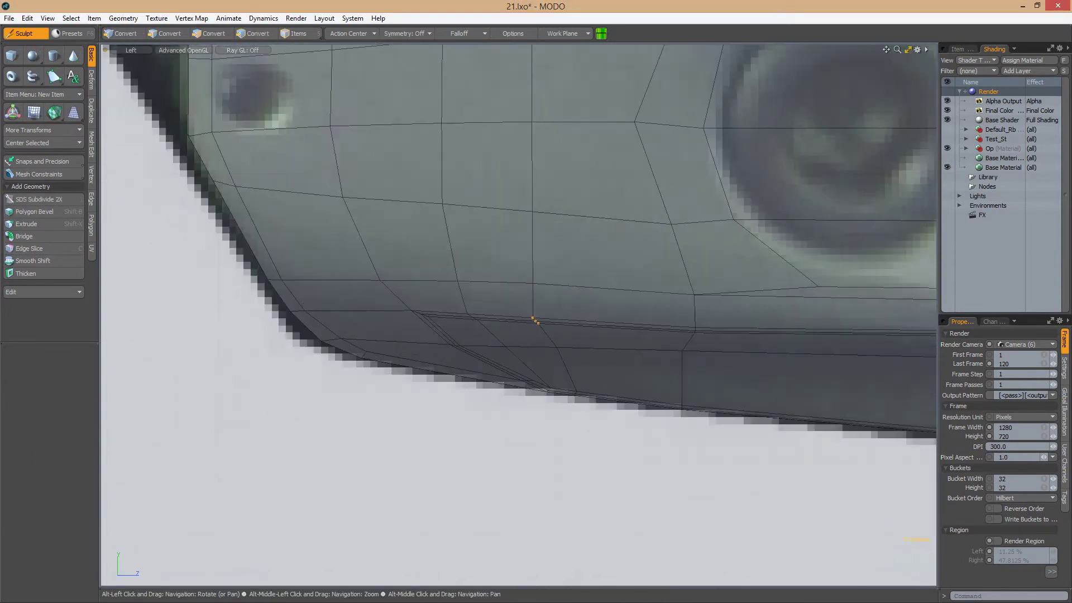
shift+drag(390, 299, 444, 322)
scroll(444, 323, down, 1)
key(w)
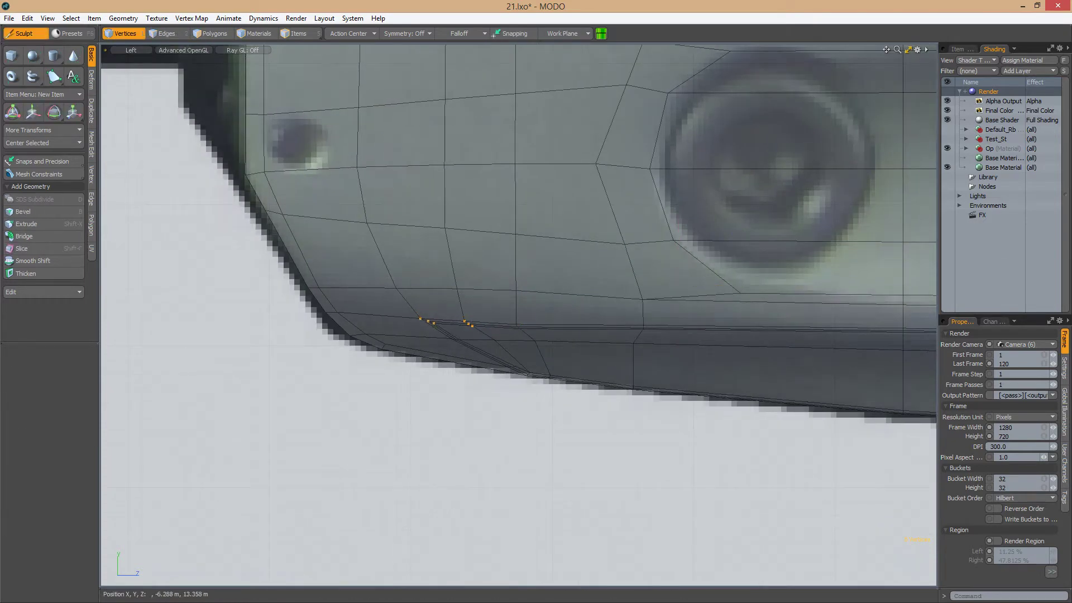
key(w)
key(shift+a)
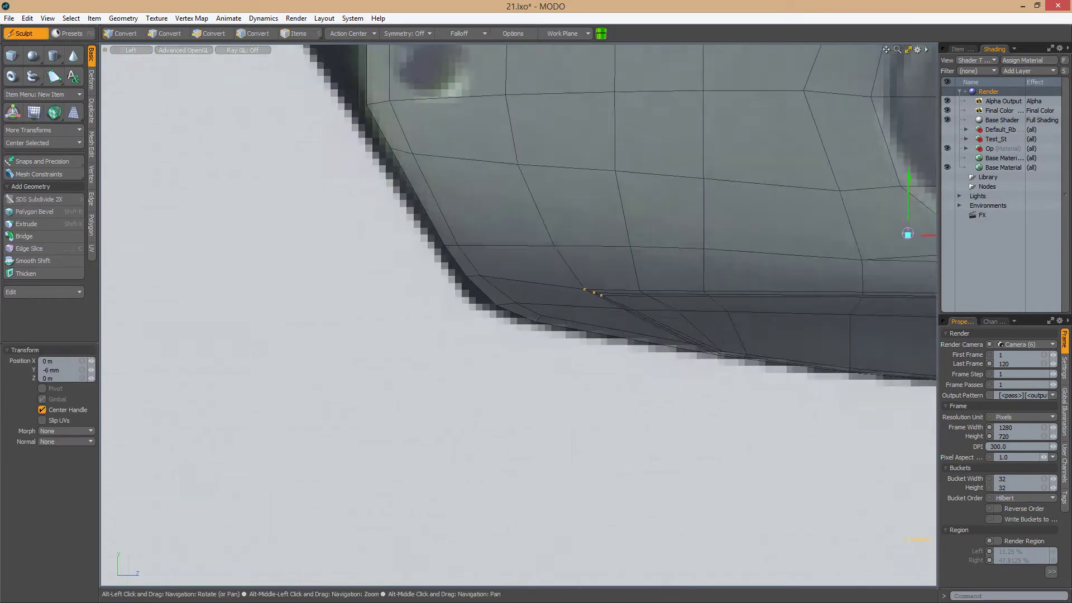
Slide a vertex of the lower side loop just ahead of the inset's front outline by 13%
key(alt+s)
key(shift+a)
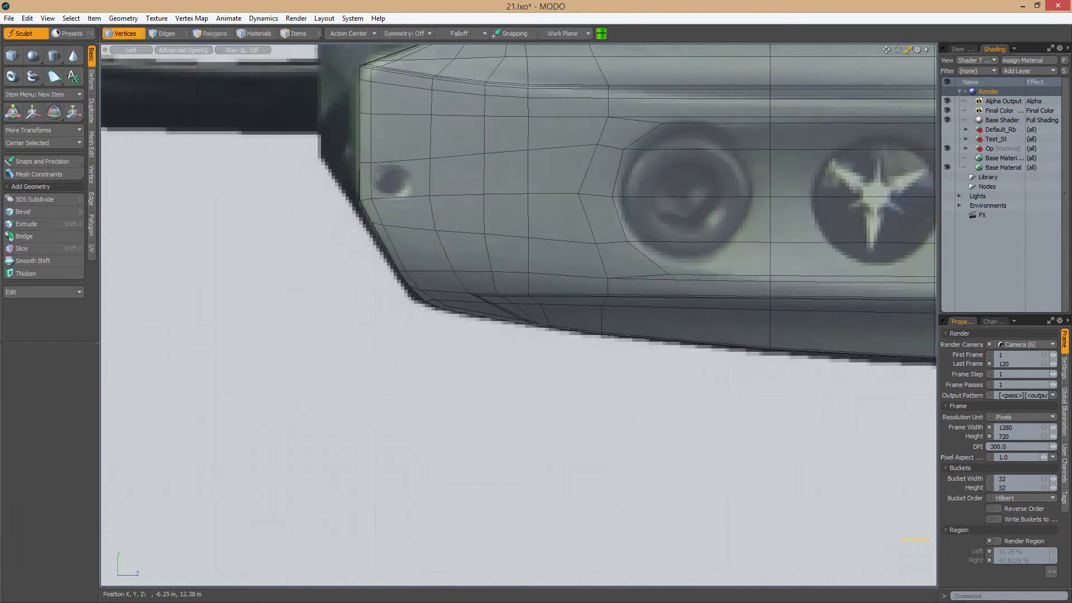
alt+drag(475, 282, 482, 302)
scroll(457, 289, down, 5)
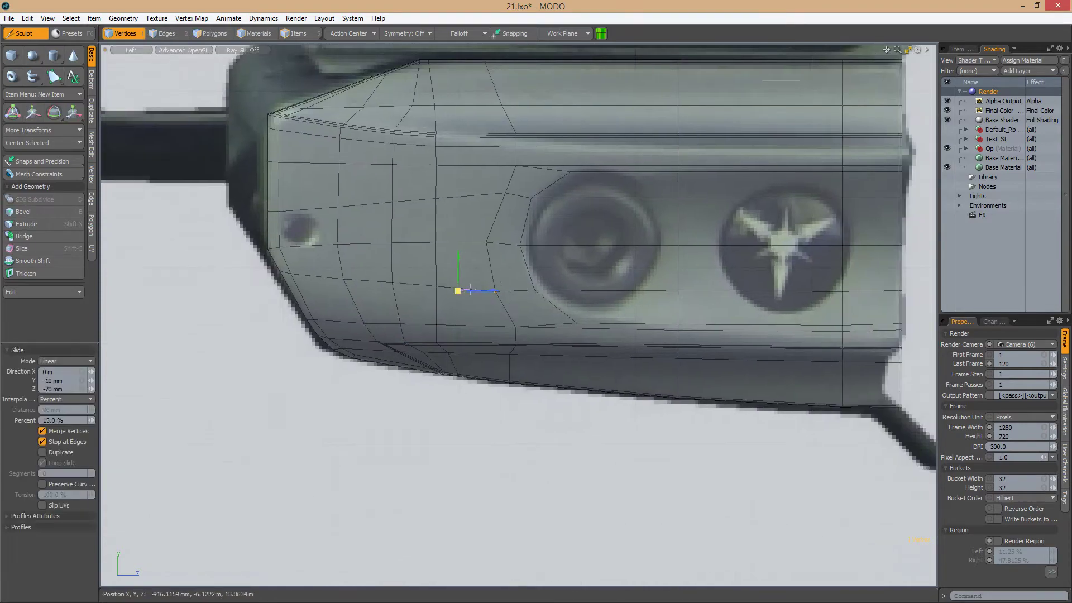
Add supporting edge loops along the borders of the recessed ledge in the perspective view
scroll(466, 274, down, 3)
key(ctrl+space)
click(693, 255)
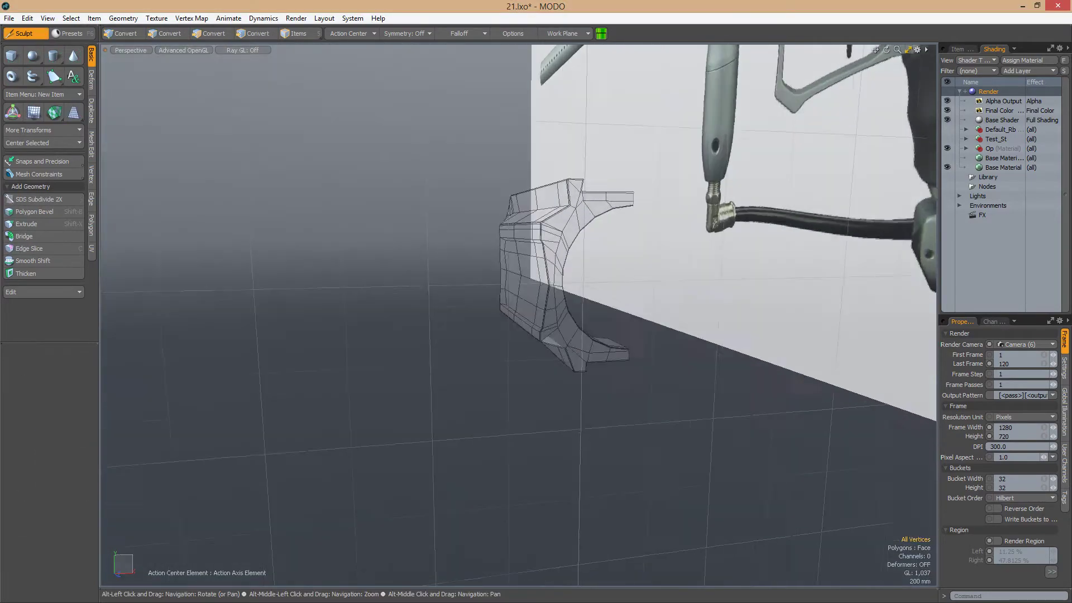
alt+drag(693, 255, 559, 274)
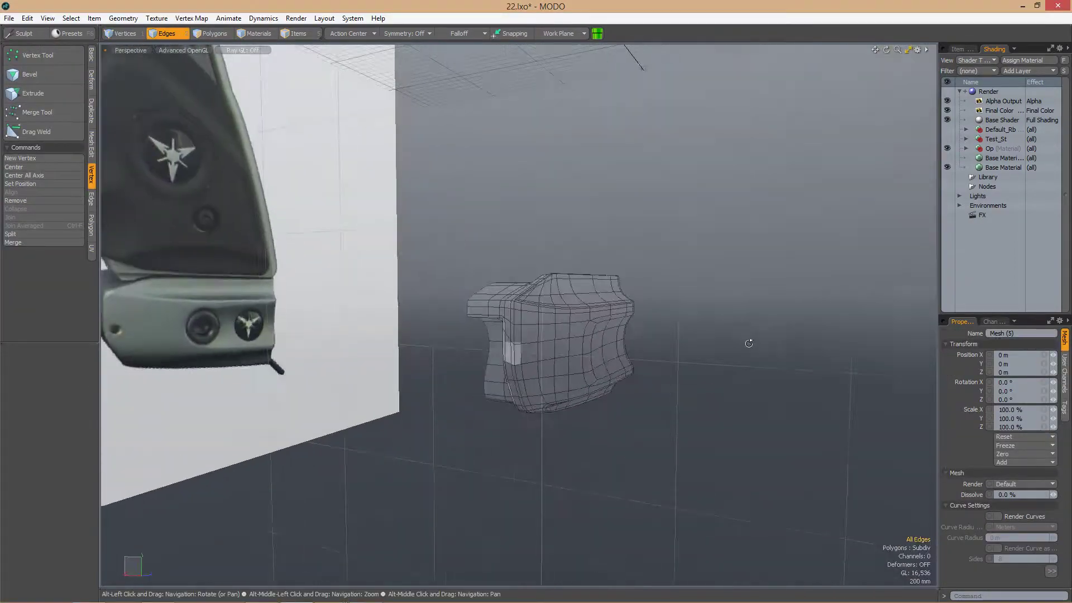
alt+drag(749, 343, 629, 239)
alt+scroll(498, 321, up, 10)
key(alt+c)
alt+drag(505, 311, 603, 242)
key(2)
double_click(466, 309)
key(alt+c)
key(1)
key(3)
double_click(522, 259)
key(alt+c)
key(1)
Slice an edge across the recessed ledge wall near its pointed front end, ending at 100% on the lower corner
alt+drag(533, 350, 566, 331)
click(947, 148)
key(alt+c)
alt+drag(617, 370, 536, 353)
alt+drag(413, 370, 363, 353)
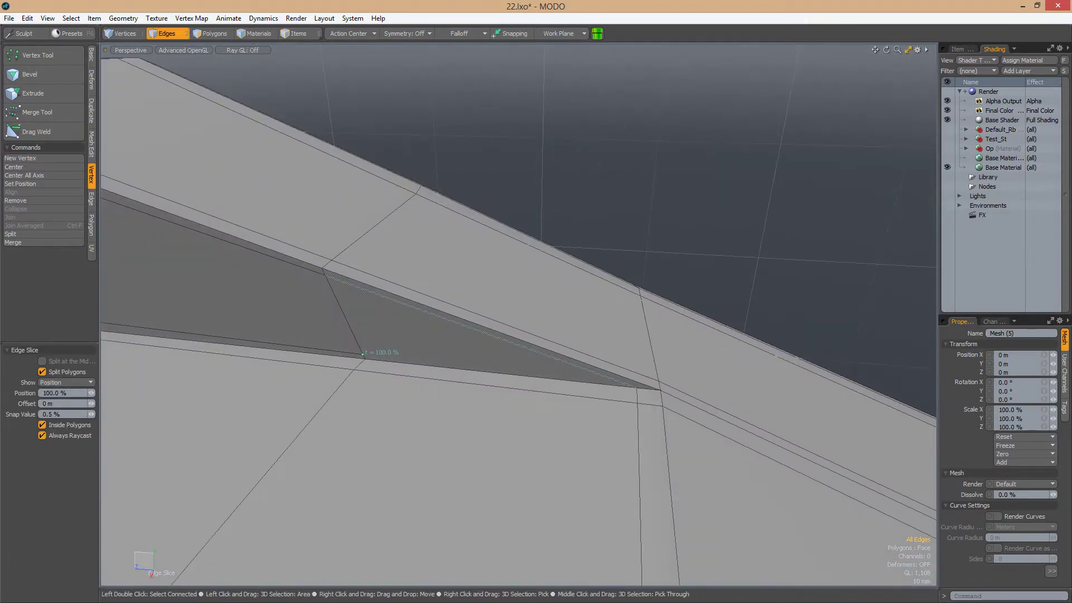
alt+drag(670, 351, 524, 339)
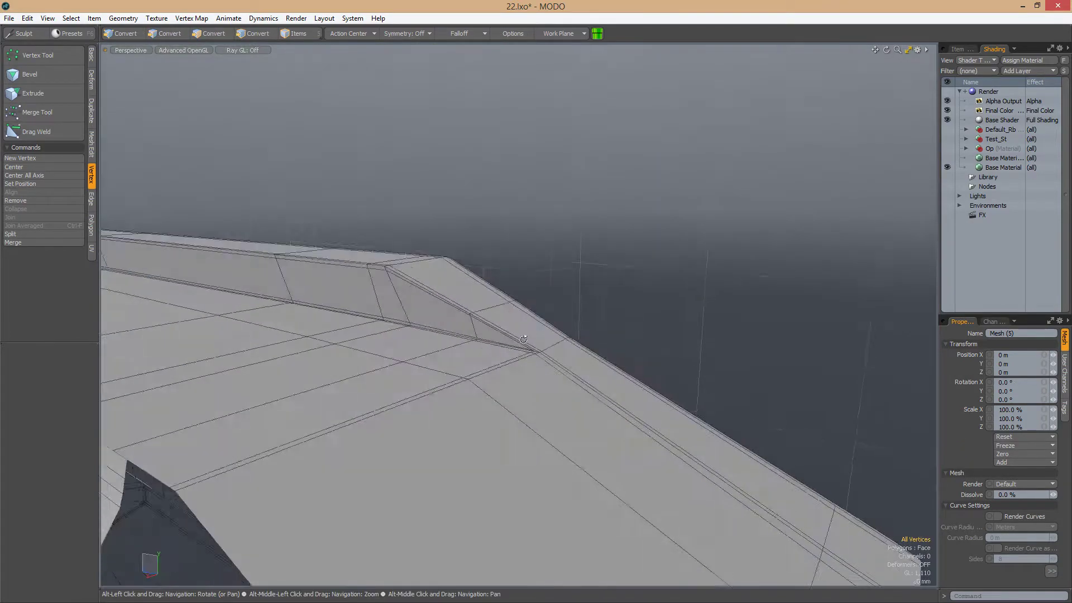
Slice further edges near the ledge's front corner and slide the four vertices crossing the rim by 1.4%
key(alt+c)
click(573, 376)
mouse_move(573, 376)
alt+mouse_down()
mouse_move(640, 369)
mouse_move(713, 295)
alt+mouse_up()
alt+drag(578, 348, 615, 268)
key(alt+s)
key(Tab)
key(Tab)
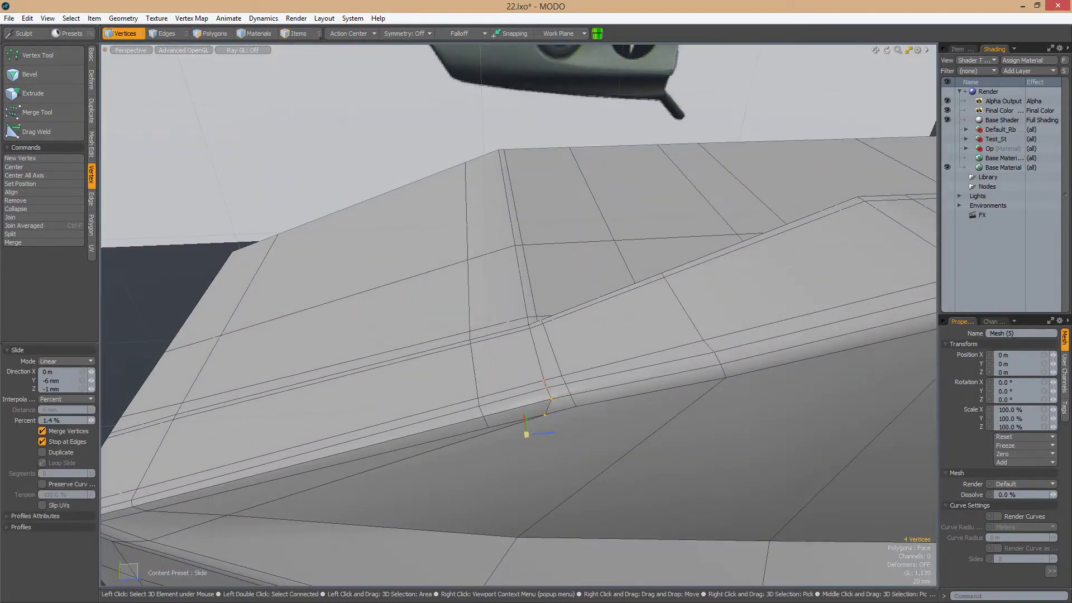
alt+drag(545, 398, 575, 356)
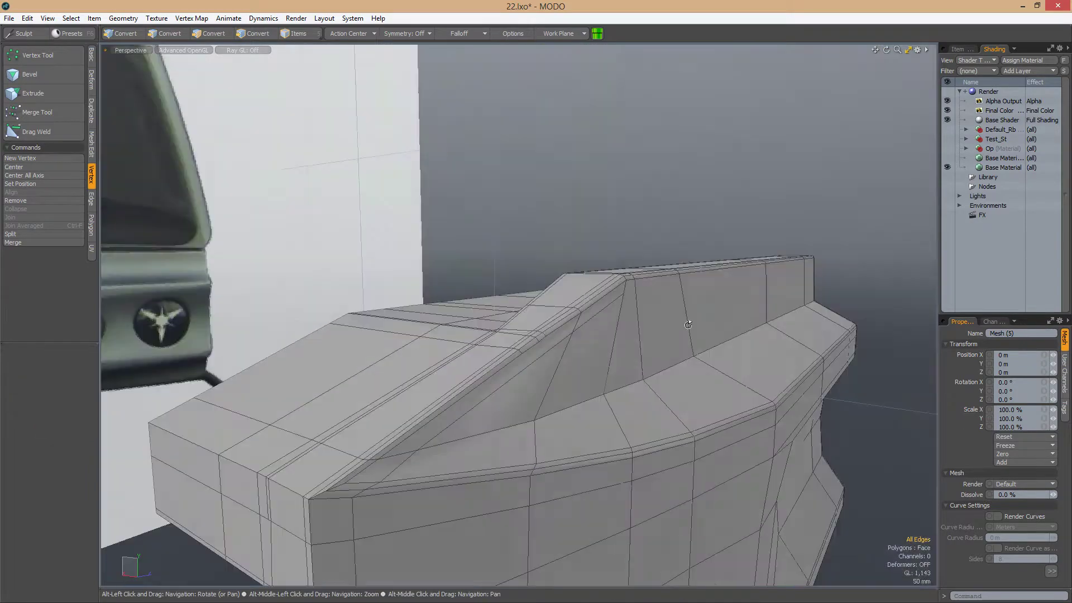
Select the short edges crossing the block's beveled rim beside the step
alt+drag(694, 306, 622, 330)
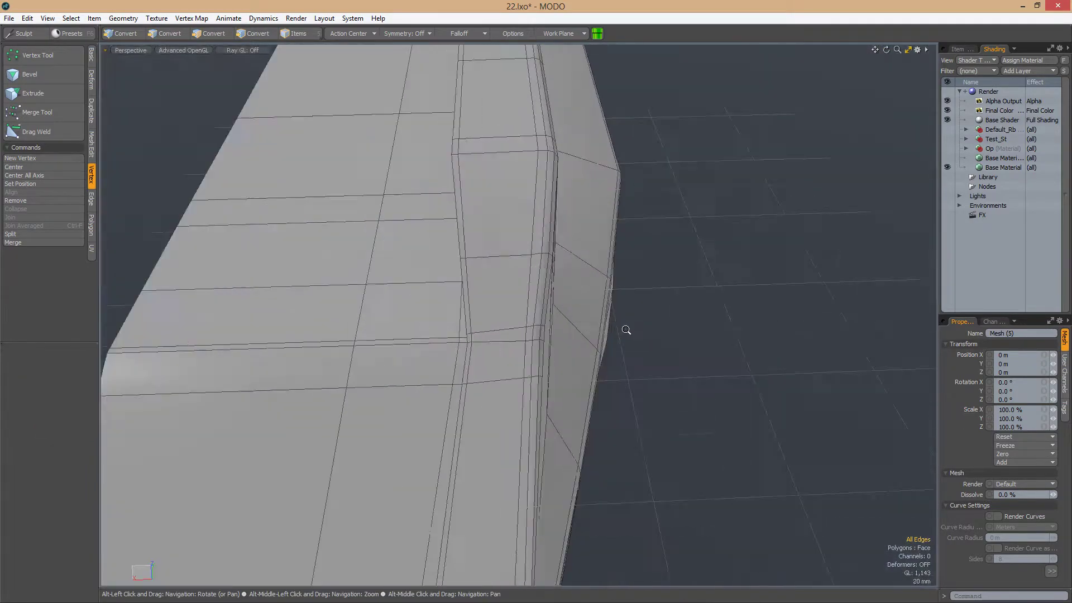
drag(458, 293, 527, 333)
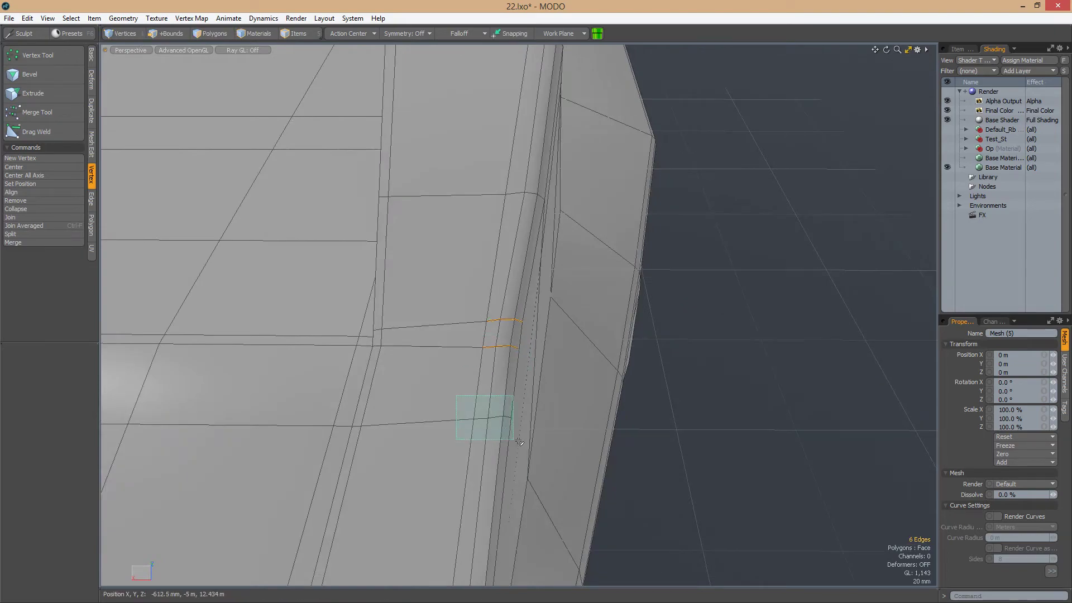
alt+drag(506, 369, 561, 363)
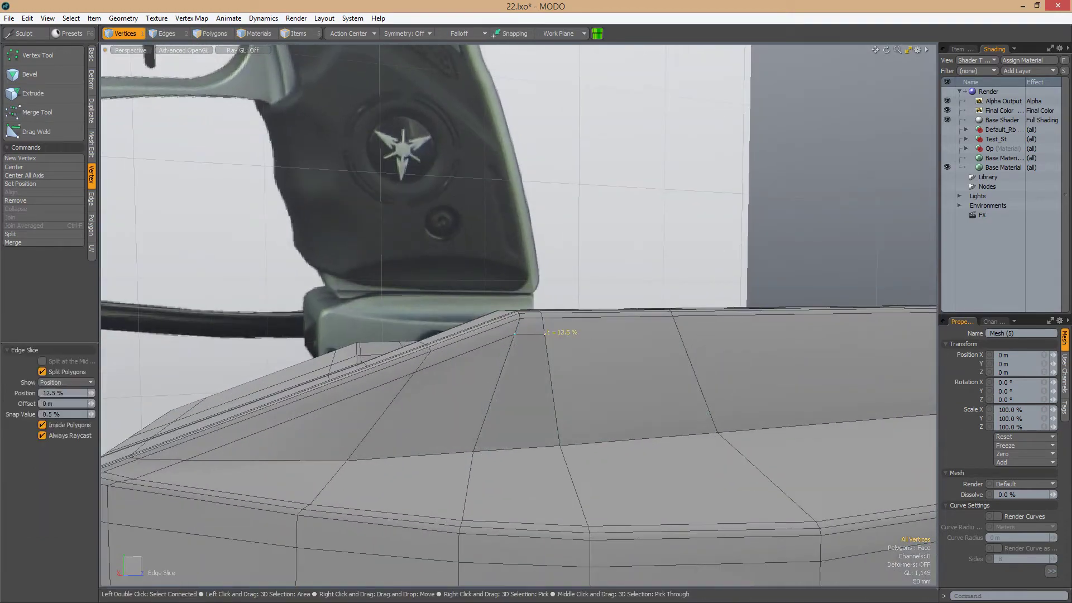
Slice a supporting edge along the recess wall just beneath the beveled rim, starting at 12.5%
alt+drag(680, 331, 613, 330)
scroll(522, 366, up, 5)
alt+drag(427, 348, 628, 346)
key(Tab)
key(3)
double_click(562, 358)
Continue the interrupted edges beside the step across the beveled rim with Edge Slice
key(1)
alt+drag(501, 353, 483, 296)
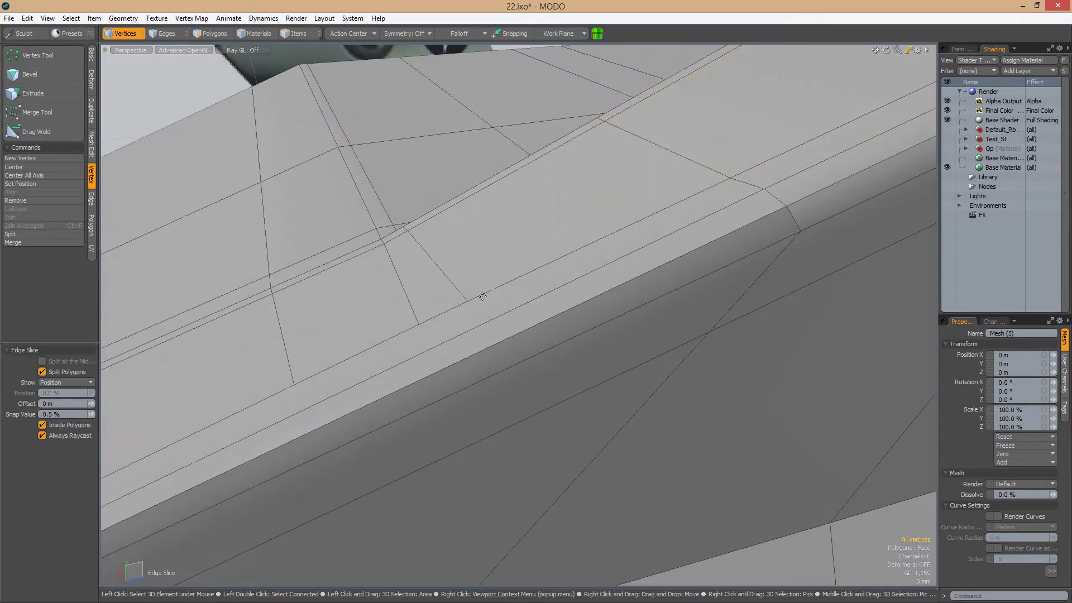
alt+drag(495, 341, 524, 357)
key(2)
click(523, 357)
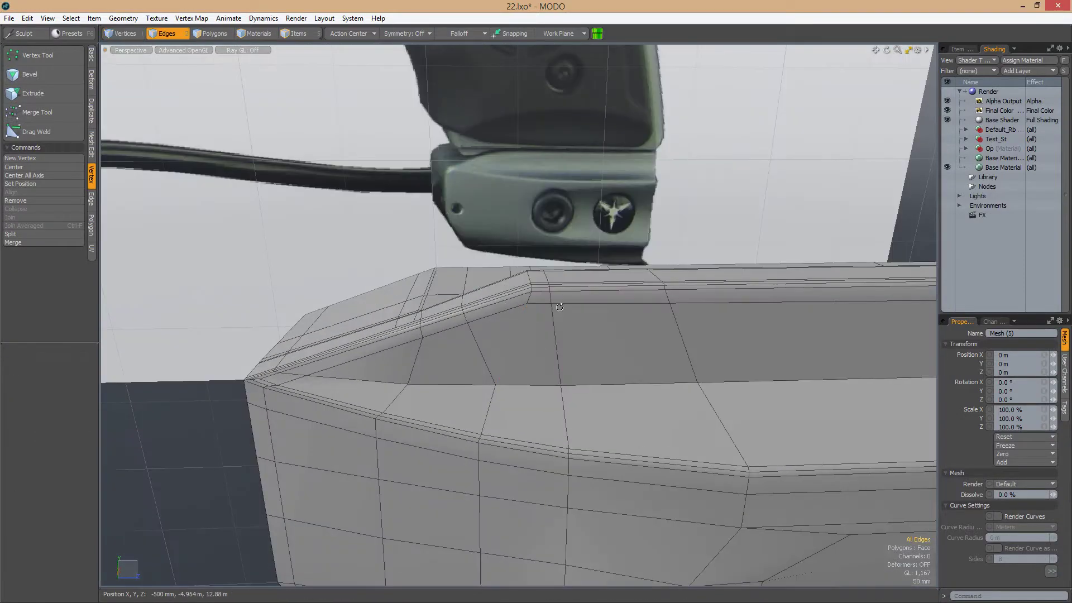
Clear the crowded cross edges from the beveled rim beside the step
key(1)
alt+drag(559, 307, 524, 401)
key(2)
alt+drag(612, 366, 551, 349)
key(1)
click(527, 332)
key(w)
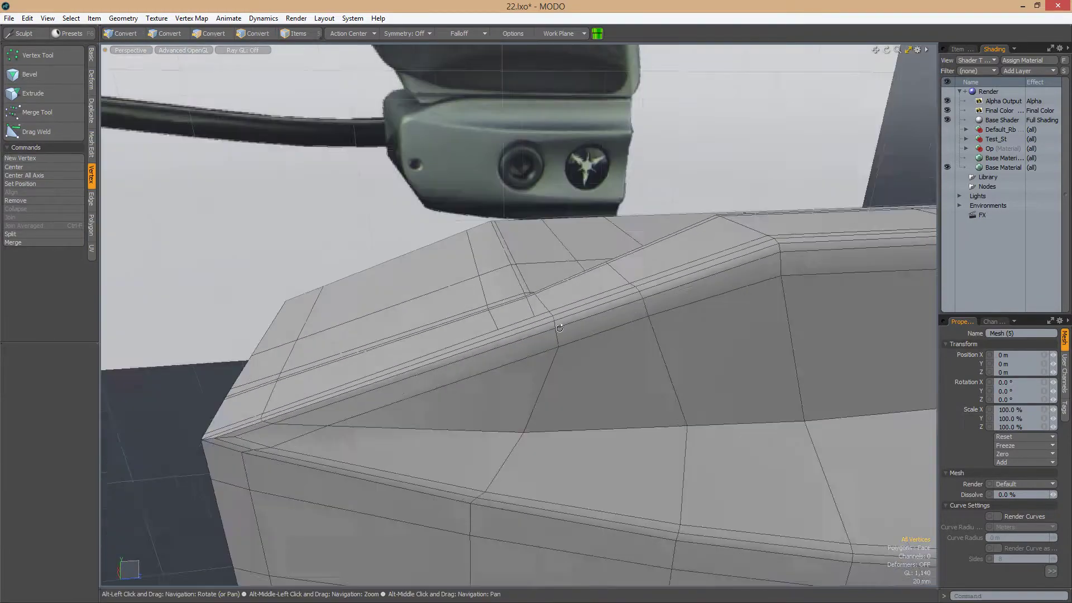
Slice two new edges from the step down across the beveled rim to the recess wall
key(alt+c)
click(552, 350)
scroll(542, 329, up, 2)
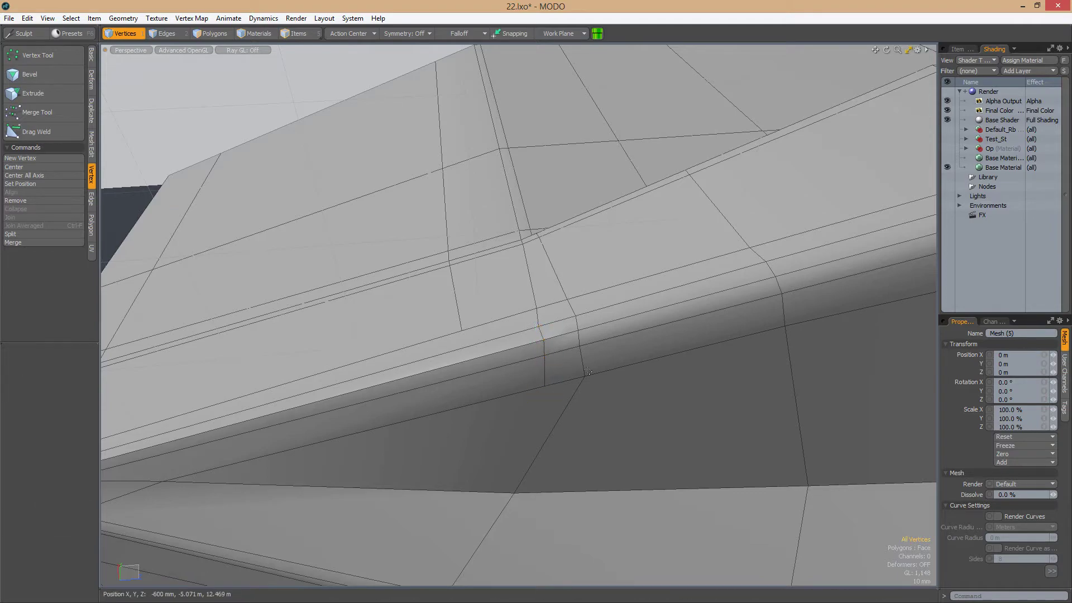
scroll(642, 311, down, 3)
key(Tab)
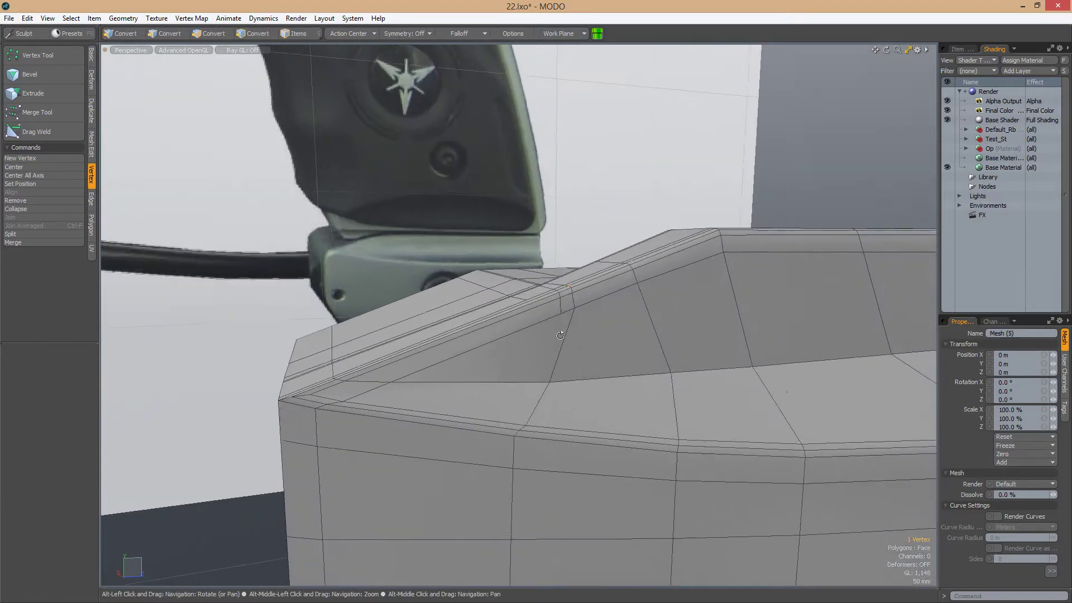
Slice a third edge across the rim and reroute the edges on the recess wall, checking the subdivided surface
alt+drag(642, 310, 631, 330)
key(Tab)
key(Tab)
key(Tab)
key(c)
key(Tab)
key(Tab)
key(space)
key(1)
key(alt+c)
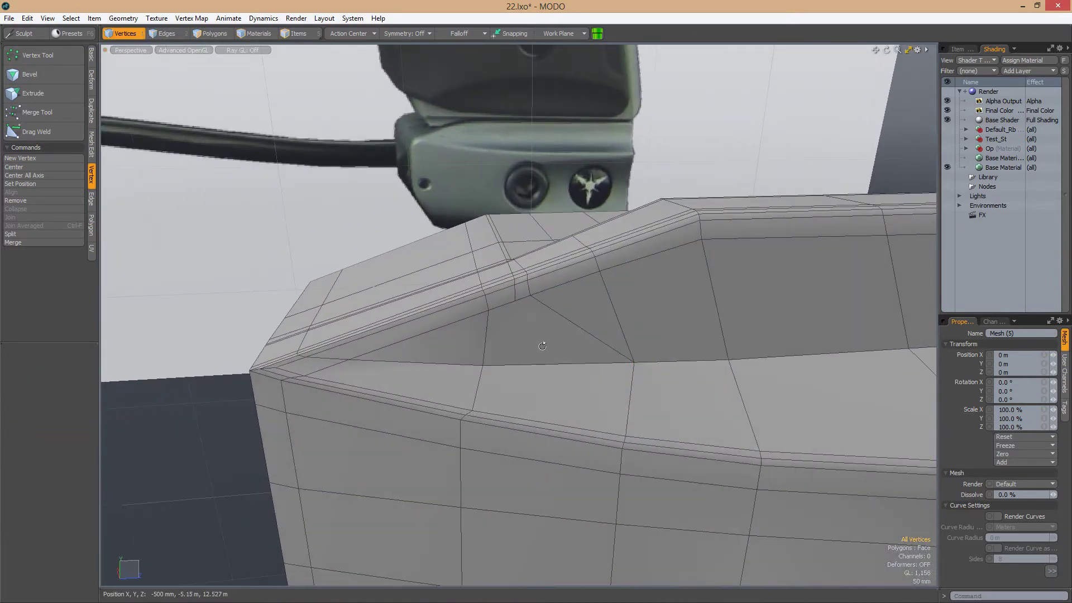
Slice a second diagonal edge from the rim to the recess wall's base and join the neighbouring vertices by averaging
alt+drag(543, 346, 507, 338)
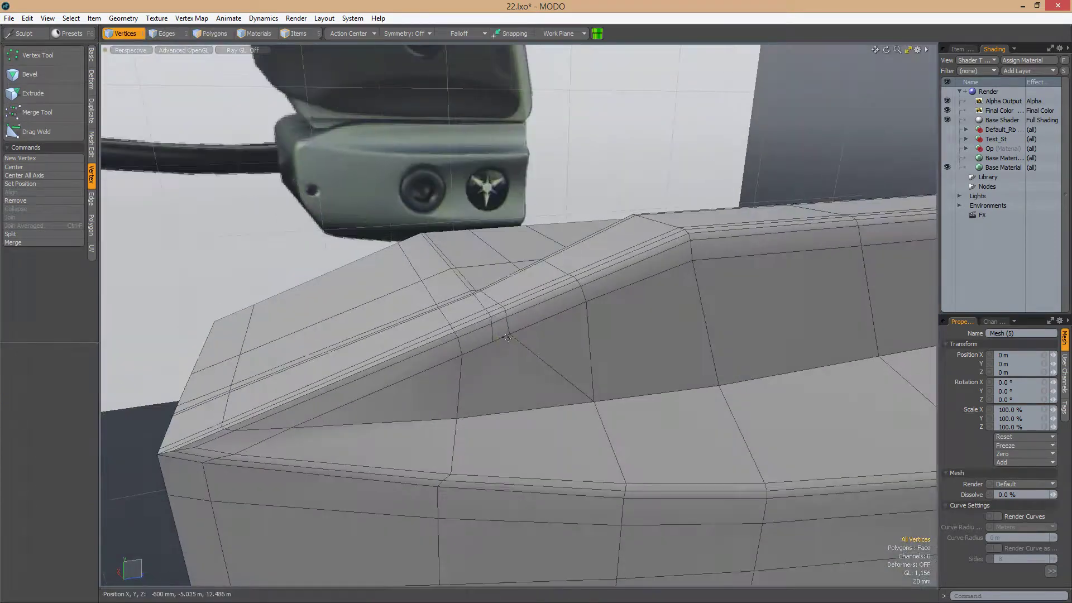
key(alt+c)
click(507, 339)
key(space)
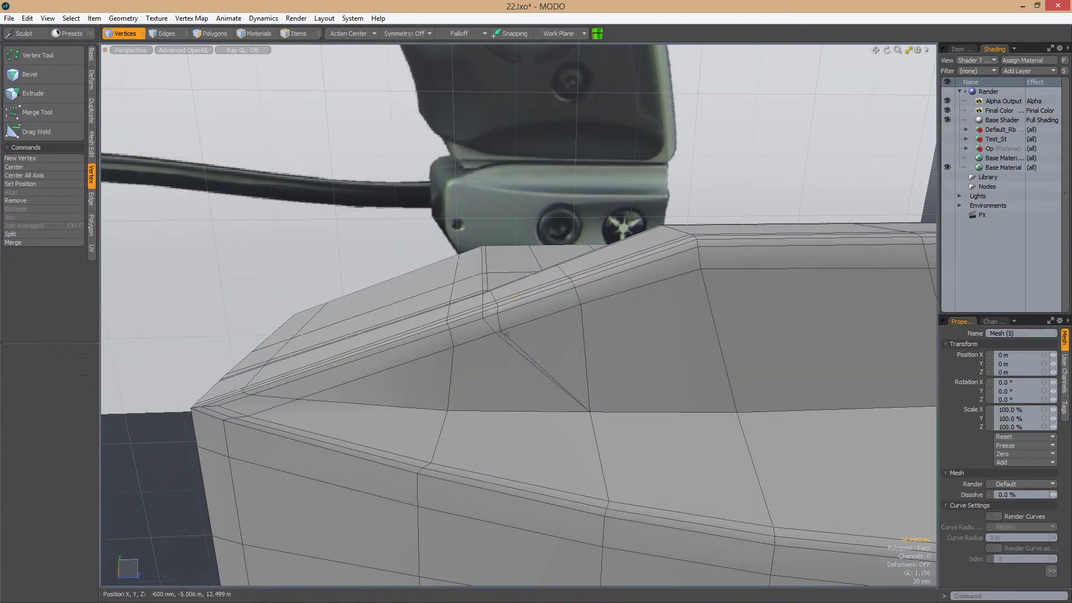
key(ctrl+f)
Select the twelve vertices crossing the lower rim near the recess's front corner and adjust them with Slide
alt+drag(538, 341, 494, 360)
alt+drag(555, 400, 509, 416)
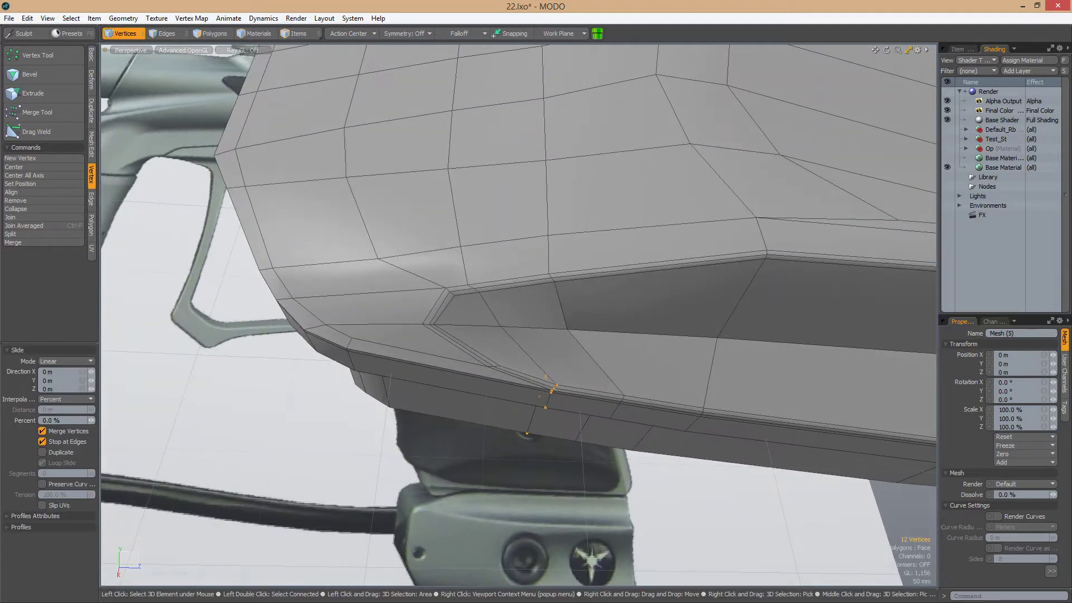
alt+drag(436, 399, 600, 344)
key(space)
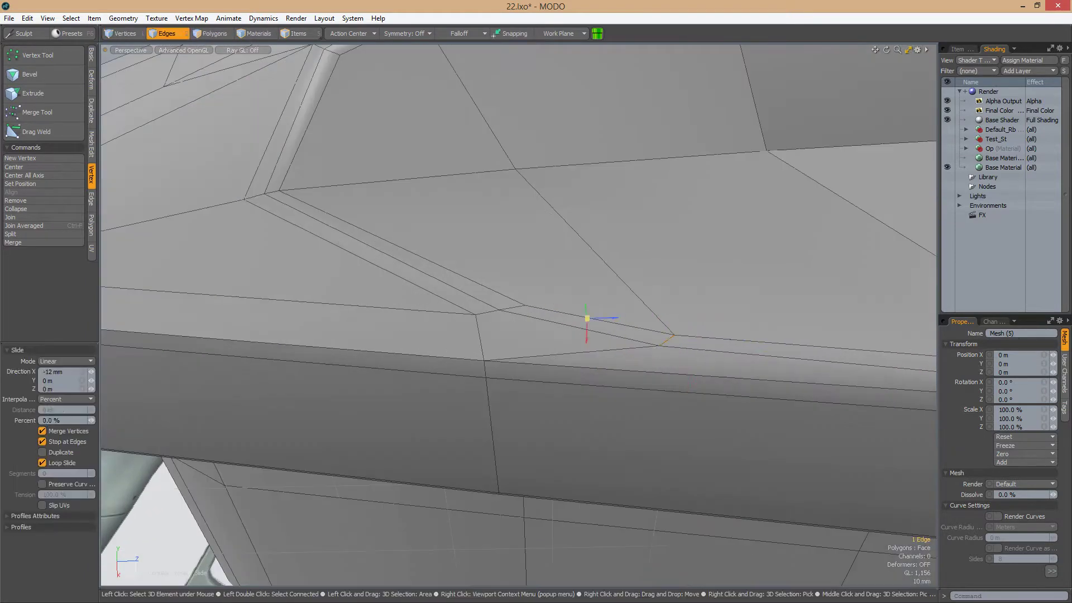
Slide the rim vertices at the lower recess corner forward, the inner one by 41.9%, to tighten the corner
alt+drag(558, 385, 588, 397)
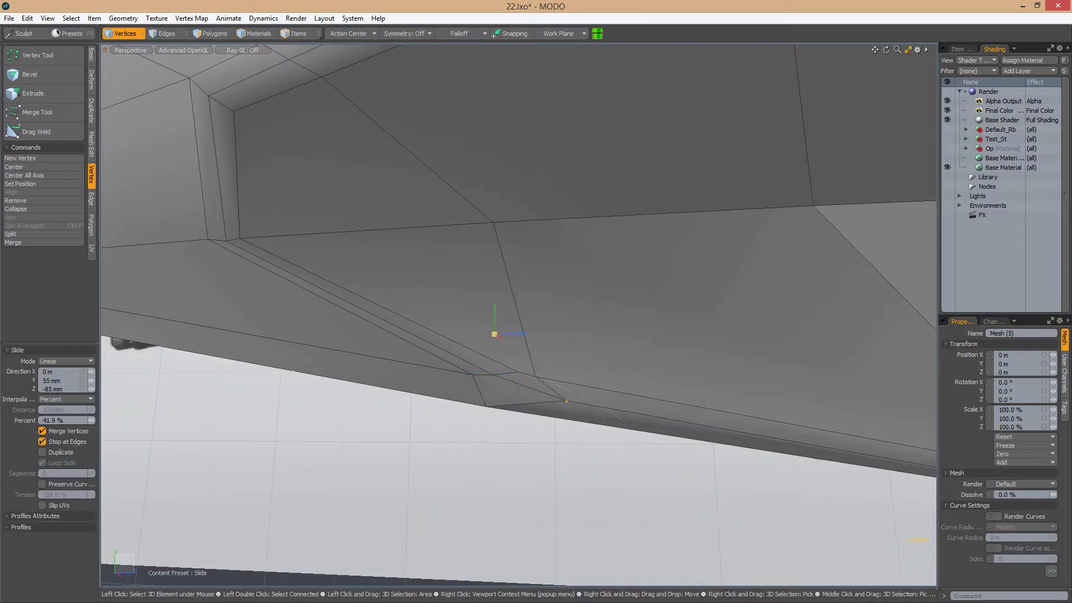
key(space)
alt+drag(519, 357, 592, 373)
key(2)
click(592, 373)
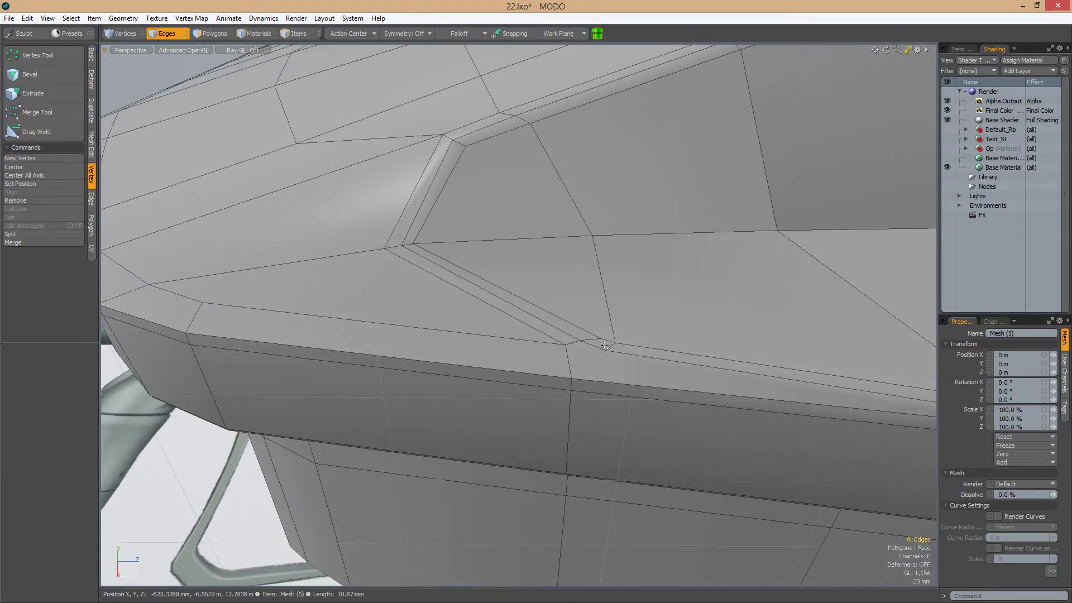
Remove the edge loop crossing the recess wall near its front corner and check the subdivided surface
key(1)
alt+drag(645, 322, 534, 336)
click(534, 336)
alt+drag(813, 364, 711, 342)
scroll(711, 343, up, 5)
click(523, 382)
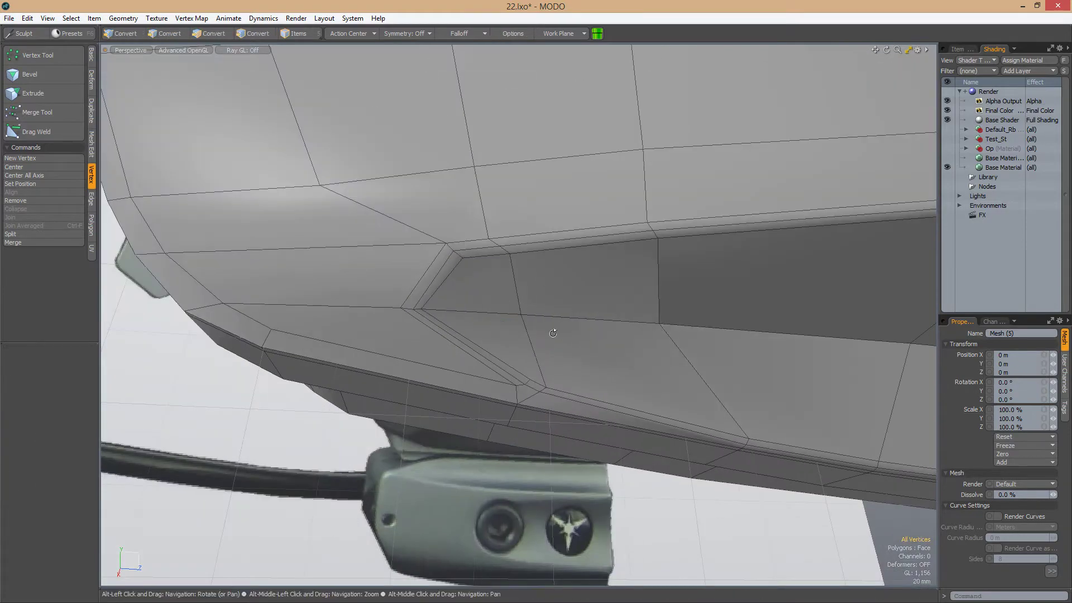
mouse_move(553, 333)
alt+mouse_down()
mouse_move(568, 359)
mouse_move(536, 331)
alt+mouse_up()
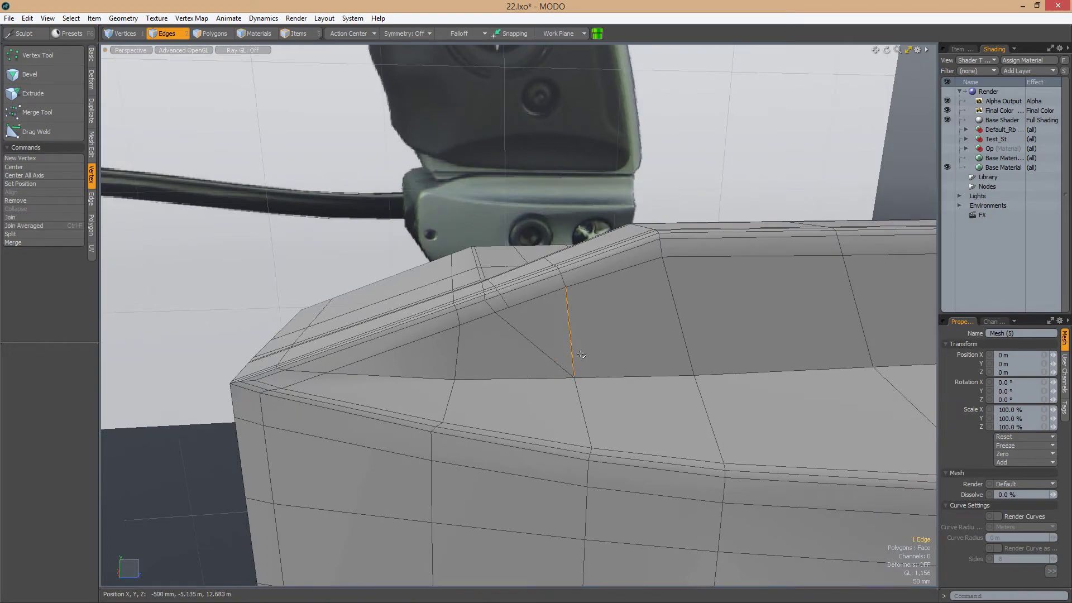
double_click(581, 355)
alt+drag(581, 354, 548, 307)
click(500, 368)
key(Tab)
key(Tab)
Select the vertices along the sloped front edge in the Left view and compare the subdivided profile with the reference image
click(564, 339)
key(space)
key(1)
key(space)
key(ctrl+z)
alt+drag(616, 348, 531, 324)
key(space)
right_drag(444, 281, 568, 350)
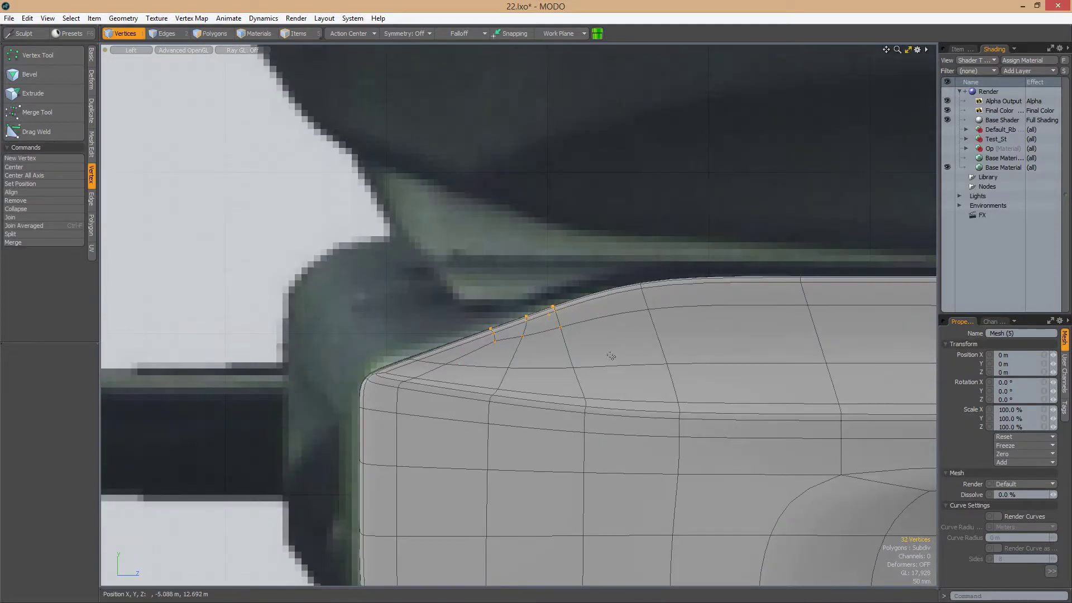
click(544, 268)
scroll(543, 268, down, 5)
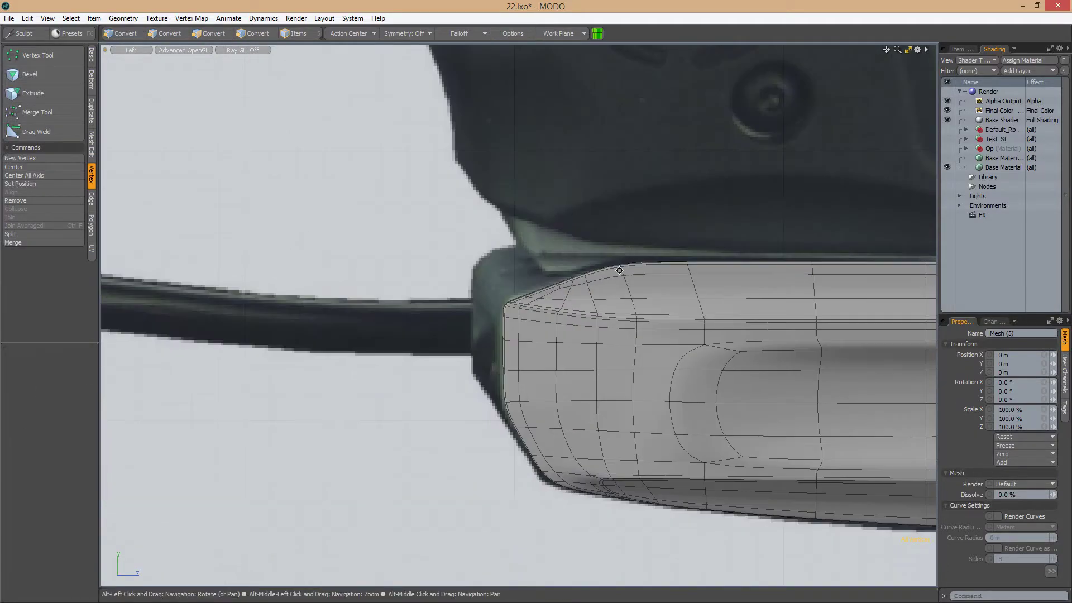
alt+drag(543, 268, 551, 431)
Slice an edge across the upright tab's face with Edge Slice and slide the vertex at its lower inner corner by 23.1%
key(Tab)
key(space)
key(space)
alt+drag(591, 313, 586, 268)
scroll(457, 349, up, 5)
key(2)
key(c)
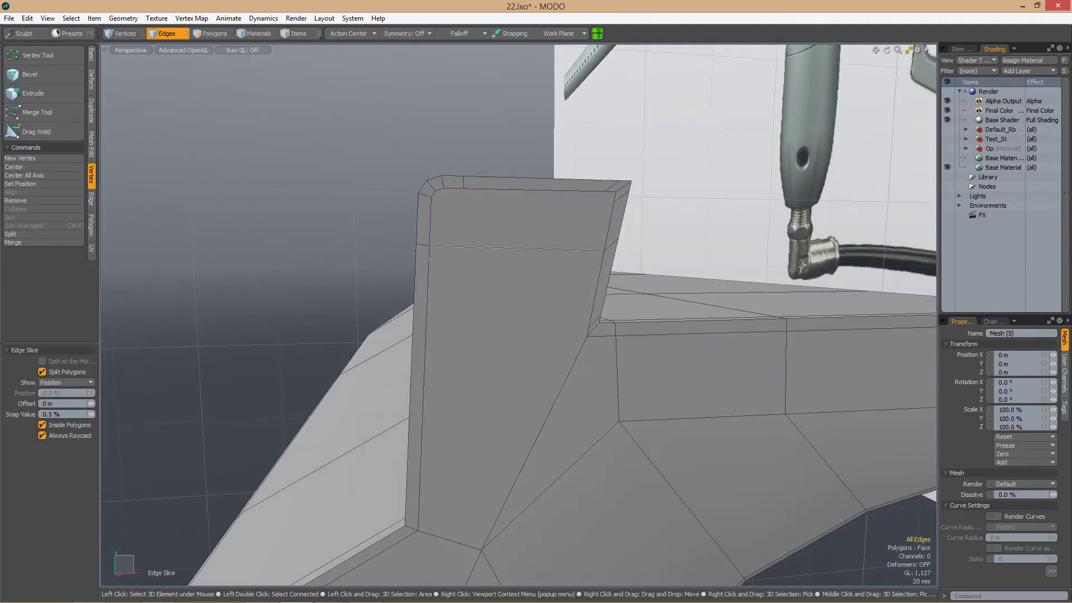
alt+drag(585, 356, 484, 276)
key(q)
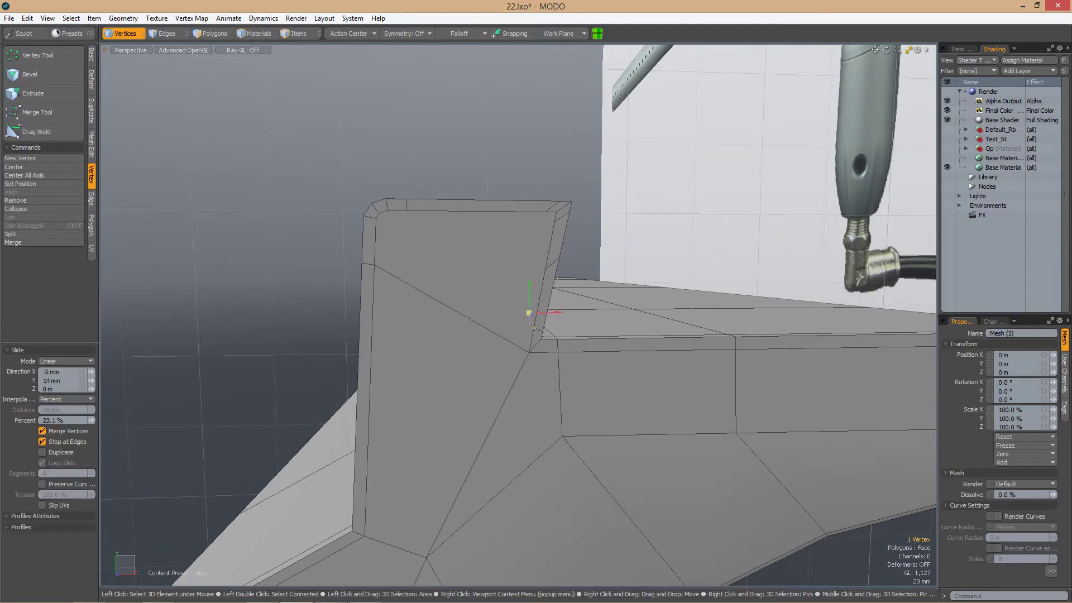
Slice diagonal edges across the tab's face from its rounded upper corner to the opposite side
alt+drag(534, 329, 418, 224)
key(c)
alt+drag(568, 345, 384, 230)
alt+drag(541, 328, 522, 297)
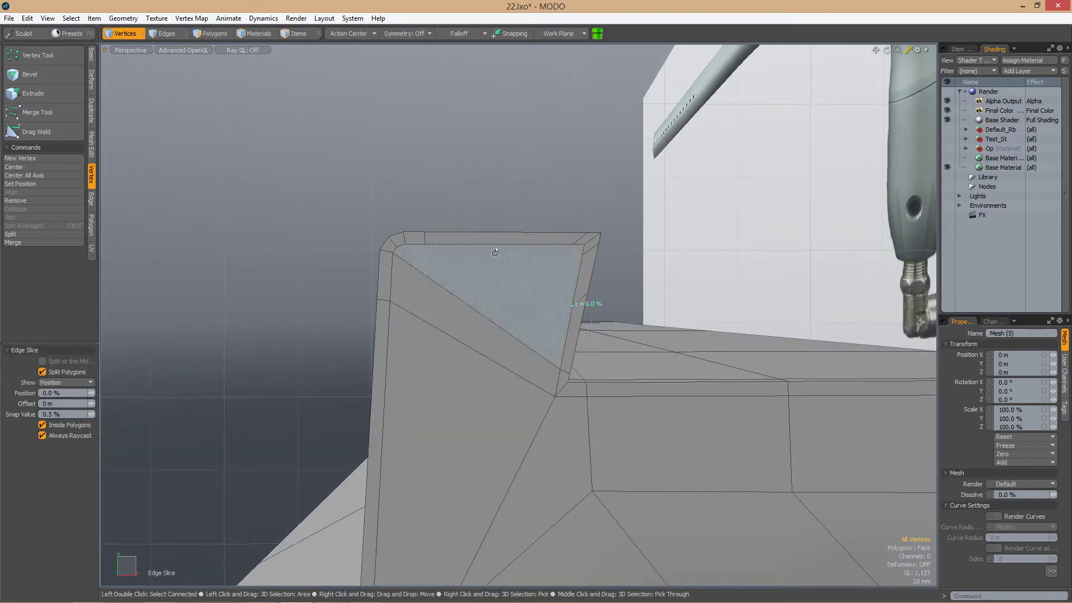
alt+drag(495, 253, 409, 268)
alt+drag(559, 296, 582, 286)
scroll(582, 286, up, 3)
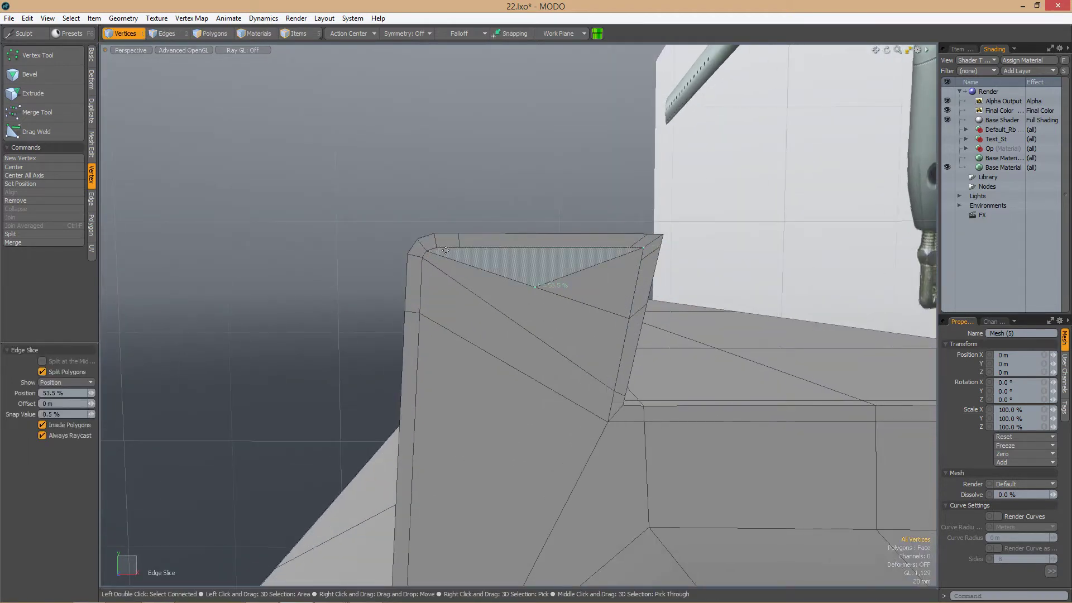
Slice an edge from the upper diagonal through both lower diagonals and down toward the tab's base
alt+drag(481, 263, 531, 286)
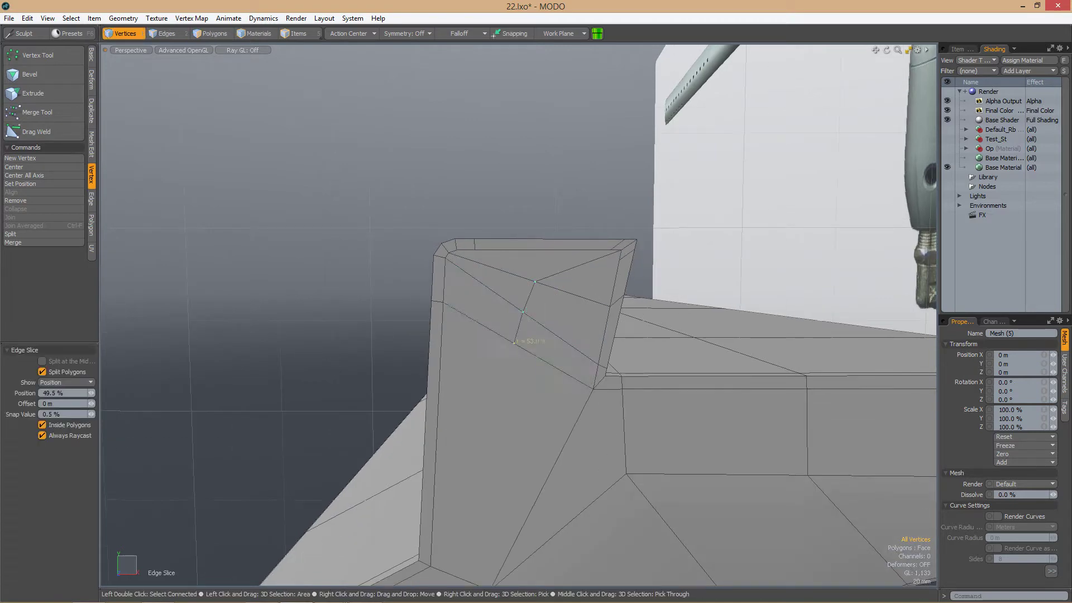
alt+drag(514, 342, 522, 358)
alt+drag(566, 329, 619, 347)
key(1)
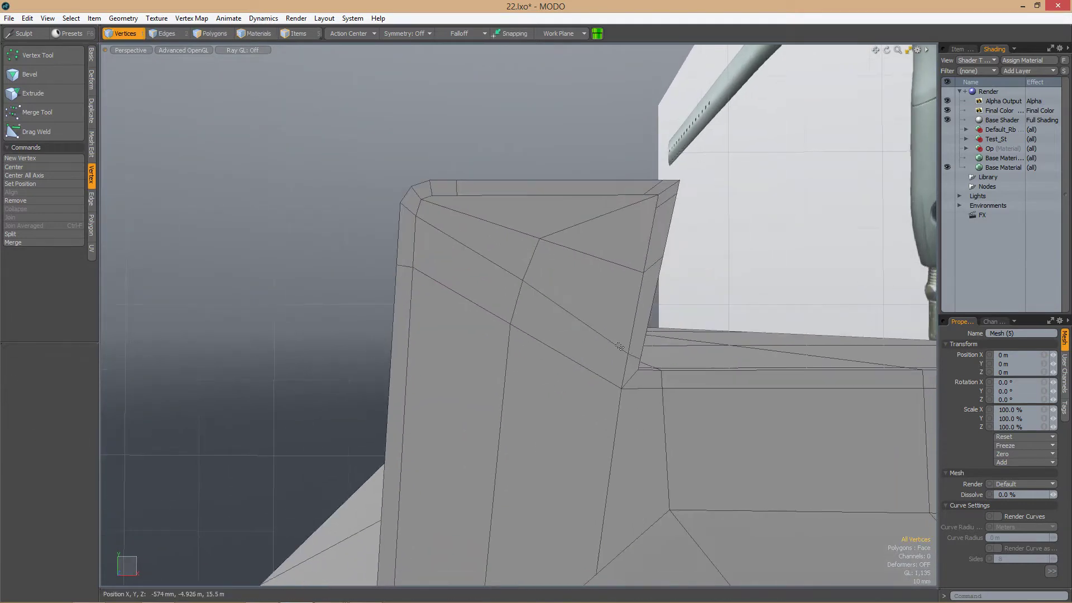
Slide the vertex where the vertical cut meets the lowest diagonal on the tab's face by 8.0%
alt+drag(557, 316, 425, 278)
alt+drag(499, 315, 642, 325)
alt+drag(546, 366, 488, 313)
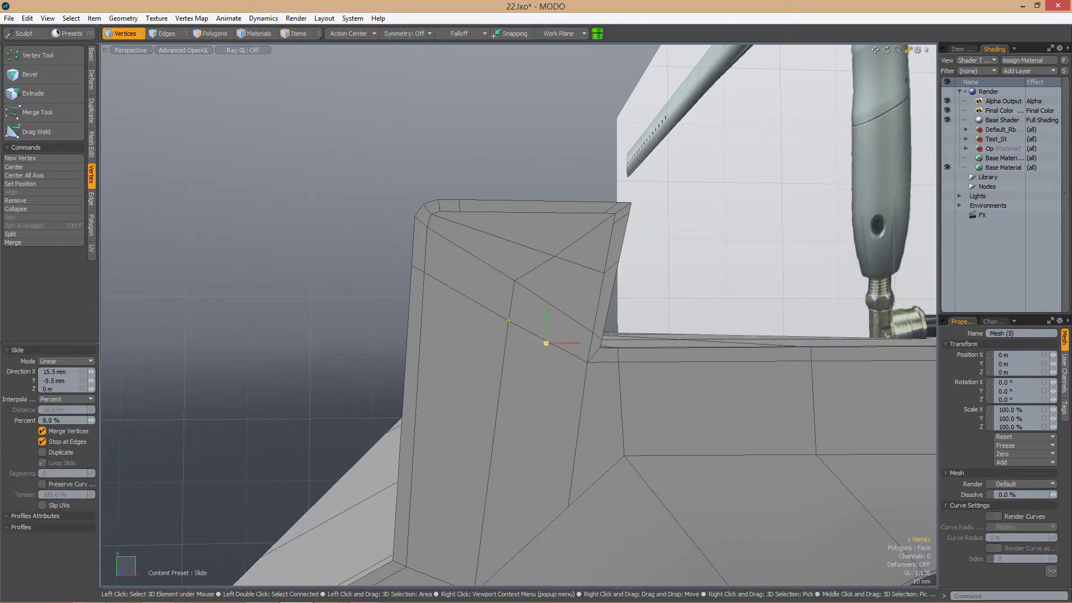
alt+drag(546, 343, 560, 324)
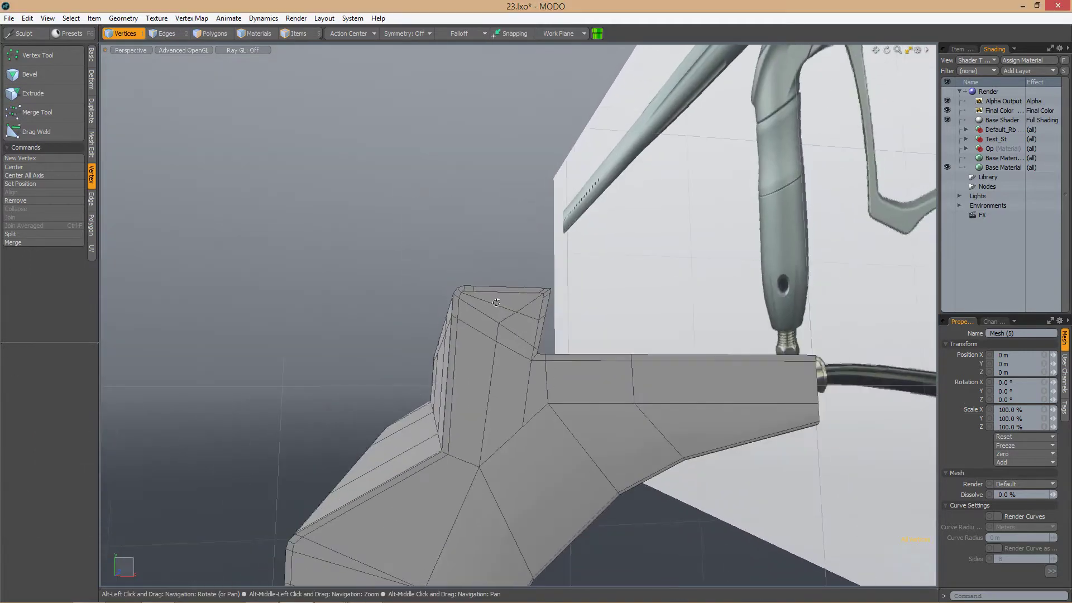
Remove the upper diagonal edges from the tab's face and slice a horizontal supporting edge below its top rim
alt+drag(559, 324, 475, 337)
key(2)
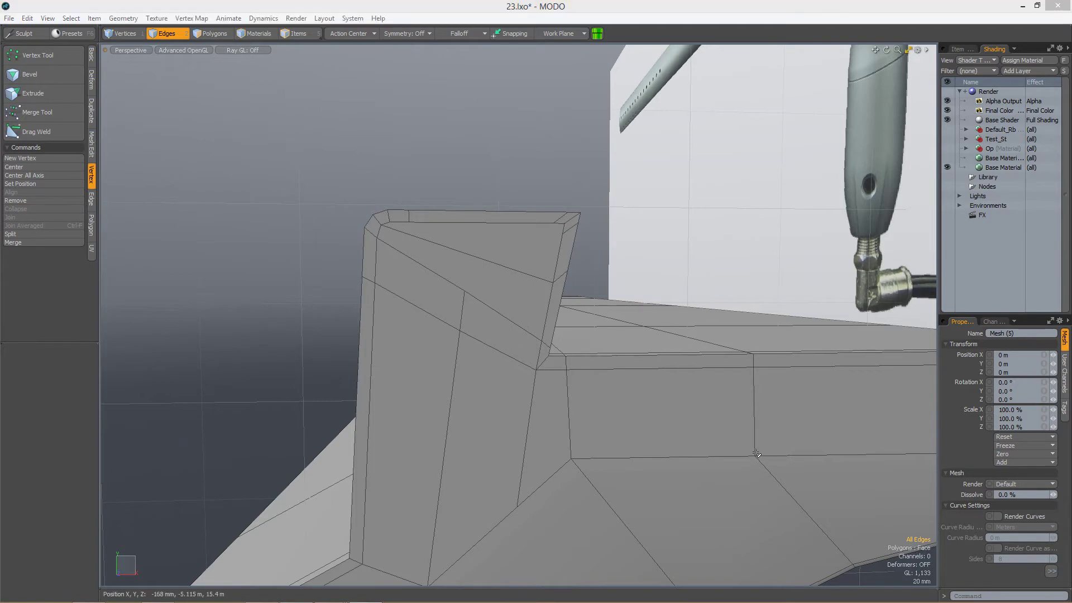
alt+drag(756, 454, 373, 239)
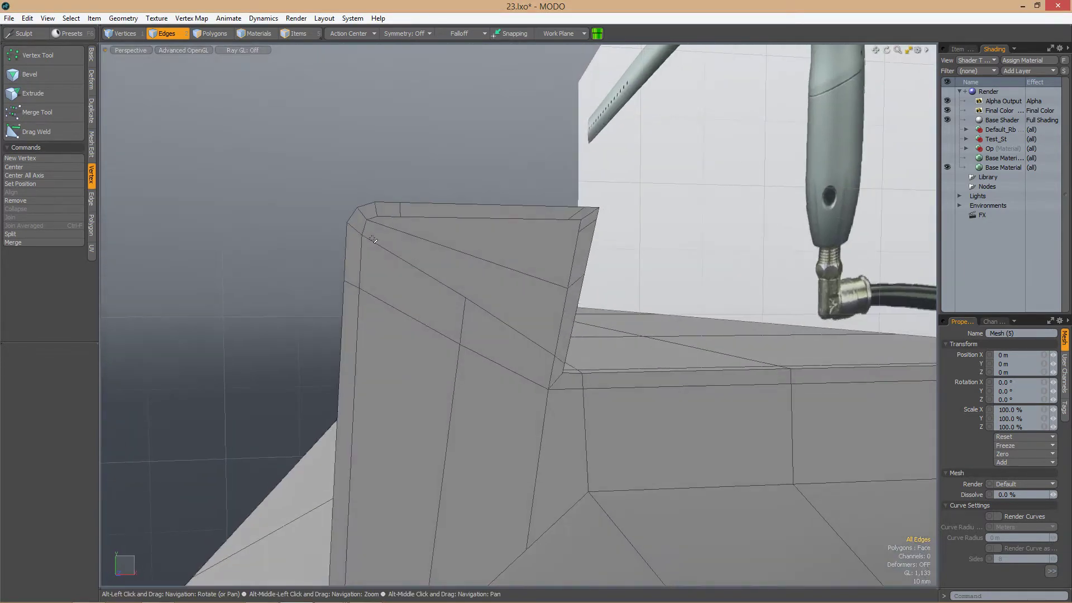
key(space)
alt+drag(561, 249, 361, 243)
click(505, 290)
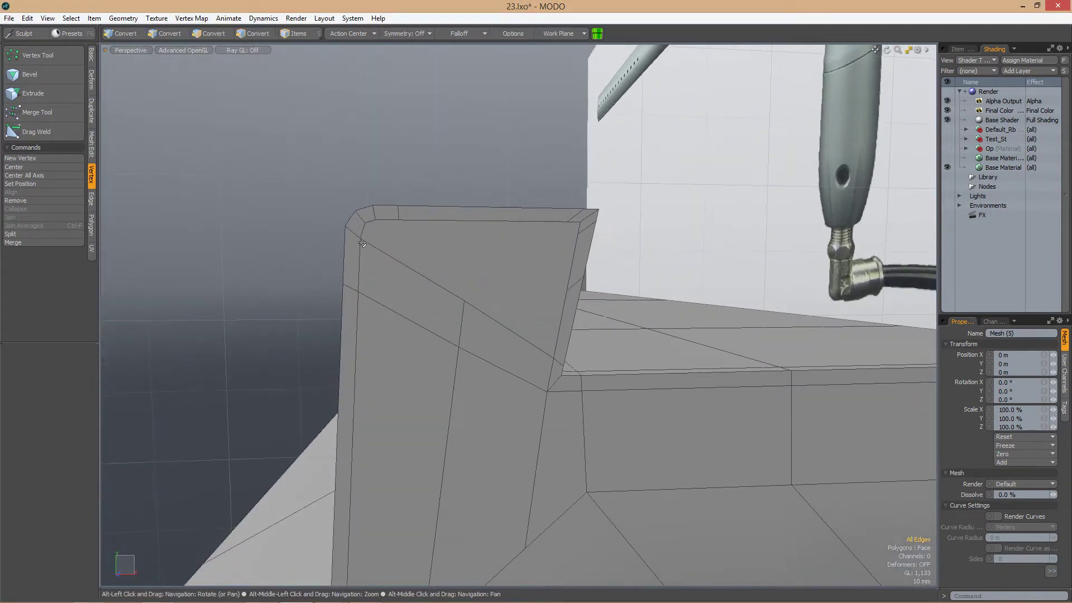
key(space)
mouse_move(476, 311)
alt+mouse_down()
mouse_move(502, 290)
mouse_move(475, 310)
alt+mouse_up()
click(475, 311)
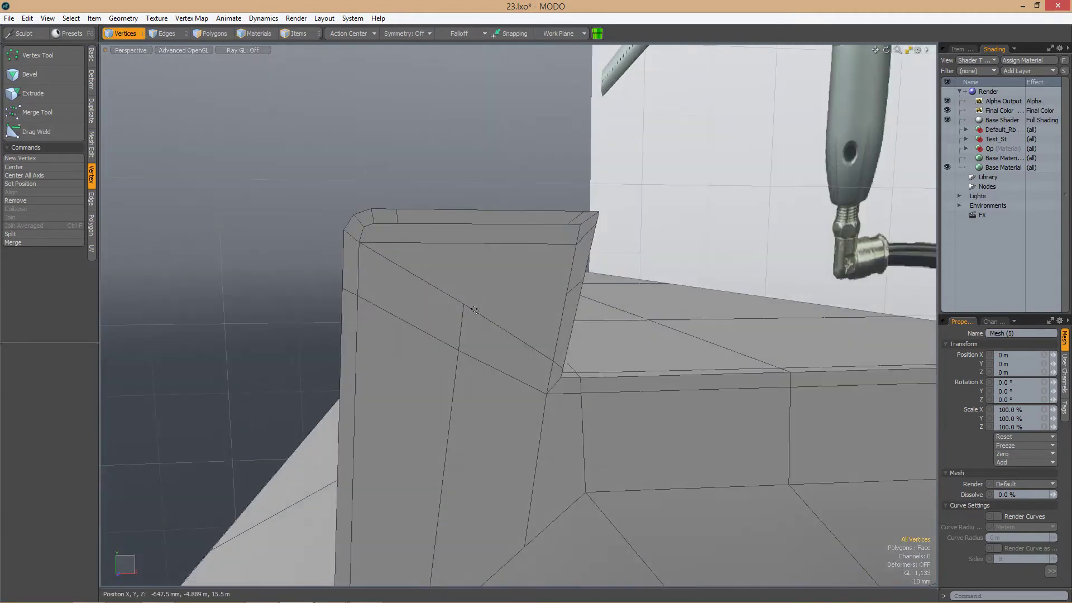
Connect the tab's middle vertex to the face's upper corners with new edges and check the subdivided surface
alt+drag(489, 275, 716, 330)
key(alt+c)
key(2)
key(alt+c)
key(Tab)
key(Tab)
key(alt+c)
Select the thin strip of polygons along the side face's curved edge and remove it
key(3)
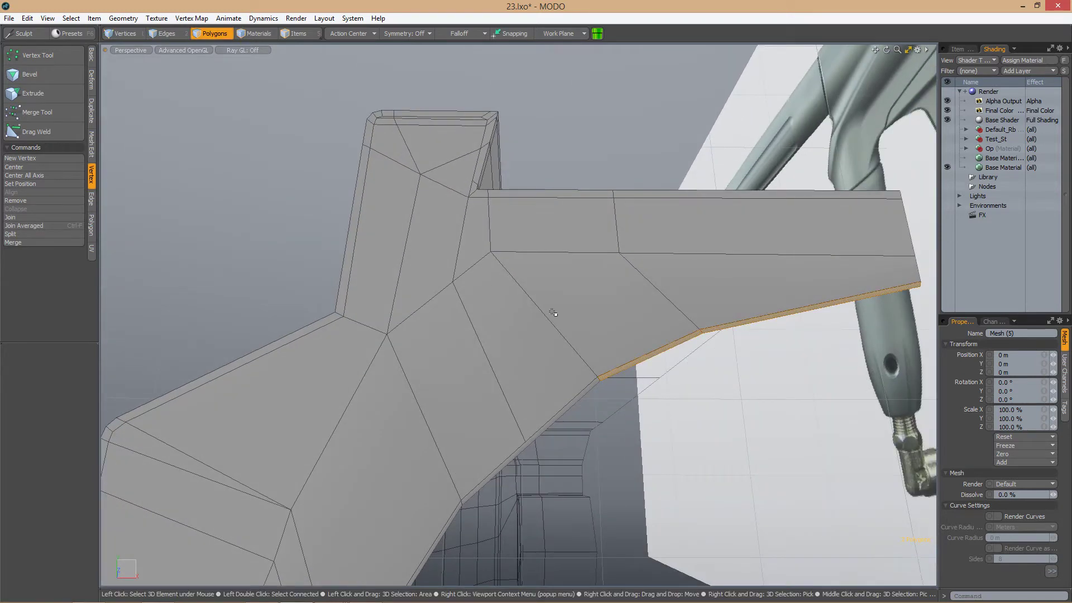
alt+drag(552, 313, 584, 381)
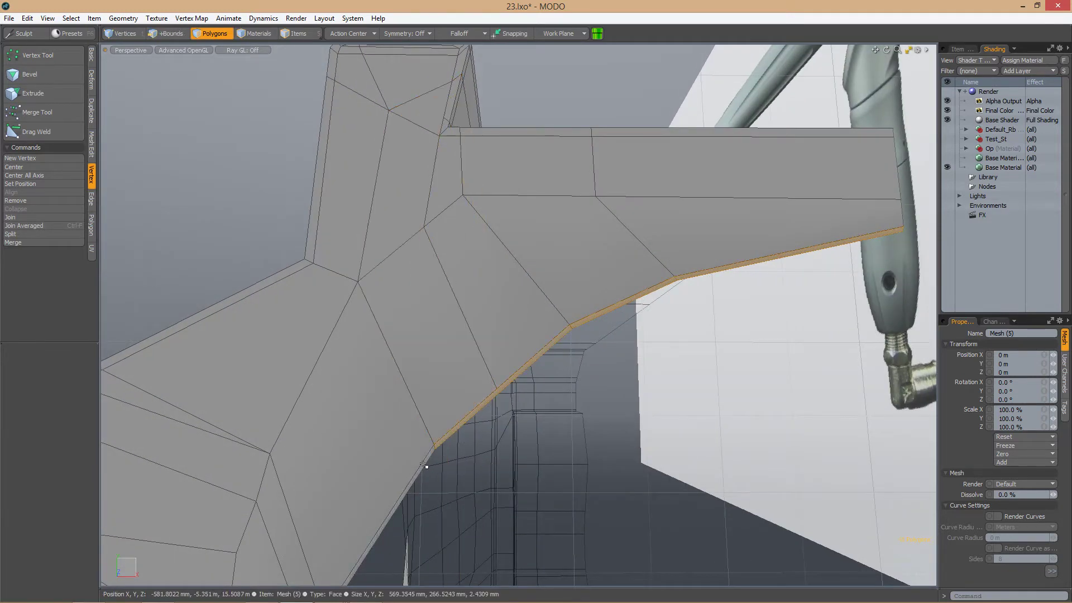
alt+drag(423, 464, 464, 251)
alt+drag(471, 291, 527, 294)
Select eleven vertices along the narrow outer ledge and adjust their position with Slide
click(561, 349)
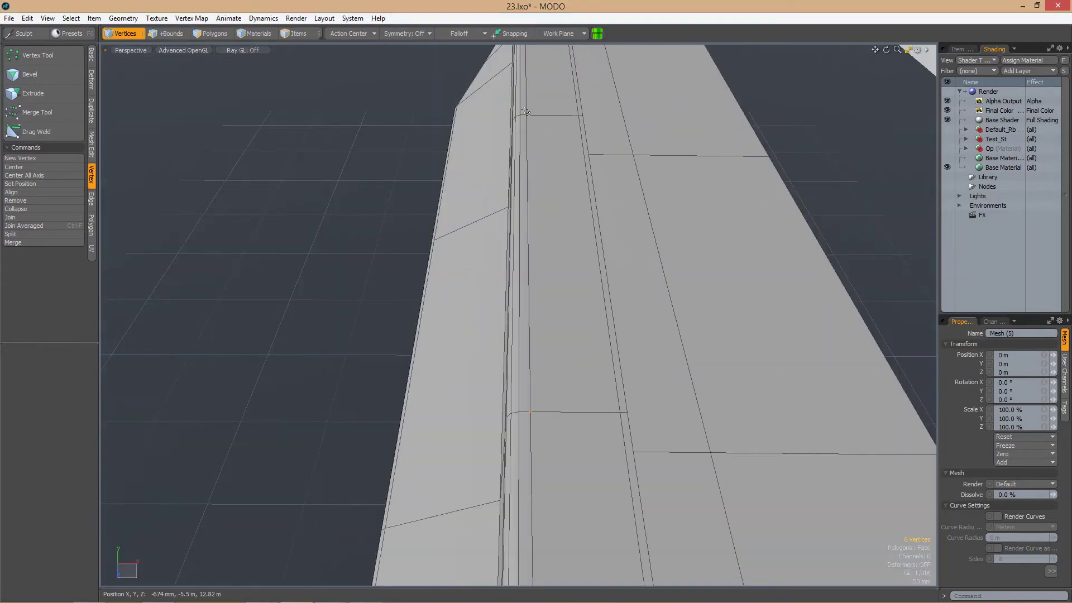
alt+drag(526, 111, 535, 278)
shift+click(491, 380)
key(alt+s)
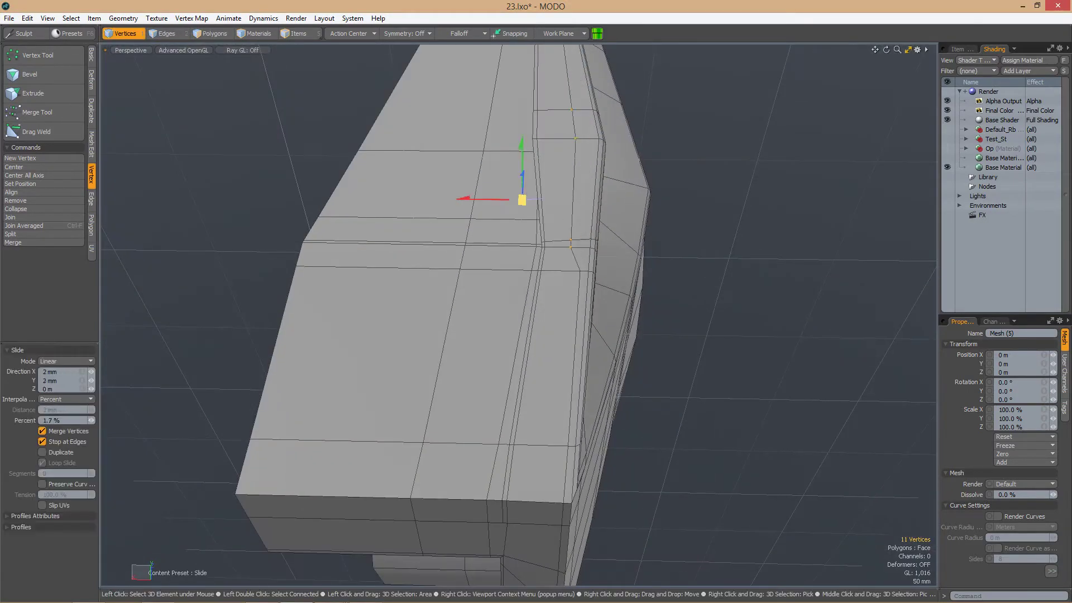
drag(522, 199, 477, 333)
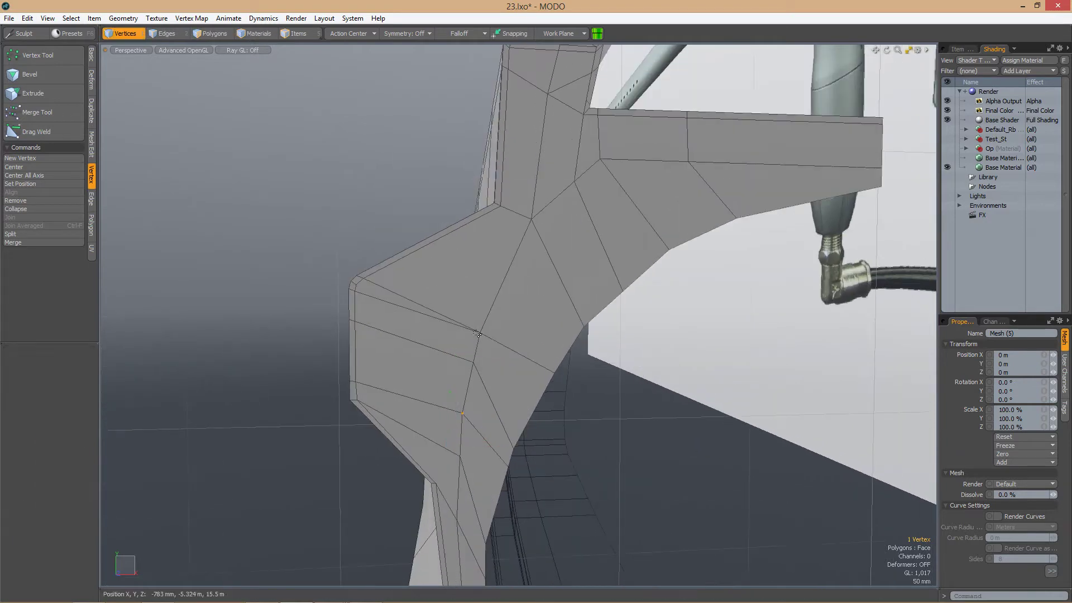
Clean up the edge flow around the side face's narrow neck by slicing new edges and eliminating surplus ones
alt+drag(557, 316, 502, 401)
alt+drag(509, 283, 481, 355)
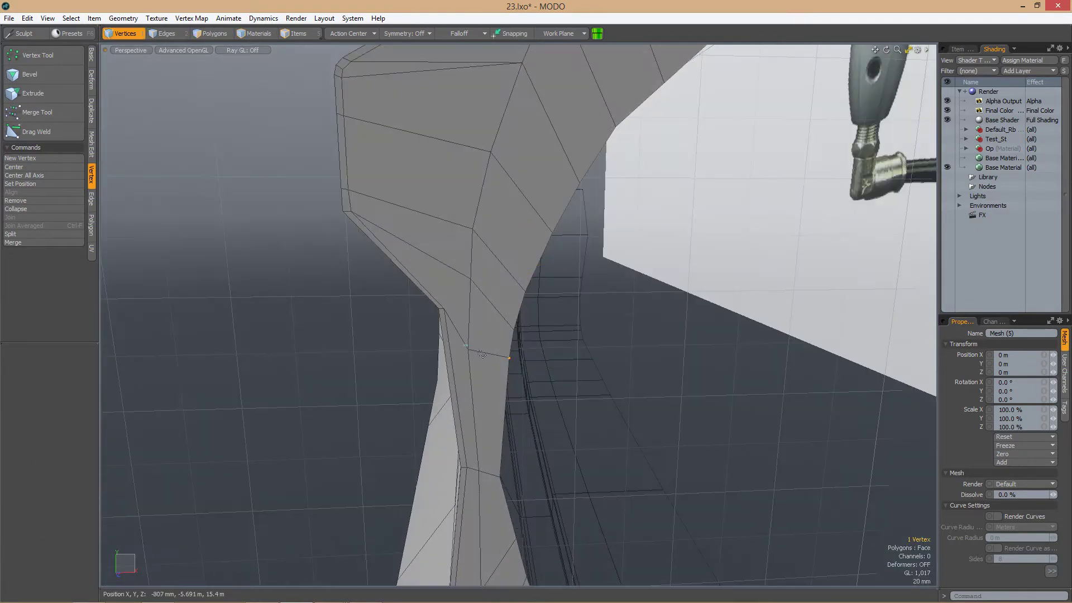
alt+drag(516, 292, 371, 418)
key(alt+c)
key(2)
key(space)
key(1)
click(505, 338)
click(371, 417)
alt+drag(522, 361, 568, 246)
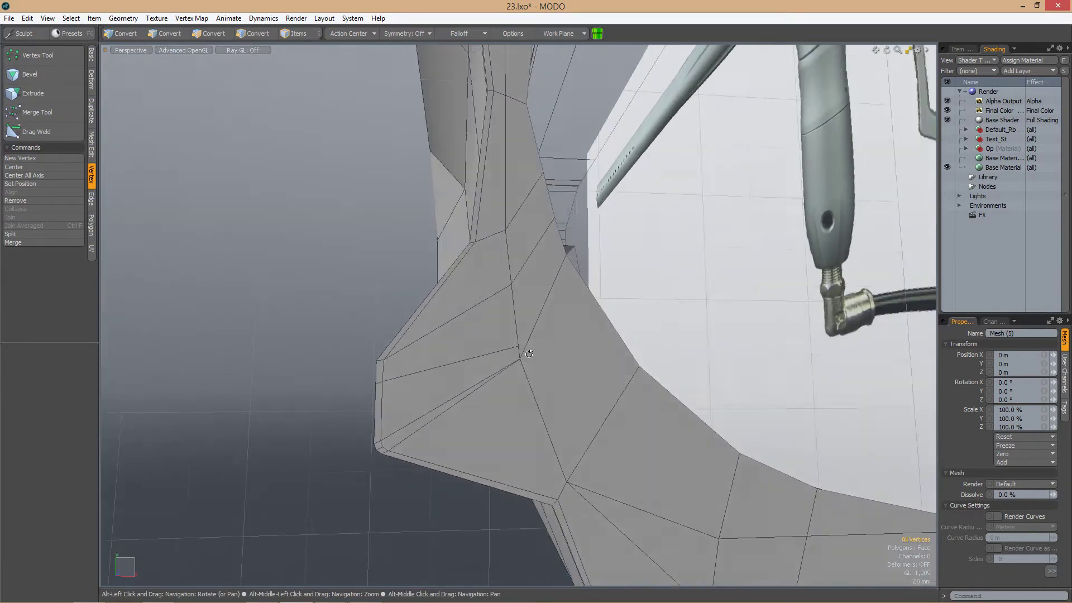
Slide a middle-row vertex below the neck to even the spacing, and the neighbouring curved-edge vertex by 56.4%
click(520, 304)
alt+drag(519, 303, 446, 304)
alt+drag(491, 387, 486, 392)
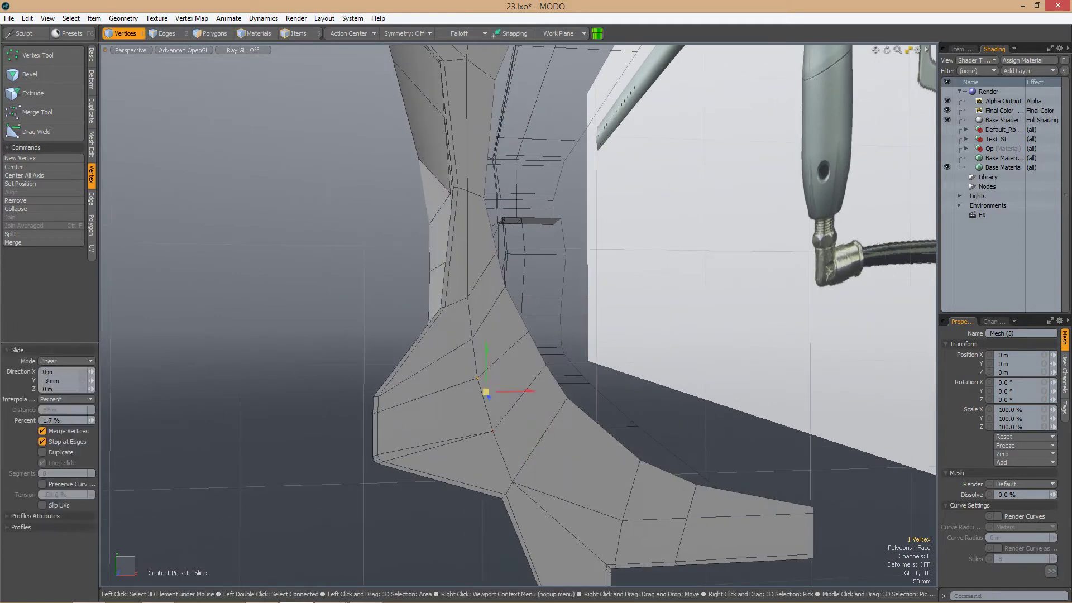
alt+drag(480, 351, 503, 291)
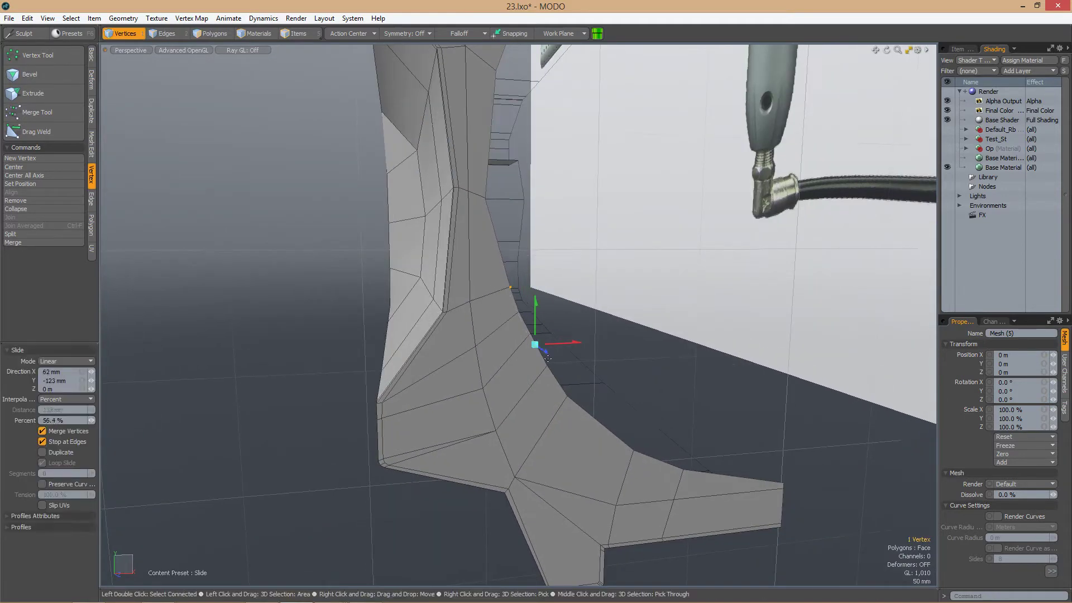
Slice an edge down the middle of the lower tab's face and continue the cut up to the curved edge
alt+drag(553, 388, 442, 376)
mouse_move(495, 404)
alt+mouse_down()
mouse_move(503, 387)
mouse_move(486, 359)
mouse_move(505, 411)
alt+mouse_up()
alt+middle_drag(505, 411, 472, 227)
alt+drag(472, 227, 498, 324)
key(alt+c)
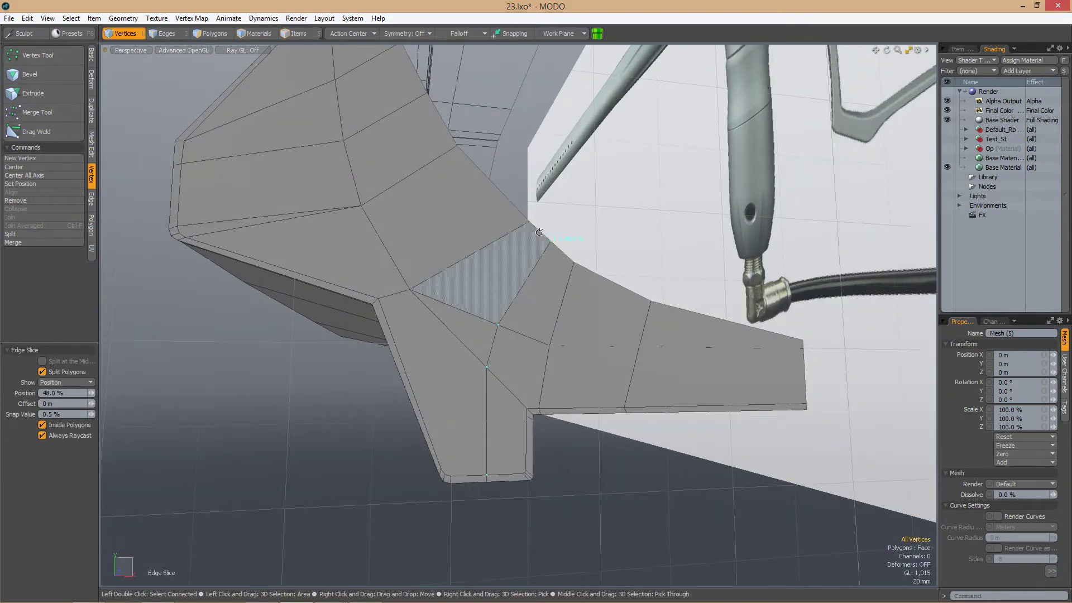
alt+drag(539, 232, 408, 379)
key(space)
Slice a horizontal supporting edge across the lower tab near its end and slide the middle vertex beside the rim by 12.6%
key(1)
key(c)
click(509, 348)
key(2)
click(408, 374)
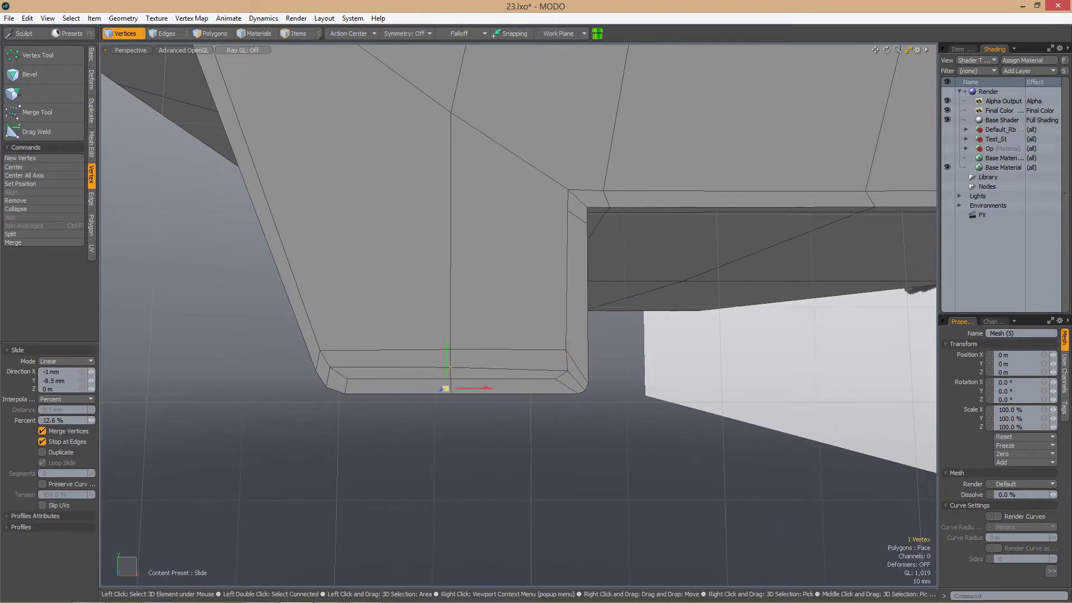
Examine the back of the piece and its inner corner with and without subdivision
alt+drag(519, 371, 497, 368)
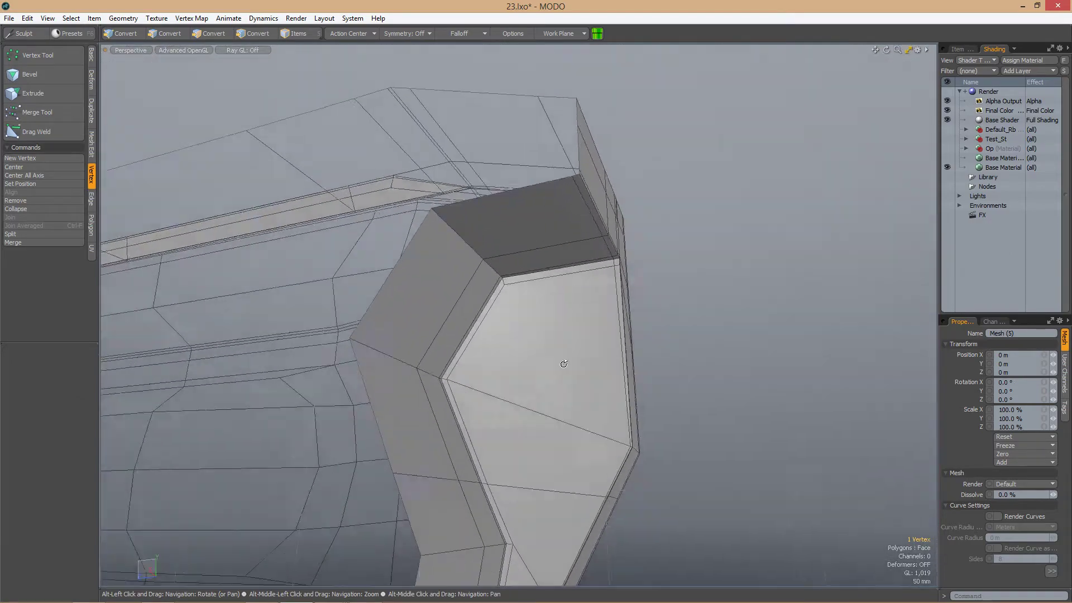
scroll(518, 361, down, 5)
alt+drag(518, 361, 558, 332)
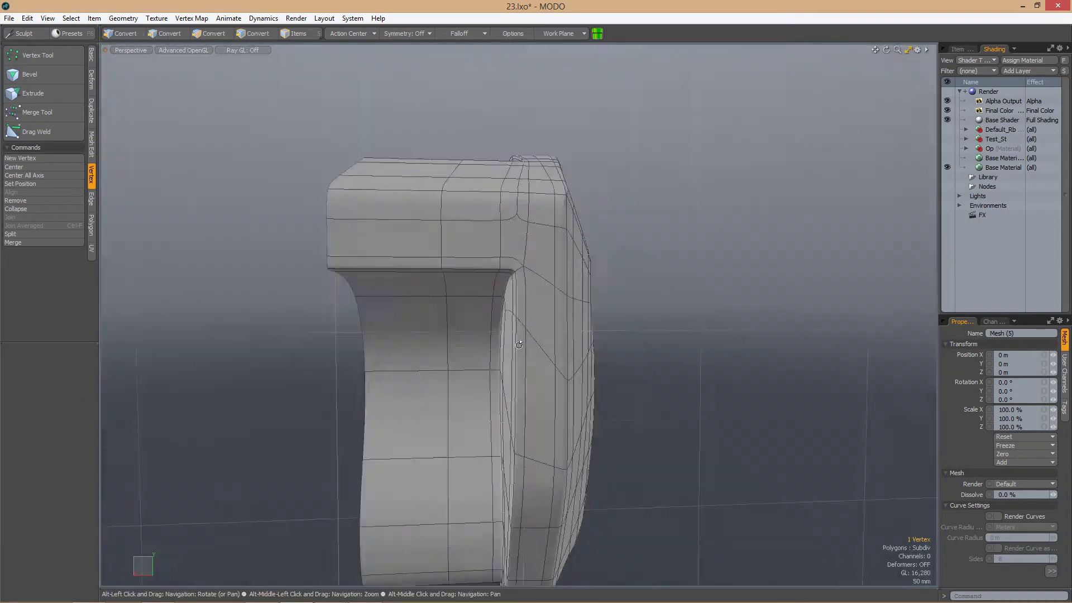
scroll(557, 331, up, 5)
key(Tab)
alt+drag(515, 265, 449, 434)
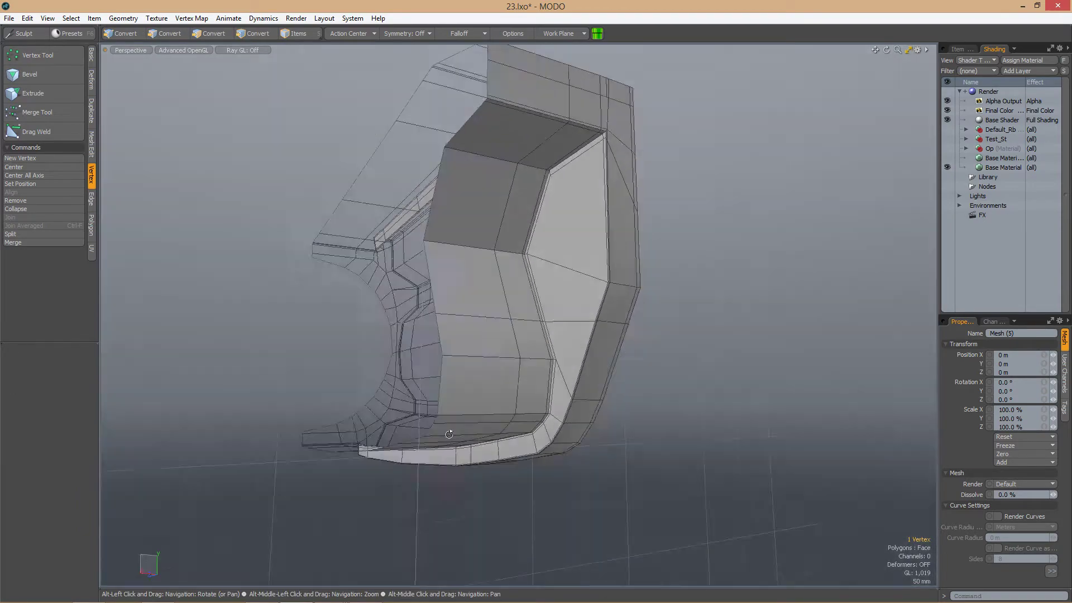
scroll(529, 333, up, 5)
alt+drag(560, 311, 560, 371)
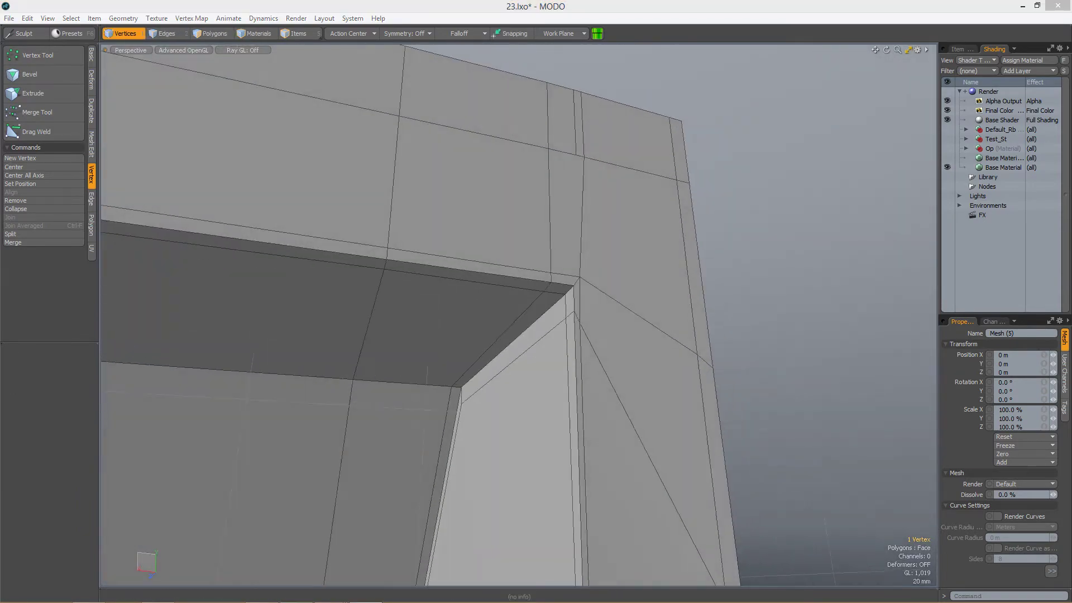
Examine the edge flow at the side face's narrow neck and the overall subdivided shape
scroll(656, 331, down, 5)
click(656, 332)
mouse_move(656, 331)
alt+mouse_down()
mouse_move(651, 311)
mouse_move(668, 330)
mouse_move(627, 311)
mouse_move(539, 333)
mouse_move(627, 340)
mouse_move(618, 319)
mouse_move(558, 335)
mouse_move(444, 323)
mouse_move(555, 376)
mouse_move(516, 398)
mouse_move(522, 446)
alt+mouse_up()
scroll(628, 303, up, 5)
scroll(628, 304, down, 5)
scroll(503, 346, up, 5)
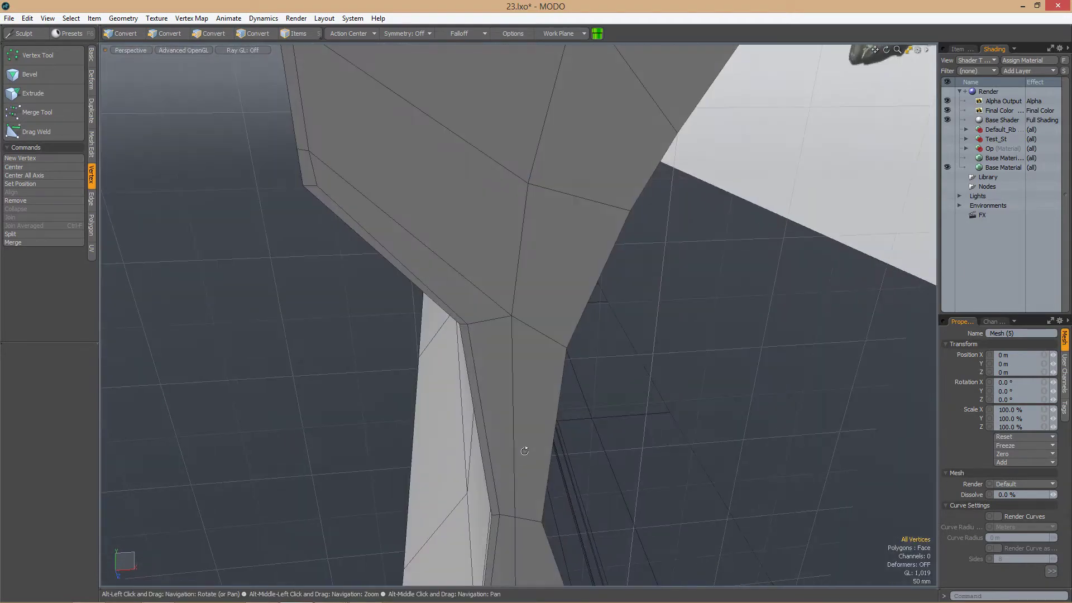
alt+middle_drag(522, 447, 539, 337)
alt+drag(540, 337, 527, 294)
alt+drag(519, 357, 567, 374)
key(1)
key(Tab)
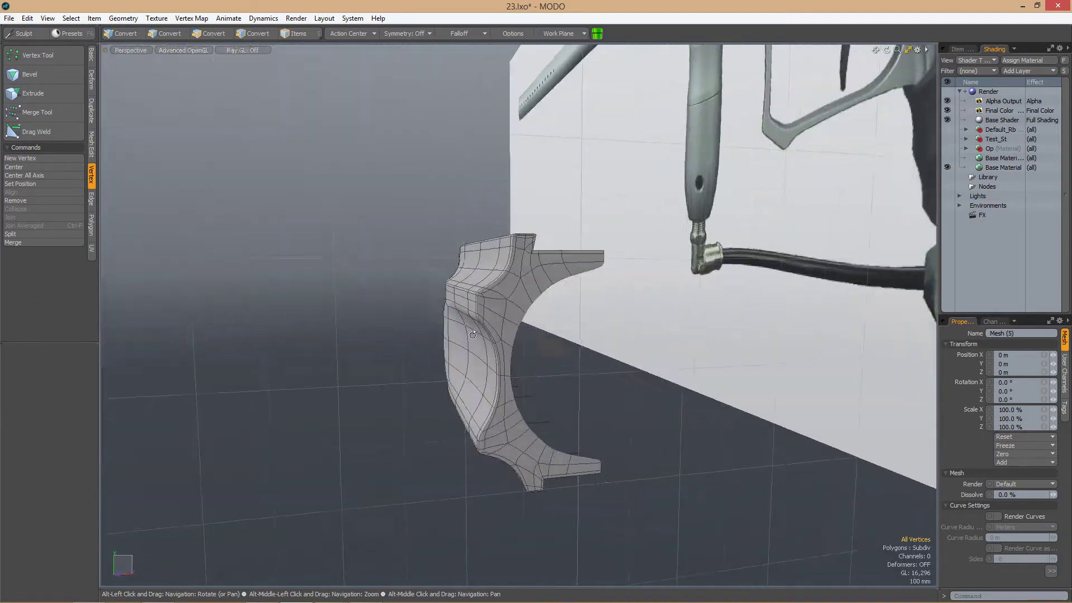
Mirror the half mesh across the X axis at the centre line in the Top view, merging vertices, and check the subdivided seam
key(ctrl+space)
click(483, 345)
key(shift+v)
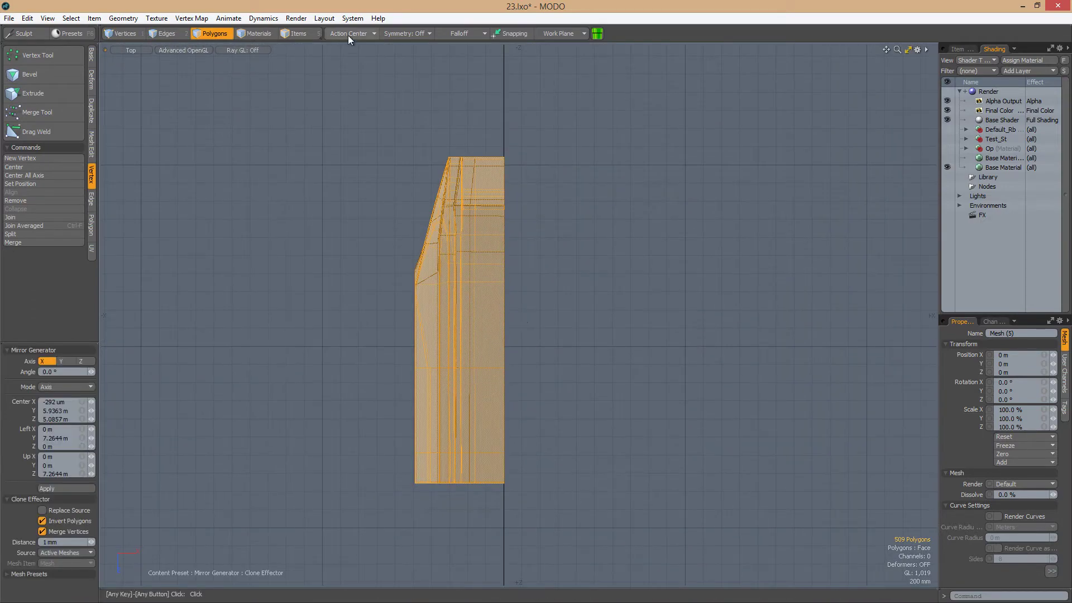
click(505, 314)
alt+drag(502, 306, 475, 212)
key(Tab)
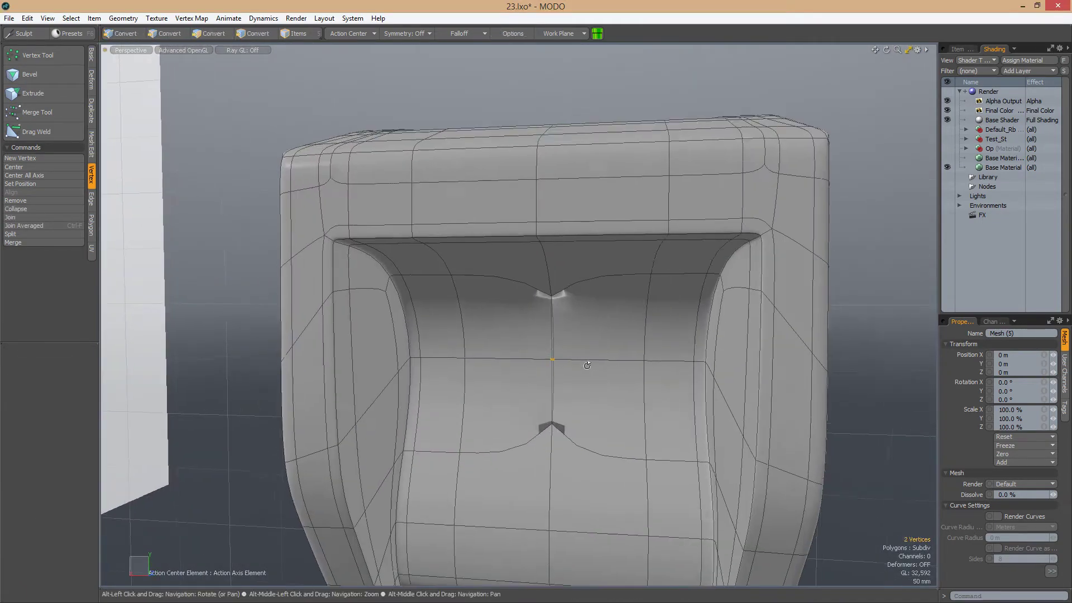
Scale the centre-seam vertices of the recess along X, using the Element action center, to close the pinched seam
key(t)
click(349, 34)
click(340, 70)
key(r)
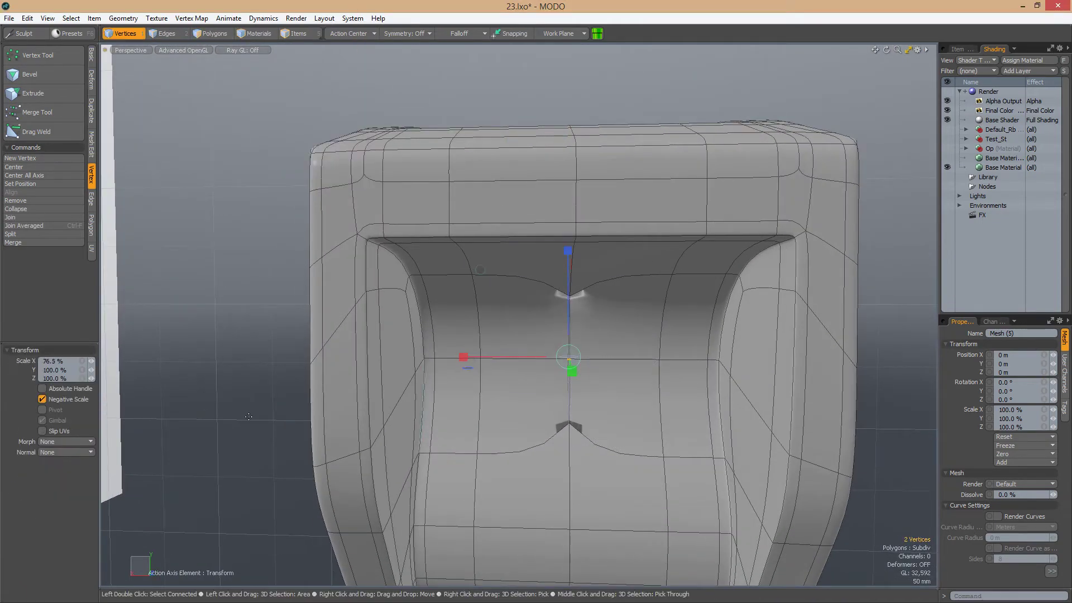
key(space)
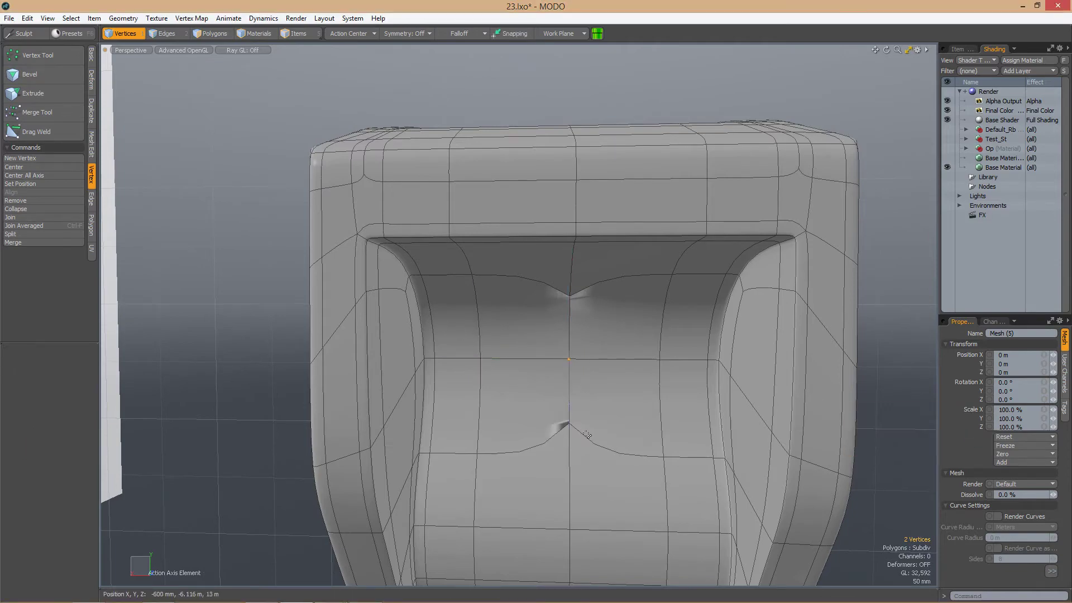
ctrl+alt+drag(478, 342, 583, 316)
Rotate the round front opening's edge loop by about -6° around Z in the Front view and raise it 25 mm
key(2)
double_click(575, 341)
key(e)
key(ctrl+space)
click(601, 410)
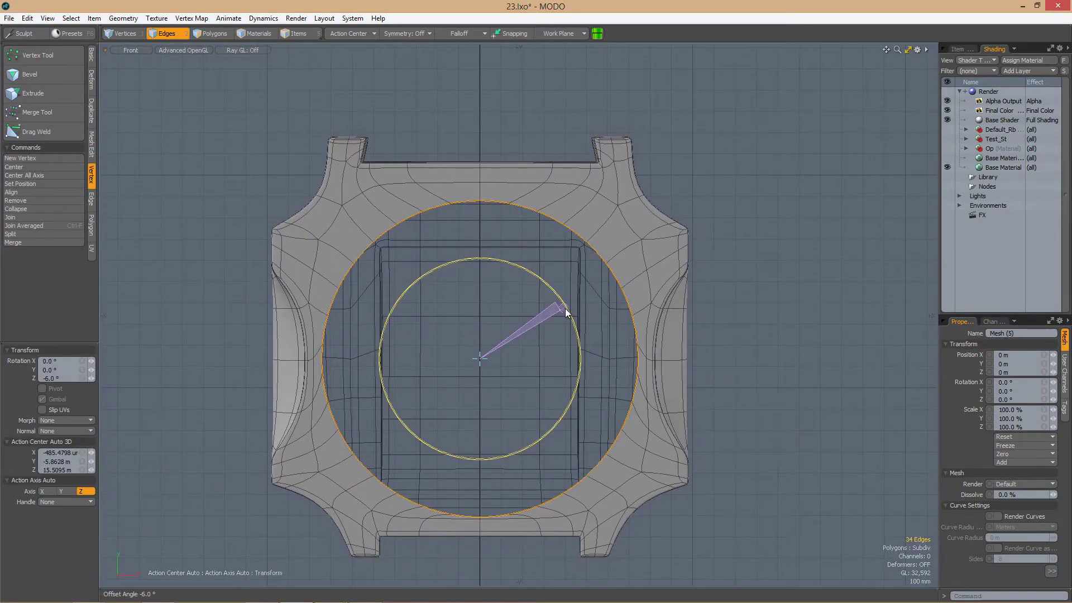
scroll(480, 294, up, 2)
key(w)
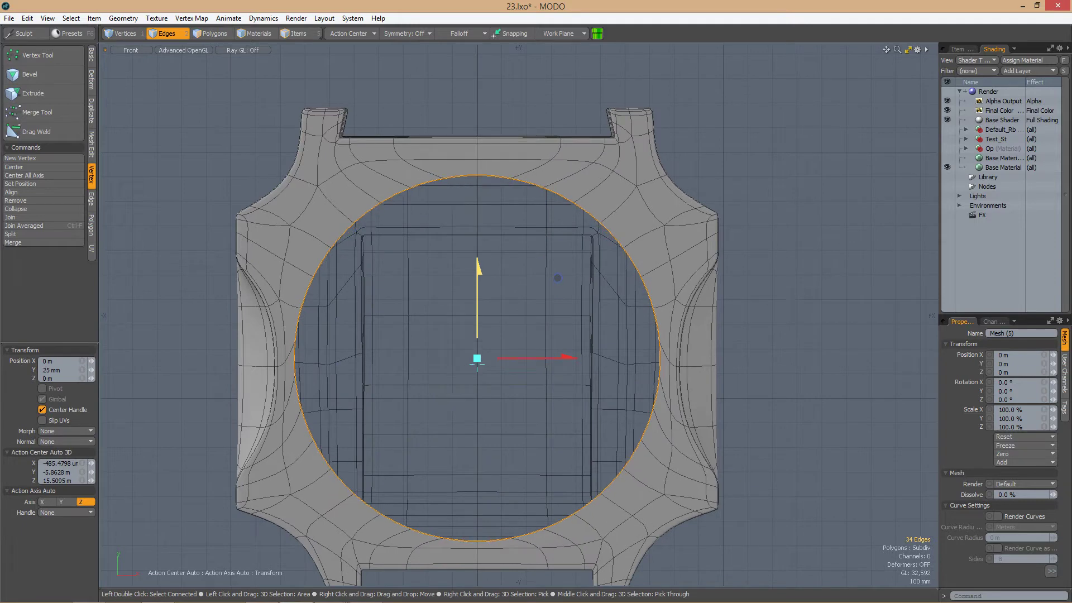
key(q)
Turn off subdivision and extend the round opening's border loop inward along Z to give the bore a wall
scroll(691, 289, down, 2)
key(Tab)
click(688, 296)
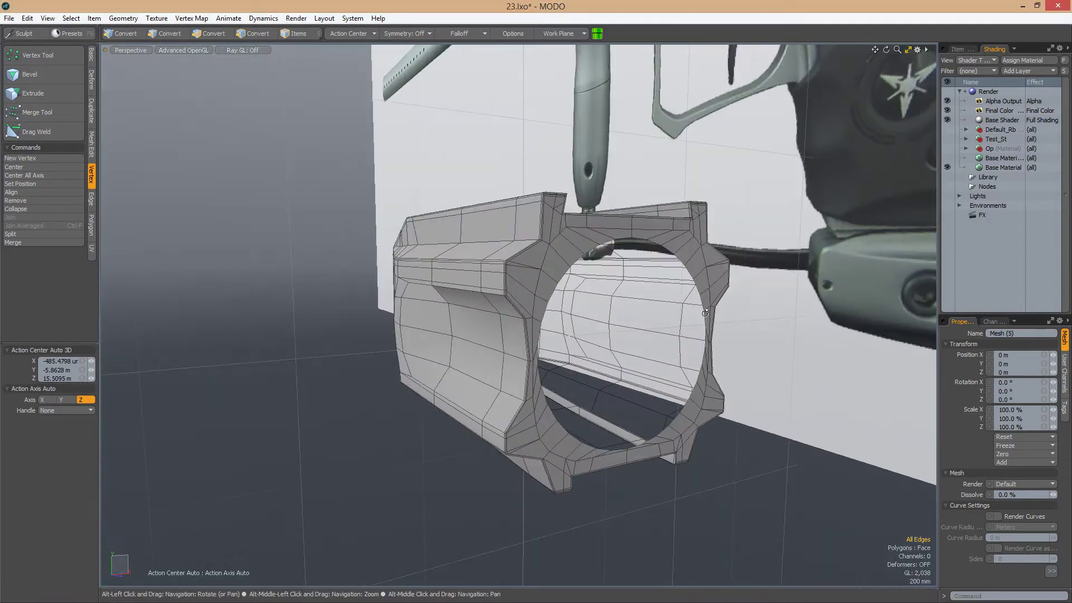
key(x)
scroll(691, 301, up, 2)
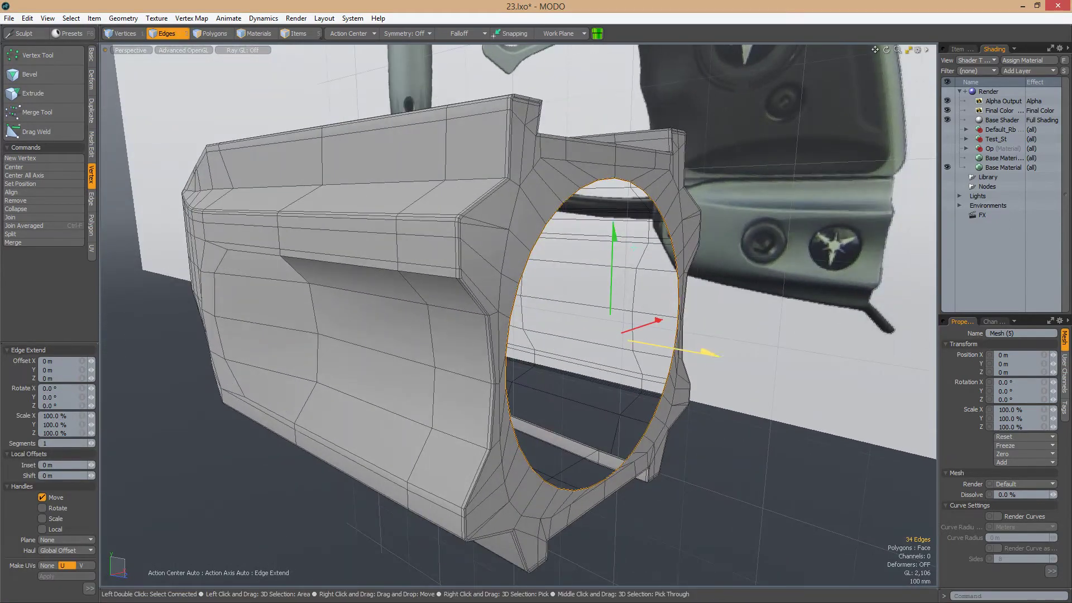
key(q)
Bevel the bore's front rim edges by 11.5 mm and view the block subdivided again
alt+drag(683, 383, 715, 314)
key(b)
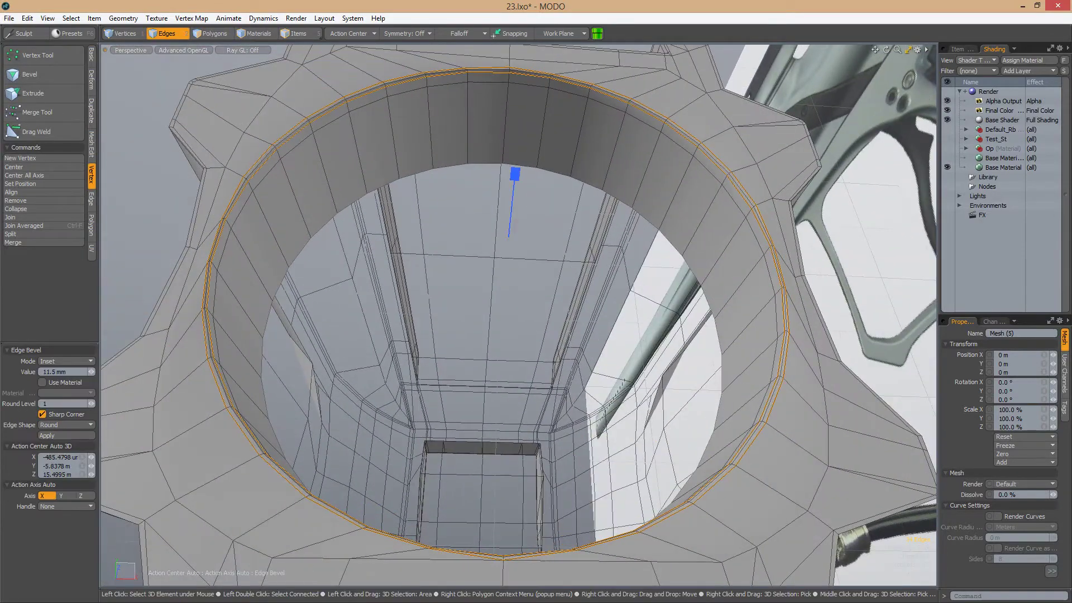
scroll(503, 313, down, 5)
key(q)
alt+drag(391, 335, 479, 334)
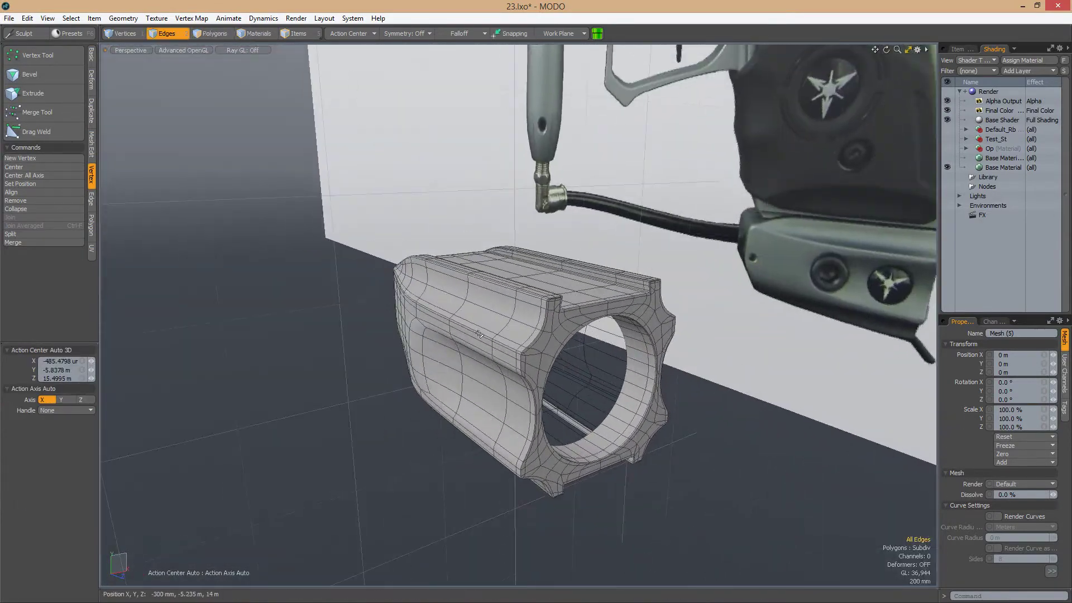
Preview the block in the Render layout with the Test_St material enabled and examine its sides, upper face and bore
key(3)
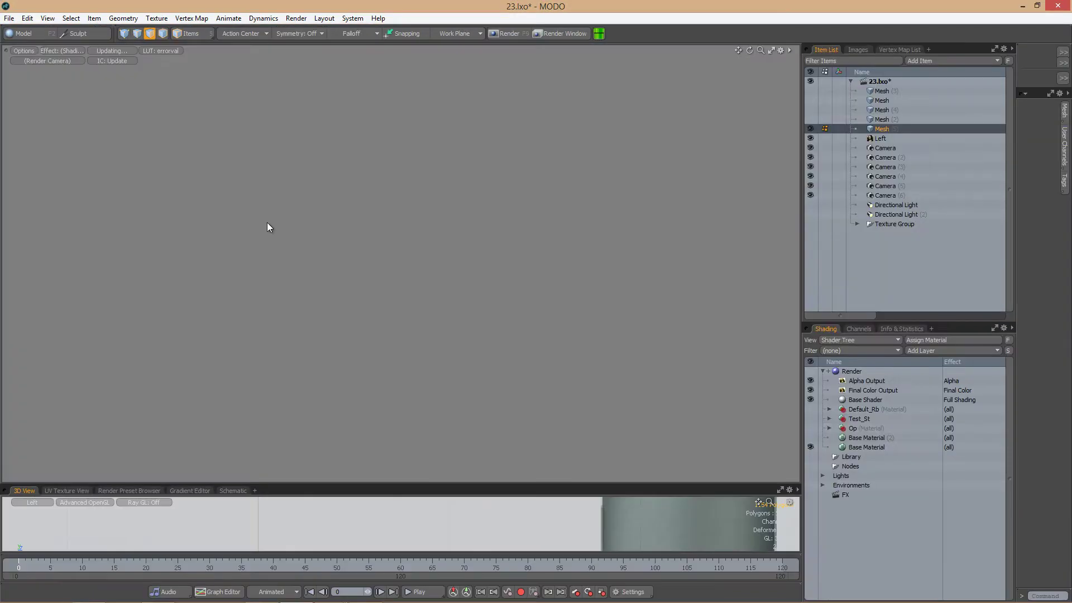
click(22, 51)
click(28, 108)
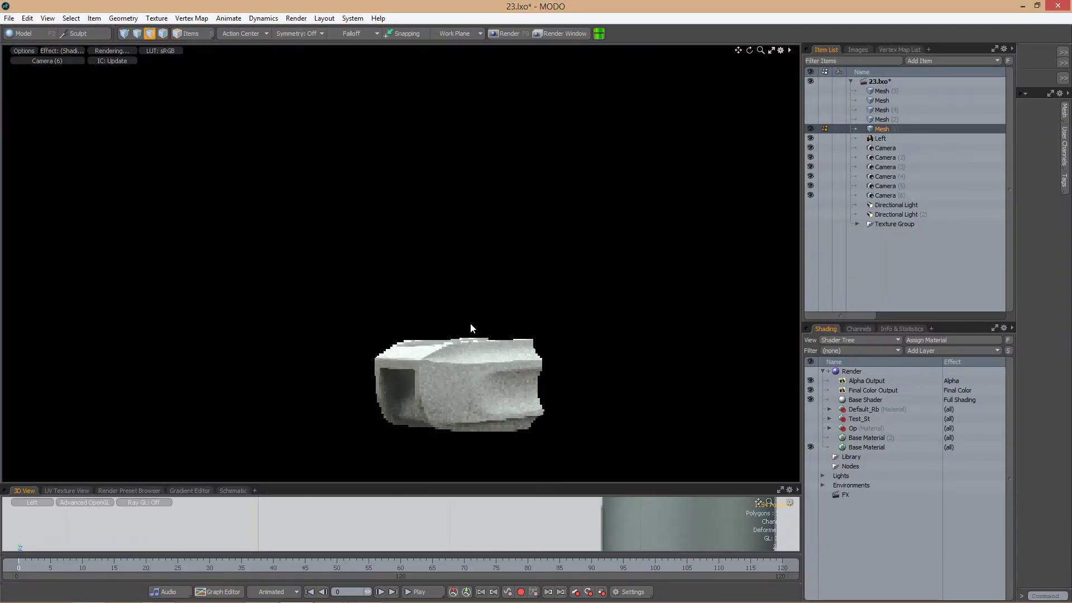
click(809, 419)
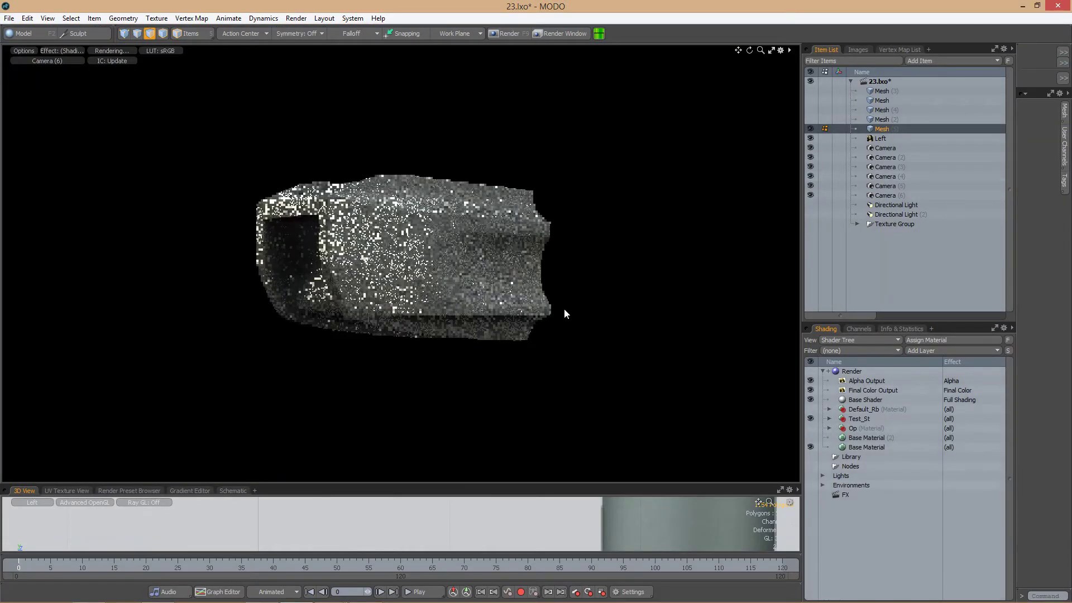
drag(564, 308, 399, 263)
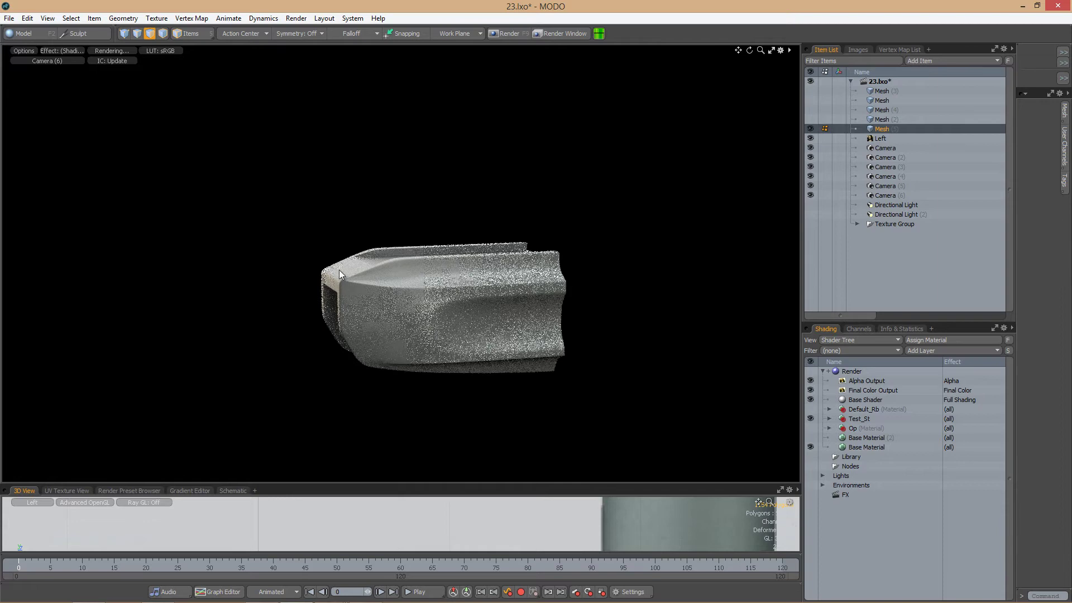
drag(399, 329, 530, 402)
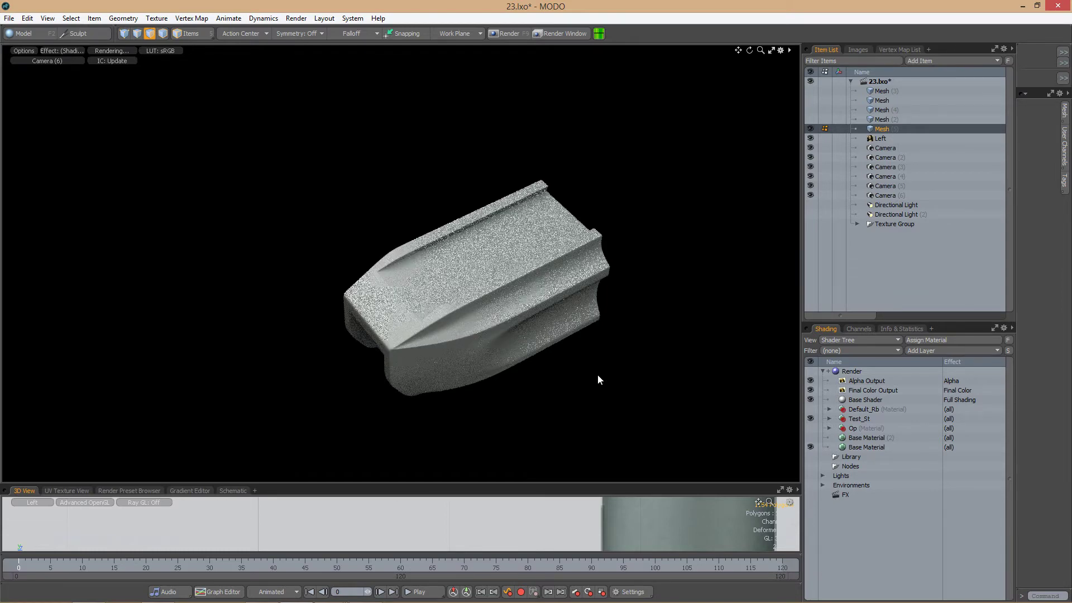
drag(381, 334, 621, 366)
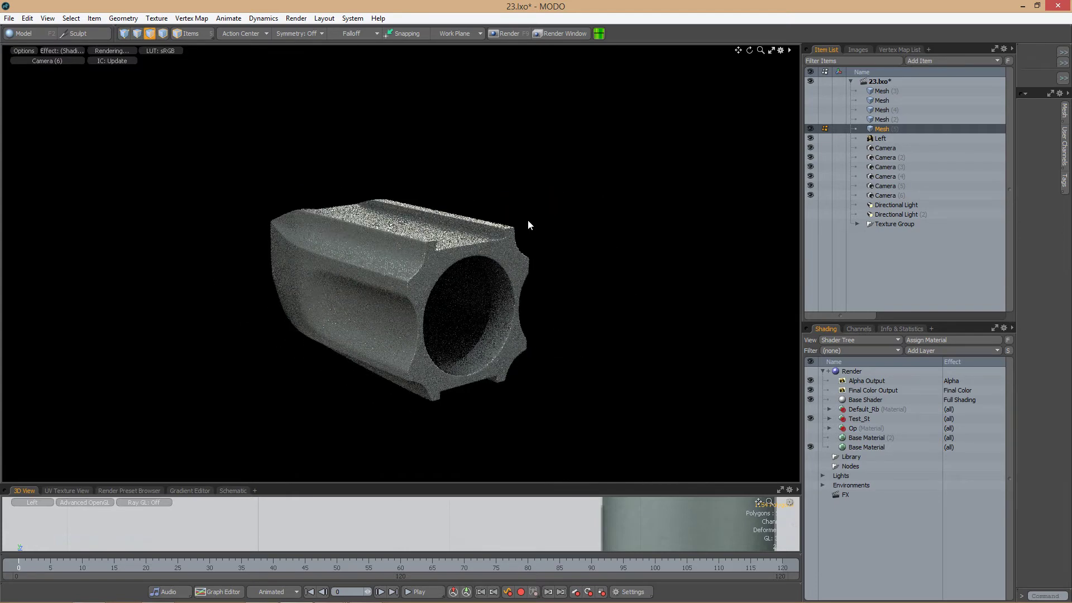
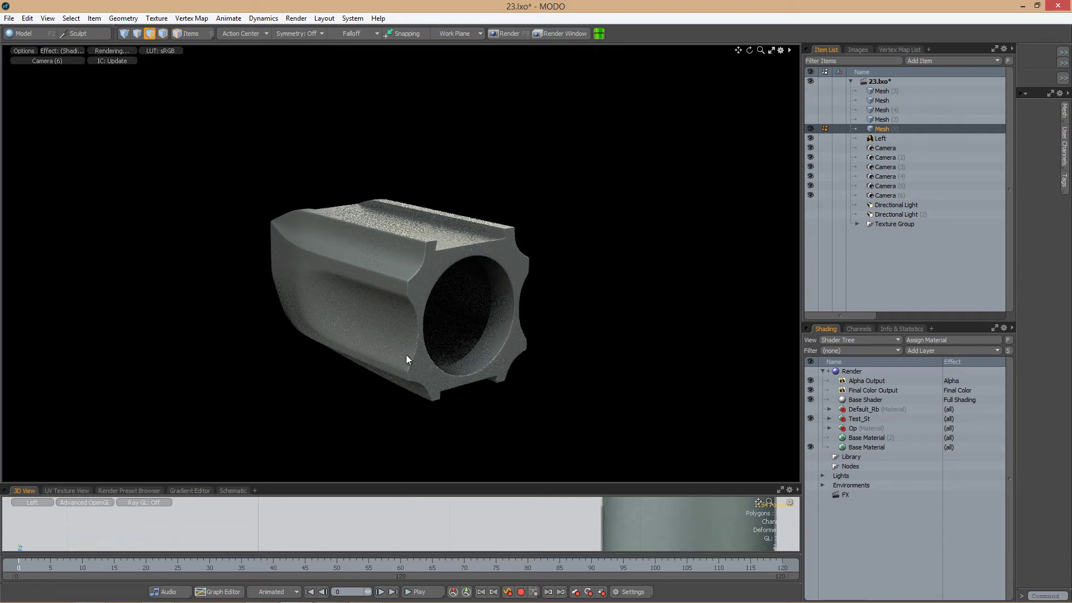
drag(547, 319, 461, 244)
key(3)
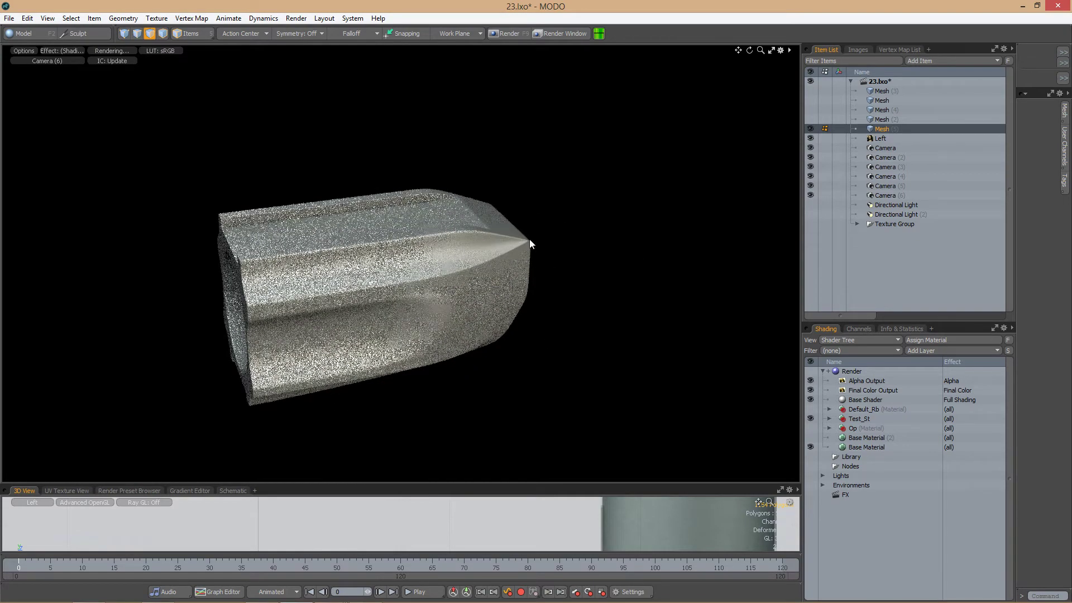
drag(529, 243, 473, 306)
Return to the Model layout and show the marker body mesh together with the block
key(ctrl+Tab)
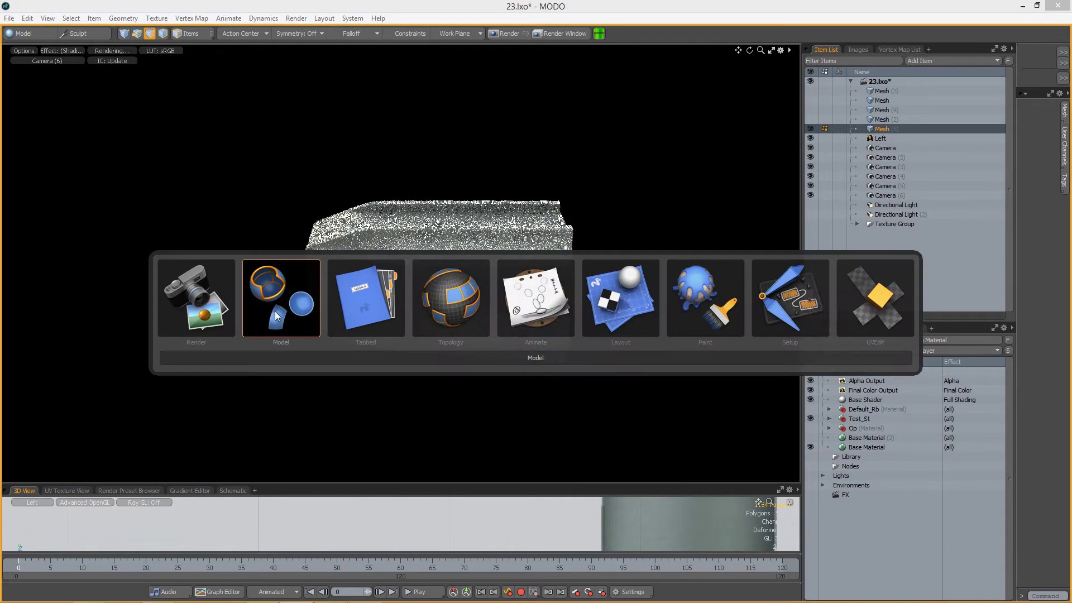
click(276, 312)
alt+drag(558, 279, 594, 318)
key(ctrl+Left)
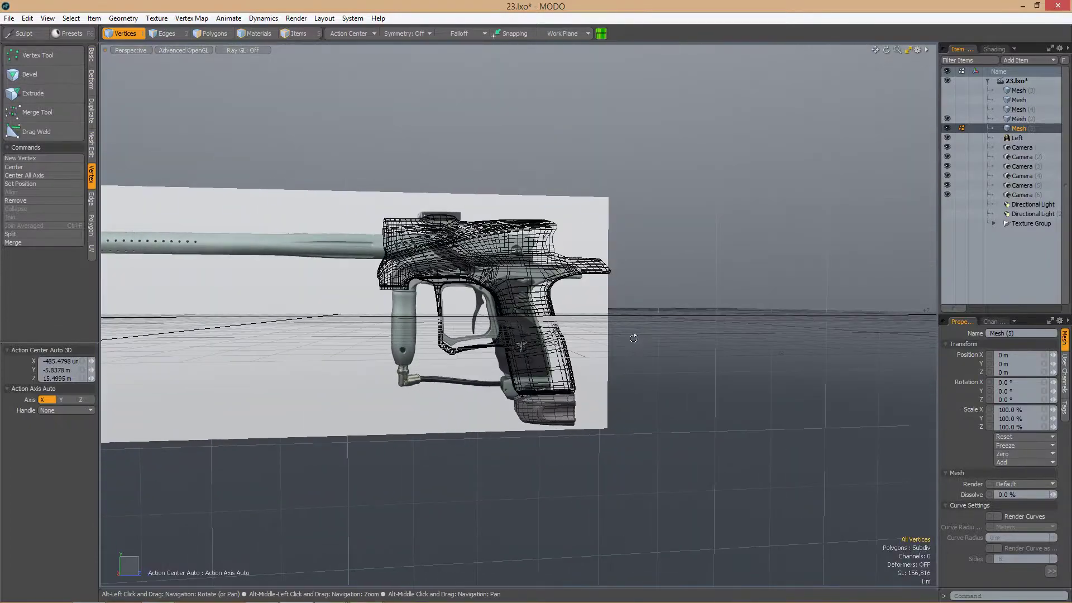
View the block over the reference in the Left view, hiding the Test_St material and enabling Op
key(3)
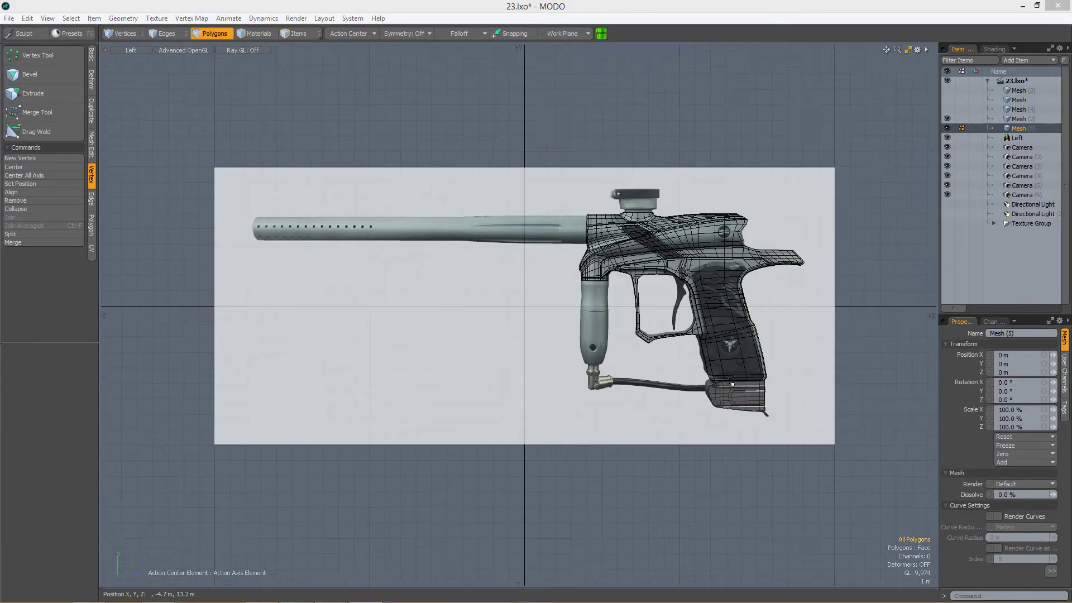
scroll(782, 427, up, 8)
click(994, 48)
click(947, 139)
click(947, 148)
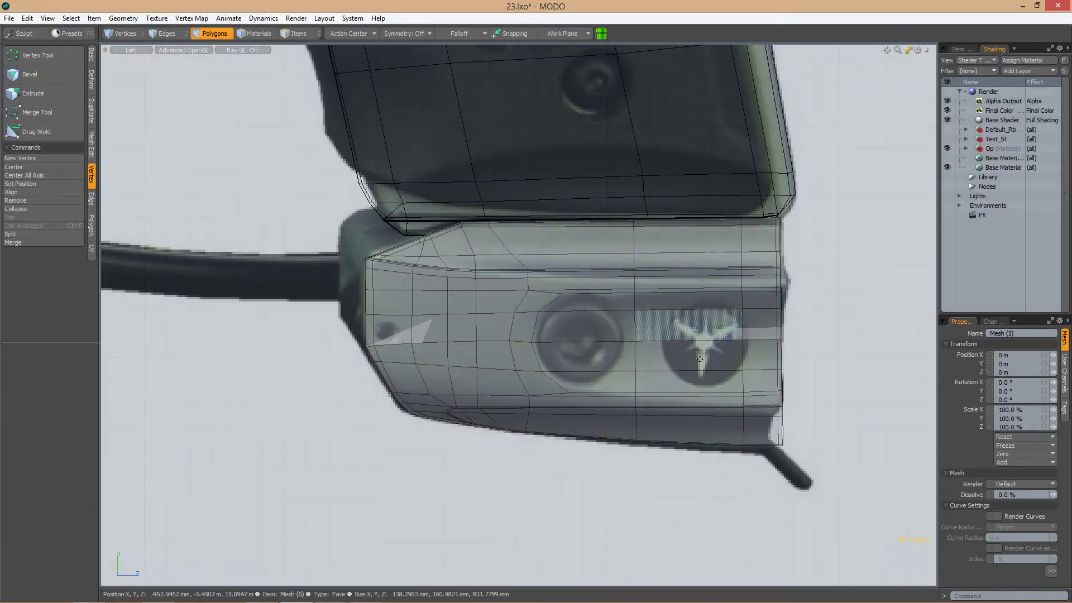
Inset the side-face polygons over the round button nearer the middle and delete them to open a hole
scroll(524, 344, up, 3)
click(524, 343)
key(b)
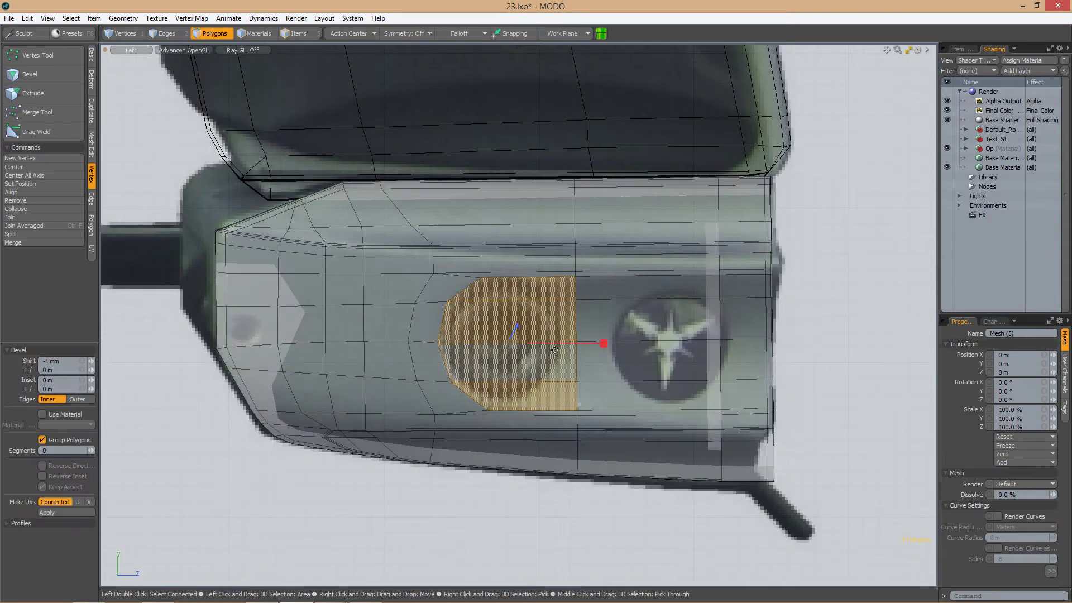
key(space)
key(2)
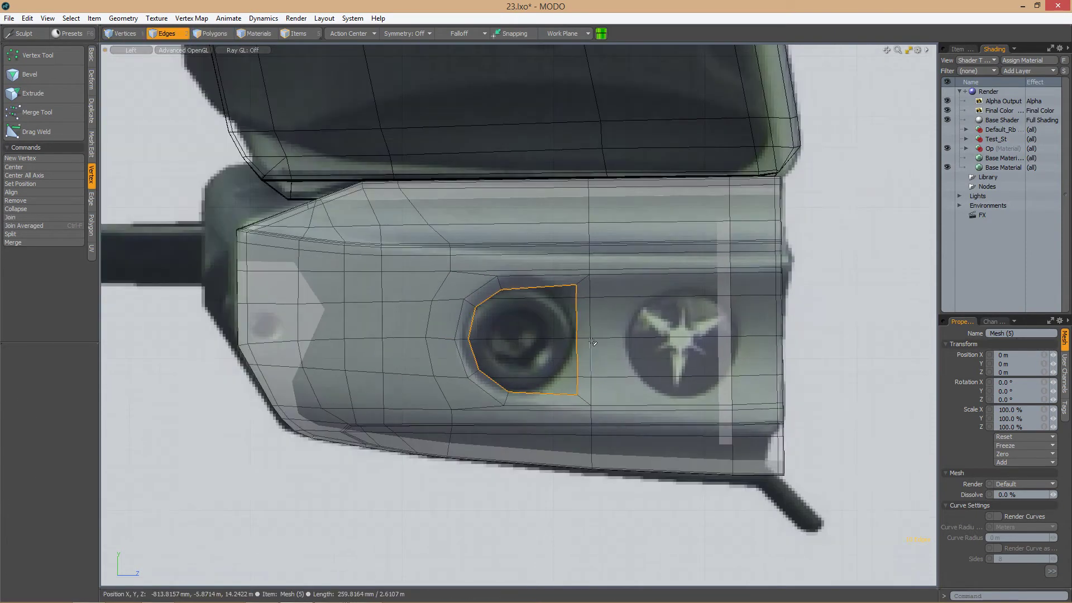
Round the hole's border loop into a circle over the button and rotate it with the Selection action center
double_click(586, 339)
scroll(595, 342, up, 2)
key(w)
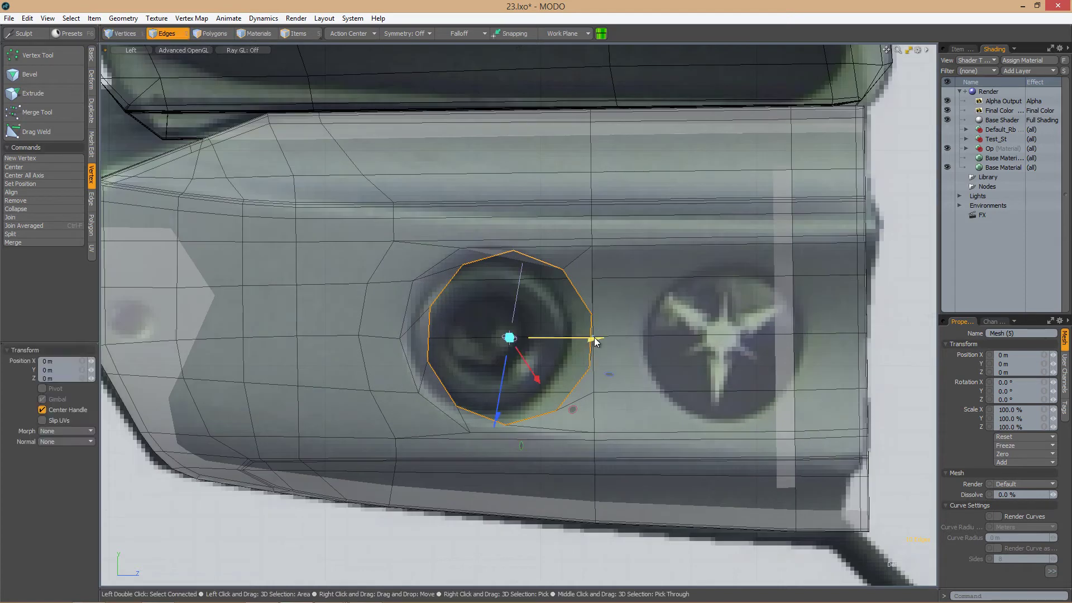
click(349, 34)
click(335, 56)
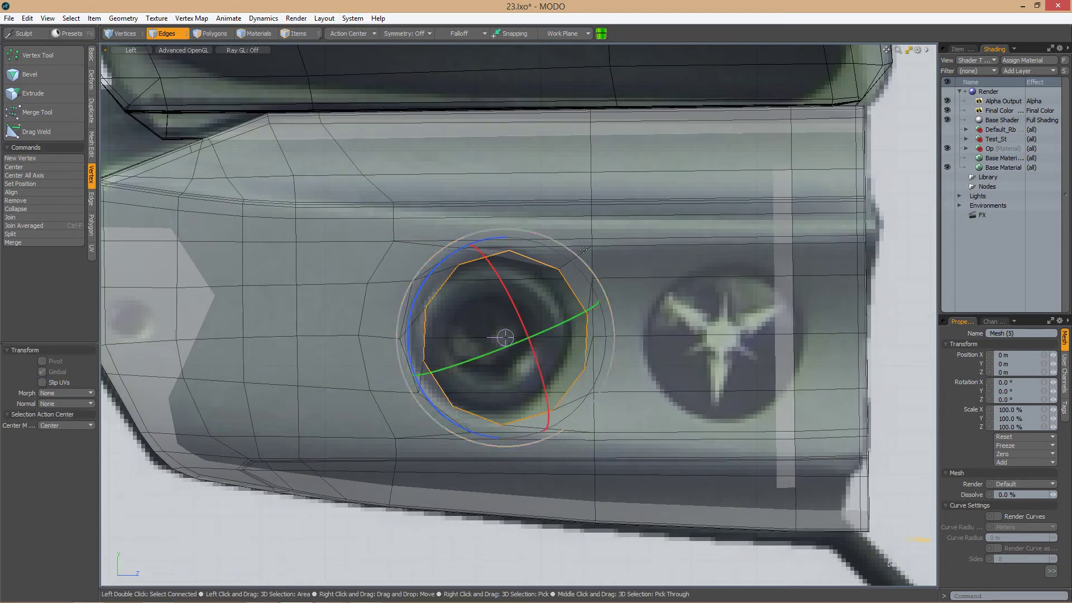
Scale the round hole's border to 93.5% in Y and Z using the Selection Center Auto Axis action center
click(348, 34)
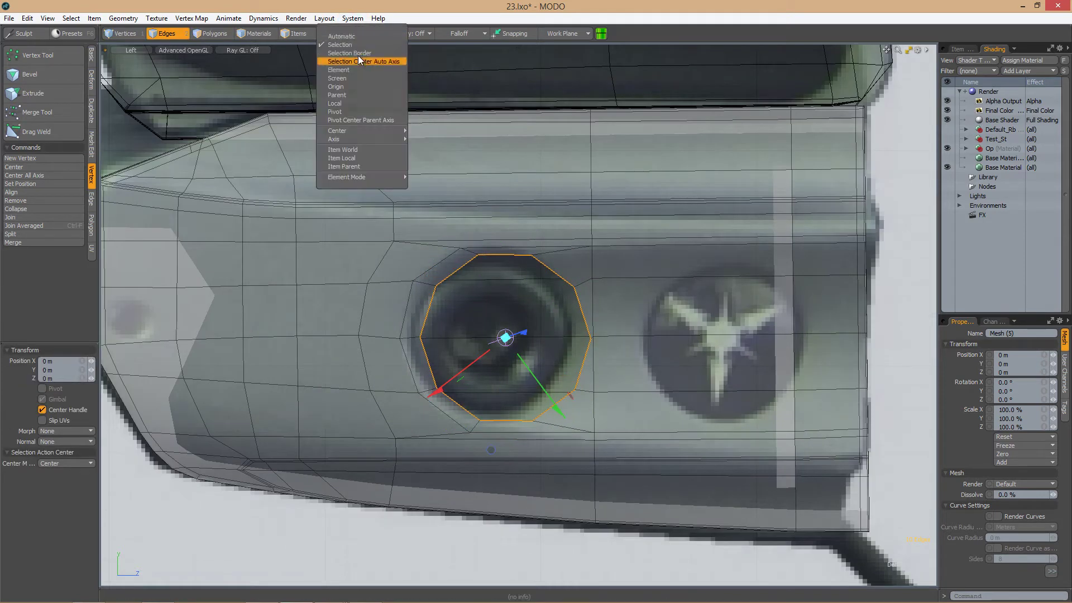
click(357, 65)
key(w)
scroll(592, 296, down, 1)
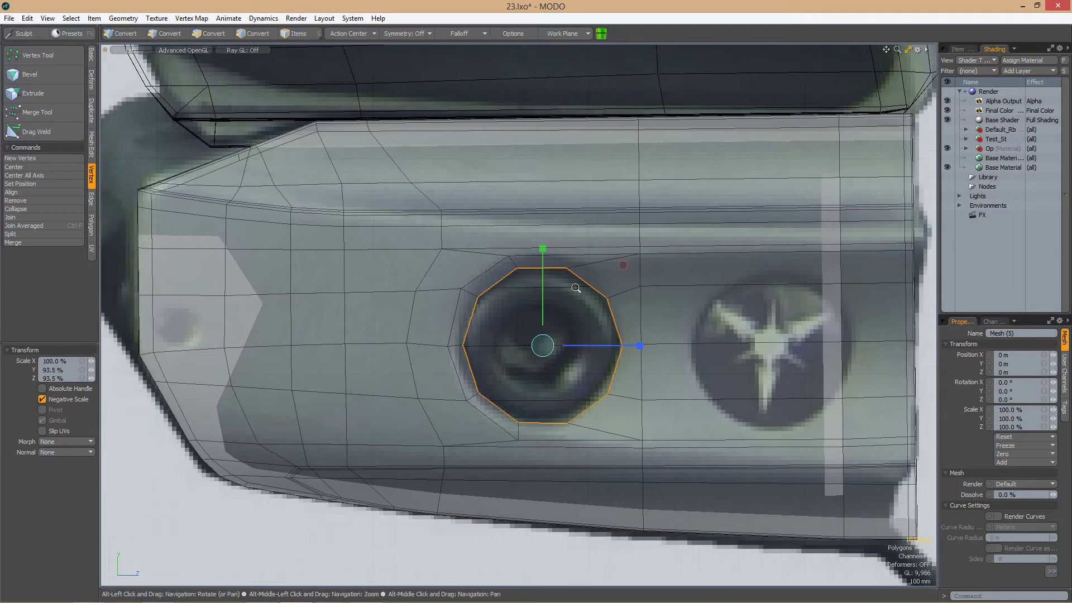
scroll(578, 321, down, 2)
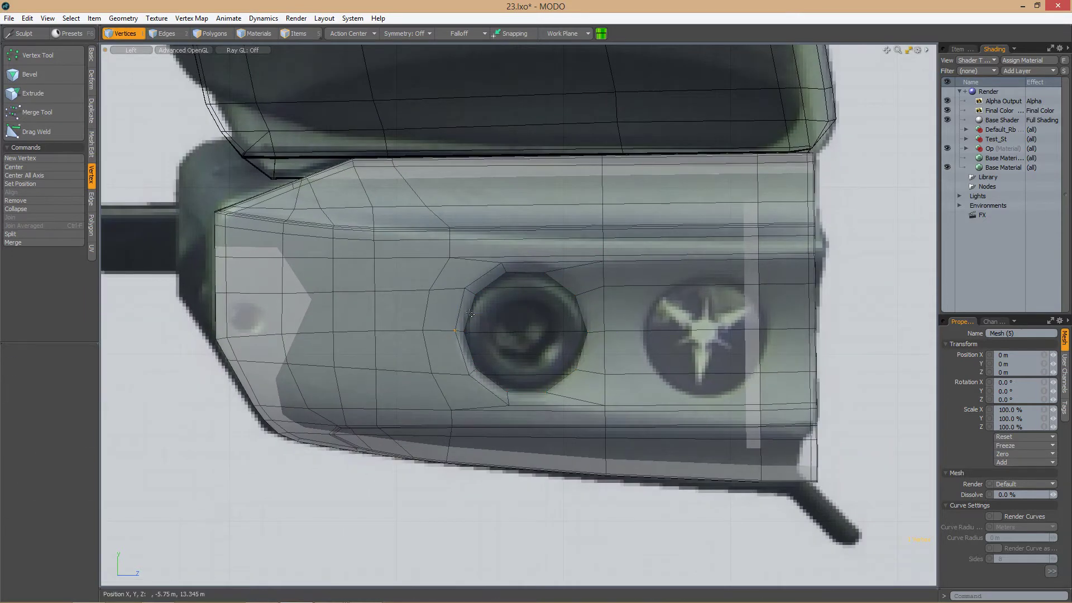
Slide the vertical edge loop beside the star emblem to the emblem's centre
scroll(578, 321, down, 1)
scroll(579, 321, up, 3)
alt+drag(579, 321, 532, 351)
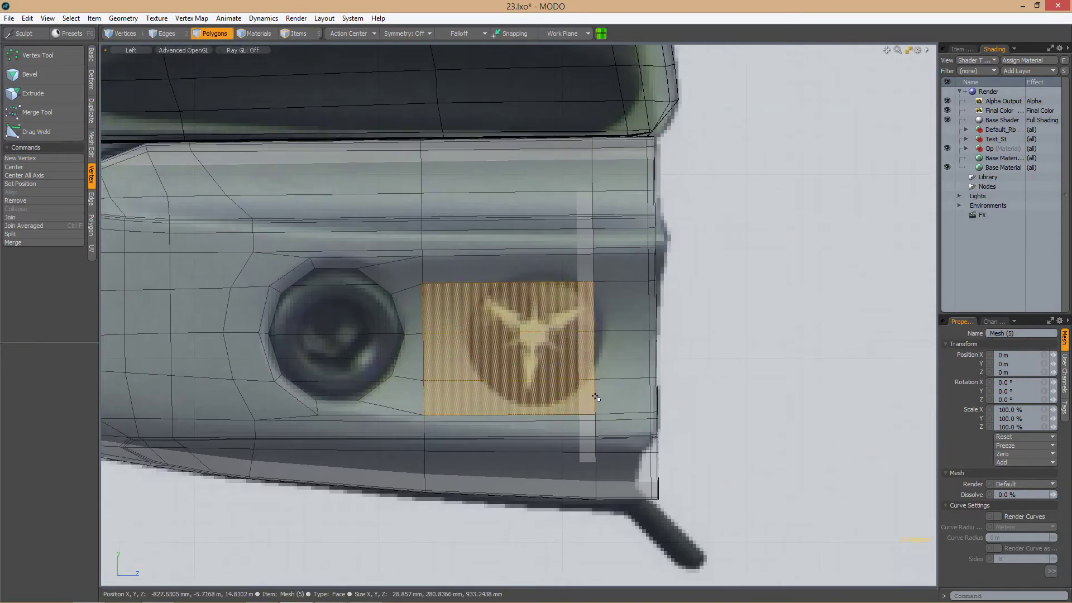
key(2)
scroll(606, 277, down, 3)
double_click(555, 335)
scroll(555, 335, up, 2)
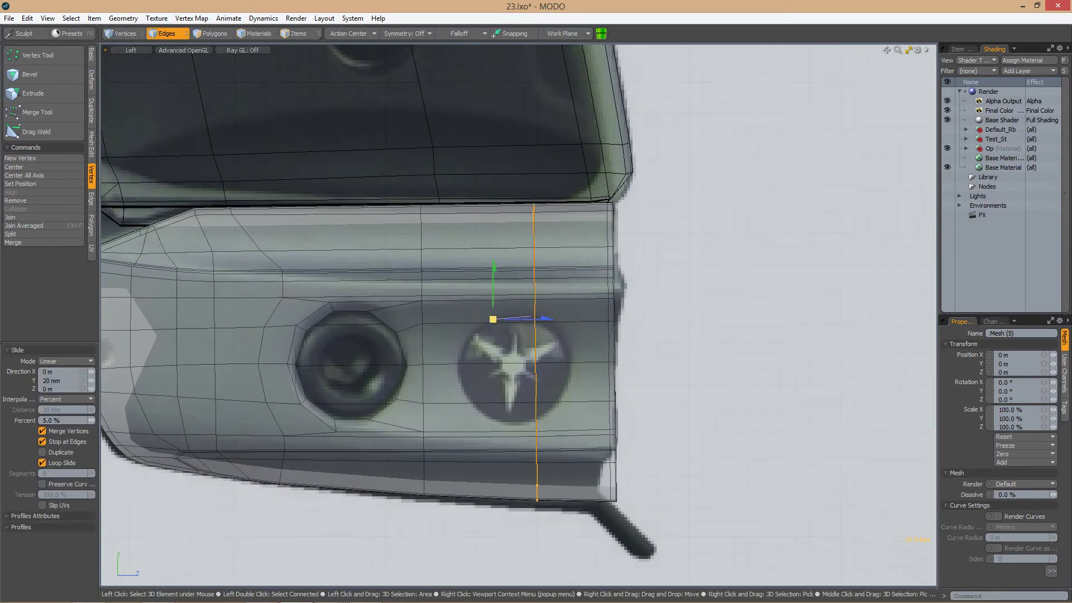
Add a vertical loop slice near the block's open end and select the vertical edges between the two buttons
scroll(465, 325, up, 1)
key(3)
double_click(606, 379)
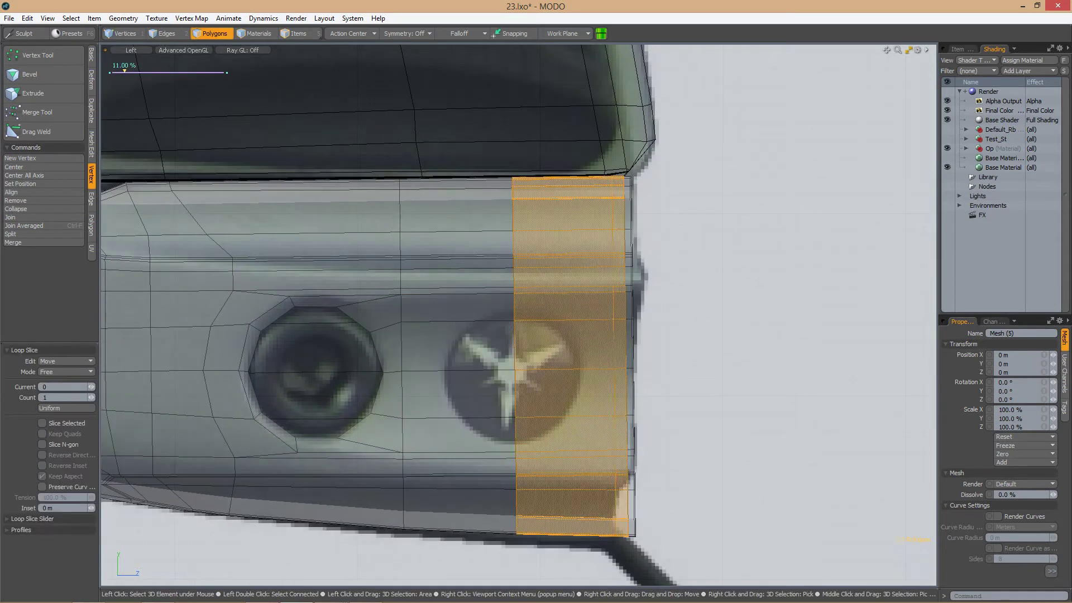
key(2)
scroll(501, 379, down, 1)
click(459, 357)
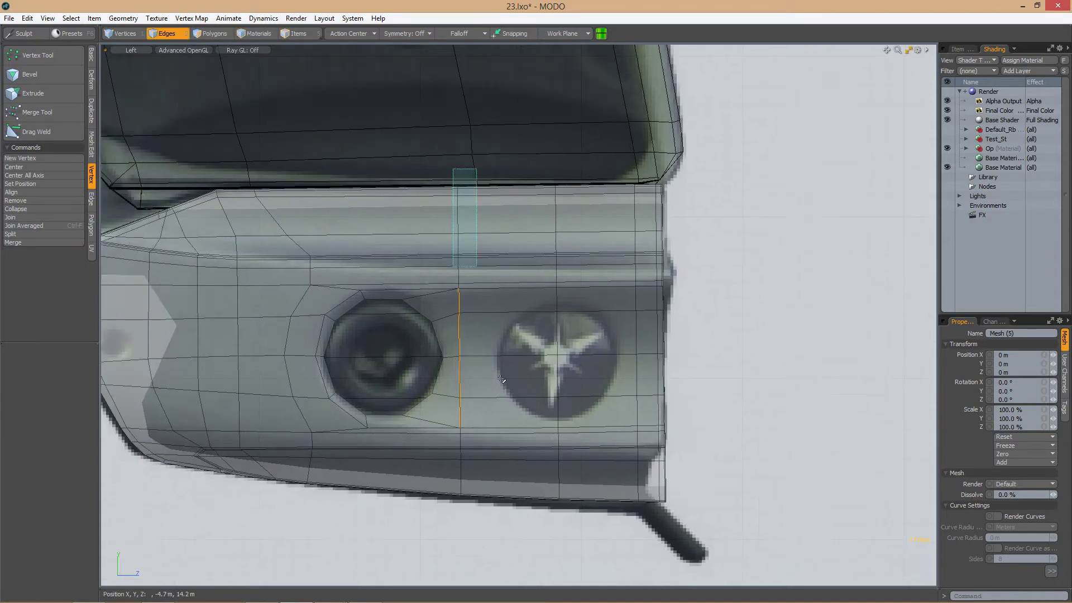
Inset the side-face polygons around the star emblem as one group and delete them to open a second hole
key(3)
scroll(593, 367, down, 1)
scroll(551, 339, up, 2)
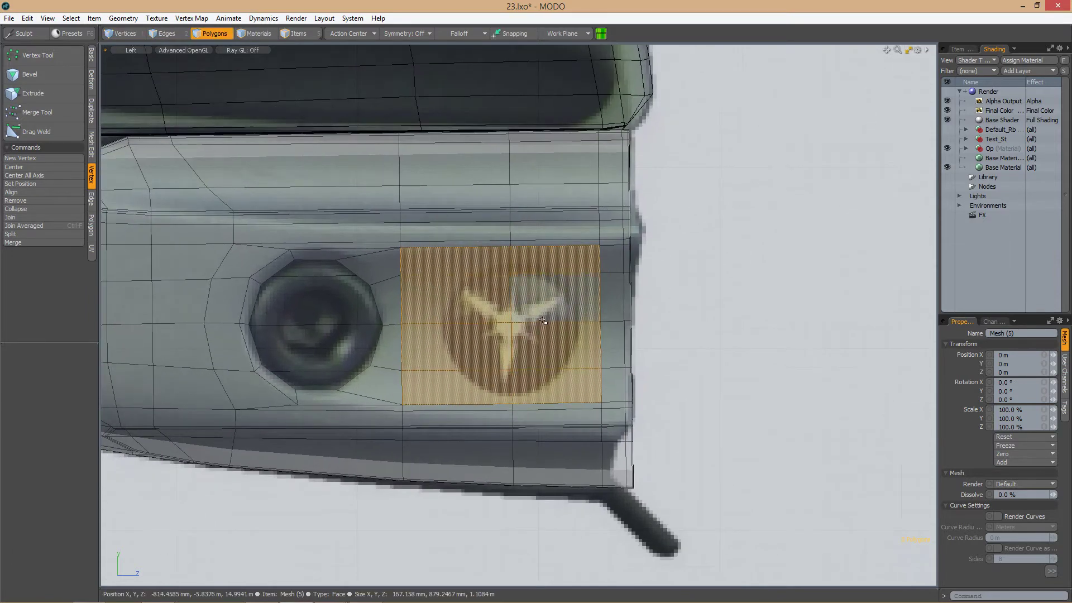
key(b)
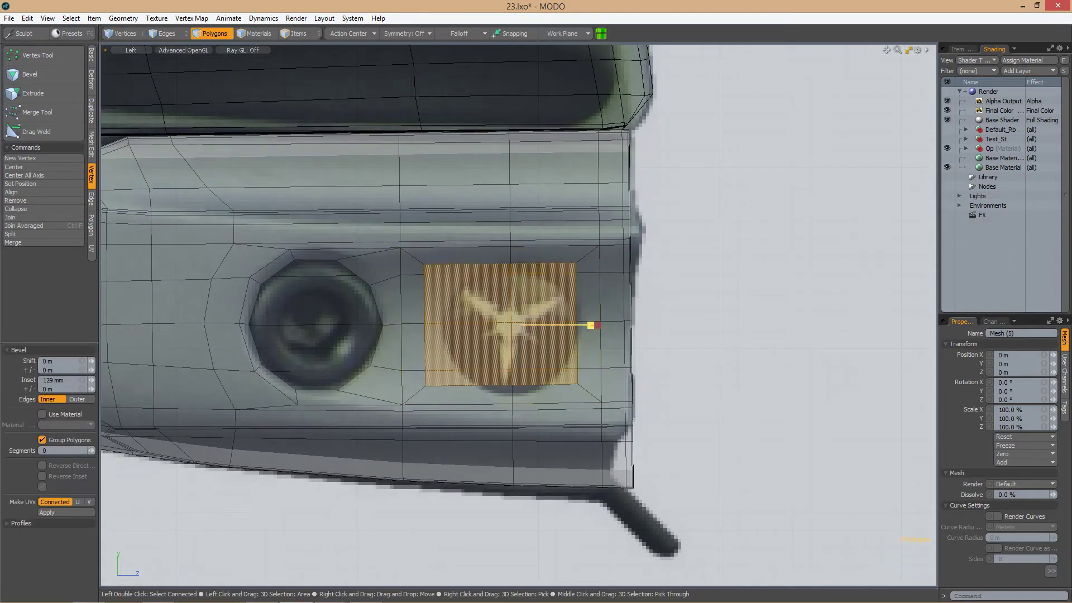
key(space)
Round the star emblem hole's border into a circle, then rotate, scale and move it to match the emblem's outline
key(2)
scroll(578, 351, down, 1)
scroll(578, 352, up, 1)
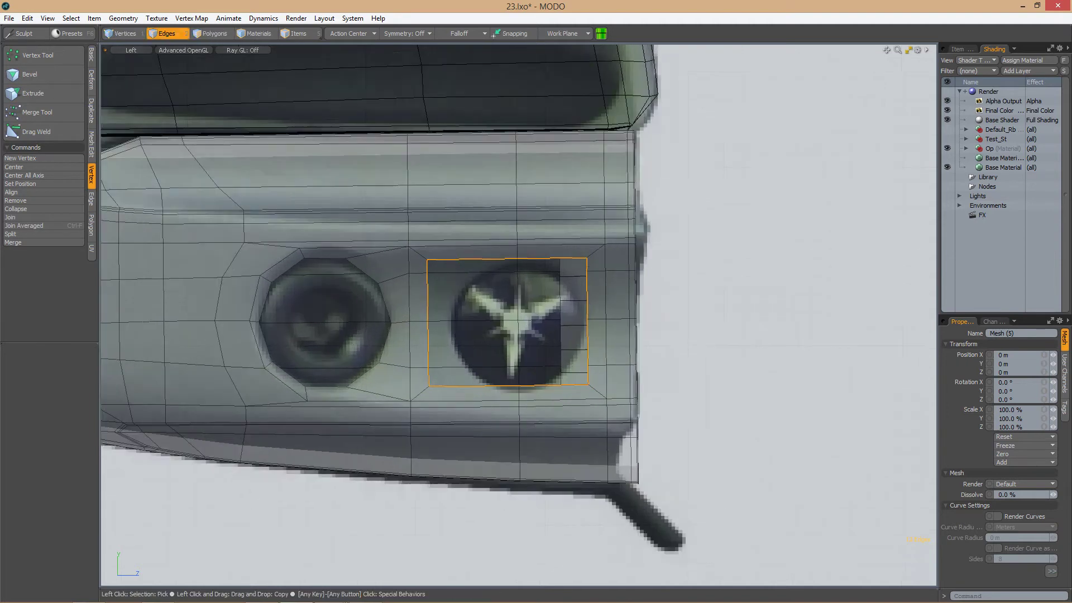
key(e)
scroll(591, 241, up, 1)
drag(581, 254, 576, 268)
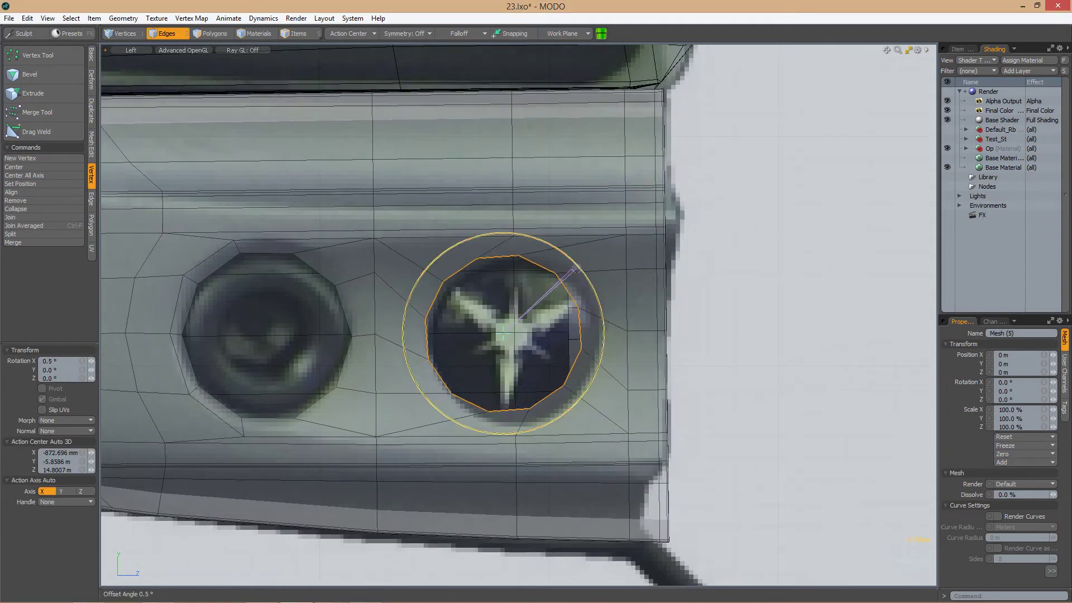
key(w)
scroll(581, 304, down, 2)
scroll(611, 239, up, 1)
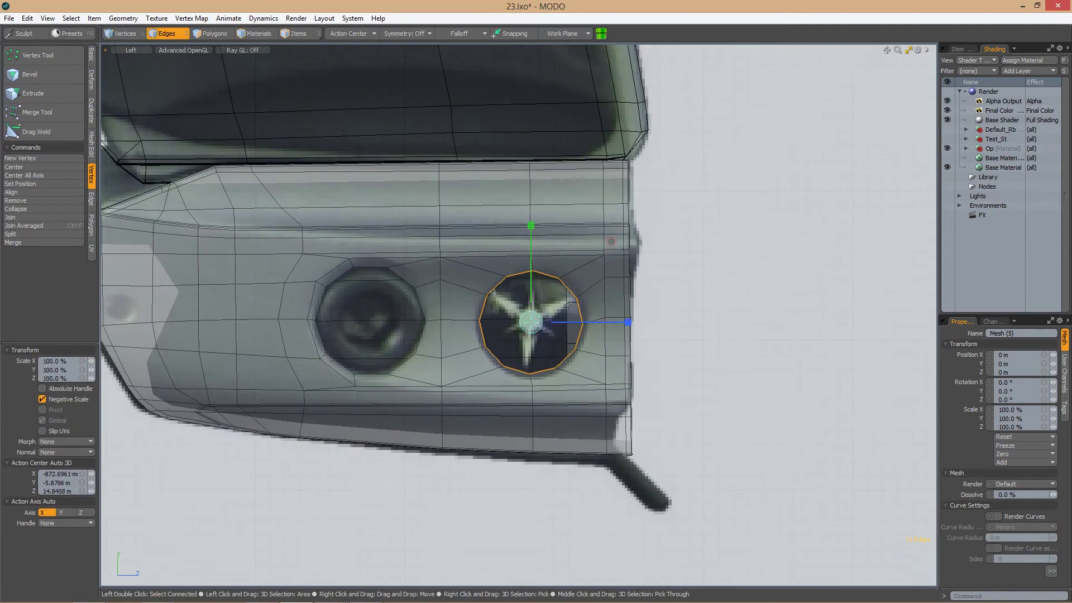
scroll(533, 265, down, 2)
scroll(576, 279, up, 1)
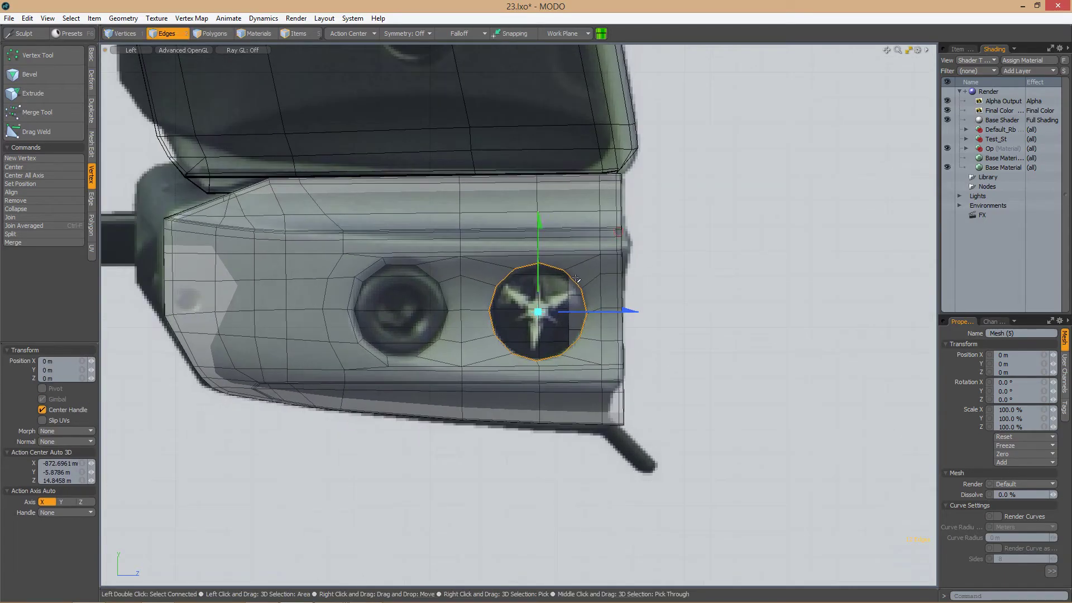
scroll(618, 231, down, 2)
Rotate the star hole's border -11.5° about Y and move it 75 mm in X to follow the side face
alt+drag(677, 256, 492, 277)
key(e)
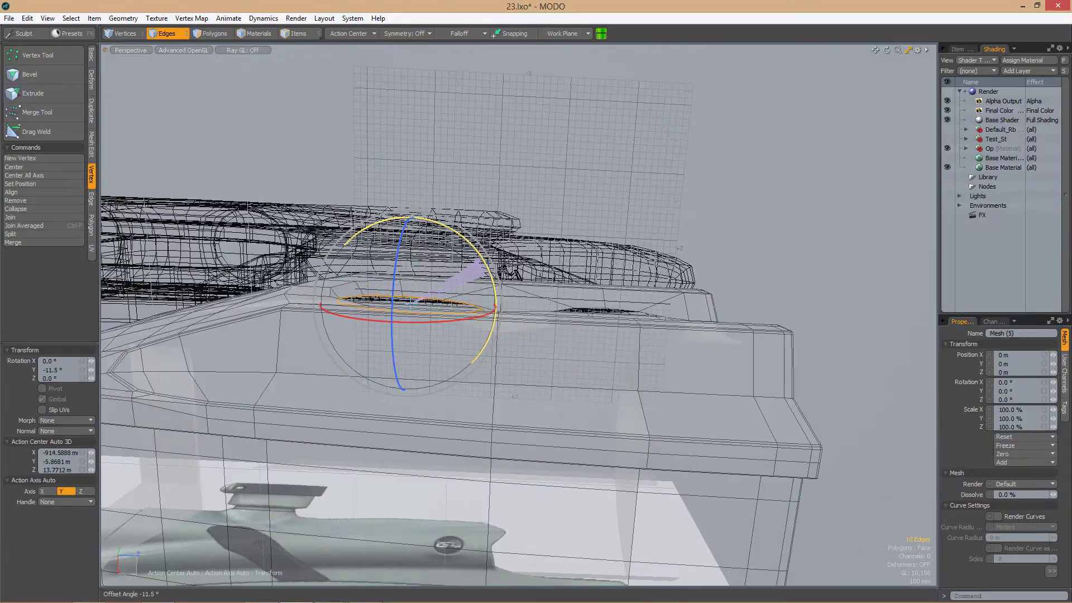
alt+drag(414, 331, 702, 322)
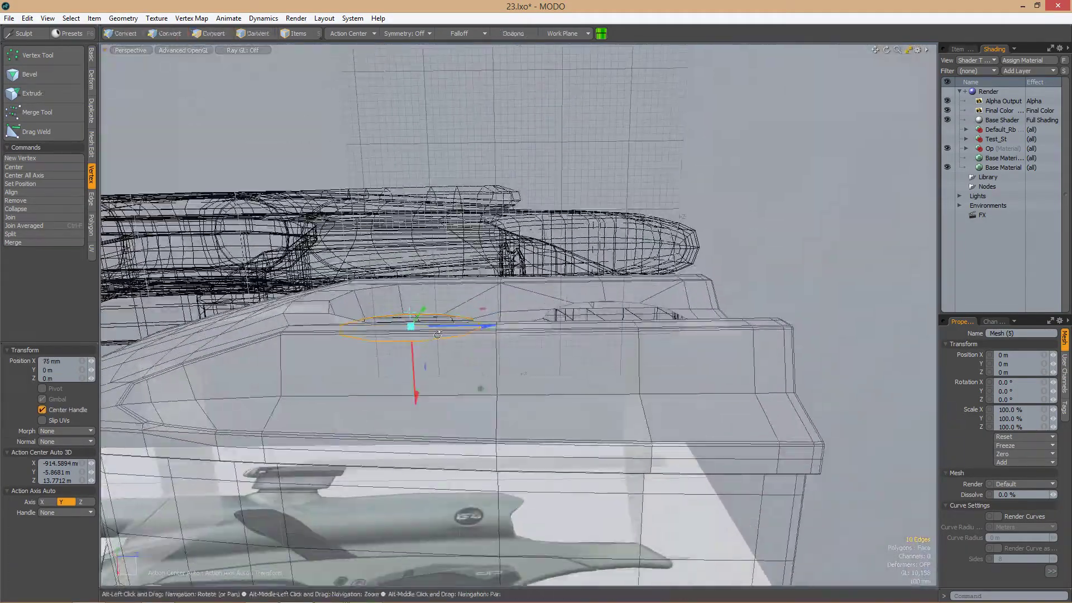
alt+drag(479, 302, 482, 326)
key(space)
Cut a new edge between the two button holes with Edge Slice and slide its vertex 25.8% along the edge
key(e)
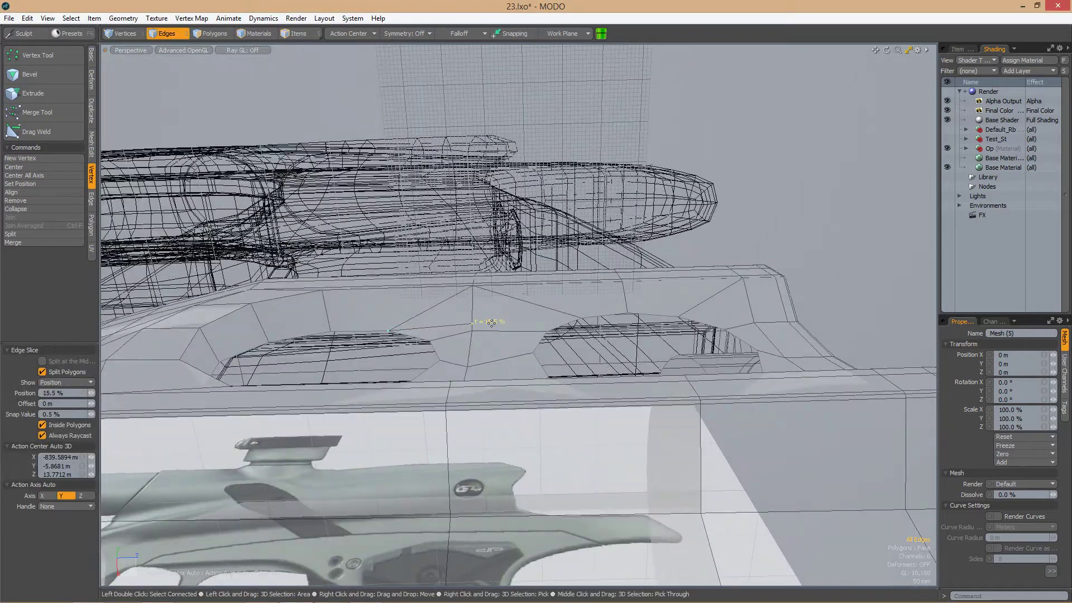
key(space)
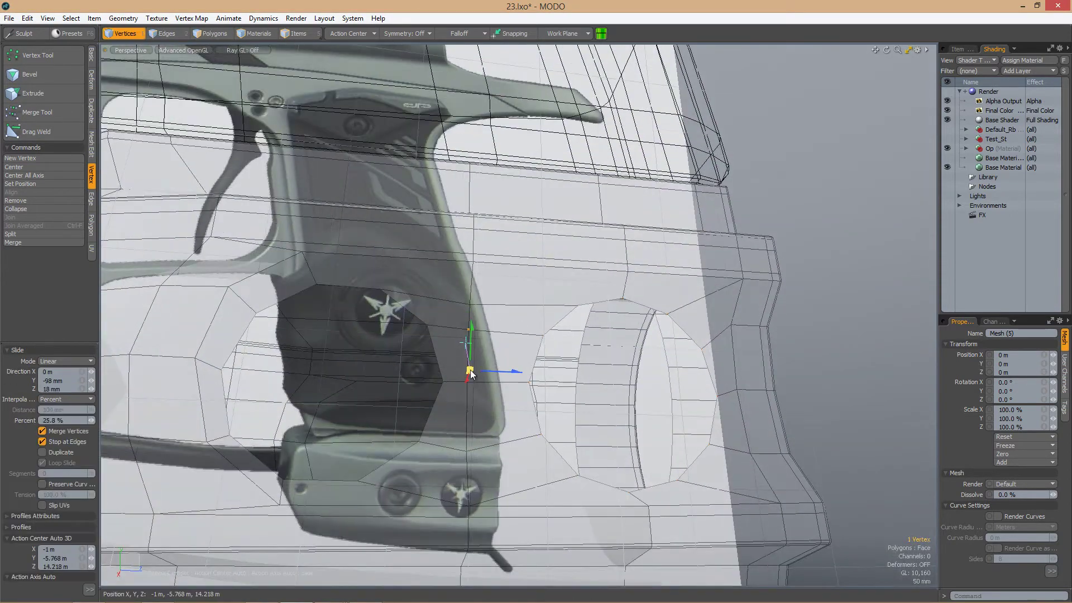
key(alt+c)
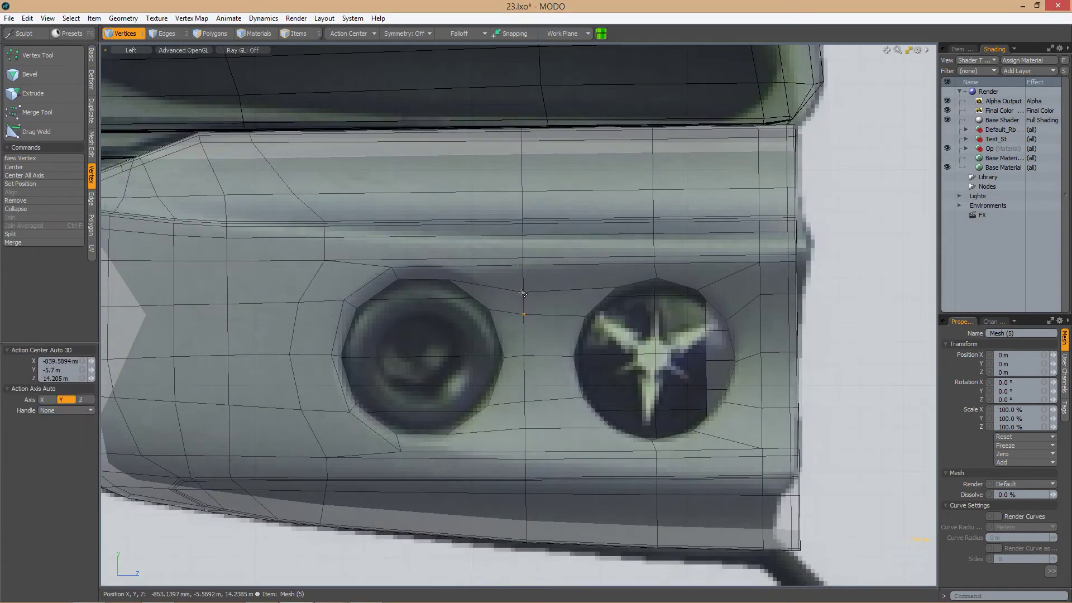
click(529, 285)
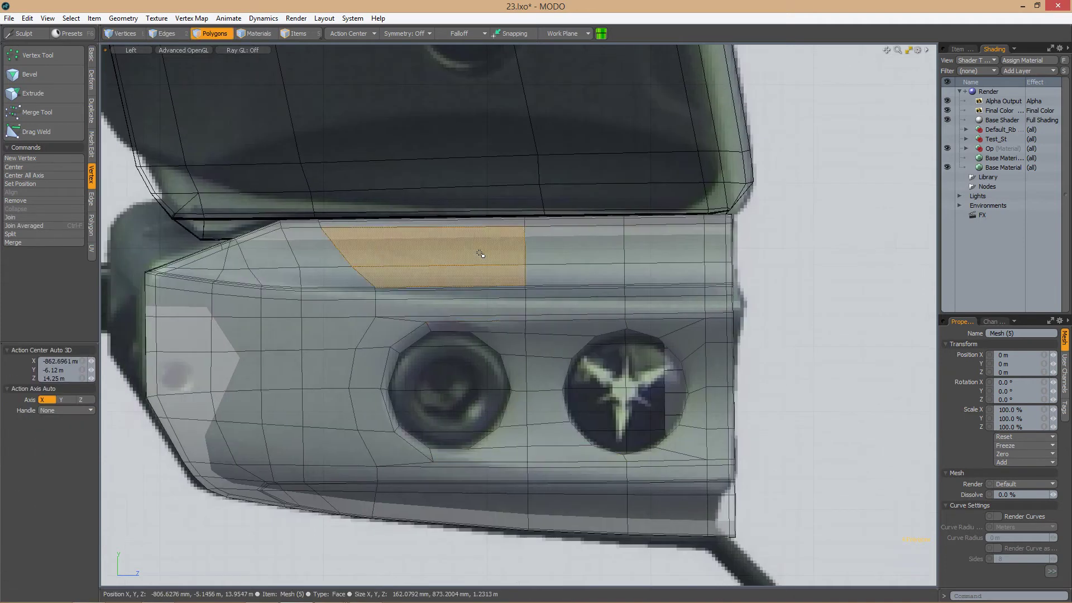
Add a vertical loop slice through the round button hole, offset 50 mm in Z, and connect it to the hole's border
double_click(464, 278)
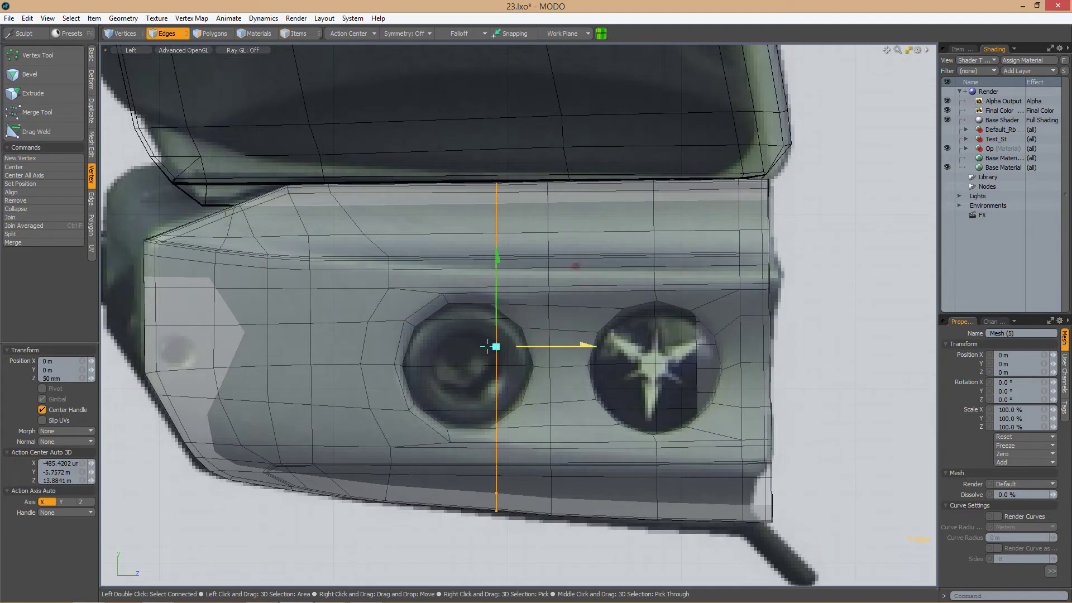
key(alt+c)
scroll(487, 346, up, 3)
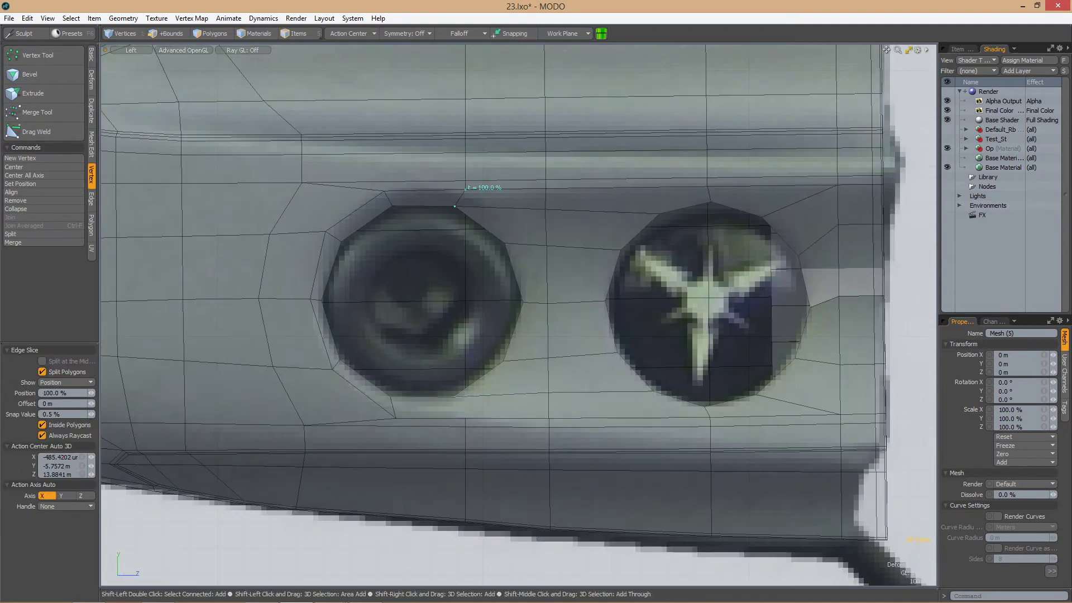
scroll(503, 313, down, 3)
Loop-slice the vertical polygon band beside the star emblem and slide the new edge loop 23.8%
key(3)
drag(487, 190, 491, 536)
key(alt+c)
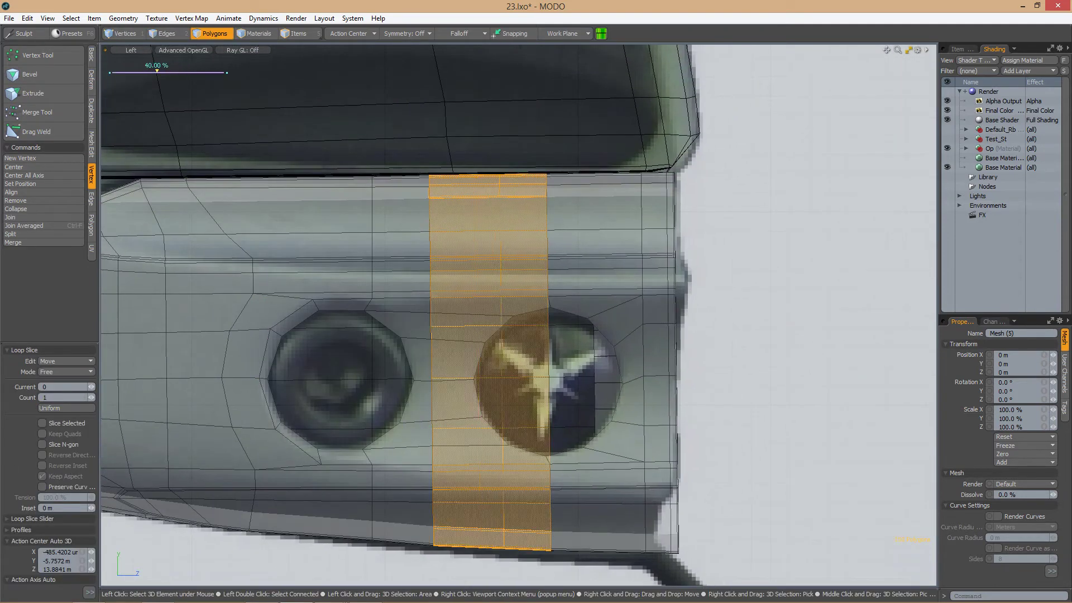
key(space)
key(1)
key(alt+c)
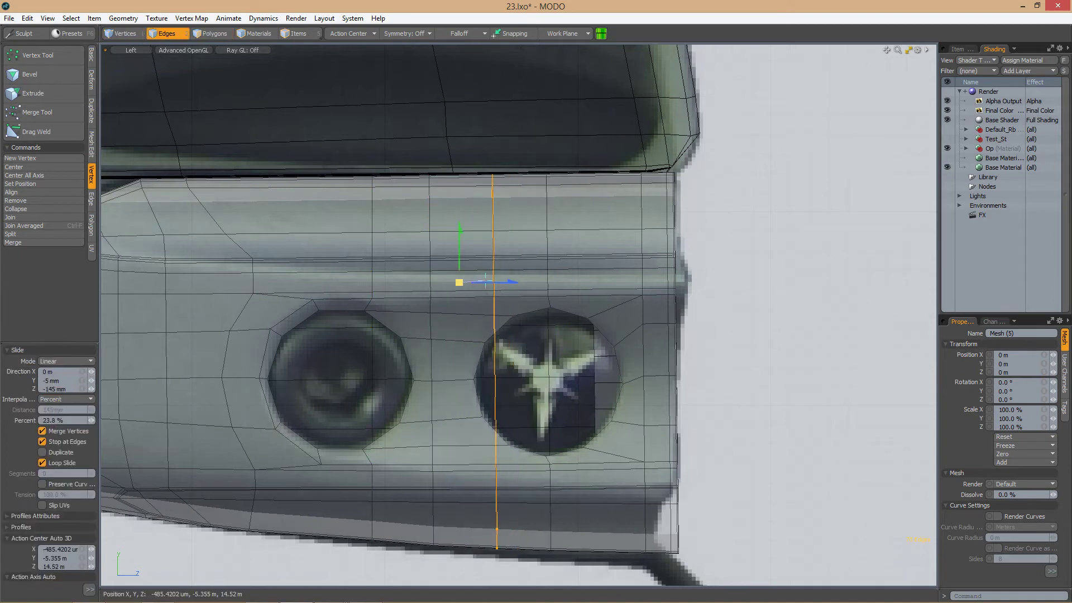
Connect the new loop to the star hole's border with Edge Slice and slide an upper-face vertex 32.5%
click(429, 313)
key(space)
scroll(503, 301, down, 2)
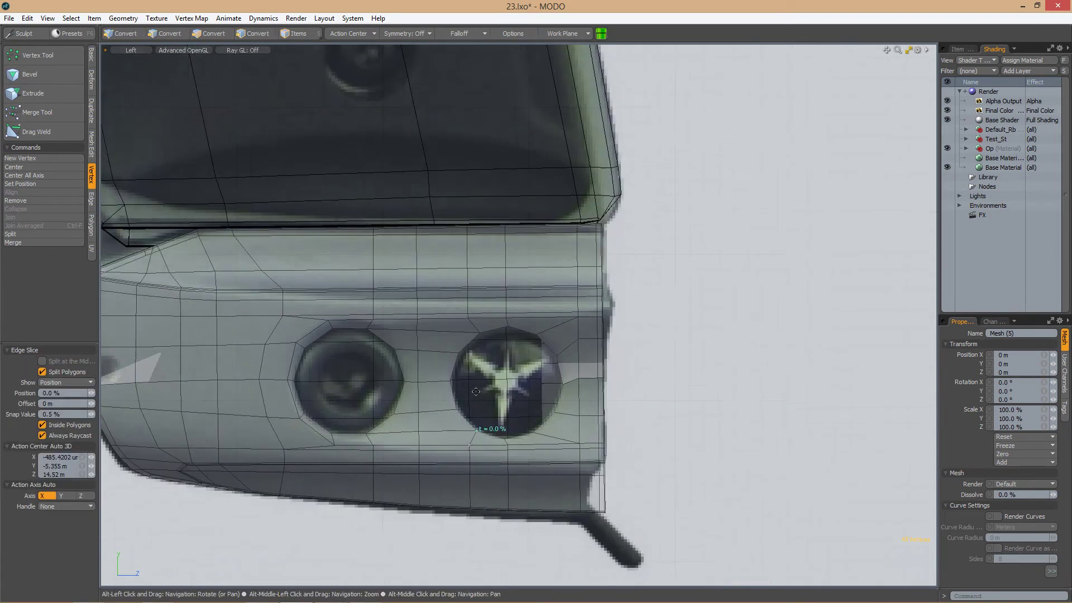
alt+shift+drag(503, 302, 639, 318)
key(3)
double_click(528, 300)
click(565, 232)
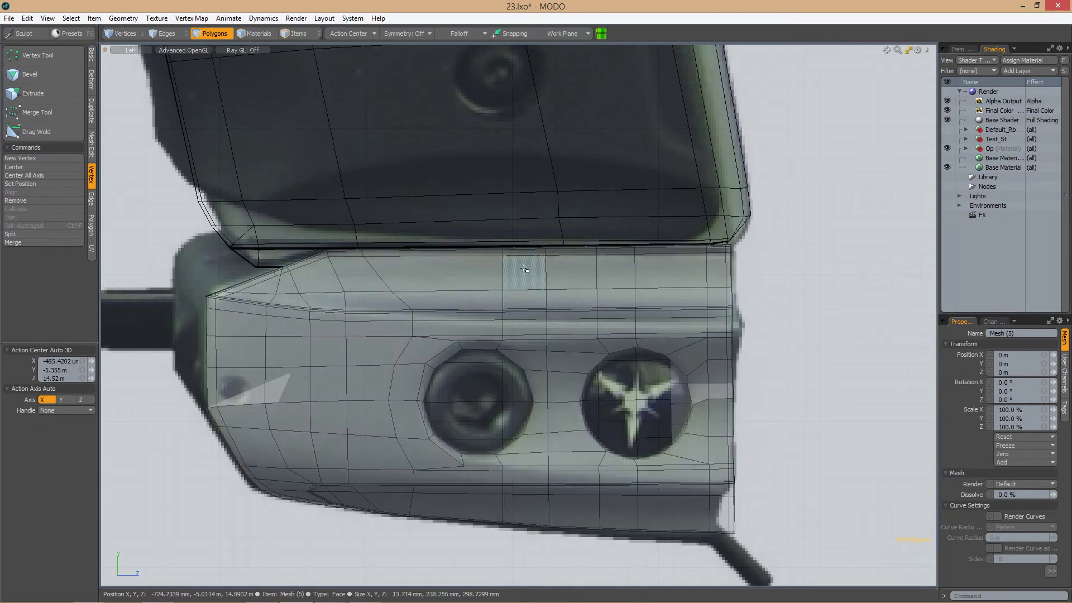
click(412, 210)
click(531, 290)
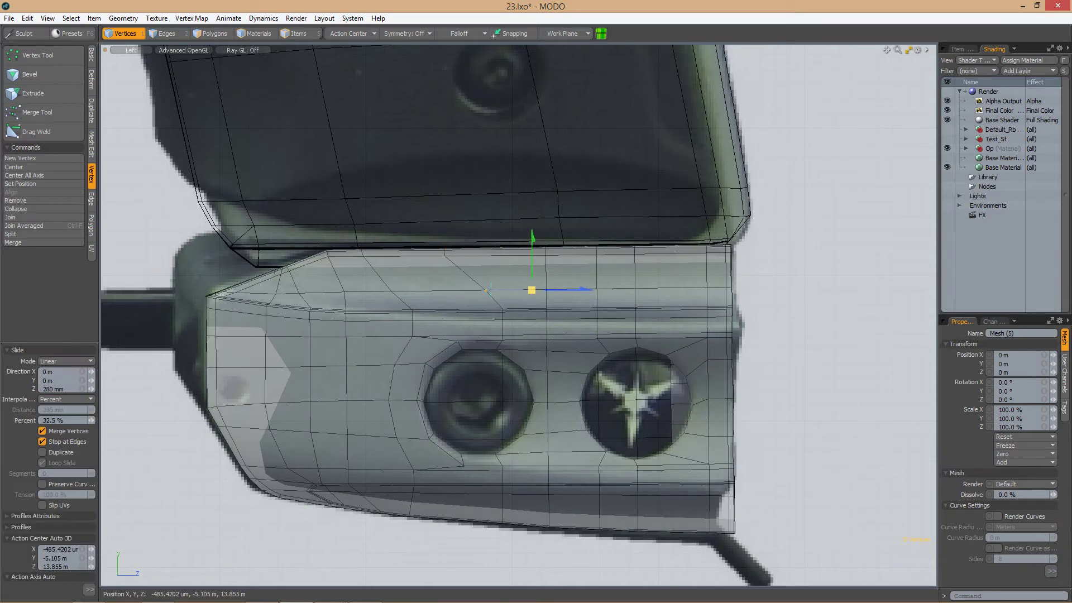
Extend the star hole's border edges and scale the new ring to 93% in X and Y using the Selection action center
alt+shift+drag(495, 503, 471, 426)
alt+drag(490, 387, 562, 309)
key(r)
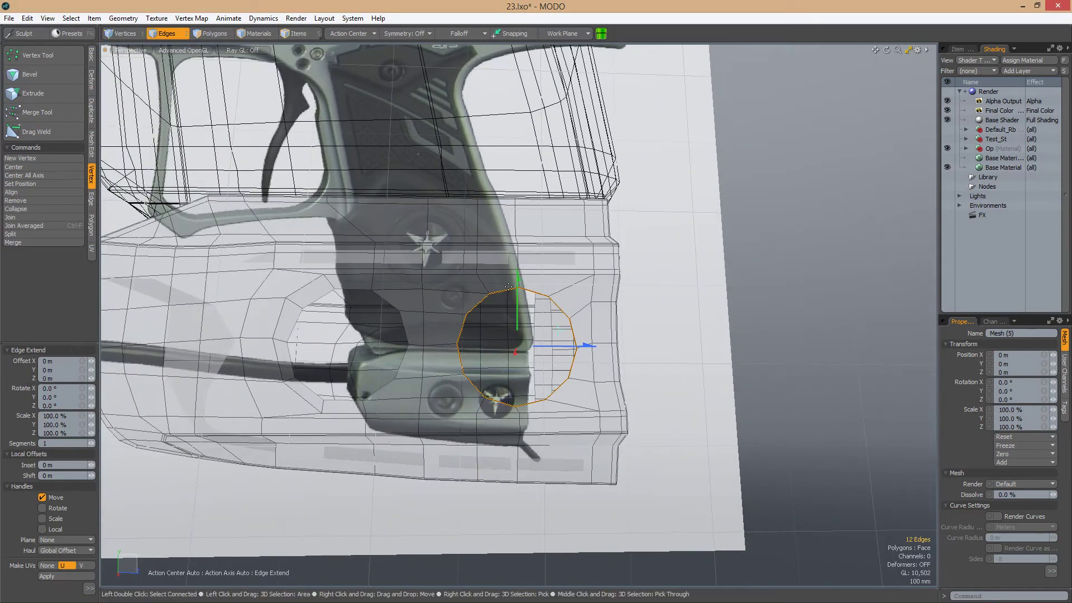
click(349, 33)
click(347, 47)
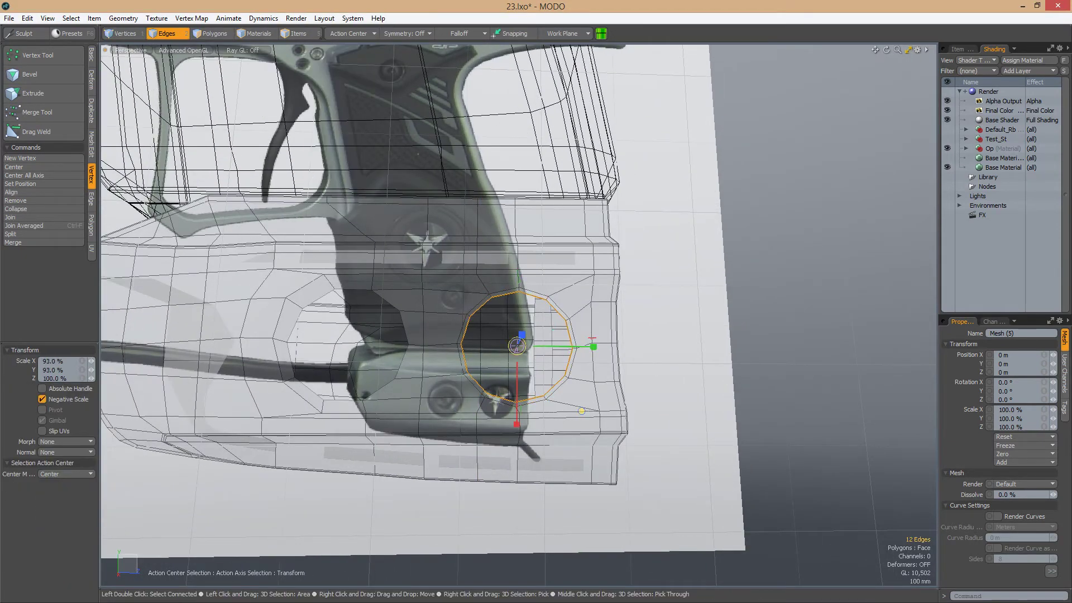
Extend the star hole's inner border again to form the recess wall and reposition vertices beside it
key(z)
alt+drag(642, 385, 505, 345)
key(1)
key(w)
click(502, 367)
key(space)
click(505, 345)
key(w)
Try moving an edge loop near the star hole, undo the move and reset the action center
alt+drag(516, 305, 538, 359)
key(space)
key(space)
key(l)
key(w)
key(ctrl+z)
click(349, 34)
click(346, 46)
Inset the side-face polygons around the small dimple at the block's front end and delete them to open a hole
key(ctrl+space)
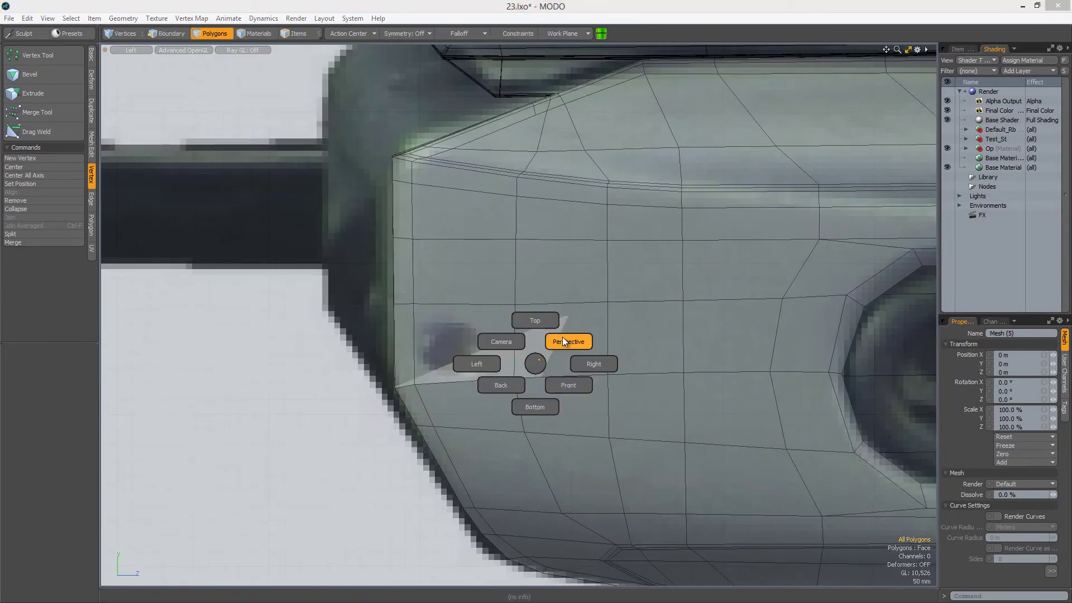
click(567, 343)
key(Tab)
alt+drag(725, 386, 503, 387)
key(ctrl+space)
click(501, 349)
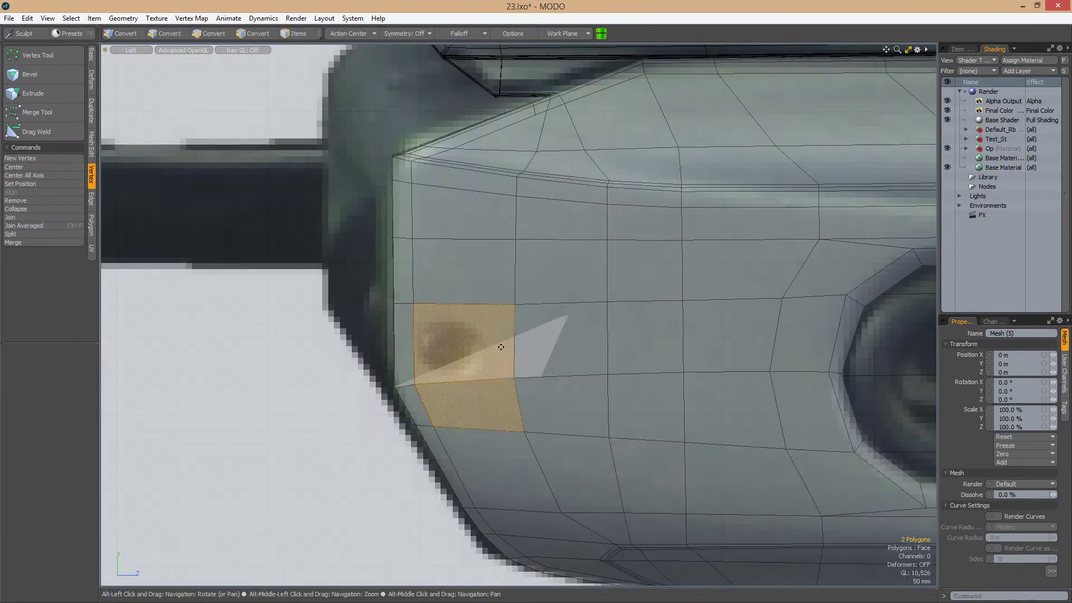
ctrl+alt+drag(501, 350, 488, 375)
scroll(466, 371, down, 4)
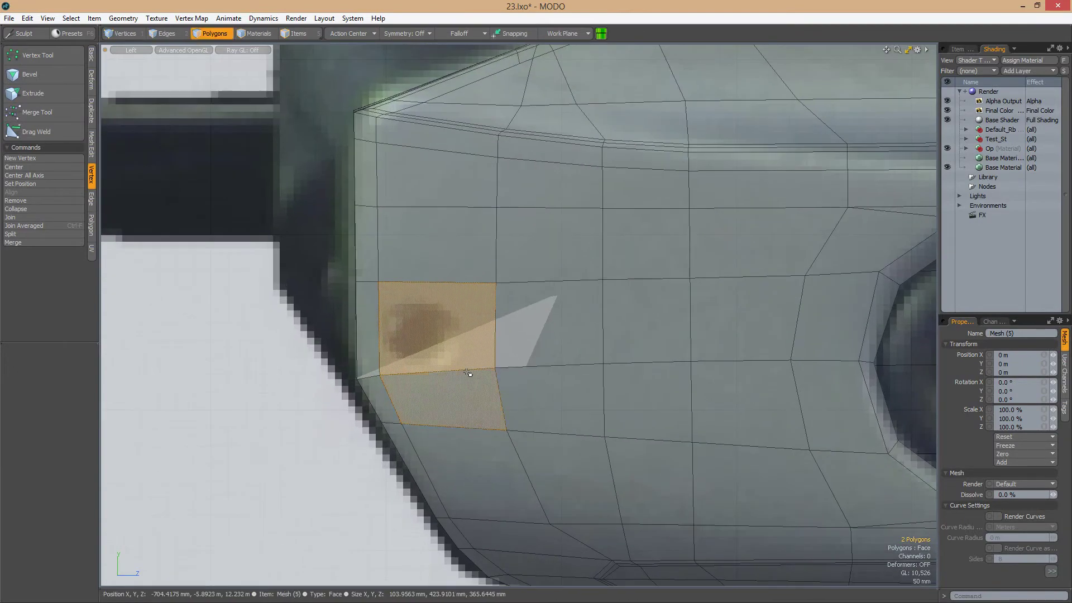
scroll(474, 371, up, 3)
drag(479, 371, 699, 357)
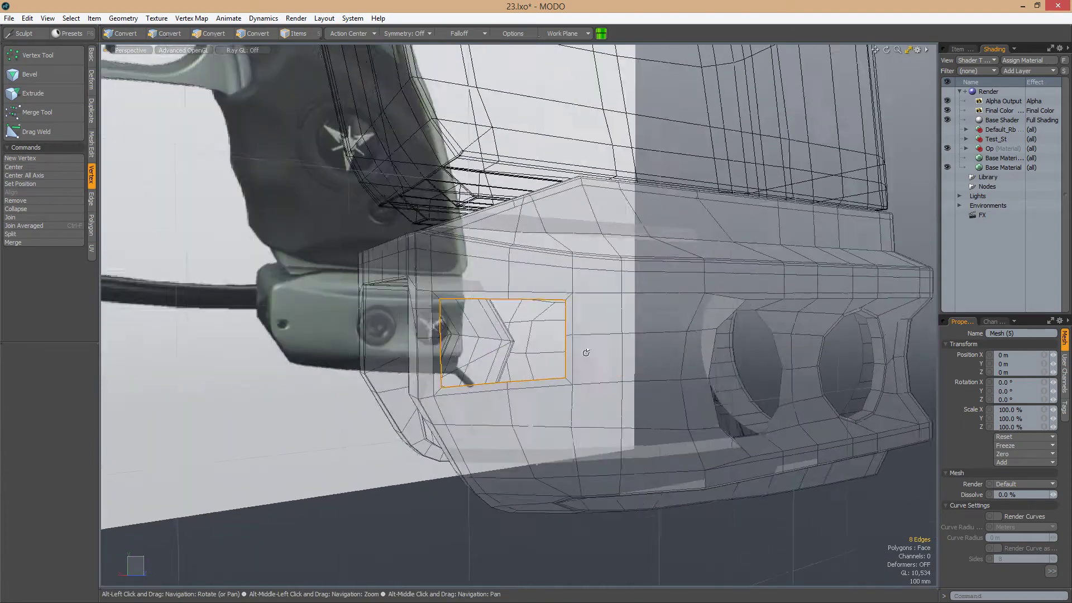
Round the small hole's border and scale it to 48.5% in Y and Z
click(479, 366)
drag(479, 342, 467, 357)
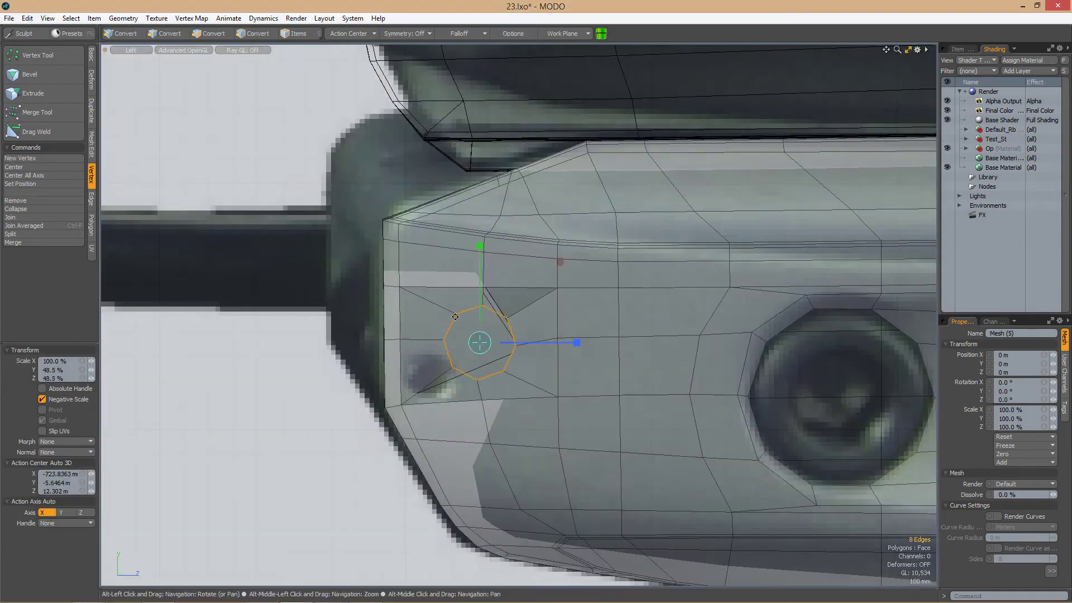
scroll(550, 311, up, 2)
key(ctrl+space)
click(579, 308)
scroll(402, 350, up, 2)
Set the action center to Selection and start rotating the small hole's border to follow the sloped face
alt+click(209, 33)
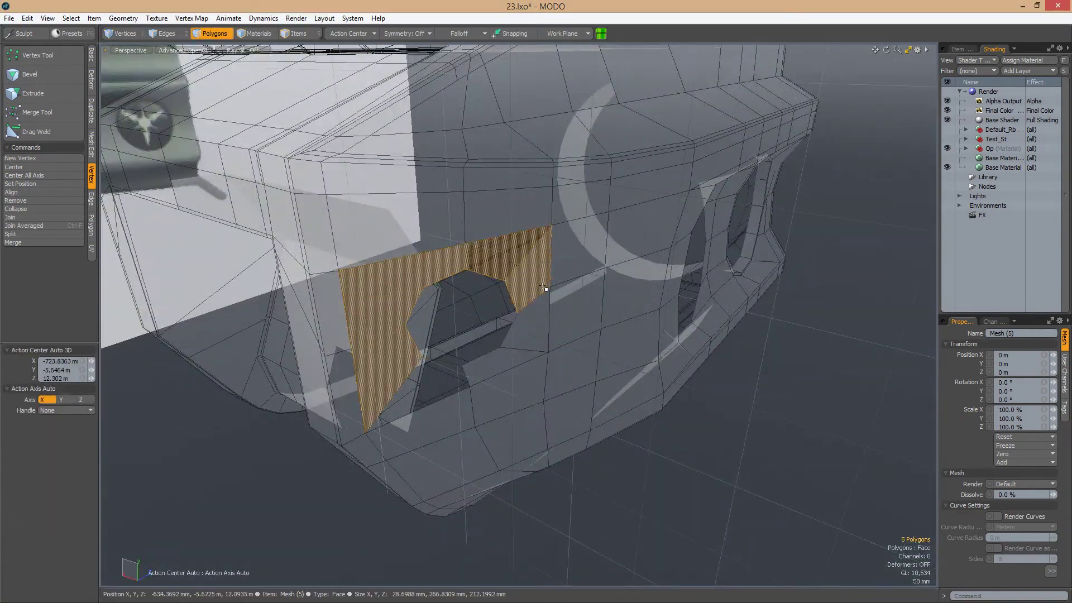
click(348, 33)
click(351, 45)
alt+drag(503, 346, 546, 373)
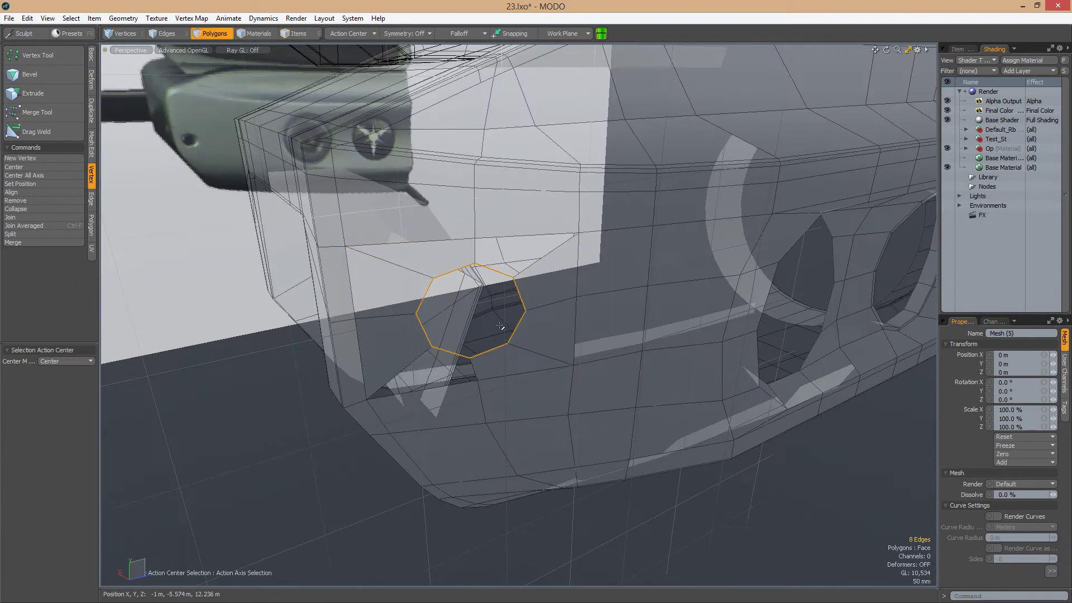
key(ctrl+space)
click(462, 359)
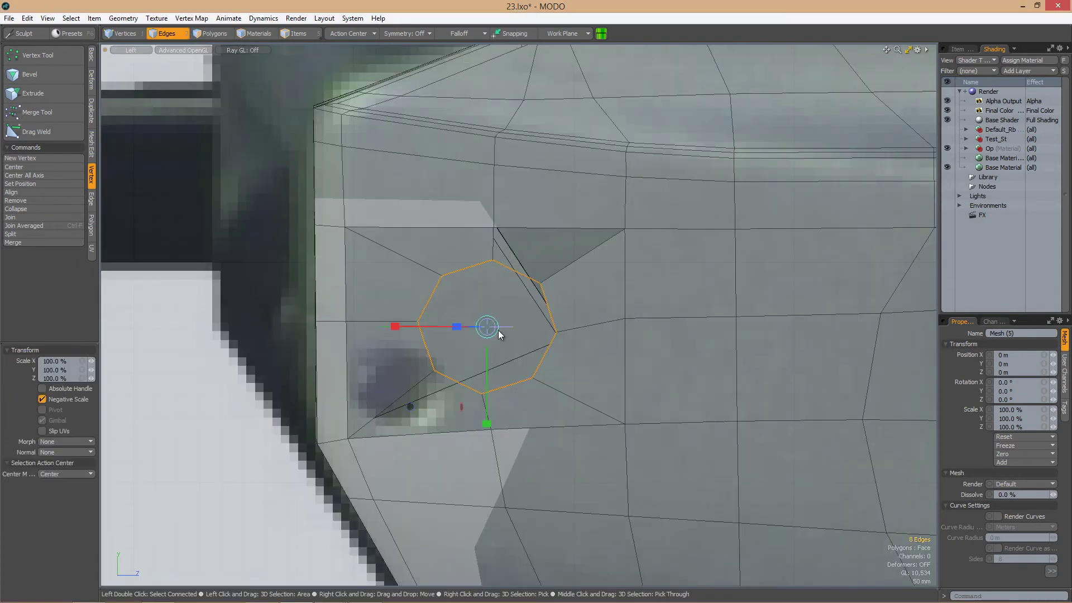
key(e)
alt+shift+drag(493, 342, 536, 301)
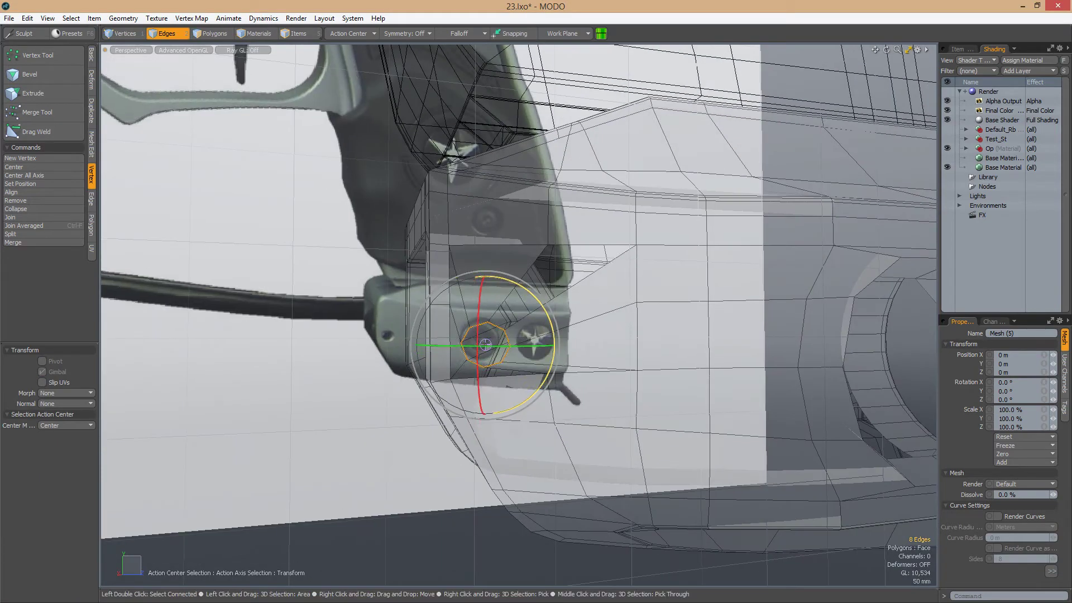
Scale and move the small hole's border so it surrounds the dark dimple in the reference image
key(space)
key(space)
double_click(562, 363)
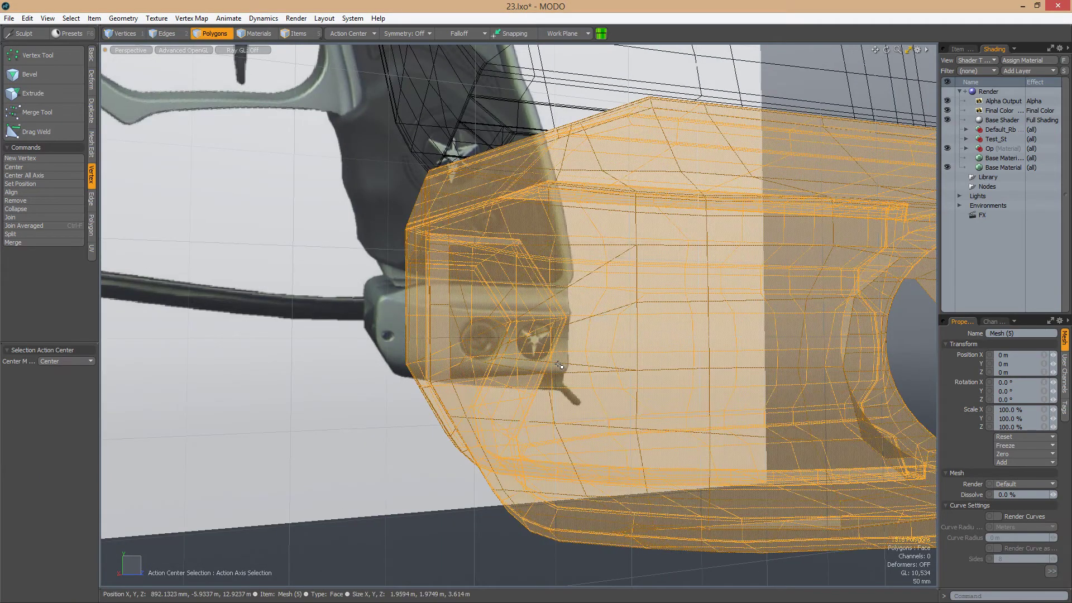
key(space)
key(ctrl+space)
click(498, 366)
key(space)
key(e)
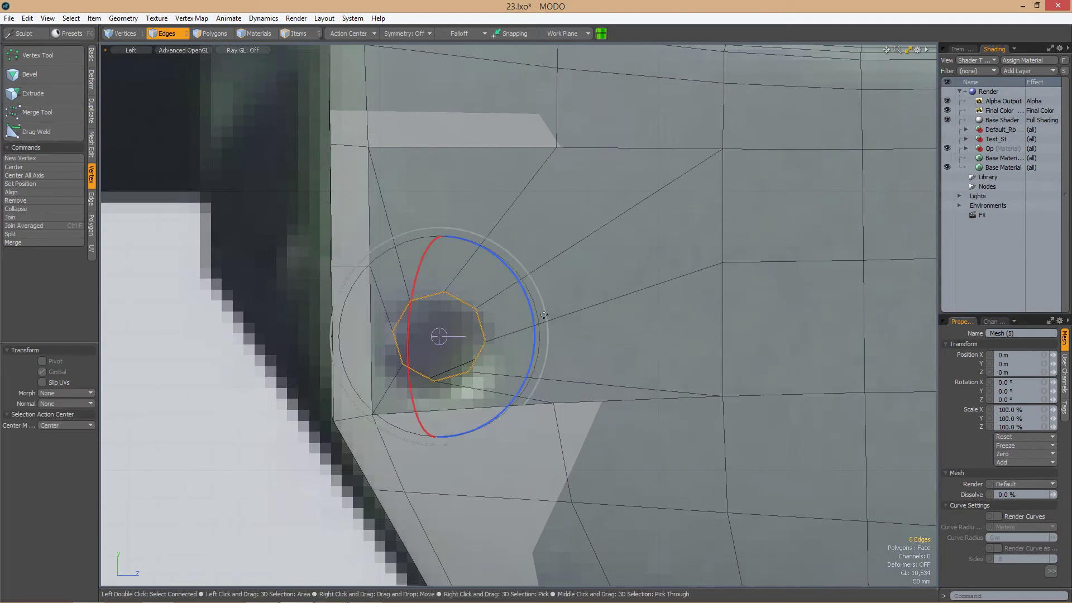
key(r)
key(w)
alt+drag(439, 336, 428, 392)
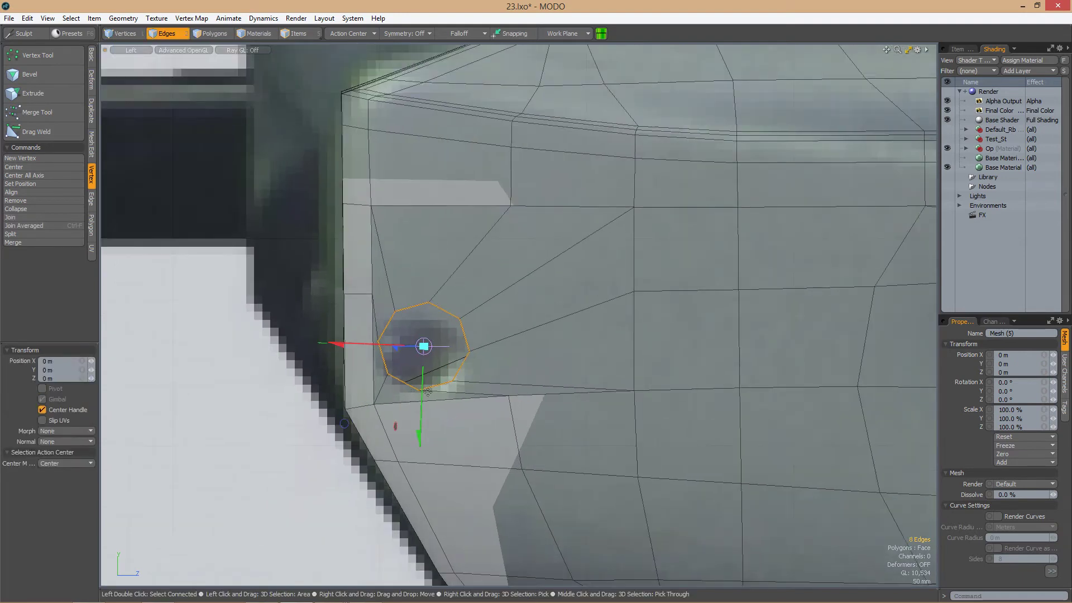
Slide the vertex above the small hole 40.9% towards the block's front end
scroll(423, 346, down, 3)
key(1)
scroll(427, 348, up, 2)
drag(479, 343, 420, 368)
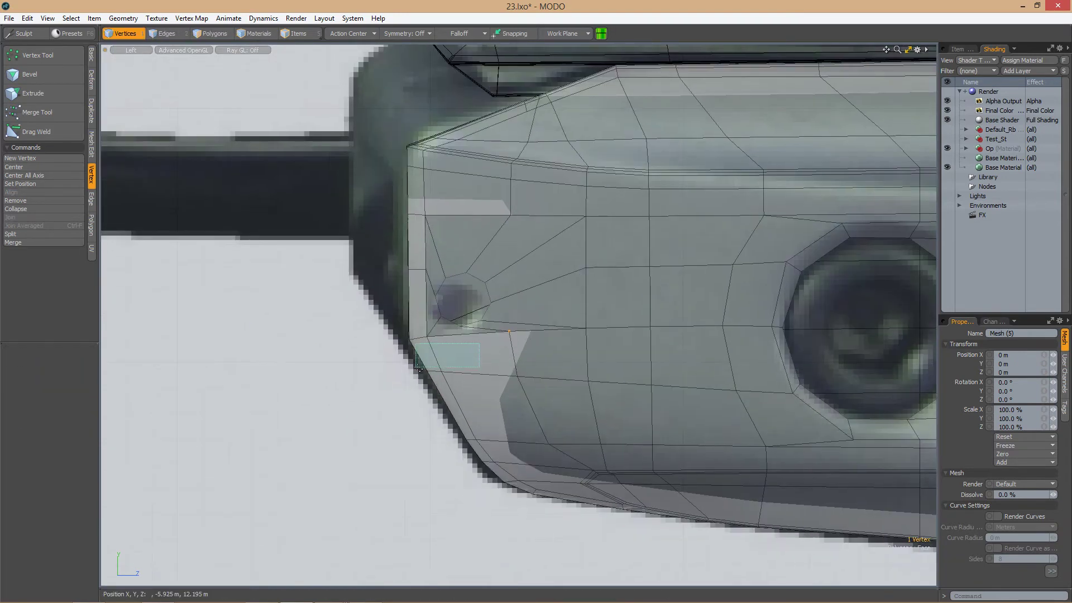
key(shift+s)
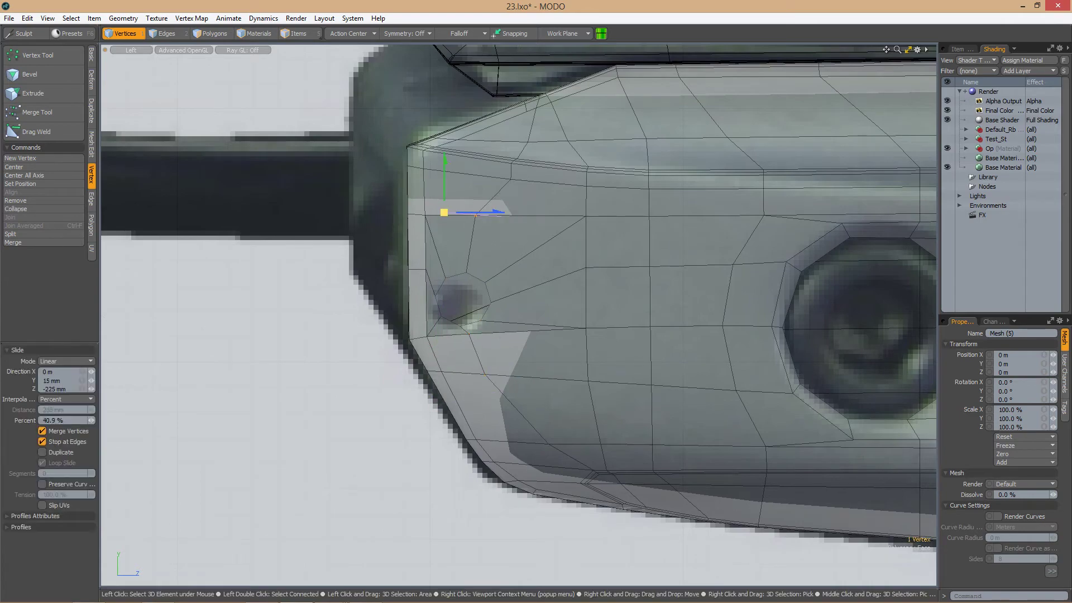
Extend the small hole's border edges inward into the block and flatten the inner ring in X
scroll(502, 335, down, 3)
alt+drag(536, 347, 457, 355)
key(Tab)
key(Tab)
key(2)
double_click(469, 344)
key(y)
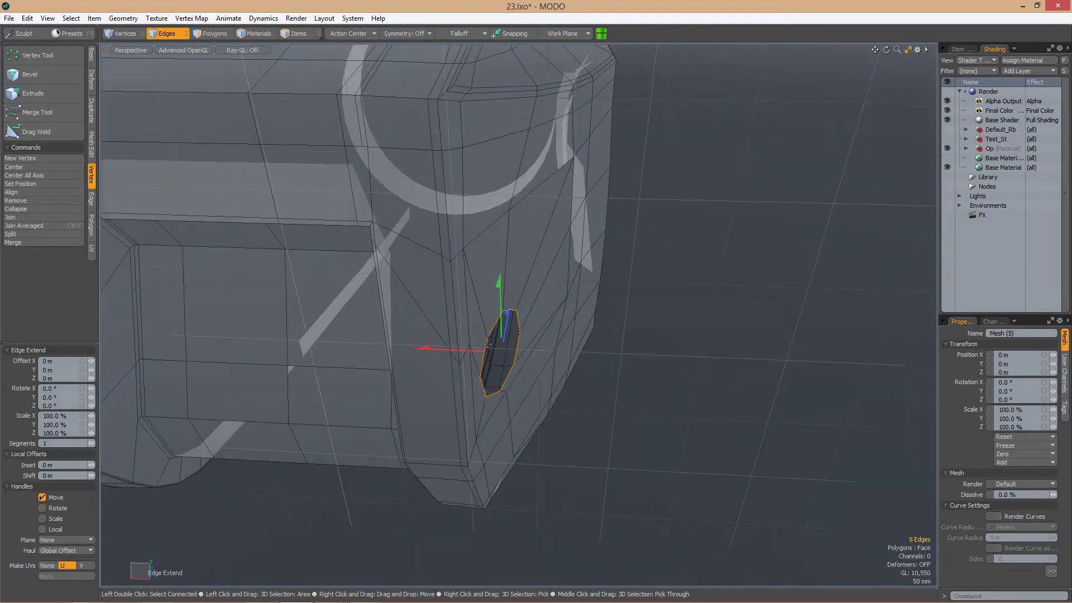
key(Return)
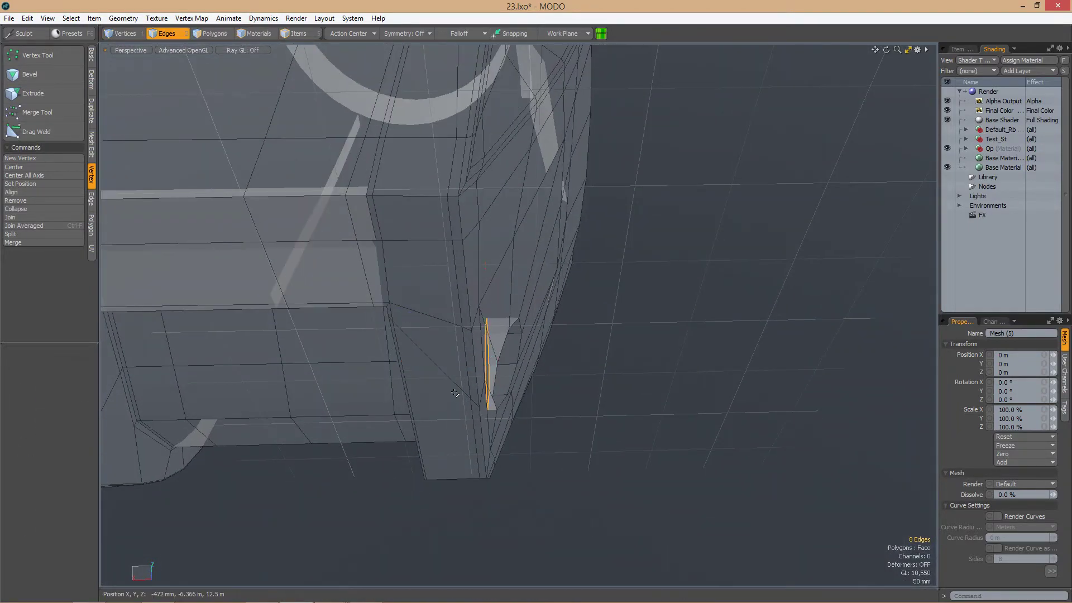
Add a loop slice around the small hole's inner wall and bevel its rim edges
key(3)
alt+drag(469, 335, 518, 335)
key(alt+c)
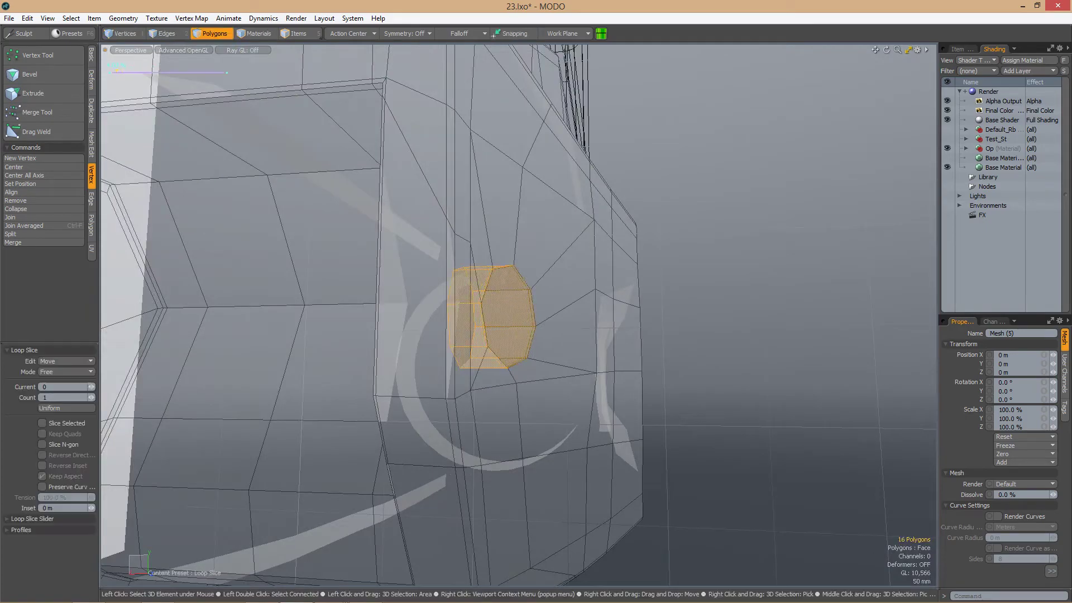
key(2)
key(b)
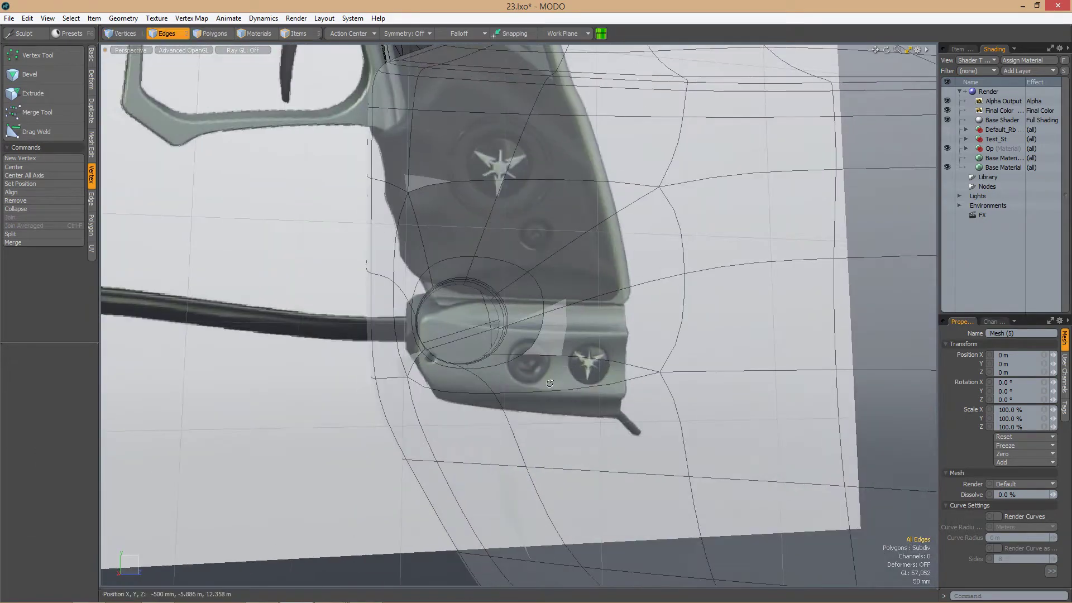
Inspect the smoothed small hole, turn the subdivision preview off and return to the left view of the whole grip
alt+drag(503, 335, 525, 355)
key(Tab)
double_click(525, 357)
key(shift+x)
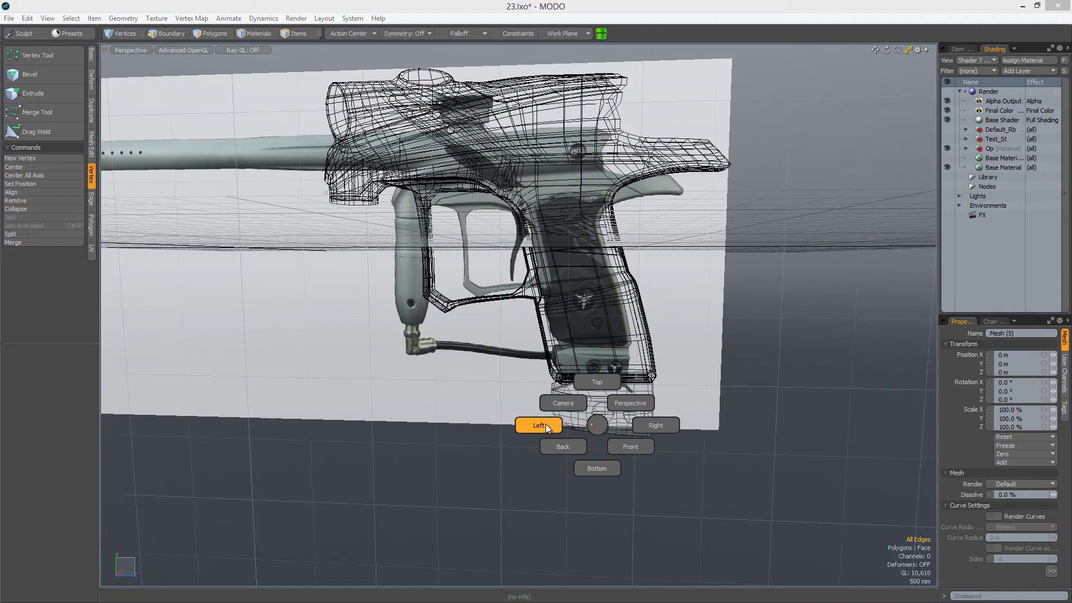
click(538, 426)
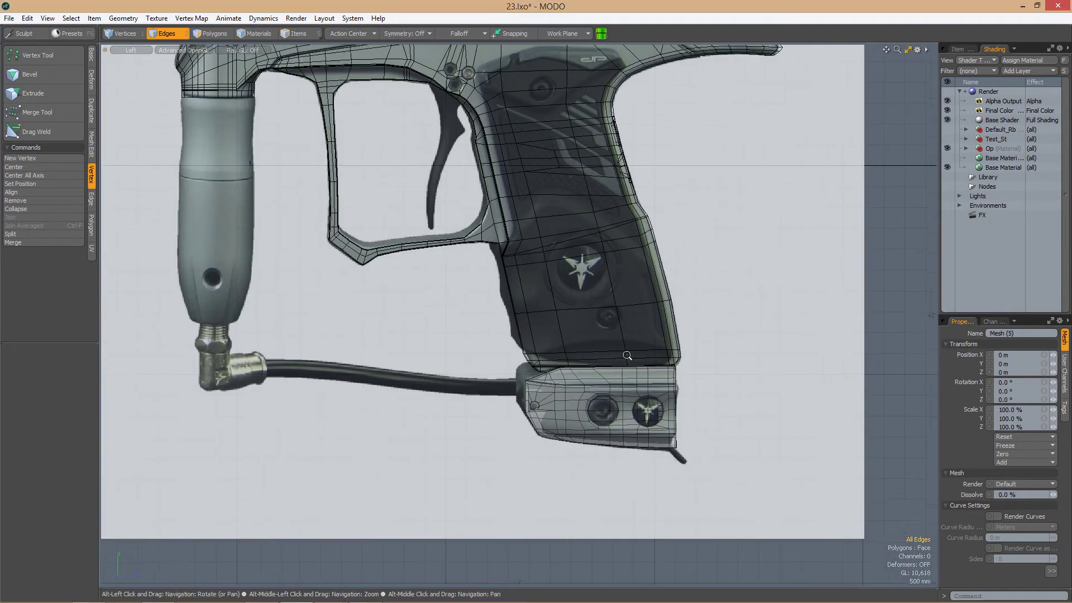